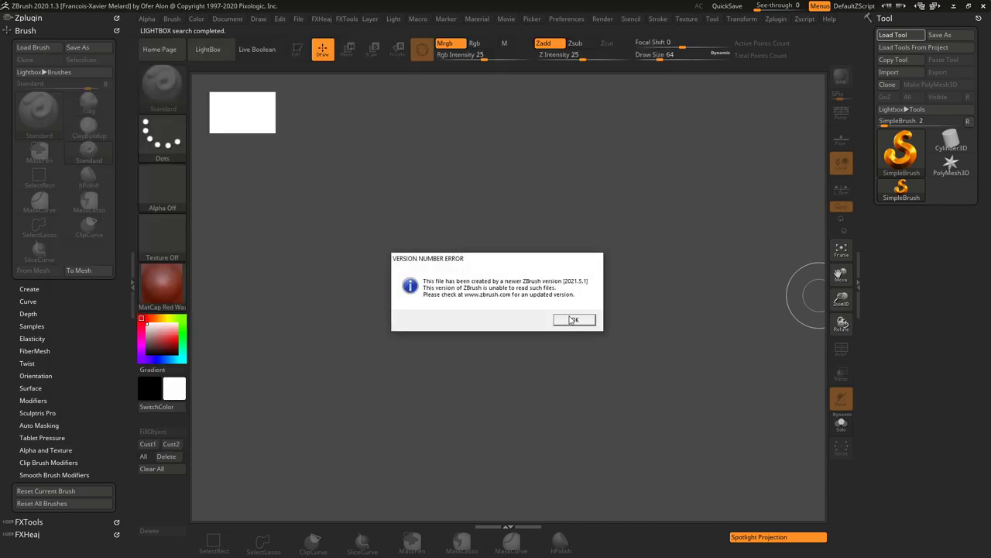
Dismiss the version error and close ZBrush 2020.1.3, switching to ZBrush 2021.5.
left_click(573, 320)
left_click(571, 318)
left_click(982, 6)
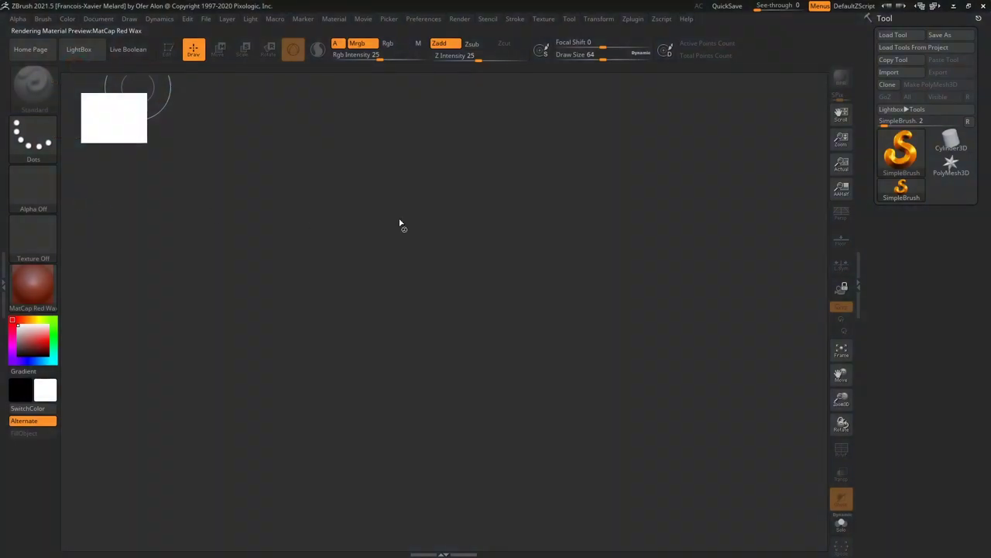
Close the home page and load the clothing ZTool from the ZB2021 folder.
left_click(894, 35)
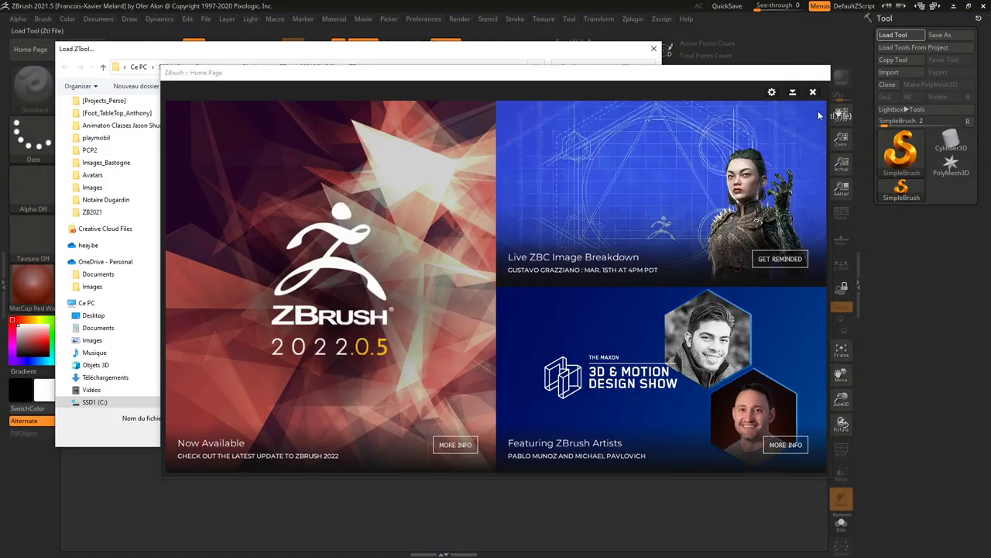
left_click(813, 92)
left_click(91, 211)
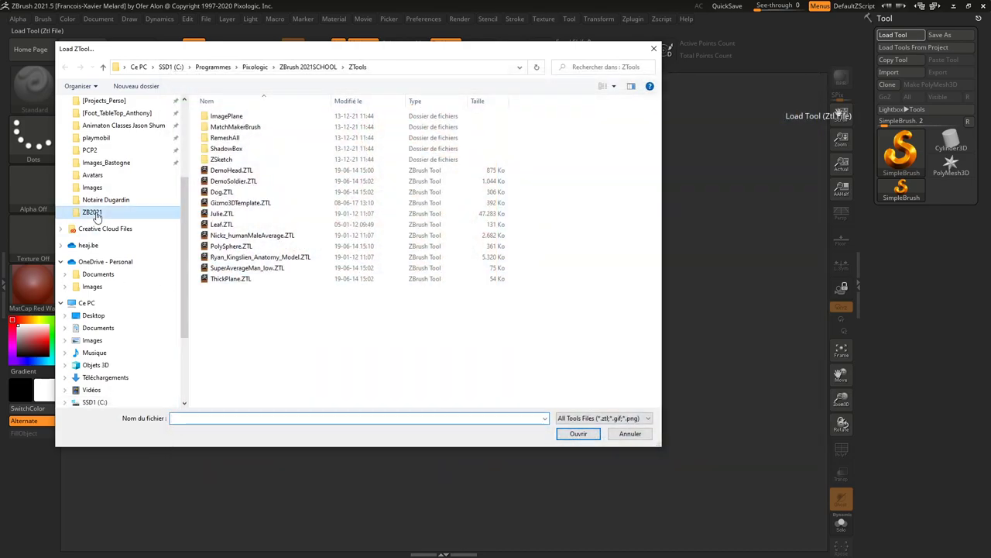
double_click(232, 224)
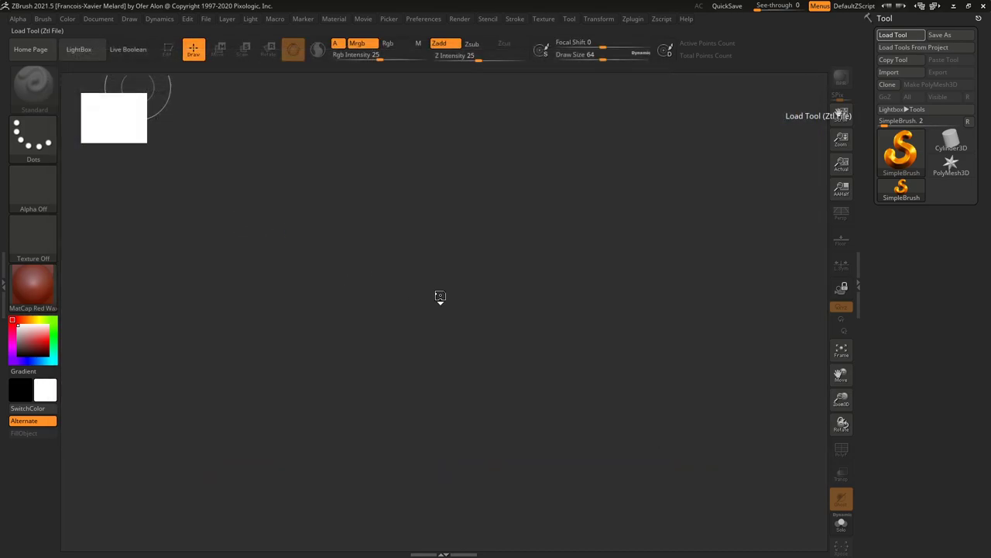
Hide LightBox, place the jacket model on the canvas and enter Edit mode.
key("comma")
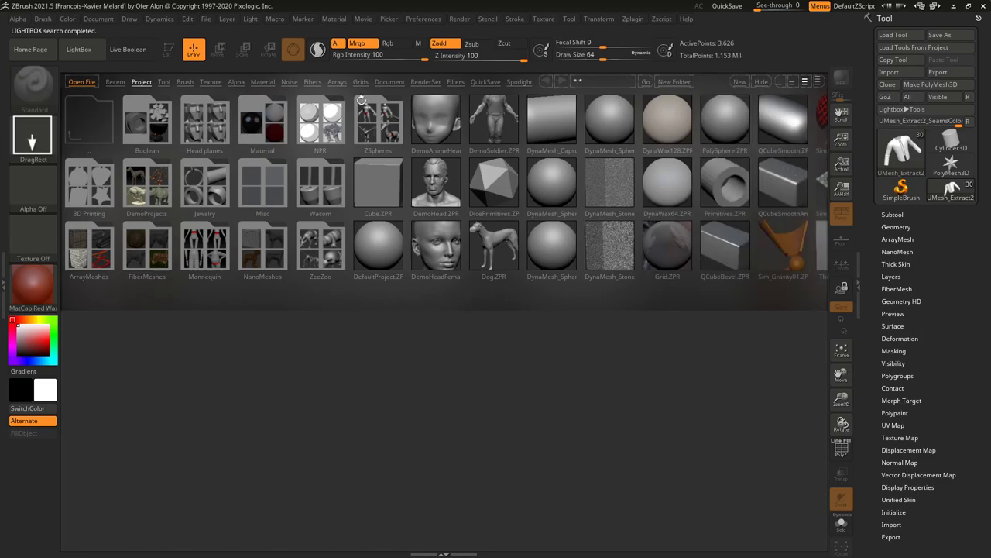
left_click(79, 48)
left_click_drag(409, 189, 457, 217)
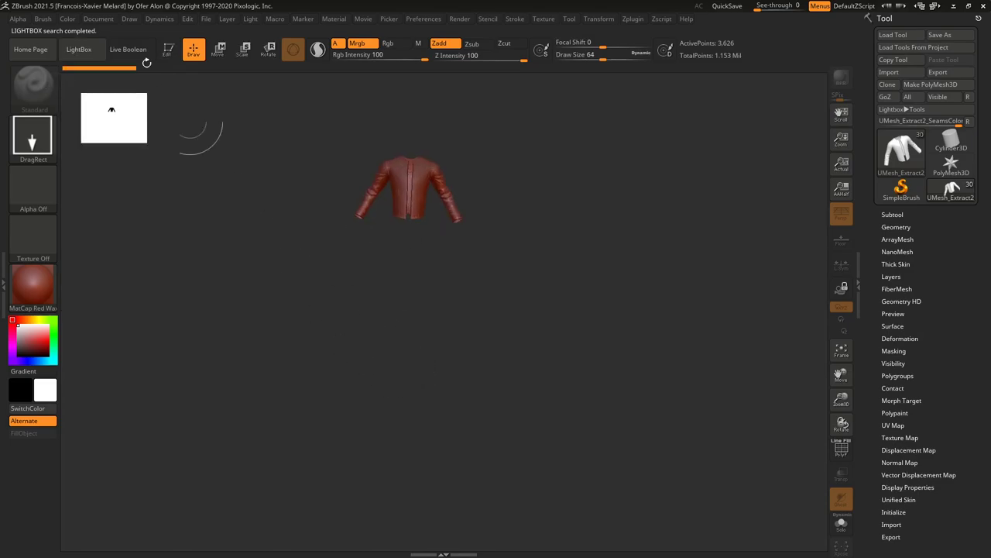
left_click(167, 51)
Apply the MatCap Gray material to the jacket and enlarge it in the canvas.
left_click(41, 291)
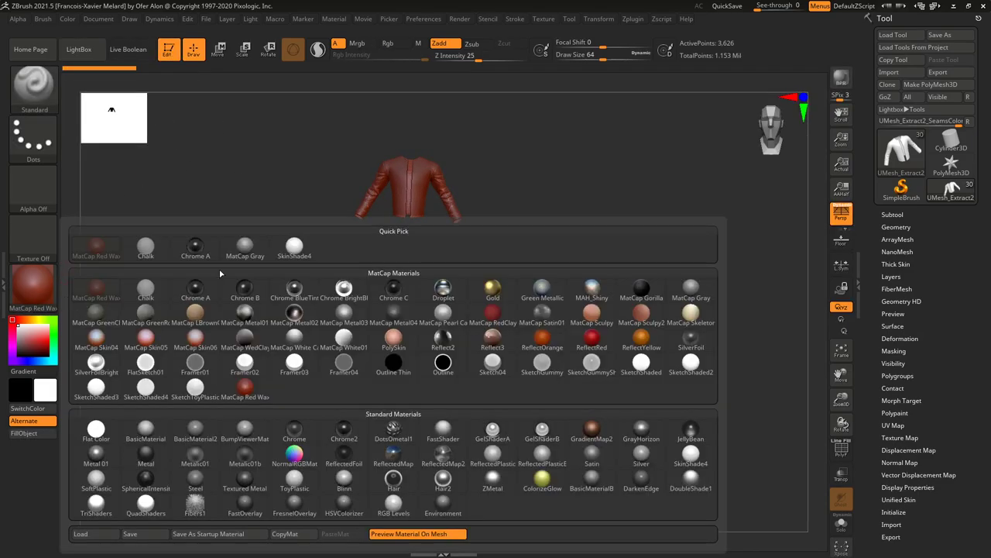
left_click(241, 254)
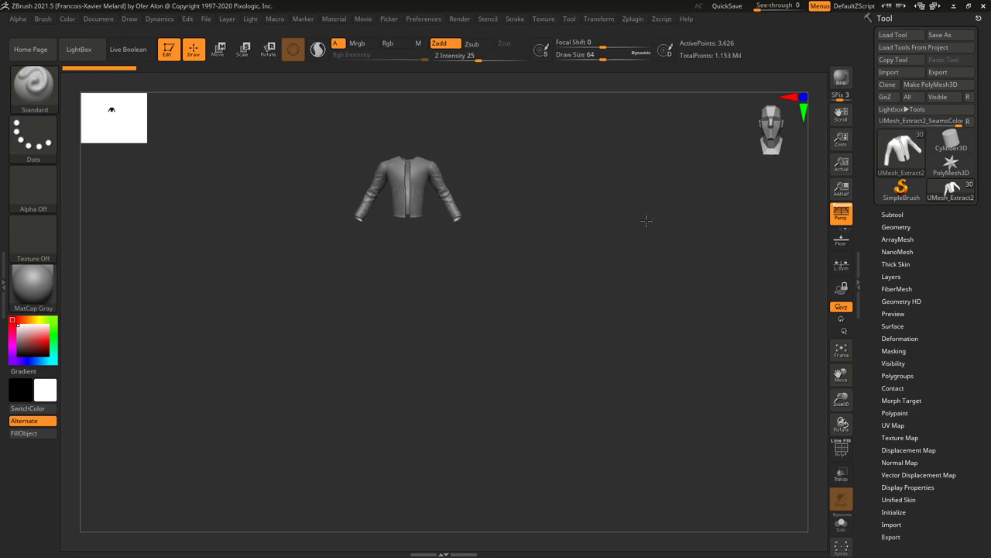
left_click_drag(641, 157, 697, 383, "alt")
left_click_drag(731, 223, 737, 274, "alt")
Select the low-poly UMesh_Extract1 jacket subtool and hide the UMesh_Extract2_SeamsColor subtool.
left_click(892, 215)
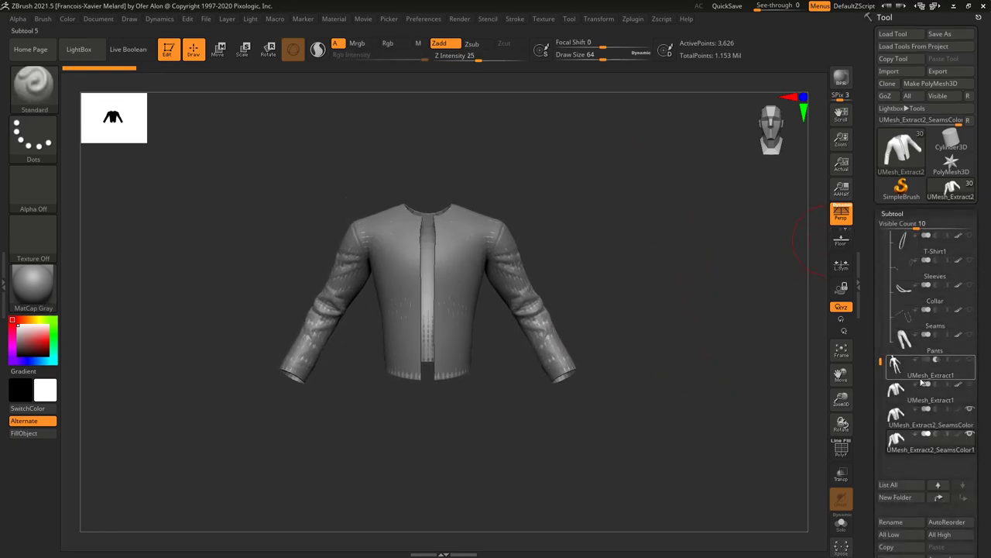
left_click(961, 413)
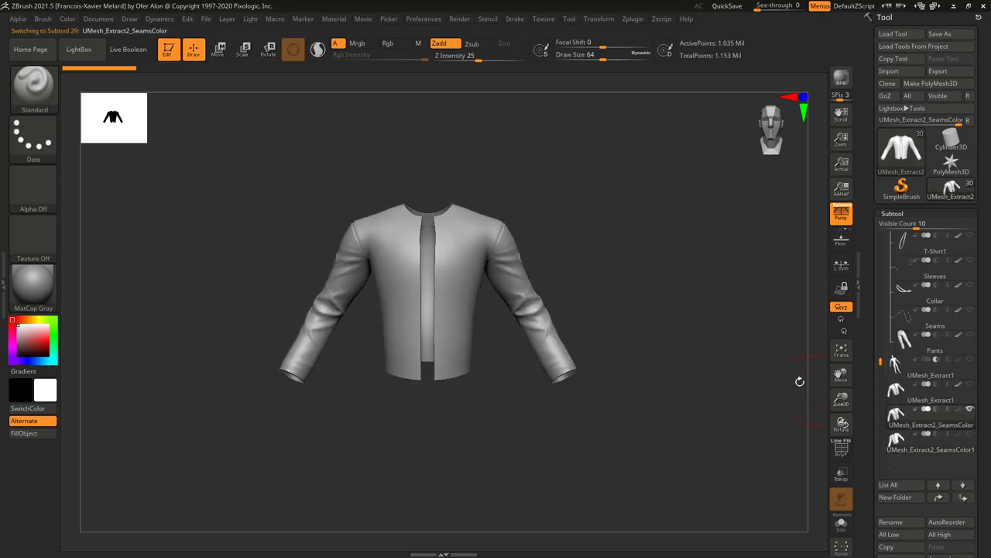
left_click(917, 393)
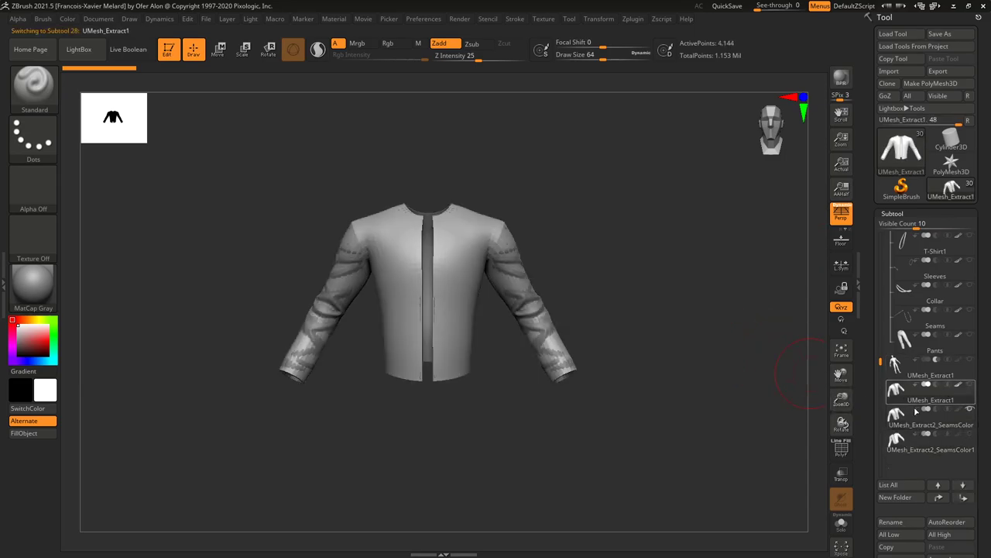
left_click(971, 409)
Show the polyframe on the UMesh_Extract1 jacket and set the draw size to about 37.
left_click_drag(689, 268, 799, 341)
key("shift+f")
mouse_move(728, 266)
left_mouse_down()
mouse_move(759, 255)
mouse_move(713, 243)
mouse_move(714, 228)
mouse_move(716, 284)
left_mouse_up()
key("s")
mouse_move(710, 241)
left_mouse_down()
mouse_move(708, 273)
mouse_move(679, 272)
mouse_move(699, 284)
mouse_move(730, 264)
mouse_move(610, 255)
left_mouse_up()
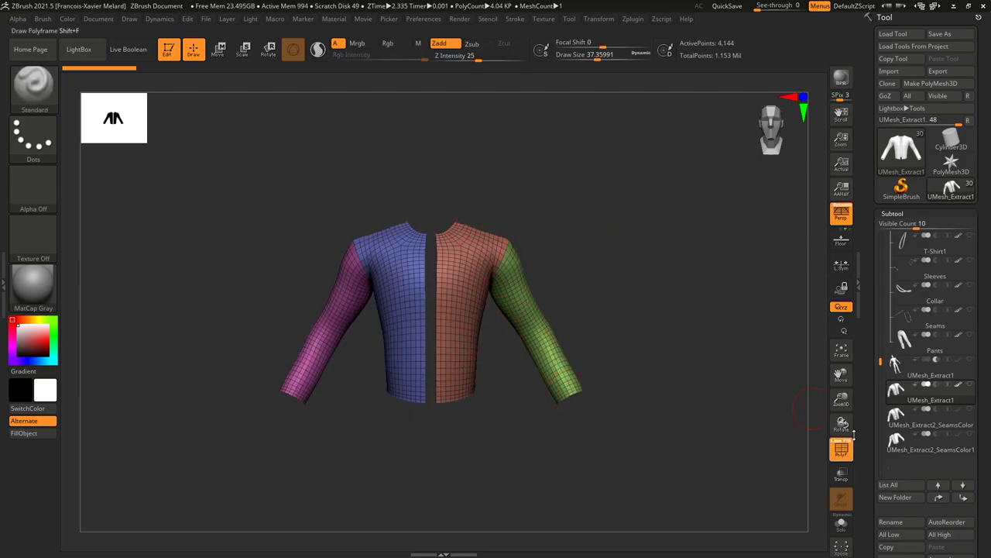
Inspect the topology and polygroups of the Pants and T-Shirt subtools, and return to the UMesh_Extract1 jacket.
left_click(903, 349)
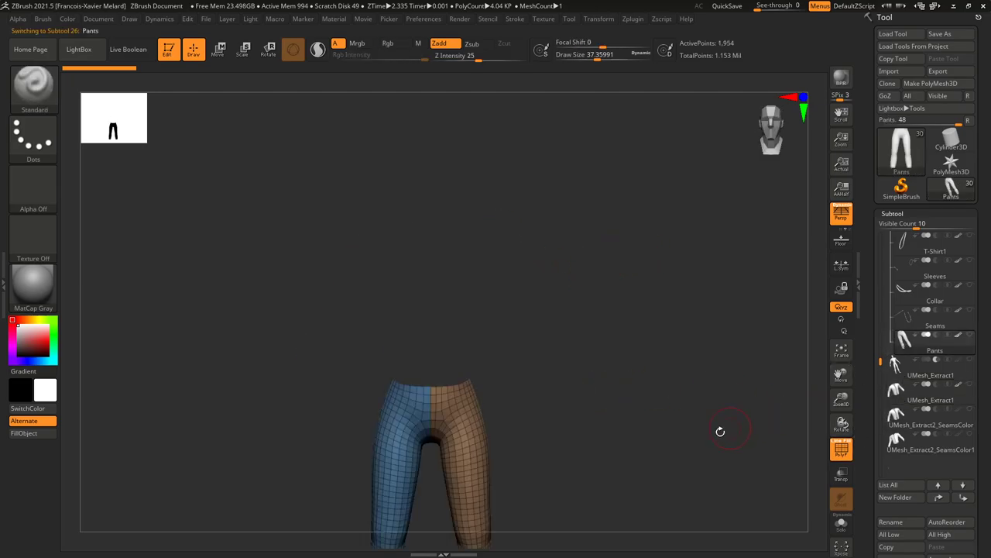
mouse_move(693, 281)
left_mouse_down()
mouse_move(702, 303)
mouse_move(774, 298)
mouse_move(693, 295)
left_mouse_up()
left_click_drag(880, 352, 880, 291)
left_click(903, 265)
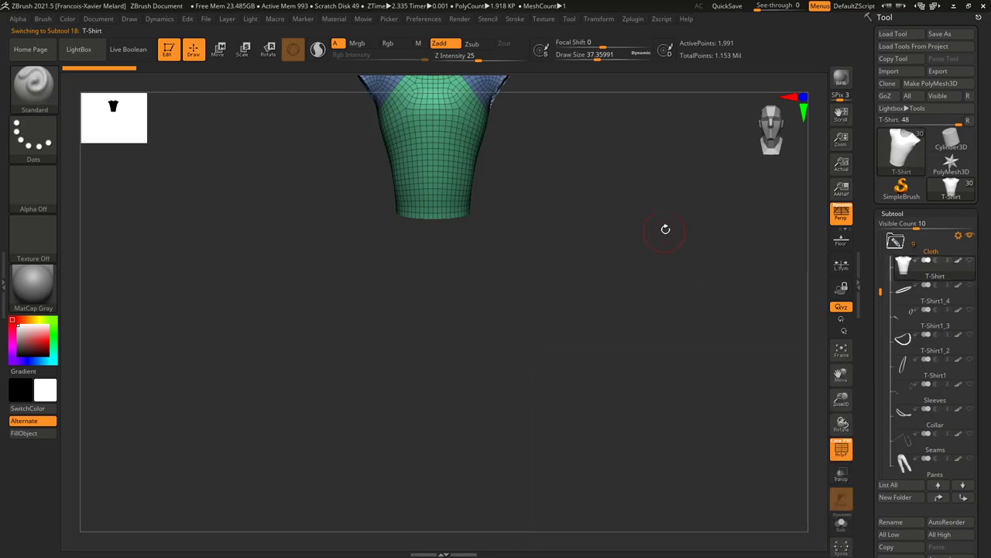
key("f")
left_click_drag(881, 291, 880, 369)
left_click(897, 367)
mouse_move(666, 344)
left_mouse_down()
mouse_move(746, 352)
mouse_move(679, 347)
left_mouse_up()
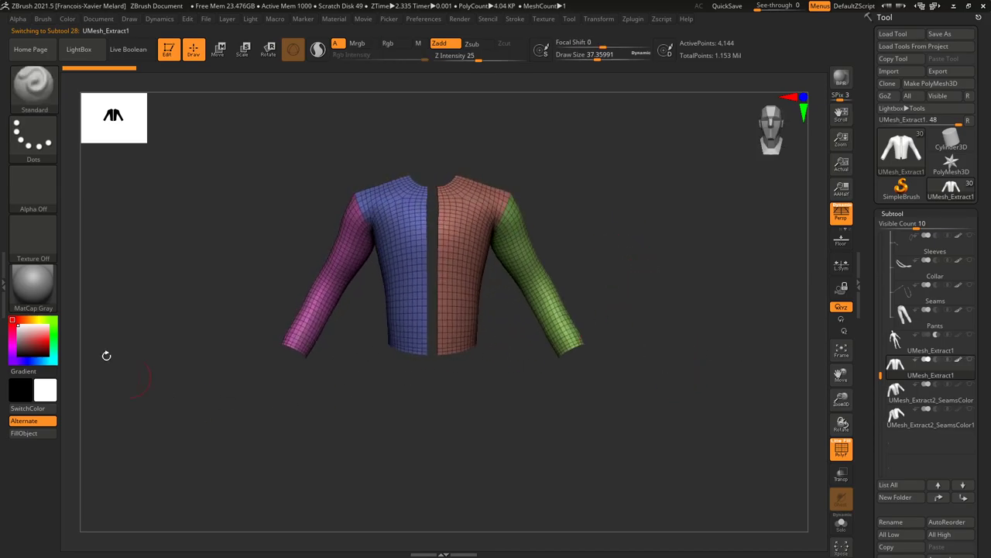
Collapse the Brush palette, dock the Zplugin palette beneath it and expand its UV Master section.
left_click(3, 288)
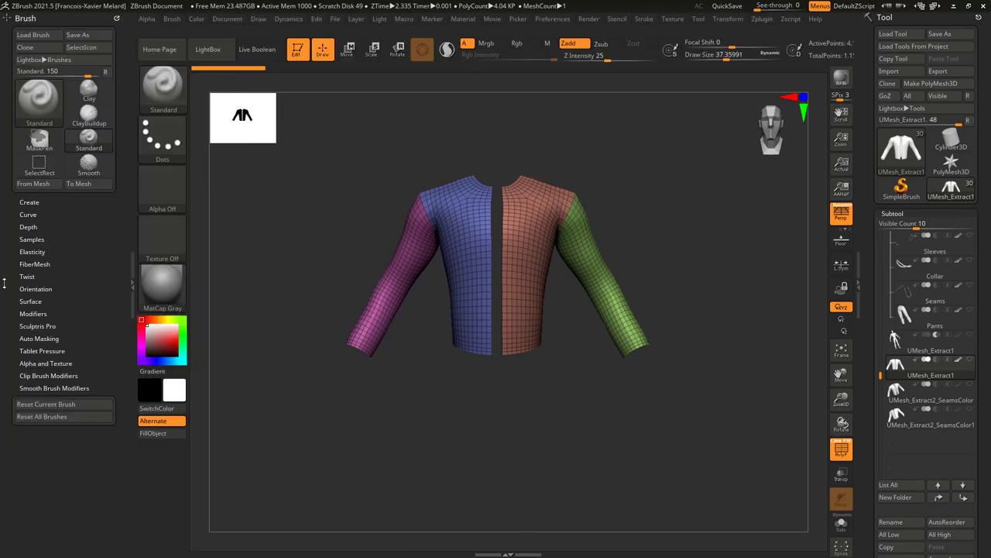
left_click(33, 17)
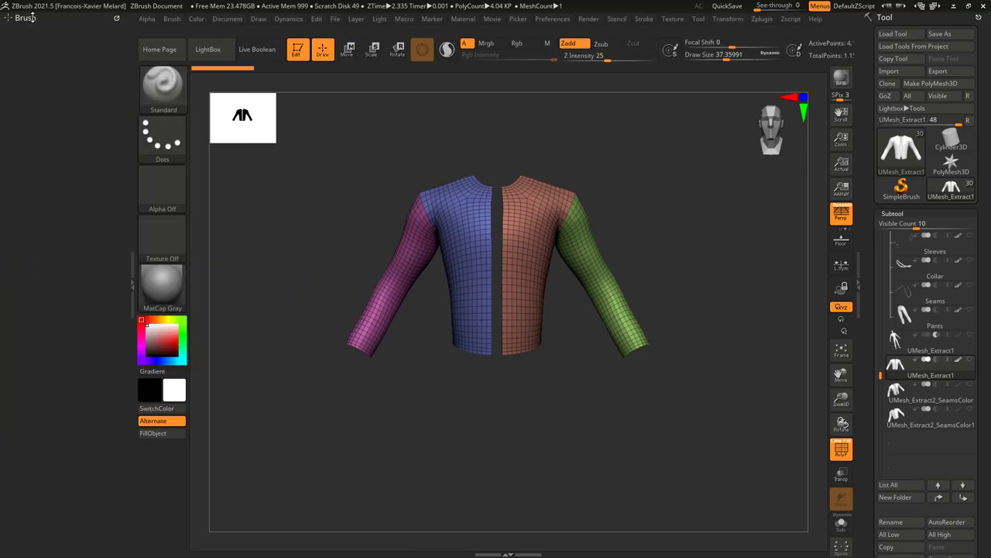
left_click(762, 22)
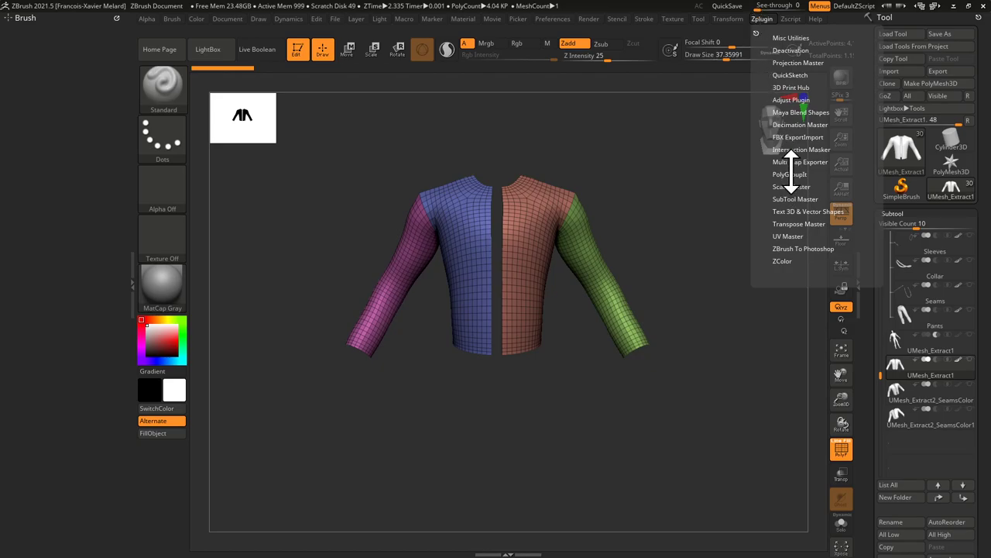
left_click(788, 234)
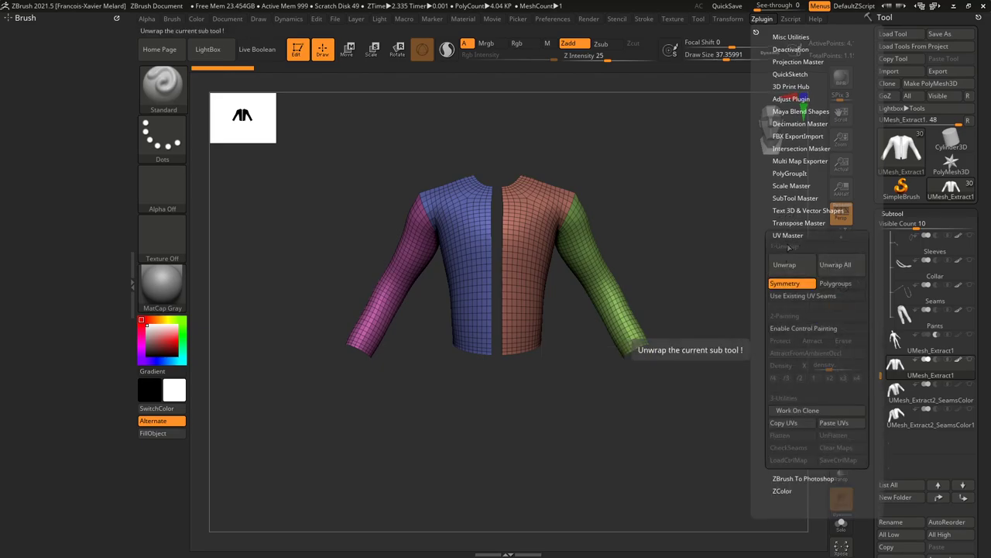
left_click_drag(757, 33, 55, 88)
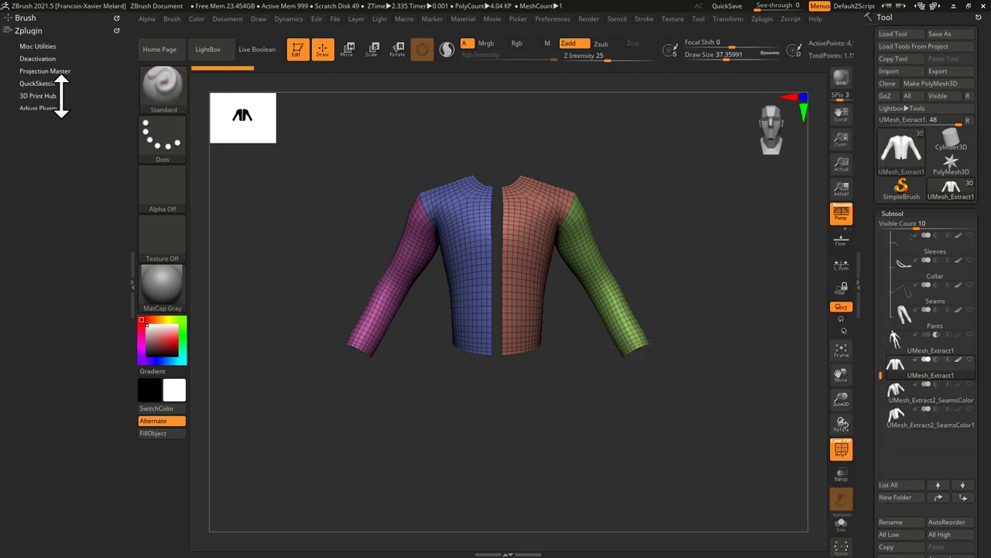
left_click(43, 440)
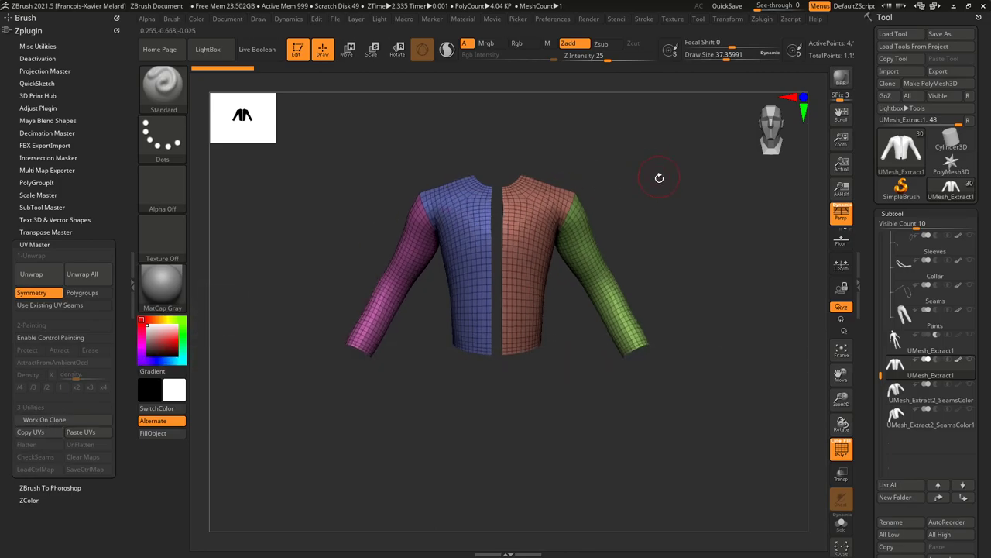
Compare the polygroups of the UMesh_Extract2_SeamsColor and UMesh_Extract2_SeamsColor1 subtools, and reselect the UMesh_Extract1 jacket.
left_click(916, 391)
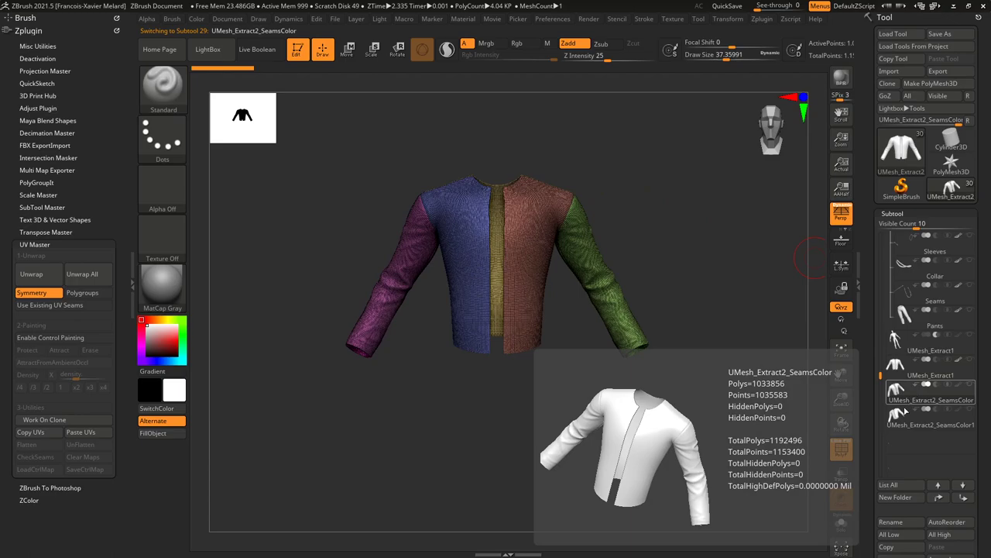
left_click(903, 419)
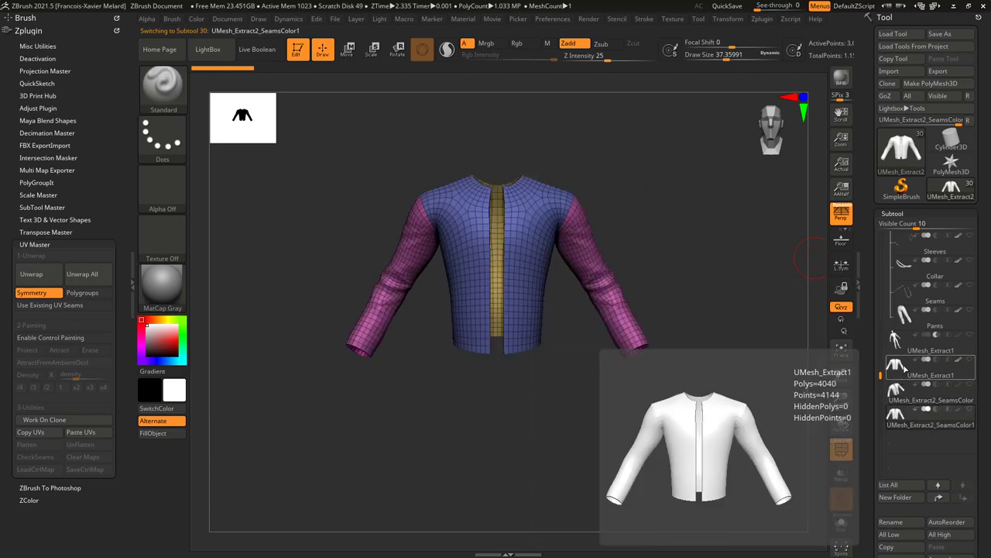
left_click(897, 369)
left_click_drag(622, 152, 760, 214)
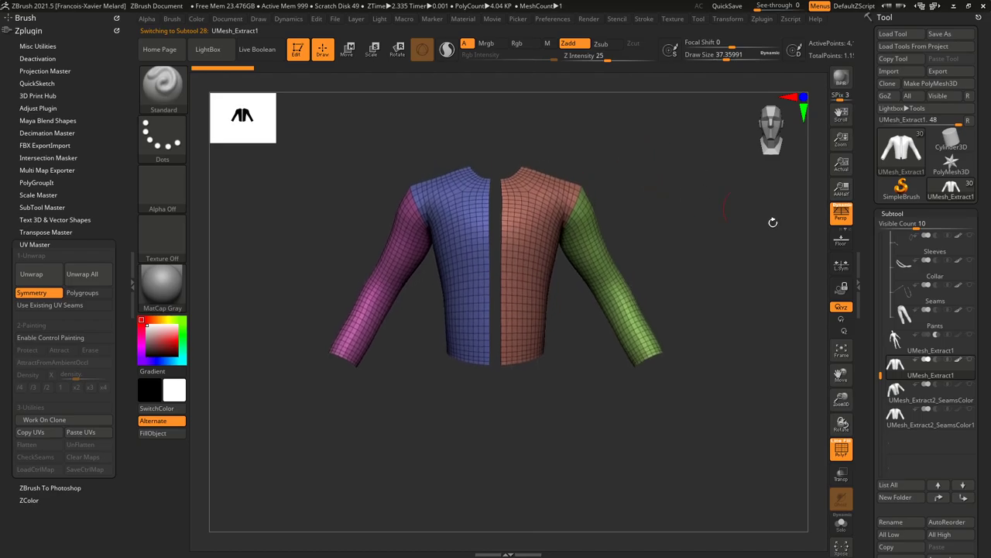
Create a texture map from the polypaint of the UMesh_Extract1 jacket to reveal its UV layout.
left_click_drag(862, 343, 895, 203)
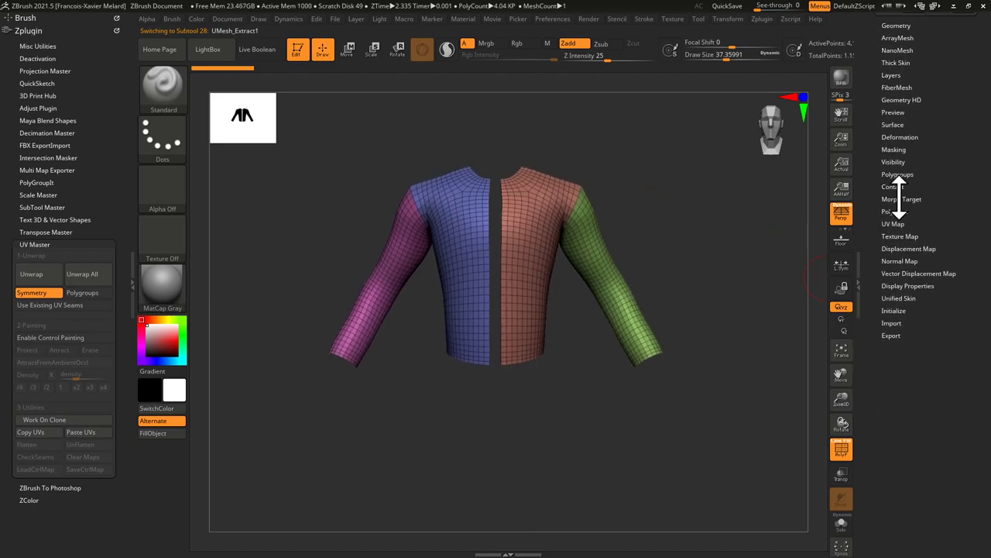
left_click(893, 224)
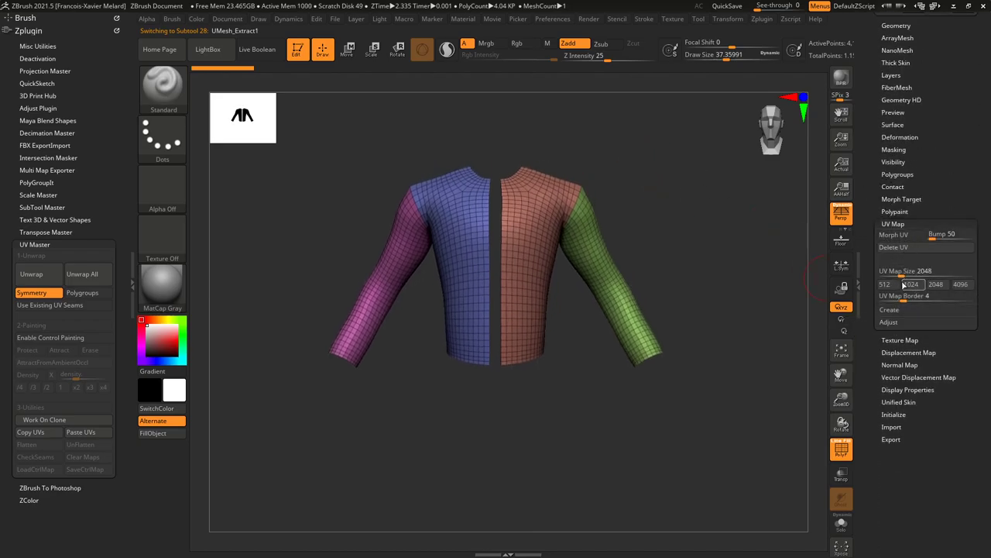
left_click(892, 339)
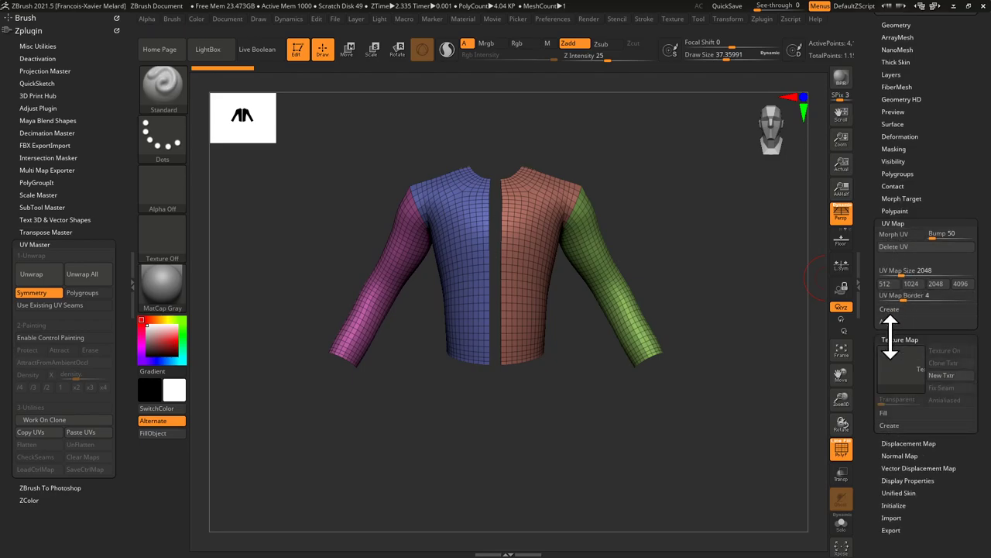
left_click(890, 425)
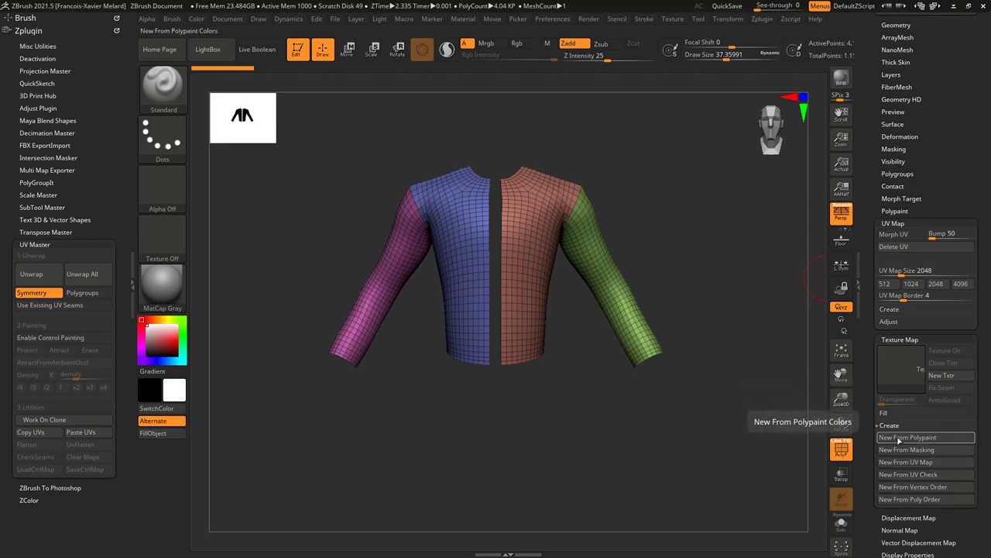
left_click(898, 441)
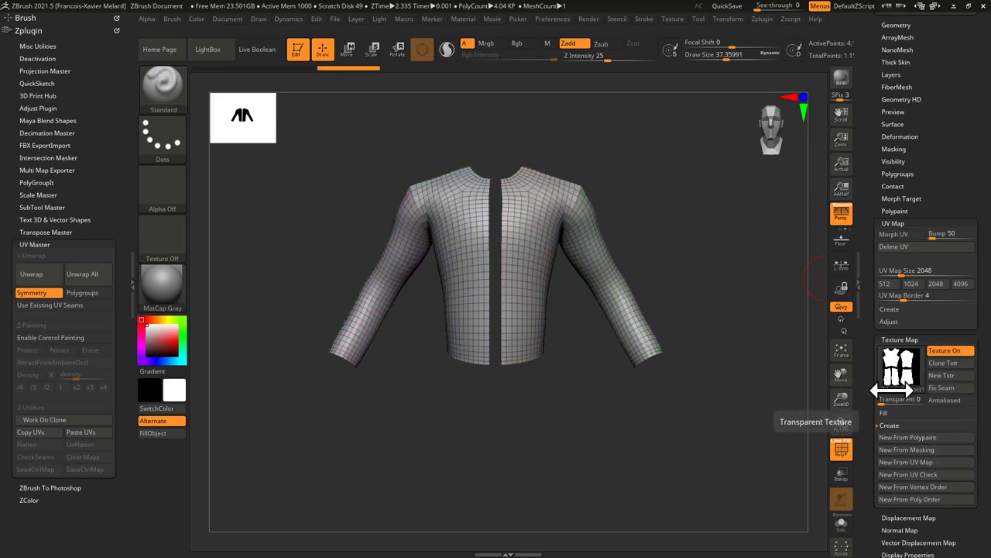
mouse_move(897, 364)
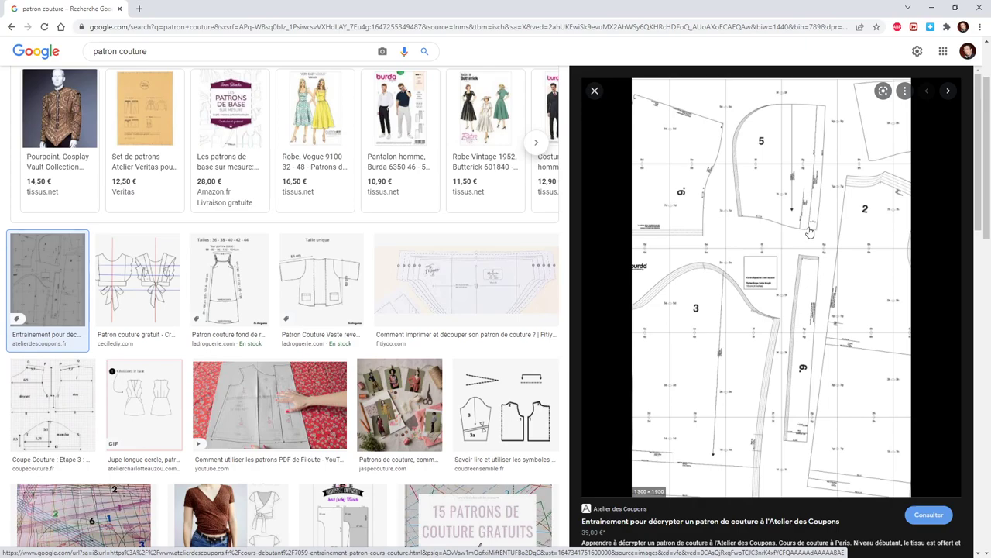
Compare the sewing pattern image in the browser with the jacket's UV layout, and highlight the "patron couture" query with the browser maximized.
left_click_drag(709, 11, 632, 403)
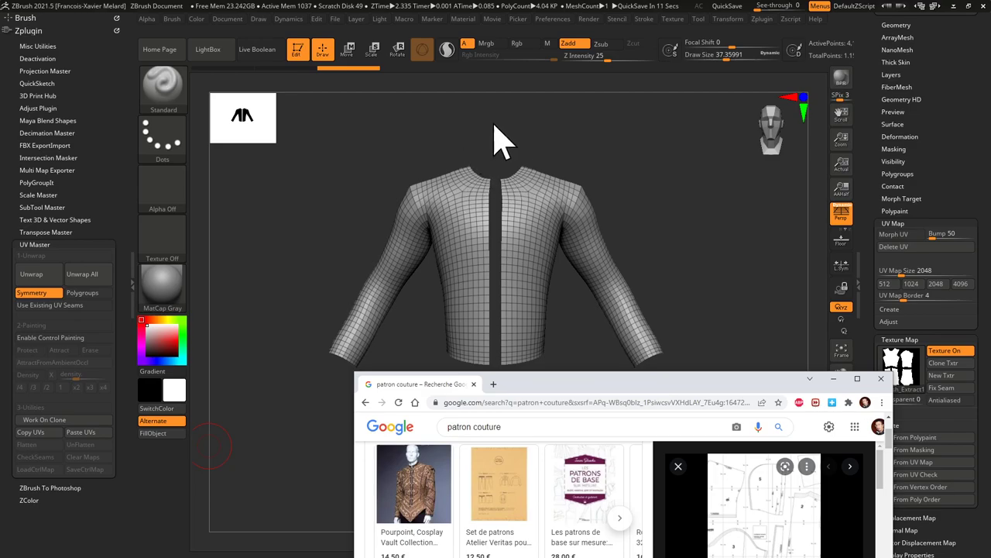
left_click_drag(606, 383, 545, 142)
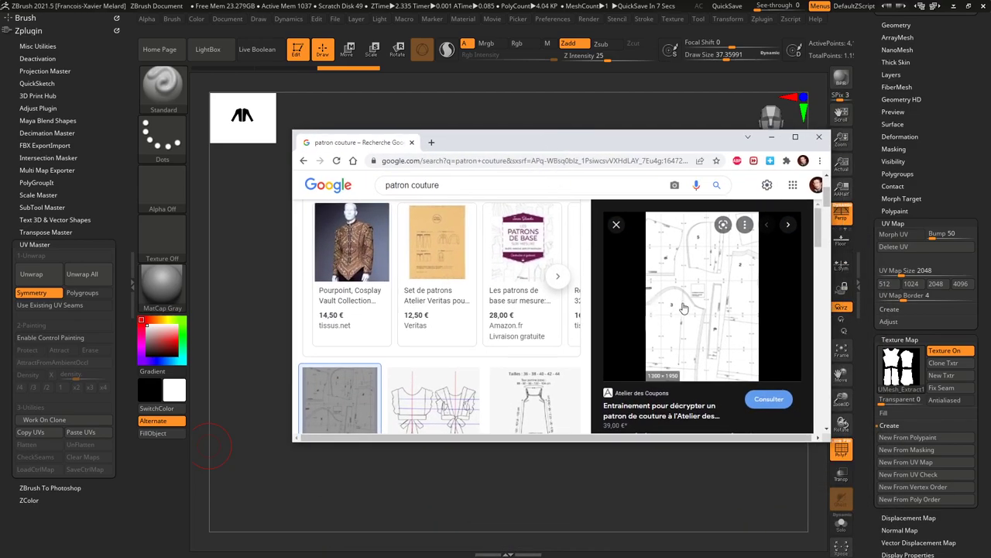
left_click_drag(646, 141, 626, 185)
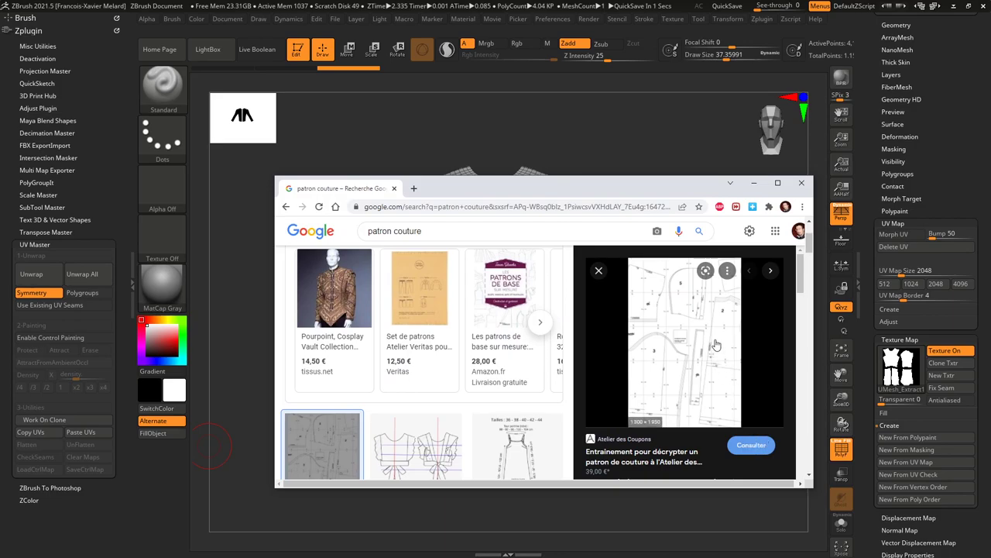
left_click(778, 183)
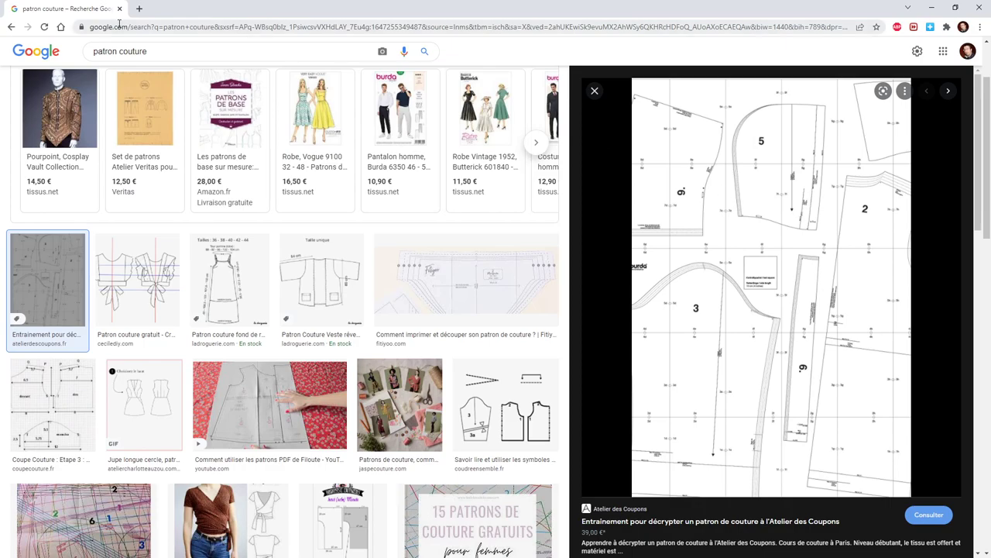
left_click(167, 51)
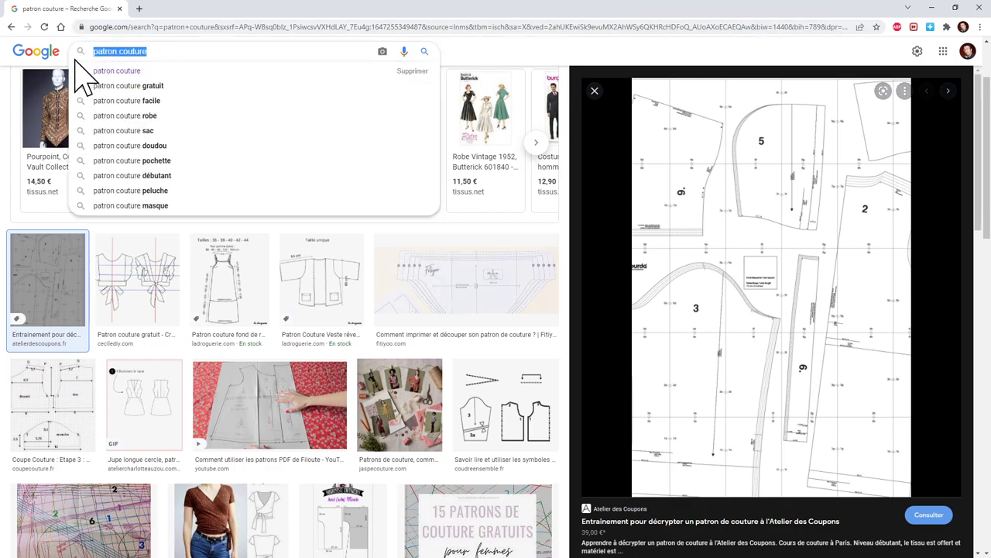
Search Google Images for "marvellous designer".
type("marv")
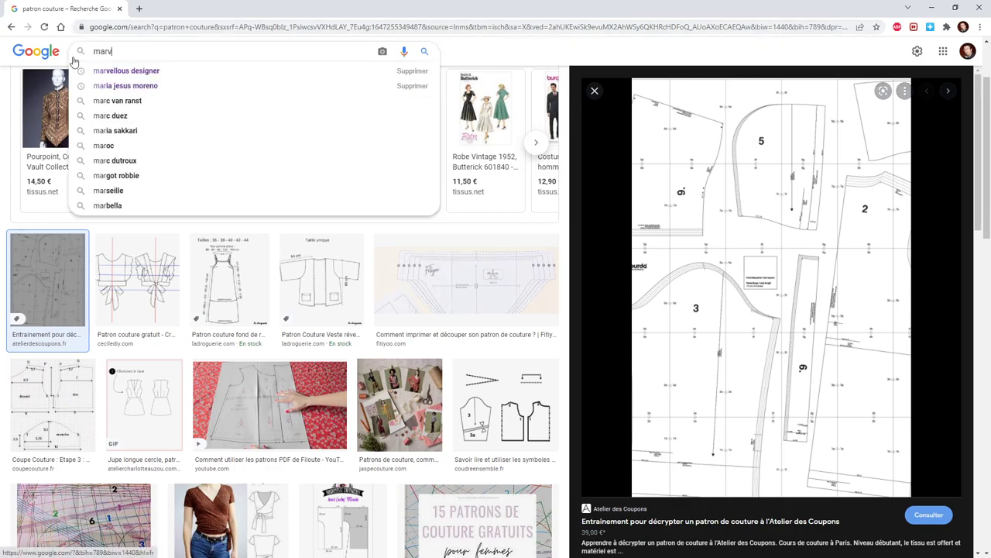
type("ellous")
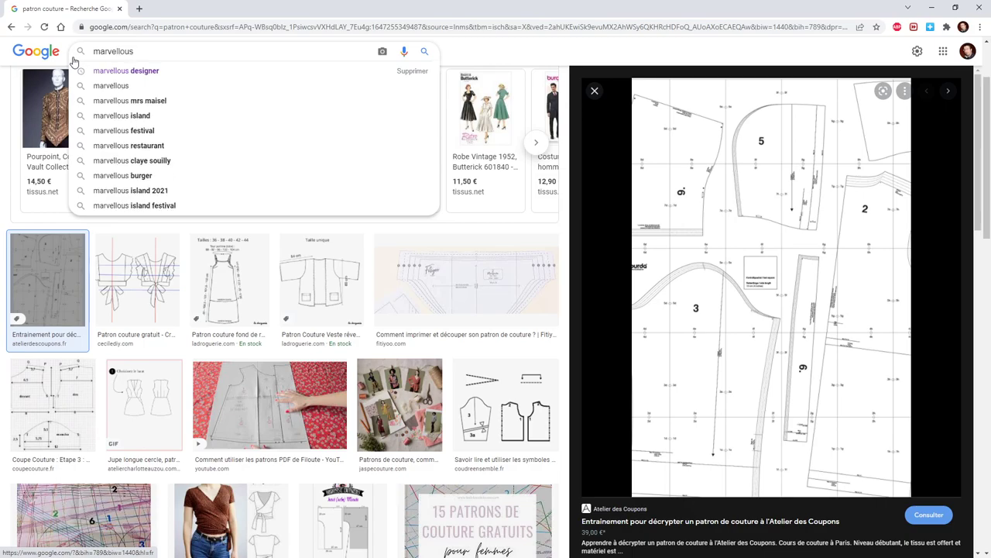
left_click(109, 71)
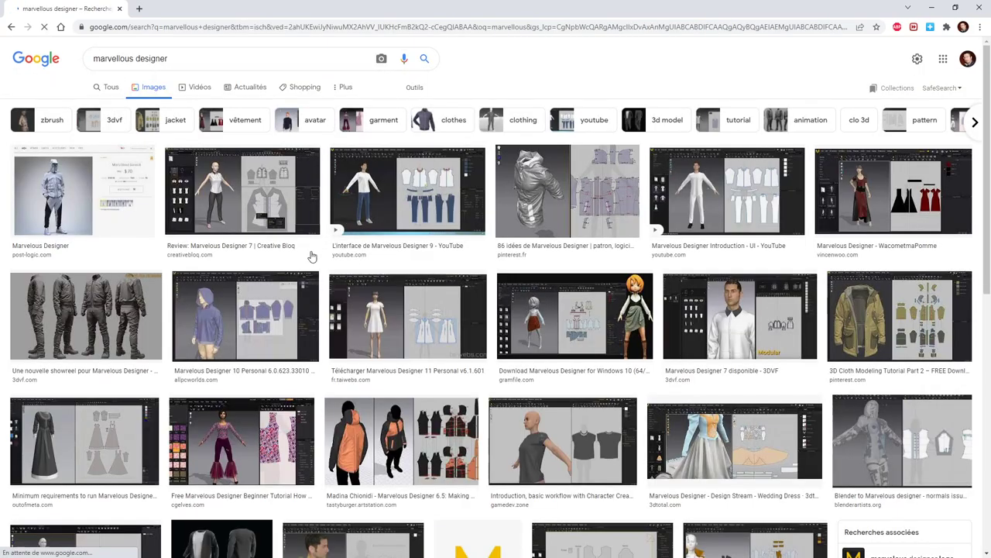
Examine several Marvelous Designer images showing garments beside their flat patterns, ending with the green shirt, and switch back to ZBrush.
left_click(270, 210)
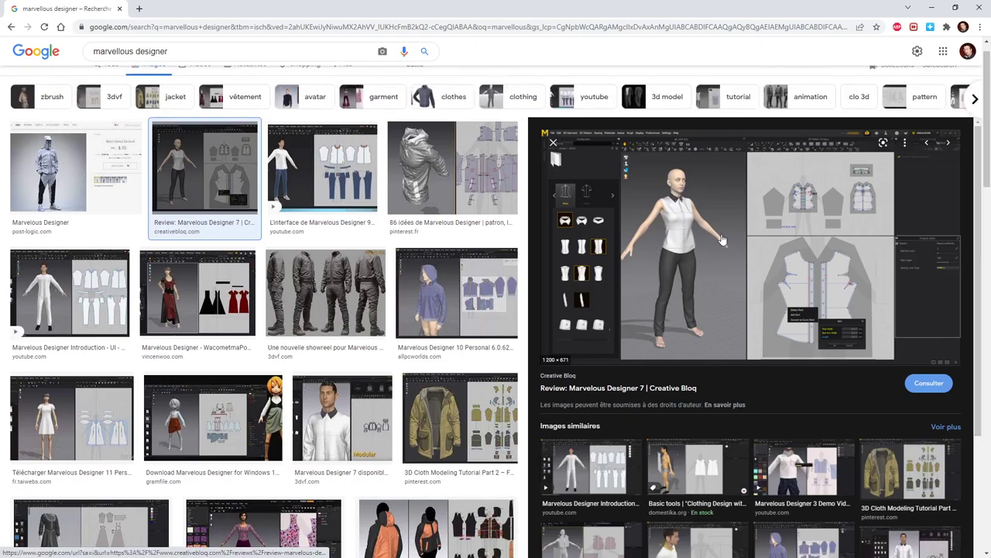
key("Right")
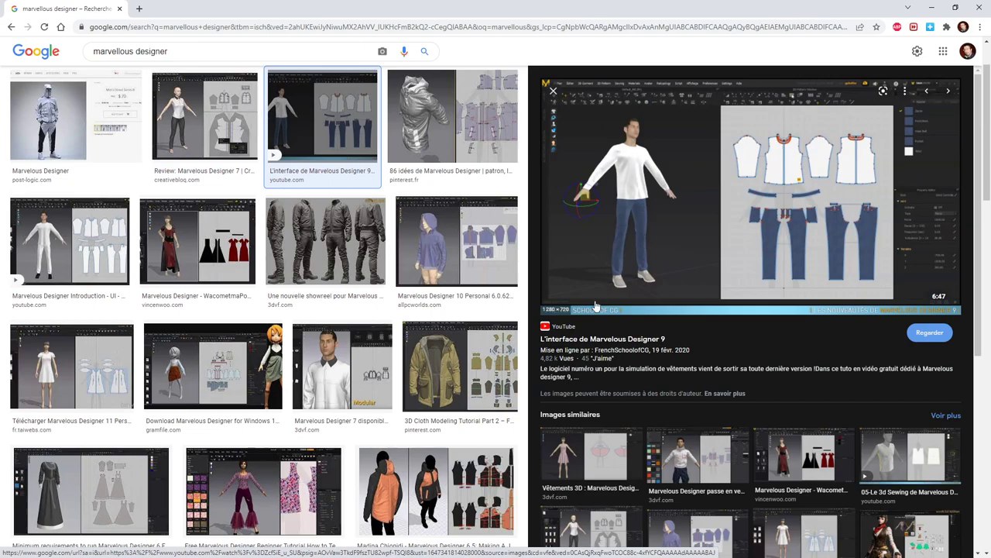
left_click(428, 126)
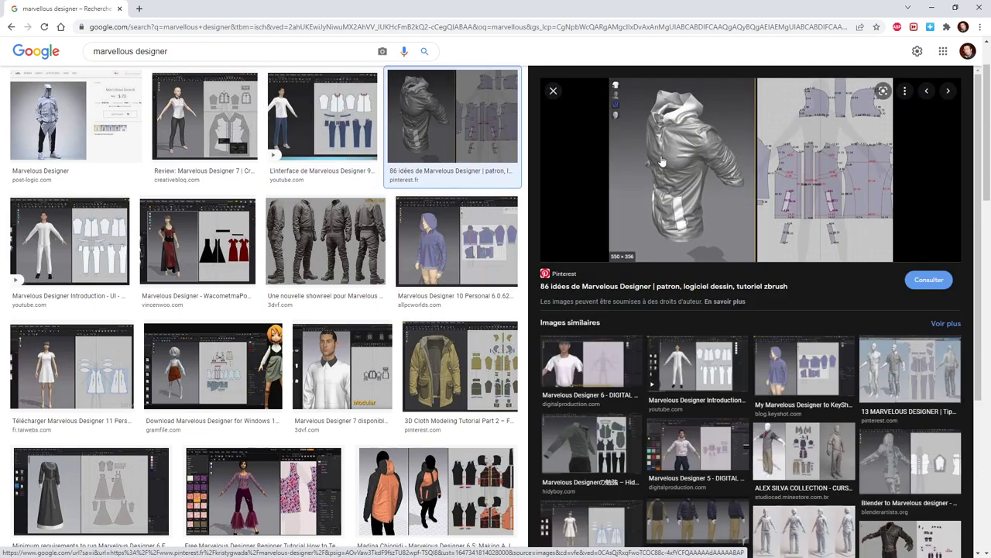
left_click(587, 461)
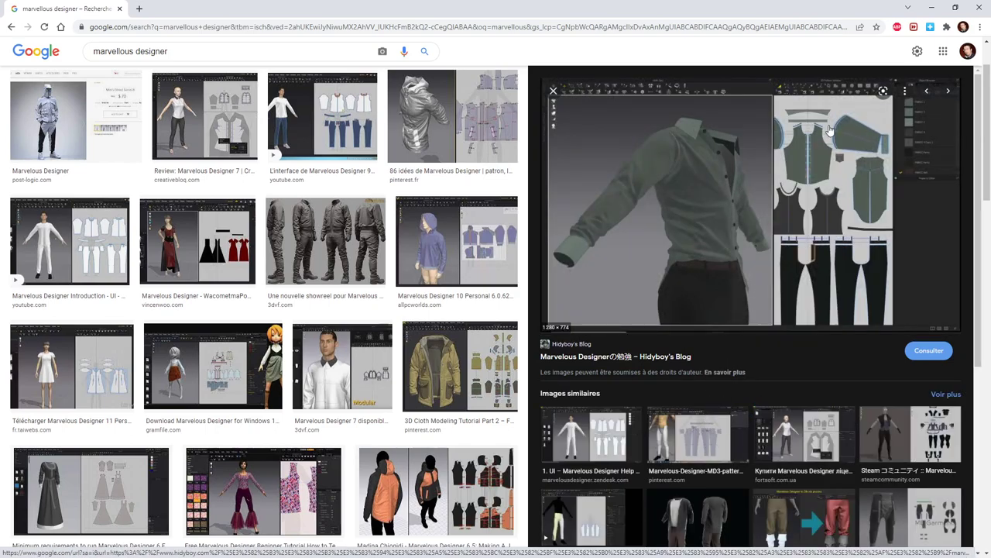
left_click_drag(818, 177, 815, 116)
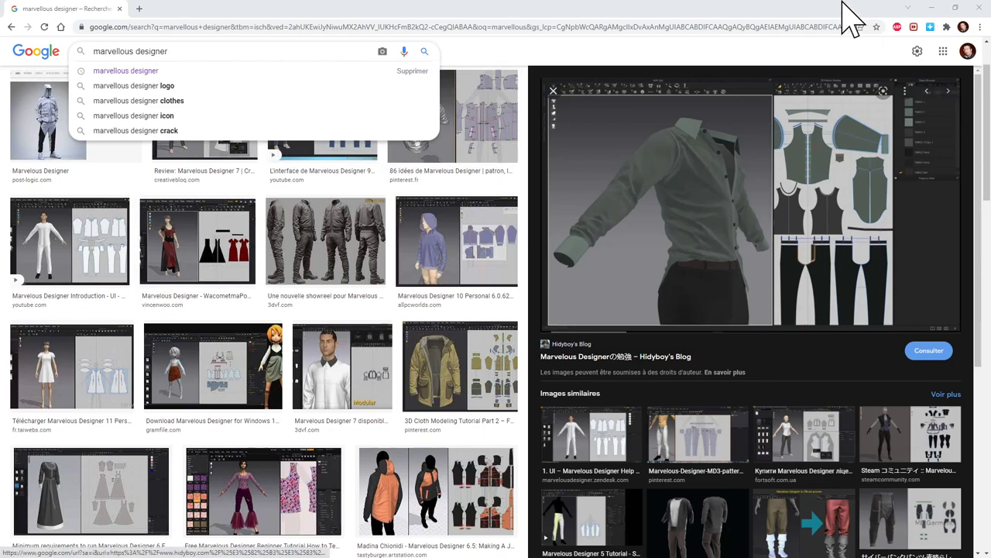
left_click(932, 10)
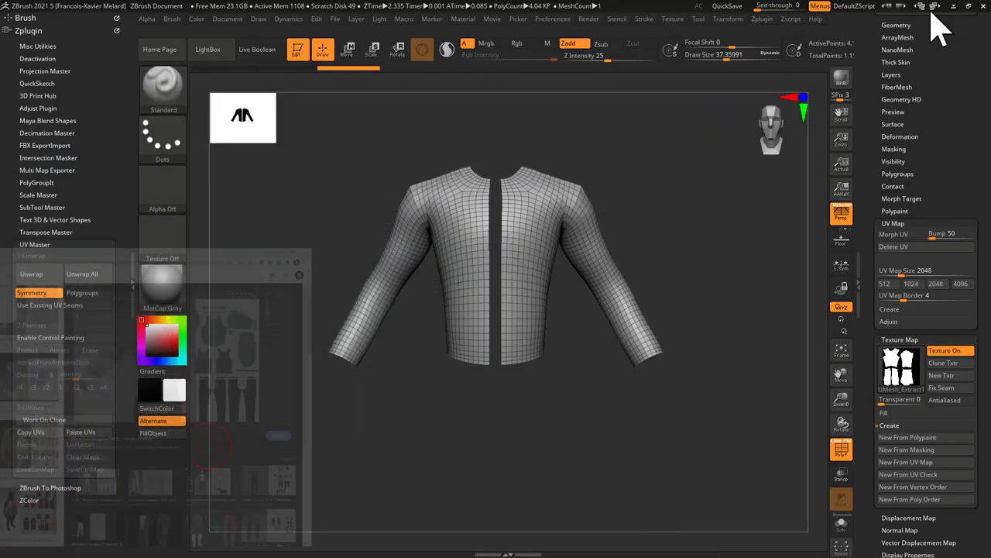
Expand the Blocking folder in the subtool list and make all its mannequin parts visible.
left_click_drag(862, 151, 872, 331)
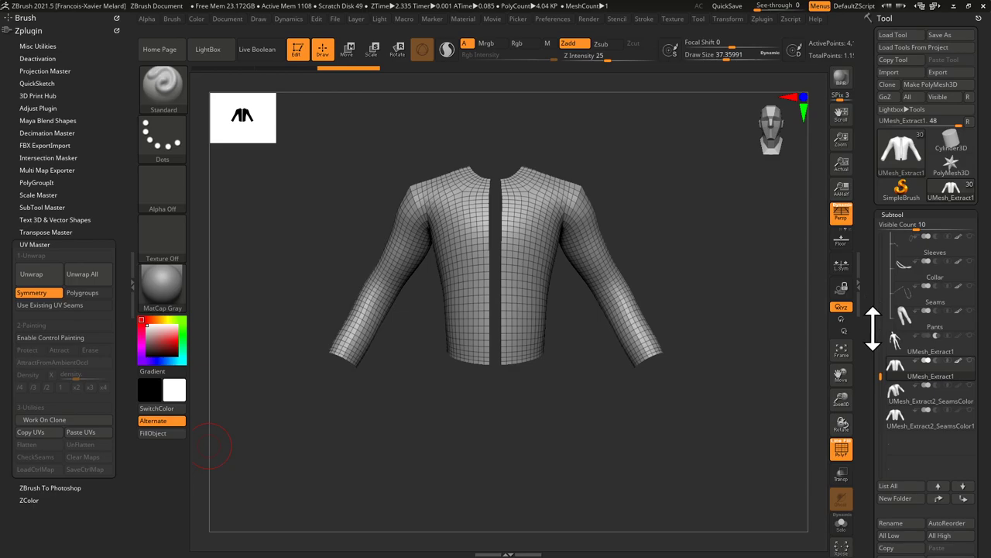
left_click_drag(881, 372, 883, 252)
mouse_move(896, 294)
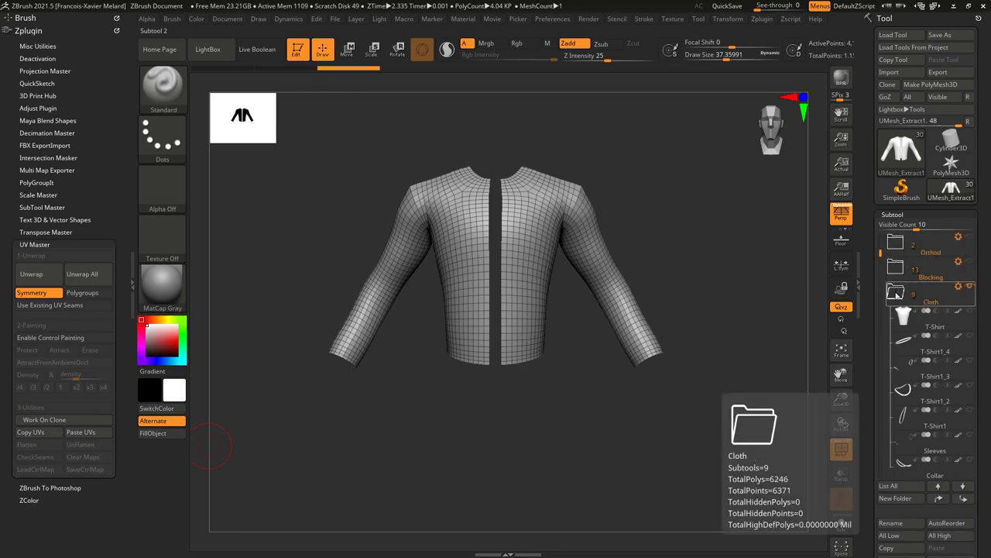
left_click(895, 265)
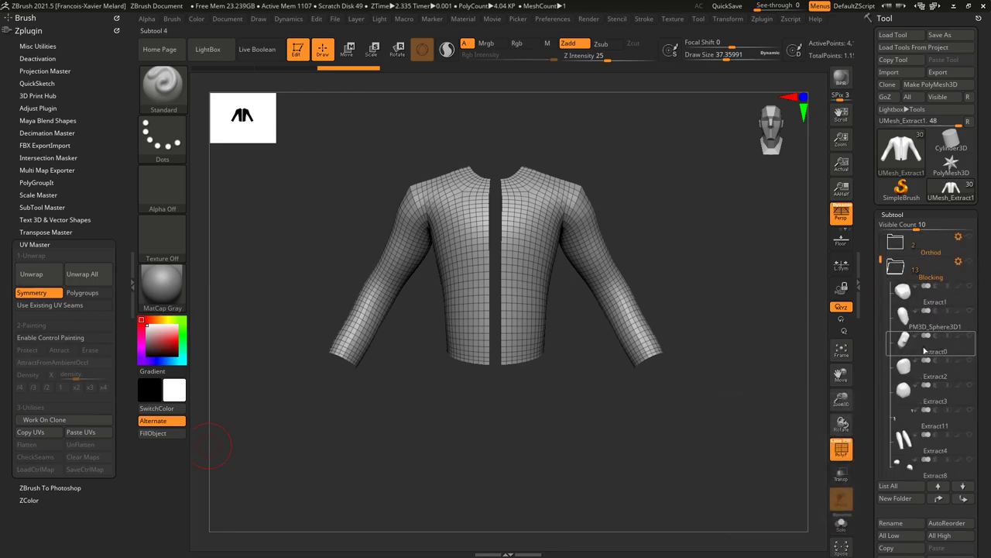
mouse_move(922, 349)
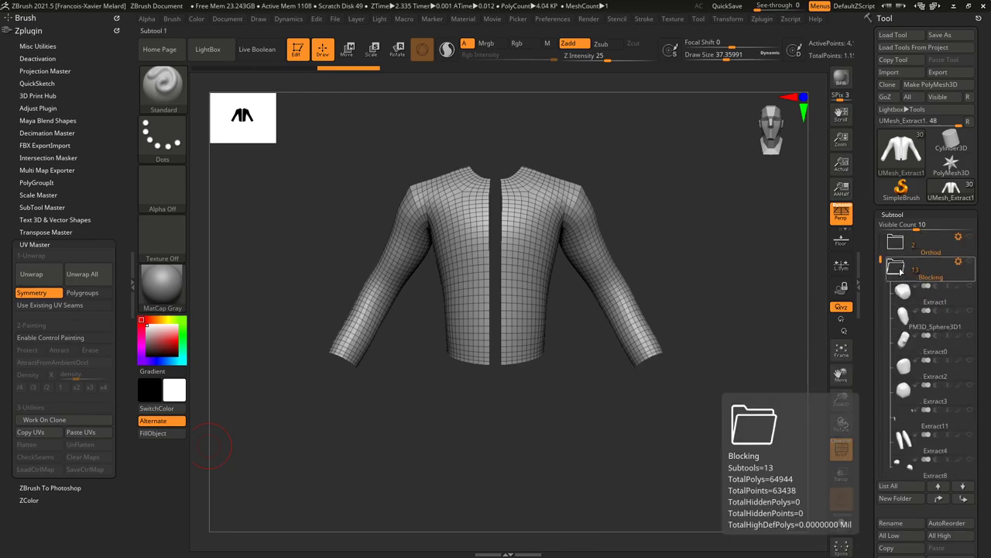
left_click(899, 267)
left_click(899, 268)
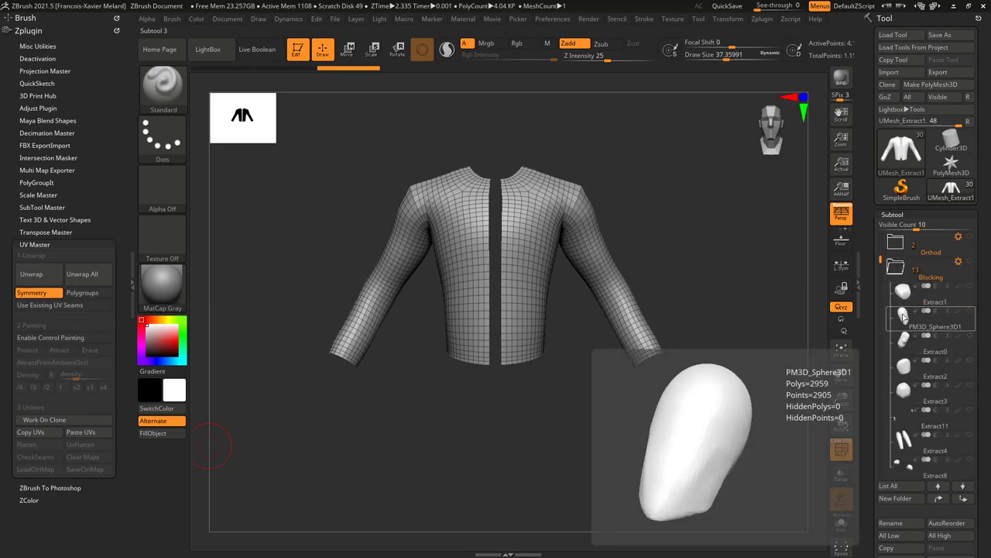
mouse_move(952, 288)
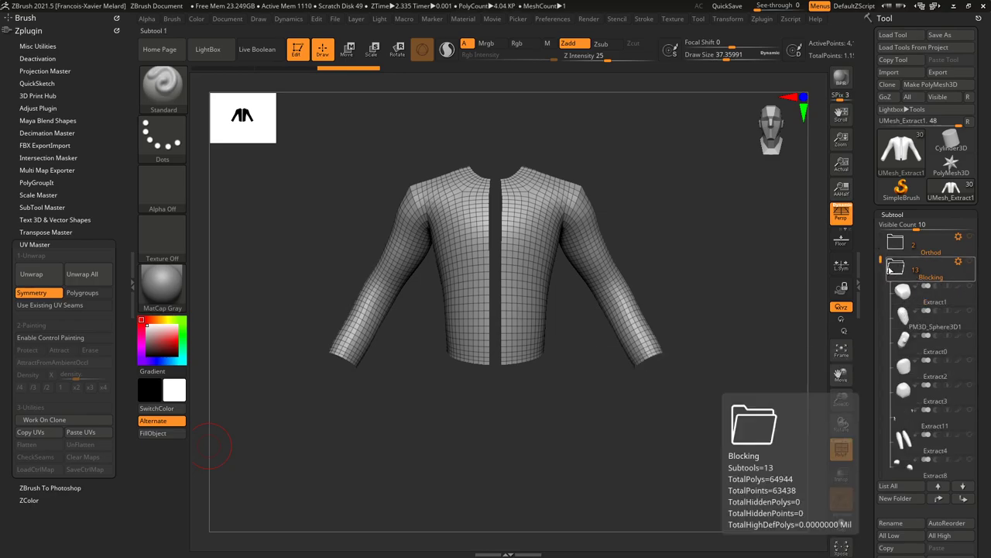
left_click(964, 292)
left_click(970, 263)
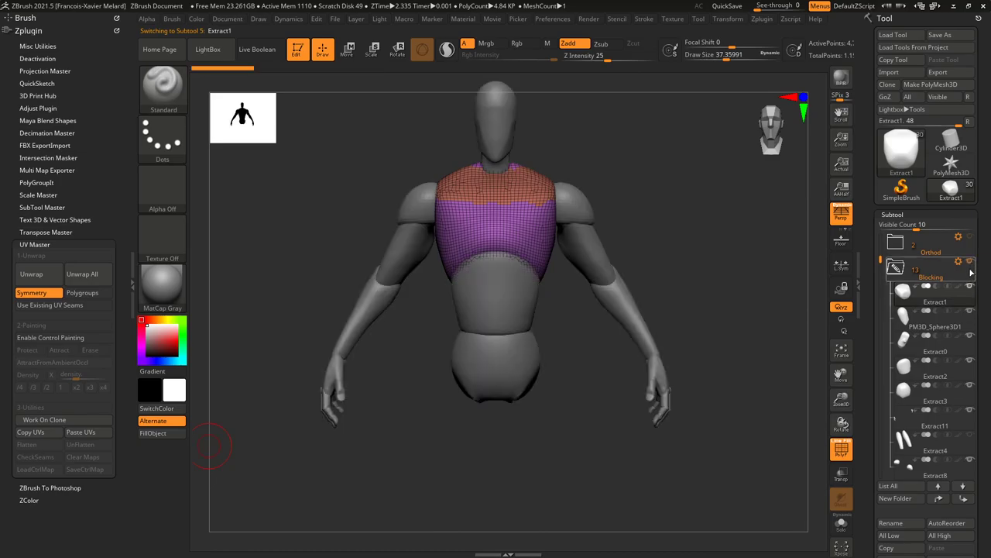
Combine the visible mannequin parts of the Blocking folder into one mesh with Boolean Folder.
mouse_move(635, 194)
left_mouse_down()
mouse_move(588, 170)
mouse_move(607, 161)
mouse_move(646, 183)
mouse_move(650, 160)
mouse_move(666, 158)
mouse_move(647, 197)
mouse_move(619, 215)
mouse_move(723, 214)
mouse_move(620, 203)
mouse_move(666, 215)
mouse_move(652, 241)
left_mouse_up()
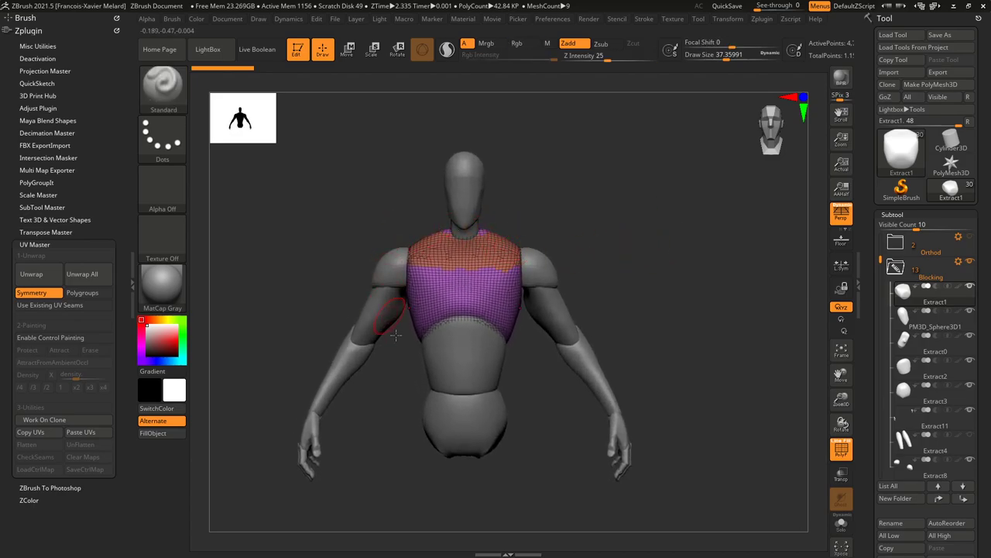
left_click_drag(746, 315, 766, 295)
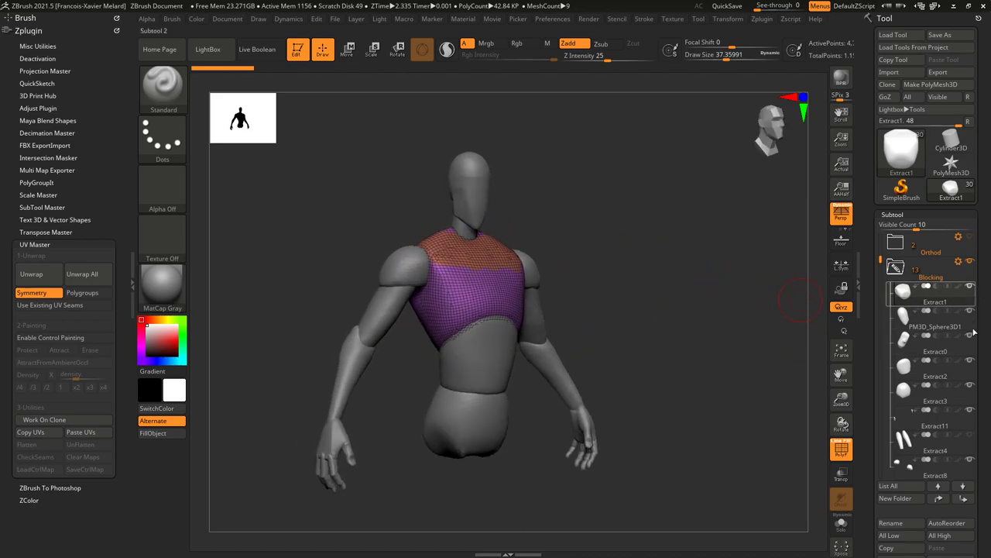
left_click_drag(593, 222, 692, 250)
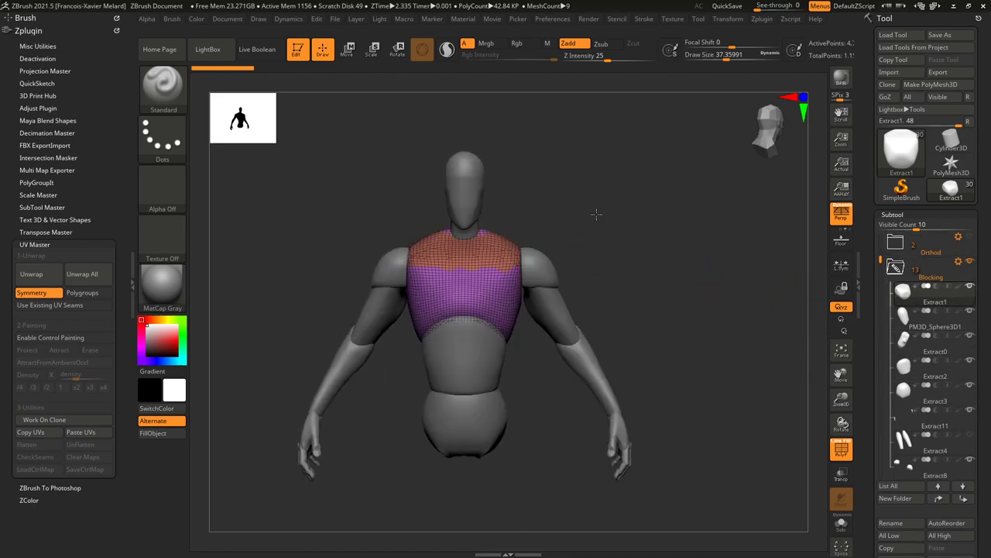
left_click(959, 261)
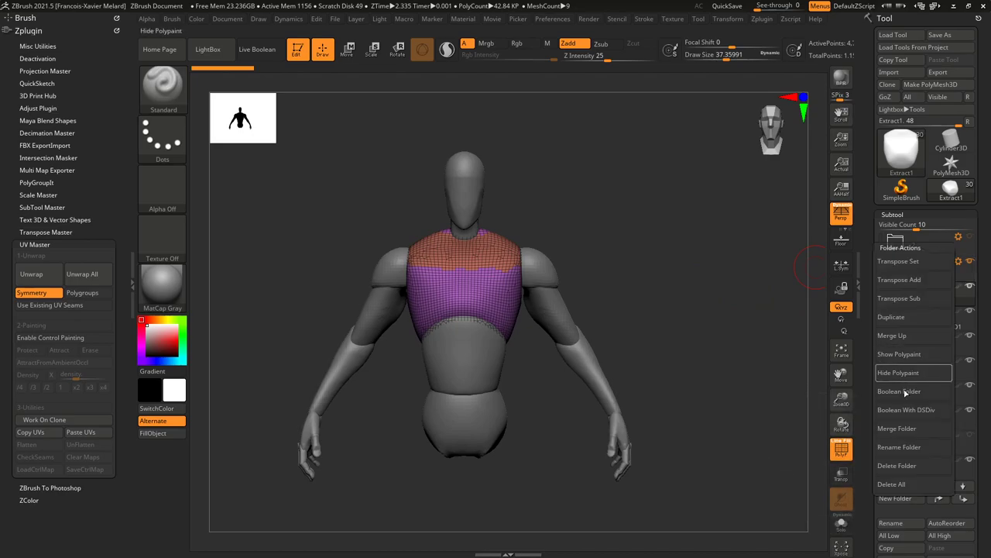
left_click(906, 392)
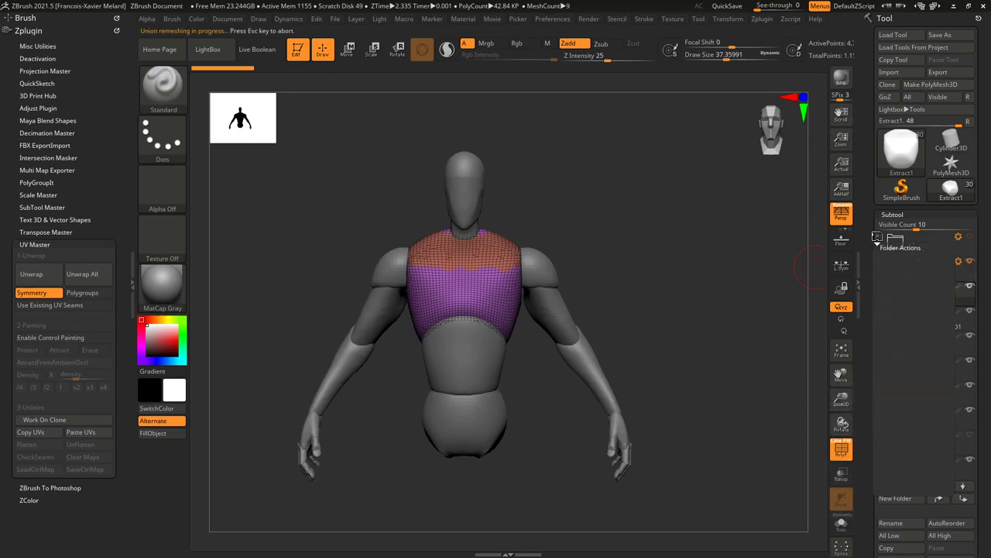
Select the merged UMesh_Extract1 body and move it to the end of the subtool list.
left_click_drag(876, 339, 876, 370)
left_click(896, 341)
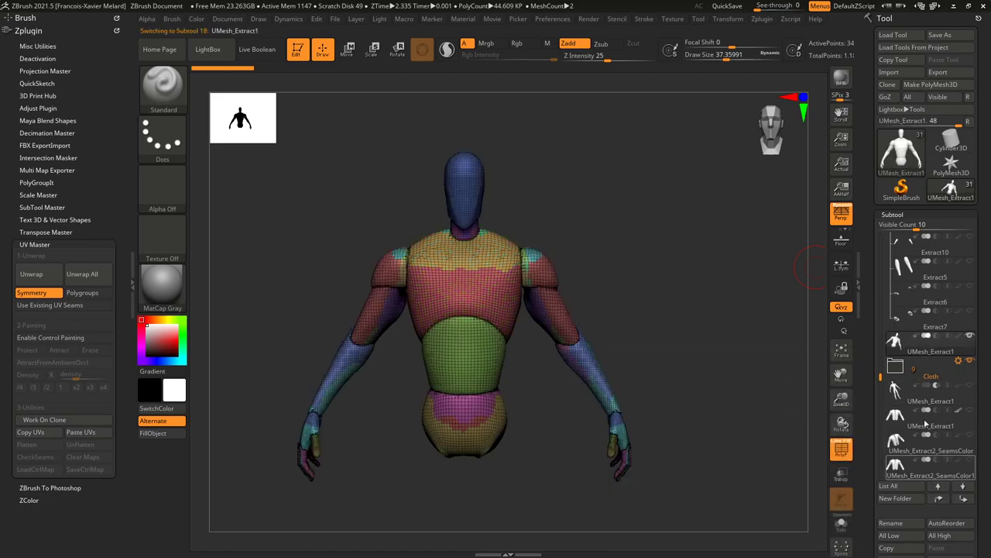
key("shift")
left_click(963, 499, "shift")
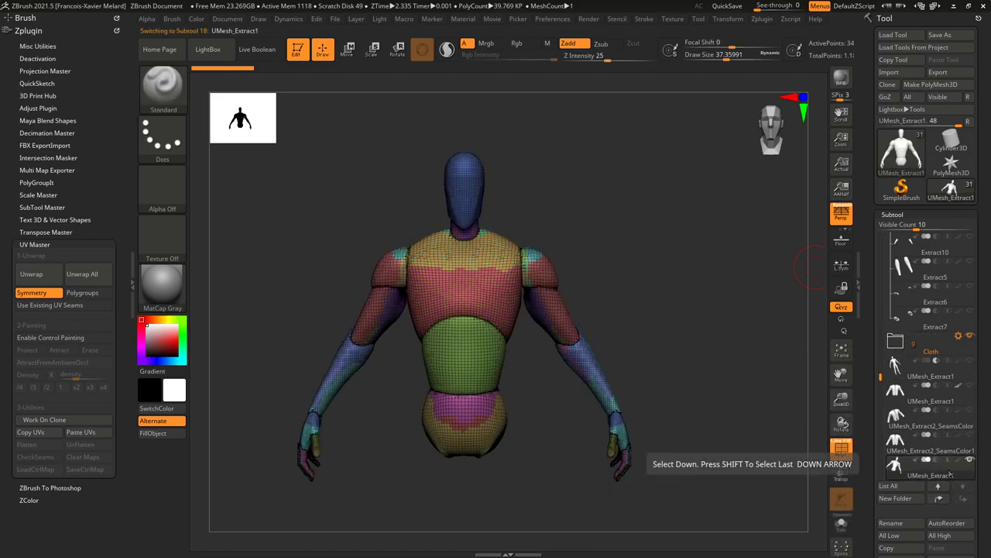
Move the UMesh_Extract1 jacket and both UMesh_Extract2_SeamsColor subtools into the Cloth folder, and hide that folder.
left_click(900, 391)
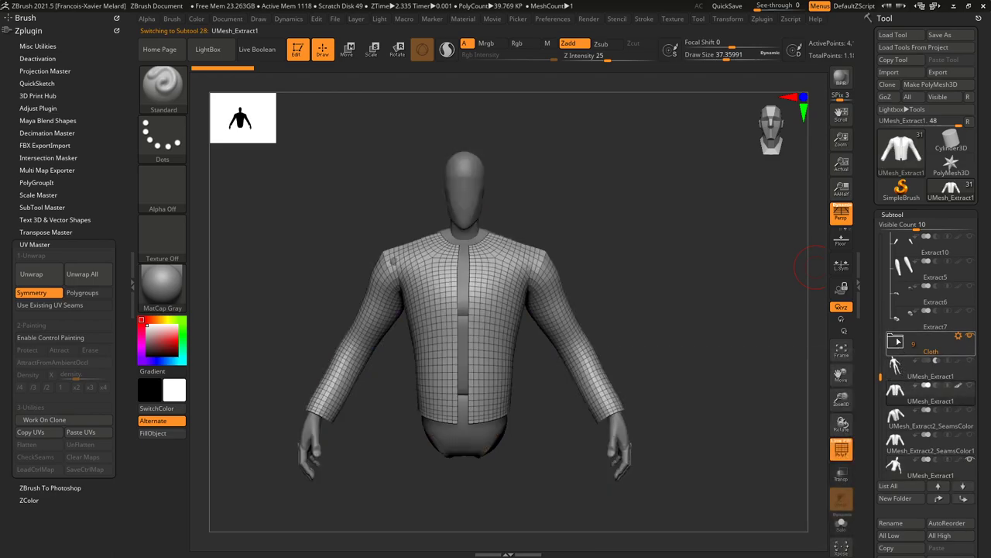
left_click_drag(880, 365, 881, 408)
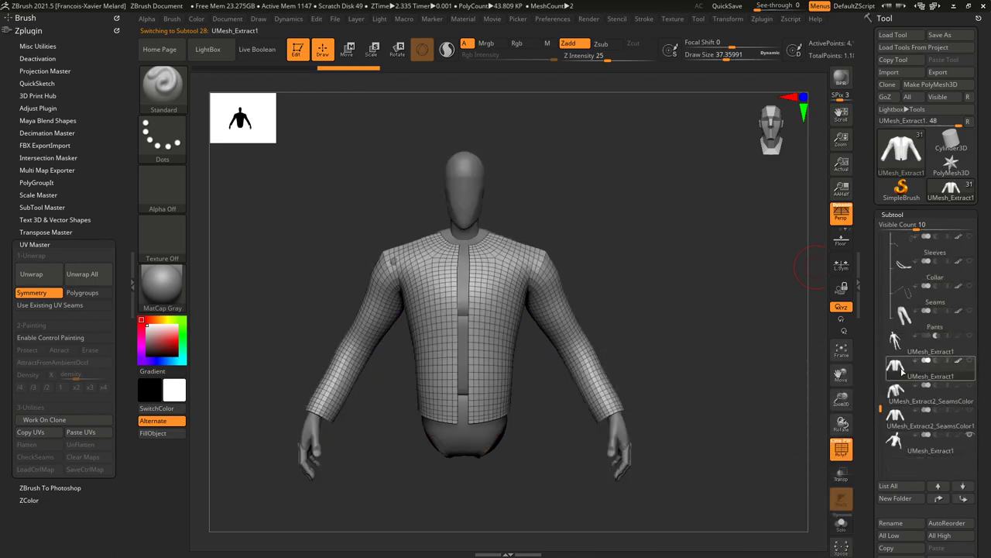
left_click_drag(907, 332, 907, 318)
left_click_drag(899, 389, 903, 321)
left_click_drag(900, 414, 903, 321)
left_click_drag(882, 410, 879, 319)
left_click(939, 381)
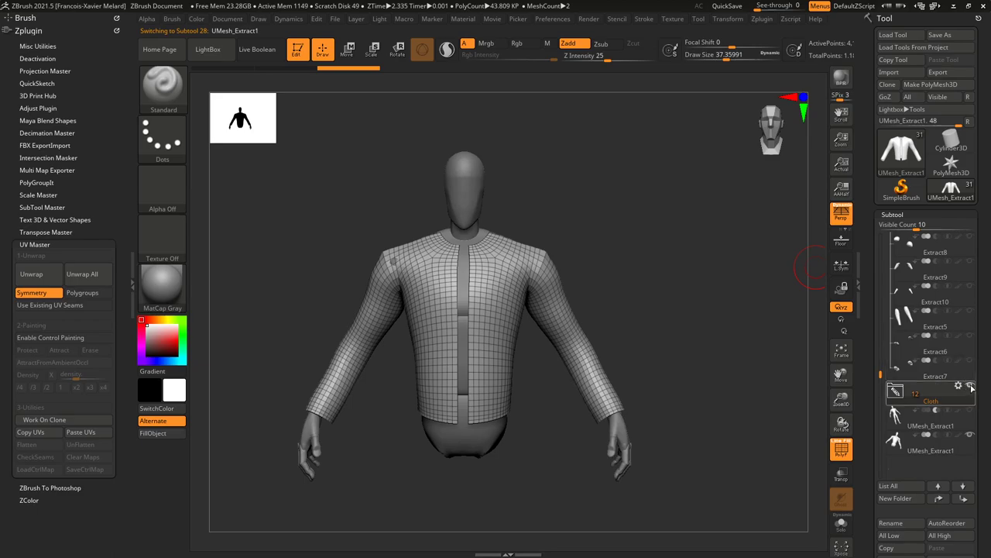
Select the merged body mesh and regenerate its polygroups with Auto Groups.
left_click(899, 443)
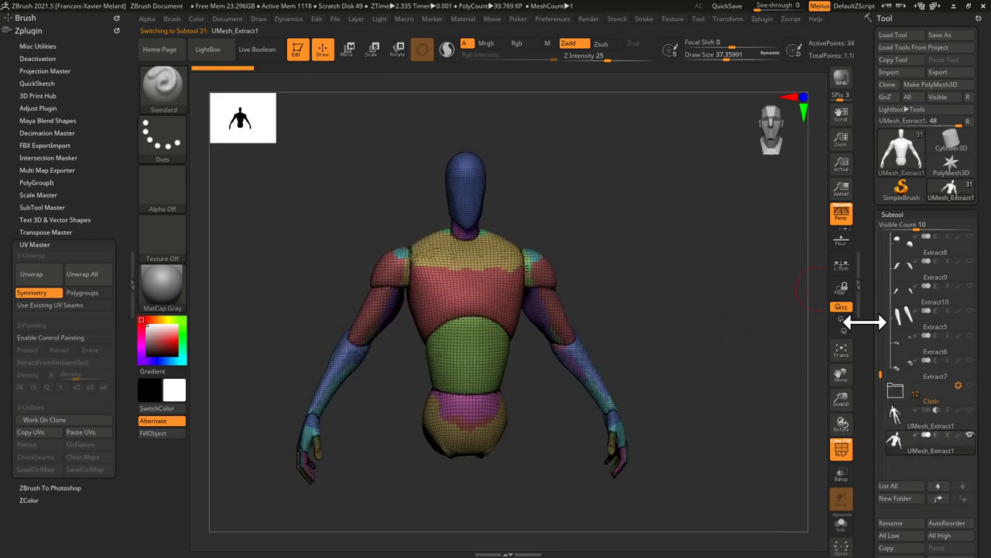
left_click_drag(867, 353, 882, 240)
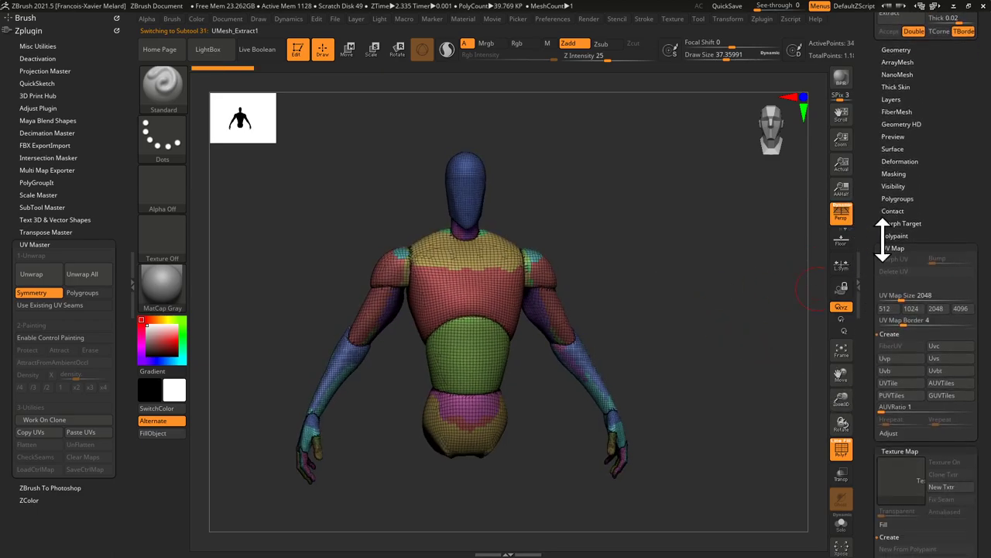
left_click(891, 248)
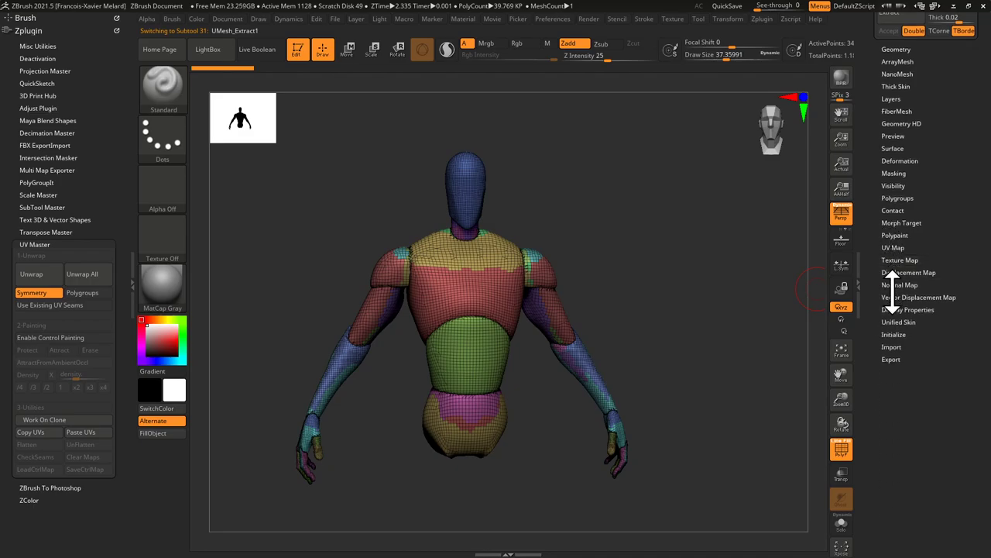
left_click(897, 198)
left_click(897, 209)
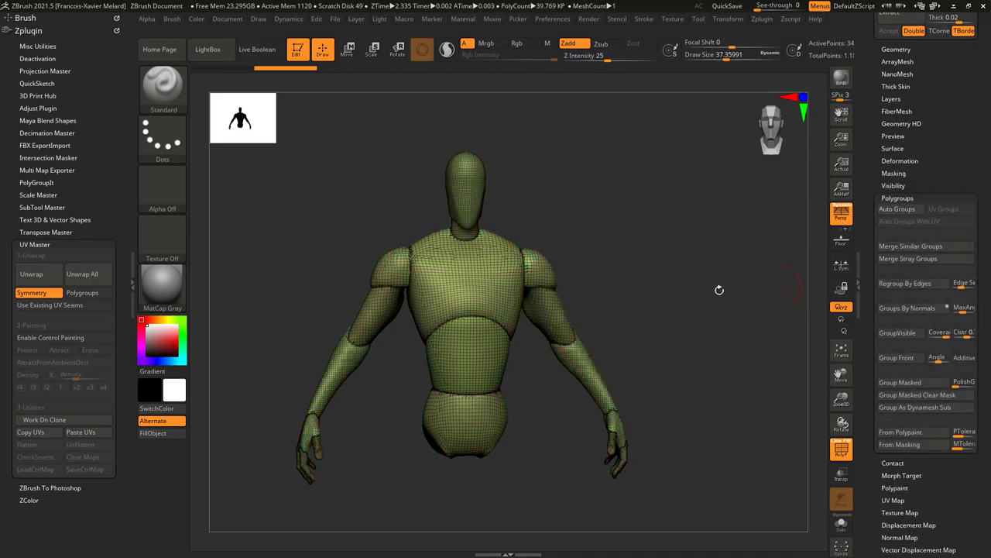
Isolate the shoulder area of the merged body to inspect it, and show the whole mesh again.
mouse_move(664, 332)
left_mouse_down()
mouse_move(653, 297)
mouse_move(644, 311)
mouse_move(636, 298)
left_mouse_up()
mouse_move(596, 207)
left_mouse_down("ctrl+shift")
mouse_move(542, 412)
mouse_move(501, 340)
mouse_move(498, 268)
left_mouse_up("ctrl+shift")
left_click(649, 244, "ctrl+shift")
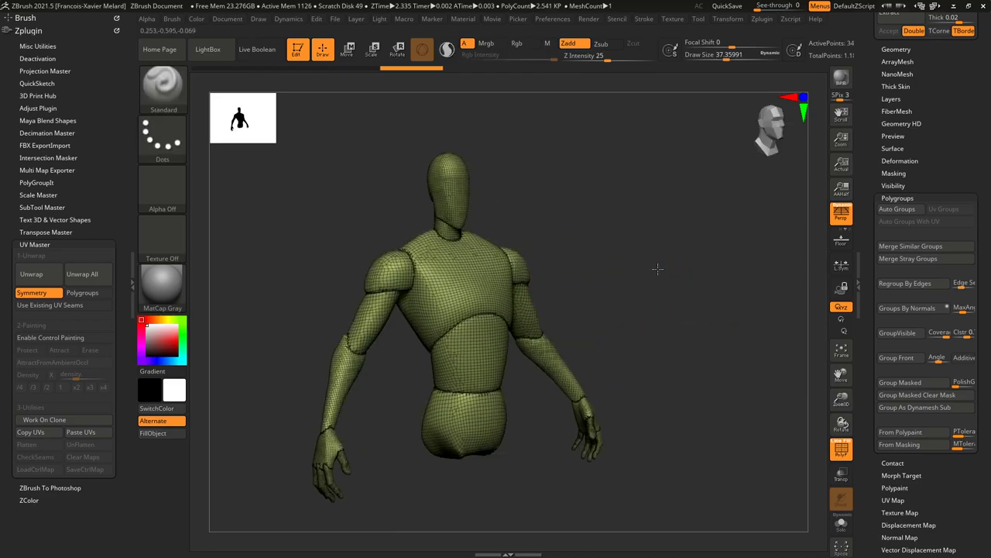
Turn off the PolyFrame display and face the merged body from the front.
left_click_drag(657, 268, 565, 265)
left_click_drag(756, 293, 769, 311)
left_click(842, 449)
left_click_drag(798, 383, 733, 308, "shift")
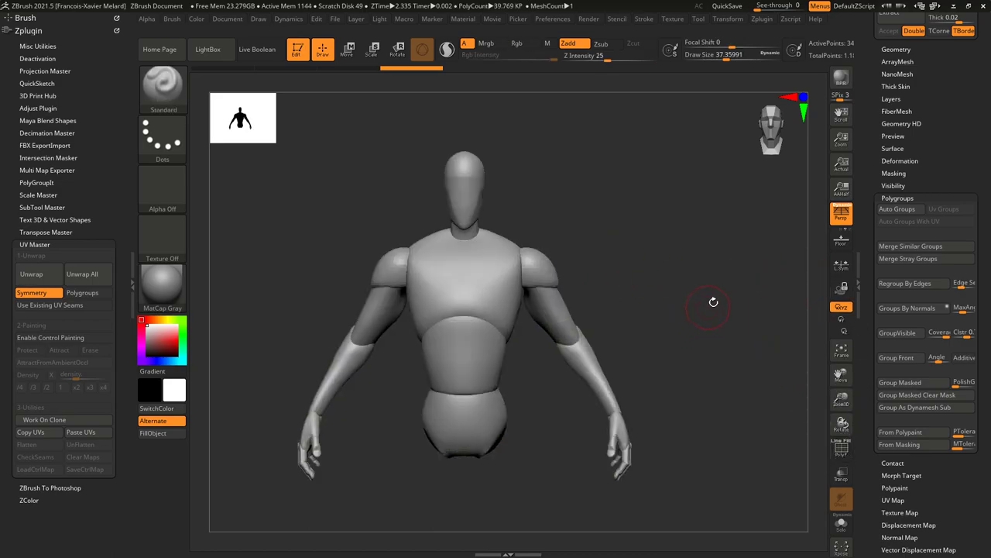
Apply the Polish deformation to the merged body mesh.
left_click_drag(872, 237, 871, 184)
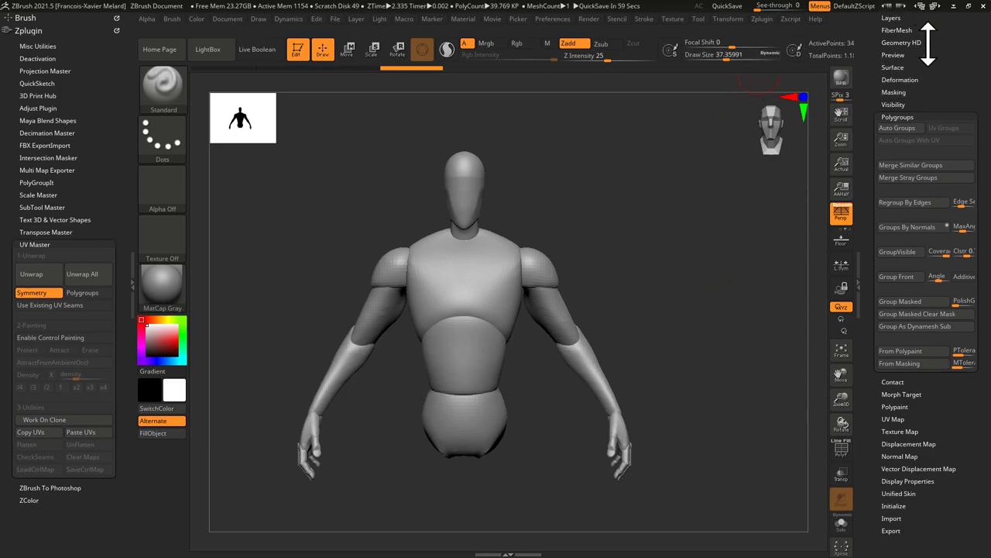
left_click(903, 80)
left_click(888, 120)
Check the polished body from the side and front, and turn on the PolyFrame display.
key("ctrl")
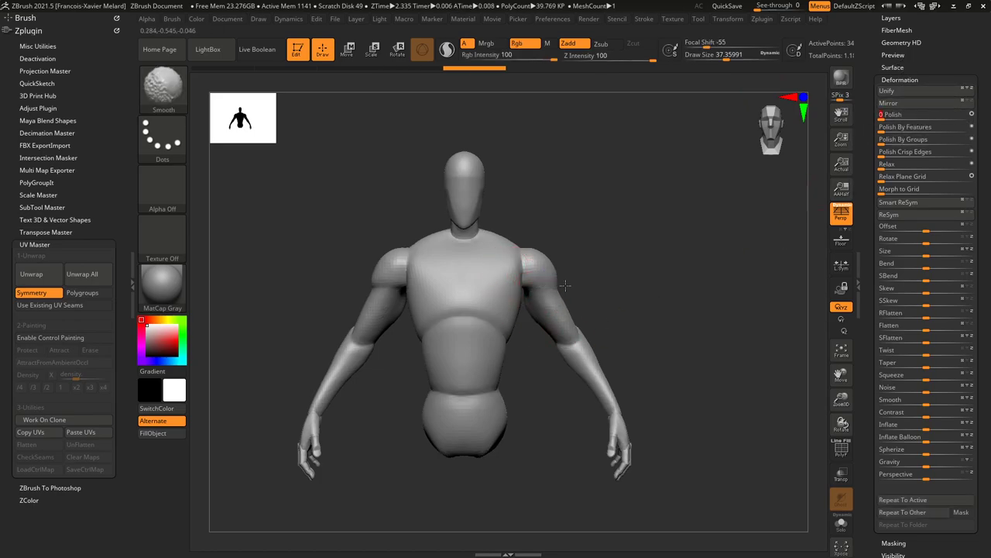
key("shift")
mouse_move(587, 264)
left_mouse_down()
mouse_move(549, 289)
mouse_move(573, 347)
left_mouse_up()
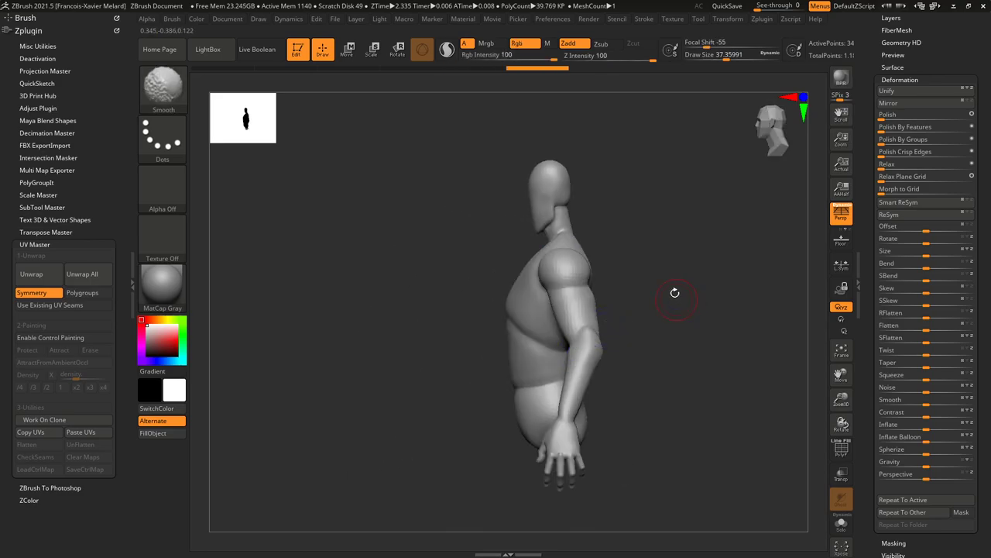
left_click_drag(677, 294, 597, 337, "shift")
left_click_drag(643, 304, 670, 270, "shift")
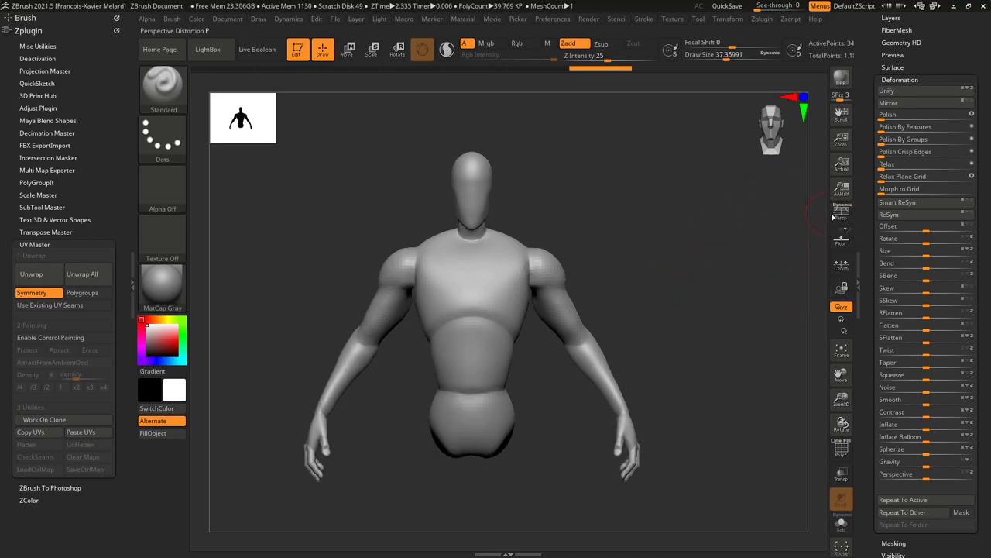
left_click(841, 450)
mouse_move(869, 281)
left_mouse_down()
mouse_move(870, 163)
mouse_move(867, 195)
left_mouse_up()
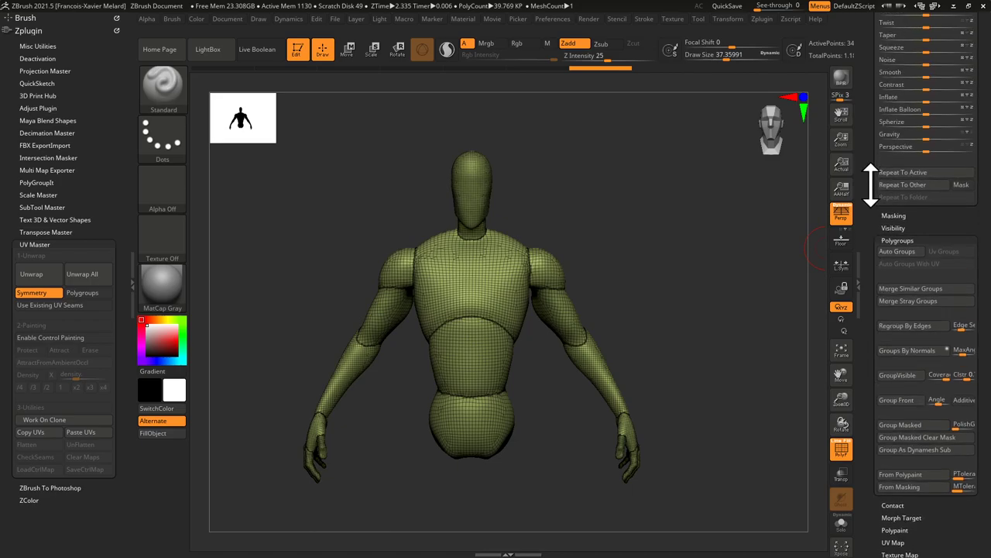
left_click(169, 92, "ctrl+shift")
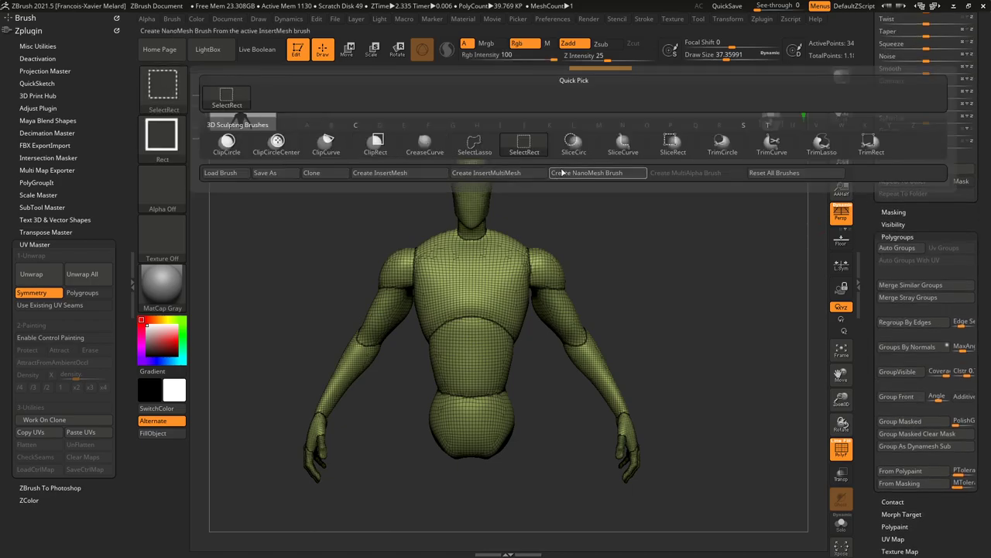
left_click_drag(653, 253, 628, 248)
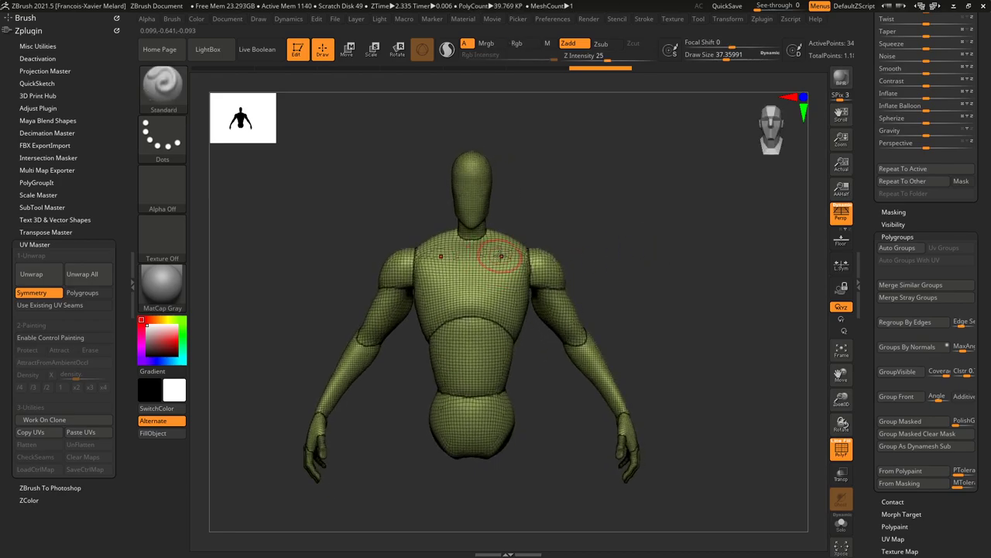
left_click_drag(292, 370, 364, 430, "ctrl+shift")
key("ctrl+z")
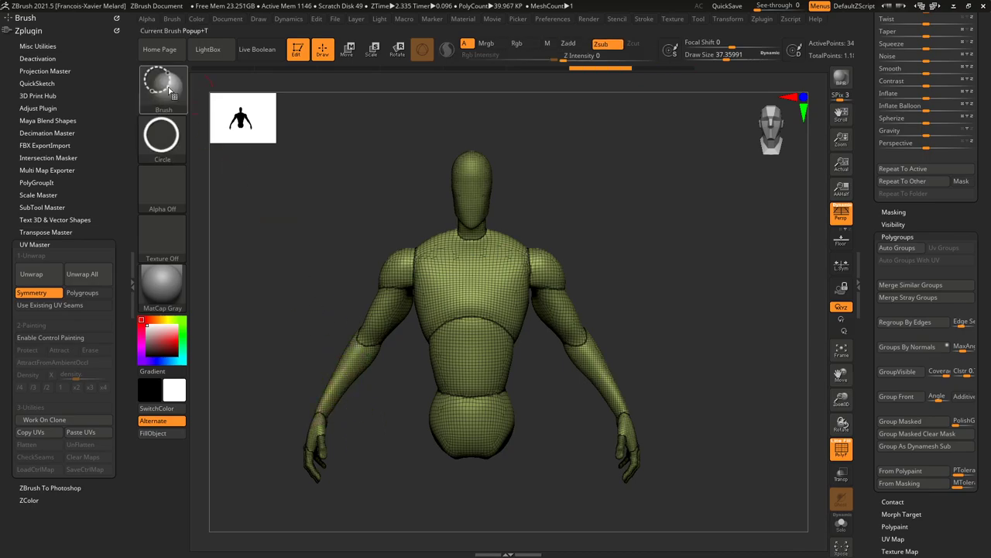
Slice one hand at the wrist into its own polygroup with the SliceCurve brush.
left_click(164, 88, "ctrl+shift")
left_click(610, 152)
left_click_drag(291, 353, 380, 433, "ctrl+shift")
key("ctrl+z")
mouse_move(380, 482)
left_mouse_down()
mouse_move(372, 423)
mouse_move(358, 436)
left_mouse_up()
key("ctrl+shift")
mouse_move(416, 498)
left_mouse_down()
mouse_move(465, 504)
mouse_move(411, 495)
left_mouse_up()
Apply Mirror And Weld to the body to copy the wrist slice and hand polygroup to the other arm.
left_click_drag(867, 283, 868, 383)
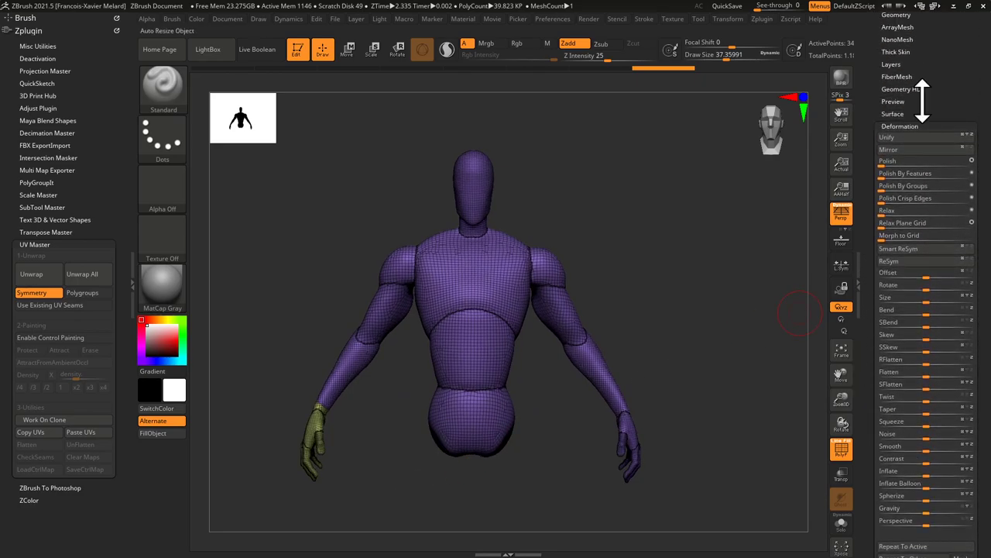
left_click(906, 125)
left_click_drag(876, 103, 872, 168)
left_click(896, 140)
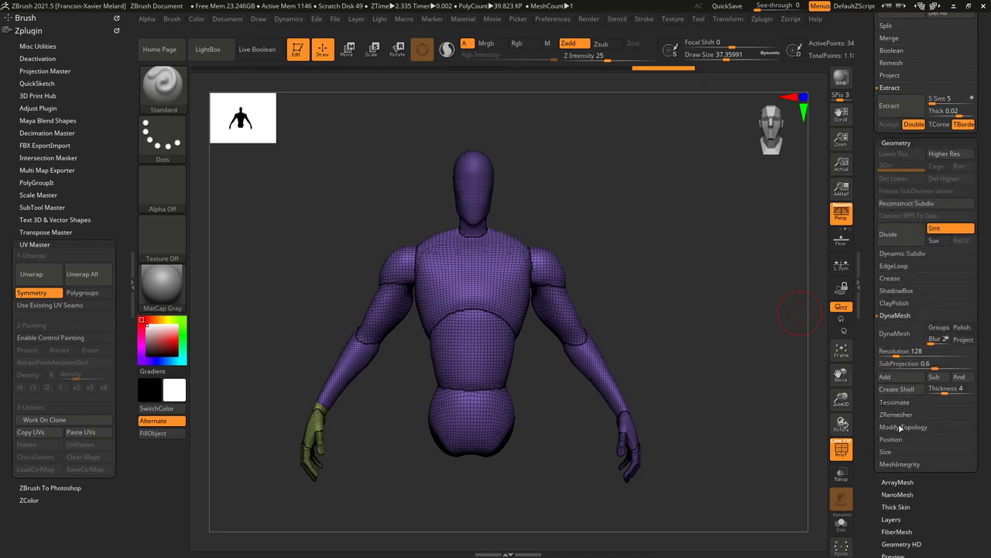
left_click(900, 427)
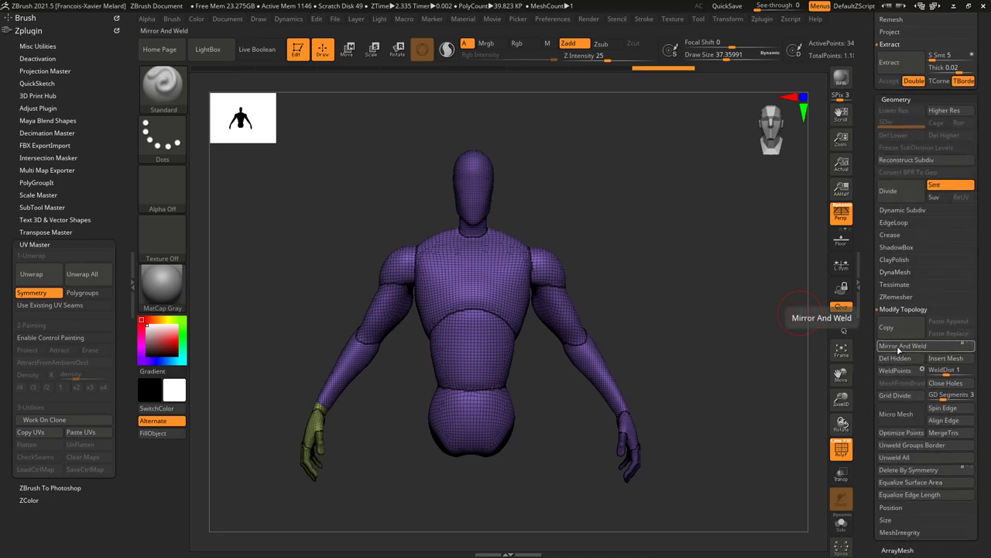
left_click(899, 348)
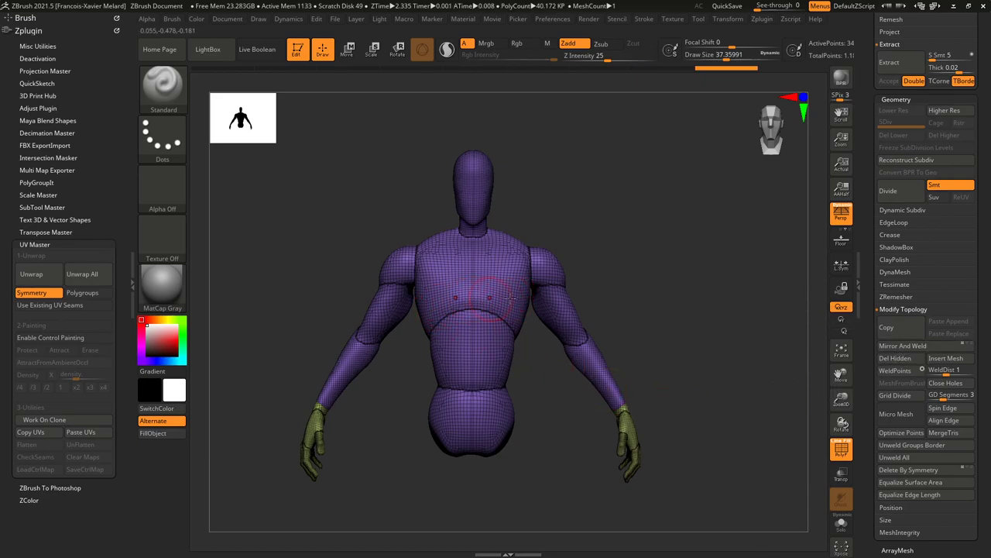
Slice a curved neckline below the neck to give the head its own polygroup, and mirror and weld the result.
mouse_move(643, 418)
left_mouse_down()
mouse_move(699, 287)
mouse_move(710, 290)
mouse_move(699, 292)
mouse_move(692, 274)
mouse_move(702, 255)
mouse_move(681, 214)
mouse_move(602, 171)
mouse_move(630, 173)
left_mouse_up()
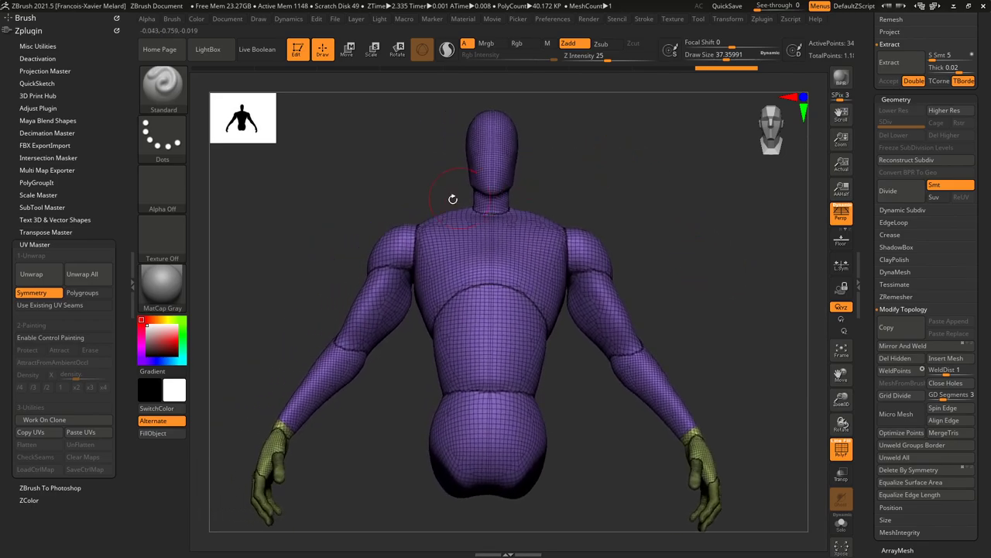
key("ctrl+shift")
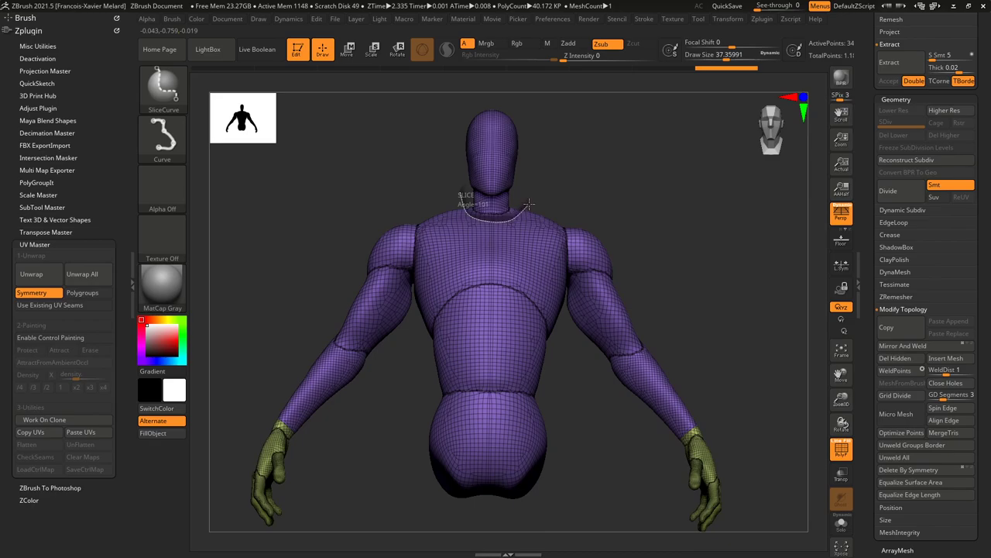
left_click_drag(529, 203, 542, 199, "ctrl+shift")
mouse_move(663, 169)
left_mouse_down()
mouse_move(755, 194)
mouse_move(687, 195)
left_mouse_up()
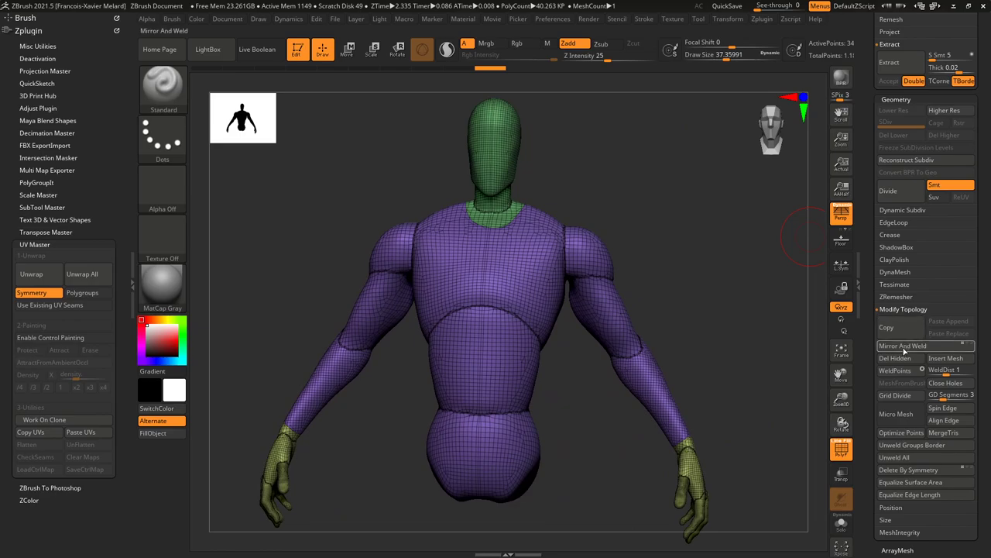
left_click_drag(710, 230, 684, 162)
mouse_move(574, 399)
left_mouse_down()
mouse_move(570, 354)
mouse_move(361, 341)
mouse_move(362, 364)
left_mouse_up()
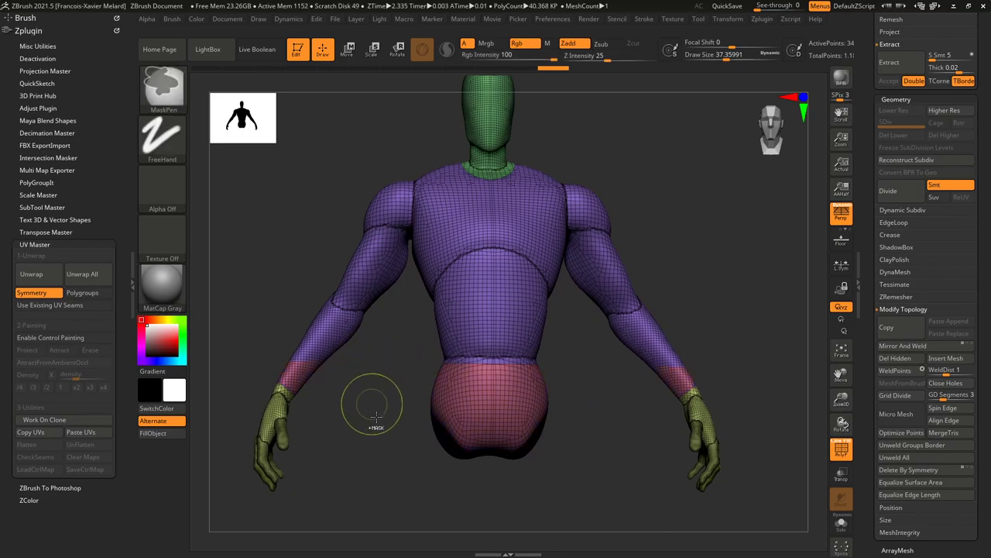
mouse_move(919, 347)
key("ctrl+z")
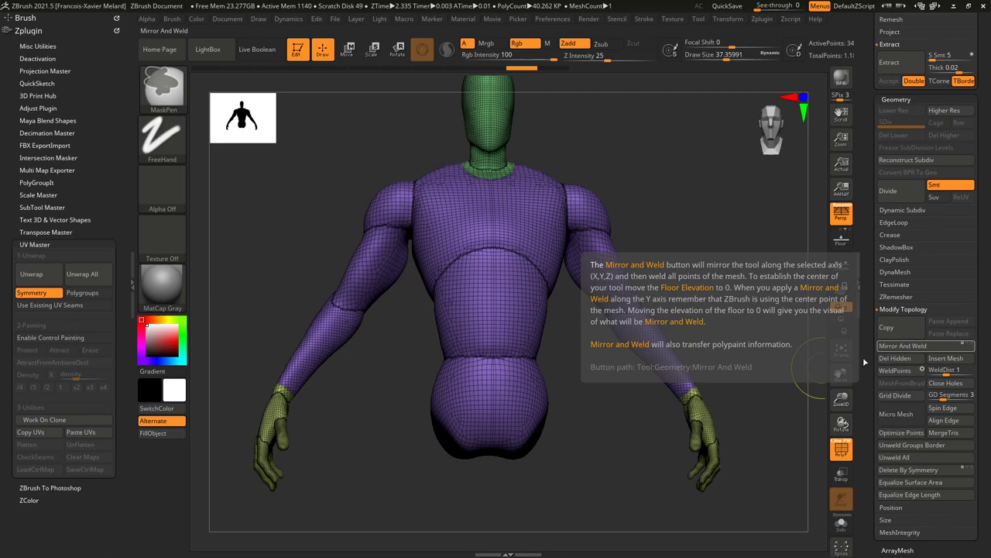
Slice the pelvis into its own polygroup just below the waist, routing the curve clear of the arms, and mirror and weld the body.
left_click_drag(334, 526, 385, 396, "ctrl+shift")
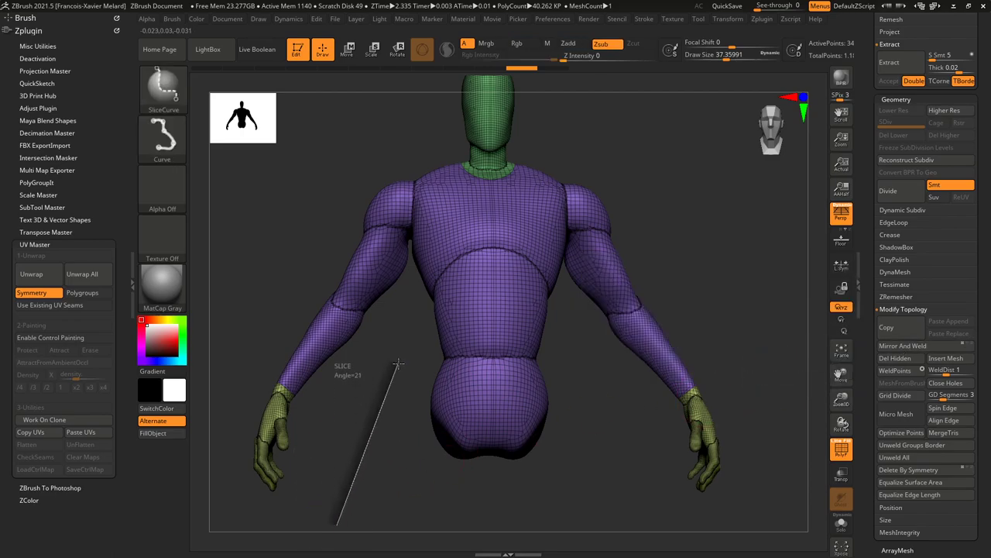
left_click_drag(425, 366, 589, 369, "ctrl+shift")
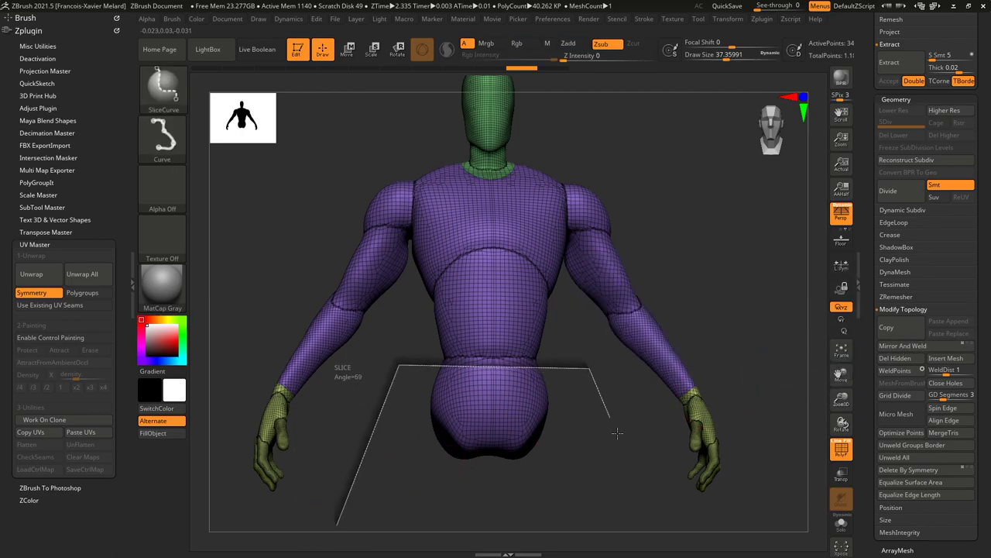
left_click_drag(674, 522, 671, 527, "ctrl+shift")
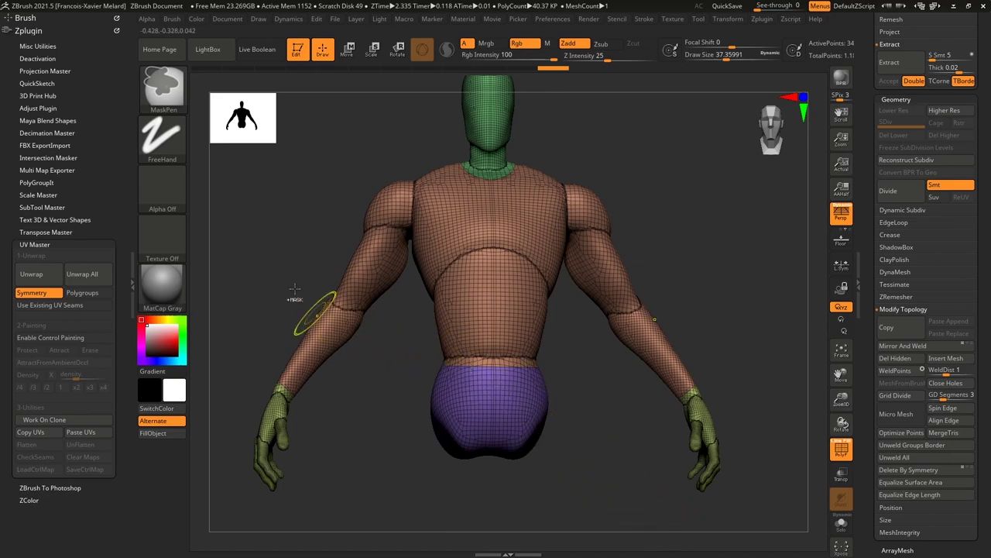
left_click(898, 350)
Isolate the torso-and-arms polygroup and delete the hidden head, hands and pelvis.
left_click_drag(711, 196, 688, 148, "alt")
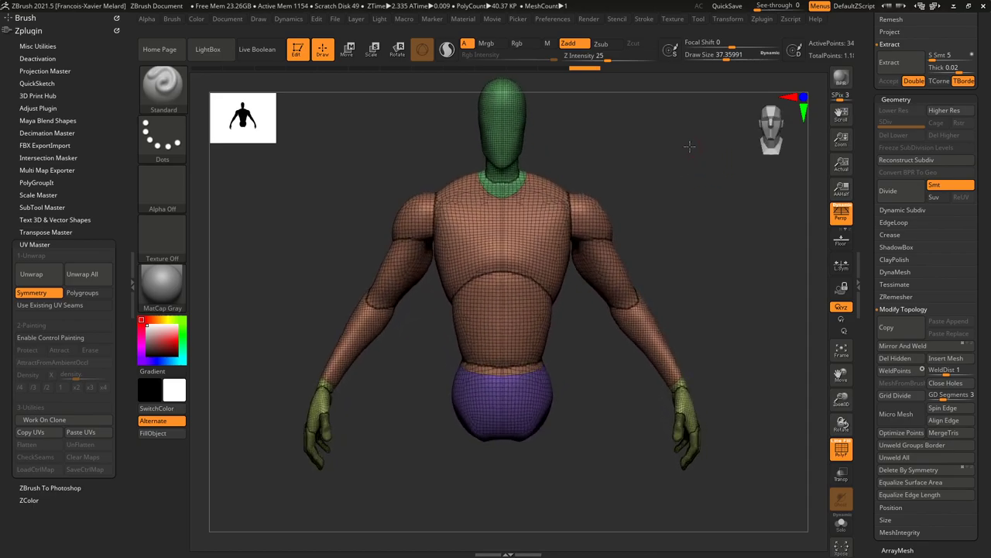
left_click(547, 233, "ctrl+shift")
left_click(555, 242, "ctrl+shift")
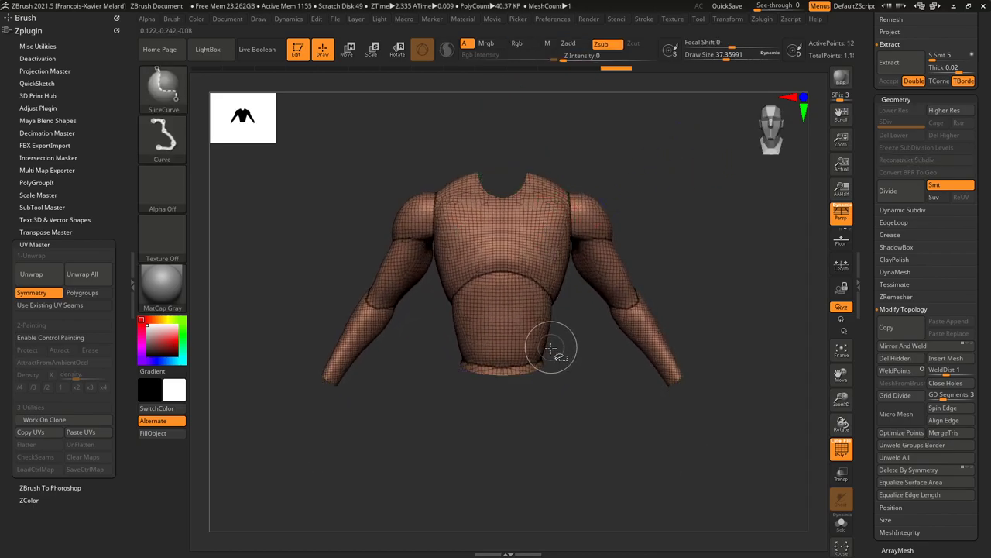
mouse_move(704, 194)
left_mouse_down()
mouse_move(688, 194)
mouse_move(698, 194)
left_mouse_up()
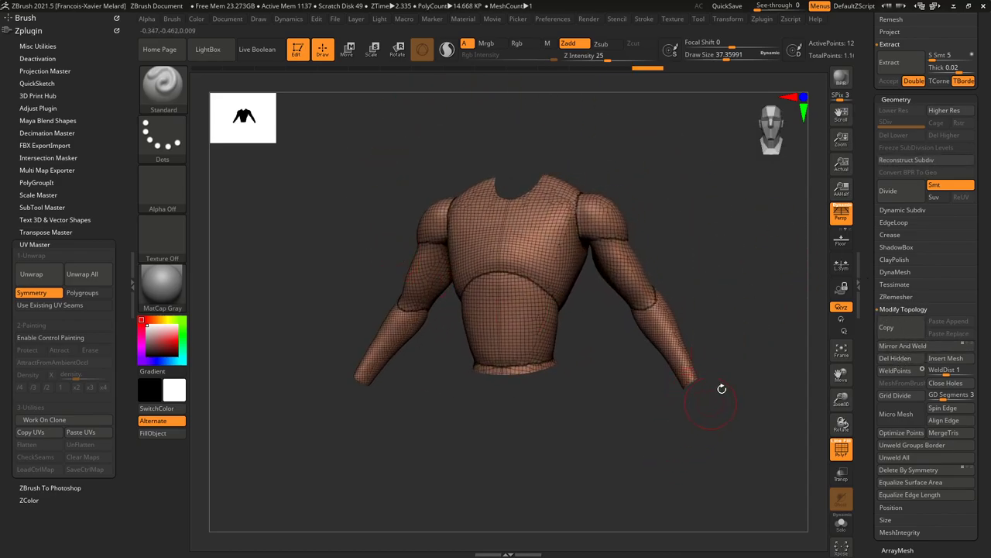
left_click_drag(758, 168, 731, 210)
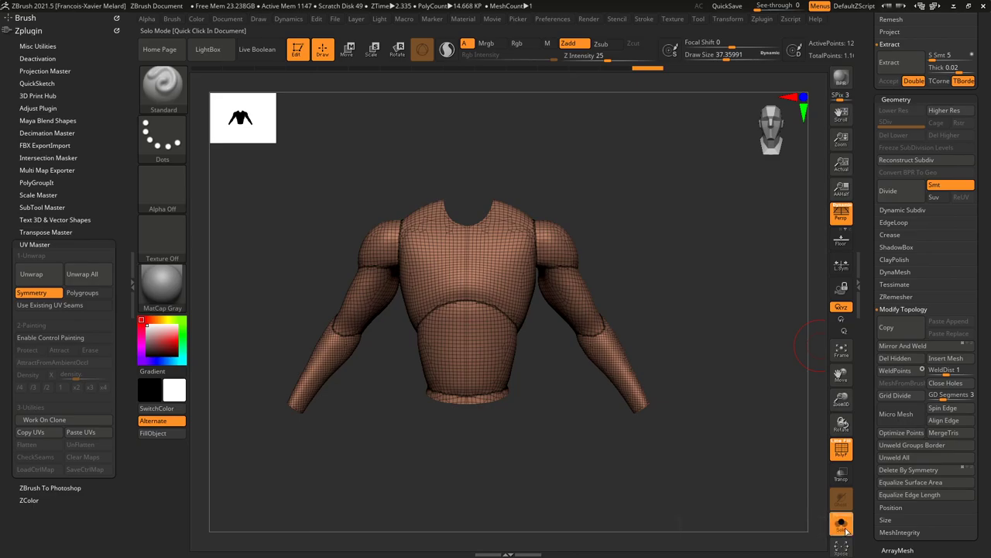
left_click_drag(676, 175, 702, 178)
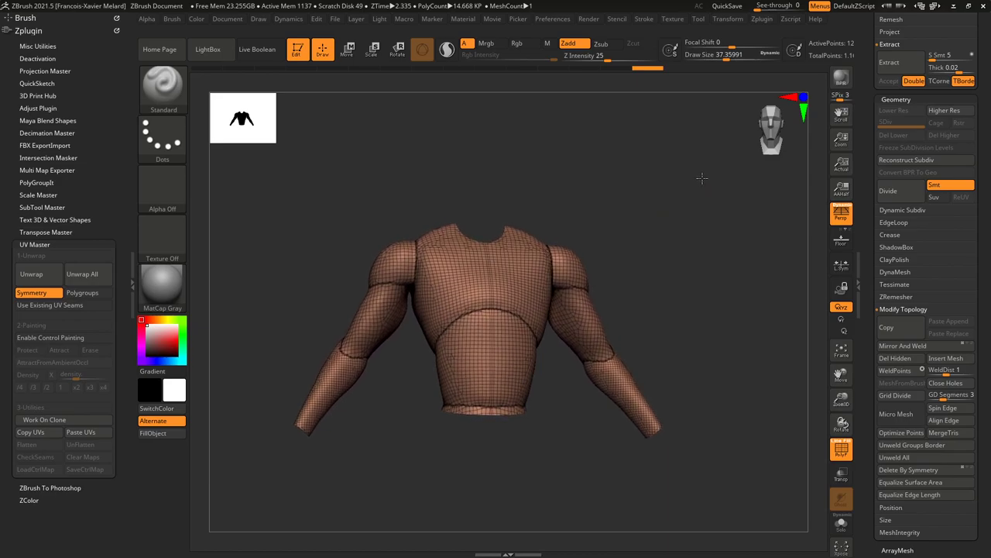
Slice one arm from the shoulder through the armpit into its own polygroup, and mirror and weld it to the other side.
mouse_move(386, 185)
left_mouse_down("alt")
mouse_move(394, 191)
mouse_move(385, 183)
left_mouse_up("alt")
key("ctrl+shift")
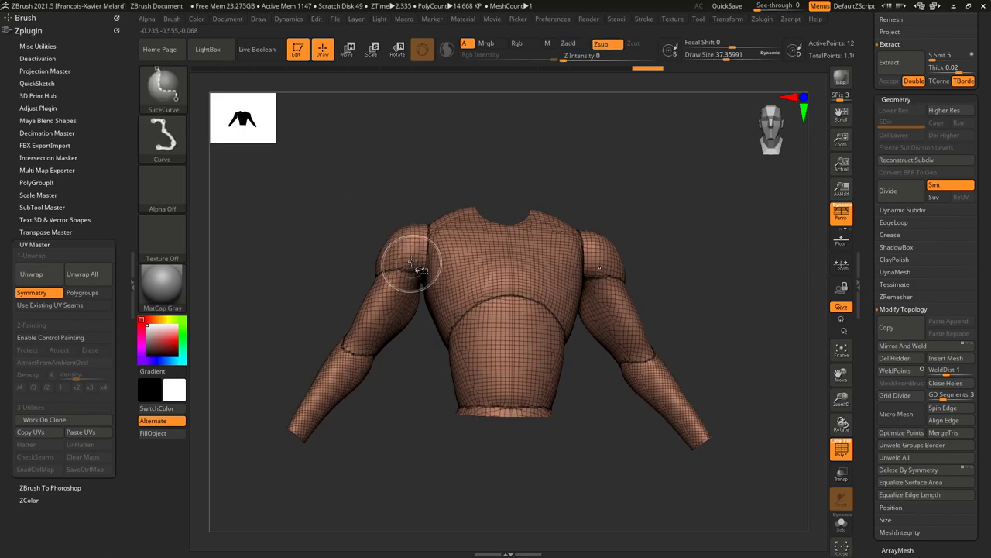
key("ctrl+shift")
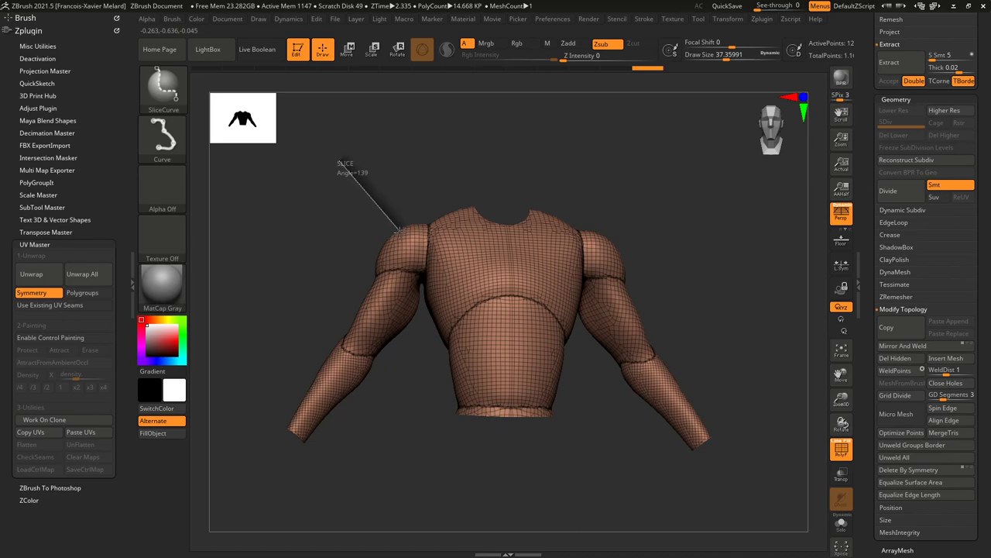
mouse_move(415, 264)
left_mouse_down("ctrl+shift")
mouse_move(401, 255)
mouse_move(395, 267)
mouse_move(416, 263)
left_mouse_up("ctrl+shift")
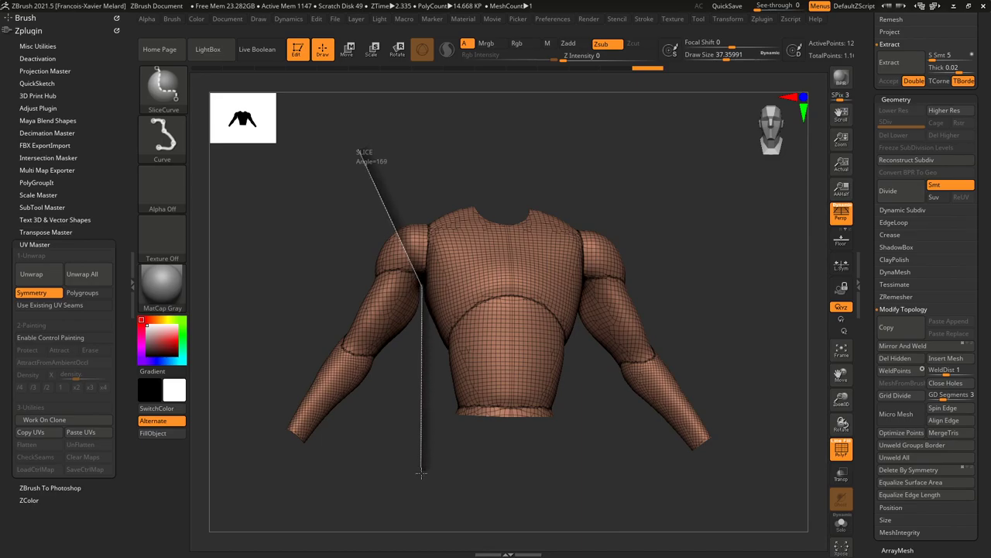
left_click_drag(421, 479, 421, 479, "ctrl+shift")
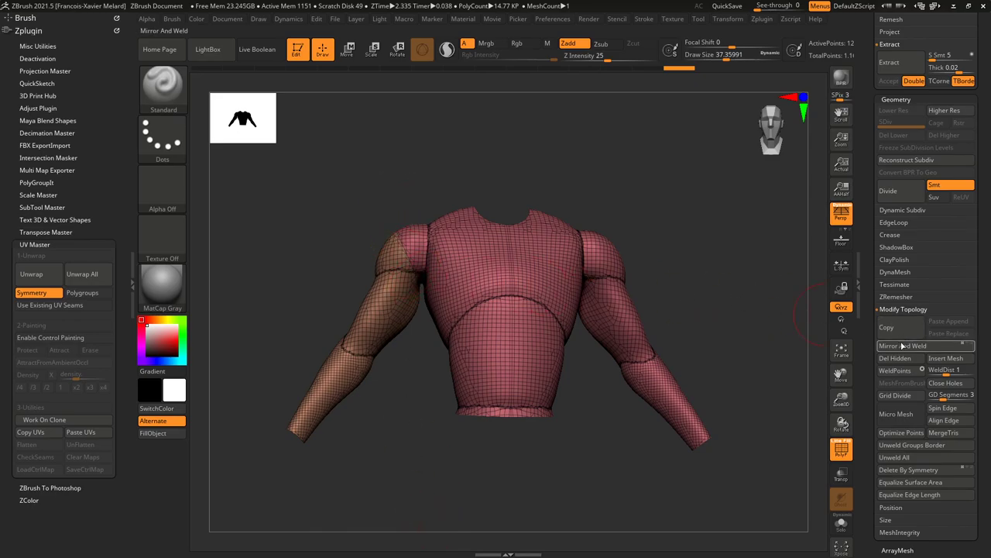
left_click_drag(588, 160, 604, 186)
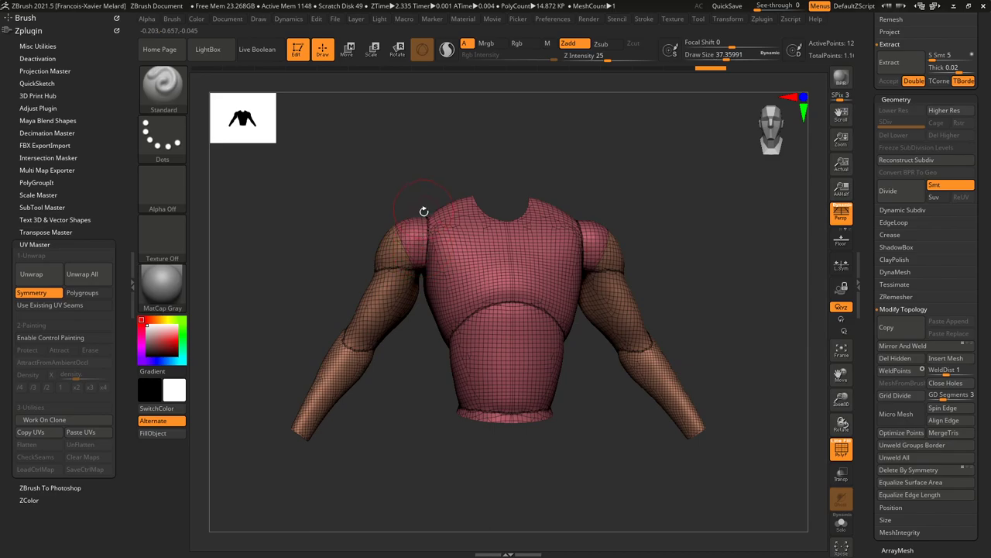
left_click_drag(636, 164, 390, 202)
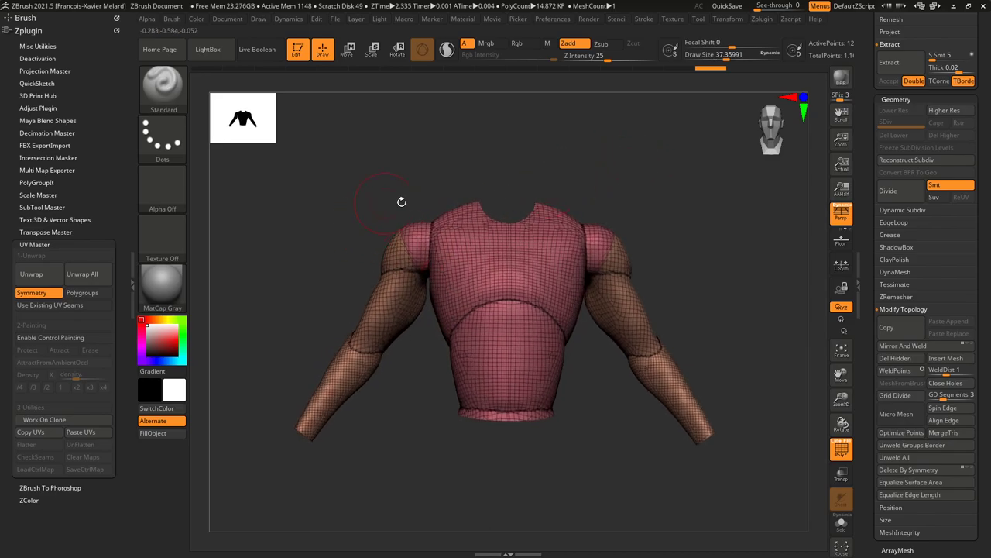
Isolate the torso polygroup, face it from the side, and turn off the perspective view.
mouse_move(561, 189)
left_mouse_down()
mouse_move(683, 213)
mouse_move(698, 226)
mouse_move(615, 252)
left_mouse_up()
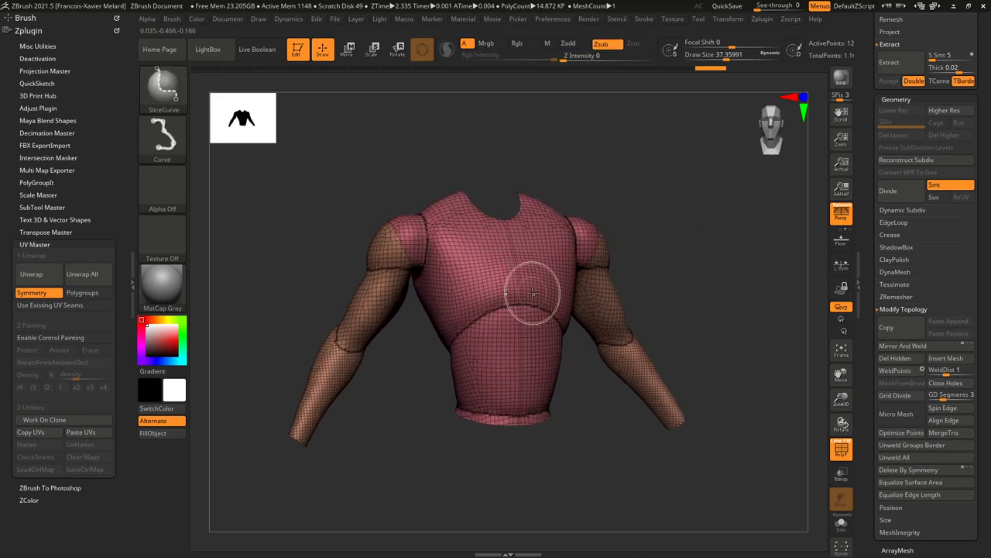
left_click(540, 298, "ctrl+shift")
left_click_drag(687, 225, 730, 221)
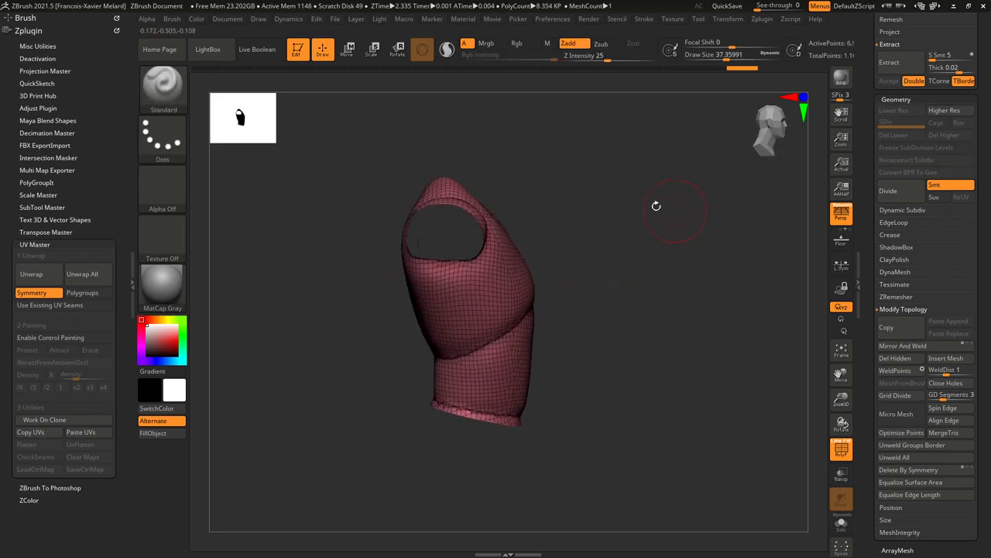
left_click(840, 212)
Slice the torso from shoulder to hem through the armhole into front and back polygroups, and show the arms again.
key("ctrl+shift")
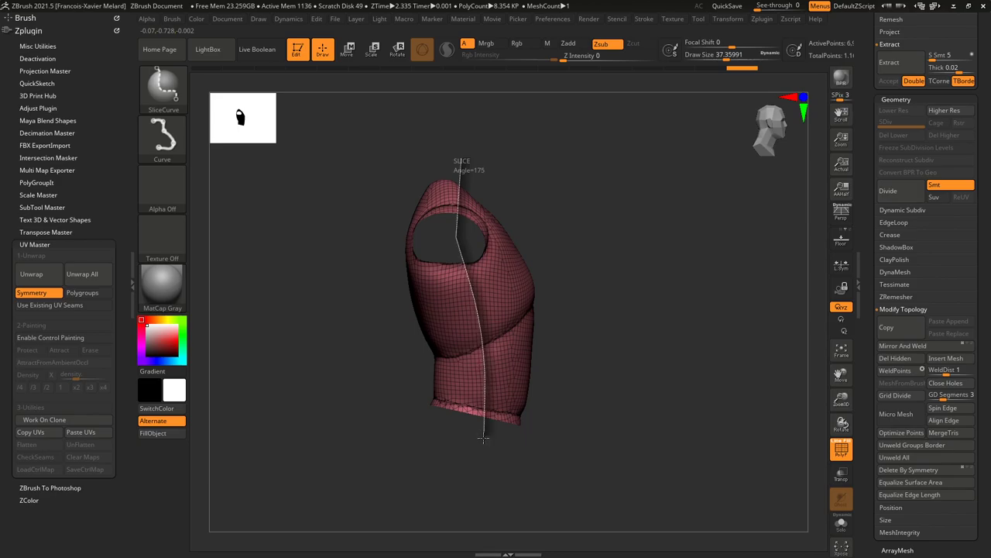
left_click_drag(481, 441, 473, 535, "ctrl+shift")
left_click(740, 261, "ctrl+shift")
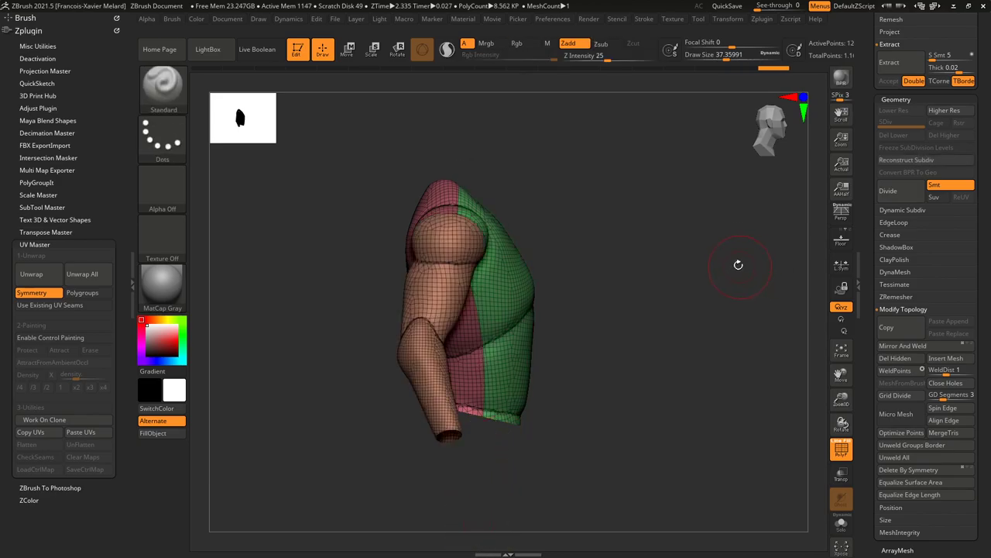
left_click_drag(735, 300, 712, 228)
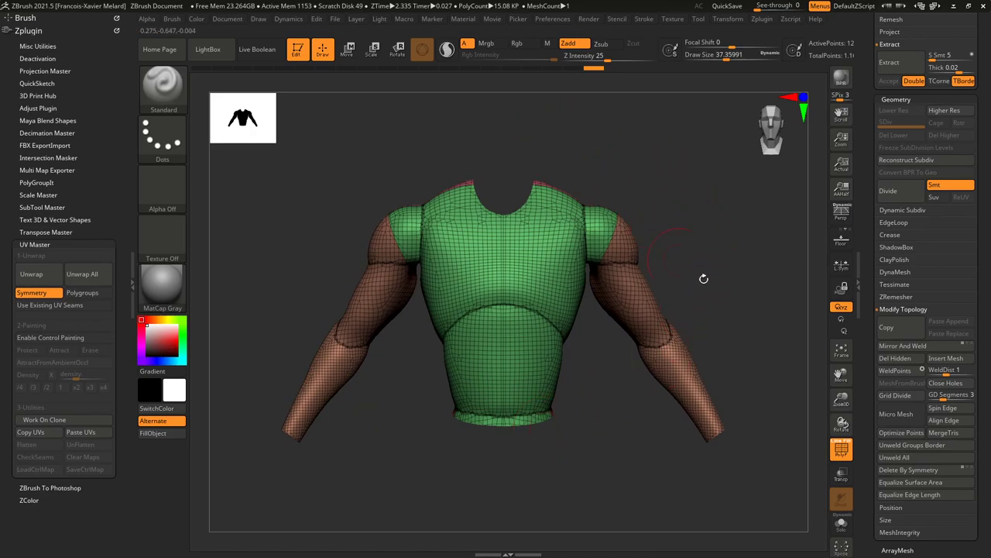
ZRemesh the jacket mesh with KeepGroups enabled and a target polygons count of 1.5.
left_click(892, 296)
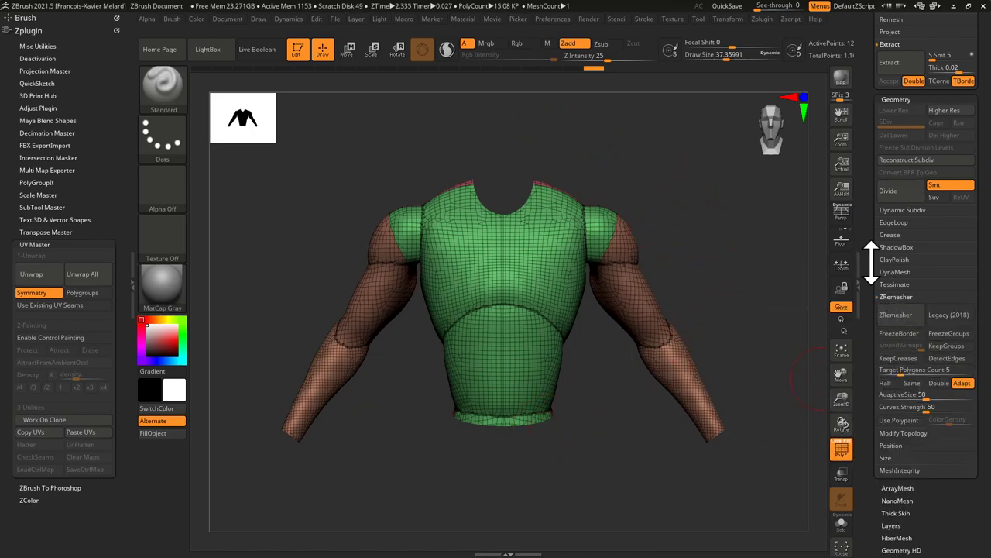
left_click(948, 346)
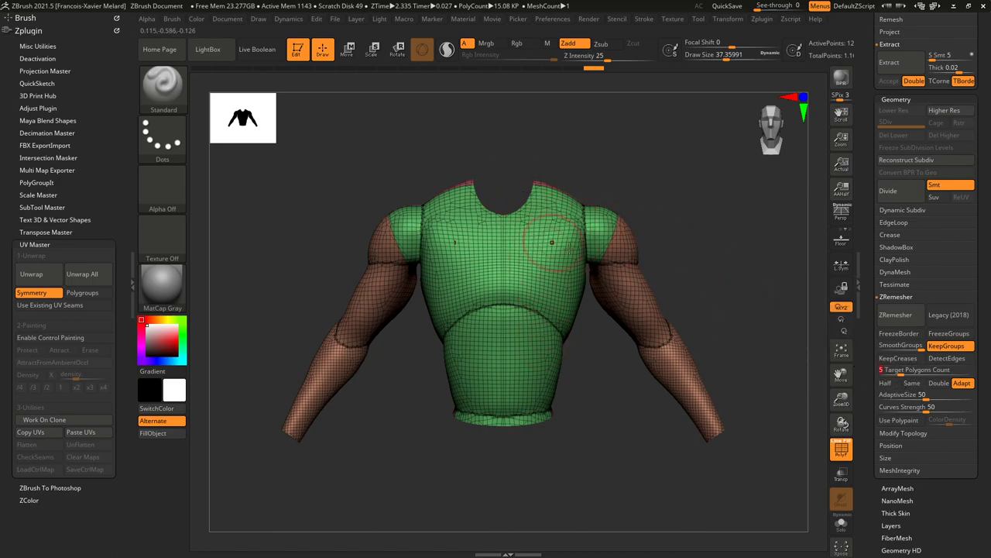
left_click(890, 370)
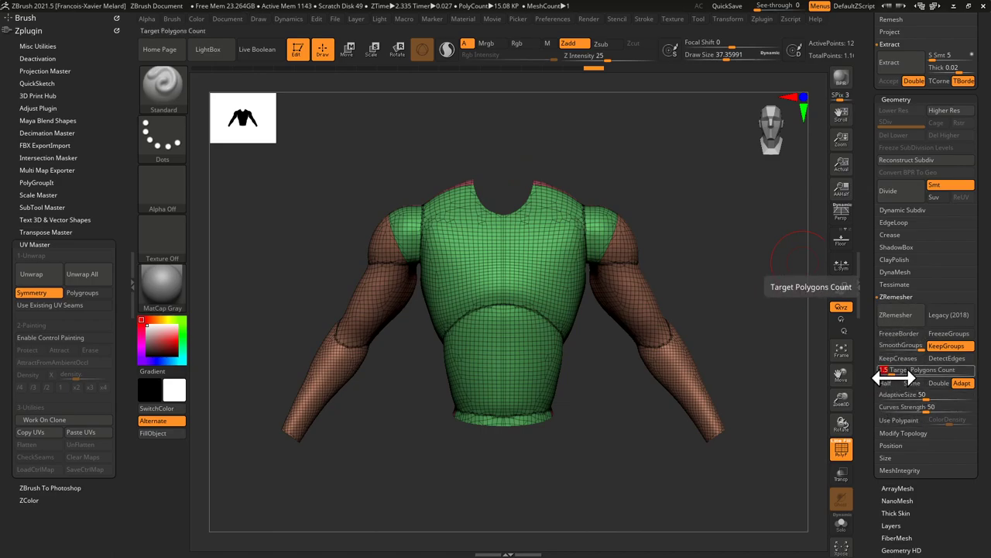
left_click(896, 314)
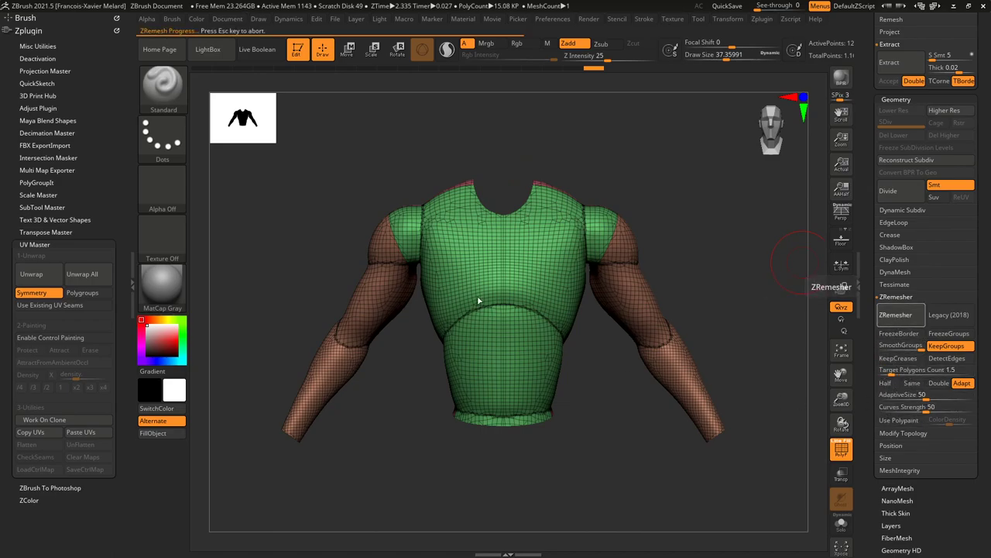
left_click_drag(721, 211, 730, 224)
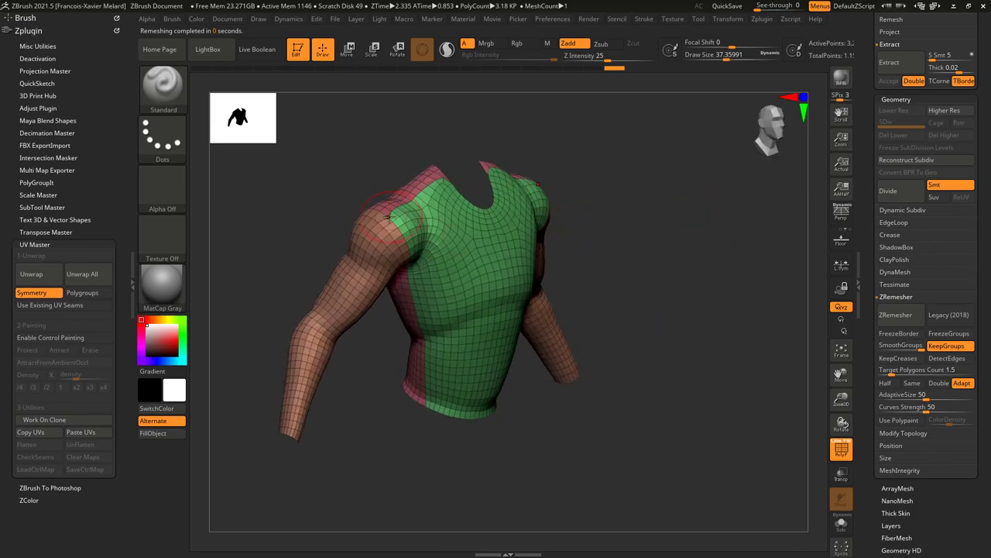
left_click_drag(650, 153, 631, 142)
Run ZRemesher on the jacket once more with the same settings and hide the polygroup wireframe.
left_click(898, 320)
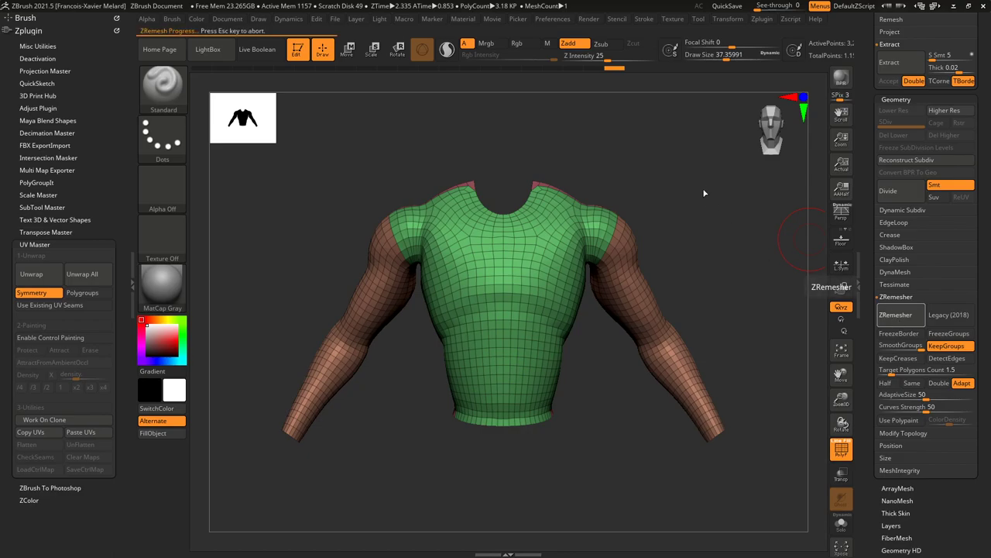
left_click_drag(710, 182, 686, 186)
left_click_drag(687, 250, 825, 414)
left_click(841, 448)
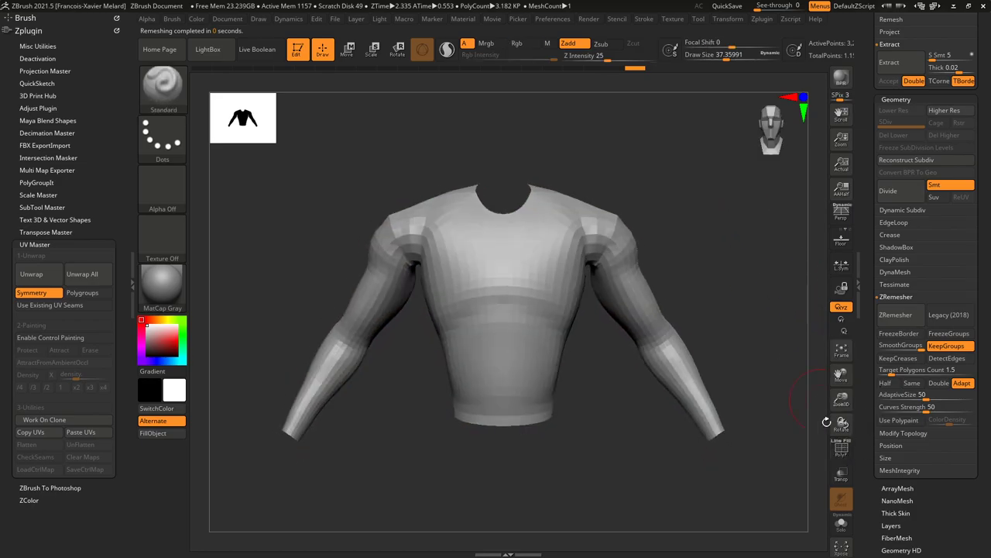
Make the mannequin body subtool visible together with the jacket.
scroll(874, 291, "up", 10)
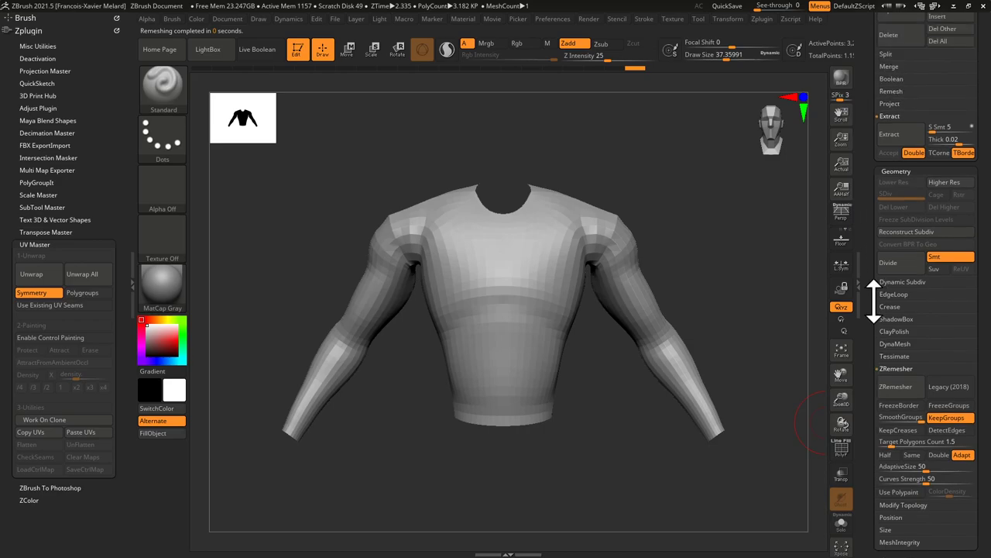
left_click(971, 286)
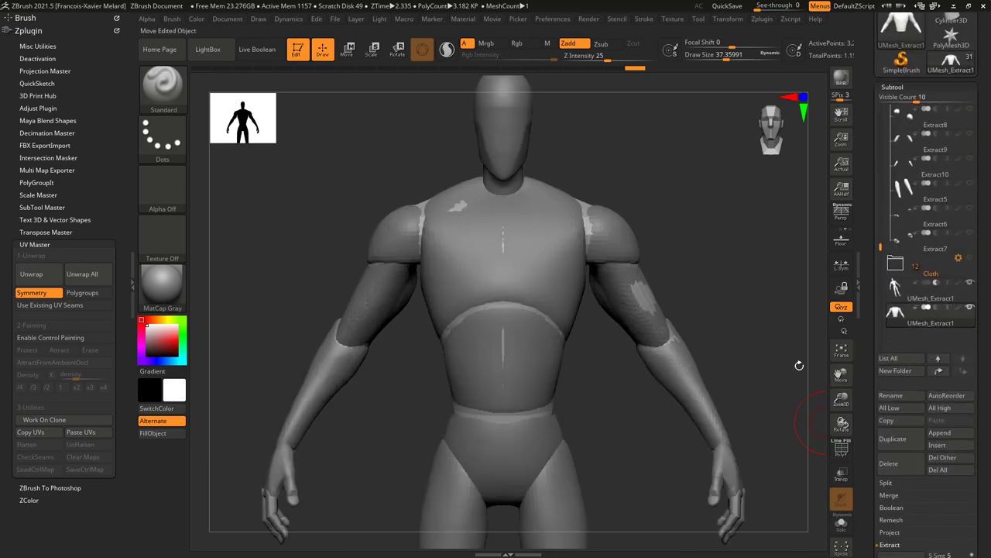
left_click_drag(758, 289, 876, 270)
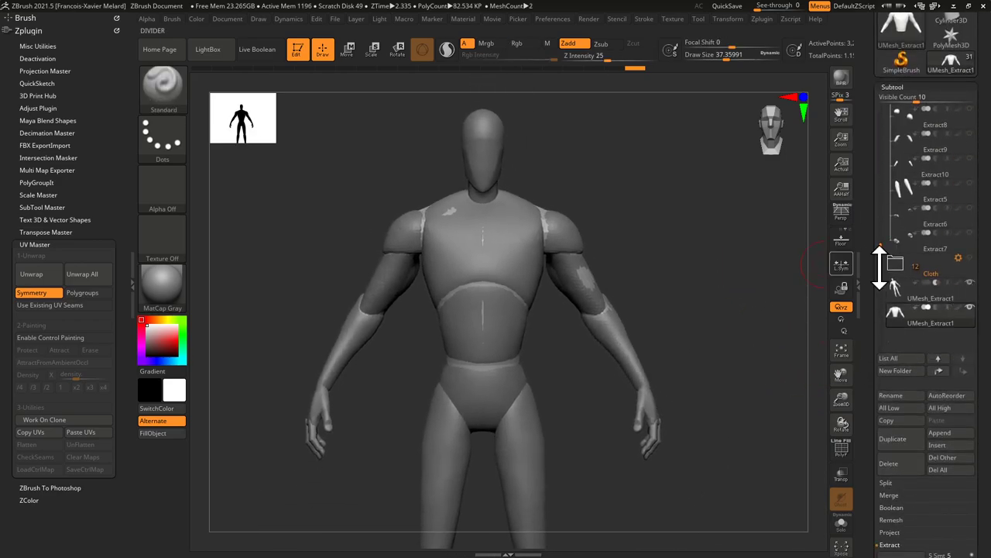
left_click_drag(707, 320, 691, 297, "alt")
Isolate the jacket in Solo mode and smooth its surface with the Polish deformation.
left_click_drag(865, 420, 881, 210)
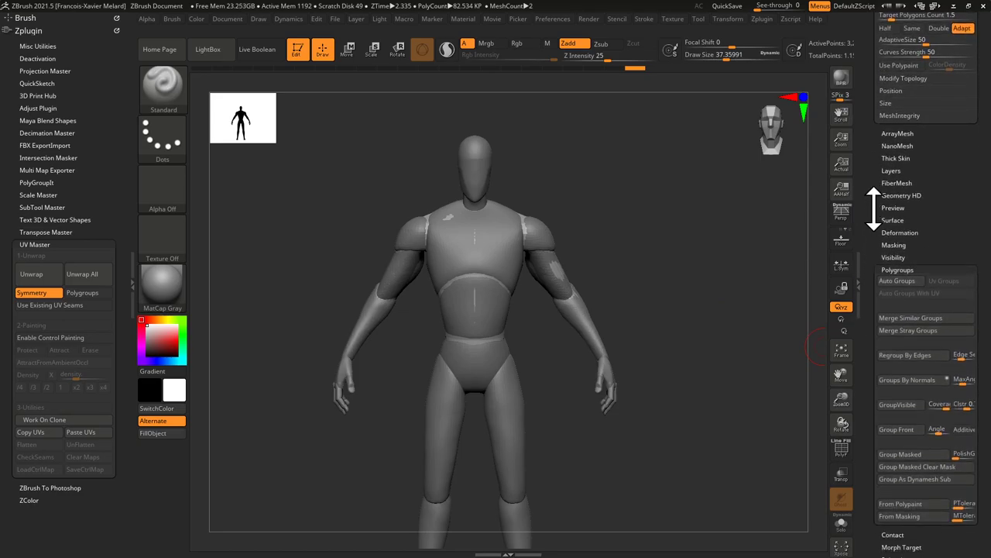
left_click_drag(873, 298, 875, 217)
left_click(842, 524)
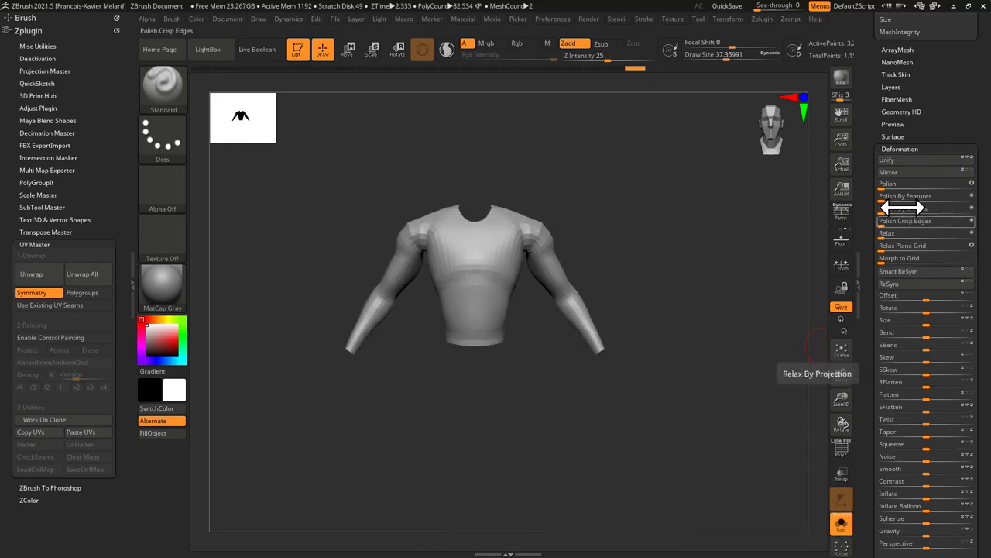
left_click(891, 186)
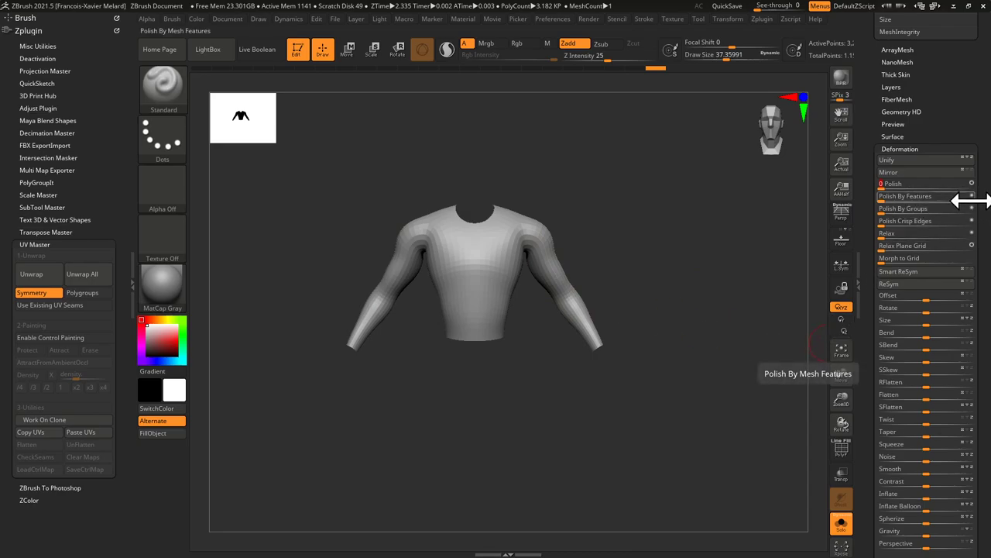
Try Polish By Features on the jacket in its alternate modes and undo the results.
mouse_move(883, 200)
left_mouse_down()
mouse_move(894, 201)
mouse_move(885, 211)
left_mouse_up()
left_click_drag(701, 241, 590, 230)
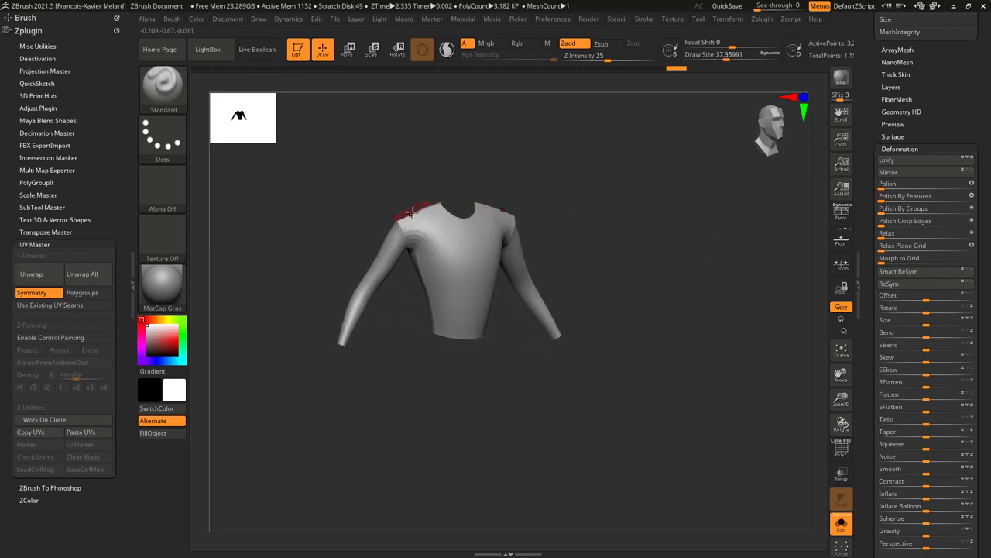
key("ctrl+z")
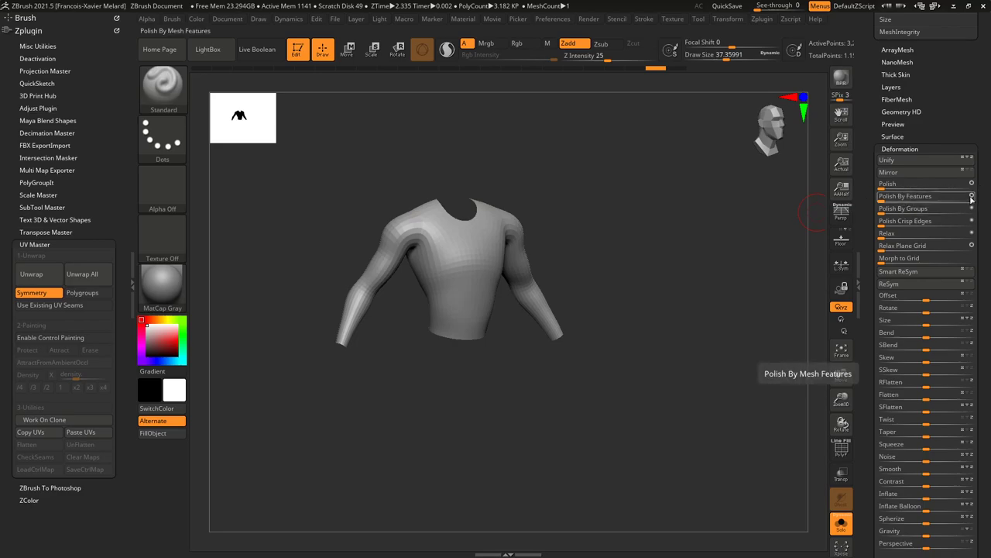
left_click(972, 198)
left_click(885, 199)
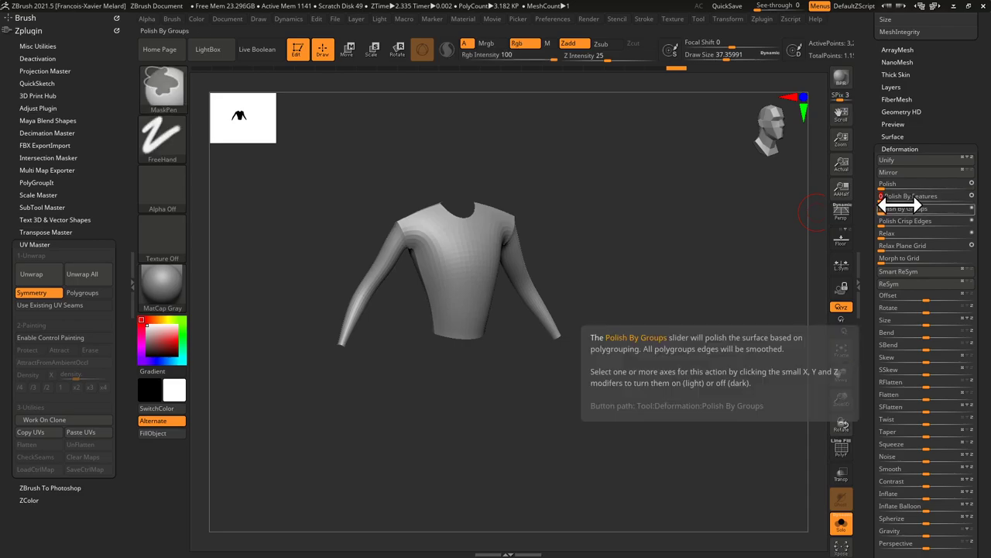
left_click_drag(892, 201, 972, 201)
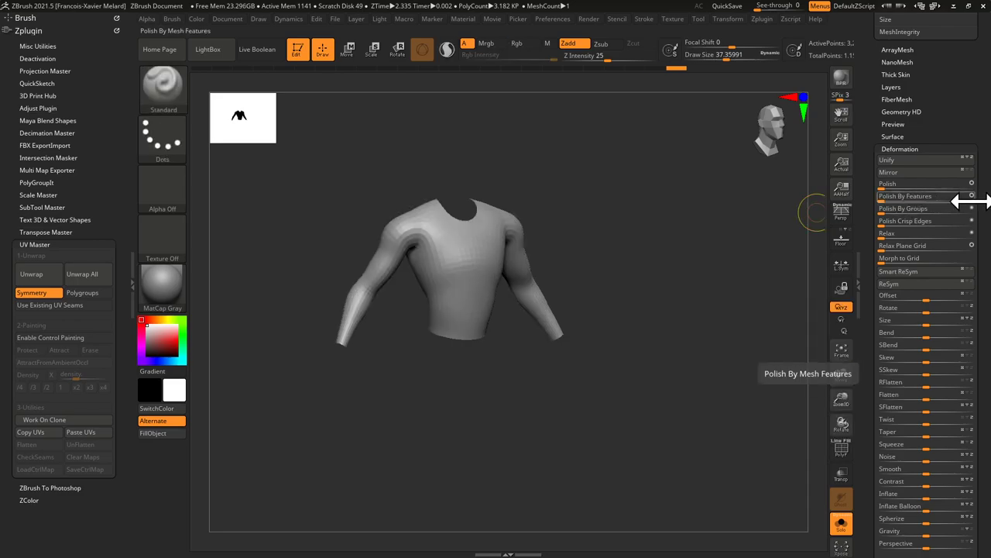
Smooth the isolated jacket with repeated Polish By Features passes and check the underarms and shoulders.
left_click(891, 201)
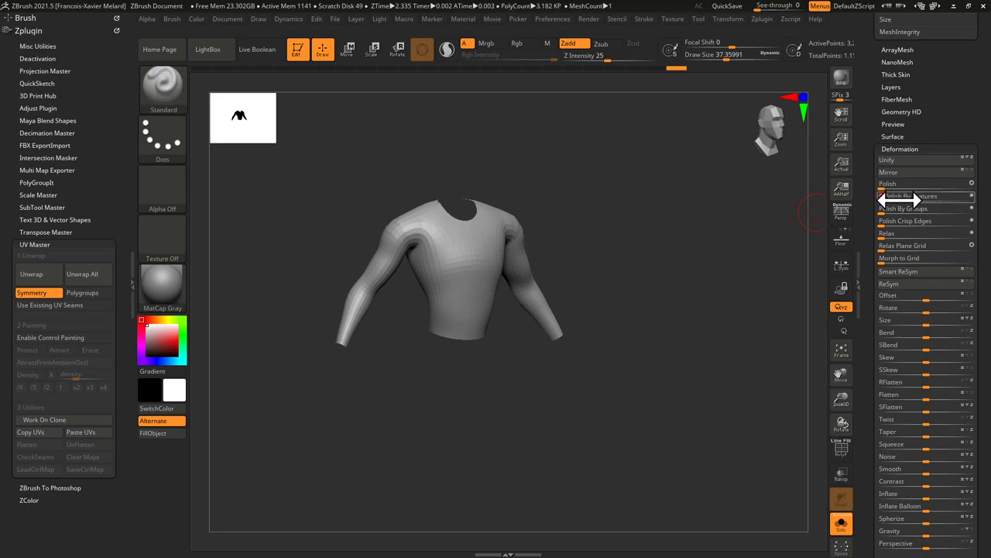
left_click_drag(897, 201, 911, 200)
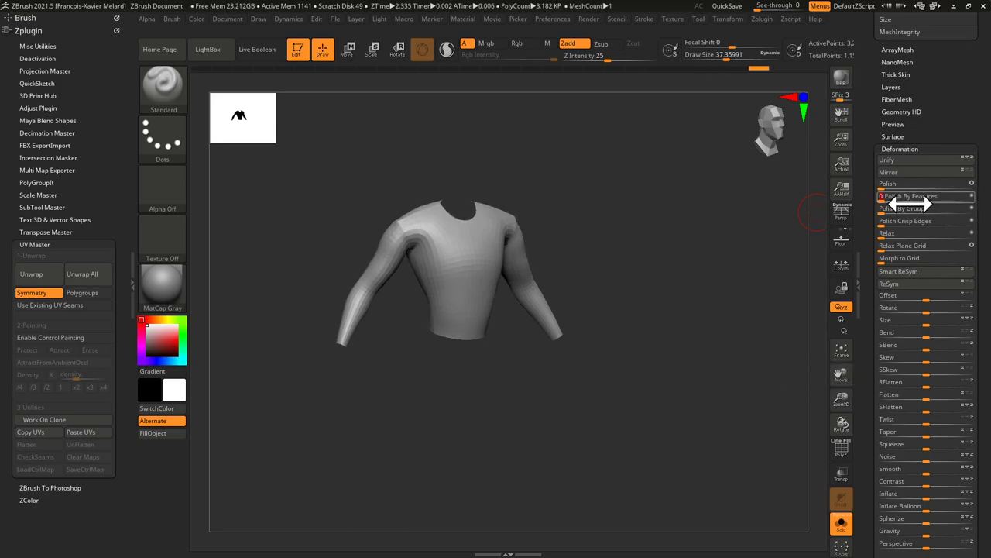
mouse_move(733, 244)
left_mouse_down()
mouse_move(615, 210)
mouse_move(640, 214)
mouse_move(648, 191)
mouse_move(537, 276)
left_mouse_up()
key("shift")
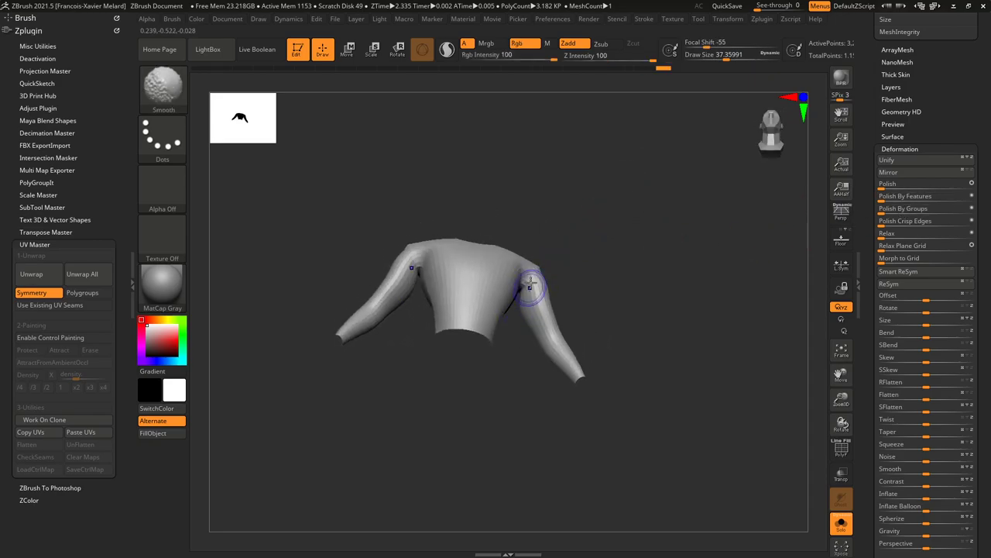
left_click_drag(644, 237, 657, 277)
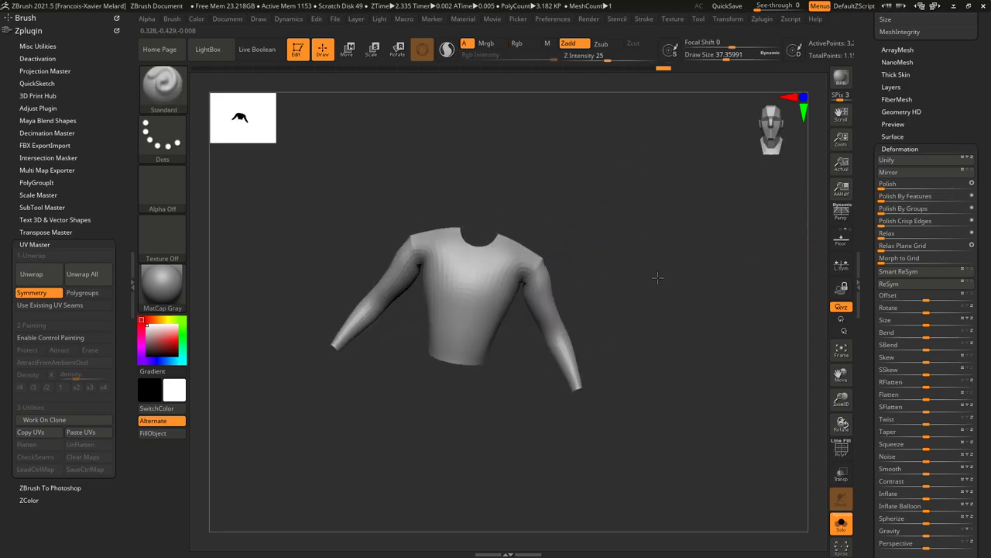
Show the mannequin again and inflate the jacket by 5.
left_click(840, 524)
left_click_drag(867, 380, 870, 298)
left_click_drag(927, 284, 929, 287)
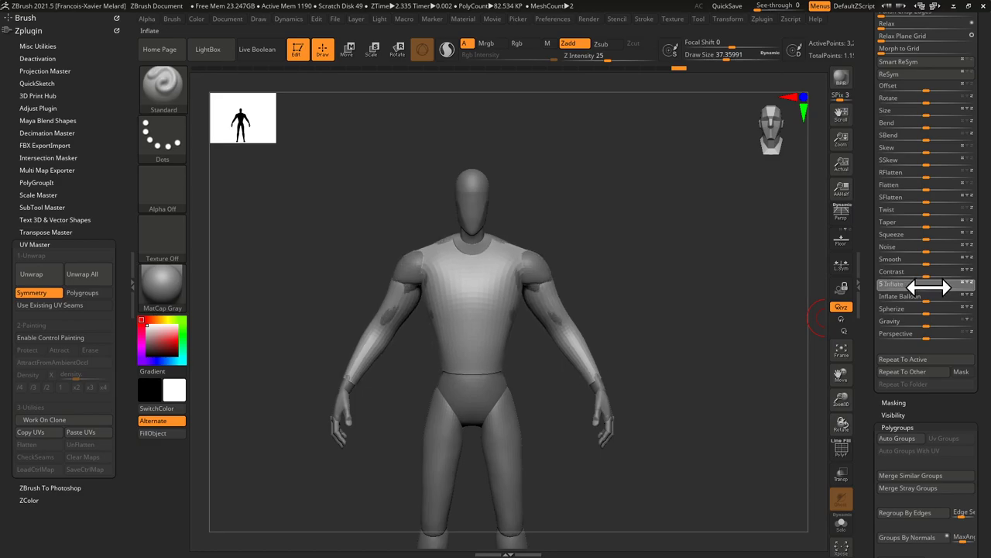
Examine the inflated jacket against the mannequin from below and from the front for places where the body pokes through.
left_click_drag(664, 243, 560, 316)
left_click_drag(526, 364, 658, 226)
key("ctrl")
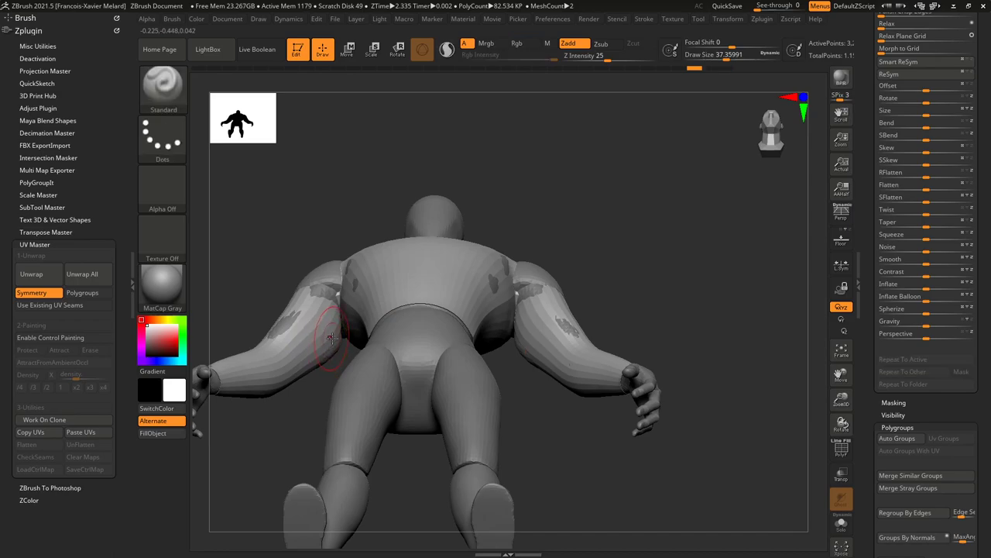
key("shift")
left_click_drag(730, 204, 708, 268)
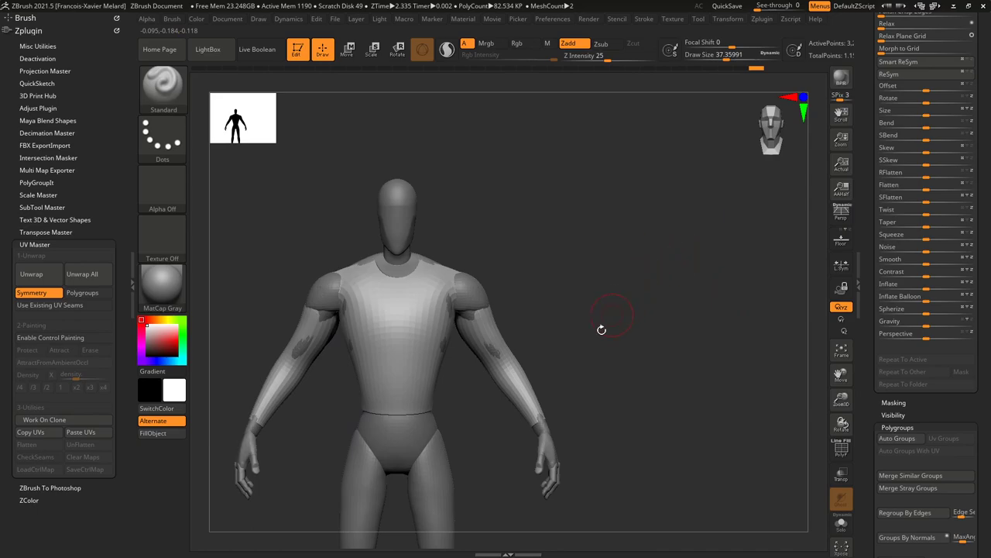
mouse_move(590, 310)
left_mouse_down()
mouse_move(580, 305)
mouse_move(607, 305)
left_mouse_up()
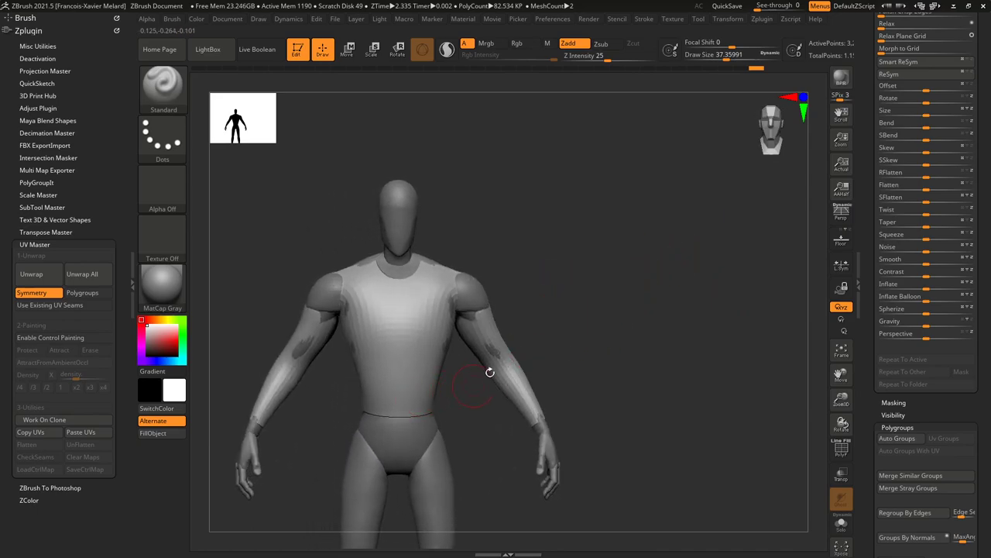
left_click_drag(578, 258, 570, 255)
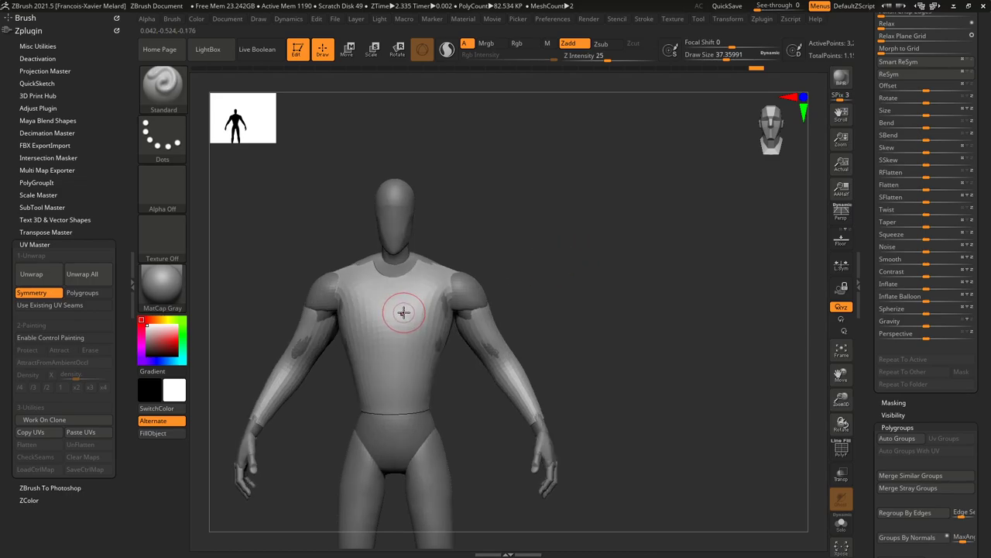
Switch to the Move brush, show the polygroup wireframe, and enlarge the draw size to about 139.
key("b")
key("m")
key("v")
key("shift+f")
key("s")
mouse_move(406, 278)
left_mouse_down()
mouse_move(417, 277)
mouse_move(416, 265)
left_mouse_up()
key("s")
Step back in the undo history and pull the jacket's shoulders and front hem away from the body with the Move brush.
left_click_drag(424, 414, 436, 414)
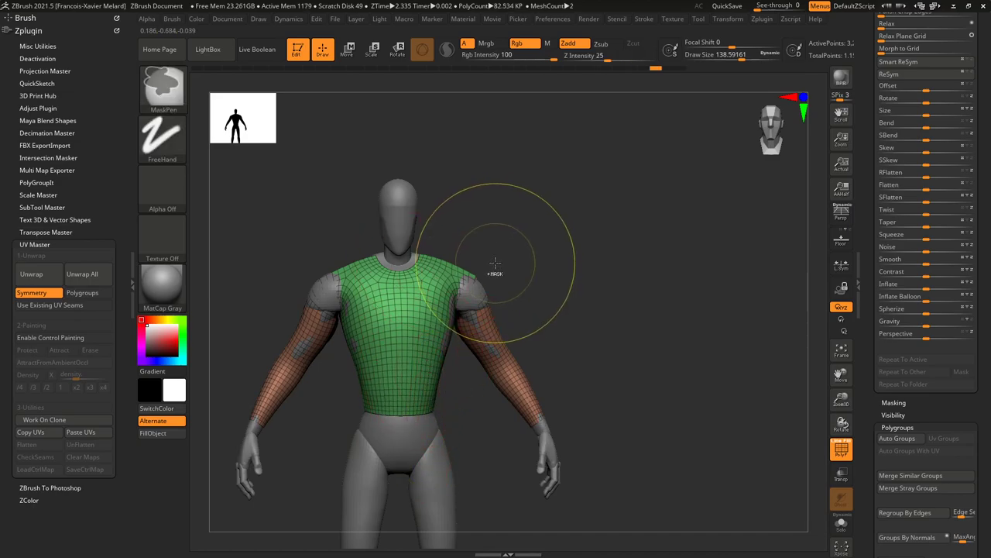
mouse_move(655, 67)
left_mouse_down()
mouse_move(567, 76)
mouse_move(651, 81)
left_mouse_up()
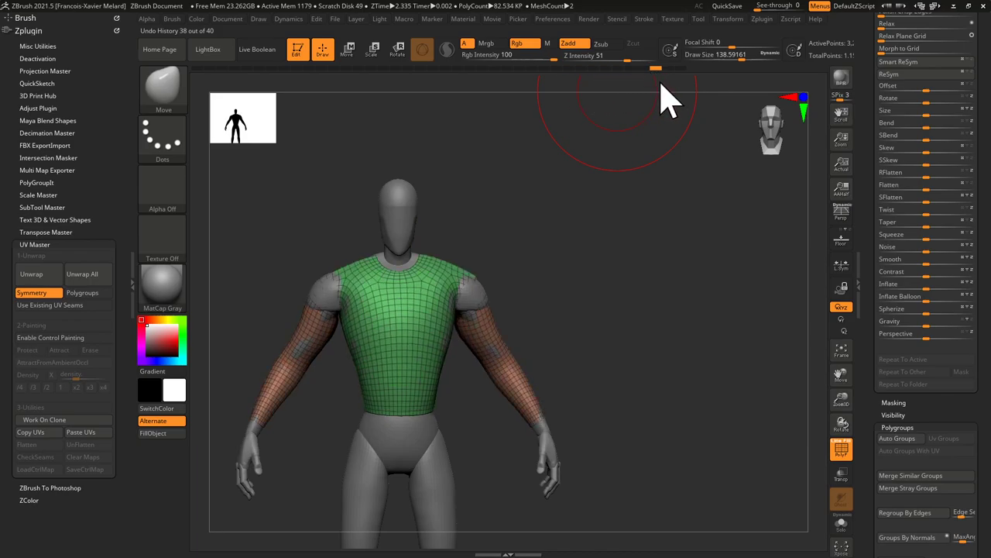
left_click_drag(431, 265, 431, 258)
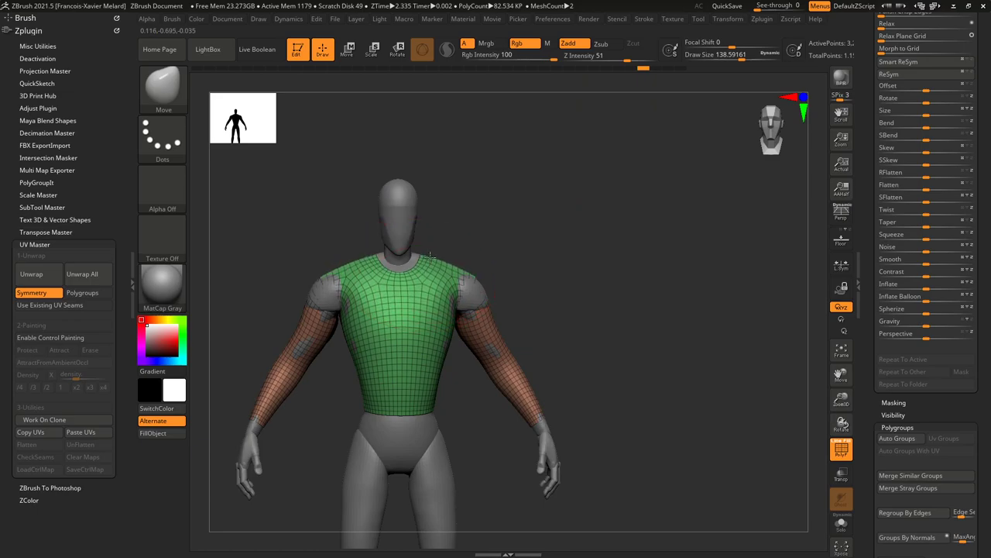
left_click_drag(548, 256, 430, 394)
left_click_drag(470, 456, 448, 408)
left_click_drag(601, 417, 472, 408)
left_click_drag(429, 401, 432, 413)
Loosen the jacket's back and side hem around the waist with the Move brush.
left_click_drag(671, 328, 584, 325)
right_click_drag(584, 323, 464, 364)
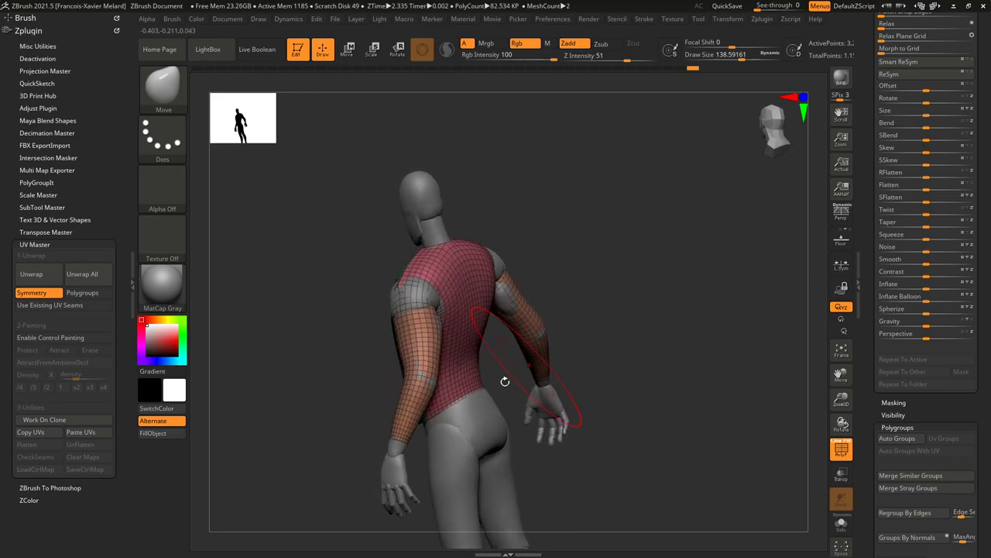
right_click_drag(665, 256, 453, 515)
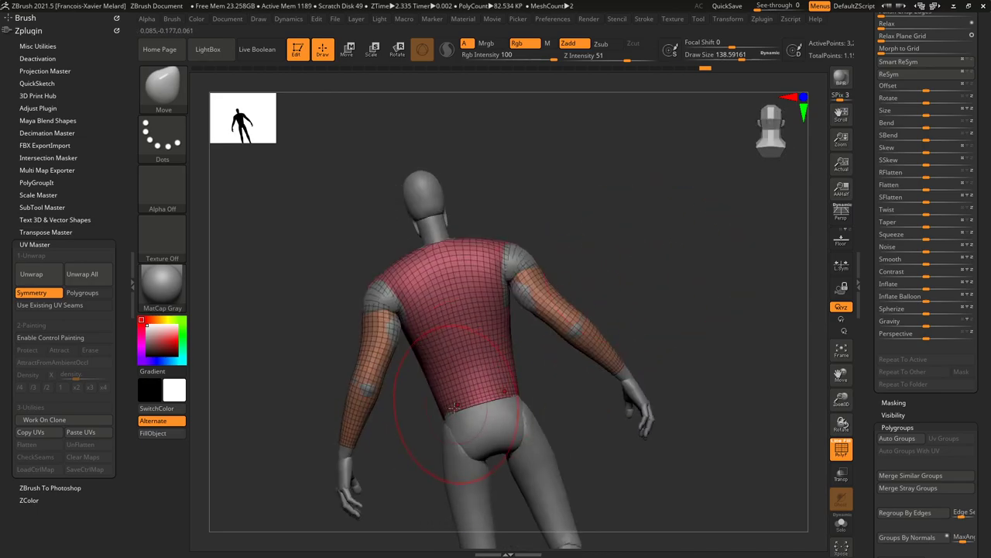
mouse_move(457, 380)
right_mouse_down()
mouse_move(608, 361)
mouse_move(573, 310)
mouse_move(526, 277)
mouse_move(577, 247)
mouse_move(431, 345)
right_mouse_up()
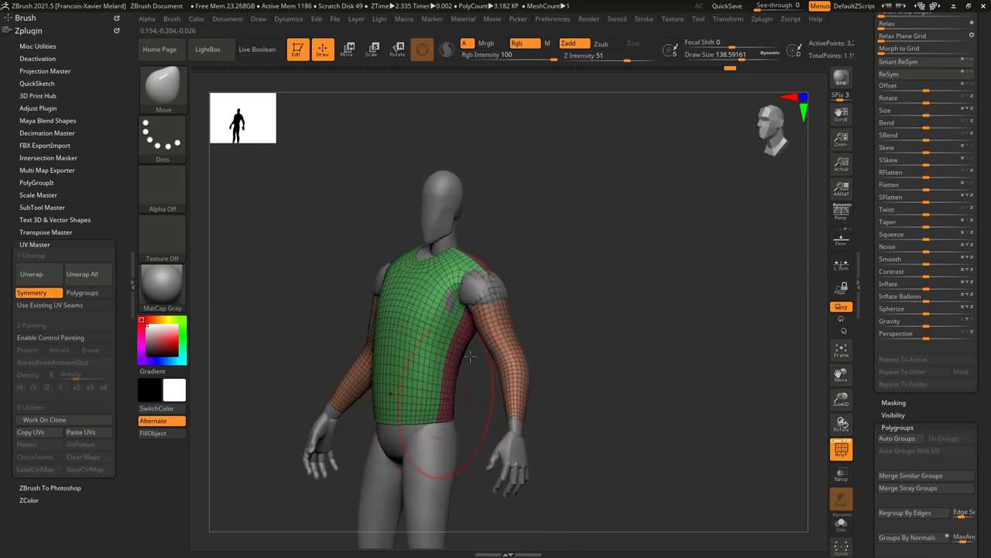
Switch to the Inflat brush, then inflate the jacket around the shoulder and smooth the upper sleeve.
key("b")
key("i")
key("n")
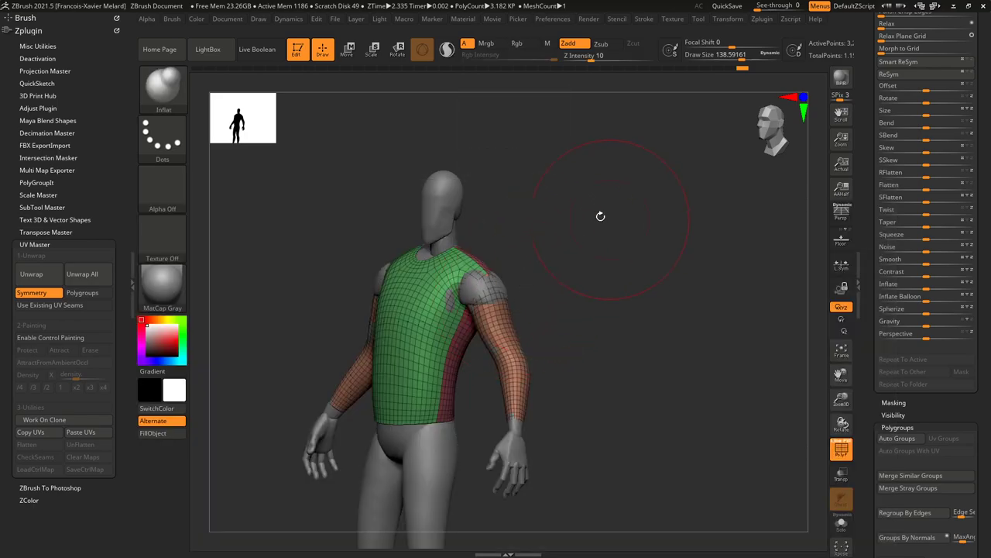
right_click_drag(602, 214, 504, 288)
left_click_drag(491, 288, 487, 285)
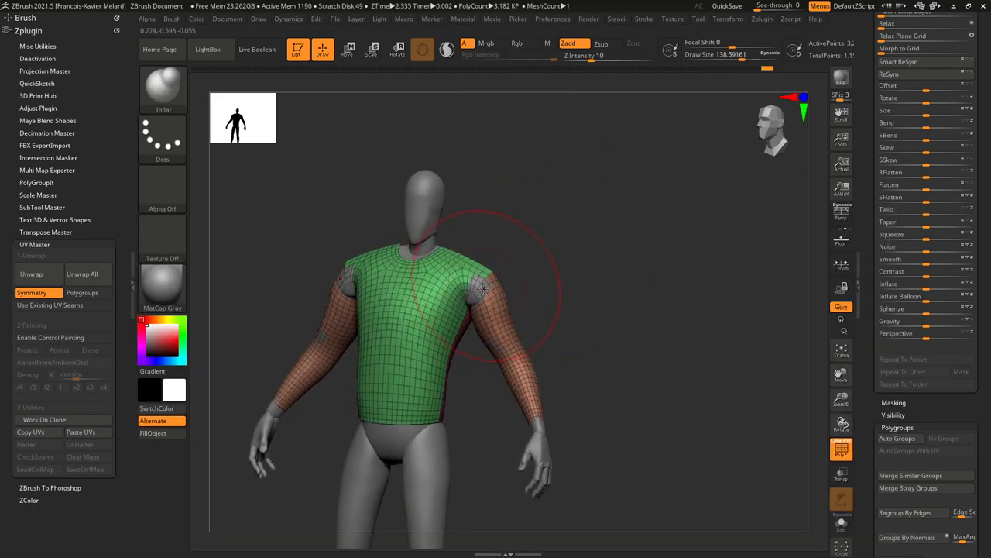
left_click_drag(558, 271, 583, 275)
left_click_drag(496, 335, 494, 327, "shift")
mouse_move(493, 270)
right_mouse_down()
mouse_move(542, 241)
mouse_move(452, 261)
right_mouse_up()
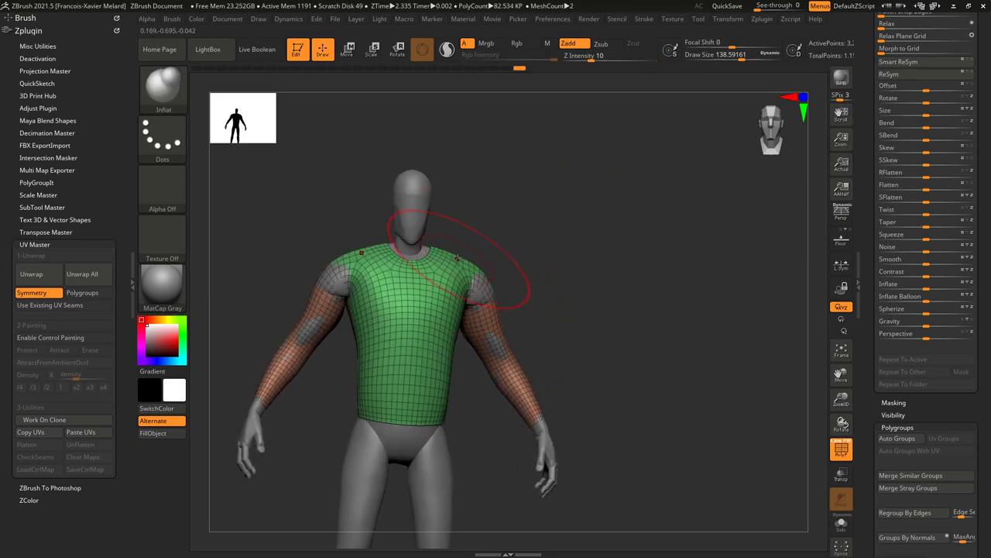
Switch to the Move brush at a draw size of about 114 and reshape the shoulder slope beside the neck.
key("b")
key("m")
key("v")
key("s")
left_click_drag(463, 256, 454, 254)
mouse_move(478, 256)
right_mouse_down()
mouse_move(481, 277)
mouse_move(497, 266)
mouse_move(448, 292)
mouse_move(522, 217)
mouse_move(441, 378)
right_mouse_up()
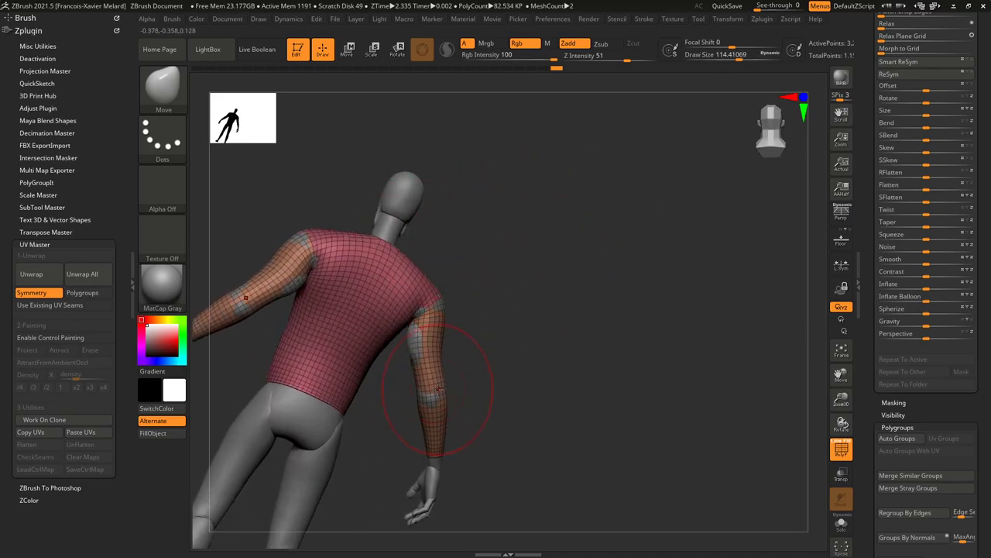
Mask everything except the sleeve cuffs and widen them with the Inflat brush at a draw size of about 363.
key("b")
key("i")
key("n")
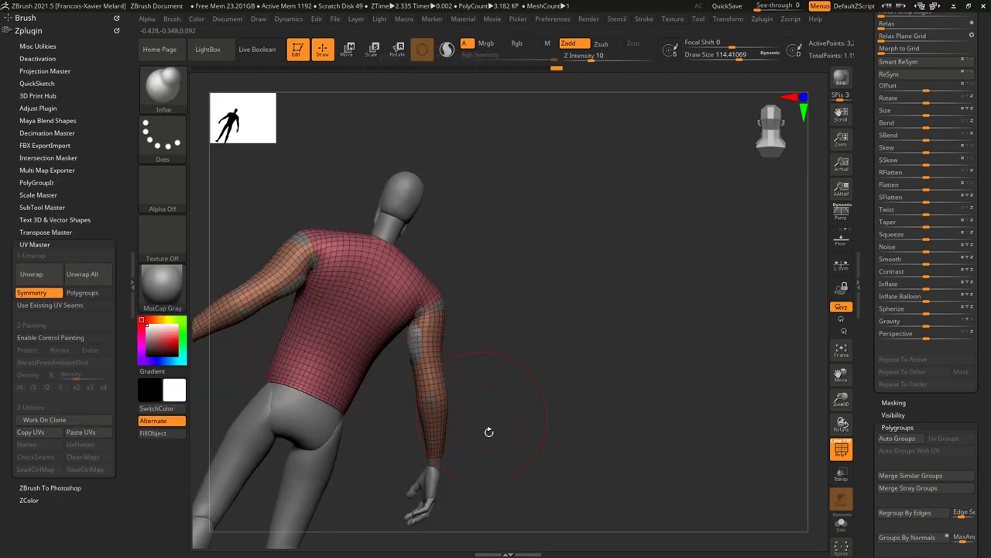
right_click_drag(543, 439, 517, 416)
mouse_move(491, 412)
left_mouse_down("ctrl")
mouse_move(421, 423)
mouse_move(369, 553)
left_mouse_up("ctrl")
left_click(509, 379, "ctrl")
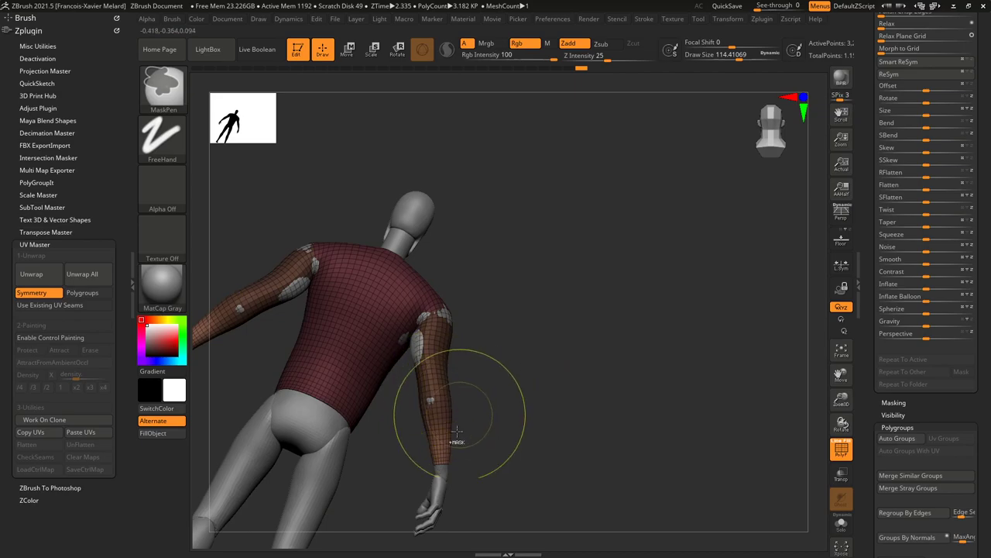
key("s")
left_click_drag(439, 455, 455, 453)
left_click_drag(450, 457, 444, 465)
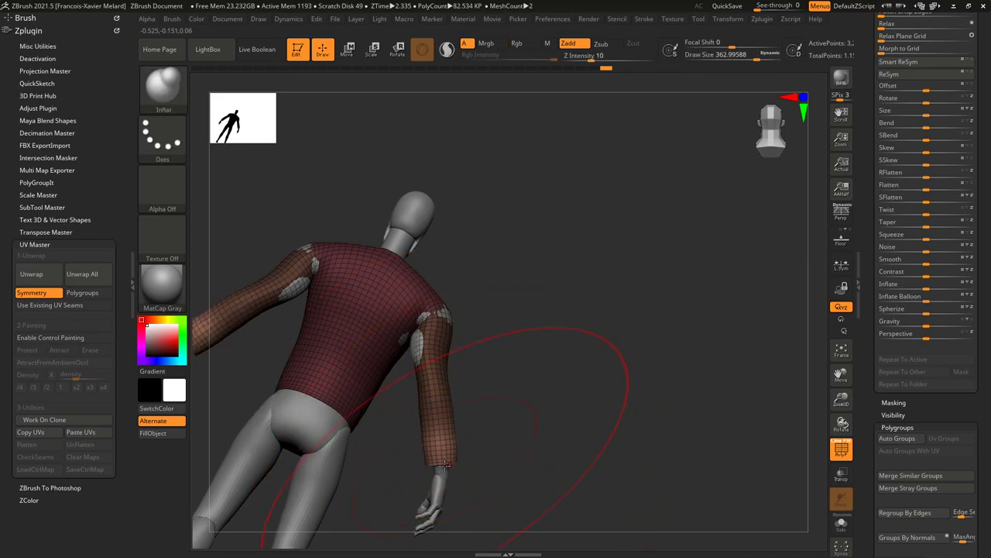
Smooth the widened cuffs and lower sleeves at a draw size of about 48, and clear the mask.
right_click_drag(543, 409, 463, 419)
key("s")
left_click_drag(471, 427, 454, 416)
key("shift")
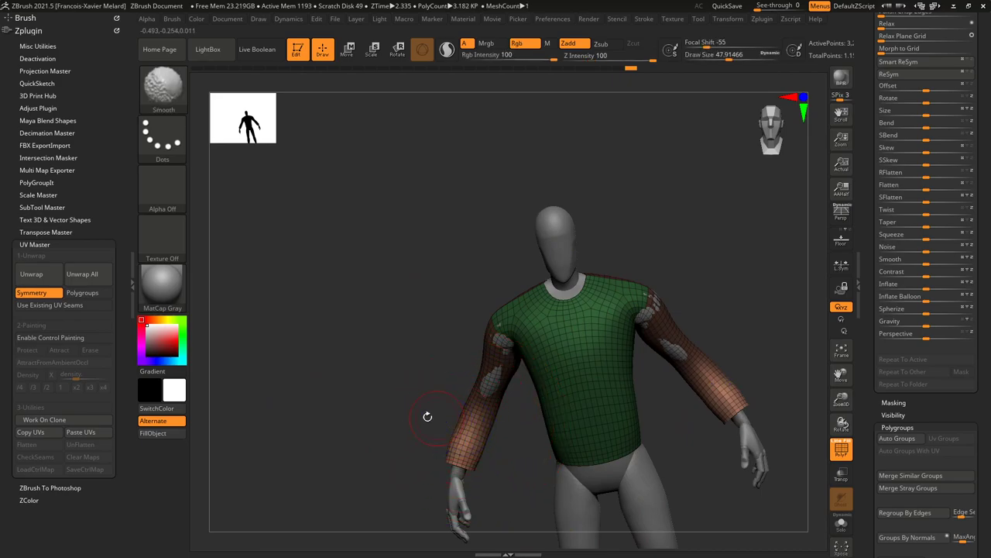
right_click_drag(430, 416, 461, 433)
right_click_drag(387, 421, 430, 416)
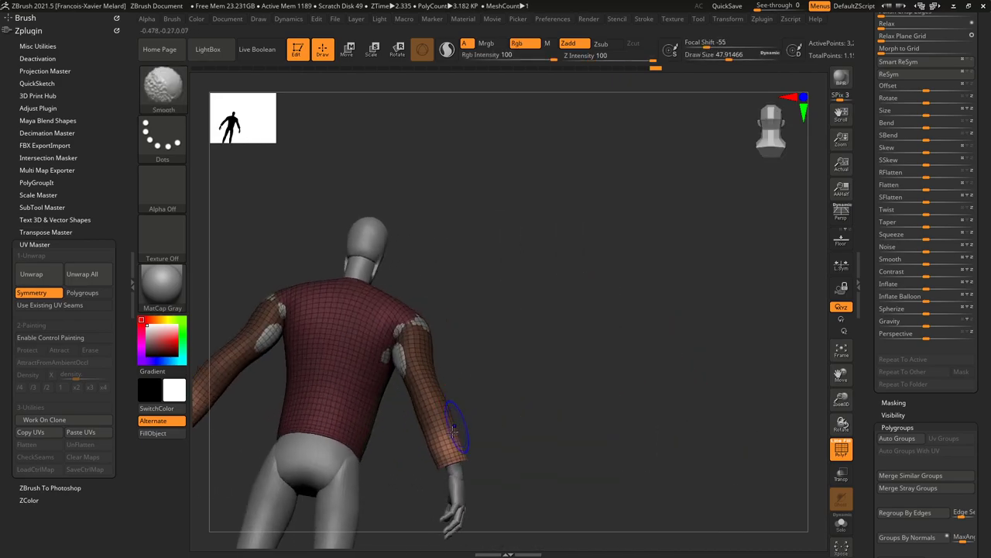
mouse_move(626, 383)
right_mouse_down()
mouse_move(577, 404)
mouse_move(674, 349)
mouse_move(712, 295)
mouse_move(682, 277)
mouse_move(692, 248)
mouse_move(730, 283)
mouse_move(788, 284)
mouse_move(704, 264)
right_mouse_up()
right_click_drag(644, 224, 627, 220, "alt")
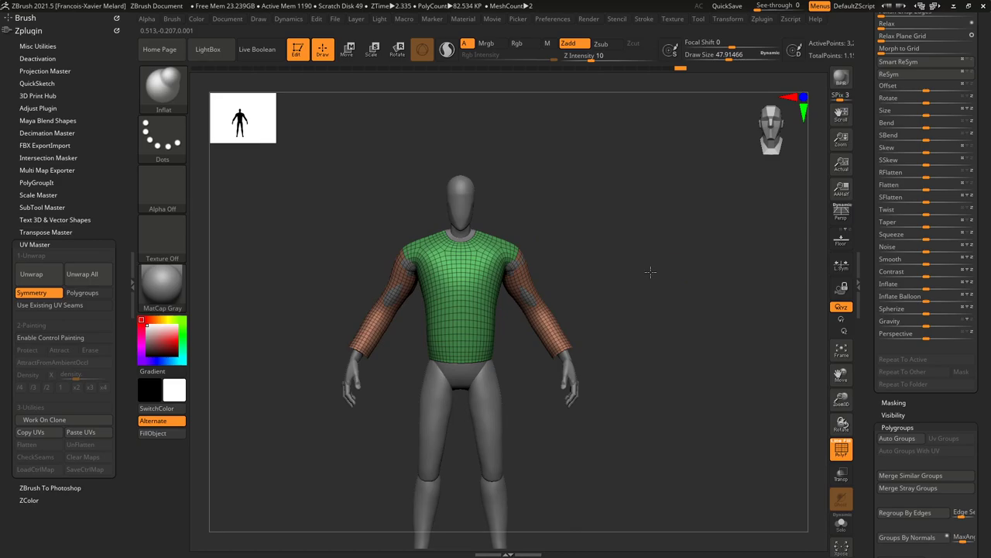
Pull the sleeve ends outward toward the hands with the Move brush at a draw size of about 276.
left_click_drag(651, 271, 594, 342)
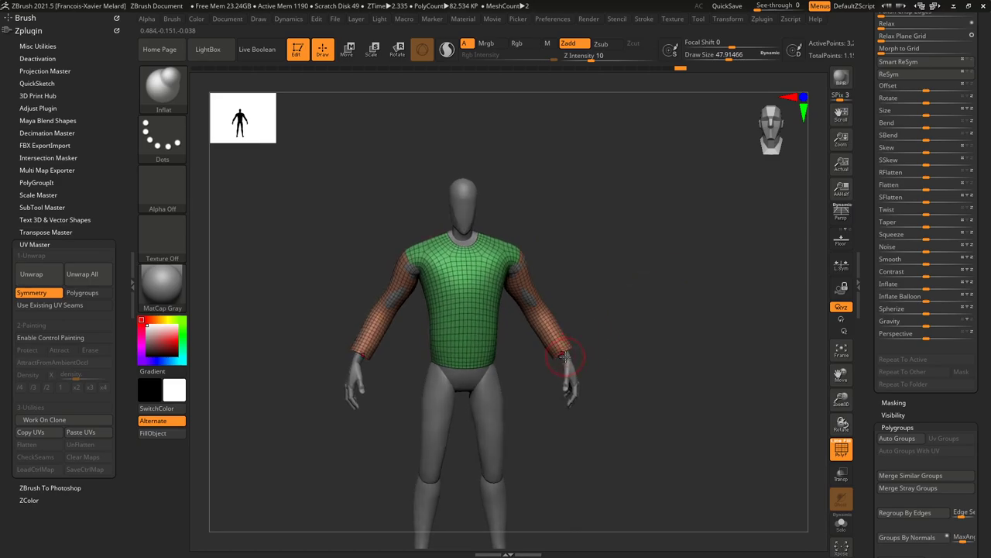
key("b")
key("m")
key("v")
key("s")
mouse_move(556, 341)
left_mouse_down()
mouse_move(576, 346)
mouse_move(578, 372)
left_mouse_up()
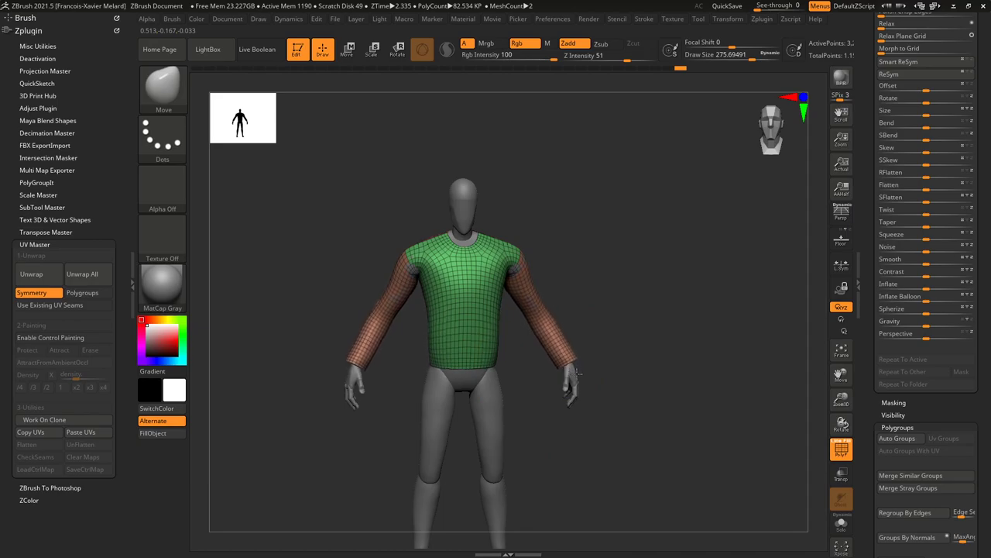
left_click_drag(611, 321, 617, 272)
Inflate the jacket around the front of the armholes with the Inflat brush.
key("b")
key("i")
key("n")
key("s")
mouse_move(512, 260)
left_mouse_down()
mouse_move(489, 261)
mouse_move(517, 254)
left_mouse_up()
mouse_move(650, 200)
left_mouse_down()
mouse_move(674, 199)
mouse_move(689, 230)
mouse_move(699, 219)
mouse_move(649, 258)
left_mouse_up()
Isolate the jacket, switch the selection brush to SelectLasso, and hide the polygon loop down the centre front.
left_click(842, 524)
key("s")
left_click_drag(455, 258, 449, 259)
key("ctrl+shift")
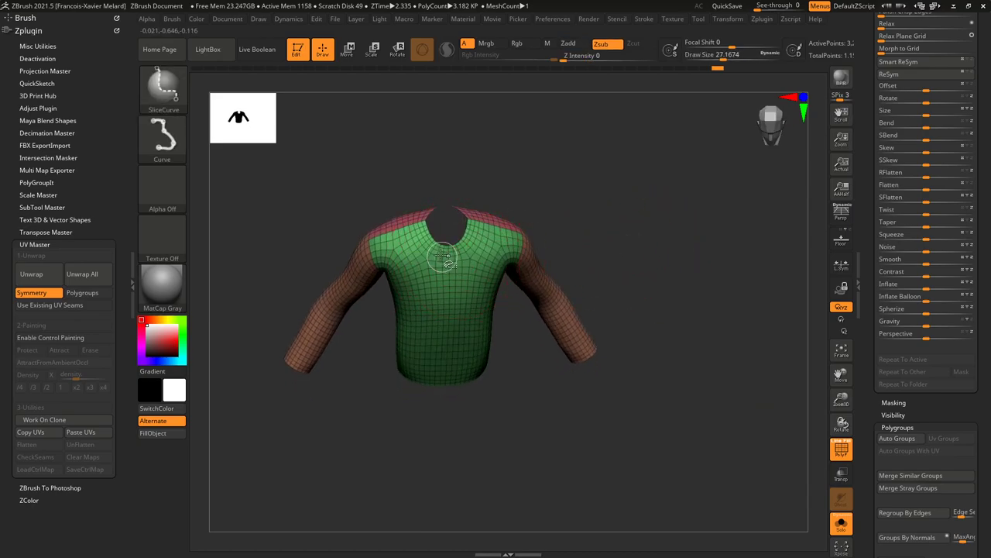
left_click(177, 93)
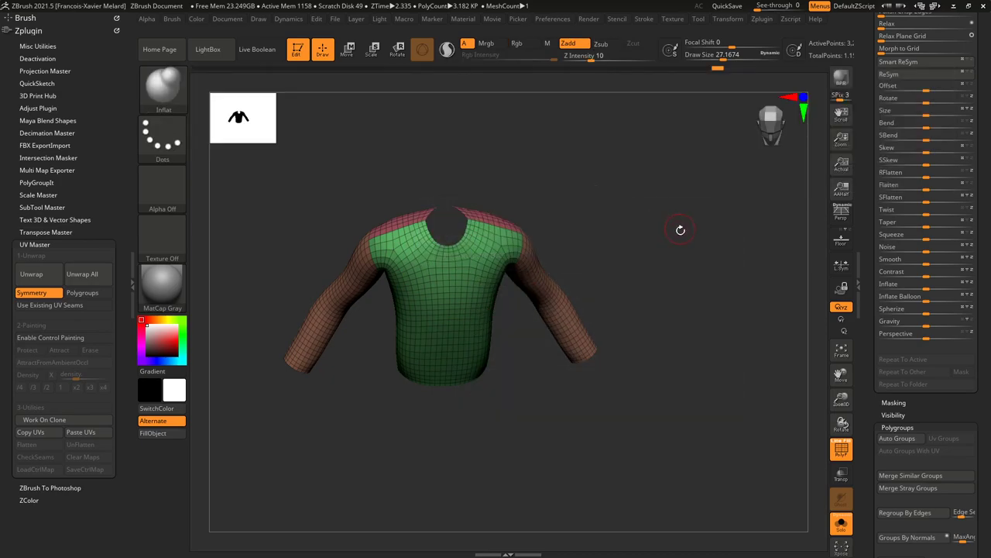
left_click_drag(679, 227, 428, 271)
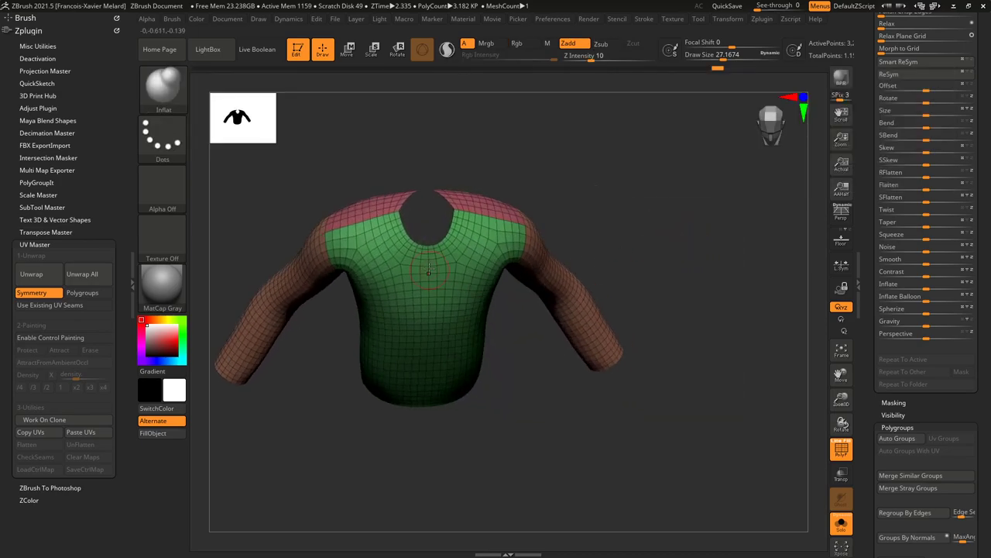
key("ctrl+shift")
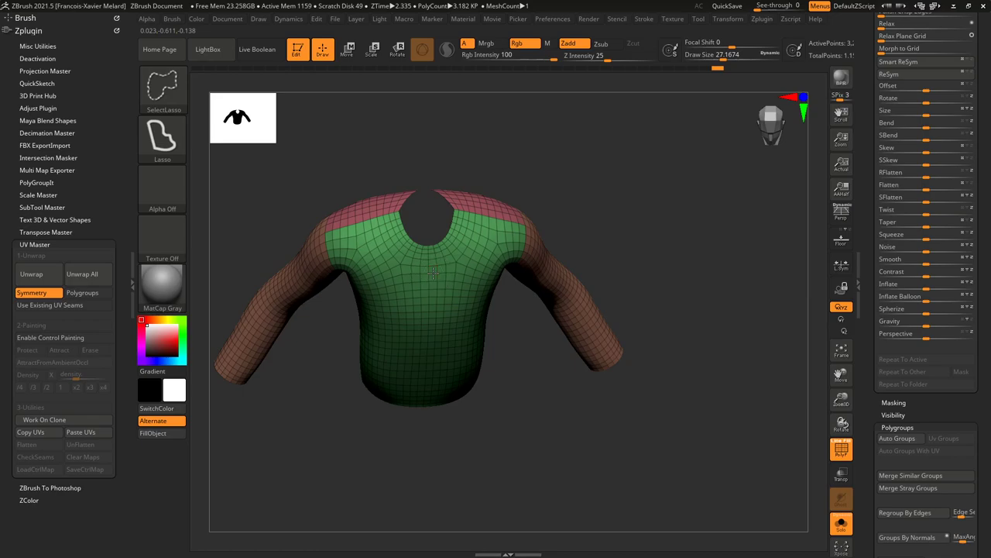
left_click(431, 273, "ctrl+shift")
Delete the hidden centre-front polygons to open the jacket down the middle.
left_click_drag(635, 196, 735, 194)
left_click_drag(866, 386, 836, 305)
left_click_drag(659, 267, 697, 294)
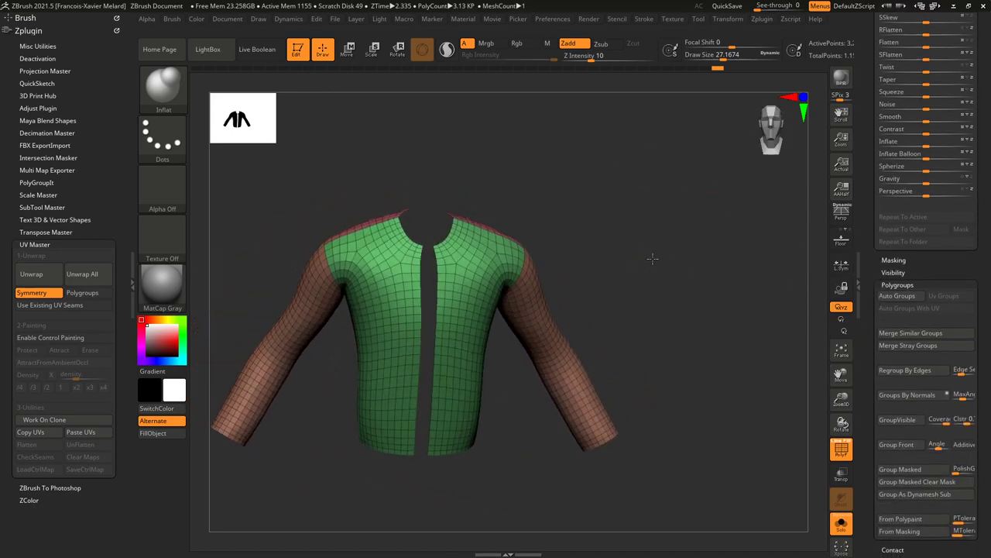
left_click_drag(865, 331, 865, 267)
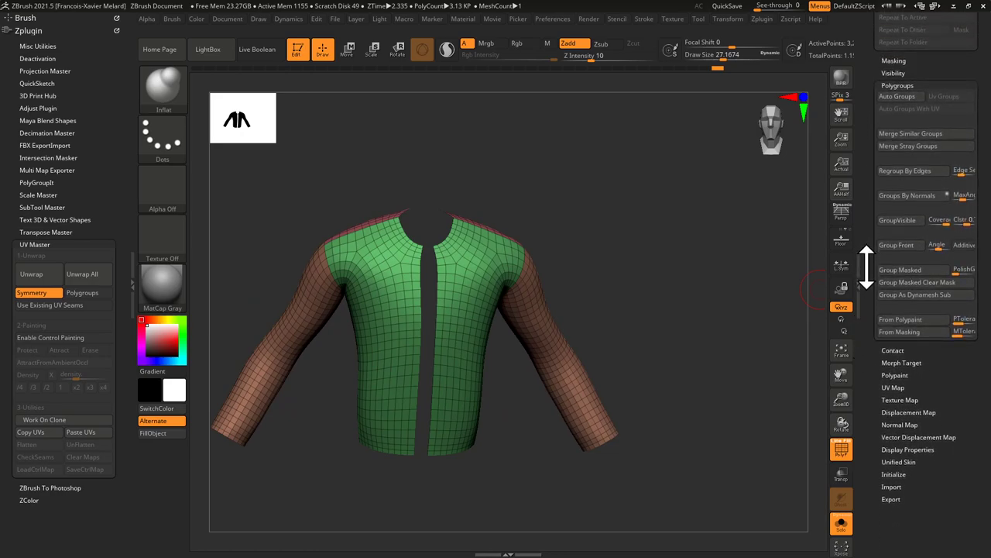
left_click_drag(866, 268, 908, 281)
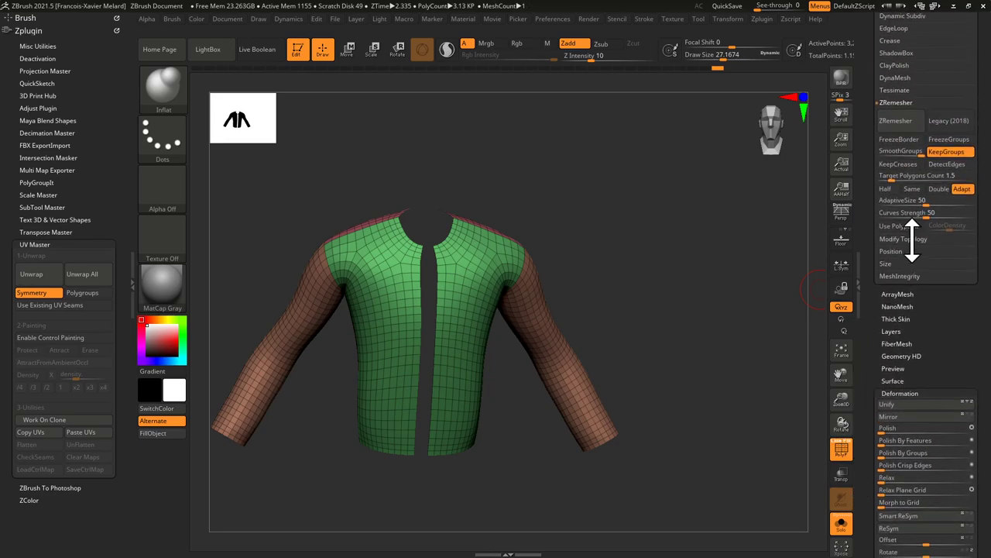
left_click(910, 238)
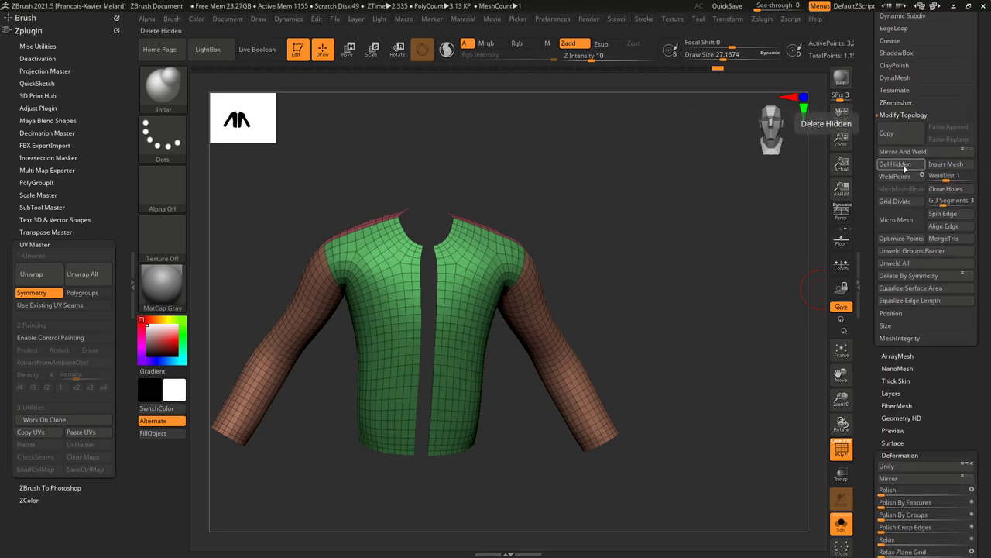
left_click_drag(729, 214, 688, 220)
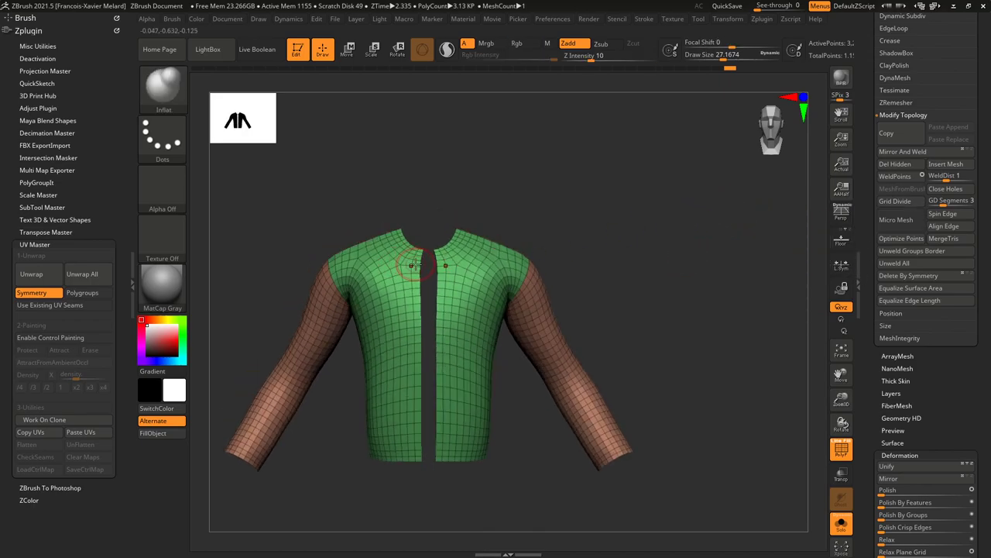
Straighten the edges of the front opening with the Move brush, using draw sizes of about 43 and 124.
key("b")
key("m")
key("v")
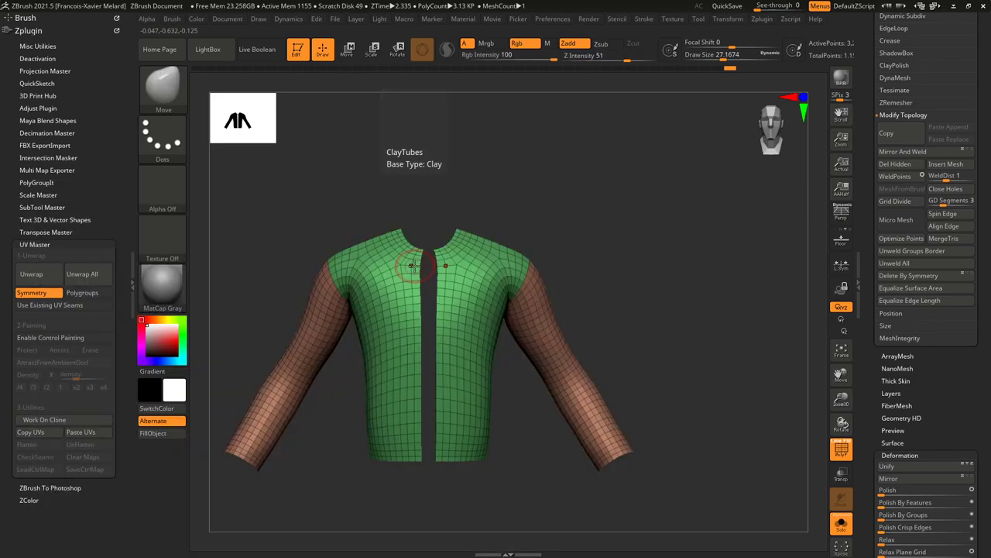
key("s")
left_click_drag(414, 265, 422, 277)
key("s")
key("s")
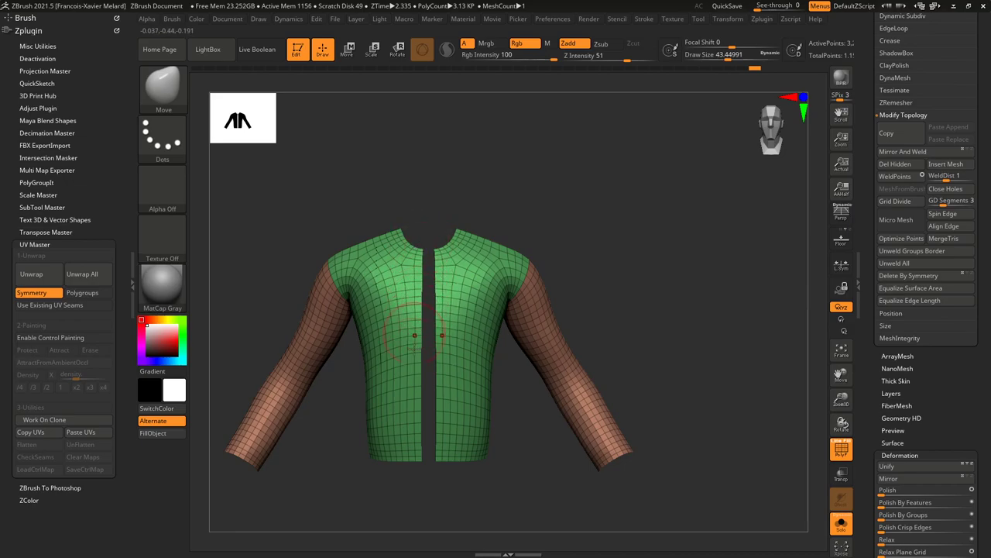
key("s")
mouse_move(400, 377)
left_mouse_down()
mouse_move(414, 377)
mouse_move(407, 357)
left_mouse_up()
mouse_move(626, 205)
left_mouse_down()
mouse_move(723, 199)
mouse_move(626, 195)
left_mouse_up()
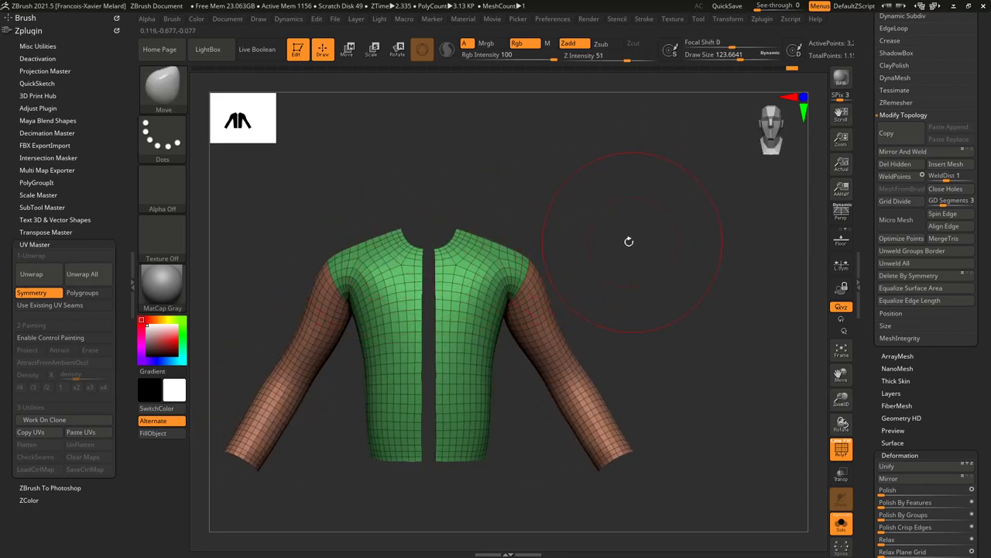
left_click_drag(646, 247, 664, 258)
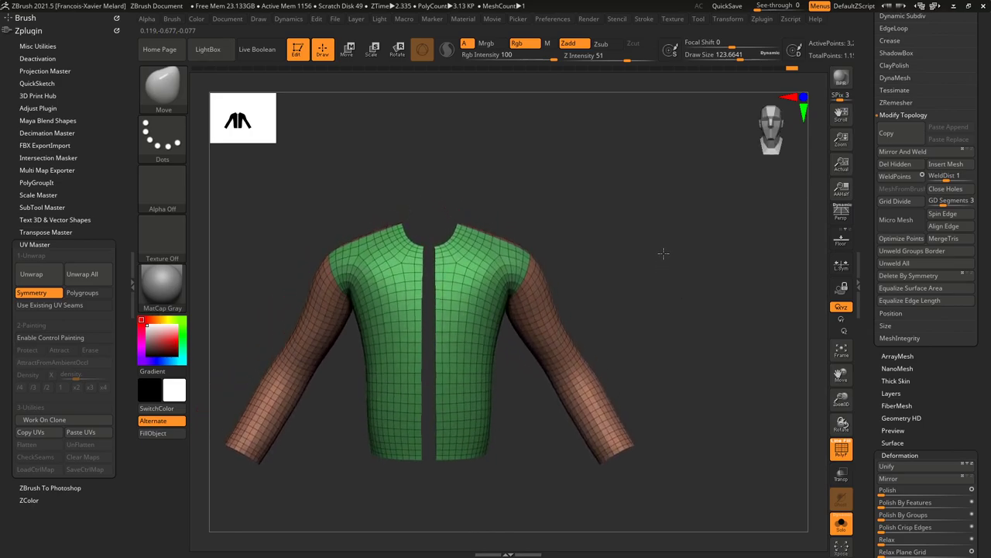
Show the mannequin again and adjust the jacket's fit from the side with the Move brush at a draw size of about 155.
left_click(841, 523)
left_click_drag(751, 297, 704, 265, "alt")
left_click_drag(619, 300, 532, 319)
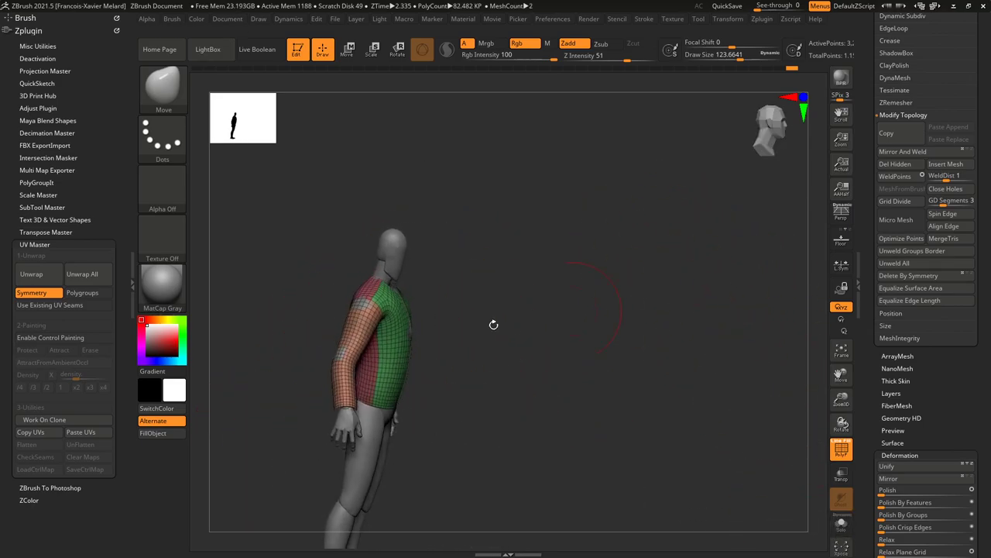
key("s")
mouse_move(404, 333)
left_mouse_down()
mouse_move(429, 319)
mouse_move(396, 300)
mouse_move(371, 302)
left_mouse_up()
left_click_drag(620, 293, 626, 283)
left_click_drag(455, 415, 456, 416)
left_click_drag(593, 290, 613, 280, "shift")
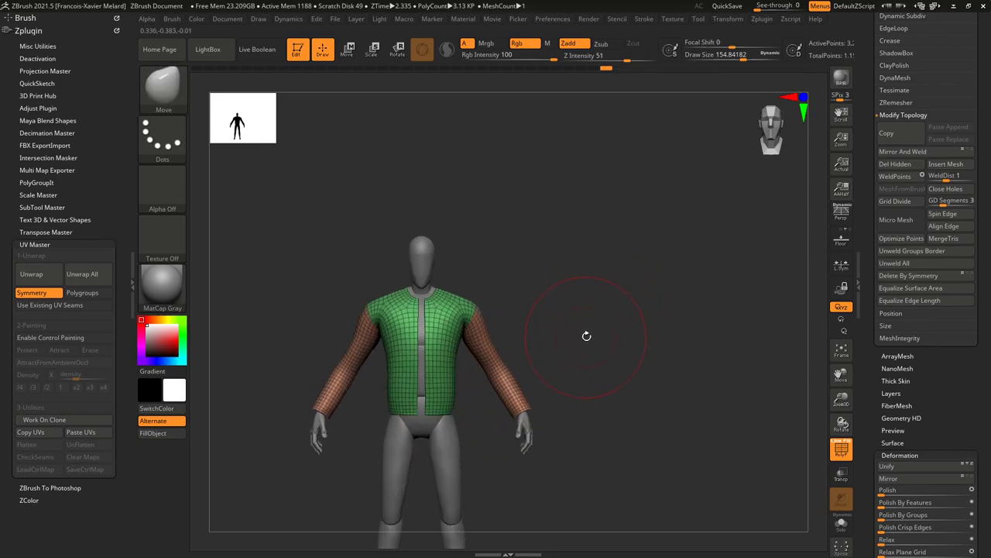
Reduce the Move brush's draw size to about 37.
key("s")
left_click_drag(593, 334, 573, 335)
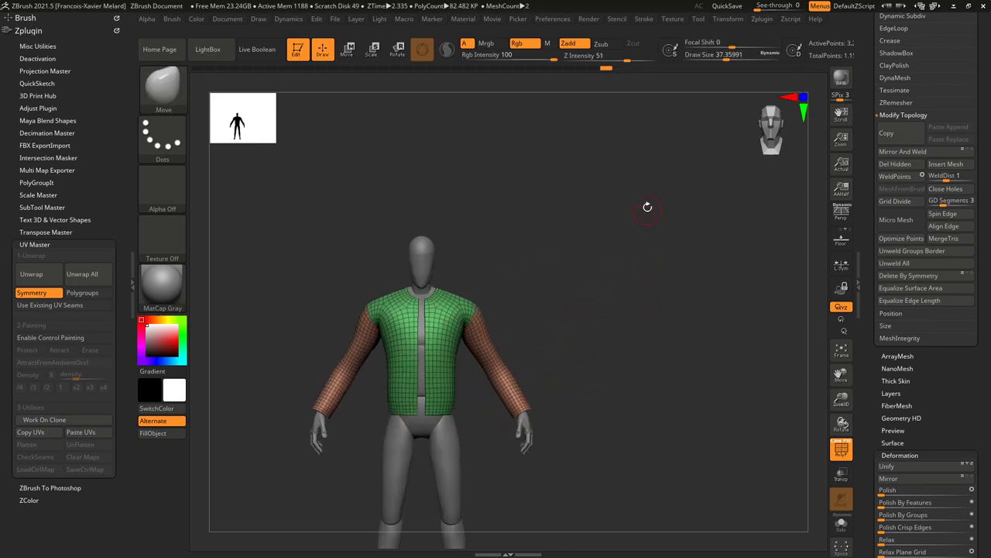
left_click_drag(668, 249, 702, 271, "alt")
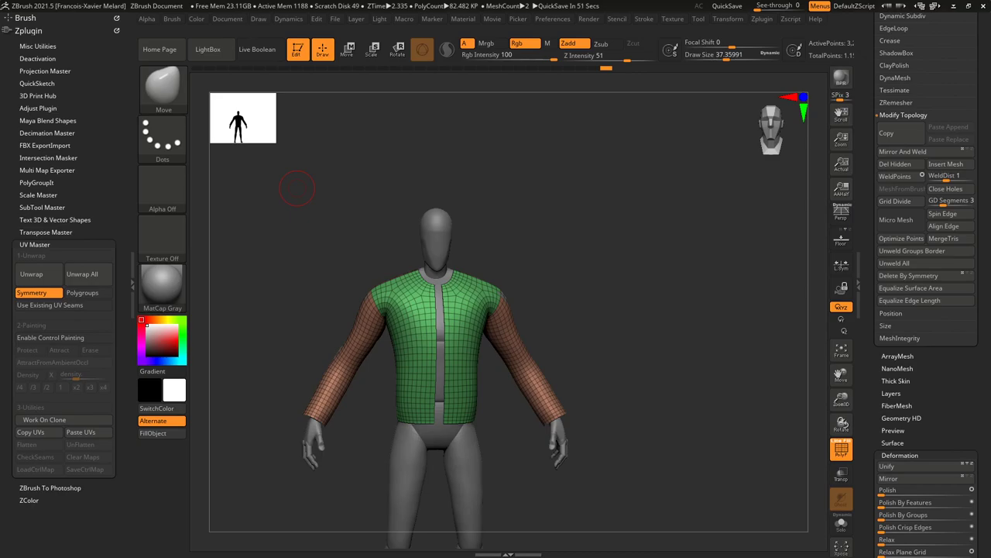
Switch the selection brush to SelectRect and isolate the green front-panel polygroup.
mouse_move(672, 243)
left_mouse_down()
mouse_move(662, 243)
mouse_move(693, 237)
mouse_move(689, 256)
left_mouse_up()
left_click(526, 267, "ctrl+shift")
left_click(162, 86)
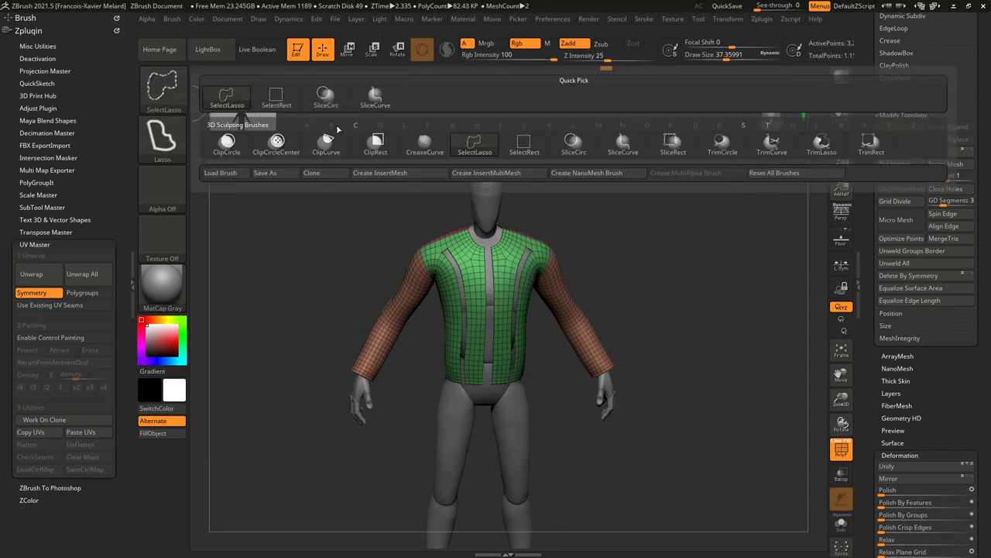
left_click(497, 151)
left_click(532, 266, "ctrl+shift")
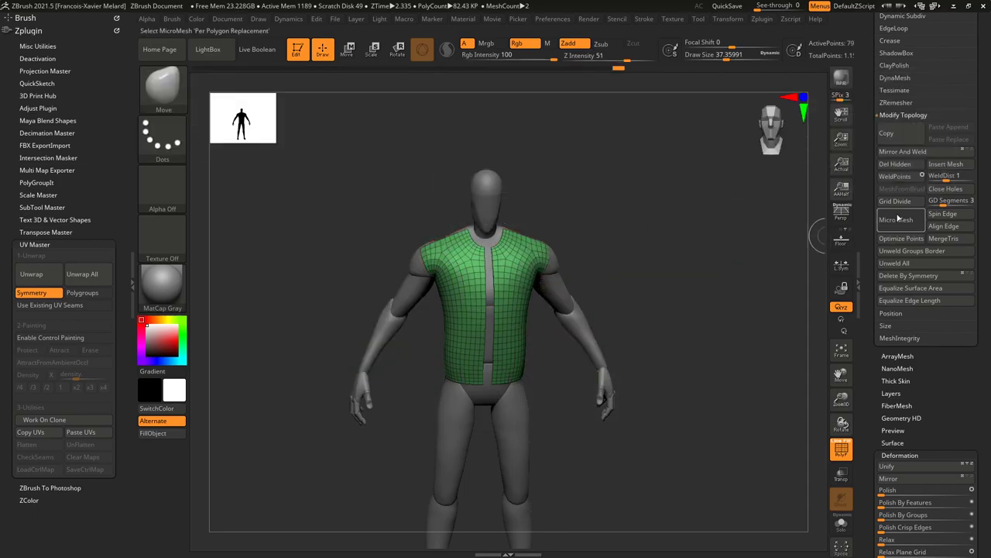
Apply Auto Groups to give the two front panels separate polygroups, and show the whole jacket again.
left_click_drag(875, 290, 885, 129)
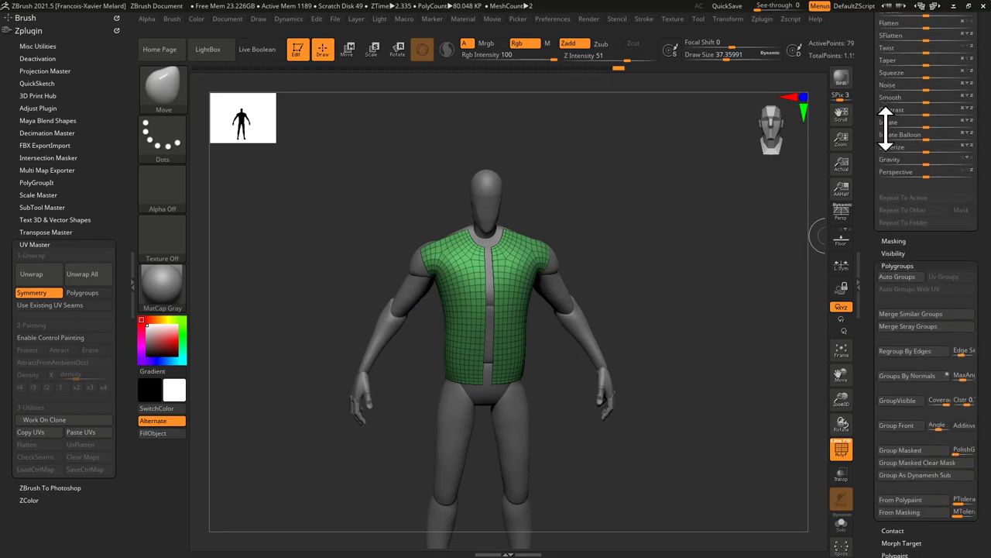
left_click(897, 277)
left_click(682, 230, "ctrl+shift")
left_click_drag(681, 230, 721, 237)
Isolate the sleeves, split them into separate polygroups with Auto Groups, and unhide the rest of the jacket.
left_click(567, 329, "ctrl+shift")
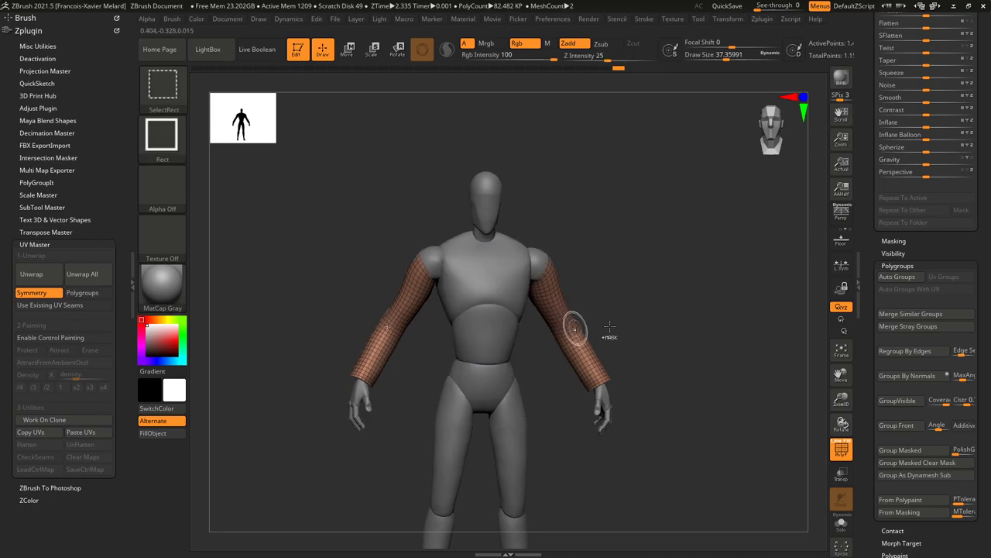
left_click(897, 277)
left_click(676, 235, "ctrl+shift")
left_click_drag(676, 235, 469, 287)
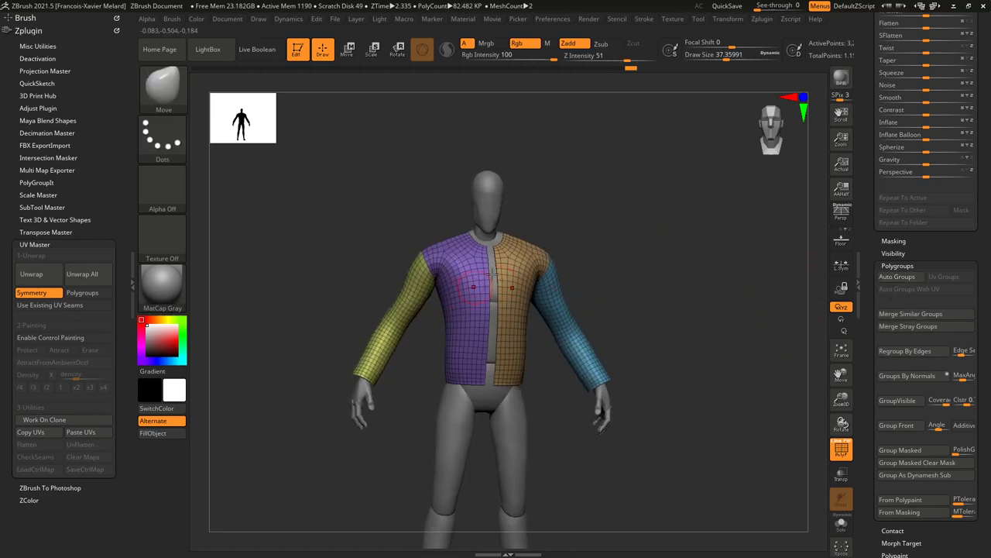
Turn on perspective and bring the whole mannequin with the regrouped jacket into view.
left_click_drag(697, 232, 659, 202)
left_click(841, 211)
left_click_drag(732, 224, 686, 220)
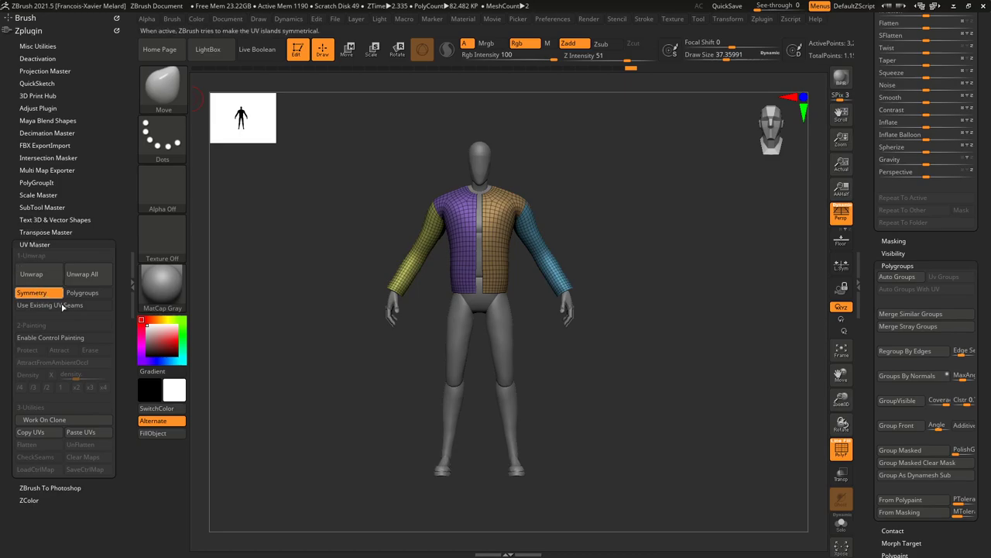
Set UV Master to use Polygroups and Control Painting in Protect mode, and solo the jacket.
left_click(89, 294)
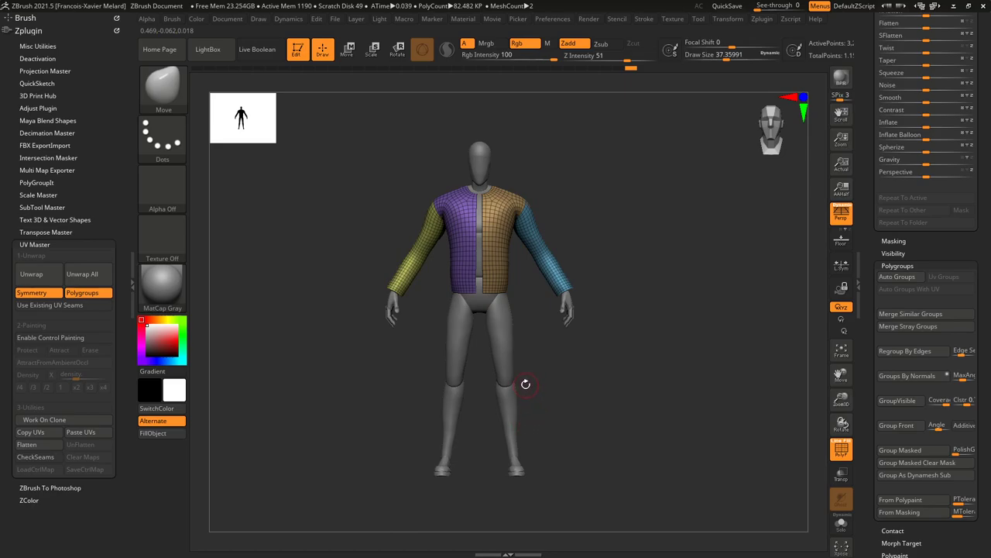
left_click(70, 338)
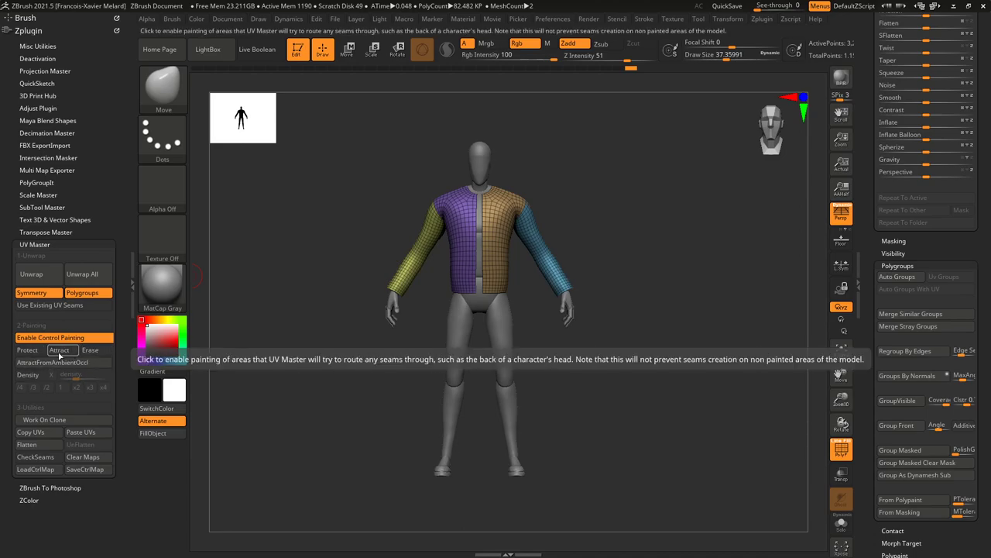
left_click(27, 349)
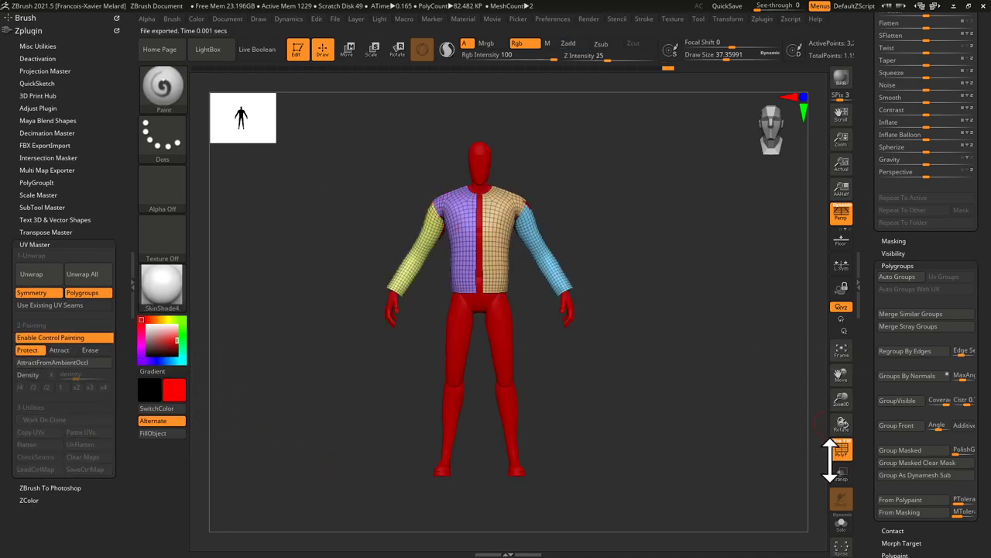
left_click(841, 522)
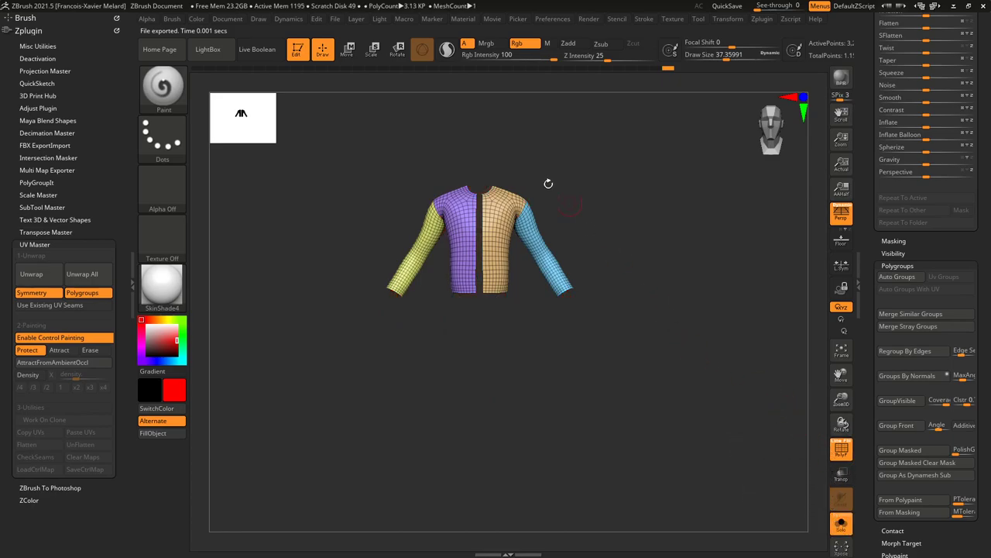
Hide the polyframe and fill the whole jacket with the red Protect color.
left_click(842, 451)
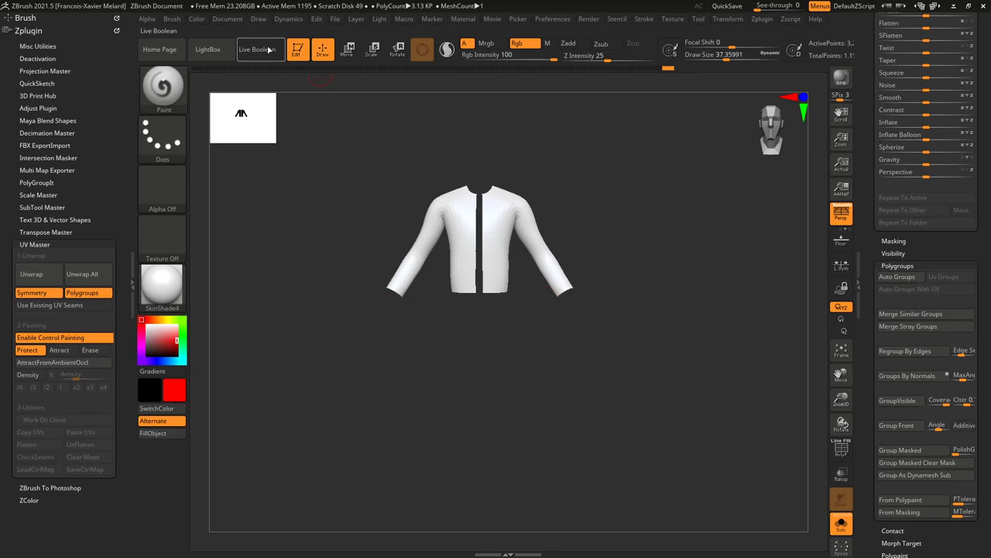
left_click(197, 21)
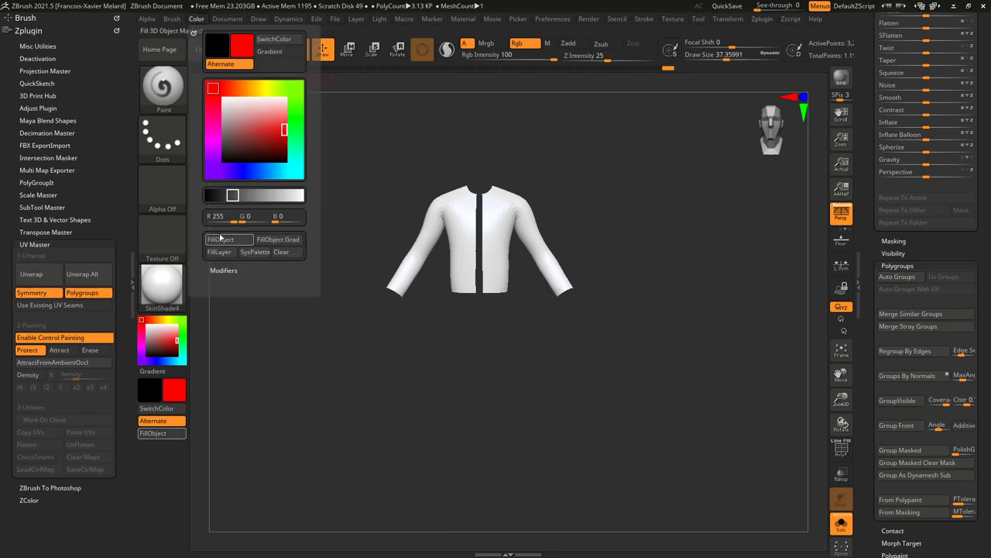
left_click(221, 242)
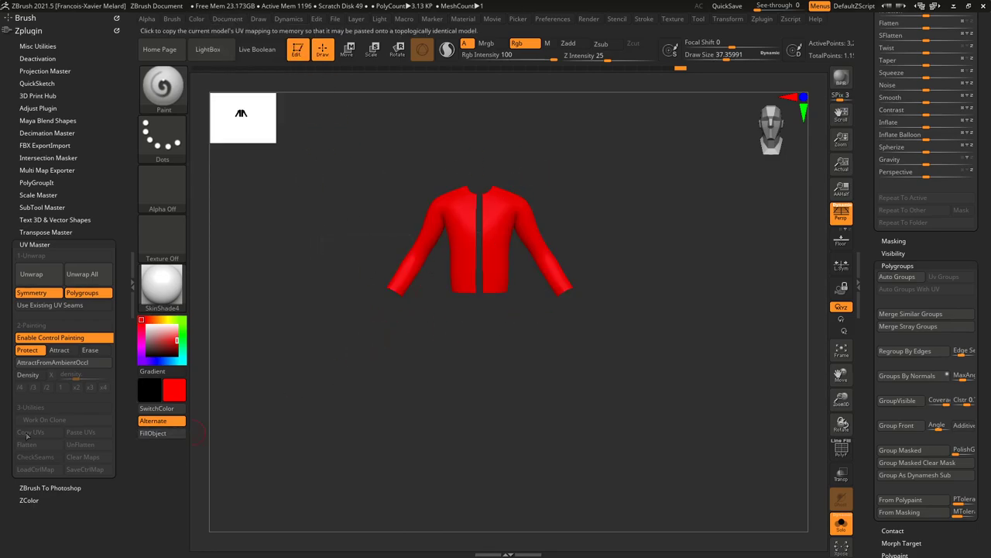
Switch control painting to Attract, show the polyframe, and isolate the two sleeves by hiding the torso polygroups.
left_click(62, 350)
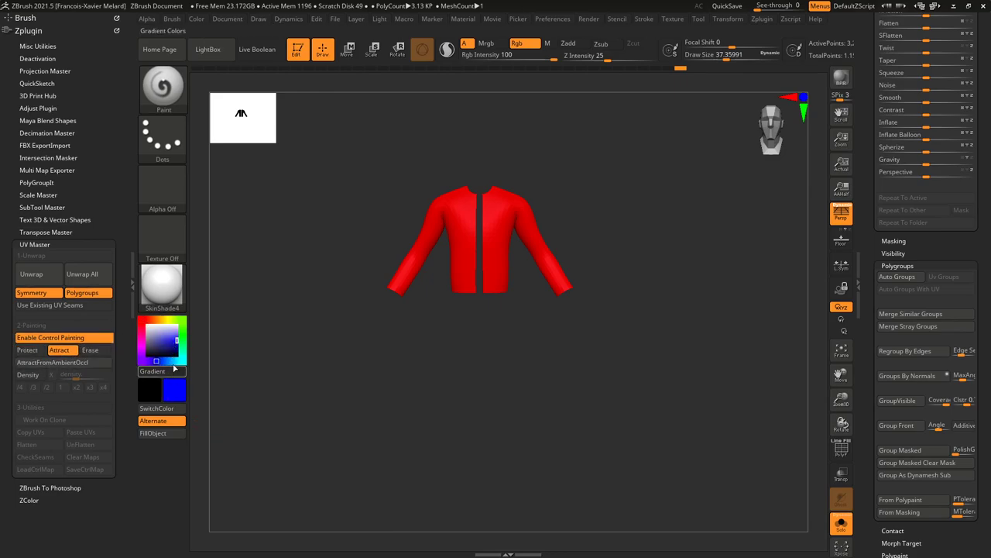
left_click(838, 451)
left_click_drag(732, 302, 573, 202)
left_click_drag(649, 185, 595, 192)
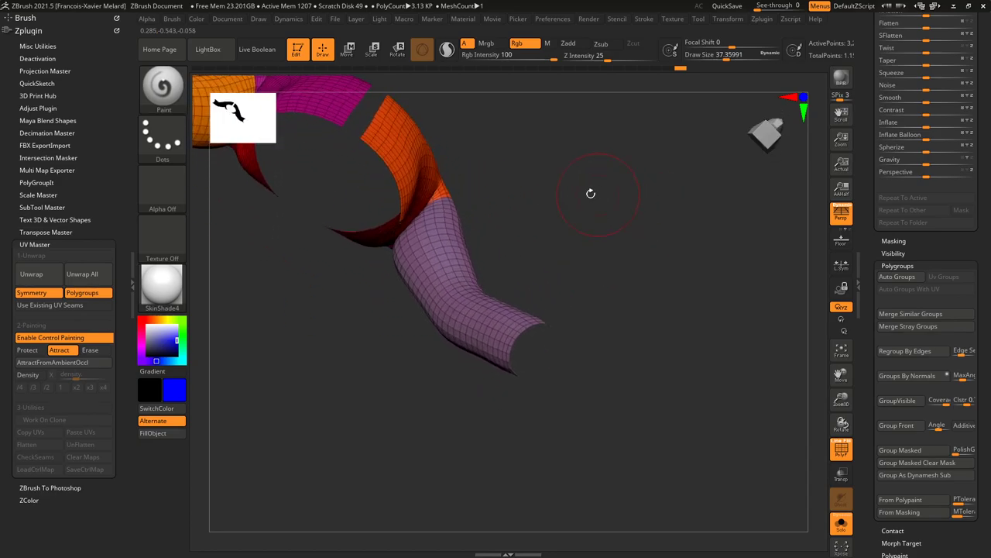
left_click(428, 235, "ctrl+shift")
left_click_drag(527, 225, 623, 262, "ctrl+shift")
left_click(272, 184, "ctrl+shift")
mouse_move(613, 213)
left_mouse_down("ctrl+shift")
mouse_move(640, 235)
mouse_move(632, 264)
mouse_move(604, 267)
left_mouse_up("ctrl+shift")
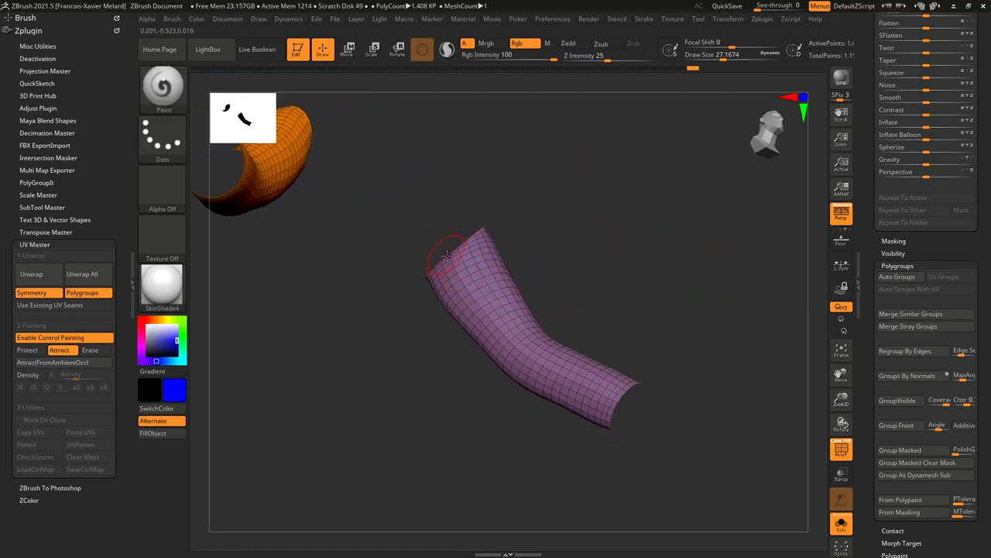
Reduce the draw size to about 9.6 and paint a blue Attract strip along the underside of the purple sleeve.
key("s")
left_click_drag(451, 263, 448, 263)
left_click_drag(478, 314, 477, 292)
left_click_drag(558, 278, 581, 276)
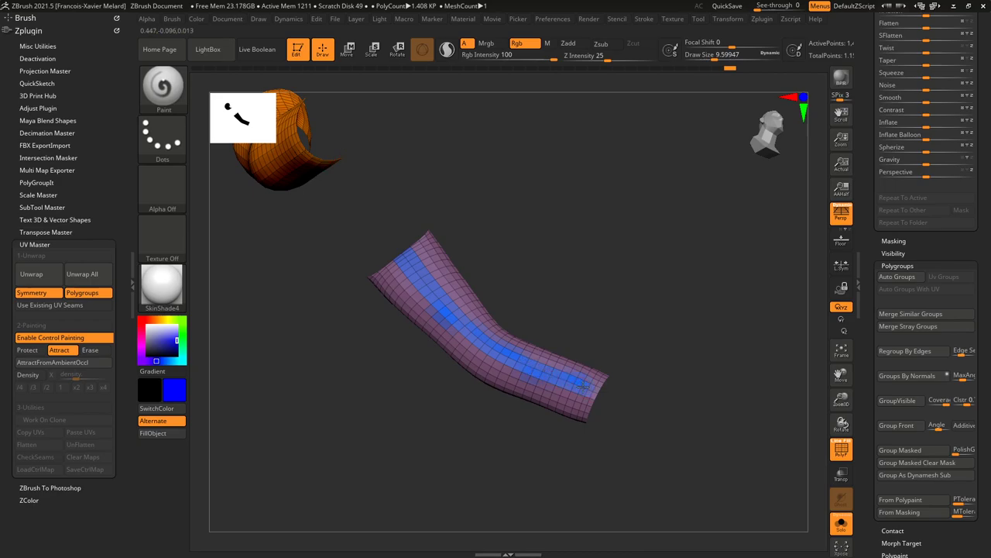
Paint an Attract strip along the underside of the orange sleeve, and touch up the purple sleeve's strip using Protect and Attract.
left_click_drag(651, 218, 538, 192)
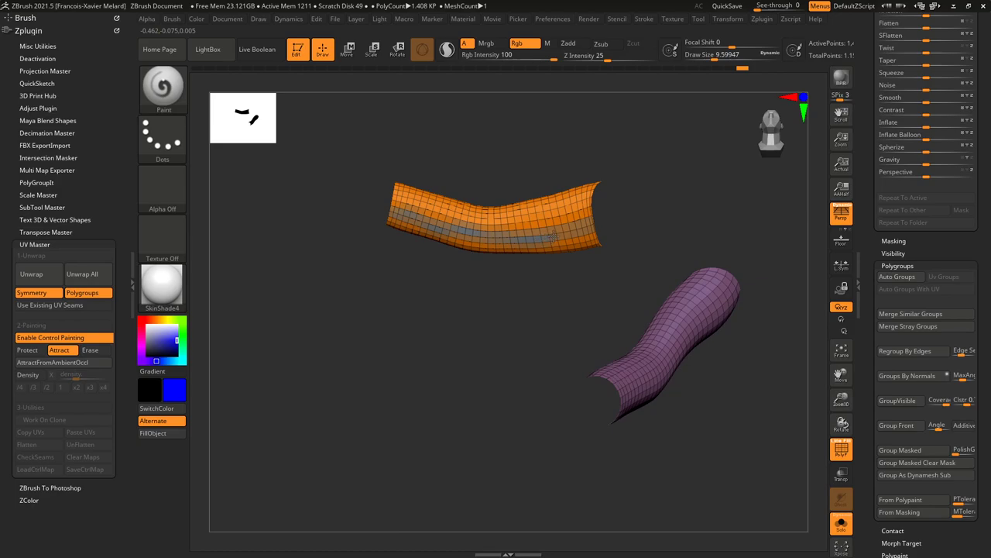
left_click_drag(687, 204, 755, 230)
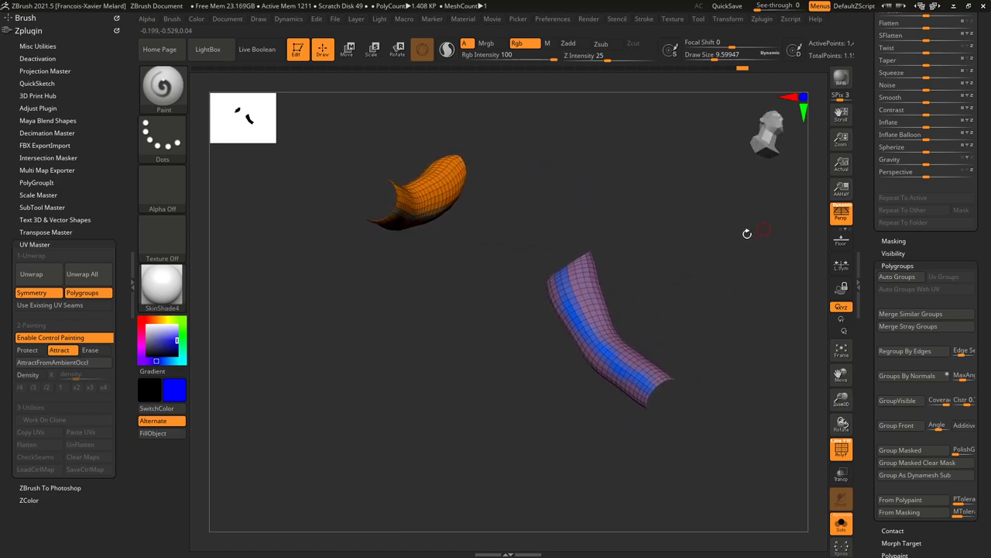
left_click_drag(677, 306, 666, 294)
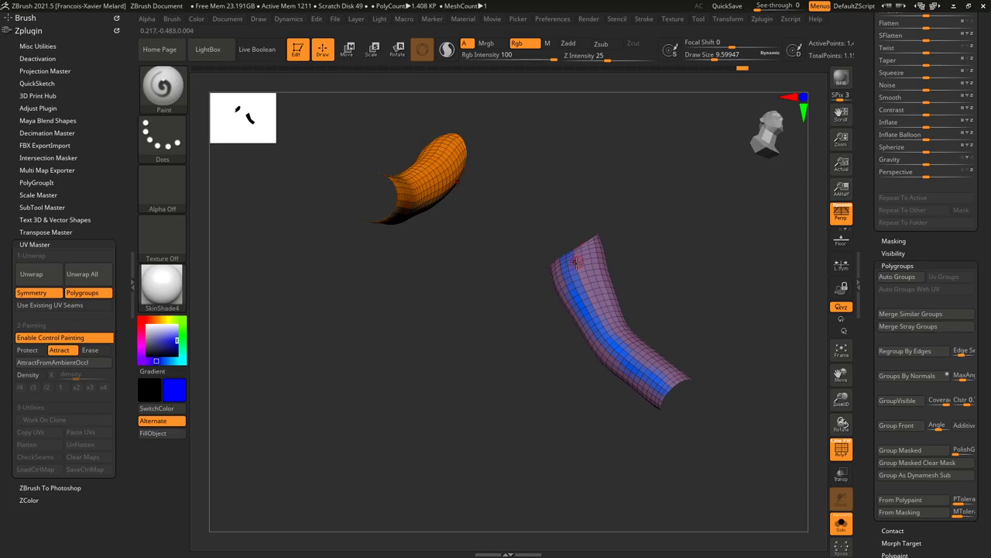
left_click(27, 350)
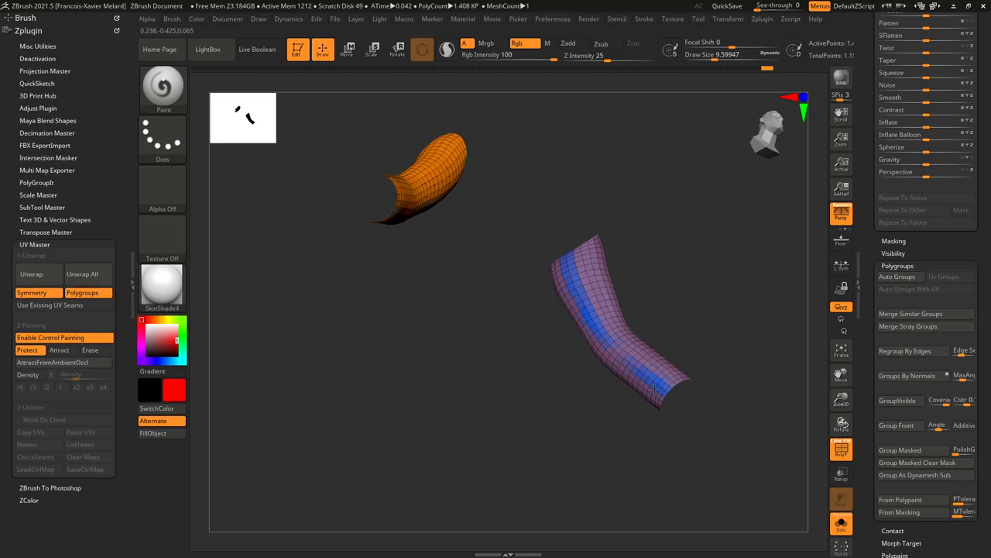
left_click(59, 350)
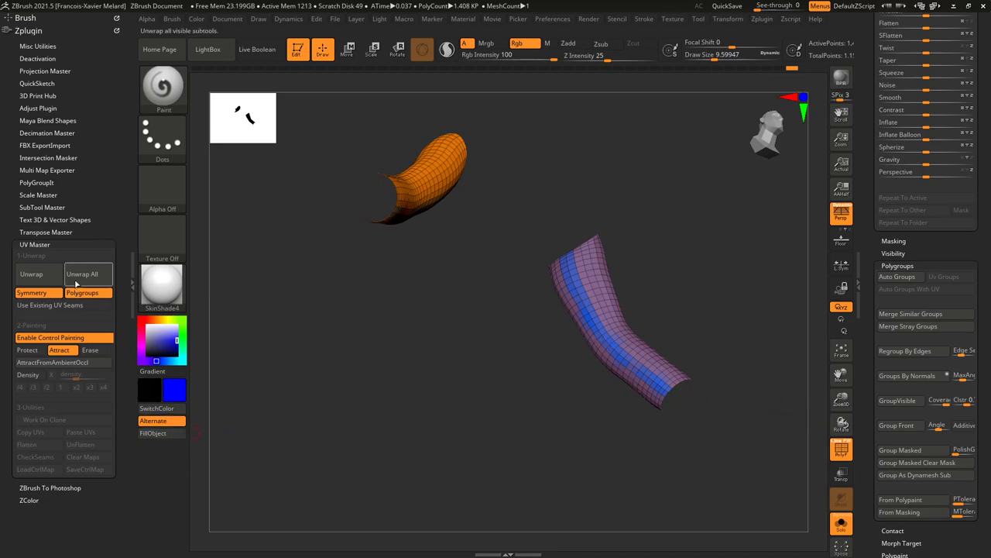
Unhide the rest of the jacket and unwrap it with UV Master.
left_click(498, 250, "ctrl+shift")
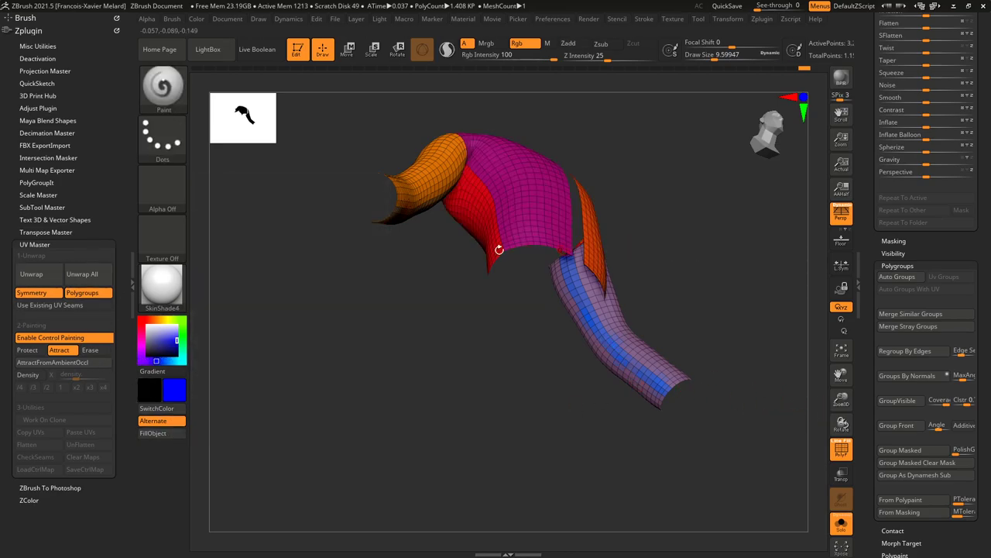
left_click(31, 273)
left_click_drag(704, 189, 691, 244)
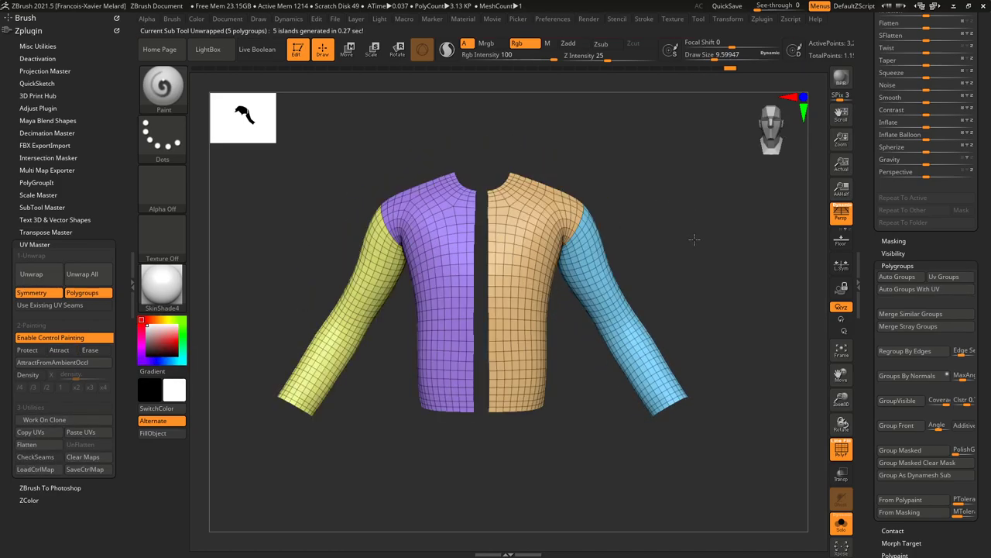
Turn on CheckSeams, hide the polyframe, and inspect the UV seams along the shoulders, sides and sleeve undersides.
left_click(35, 456)
left_click_drag(720, 182, 690, 126)
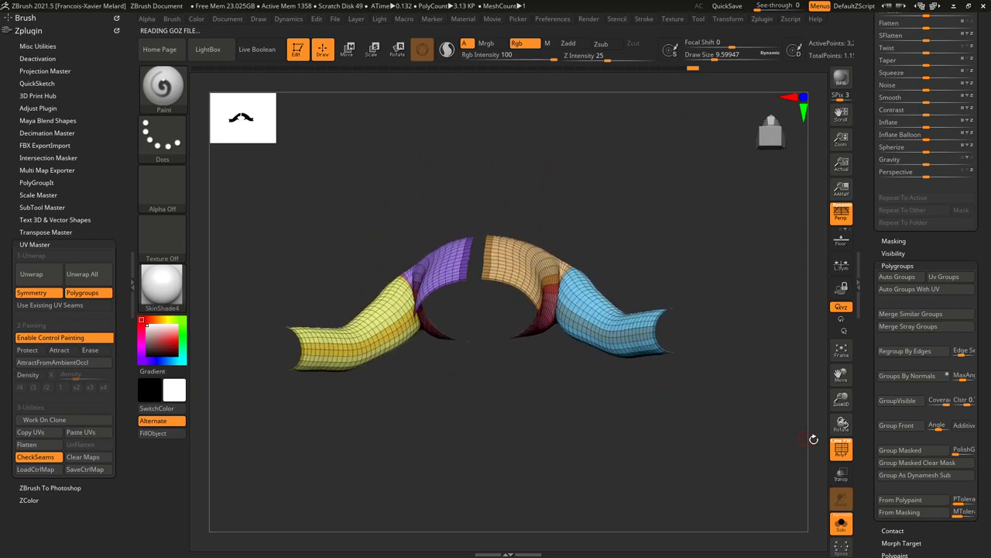
left_click(841, 448)
left_click_drag(728, 215, 573, 172)
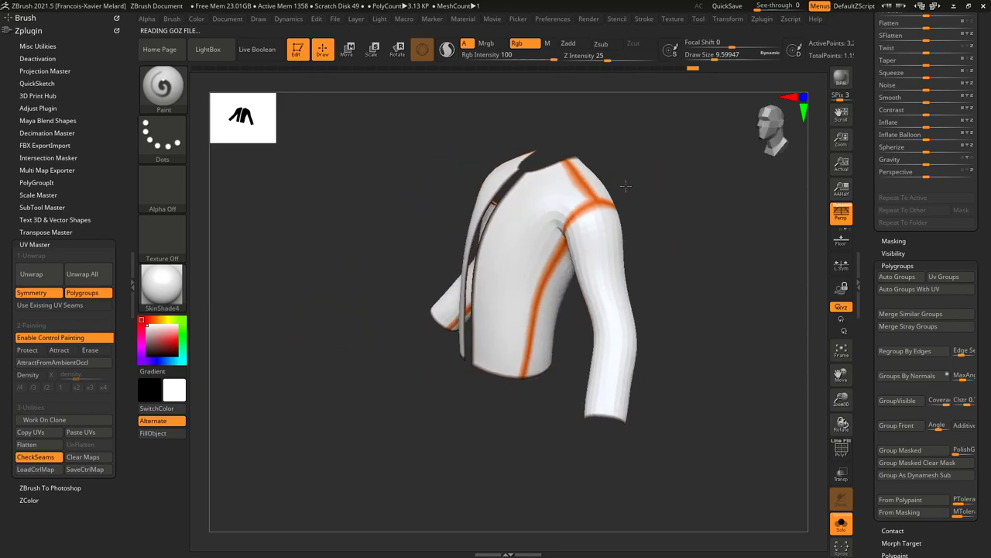
left_click_drag(719, 210, 681, 203)
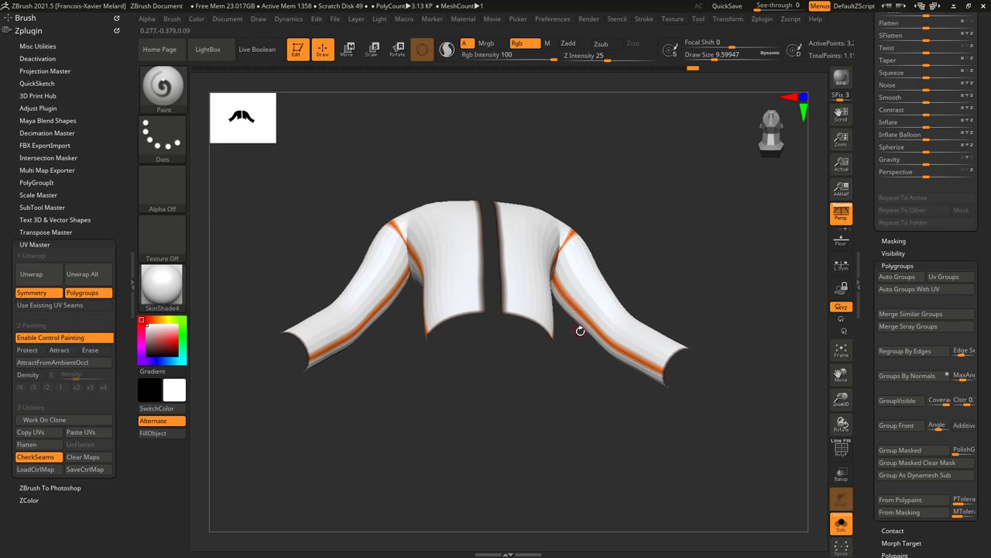
left_click_drag(634, 371, 722, 286)
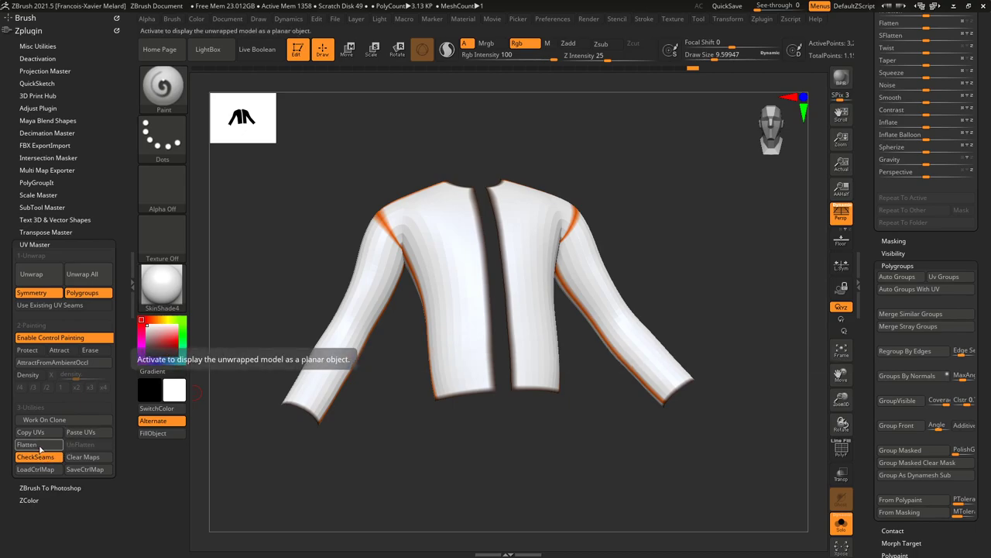
Flatten the unwrapped jacket to display its UV islands as a planar layout.
left_click(39, 446)
left_click_drag(784, 266, 766, 165, "alt")
left_click_drag(730, 305, 742, 239, "alt")
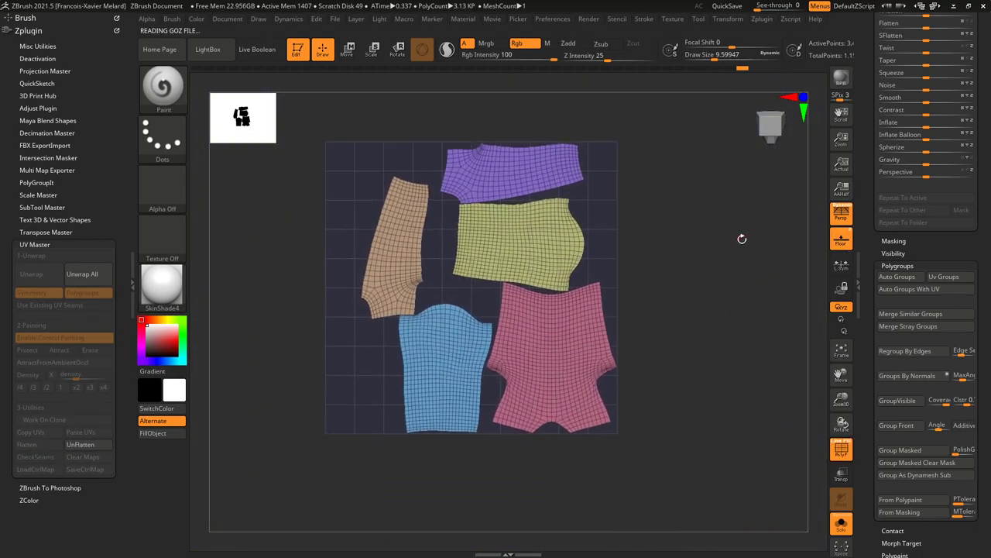
Move and rotate the tan and purple front-panel islands upright, side by side in the UV tile's upper-left area.
left_click(348, 51)
left_click(412, 221, "ctrl")
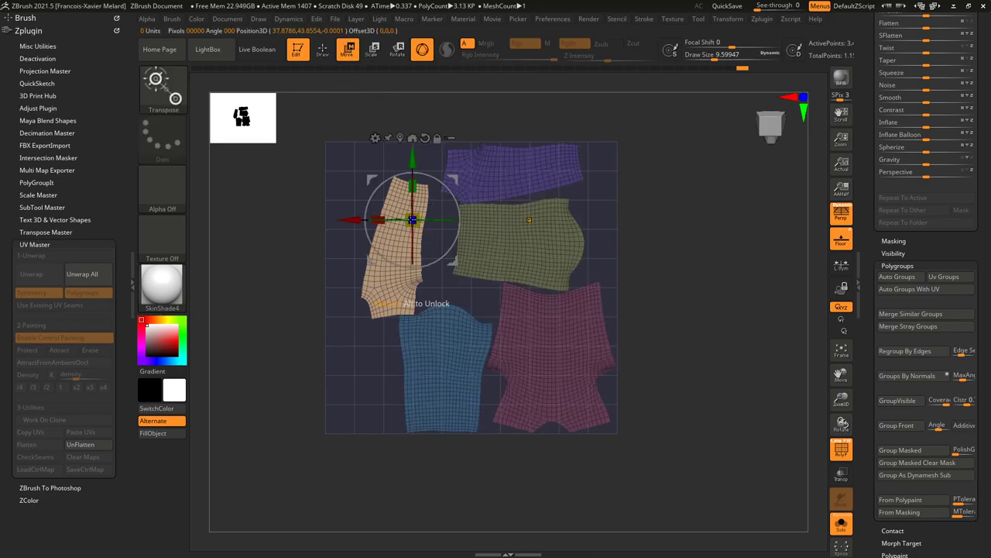
left_click_drag(455, 199, 333, 277)
left_click_drag(461, 196, 400, 230)
left_click_drag(541, 180, 466, 256)
left_click_drag(534, 135, 464, 167)
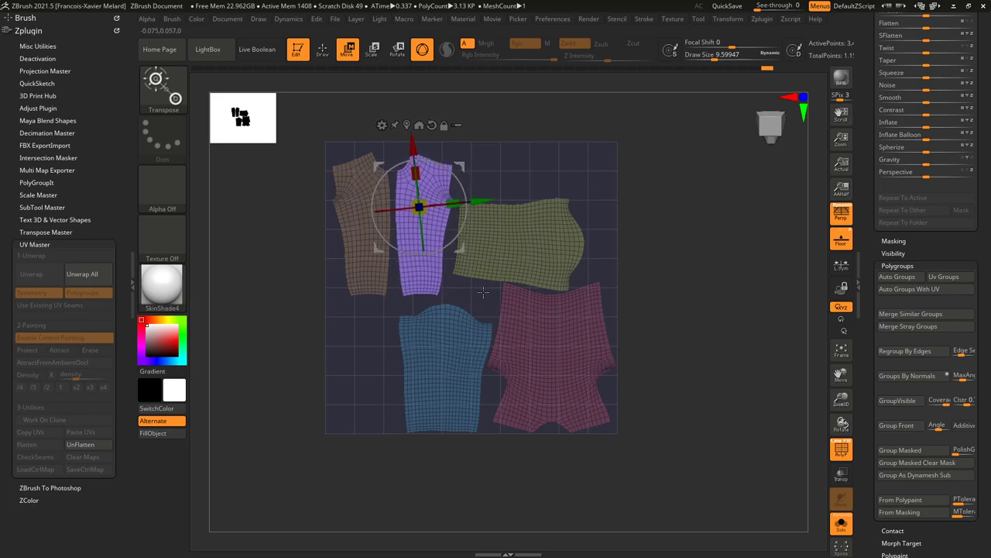
Rotate the yellow sleeve island upright and move it beside the blue sleeve island.
key("q")
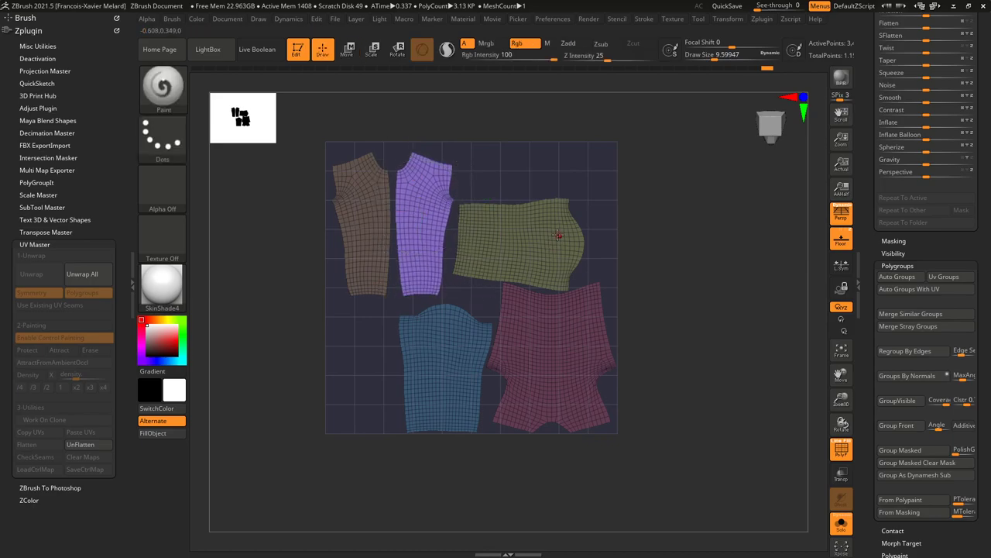
key("ctrl")
key("w")
left_click(579, 225, "ctrl")
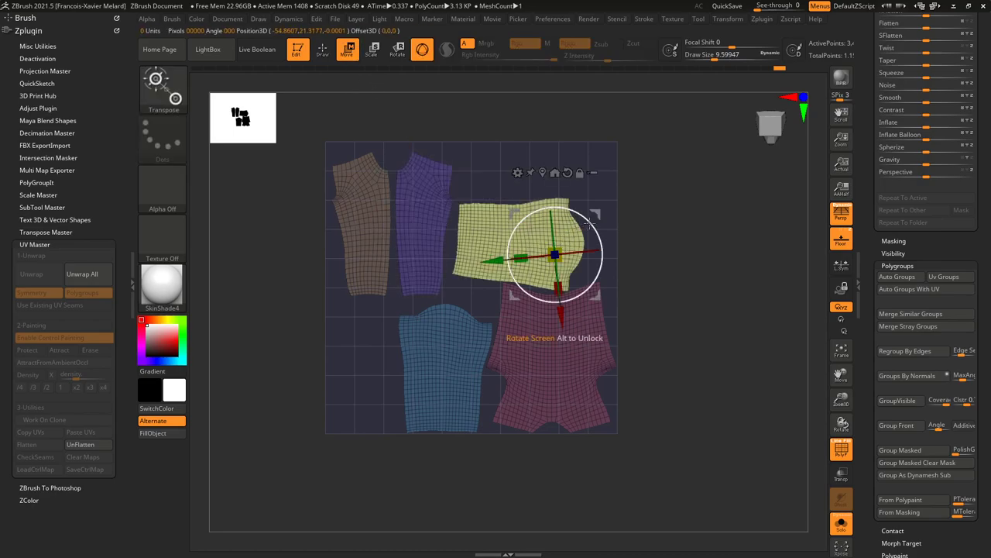
left_click_drag(593, 223, 556, 185)
left_click_drag(555, 254, 353, 333)
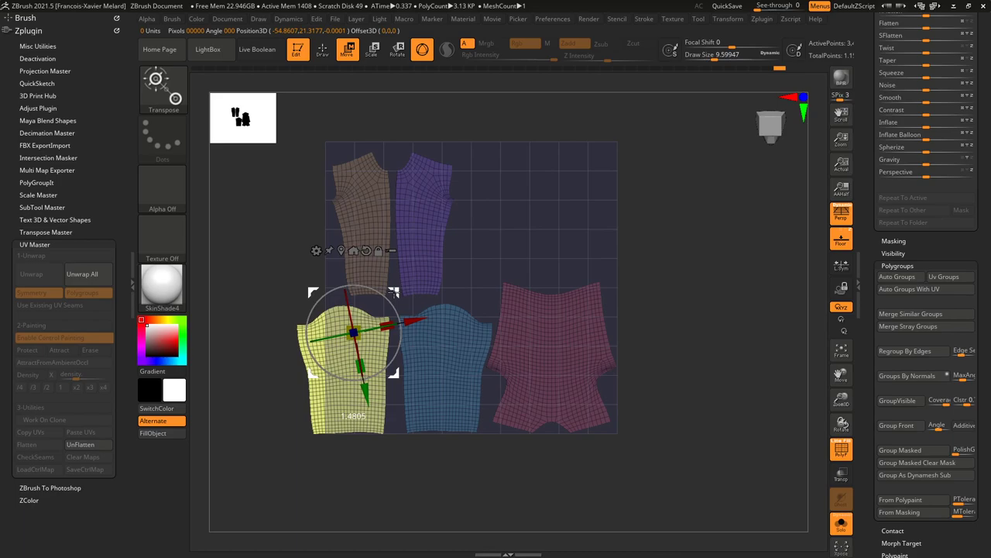
Rotate the pink back-panel island so its neckline faces up, and place it beside the purple front panel.
left_click(592, 324, "ctrl")
left_click_drag(620, 291, 473, 451)
left_click_drag(629, 286, 536, 213)
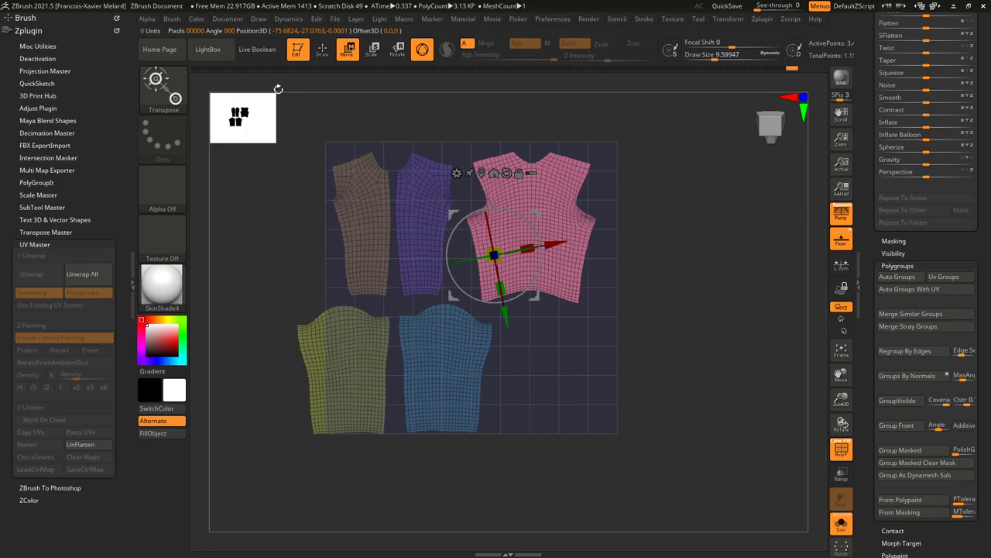
Straighten the bottom hem of the pink back-panel island using the Move brush at a draw size of about 250.
left_click(322, 50)
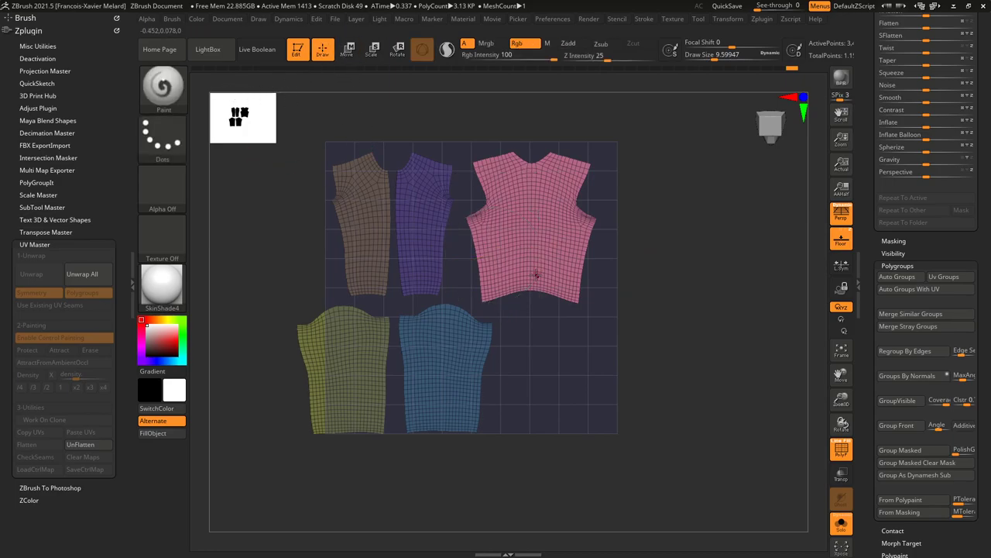
key("b")
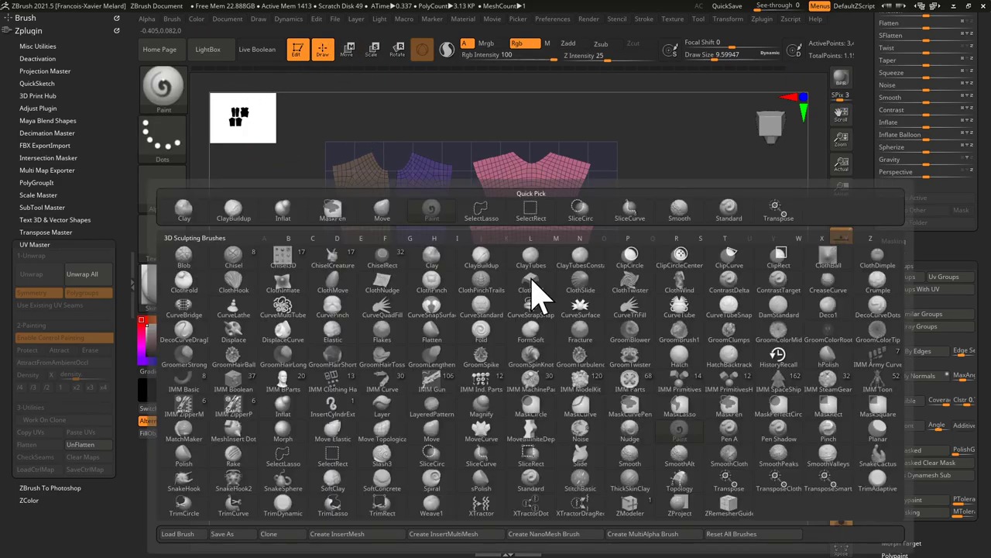
key("m")
key("v")
key("s")
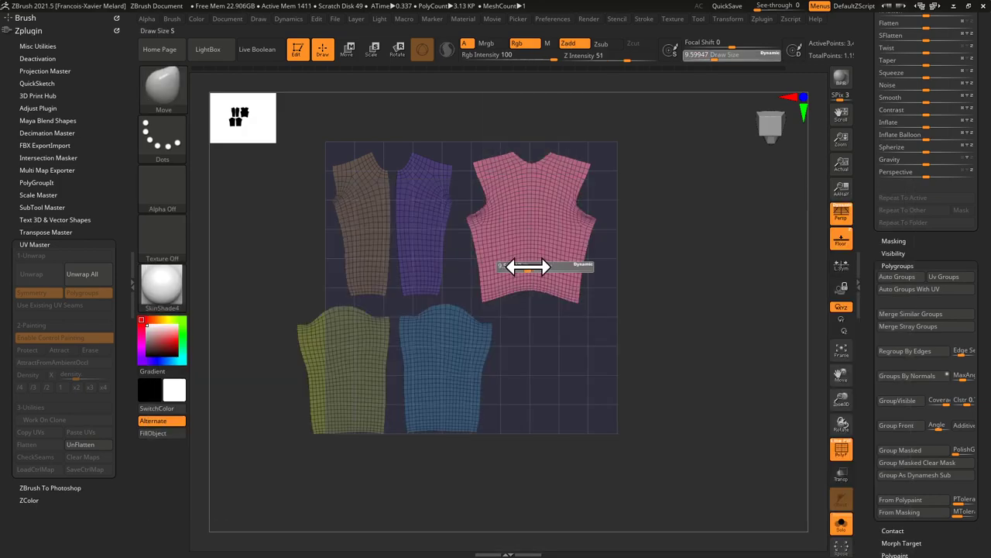
mouse_move(540, 268)
left_mouse_down()
mouse_move(560, 268)
mouse_move(530, 305)
left_mouse_up()
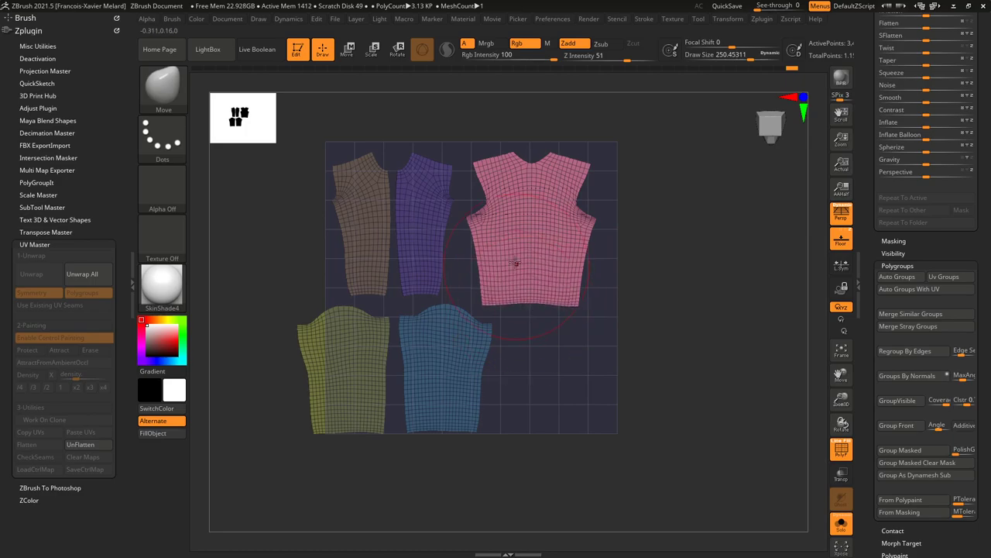
Unmask all the islands and shift the whole UV layout slightly up and to the right within the tile.
left_click(347, 49)
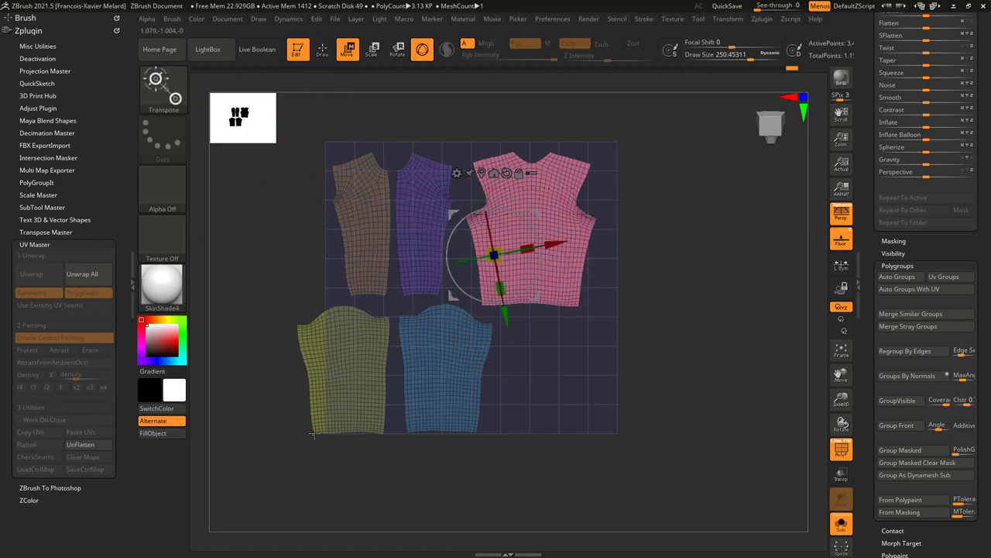
key("ctrl")
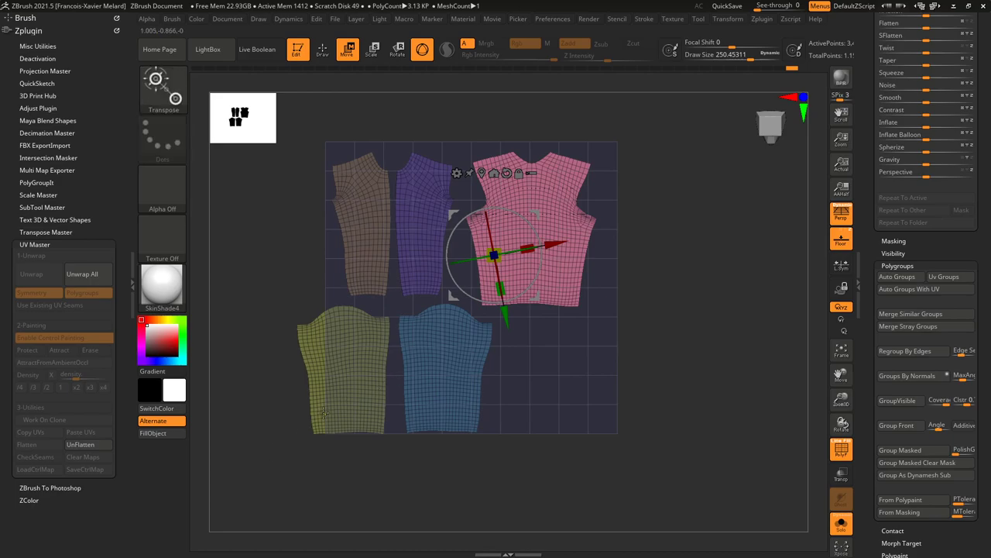
left_click(342, 401, "ctrl")
left_click(446, 371, "ctrl")
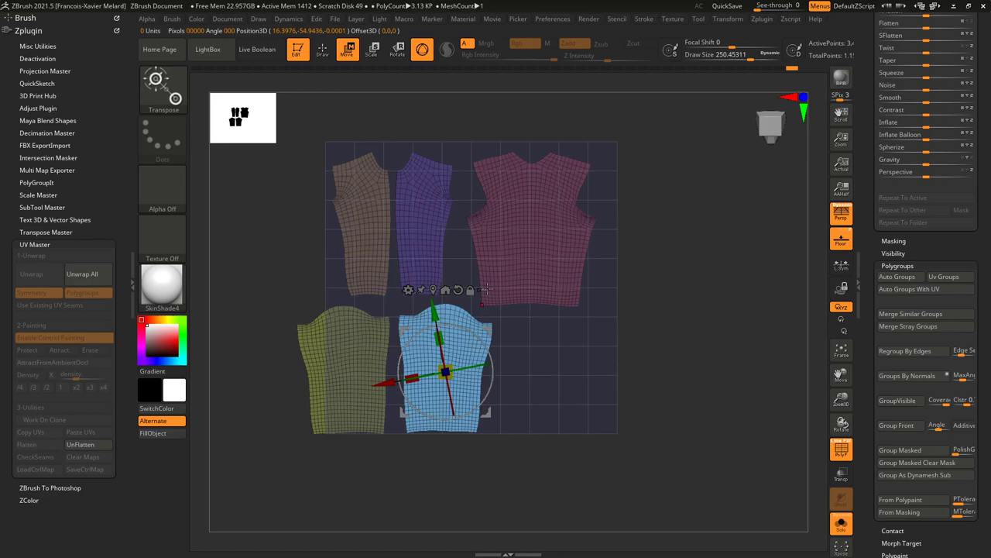
left_click(691, 177, "ctrl")
left_click(698, 175, "ctrl")
left_click_drag(699, 176, 693, 198, "ctrl")
left_click_drag(490, 318, 494, 325)
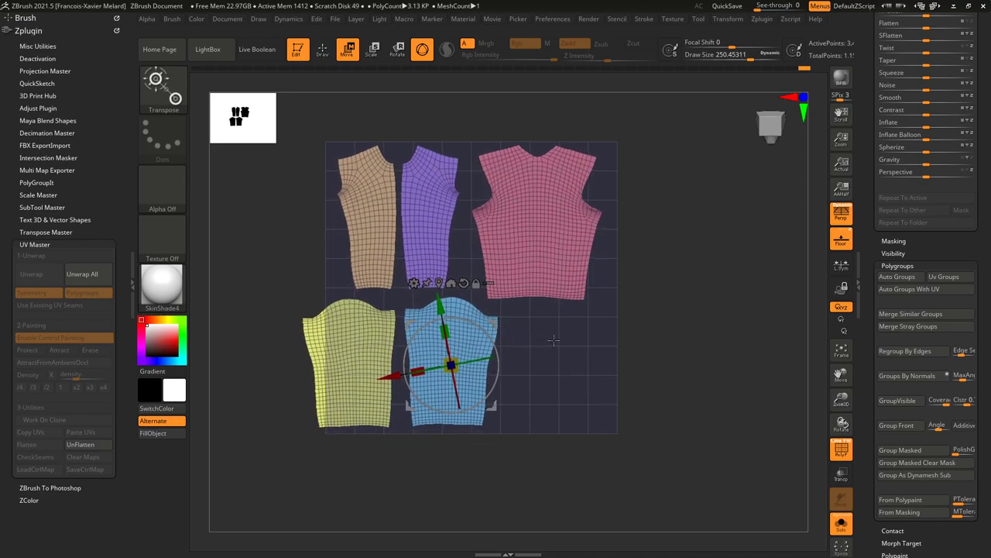
Move the pink back panel toward the UV tile's right edge and place both sleeve islands side by side inside the tile.
left_click(555, 229, "ctrl")
left_click_drag(605, 193, 617, 190)
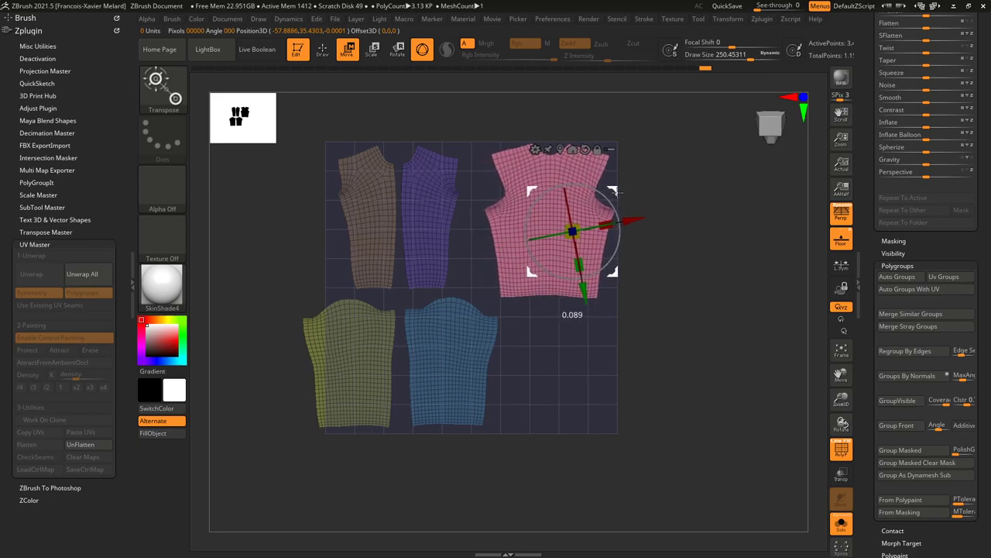
left_click(471, 349, "ctrl")
left_click_drag(495, 309, 547, 310)
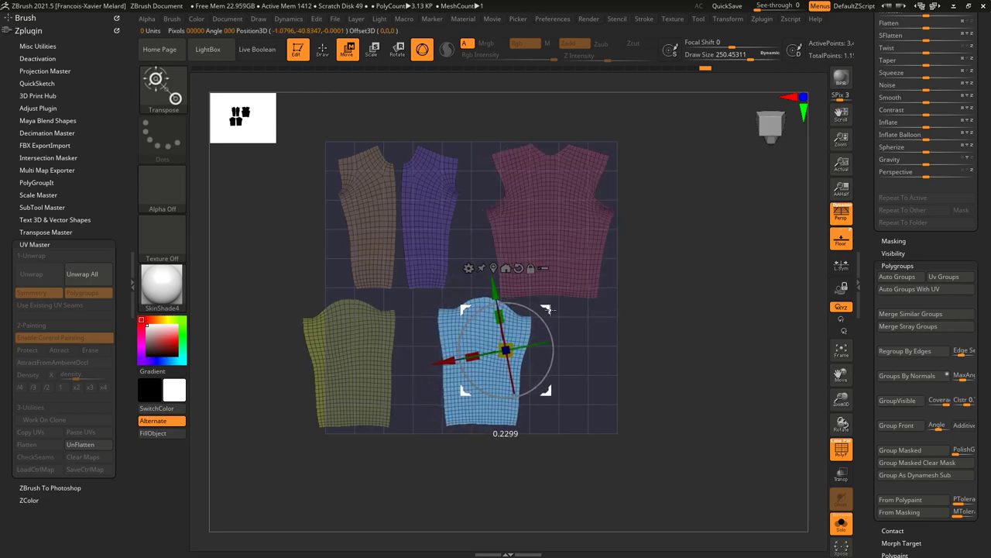
left_click(378, 347, "ctrl")
left_click_drag(417, 307, 447, 308)
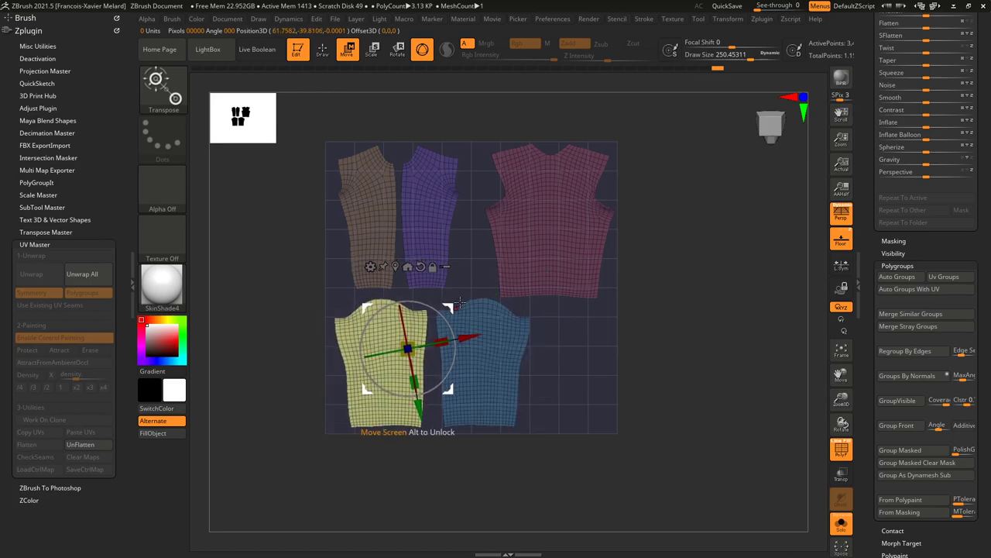
Clear the island mask, and unflatten the UVs back to the 3D jacket with the seam check display off.
left_click(322, 51)
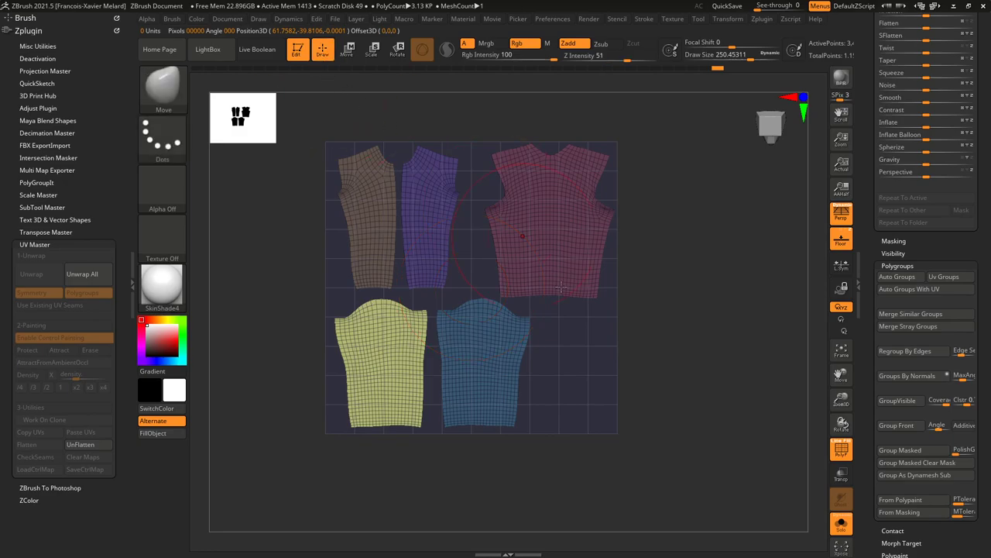
left_click(686, 331, "ctrl")
left_click(692, 340, "ctrl")
left_click_drag(692, 340, 674, 363, "ctrl")
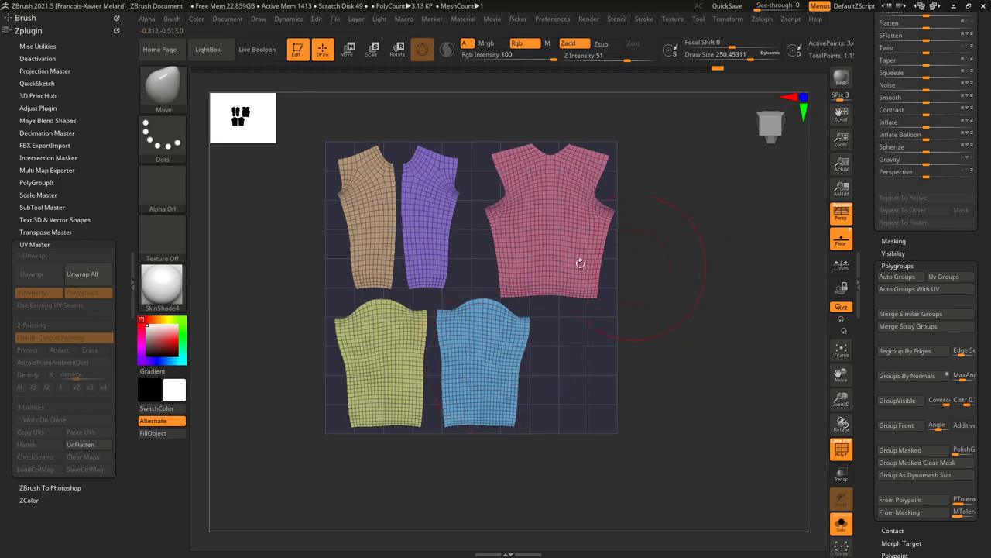
left_click(81, 444)
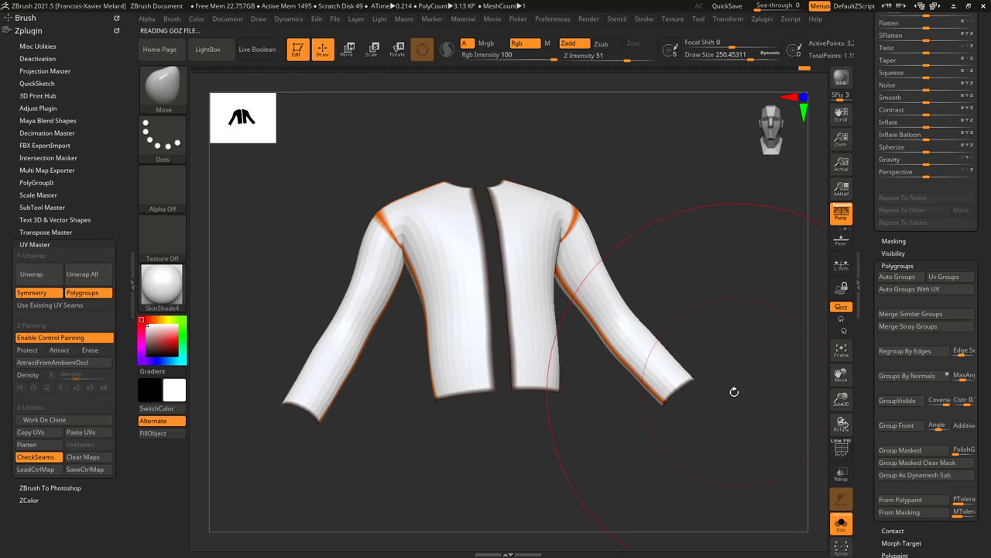
left_click(51, 458)
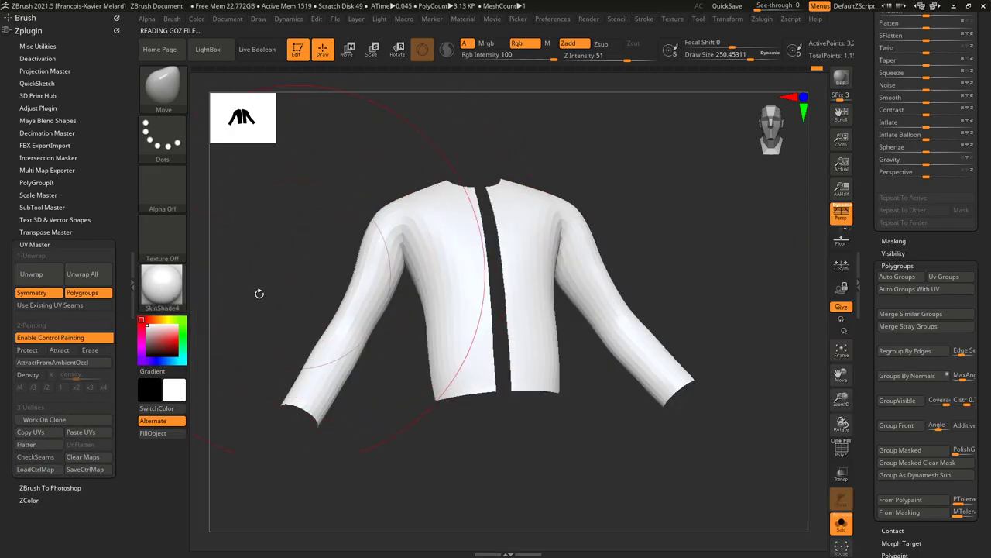
Apply the MatCap Gray material to the jacket and reduce the brush draw size to about 35.
left_click(162, 292)
left_click(373, 254)
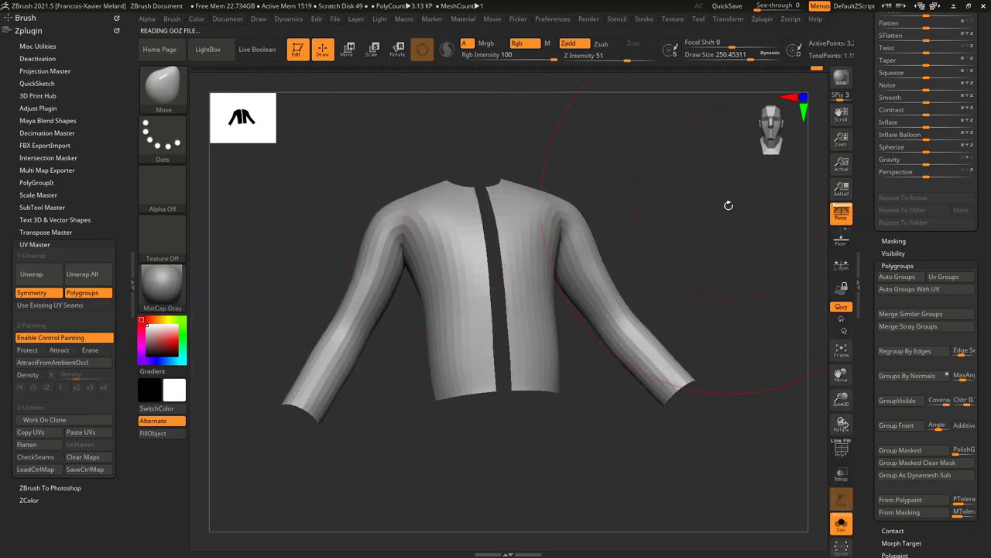
key("s")
left_click_drag(711, 214, 708, 214)
mouse_move(713, 210)
left_mouse_down("alt")
mouse_move(721, 186)
mouse_move(725, 215)
left_mouse_up("alt")
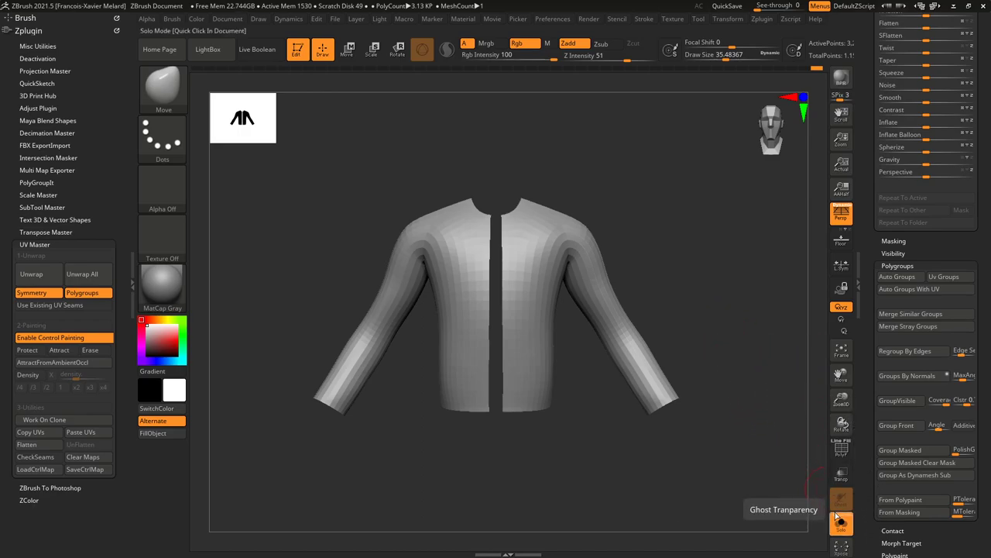
Show the jacket's polyframe and turn on double-sided display so its inner faces render.
left_click(842, 449)
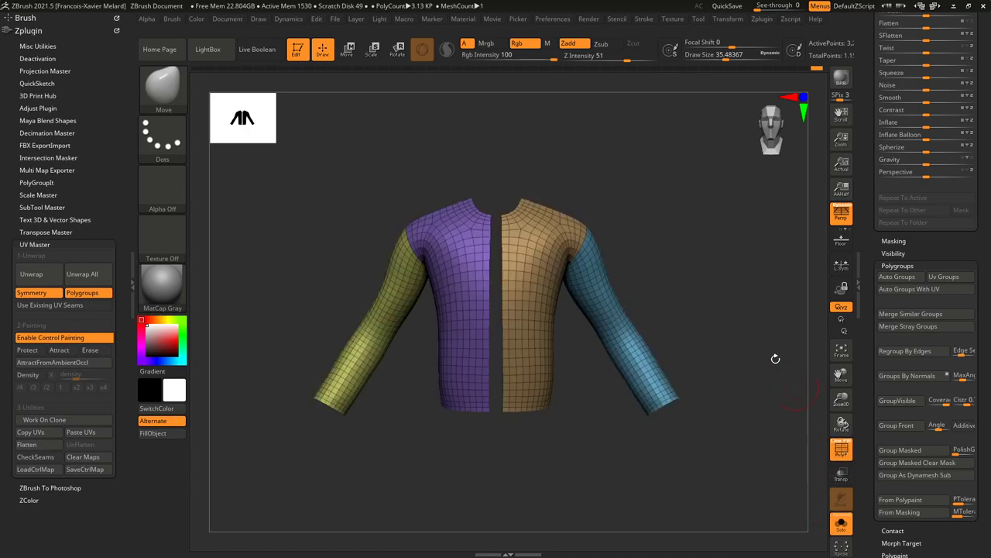
left_click_drag(694, 219, 754, 228)
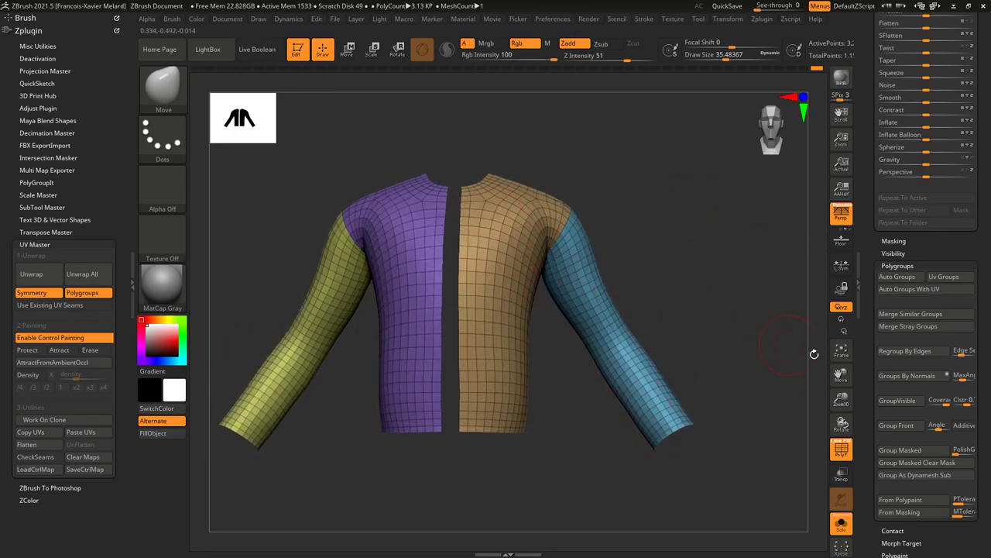
left_click_drag(728, 244, 775, 287)
left_click_drag(864, 377, 874, 281)
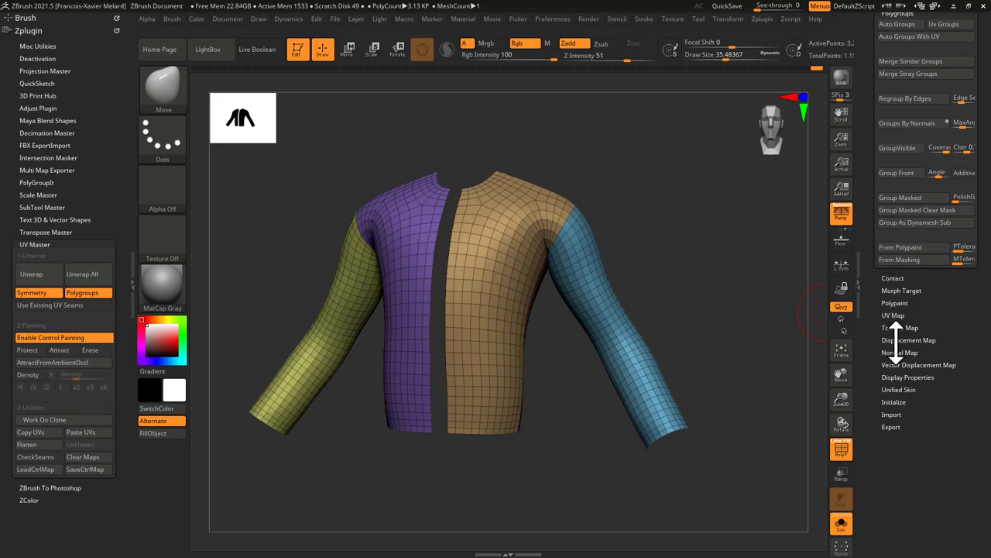
left_click(902, 377)
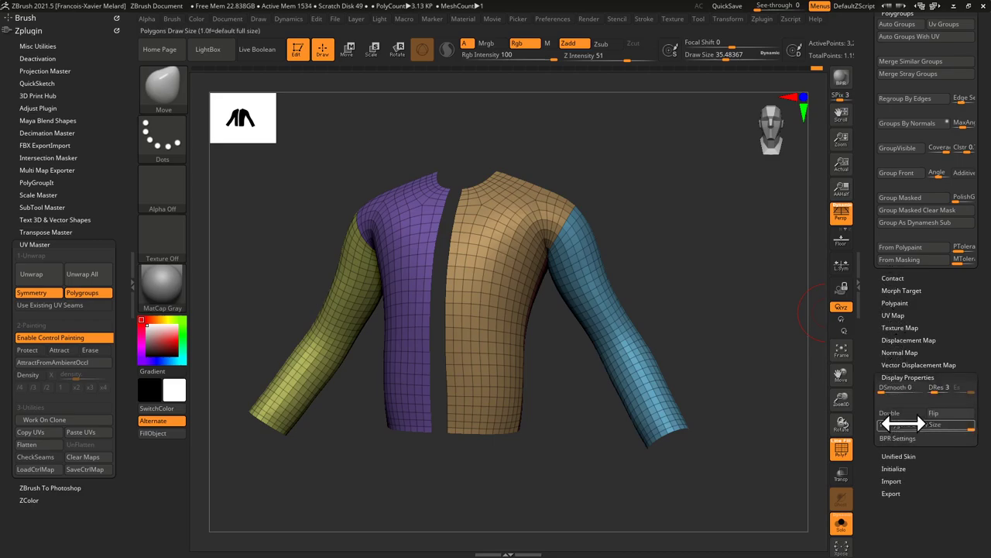
left_click(900, 413)
left_click_drag(643, 274, 724, 274)
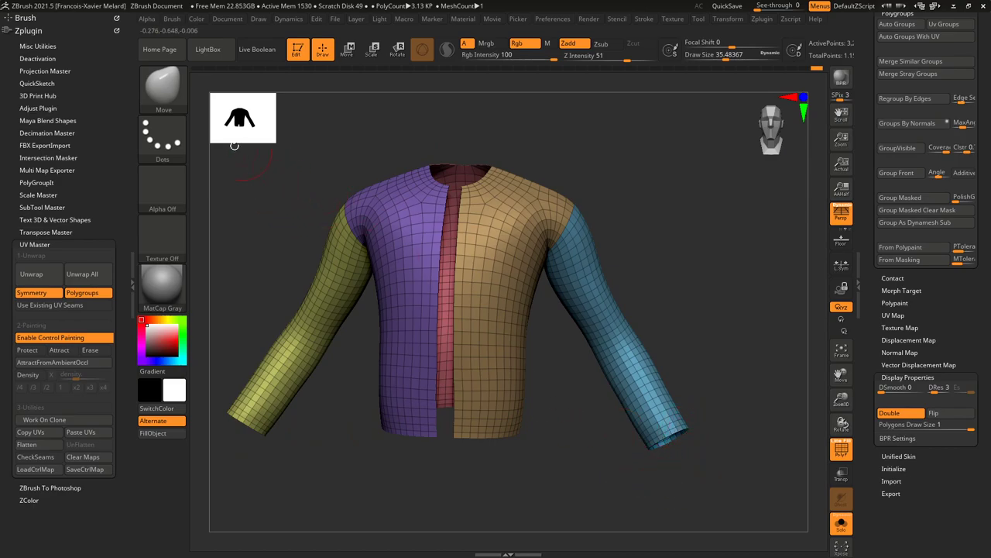
Try to lay a tube along the blue sleeve's cuff edge using the CurveTubeSnap brush at a draw size of 3.
left_click(165, 95)
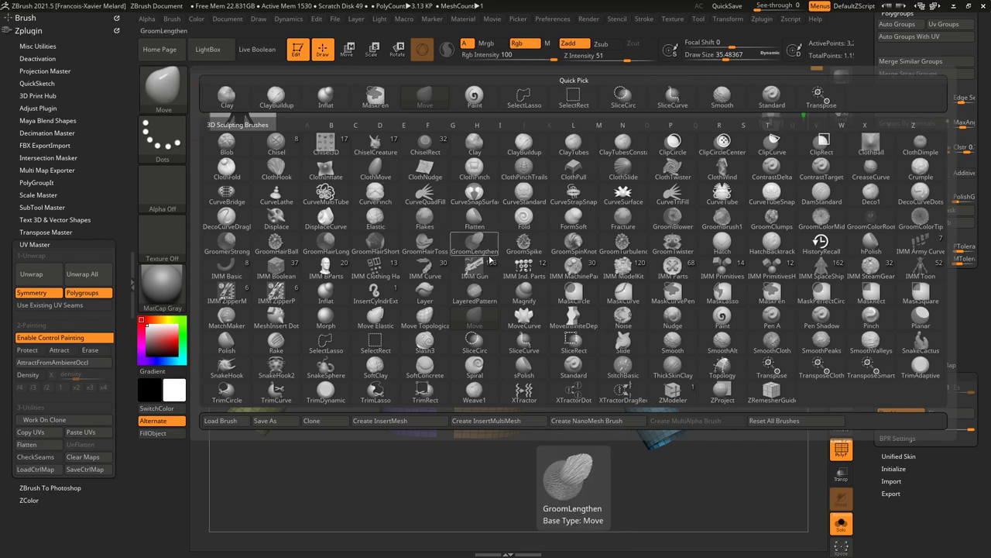
key("c")
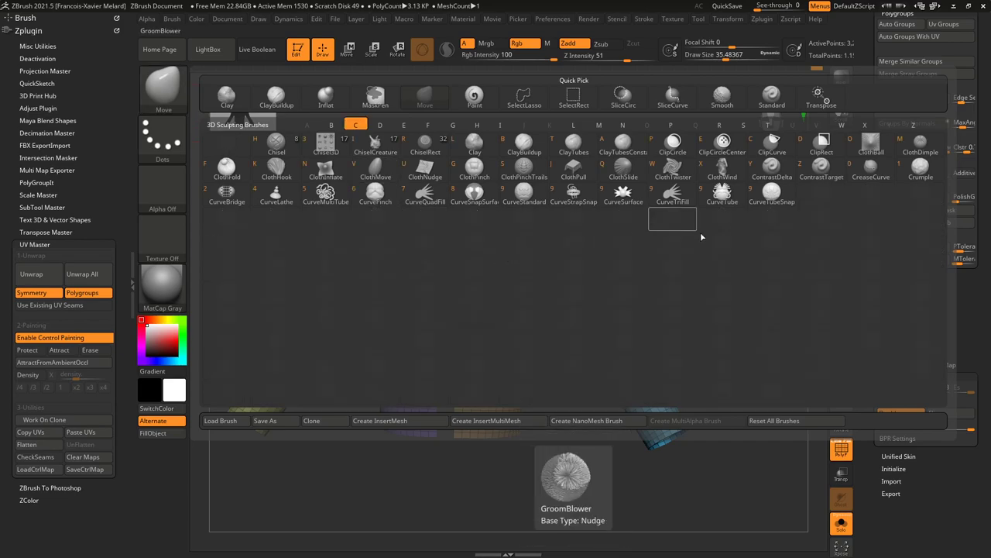
left_click(772, 196)
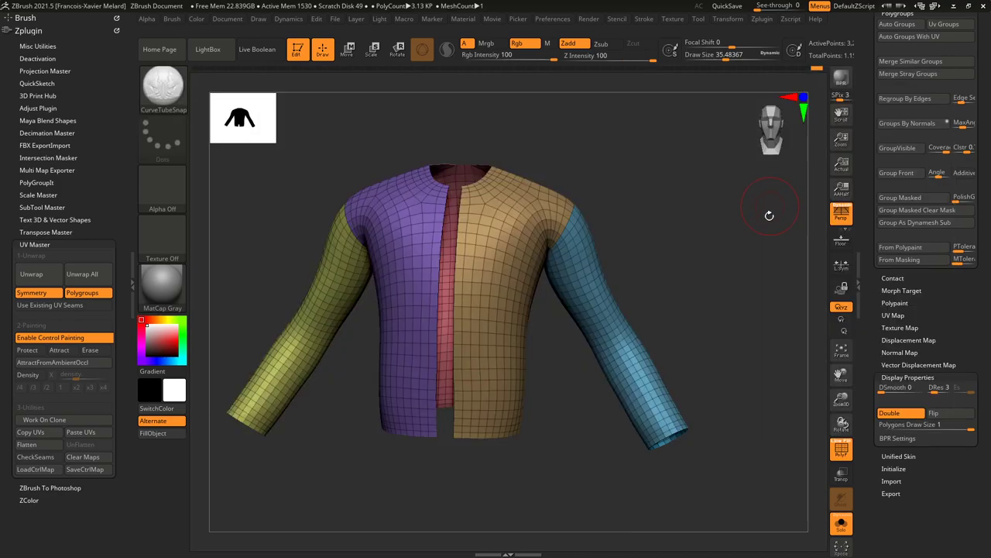
mouse_move(719, 394)
left_mouse_down("alt")
mouse_move(699, 307)
mouse_move(686, 372)
mouse_move(710, 416)
mouse_move(746, 411)
mouse_move(736, 364)
left_mouse_up("alt")
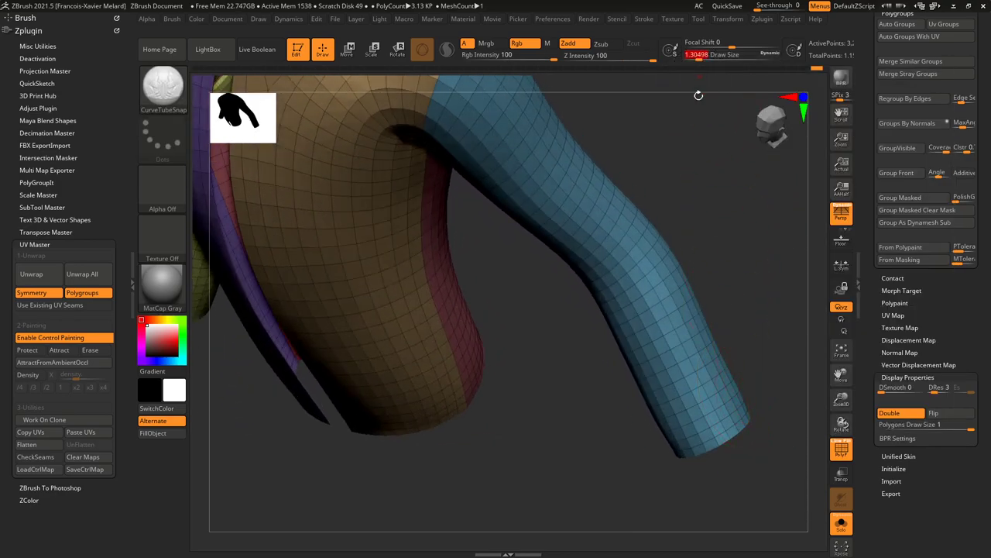
left_click_drag(807, 375, 651, 348)
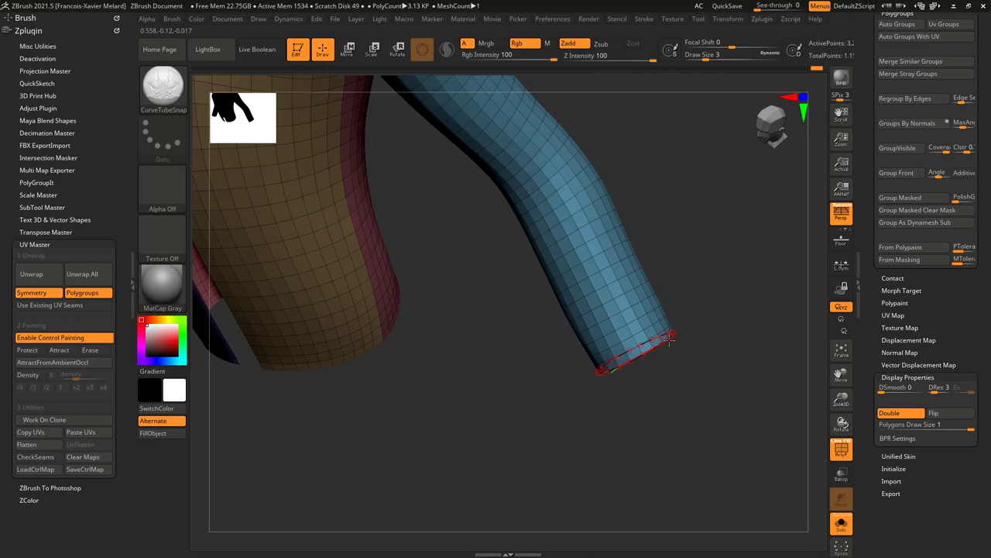
left_click(670, 341)
mouse_move(715, 308)
left_mouse_down()
mouse_move(720, 218)
mouse_move(683, 232)
mouse_move(711, 318)
left_mouse_up()
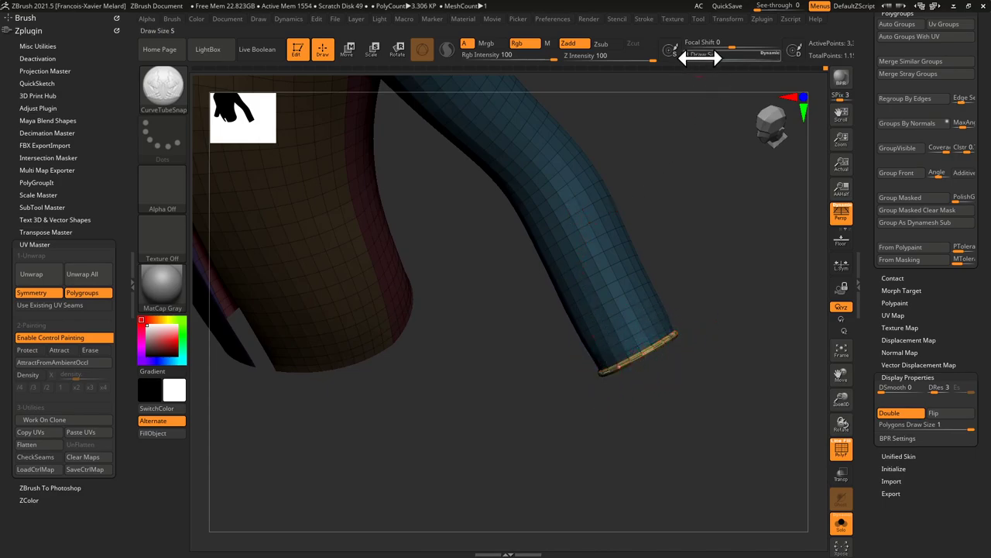
left_click_drag(710, 164, 732, 226)
key("ctrl+z")
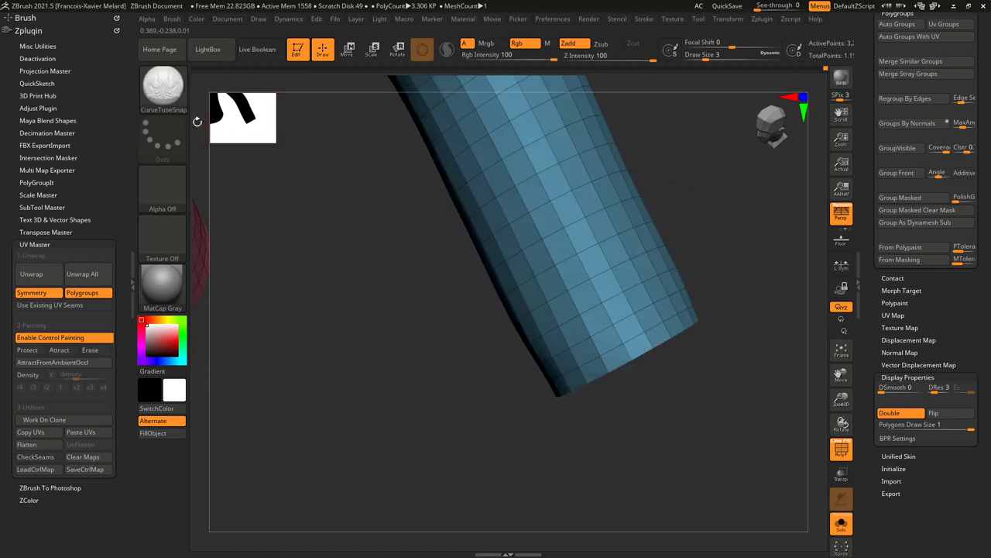
Lay a strap around the blue sleeve's cuff edge using the CurveStrapSnap brush at a draw size of 5.
key("b")
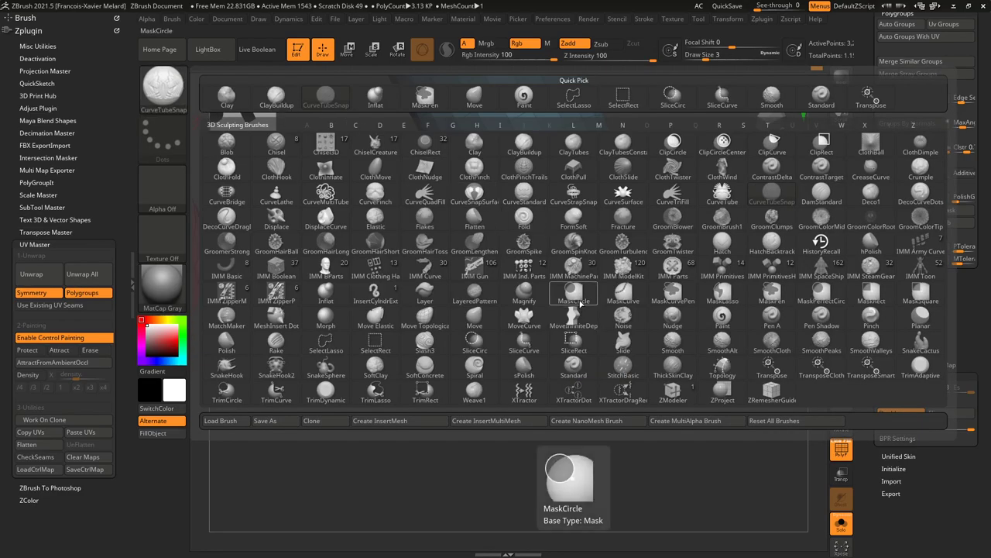
left_click(572, 195)
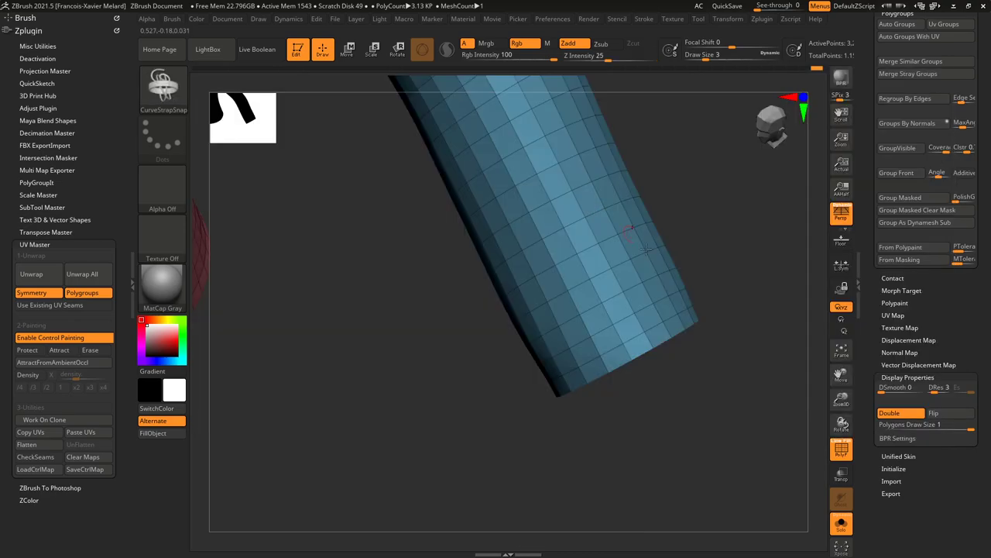
left_click(640, 354)
mouse_move(660, 425)
left_mouse_down()
mouse_move(668, 359)
mouse_move(671, 382)
mouse_move(663, 377)
left_mouse_up()
key("ctrl+z")
left_click_drag(705, 57, 697, 57)
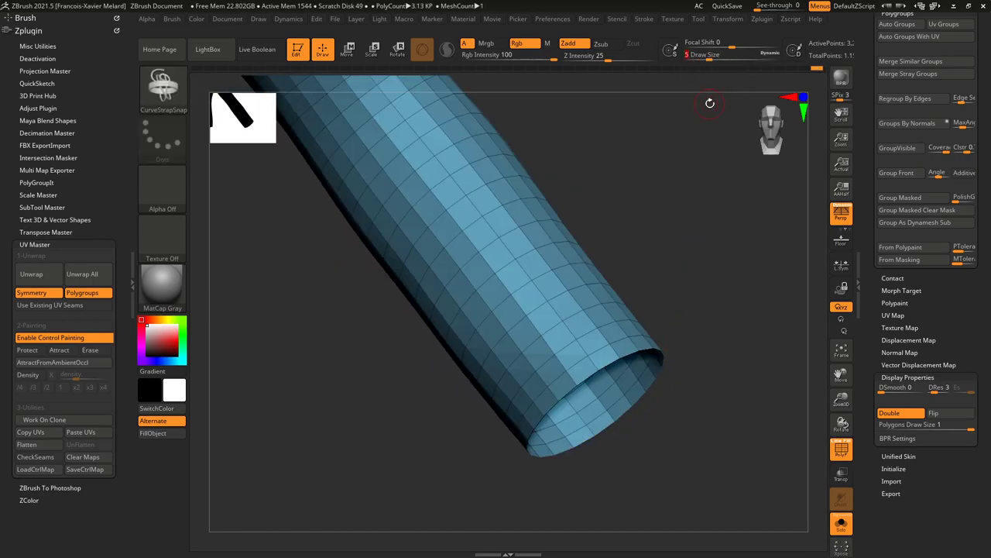
left_click_drag(733, 246, 702, 282)
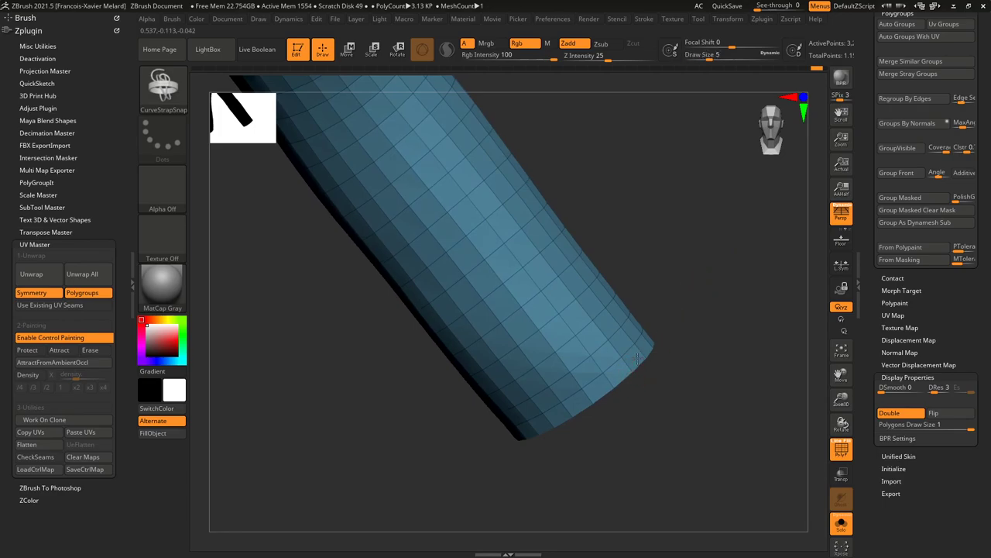
left_click_drag(637, 371, 636, 369, "shift")
left_click_drag(702, 275, 725, 231)
Split the unmasked cuff strap into its own subtool and make the jacket the active subtool again.
left_click_drag(875, 133, 870, 304)
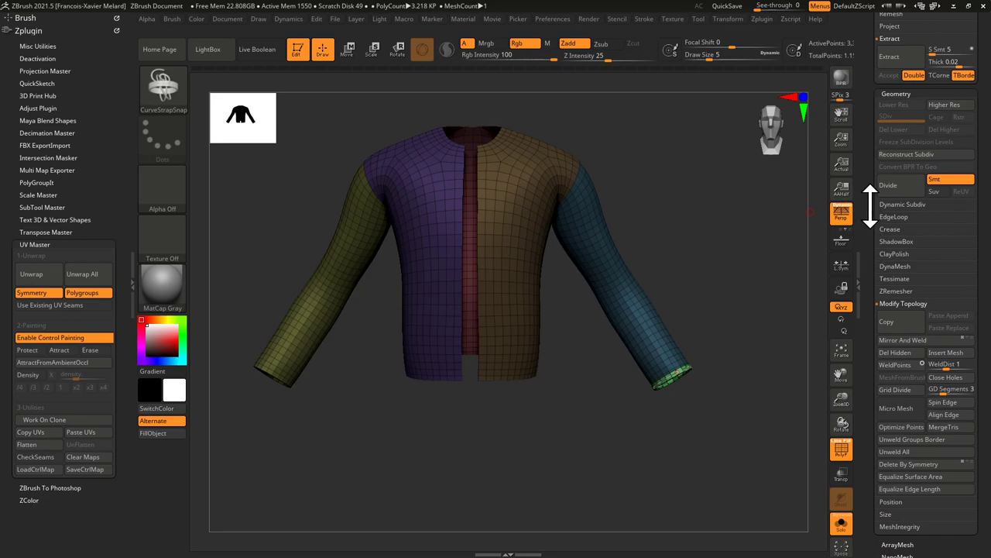
left_click_drag(873, 238, 867, 302)
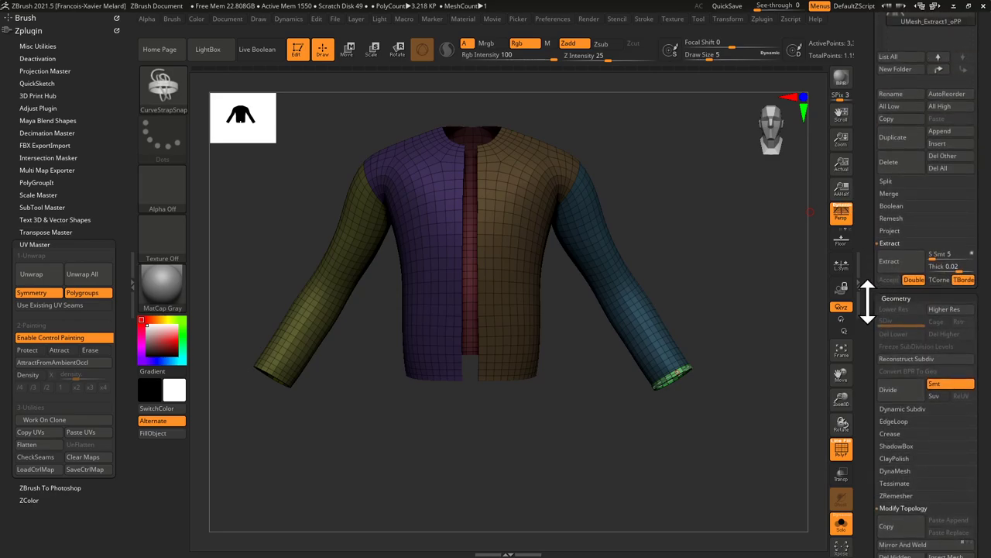
left_click(888, 183)
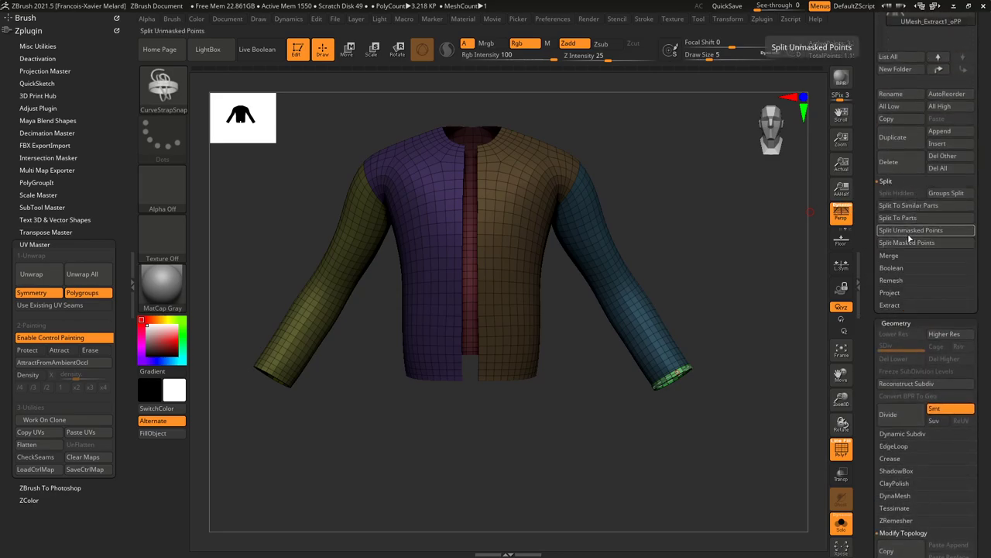
left_click(910, 234)
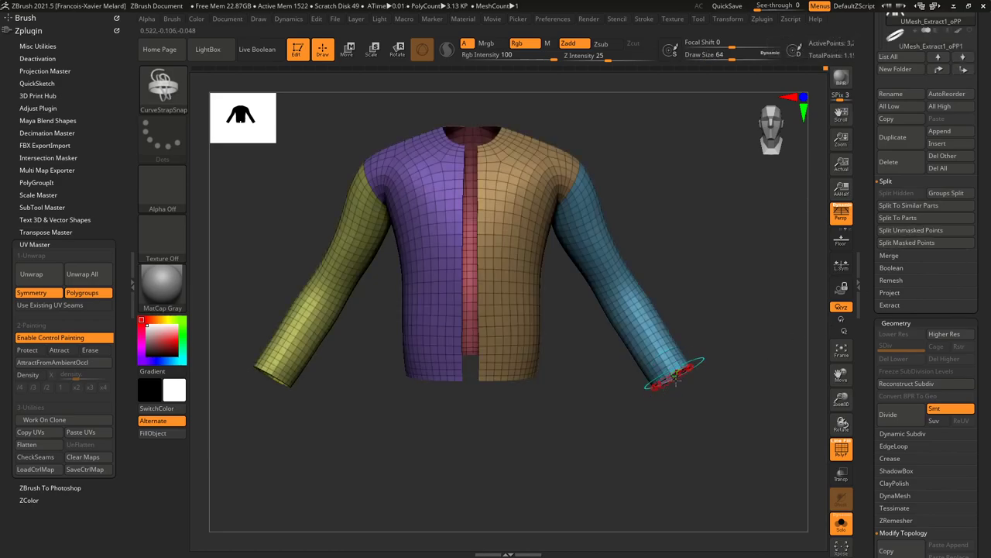
key("Down")
key("Up")
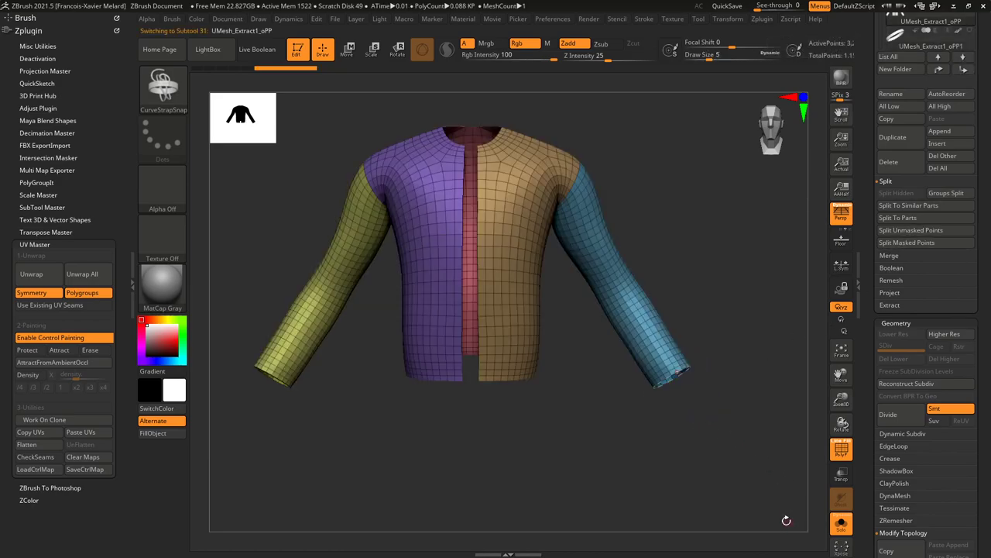
left_click_drag(262, 427, 276, 379)
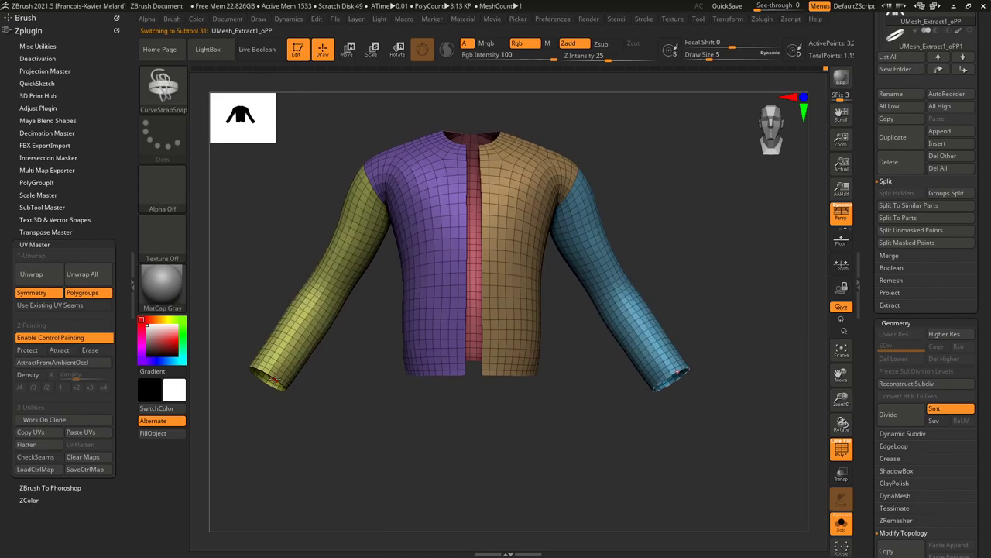
Split the unmasked strap on the yellow-green sleeve's cuff into its own subtool.
left_click(922, 231)
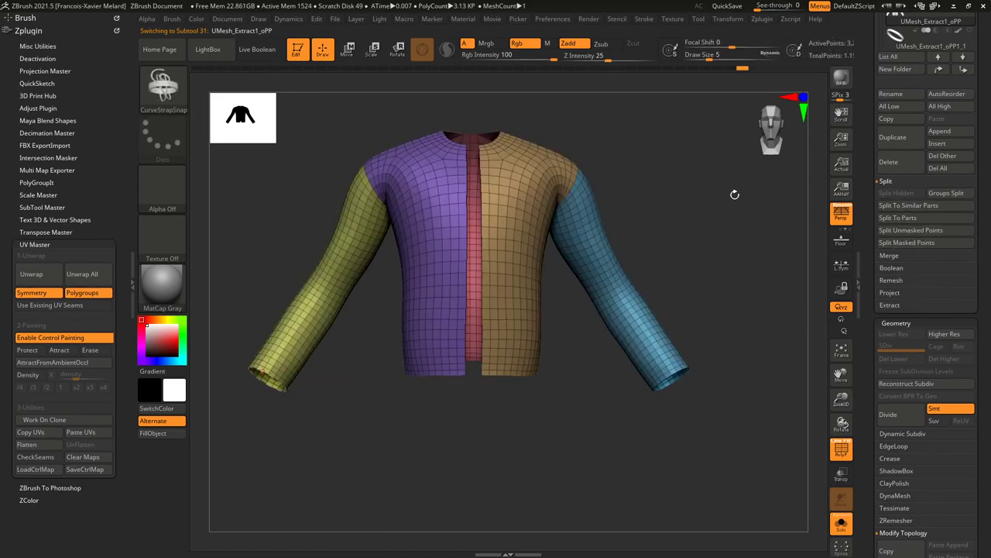
left_click_drag(723, 183, 639, 224)
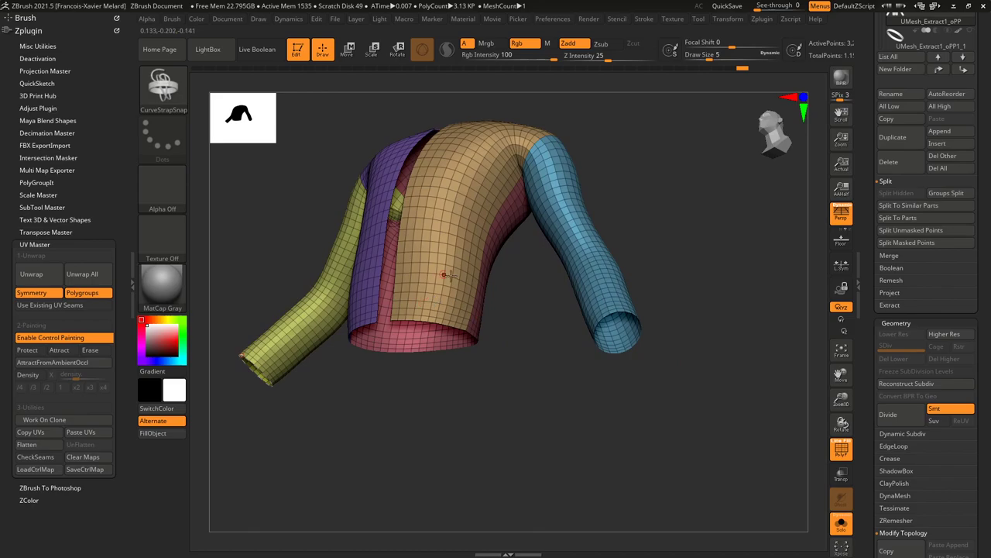
mouse_move(547, 353)
left_mouse_down()
mouse_move(519, 307)
mouse_move(504, 349)
mouse_move(537, 373)
mouse_move(551, 338)
mouse_move(560, 391)
mouse_move(568, 329)
mouse_move(571, 349)
mouse_move(583, 341)
mouse_move(568, 309)
left_mouse_up()
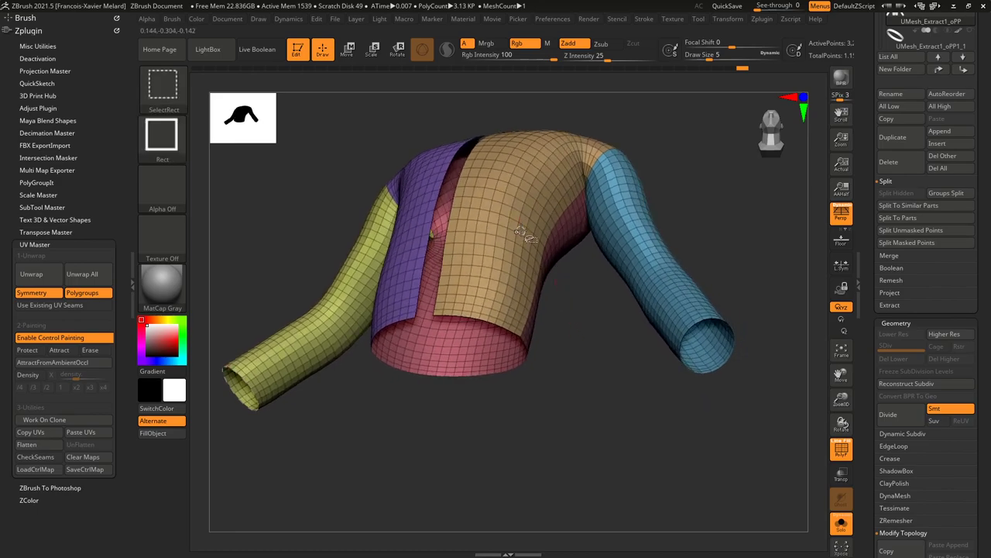
Isolate the jacket's tan front panel to inspect it and show all panels again.
left_click(539, 275, "ctrl+shift")
left_click_drag(867, 162, 875, 271)
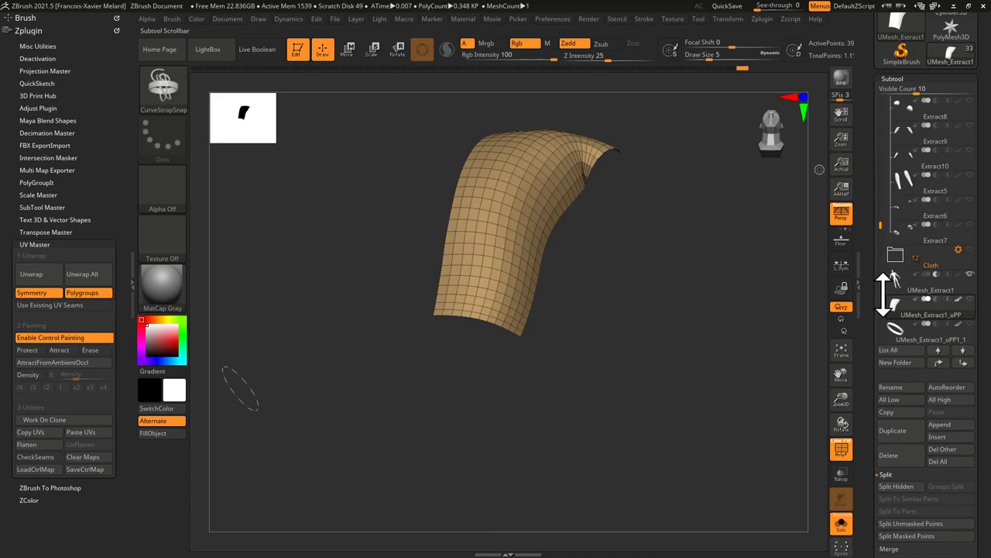
left_click(780, 287, "ctrl+shift")
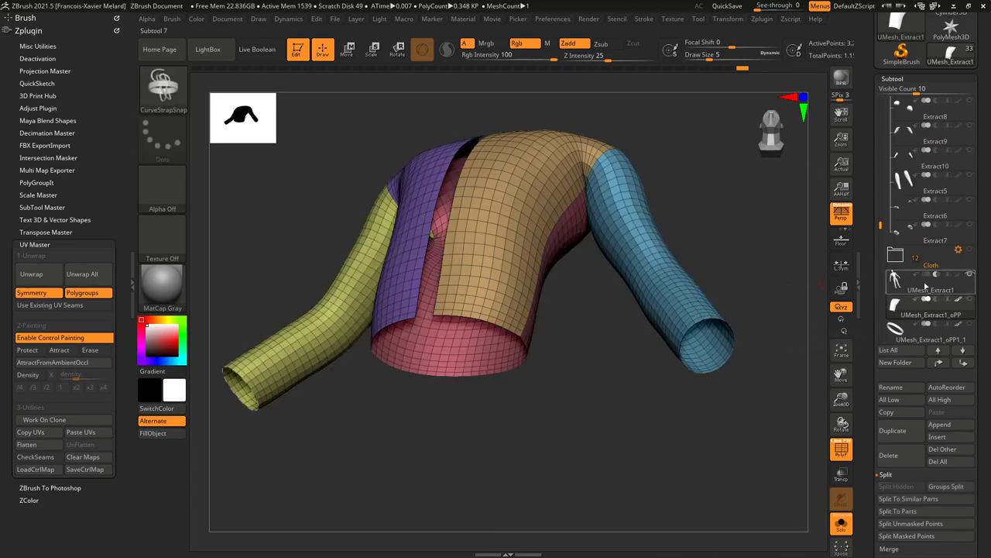
Duplicate the jacket subtool and merge the copy's panels into one polygroup with Auto Groups.
left_click(903, 438)
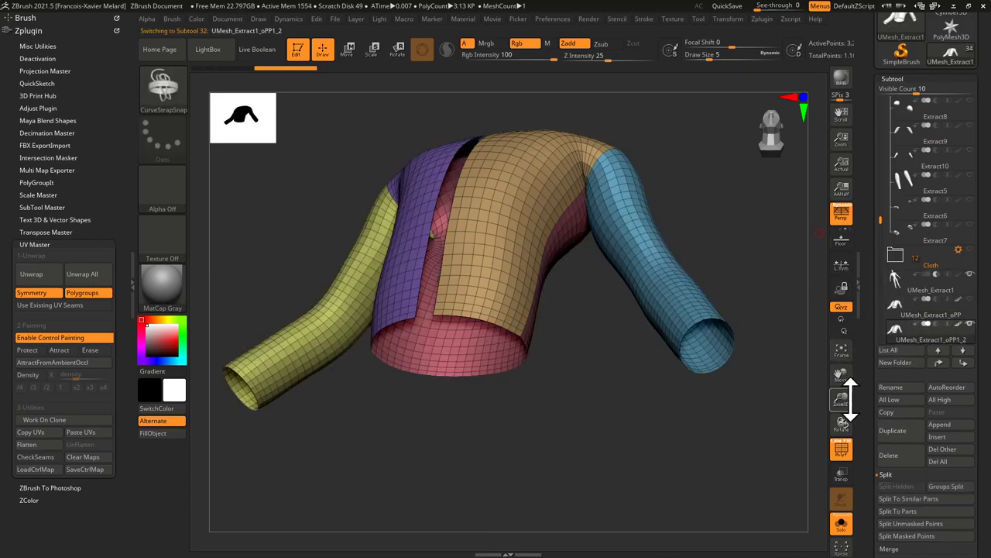
left_click_drag(865, 401, 864, 248)
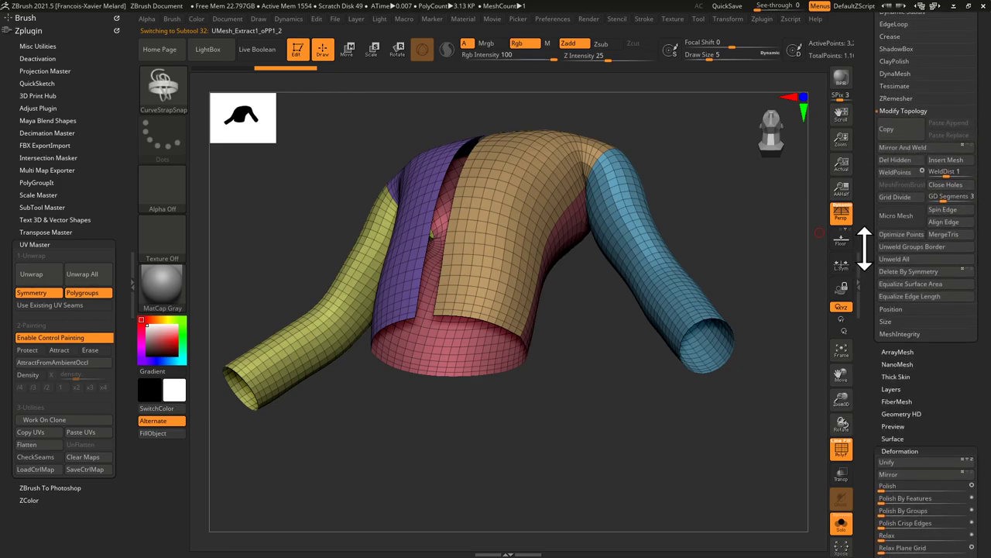
left_click_drag(865, 248, 868, 225)
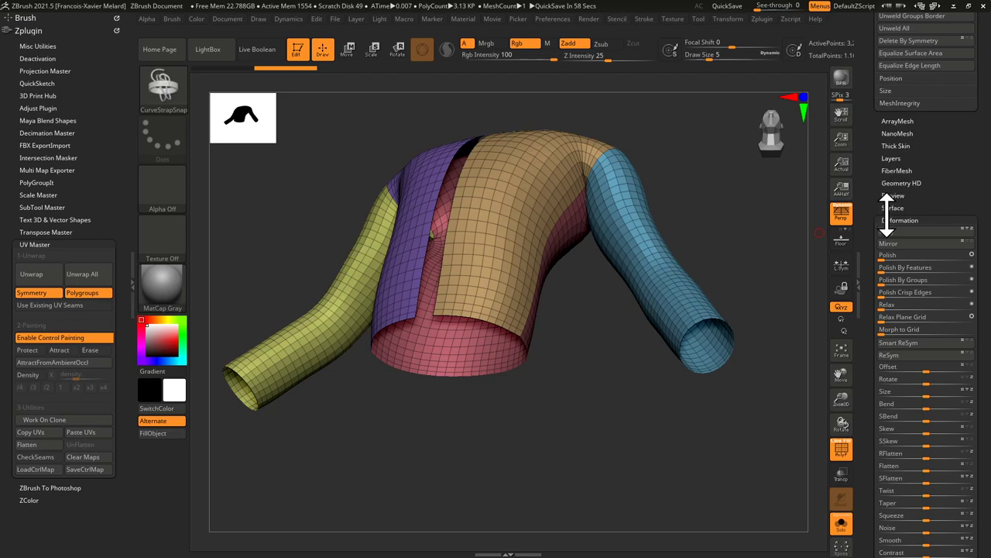
left_click(887, 220)
left_click(892, 269)
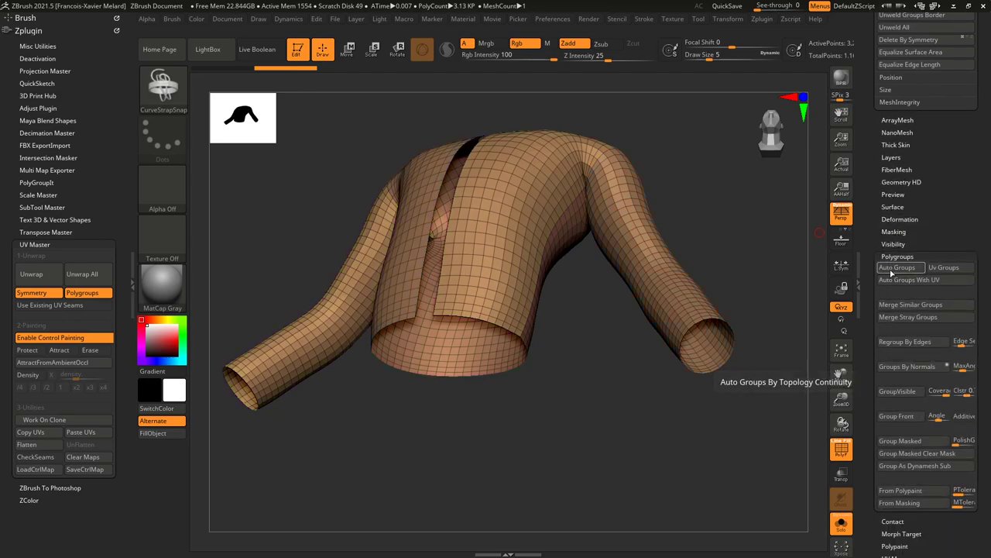
Lay a CurveStrapSnap strap at draw size 5 along the jacket's collar, front opening and hem, and split it into its own subtool.
left_click_drag(597, 369, 468, 333)
left_click_drag(571, 333, 520, 341)
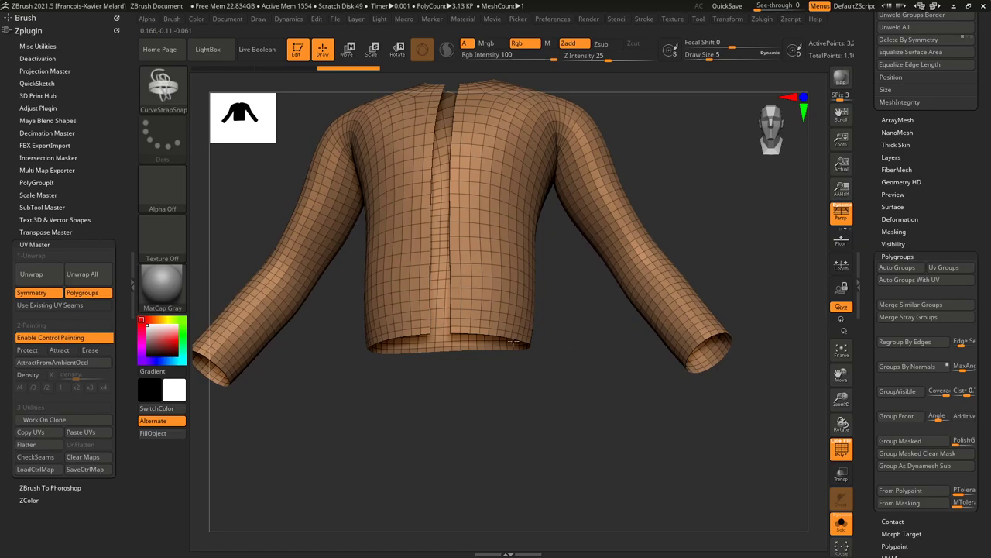
mouse_move(497, 418)
left_mouse_down()
mouse_move(451, 334)
mouse_move(467, 329)
left_mouse_up()
mouse_move(466, 408)
left_mouse_down()
mouse_move(491, 449)
mouse_move(491, 496)
left_mouse_up()
left_click_drag(557, 431, 737, 283)
left_click_drag(883, 85, 868, 250)
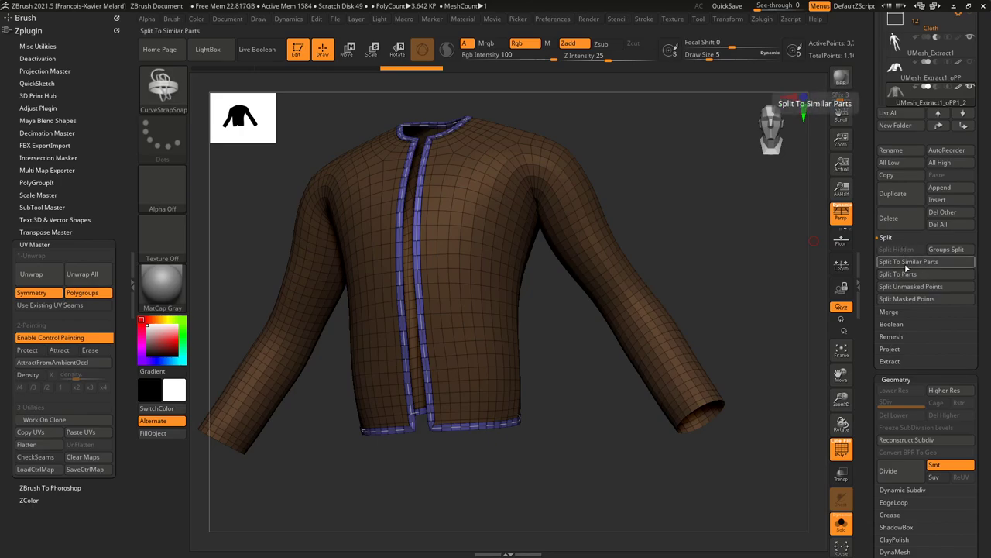
left_click(921, 287)
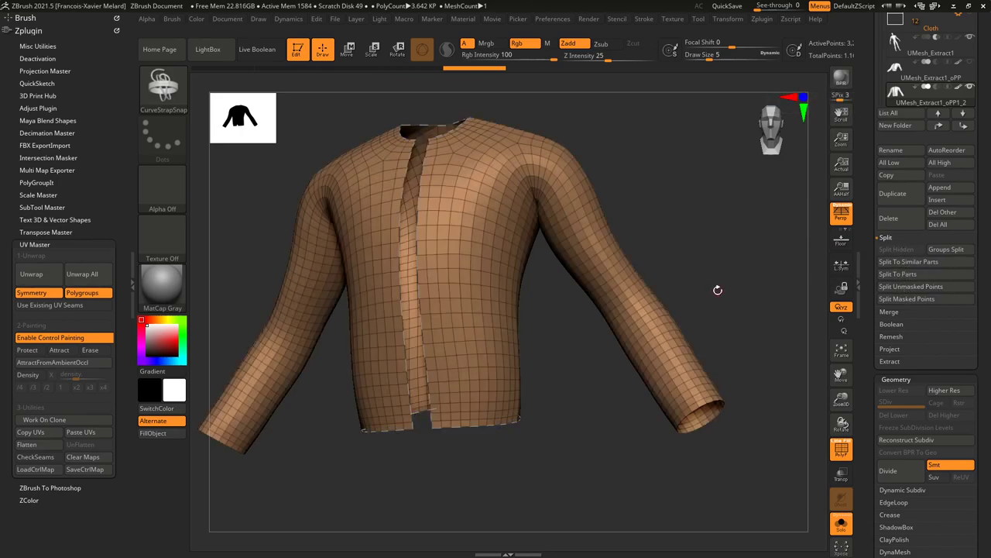
Undo the strap and auto-grouping on the jacket copy to restore its separate panel polygroups.
key("ctrl+z")
key("ctrl+z")
key("ctrl+z")
key("ctrl+z")
mouse_move(702, 218)
left_mouse_down()
mouse_move(704, 166)
mouse_move(685, 161)
mouse_move(815, 207)
left_mouse_up()
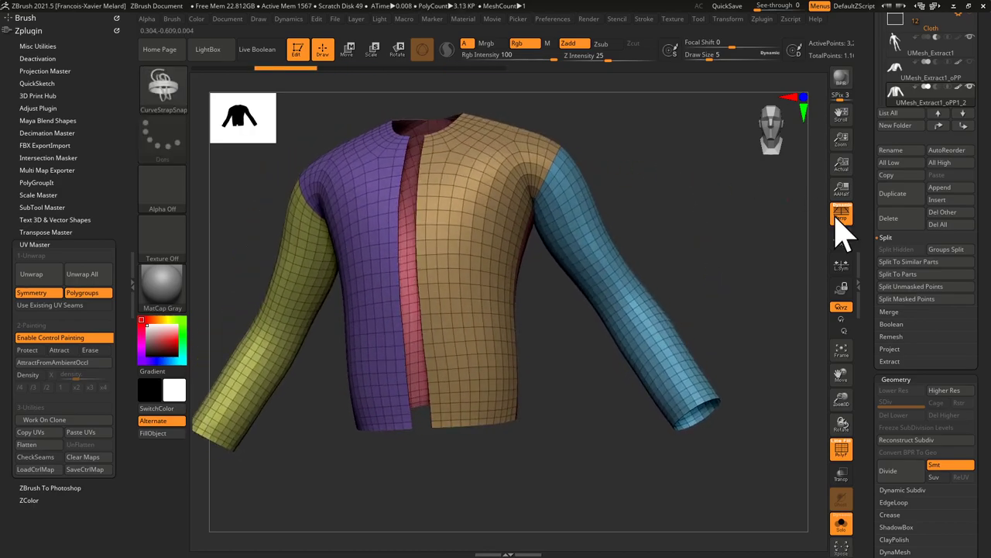
Switch to the CurveTubeSnap brush and set its draw size to 3.
key("b")
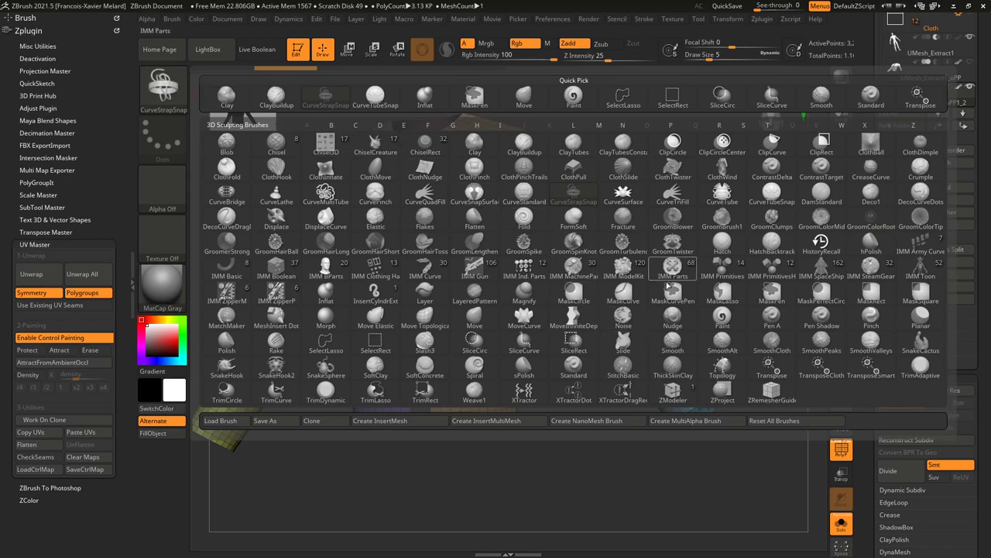
key("b")
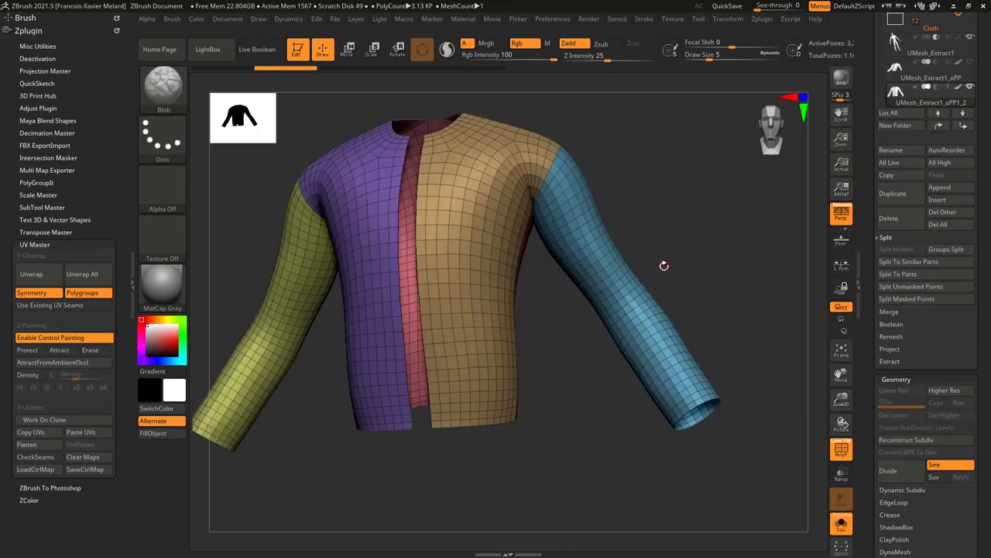
key("b")
key("c")
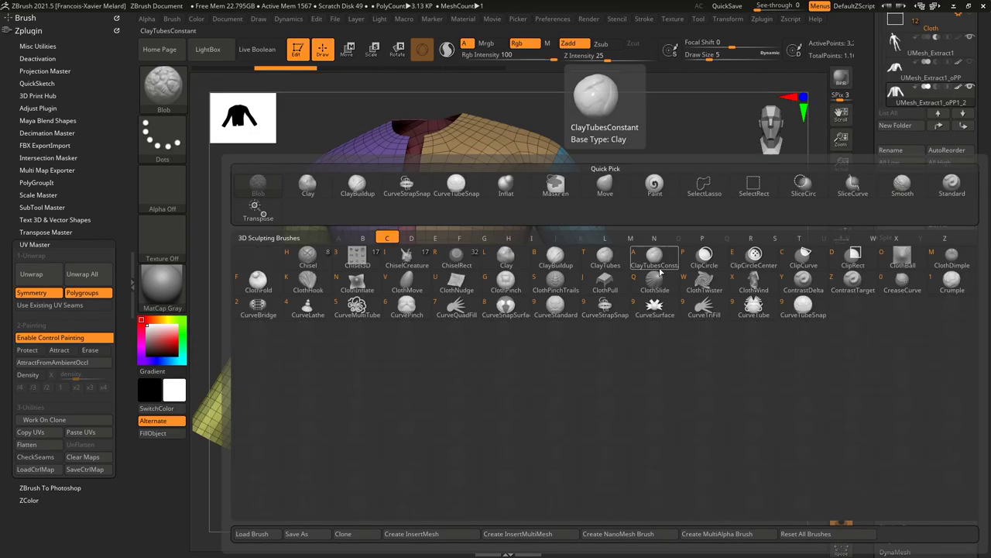
left_click(803, 305)
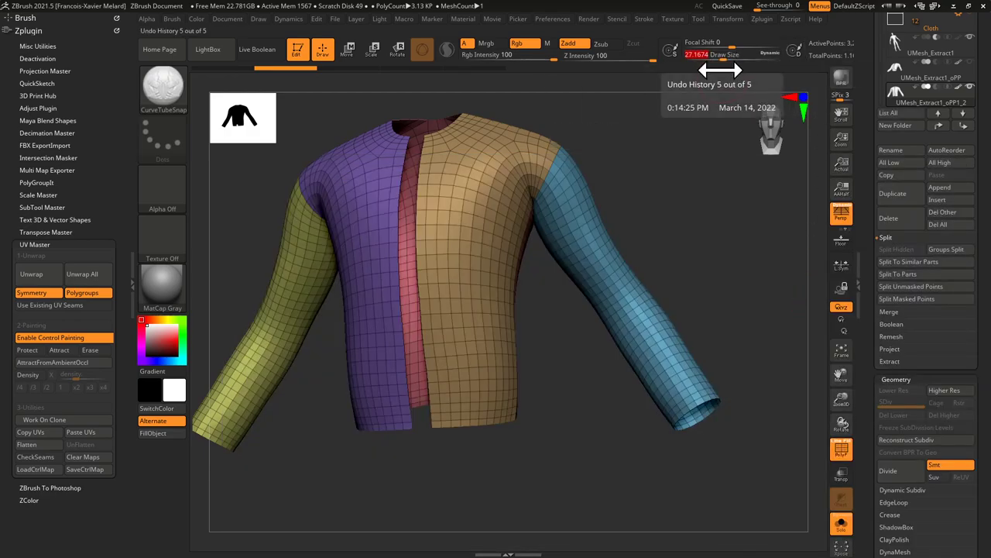
type("3")
key("Return")
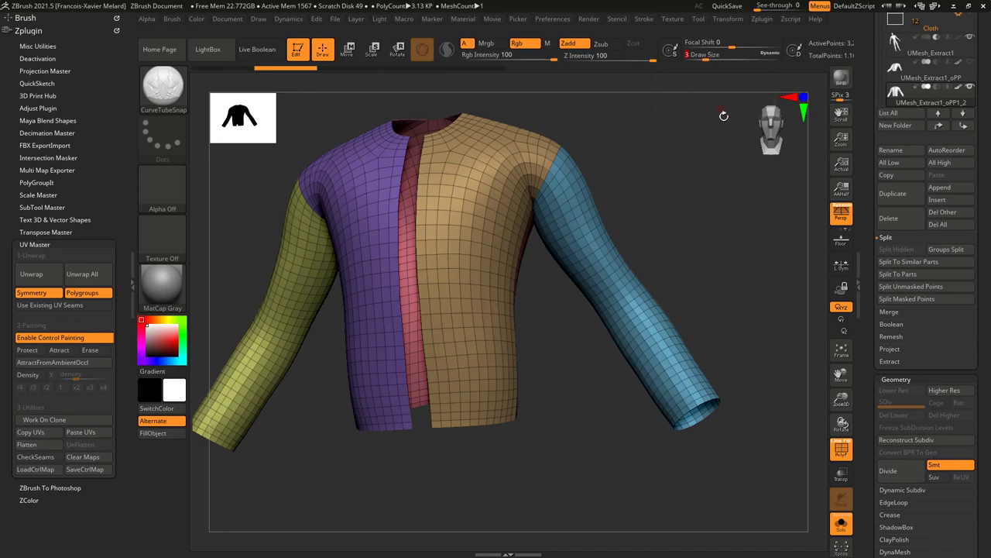
Lay a tube around the isolated blue sleeve's armhole edge and split it into its own subtool with the whole jacket shown.
mouse_move(714, 158)
left_mouse_down()
mouse_move(721, 156)
mouse_move(708, 145)
left_mouse_up()
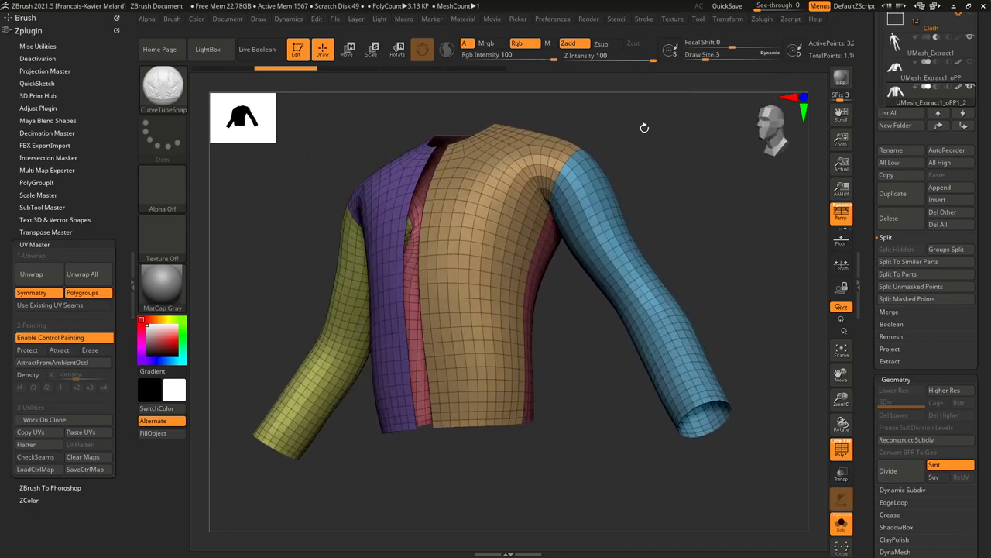
left_click_drag(644, 127, 676, 133)
left_click(560, 185, "ctrl+shift")
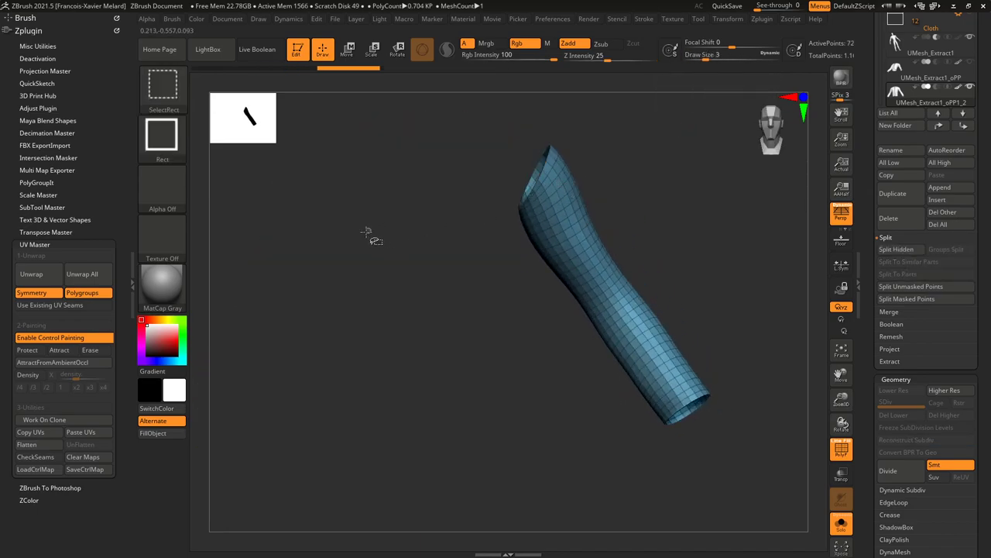
mouse_move(643, 158)
left_mouse_down()
mouse_move(627, 121)
mouse_move(613, 169)
left_mouse_up()
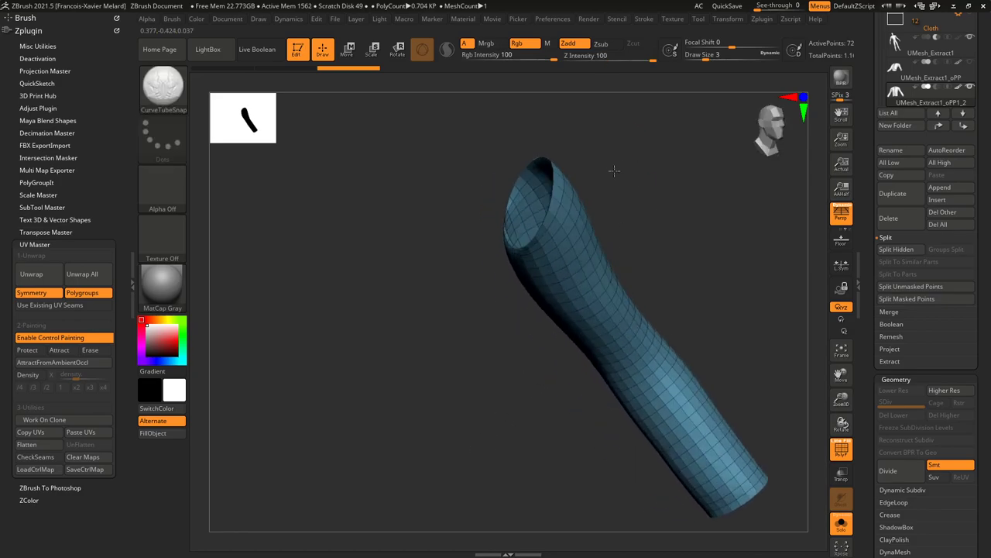
left_click(555, 177)
left_click_drag(611, 148, 760, 160)
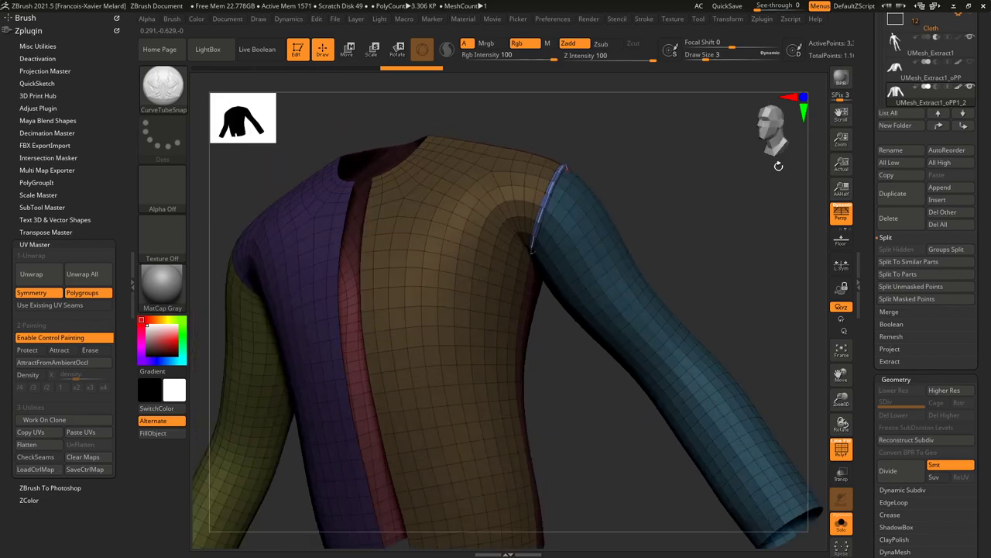
left_click(895, 287)
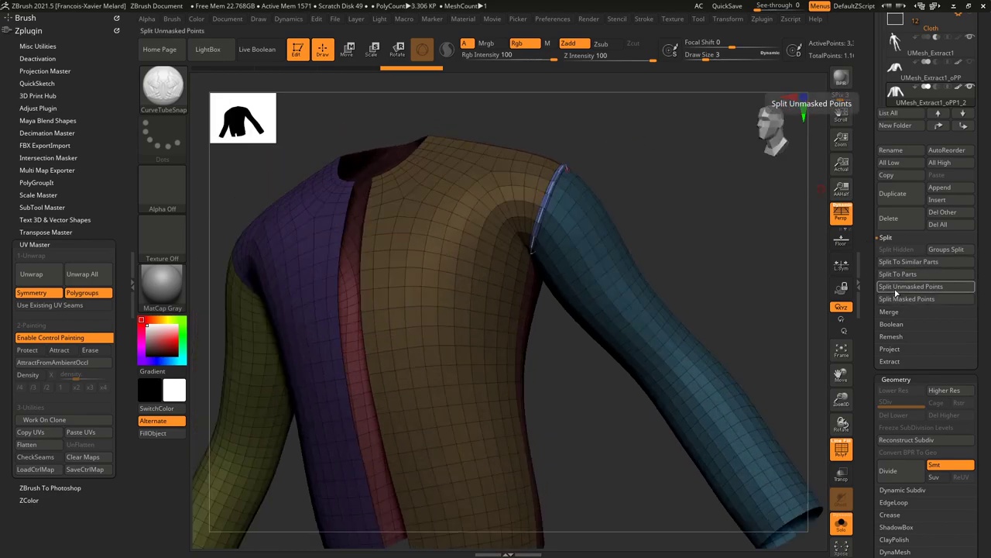
Lay a tube around the isolated yellow-green sleeve's armhole edge and split the unmasked tube into its own subtool.
left_click_drag(653, 148, 744, 147)
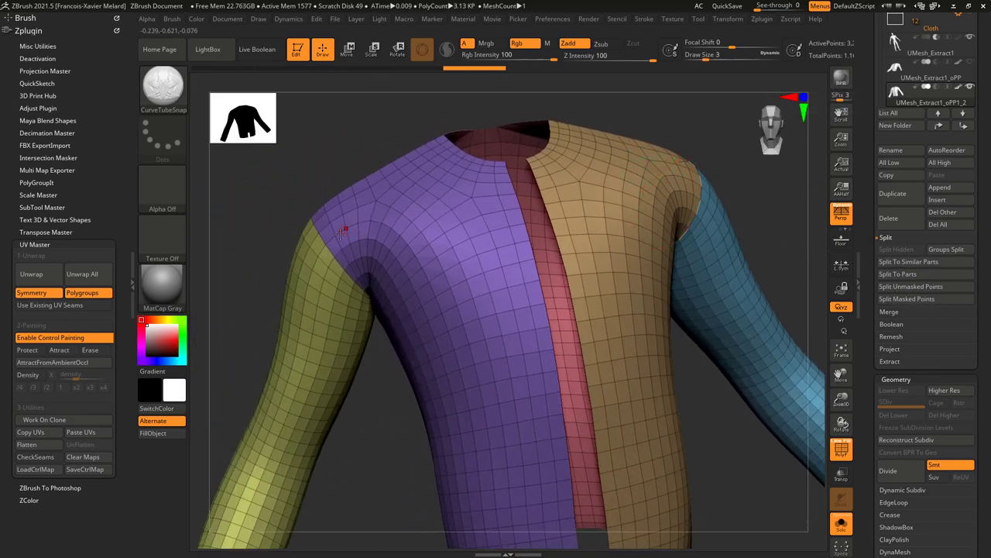
left_click(319, 276, "ctrl+shift")
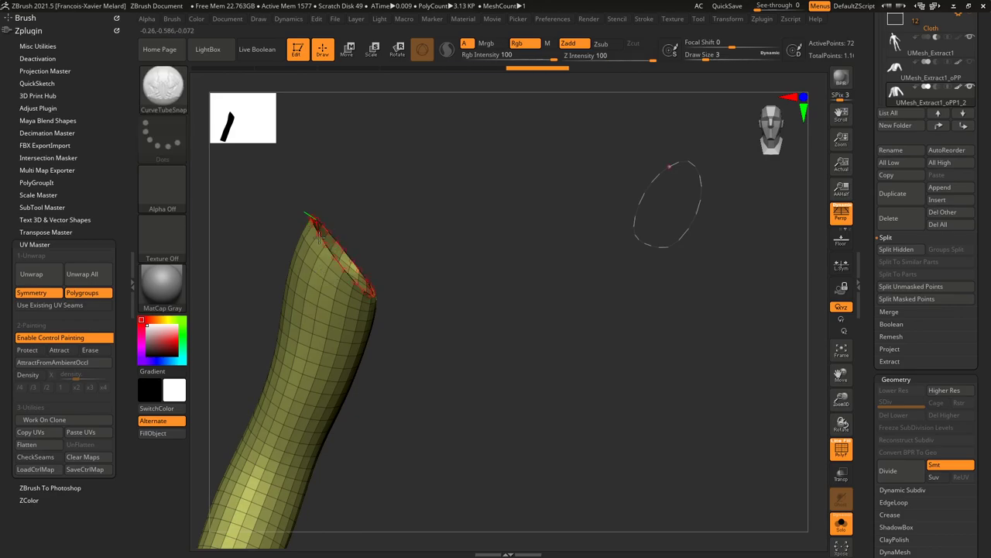
left_click(318, 234, "ctrl+shift")
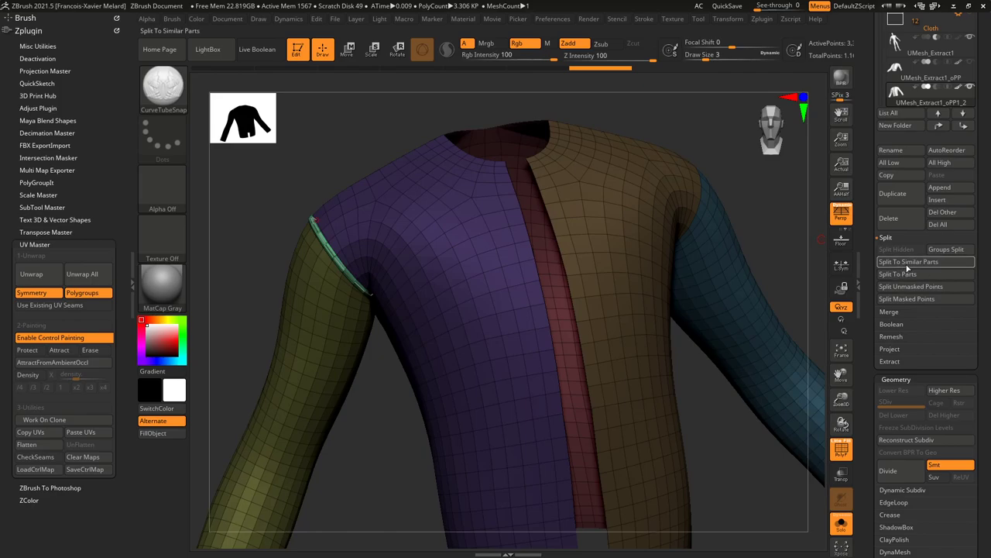
left_click(909, 288)
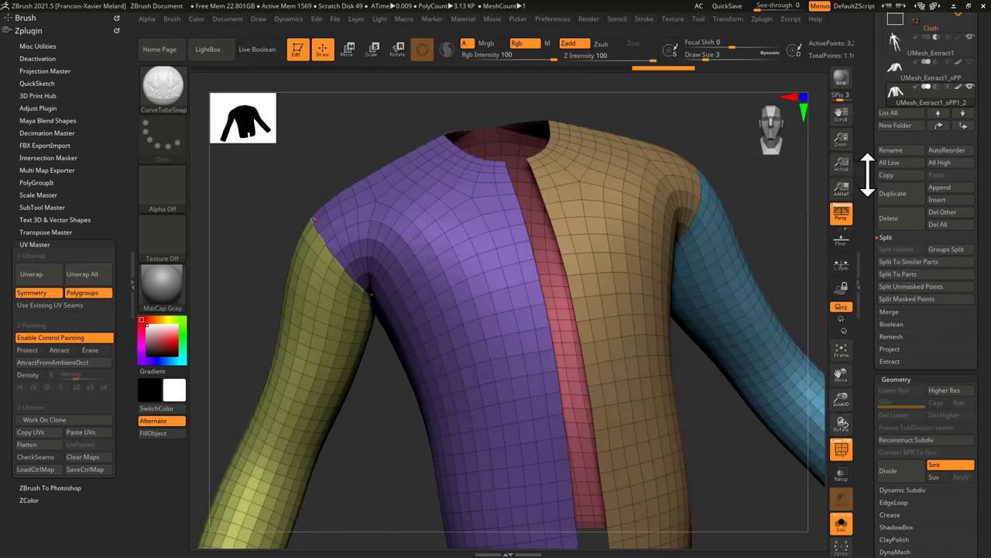
Turn off Solo mode and make both cuff strap subtools visible together with the jacket and the body.
scroll(855, 248, "up", 5)
left_click_drag(855, 249, 855, 247)
left_click_drag(881, 157, 881, 198)
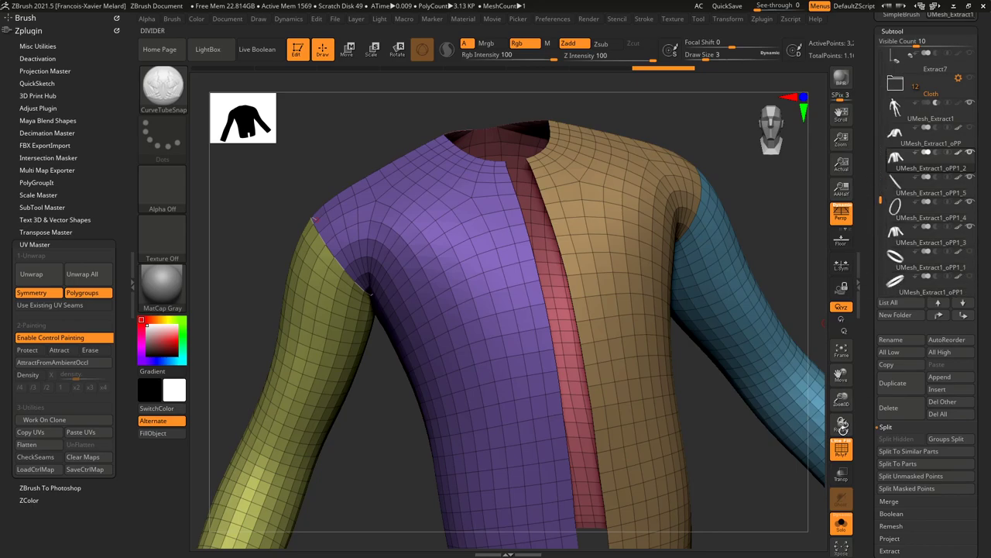
left_click(842, 525)
left_click(939, 189)
left_click_drag(880, 200, 881, 223)
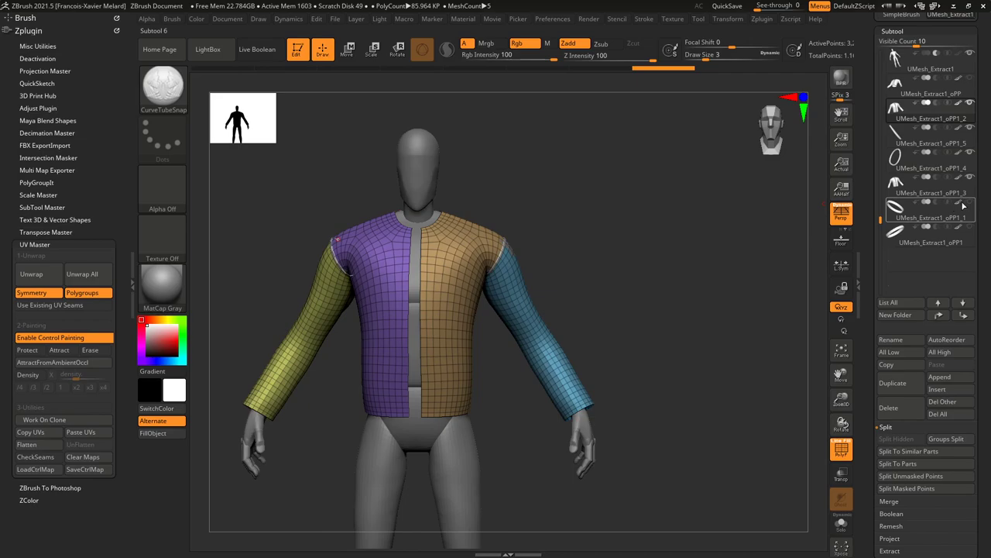
mouse_move(970, 231)
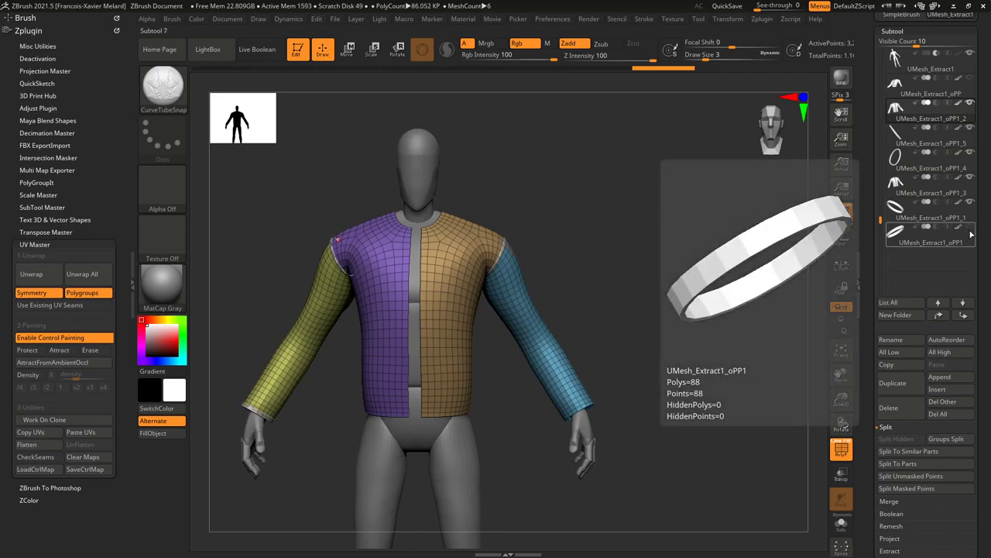
left_click_drag(717, 267, 705, 262)
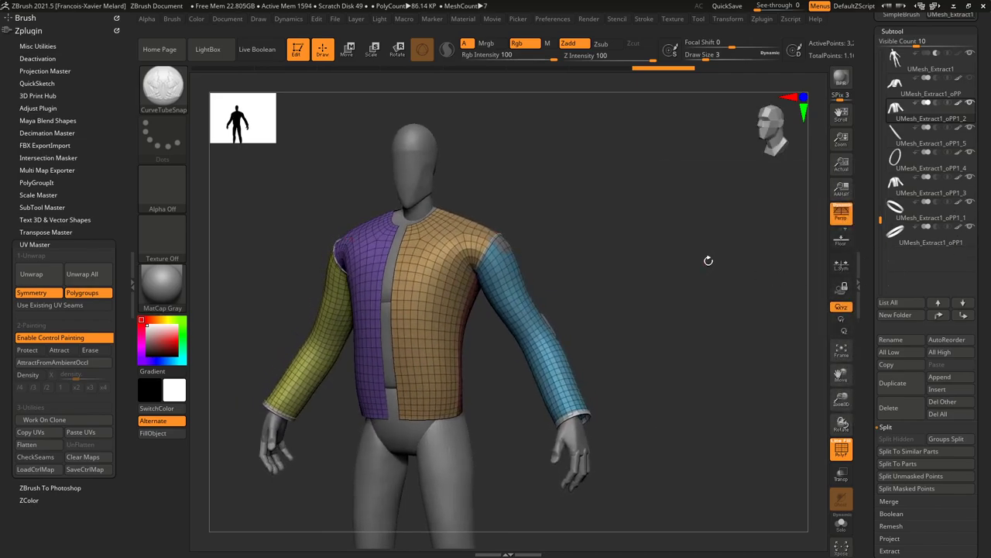
Compare the jacket copies in the subtool list and make UMesh_Extract1_oPP1_3 the active subtool.
left_click_drag(881, 218, 880, 200)
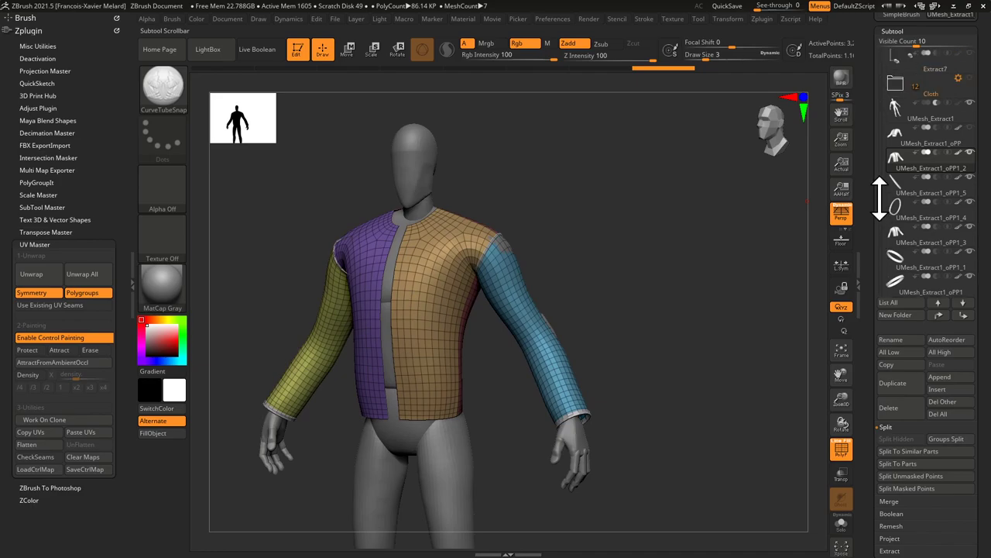
mouse_move(897, 236)
left_click(903, 142)
left_click(898, 161)
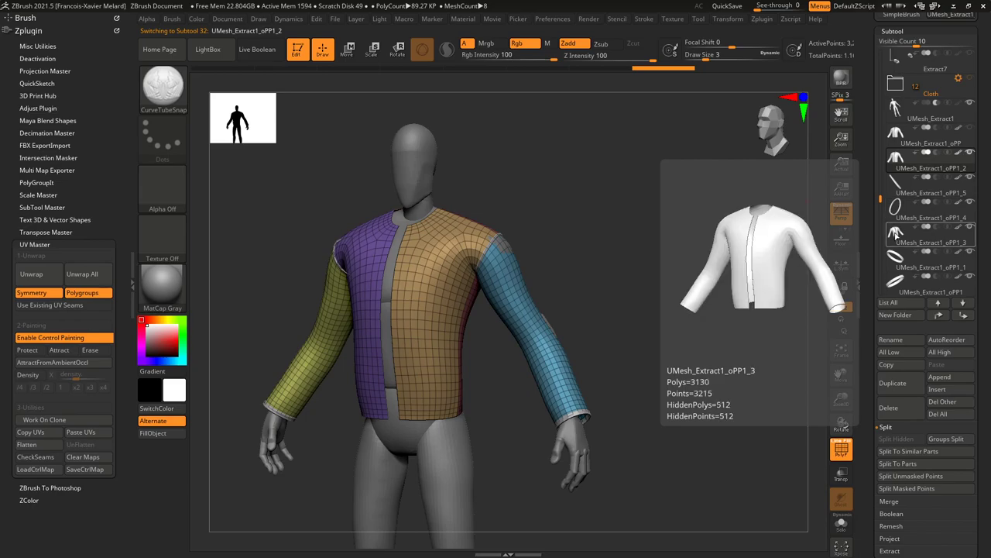
left_click(896, 234)
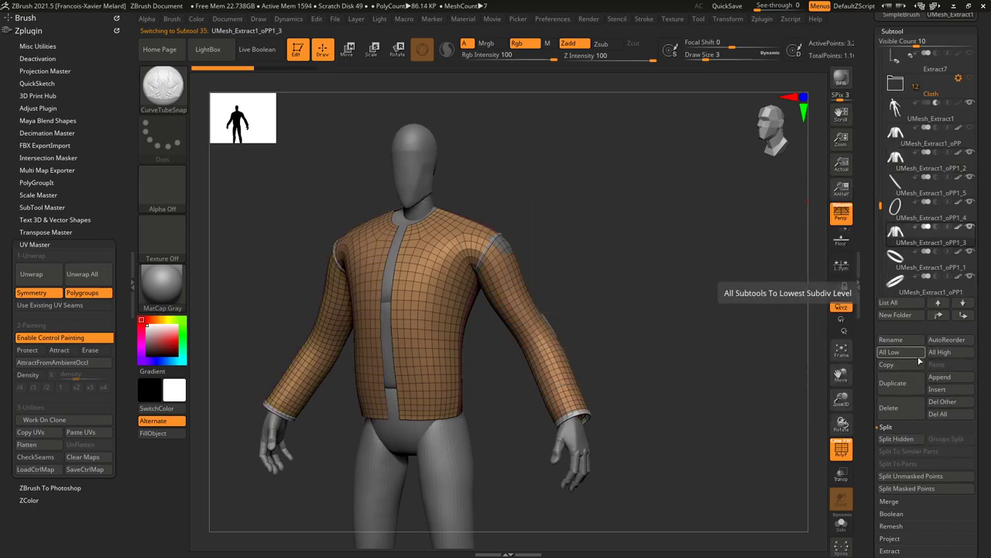
left_click_drag(675, 257, 724, 238)
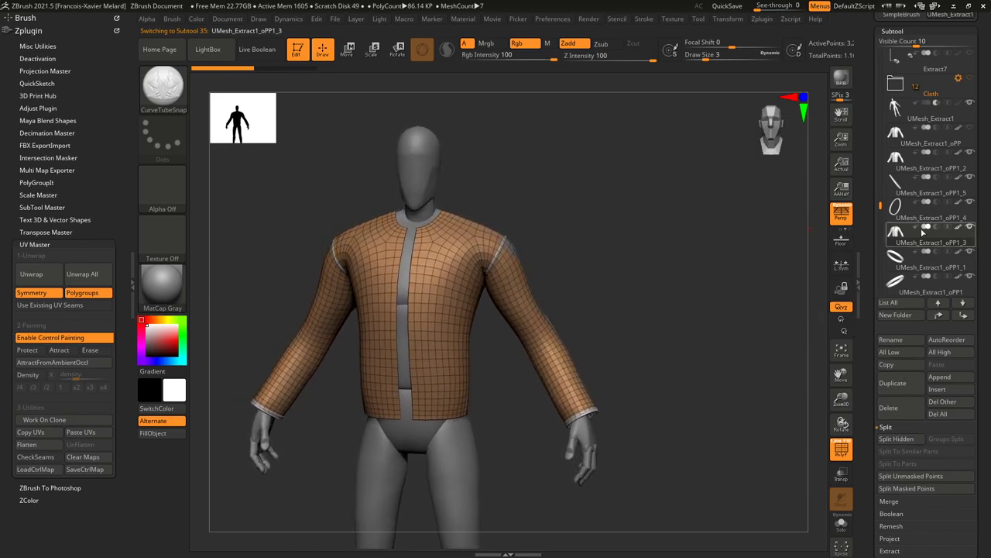
Lay a CurveStrapSnap strap along the jacket copy's neck, front and hem borders and split the unmasked strap into its own subtool.
left_click_drag(713, 133, 674, 125)
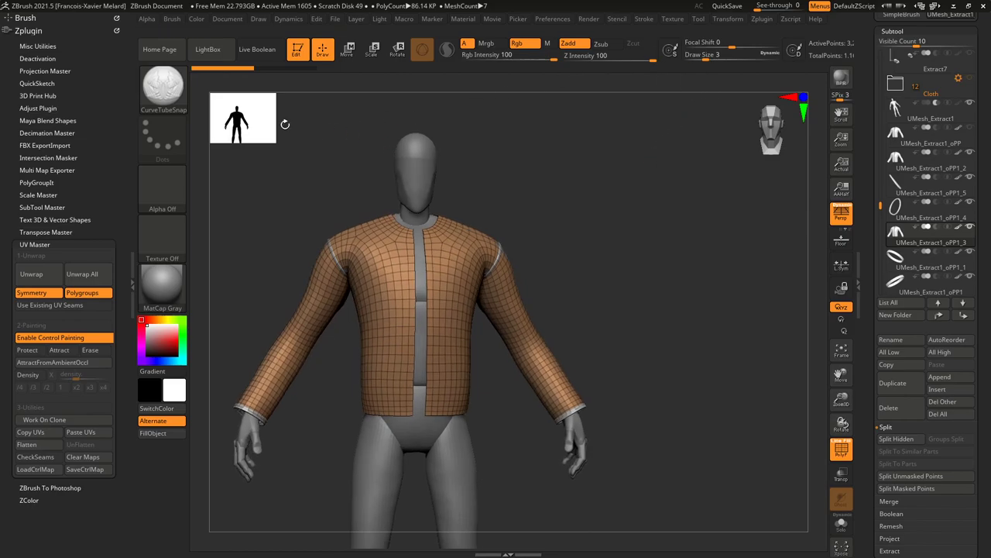
left_click(162, 91)
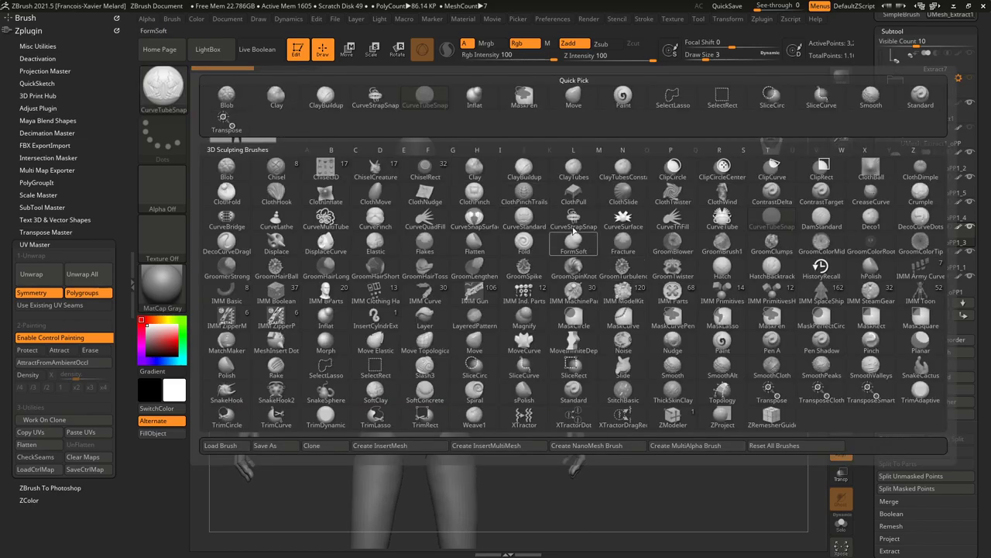
left_click(574, 222)
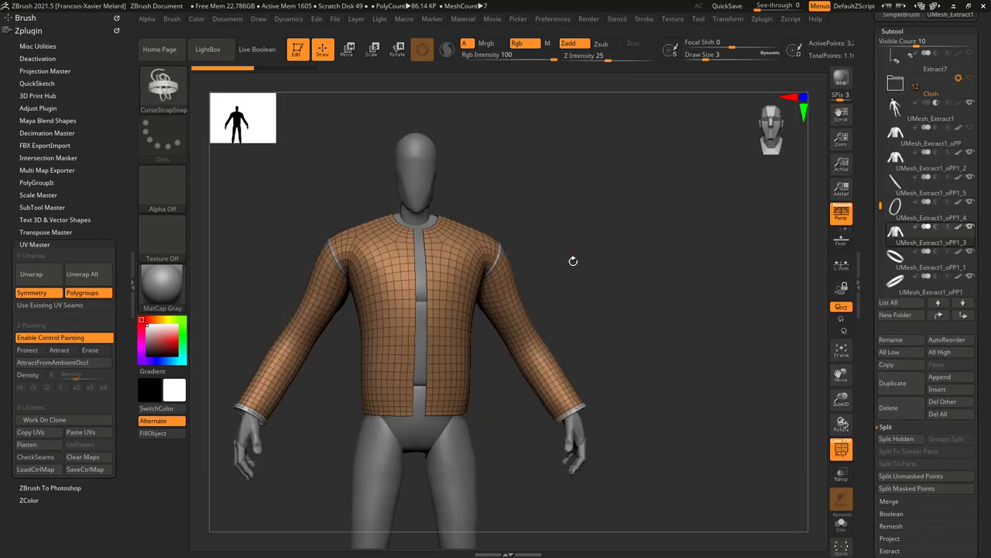
left_click(429, 280)
scroll(866, 281, "down", 5)
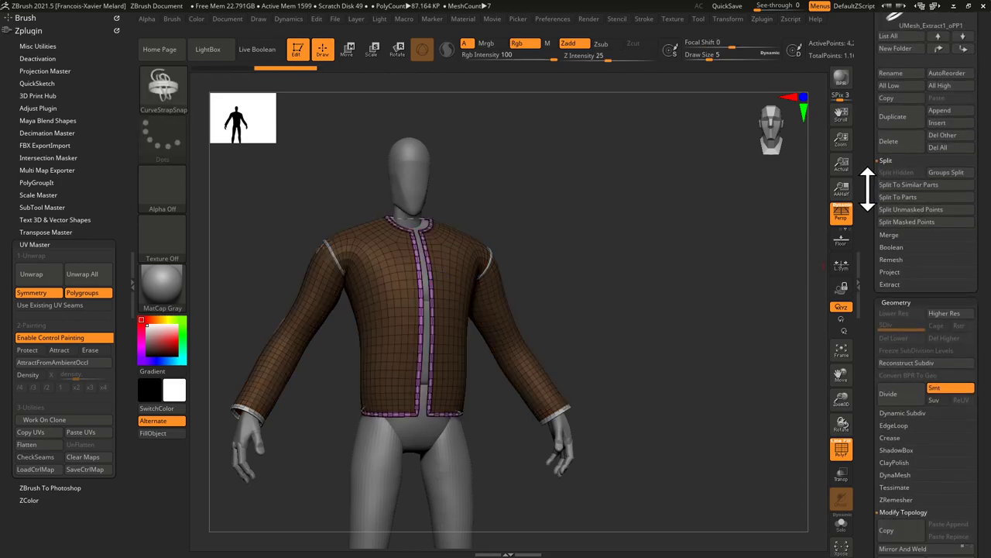
left_click(910, 206)
left_click_drag(867, 186, 867, 285)
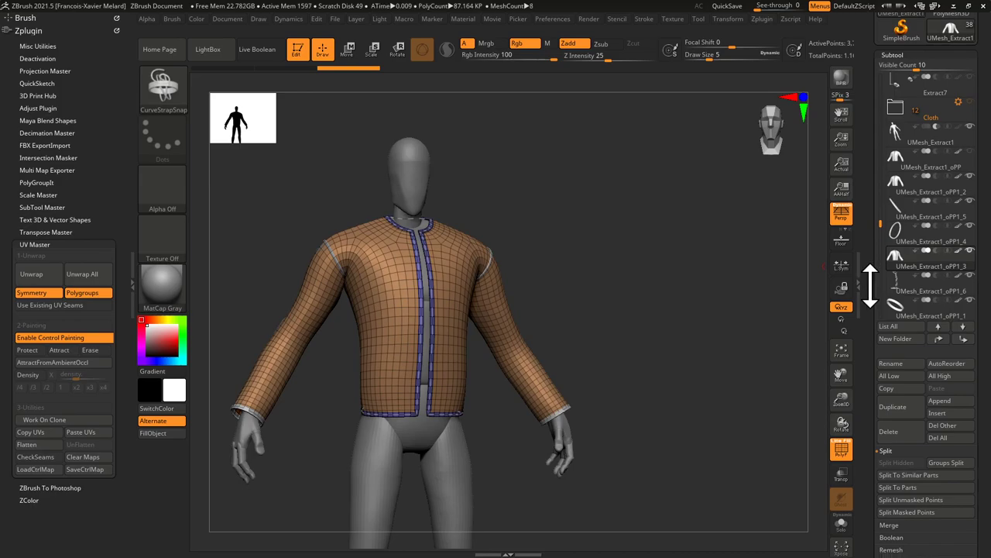
Delete the spare jacket copy UMesh_Extract1_oPP1_3 from the subtool list.
mouse_move(901, 256)
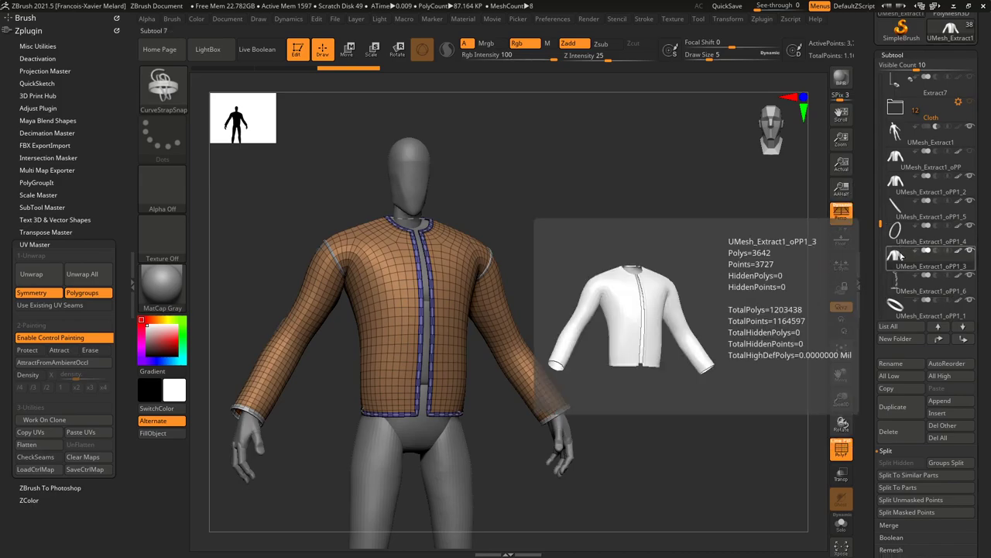
left_click(890, 433)
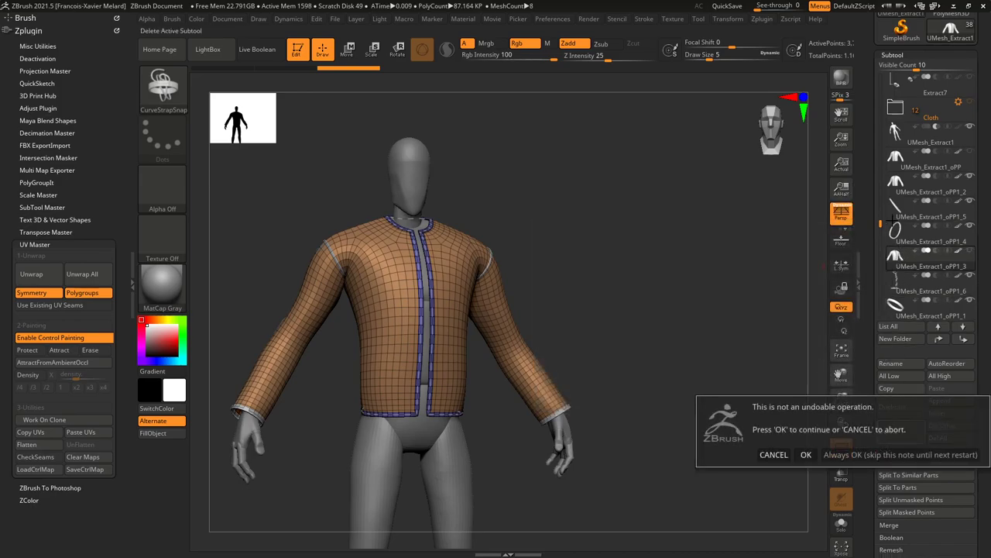
left_click(805, 454)
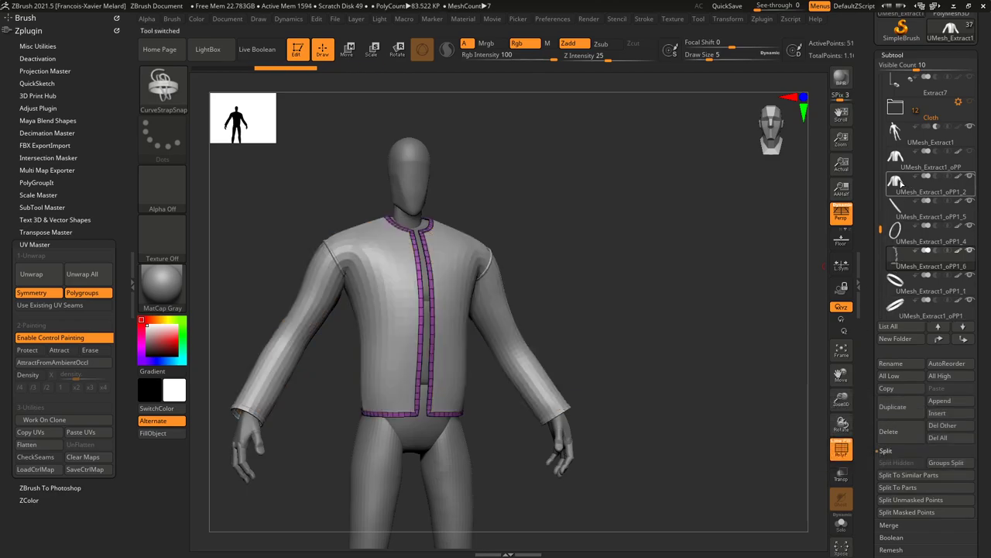
Make the polygrouped jacket UMesh_Extract1_oPP1_2 active, look through the curve functions, and view the model without the polyframe.
left_click(896, 182)
mouse_move(743, 286)
left_mouse_down()
mouse_move(763, 293)
mouse_move(735, 303)
left_mouse_up()
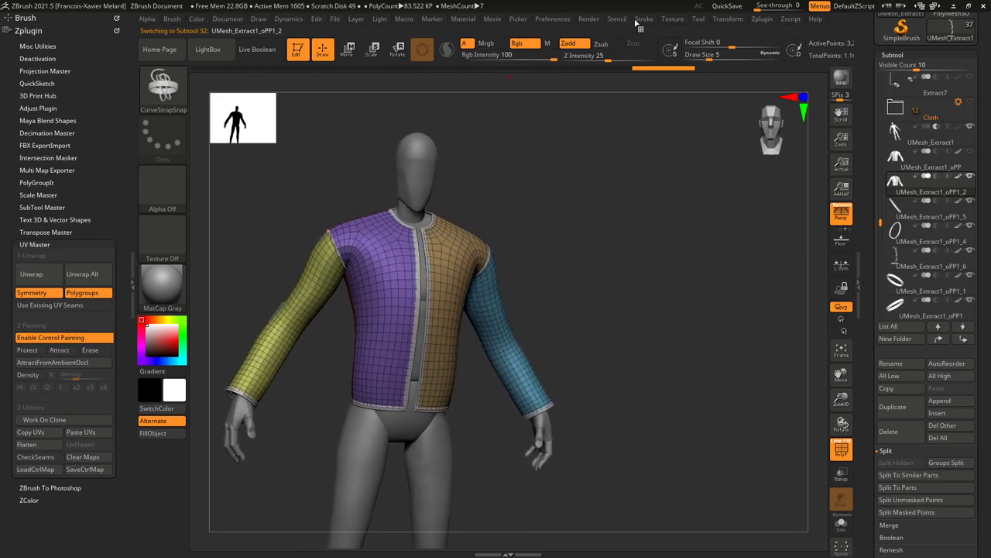
left_click(646, 19)
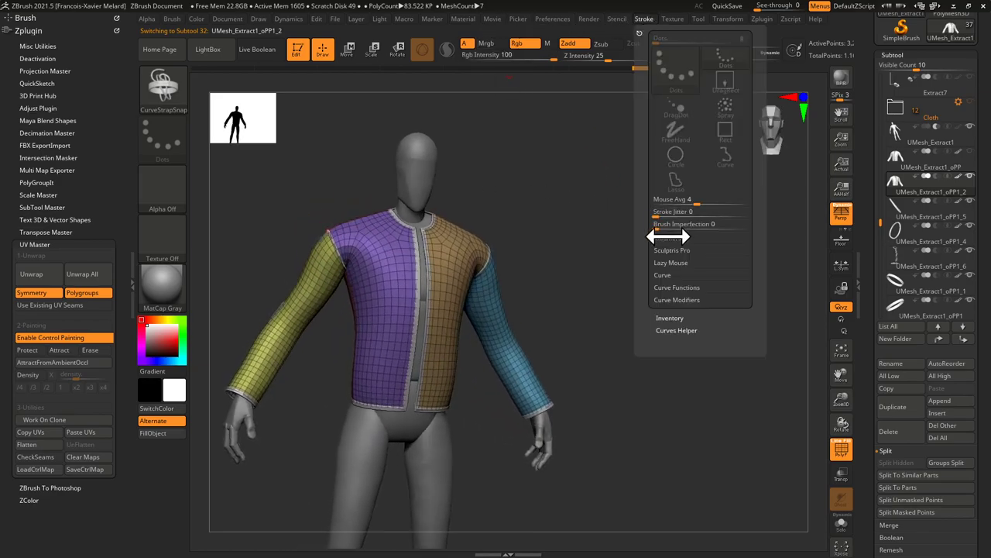
left_click(673, 289)
left_click_drag(612, 236, 580, 230)
key("shift+f")
mouse_move(720, 301)
left_mouse_down()
mouse_move(748, 288)
mouse_move(818, 306)
mouse_move(729, 290)
mouse_move(724, 280)
mouse_move(759, 227)
mouse_move(701, 270)
mouse_move(779, 294)
mouse_move(730, 310)
mouse_move(734, 303)
mouse_move(718, 300)
mouse_move(738, 291)
left_mouse_up()
Make the border strap UMesh_Extract1_oPP1_6 the active subtool and show its polyframe on the jacket.
left_click(923, 259)
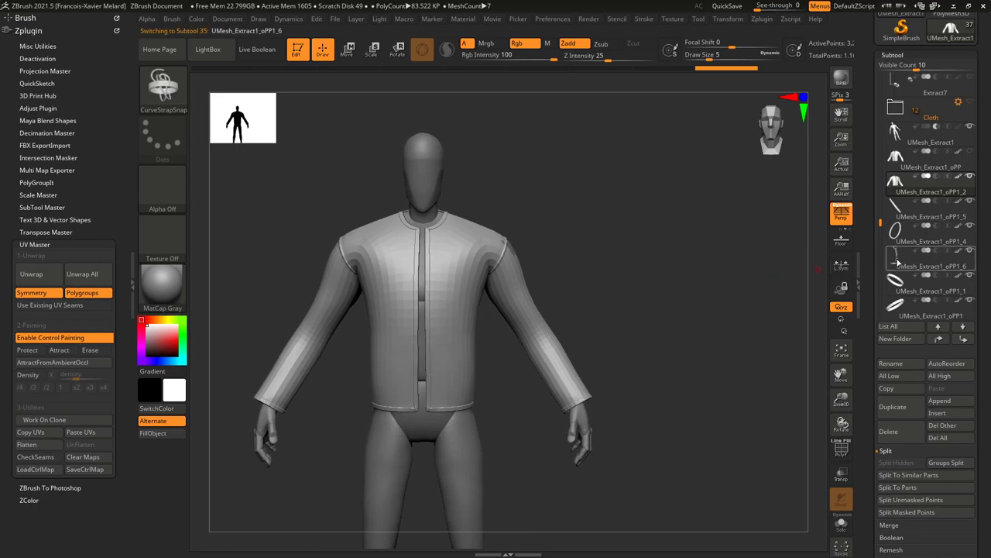
left_click_drag(865, 379, 866, 290)
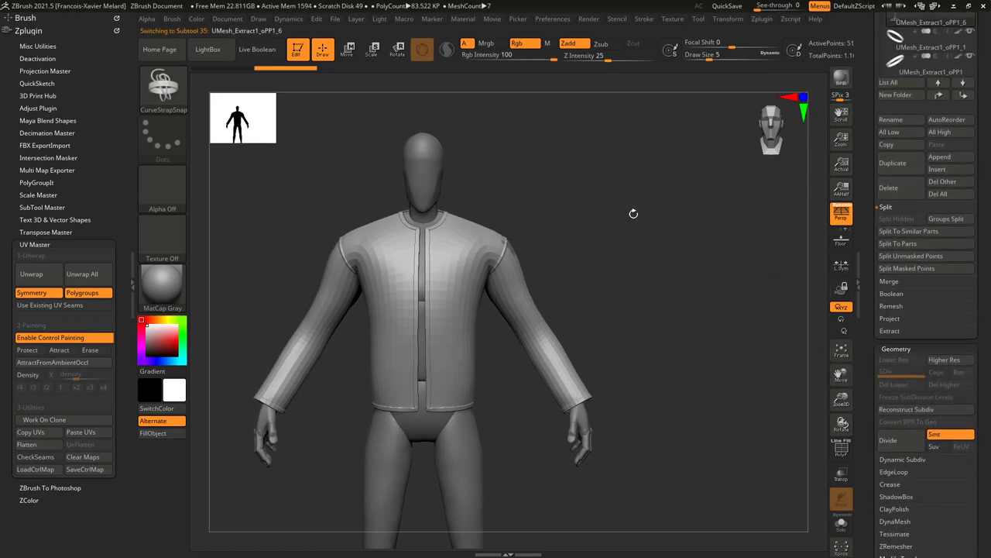
left_click_drag(640, 220, 635, 211)
left_click_drag(594, 241, 652, 249)
left_click_drag(661, 302, 619, 297)
left_click_drag(656, 265, 732, 194)
left_click_drag(873, 110, 856, 325)
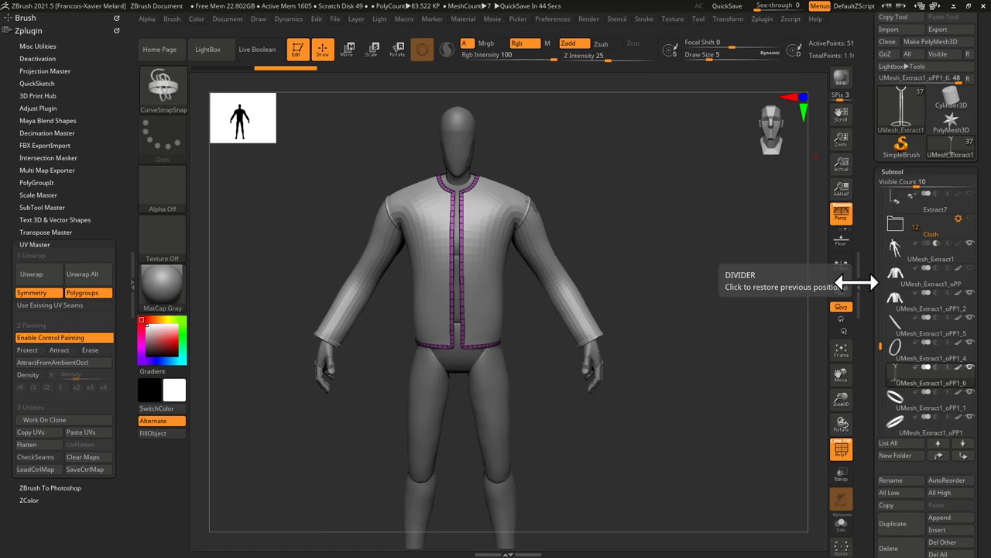
Examine the border strap, armhole tubes and cuffs on the jacket from the front and side, and review their subtools.
mouse_move(708, 209)
left_mouse_down()
mouse_move(790, 207)
mouse_move(686, 181)
mouse_move(702, 208)
mouse_move(726, 206)
mouse_move(715, 215)
left_mouse_up()
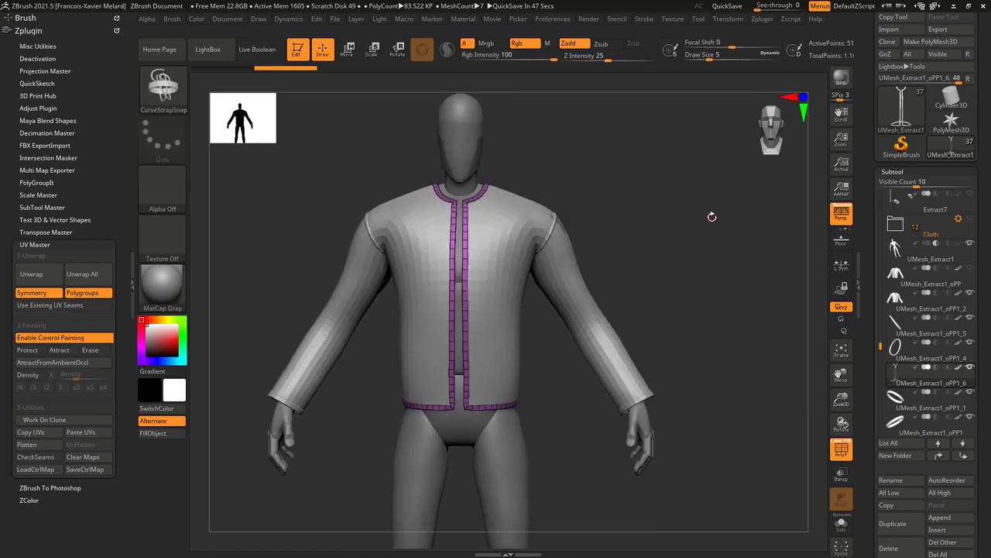
mouse_move(687, 219)
left_mouse_down()
mouse_move(761, 228)
mouse_move(692, 215)
mouse_move(704, 233)
mouse_move(703, 219)
left_mouse_up()
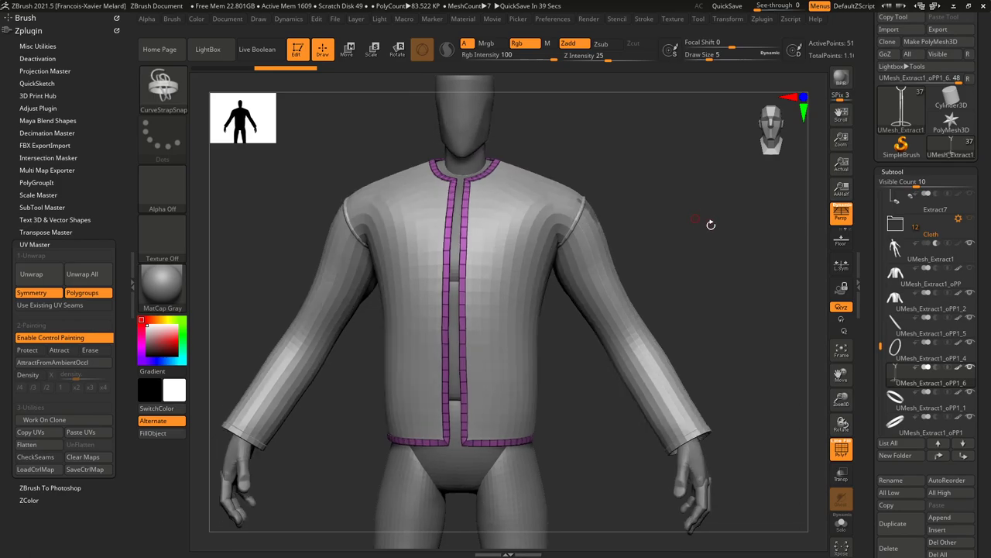
left_click_drag(879, 341, 886, 359)
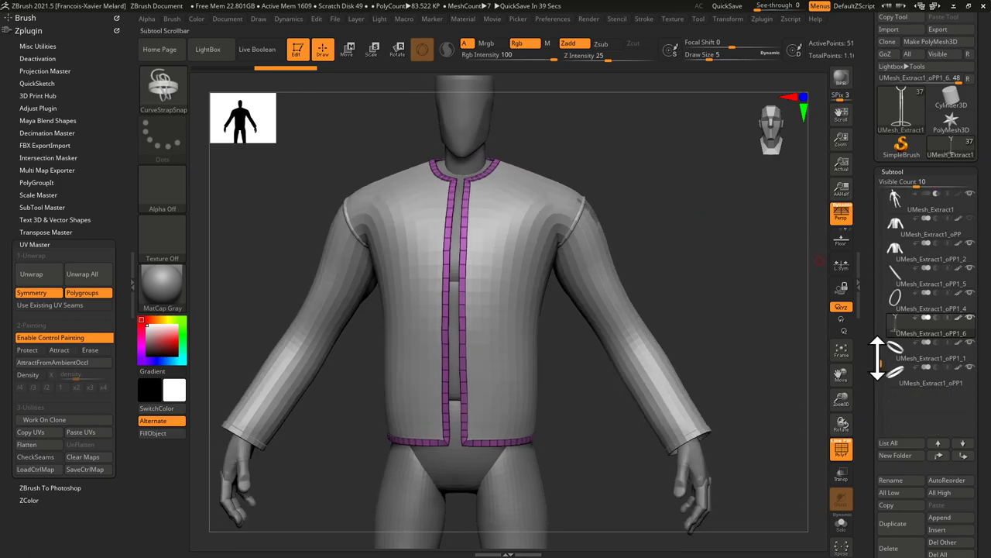
left_click_drag(698, 200, 697, 220)
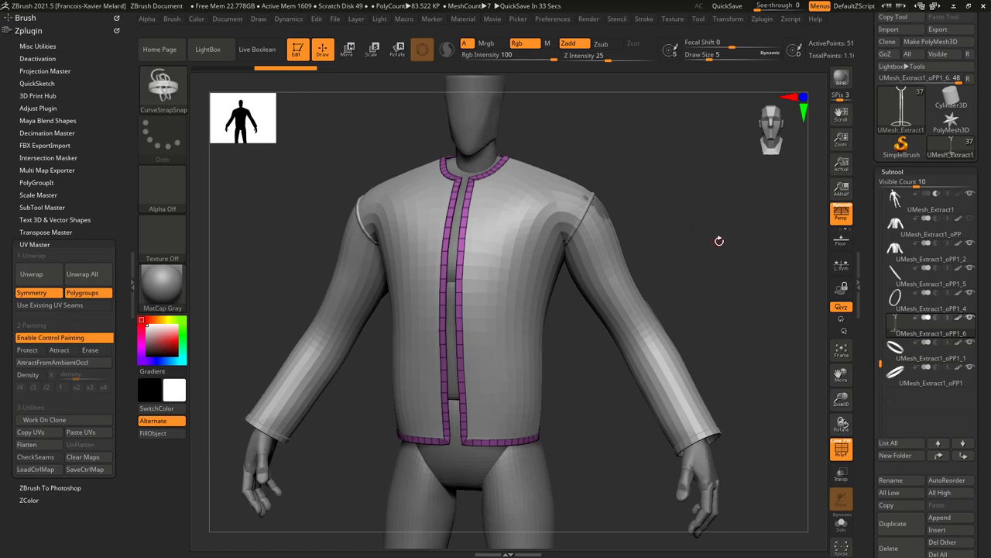
left_click_drag(724, 238, 734, 223, "shift")
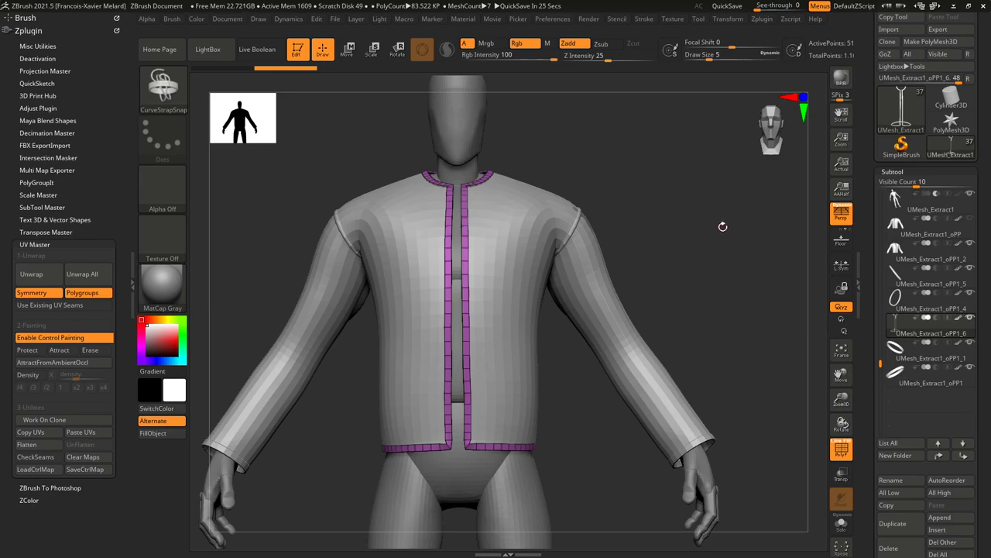
left_click_drag(723, 226, 730, 234)
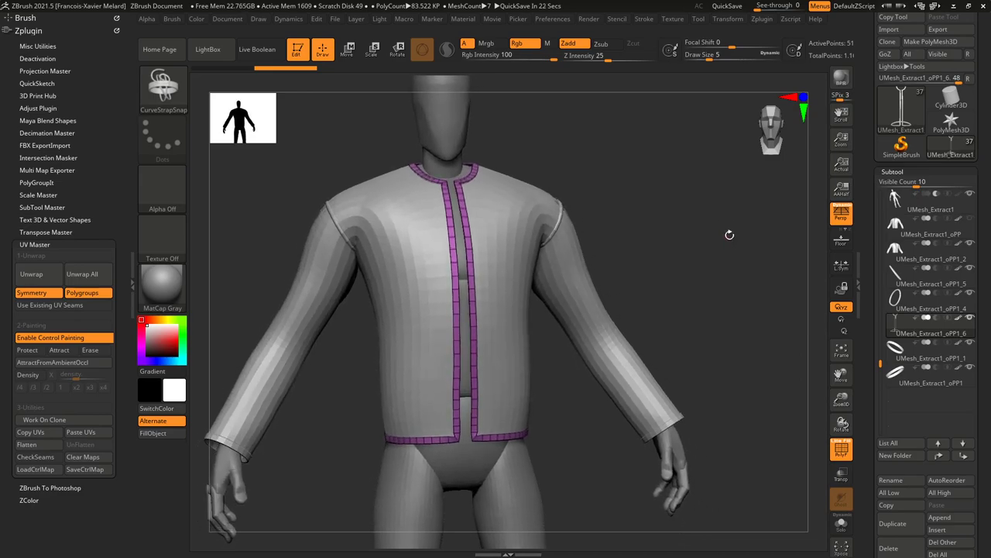
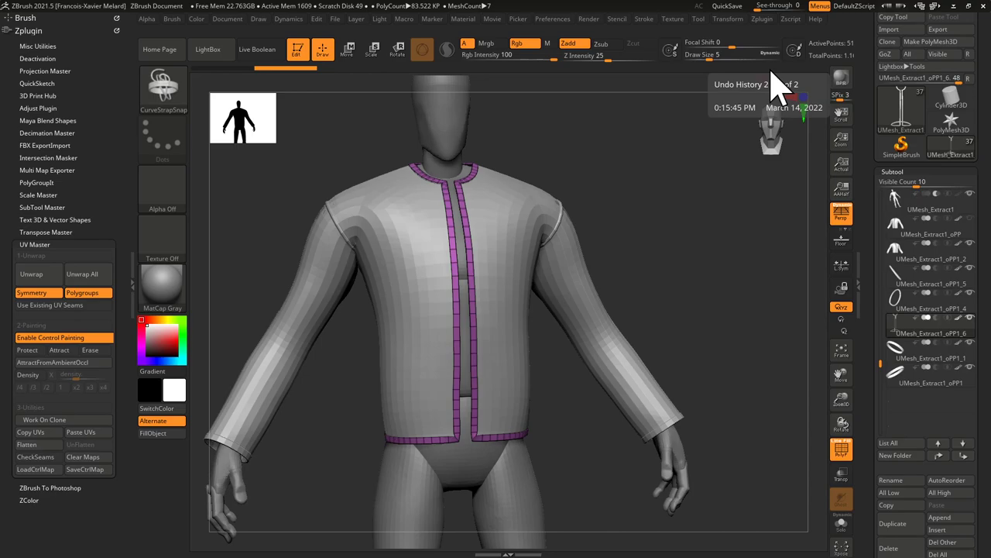
mouse_move(733, 268)
left_mouse_down()
mouse_move(746, 270)
mouse_move(726, 228)
mouse_move(736, 260)
mouse_move(721, 253)
left_mouse_up()
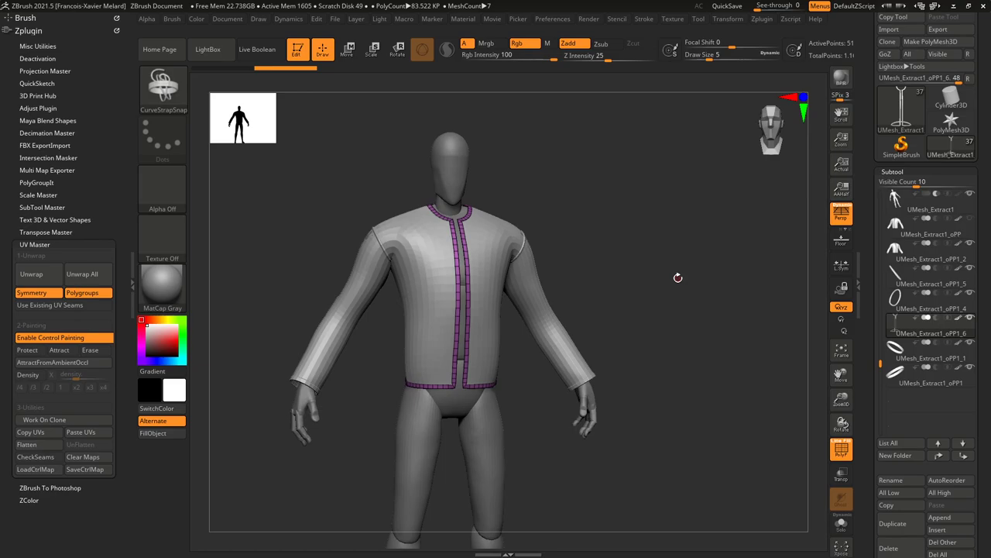
left_click_drag(720, 285, 751, 303, "alt")
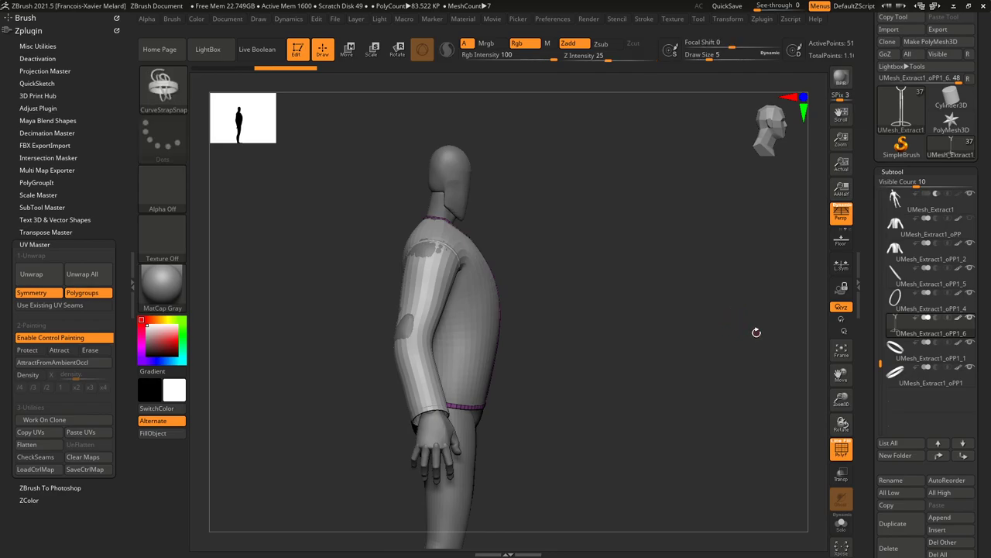
left_click_drag(756, 334, 720, 332)
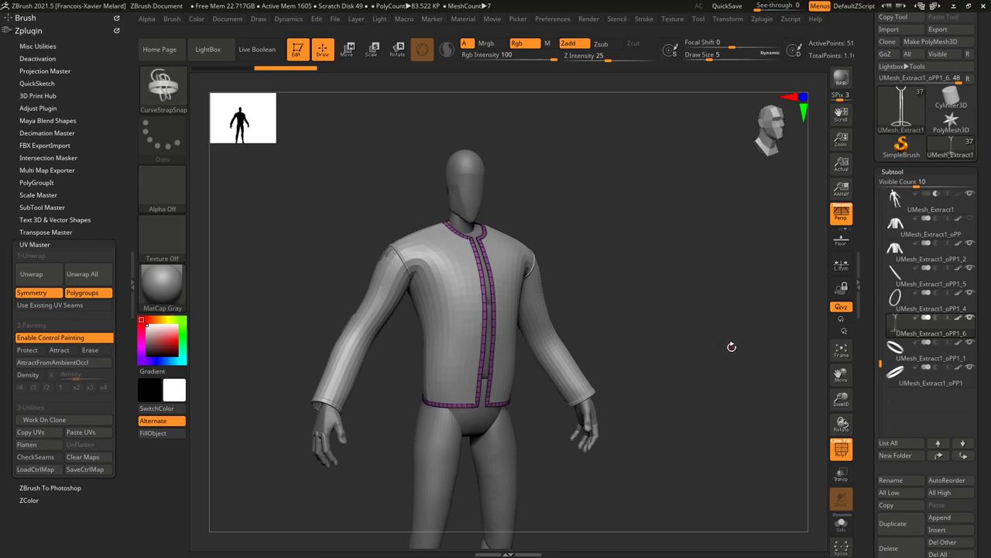
mouse_move(762, 336)
left_mouse_down()
mouse_move(737, 340)
mouse_move(741, 320)
mouse_move(754, 354)
mouse_move(734, 315)
mouse_move(759, 348)
mouse_move(753, 335)
left_mouse_up()
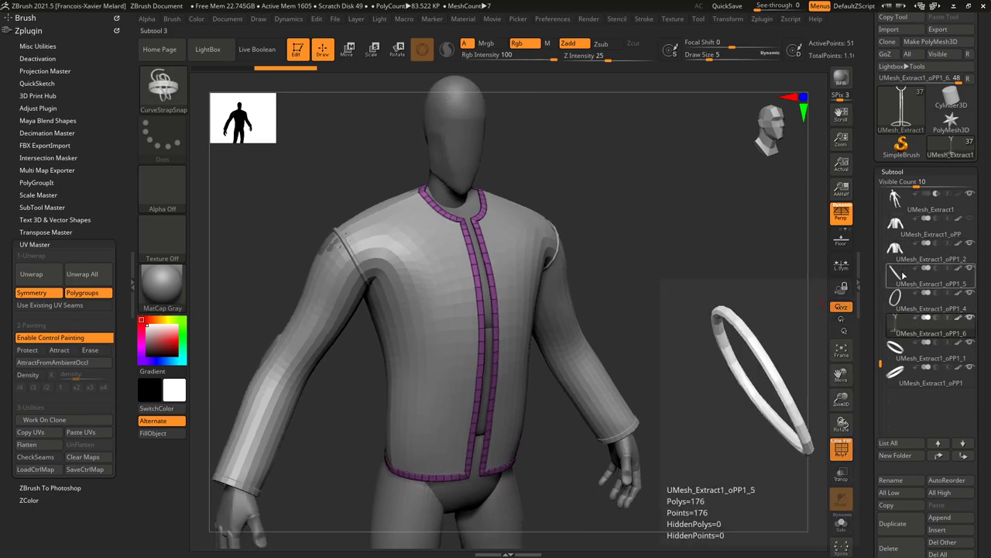
Make the polygrouped jacket UMesh_Extract1_oPP1_2 active and subdivide it to subdivision level 3.
left_click(899, 252)
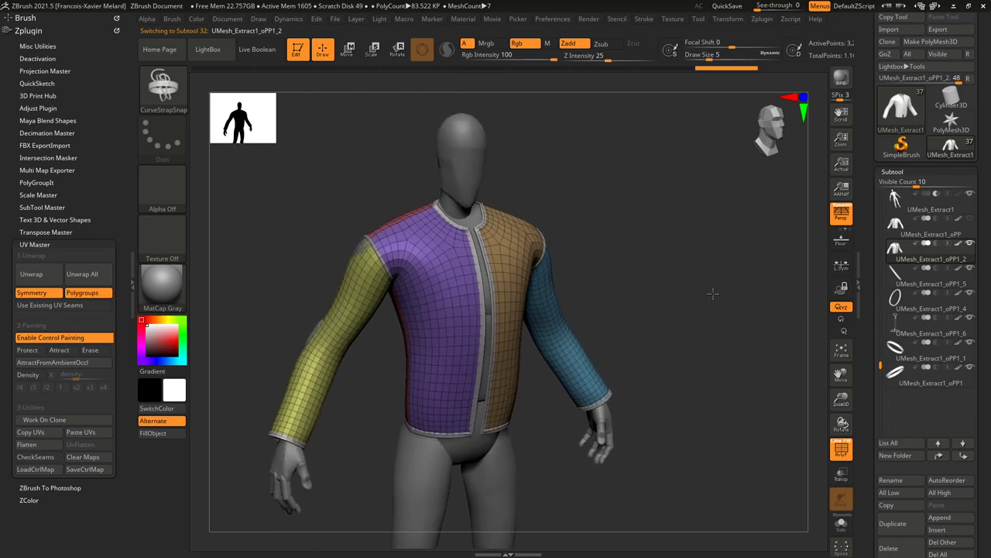
left_click_drag(697, 263, 570, 265)
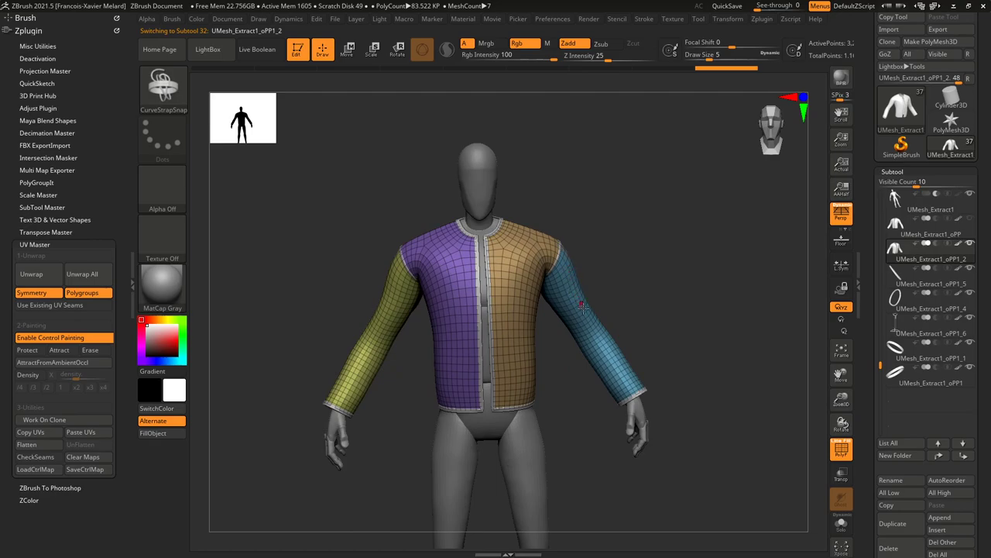
left_click_drag(695, 270, 691, 277)
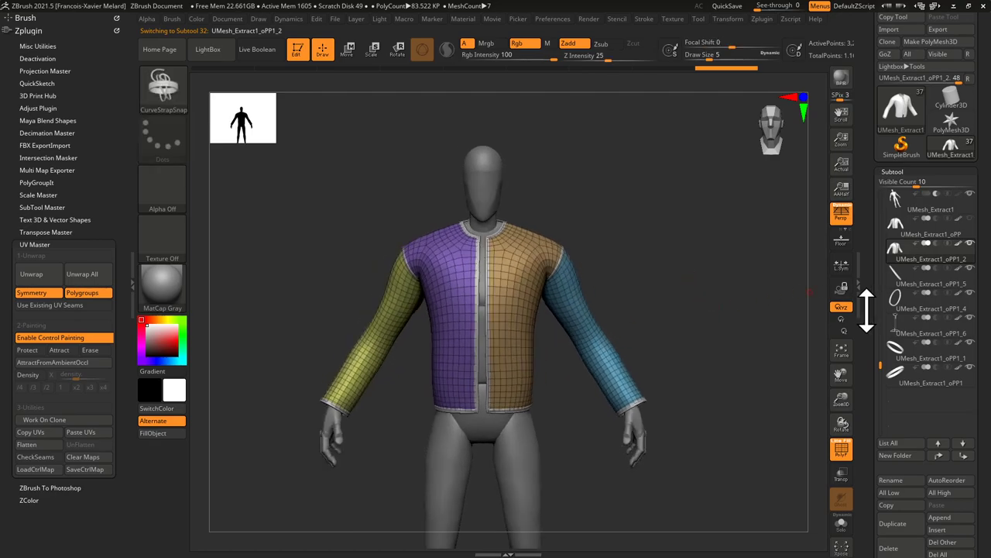
left_click_drag(873, 349, 879, 276)
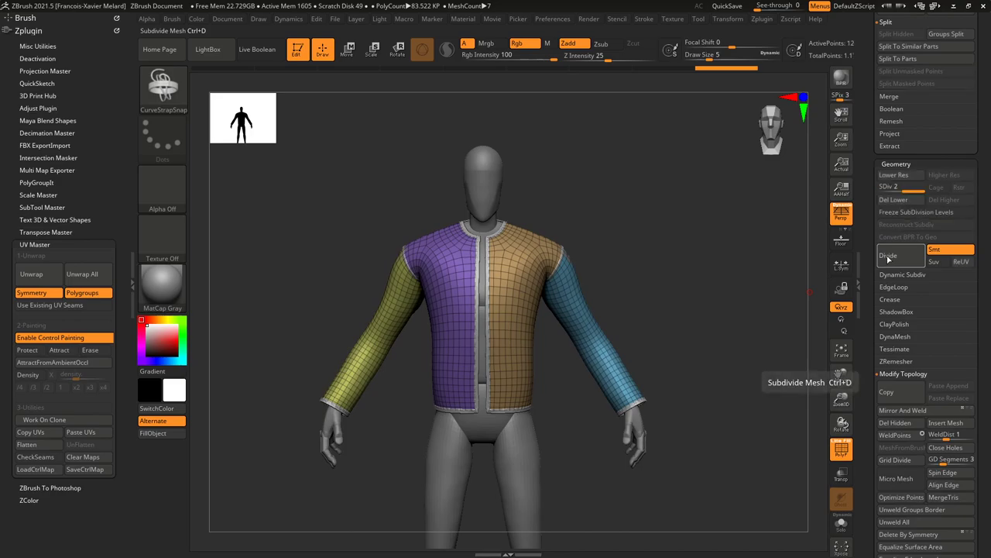
left_click(891, 261)
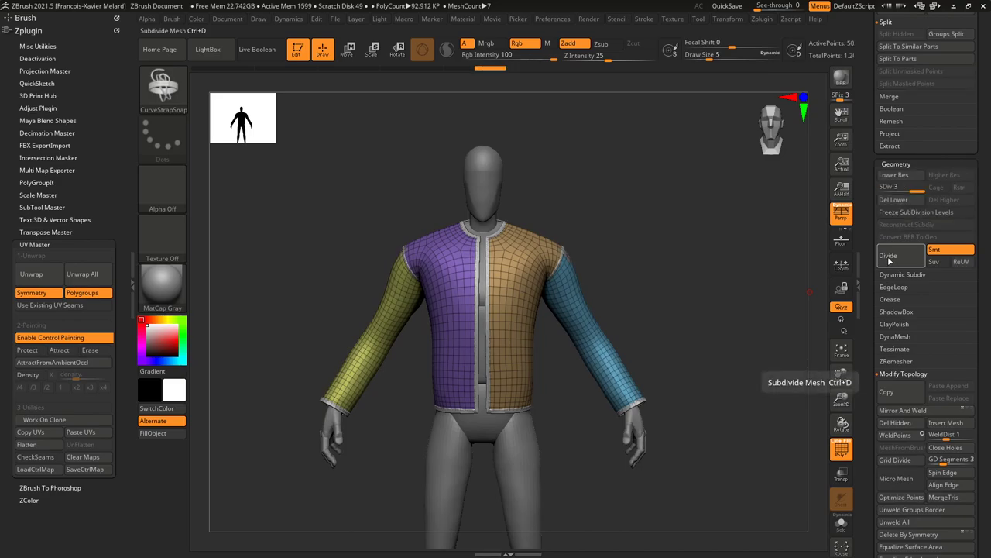
Examine the subdivided jacket from several angles with and without the polyframe, leaving the polyframe off.
left_click(841, 449)
left_click_drag(765, 281, 619, 317)
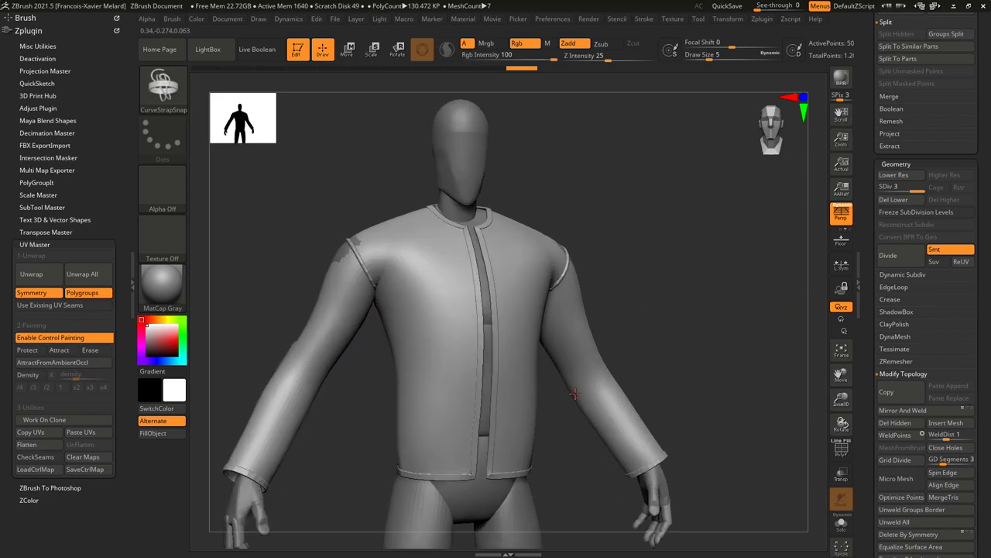
left_click(841, 449)
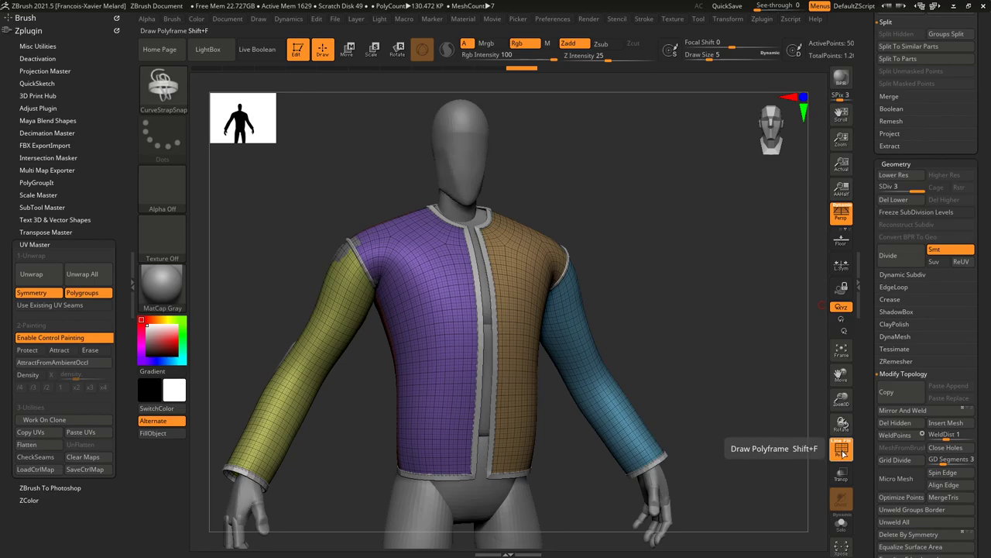
left_click(842, 449)
left_click_drag(767, 312, 731, 271)
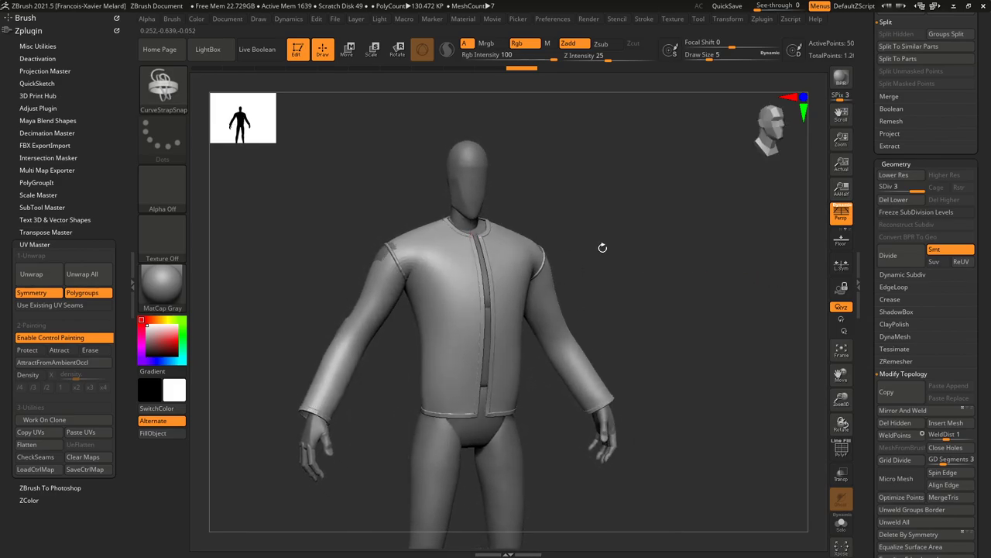
left_click_drag(708, 239, 658, 237)
left_click_drag(681, 192, 674, 209)
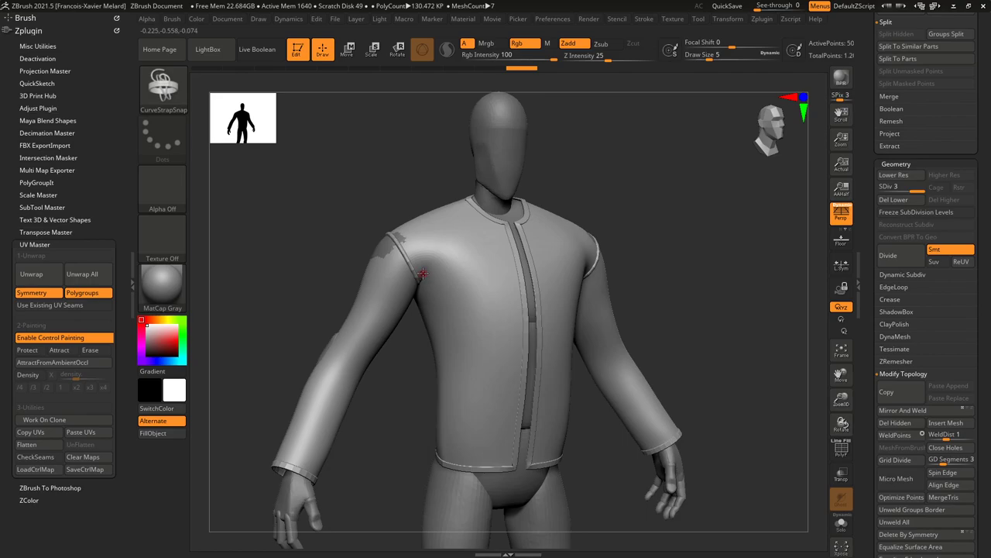
Select the Standard brush and set its draw size to about 12.5.
key("b")
key("s")
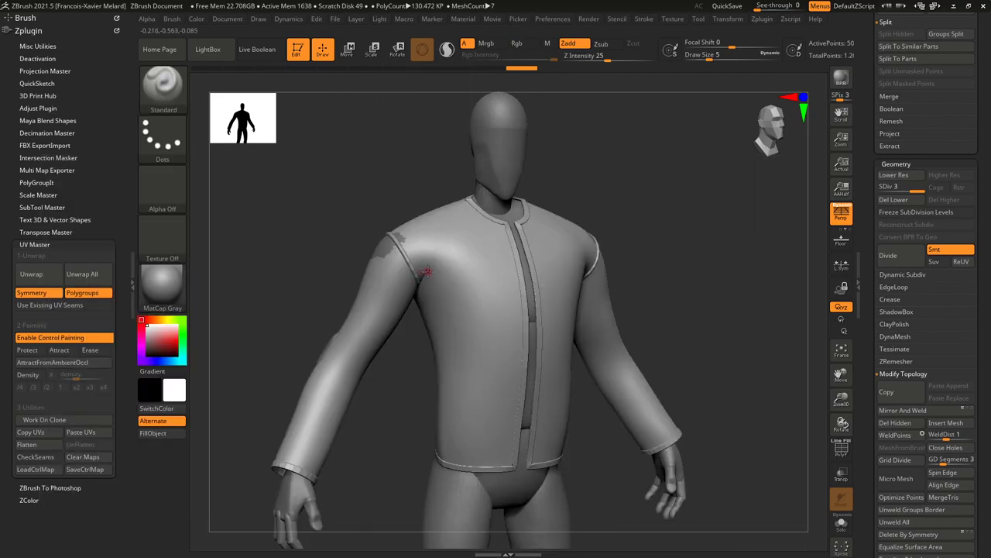
key("s")
left_click_drag(439, 274, 452, 273)
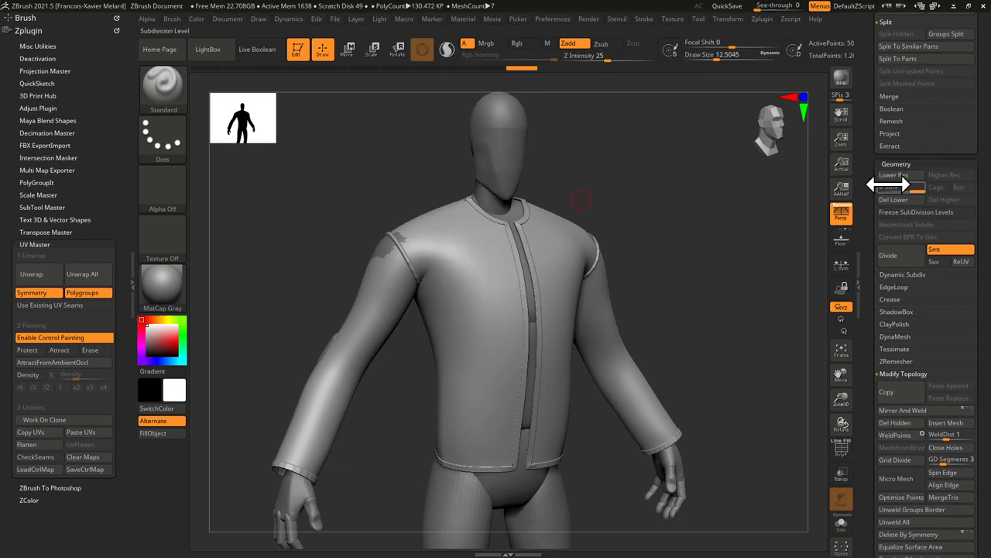
Lower the jacket to subdivision level 2 and undo the trial brush strokes beside the armhole.
left_click(898, 186)
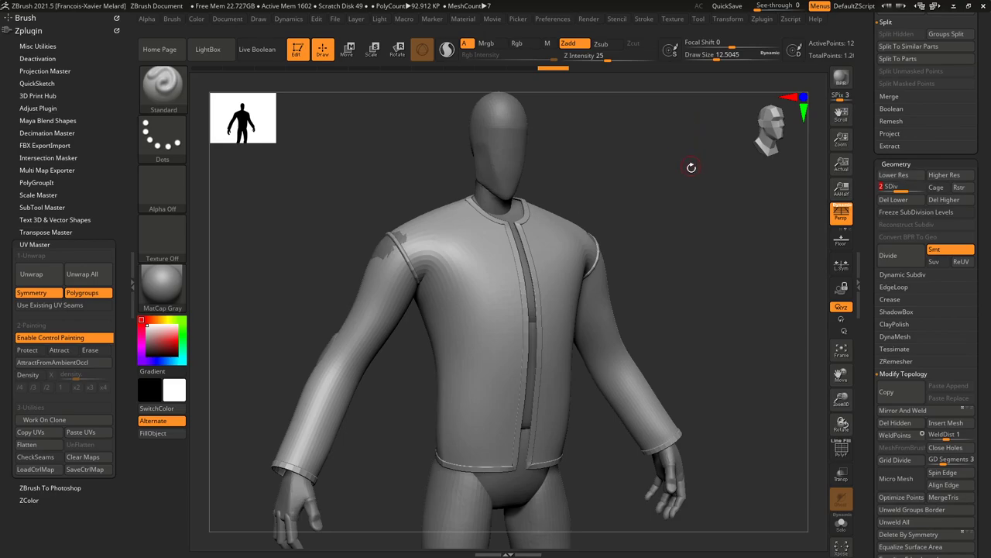
left_click_drag(690, 163, 548, 233)
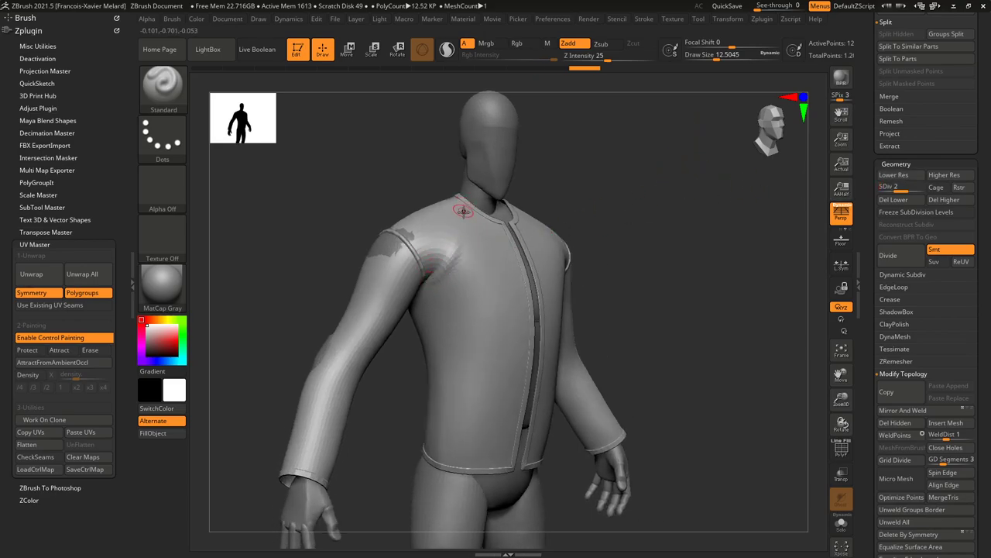
key("ctrl")
key("ctrl+z")
key("ctrl+z")
key("ctrl+z")
Sculpt mirrored vertical folds on the upper chest beside the armholes with the Standard brush at subdivision level 2.
left_click_drag(439, 230, 443, 290)
left_click_drag(677, 169, 592, 185)
key("ctrl")
left_click_drag(440, 226, 433, 282)
left_click_drag(435, 219, 436, 214)
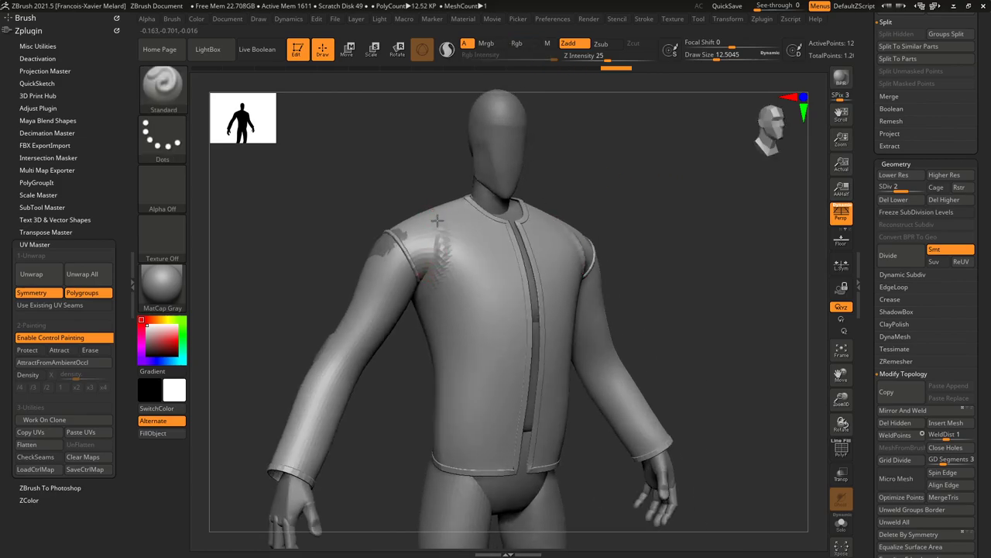
left_click_drag(675, 170, 705, 182)
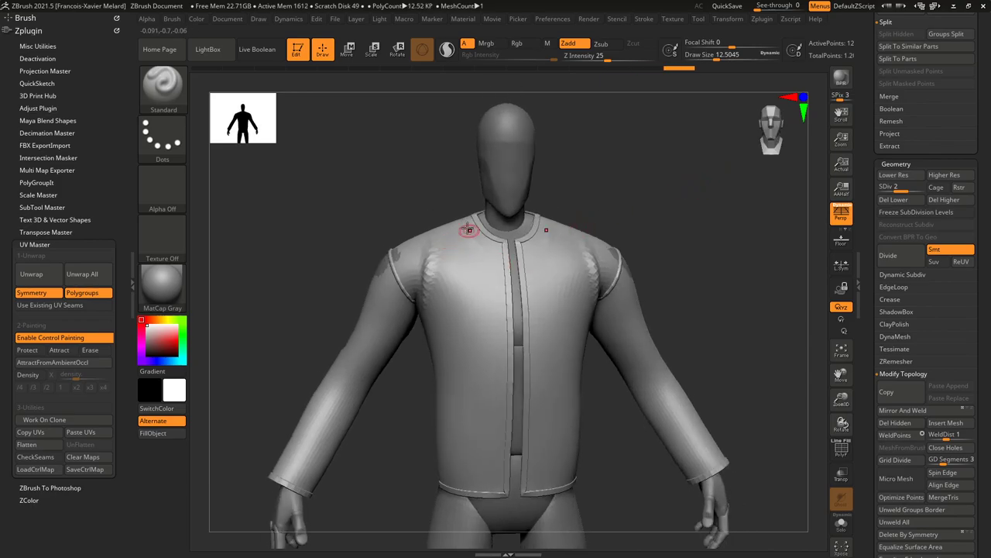
left_click_drag(675, 215, 410, 243)
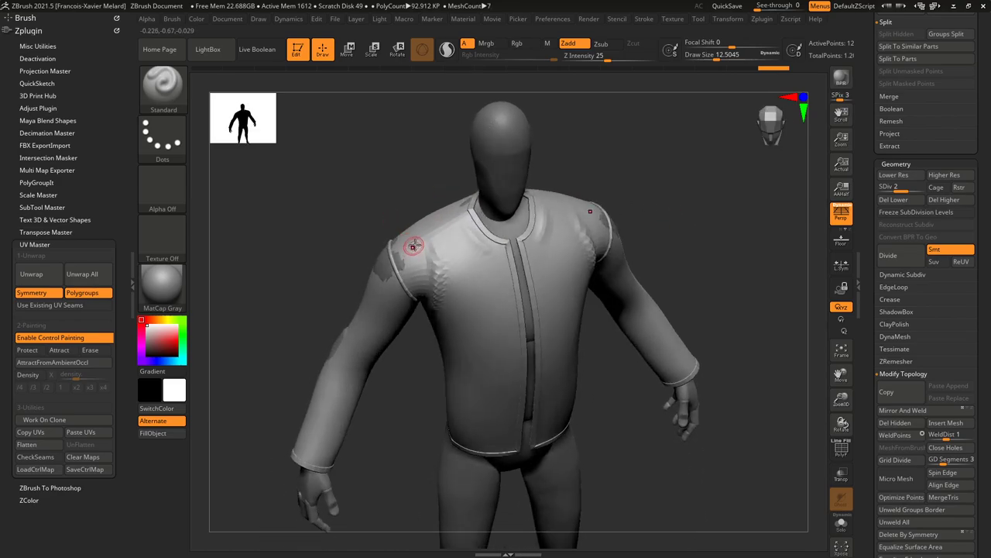
Raise the jacket to subdivision level 3 and refine the chest folds running down from the shoulder along the armhole.
left_click(920, 188)
left_click(840, 209)
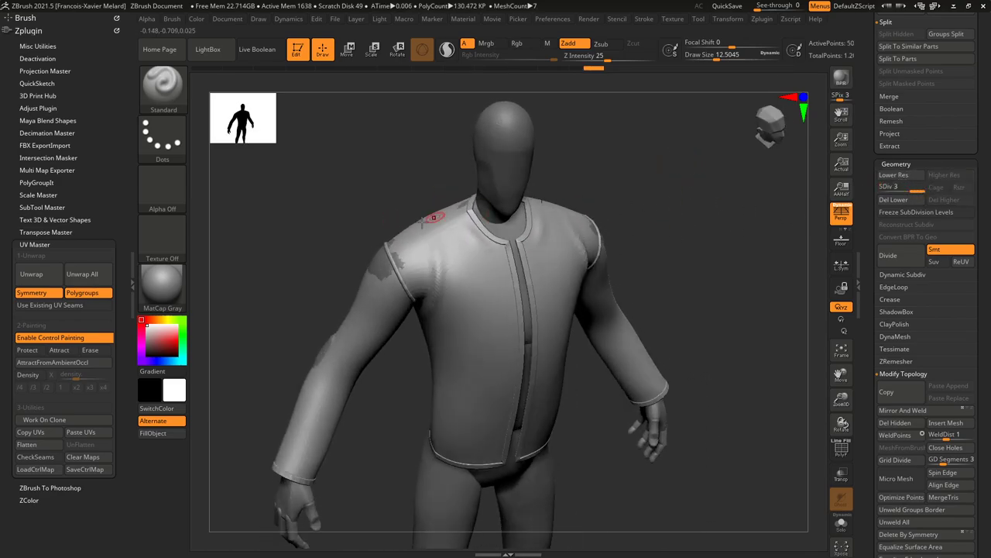
left_click_drag(411, 238, 422, 308)
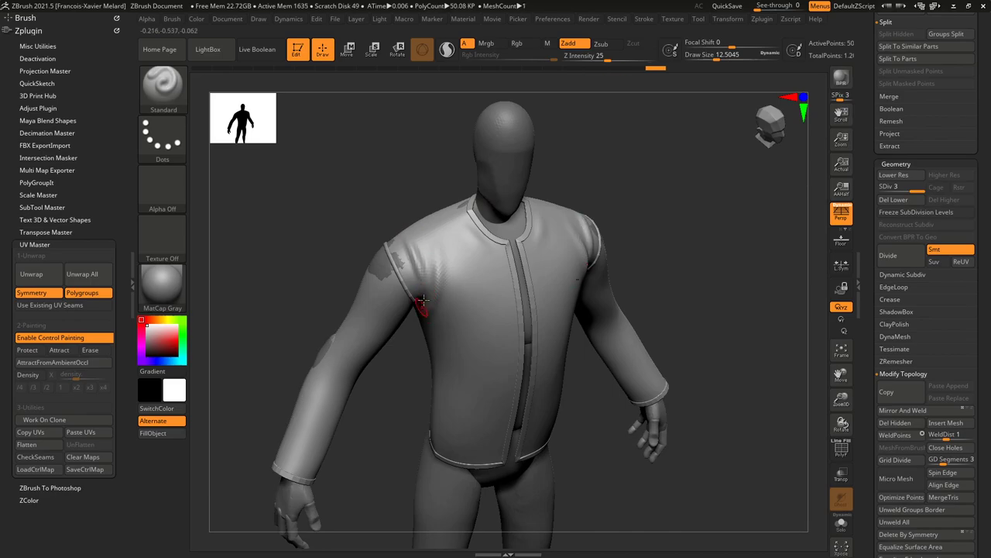
left_click_drag(712, 144, 668, 144)
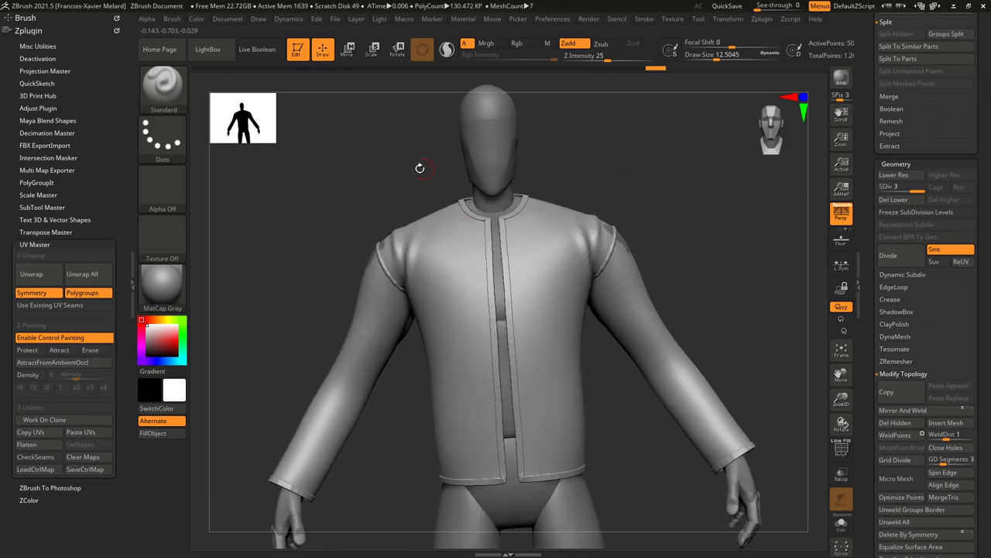
Sculpt curved folds spreading from the collar across the upper chest and deepen the fold around the armhole.
left_click_drag(421, 166, 424, 236)
key("shift")
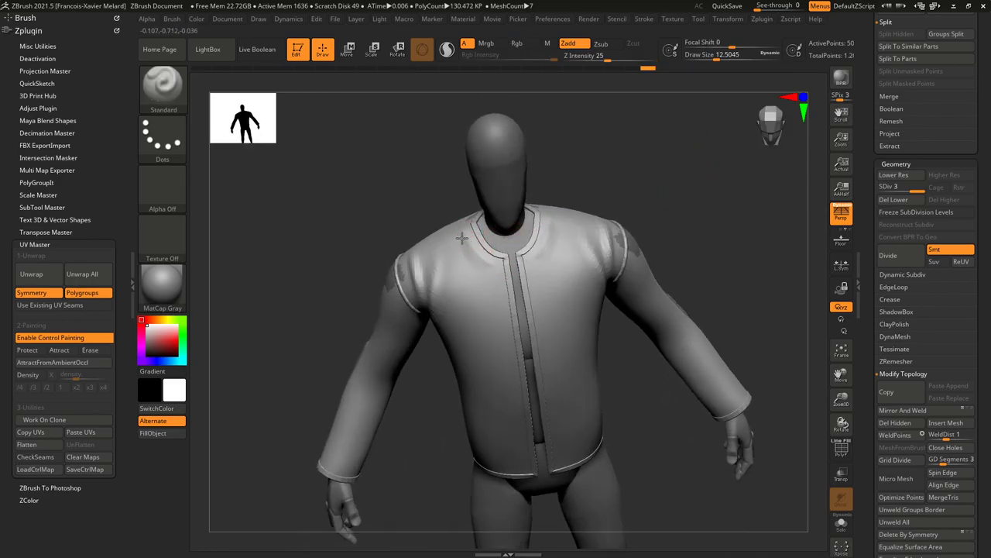
left_click_drag(498, 271, 460, 256)
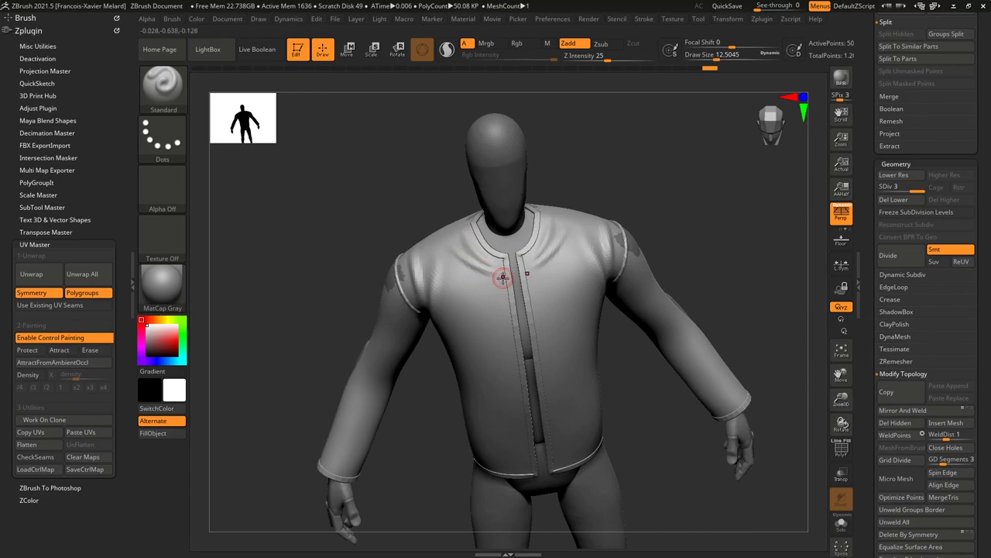
mouse_move(678, 192)
left_mouse_down()
mouse_move(713, 152)
mouse_move(700, 142)
mouse_move(628, 191)
mouse_move(684, 201)
left_mouse_up()
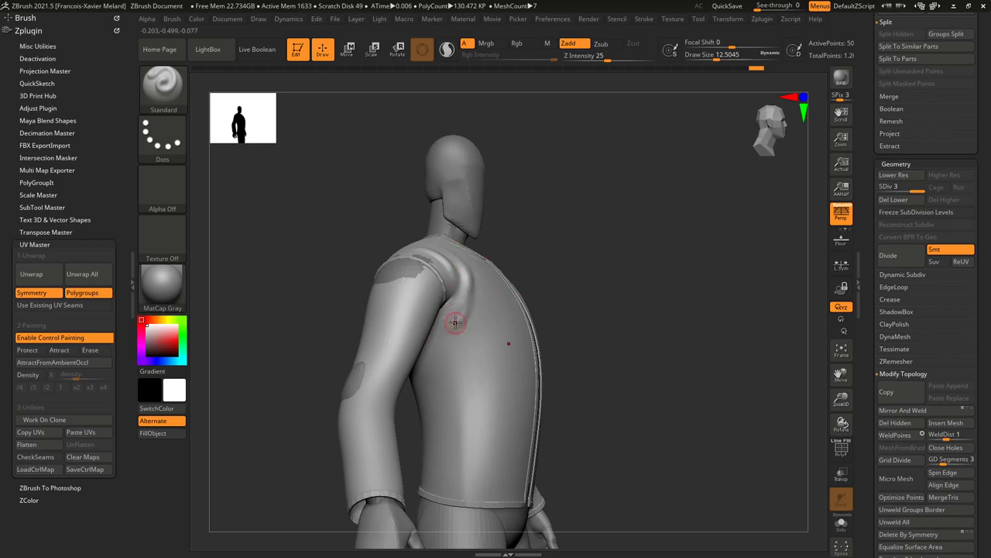
left_click_drag(648, 224, 684, 219)
Sculpt mirrored bulging compression folds across both sleeves at the elbows.
mouse_move(336, 293)
left_mouse_down()
mouse_move(343, 280)
mouse_move(340, 301)
mouse_move(376, 330)
mouse_move(355, 318)
mouse_move(326, 332)
mouse_move(341, 333)
mouse_move(335, 314)
mouse_move(297, 280)
left_mouse_up()
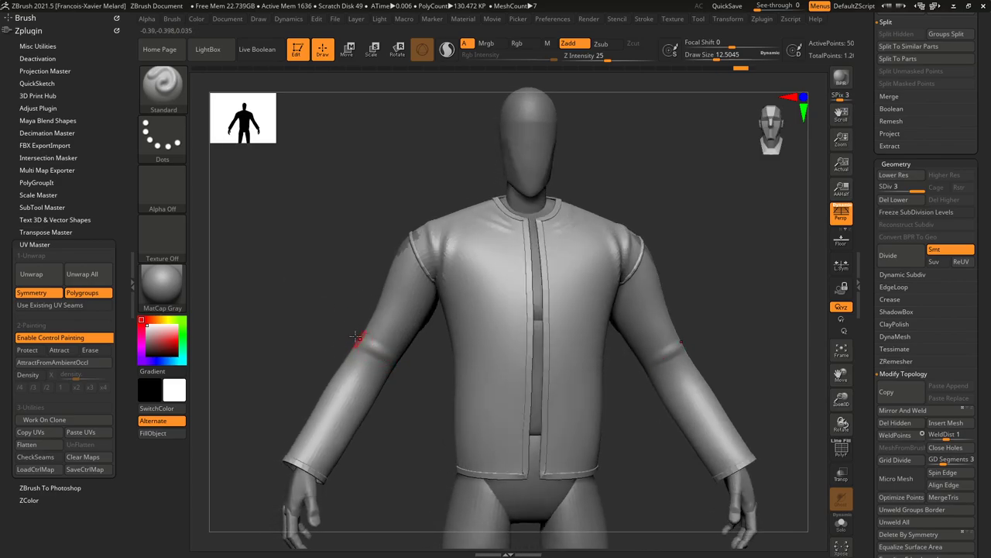
left_click_drag(361, 339, 367, 363)
mouse_move(332, 321)
left_mouse_down()
mouse_move(313, 322)
mouse_move(341, 293)
mouse_move(333, 289)
left_mouse_up()
mouse_move(374, 357)
left_mouse_down()
mouse_move(365, 372)
mouse_move(425, 382)
mouse_move(340, 365)
mouse_move(378, 375)
mouse_move(379, 362)
mouse_move(350, 341)
left_mouse_up()
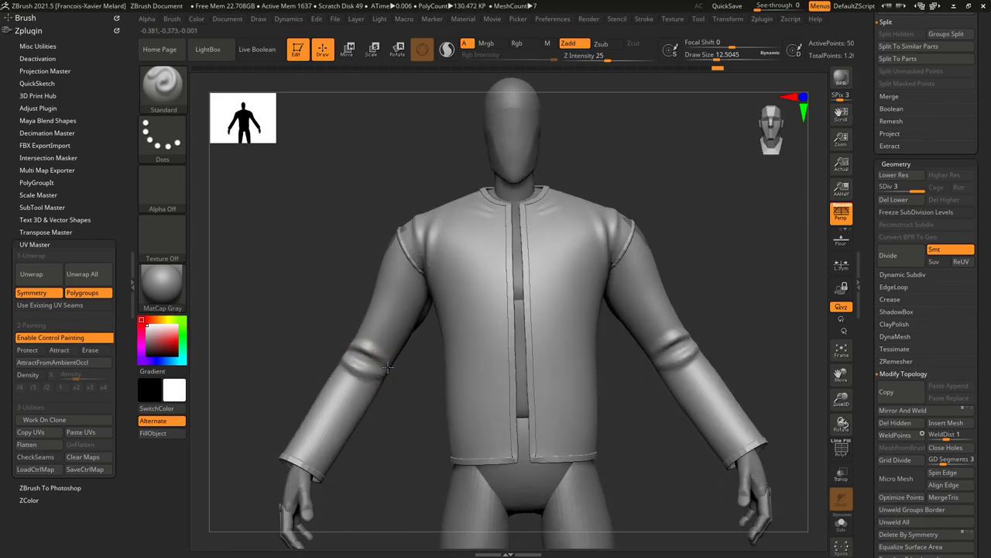
left_click_drag(320, 290, 374, 353)
left_click_drag(414, 384, 367, 341)
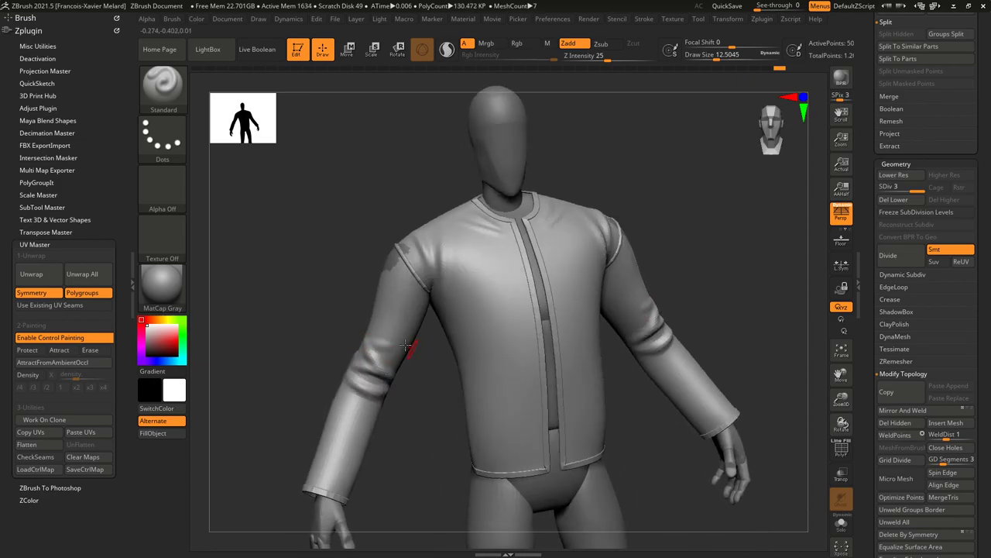
left_click_drag(438, 342, 377, 340)
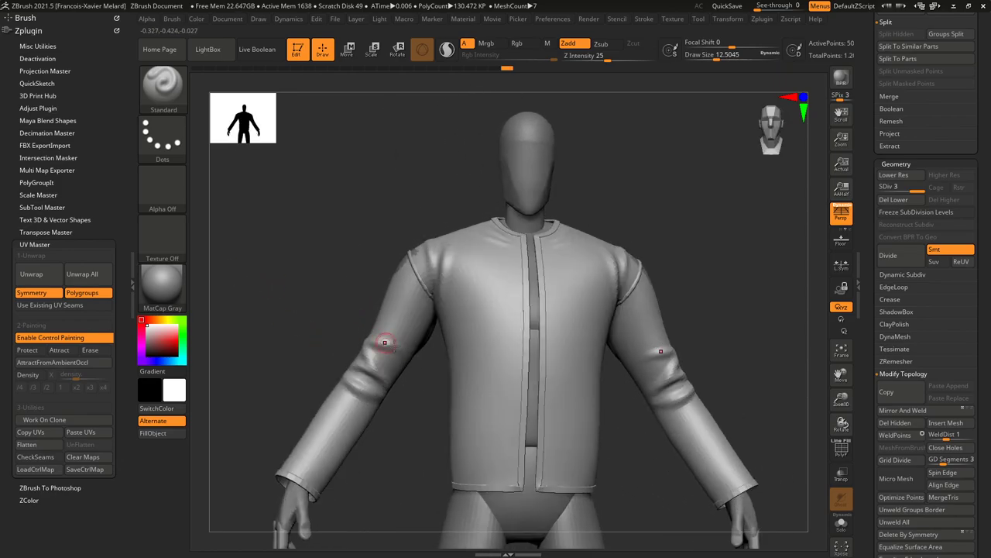
Sculpt diagonal folds on the upper sleeves from the armpit towards the elbow and smooth them.
mouse_move(385, 284)
left_mouse_down()
mouse_move(418, 295)
mouse_move(371, 265)
mouse_move(358, 268)
mouse_move(395, 293)
left_mouse_up()
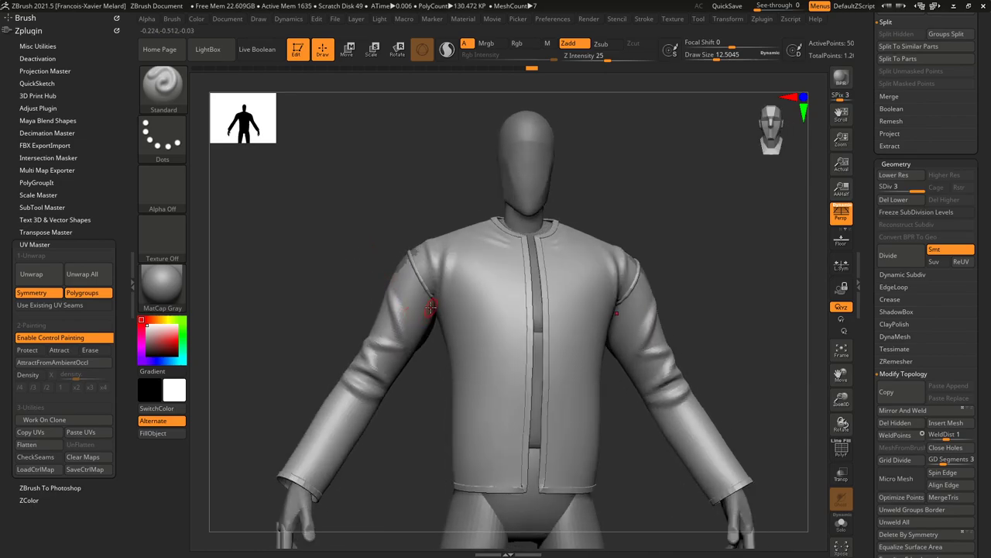
mouse_move(428, 308)
right_mouse_down()
mouse_move(328, 273)
mouse_move(419, 326)
right_mouse_up()
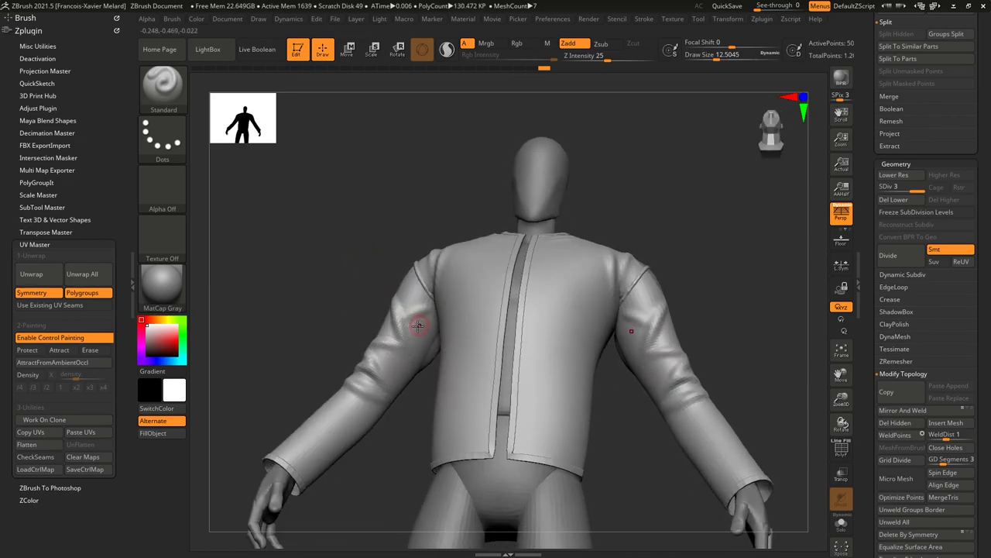
left_click_drag(429, 322, 387, 354)
mouse_move(325, 298)
left_mouse_down()
mouse_move(332, 327)
mouse_move(338, 321)
left_mouse_up()
left_click(350, 330, "ctrl+shift")
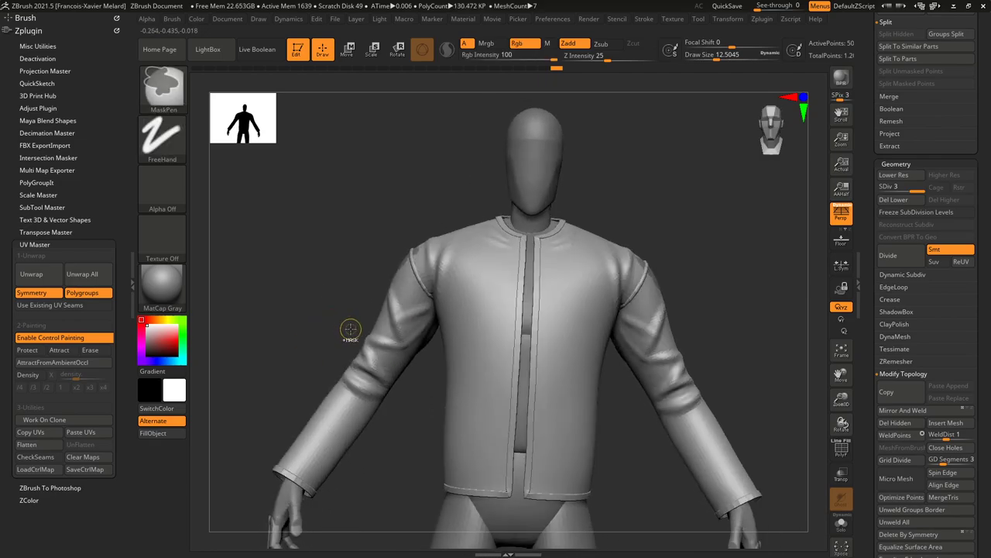
left_click_drag(426, 326, 383, 354, "shift")
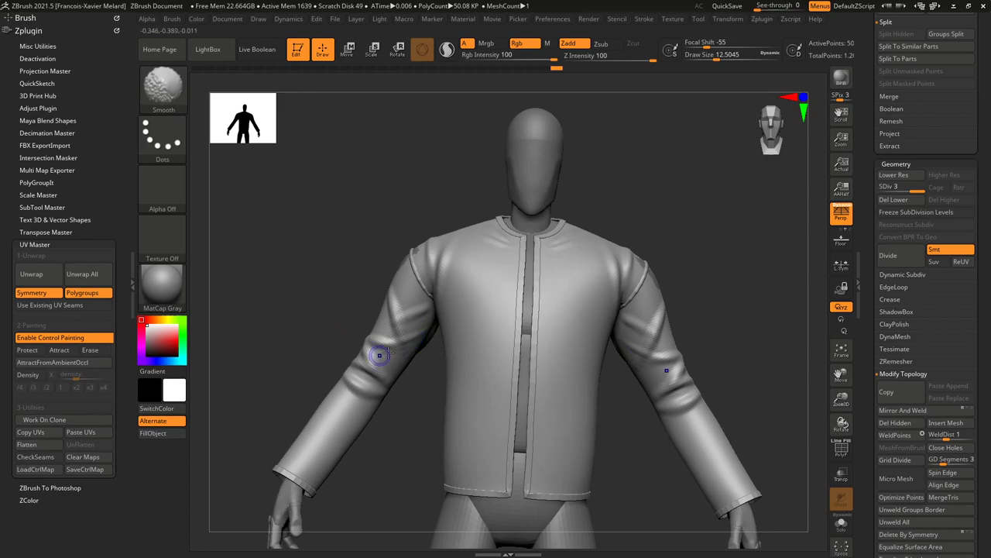
left_click_drag(358, 313, 363, 283)
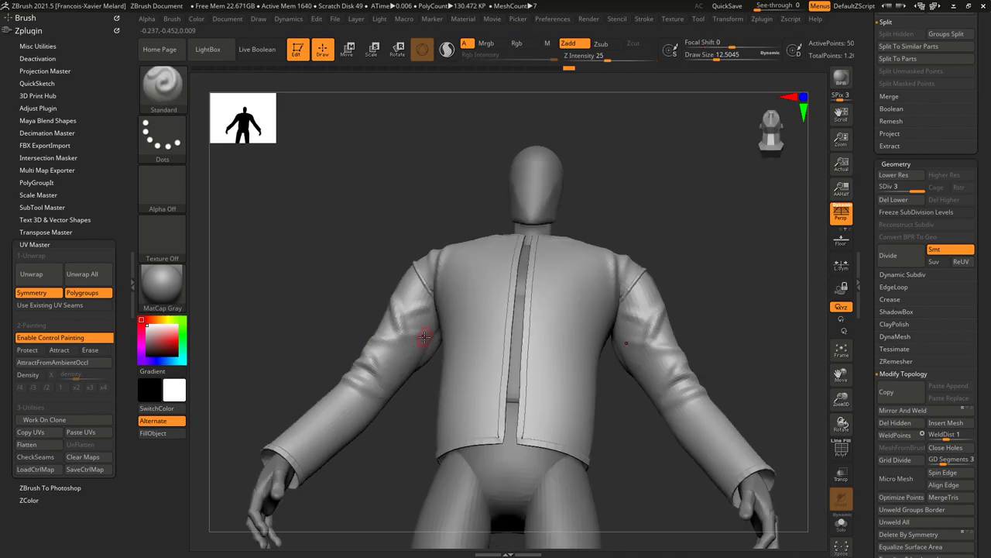
Extend the upper-sleeve folds around the back of the arm and add more creases above and below the elbow.
right_click_drag(327, 275, 414, 311)
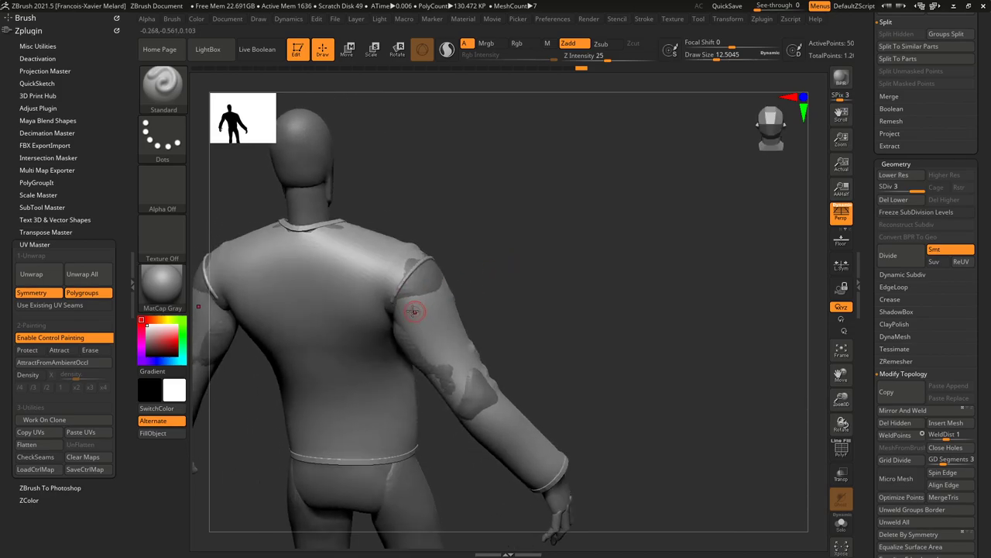
right_click_drag(482, 305, 444, 288)
right_click_drag(413, 326, 475, 280)
right_click_drag(381, 445, 391, 401, "alt")
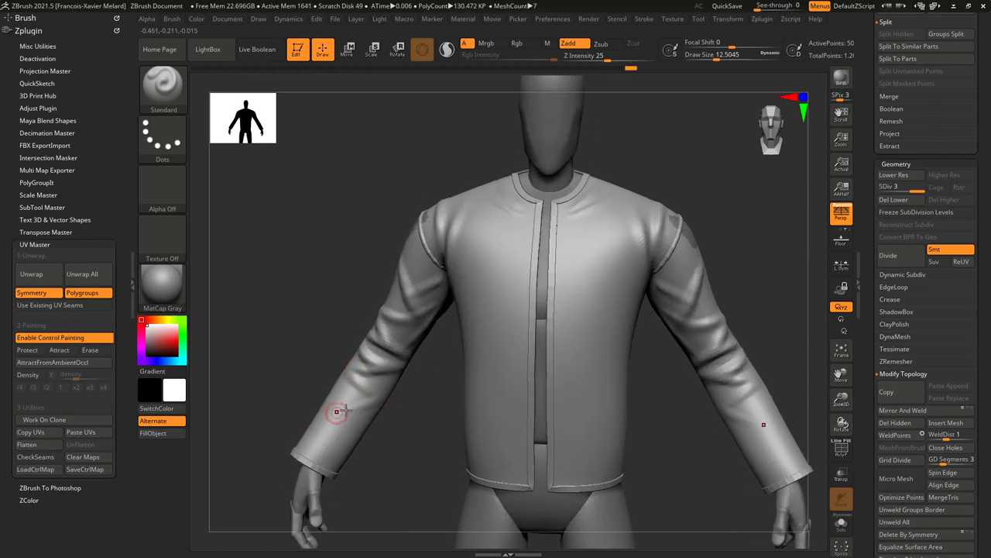
Sculpt long folds along the forearms from the elbow down to the cuff.
mouse_move(321, 421)
right_mouse_down()
mouse_move(394, 397)
mouse_move(370, 414)
right_mouse_up()
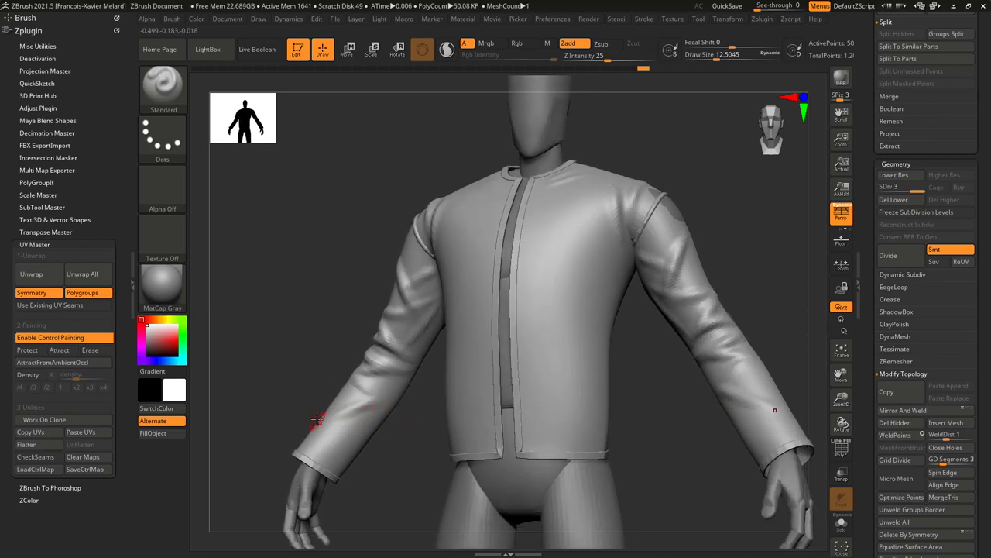
right_click_drag(330, 442, 405, 389)
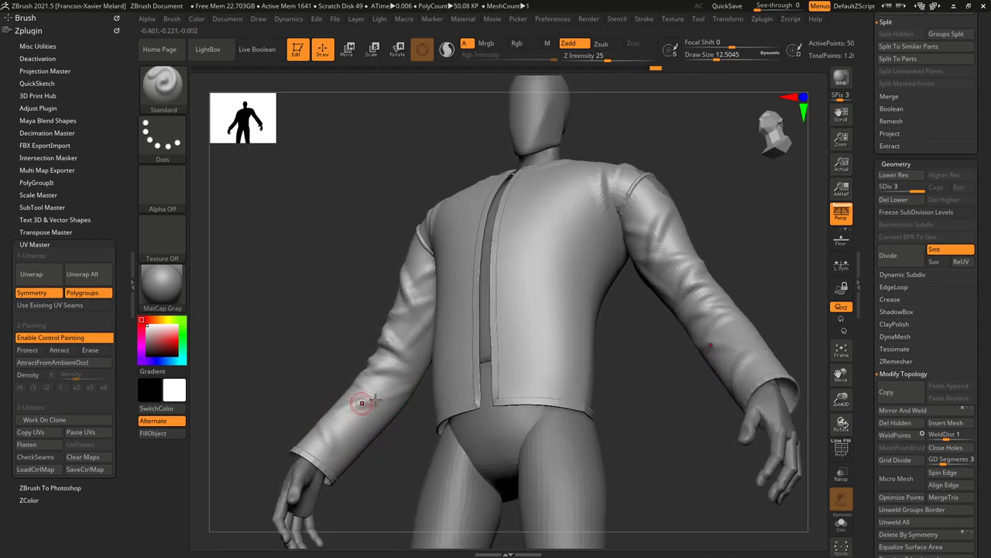
right_click_drag(303, 354, 377, 396)
left_click_drag(386, 419, 410, 462)
mouse_move(405, 465)
right_mouse_down()
mouse_move(327, 372)
mouse_move(361, 416)
mouse_move(344, 374)
mouse_move(367, 393)
right_mouse_up()
left_click_drag(365, 408, 393, 497)
mouse_move(367, 402)
left_mouse_down()
mouse_move(379, 494)
mouse_move(390, 469)
left_mouse_up()
Sculpt connecting folds on the back of the sleeves around the elbow and upper arm.
right_click_drag(389, 274, 464, 372)
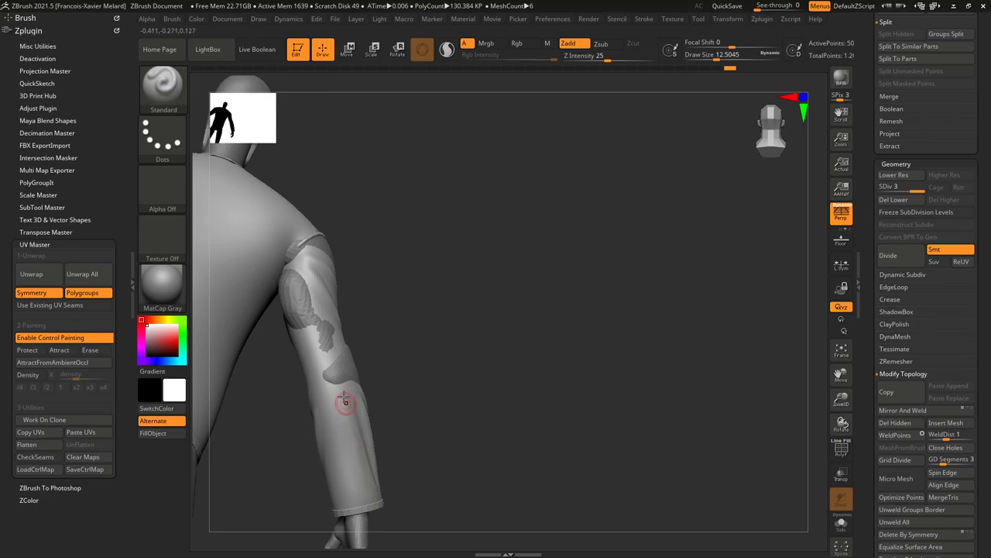
mouse_move(394, 407)
right_mouse_down()
mouse_move(301, 308)
mouse_move(385, 336)
mouse_move(341, 392)
right_mouse_up()
mouse_move(339, 365)
left_mouse_down()
mouse_move(329, 392)
mouse_move(333, 374)
left_mouse_up()
left_click_drag(491, 323, 431, 360)
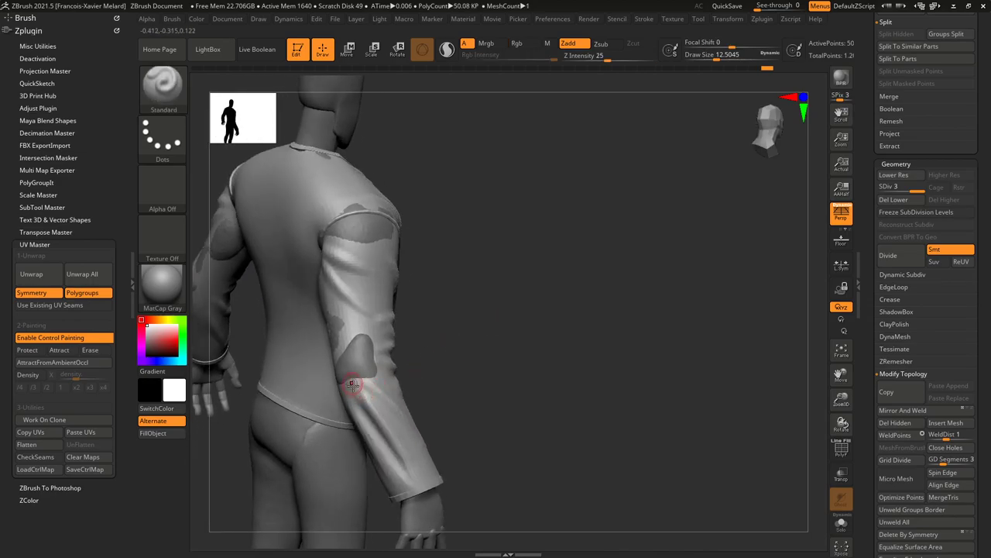
right_click_drag(394, 454, 465, 304)
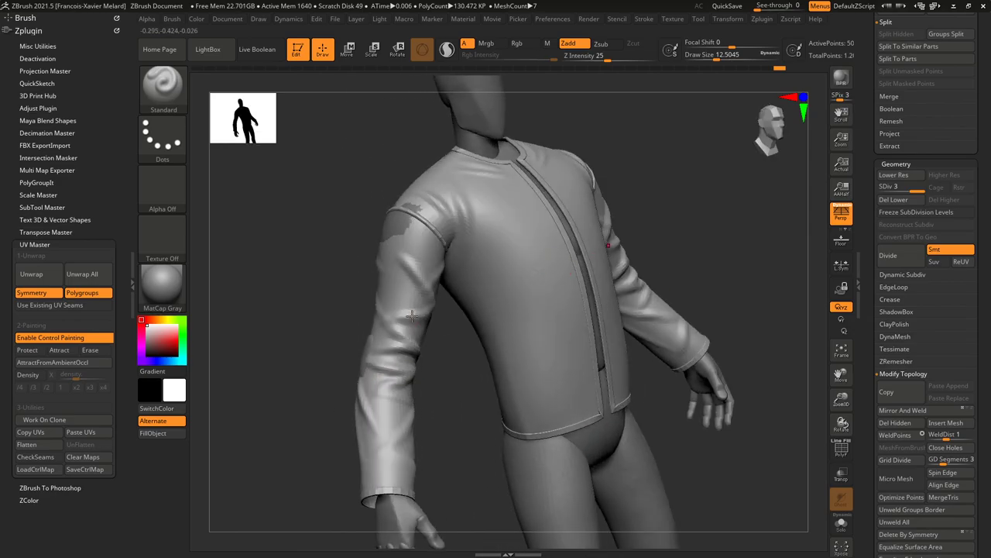
right_click_drag(369, 347, 357, 391)
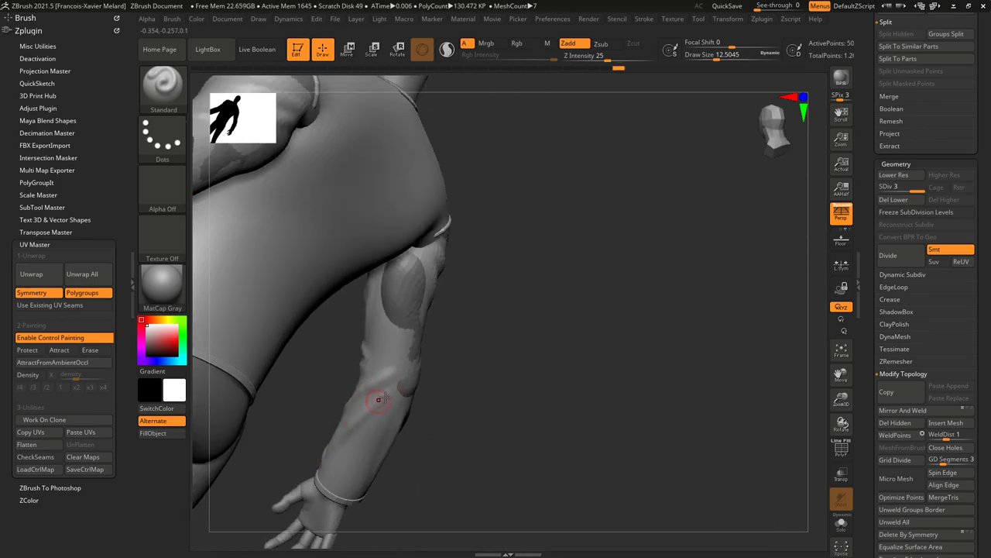
left_click_drag(488, 321, 480, 345)
left_click_drag(502, 305, 484, 330)
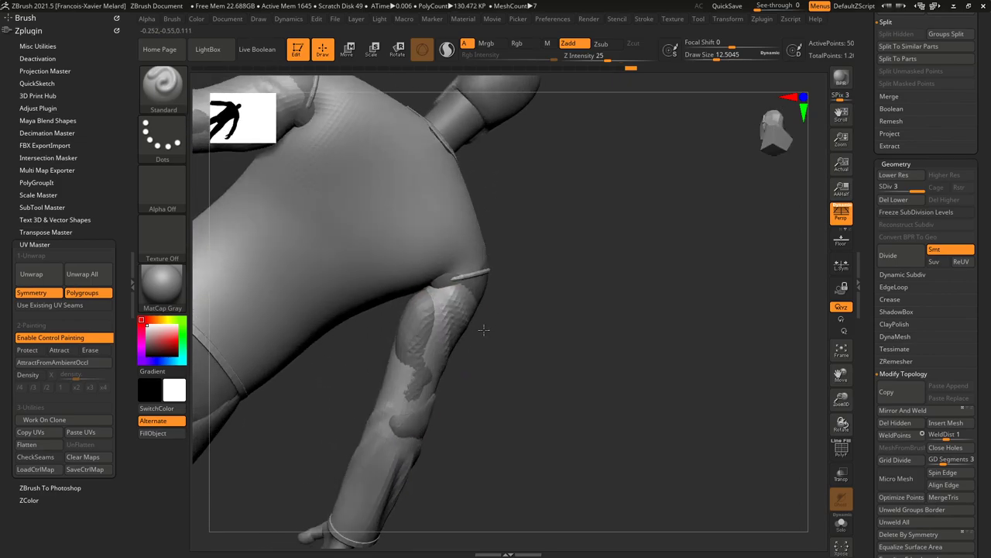
Isolate the jacket with Solo and restrict view rotation to the Y axis.
left_click(841, 523)
right_click_drag(635, 310, 794, 313)
left_click(843, 329)
right_click_drag(728, 299, 558, 287)
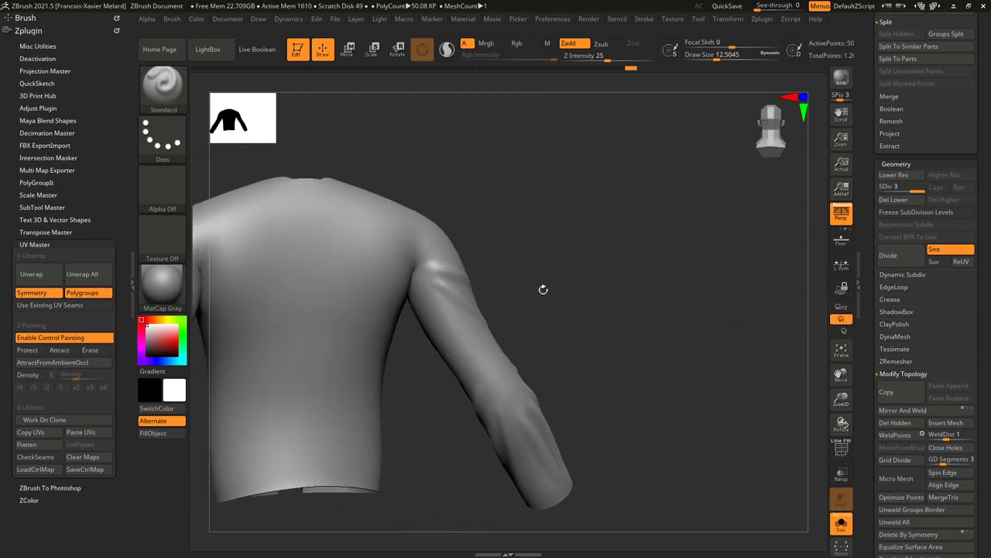
Sculpt folds on the back of the upper sleeves below the armpits and smooth the transitions.
right_click_drag(517, 357, 462, 308)
left_click_drag(419, 298, 429, 347)
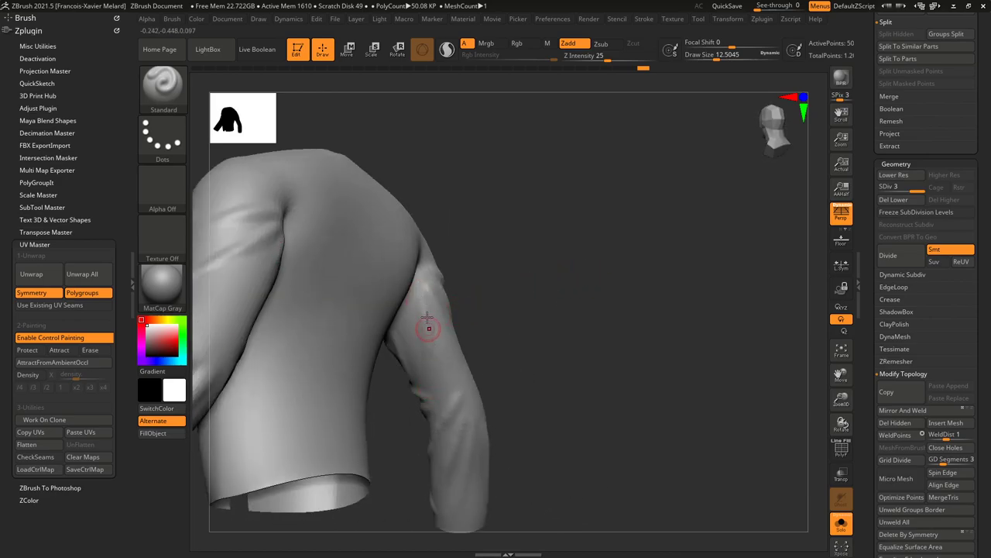
right_click_drag(439, 337, 433, 310)
left_click_drag(534, 281, 559, 305)
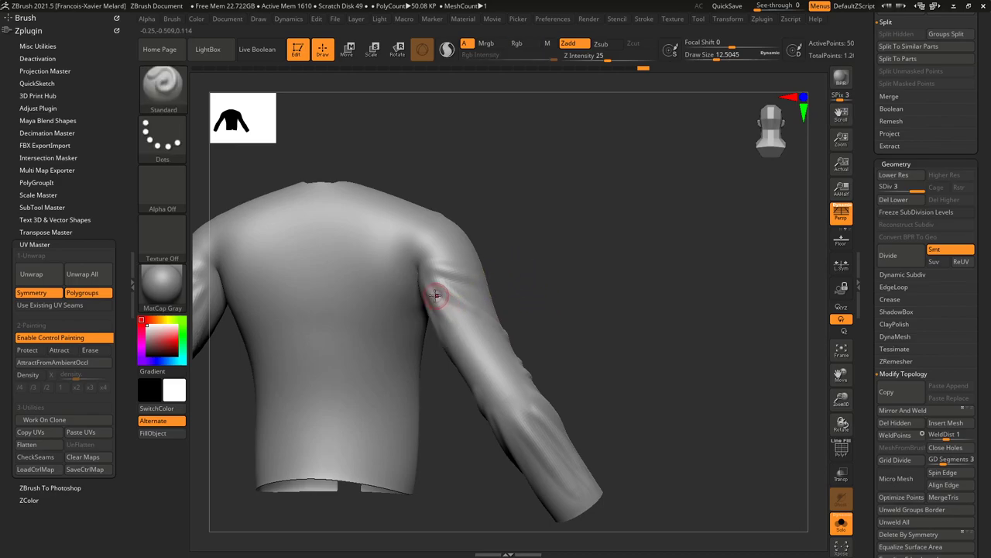
mouse_move(457, 307)
right_mouse_down()
mouse_move(488, 325)
mouse_move(465, 321)
right_mouse_up()
key("shift")
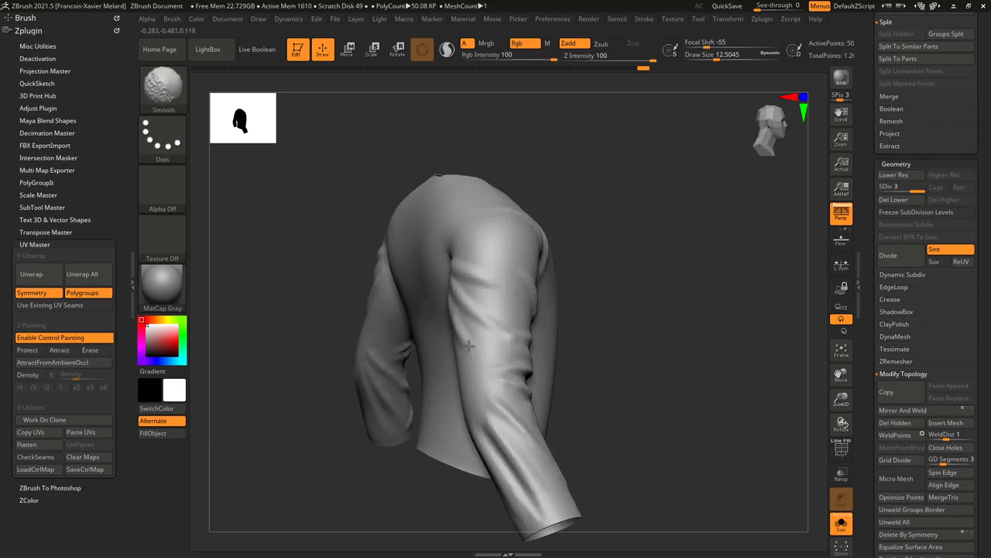
mouse_move(505, 362)
right_mouse_down()
mouse_move(620, 239)
mouse_move(597, 261)
mouse_move(567, 237)
mouse_move(591, 274)
right_mouse_up()
left_click_drag(425, 259, 414, 263, "shift")
Sculpt diagonal folds across the outer and back sides of the sleeves above the elbow.
mouse_move(511, 269)
right_mouse_down()
mouse_move(591, 277)
mouse_move(454, 329)
right_mouse_up()
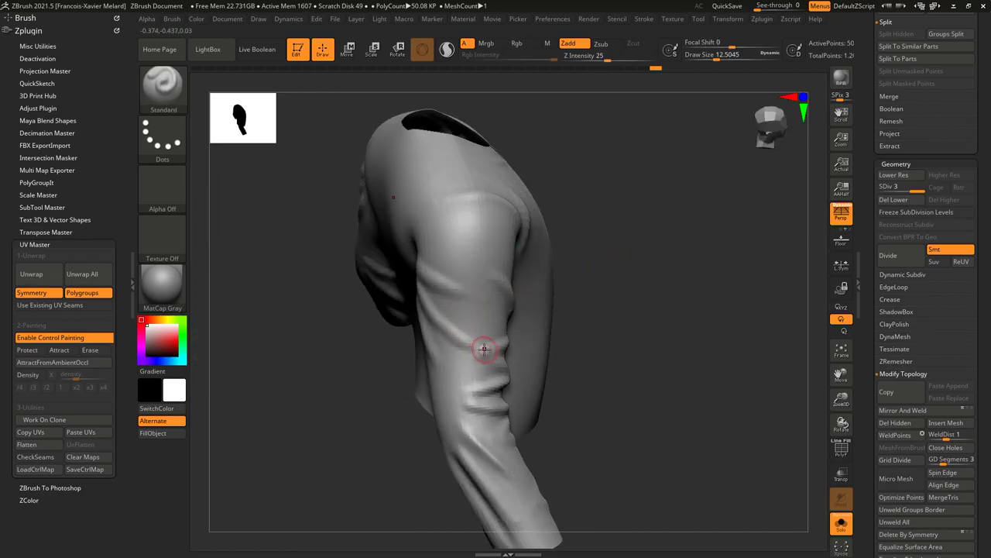
right_click_drag(611, 334, 477, 366)
right_click_drag(429, 389, 516, 394)
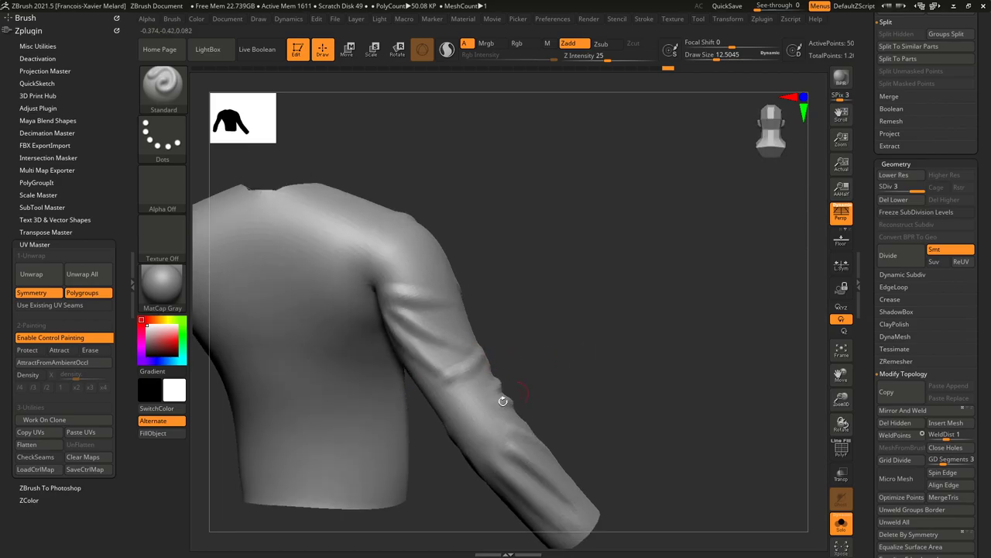
right_click_drag(538, 349, 542, 317)
right_click_drag(670, 259, 629, 247, "alt")
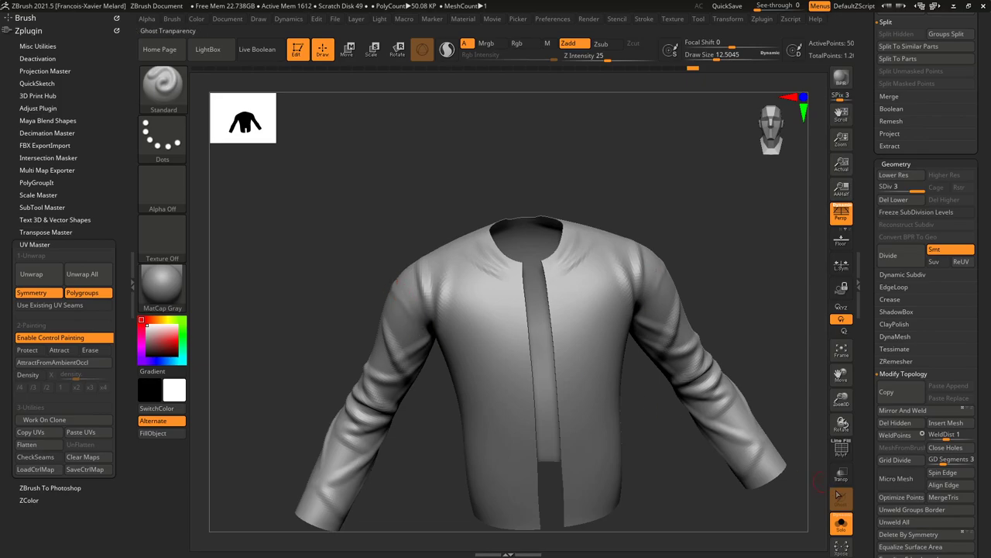
Turn on the polyframe and examine how the sculpted folds meet the polygroup panels at the shoulders and sleeves.
left_click(841, 449)
right_click_drag(590, 173, 664, 192)
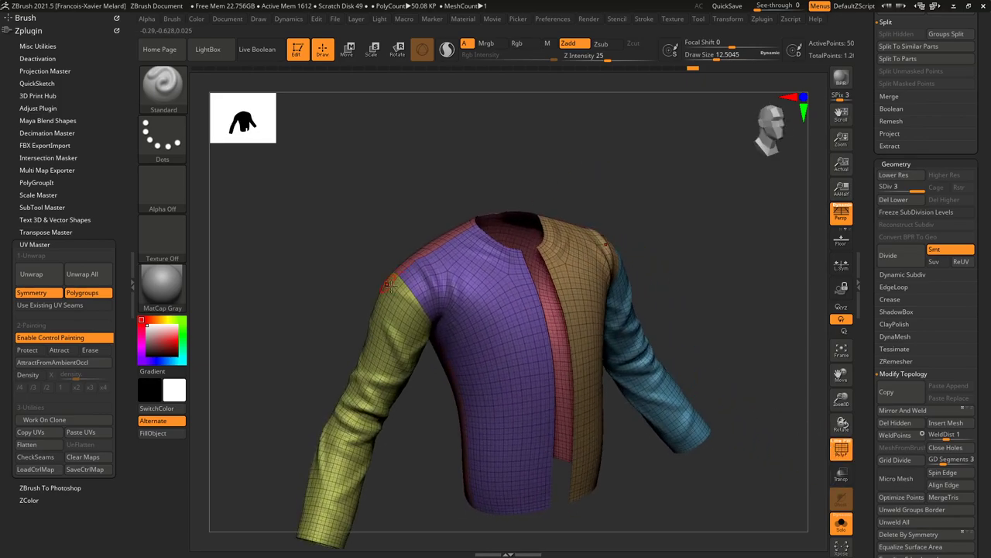
right_click_drag(368, 232, 438, 257)
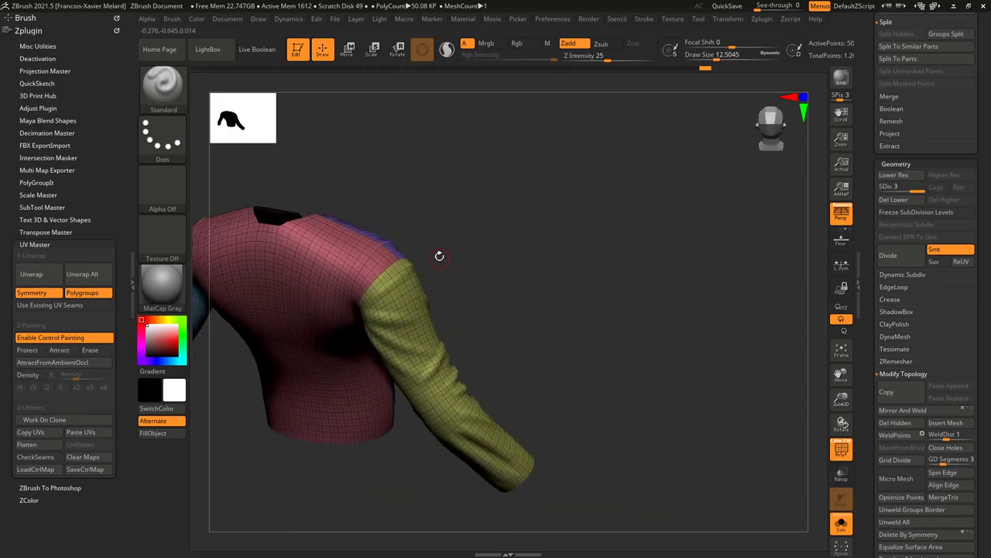
mouse_move(387, 277)
right_mouse_down()
mouse_move(531, 215)
mouse_move(405, 276)
mouse_move(371, 268)
right_mouse_up()
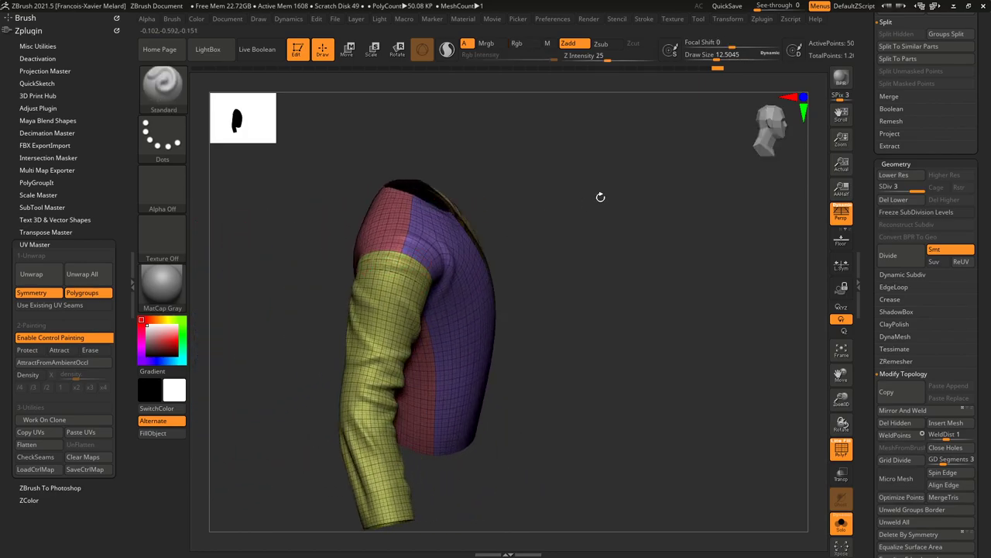
left_click_drag(588, 203, 473, 240)
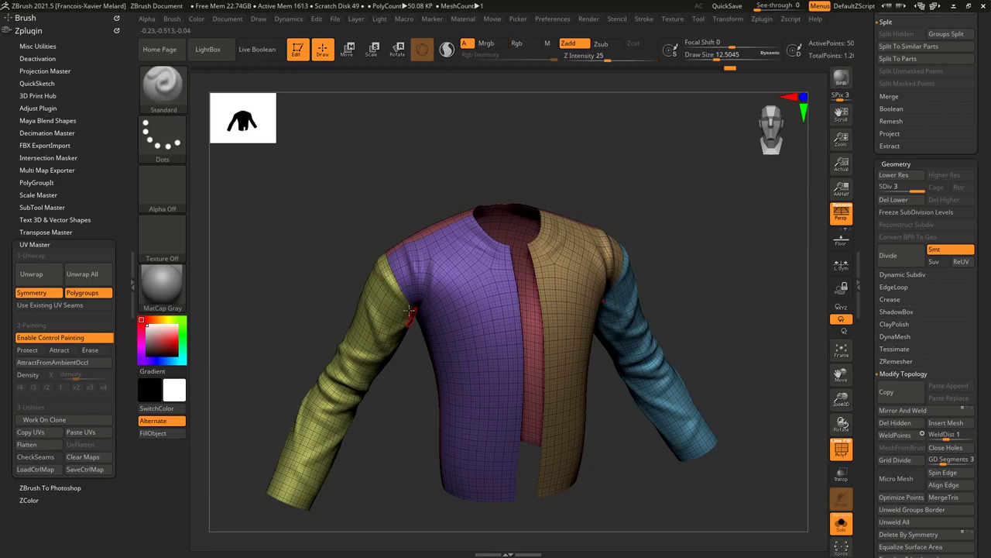
Turn off the polyframe display and face the jacket from the front.
right_click_drag(384, 263, 343, 290)
right_click_drag(414, 289, 424, 265)
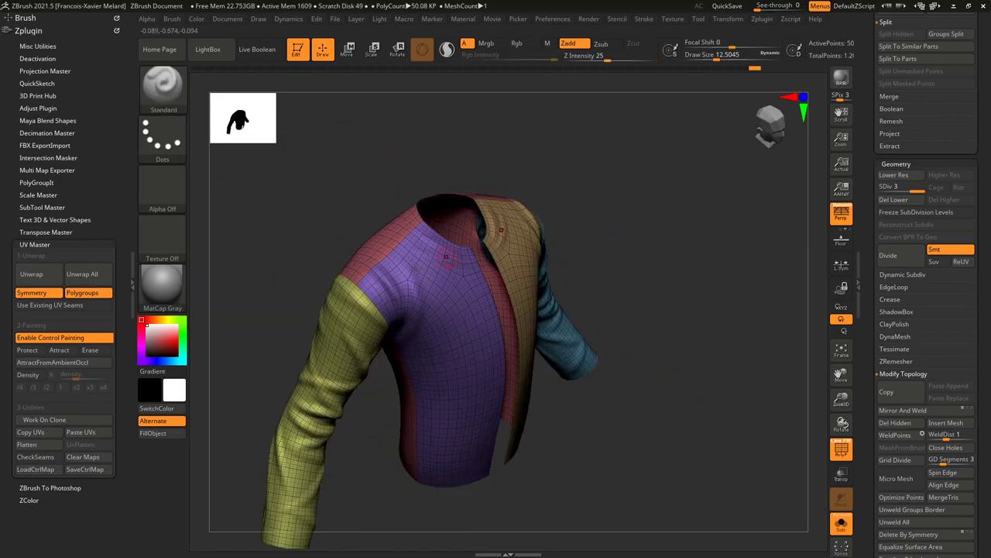
left_click_drag(631, 211, 612, 185)
left_click(842, 450)
left_click_drag(766, 384, 663, 247, "shift")
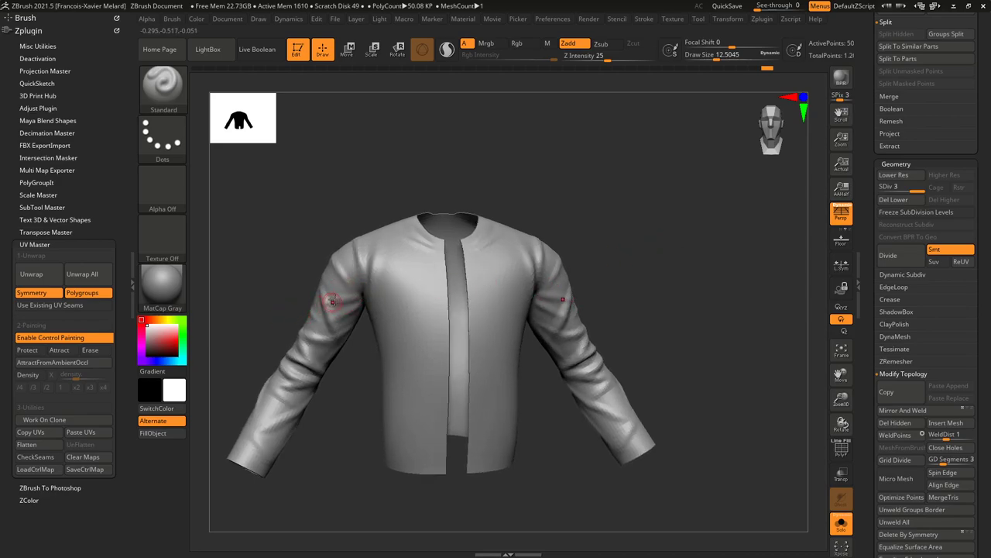
Sculpt diagonal folds running from the armpits across the jacket's chest with the Standard brush.
mouse_move(645, 186)
left_mouse_down()
mouse_move(385, 301)
mouse_move(425, 346)
left_mouse_up()
mouse_move(372, 301)
left_mouse_down()
mouse_move(421, 381)
mouse_move(403, 368)
left_mouse_up()
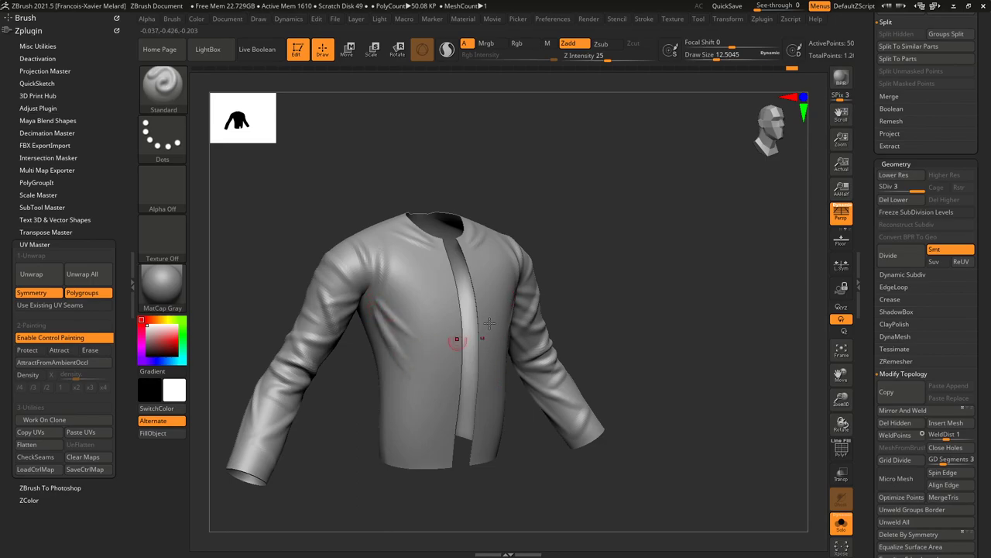
left_click_drag(635, 209, 542, 244, "shift")
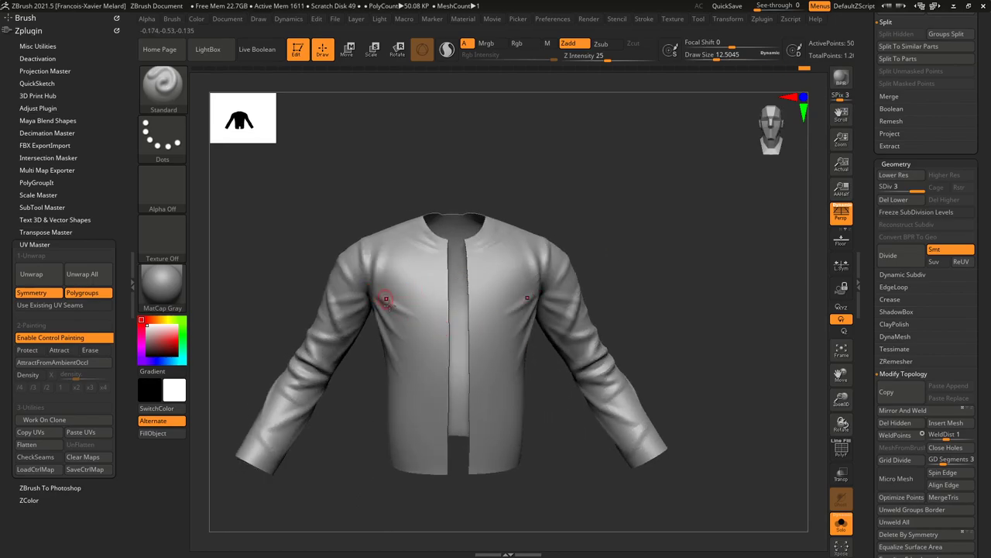
key("shift")
mouse_move(631, 288)
left_mouse_down()
mouse_move(657, 295)
mouse_move(664, 282)
mouse_move(619, 285)
left_mouse_up()
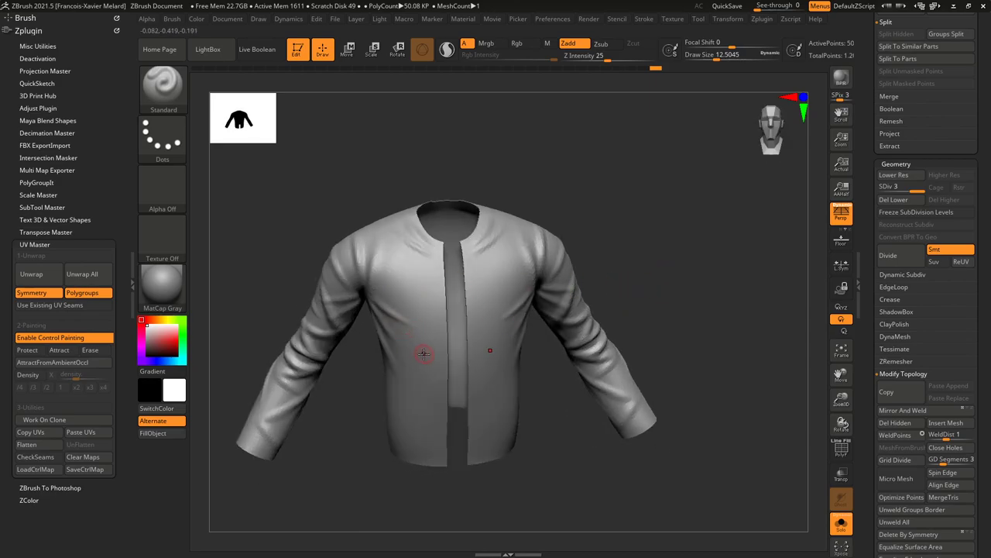
Set the draw size to about 17.1 and sculpt horizontal wrinkles around the lower front of the jacket.
left_click_drag(686, 290, 576, 327)
key("s")
left_click_drag(398, 406, 400, 406)
left_click_drag(372, 441, 420, 449)
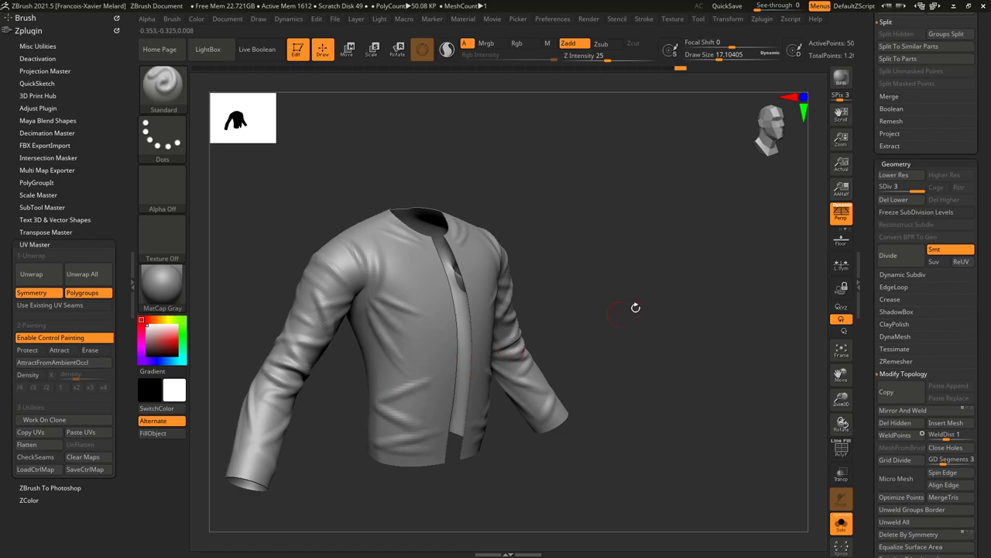
left_click_drag(628, 310, 416, 381, "shift")
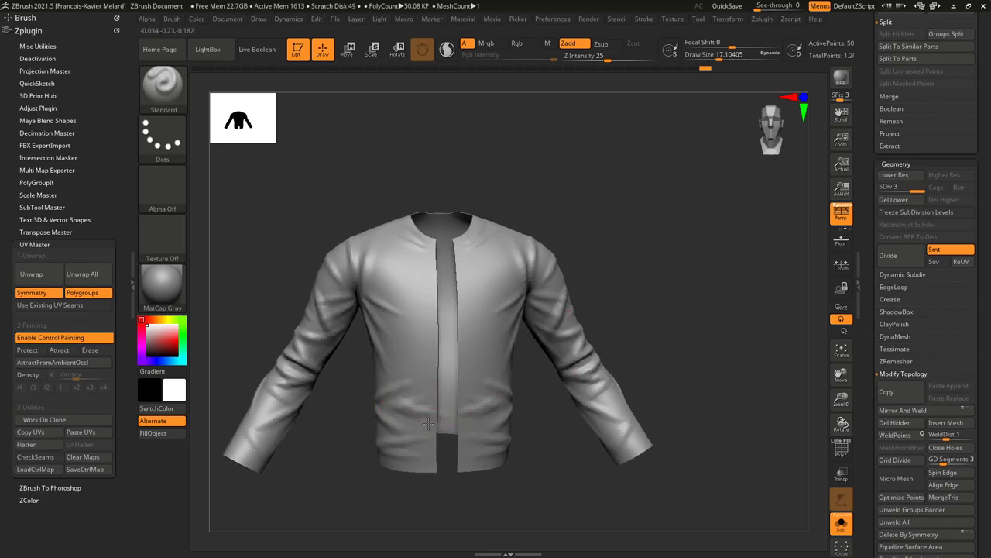
mouse_move(634, 270)
left_mouse_down()
mouse_move(399, 402)
mouse_move(423, 421)
left_mouse_up()
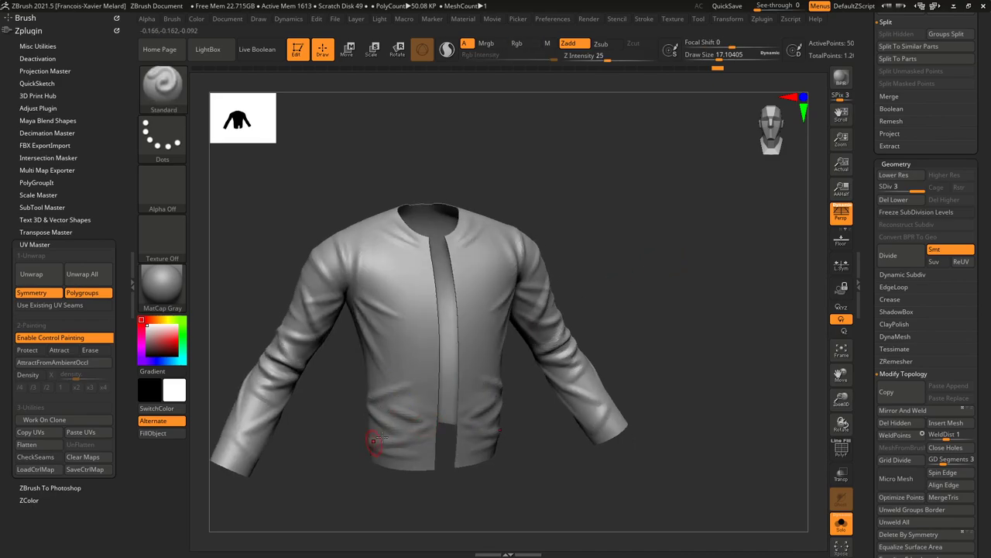
left_click_drag(430, 447, 422, 447)
key("shift")
key("shift")
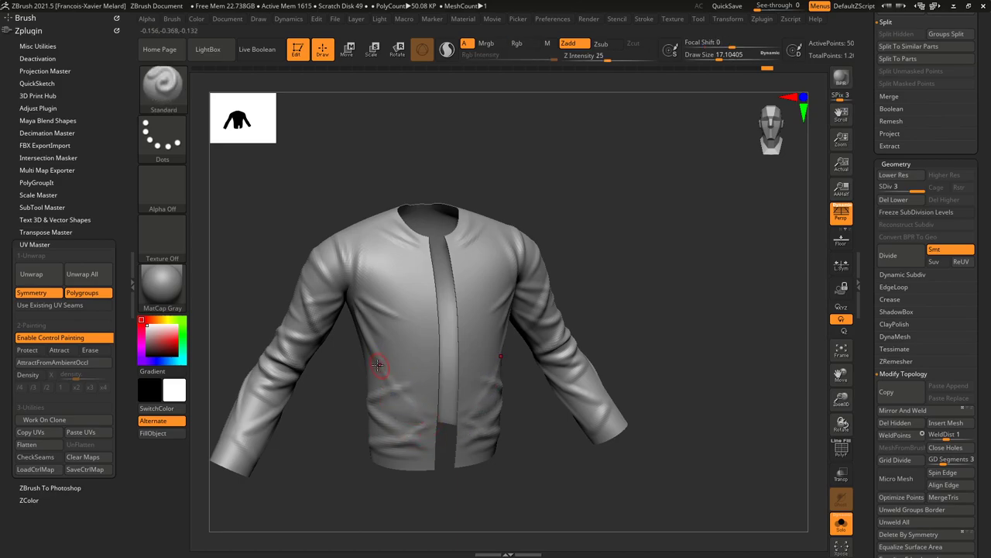
Sculpt folds on the jacket's upper back, around the neckline and behind the shoulders.
right_click_drag(406, 356, 365, 361)
mouse_move(588, 258)
left_mouse_down()
mouse_move(620, 259)
mouse_move(584, 243)
left_mouse_up()
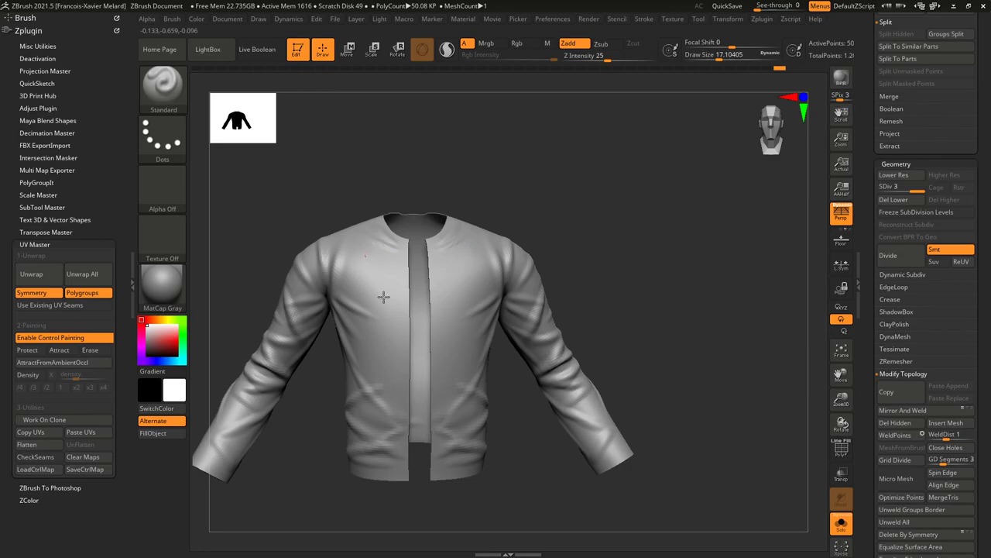
right_click_drag(447, 274, 515, 248)
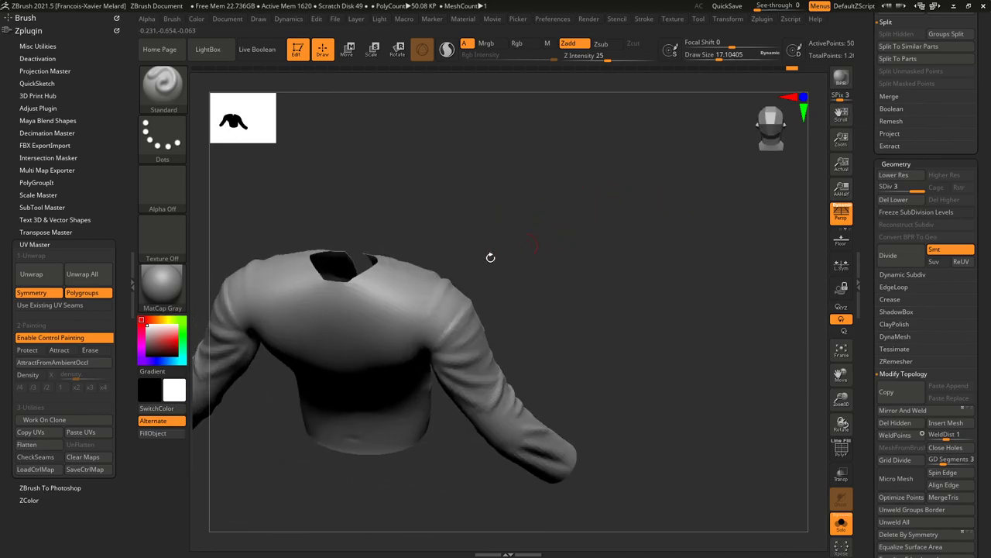
mouse_move(322, 287)
left_mouse_down()
mouse_move(365, 272)
mouse_move(331, 303)
mouse_move(408, 288)
mouse_move(392, 305)
left_mouse_up()
right_click_drag(393, 304, 473, 248)
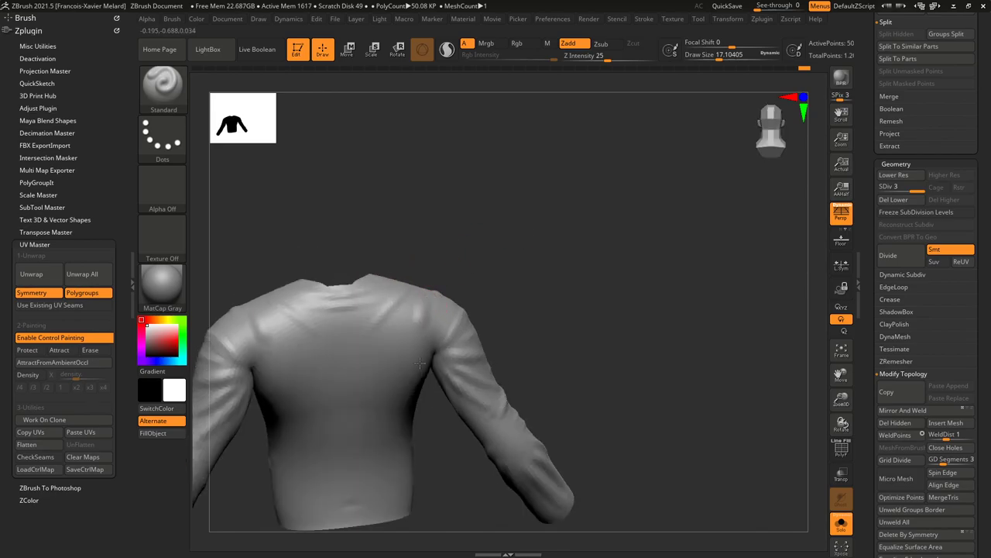
right_click_drag(426, 331, 465, 255)
left_click_drag(423, 305, 416, 387)
right_click_drag(504, 248, 465, 255)
left_click_drag(423, 325, 405, 361)
left_click(397, 303)
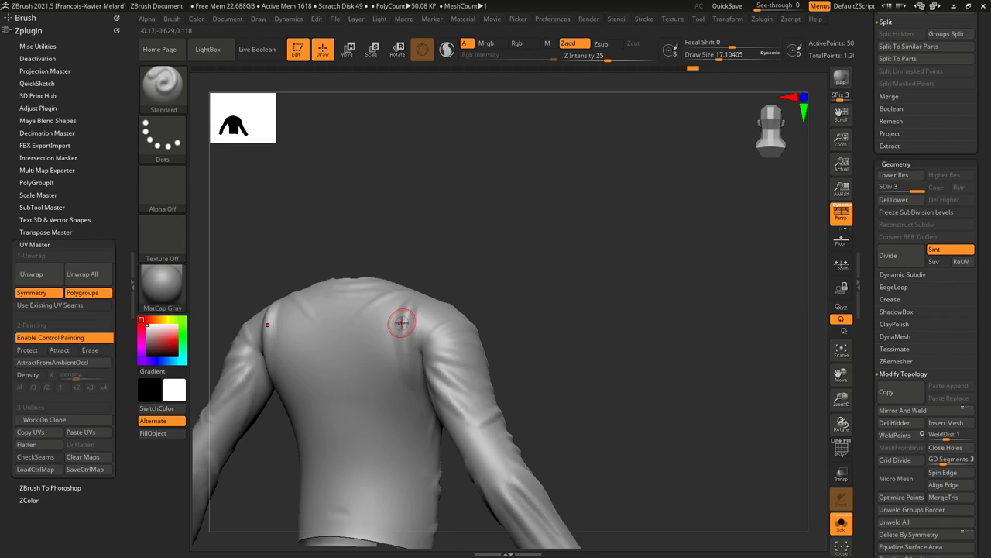
Set the draw size to about 15.1, then sculpt and smooth folds along the back armhole and shoulder blade.
left_click_drag(515, 243, 526, 242)
left_click_drag(470, 255, 479, 264)
key("s")
left_click_drag(416, 321, 409, 321)
mouse_move(478, 260)
left_mouse_down()
mouse_move(453, 262)
mouse_move(405, 318)
mouse_move(407, 350)
left_mouse_up()
key("s")
key("s")
left_click_drag(405, 308, 401, 340, "shift")
left_click_drag(392, 307, 401, 332)
left_click_drag(455, 268, 426, 272)
left_click_drag(488, 291, 526, 259)
mouse_move(383, 342)
left_mouse_down("shift")
mouse_move(385, 325)
mouse_move(395, 392)
left_mouse_up("shift")
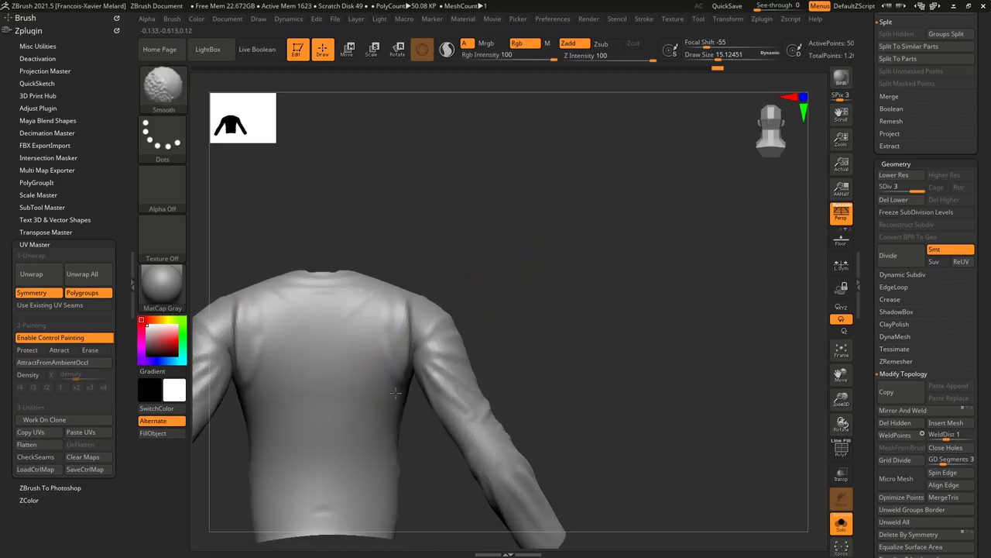
Sculpt diagonal folds running from the back armpits towards the middle of the back.
left_click_drag(557, 302, 516, 296)
key("ctrl")
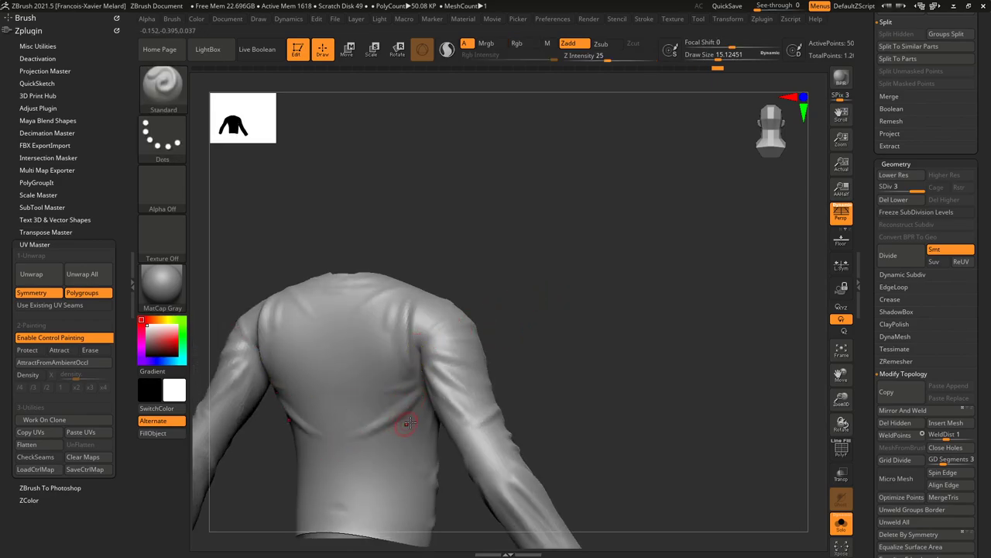
left_click_drag(535, 333, 495, 322)
left_click_drag(596, 327, 507, 298)
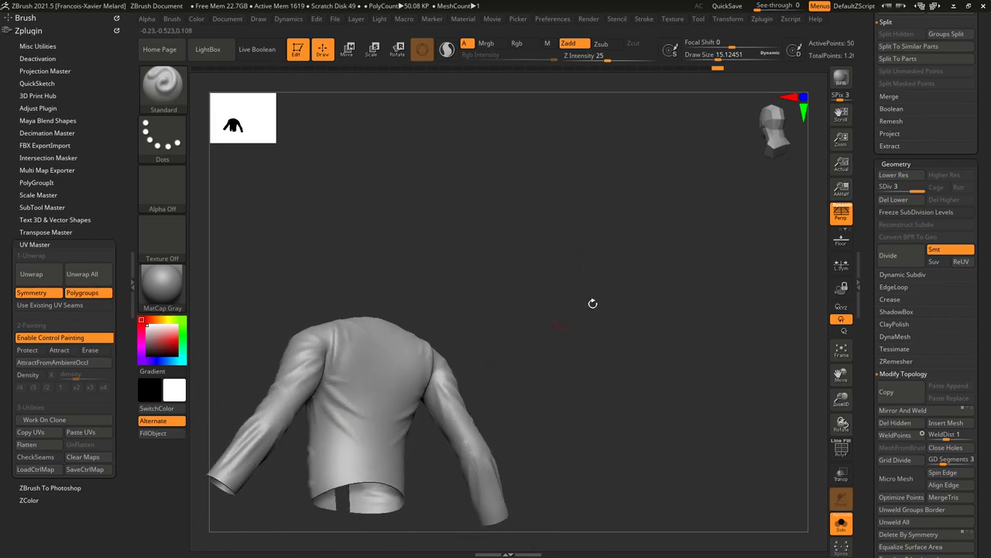
left_click_drag(587, 306, 586, 312, "shift")
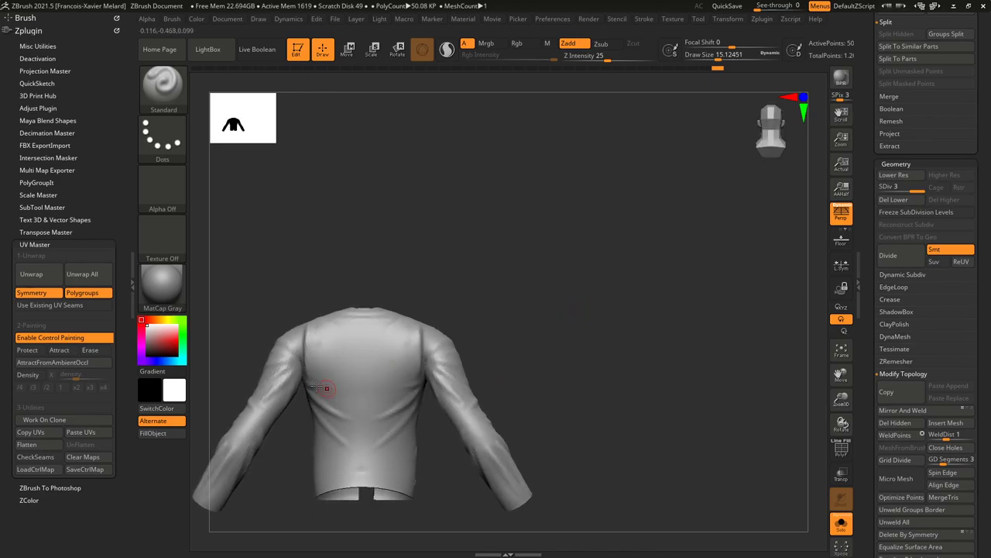
key("shift")
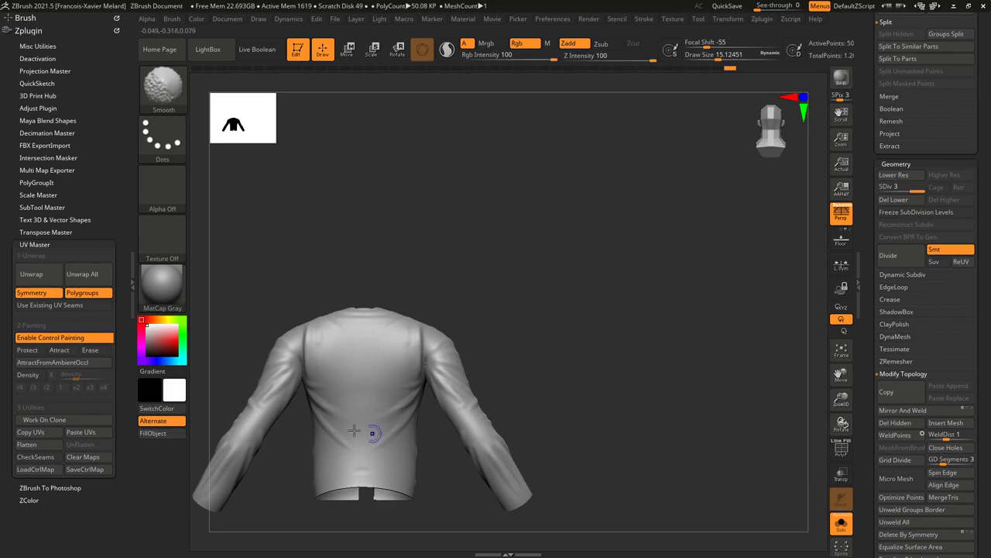
Sculpt compression wrinkles across the jacket's lower back and waist.
left_click_drag(490, 371, 527, 338)
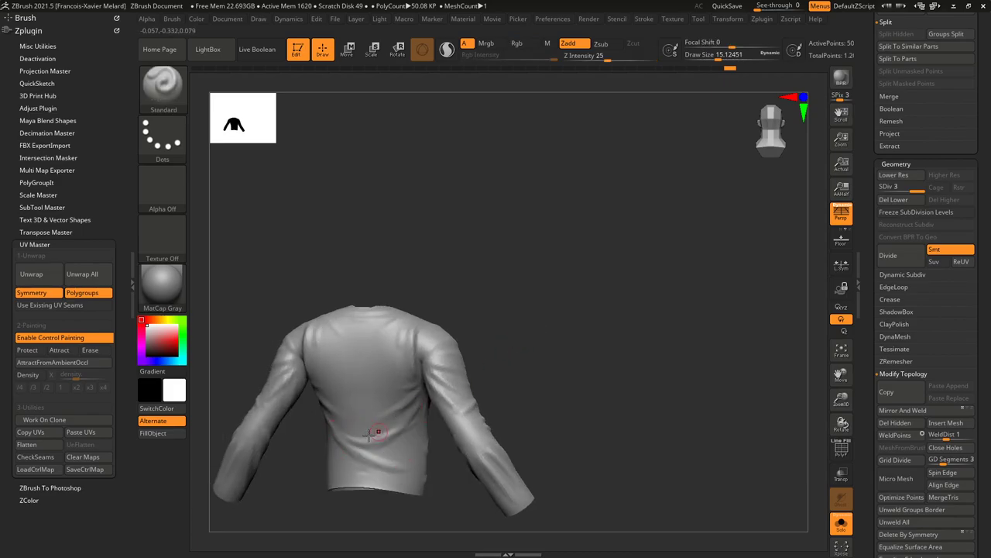
key("shift")
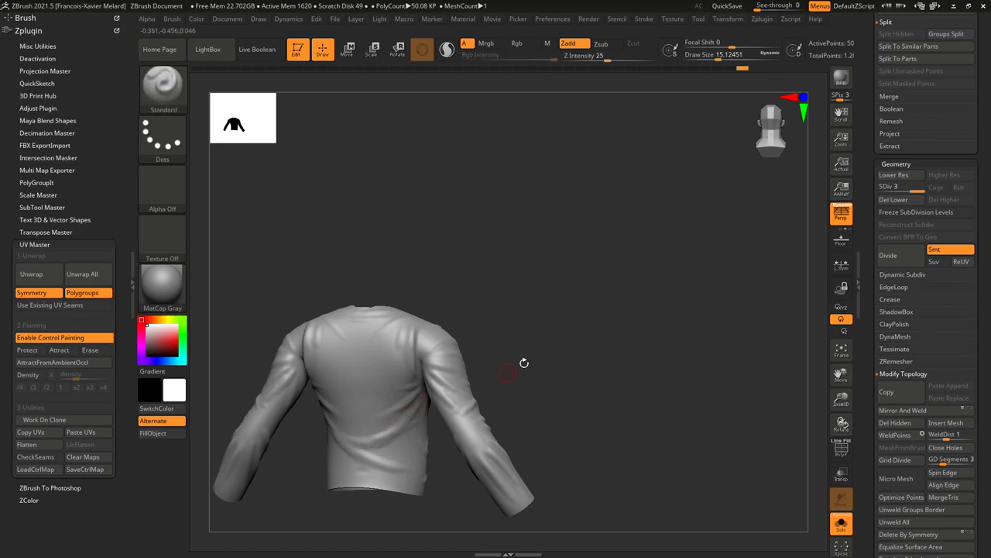
right_click_drag(513, 369, 342, 451)
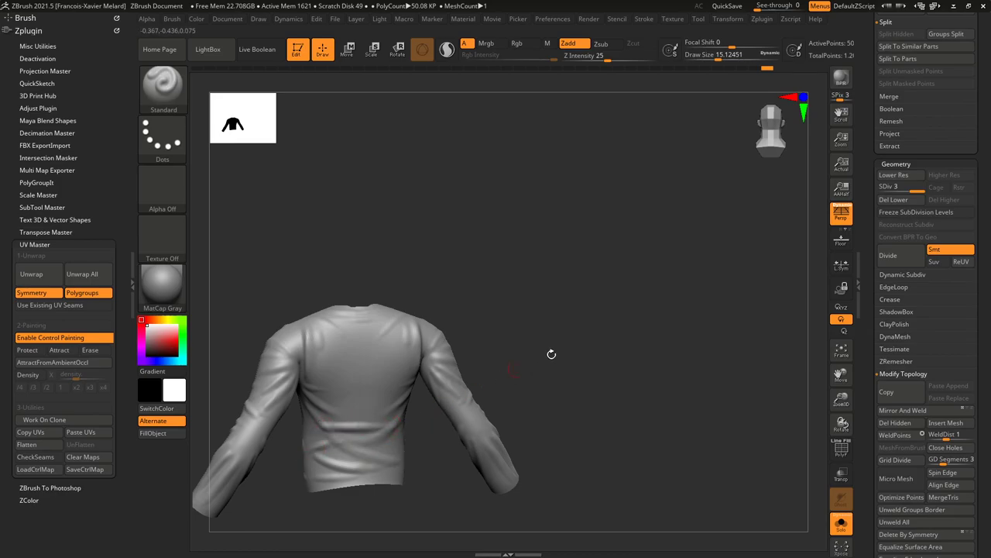
left_click_drag(534, 358, 368, 432)
left_click_drag(538, 291, 320, 354)
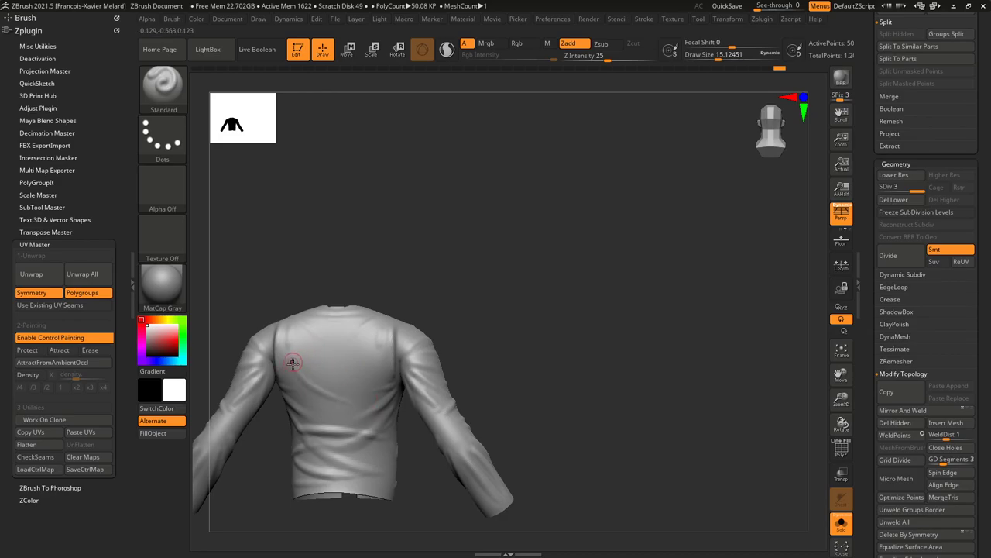
Sculpt and soften folds across the upper back between the shoulder blades.
left_click_drag(475, 300, 499, 289)
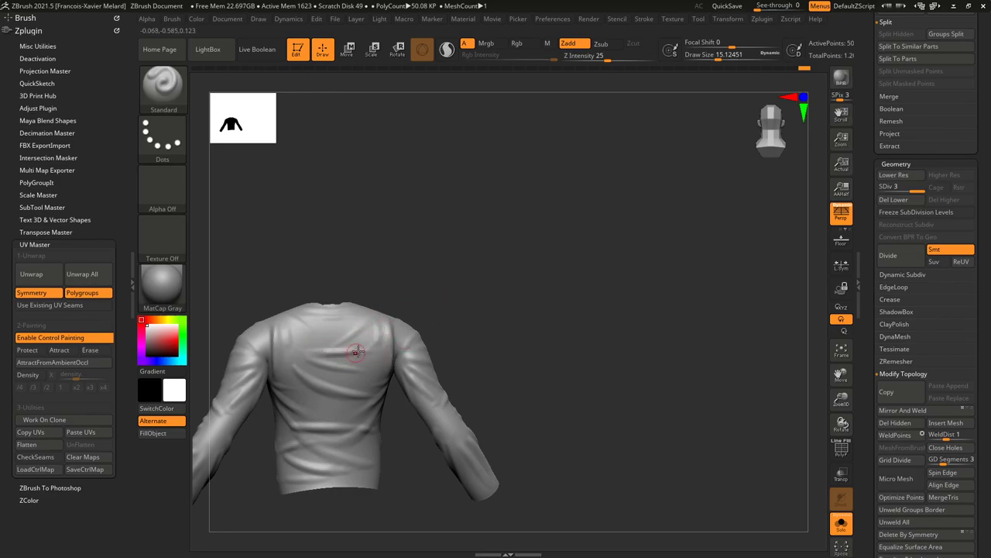
mouse_move(312, 347)
left_mouse_down("shift")
mouse_move(306, 328)
mouse_move(359, 337)
left_mouse_up("shift")
left_click_drag(284, 358, 311, 379)
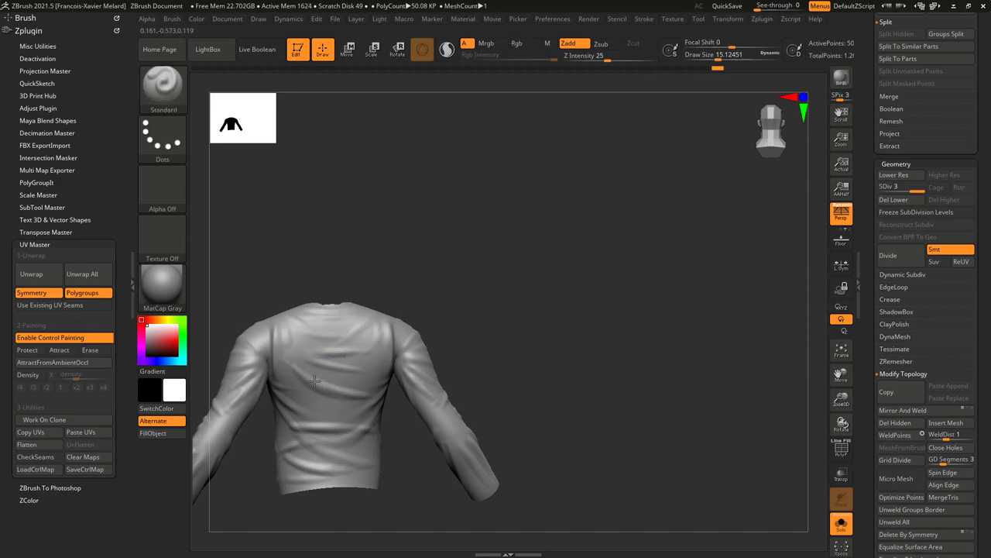
Add diagonal folds to the chest and belly of the jacket's front panels.
left_click_drag(466, 315, 561, 284)
left_click_drag(465, 275, 507, 260)
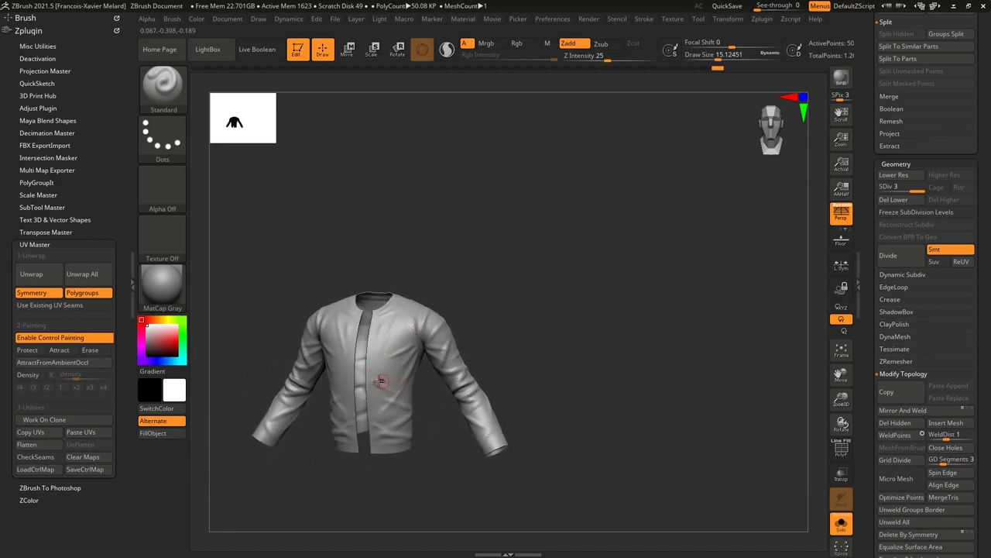
left_click_drag(517, 282, 433, 326)
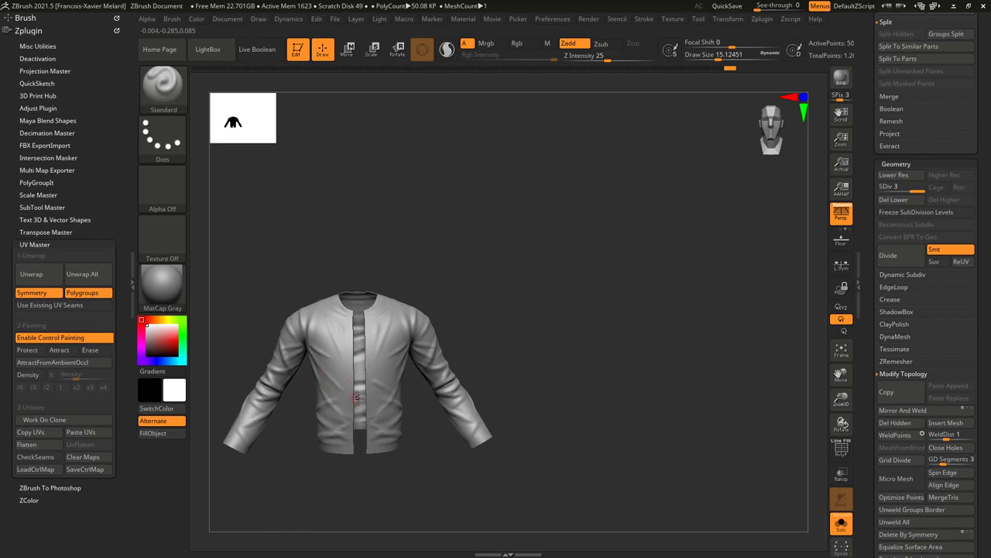
left_click_drag(515, 305, 709, 422)
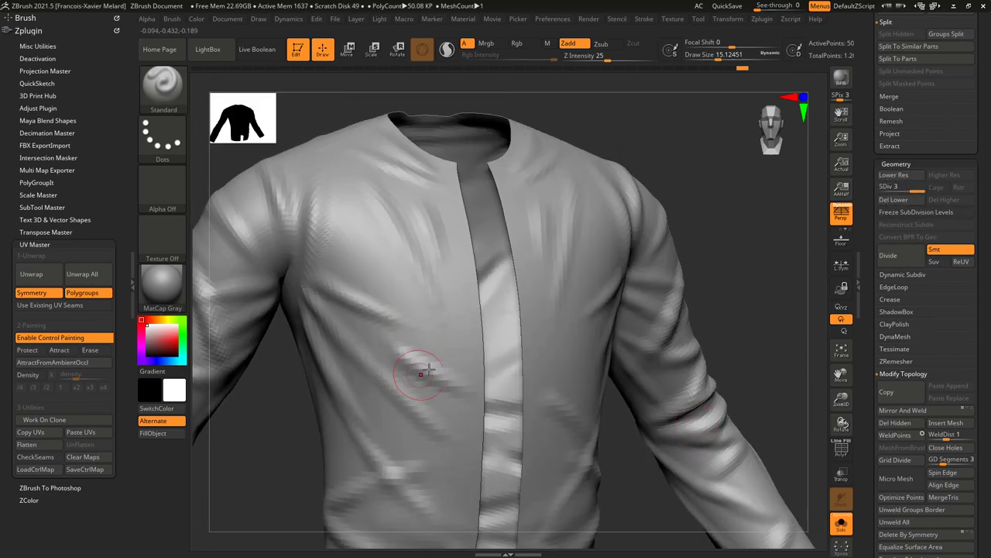
left_click_drag(748, 239, 625, 288, "alt")
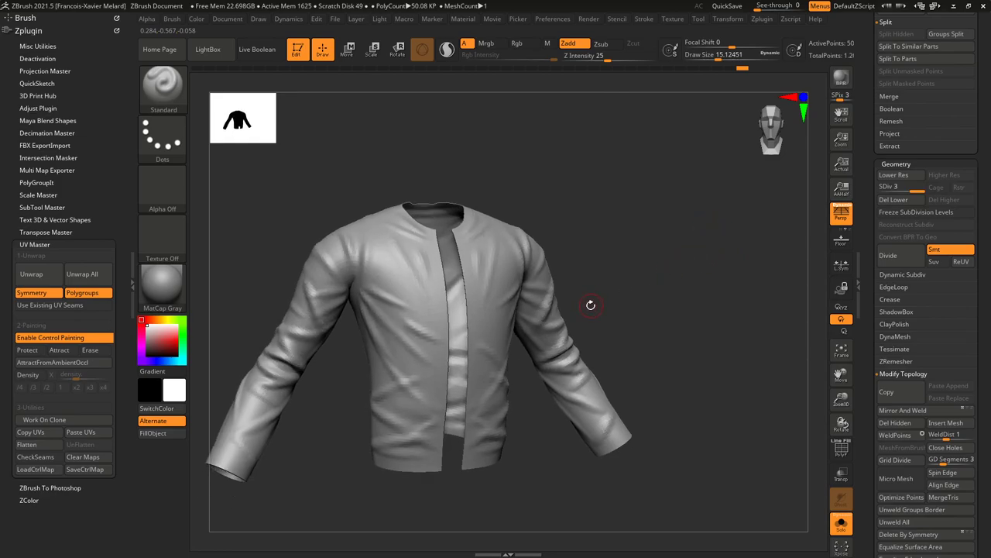
Switch to the DamStandard brush at draw size about 12.5 and carve a crease at the sleeve's elbow.
key("b")
key("d")
key("s")
left_click_drag(648, 299, 642, 272)
key("s")
left_click_drag(566, 348, 562, 348)
mouse_move(655, 289)
left_mouse_down()
mouse_move(621, 290)
mouse_move(632, 284)
mouse_move(600, 259)
mouse_move(617, 268)
mouse_move(661, 248)
mouse_move(655, 263)
left_mouse_up()
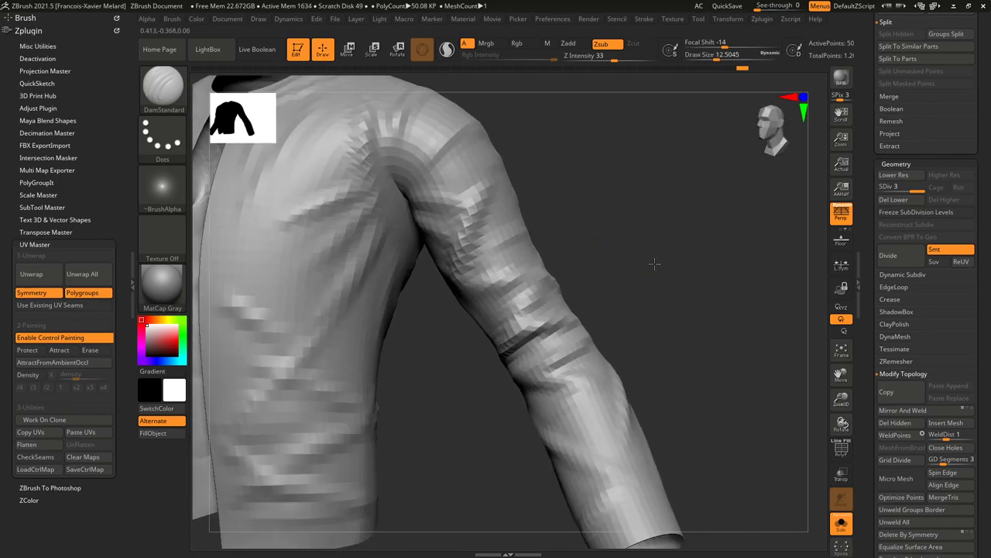
Deepen the creases between the elbow folds from the inner arm outwards and smooth their edges.
mouse_move(628, 305)
left_mouse_down()
mouse_move(545, 359)
mouse_move(588, 334)
mouse_move(553, 378)
left_mouse_up()
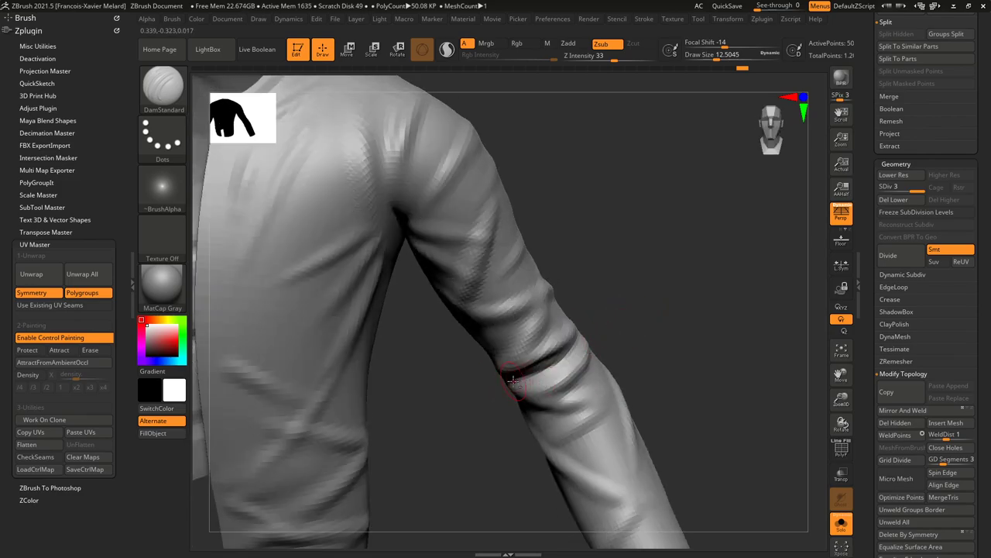
left_click_drag(635, 337, 567, 316)
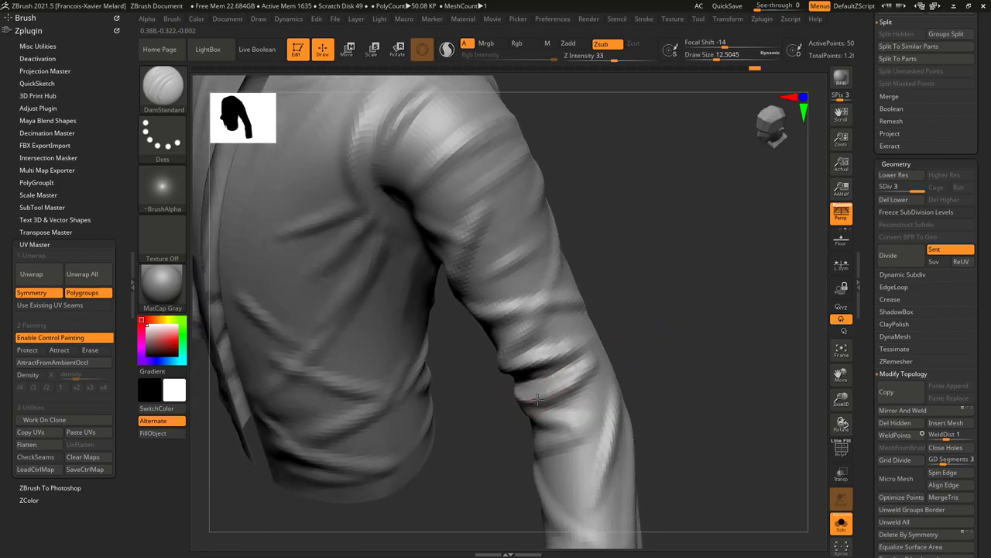
mouse_move(633, 334)
left_mouse_down()
mouse_move(681, 283)
mouse_move(539, 331)
mouse_move(586, 331)
mouse_move(683, 306)
left_mouse_up()
mouse_move(579, 333)
left_mouse_down("shift")
mouse_move(551, 334)
mouse_move(579, 332)
mouse_move(490, 371)
left_mouse_up("shift")
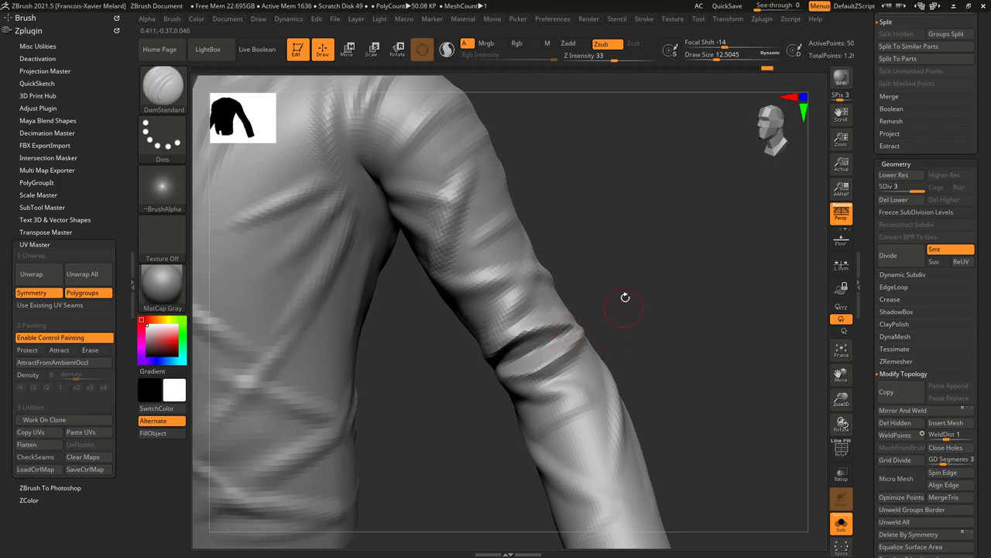
Carve sharper creases beneath the main elbow fold, working around the sleeve.
left_click_drag(640, 235, 646, 209)
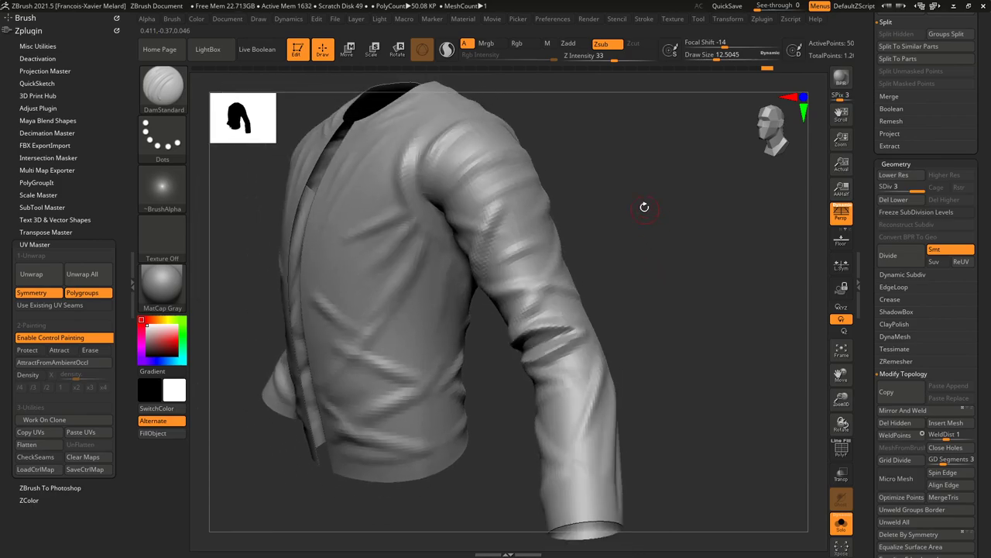
mouse_move(653, 250)
left_mouse_down("alt")
mouse_move(675, 255)
mouse_move(673, 243)
mouse_move(666, 254)
mouse_move(696, 328)
mouse_move(686, 330)
left_mouse_up("alt")
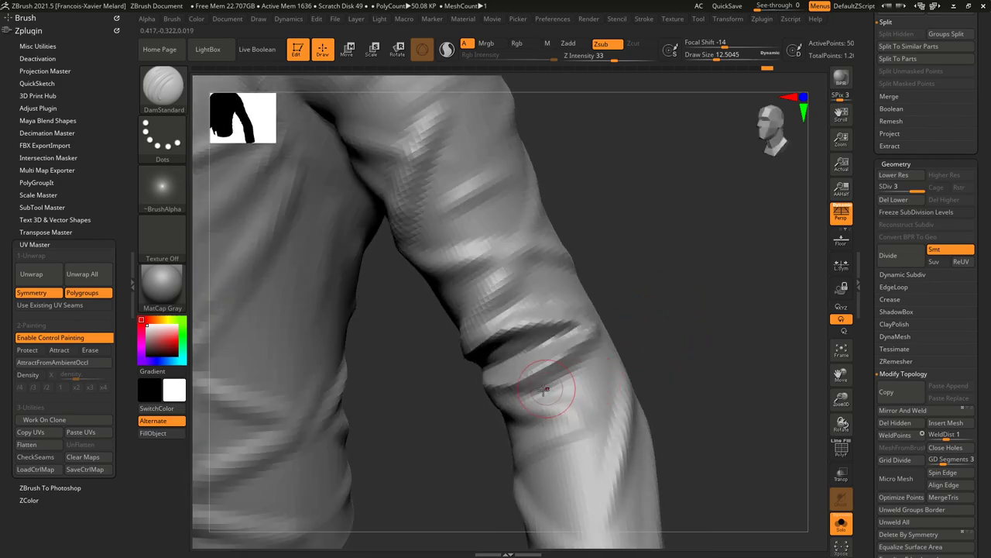
mouse_move(515, 397)
left_mouse_down()
mouse_move(566, 388)
mouse_move(614, 362)
mouse_move(565, 369)
left_mouse_up()
mouse_move(672, 328)
left_mouse_down()
mouse_move(677, 270)
mouse_move(675, 281)
left_mouse_up()
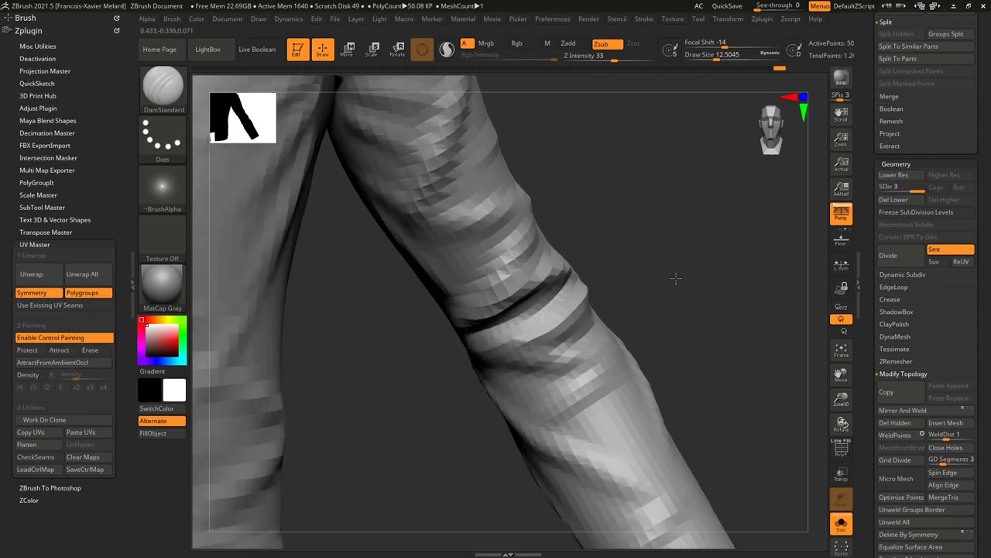
Carve creases with DamStandard across the inner forearm just below the elbow folds.
mouse_move(493, 350)
left_mouse_down()
mouse_move(604, 352)
mouse_move(594, 356)
left_mouse_up()
left_click_drag(760, 313, 632, 346)
left_click_drag(573, 380, 502, 430)
left_click_drag(779, 298, 742, 306)
left_click_drag(538, 411, 519, 423)
left_click_drag(673, 359, 742, 327)
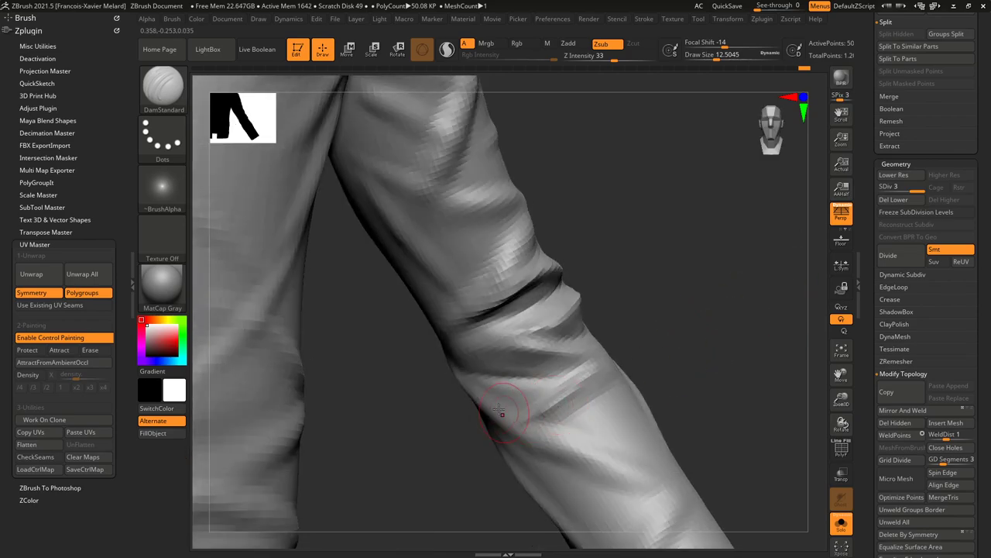
Deepen the lowest crease below the elbow where it starts at the inner forearm and smooth its edges.
left_click_drag(530, 424, 511, 421)
mouse_move(732, 341)
left_mouse_down()
mouse_move(686, 334)
mouse_move(586, 383)
left_mouse_up()
key("shift")
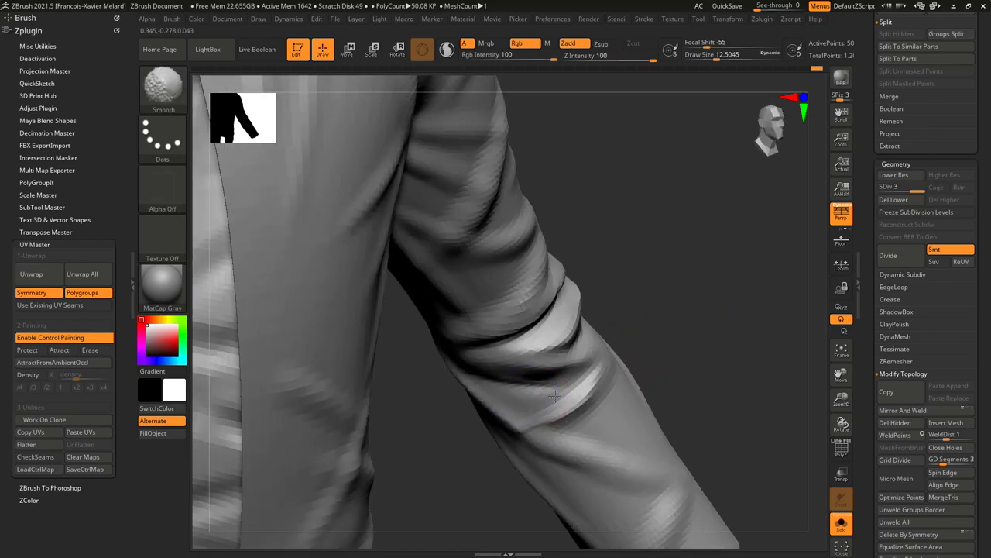
left_click_drag(739, 364, 715, 381)
mouse_move(527, 448)
left_mouse_down()
mouse_move(652, 430)
mouse_move(582, 432)
left_mouse_up()
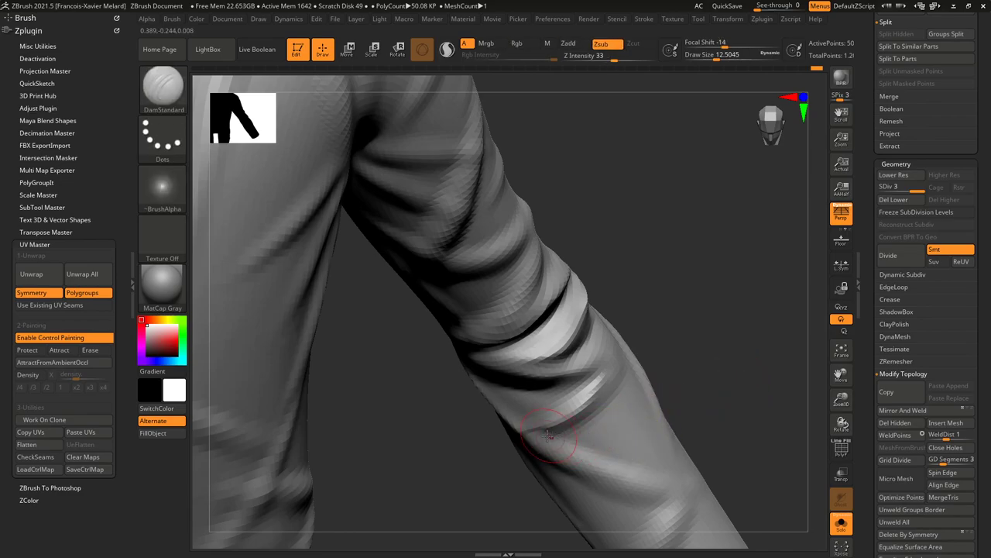
key("shift")
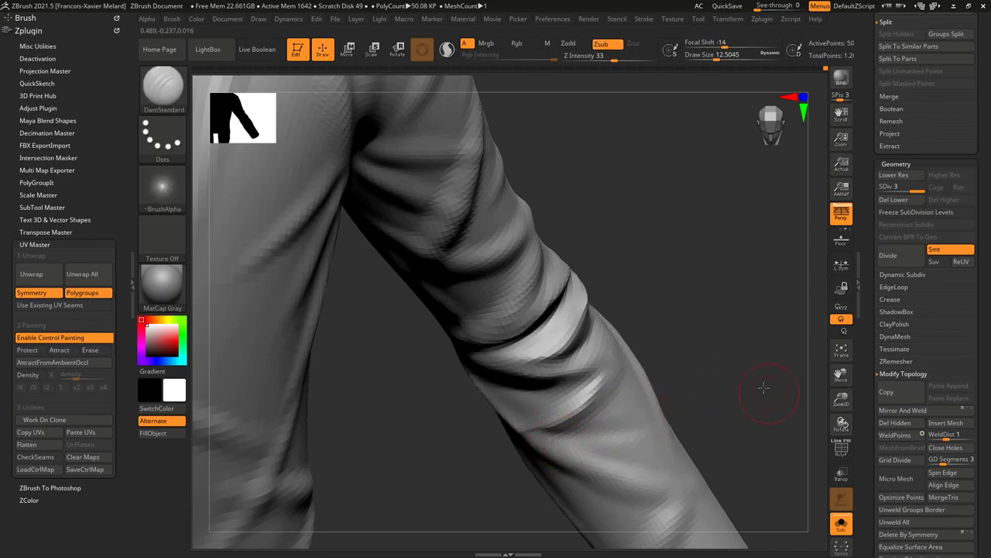
left_click_drag(763, 392, 752, 348)
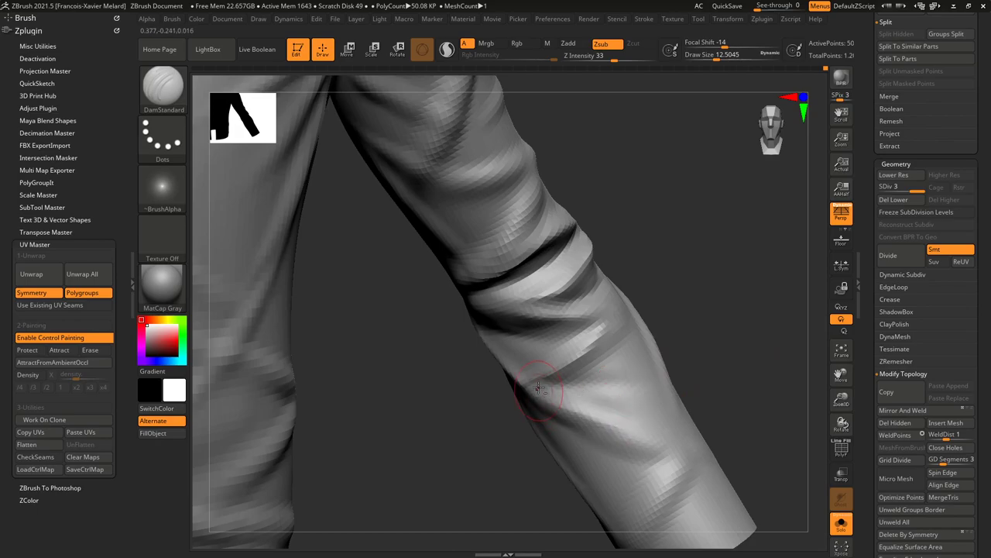
left_click_drag(746, 322, 748, 267)
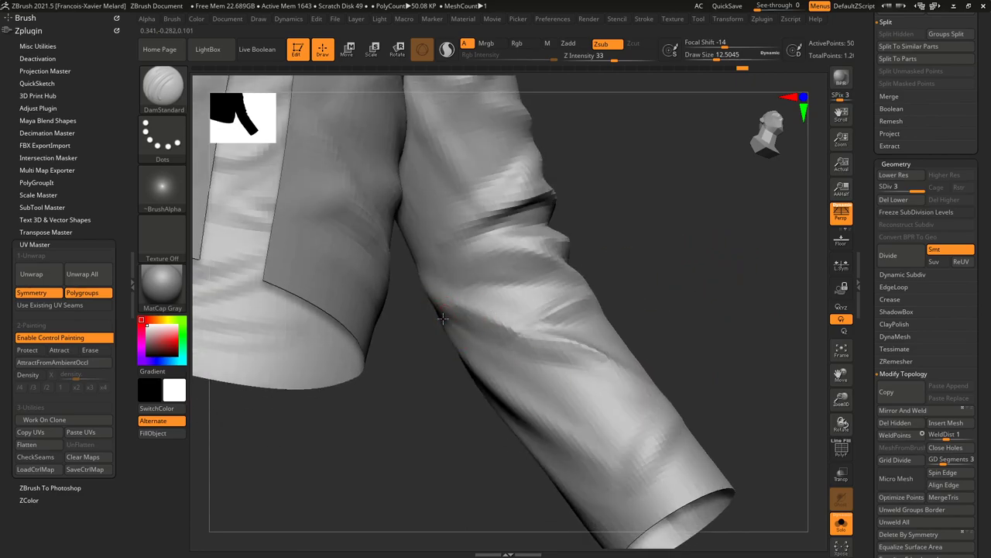
Carve a long diagonal crease from the inner forearm towards the cuff and soften the surface along it.
left_click_drag(479, 347, 607, 416)
left_click_drag(509, 370, 608, 415)
left_click_drag(496, 334, 600, 395, "shift")
left_click_drag(462, 332, 604, 412)
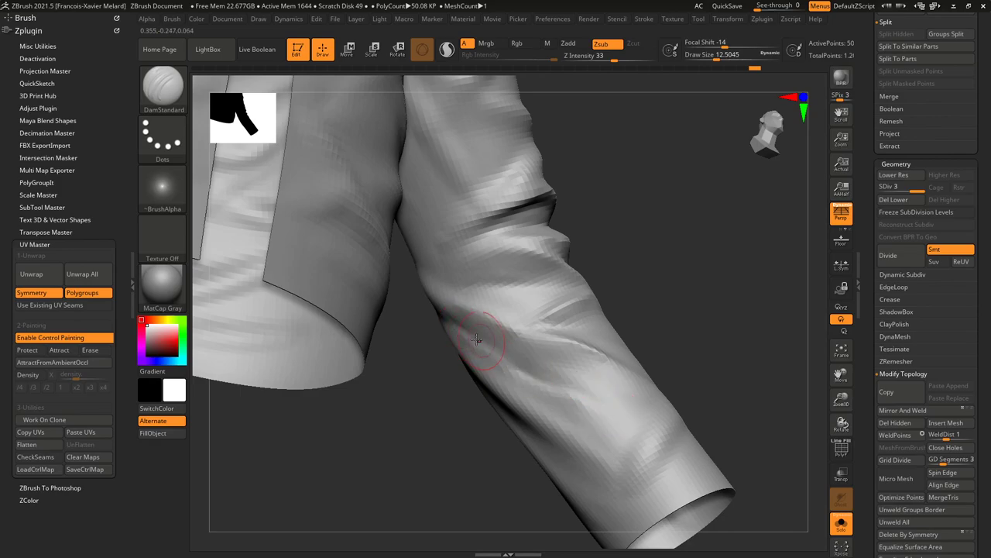
mouse_move(474, 343)
left_mouse_down()
mouse_move(606, 412)
mouse_move(593, 403)
left_mouse_up()
mouse_move(682, 245)
left_mouse_down()
mouse_move(682, 217)
mouse_move(644, 223)
mouse_move(627, 251)
mouse_move(630, 230)
mouse_move(600, 217)
left_mouse_up()
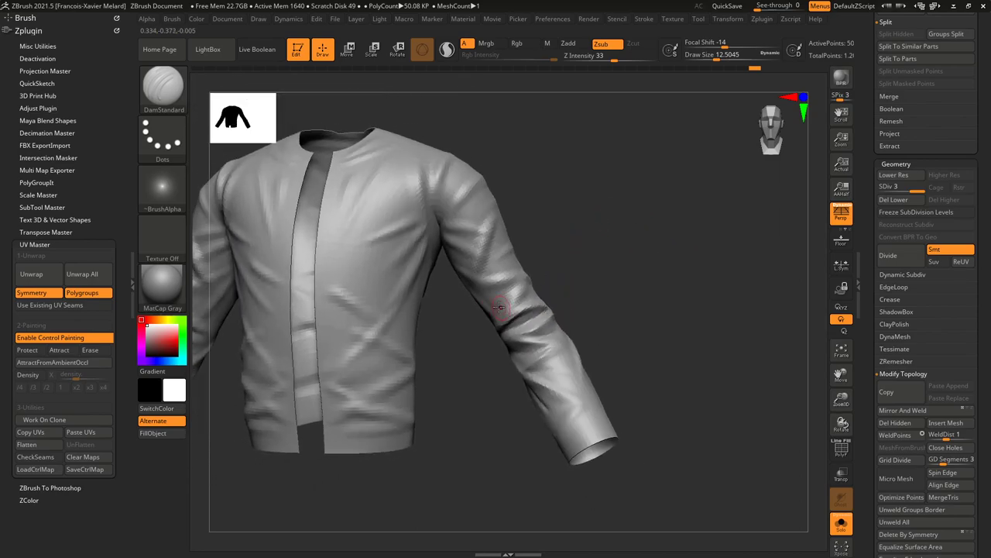
Refine the forearm folds between the elbow and the cuff with additional creases on the front of the sleeve.
left_click_drag(619, 310, 634, 313)
left_click_drag(545, 361, 568, 412)
mouse_move(645, 371)
left_mouse_down()
mouse_move(622, 377)
mouse_move(659, 379)
mouse_move(540, 373)
mouse_move(601, 380)
left_mouse_up()
left_click_drag(658, 348, 645, 322)
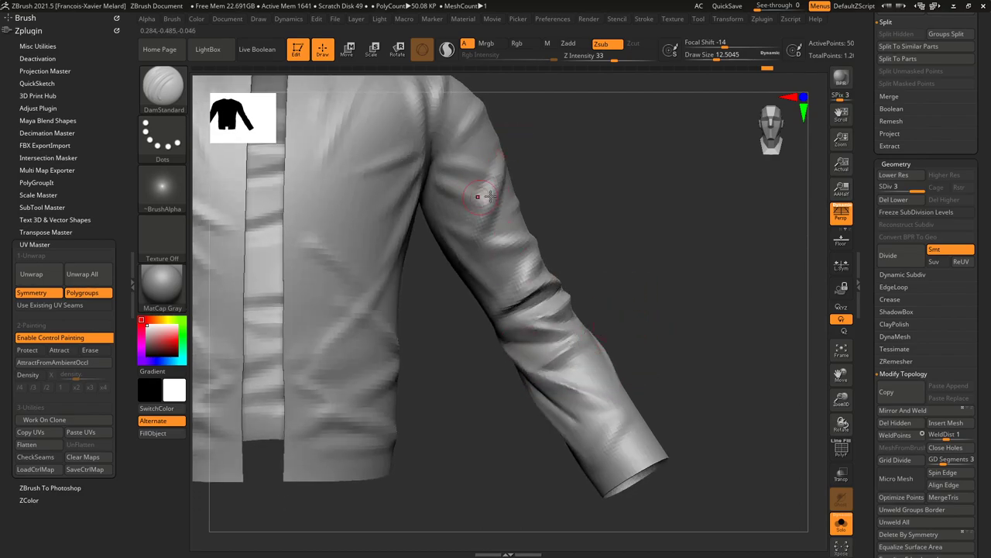
left_click_drag(682, 366, 694, 388)
left_click_drag(585, 476, 690, 372)
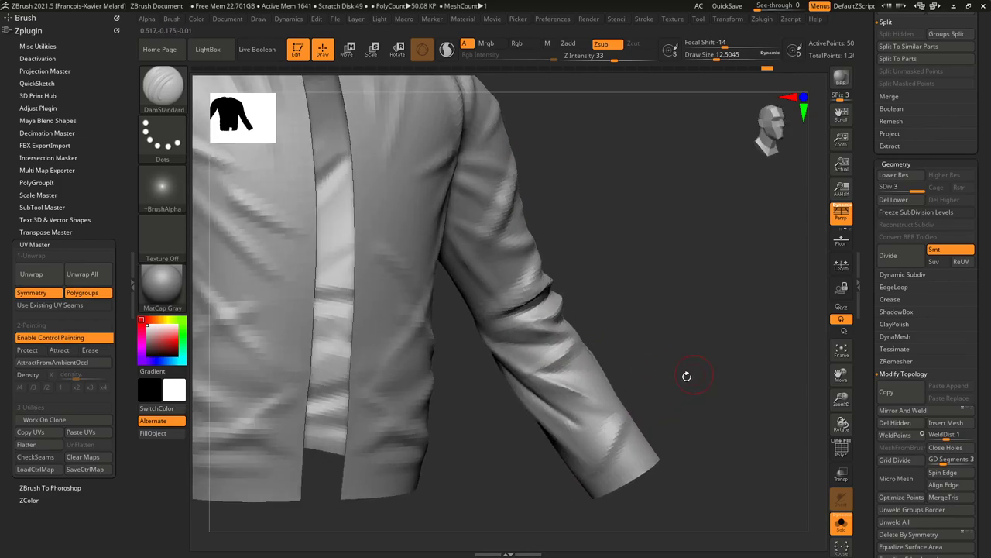
left_click_drag(683, 412, 653, 388)
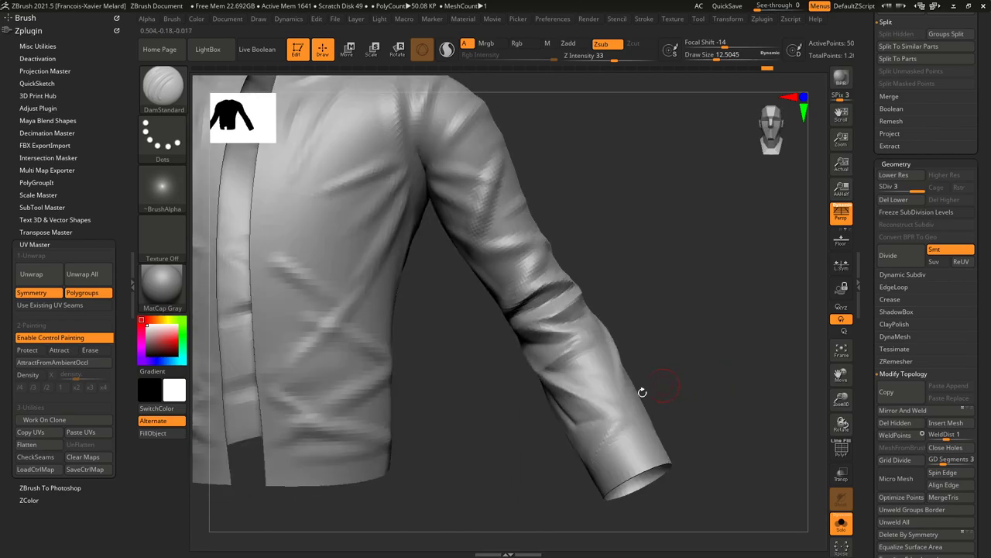
left_click_drag(579, 397, 628, 420)
Carve long creases along the outer and back side of the forearm, running from below the elbow to the cuff.
mouse_move(736, 364)
left_mouse_down()
mouse_move(675, 301)
mouse_move(690, 315)
left_mouse_up()
mouse_move(591, 374)
left_mouse_down()
mouse_move(670, 317)
mouse_move(612, 332)
mouse_move(556, 416)
left_mouse_up()
left_click_drag(614, 348, 554, 474)
left_click_drag(685, 380, 629, 349)
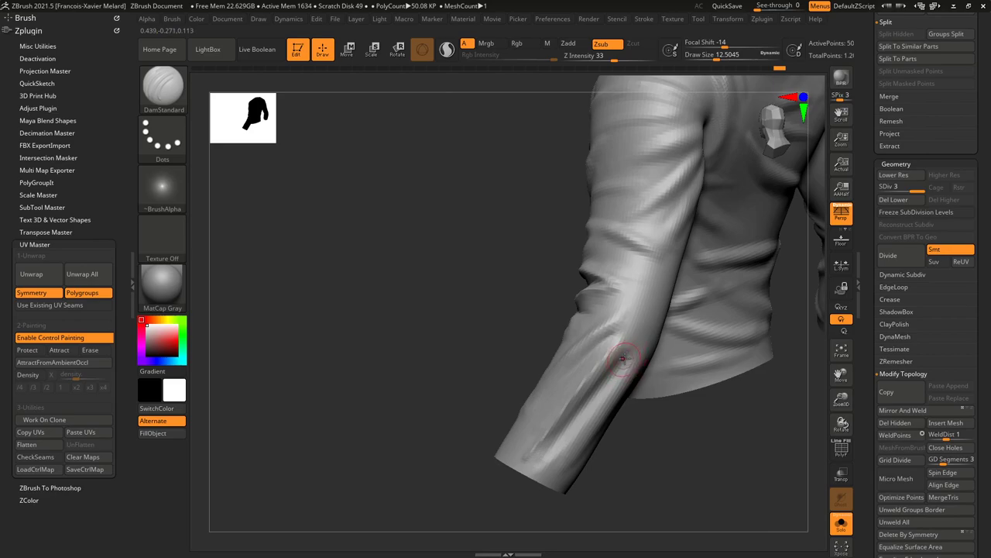
left_click_drag(525, 452, 705, 414)
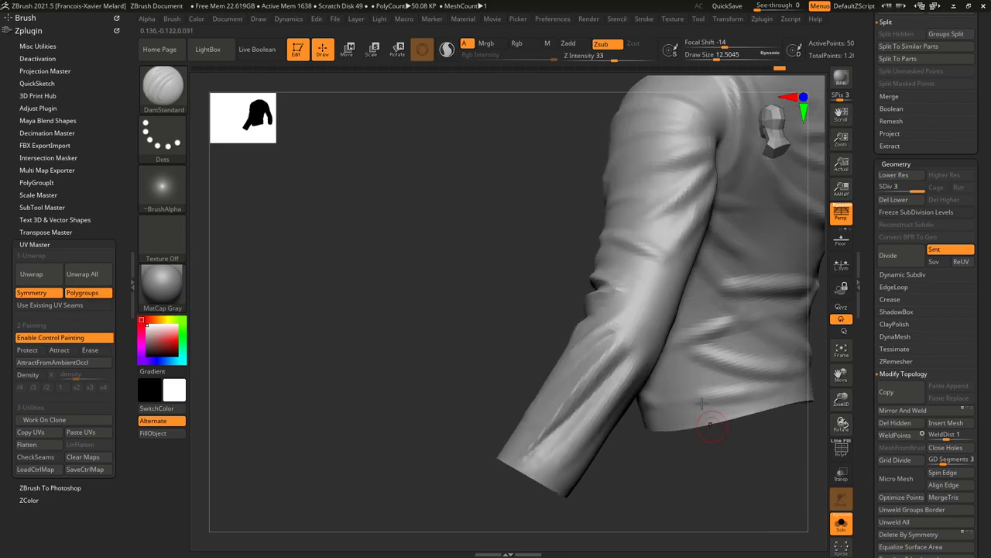
left_click_drag(634, 359, 553, 476)
left_click_drag(457, 352, 511, 351)
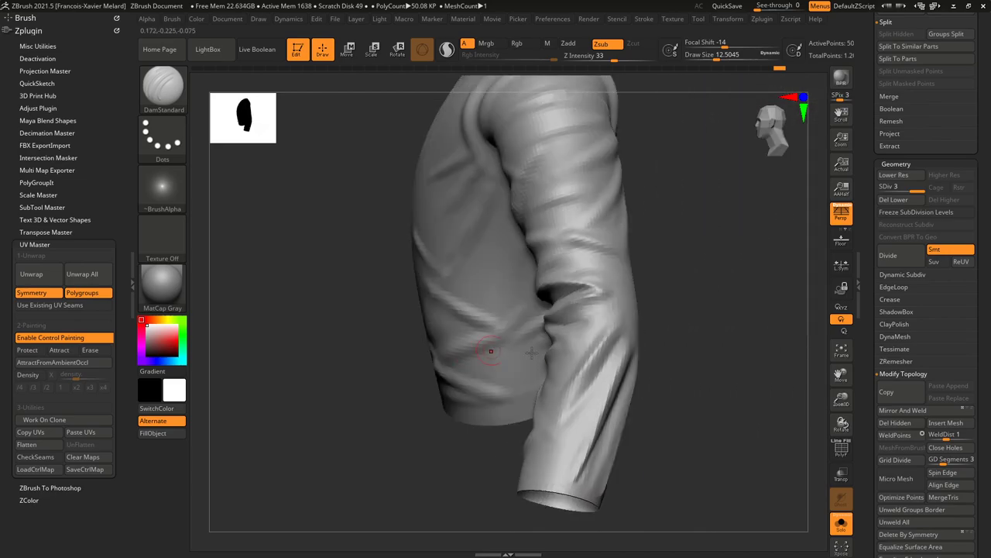
Carve a crease around the outer sleeve just above the elbow and smooth its end.
left_click_drag(715, 348, 701, 311)
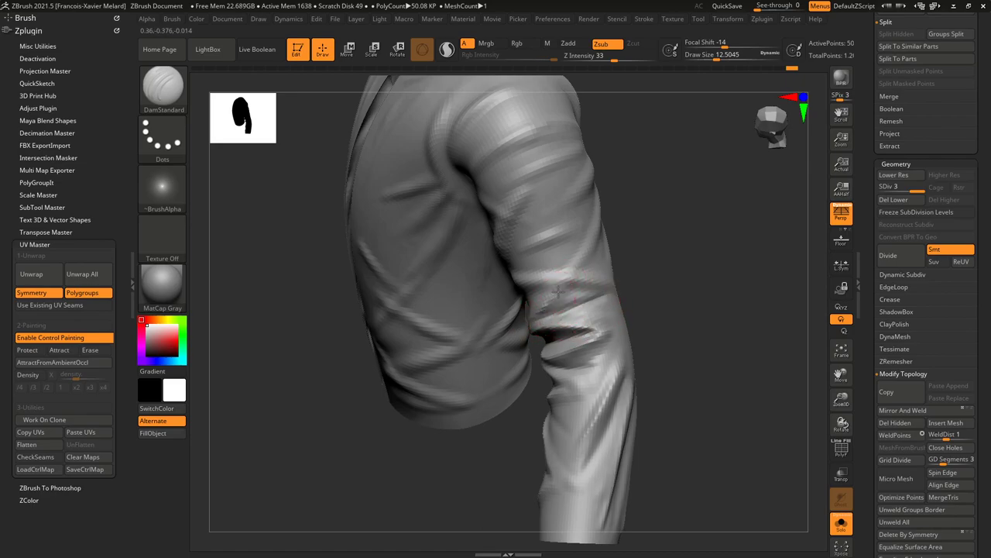
left_click_drag(675, 274, 714, 262)
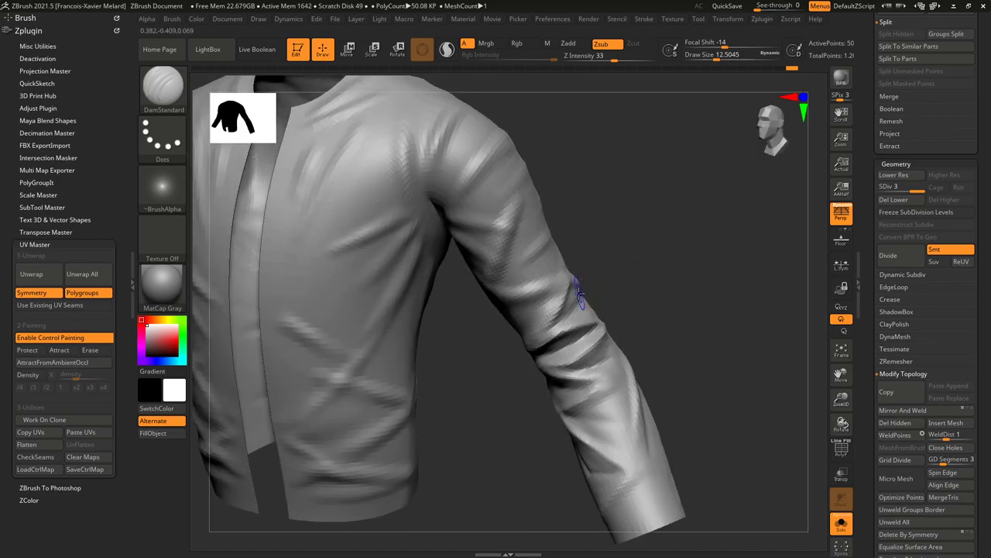
left_click_drag(576, 294, 561, 319, "shift")
left_click_drag(646, 255, 608, 283)
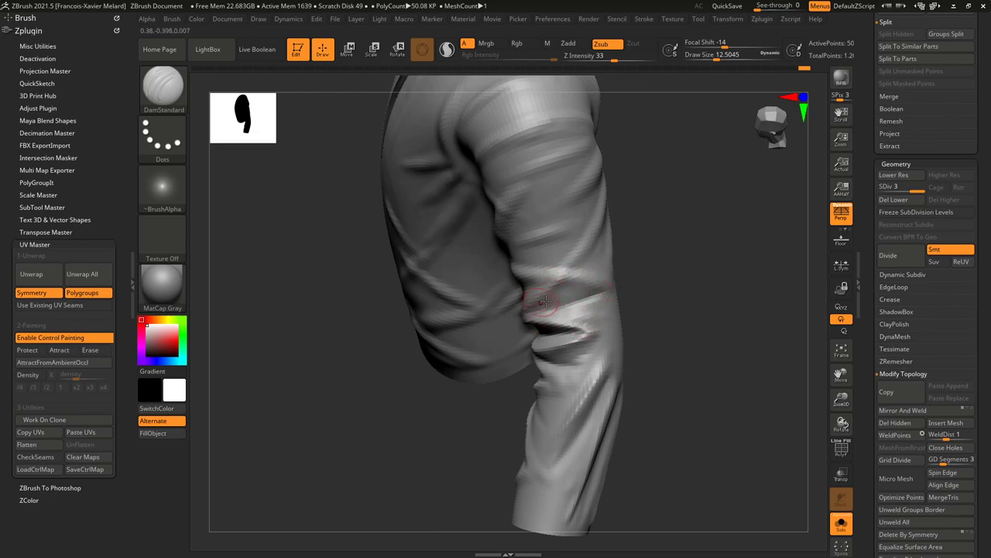
mouse_move(580, 292)
left_mouse_down()
mouse_move(607, 308)
mouse_move(648, 286)
mouse_move(626, 294)
mouse_move(668, 259)
mouse_move(670, 244)
left_mouse_up()
key("shift")
mouse_move(670, 244)
left_mouse_down()
mouse_move(681, 248)
mouse_move(682, 266)
mouse_move(580, 308)
mouse_move(697, 237)
mouse_move(478, 380)
left_mouse_up()
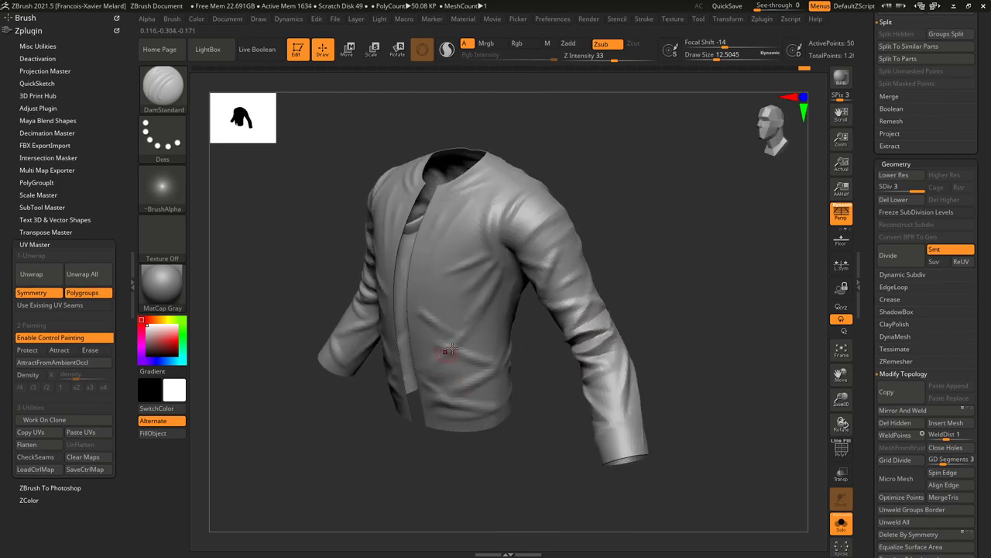
Sharpen the folds on the front of the upper arm above the elbow with diagonal creases.
left_click_drag(732, 268, 599, 314)
left_click_drag(555, 338, 611, 280)
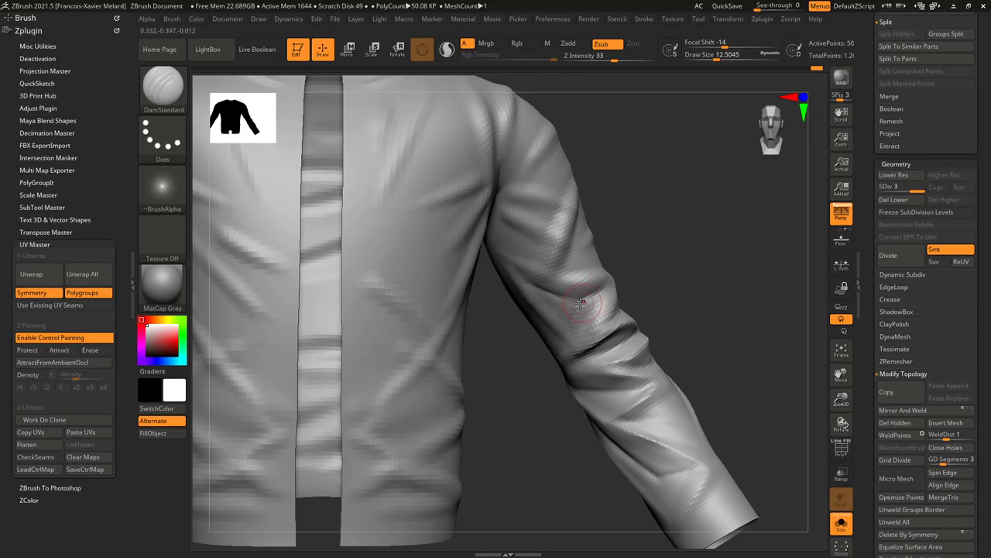
mouse_move(673, 248)
left_mouse_down()
mouse_move(551, 273)
mouse_move(624, 275)
left_mouse_up()
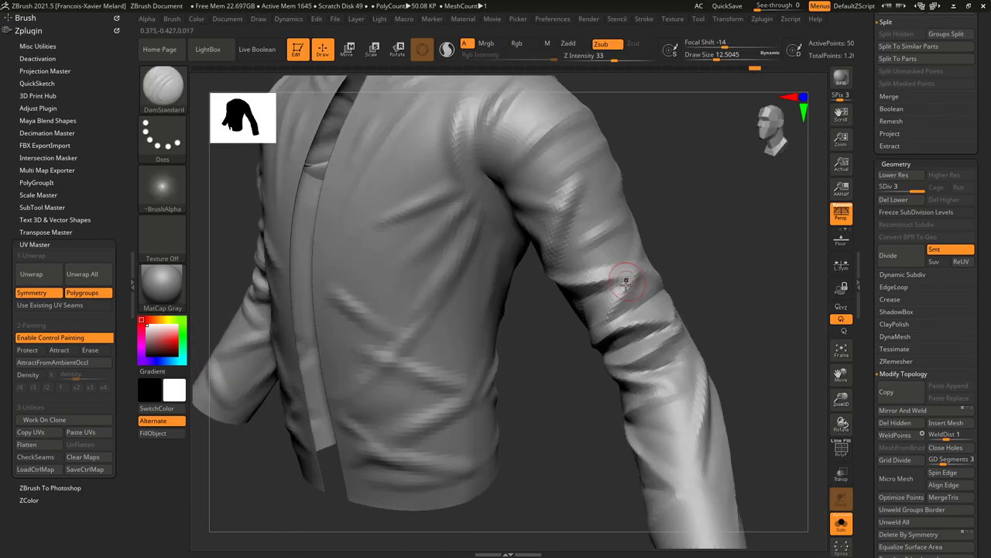
mouse_move(688, 270)
left_mouse_down()
mouse_move(725, 242)
mouse_move(582, 215)
left_mouse_up()
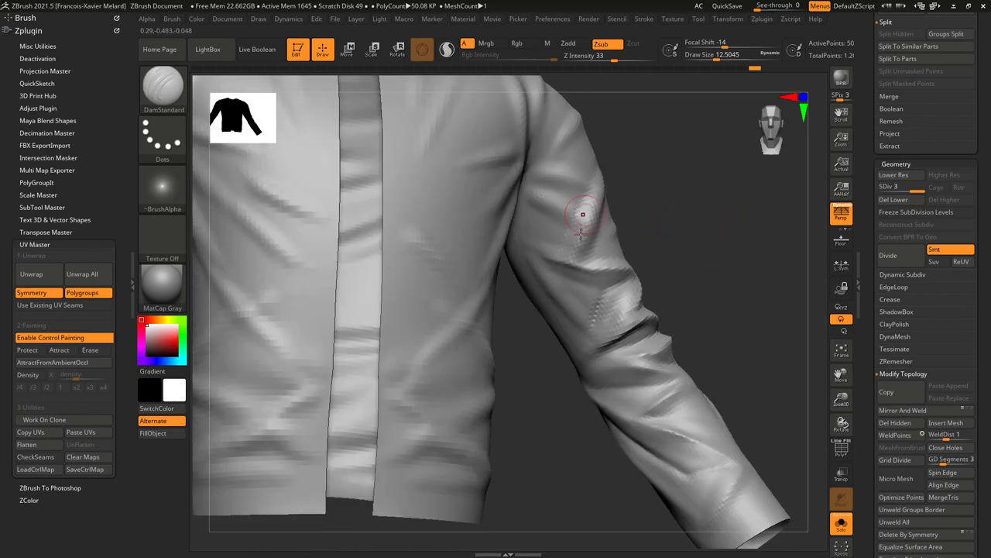
left_click_drag(714, 181, 680, 234)
Carve creases fanning out from the armpit across the front of the upper sleeve.
left_click_drag(509, 261, 550, 301)
left_click_drag(542, 263, 560, 269)
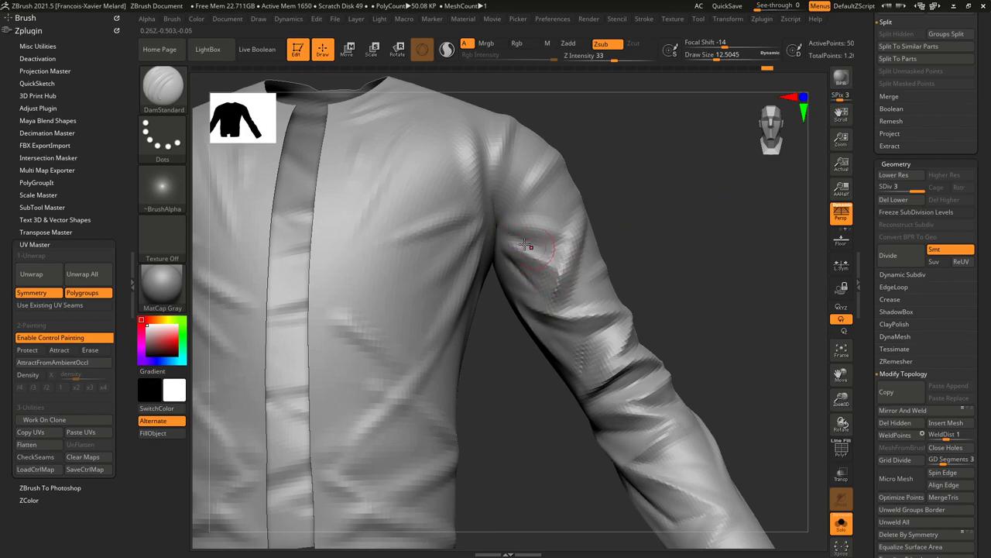
left_click_drag(537, 228, 596, 198)
left_click_drag(672, 186, 631, 211)
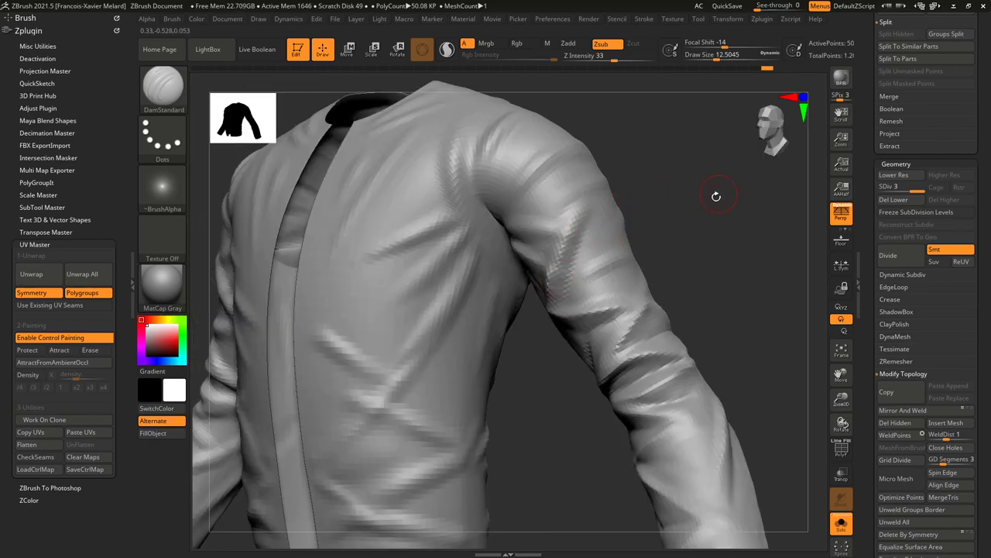
Extend the mid-upper-arm crease around the outer side of the sleeve.
left_click_drag(714, 194, 671, 190)
left_click_drag(619, 259, 574, 284)
left_click_drag(709, 233, 664, 237)
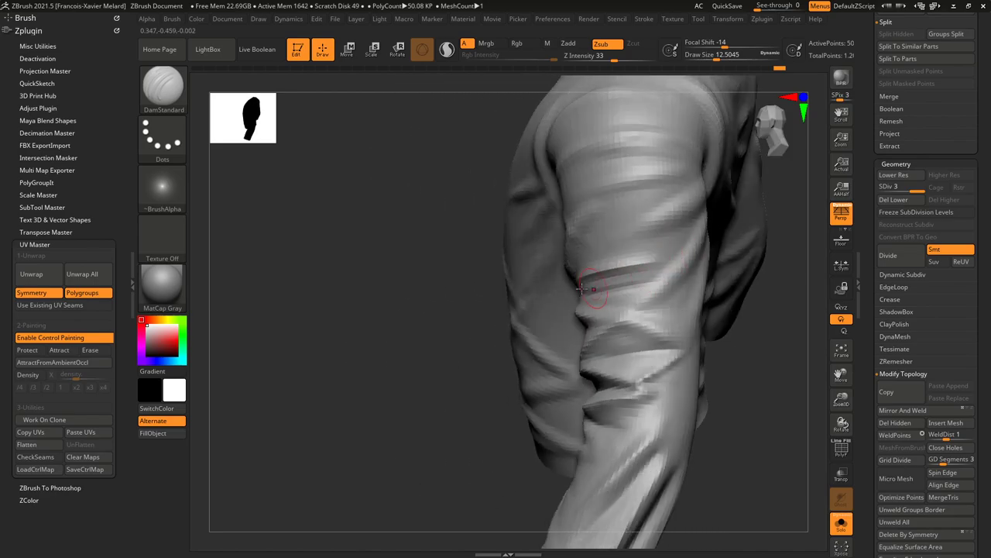
left_click_drag(610, 284, 670, 268)
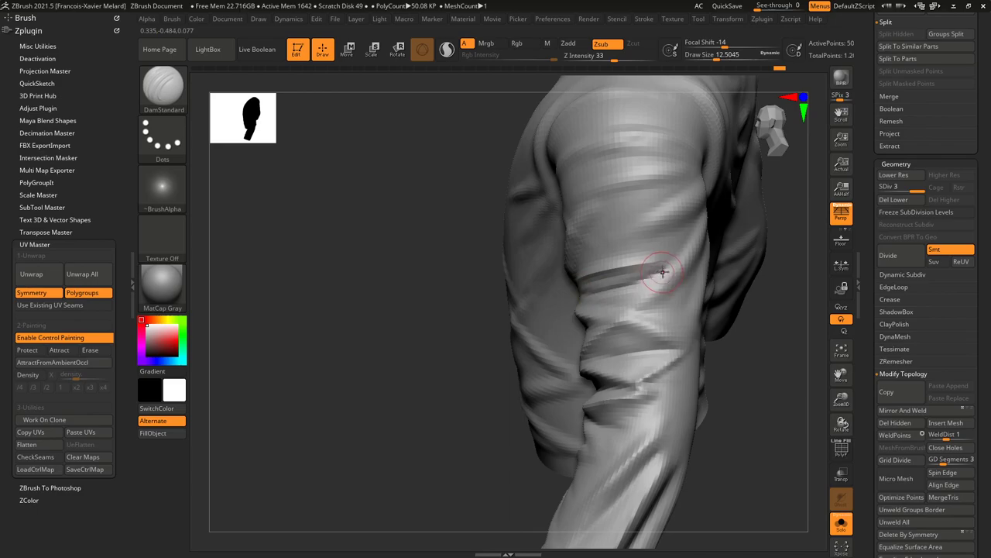
Carve diagonal creases down the back of the upper arm from the rear armpit towards the elbow.
left_click_drag(814, 319, 712, 293)
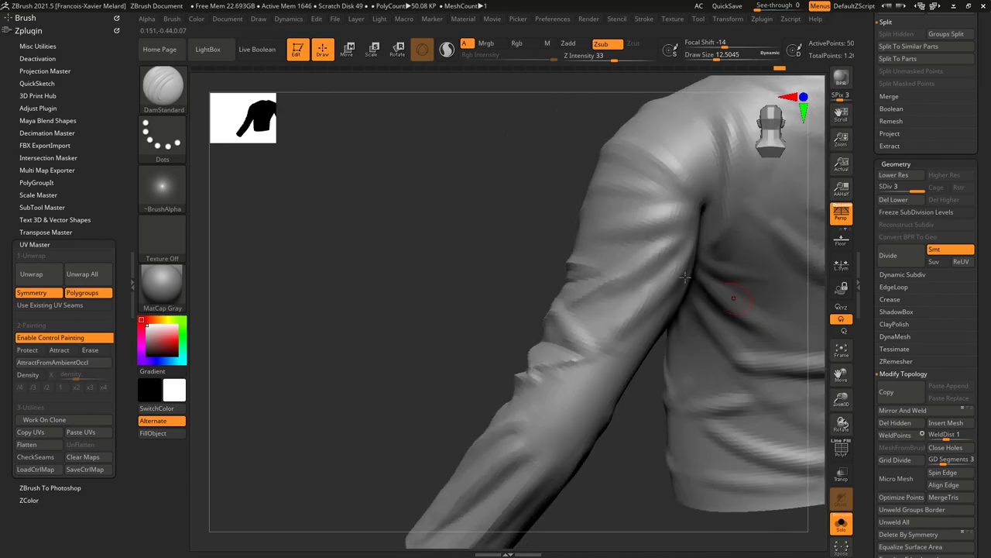
mouse_move(593, 311)
left_mouse_down()
mouse_move(687, 246)
mouse_move(659, 271)
mouse_move(597, 314)
mouse_move(683, 240)
mouse_move(598, 365)
left_mouse_up()
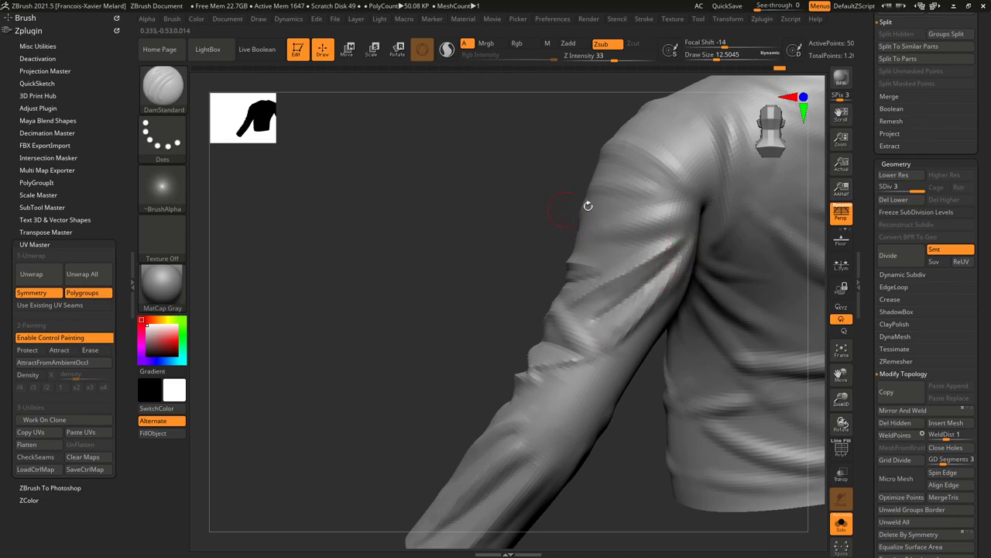
left_click_drag(573, 206, 567, 231)
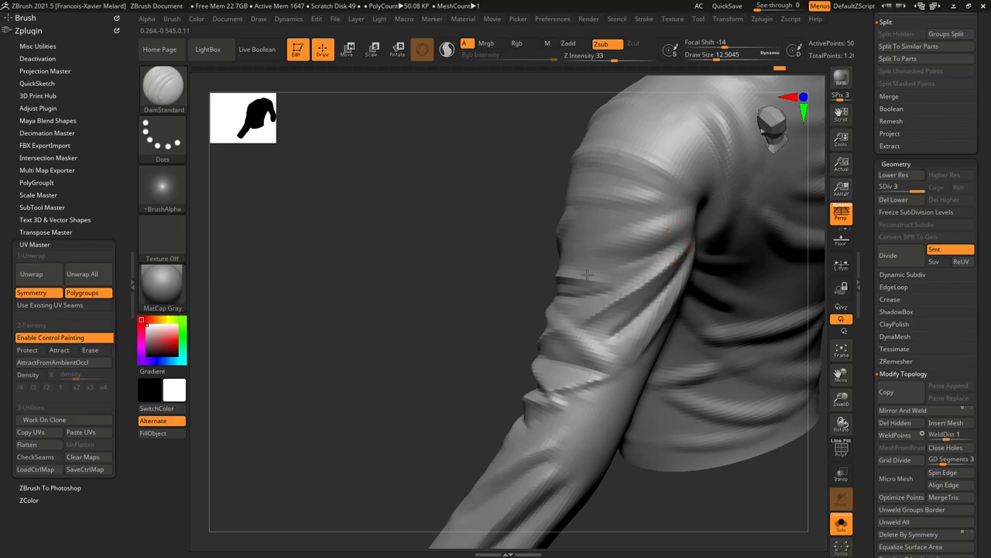
mouse_move(471, 225)
left_mouse_down()
mouse_move(773, 255)
mouse_move(755, 248)
mouse_move(782, 236)
mouse_move(717, 229)
mouse_move(707, 242)
left_mouse_up()
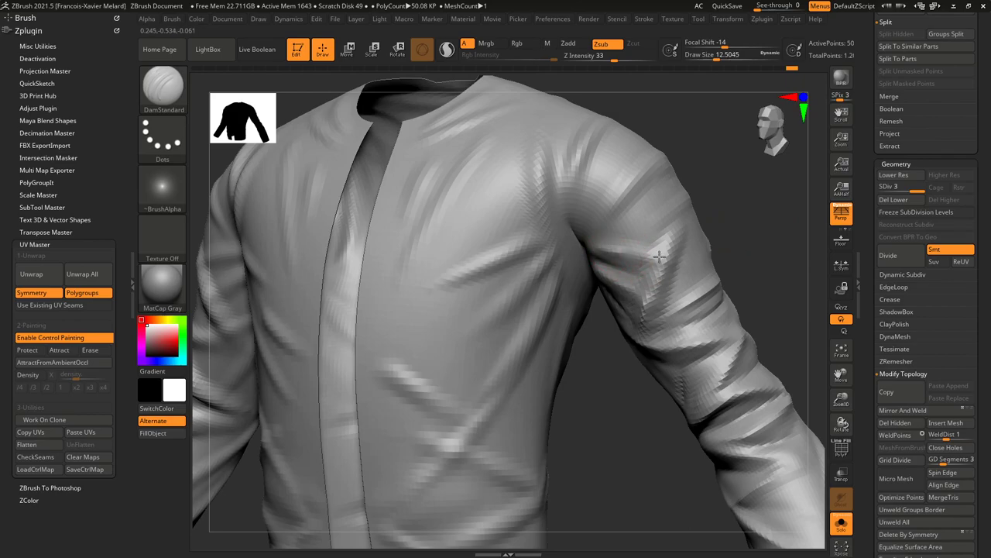
Carve creases from the front armpit over the outer sleeve just below the shoulder.
mouse_move(776, 191)
left_mouse_down()
mouse_move(704, 233)
mouse_move(732, 224)
mouse_move(604, 253)
left_mouse_up()
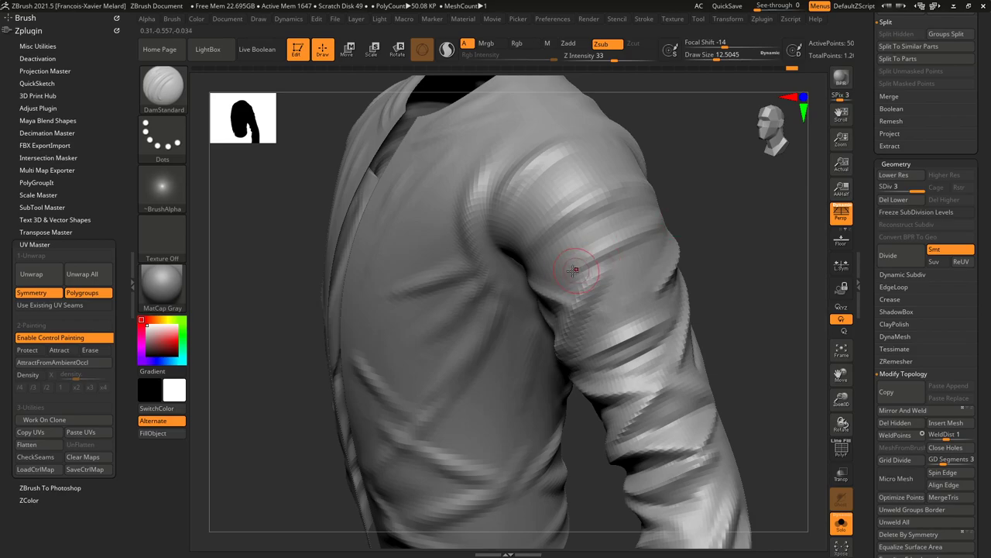
left_click_drag(692, 194, 618, 219)
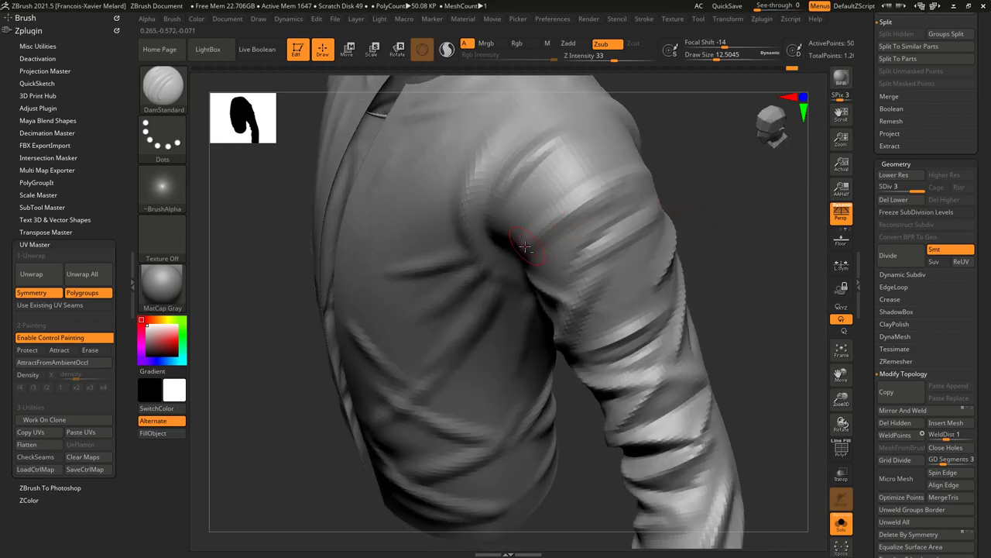
left_click_drag(534, 250, 612, 211)
mouse_move(697, 200)
left_mouse_down()
mouse_move(719, 221)
mouse_move(687, 223)
mouse_move(708, 230)
left_mouse_up()
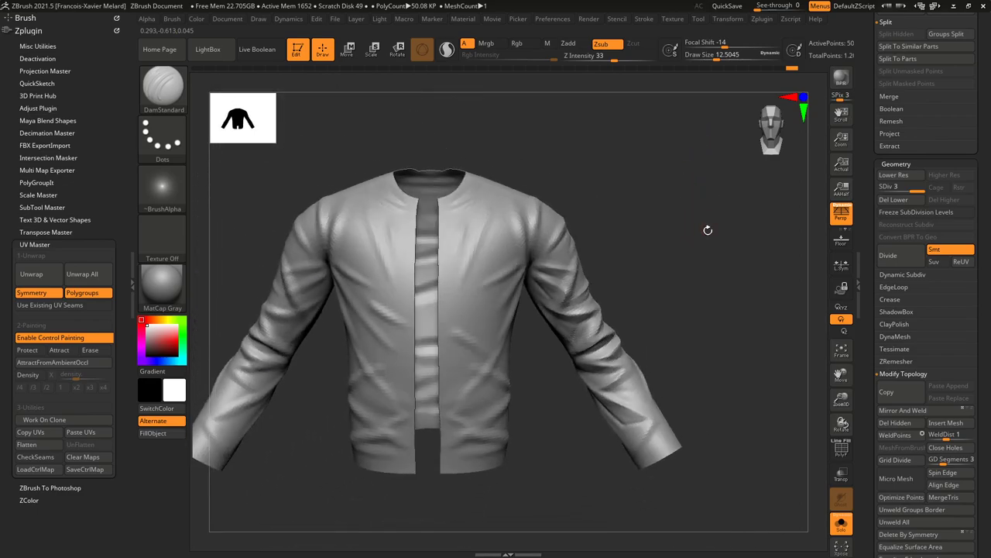
left_click_drag(670, 274, 714, 268, "alt")
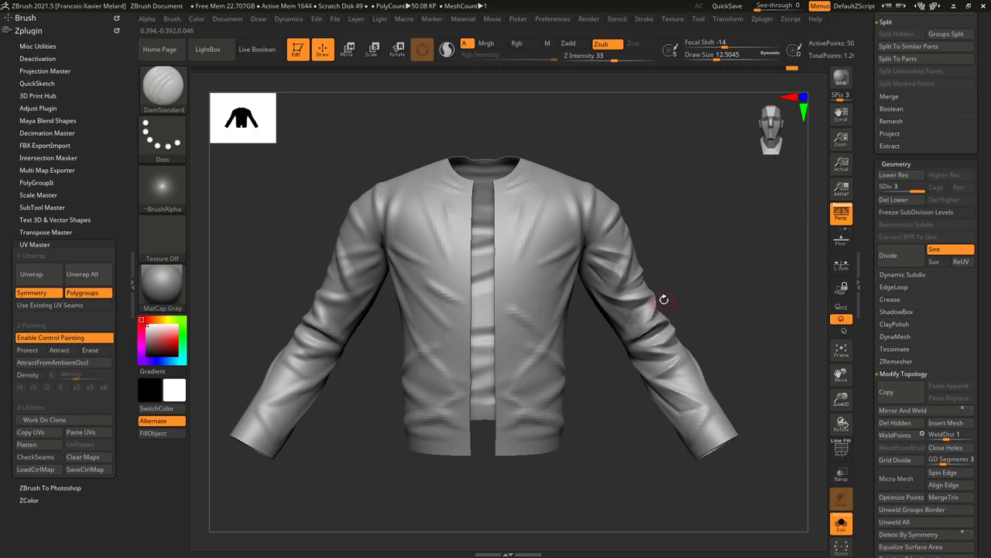
Carve a crease along the underside of the forearm from the elbow towards the cuff.
left_click_drag(673, 296, 604, 280)
left_click_drag(576, 365, 471, 346)
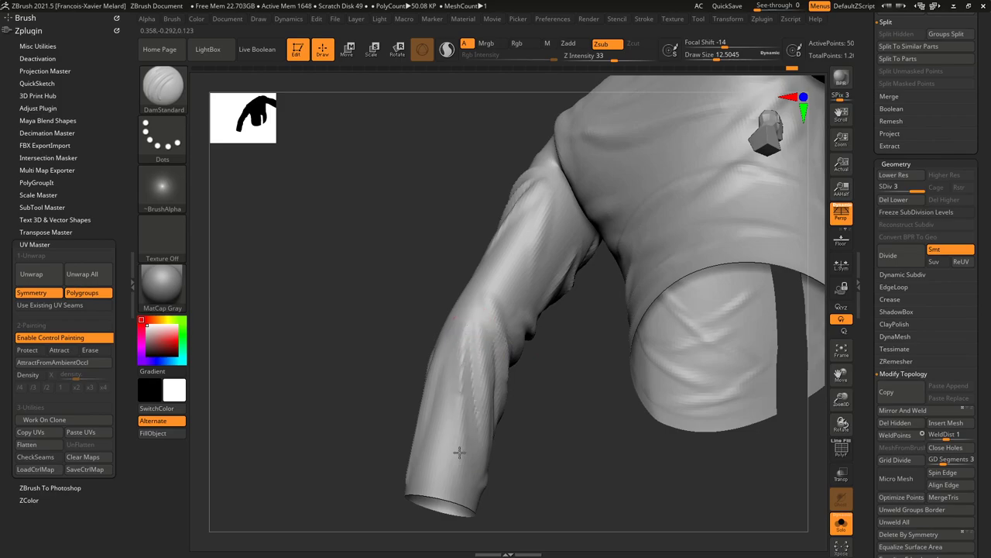
right_click_drag(479, 383, 500, 281)
mouse_move(655, 227)
right_mouse_down("ctrl")
mouse_move(637, 162)
mouse_move(668, 216)
right_mouse_up("ctrl")
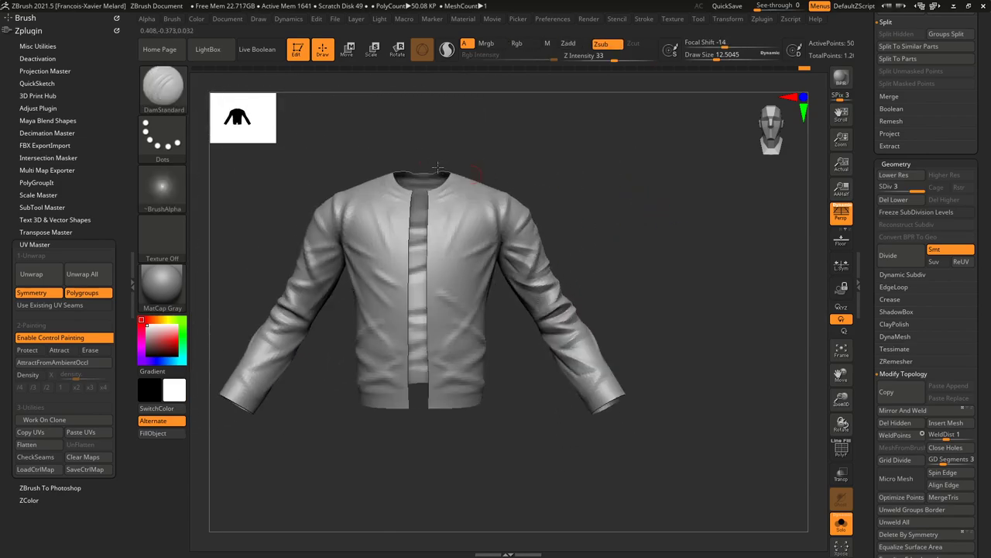
Mask the creased sleeve from shoulder to cuff with MaskLasso, leaving the rest of the jacket unmasked.
right_click_drag(579, 172, 649, 261, "alt")
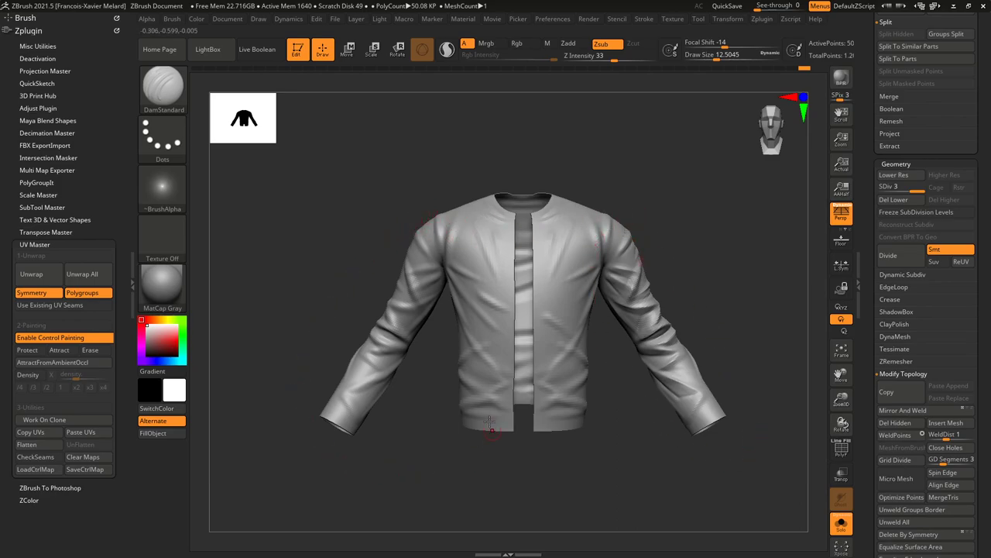
mouse_move(657, 179)
left_mouse_down("ctrl")
mouse_move(589, 194)
mouse_move(595, 346)
left_mouse_up("ctrl")
left_click(163, 86, "ctrl")
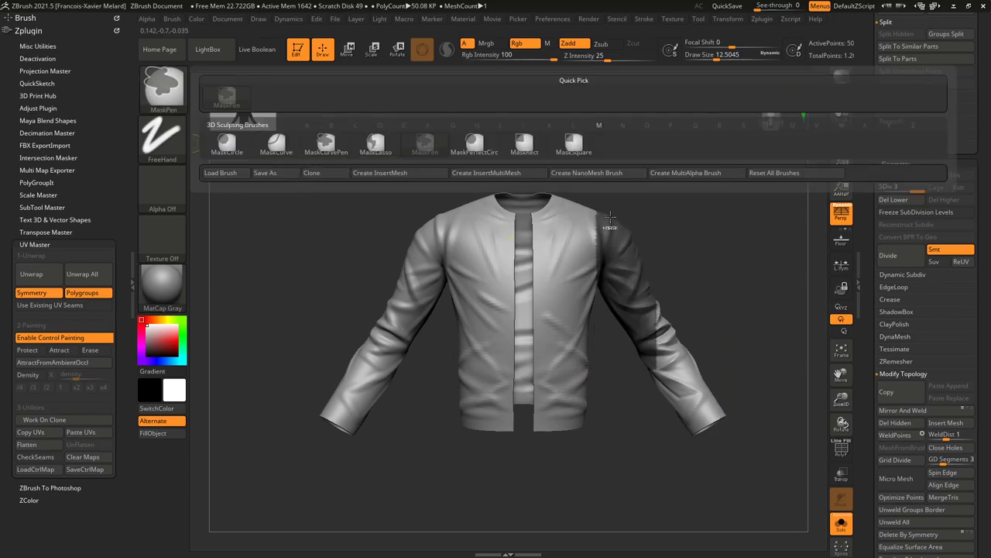
mouse_move(682, 176)
left_mouse_down("ctrl")
mouse_move(639, 194)
mouse_move(579, 346)
left_mouse_up("ctrl")
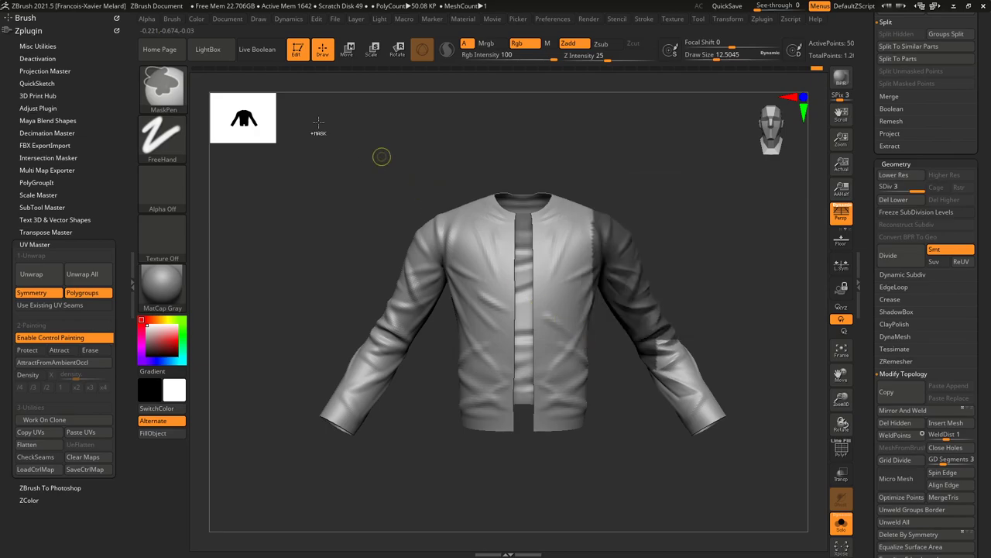
left_click(169, 92, "ctrl")
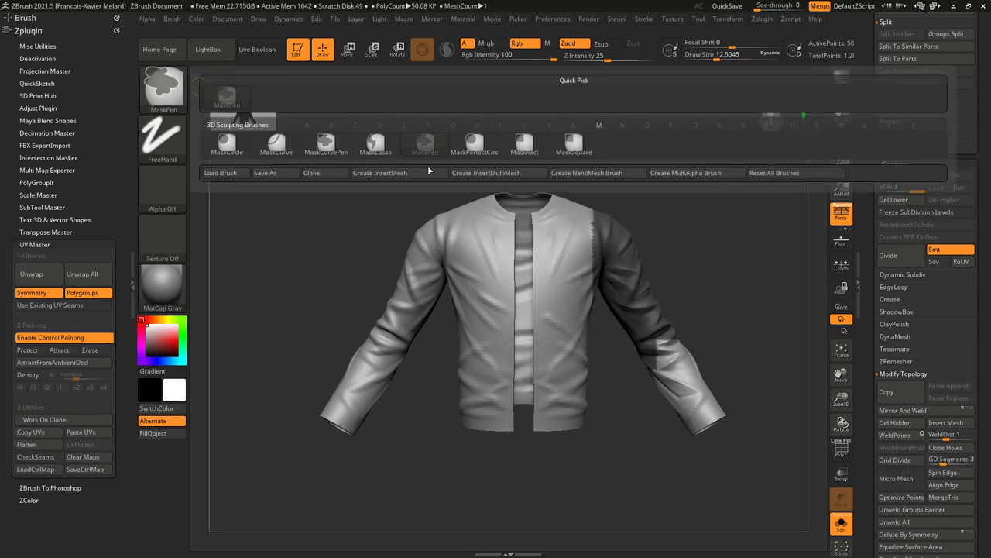
left_click(375, 144)
mouse_move(701, 177)
left_mouse_down("ctrl")
mouse_move(585, 248)
mouse_move(622, 361)
mouse_move(786, 463)
left_mouse_up("ctrl")
left_click(691, 210, "ctrl")
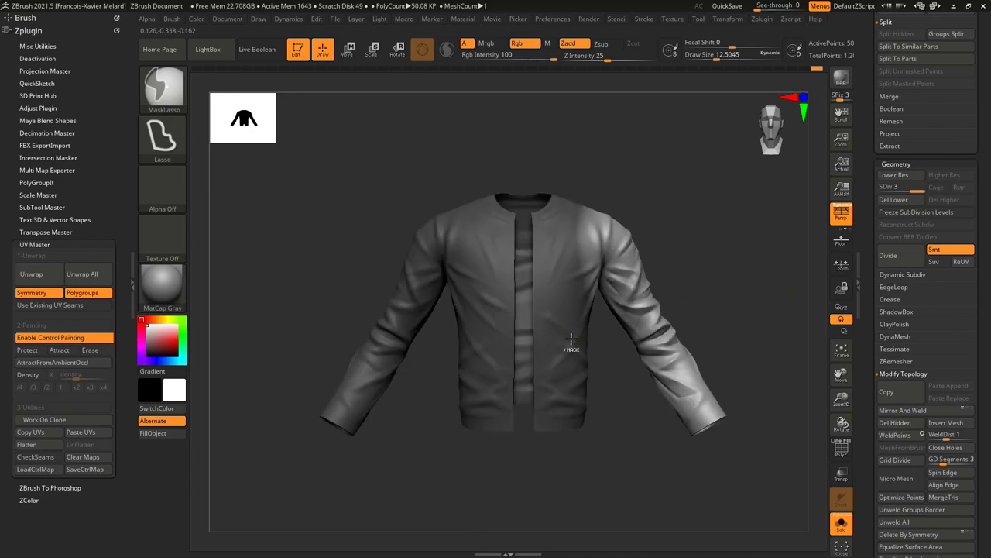
left_click(737, 234, "ctrl")
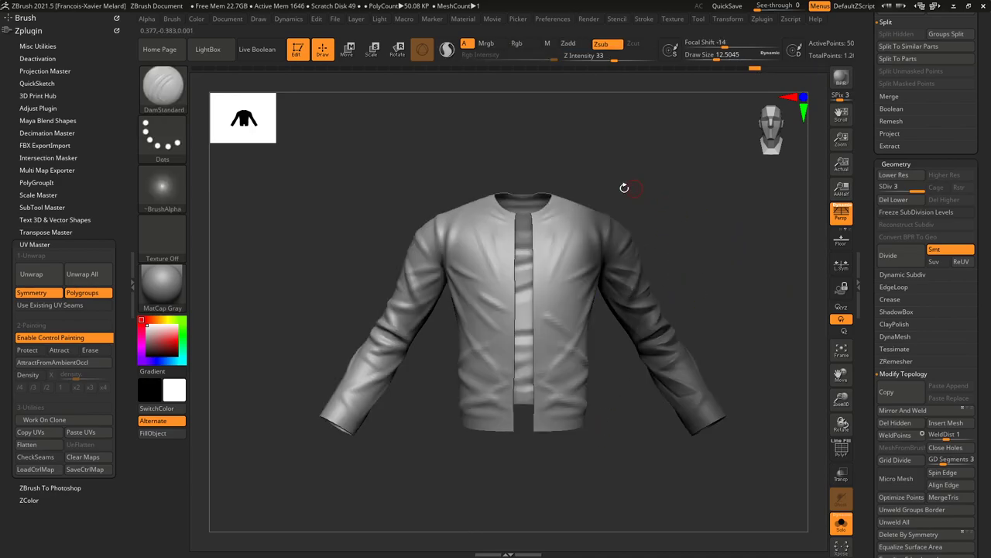
Try to transfer the masked sleeve's creases to the opposite sleeve with the Smart ReSym deformation.
left_click_drag(869, 329, 875, 215)
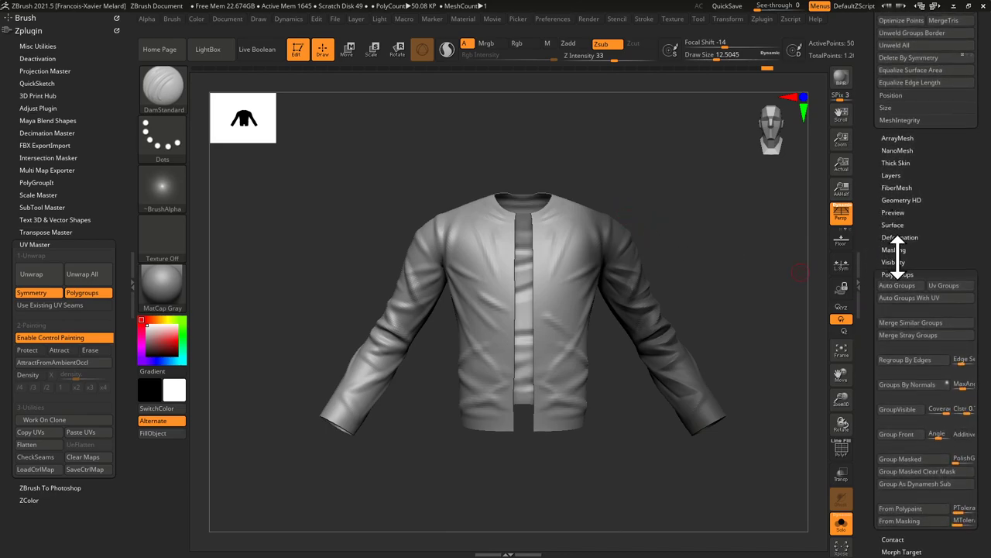
left_click(898, 237)
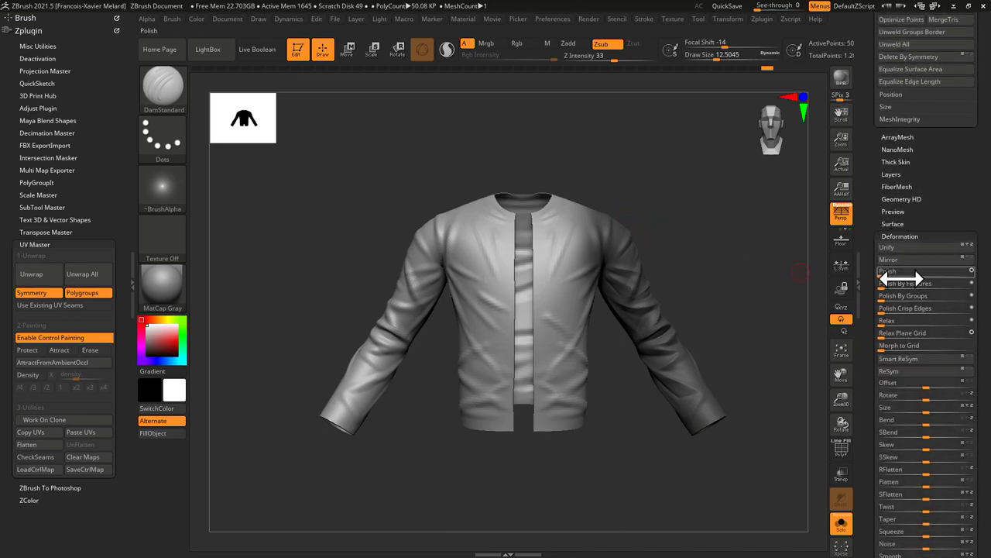
left_click(953, 362)
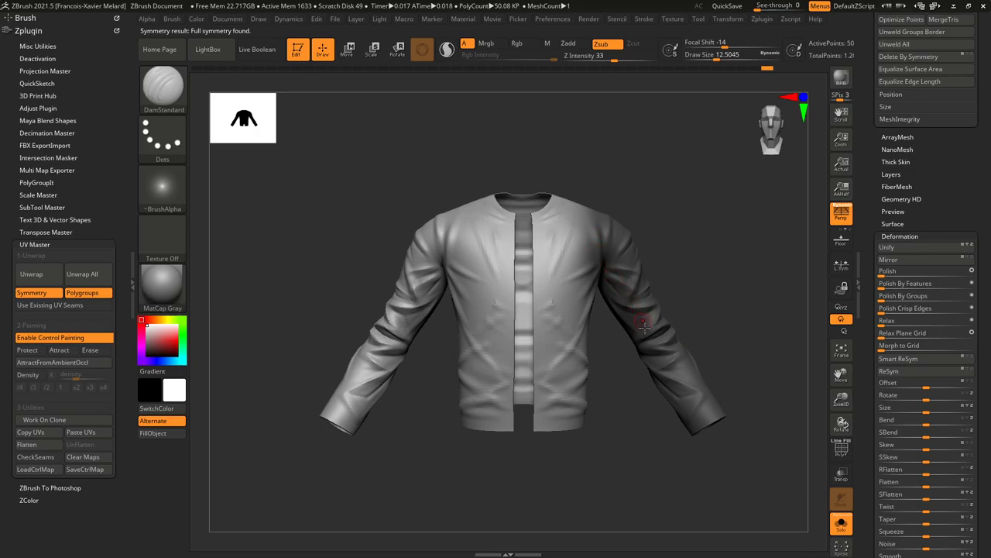
left_click_drag(384, 322, 615, 154)
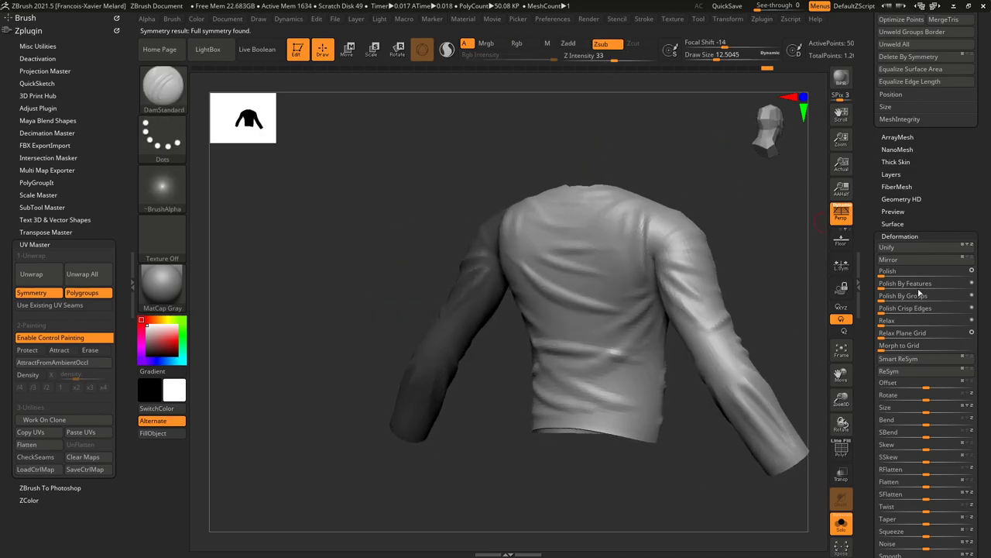
left_click(926, 361)
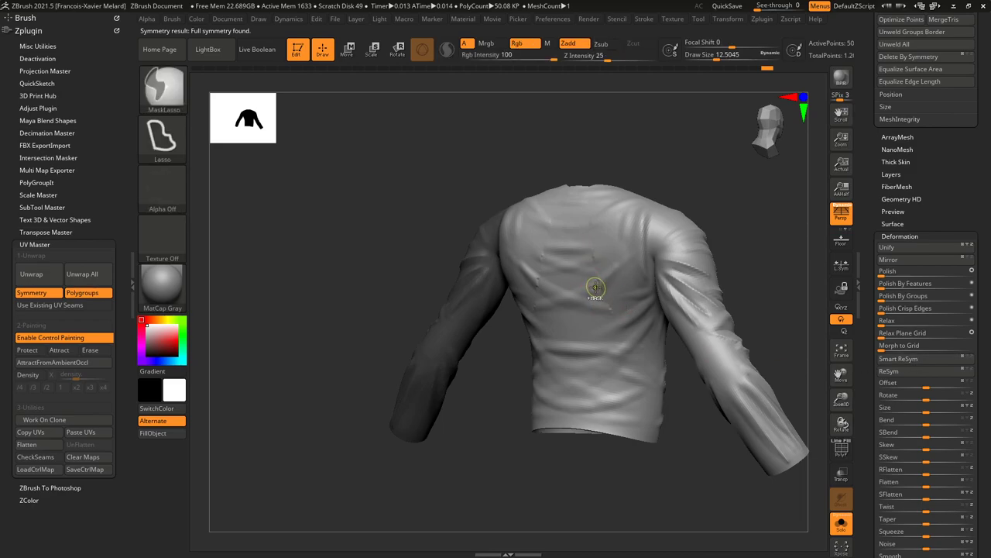
Mask the torso and the creased sleeve with MaskLasso so only the opposite sleeve stays unmasked.
mouse_move(666, 225)
left_mouse_down()
mouse_move(689, 195)
mouse_move(727, 178)
mouse_move(734, 211)
mouse_move(666, 203)
left_mouse_up()
mouse_move(639, 172)
left_mouse_down("ctrl")
mouse_move(550, 160)
mouse_move(533, 228)
mouse_move(580, 406)
mouse_move(697, 223)
left_mouse_up("ctrl")
left_click(695, 238, "ctrl")
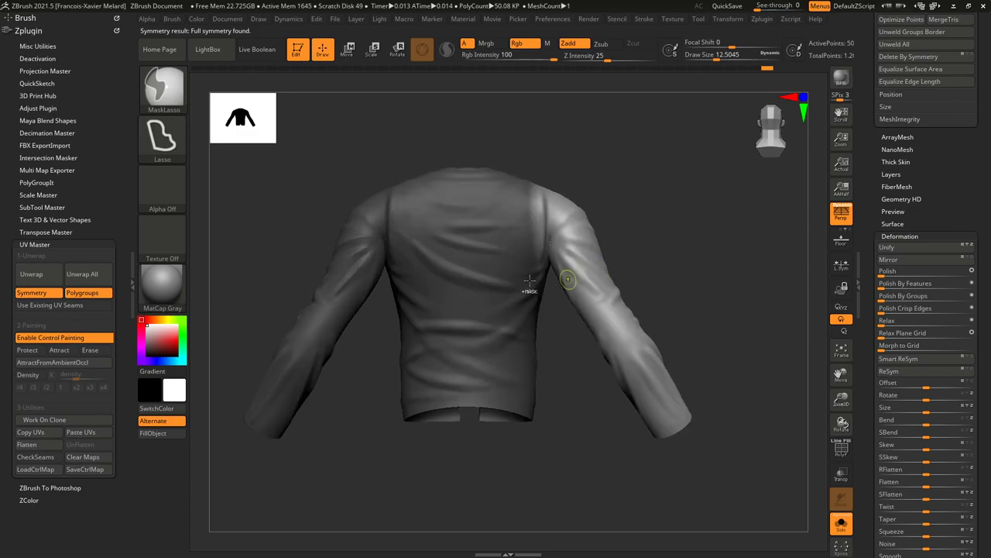
left_click(692, 213, "ctrl")
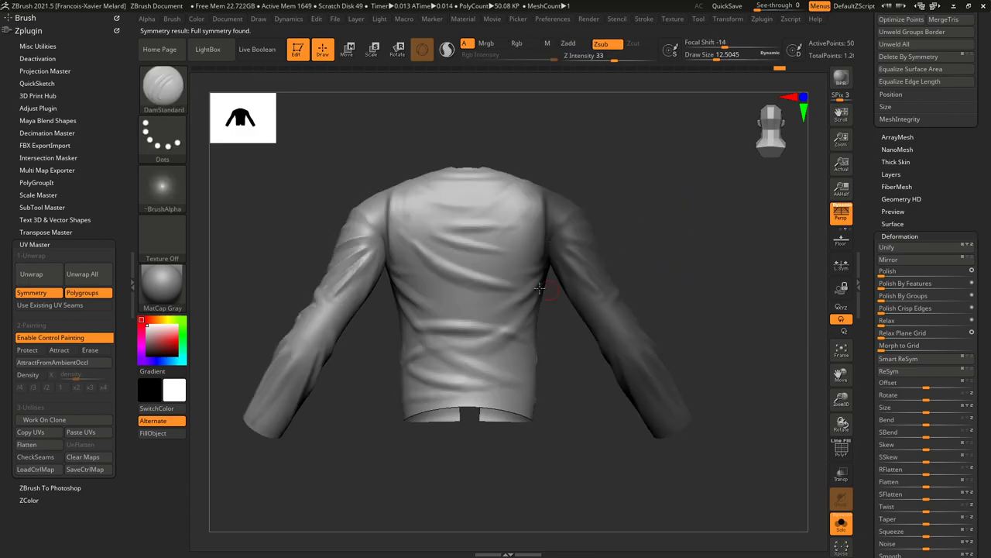
left_click(624, 233, "ctrl")
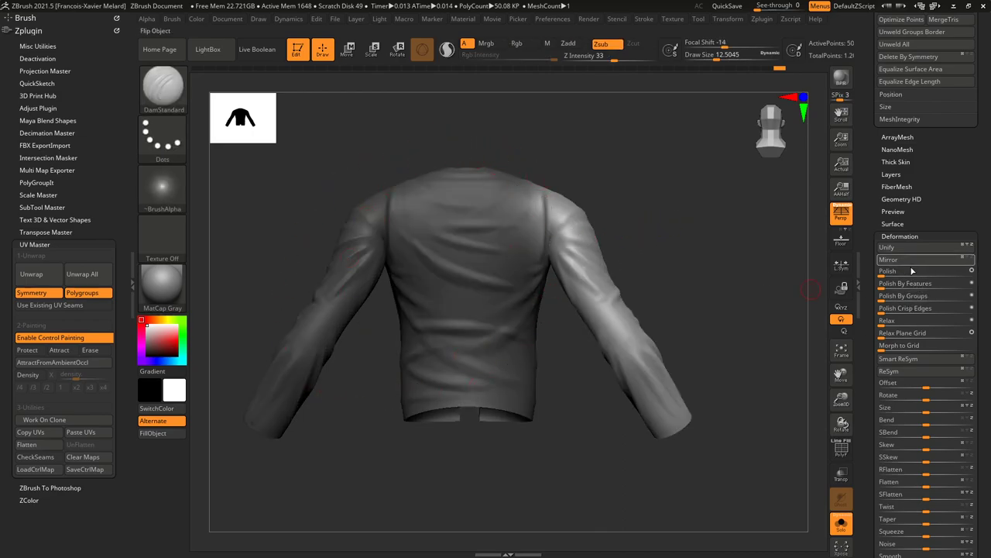
Mirror the creases onto the unmasked sleeve with Smart ReSym and clear the mask.
left_click(898, 358)
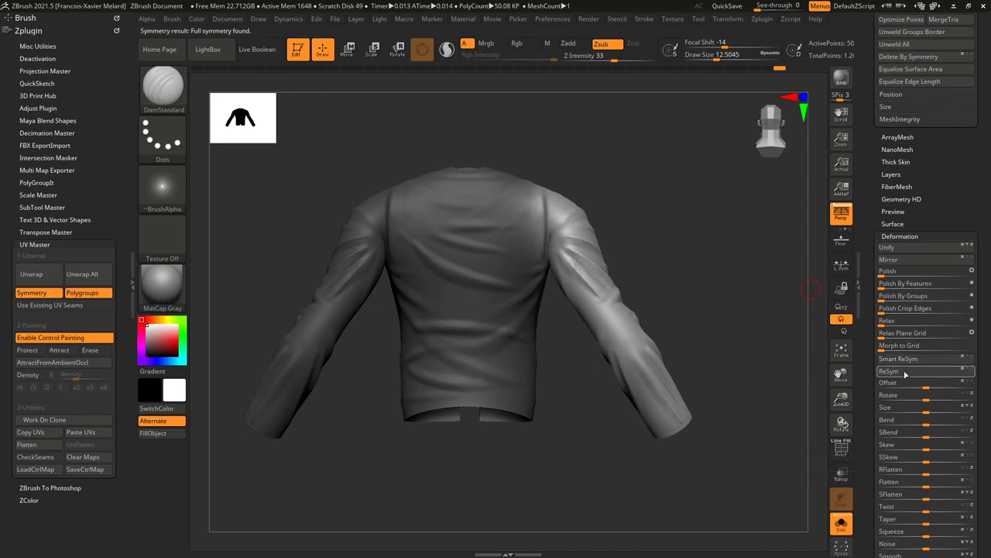
left_click_drag(733, 267, 745, 227)
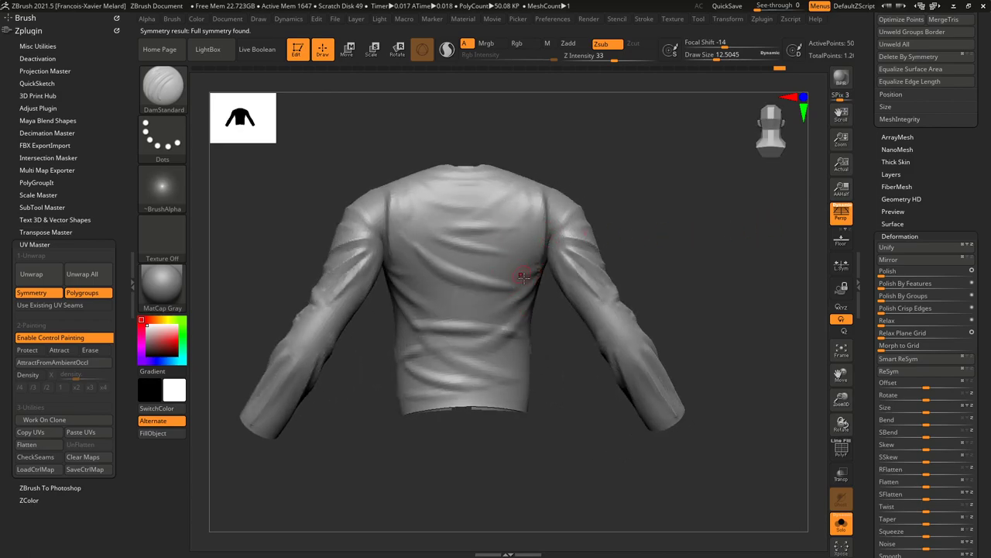
left_click_drag(547, 301, 544, 268)
mouse_move(649, 256)
left_mouse_down()
mouse_move(693, 228)
mouse_move(731, 240)
mouse_move(736, 205)
mouse_move(785, 206)
mouse_move(694, 237)
mouse_move(668, 200)
left_mouse_up()
left_click_drag(653, 159, 667, 203)
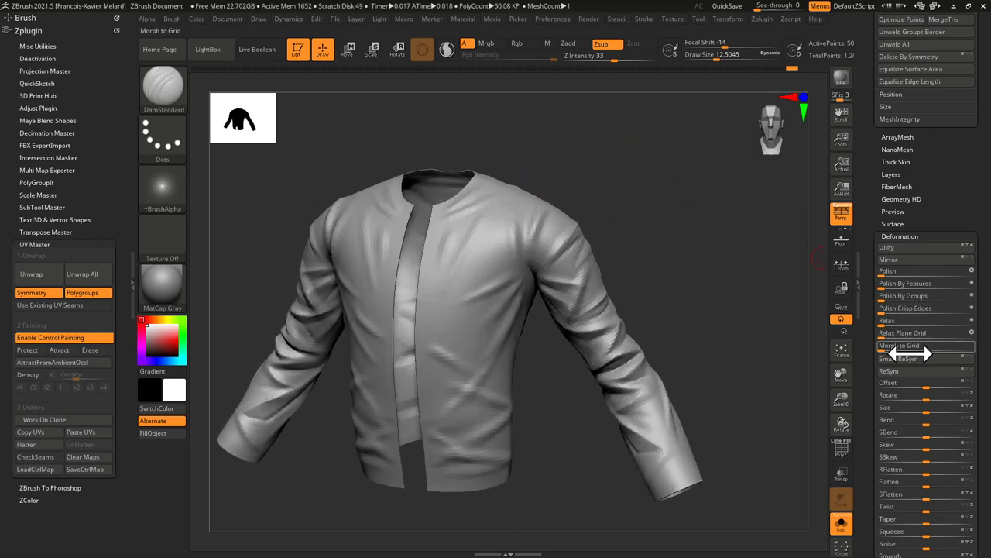
left_click_drag(697, 237, 692, 234, "shift")
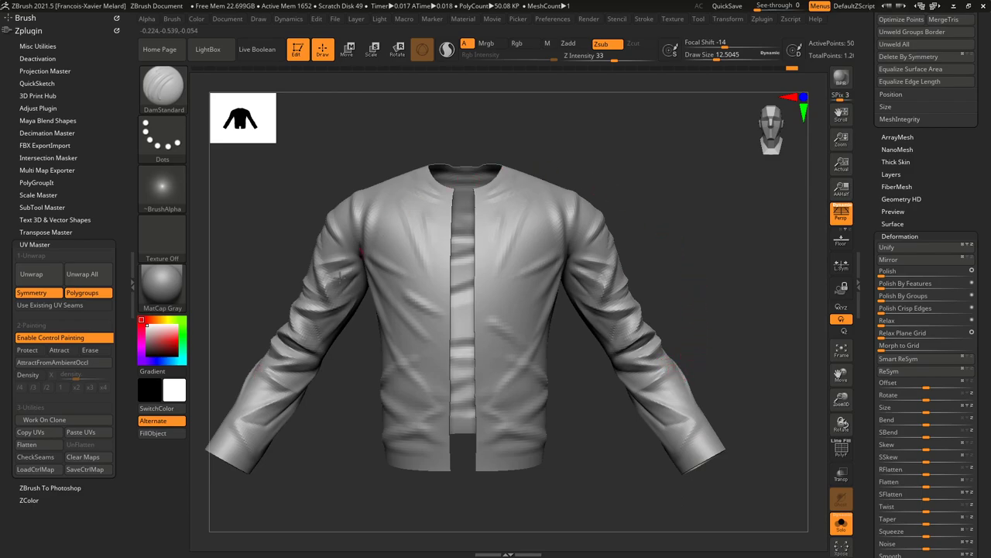
Enlarge the DamStandard brush to a draw size of about 16 and carve creases from the front armpit across the chest.
left_click_drag(757, 305, 729, 261, "alt")
left_click_drag(661, 188, 707, 187)
mouse_move(707, 188)
left_mouse_down()
mouse_move(703, 179)
mouse_move(695, 192)
left_mouse_up()
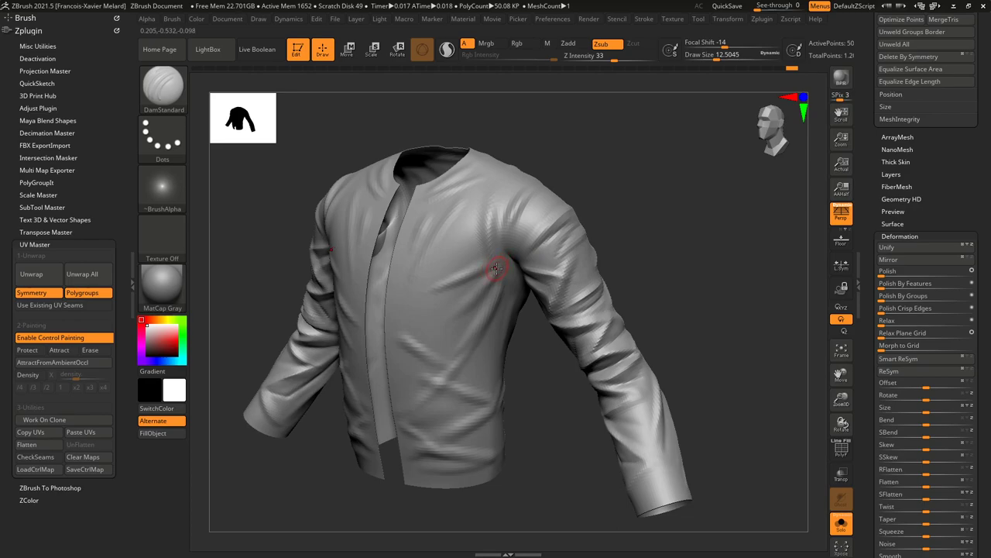
key("s")
left_click_drag(491, 269, 493, 268)
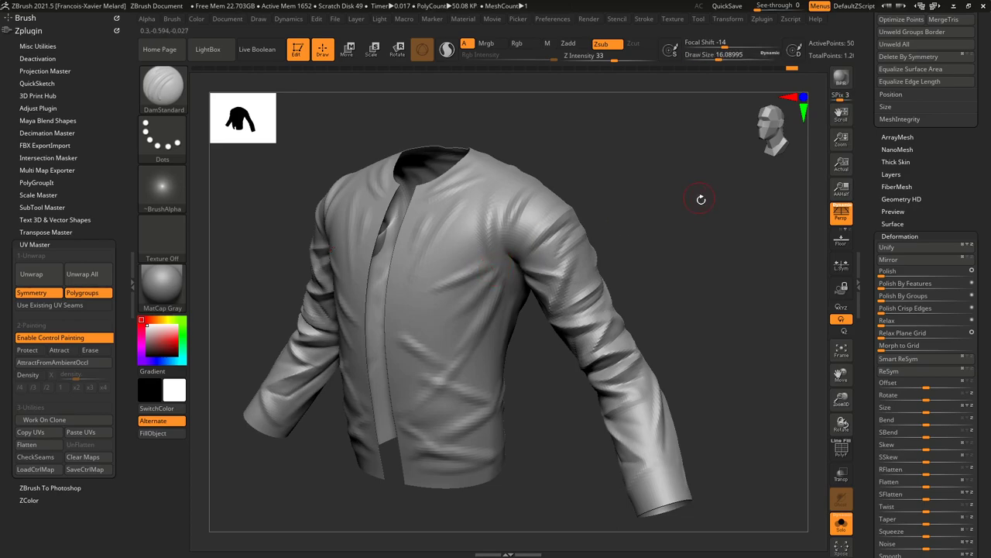
left_click_drag(700, 198, 715, 197, "alt")
left_click_drag(715, 197, 693, 203)
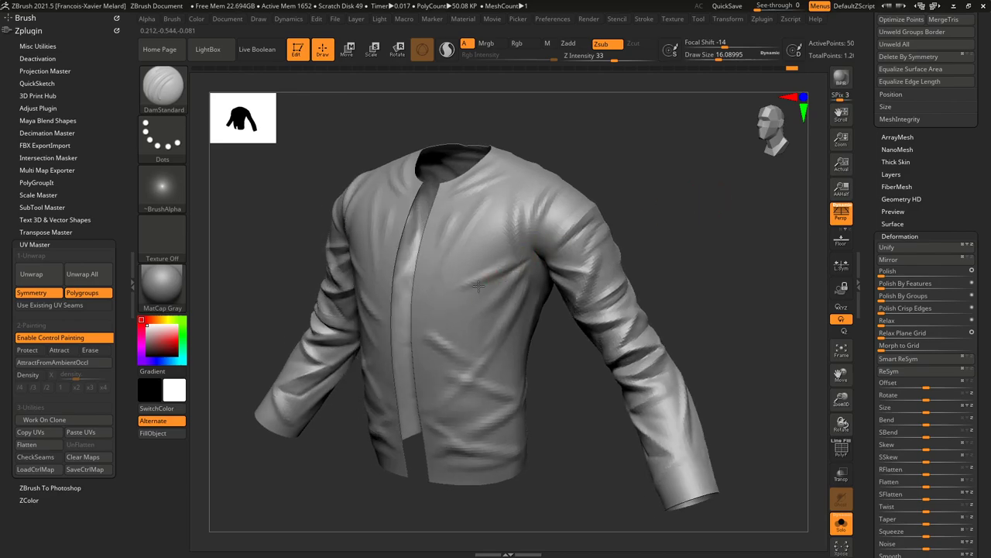
left_click_drag(527, 255, 457, 283)
left_click_drag(700, 213, 672, 202)
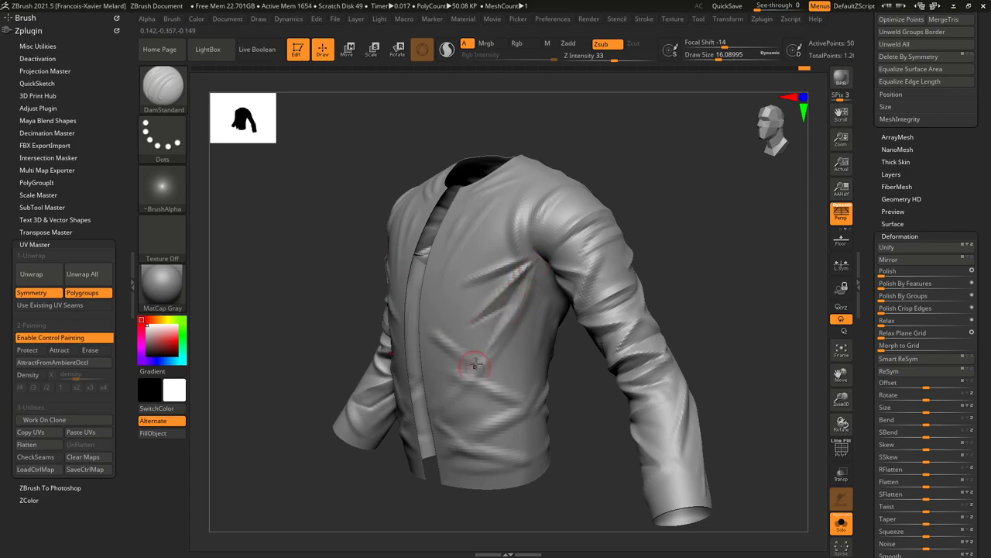
Carve a long diagonal crease from the front armpit down the side of the torso towards the waist.
left_click_drag(716, 207, 533, 281)
left_click_drag(516, 342, 501, 363)
key("ctrl+z")
left_click_drag(538, 268, 502, 385)
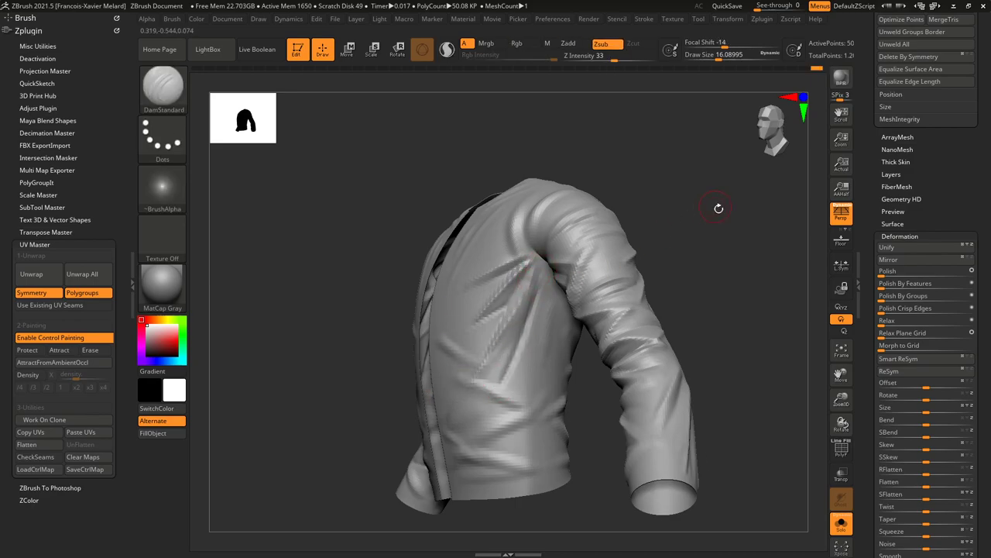
Carve diagonal creases across the lower front panel at waist height.
left_click_drag(718, 207, 736, 212)
key("shift+d")
left_click_drag(730, 296, 726, 297)
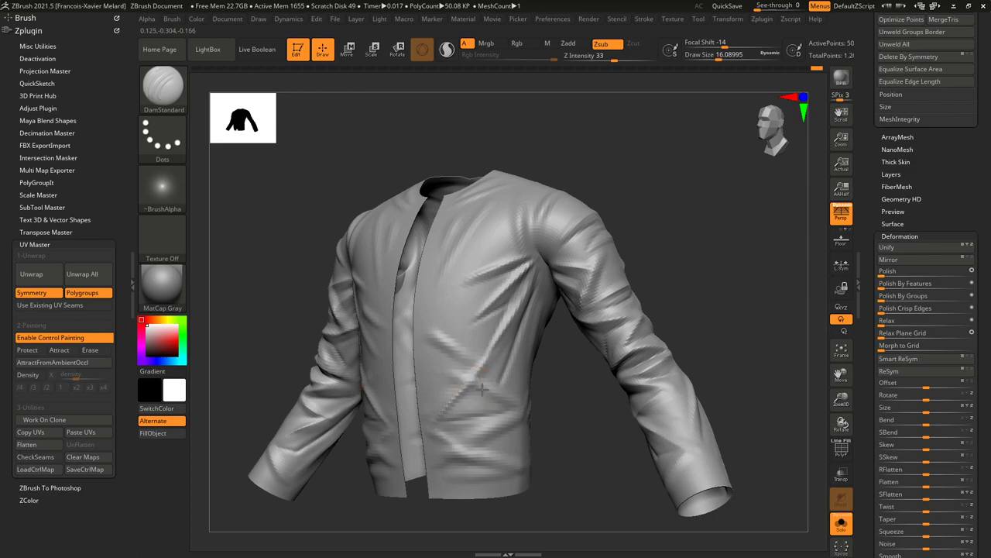
left_click_drag(784, 272, 651, 348)
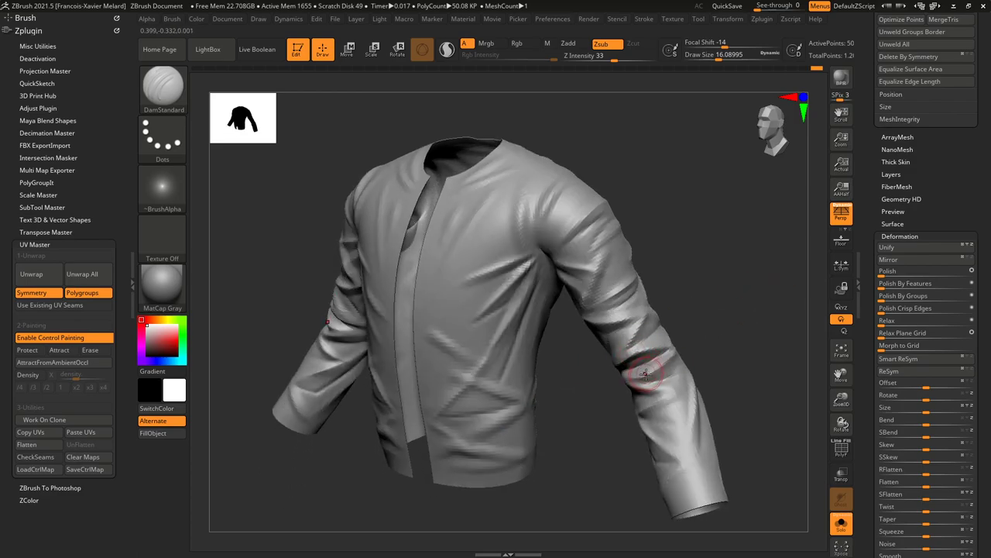
left_click_drag(707, 300, 756, 287)
mouse_move(547, 396)
left_mouse_down("alt")
mouse_move(539, 405)
mouse_move(559, 372)
mouse_move(507, 371)
left_mouse_up("alt")
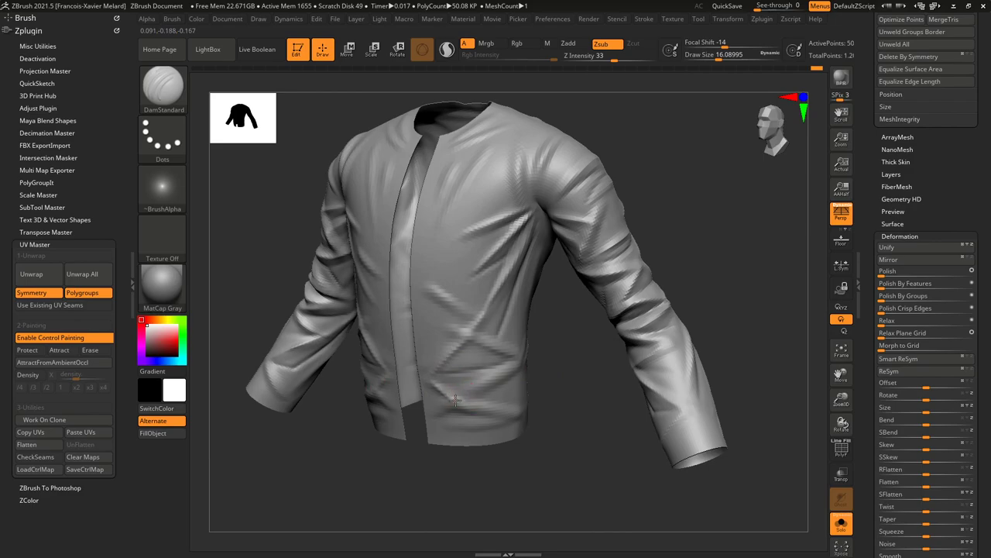
Deepen the zigzag creases just above the hem, from the front panel around the side.
left_click_drag(563, 381, 472, 405)
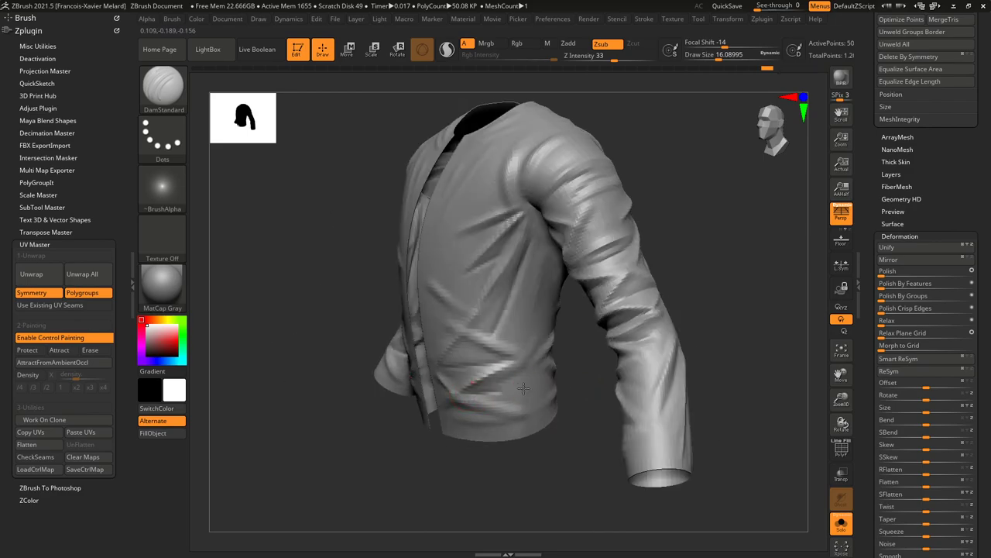
left_click_drag(567, 367, 490, 378)
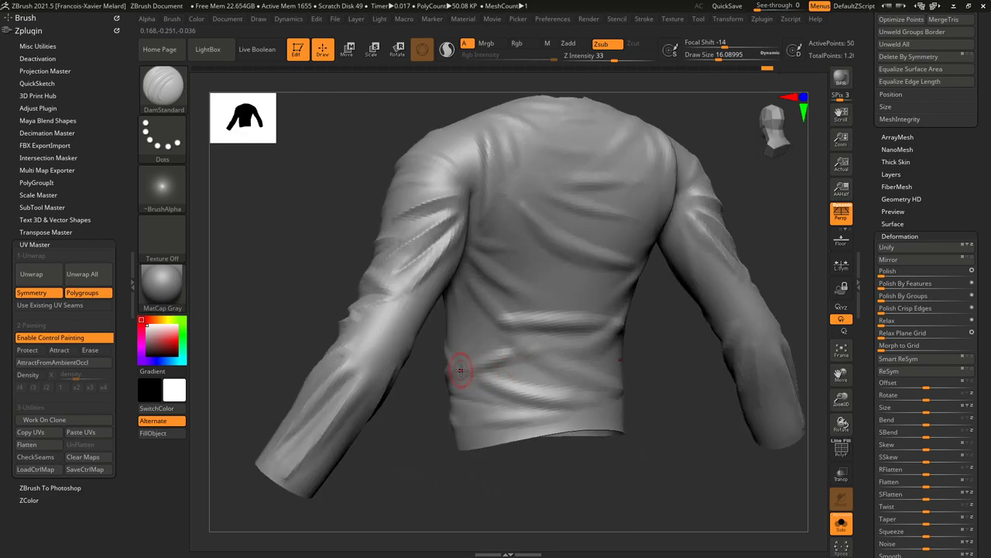
left_click_drag(513, 424, 535, 465)
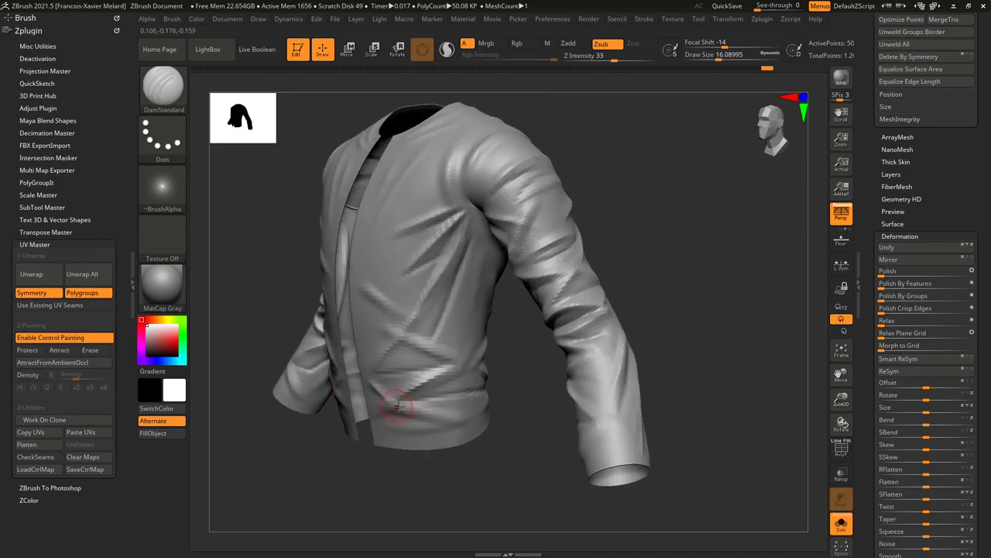
left_click_drag(399, 414, 405, 427)
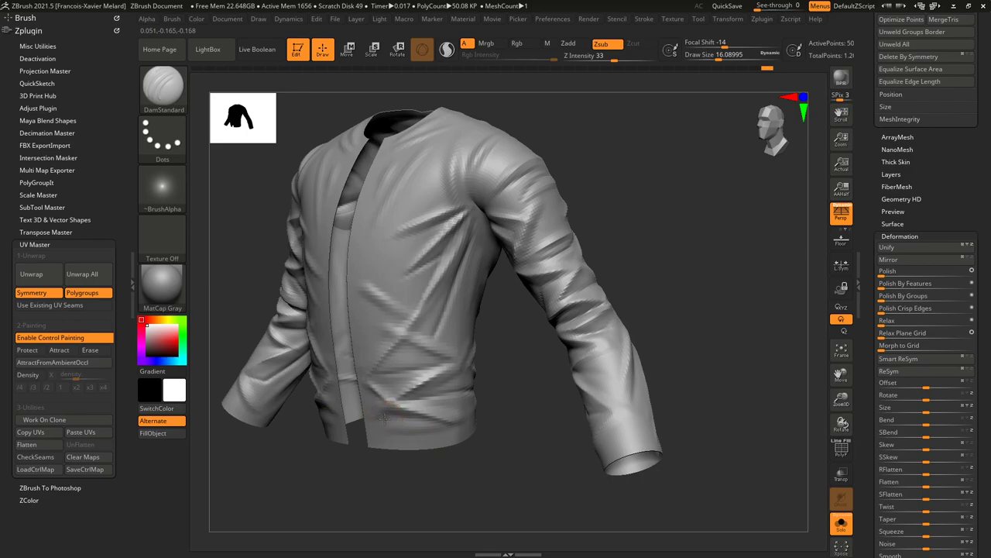
mouse_move(440, 464)
left_mouse_down()
mouse_move(456, 467)
mouse_move(442, 468)
left_mouse_up()
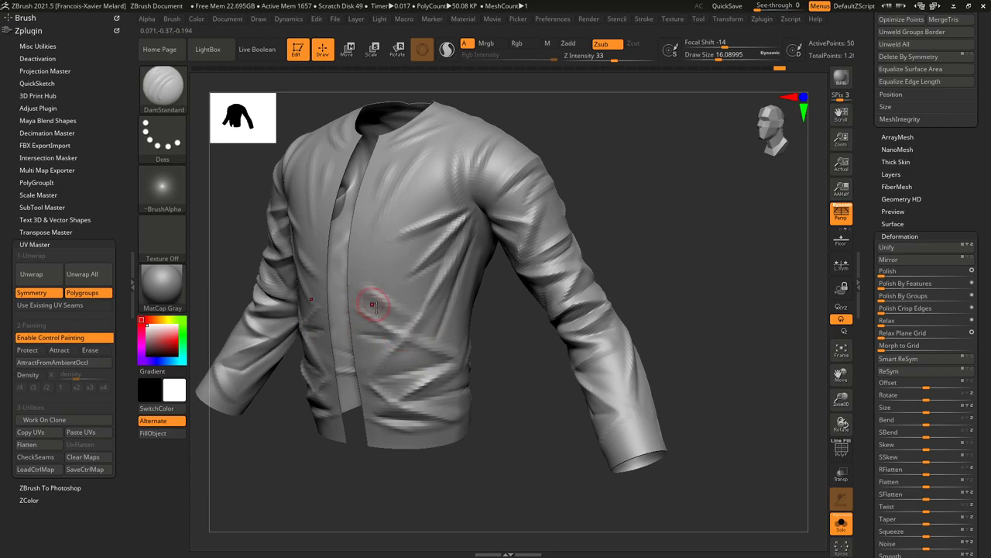
Carve creases on the chest beside the front armpit and down the front of the shoulder along the armhole.
mouse_move(601, 186)
left_mouse_down()
mouse_move(630, 181)
mouse_move(626, 195)
mouse_move(600, 201)
left_mouse_up()
mouse_move(450, 245)
left_mouse_down()
mouse_move(367, 290)
mouse_move(454, 241)
left_mouse_up()
left_click_drag(604, 149, 599, 177, "alt")
left_click_drag(576, 139, 587, 175)
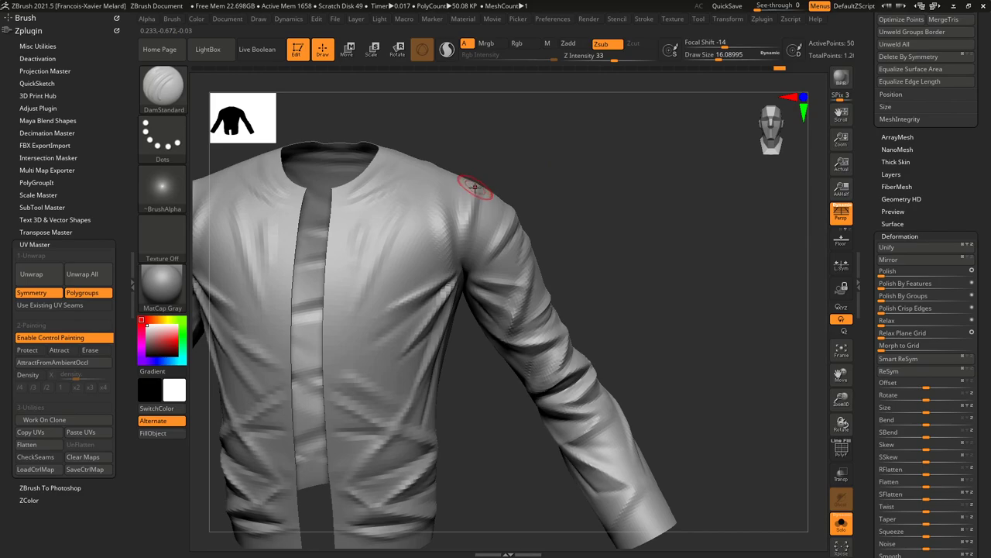
left_click_drag(535, 157, 509, 155)
left_click_drag(478, 186, 462, 239)
Carve creases over the upper chest, below the shoulder and beside the neckline.
mouse_move(530, 157)
left_mouse_down()
mouse_move(556, 155)
mouse_move(511, 130)
left_mouse_up()
left_click_drag(434, 172, 426, 243)
mouse_move(536, 124)
left_mouse_down()
mouse_move(540, 116)
mouse_move(437, 251)
left_mouse_up()
mouse_move(514, 148)
left_mouse_down()
mouse_move(514, 129)
mouse_move(507, 158)
left_mouse_up()
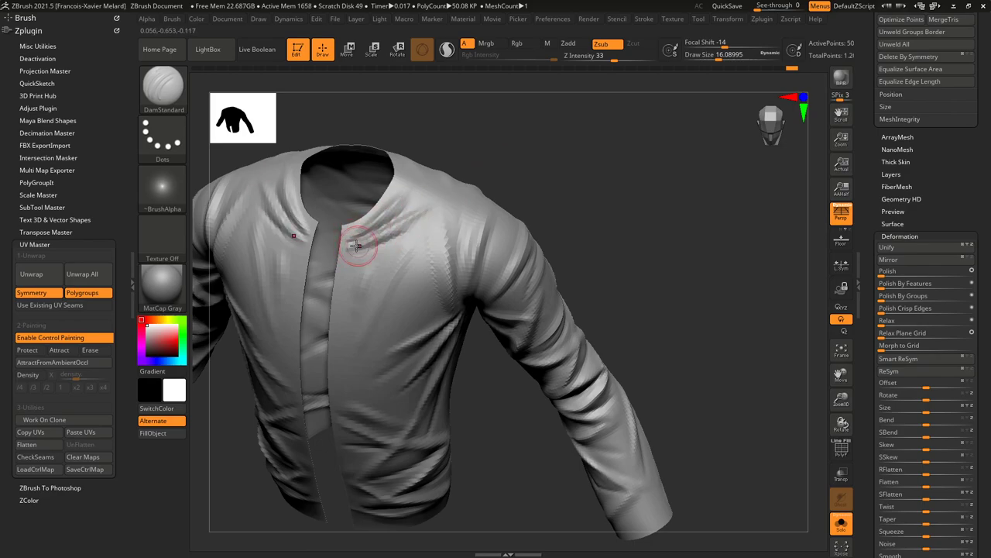
mouse_move(551, 182)
left_mouse_down()
mouse_move(570, 151)
mouse_move(573, 168)
left_mouse_up()
left_click_drag(443, 246, 417, 314)
Carve a deep horizontal crease across the middle of the lower back.
right_click_drag(601, 175, 623, 139)
key("f")
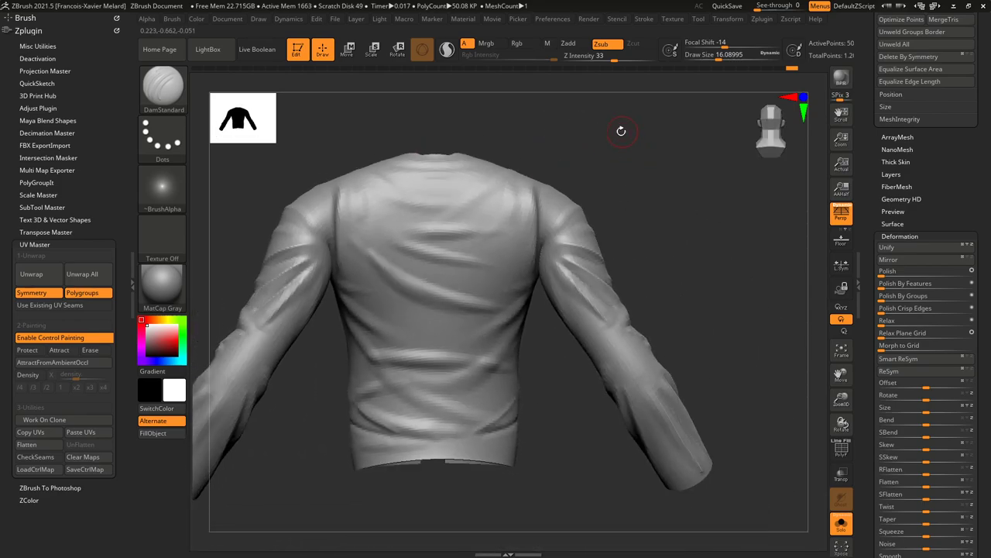
left_click_drag(553, 394, 577, 399)
mouse_move(403, 370)
left_mouse_down()
mouse_move(378, 371)
mouse_move(491, 375)
left_mouse_up()
mouse_move(376, 373)
left_mouse_down()
mouse_move(449, 391)
mouse_move(463, 368)
left_mouse_up()
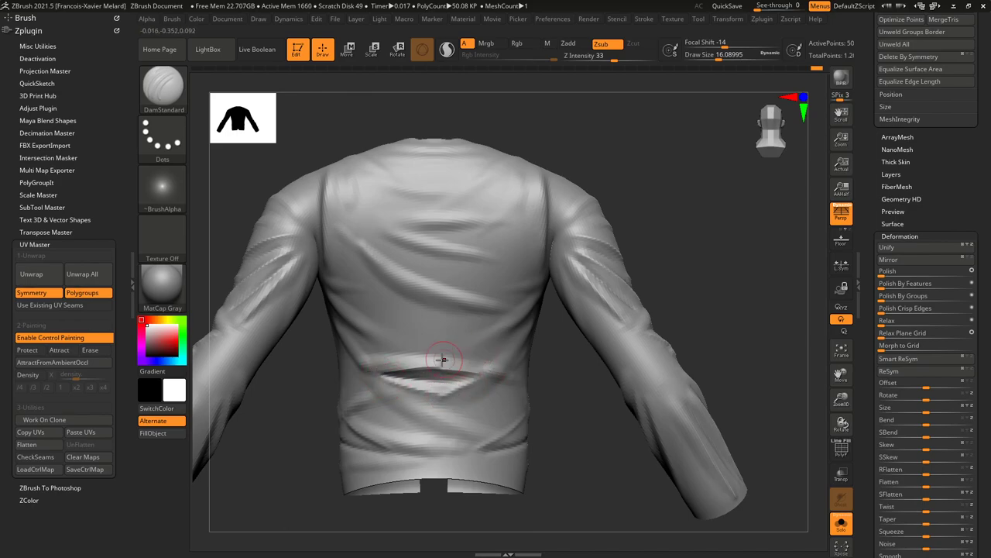
Carve diagonal creases from the middle of the lower back up toward the armpit and across the side below it.
left_click_drag(619, 268, 534, 320)
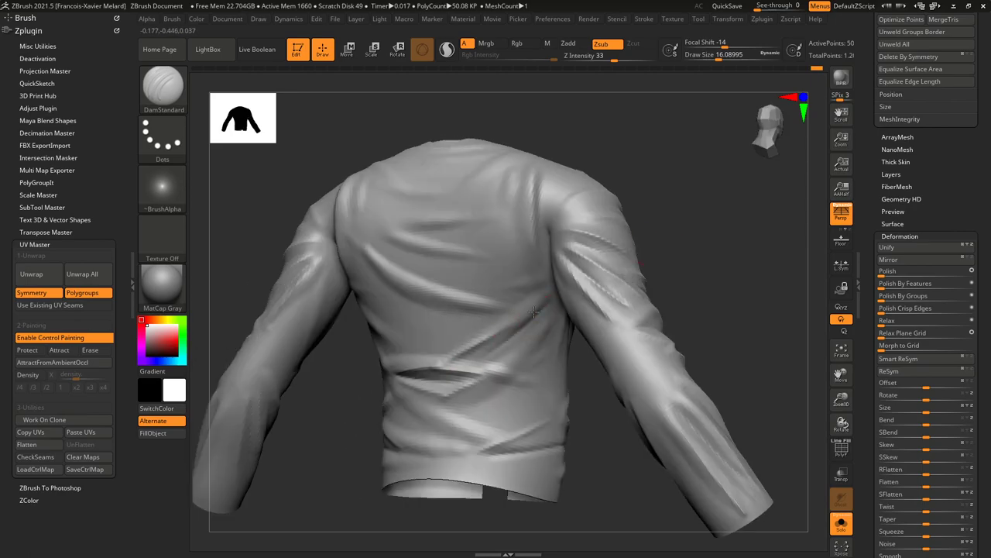
mouse_move(541, 320)
left_mouse_down()
mouse_move(473, 386)
mouse_move(558, 395)
left_mouse_up()
left_click_drag(463, 402, 555, 395)
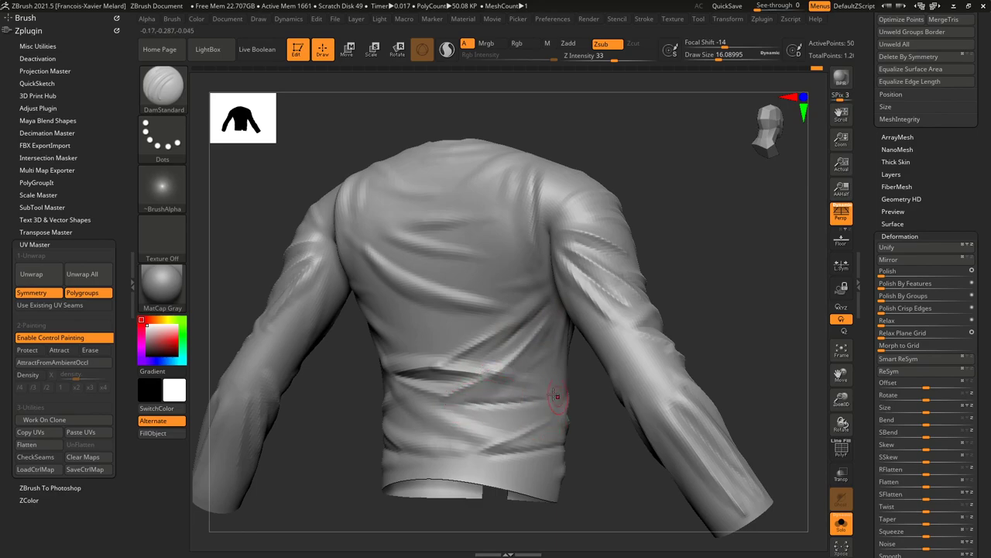
left_click_drag(492, 367, 545, 392)
mouse_move(763, 231)
left_mouse_down()
mouse_move(718, 217)
mouse_move(716, 246)
left_mouse_up()
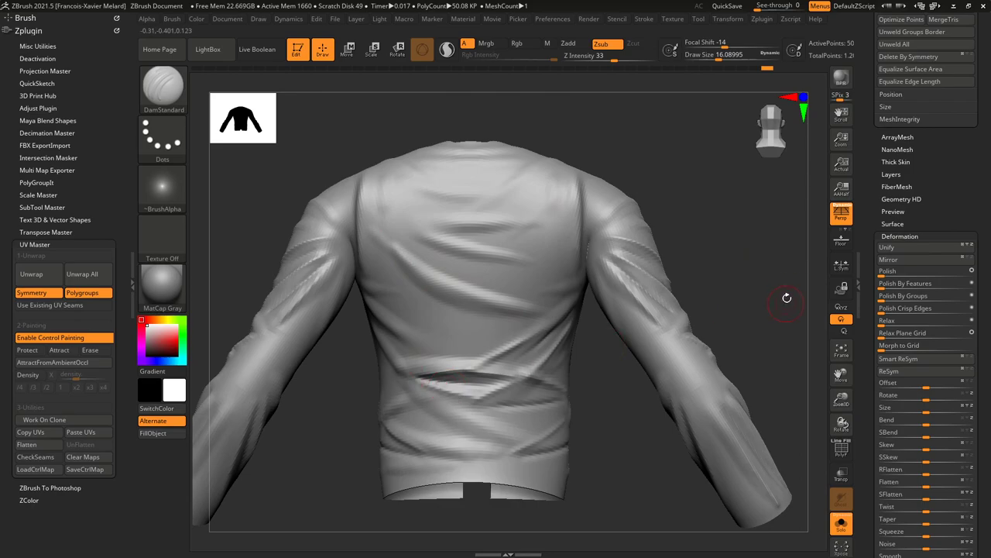
Carve diagonal creases on the opposite side of the back below the armpit and crossing creases just above the hem.
left_click_drag(784, 295, 666, 316)
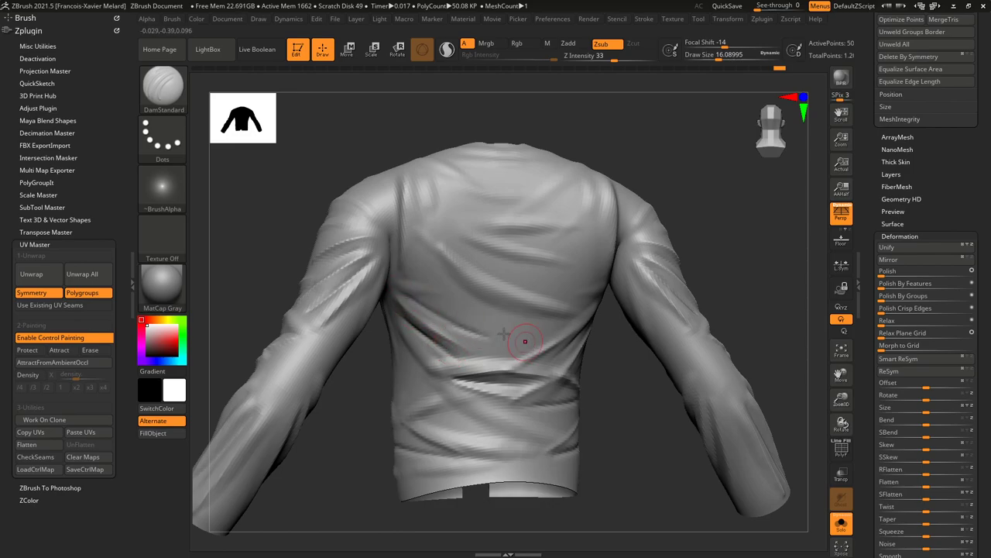
left_click_drag(752, 197, 736, 171)
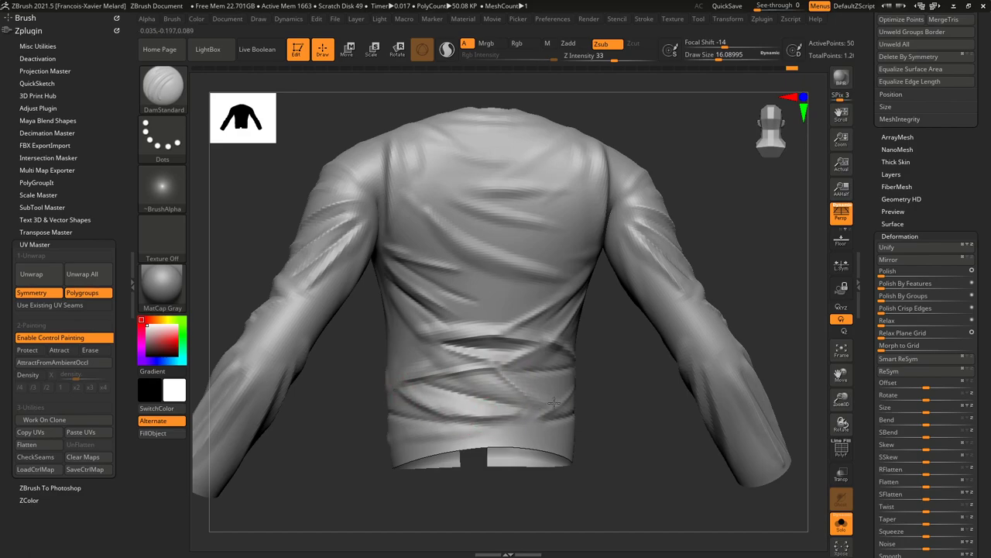
left_click_drag(754, 281, 701, 298)
left_click_drag(401, 347, 482, 370)
left_click_drag(604, 326, 740, 268)
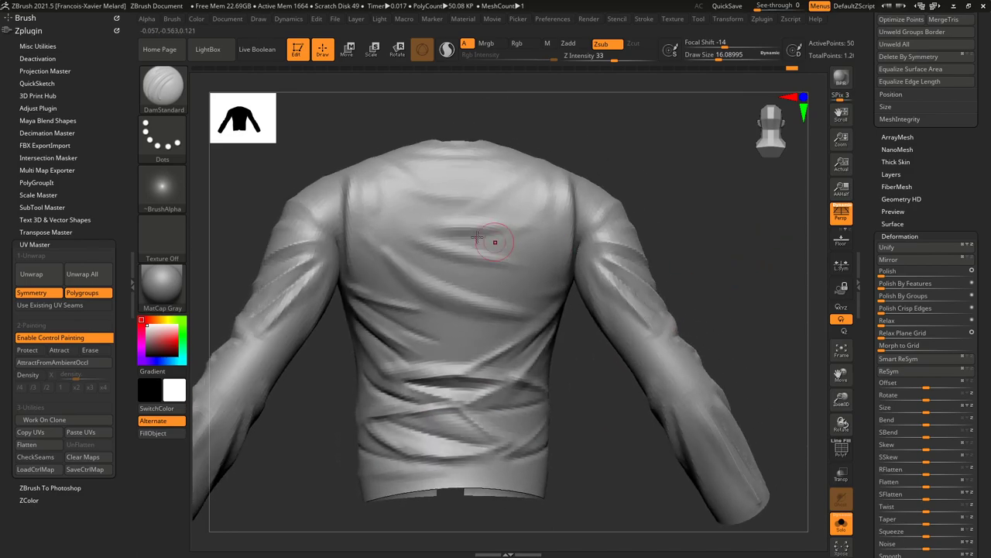
Carve short creases between the shoulder blades, undoing the last stroke and recarving it as a flatter horizontal fold.
left_click_drag(412, 235, 515, 260)
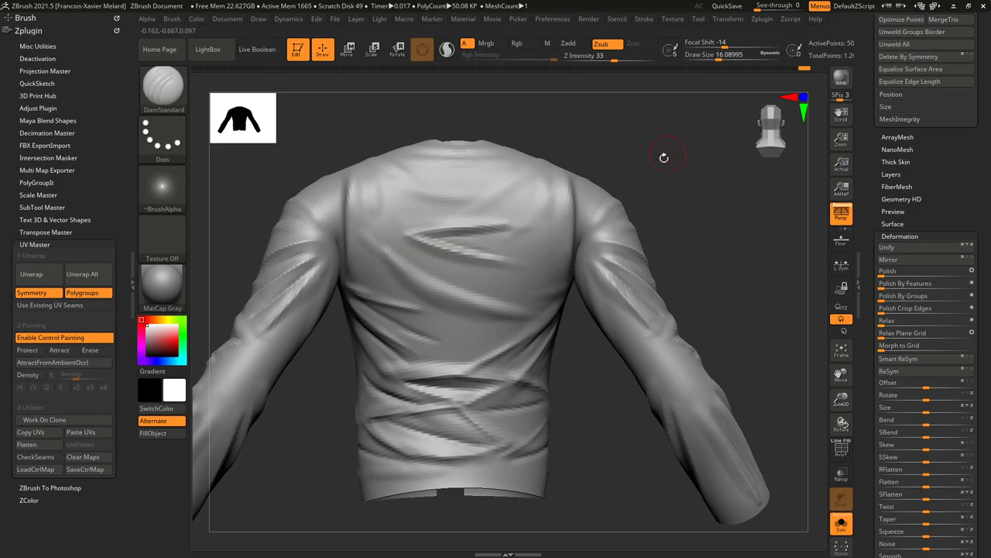
left_click_drag(663, 155, 668, 189)
key("ctrl+z")
left_click_drag(397, 262, 510, 264)
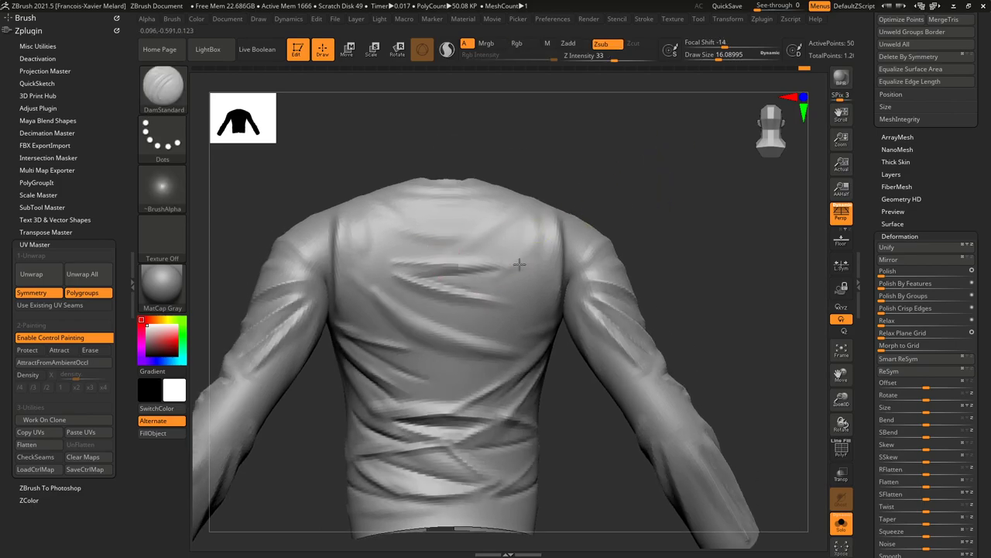
Carve a diagonal crease from between the shoulder blades up to the shoulder and deepen the folds beside the back armholes.
left_click_drag(686, 196, 649, 242)
left_click_drag(409, 301, 523, 240)
mouse_move(612, 192)
left_mouse_down()
mouse_move(649, 207)
mouse_move(584, 206)
left_mouse_up()
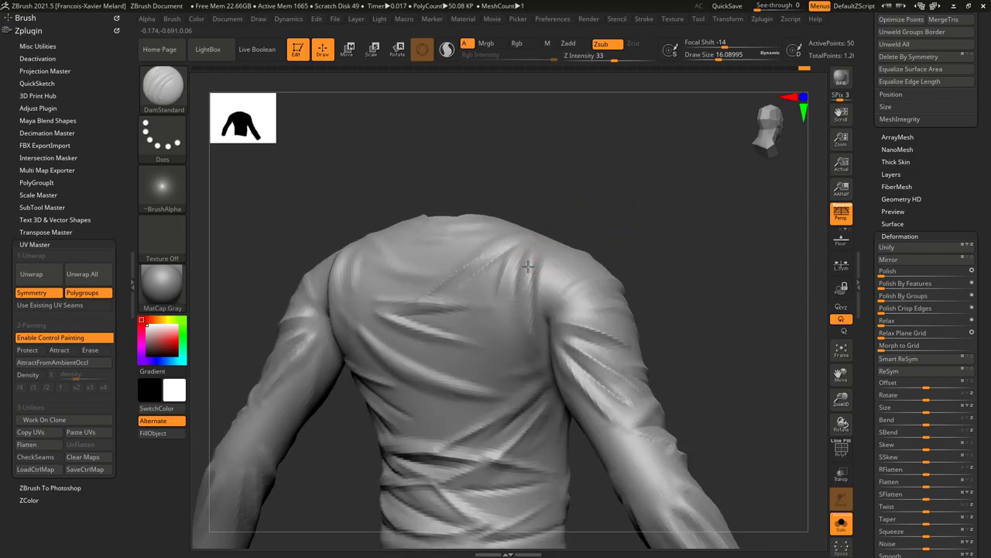
left_click_drag(667, 236, 694, 222)
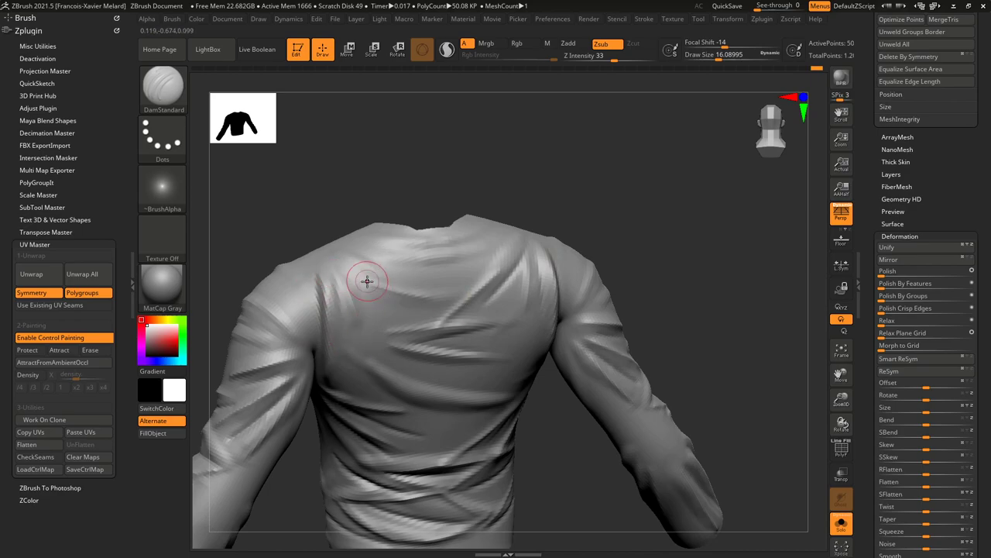
Carve horizontal creases across the upper back just below the neckline.
left_click_drag(636, 166, 644, 206)
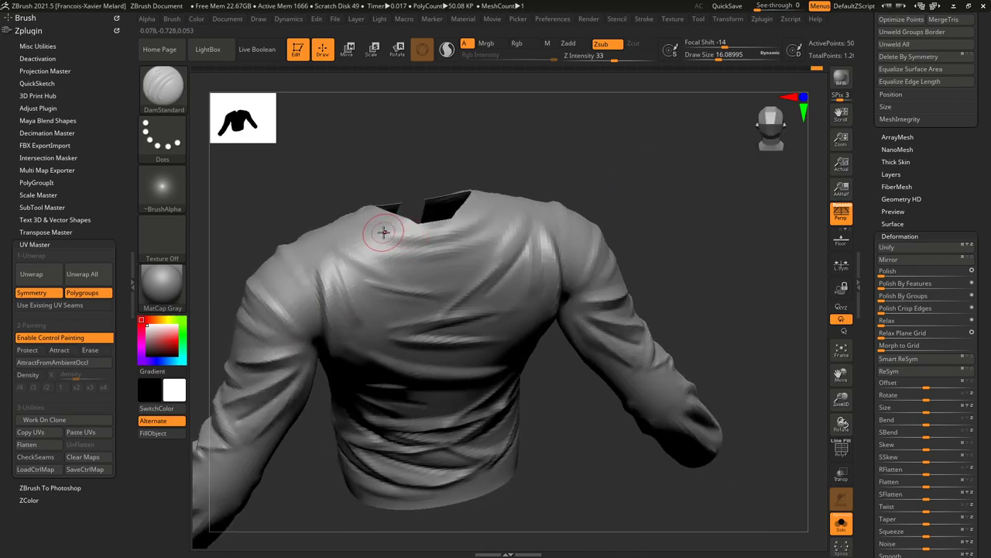
mouse_move(376, 231)
left_mouse_down()
mouse_move(467, 228)
mouse_move(480, 218)
mouse_move(432, 248)
mouse_move(512, 225)
left_mouse_up()
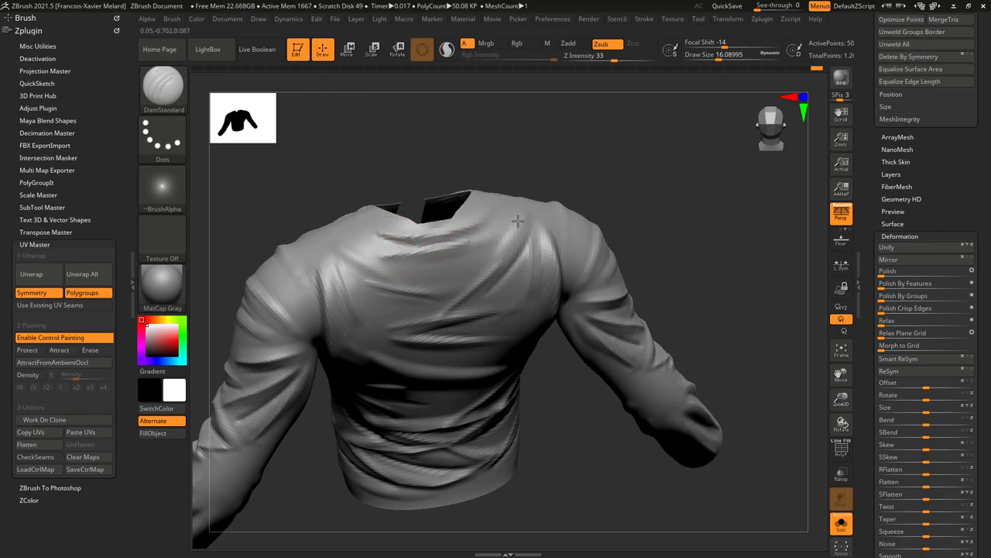
left_click_drag(628, 182, 513, 305)
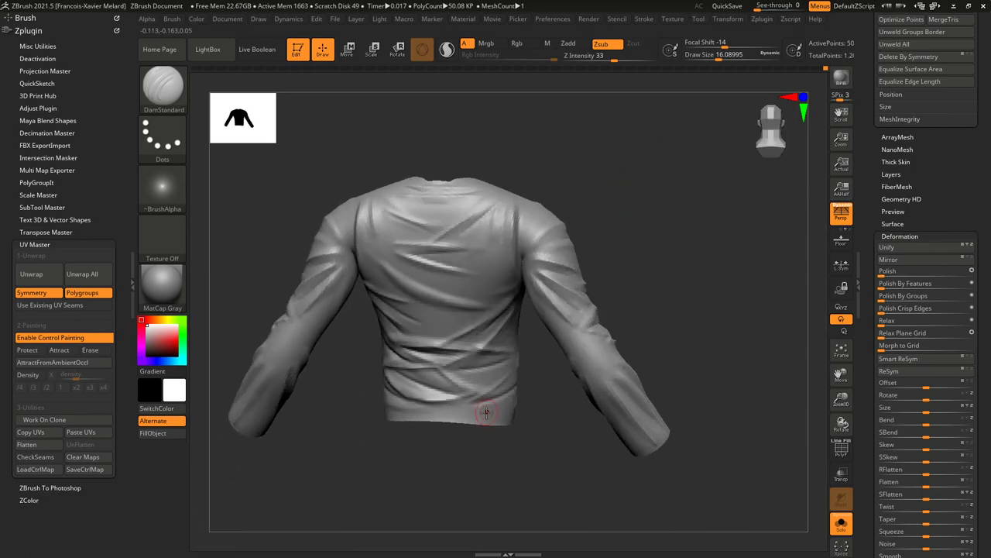
Enlarge the brush to a draw size of about 41 and smooth the creases on the front and outside of the sleeve.
left_click_drag(701, 294, 733, 308)
left_click_drag(780, 239, 721, 223)
left_click_drag(876, 126, 879, 178)
left_click_drag(621, 199, 511, 274)
key("s")
mouse_move(614, 229)
left_mouse_down("alt")
mouse_move(566, 222)
mouse_move(553, 232)
mouse_move(561, 243)
left_mouse_up("alt")
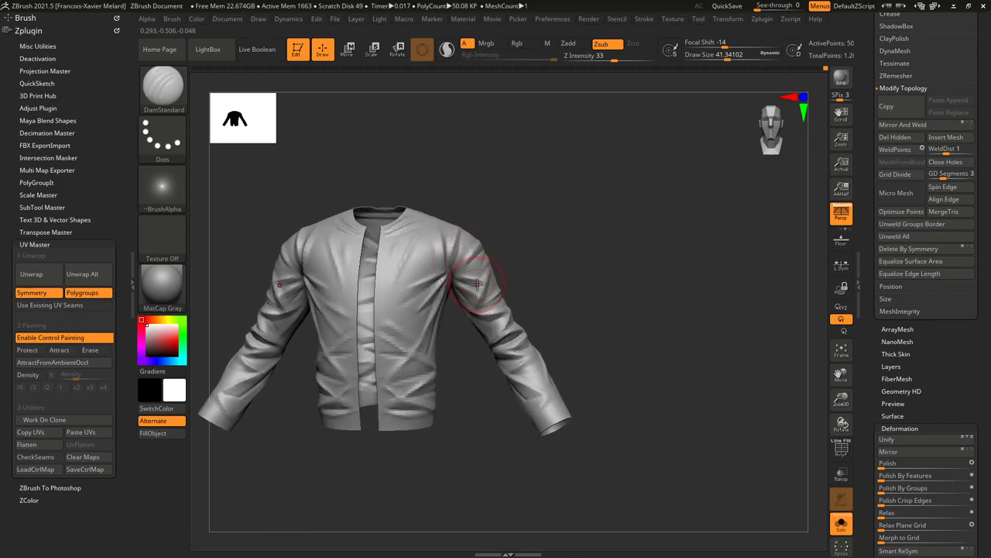
left_click_drag(547, 201, 516, 221)
key("shift")
left_click_drag(509, 367, 518, 293, "shift")
left_click_drag(582, 218, 537, 236)
left_click_drag(530, 367, 481, 251, "shift")
left_click_drag(558, 226, 522, 229)
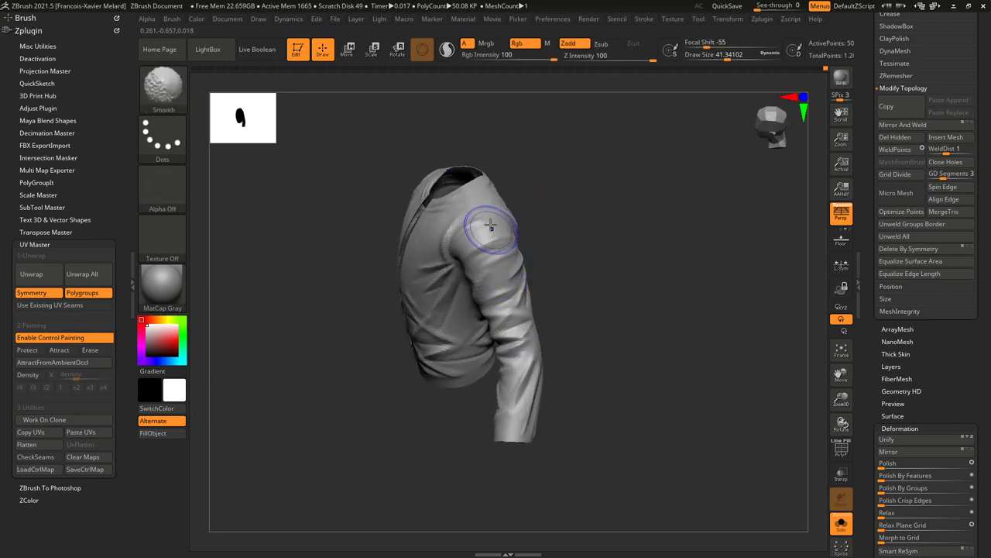
Smooth the creases on the back of the sleeve, around the elbow and down the forearm.
left_click_drag(604, 271, 491, 281)
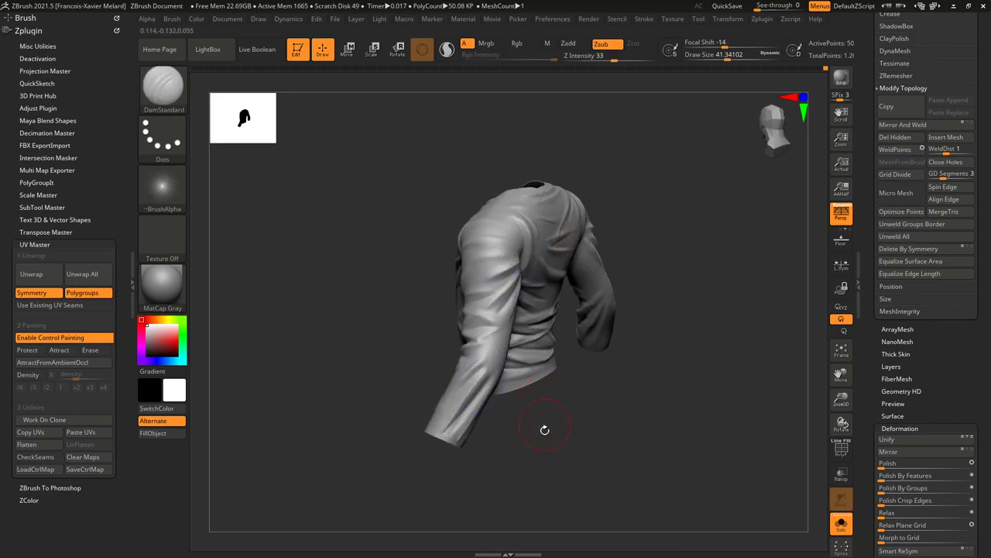
left_click_drag(545, 428, 518, 273)
key("shift")
left_click_drag(398, 368, 459, 365)
mouse_move(511, 344)
left_mouse_down("shift")
mouse_move(458, 447)
mouse_move(506, 392)
left_mouse_up("shift")
left_click_drag(577, 290, 663, 258)
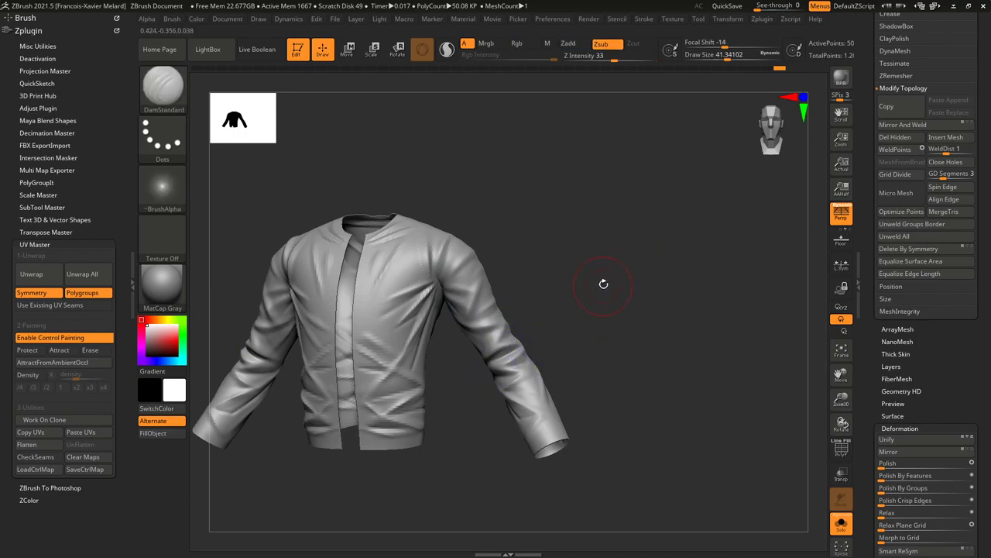
Smooth the folds on the jacket's front panels, from the chest down to the hem and around the side.
left_click_drag(602, 283, 461, 329)
left_click_drag(607, 240, 410, 364)
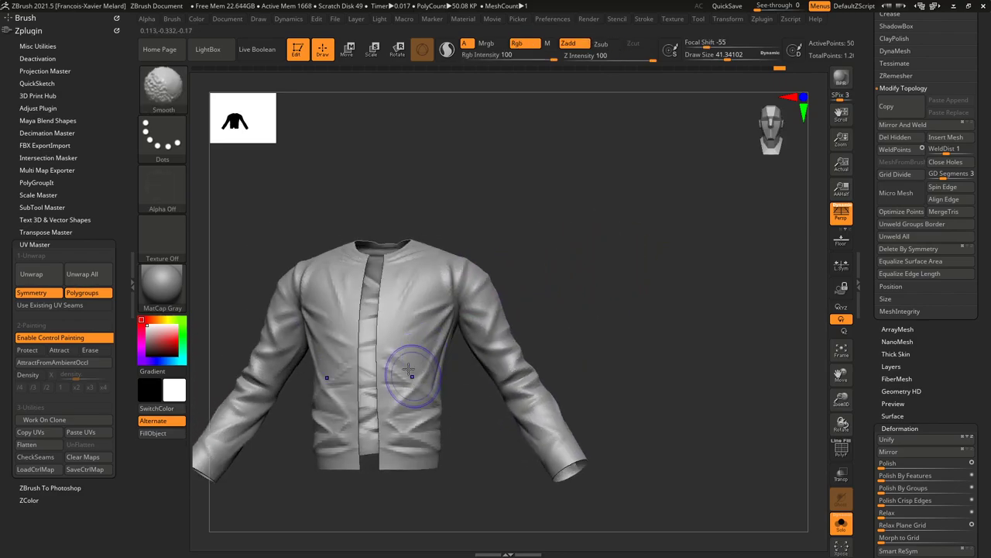
left_click_drag(442, 445, 480, 417)
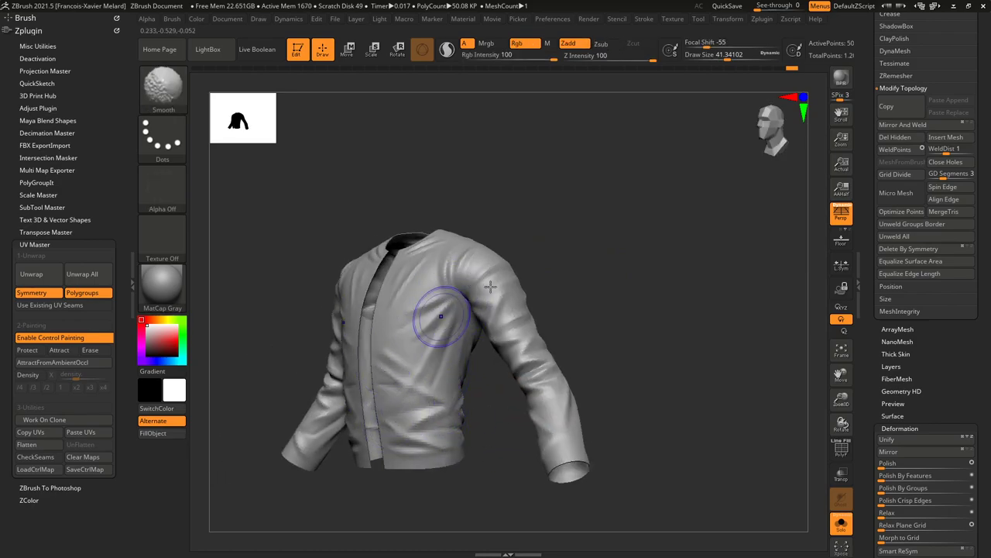
left_click_drag(517, 217, 487, 228)
Smooth the sharp creases across the back, from the shoulder blades down to the lower back.
left_click_drag(621, 221, 541, 210)
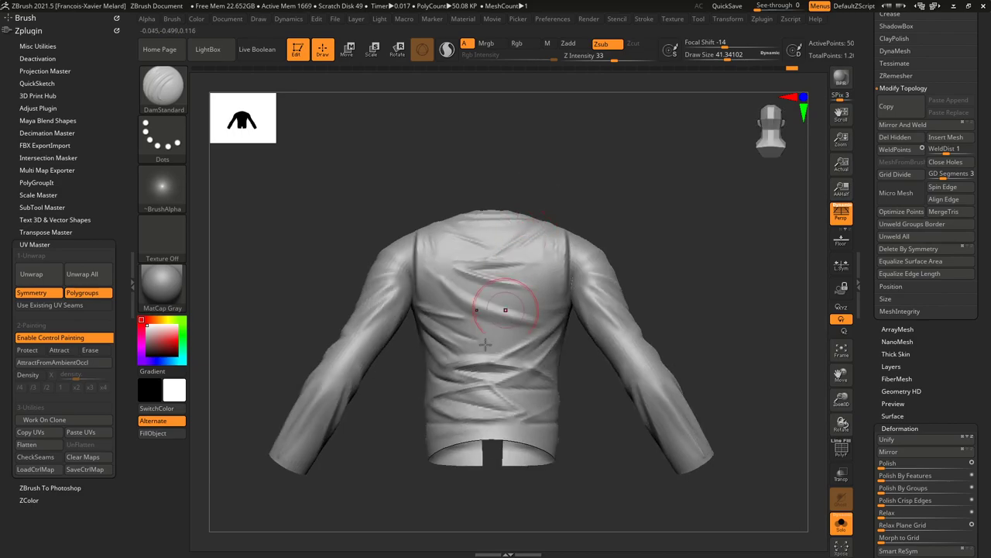
left_click_drag(670, 336, 691, 345)
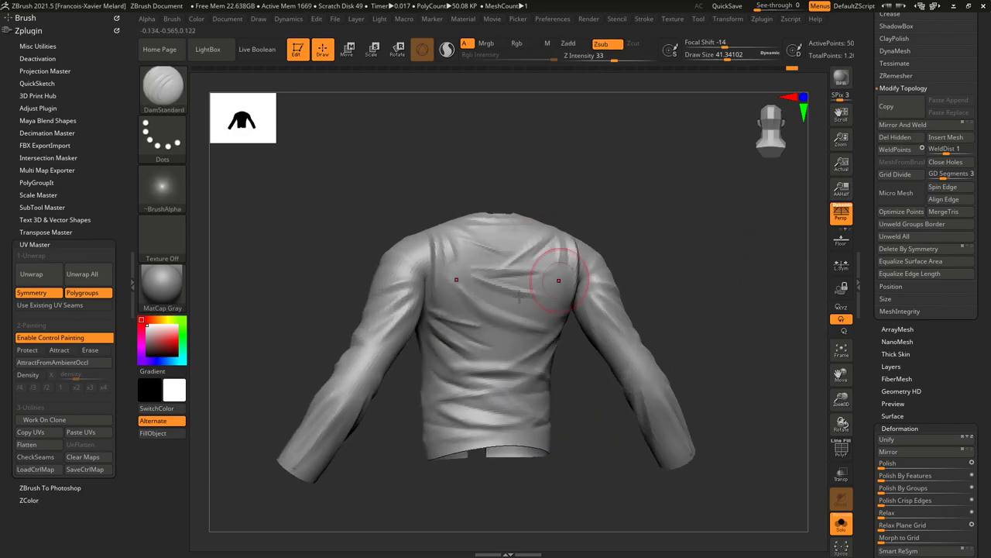
left_click_drag(518, 360, 514, 378, "shift")
left_click_drag(730, 221, 465, 285, "shift")
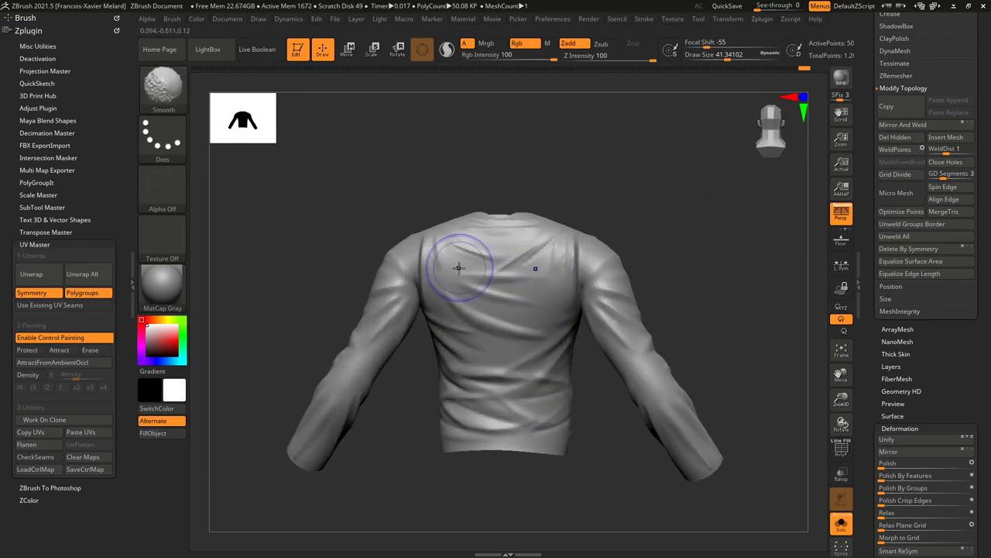
left_click_drag(697, 211, 653, 232)
left_click_drag(499, 407, 573, 401, "shift")
left_click_drag(673, 207, 753, 225)
mouse_move(431, 255)
left_mouse_down("shift")
mouse_move(454, 323)
mouse_move(482, 313)
left_mouse_up("shift")
left_click_drag(673, 168, 470, 225)
mouse_move(666, 224)
left_mouse_down()
mouse_move(697, 204)
mouse_move(781, 184)
mouse_move(639, 179)
mouse_move(480, 148)
mouse_move(615, 183)
mouse_move(597, 204)
mouse_move(597, 160)
mouse_move(614, 164)
mouse_move(571, 161)
left_mouse_up()
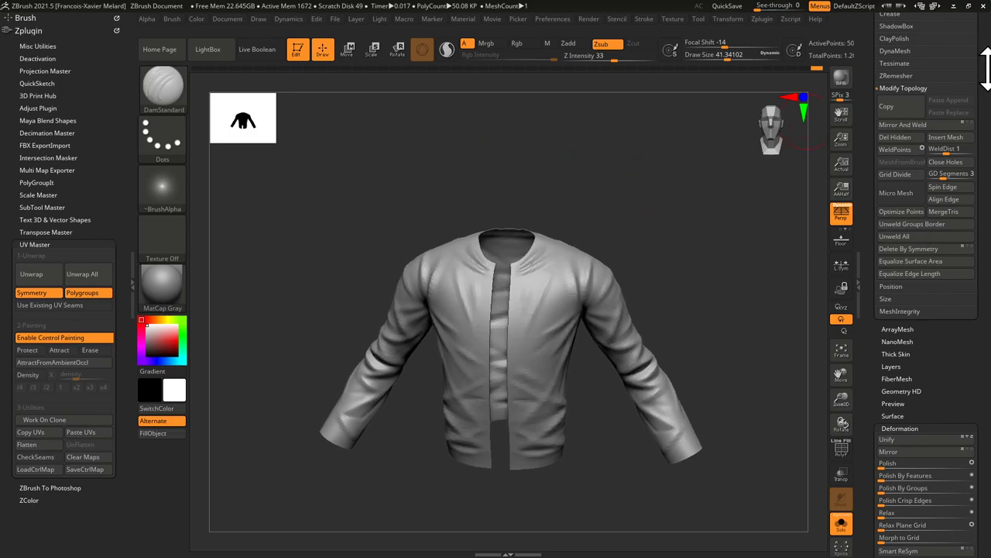
Save the tool as a new file named CharaHD_010_Vest.ZTL in the ZB2021 folder.
left_click_drag(985, 68, 985, 277)
left_click(940, 35)
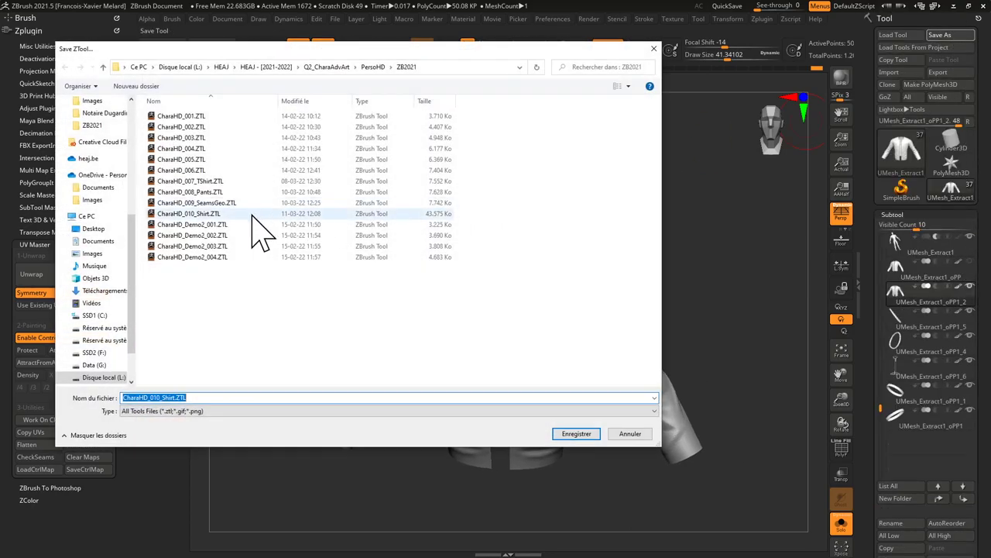
left_click(210, 216)
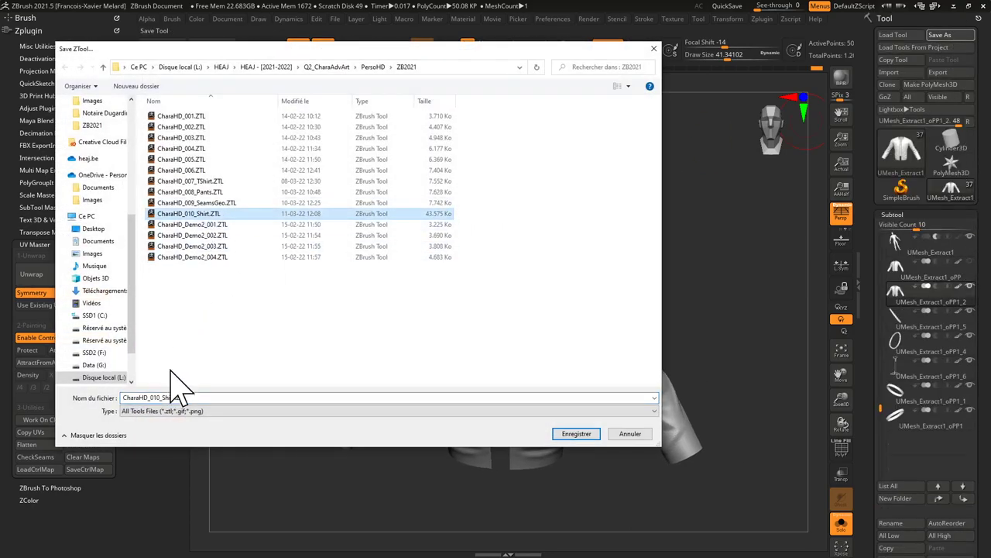
left_click(162, 399)
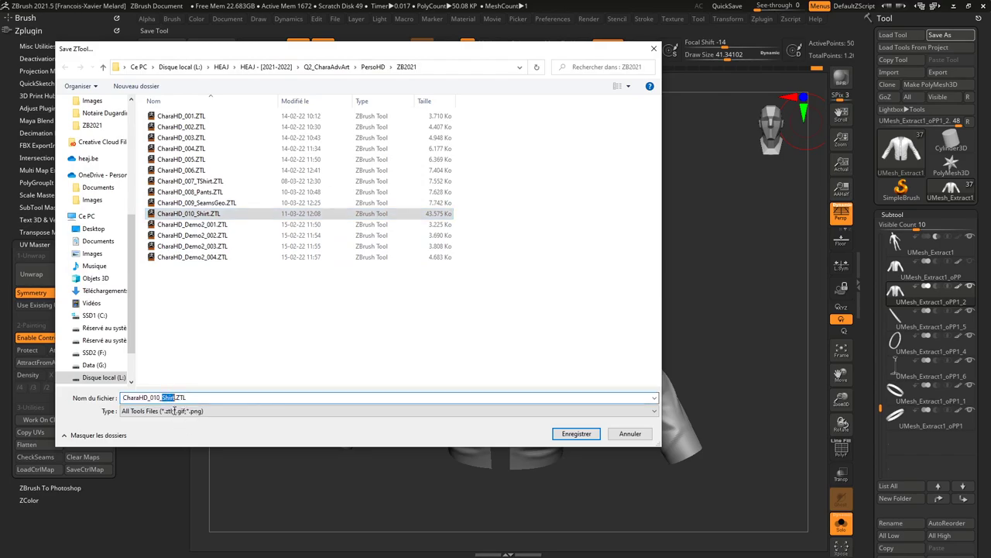
type("Ves")
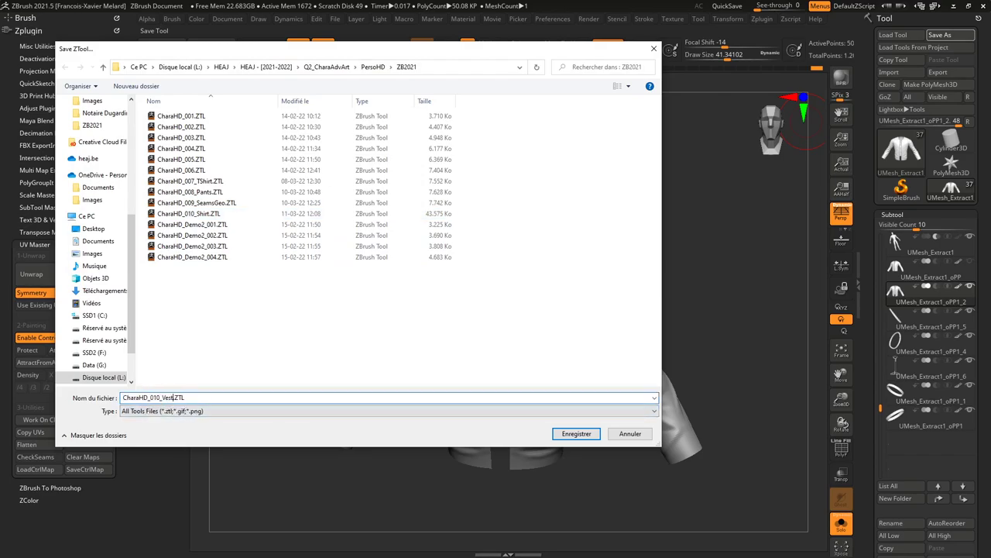
key("Return")
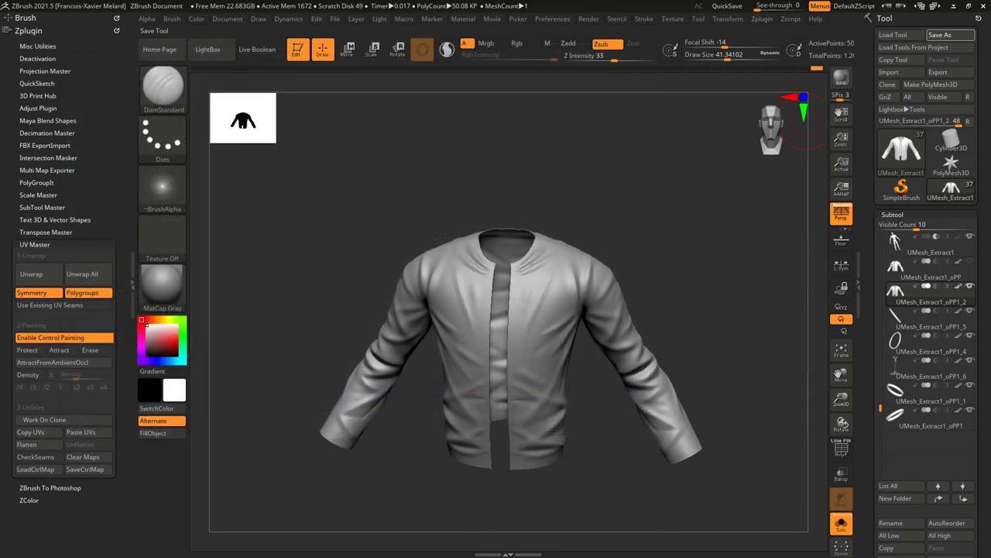
Smooth the creases beside the neckline and over the upper chest.
left_click_drag(658, 219, 664, 180)
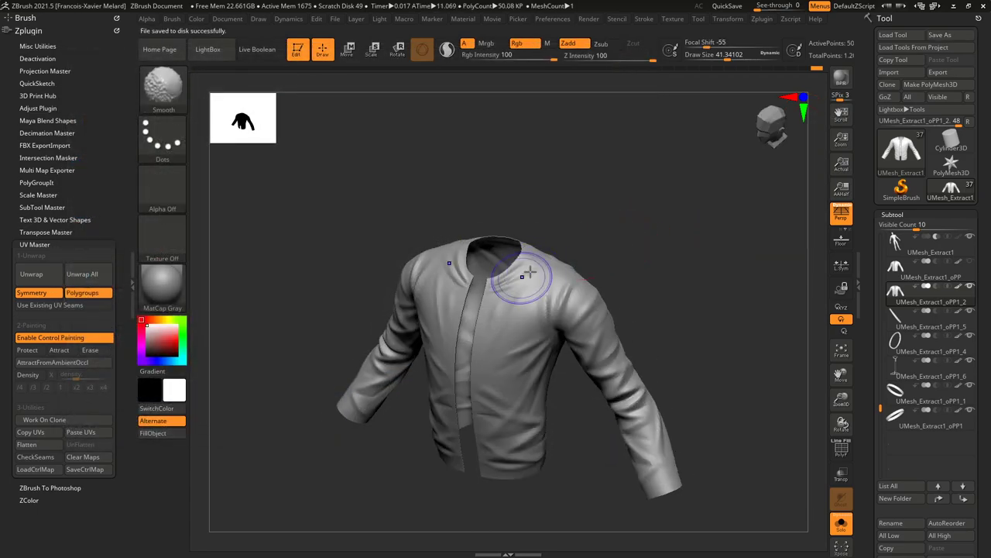
mouse_move(642, 237)
left_mouse_down()
mouse_move(657, 207)
mouse_move(593, 210)
left_mouse_up()
key("shift")
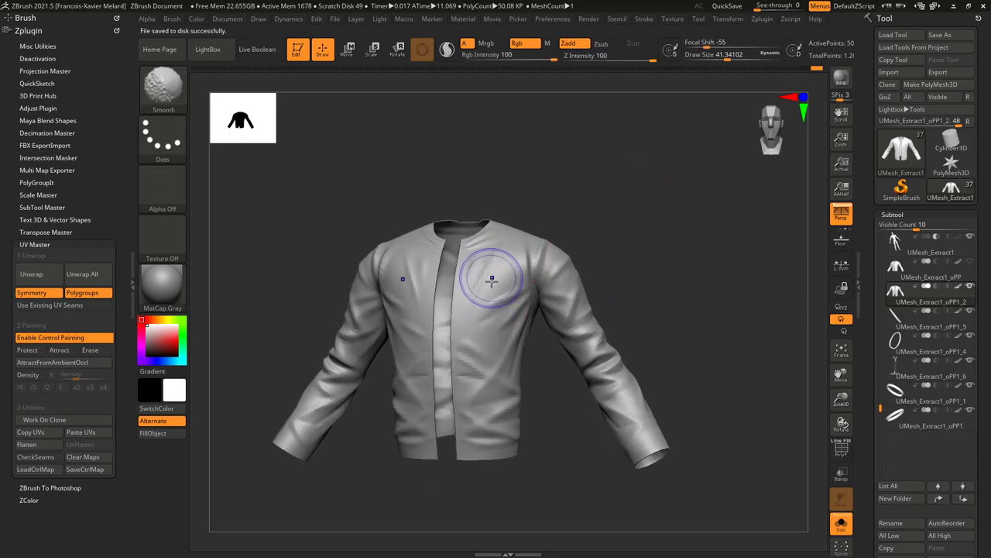
left_click_drag(666, 211, 644, 201)
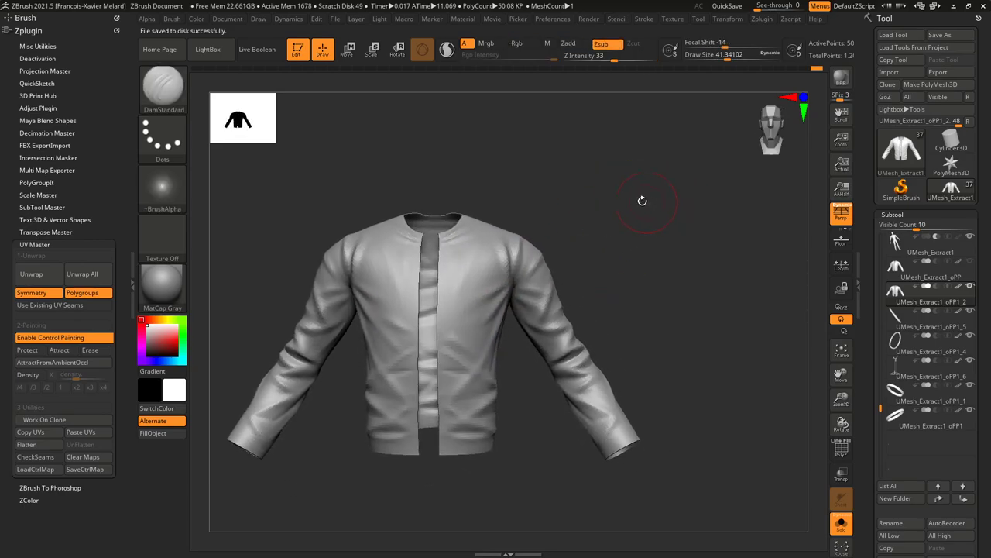
Compare the jacket with an earlier sculpting state in the undo history and return to the latest one.
mouse_move(813, 68)
left_mouse_down()
mouse_move(416, 68)
mouse_move(465, 68)
left_mouse_up()
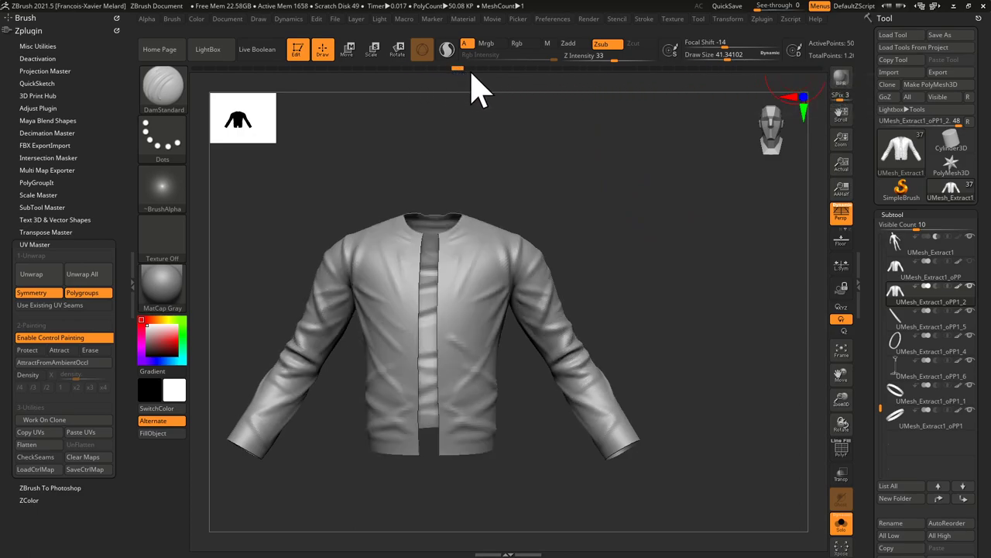
left_click_drag(632, 247, 642, 254)
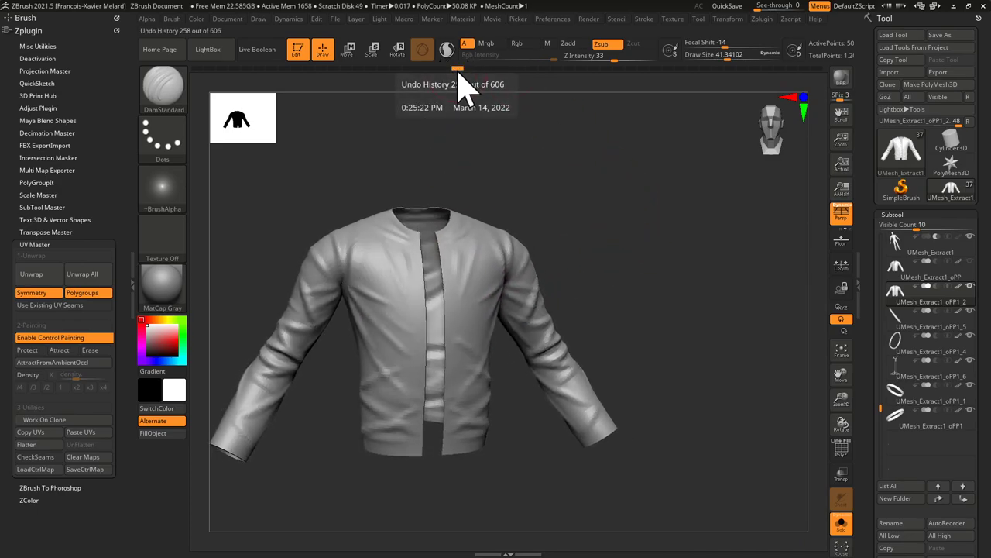
left_click_drag(457, 69, 920, 99)
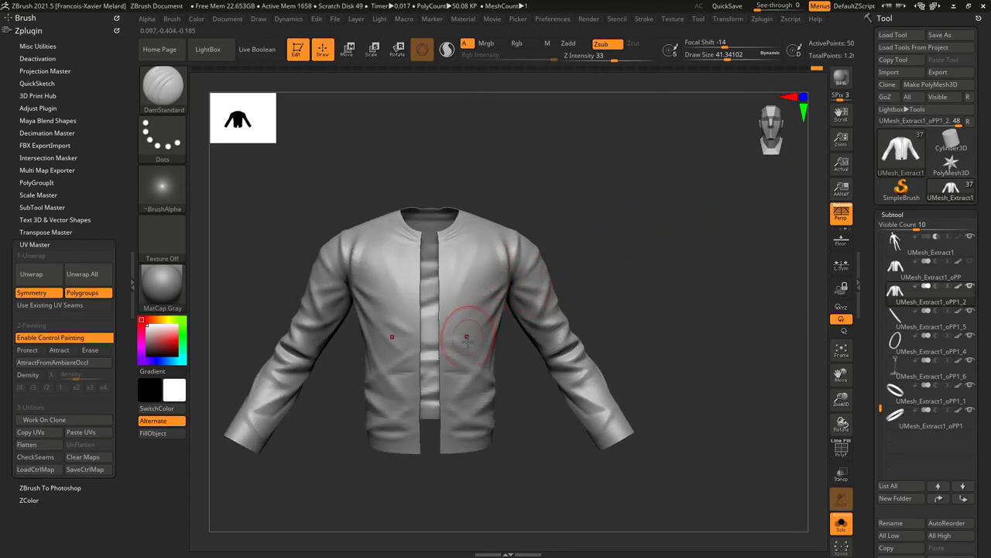
left_click_drag(651, 304, 626, 331)
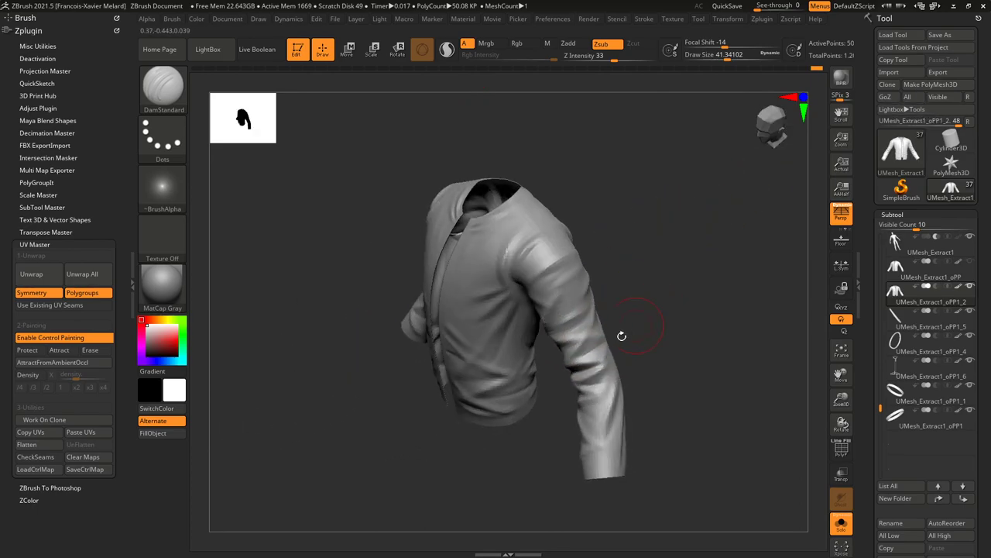
Step back through several earlier jacket states in the undo history and restore the newest state.
left_click_drag(819, 69, 516, 73)
left_click(532, 69)
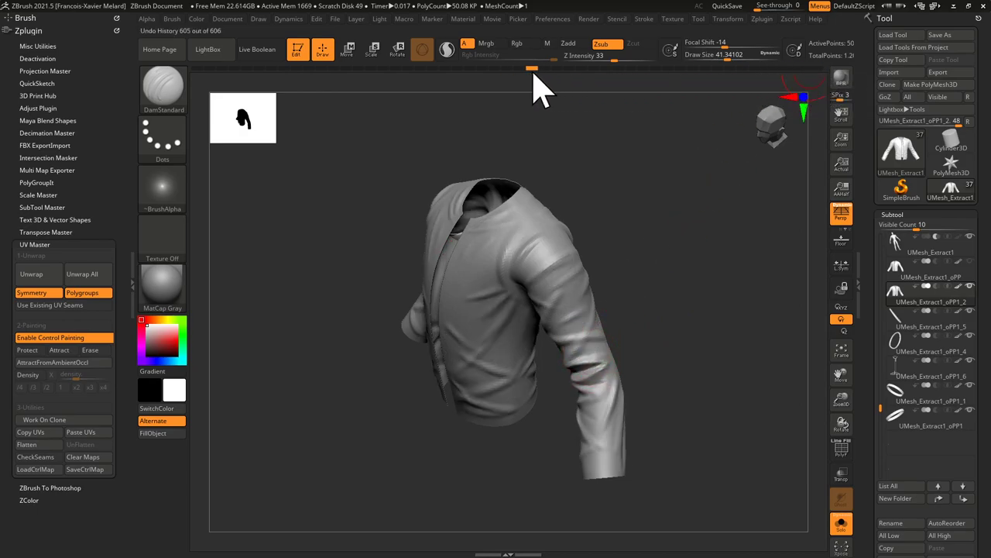
left_click_drag(531, 70, 461, 77)
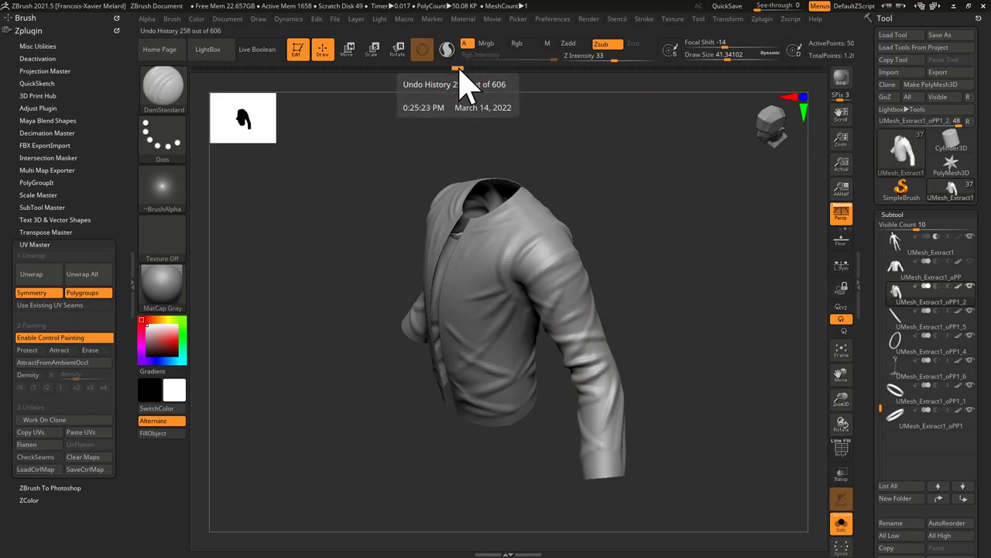
left_click_drag(458, 69, 932, 94)
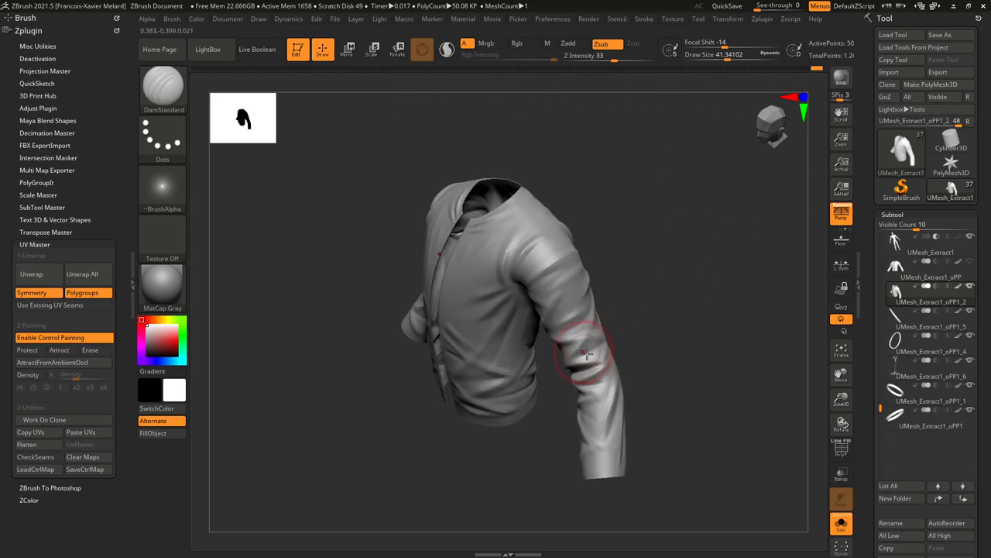
Check the jacket on the full character from the front, then isolate the jacket again.
left_click_drag(635, 301, 716, 276)
left_click(844, 528)
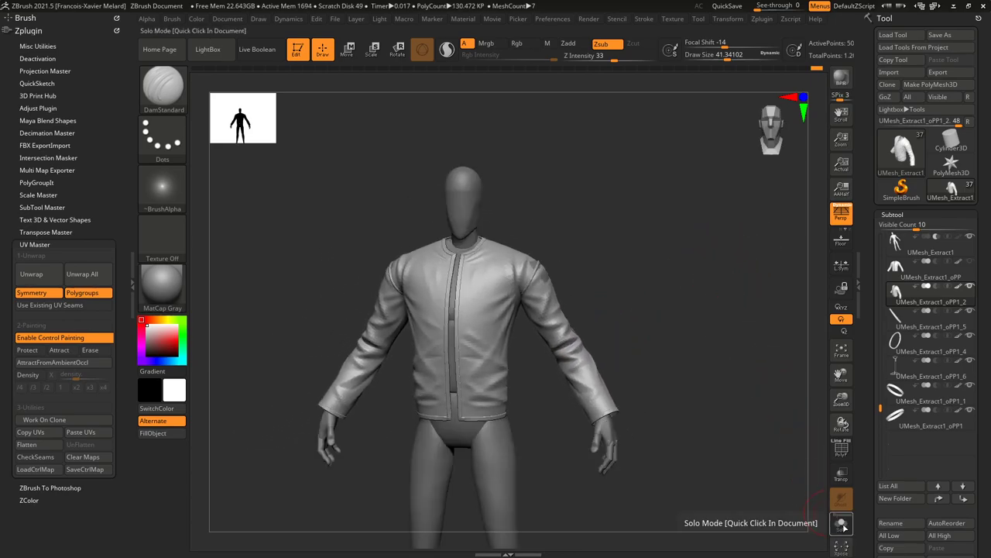
left_click(844, 528)
left_click_drag(657, 183, 672, 221, "alt")
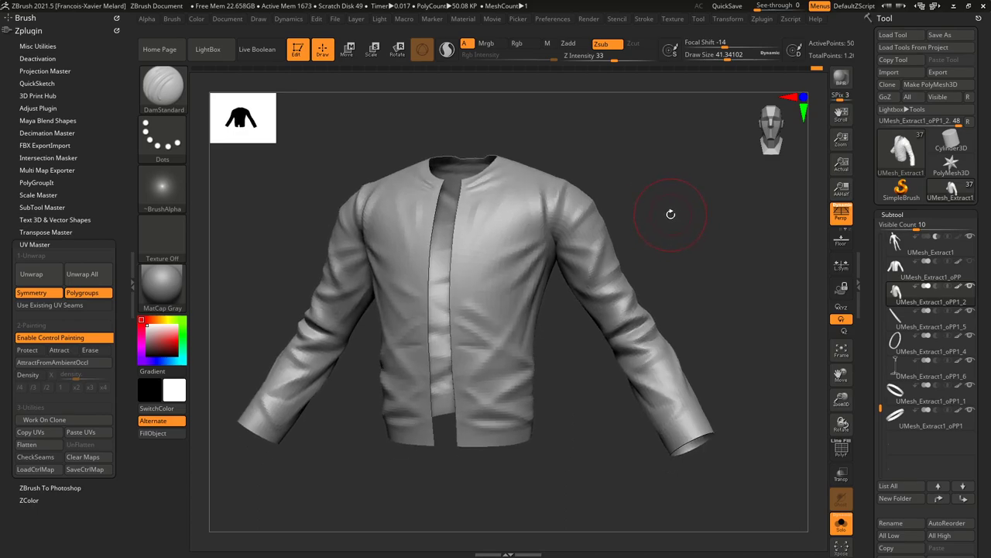
Switch to the Standard brush with a draw size of about 11 and raise the jacket to subdivision level 4.
key("b")
key("s")
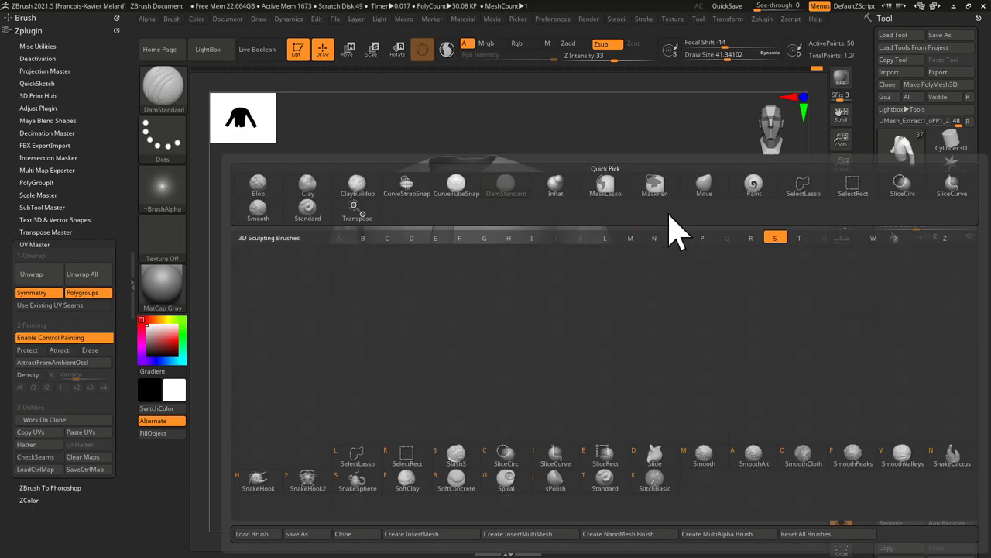
key("t")
key("s")
left_click_drag(641, 234, 640, 234)
mouse_move(700, 199)
left_mouse_down("alt")
mouse_move(684, 190)
mouse_move(659, 225)
mouse_move(591, 270)
left_mouse_up("alt")
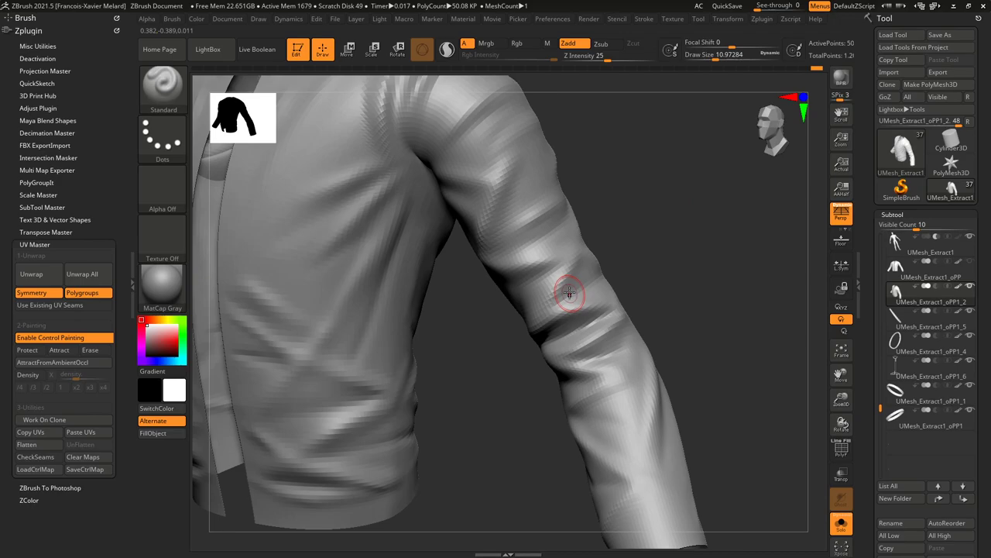
left_click_drag(872, 431, 879, 155)
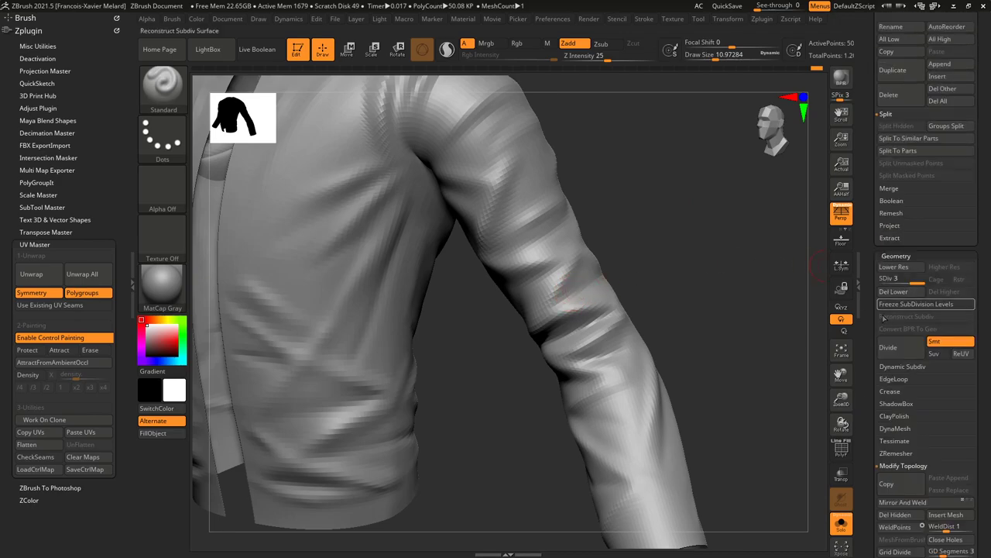
key("d")
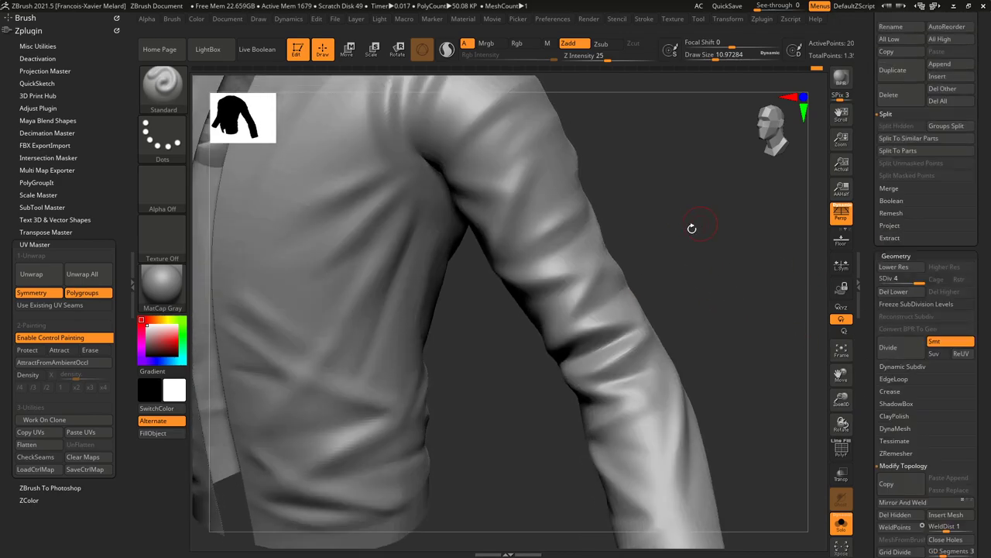
Set the draw size to about 7.3 and sculpt raised ridges along the folds at the sleeve's elbow.
key("s")
left_click_drag(587, 317, 584, 318)
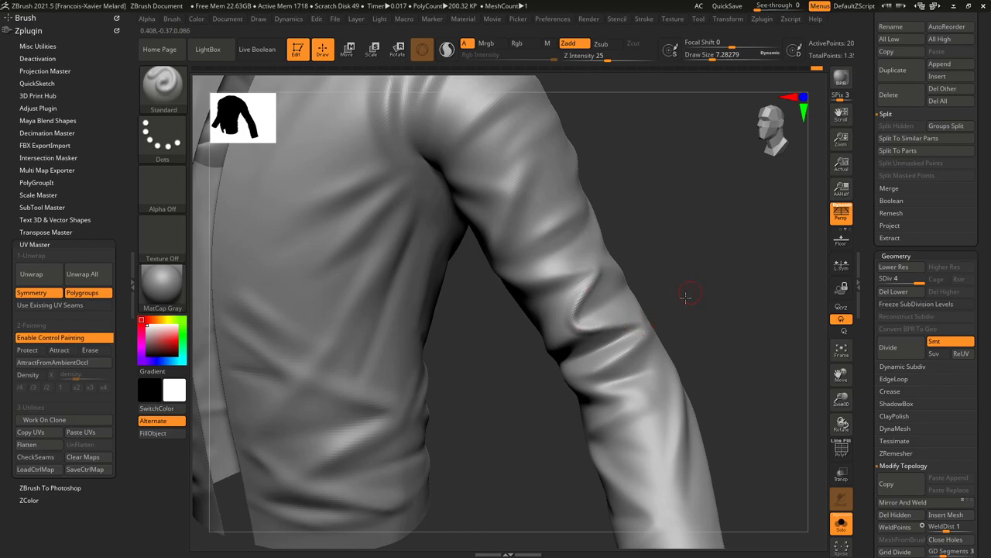
left_click_drag(688, 294, 623, 325)
left_click_drag(719, 287, 608, 331)
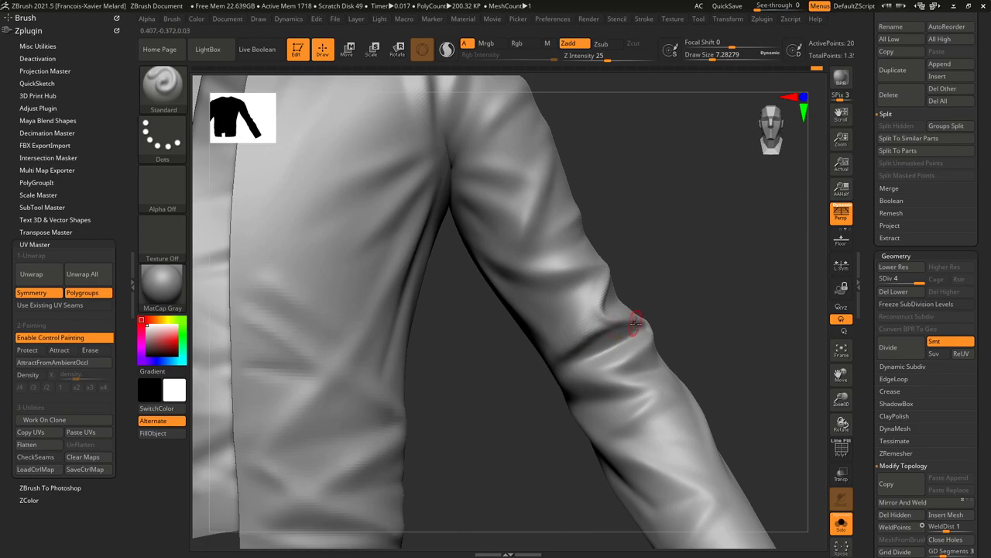
left_click_drag(707, 251, 741, 267)
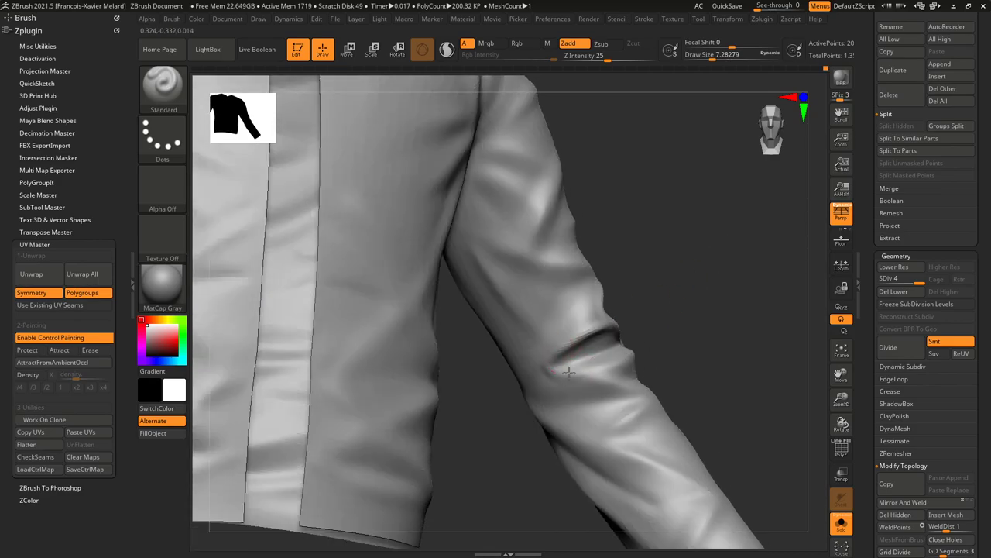
left_click_drag(735, 310, 620, 349)
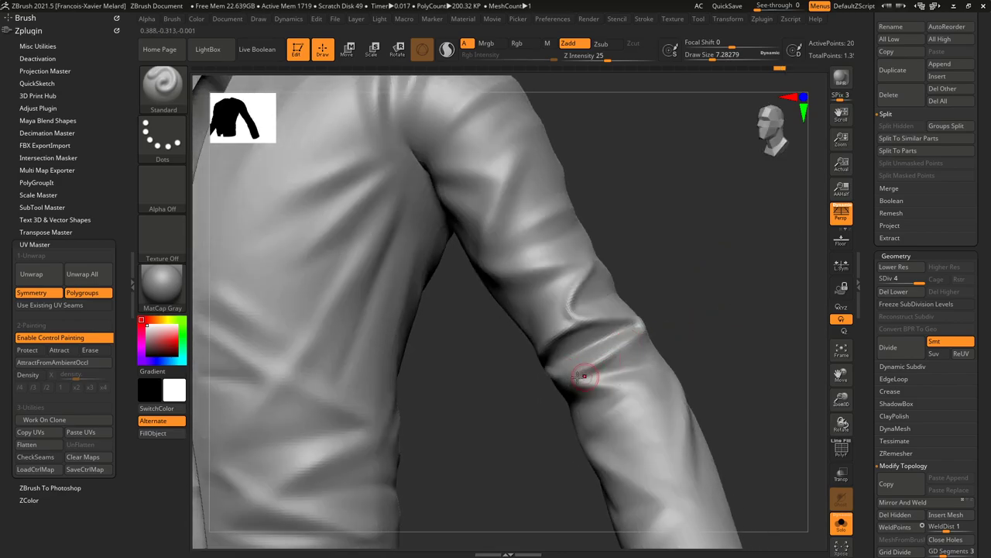
left_click_drag(750, 312, 701, 336)
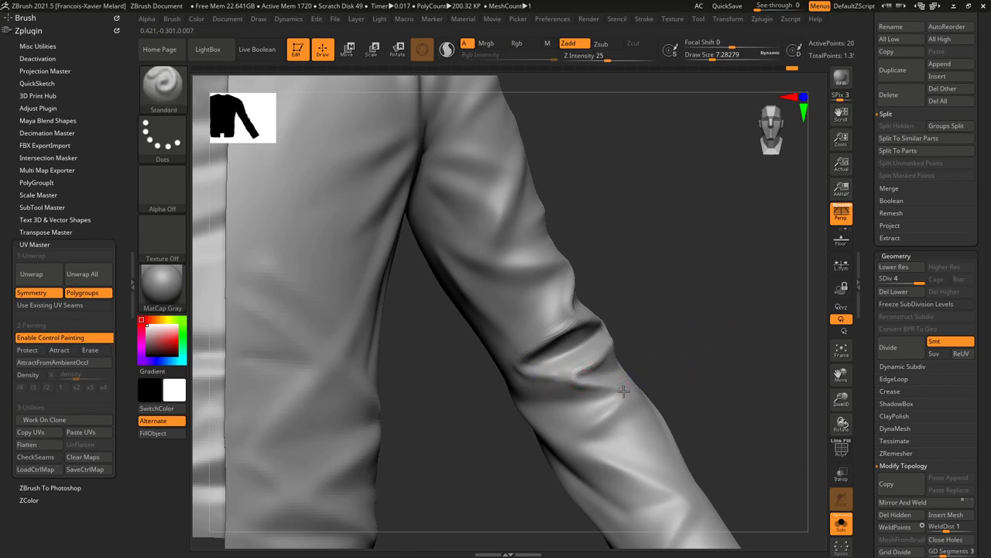
Define the folds on the outer side of the elbow and soften them with Smooth.
left_click_drag(710, 345, 717, 251, "alt")
right_click_drag(716, 251, 654, 331)
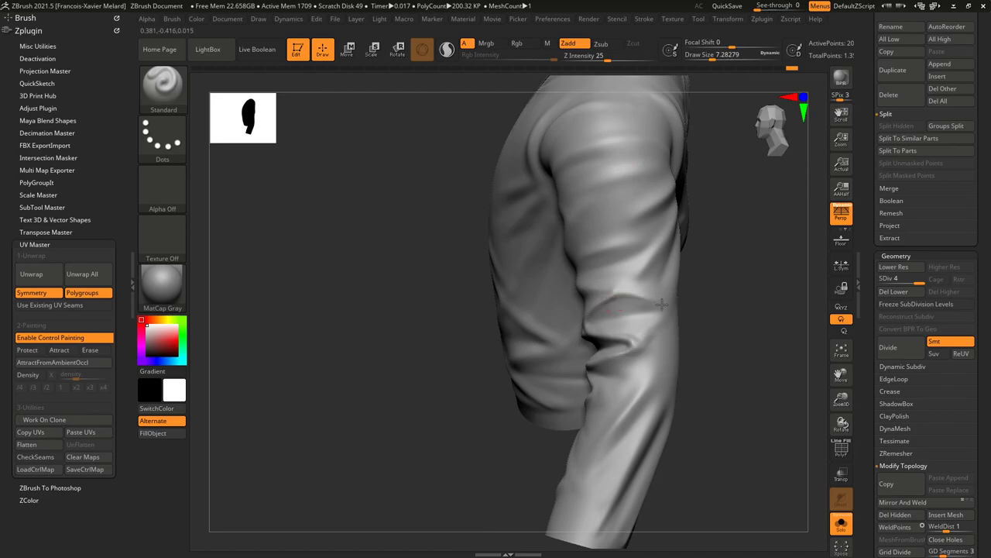
left_click_drag(745, 252, 735, 271)
left_click_drag(602, 328, 612, 329, "shift")
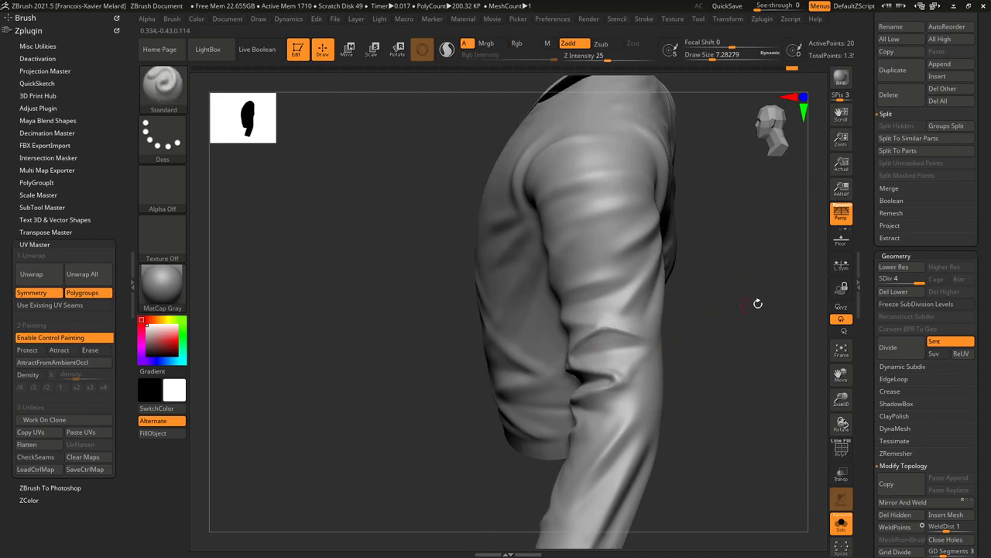
left_click_drag(752, 303, 743, 303)
Build up the fold edges just below the elbow on the front of the sleeve and smooth them.
right_click_drag(744, 303, 669, 320)
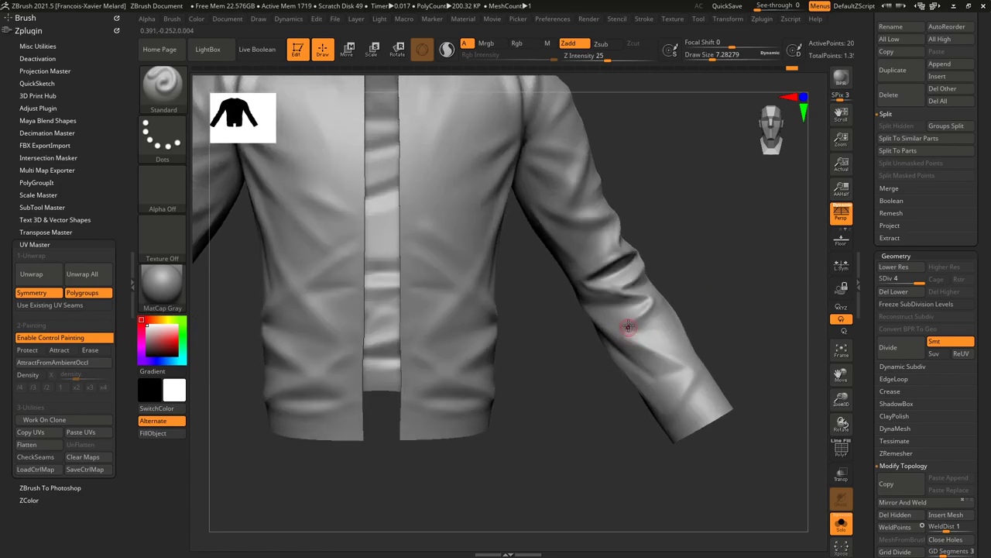
right_click_drag(706, 347, 675, 309)
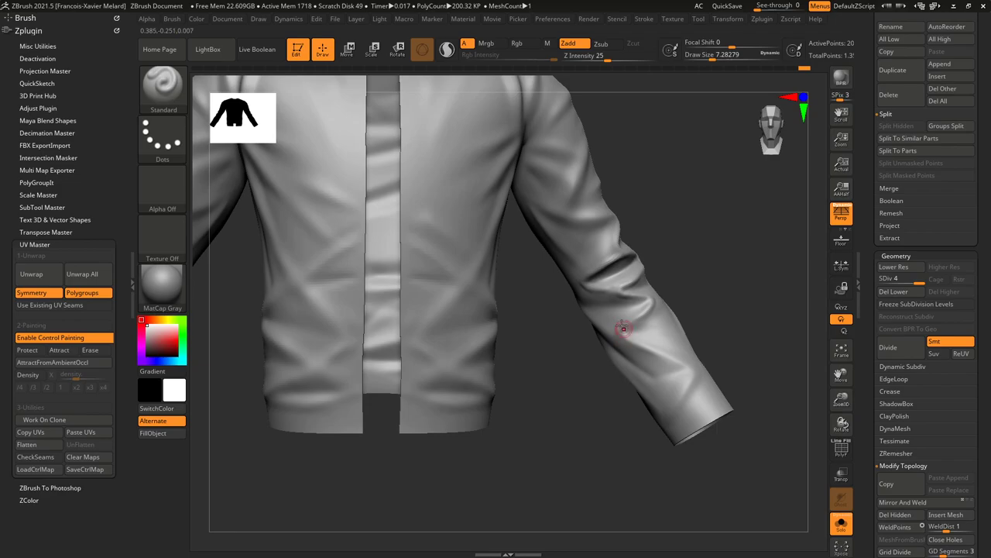
key("shift")
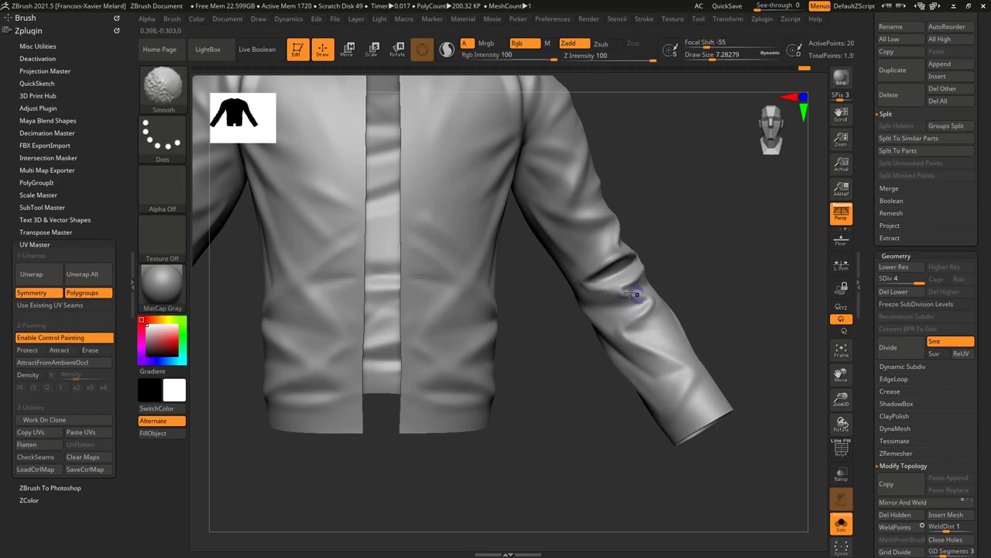
left_click_drag(583, 285, 591, 288, "shift")
Sculpt raised fold edges on the front of the upper sleeve between shoulder and elbow, smoothing where needed.
mouse_move(700, 208)
left_mouse_down()
mouse_move(699, 220)
mouse_move(704, 202)
mouse_move(683, 294)
left_mouse_up()
left_click_drag(677, 226, 691, 249, "alt")
mouse_move(691, 249)
right_mouse_down()
mouse_move(513, 209)
mouse_move(477, 251)
mouse_move(744, 282)
mouse_move(538, 304)
mouse_move(697, 258)
right_mouse_up()
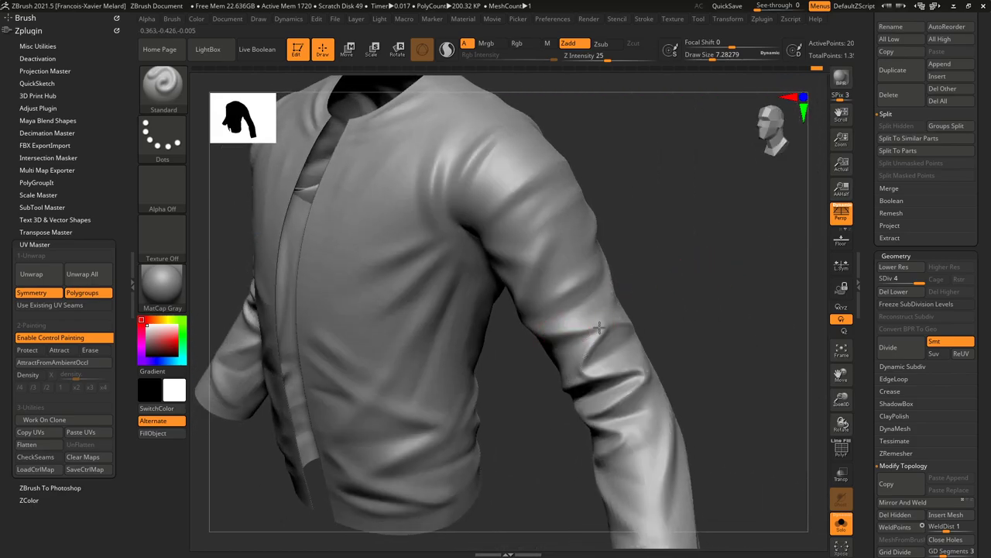
left_click_drag(701, 241, 542, 249, "shift")
left_click_drag(611, 250, 553, 284)
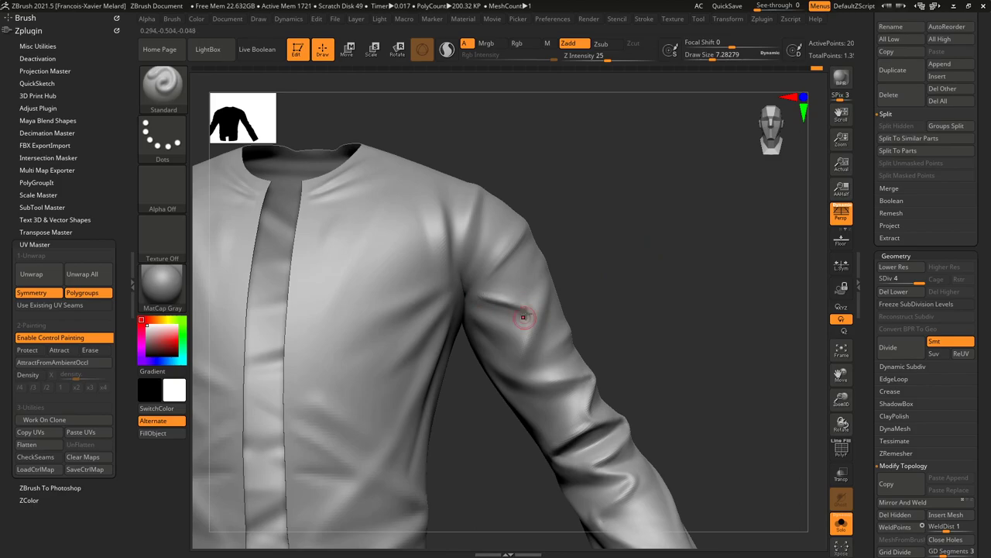
left_click_drag(485, 303, 528, 338, "shift")
left_click_drag(670, 284, 595, 311)
left_click_drag(694, 280, 759, 284)
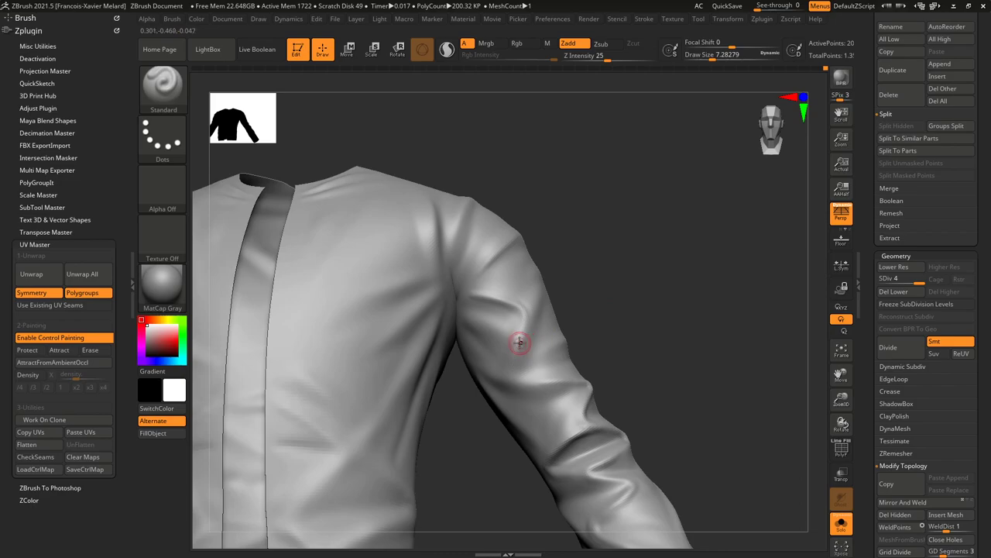
Extend the fold ridge across the outer upper arm above the elbow and blend it with Smooth.
right_click_drag(515, 353, 553, 347)
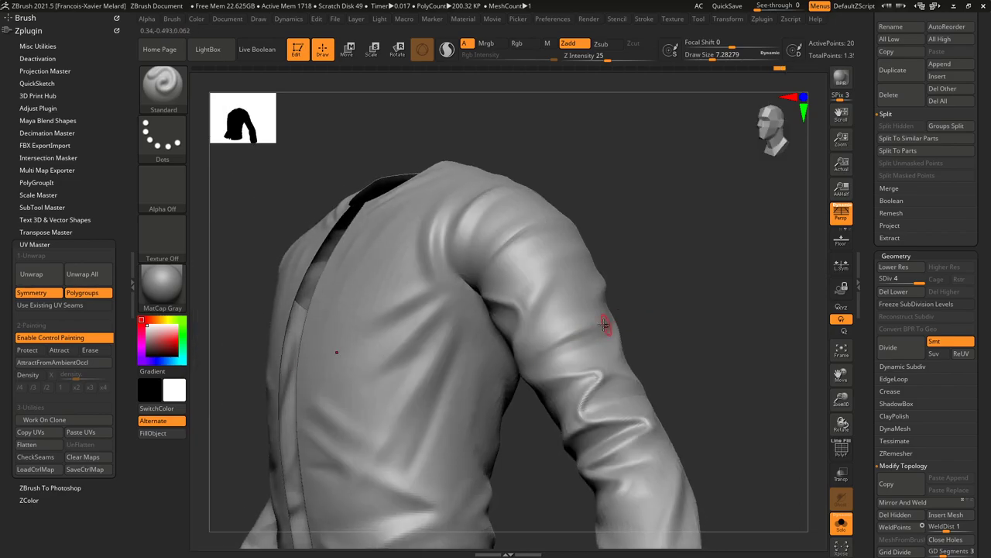
right_click_drag(607, 325, 639, 321)
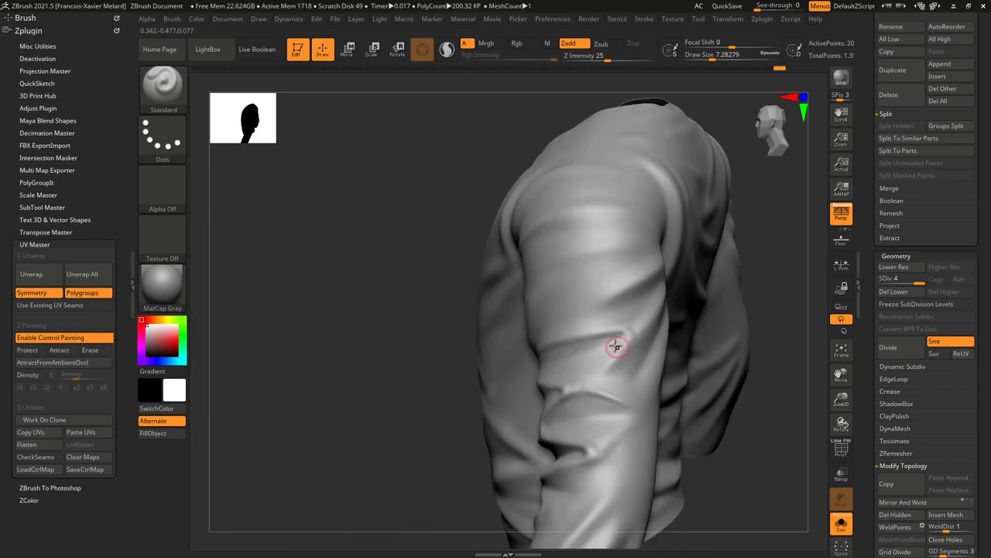
left_click_drag(594, 337, 630, 332)
key("shift")
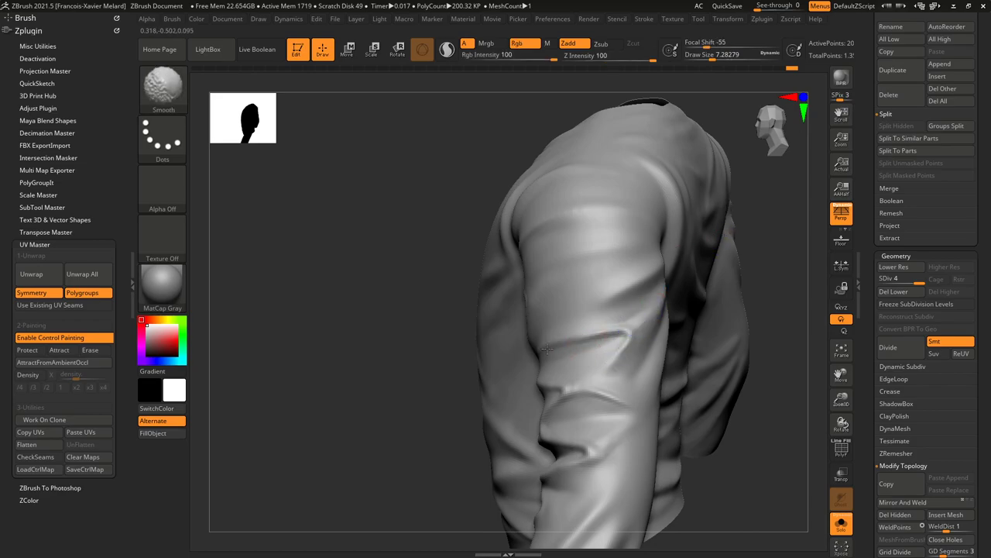
Sculpt pinched zigzag folds above the front hem beside the jacket opening and soften their ends with Smooth.
mouse_move(780, 294)
right_mouse_down()
mouse_move(765, 230)
mouse_move(639, 339)
mouse_move(725, 293)
right_mouse_up()
right_click_drag(693, 247, 652, 126, "alt")
right_click_drag(594, 310, 600, 397, "ctrl")
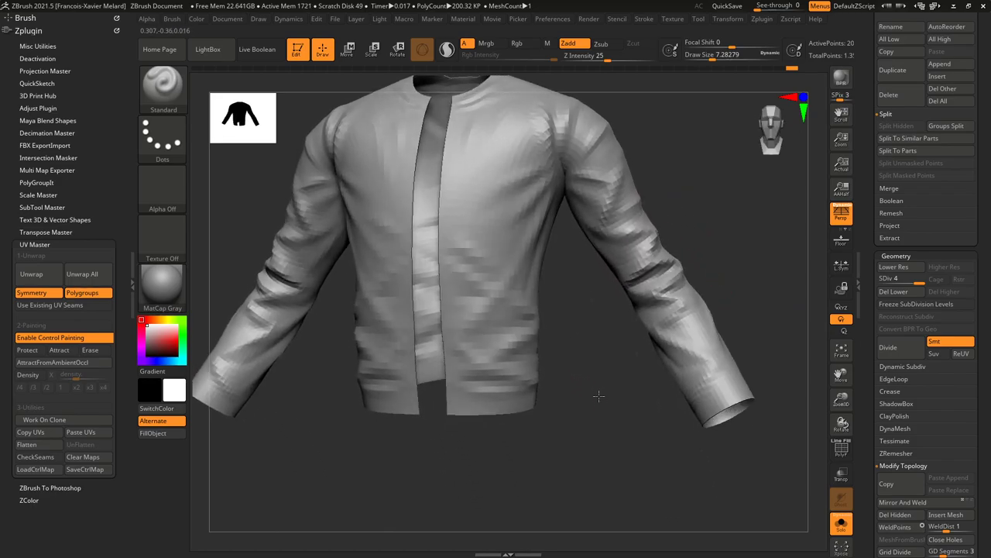
mouse_move(457, 381)
left_mouse_down()
mouse_move(476, 385)
mouse_move(467, 373)
mouse_move(524, 378)
left_mouse_up()
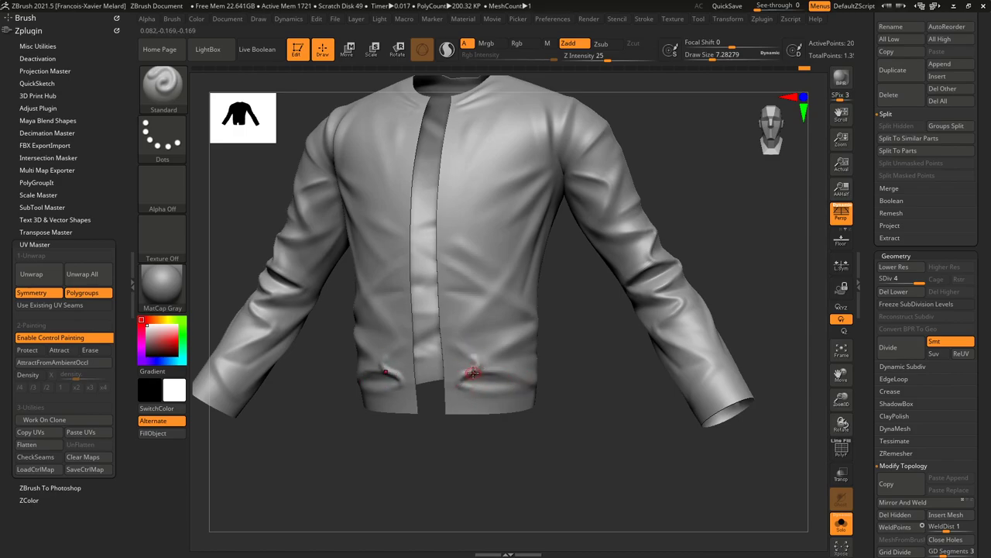
key("shift")
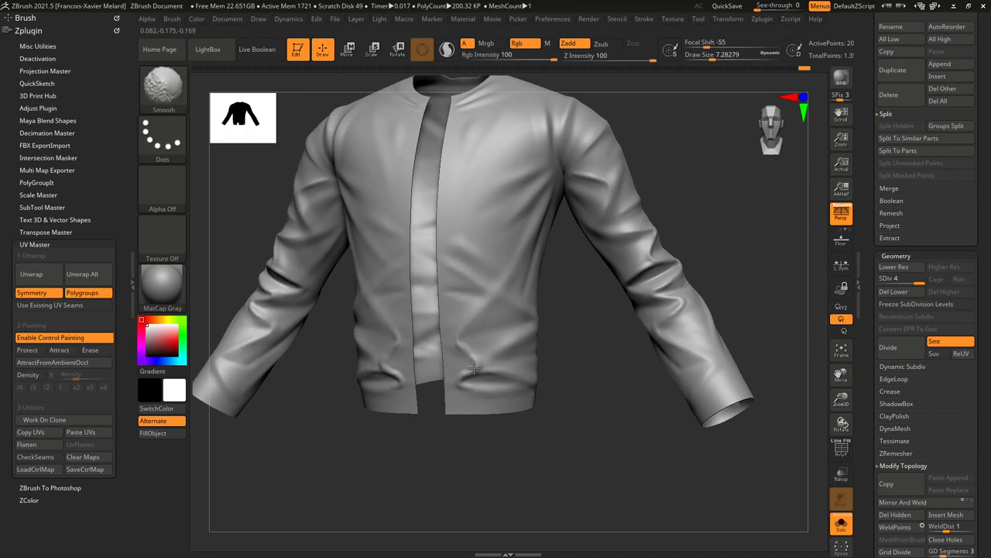
left_click_drag(460, 377, 467, 387, "shift")
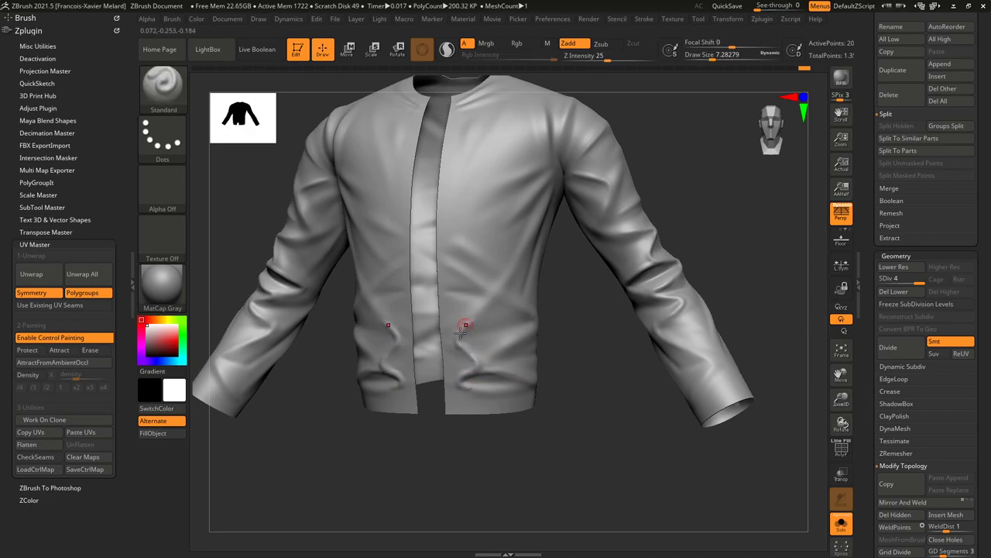
right_click_drag(462, 328, 503, 373)
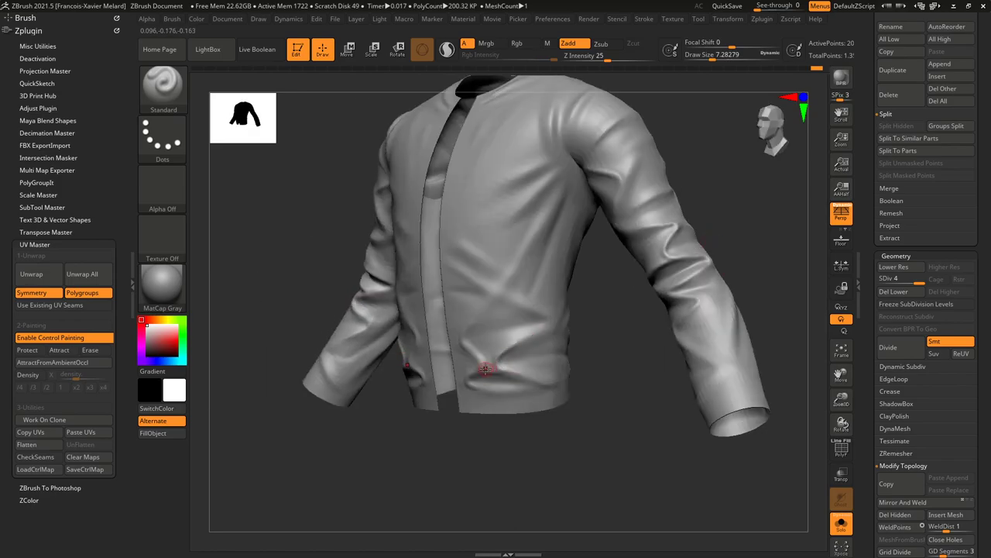
key("shift")
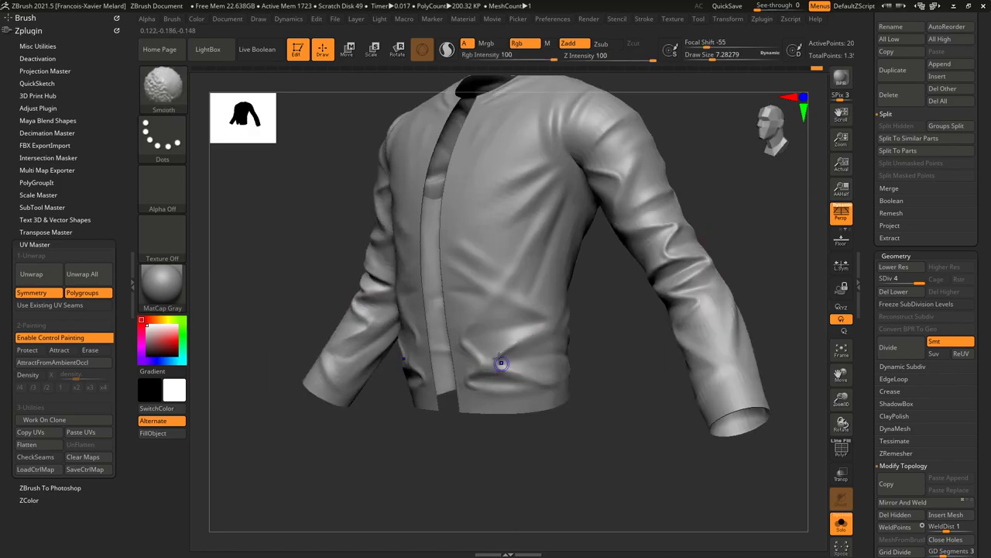
mouse_move(484, 370)
left_mouse_down("shift")
mouse_move(511, 370)
mouse_move(505, 361)
mouse_move(502, 372)
left_mouse_up("shift")
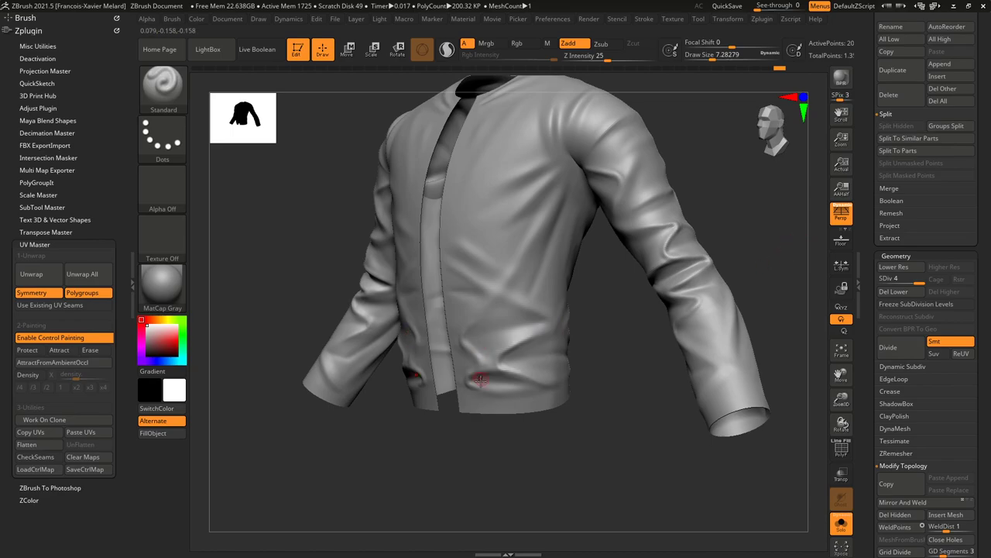
Sculpt an asymmetric zigzag of raised fold edges across the jacket's lower back with the Standard brush.
mouse_move(561, 443)
left_mouse_down()
mouse_move(597, 427)
mouse_move(593, 433)
mouse_move(531, 359)
mouse_move(542, 453)
mouse_move(511, 436)
mouse_move(538, 460)
mouse_move(706, 378)
mouse_move(529, 315)
left_mouse_up()
key("shift")
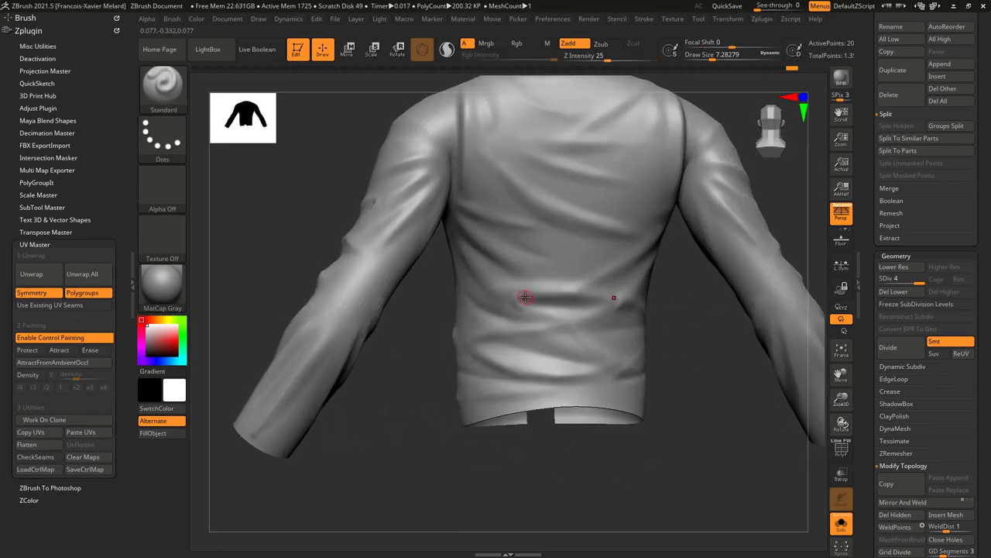
key("ctrl")
mouse_move(523, 296)
left_mouse_down()
mouse_move(559, 321)
mouse_move(526, 293)
mouse_move(532, 309)
mouse_move(619, 287)
left_mouse_up()
left_click_drag(791, 199, 600, 276)
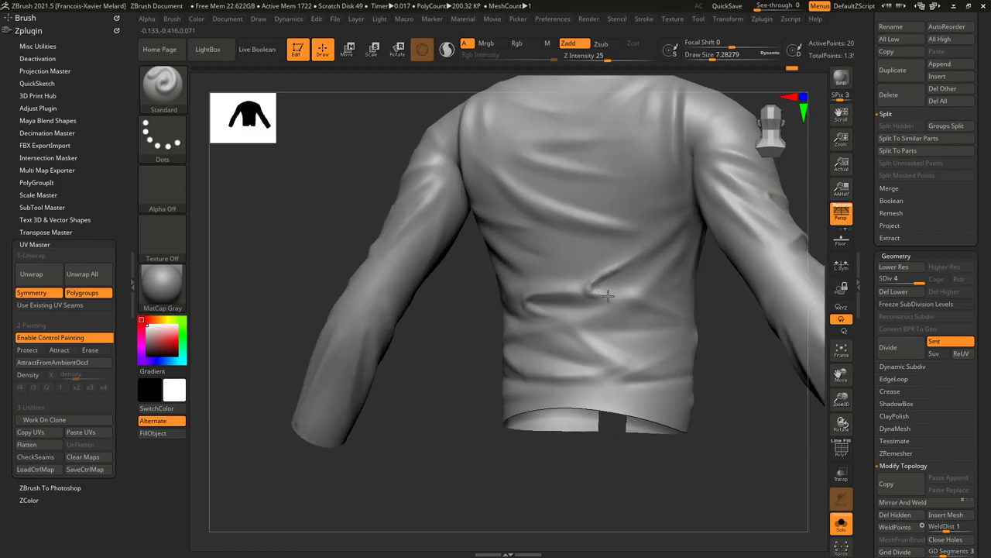
mouse_move(581, 334)
left_mouse_down()
mouse_move(609, 357)
mouse_move(592, 370)
left_mouse_up()
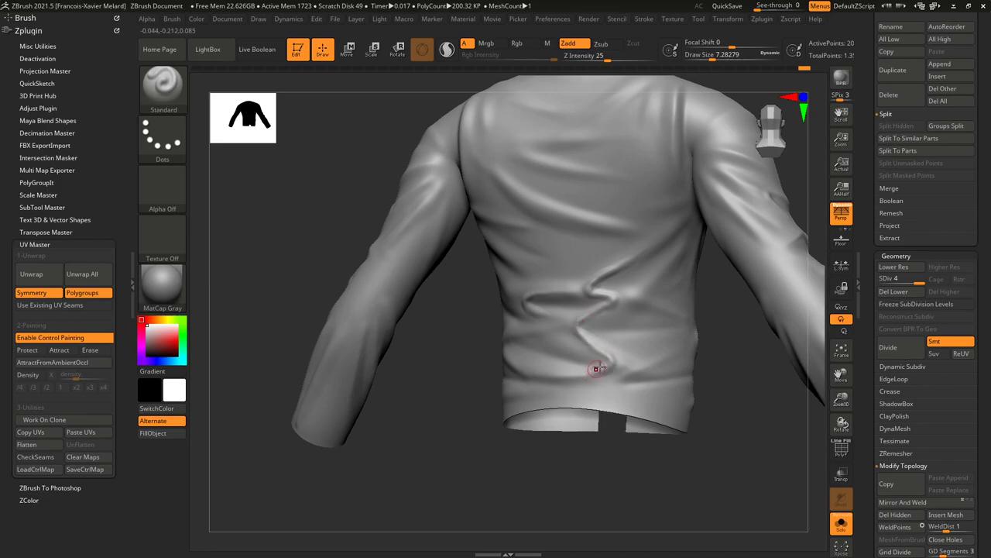
Sculpt a branching fold ridge from the lower-back zigzag toward the side of the waist and blend it with Smooth.
key("shift")
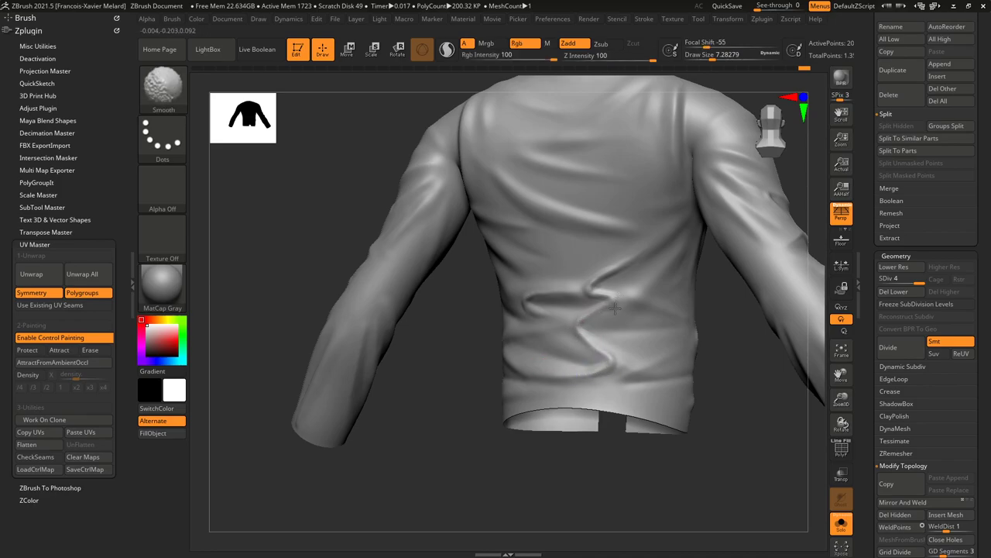
mouse_move(744, 397)
left_mouse_down()
mouse_move(644, 292)
mouse_move(674, 310)
left_mouse_up()
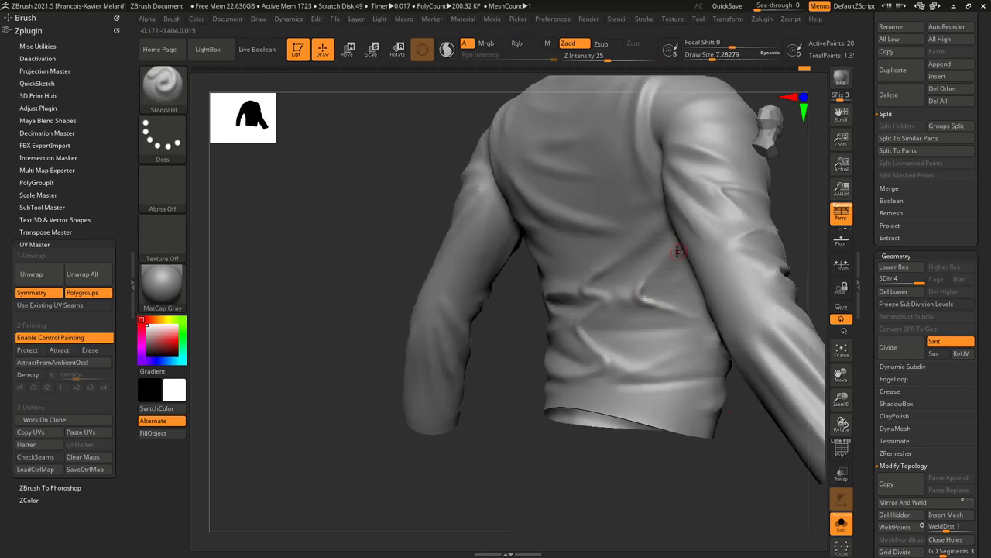
key("shift")
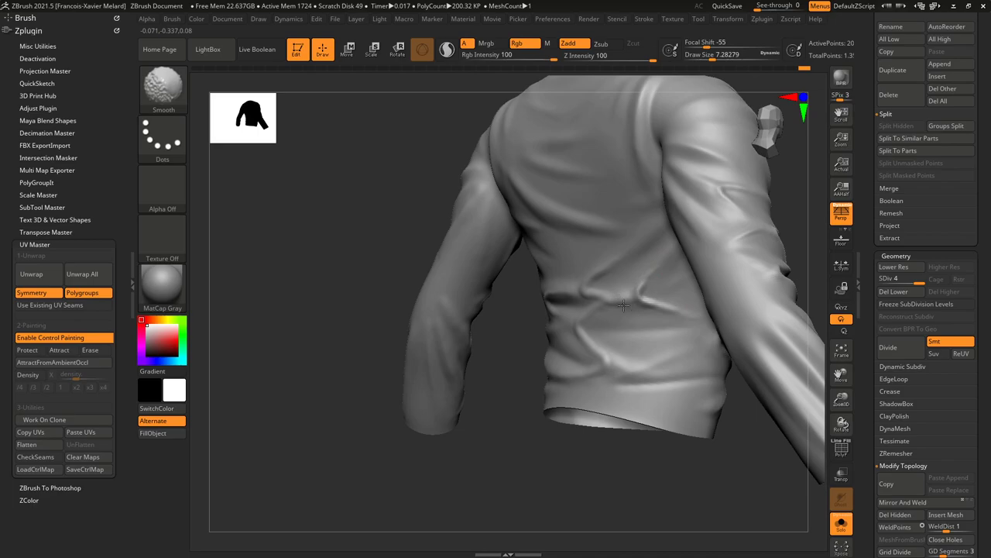
left_click_drag(646, 285, 670, 257)
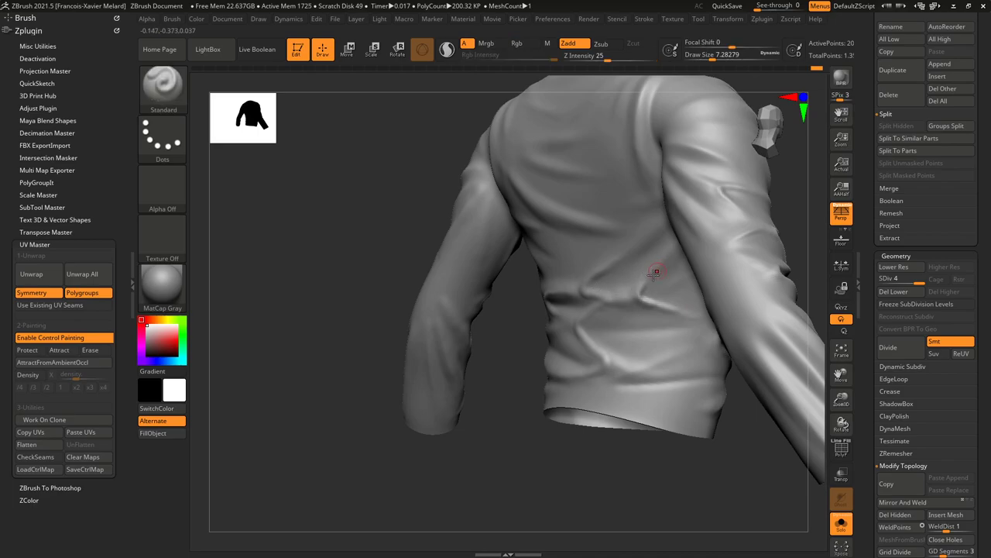
key("shift")
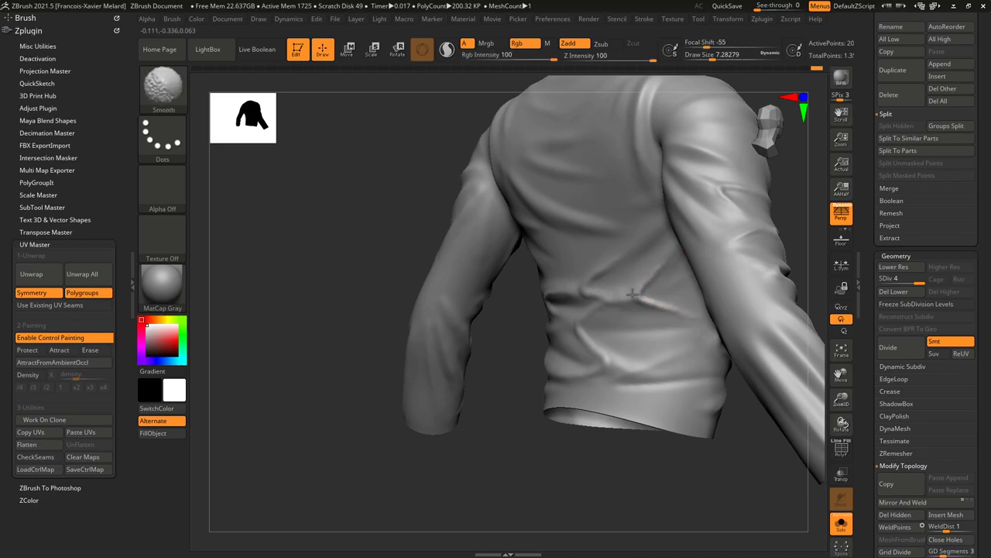
left_click_drag(516, 427, 620, 292)
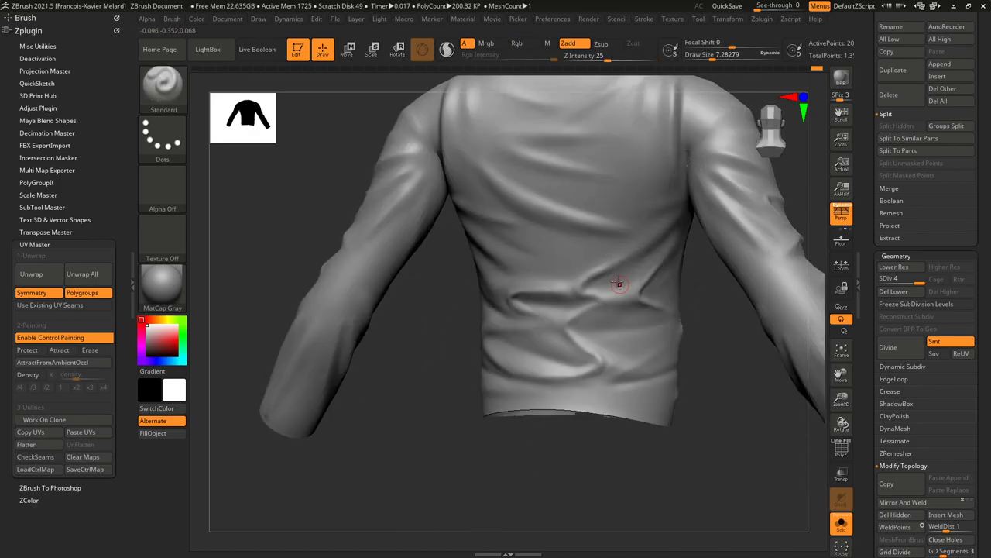
Reshape the horizontal fold at the middle of the lower back and soften its lower edge with Smooth.
key("shift")
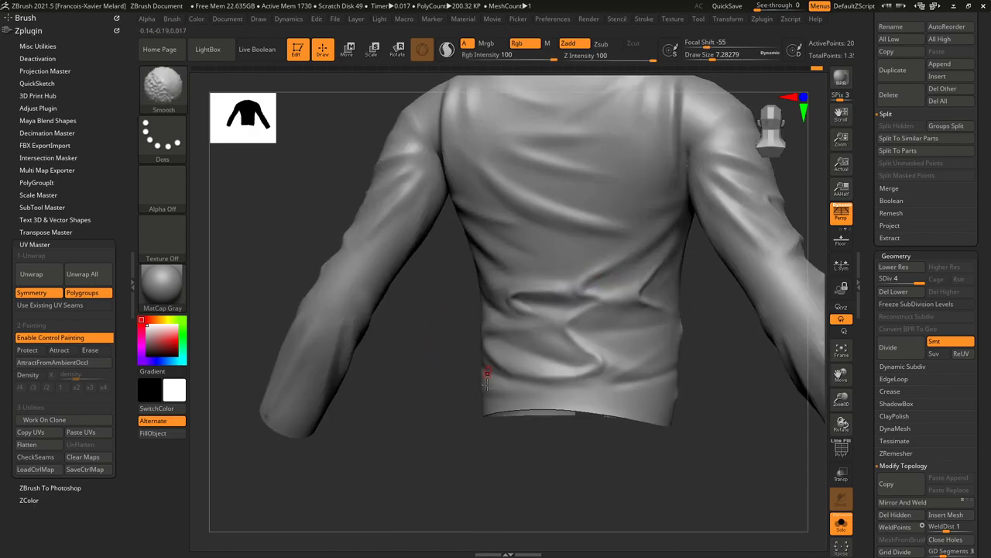
left_click_drag(474, 428, 523, 380)
left_click_drag(527, 289, 572, 284)
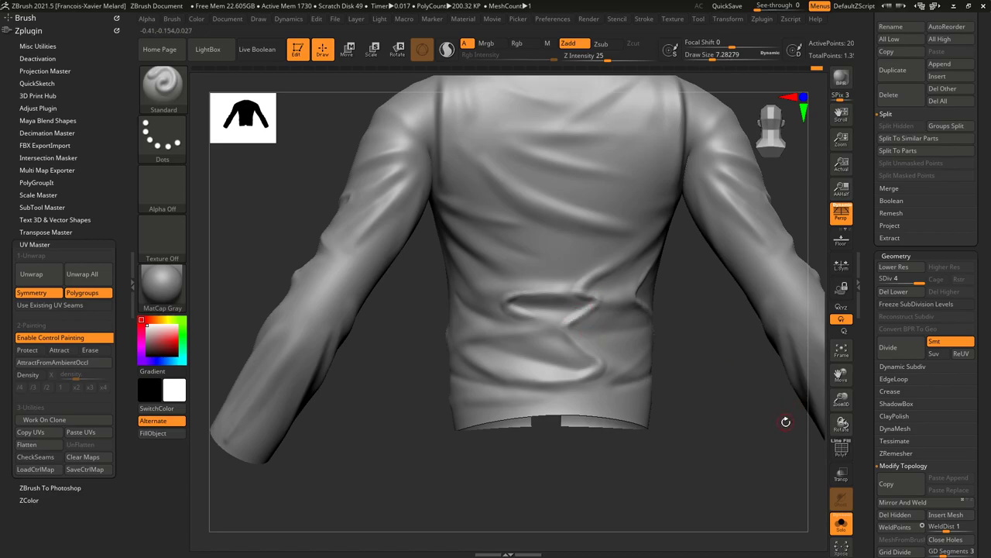
left_click(842, 449)
left_click(842, 449)
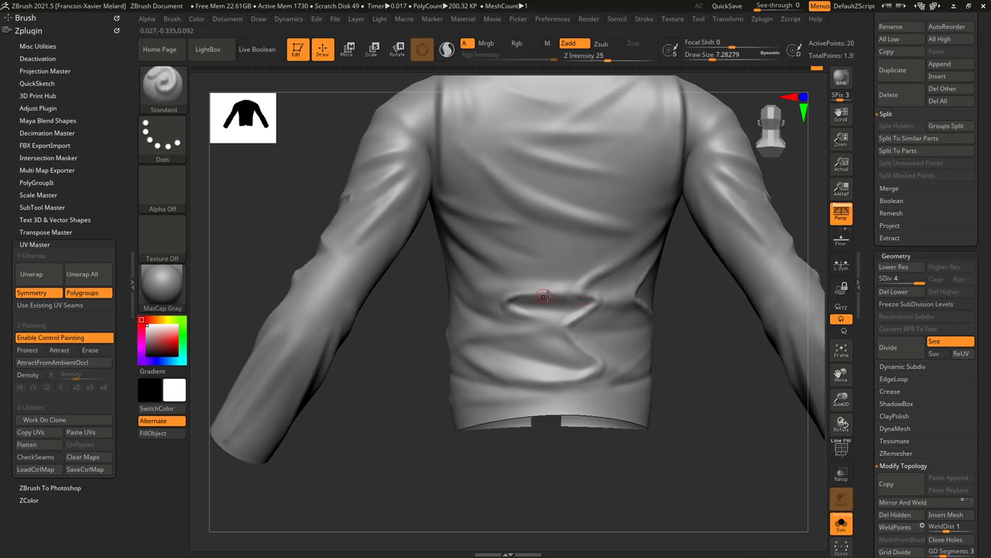
mouse_move(548, 297)
left_mouse_down("shift")
mouse_move(519, 306)
mouse_move(517, 322)
left_mouse_up("shift")
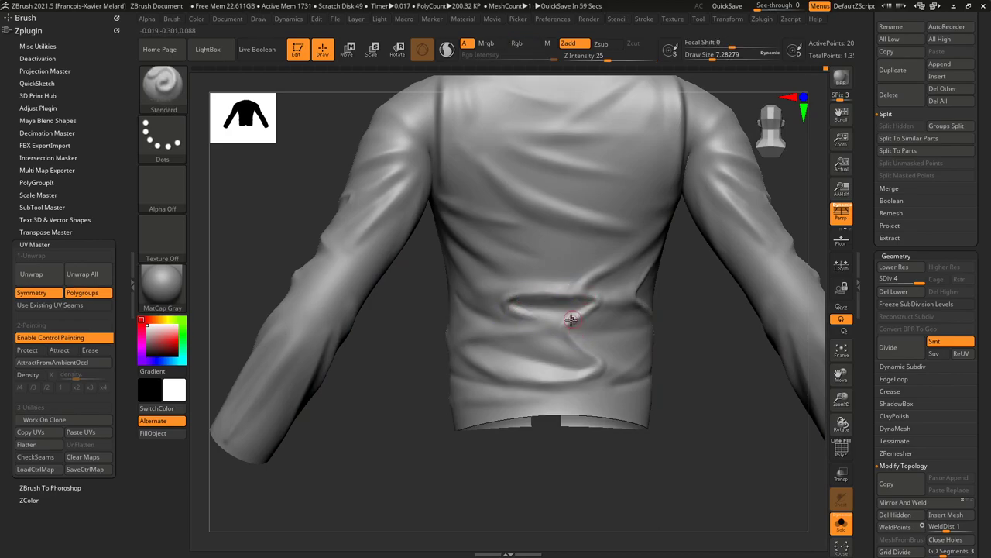
Extend the lower-back zigzag toward the opposite side of the waist and smooth where the ridges join.
mouse_move(702, 418)
left_mouse_down("alt")
mouse_move(704, 398)
mouse_move(676, 387)
left_mouse_up("alt")
left_click_drag(540, 464, 563, 466)
left_click_drag(466, 436, 486, 422)
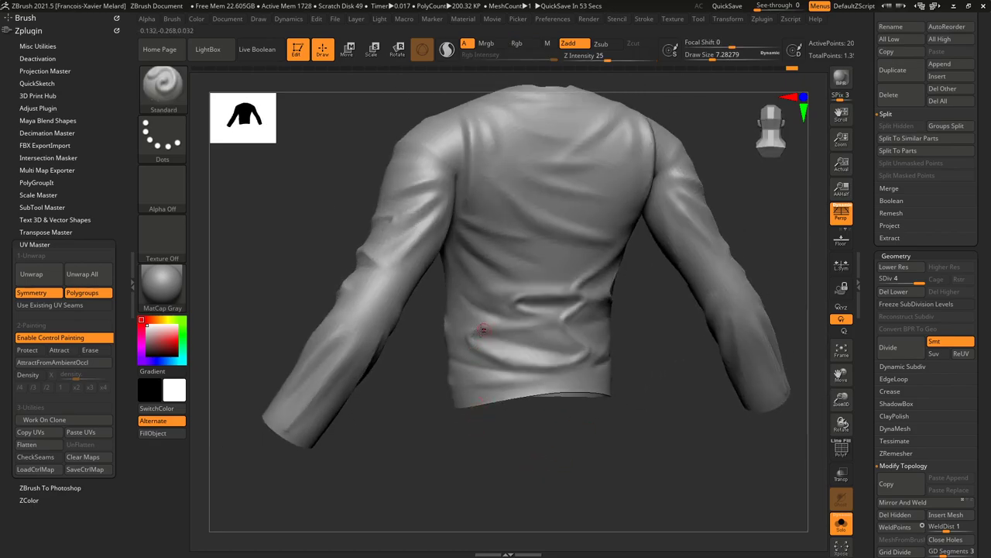
mouse_move(511, 326)
left_mouse_down("alt")
mouse_move(471, 333)
mouse_move(513, 329)
left_mouse_up("alt")
key("shift")
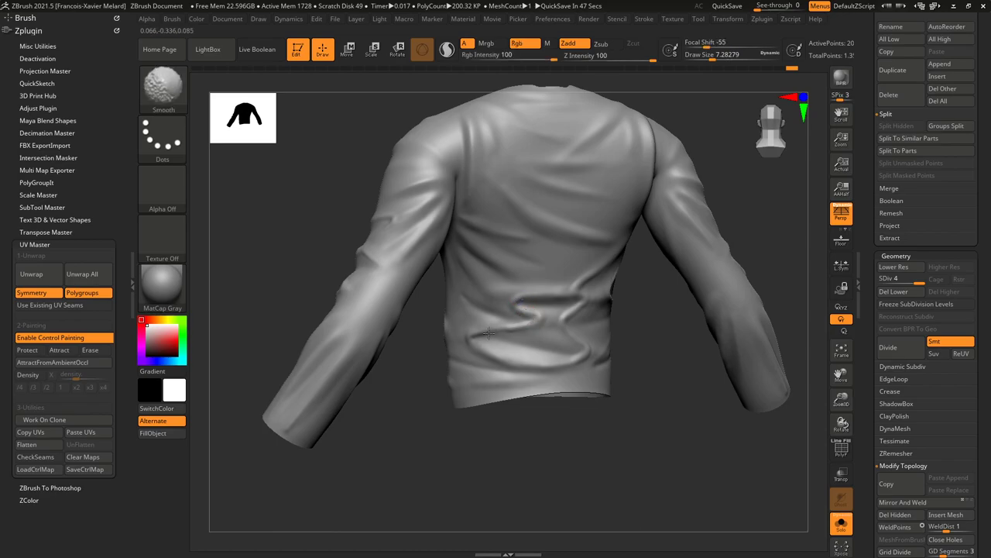
left_click_drag(540, 322, 526, 331, "shift")
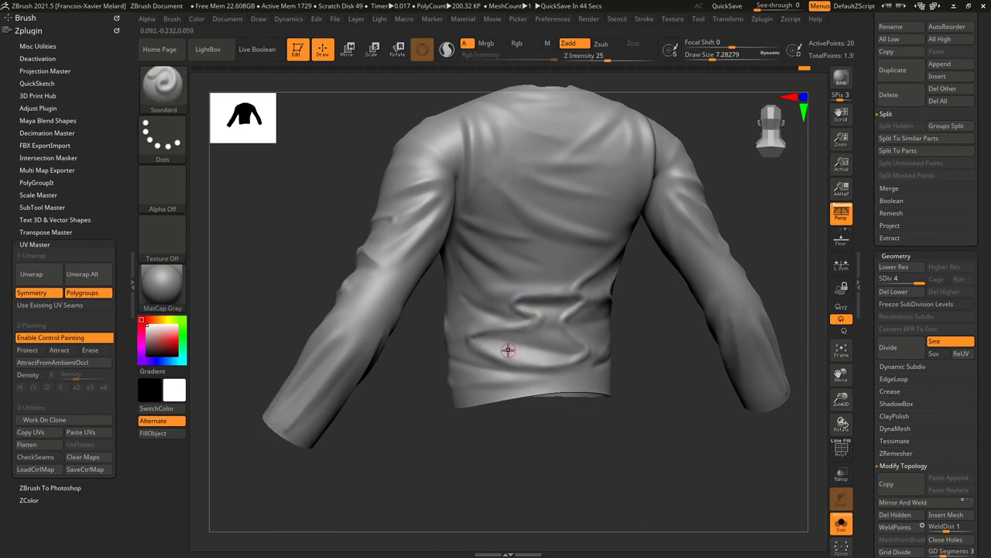
Enlarge the Standard brush to a draw size of about 10.3 and build up broader folds along the lower back's side, smoothing their ends.
left_click_drag(776, 210, 533, 314)
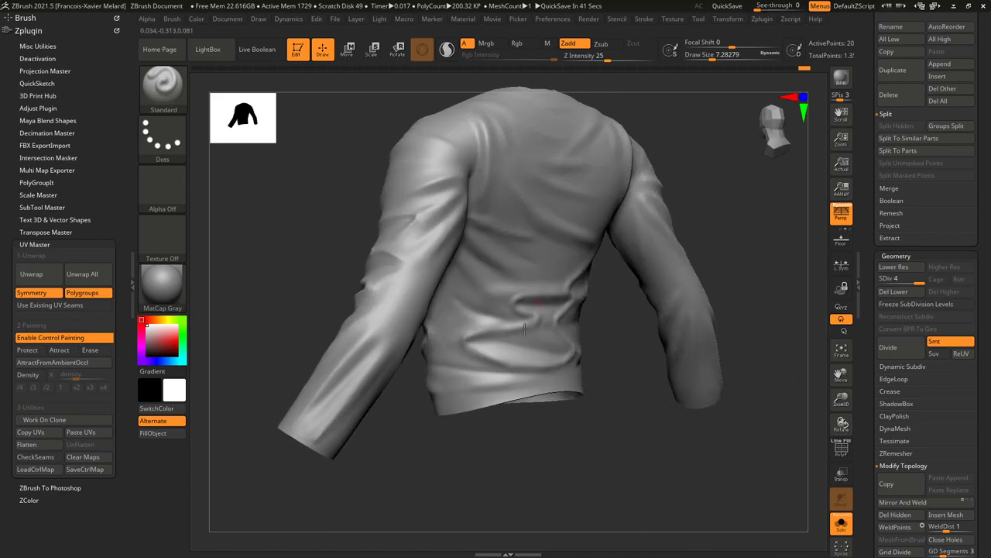
left_click_drag(751, 213, 718, 216)
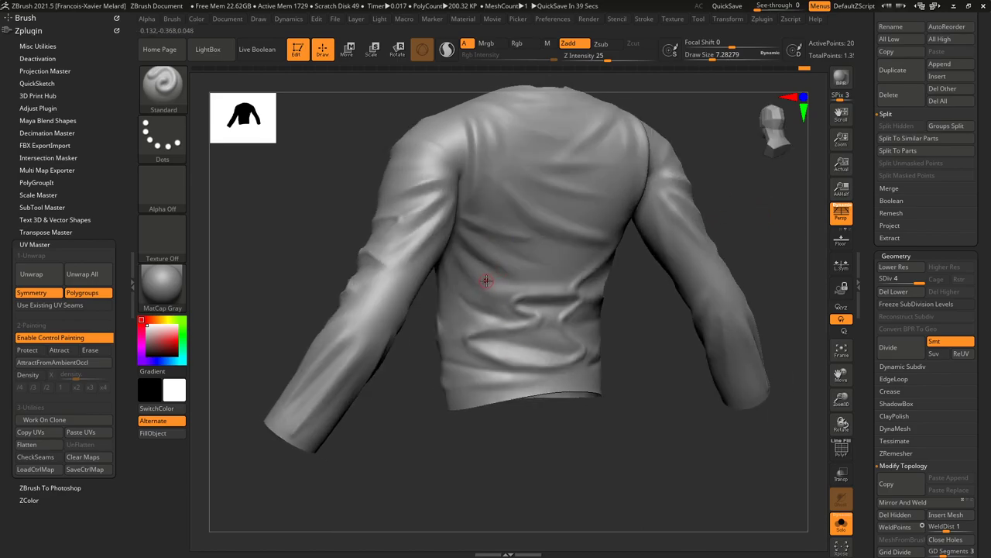
key("s")
left_click_drag(485, 283, 487, 285)
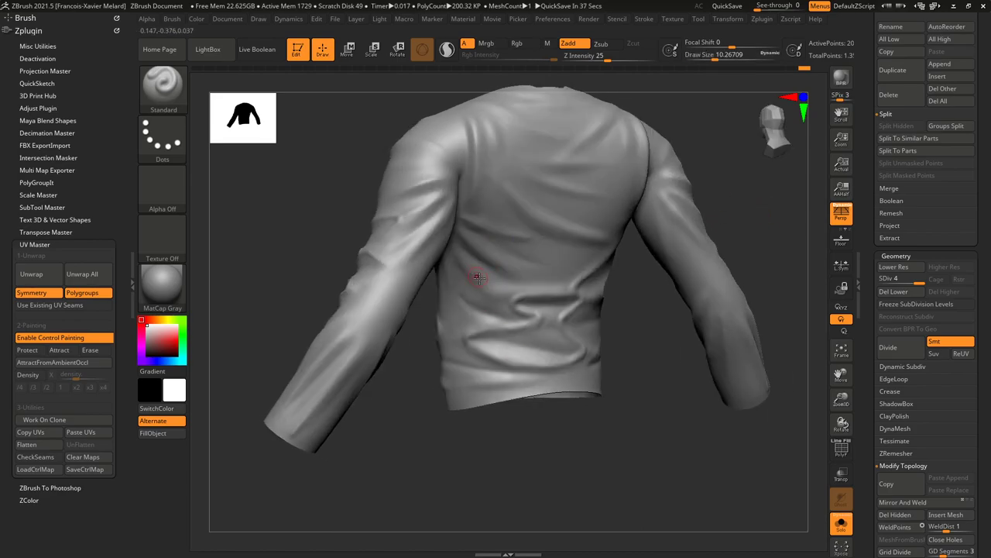
key("shift")
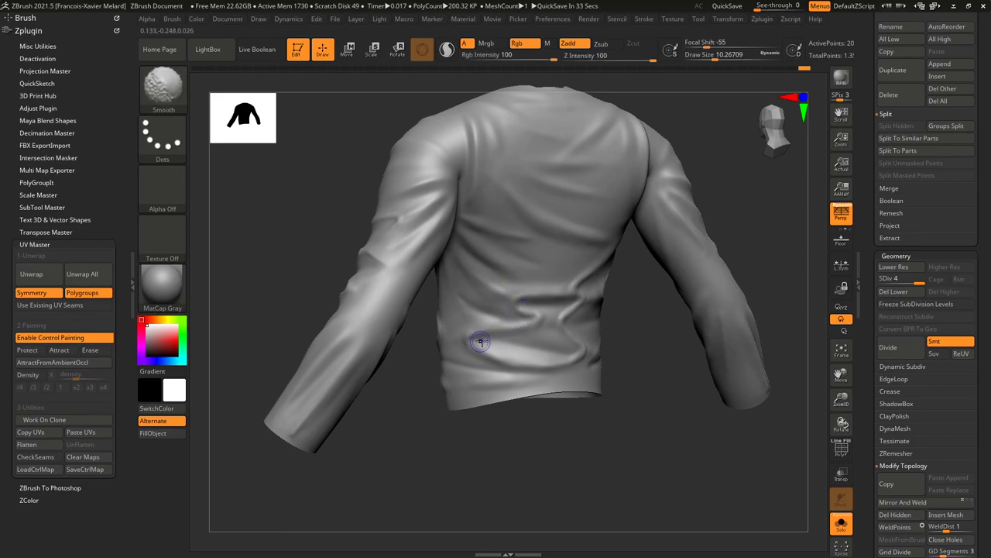
left_click_drag(615, 472, 606, 409)
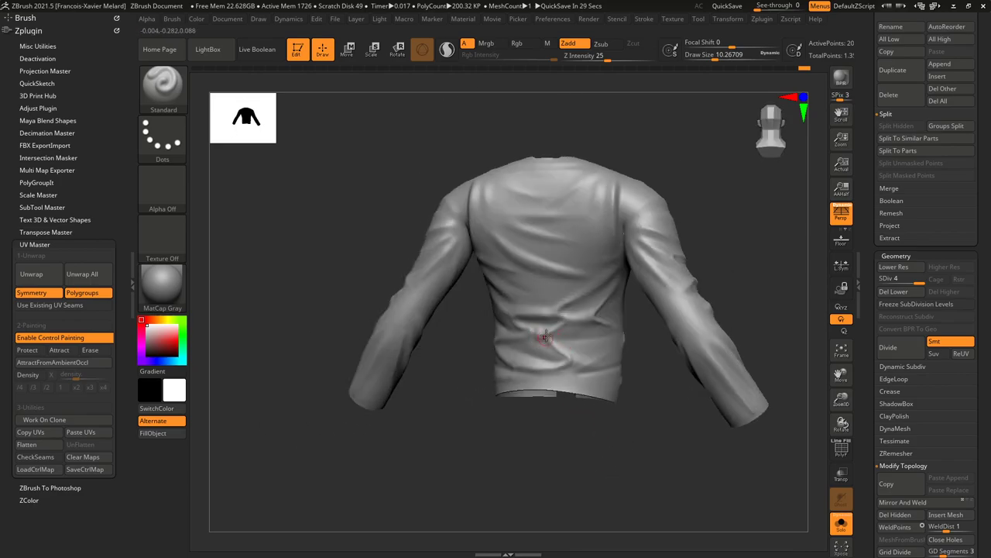
Soften the lower-back folds with Smooth and sculpt pinched diagonal folds across the upper back between the shoulders.
key("shift")
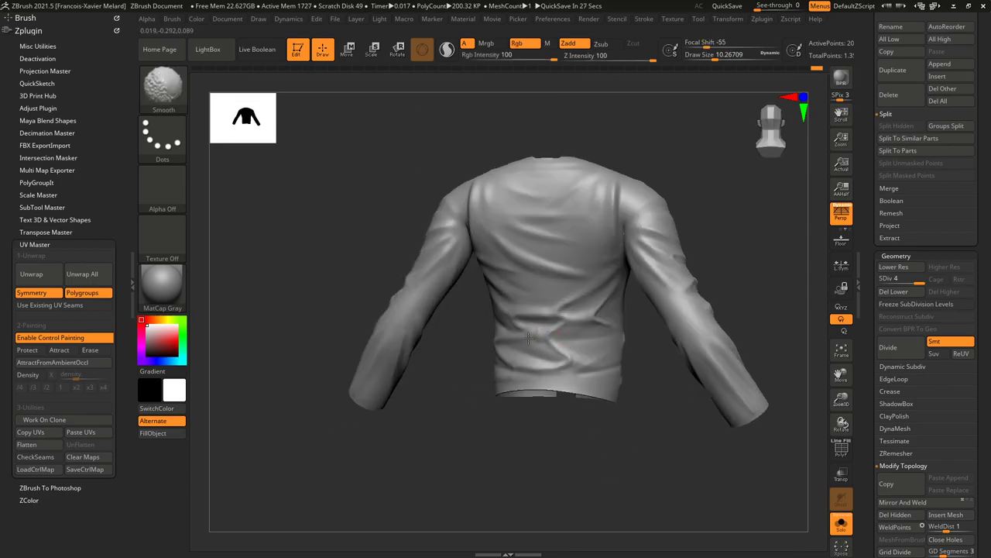
left_click_drag(674, 467, 681, 460)
left_click_drag(756, 194, 740, 225, "alt")
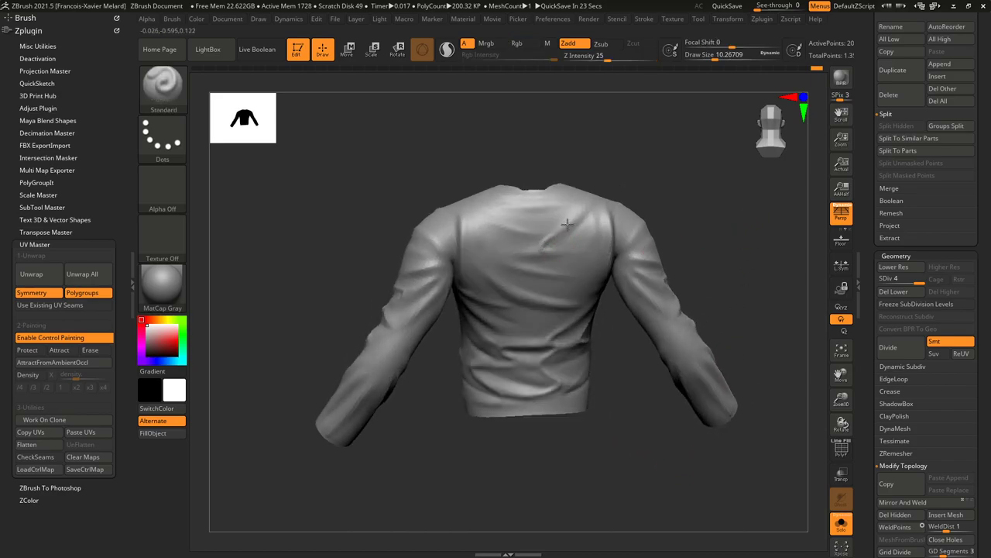
left_click_drag(682, 177, 690, 183)
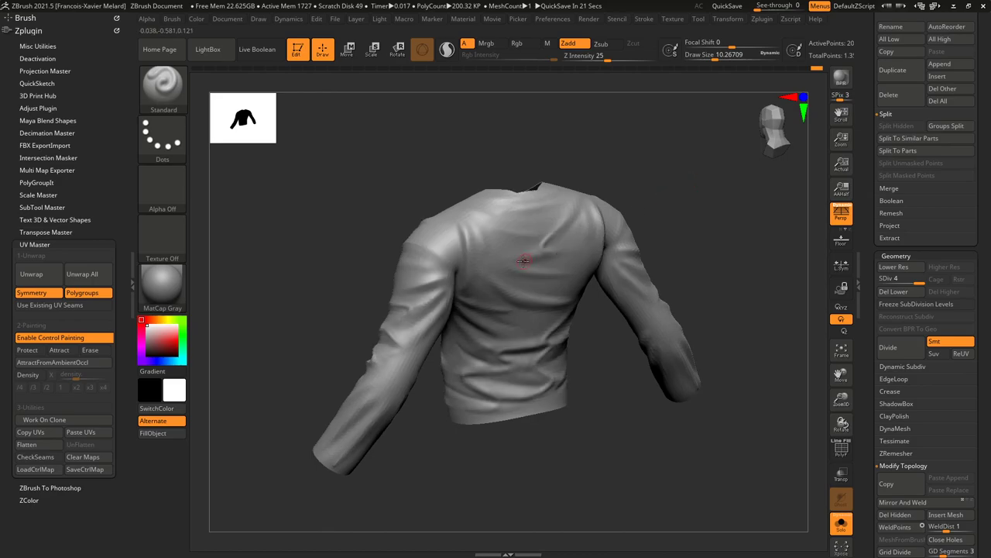
key("shift")
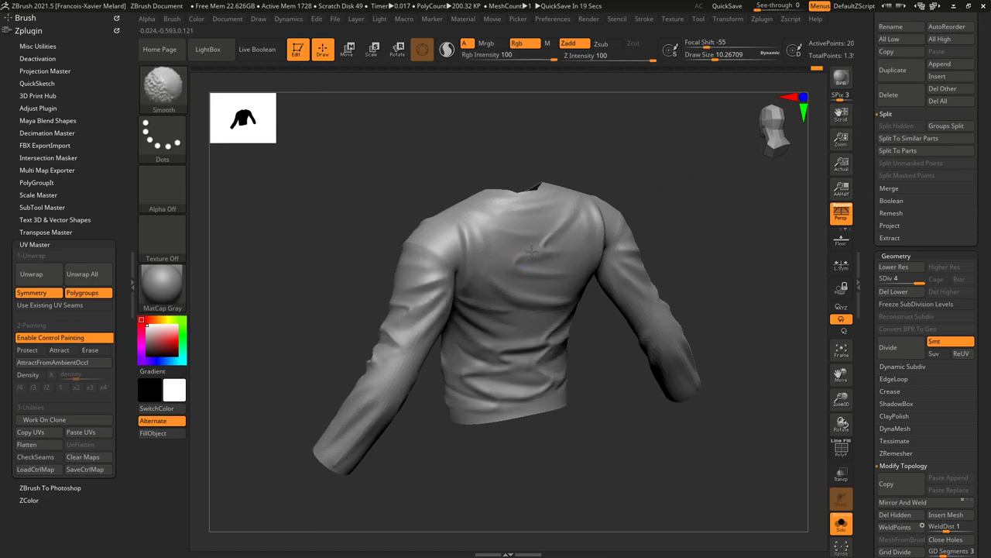
Switch to the DamStandard brush for the jacket's front and set the draw size to about 11.7.
mouse_move(727, 180)
left_mouse_down()
mouse_move(715, 157)
mouse_move(737, 171)
mouse_move(723, 217)
mouse_move(692, 290)
mouse_move(669, 296)
left_mouse_up()
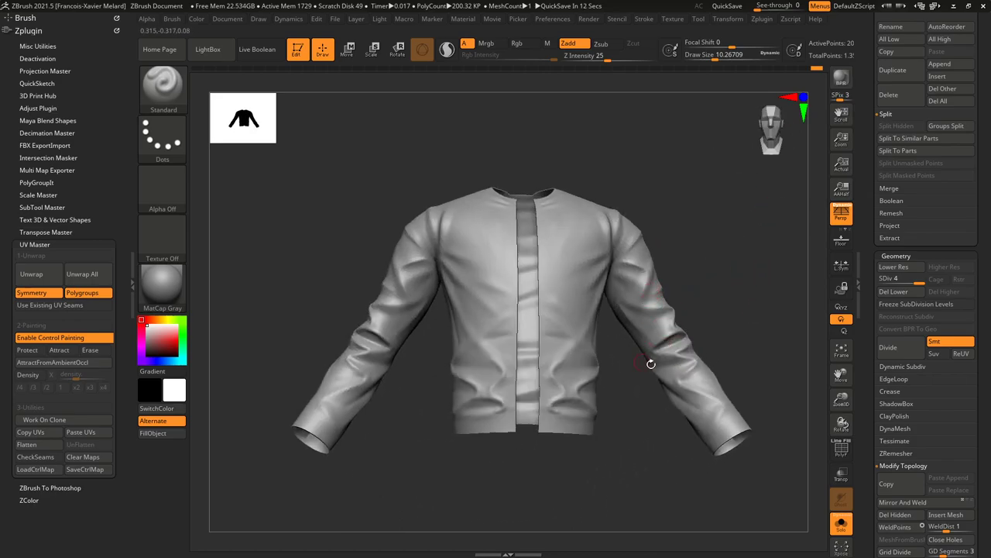
left_click_drag(759, 262, 703, 257)
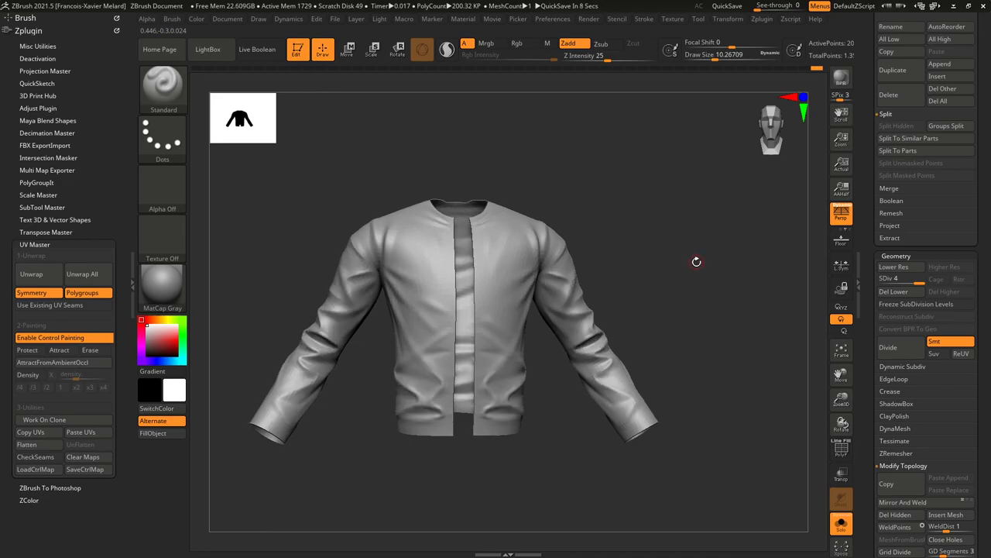
left_click_drag(708, 268, 708, 260)
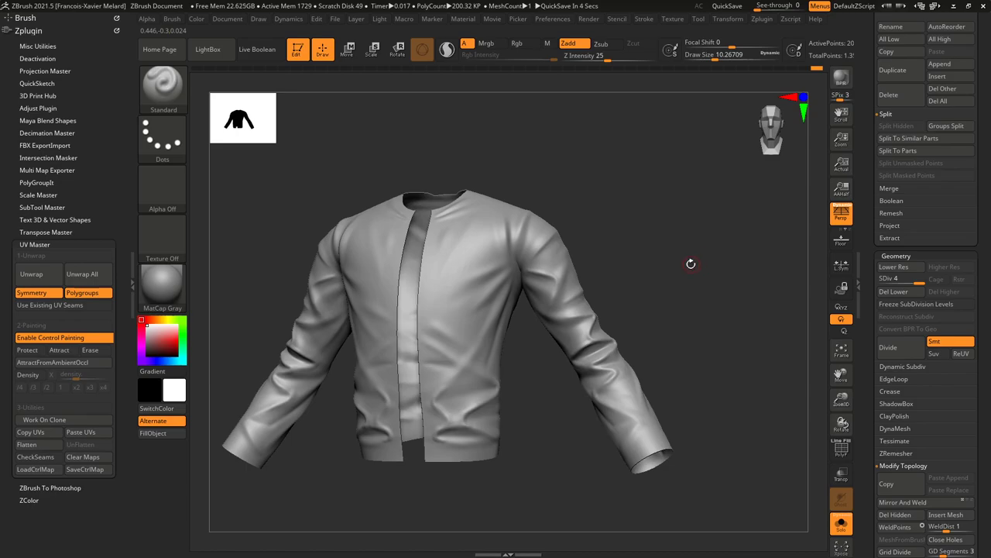
key("b")
key("d")
key("s")
left_click_drag(681, 248, 598, 265)
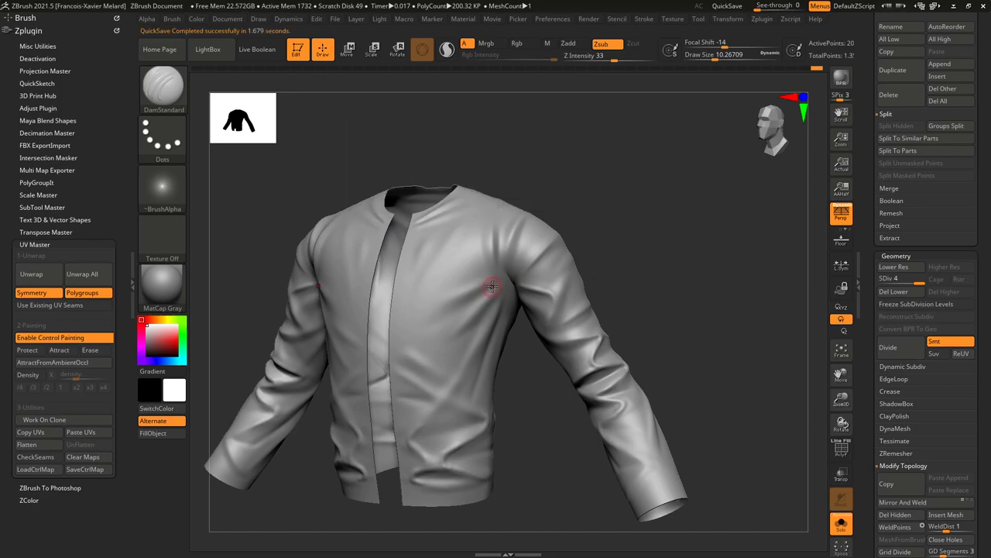
key("s")
left_click_drag(491, 286, 497, 286)
Carve sharp creases at the front armpit where the chest meets the sleeve and soften them with Smooth.
right_click_drag(499, 268, 479, 281)
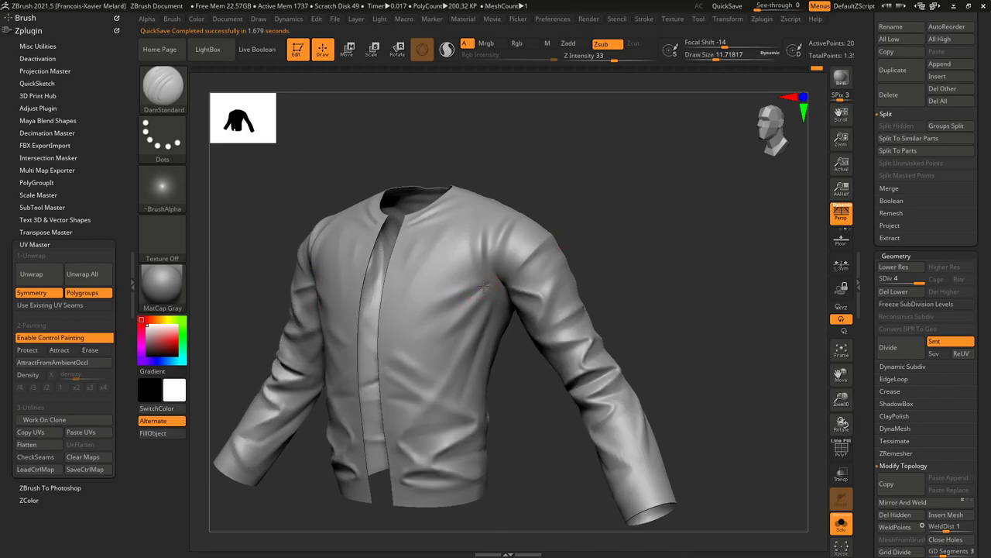
mouse_move(491, 279)
left_mouse_down("shift")
mouse_move(476, 286)
mouse_move(486, 281)
left_mouse_up("shift")
mouse_move(635, 228)
left_mouse_down()
mouse_move(477, 305)
mouse_move(453, 353)
left_mouse_up()
mouse_move(493, 292)
left_mouse_down("shift")
mouse_move(449, 348)
mouse_move(493, 291)
left_mouse_up("shift")
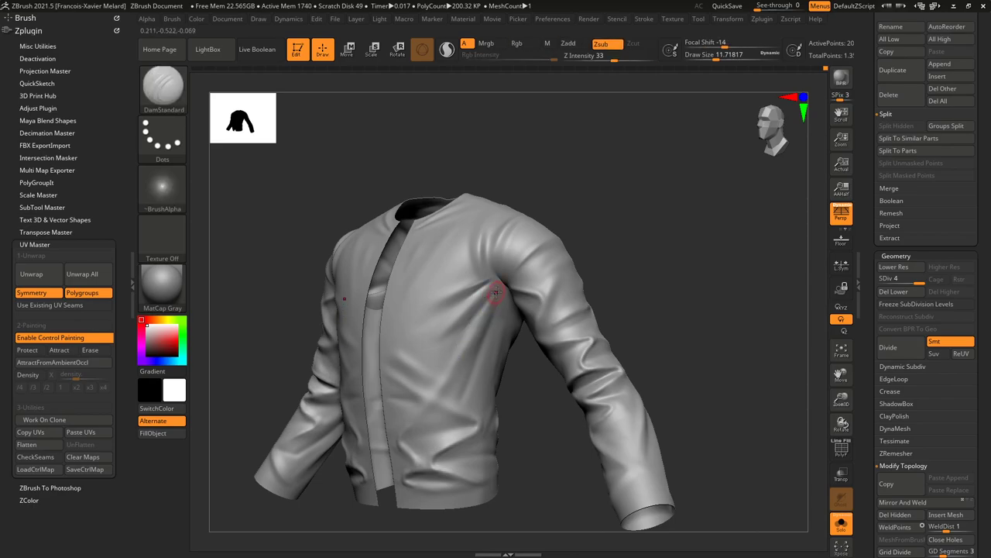
mouse_move(614, 227)
left_mouse_down("shift")
mouse_move(679, 221)
mouse_move(657, 212)
mouse_move(496, 263)
mouse_move(482, 225)
left_mouse_up("shift")
mouse_move(560, 192)
left_mouse_down()
mouse_move(534, 189)
mouse_move(489, 272)
left_mouse_up()
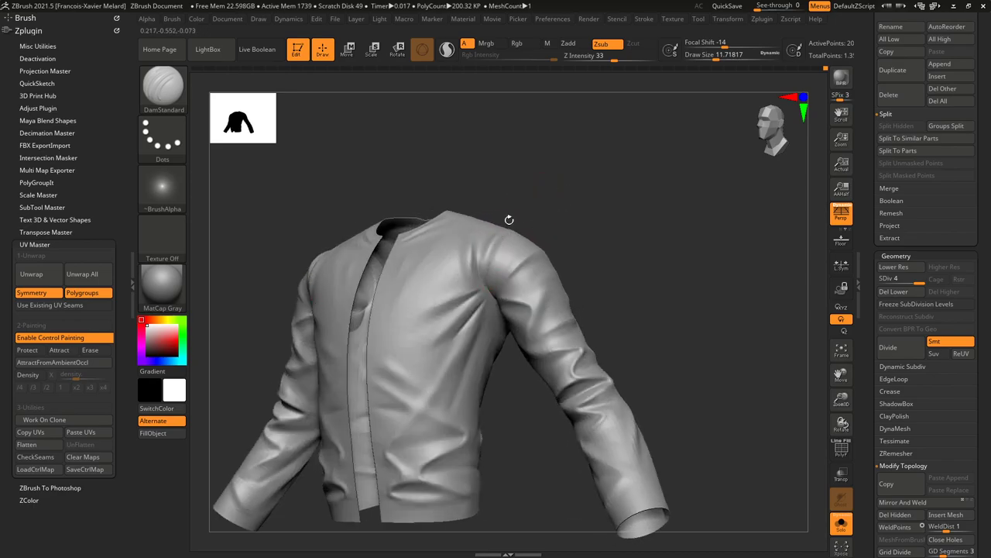
left_click_drag(550, 200, 514, 266)
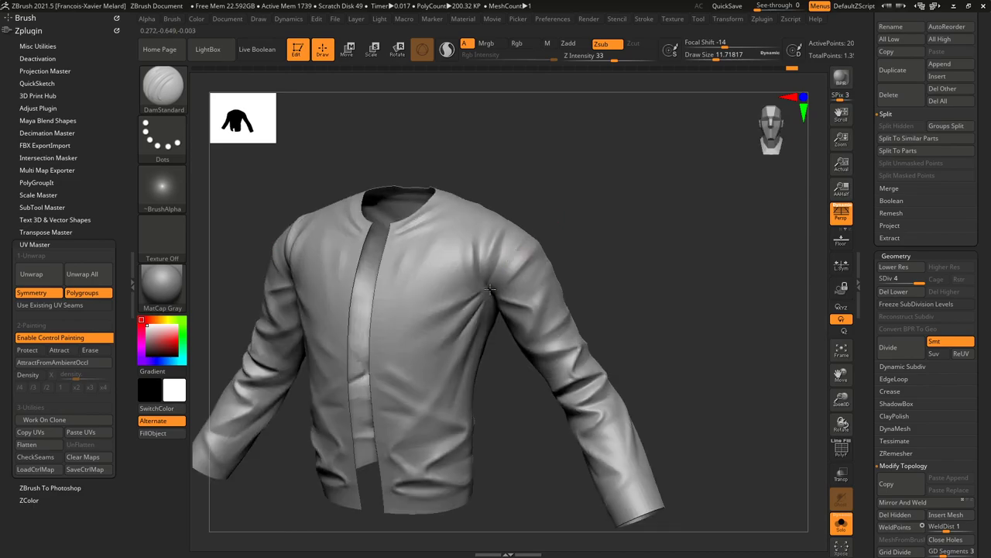
Carve deeper DamStandard creases between the compressed sleeve folds at the inner elbow.
mouse_move(617, 252)
left_mouse_down()
mouse_move(634, 290)
mouse_move(633, 332)
mouse_move(573, 352)
mouse_move(642, 354)
left_mouse_up()
left_click_drag(564, 390, 586, 380)
left_click_drag(644, 347, 595, 350)
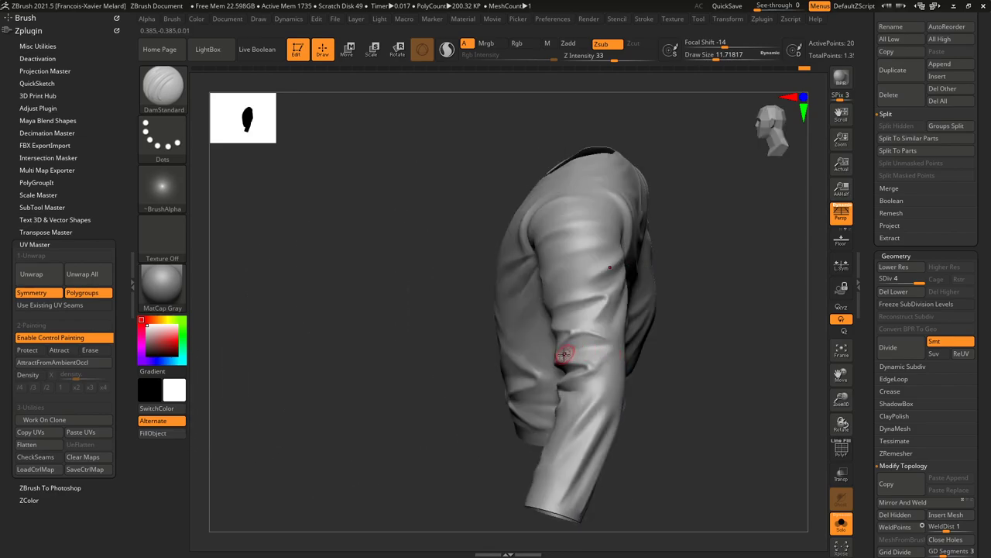
Carve creases at the rear armpit where the sleeve meets the back, blending them with Smooth.
left_click_drag(421, 347, 436, 289)
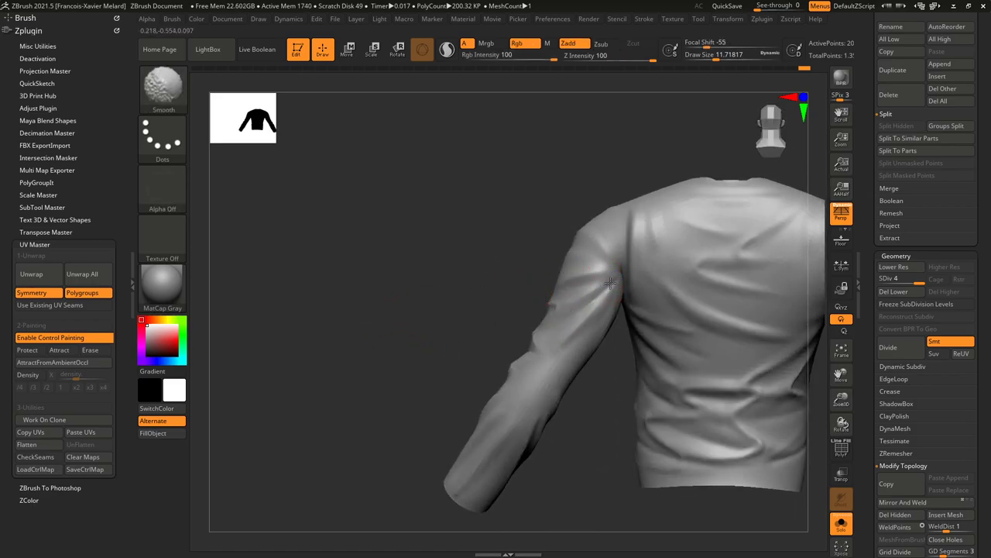
left_click_drag(553, 250, 601, 264)
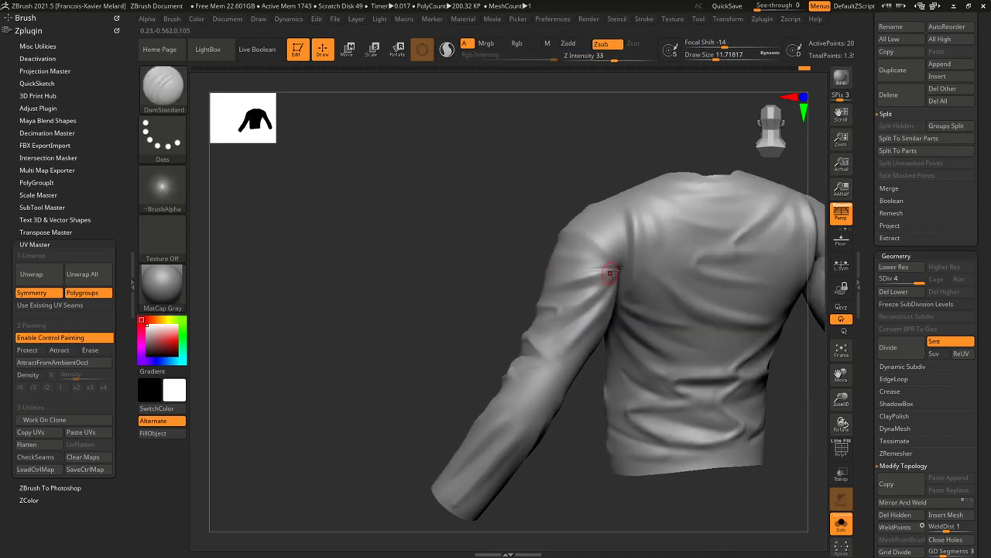
left_click_drag(420, 287, 481, 256)
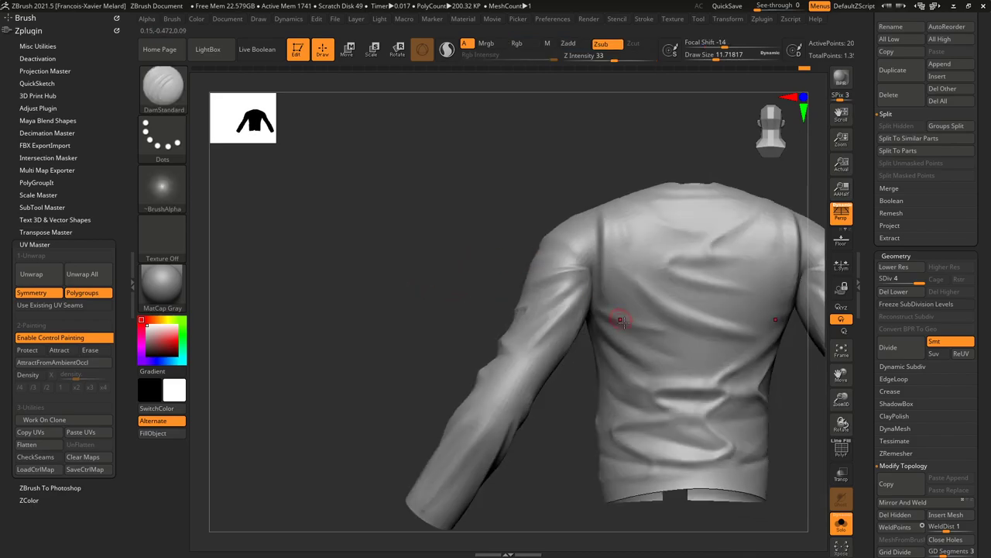
left_click_drag(544, 387, 599, 336)
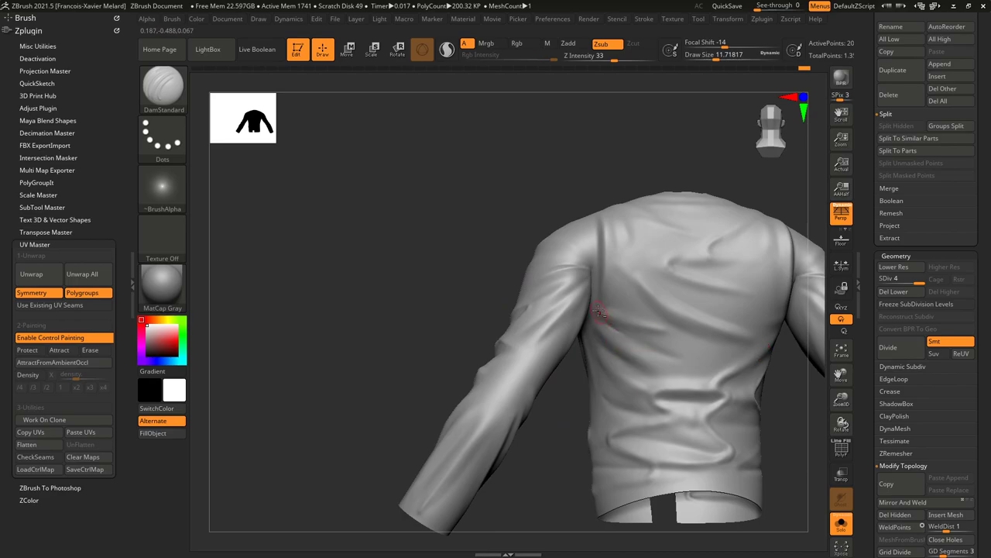
Carve a DamStandard crease across the jacket's back beside the armpit seam and soften its edges with Smooth.
key("shift")
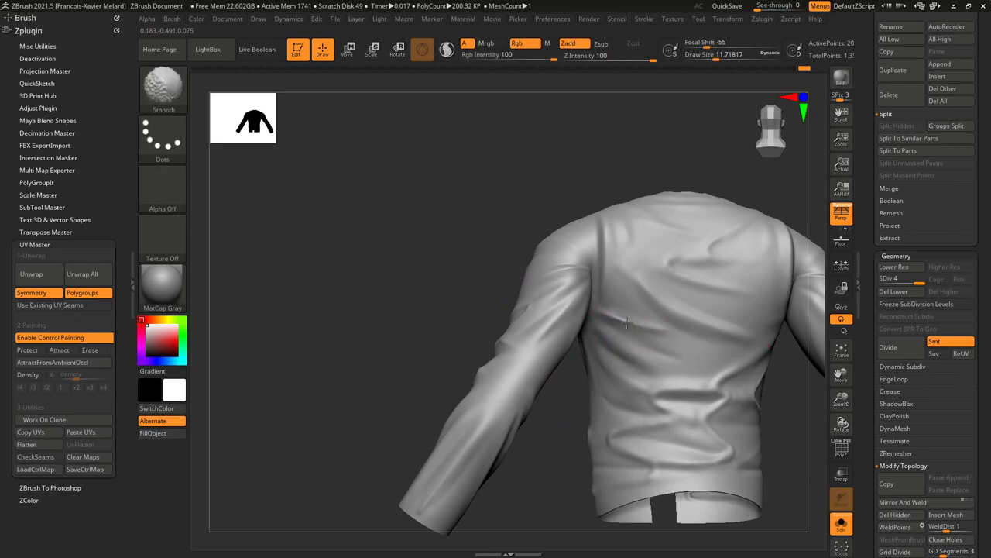
mouse_move(548, 203)
left_mouse_down()
mouse_move(564, 195)
mouse_move(601, 203)
left_mouse_up()
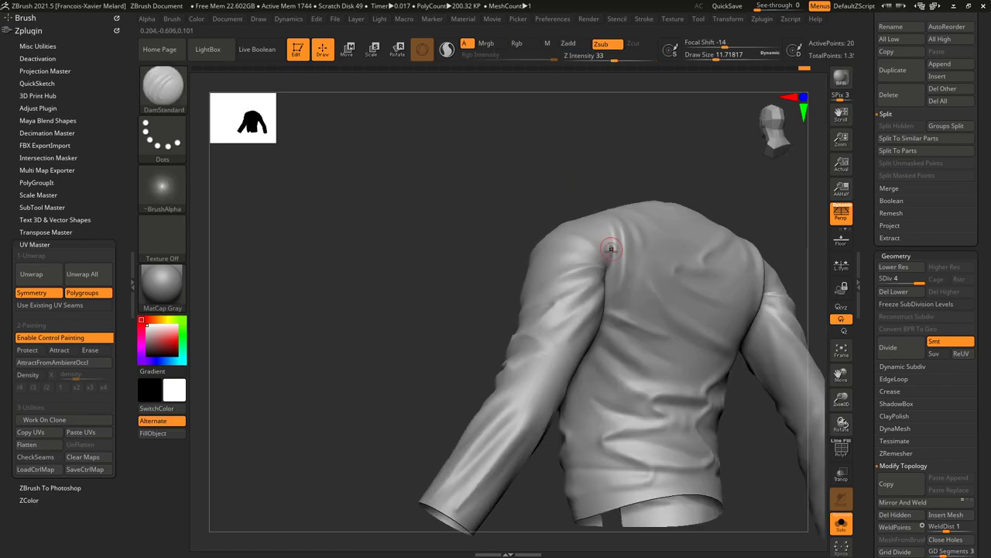
right_click_drag(616, 272, 608, 232)
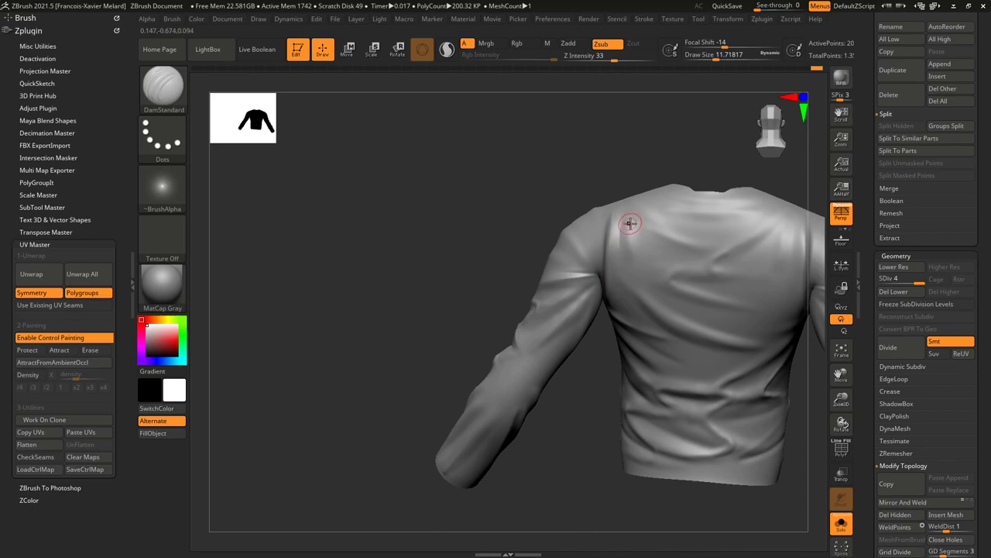
right_click_drag(615, 173, 573, 143)
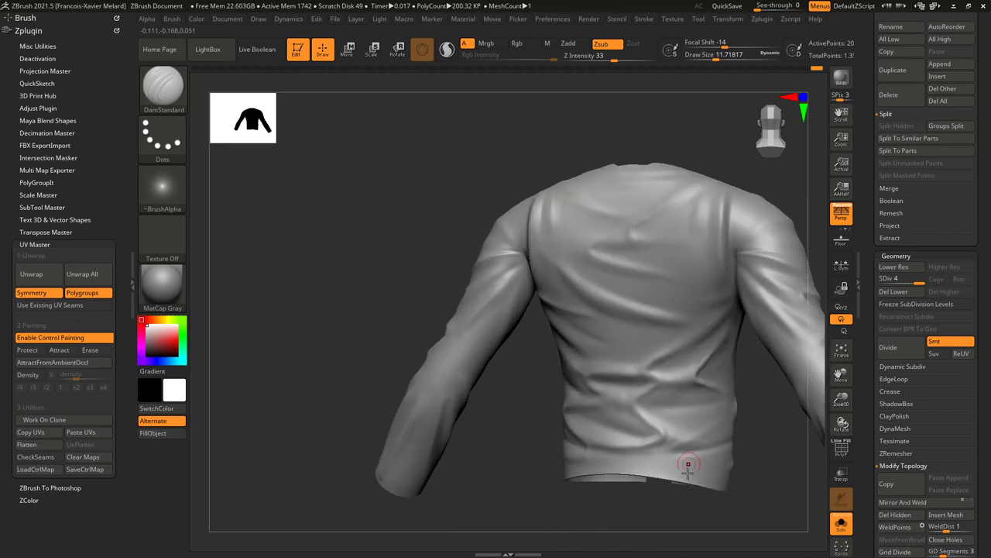
right_click_drag(573, 449, 512, 467)
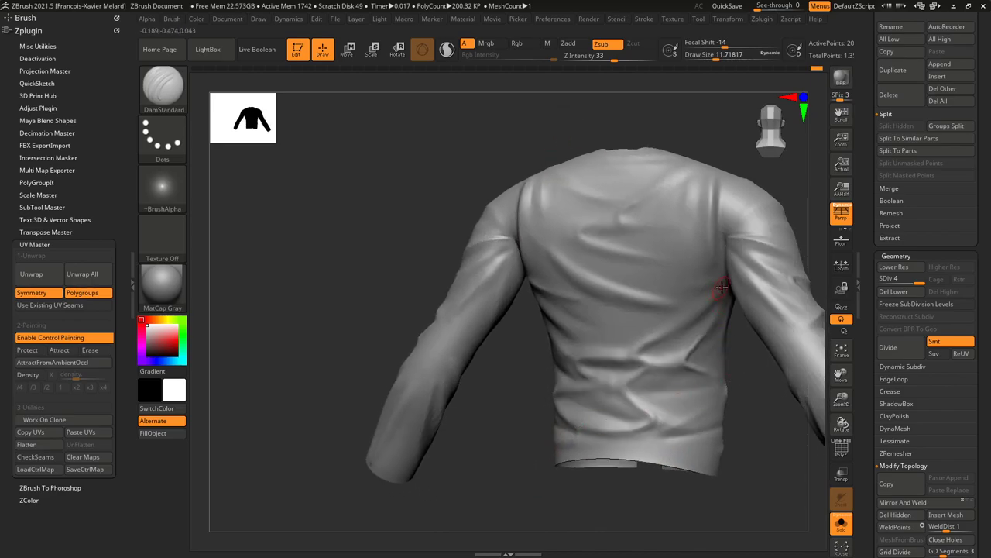
Sharpen the diagonal folds running from the other rear armpit toward the waist and fade their ends with Smooth.
key("shift")
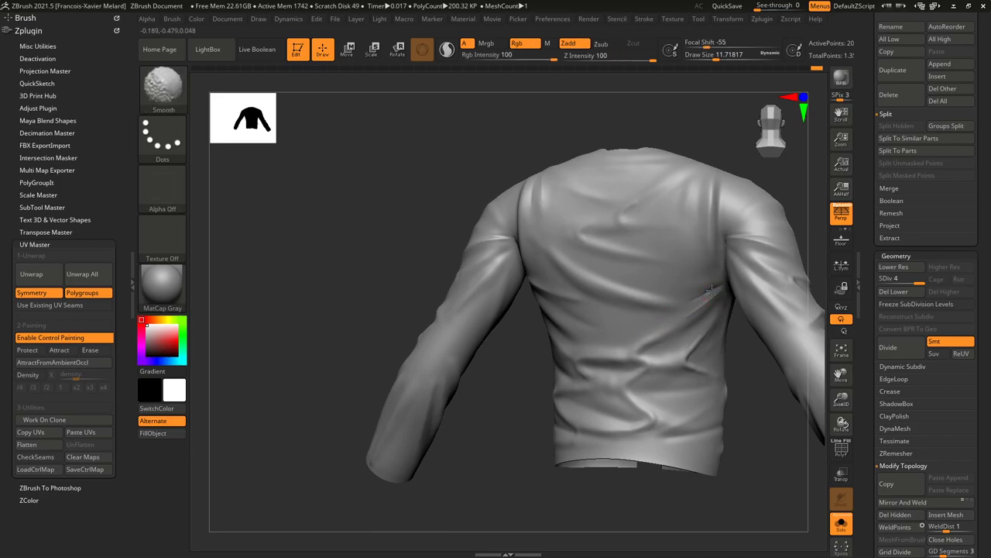
left_click_drag(733, 372, 744, 359)
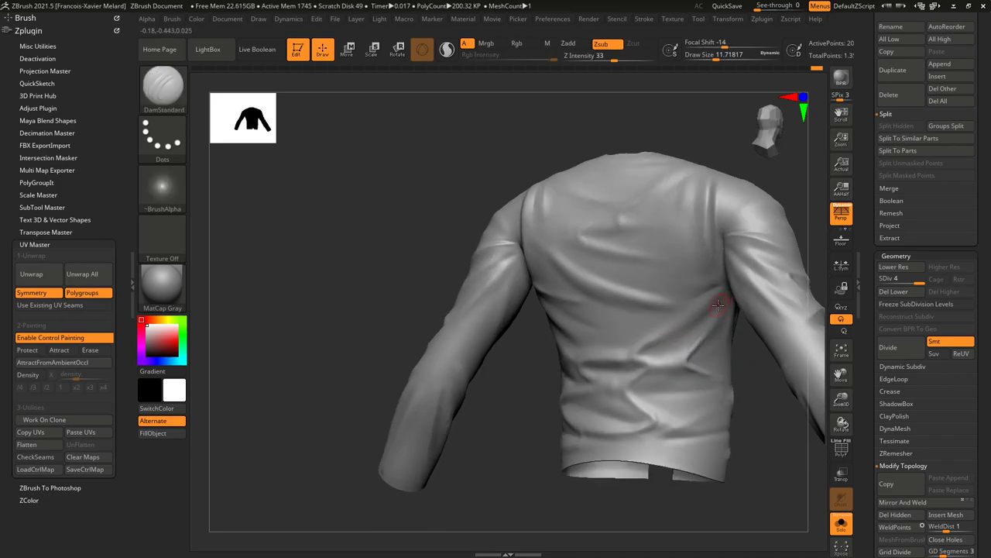
mouse_move(695, 325)
left_mouse_down("shift")
mouse_move(642, 357)
mouse_move(695, 345)
left_mouse_up("shift")
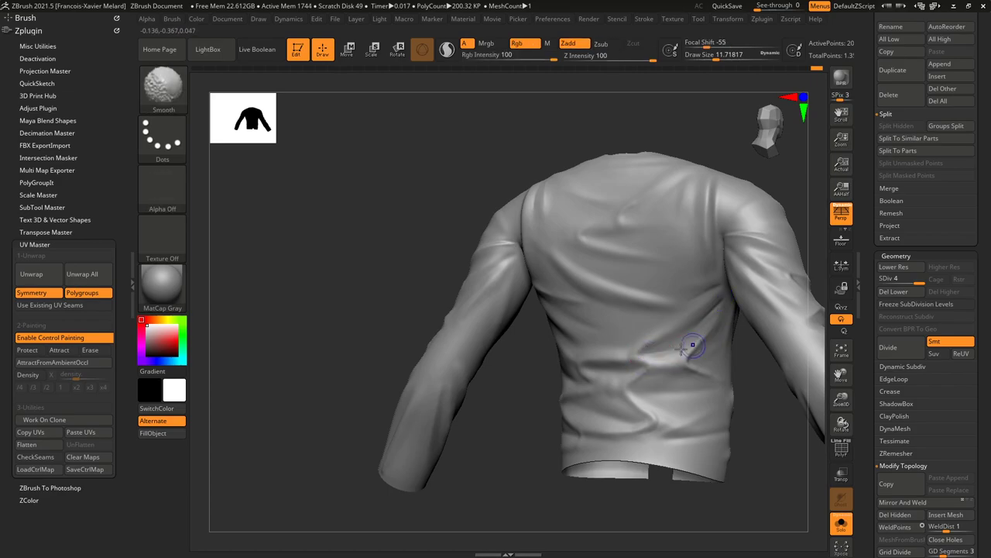
left_click_drag(451, 250, 461, 222)
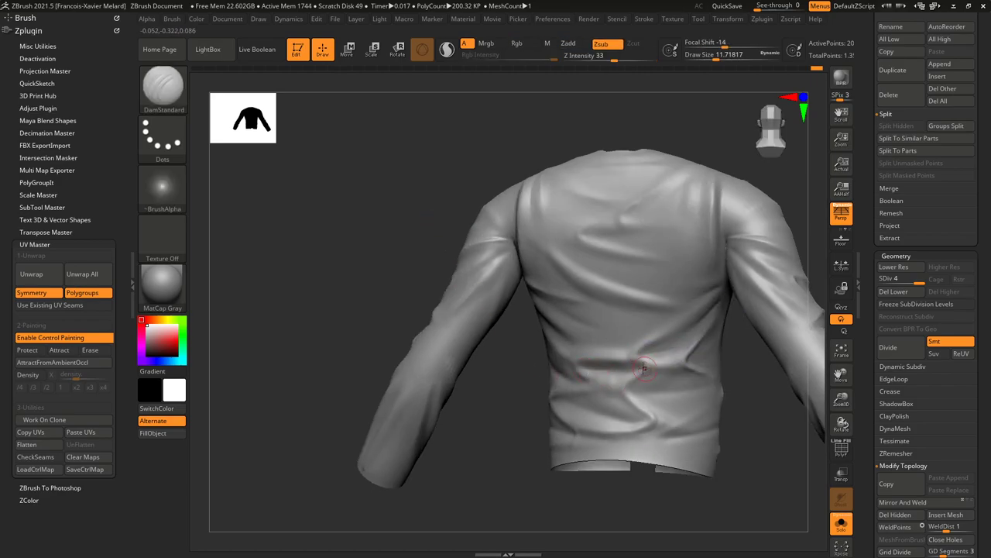
Carve creases between the horizontal folds of the lower back and blend them with Smooth.
key("shift")
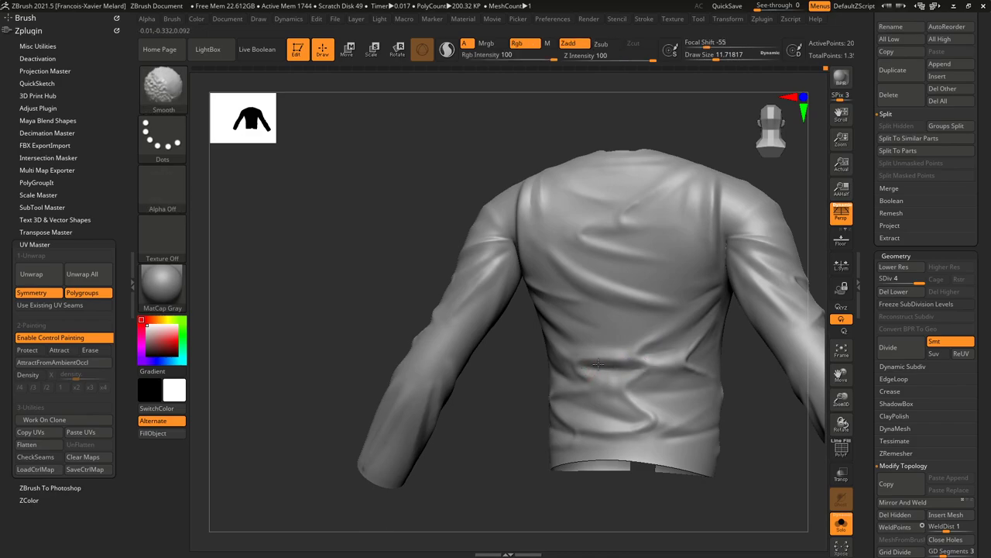
key("shift")
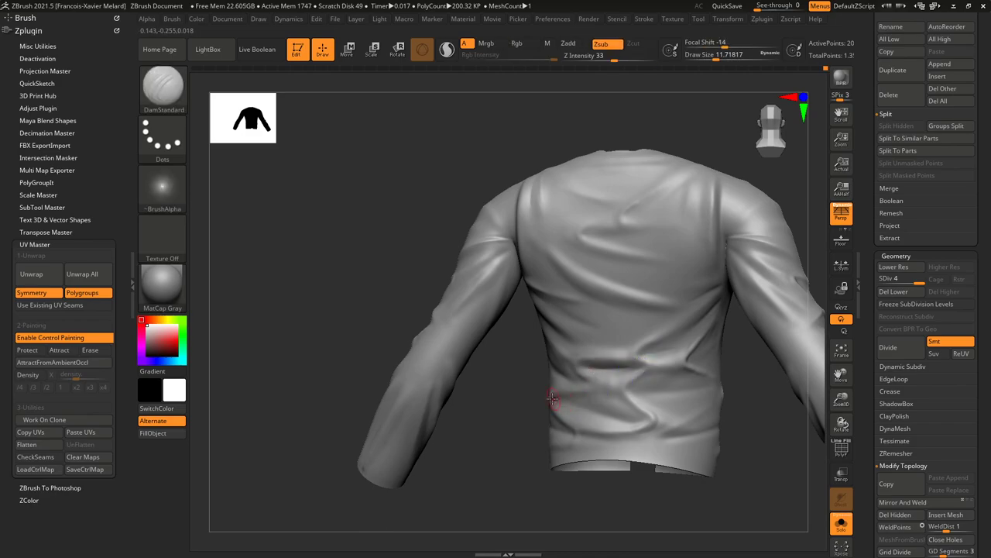
key("shift")
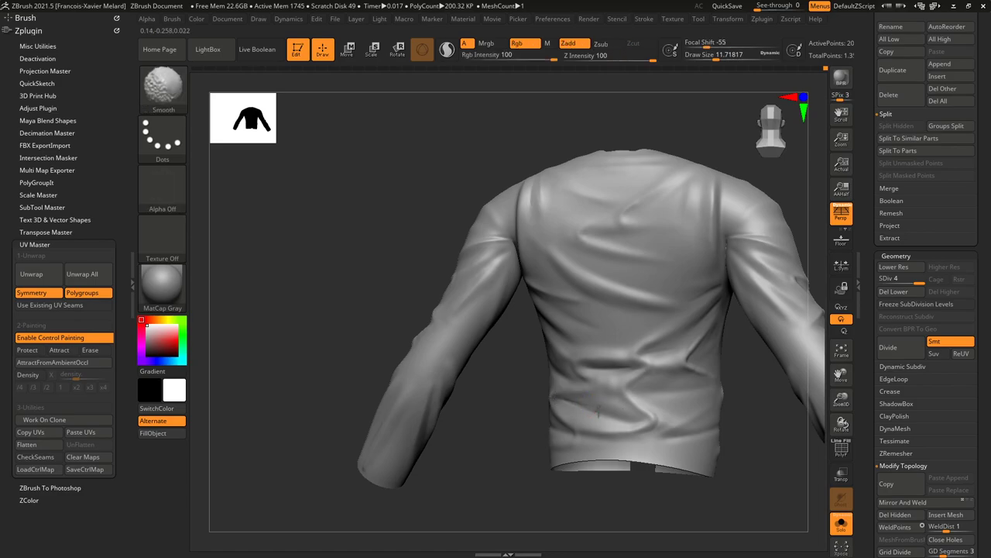
key("shift")
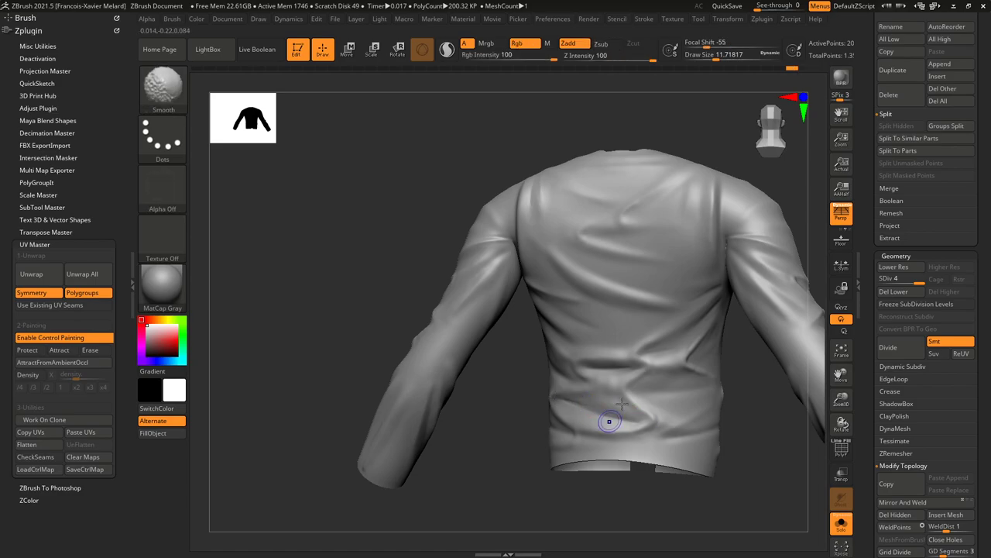
mouse_move(386, 114)
left_mouse_down()
mouse_move(602, 341)
mouse_move(361, 221)
left_mouse_up()
key("shift")
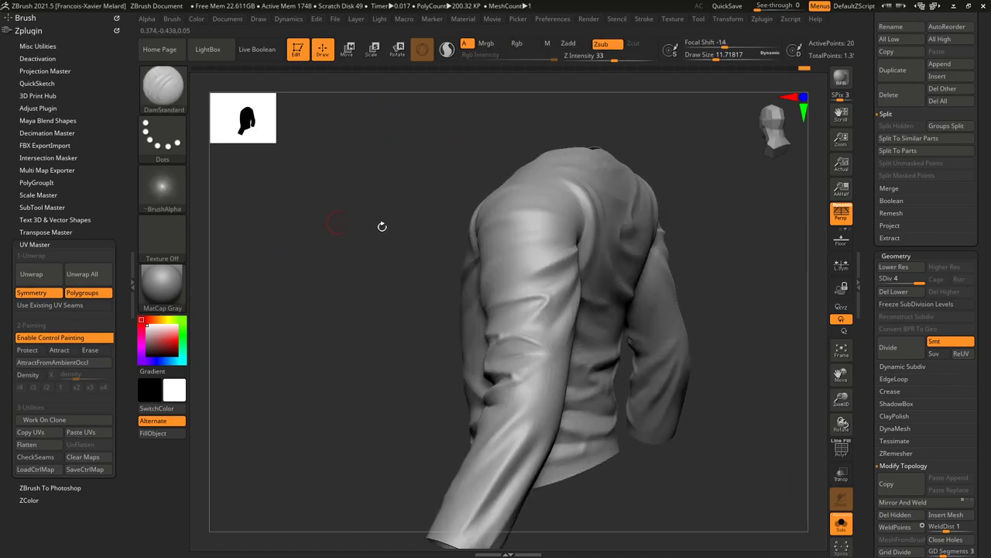
Sharpen the folds near the lower hem of the jacket's front panel with DamStandard and Smooth.
left_click_drag(680, 462, 531, 359)
key("shift")
mouse_move(336, 237)
left_mouse_down()
mouse_move(650, 285)
mouse_move(693, 194)
mouse_move(708, 215)
mouse_move(695, 241)
mouse_move(721, 218)
left_mouse_up()
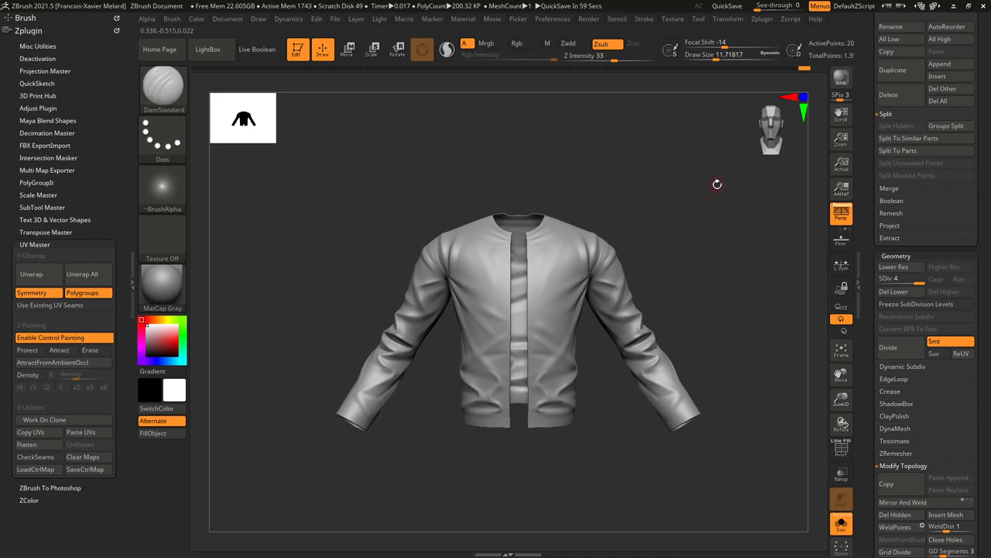
left_click_drag(606, 434, 540, 419)
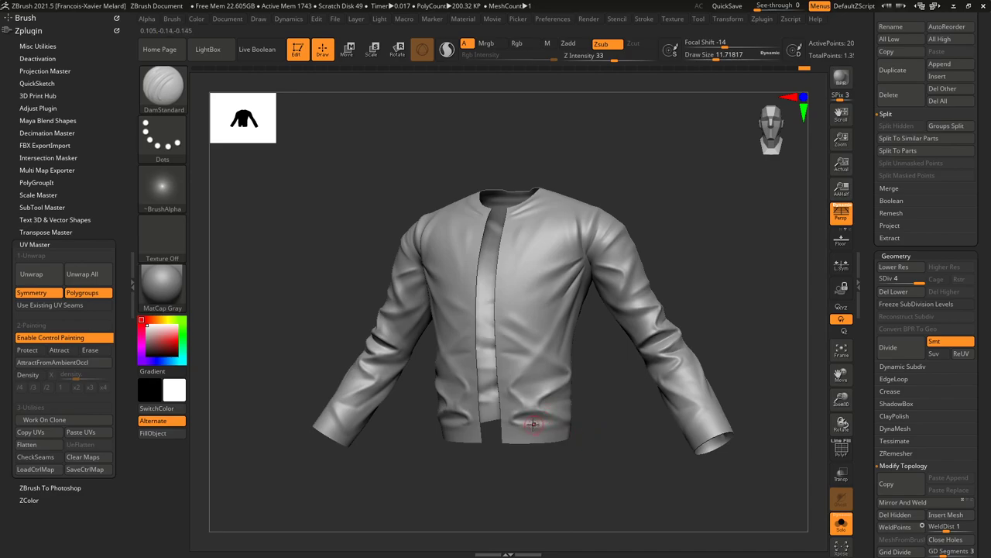
key("shift")
mouse_move(587, 463)
left_mouse_down("shift")
mouse_move(570, 454)
mouse_move(591, 479)
left_mouse_up("shift")
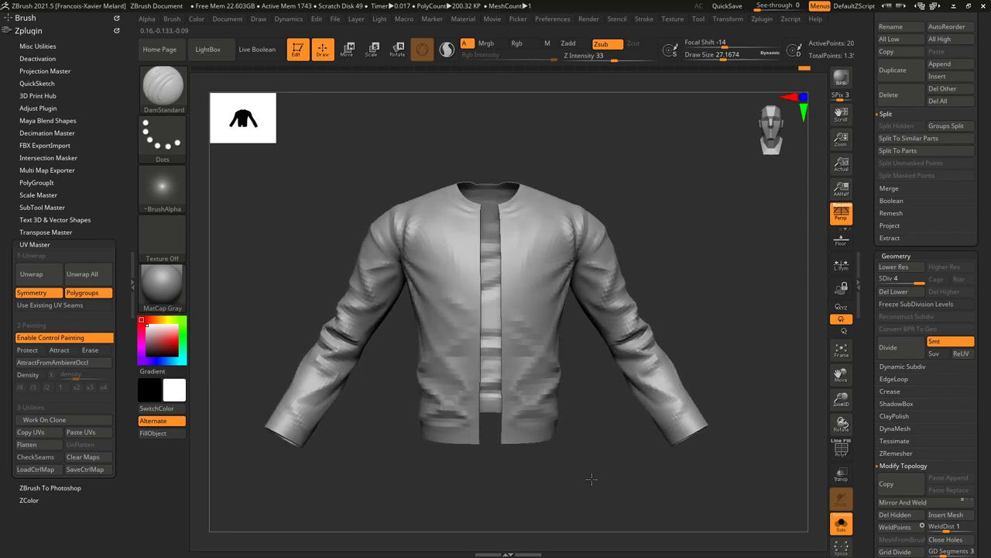
Switch to the Standard brush at a draw size of about 12.5 and add folds to the lower front panel above the hem.
key("b")
key("s")
key("t")
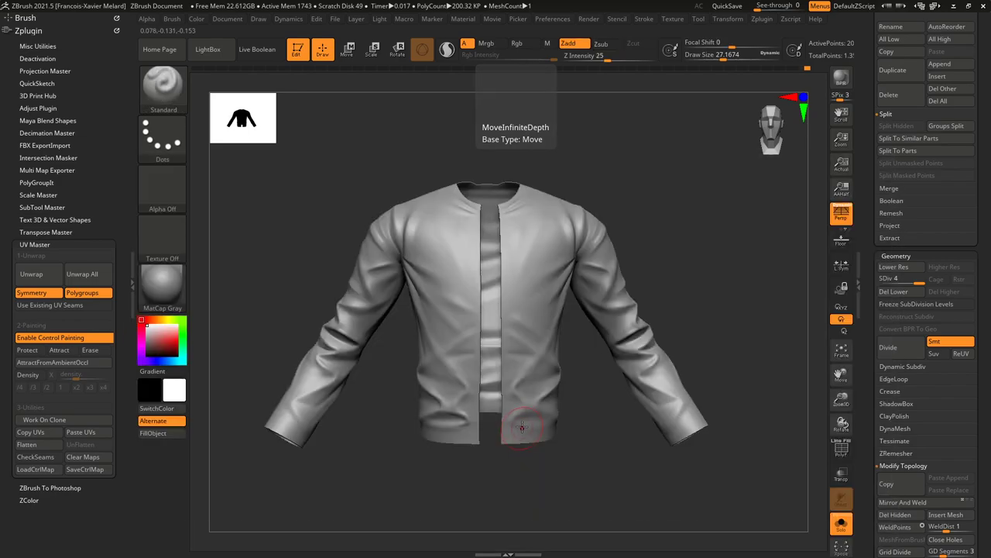
key("s")
left_click_drag(536, 400, 528, 401)
left_click_drag(565, 475, 513, 474)
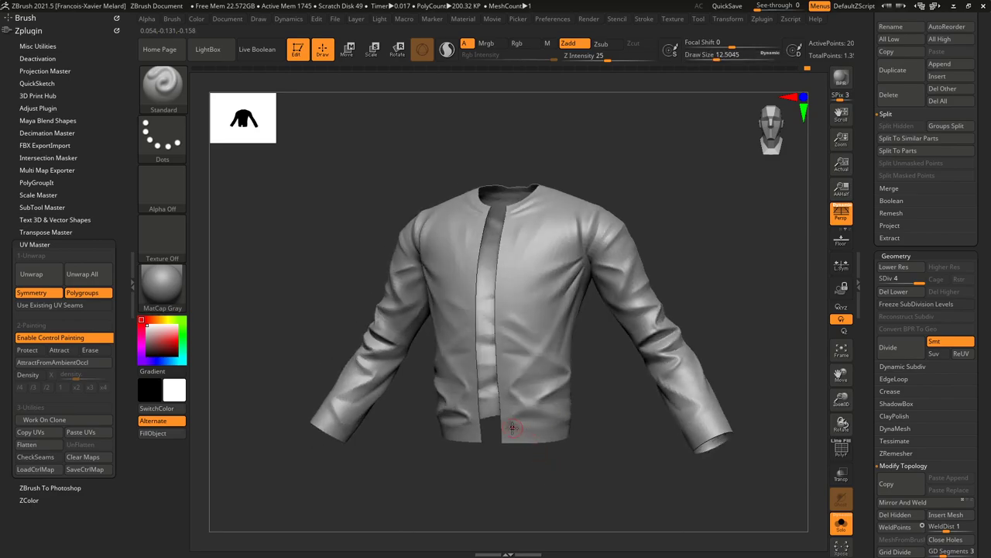
left_click_drag(577, 452, 630, 497)
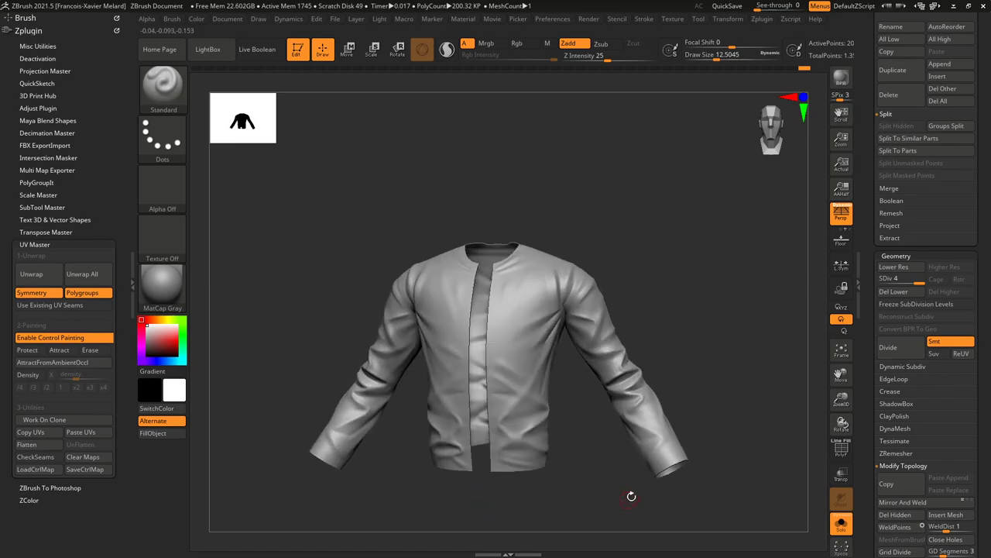
Soften the folds on the shoulder and the back of the sleeve with Smooth.
left_click_drag(704, 223, 720, 257)
key("shift")
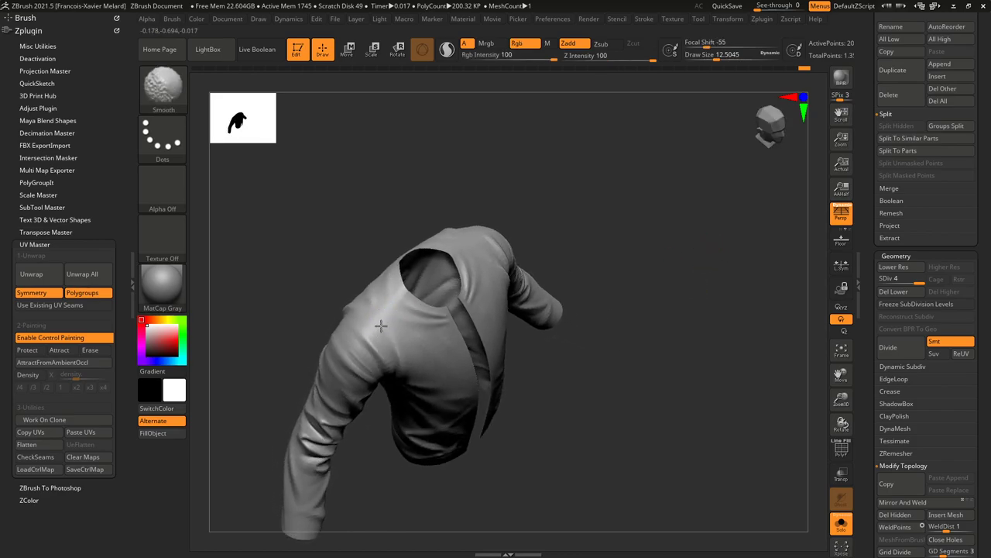
left_click_drag(557, 224, 477, 477)
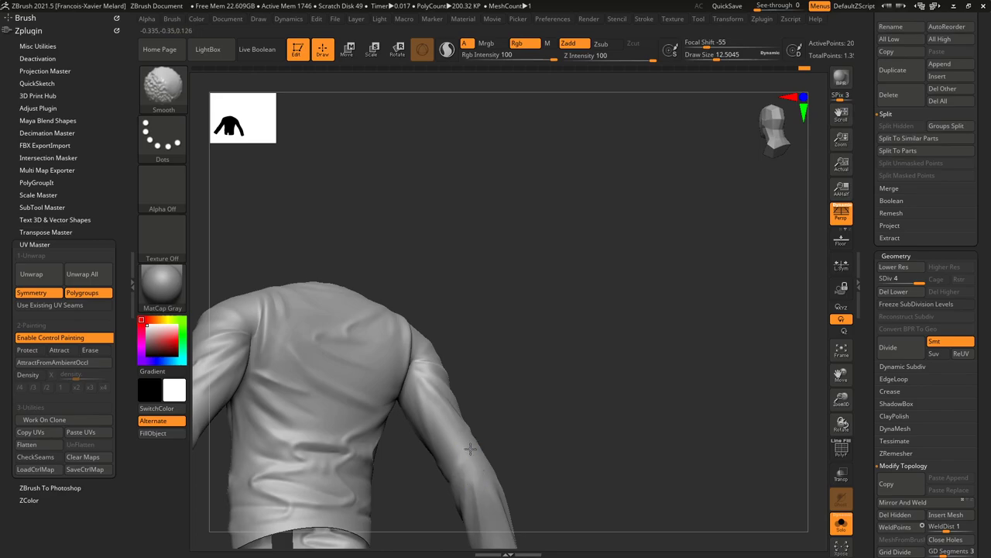
left_click_drag(617, 328, 579, 336, "alt")
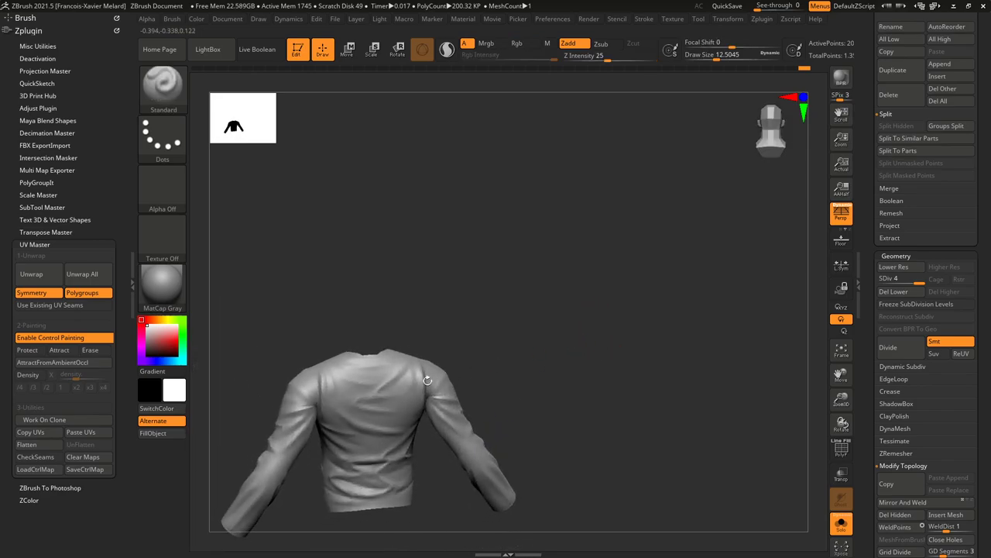
Enlarge the Standard brush's draw size to about 41.3 and refine the jacket's broader folds, softening them with Smooth.
key("s")
left_click_drag(372, 378, 387, 377)
mouse_move(471, 279)
left_mouse_down()
mouse_move(387, 381)
mouse_move(399, 381)
mouse_move(383, 386)
left_mouse_up()
key("s")
left_click_drag(476, 300, 583, 280)
left_click_drag(338, 390, 339, 413, "shift")
mouse_move(474, 338)
left_mouse_down()
mouse_move(492, 328)
mouse_move(486, 341)
left_mouse_up()
left_click_drag(483, 353, 576, 268, "alt")
left_click_drag(576, 268, 553, 276)
left_click_drag(485, 288, 502, 299)
left_click_drag(419, 329, 402, 347, "shift")
left_click_drag(586, 272, 574, 275)
left_click_drag(505, 328, 677, 223)
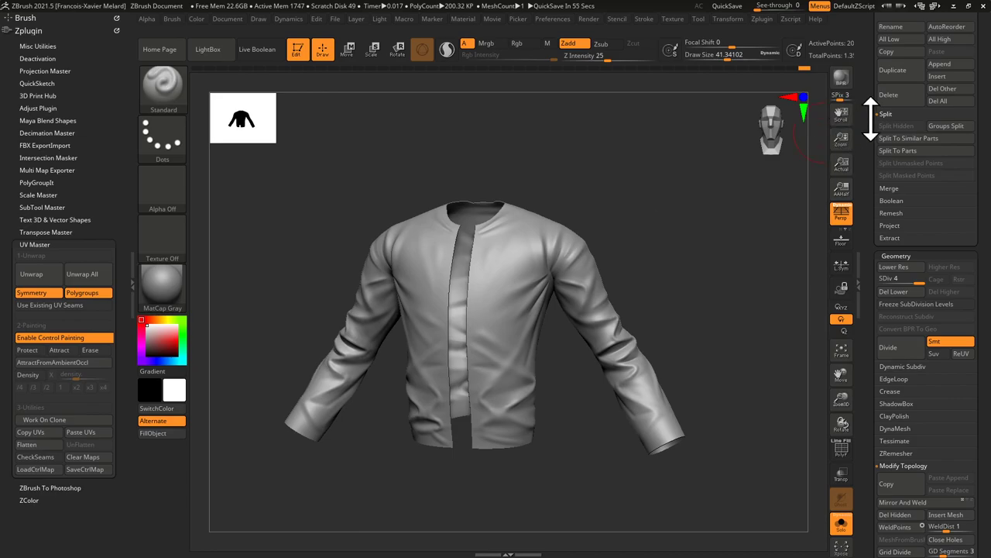
Save the tool in the ZB2021 folder as the next numbered version of CharaHD_010_Vest.ZTL.
left_click_drag(984, 44, 976, 145)
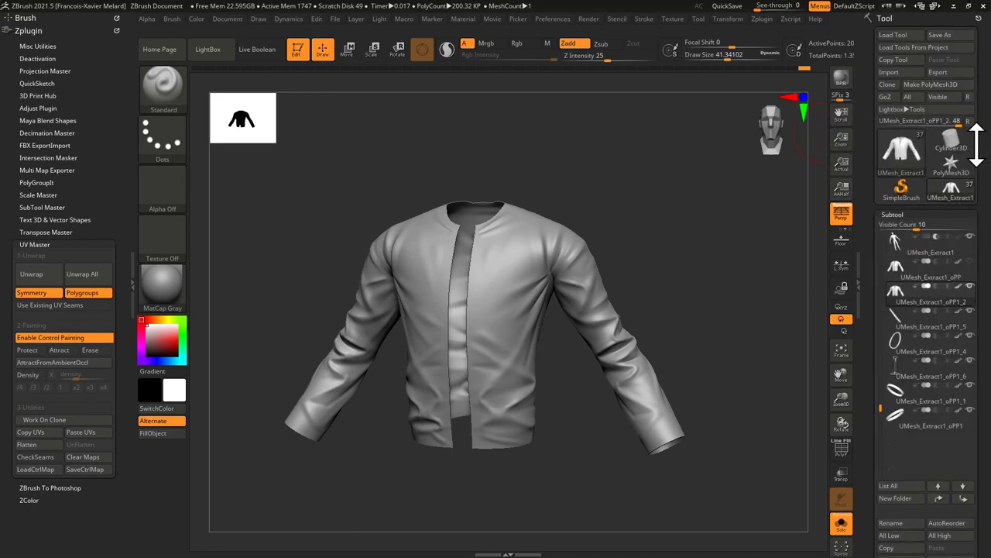
left_click(939, 35)
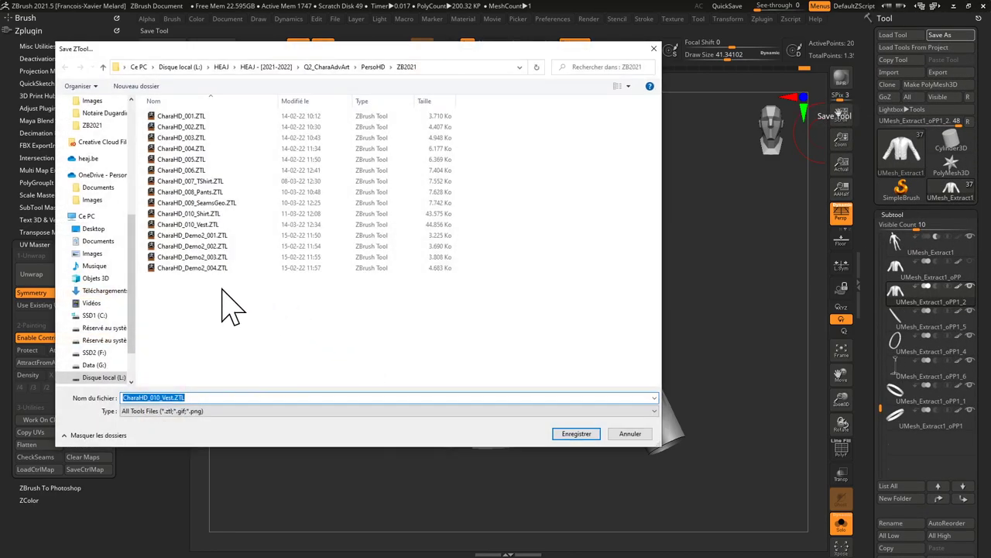
left_click(208, 225)
left_click(172, 398)
left_click(171, 397)
left_click_drag(161, 397, 156, 398)
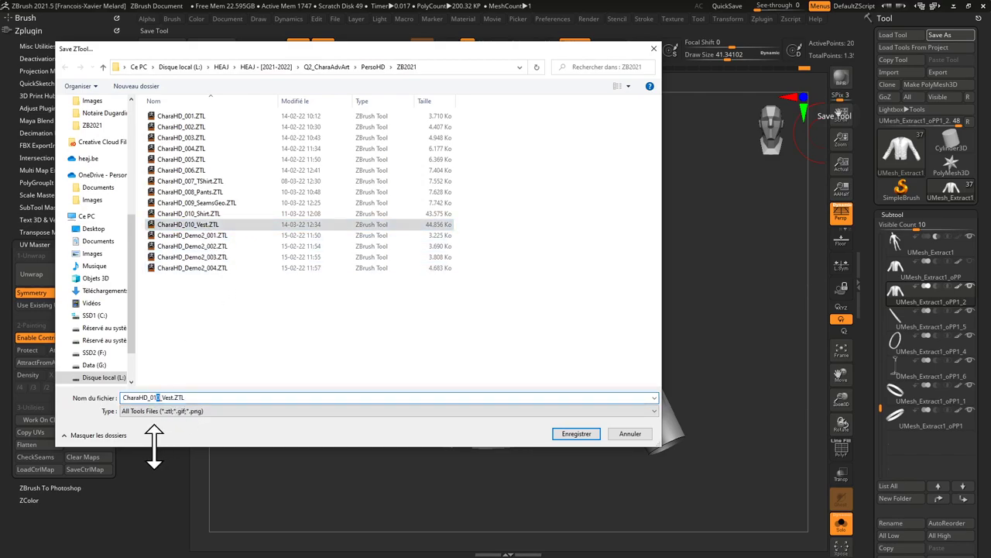
key("Return")
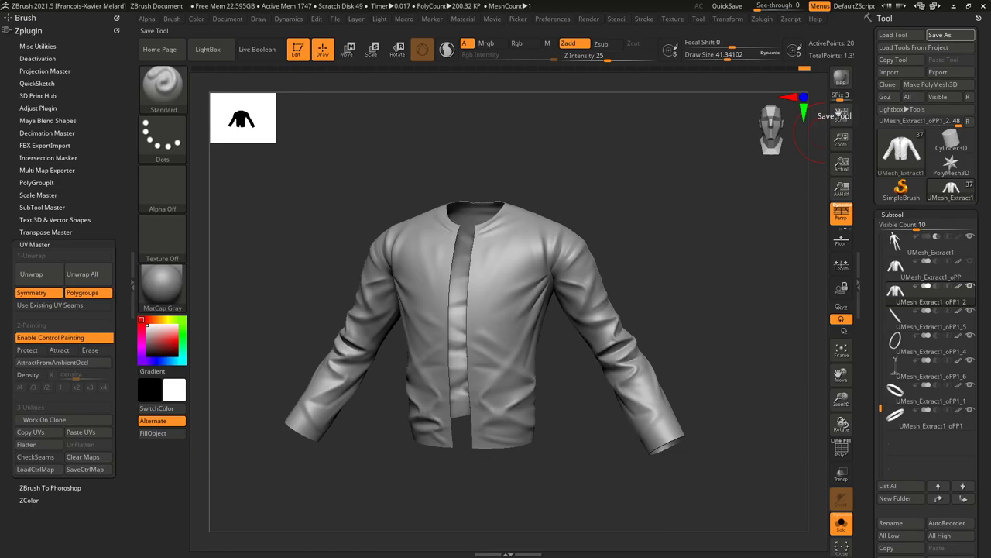
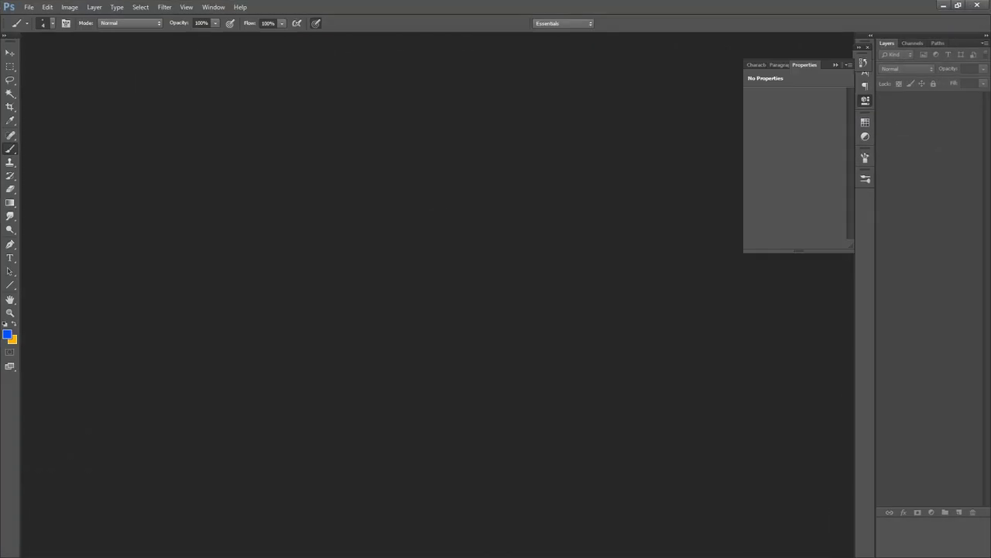
Switch to Photoshop and open PetitePause.psd from the Petite Pause folder inside Streaming.
double_click(504, 250)
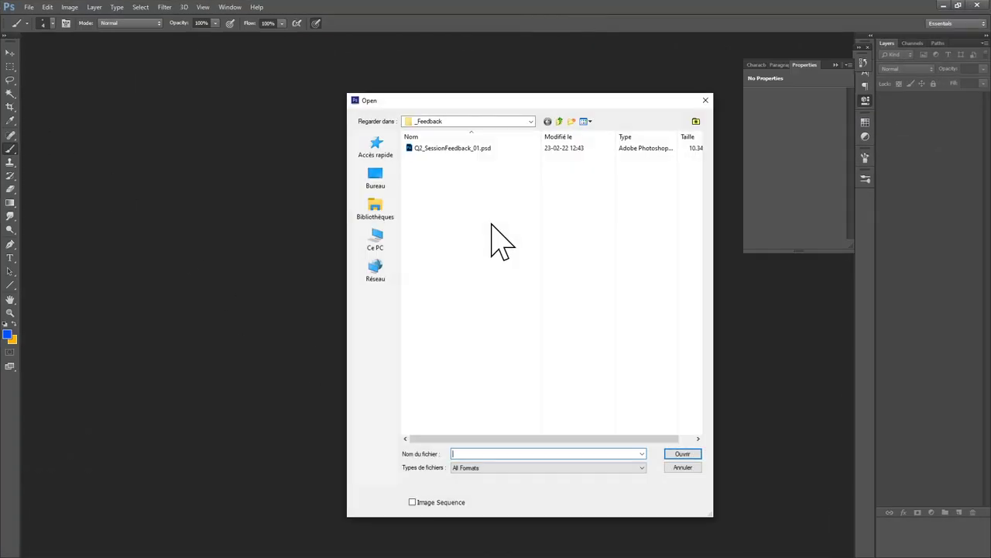
left_click(560, 122)
left_click(561, 122)
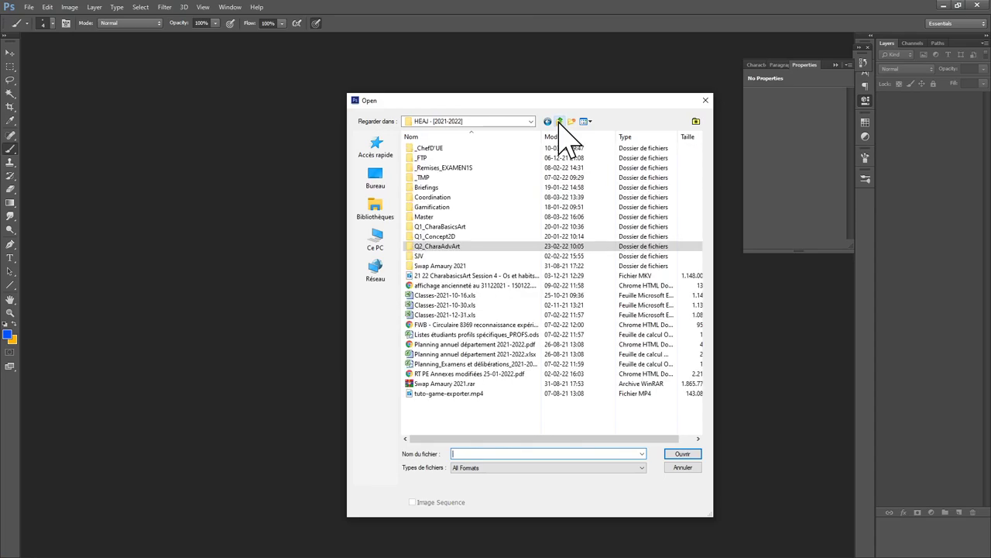
left_click(561, 122)
double_click(446, 383)
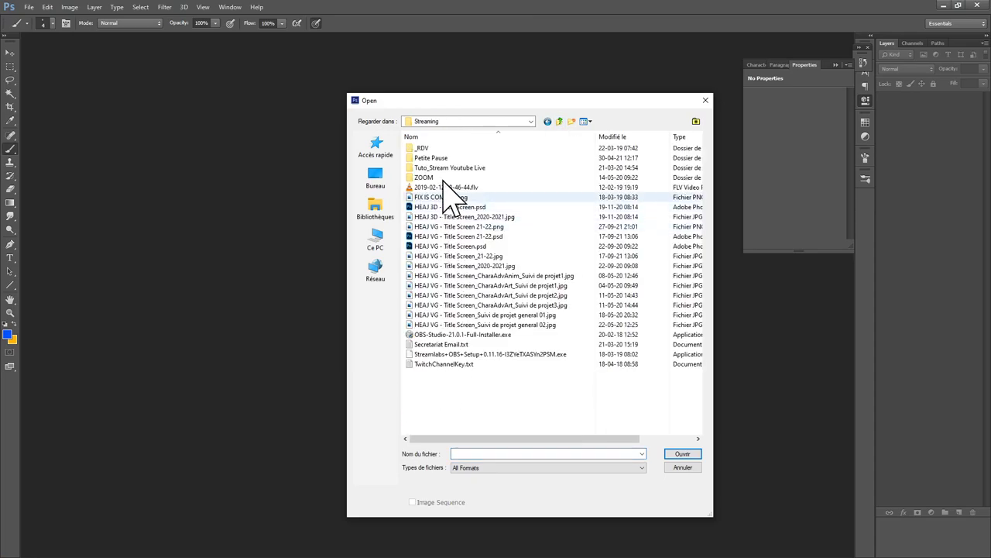
double_click(441, 158)
left_click(436, 149)
double_click(434, 148)
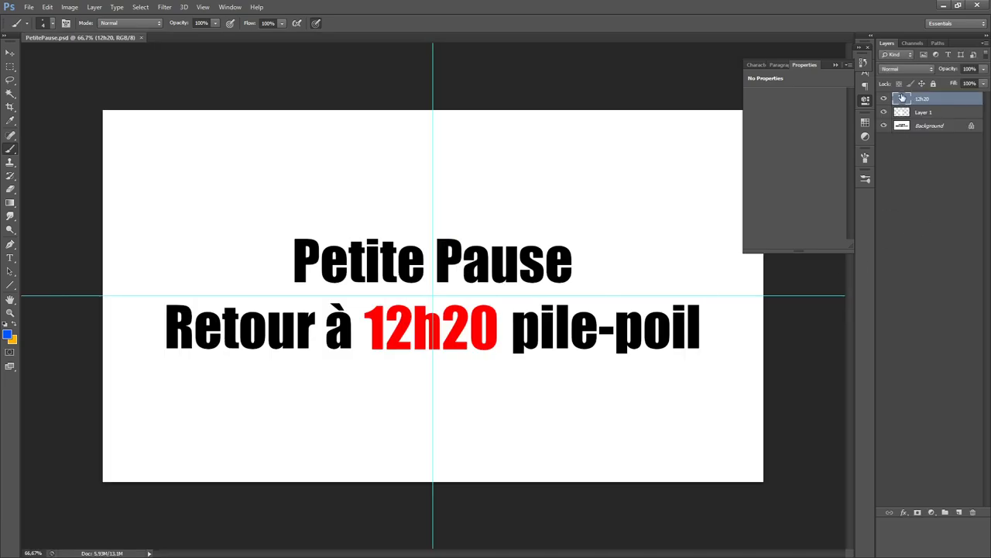
Change the red return time on the break screen to 12h52.
double_click(902, 98)
left_click(480, 311)
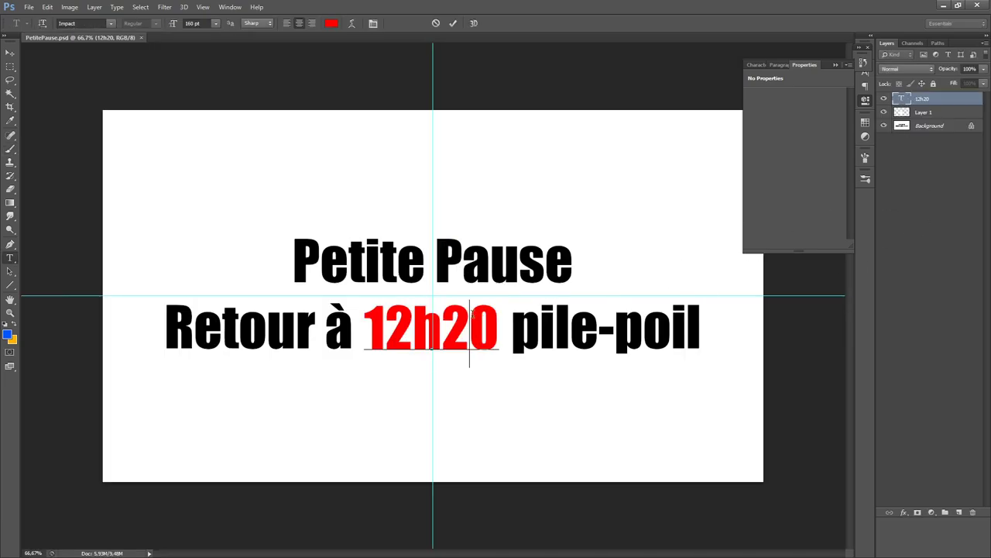
left_click_drag(458, 317, 487, 317)
key("BackSpace")
key("BackSpace")
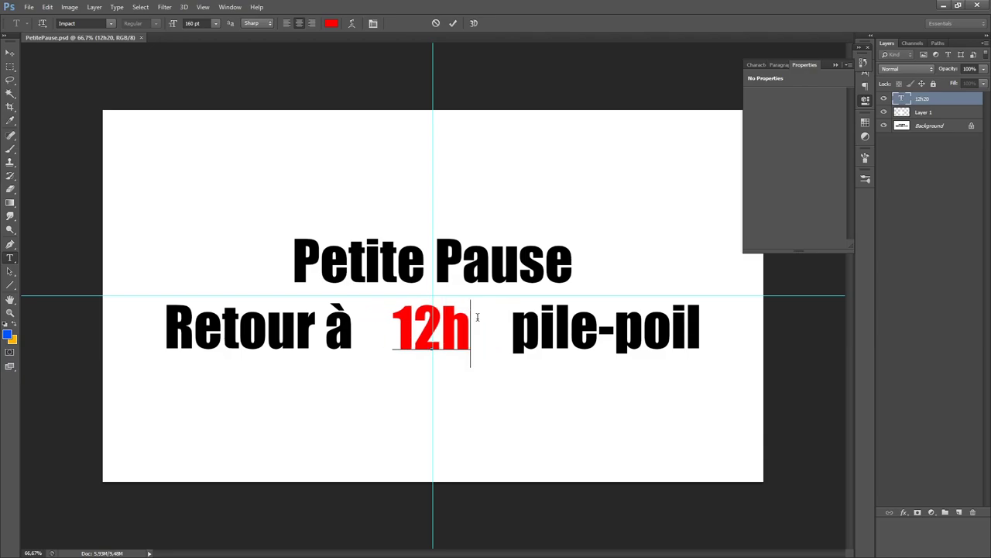
type("52")
key("ctrl")
key("ctrl+Return")
key("b")
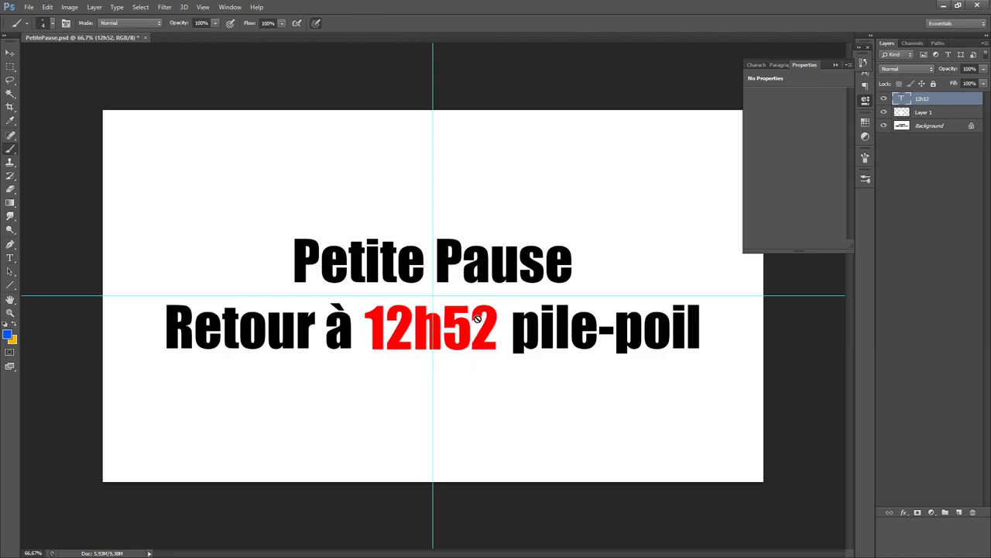
Hide the guides and display the break screen full screen on a black background.
key("ctrl+semicolon")
key("f")
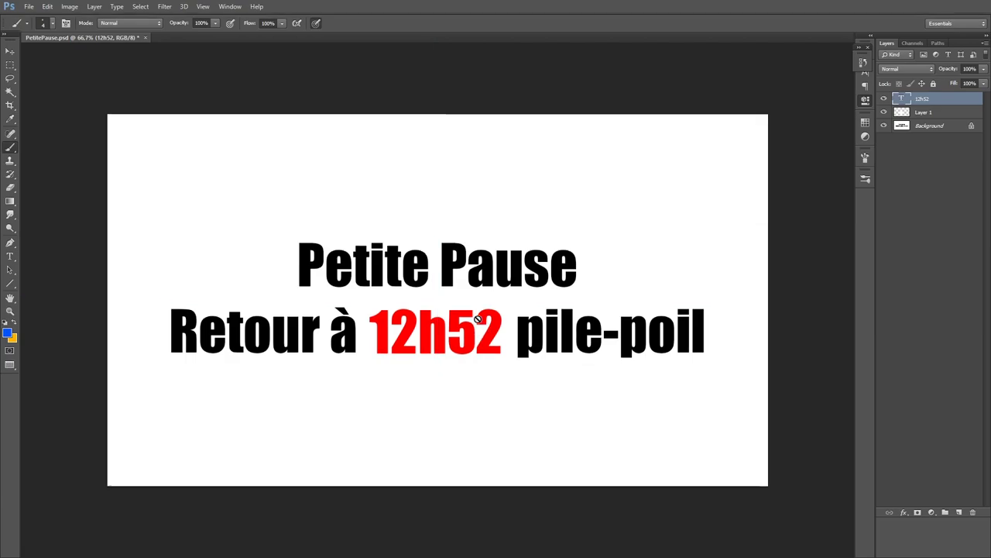
key("f")
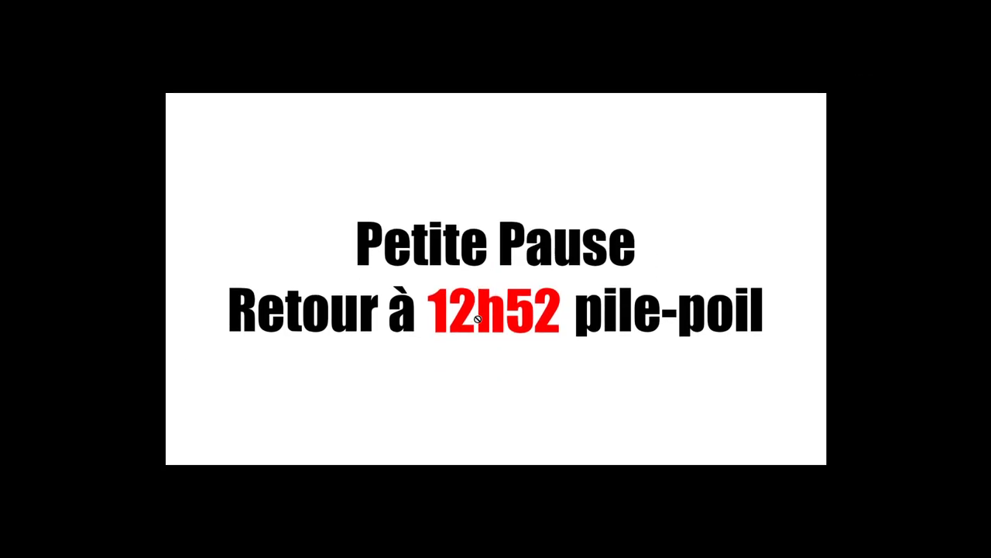
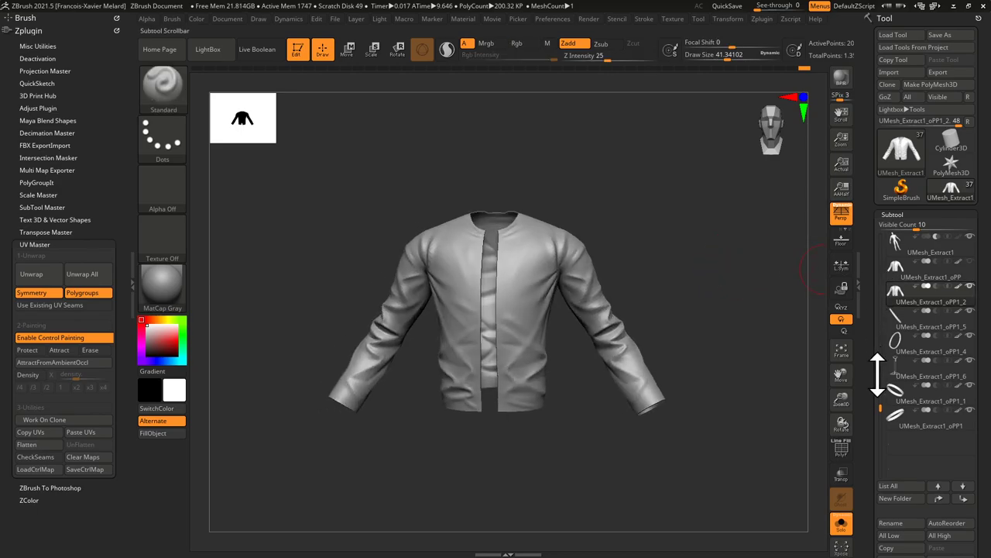
Back in ZBrush, examine the jacket's wireframe and polygroups with PolyFrame, and bring the Geometry and Modify Topology settings into view.
left_click_drag(870, 409, 868, 358)
scroll(868, 352, "down", 2)
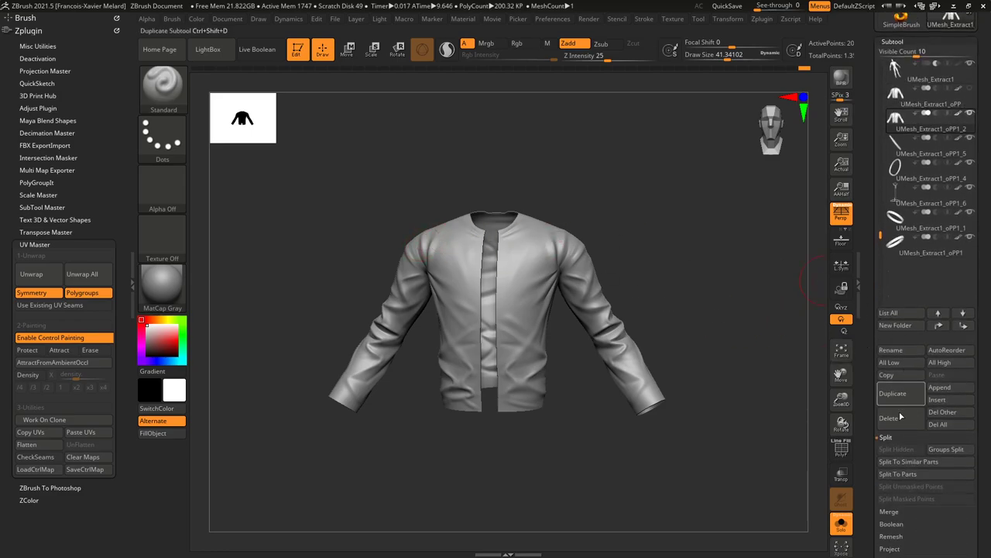
left_click(842, 448)
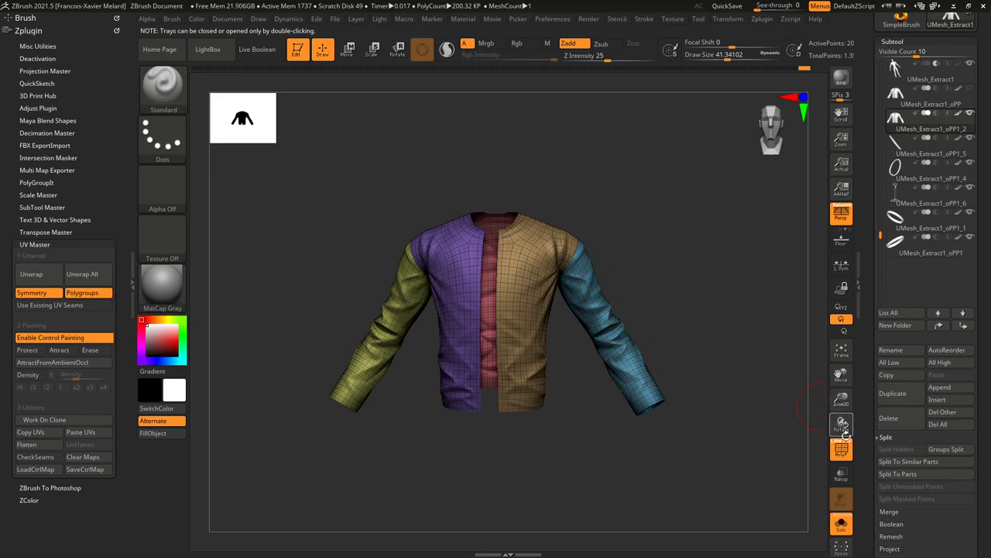
left_click(841, 448)
left_click_drag(745, 271, 755, 286)
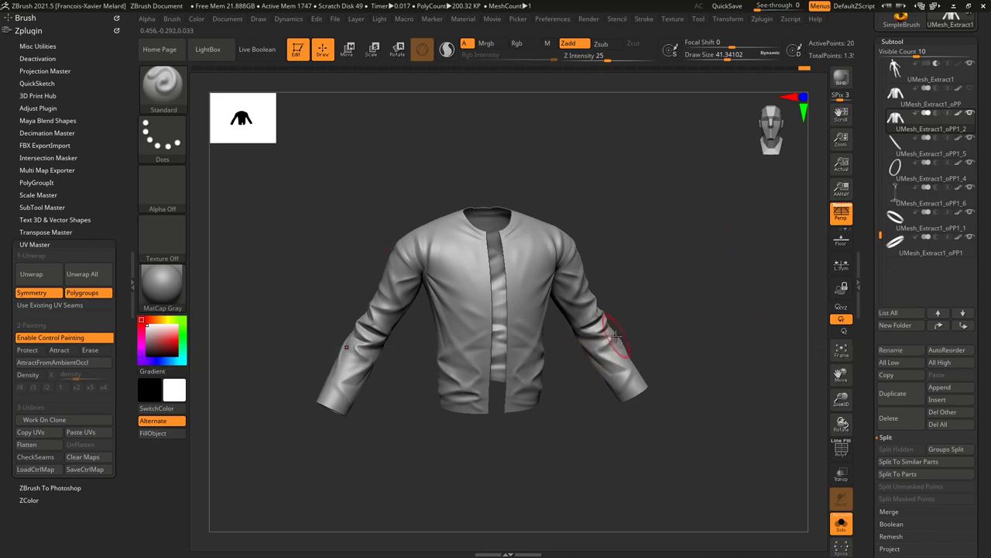
left_click_drag(867, 323, 872, 214)
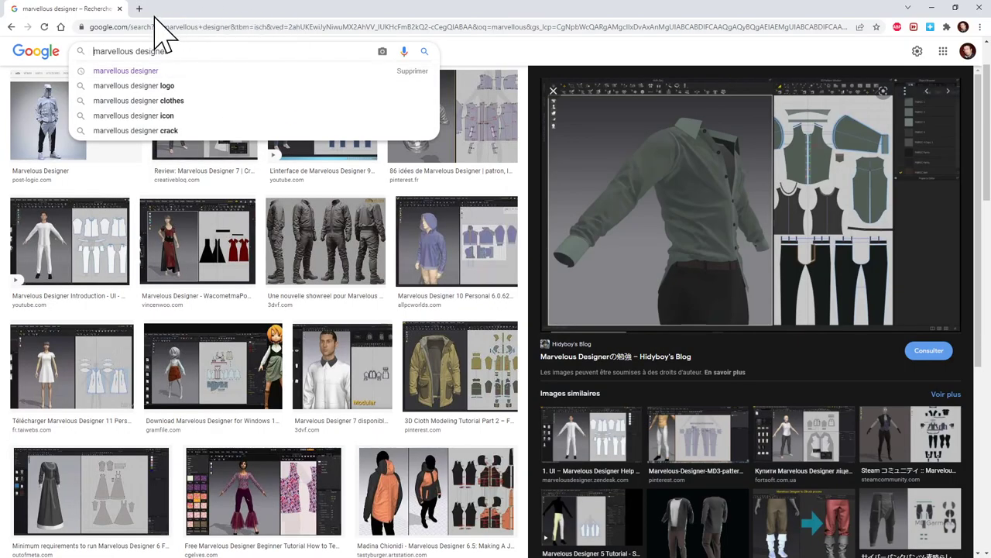
In a new browser tab, search Google for "wrinkle map" and view the image results.
left_click(139, 8)
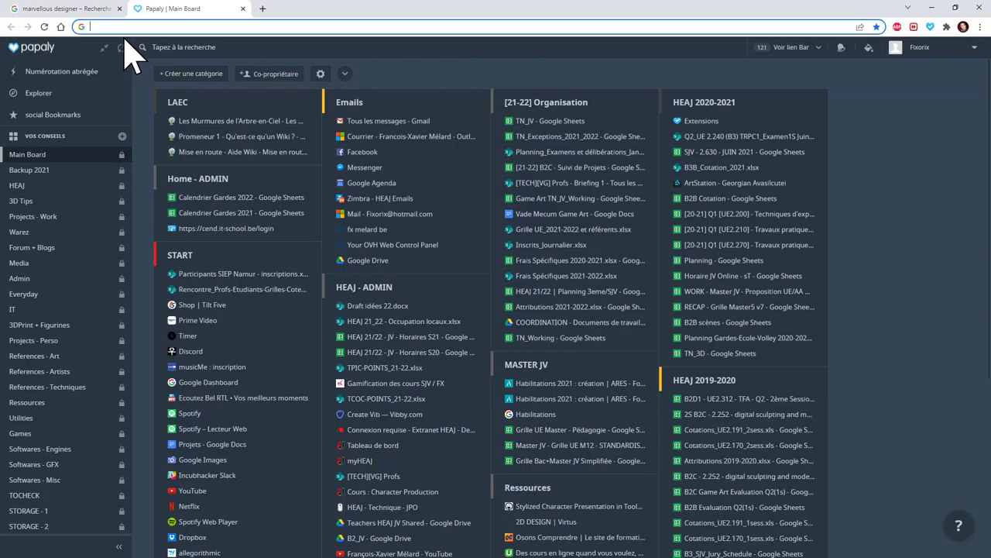
left_click(123, 30)
type("wr")
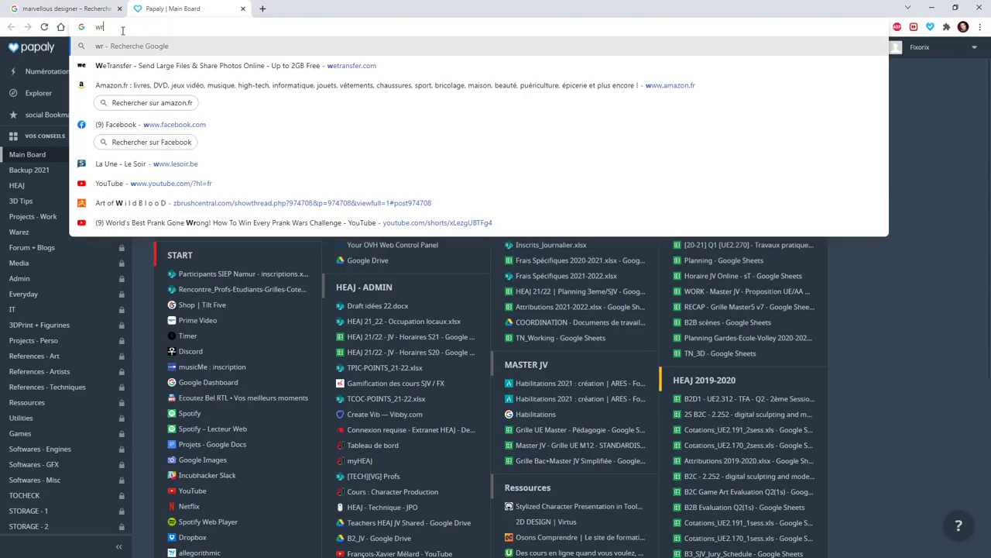
type("inkle map")
key("Return")
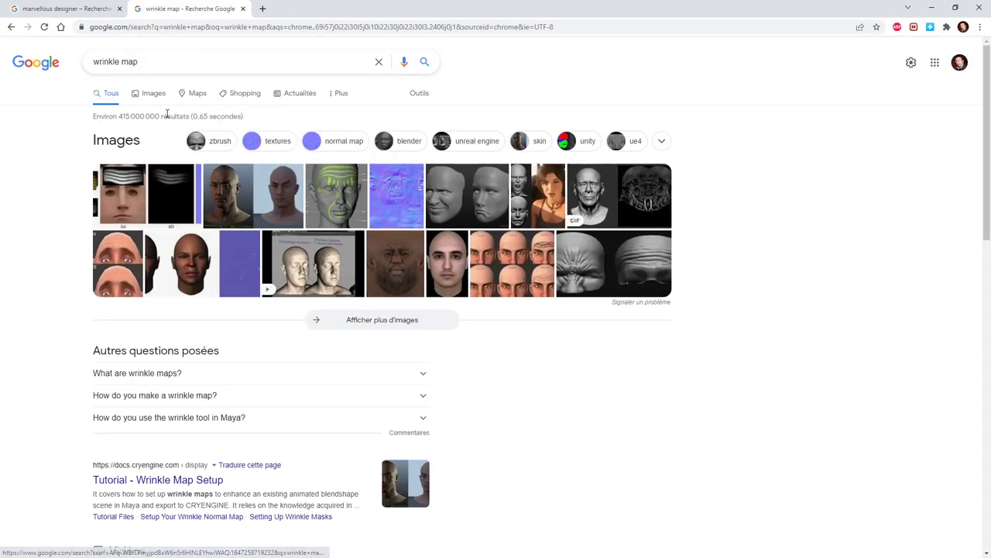
left_click(153, 94)
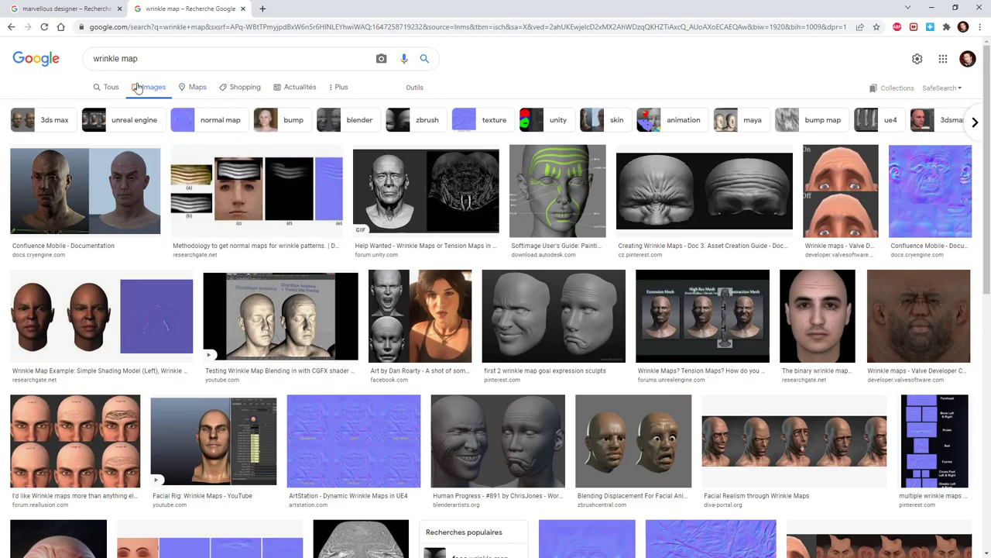
Search Google Images for "folds map", look through the results, and return to ZBrush.
left_click(122, 59)
left_click_drag(122, 59, 84, 60)
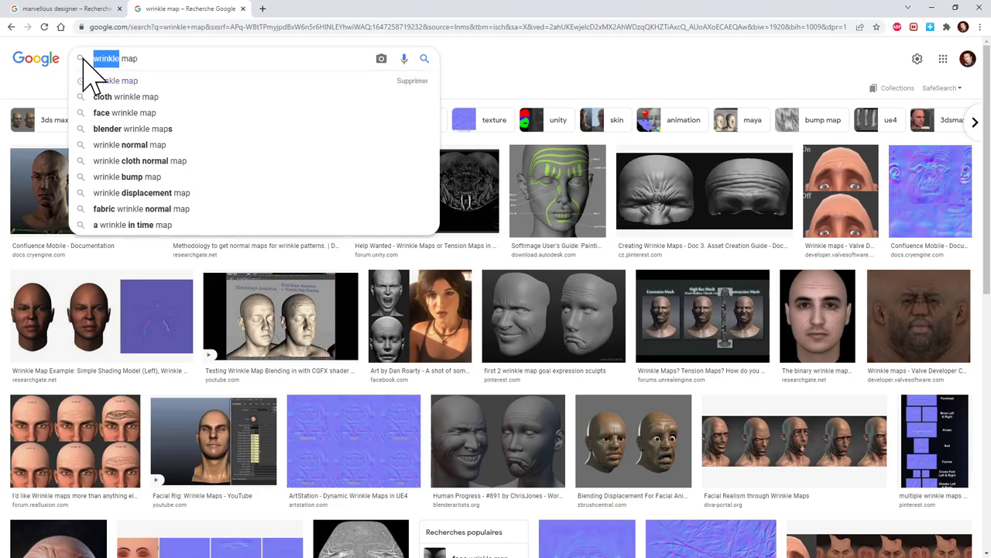
type("folds")
key("Return")
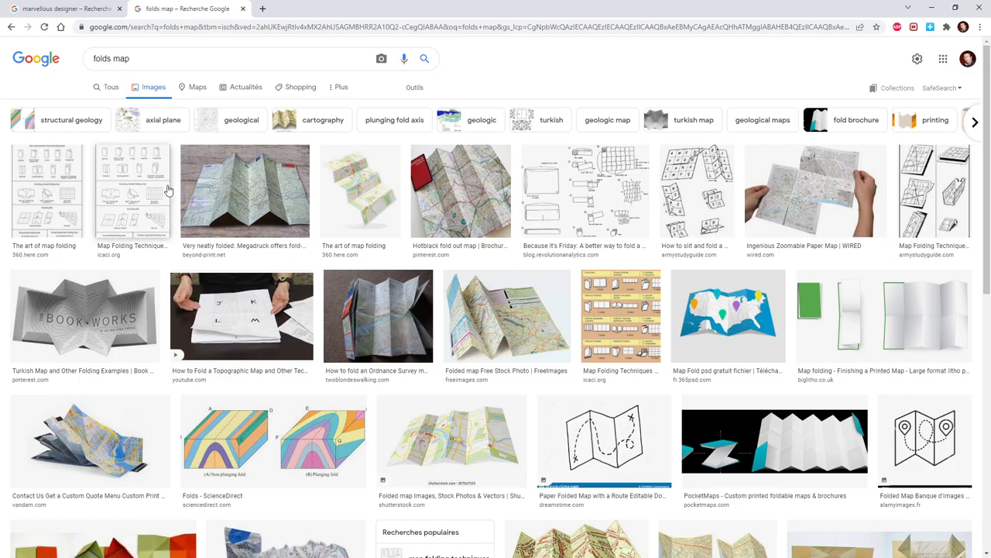
scroll(276, 277, "down", 5)
scroll(276, 276, "up", 5)
left_click(111, 59)
double_click(111, 59)
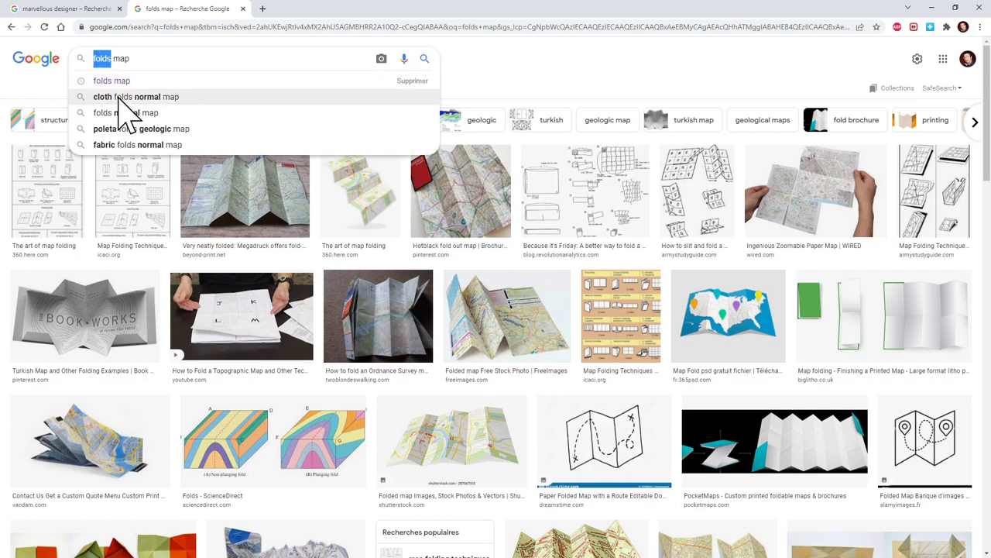
left_click(931, 7)
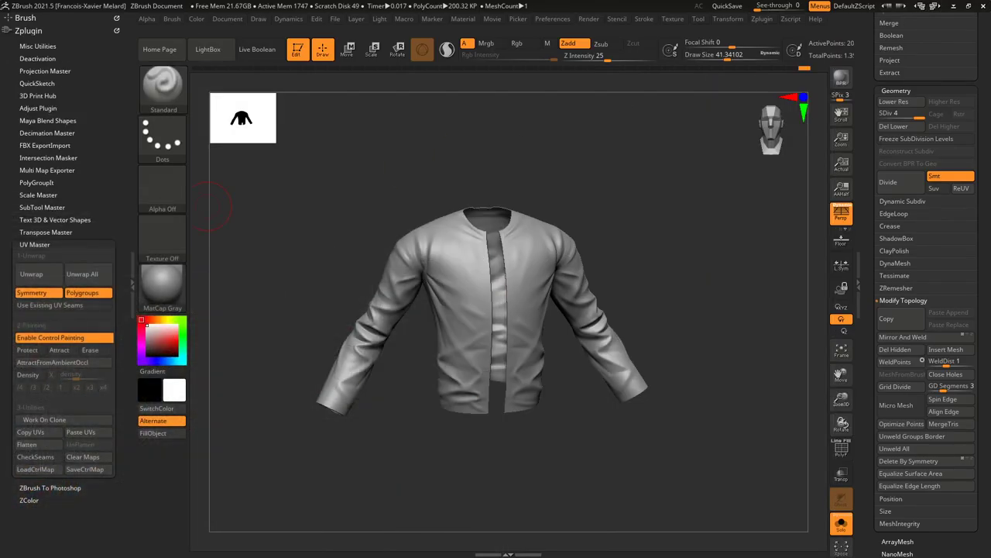
Switch to FileZilla and download wrinklepaper.psd from the remote Zbrush_alphas/Textiles folder into the local ZB2021 folder.
key("super+e")
left_click_drag(488, 84, 0, 80)
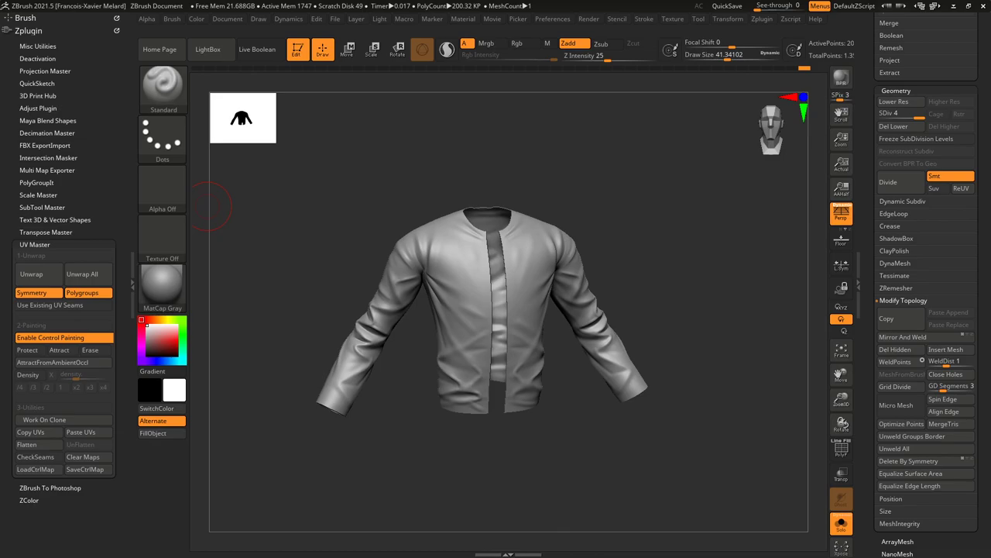
key("alt+Tab")
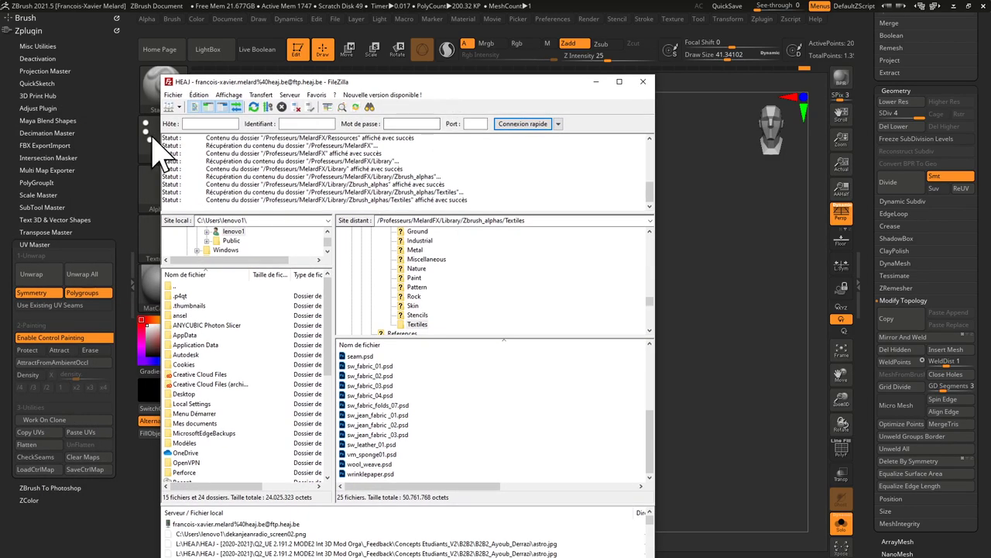
scroll(421, 420, "up", 5)
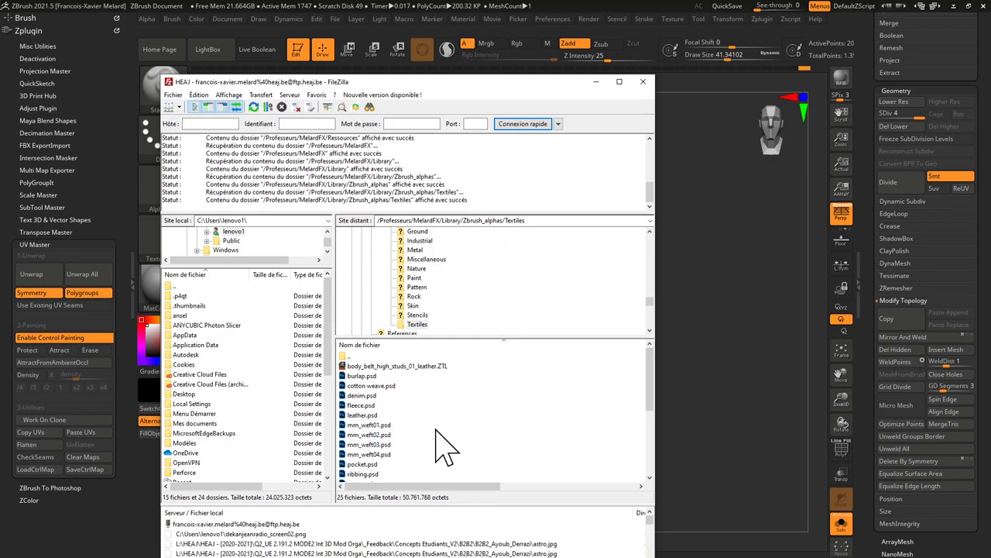
scroll(437, 443, "down", 5)
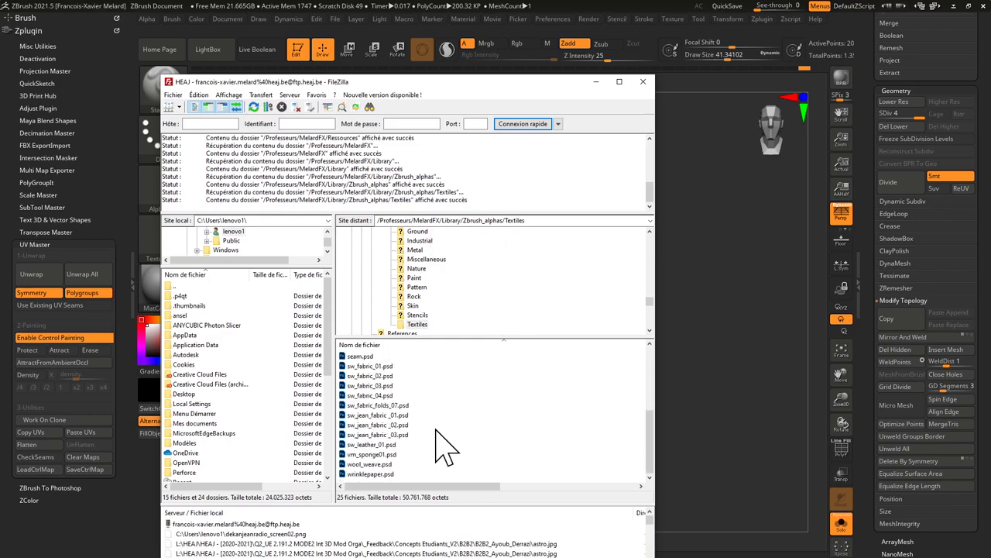
left_click(372, 474)
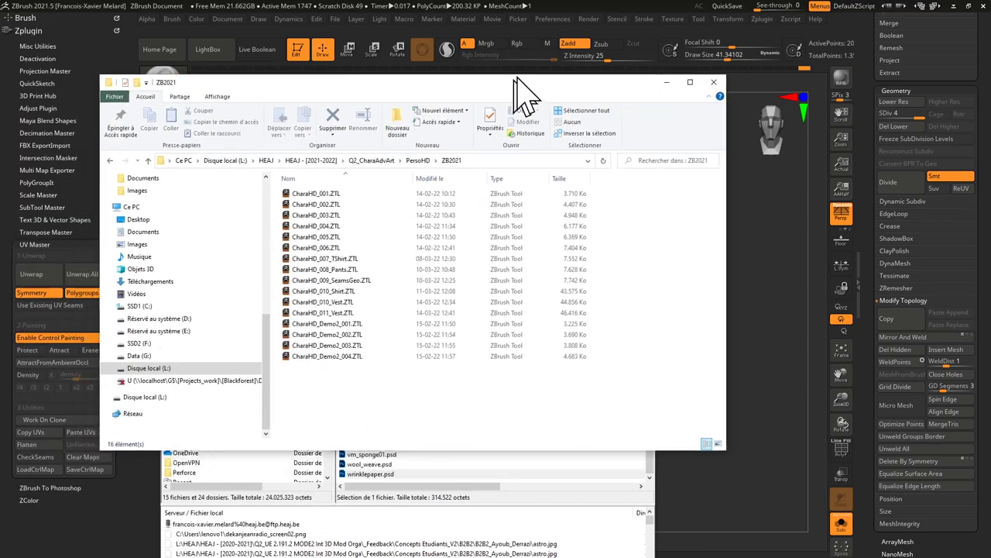
left_click_drag(509, 84, 574, 40)
left_click_drag(387, 474, 699, 383)
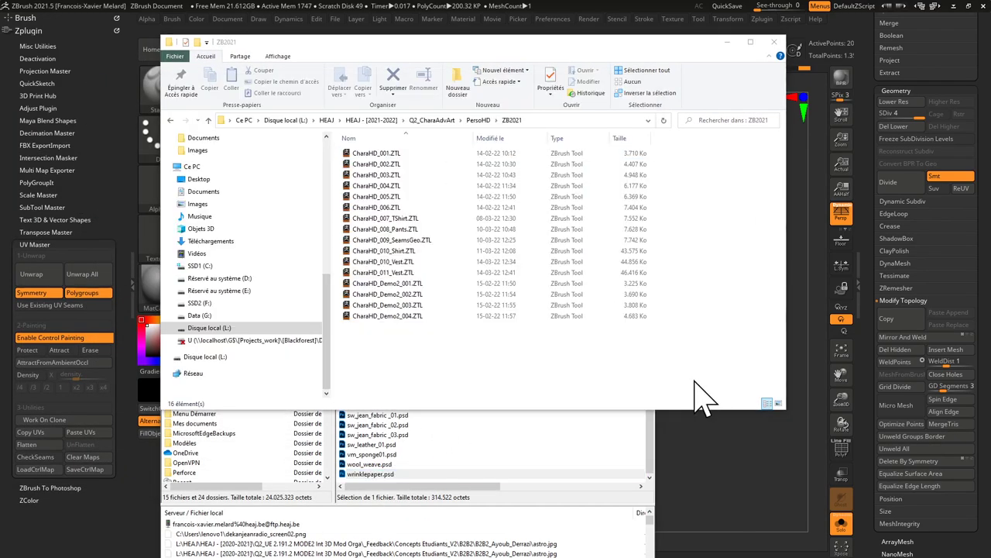
left_click(642, 9)
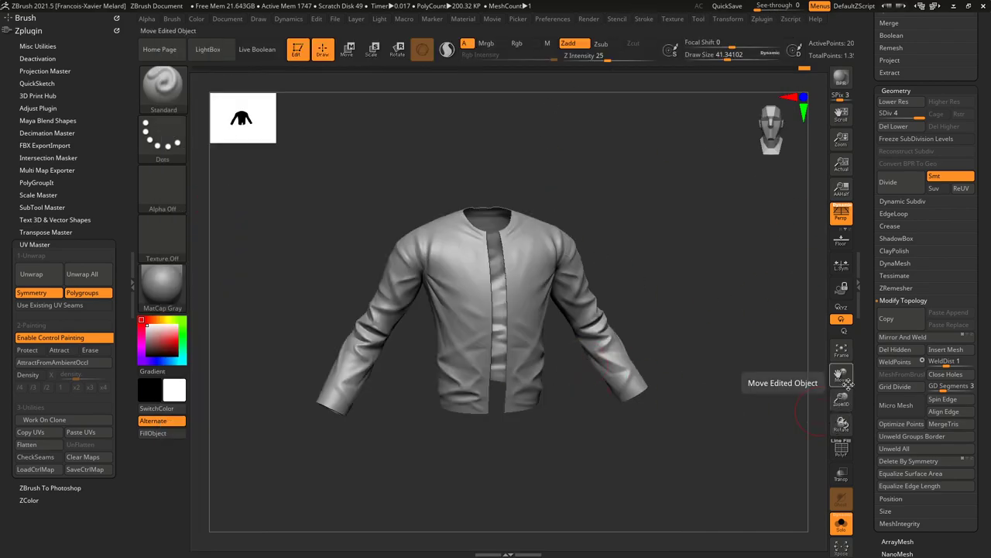
Switch to Photoshop, float PetitePause.psd in its own window and minimize it.
left_click_drag(988, 209, 987, 174)
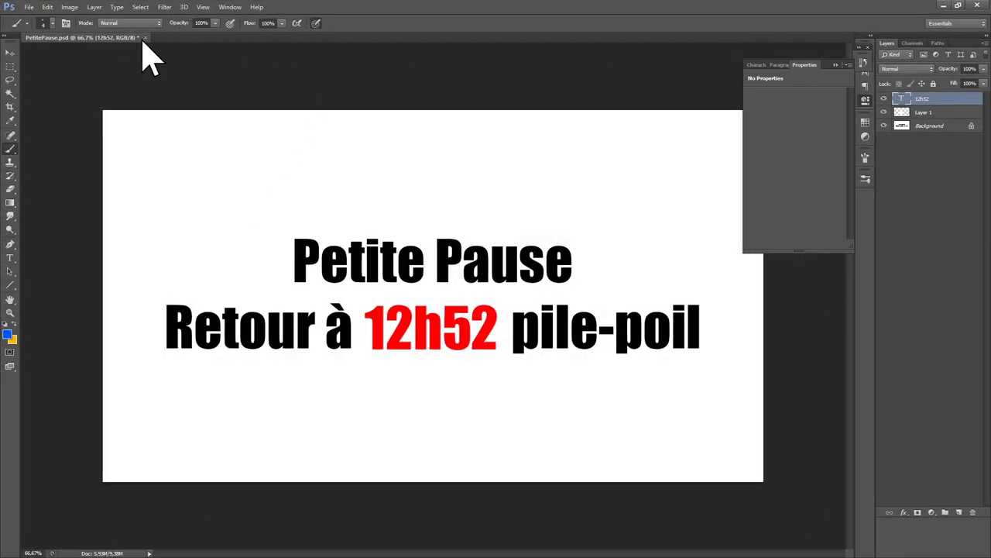
left_click_drag(133, 43, 139, 91)
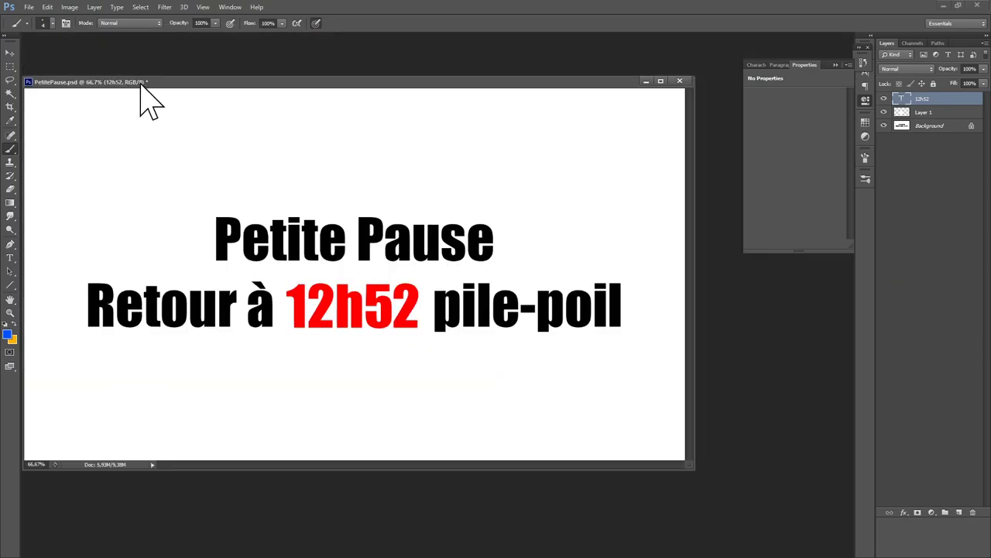
left_click(645, 81)
Open wrinklepaper.psd from the ZB2021 folder inside Q2_CharaAdvArt/PersoHD and reposition its floating document window.
double_click(584, 129)
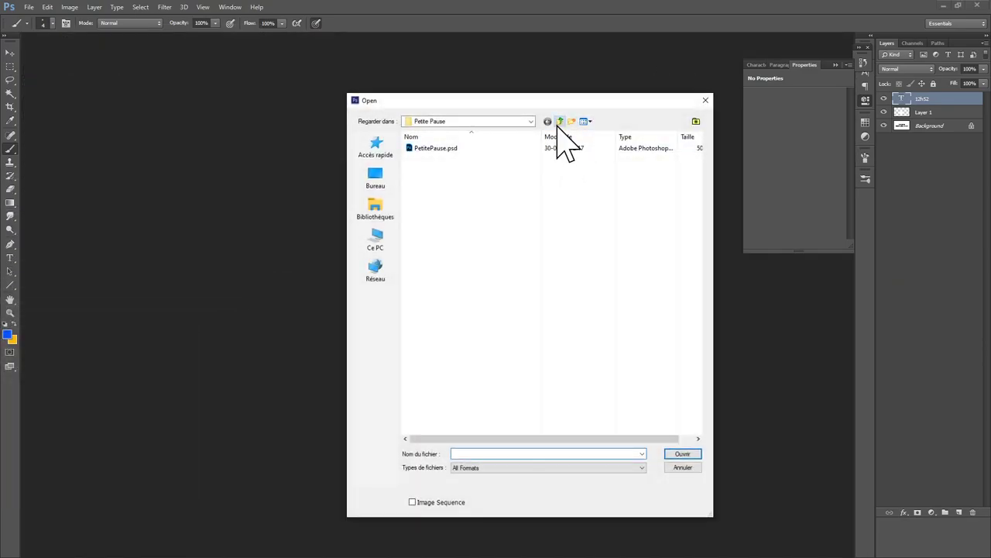
left_click(559, 121)
double_click(448, 334)
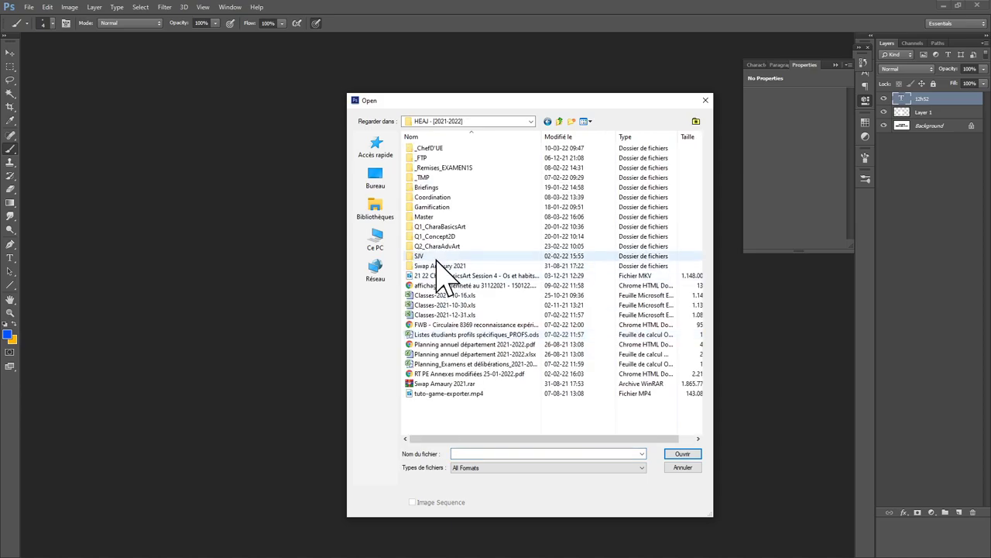
double_click(437, 246)
double_click(431, 170)
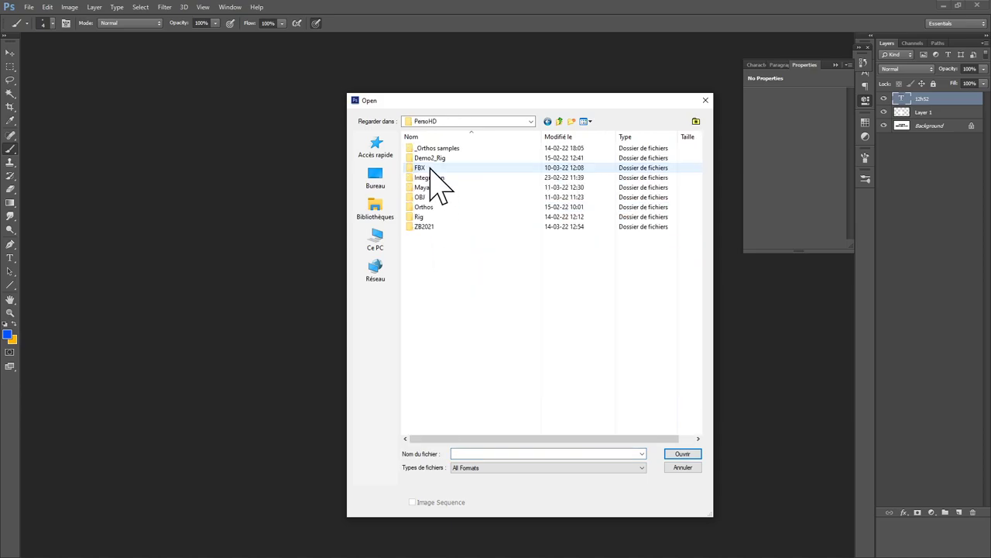
double_click(425, 217)
double_click(430, 305)
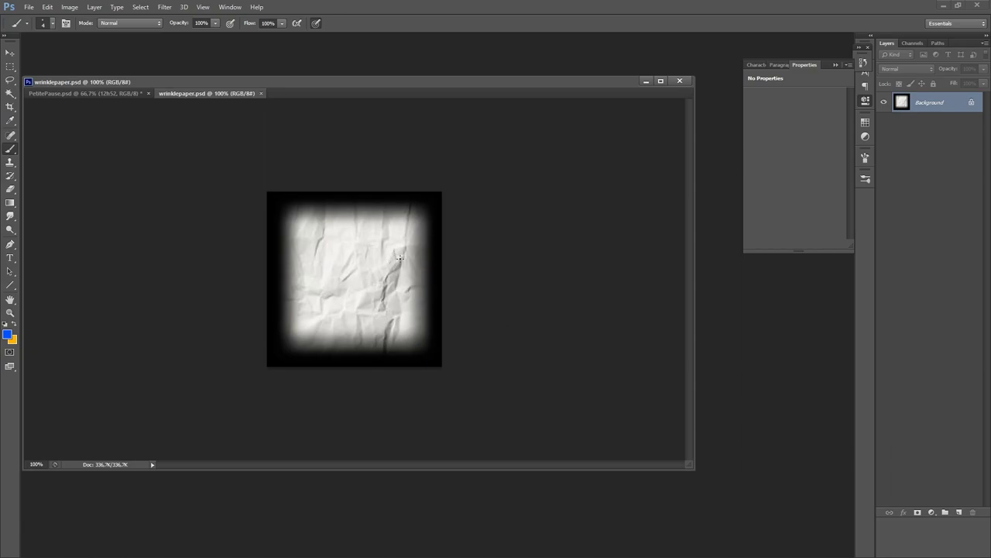
left_click_drag(330, 82, 399, 103)
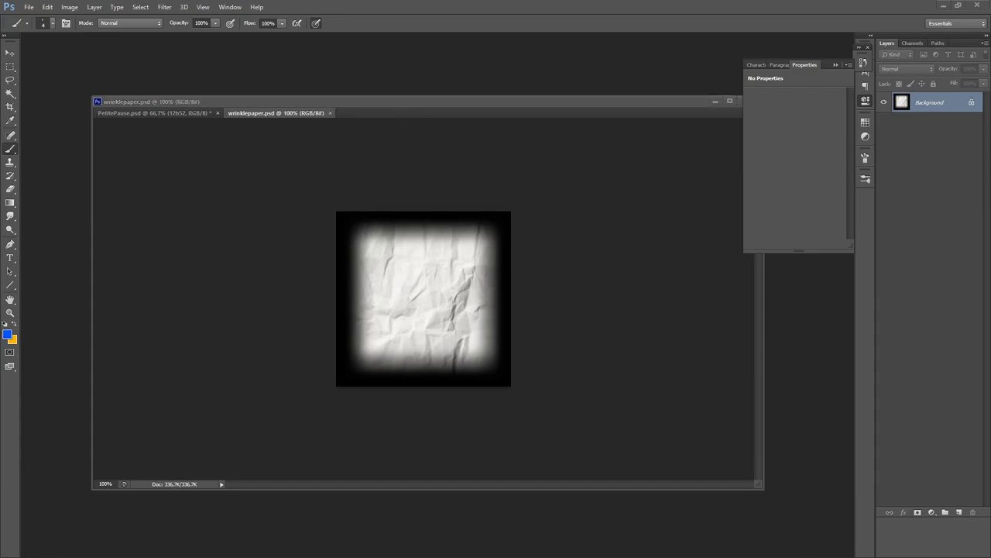
Switch to the browser and search Google Images for "wrinkla paper texture".
key("alt+Tab")
left_click(139, 60)
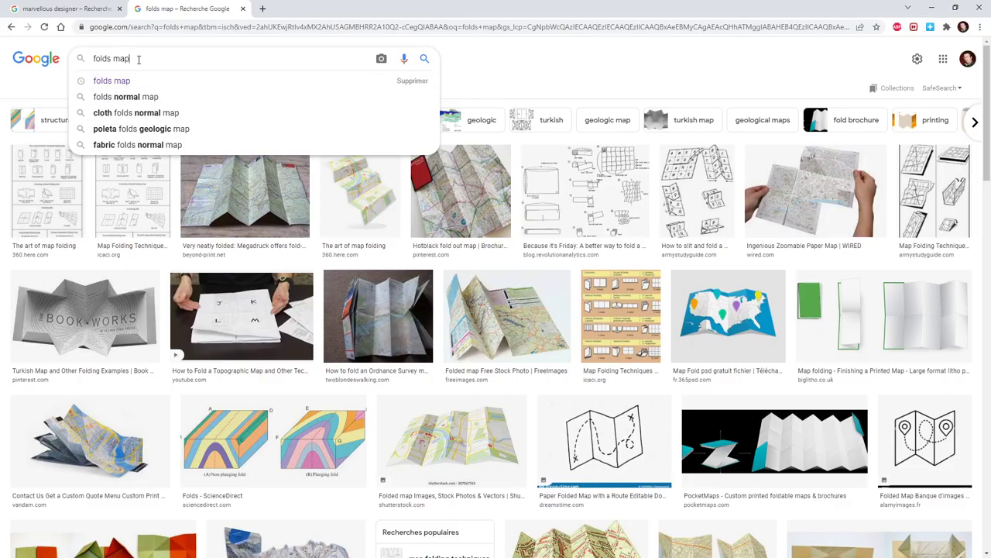
triple_click(106, 58)
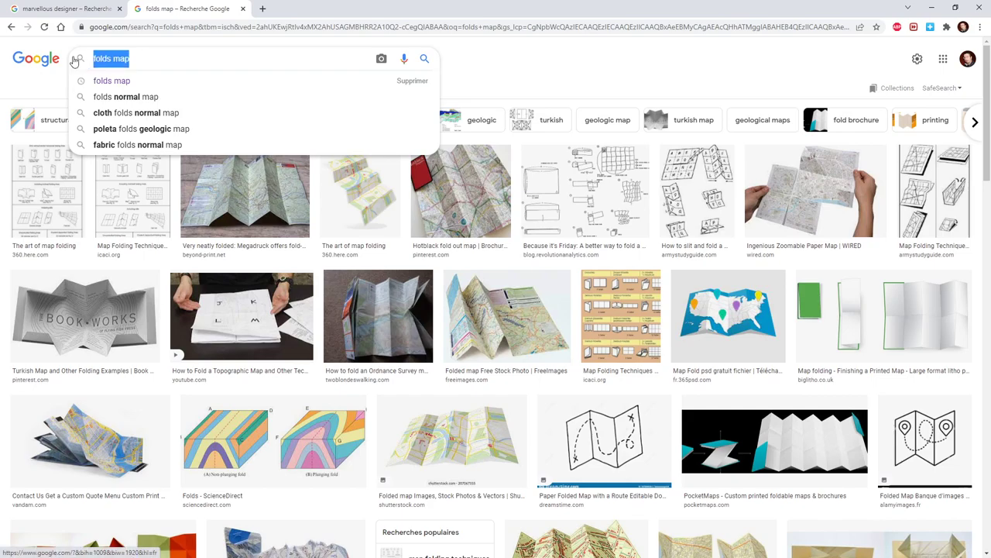
type("wrinkla paper texture")
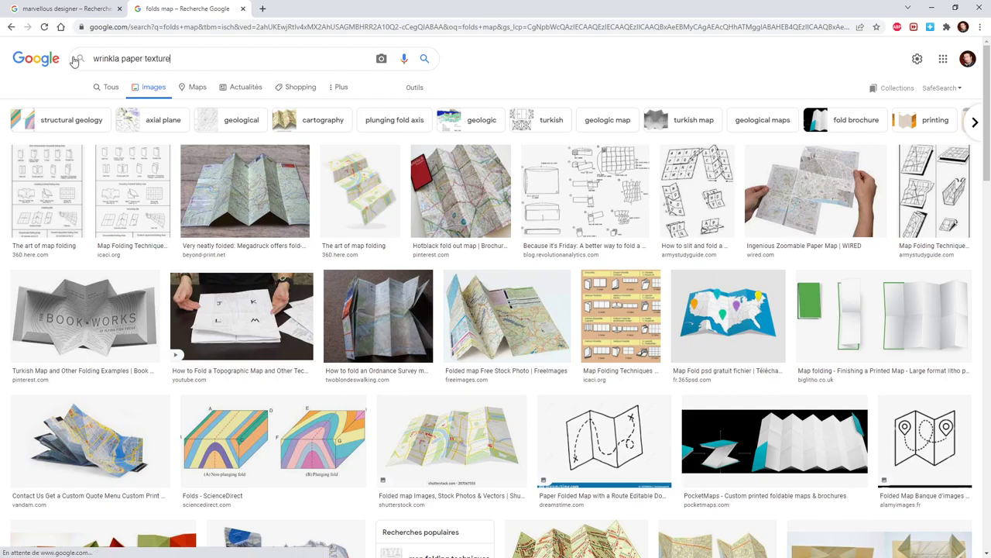
Correct the image search wording and refine it to "wrinkle paper texture tiling".
key("Return")
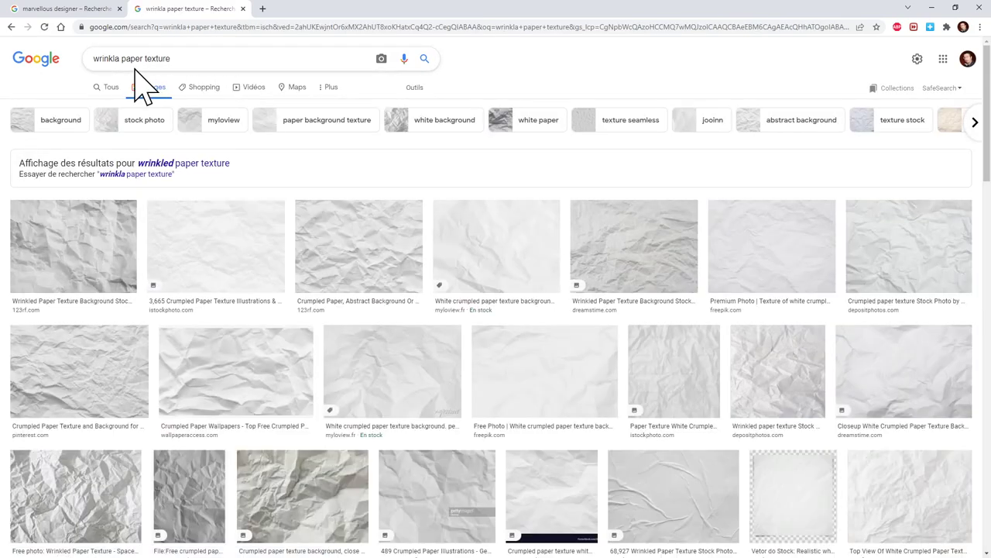
left_click_drag(116, 59, 121, 59)
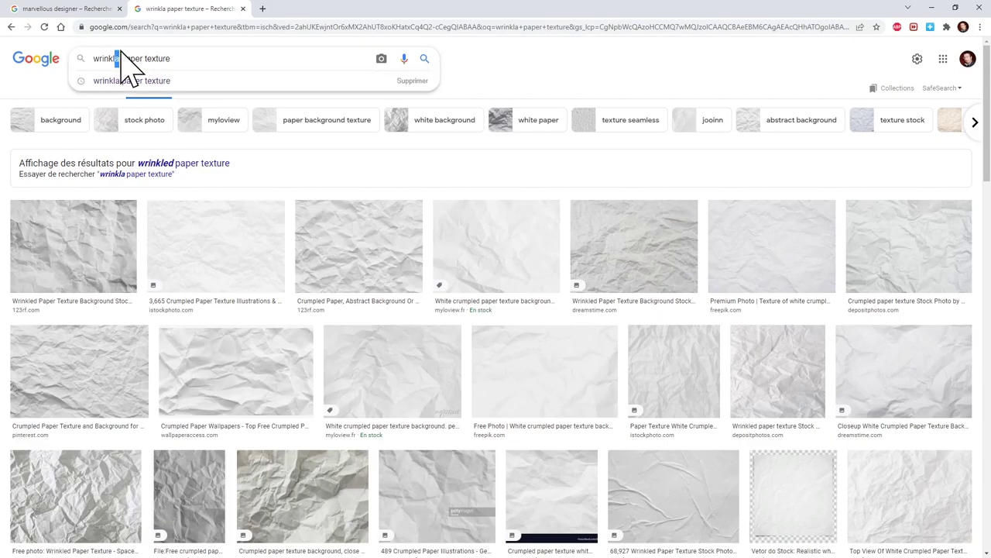
type("e")
key("Return")
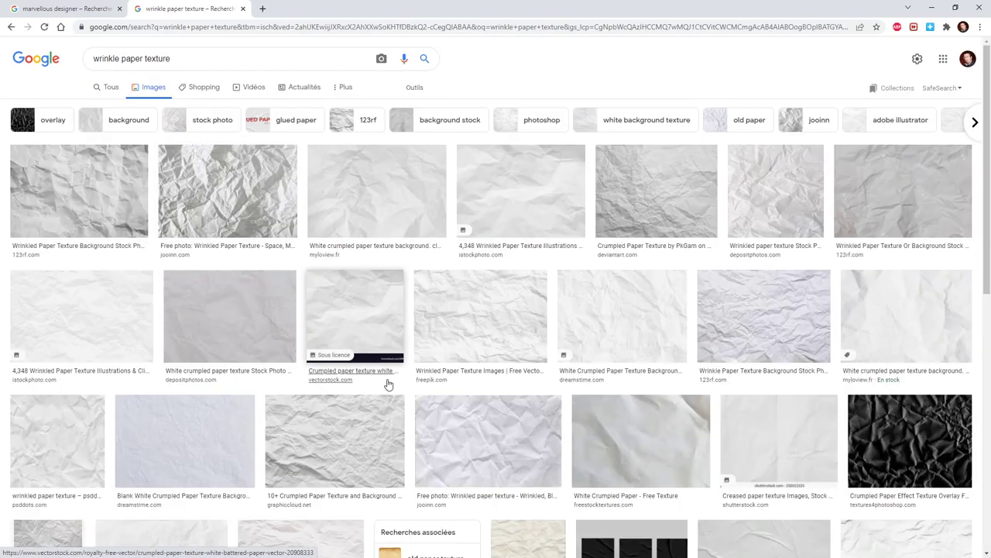
left_click(187, 60)
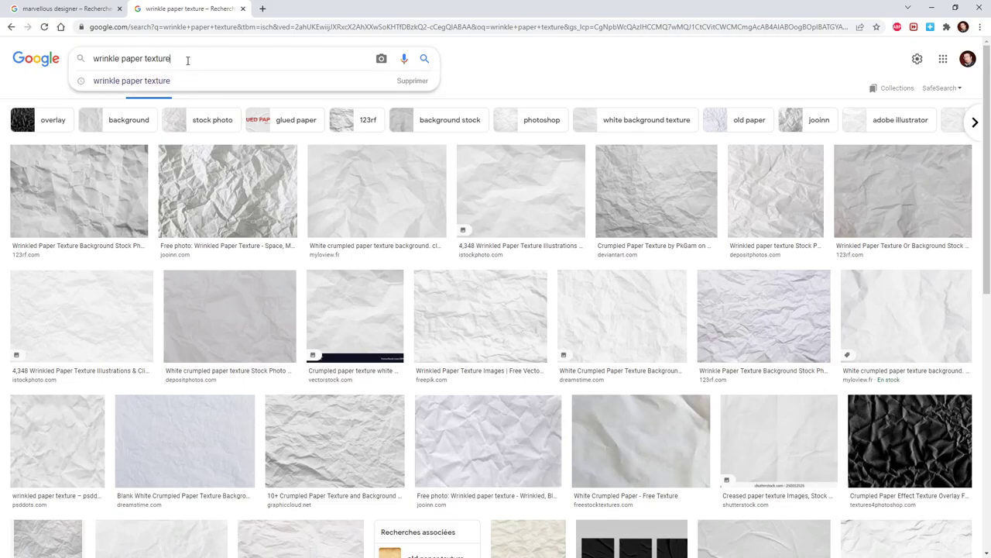
type("tiling")
key("Return")
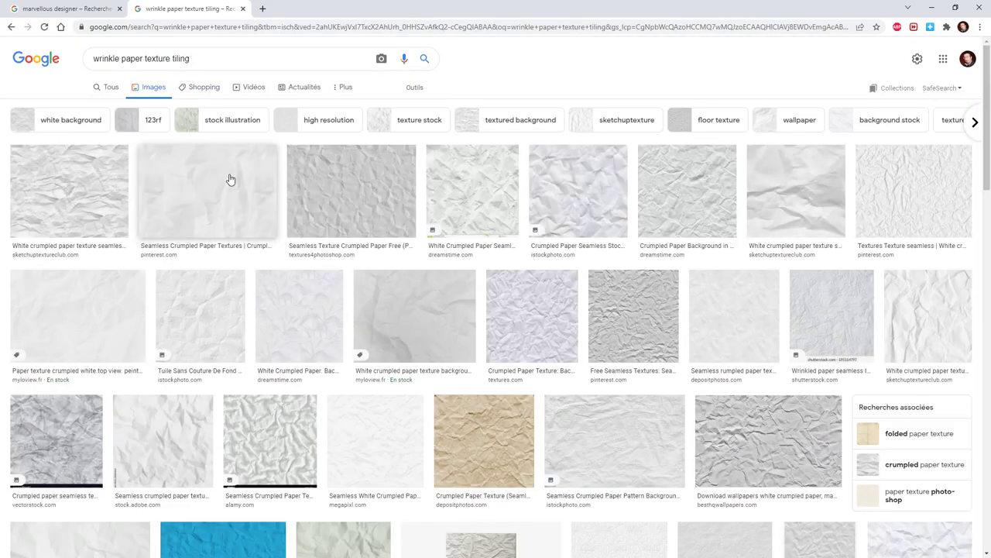
Preview the SketchUp Texture Club white crumpled paper result and open its image alone in a new tab.
left_click(99, 195)
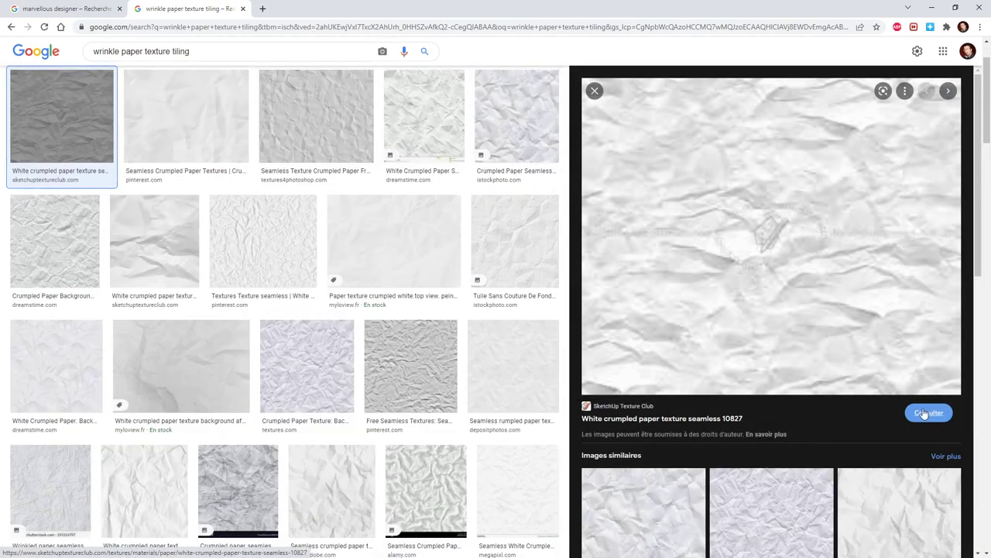
right_click(815, 304)
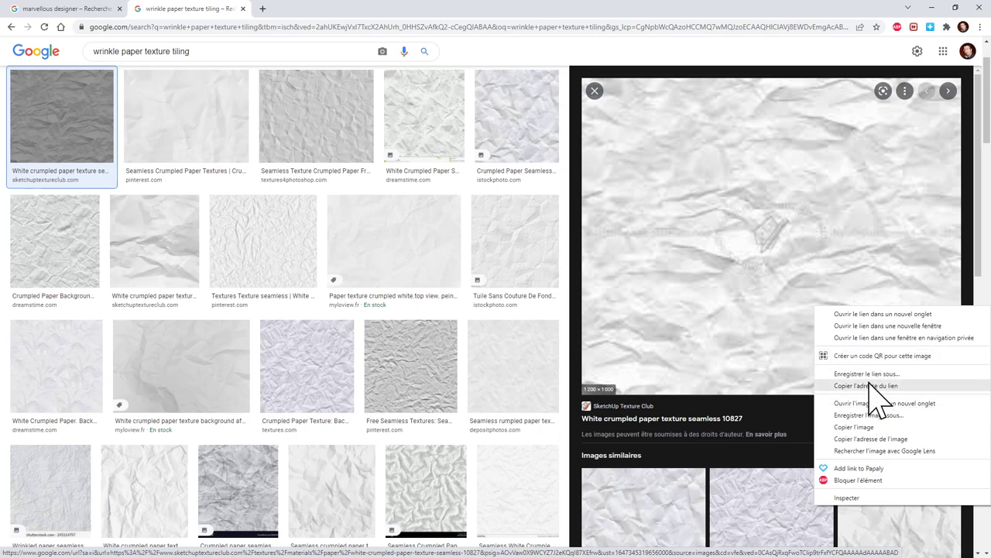
scroll(652, 331, "down", 1)
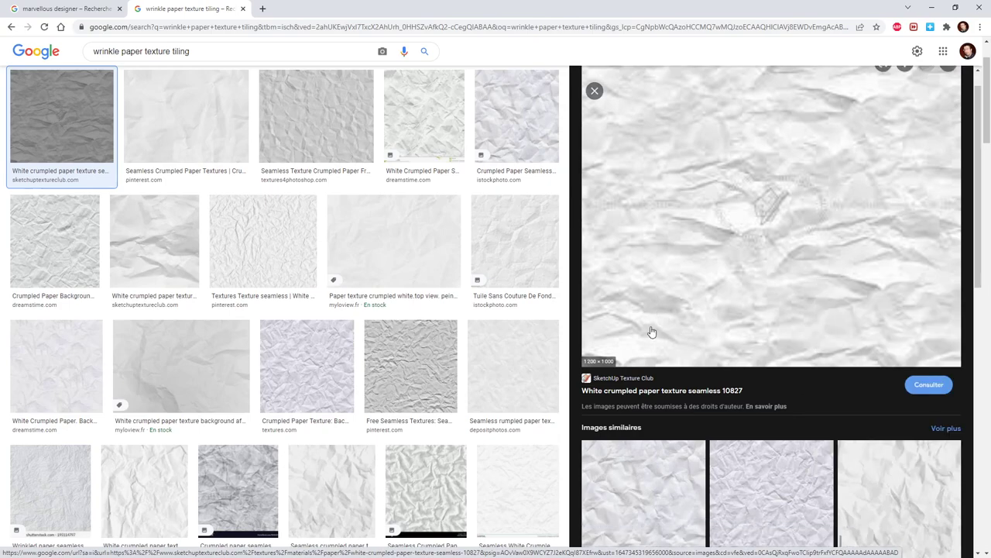
right_click(739, 206)
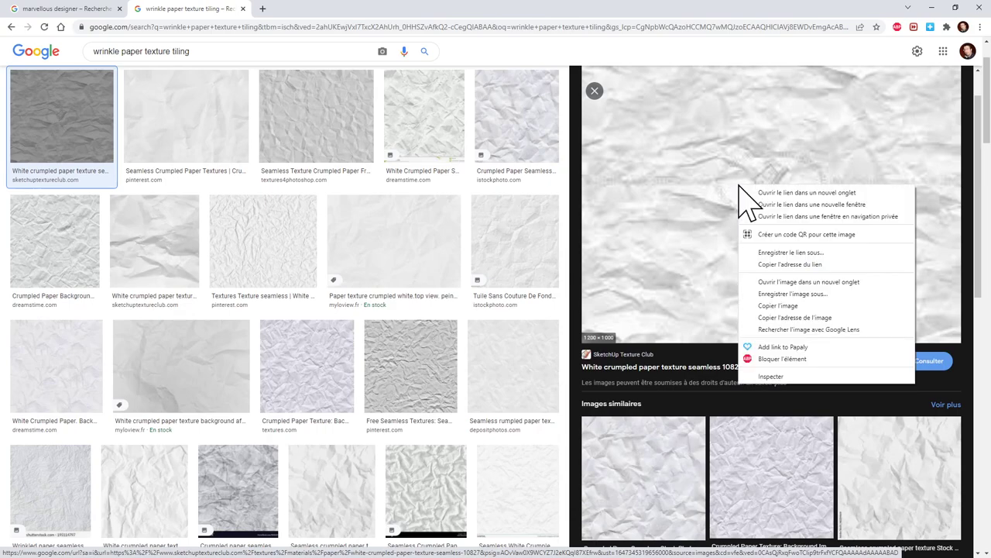
left_click(775, 283)
left_click(314, 8)
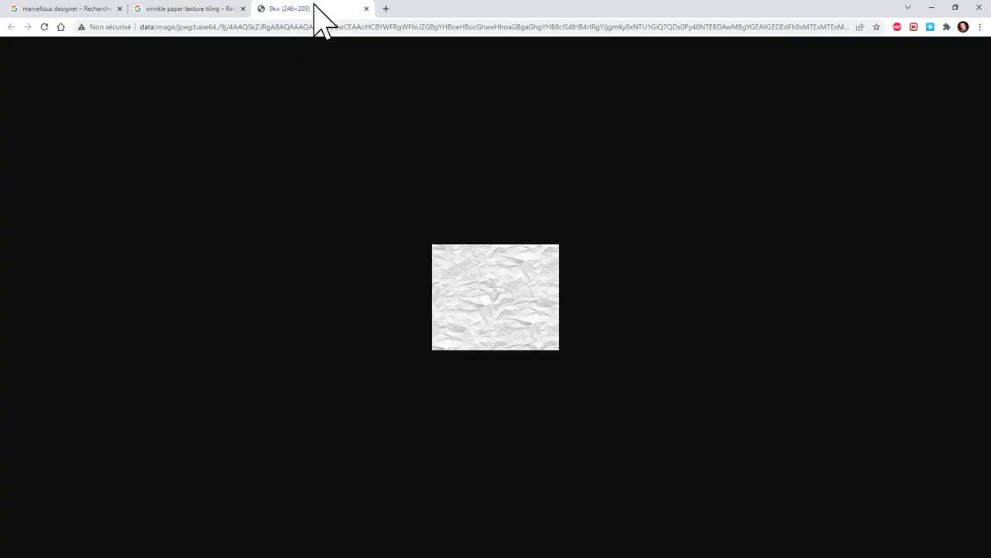
Return to the search results and open the similar Dreamstime crumpled paper abstract background image in its own tab.
left_click(166, 8)
scroll(674, 416, "down", 2)
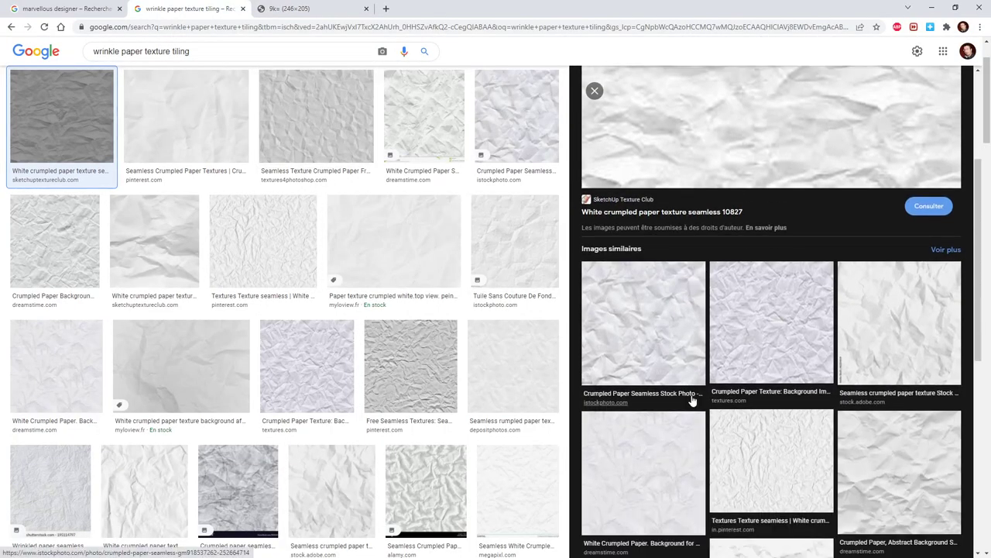
scroll(694, 398, "down", 2)
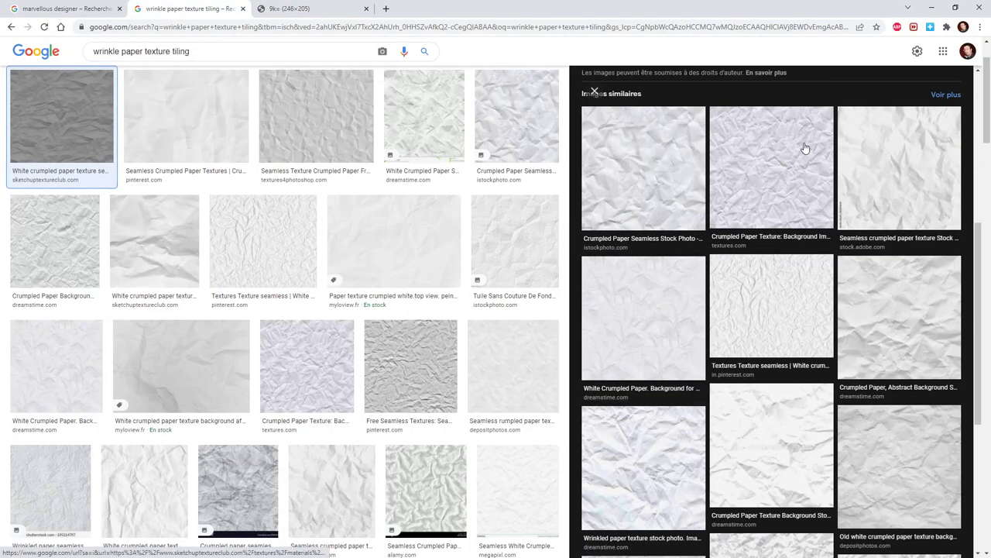
left_click(874, 302)
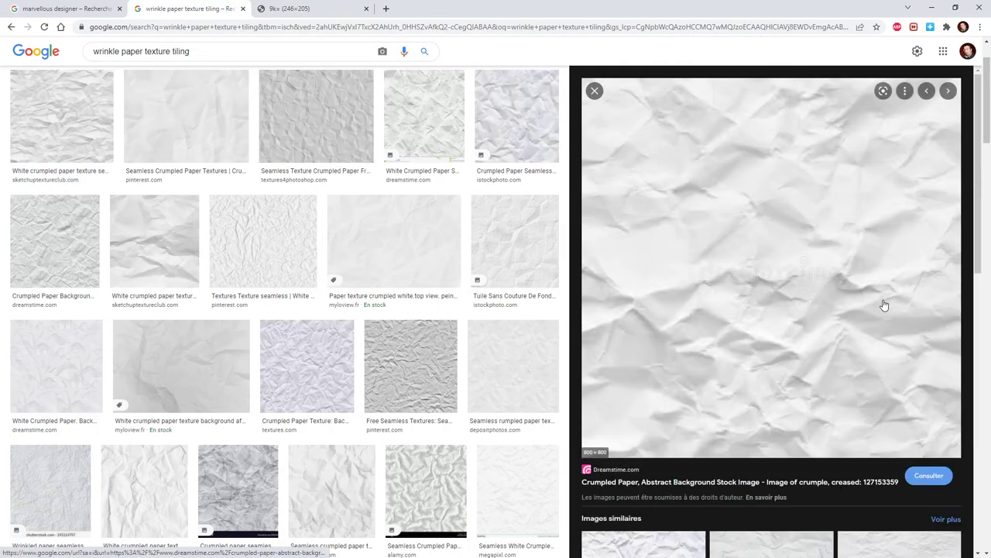
right_click(776, 320)
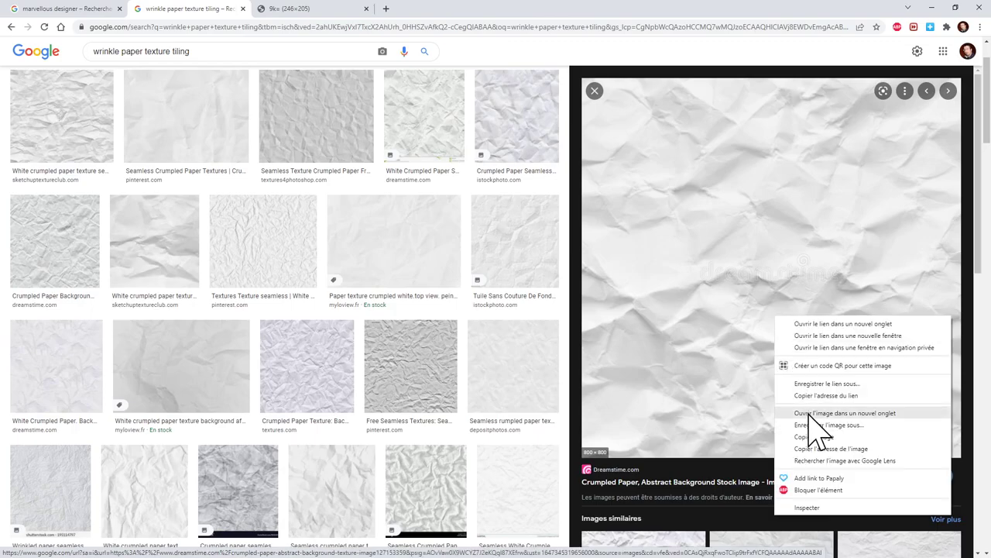
left_click(809, 415)
left_click(435, 10)
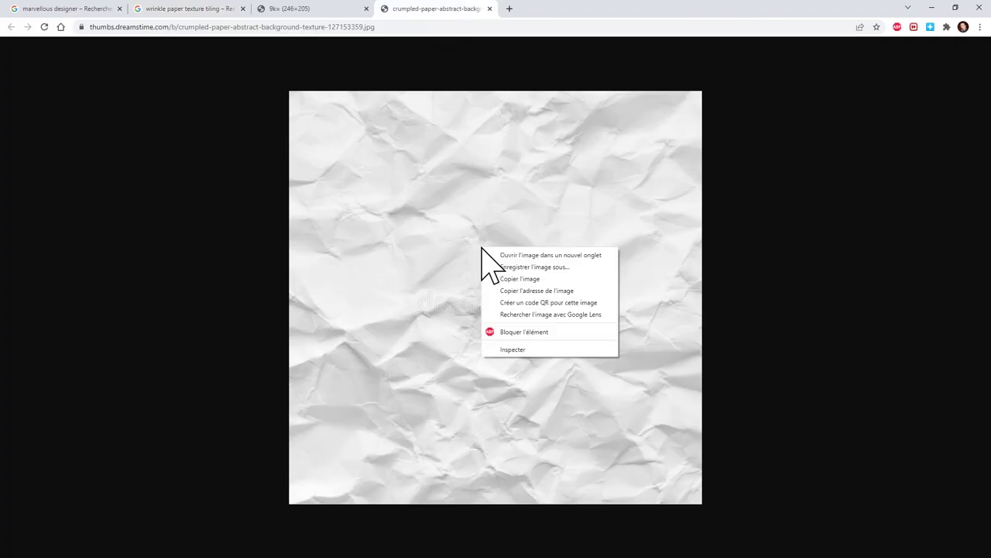
Save the crumpled paper image as a JPG in the Q2_CharaAdvArt/PersoHD/ZB2021 folder on drive L.
left_click(533, 267)
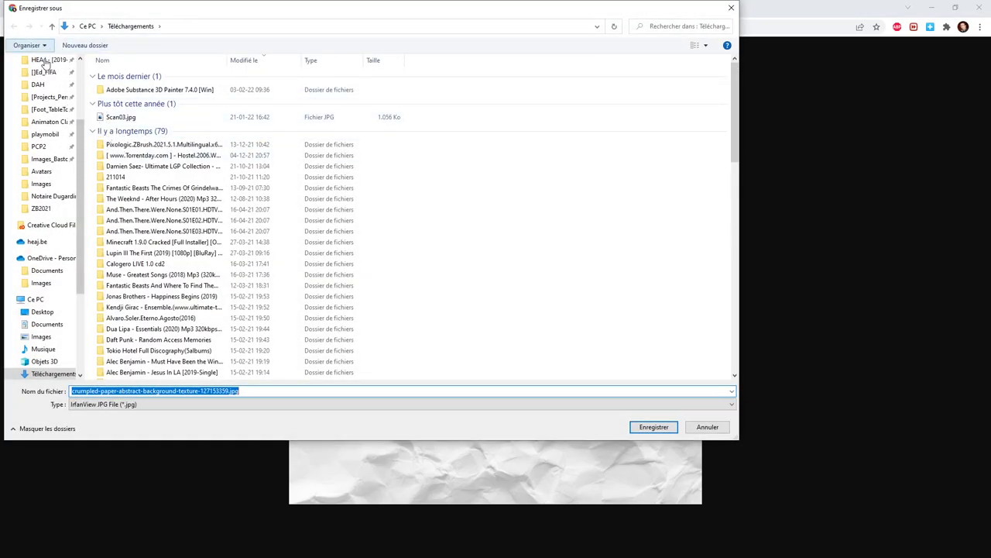
scroll(34, 281, "down", 4)
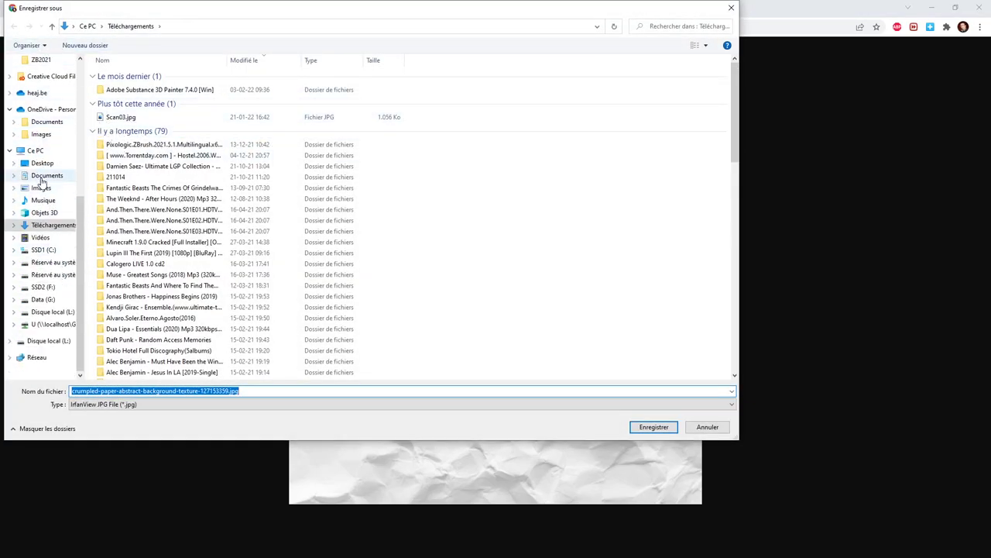
left_click(49, 312)
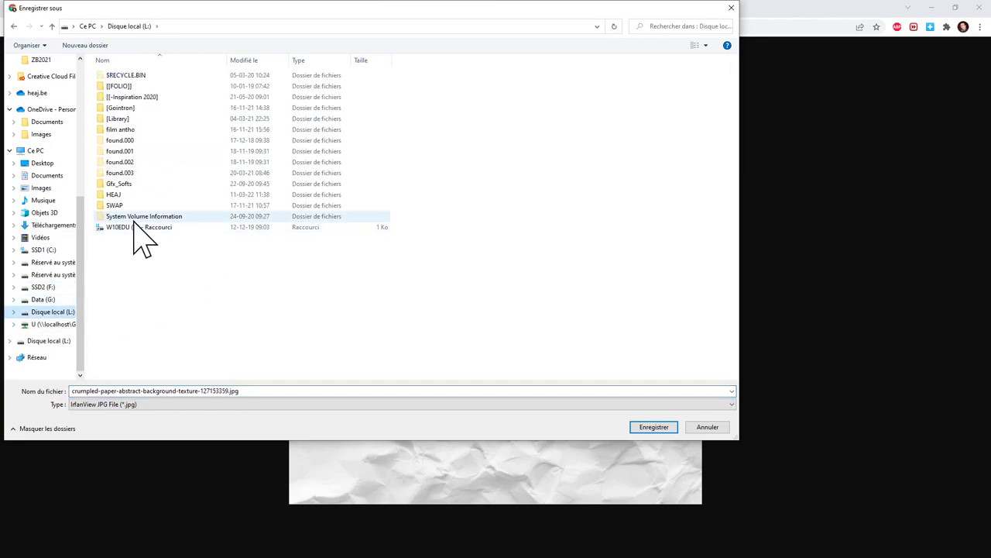
double_click(115, 194)
double_click(135, 280)
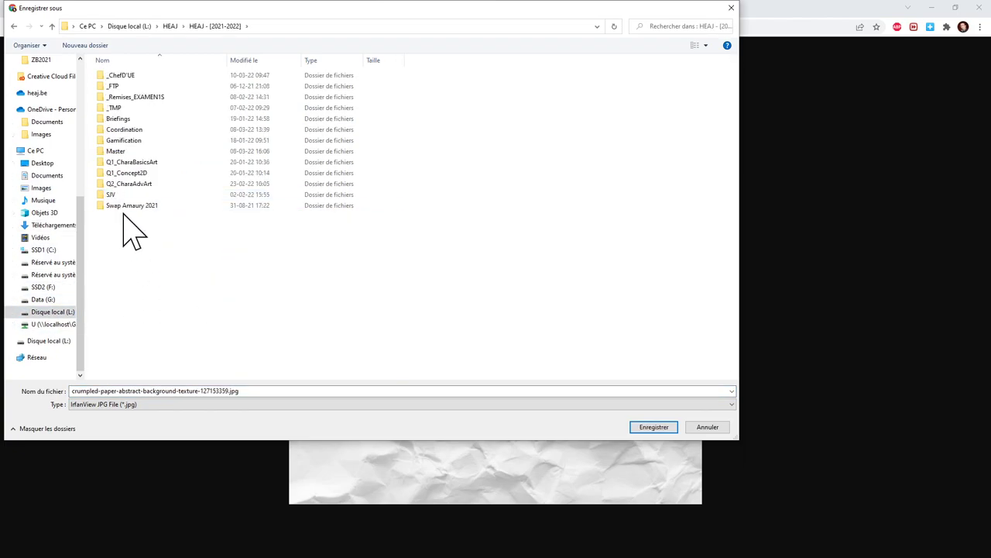
double_click(129, 184)
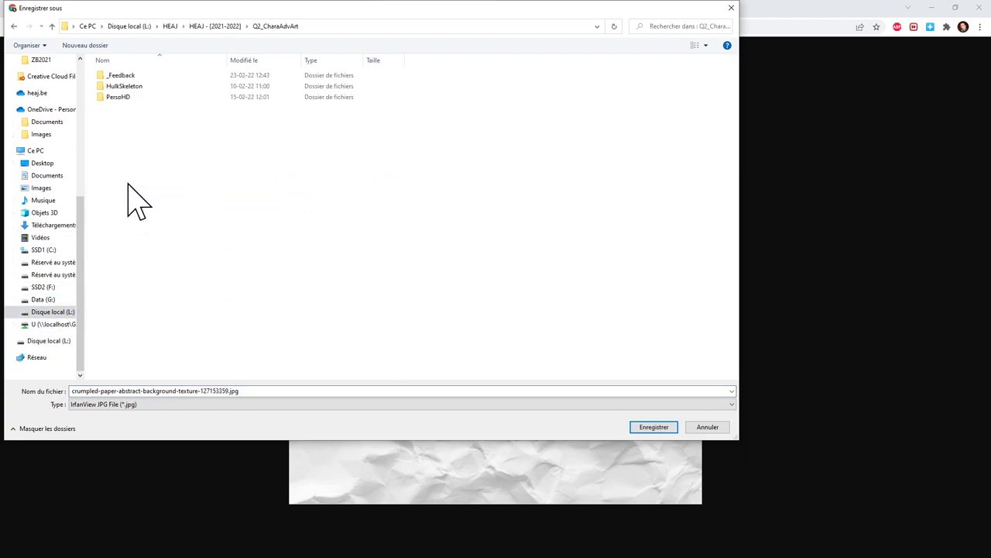
double_click(118, 99)
double_click(116, 162)
left_click_drag(228, 391, 109, 404)
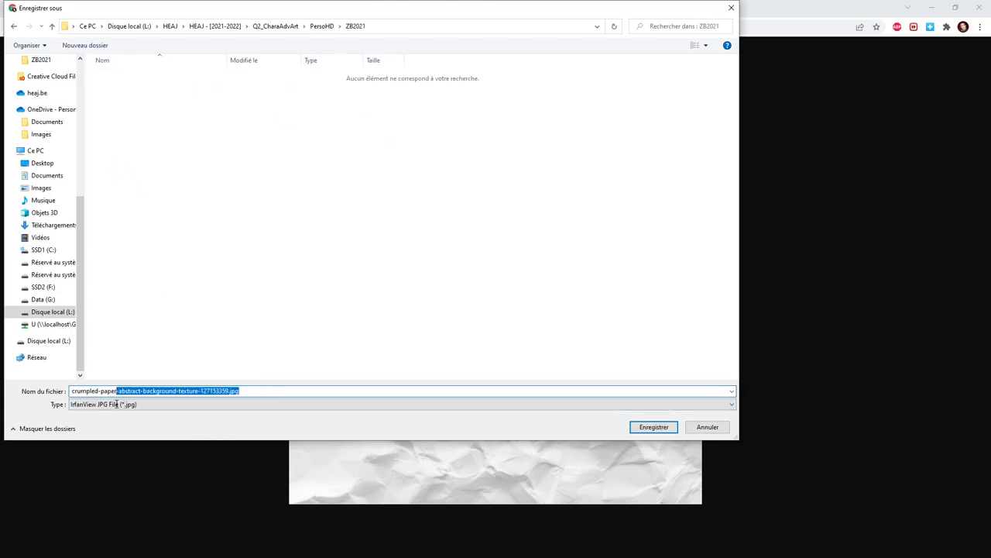
key("Return")
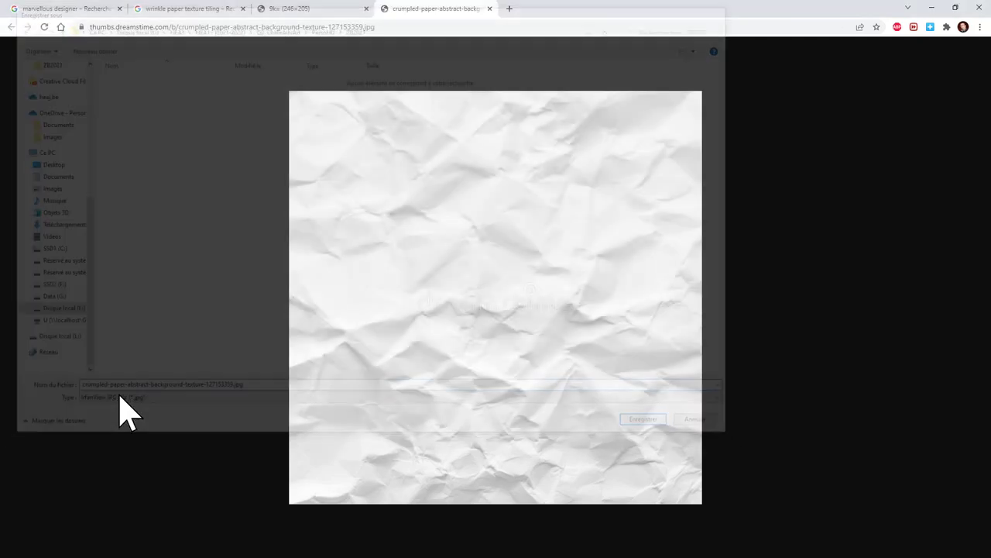
Switch to Photoshop, close wrinklepaper.psd and open the saved crumpled-paper JPG from the ZB2021 folder.
left_click(930, 7)
left_click_drag(299, 114, 305, 175)
left_click_drag(701, 162, 454, 161)
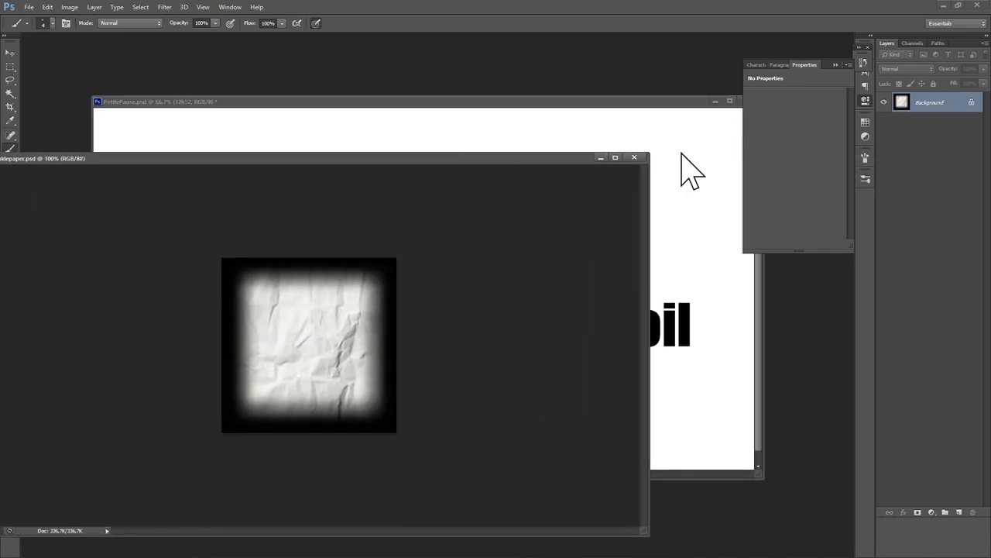
left_click(634, 157)
key("ctrl+o")
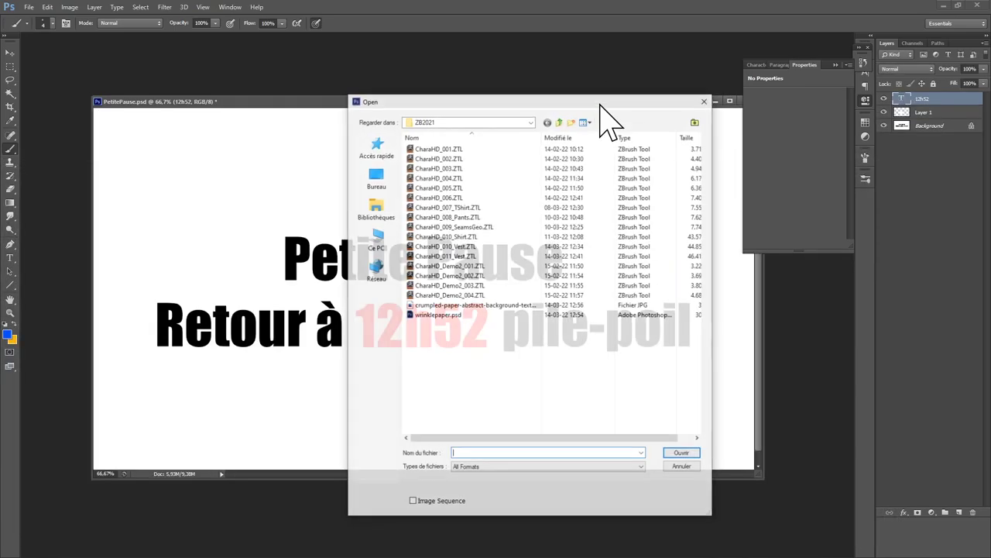
double_click(438, 304)
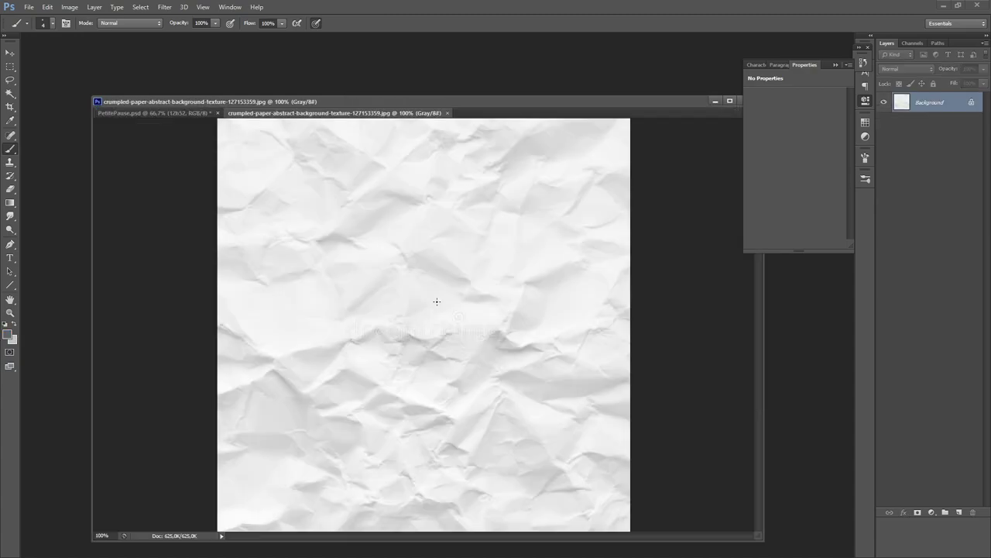
Duplicate the Background layer and check the image's pixel dimensions without changing them.
left_click_drag(954, 102, 958, 512)
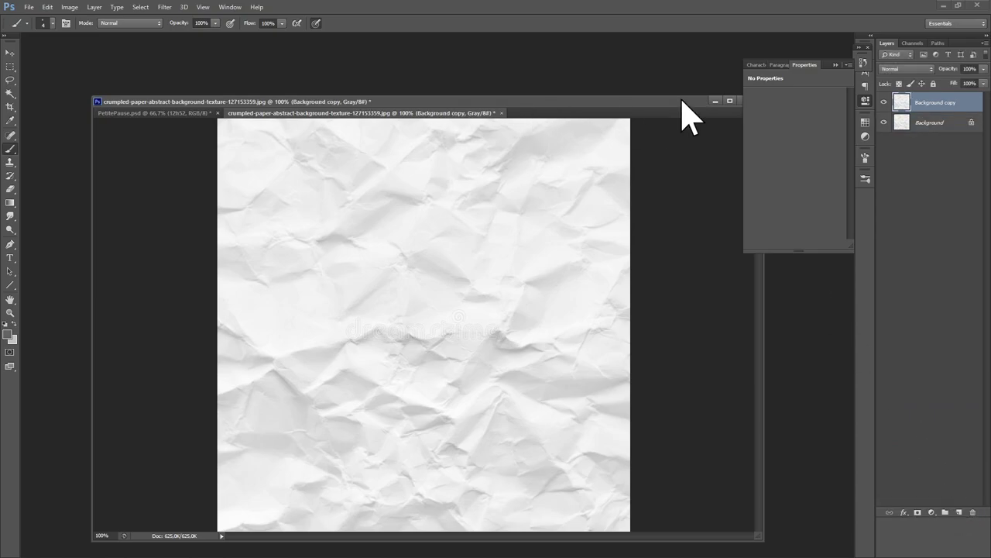
left_click(70, 7)
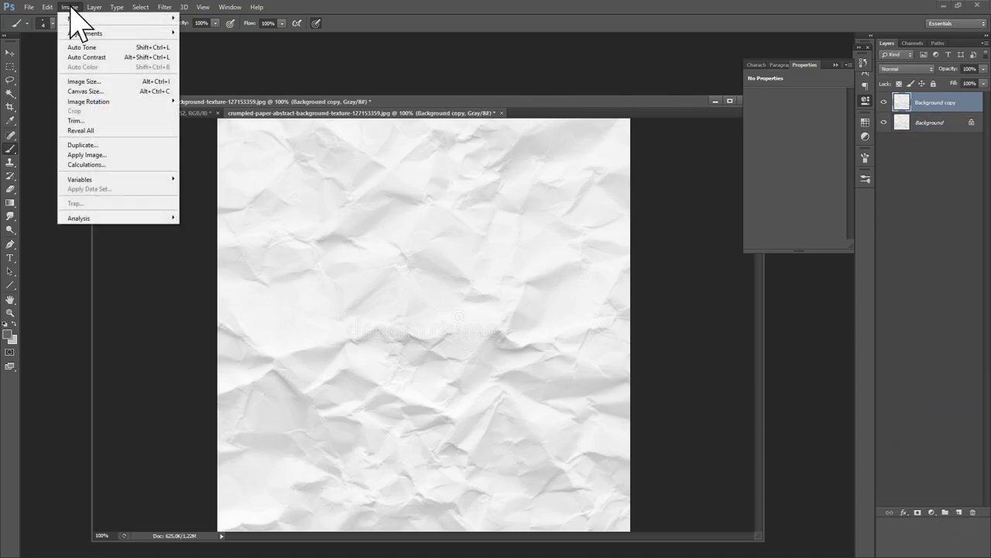
left_click(87, 82)
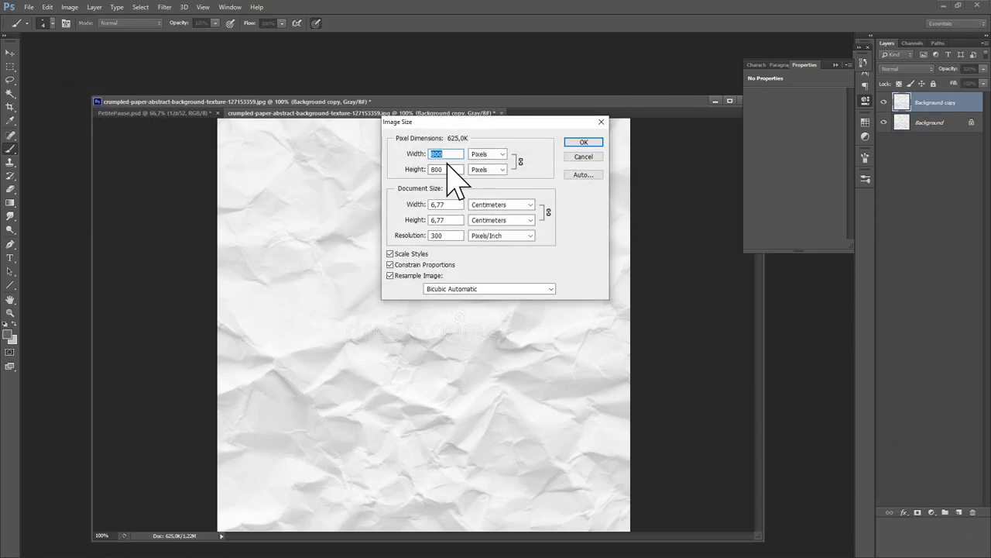
left_click(584, 143)
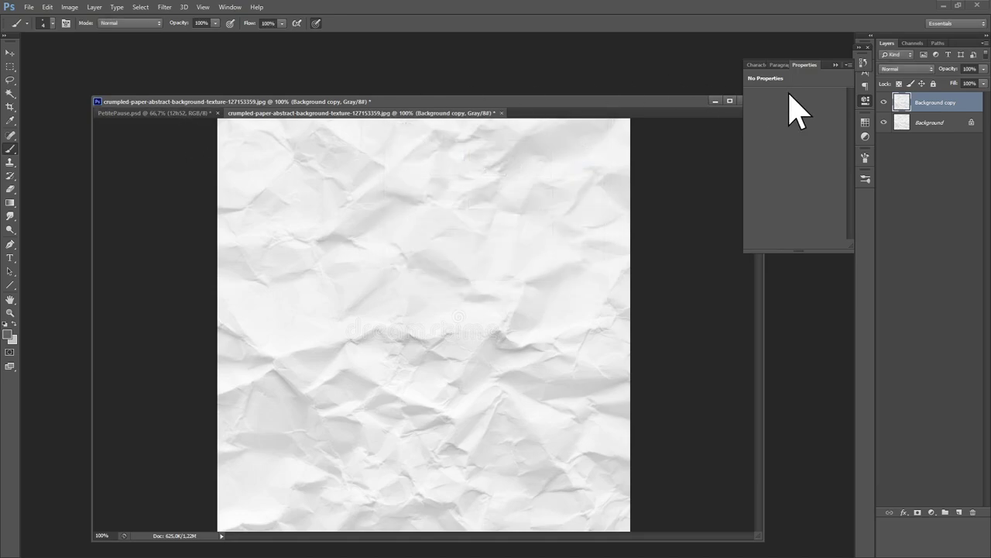
Apply the Offset filter to the Background copy with 400 pixels horizontally and vertically, using Wrap Around.
left_click(164, 7)
mouse_move(280, 192)
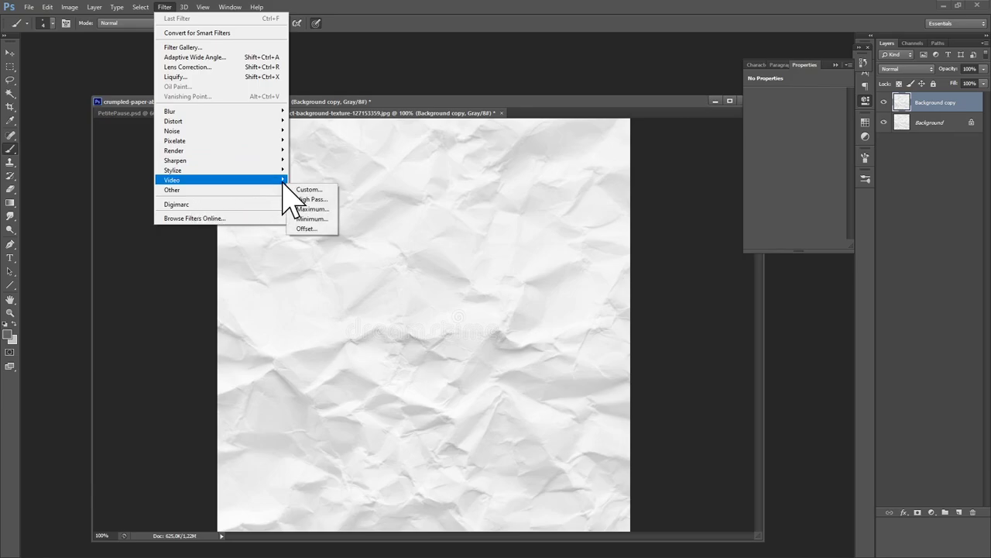
left_click(306, 229)
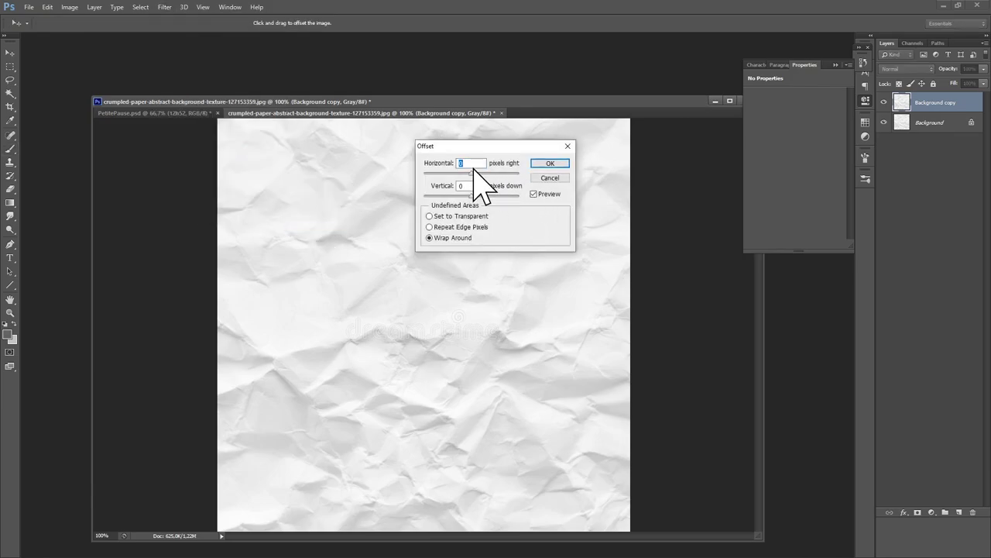
type("400400")
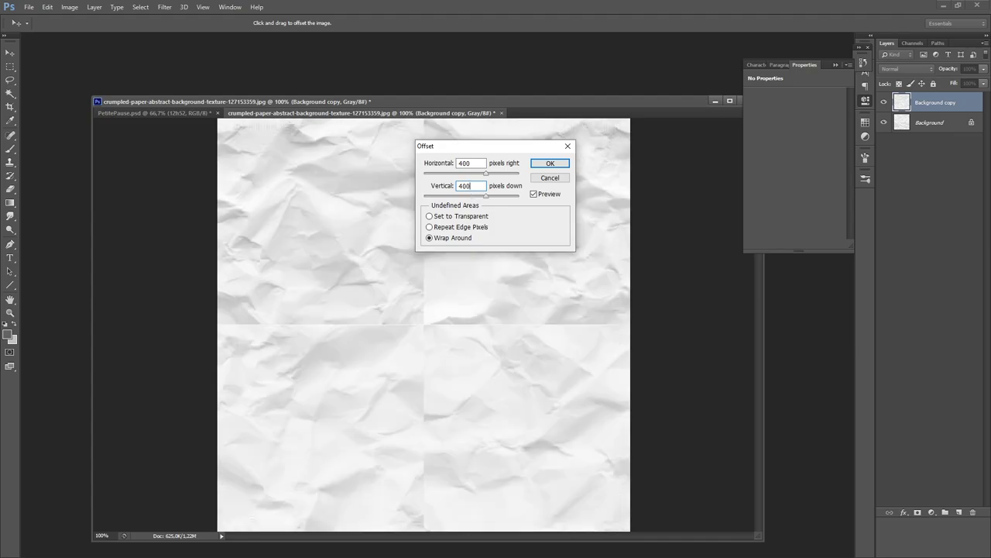
left_click(549, 164)
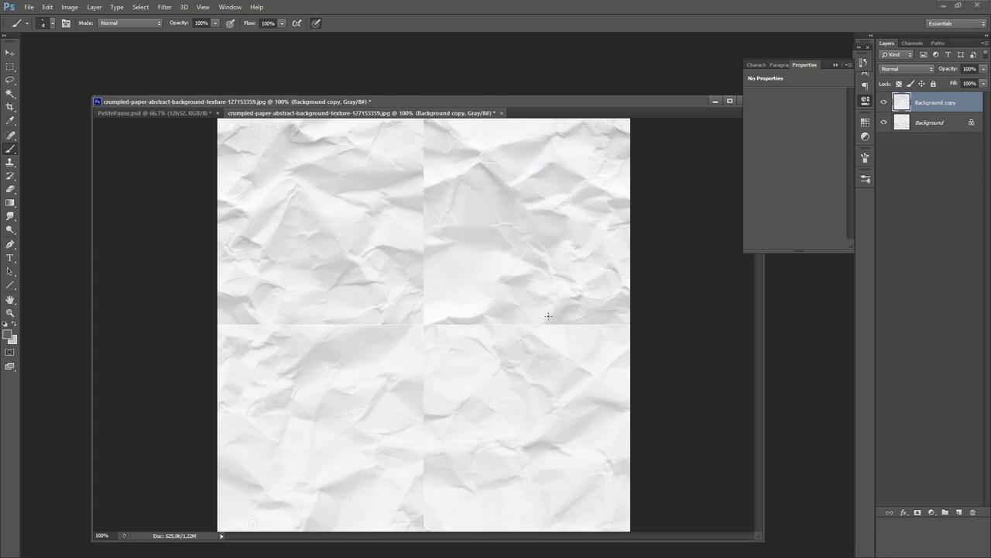
Hide the Background copy layer and display the selected original Background layer in full-screen mode.
left_click(884, 102)
left_click(927, 124)
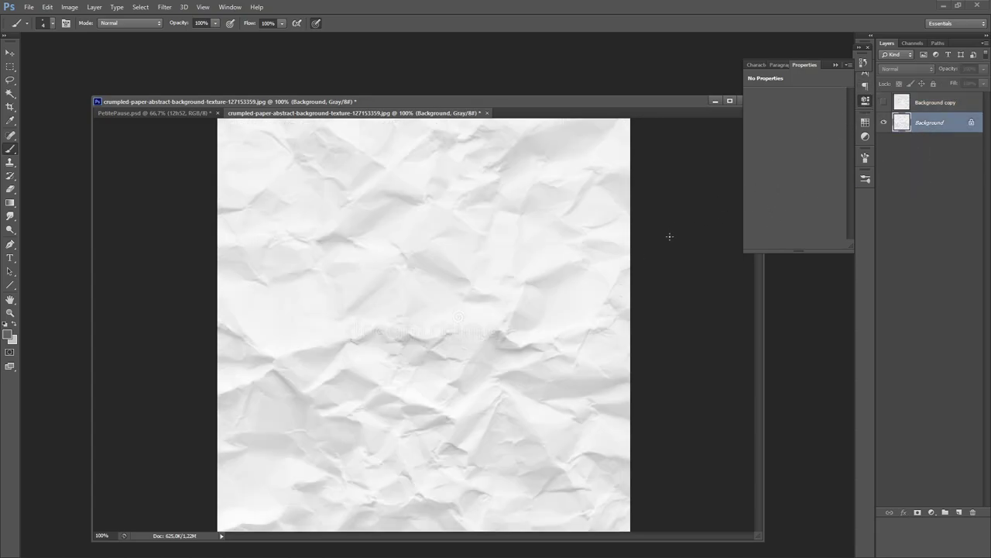
key("f")
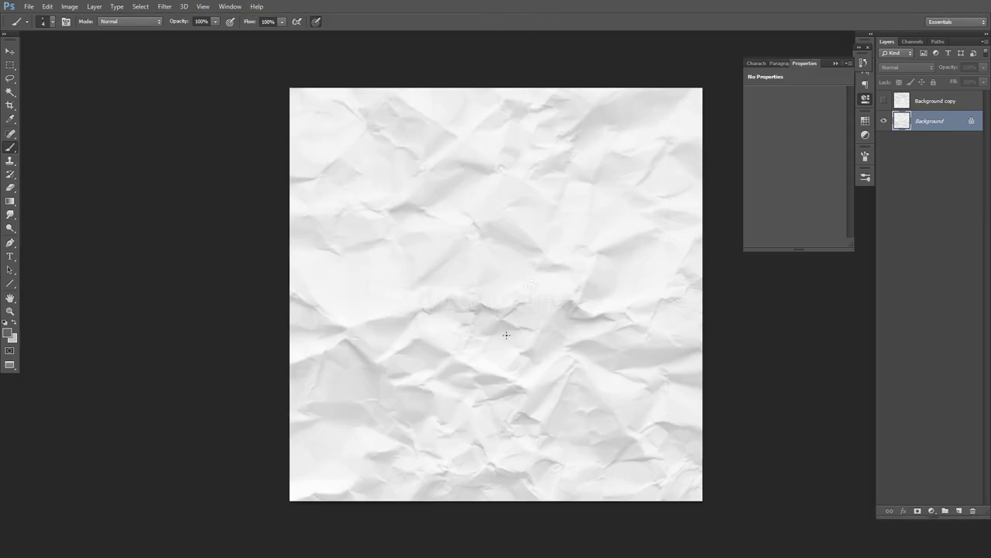
Draw a freeform Lasso selection with a 20 px feather around the paper's centre, refining its outline with the Background copy shown.
left_click(10, 78)
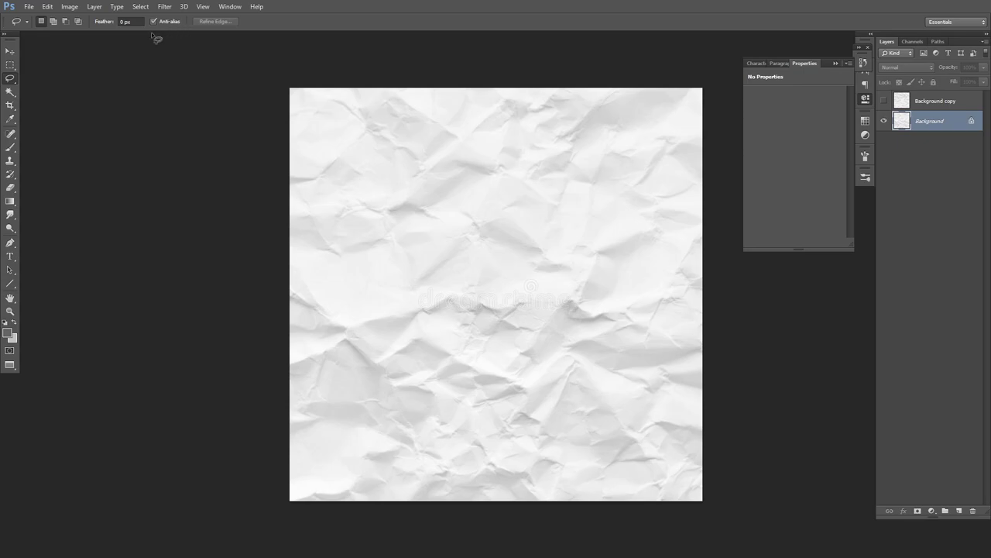
left_click(121, 22)
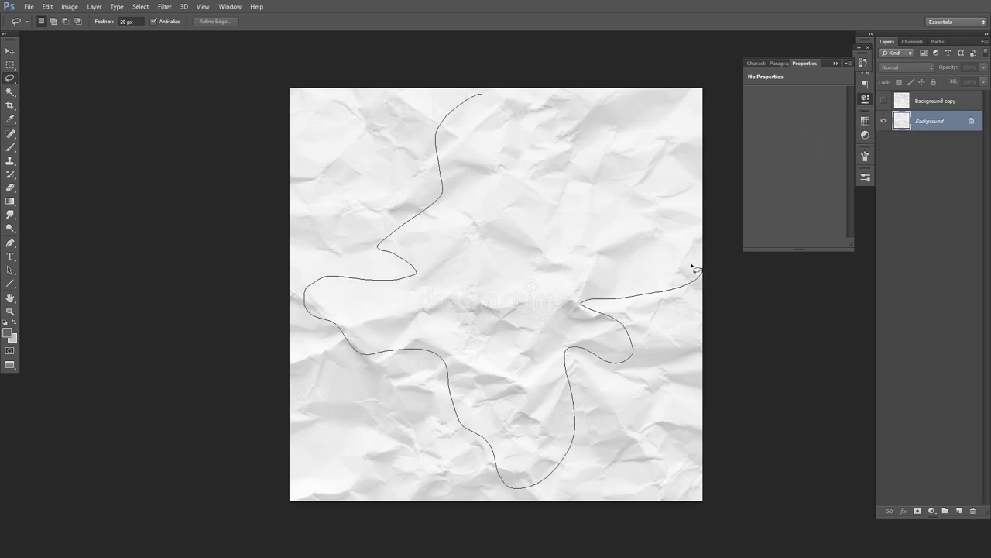
left_click_drag(572, 176, 503, 96)
mouse_move(606, 255)
left_mouse_down("shift")
mouse_move(695, 308)
mouse_move(560, 333)
left_mouse_up("shift")
mouse_move(401, 273)
left_mouse_down("shift")
mouse_move(372, 258)
mouse_move(401, 322)
mouse_move(411, 317)
left_mouse_up("shift")
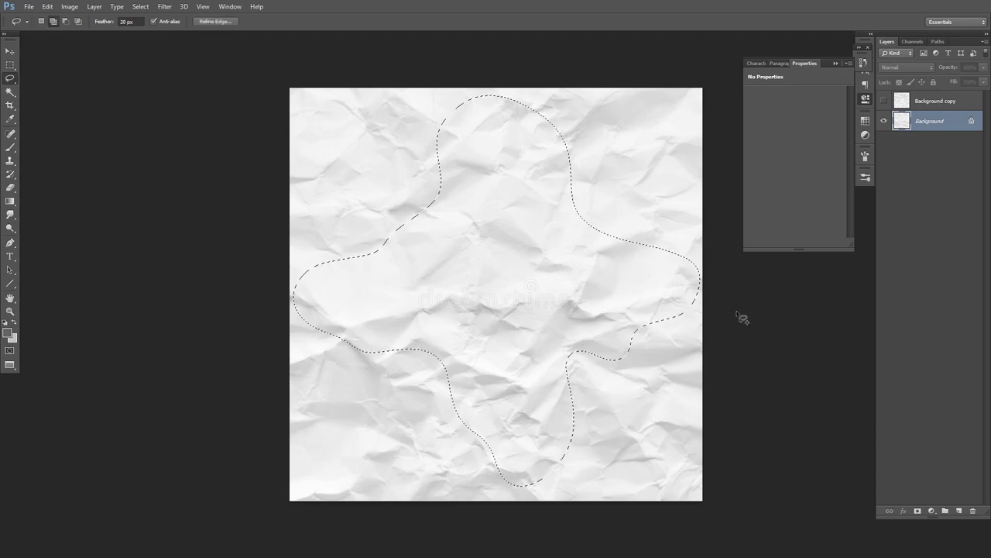
left_click(885, 101)
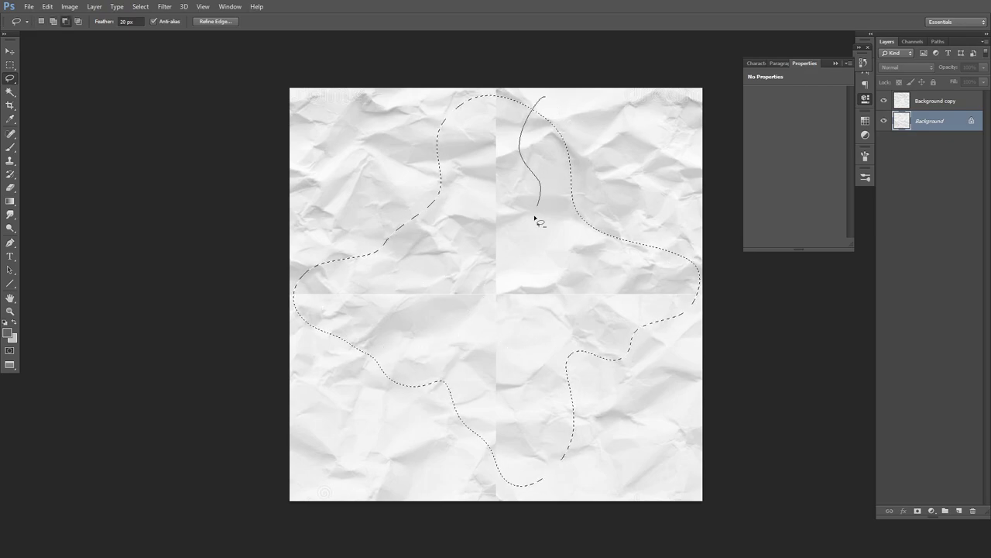
left_click_drag(624, 124, 626, 120, "shift")
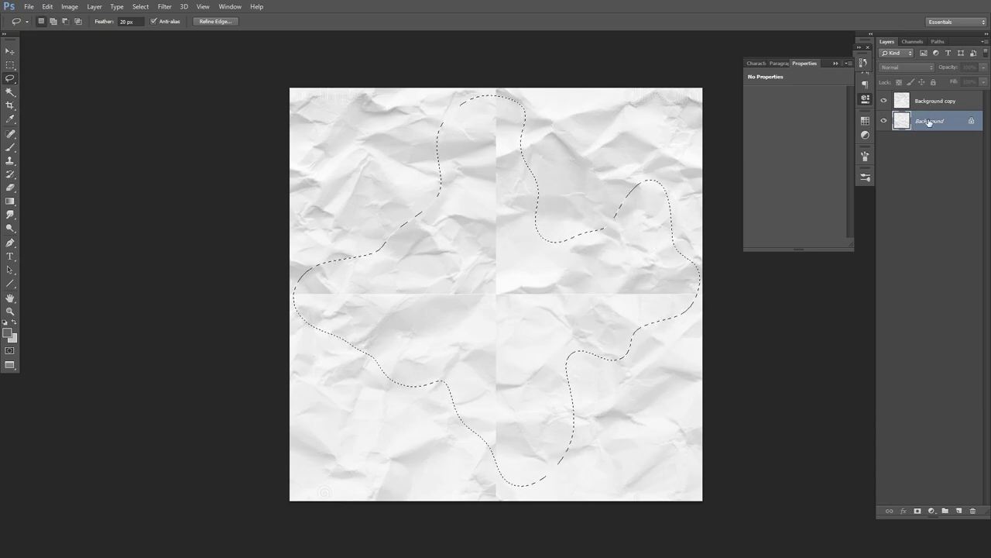
Copy the selected area of the original Background to a new layer above the Background copy and compare the seams with it hidden and shown.
left_click(884, 102)
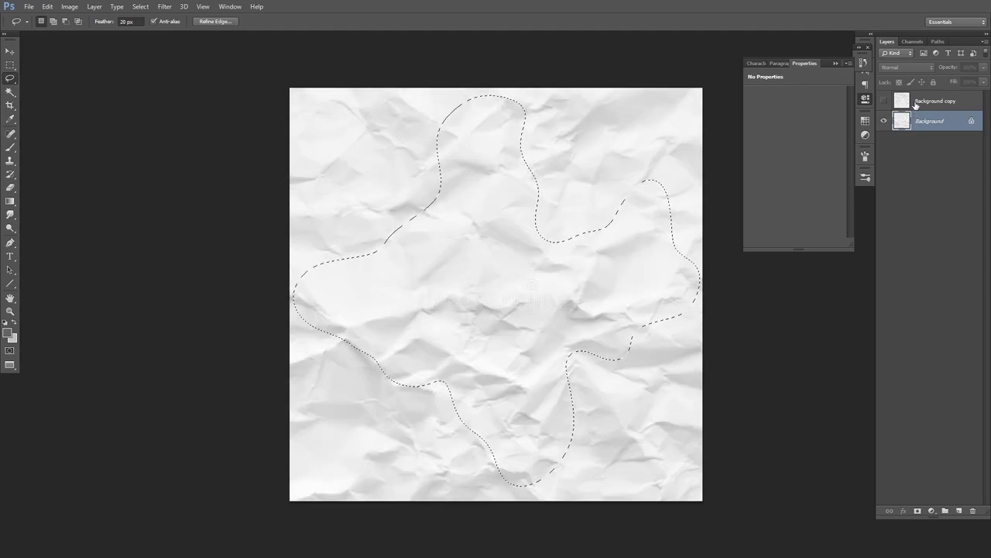
left_click(916, 102)
left_click(884, 103)
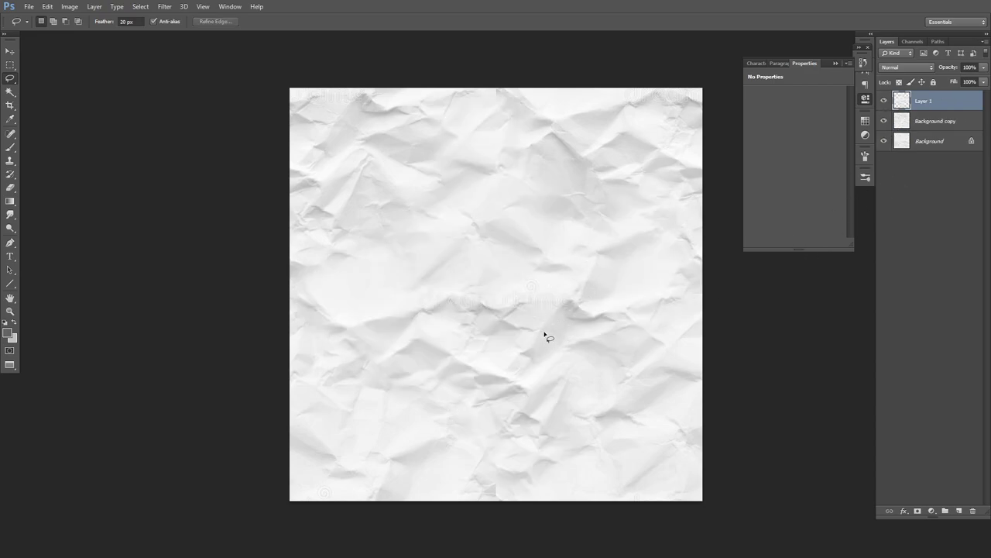
left_click(884, 102)
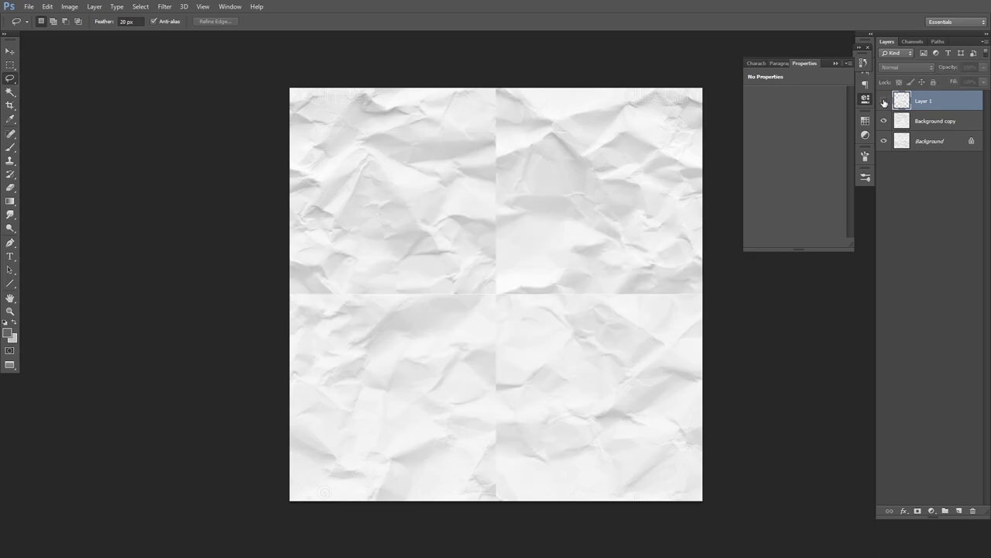
left_click(884, 101)
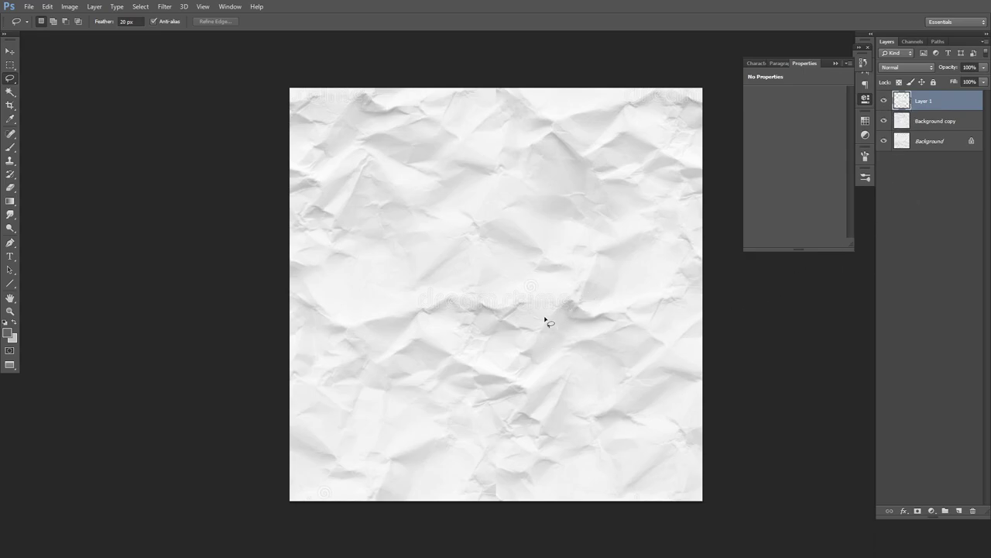
Merge Layer 1 into the Background copy layer.
scroll(452, 302, "up", 5, "alt")
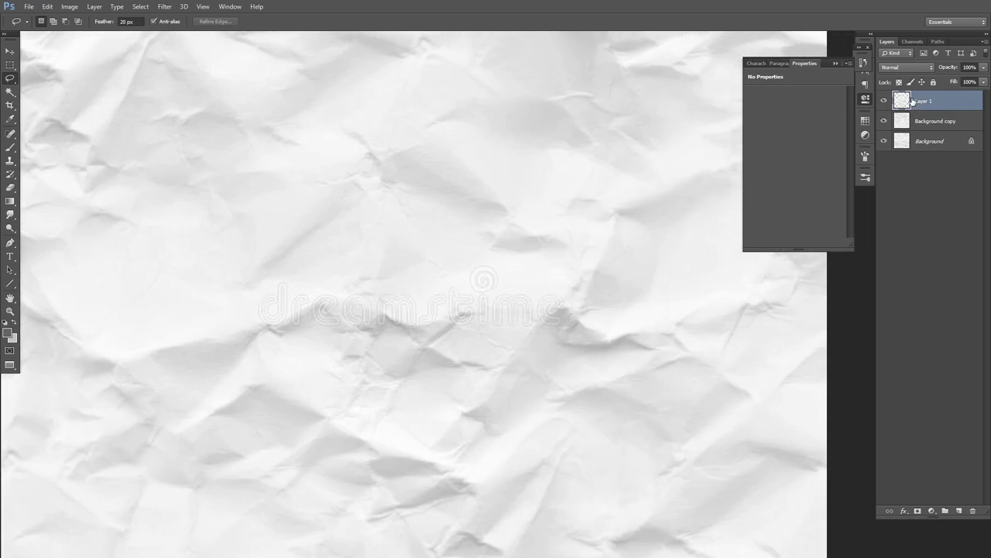
key("Delete")
left_click(885, 102)
left_click_drag(309, 271, 379, 261)
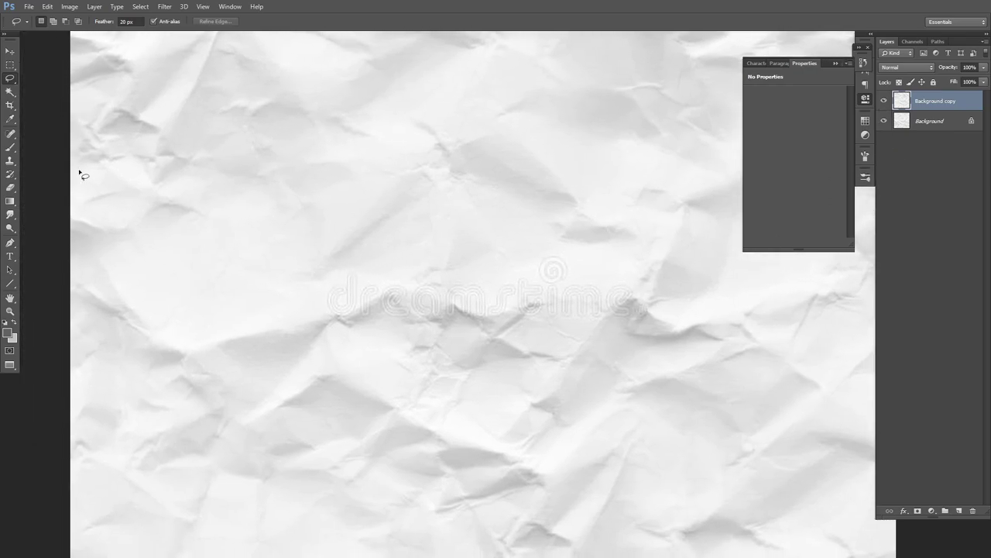
Remove the watermark across the paper's centre using the Spot Healing Brush in Content-Aware mode.
left_click(11, 133)
mouse_move(333, 298)
left_mouse_down()
mouse_move(341, 290)
mouse_move(333, 295)
left_mouse_up()
left_click_drag(438, 308, 519, 300)
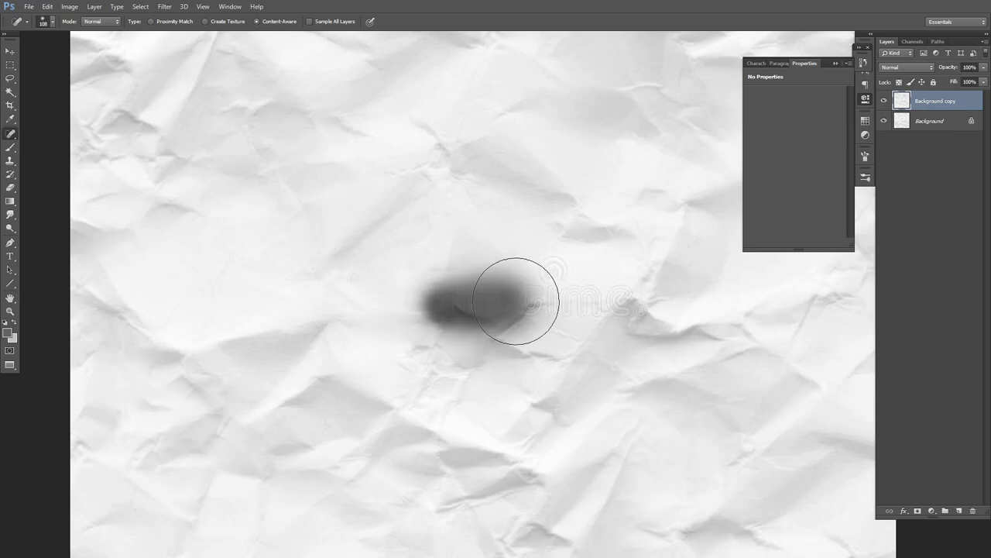
left_click_drag(547, 259, 631, 302)
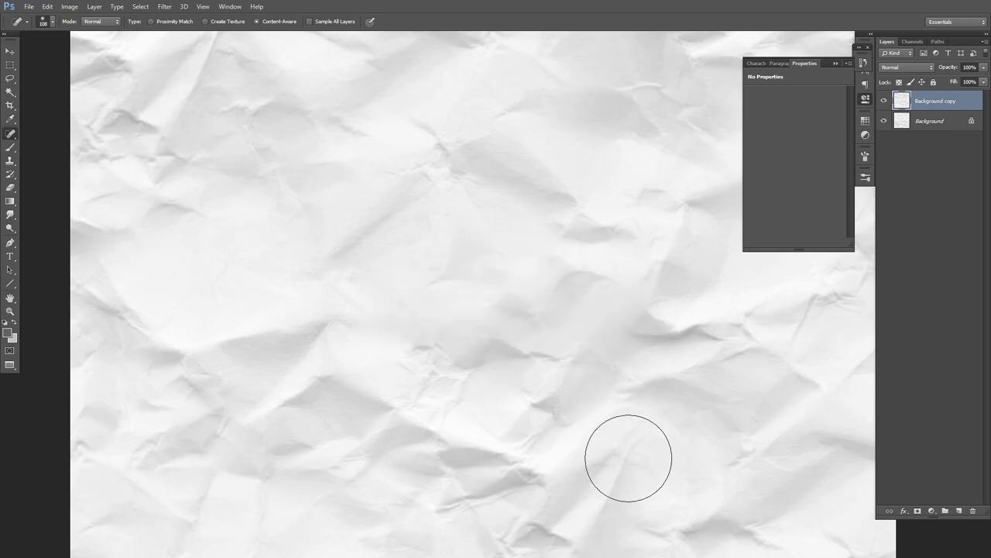
Reapply the Offset filter to the Background copy, then heal the remaining centre watermark and the spots midway along the upper and lower edges.
left_click(165, 7)
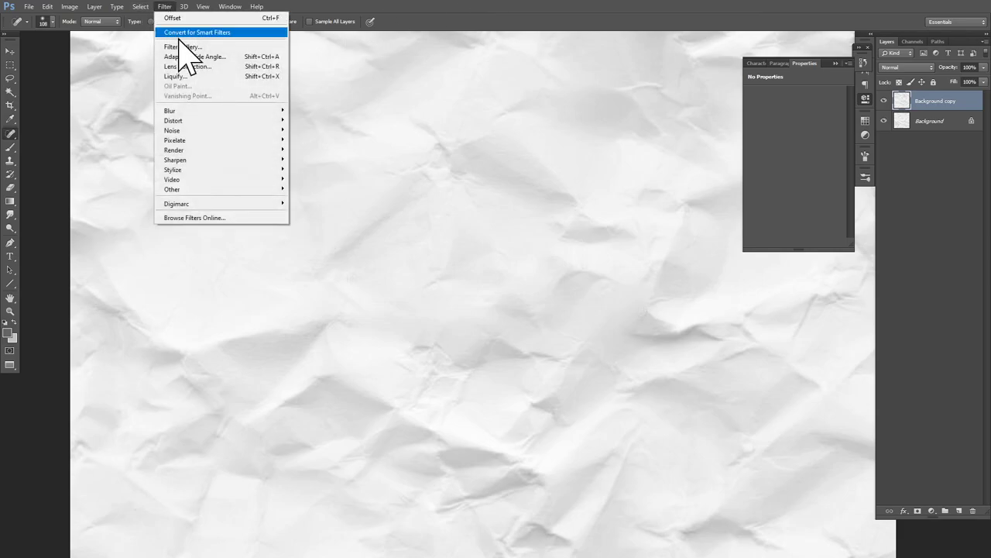
left_click(182, 17)
mouse_move(345, 281)
left_mouse_down()
mouse_move(389, 314)
mouse_move(443, 292)
left_mouse_up()
mouse_move(486, 289)
left_mouse_down()
mouse_move(559, 315)
mouse_move(601, 298)
left_mouse_up()
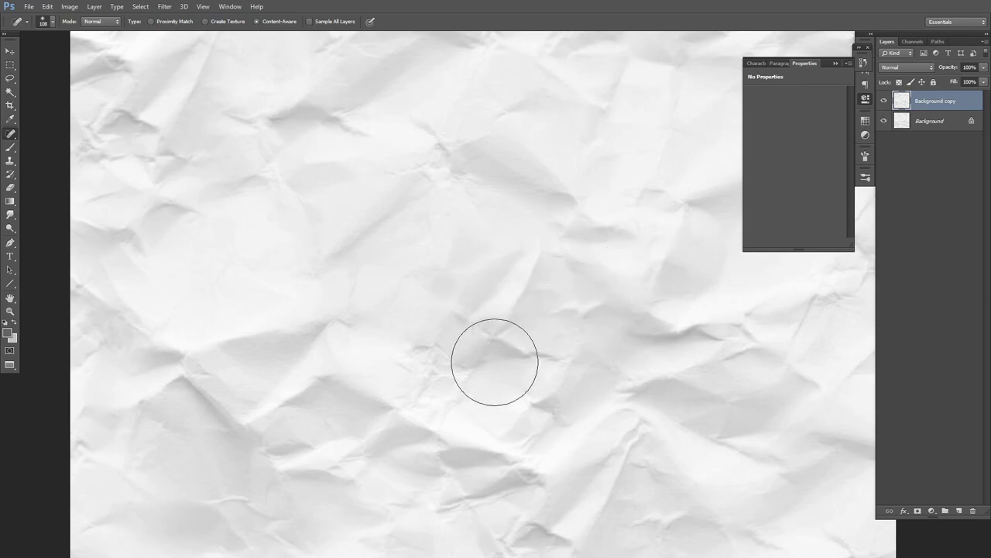
key("ctrl+minus")
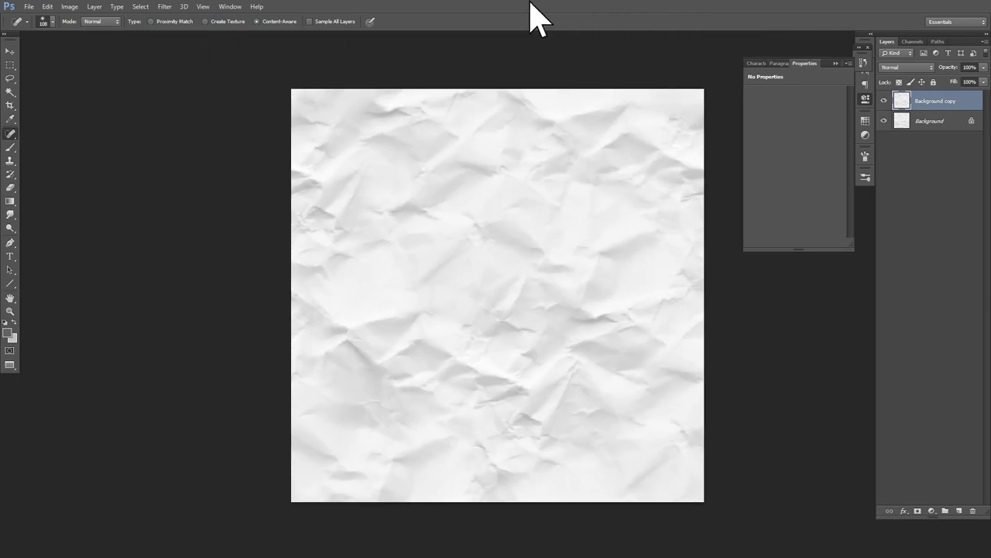
left_click(496, 92)
left_click(502, 493)
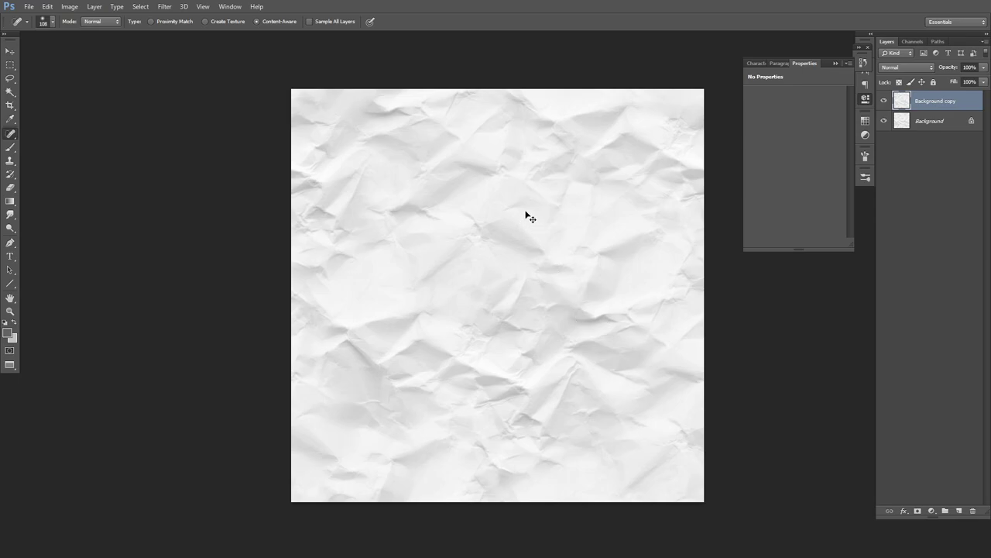
Save the layered texture as a Photoshop file named crumpled-paper in the ZB2021 folder.
key("ctrl+shift+s")
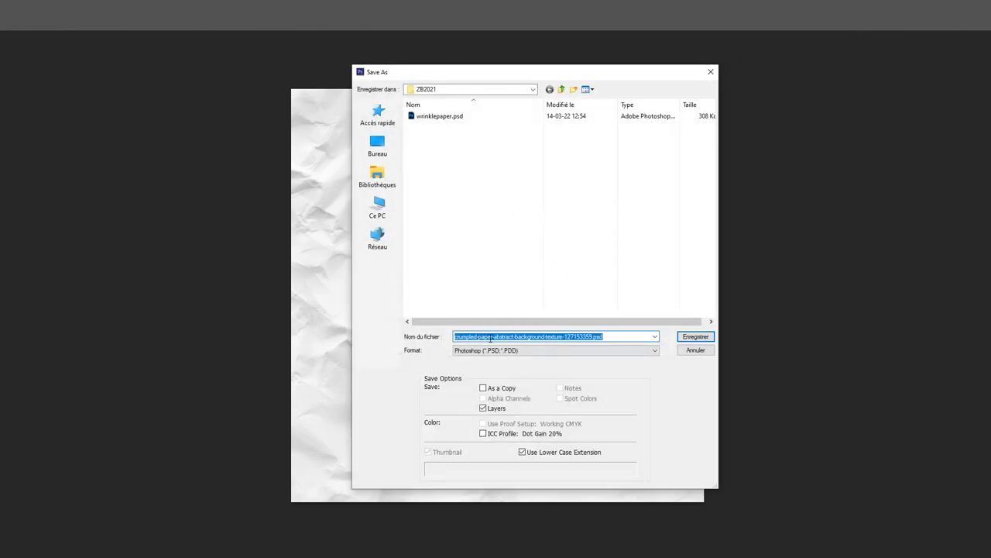
left_click(493, 336)
left_click_drag(494, 336, 774, 392)
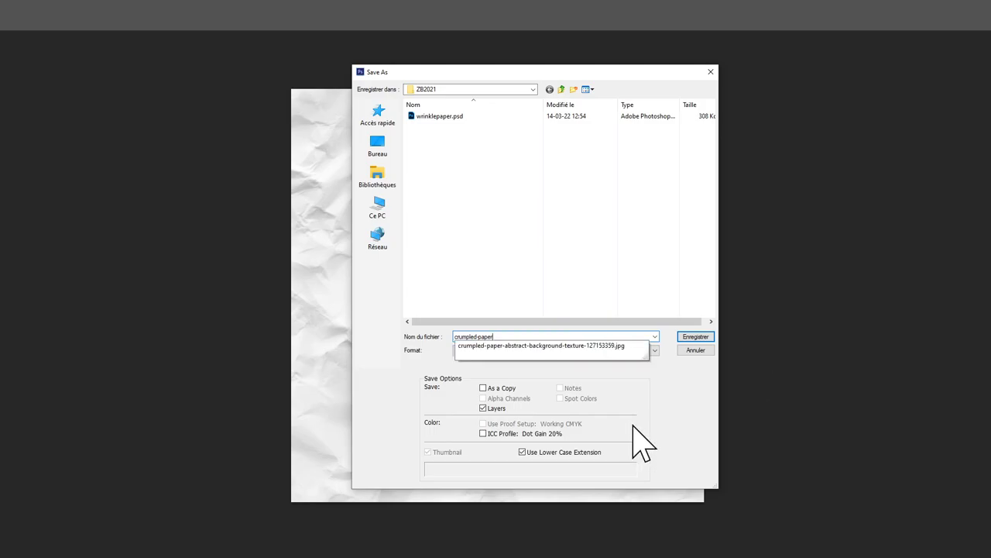
key("Return")
left_click(612, 170)
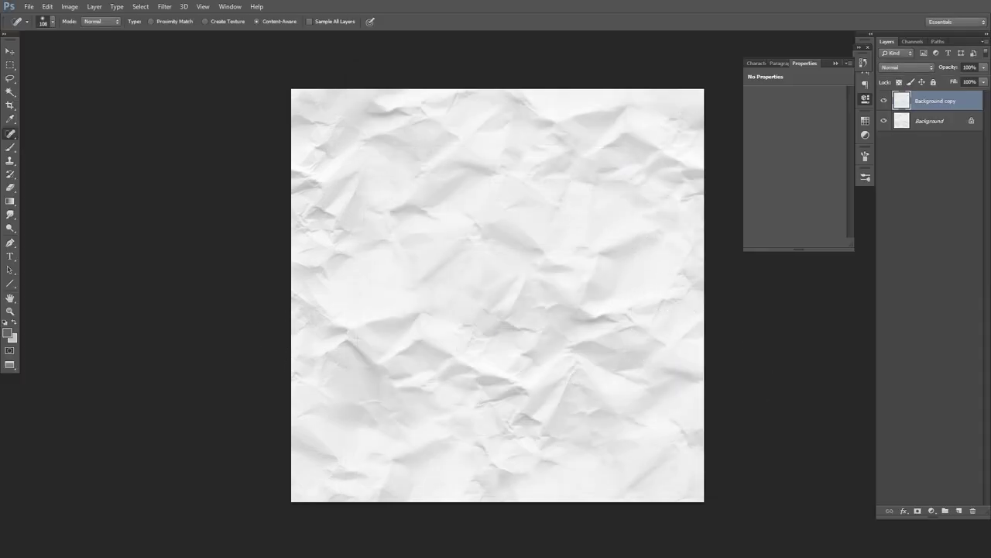
Upload crumpled-paper.psd from the ZB2021 folder to the remote Zbrush_alphas/Textiles folder through FileZilla.
key("alt+Tab")
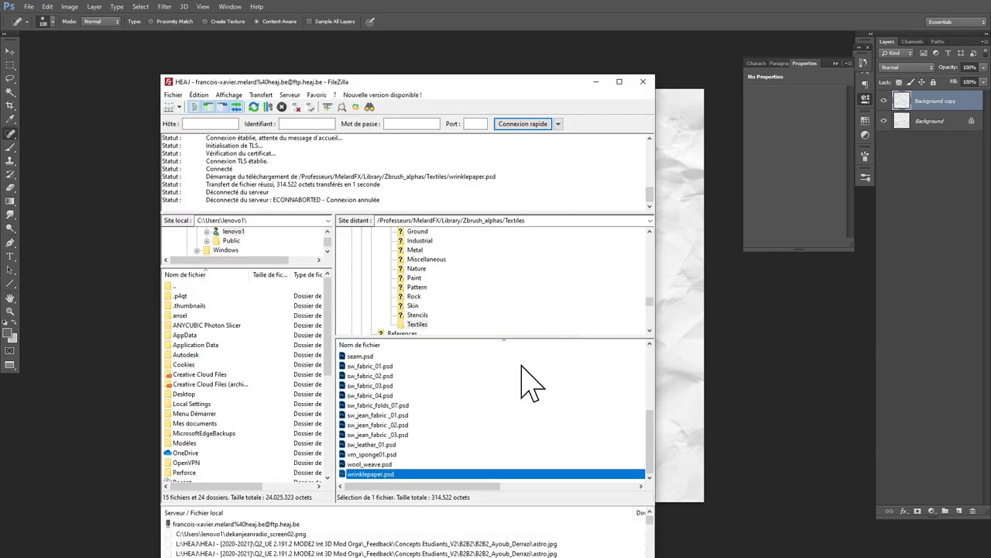
key("alt+Tab")
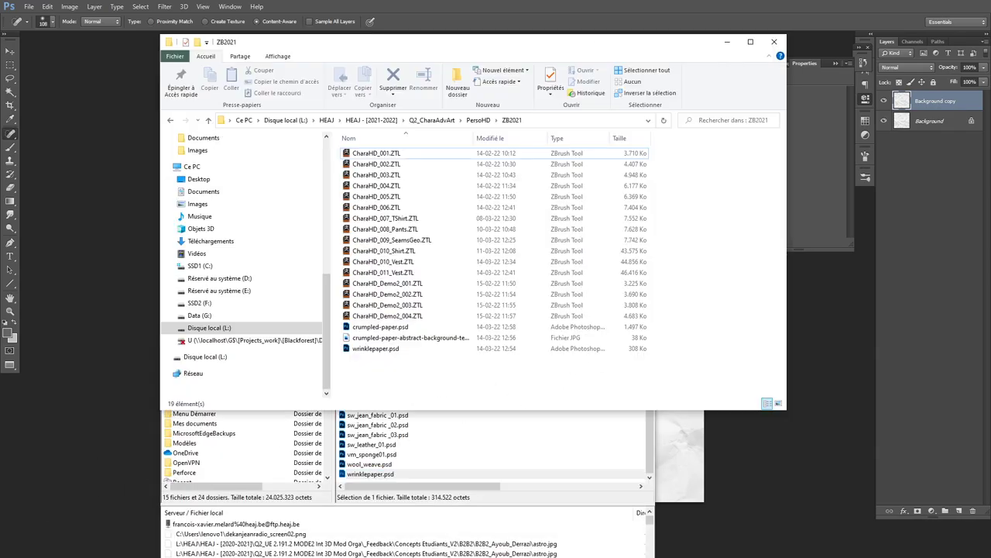
left_click_drag(385, 328, 547, 477)
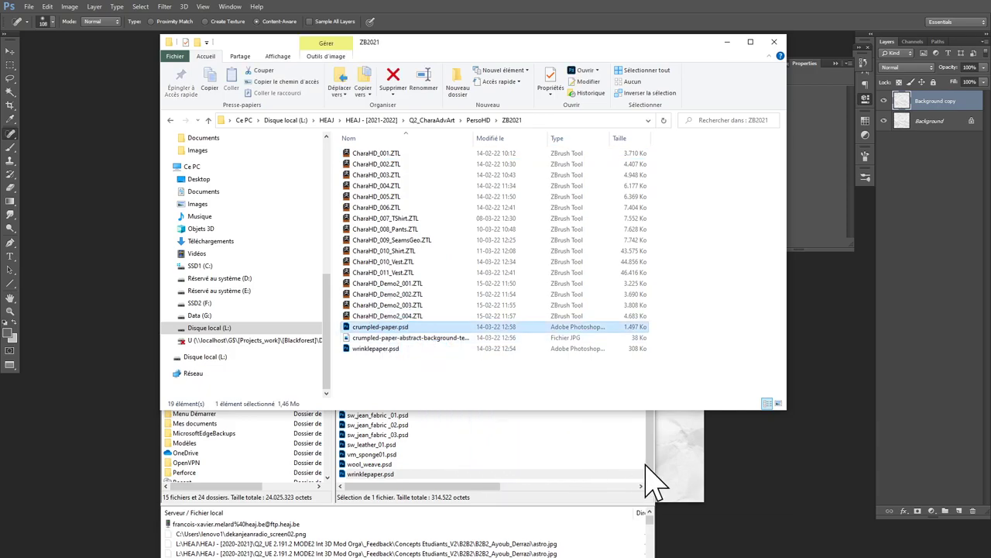
left_click(684, 473)
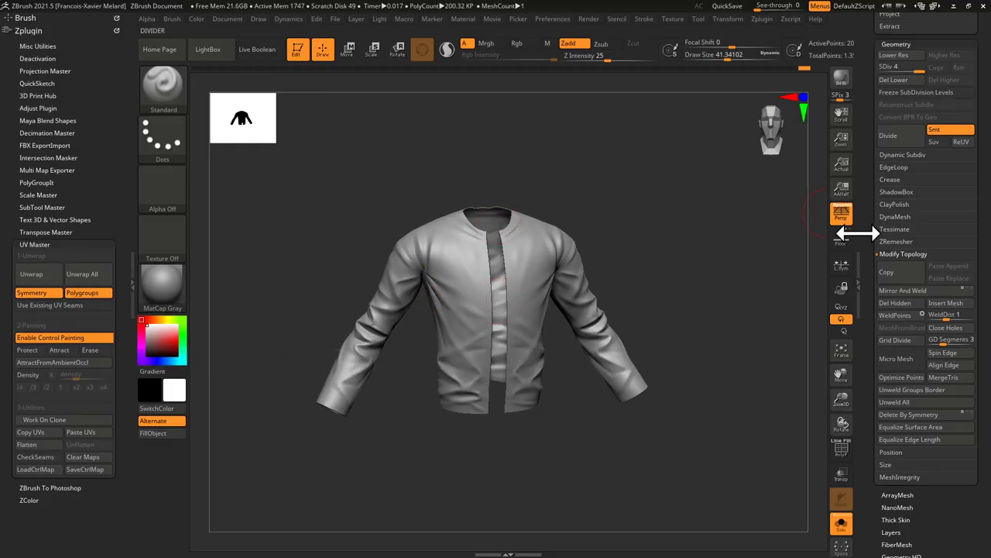
In ZBrush, collapse the Deformation settings and inspect the jacket from a three-quarter view.
scroll(871, 259, "down", 5)
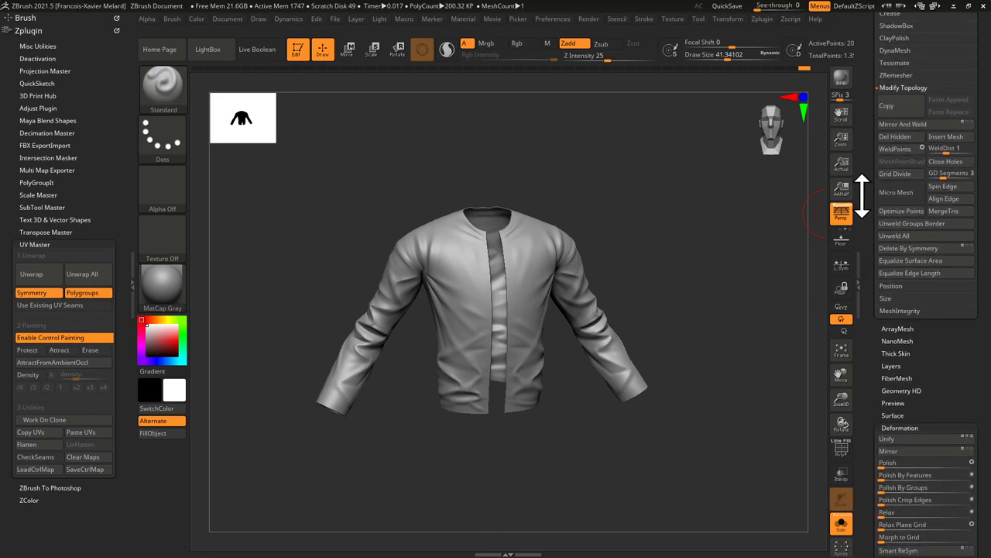
scroll(869, 292, "down", 5)
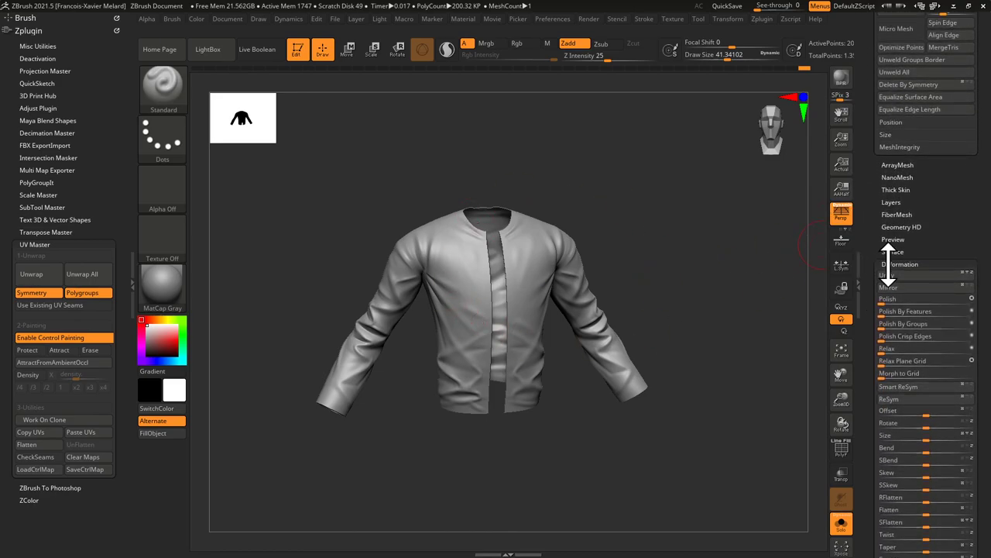
left_click(886, 267)
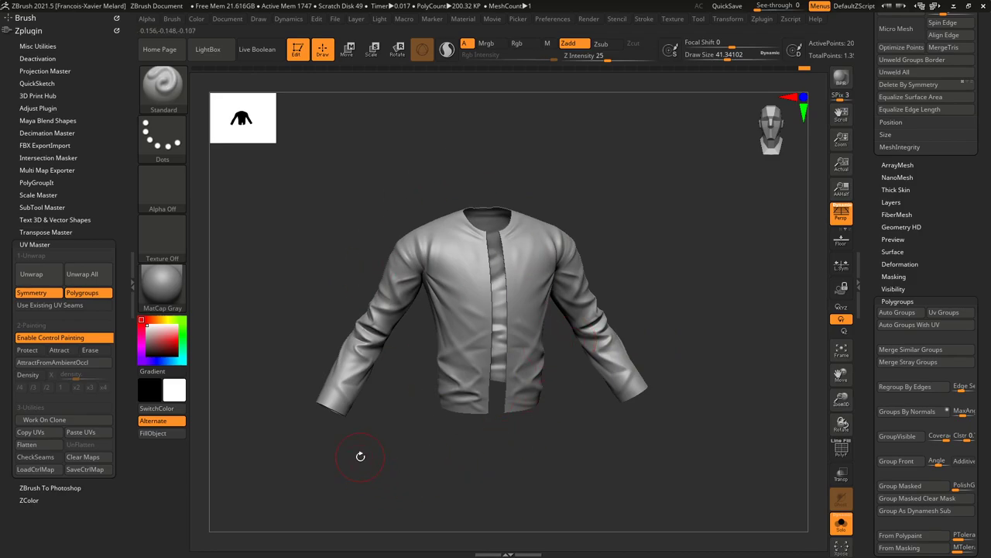
right_click_drag(591, 307, 601, 332)
right_click_drag(677, 274, 626, 316)
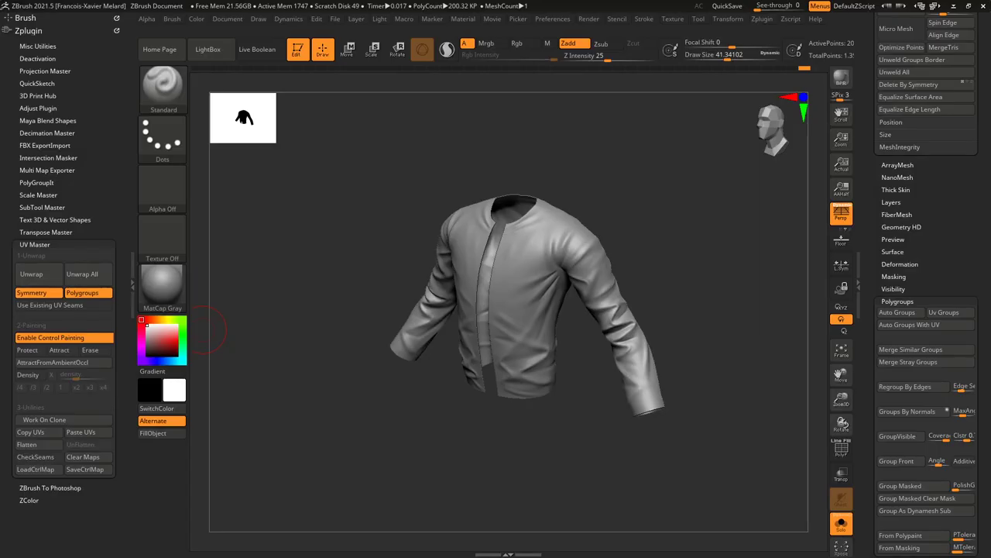
Switch to FileZilla, locate crumpled-paper.psd in the remote Textiles folder, and minimize the window to return to ZBrush.
key("alt+Tab")
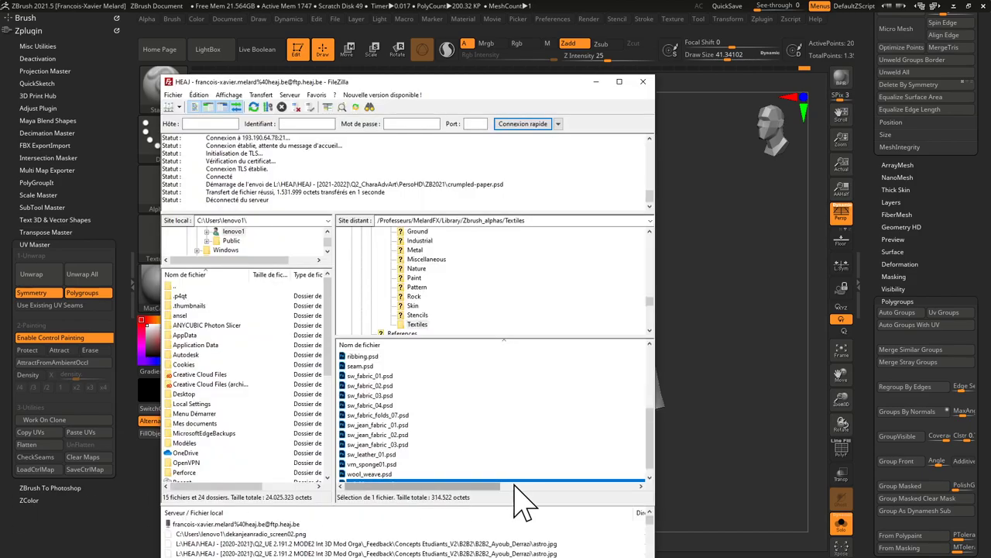
scroll(501, 443, "down", 1)
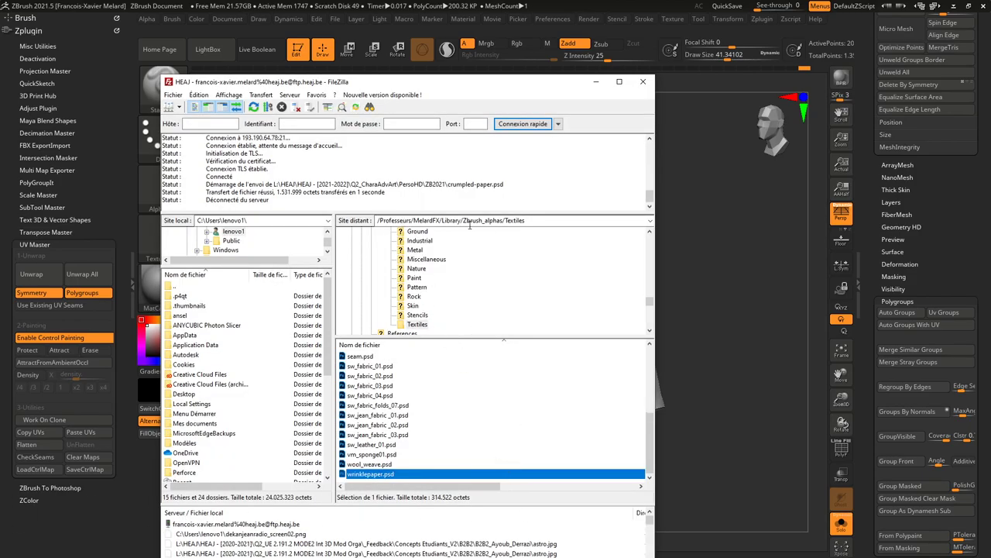
left_click(382, 465)
scroll(384, 442, "up", 5)
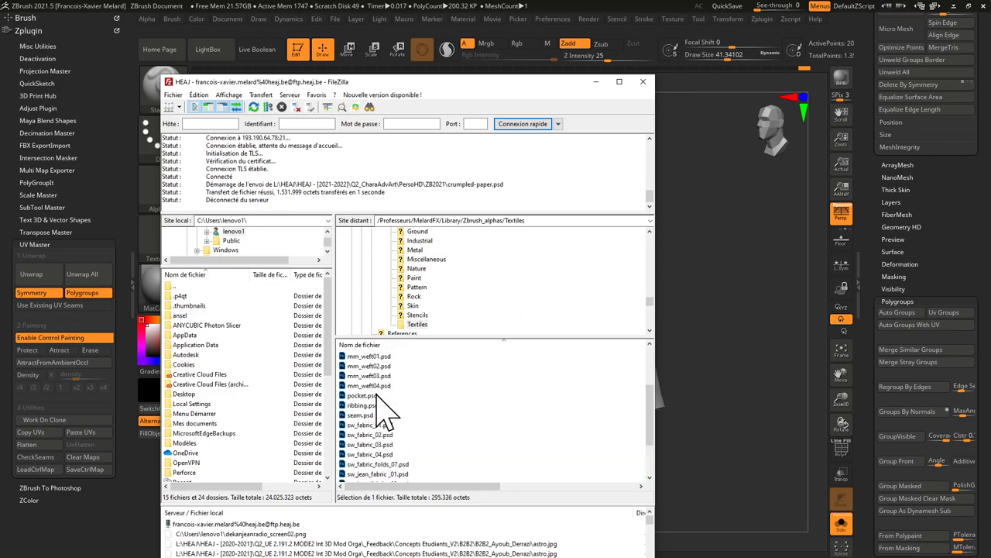
left_click(377, 396)
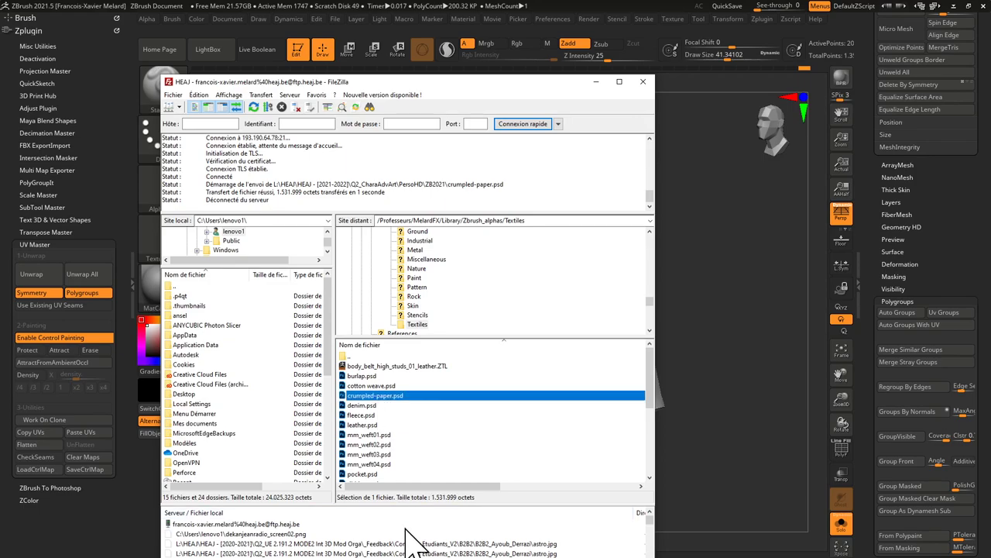
left_click(595, 82)
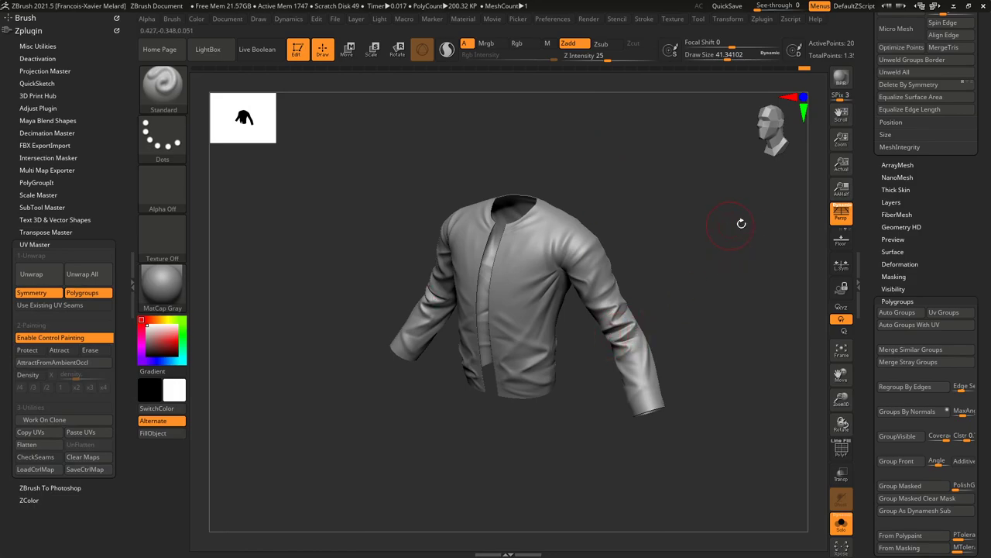
Bring up the jacket's Geometry settings, collapse the palette tray holding UV Master, and subdivide the jacket to SDiv 6.
left_click(889, 202)
mouse_move(767, 249)
left_mouse_down()
mouse_move(748, 258)
mouse_move(776, 243)
left_mouse_up()
left_click_drag(868, 178, 868, 288)
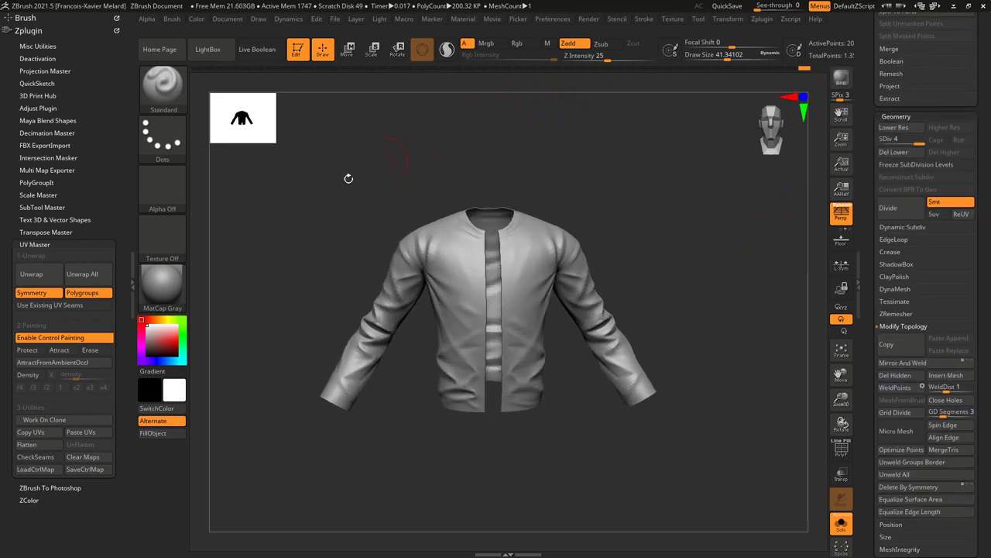
left_click(132, 287)
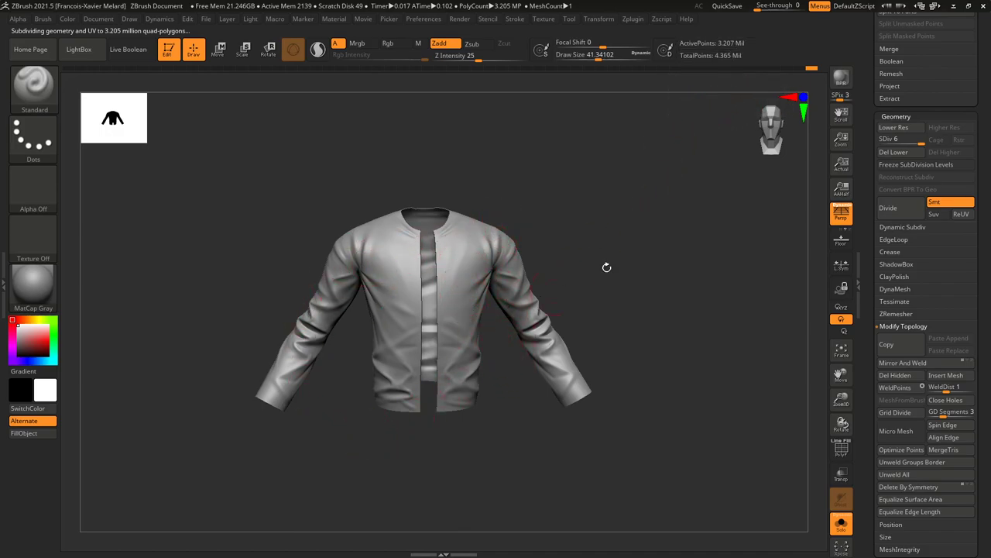
Add a new layer to the jacket at its highest subdivision level.
left_click_drag(869, 289, 859, 195)
scroll(868, 273, "down", 1)
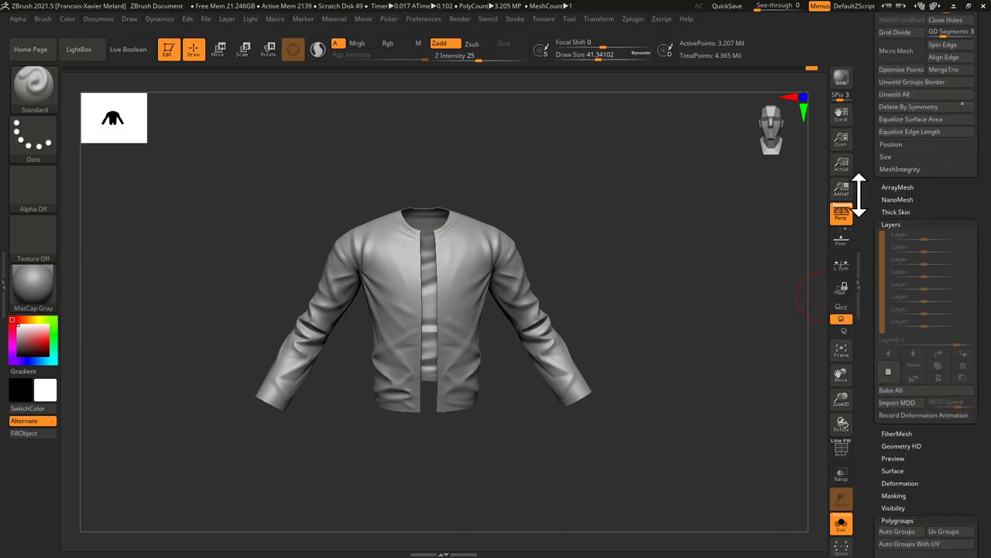
left_click(889, 223)
left_click(890, 223)
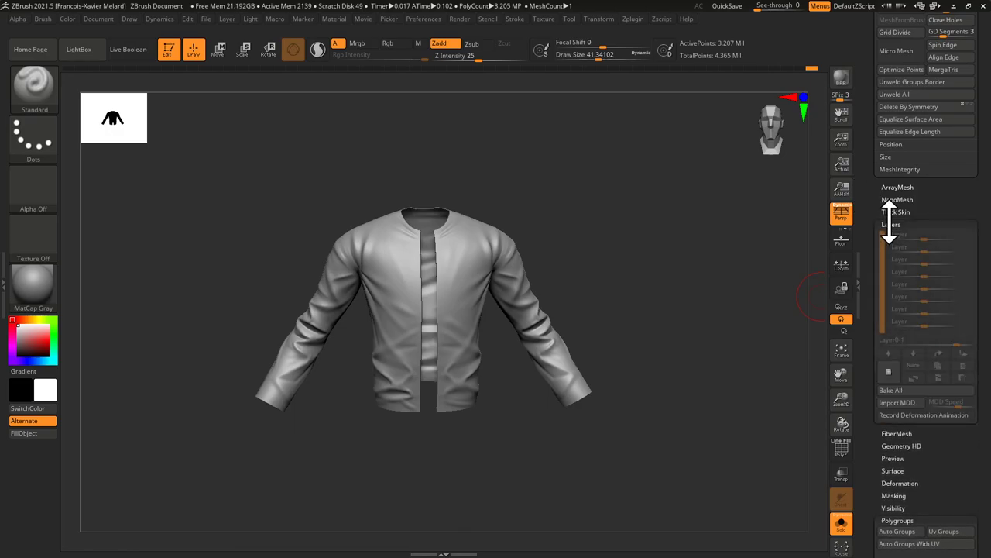
left_click(888, 374)
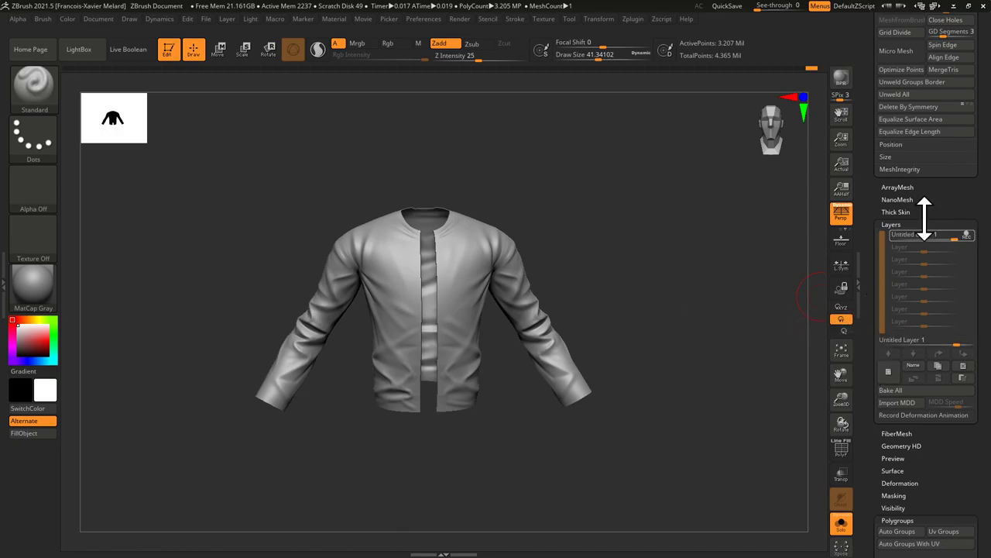
Sculpt test wrinkles on the jacket's chest with the Standard brush at a draw size of about 9.
left_click_drag(248, 197, 580, 206)
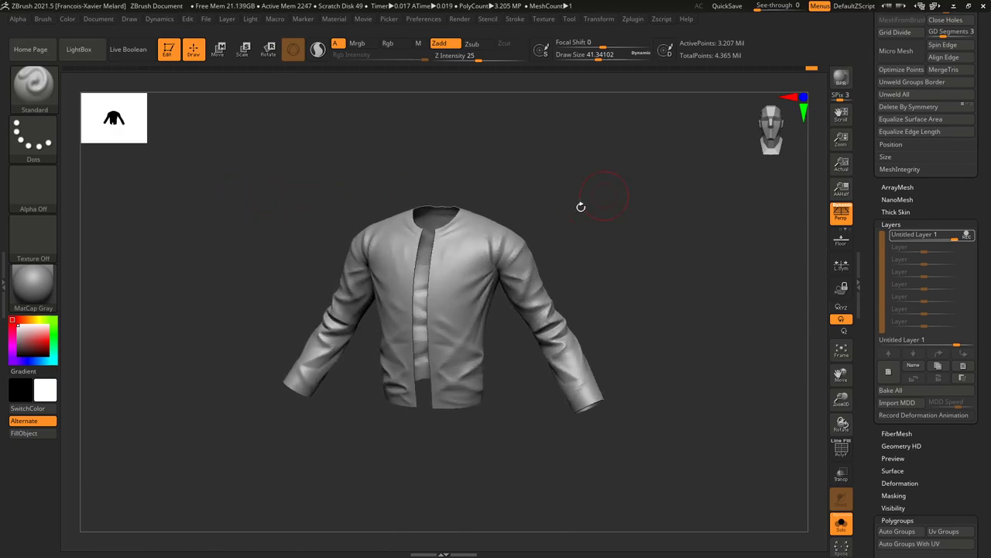
key("s")
left_click(456, 271)
left_click_drag(608, 162, 611, 222, "alt")
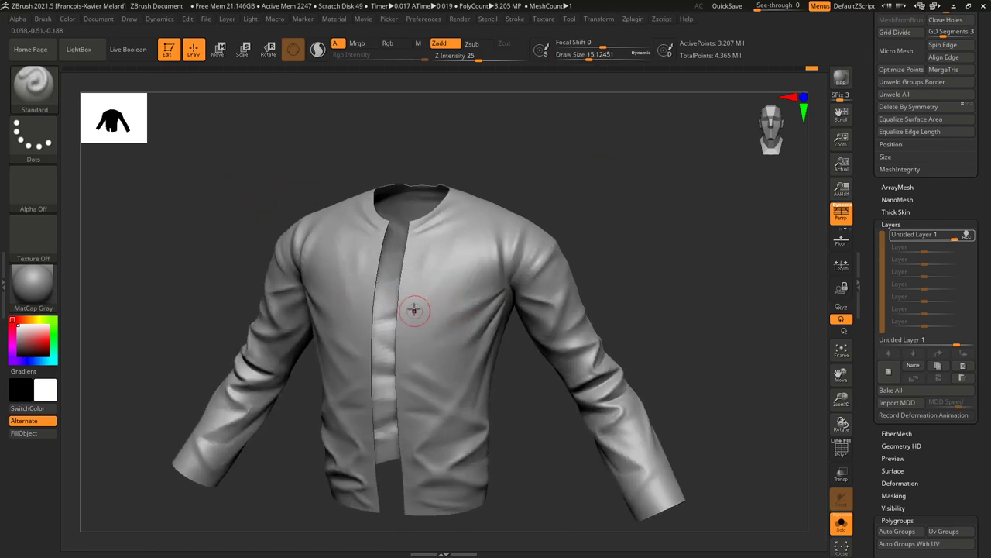
right_click_drag(454, 302, 487, 287)
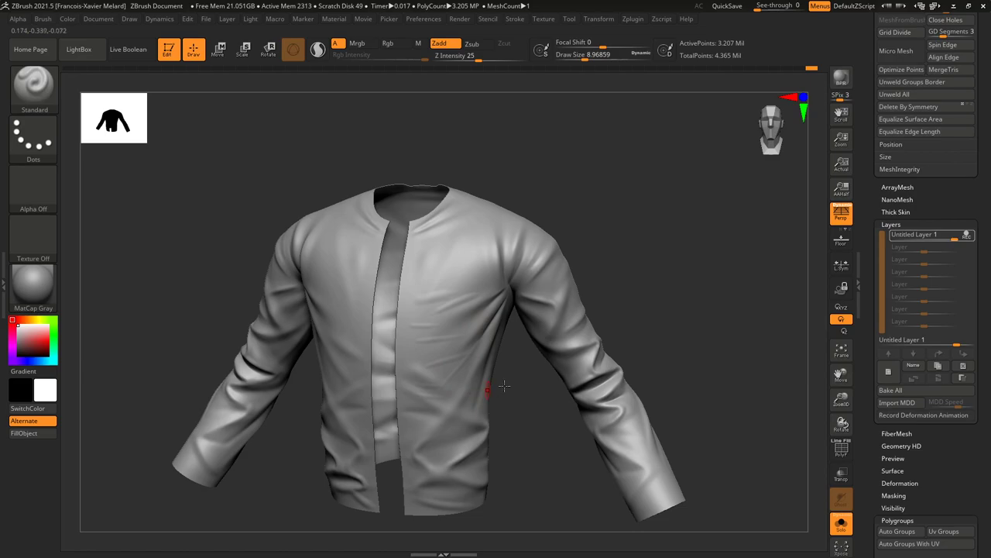
Toggle the layer off and on to compare the jacket with and without the test wrinkles.
left_click(967, 236)
left_click(972, 237)
left_click(972, 237)
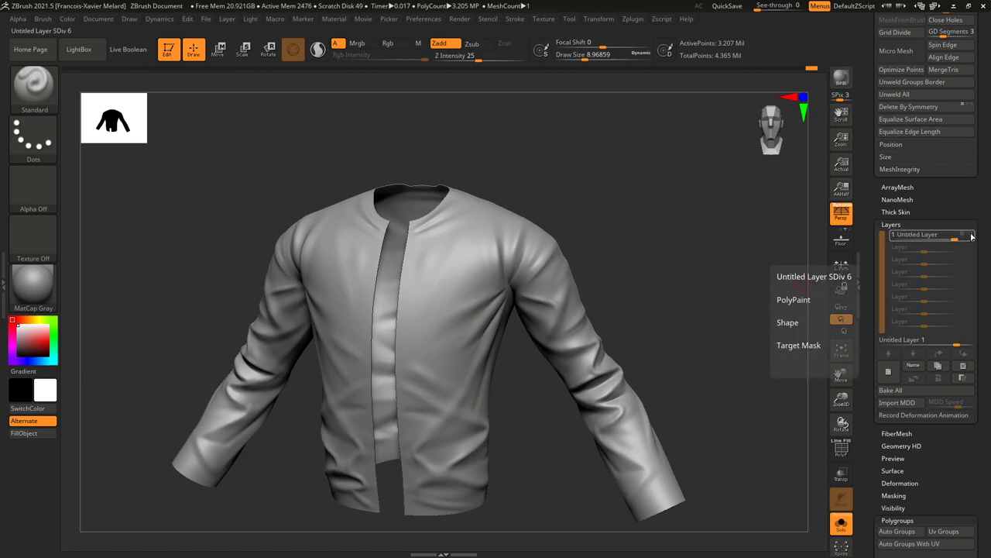
mouse_move(952, 230)
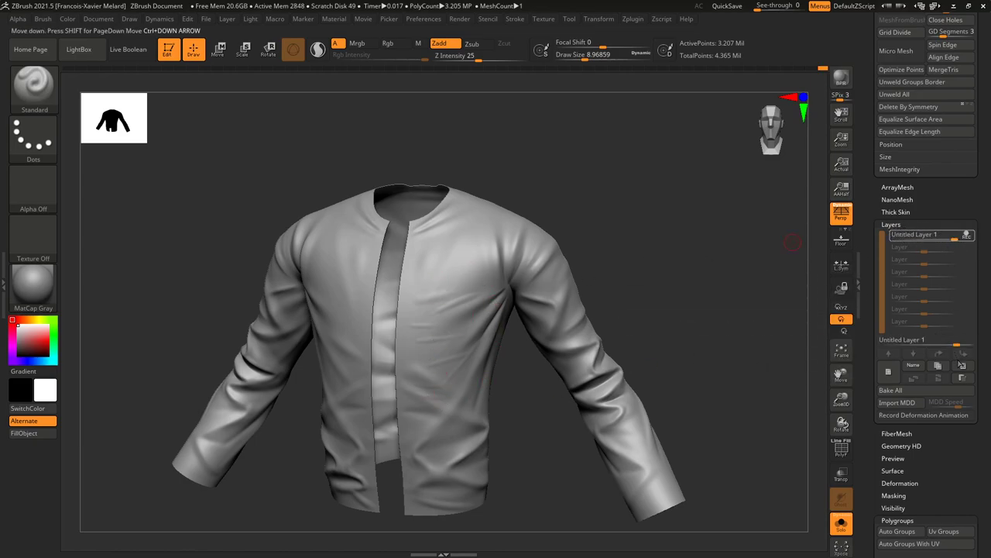
Delete the layer holding the test wrinkles and add a fresh one in its place.
left_click(944, 353)
left_click(888, 372)
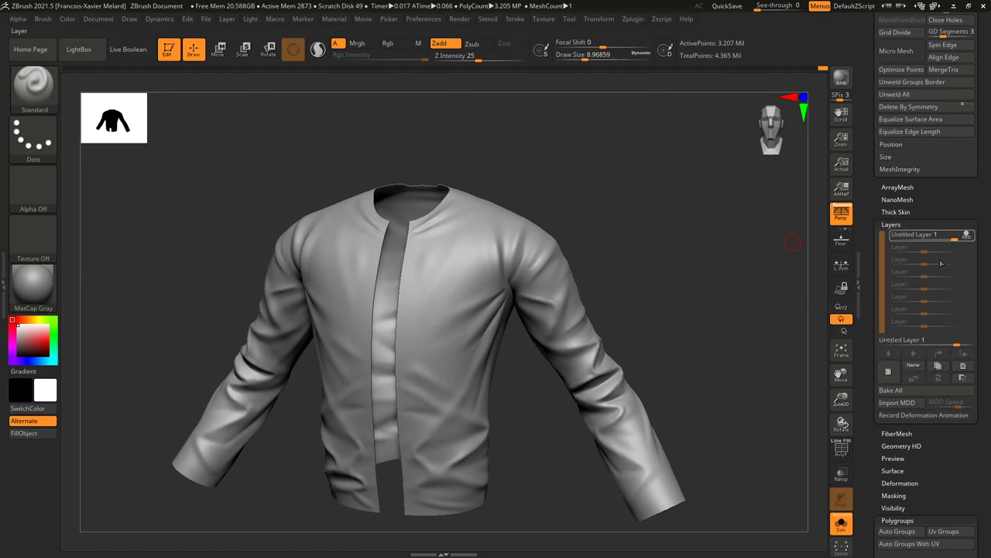
mouse_move(647, 258)
left_mouse_down()
mouse_move(661, 263)
mouse_move(657, 251)
left_mouse_up()
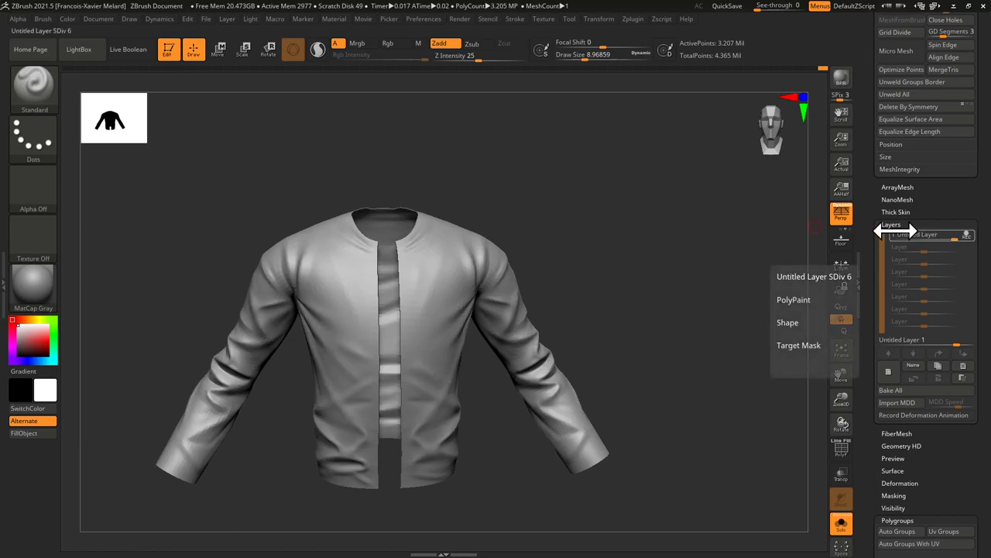
Turn off recording on the layer, try a brush stroke on the chest and undo it.
left_click(967, 235)
mouse_move(446, 288)
left_mouse_down()
mouse_move(432, 306)
mouse_move(439, 335)
left_mouse_up()
key("ctrl+z")
key("ctrl+z")
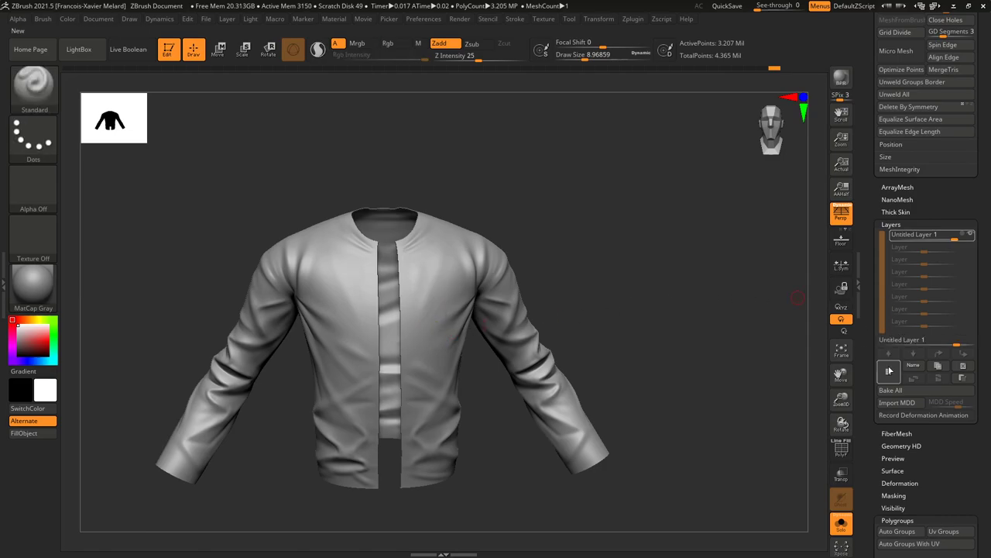
Add a second layer and sculpt a small ring on the jacket's chest.
left_click(887, 375)
left_click_drag(441, 306, 446, 249)
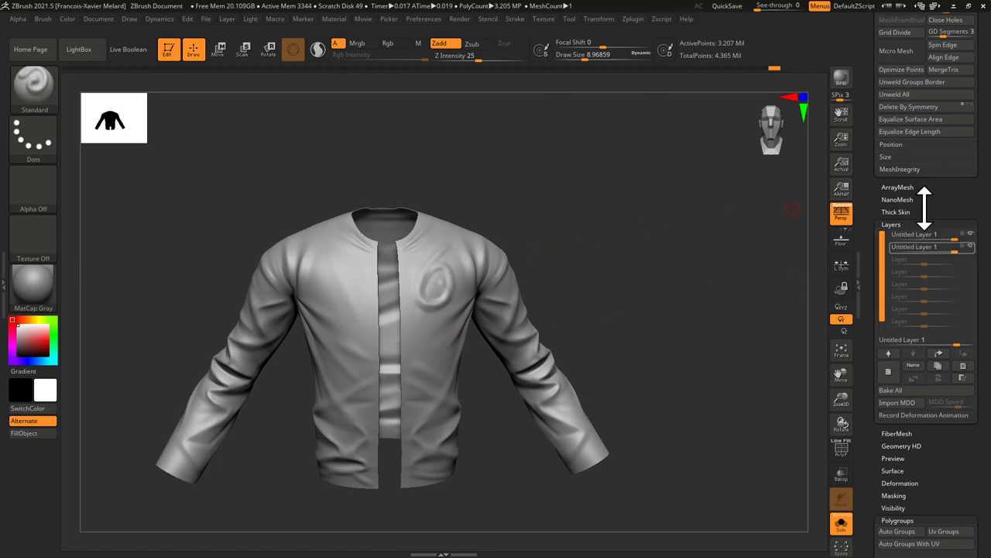
Toggle the visibility of the two layers to compare their effect on the jacket's chest.
left_click(922, 234)
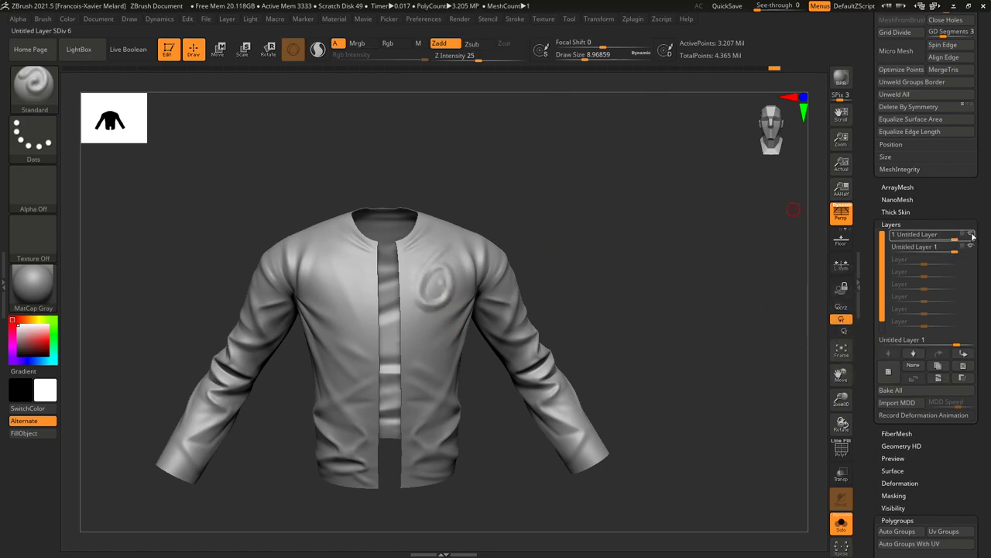
left_click(956, 246)
key("ctrl")
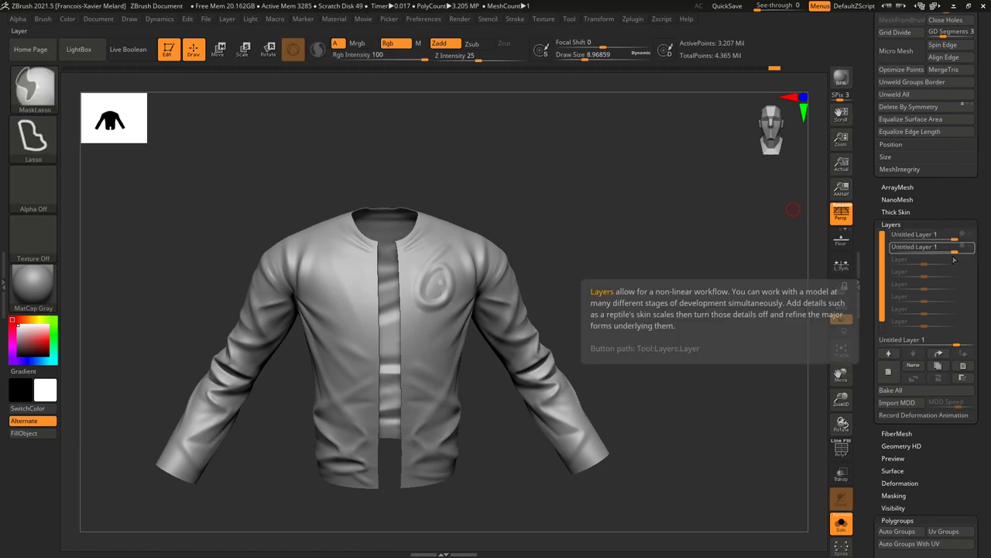
left_click_drag(661, 339, 643, 333)
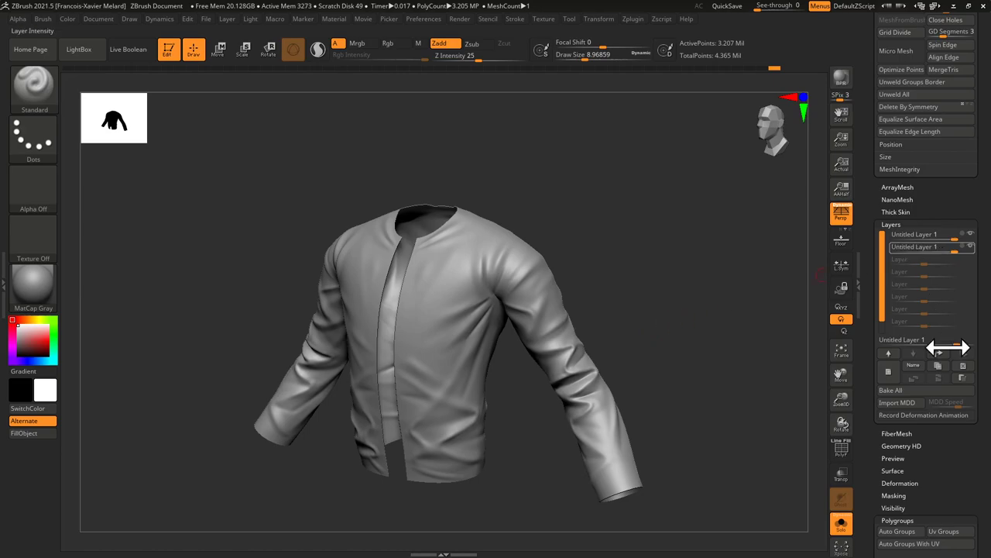
Delete the test layers and add one new empty layer in record mode.
left_click(964, 367)
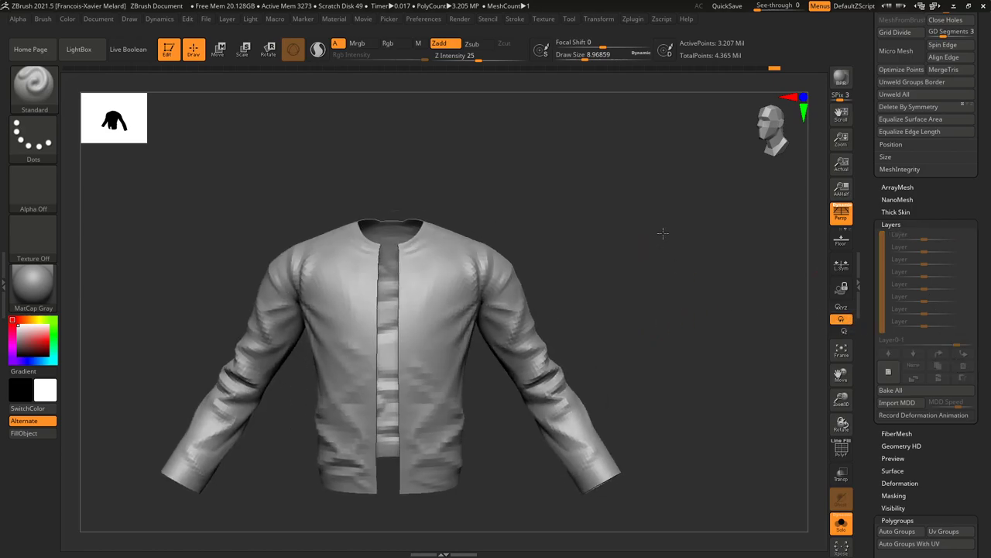
left_click(889, 372)
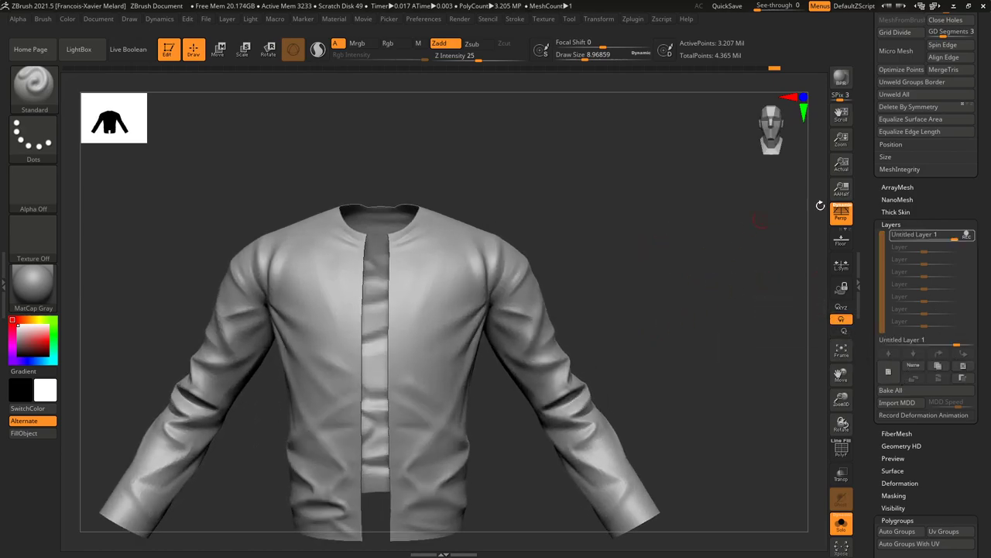
Try a few brush strokes across the jacket's chest on the new layer.
left_click_drag(518, 271, 535, 224)
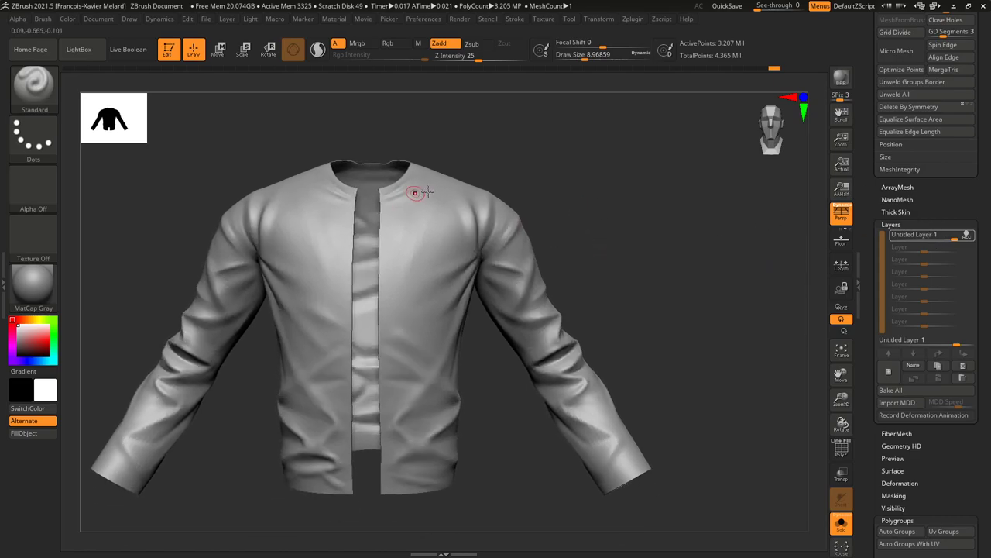
left_click_drag(676, 260, 666, 261)
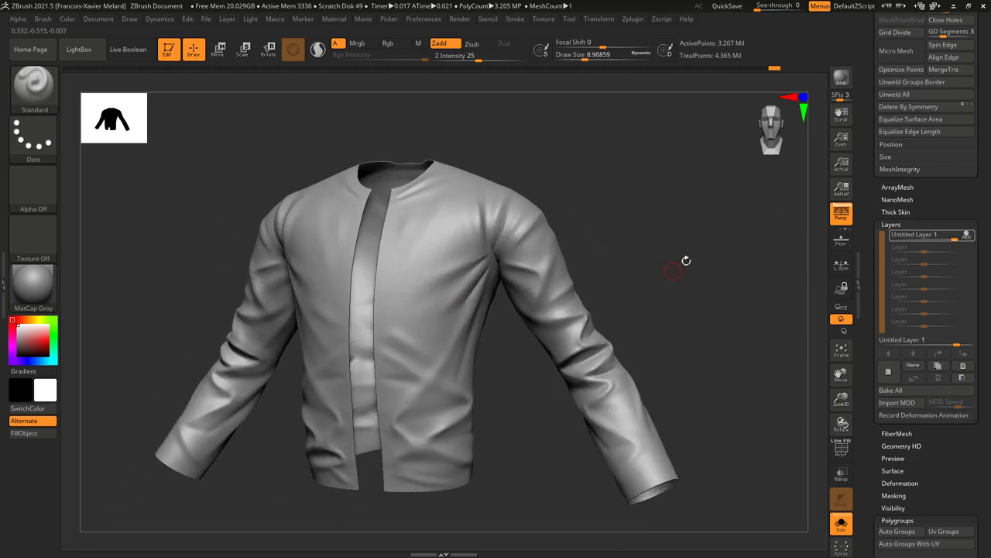
left_click_drag(409, 235, 446, 225)
mouse_move(411, 256)
left_mouse_down()
mouse_move(462, 237)
mouse_move(456, 267)
left_mouse_up()
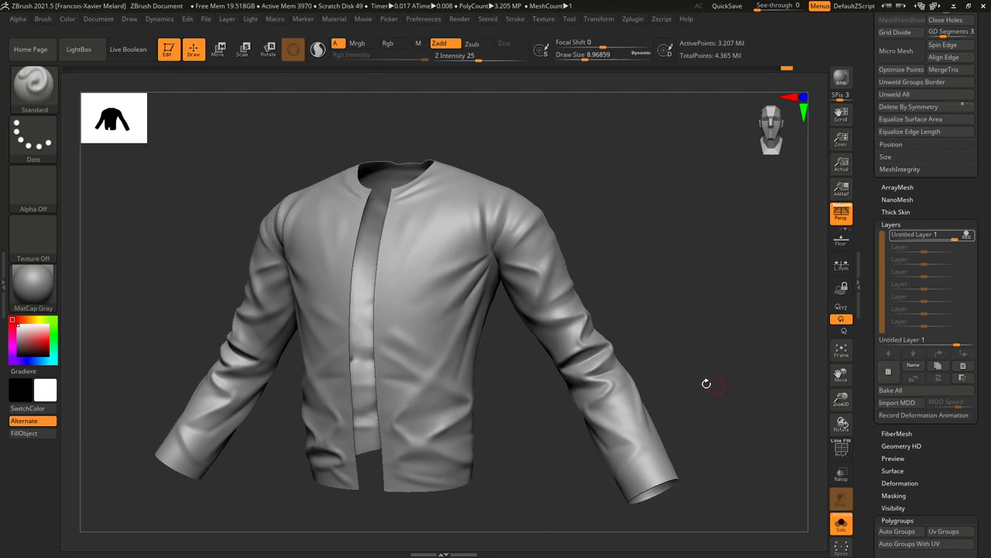
Rename the recording layer as Crumpled.
left_click(914, 369)
type("Crupmled")
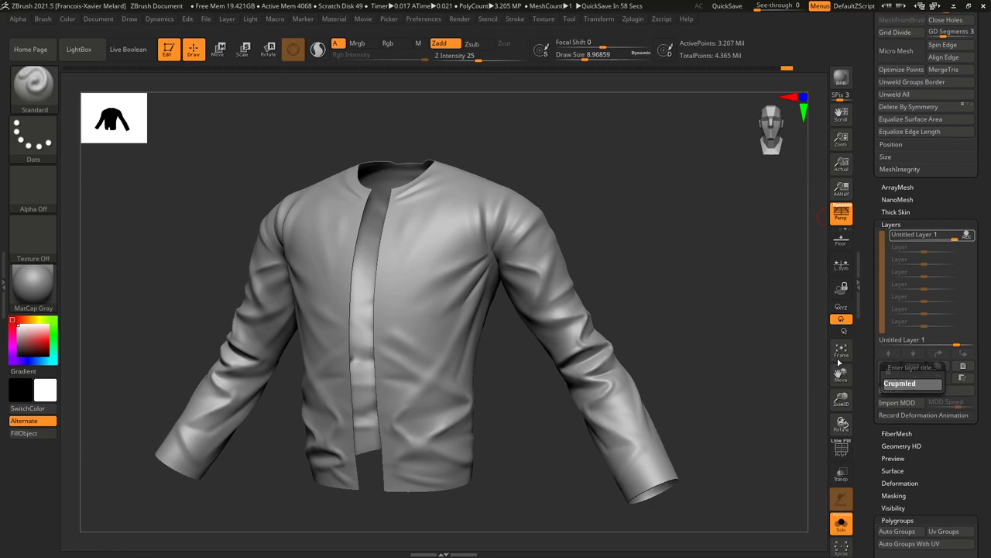
key("Return")
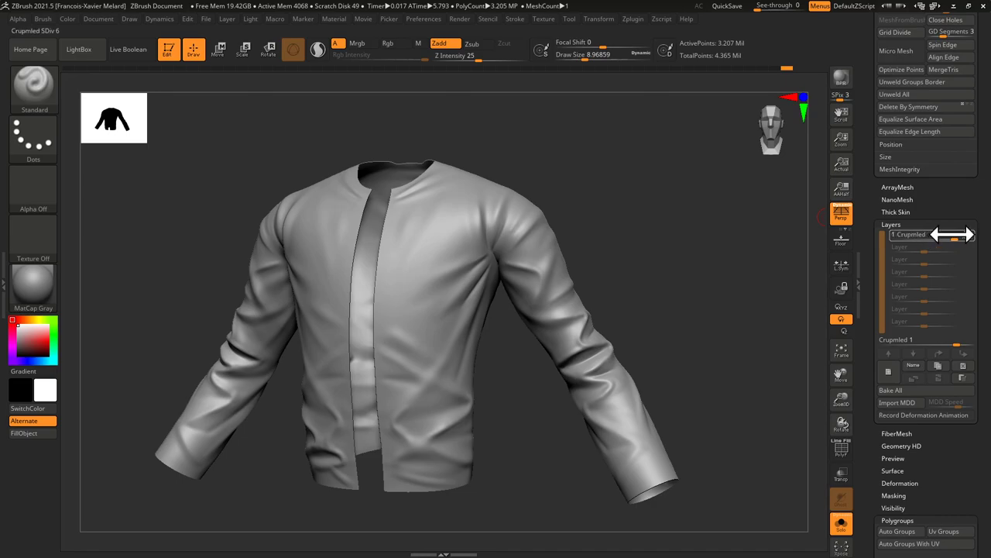
left_click(912, 368)
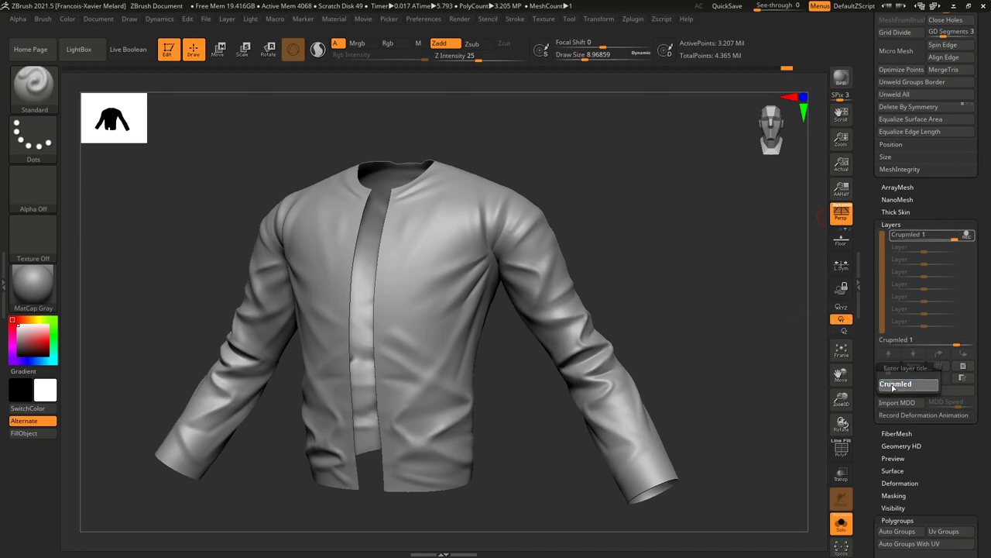
key("Return")
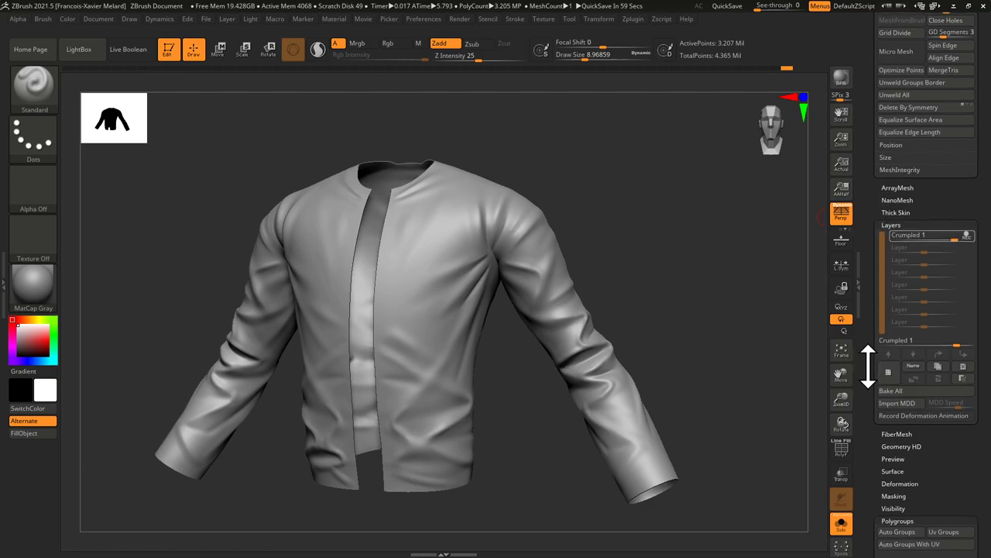
Activate surface noise on the jacket to open the NoiseMaker editor.
left_click_drag(867, 368, 869, 274)
left_click(894, 249)
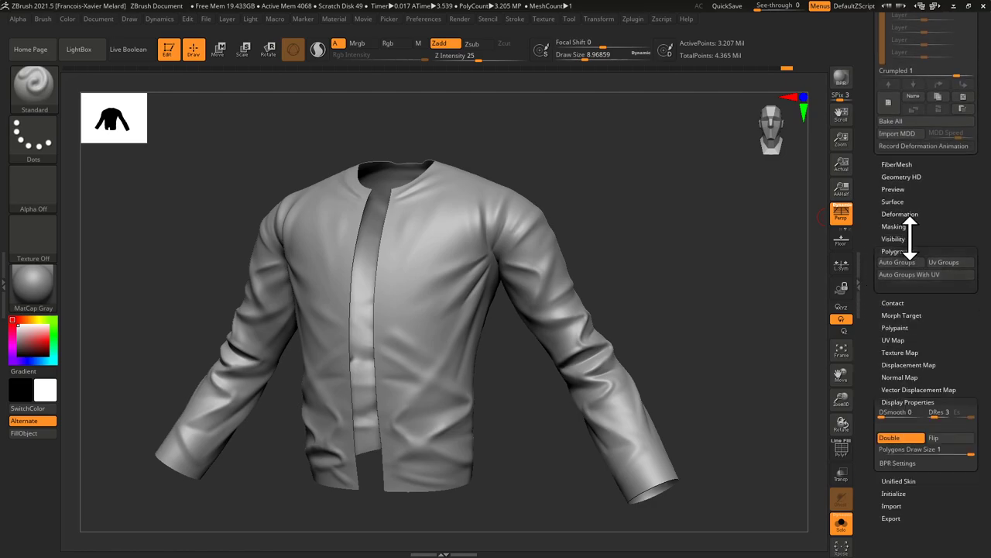
left_click(892, 199)
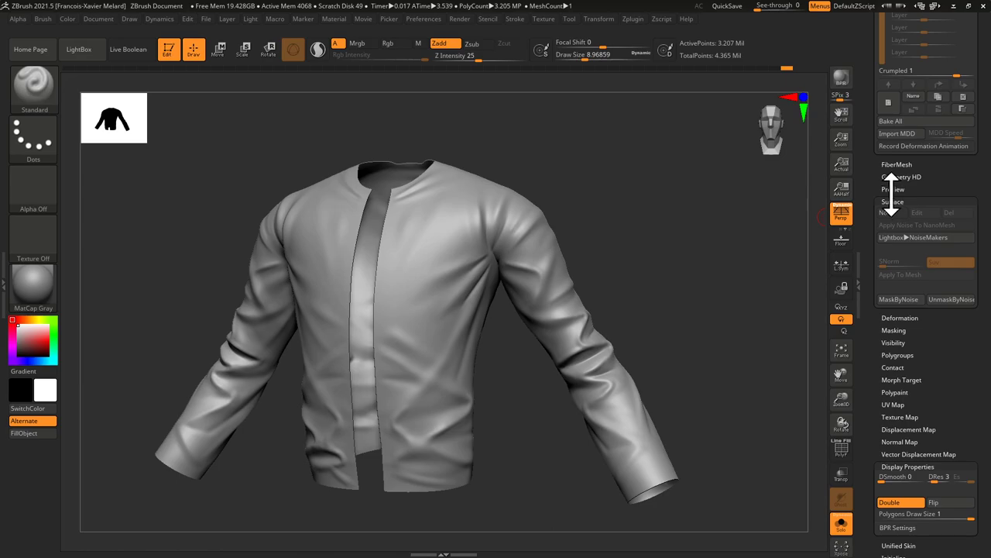
left_click_drag(639, 211, 660, 212)
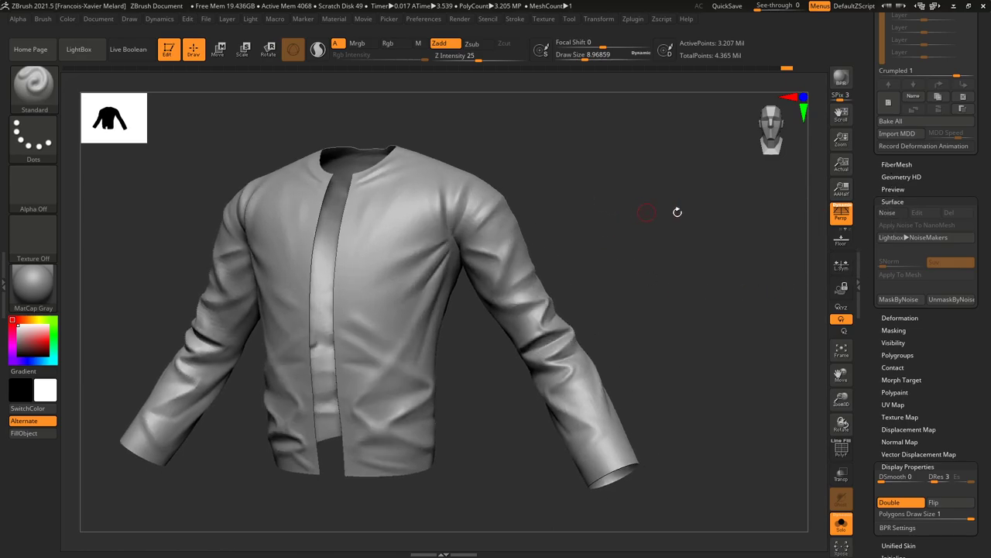
left_click(890, 214)
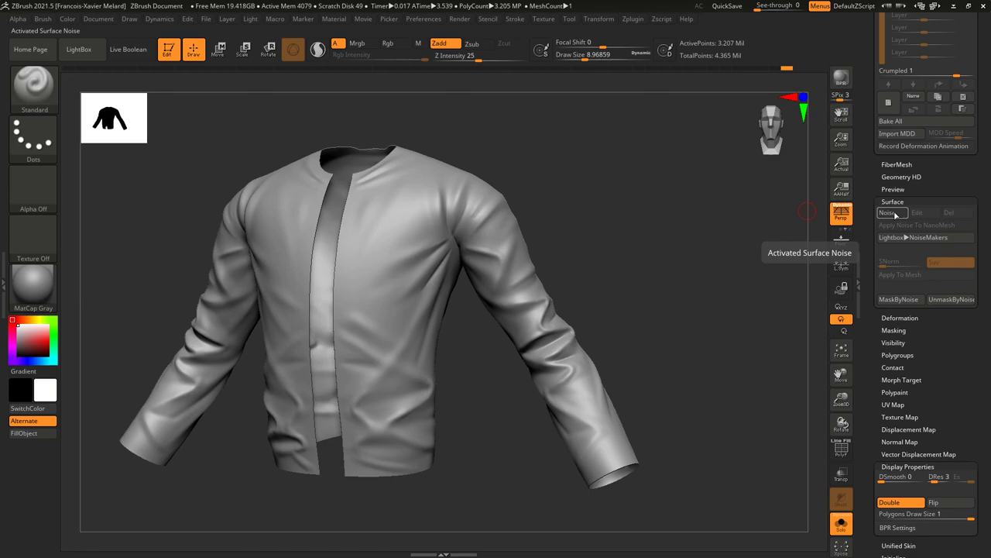
left_click_drag(718, 238, 732, 210, "alt")
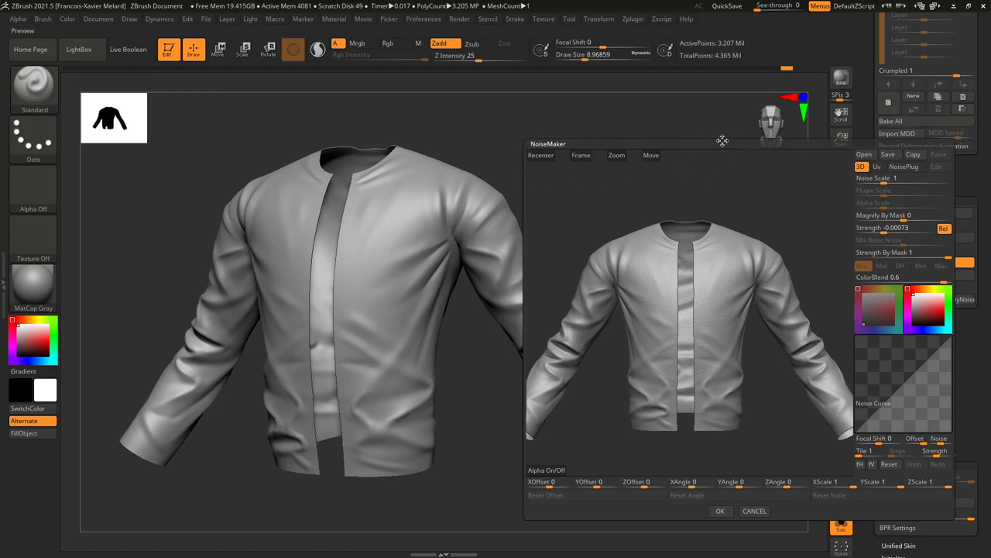
Switch the noise projection from 3D to UV and examine it on the jacket preview.
left_click_drag(728, 260, 821, 310)
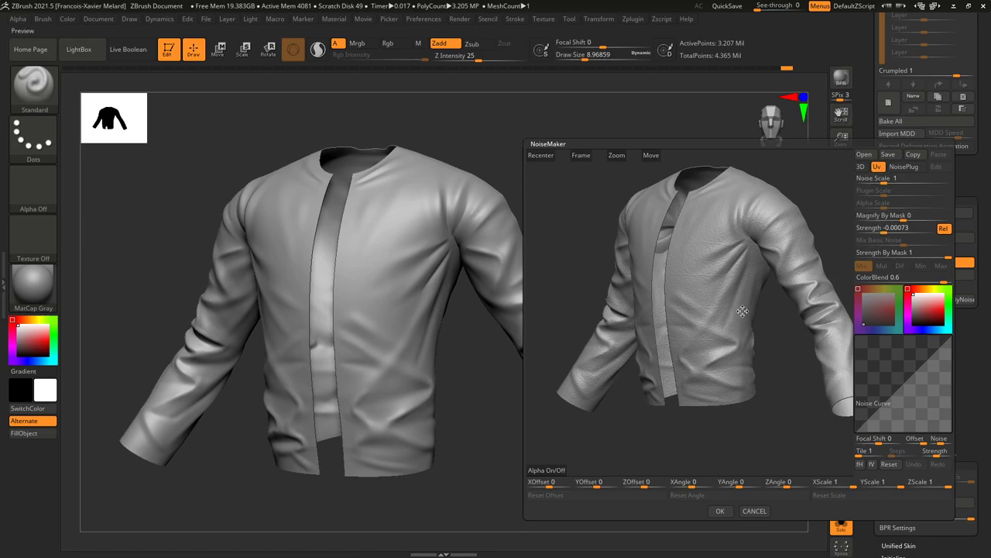
left_click_drag(780, 338, 783, 326)
left_click_drag(799, 239, 788, 212)
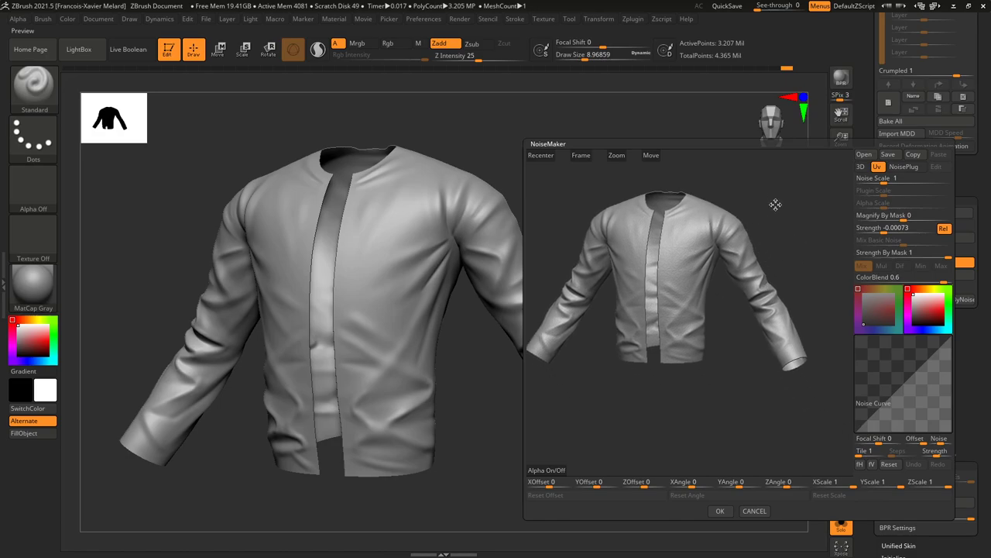
left_click_drag(806, 224, 813, 225)
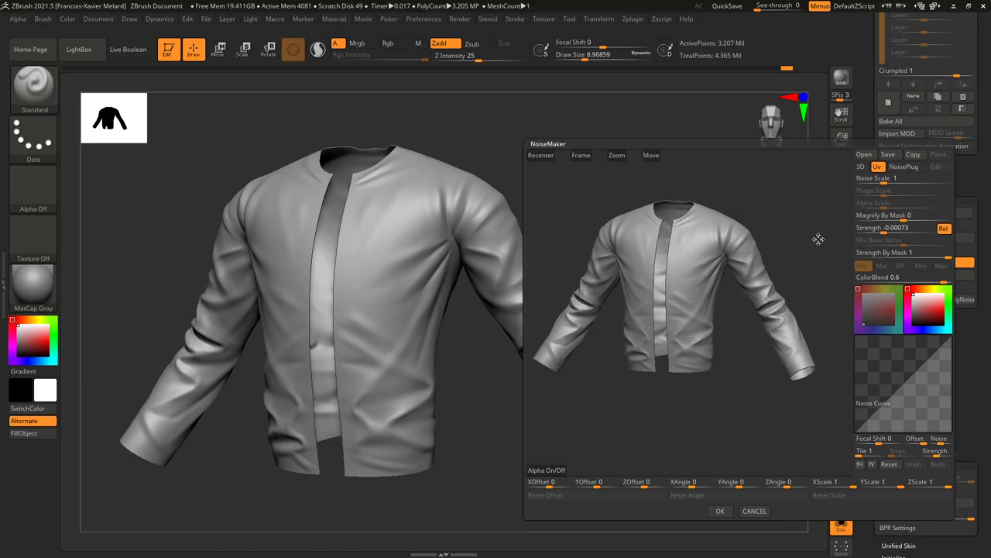
Load crumpled-paper.psd as the alpha image for the surface noise.
left_click(543, 470)
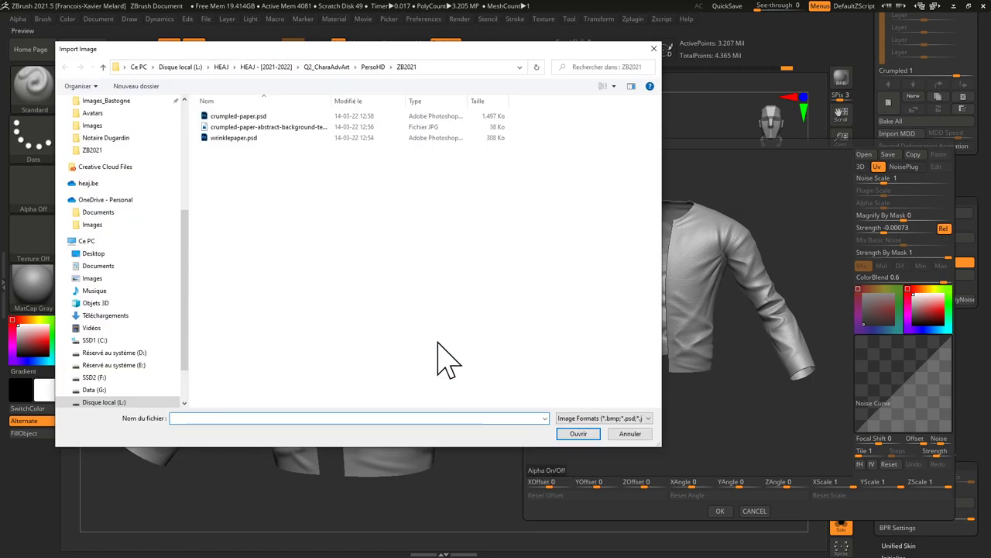
left_click(237, 118)
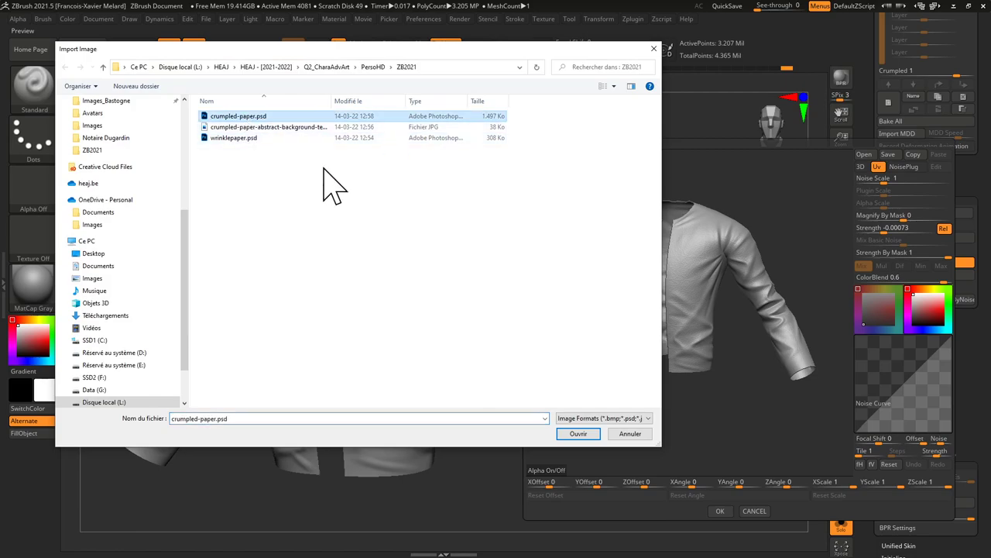
left_click(582, 435)
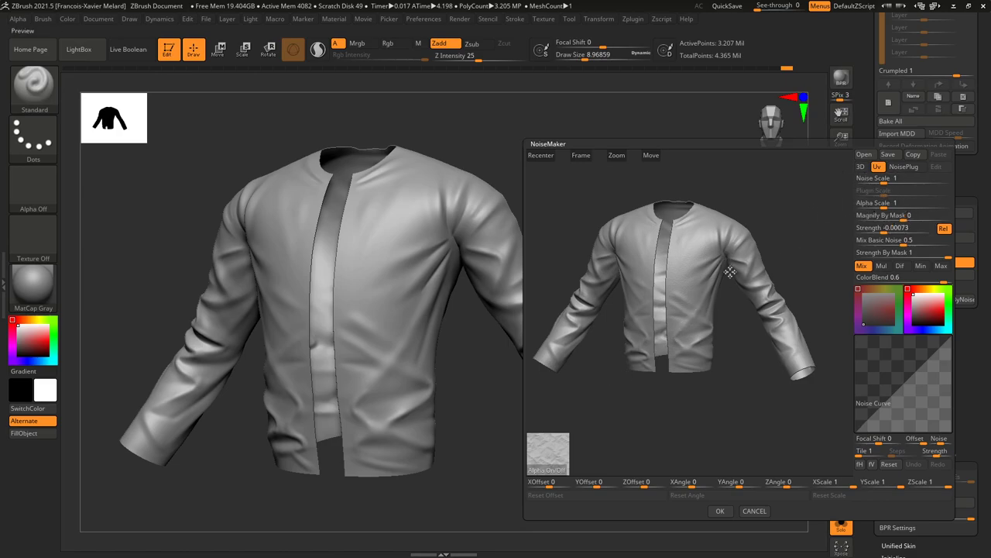
Set the noise scale to 2.94091 and the basic noise mix to 0, checking the jacket preview up close.
left_click_drag(740, 324, 755, 380, "alt")
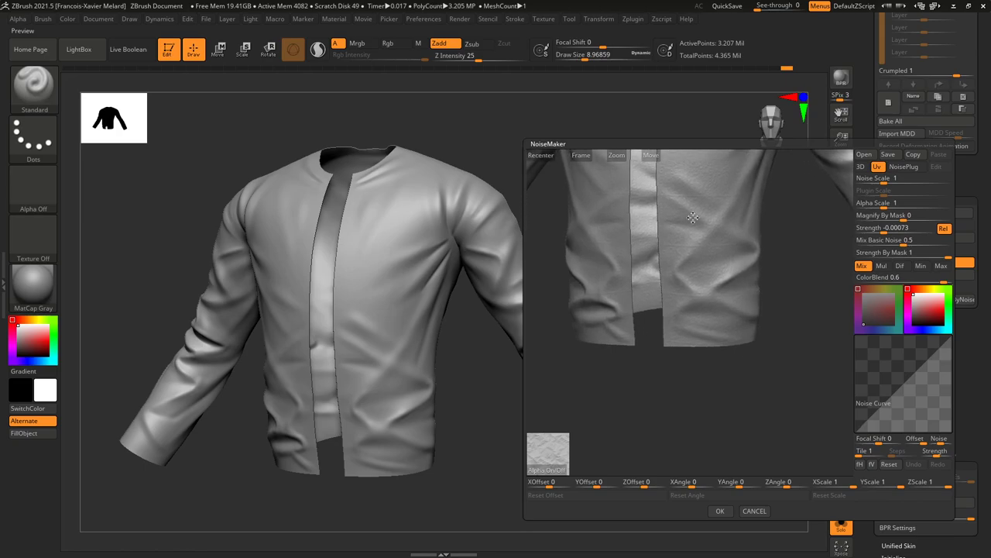
left_click_drag(803, 256, 817, 231, "alt")
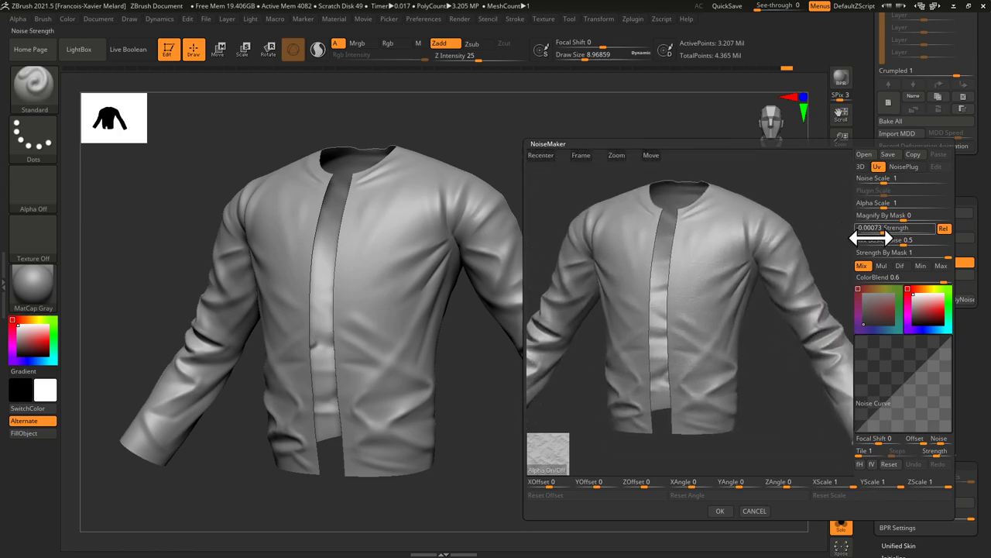
key("Return")
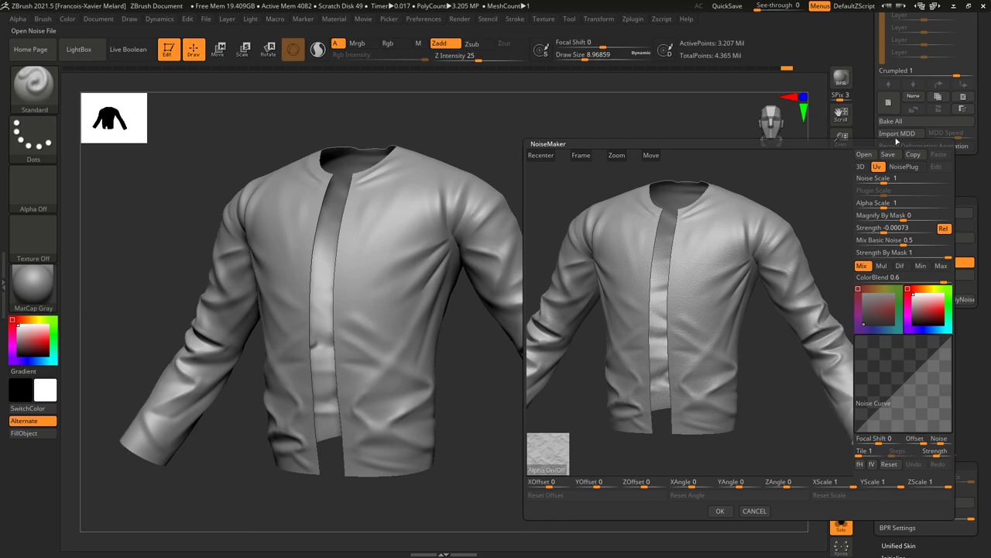
mouse_move(884, 183)
left_mouse_down()
mouse_move(893, 184)
mouse_move(863, 184)
mouse_move(887, 180)
left_mouse_up()
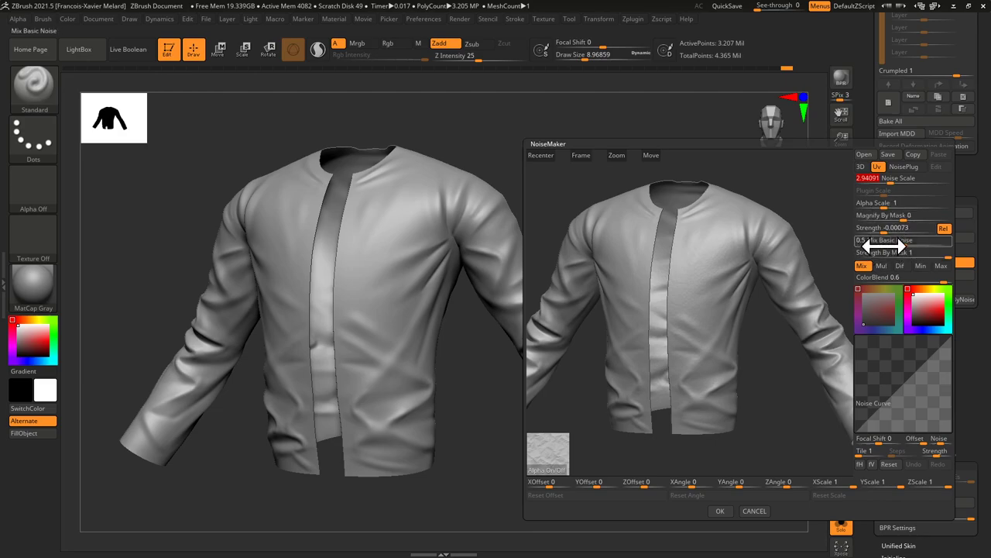
left_click_drag(883, 244, 840, 242)
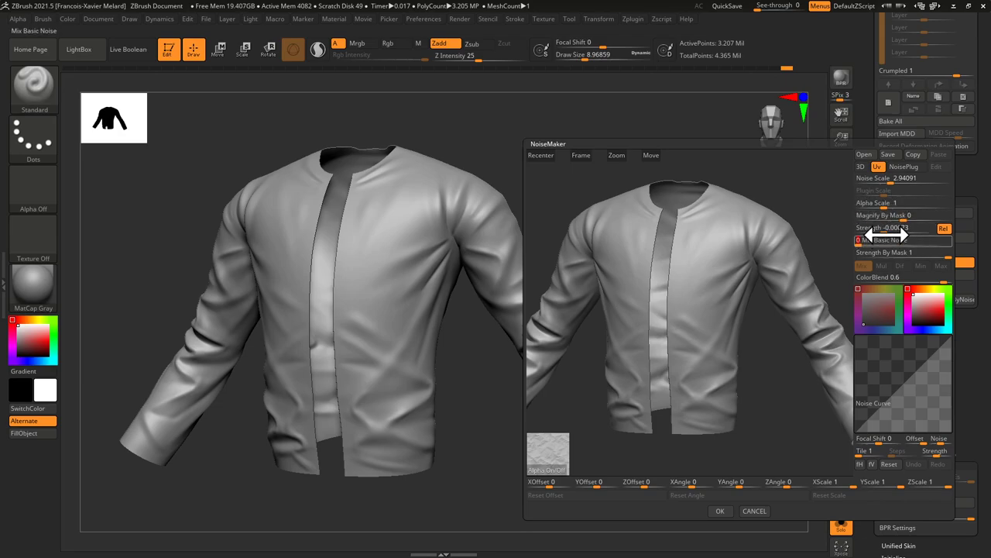
Adjust the alpha scale to 1.10758 and the noise strength to 0.03612, and accept the noise settings.
left_click_drag(885, 230, 912, 231)
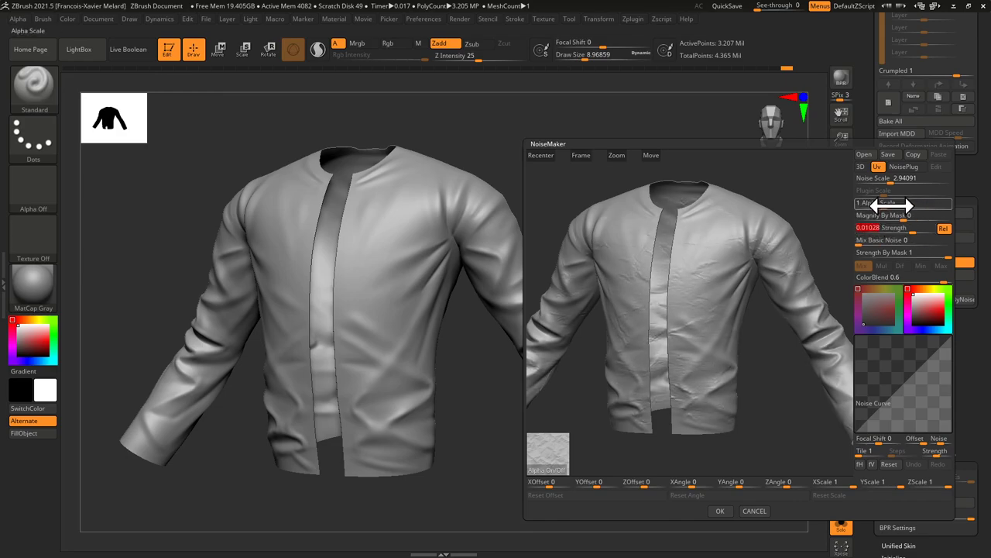
left_click(888, 205)
mouse_move(891, 209)
left_mouse_down()
mouse_move(875, 209)
mouse_move(914, 228)
mouse_move(887, 228)
left_mouse_up()
mouse_move(767, 399)
left_mouse_down()
mouse_move(779, 405)
mouse_move(784, 390)
left_mouse_up()
left_click_drag(823, 204, 805, 243)
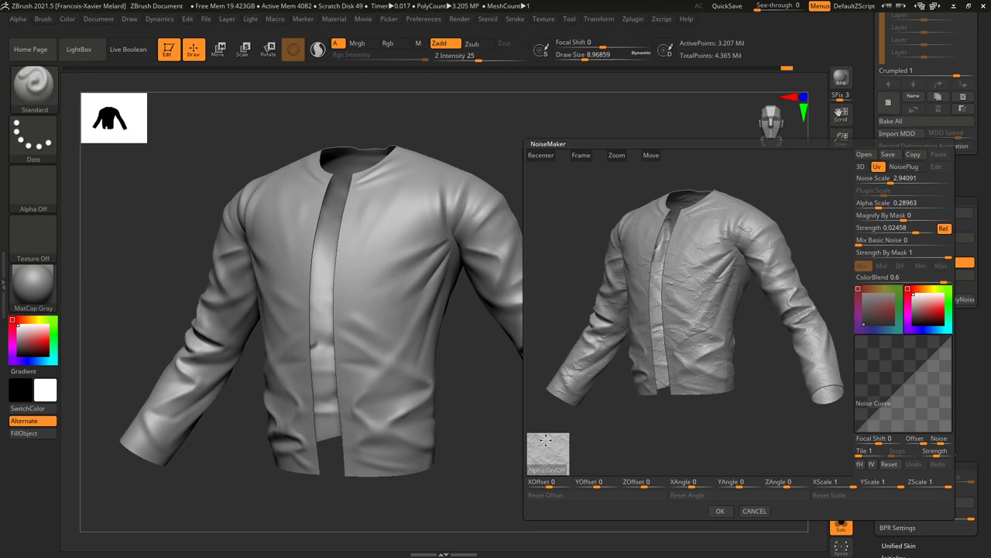
left_click_drag(867, 207, 883, 204)
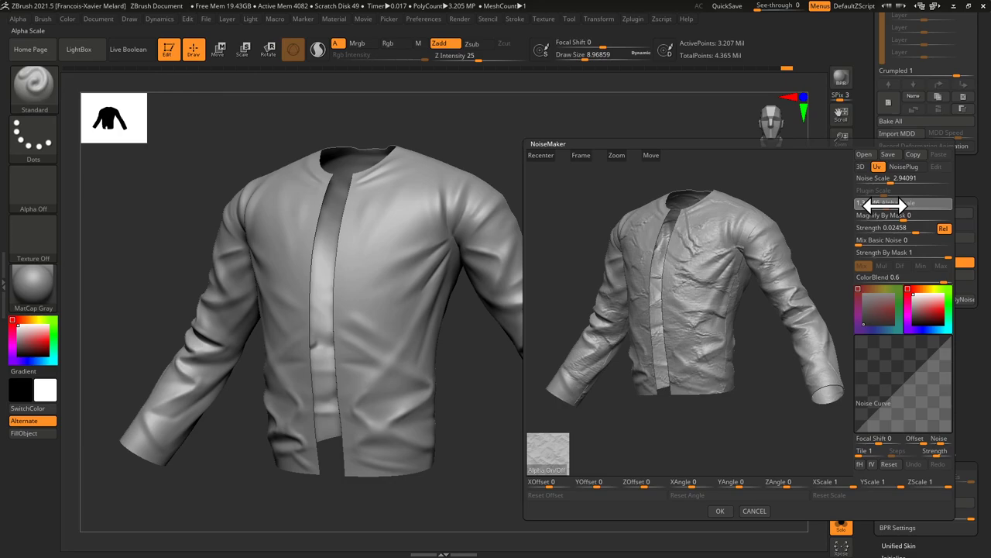
left_click_drag(881, 204, 884, 204)
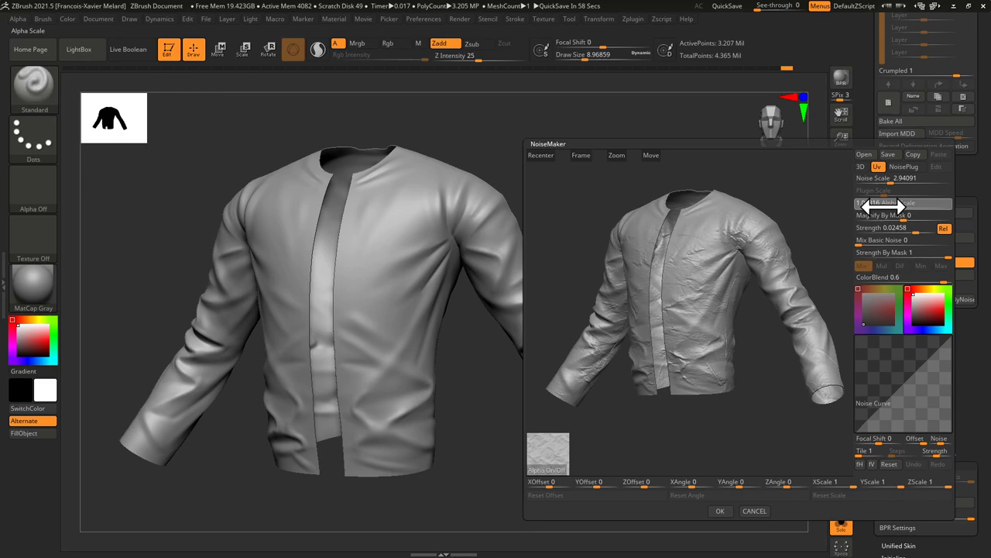
left_click_drag(884, 205, 905, 230)
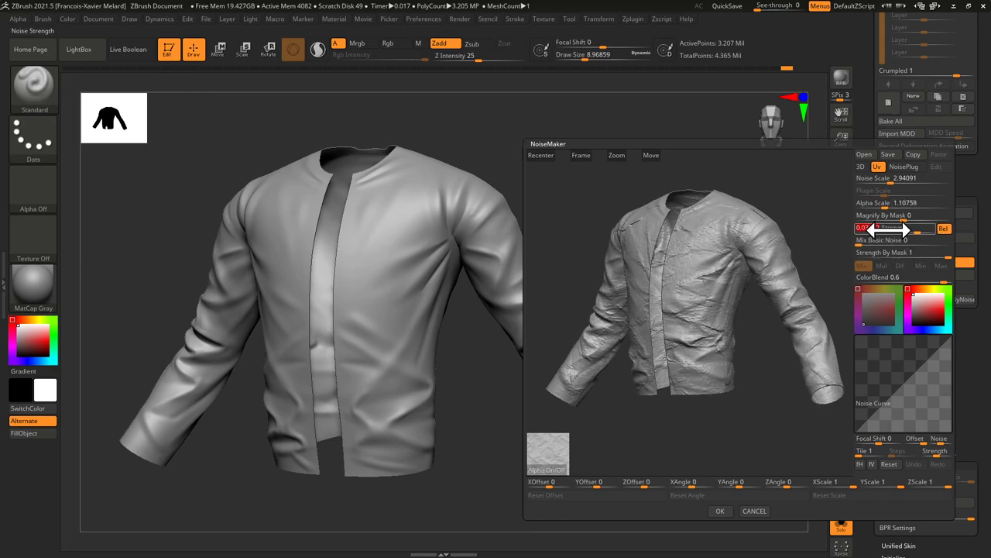
left_click(726, 514)
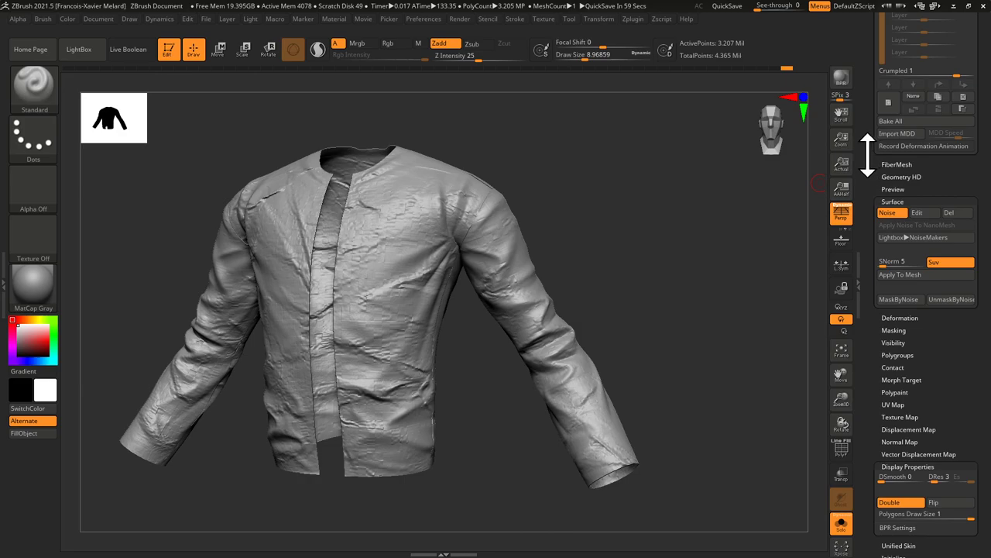
Toggle the surface noise off and on to compare the jacket with and without the crumpled detail.
scroll(881, 204, "up", 5)
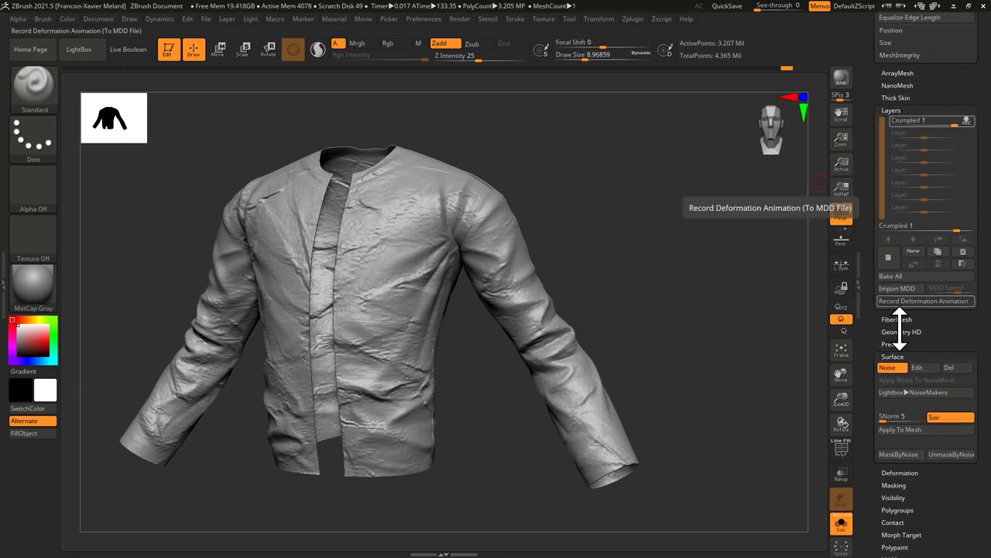
left_click(895, 371)
left_click(895, 371)
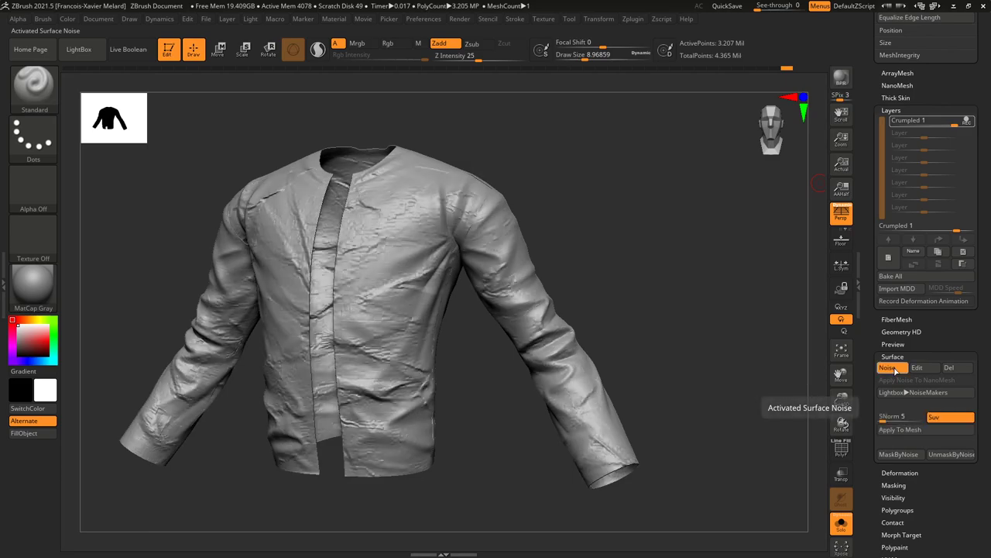
left_click(894, 369)
left_click(894, 369)
left_click(895, 370)
left_click(896, 371)
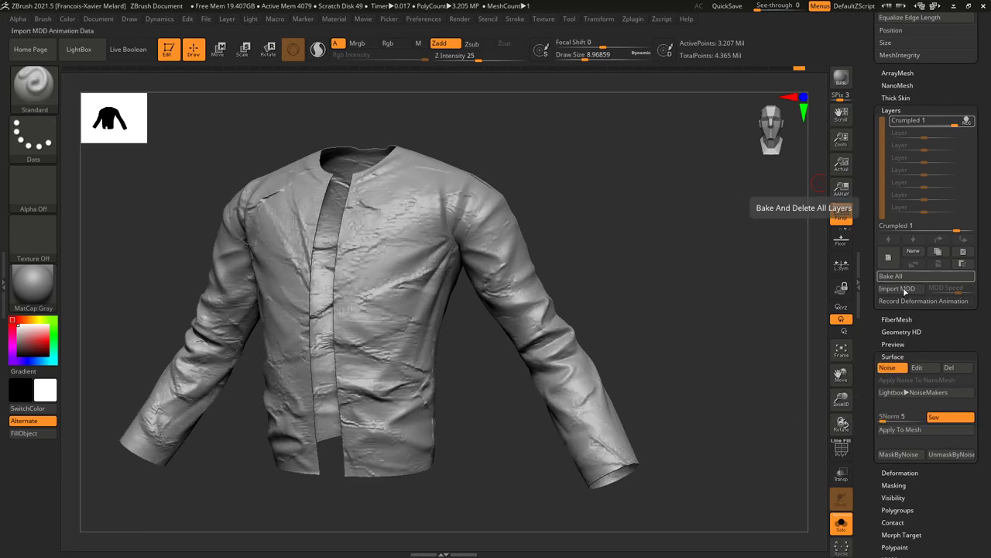
Apply the surface noise to the jacket mesh while the Crumpled layer is recording.
mouse_move(968, 123)
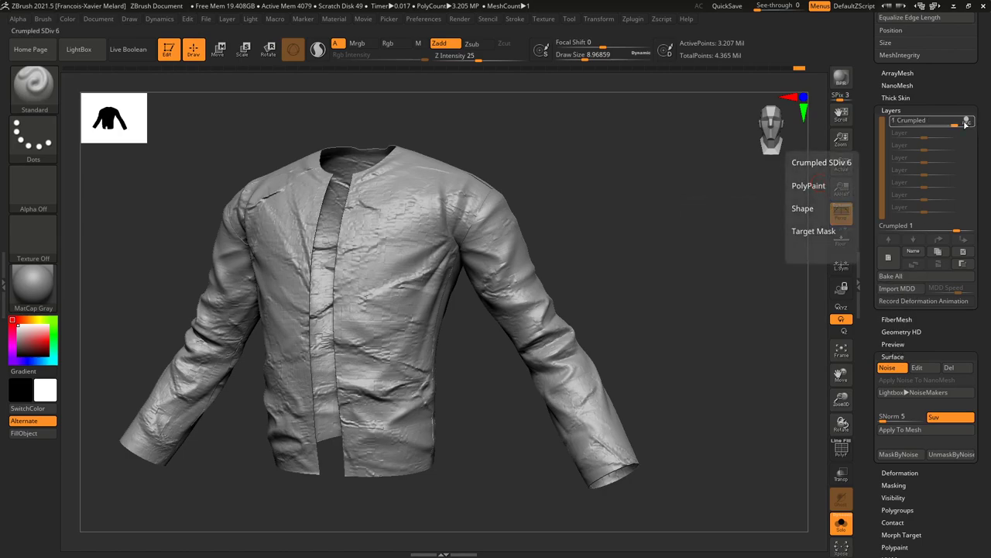
left_click(905, 430)
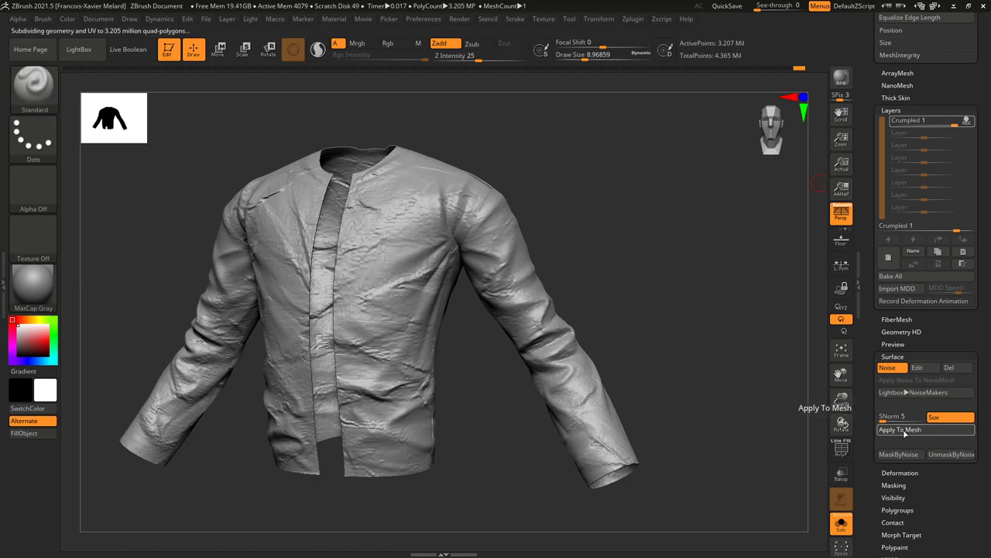
left_click_drag(752, 241, 740, 272)
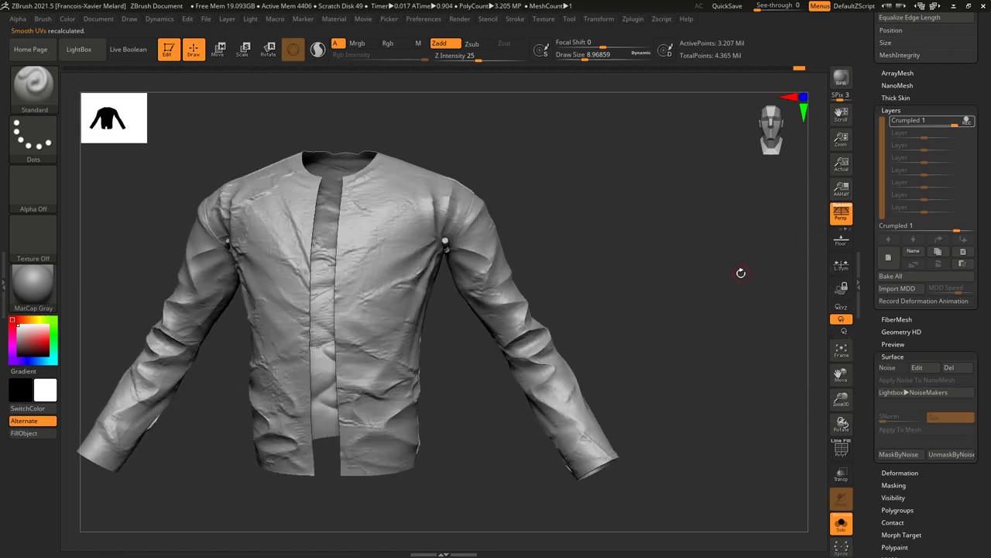
Stop recording on the Crumpled layer and toggle its visibility to compare the jacket with and without the creases.
left_click(971, 122)
left_click(970, 121)
left_click(971, 122)
left_click(970, 121)
left_click(970, 122)
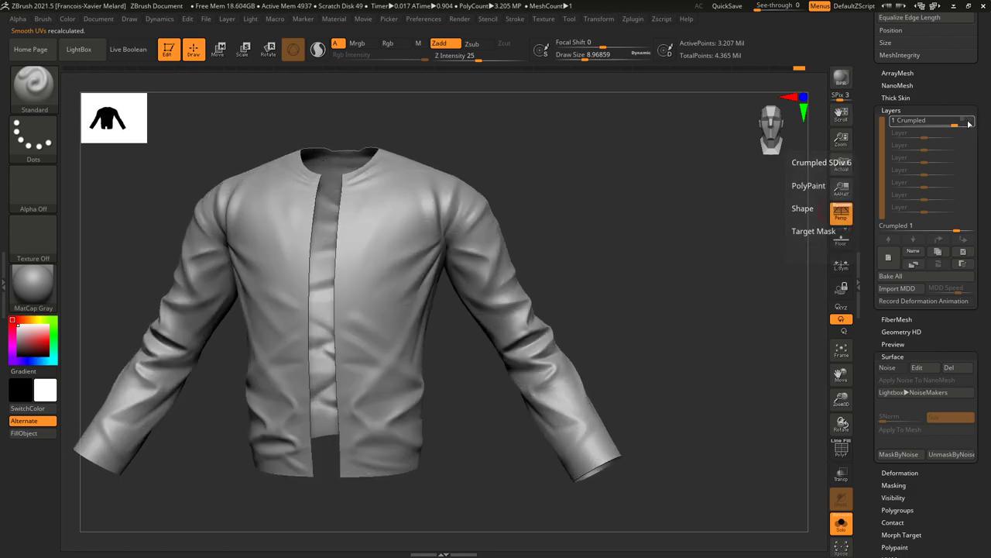
left_click(971, 122)
Lower the Crumpled layer's intensity to 0.16814, examine the jacket from several angles, and reduce the intensity further to -0.15044.
left_click_drag(968, 122, 931, 121)
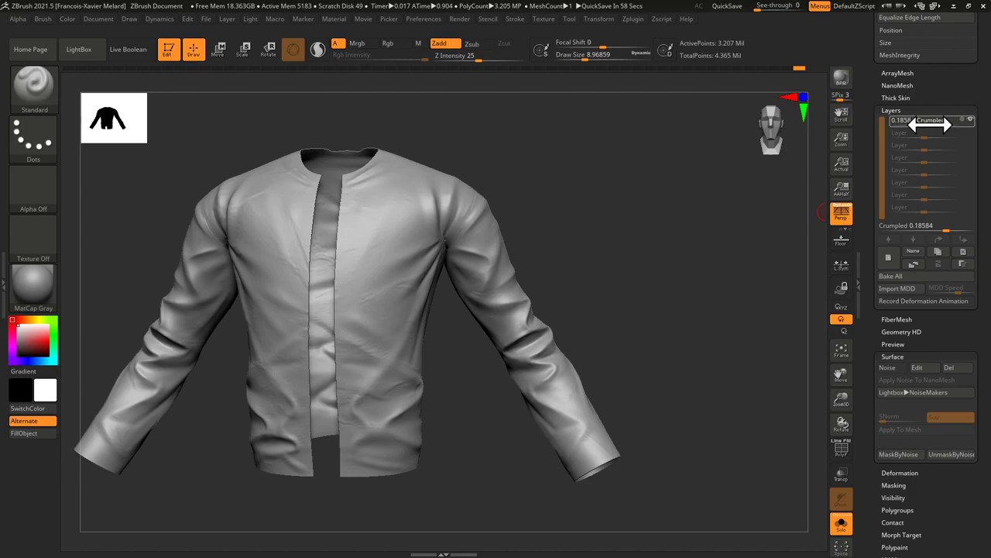
left_click(930, 124)
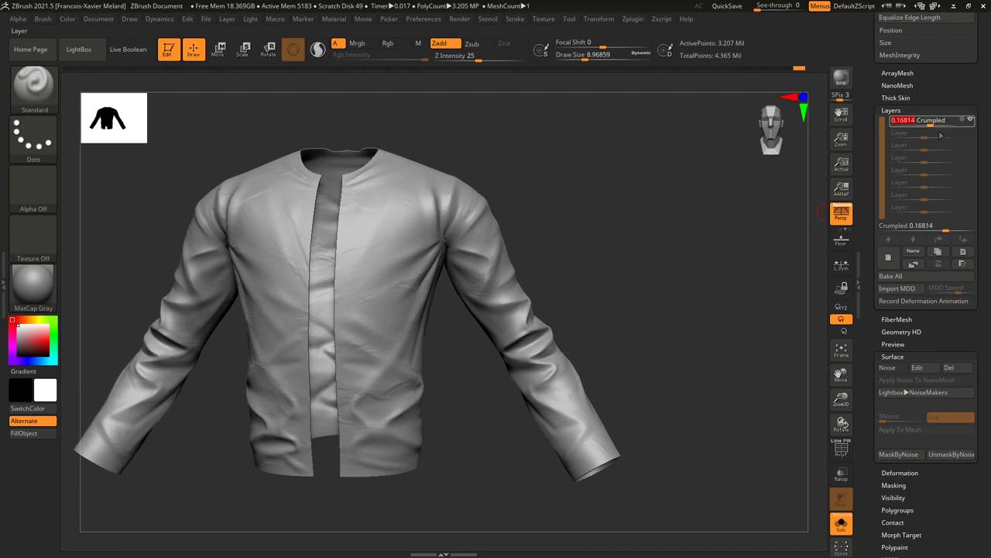
left_click_drag(717, 312, 725, 311)
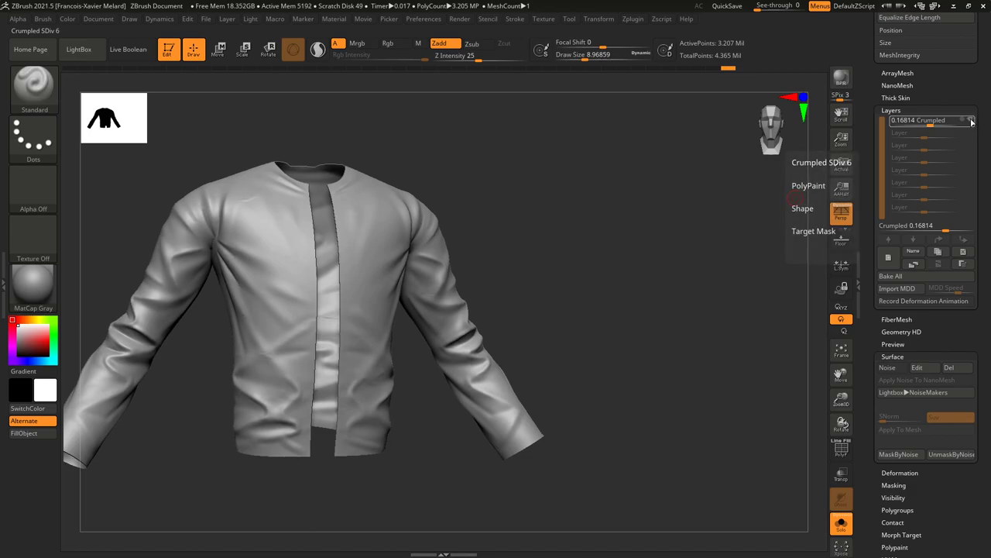
left_click_drag(782, 232, 722, 271)
left_click_drag(773, 224, 749, 290)
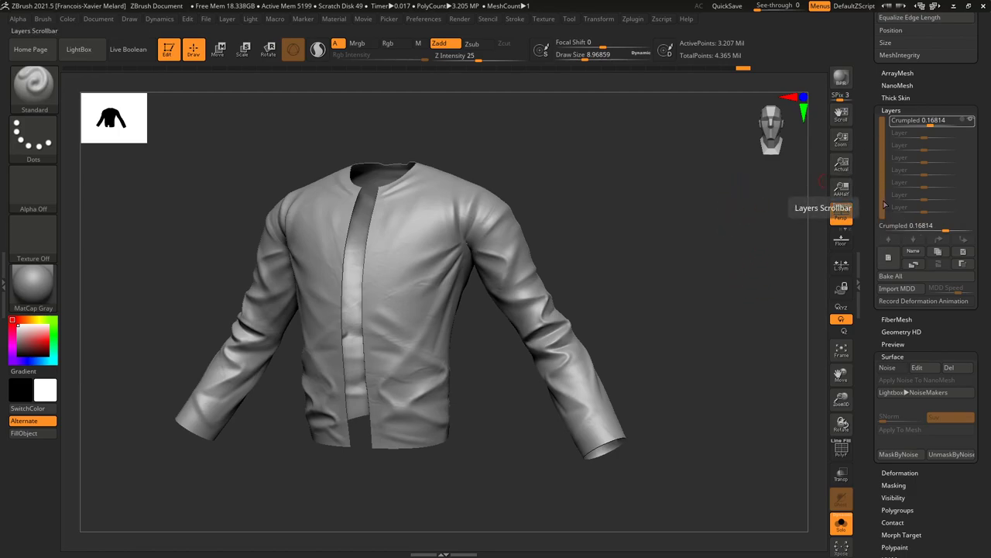
left_click_drag(759, 247, 769, 276)
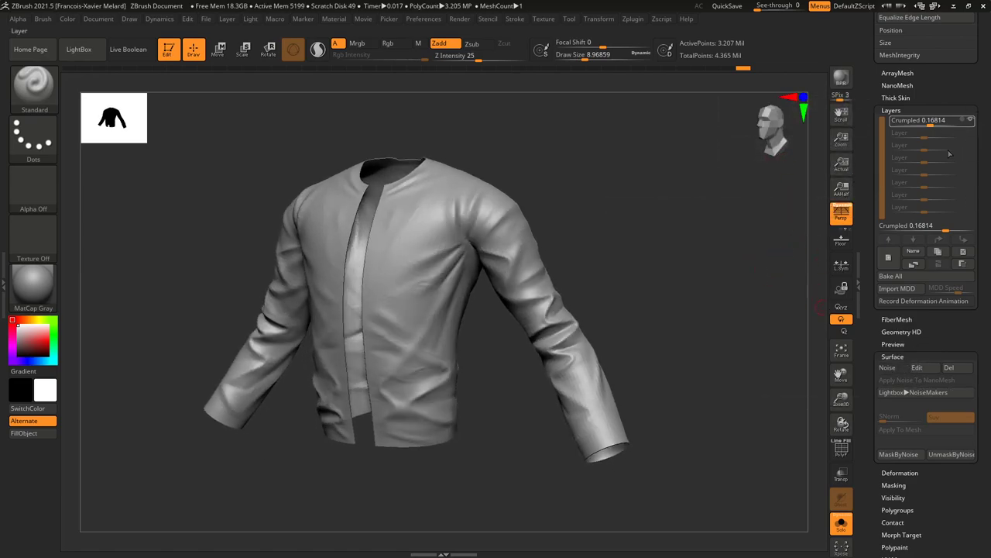
mouse_move(935, 126)
left_mouse_down()
mouse_move(958, 122)
mouse_move(919, 127)
left_mouse_up()
On a new layer, apply surface noise to the jacket mesh with noise scale 18.95554, alpha scale 0.25435 and strength 0.05785.
left_click(889, 257)
left_click(889, 369)
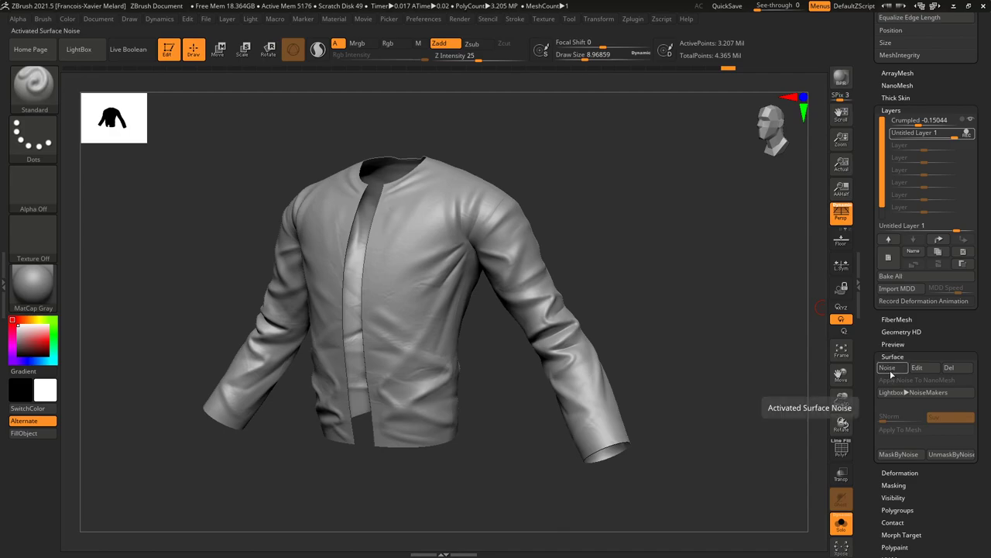
left_click(919, 369)
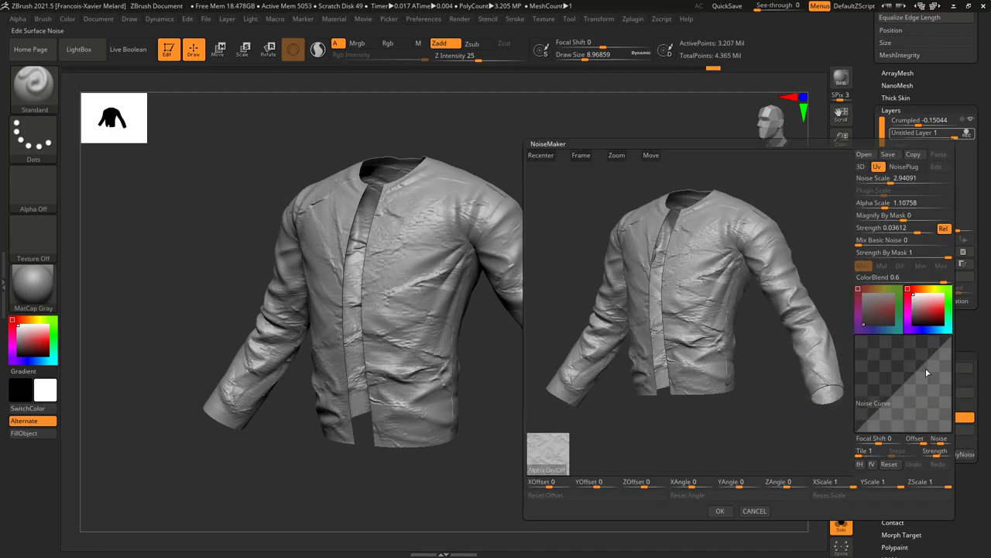
mouse_move(893, 195)
left_mouse_down()
mouse_move(886, 184)
mouse_move(907, 184)
mouse_move(907, 200)
mouse_move(905, 180)
mouse_move(903, 204)
mouse_move(878, 204)
left_mouse_up()
left_click_drag(892, 230, 918, 229)
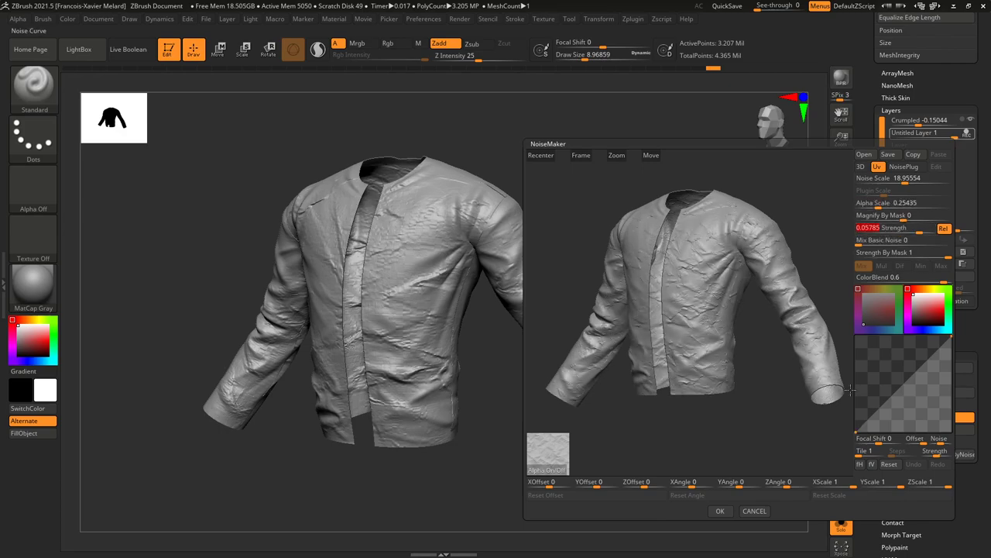
left_click(720, 511)
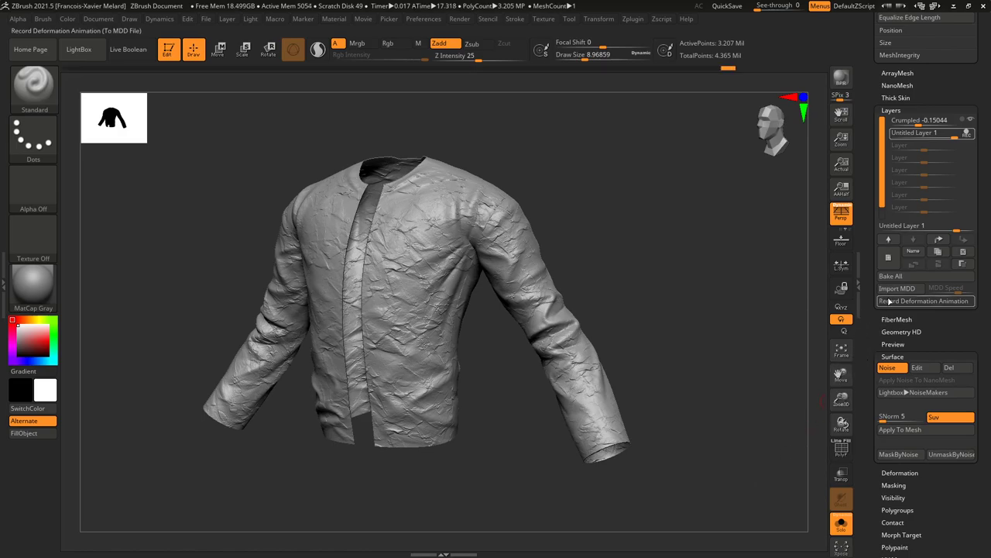
left_click(894, 431)
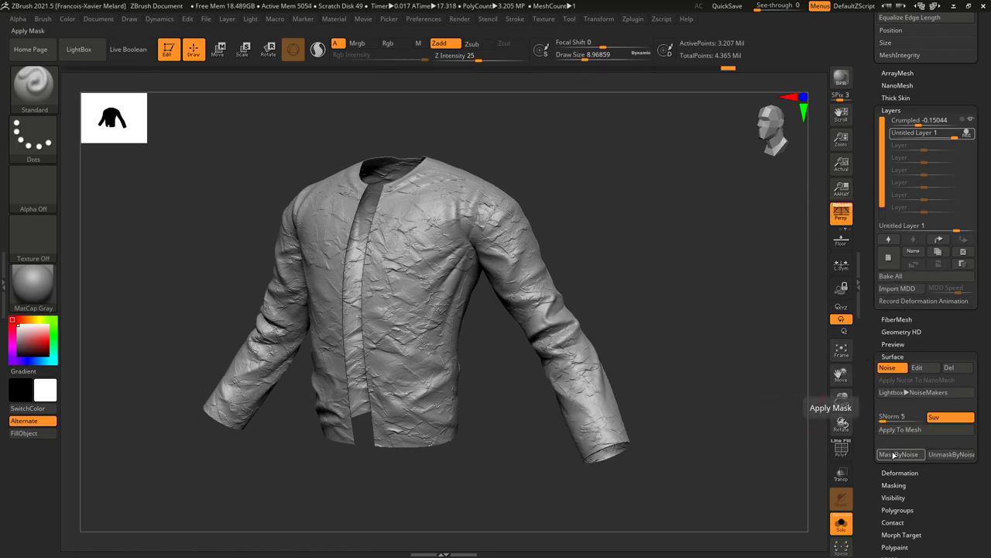
left_click(892, 431)
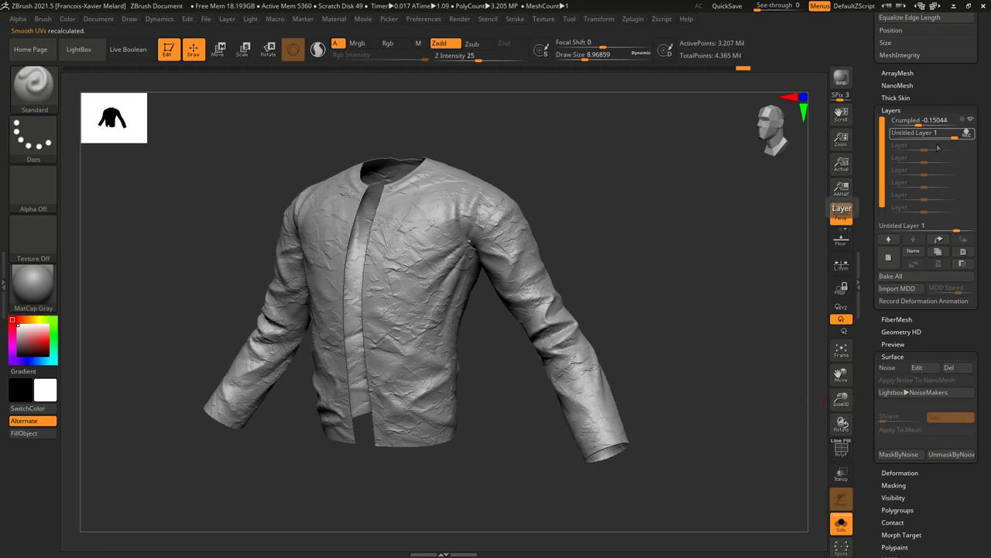
Set the second layer's intensity to 0.23893 and the Crumpled layer's intensity to 0.06194.
mouse_move(964, 136)
left_click_drag(947, 137, 928, 139)
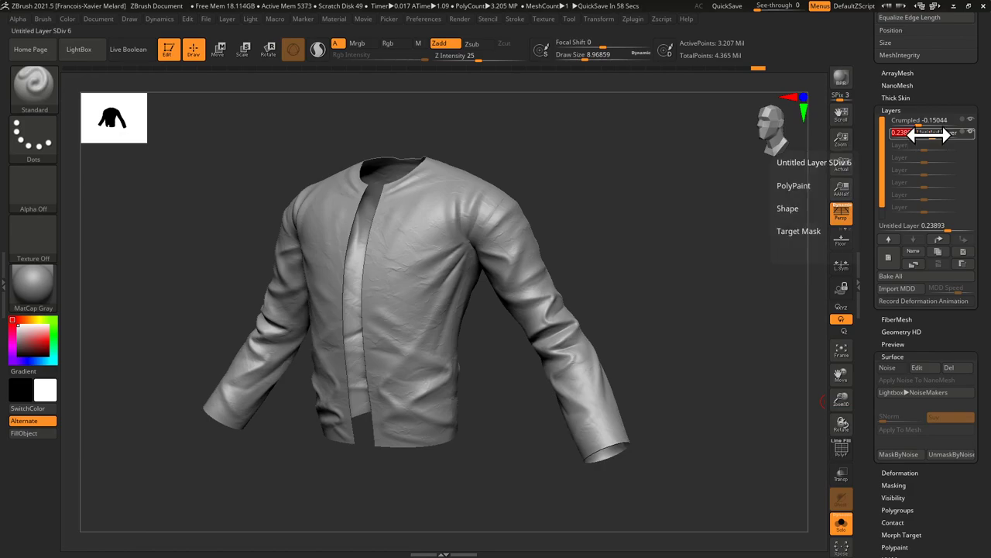
mouse_move(922, 124)
left_mouse_down()
mouse_move(939, 123)
mouse_move(930, 125)
left_mouse_up()
left_click(926, 126)
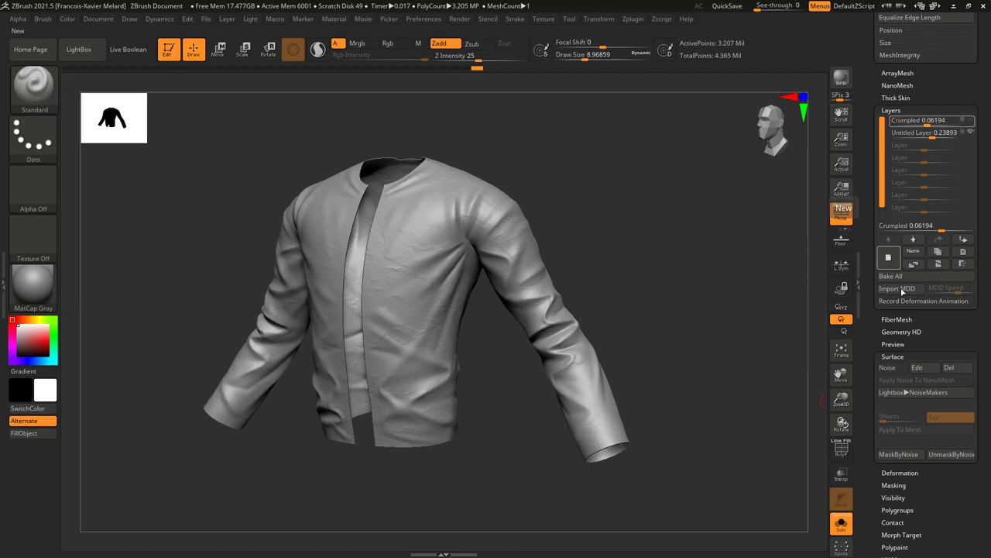
On a third recording layer, enlarge the noise's alpha scale for bigger creases and apply the noise to the jacket mesh.
left_click(917, 367)
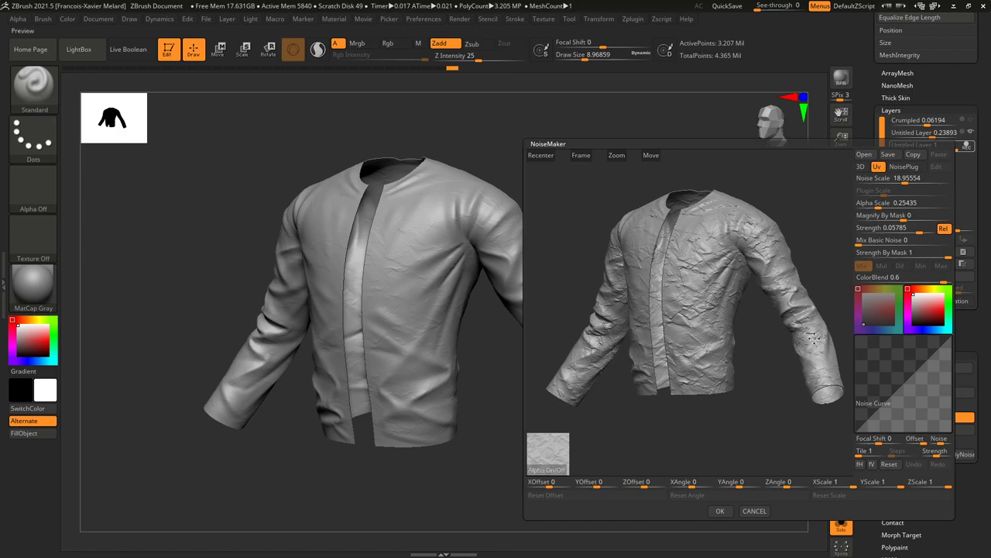
left_click_drag(884, 206, 881, 204)
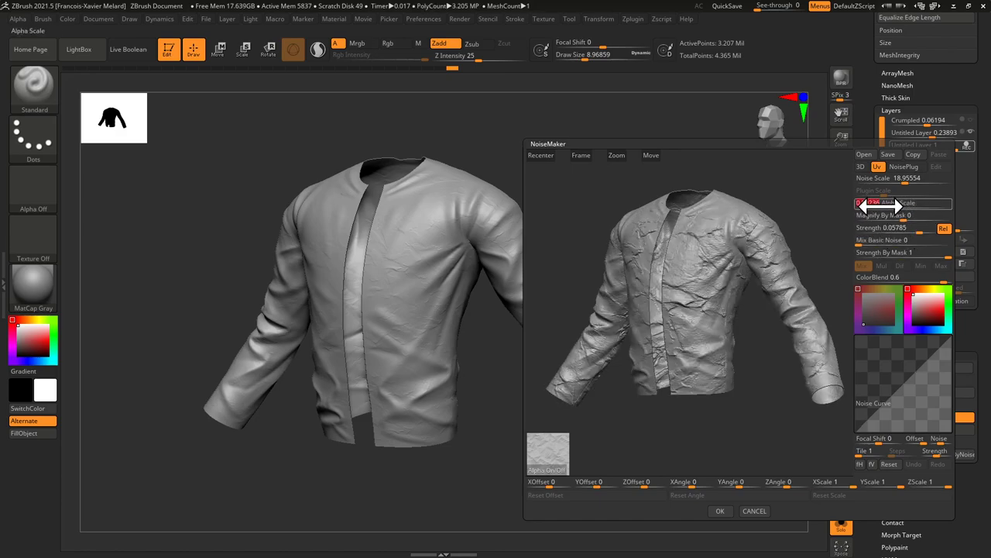
left_click(721, 511)
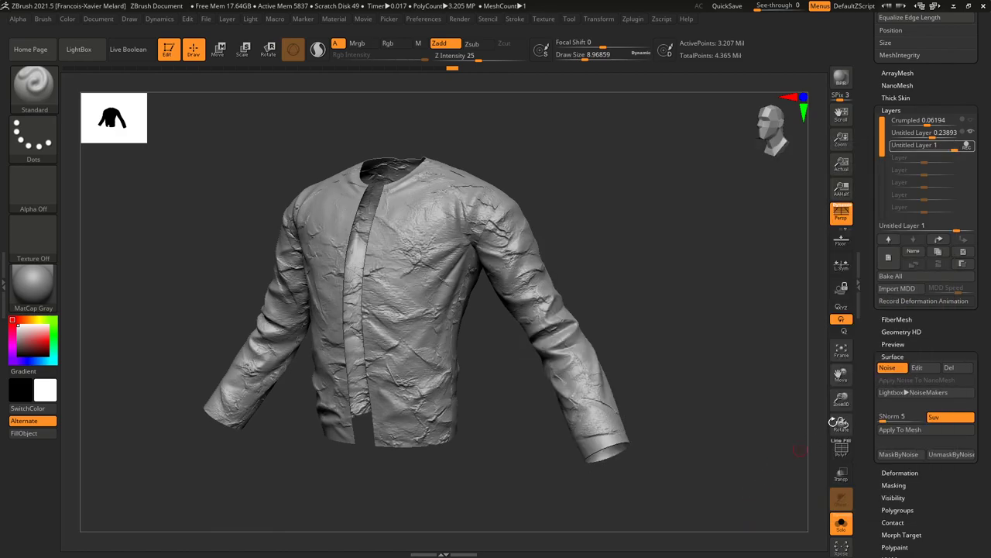
left_click(899, 431)
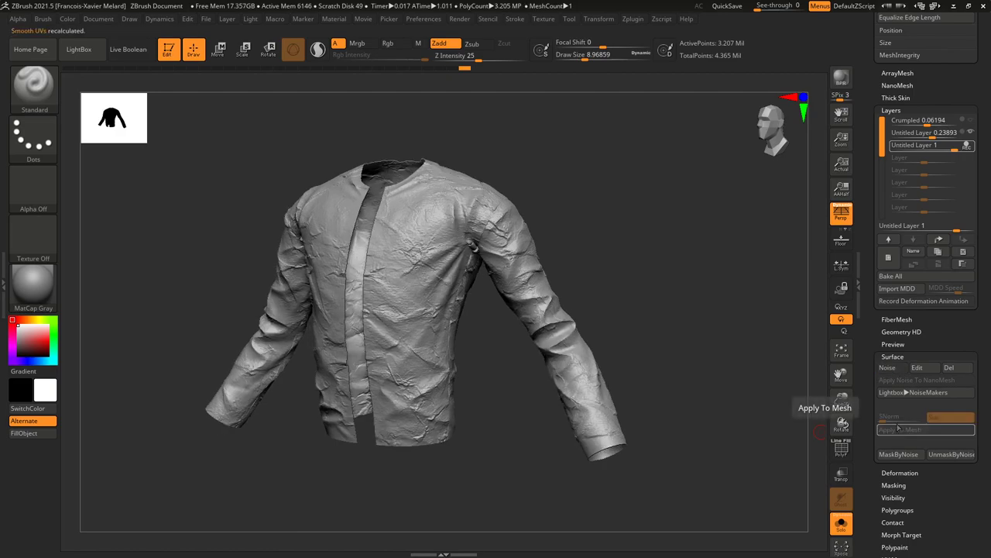
Stop recording the third layer, then set its intensity to 0.23893 and the second layer's to 0.22123.
mouse_move(961, 151)
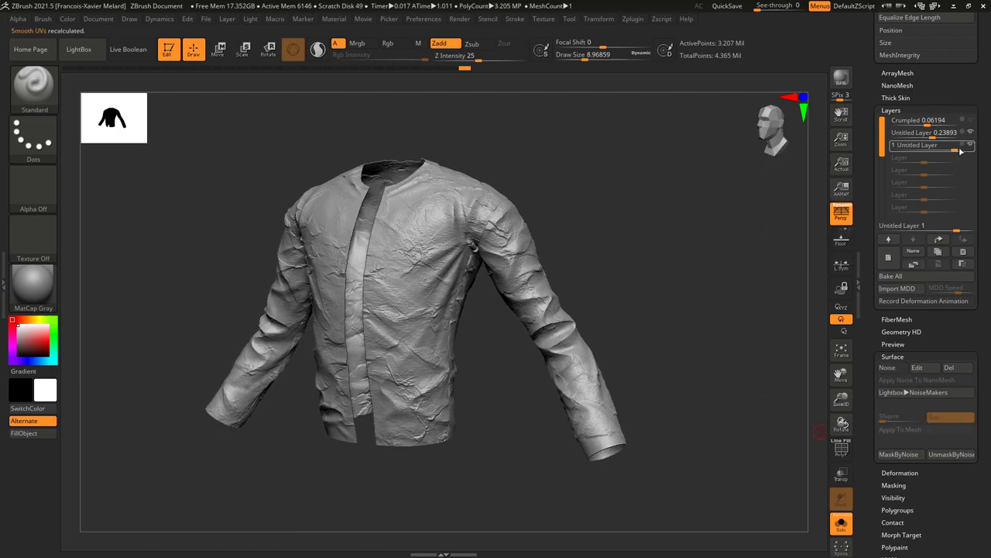
left_click_drag(951, 151, 937, 153)
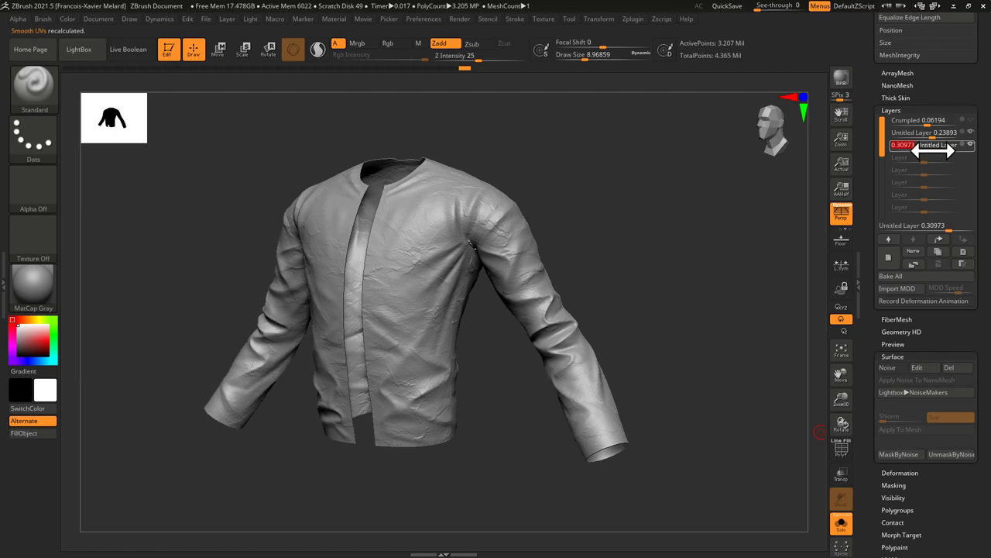
left_click_drag(932, 137, 951, 136)
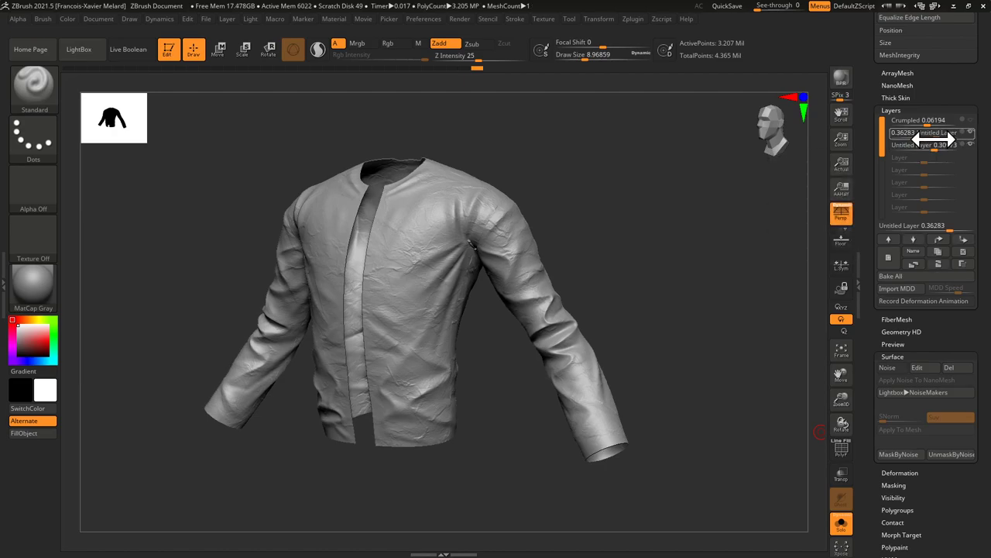
left_click(933, 149)
left_click_drag(934, 150, 927, 151)
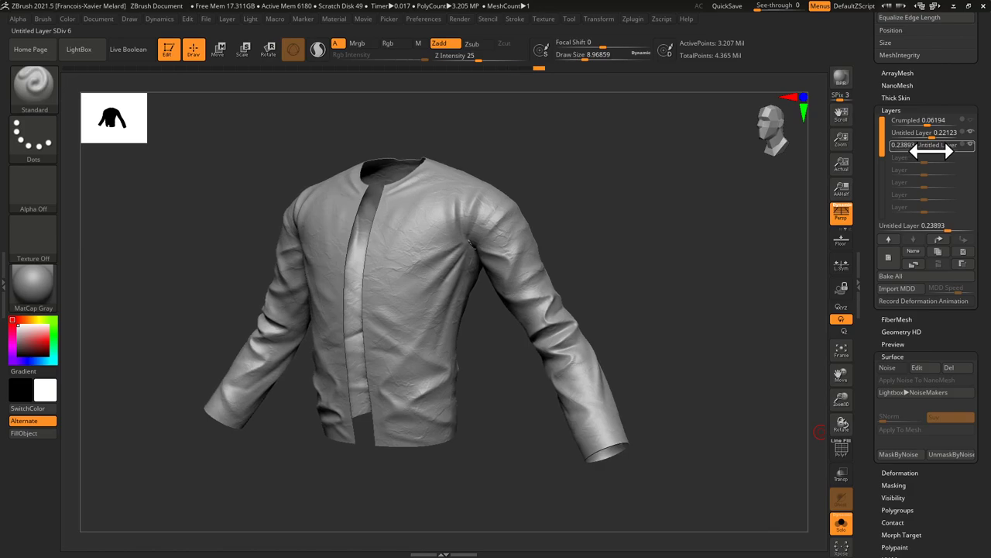
Examine the jacket from front and back, then set the second layer's intensity to 0.30973 and the third's to 0.02654.
mouse_move(620, 224)
left_mouse_down()
mouse_move(635, 255)
mouse_move(611, 236)
mouse_move(634, 231)
mouse_move(597, 249)
mouse_move(622, 258)
mouse_move(592, 260)
mouse_move(645, 250)
mouse_move(646, 220)
mouse_move(617, 223)
left_mouse_up()
left_click_drag(566, 272, 596, 341)
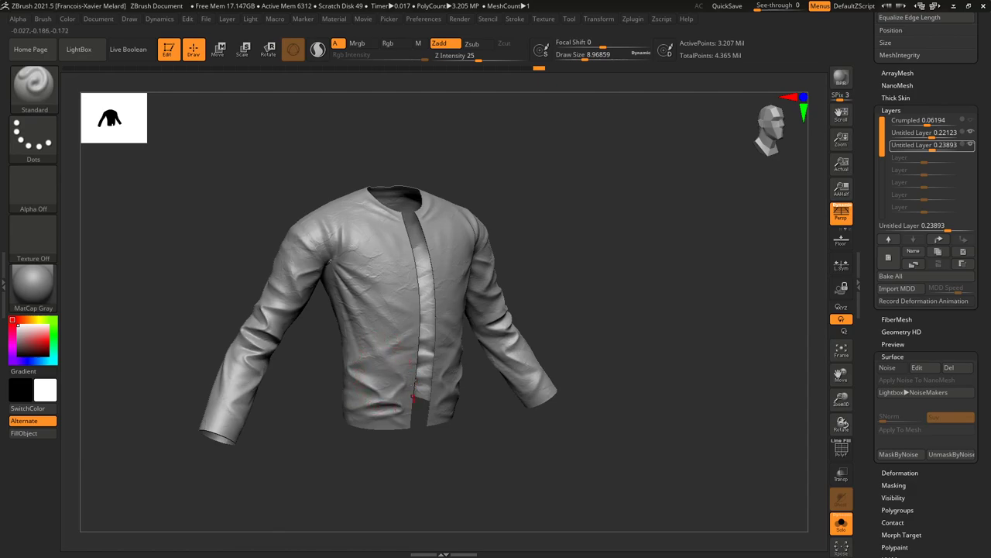
left_click_drag(245, 402, 417, 248)
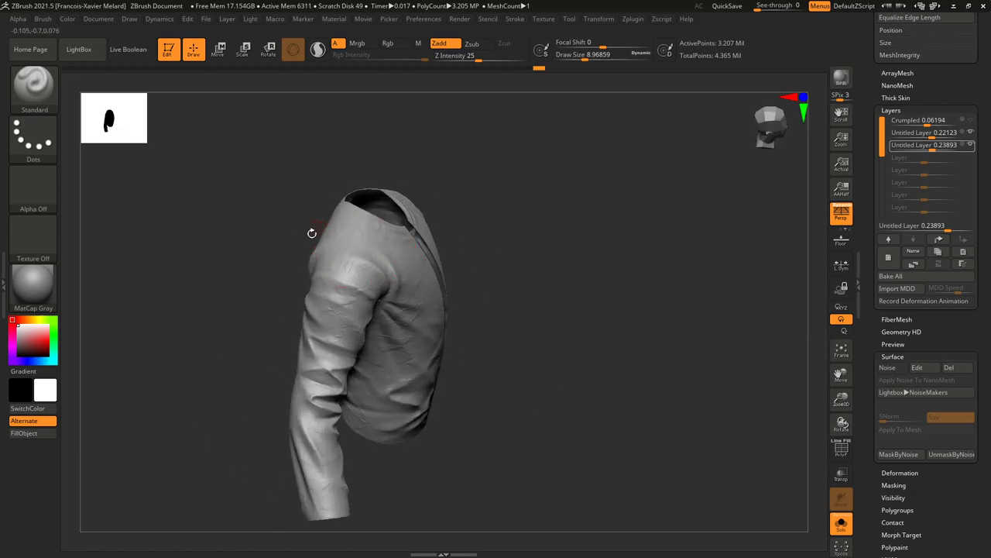
left_click_drag(568, 257, 591, 266)
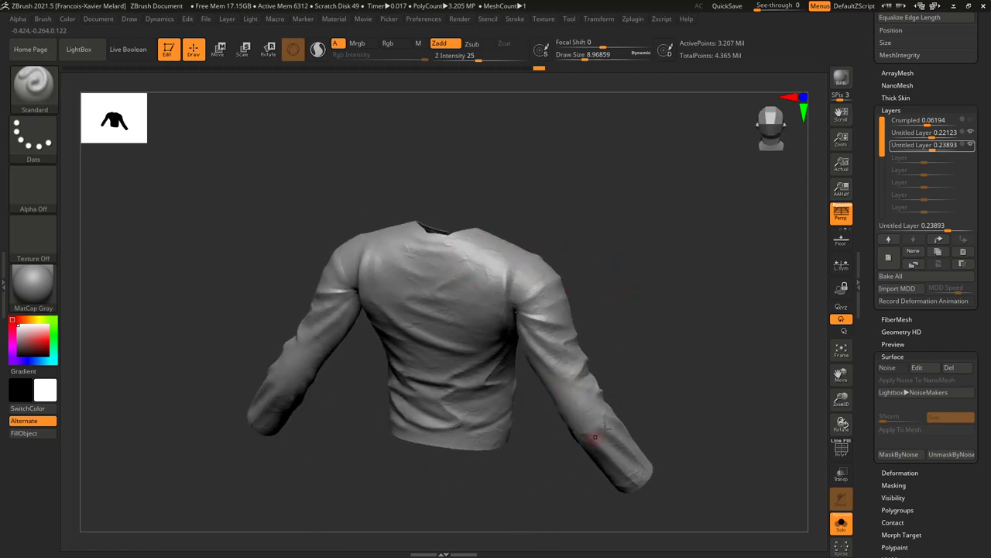
left_click_drag(705, 388, 885, 144)
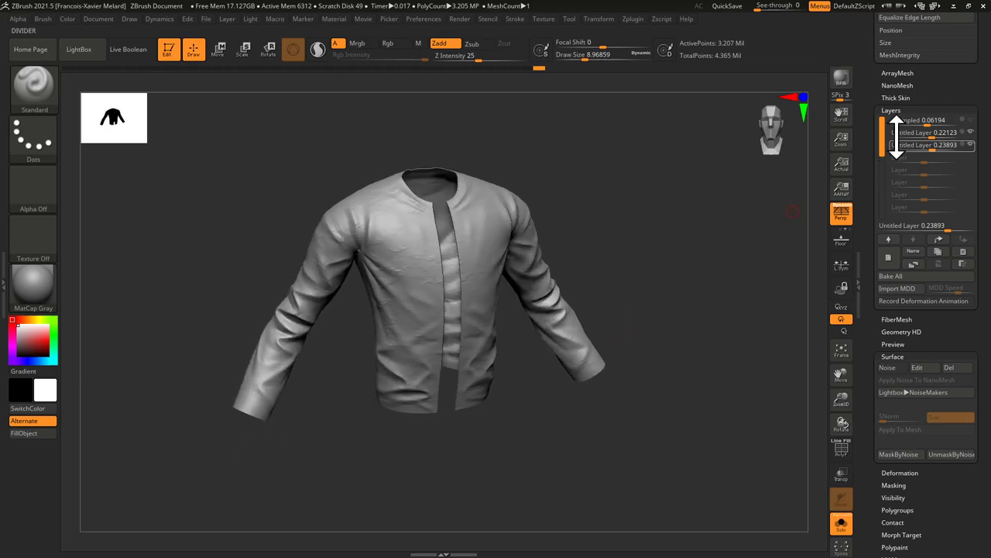
left_click(939, 145)
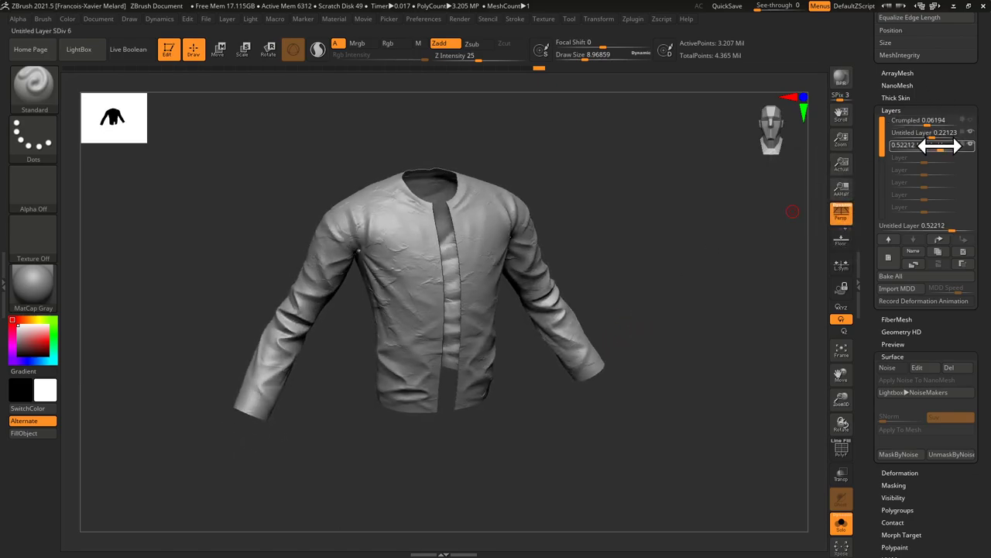
mouse_move(938, 145)
left_mouse_down()
mouse_move(929, 146)
mouse_move(939, 133)
left_mouse_up()
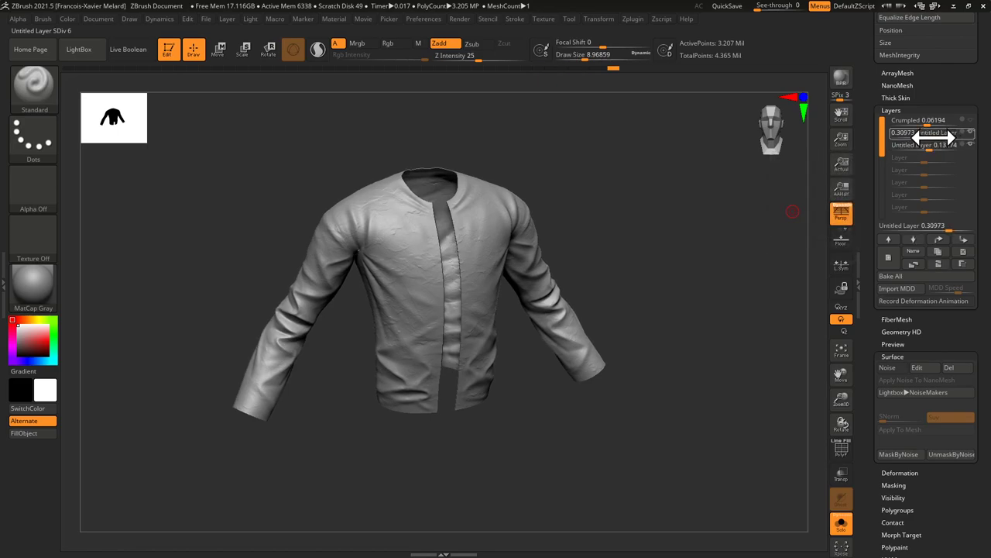
left_click_drag(942, 146, 923, 150)
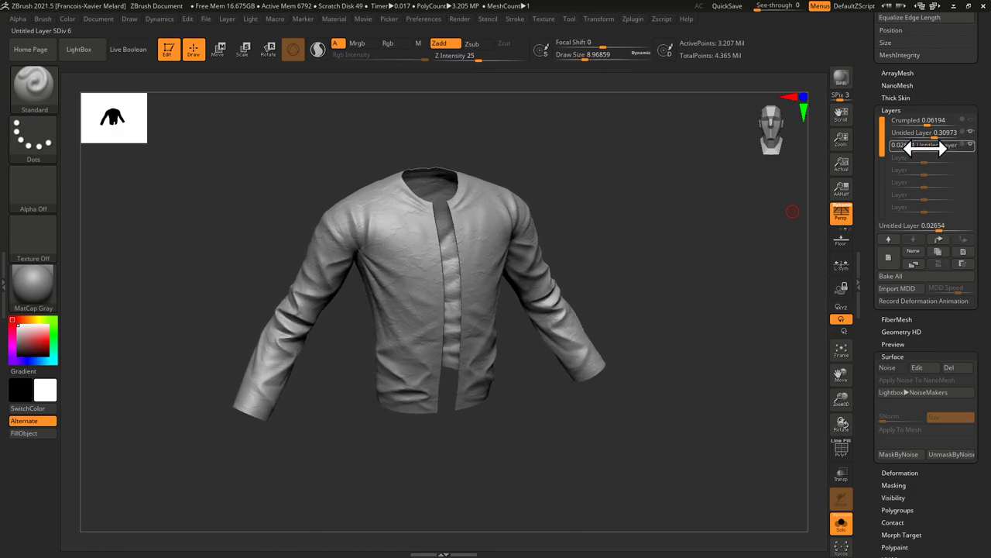
Rebalance the noise layers, setting the third layer's intensity to 0.27433 and the second layer's to 0.11504.
mouse_move(658, 232)
left_mouse_down()
mouse_move(686, 243)
mouse_move(675, 228)
left_mouse_up()
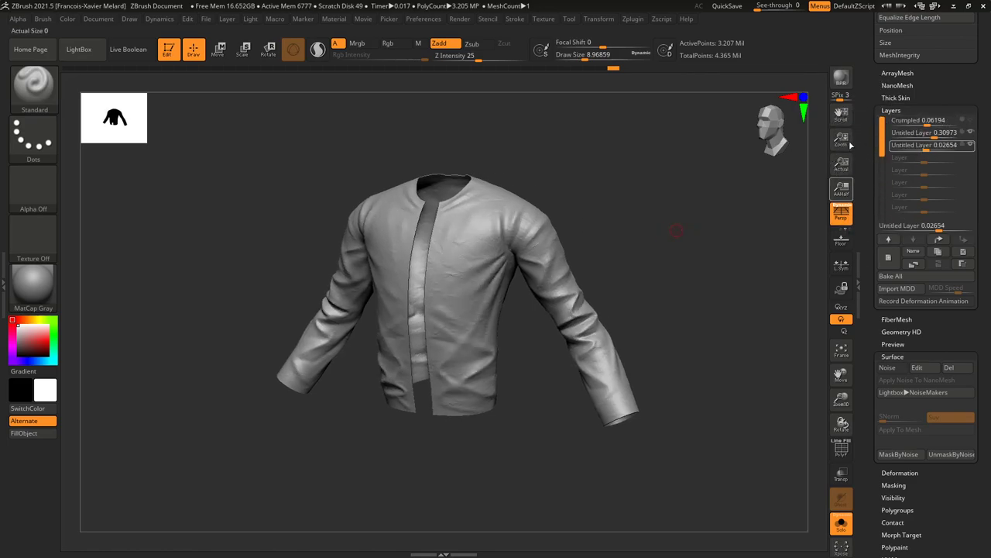
left_click_drag(682, 239, 706, 241)
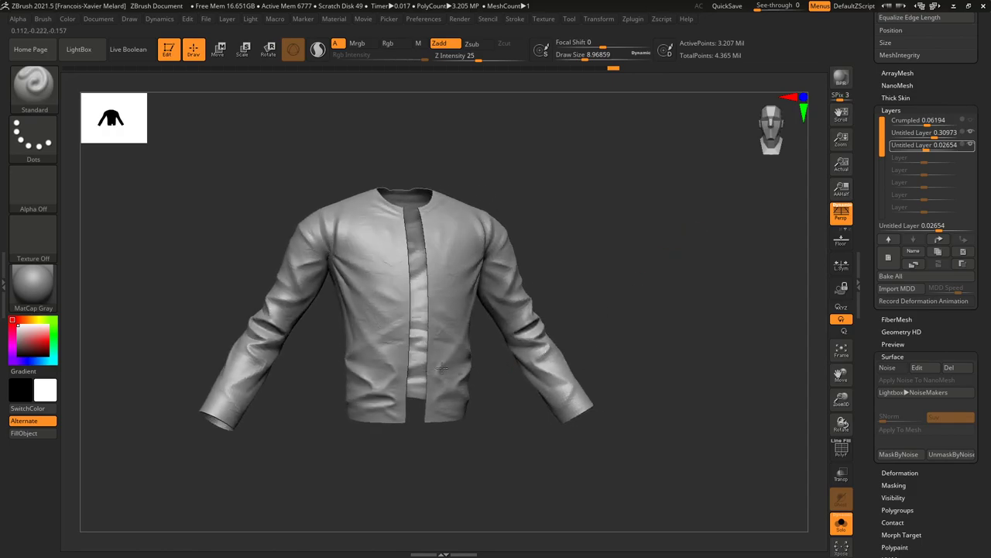
left_click_drag(407, 446, 428, 488)
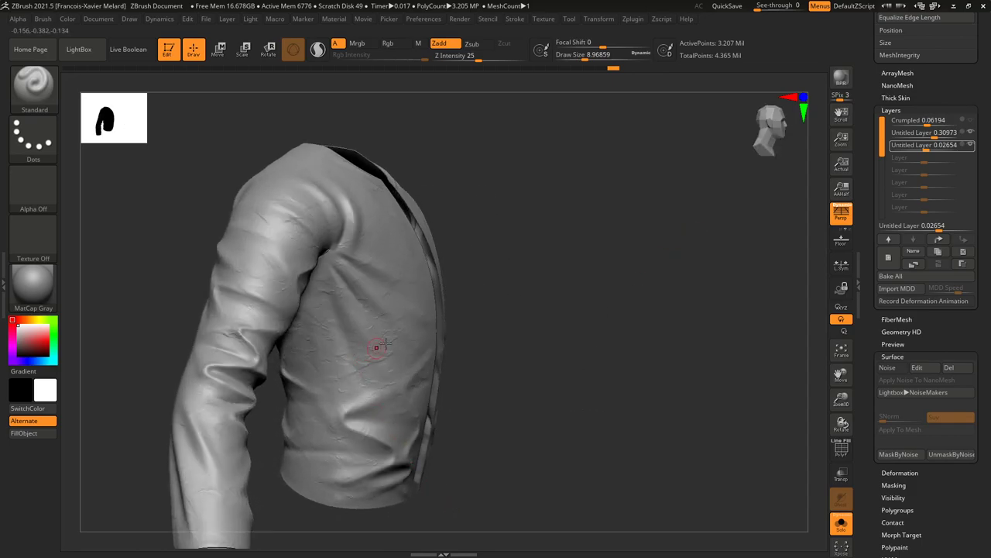
left_click_drag(929, 151, 932, 151)
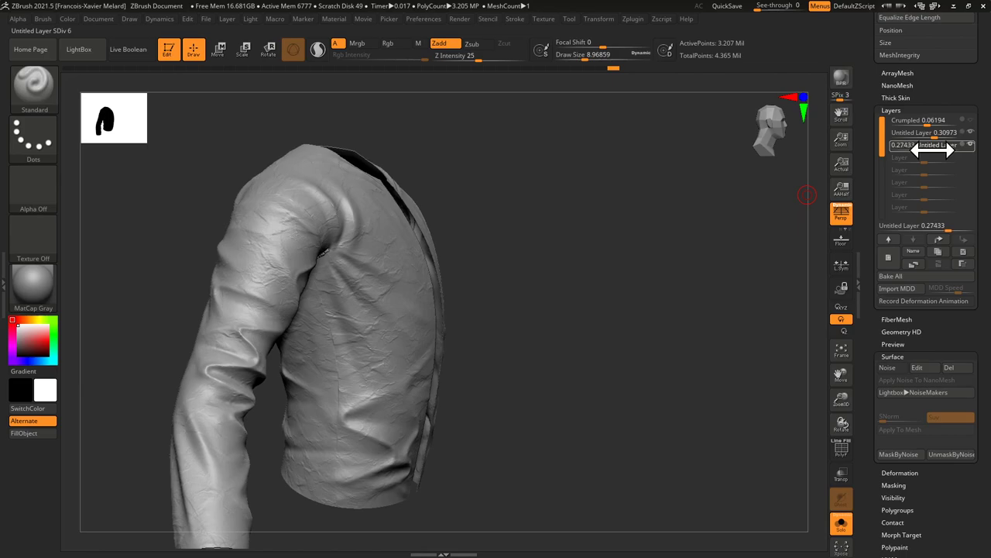
left_click_drag(918, 135, 927, 132)
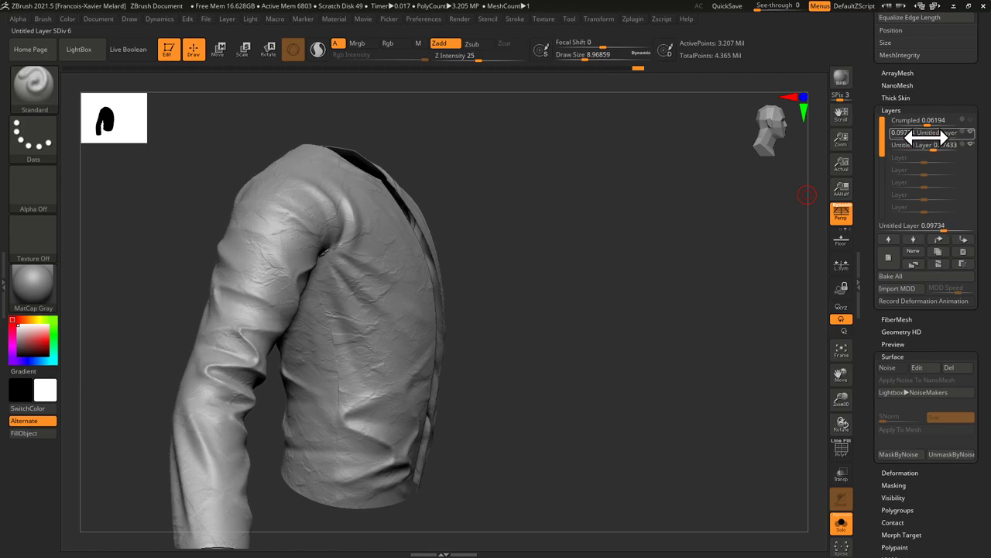
Store a morph target of the jacket with the second and third noise layers visible.
left_click_drag(759, 205, 716, 280)
left_click_drag(872, 343, 872, 261)
left_click(892, 304)
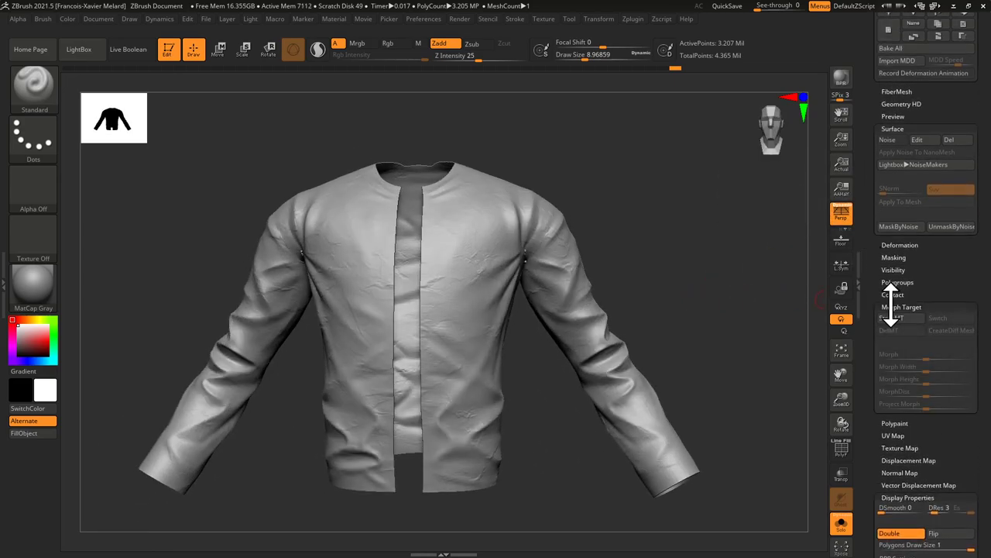
left_click(894, 321)
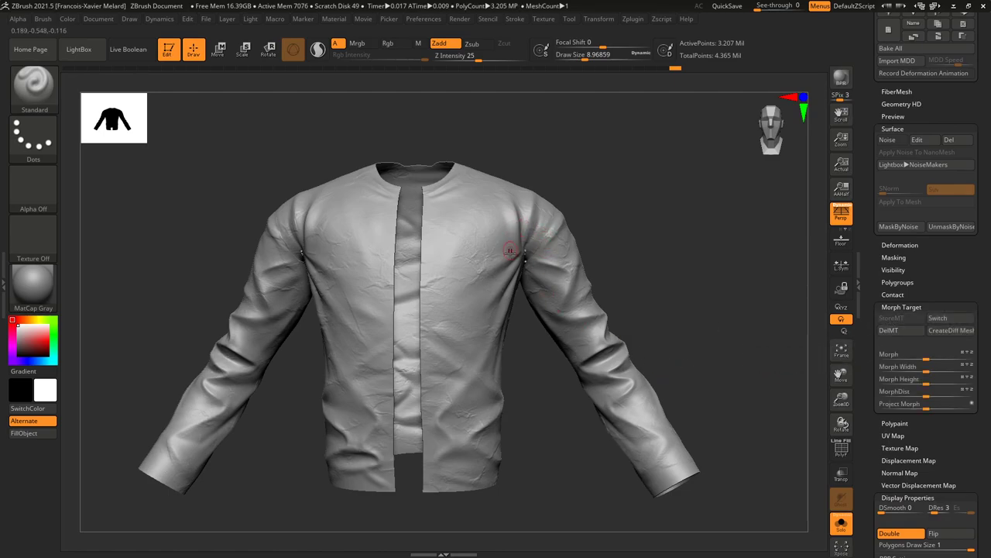
Hide the two visible noise layers and add a new recording layer on the smooth jacket.
left_click_drag(865, 88, 861, 199)
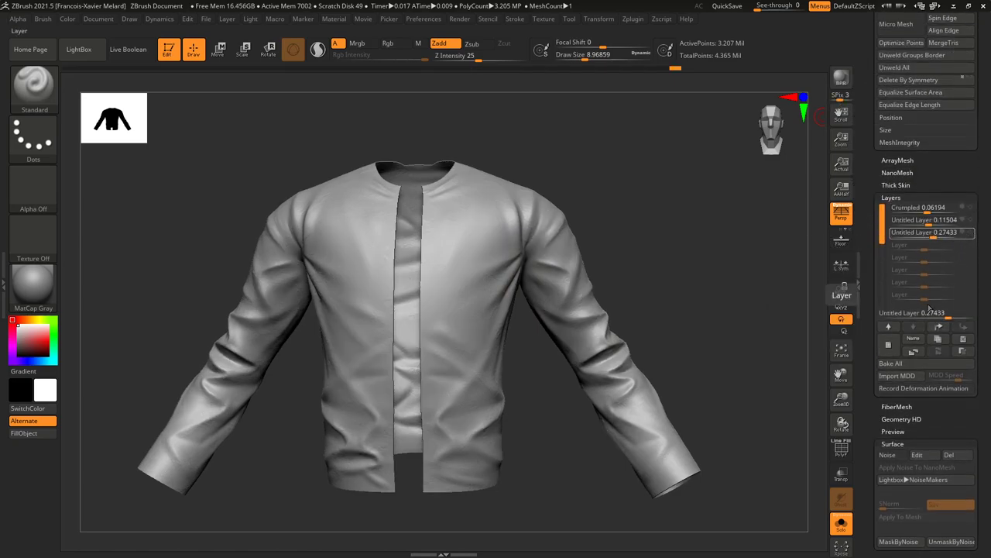
left_click(891, 347)
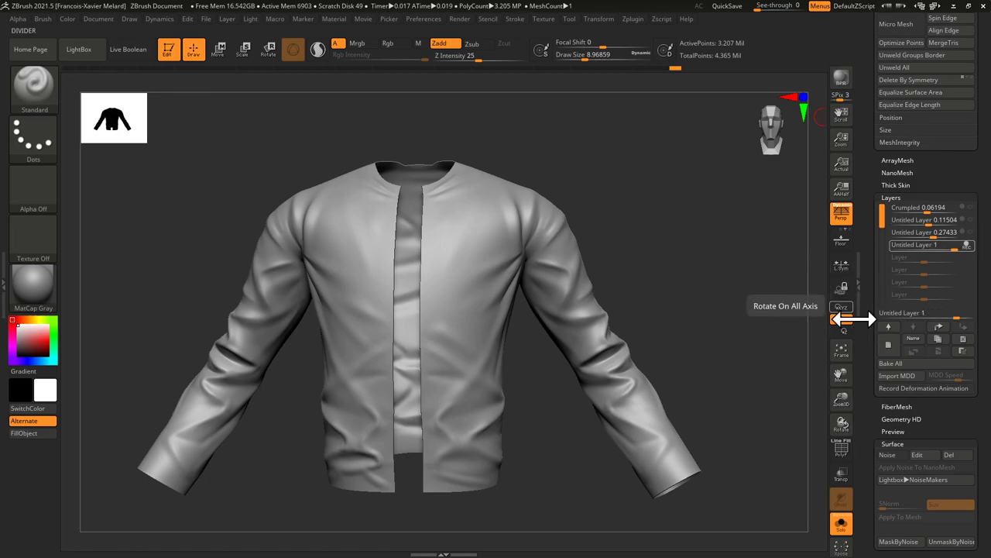
Select the Morph brush at draw size 37.35991 and begin brushing stored crumple detail onto the jacket's left forearm sleeve.
key("b")
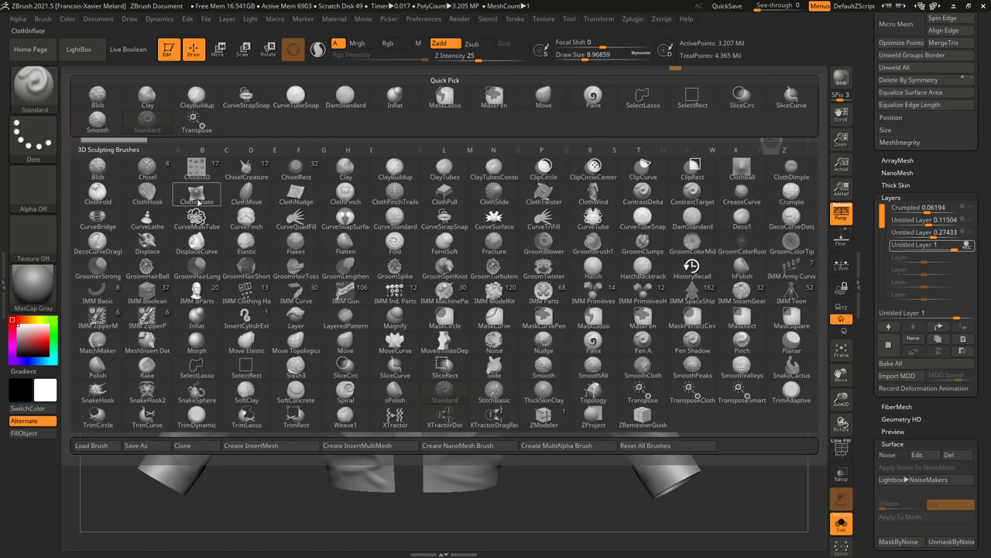
key("m")
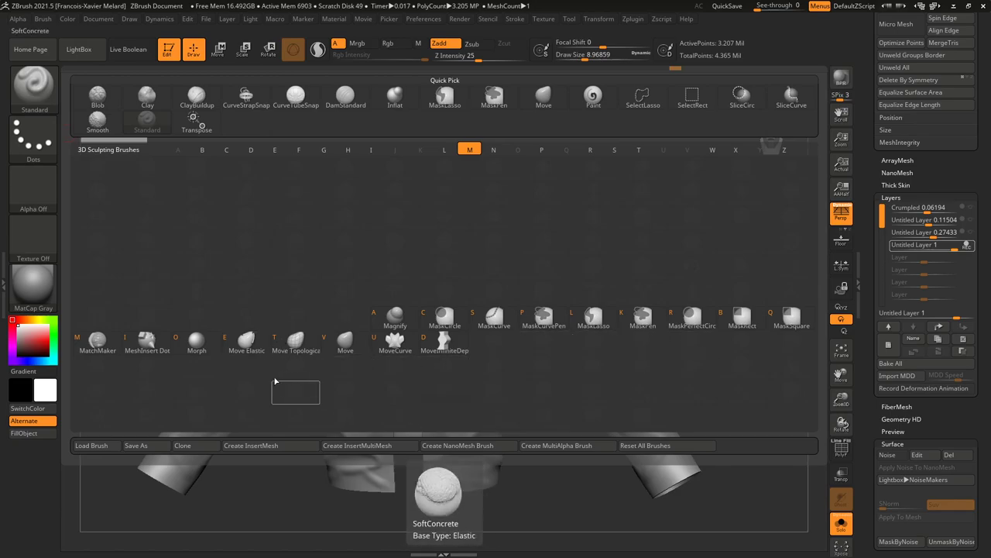
left_click(197, 341)
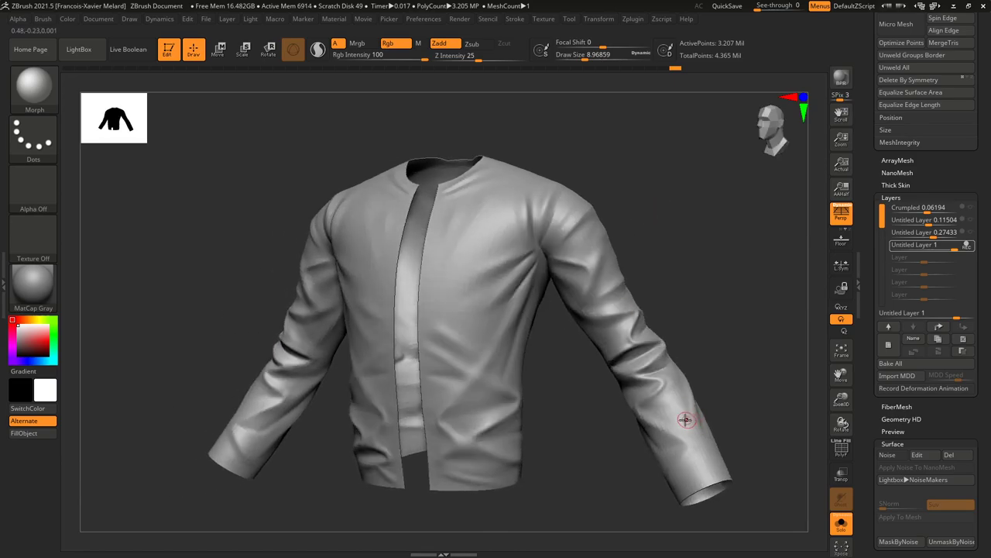
key("s")
left_click_drag(679, 415, 690, 413)
mouse_move(732, 323)
left_mouse_down()
mouse_move(715, 314)
mouse_move(634, 358)
mouse_move(626, 336)
mouse_move(643, 401)
left_mouse_up()
left_click_drag(695, 356, 637, 362)
mouse_move(619, 389)
right_mouse_down()
mouse_move(626, 393)
mouse_move(604, 405)
right_mouse_up()
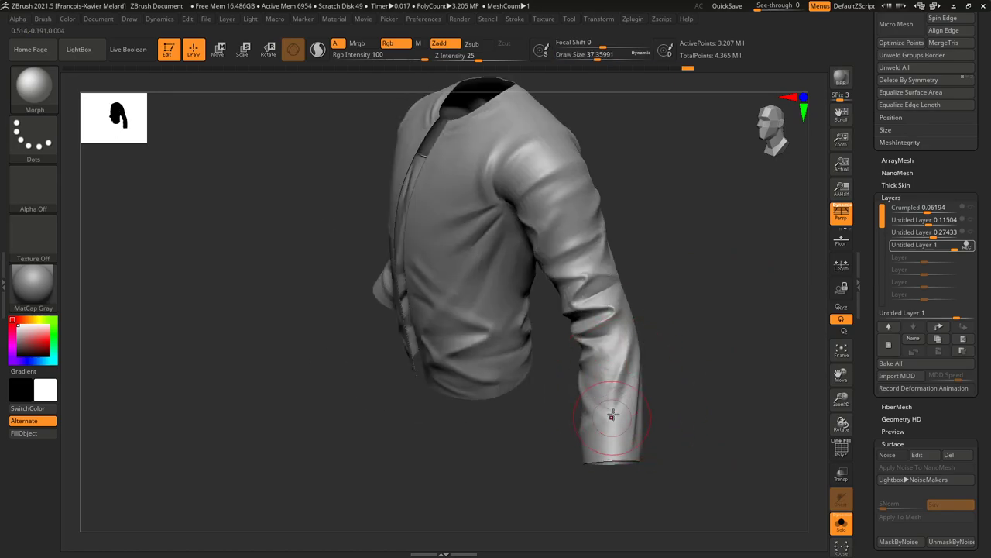
Reduce the Morph brush to draw size 28.69503 and brush crumple detail around the left sleeve's elbow and forearm.
mouse_move(676, 333)
left_mouse_down()
mouse_move(712, 297)
mouse_move(730, 302)
left_mouse_up()
mouse_move(594, 355)
left_mouse_down()
mouse_move(580, 356)
mouse_move(651, 335)
left_mouse_up()
mouse_move(583, 354)
right_mouse_down()
mouse_move(564, 369)
mouse_move(545, 366)
right_mouse_up()
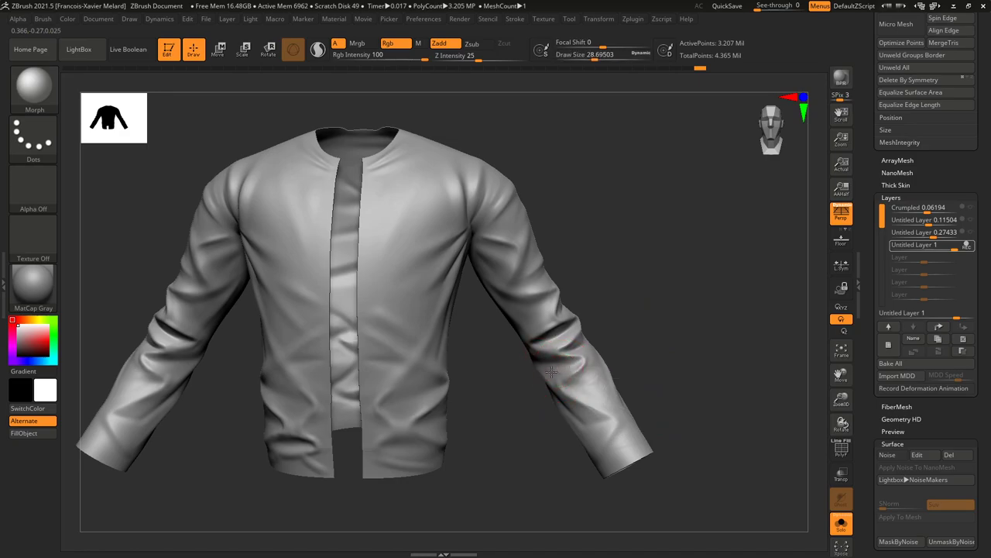
left_click_drag(669, 317, 667, 305)
left_click_drag(589, 406, 553, 395)
left_click_drag(669, 366, 714, 322)
mouse_move(635, 316)
left_mouse_down("shift")
mouse_move(547, 335)
mouse_move(553, 329)
left_mouse_up("shift")
left_click_drag(620, 288, 585, 305)
left_click_drag(554, 338, 573, 333)
mouse_move(656, 325)
left_mouse_down()
mouse_move(603, 323)
mouse_move(708, 317)
mouse_move(644, 335)
left_mouse_up()
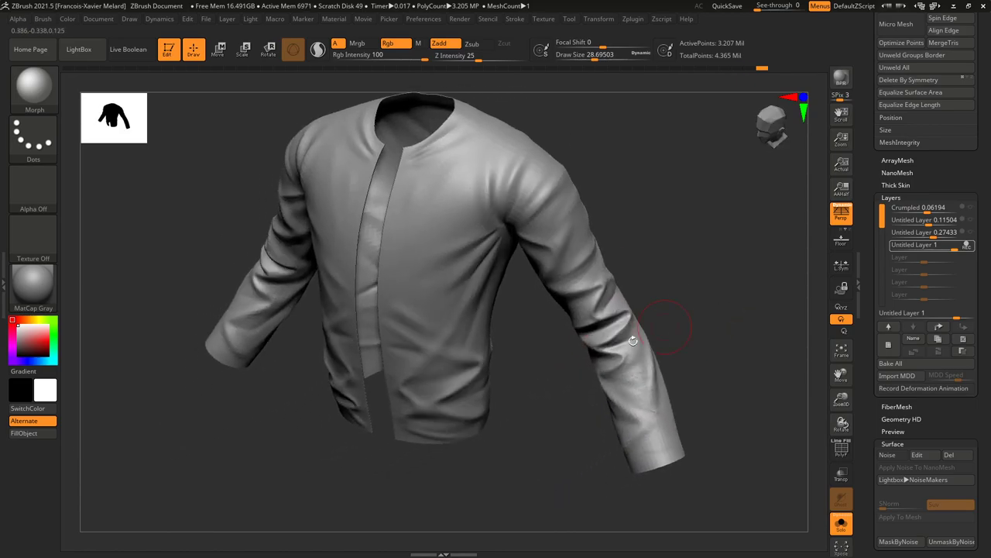
Set the Morph brush's draw size to 52.72266 and brush crumple detail onto the jacket's right sleeve.
key("s")
left_click_drag(435, 396, 444, 397)
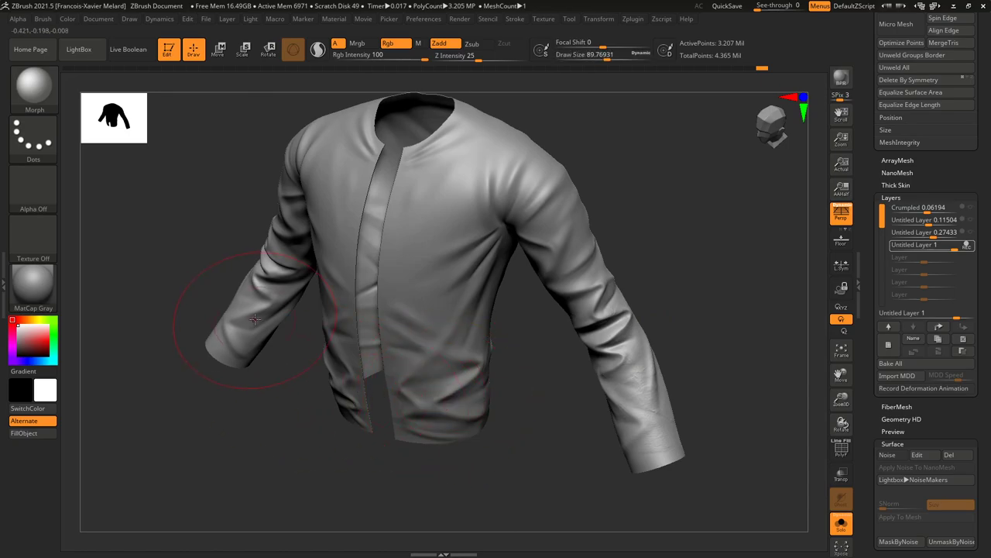
mouse_move(209, 278)
left_mouse_down("shift")
mouse_move(279, 265)
mouse_move(254, 250)
mouse_move(260, 275)
left_mouse_up("shift")
key("s")
left_click_drag(303, 391, 382, 412)
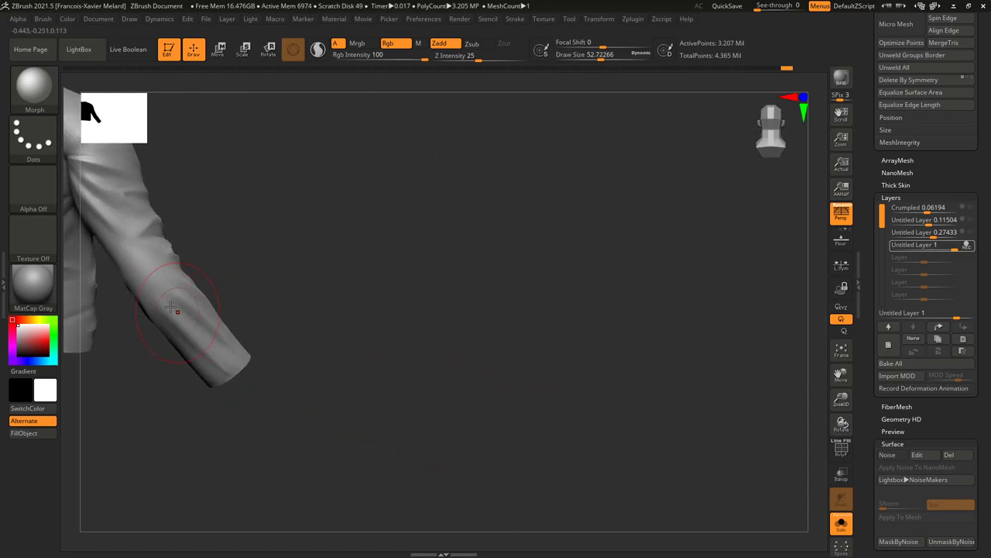
left_click_drag(379, 301, 325, 431)
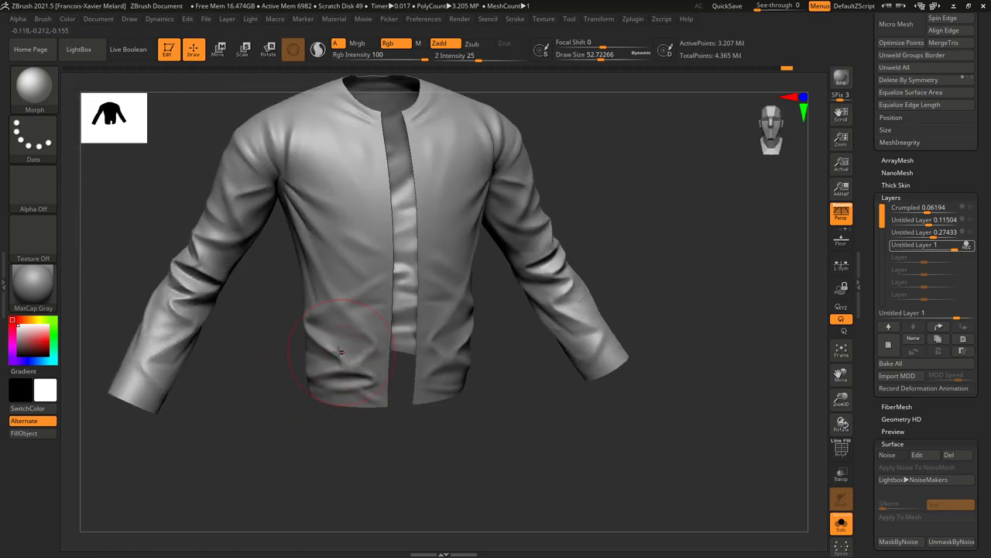
Brush crumple detail onto the folds of the jacket's lower right front and lower back.
left_click_drag(335, 345, 339, 364)
mouse_move(225, 362)
left_mouse_down()
mouse_move(268, 345)
mouse_move(335, 361)
left_mouse_up()
left_click_drag(398, 476, 533, 463)
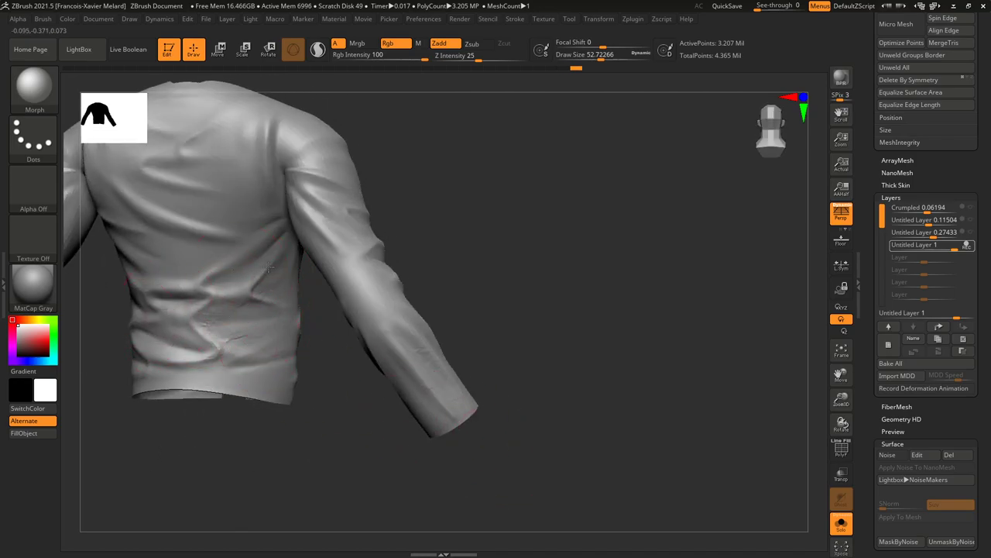
left_click_drag(250, 287, 312, 183)
left_click_drag(434, 149, 469, 197, "alt")
mouse_move(472, 200)
left_mouse_down()
mouse_move(364, 239)
mouse_move(364, 263)
mouse_move(375, 243)
mouse_move(393, 280)
left_mouse_up()
Set the draw size to 39.31169 and refine the crumples on the jacket's side and front, smoothing where needed.
key("s")
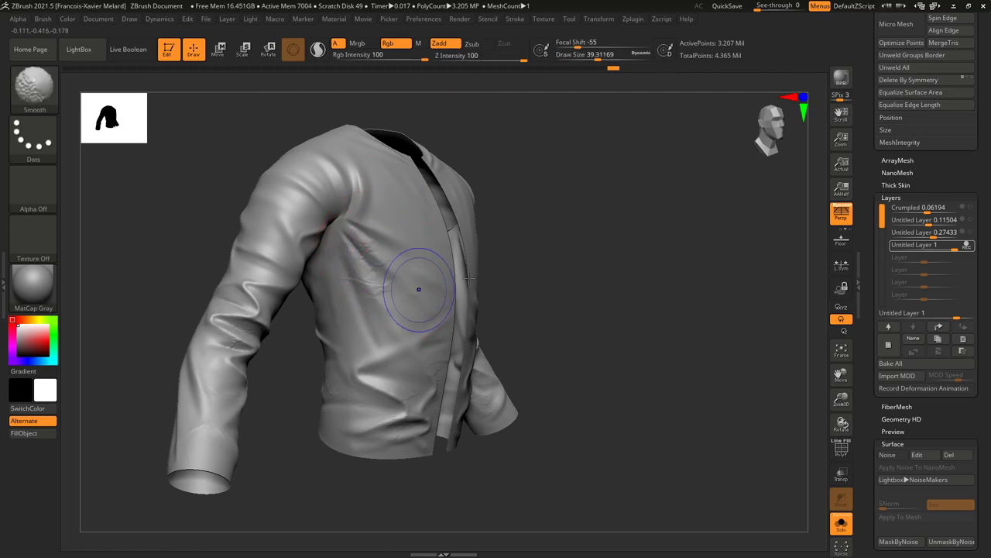
left_click_drag(701, 236, 640, 241, "shift")
left_click_drag(535, 290, 522, 290)
left_click_drag(519, 290, 519, 290)
left_click_drag(543, 252, 515, 282, "shift")
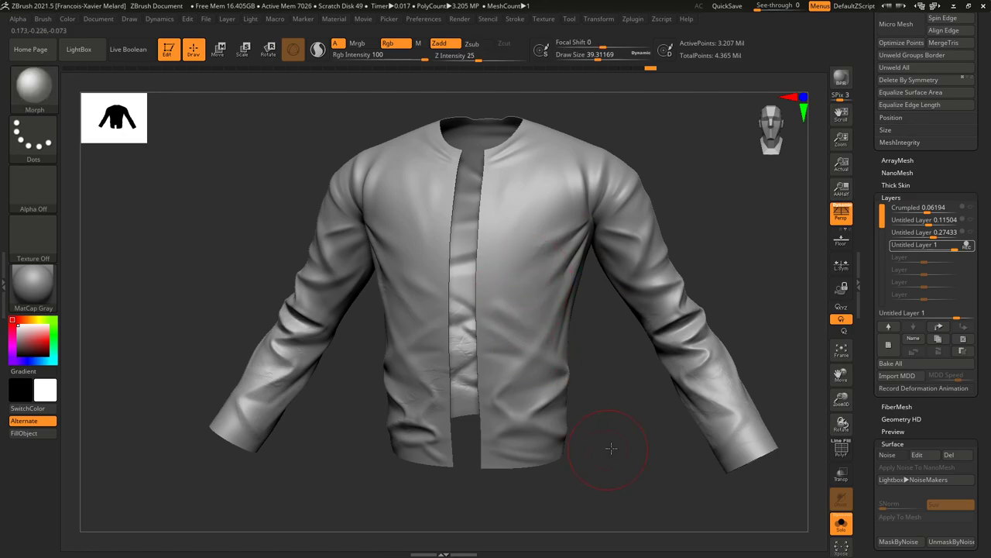
Brush crumple detail onto the lower left front panel and the right forearm sleeve with the Morph brush.
left_click_drag(613, 447, 588, 436)
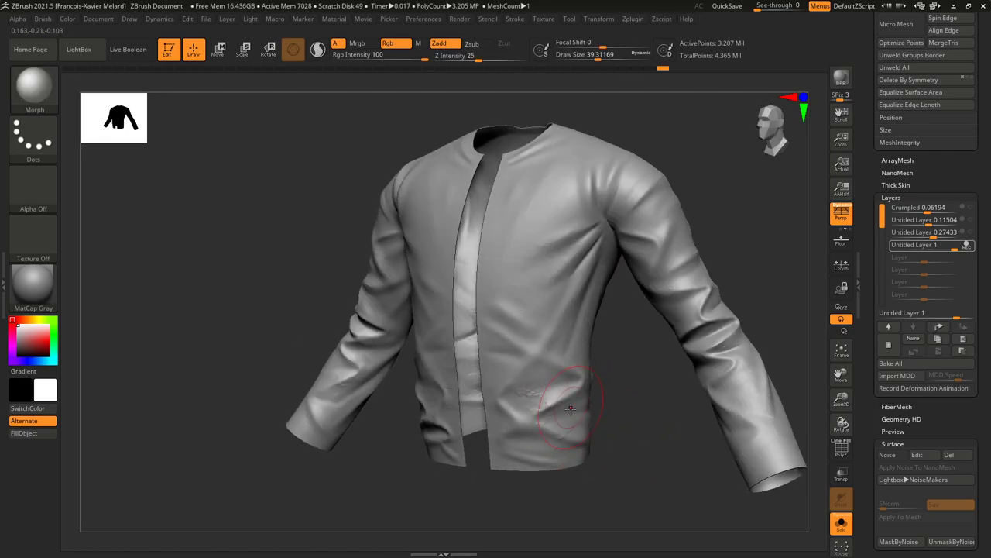
left_click_drag(528, 432, 534, 431)
mouse_move(629, 467)
left_mouse_down()
mouse_move(556, 458)
mouse_move(580, 443)
left_mouse_up()
mouse_move(763, 318)
left_mouse_down()
mouse_move(795, 295)
mouse_move(806, 265)
left_mouse_up()
key("shift")
left_click_drag(595, 377, 595, 372, "shift")
mouse_move(378, 433)
left_mouse_down("shift")
mouse_move(438, 426)
mouse_move(439, 403)
left_mouse_up("shift")
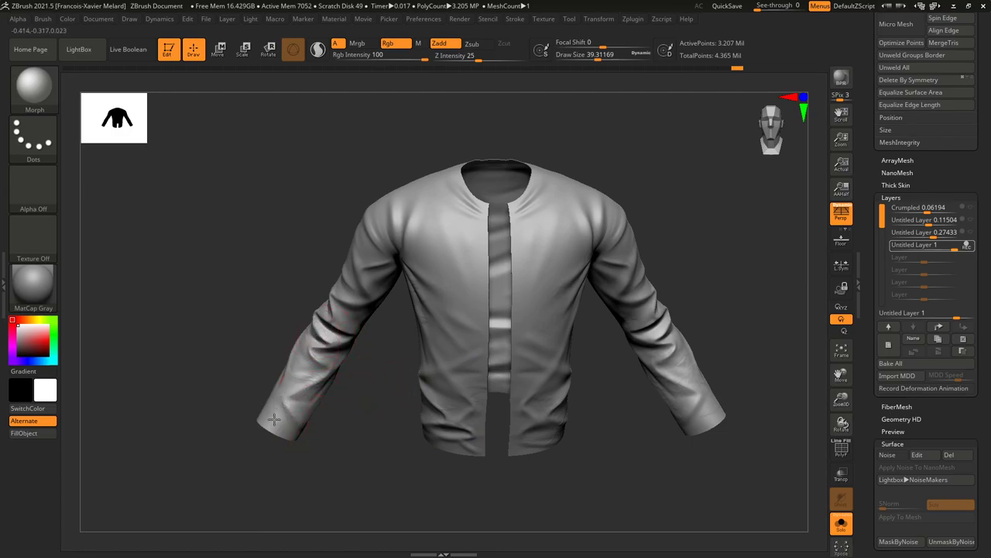
left_click_drag(239, 365, 338, 403)
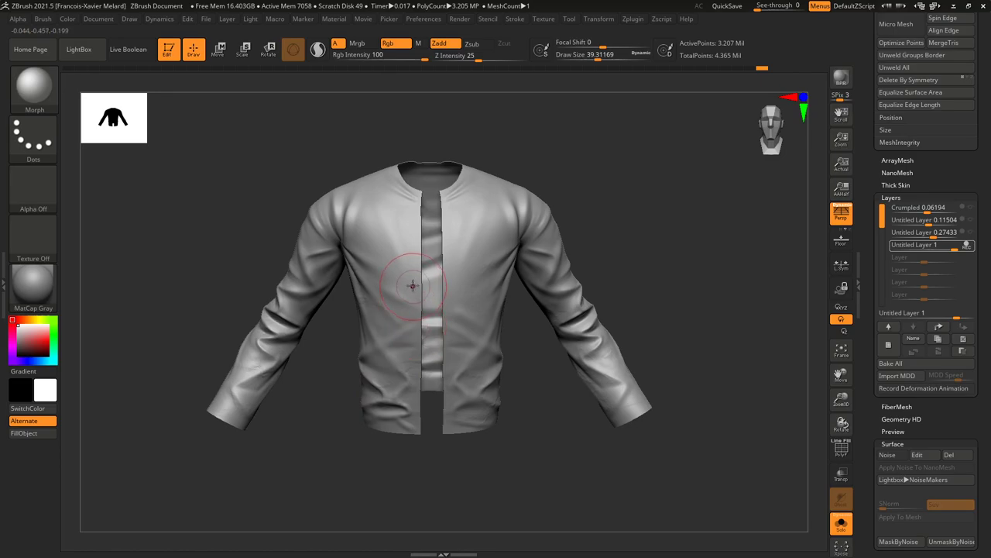
Brush crumple detail onto the jacket's chest beside the front opening with the Morph brush and smooth the opposite panel.
mouse_move(408, 247)
left_mouse_down()
mouse_move(392, 314)
mouse_move(411, 281)
left_mouse_up()
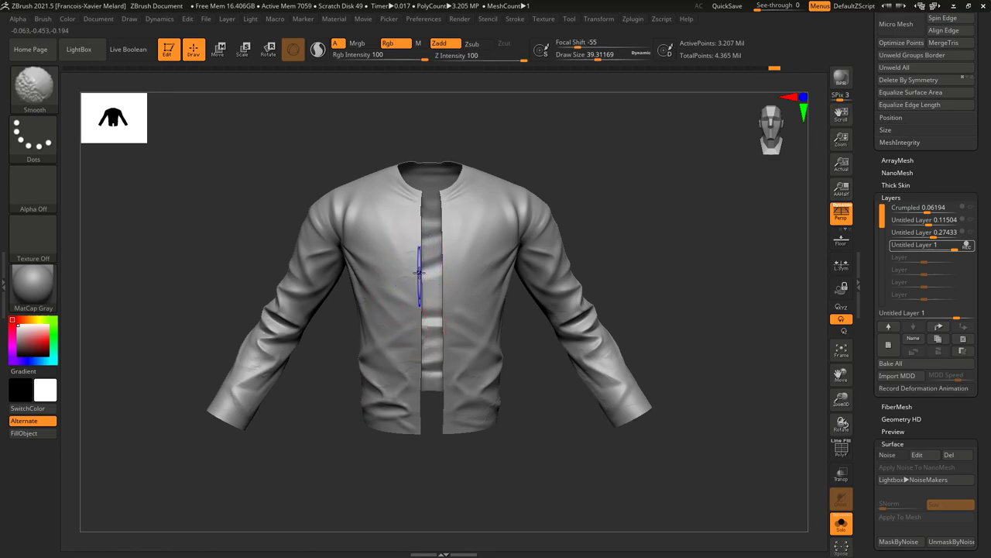
left_click_drag(496, 265, 502, 302, "shift")
left_click_drag(721, 260, 726, 242, "alt")
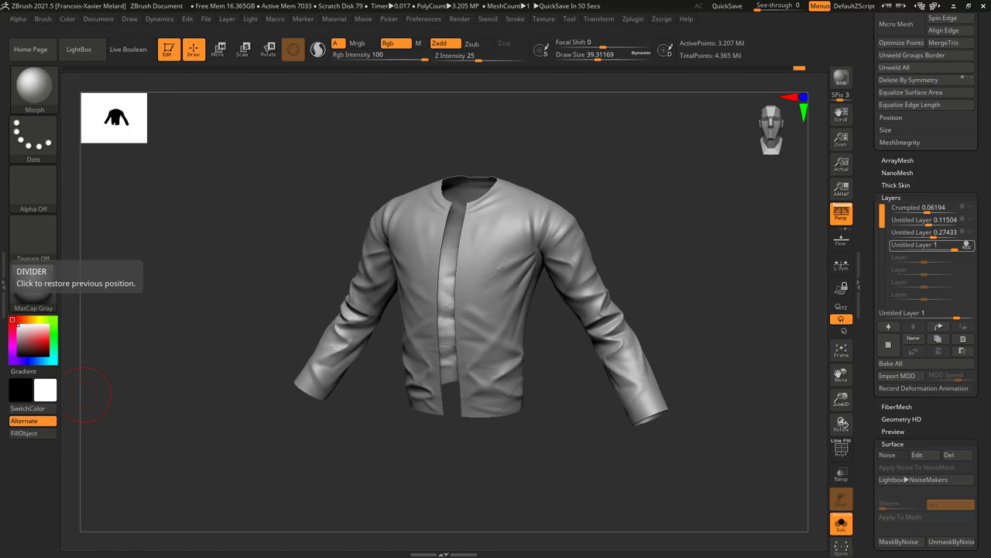
left_click_drag(0, 147, 85, 130)
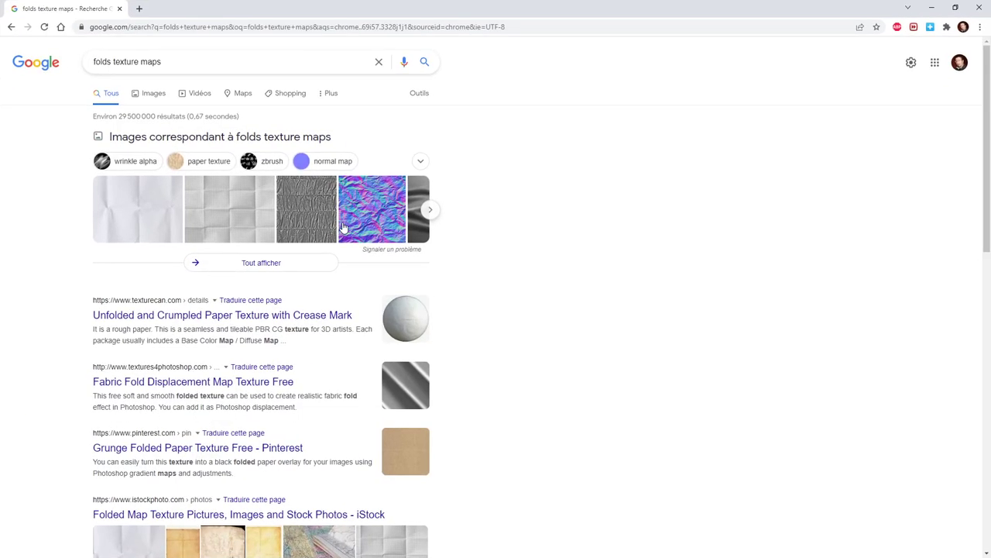
Switch to Google Chrome, show image results for "folds texture maps" and examine the Shutterstock and Environment Textures wrinkle normal maps.
left_click(153, 93)
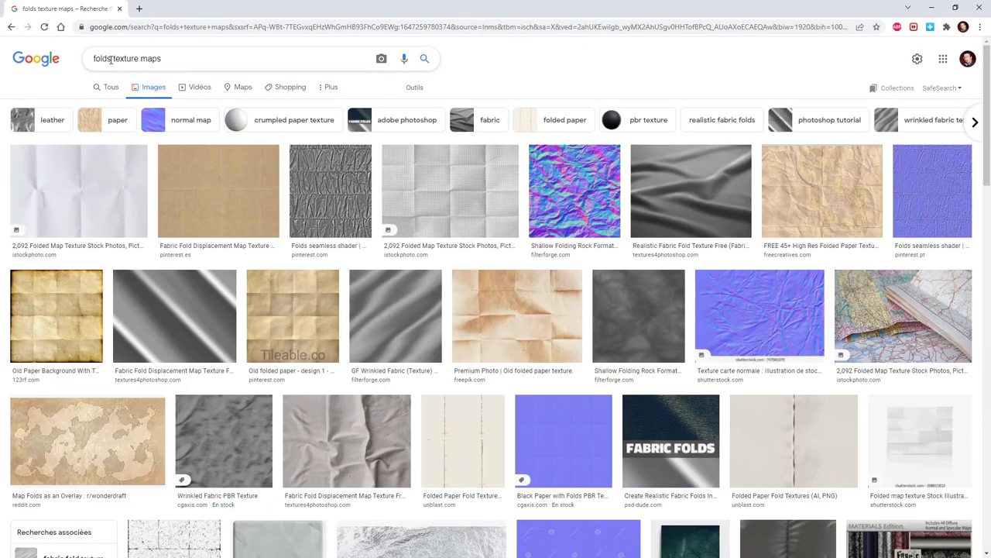
left_click(110, 59)
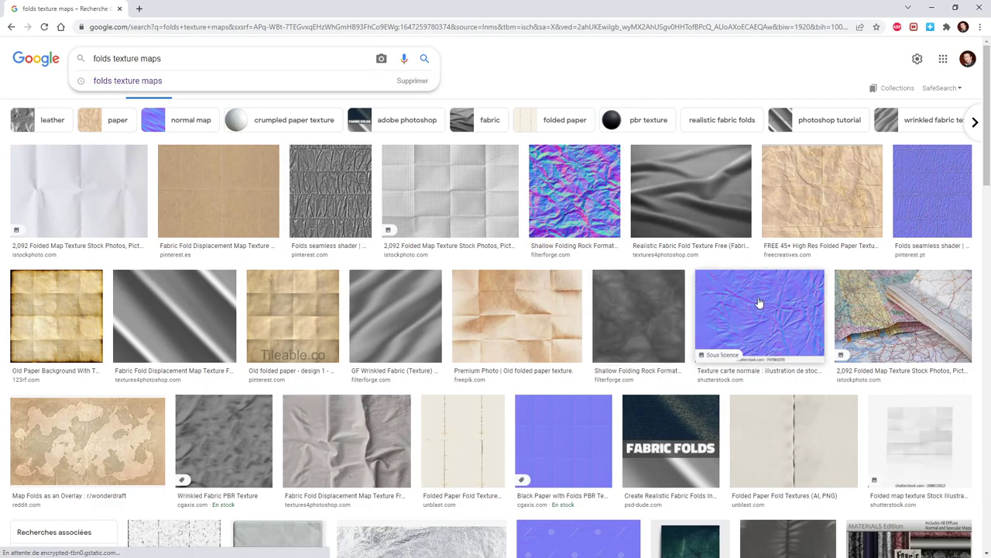
scroll(766, 306, "down", 3)
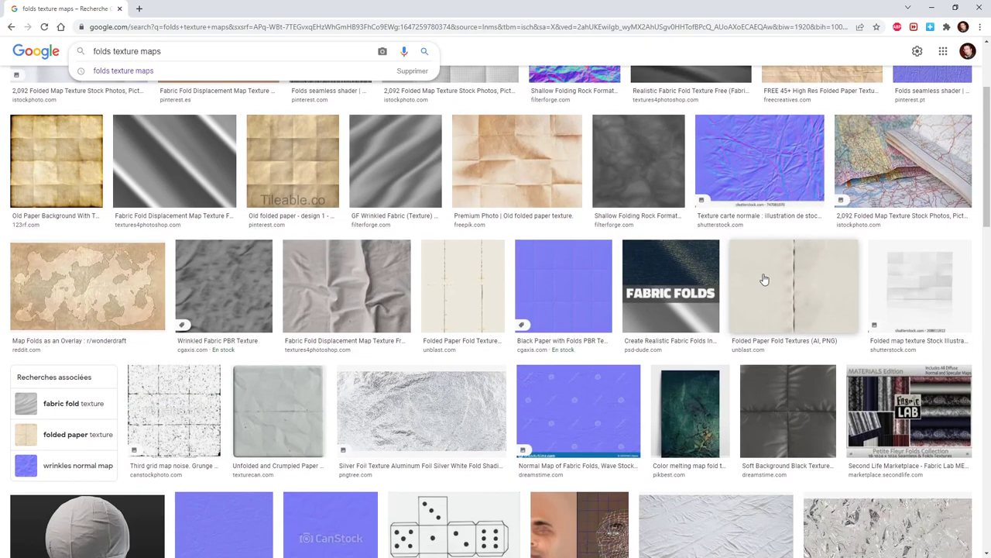
left_click(771, 167)
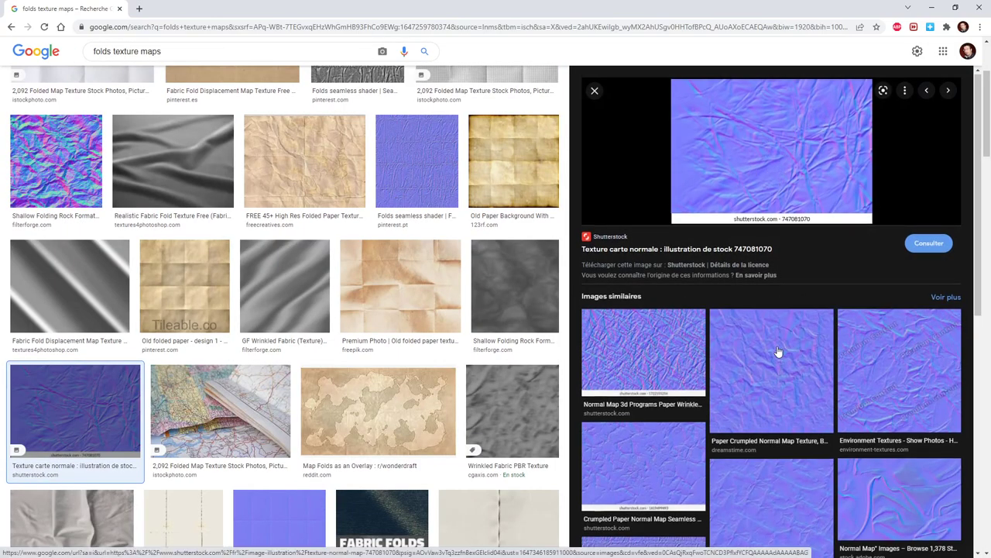
scroll(778, 351, "down", 3)
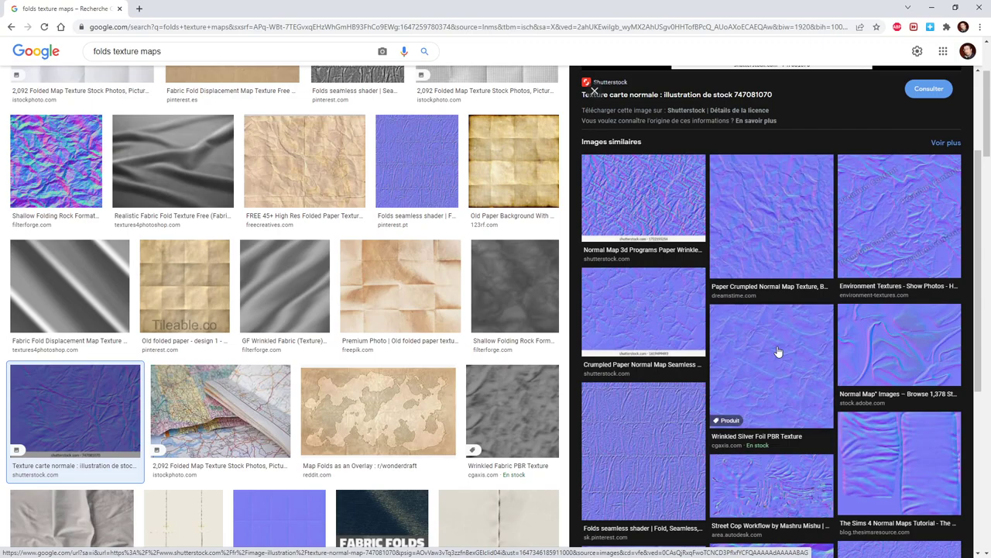
left_click(912, 218)
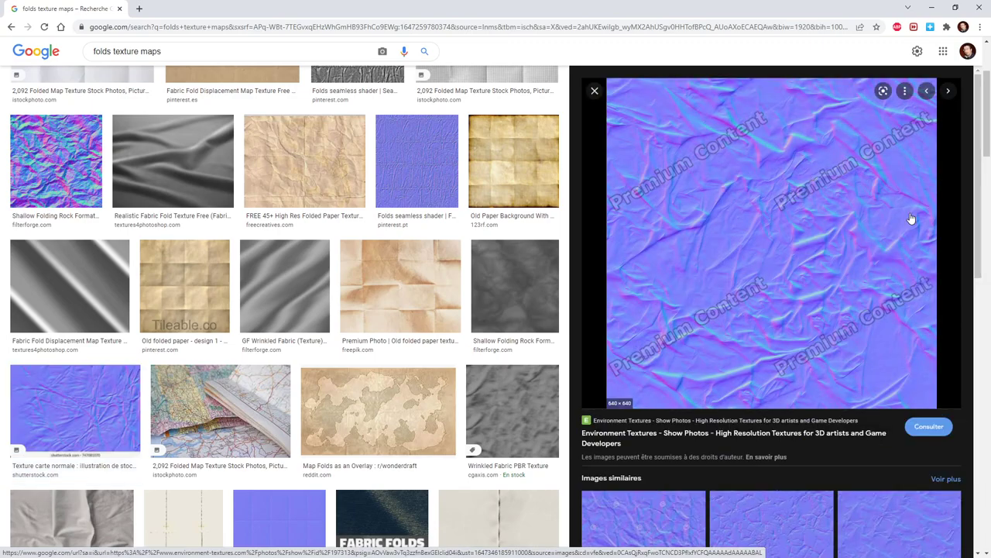
scroll(837, 269, "down", 2)
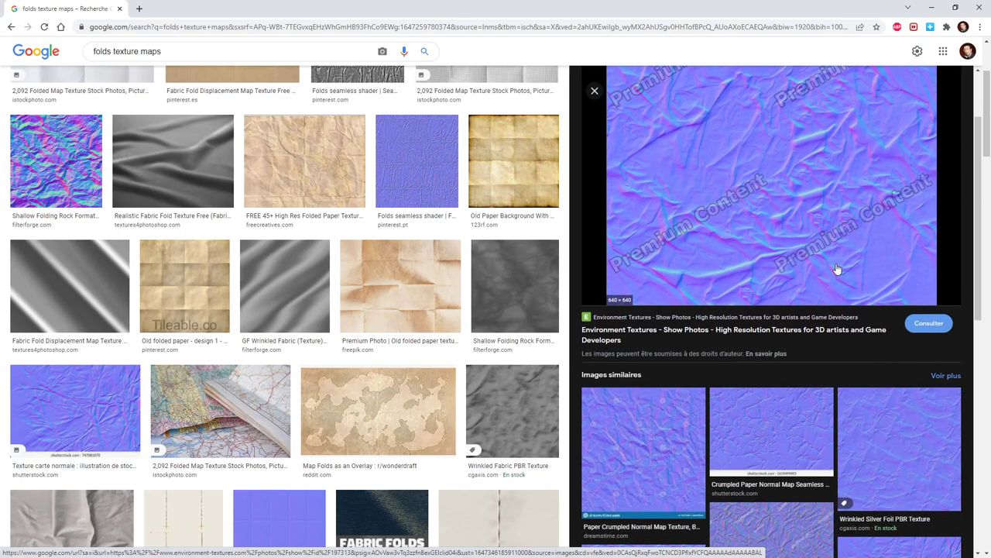
scroll(837, 268, "up", 2)
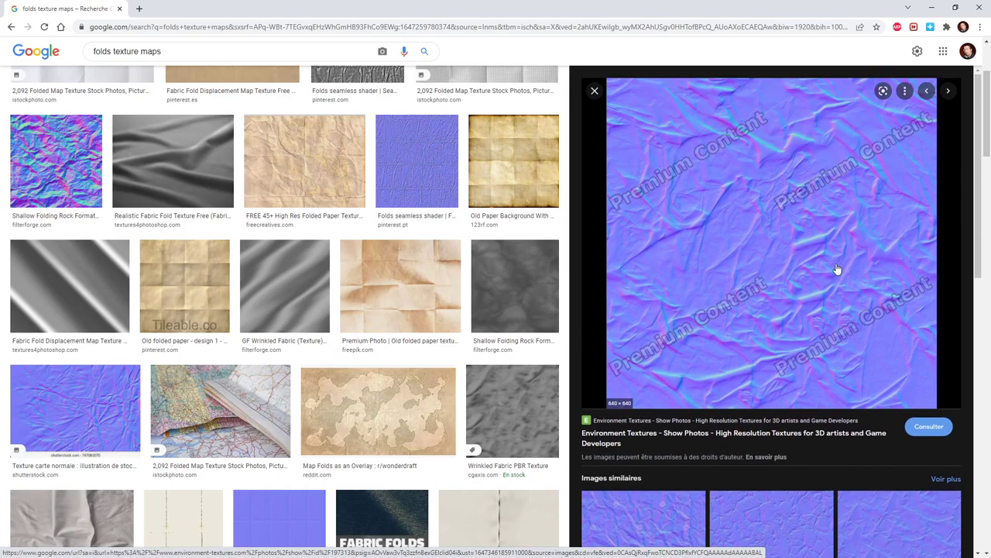
Browse further fold texture results and preview the "Cloth Wrinkles Texture" image from CGI Textures with its similar images.
scroll(364, 310, "down", 4)
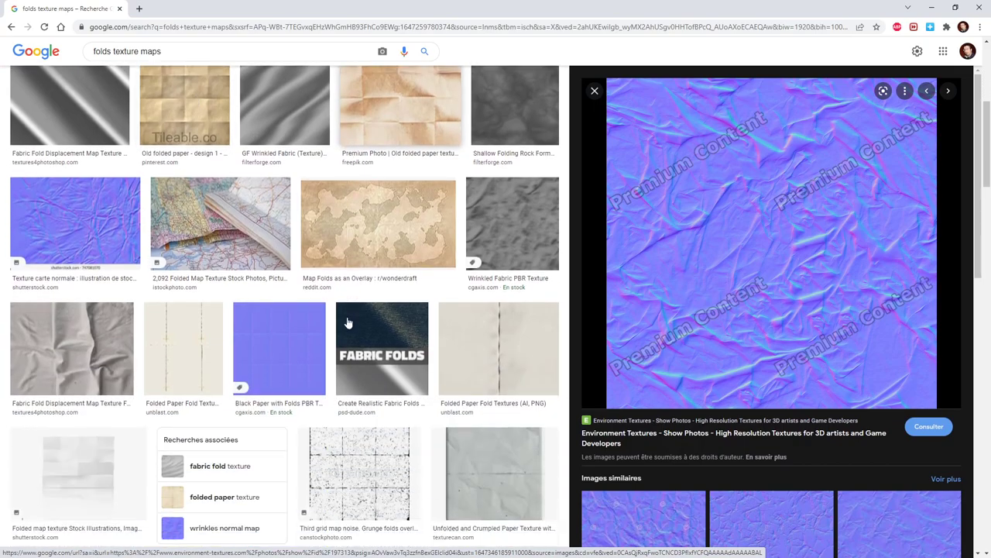
scroll(347, 322, "down", 8)
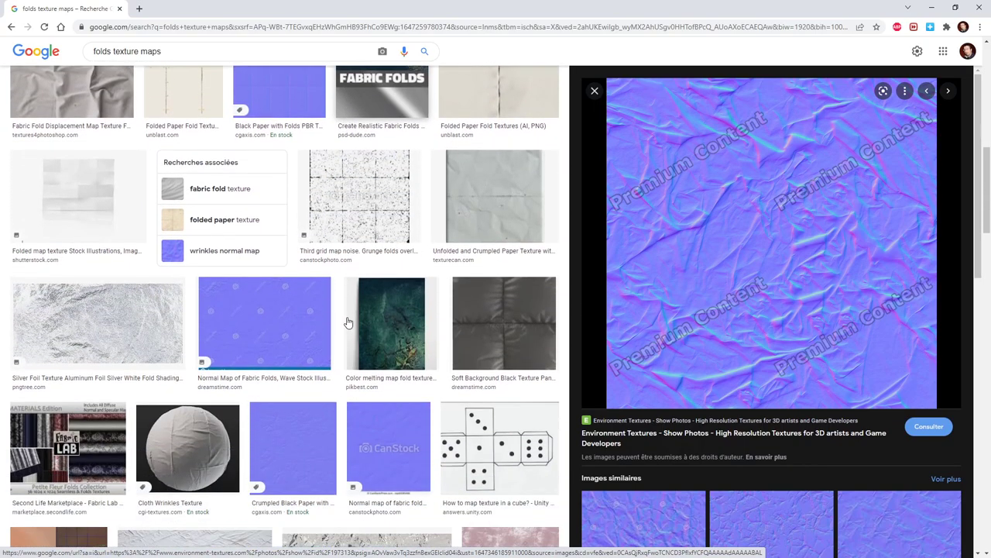
scroll(347, 322, "down", 2)
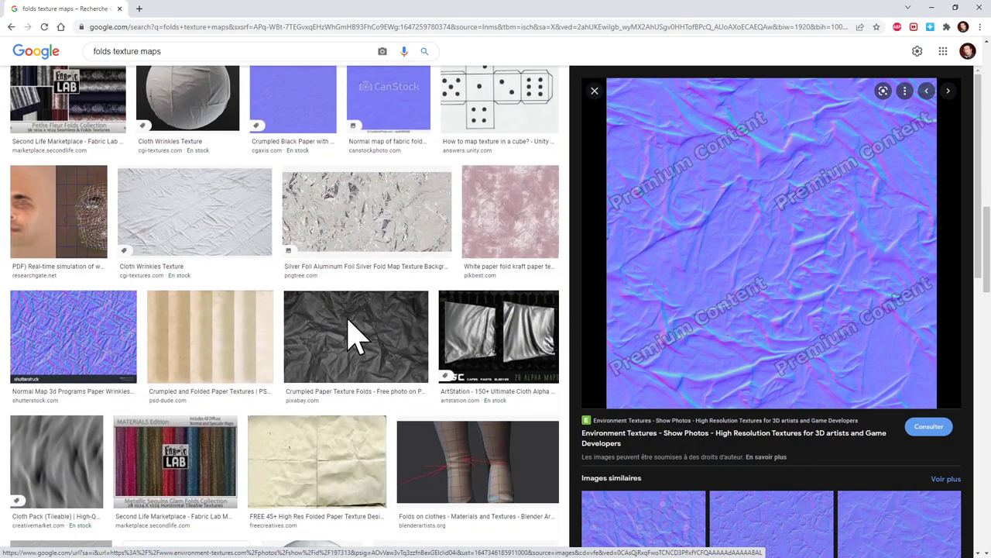
left_click(183, 198)
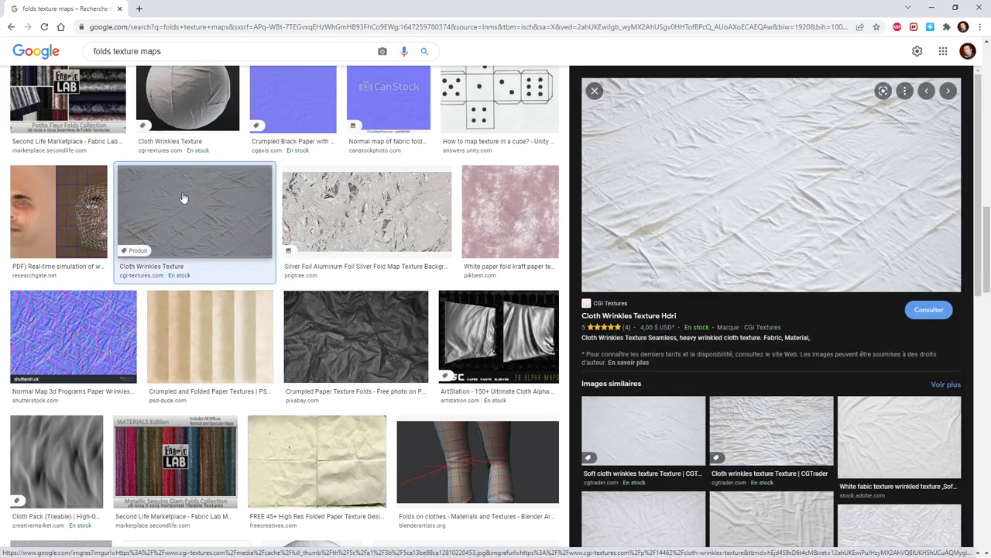
scroll(792, 400, "down", 2)
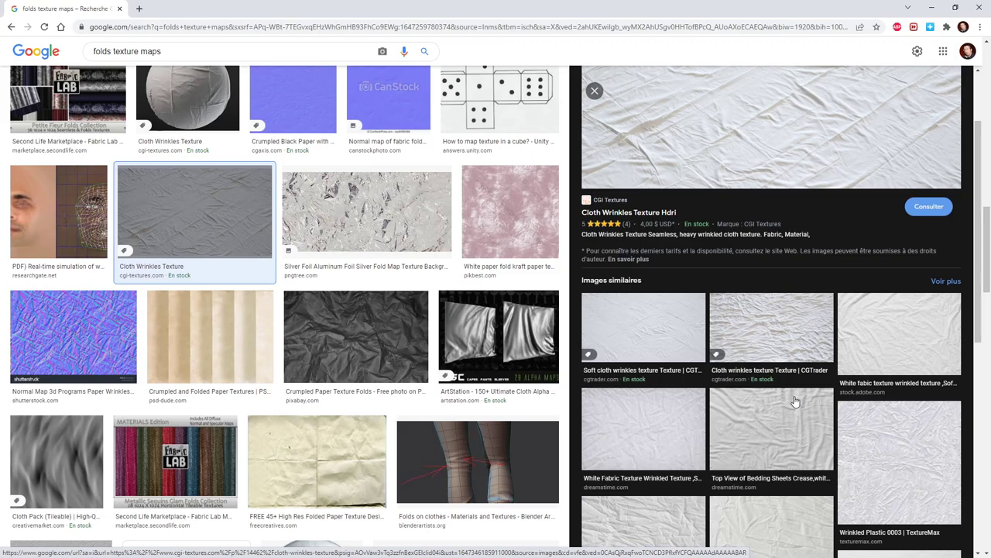
scroll(795, 401, "down", 2)
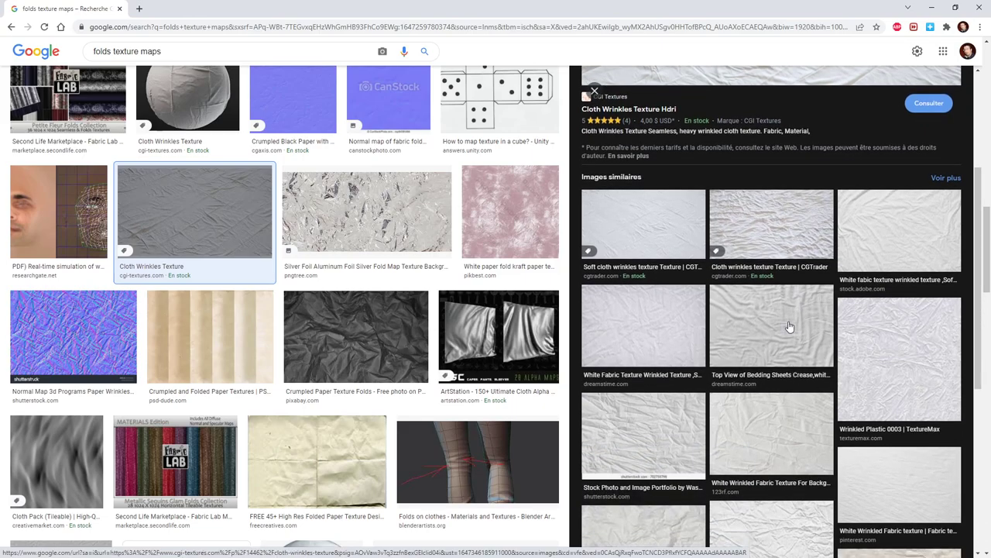
Preview the Dreamstime "Top View of Bedding Sheets Crease" wrinkled fabric image and compare it with its similar images.
left_click(789, 327)
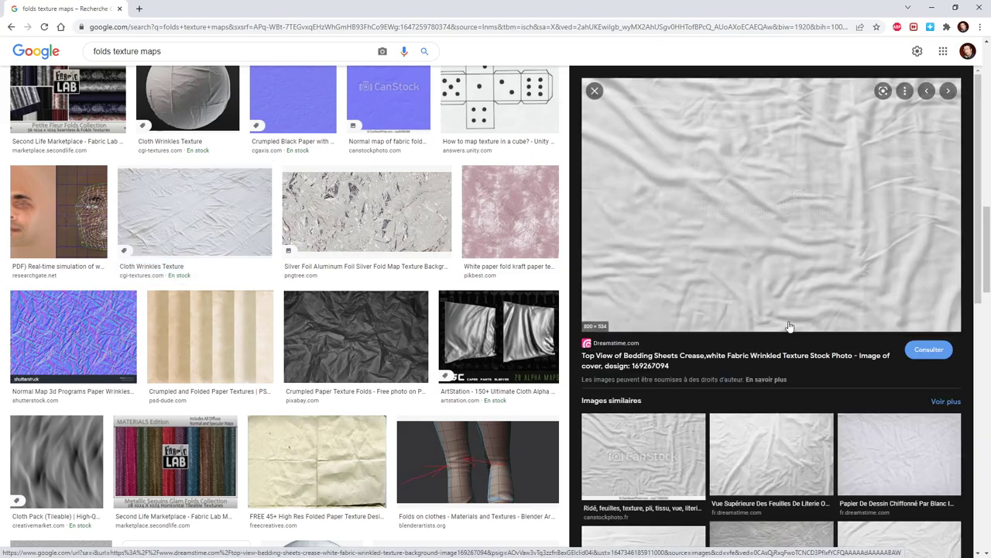
scroll(789, 327, "down", 3)
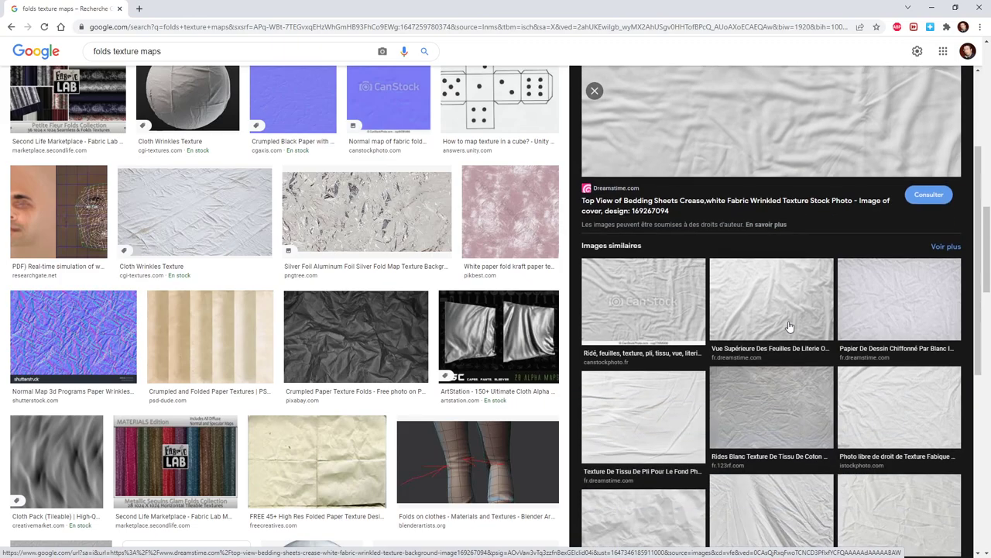
scroll(790, 327, "down", 3)
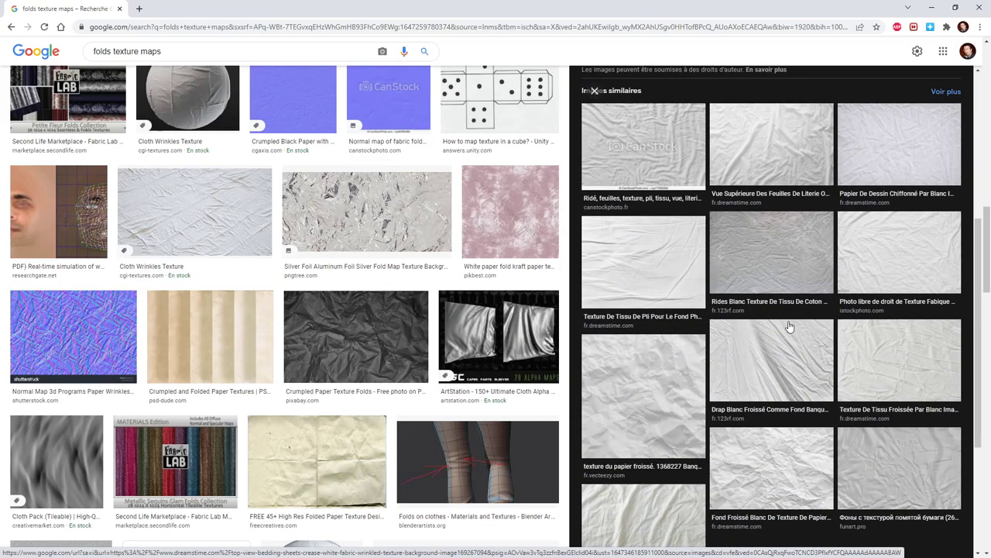
scroll(789, 327, "down", 3)
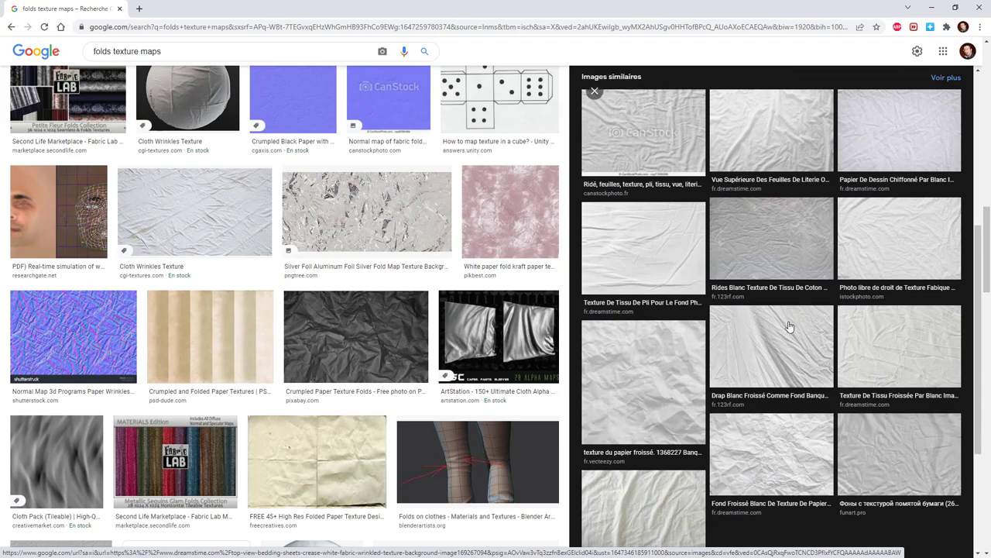
scroll(786, 318, "up", 6)
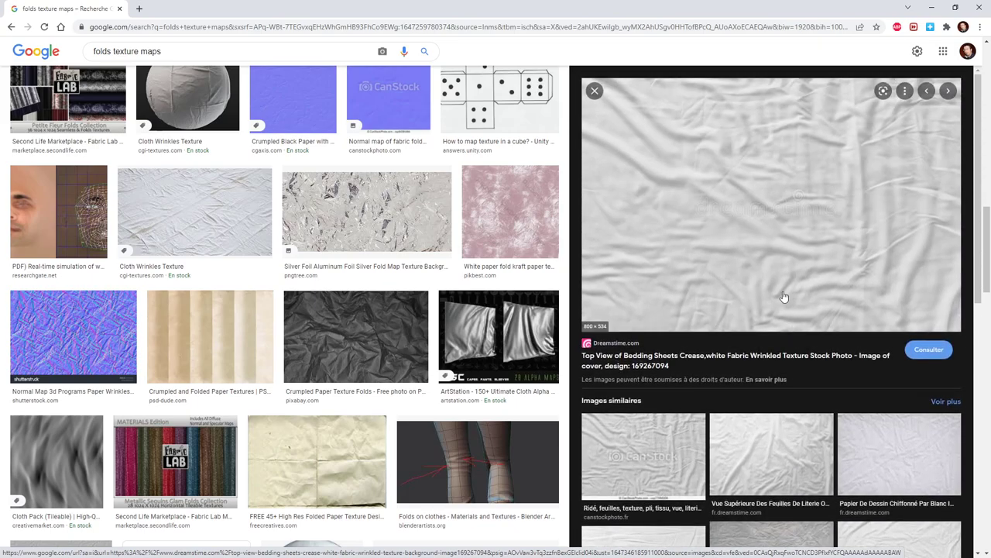
scroll(783, 296, "down", 2)
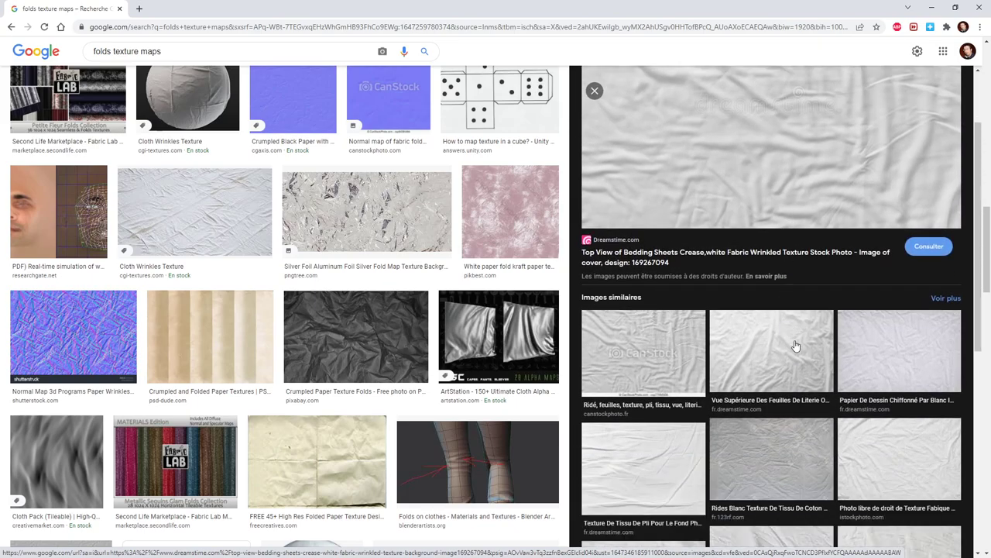
scroll(799, 350, "up", 2)
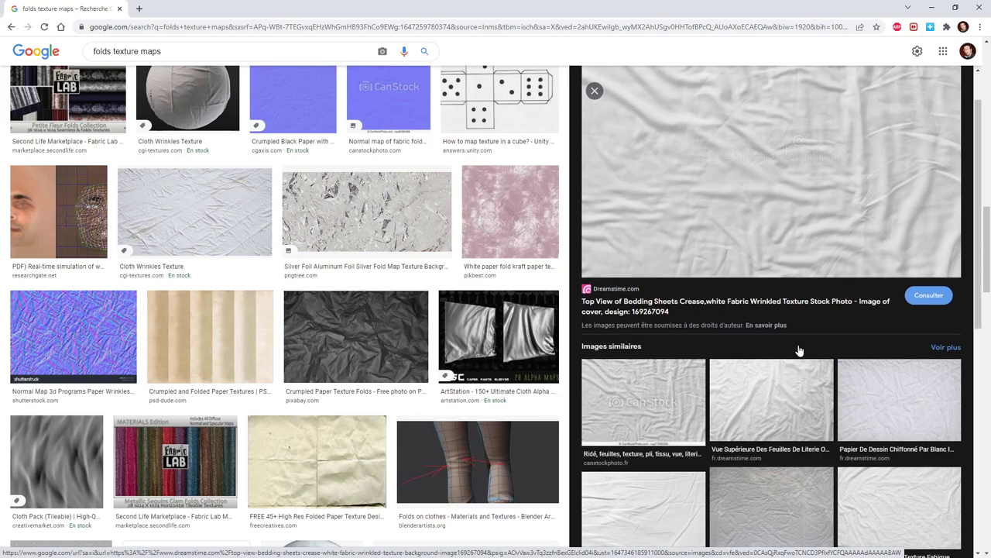
Open the full bedding sheets crease image in a new browser tab and switch to it.
right_click(821, 234)
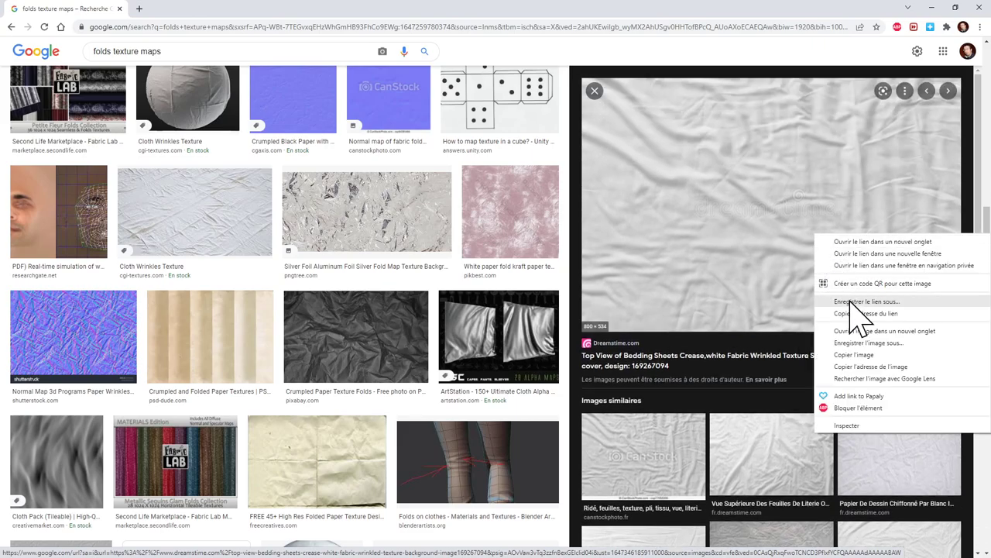
left_click(859, 332)
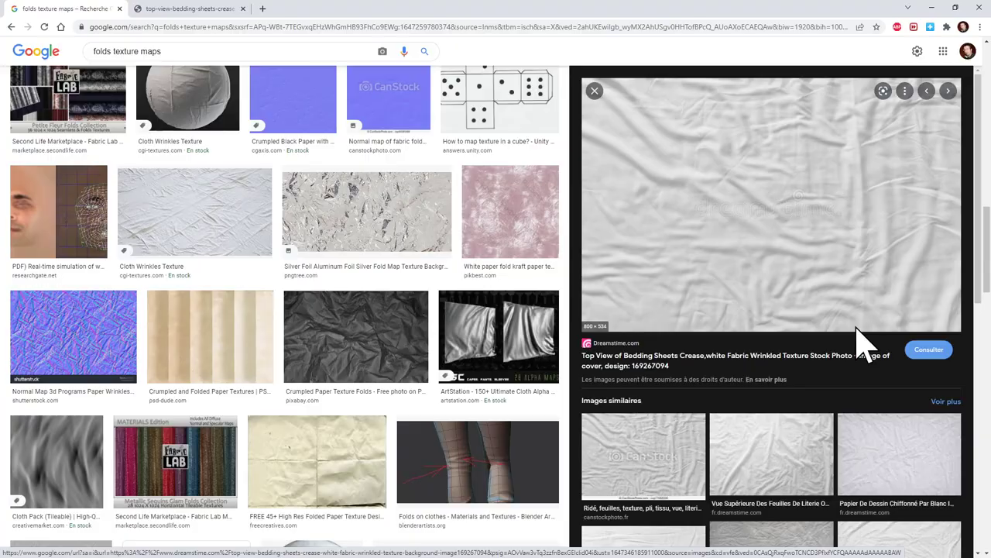
left_click(194, 10)
Save the wrinkled fabric image in the ZB2021 folder as wrinkled-texture.jpg and minimize the browser.
right_click(519, 243)
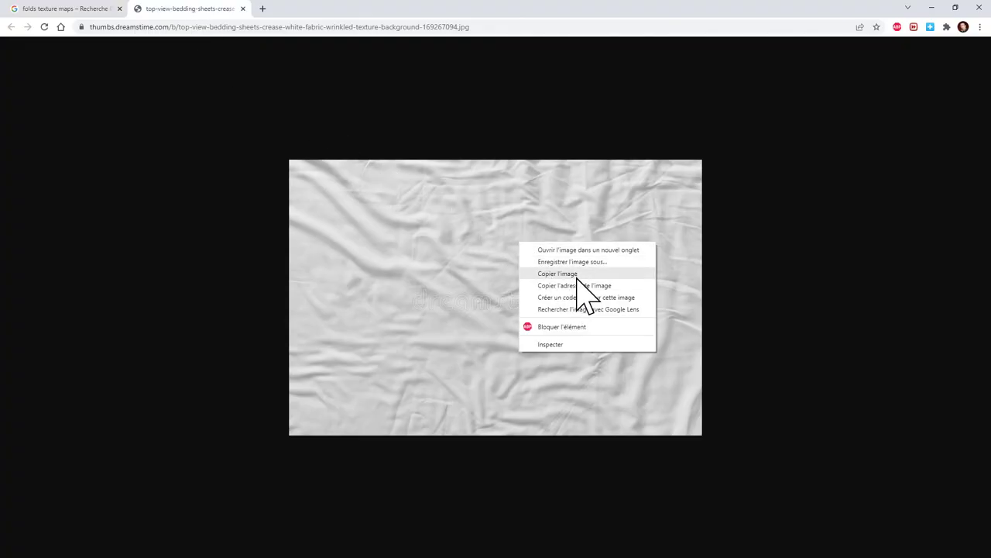
left_click(577, 263)
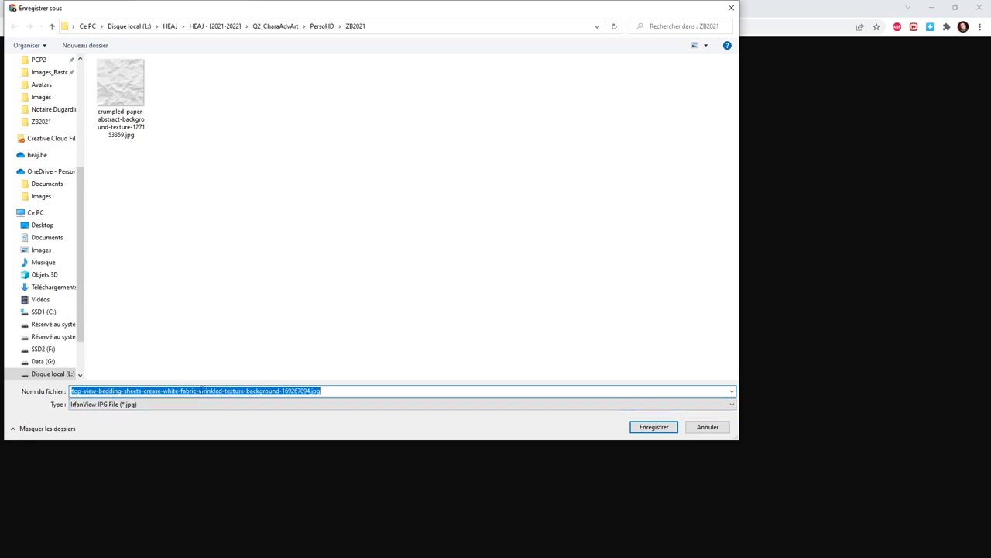
left_click_drag(200, 390, 61, 391)
key("BackSpace")
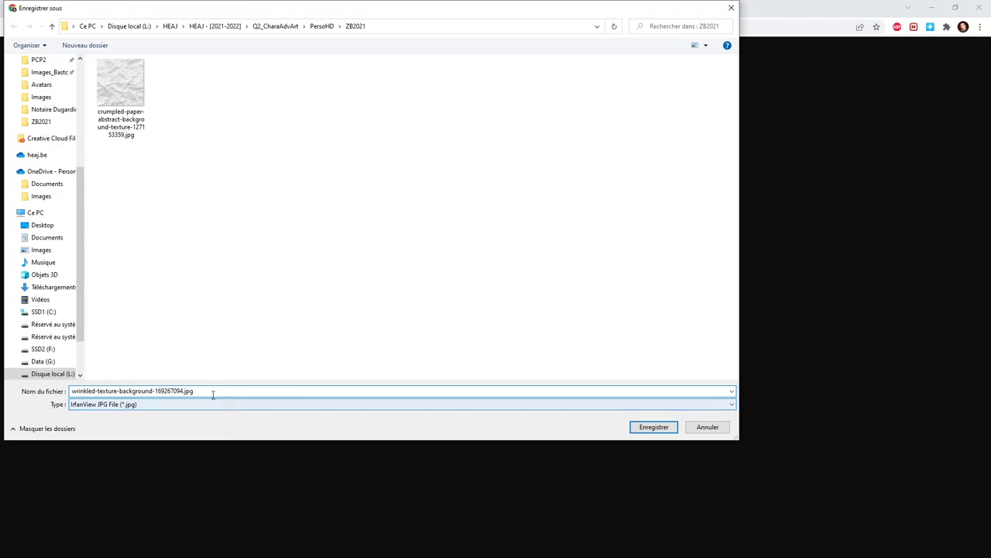
left_click_drag(198, 391, 127, 392)
key("BackSpace")
key("Return")
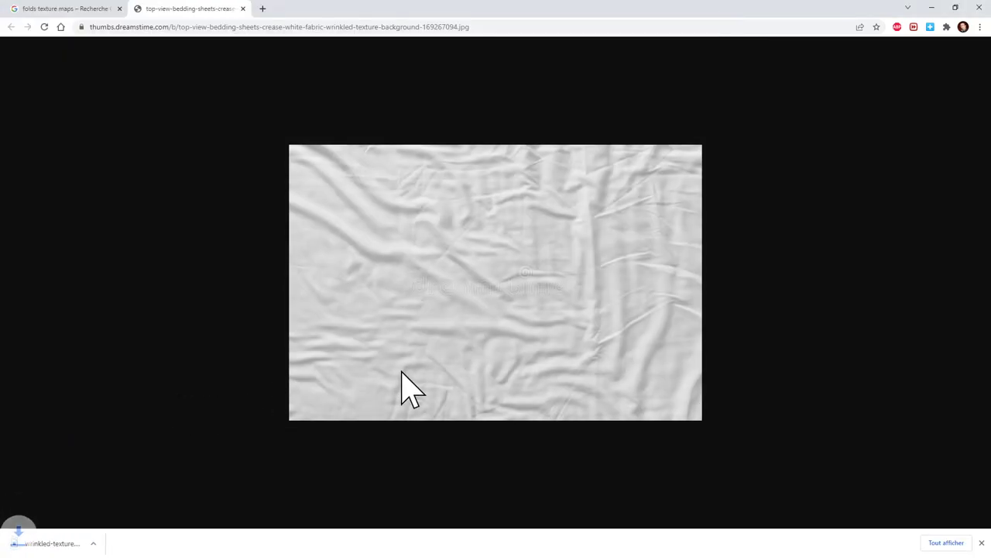
left_click(933, 9)
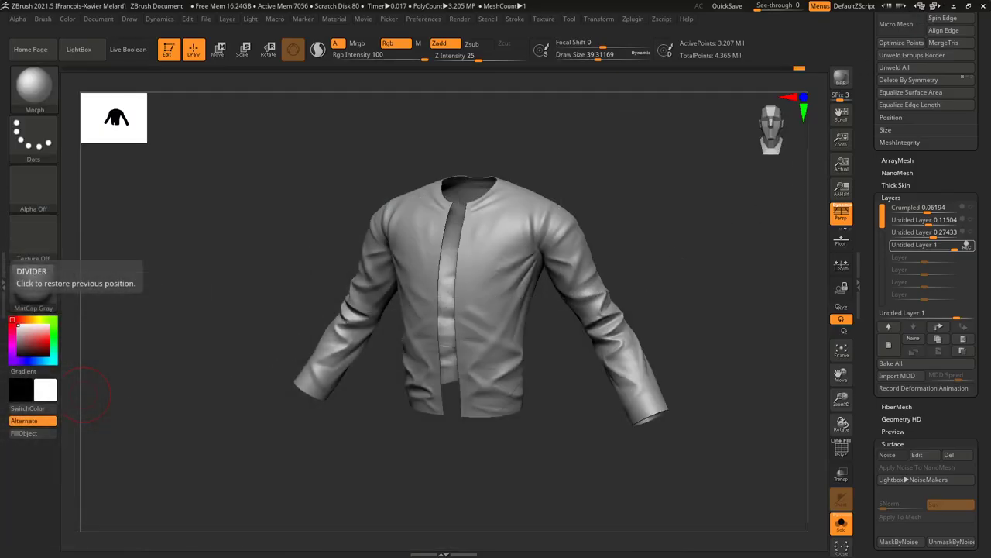
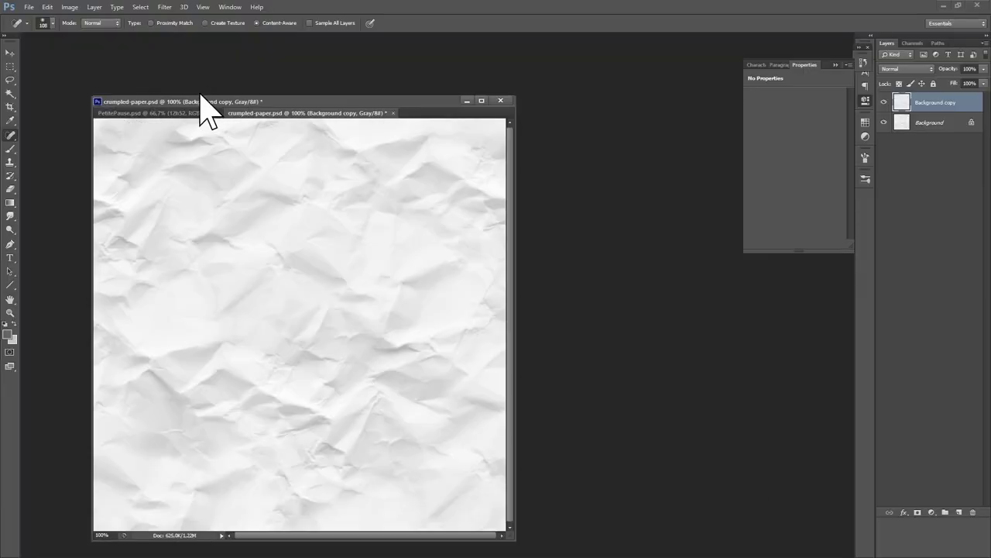
Switch to Photoshop, open wrinkled-texture.jpg from the ZB2021 folder and detach it into its own floating window.
double_click(675, 227)
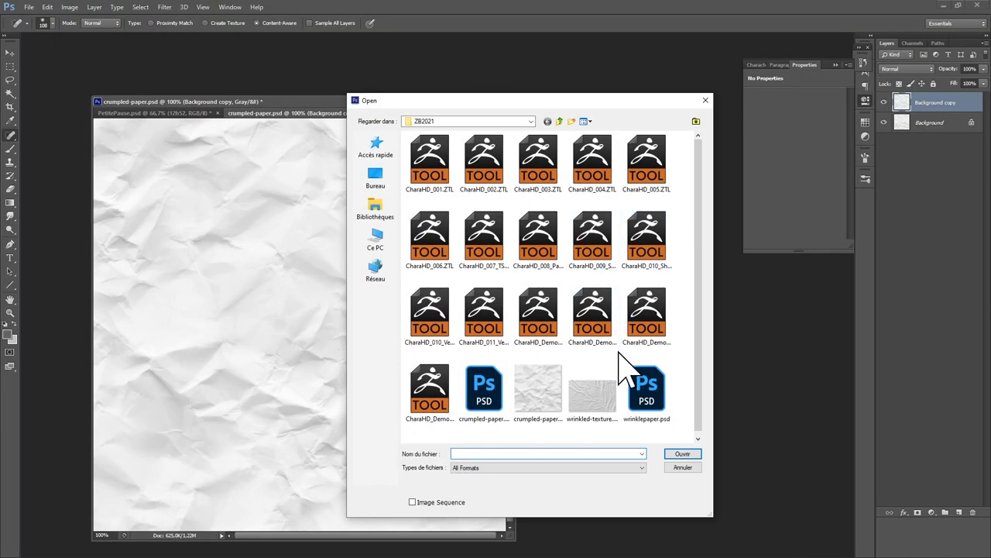
left_click(592, 401)
double_click(592, 401)
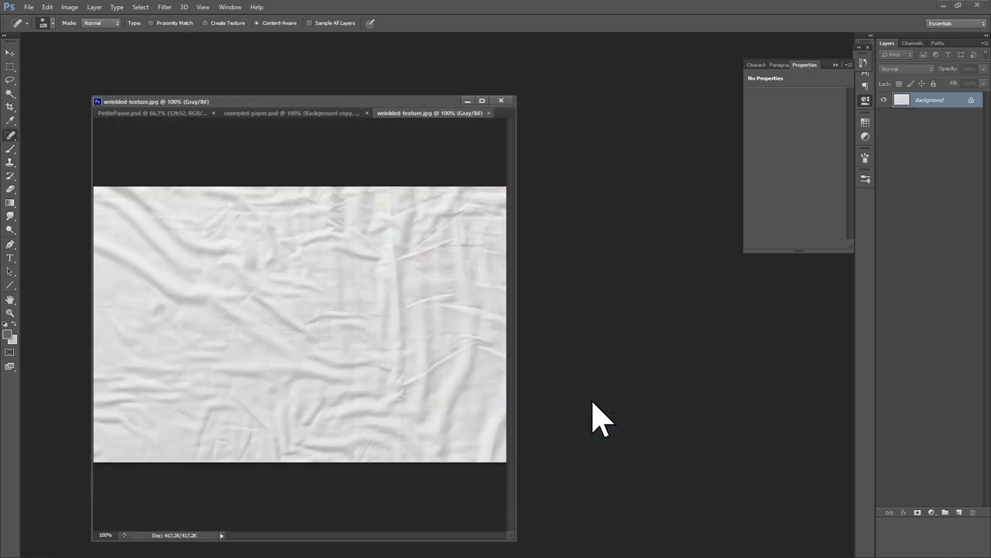
left_click_drag(390, 129, 297, 64)
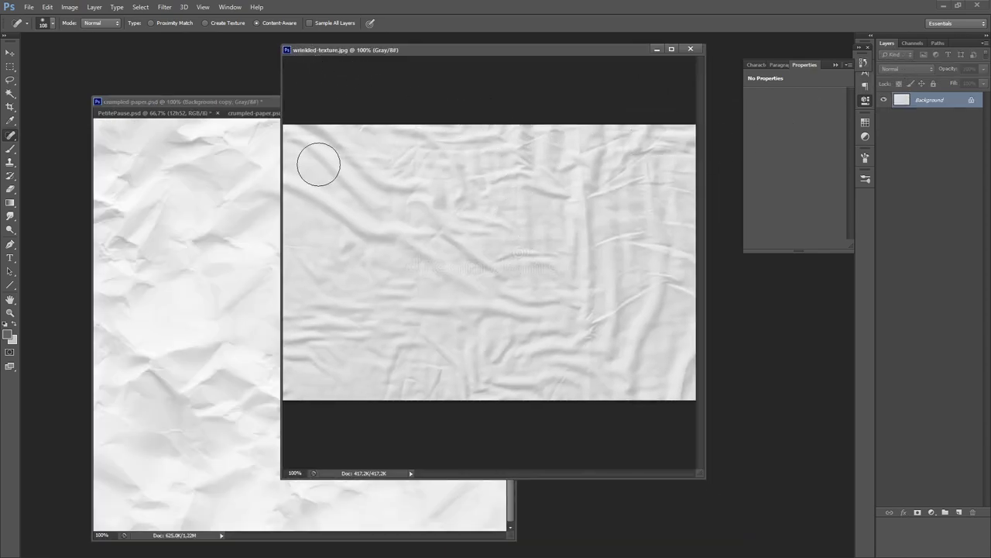
Remove the watermark across the middle of the wrinkled texture with content-aware healing and duplicate the Background layer.
mouse_move(415, 271)
left_mouse_down()
mouse_move(427, 254)
mouse_move(469, 270)
mouse_move(569, 264)
left_mouse_up()
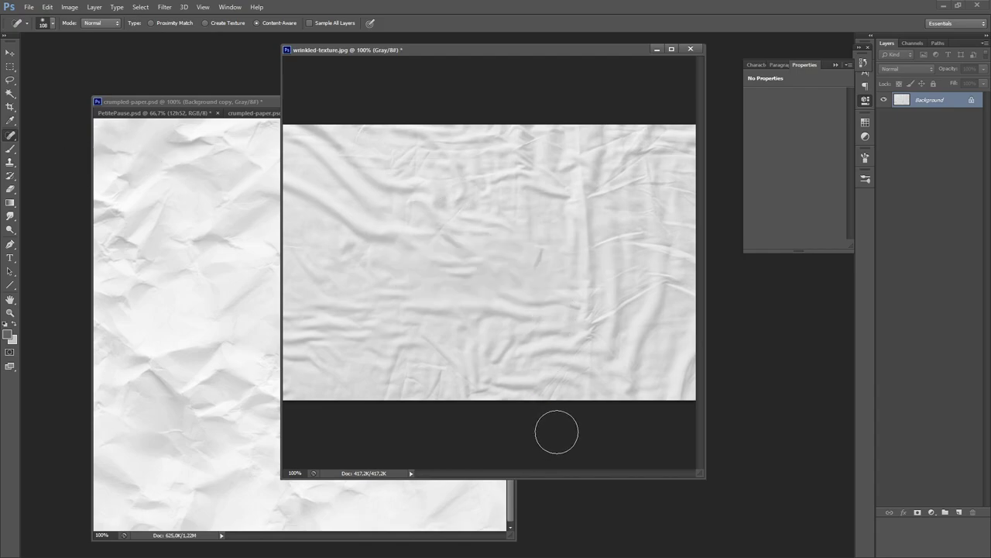
left_click_drag(929, 100, 959, 512)
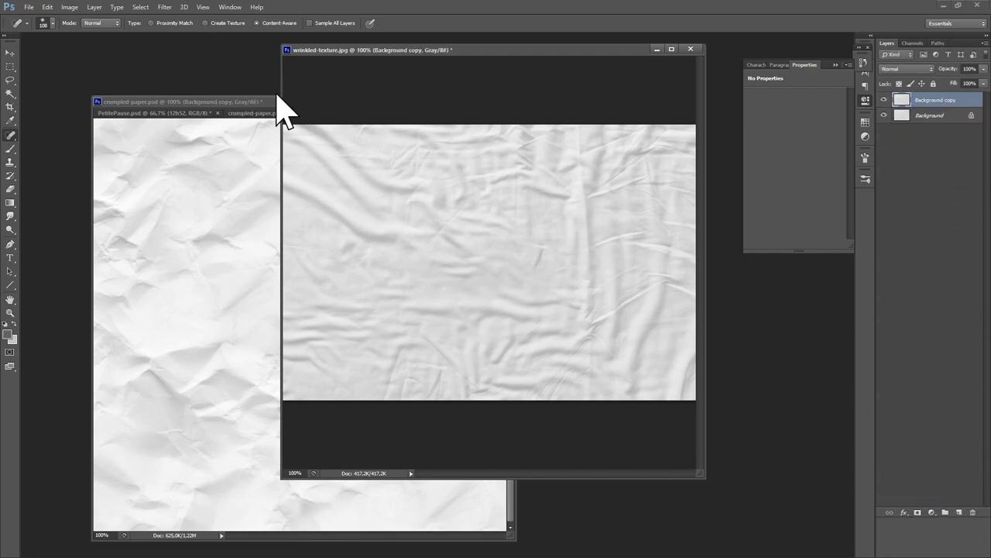
Check the texture's pixel dimensions without changing the image size.
left_click(71, 7)
left_click(85, 82)
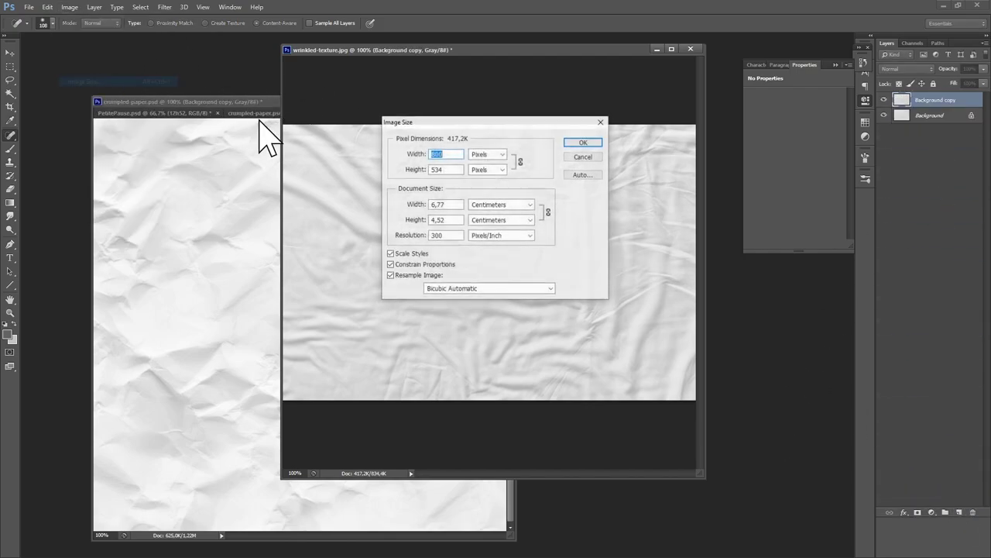
left_click(583, 156)
Try the last-used Offset filter settings on the Background copy layer and undo the result.
left_click(164, 8)
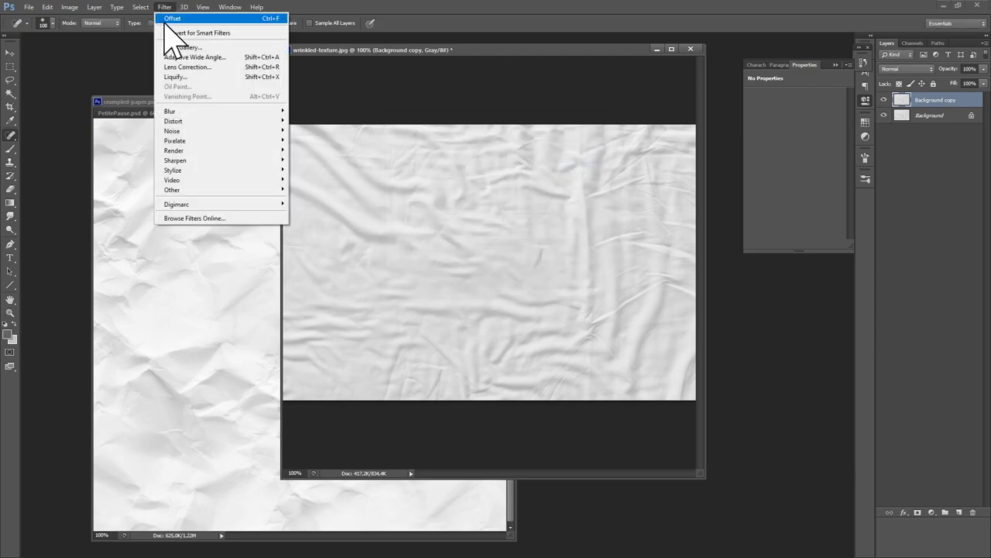
left_click(172, 23)
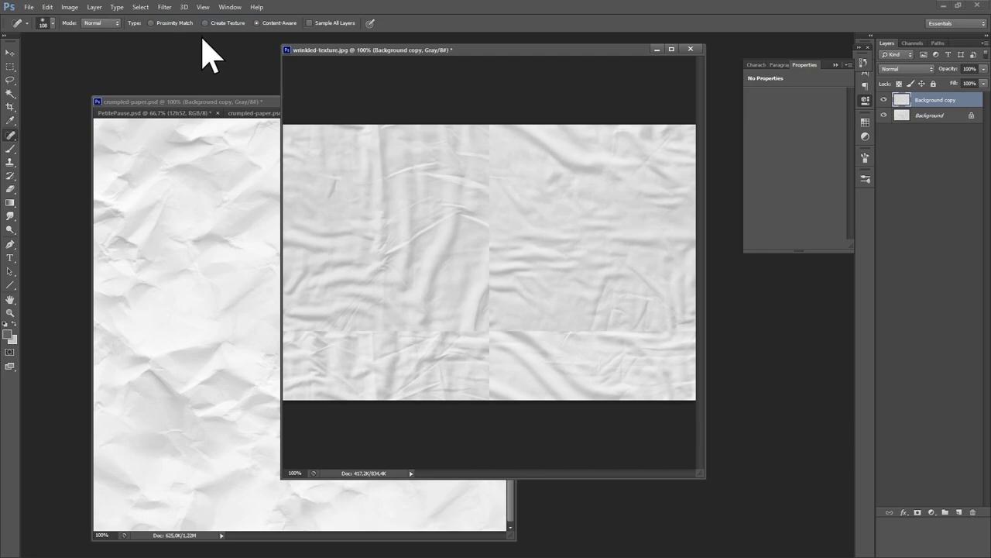
key("ctrl+z")
Offset the Background copy layer by +400 pixels horizontally and 250 pixels vertically with Wrap Around.
left_click(169, 7)
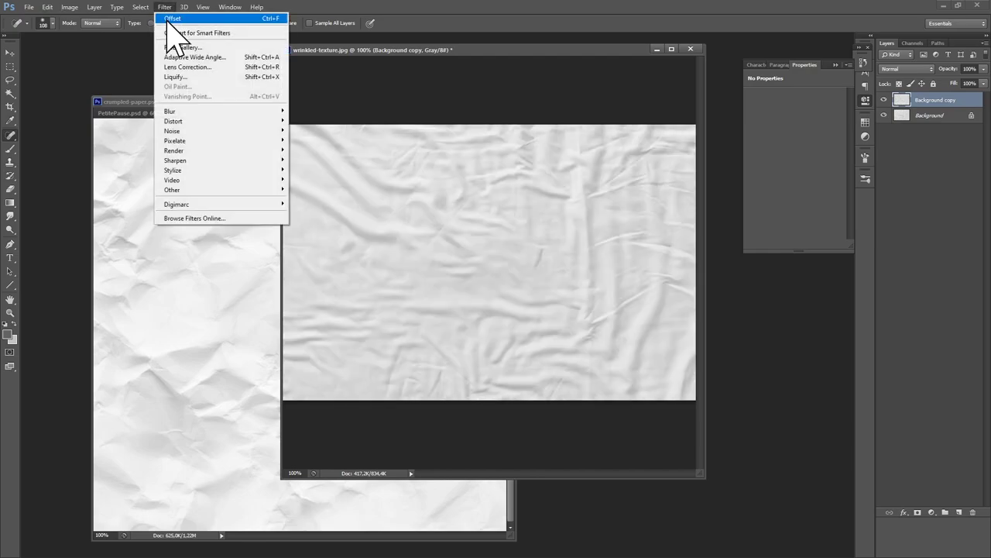
mouse_move(221, 191)
left_click(314, 240)
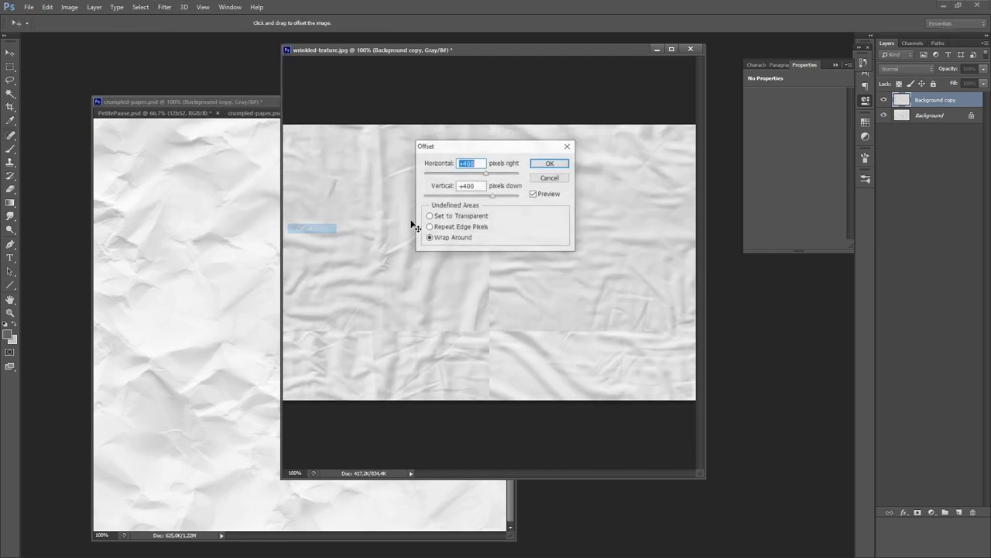
left_click(476, 187)
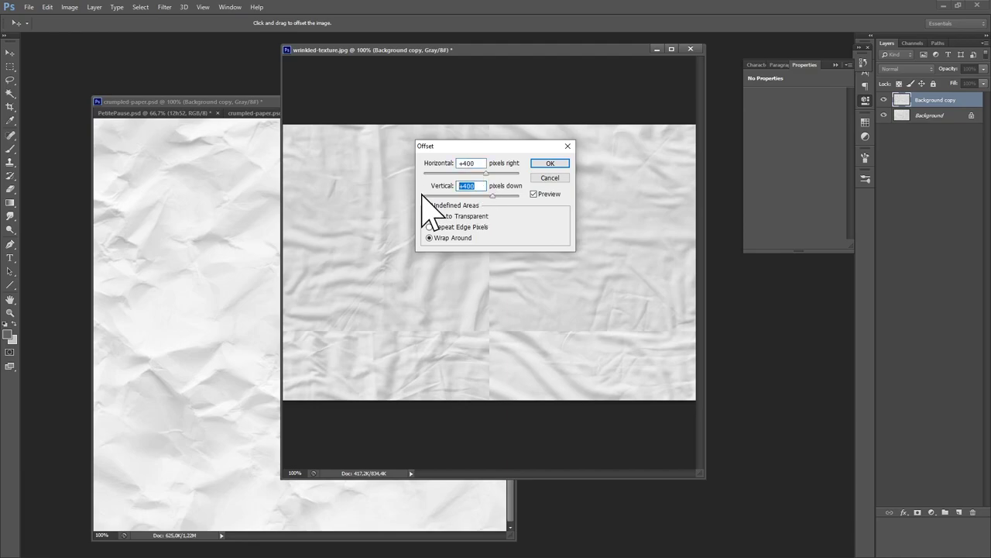
type("250")
key("Return")
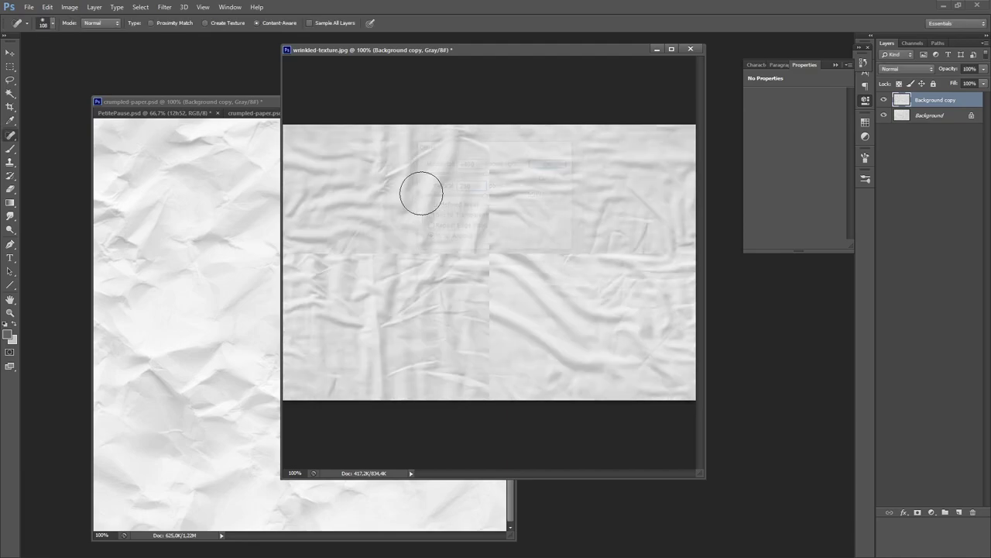
Lasso an irregular cross-shaped selection around the offset seams and compare it against the original Background layer.
key("l")
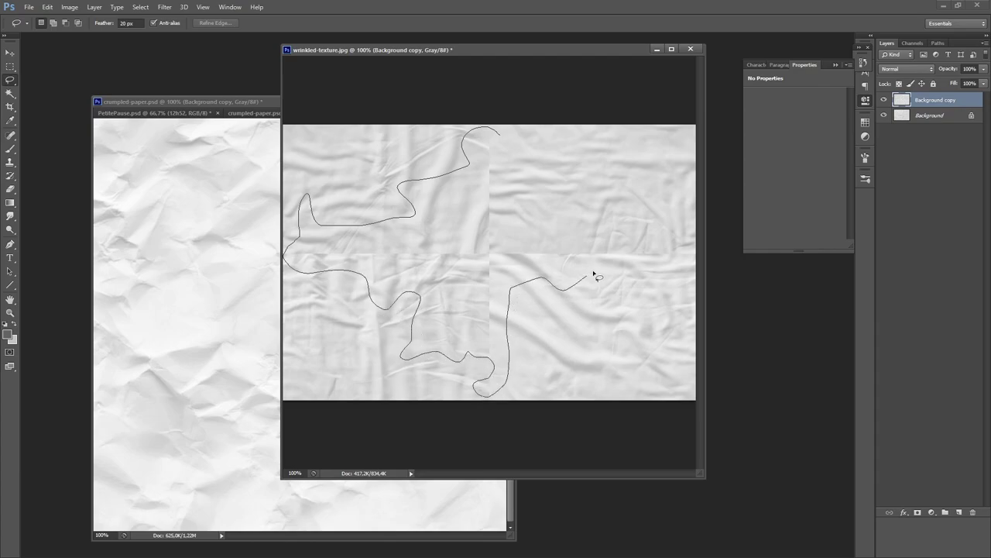
left_click_drag(555, 175, 556, 176)
left_click_drag(501, 401, 514, 332)
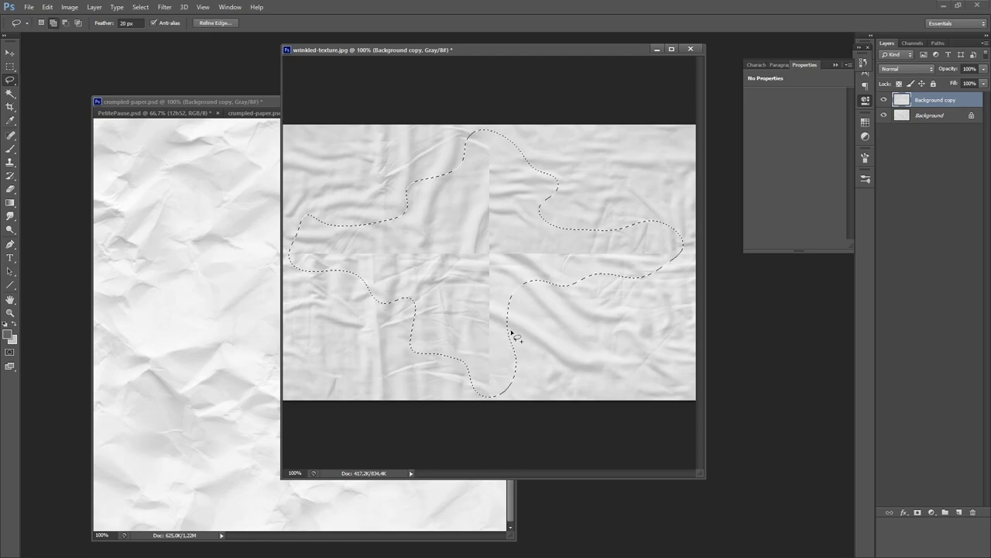
left_click(885, 101)
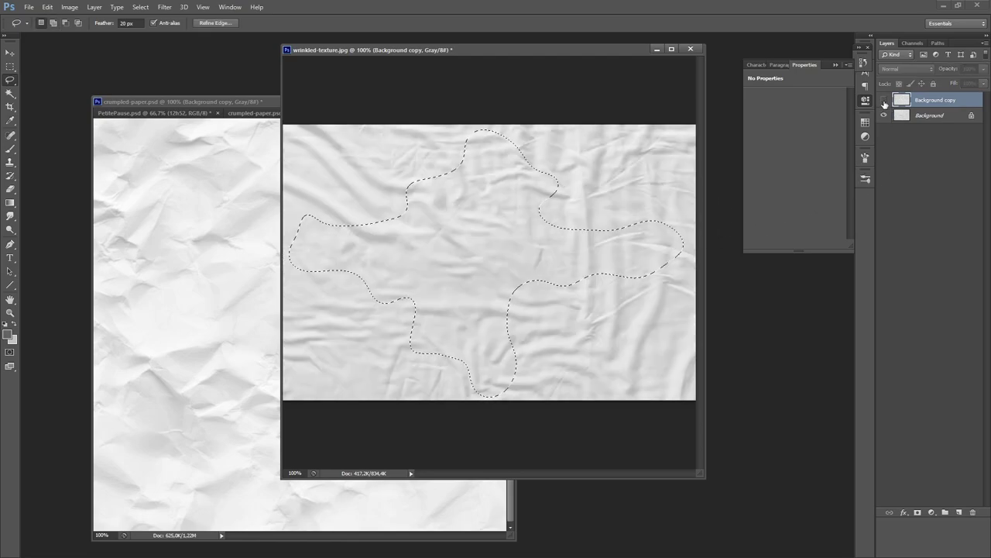
left_click(883, 101)
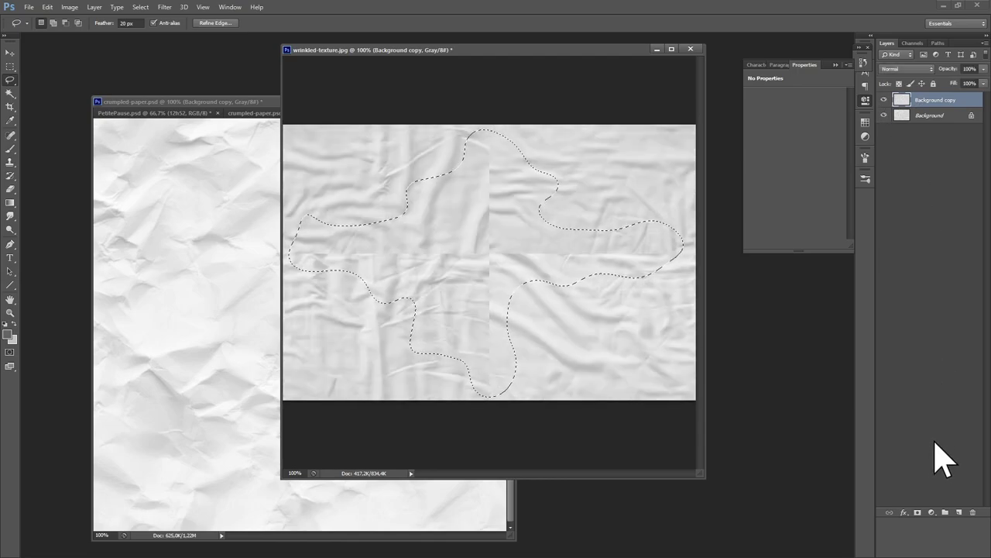
Copy the selected area from the Background layer, paste it above Background copy to cover the seams, and merge it down.
key("ctrl+v")
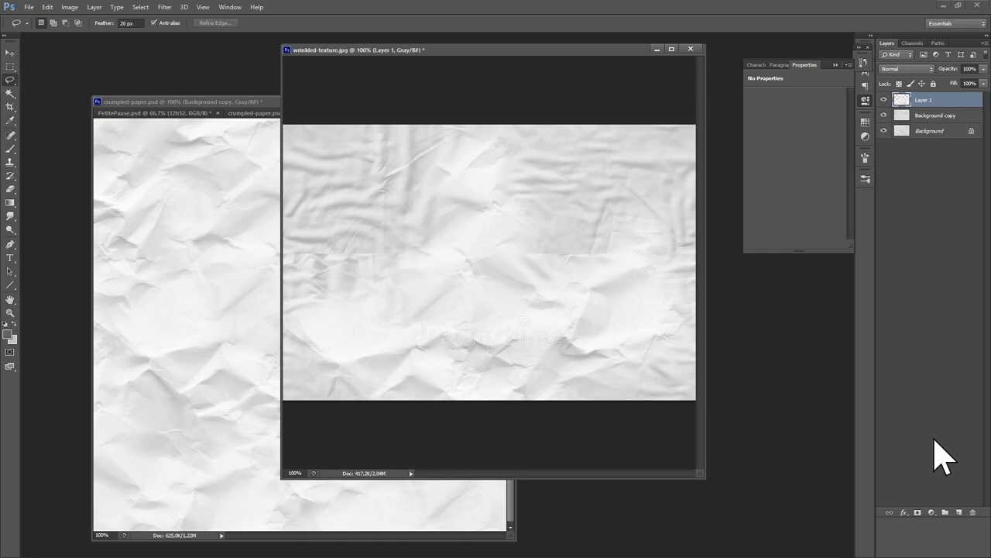
key("ctrl+z")
left_click(930, 116)
key("ctrl+c")
left_click(930, 101)
key("ctrl+v")
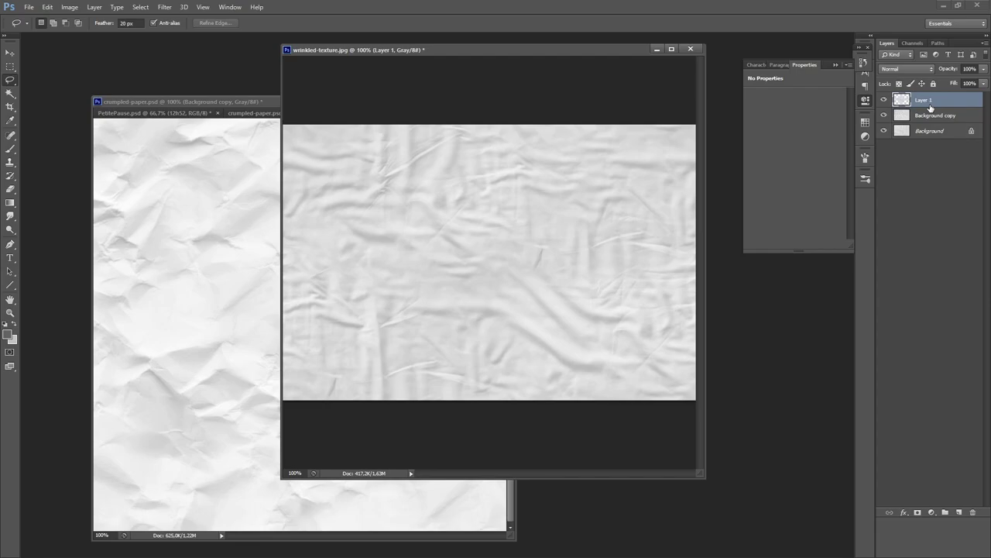
key("ctrl+e")
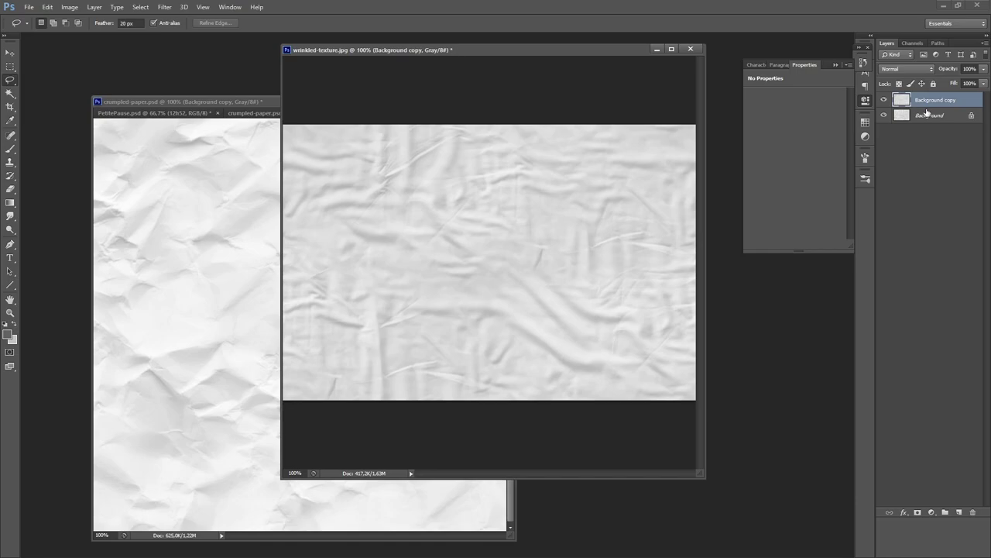
Save the seamless texture as wrinkled-texture.psd in the ZB2021 folder with Maximize Compatibility enabled.
key("ctrl+shift+s")
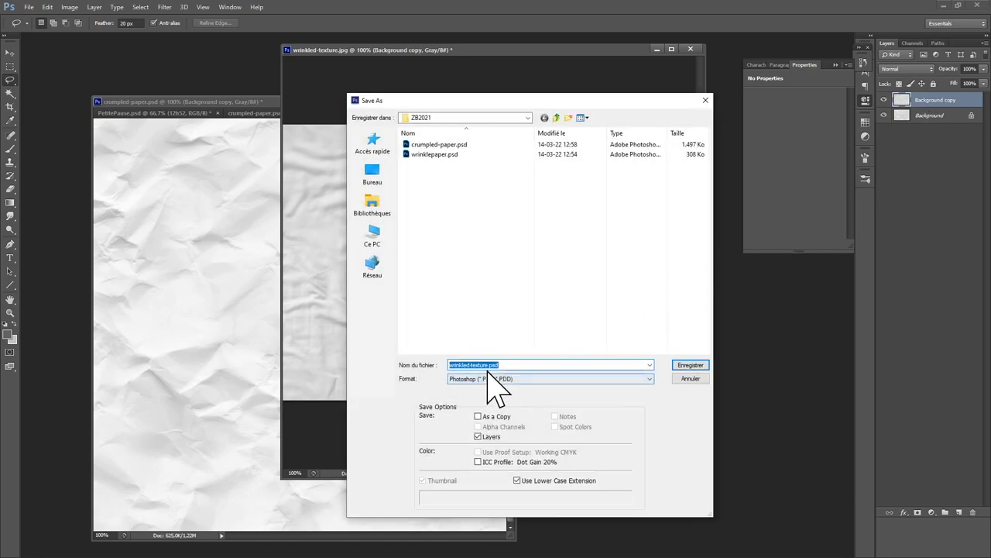
left_click(689, 364)
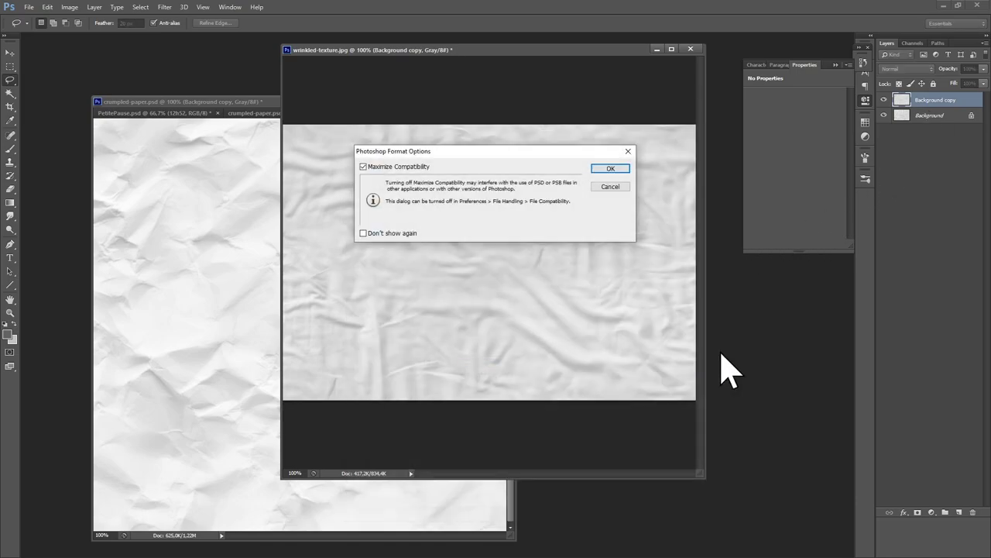
left_click(609, 169)
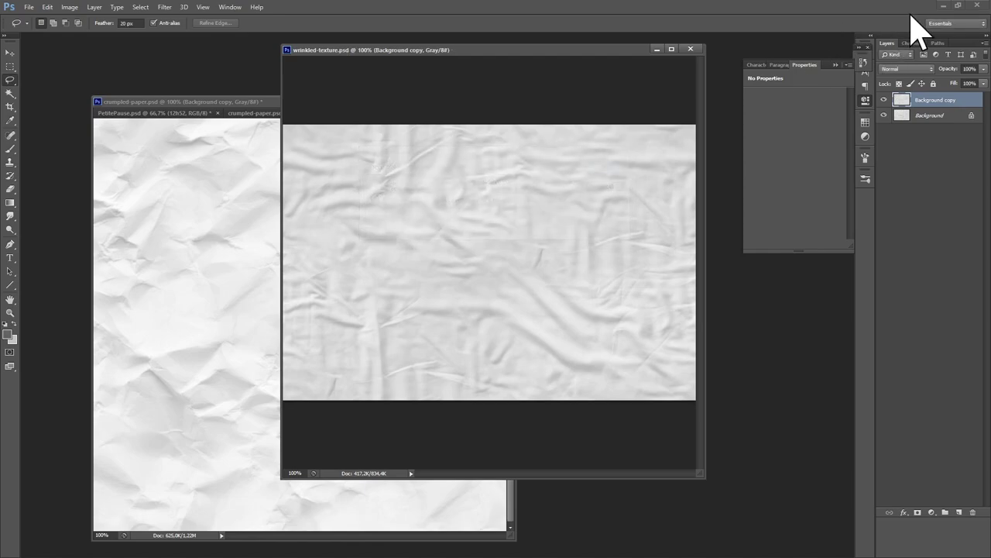
Minimize Photoshop, upload wrinkled-texture.psd from the ZB2021 folder to the remote Textiles folder in FileZilla, and return to ZBrush.
left_click(944, 5)
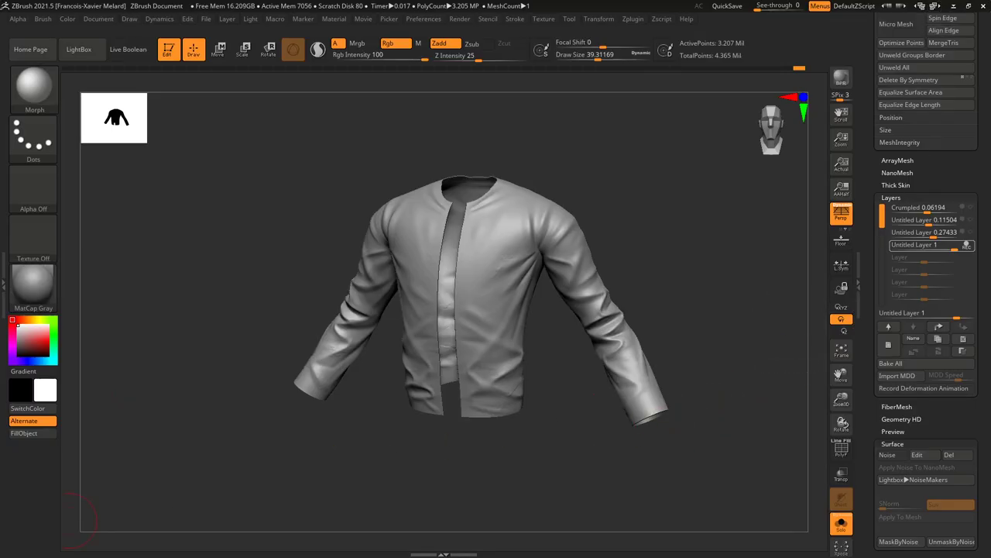
key("alt+Tab")
key("alt+Tab")
key("alt+Tab")
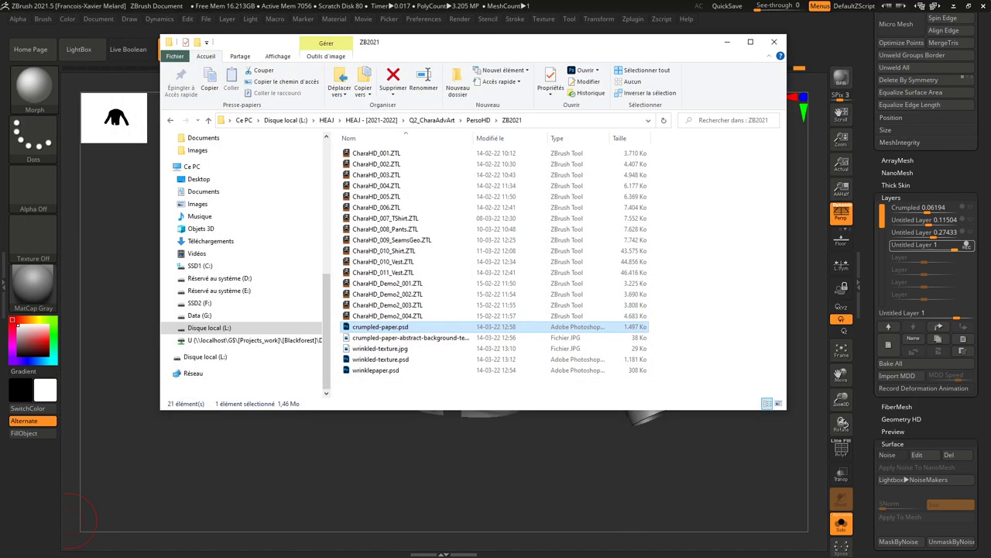
key("alt+Tab")
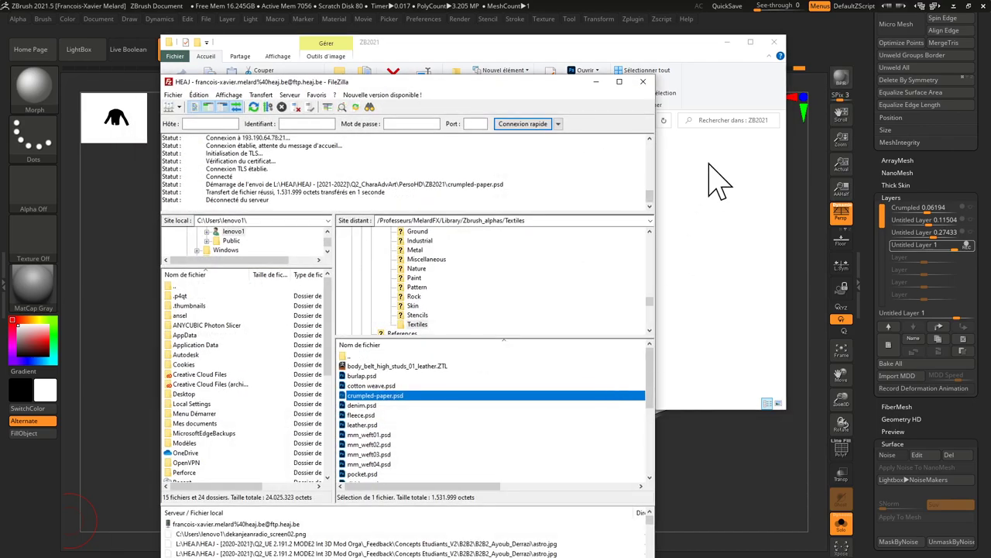
left_click(713, 60)
left_click_drag(383, 358, 451, 460)
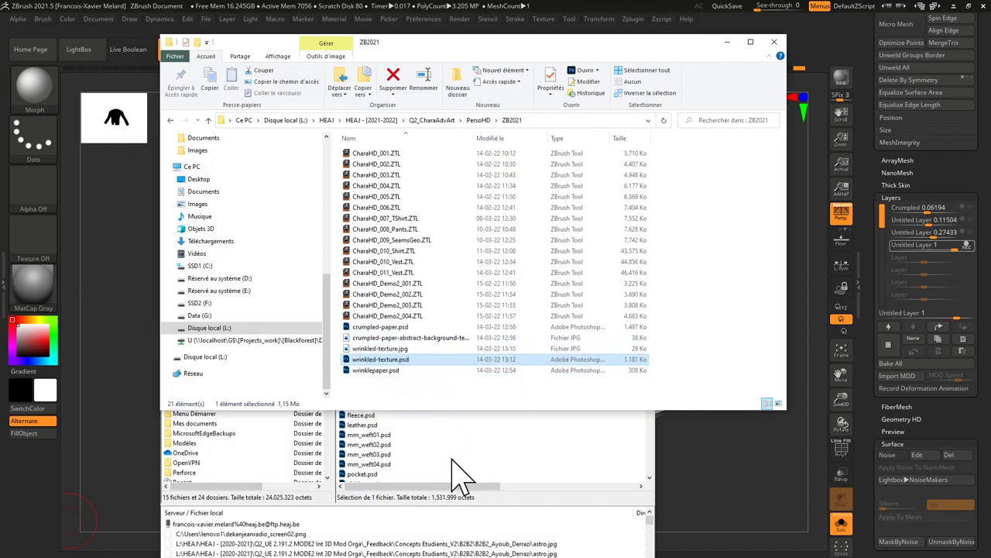
left_click(705, 454)
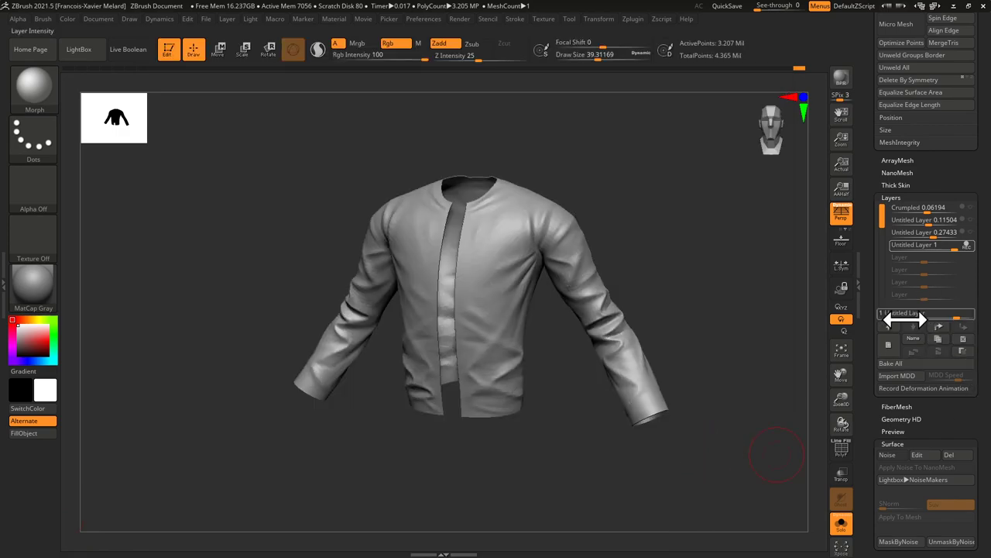
Add a new layer to the jacket, enable surface noise and open its noise settings for editing.
left_click(888, 344)
scroll(867, 375, "down", 5)
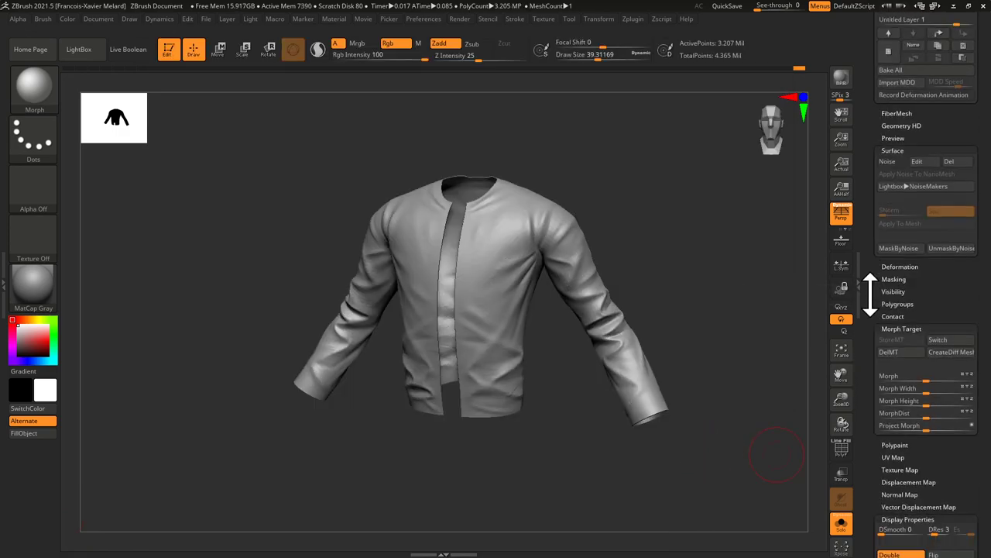
left_click(888, 161)
left_click(917, 161)
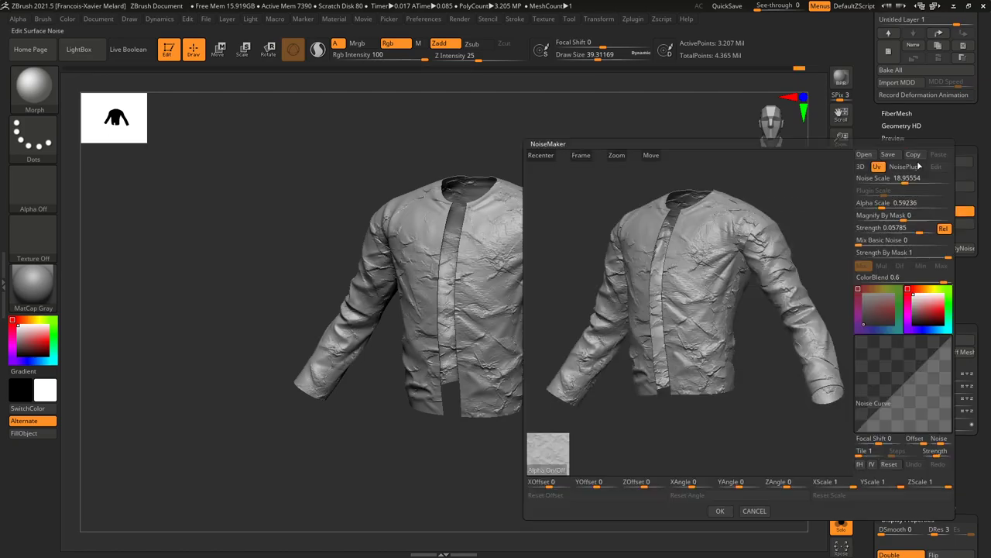
Replace the noise alpha with wrinkled-texture.psd, accept the noise settings and apply the noise to the jacket mesh.
left_click(548, 467)
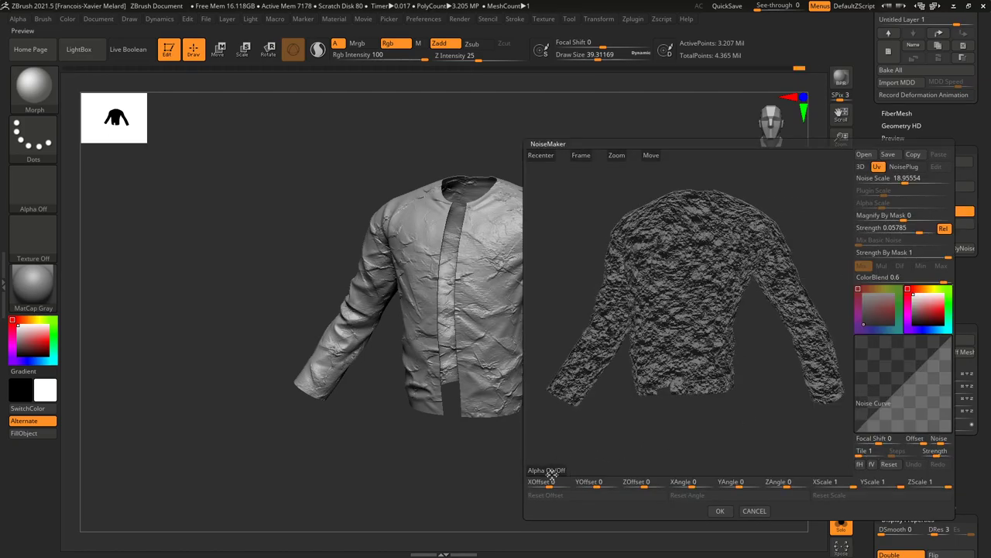
left_click(552, 470)
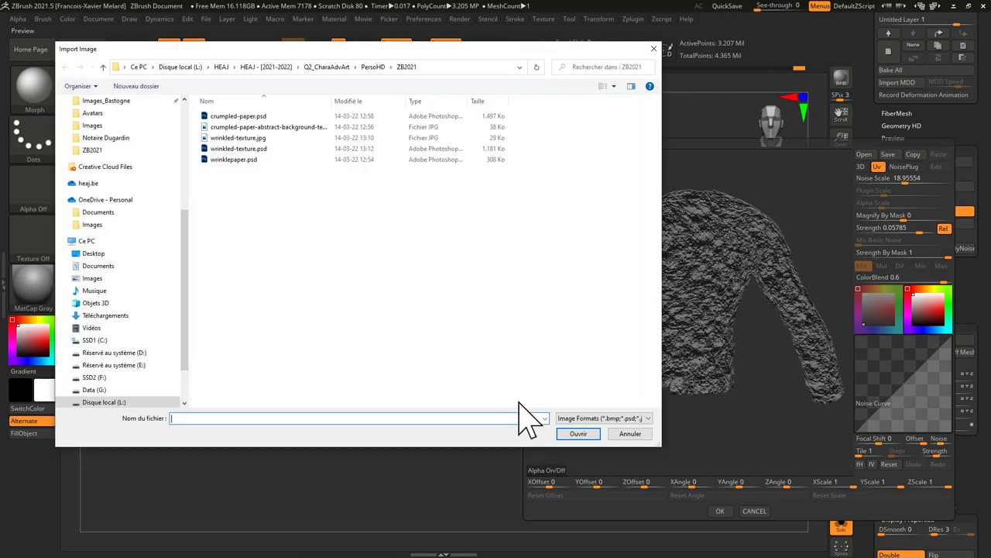
double_click(238, 161)
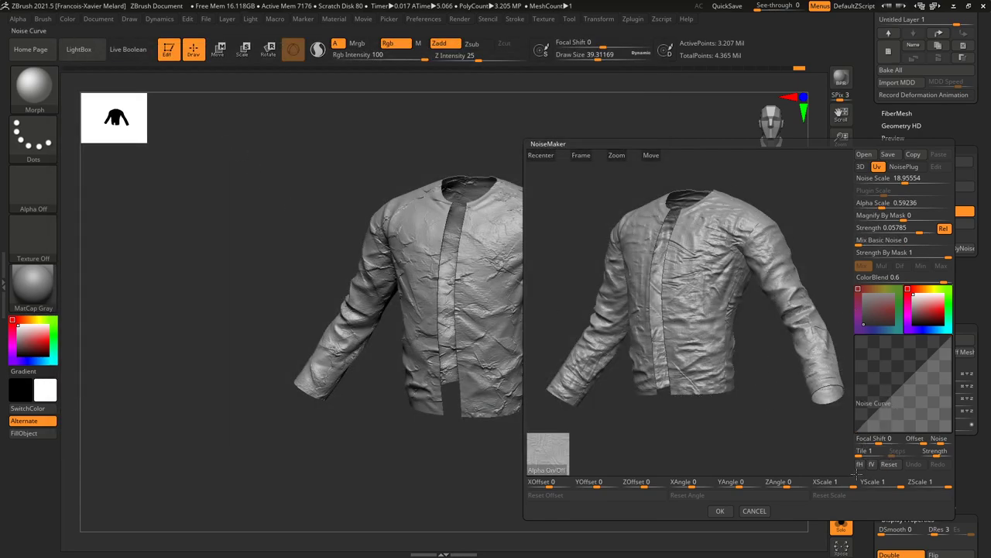
left_click_drag(685, 457, 768, 449)
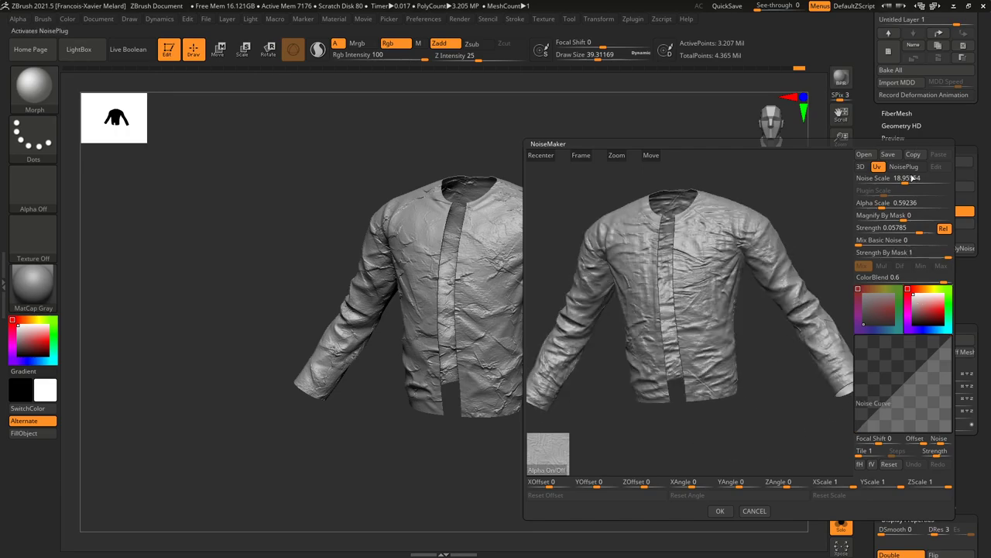
left_click(720, 511)
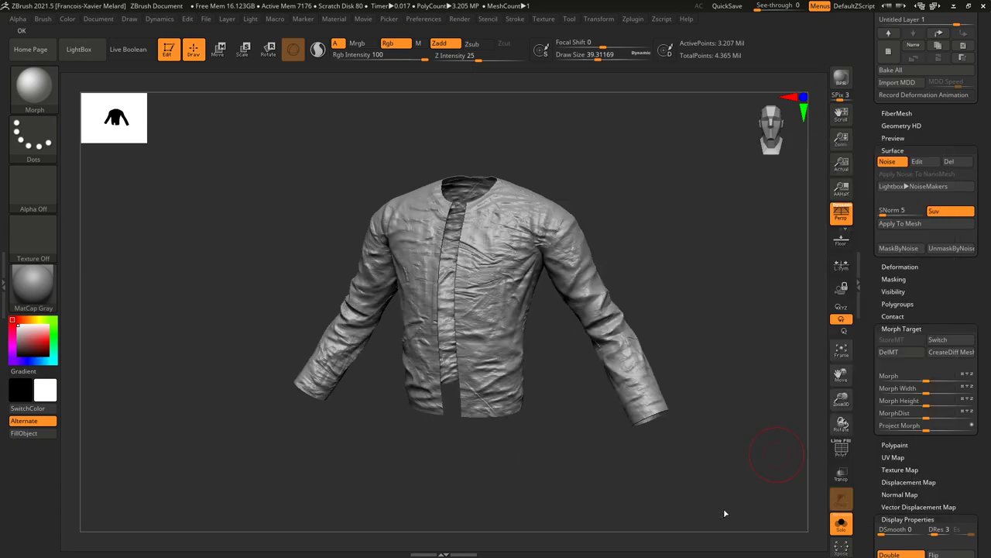
left_click(922, 224)
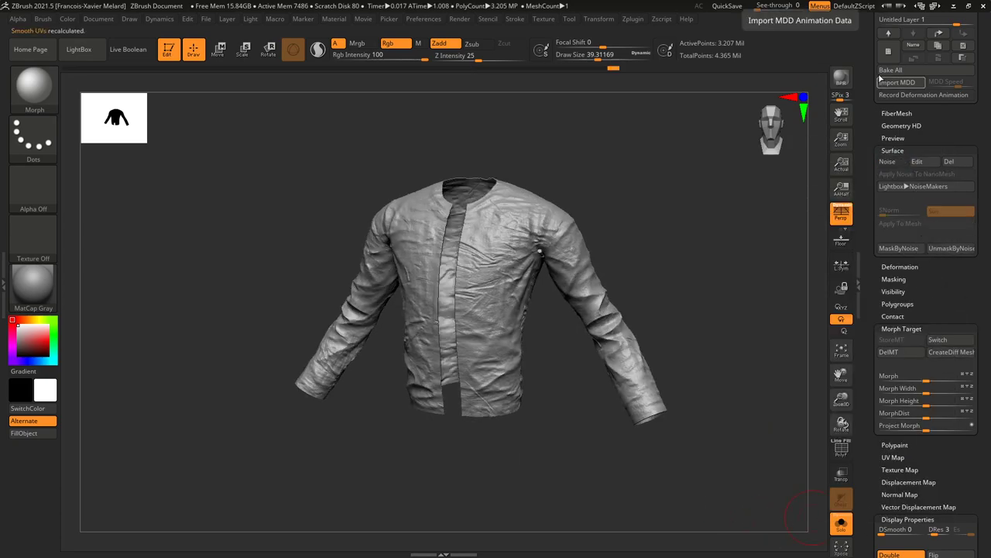
Stop recording on the new wrinkle layer and reduce its intensity to about 0.36.
left_click_drag(868, 67, 865, 163)
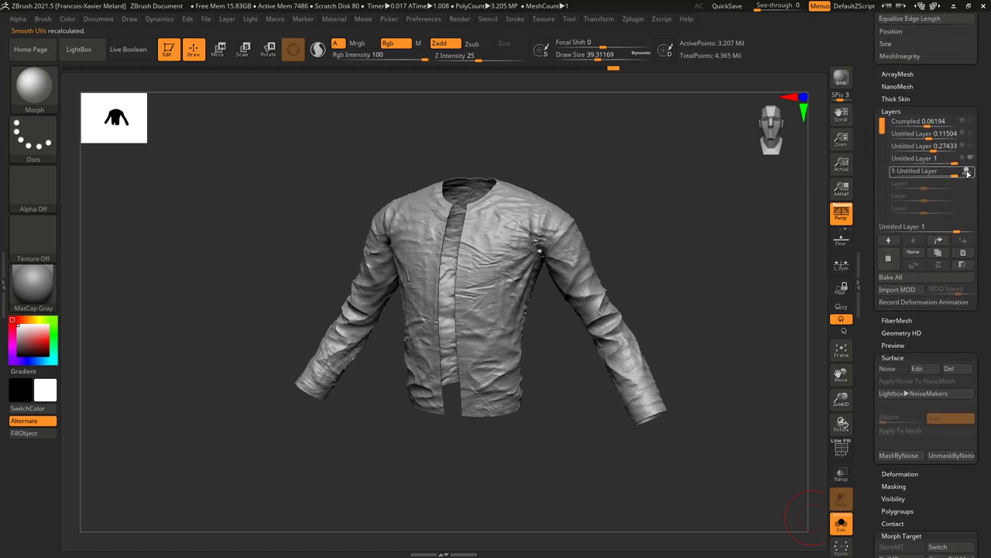
left_click(967, 173)
left_click_drag(953, 175, 933, 173)
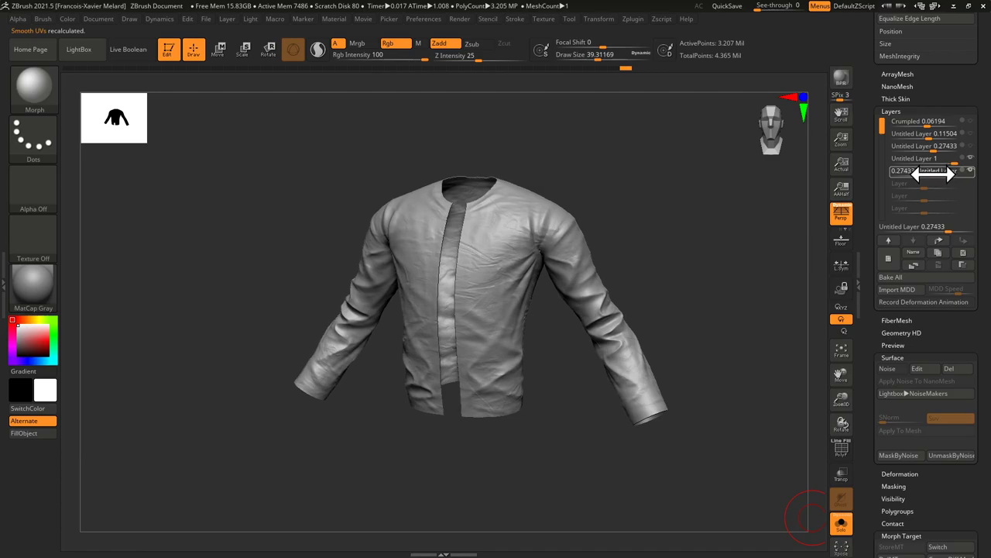
mouse_move(723, 261)
left_mouse_down()
mouse_move(750, 233)
mouse_move(708, 246)
mouse_move(720, 253)
left_mouse_up()
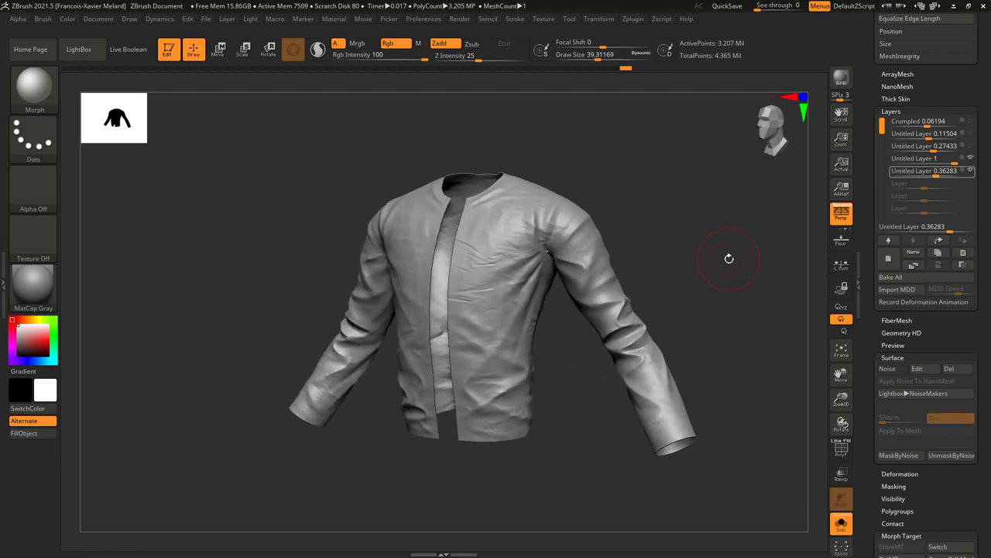
Examine the jacket's wrinkles from front and angled views and open the deformation settings to review the Inflate option.
left_click_drag(738, 158, 739, 183)
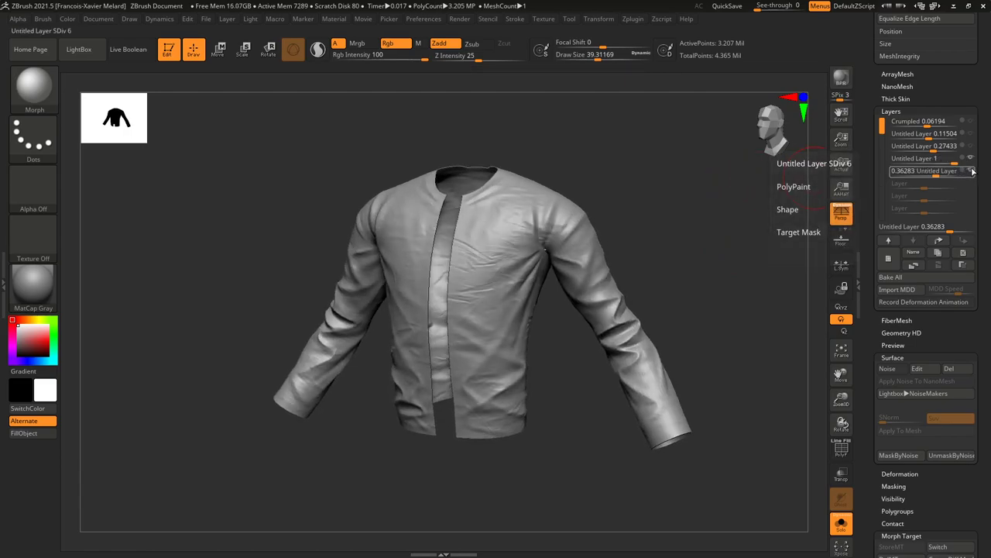
left_click_drag(679, 187, 697, 196)
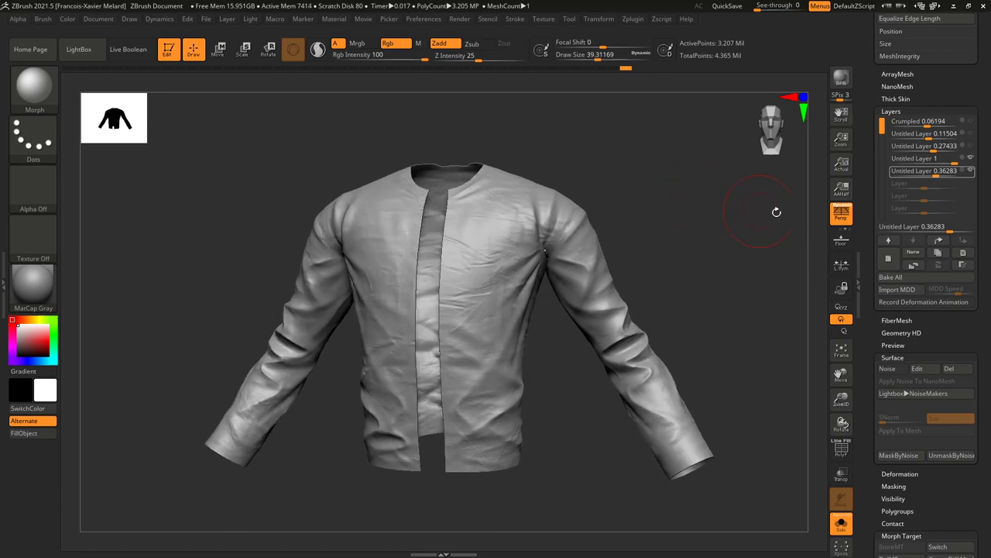
left_click_drag(893, 346, 866, 349)
left_click(889, 400)
left_click_drag(868, 436, 881, 213)
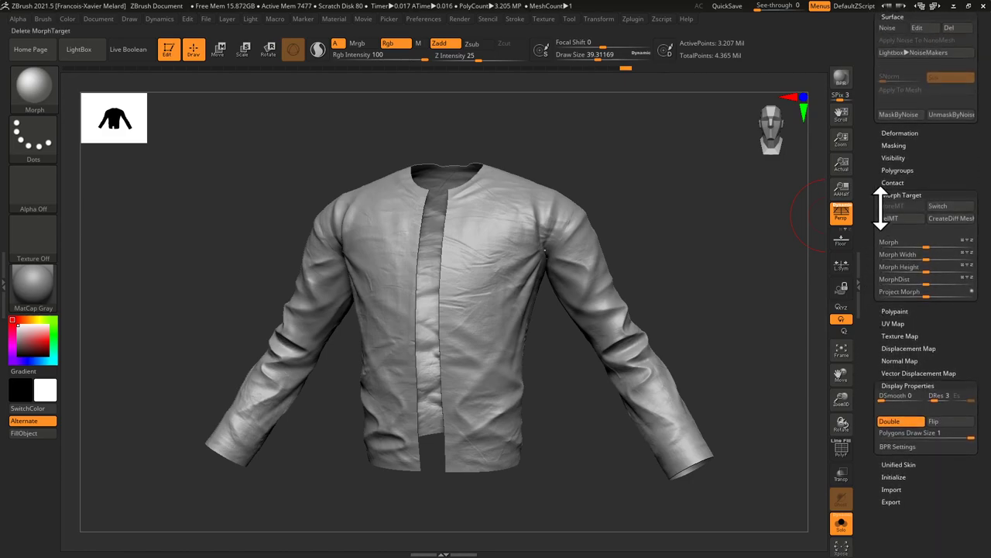
left_click(895, 132)
left_click_drag(925, 481, 927, 482)
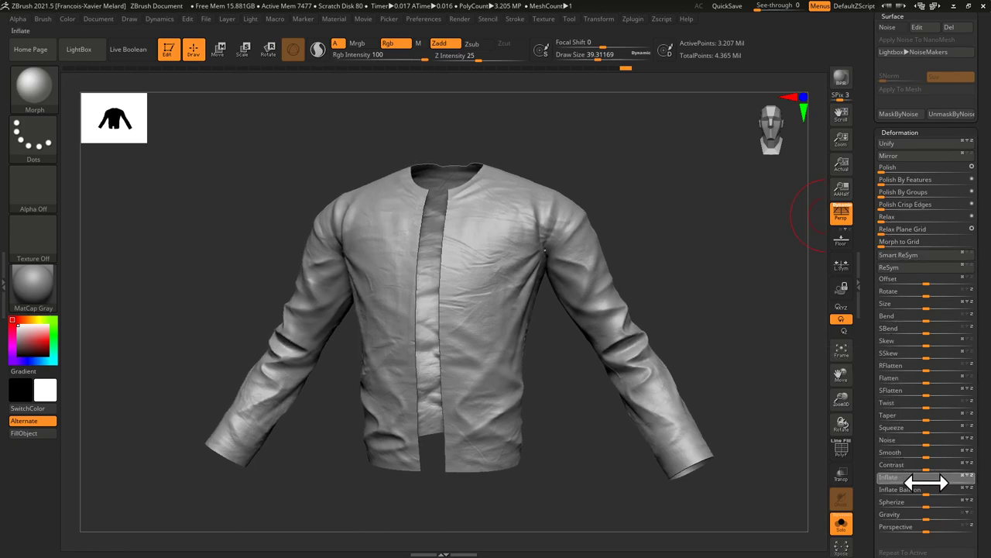
left_click_drag(701, 260, 674, 226)
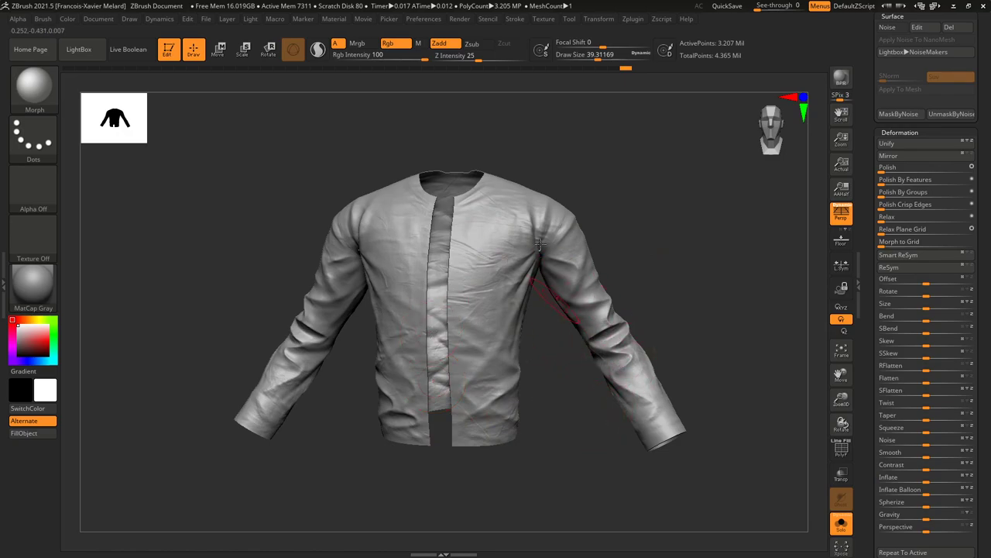
left_click_drag(703, 253, 713, 272)
mouse_move(542, 291)
left_mouse_down()
mouse_move(700, 261)
mouse_move(744, 209)
mouse_move(679, 186)
mouse_move(666, 199)
mouse_move(692, 223)
mouse_move(664, 229)
left_mouse_up()
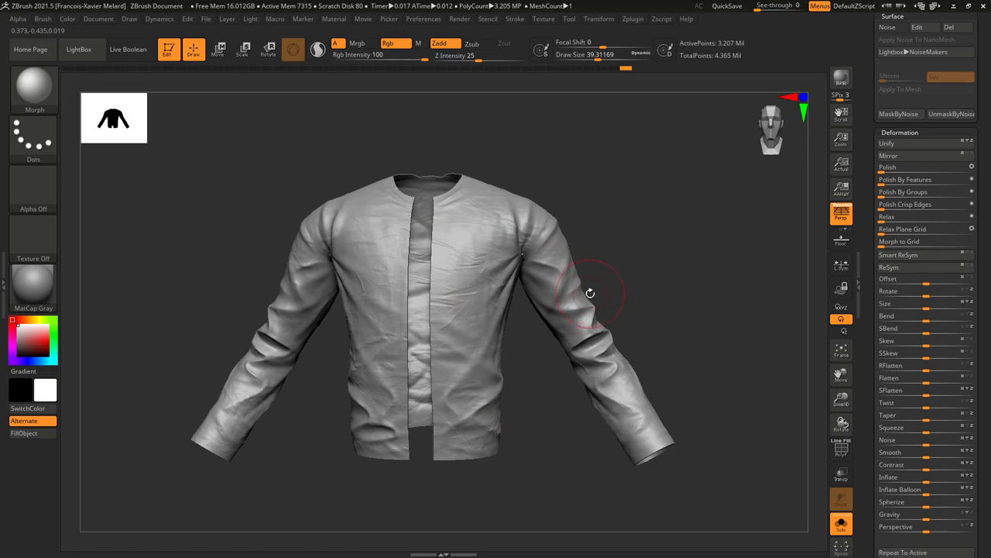
mouse_move(682, 248)
left_mouse_down()
mouse_move(695, 261)
mouse_move(704, 237)
mouse_move(679, 224)
left_mouse_up()
Set the brush size to about 23 and smooth the wrinkles around the jacket's shoulders and armpits.
key("shift")
key("s")
left_click_drag(536, 255, 531, 254)
key("shift")
left_click_drag(612, 182, 549, 225)
left_click_drag(628, 165, 320, 222)
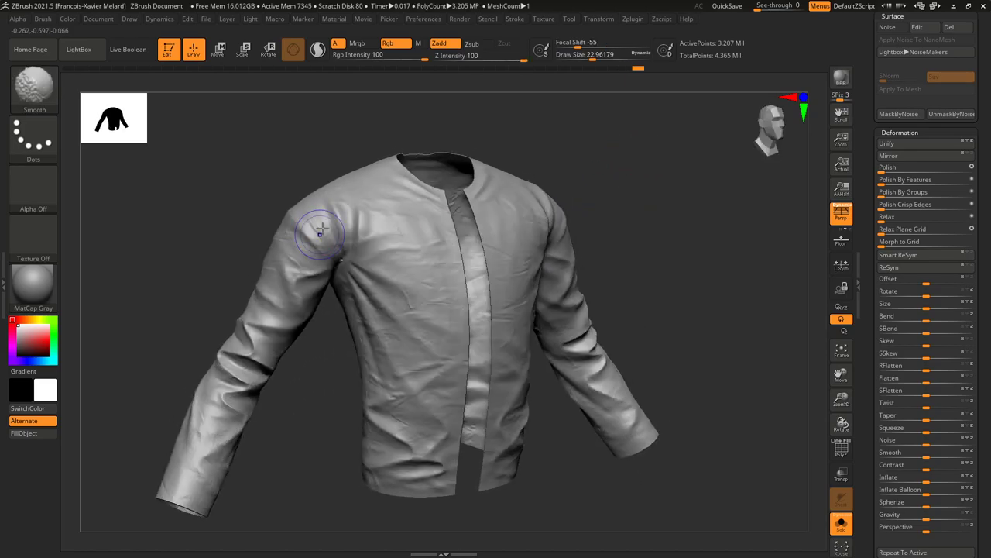
mouse_move(700, 238)
left_mouse_down()
mouse_move(683, 215)
mouse_move(689, 228)
left_mouse_up()
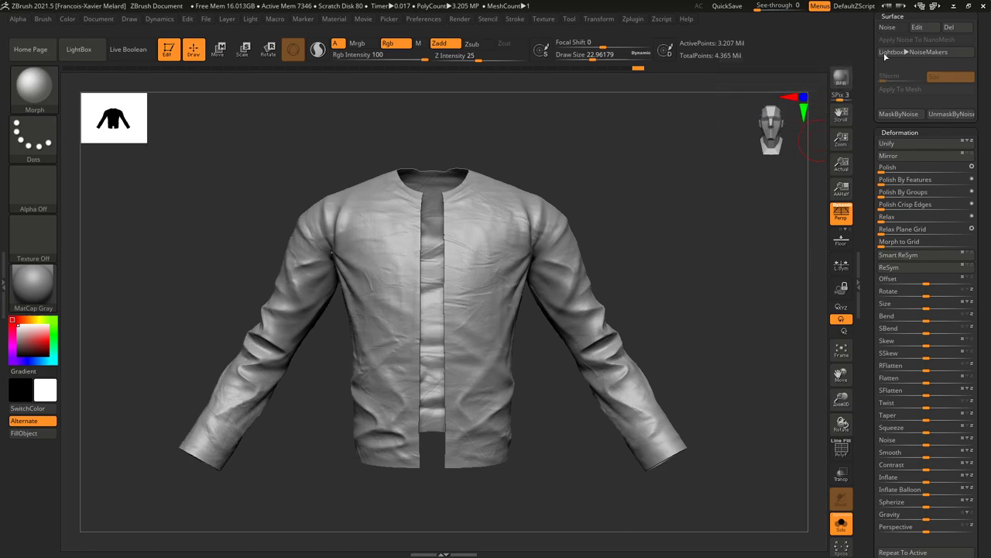
Add two new layers to the jacket below the existing wrinkle layers, leaving the last one recording.
left_click_drag(870, 111, 860, 202)
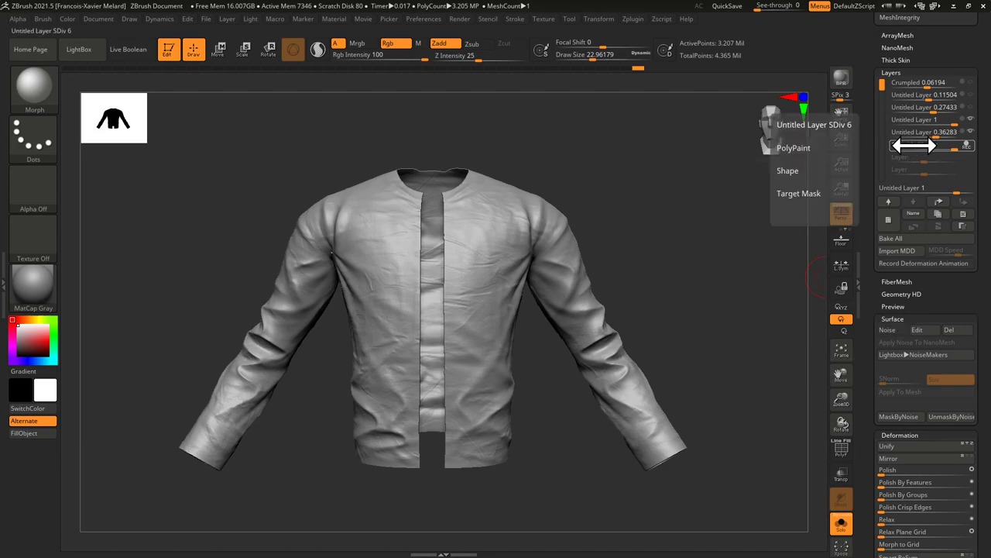
left_click_drag(870, 380, 863, 250)
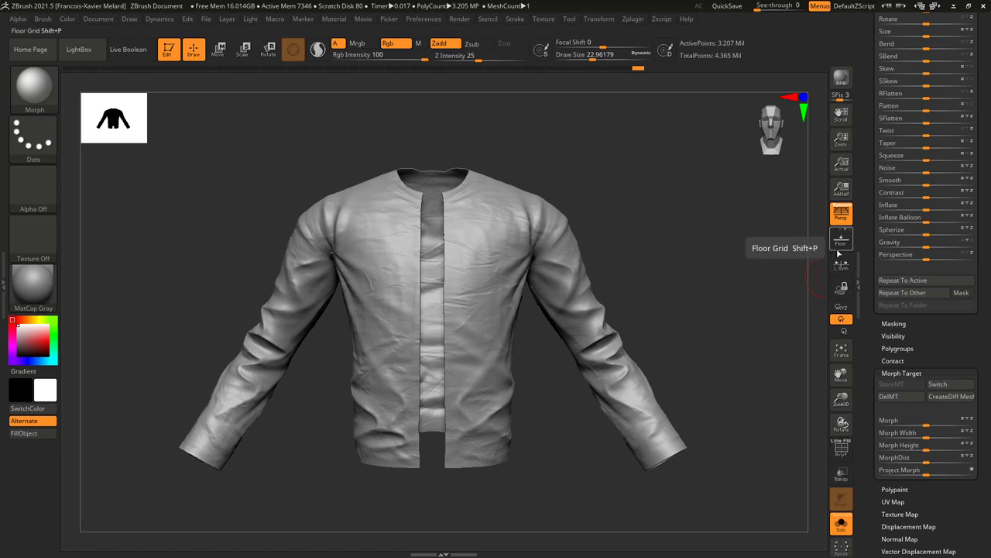
left_click_drag(770, 237, 754, 255)
left_click_drag(880, 199, 880, 361)
left_click_drag(748, 261, 768, 256)
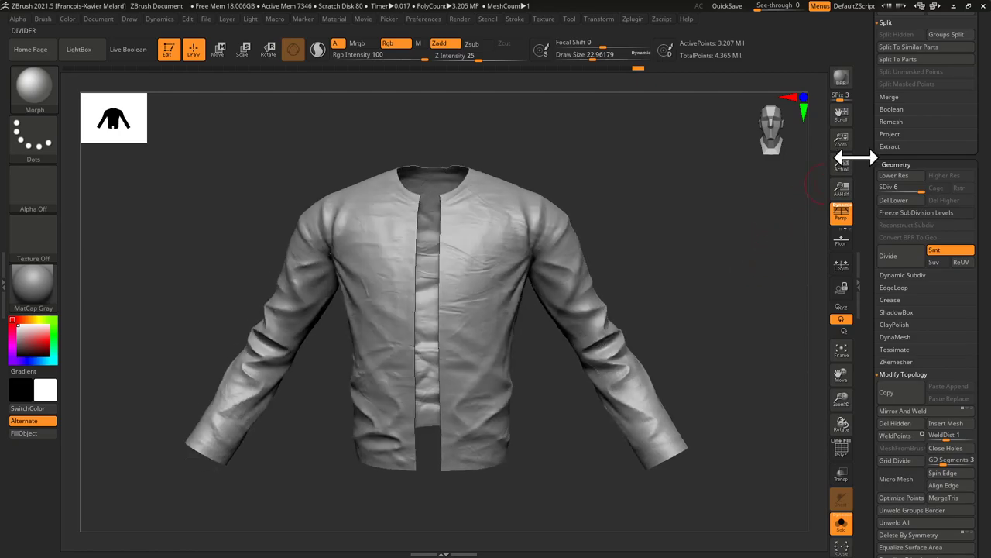
left_click_drag(862, 95, 870, 234)
left_click_drag(884, 302, 869, 182)
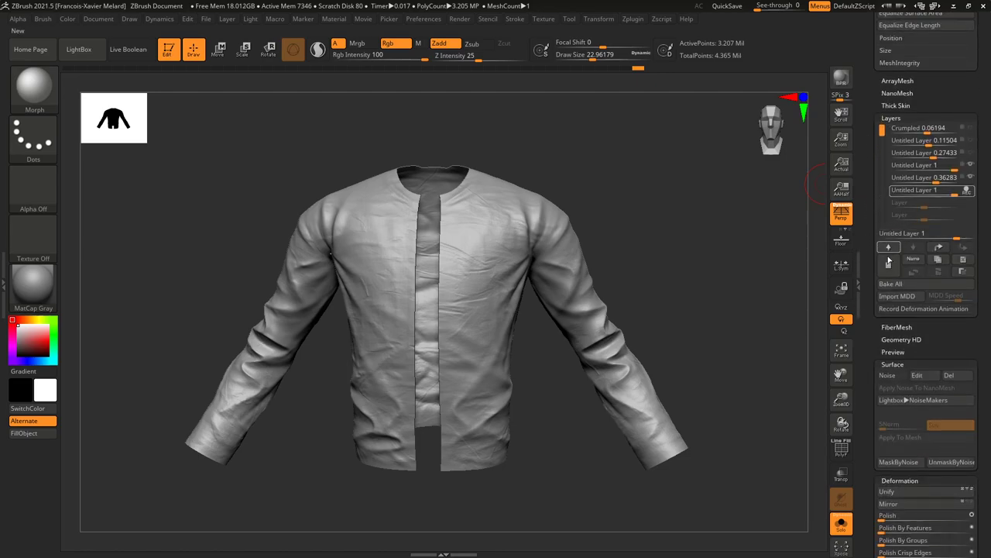
left_click(889, 267)
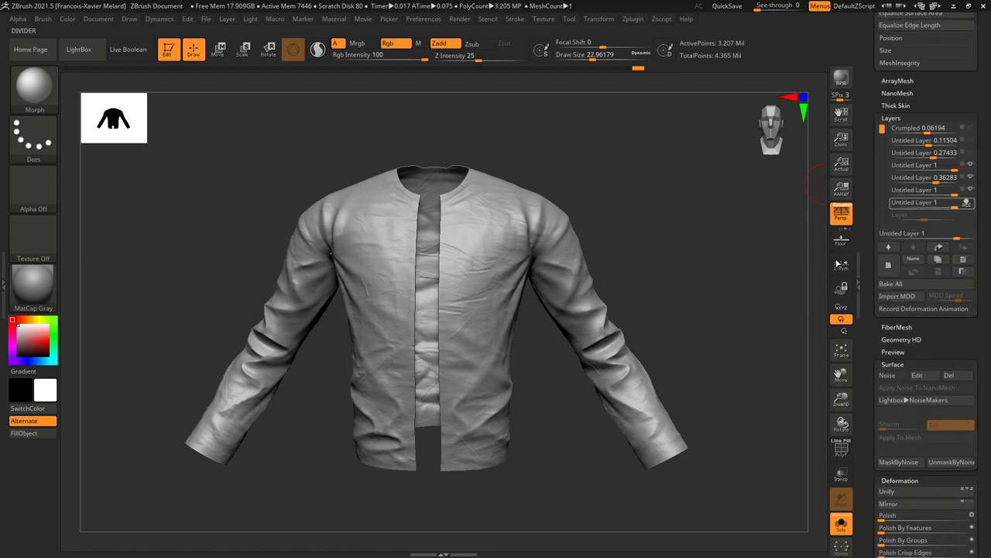
Choose the DamStandard brush, show the polygroup wireframe and reduce the brush size to about 5.5 for seam carving.
left_click_drag(686, 168, 637, 212)
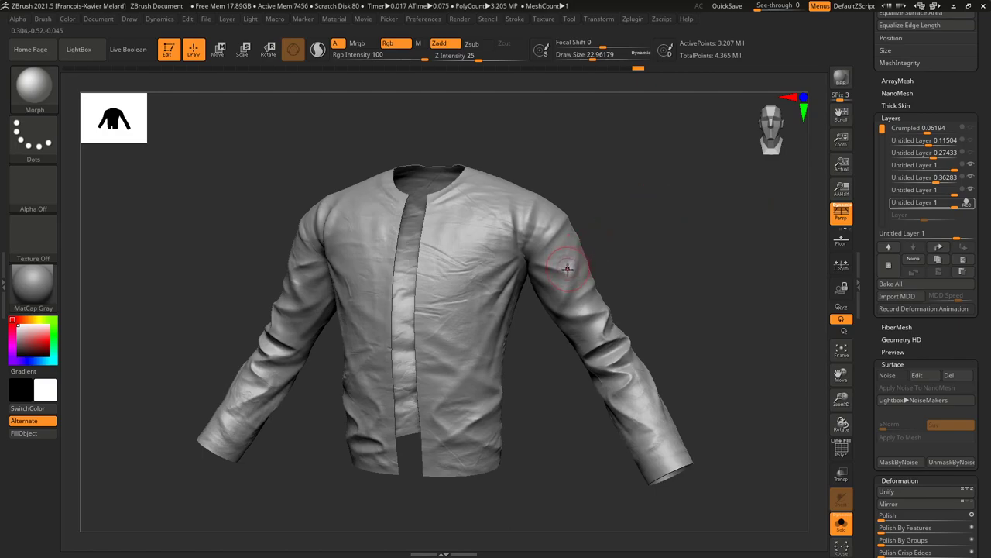
key("b")
key("d")
key("s")
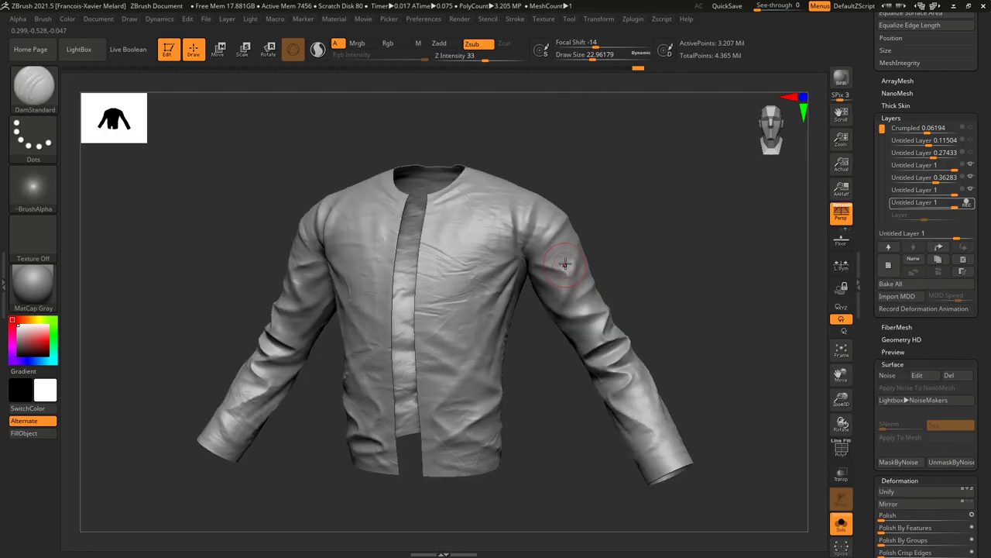
key("s")
left_click(568, 258)
left_click(841, 448)
mouse_move(697, 197)
left_mouse_down()
mouse_move(669, 198)
mouse_move(677, 224)
mouse_move(670, 201)
mouse_move(692, 219)
mouse_move(611, 226)
left_mouse_up()
key("s")
left_click_drag(532, 249, 527, 249)
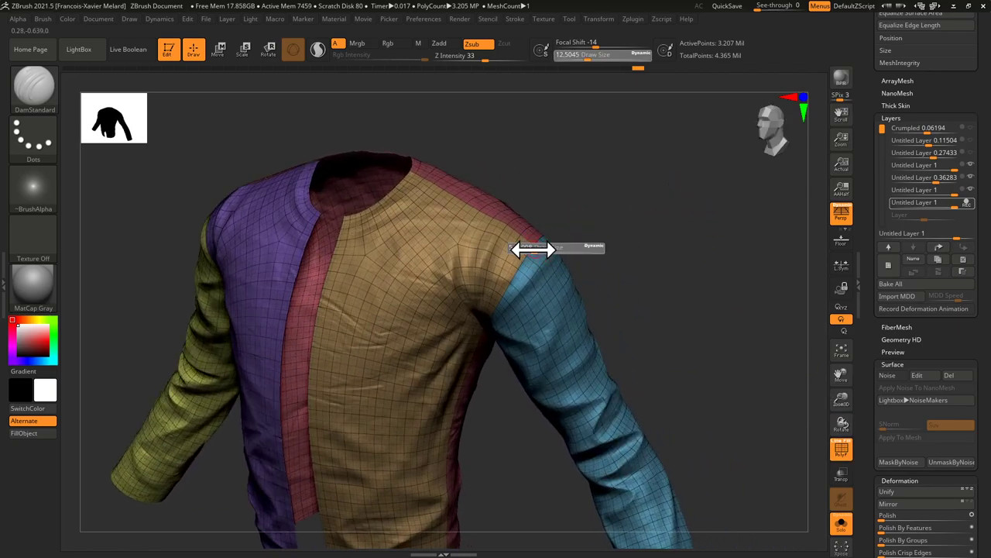
Set the Lazy Mouse radius to 30 and carve the front armhole seam between the tan chest panel and blue sleeve.
left_click(518, 20)
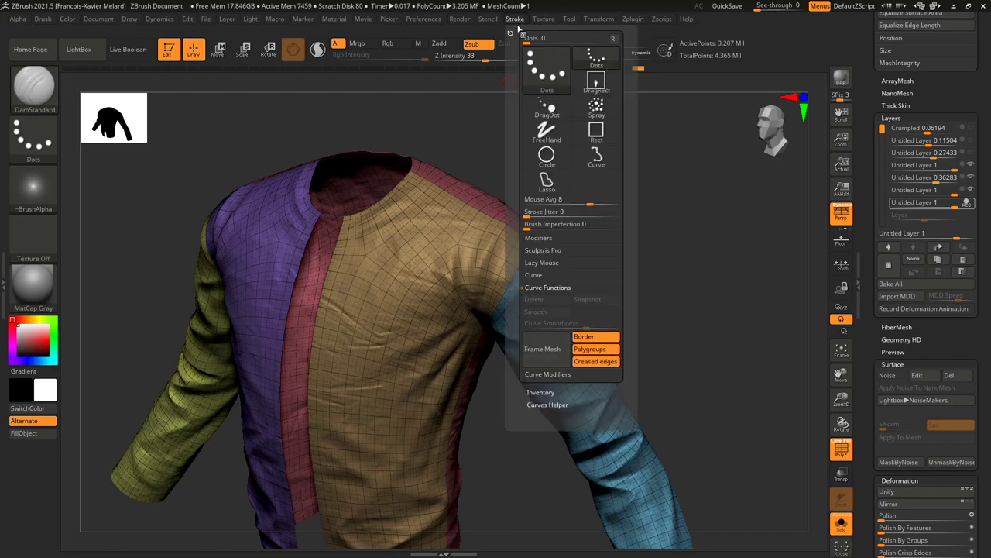
left_click(548, 266)
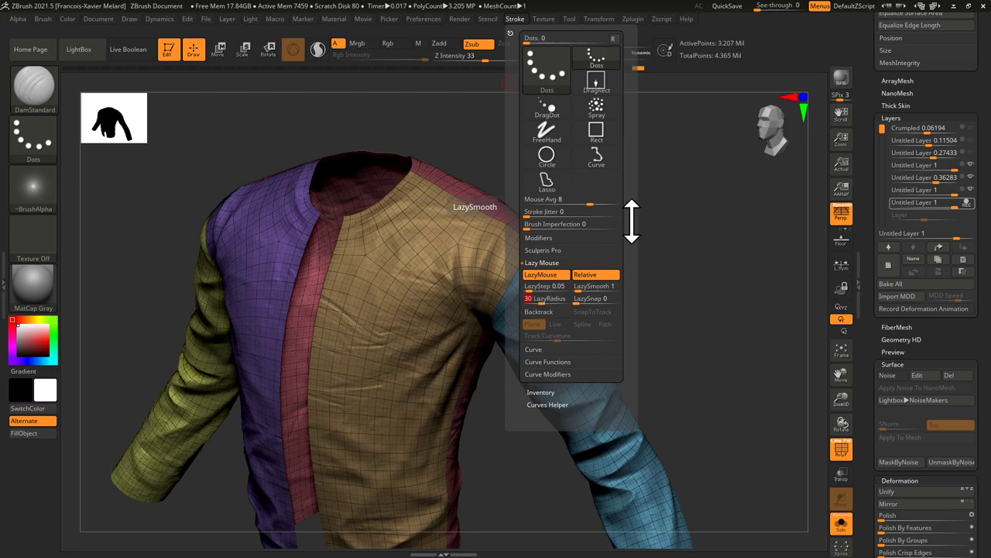
left_click_drag(713, 259, 713, 255, "alt")
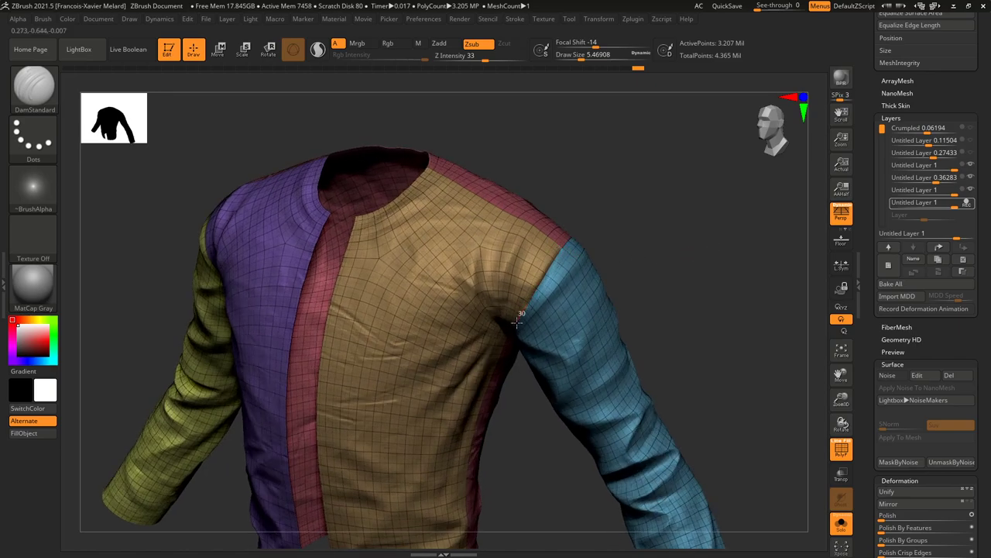
left_click_drag(632, 200, 639, 159, "shift")
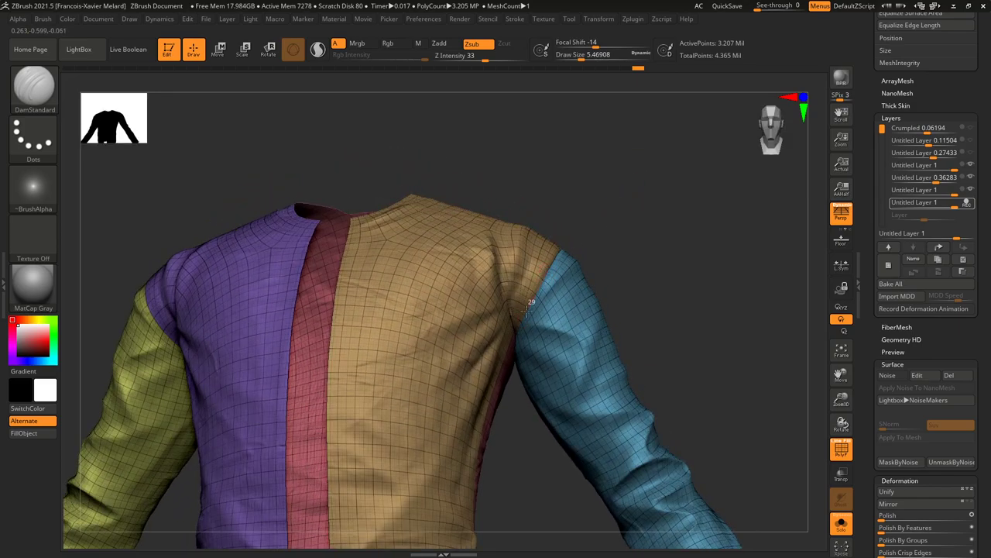
left_click_drag(517, 328, 508, 355)
Carve the back armhole seam along the border between the blue sleeve and the red back panel.
left_click_drag(664, 170, 415, 205)
left_click_drag(569, 258, 749, 303)
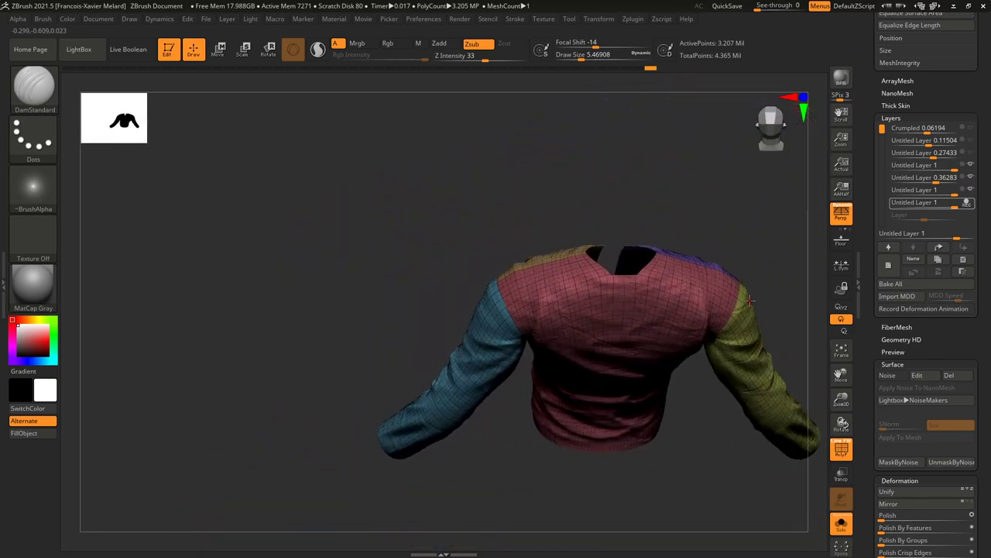
left_click_drag(708, 279, 522, 244)
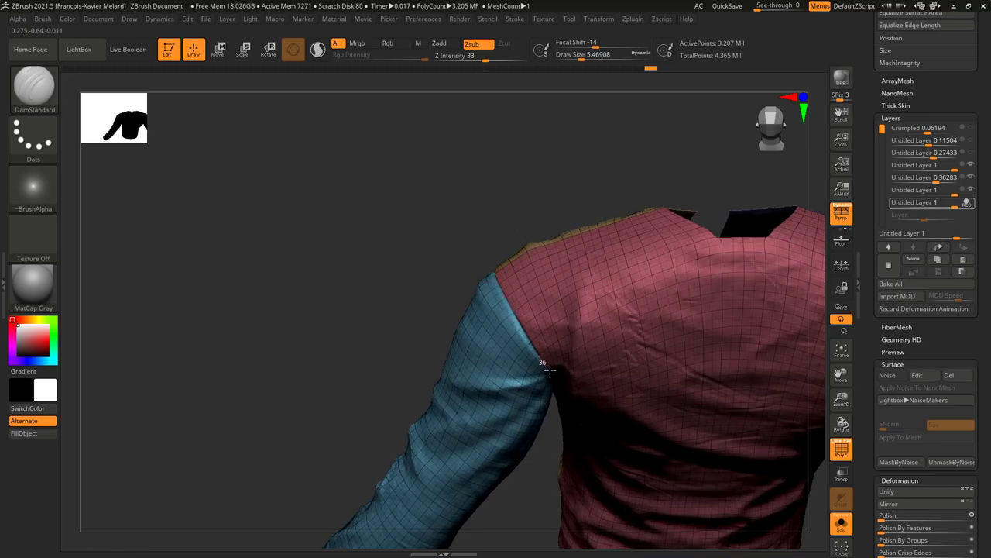
left_click_drag(467, 266, 519, 354)
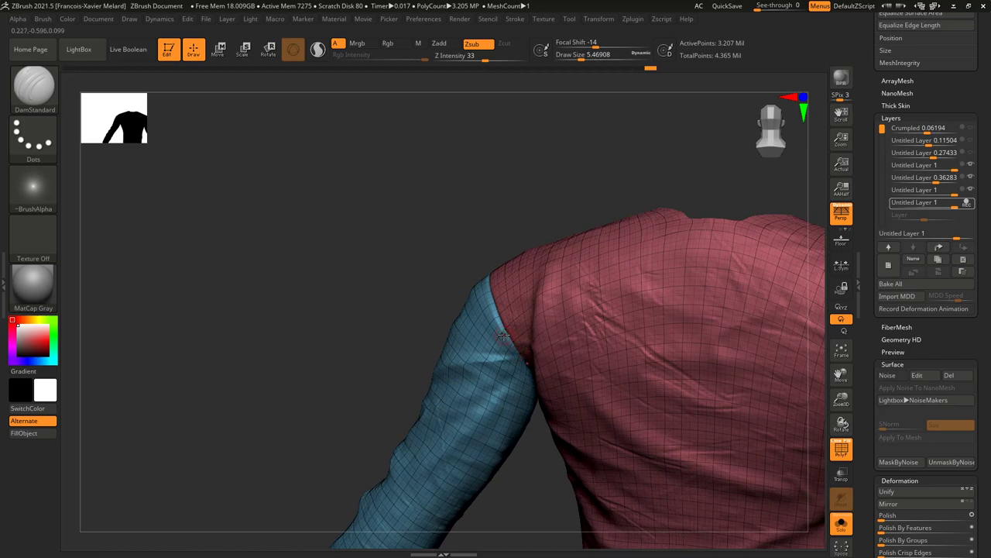
Carve the shoulder seam between the tan front panel and the red back panel, from the neckline to the blue sleeve.
left_click_drag(450, 172, 682, 244)
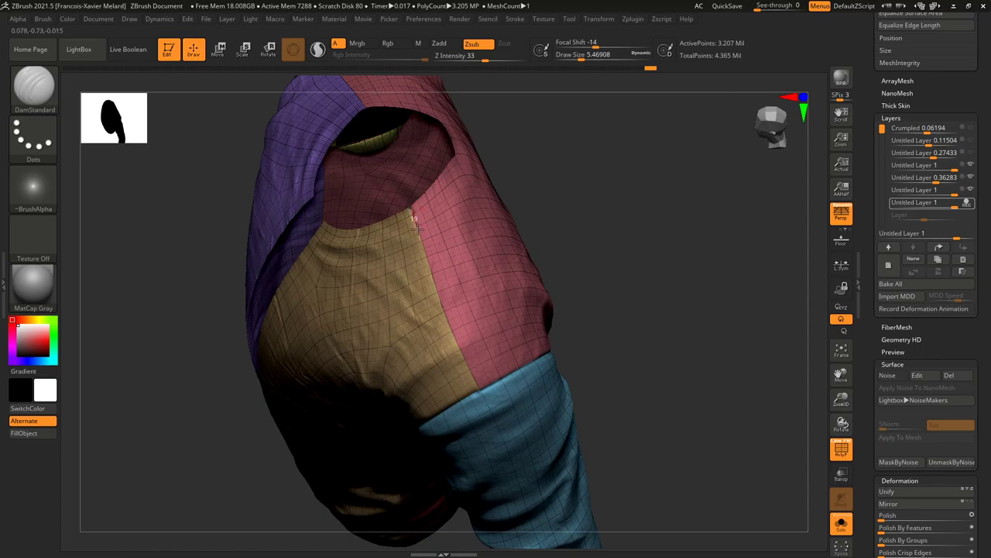
left_click_drag(422, 243, 430, 268)
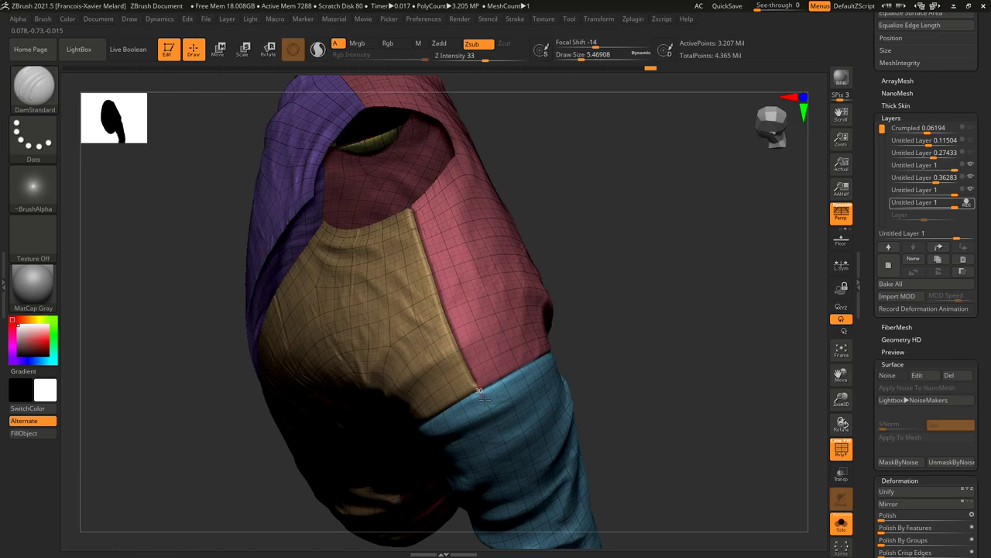
left_click_drag(487, 402, 491, 406)
Carve the opposite shoulder seam between the purple and red panels and the armhole seam around the green sleeve.
mouse_move(589, 310)
left_mouse_down()
mouse_move(821, 248)
mouse_move(869, 496)
left_mouse_up()
left_click_drag(758, 273, 734, 80, "alt")
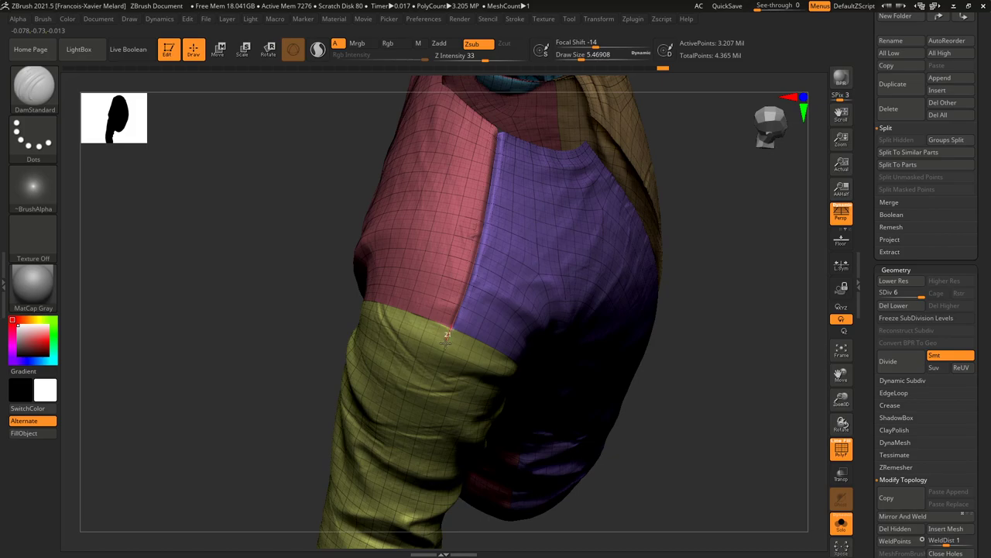
left_click_drag(776, 377, 701, 233)
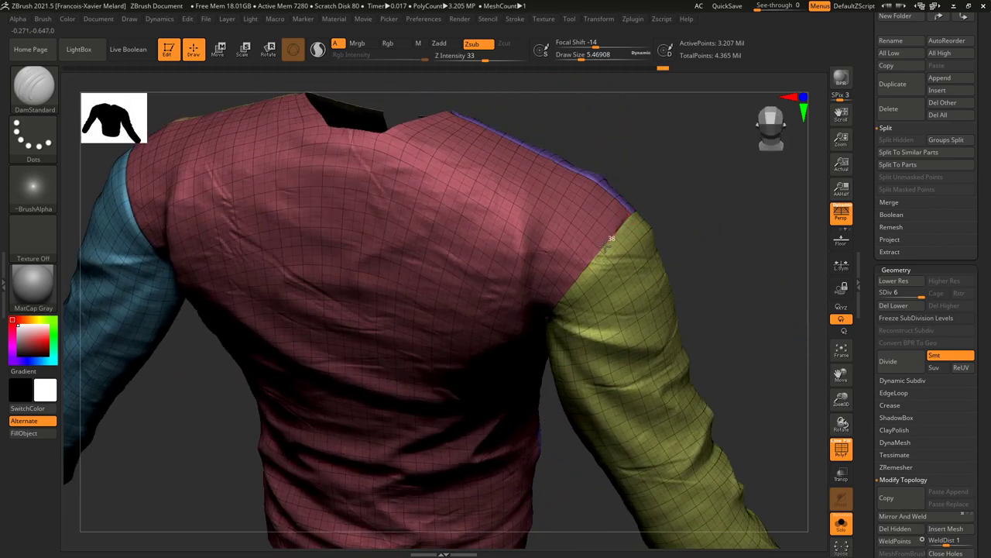
right_click_drag(526, 351, 634, 225)
right_click_drag(586, 179, 433, 174)
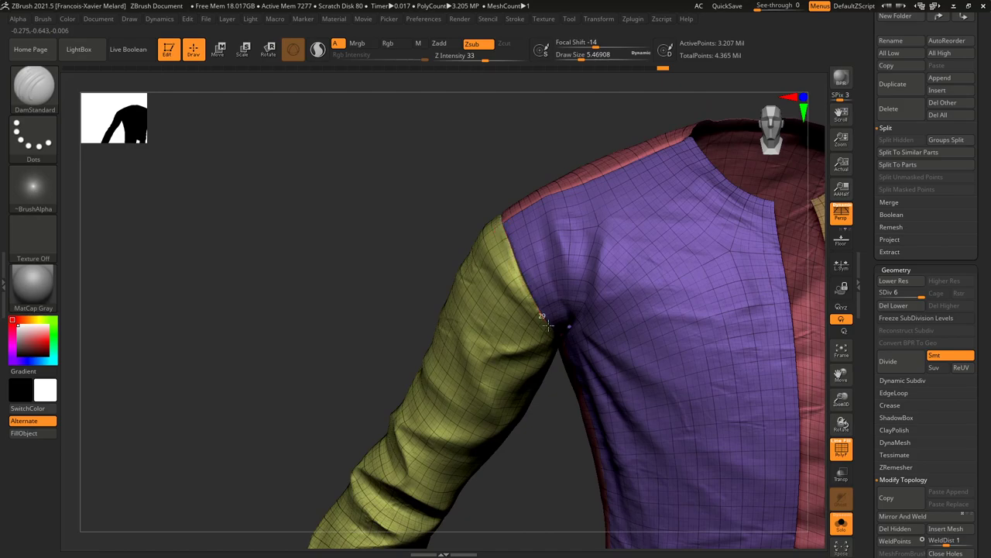
Carve the side seam between the purple front panel and red back panel from the underarm down to the hem.
right_click_drag(366, 265, 366, 213, "ctrl")
mouse_move(568, 513)
right_mouse_down("alt")
mouse_move(538, 322)
mouse_move(496, 383)
mouse_move(521, 314)
right_mouse_up("alt")
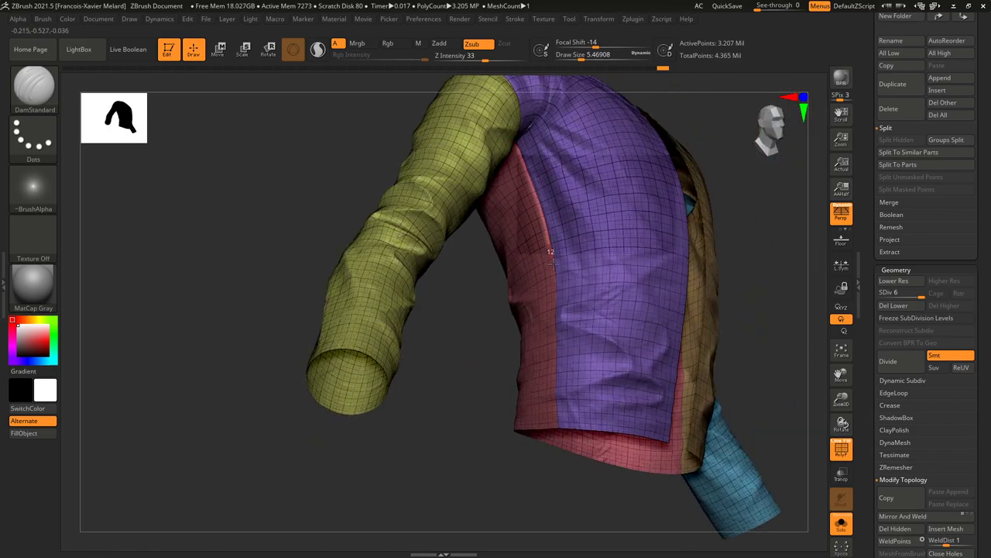
left_click_drag(556, 349, 555, 377)
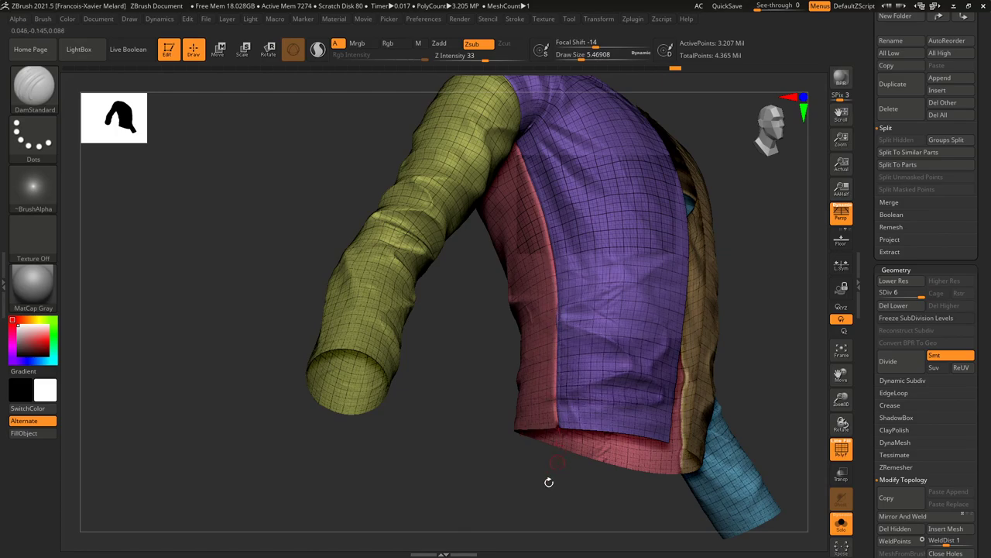
right_click_drag(553, 469, 546, 450)
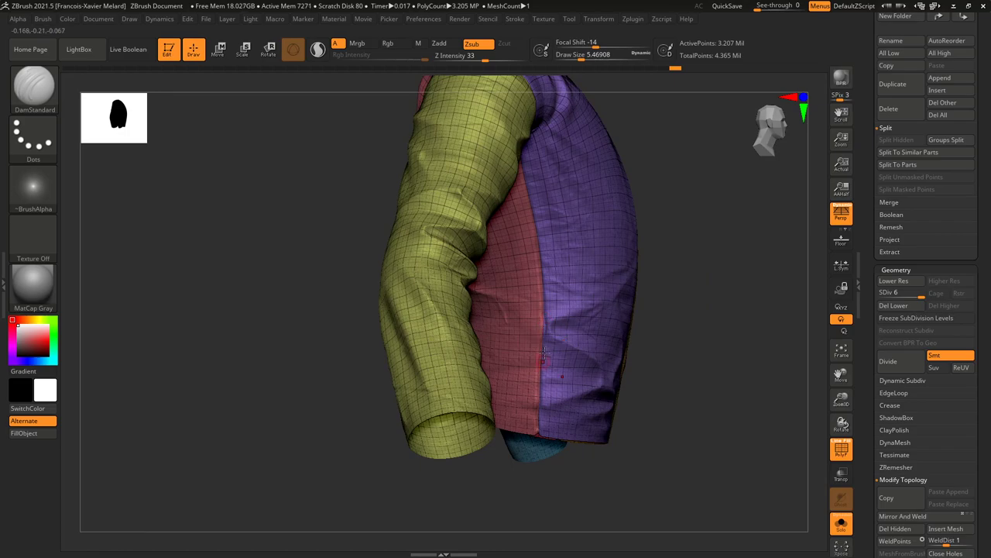
Hide the polygroup wireframe and examine the carved shoulder, armhole and side seams from several angles.
left_click(838, 452)
right_click_drag(794, 470, 701, 375)
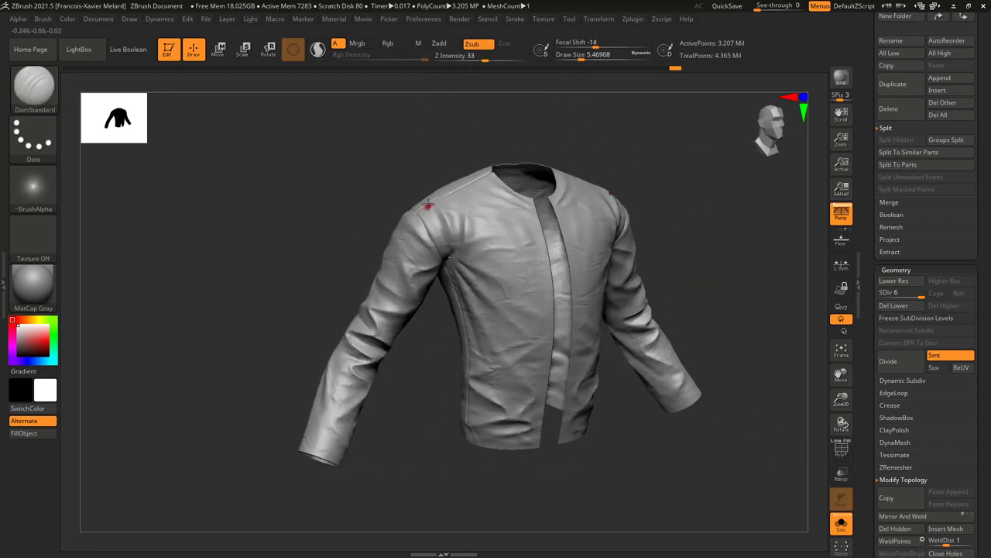
right_click_drag(742, 195, 601, 270)
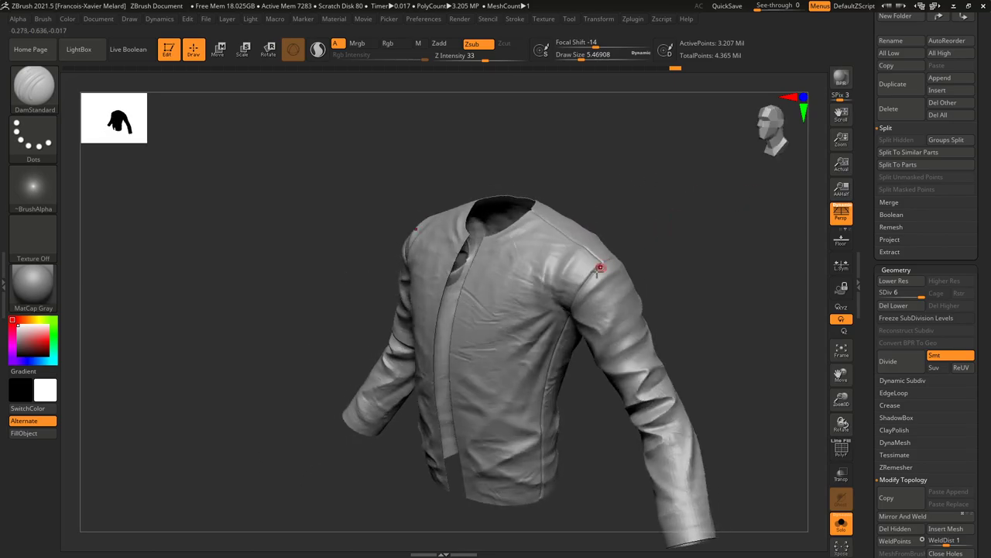
right_click_drag(695, 241, 693, 217)
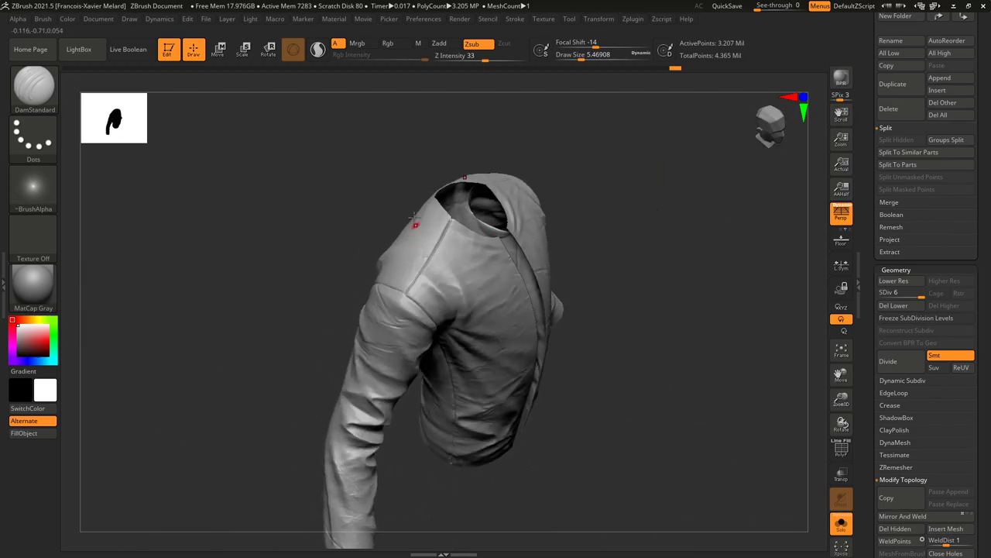
Puff up the shoulder seam and the front armhole seam edges with the Inflat brush, LazyMouse enabled and draw size about 7.3.
key("b")
key("i")
key("n")
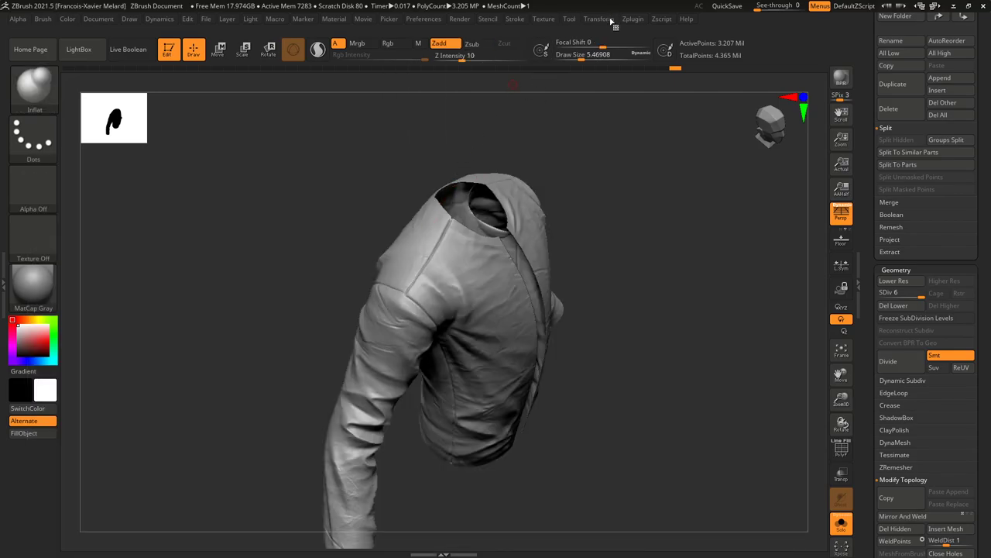
left_click(516, 19)
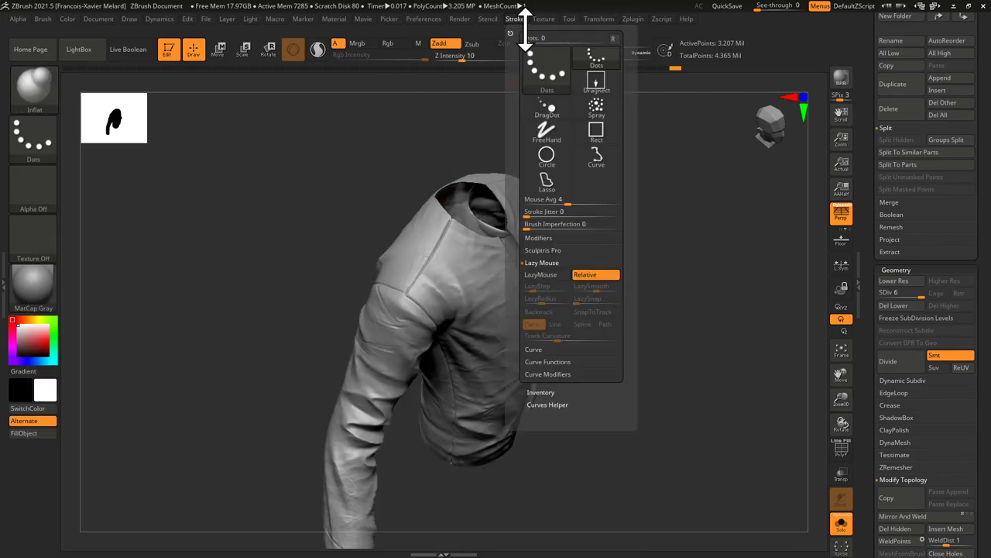
left_click(554, 277)
left_click_drag(751, 246, 749, 280)
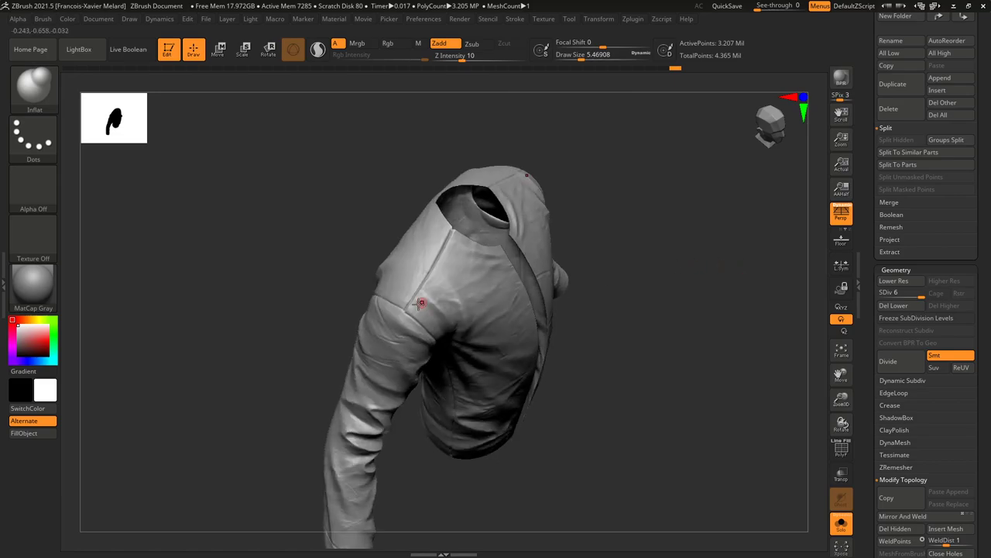
key("s")
left_click_drag(410, 307, 407, 312)
left_click_drag(463, 219, 447, 232)
left_click_drag(397, 314, 397, 318)
mouse_move(710, 193)
left_mouse_down()
mouse_move(701, 157)
mouse_move(629, 117)
left_mouse_up()
left_click_drag(363, 215, 373, 229)
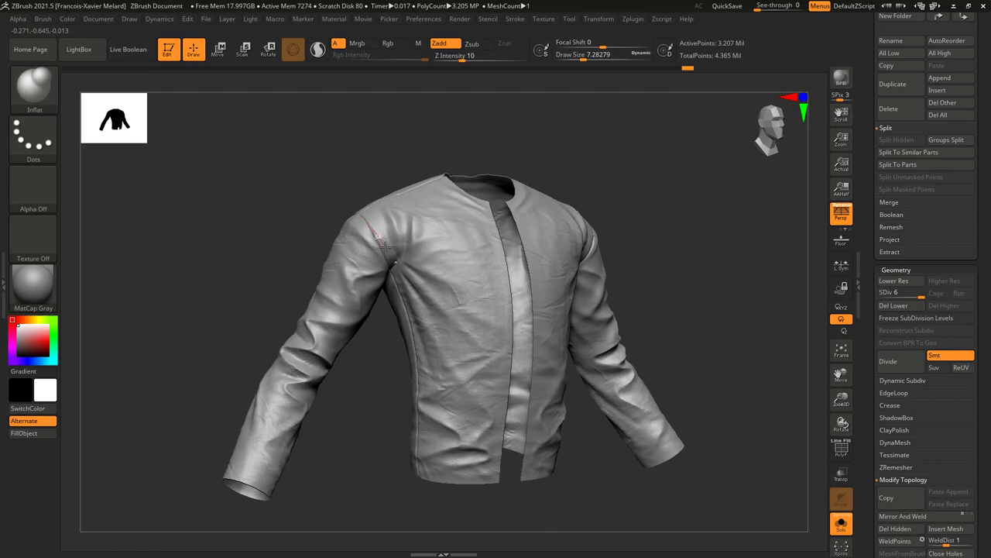
Inflate the cloth along both edges of the side seam from underarm to hem, and along the back armhole seam.
left_click_drag(615, 199, 513, 239)
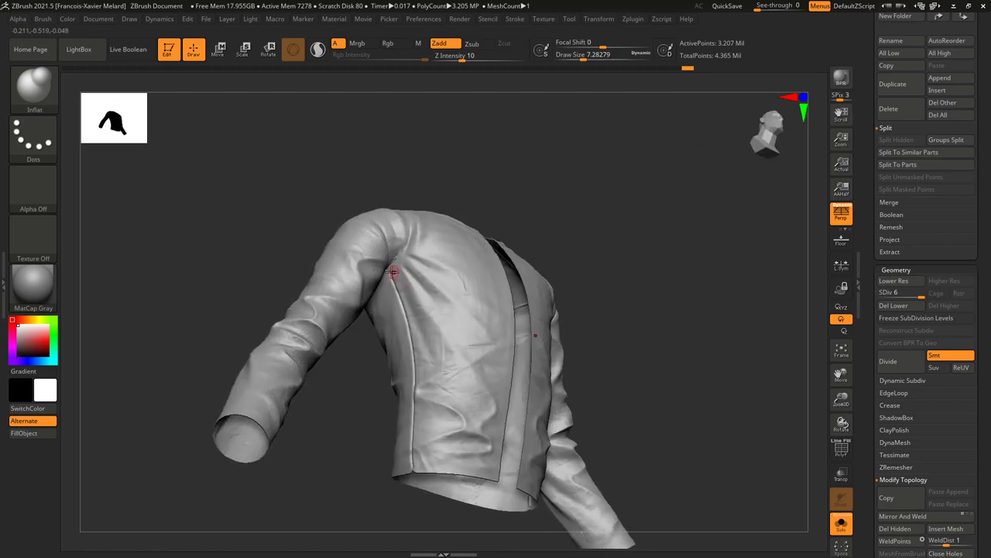
left_click_drag(405, 303, 408, 312)
left_click_drag(667, 270, 654, 232, "alt")
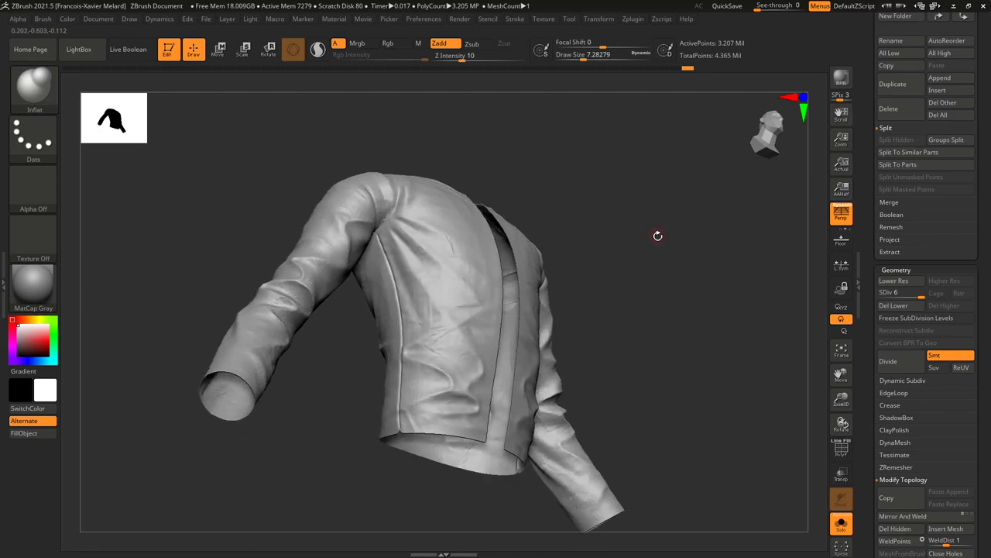
left_click_drag(659, 238, 485, 282)
mouse_move(387, 246)
left_mouse_down()
mouse_move(405, 261)
mouse_move(409, 303)
left_mouse_up()
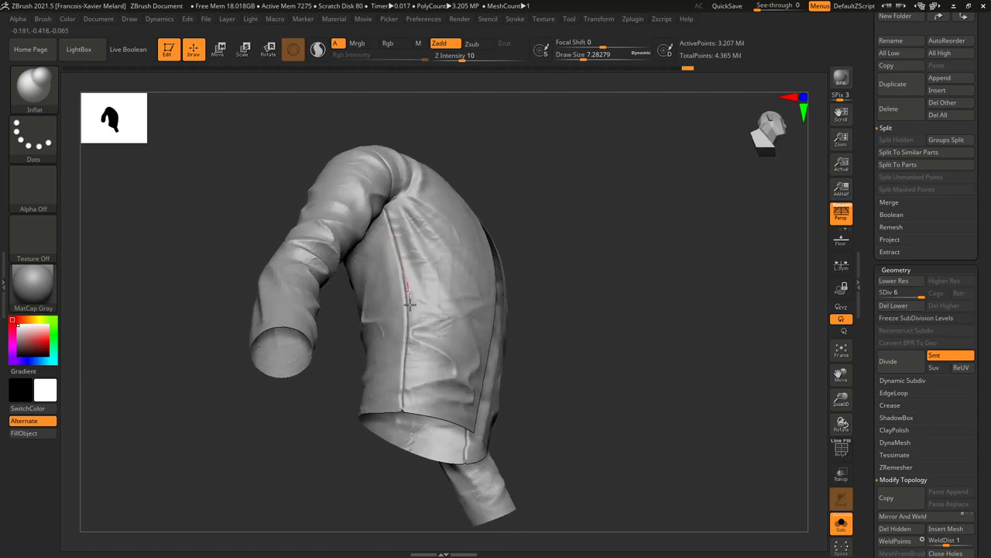
left_click_drag(405, 407, 405, 422)
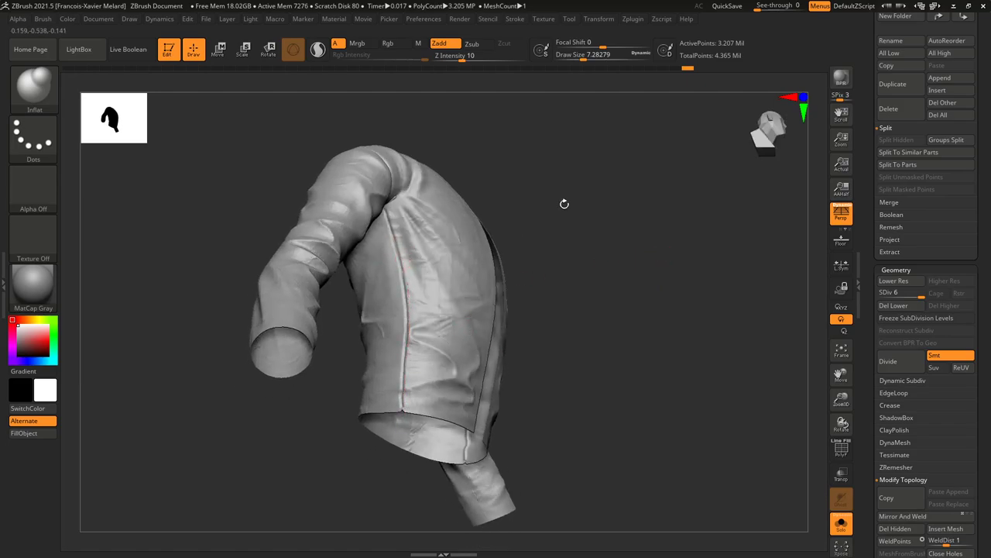
left_click_drag(555, 211, 553, 190)
left_click_drag(383, 215, 390, 242)
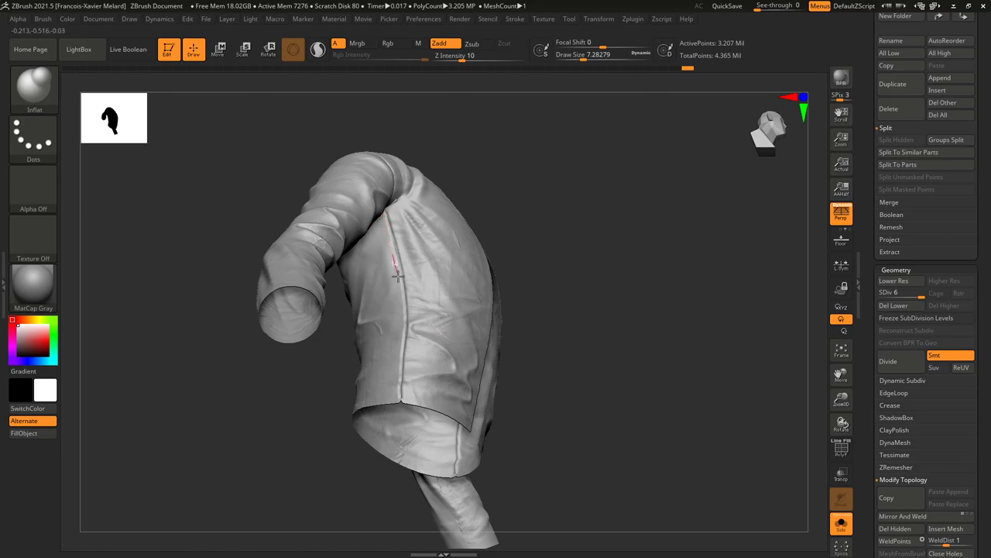
left_click_drag(395, 402, 393, 411)
mouse_move(670, 195)
left_mouse_down()
mouse_move(659, 272)
mouse_move(692, 212)
mouse_move(656, 175)
mouse_move(663, 217)
left_mouse_up()
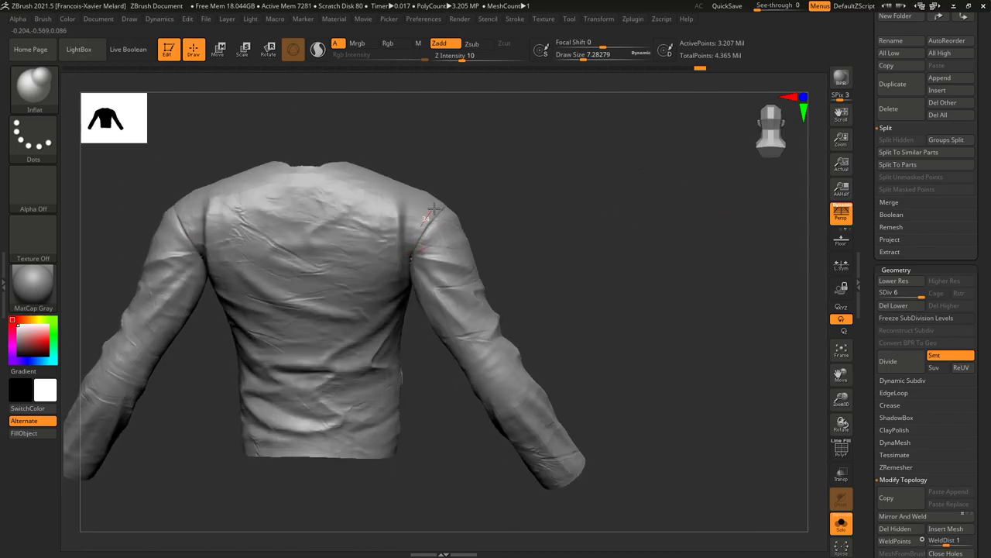
Carve the underside sleeve seam from the armpit down to the cuff with the DamStandard brush.
left_click_drag(533, 206, 600, 224)
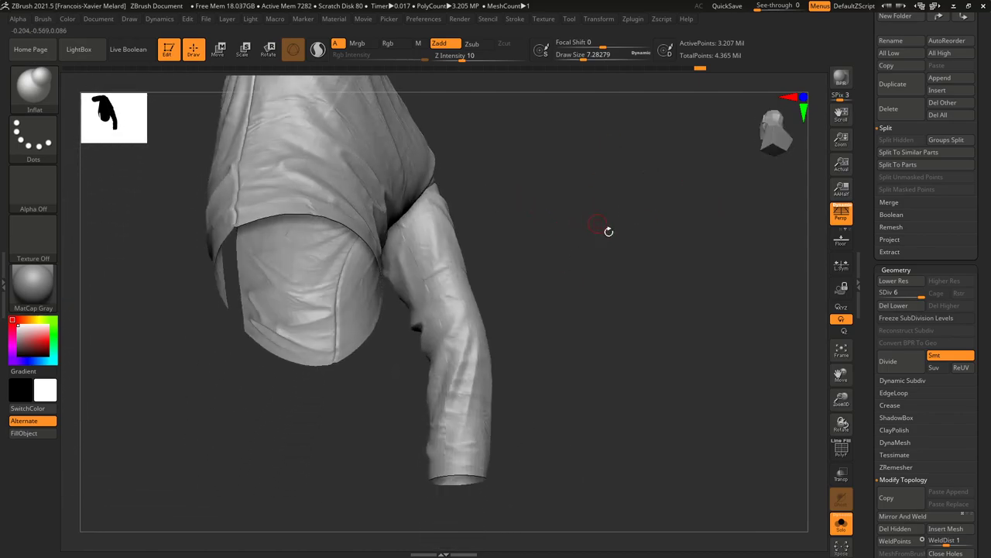
key("b")
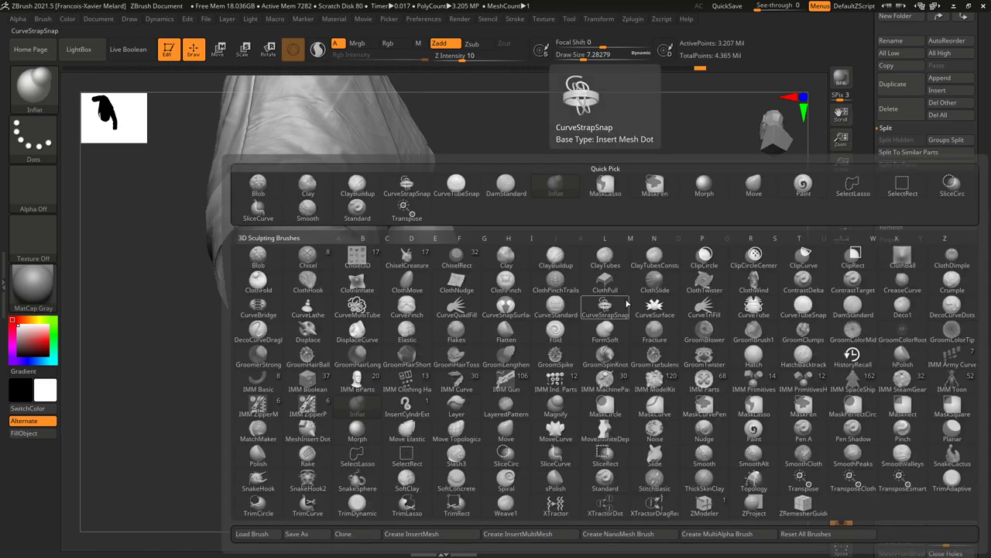
key("d")
key("s")
left_click(847, 455)
left_click(846, 455)
left_click_drag(637, 264, 630, 199)
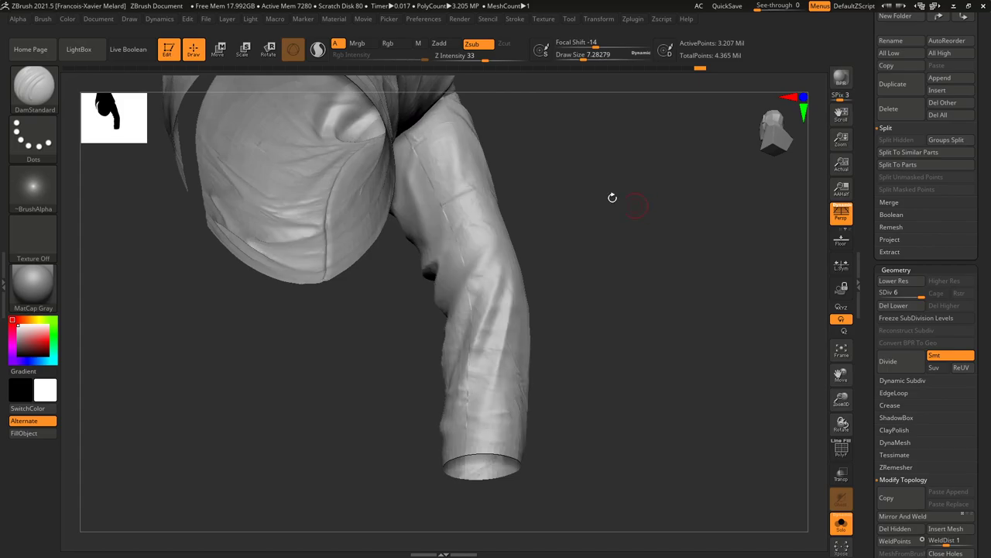
mouse_move(417, 155)
left_mouse_down()
mouse_move(468, 283)
mouse_move(465, 467)
left_mouse_up()
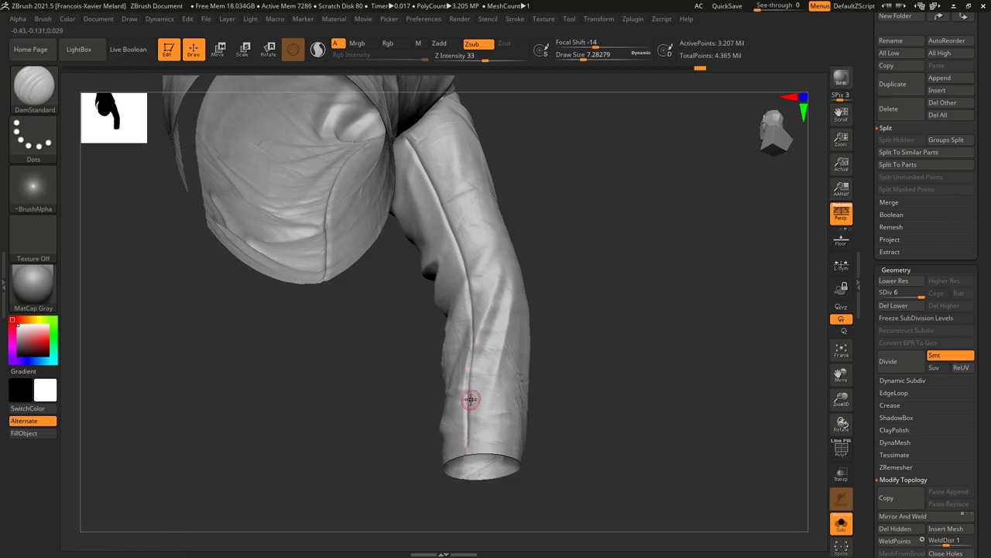
Inflate the cloth on both edges of the underside sleeve seam with the Inflat brush, from armpit to cuff.
key("b")
key("i")
key("n")
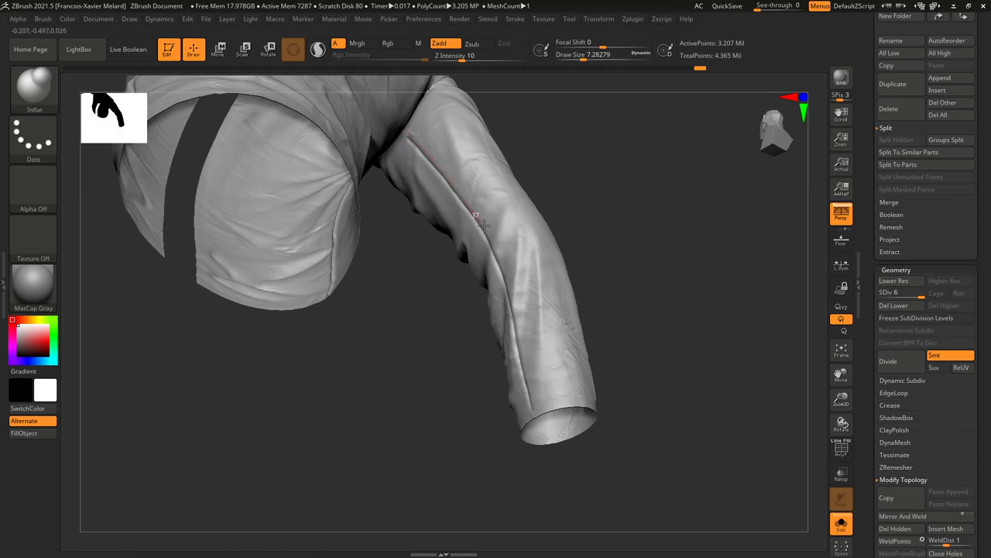
left_click_drag(535, 412, 539, 424)
left_click_drag(683, 237, 676, 189)
left_click_drag(398, 138, 409, 143)
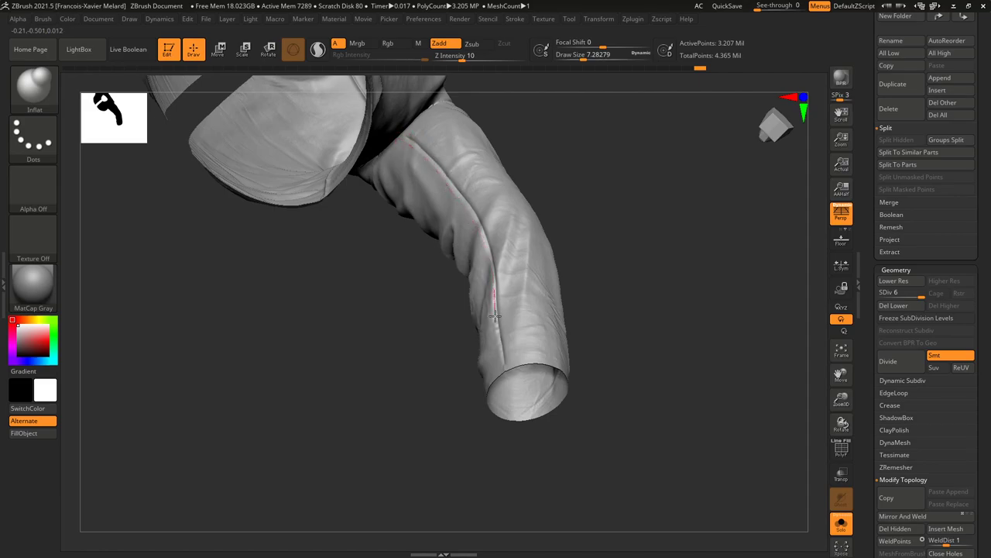
left_click_drag(499, 371, 510, 389)
Inflate the seam edges on the jacket's opposite half, around the shoulder and down the side seam to the hem.
mouse_move(721, 241)
left_mouse_down()
mouse_move(702, 200)
mouse_move(752, 232)
mouse_move(715, 275)
mouse_move(757, 290)
mouse_move(679, 253)
mouse_move(688, 255)
left_mouse_up()
left_click_drag(650, 197, 634, 231, "alt")
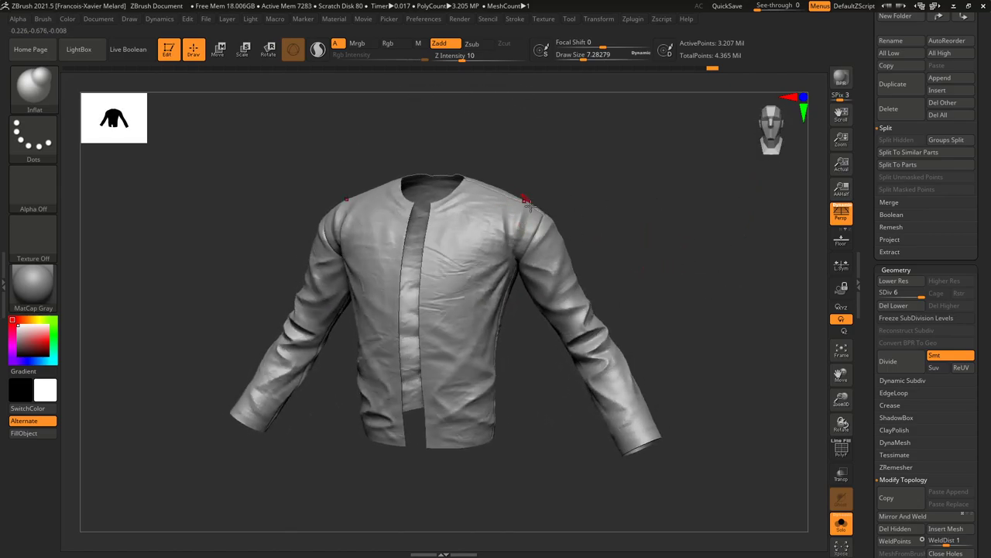
mouse_move(650, 189)
left_mouse_down("alt")
mouse_move(664, 215)
mouse_move(654, 226)
mouse_move(650, 201)
mouse_move(653, 228)
mouse_move(626, 212)
mouse_move(540, 255)
left_mouse_up("alt")
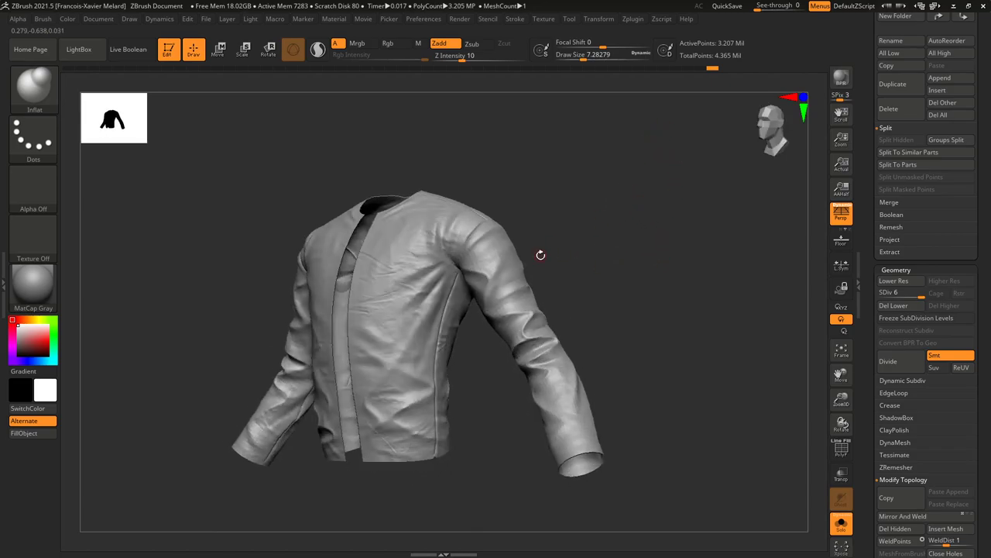
left_click_drag(451, 279, 439, 327)
left_click_drag(432, 386, 432, 441)
left_click_drag(462, 272, 445, 299)
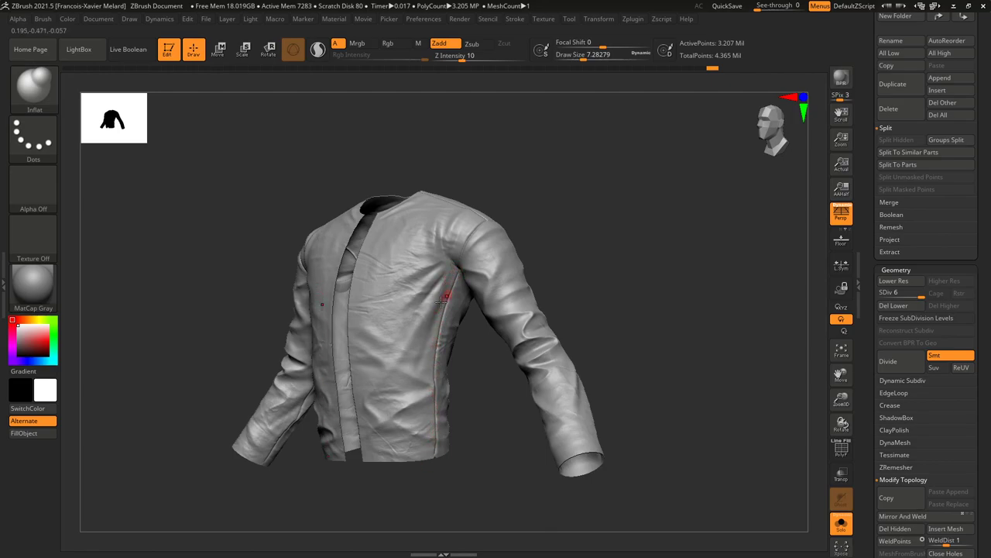
mouse_move(648, 220)
left_mouse_down()
mouse_move(686, 216)
mouse_move(684, 235)
left_mouse_up()
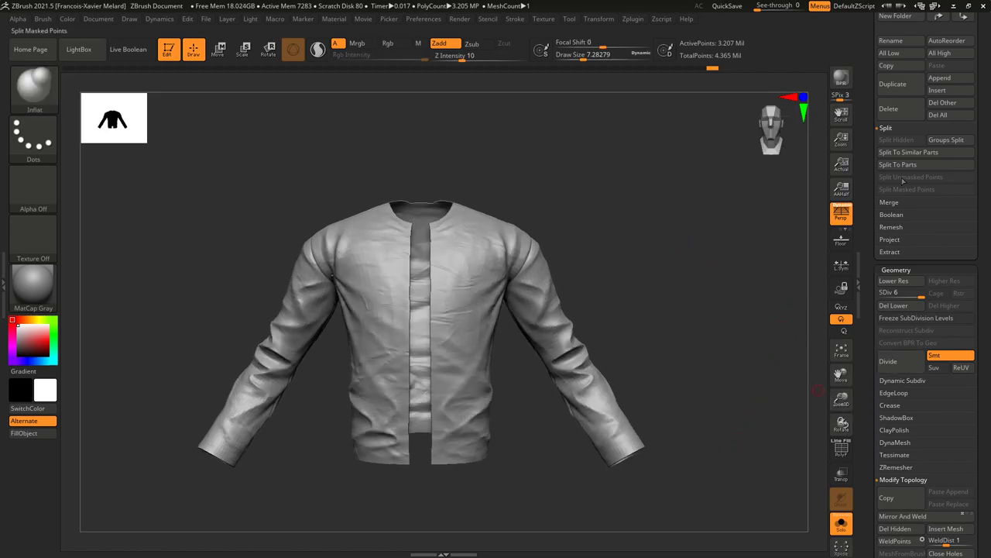
Save the tool as a new version named CharaHD_012_VestHD.ZTL.
mouse_move(980, 62)
left_mouse_down()
mouse_move(985, 208)
mouse_move(963, 68)
left_mouse_up()
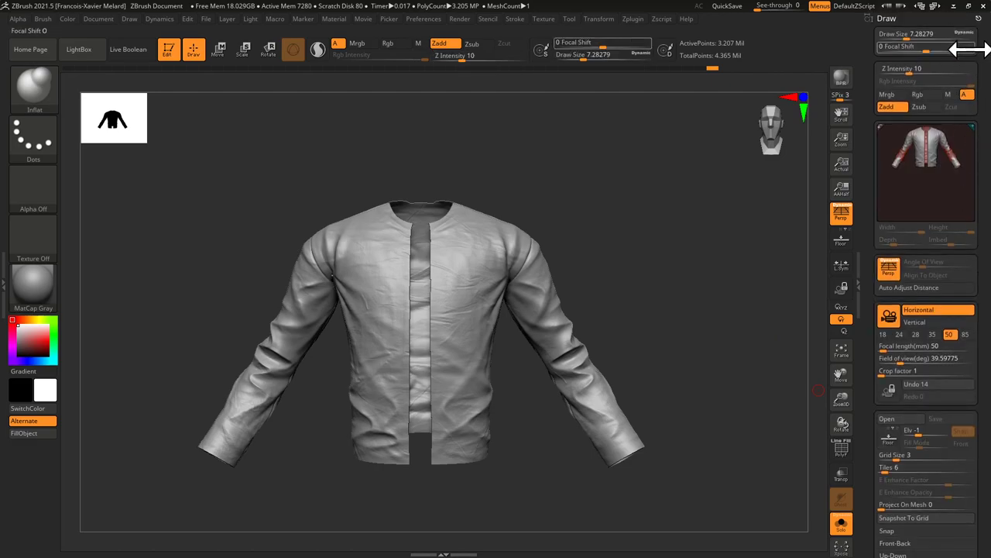
left_click(910, 15)
left_click(939, 47)
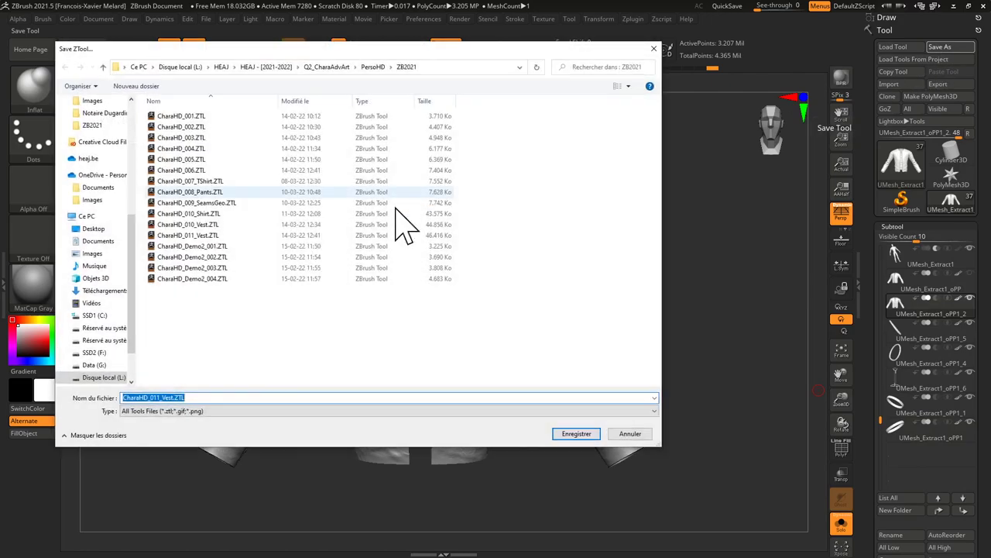
left_click(215, 235)
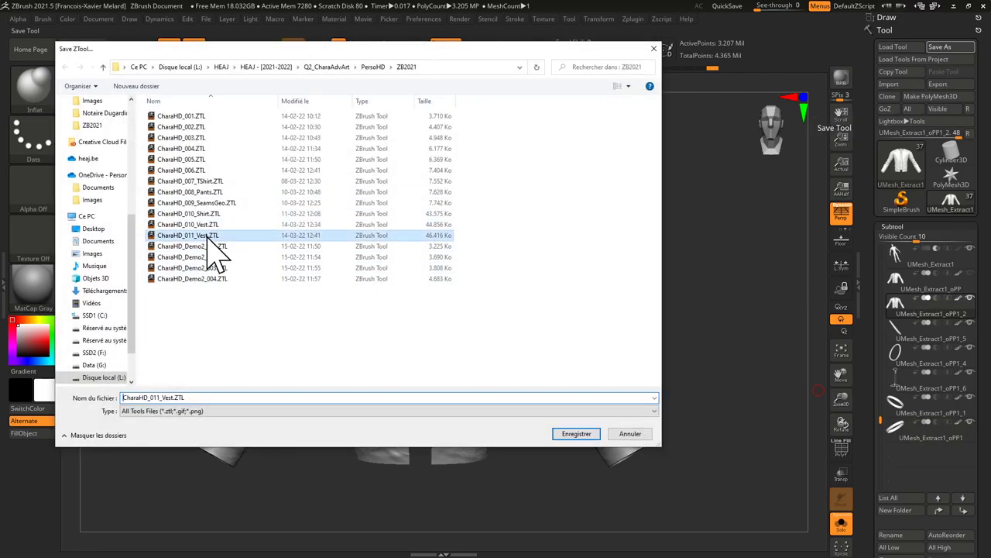
left_click(158, 398)
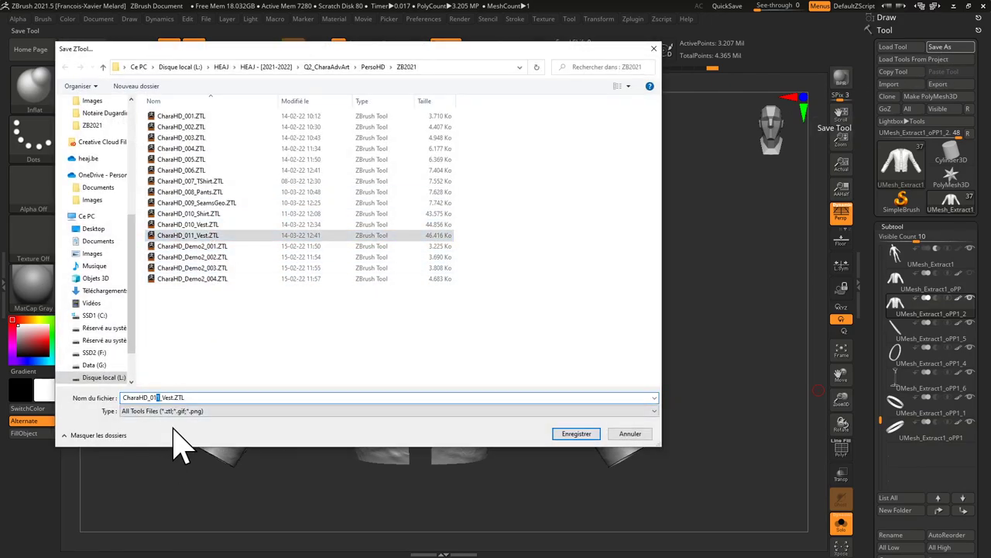
type("2")
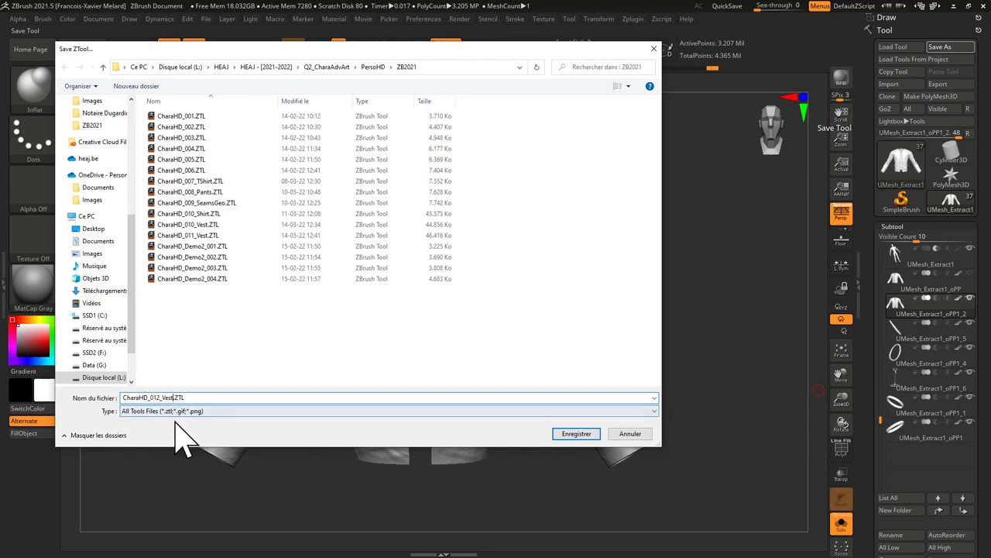
type("HD")
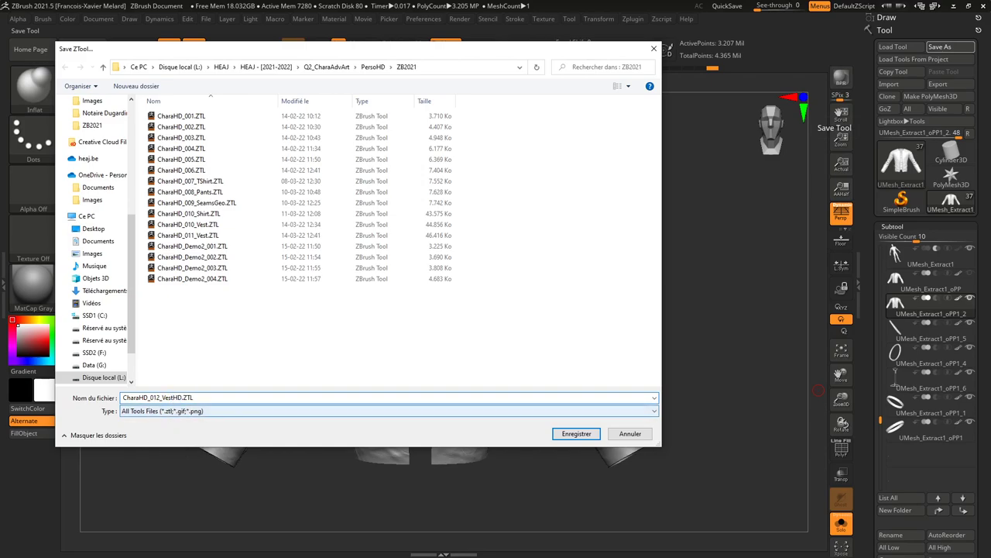
key("Return")
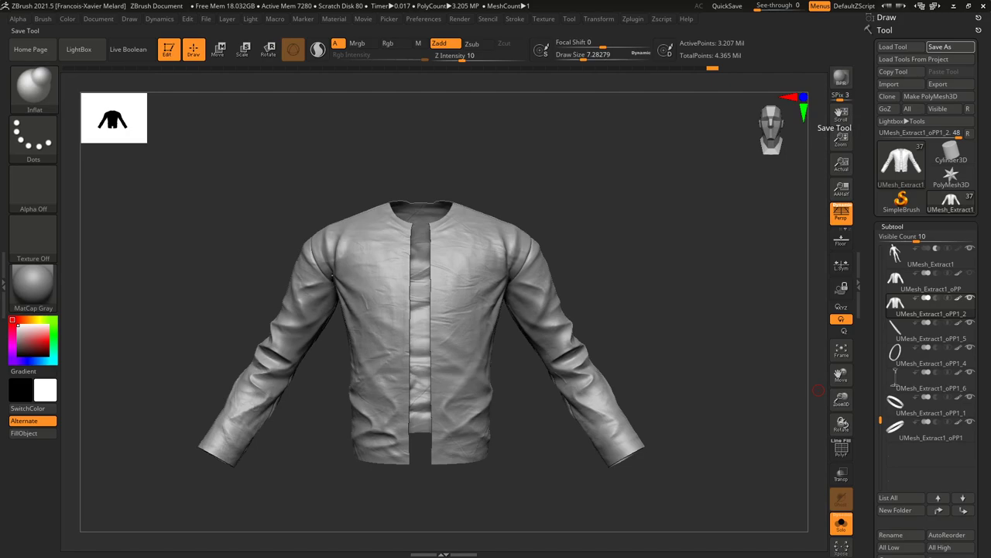
Load a Plane3D primitive as the active tool, show its polyframe and convert it to a PolyMesh3D.
left_click_drag(650, 251, 663, 220)
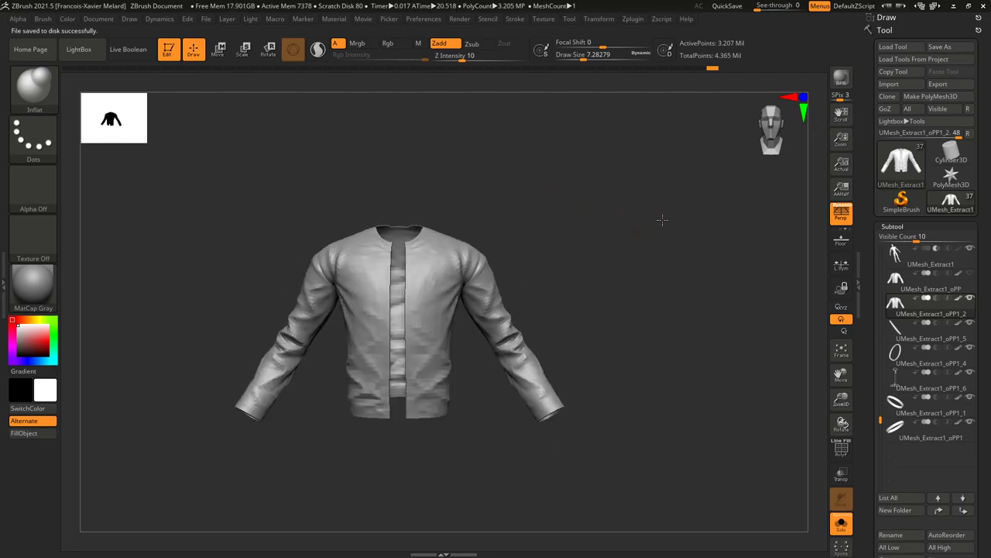
left_click(881, 170)
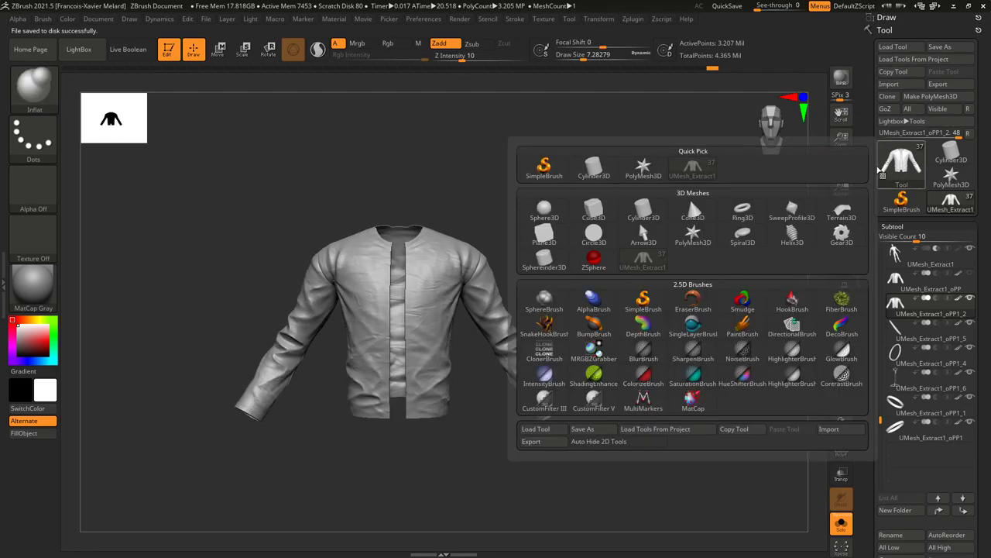
left_click(545, 234)
left_click_drag(755, 274, 734, 268, "alt")
left_click(841, 448)
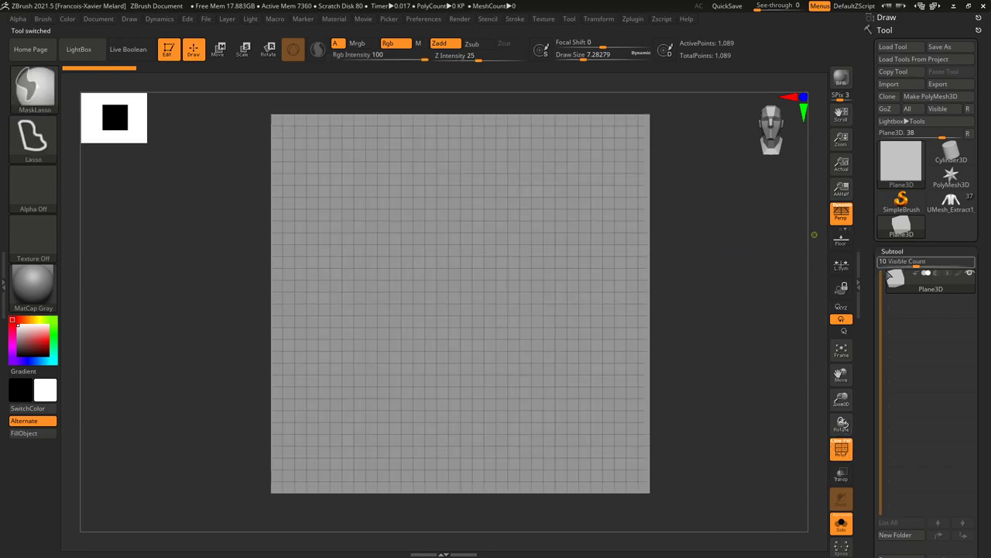
left_click(893, 249)
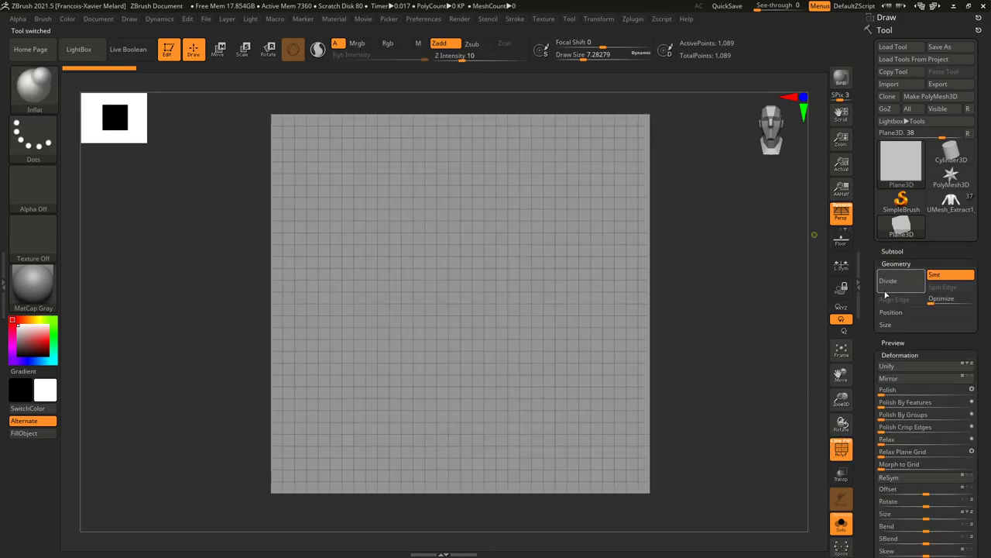
left_click(930, 96)
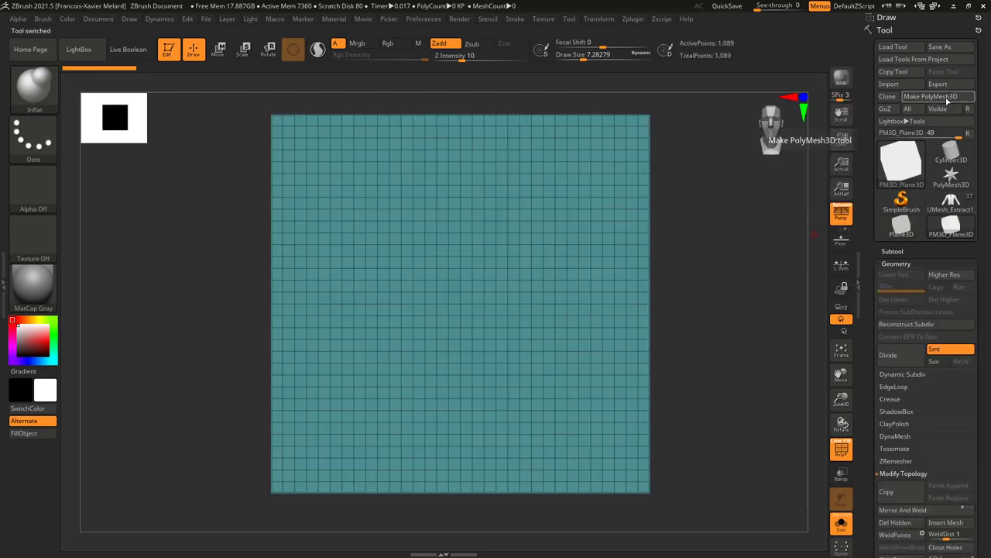
Divide the plane mesh up to subdivision level 6 and hide its polyframe.
left_click(889, 357)
left_click(890, 357)
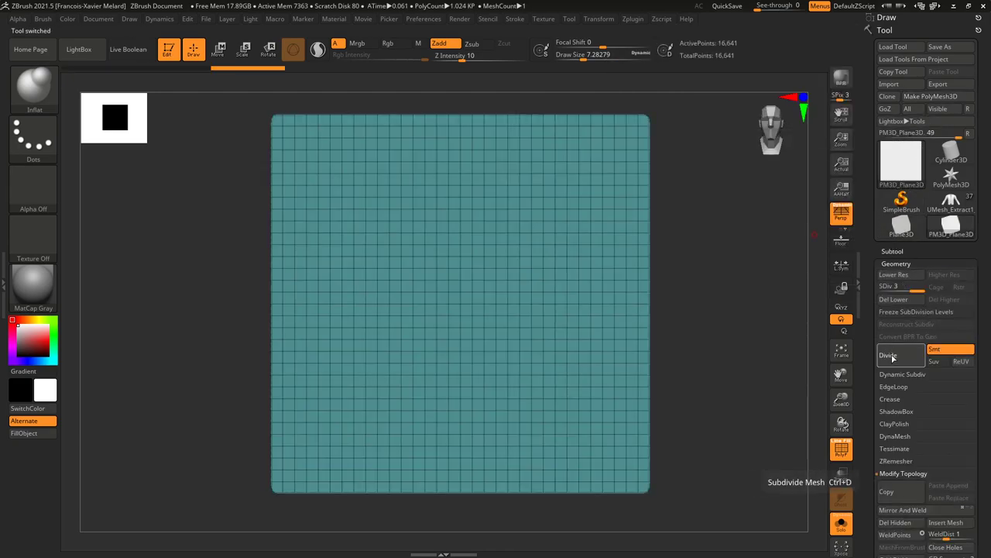
left_click(891, 357)
left_click(890, 357)
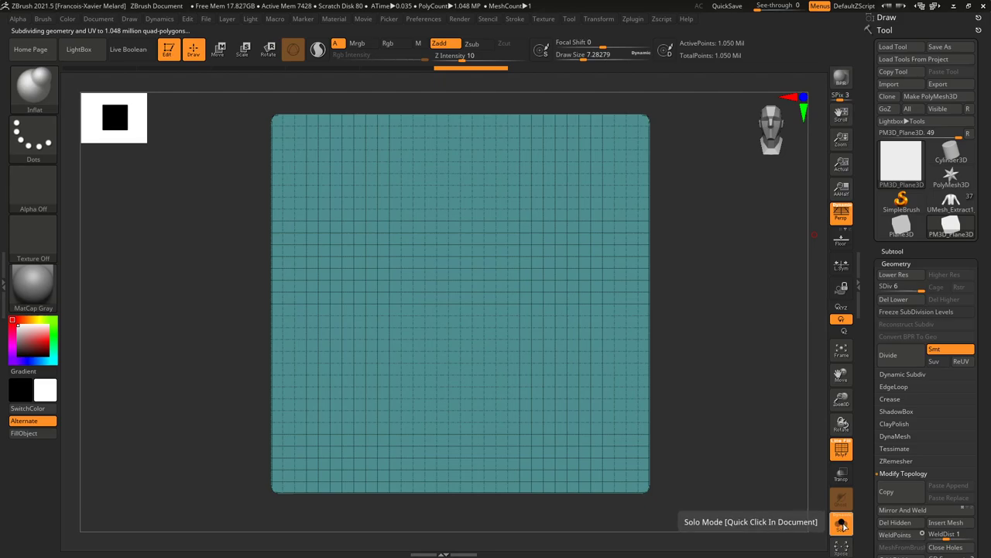
left_click(842, 449)
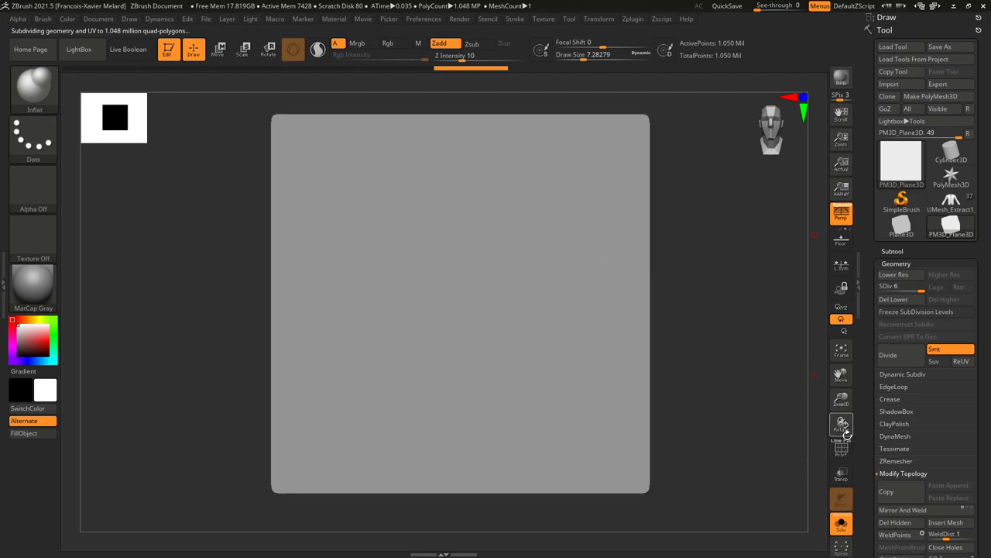
Carve a thin vertical seam line down the middle of the plane with the DamStandard brush, checking it against the polyframe.
left_click(842, 448)
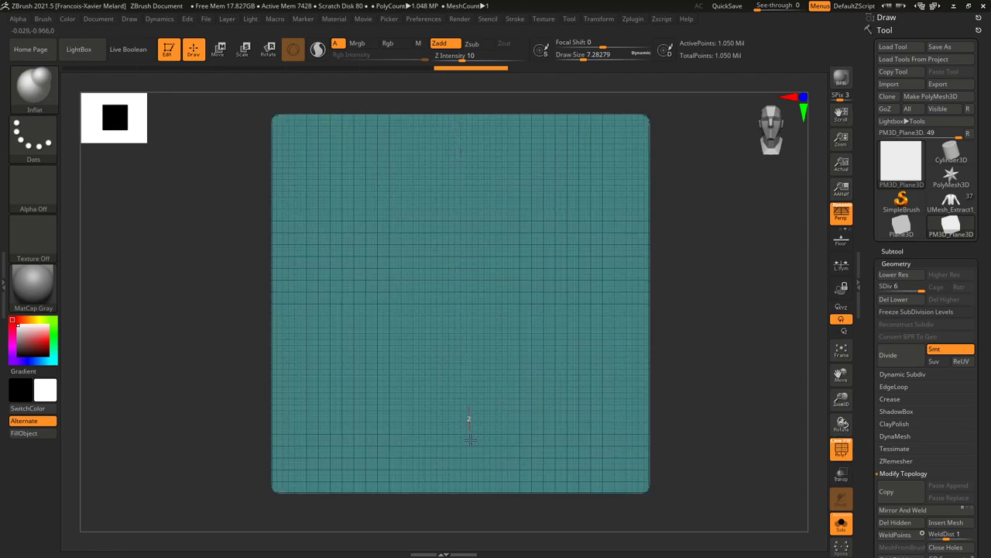
left_click(842, 449)
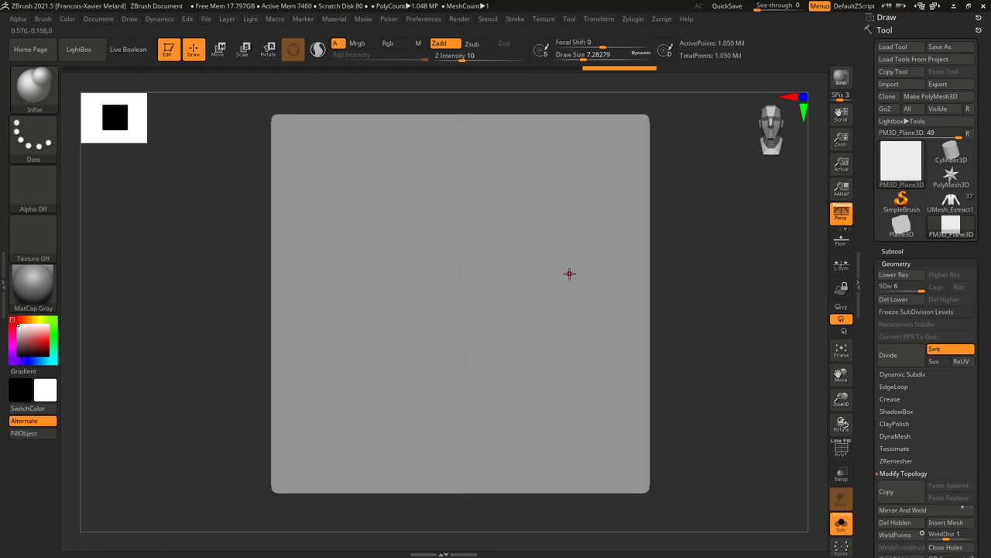
key("b")
key("d")
key("s")
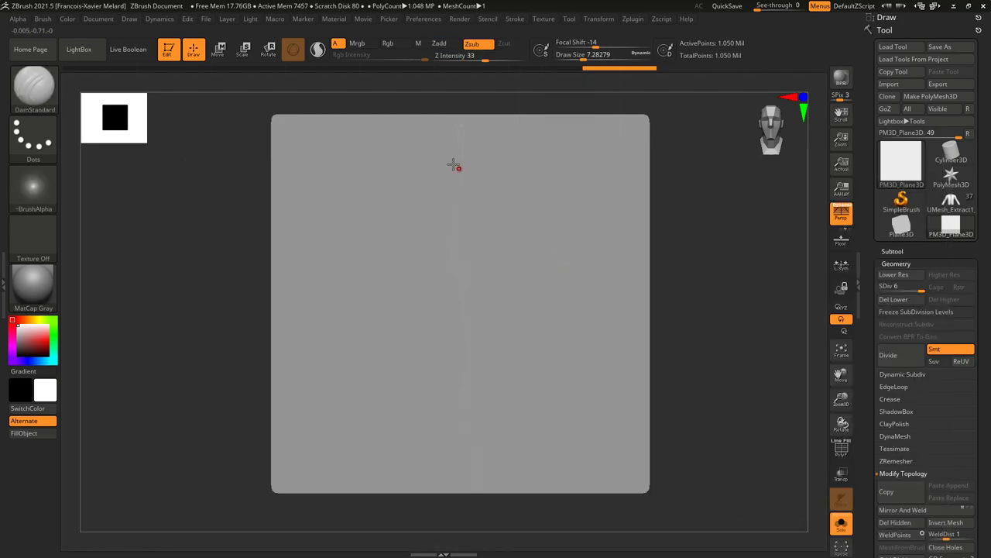
left_click(515, 19)
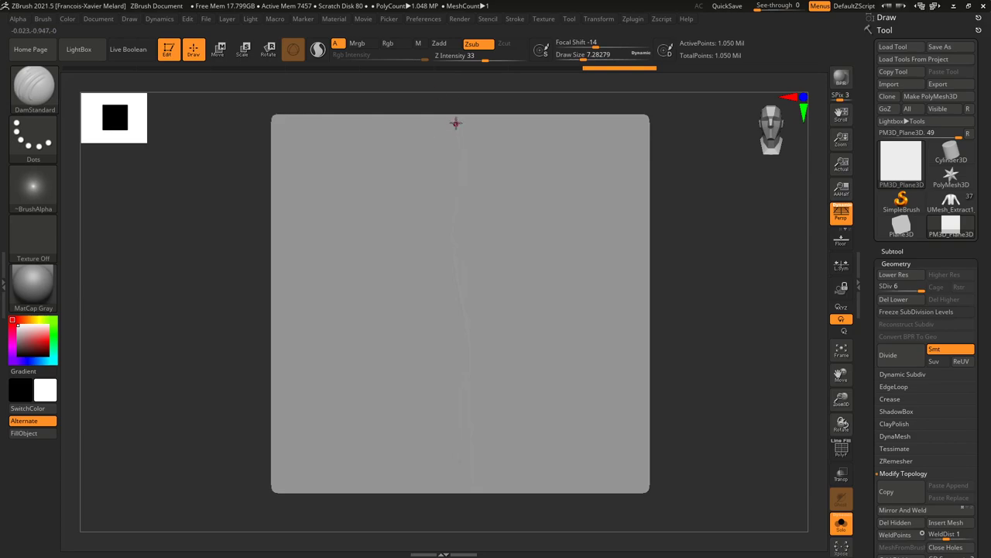
key("shift+f")
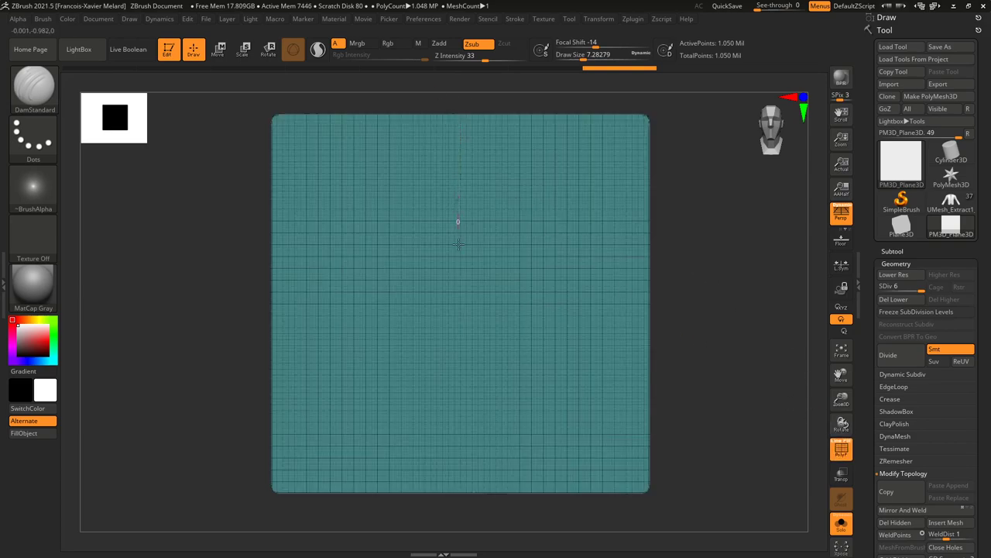
left_click(841, 447)
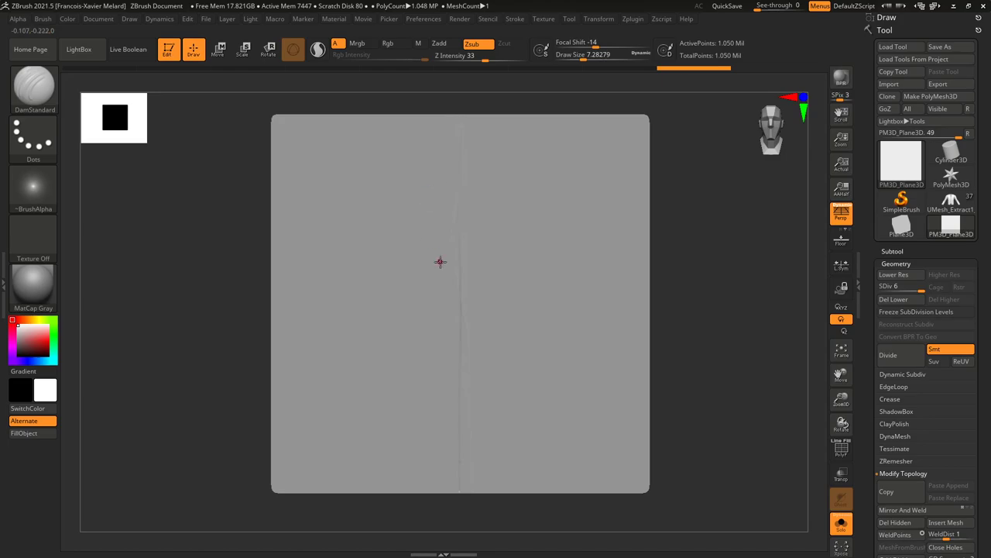
Lower the plane to subdivision level 4 and enlarge the DamStandard brush to a draw size of about 24.
left_click_drag(919, 285, 895, 285)
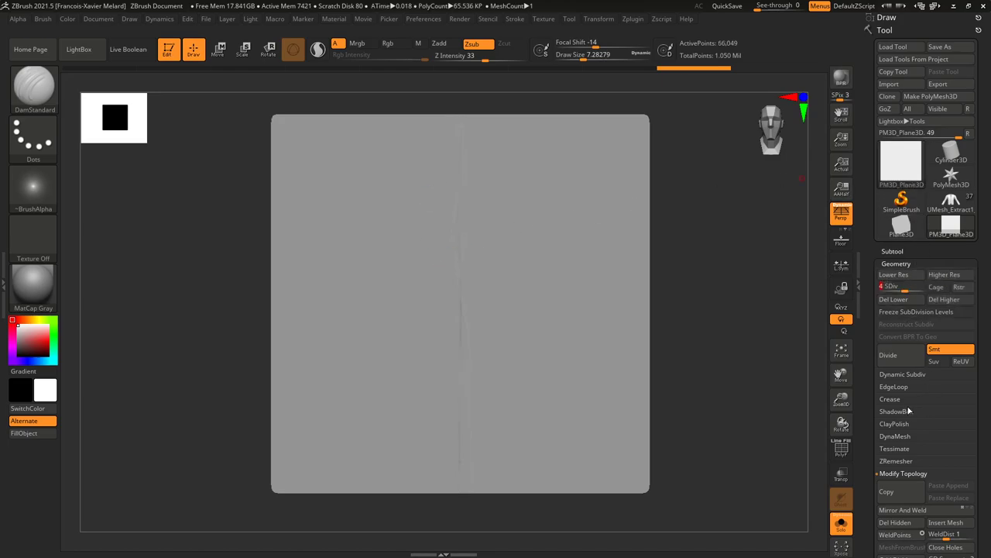
key("b")
key("d")
key("s")
key("s")
left_click_drag(470, 160, 478, 159)
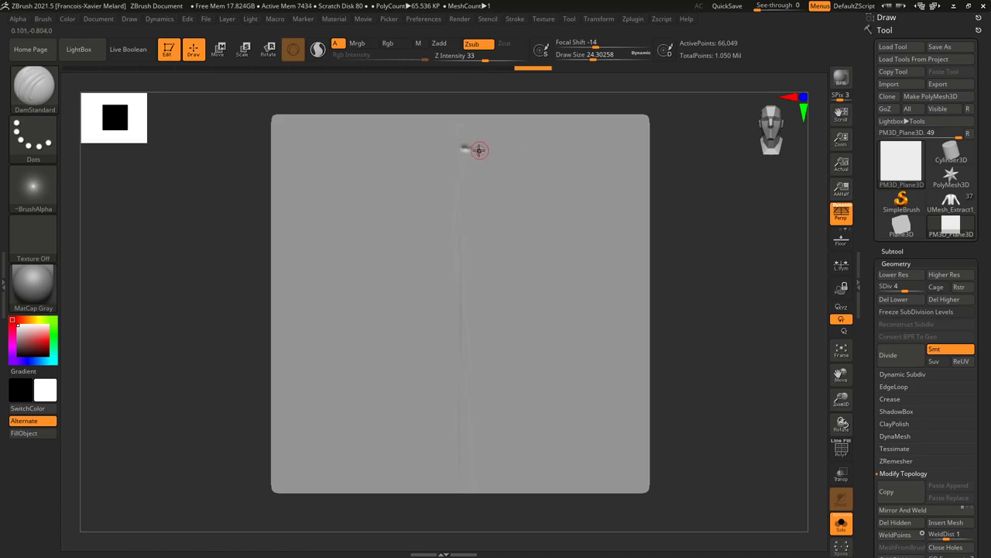
Raise a series of short horizontal folds beside the vertical seam along its full length with the Standard brush.
key("b")
key("s")
key("t")
mouse_move(463, 146)
left_mouse_down()
mouse_move(507, 148)
mouse_move(527, 170)
left_mouse_up()
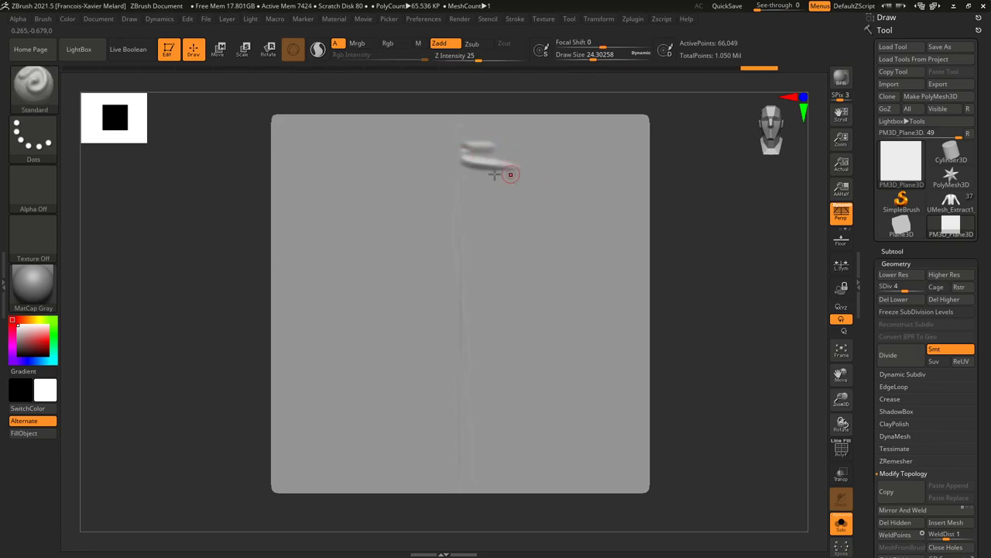
mouse_move(465, 179)
left_mouse_down()
mouse_move(501, 183)
mouse_move(476, 192)
mouse_move(515, 214)
mouse_move(484, 223)
mouse_move(493, 241)
mouse_move(529, 231)
left_mouse_up()
mouse_move(468, 254)
left_mouse_down()
mouse_move(534, 250)
mouse_move(474, 266)
mouse_move(515, 261)
left_mouse_up()
mouse_move(465, 283)
left_mouse_down()
mouse_move(487, 288)
mouse_move(489, 306)
mouse_move(524, 320)
mouse_move(472, 333)
mouse_move(498, 337)
mouse_move(470, 354)
mouse_move(491, 371)
mouse_move(469, 376)
mouse_move(486, 384)
left_mouse_up()
left_click_drag(480, 310, 463, 303)
mouse_move(473, 381)
left_mouse_down()
mouse_move(496, 410)
mouse_move(483, 428)
mouse_move(495, 433)
mouse_move(471, 445)
mouse_move(518, 454)
mouse_move(498, 458)
mouse_move(514, 442)
left_mouse_up()
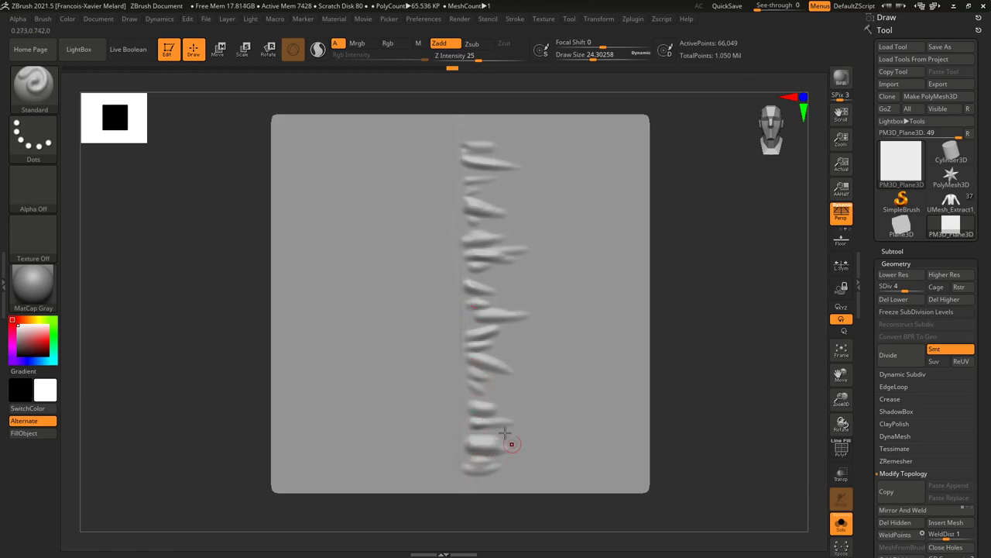
Smooth the outer ends of the folds so they fade into the plane, working at subdivision levels 4 and 3.
mouse_move(483, 132)
left_mouse_down()
mouse_move(526, 129)
mouse_move(509, 148)
mouse_move(504, 137)
mouse_move(502, 168)
left_mouse_up()
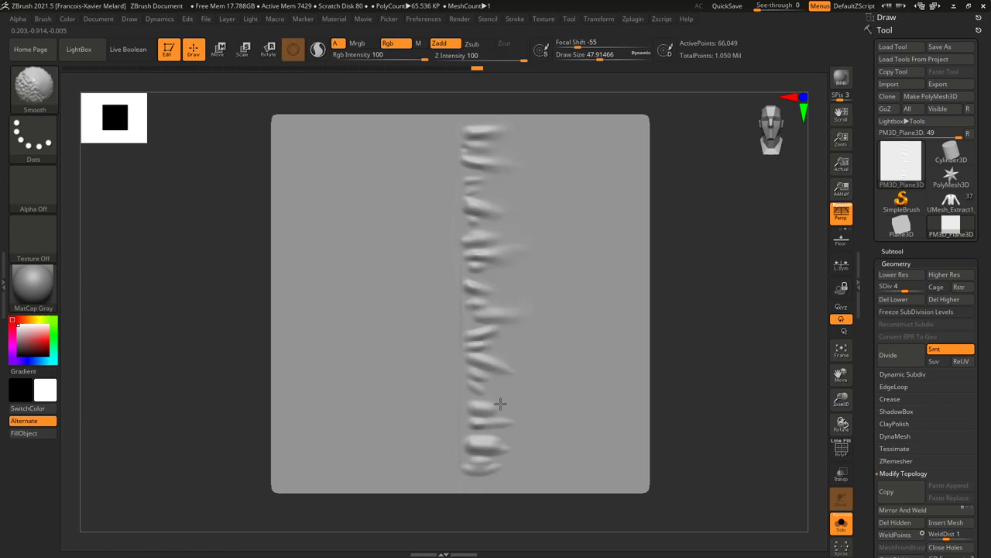
left_click(897, 287)
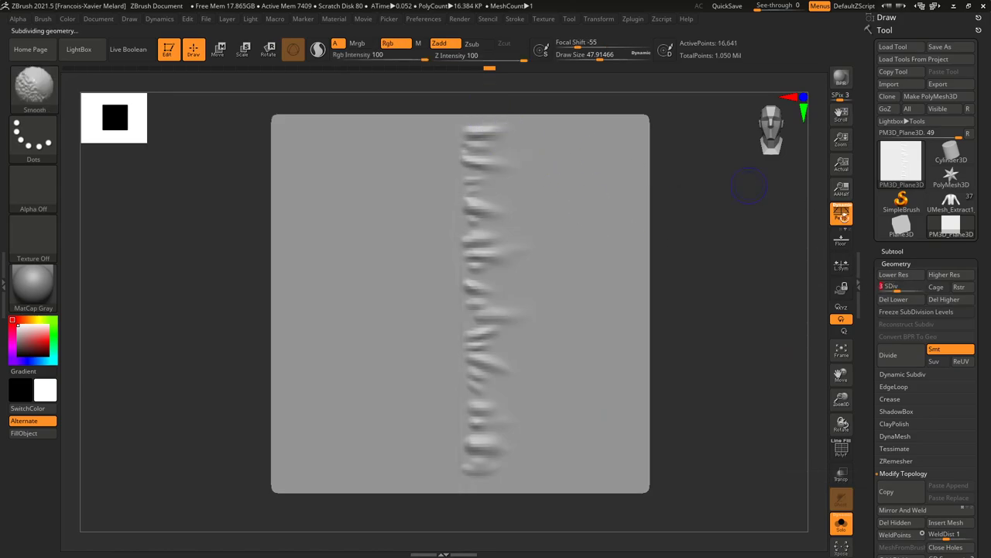
left_click_drag(492, 138, 490, 199, "shift")
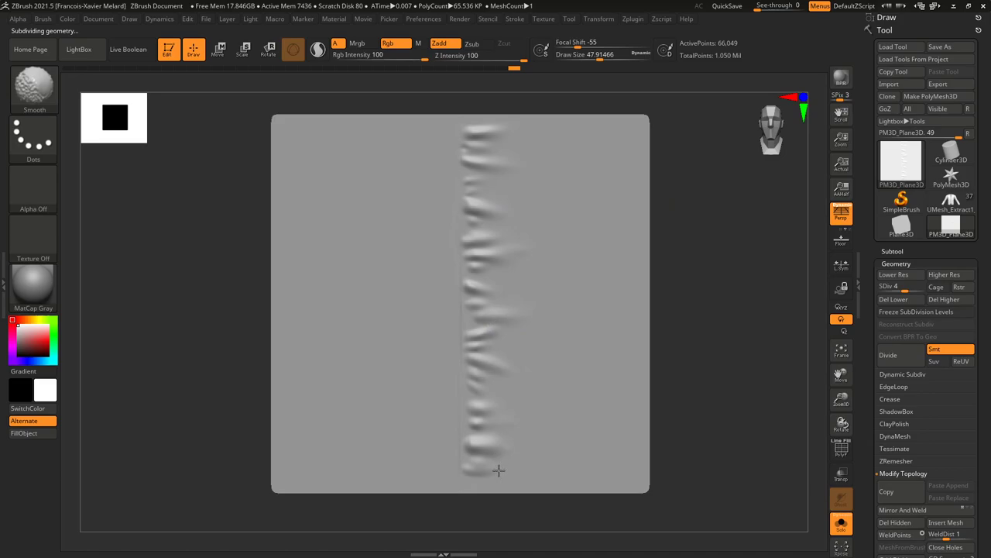
Carve sharper grooves between the folds along the seam with the DamStandard brush at a draw size of about 48.
key("b")
key("d")
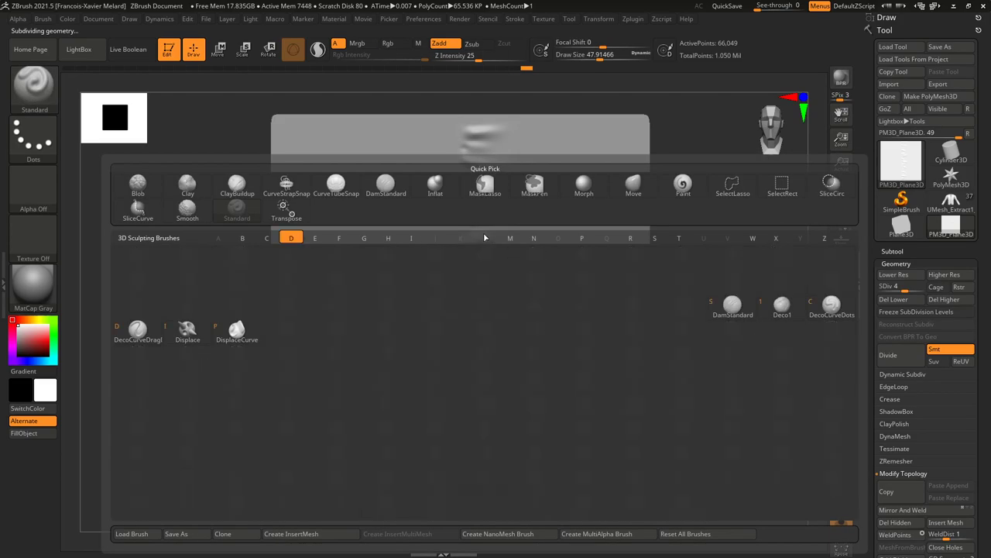
key("s")
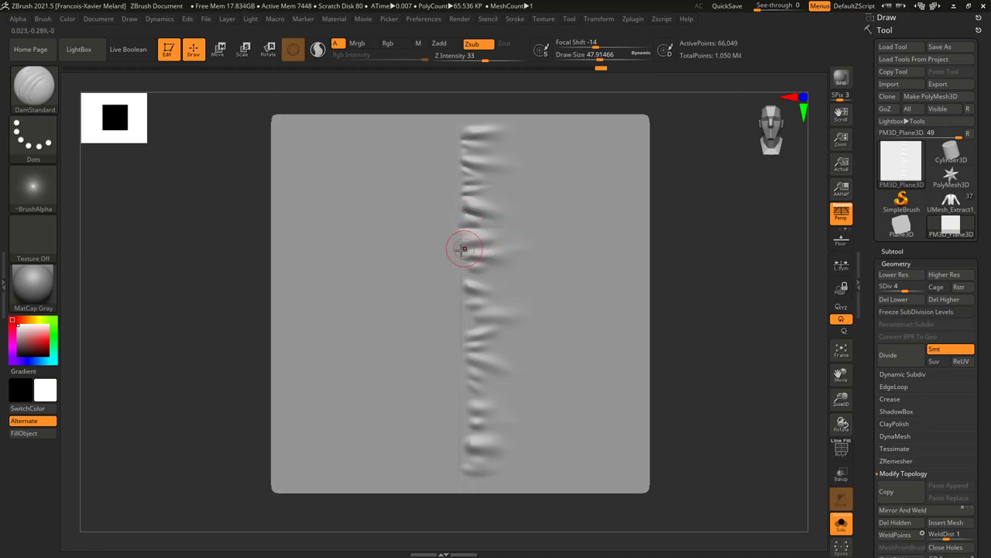
left_click_drag(466, 276, 533, 323)
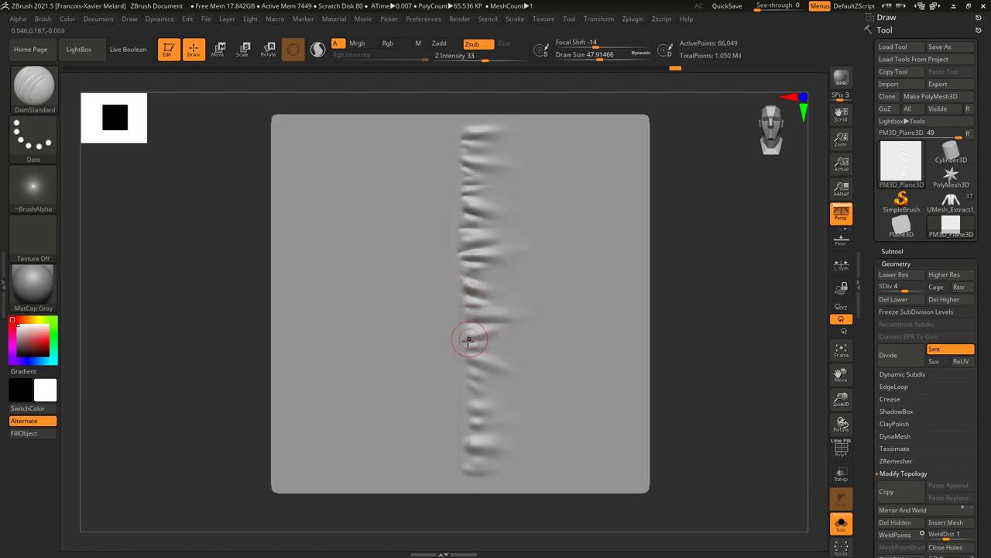
mouse_move(469, 359)
left_mouse_down()
mouse_move(504, 372)
mouse_move(486, 398)
mouse_move(499, 402)
mouse_move(493, 418)
mouse_move(506, 417)
mouse_move(496, 433)
left_mouse_up()
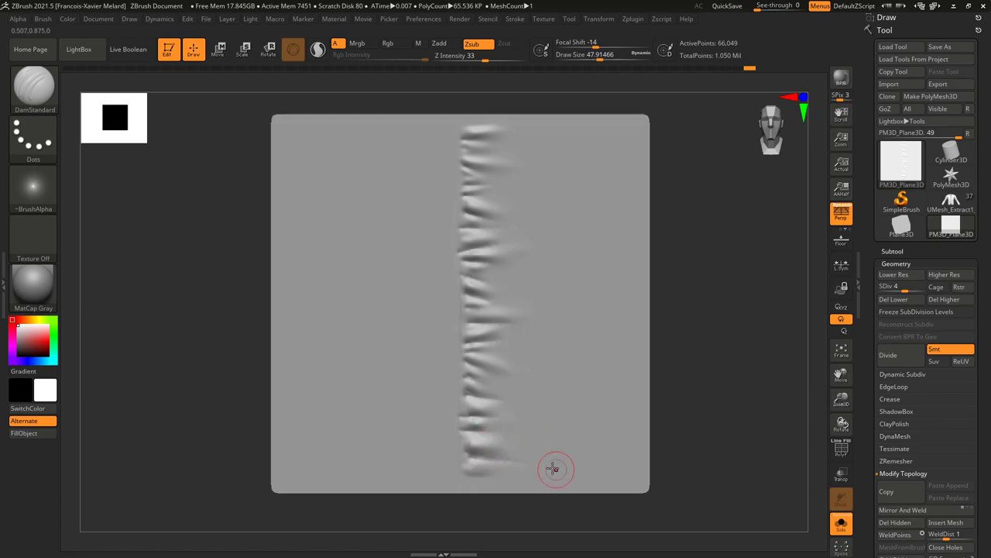
Smooth the tips of the carved folds and raise the plane to subdivision level 5.
key("shift")
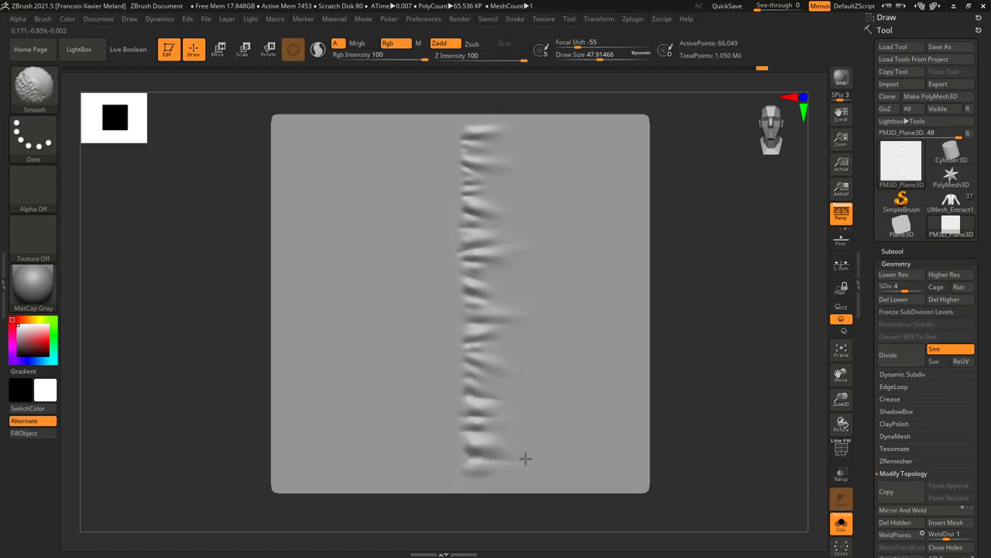
left_click_drag(546, 421, 564, 417, "shift")
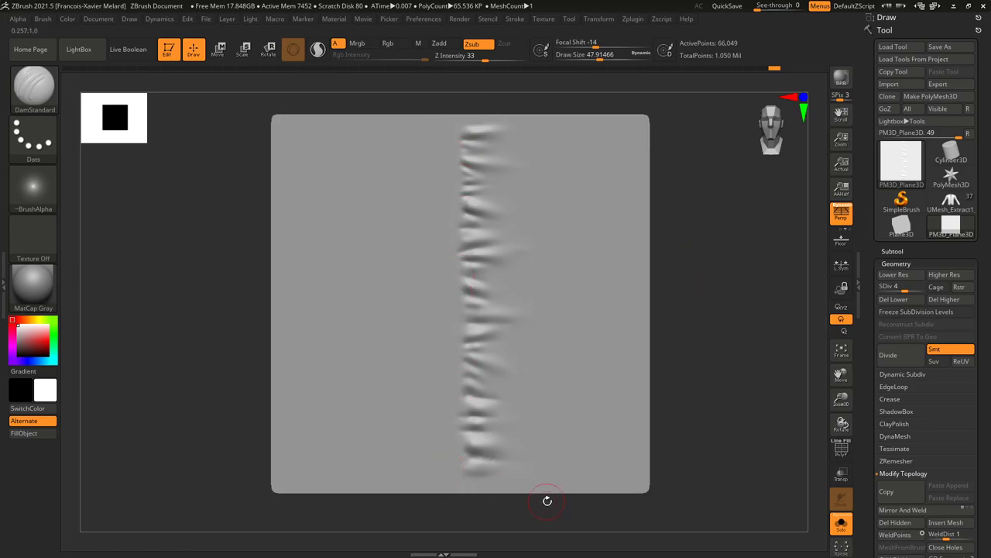
left_click_drag(879, 286, 907, 286)
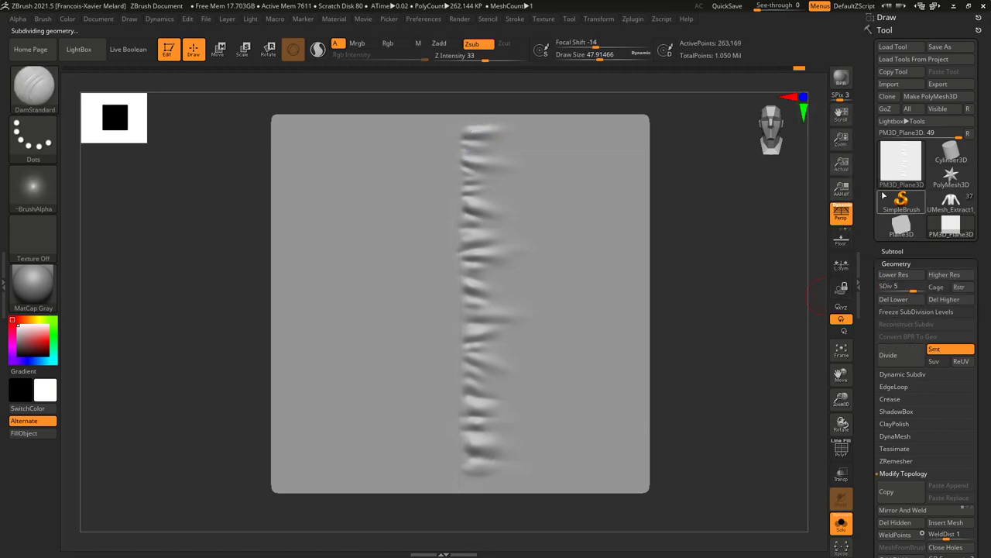
Switch to the MRGBZGrabber tool and capture the folded strip of the plane as an alpha.
mouse_move(887, 194)
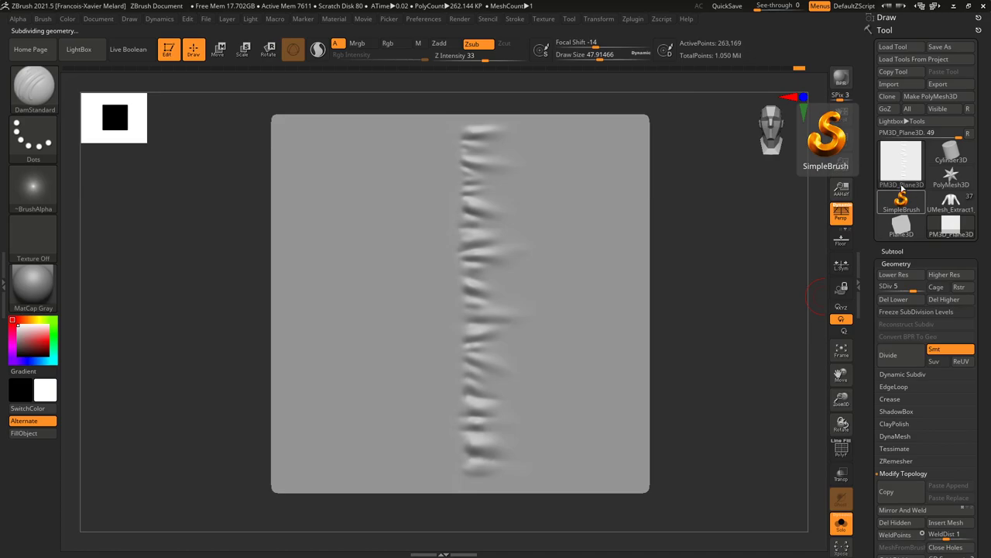
left_click(908, 169)
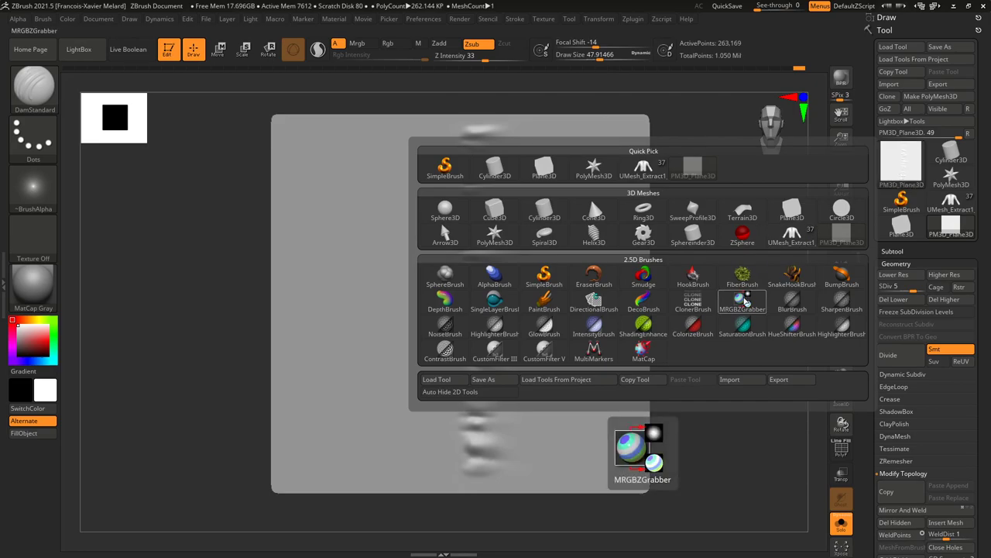
left_click(744, 301)
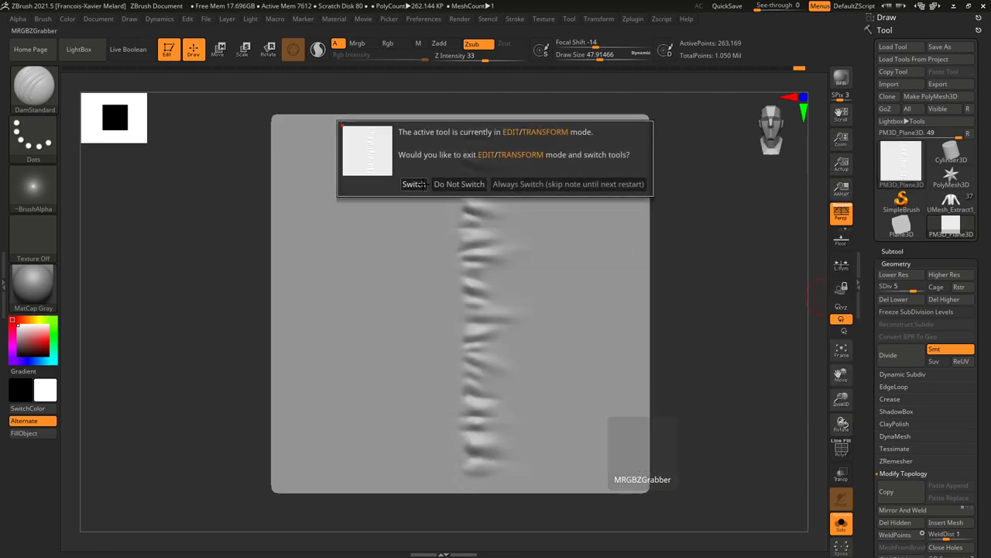
left_click(414, 184)
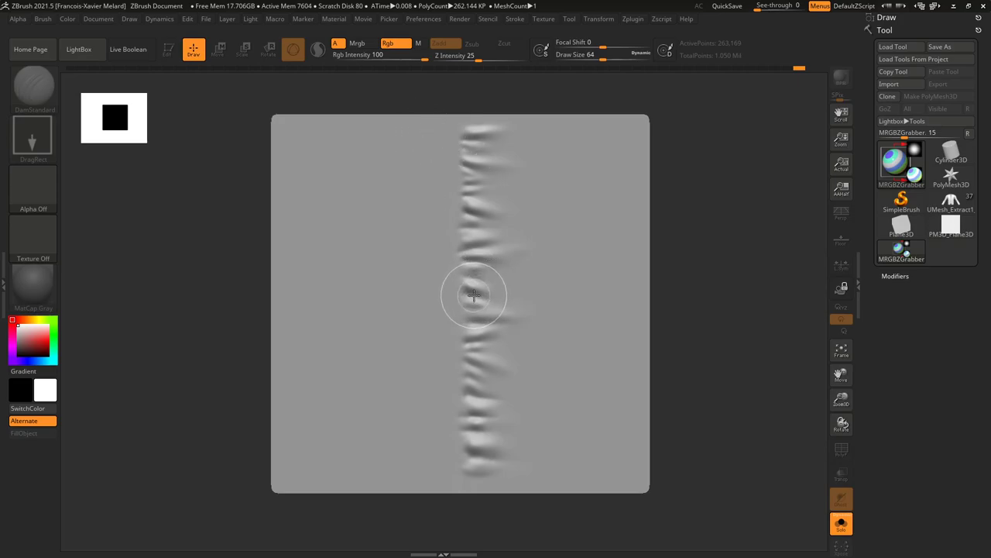
left_click_drag(472, 297, 638, 106)
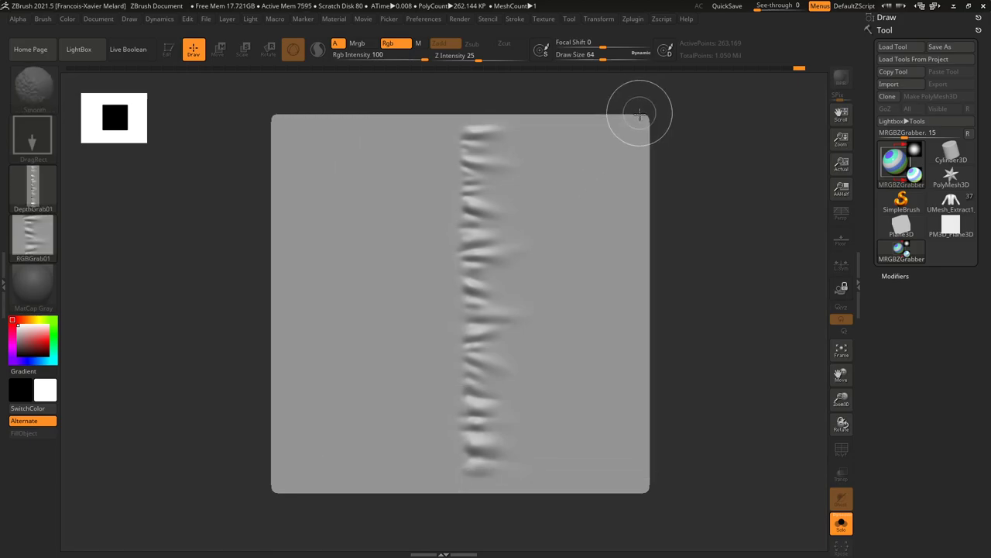
Export the captured depth alpha as a Photoshop file named SeamsFolds.
left_click(32, 189)
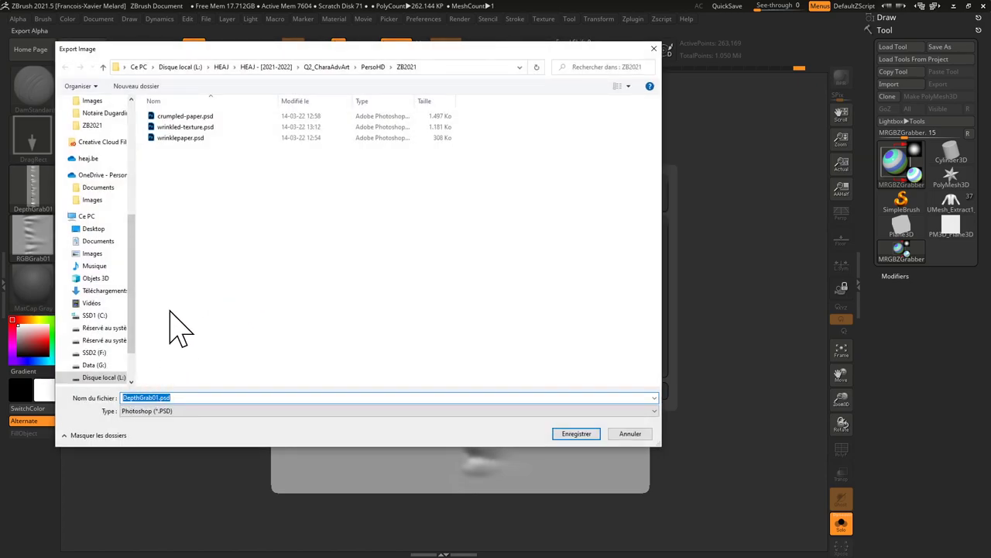
type("SeamsFolds")
key("Return")
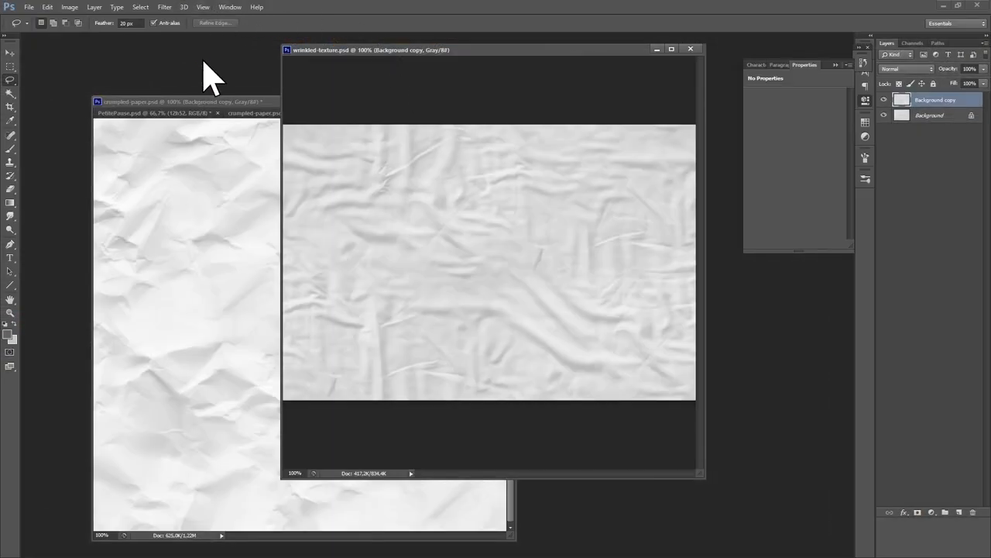
Switch to Photoshop, open SeamsFolds.psd and show it in full-screen mode.
key("ctrl+o")
double_click(435, 334)
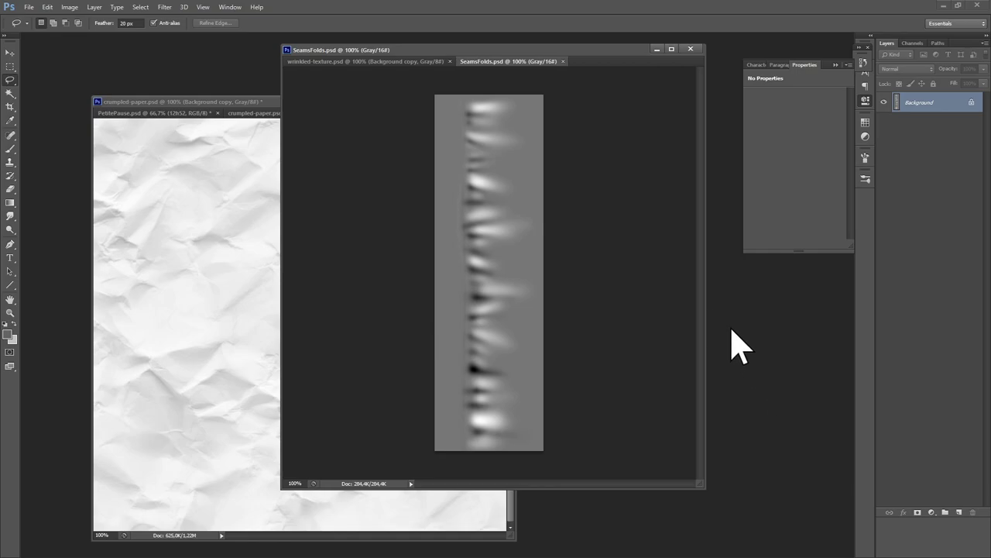
key("ctrl+plus")
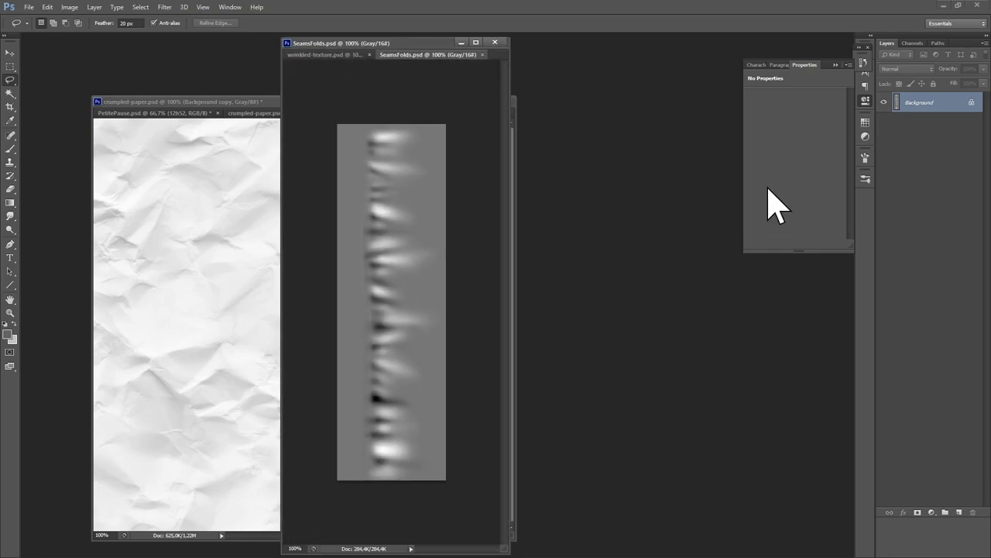
key("ctrl+plus")
key("ctrl+minus")
key("ctrl+minus")
key("ctrl+minus")
key("ctrl+minus")
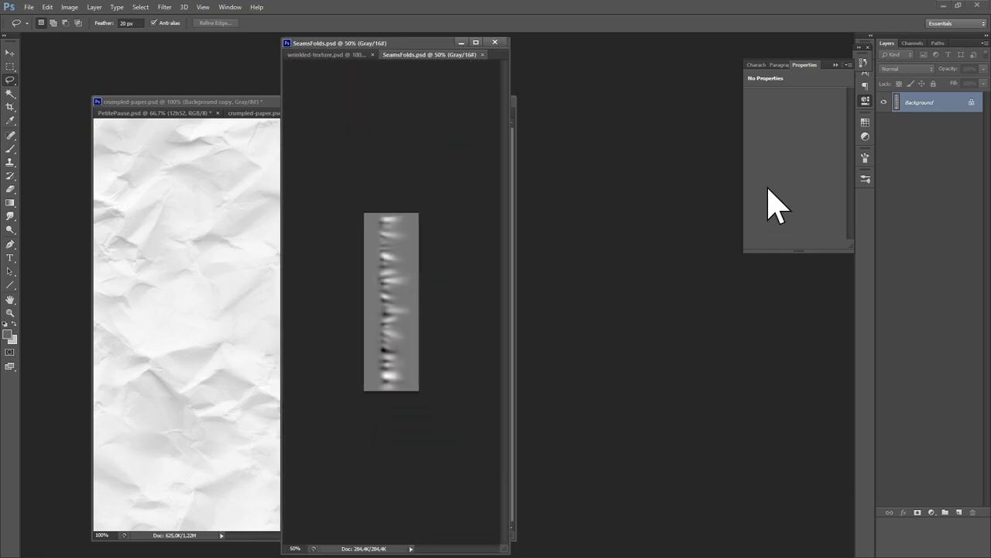
key("f")
left_click(526, 290, "ctrl")
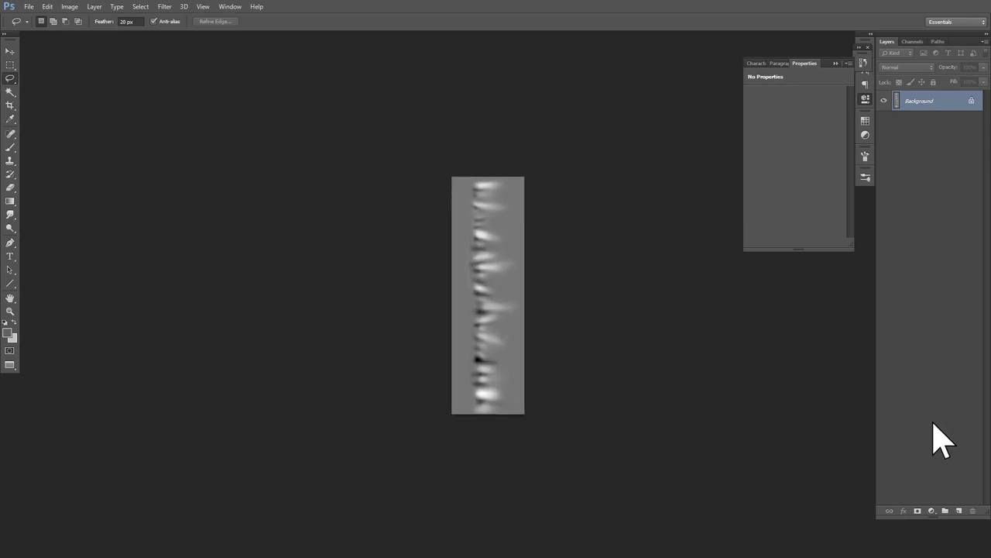
Convert the locked Background of the seam folds image into a regular editable layer.
double_click(938, 104)
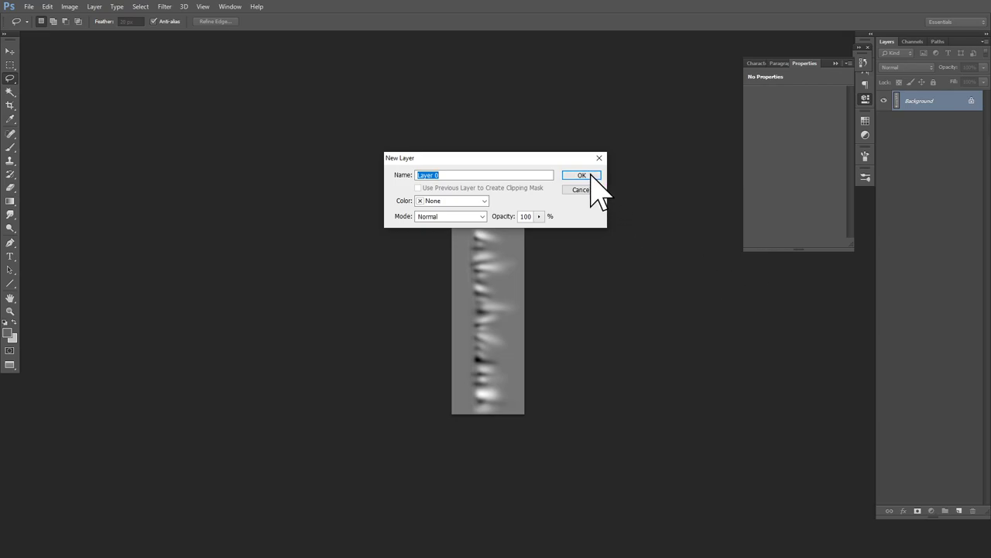
left_click(589, 172)
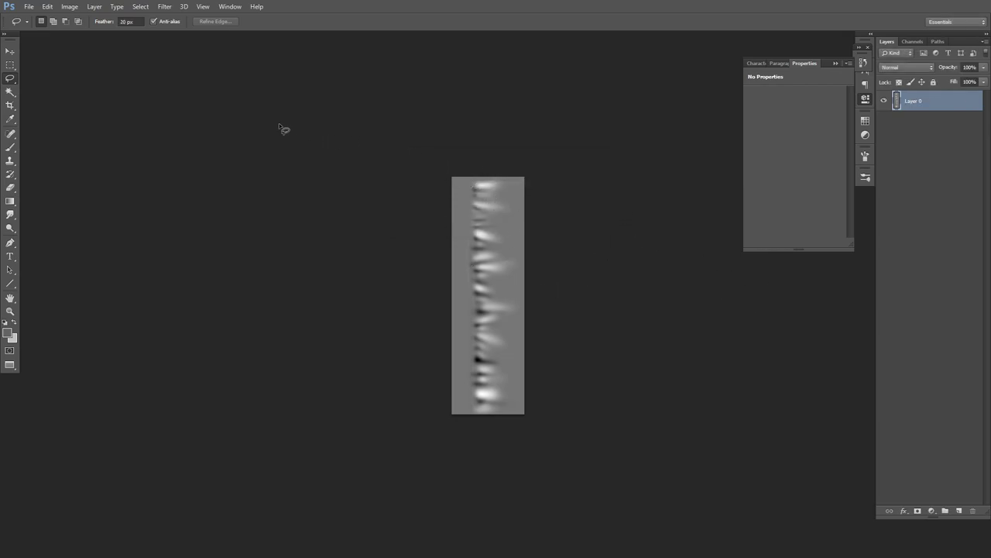
Extend the image canvas to a 690 by 690 pixel square, keeping the fold strip centred.
left_click(69, 9)
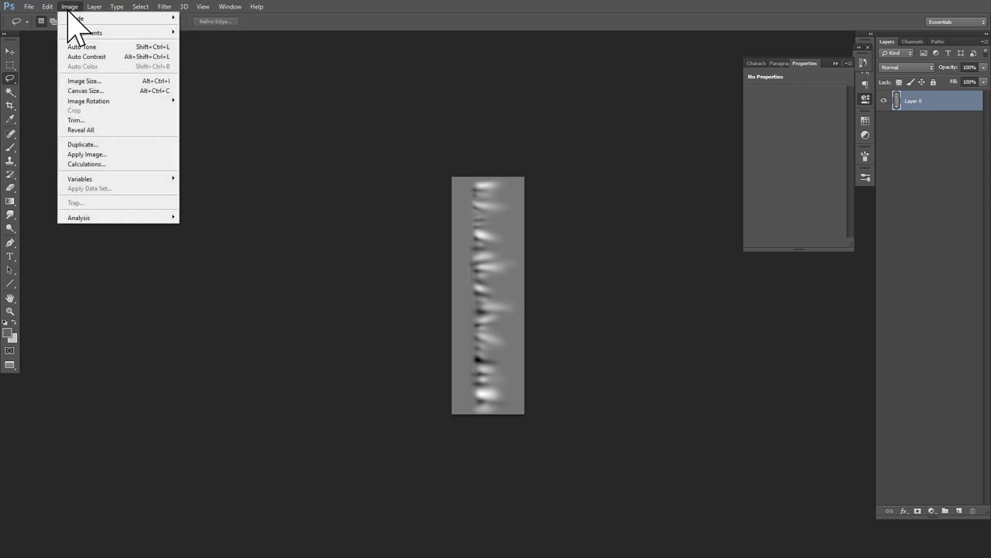
left_click(87, 91)
left_click(650, 118)
left_click(645, 136)
left_click(649, 134)
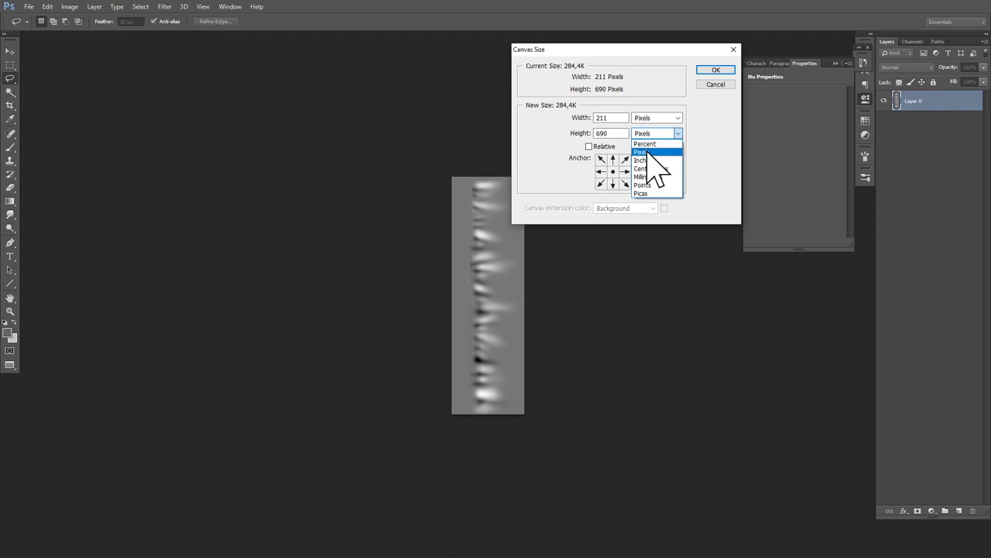
left_click(649, 152)
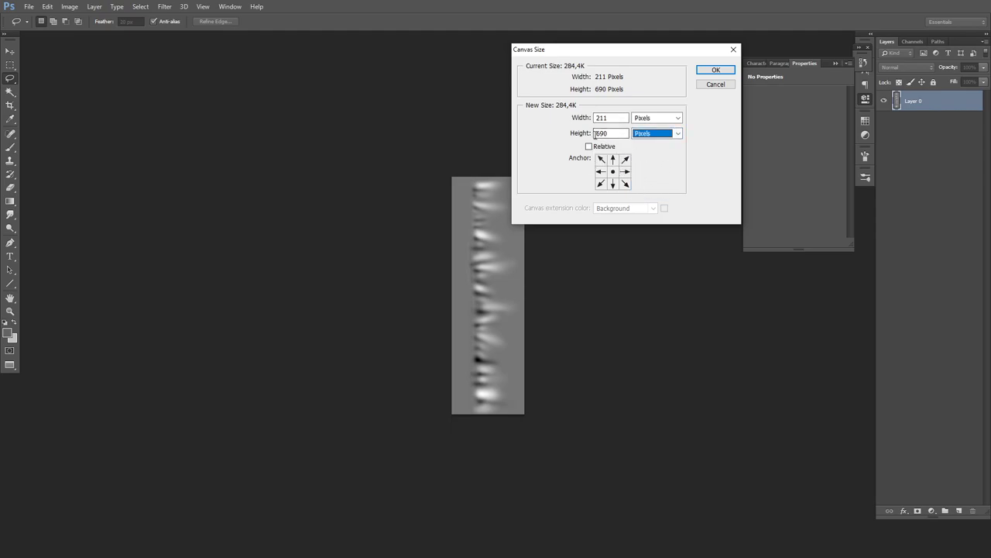
double_click(614, 117)
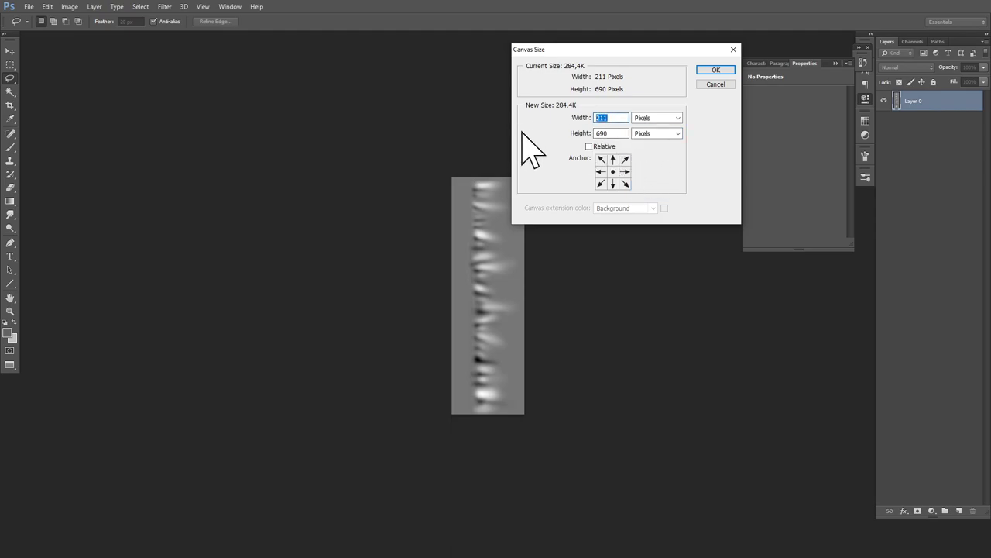
type("690")
key("Return")
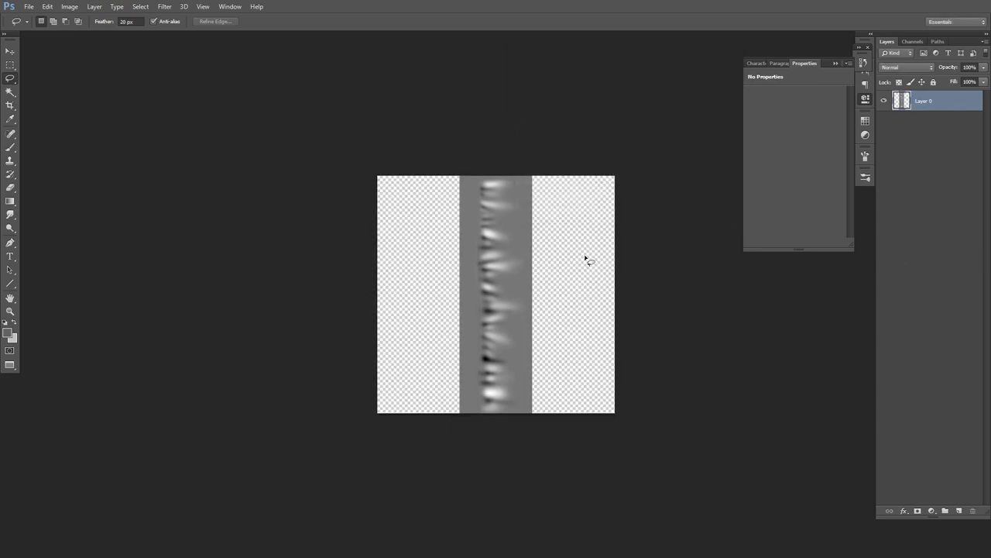
Add a new layer beneath the fold strip and fill it with the grey foreground colour.
key("b")
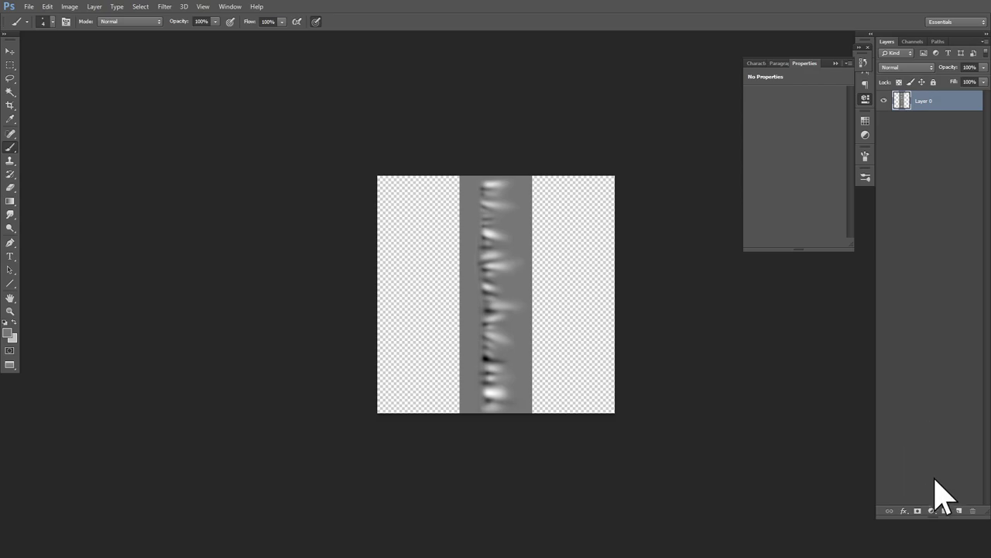
left_click(959, 511)
left_click_drag(946, 104, 945, 135)
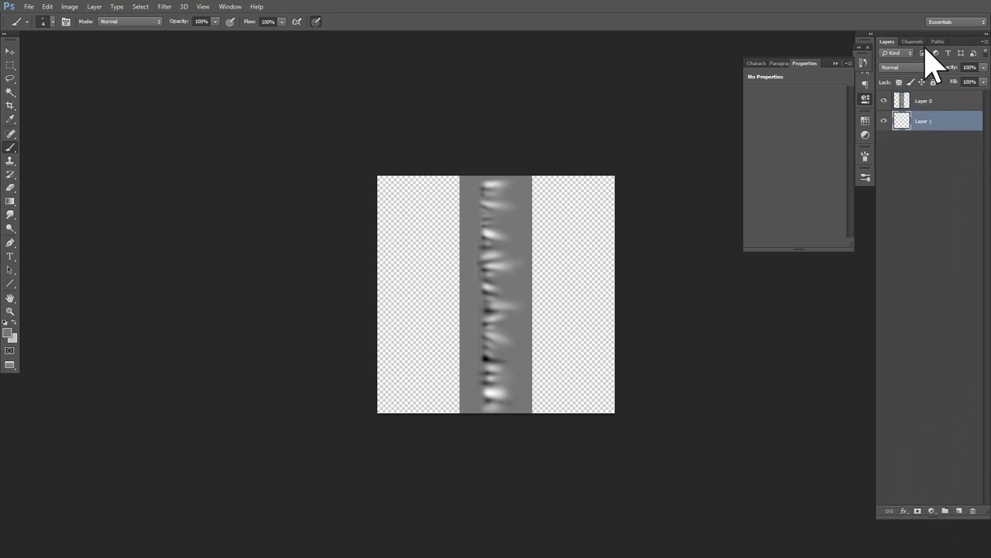
key("alt+BackSpace")
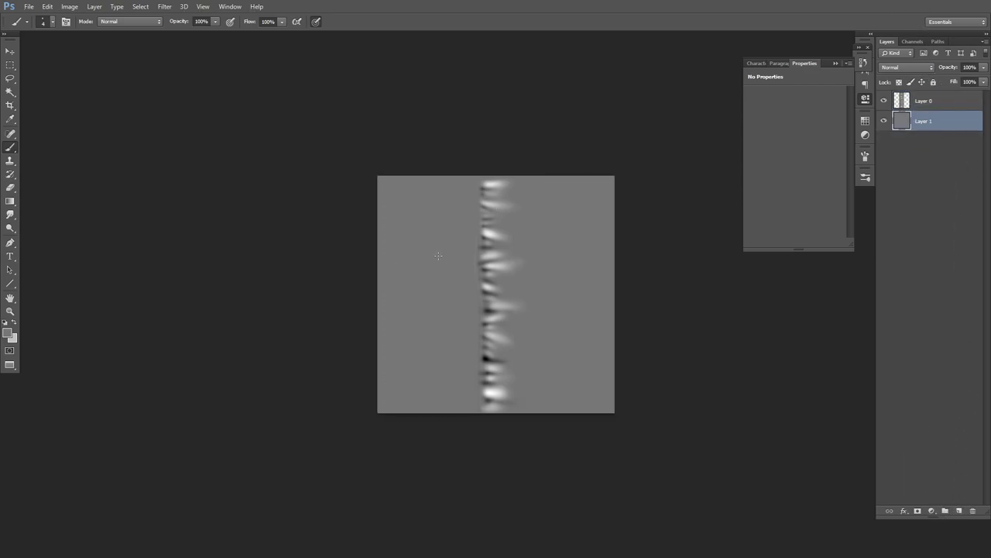
Choose a slightly lighter mid-grey foreground colour and refill the bottom layer with it.
left_click(8, 332)
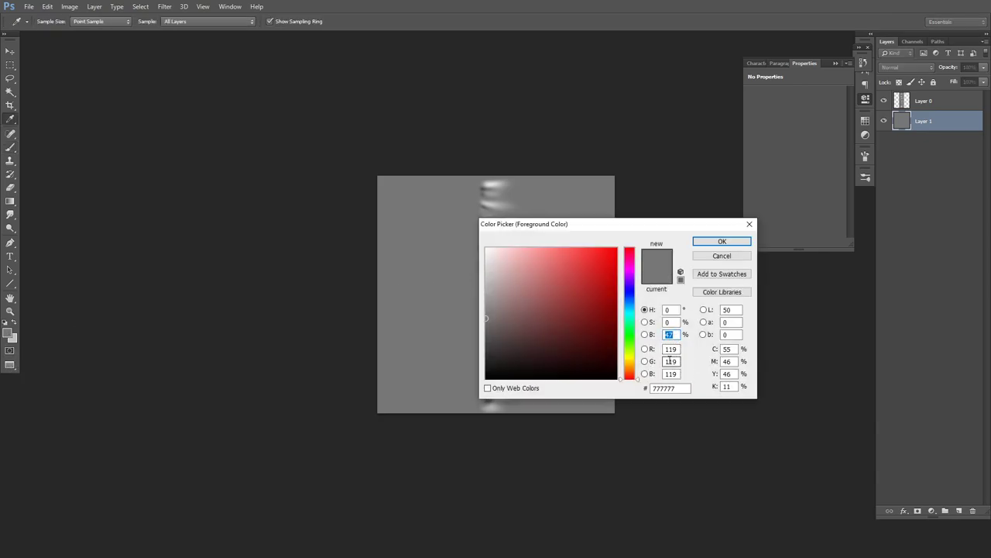
key("Return")
key("b")
key("alt+BackSpace")
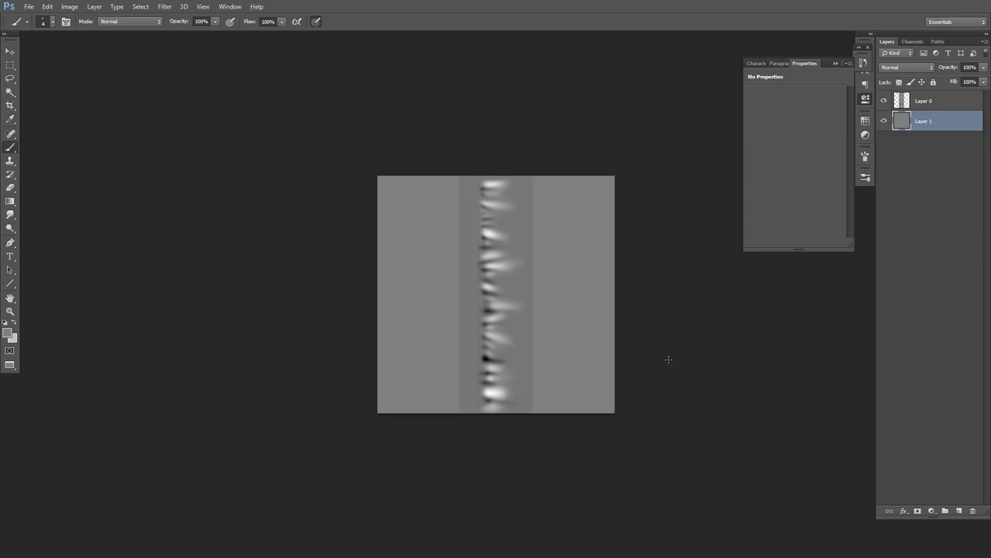
Adjust the Levels midtones of the fold strip layer so its grey matches the background layer.
left_click(902, 109)
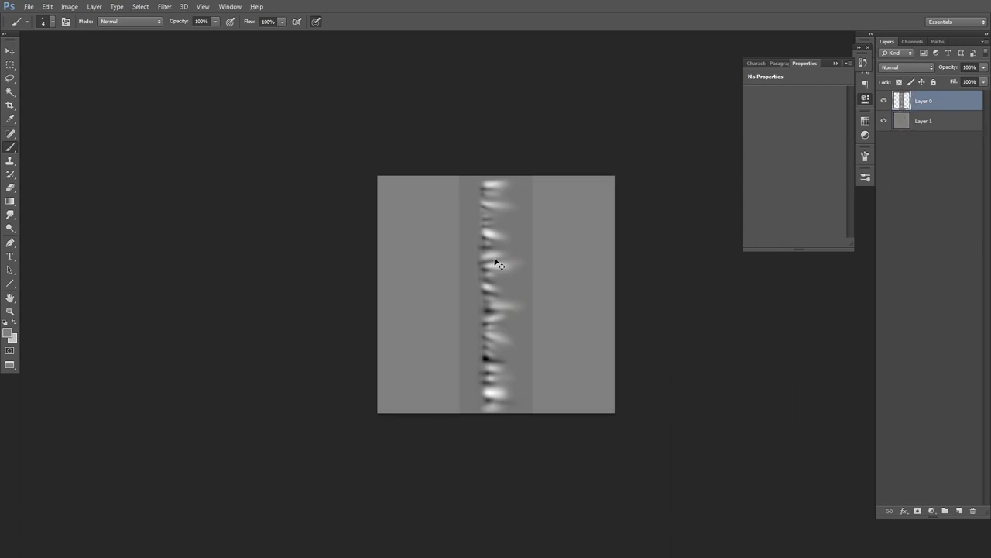
key("ctrl+l")
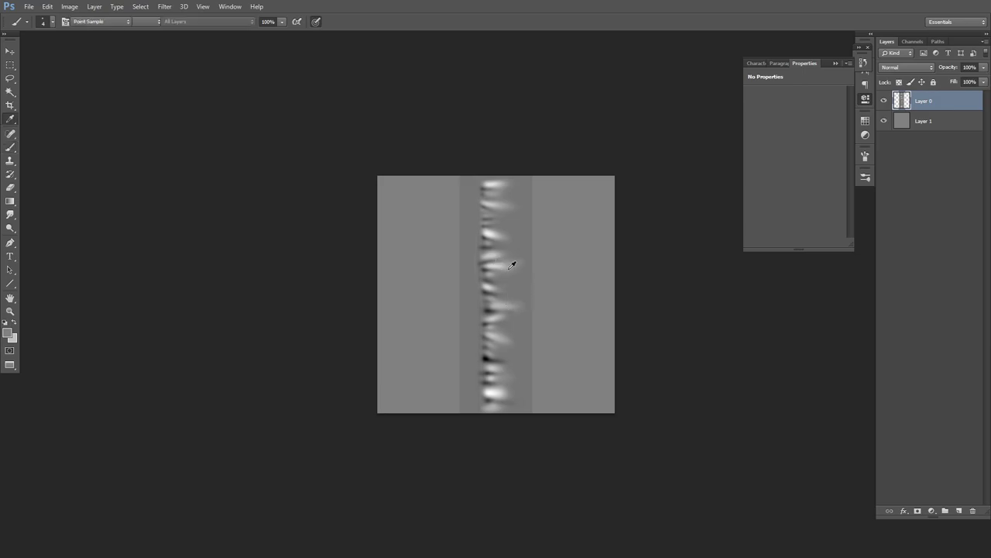
left_click_drag(711, 207, 708, 207)
left_click(821, 113)
Inspect the strip's blended edges and merge the fold layer down into the grey background layer.
left_click(497, 250, "ctrl")
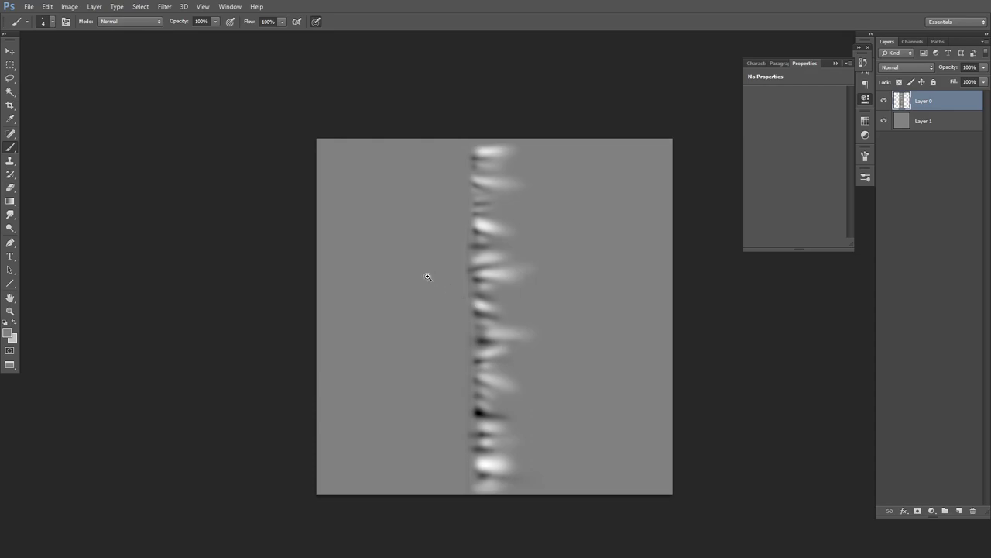
left_click_drag(433, 278, 489, 365, "ctrl")
key("ctrl+minus")
key("ctrl+minus")
key("ctrl+minus")
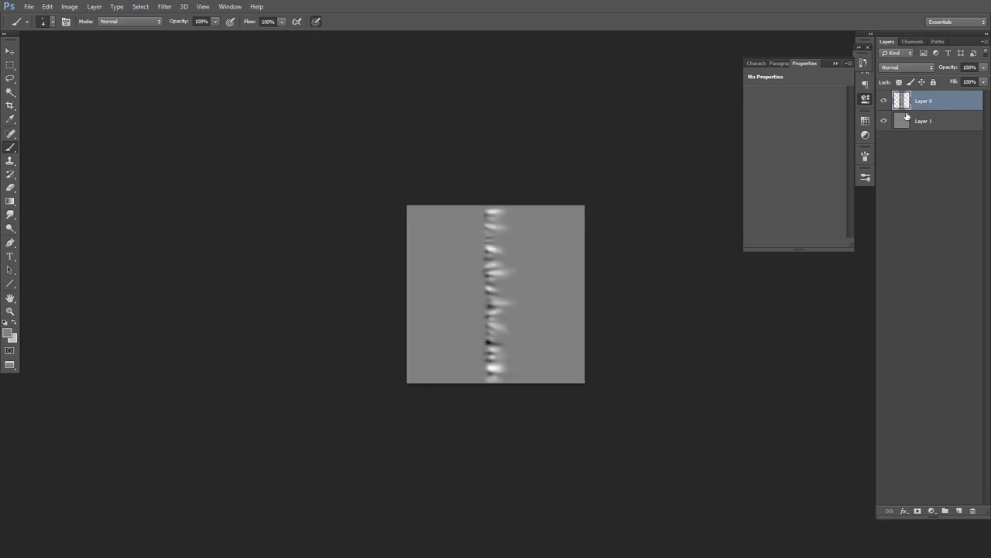
key("ctrl+e")
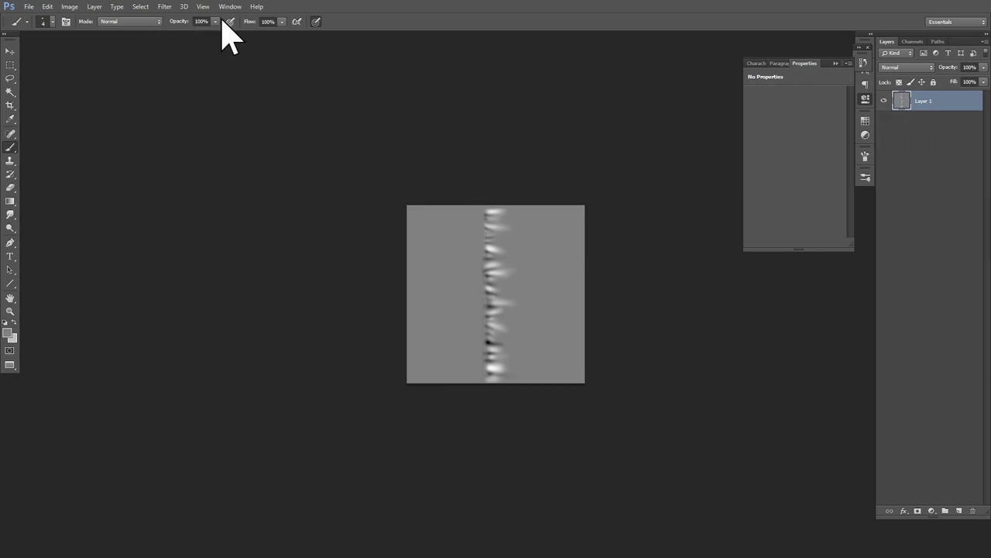
Apply the Offset filter to the merged layer with 0 px horizontal, 350 px vertical and Wrap Around.
left_click(164, 7)
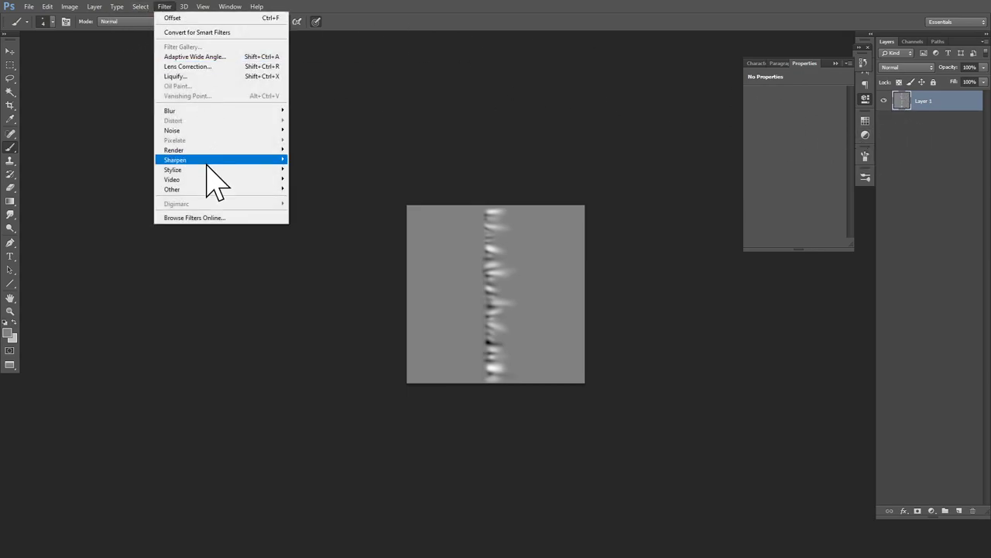
mouse_move(275, 190)
left_click(318, 227)
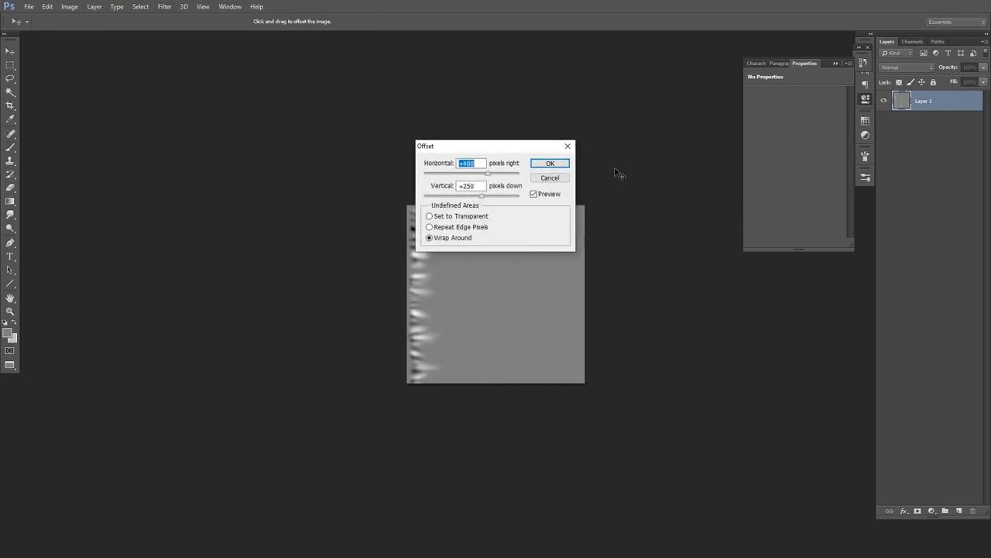
type("0")
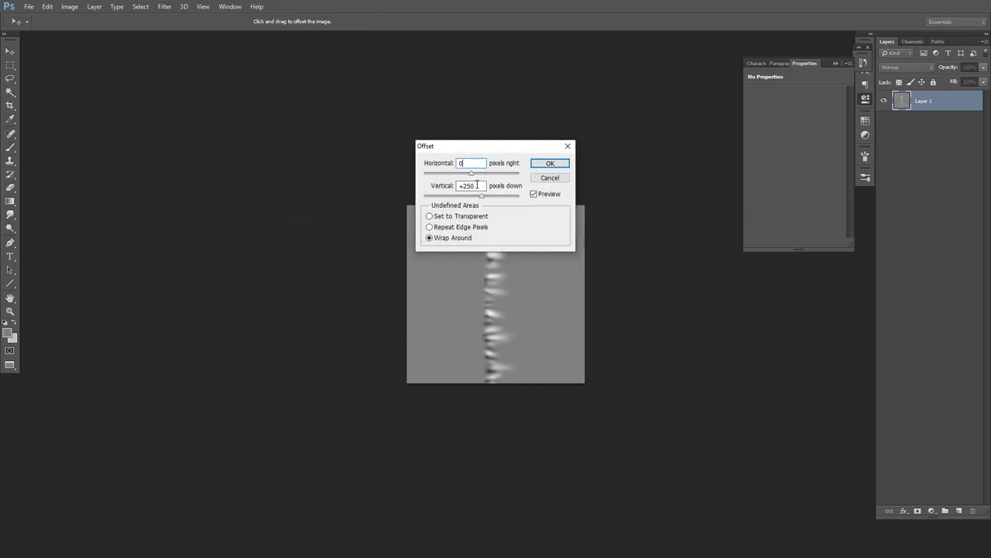
double_click(480, 186)
type("350")
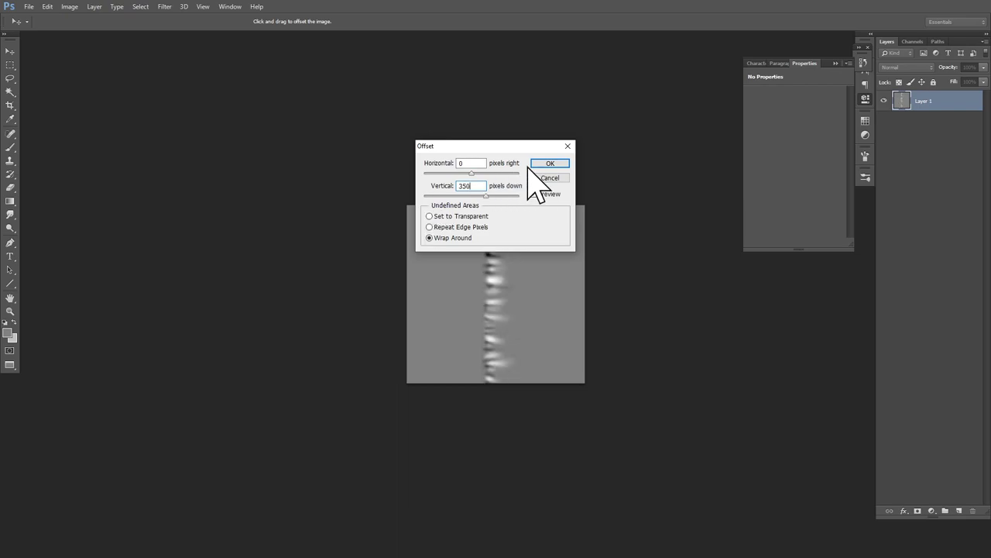
left_click(550, 164)
Blend the hard left edge of the fold strip using the Smudge tool with an enlarged brush.
left_click_drag(493, 303, 513, 298, "ctrl")
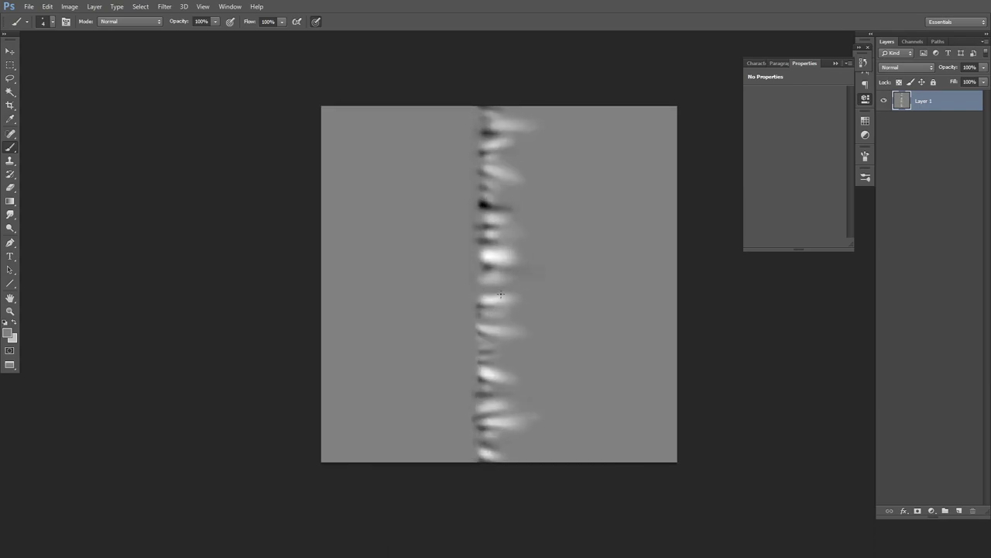
left_click(500, 293, "ctrl")
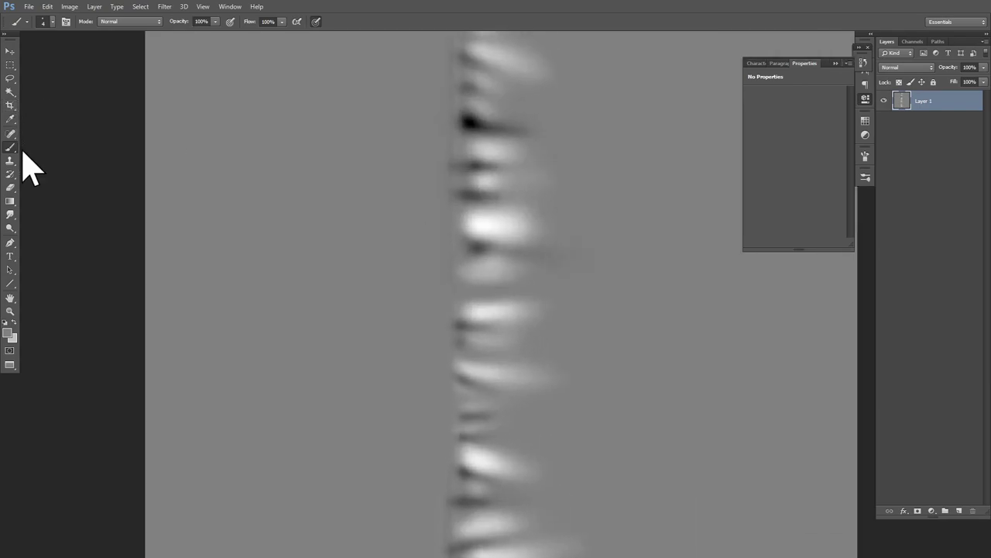
left_click(10, 214)
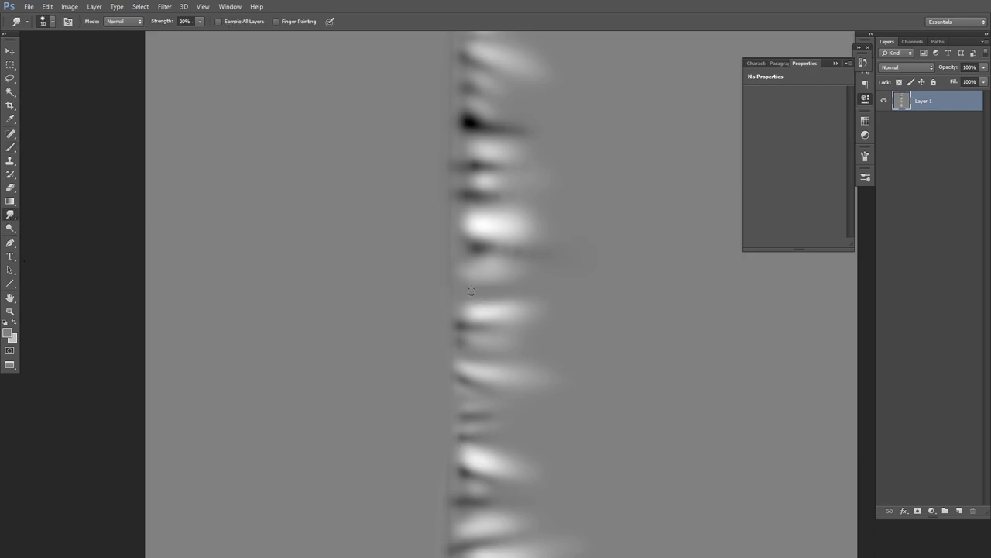
mouse_move(471, 287)
right_mouse_down("alt")
mouse_move(475, 299)
mouse_move(488, 292)
right_mouse_up("alt")
left_click_drag(461, 99, 460, 182)
left_click_drag(448, 93, 449, 345)
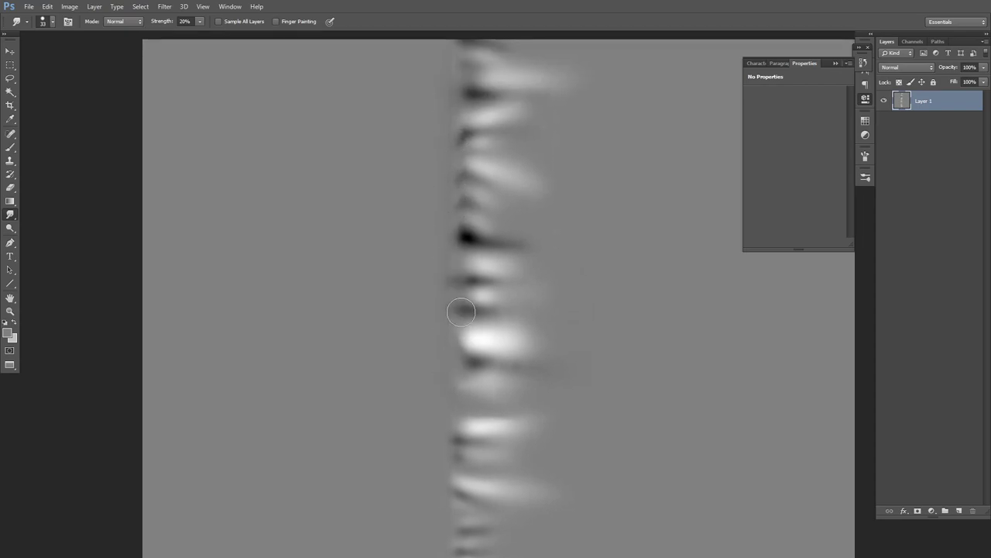
Smudge the tips of the upper folds outward so they fade softly into the grey.
left_click_drag(585, 78, 606, 79)
left_click_drag(513, 116, 567, 104)
left_click_drag(511, 175, 657, 220)
key("ctrl+minus")
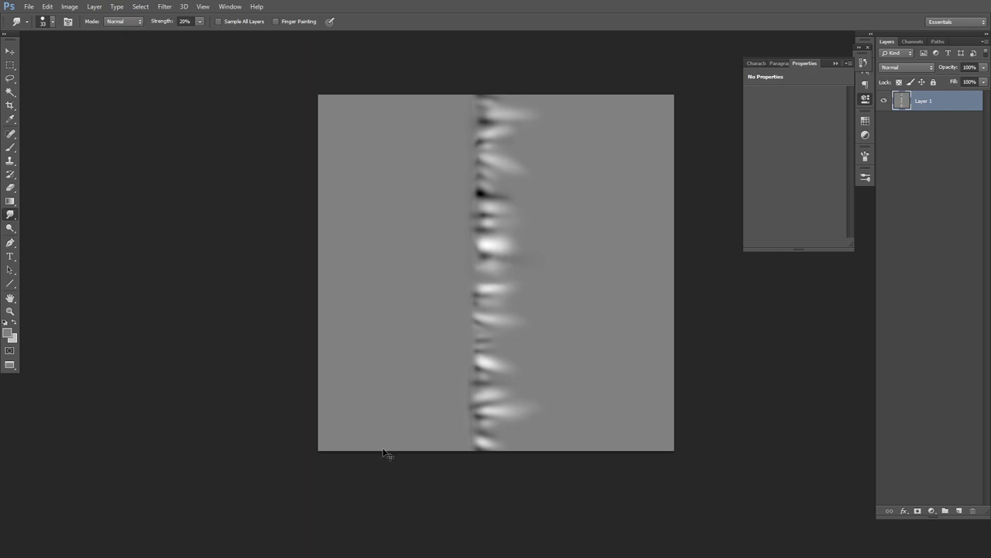
Save the edited SeamsFolds Photoshop file and switch back to ZBrush.
key("ctrl+s")
left_click(613, 169)
key("alt+Tab")
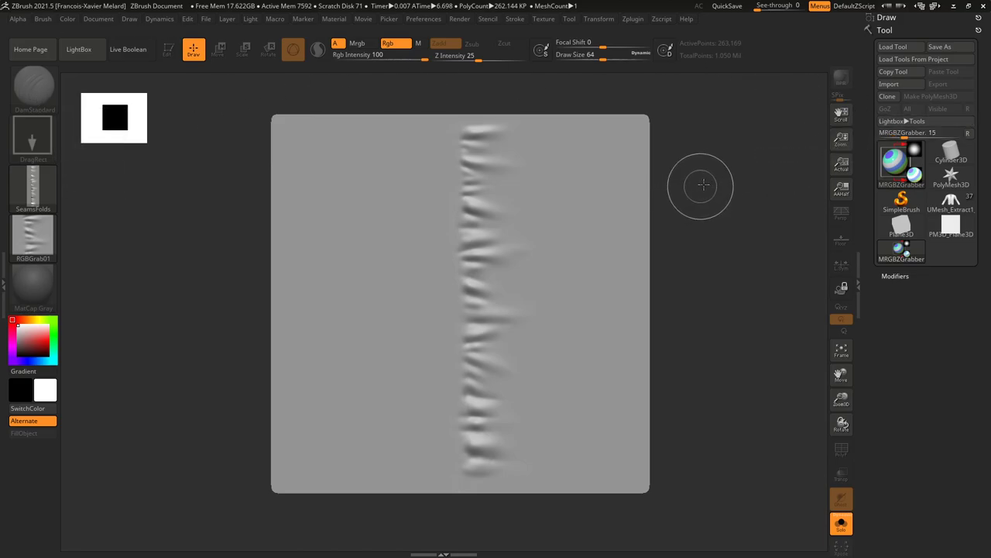
Draw the UMesh_Extract1 jacket on the canvas, enter Edit mode and clear the leftover plane from the document.
left_click(953, 203)
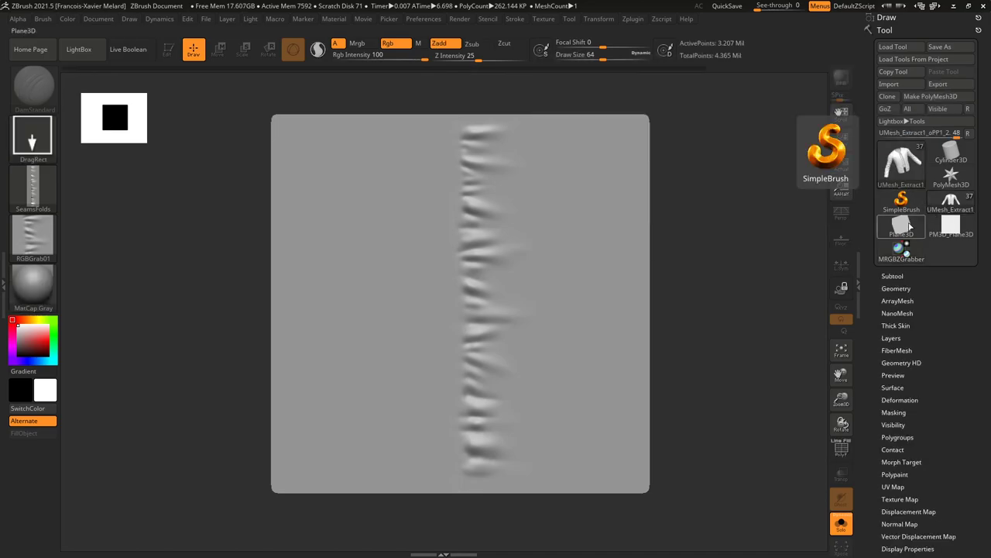
mouse_move(910, 182)
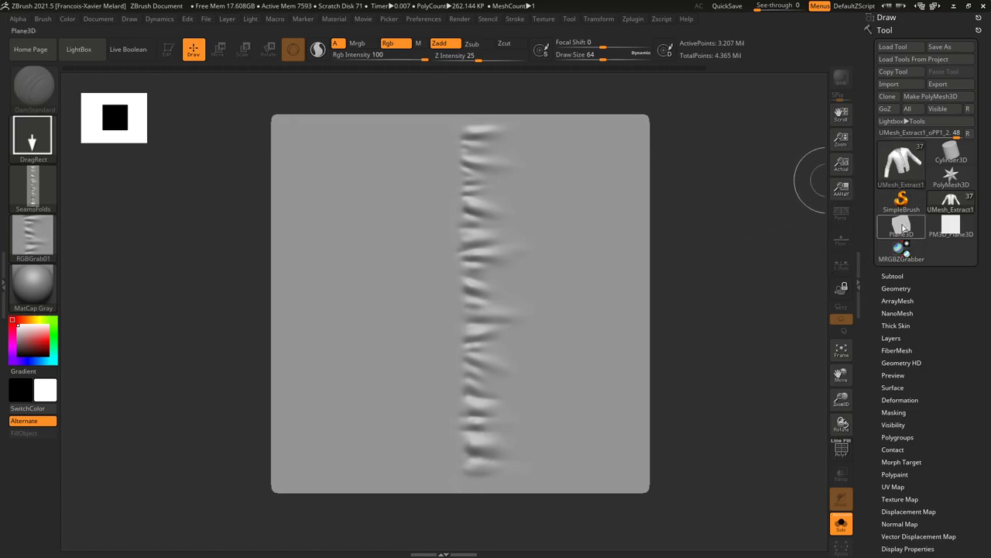
mouse_move(901, 227)
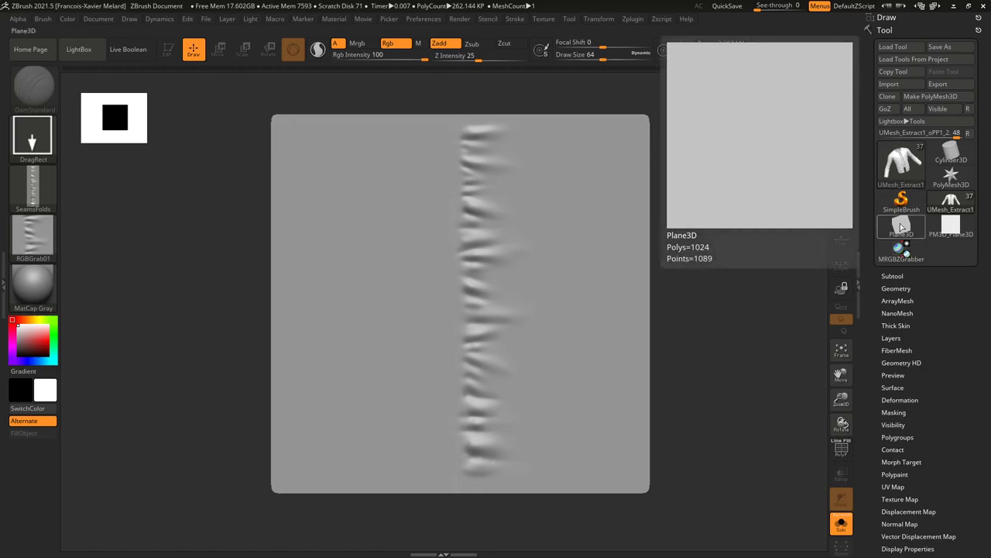
left_click_drag(730, 225, 717, 256)
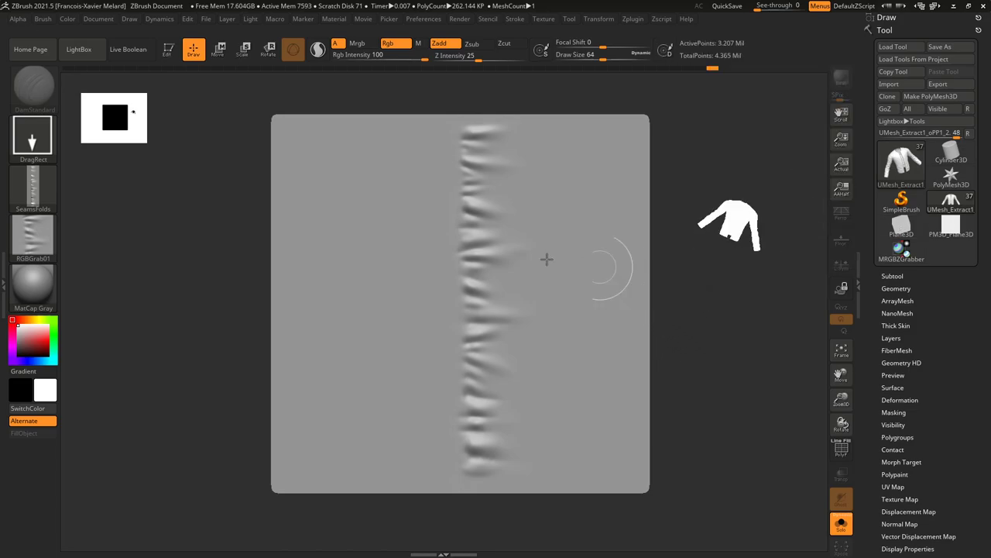
key("ctrl")
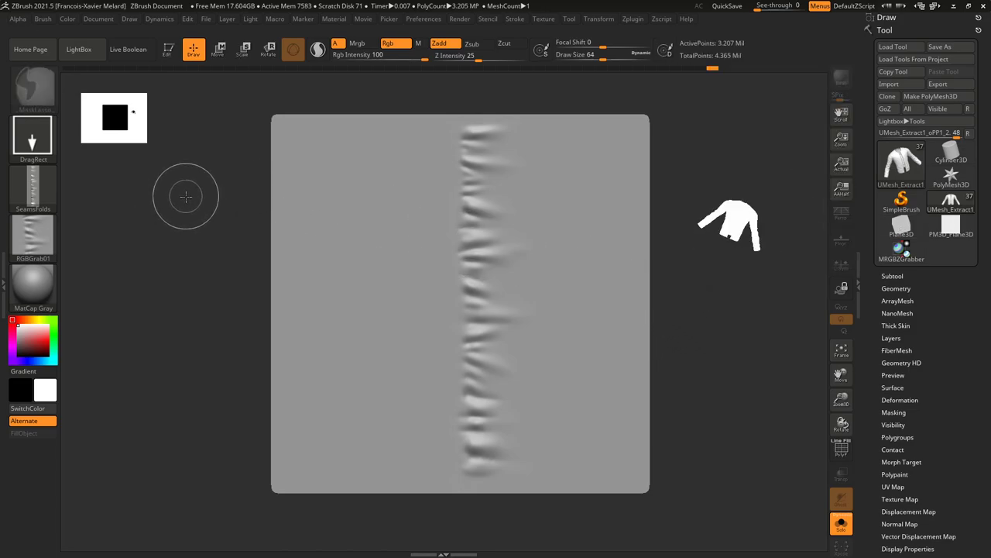
left_click(168, 50)
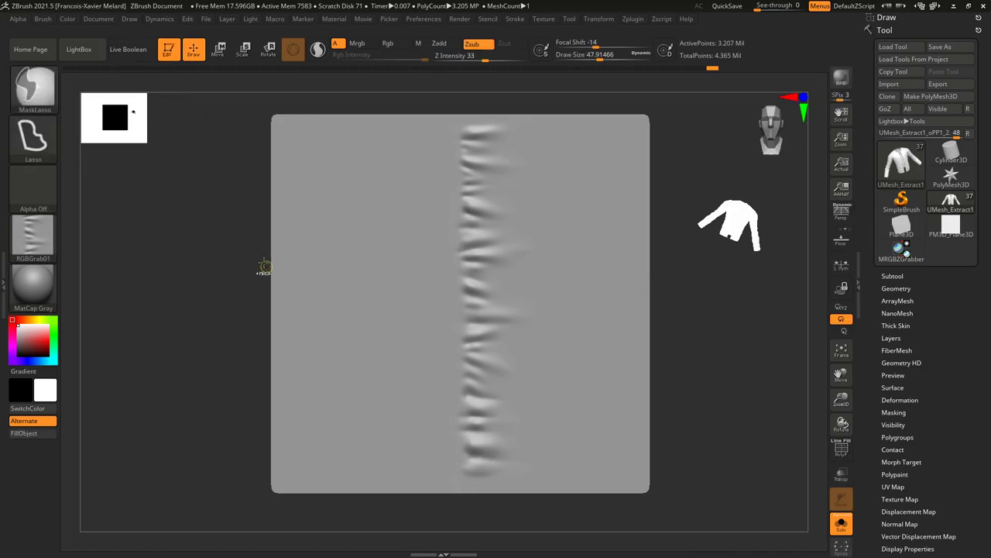
key("ctrl+n")
left_click_drag(663, 202, 356, 285, "shift")
left_click_drag(724, 197, 702, 268, "alt")
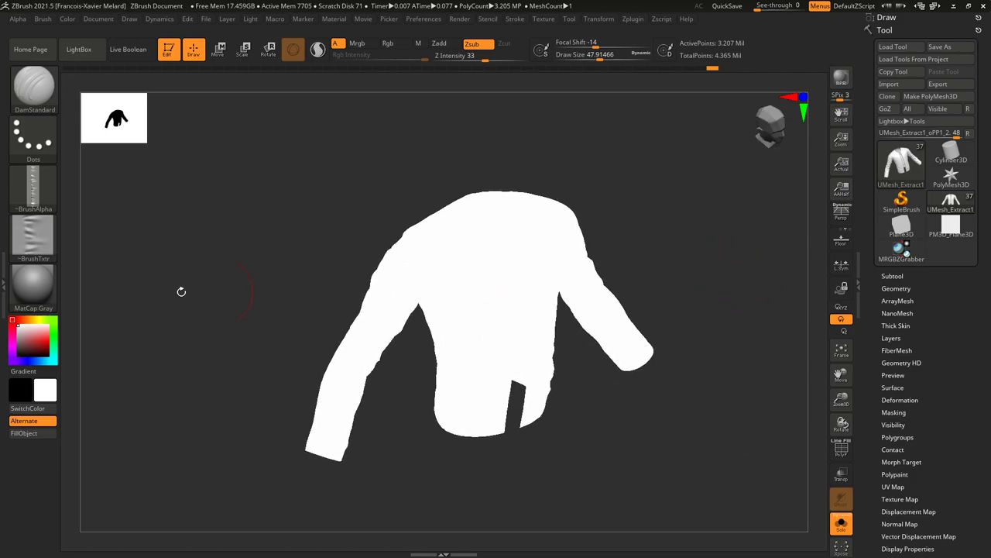
Switch the active tool to Cube3D and back to the UMesh_Extract1 jacket to try to refresh its shading.
mouse_move(43, 334)
left_mouse_down()
mouse_move(20, 315)
mouse_move(18, 351)
mouse_move(7, 312)
left_mouse_up()
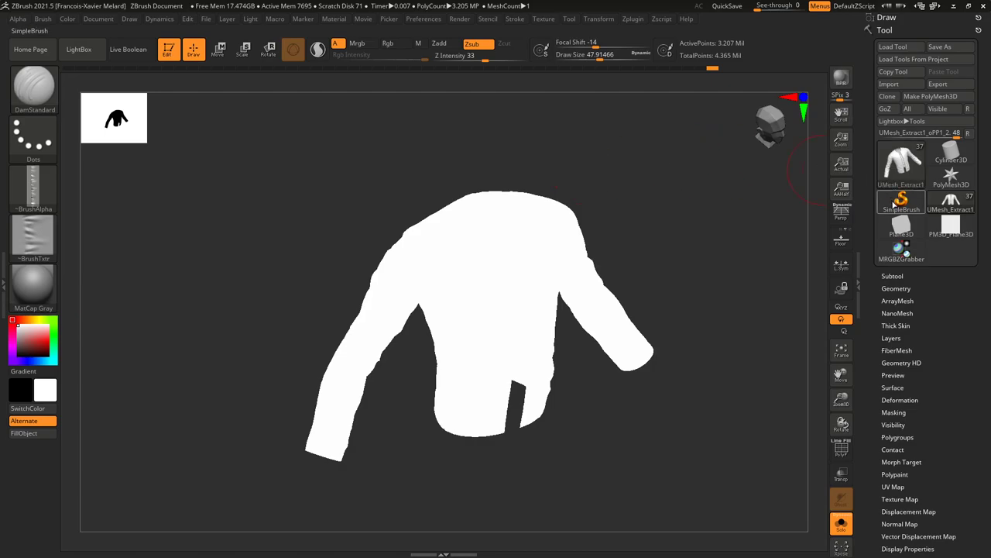
mouse_move(898, 203)
left_click_drag(672, 142, 759, 209)
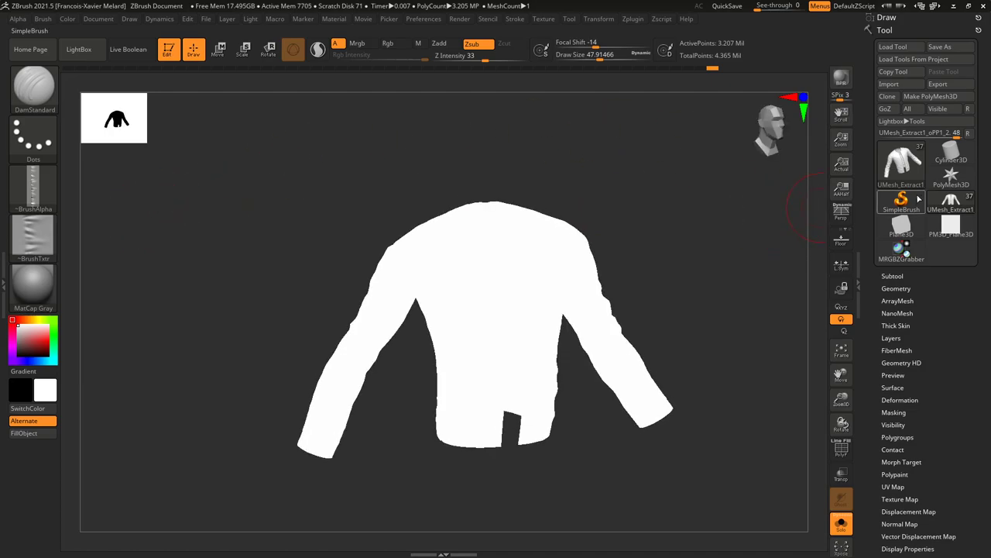
left_click(908, 175)
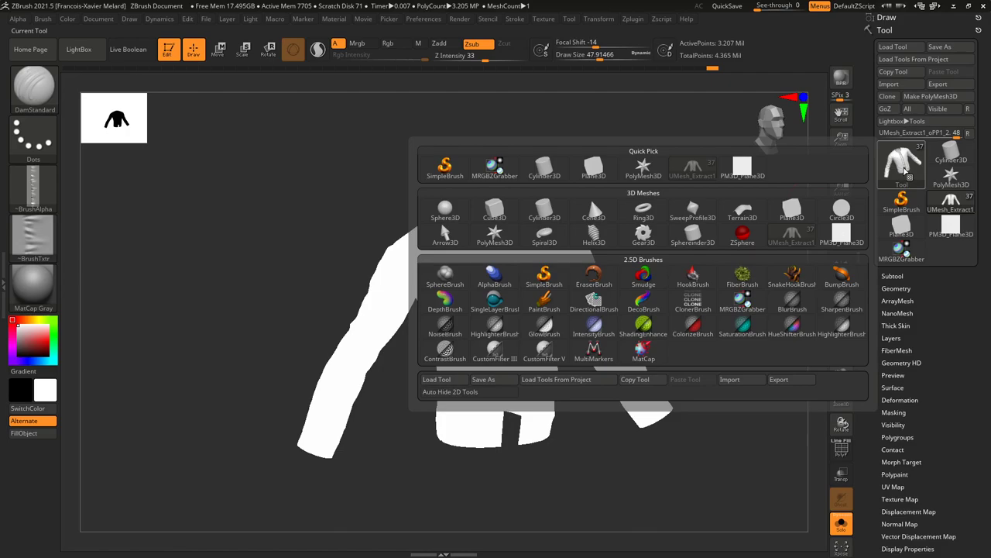
left_click(494, 210)
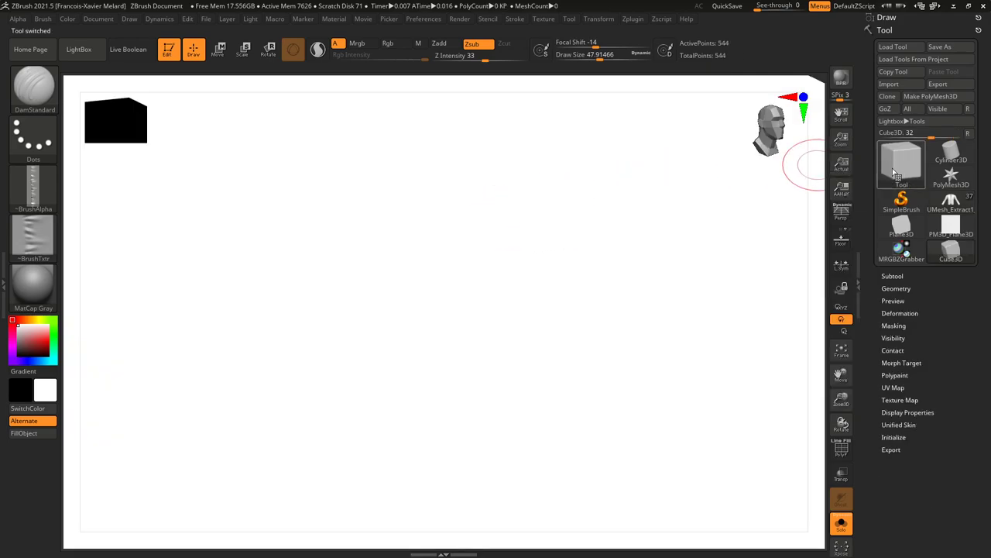
left_click(887, 177)
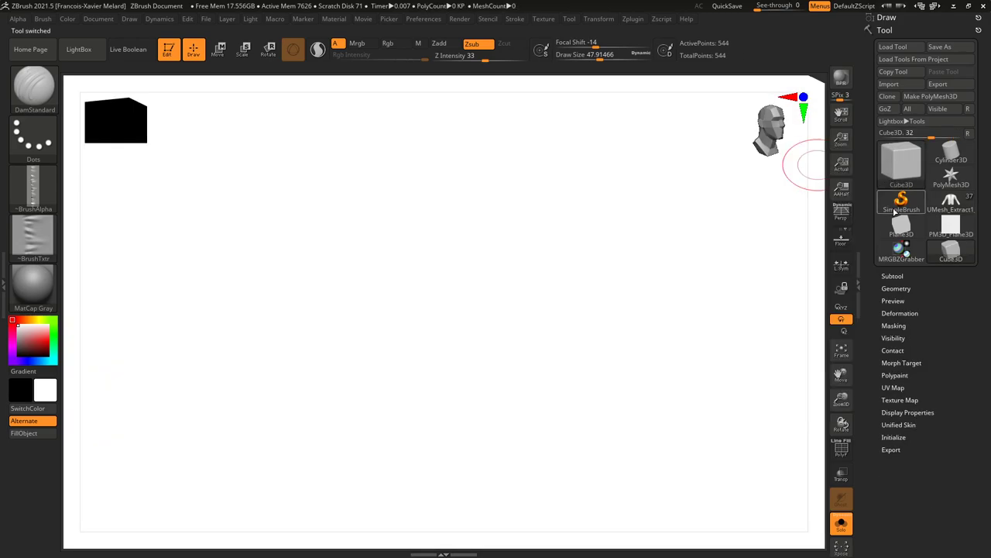
left_click(951, 202)
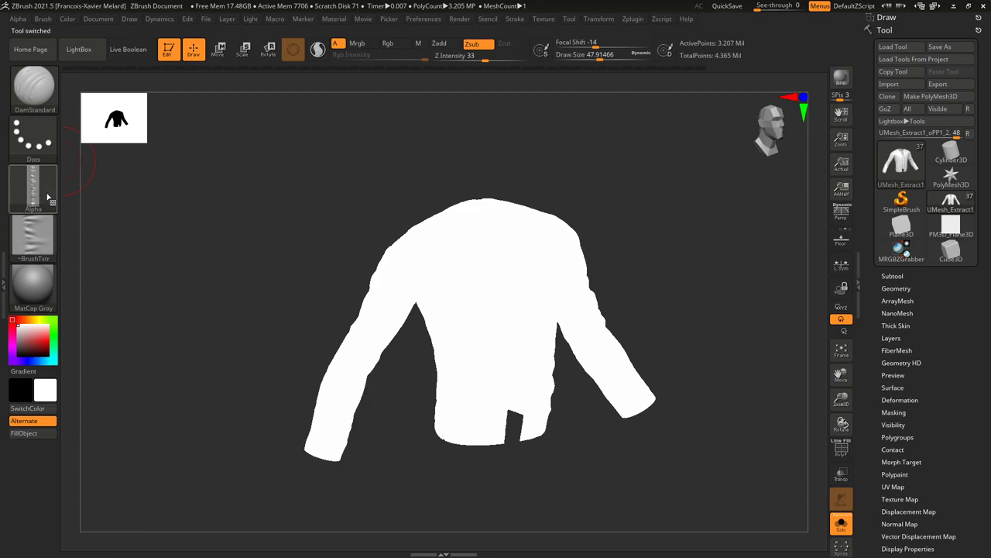
Try SkinShade4 and then MatCap Gray on the jacket, and run a BPR render to test the shading.
left_click(33, 285)
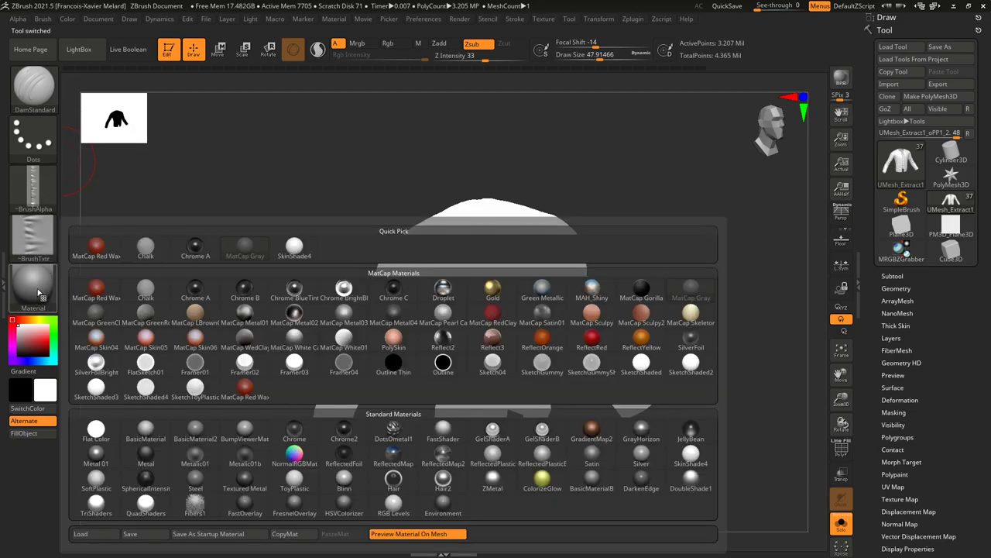
left_click(288, 249)
left_click(44, 286)
left_click(244, 247)
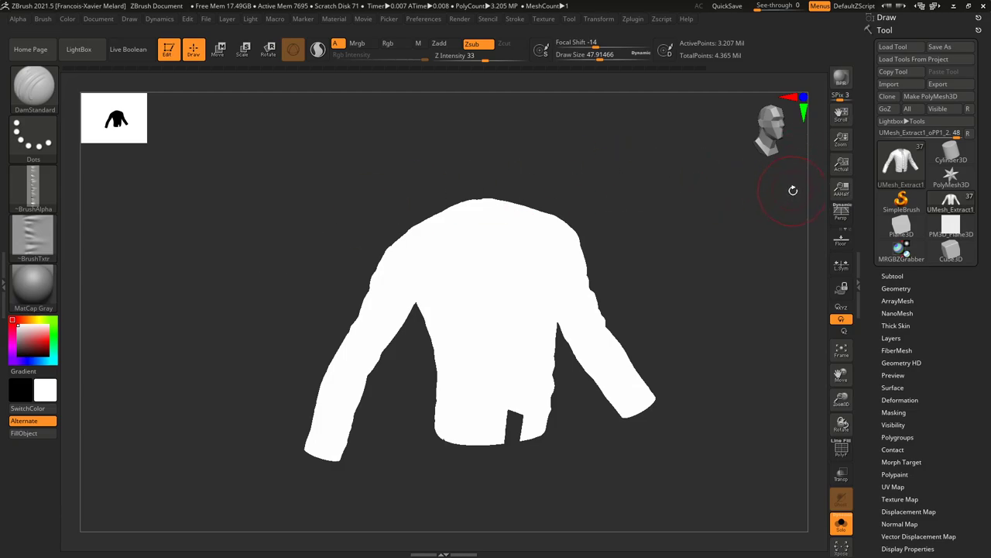
left_click(841, 79)
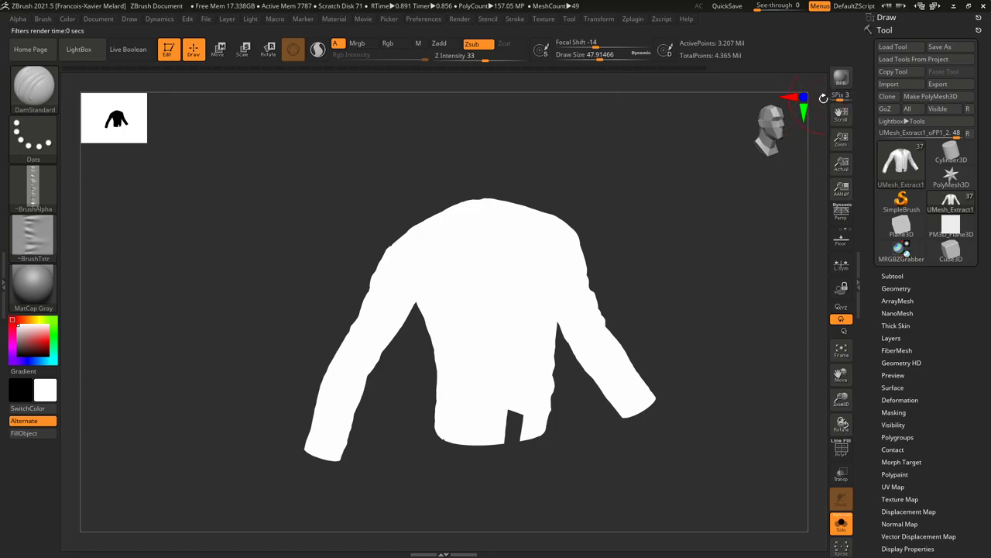
Try swapping the main and secondary colours repeatedly to fix the jacket's flat white display.
left_click_drag(772, 150, 743, 177)
key("v")
key("v")
key("v")
key("v")
key("v")
key("v")
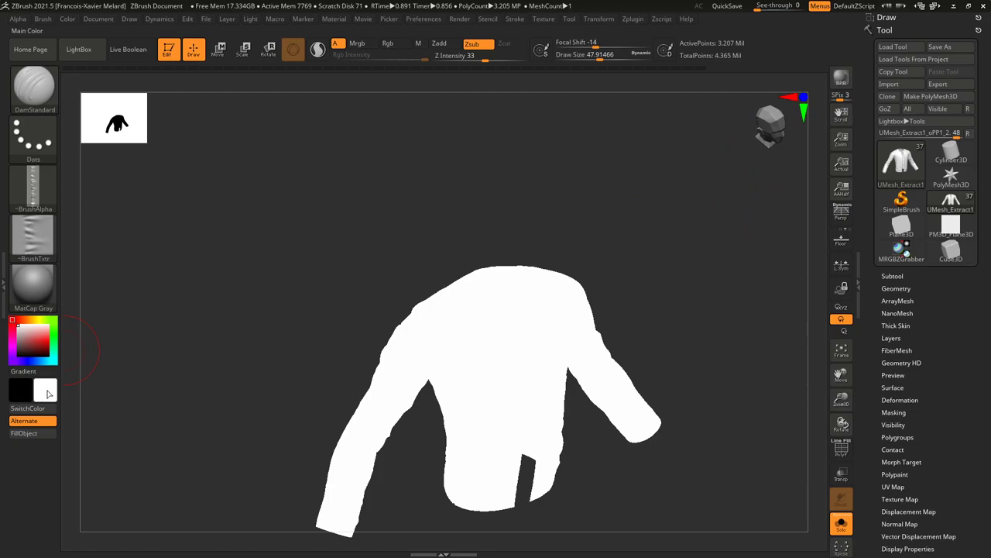
key("v")
key("v")
left_click_drag(765, 186, 738, 227)
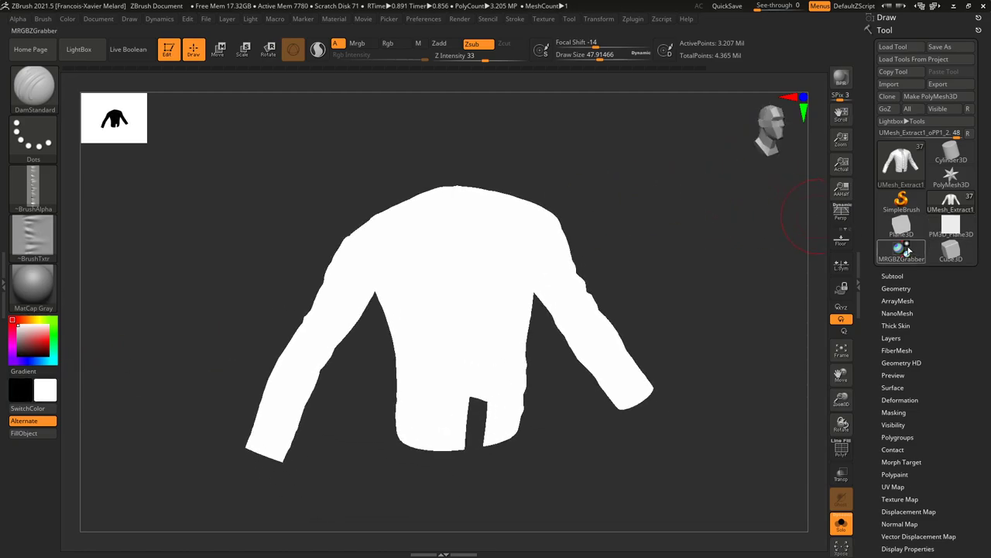
mouse_move(905, 253)
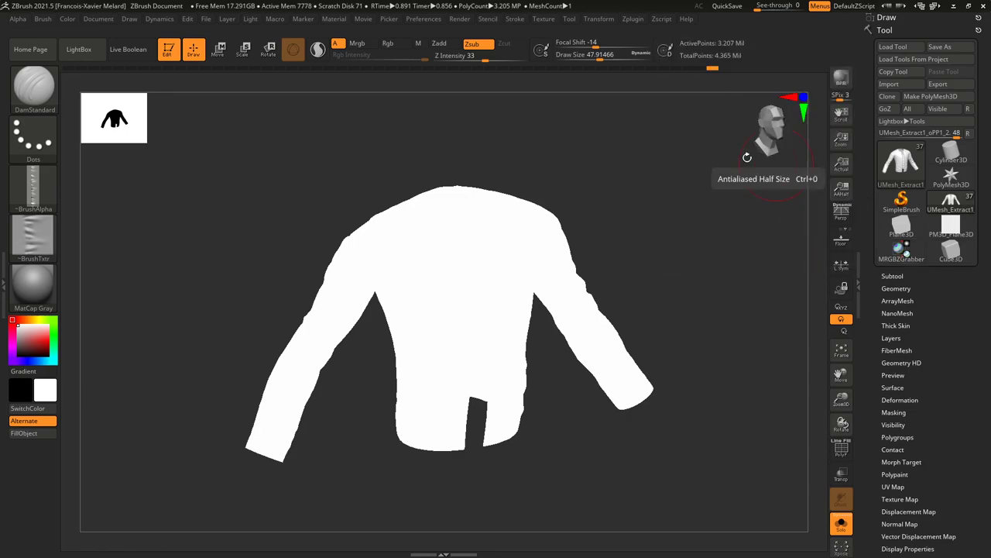
left_click(106, 23)
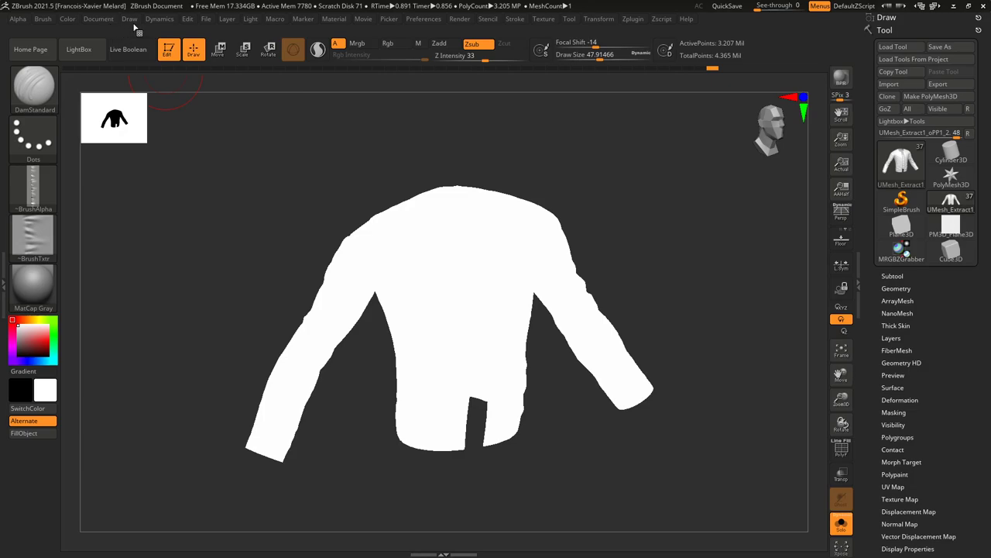
left_click(419, 21)
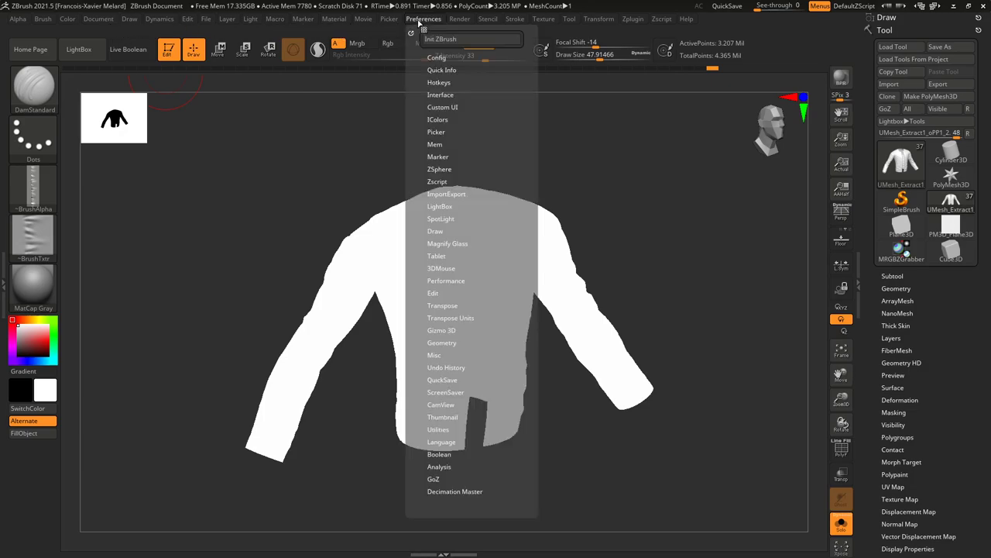
left_click(419, 22)
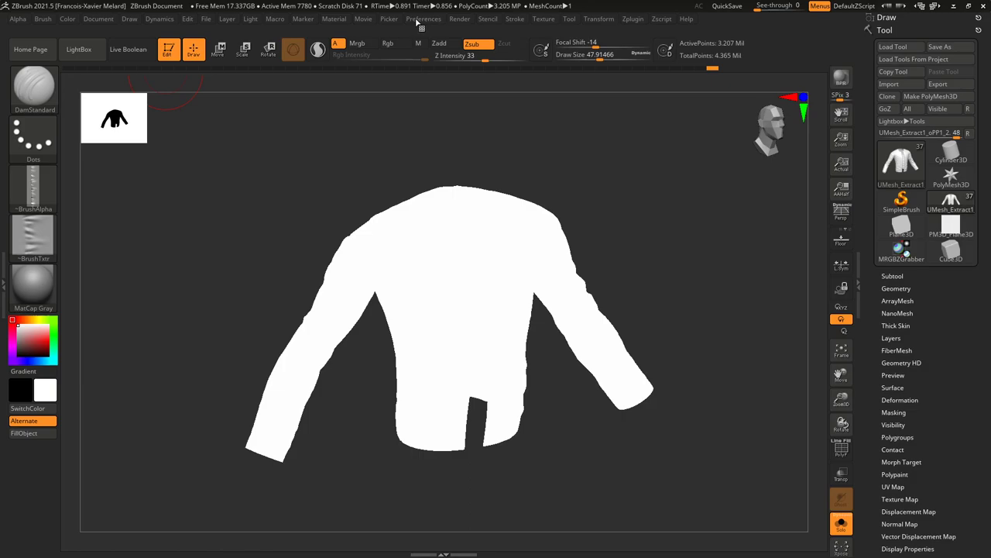
Toggle the jacket's Polypaint Colorize setting and create a new texture map for it.
left_click_drag(892, 394, 887, 195)
left_click(895, 213)
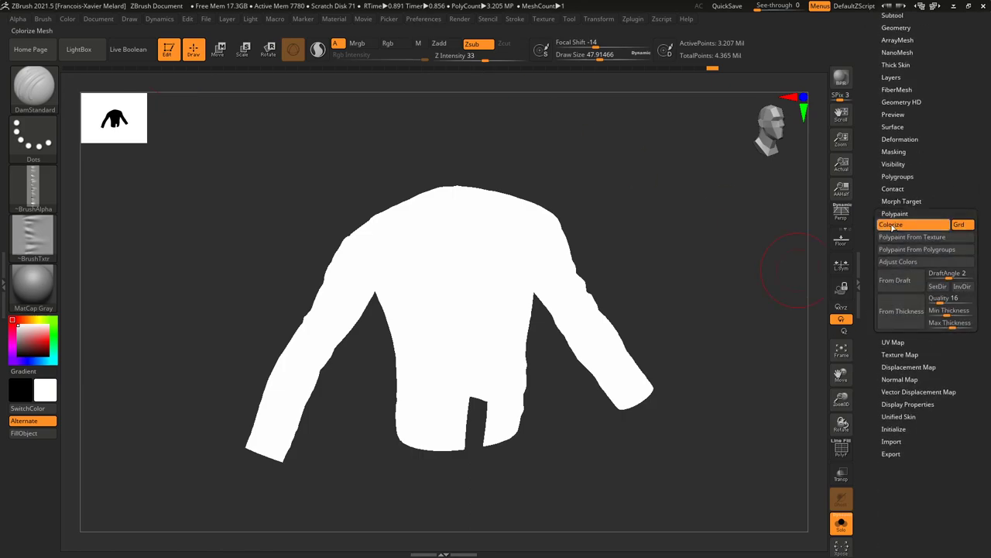
left_click(893, 225)
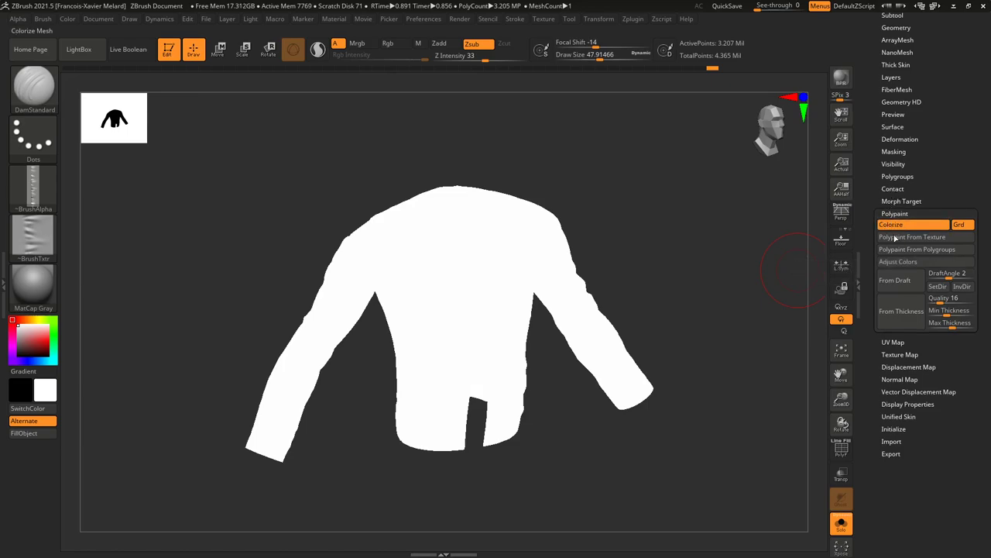
left_click(888, 354)
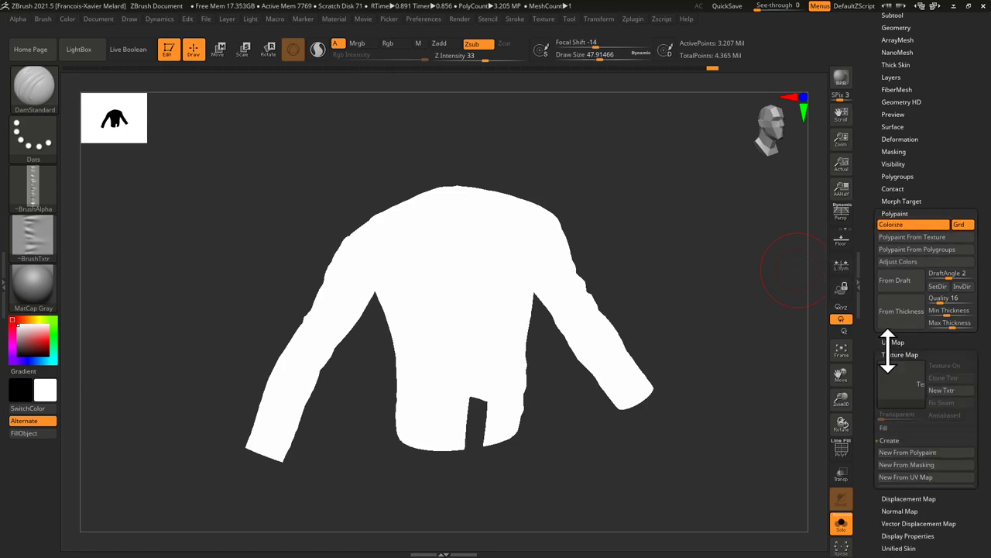
left_click(937, 394)
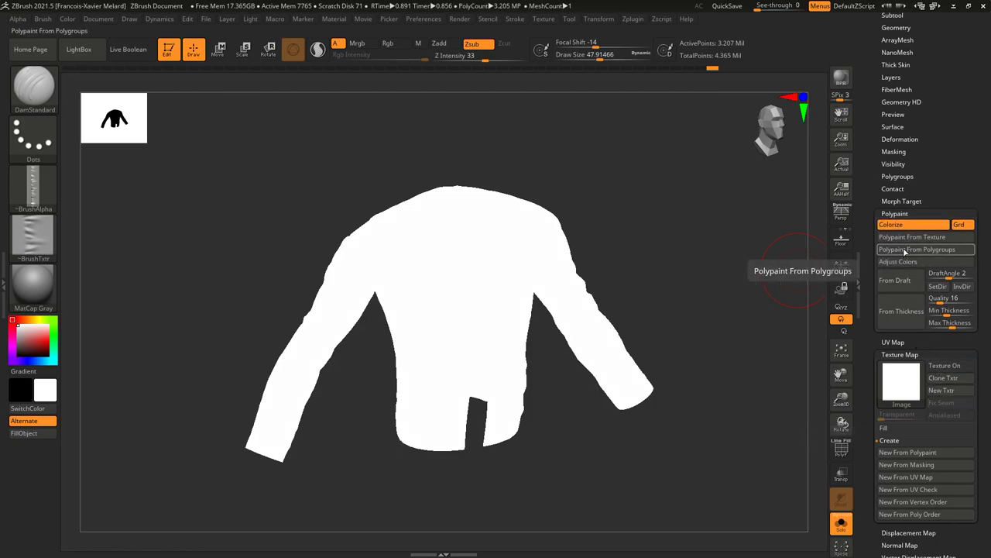
Save the jacket tool over the existing CharaHD_012_VestHD.ZTL file.
left_click_drag(852, 126, 852, 294)
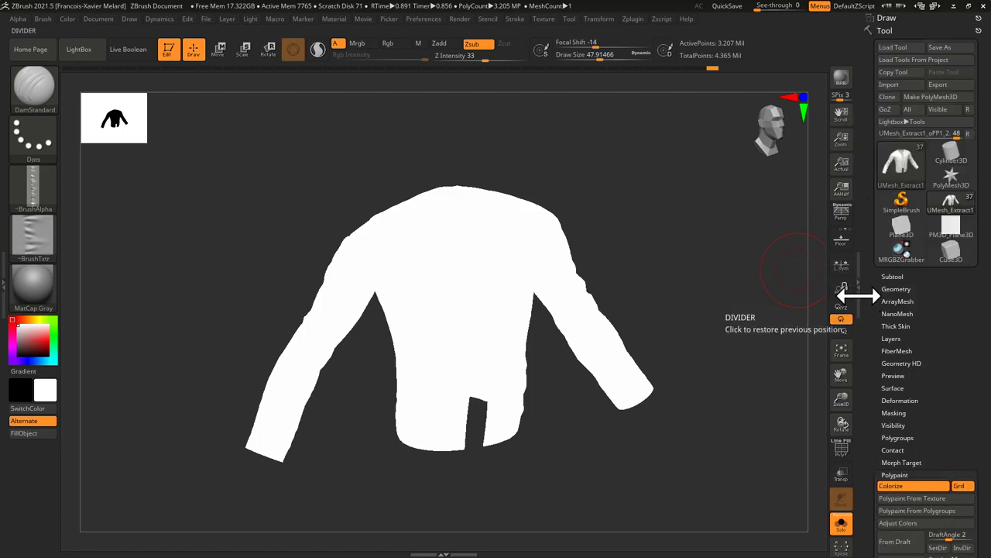
left_click(948, 50)
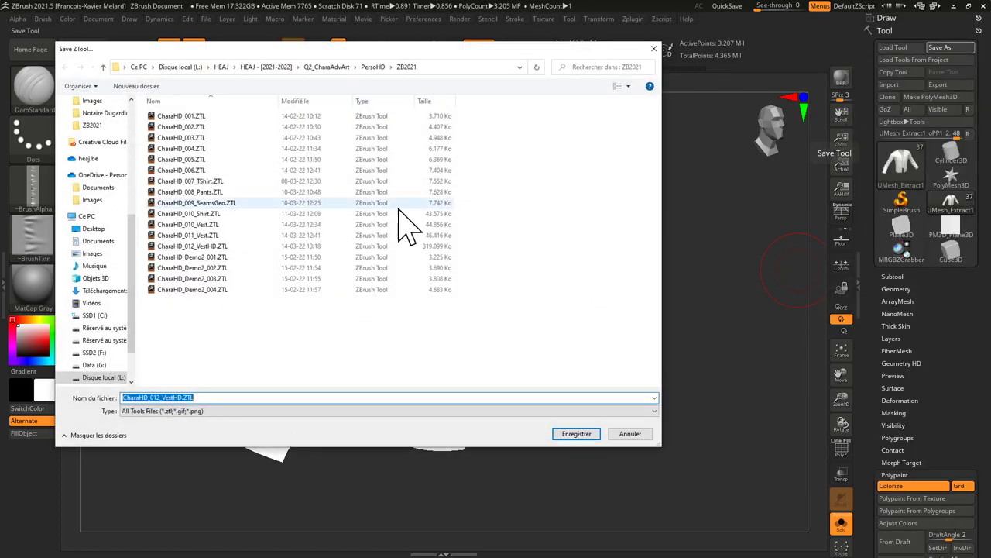
left_click(219, 246)
left_click(577, 434)
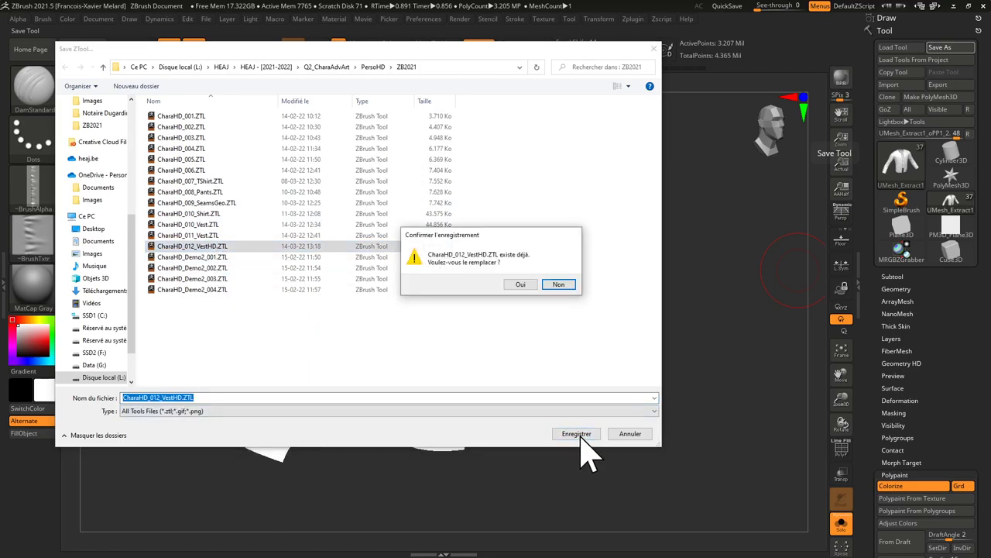
left_click(528, 285)
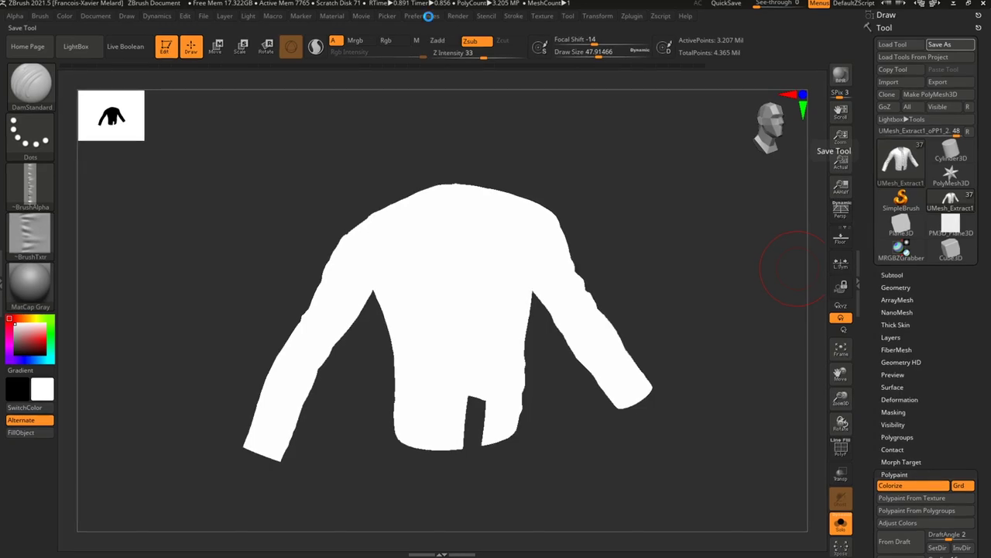
Initialize ZBrush and set the document background gradient Range to 0.
left_click(428, 17)
left_click(439, 36)
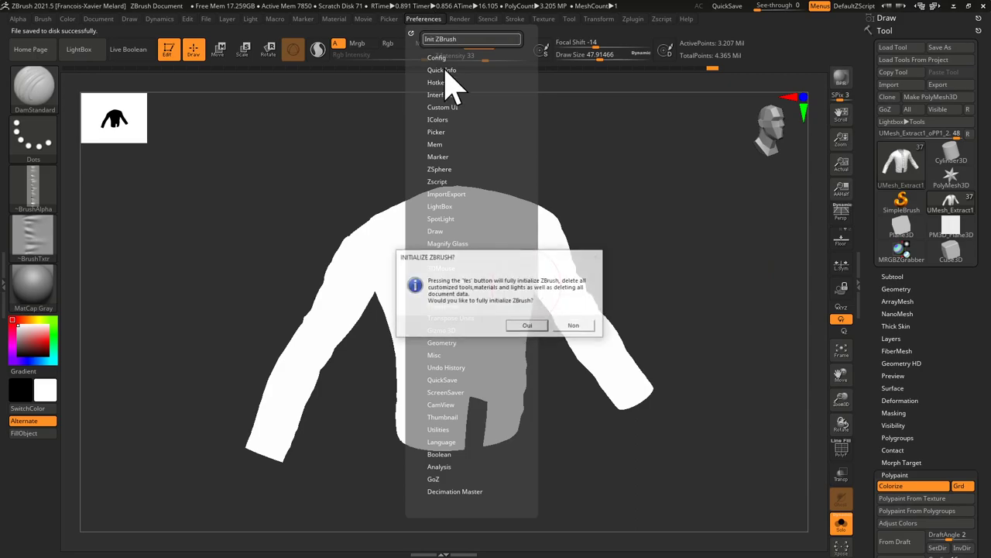
left_click(520, 325)
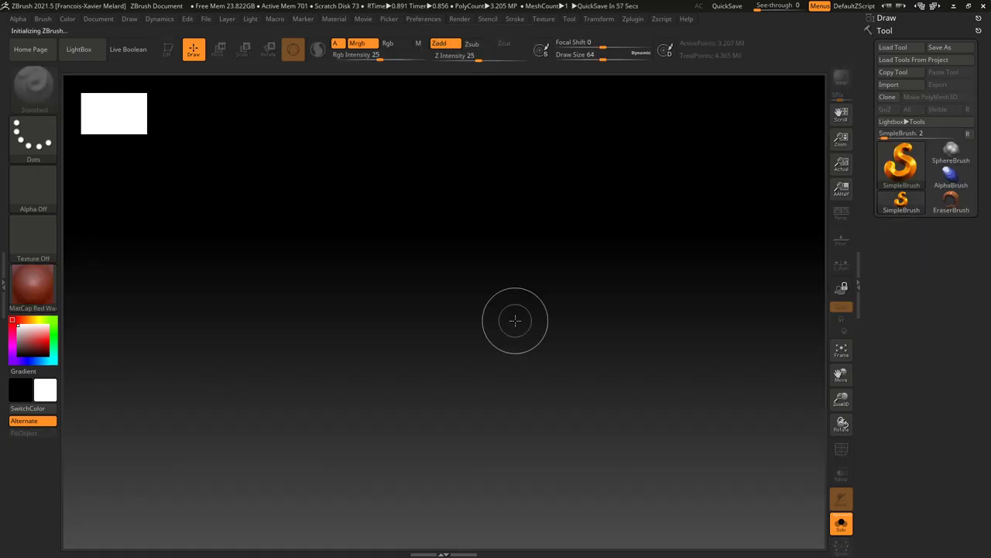
left_click(99, 19)
left_click_drag(115, 229, 84, 227)
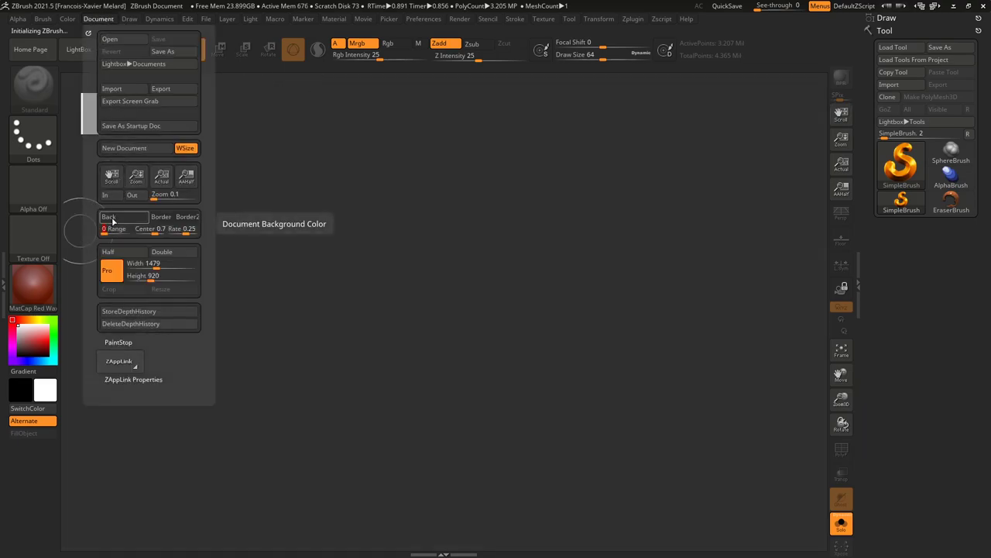
Load CharaHD_012_VestHD.ZTL and draw the jacket on the empty canvas.
left_click(892, 48)
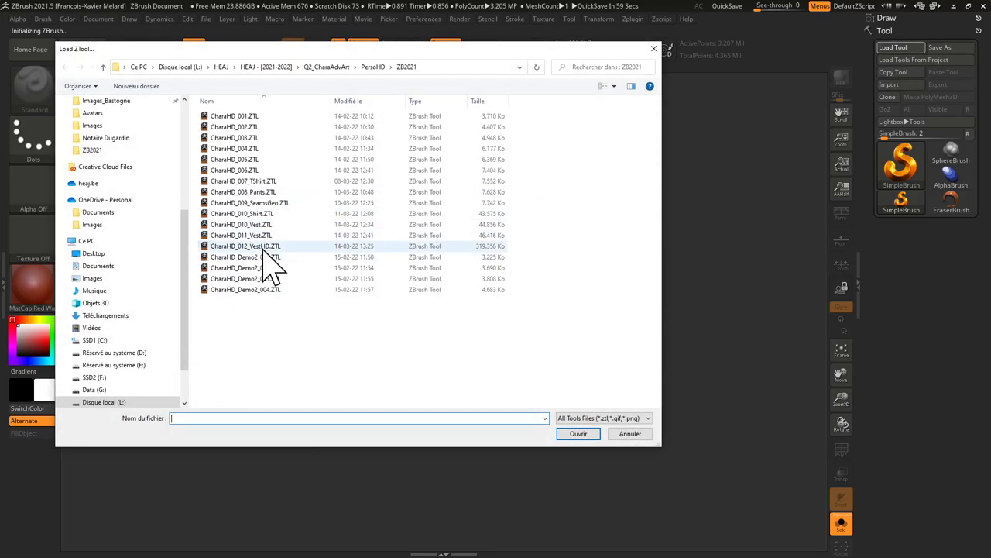
double_click(262, 248)
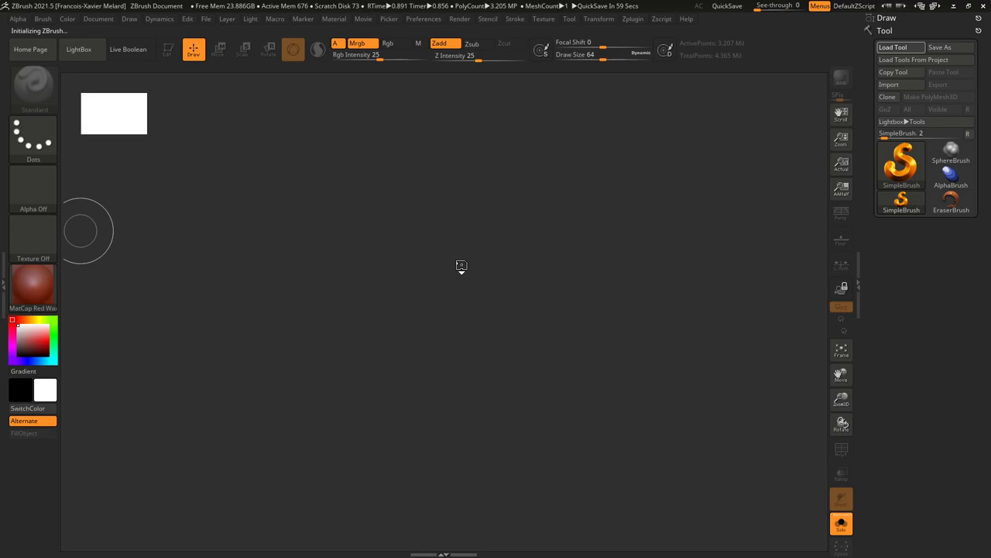
left_click_drag(460, 263, 418, 309)
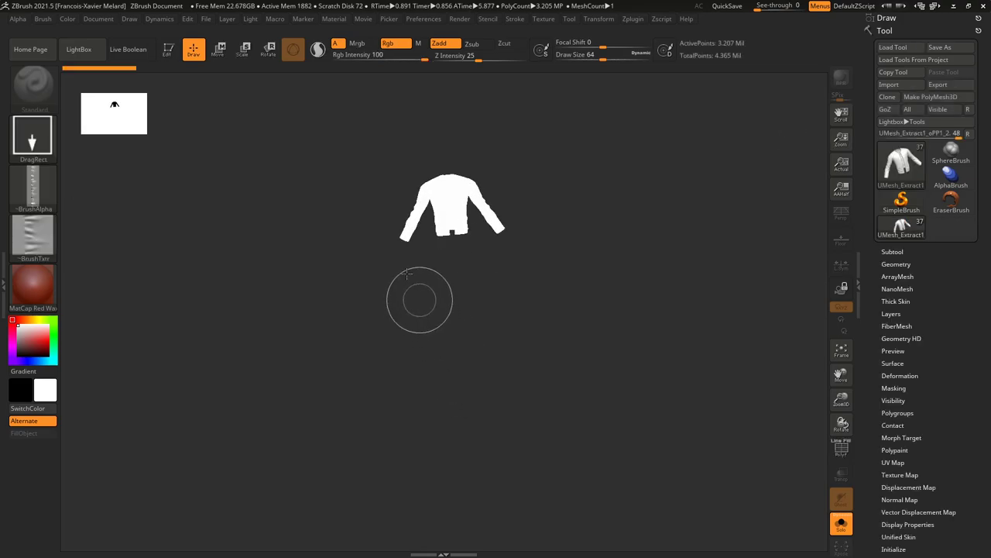
left_click(188, 21)
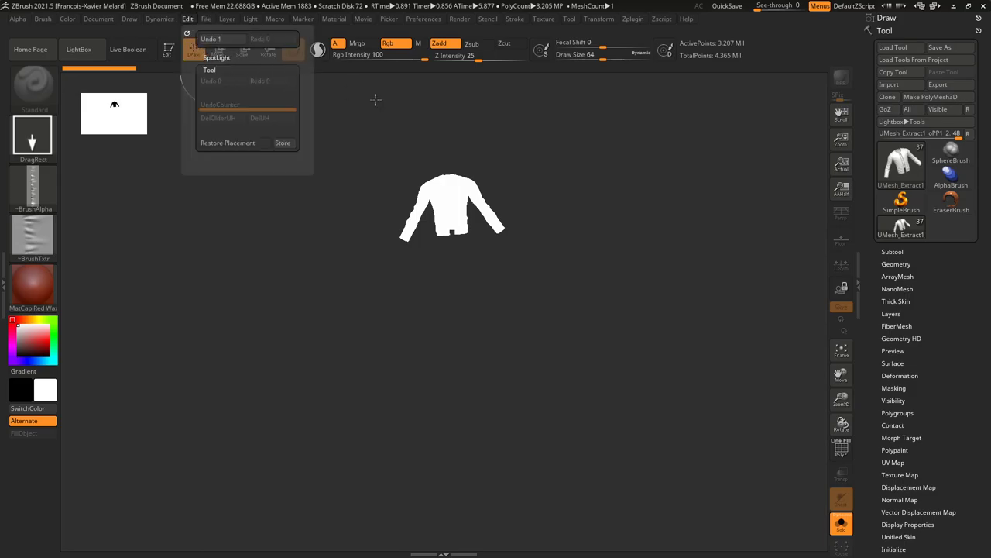
left_click(621, 172)
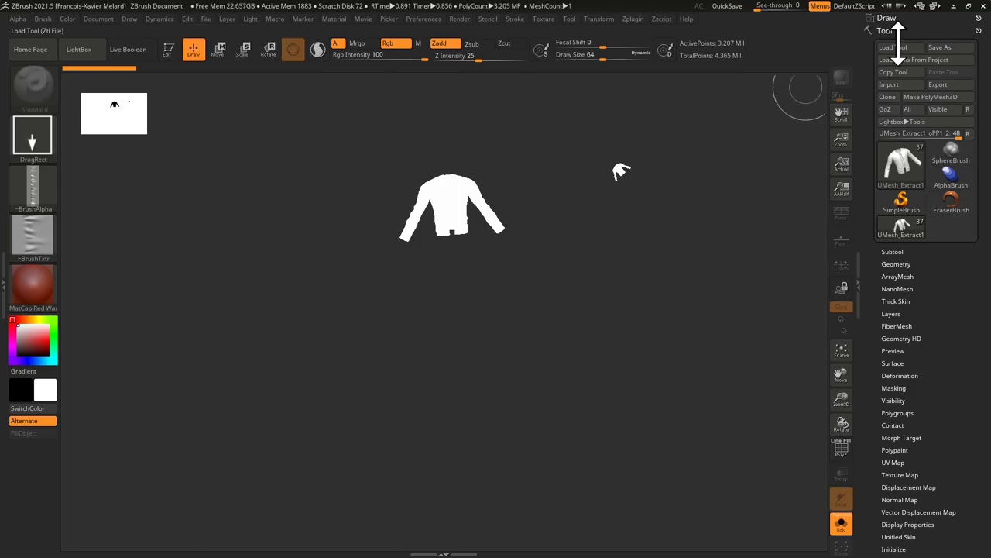
Close and restart ZBrush, then dismiss its start-up home page.
left_click(983, 5)
left_click(503, 322)
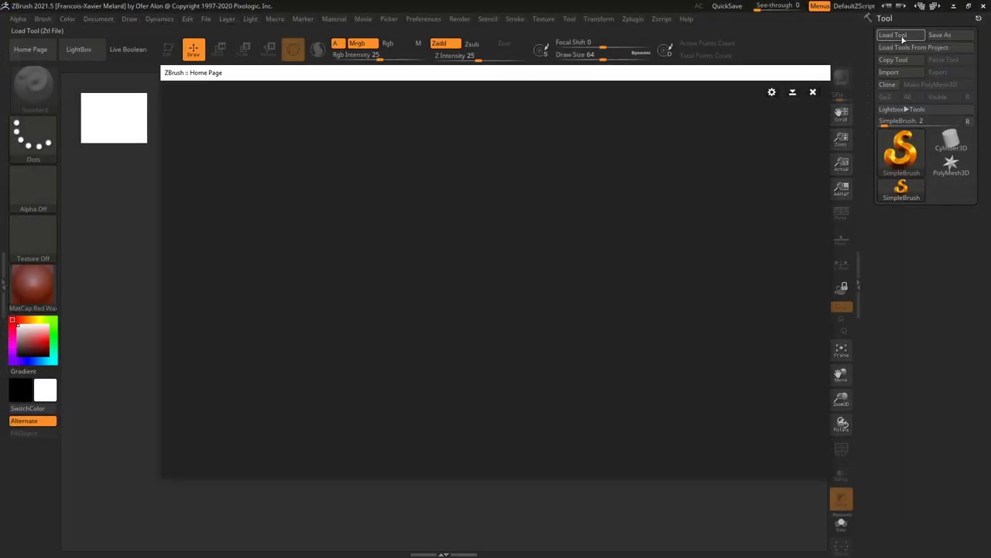
left_click(813, 92)
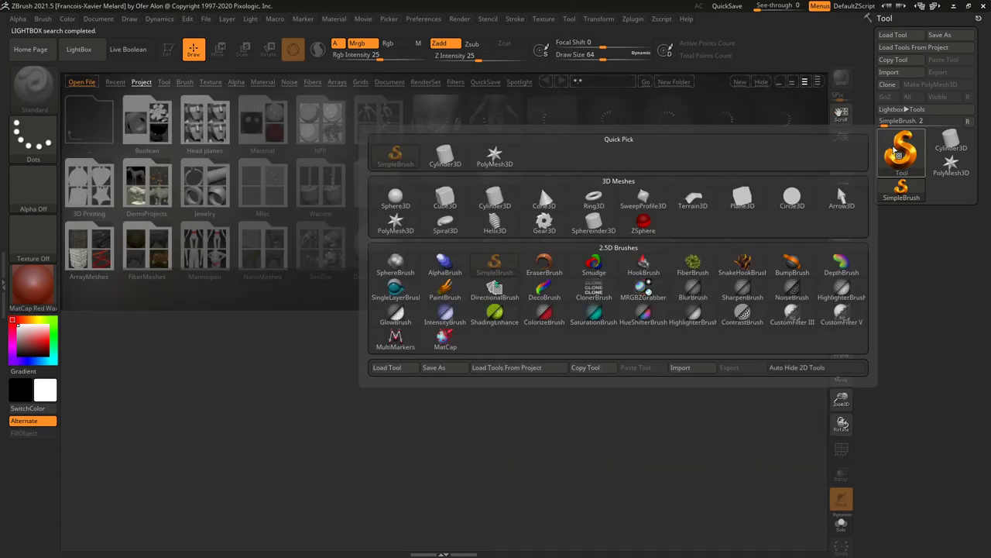
Draw a Cube3D on the canvas with LightBox hidden, enter Edit mode and apply the MatCap Gray material.
left_click(442, 200)
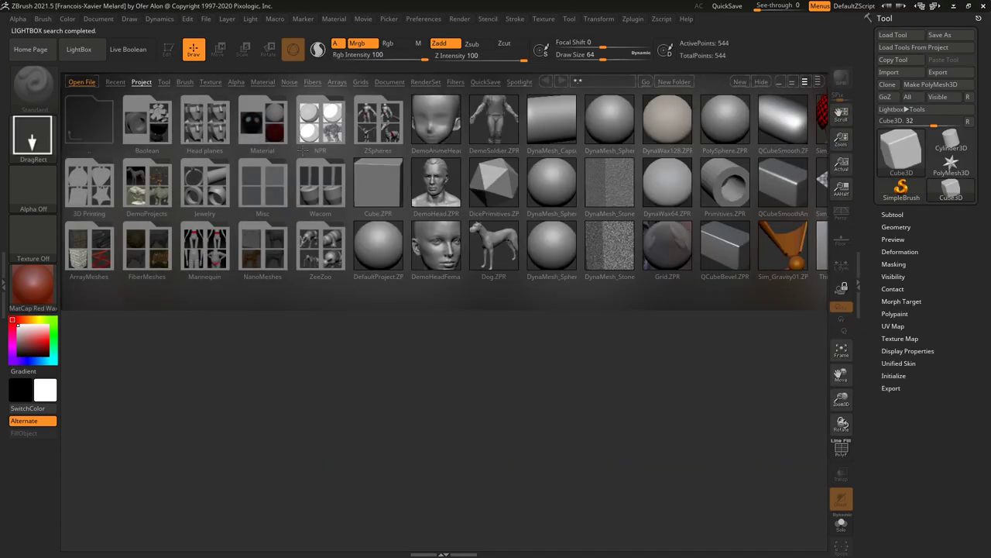
left_click(79, 49)
left_click_drag(335, 267, 368, 340)
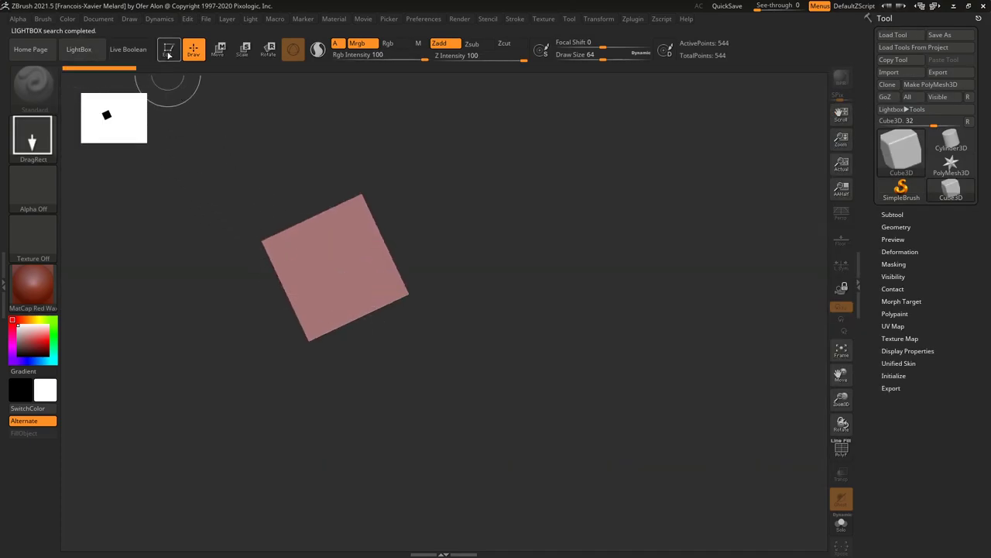
left_click(168, 48)
left_click(33, 285)
left_click(248, 248)
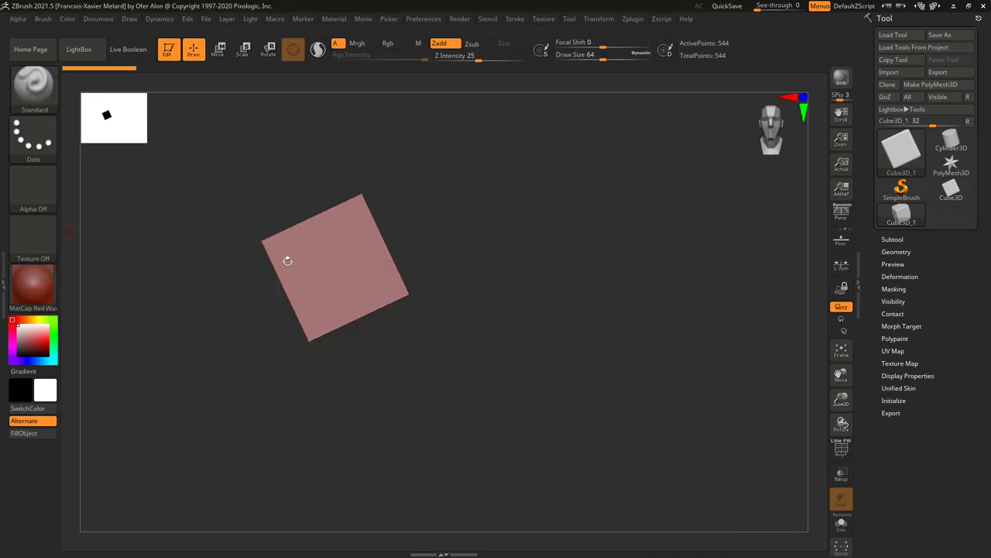
Load the CharaHD_012_VestHD.ZTL tool from the ZB2021 folder.
left_click(908, 35)
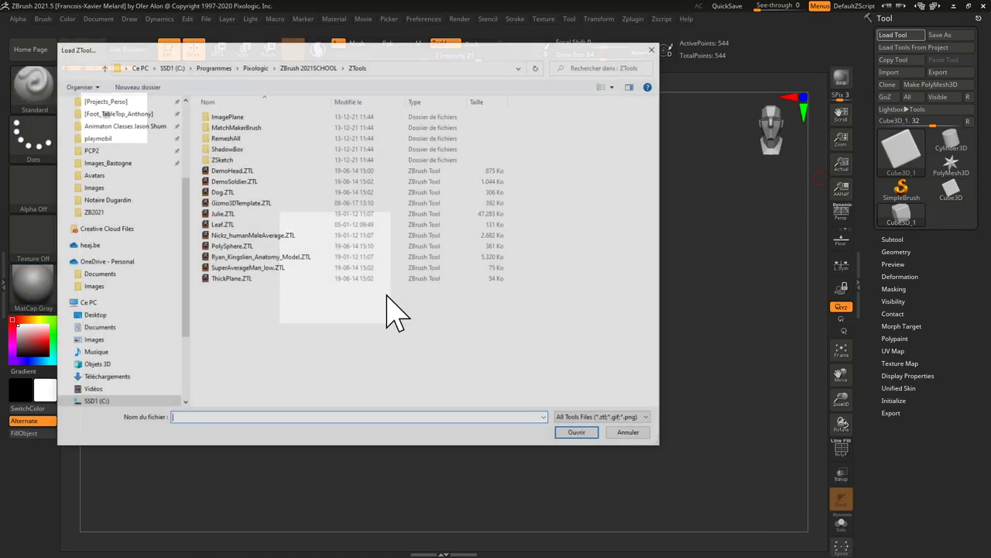
left_click(92, 213)
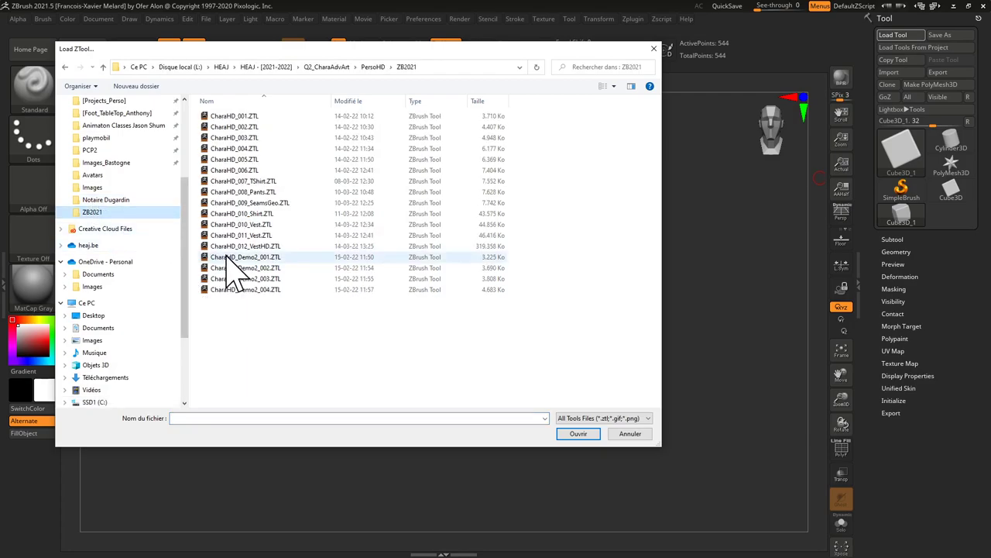
double_click(250, 248)
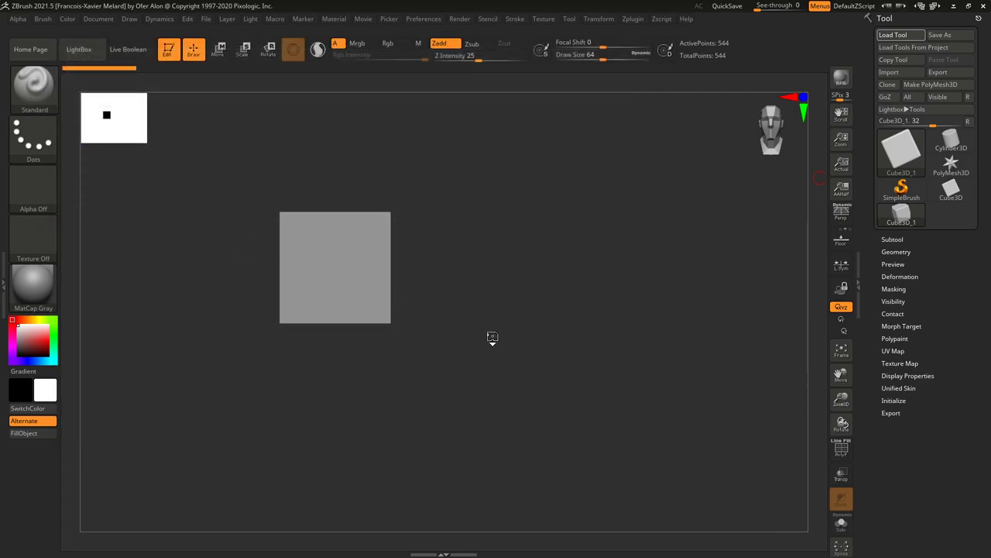
Turn on perspective display and frame the jacket mannequin from the front.
left_click_drag(489, 272, 618, 405)
left_click_drag(641, 275, 713, 405, "alt")
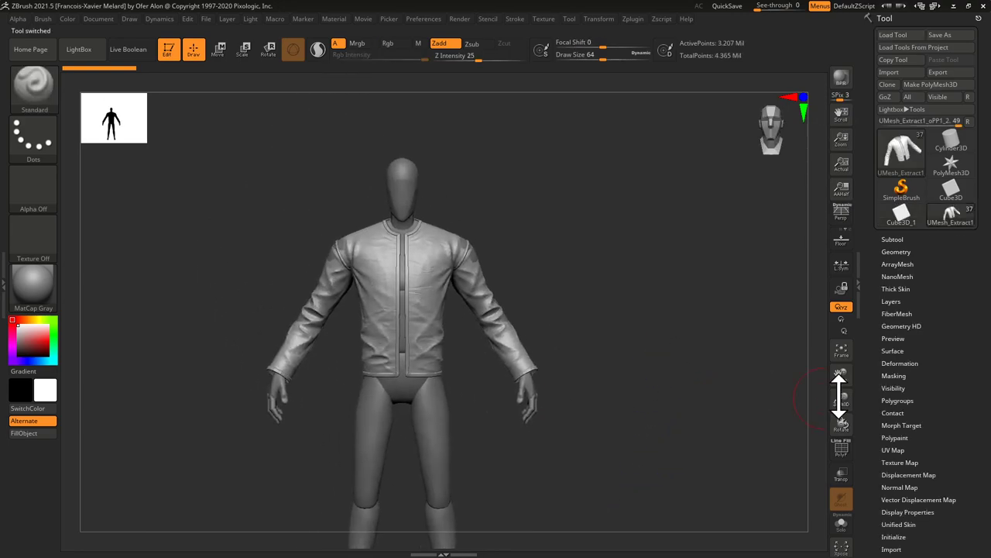
left_click_drag(598, 283, 684, 271)
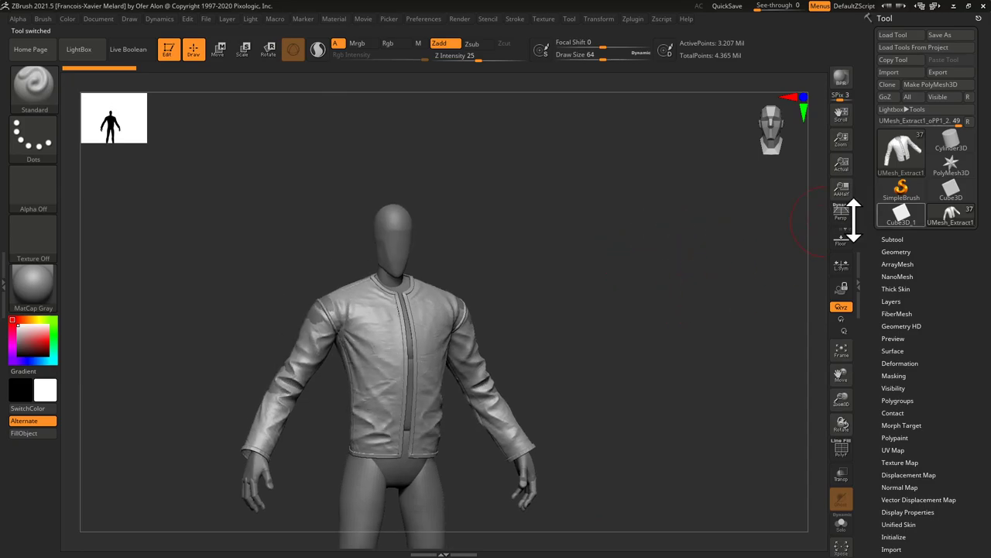
left_click(843, 217)
left_click_drag(666, 236, 704, 275, "shift")
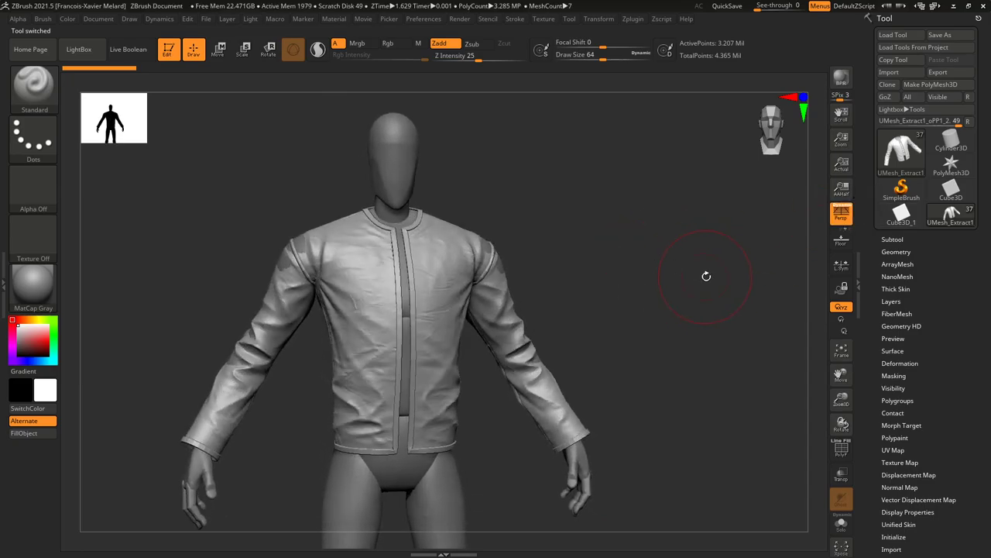
Show the subtool list and isolate the UMesh_Extract1_oPP1_2 jacket body with Solo.
left_click(892, 239)
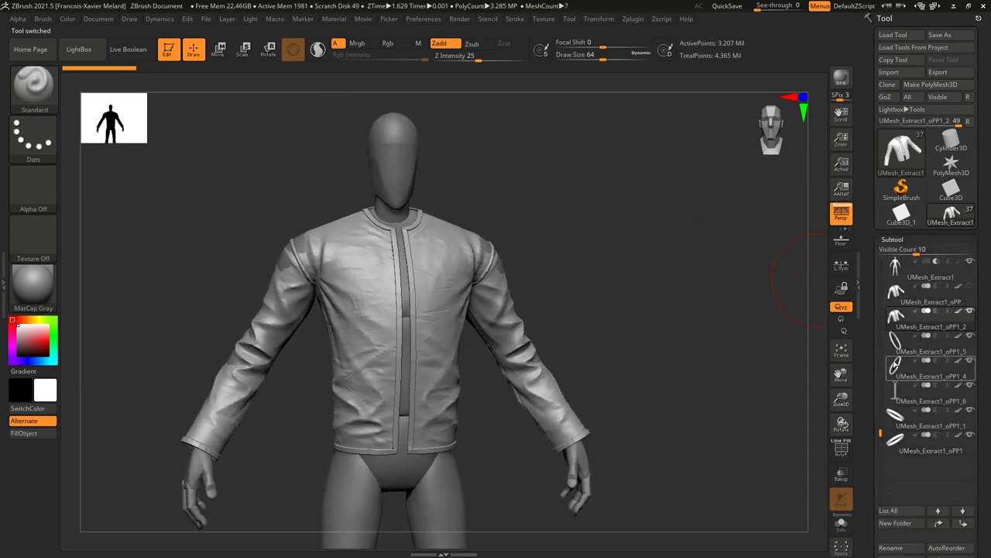
left_click_drag(870, 385, 871, 213)
left_click(841, 524)
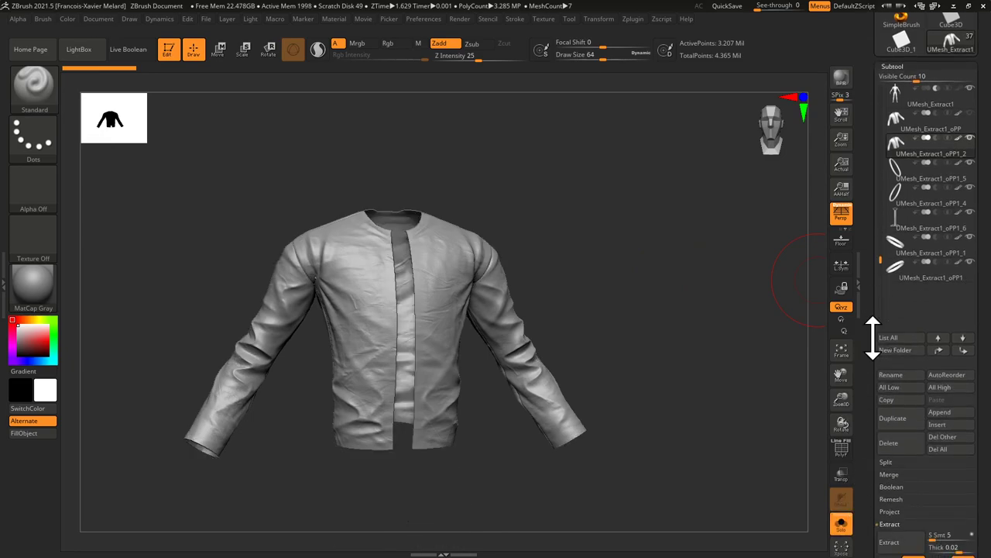
Add a new sculpting layer to the isolated jacket body.
scroll(876, 239, "down", 10)
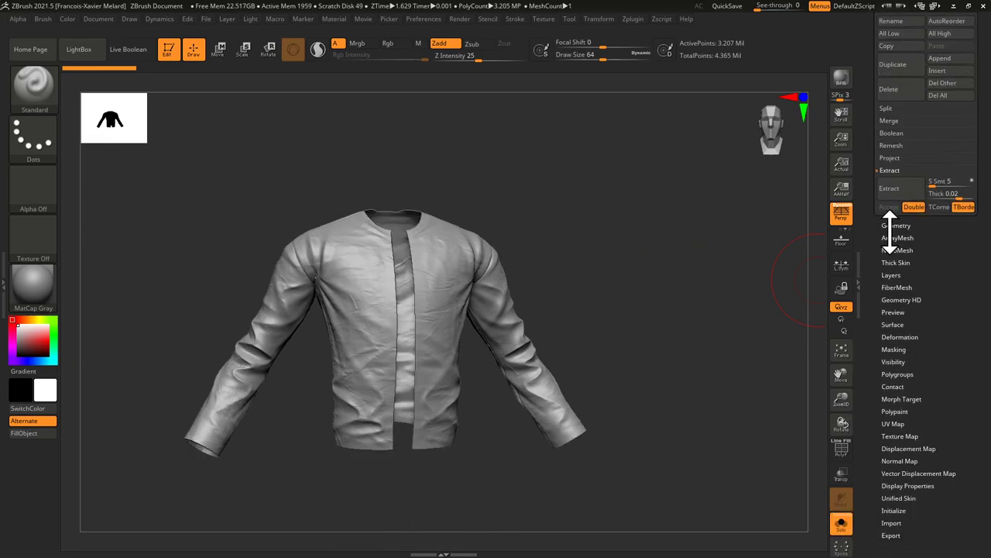
left_click(891, 275)
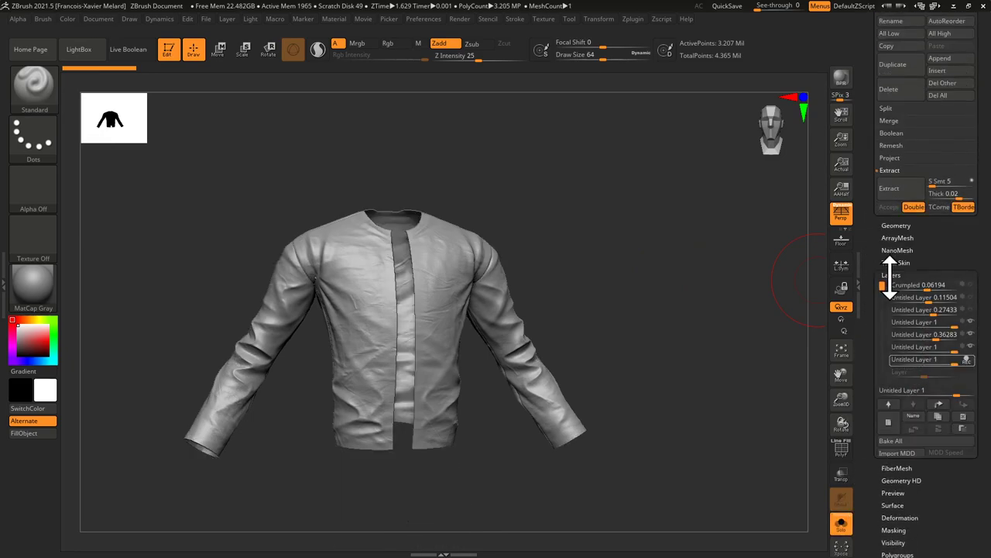
left_click(889, 421)
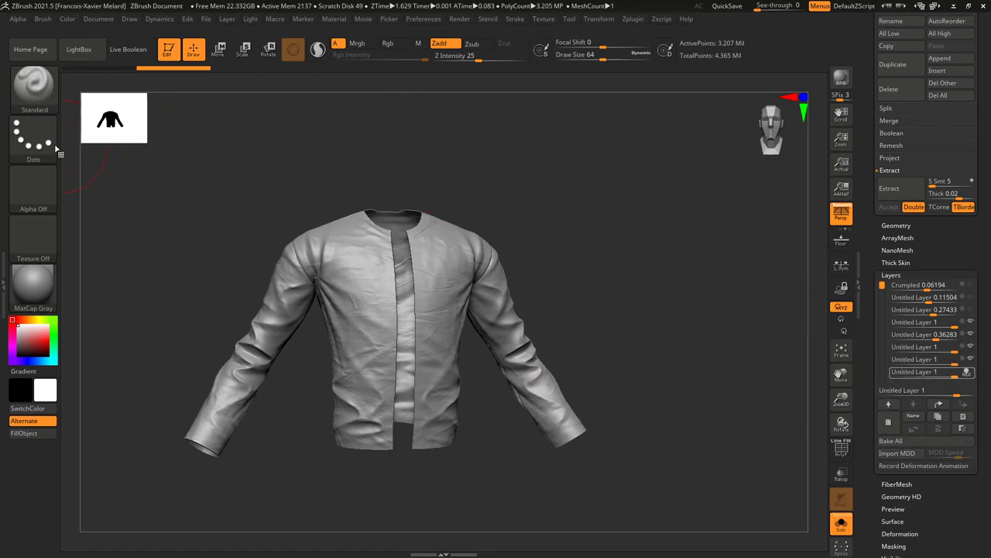
Open the Load Brush file dialog from the brush library.
left_click(34, 107)
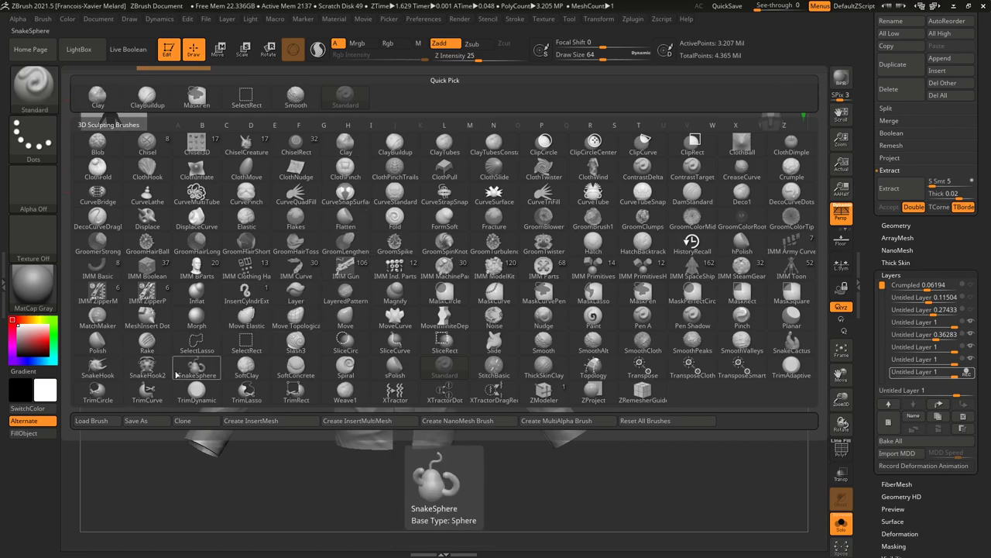
key("t")
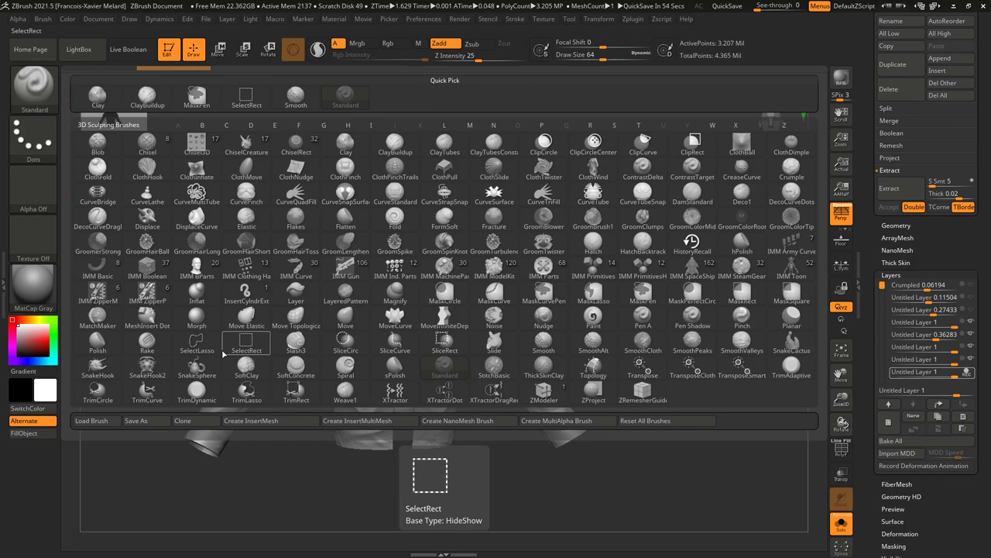
left_click(92, 420)
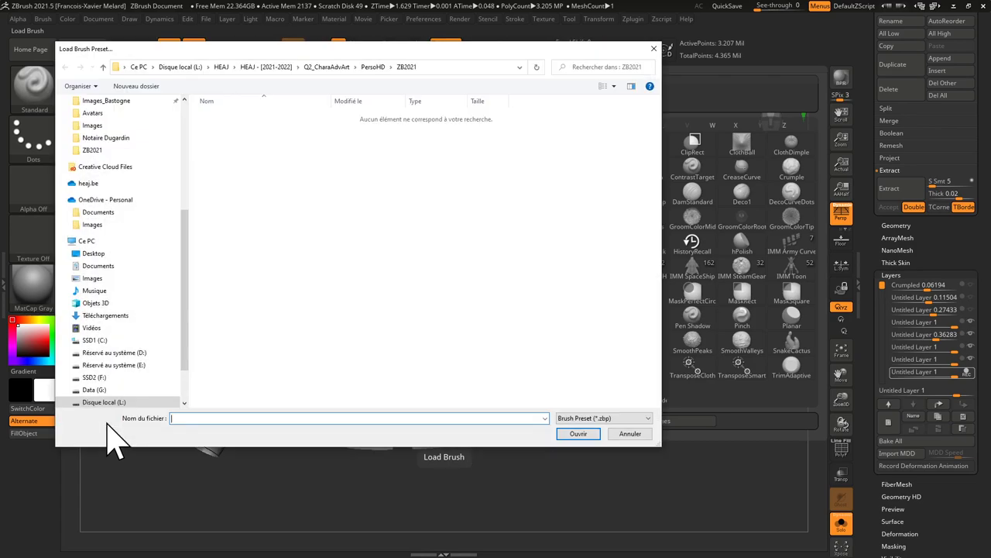
Look through the Documents and Desktop folders, including Utils, Tools, TMP, Links and HEAJ, for brush presets.
left_click(94, 214)
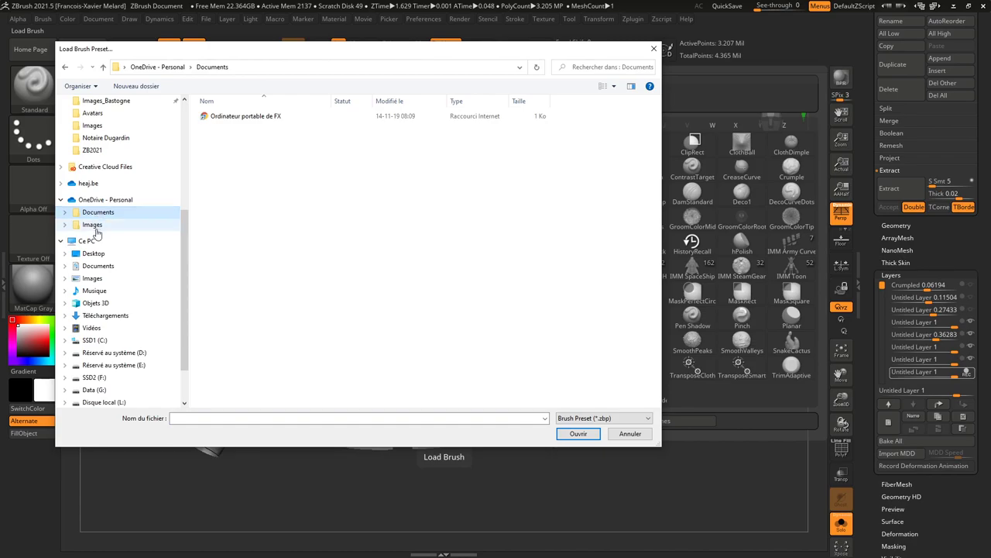
left_click(98, 266)
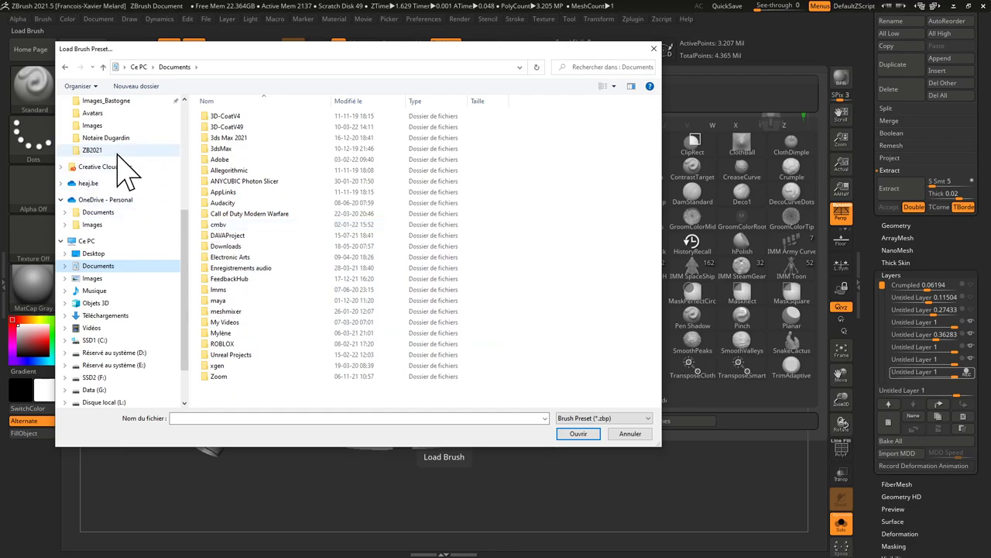
scroll(124, 175, "up", 6)
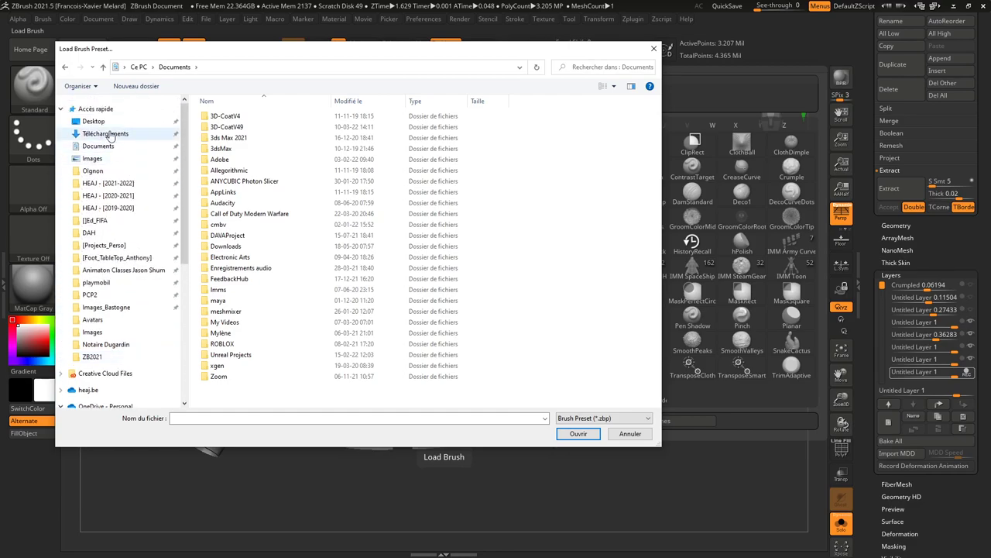
left_click(94, 122)
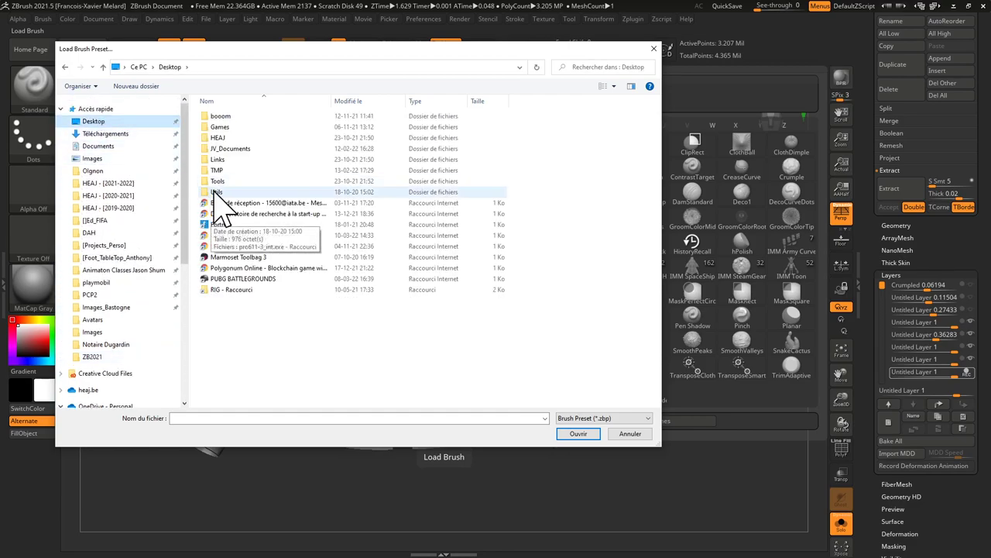
double_click(215, 193)
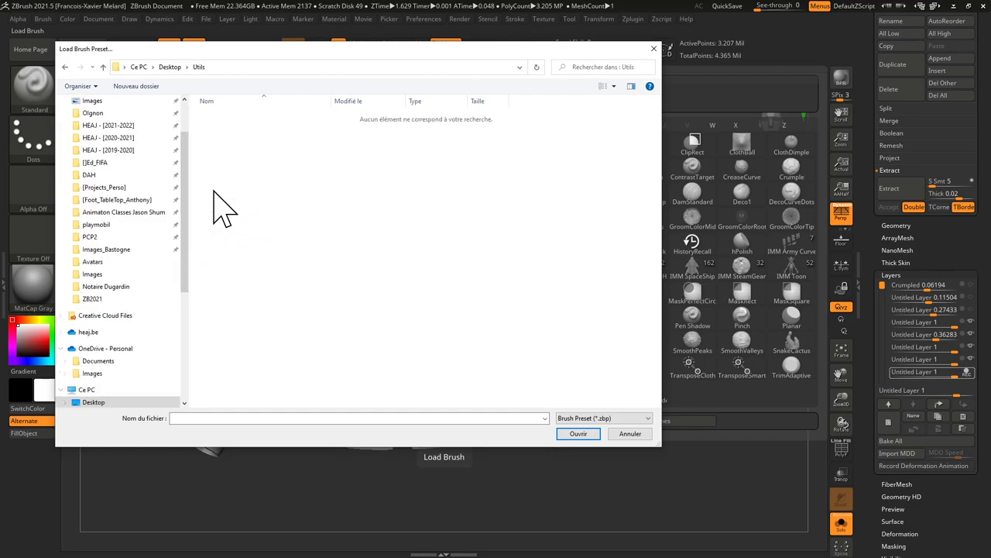
key("alt+Left")
double_click(217, 181)
key("alt+Left")
double_click(217, 170)
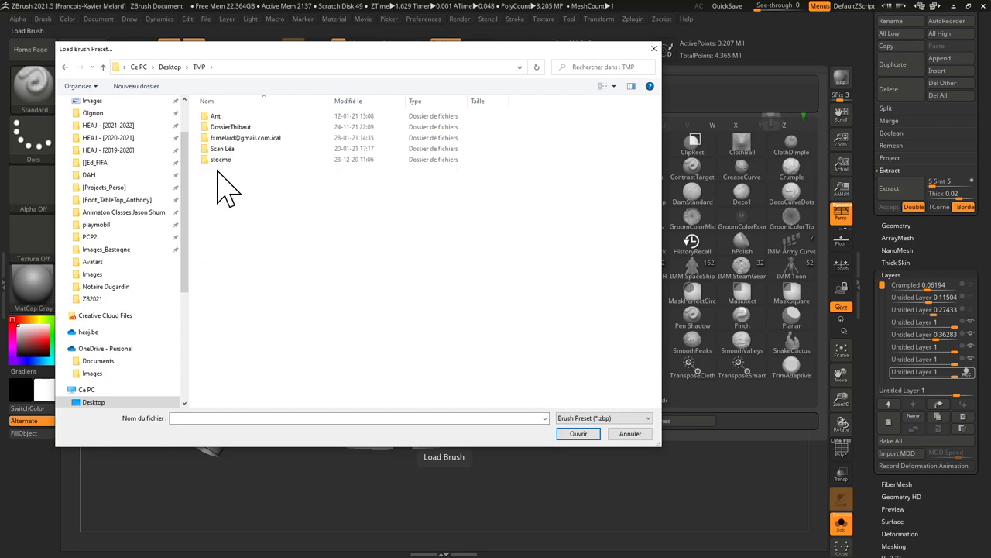
key("alt+Left")
double_click(217, 160)
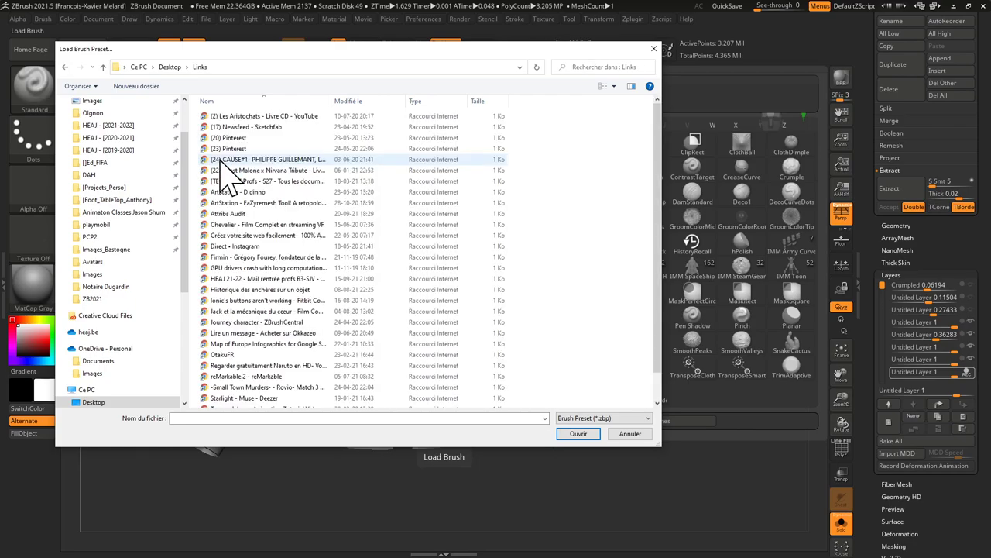
key("alt+Left")
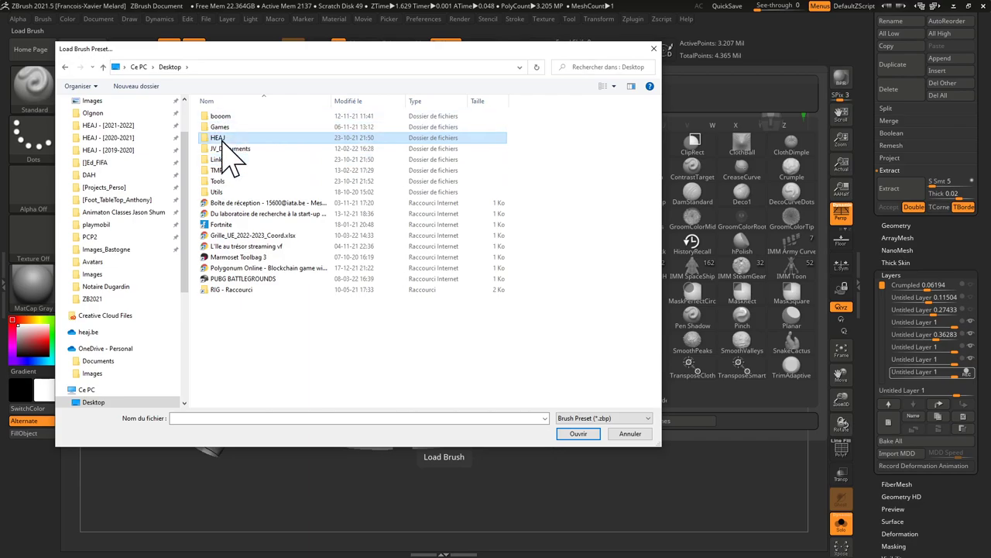
double_click(221, 140)
key("alt+Left")
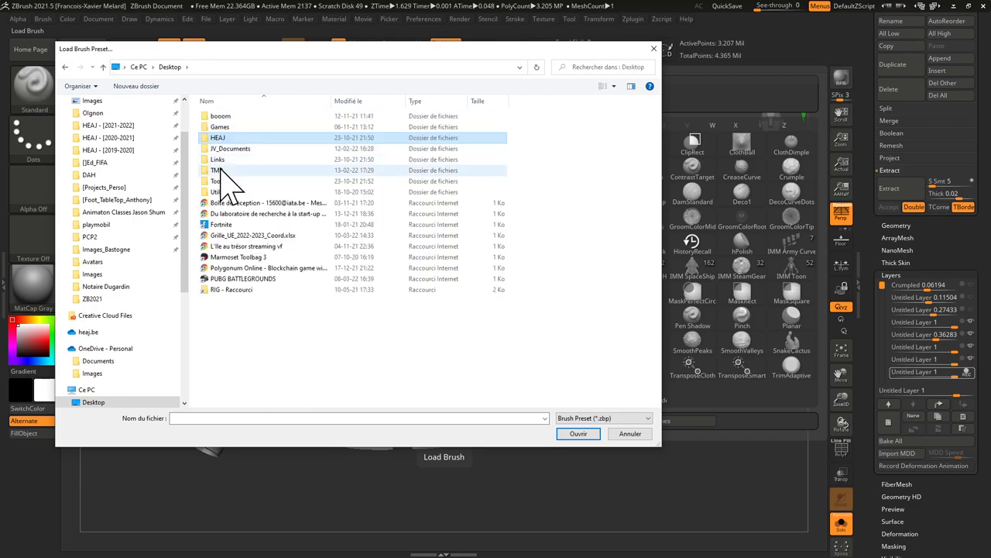
scroll(138, 317, "down", 3)
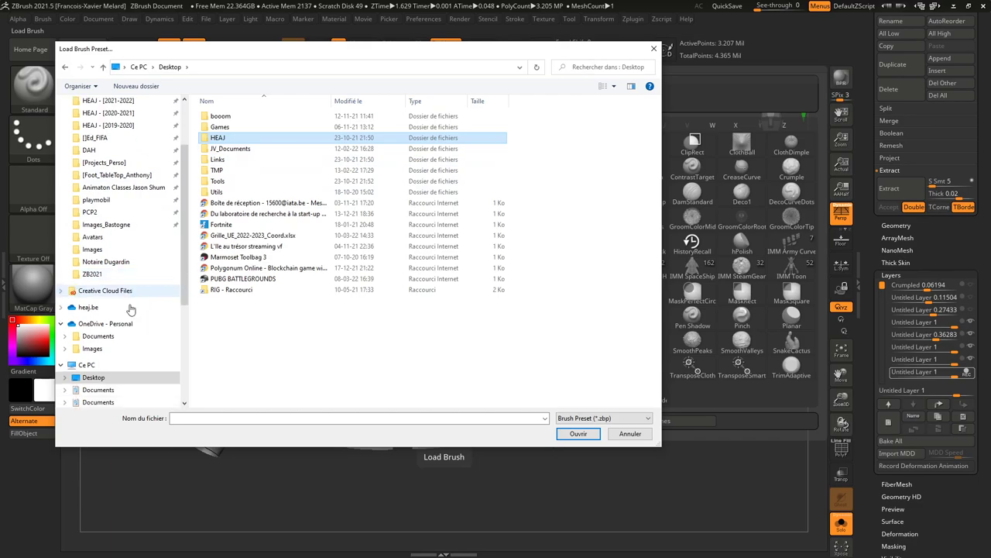
scroll(138, 318, "down", 3)
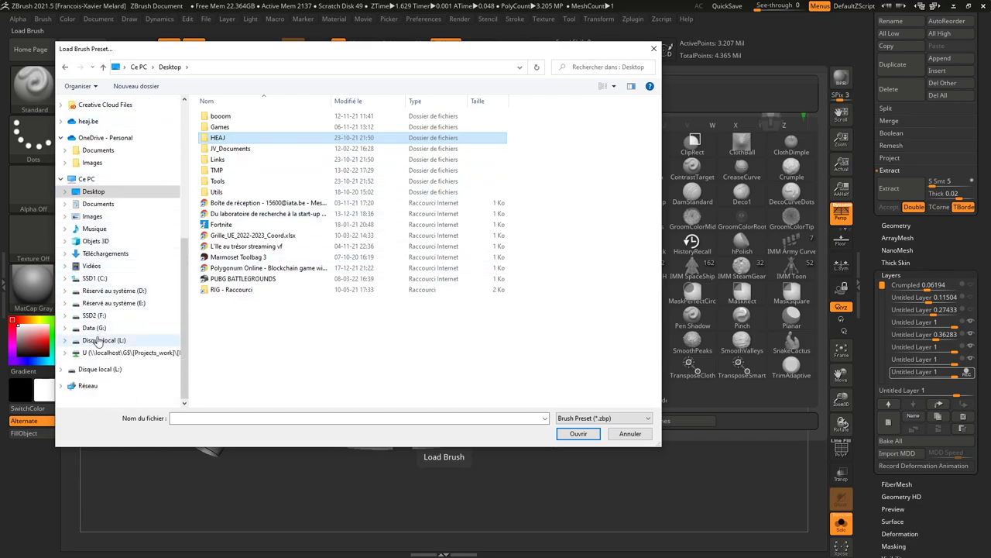
Navigate on SSD1 (C:) to the folder Programmes > Pixologic > ZBrush 2021 > ZBrushes.
left_click(122, 291)
left_click(99, 279)
double_click(248, 267)
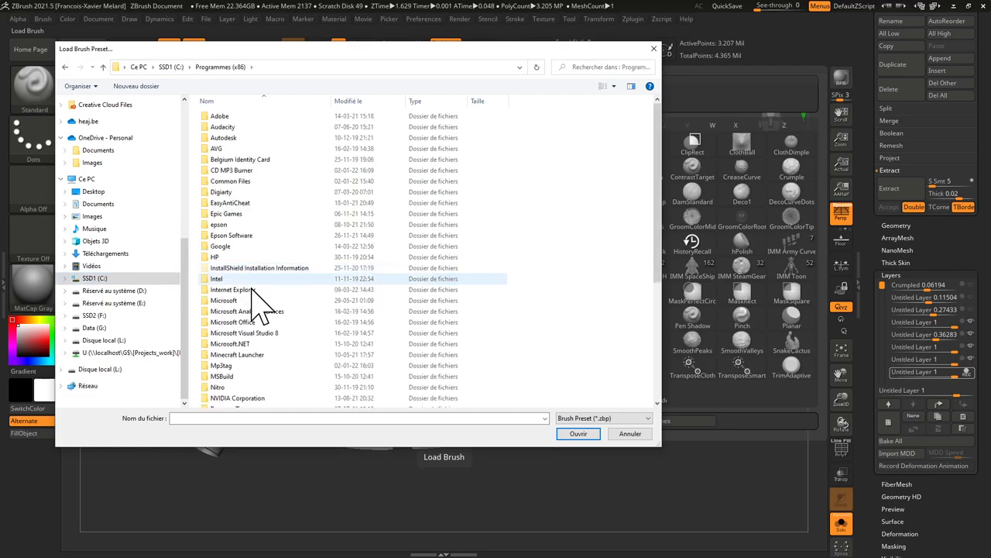
scroll(260, 352, "down", 7)
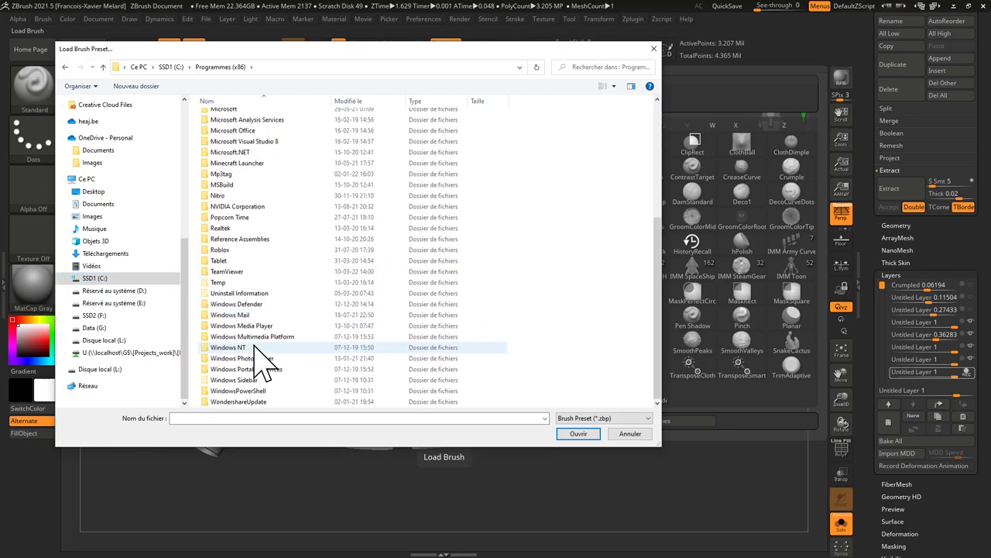
key("alt+Left")
double_click(249, 267)
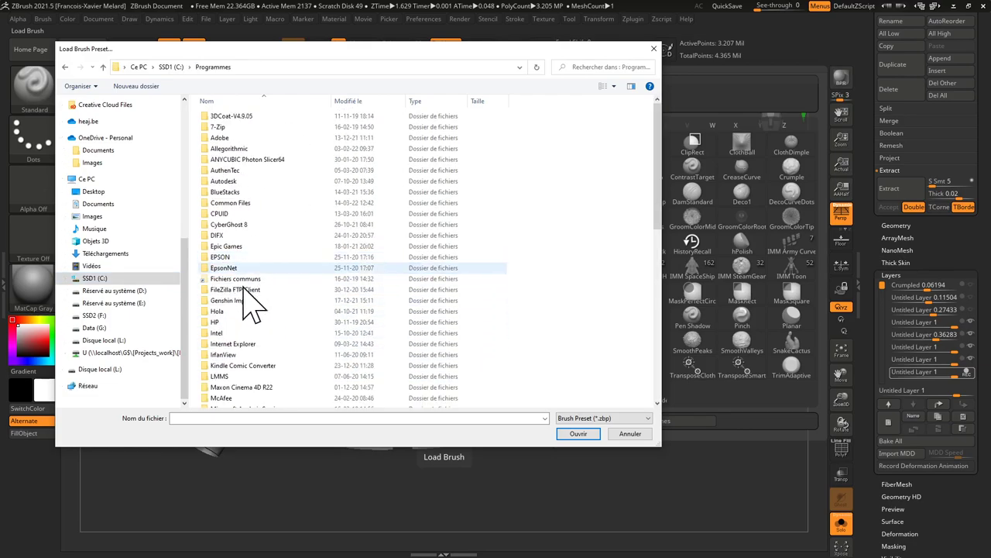
scroll(263, 409, "down", 7)
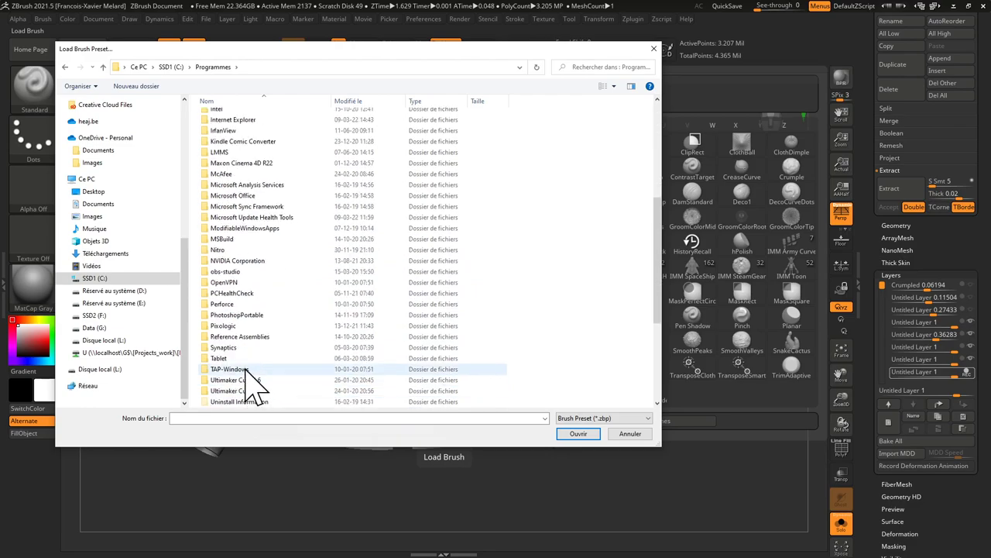
scroll(245, 371, "down", 4)
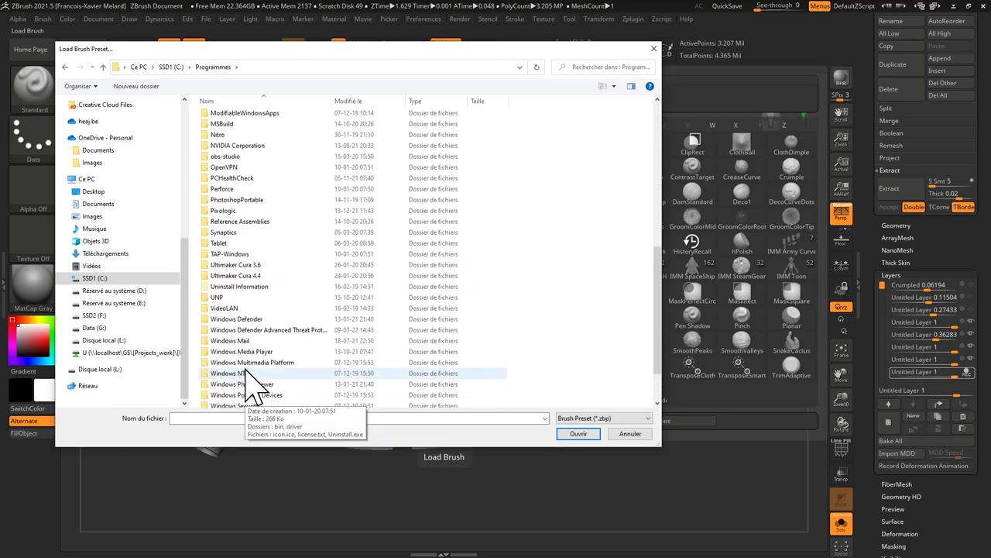
double_click(238, 210)
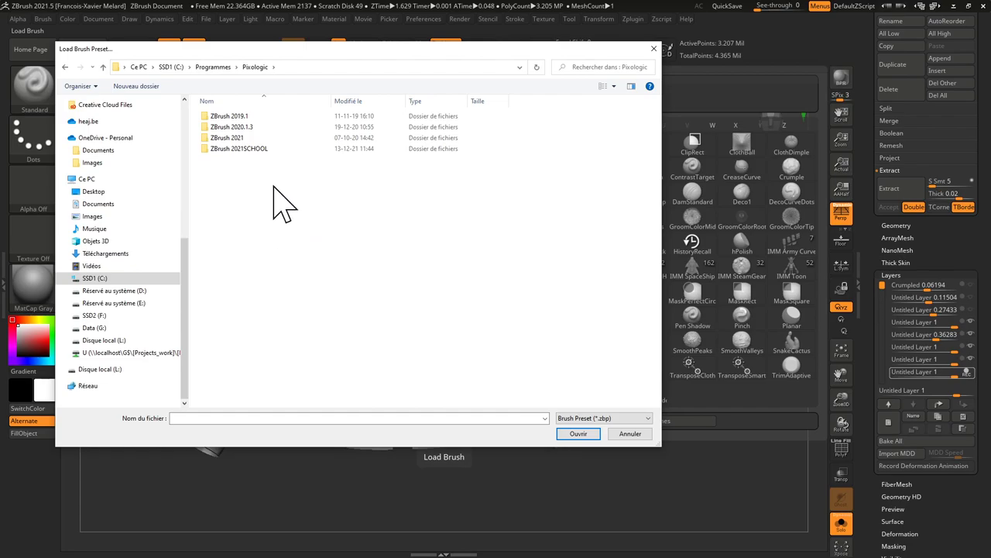
double_click(261, 140)
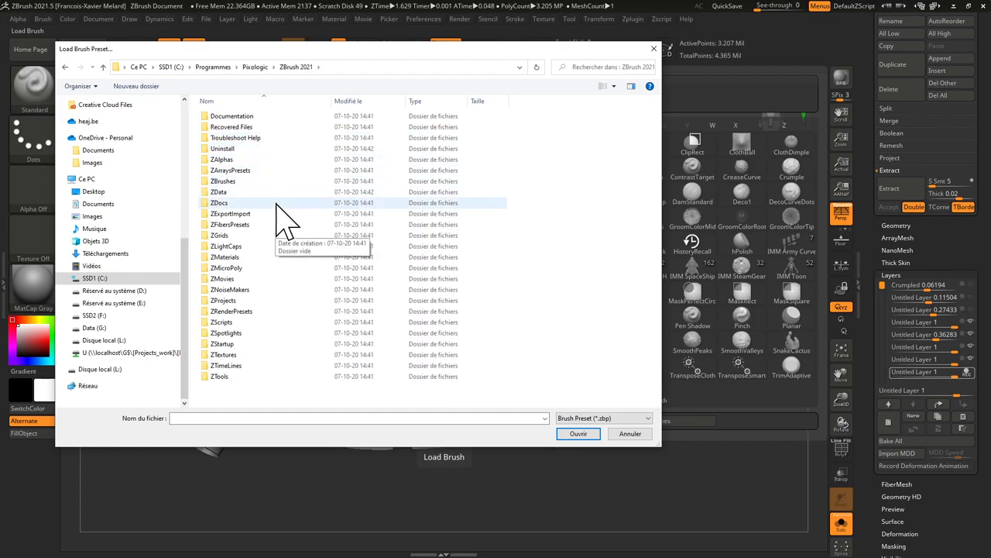
double_click(225, 181)
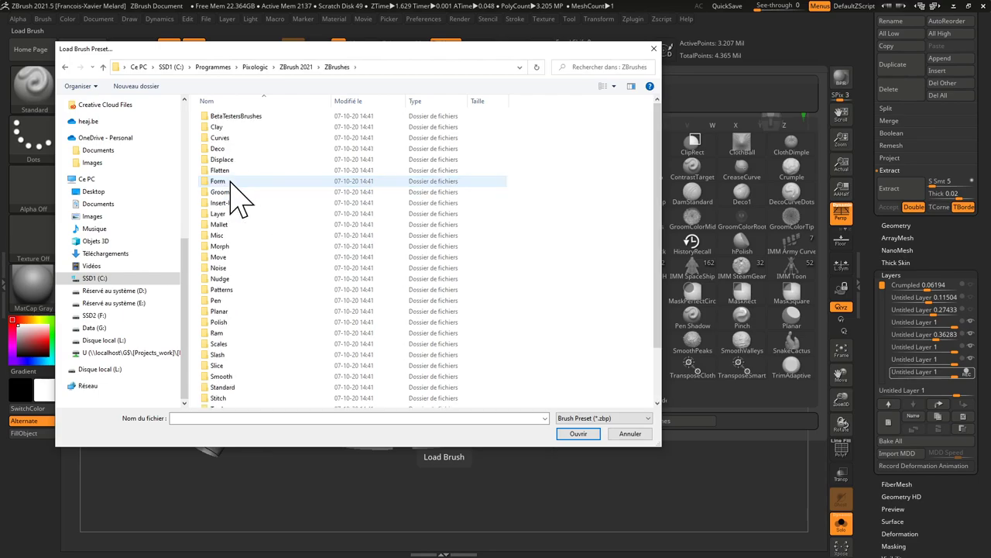
Load the brush preset Tracks1.ZBP from the Tracks folder.
scroll(274, 266, "down", 3)
double_click(228, 361)
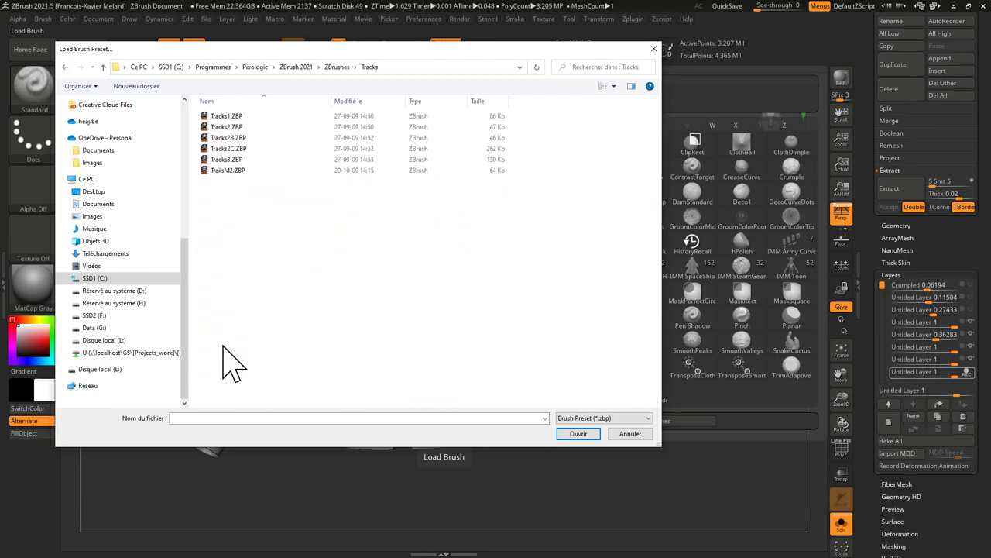
double_click(227, 116)
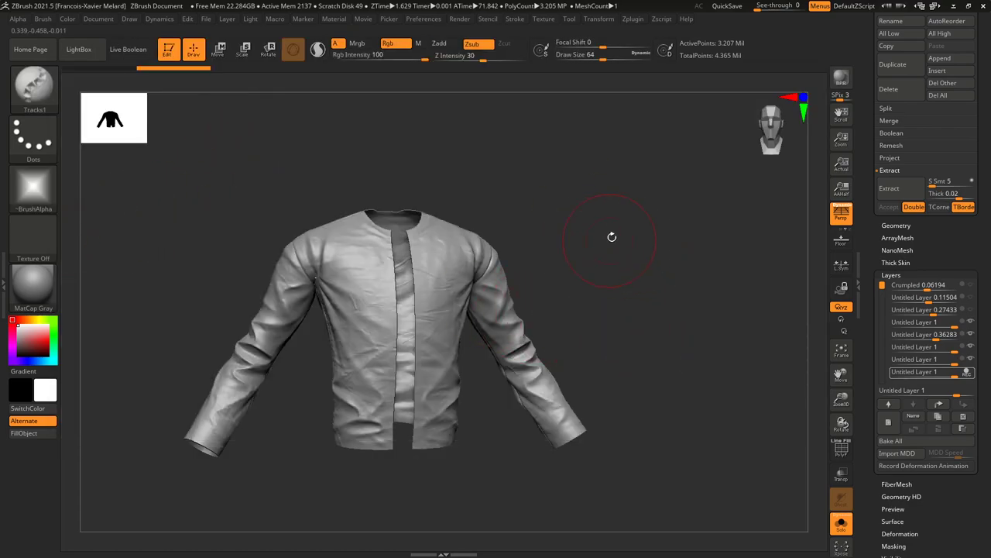
Set the draw size to about 19 and sculpt a long vertical Tracks1 stroke down the jacket's front panel.
key("s")
left_click(530, 194)
mouse_move(590, 179)
left_mouse_down("alt")
mouse_move(618, 185)
mouse_move(659, 166)
left_mouse_up("alt")
left_click_drag(413, 171, 409, 422)
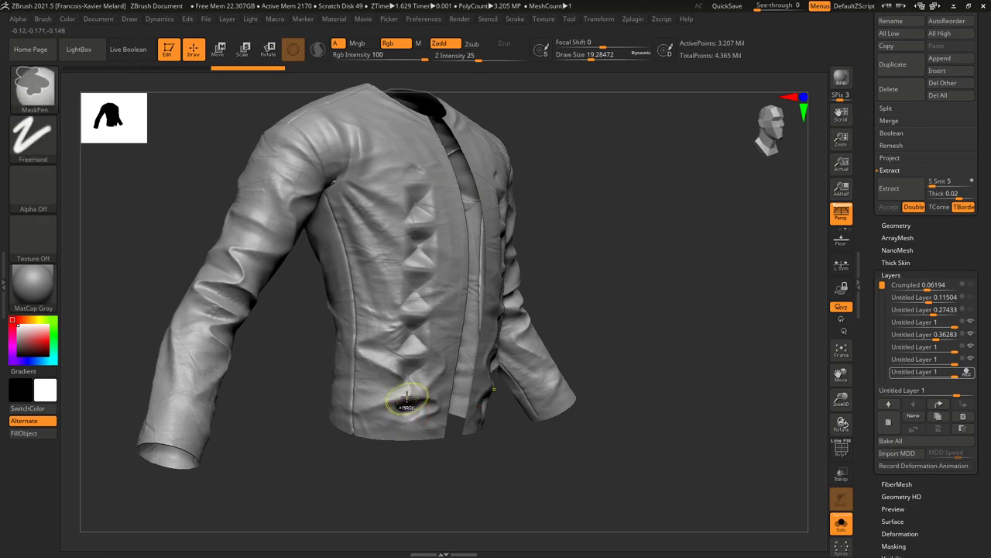
key("ctrl+z")
mouse_move(715, 184)
left_mouse_down("alt")
mouse_move(715, 201)
mouse_move(700, 204)
left_mouse_up("alt")
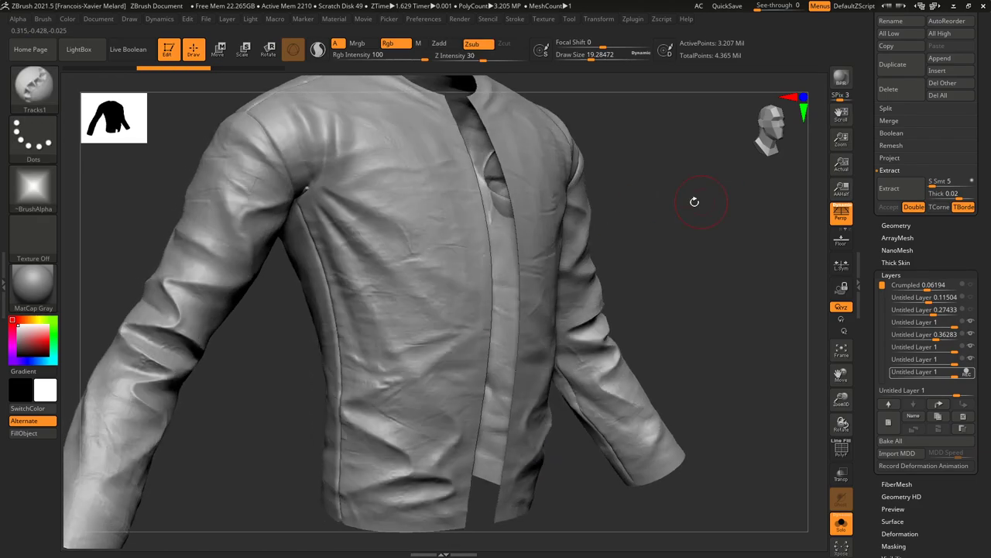
mouse_move(393, 133)
left_mouse_down()
mouse_move(410, 273)
mouse_move(406, 518)
left_mouse_up()
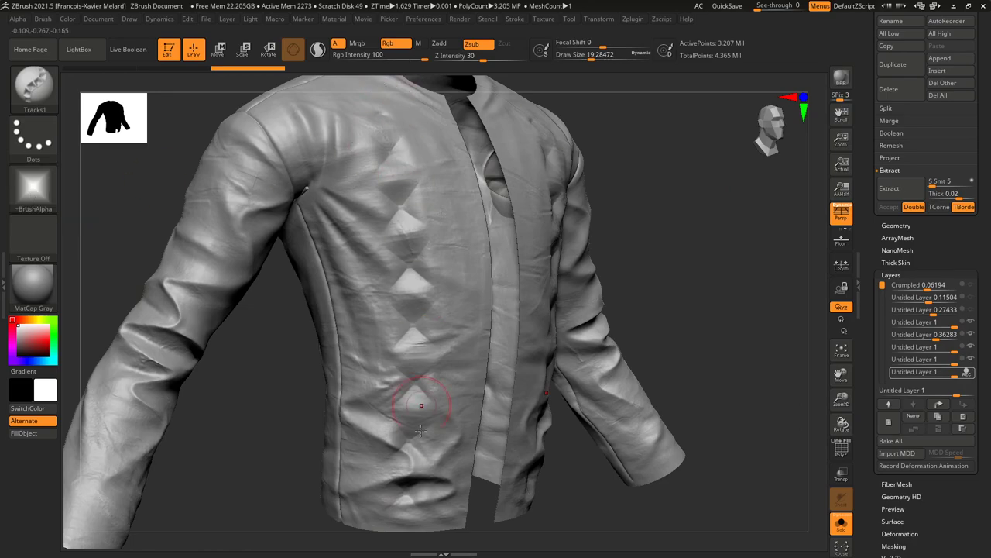
Undo the large track stroke and try a winding Tracks1 stroke down the jacket's front panel at draw size about 5.
key("ctrl+z")
mouse_move(372, 254)
left_mouse_down()
mouse_move(418, 263)
mouse_move(395, 388)
mouse_move(422, 431)
left_mouse_up()
key("ctrl+z")
key("s")
left_click_drag(405, 165, 399, 147)
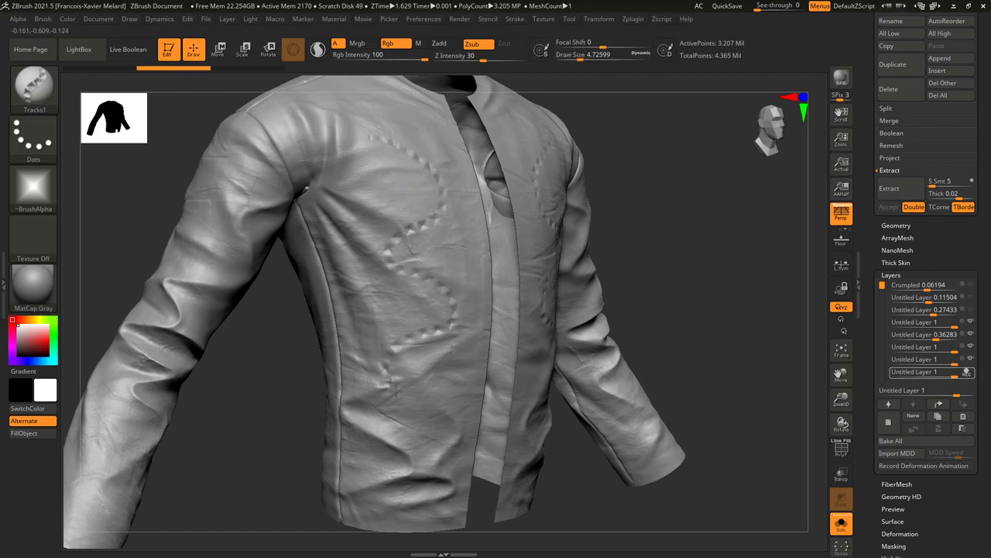
key("ctrl+z")
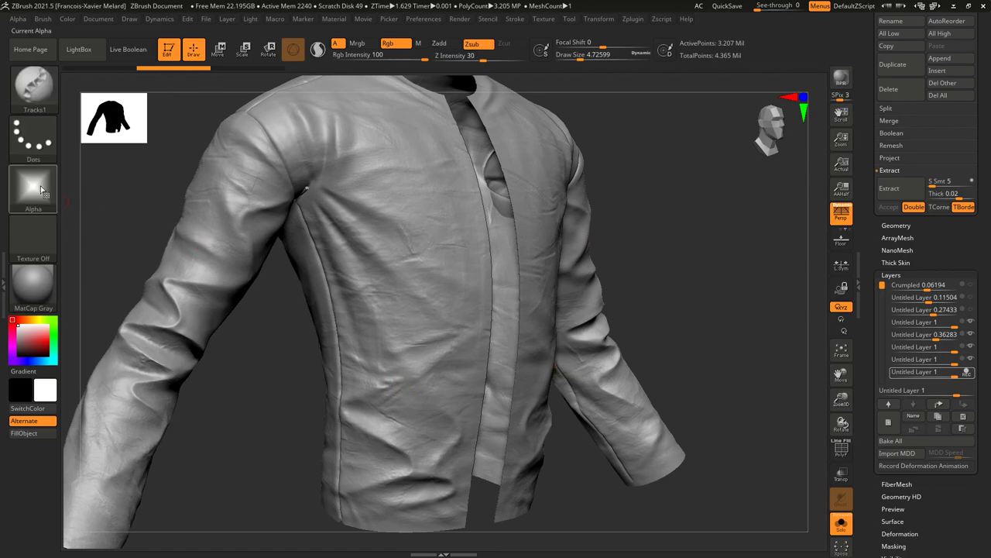
Import the SeamsFolds alpha from the ZB2021 folder into the brush.
left_click(40, 189)
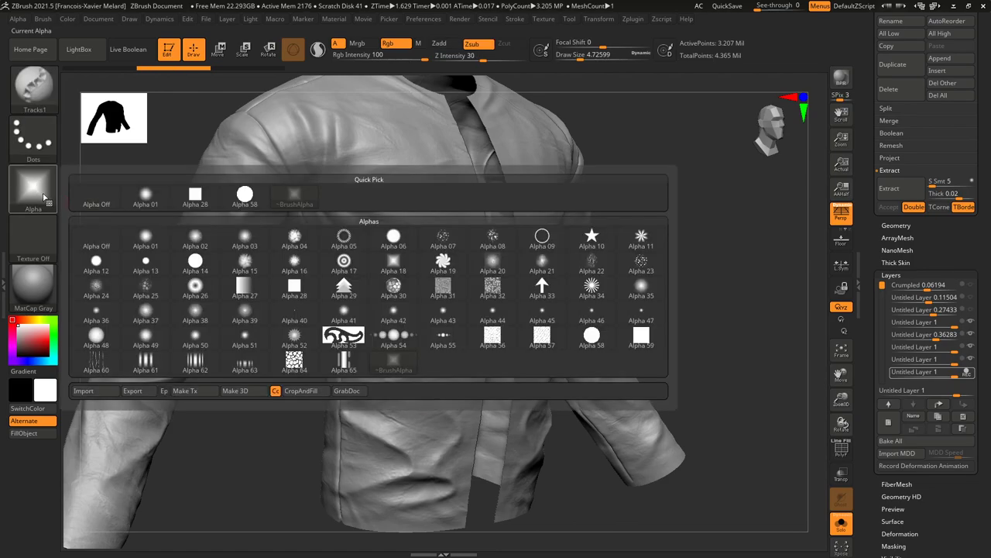
left_click(101, 392)
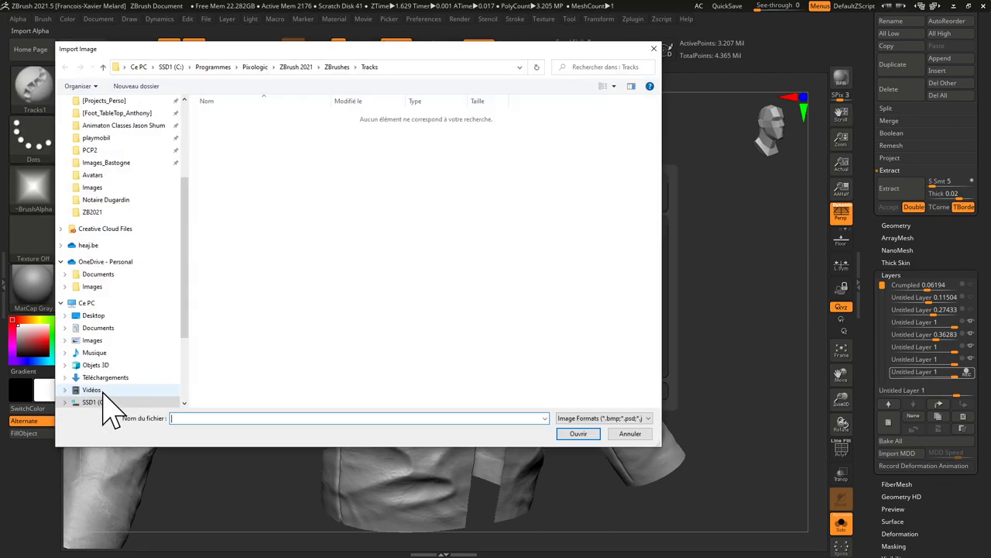
left_click(94, 213)
double_click(233, 137)
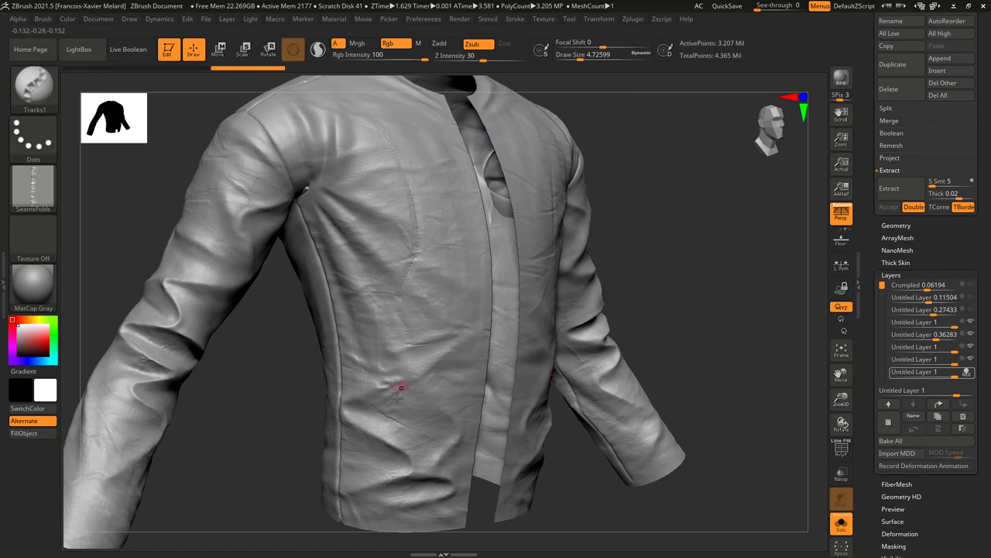
Try a vertical SeamsFolds stroke down the front panel at draw size about 22.
key("s")
left_click_drag(411, 219, 422, 218)
mouse_move(410, 151)
left_mouse_down()
mouse_move(423, 247)
mouse_move(393, 432)
left_mouse_up()
key("ctrl")
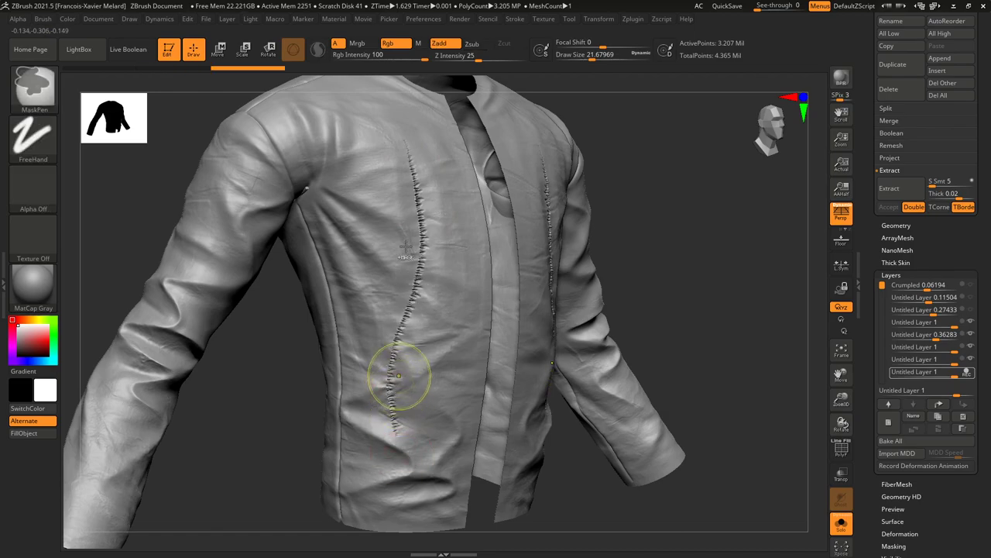
key("ctrl+z")
Try vertical SeamsFolds strokes down the front panel at draw size about 39, reducing Z Intensity to 3.
key("s")
left_click_drag(393, 169, 400, 167)
mouse_move(381, 106)
left_mouse_down()
mouse_move(407, 155)
mouse_move(423, 248)
mouse_move(389, 449)
left_mouse_up()
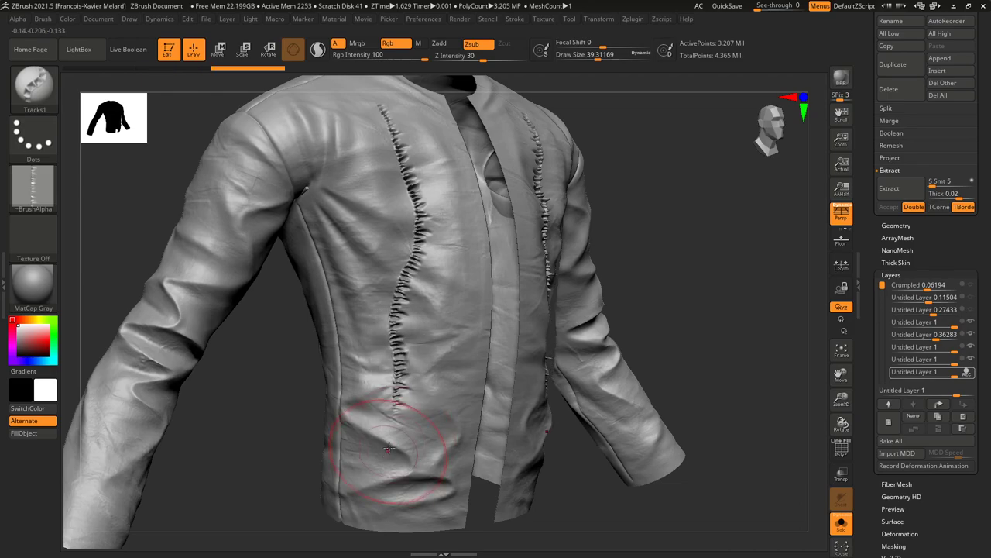
key("ctrl+z")
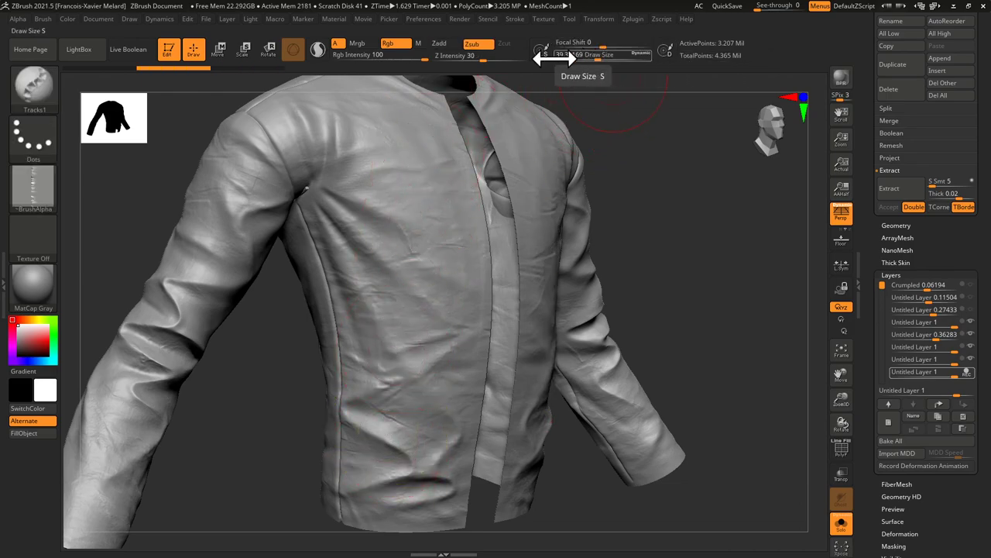
left_click_drag(487, 59, 451, 59)
mouse_move(377, 147)
left_mouse_down()
mouse_move(409, 250)
mouse_move(411, 354)
left_mouse_up()
key("ctrl+z")
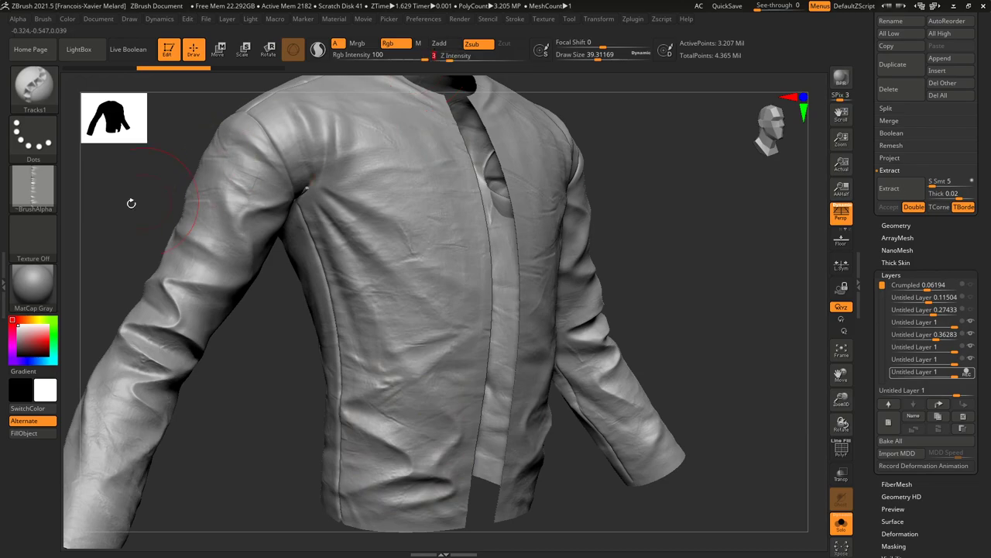
Dock the Alpha palette in the side tray and expand its Modify settings.
mouse_move(38, 194)
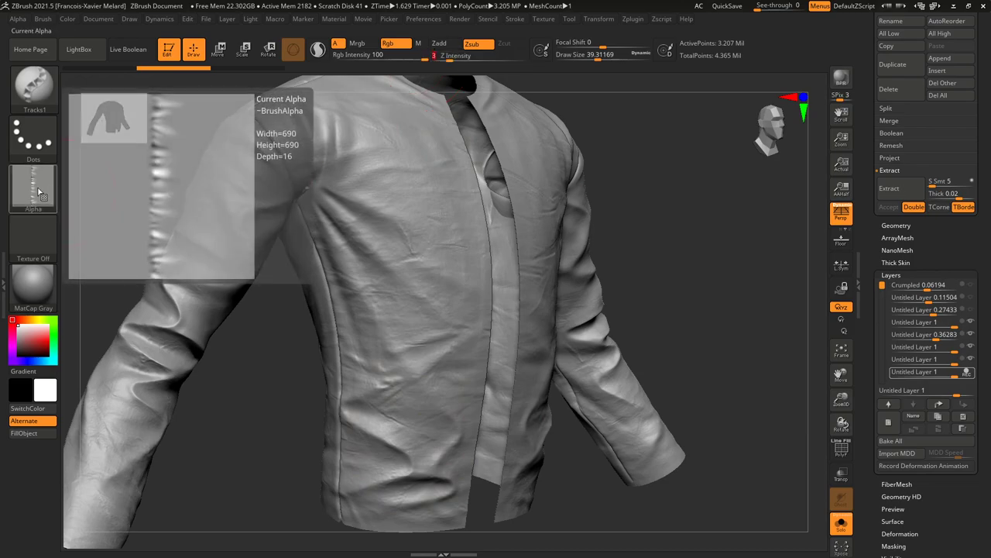
double_click(16, 281)
left_click(35, 14)
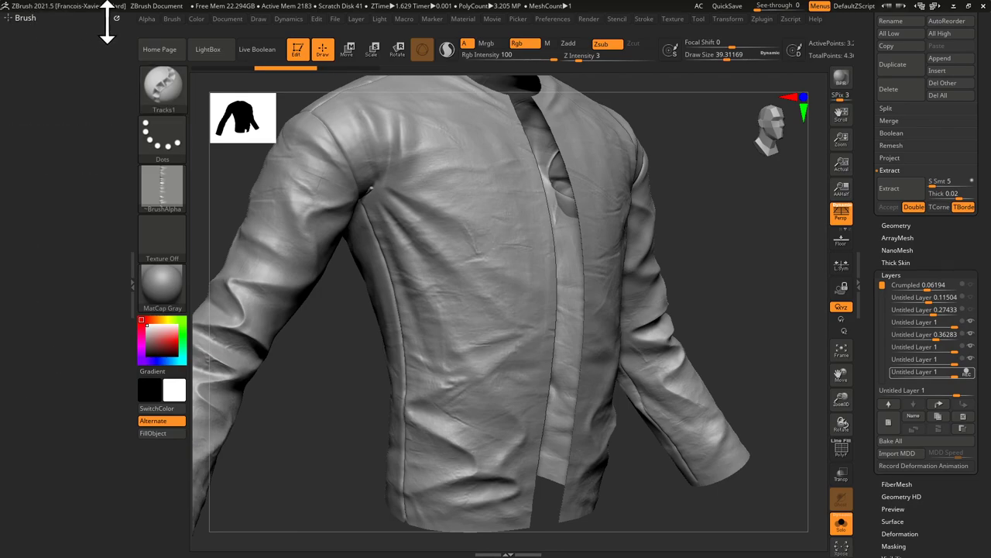
left_click(154, 19)
left_click_drag(144, 32, 47, 81)
left_click(47, 103)
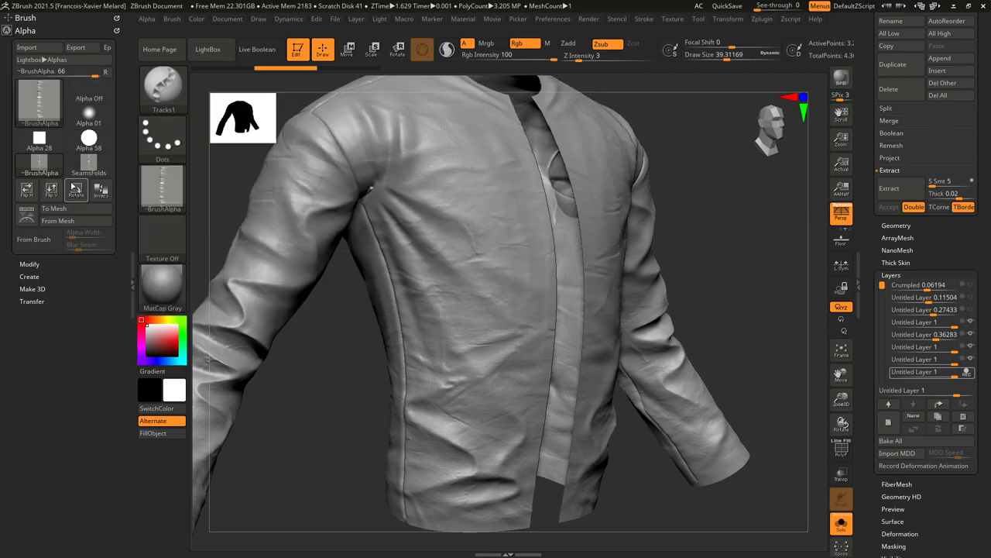
left_click(35, 264)
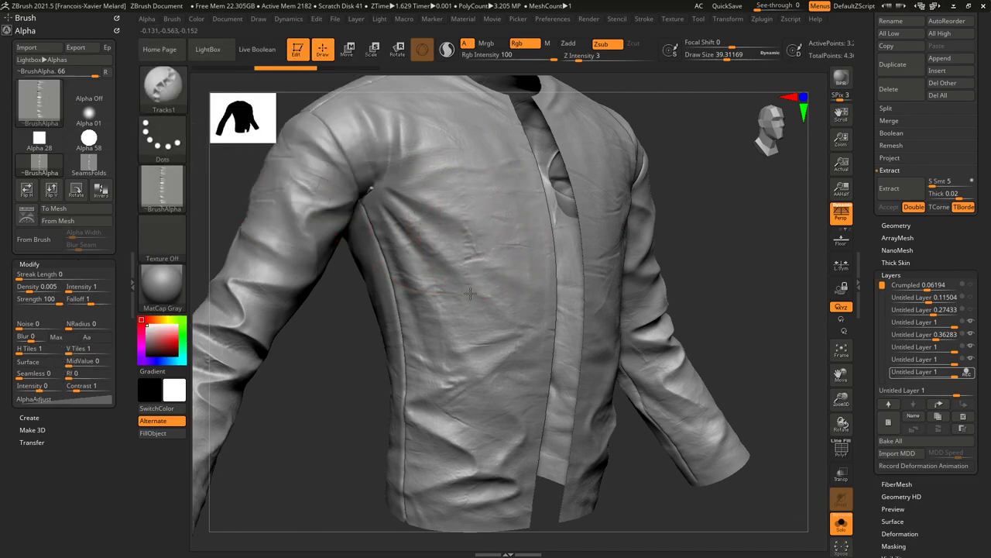
Try short seam strokes on the front panel with Z Intensity at 8, reducing it to 5.
mouse_move(467, 193)
left_mouse_down("shift")
mouse_move(457, 219)
mouse_move(466, 206)
left_mouse_up("shift")
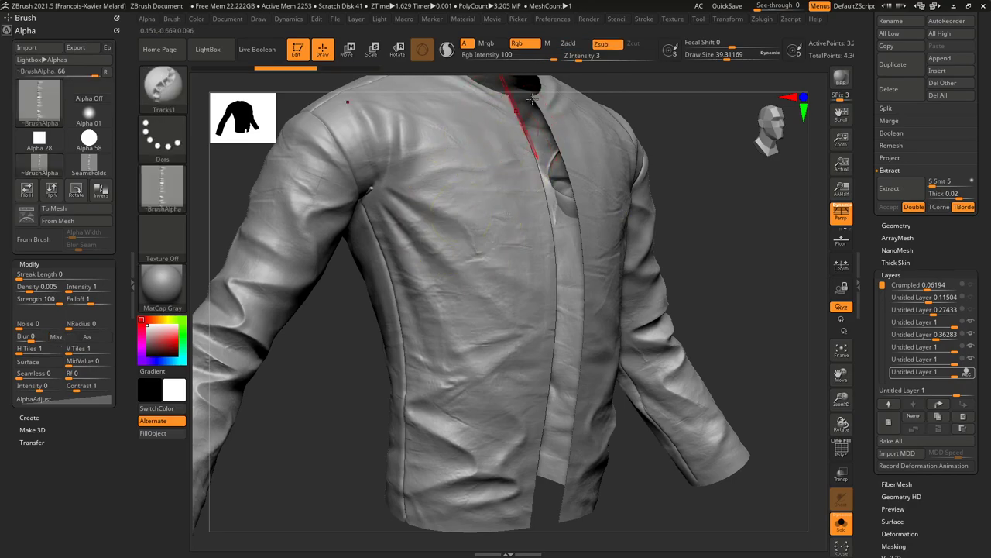
left_click_drag(577, 59, 587, 62)
mouse_move(472, 143)
left_mouse_down()
mouse_move(482, 226)
mouse_move(498, 177)
left_mouse_up()
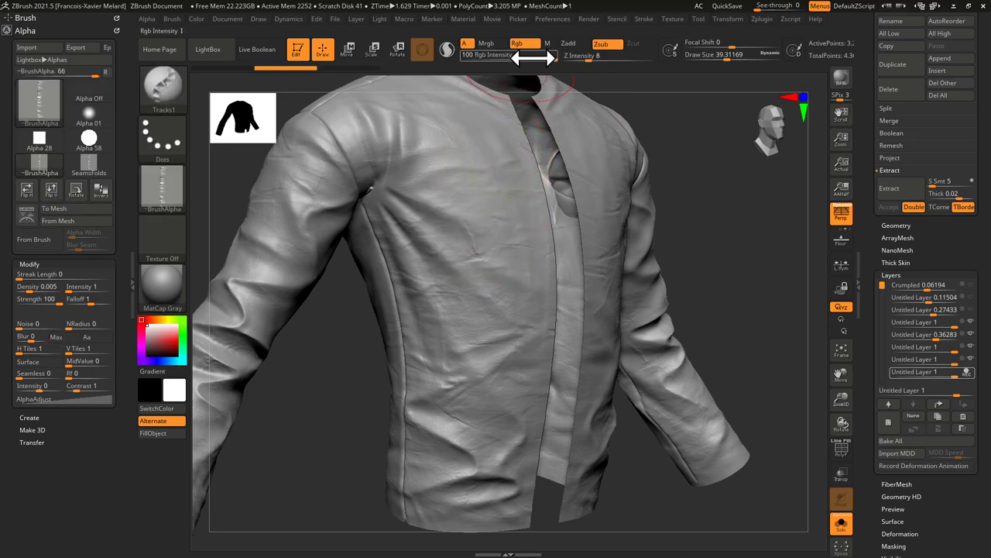
left_click_drag(587, 60, 577, 62)
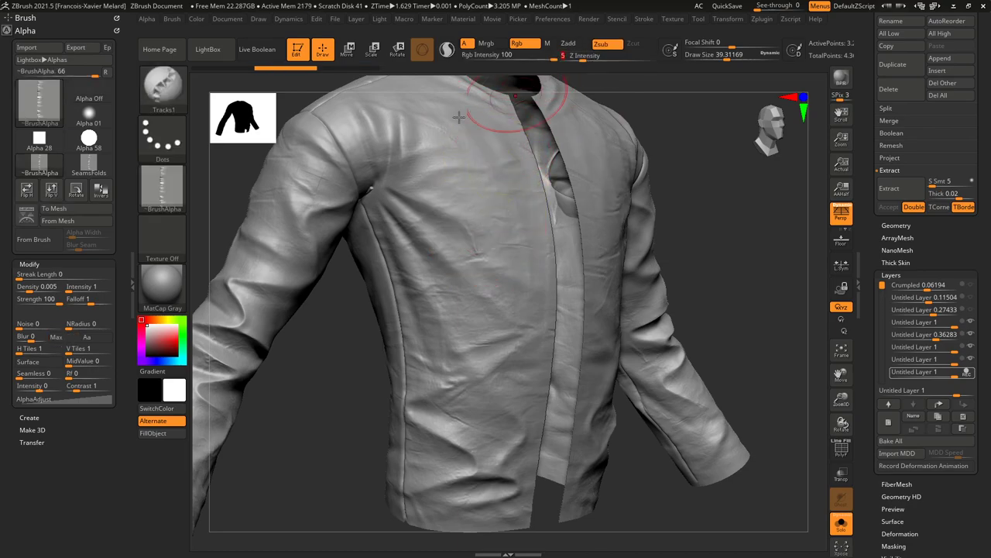
Set the alpha's MidValue to 24, test a vertical seam stroke on the front panel, and lower Z Intensity to 4.
left_click_drag(73, 362, 77, 364)
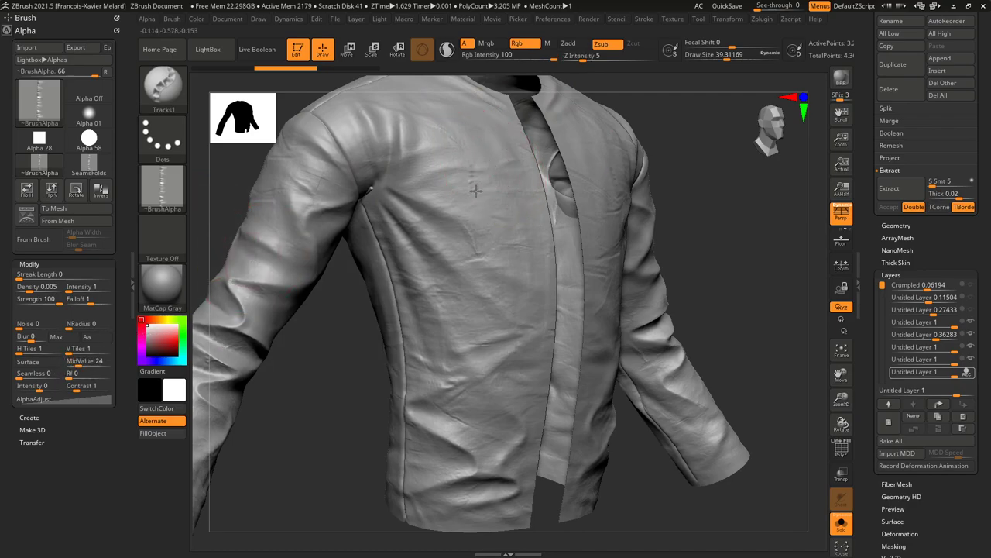
left_click_drag(474, 323, 469, 387)
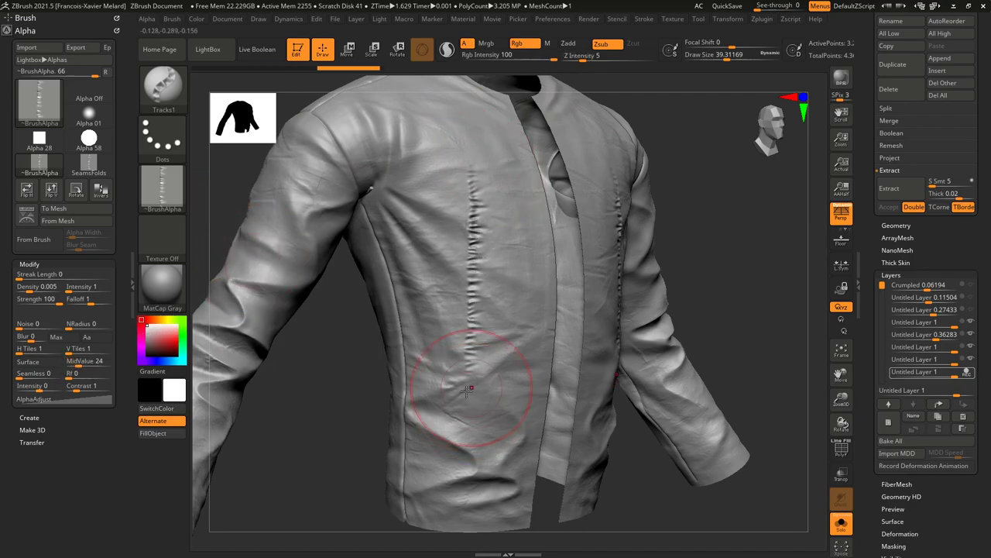
key("ctrl+z")
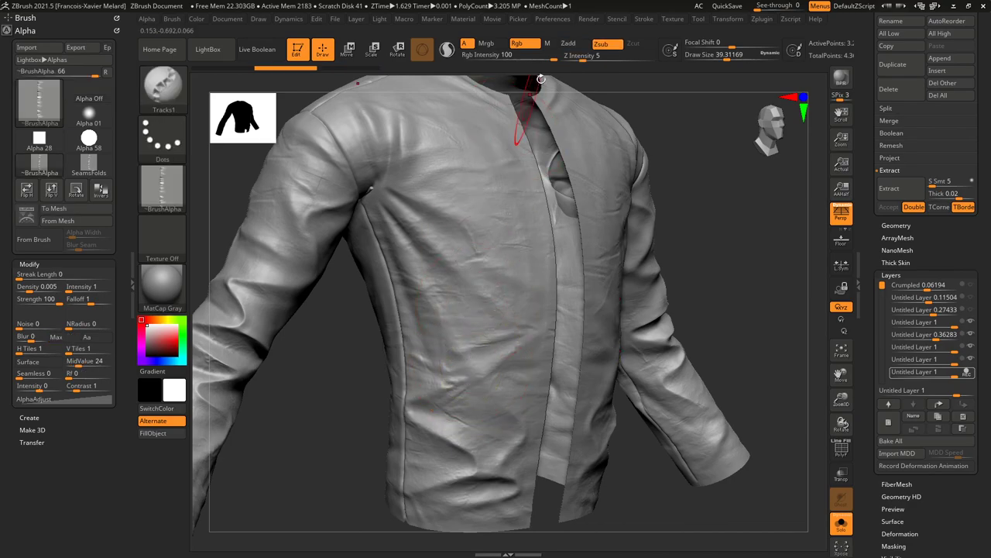
key("Return")
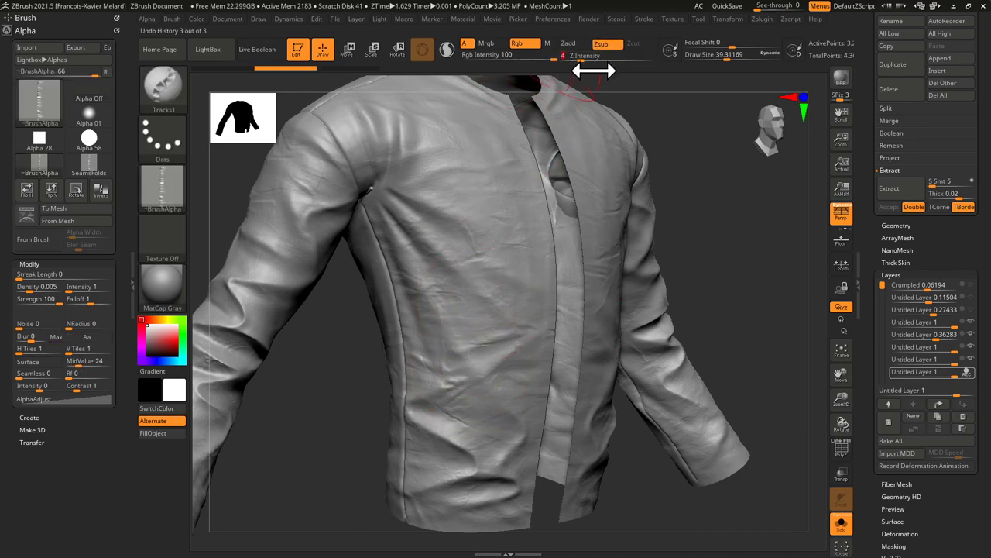
Try a stroke of stitched folds down the jacket's side seam at draw size about 39.
left_click_drag(724, 201, 719, 182)
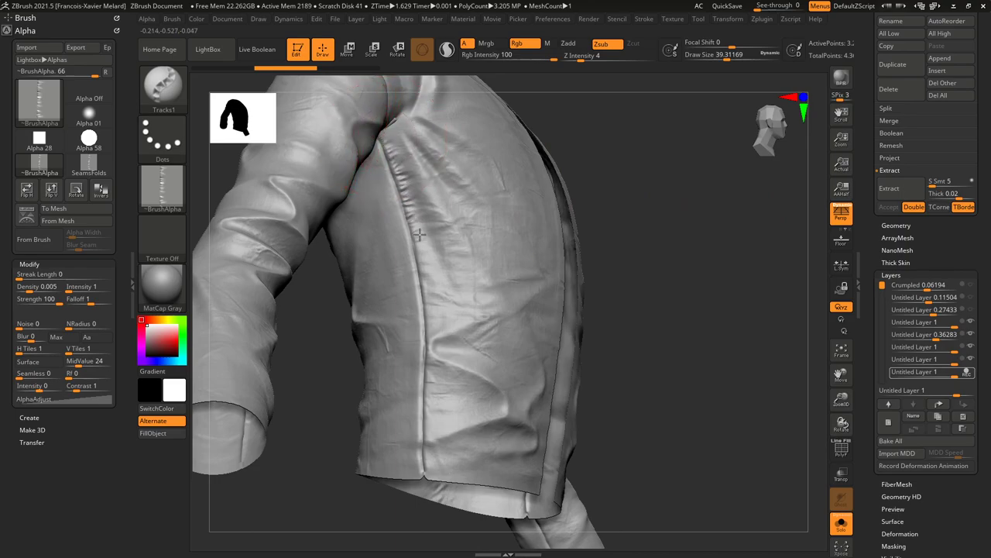
key("ctrl")
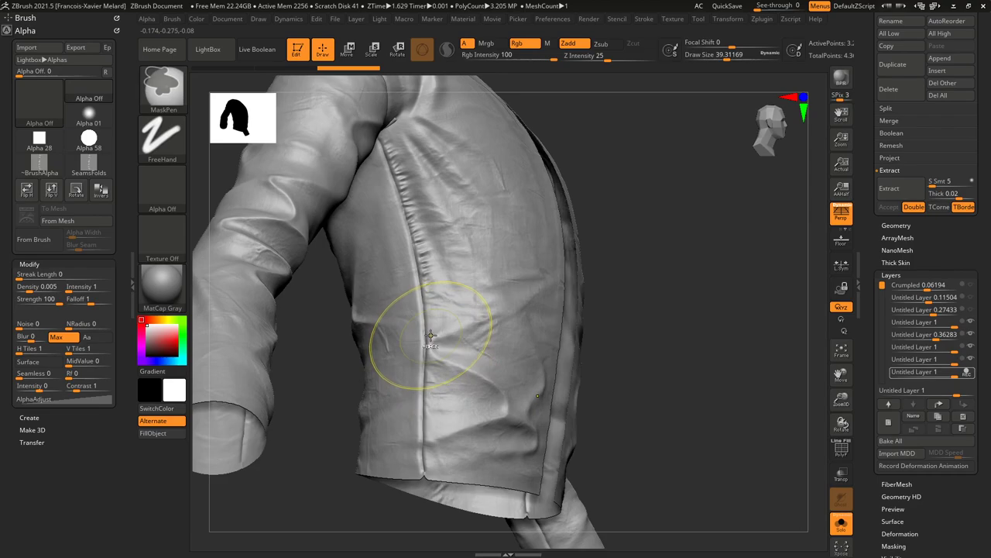
key("ctrl+z")
Set the draw size to about 58 and sculpt stitched folds down the side seam from armpit to hem.
key("s")
left_click_drag(432, 276, 436, 277)
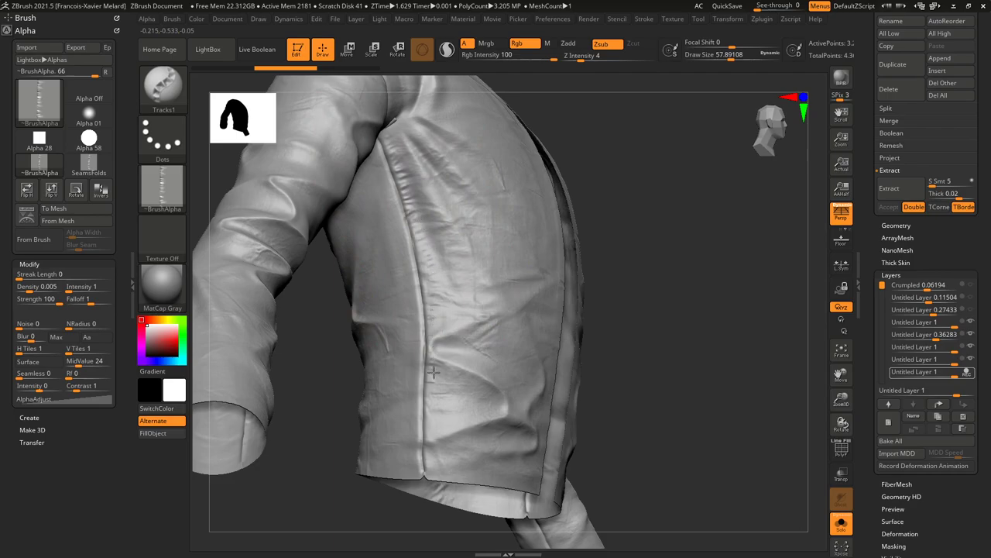
left_click_drag(430, 450, 433, 497)
left_click_drag(701, 226, 671, 231)
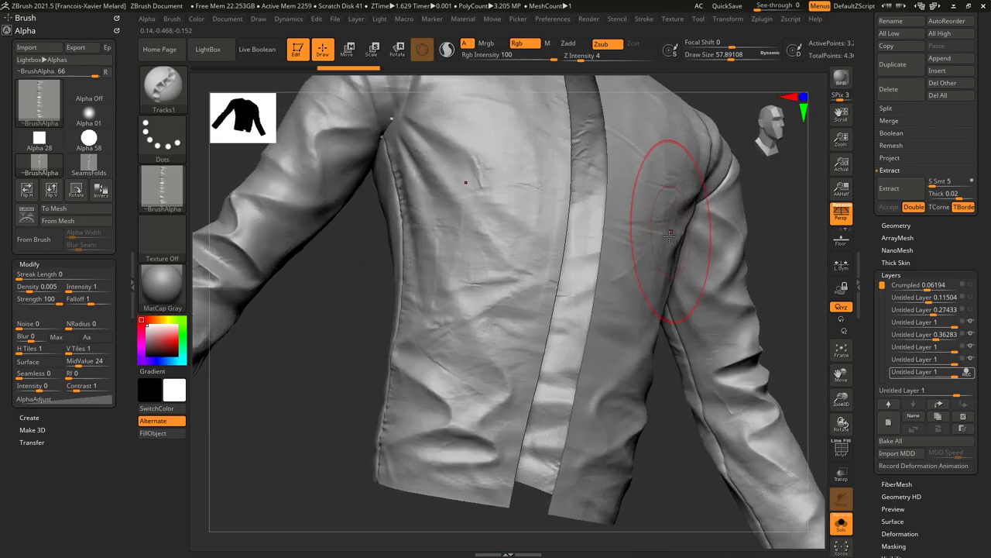
left_click_drag(275, 430, 321, 420)
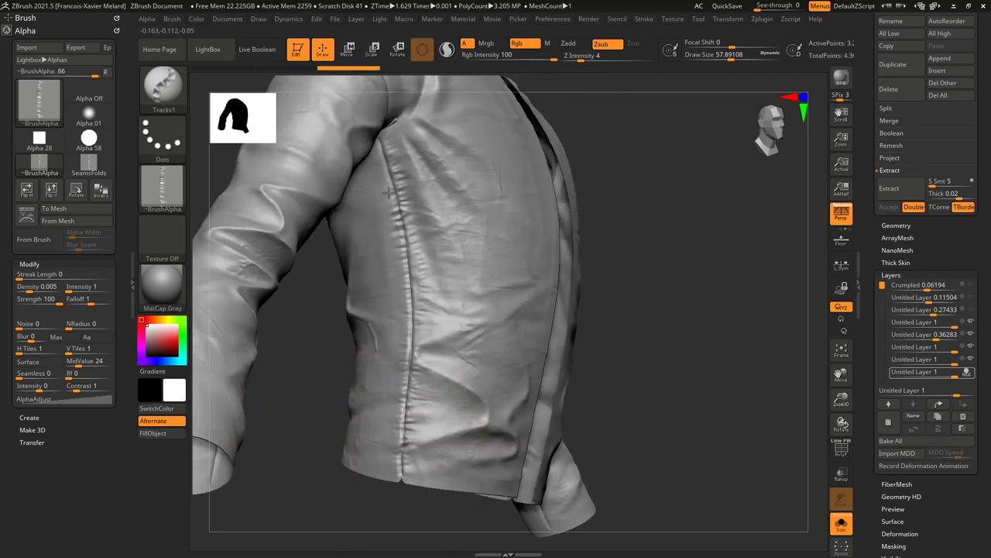
key("ctrl+shift+z")
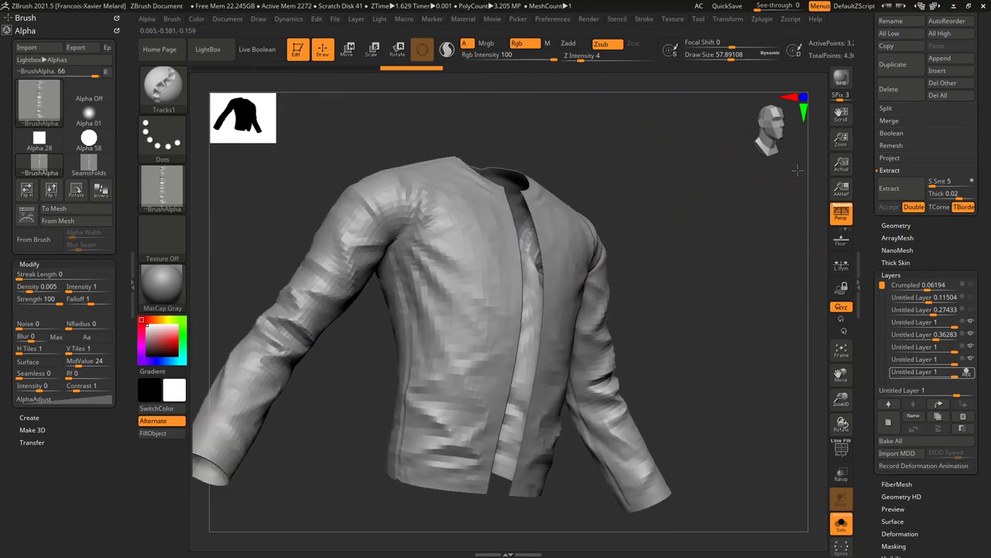
Sculpt stitched folds along the shoulder seam and try them around the armhole seam.
left_click_drag(755, 203, 711, 220)
left_click_drag(731, 210, 696, 212)
mouse_move(728, 211)
left_mouse_down()
mouse_move(711, 210)
mouse_move(701, 267)
left_mouse_up()
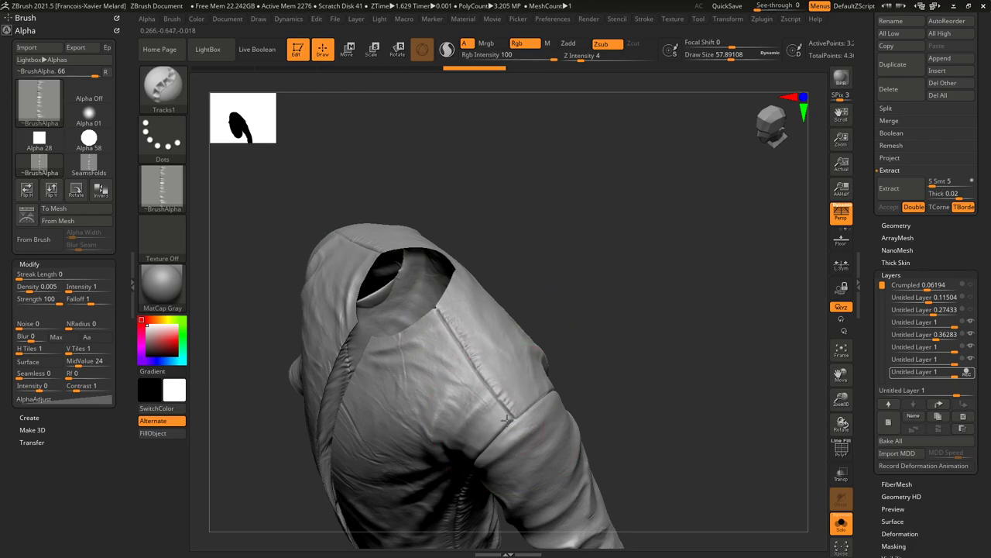
left_click_drag(587, 210, 631, 233)
mouse_move(570, 296)
left_mouse_down()
mouse_move(480, 350)
mouse_move(433, 399)
left_mouse_up()
mouse_move(565, 264)
left_mouse_down()
mouse_move(543, 293)
mouse_move(379, 366)
mouse_move(407, 363)
left_mouse_up()
key("ctrl+z")
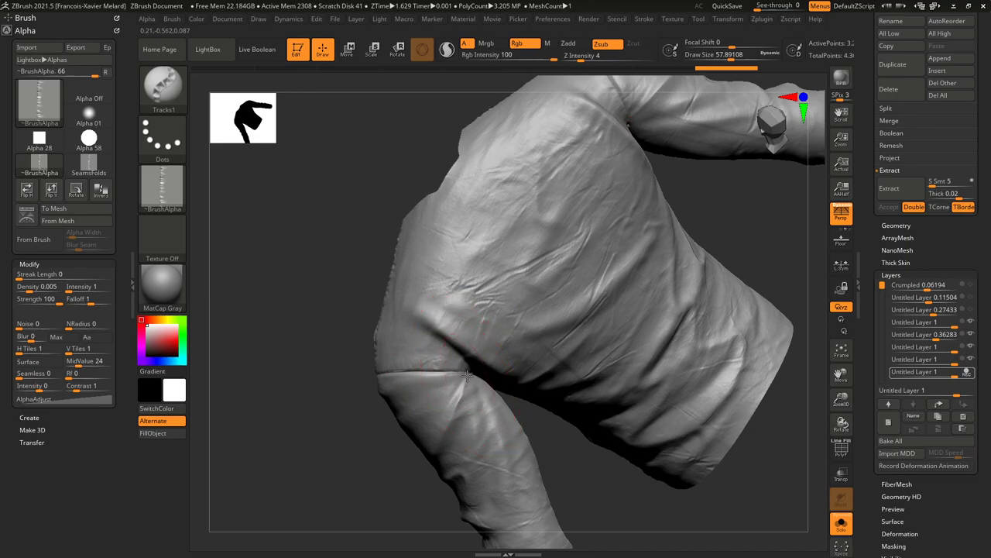
Sculpt stitched folds along the sleeve's underside seam and the front of the armhole seam.
mouse_move(534, 426)
left_mouse_down()
mouse_move(631, 406)
mouse_move(644, 354)
mouse_move(657, 354)
mouse_move(686, 299)
left_mouse_up()
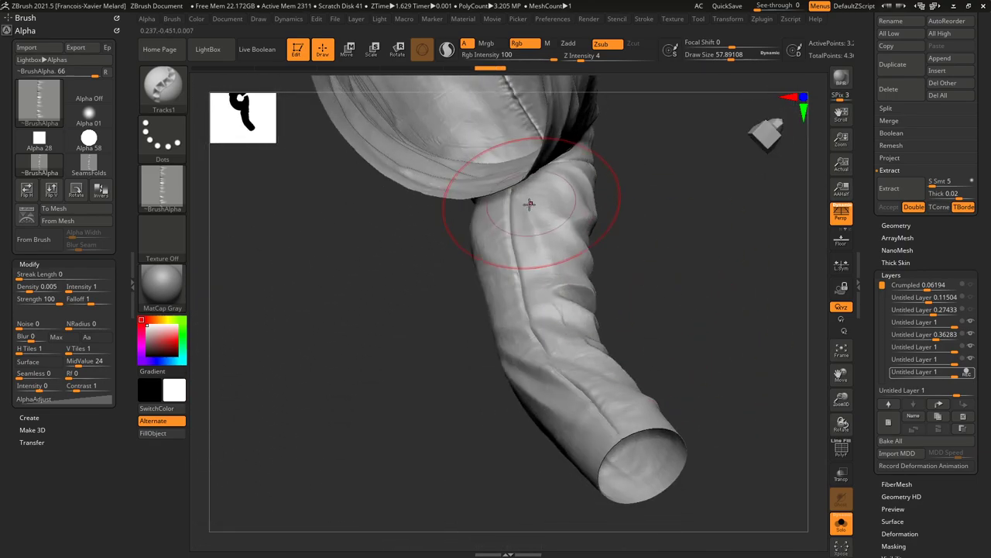
left_click_drag(517, 194, 517, 226)
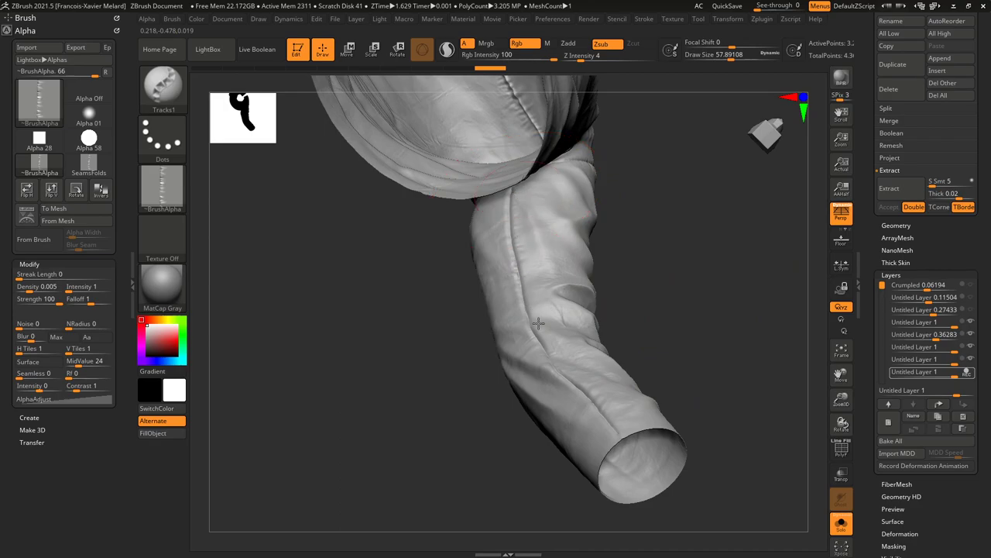
left_click_drag(640, 436, 498, 222)
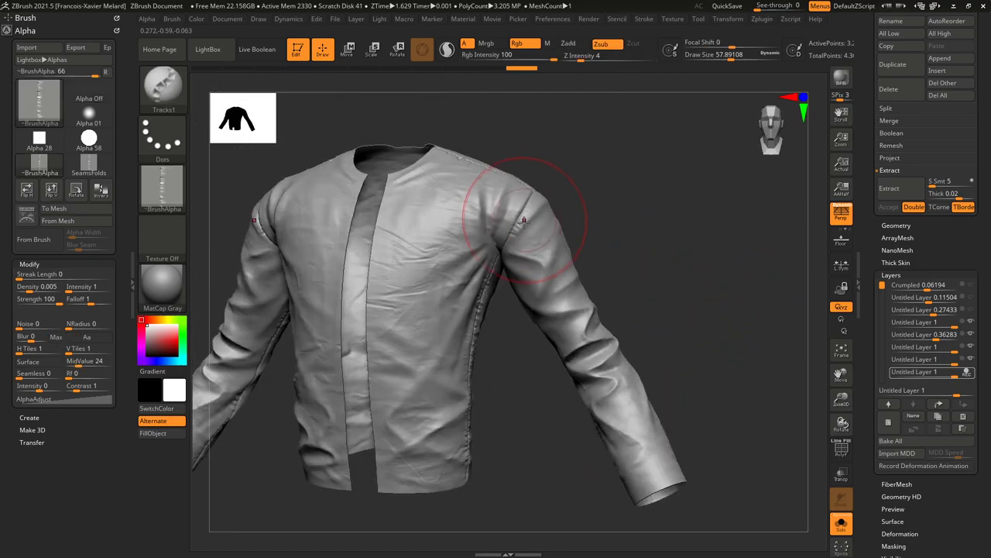
Refine the side seam with finer folds at draw size about 19, reducing the size to about 12 for light smoothing.
mouse_move(464, 364)
left_mouse_down()
mouse_move(520, 392)
mouse_move(457, 314)
mouse_move(447, 322)
left_mouse_up()
key("s")
mouse_move(507, 381)
left_mouse_down("alt")
mouse_move(527, 347)
mouse_move(509, 342)
left_mouse_up("alt")
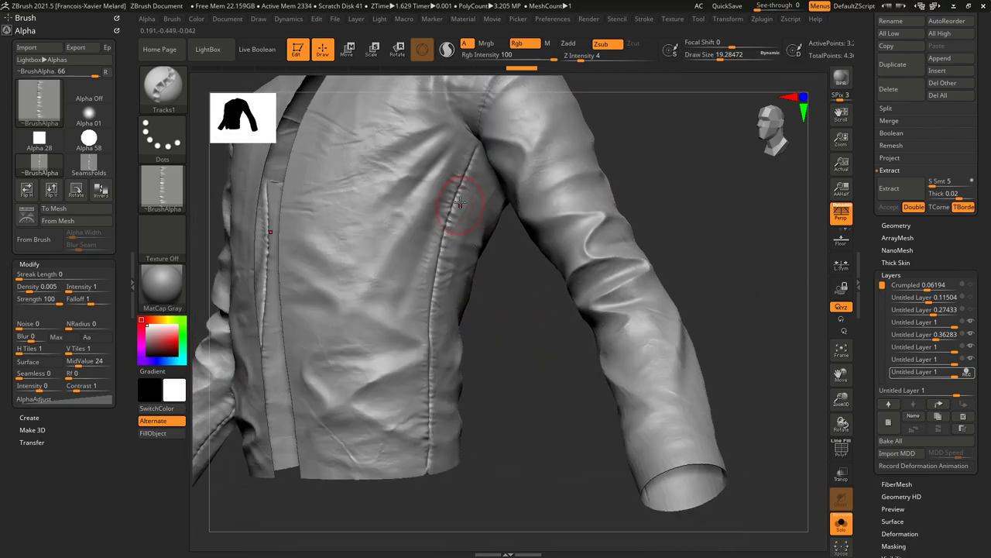
key("shift")
left_click_drag(468, 191, 457, 235, "shift")
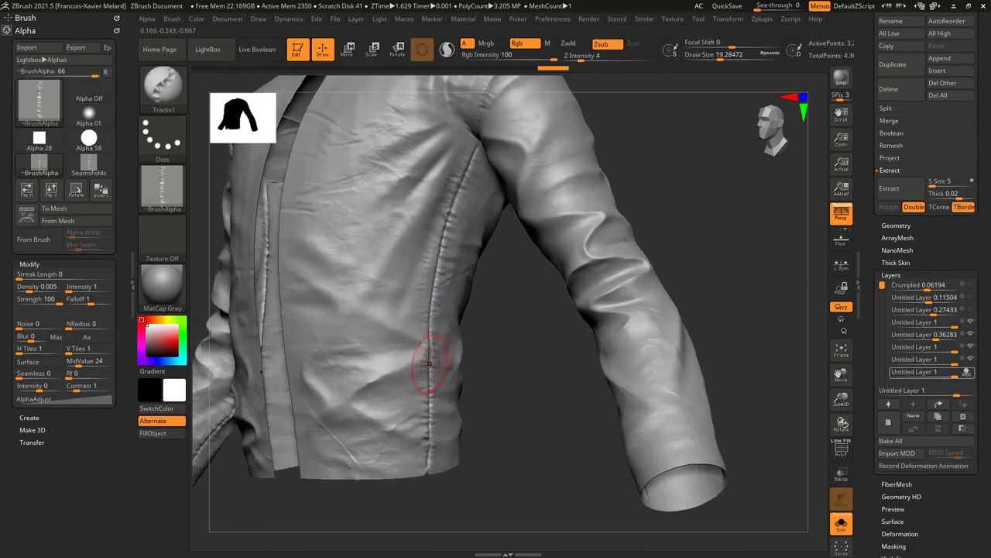
key("shift")
left_click_drag(500, 396, 482, 332)
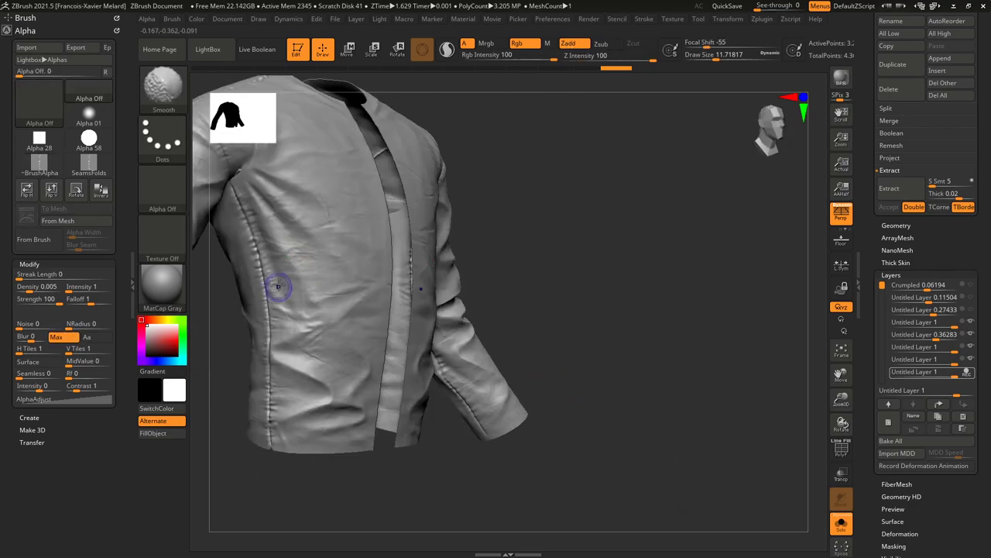
mouse_move(619, 291)
left_mouse_down()
mouse_move(655, 279)
mouse_move(662, 297)
mouse_move(686, 296)
mouse_move(671, 275)
left_mouse_up()
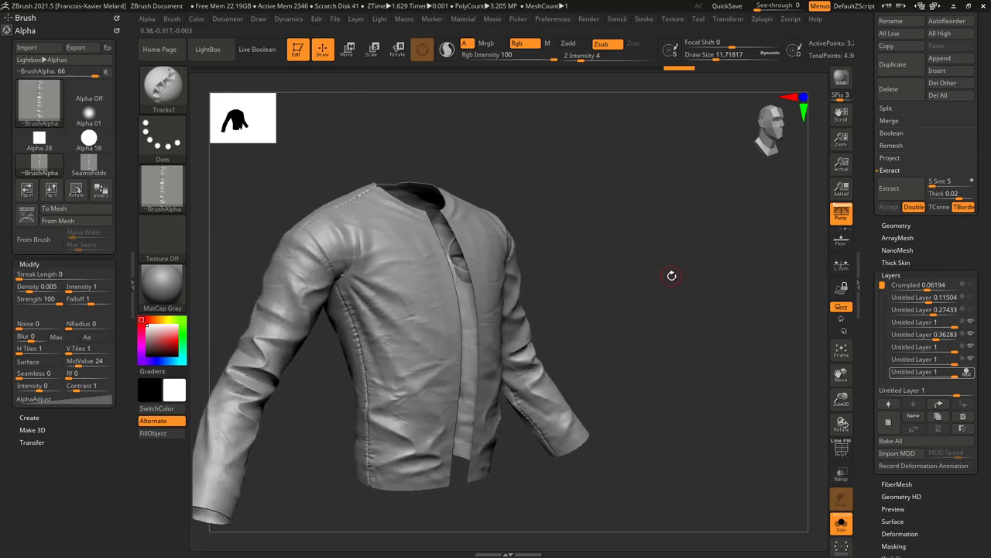
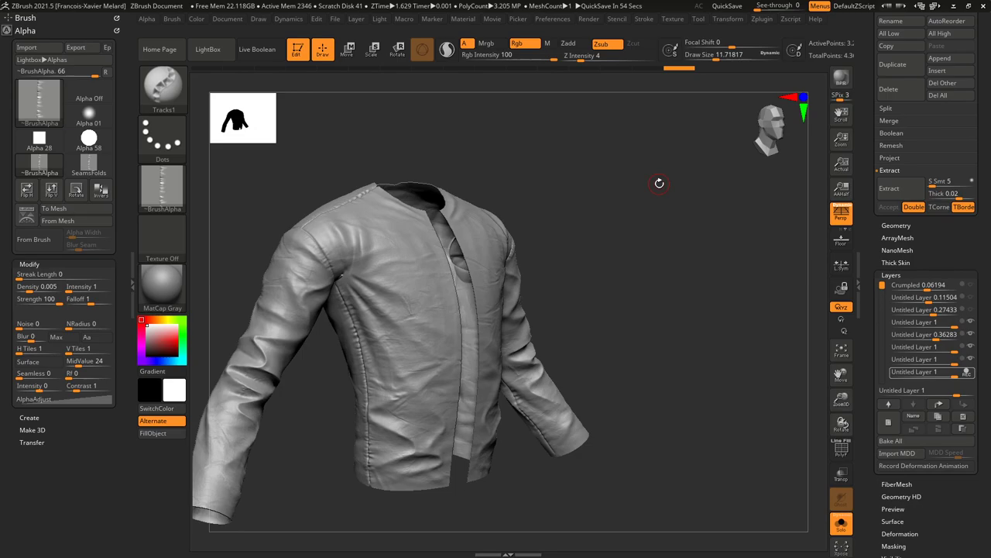
Rename the layer holding the stitched seam folds as FoldsSeams.
left_click_drag(721, 234, 697, 254)
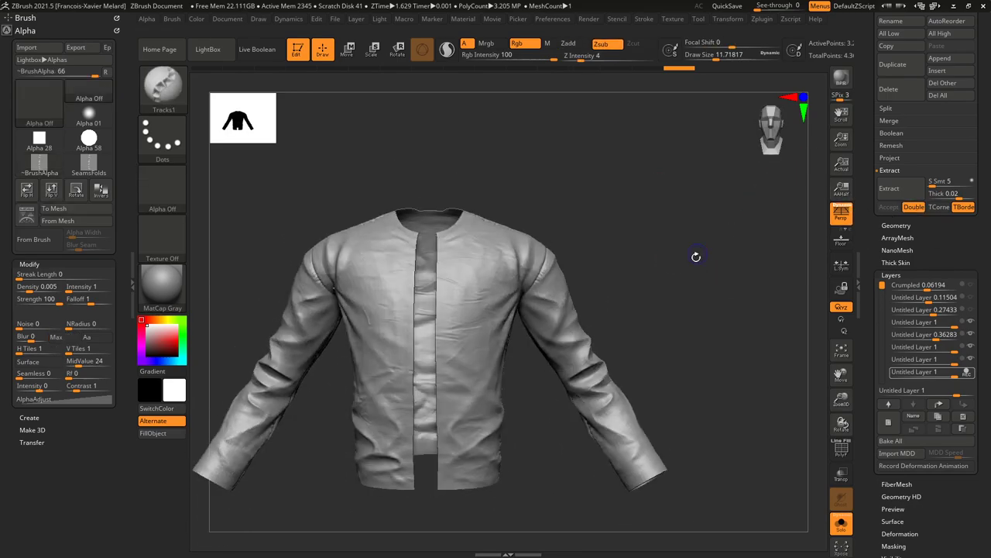
left_click_drag(713, 292, 718, 278, "alt")
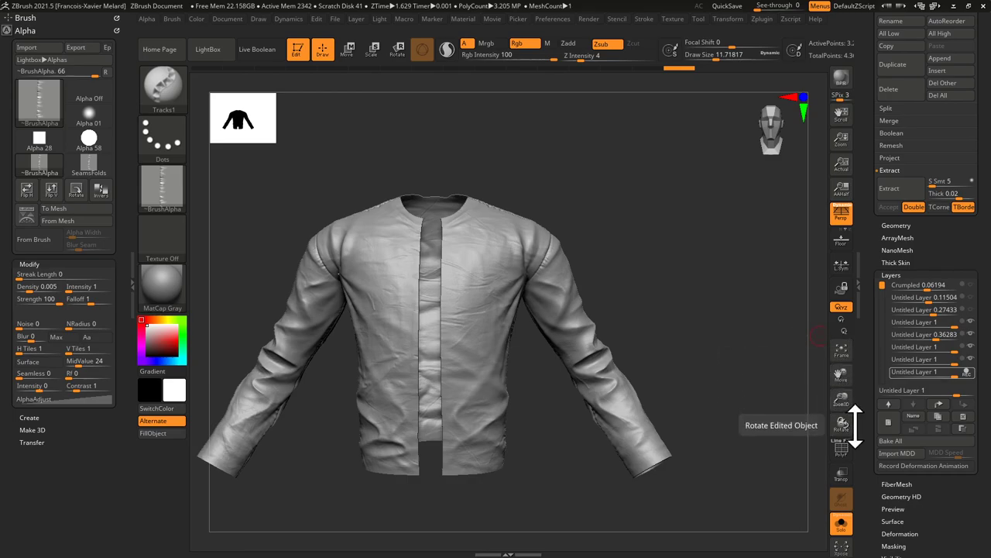
left_click(913, 419)
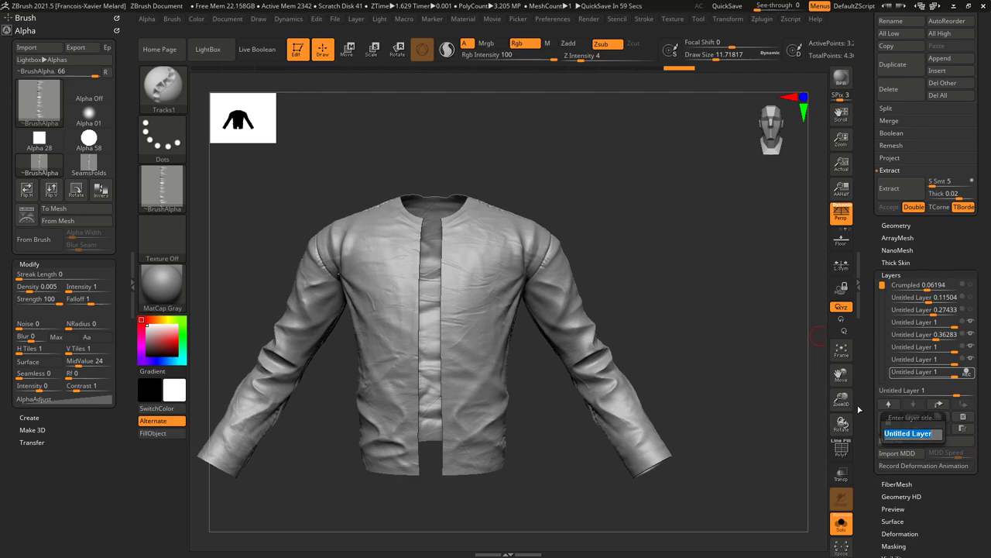
key("shift")
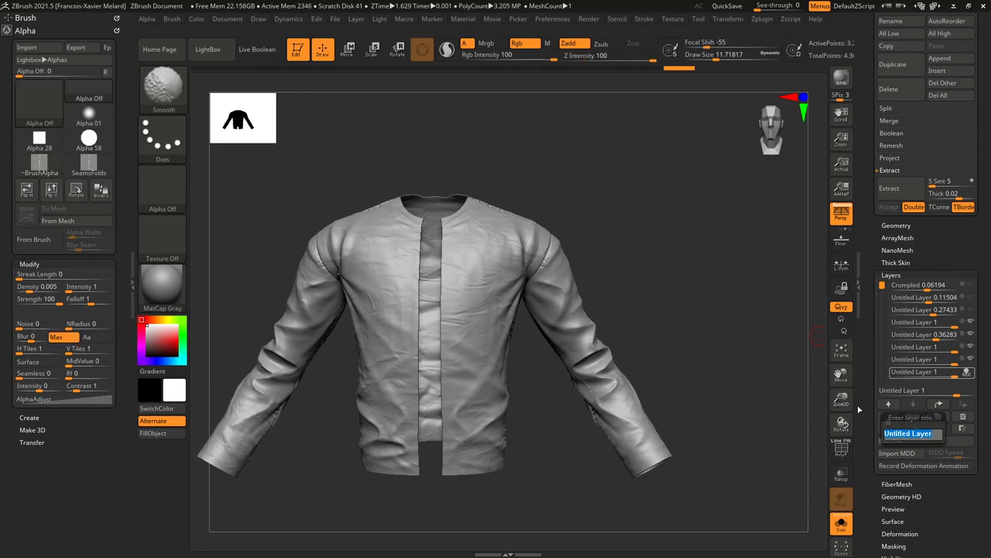
type("FoldsSeam")
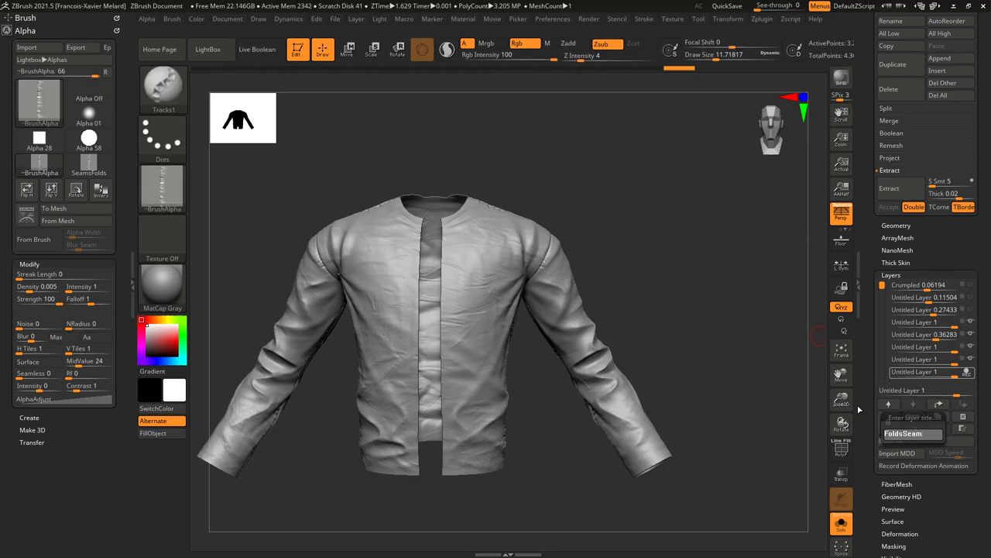
type("s")
key("Return")
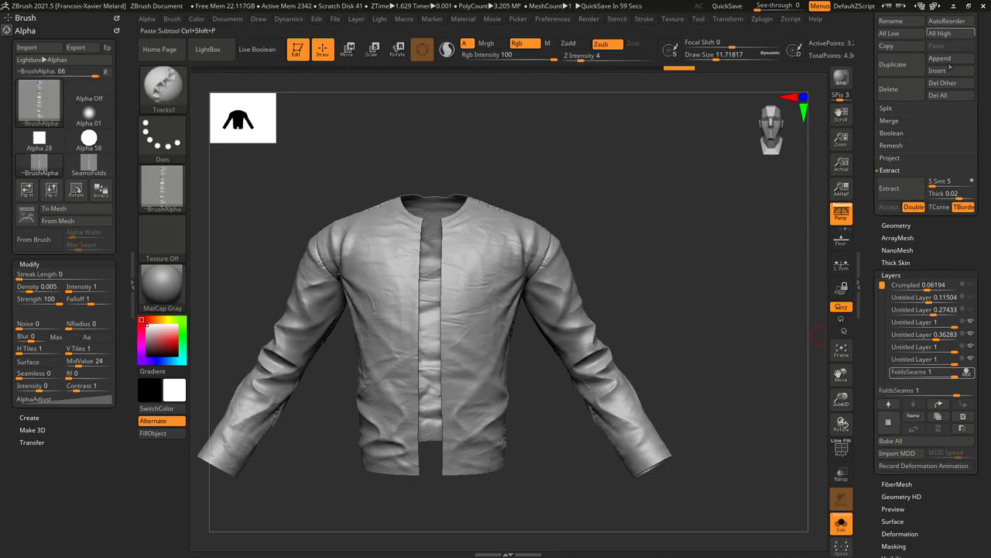
Select the untitled layer directly above FoldsSeams, check its visibility, and rename it as Seams.
left_click(957, 360)
left_click(968, 372)
left_click(973, 362)
mouse_move(972, 364)
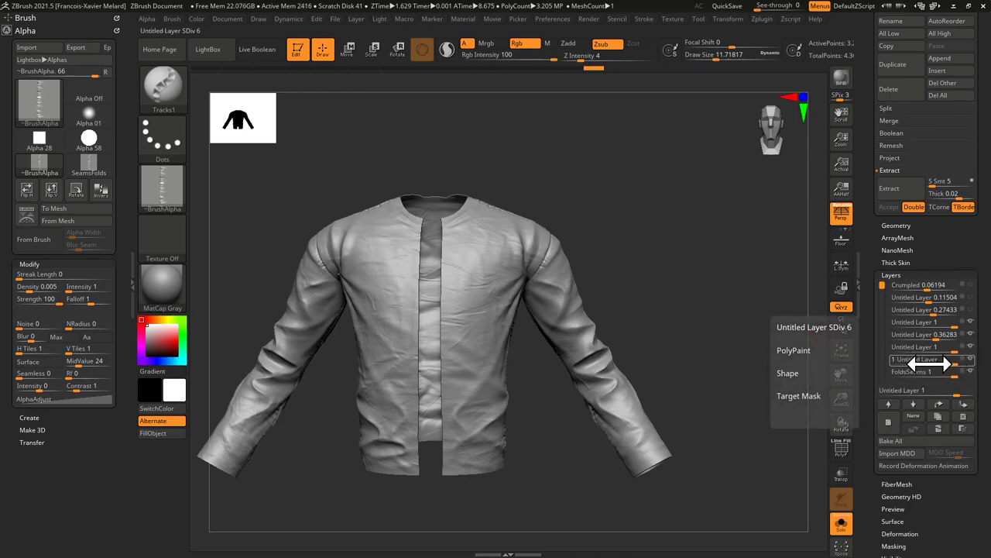
left_click(914, 416)
key("shift")
type("Seams")
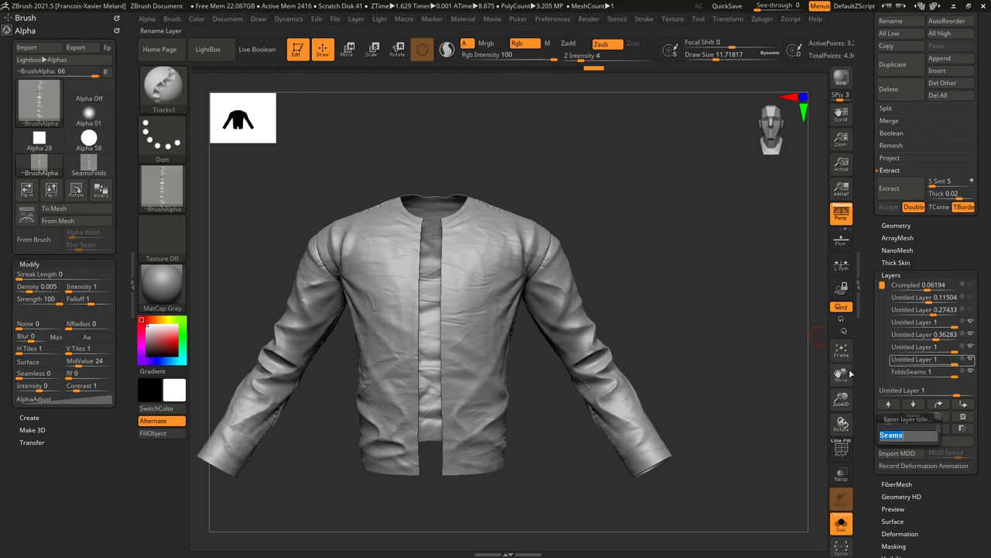
key("Return")
Delete the untitled layer directly above the Seams layer.
left_click(973, 348)
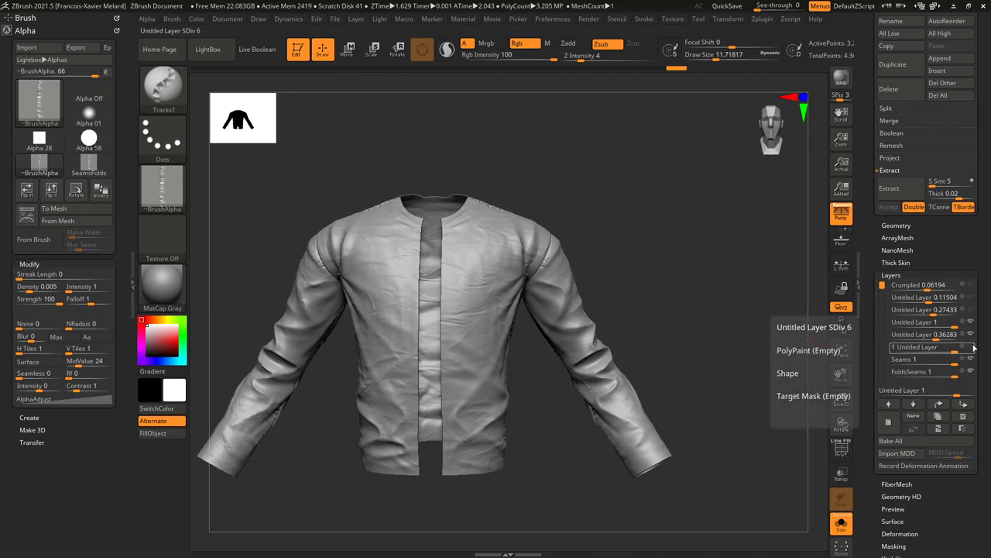
left_click_drag(744, 290, 697, 277)
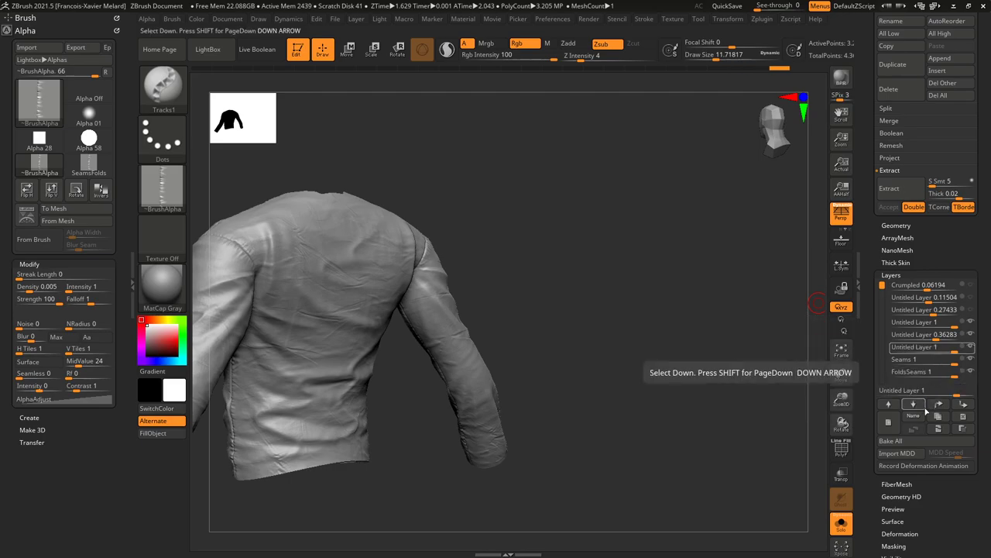
left_click(963, 418)
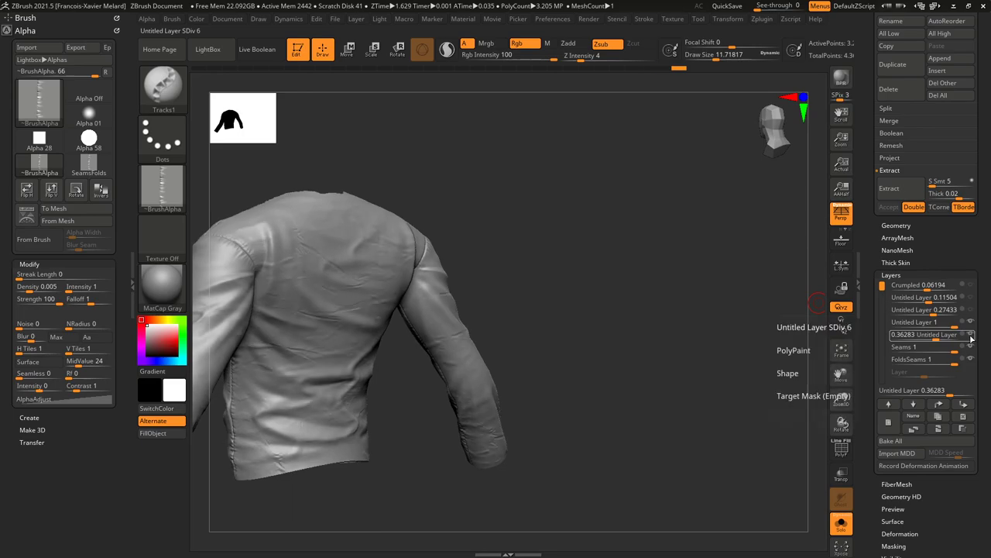
Compare the jacket with and without the untitled layer at intensity 0.36283, and rename that layer as FoldsWrinkles.
left_click(971, 336)
left_click(971, 337)
left_click(970, 336)
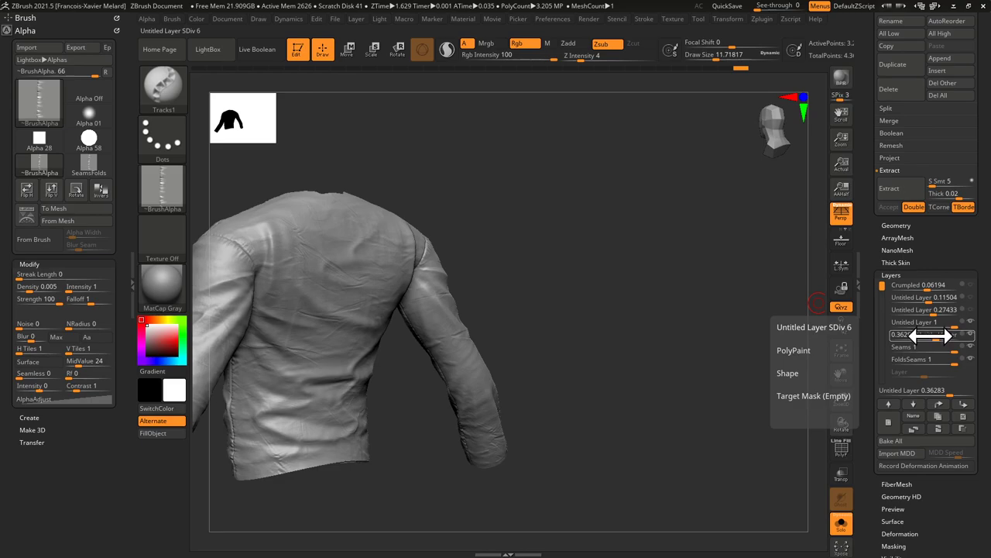
left_click(913, 418)
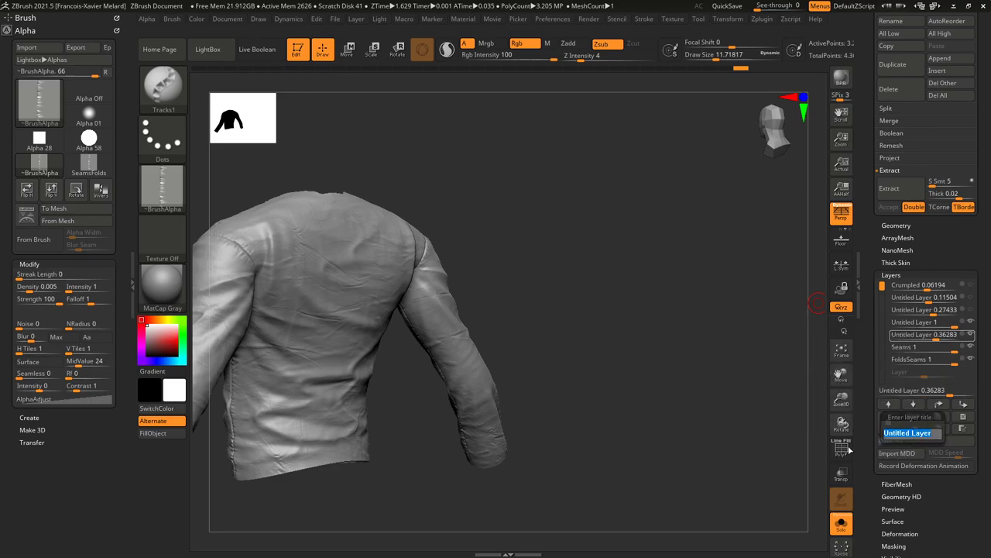
key("shift")
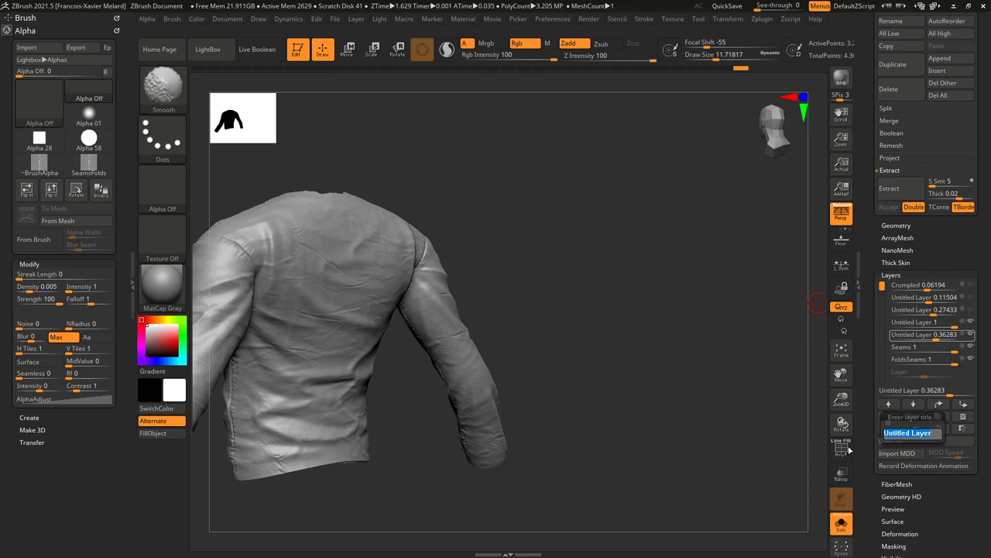
type("FoldsWrinkles")
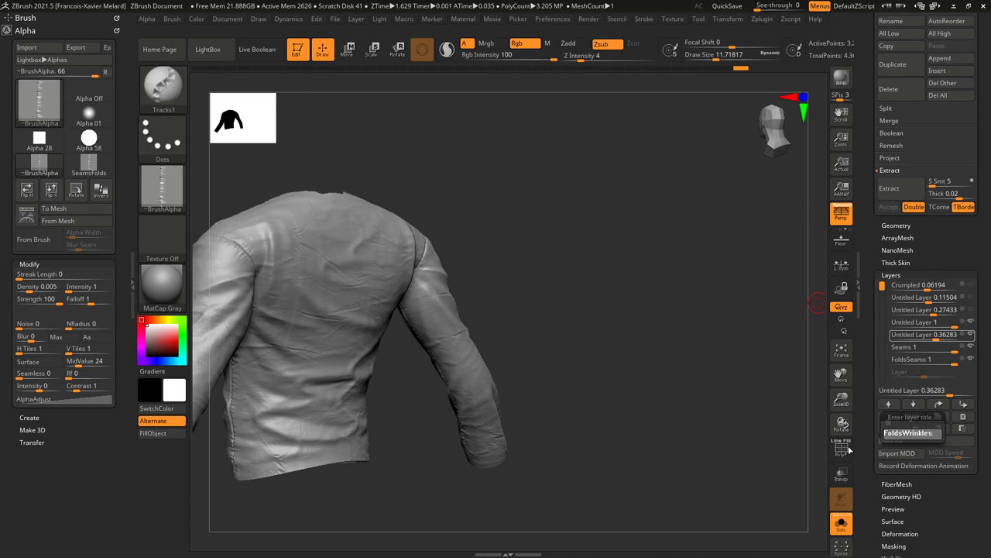
key("Return")
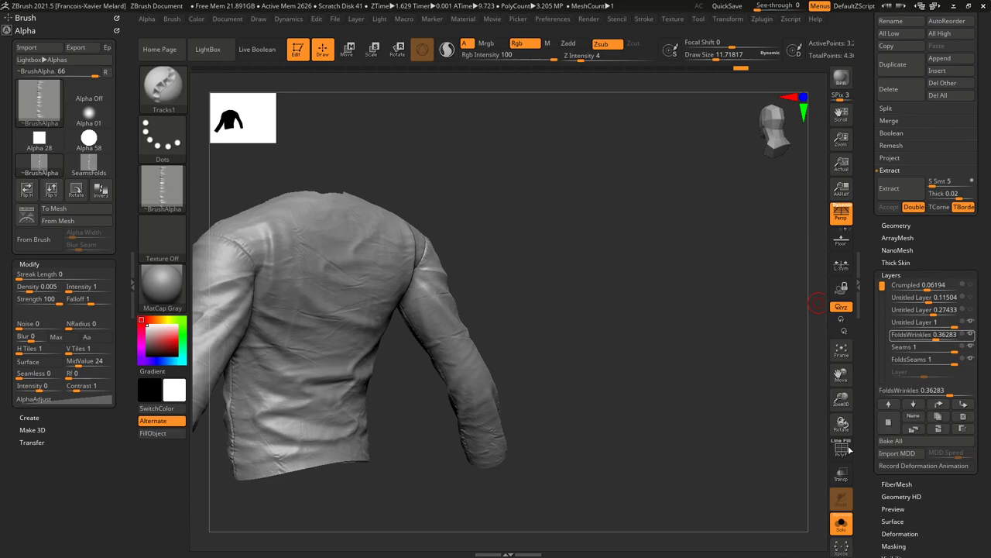
Check the effect of the untitled layer directly above FoldsWrinkles and rename it as Crumpled.
mouse_move(974, 321)
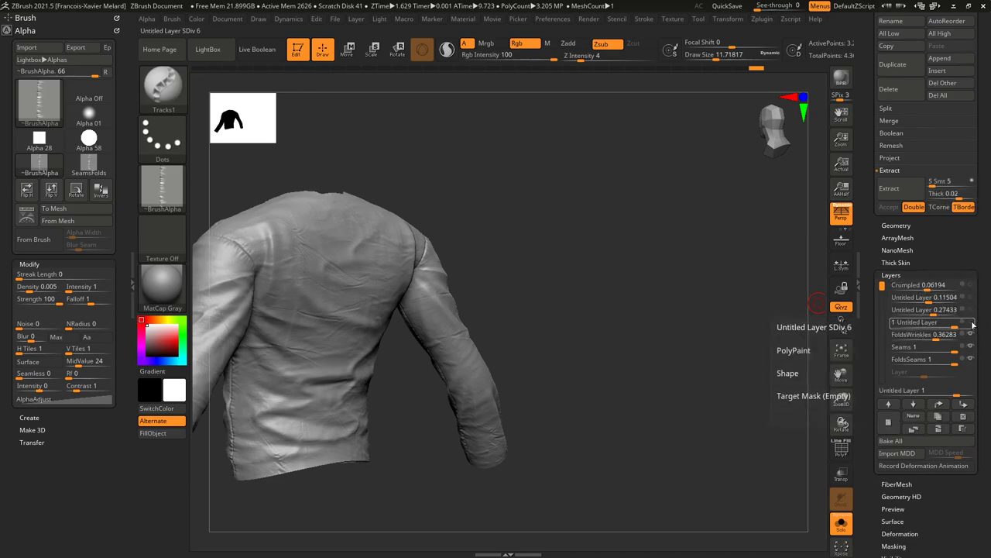
left_click(973, 324)
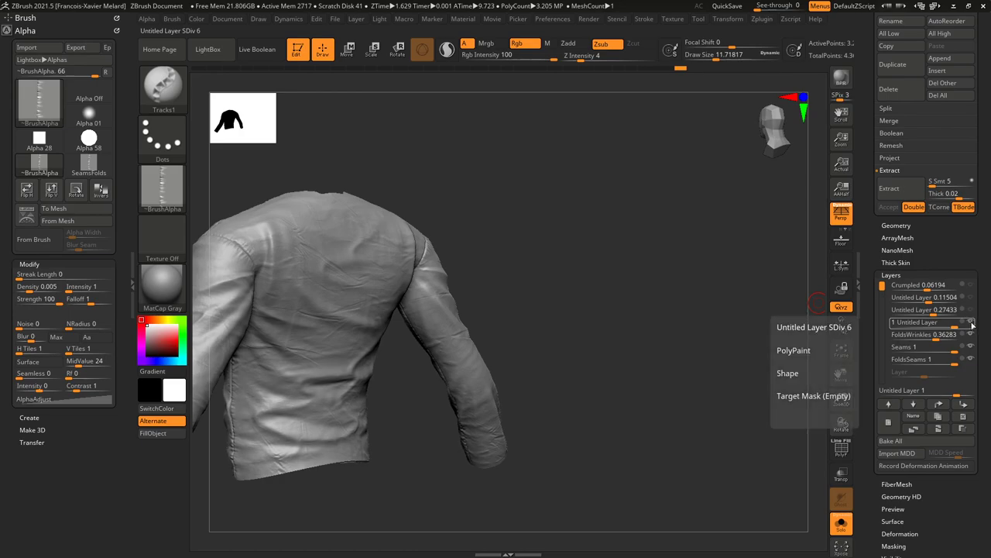
left_click(914, 417)
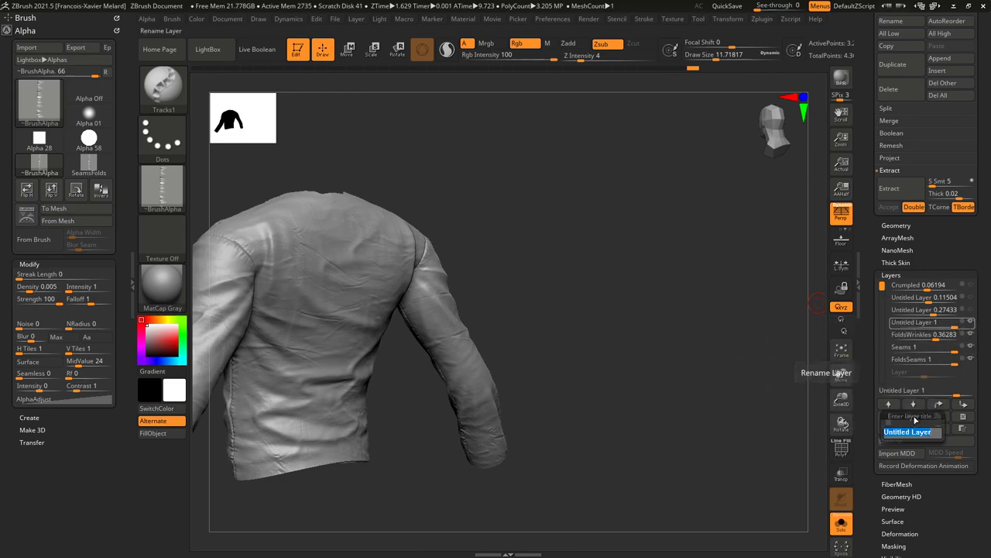
type("c")
type("rumpled")
key("Return")
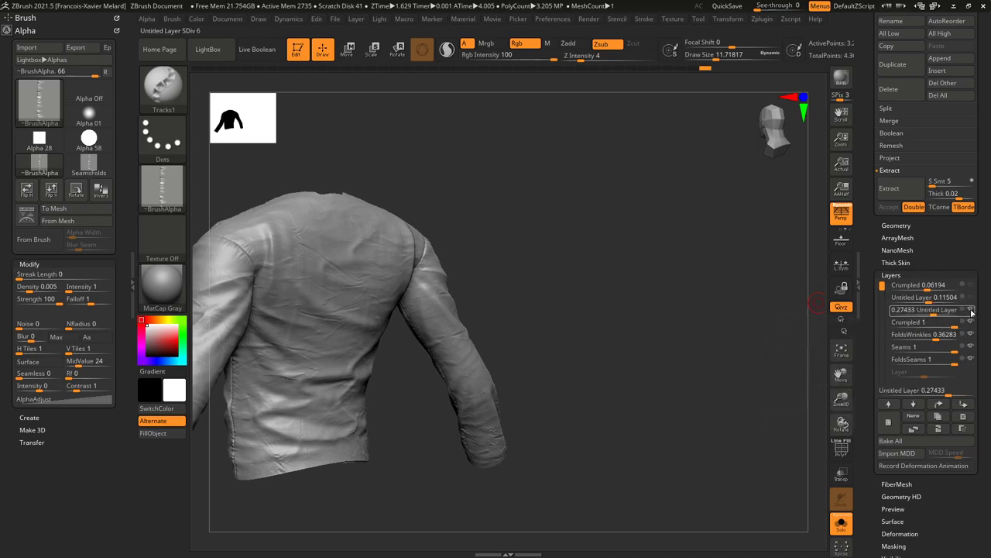
Delete the two untitled layers and the old Crumpled layer at intensity 0.06194 above the renamed Crumpled layer.
left_click(937, 309)
left_click(965, 418)
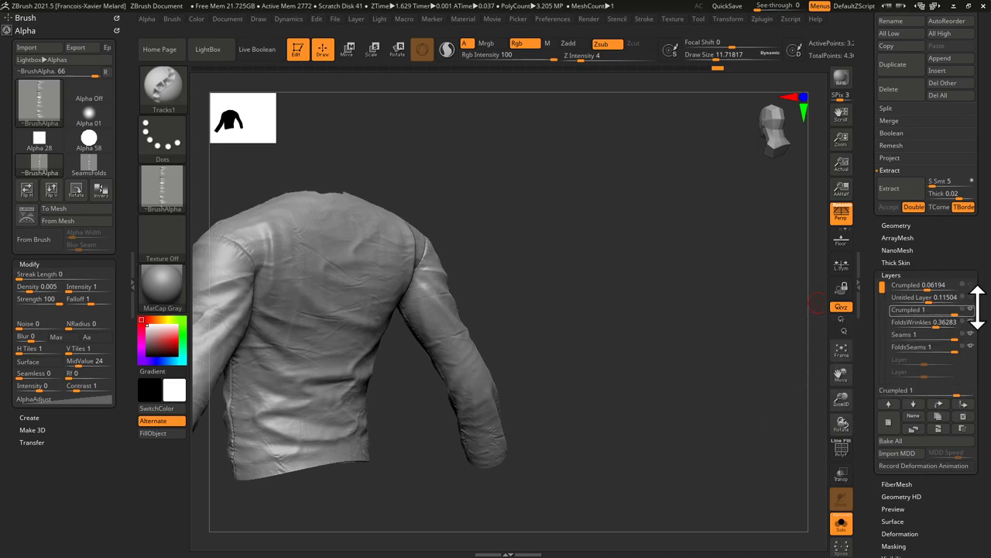
left_click(963, 417)
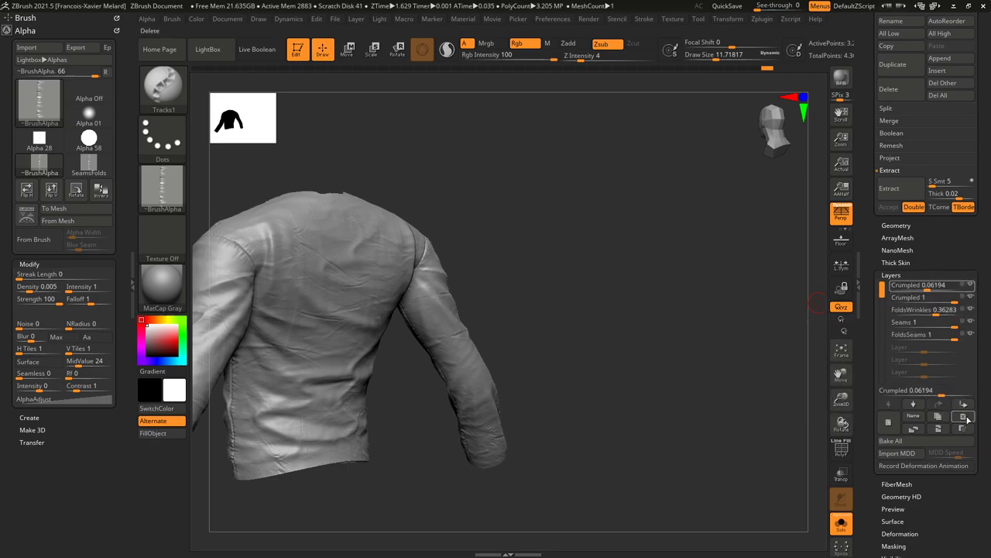
left_click(963, 417)
Add a new layer to the jacket's layer stack for the next surface detail.
left_click_drag(589, 287, 700, 290)
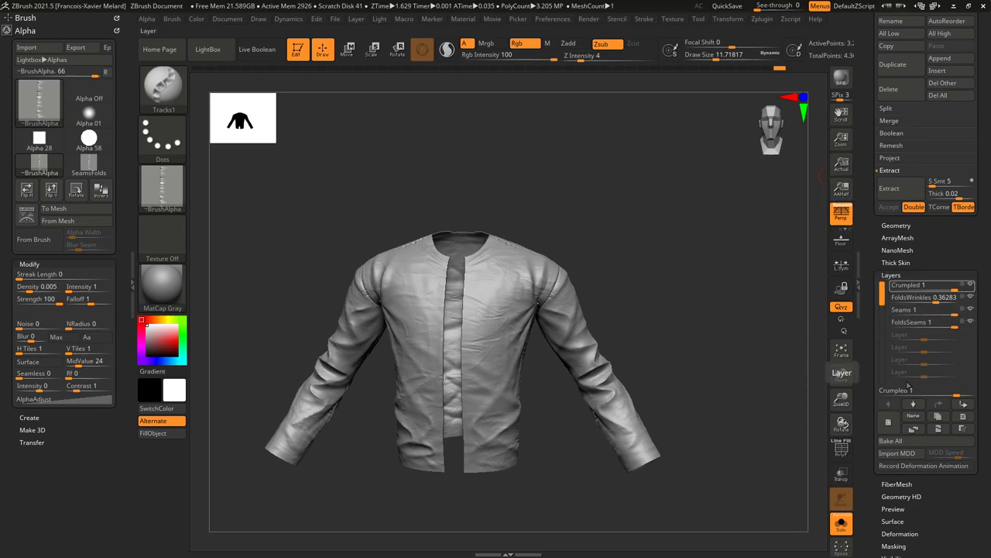
left_click(888, 421)
left_click_drag(871, 425, 866, 339)
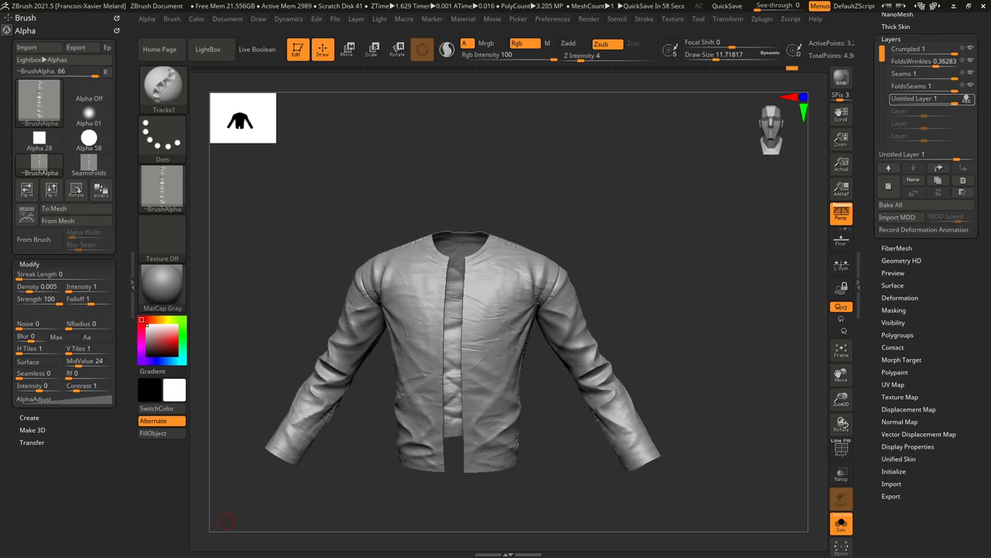
Switch to FileZilla to look through the alphas in the Textiles library folder, including denim.psd and mm_weft04.psd, and return to ZBrush.
key("alt+Tab")
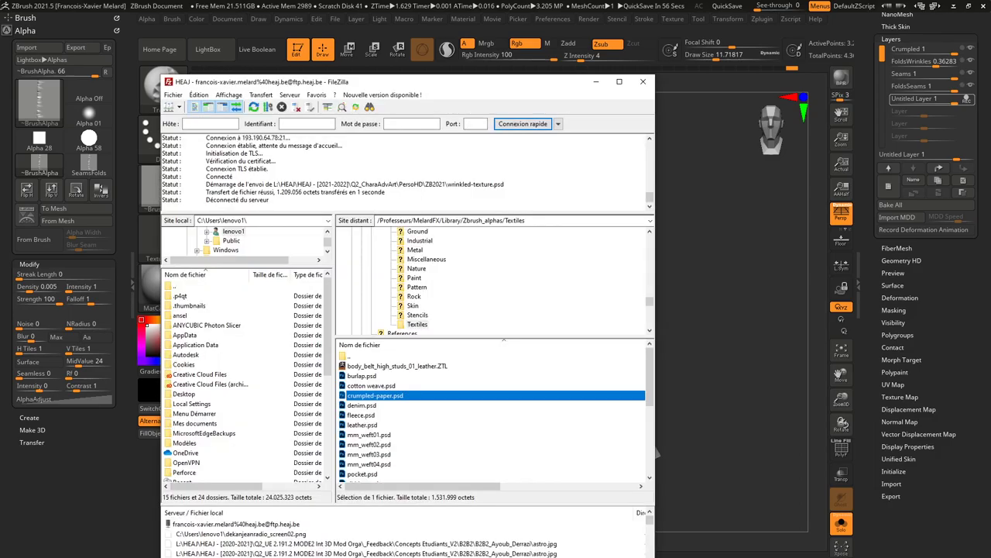
left_click(369, 406)
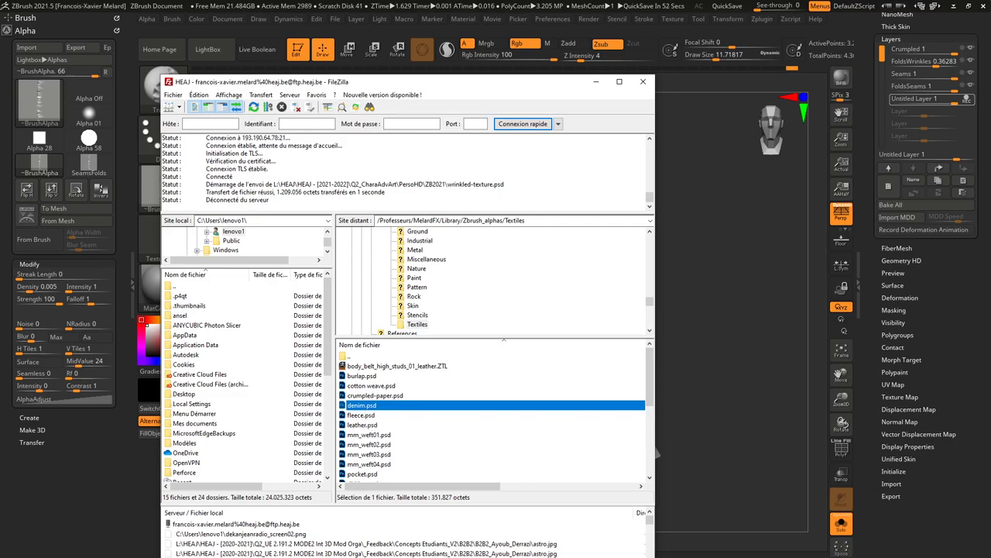
key("alt+Tab")
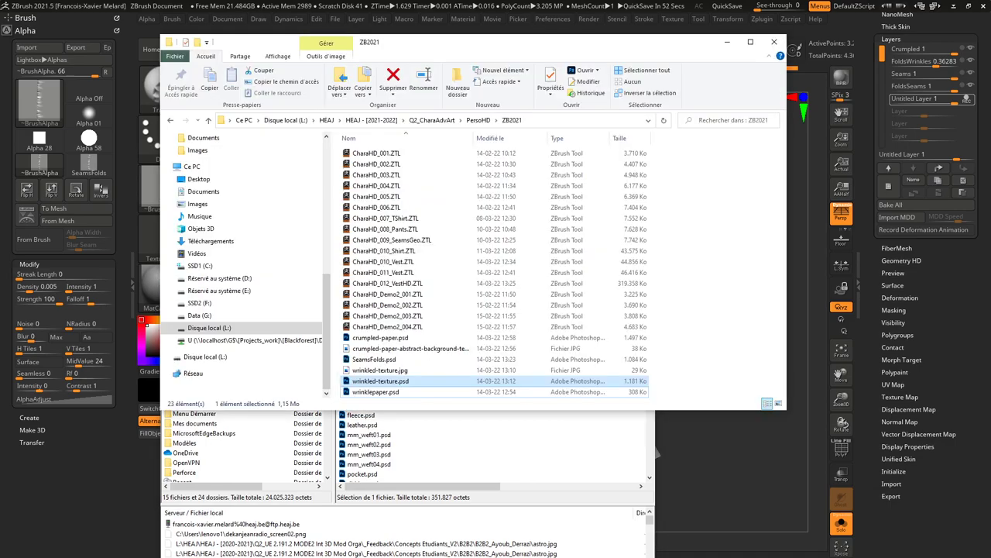
left_click(476, 463)
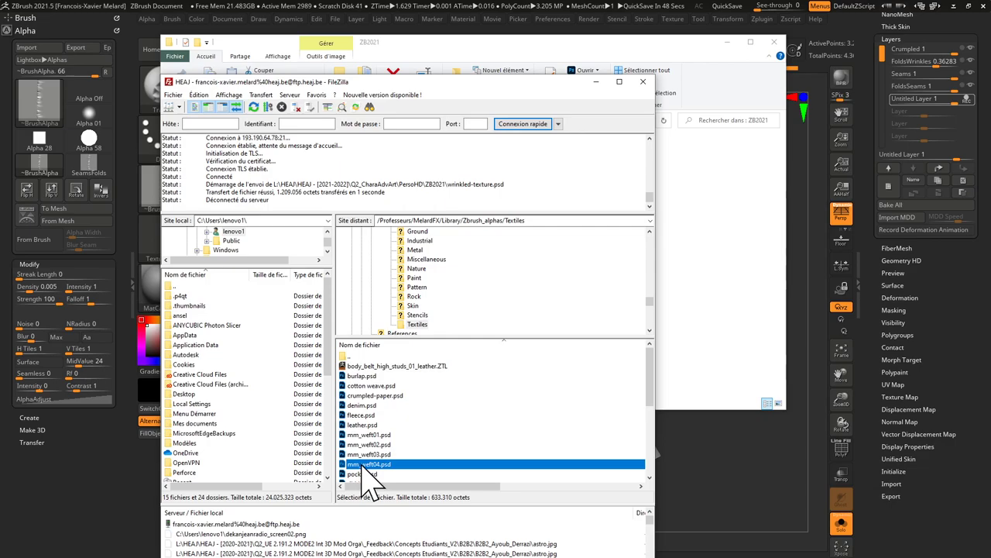
left_click(367, 406)
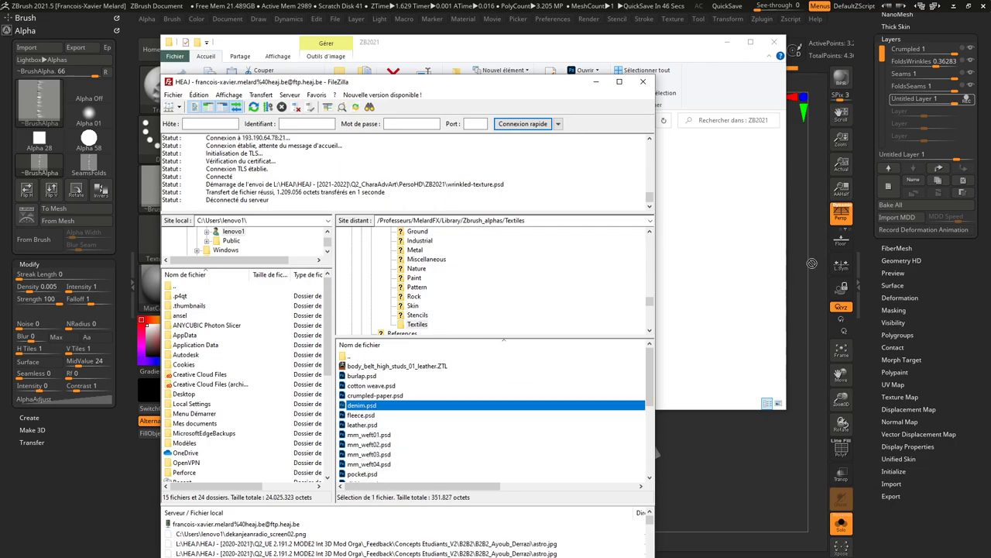
left_click(712, 304)
left_click(731, 476)
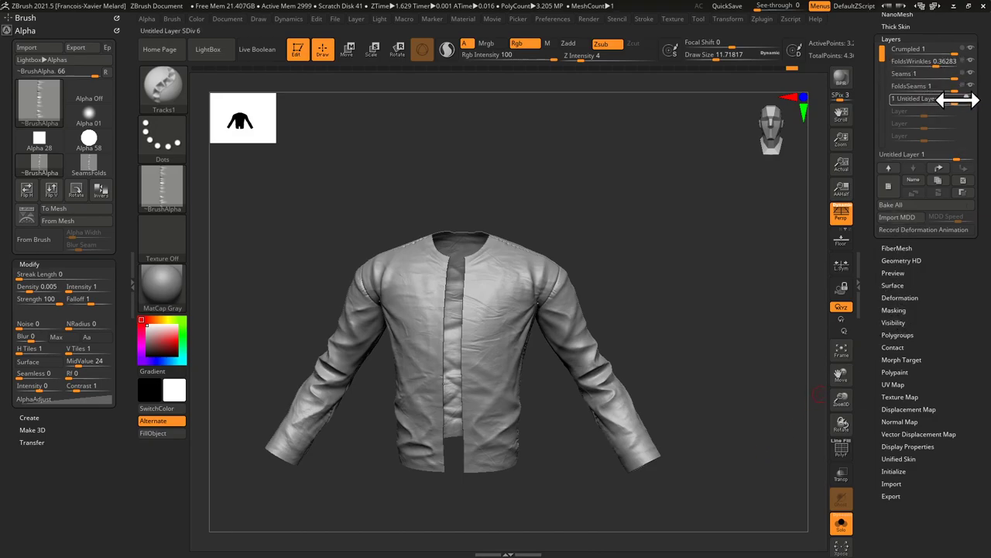
Open the jacket's surface noise for editing in NoiseMaker and replace the wrinkled alpha with a fine leather-grain alpha.
left_click(895, 285)
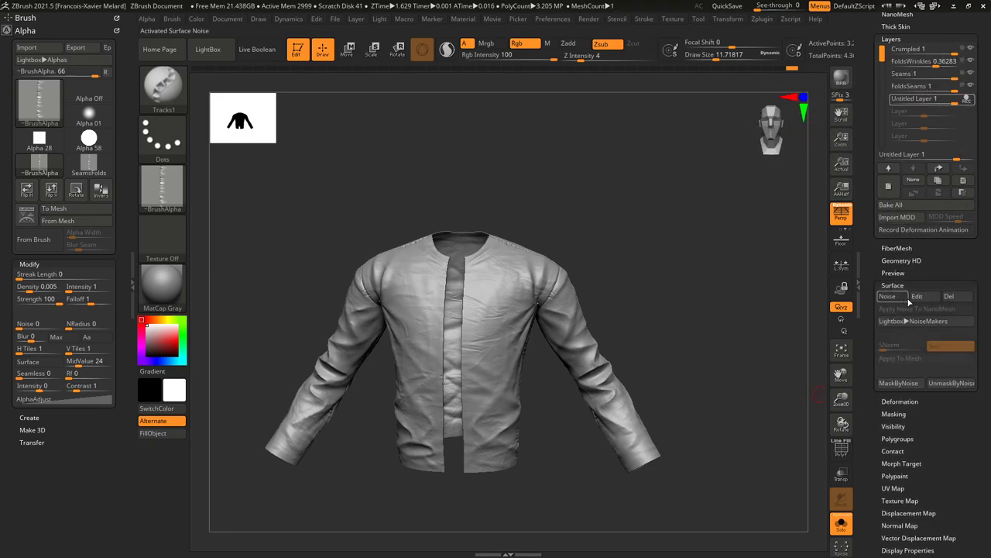
left_click(916, 296)
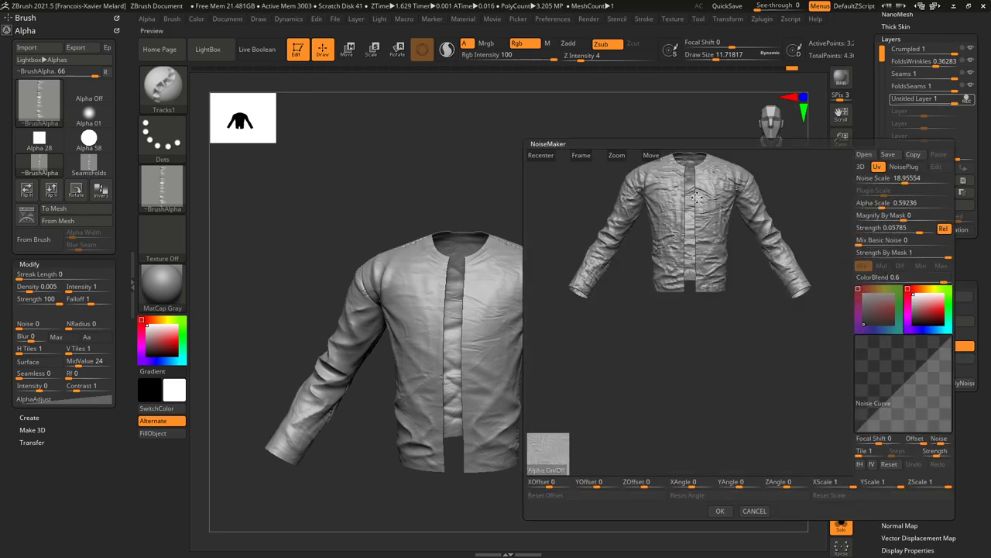
left_click(538, 470)
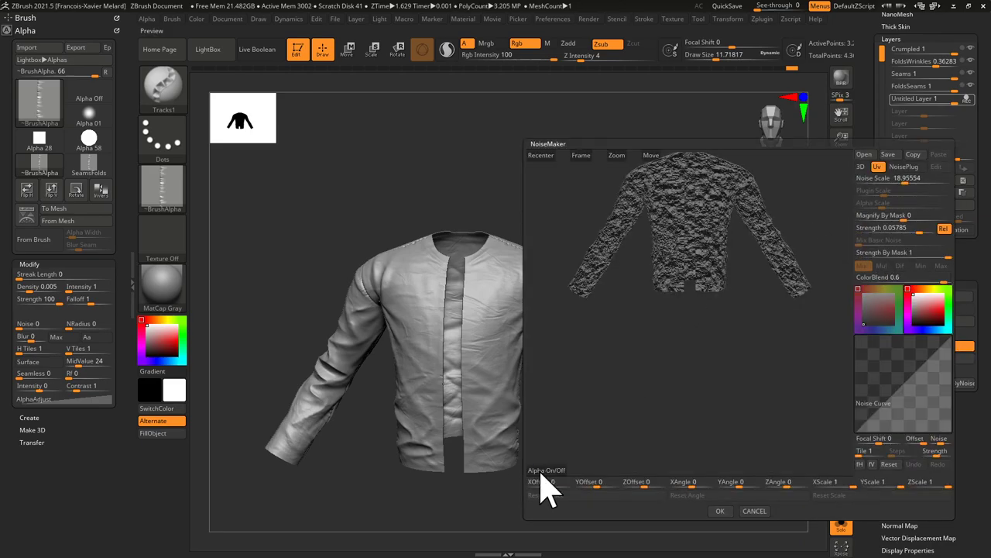
left_click(539, 474)
double_click(232, 148)
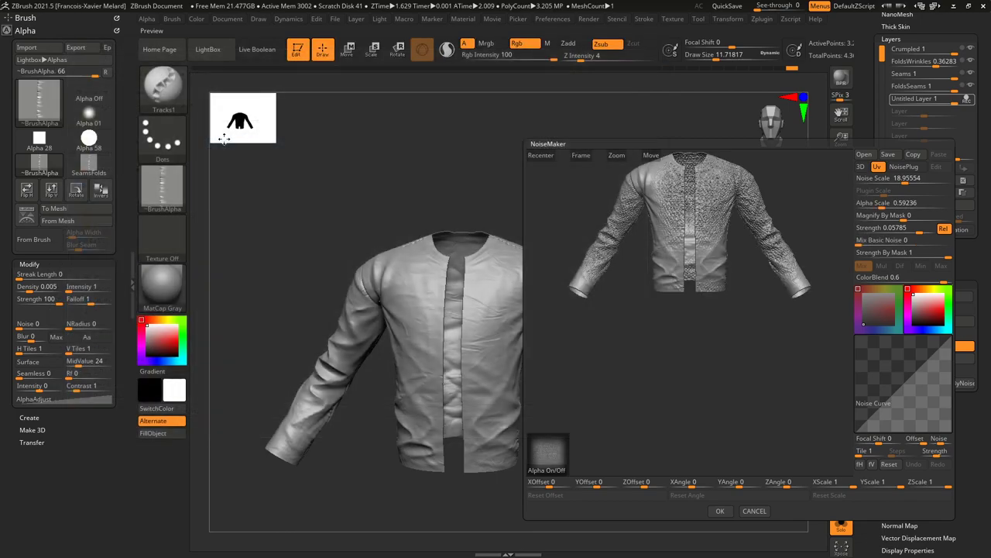
Reduce the Alpha Scale of the jacket's leather-grain noise to 0.10771 in NoiseMaker.
left_click_drag(792, 241, 810, 253, "alt")
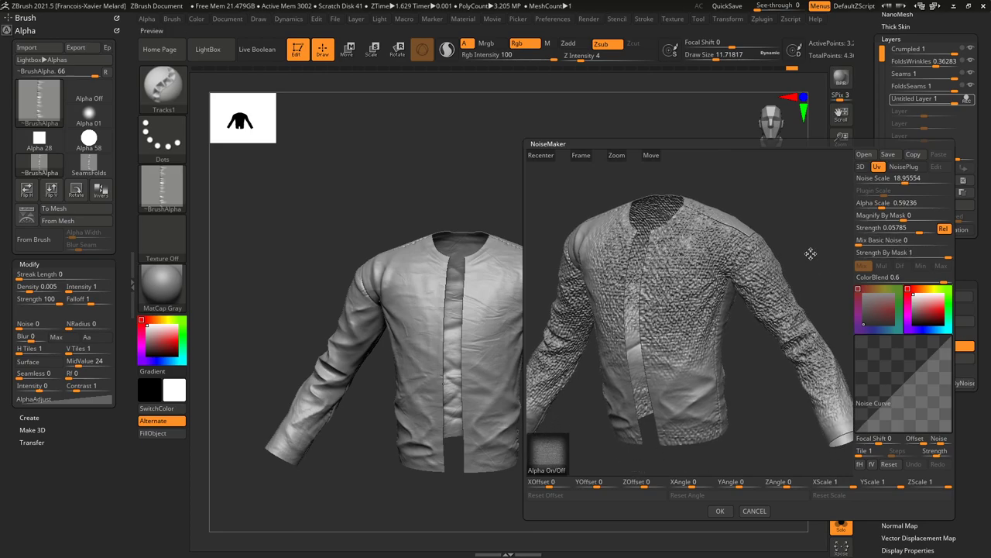
left_click(895, 204)
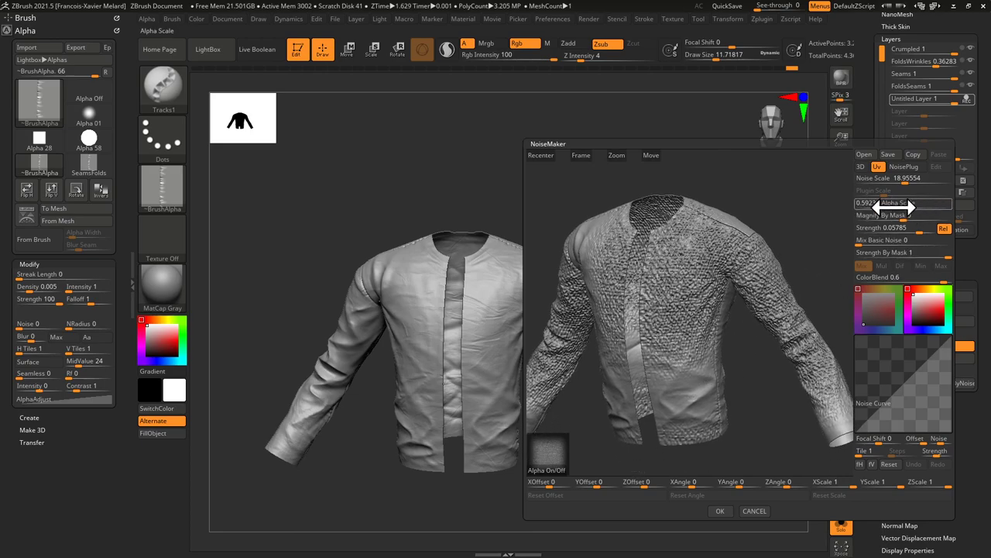
left_click_drag(895, 204, 874, 206)
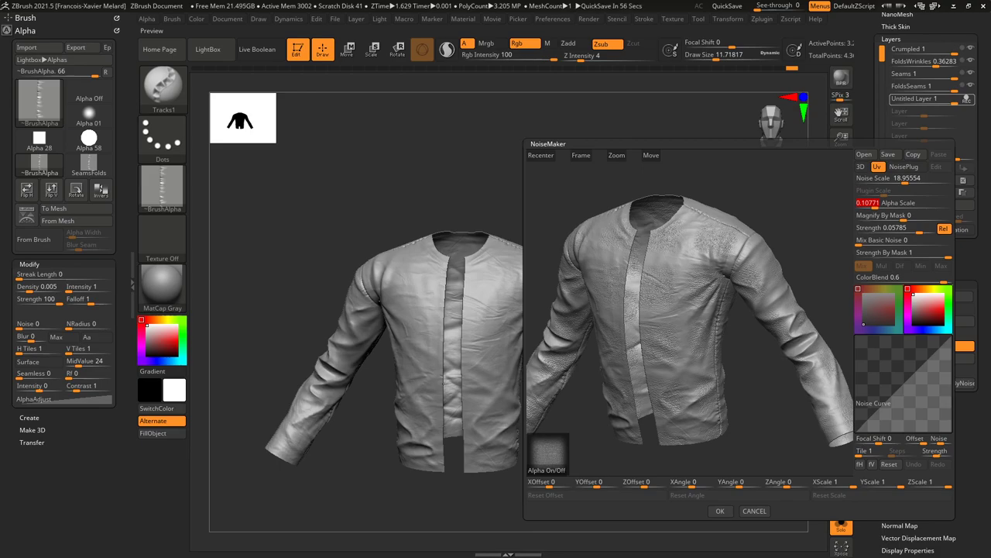
Switch to Chrome, search Google Images for "tile denim texture" and preview the 123RF seamless denim result.
key("alt+Tab")
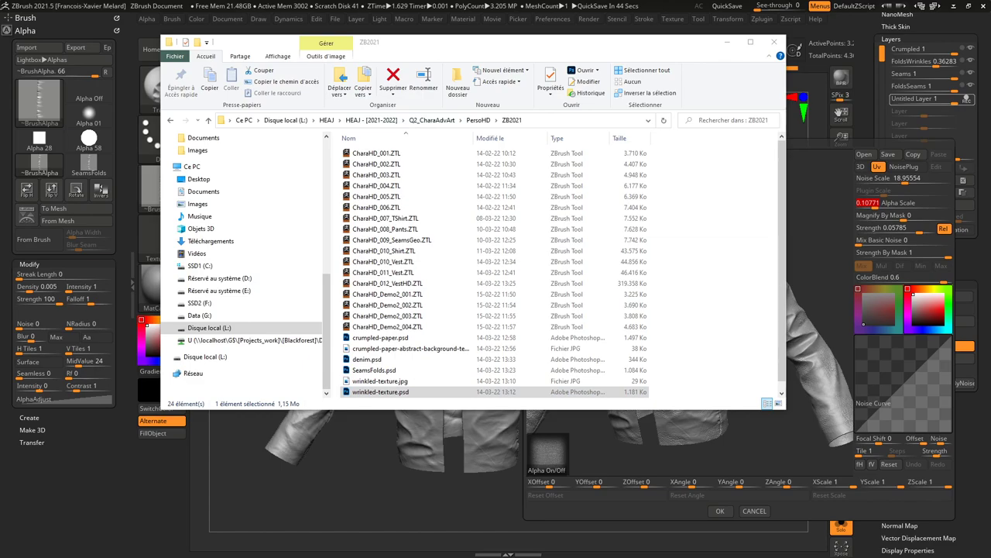
key("alt+Tab")
left_click(297, 30)
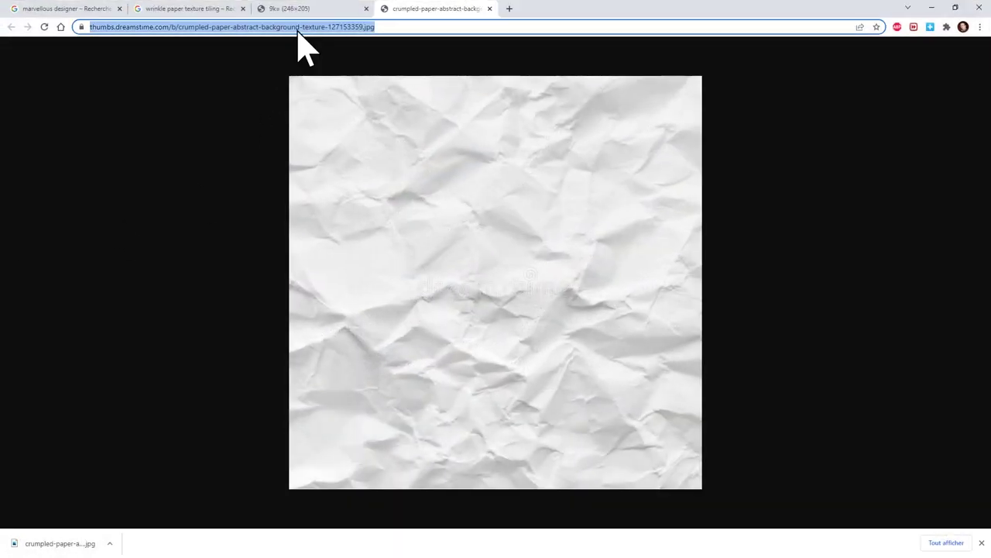
type("tili")
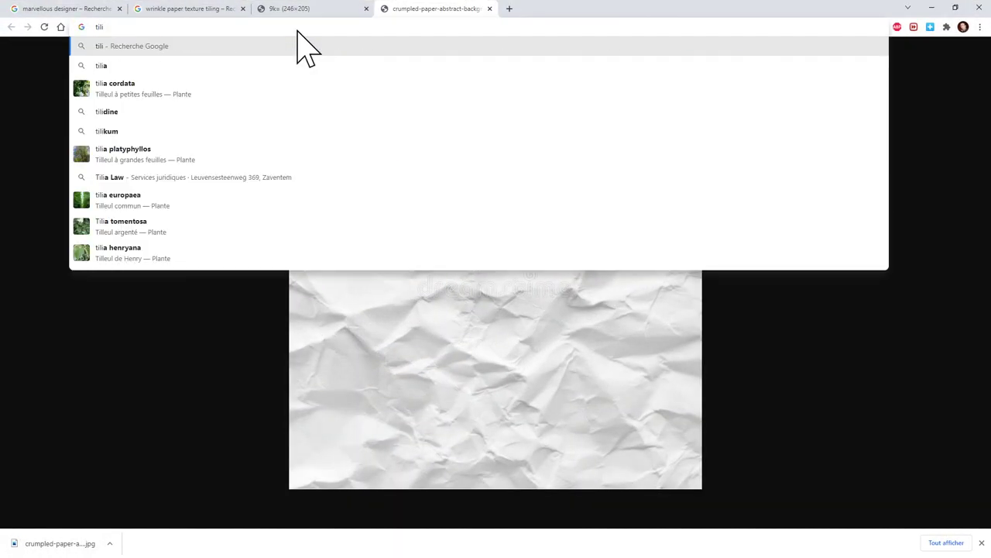
key("BackSpace")
type("e")
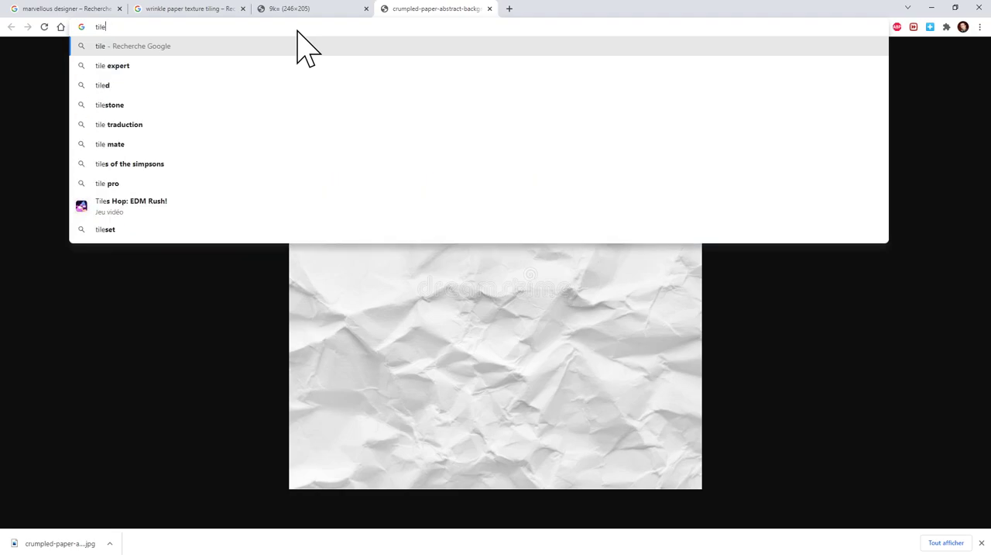
type(" deni")
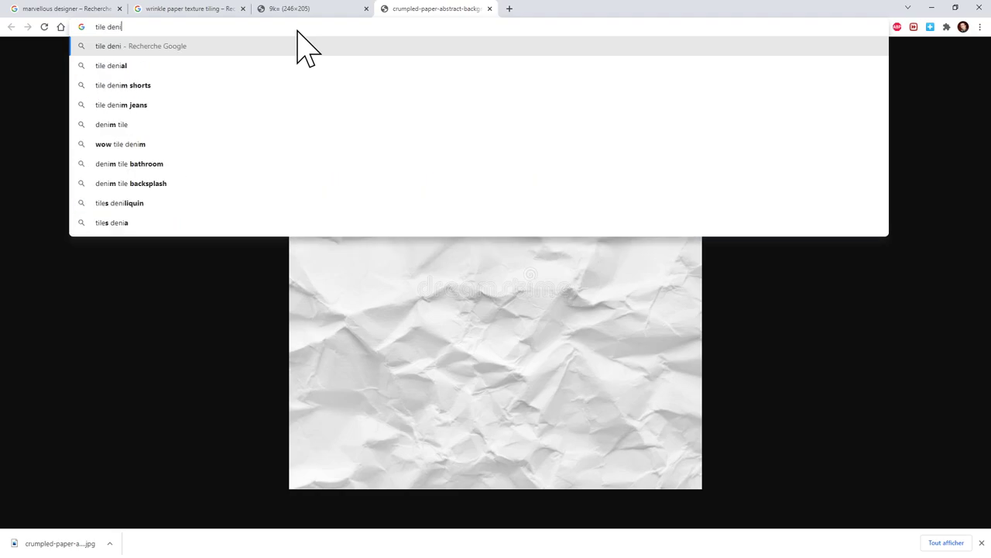
type("m texture")
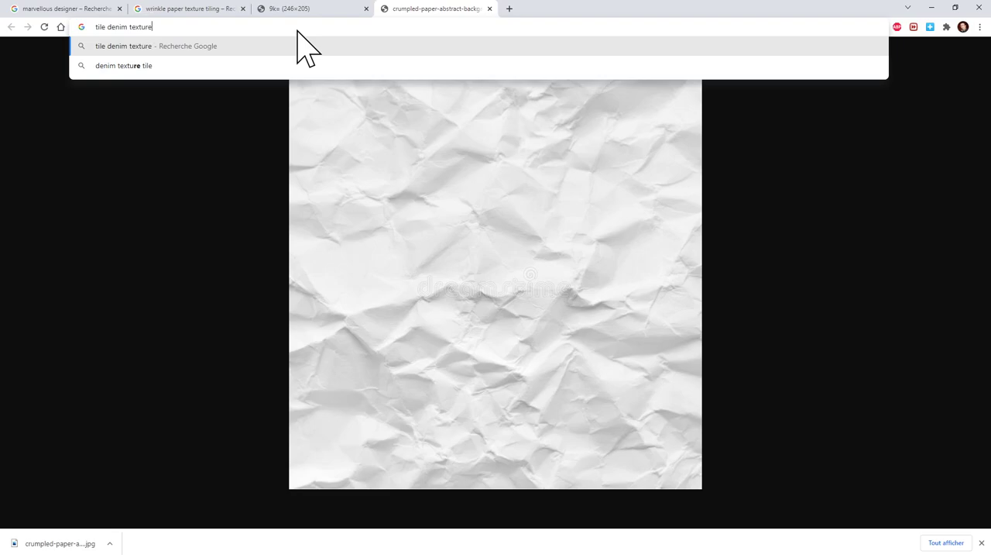
key("Return")
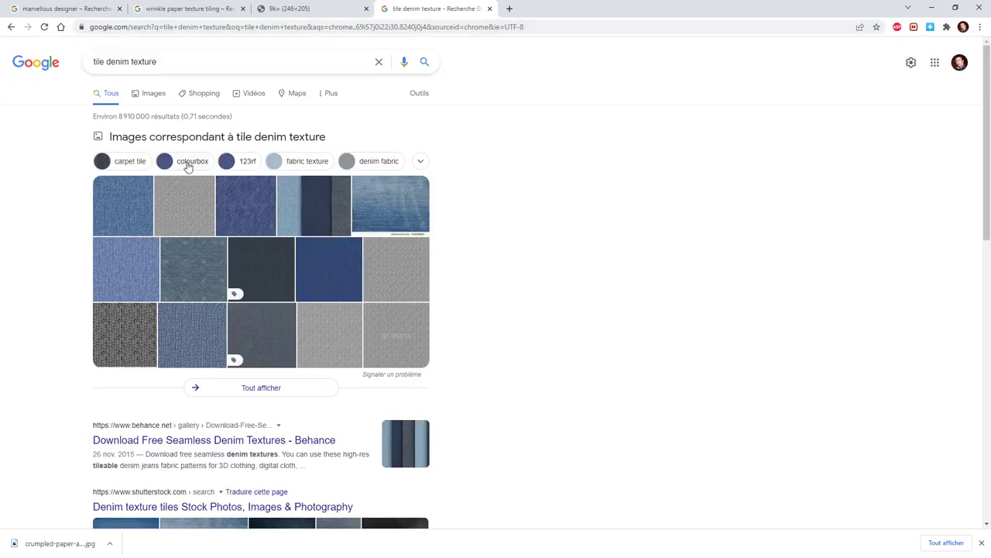
left_click(151, 92)
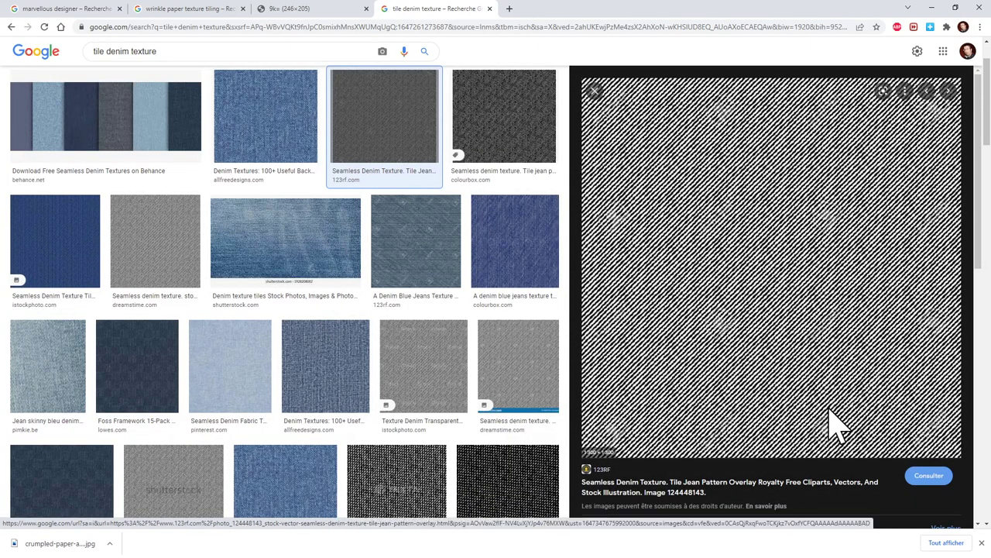
Try to save the black-and-white 123RF seamless denim image, first from the search results and again from its own browser tab.
right_click(826, 367)
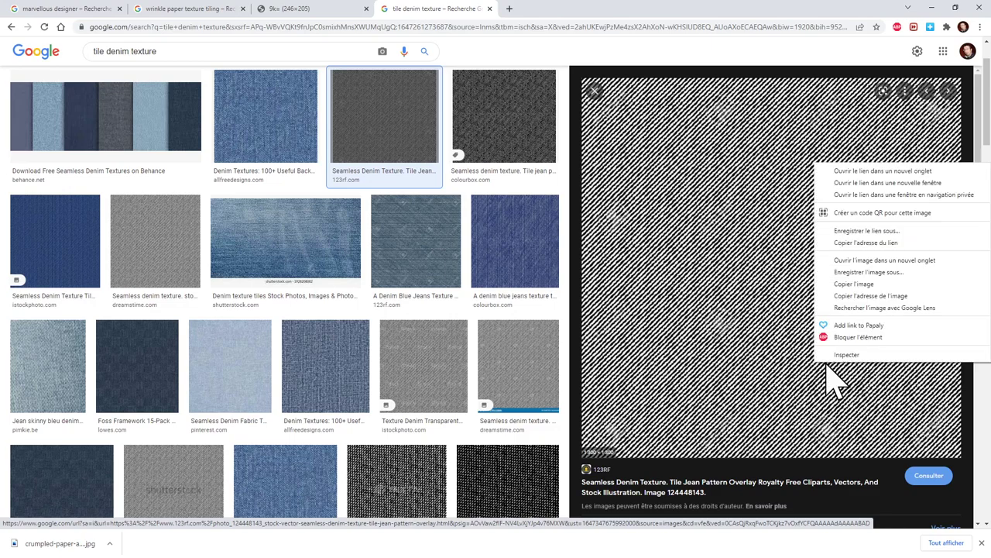
left_click(860, 273)
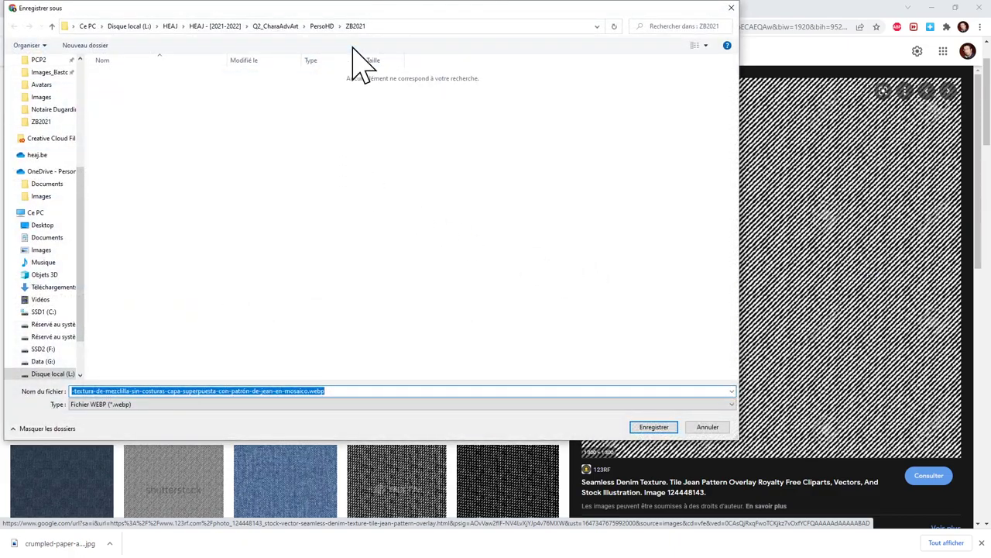
left_click(350, 395)
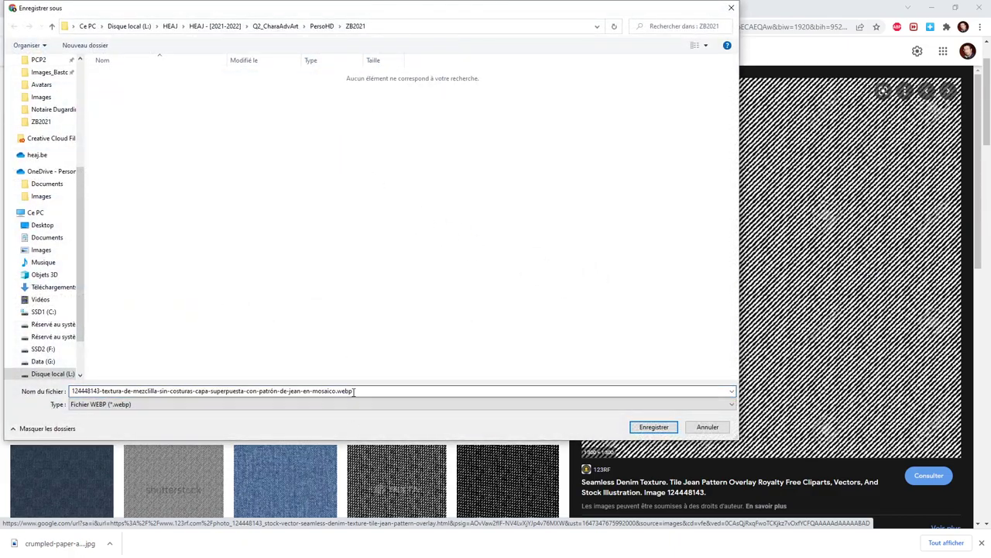
left_click(715, 428)
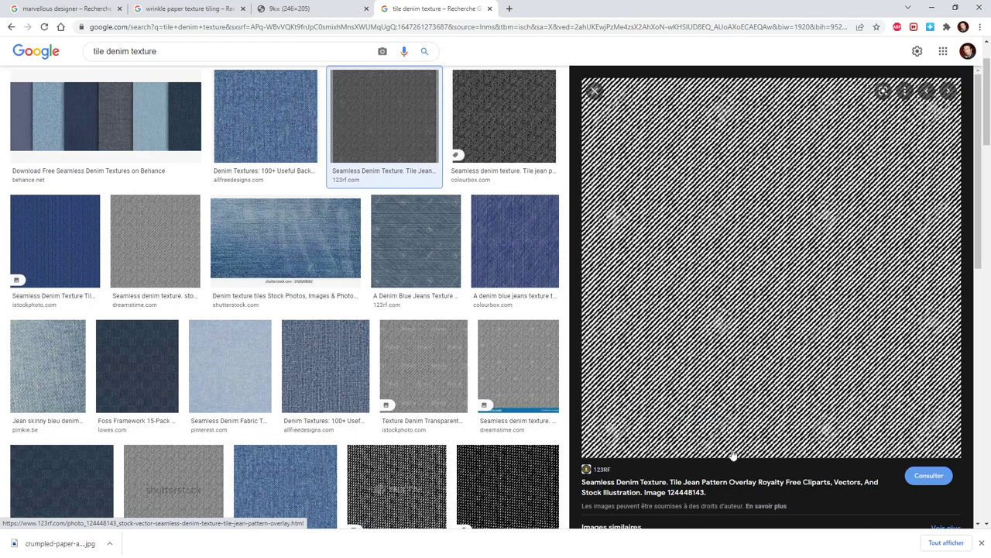
right_click(734, 301)
left_click(775, 399)
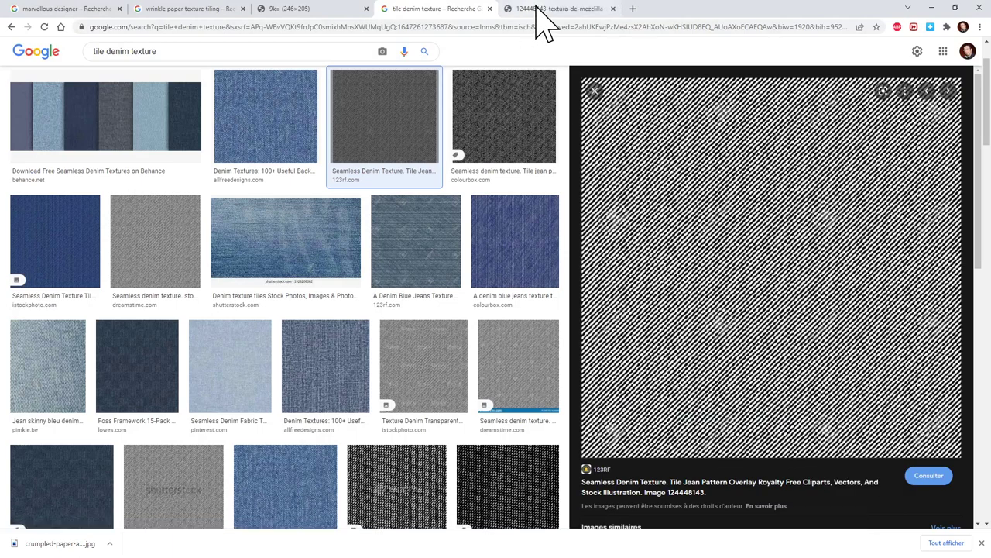
left_click(540, 9)
right_click(531, 181)
left_click(484, 186)
right_click(509, 186)
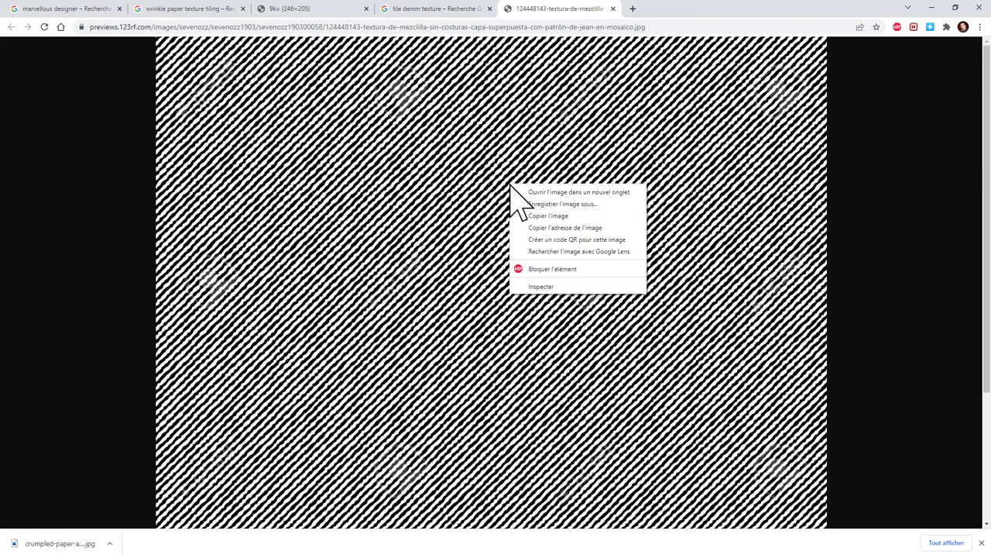
left_click(426, 9)
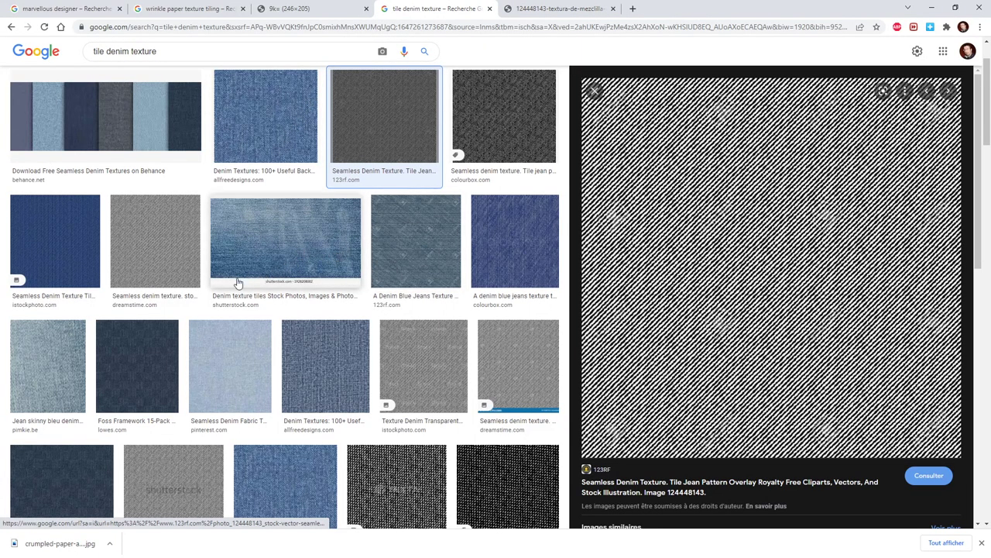
Preview the Dreamstime and All Free Designs denim results, and open the blue iStock seamless denim image in its own tab.
left_click(174, 248)
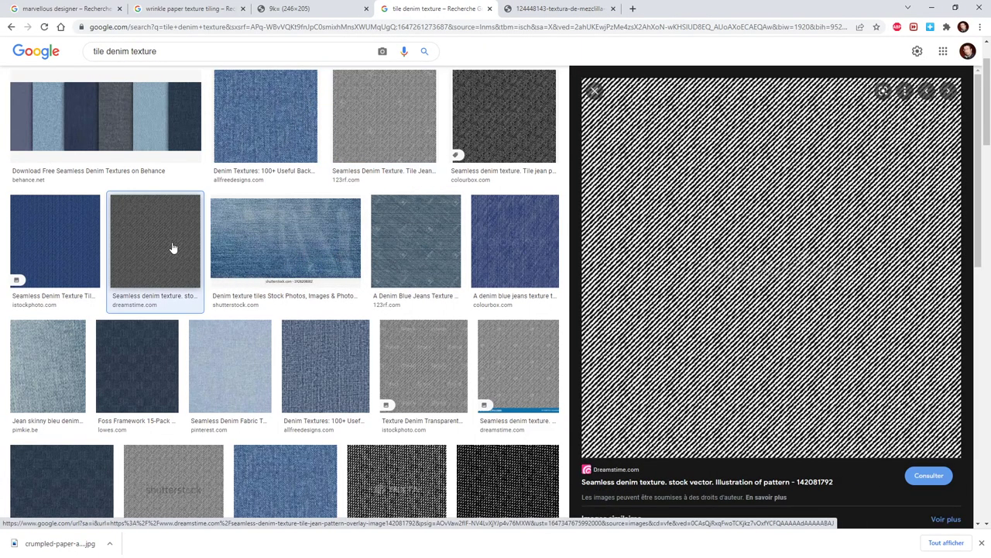
left_click(257, 129)
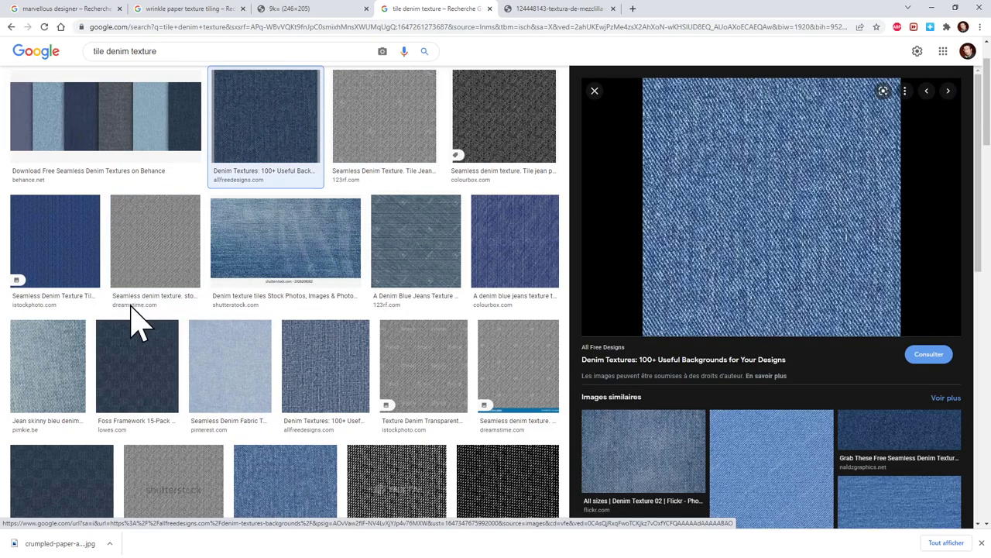
left_click(81, 246)
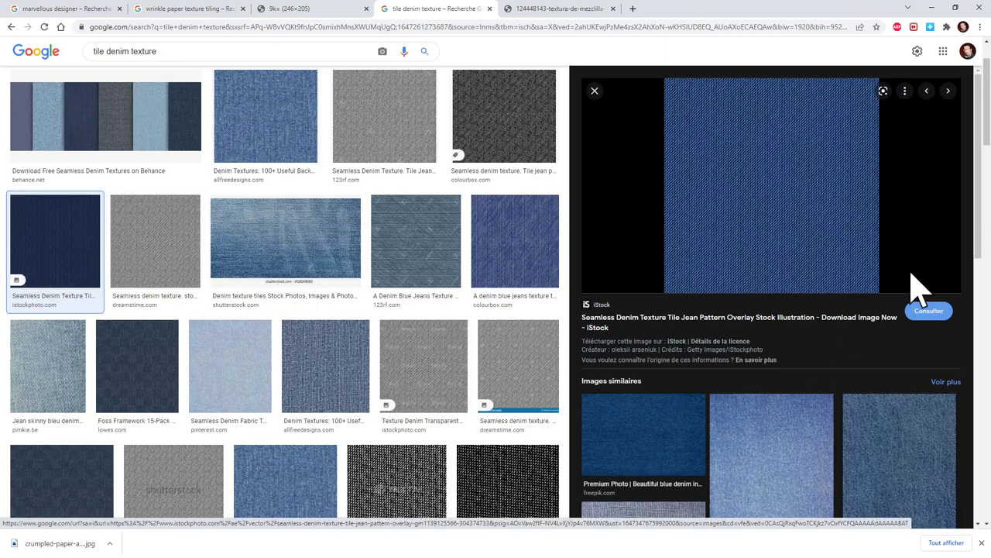
right_click(817, 205)
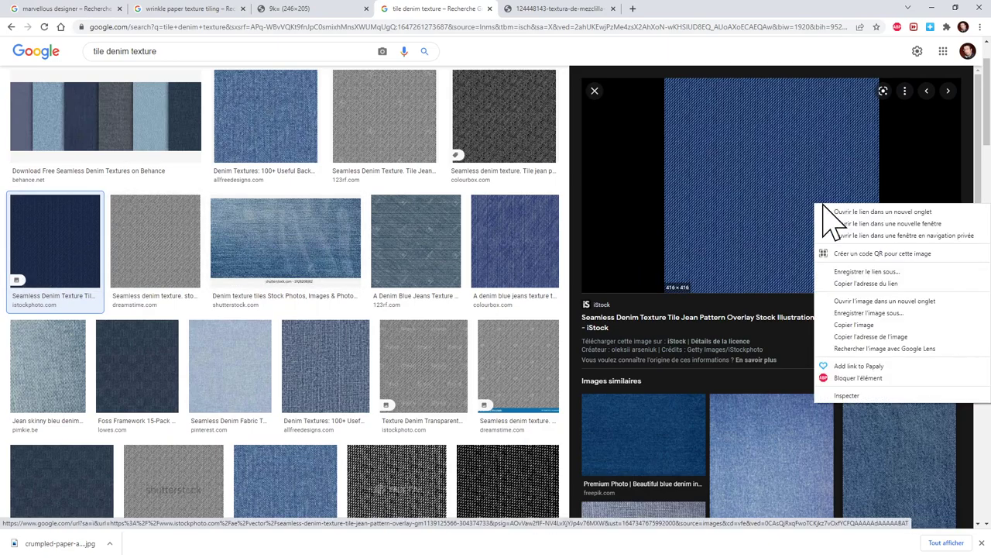
left_click(872, 302)
left_click(701, 11)
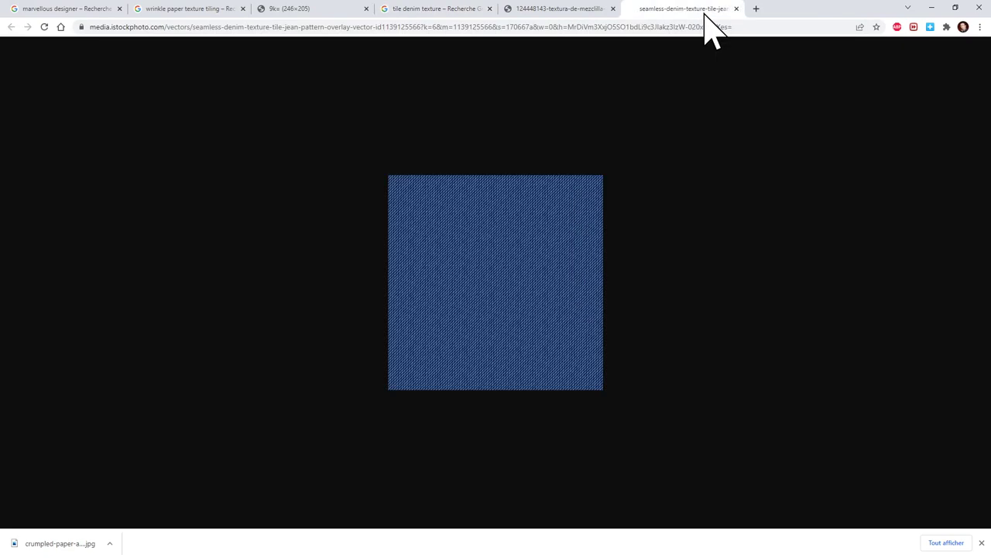
Save the iStock denim image as DenimTile.jpg in the ZB2021 folder.
right_click(552, 256)
left_click(592, 273)
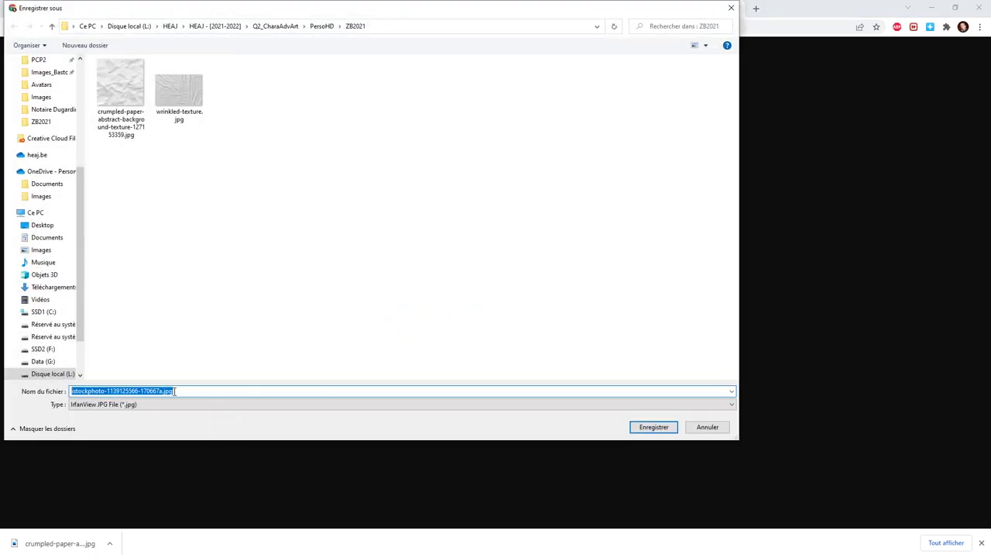
type("De")
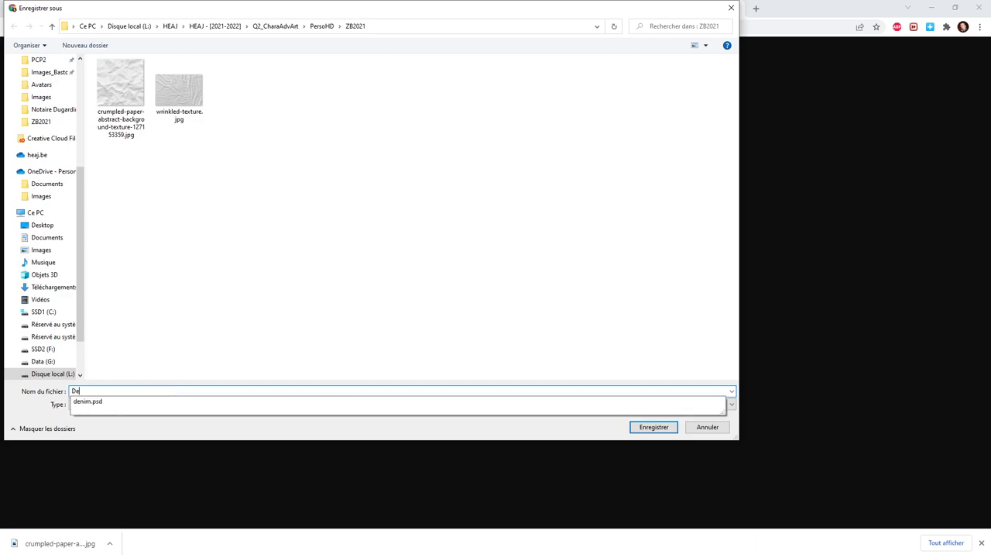
type("nimTil")
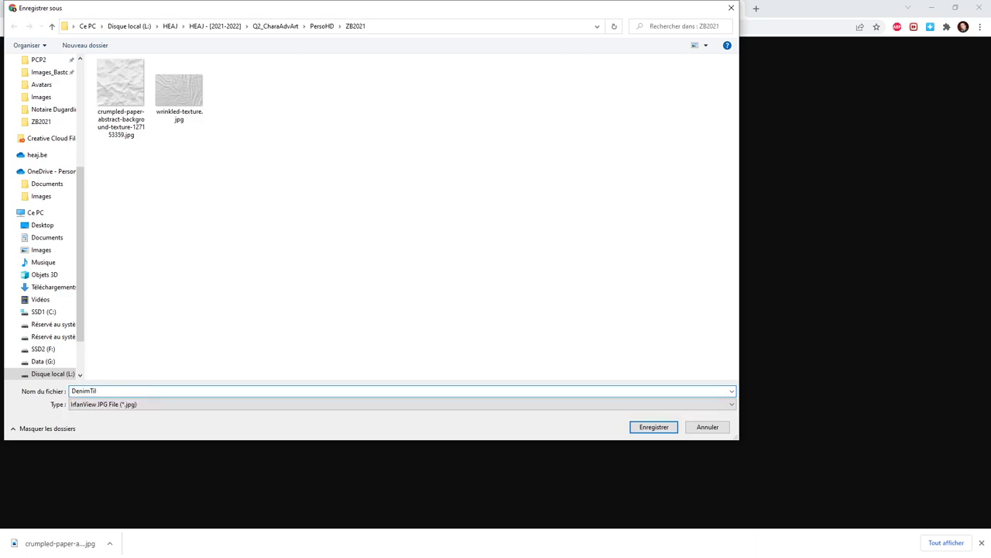
key("Return")
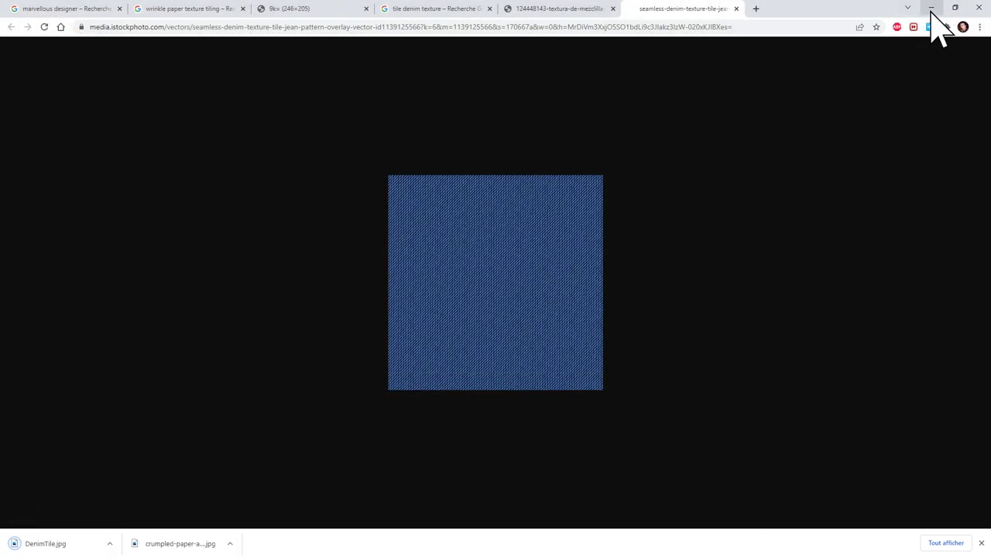
Check DenimTile.jpg in the ZB2021 folder, return to ZBrush and load it as the NoiseMaker alpha in place of the leather grain.
left_click(907, 7)
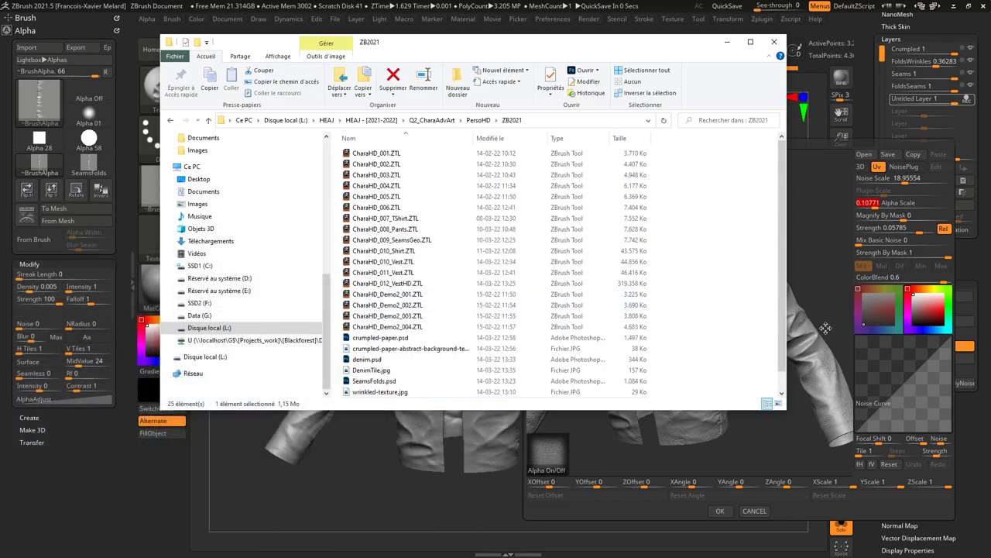
double_click(382, 371)
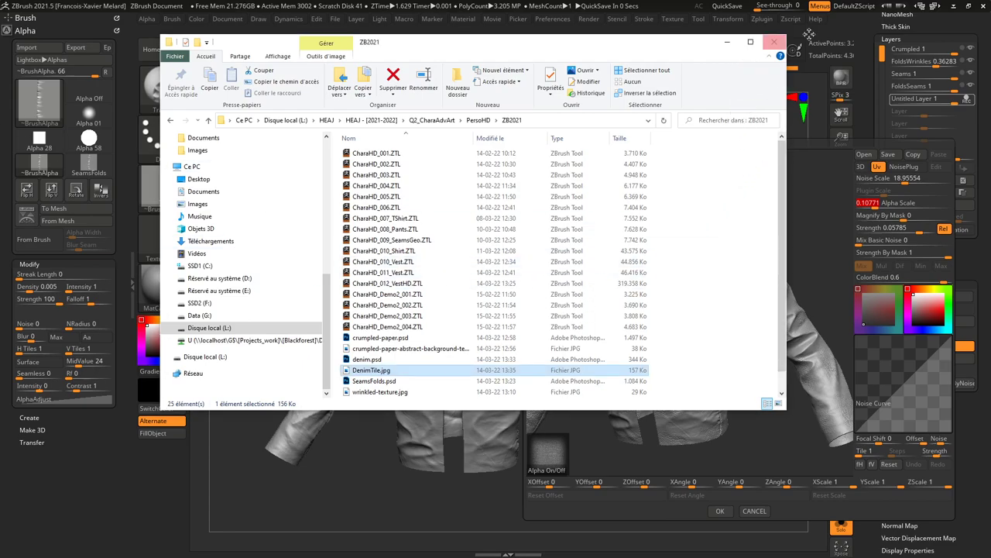
left_click(956, 31)
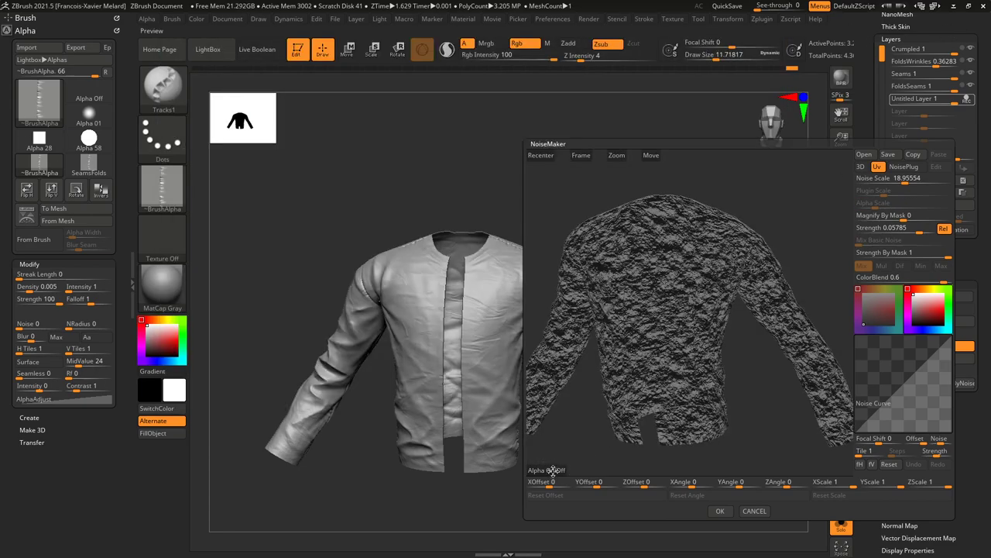
left_click(550, 463)
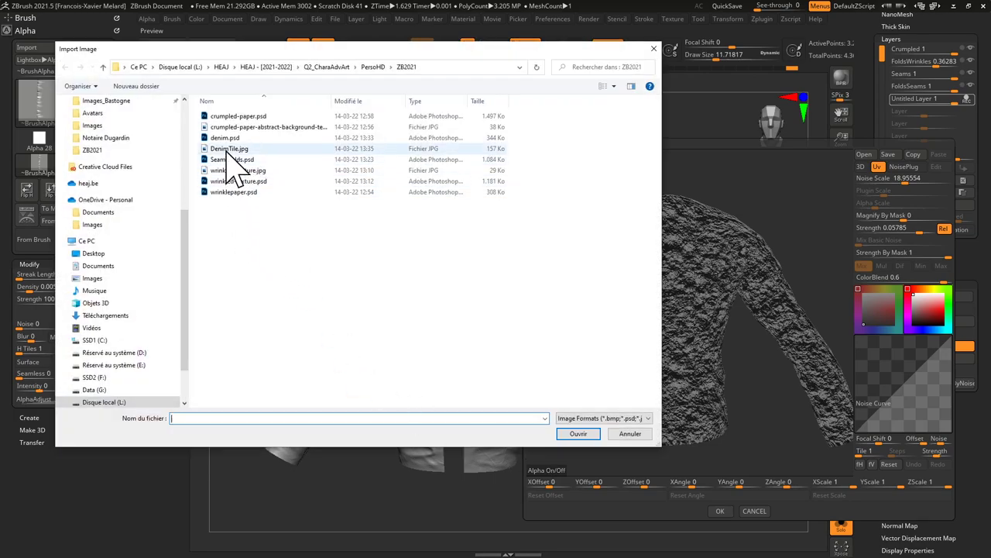
double_click(232, 158)
Raise the denim noise's Alpha Scale slightly to enlarge the weave, judging it on a close view of the jacket's chest and shoulder.
left_click_drag(749, 342, 781, 385)
left_click_drag(820, 248, 805, 446)
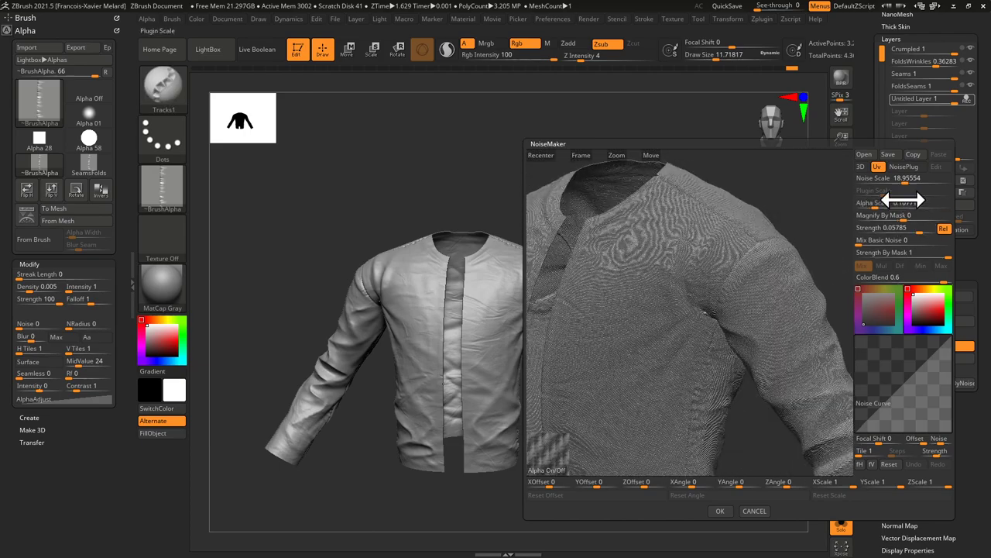
left_click_drag(891, 206, 874, 209)
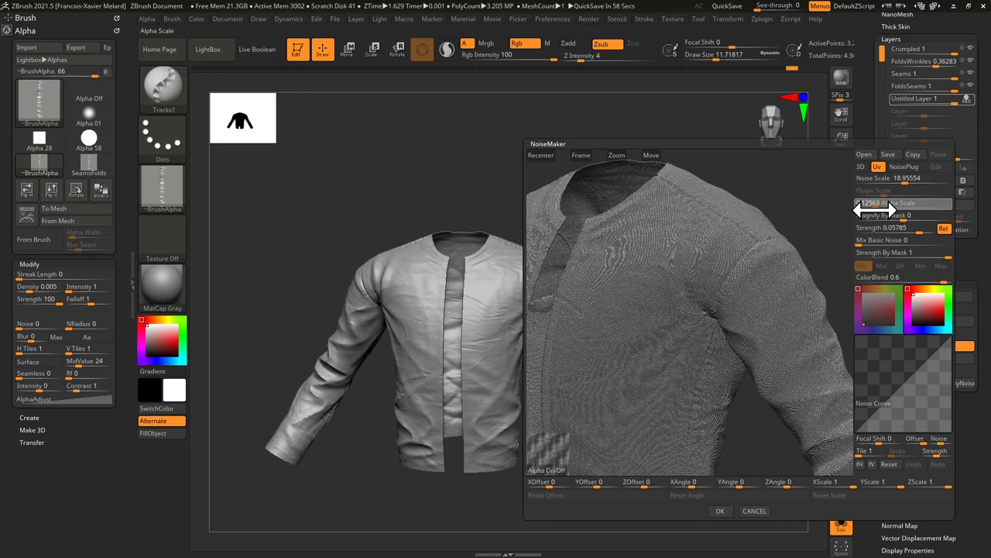
left_click_drag(875, 209, 877, 209)
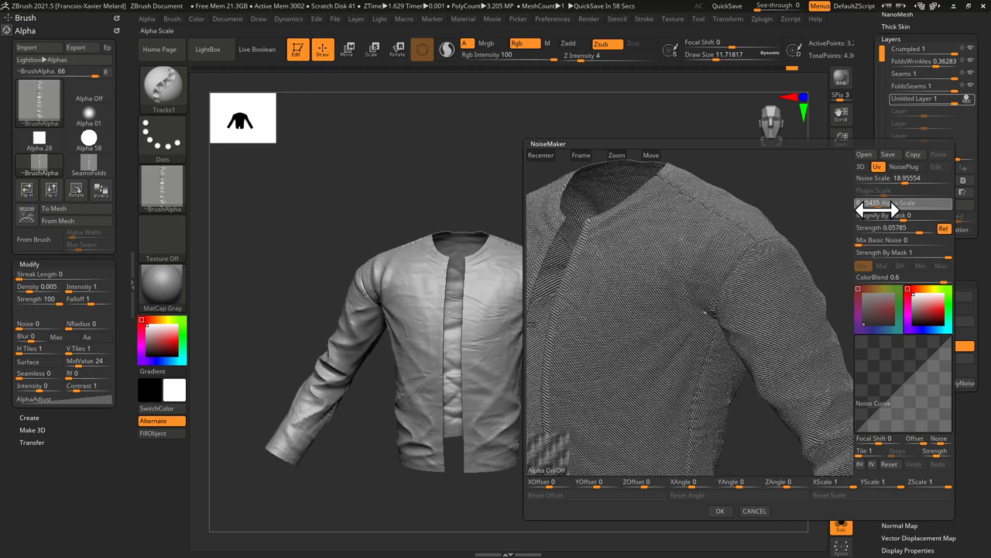
left_click(877, 209)
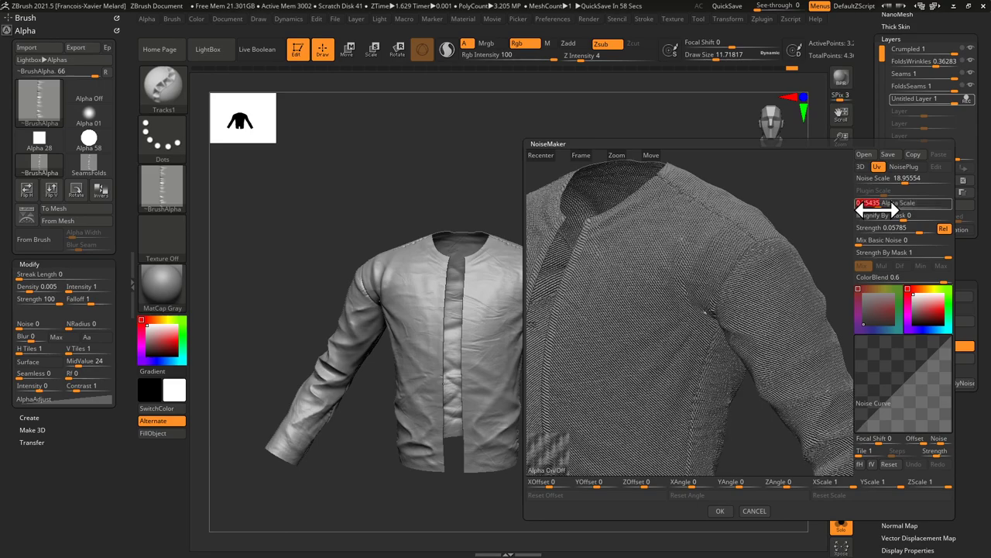
Accept the denim noise settings and apply the noise to the jacket mesh on the recording layer.
left_click(717, 512)
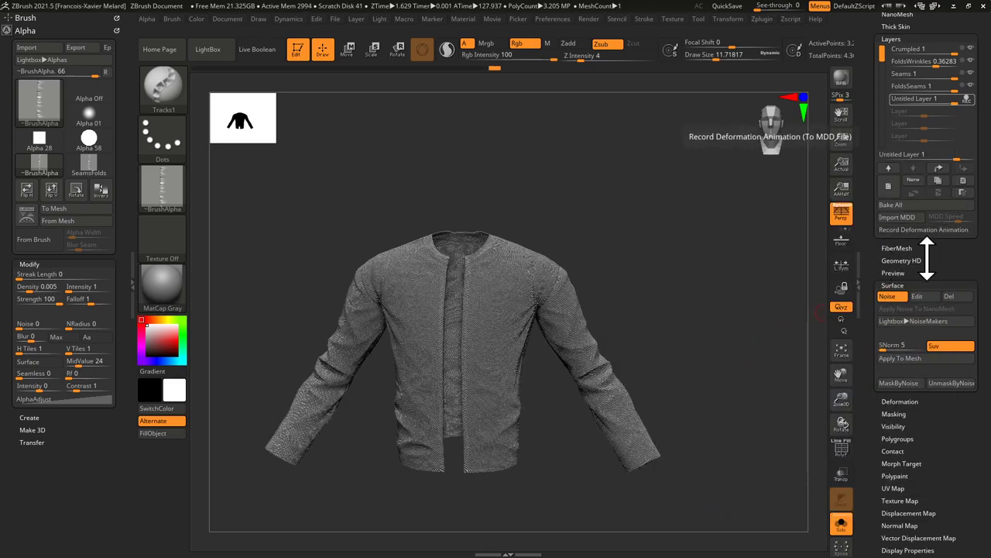
left_click(901, 358)
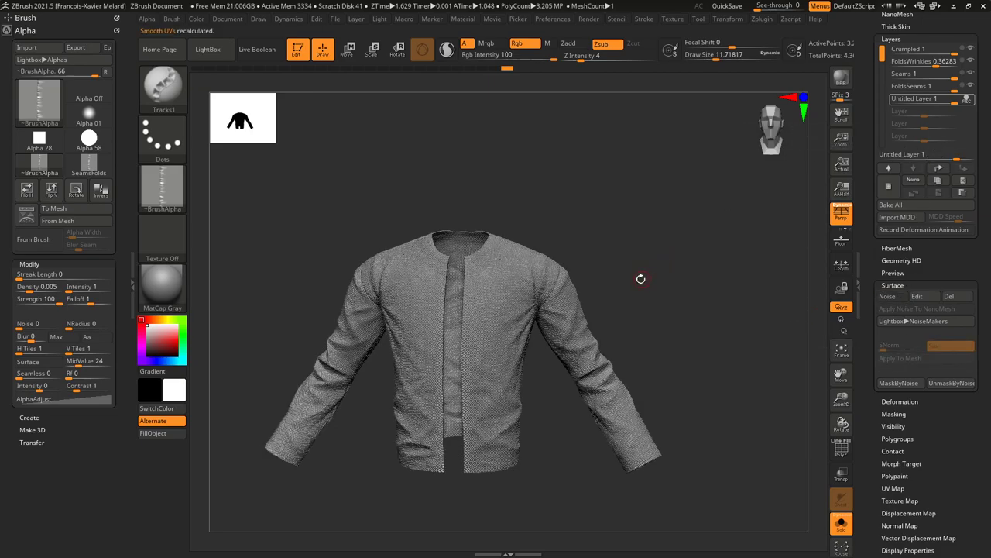
left_click_drag(646, 298, 679, 359, "alt")
left_click_drag(693, 317, 609, 336, "alt")
left_click_drag(703, 218, 665, 204)
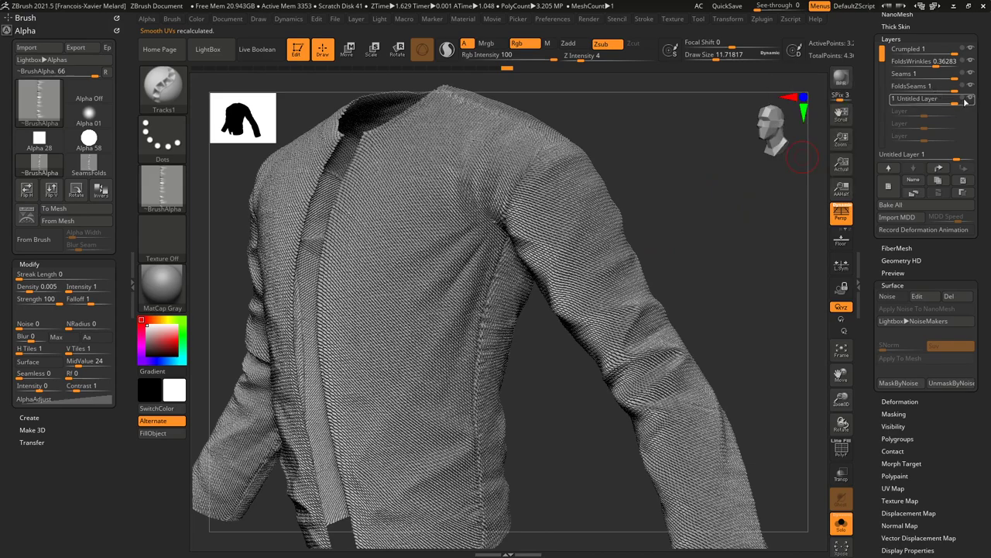
Lower the denim layer's intensity to about 0.22, judging the weave around the jacket's shoulders and front.
left_click_drag(953, 101, 933, 106)
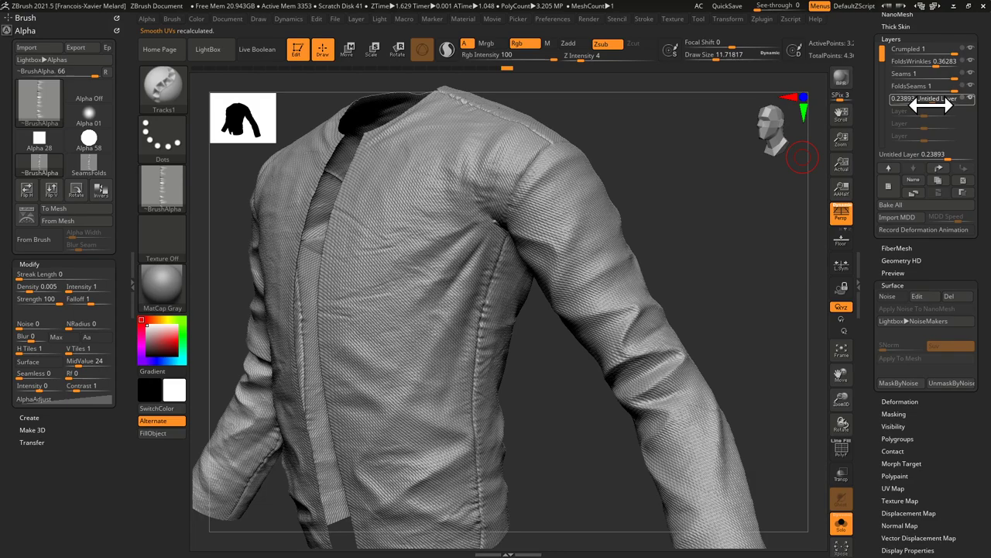
left_click_drag(931, 106, 931, 106)
left_click_drag(729, 276, 687, 186)
left_click_drag(531, 326, 706, 308)
left_click_drag(633, 477, 697, 325)
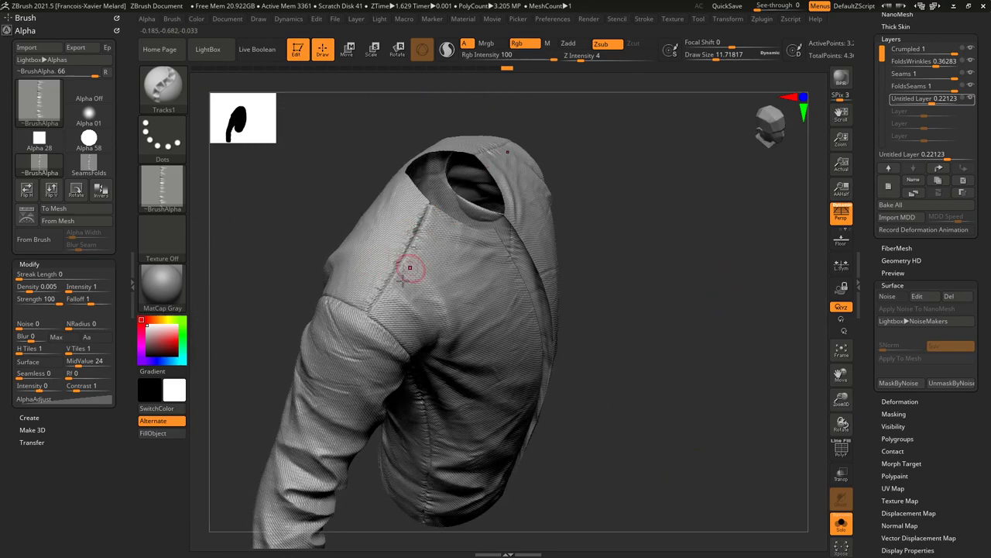
left_click_drag(685, 265, 900, 249)
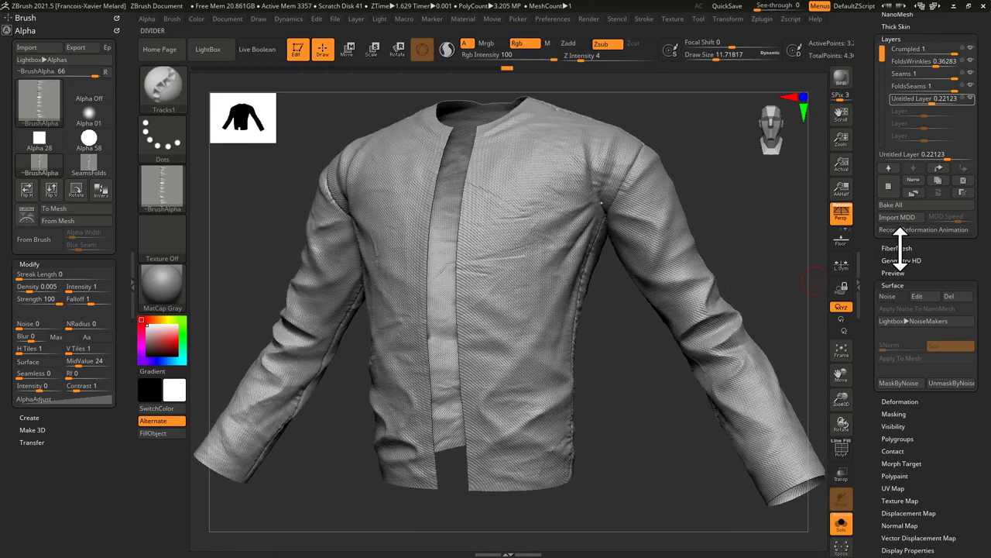
Compare the jacket with and without the denim layer, examining its front and back.
left_click(971, 98)
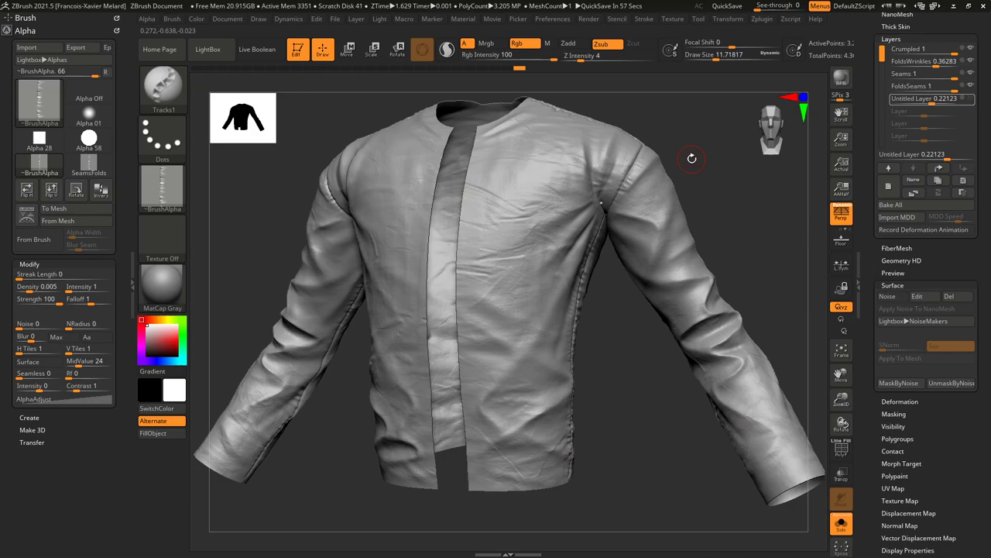
left_click(971, 98)
left_click(971, 98)
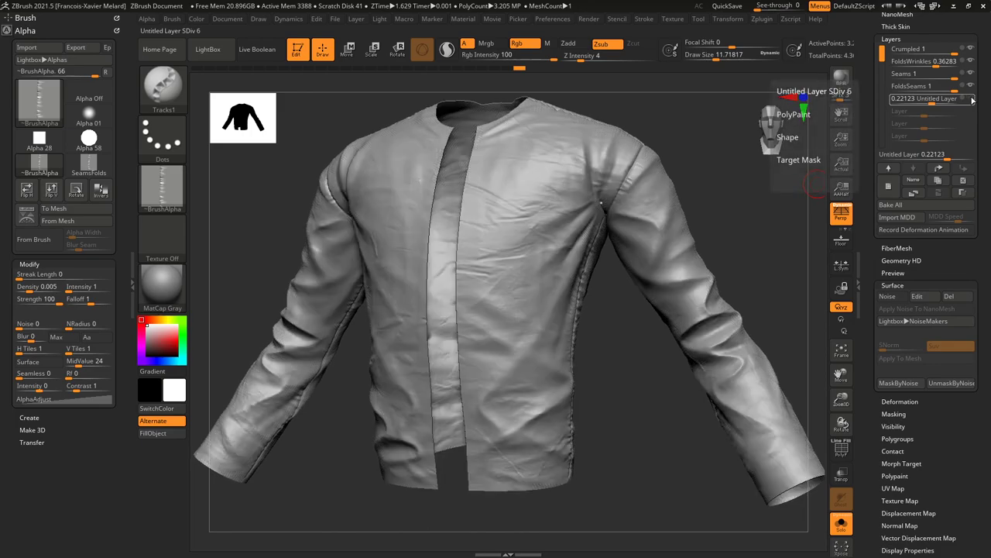
left_click(971, 98)
left_click(971, 98)
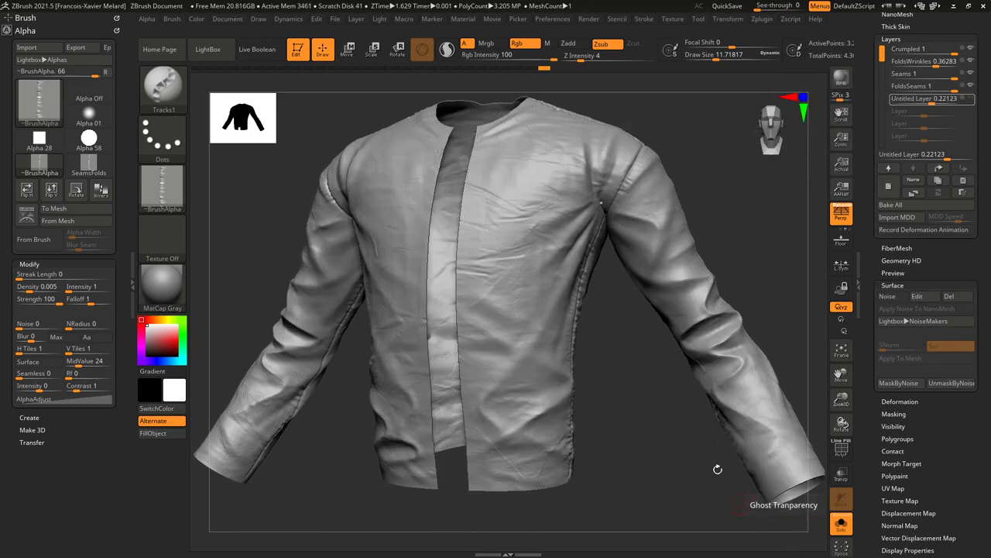
left_click_drag(656, 448, 672, 299)
left_click(971, 98)
left_click_drag(622, 271, 640, 333, "alt")
left_click_drag(604, 423, 448, 232)
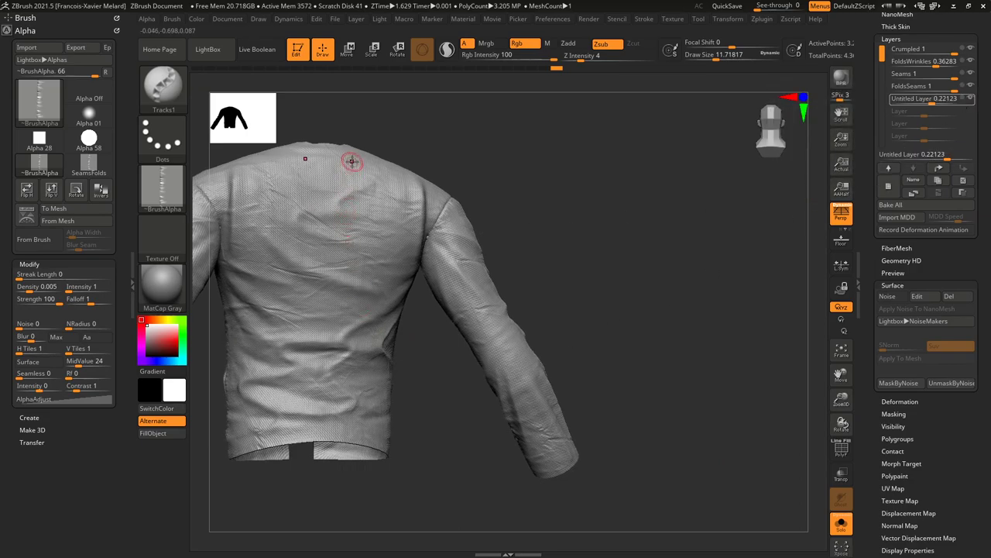
left_click_drag(502, 347, 370, 313)
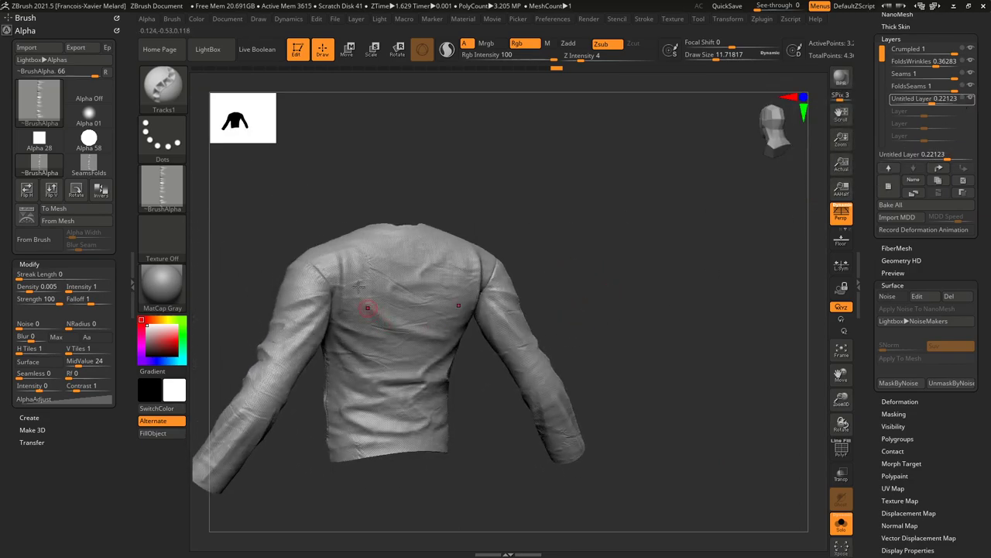
left_click_drag(516, 245, 667, 253)
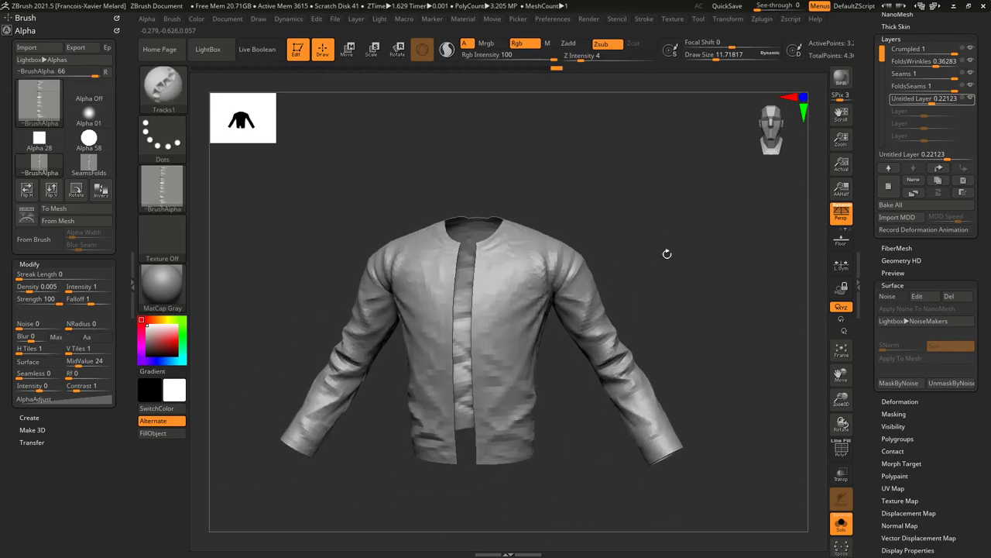
Hide the denim layer and return the jacket to its highest subdivision level.
left_click(972, 101)
left_click_drag(778, 199, 728, 203)
key("d")
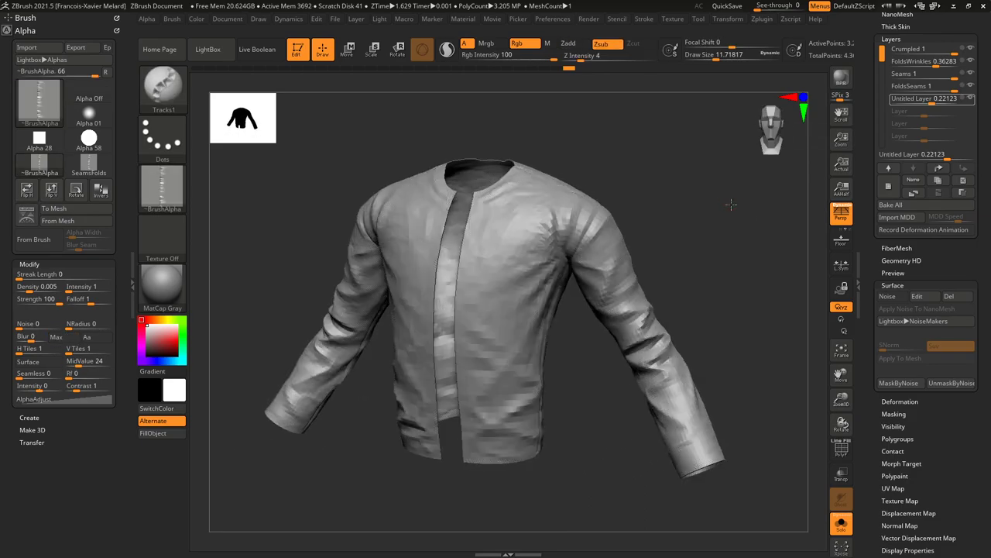
left_click(970, 98)
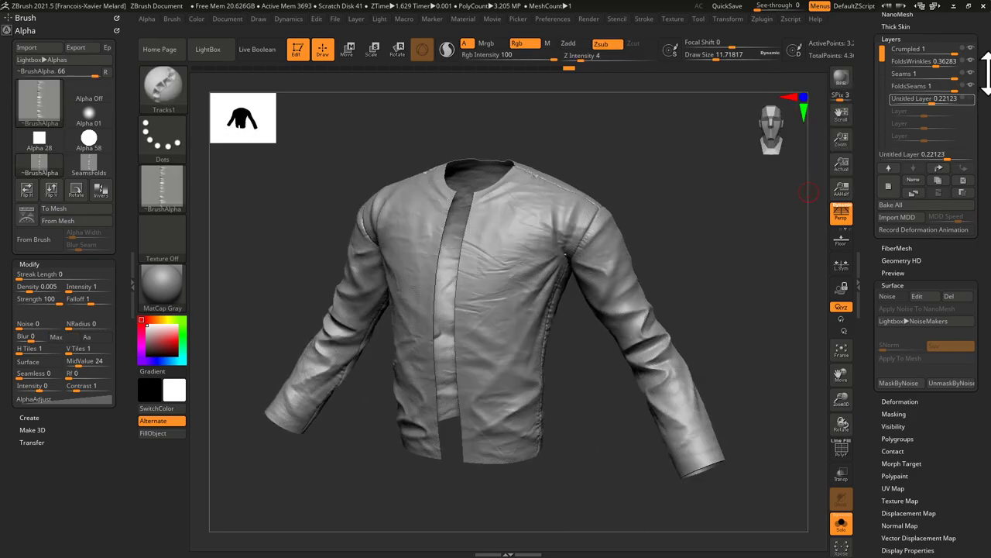
Save the tool as CharaHD_013_VestHD.ZTL in the ZB2021 folder.
left_click_drag(982, 91, 982, 255)
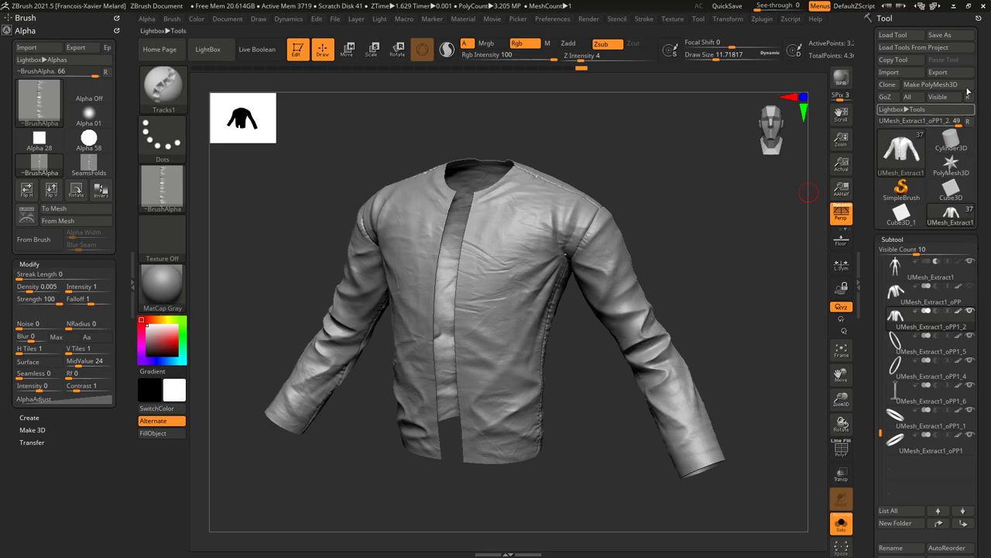
left_click(941, 35)
left_click(216, 289)
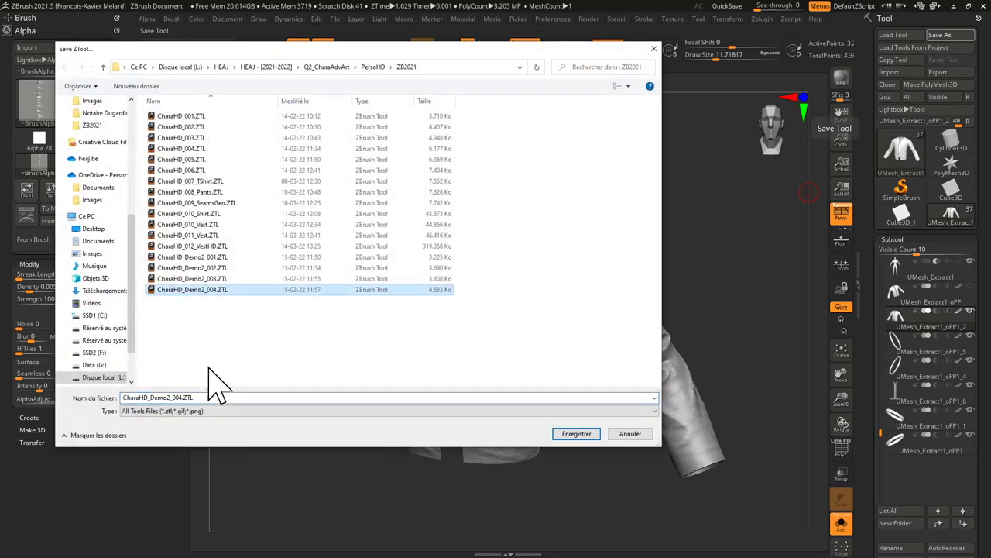
left_click(214, 235)
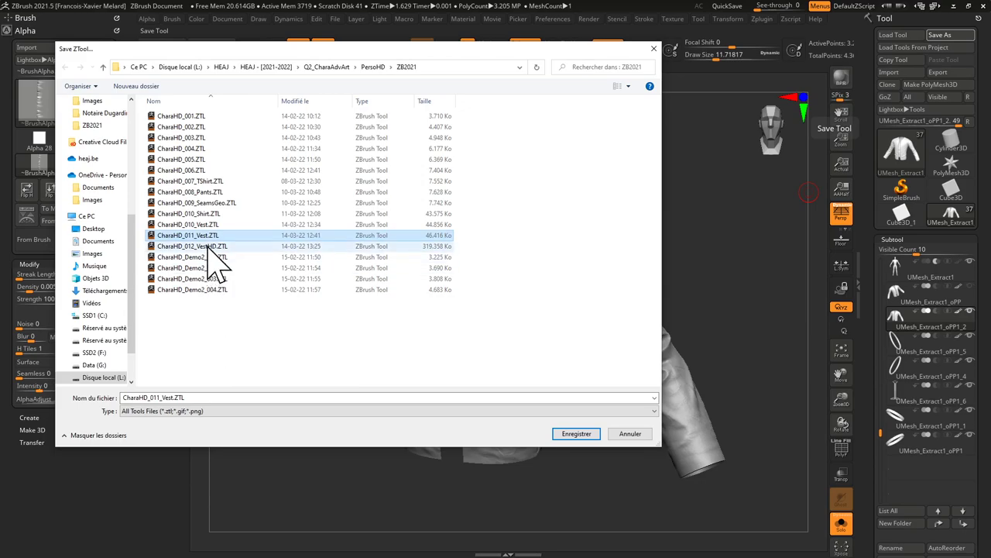
left_click(233, 246)
double_click(164, 398)
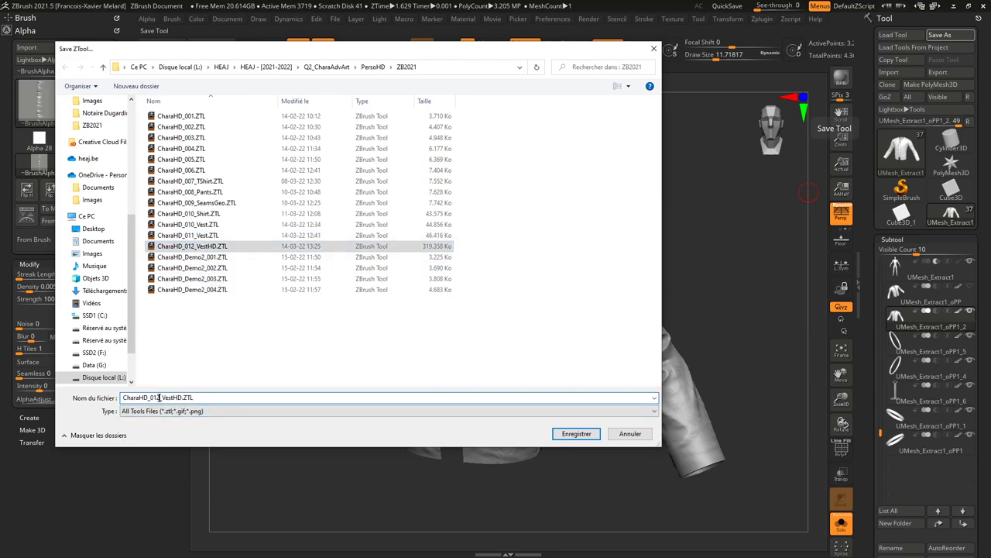
type("3")
key("Return")
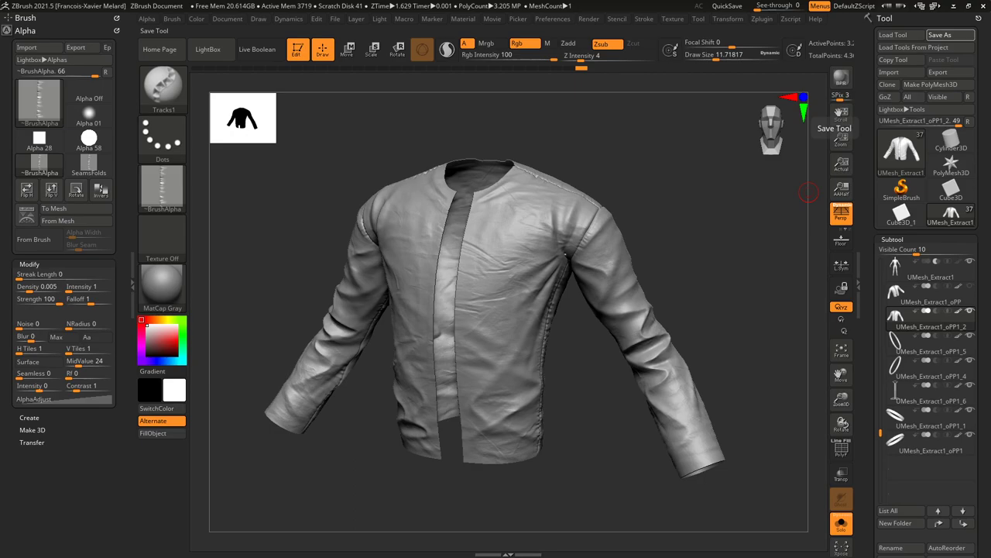
Turn off Solo and hide the body and the ring-shaped trim subtools UMesh_Extract1_oPP1_5 and UMesh_Extract1_oPP1_4.
mouse_move(900, 215)
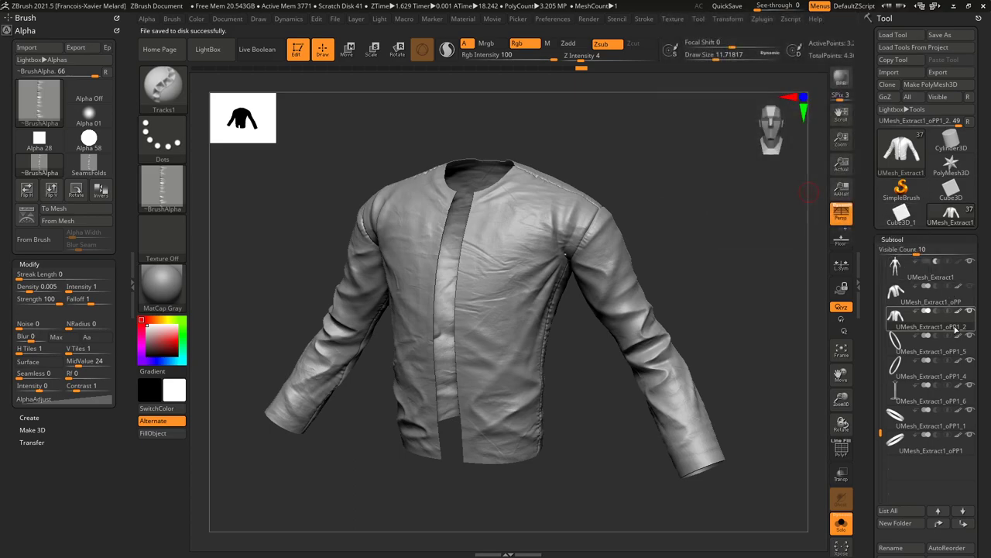
left_click(842, 527)
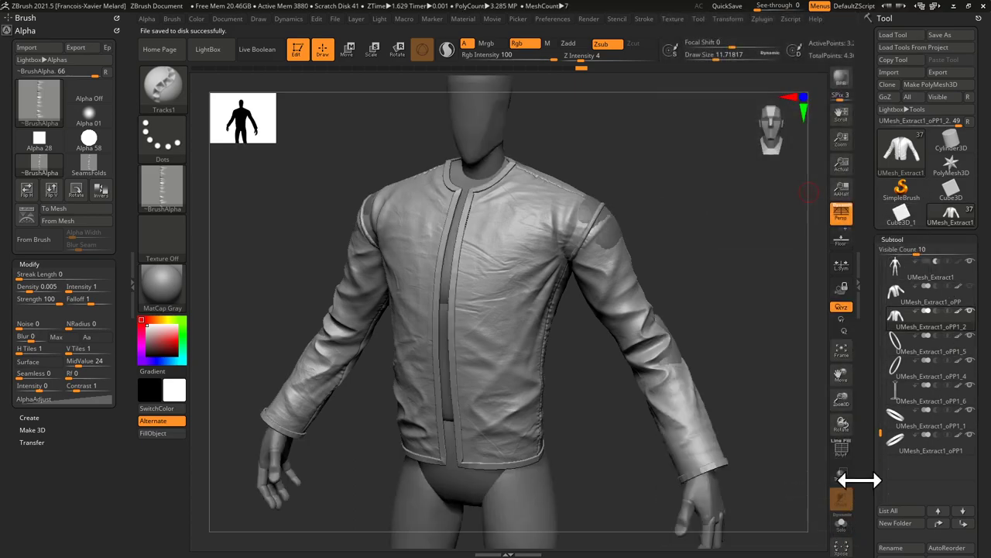
left_click(971, 262)
left_click(970, 338)
left_click(971, 336)
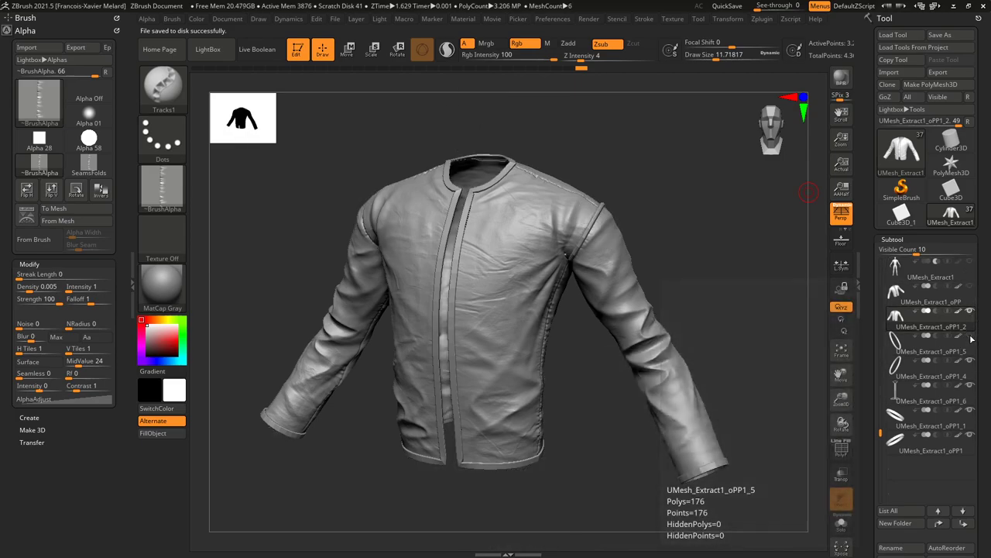
left_click(971, 367)
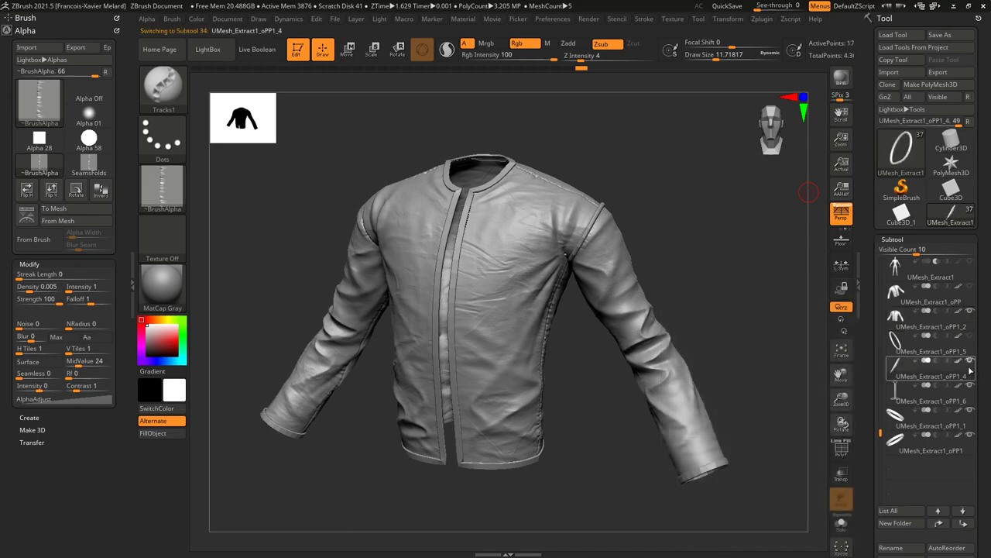
left_click(971, 361)
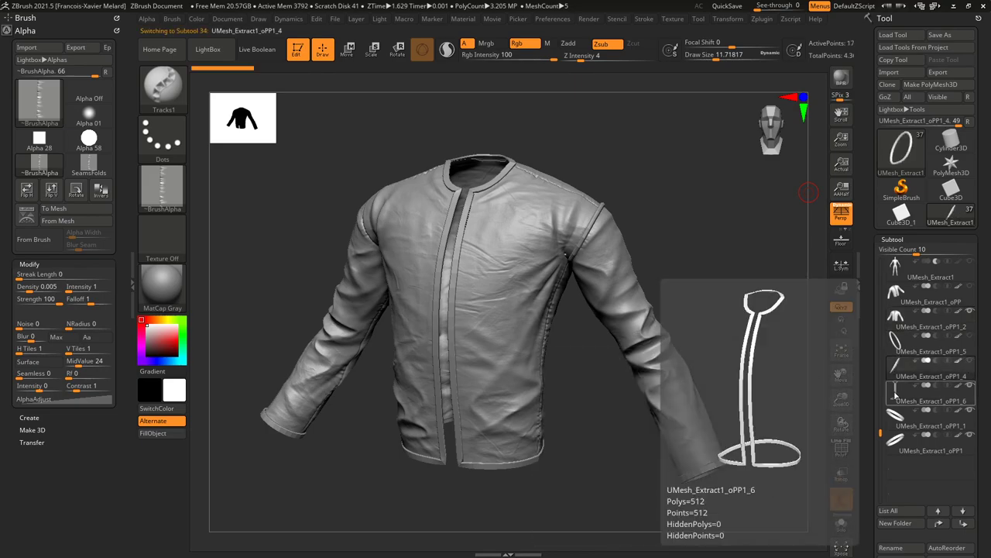
Select the collar, front and hem trim subtool UMesh_Extract1_oPP1_6 and divide it once.
left_click(929, 394)
left_click_drag(780, 278, 779, 307)
left_click_drag(868, 364, 875, 233)
scroll(874, 232, "up", 5)
left_click(887, 211)
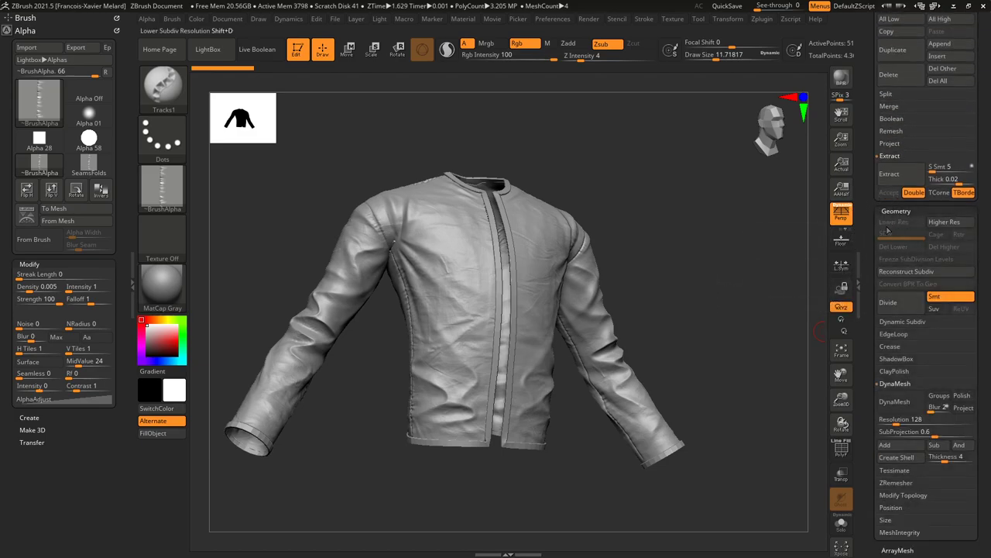
left_click(892, 309)
left_click_drag(757, 306, 786, 299)
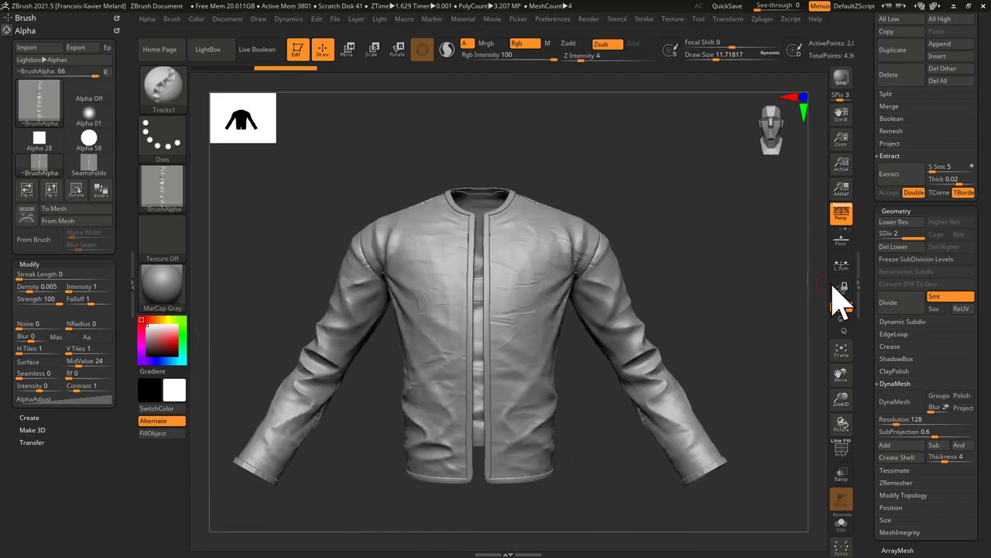
Try thickening the collar, front and hem trim with an Inflate deformation of 15.
scroll(875, 281, "down", 6)
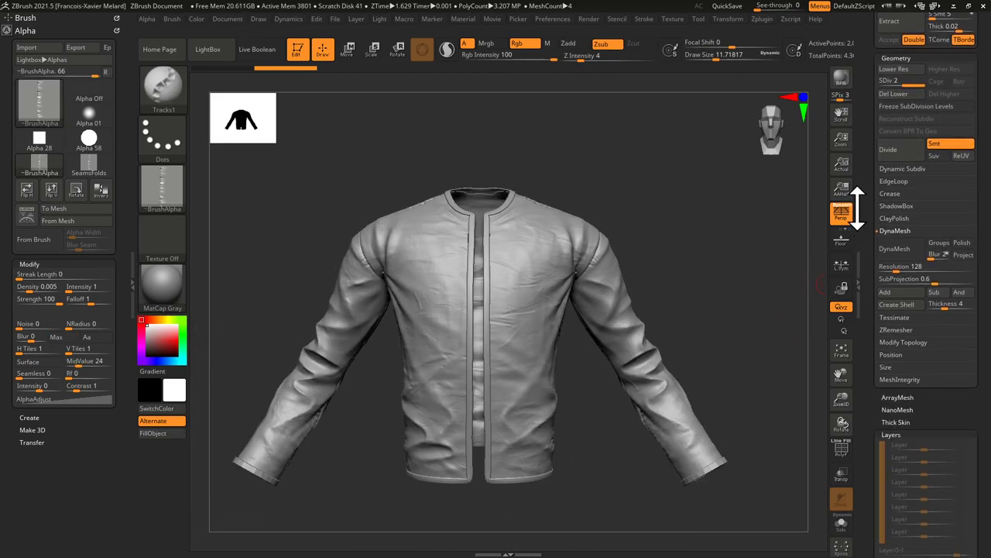
scroll(855, 172, "down", 8)
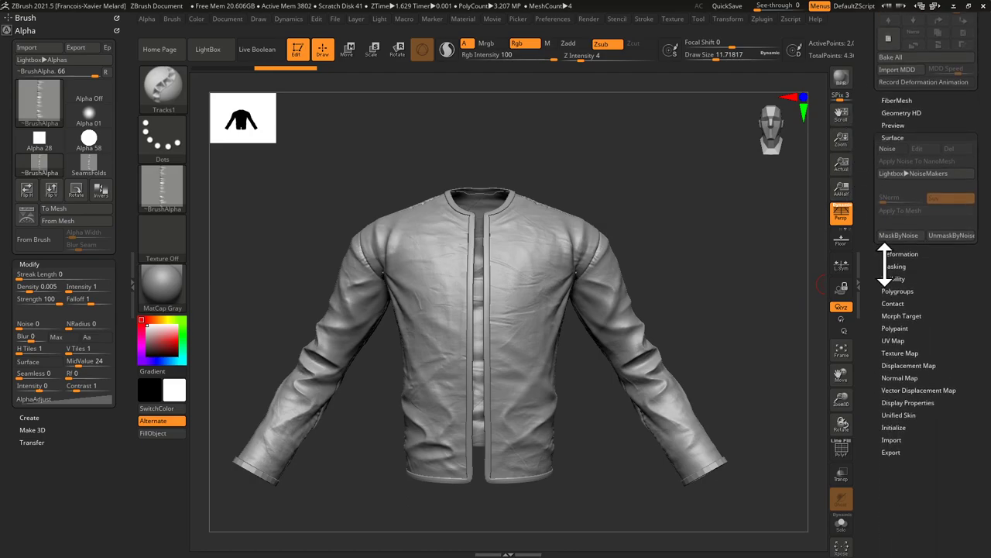
left_click(888, 252)
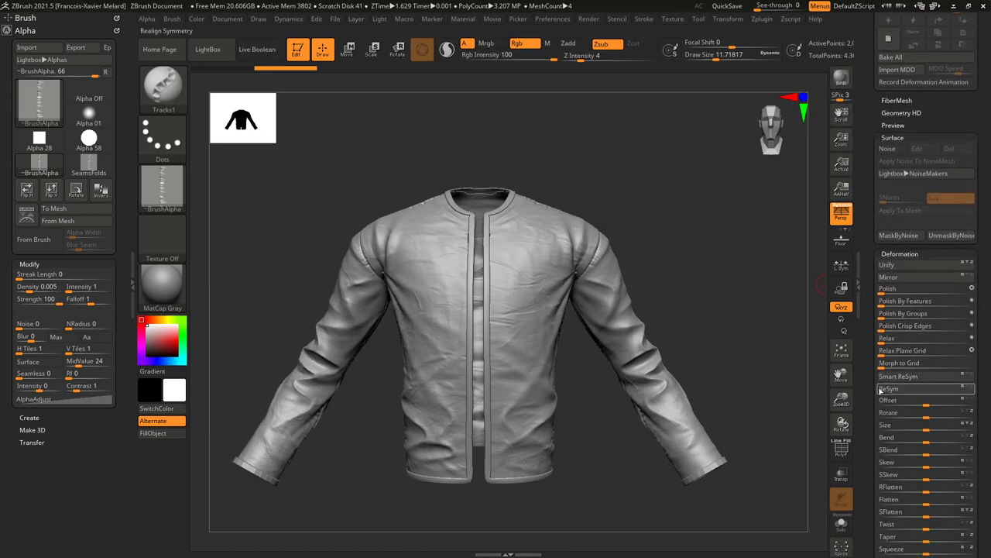
left_click_drag(867, 341, 872, 247)
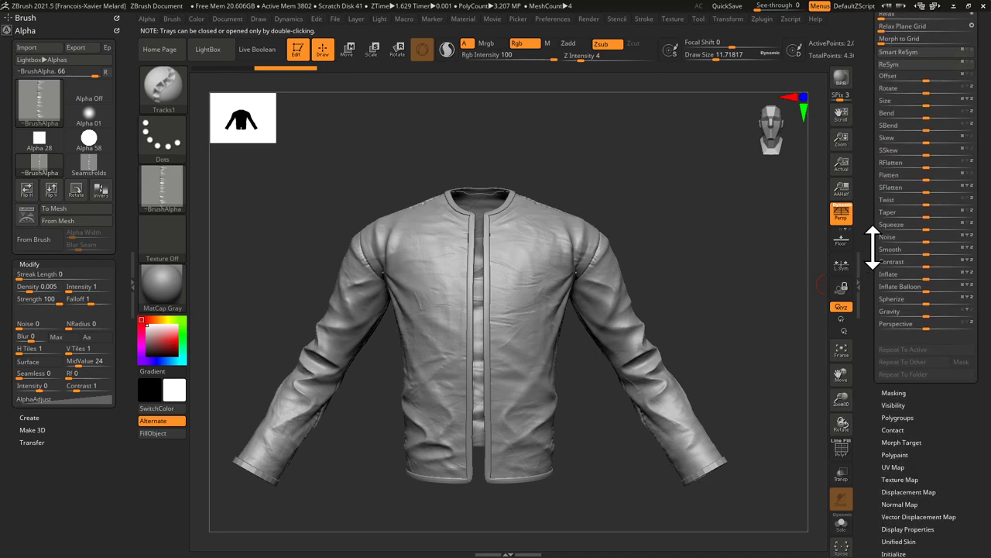
left_click(933, 279)
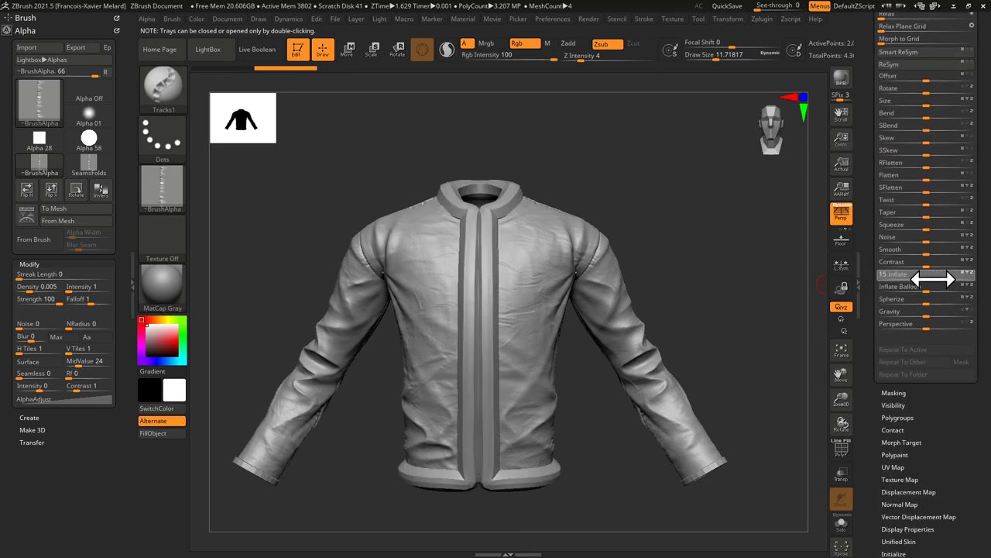
left_click_drag(933, 278, 925, 280)
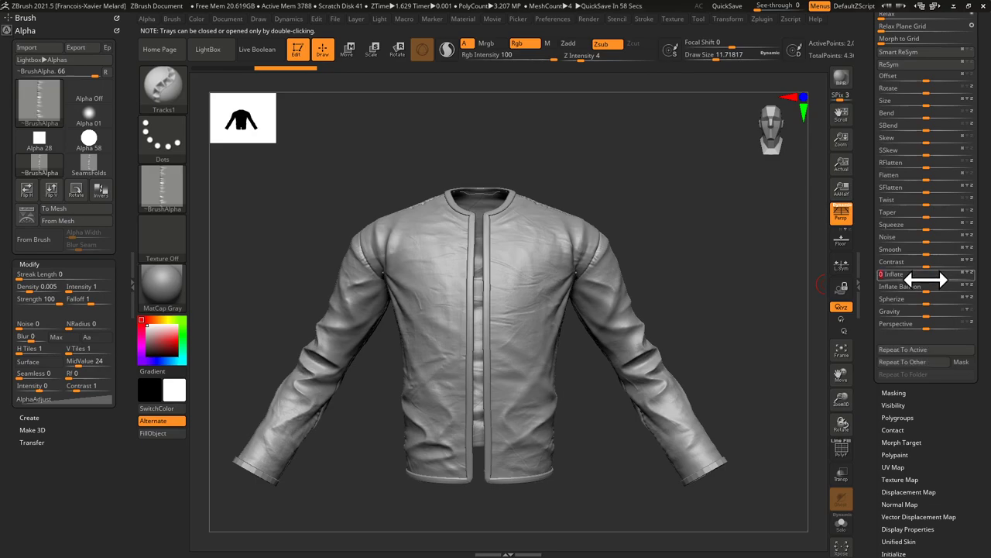
Select the jacket subtool UMesh_Extract1_oPP1_2 and try to nudge its back neckline with the Move brush at draw size about 22.
left_click(724, 459, "alt")
left_click_drag(732, 446, 611, 223)
left_click(586, 385, "alt")
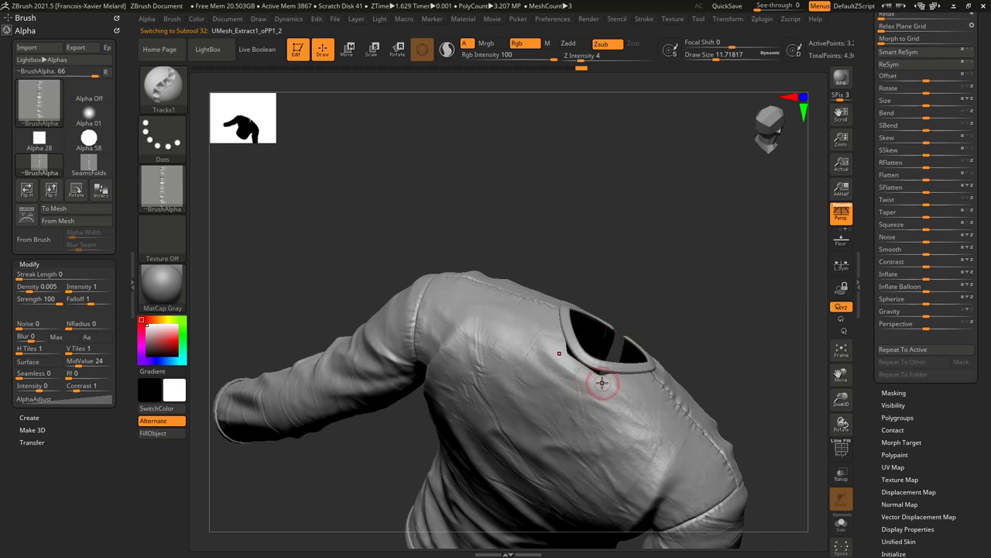
key("b")
key("m")
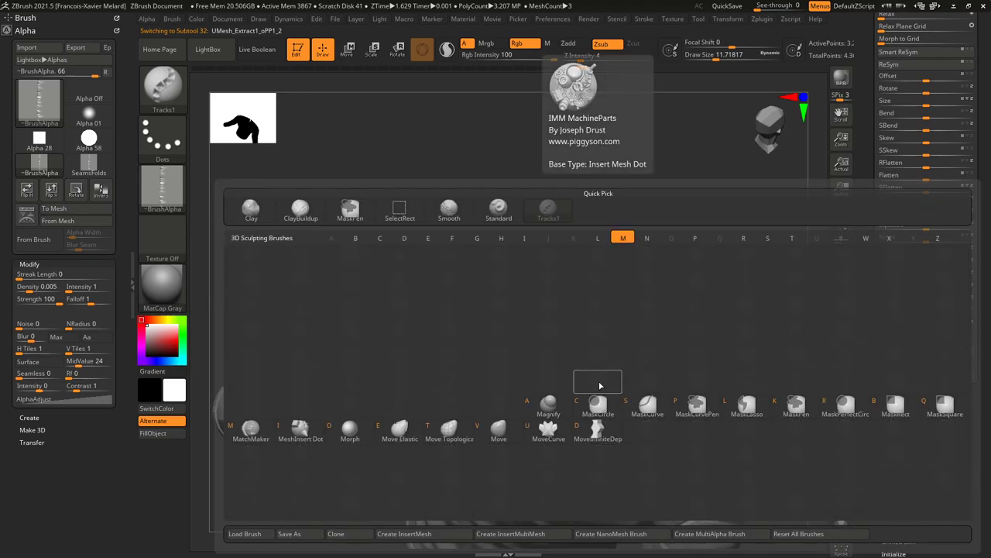
key("v")
key("s")
left_click_drag(606, 379, 612, 379)
left_click(597, 378)
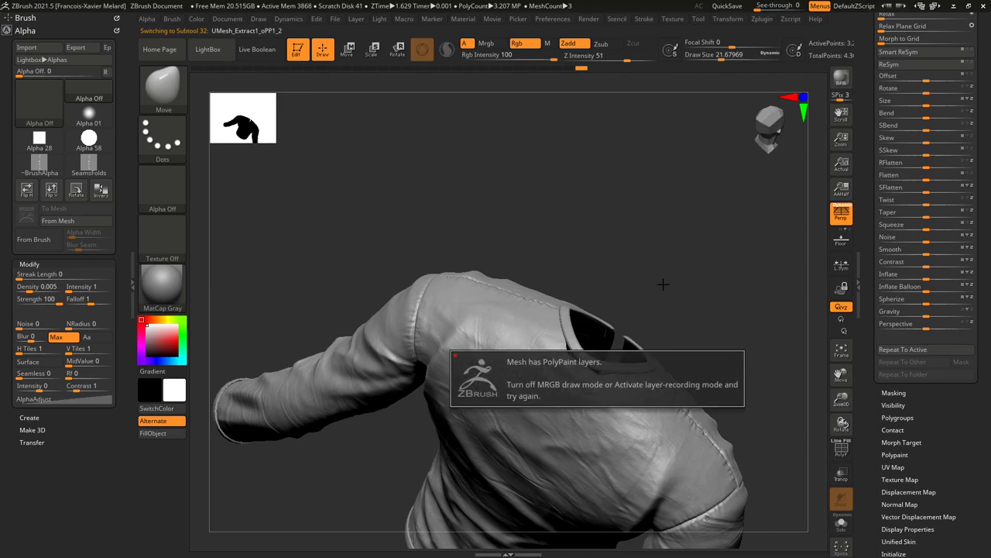
Add a new recording layer to the jacket and nudge its back neckline toward the collar trim with the Move brush.
left_click_drag(863, 179, 873, 302)
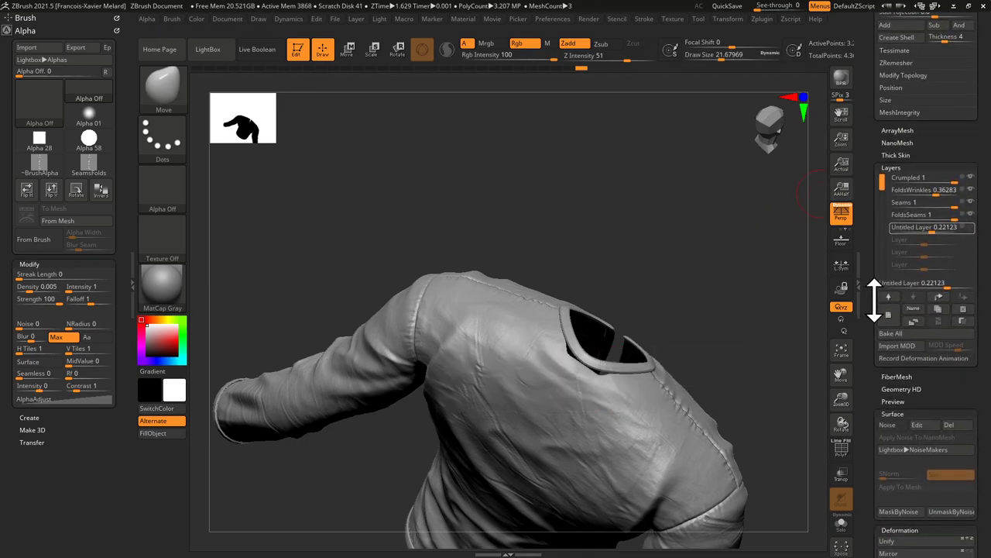
left_click(889, 314)
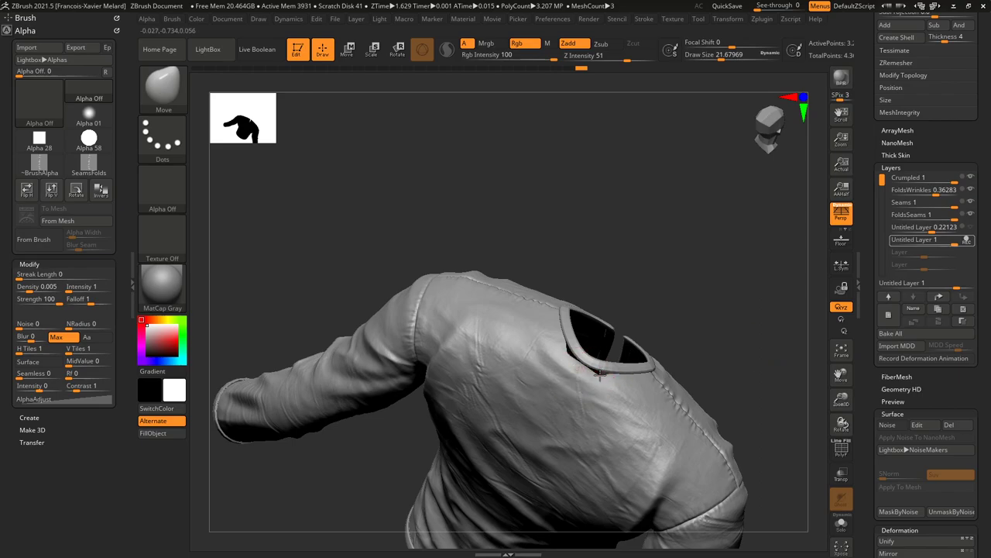
left_click_drag(711, 302, 654, 374)
left_click_drag(682, 331, 633, 255)
Select the collar, front and hem trim UMesh_Extract1_oPP1_6 and divide it once.
left_click(561, 292, "alt")
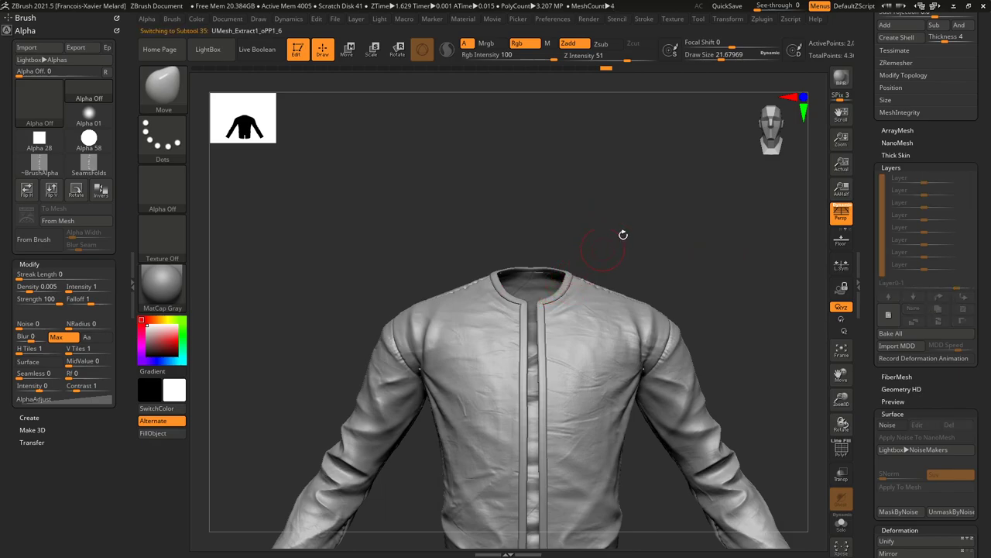
key("ctrl+d")
left_click_drag(684, 232, 664, 177, "alt")
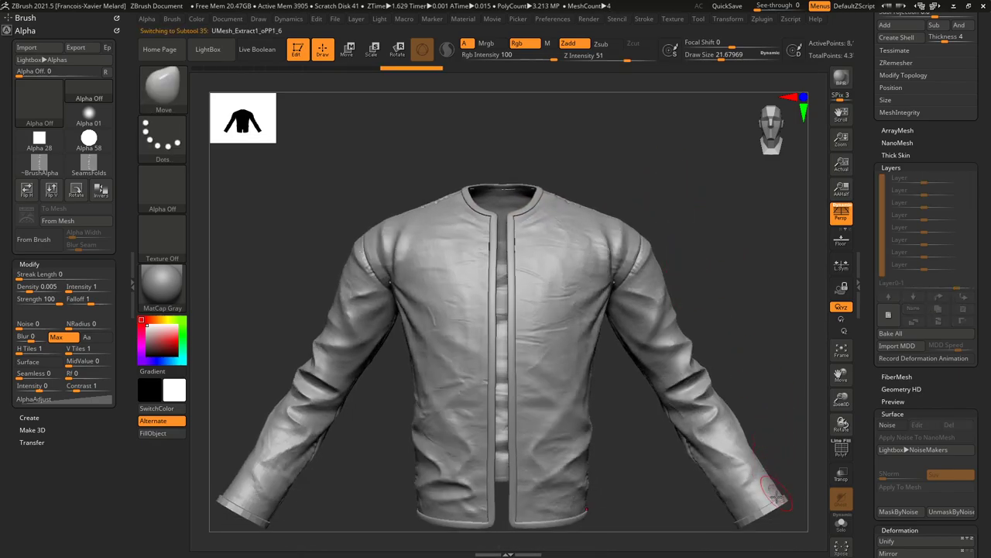
Display the polyframe and reorder the subtools so both cuff trims sit directly above the collar, front and hem trim.
left_click_drag(789, 406, 793, 377)
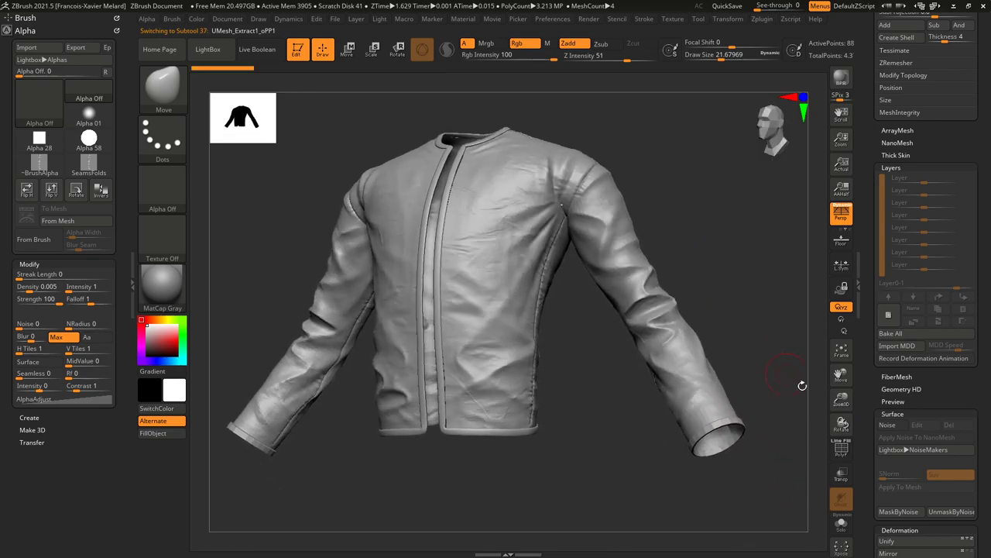
left_click(839, 452)
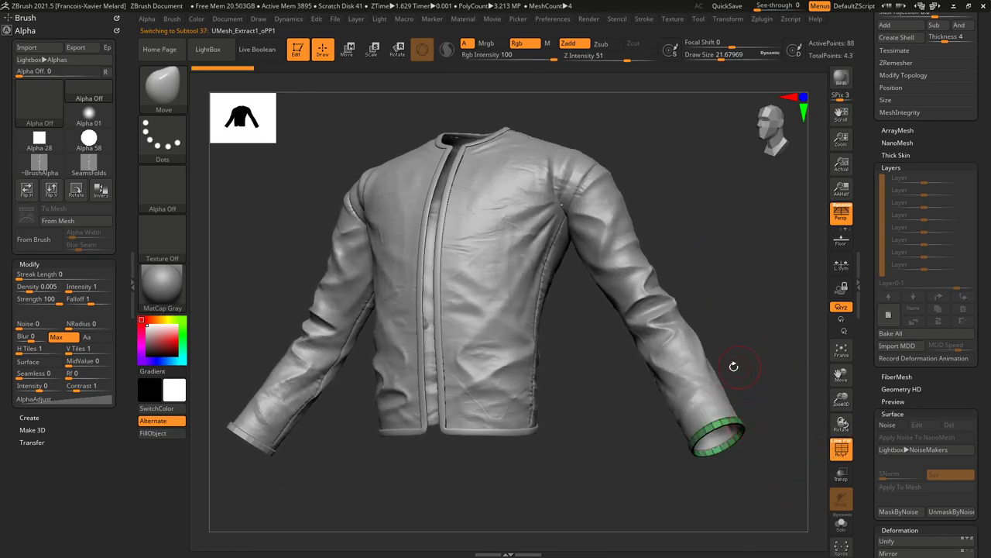
left_click_drag(889, 130, 878, 298)
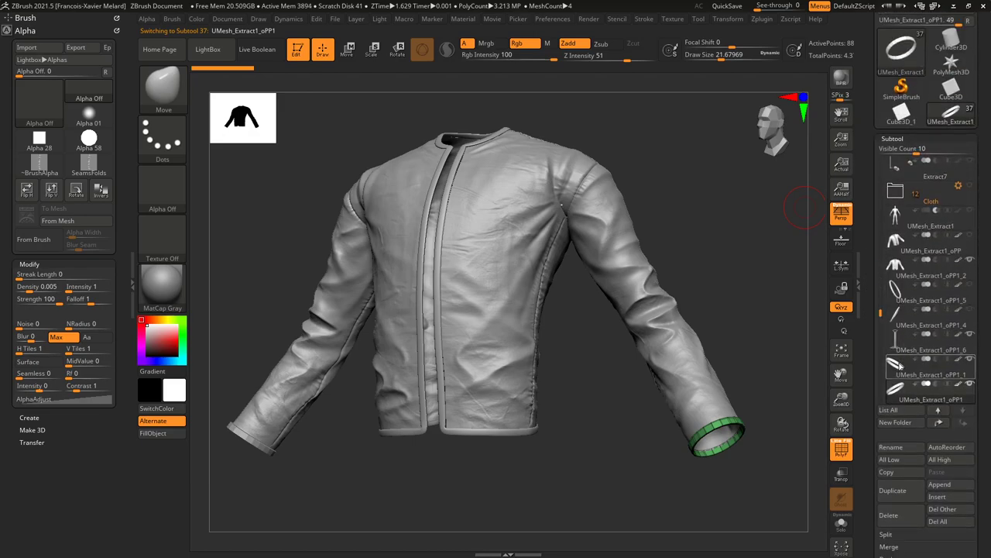
left_click(899, 366)
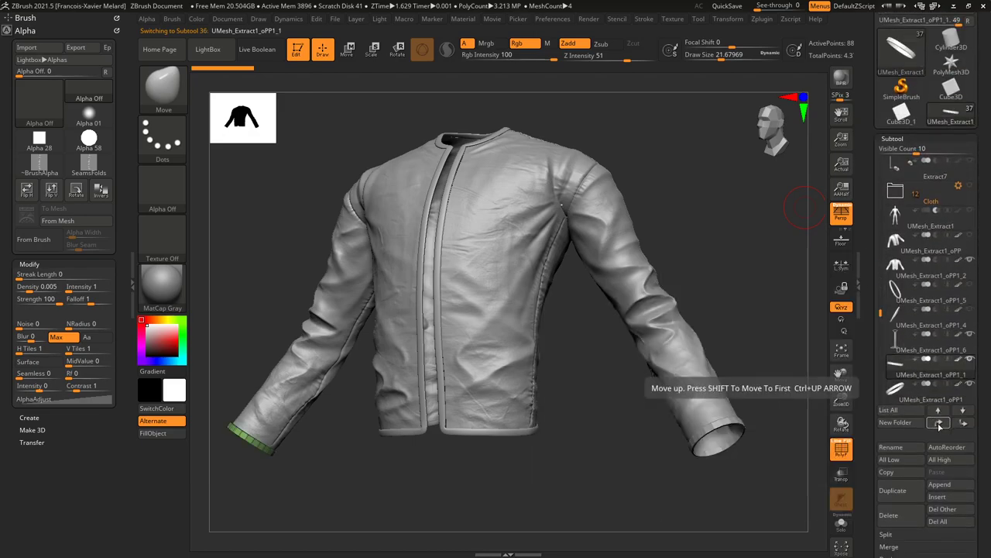
left_click(939, 423)
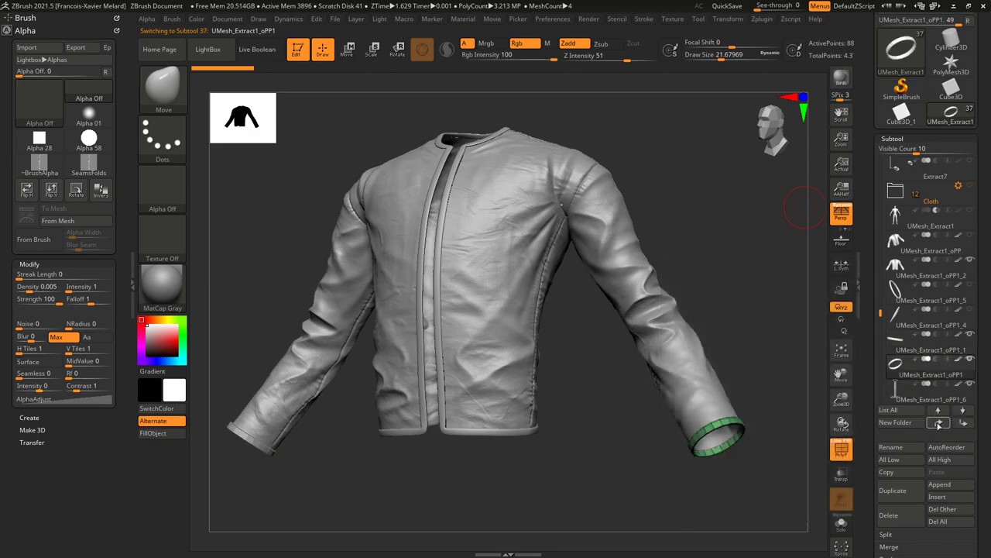
left_click(904, 395)
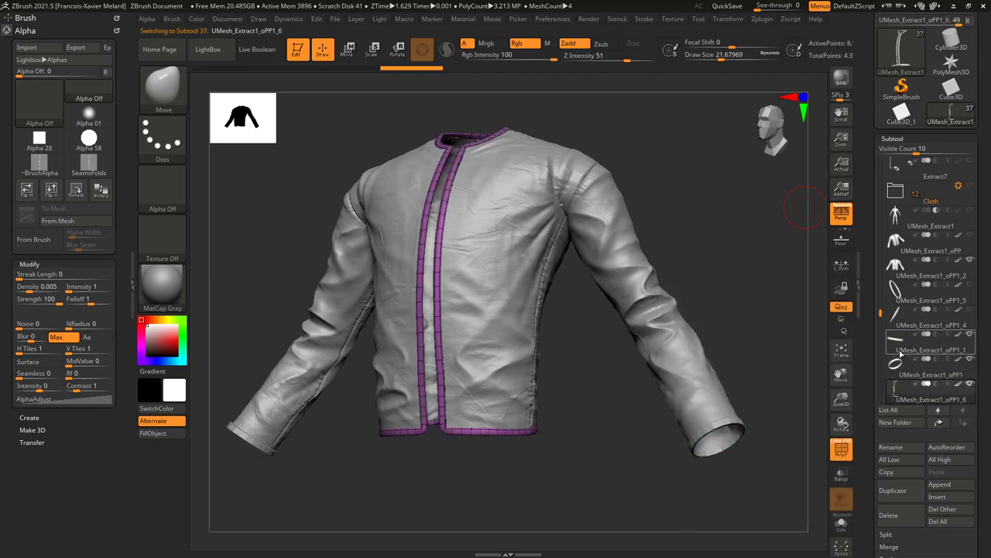
Merge both cuff trims, UMesh_Extract1_oPP1 and UMesh_Extract1_oPP1_1, down with the collar, front and hem trim into one subtool.
left_click_drag(871, 404, 870, 356)
mouse_move(895, 265)
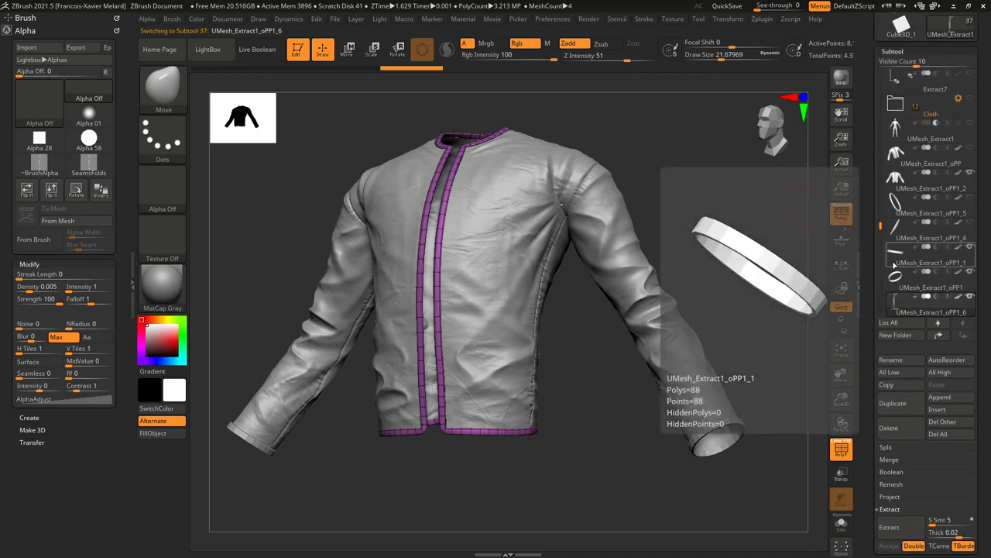
left_click(898, 275)
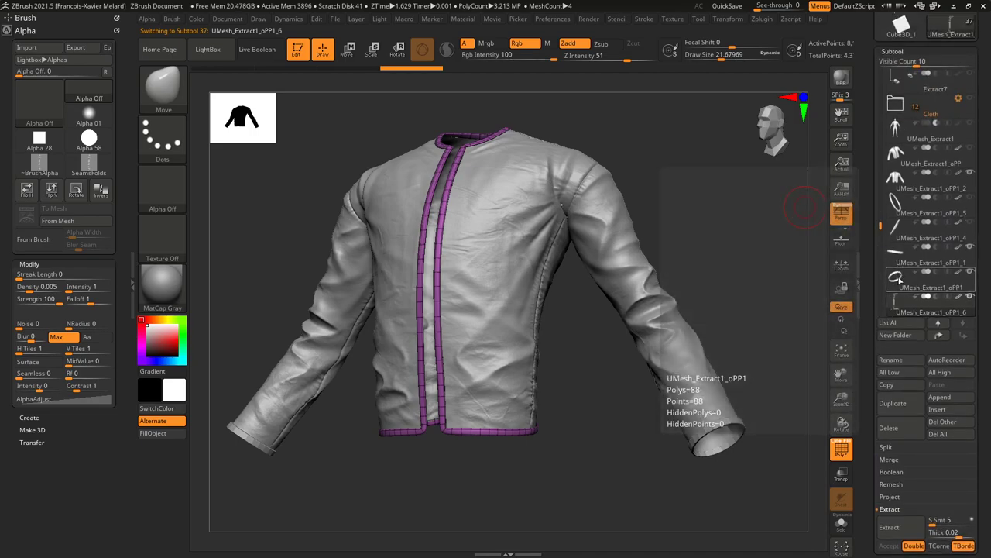
left_click(889, 459)
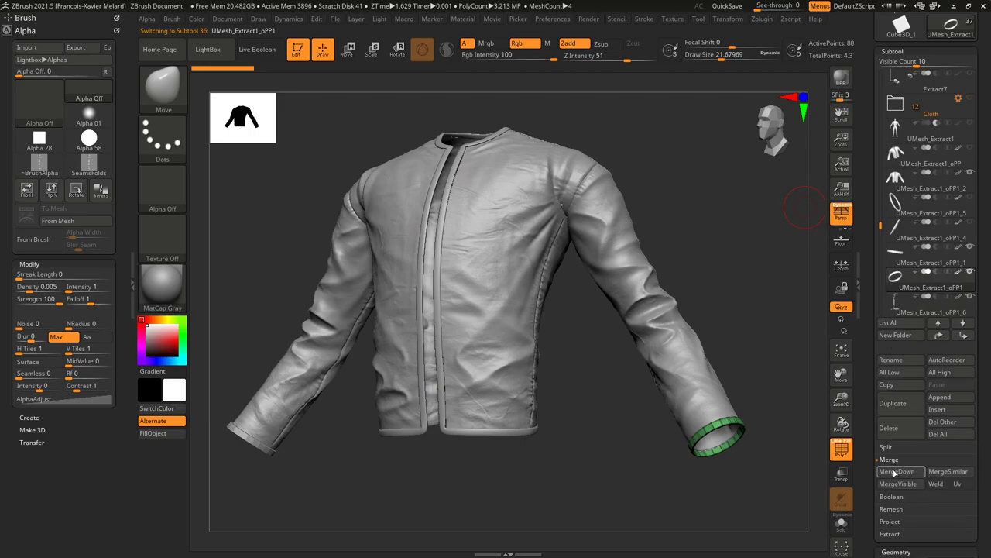
left_click(895, 471)
left_click(825, 493)
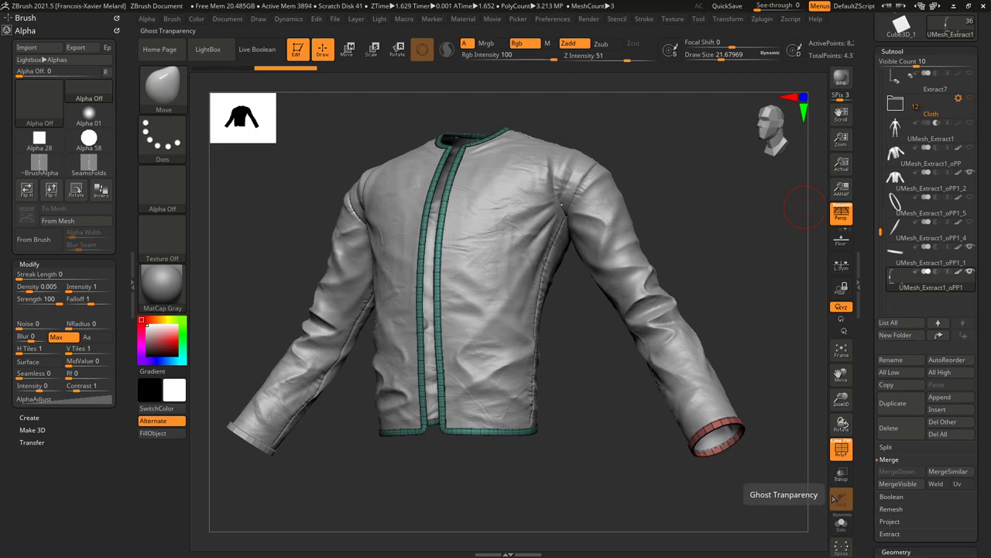
left_click(881, 429)
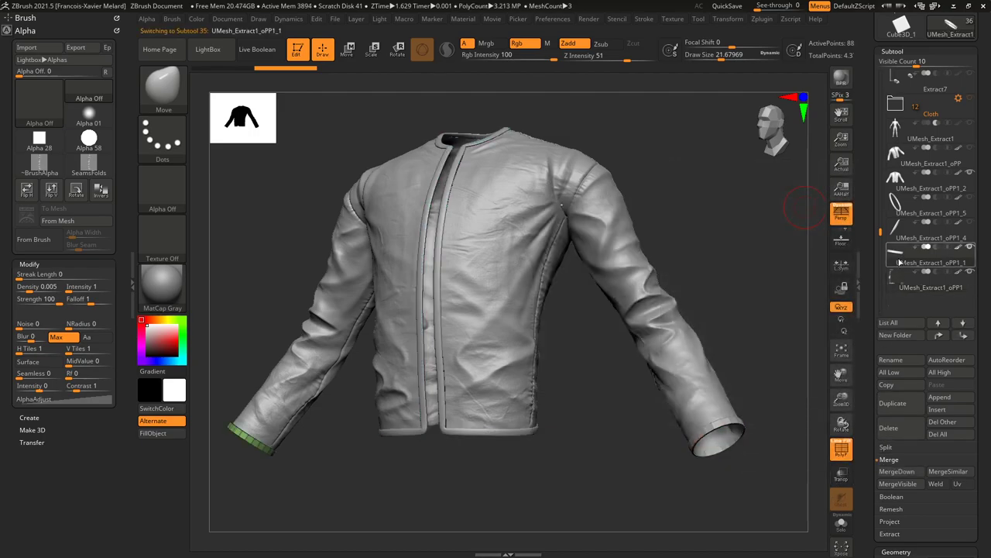
left_click(896, 471)
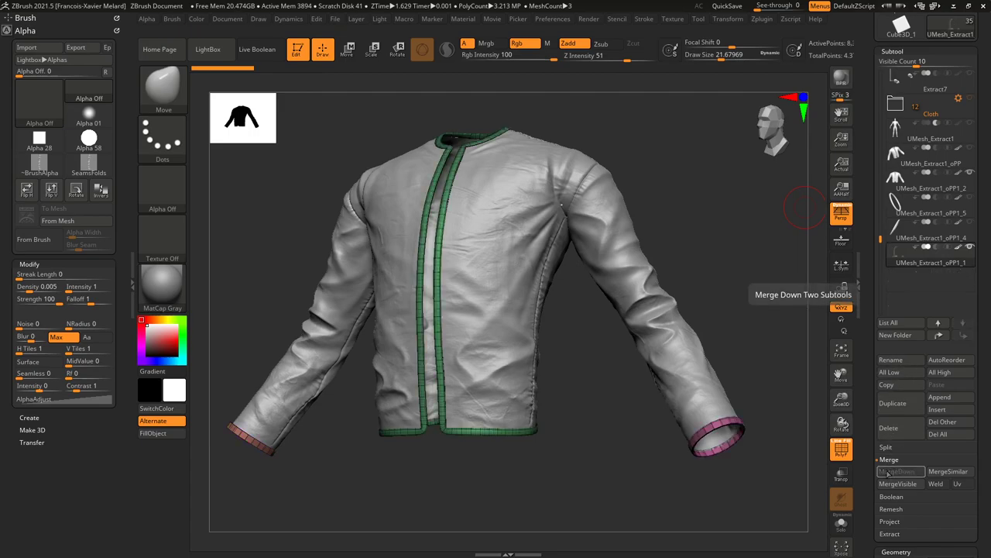
Divide the merged trim up to subdivision level 3 and turn off the polyframe display.
key("ctrl")
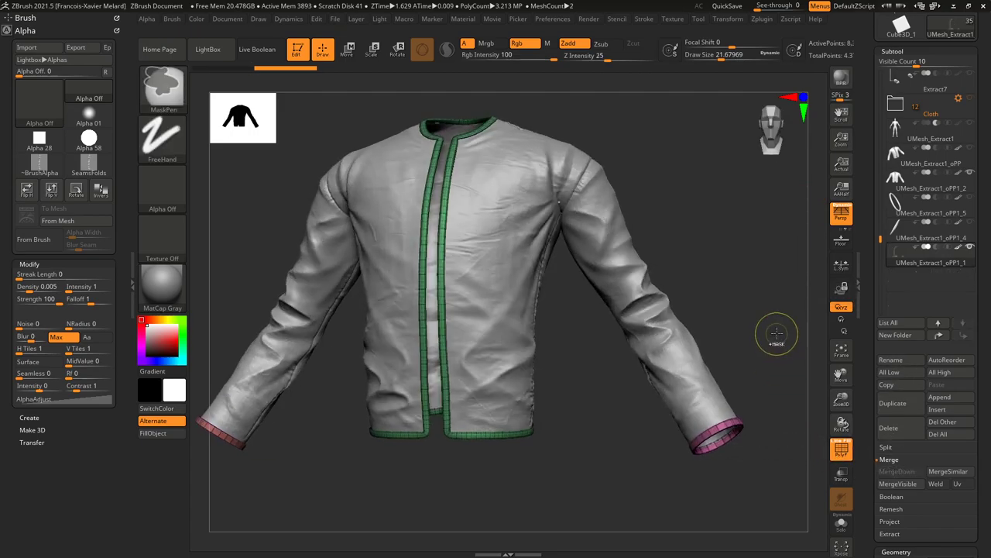
key("ctrl+d")
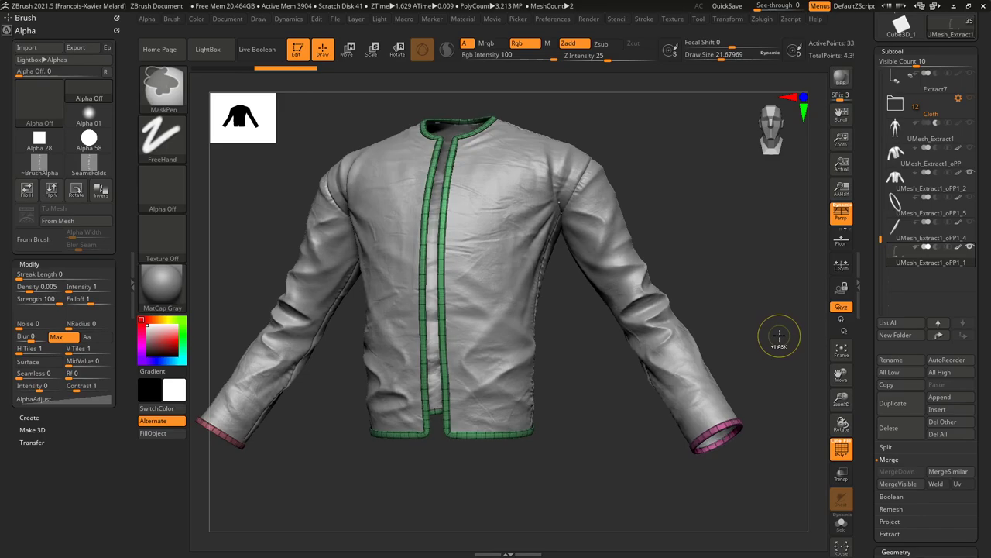
left_click_drag(774, 318, 812, 334)
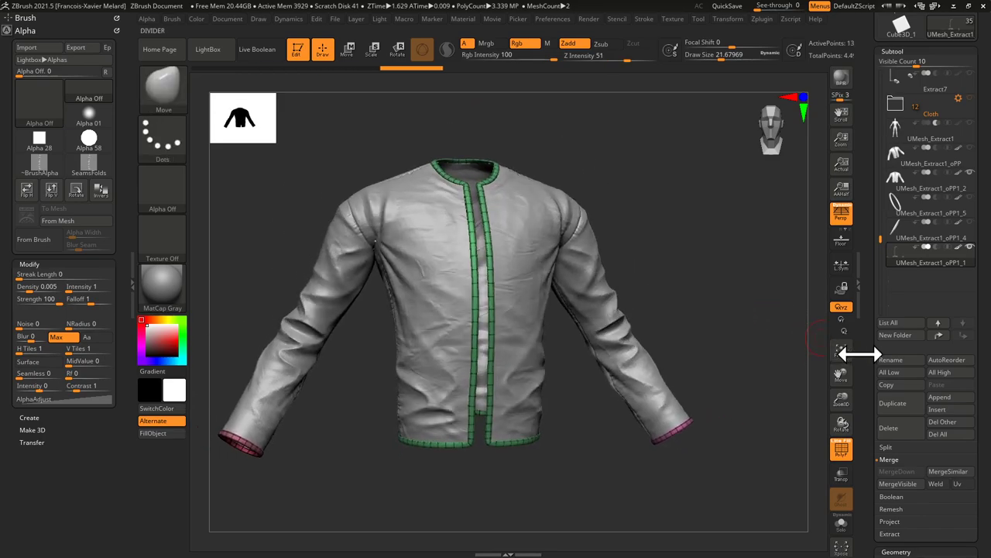
left_click_drag(872, 454, 867, 321)
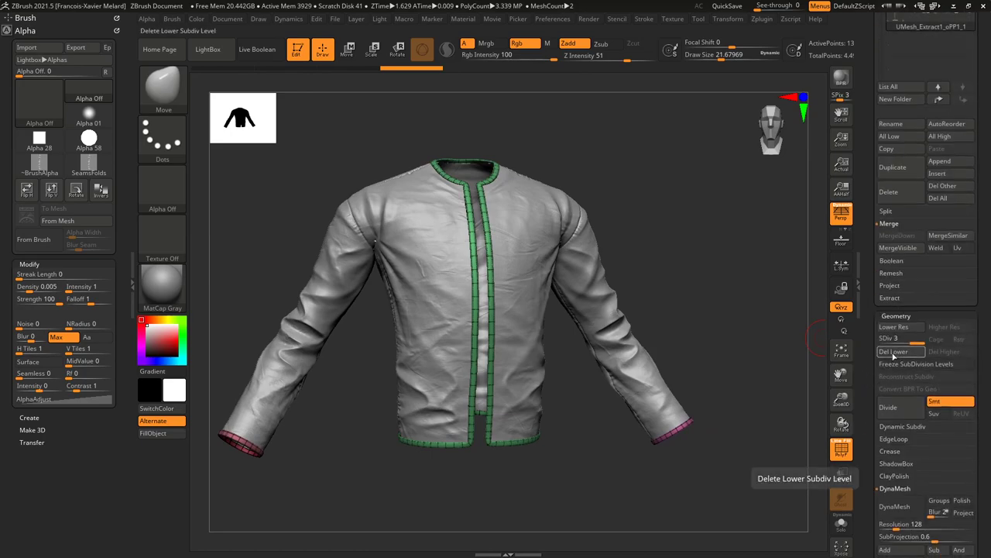
left_click(838, 448)
left_click_drag(757, 323, 797, 261)
left_click_drag(867, 119, 867, 200)
mouse_move(892, 235)
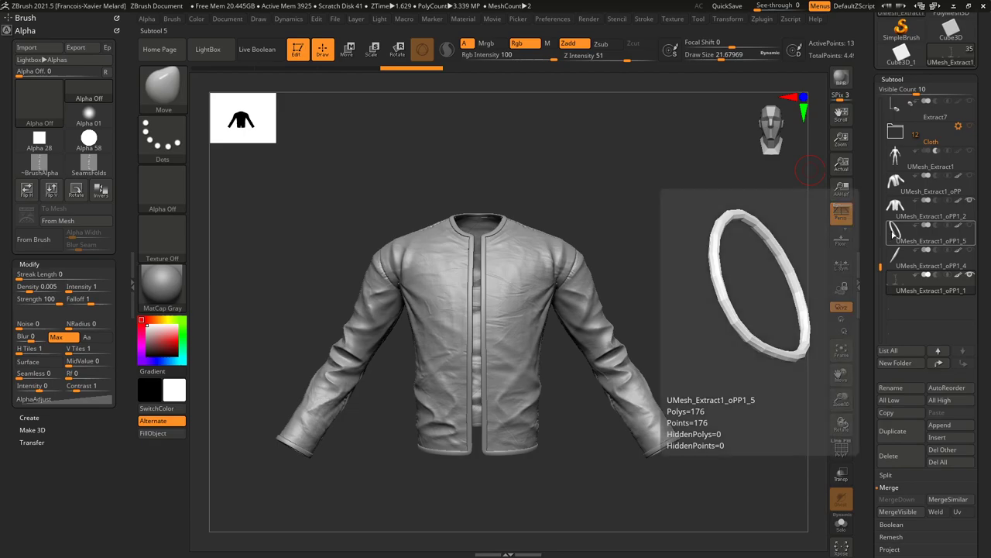
left_click_drag(697, 243, 727, 240, "alt")
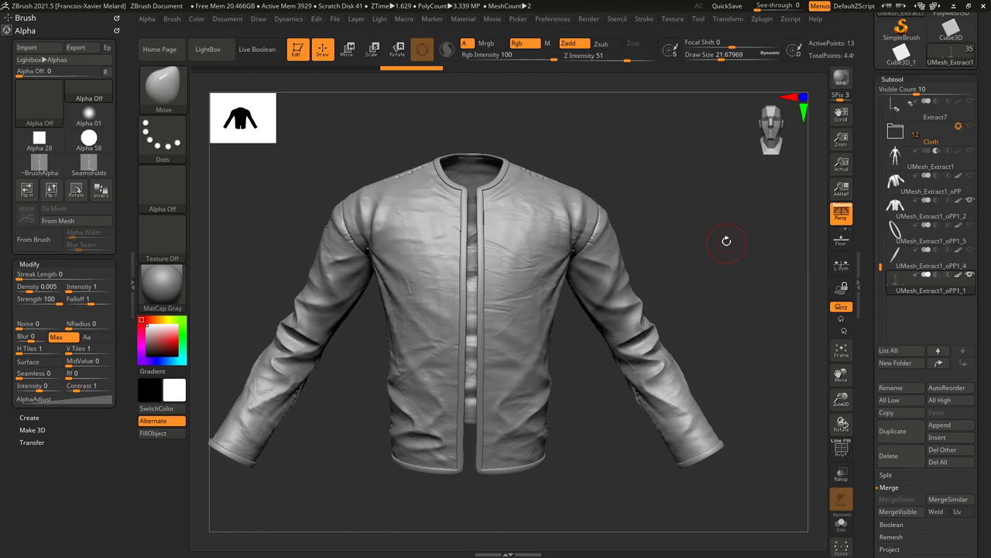
Select the jacket subtool UMesh_Extract1_oPP1_2 and adjust its lower front edge with the Move brush at draw size about 41.
left_click(506, 218, "alt")
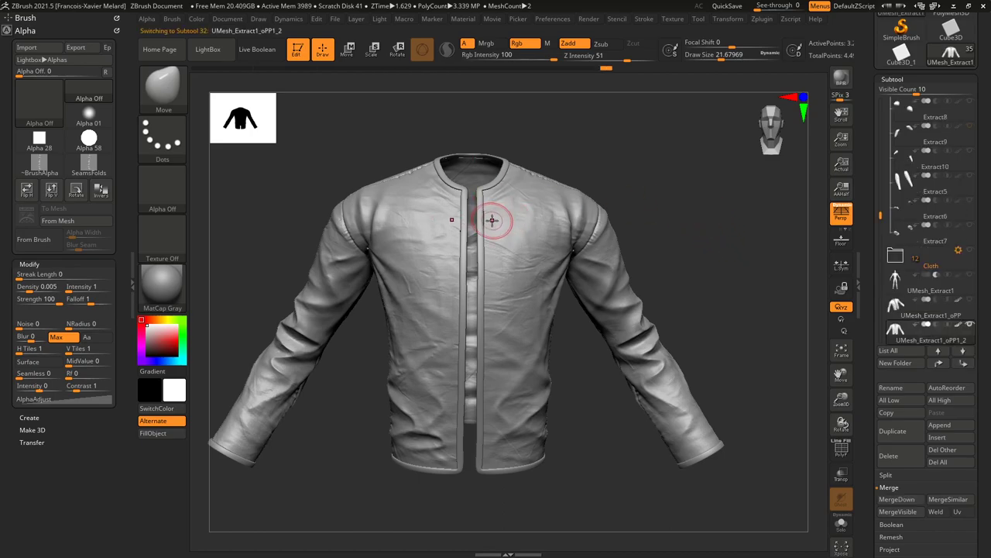
key("s")
left_click_drag(492, 222, 496, 220)
left_click_drag(547, 156, 577, 124)
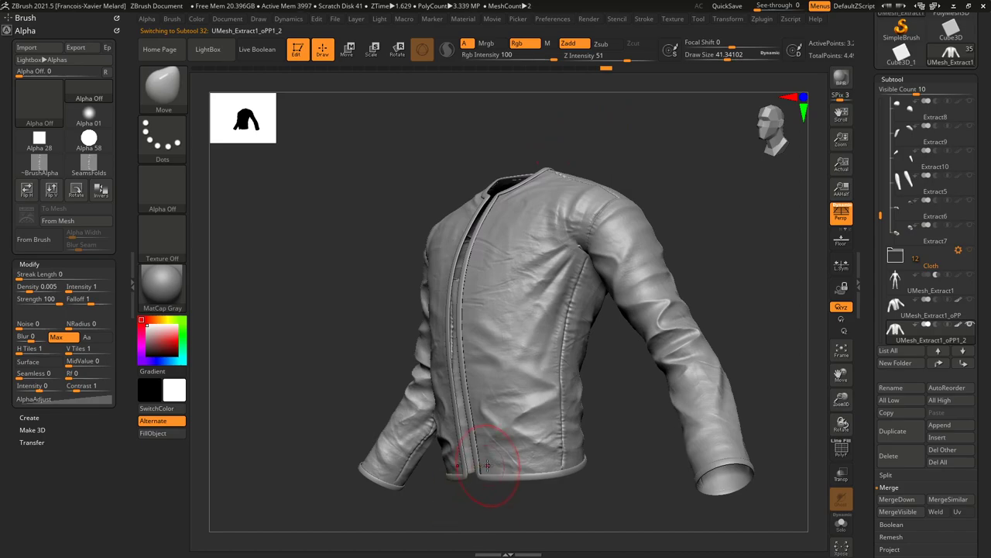
left_click_drag(514, 512, 549, 533)
left_click_drag(682, 287, 721, 288, "shift")
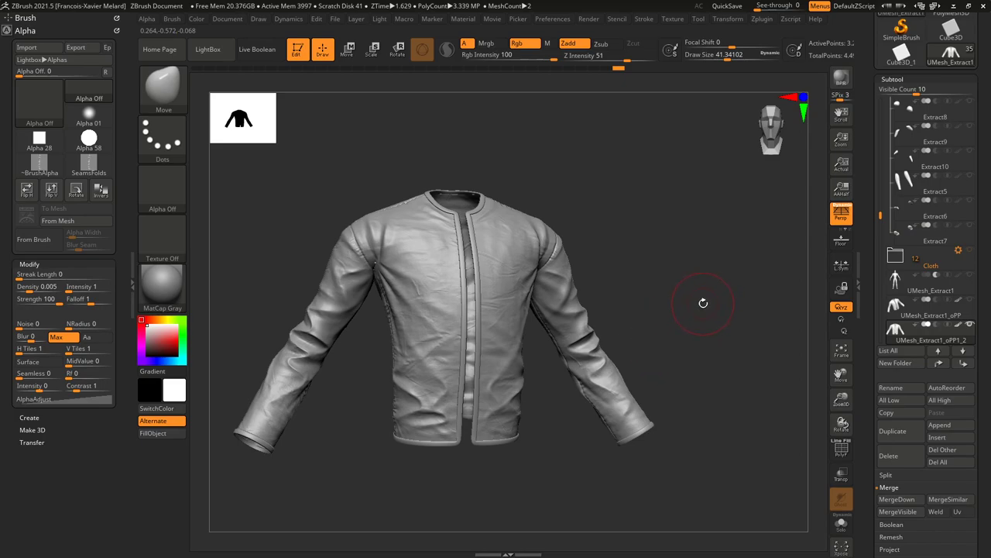
Select the merged trim subtool UMesh_Extract1_oPP1_1 and duplicate it.
left_click_drag(880, 217, 879, 261)
left_click(899, 280)
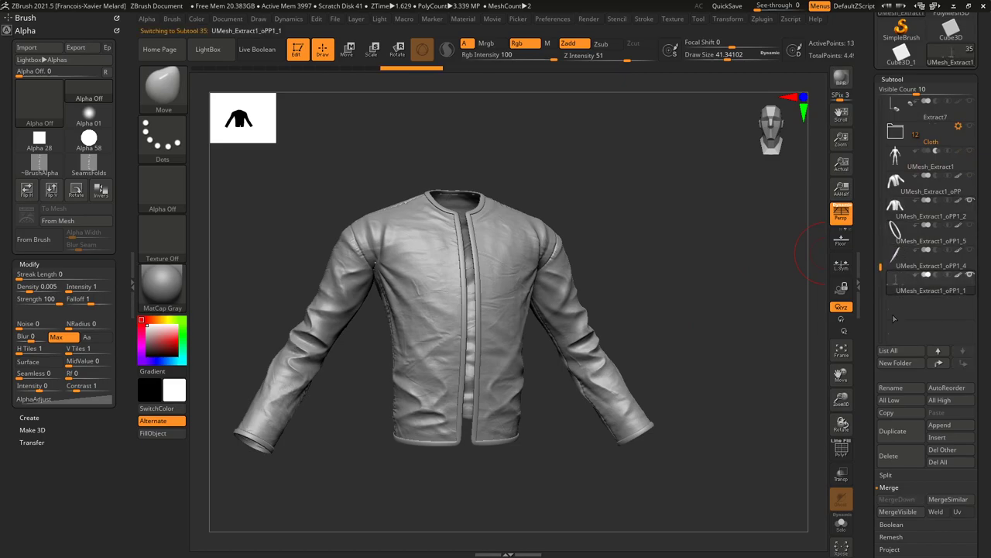
left_click(892, 430)
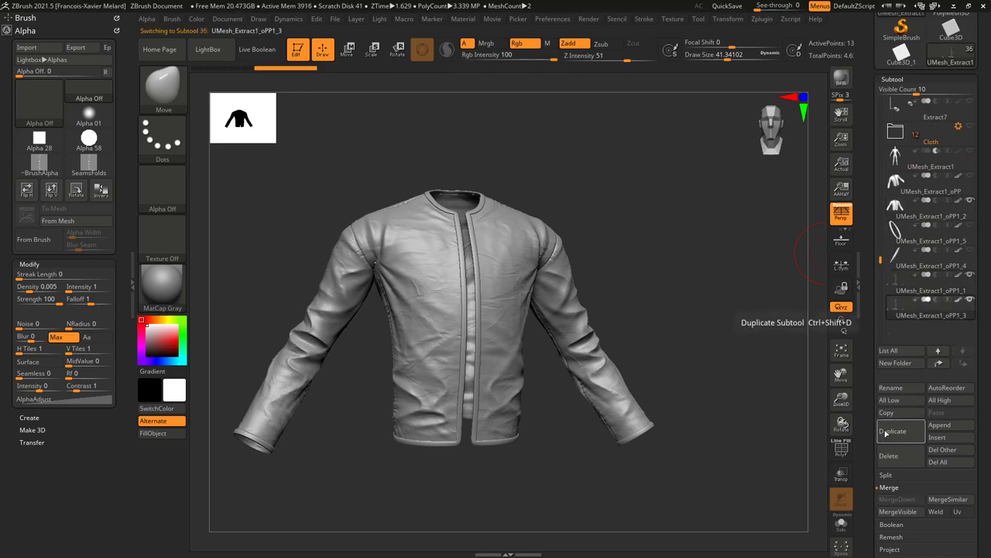
Isolate the duplicated trim with Solo, show its polyframe and lower it to subdivision level 1.
left_click(843, 450)
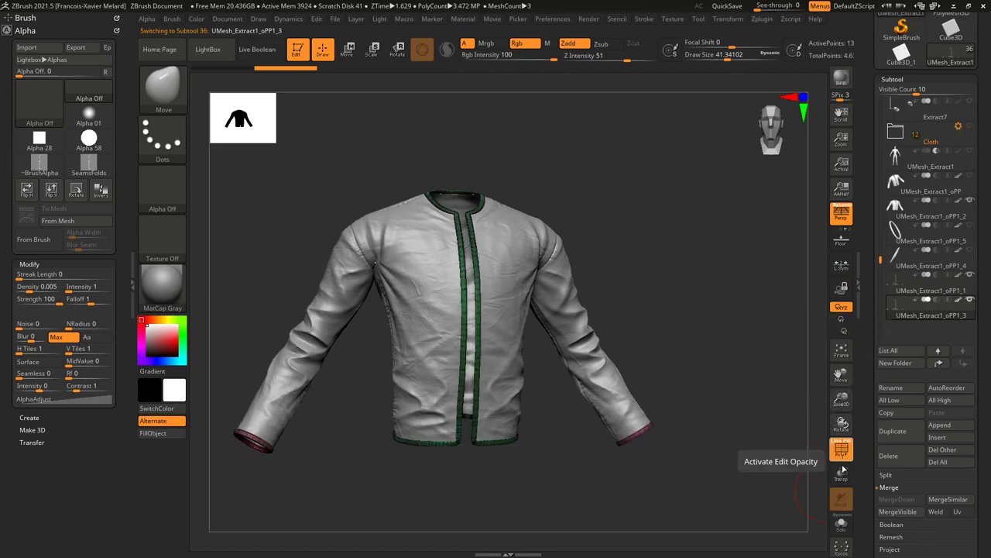
left_click(843, 525)
left_click_drag(868, 442, 874, 339)
left_click_drag(892, 242, 876, 237)
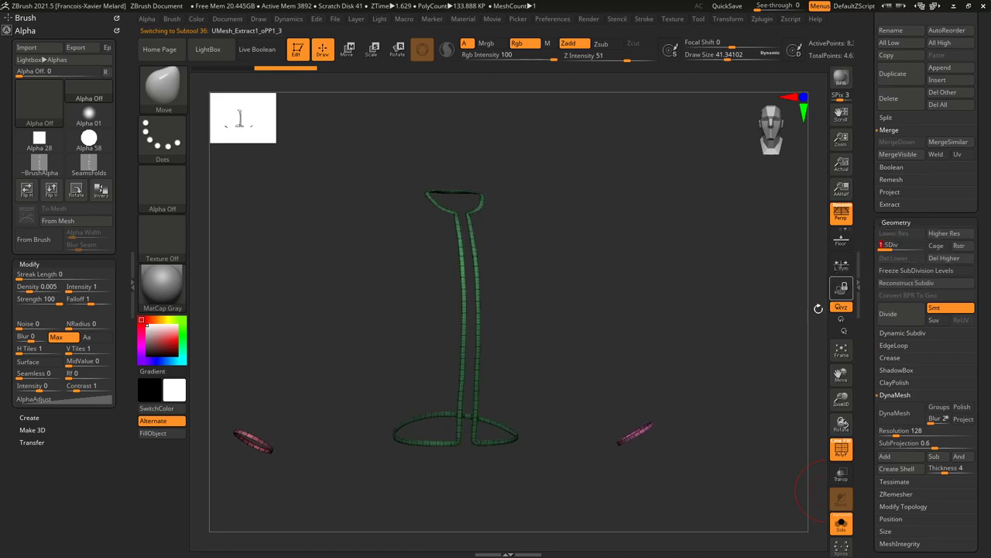
Hide the two cuff rings of the duplicated trim, leaving only the collar-and-front trim visible, and split the hidden rings into their own subtool.
key("ctrl+shift")
left_click_drag(701, 380, 573, 471, "ctrl+shift")
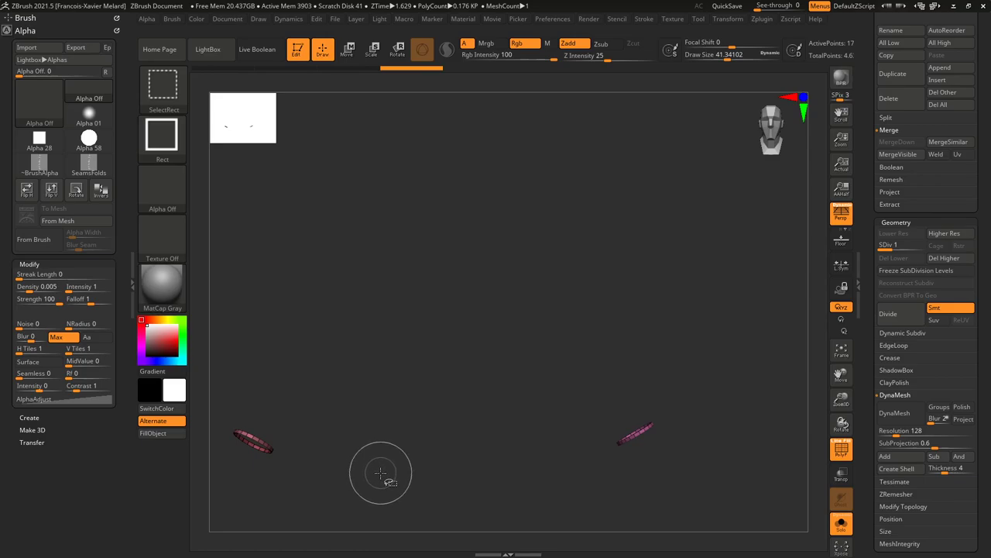
left_click_drag(381, 472, 376, 469, "ctrl+shift")
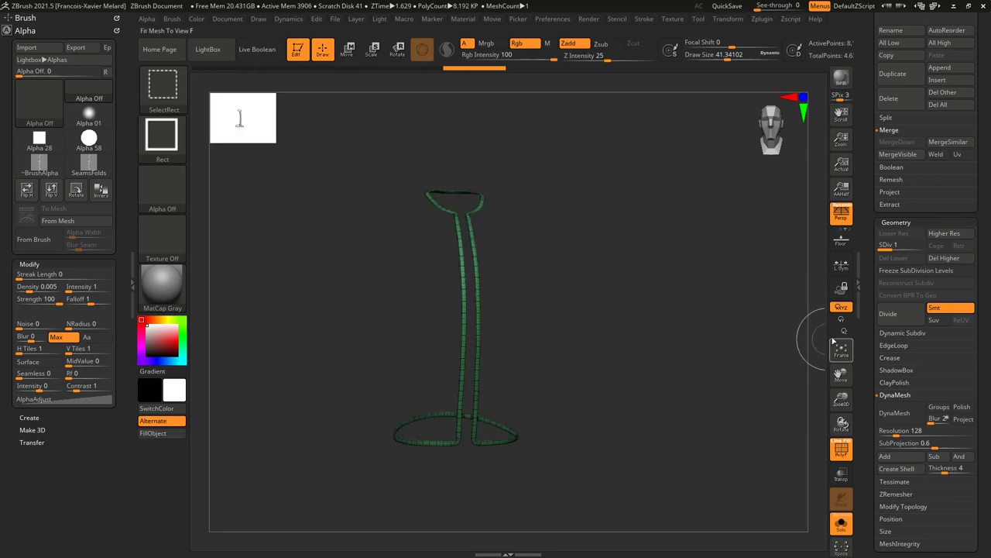
left_click(886, 117)
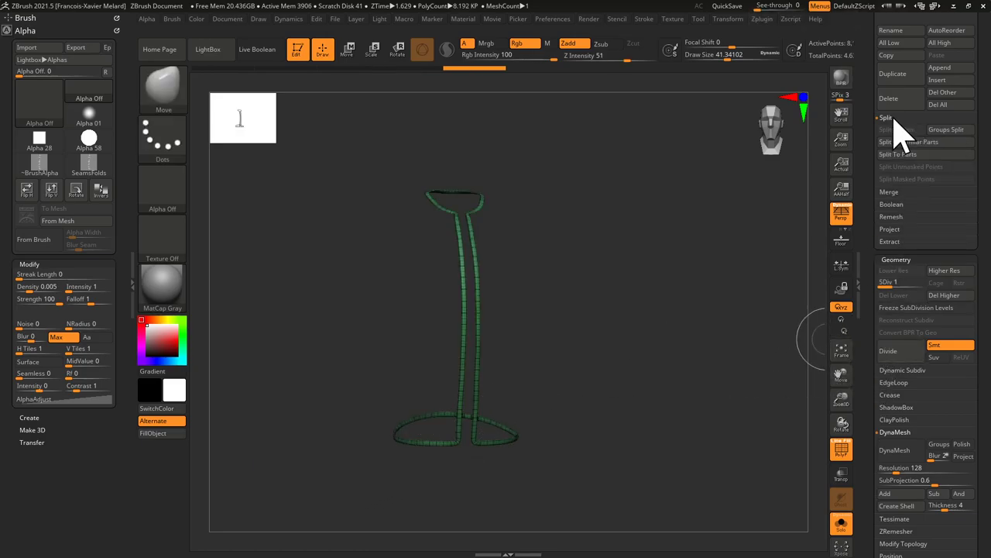
left_click(896, 129)
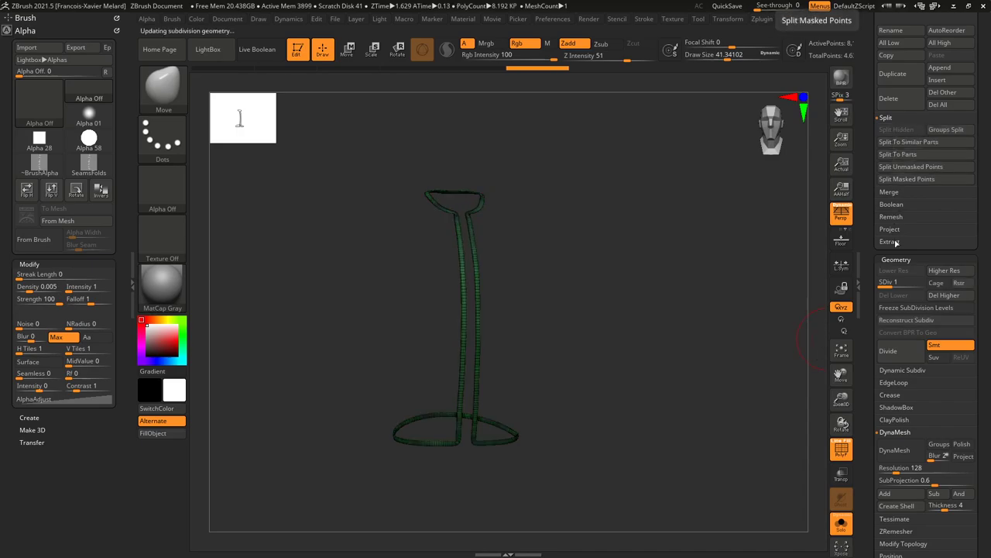
Reconstruct lower subdivision levels for the collar-and-front trim, undo the last reconstruction, and delete its higher levels.
left_click(896, 323)
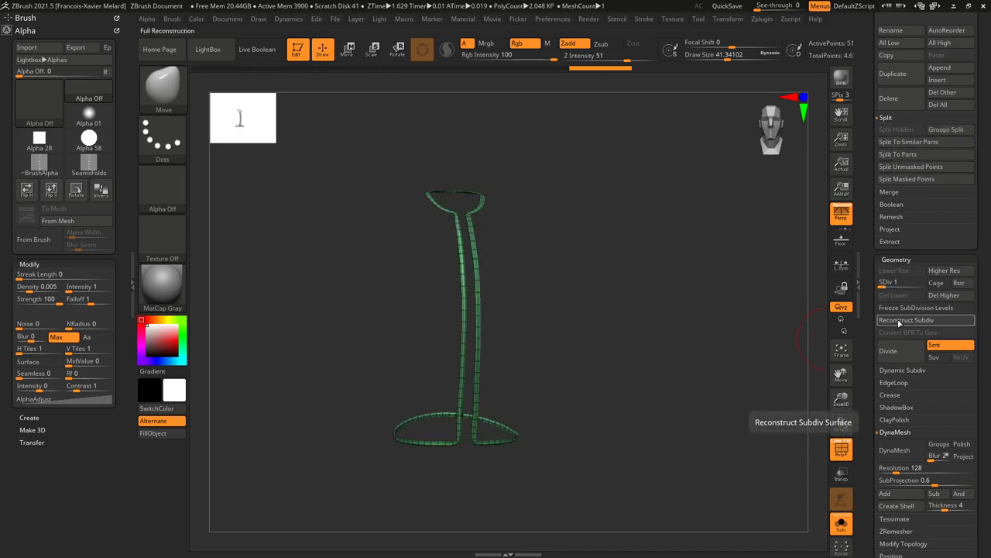
left_click(898, 324)
key("ctrl")
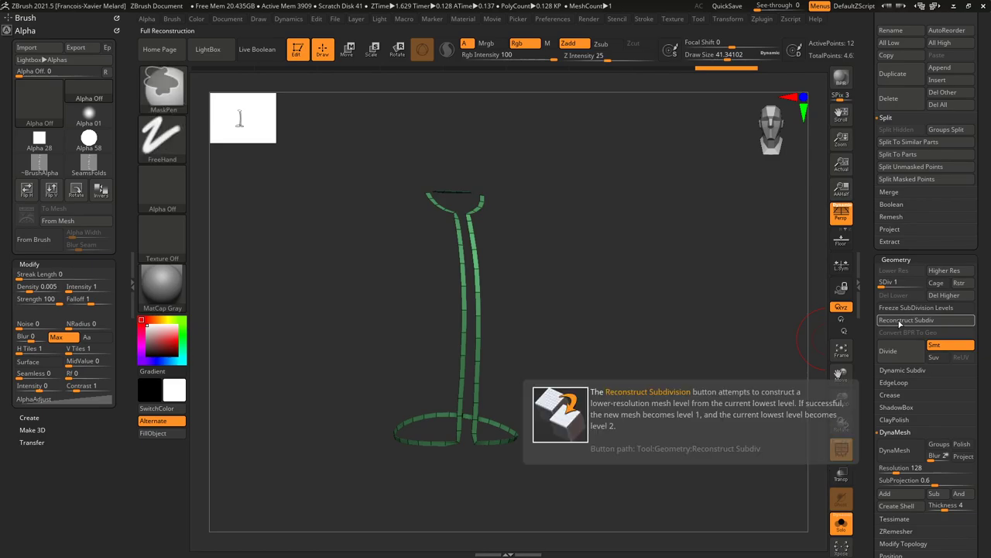
key("ctrl+z")
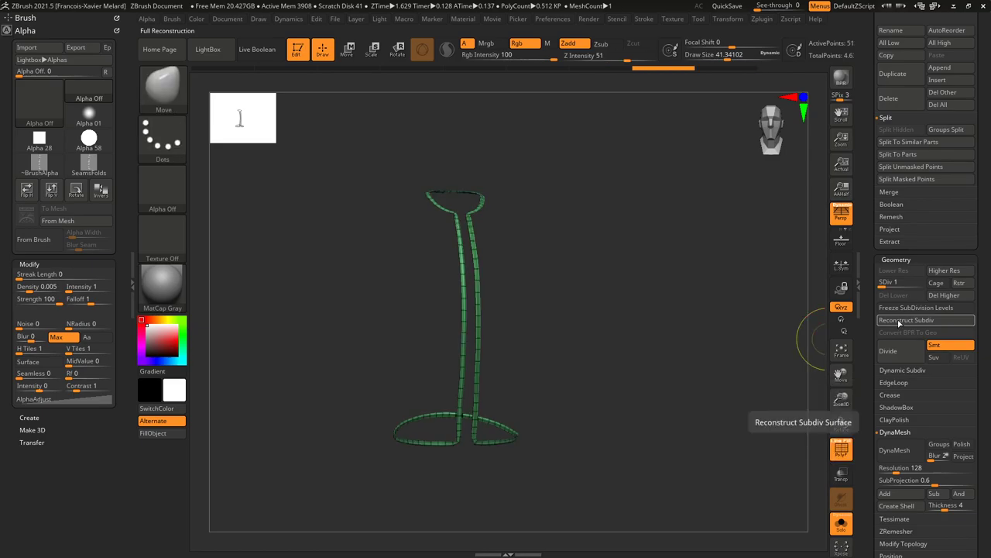
left_click_drag(697, 302, 724, 411)
right_click_drag(723, 388, 748, 355)
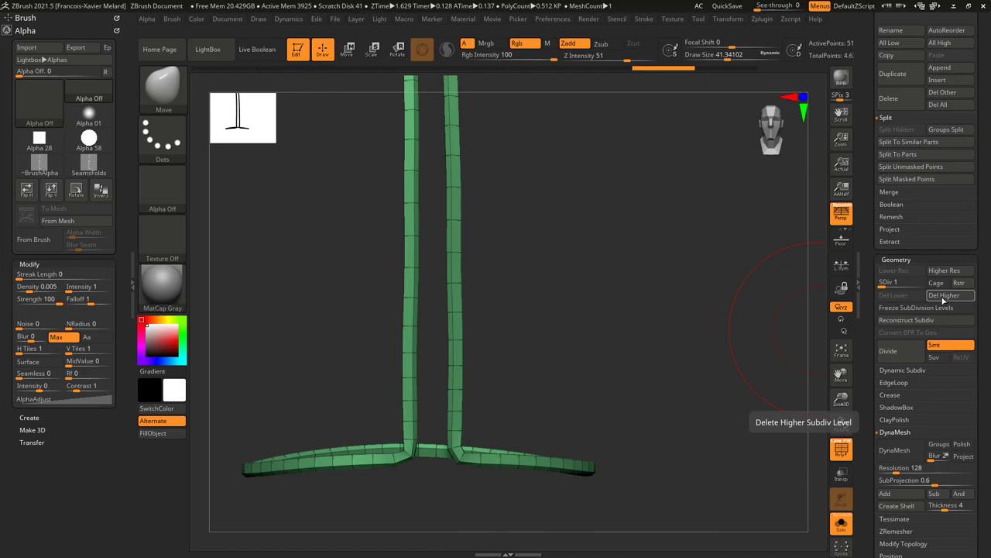
left_click(944, 296)
Select the cuff rings subtool UMesh_Extract1_oPP1_6 and delete its higher subdivision levels.
key("Down")
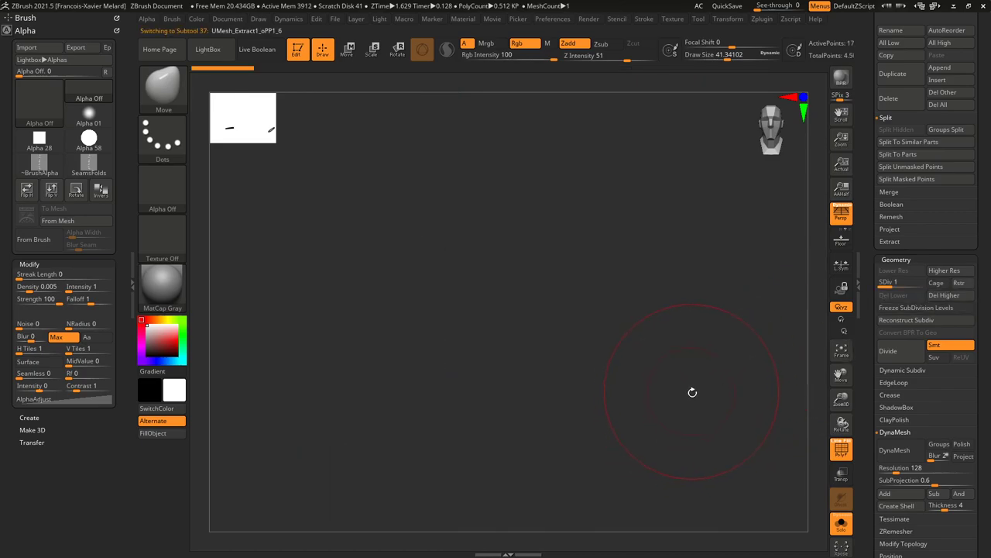
left_click_drag(701, 415, 732, 394)
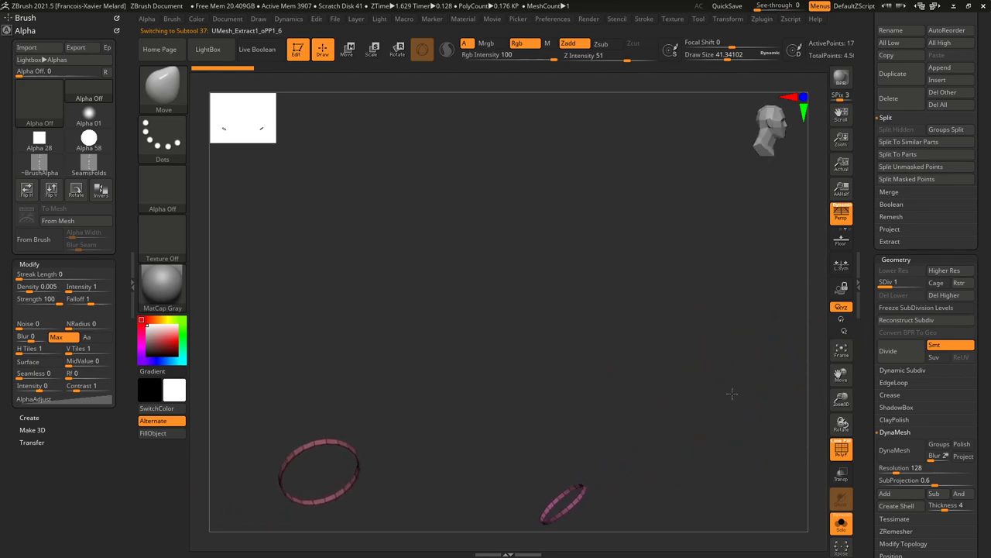
left_click(937, 298)
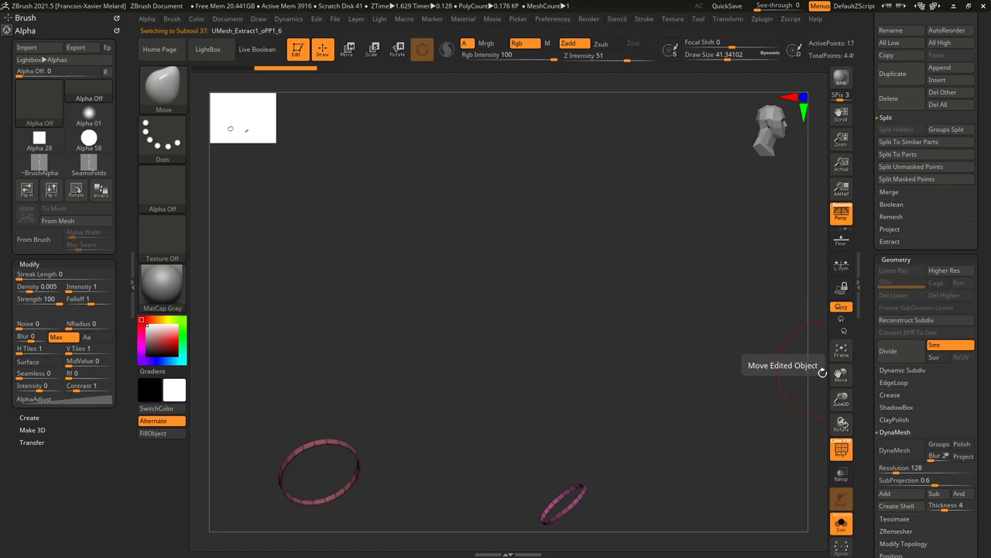
Select the collar-and-front trim UMesh_Extract1_oPP1_3 and merge it down with the cuff rings below it.
key("Up")
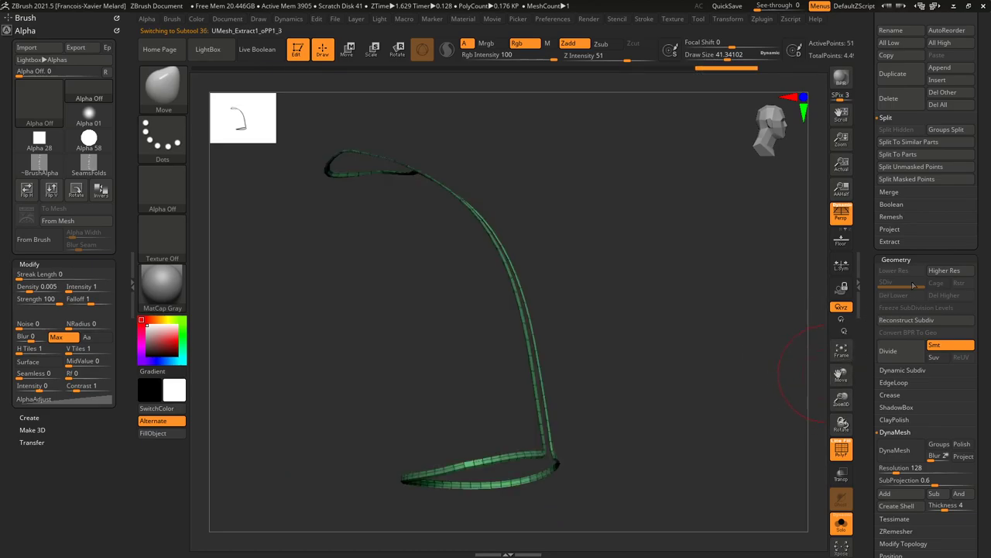
left_click_drag(868, 211, 868, 310)
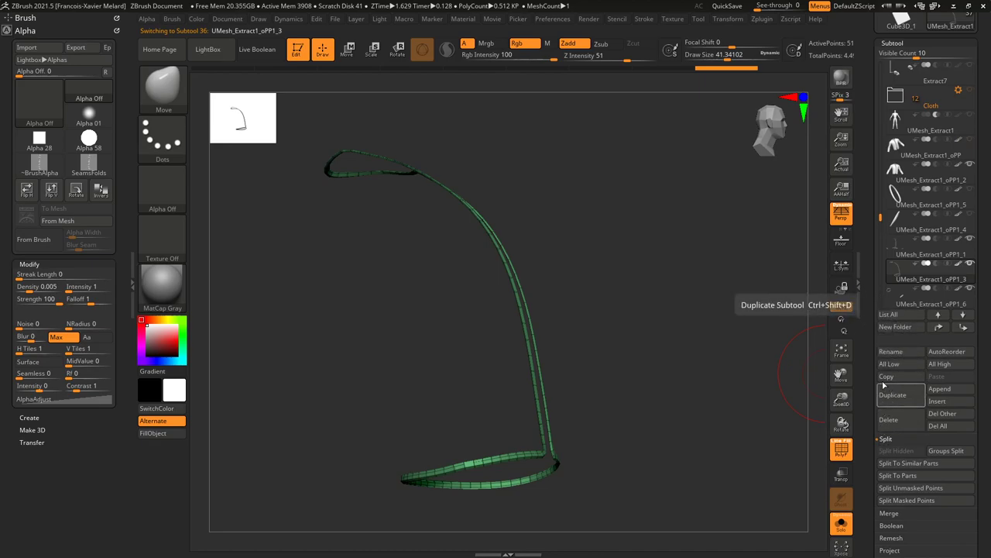
scroll(937, 414, "down", 1)
left_click(884, 482)
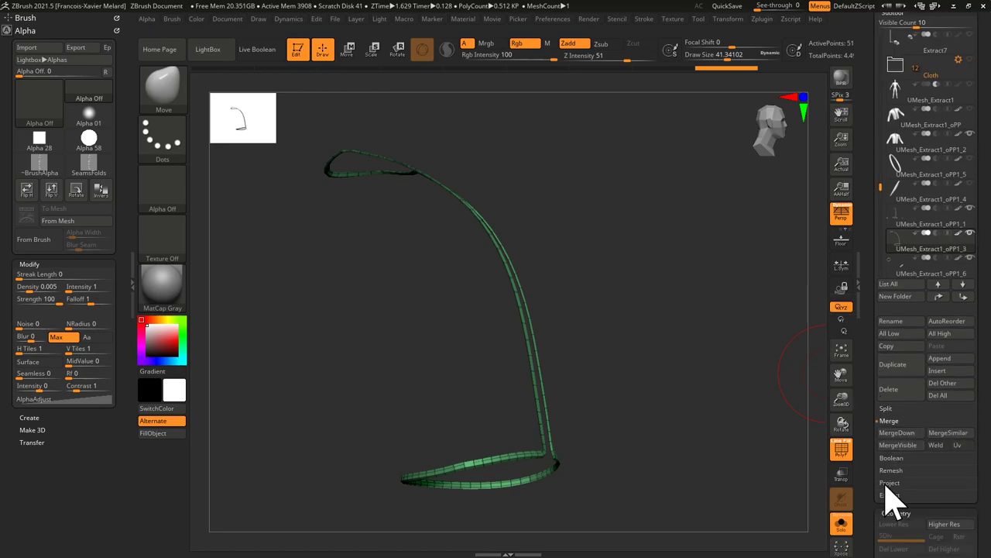
left_click(893, 434)
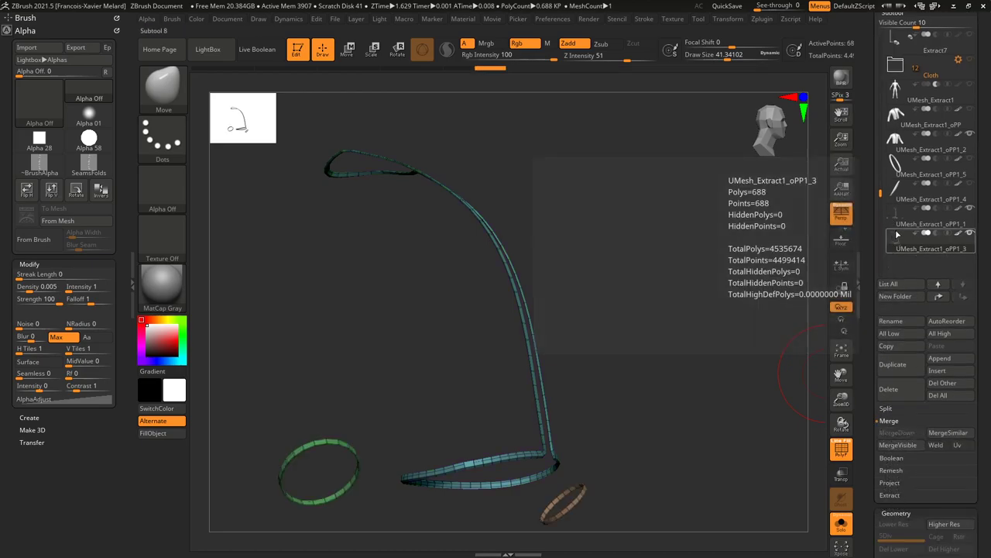
Select the jacket subtool UMesh_Extract1_oPP1_2, lower it to subdivision level 1 and examine its base mesh from several sides.
left_click(892, 243)
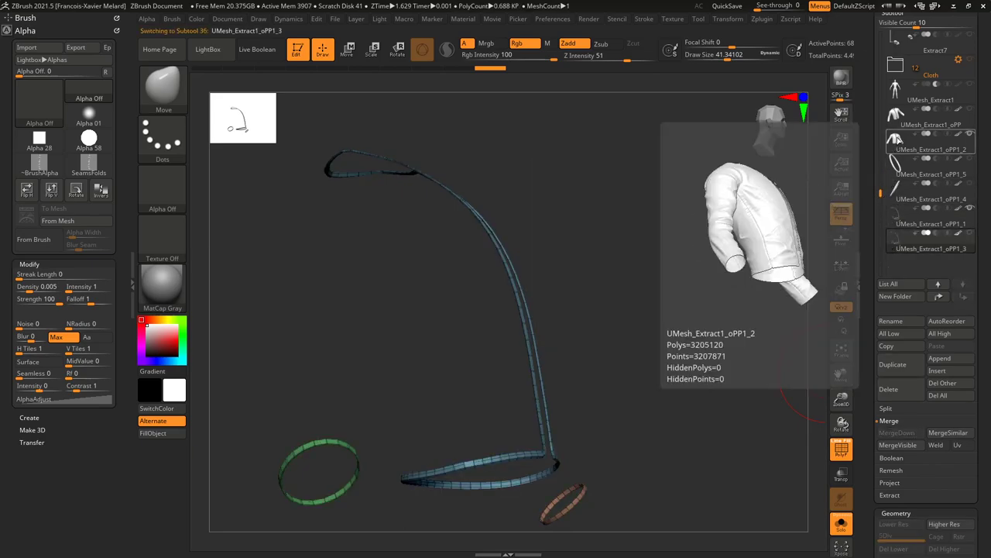
left_click(899, 140)
left_click_drag(821, 323, 748, 354)
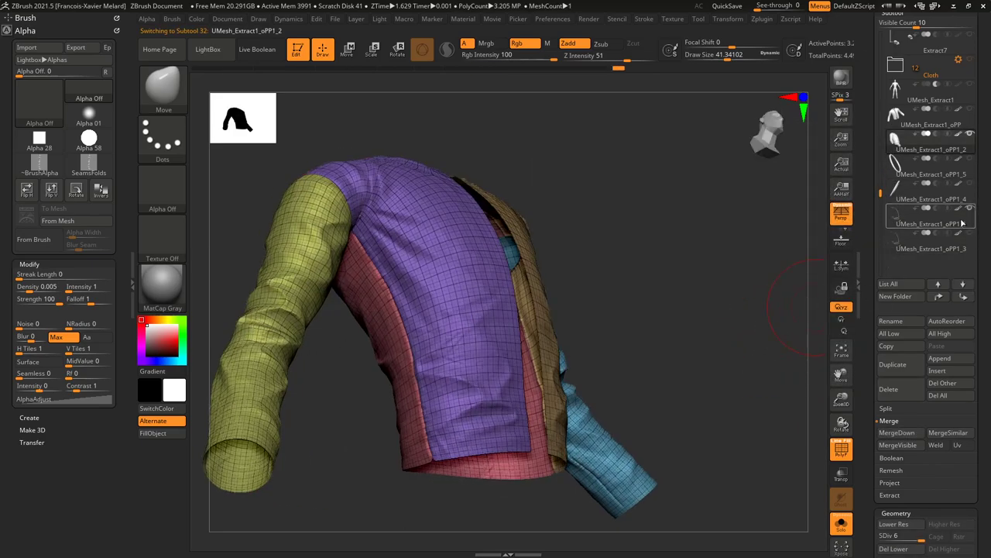
left_click_drag(803, 307, 722, 306)
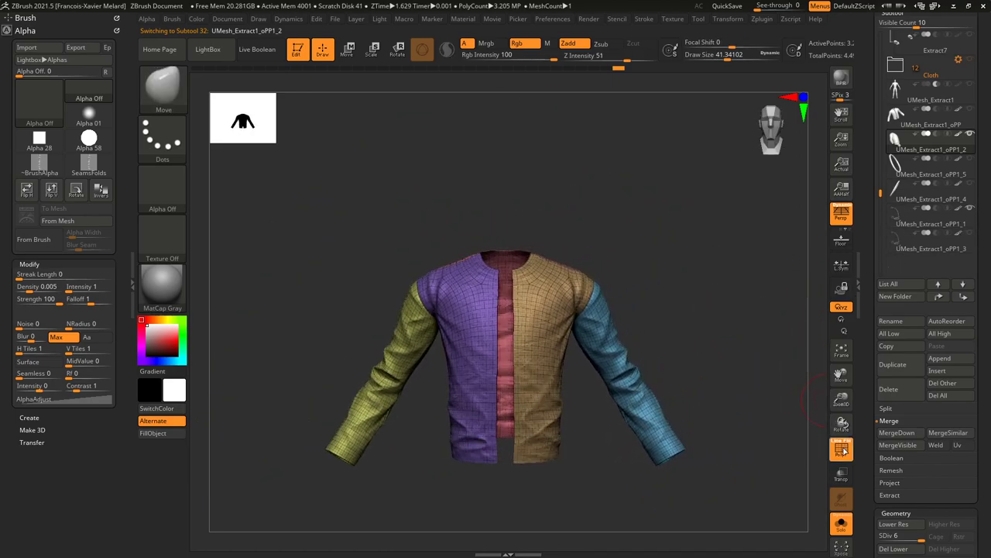
left_click_drag(865, 430, 866, 365)
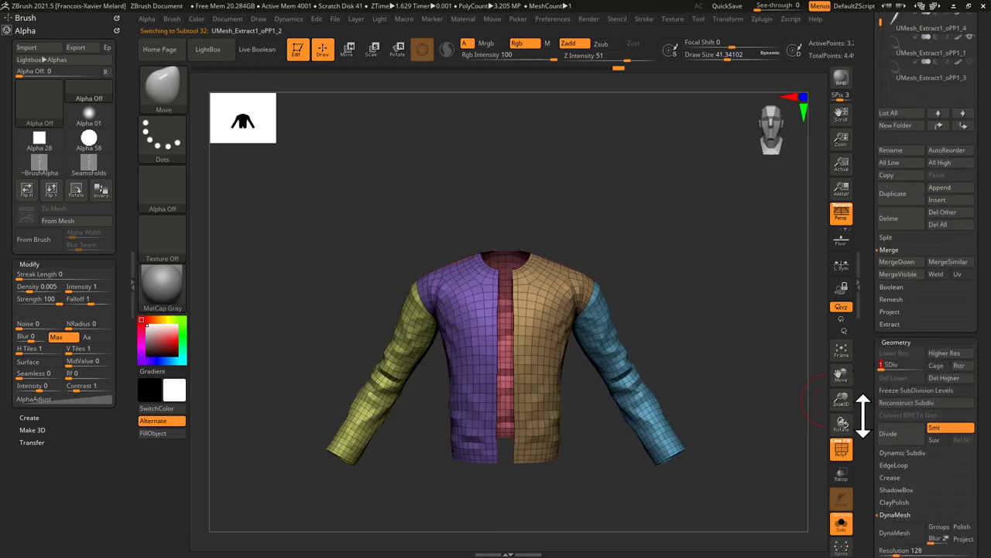
left_click_drag(743, 392, 703, 382)
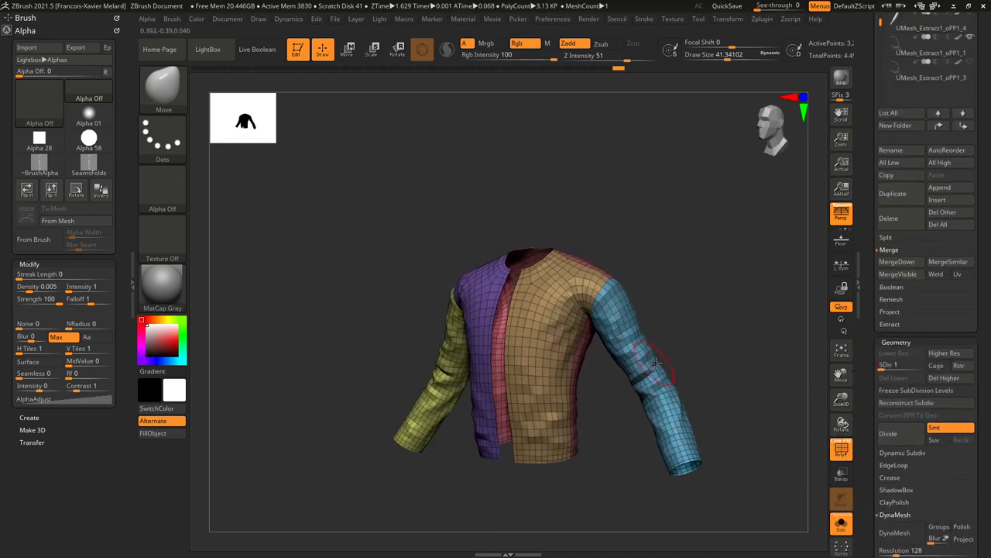
left_click_drag(718, 326, 671, 366)
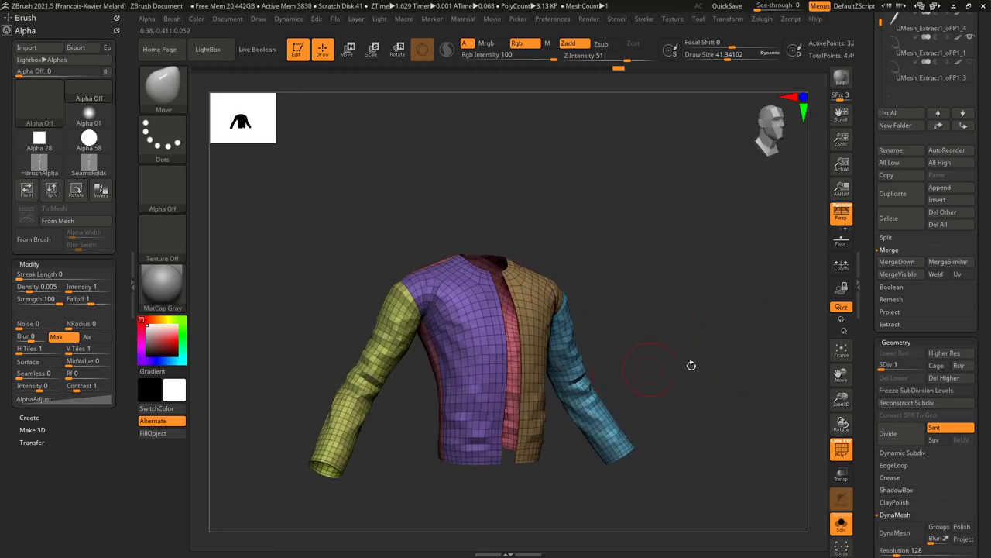
Examine the low-resolution jacket with the polyframe off and on, and check the trim subtools in the subtool list.
left_click(834, 450)
left_click_drag(715, 400, 657, 385)
left_click_drag(748, 378, 762, 418)
left_click_drag(762, 418, 817, 455)
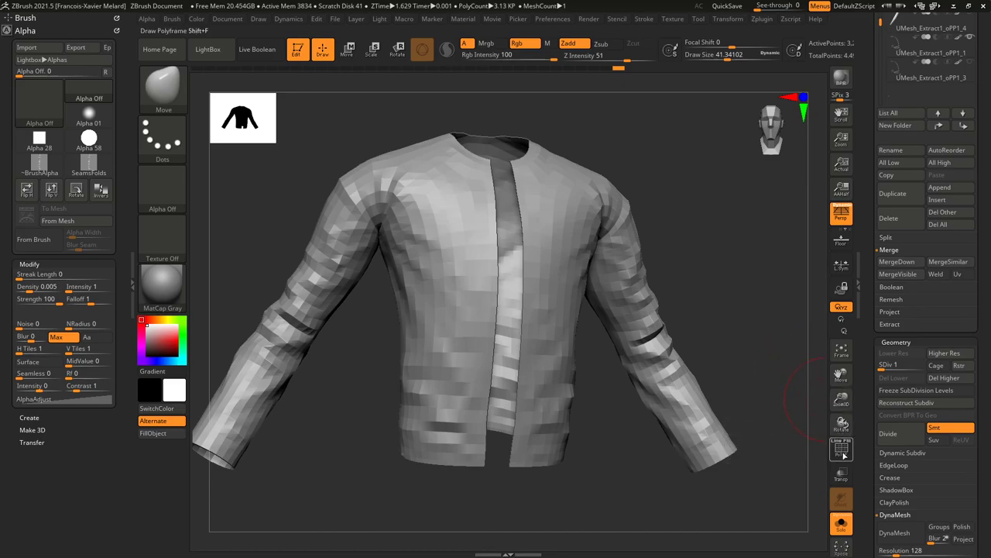
left_click(845, 456)
left_click_drag(790, 365, 768, 320, "alt")
left_click_drag(871, 190, 870, 267)
mouse_move(890, 295)
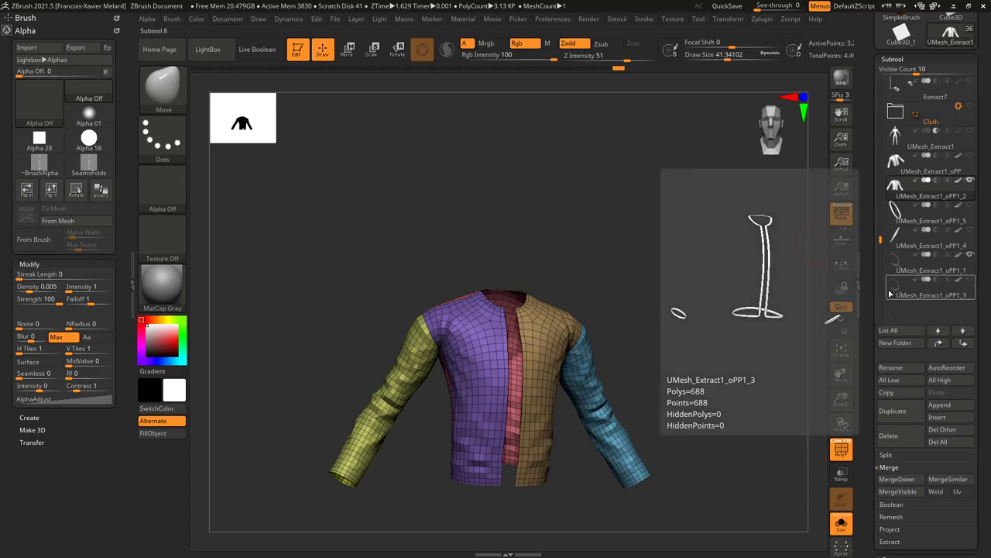
mouse_move(894, 245)
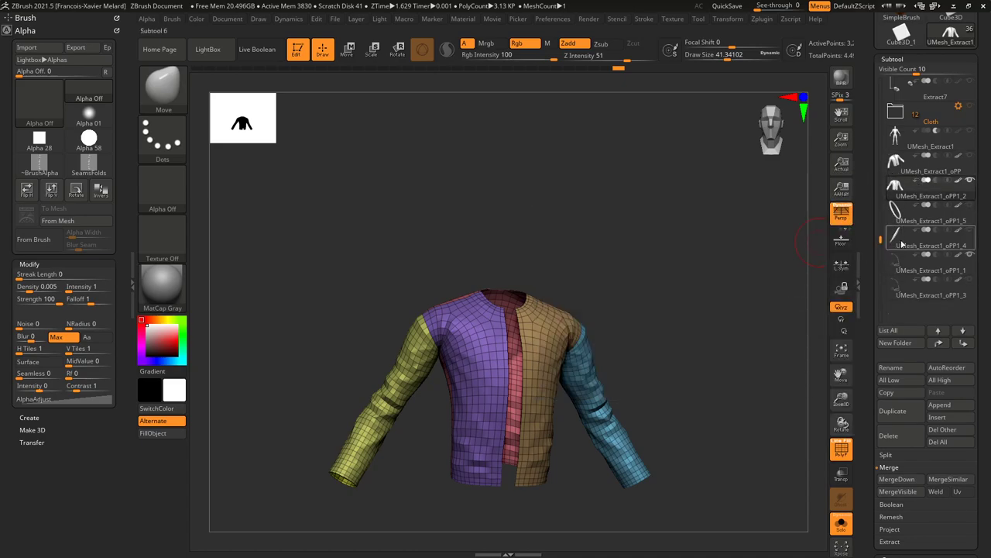
Return the jacket to its highest subdivision level and turn off the polyframe display.
key("d")
left_click(841, 448)
left_click_drag(775, 374, 749, 353)
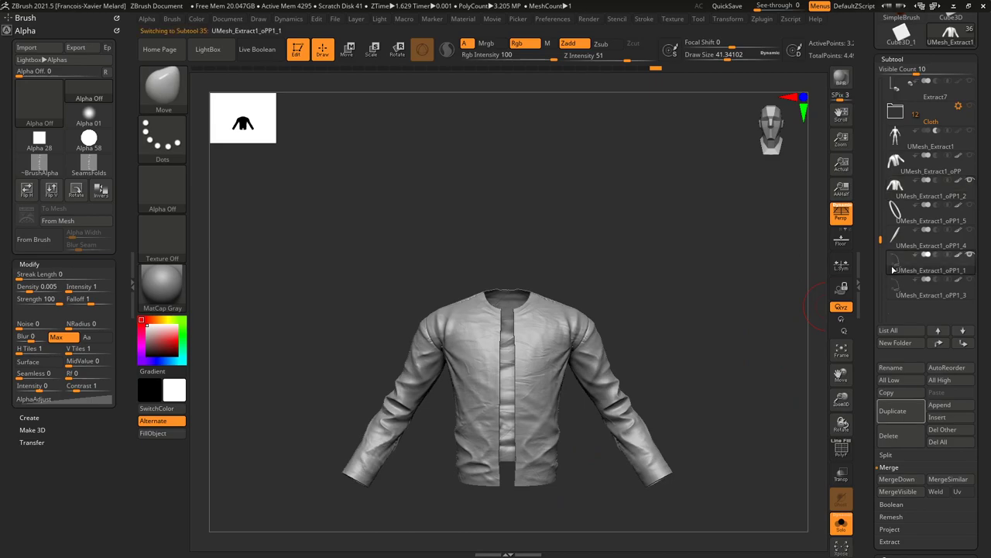
Move the ring subtools UMesh_Extract1_oPP1_5 and UMesh_Extract1_oPP1_4 above UMesh_Extract1_oPP in the subtool order, and turn off Solo.
left_click(895, 268)
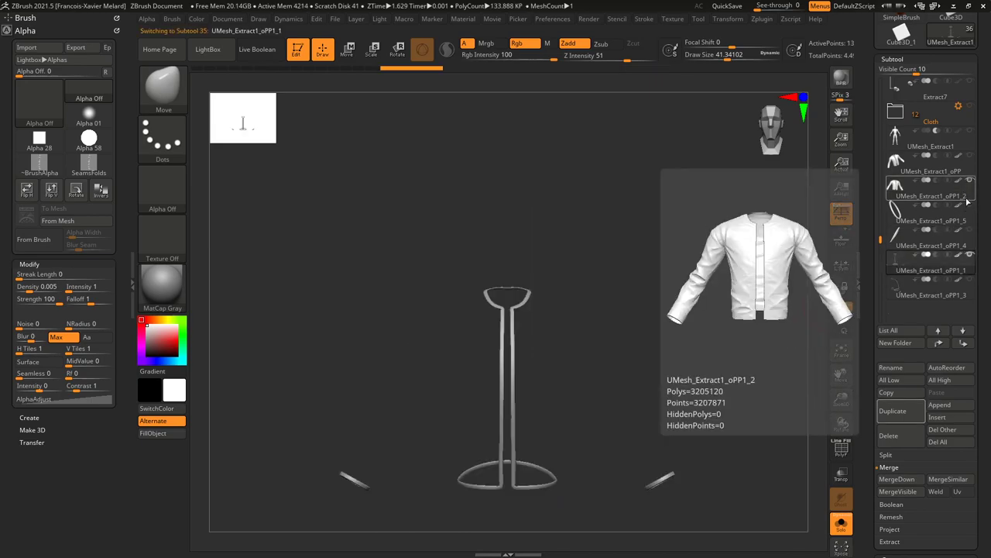
left_click(941, 219)
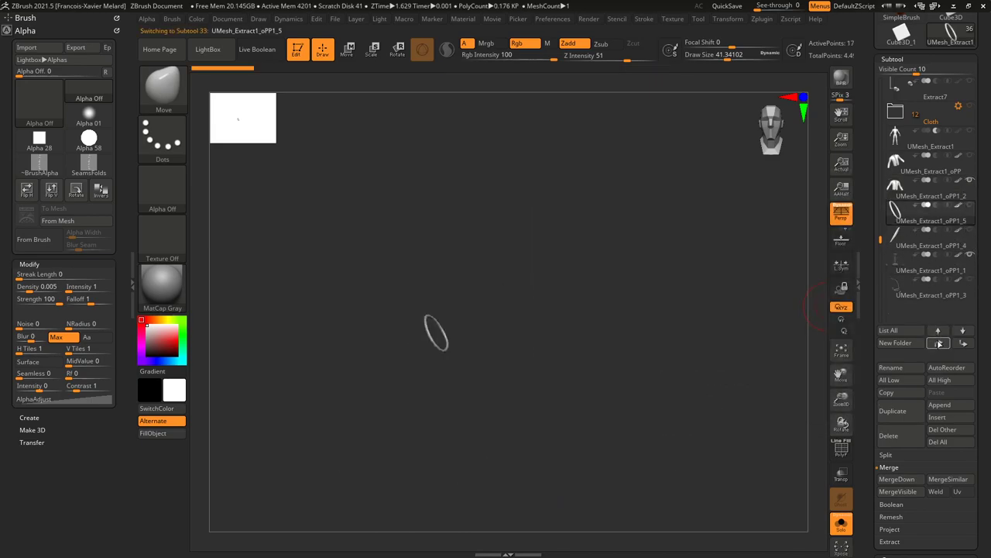
left_click(939, 343)
left_click(933, 240)
left_click(939, 343)
left_click(939, 343)
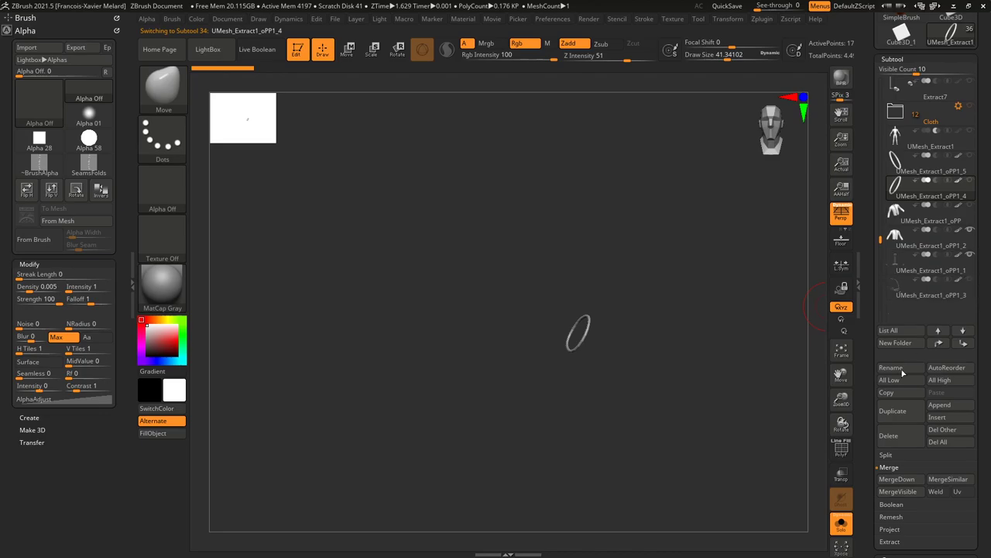
left_click(841, 531)
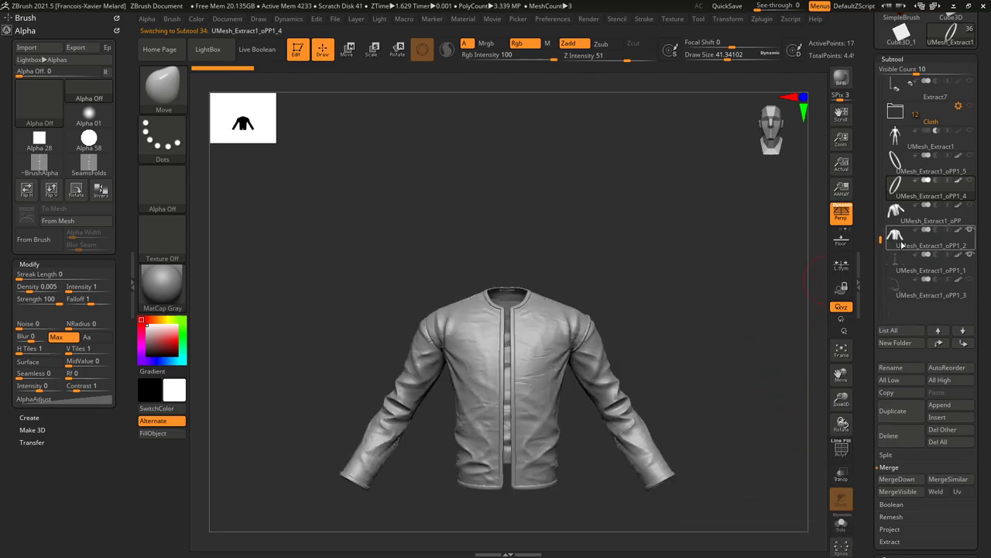
Select the merged low-poly trim UMesh_Extract1_oPP1_3, show its polyframe, isolate it with Solo and inspect its strips.
left_click(896, 284)
left_click(841, 449)
left_click_drag(748, 325, 752, 339)
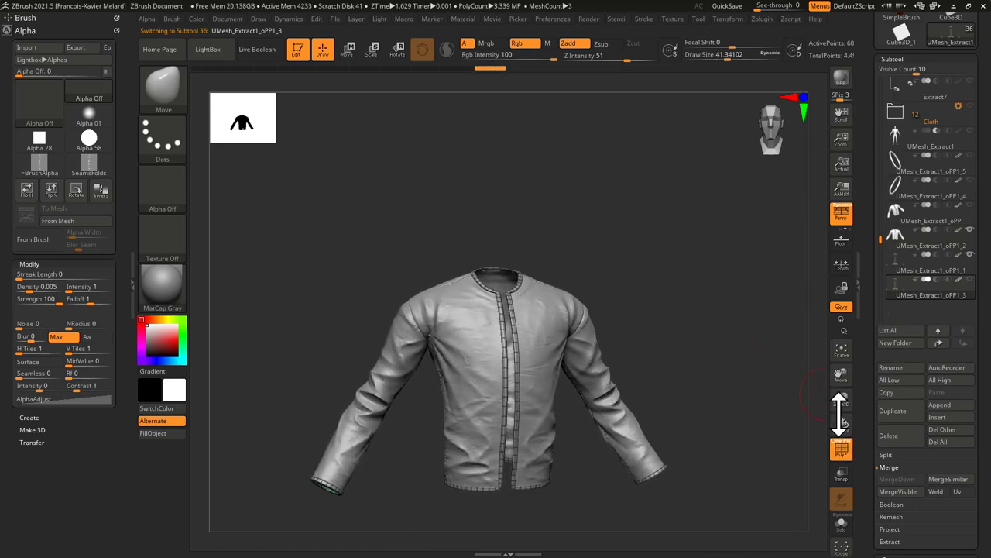
left_click(841, 523)
left_click_drag(776, 380, 685, 326)
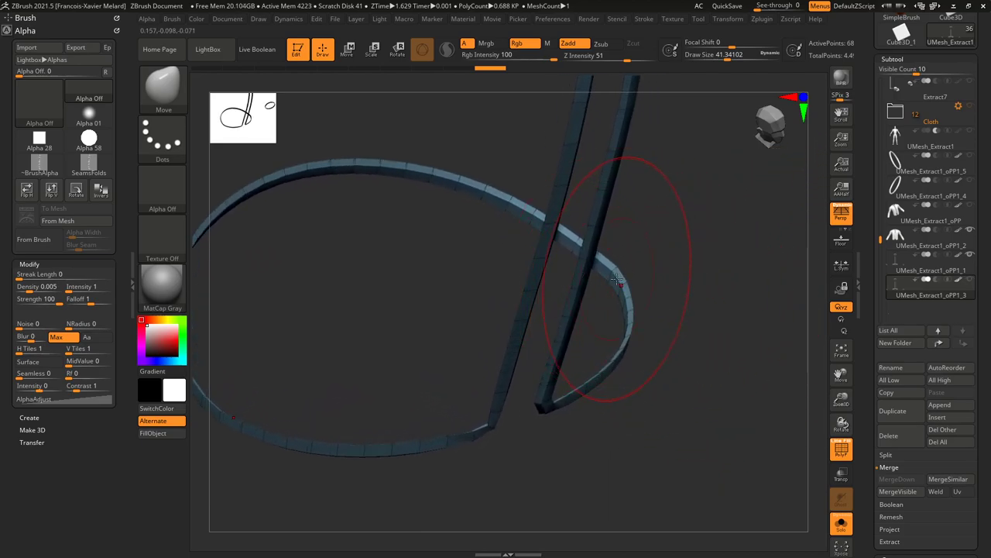
left_click_drag(681, 285, 641, 373)
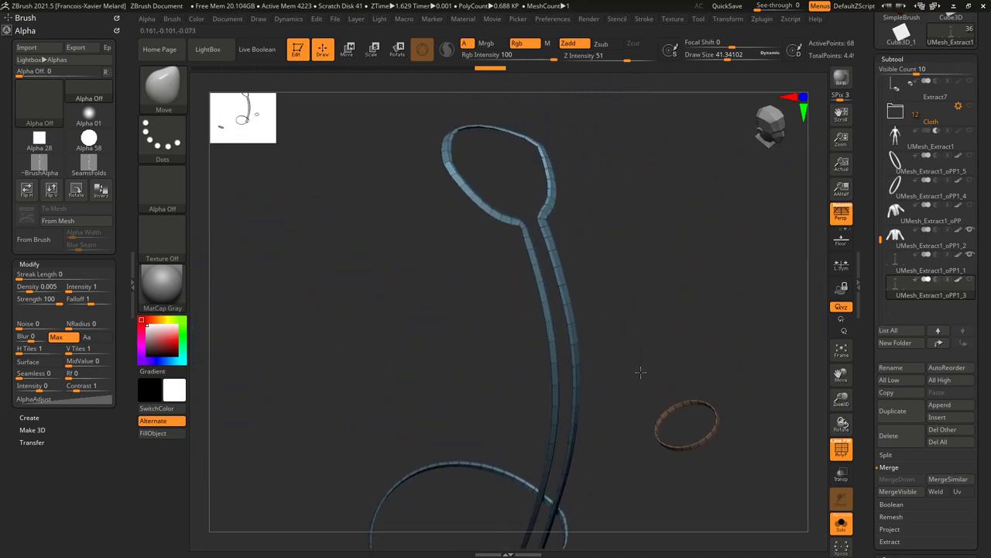
left_click_drag(650, 281, 693, 271)
Assign polygroups to the low-poly trim with Groups By Normals and inspect the resulting groups.
left_click_drag(873, 342, 878, 184)
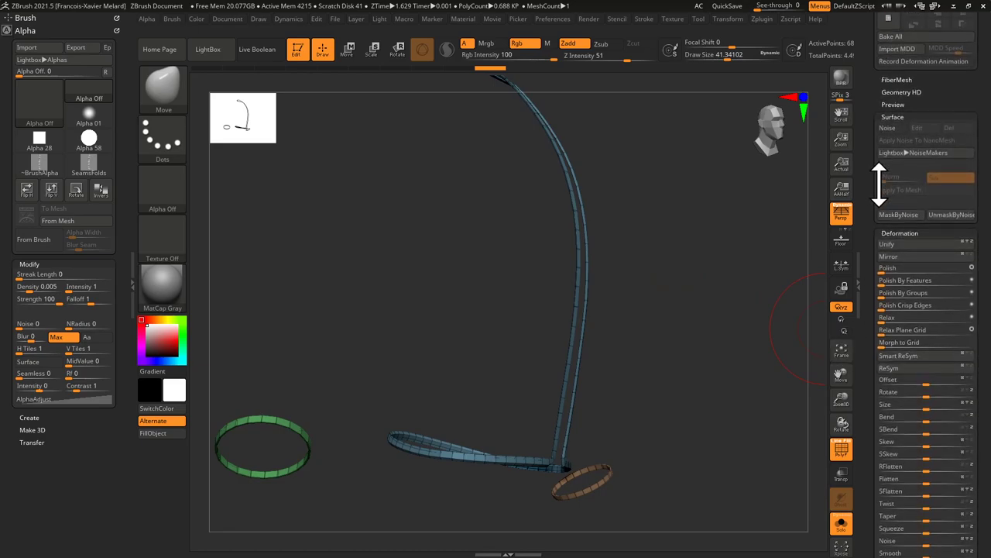
left_click(886, 233)
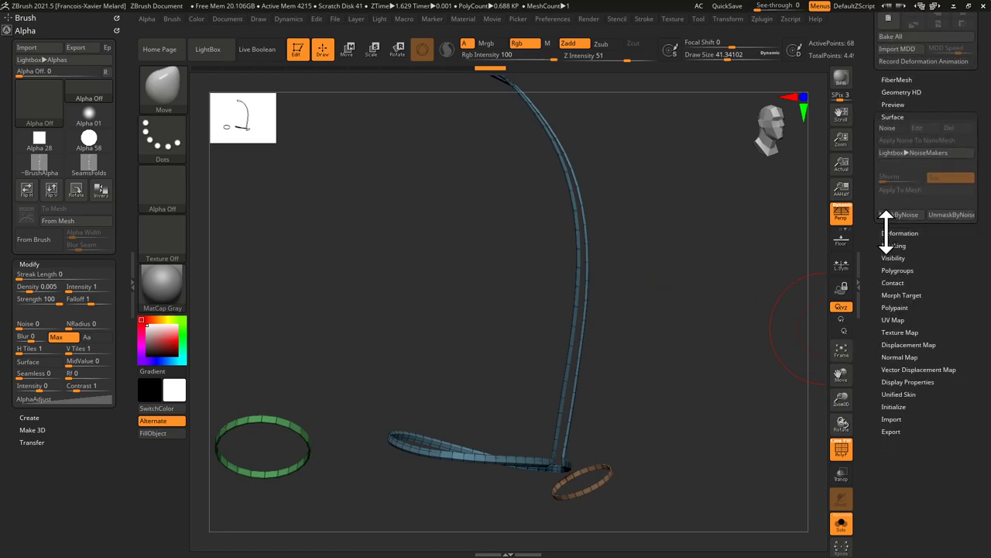
left_click(888, 270)
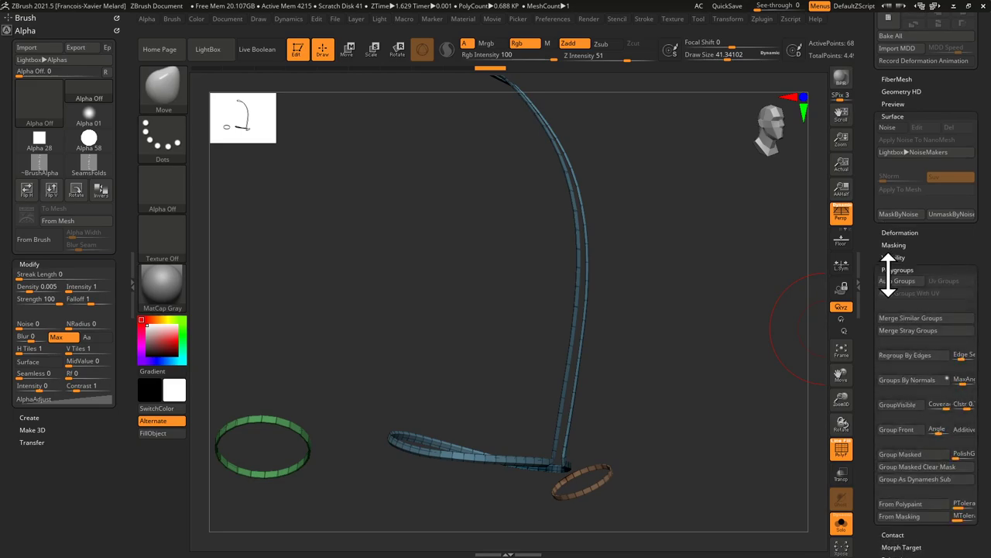
left_click(907, 380)
left_click_drag(743, 387, 704, 379)
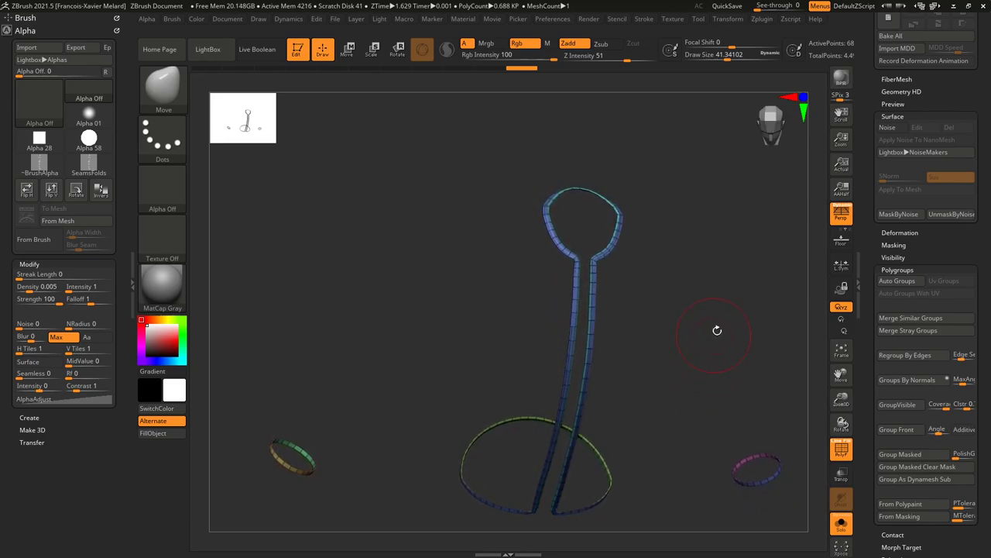
mouse_move(632, 181)
left_mouse_down()
mouse_move(620, 181)
mouse_move(625, 173)
left_mouse_up()
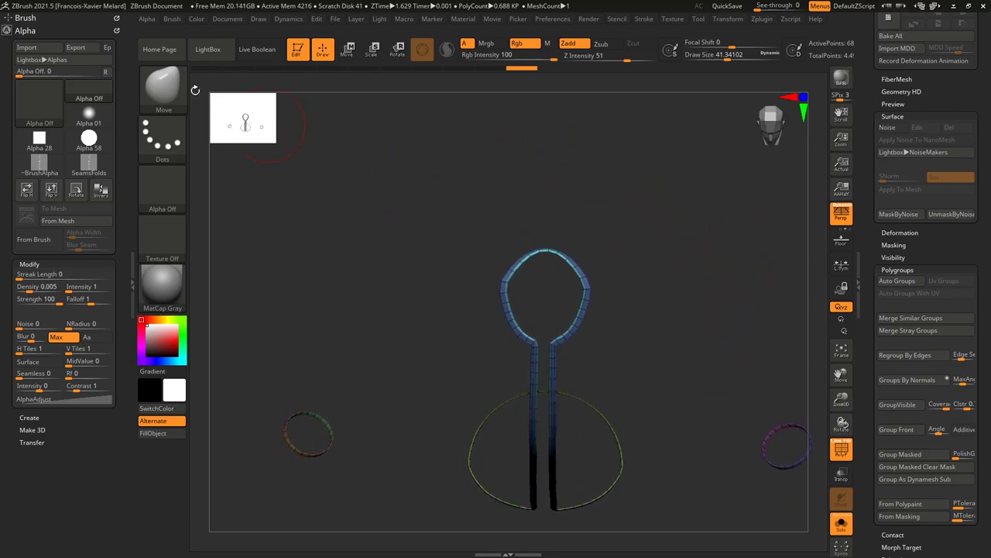
Collapse the Alpha palette, dock the Zplugin palette in the tray and expand UV Master.
left_click(25, 31)
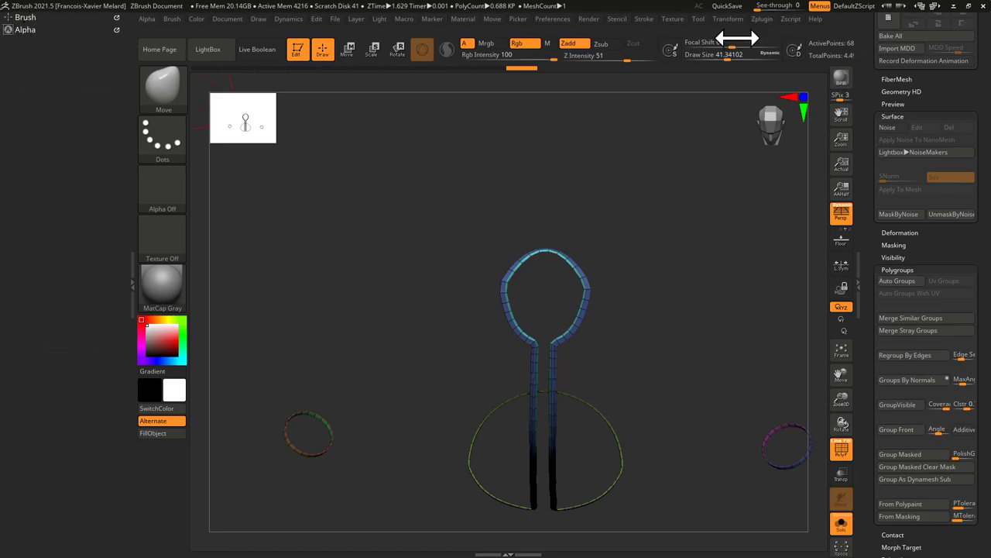
left_click(761, 19)
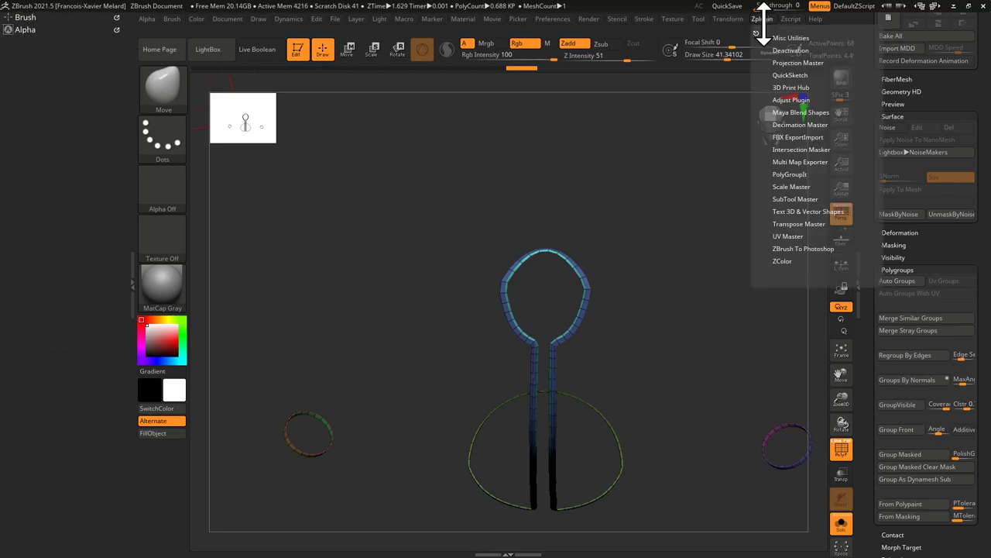
left_click_drag(756, 29, 64, 113)
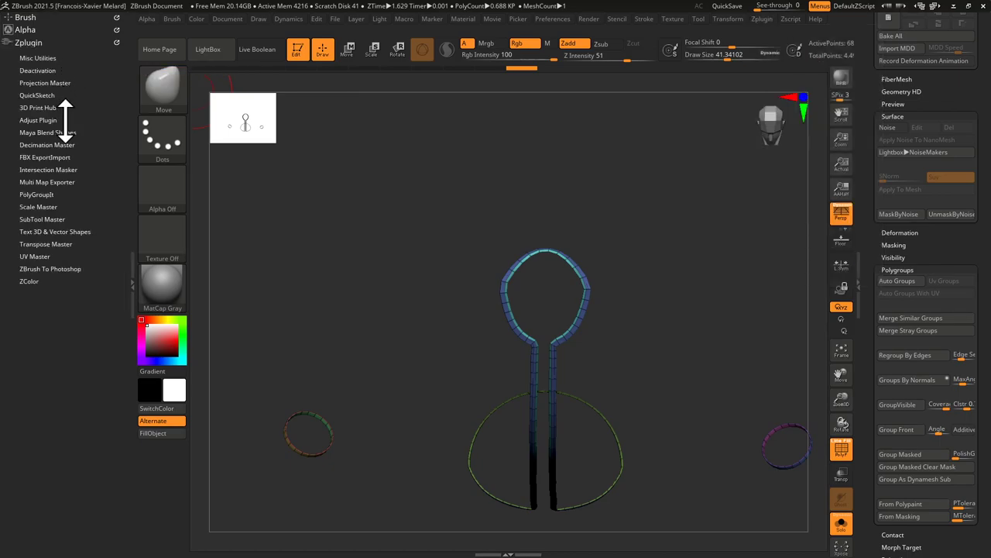
left_click(34, 257)
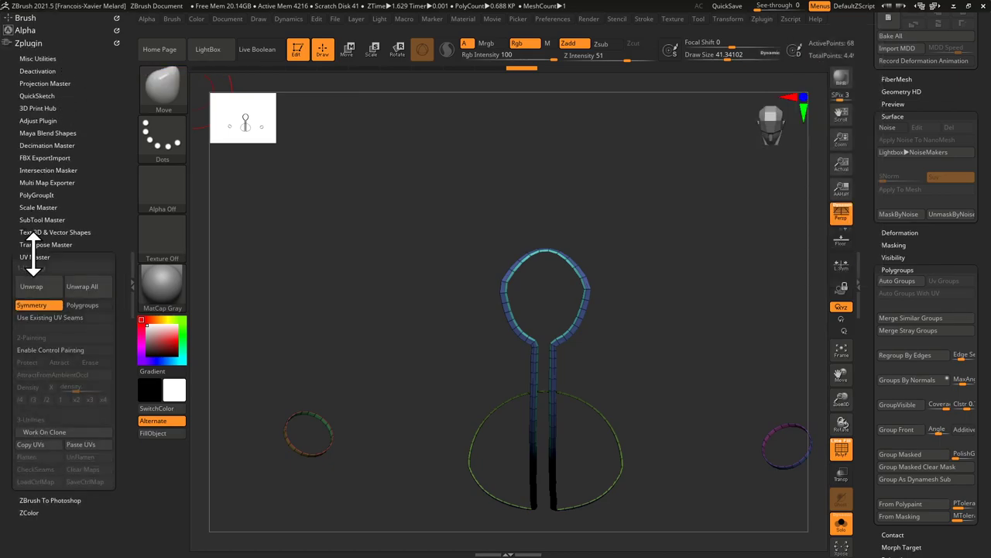
Enable control painting in UV Master with Protect and fill the whole trim mesh with red.
left_click(35, 352)
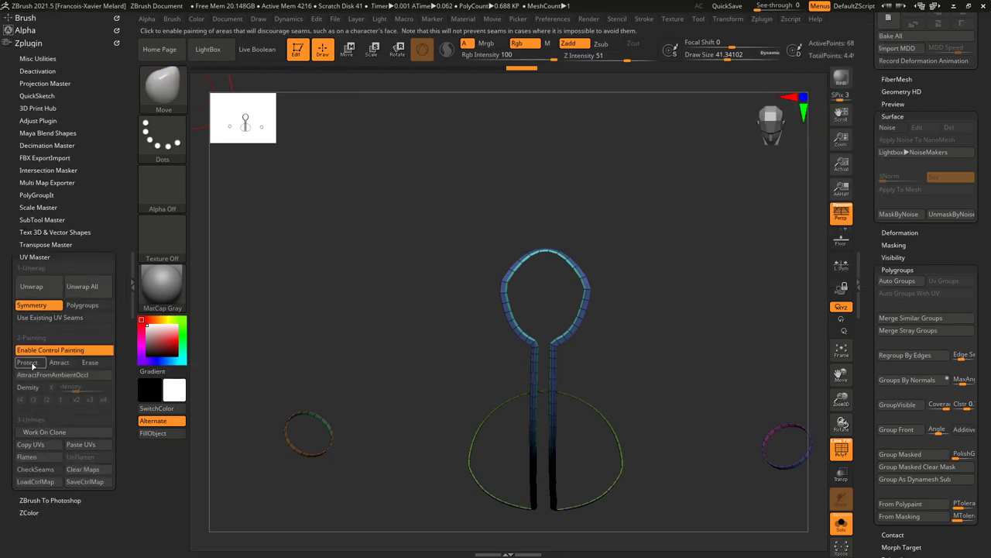
left_click(27, 363)
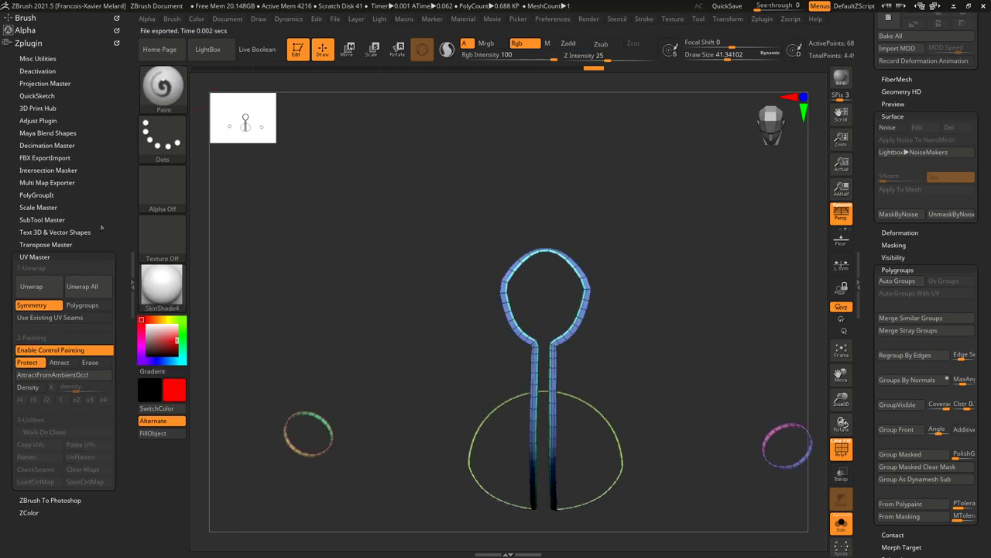
left_click(196, 19)
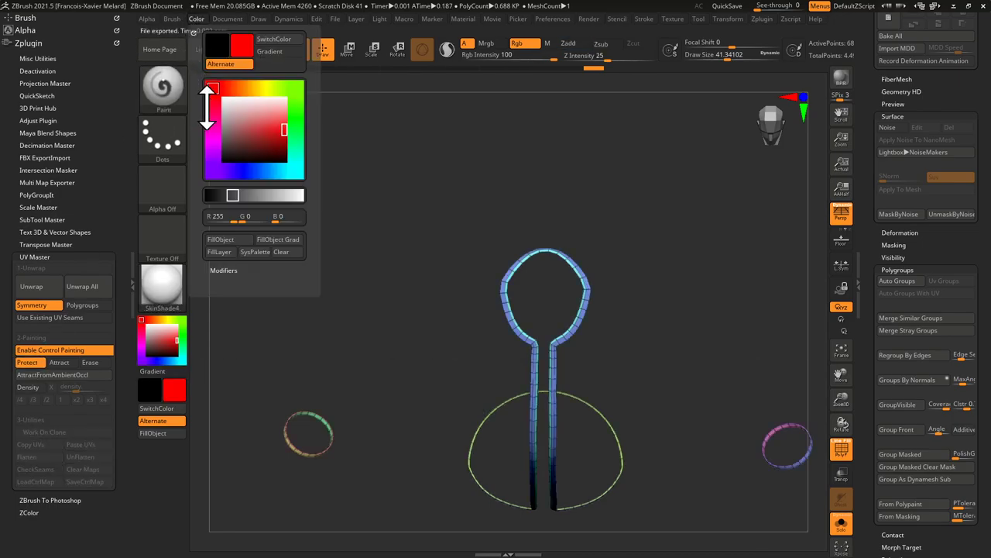
left_click(225, 246)
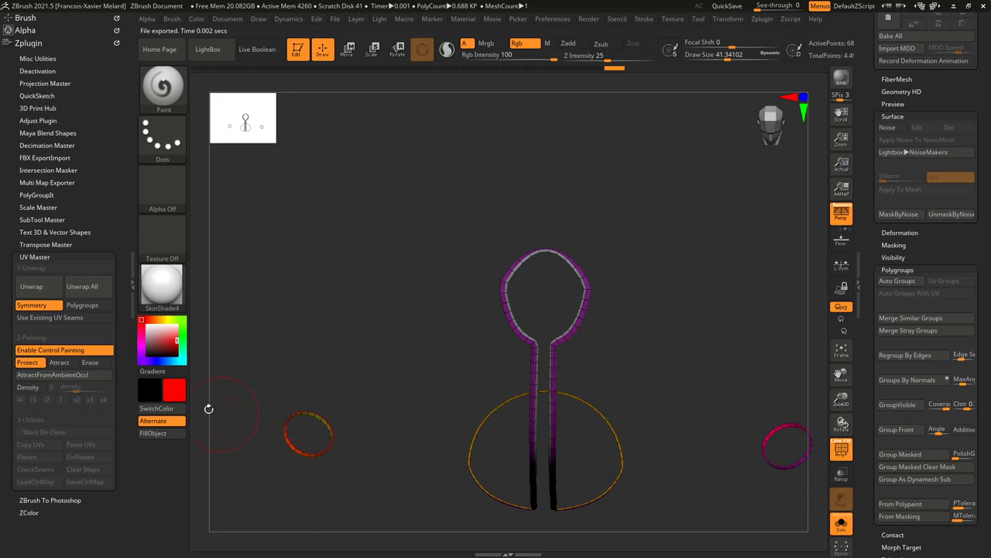
Choose Attract, mask a small area on one cuff ring, invert the mask and fill that area with blue.
left_click(58, 362)
mouse_move(208, 406)
left_mouse_down()
mouse_move(423, 489)
mouse_move(381, 416)
mouse_move(424, 381)
mouse_move(422, 399)
left_mouse_up()
key("ctrl")
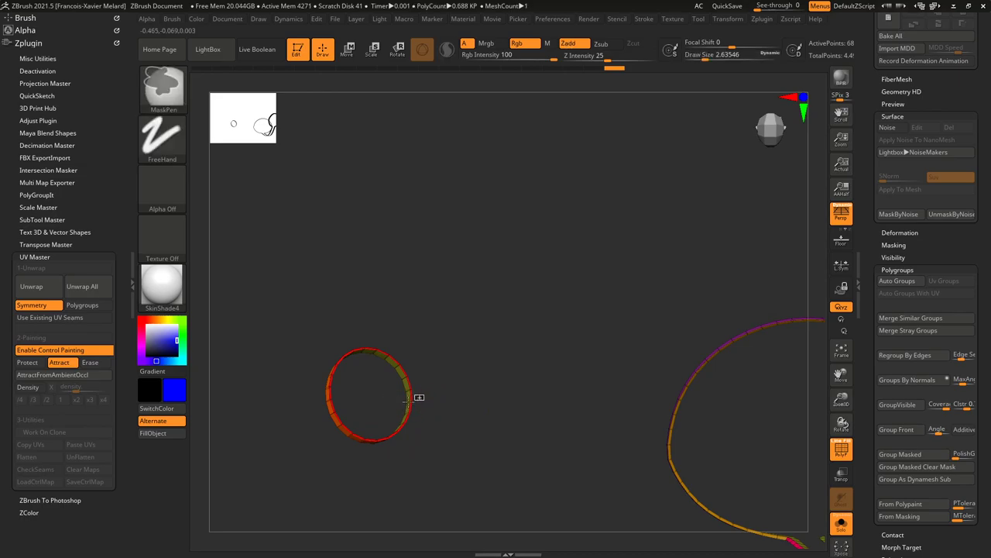
left_click(446, 393, "ctrl")
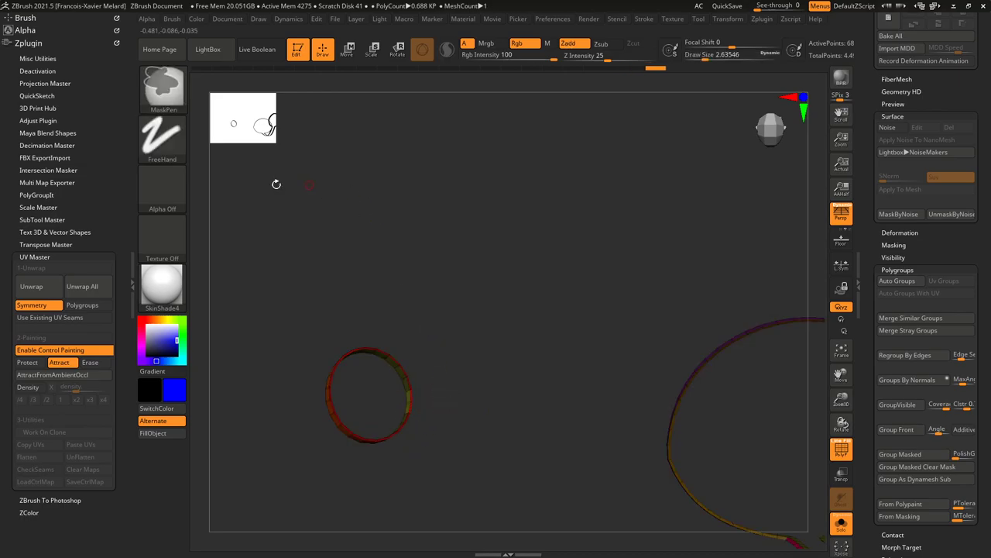
left_click(197, 19)
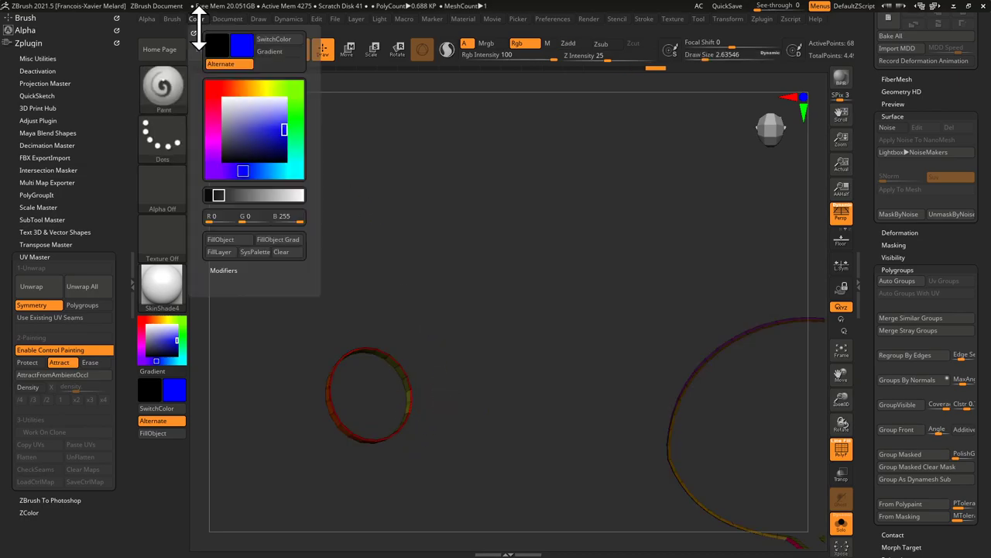
left_click(224, 240)
Isolate a short segment at the back of the collar loop with an inverted mask, fill it with Attract blue, and turn off the polyframe.
left_click_drag(597, 285, 631, 185)
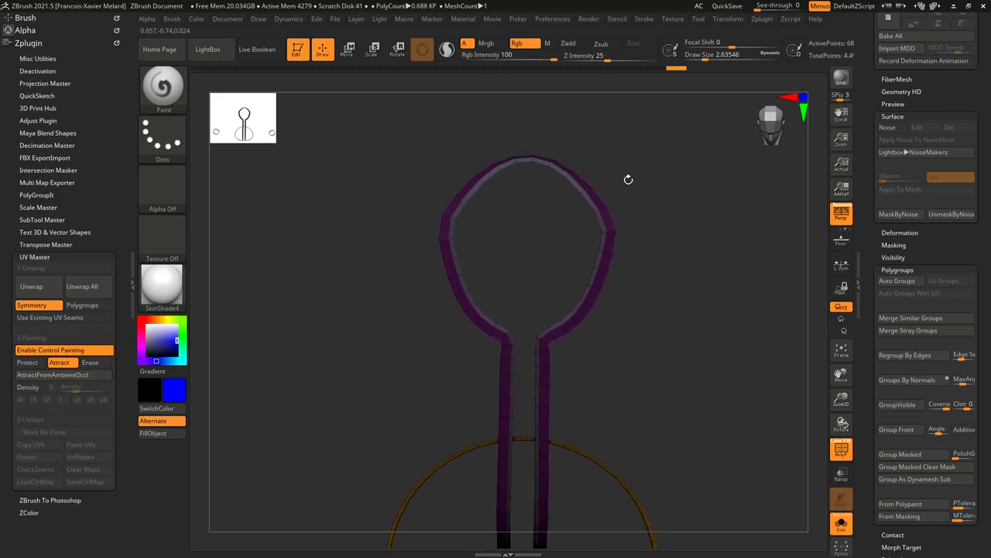
key("ctrl")
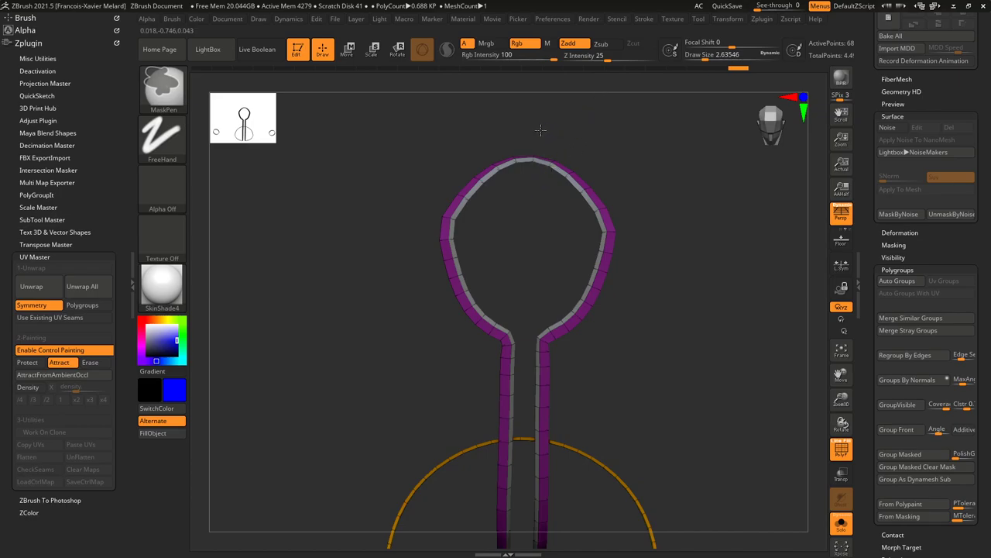
left_click(579, 132, "ctrl")
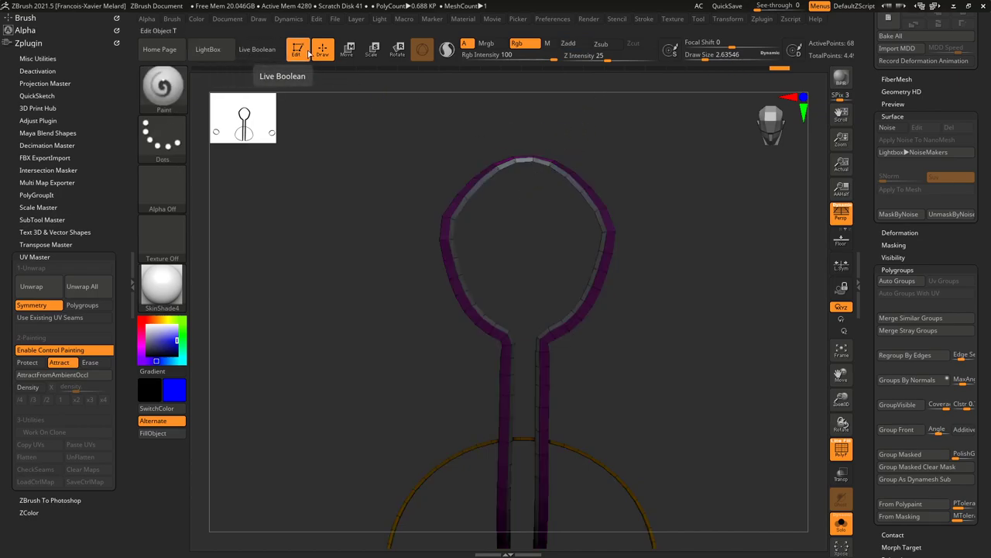
left_click(637, 140, "ctrl")
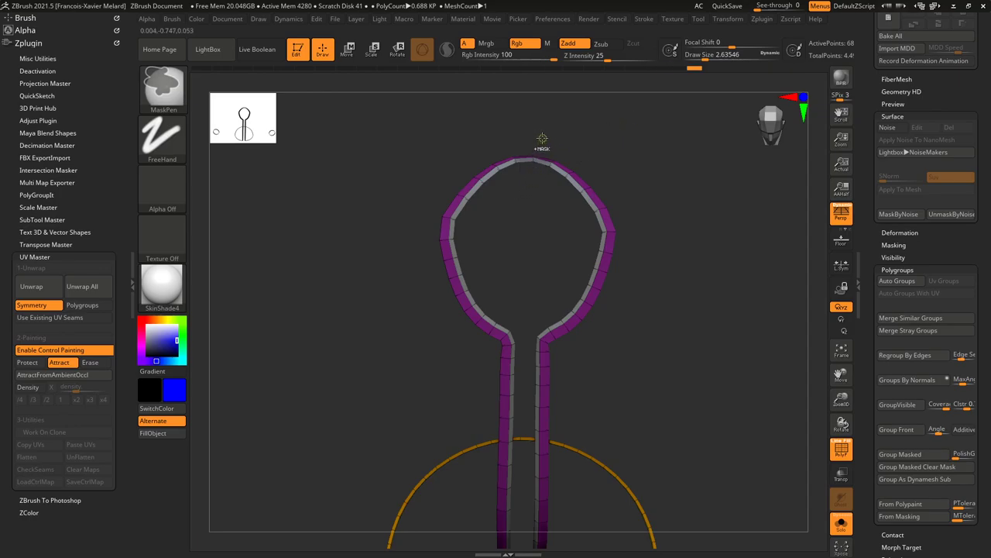
left_click(620, 131, "ctrl")
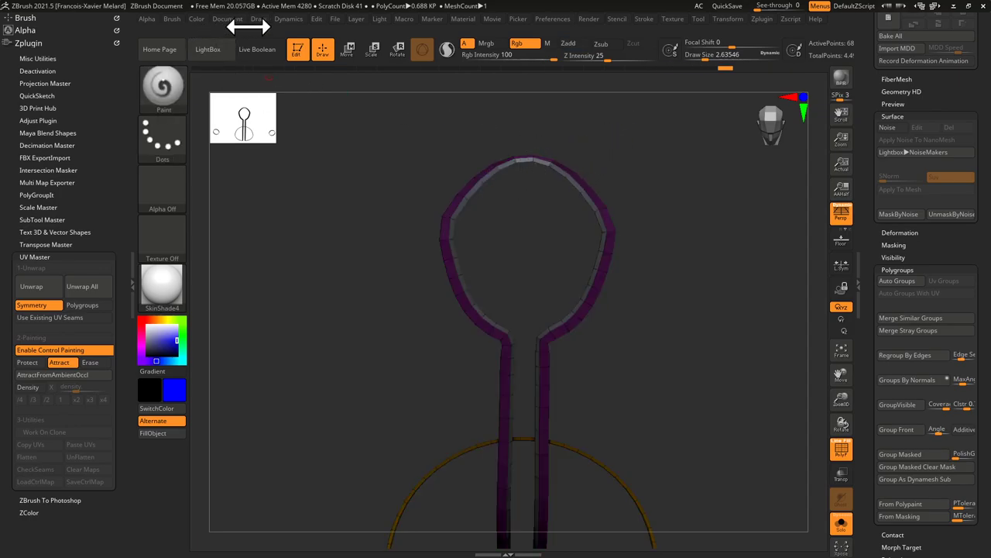
left_click(197, 20)
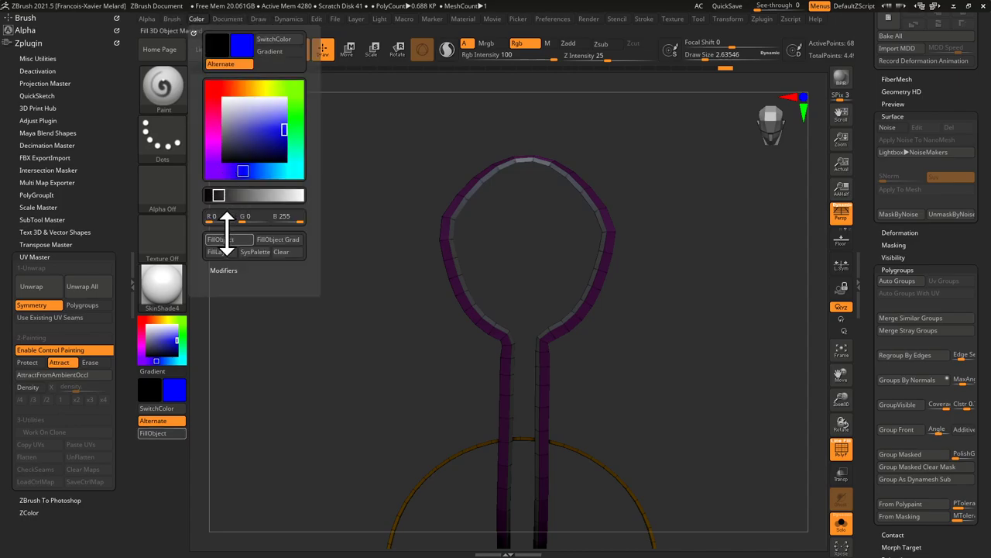
left_click_drag(748, 323, 576, 185)
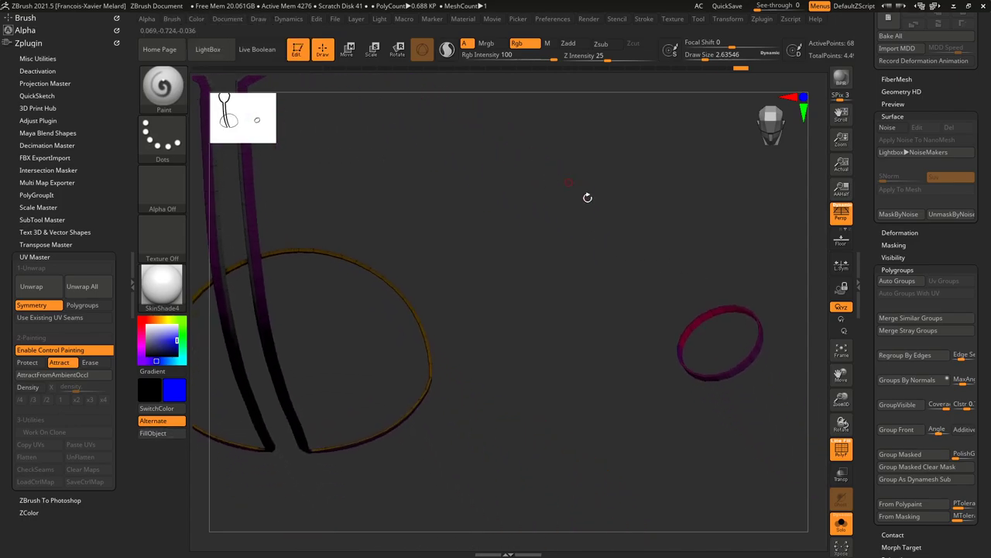
mouse_move(697, 345)
left_mouse_down()
mouse_move(710, 346)
mouse_move(757, 399)
left_mouse_up()
left_click(841, 453)
mouse_move(774, 464)
left_mouse_down()
mouse_move(731, 458)
mouse_move(714, 407)
mouse_move(789, 400)
left_mouse_up()
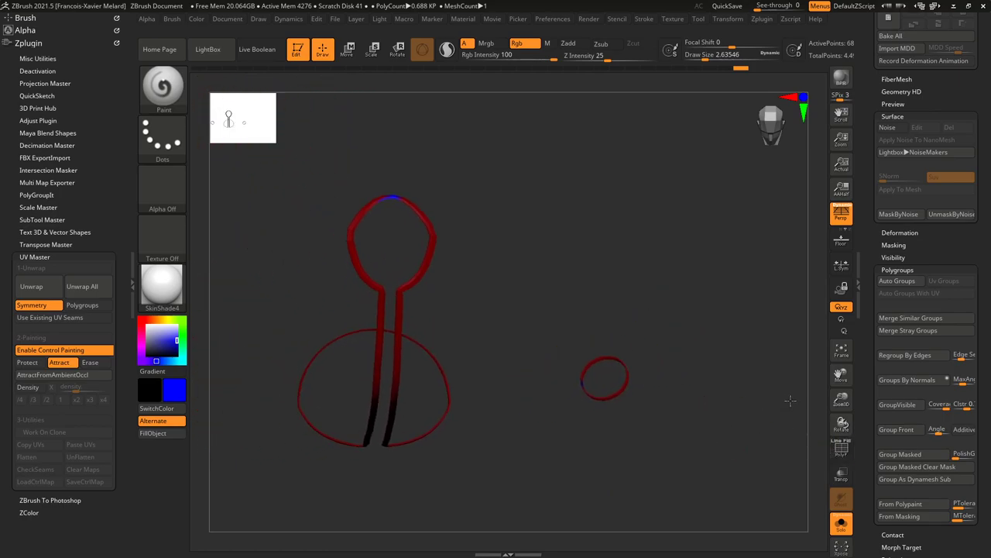
Unwrap the trim's UVs with Symmetry on and Polygroups off, then check the seams around the model and hide them.
left_click(35, 292)
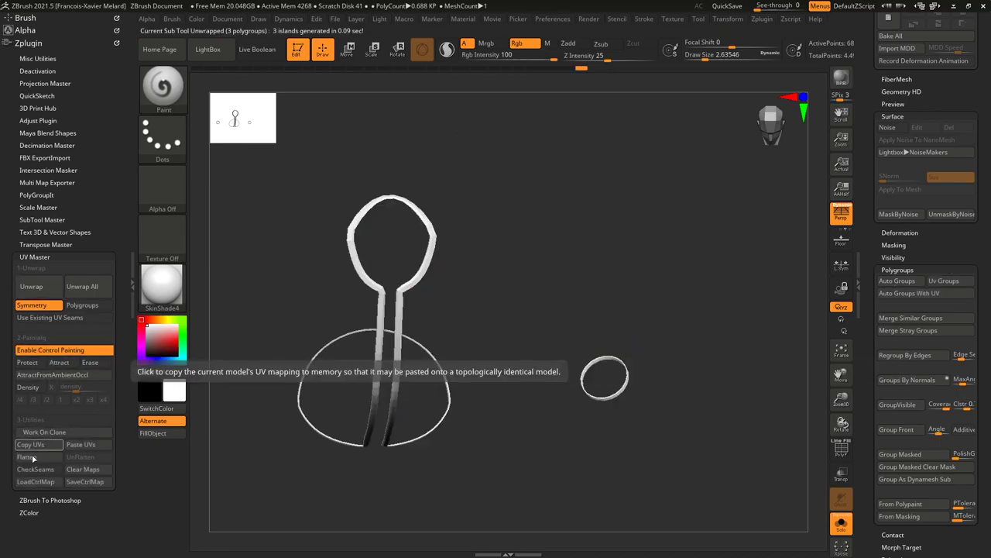
left_click(35, 470)
left_click_drag(332, 336, 463, 220)
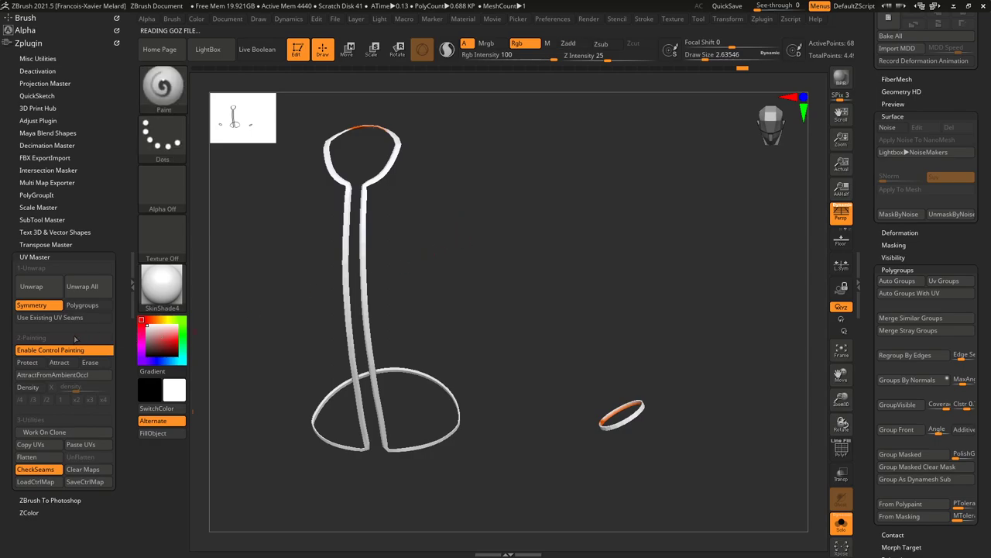
key("ctrl")
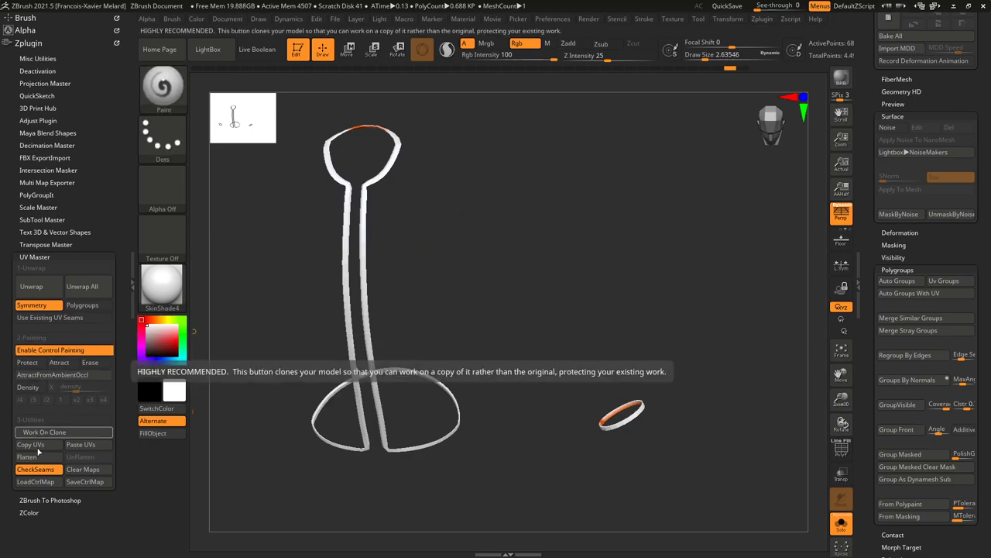
left_click(35, 469)
Unwrap the trim's UVs again with Polygroups enabled alongside Symmetry, and show the seams.
left_click(86, 310)
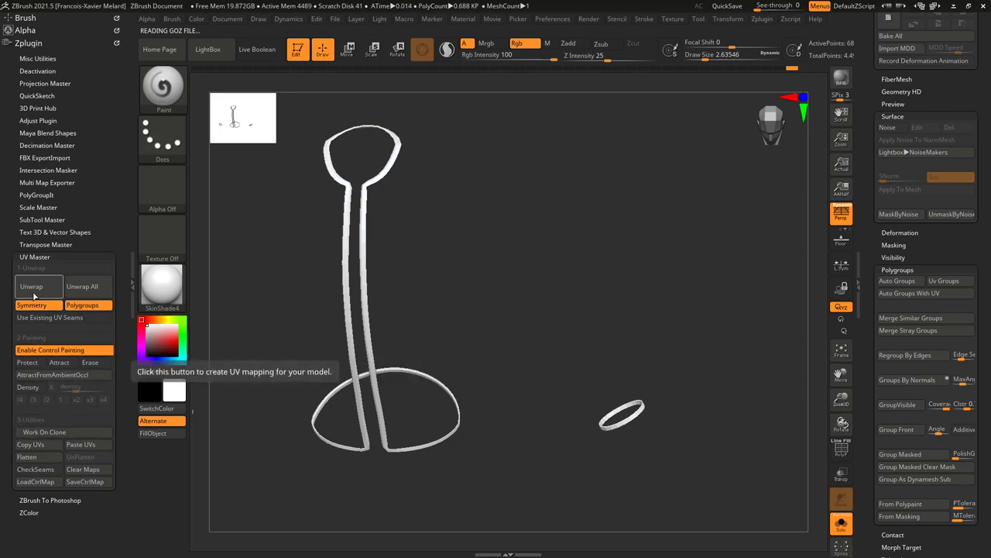
left_click(33, 294)
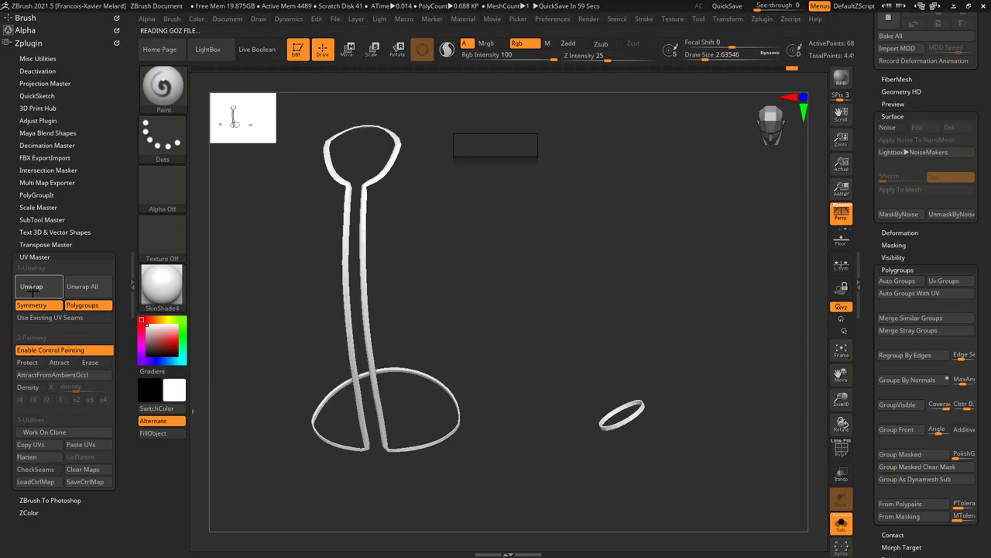
left_click(35, 470)
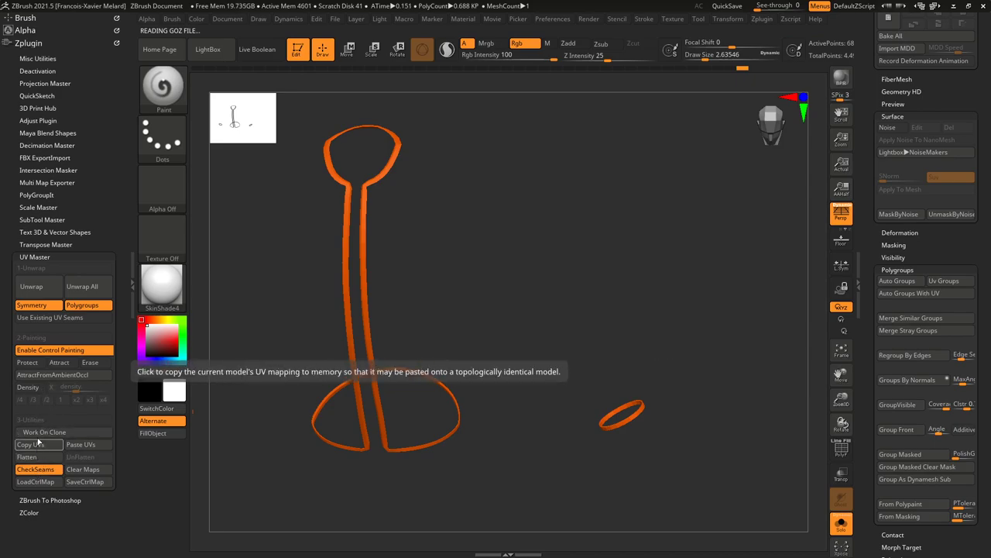
Flatten the trim's UVs, examine the layout of the strips, and unflatten the mesh.
left_click(31, 458)
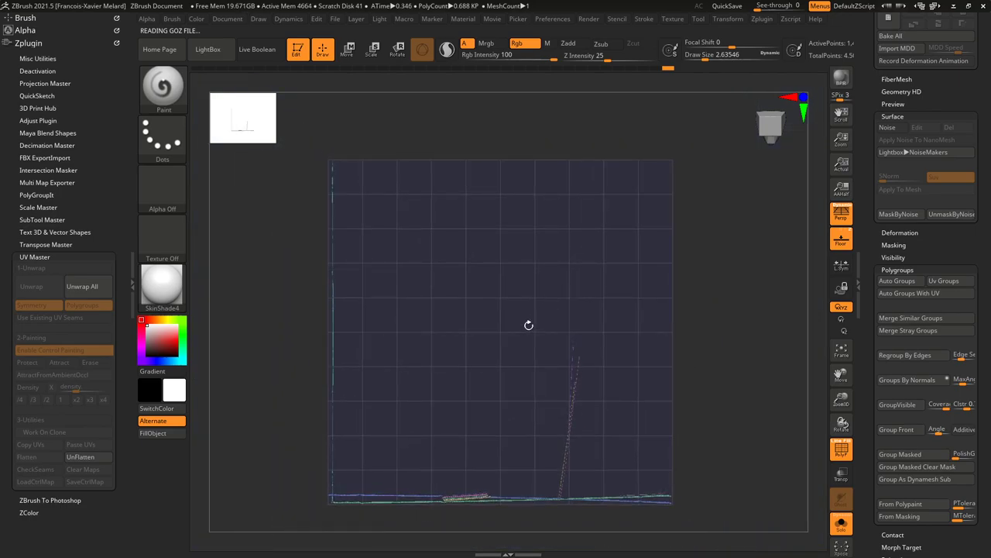
left_click_drag(535, 338, 517, 436)
right_click_drag(577, 238, 532, 272, "alt")
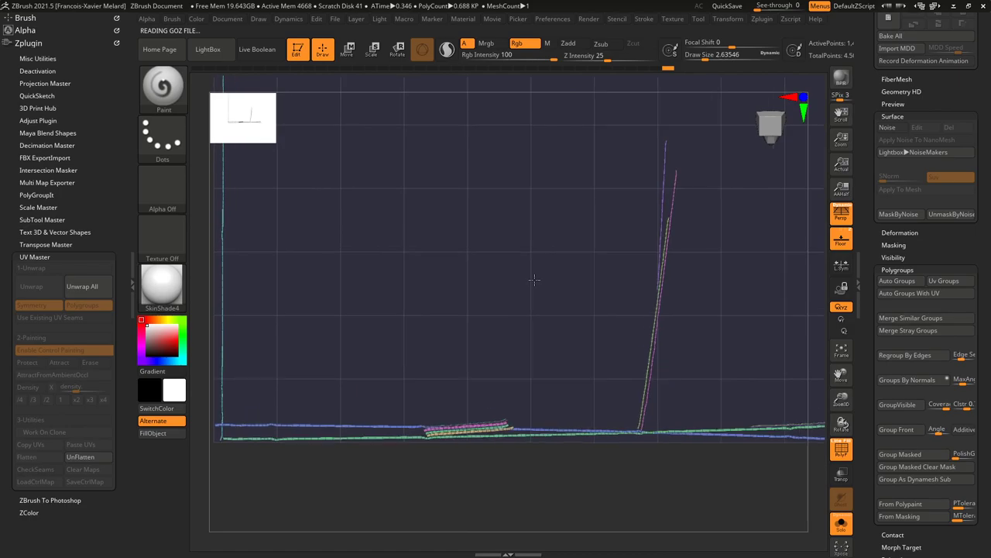
scroll(529, 255, "down", 3)
right_click_drag(528, 227, 528, 178, "ctrl")
right_click_drag(528, 178, 524, 358, "alt")
left_click(85, 457)
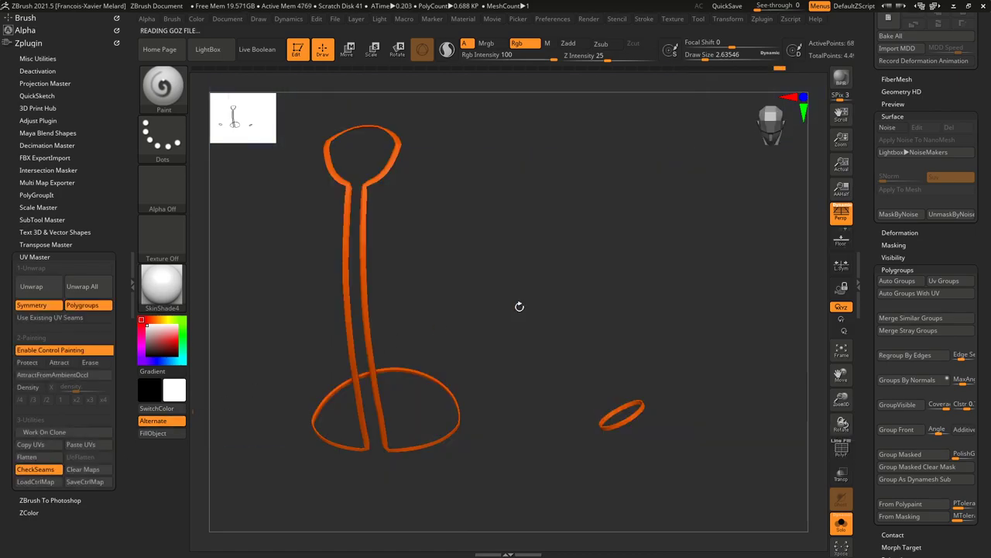
Hide the UV seams, turn off Solo and select the jacket subtool UMesh_Extract1_oPP1_2.
left_click(36, 468)
left_click(841, 529)
left_click_drag(692, 278, 726, 277)
mouse_move(854, 155)
left_mouse_down()
mouse_move(854, 332)
mouse_move(883, 332)
left_mouse_up()
left_click(895, 350)
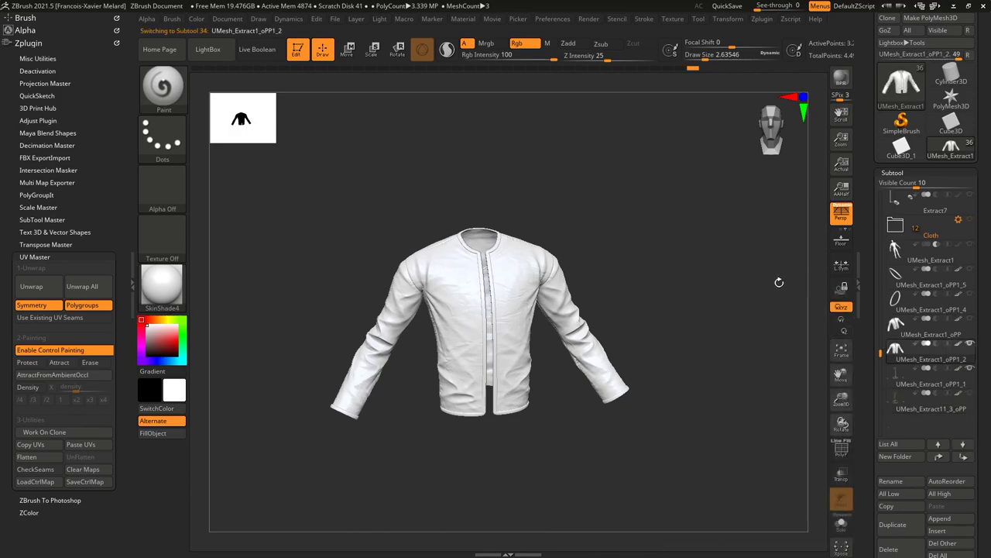
mouse_move(872, 116)
left_mouse_down()
mouse_move(872, 133)
mouse_move(872, 121)
left_mouse_up()
left_click_drag(870, 446, 876, 385)
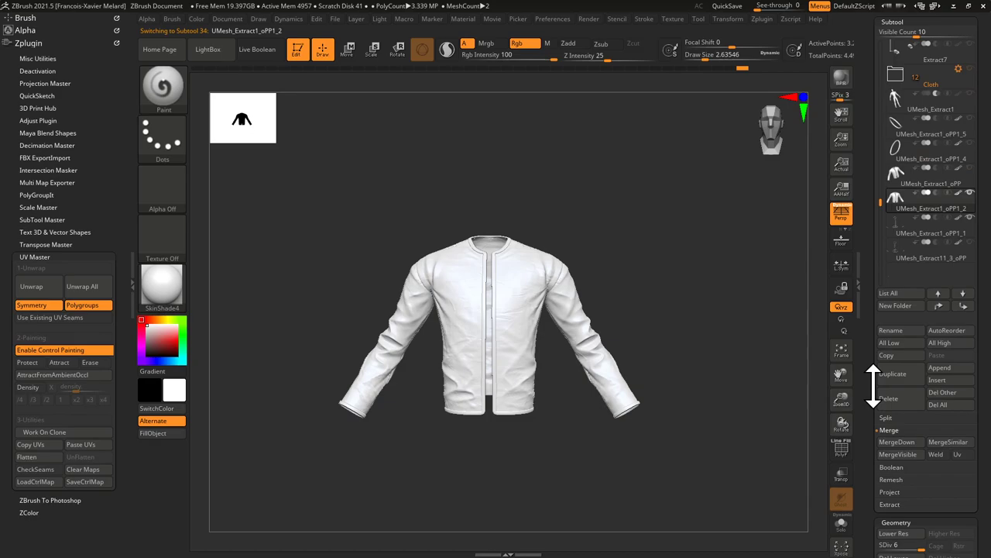
Rename the selected jacket subtool as Vest_high.
left_click(893, 330)
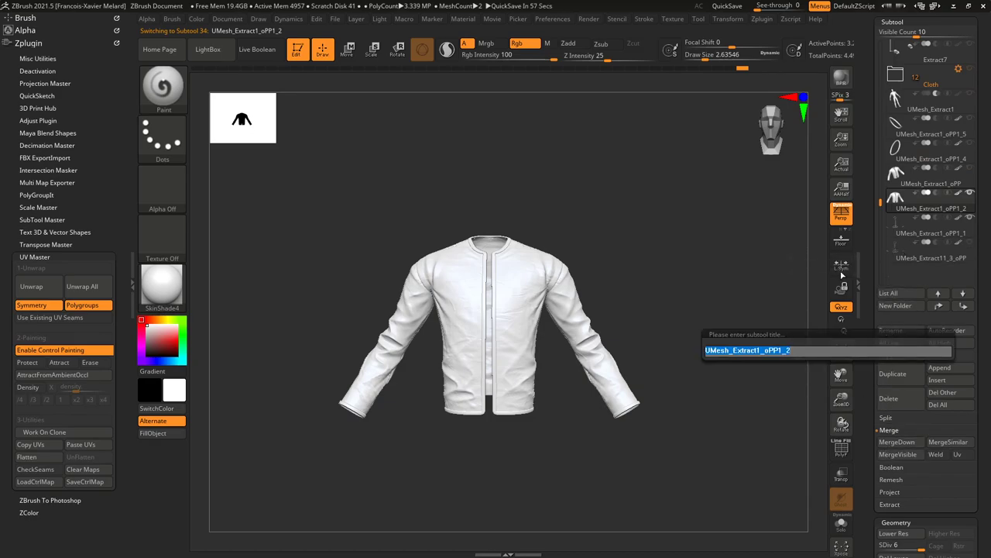
key("shift")
type("Vest_high")
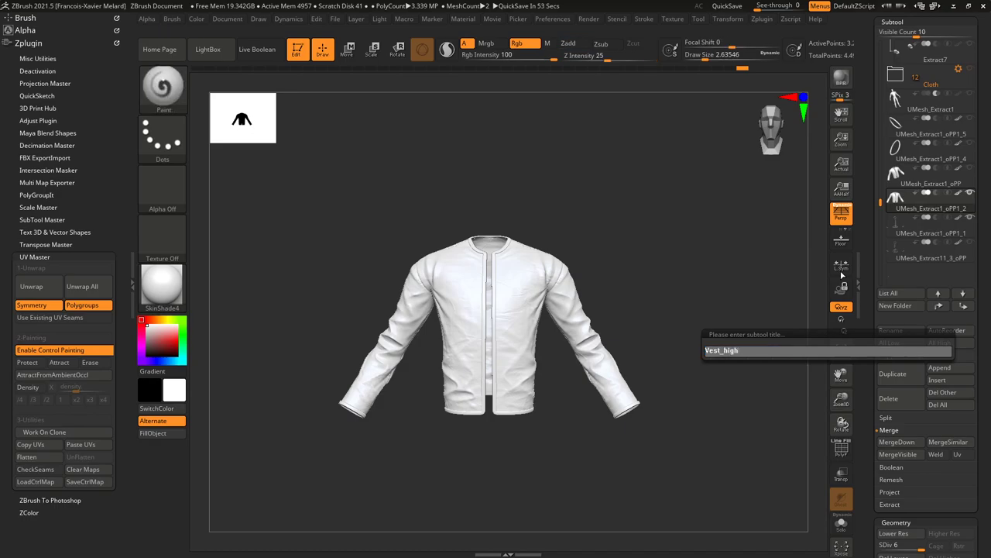
key("Return")
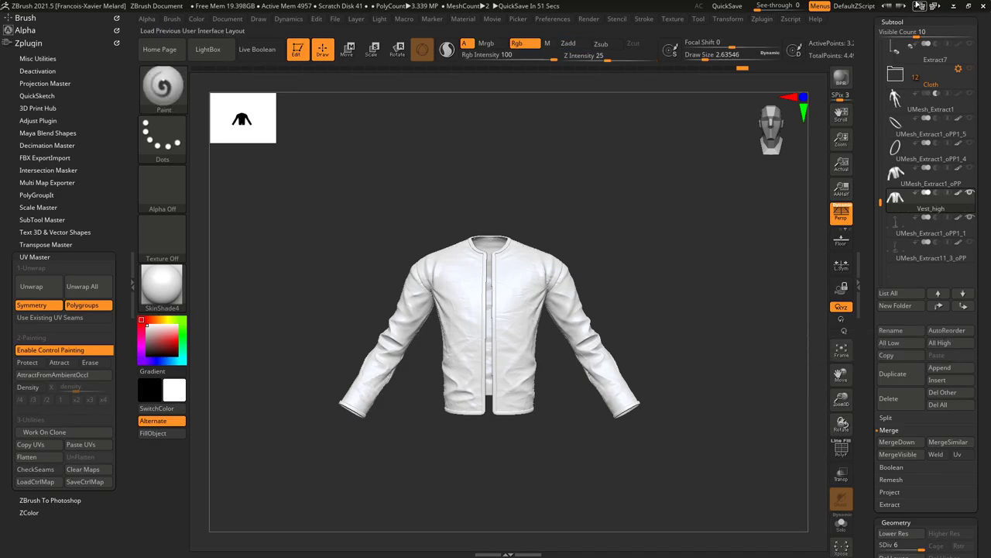
Rename the trim subtool UMesh_Extract1_oPP1_1 as VestBorders_high.
left_click(898, 226)
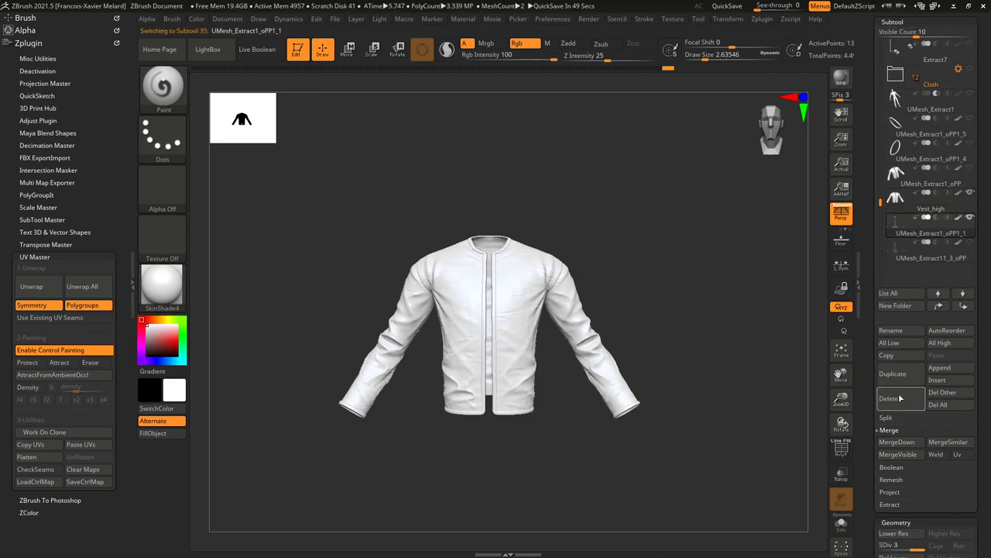
left_click(890, 331)
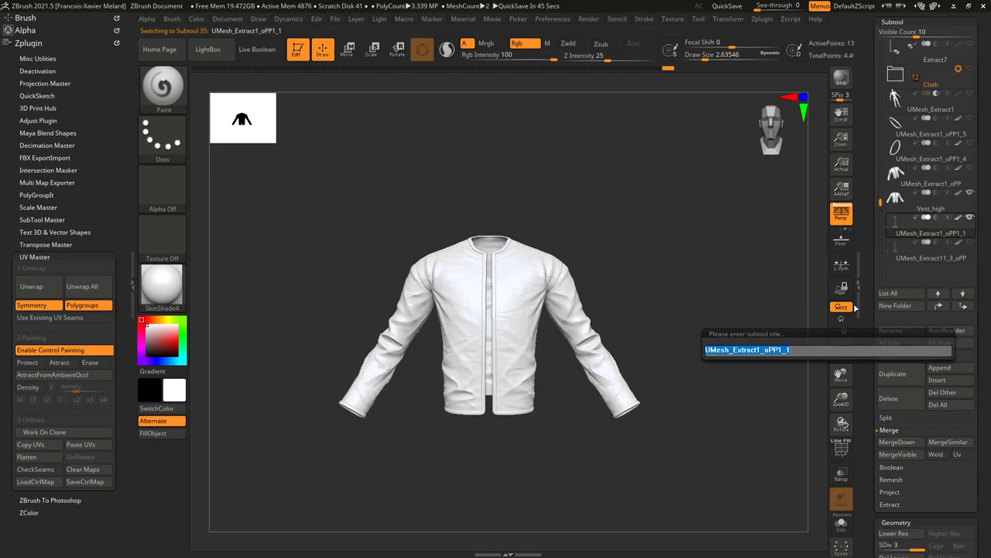
type("VestBorders_")
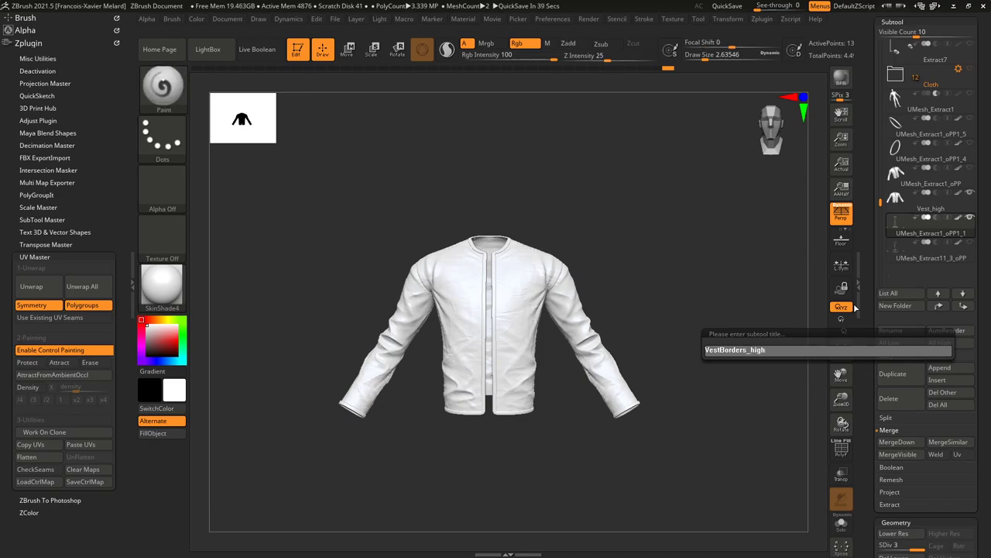
type("high")
key("Return")
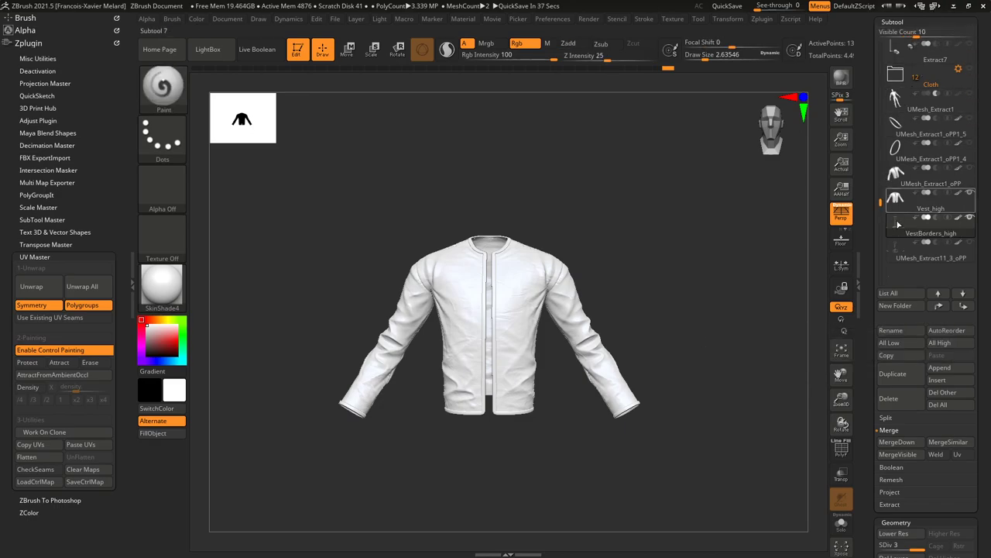
Rename the low-poly merged trim subtool UMesh_Extract11_3_oPP as VestBorders_low.
mouse_move(899, 249)
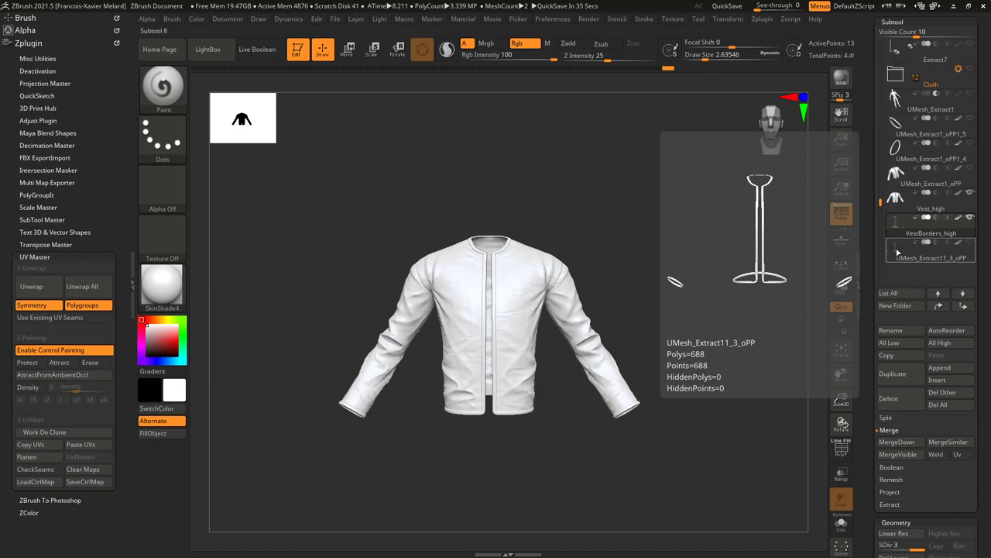
left_click(896, 252)
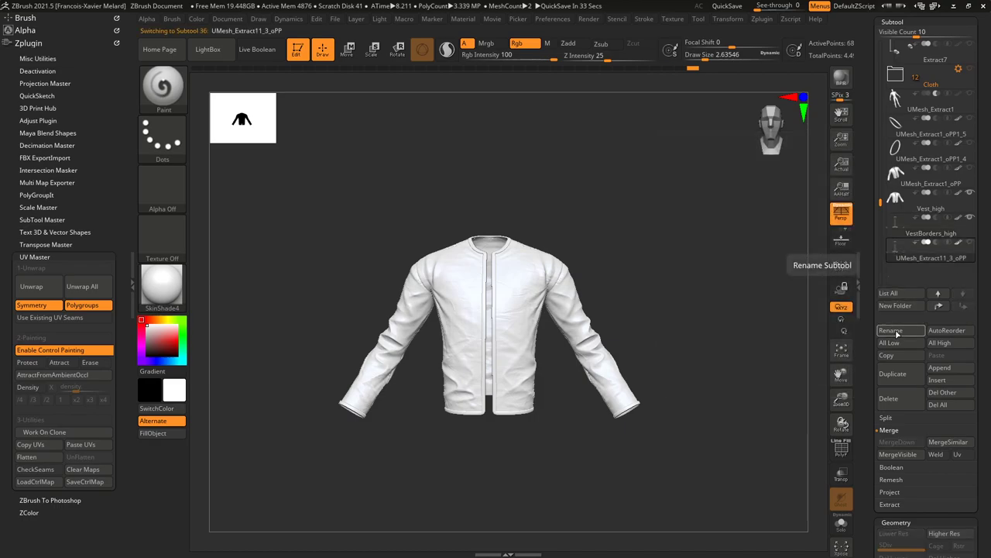
left_click(890, 330)
type("VestBorders_")
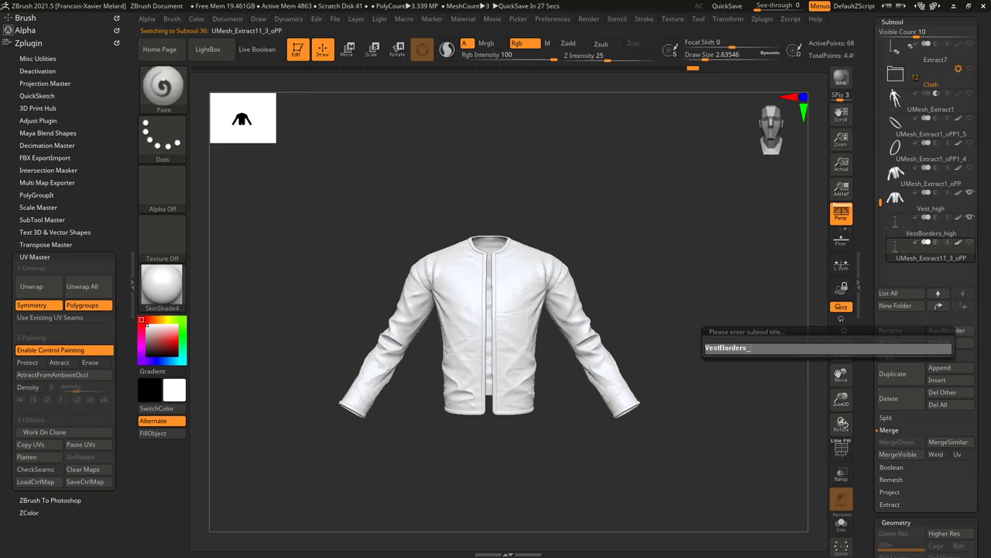
type("low")
key("Return")
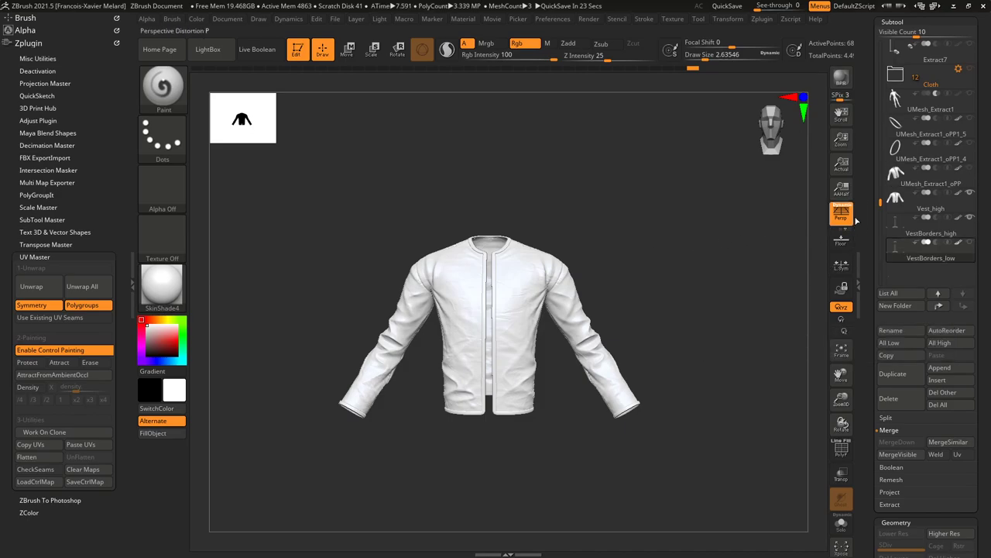
Select the Vest_high subtool, show the FBX export options in place of UV Master, and back out of the export's save dialog.
left_click(929, 200)
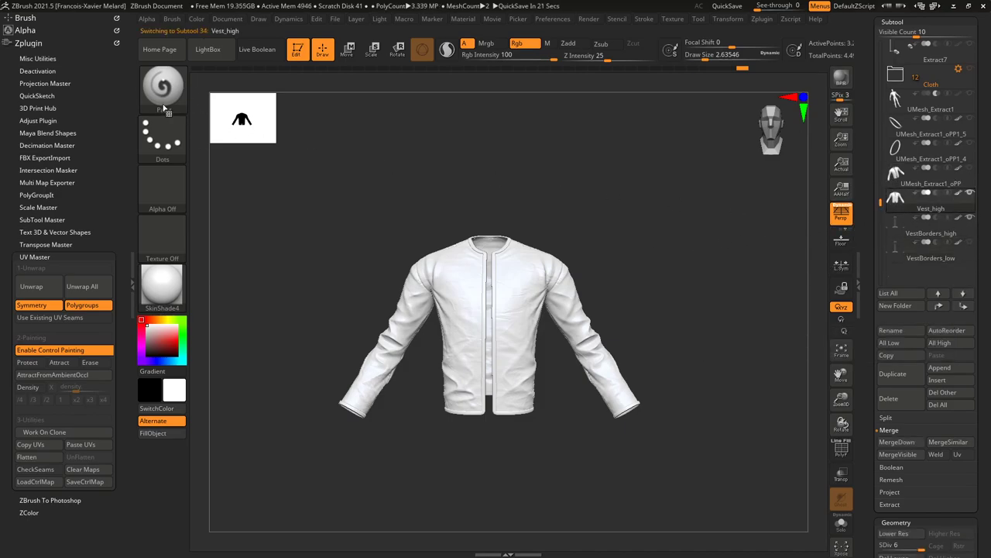
left_click(37, 256)
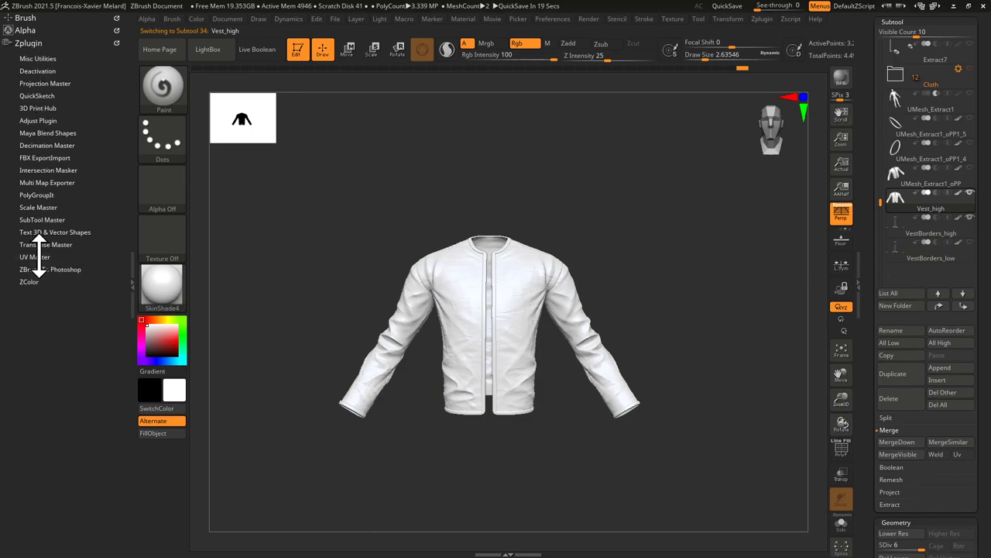
left_click(44, 157)
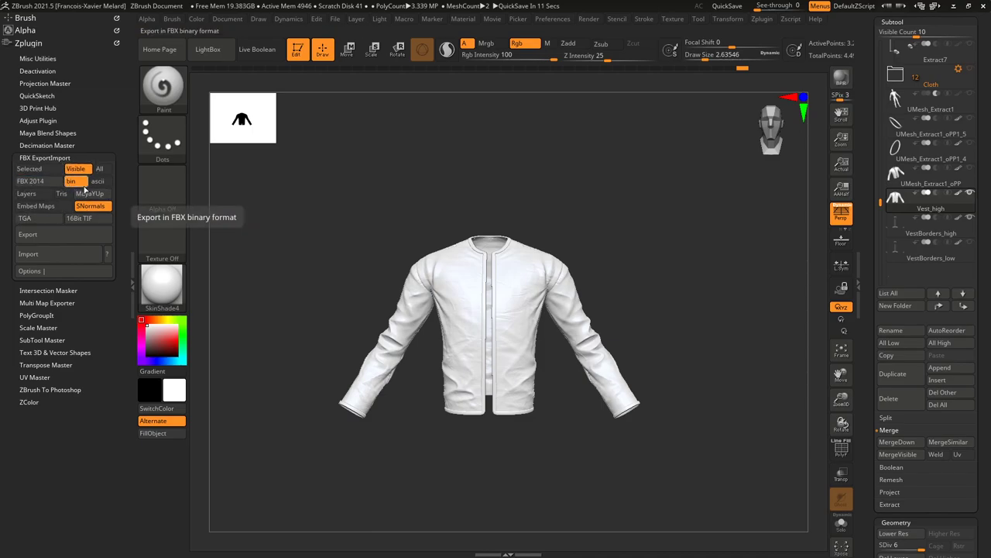
left_click(32, 236)
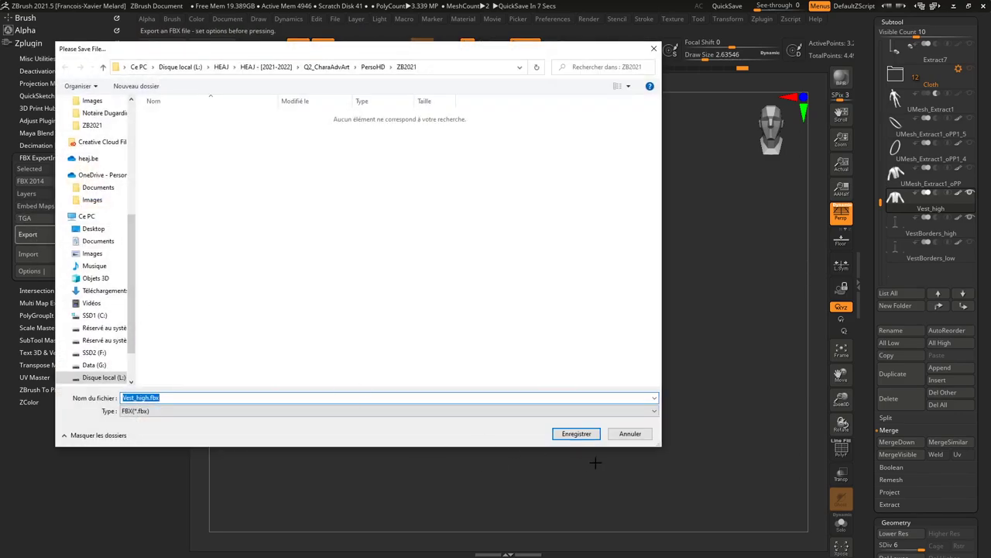
left_click(633, 434)
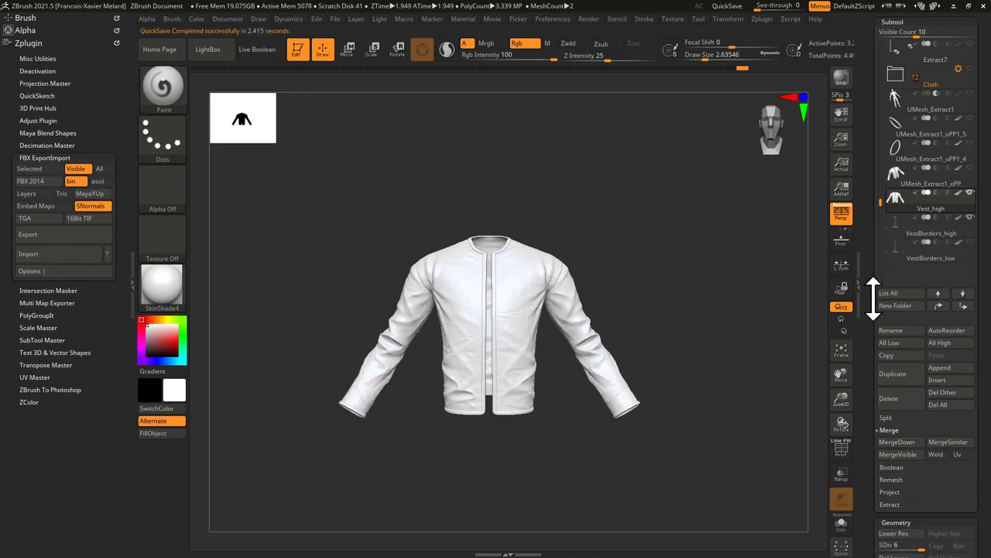
Generate polypaint from polygroups on the Vest_high jacket and check its coloured panels from the back and front.
left_click_drag(874, 310, 878, 159)
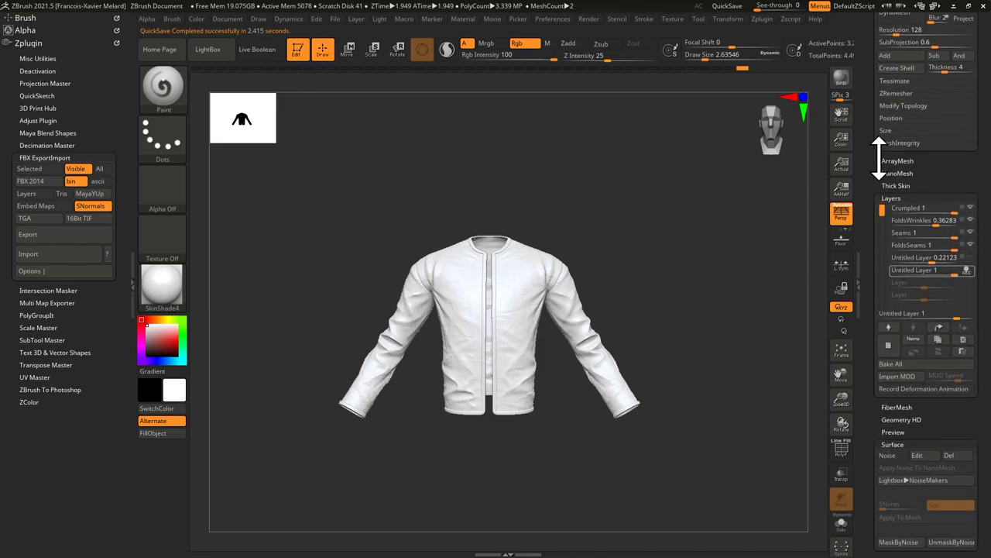
left_click_drag(879, 361, 867, 218)
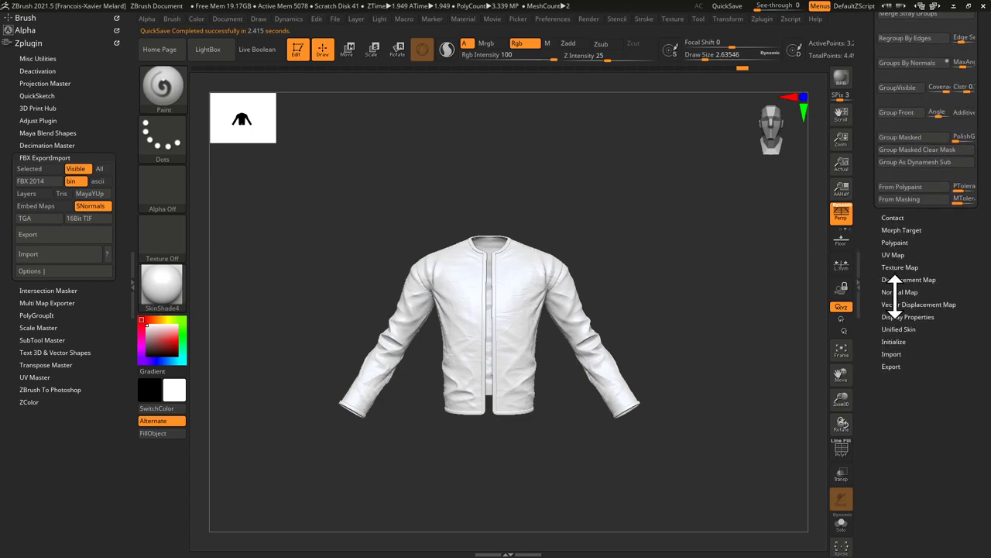
left_click(891, 242)
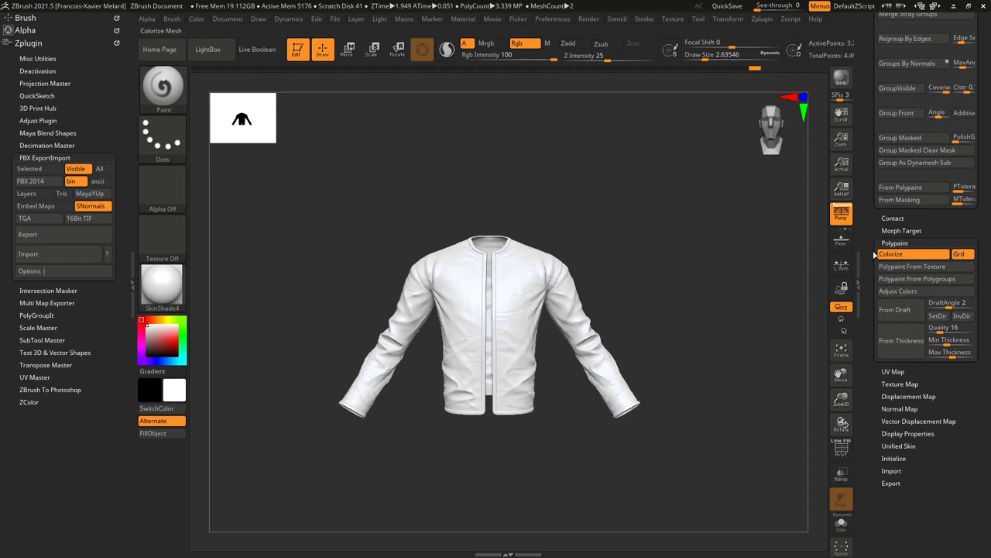
mouse_move(865, 222)
left_mouse_down()
mouse_move(879, 364)
mouse_move(872, 238)
left_mouse_up()
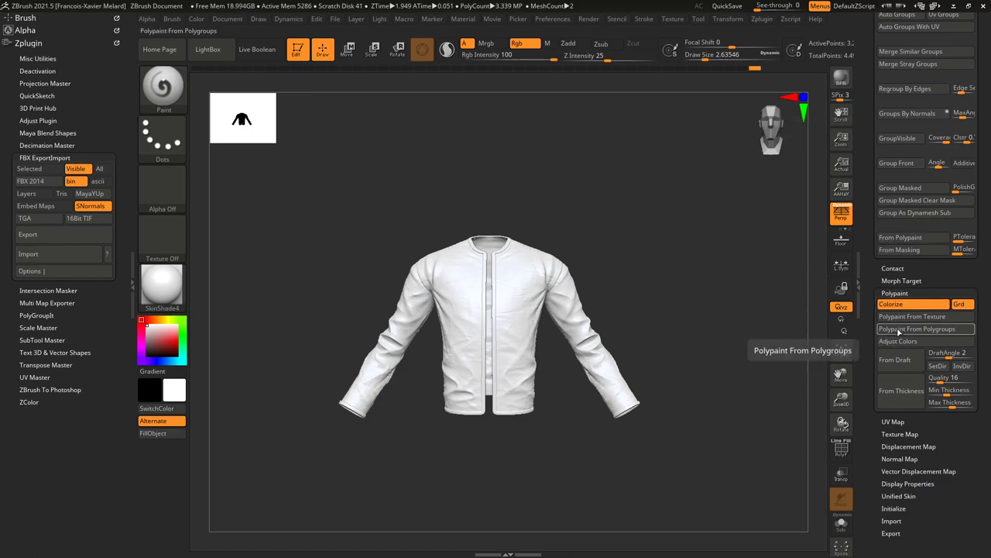
left_click(898, 330)
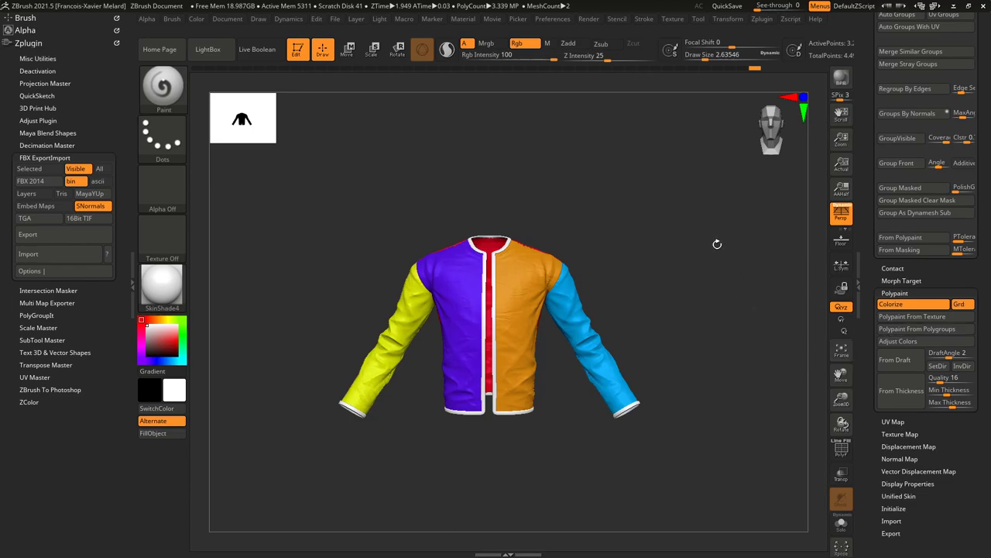
left_click_drag(703, 244, 818, 246)
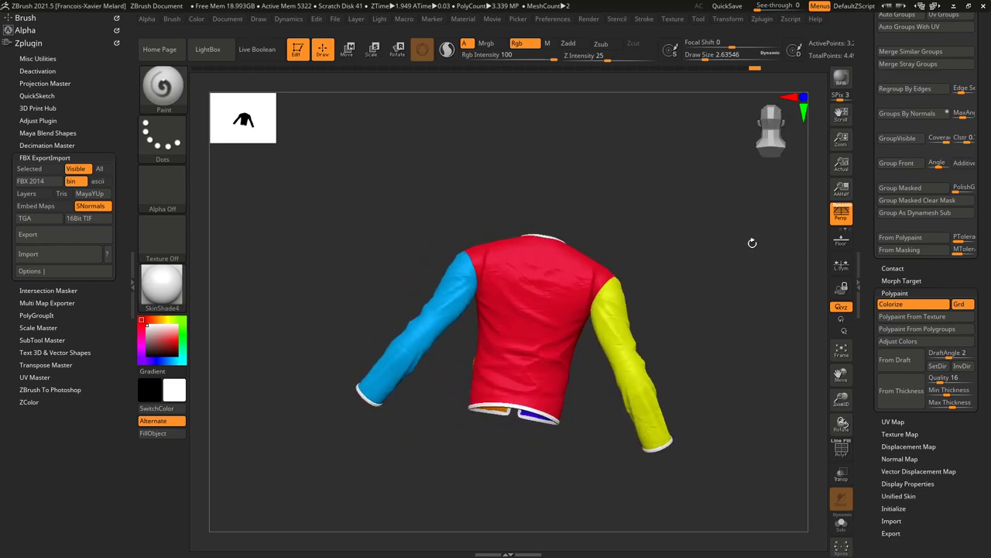
left_click_drag(721, 225, 674, 236)
mouse_move(699, 282)
left_mouse_down("alt")
mouse_move(679, 274)
mouse_move(695, 262)
mouse_move(709, 268)
left_mouse_up("alt")
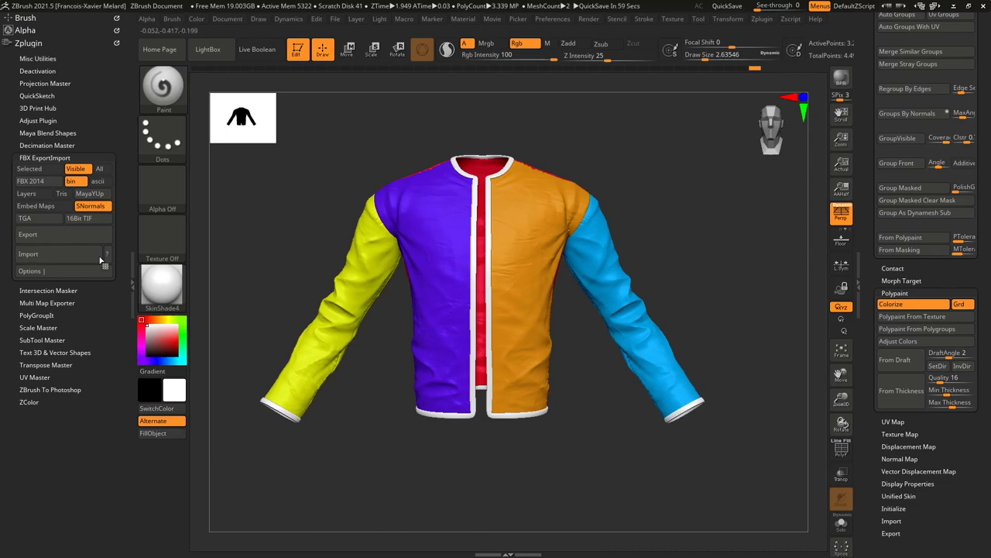
Export the visible subtools in binary FBX format as Vest_high.fbx into a new folder named _ClothPipeline inside PersoHD.
left_click(27, 234)
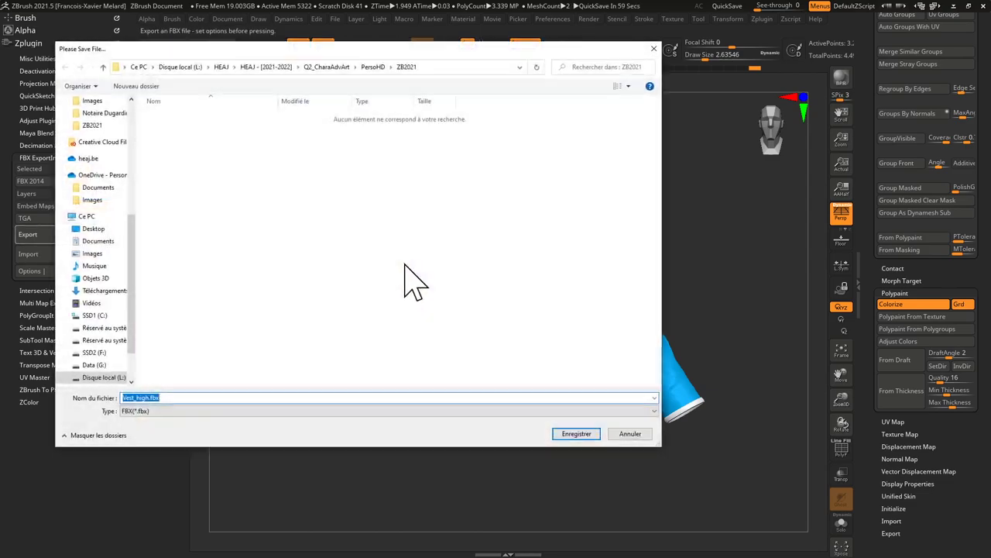
left_click(372, 67)
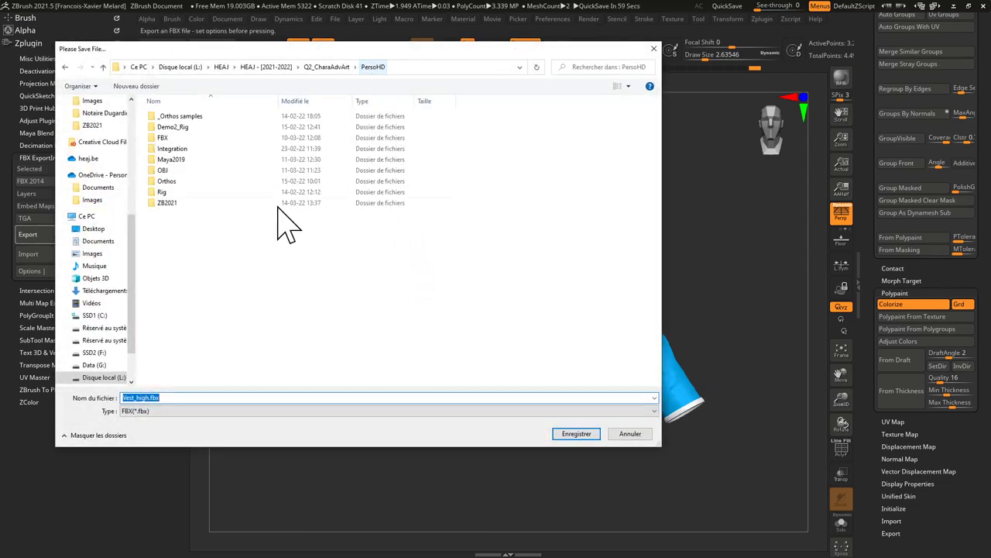
right_click(172, 221)
mouse_move(132, 316)
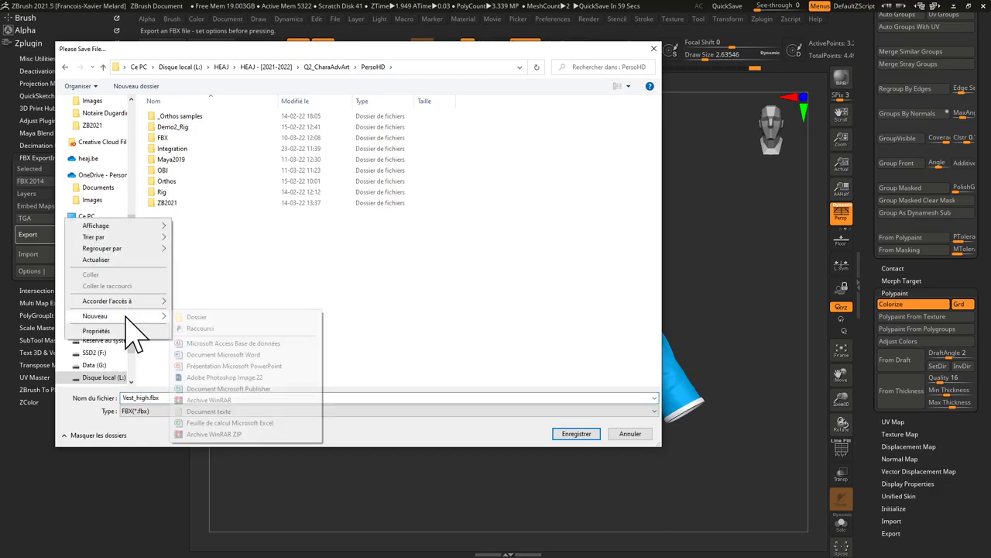
left_click(196, 317)
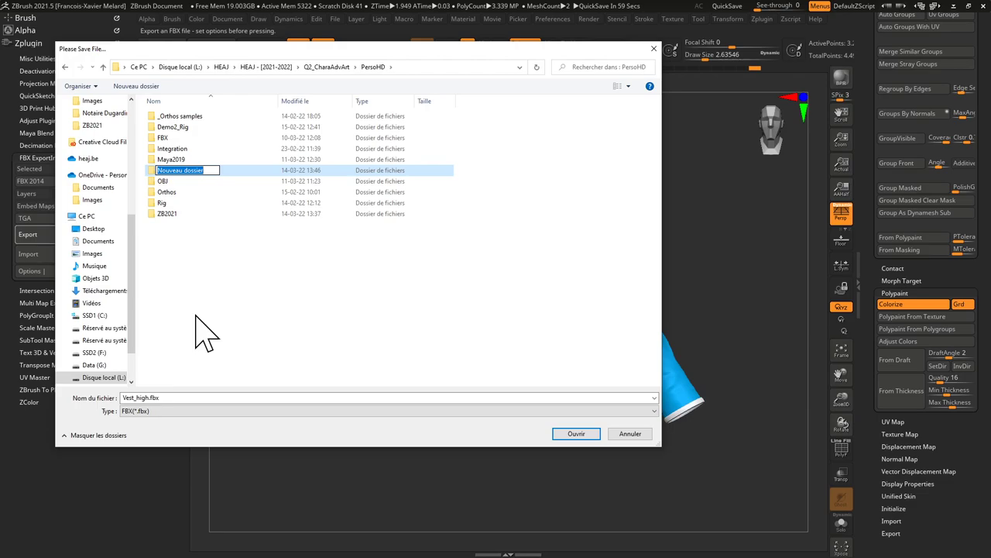
type("_Clo")
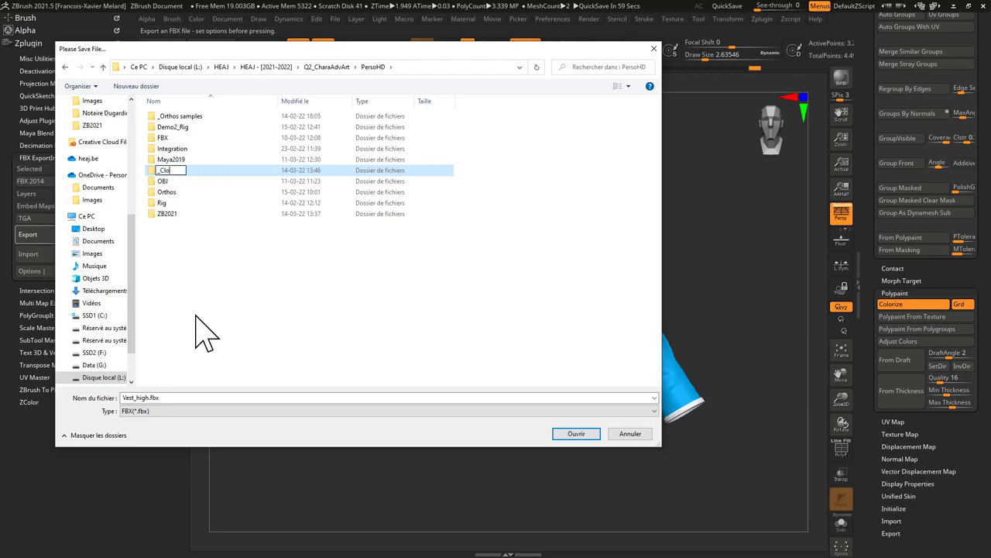
type("thPipeline")
key("Return")
key("Return")
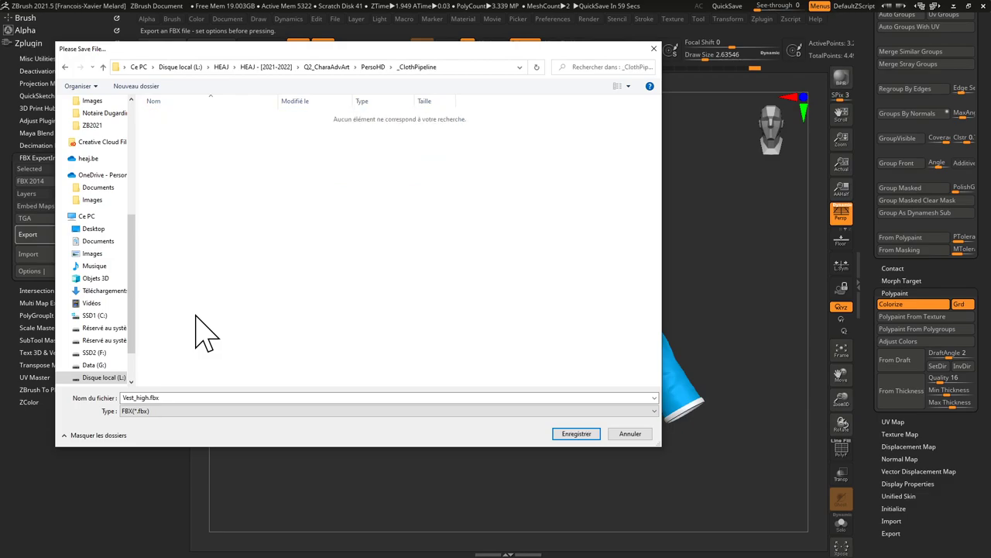
left_click(171, 398)
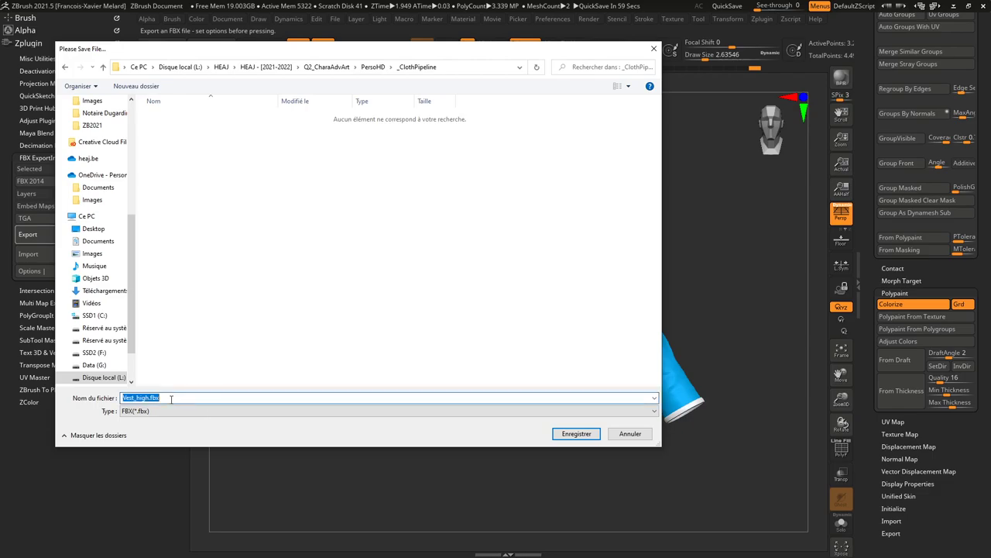
left_click(574, 436)
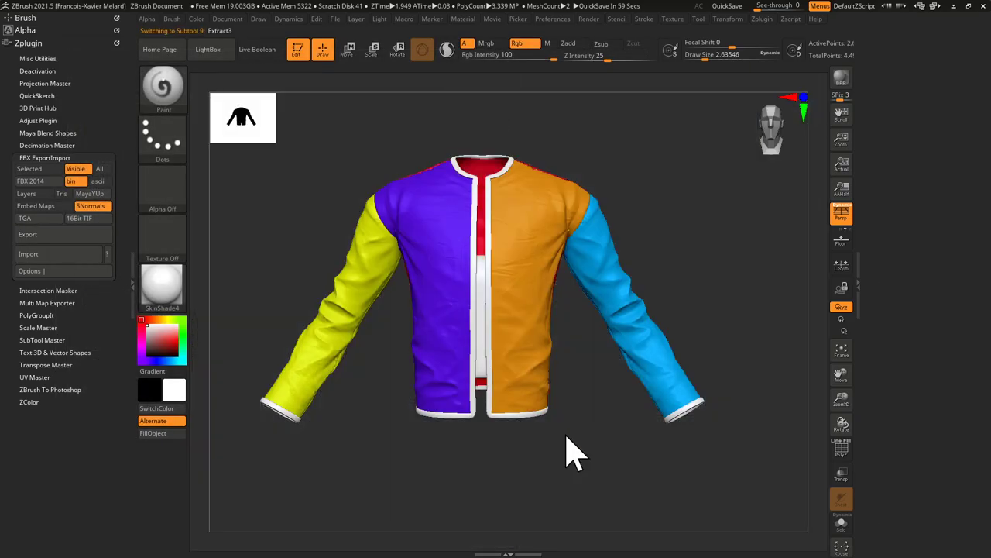
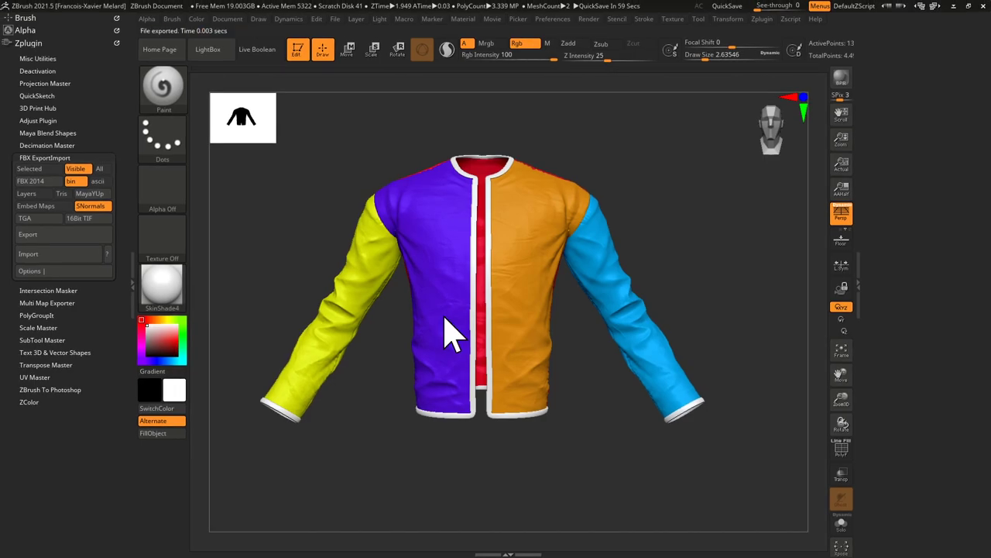
Select the Vest_high jacket and bring its subtool list back into view.
left_click(456, 310, "alt")
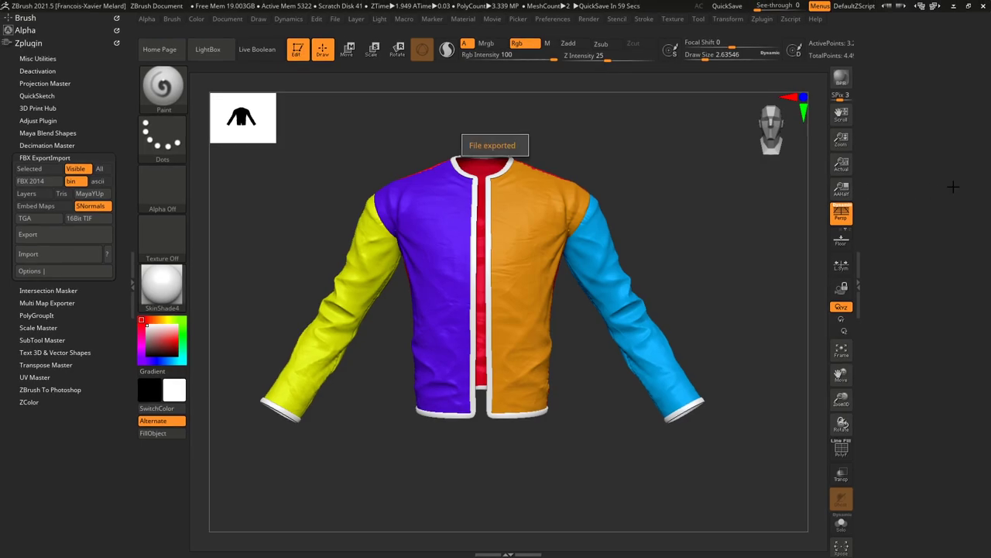
mouse_move(731, 204)
left_mouse_down()
mouse_move(715, 210)
mouse_move(750, 198)
mouse_move(734, 200)
left_mouse_up()
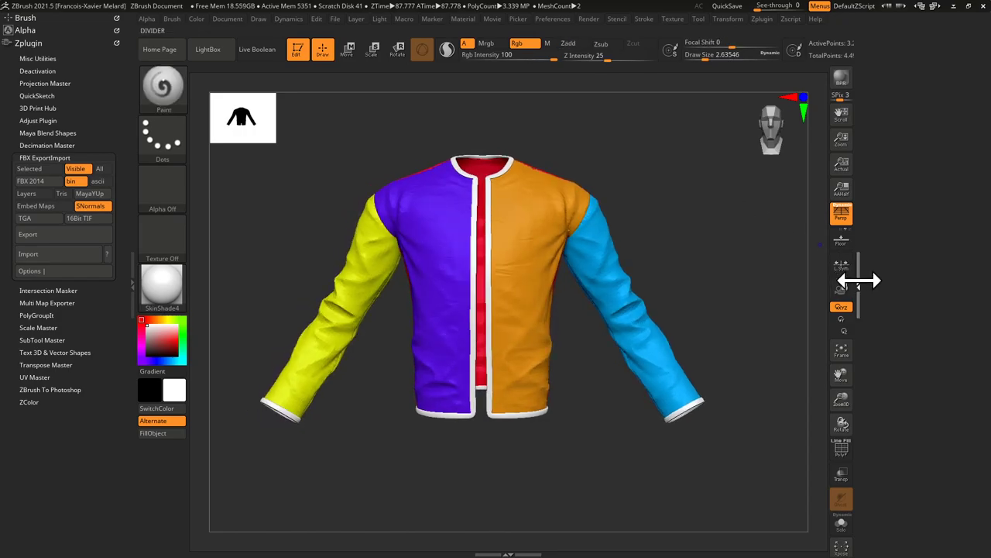
double_click(858, 280)
left_click(977, 288)
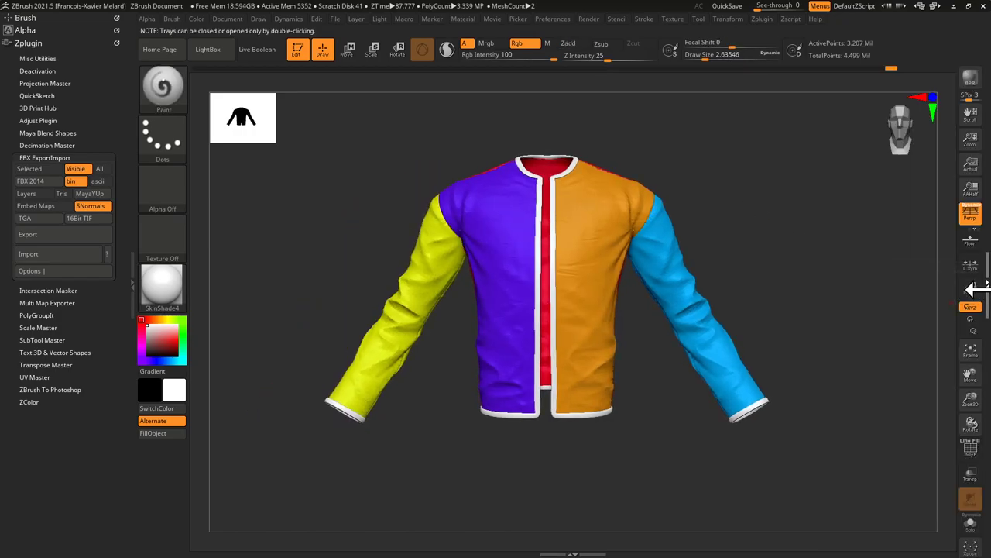
double_click(978, 288)
mouse_move(913, 170)
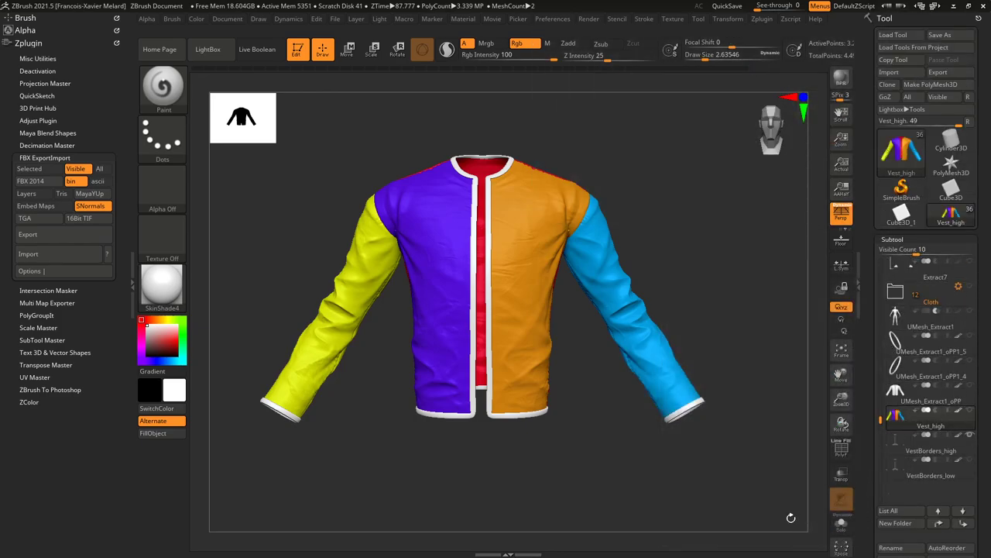
Lower Vest_high's subdivision level with the wireframe displayed, and show VestBorders_low in place of VestBorders_high.
key("shift")
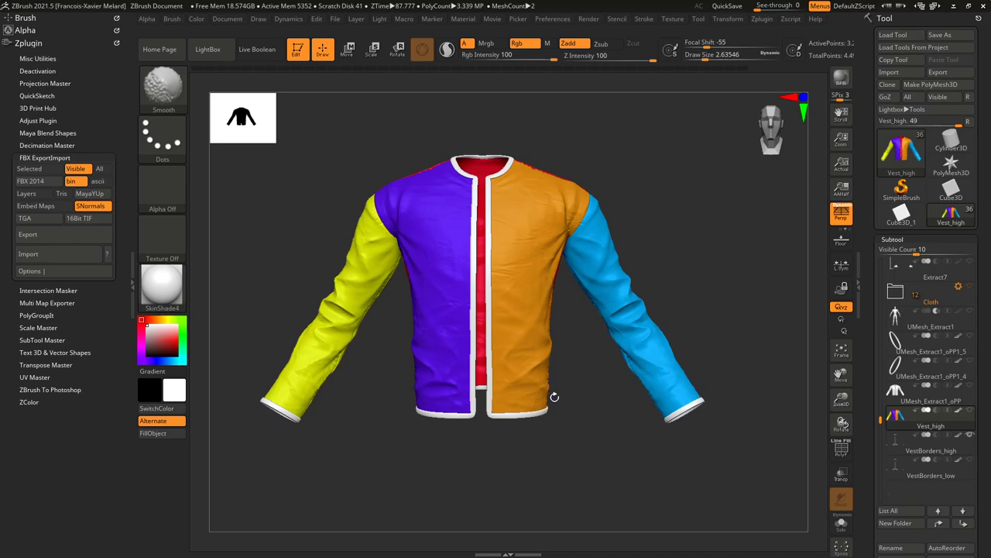
key("shift+f")
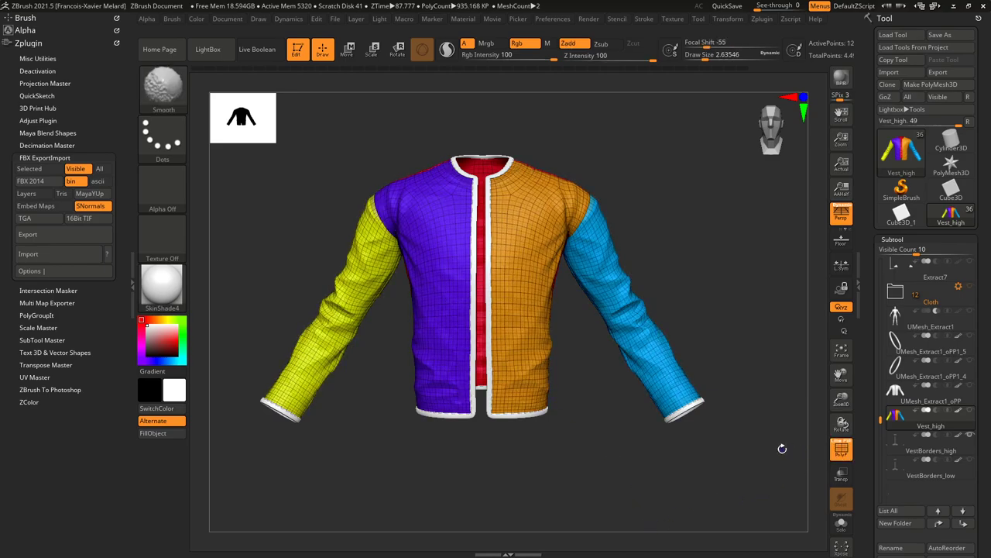
left_click(970, 435)
left_click(970, 459)
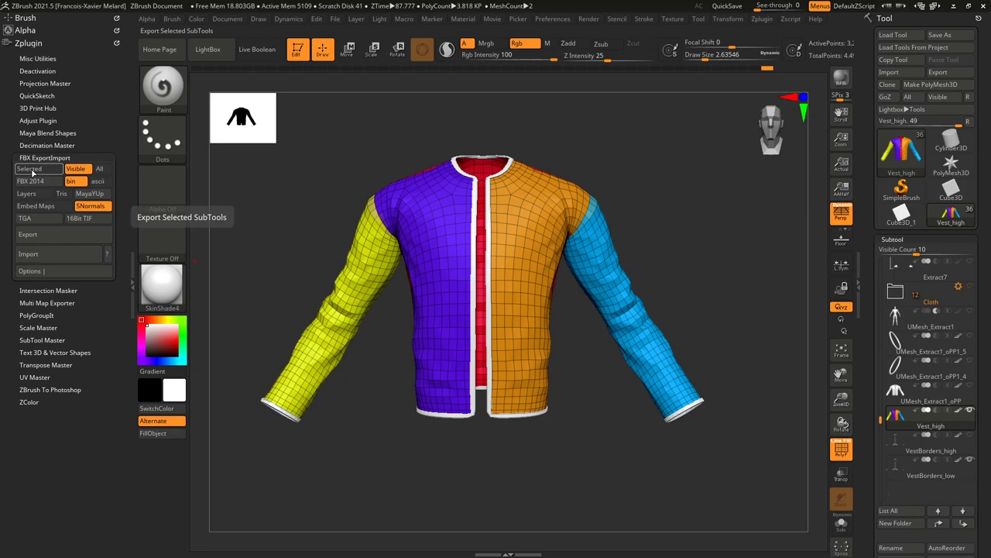
Export the visible low-resolution subtools in binary FBX format as Vest_Retopo into the _ClothPipeline folder.
left_click(30, 235)
left_click(165, 121)
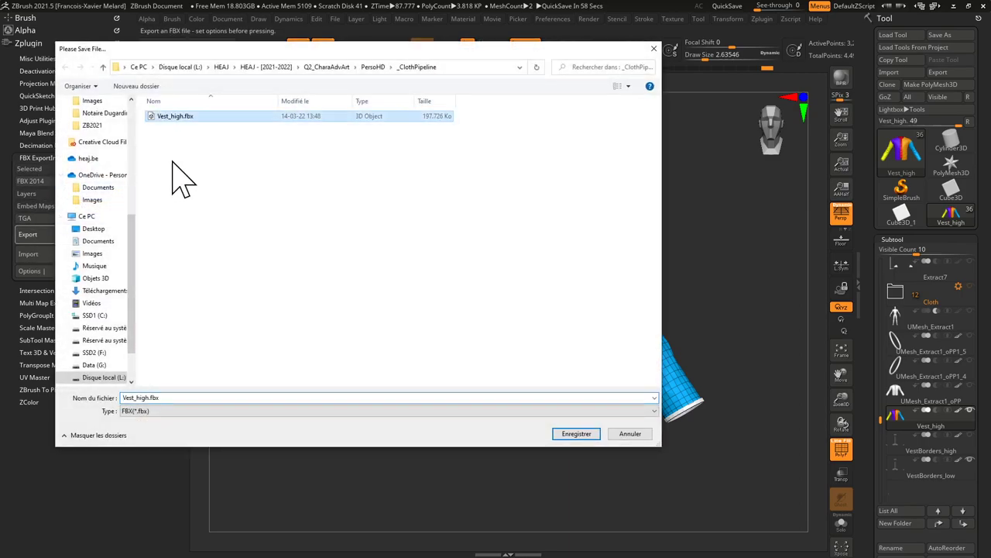
left_click(139, 397)
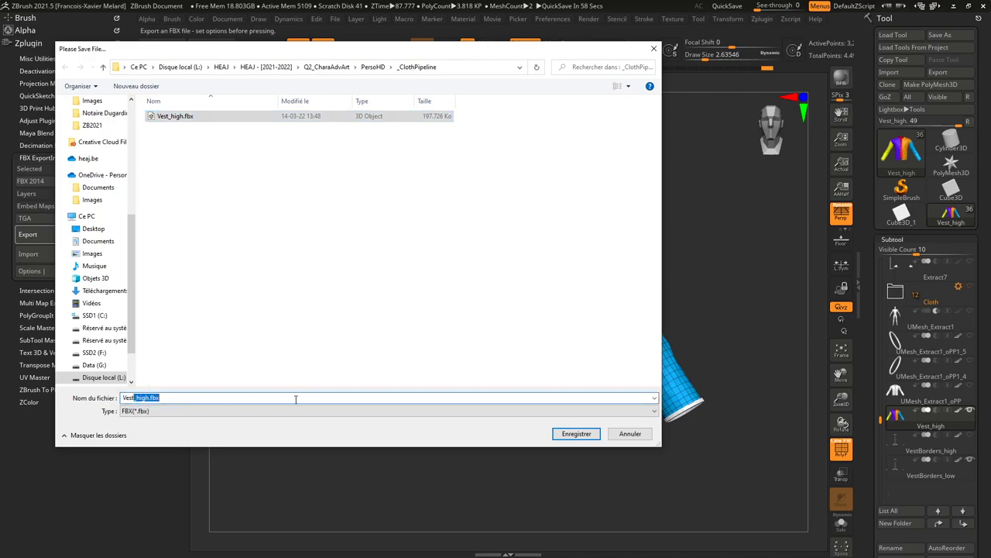
type("_Retopo")
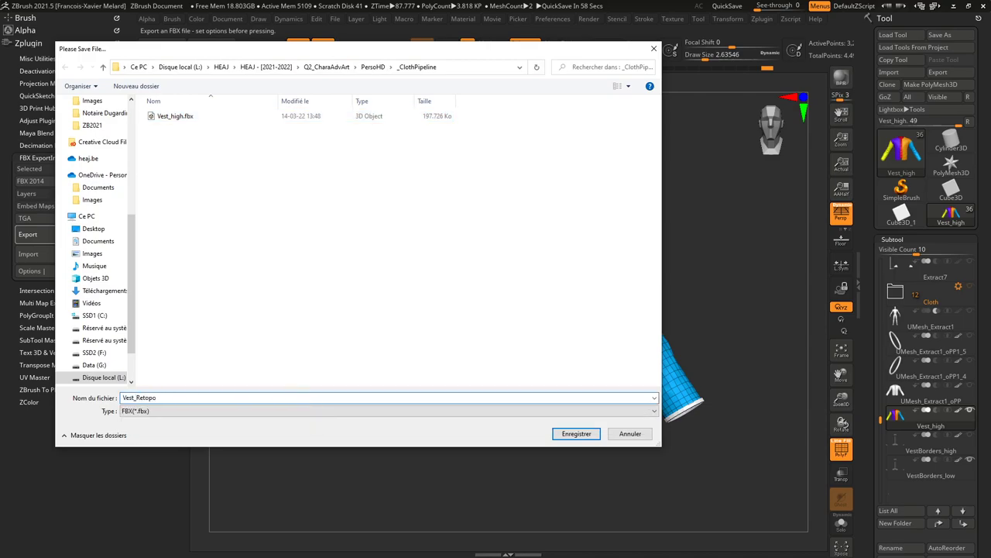
key("Return")
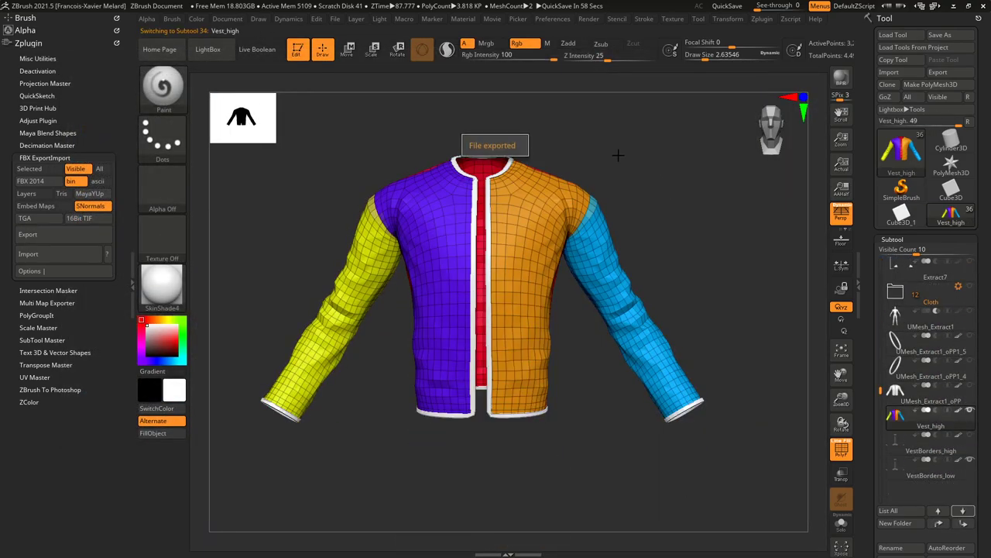
Switch to Maya and open the scene CharaHD_002.mb from PersoHD's Maya2019 folder, accepting the student version notice.
left_click(952, 6)
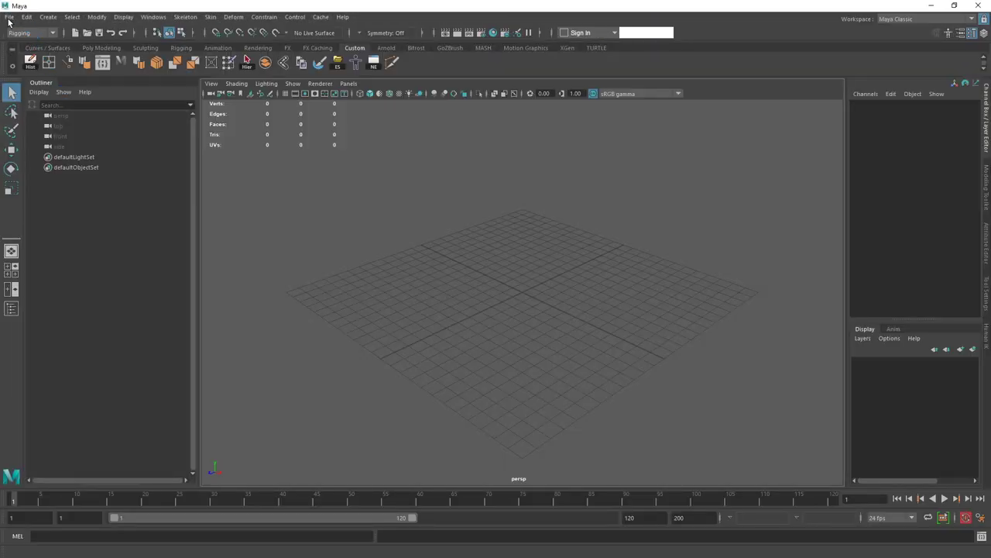
left_click(9, 17)
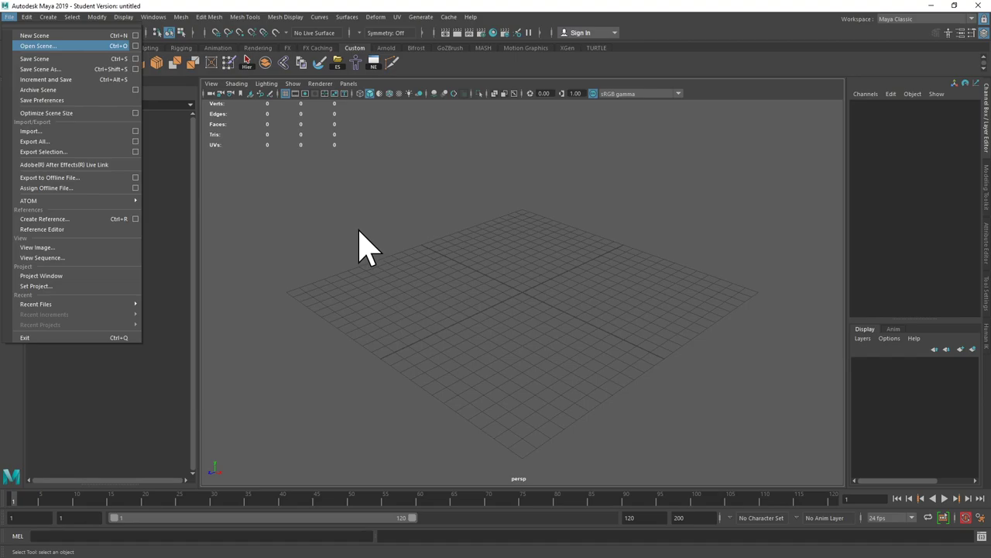
key("Return")
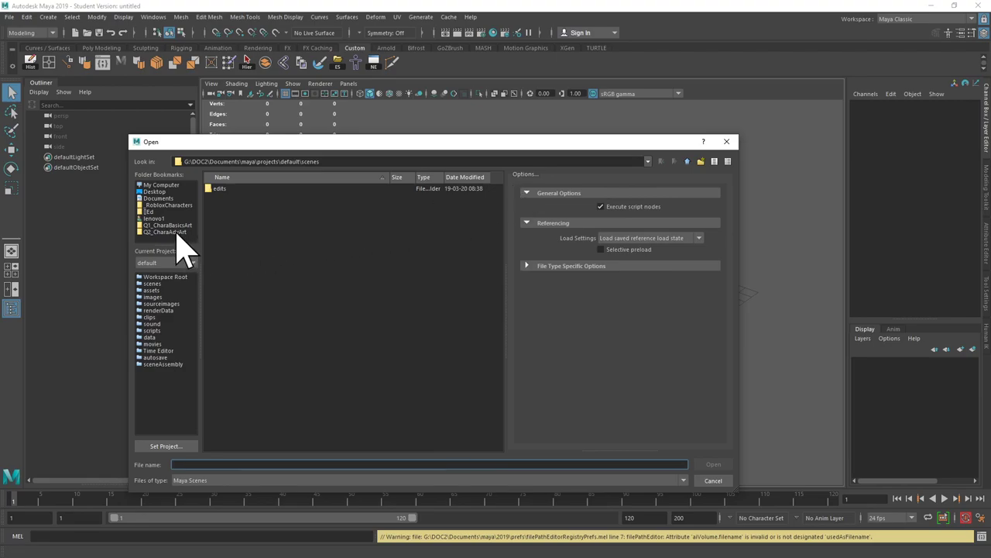
left_click(177, 233)
double_click(228, 204)
double_click(236, 230)
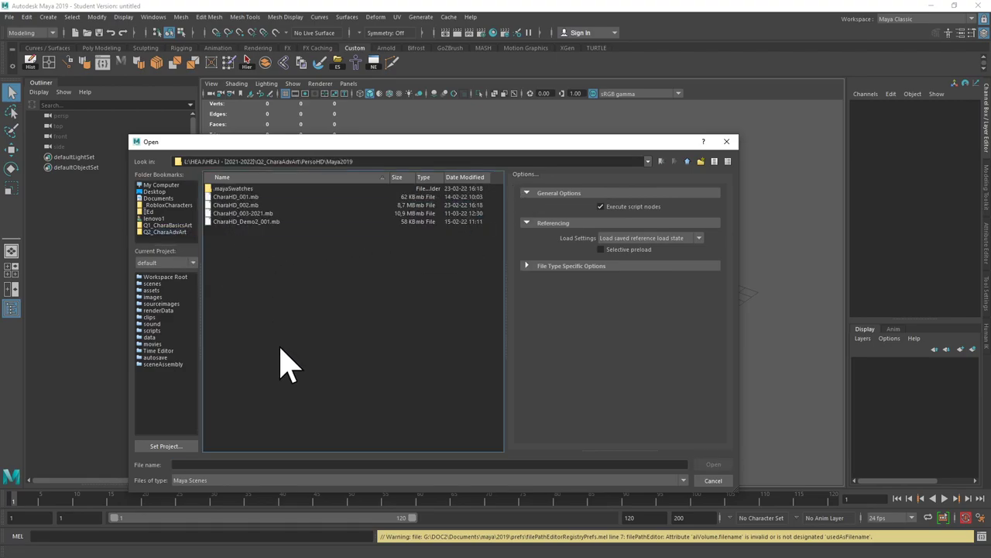
left_click(245, 204)
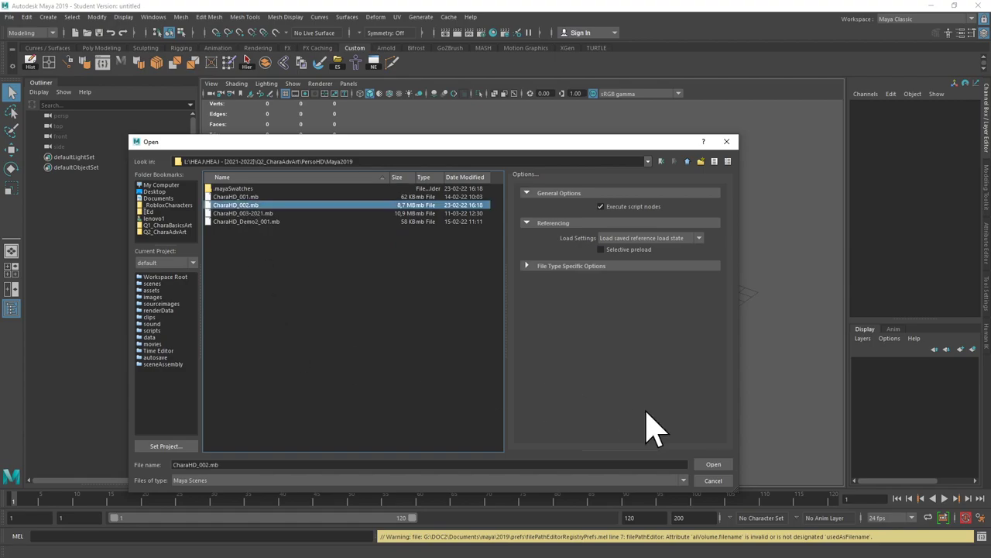
left_click(716, 465)
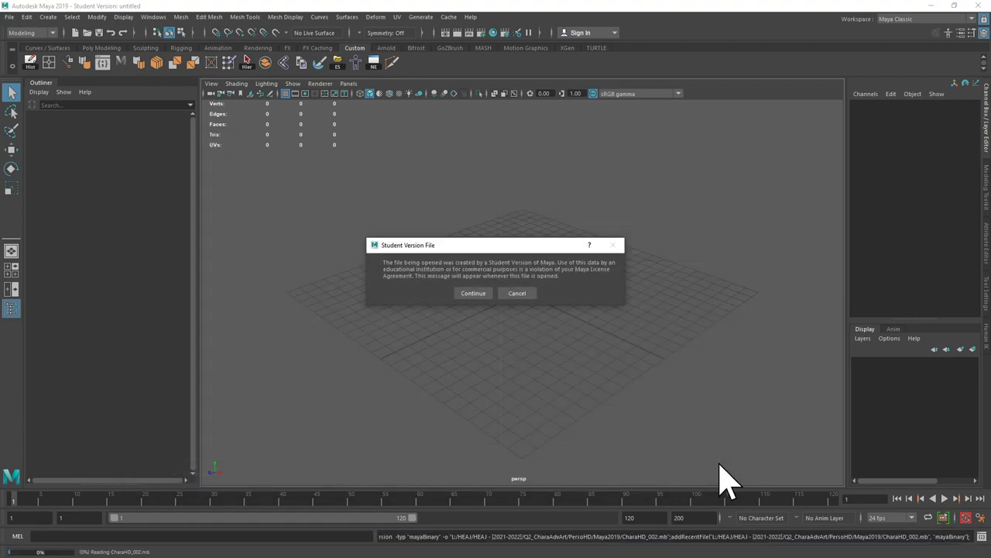
left_click(473, 293)
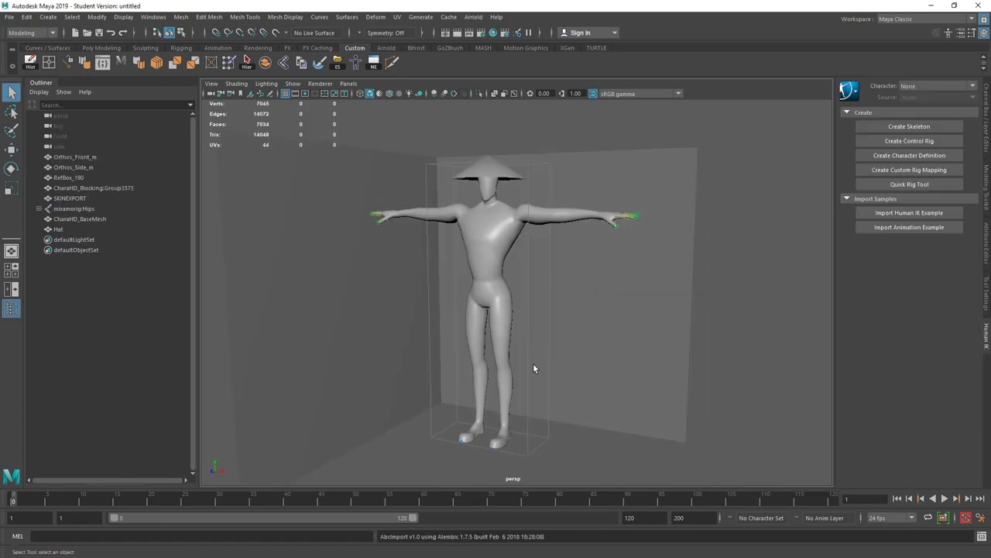
Delete the animation keys of the mixamorig:Hips skeleton at the start of the timeline.
left_click_drag(569, 339, 513, 291, "alt")
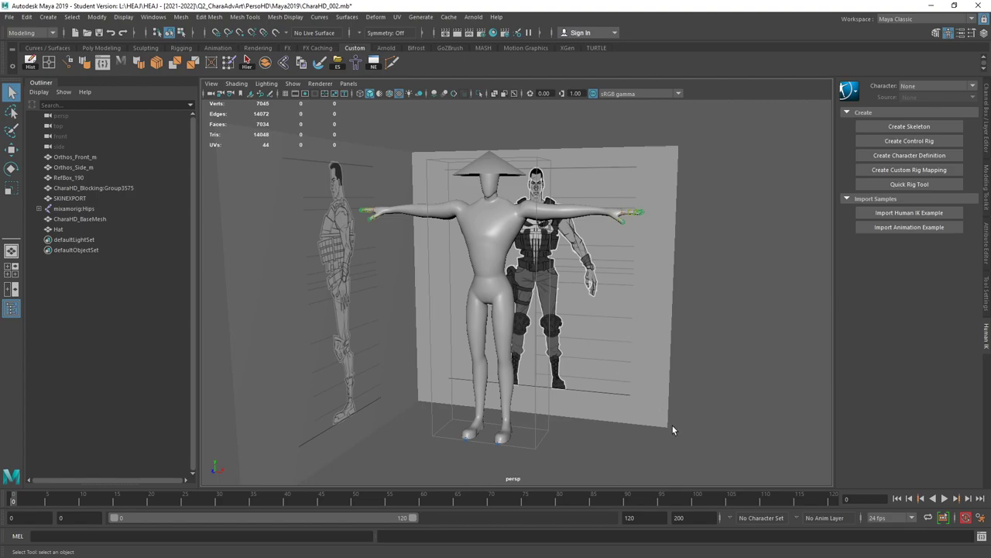
left_click(77, 209)
left_click_drag(29, 500, 13, 501, "shift")
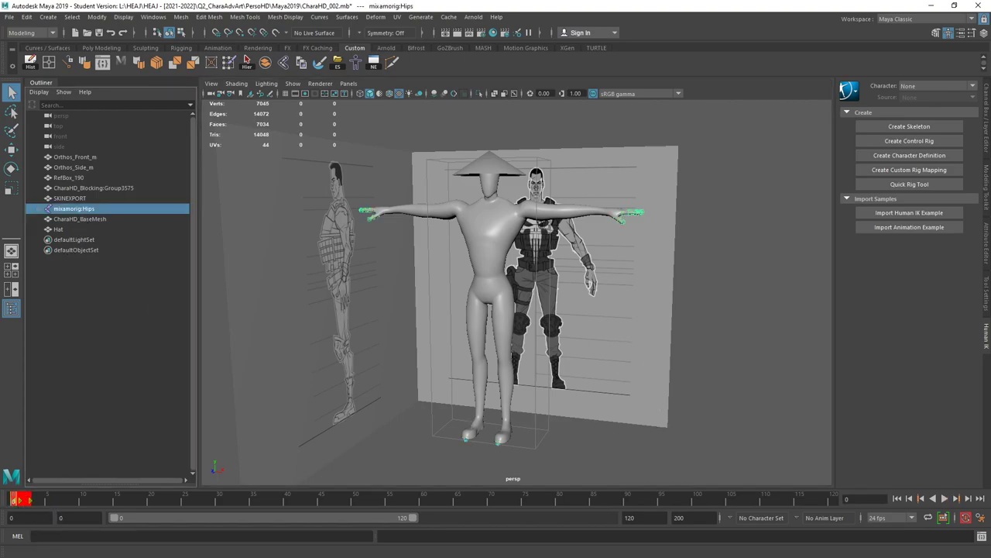
right_click(31, 499)
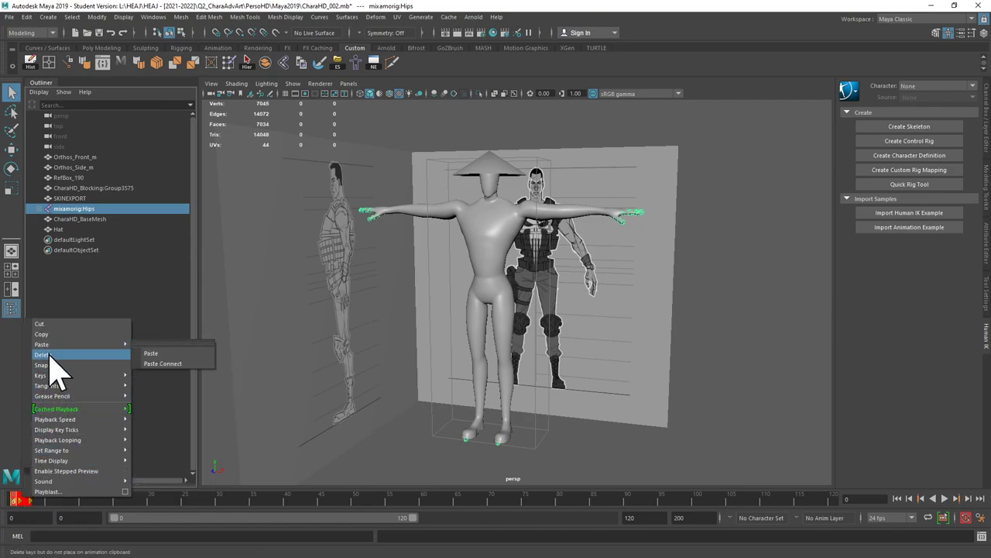
left_click(101, 355)
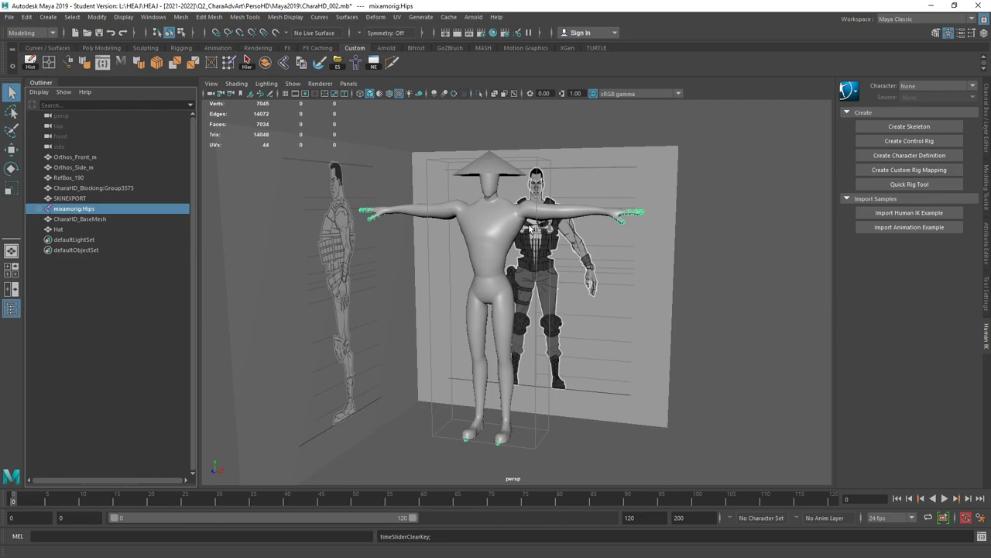
mouse_move(483, 360)
left_mouse_down("alt")
mouse_move(560, 360)
mouse_move(560, 385)
mouse_move(466, 365)
left_mouse_up("alt")
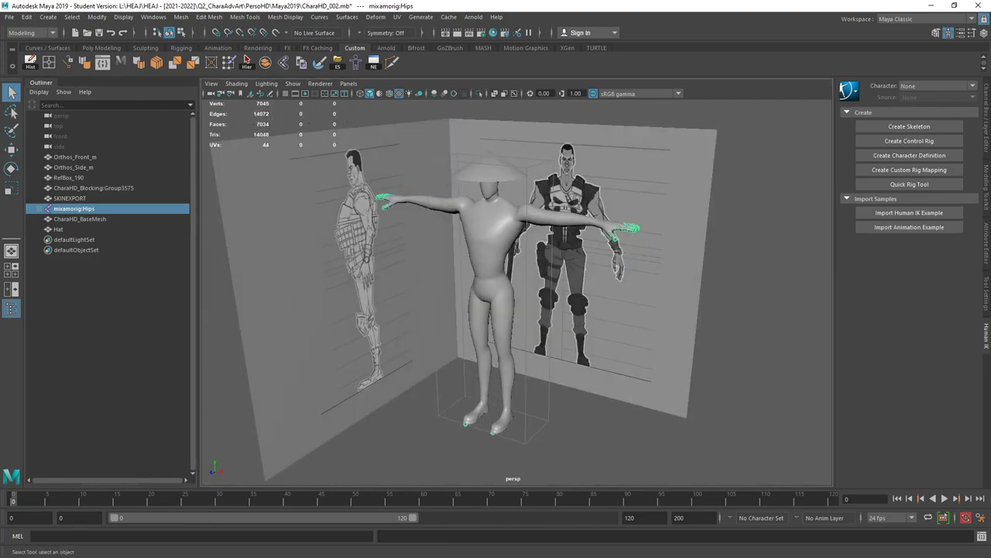
Import CharaHD_Blocking_SculptPose.fbx from PersoHD's Rig folder into the Maya scene using the file explorer.
key("alt+Tab")
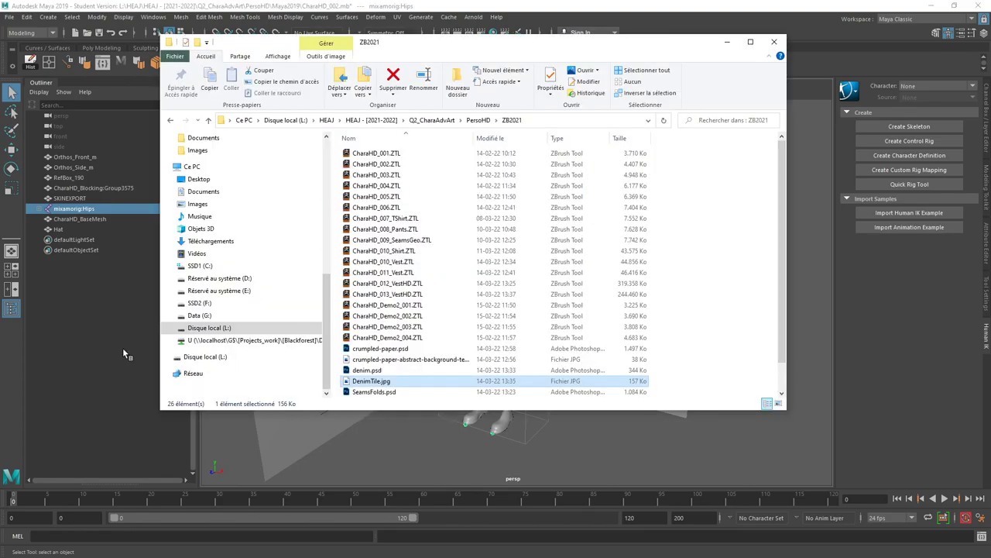
left_click(476, 121)
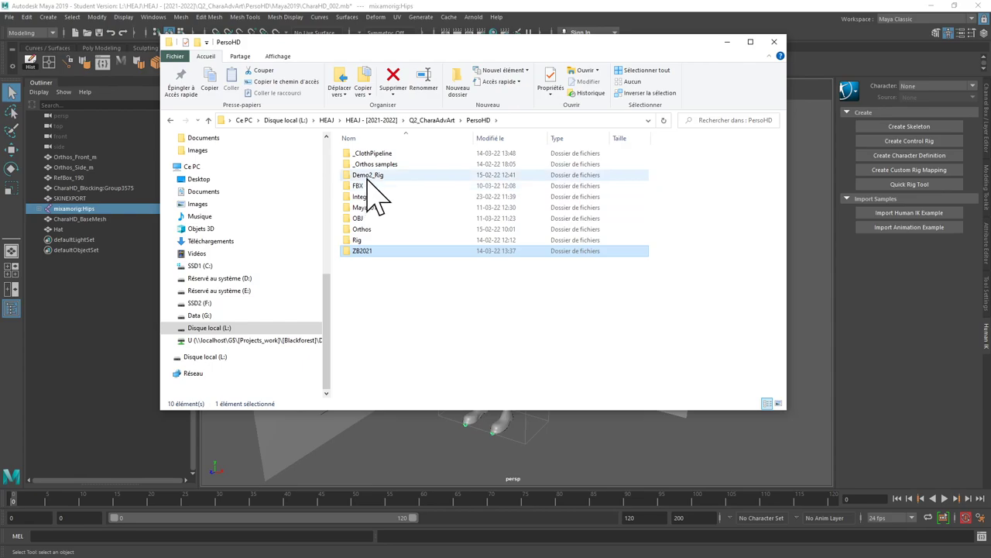
left_click(357, 240)
double_click(359, 241)
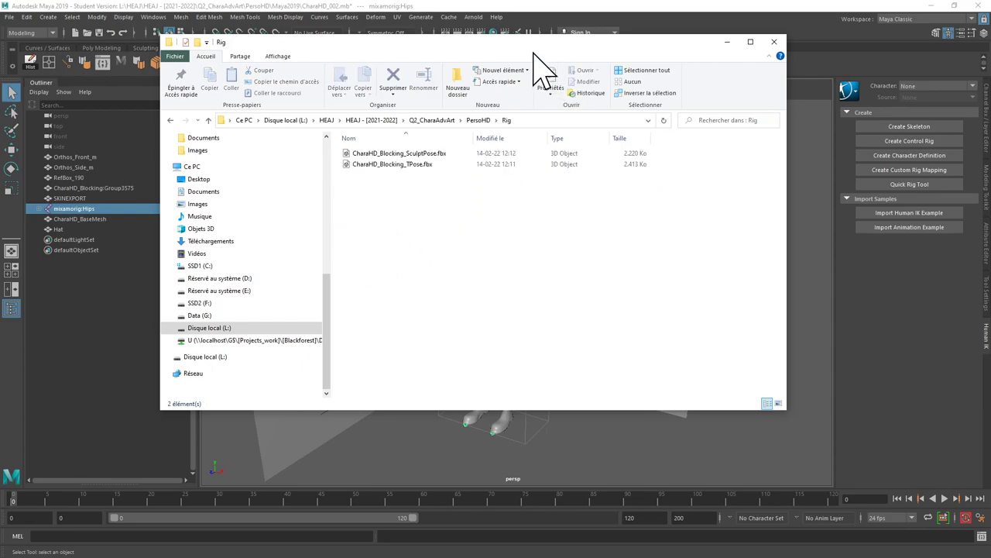
left_click(428, 155)
mouse_move(430, 164)
left_mouse_down()
mouse_move(521, 406)
mouse_move(496, 422)
left_mouse_up()
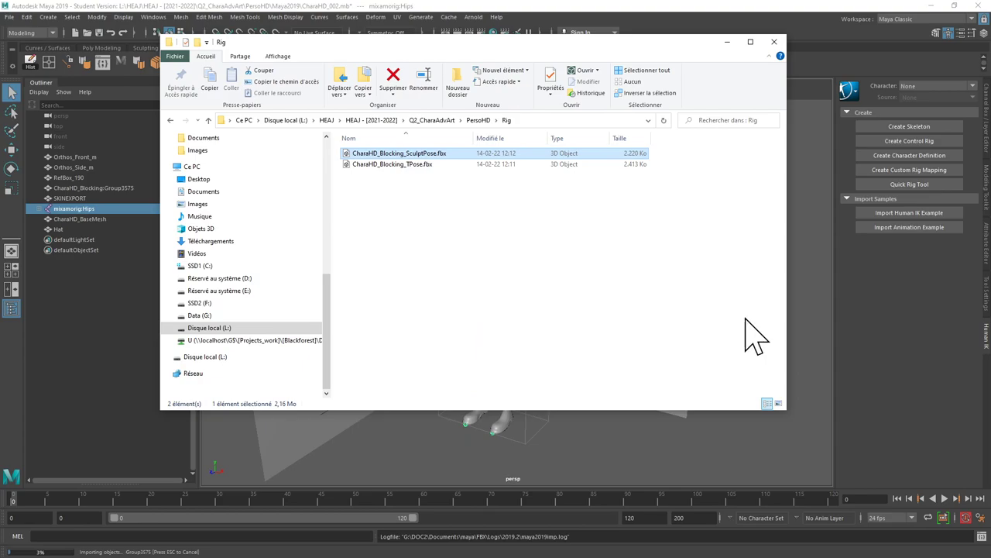
left_click(728, 44)
Delete the imported blocking mesh Group3575 from the scene.
left_click_drag(507, 386, 526, 378, "alt")
left_click(71, 242)
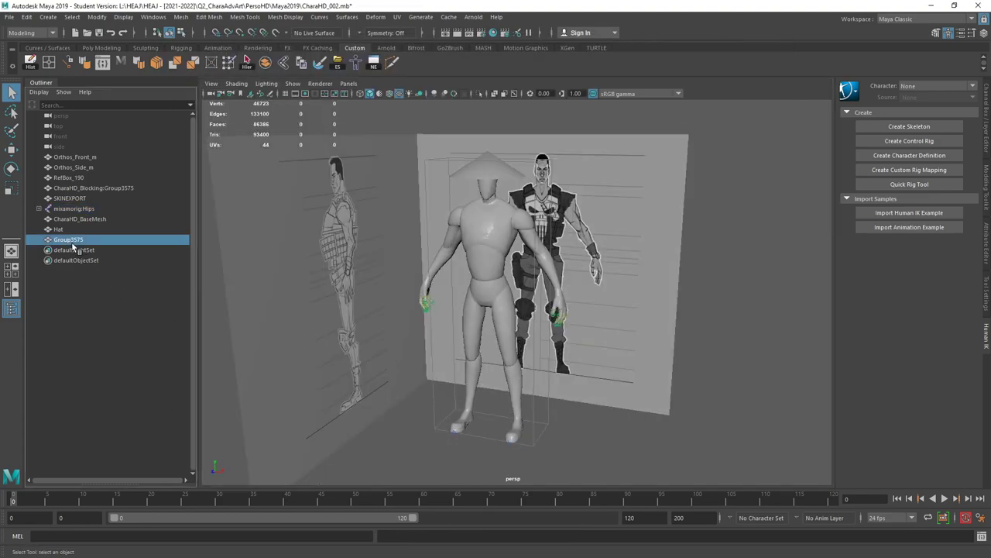
key("Delete")
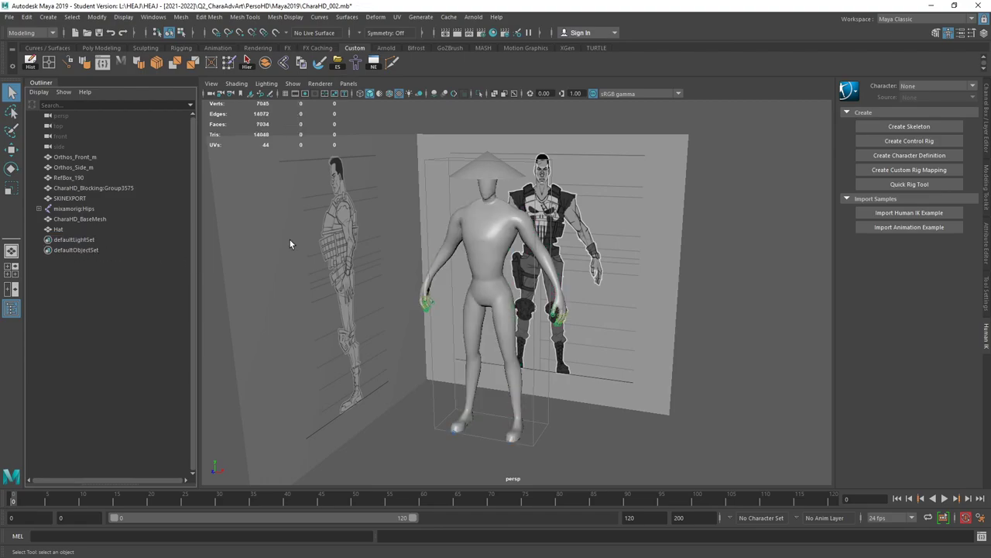
Import Vest_Retopo.fbx from PersoHD's _ClothPipeline folder into the character scene.
middle_click_drag(405, 258, 375, 229, "alt")
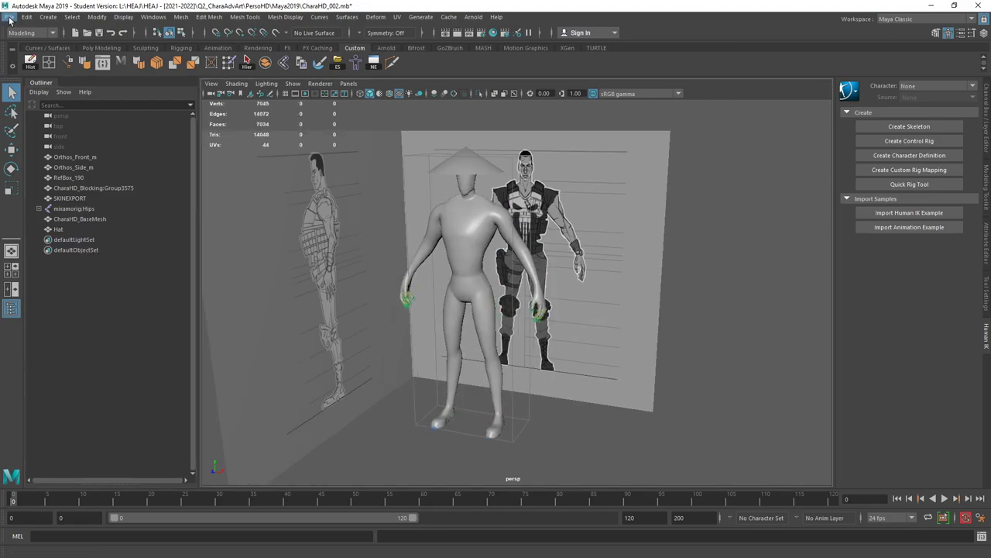
left_click(9, 17)
left_click(30, 131)
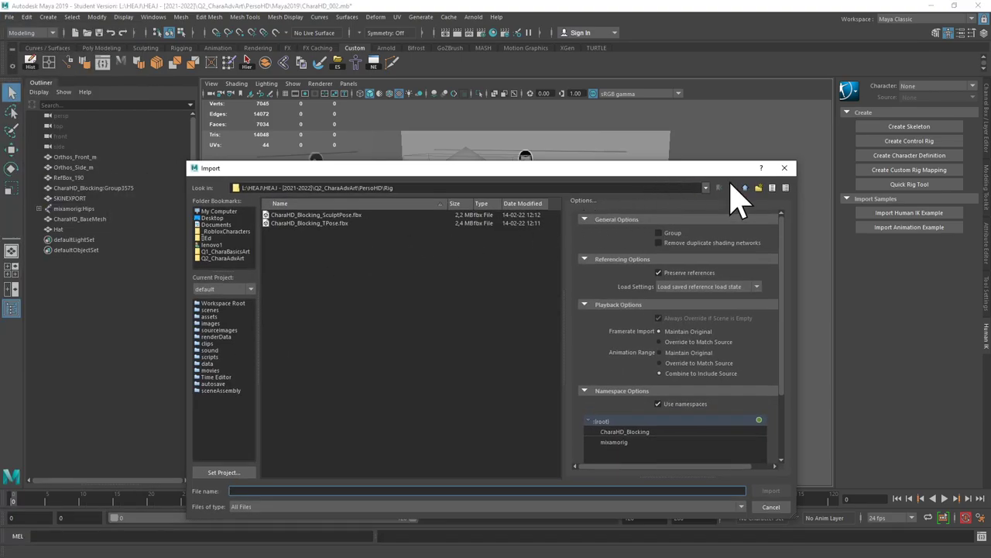
left_click(745, 188)
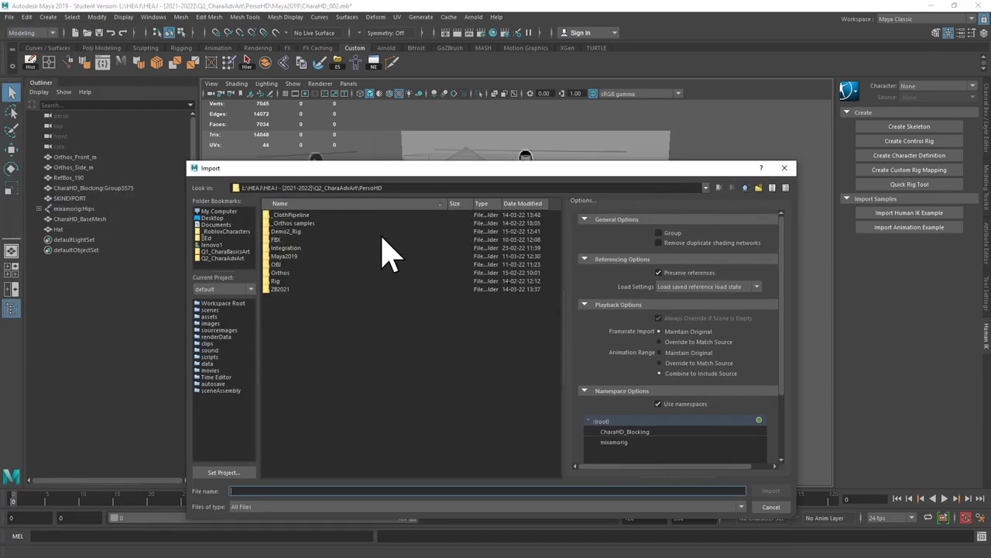
double_click(304, 215)
double_click(349, 231)
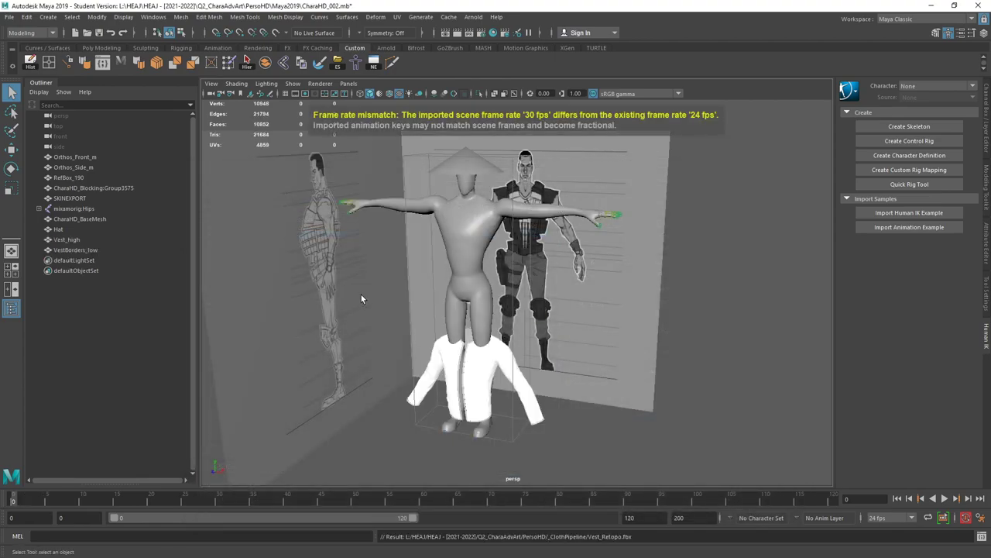
Select the imported Vest_high and VestBorders_low meshes together and view them from the front.
left_click_drag(362, 294, 474, 280, "alt")
middle_click_drag(475, 280, 477, 280, "alt")
left_click(483, 334)
left_click_drag(451, 338, 470, 325, "alt")
left_click(69, 232)
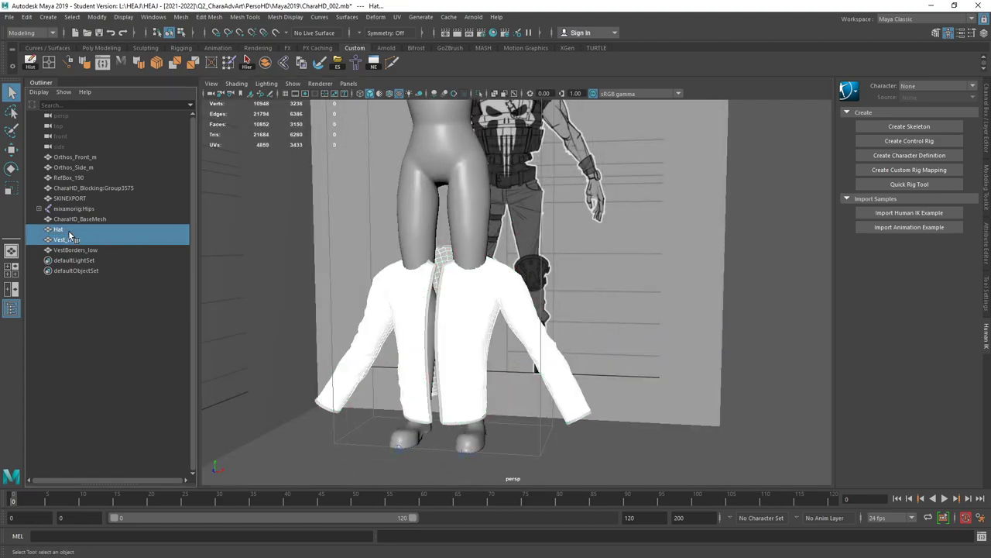
left_click(68, 239)
left_click(74, 249, "shift")
left_click_drag(349, 294, 548, 276, "alt")
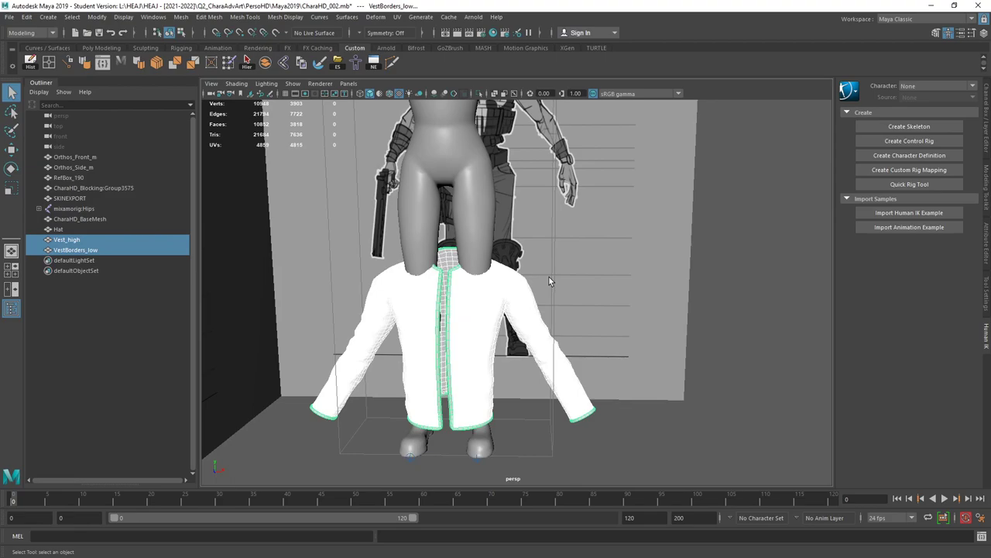
Delete the imported Vest_high and VestBorders_low meshes from the character scene and switch to ZBrush.
key("Delete")
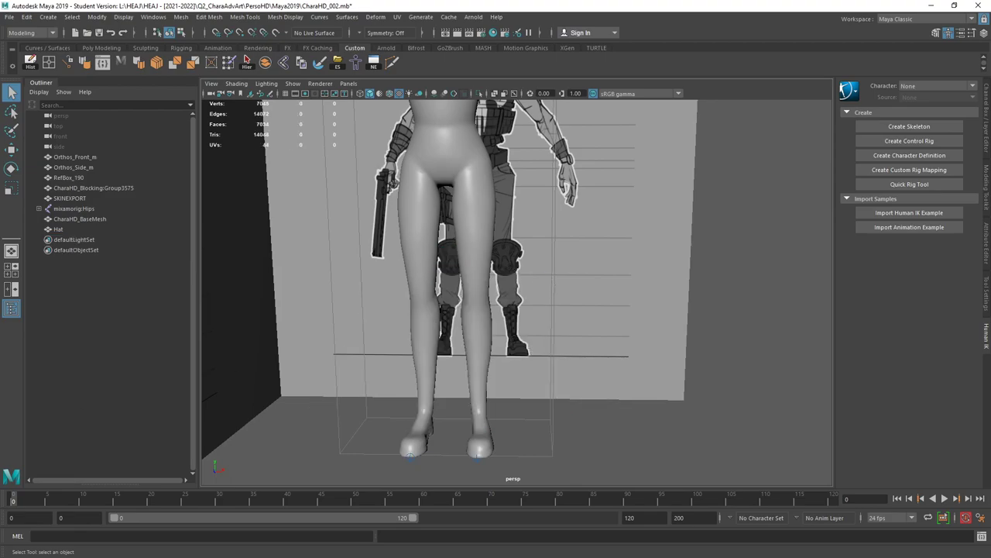
key("alt+Tab")
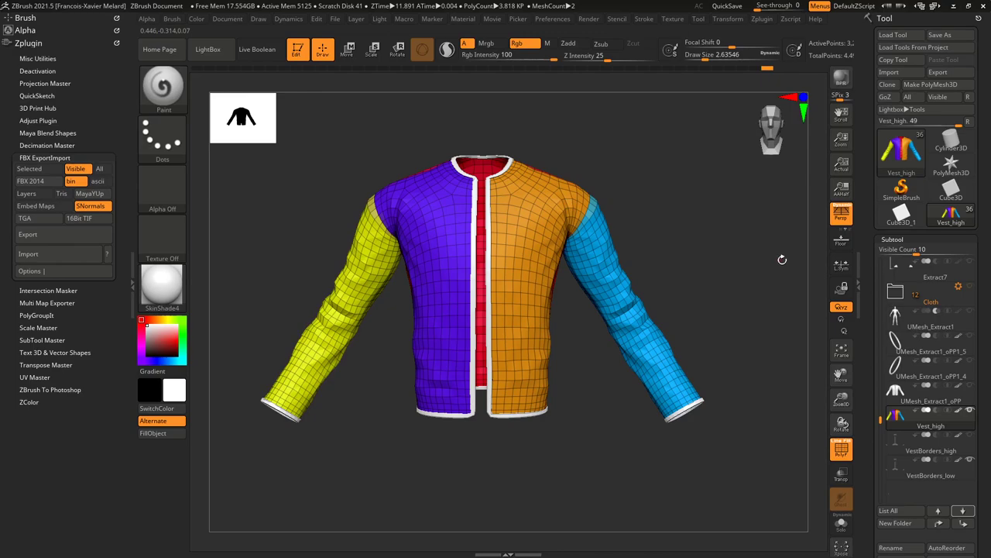
Select the RefBox_190 subtool and toggle the CharaHD_013_VestHD subtool's visibility to inspect the reference box around the jacket.
left_click_drag(880, 412, 868, 248)
left_click(913, 299)
left_click_drag(722, 250, 596, 343)
left_click_drag(639, 312, 649, 275)
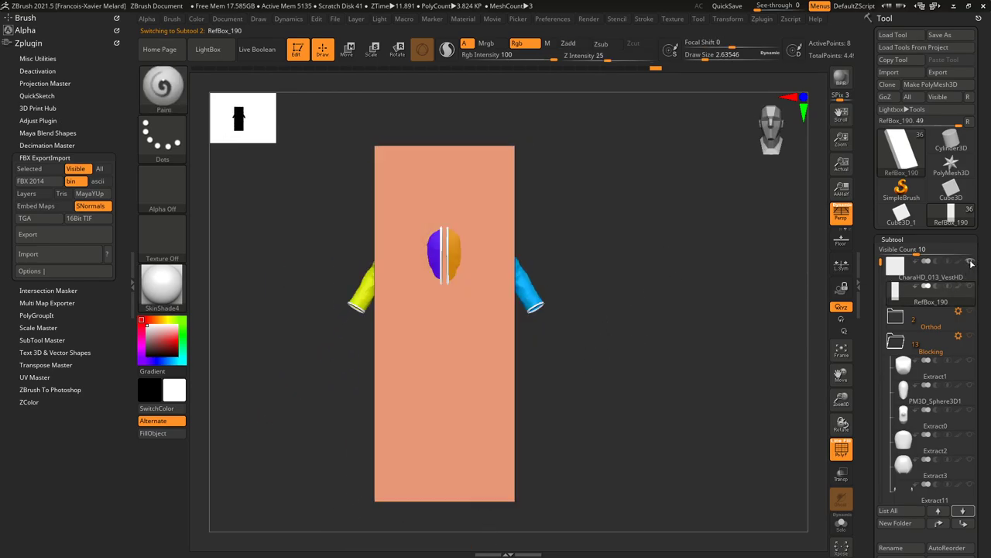
left_click(971, 262)
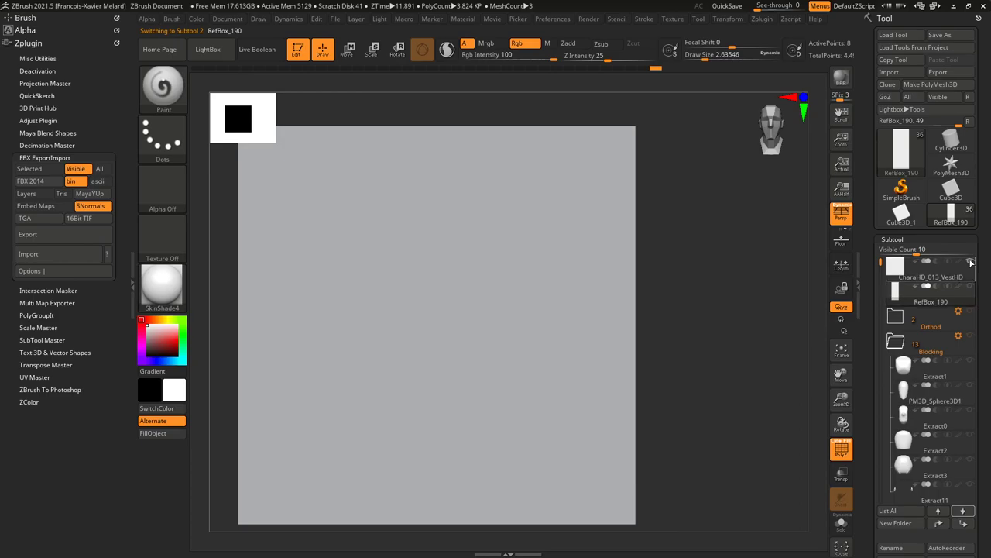
left_click_drag(711, 371, 556, 341)
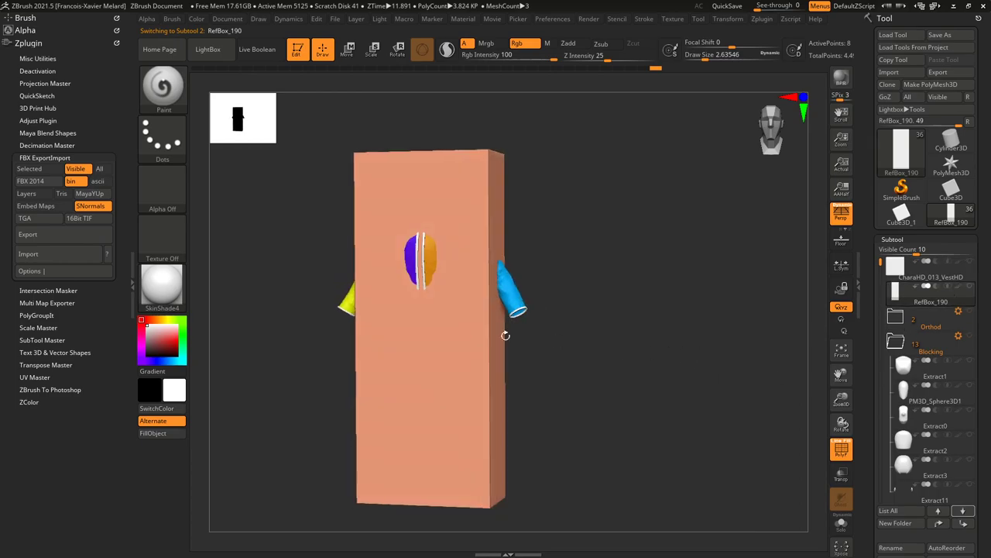
Switch the material to MatCap Gray and check the reference box and jacket with the polyframe toggled.
left_click(162, 286)
left_click(372, 254)
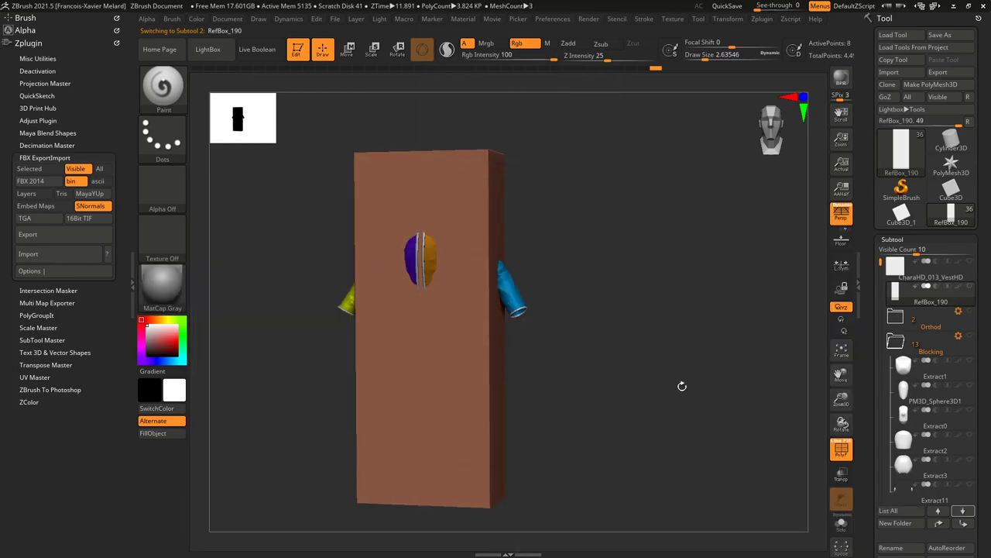
left_click_drag(700, 359, 728, 388)
left_click(842, 451)
left_click(842, 451)
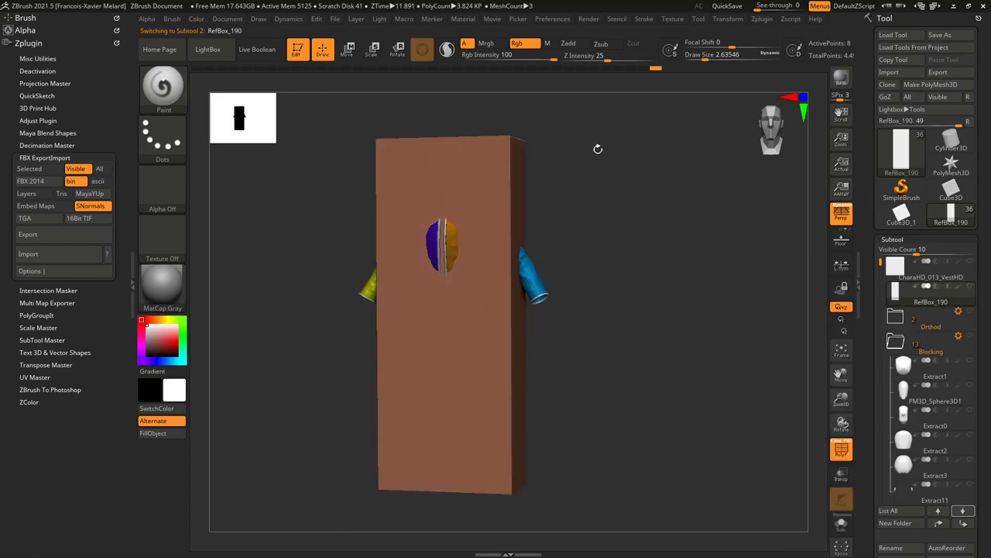
left_click_drag(609, 151, 620, 160)
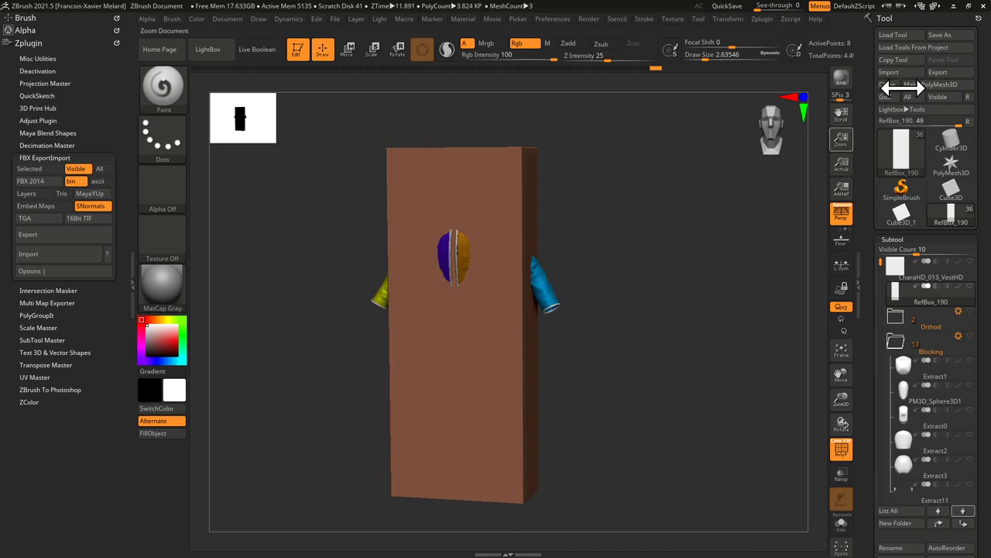
Start saving the tool under a new version and browse to PersoHD's ZB2021 folder.
left_click(939, 35)
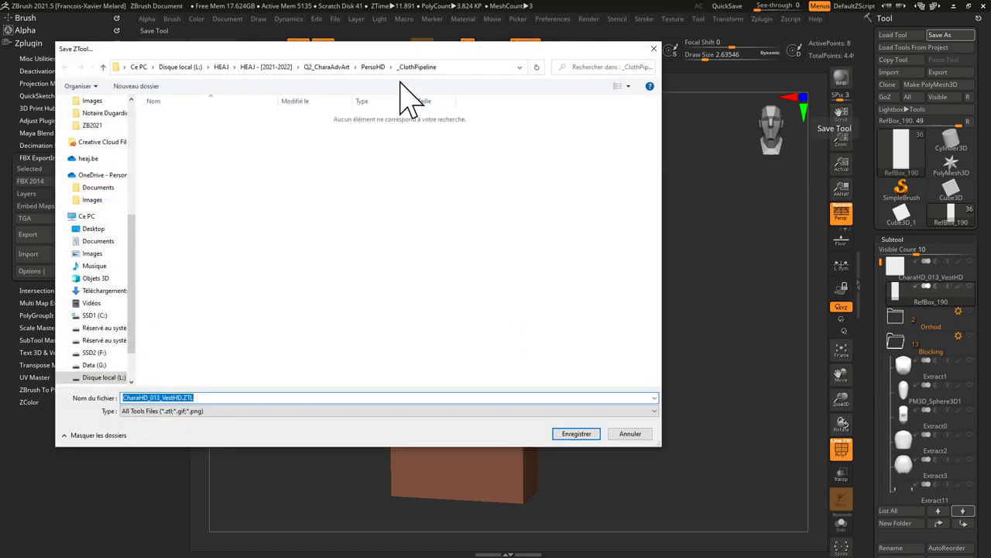
left_click(379, 67)
double_click(171, 212)
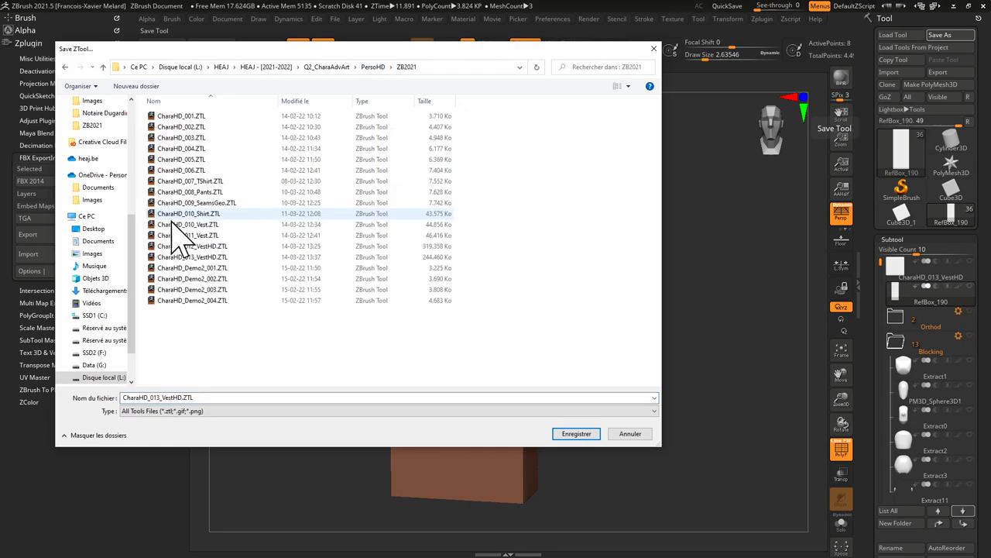
Save the tool as CharaHD_013_VestHD.ZTL in the ZB2021 folder, overwriting the existing file.
left_click(220, 258)
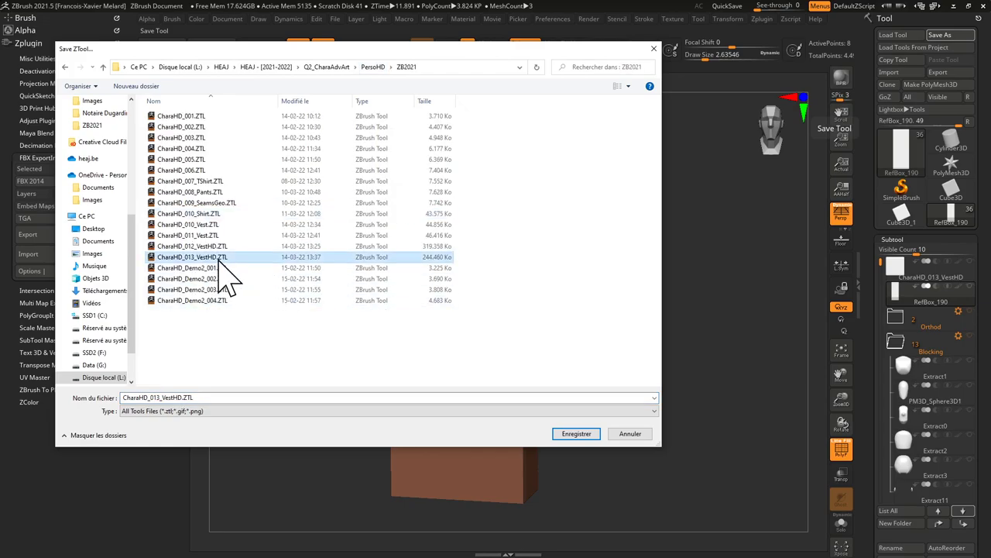
left_click(576, 432)
left_click(526, 285)
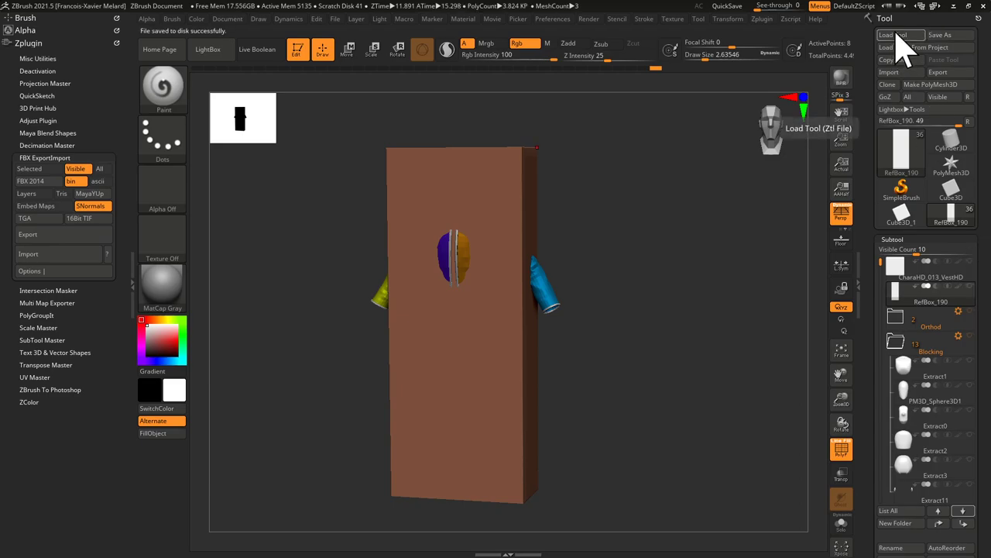
Quit and restart ZBrush, then dismiss the home page and hide LightBox to get an empty canvas.
left_click(982, 6)
left_click(511, 321)
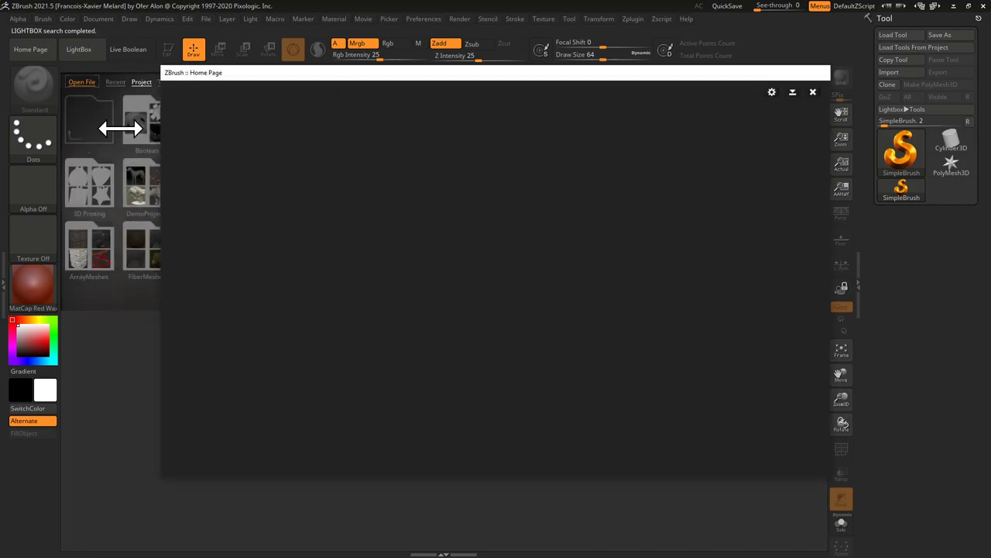
left_click(793, 92)
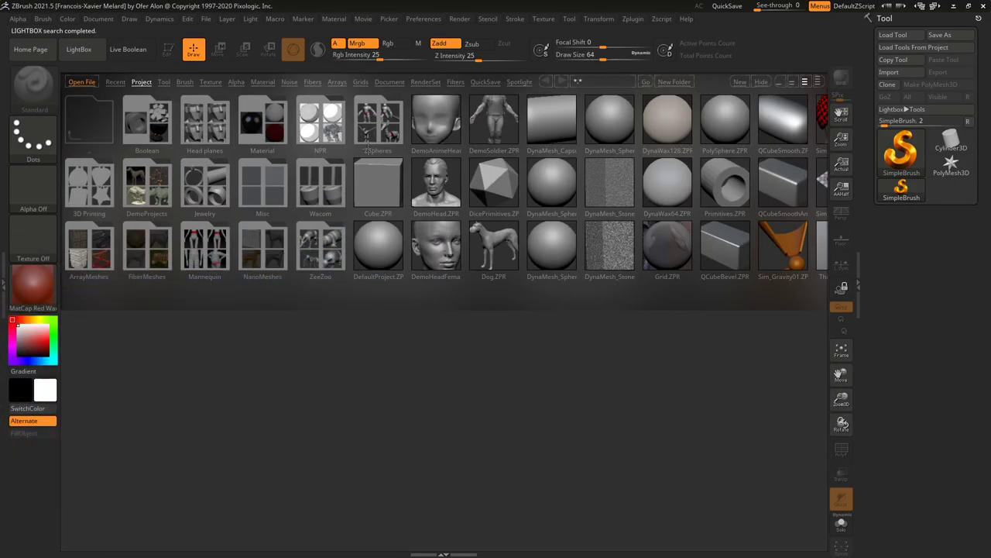
left_click(70, 52)
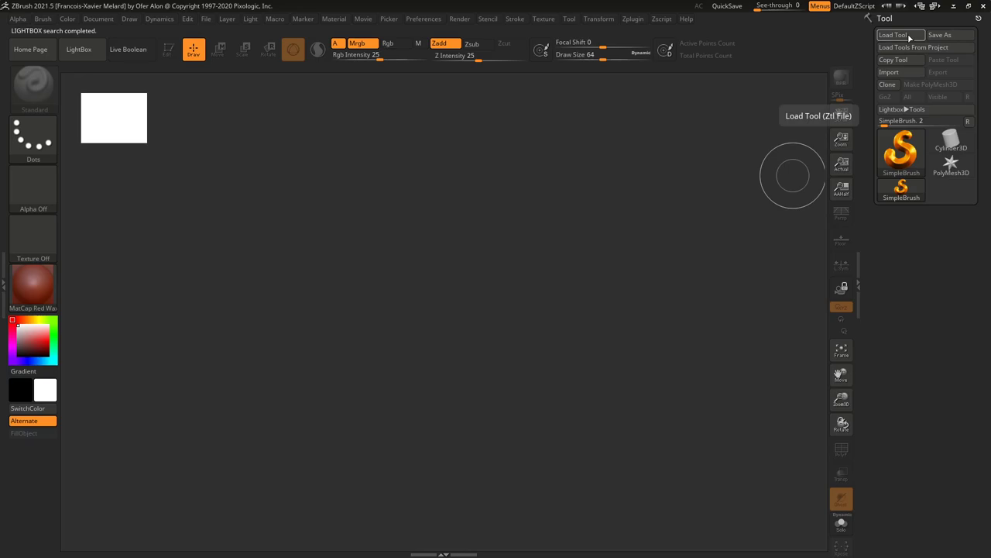
Draw a Cube3D primitive on the canvas and put it in Edit mode.
left_click(901, 151)
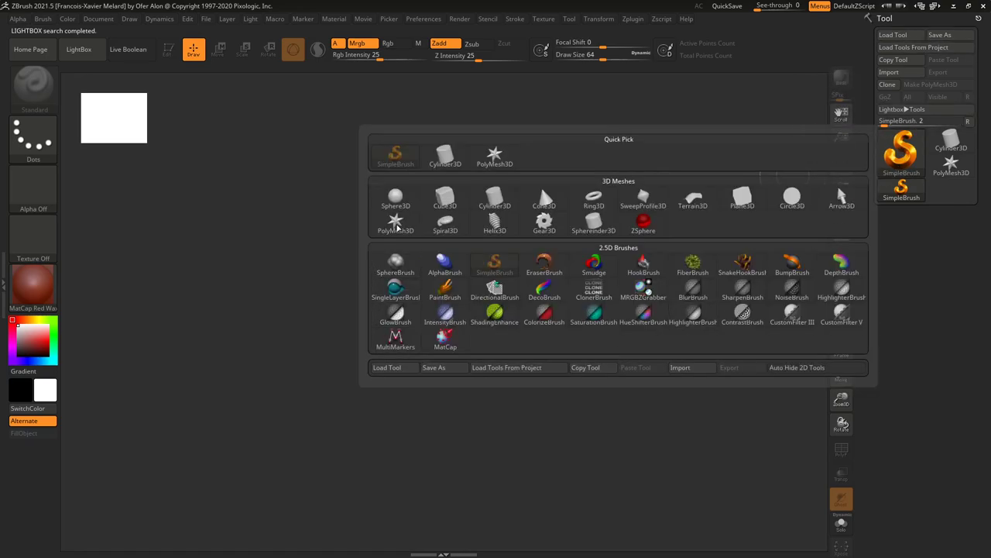
left_click(453, 199)
left_click_drag(382, 203, 402, 387)
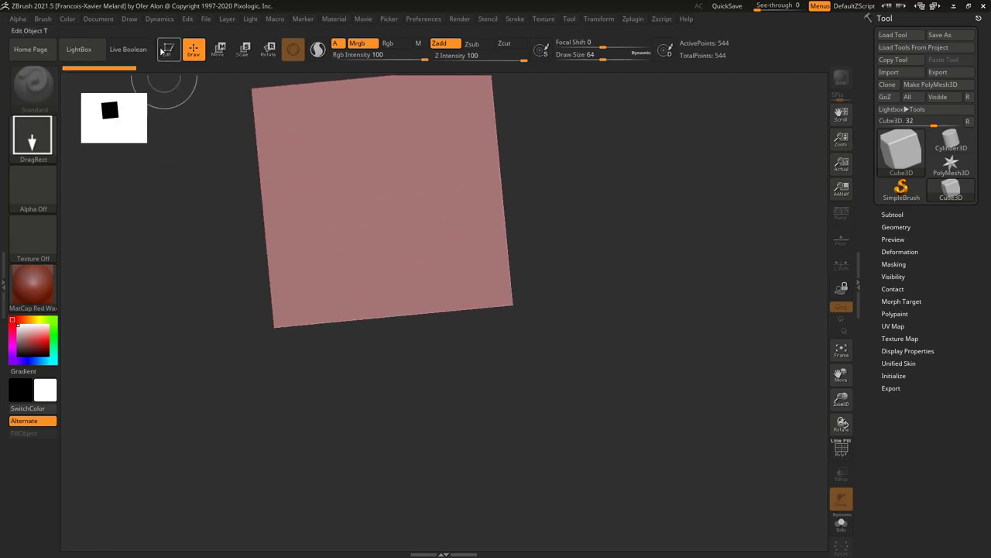
left_click(168, 51)
left_click_drag(637, 155, 630, 284, "shift")
left_click_drag(690, 237, 724, 233)
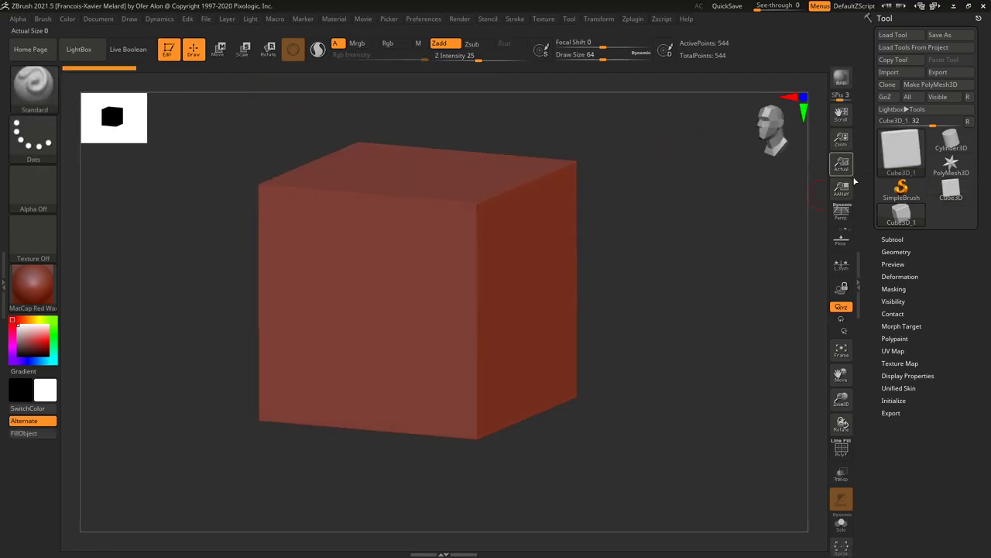
Turn on perspective and assign the MatCap Gray material to the cube.
left_click(841, 213)
left_click(42, 293)
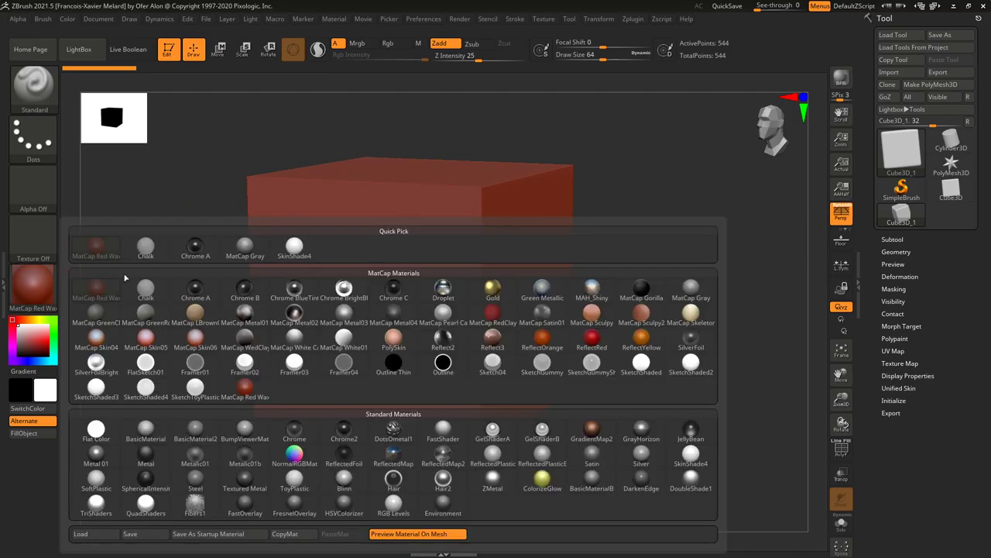
left_click(245, 246)
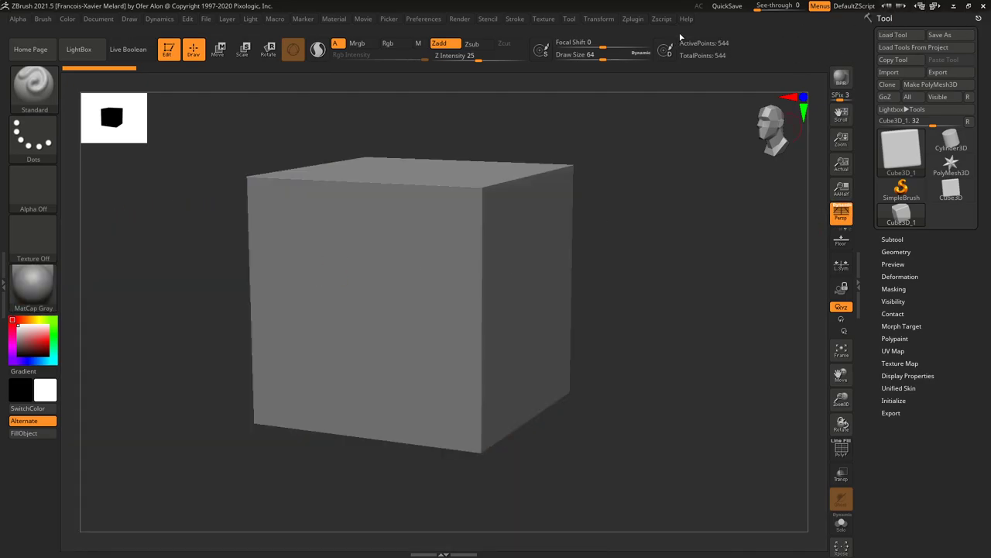
Append all subtools from CharaHD_013_VestHD.ZTL to the cube tool with SubTool Master's MultiAppend.
left_click(633, 20)
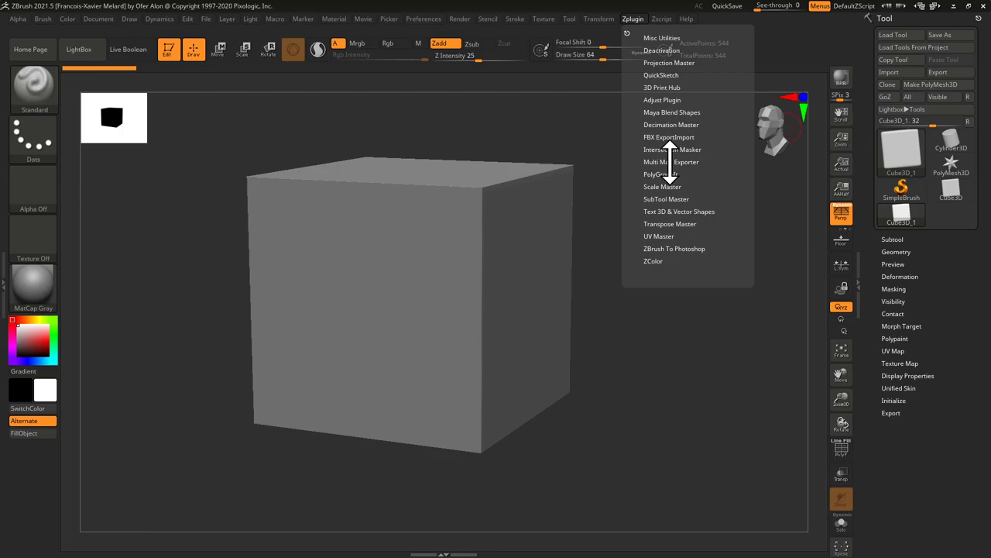
left_click(663, 198)
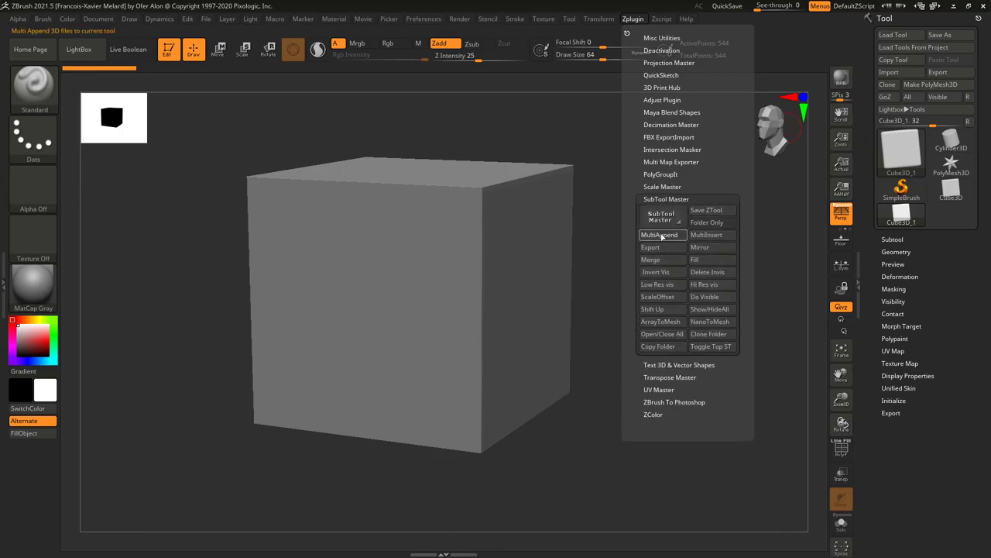
left_click(660, 235)
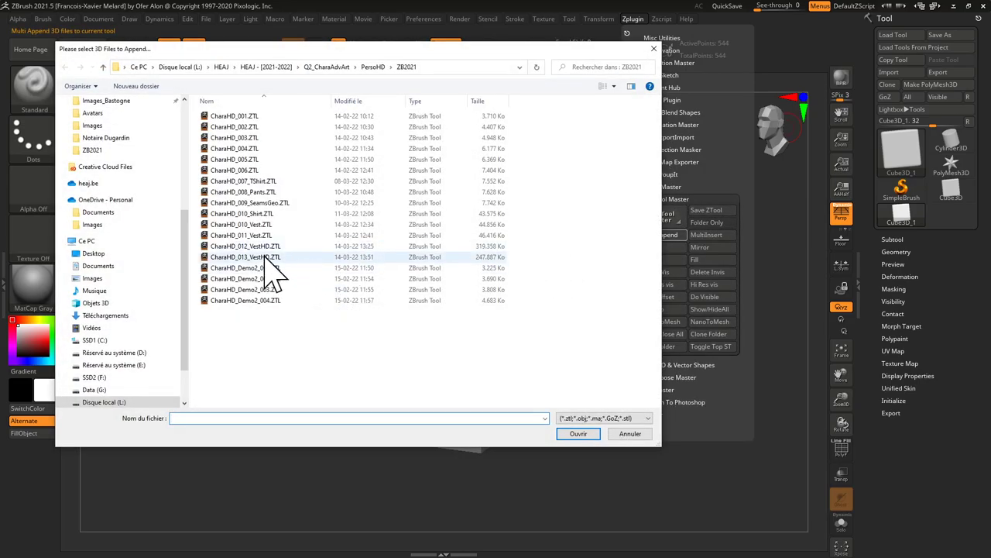
double_click(266, 259)
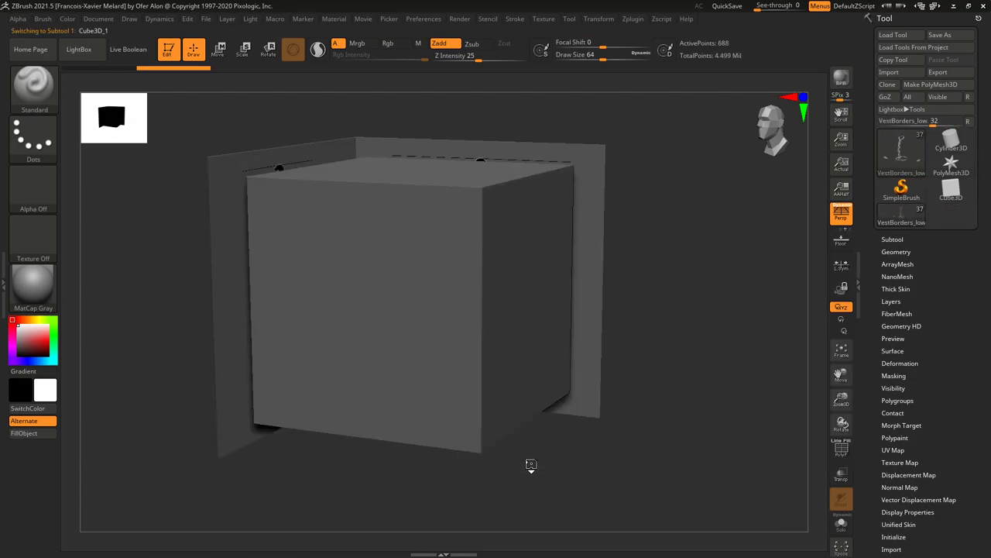
Make RefBox_190 the active subtool and hide the Orthod and Blocking folders.
left_click(891, 239)
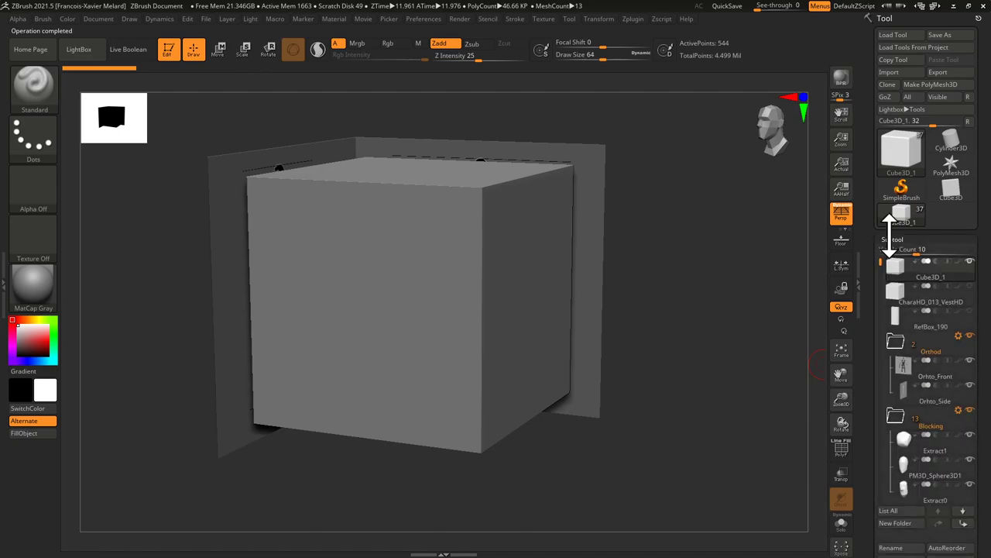
left_click(914, 296)
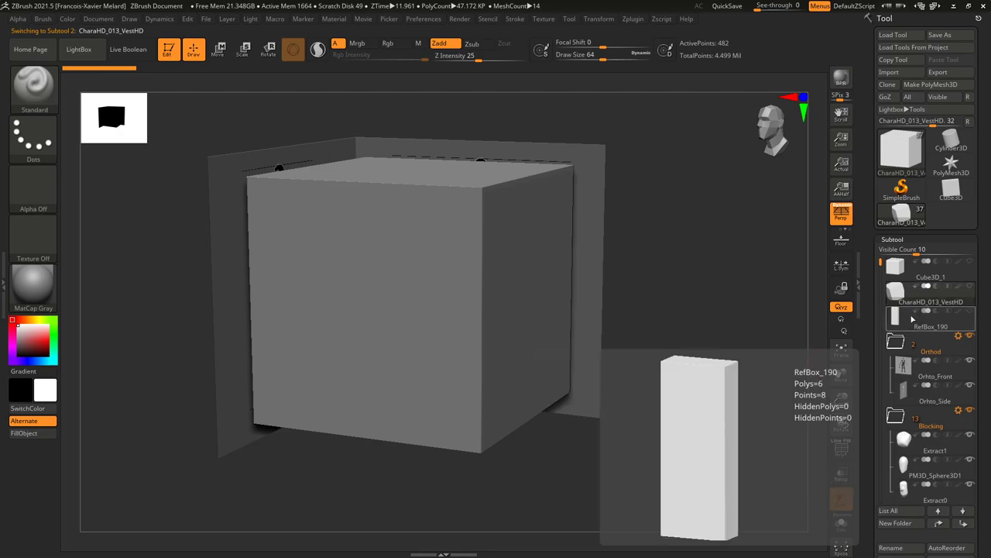
left_click(898, 325)
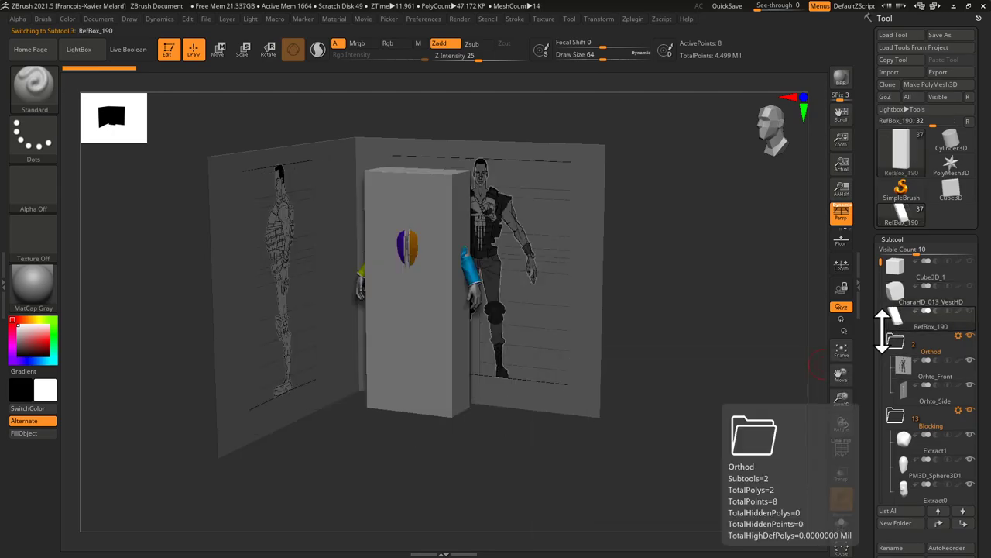
left_click_drag(884, 275, 863, 257)
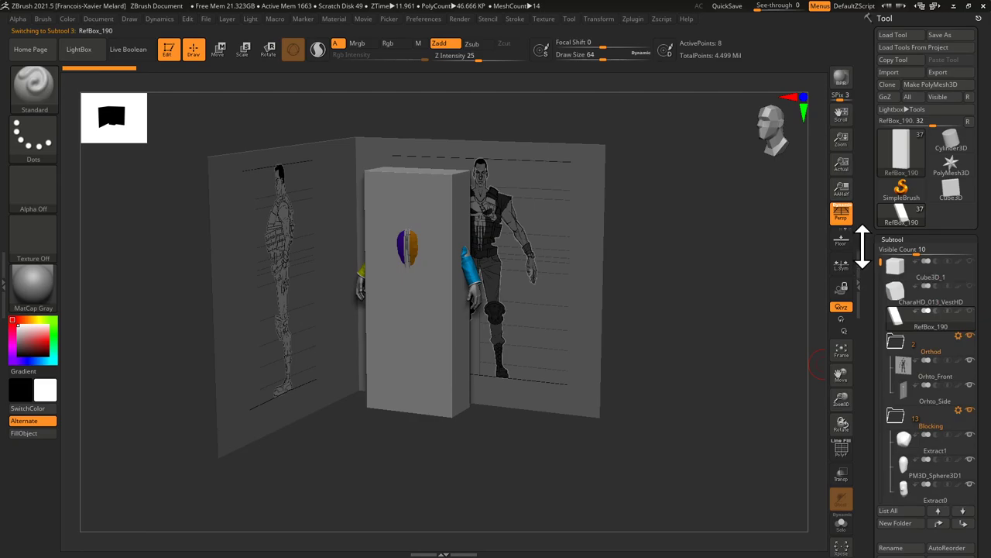
left_click(970, 336)
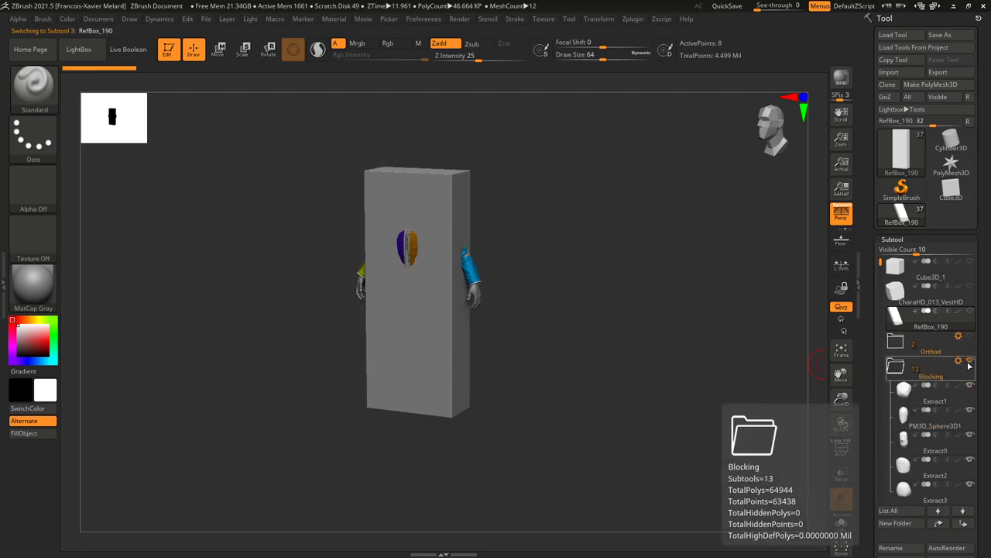
left_click(970, 361)
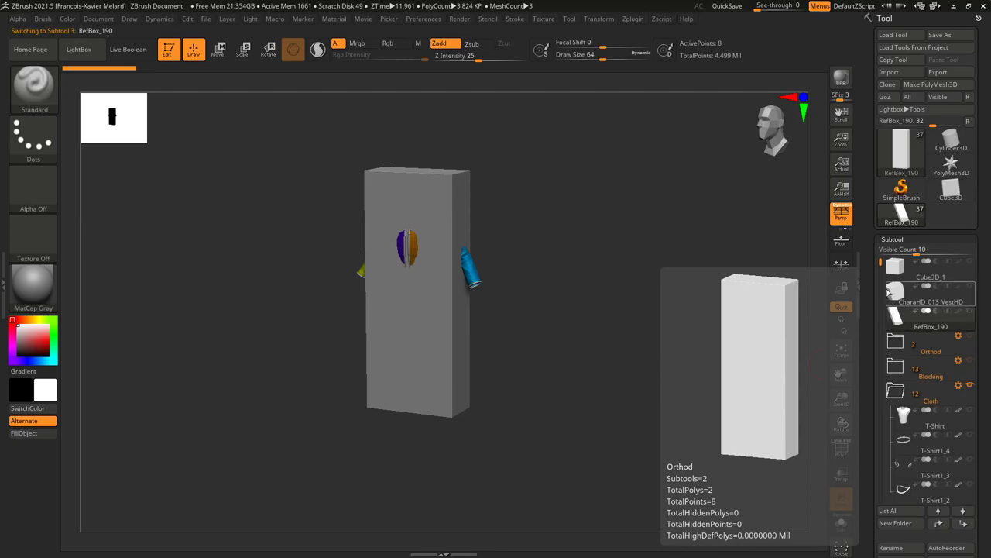
Select the Vest_high subtool so the reference box is hidden, and turn on Polyframe display.
left_click_drag(879, 263, 890, 422)
mouse_move(970, 367)
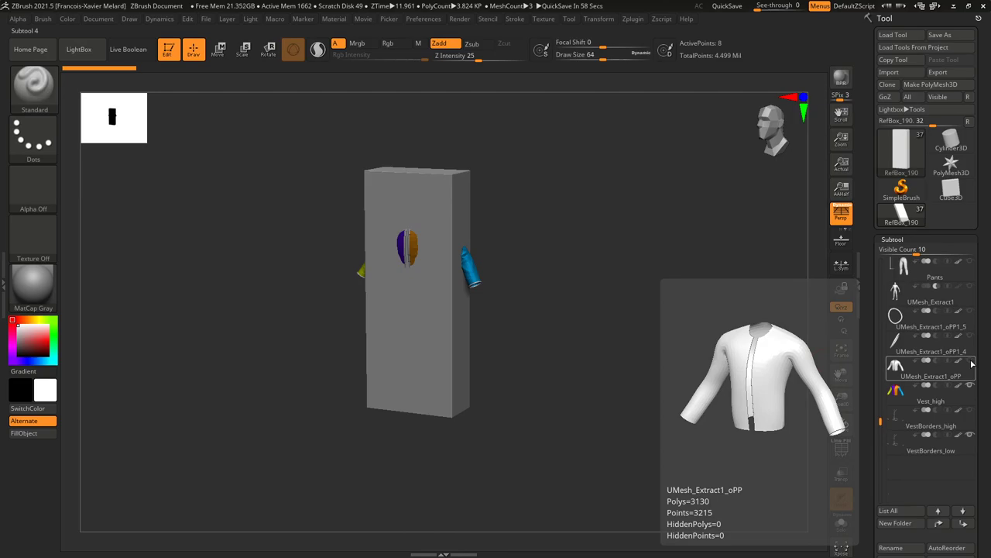
left_click(896, 393)
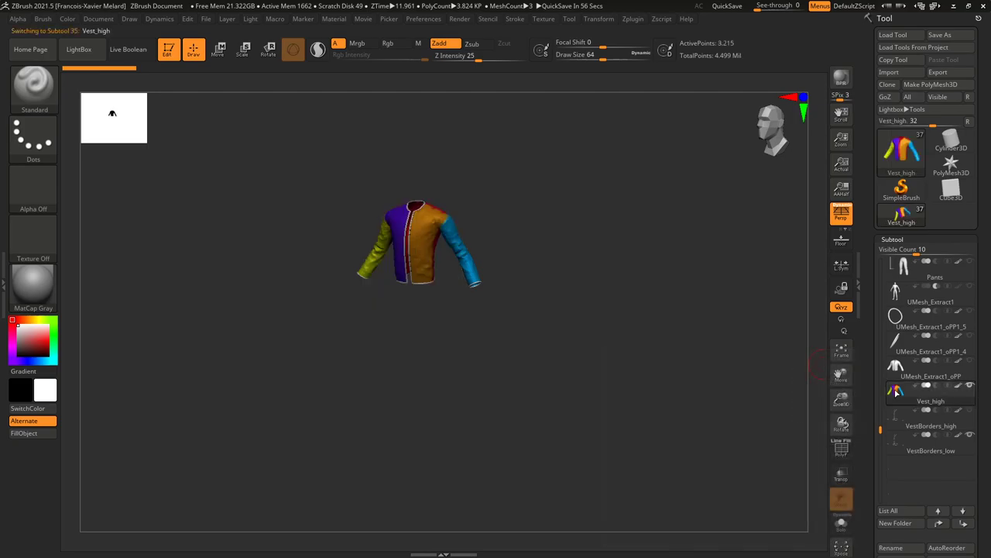
left_click(837, 455)
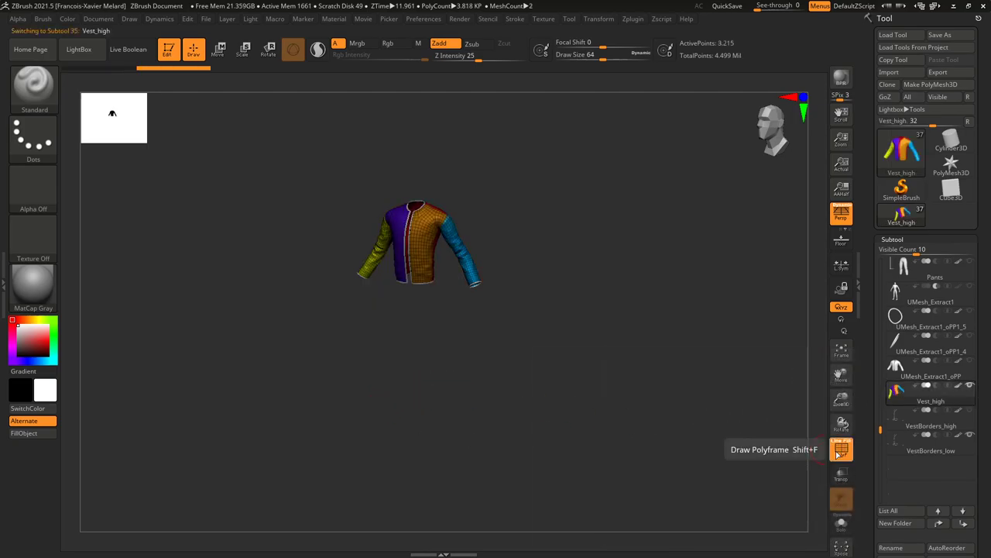
mouse_move(973, 442)
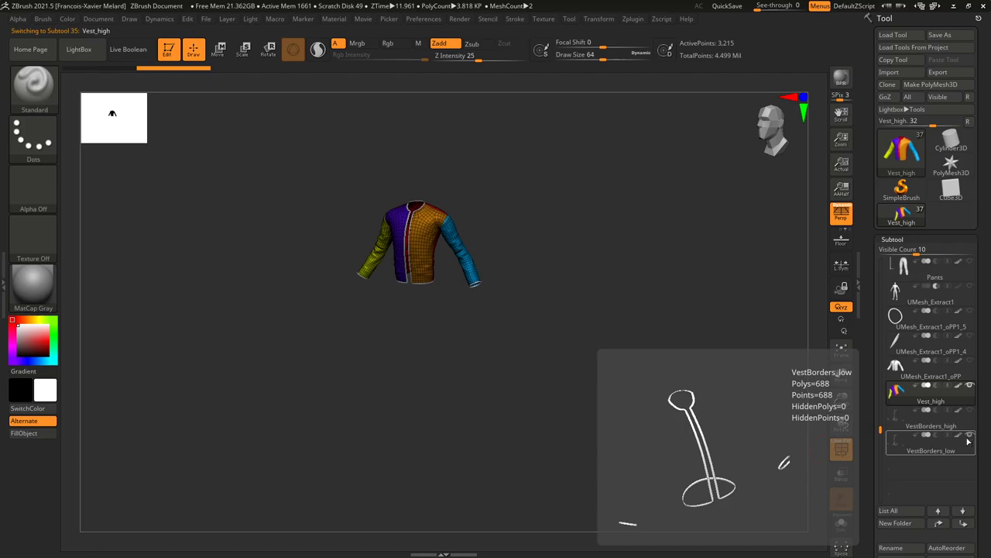
Dock the Zplugin palette beside the canvas, collapse SubTool Master and expand FBX ExportImport.
left_click(5, 264)
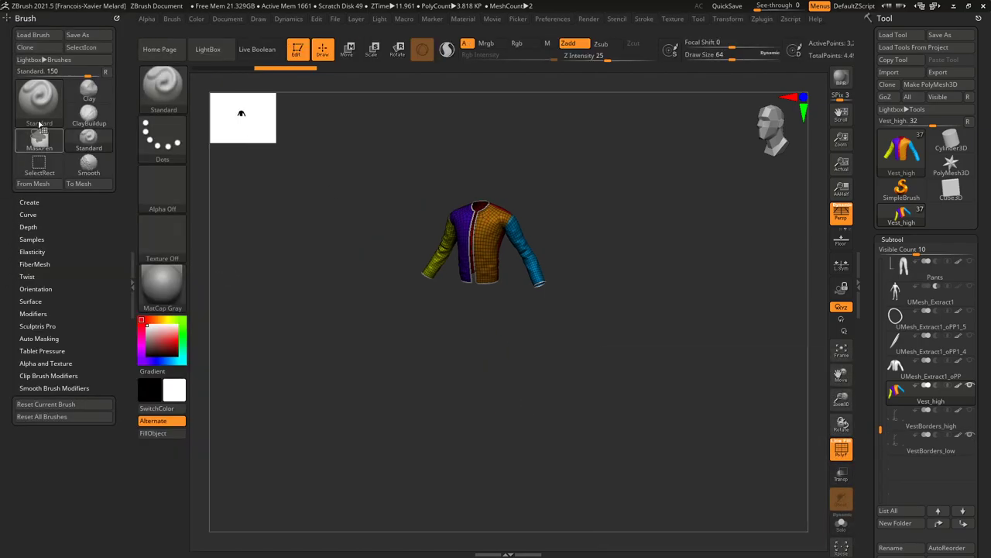
left_click(37, 18)
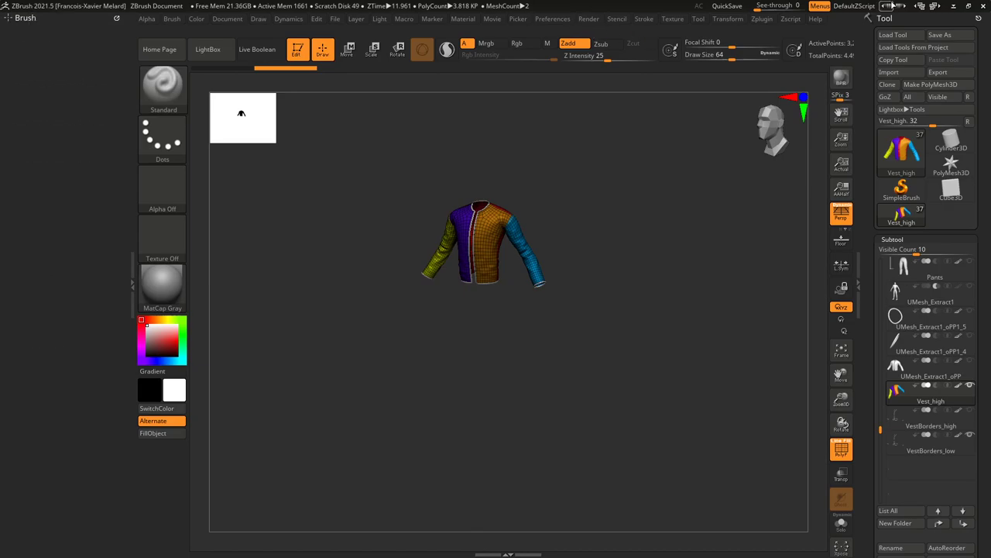
left_click(766, 19)
left_click_drag(756, 34, 37, 137)
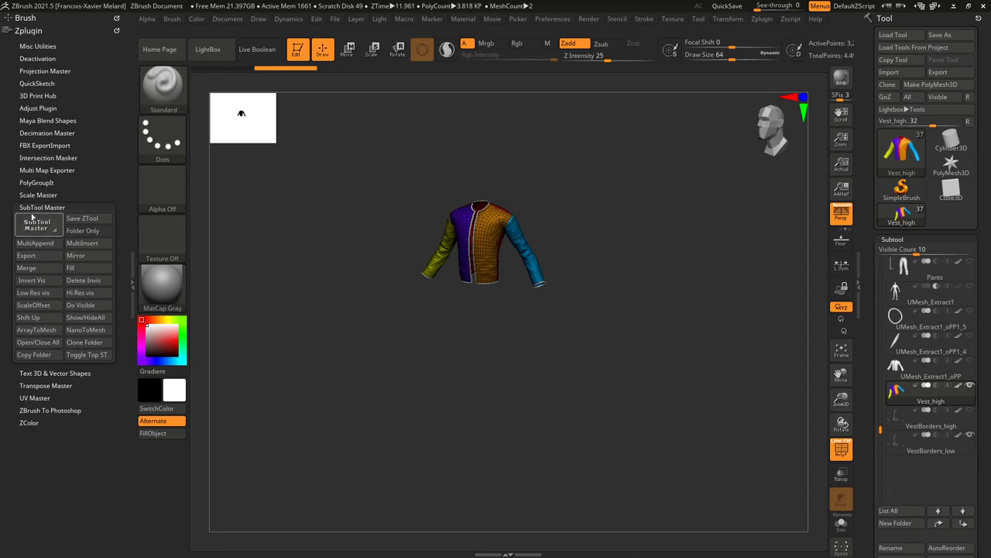
left_click(35, 207)
left_click(43, 145)
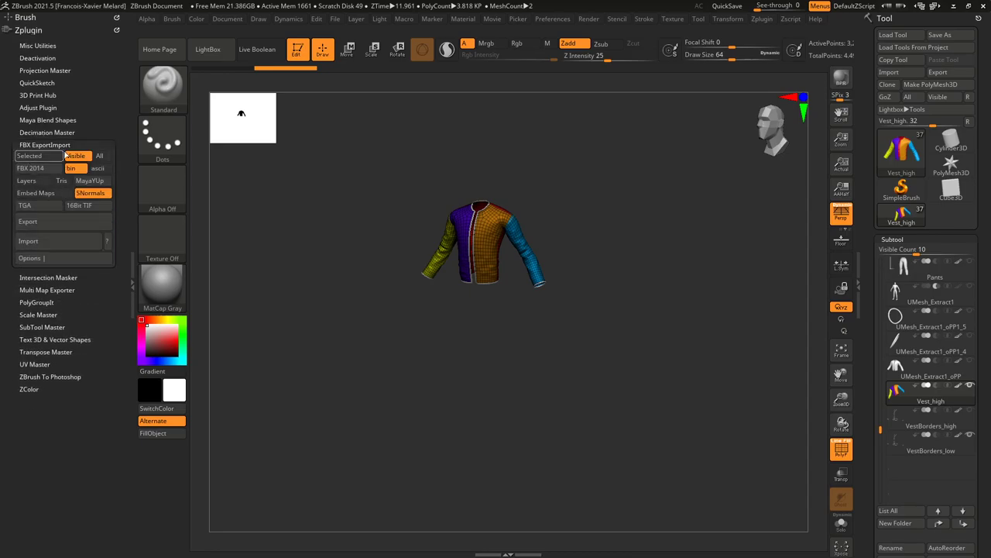
Export the visible subtools as Vest_Retopo.fbx into PersoHD's _ClothPipeline folder, overwriting the existing file.
left_click(73, 220)
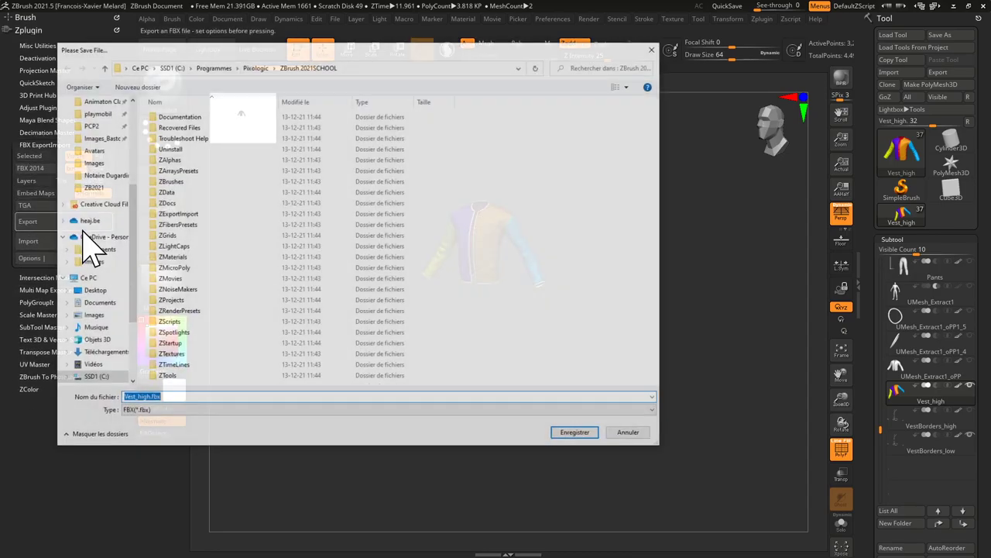
left_click(93, 187)
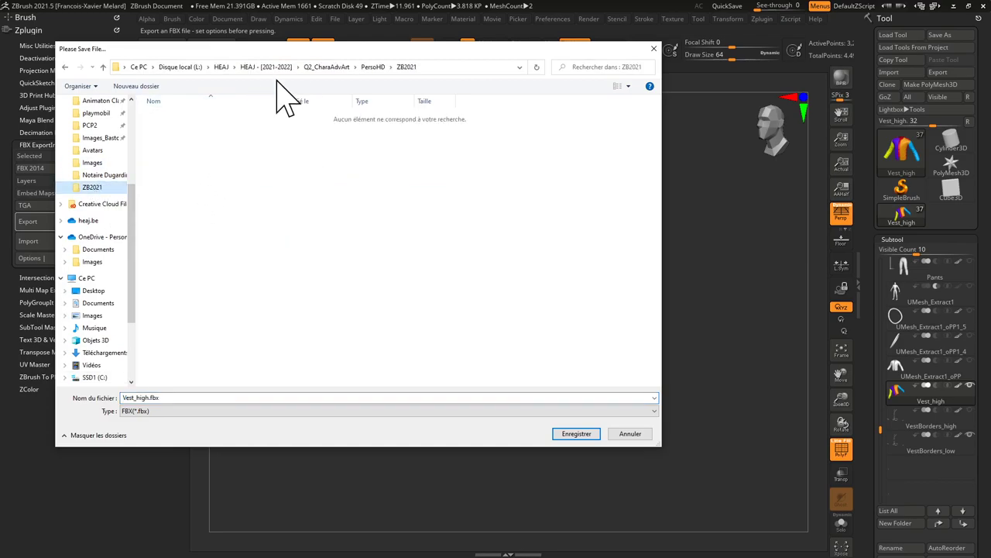
left_click(370, 67)
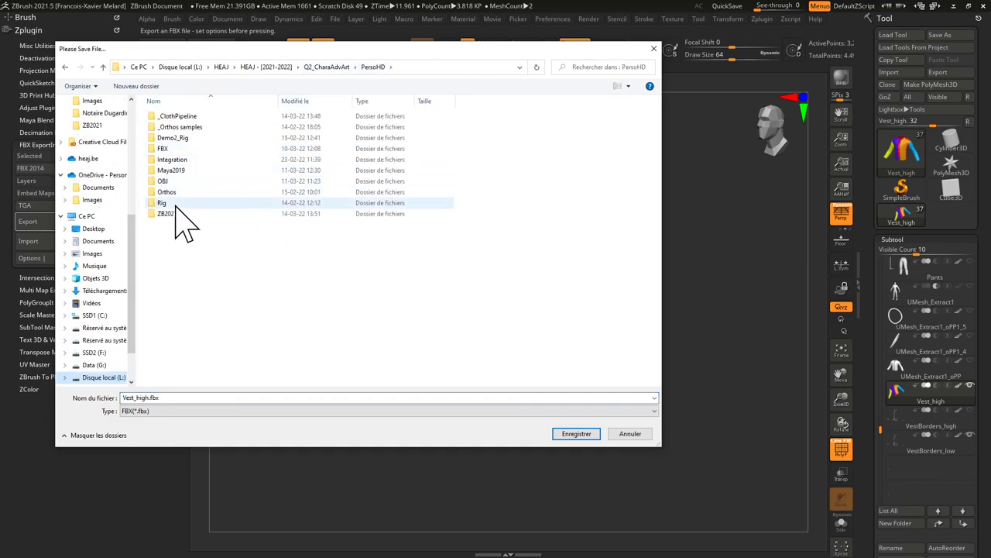
double_click(178, 116)
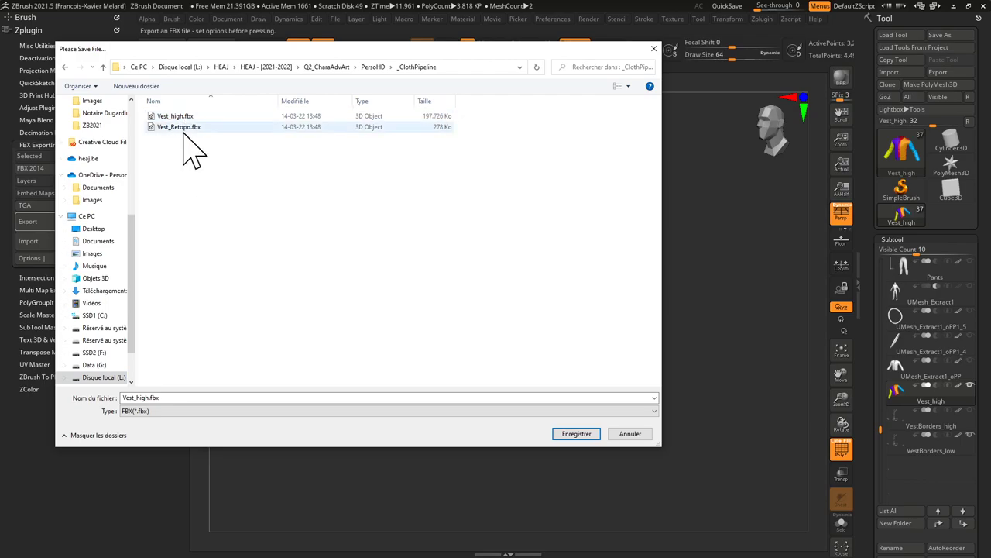
double_click(183, 128)
left_click(508, 284)
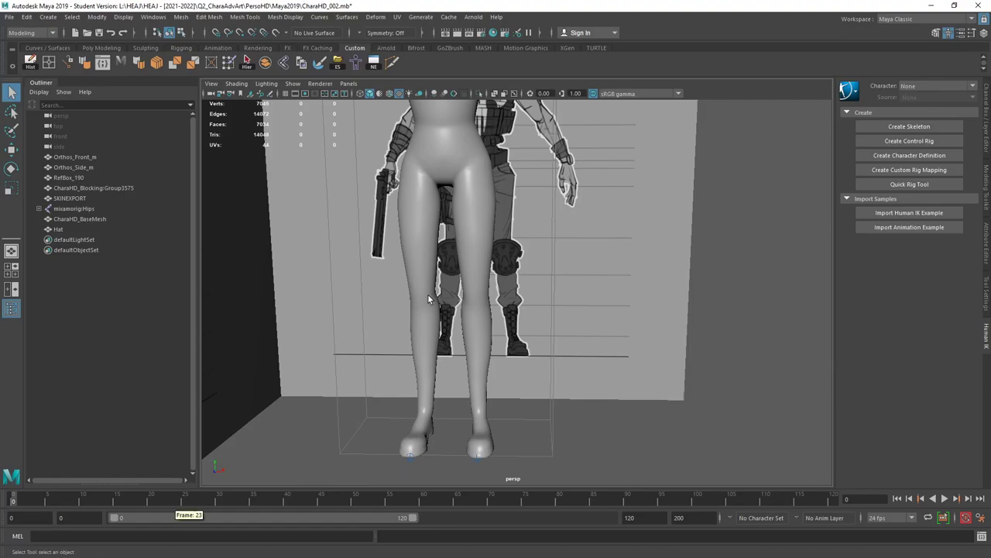
Switch to Maya and import Vest_Retopo.fbx into the open CharaHD_002 scene.
left_click(11, 16)
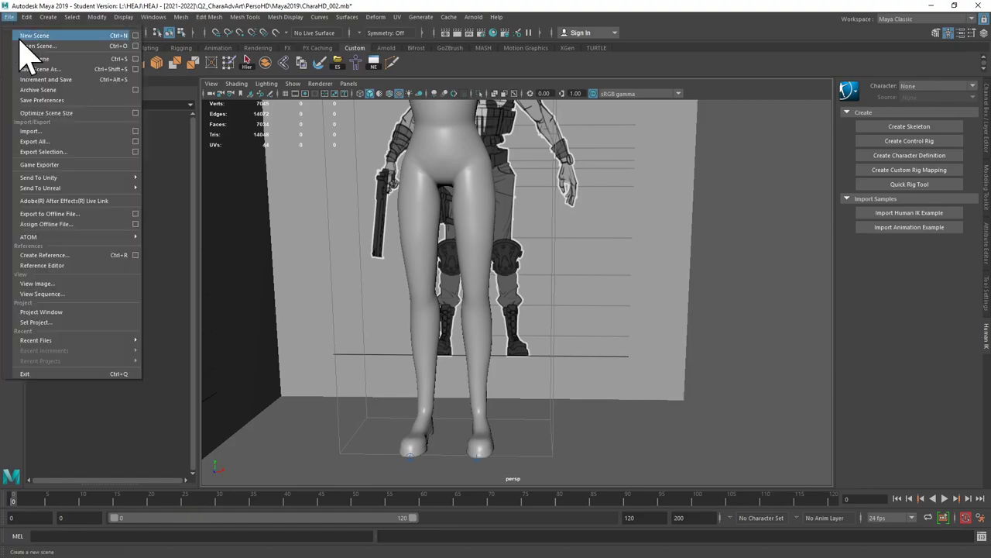
left_click(31, 129)
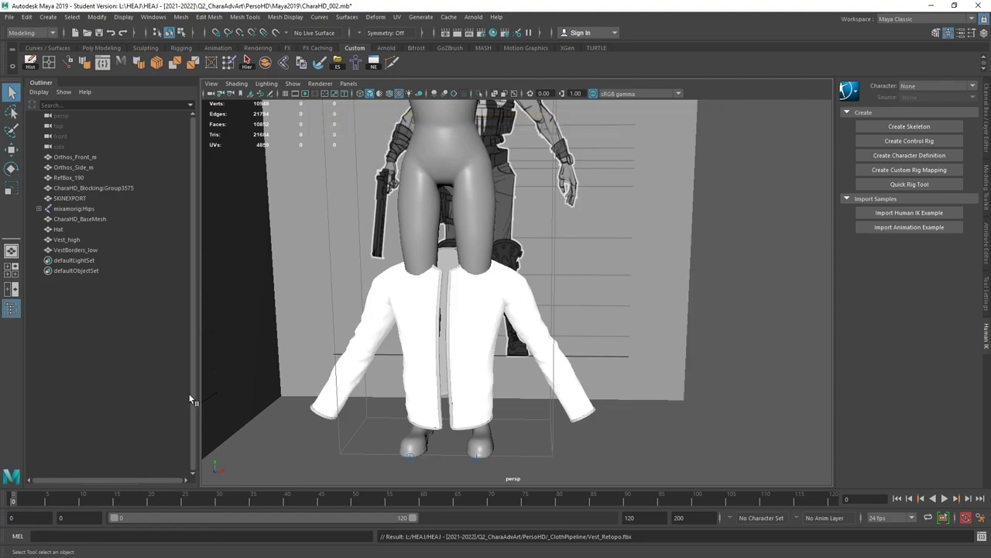
Start a new empty scene in place of the character scene and display the viewport grid.
left_click_drag(560, 348, 461, 332, "alt")
left_click(11, 18)
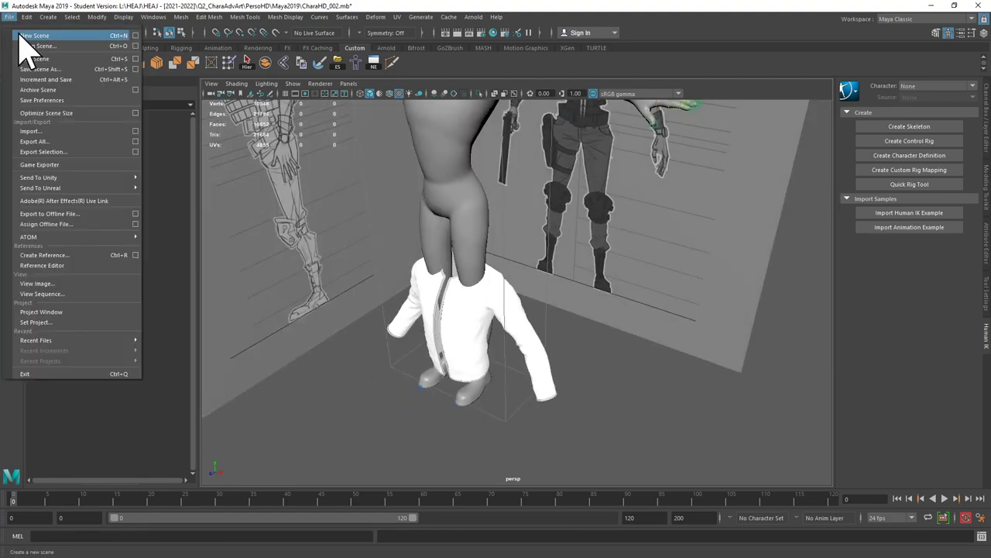
left_click(31, 27)
left_click(495, 289)
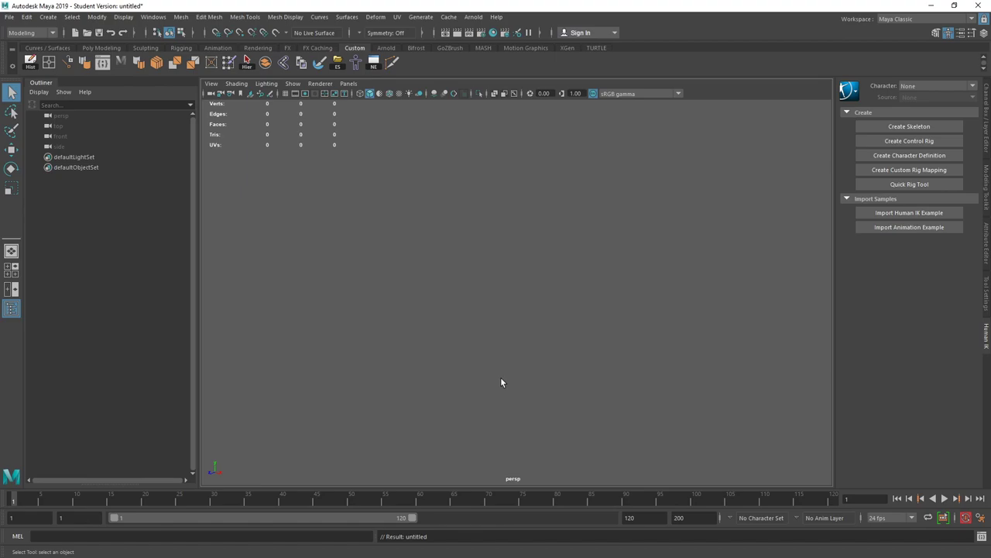
left_click_drag(452, 246, 454, 278, "alt")
right_click_drag(454, 279, 454, 306, "alt")
left_click(285, 94)
left_click_drag(542, 241, 550, 190, "alt")
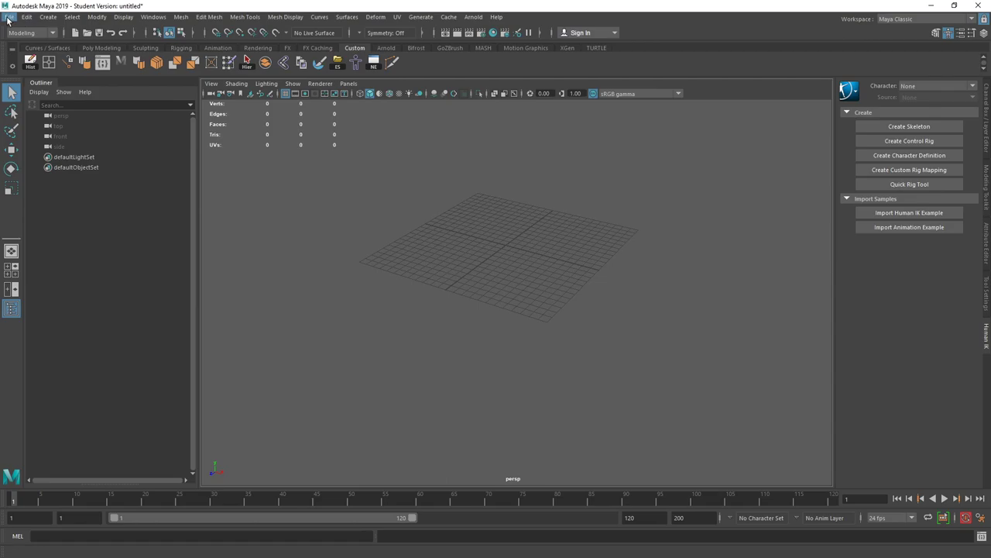
Import Vest_Retopo.fbx into the empty scene and frame the vest against the grid to check its scale.
left_click(8, 17)
left_click(28, 130)
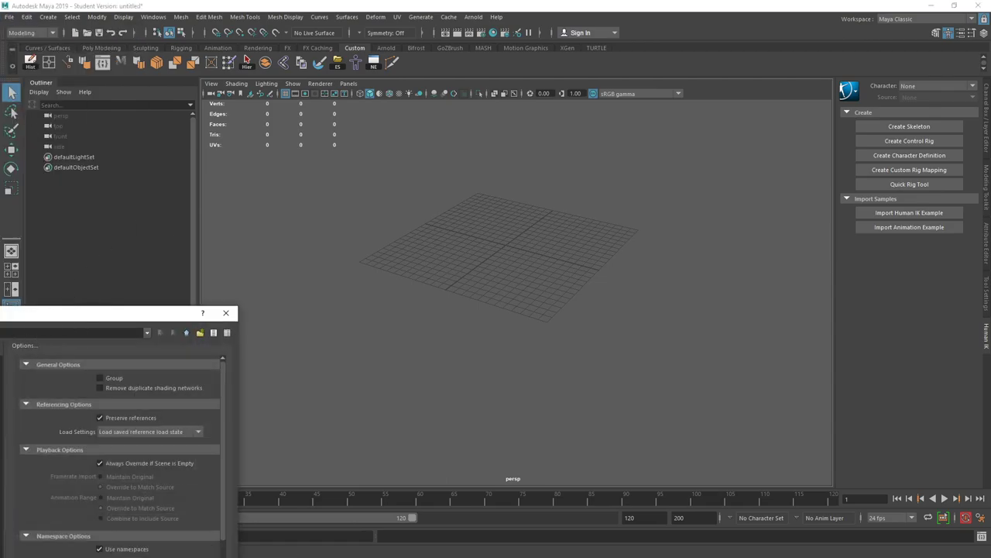
left_click_drag(551, 303, 604, 259, "alt")
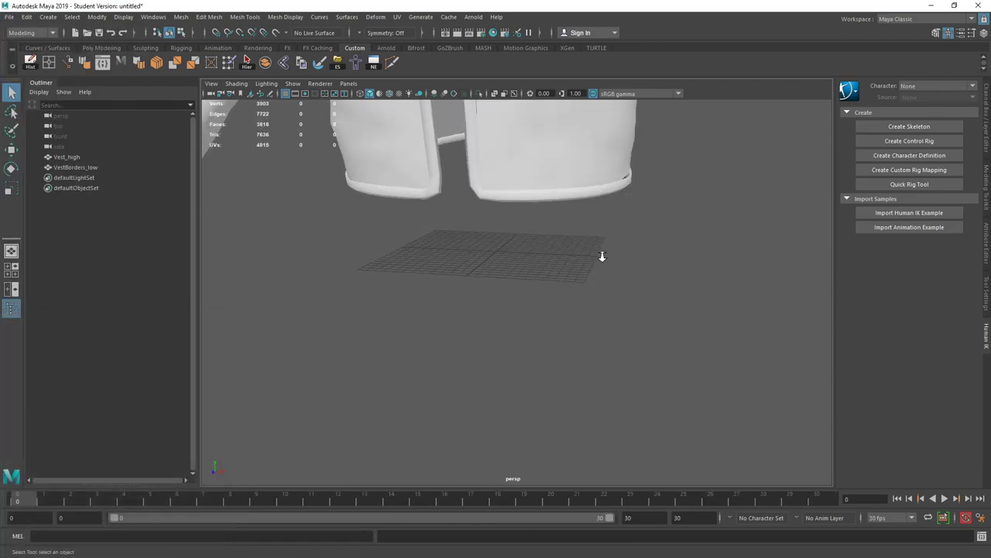
right_click_drag(604, 259, 460, 119, "alt")
middle_click_drag(460, 119, 469, 236, "alt")
mouse_move(486, 243)
left_mouse_down("alt")
mouse_move(531, 216)
mouse_move(558, 219)
mouse_move(478, 232)
left_mouse_up("alt")
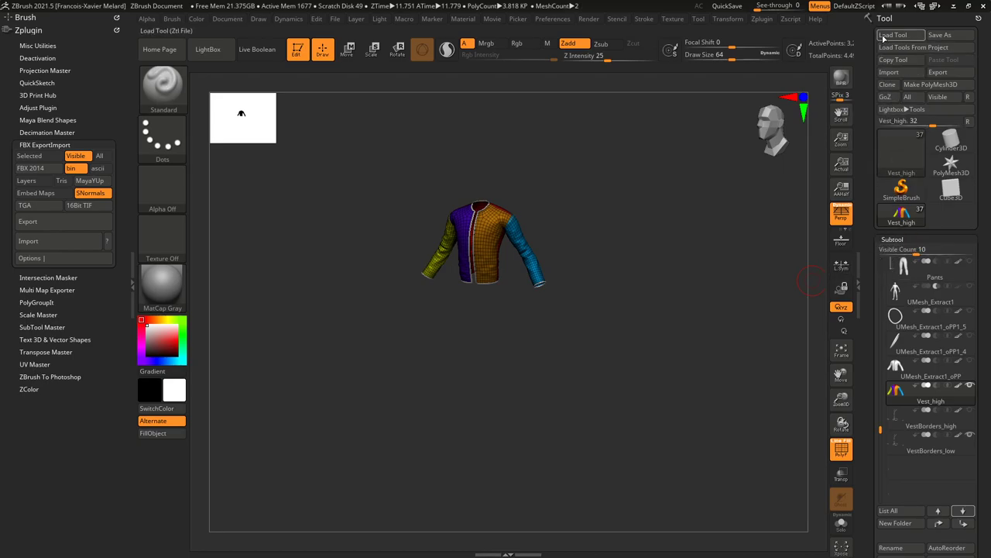
Switch to ZBrush, make Cube3D the active tool and append RefBox_190.obj from PersoHD's OBJ folder with MultiAppend.
left_click(898, 155)
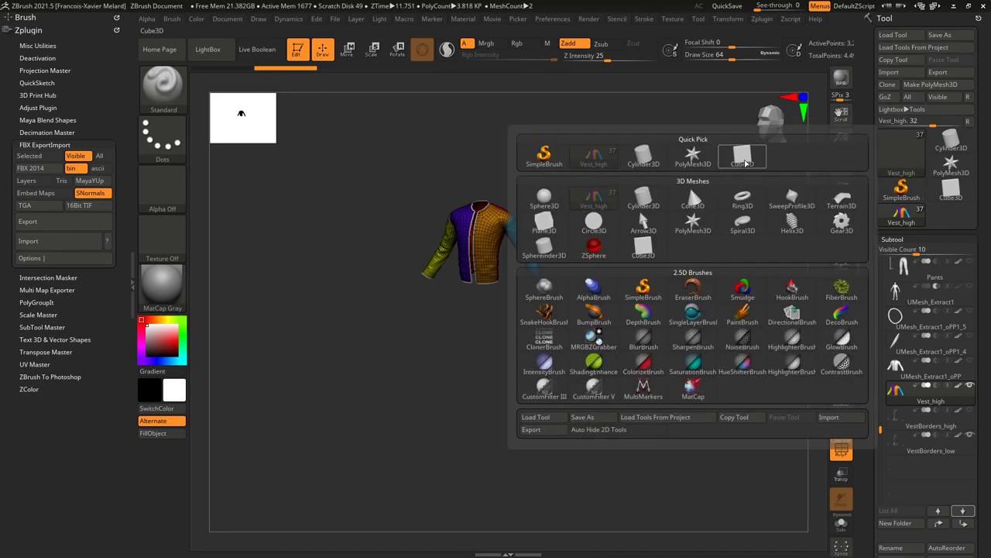
left_click(742, 154)
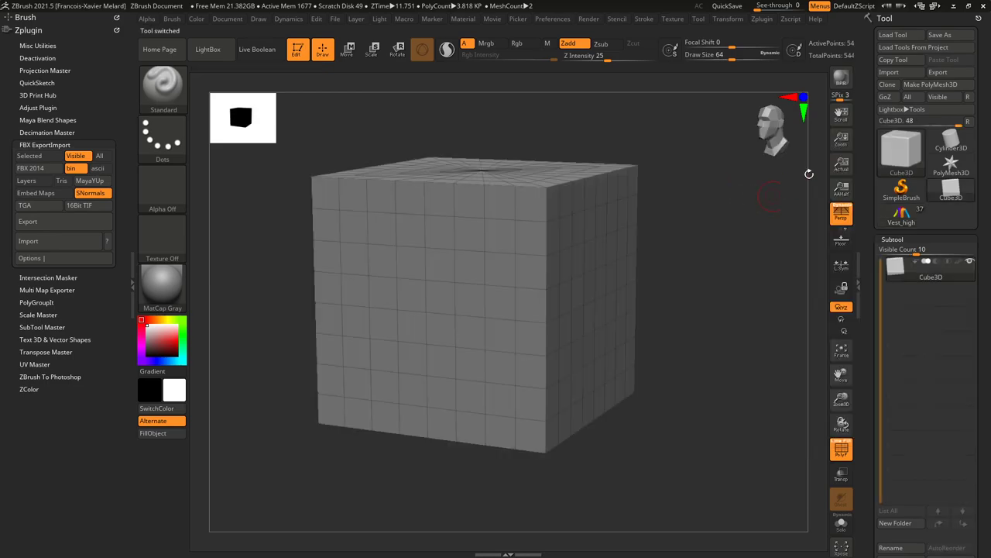
left_click(762, 22)
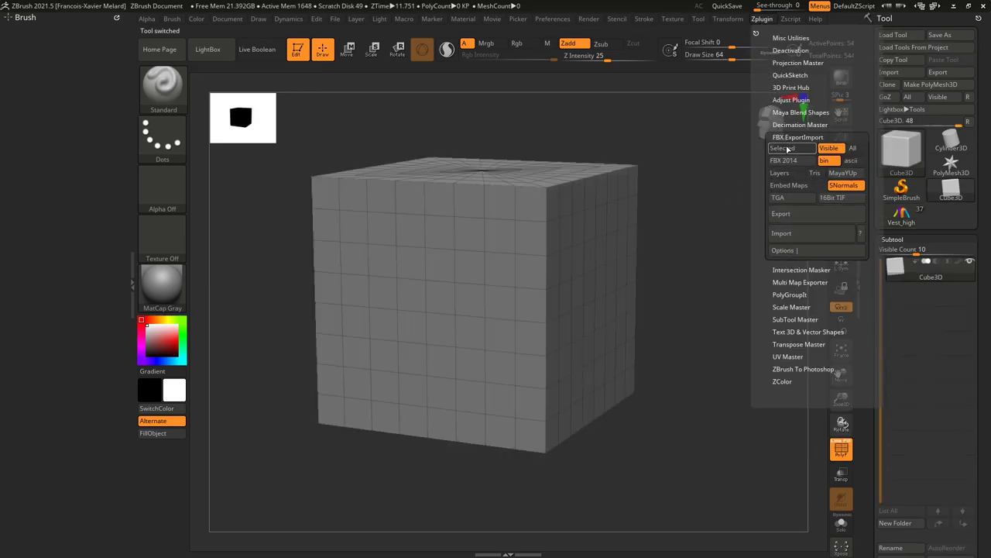
left_click(791, 317)
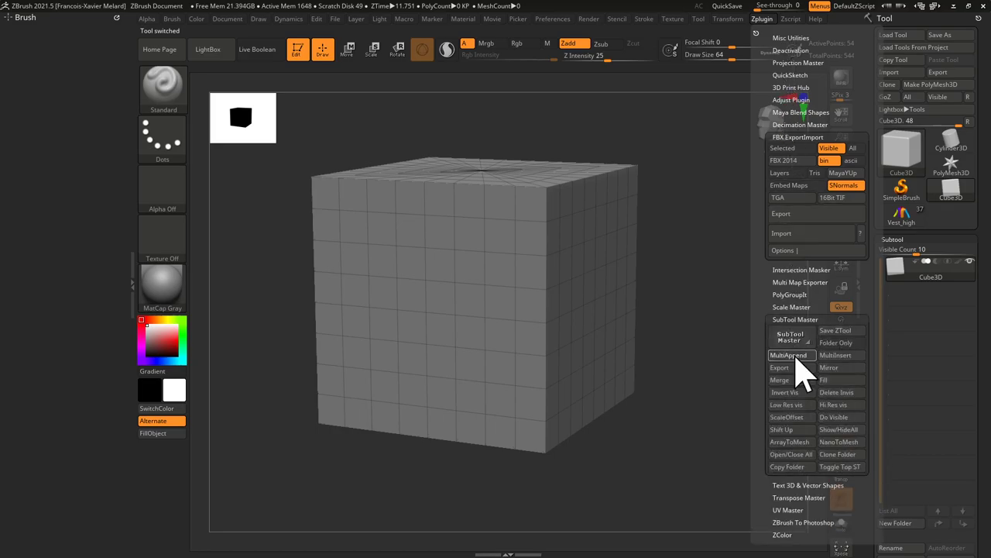
left_click(795, 356)
left_click(368, 68)
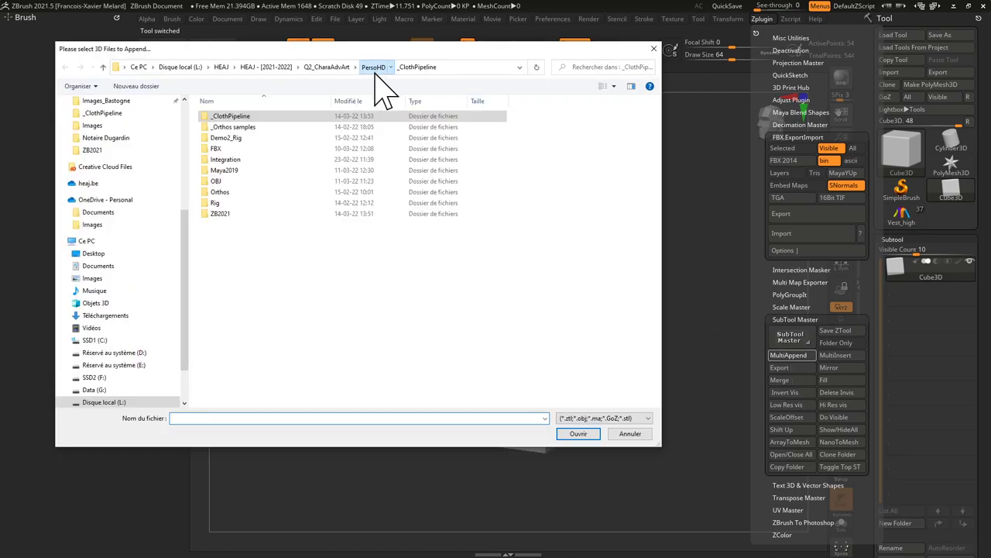
double_click(226, 182)
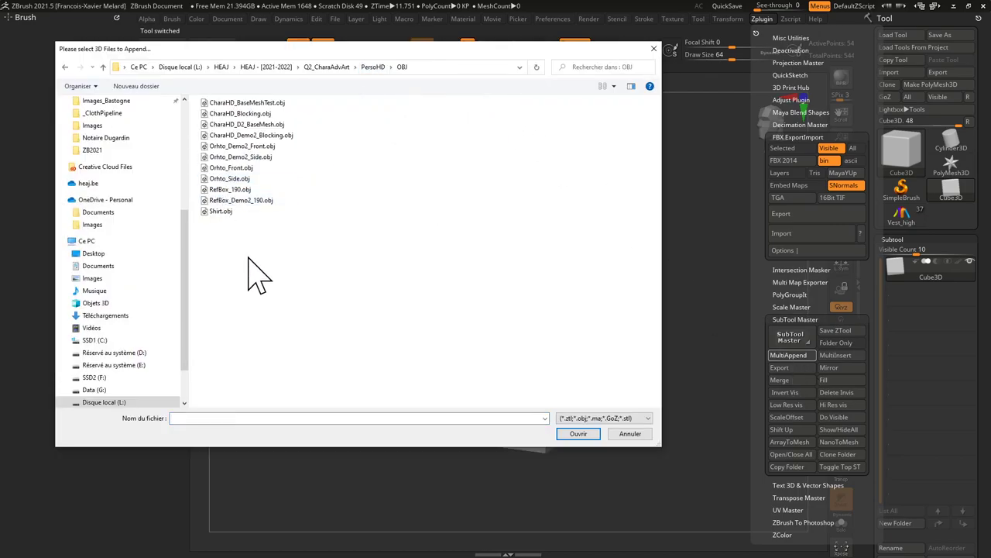
double_click(238, 189)
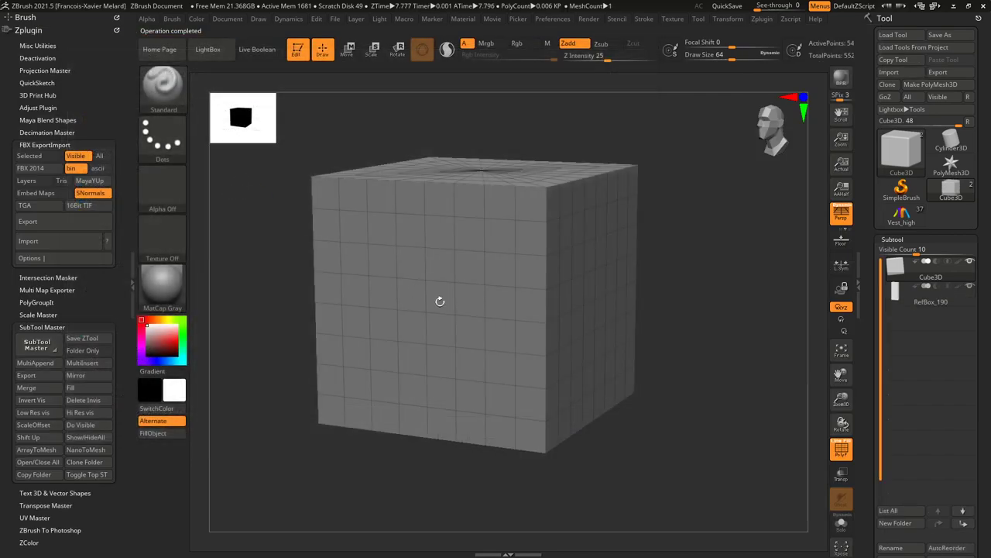
Select the RefBox_190 subtool and append CharaHD_013_VestHD.ZTL from PersoHD's ZB2021 folder with MultiAppend.
left_click(900, 301)
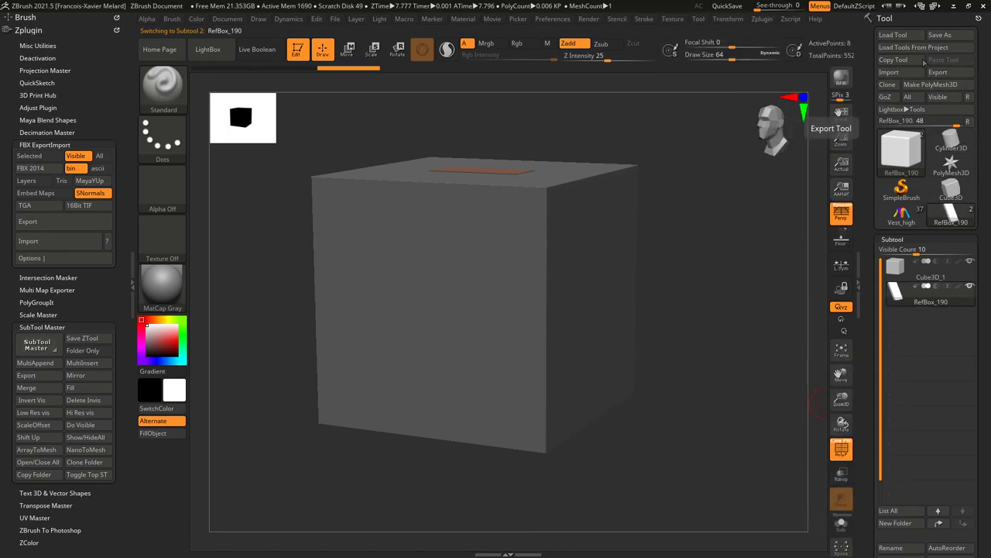
left_click(763, 19)
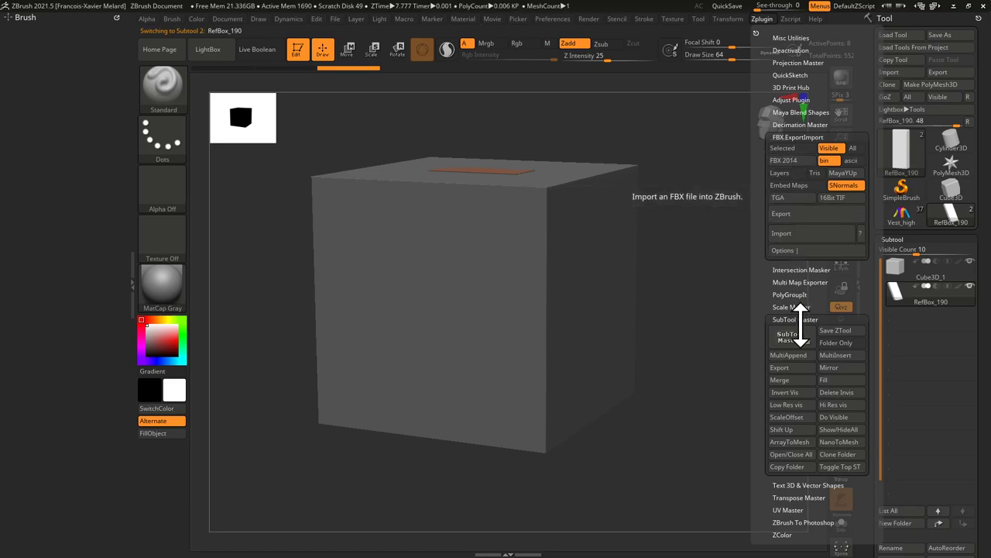
left_click(787, 355)
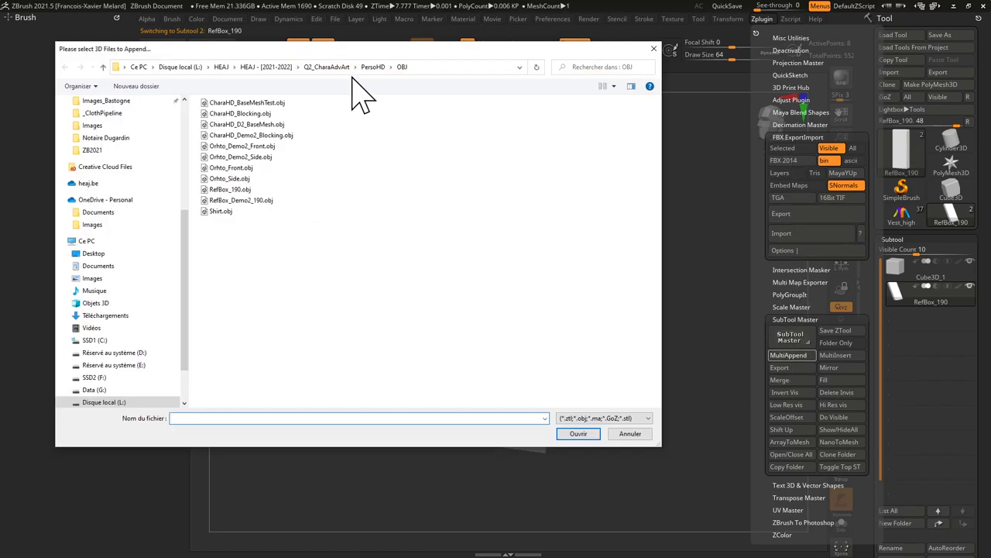
left_click(371, 67)
double_click(217, 213)
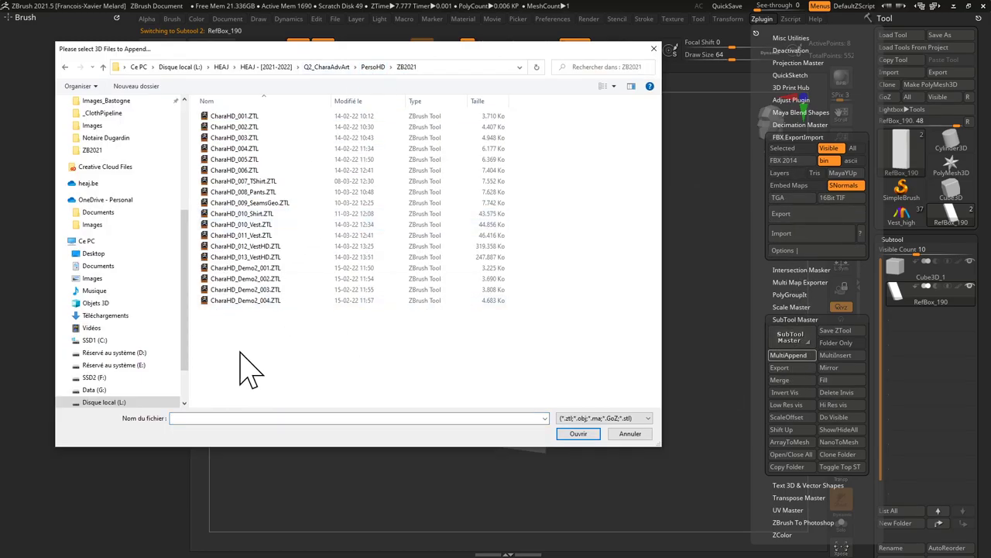
double_click(266, 259)
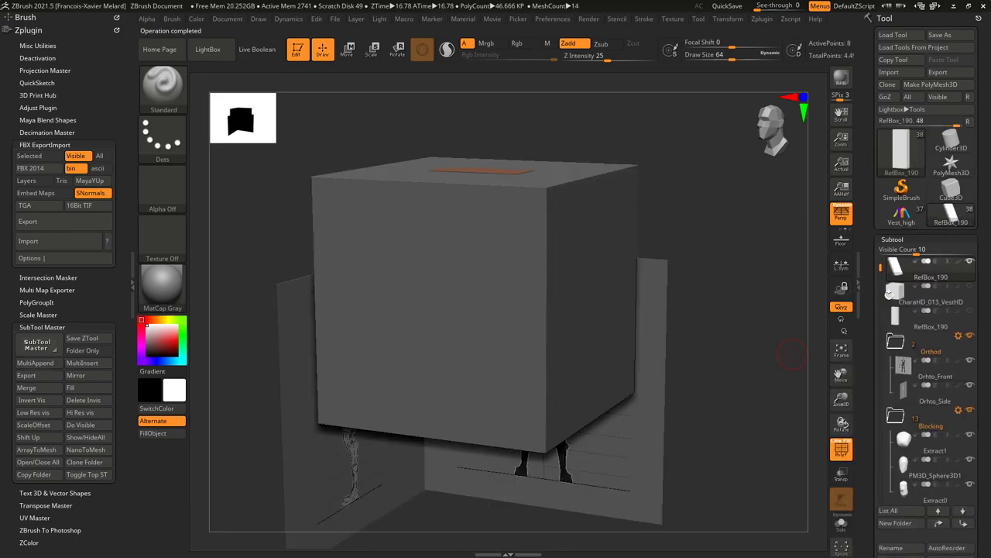
Select the RefBox_190 subtool that came with CharaHD_013_VestHD and return it to its first undo history state.
left_click_drag(881, 271, 881, 250)
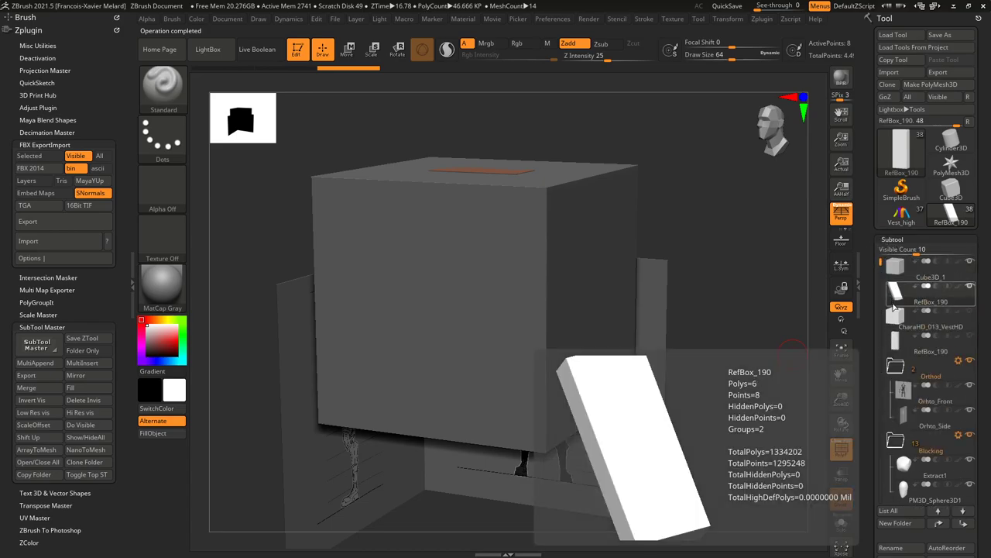
left_click(892, 293)
left_click_drag(728, 403, 702, 290, "alt")
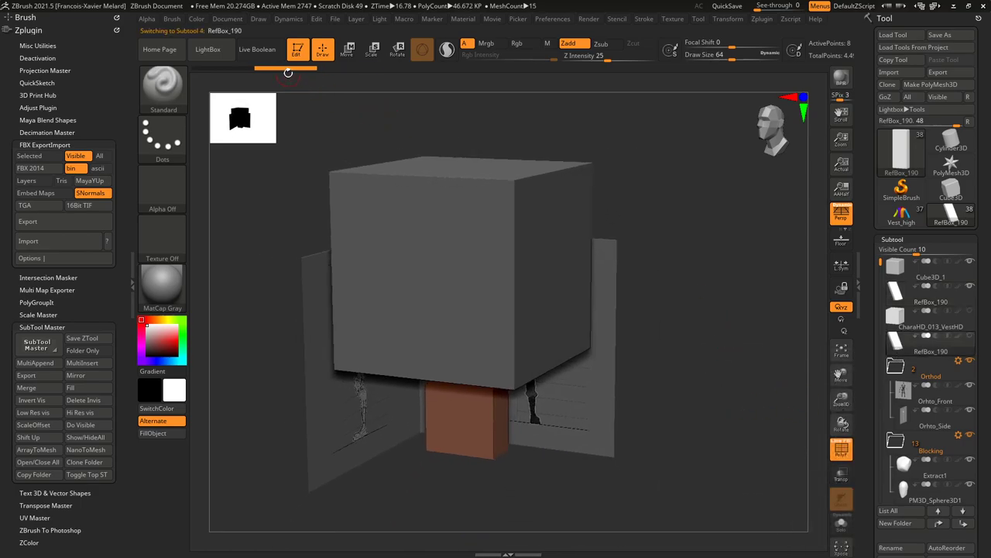
left_click_drag(288, 72, 224, 73)
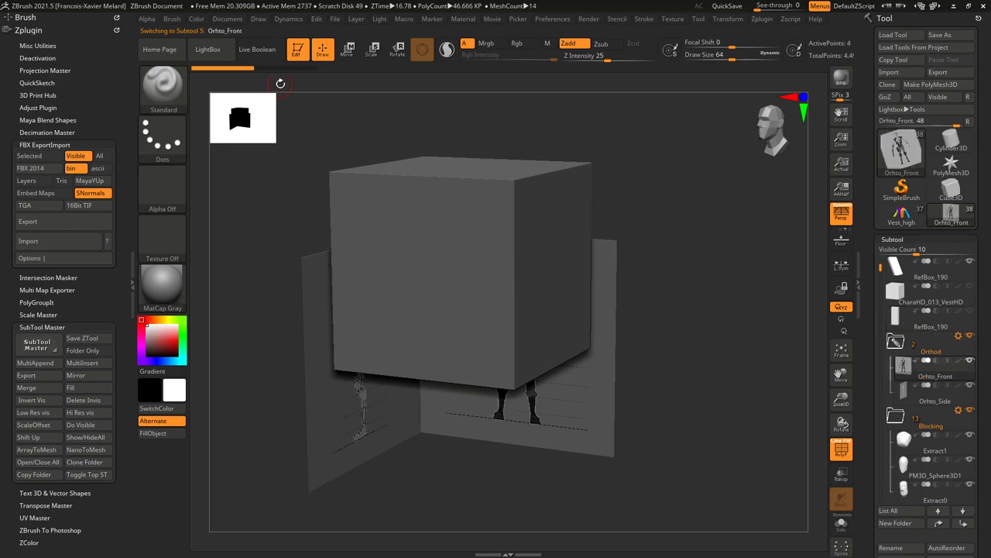
Return the Orhto_Front and Orhto_Side planes and the Blocking subtools through Extract2 to their first undo history states.
left_click(204, 69)
key("Down")
left_click(213, 69)
key("Down")
left_click(210, 69)
key("Down")
left_click(194, 69)
key("Down")
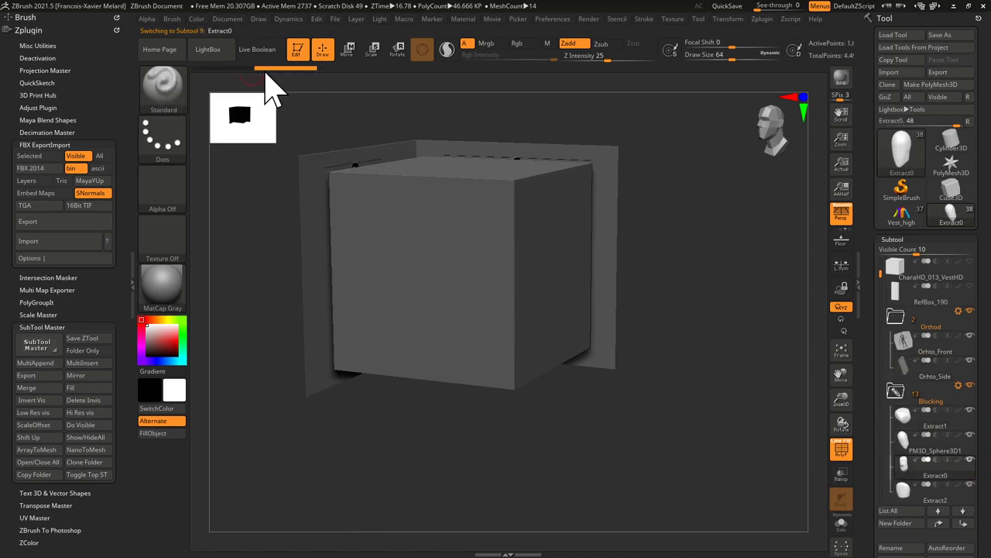
left_click(218, 69)
key("Down")
left_click(279, 72)
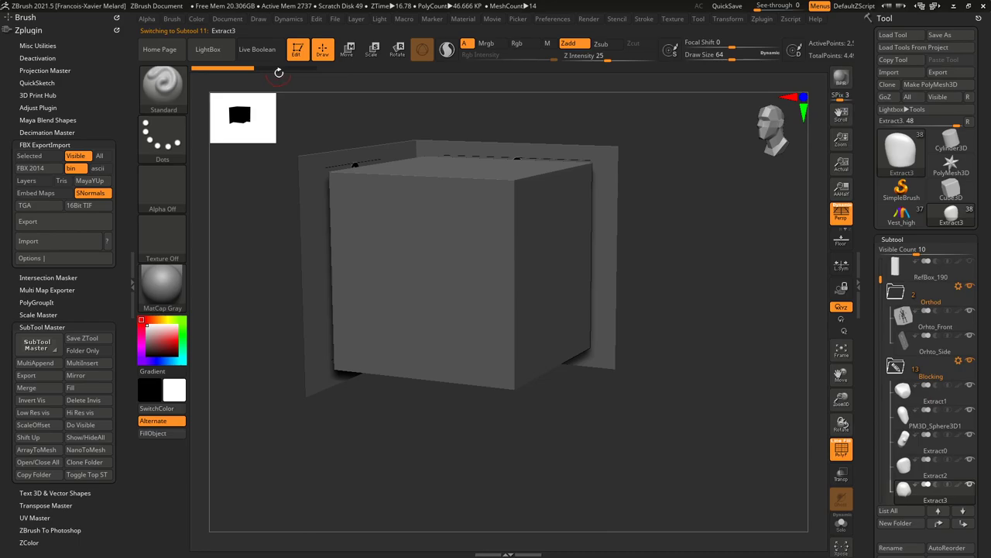
Turn on transparency with ghosting and return the Extract11 and Extract4 subtools to their first undo history states.
left_click(841, 474)
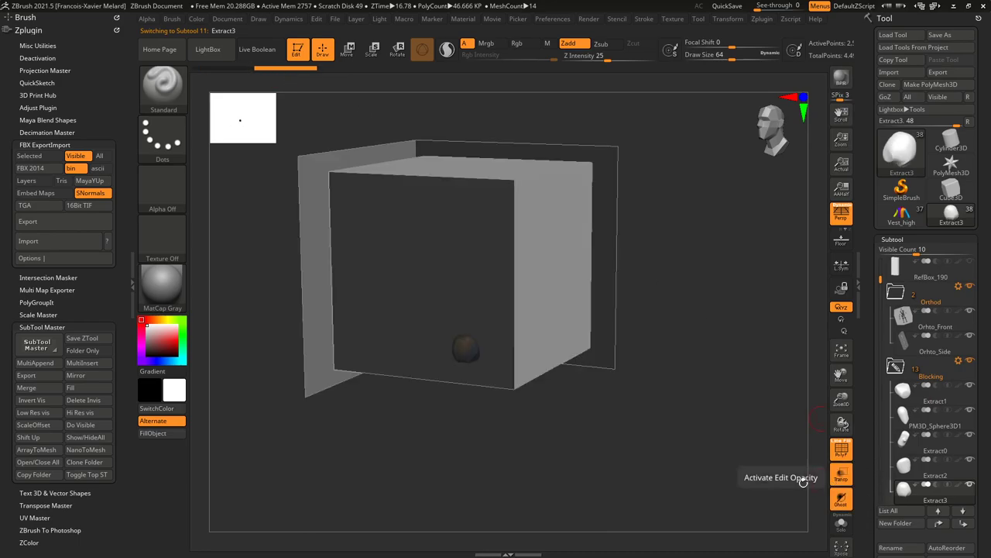
left_click(249, 71)
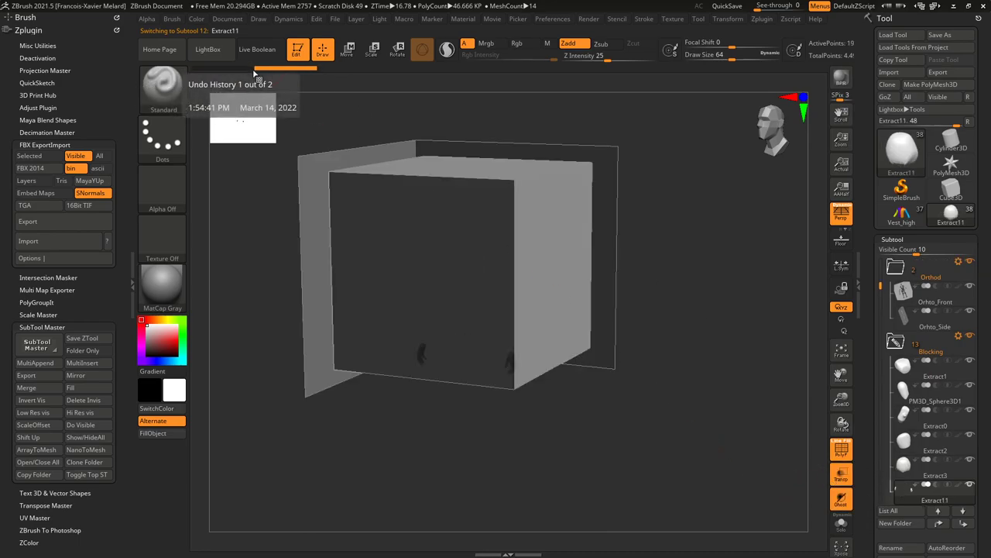
left_click(275, 72)
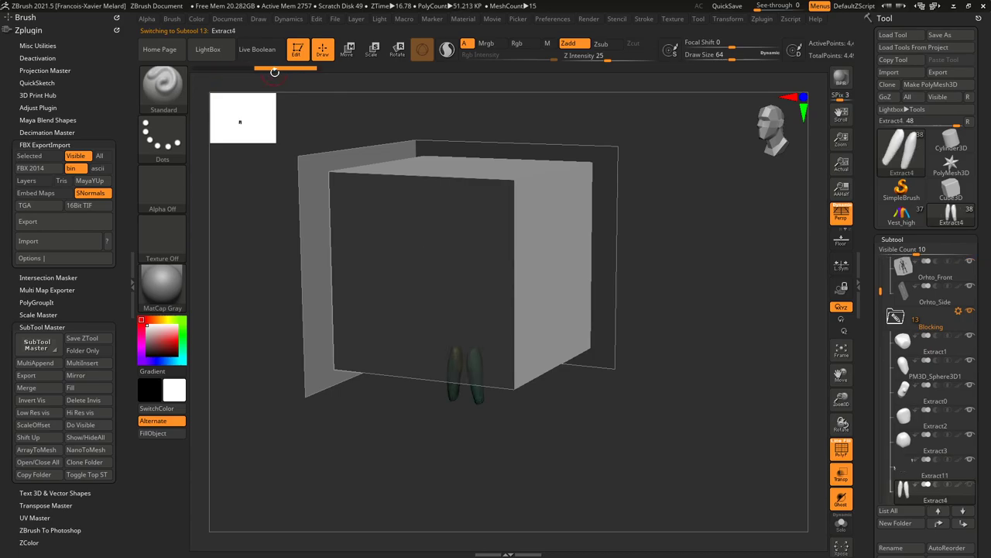
left_click(213, 70)
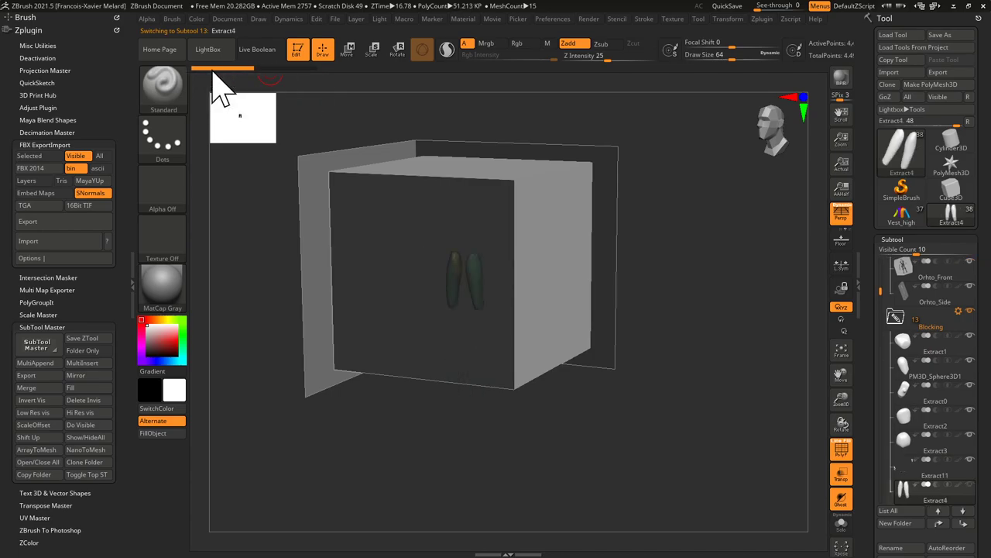
Return the remaining Blocking subtools, Extract8, Extract9, Extract10, Extract5, Extract6 and Extract7, to their first undo history states.
key("Down")
left_click(212, 70)
key("Down")
left_click(198, 70)
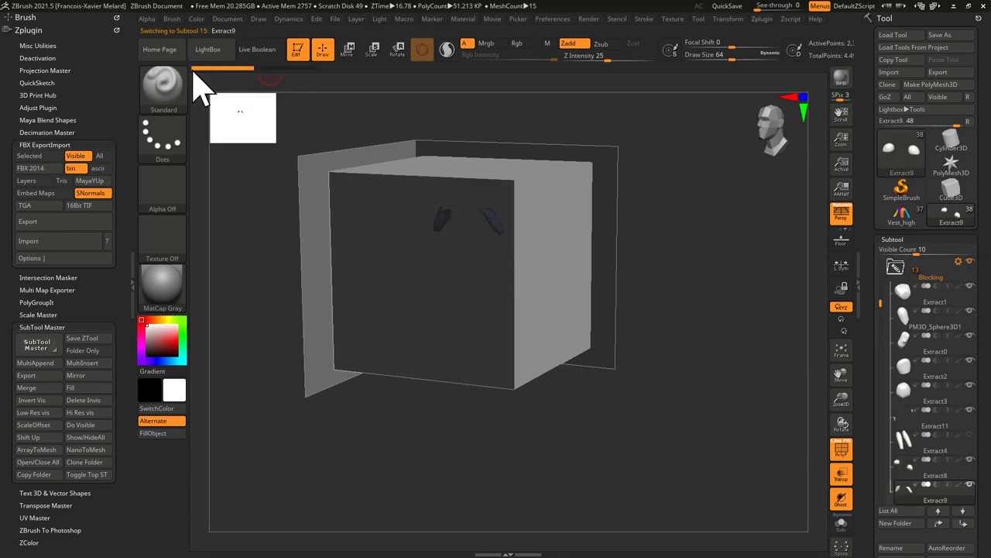
key("Down")
left_click(205, 70)
key("Down")
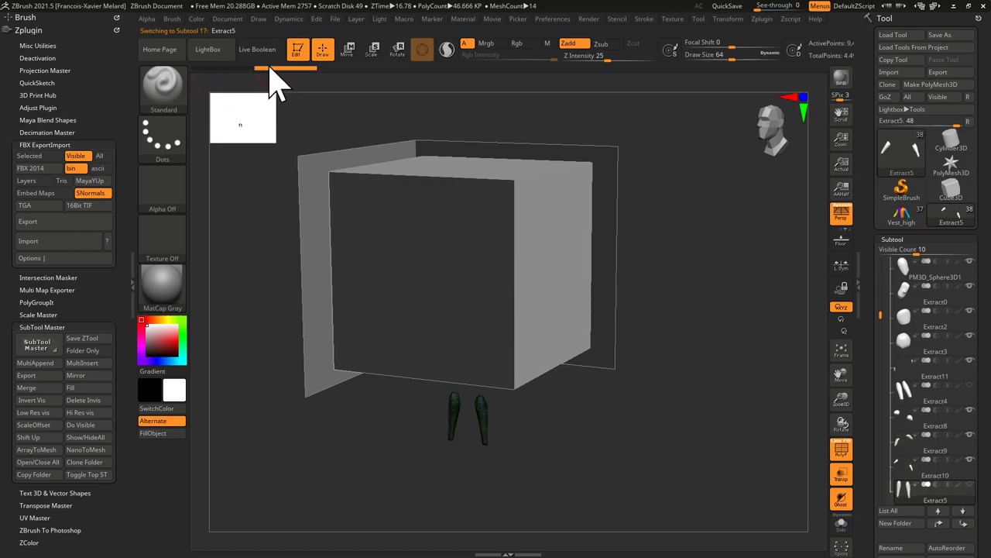
left_click(220, 70)
key("Down")
left_click(200, 69)
key("Down")
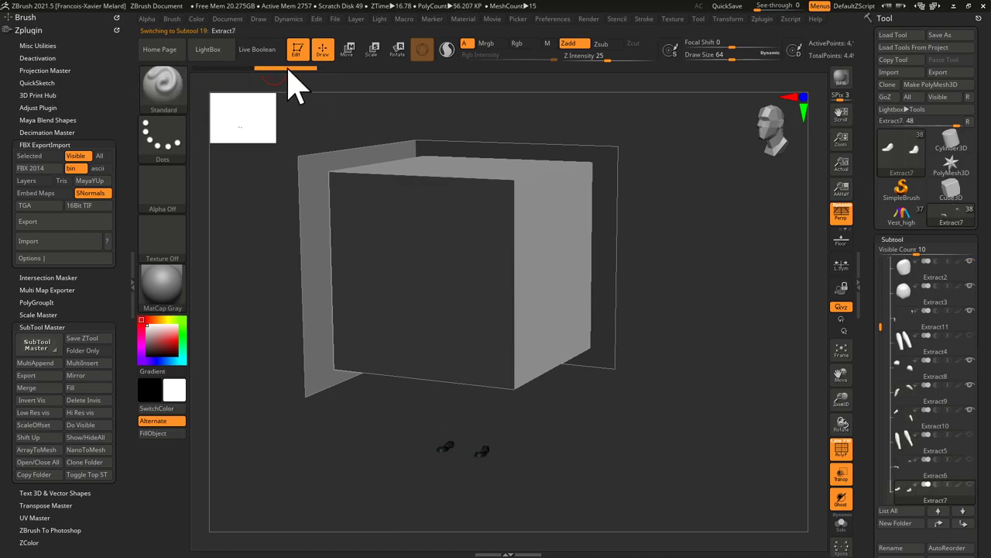
left_click(204, 70)
key("Down")
Return the Cloth folder's T-Shirt, T-Shirt1 pieces, Sleeves, Collar and Seams subtools to their first undo history states.
left_click(194, 70)
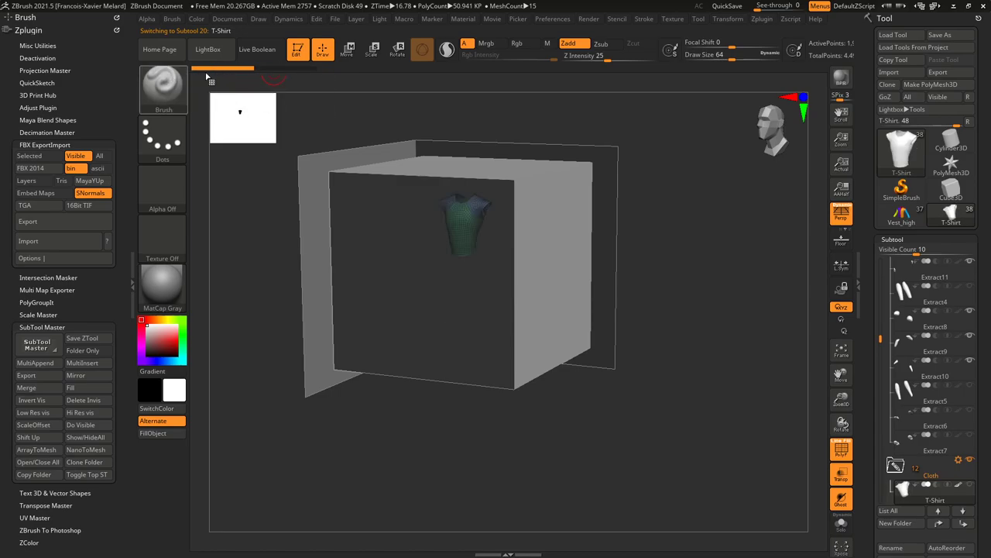
key("Down")
left_click(203, 70)
key("Down")
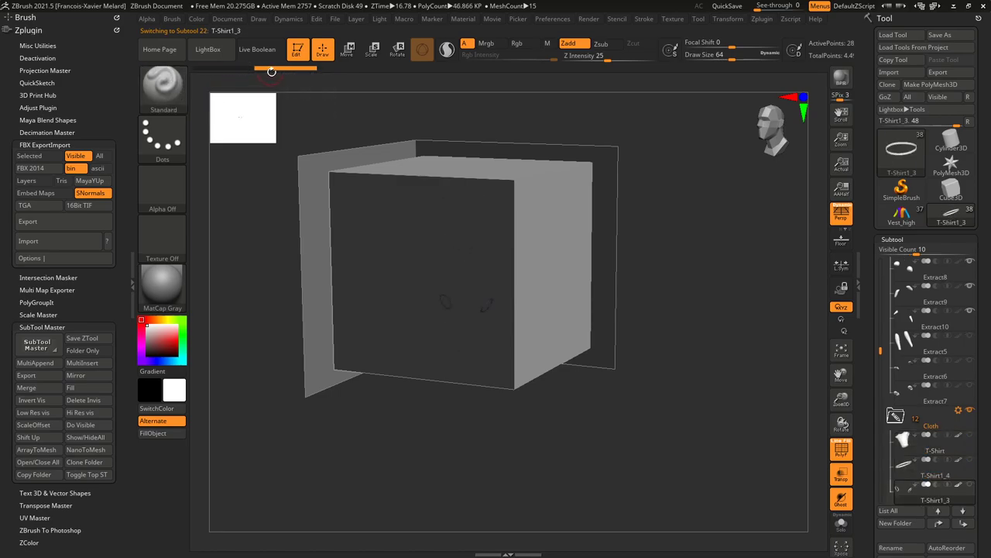
left_click(194, 71)
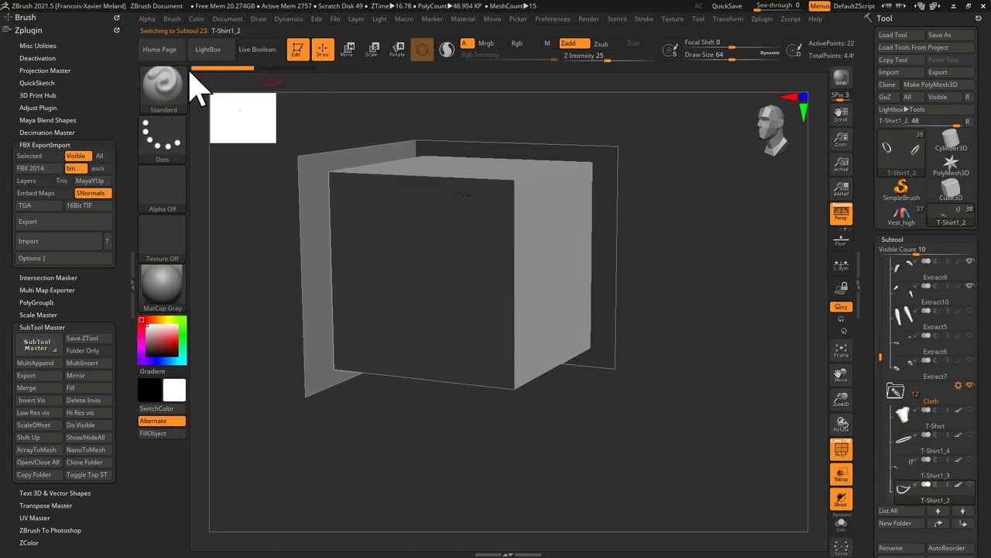
key("Down")
left_click(195, 70)
key("Down")
left_click(198, 70)
key("Down")
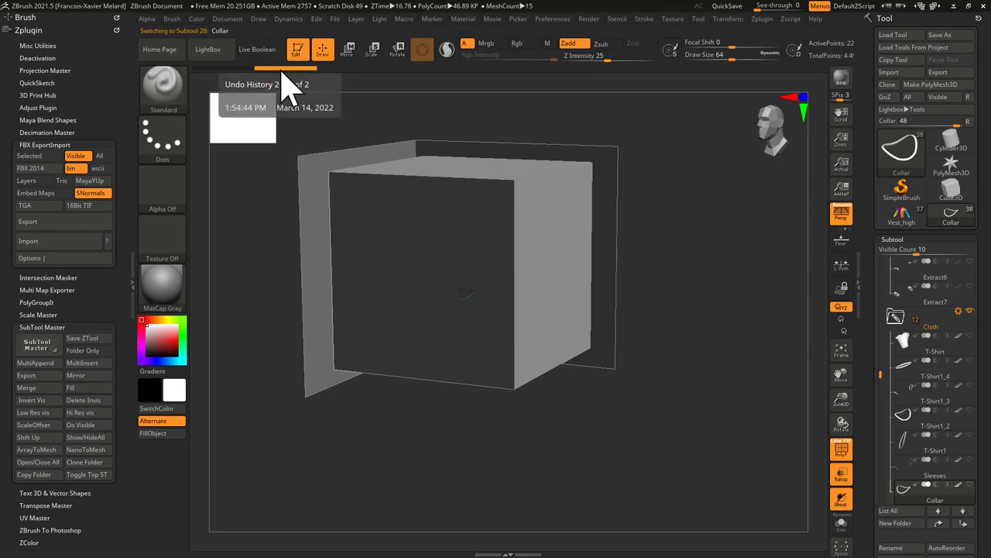
left_click(278, 72)
left_click(277, 72)
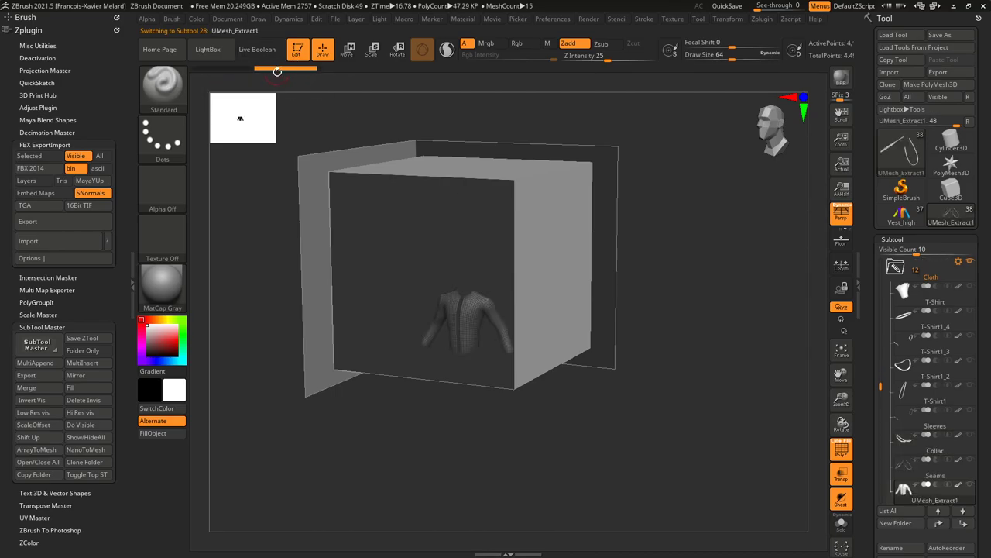
Return the Cloth folder's UMesh_Extract1 and both UMesh_Extract2_SeamsColor subtools to their first undo history states.
key("Up")
key("Up")
key("Up")
key("Down")
left_click(280, 72)
key("Down")
left_click(203, 70)
key("Down")
left_click_drag(273, 71, 181, 70)
key("Down")
left_click_drag(274, 71, 168, 70)
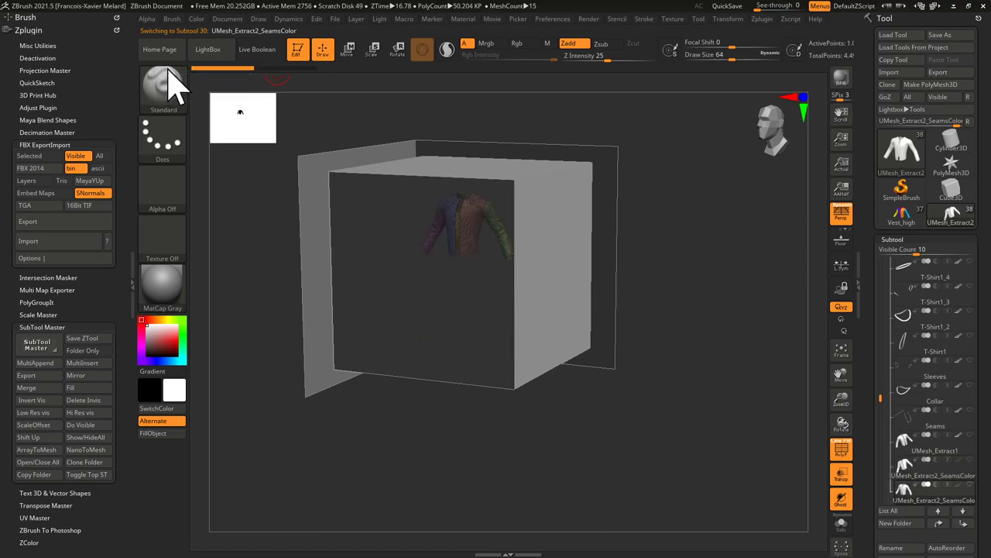
Return the Pants, UMesh_Extract1 body, UMesh_Extract1_oPP1_5 and UMesh_Extract1_oPP1_4 subtools to their first undo history states.
left_click(240, 68)
left_click(258, 70)
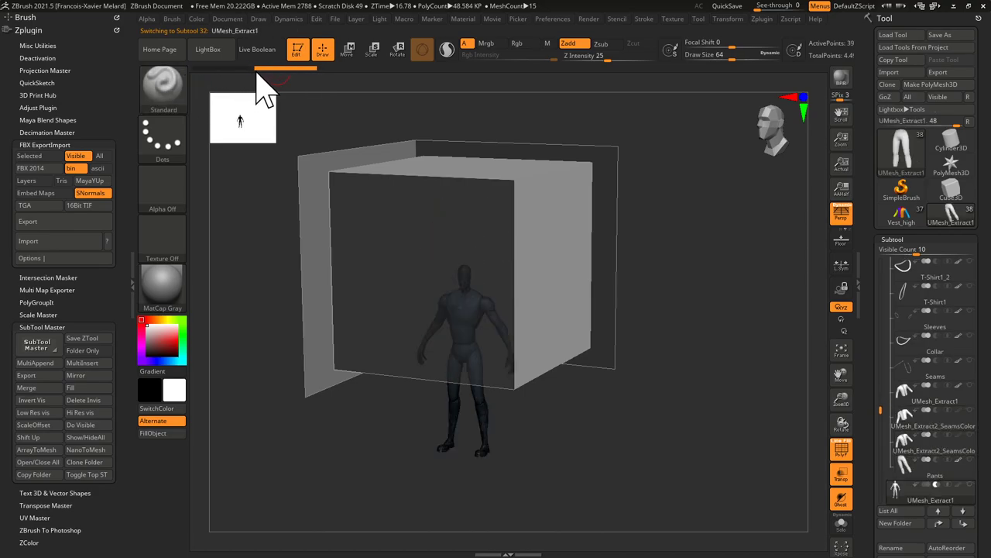
left_click_drag(265, 71, 186, 71)
key("Down")
left_click(266, 72)
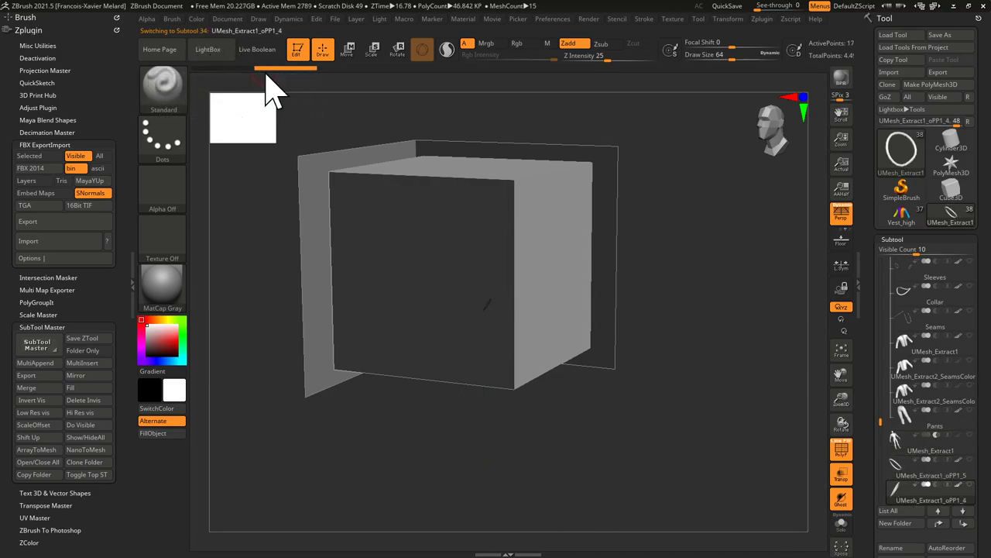
left_click_drag(266, 72, 204, 68)
key("Down")
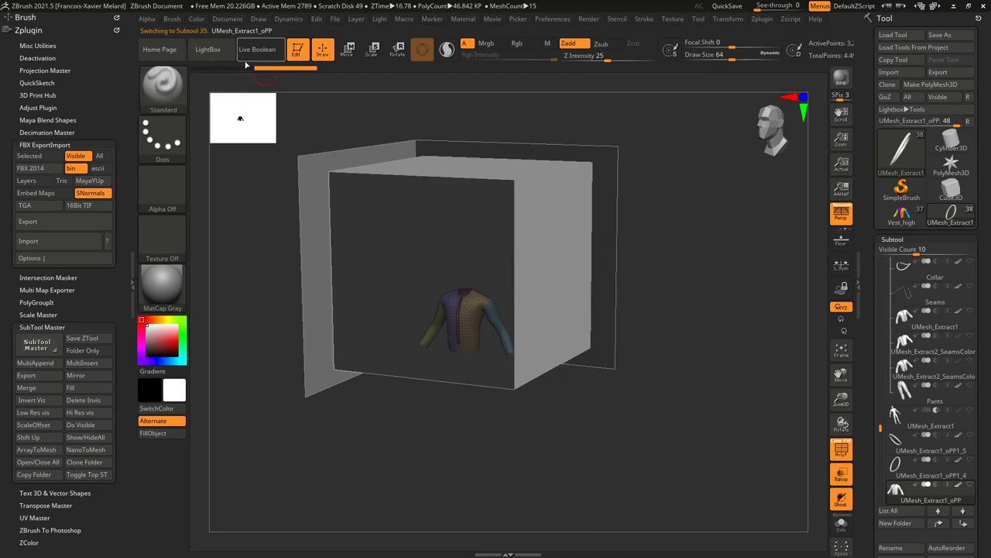
Step the UMesh_Extract1_oPP, Vest_high, VestBorders_high and VestBorders_low subtools back to their earlier undo history states.
key("ctrl")
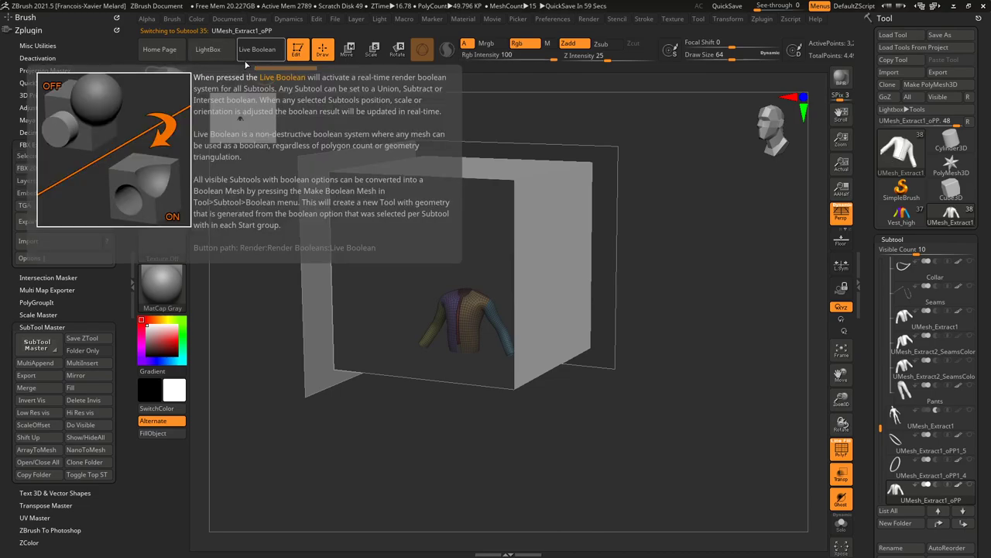
key("ctrl+z")
key("Down")
key("ctrl+z")
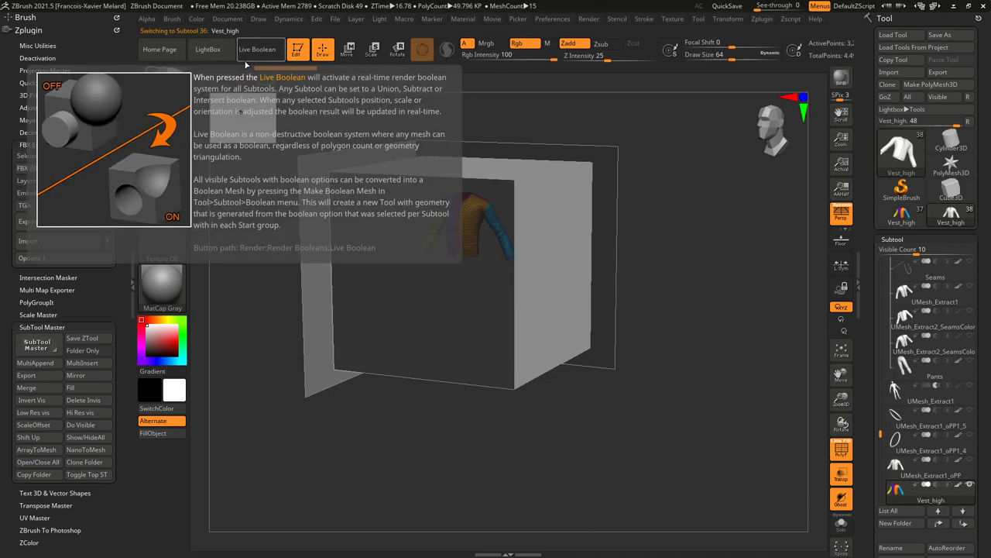
key("Down")
key("ctrl+z")
key("ctrl+shift+z")
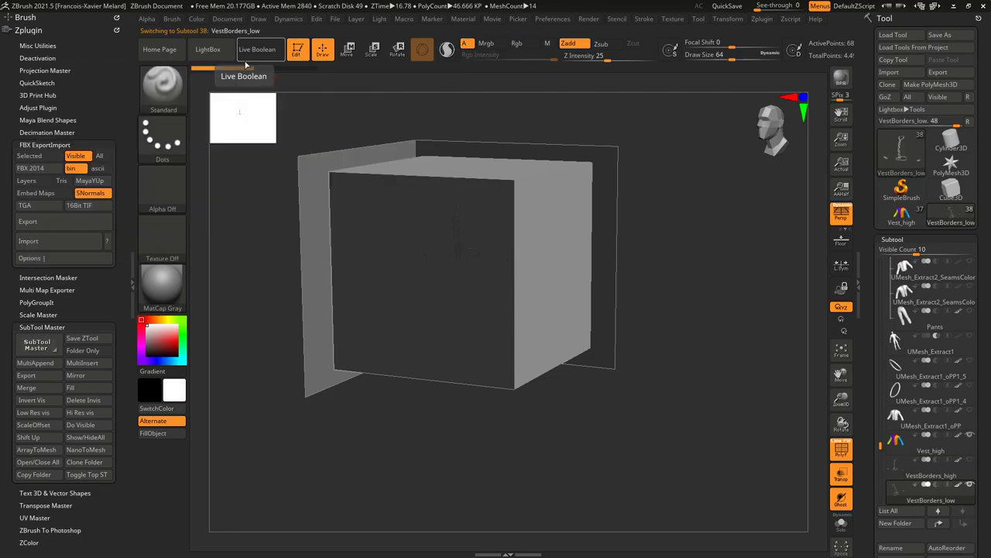
Turn off transparency, hide Cube3D_1 and RefBox_190, and hide and collapse the Orthod and Blocking folders.
mouse_move(901, 444)
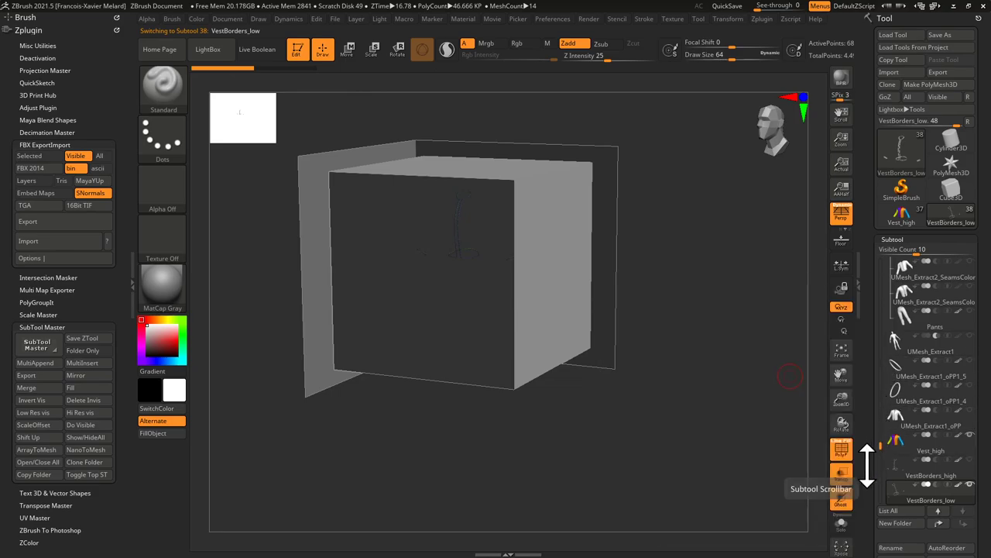
left_click(841, 472)
left_click_drag(878, 442, 876, 237)
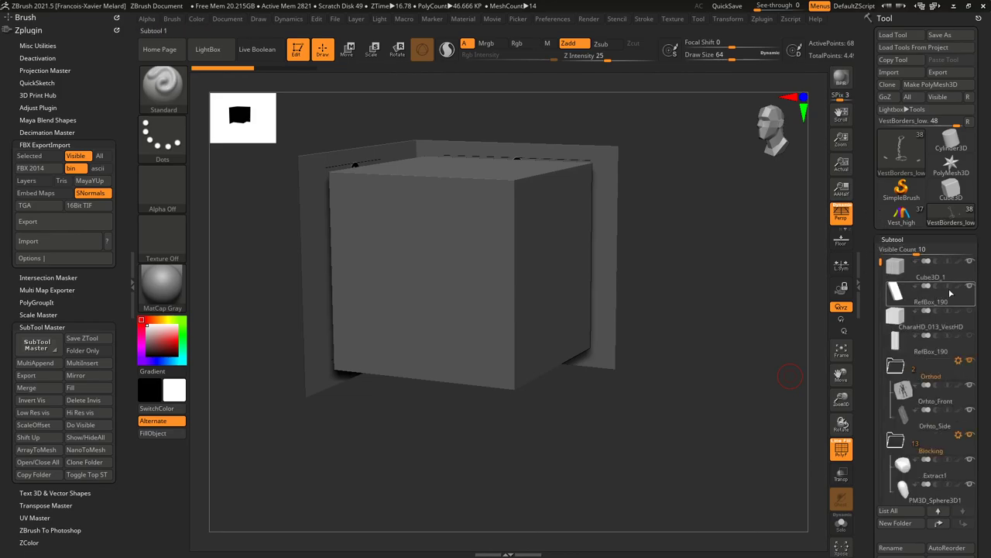
left_click(971, 264)
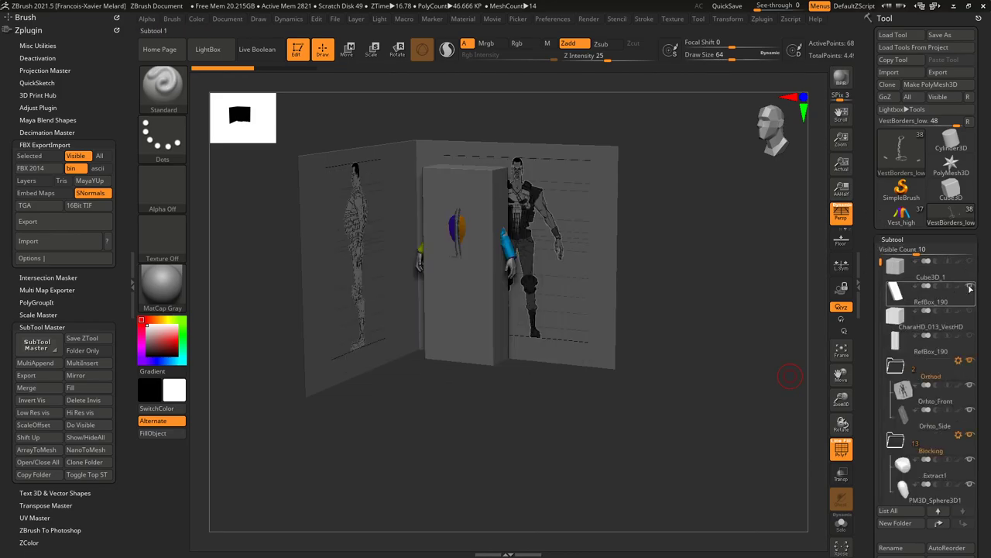
left_click(970, 361)
left_click(894, 366)
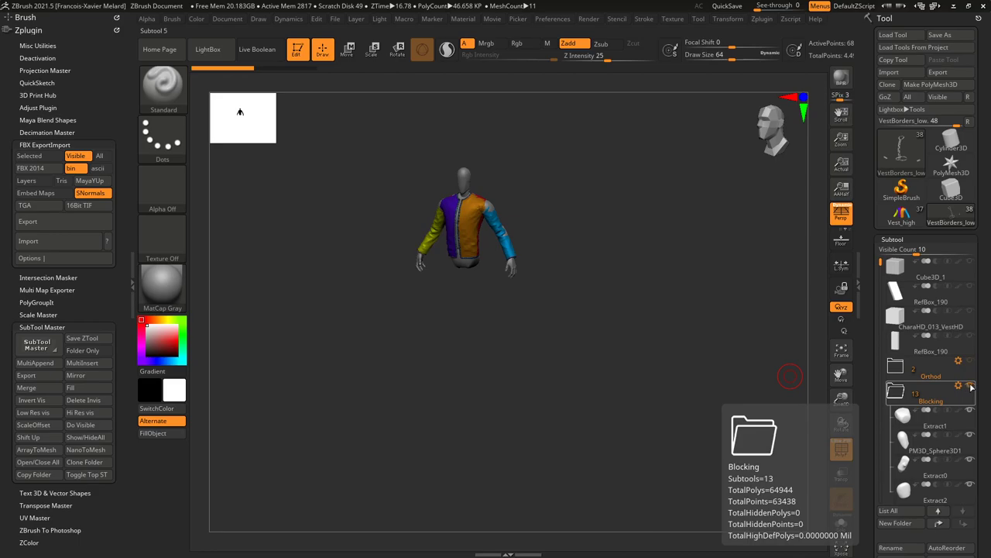
left_click(899, 395)
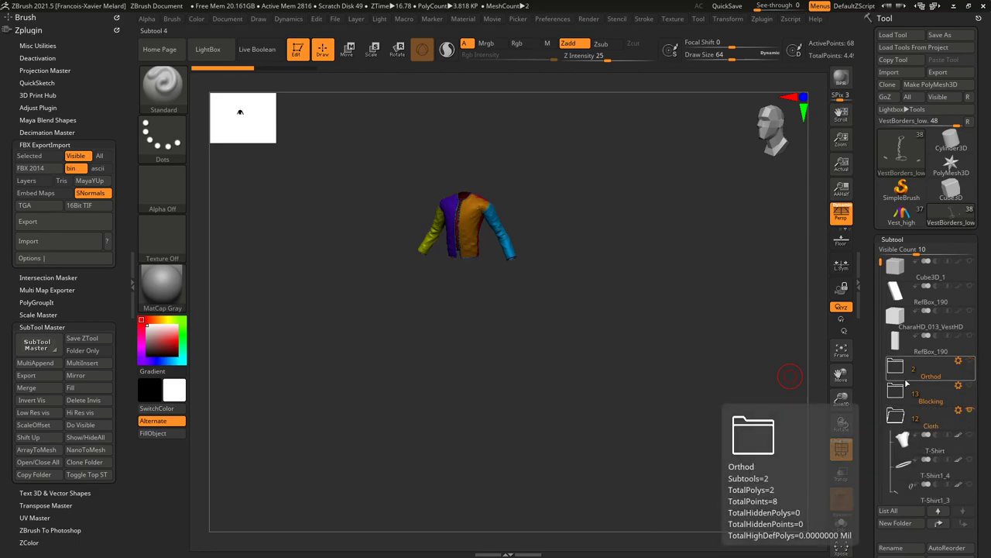
Save the tool as CharaHD_014_VestHD.ZTL in the PersoHD project's ZB2021 folder.
left_click_drag(880, 275, 872, 447)
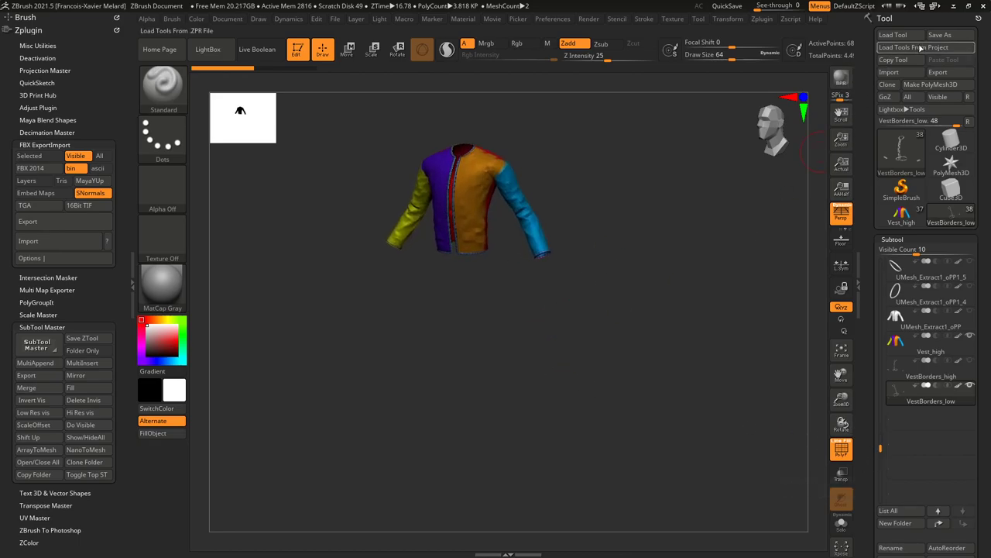
left_click(940, 35)
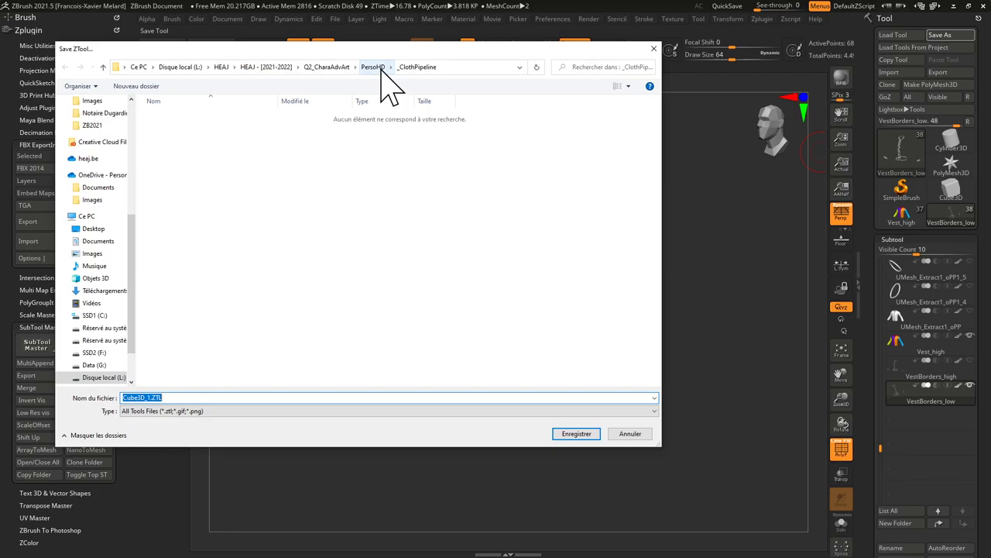
left_click(377, 67)
double_click(166, 212)
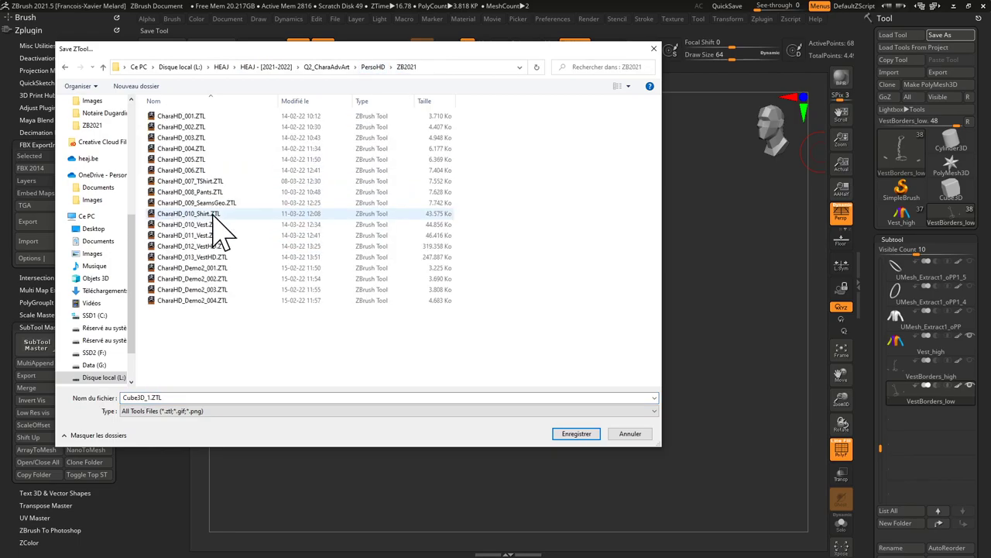
left_click(217, 256)
left_click(158, 397)
left_click(158, 398)
type("4_VestHD")
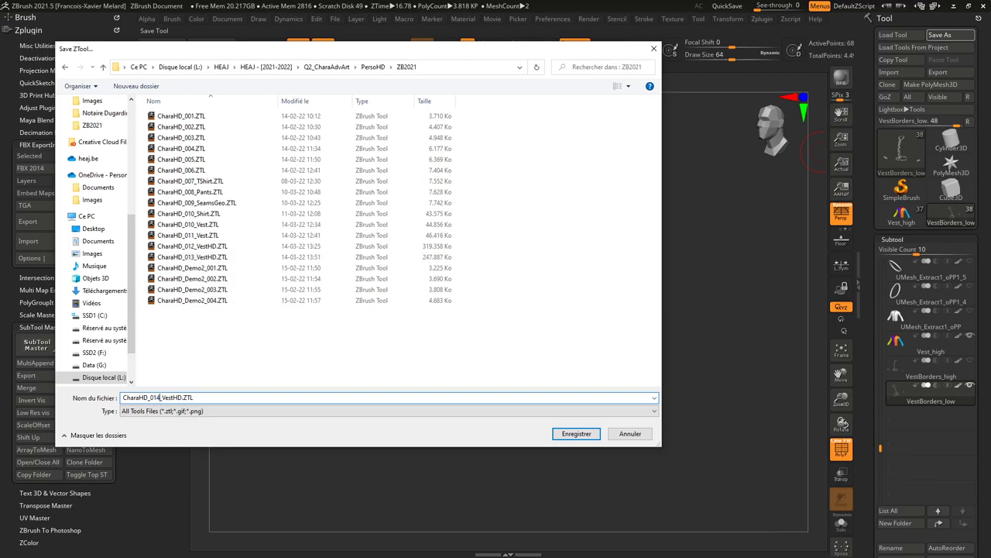
key("Return")
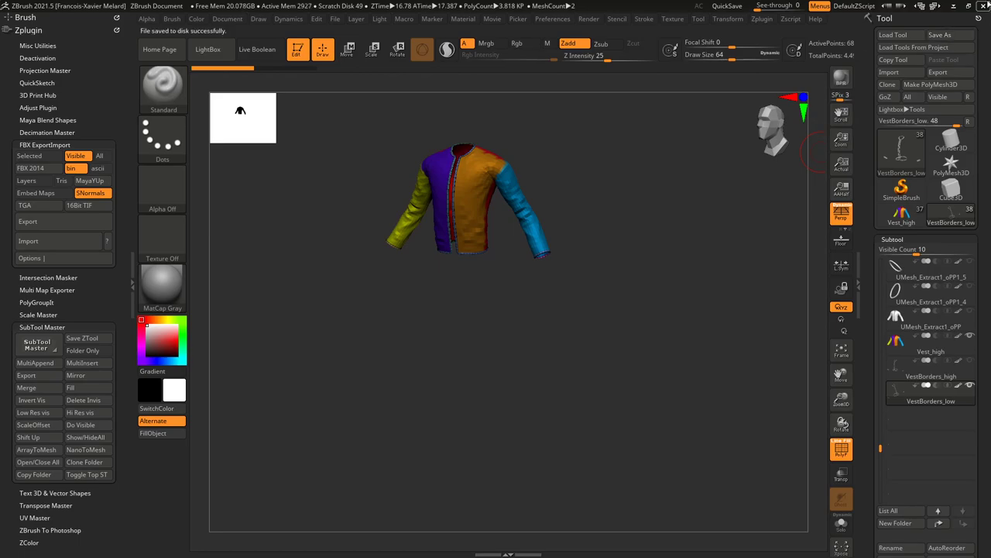
Examine the Custom UI, Config and Hotkeys preferences and the undo history.
left_click(552, 19)
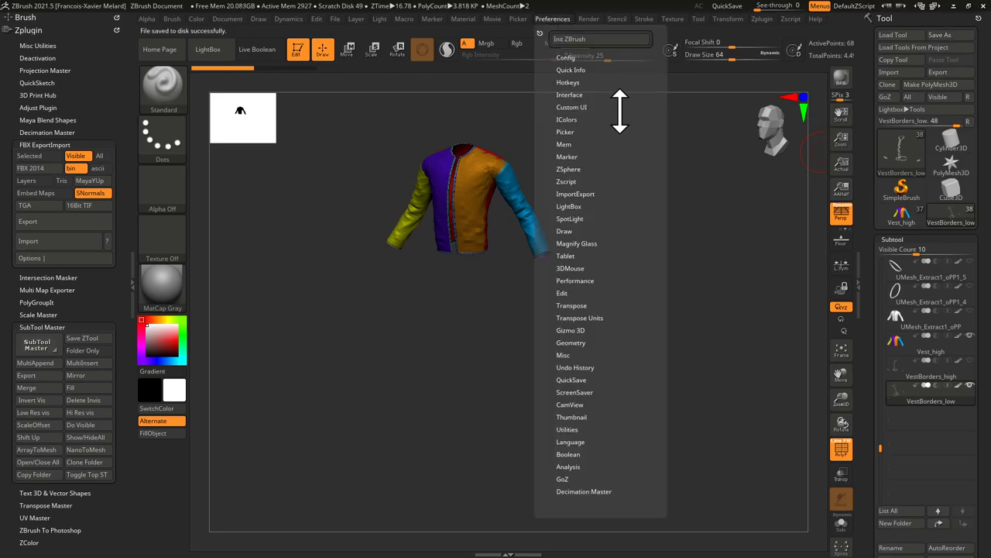
left_click(575, 106)
left_click(569, 106)
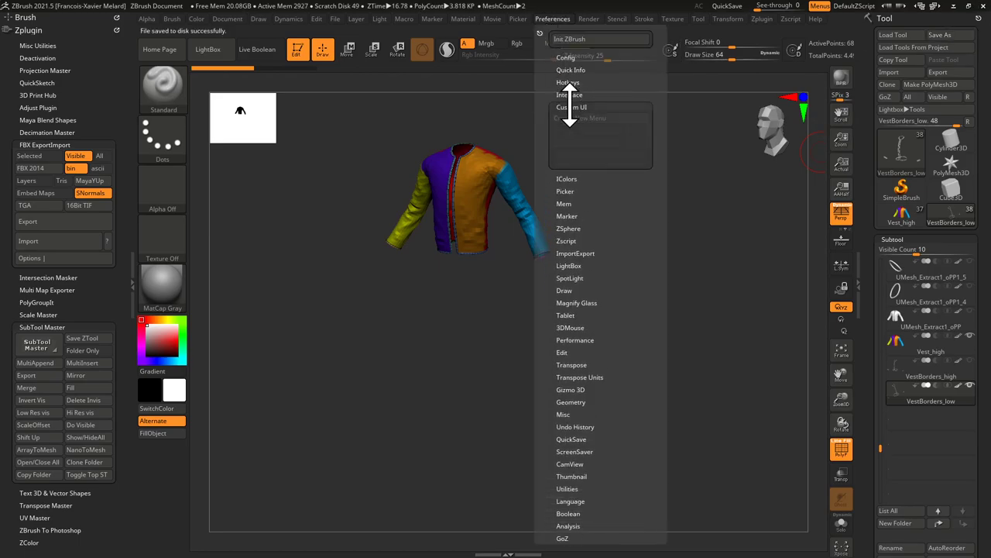
left_click(576, 92)
left_click(575, 92)
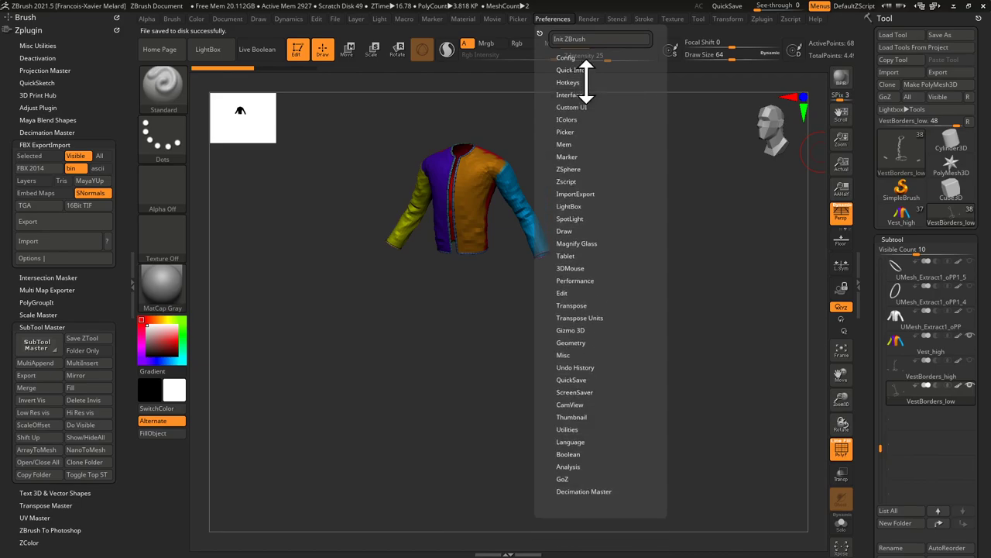
left_click(565, 57)
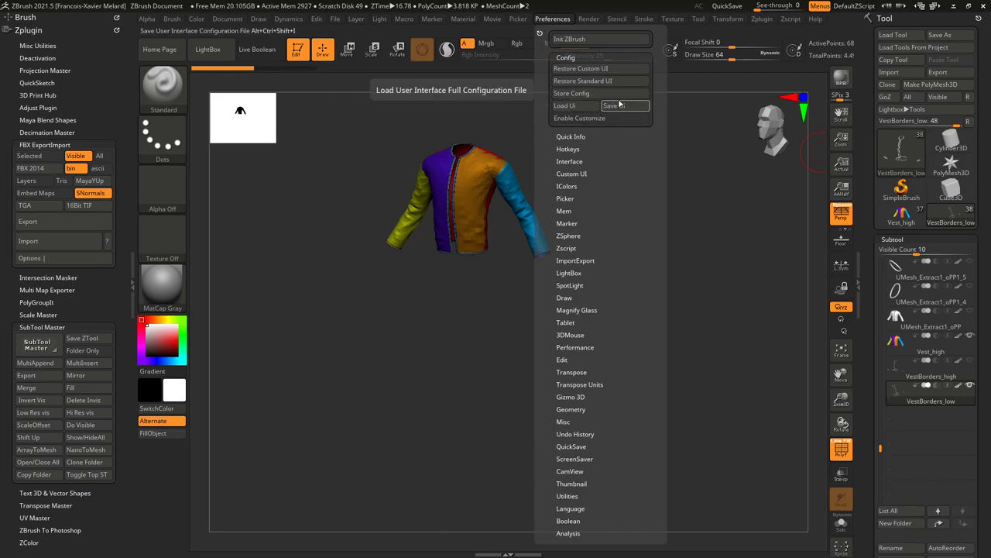
left_click(573, 149)
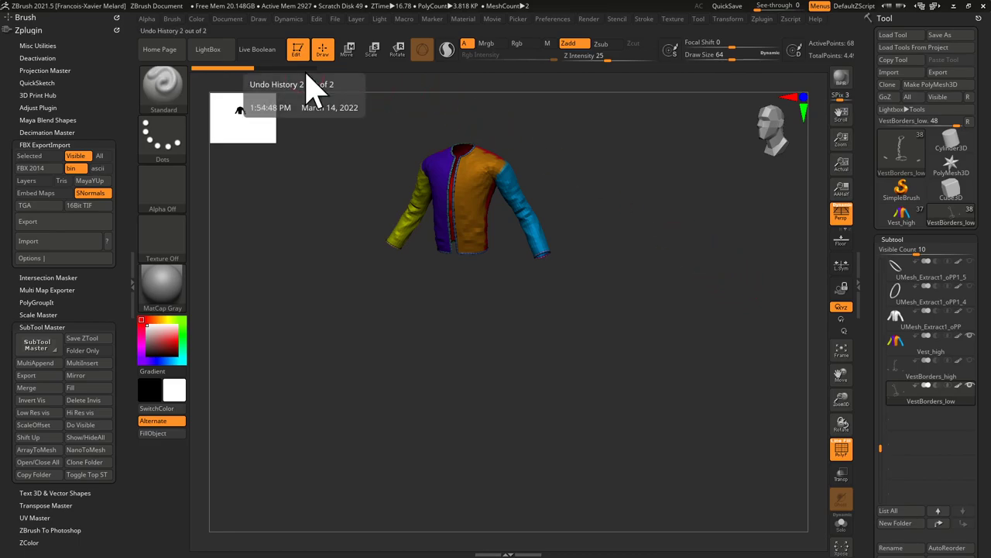
left_click(165, 86)
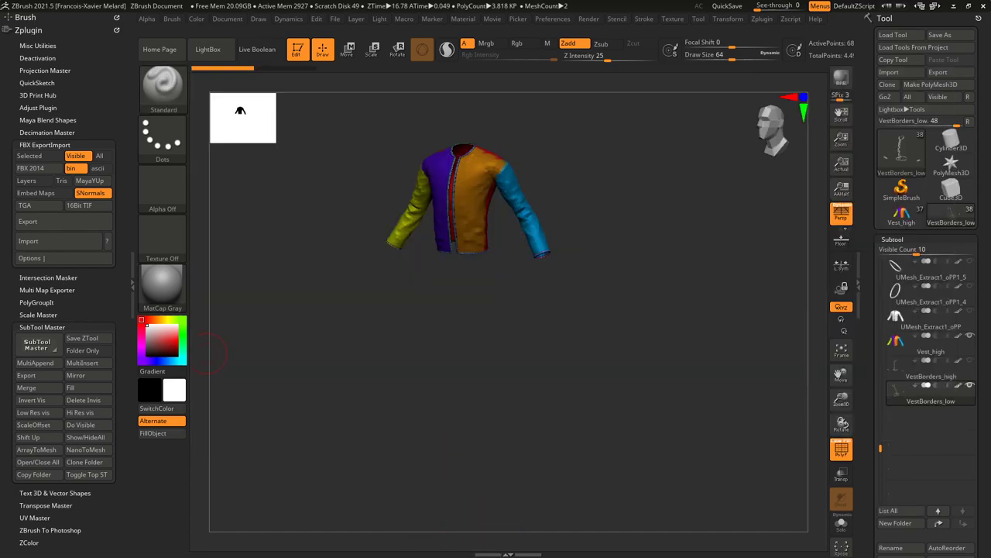
Switch to File Explorer, look through the saved tool files in PersoHD's ZB2021 folder, and minimize the window.
key("alt+Tab")
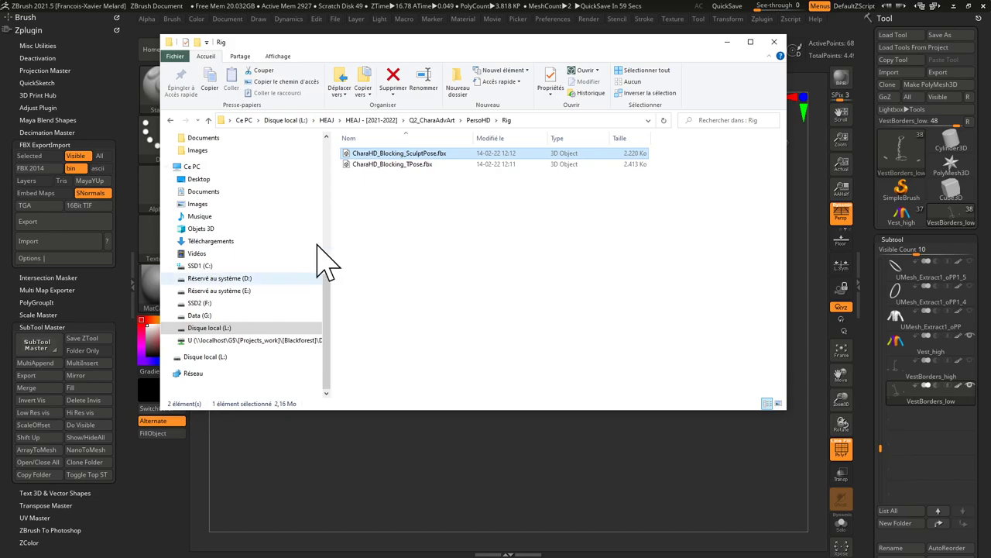
left_click(457, 121)
double_click(378, 175)
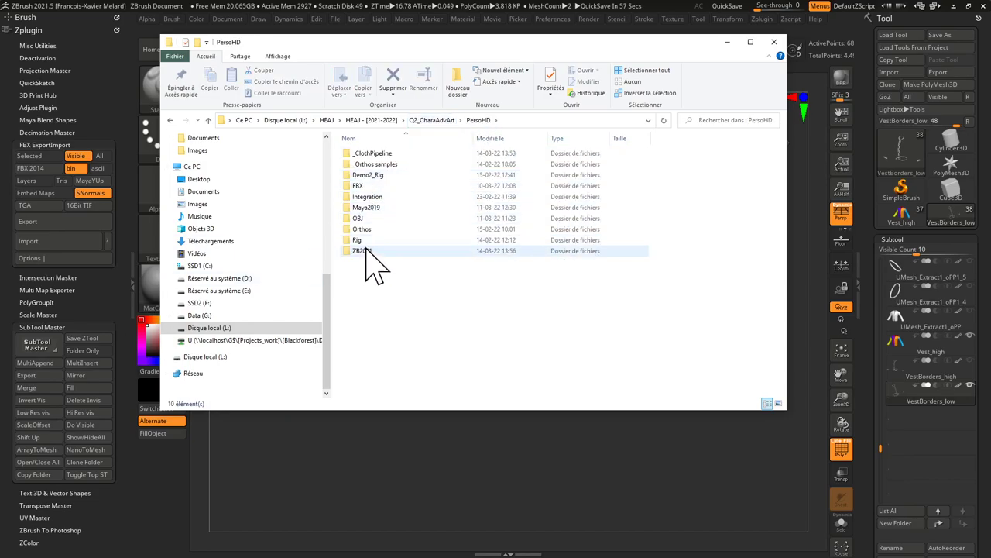
double_click(367, 252)
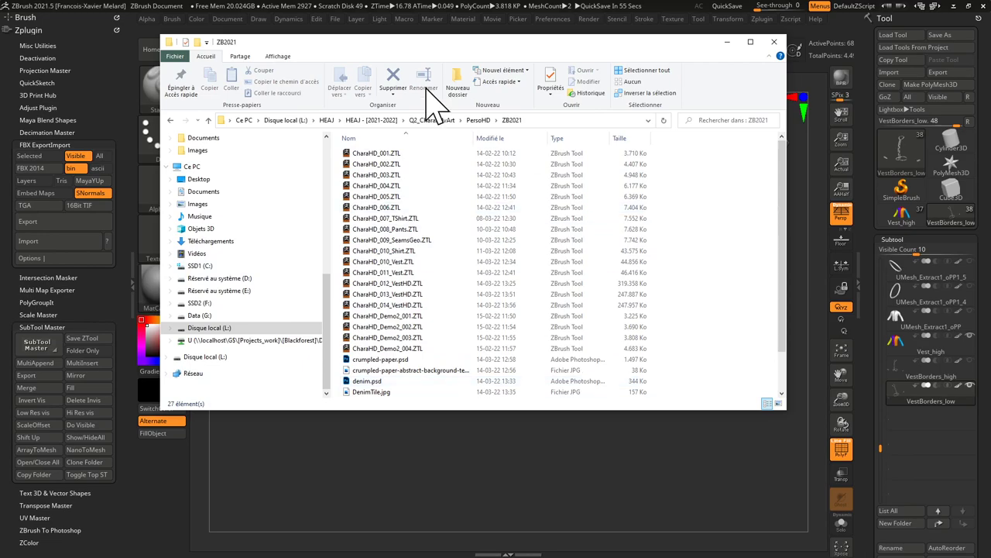
scroll(361, 244, "down", 2)
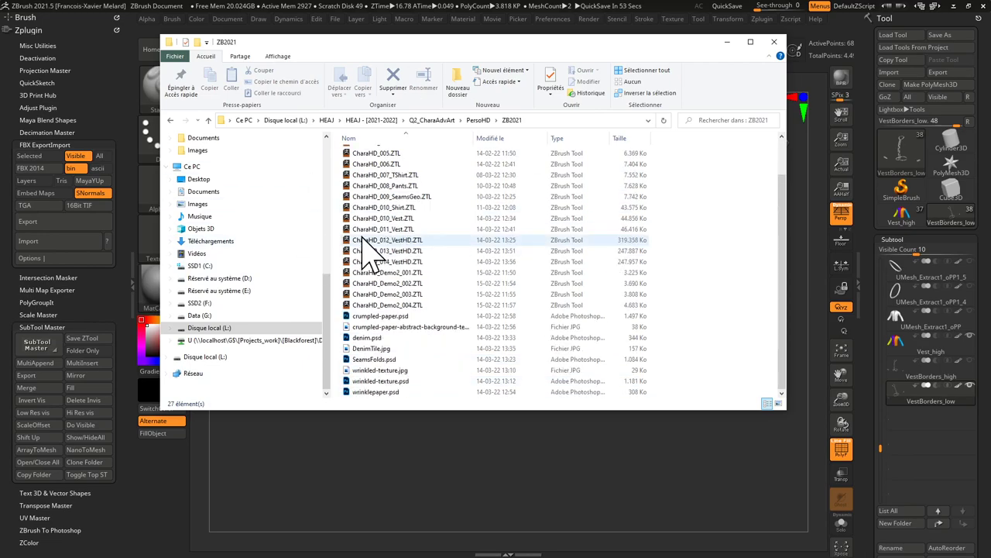
left_click(727, 43)
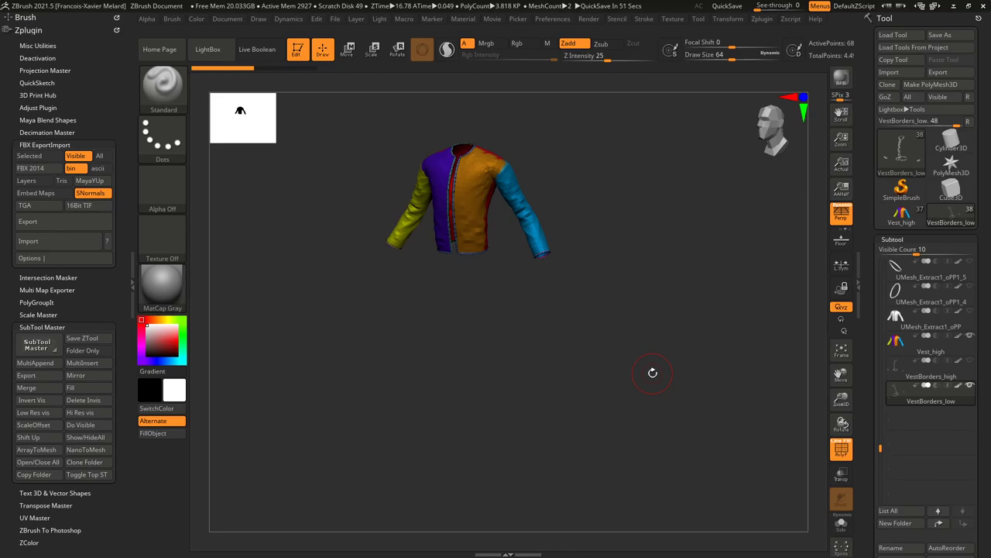
In a second File Explorer window, open the ZStartup folder of ZBrush 2021 under Pixologic in the C: drive's Programmes folder.
left_click_drag(752, 225, 757, 269, "alt")
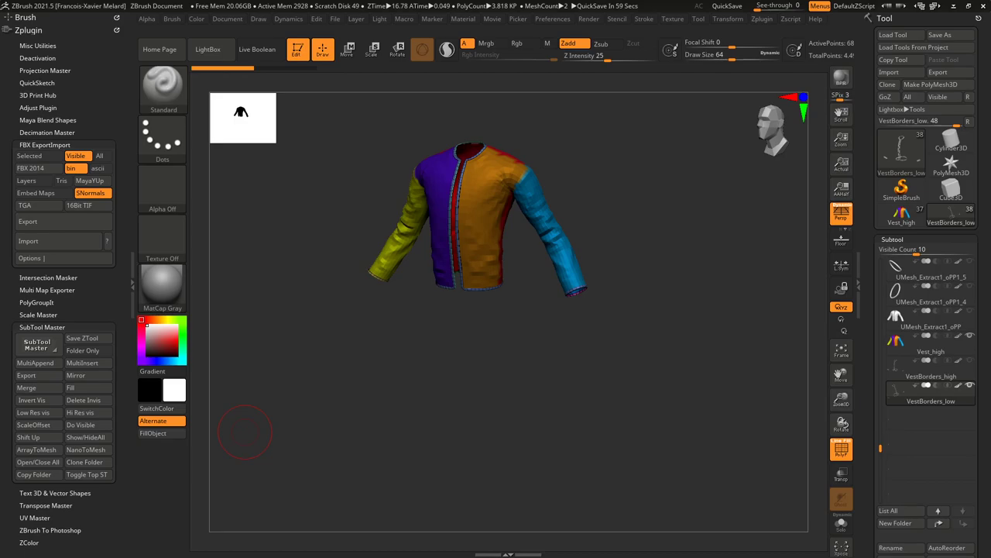
key("alt+Tab")
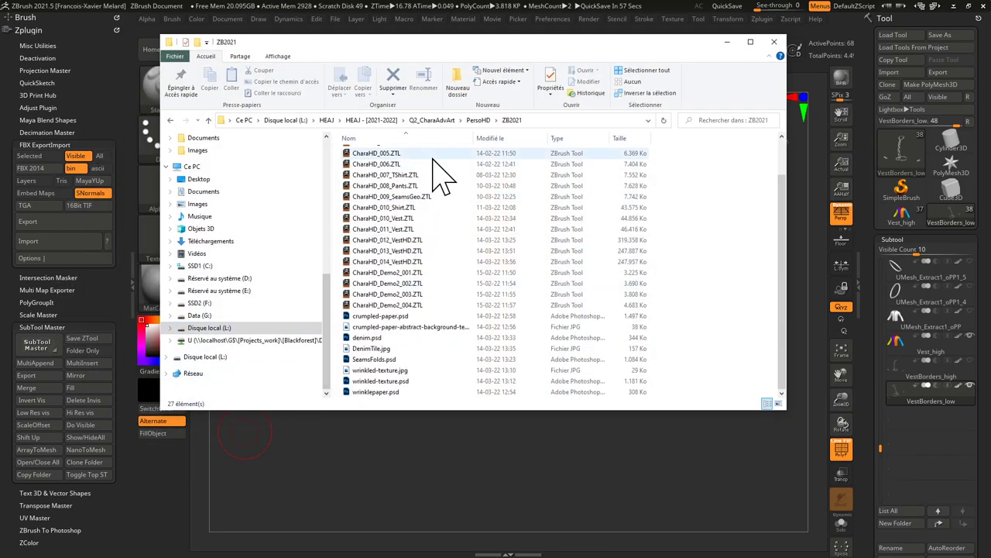
key("ctrl+n")
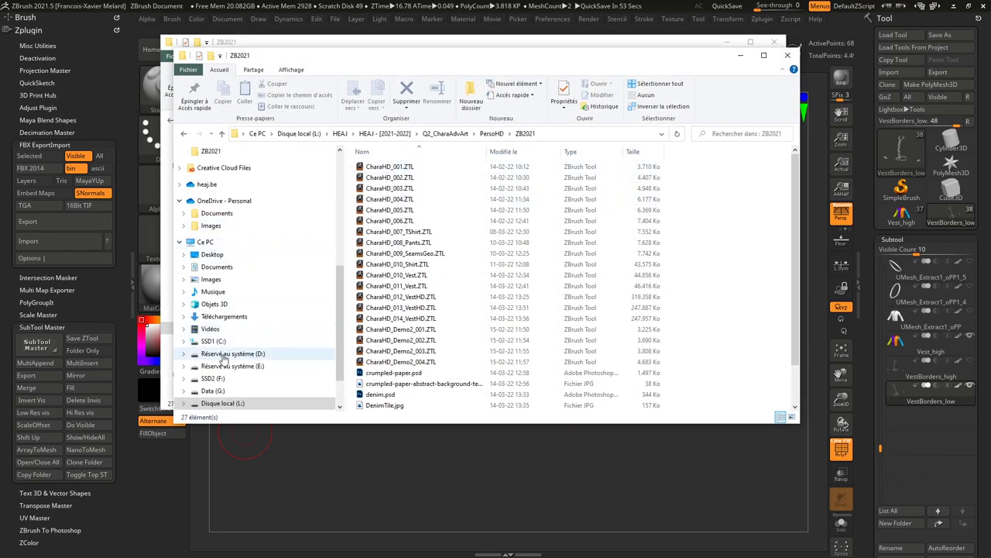
scroll(223, 358, "down", 1)
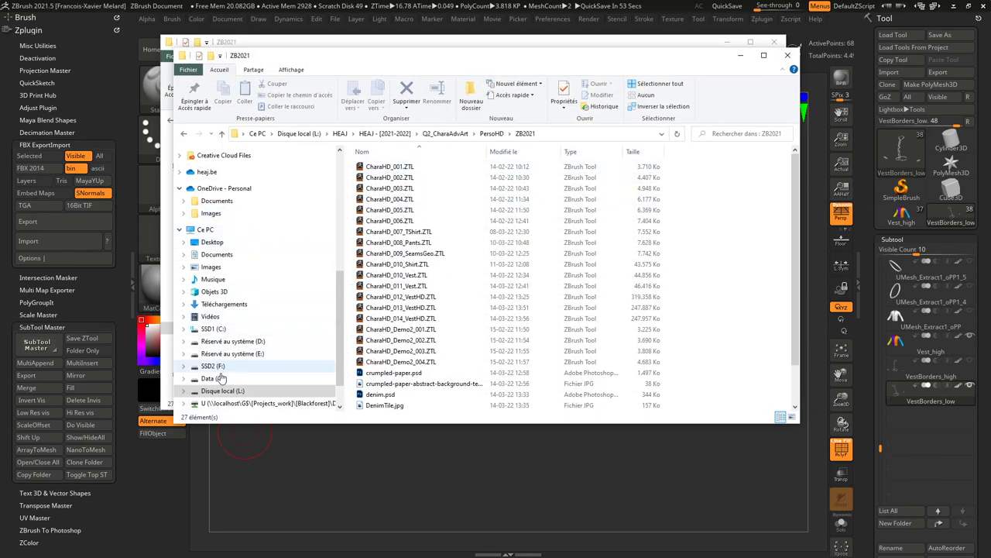
left_click(220, 329)
double_click(391, 318)
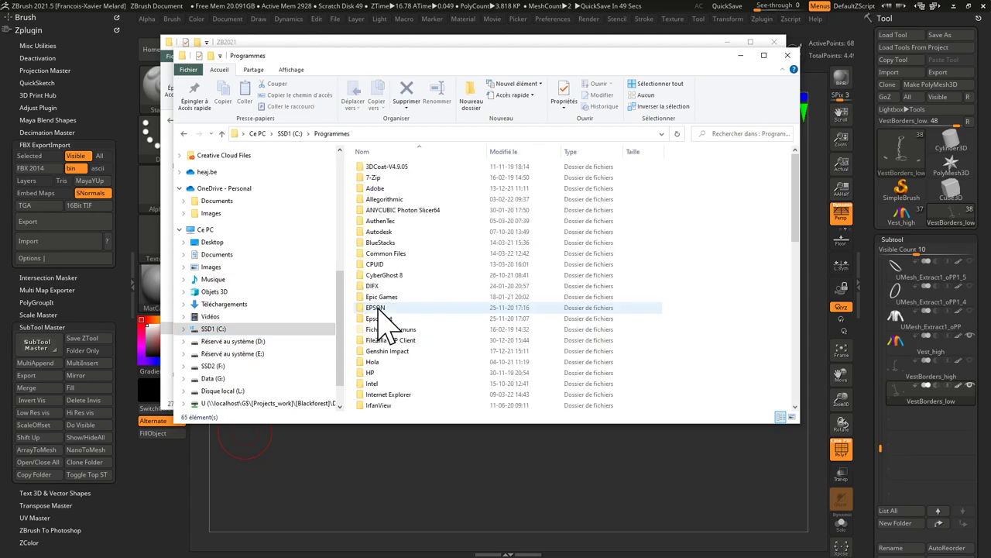
scroll(403, 364, "down", 14)
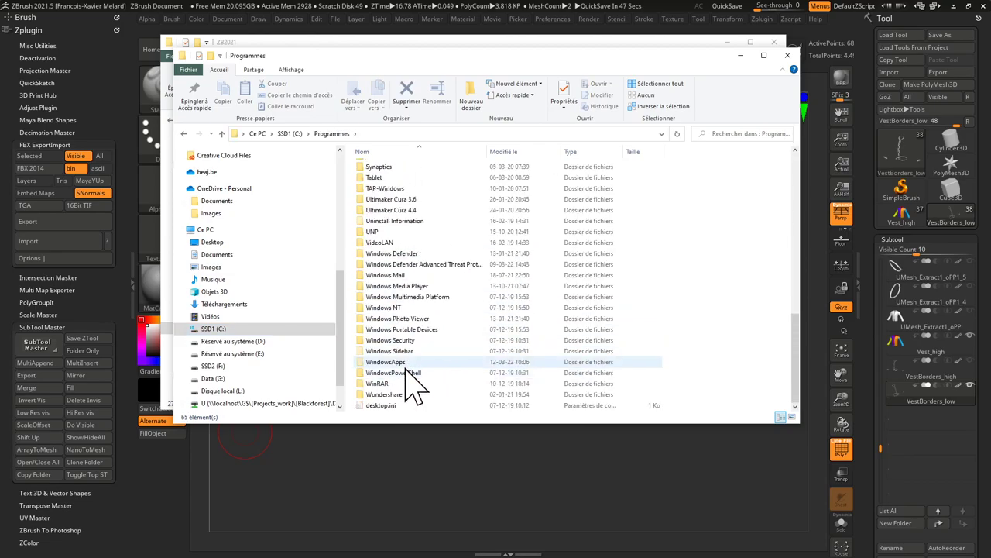
scroll(413, 385, "up", 4)
double_click(387, 272)
left_click(387, 191)
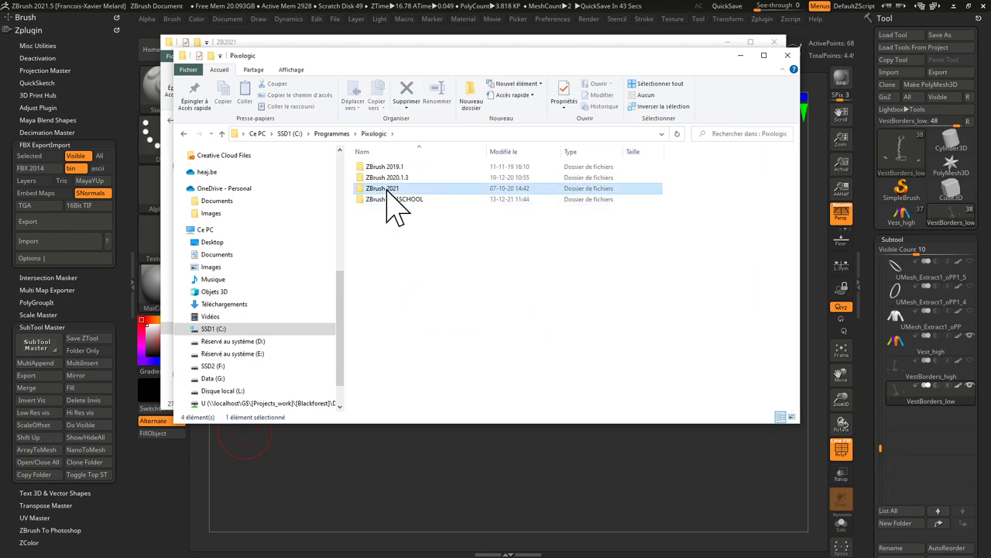
double_click(387, 192)
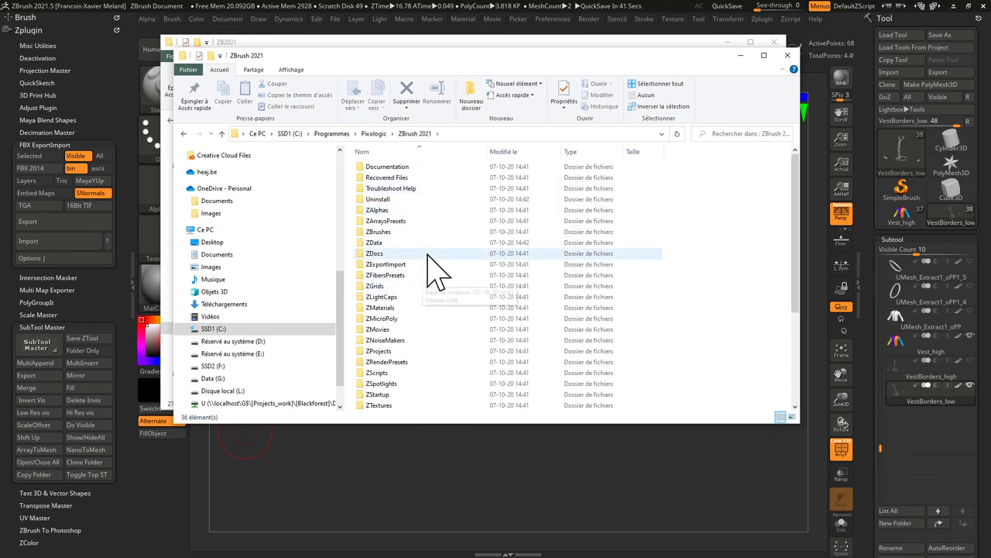
double_click(387, 395)
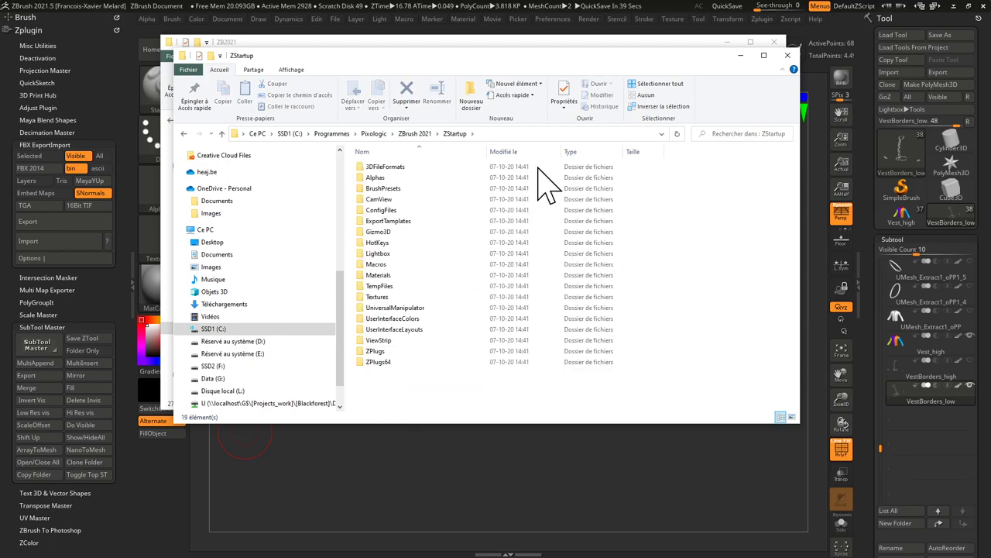
Look inside ZStartup's BrushPresets folder, return to ZStartup, and minimize both File Explorer windows.
double_click(395, 192)
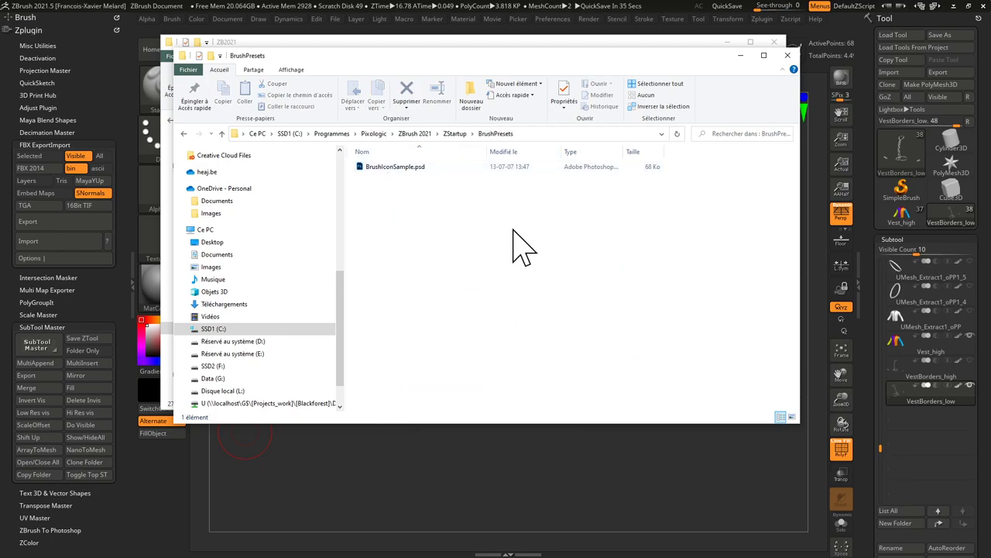
left_click(457, 133)
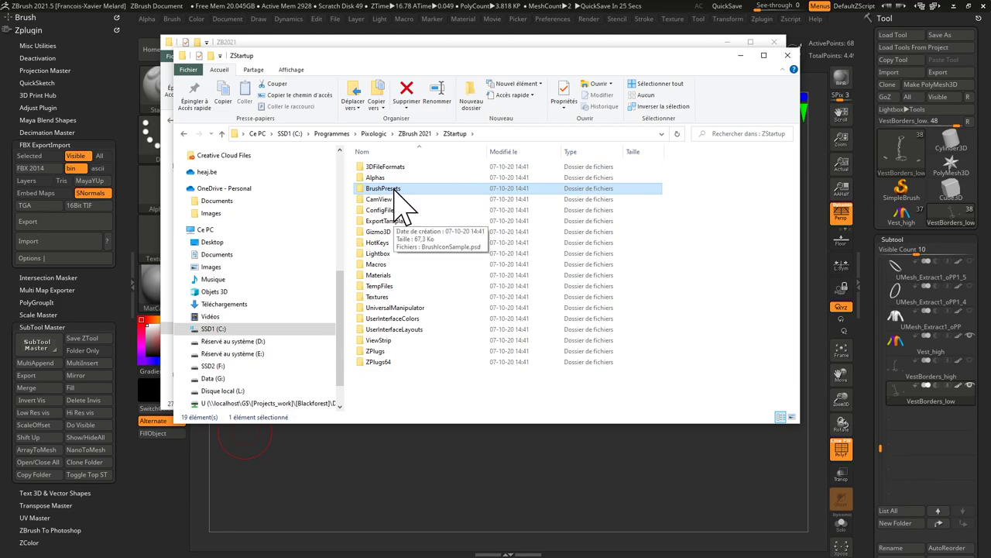
left_click(739, 55)
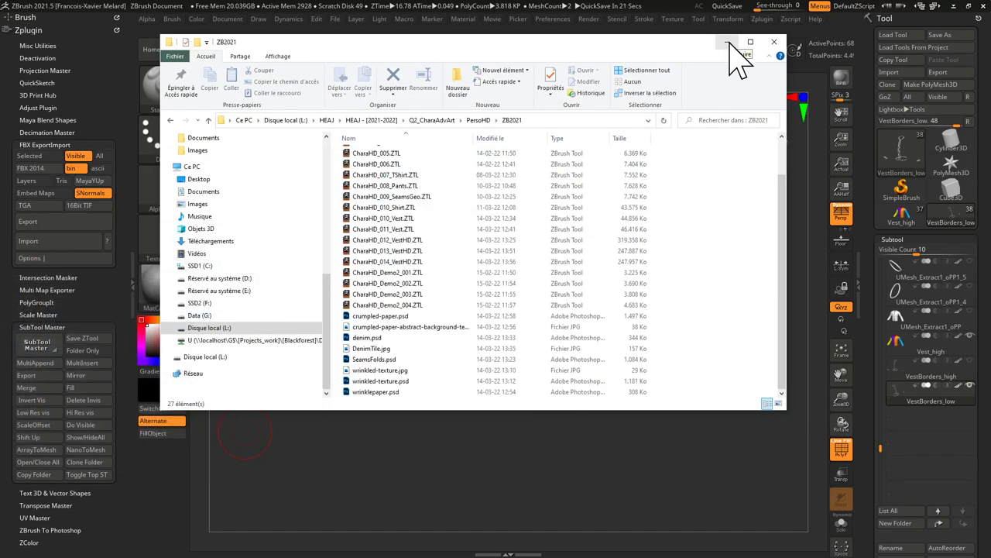
left_click(728, 42)
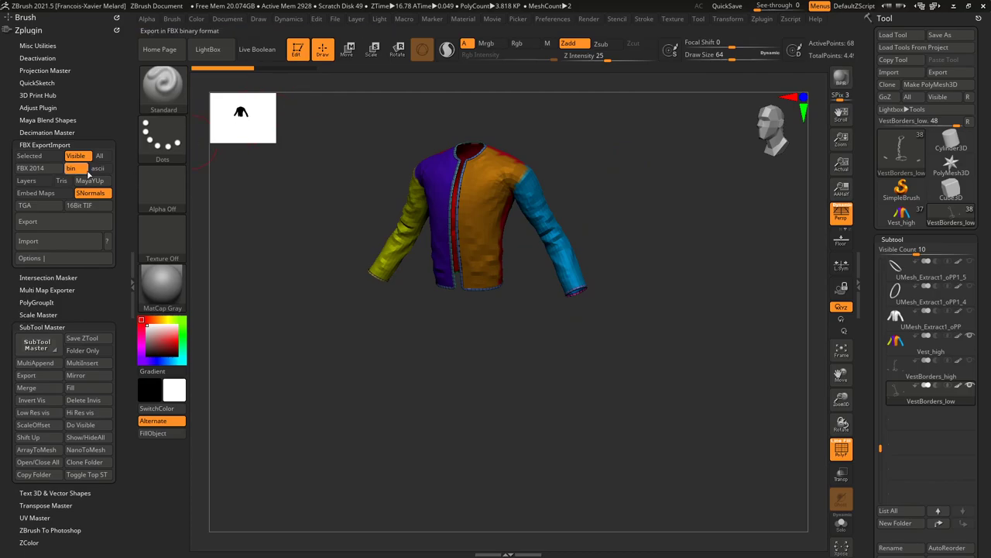
Export the visible vest subtools as FBX to PersoHD's _ClothPipeline folder, overwriting Vest_Retopo.fbx.
left_click(29, 229)
left_click(373, 67)
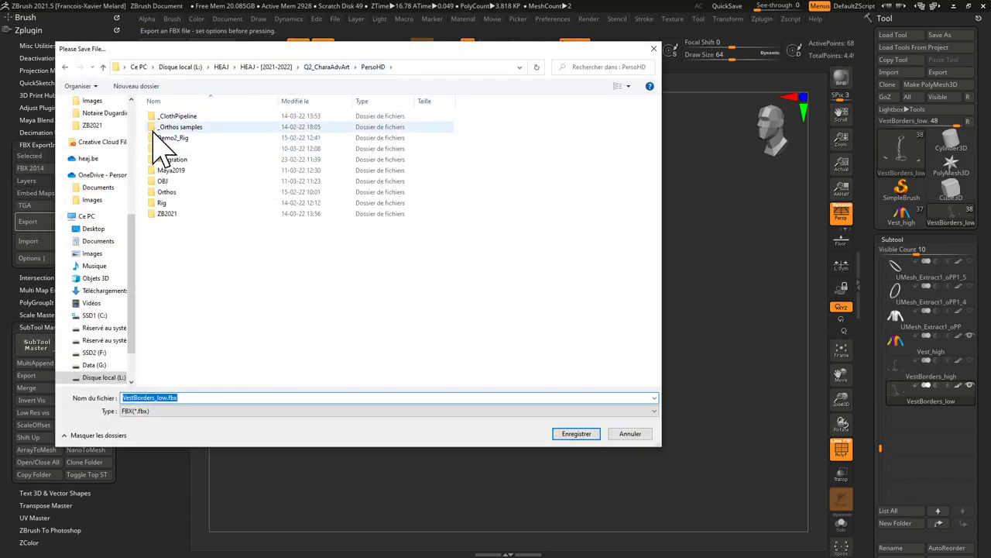
double_click(165, 116)
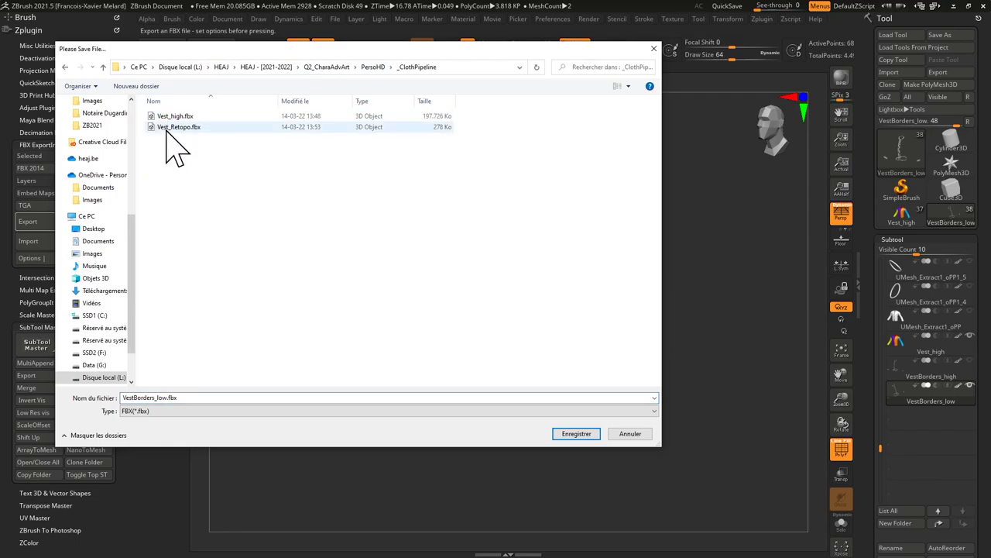
double_click(172, 127)
left_click(514, 283)
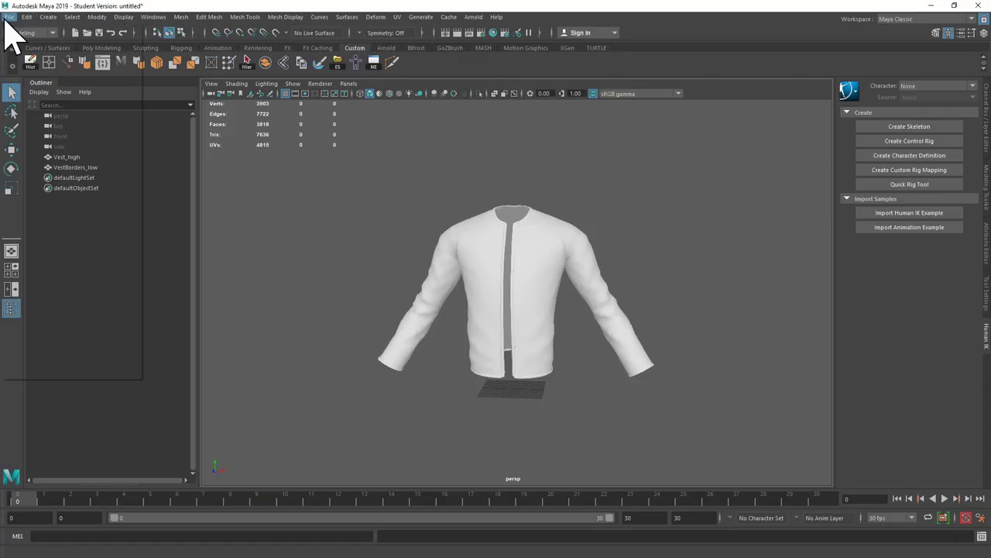
Switch to Maya and open CharaHD_002.mb from PersoHD's Maya2019 folder without saving the untitled scene.
left_click(6, 18)
mouse_move(62, 341)
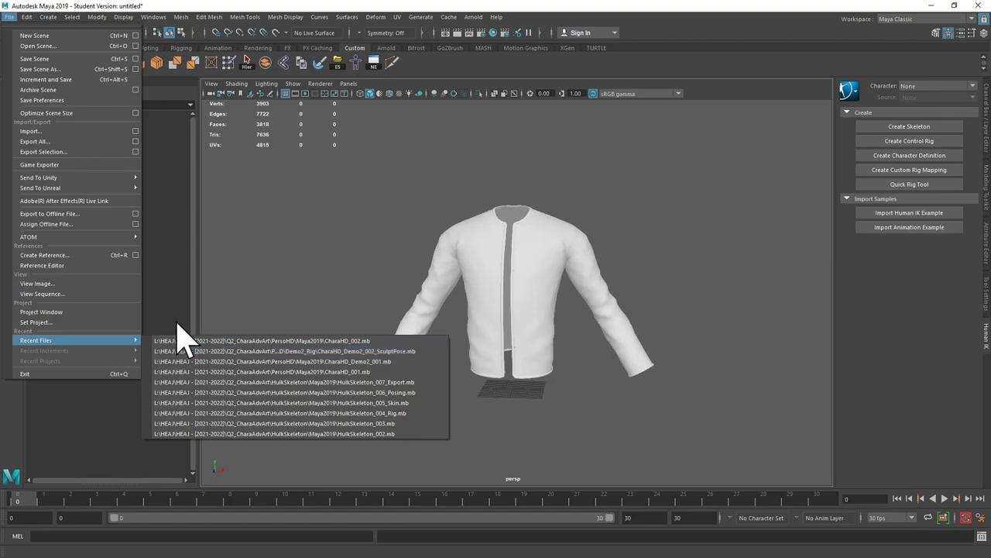
left_click(43, 46)
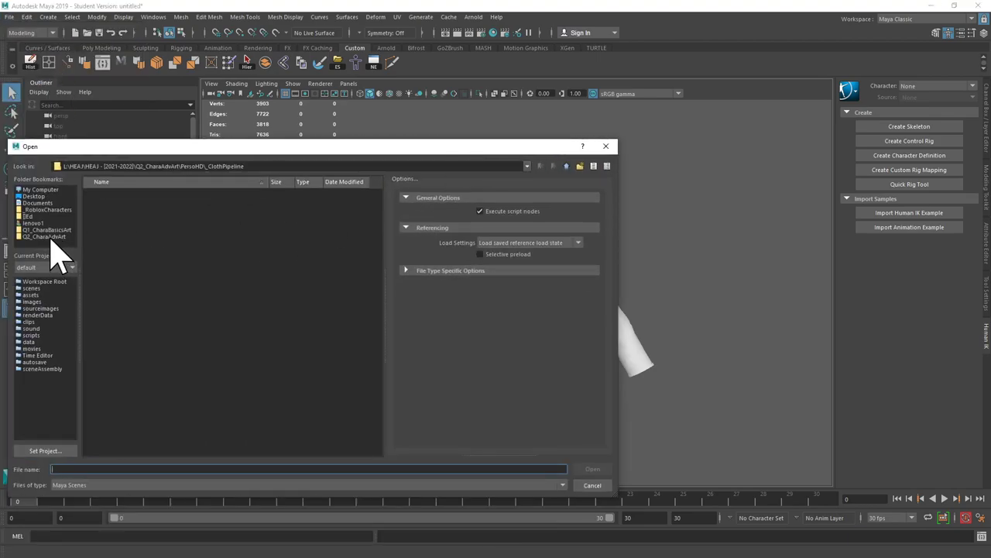
left_click(51, 237)
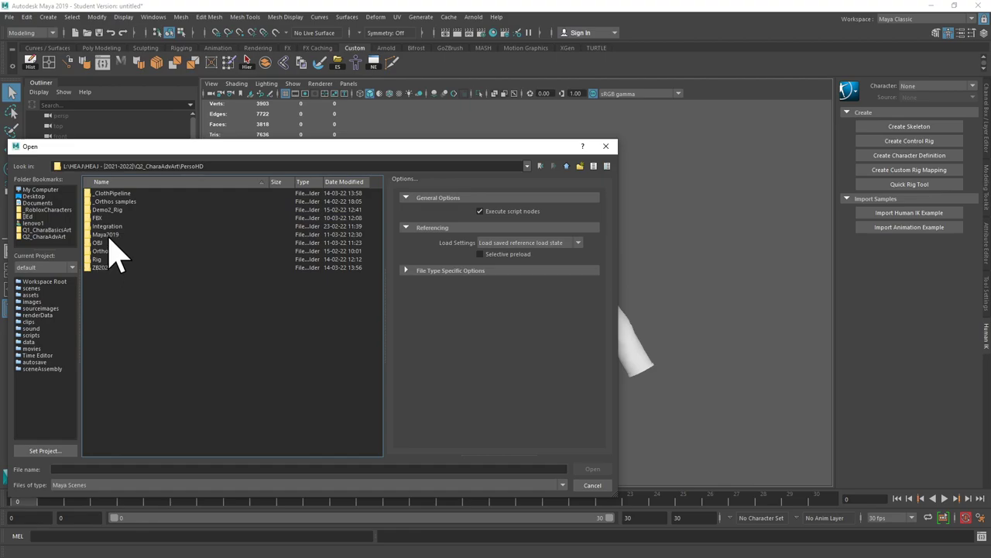
double_click(107, 234)
double_click(129, 210)
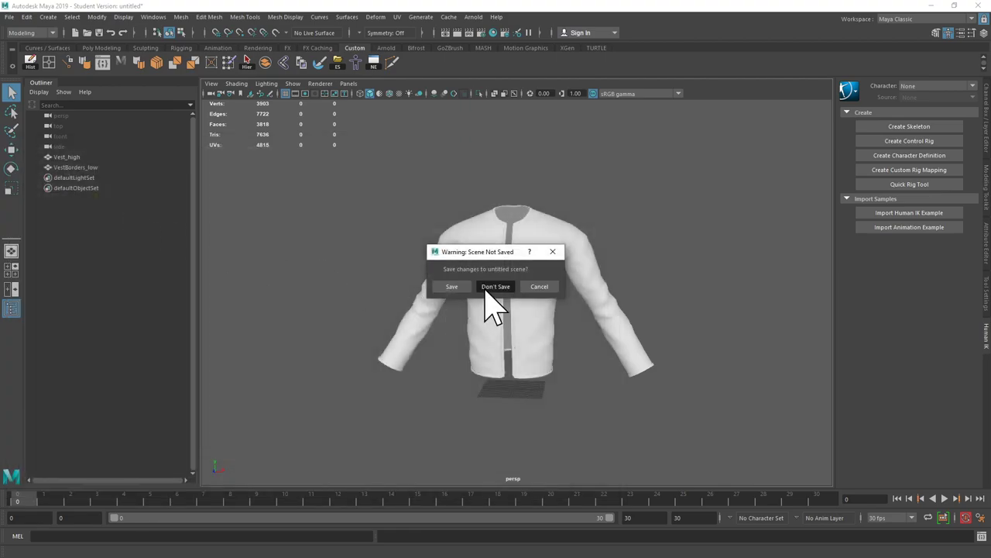
left_click(488, 289)
left_click(467, 291)
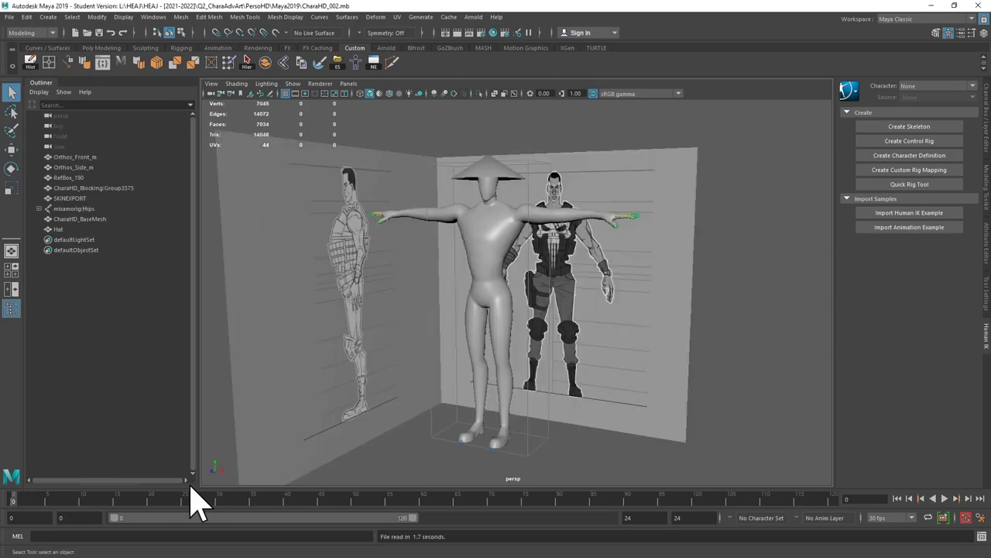
Select the whole mixamorig:Hips joint hierarchy and delete its keys across the first frames of the timeline, up to frame 3.
left_click(62, 209)
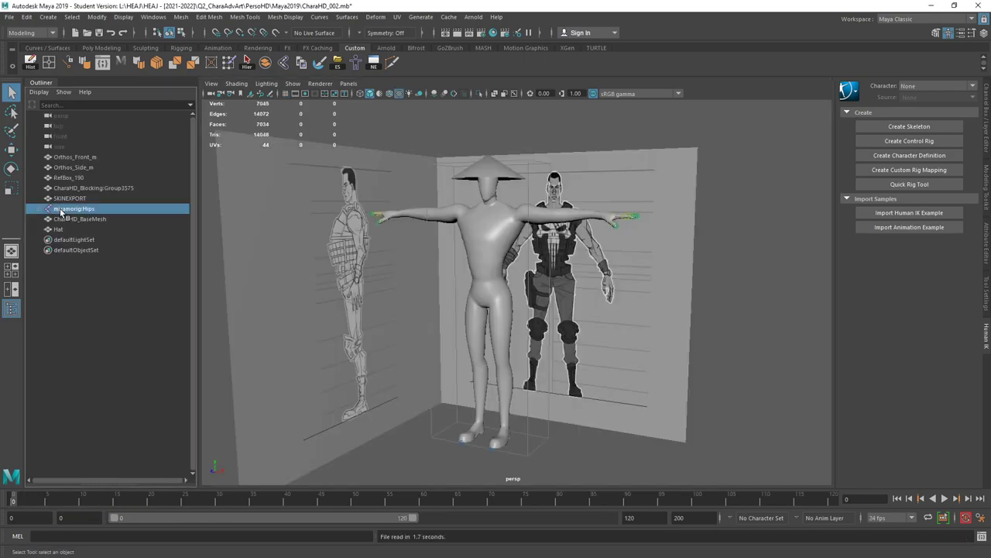
left_click(247, 62)
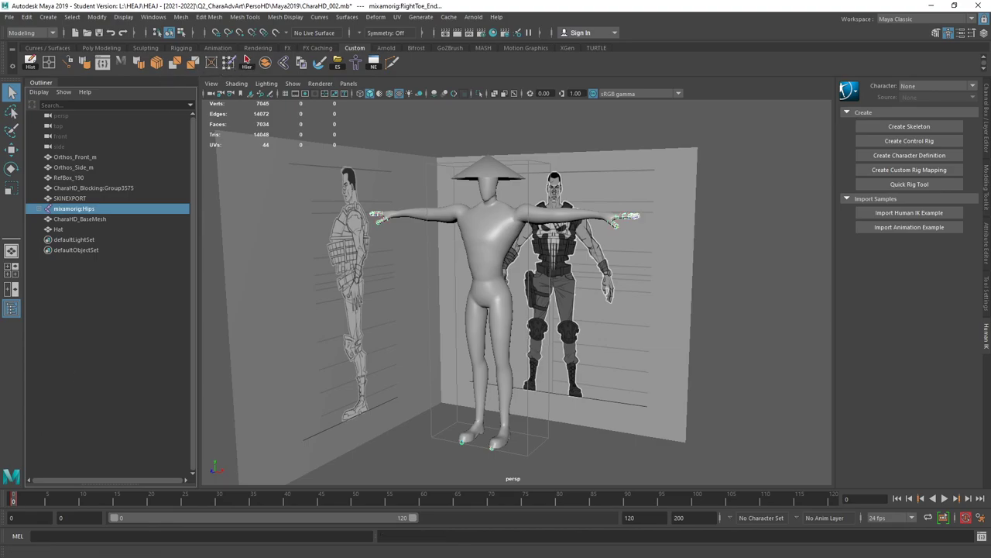
left_click(29, 502, "shift")
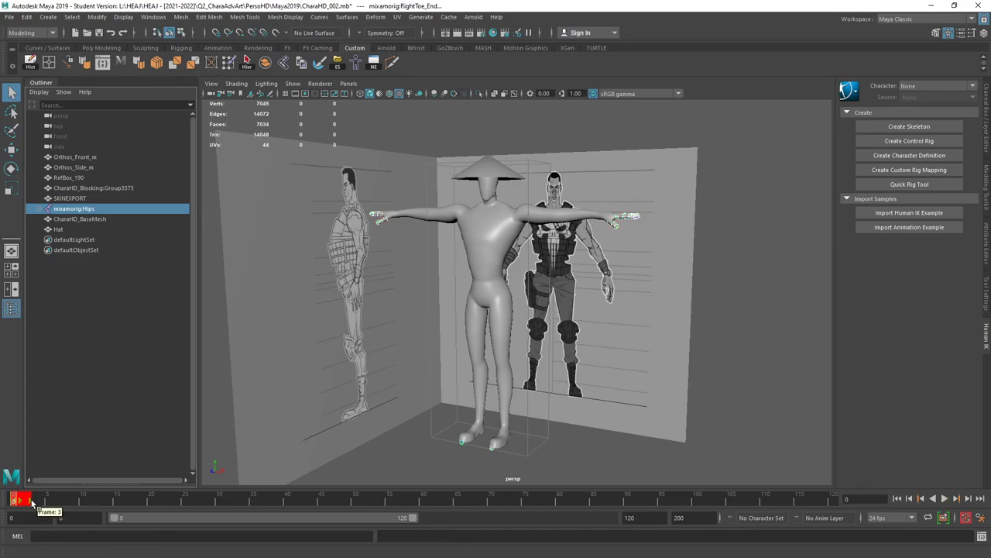
right_click(29, 502)
left_click(59, 357)
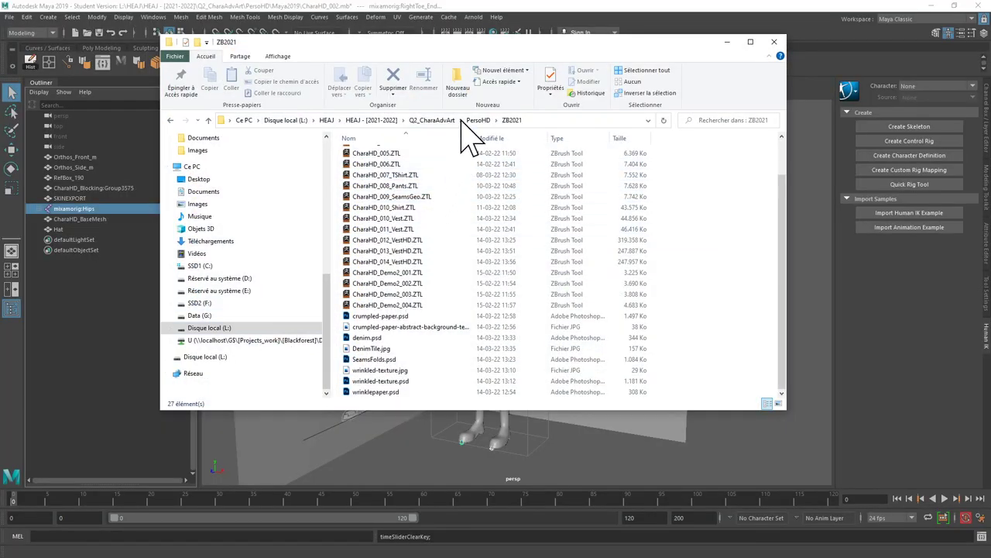
Import CharaHD_Blocking_SculptPose.fbx from PersoHD's Rig folder into the Maya scene and delete the imported Group3575 mesh.
left_click(478, 120)
double_click(363, 241)
left_click_drag(408, 153, 500, 461)
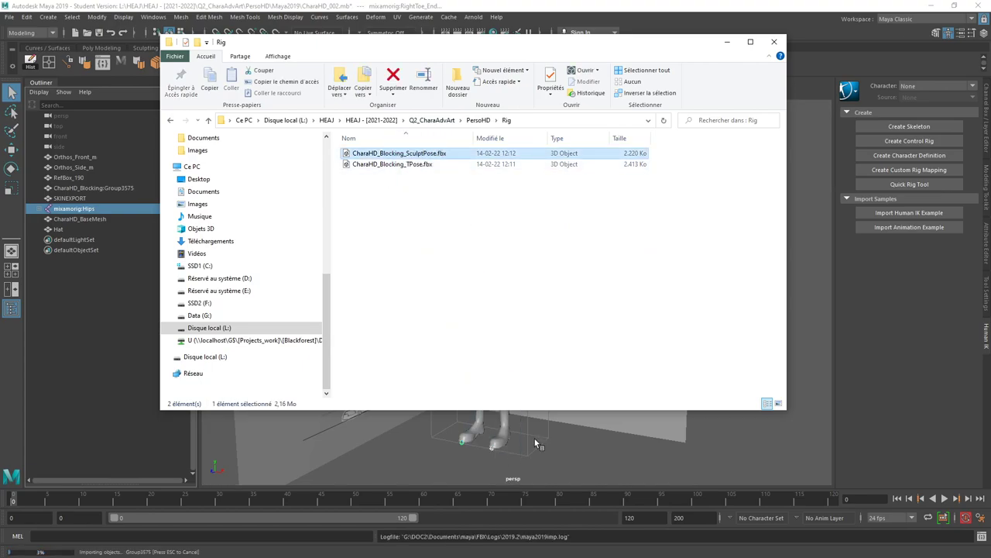
left_click(728, 42)
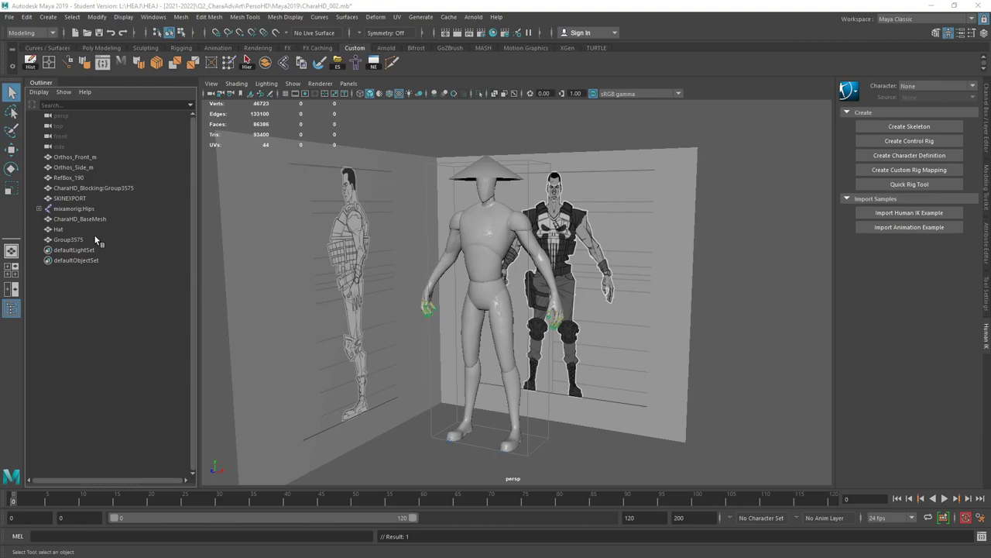
left_click(74, 241)
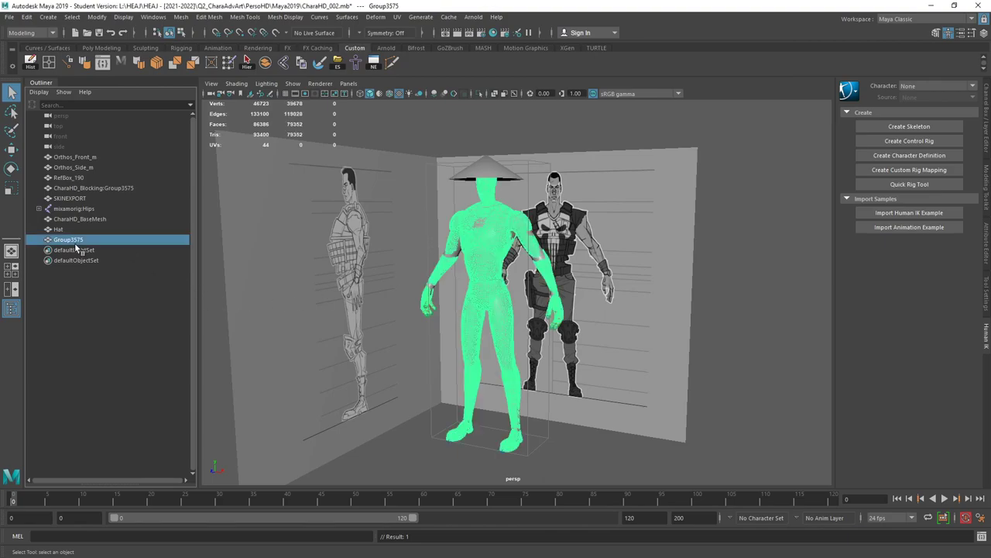
key("Delete")
Import Vest_Retopo.fbx from PersoHD's _ClothPipeline folder into the character scene.
left_click(11, 16)
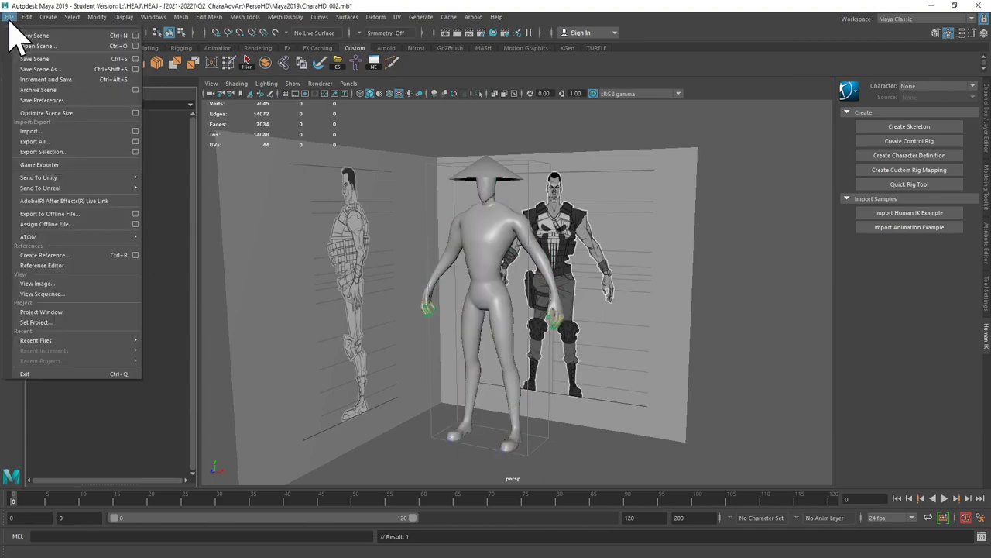
left_click(28, 130)
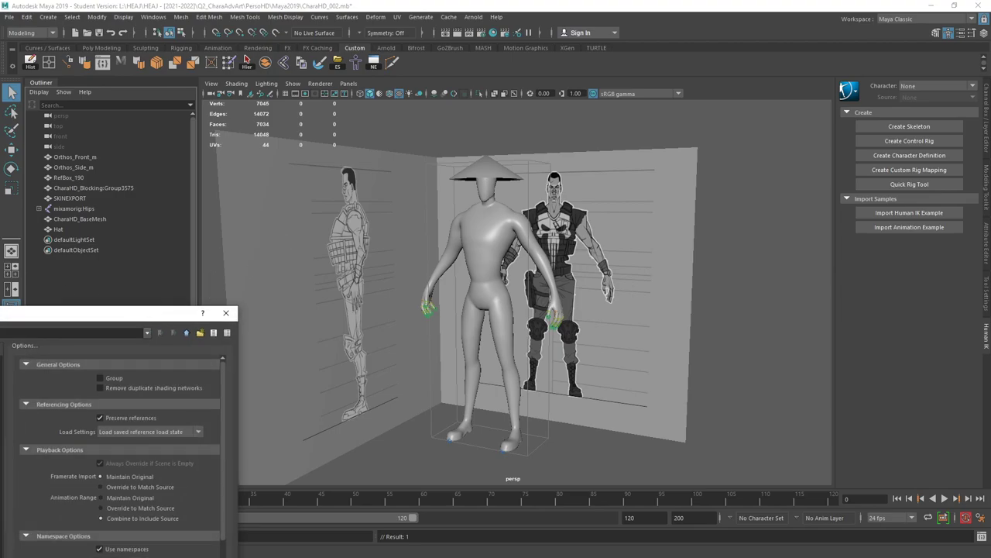
left_click_drag(143, 314, 465, 203)
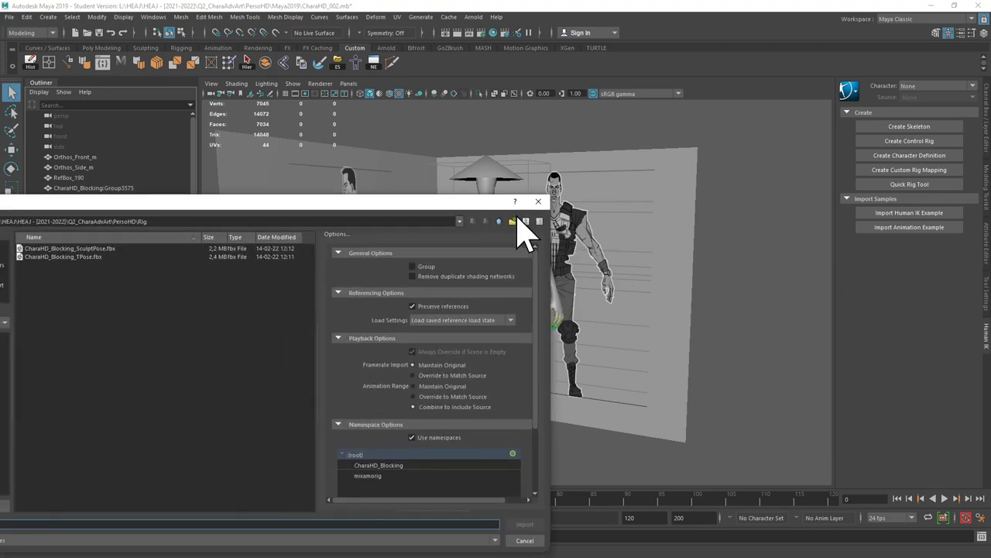
left_click(500, 222)
double_click(35, 291)
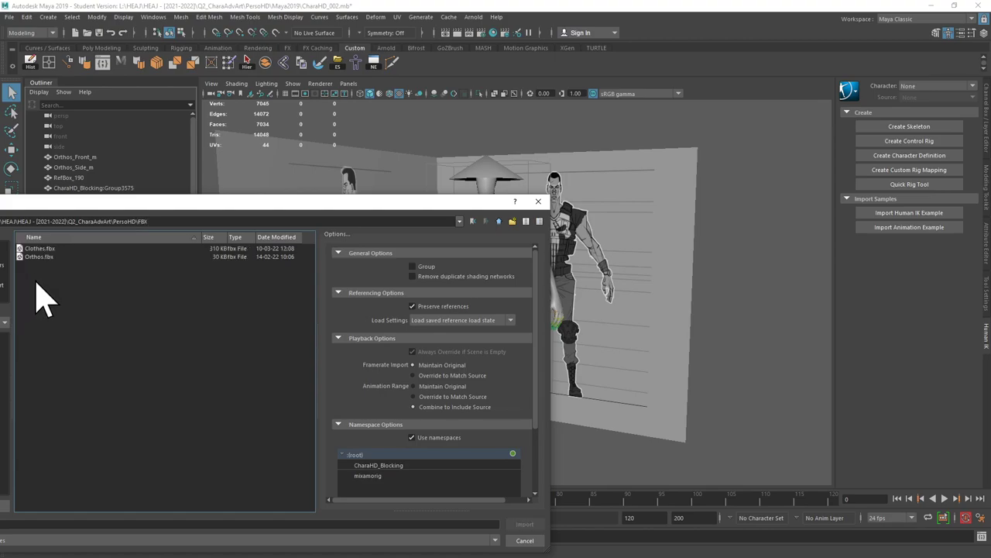
left_click(500, 222)
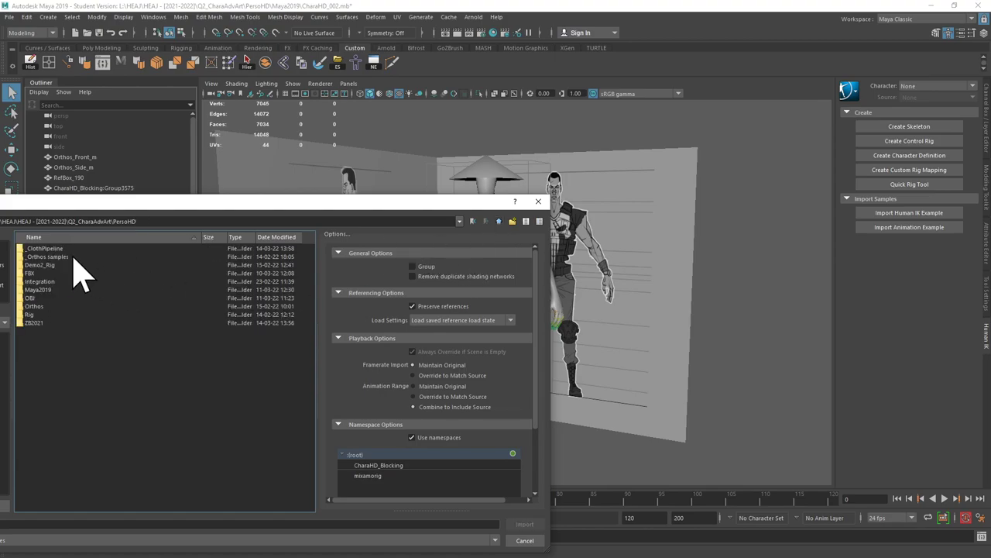
double_click(56, 249)
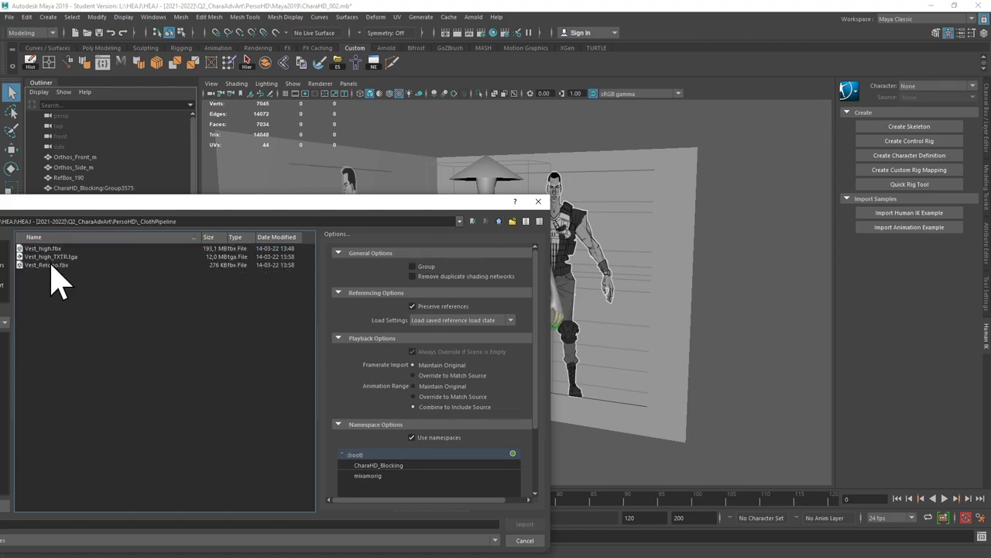
double_click(50, 264)
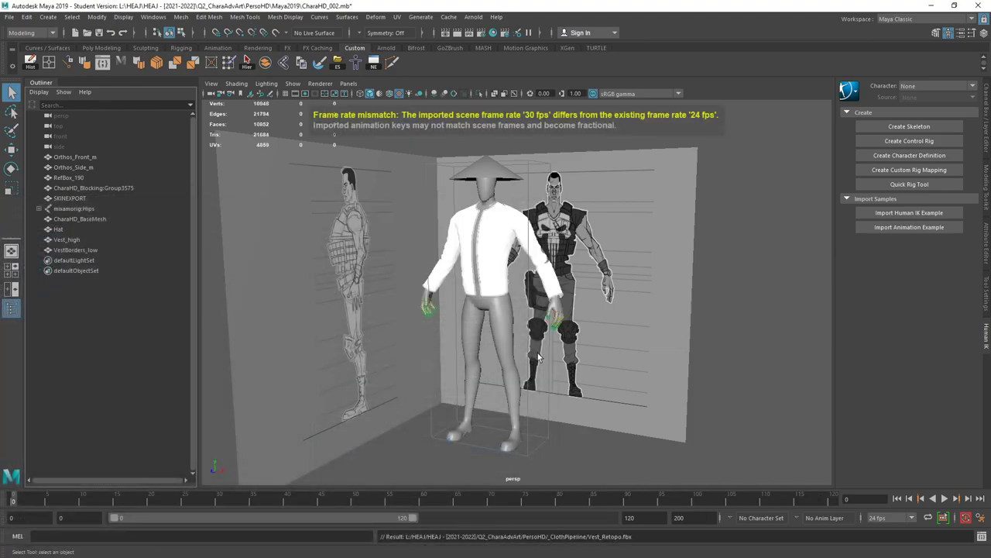
Open the UV Editor for the Vest_high mesh and place it so the jacket and its UV layout are both in view.
mouse_move(513, 268)
left_mouse_down("alt")
mouse_move(621, 277)
mouse_move(511, 251)
left_mouse_up("alt")
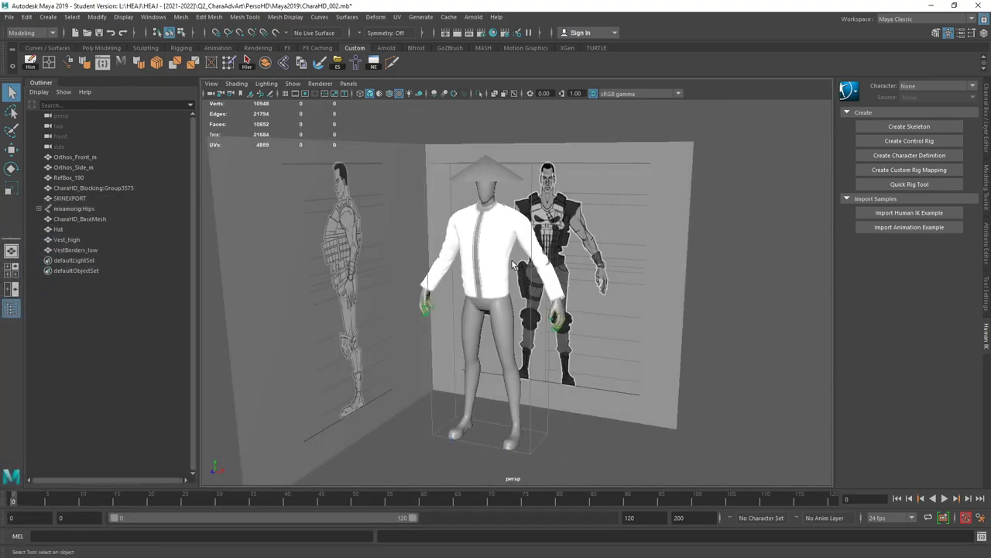
middle_click_drag(482, 219, 498, 245, "alt")
scroll(498, 245, "up", 6)
left_click(529, 248)
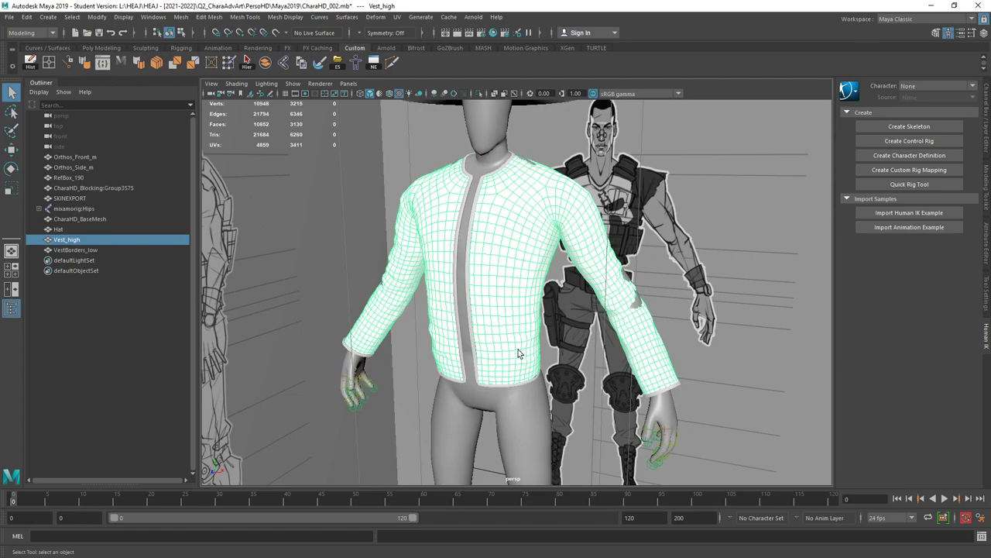
right_click(494, 273)
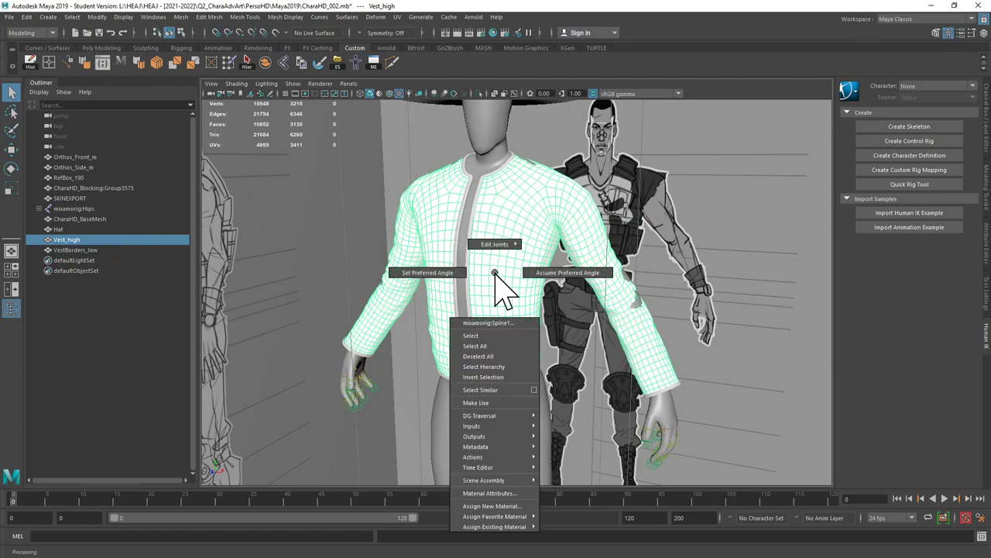
left_click(496, 276)
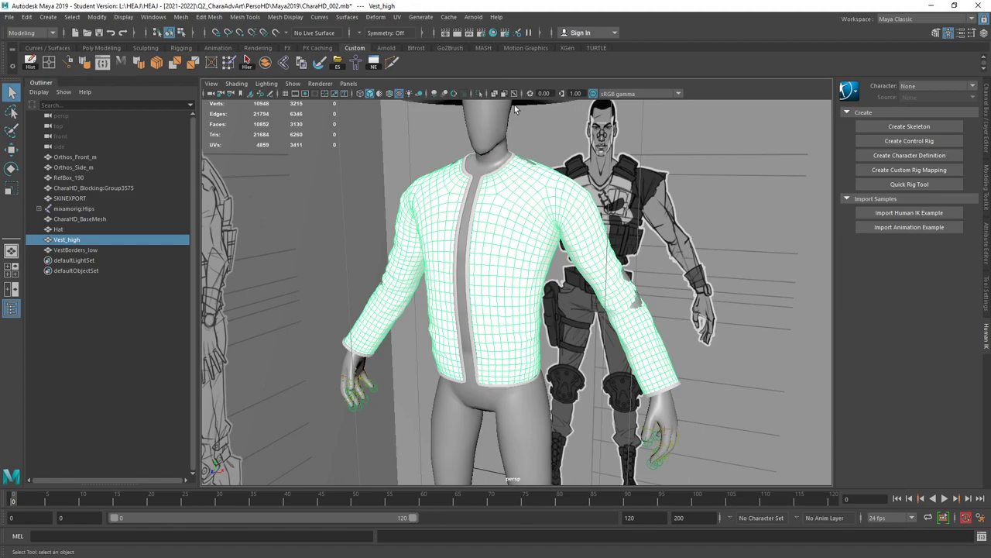
mouse_move(444, 217)
left_mouse_down("alt")
mouse_move(505, 213)
mouse_move(458, 206)
left_mouse_up("alt")
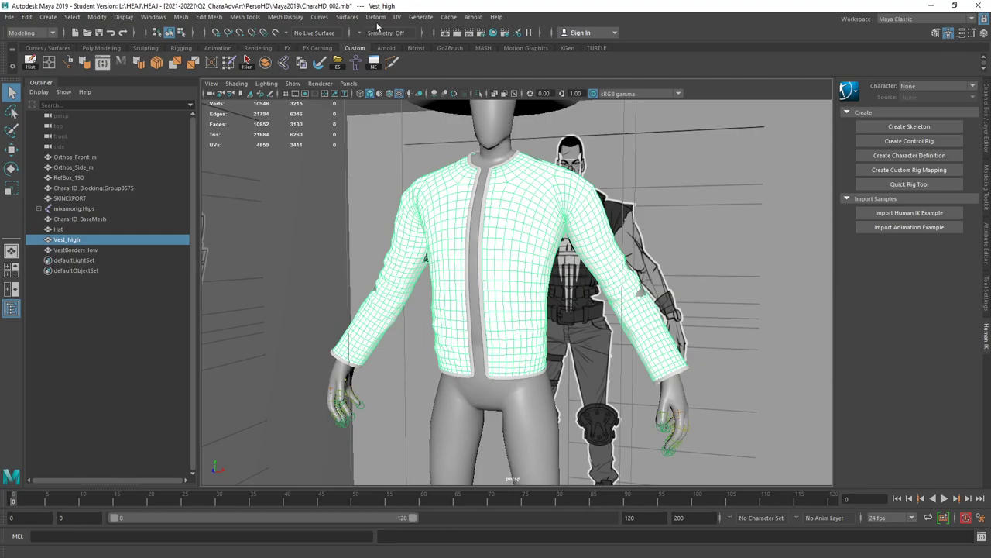
left_click(396, 16)
left_click(427, 39)
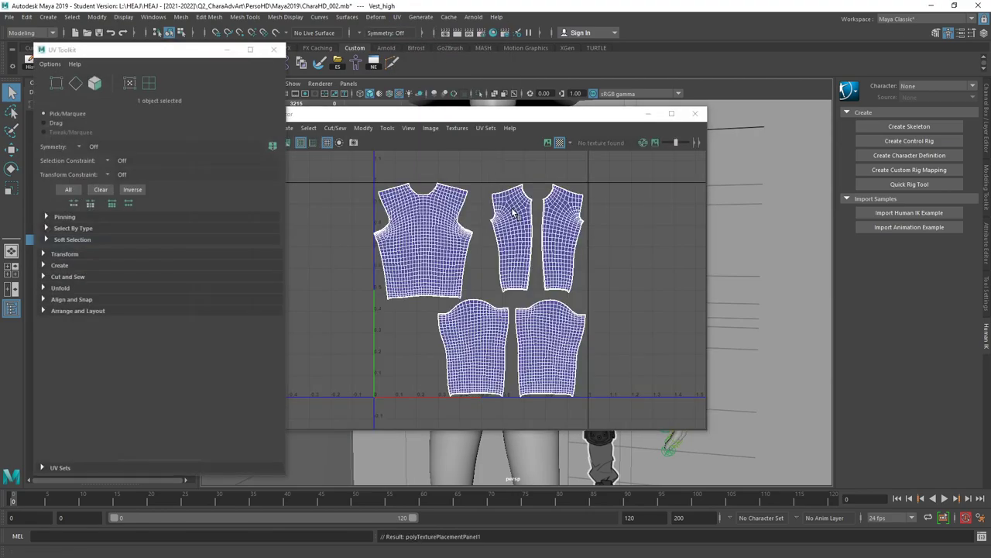
left_click_drag(476, 117, 807, 122)
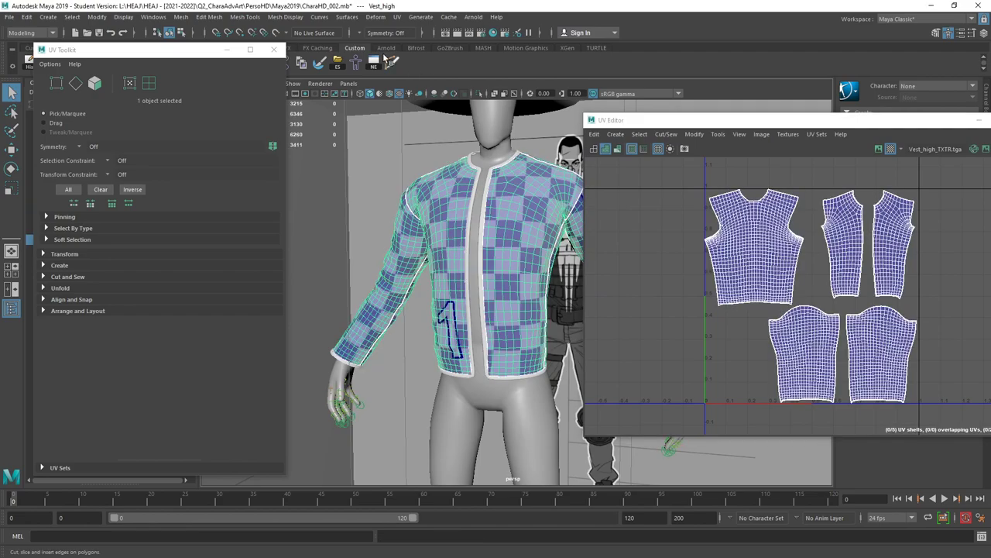
Create a Blinn material in the Hypershade and name it Vest_SHD.
left_click(492, 32)
left_click_drag(493, 460, 214, 108)
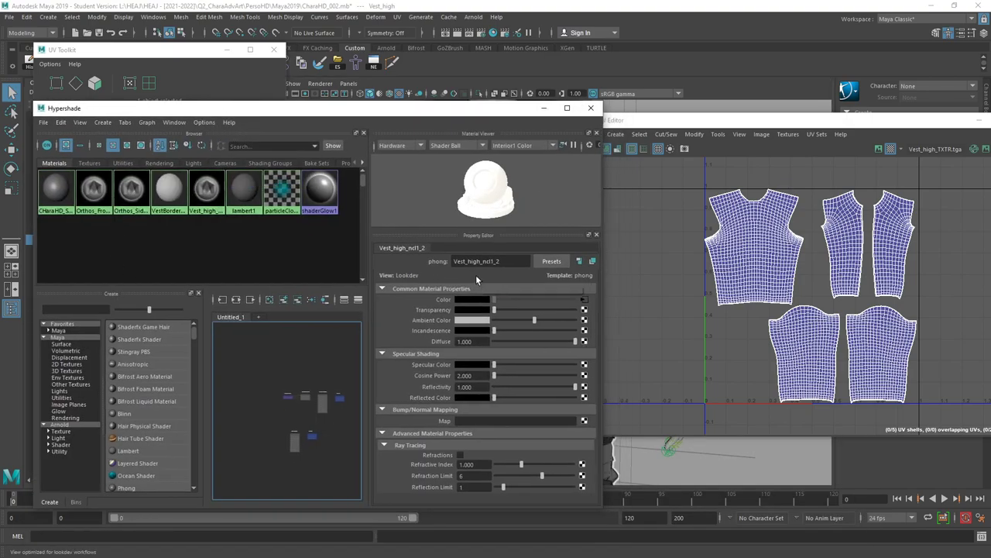
left_click(126, 413)
left_click_drag(480, 262, 428, 264)
type("V")
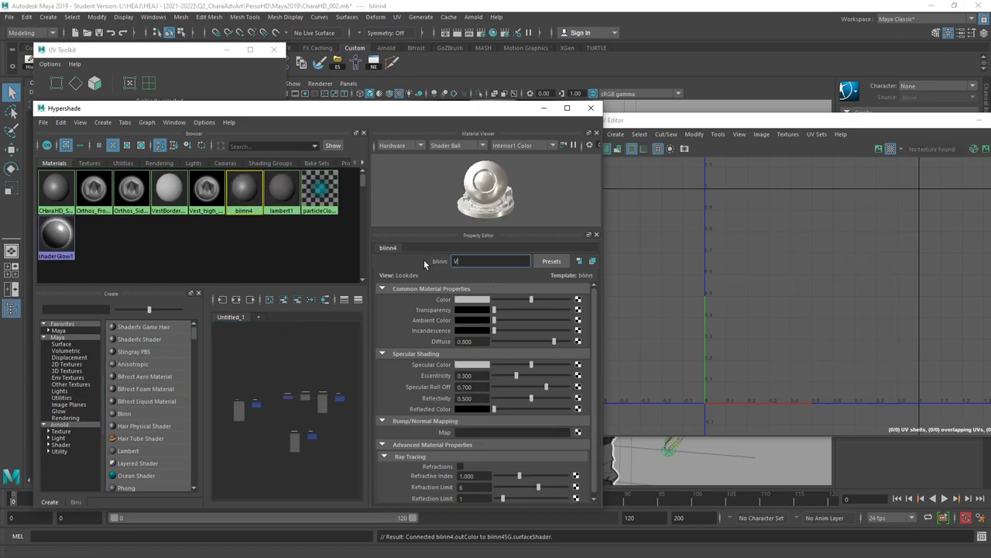
type("est_SHD")
key("Return")
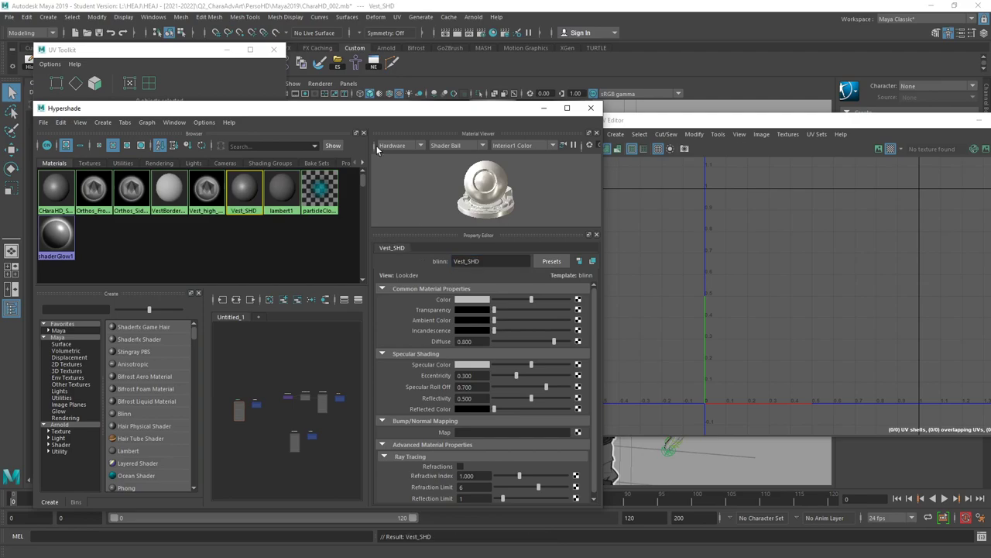
Assign the Vest_SHD material to both the Vest_high and VestBorders_low meshes.
left_click_drag(325, 110, 786, 206)
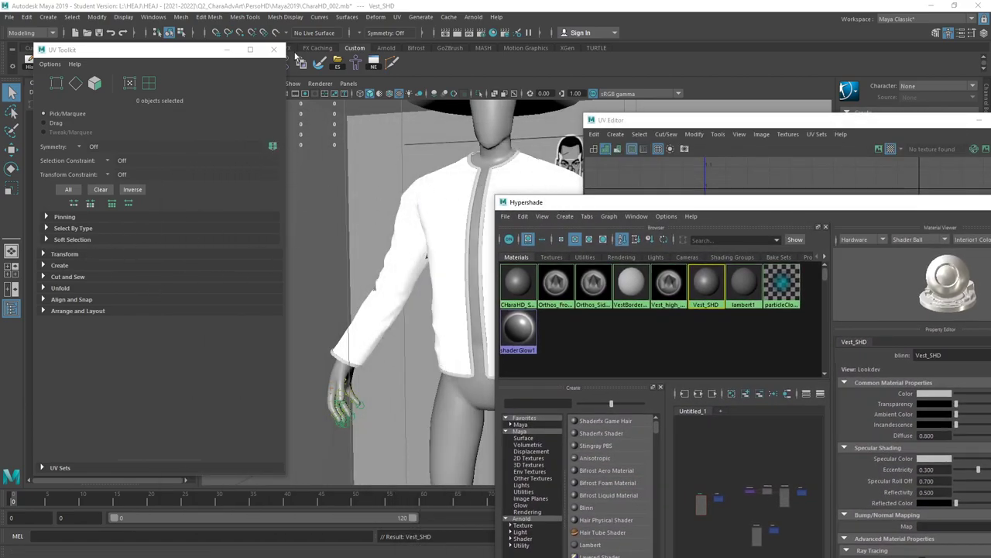
left_click(227, 49)
left_click_drag(68, 239, 80, 251)
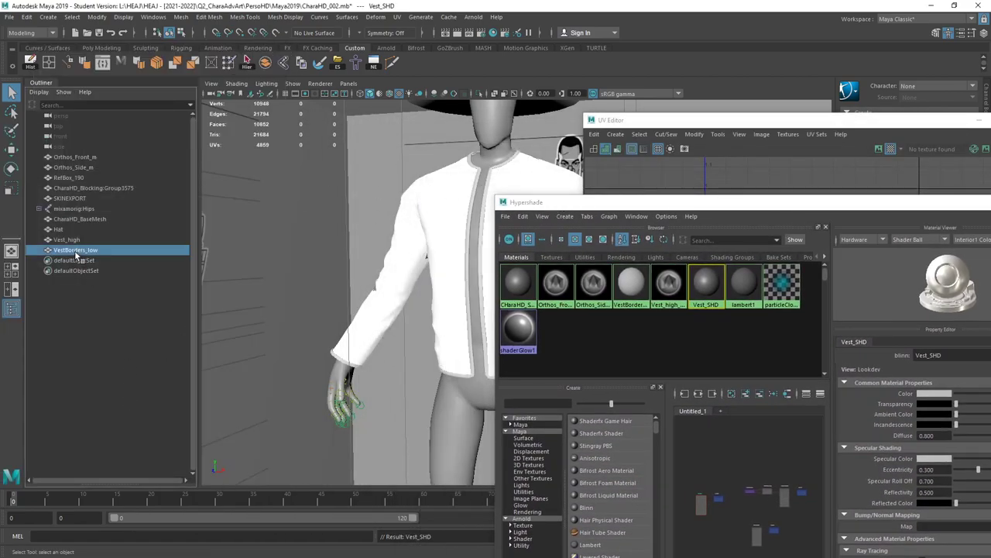
right_click_drag(708, 283, 699, 262)
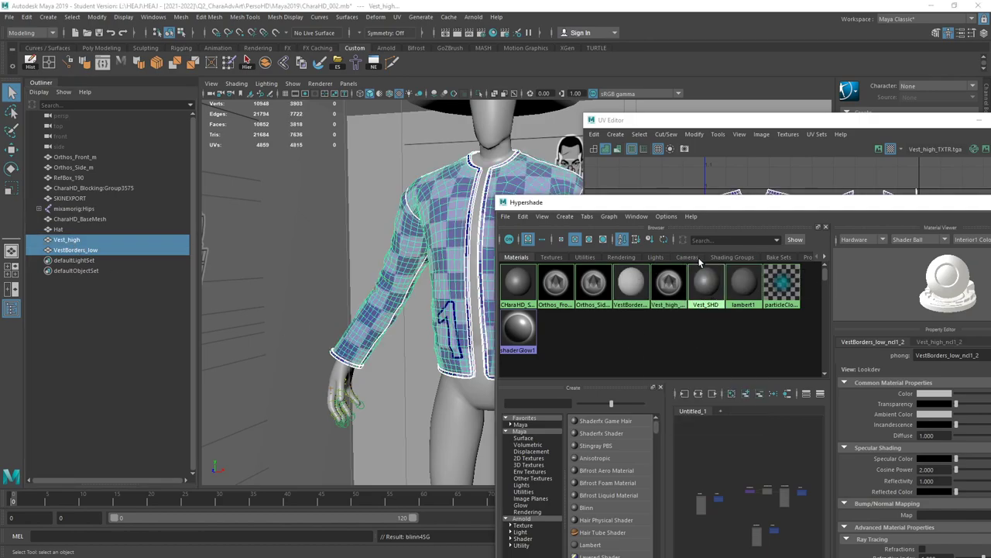
left_click_drag(711, 205, 244, 311)
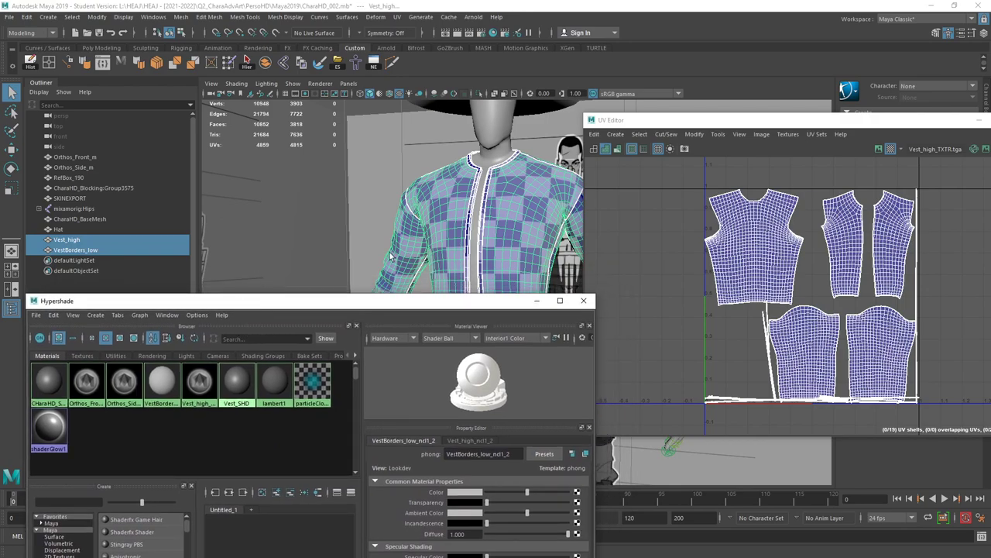
Select only the Vest_high mesh so its UV shells alone are up for editing in the UV Editor.
left_click(617, 220)
mouse_move(344, 205)
middle_mouse_down("alt")
mouse_move(268, 197)
mouse_move(233, 155)
middle_mouse_up("alt")
right_click_drag(434, 198, 358, 191, "alt")
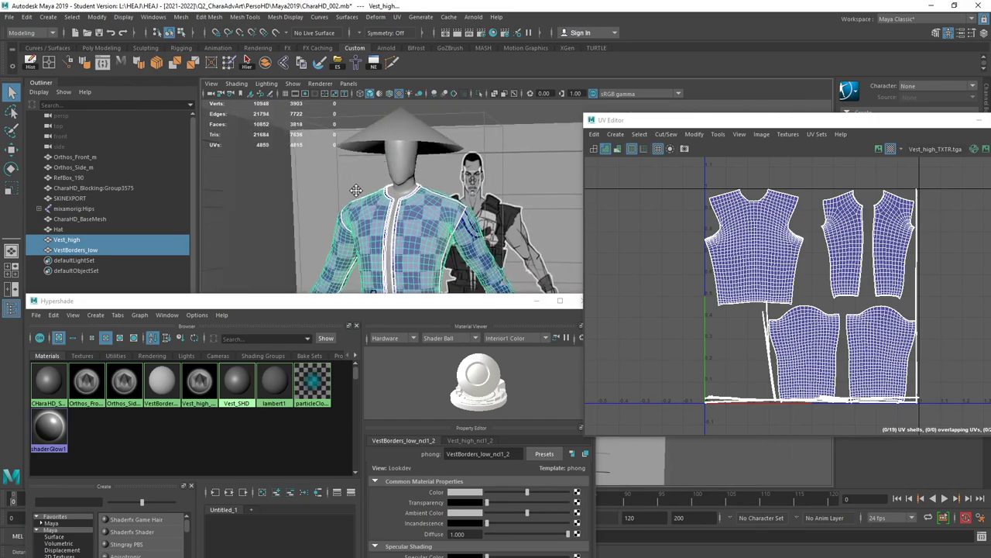
left_click(520, 112)
left_click(474, 263)
middle_click_drag(714, 244, 640, 231, "alt")
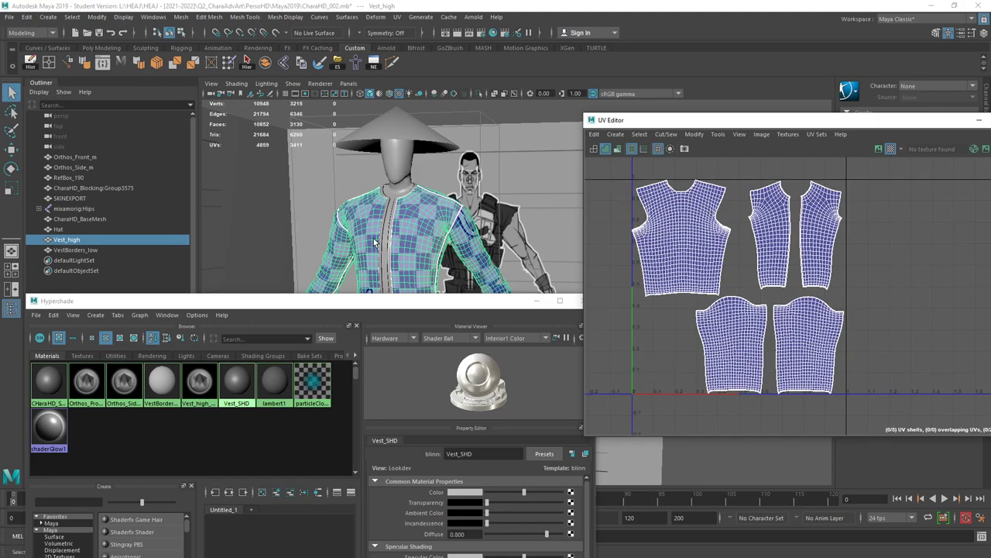
scroll(374, 242, "up", 5)
scroll(860, 255, "up", 5)
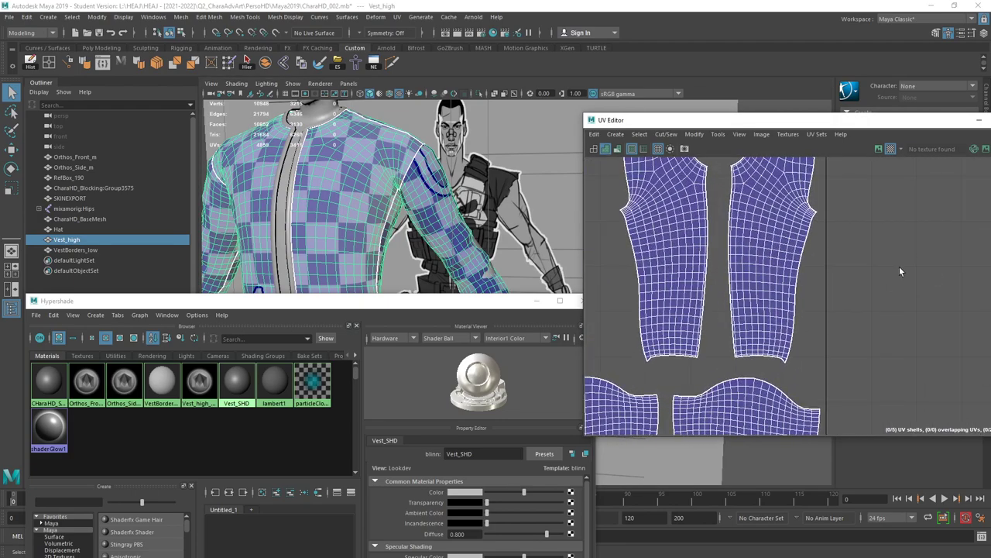
Switch Vest_high to UV component selection, select all of its UVs and unfold them.
middle_click_drag(691, 161, 706, 217, "alt")
right_click_drag(692, 239, 738, 248)
double_click(711, 249)
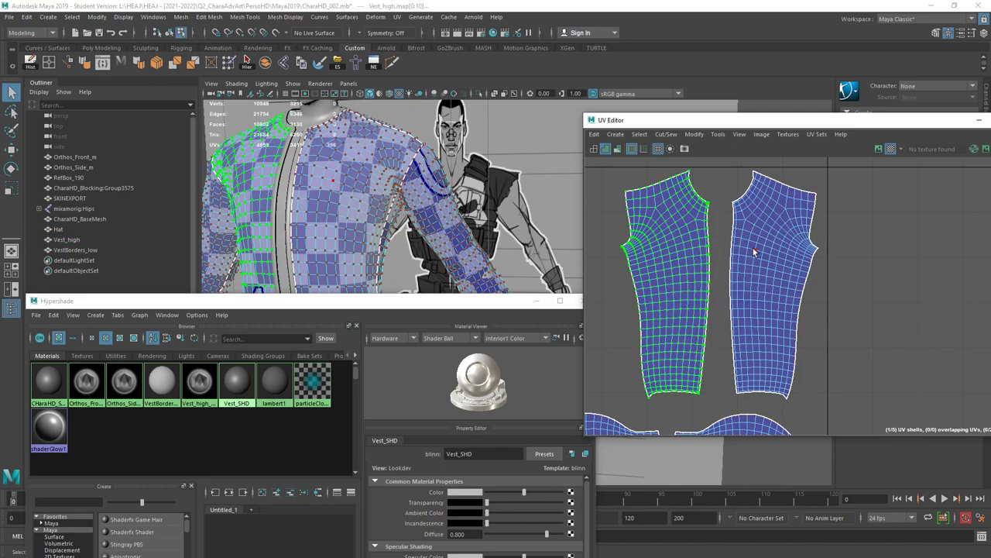
scroll(753, 243, "down", 9)
left_click_drag(805, 207, 659, 334)
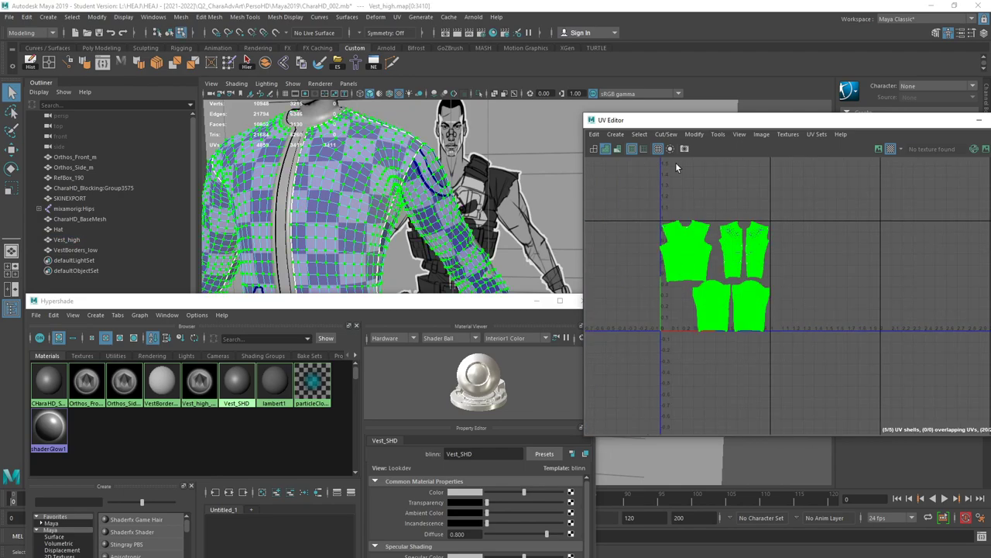
left_click(693, 136)
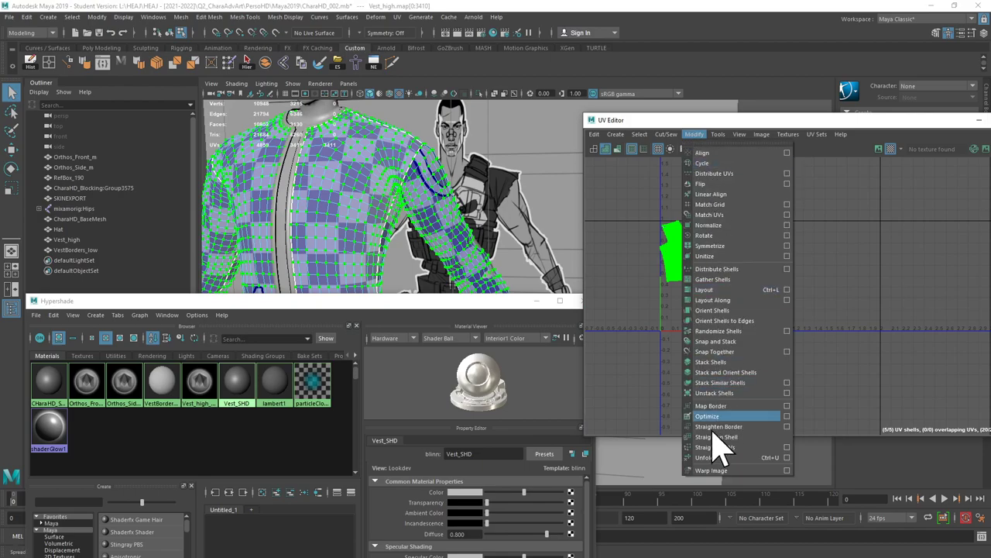
left_click(706, 457)
left_click(815, 290)
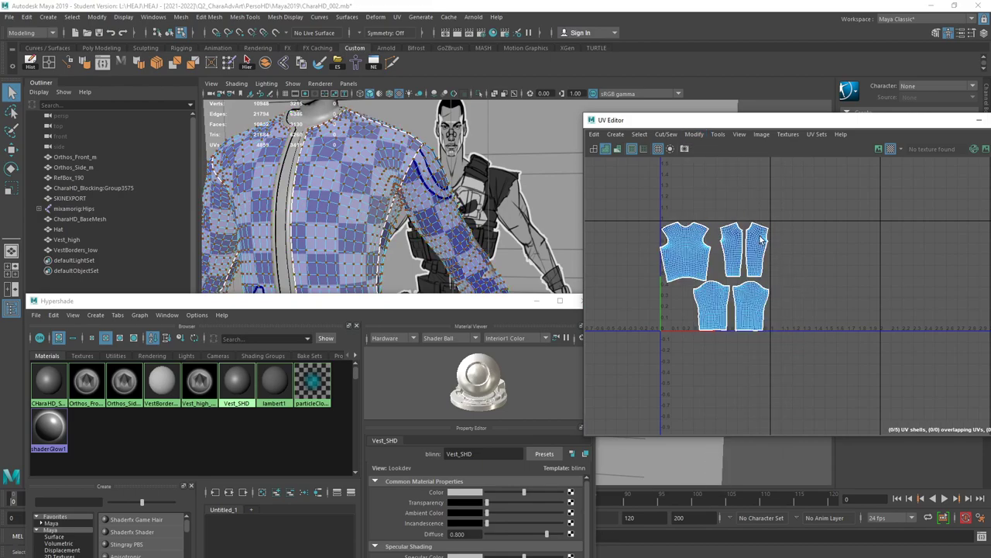
Shift the jacket's back panel UV shell slightly inward from the vertical edge of the UV tile.
scroll(740, 269, "up", 4)
middle_click_drag(749, 255, 813, 230, "alt")
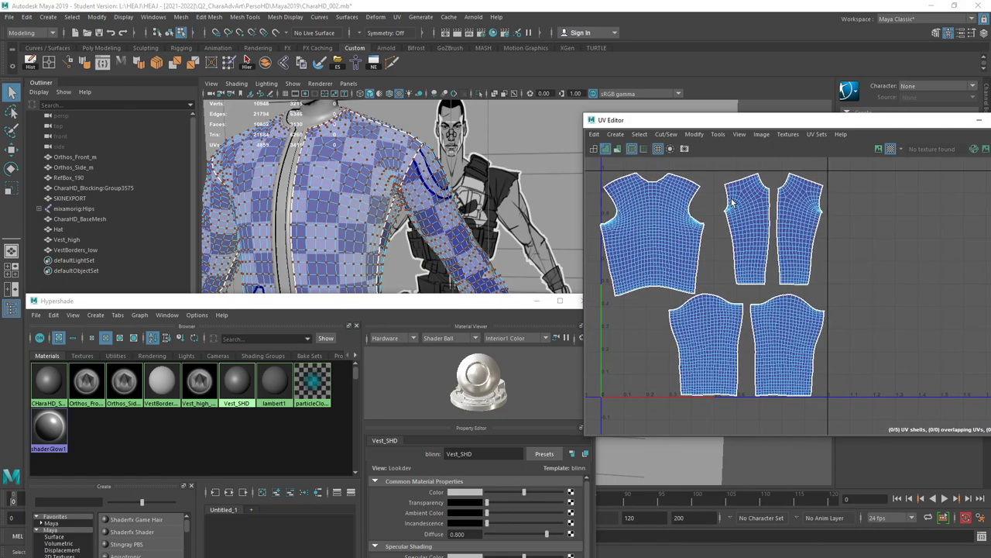
middle_click_drag(734, 203, 779, 247, "alt")
middle_click_drag(707, 239, 715, 217, "alt")
right_click_drag(719, 230, 714, 260, "alt")
left_click(714, 260)
middle_click_drag(781, 263, 720, 248, "alt")
key("w")
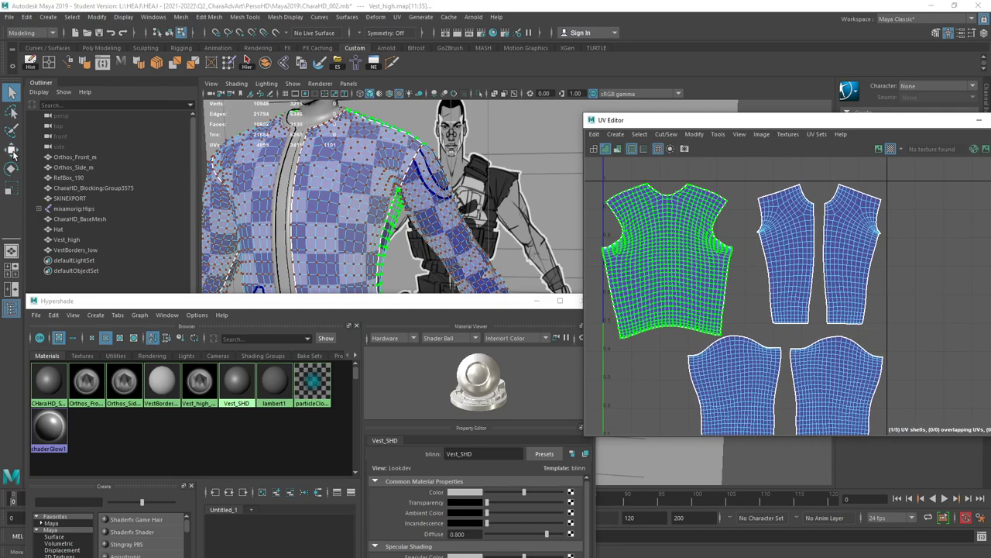
middle_click_drag(763, 284, 771, 284)
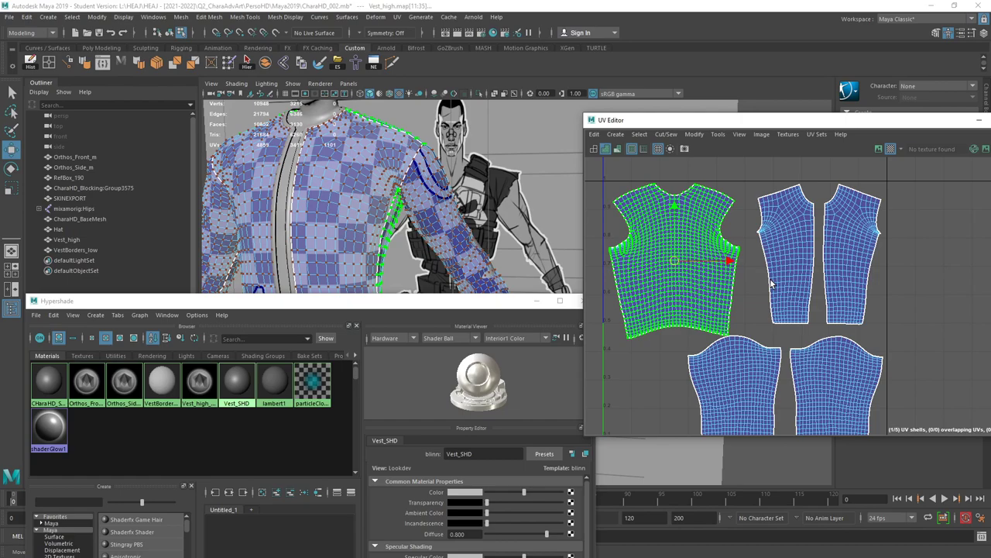
Select all the Vest_high UV shells and scale them down slightly to leave padding inside the UV tile.
middle_click_drag(873, 254, 868, 172, "alt")
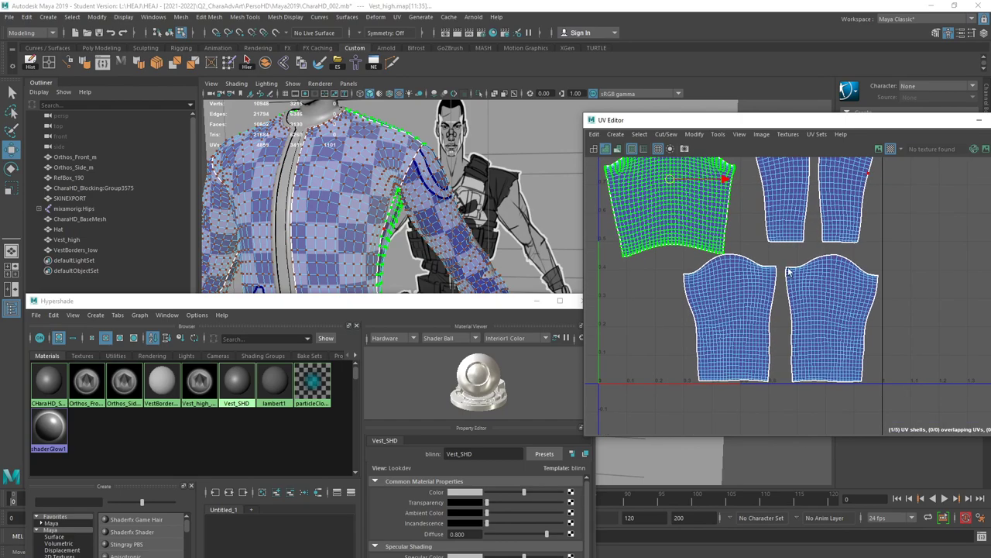
left_click(758, 302)
middle_click_drag(903, 280, 885, 306, "alt")
right_click_drag(885, 305, 782, 271, "alt")
left_click_drag(657, 159, 927, 415)
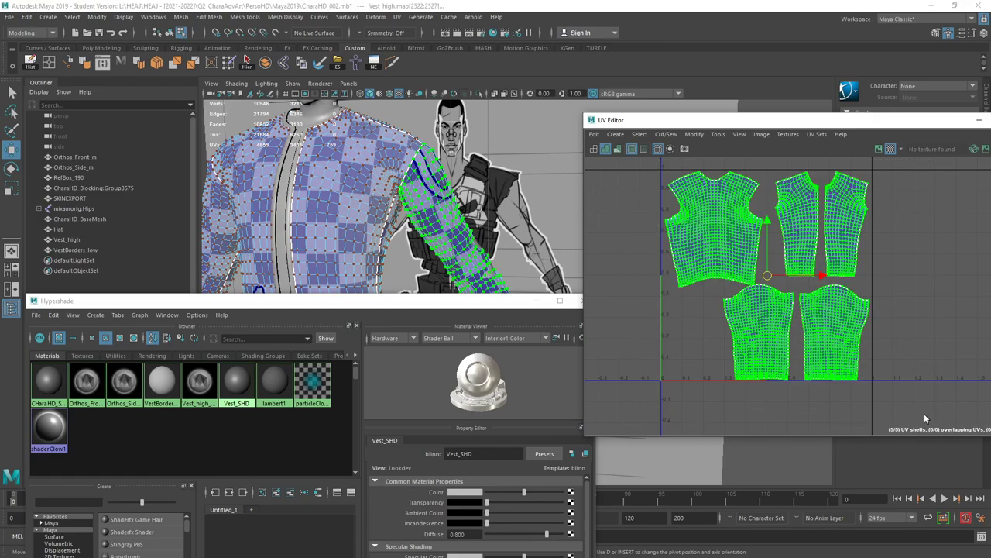
key("r")
middle_click_drag(802, 314, 798, 314)
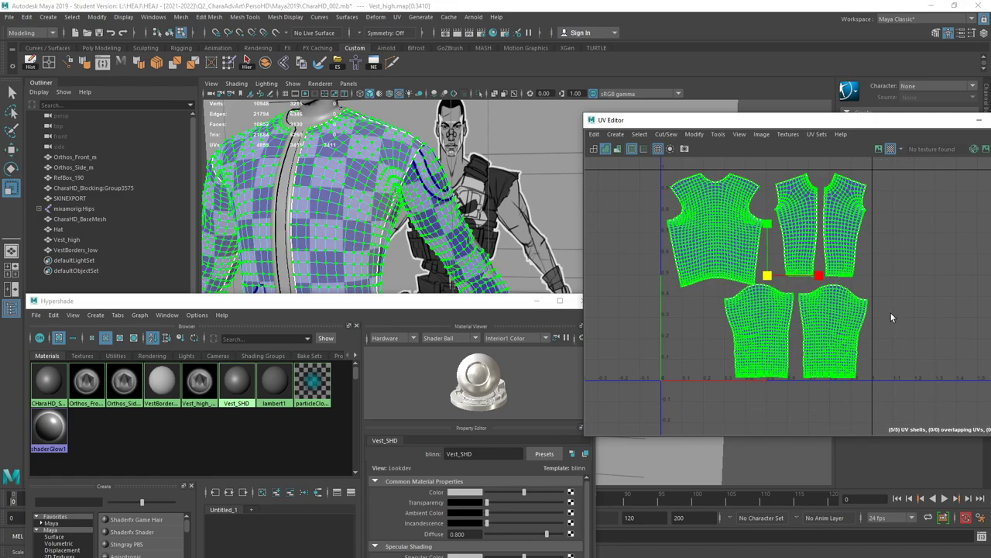
left_click(916, 309)
Nudge the back panel shell toward the UV tile's upper-left corner and the two front panel shells toward its upper-right corner.
left_click(739, 230)
key("w")
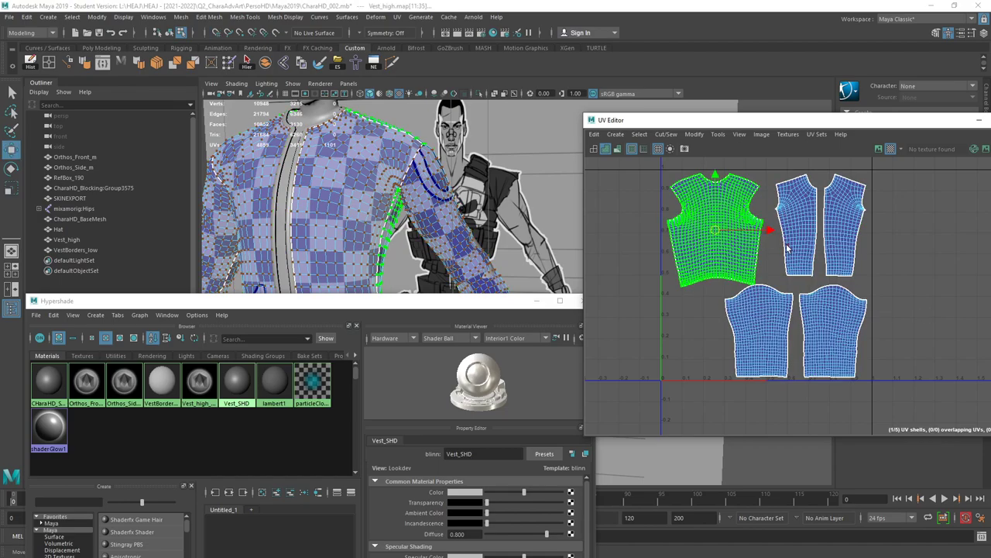
middle_click_drag(792, 254, 787, 252)
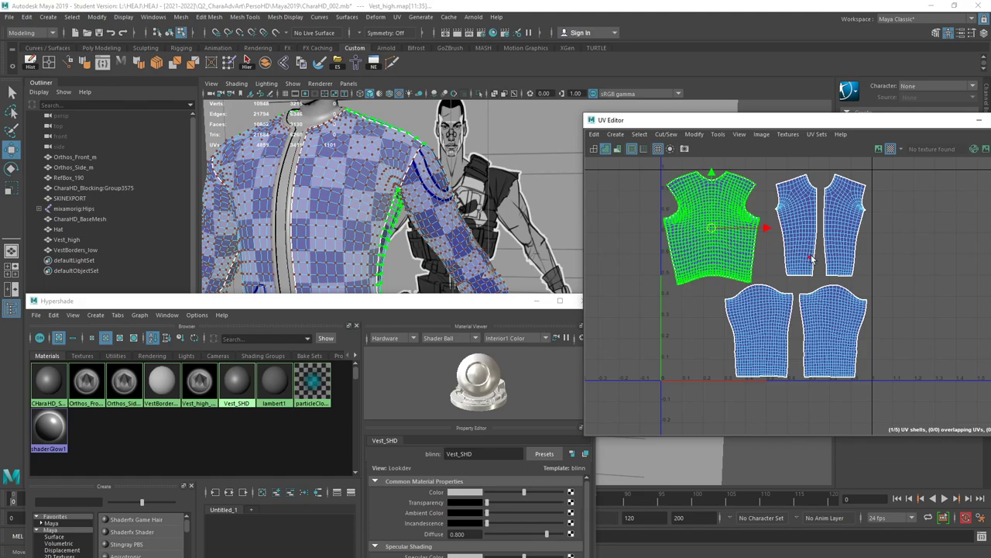
left_click_drag(767, 196, 850, 243)
double_click(850, 241)
double_click(812, 235, "shift")
middle_click_drag(858, 254, 875, 254)
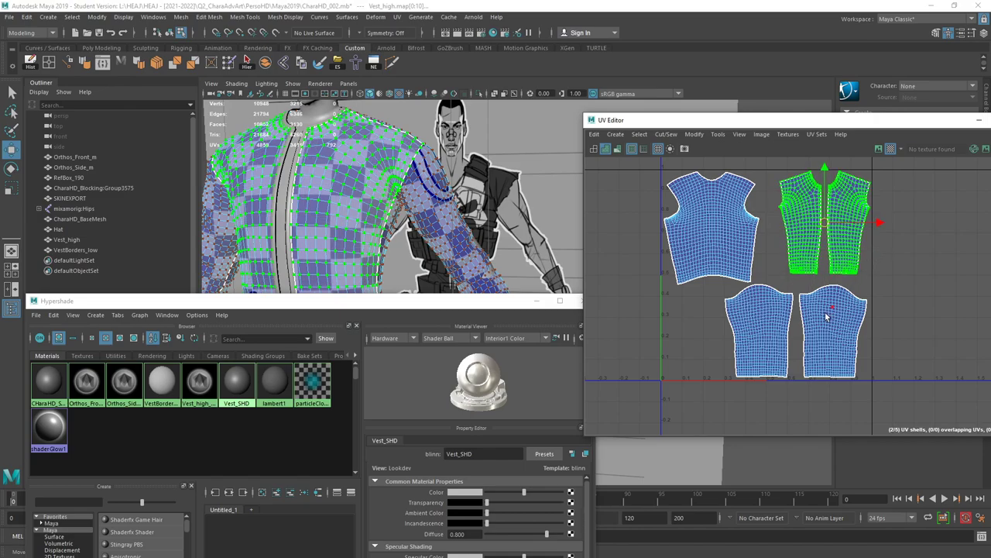
Nudge the two sleeve UV shells together slightly toward the right edge of the UV tile.
left_click(774, 341)
left_click(825, 321, "shift")
mouse_move(867, 310)
middle_mouse_down()
mouse_move(861, 301)
mouse_move(867, 309)
middle_mouse_up()
left_click(913, 292)
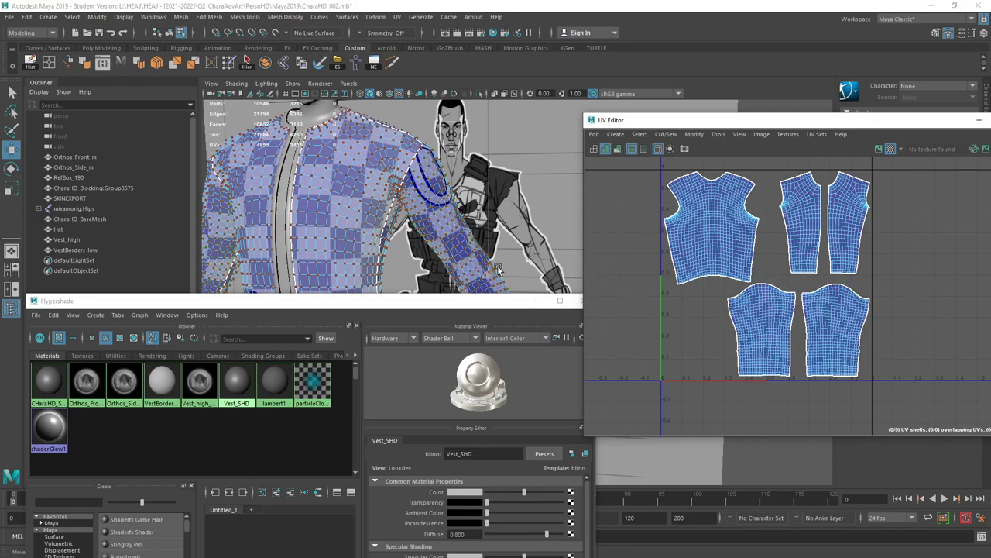
Select one thin strip shell of VestBorders_low in face mode and move it apart from the neighbouring border strips.
left_click(291, 175)
middle_click_drag(769, 256, 775, 278, "alt")
right_click_drag(774, 278, 603, 272, "alt")
middle_click_drag(702, 242, 733, 258, "alt")
scroll(751, 258, "down", 3)
right_click_drag(750, 258, 757, 286)
scroll(757, 294, "up", 6)
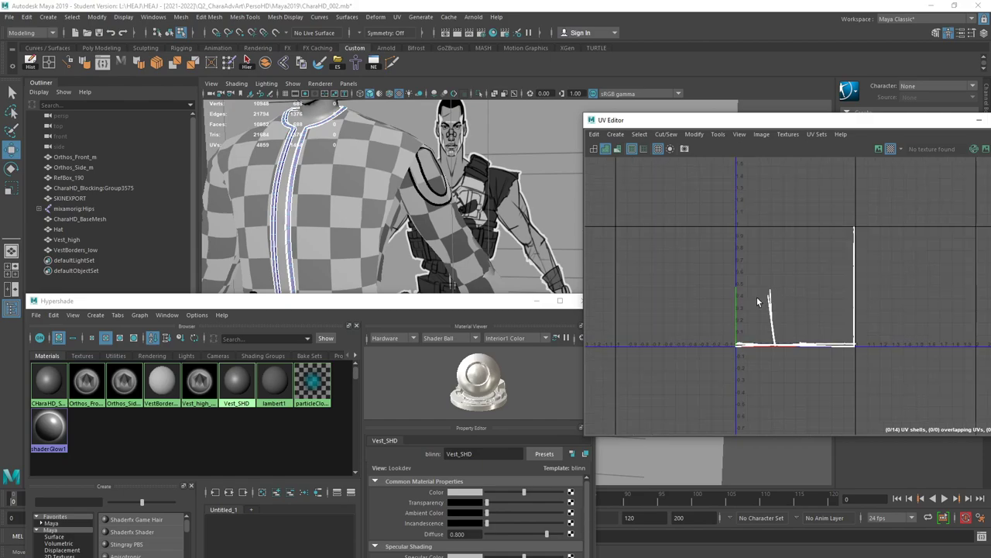
left_click(805, 298)
left_click_drag(822, 313, 719, 243)
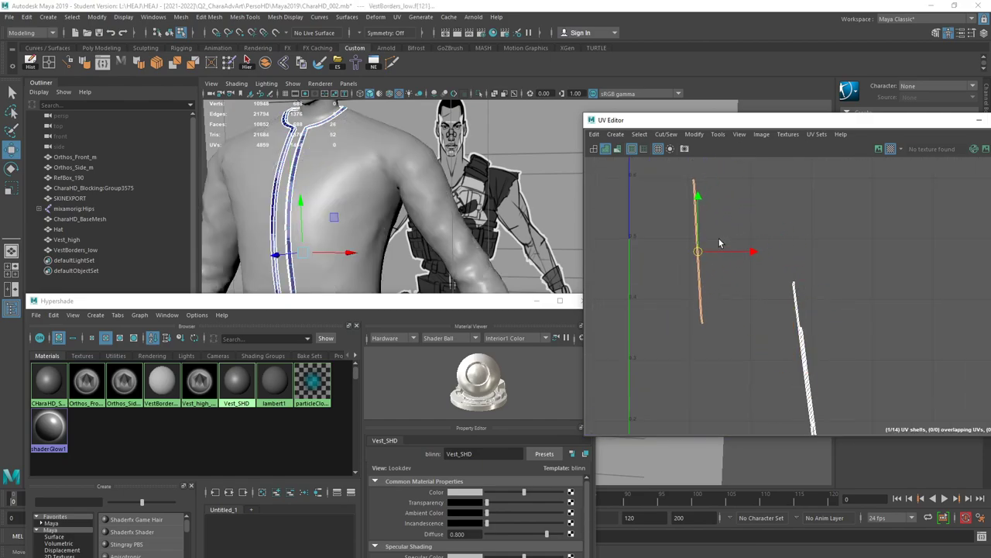
Try to unitize the selected border strip's UVs and rejoin them with Move and Sew.
left_click(692, 137)
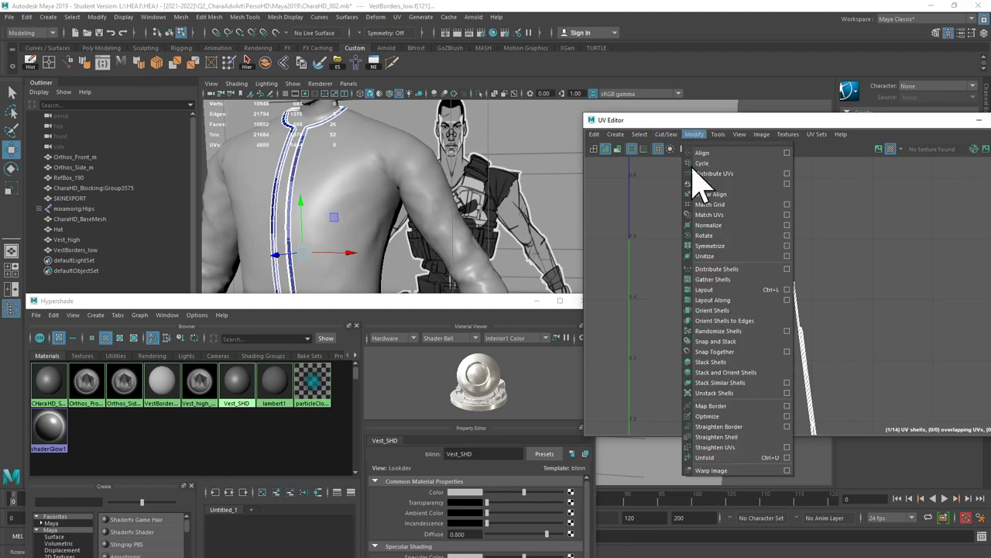
left_click(701, 254)
left_click(668, 136)
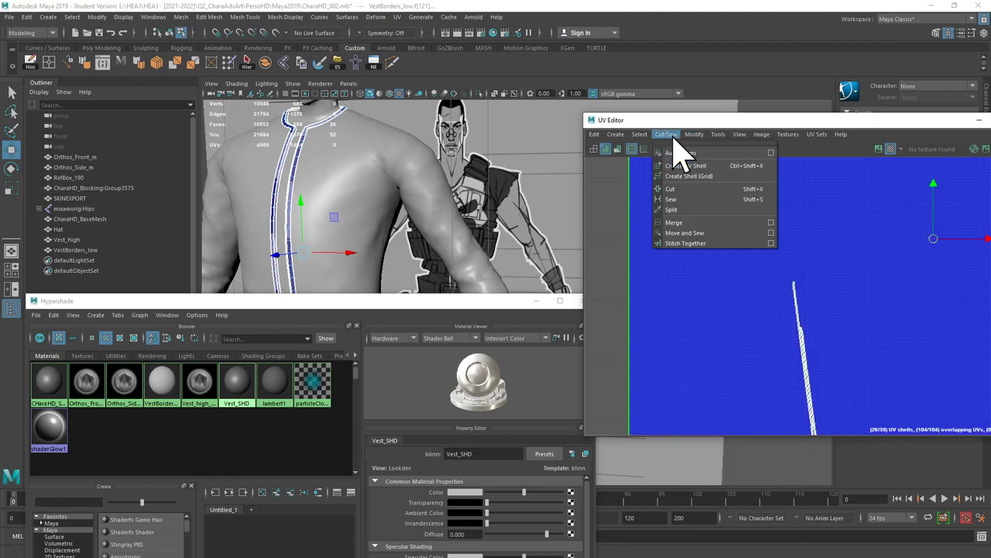
left_click(685, 232)
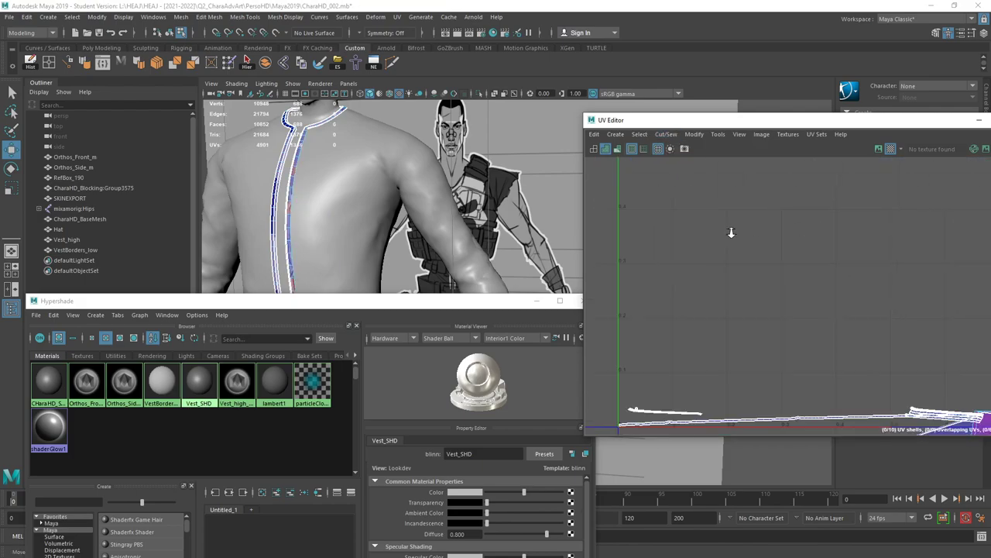
right_click_drag(490, 262, 485, 231, "alt")
middle_click_drag(783, 320, 726, 283, "alt")
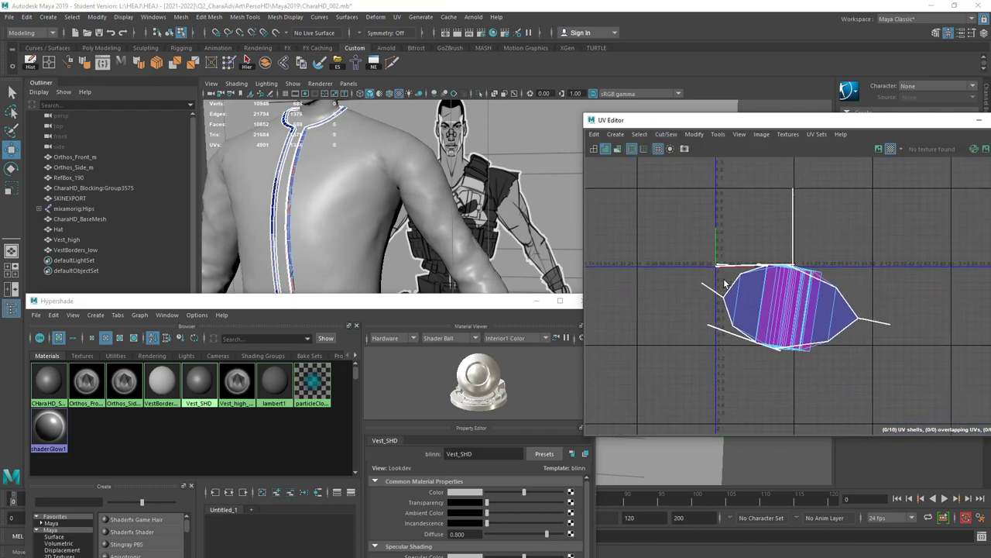
key("ctrl+z")
key("ctrl+z")
Select all the UVs of VestBorders_low in UV mode and unfold them.
middle_click_drag(729, 230, 740, 266, "alt")
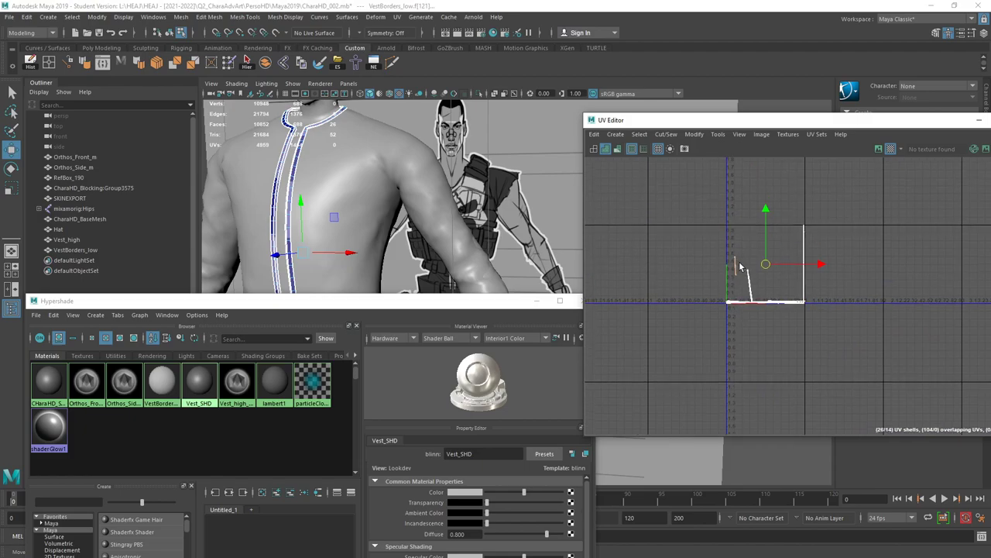
right_click_drag(775, 276, 817, 284)
left_click_drag(697, 181, 864, 360)
left_click(695, 135)
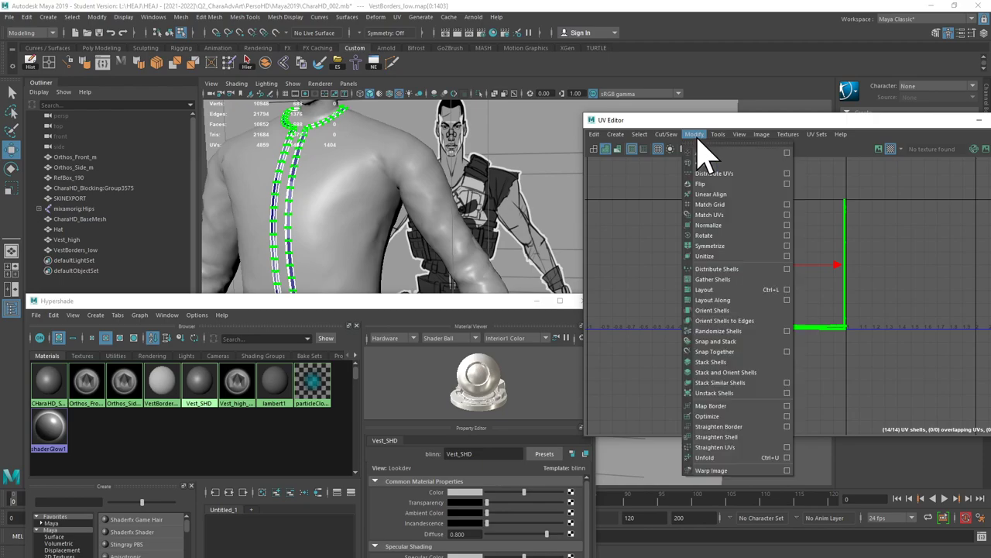
left_click(720, 455)
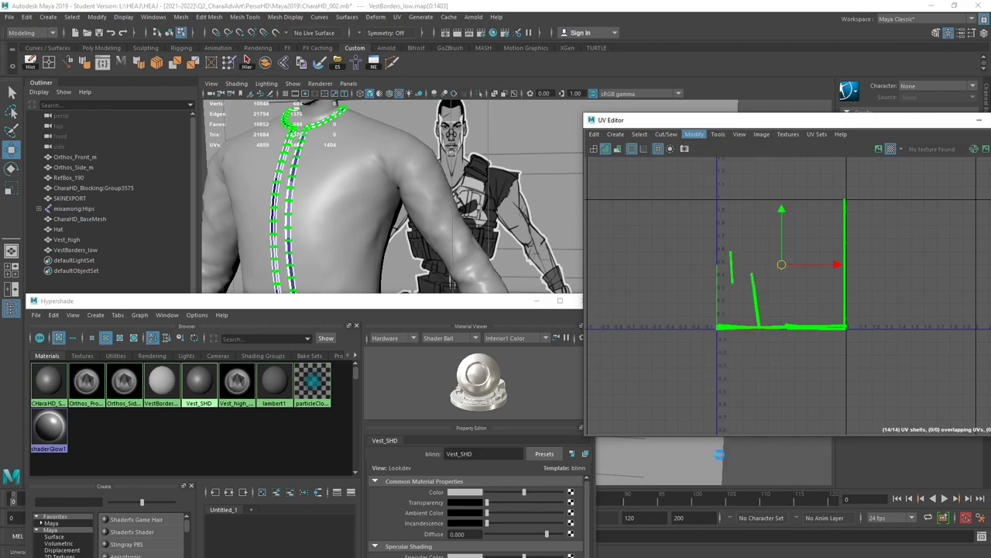
Move the separated border strip shell so it sits just inside the UV tile's left edge.
left_click(733, 267)
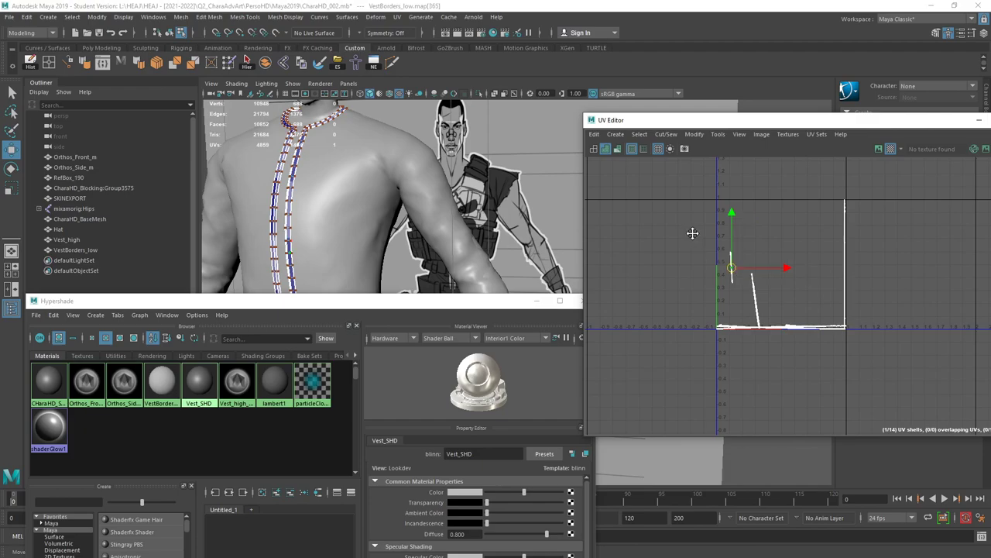
scroll(703, 246, "up", 5)
scroll(831, 320, "up", 3)
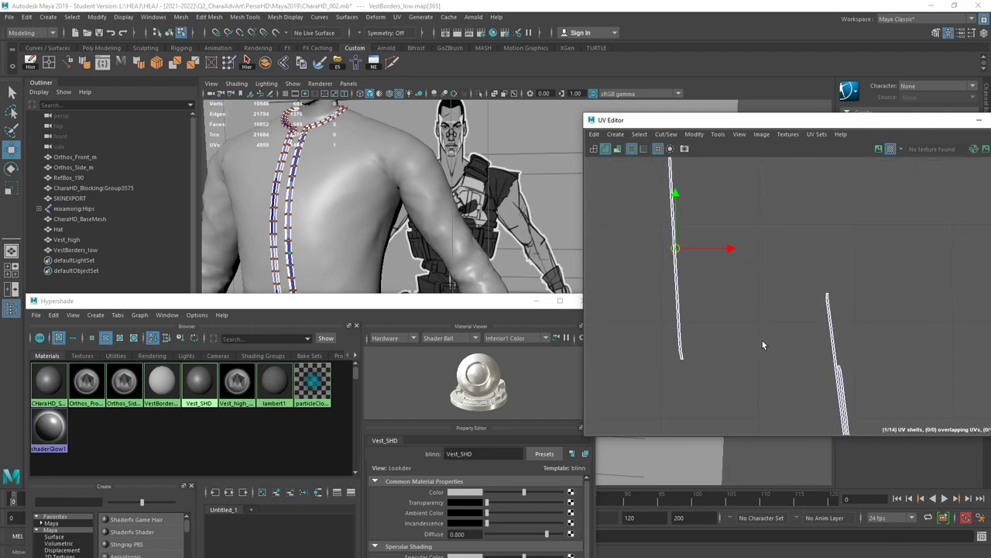
scroll(752, 324, "down", 6)
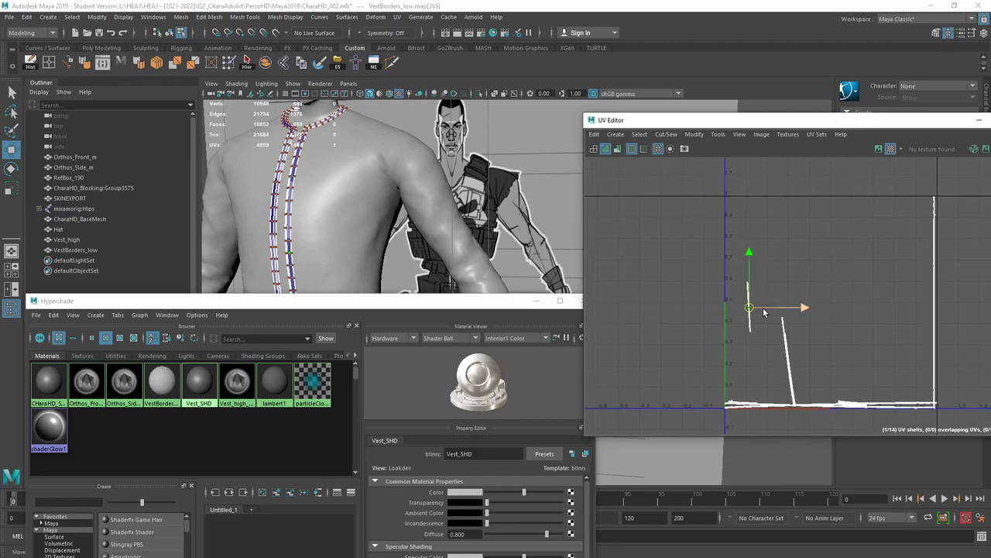
double_click(750, 318)
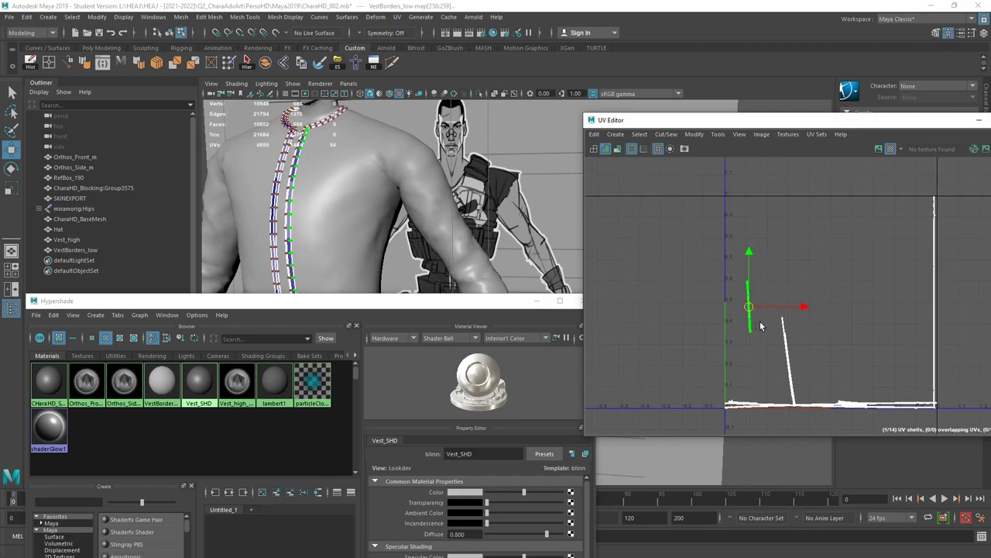
middle_click_drag(761, 326, 744, 330)
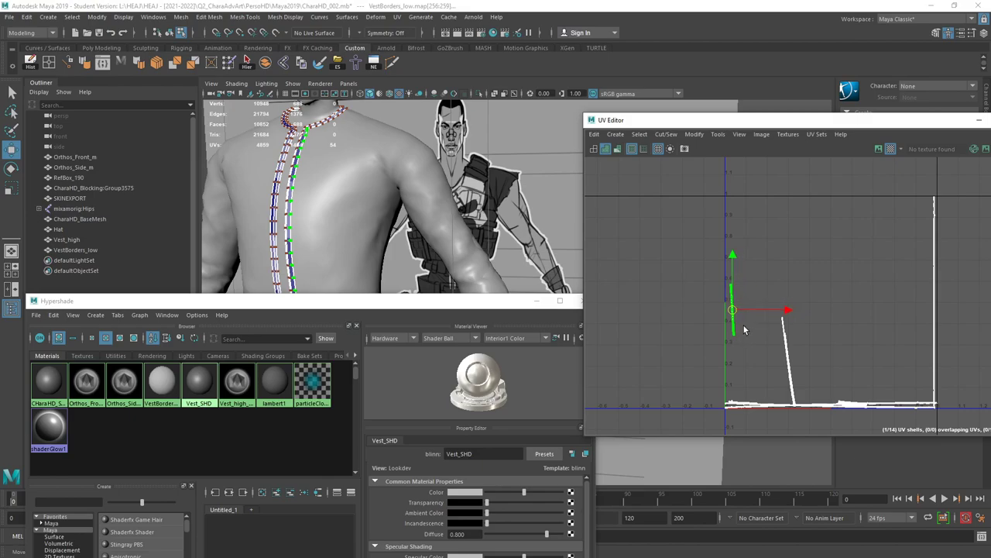
key("e")
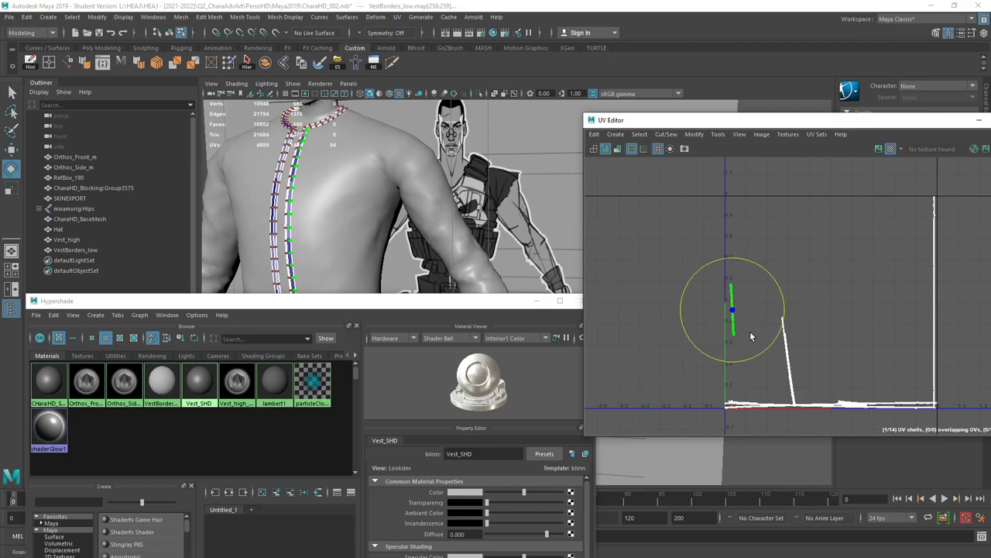
Rotate the two slanted strip shells upright and place them beside the strip at the UV tile's left edge.
left_click(790, 376)
middle_click_drag(806, 309, 837, 293)
key("w")
left_click(790, 375)
key("e")
middle_click_drag(843, 308, 801, 273)
key("w")
Stand one short strip from the middle stack on the tile's bottom edge upright and place it beside the three strips at the left edge.
left_click(854, 408)
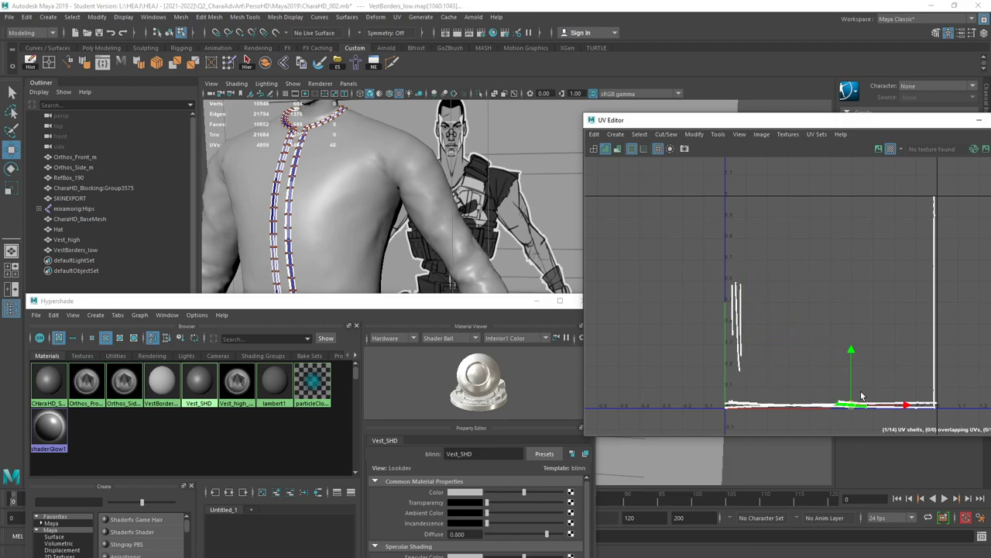
middle_click_drag(874, 371, 800, 324)
key("e")
key("w")
middle_click_drag(852, 372, 825, 371)
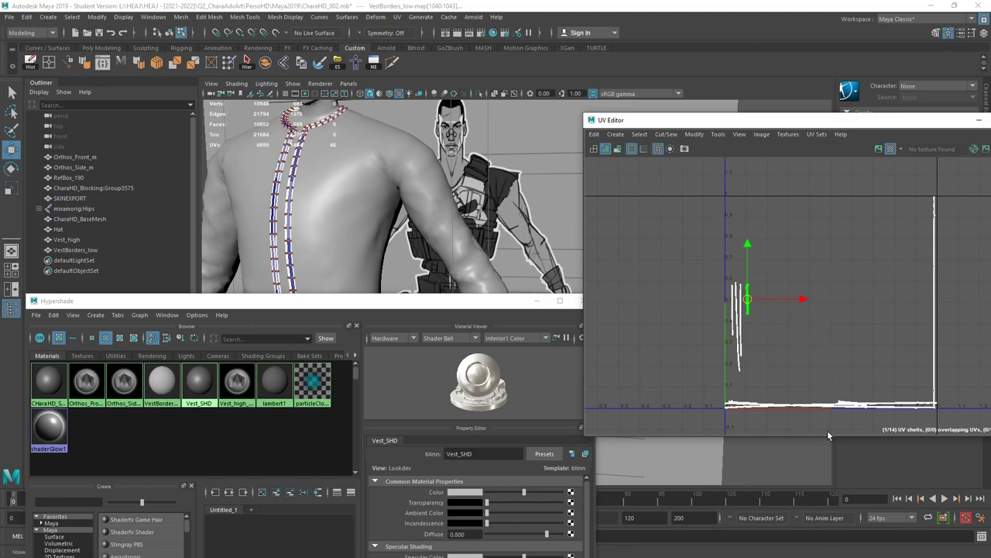
Rotate one full-length strip from the tile's bottom edge upright and set it beside the long strip at the right edge.
left_click(831, 408)
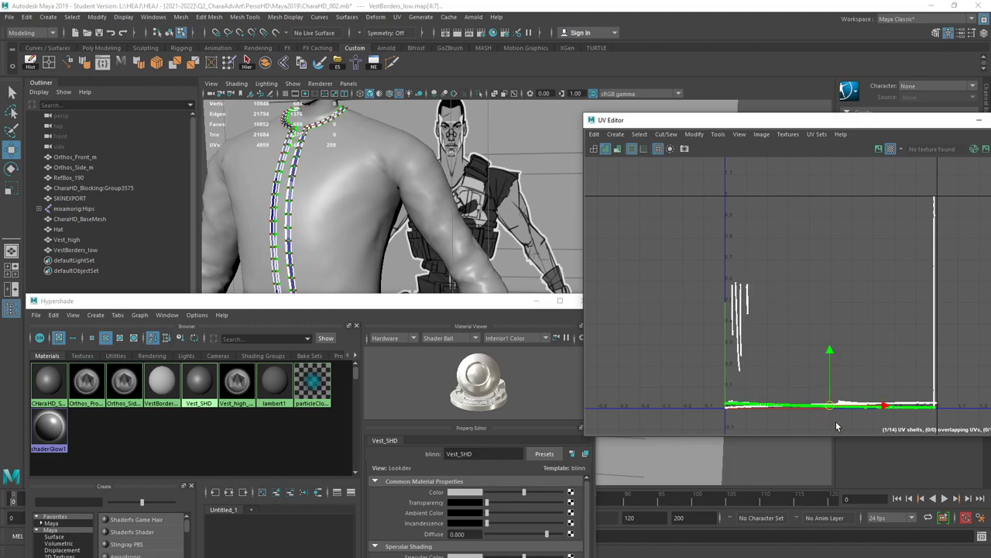
key("e")
middle_click_drag(858, 348, 989, 272)
key("w")
middle_click_drag(963, 350, 969, 352)
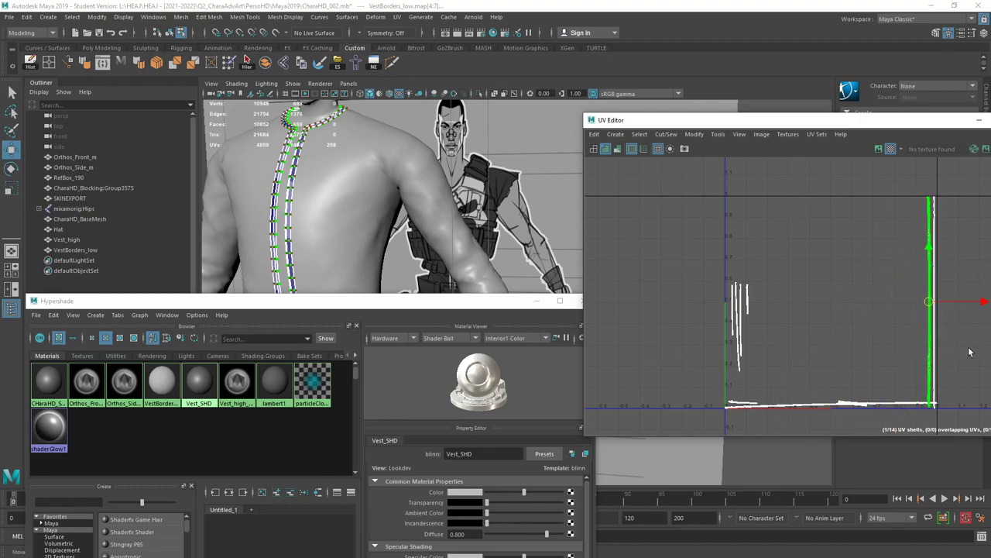
Rotate the remaining full-length horizontal strip upright and place it just left of the two long strips at the tile's right edge.
left_click(897, 406)
middle_click_drag(911, 429, 871, 292)
key("e")
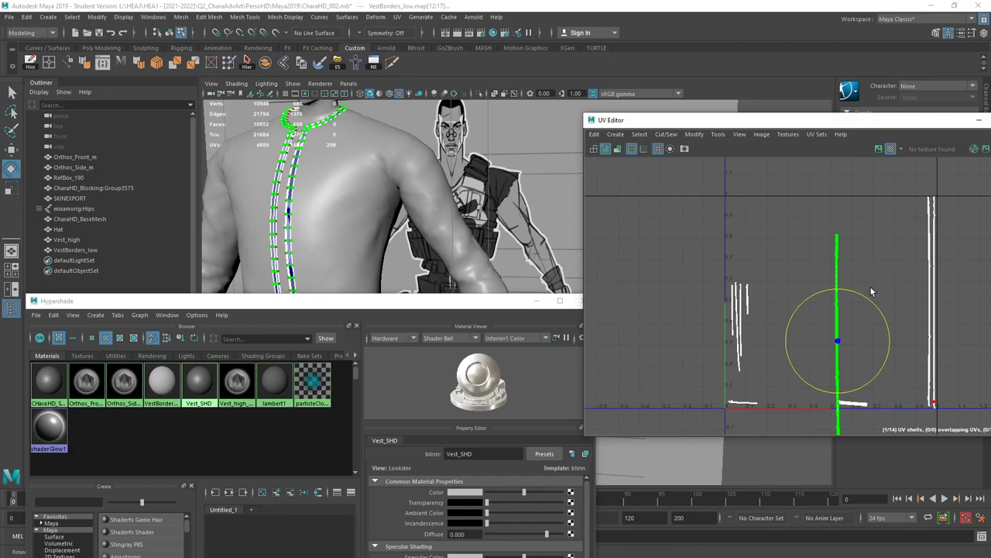
key("w")
middle_click_drag(886, 412, 972, 377)
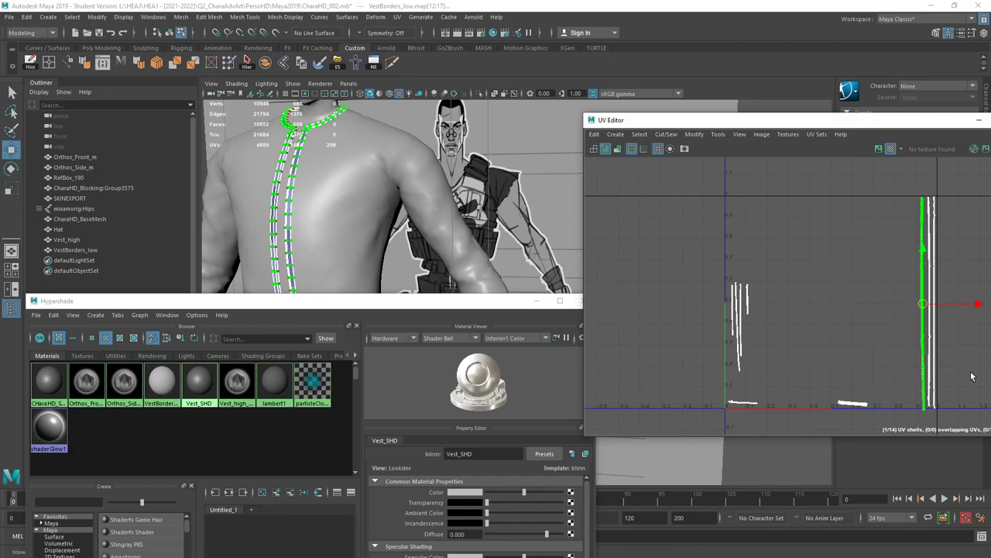
Rotate two more short strips from the middle bottom stack upright and line them up to the right of the first short strip.
left_click(845, 406)
key("e")
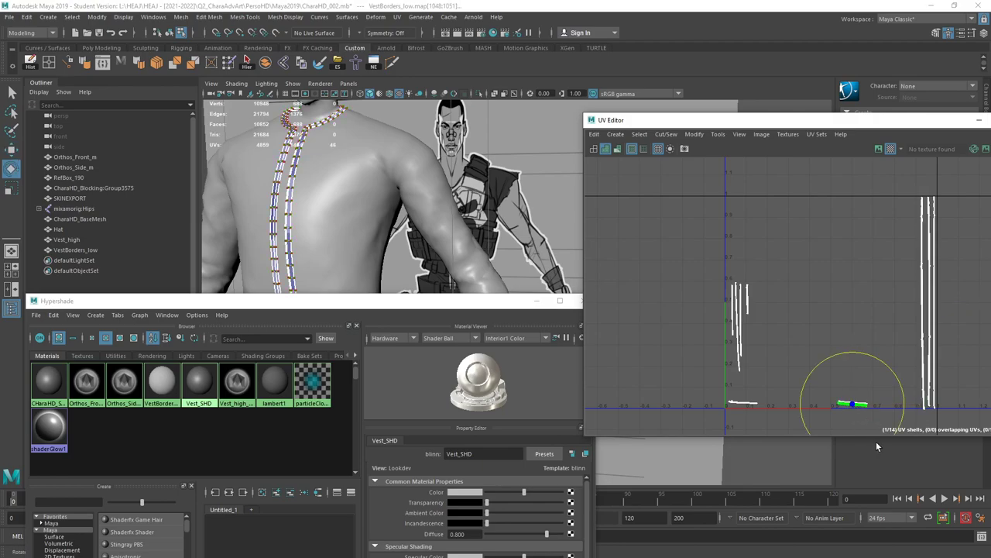
middle_click_drag(908, 301, 644, 331)
key("w")
middle_click_drag(872, 285, 771, 179)
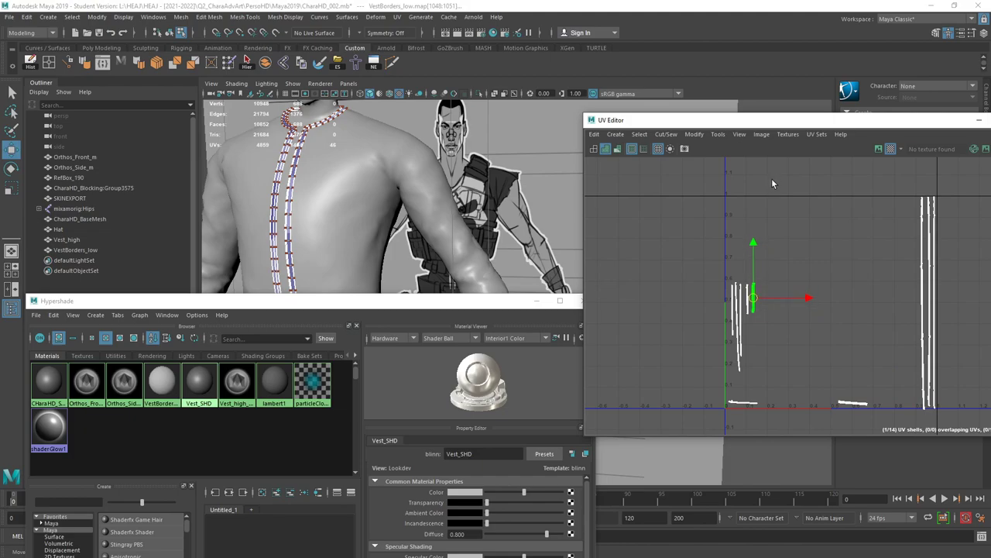
left_click(856, 405)
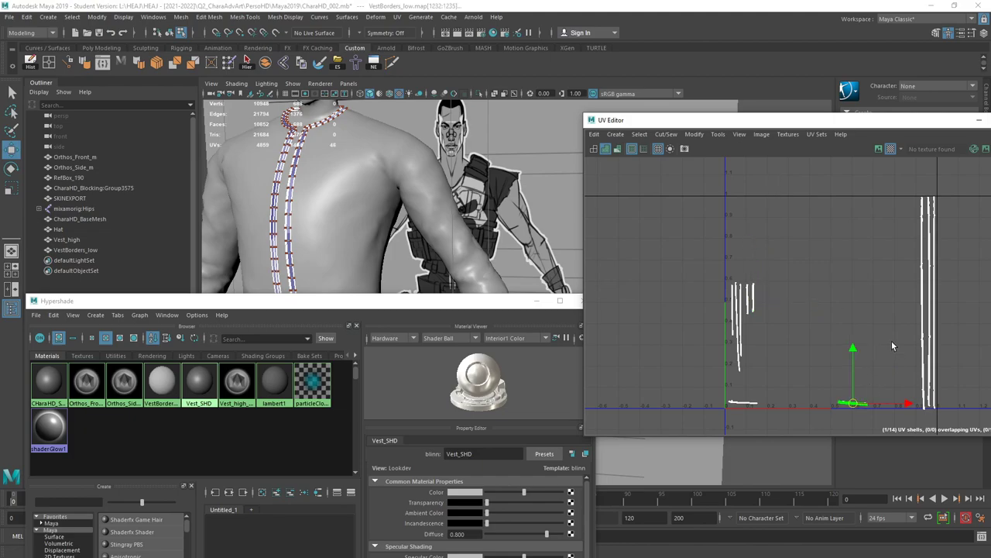
key("e")
middle_click_drag(883, 310, 681, 394)
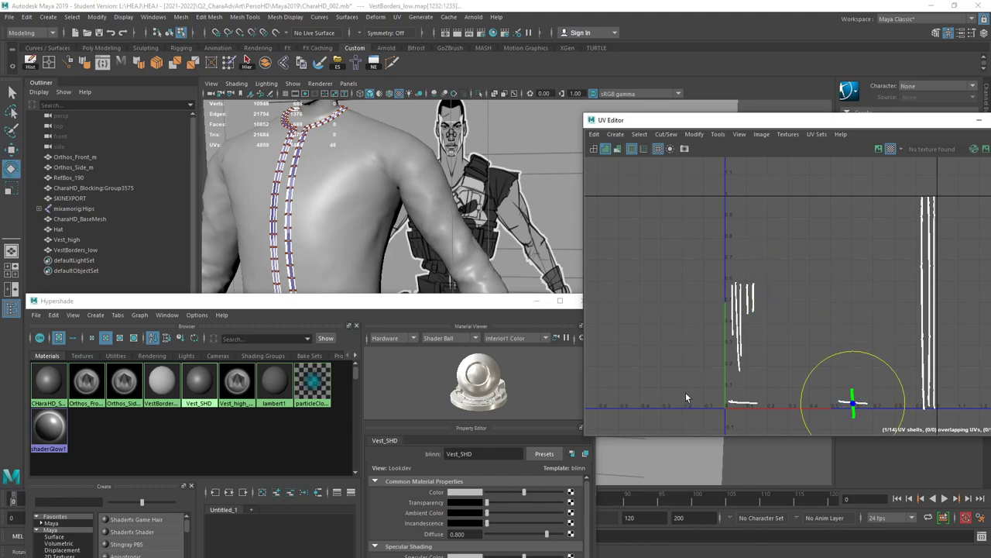
key("w")
middle_click_drag(880, 321, 787, 222)
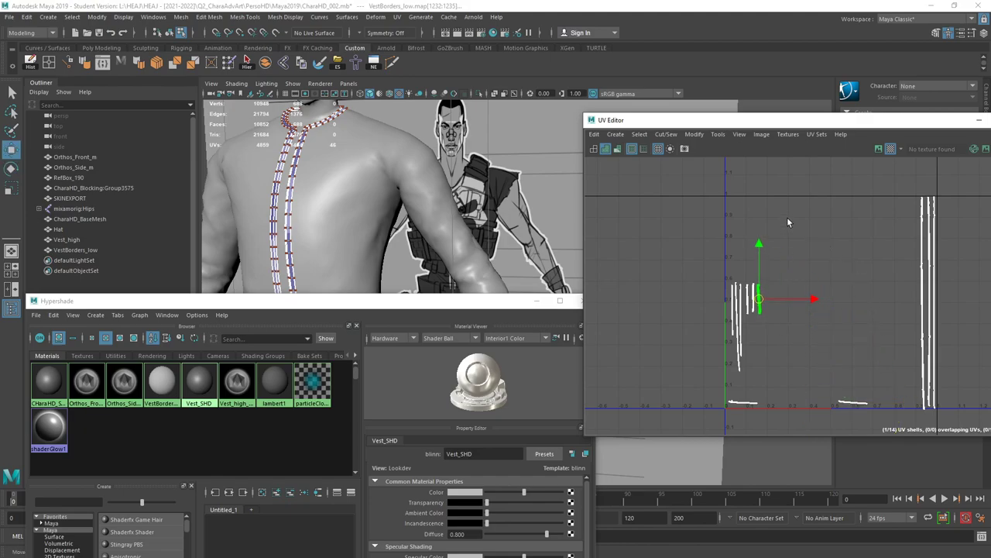
Stand the last two short strips of the middle bottom stack upright and add them to the end of the short strip row.
scroll(787, 221, "down", 1)
left_click(853, 383)
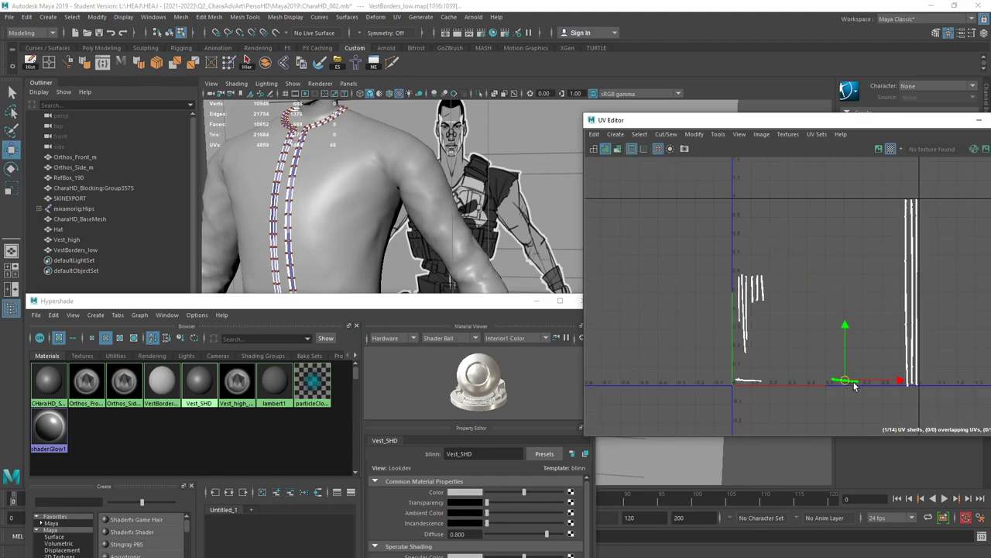
key("e")
middle_click_drag(916, 407, 858, 293)
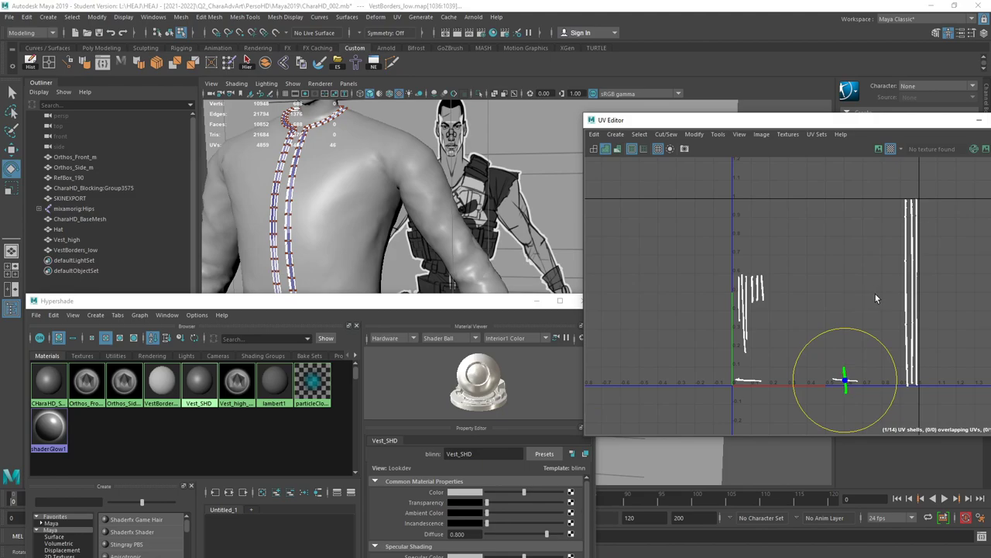
key("w")
middle_click_drag(932, 409, 854, 317)
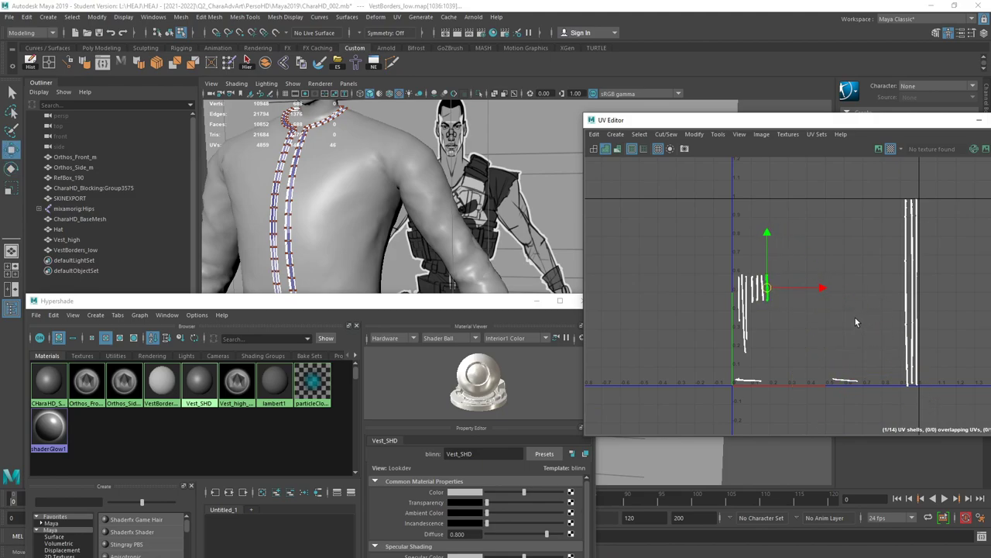
left_click(842, 382)
key("e")
middle_click_drag(906, 388, 846, 312)
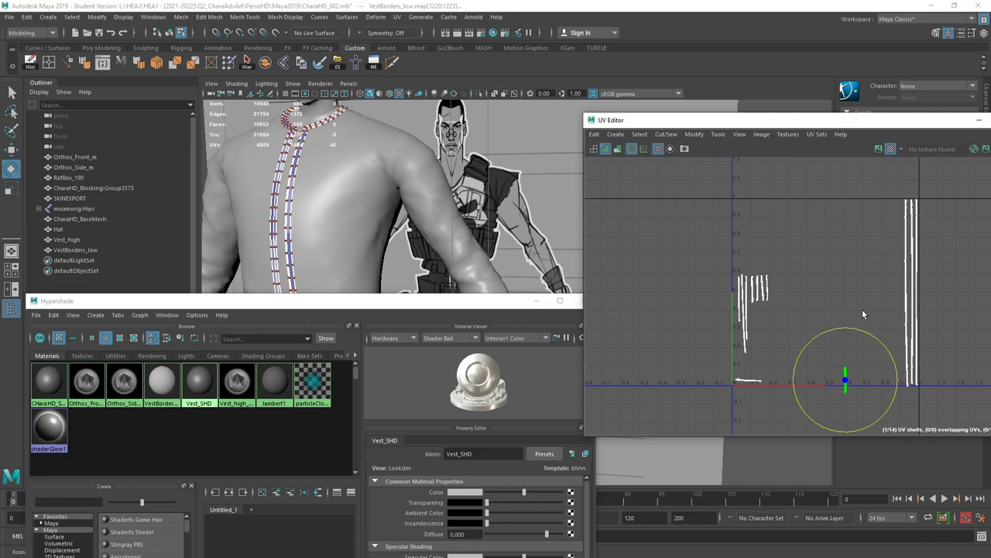
key("w")
middle_click_drag(932, 390, 856, 298)
Rotate the two short strips near the tile's lower-left corner upright and append them to the row of short strips.
left_click(758, 381)
key("e")
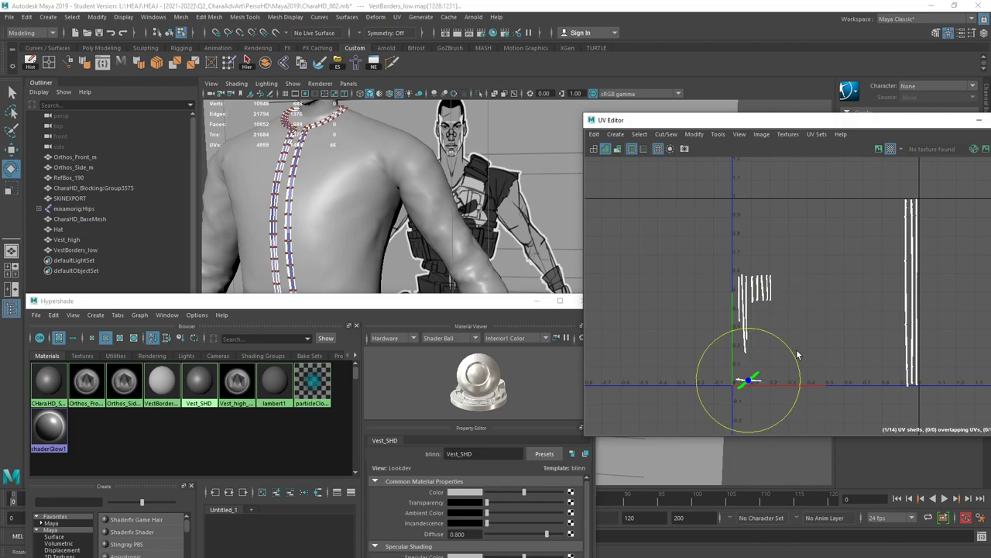
key("w")
middle_click_drag(791, 410, 877, 337)
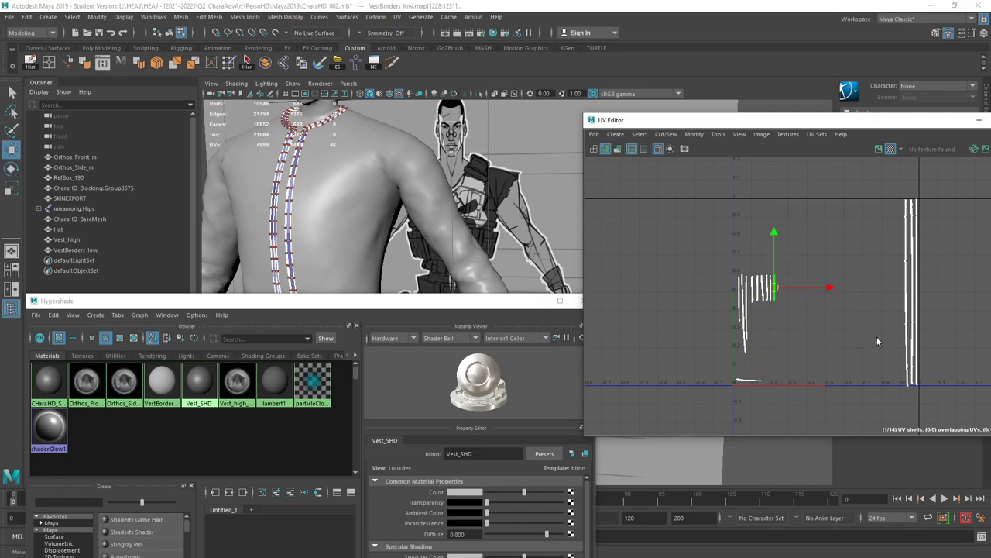
scroll(876, 338, "down", 1)
left_click(763, 377)
key("e")
middle_click_drag(799, 395, 786, 316)
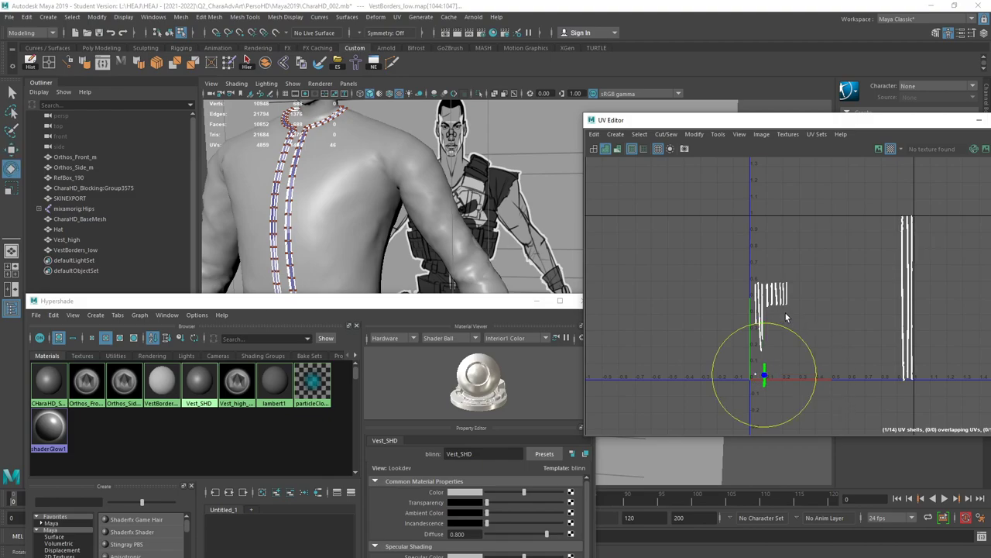
scroll(792, 322, "down", 1)
key("w")
scroll(832, 395, "up", 1)
middle_click_drag(835, 401, 860, 316)
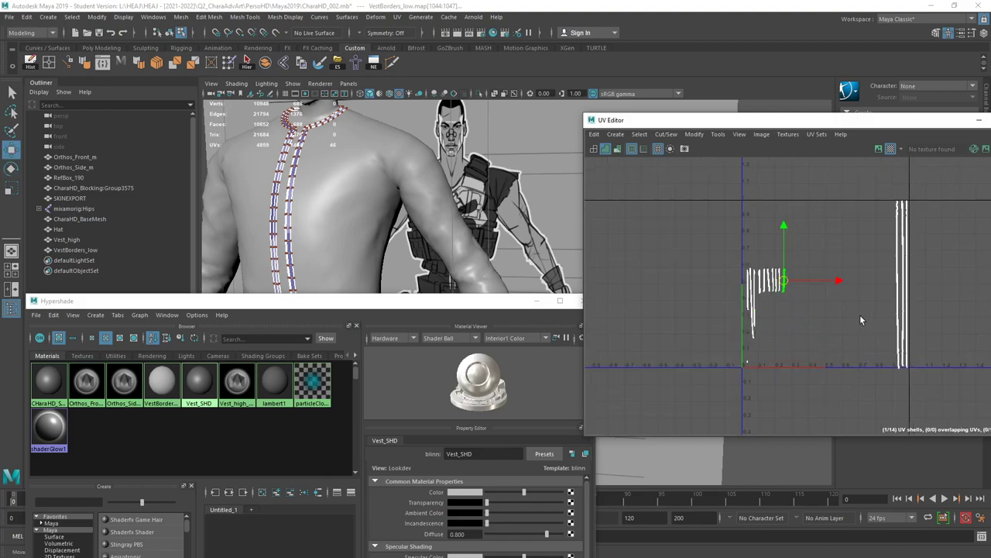
Select the tiny remaining shell near the UV tile's origin and examine it up close.
scroll(859, 315, "down", 1)
left_click(761, 357)
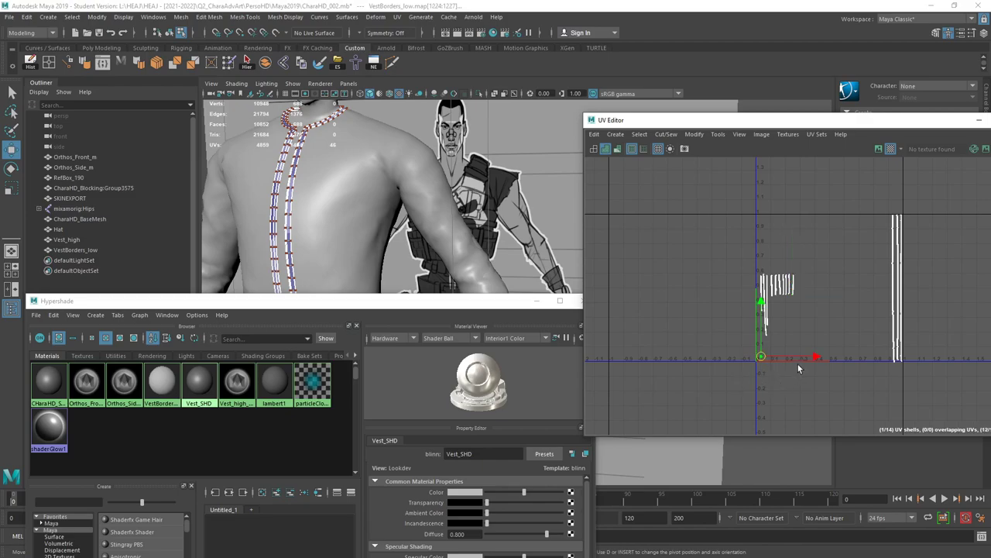
scroll(782, 368, "up", 5)
scroll(777, 298, "up", 6)
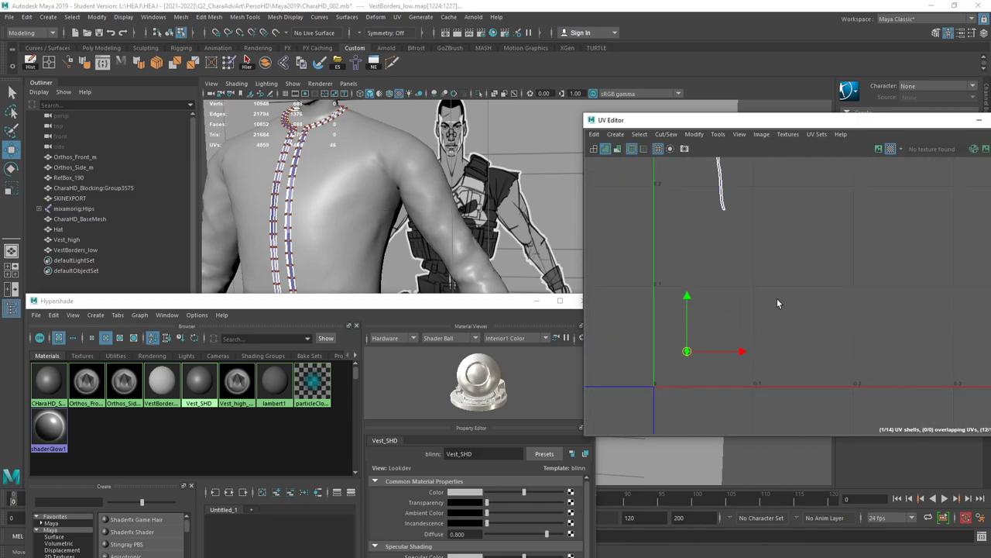
scroll(777, 298, "down", 2)
left_click(778, 300)
Display the vest mesh's UVs together with the VestBorders_low strips and frame the whole UV tile.
scroll(758, 273, "down", 1)
scroll(394, 240, "down", 8)
left_click_drag(419, 247, 411, 130)
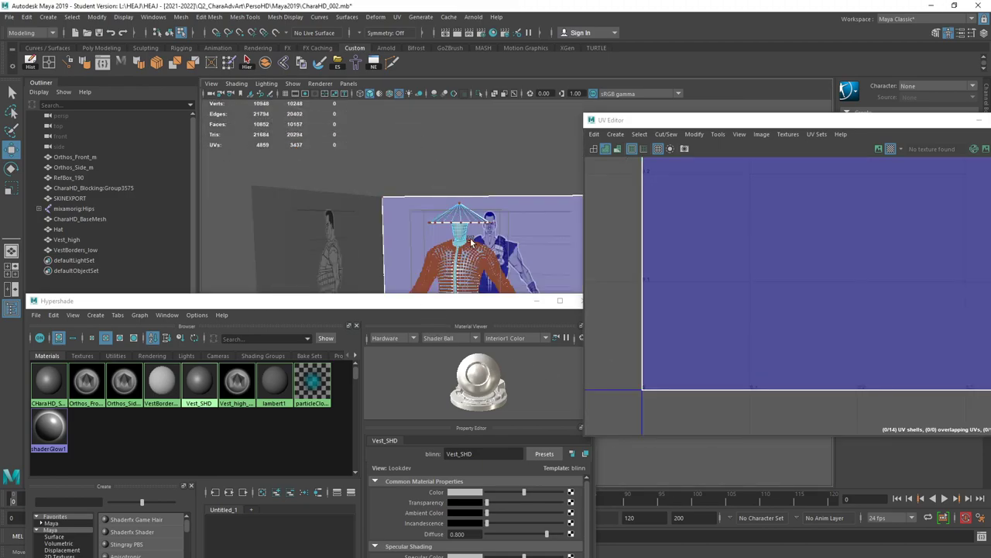
key("f")
left_click(530, 161)
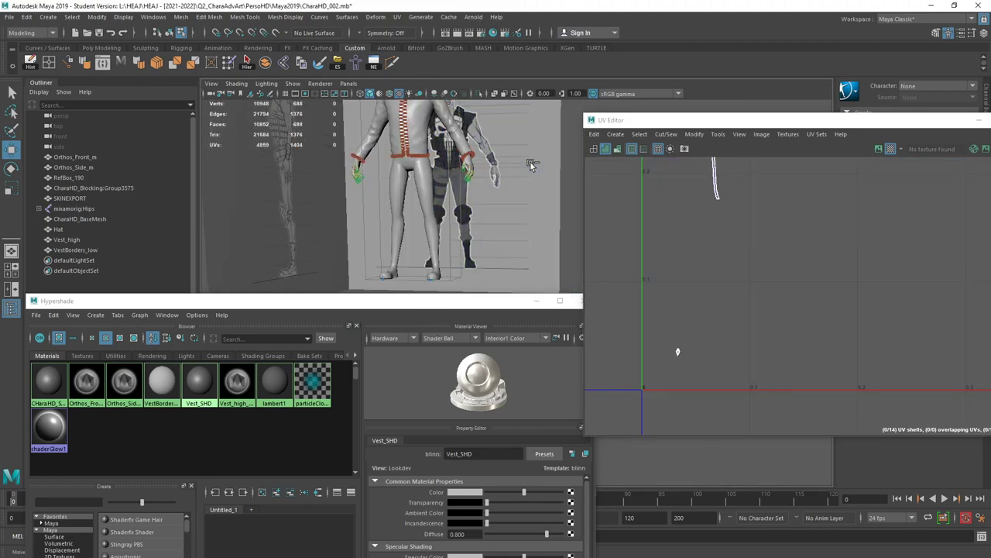
left_click_drag(526, 197, 553, 209, "alt")
left_click(771, 335)
scroll(701, 265, "down", 5)
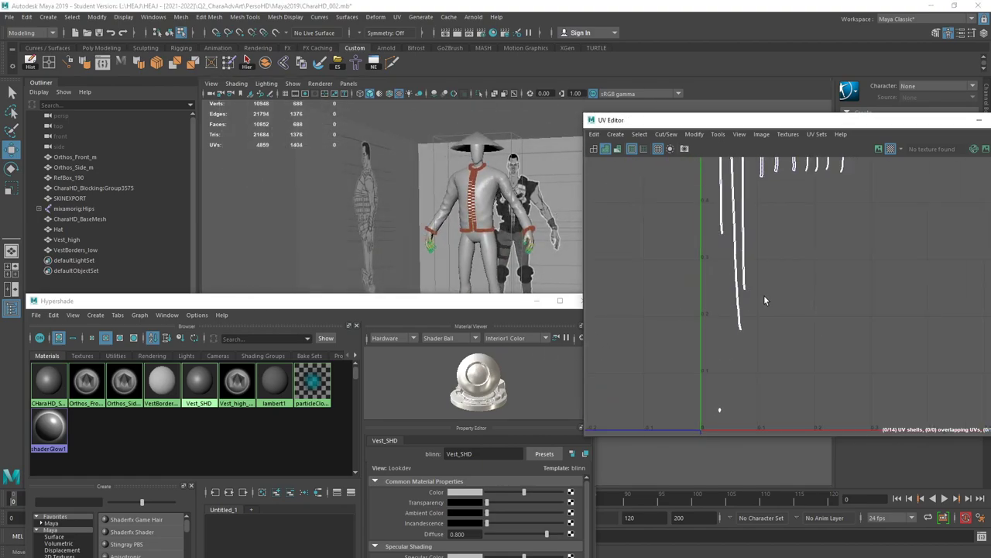
left_click(486, 186)
middle_click_drag(748, 229, 735, 271, "alt")
right_click_drag(736, 271, 647, 310, "alt")
middle_click_drag(775, 273, 727, 292, "alt")
Select the large back-panel shell of the vest and move it aside, partly beyond the left edge of the UV tile.
left_click(754, 257)
right_click_drag(754, 268, 761, 273, "ctrl")
middle_click_drag(810, 286, 834, 291)
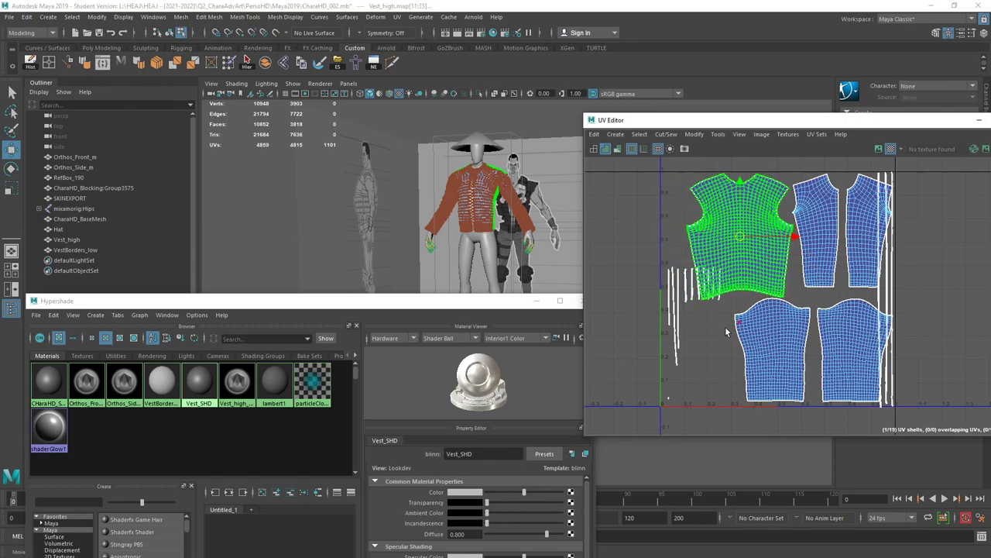
middle_click_drag(757, 297, 669, 254)
Select the ten loose border strips as whole shells and move them down into the free space beside the sleeve shells.
left_click_drag(649, 274, 740, 301)
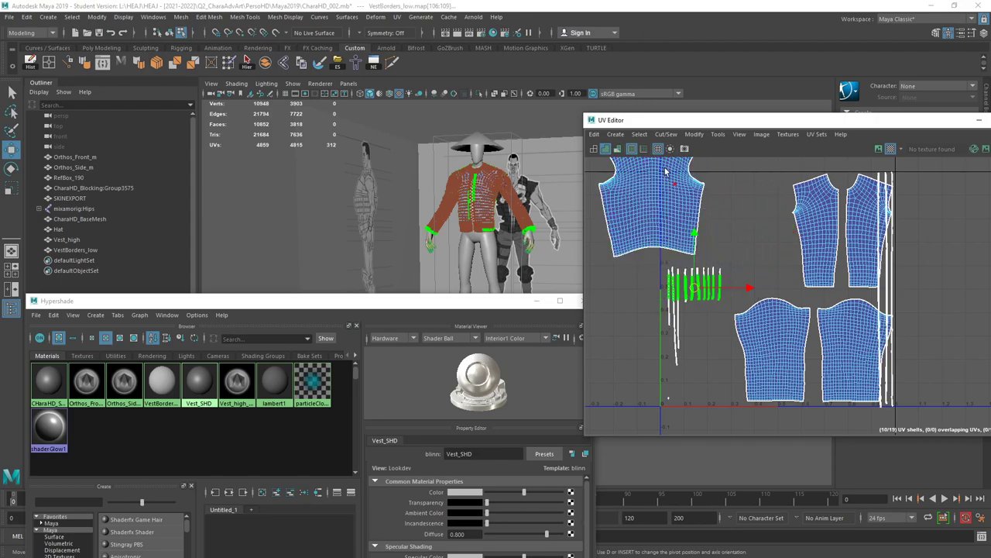
left_click(642, 136)
left_click(762, 262)
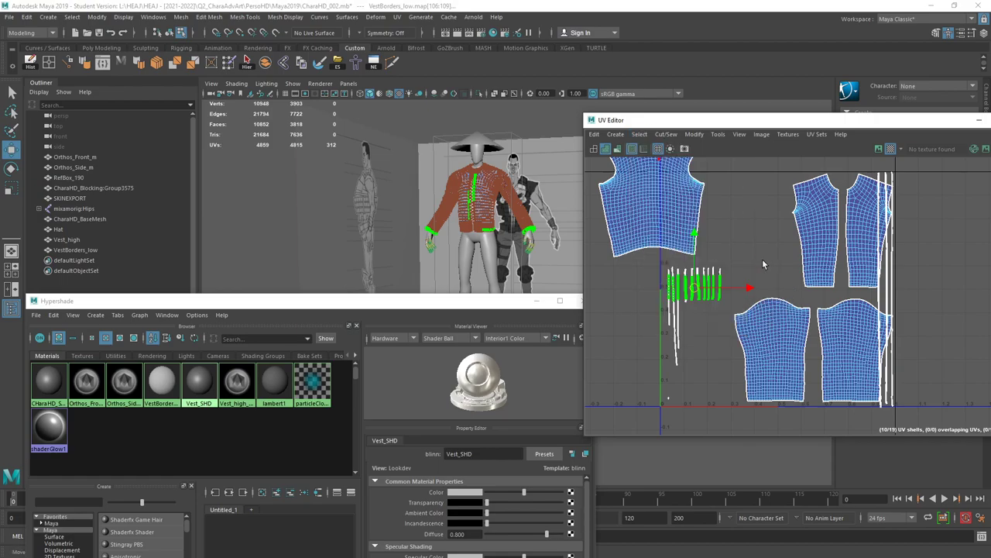
left_click_drag(728, 276, 665, 297)
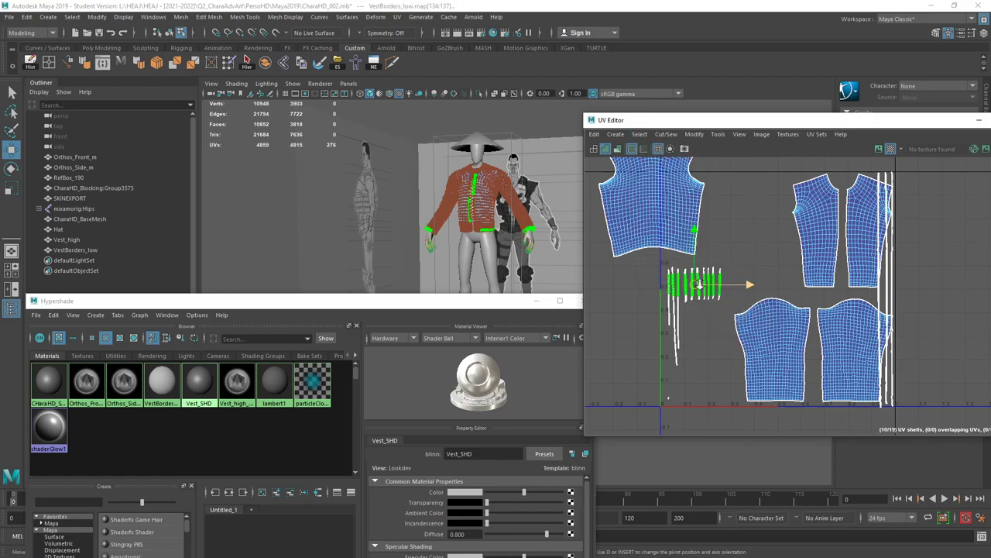
right_click_drag(700, 284, 749, 295, "alt")
left_click_drag(703, 326, 701, 389)
middle_click_drag(701, 389, 705, 389)
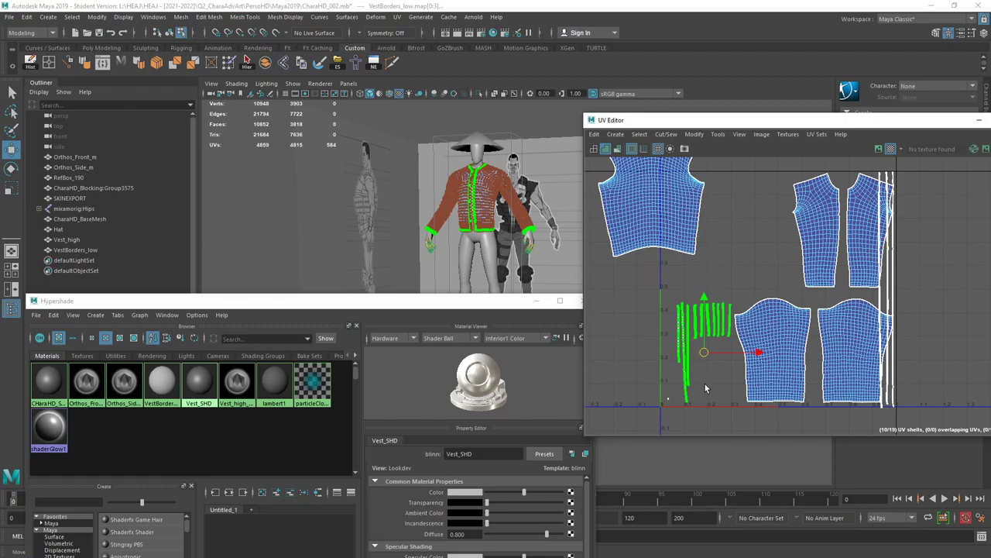
Stack the rightmost short strips in a second row under the others, shift the strips closer to the sleeve, and place the tiny shell below them.
left_click(730, 307)
double_click(730, 308)
double_click(725, 309, "shift")
double_click(719, 309, "shift")
left_click(714, 311, "shift")
left_click_drag(716, 314, 696, 354)
left_click_drag(671, 292, 656, 416)
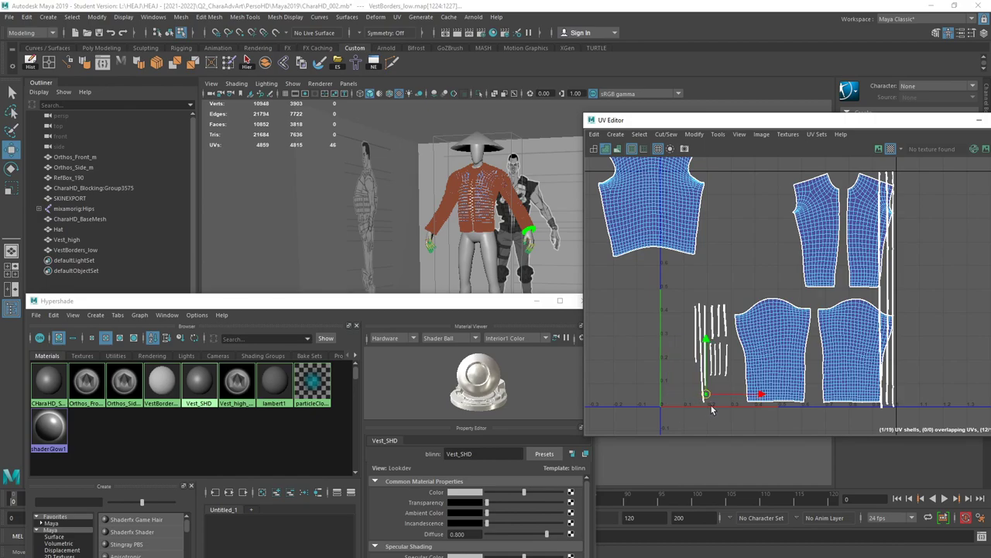
Move the back-panel shell back into the upper part of the tile and shift the three longest strips to the tile's left edge.
left_click(688, 206)
middle_click_drag(790, 426, 879, 468)
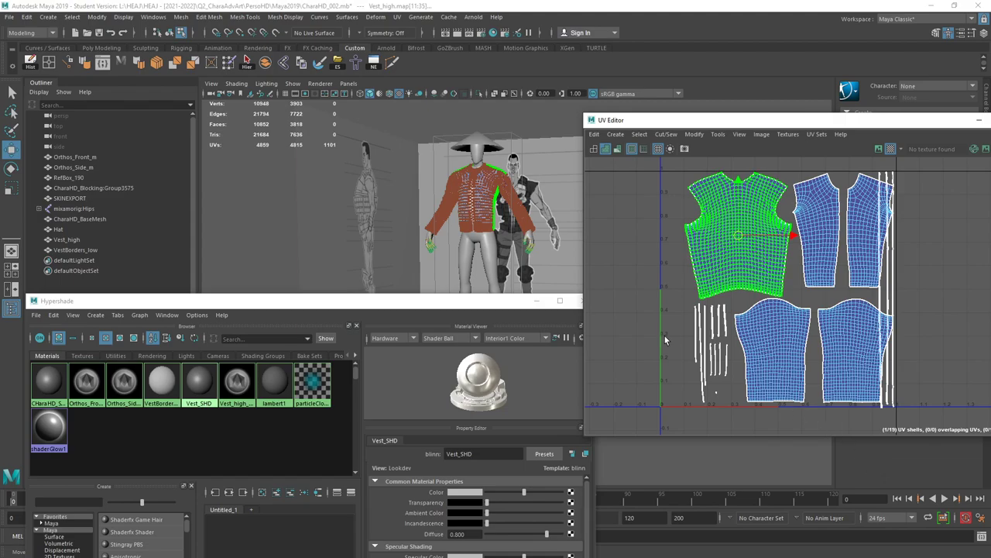
left_click(890, 290)
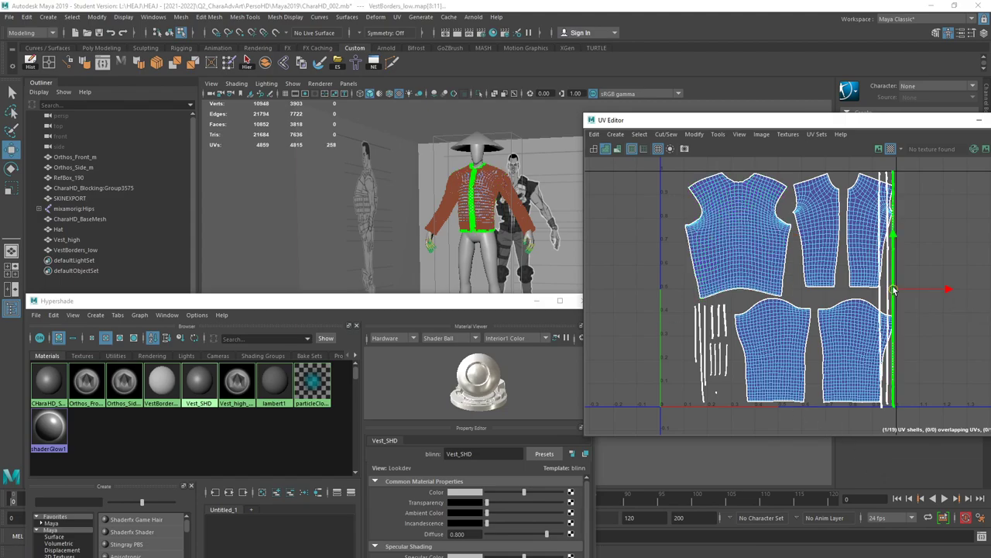
left_click(883, 298, "shift")
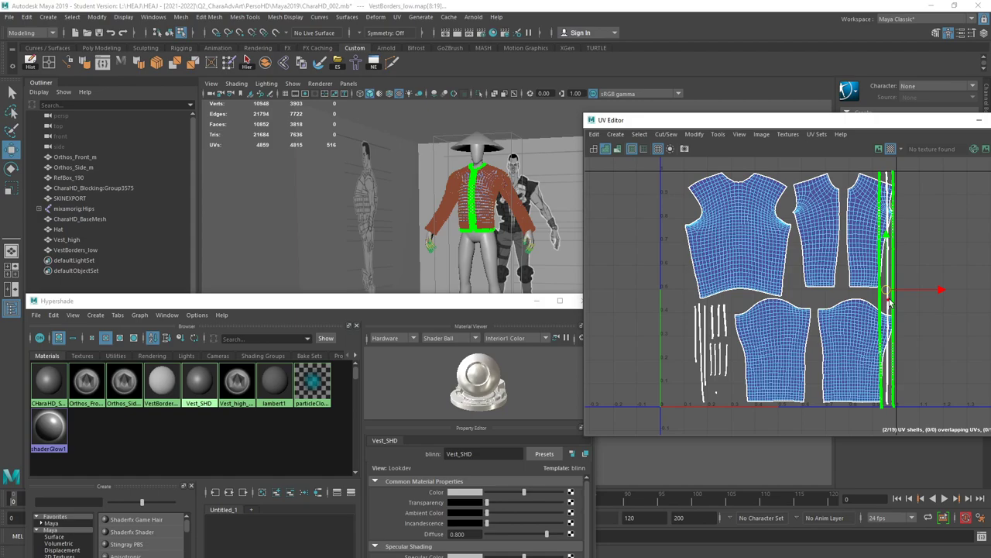
left_click(888, 303, "shift")
middle_click_drag(934, 315, 720, 316)
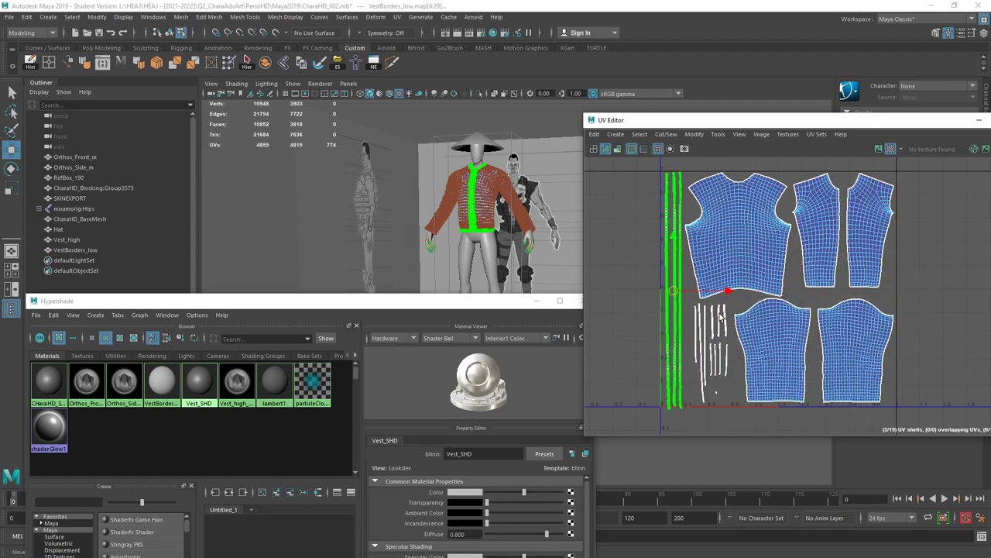
Scale the three longest strips down slightly to fit inside the UV tile, and close the UV Editor.
scroll(720, 316, "down", 1)
key("r")
middle_click_drag(728, 320, 726, 331)
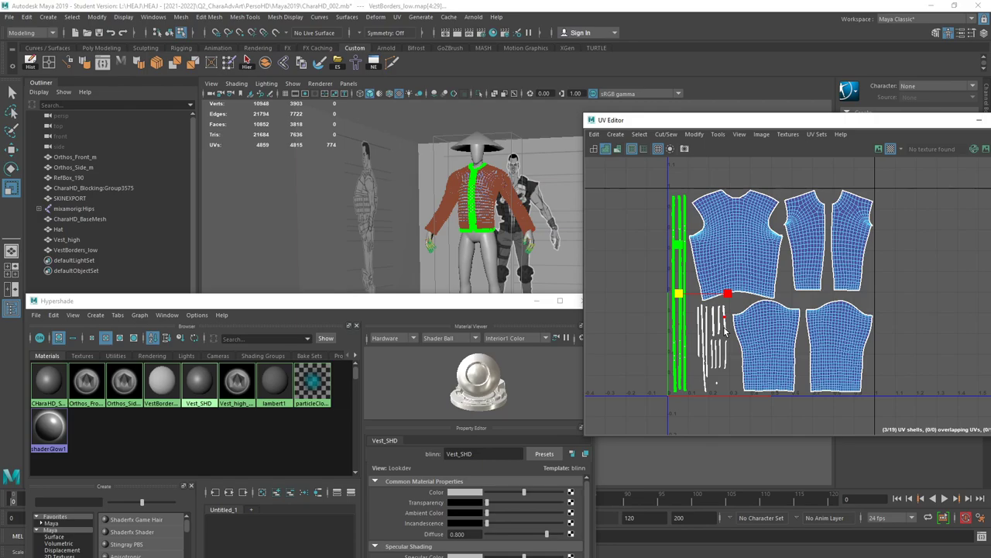
left_click(792, 306)
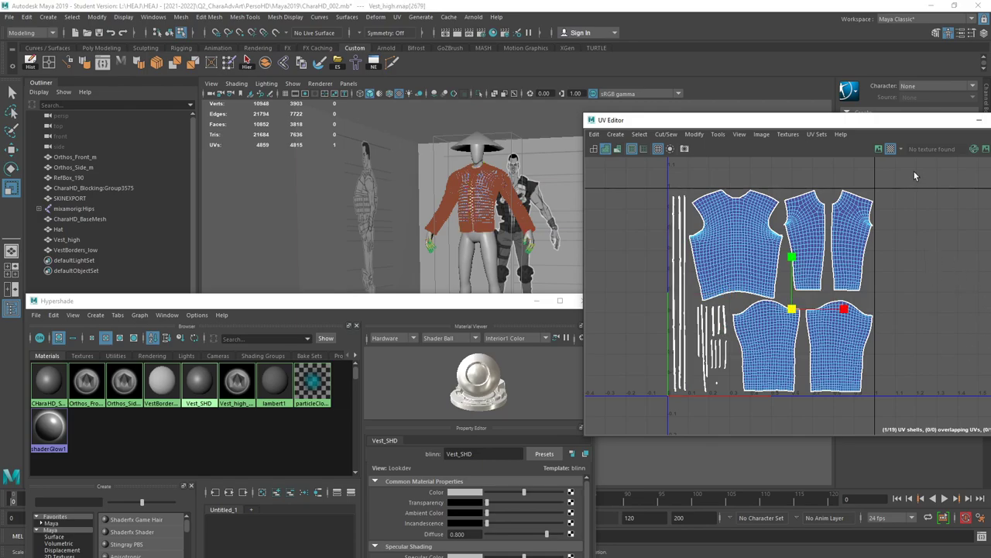
left_click_drag(883, 122, 436, 137)
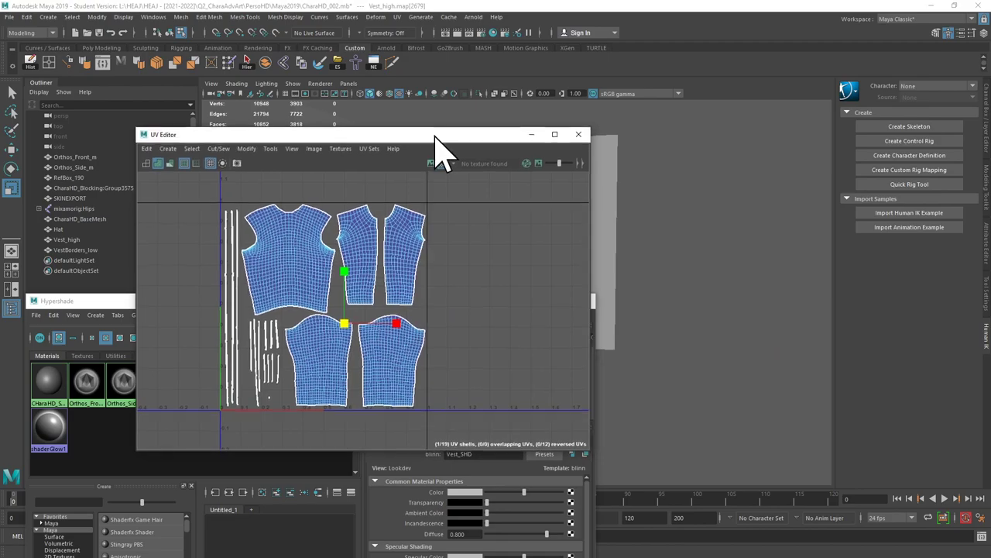
left_click(579, 135)
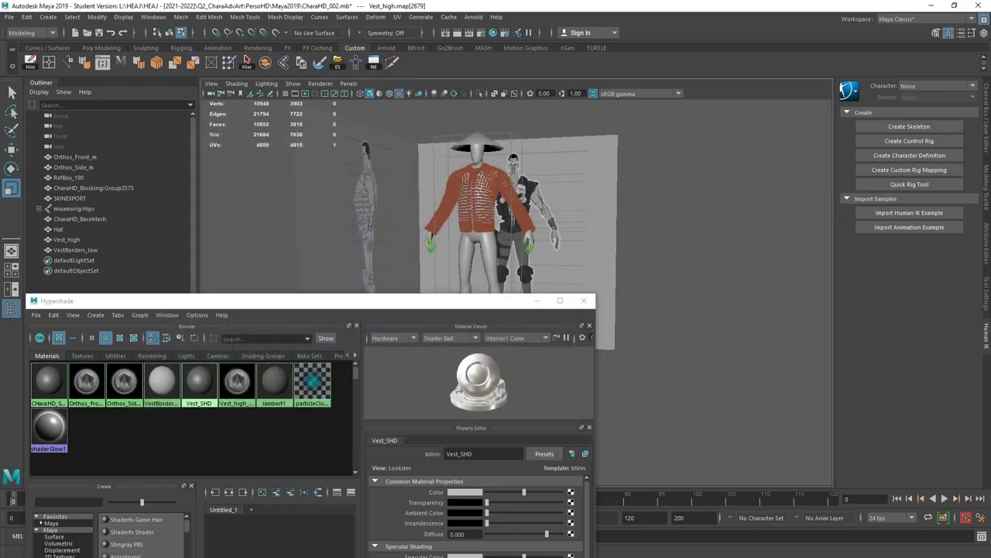
Rename the Vest_high mesh to Vest_low.
left_click(71, 240)
double_click(74, 249)
double_click(67, 241)
left_click_drag(83, 240, 73, 240)
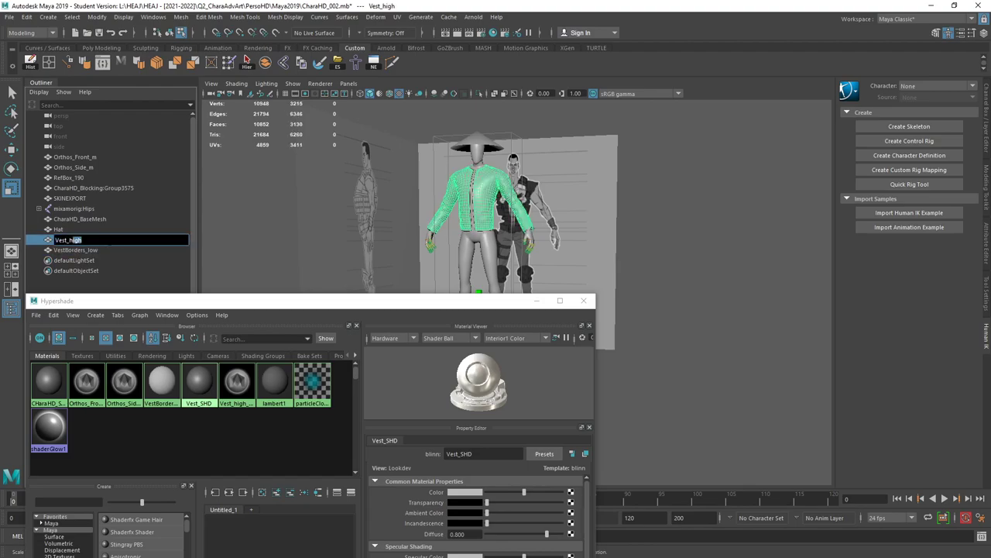
key("BackSpace")
key("BackSpace")
type("low")
key("Return")
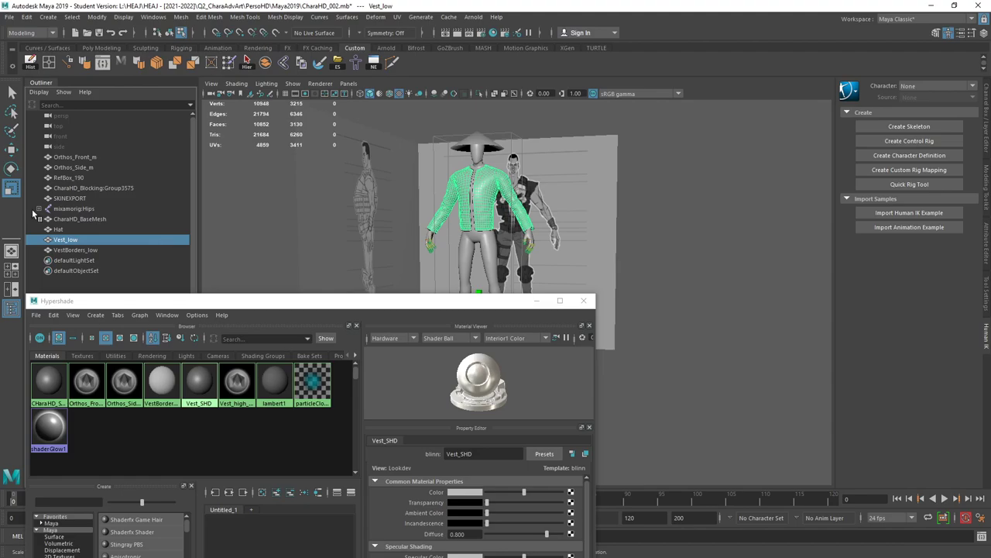
Export Vest_low and VestBorders_low together as the FBX file Vest_low in the _ClothPipeline folder, and close the Hypershade.
left_click(70, 250)
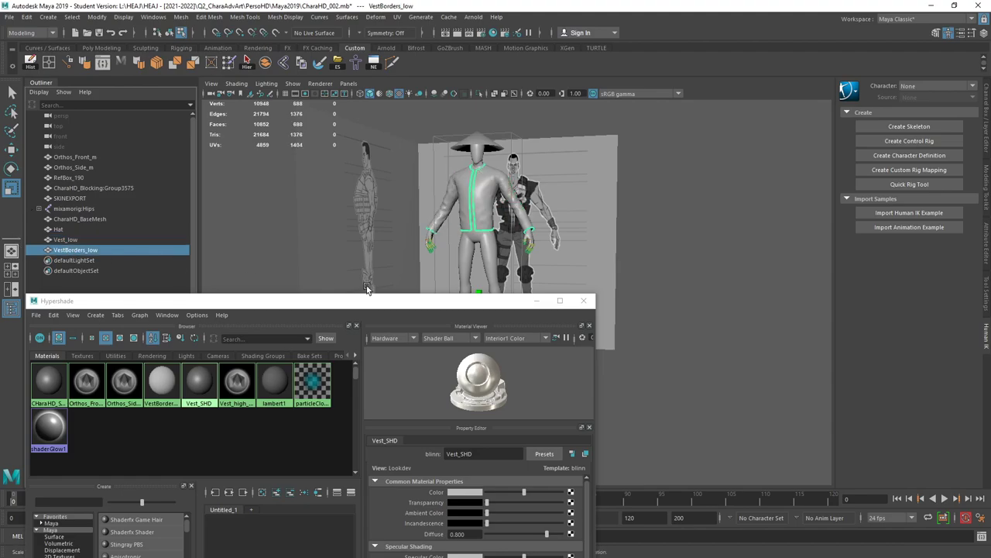
left_click(77, 240, "ctrl")
left_click(10, 16)
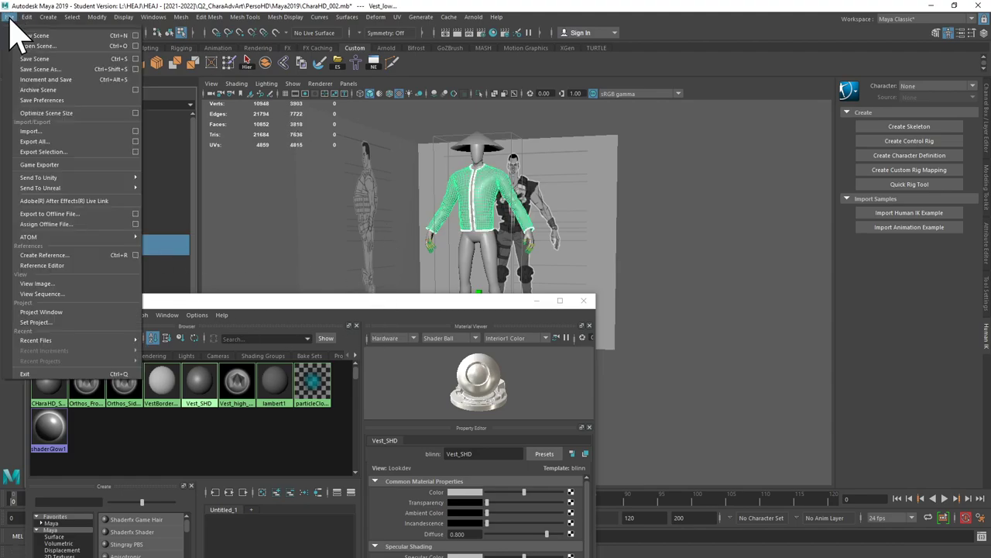
left_click(81, 150)
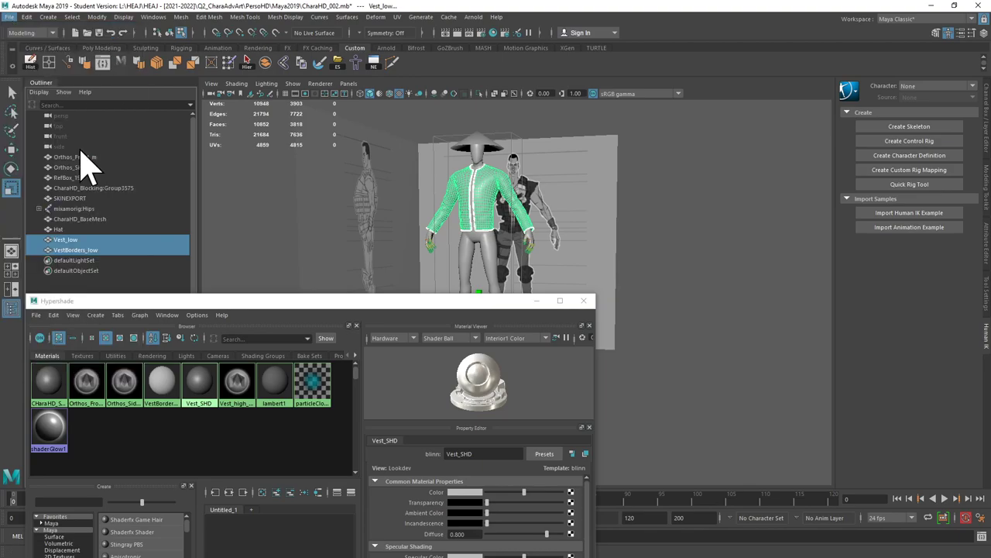
left_click_drag(114, 200, 389, 175)
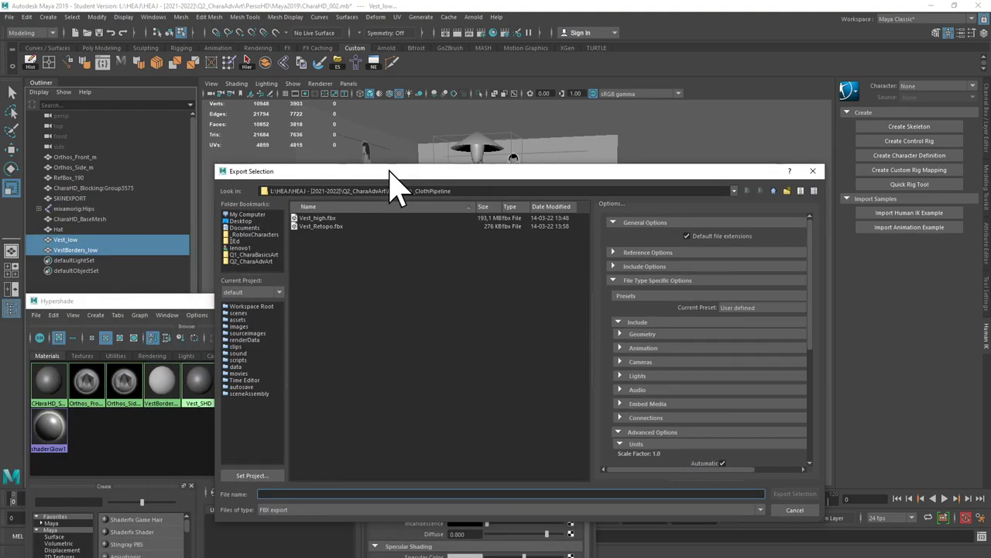
left_click(321, 219)
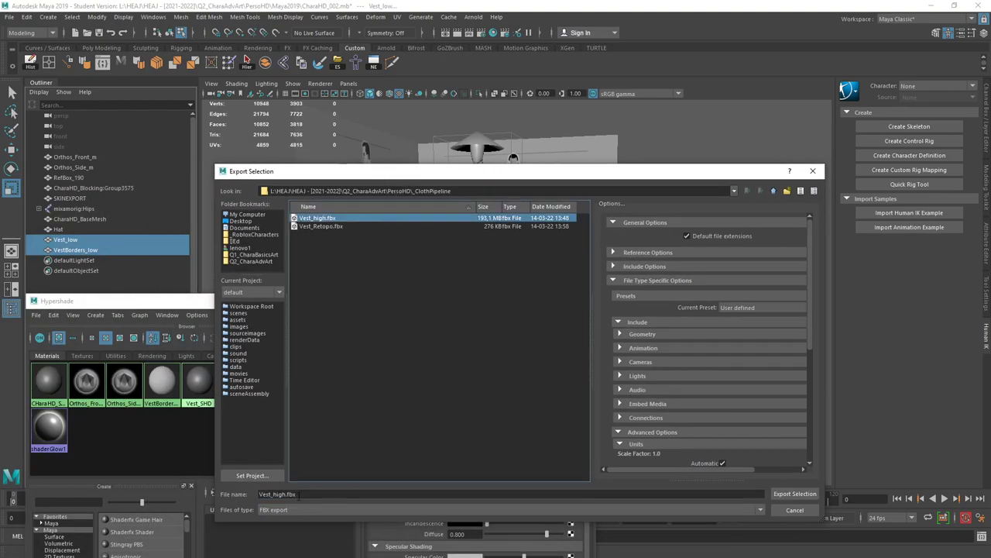
left_click_drag(272, 494, 496, 506)
type("low")
key("Return")
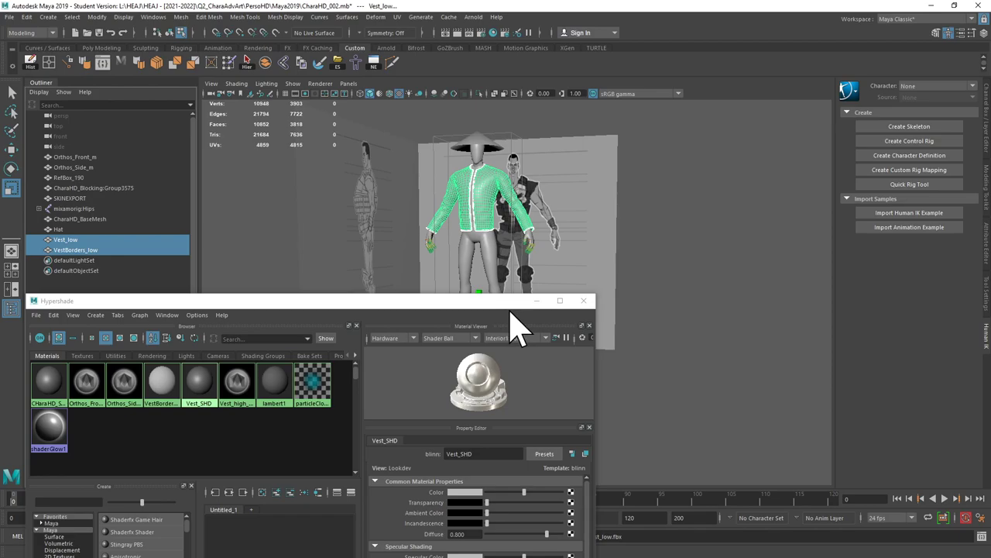
left_click(583, 300)
left_click_drag(597, 134, 628, 196, "alt")
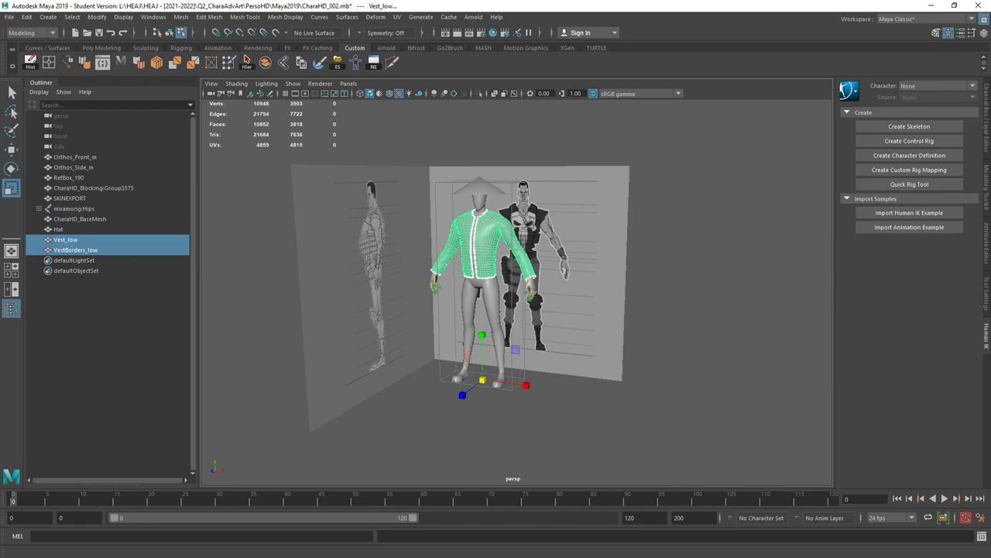
Switch to ZBrush, show VestBorders_high instead of VestBorders_low, and raise the Vest_high subtool's subdivision level.
key("alt+Tab")
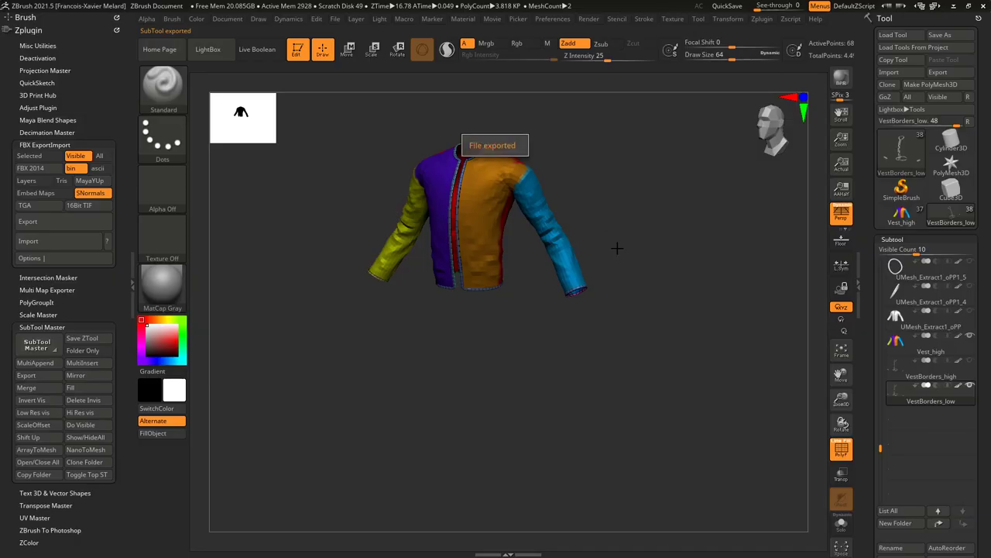
left_click(921, 375)
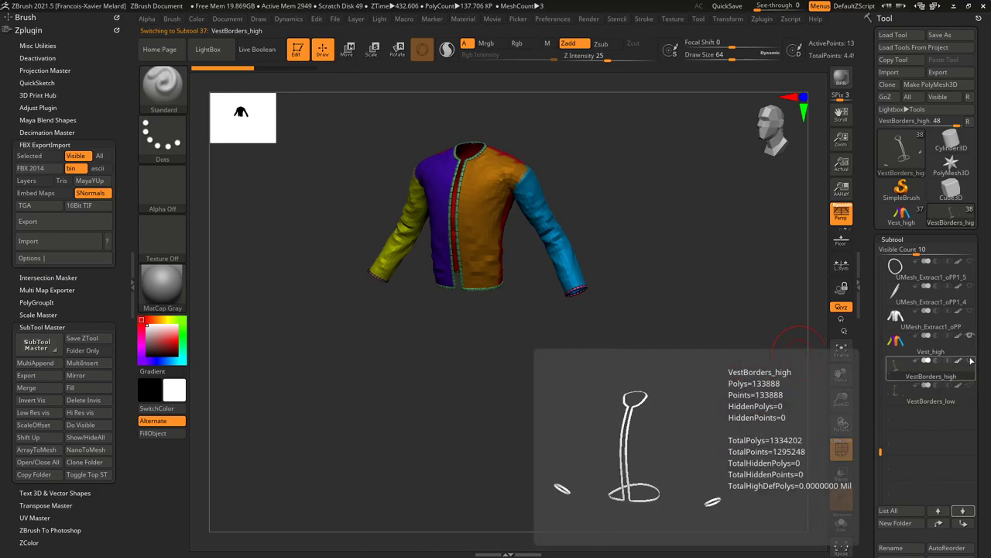
left_click(904, 349)
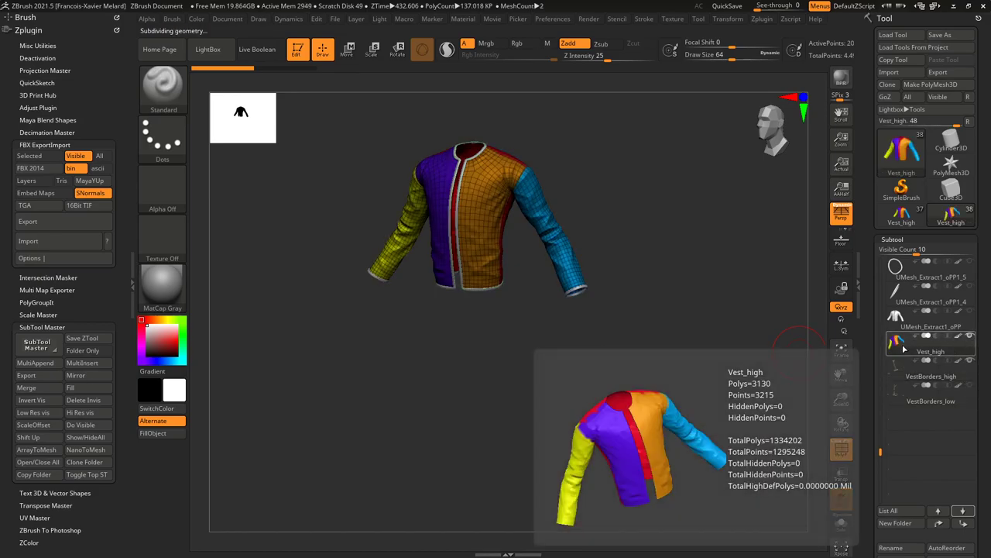
key("ctrl+d")
Export the visible high-poly subtools as FBX, overwriting Vest_high.fbx in the _ClothPipeline folder.
left_click(42, 221)
key("Return")
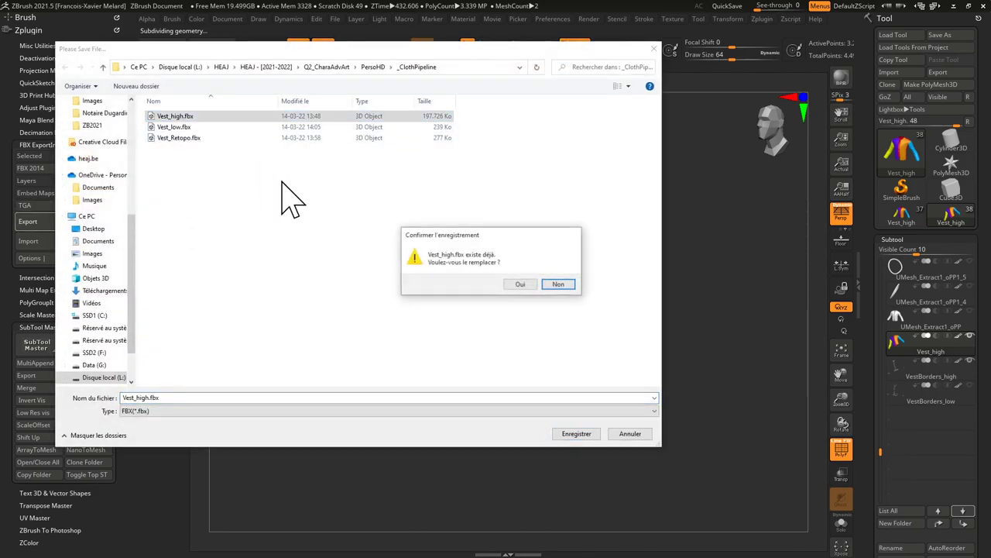
left_click(515, 284)
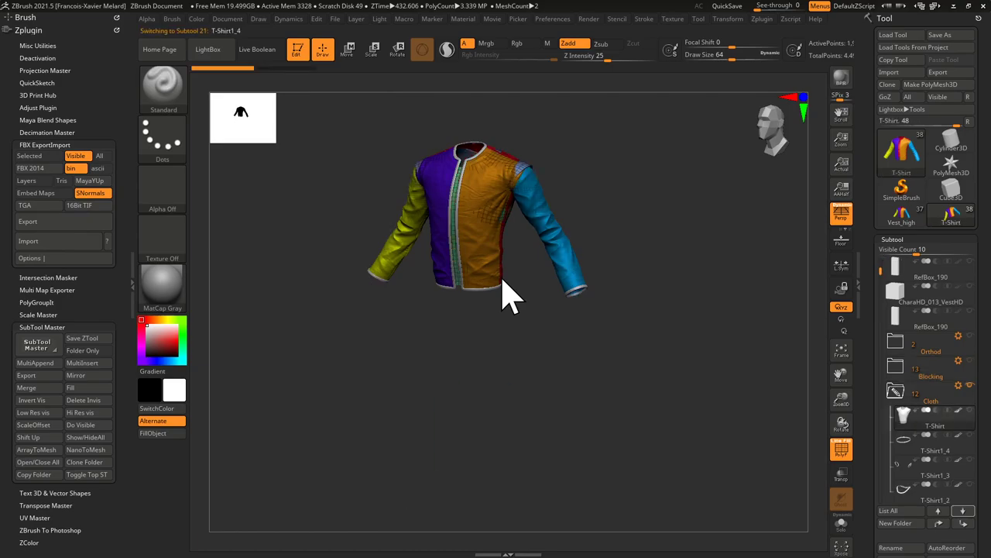
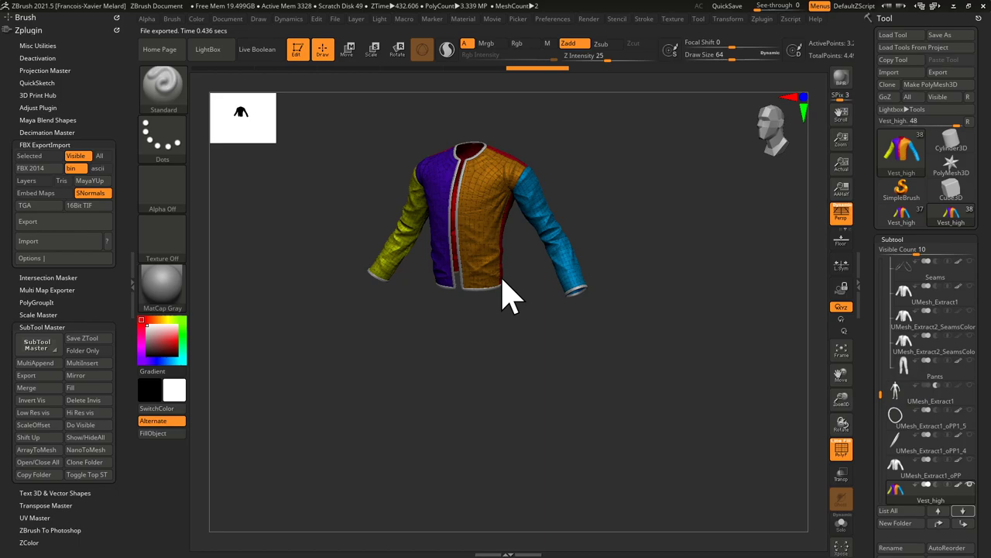
key("Down")
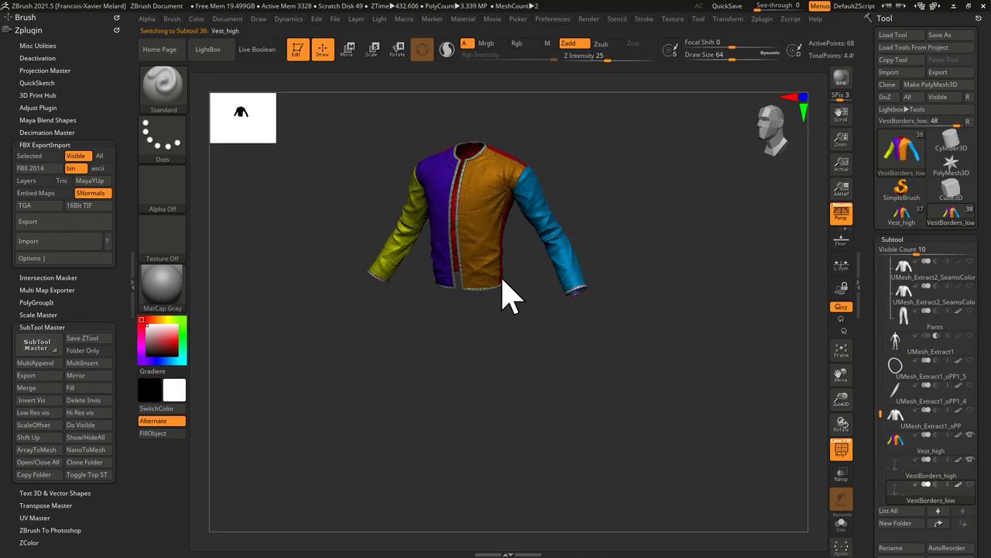
key("Up")
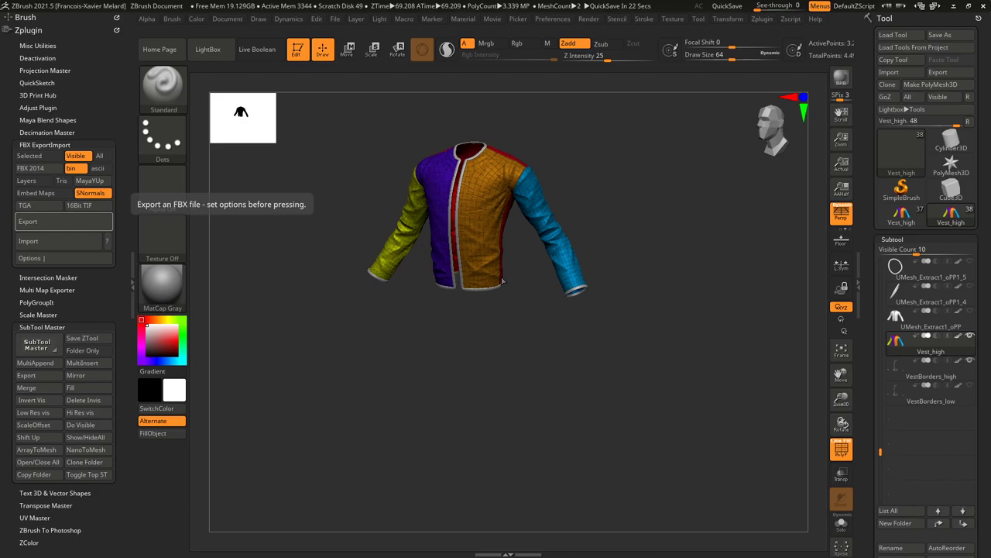
left_click_drag(626, 202, 647, 203)
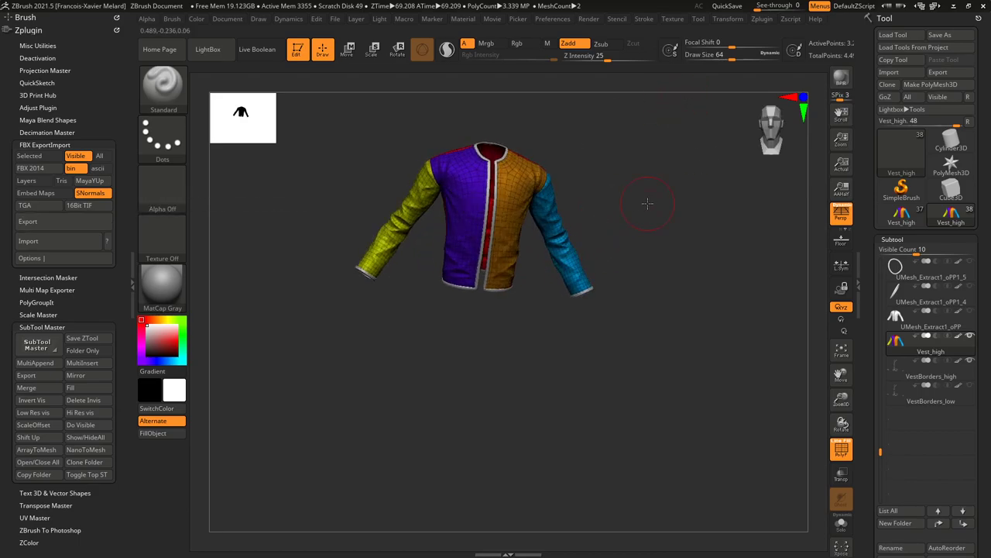
left_click_drag(714, 212, 699, 219, "shift")
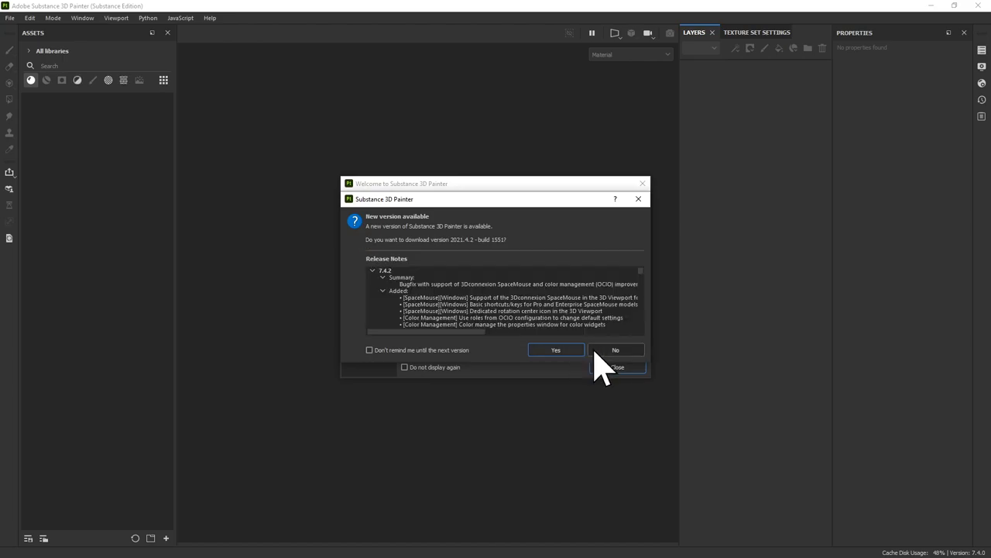
Switch to Substance 3D Painter, decline the version update and close the welcome window, and start a new project.
left_click(600, 352)
left_click(604, 362)
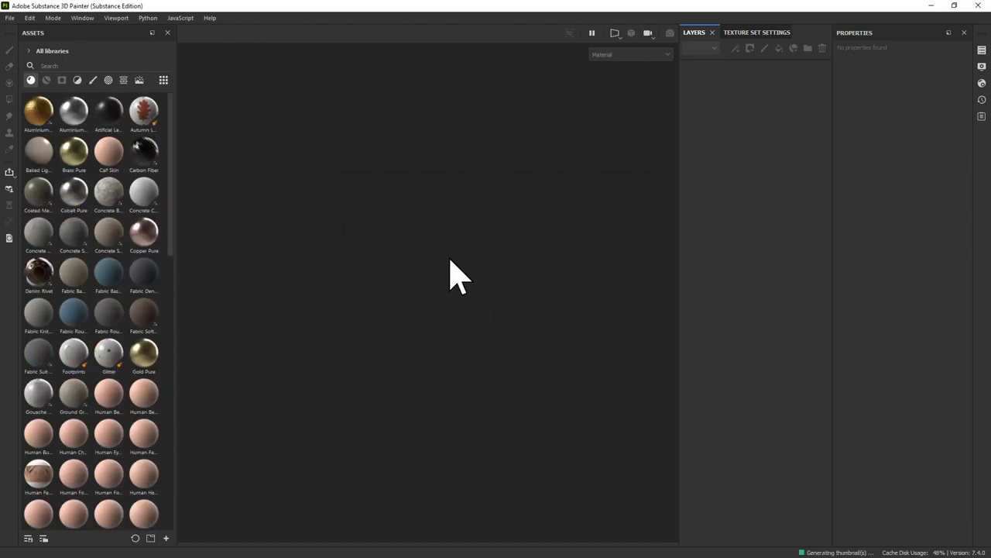
left_click(9, 17)
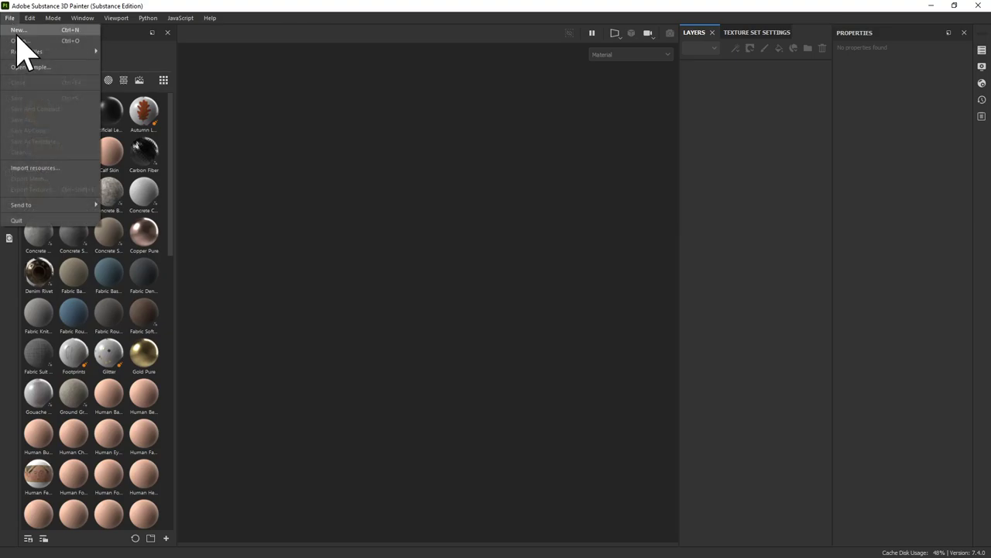
left_click(20, 30)
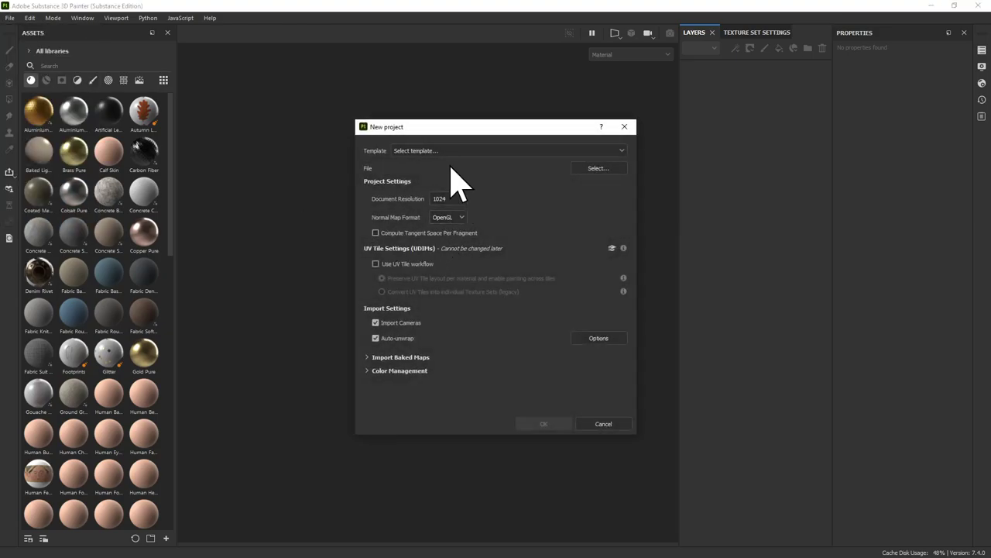
Set the new project's template to PBR - Metallic Roughness Alpha-blend and its document resolution to 2048.
left_click(450, 152)
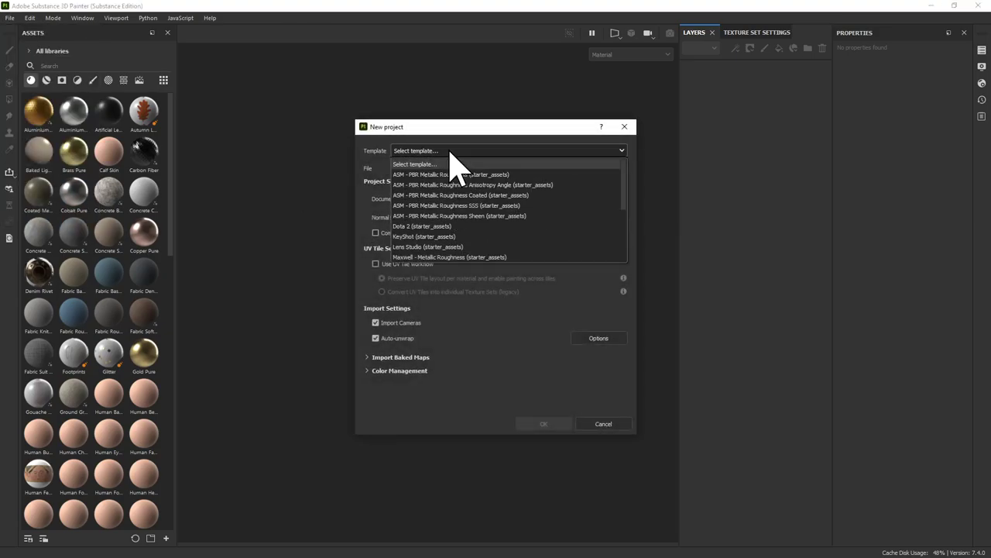
scroll(471, 222, "down", 2)
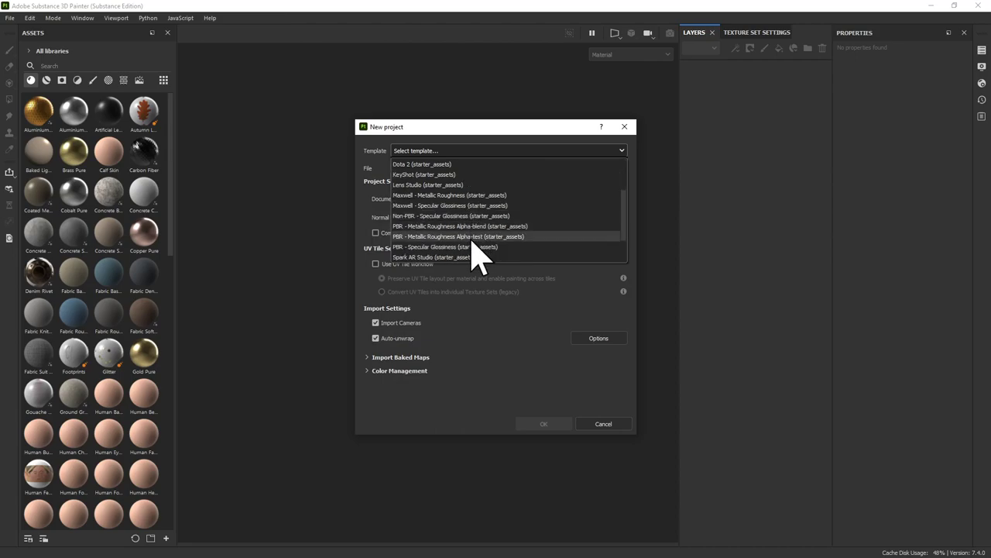
left_click(471, 226)
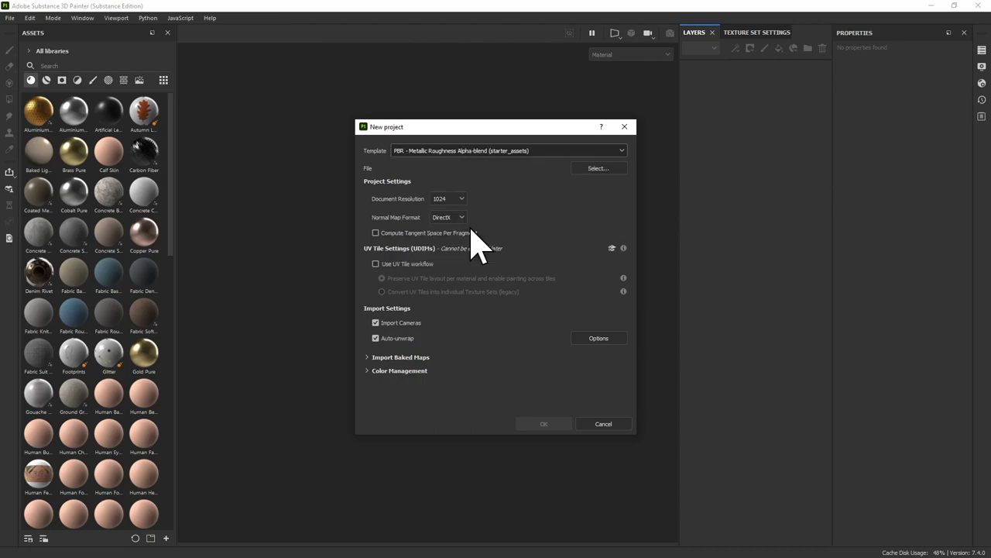
left_click(460, 200)
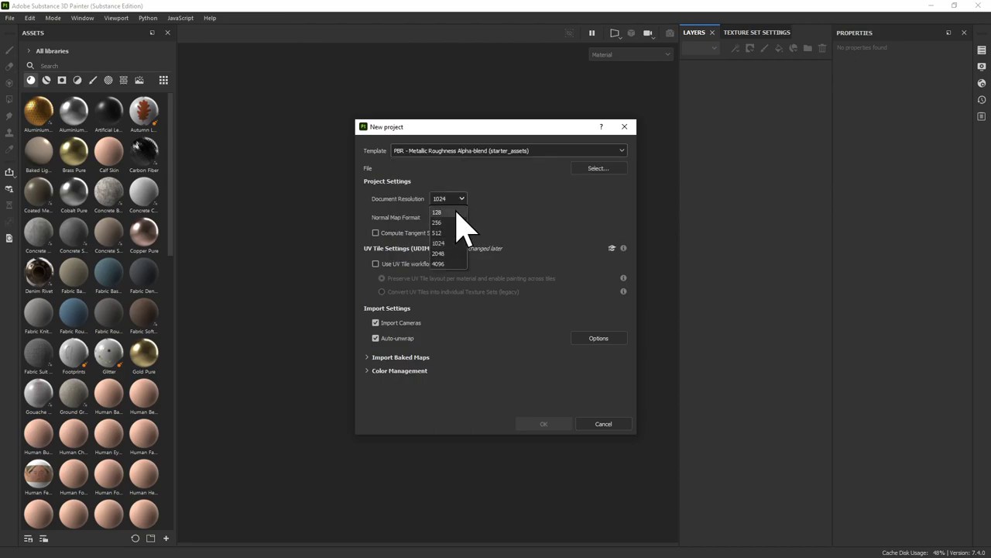
left_click(448, 254)
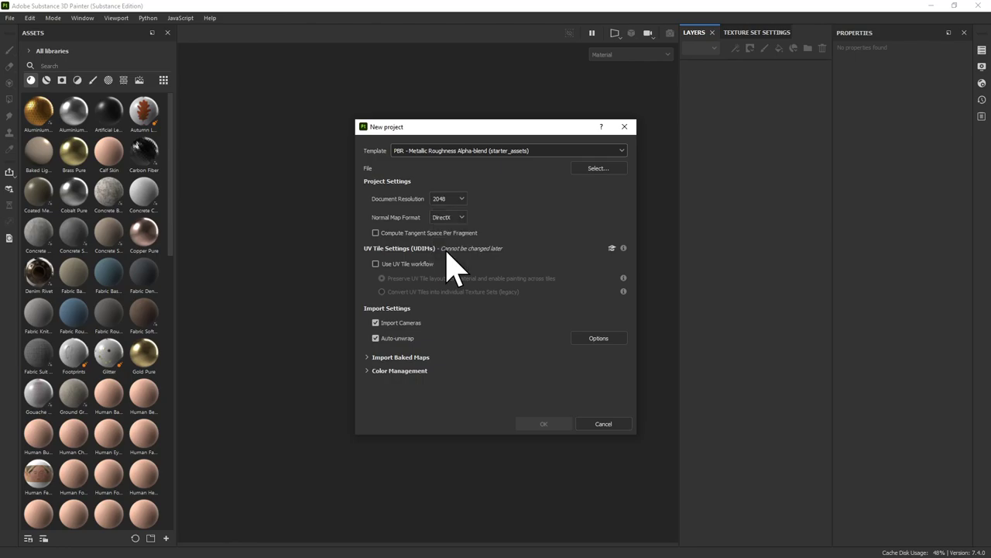
Choose Vest_low.fbx from the PersoHD/_ClothPipeline folder as the project mesh and create the project.
left_click(597, 168)
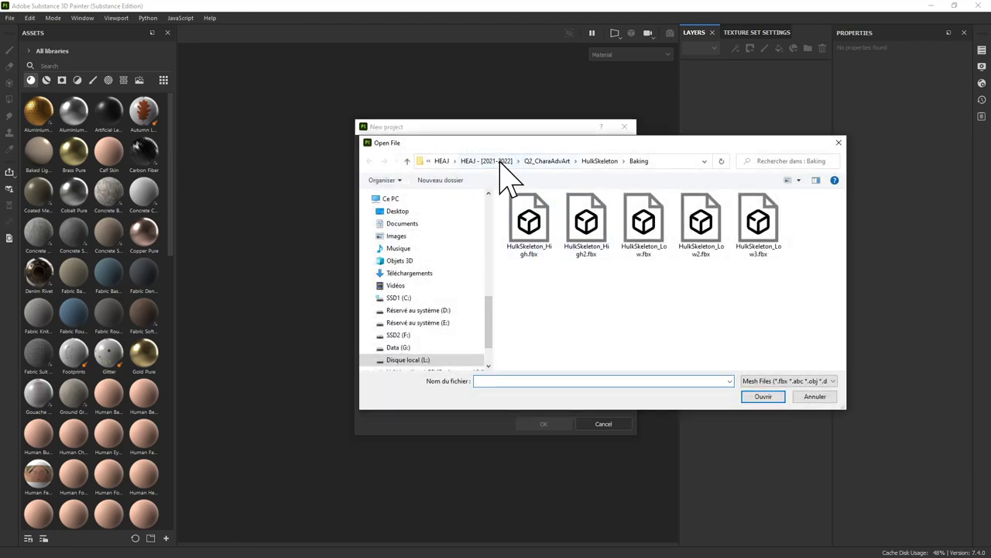
left_click(499, 161)
left_click(538, 318)
double_click(537, 318)
left_click(536, 232)
double_click(536, 232)
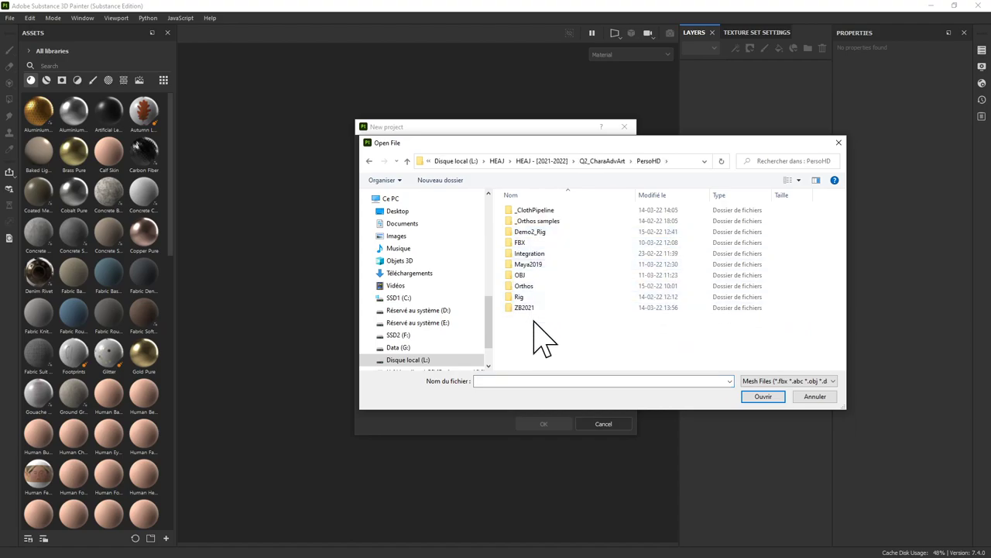
double_click(535, 211)
left_click(533, 223)
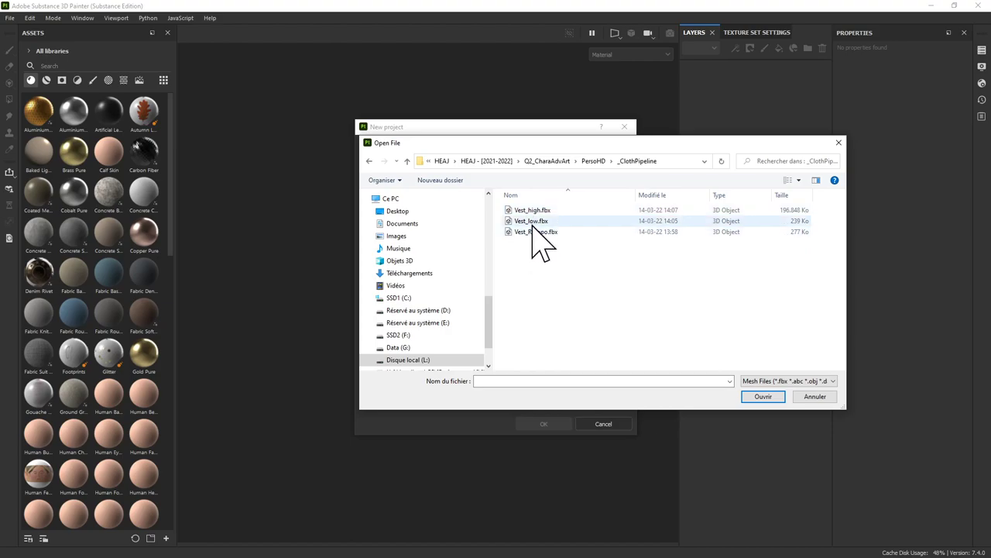
double_click(533, 223)
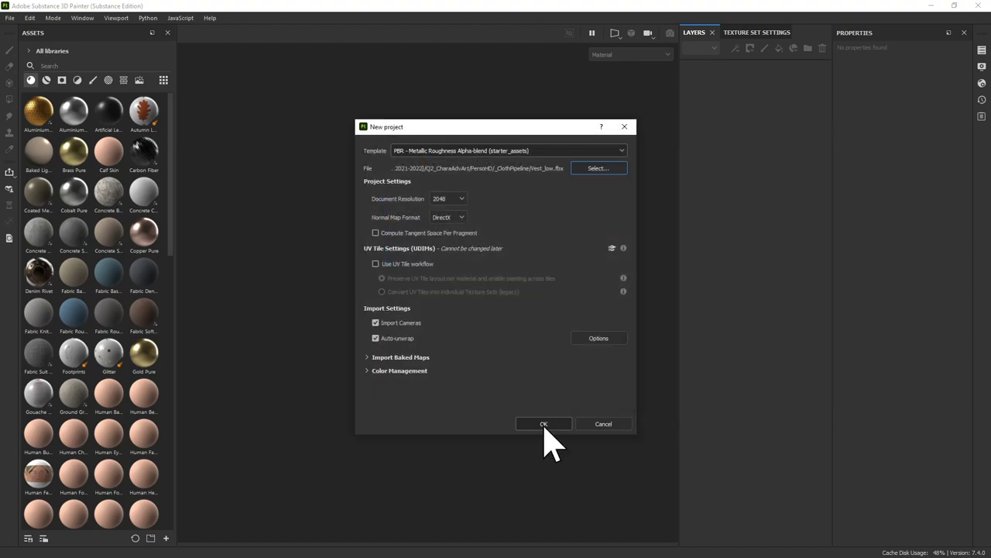
left_click(543, 425)
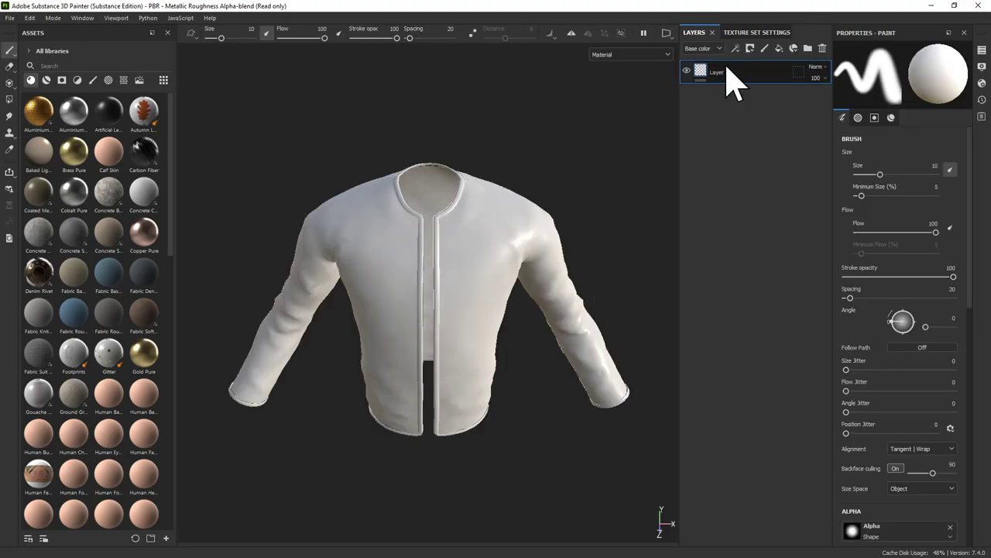
Inspect the imported vest and check which texture sets it has in the Texture Set List, and close the list.
left_click(745, 35)
left_click(700, 33)
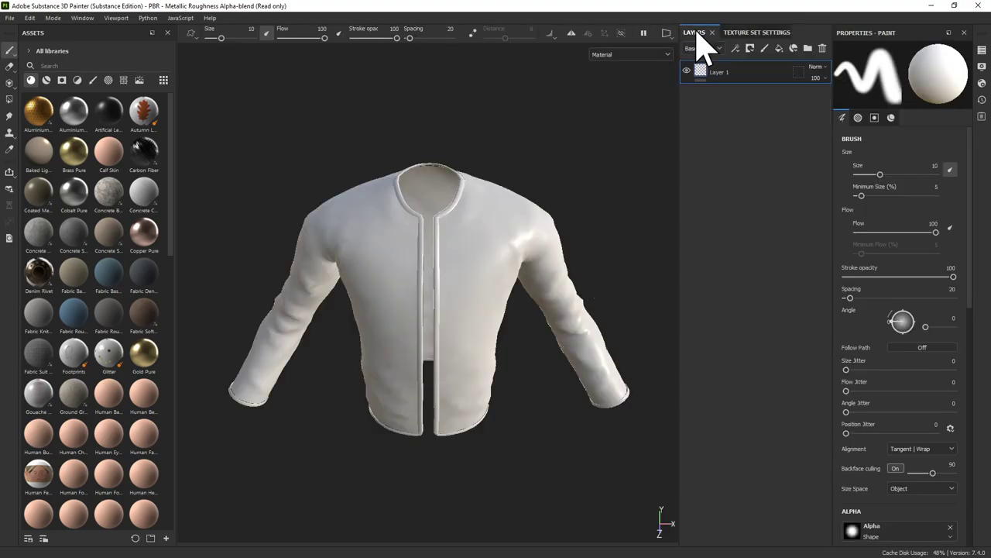
left_click_drag(604, 166, 496, 142, "alt")
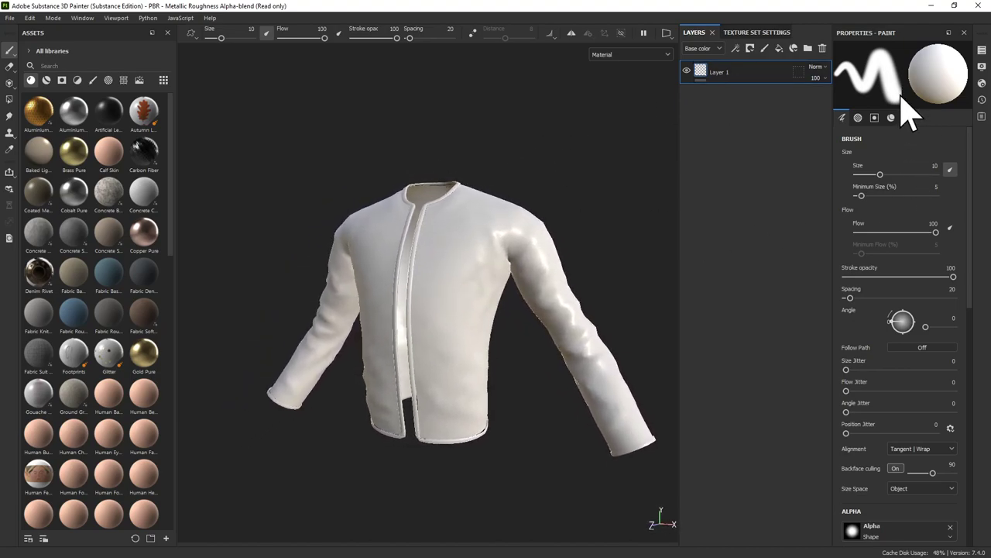
left_click(116, 18)
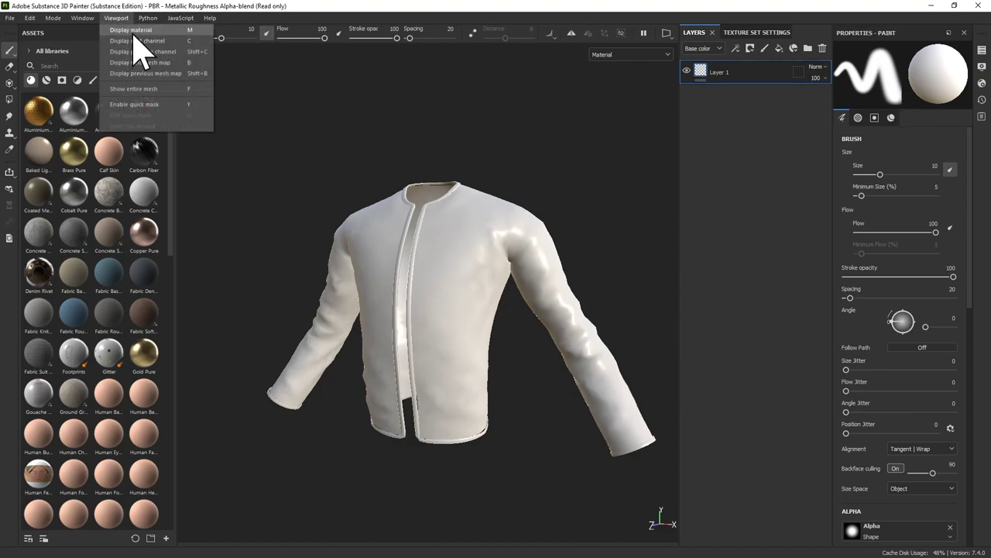
left_click(82, 17)
mouse_move(112, 31)
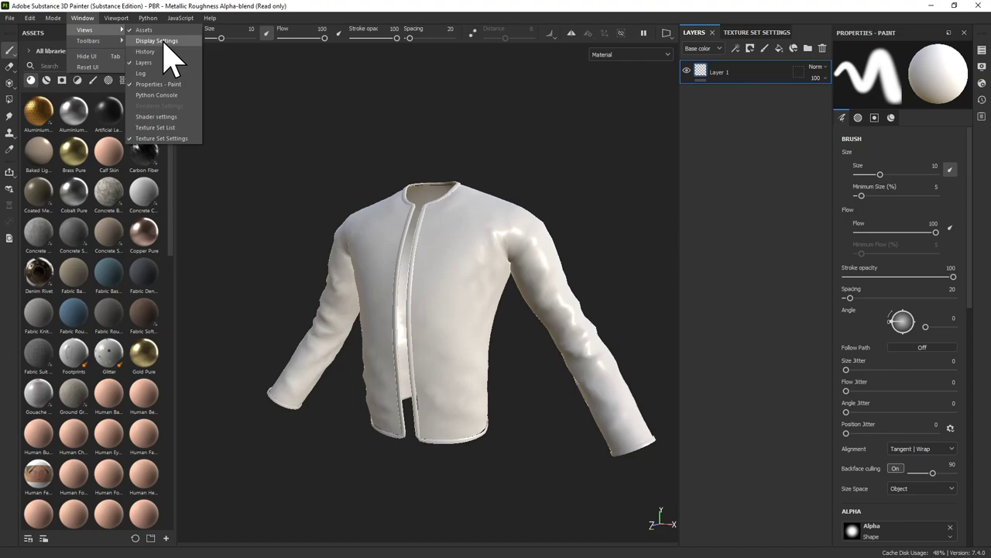
left_click(162, 127)
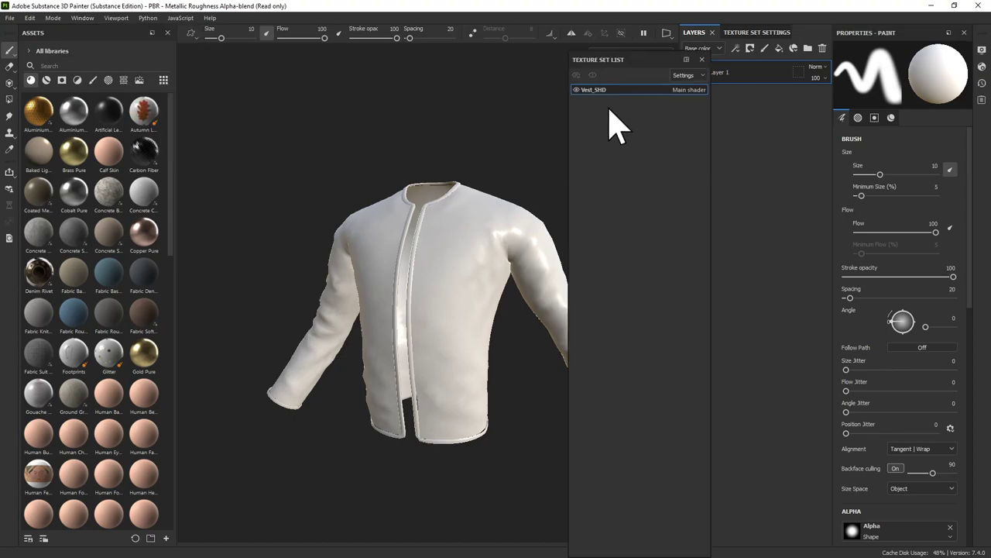
left_click(702, 60)
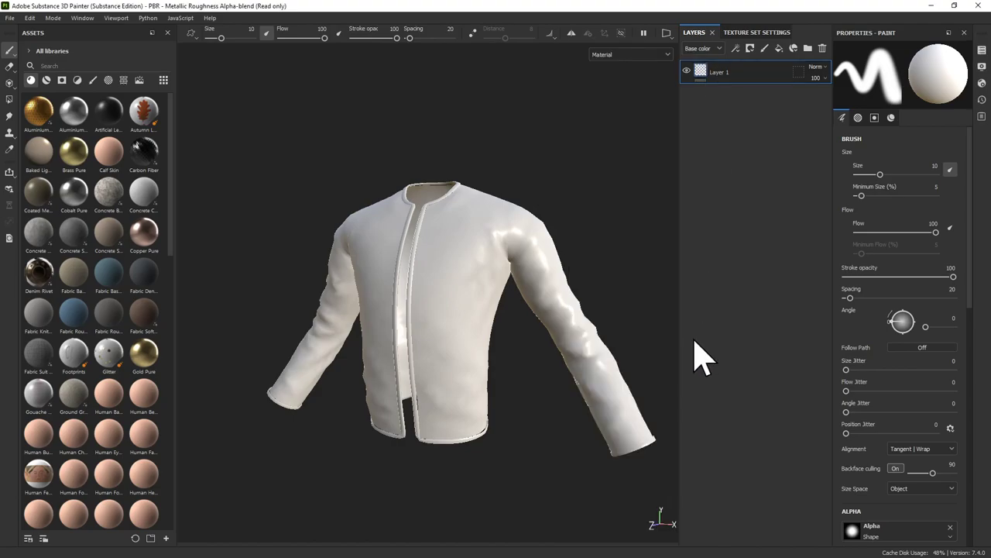
Set up mesh map baking for Vest_SHD with a 1024 output size and Vest_high.fbx as the high-definition mesh.
left_click(765, 35)
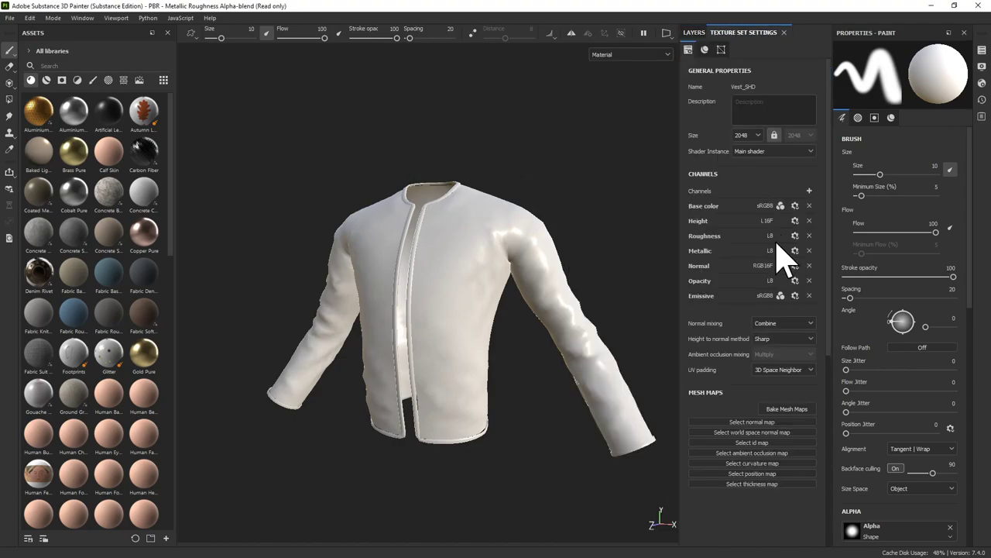
left_click(785, 410)
left_click(533, 142)
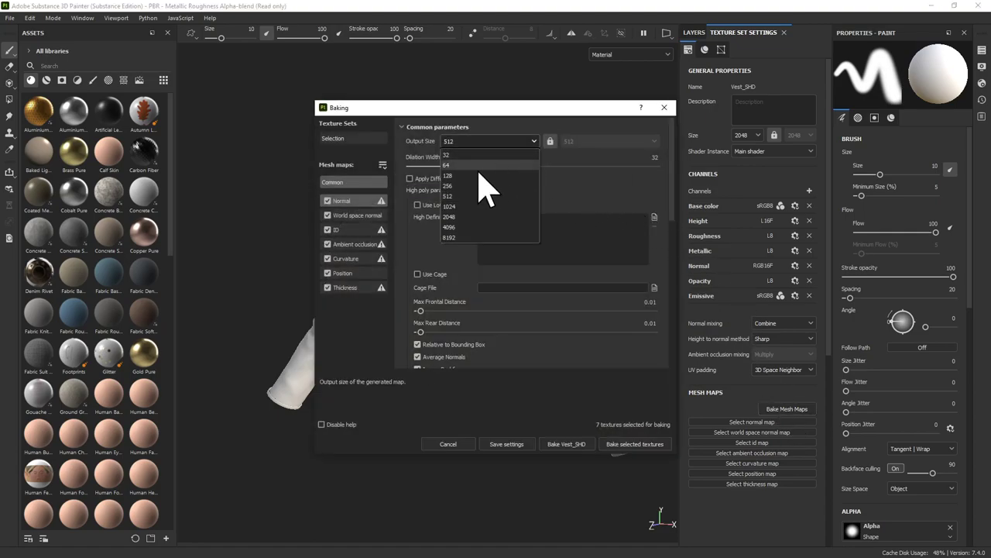
left_click(455, 206)
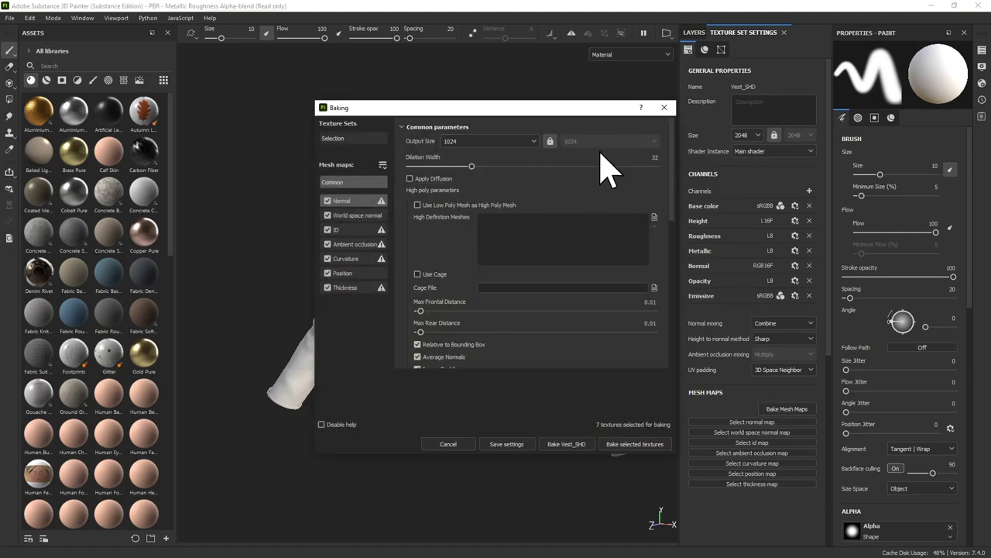
left_click(654, 218)
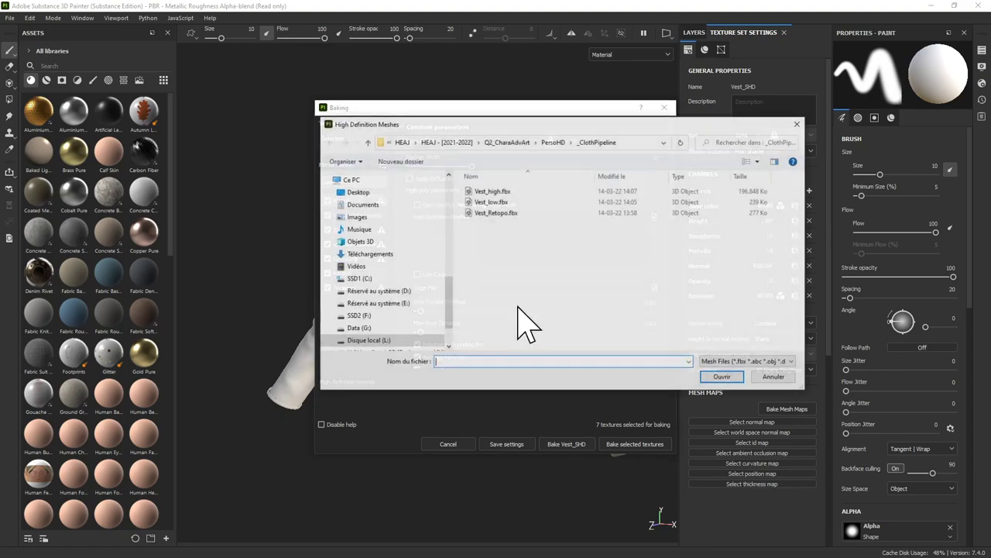
double_click(496, 192)
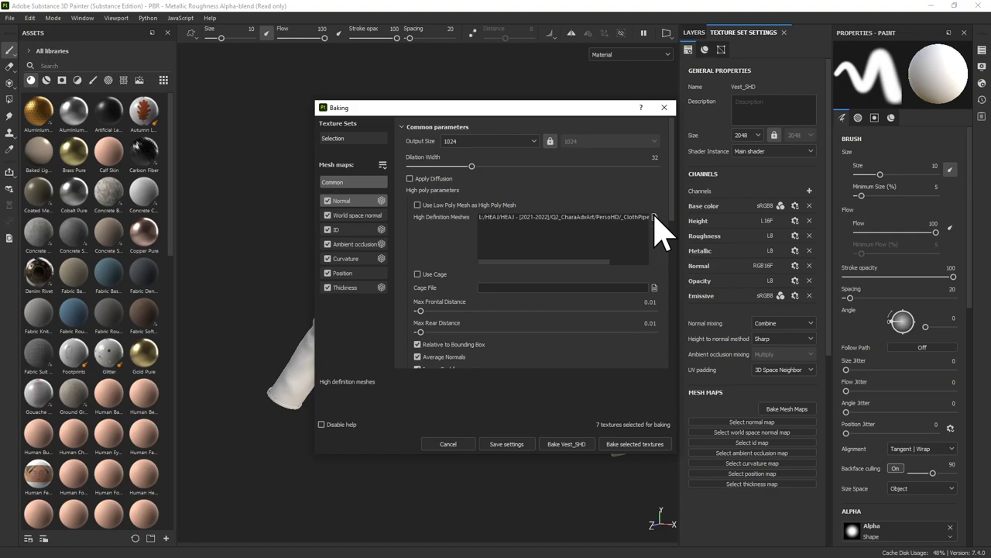
Set the bake's mesh matching to By Mesh Name and bake the Vest_SHD mesh maps.
scroll(571, 283, "down", 5)
scroll(565, 240, "up", 2)
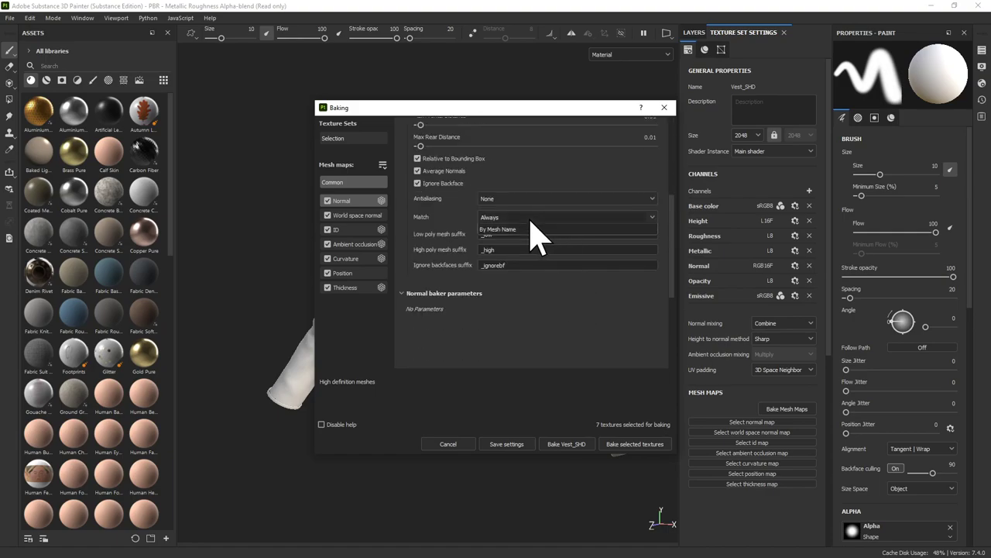
left_click(523, 252)
scroll(552, 356, "up", 2)
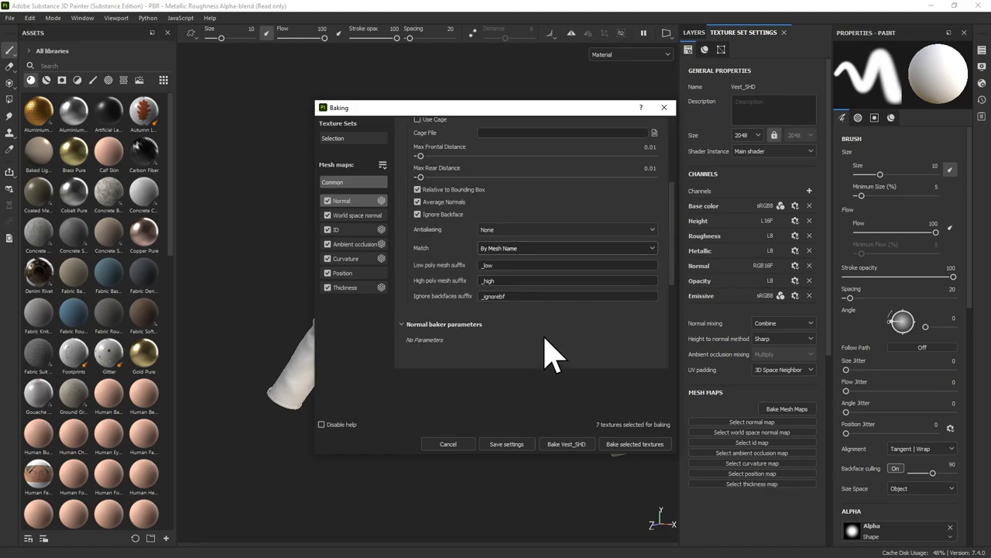
scroll(551, 356, "up", 5)
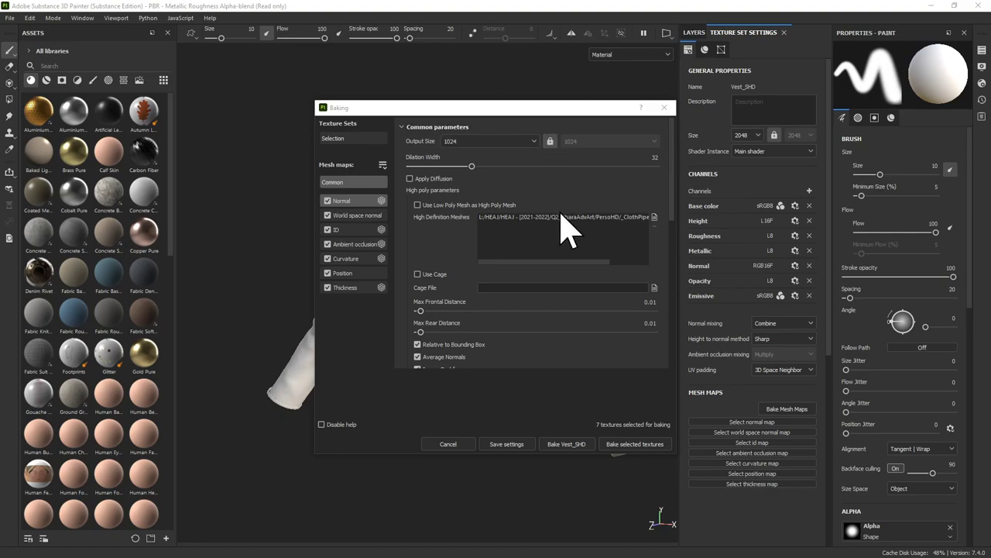
scroll(556, 271, "down", 3)
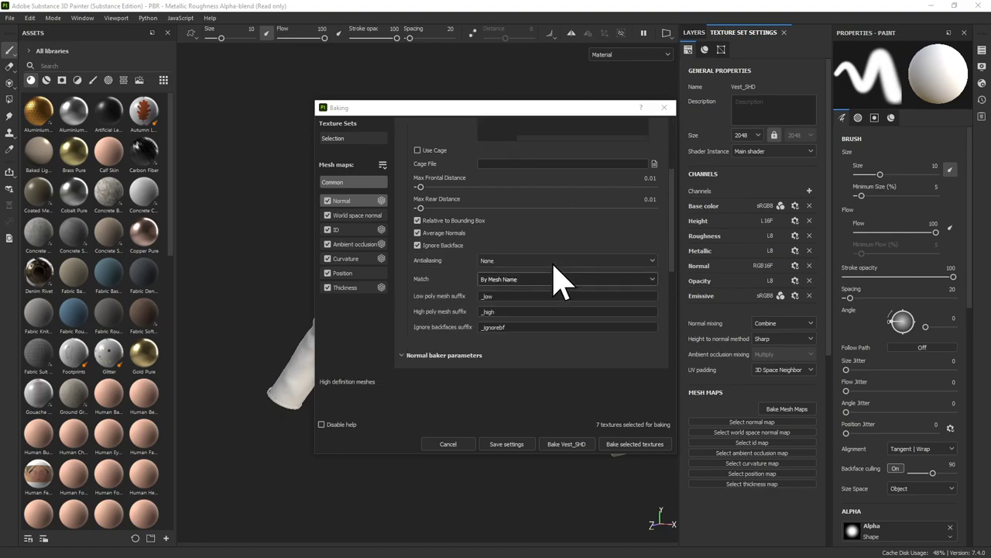
left_click(570, 445)
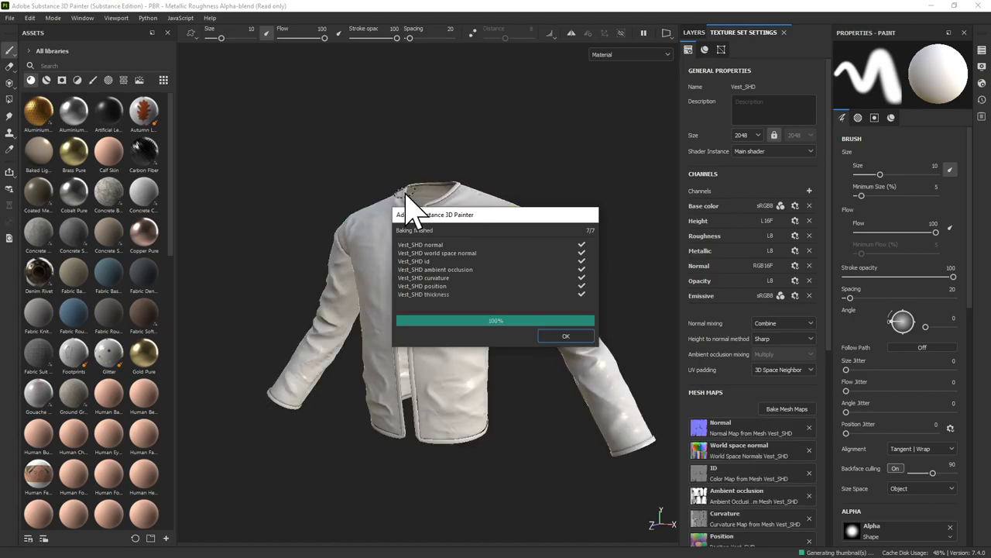
left_click(561, 335)
mouse_move(500, 418)
left_mouse_down("alt")
mouse_move(524, 430)
mouse_move(674, 418)
mouse_move(608, 350)
mouse_move(503, 409)
left_mouse_up("alt")
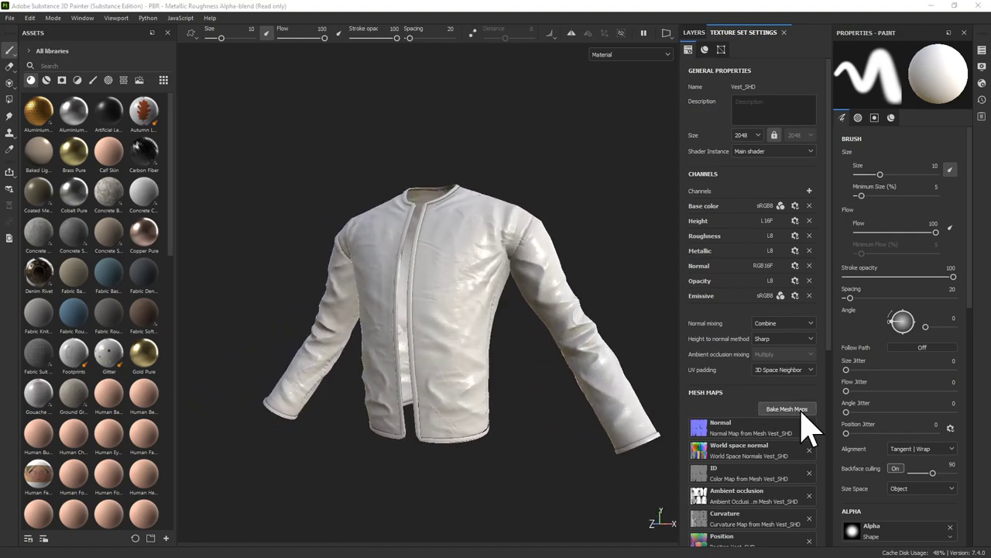
Rebake the Vest_SHD mesh maps with a 2048 output size and Subsampling 4x4 antialiasing.
left_click(798, 409)
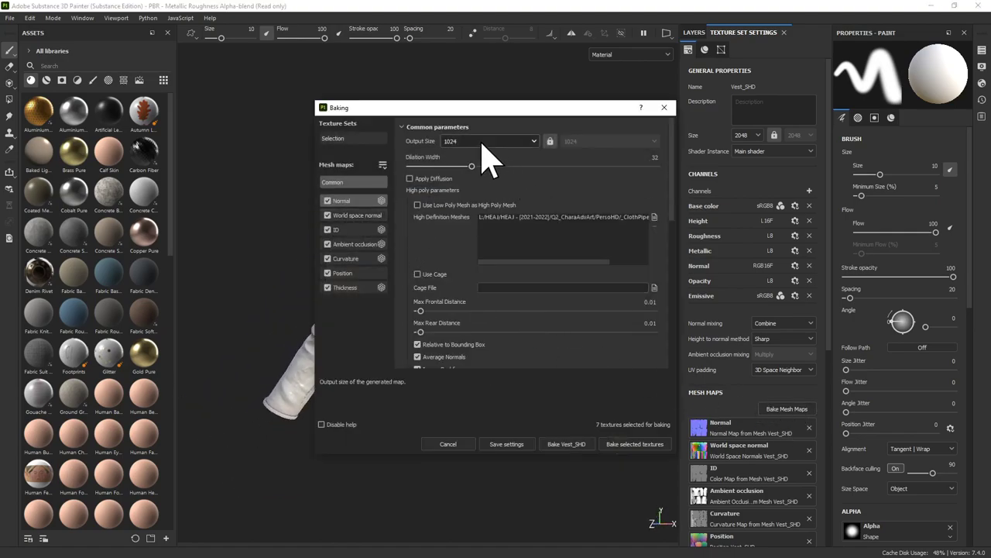
left_click(482, 142)
left_click(462, 218)
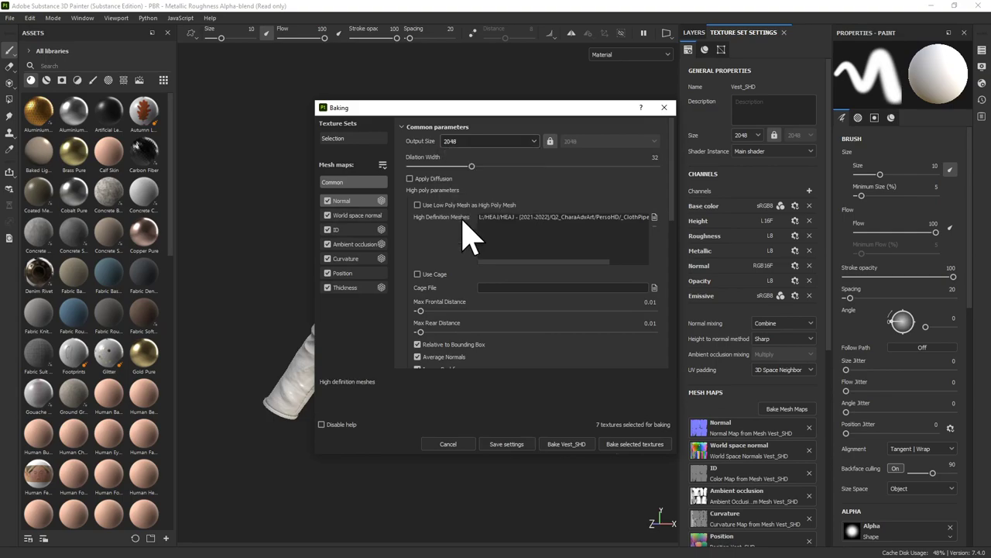
scroll(521, 324, "down", 2)
left_click(523, 323)
left_click(530, 354)
scroll(572, 309, "down", 2)
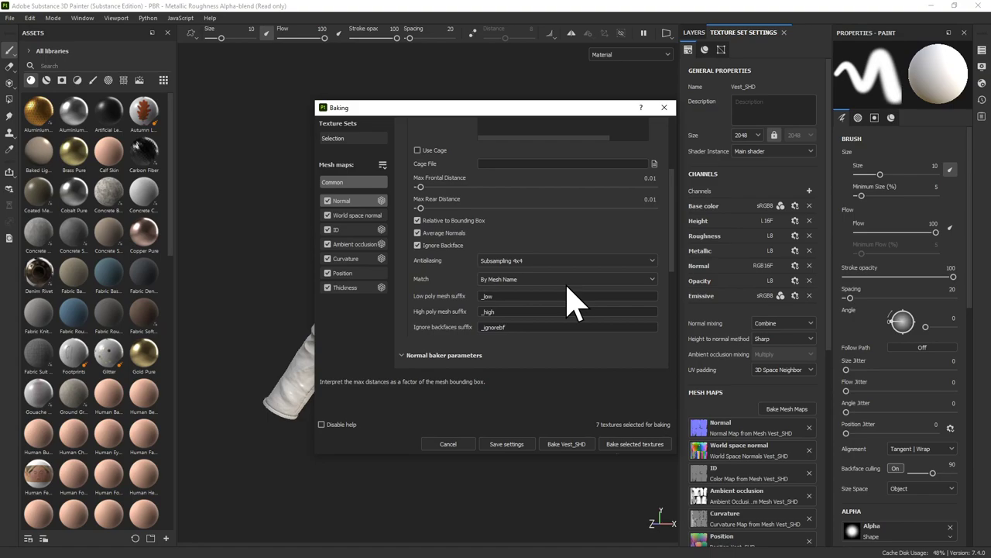
left_click(566, 443)
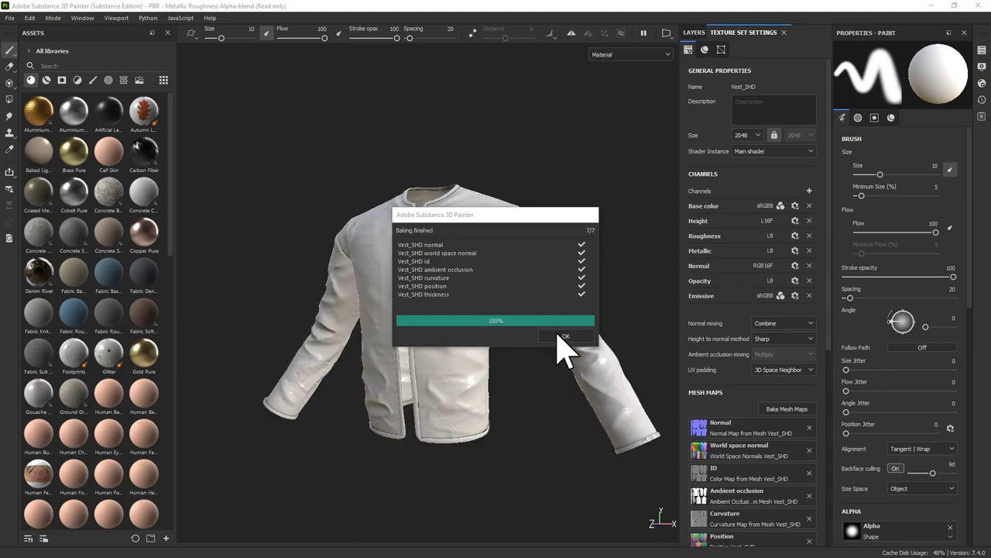
Dismiss the finished bake and add a layer folder with its blending mode set to Passthrough.
left_click(563, 336)
mouse_move(554, 188)
left_mouse_down("alt")
mouse_move(601, 188)
mouse_move(549, 195)
mouse_move(569, 177)
left_mouse_up("alt")
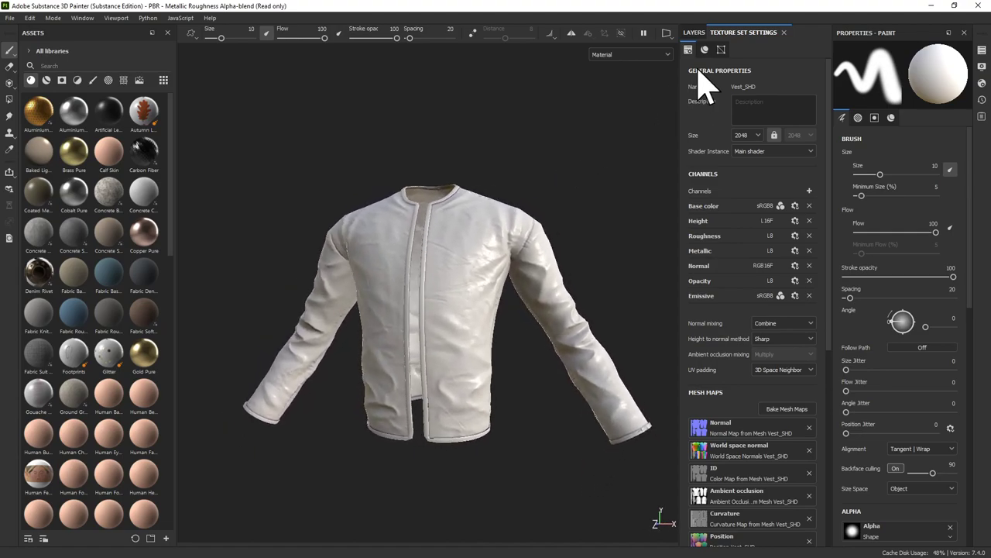
left_click(694, 32)
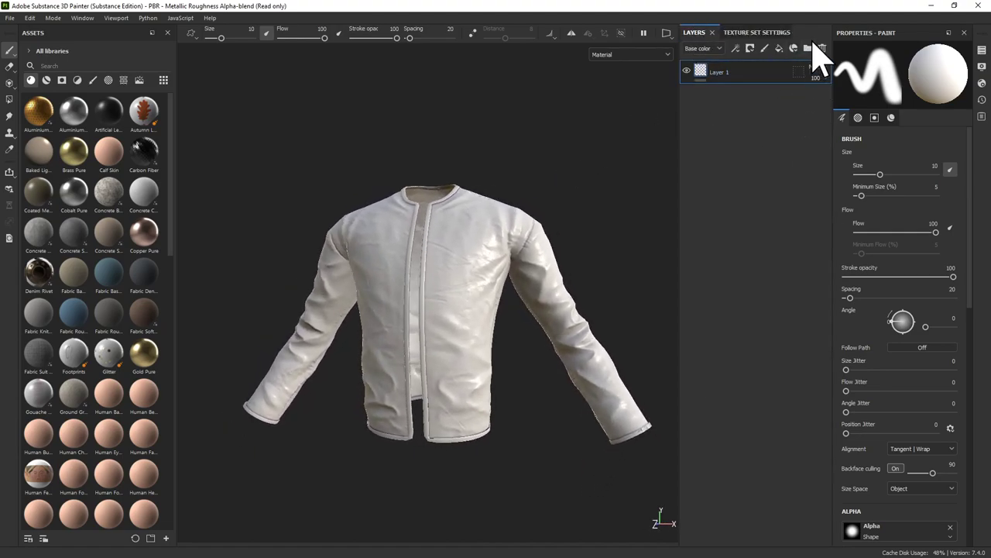
left_click(810, 51)
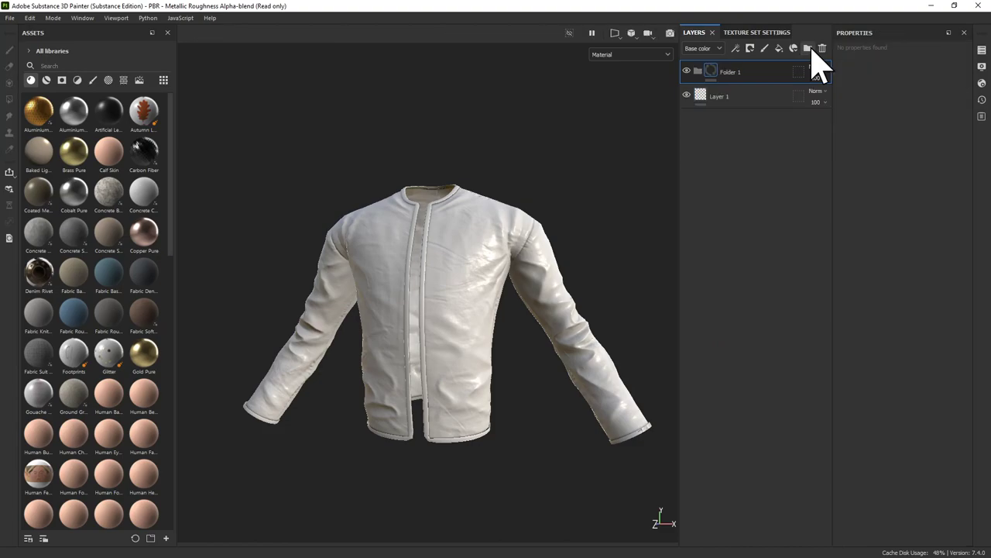
left_click(815, 67)
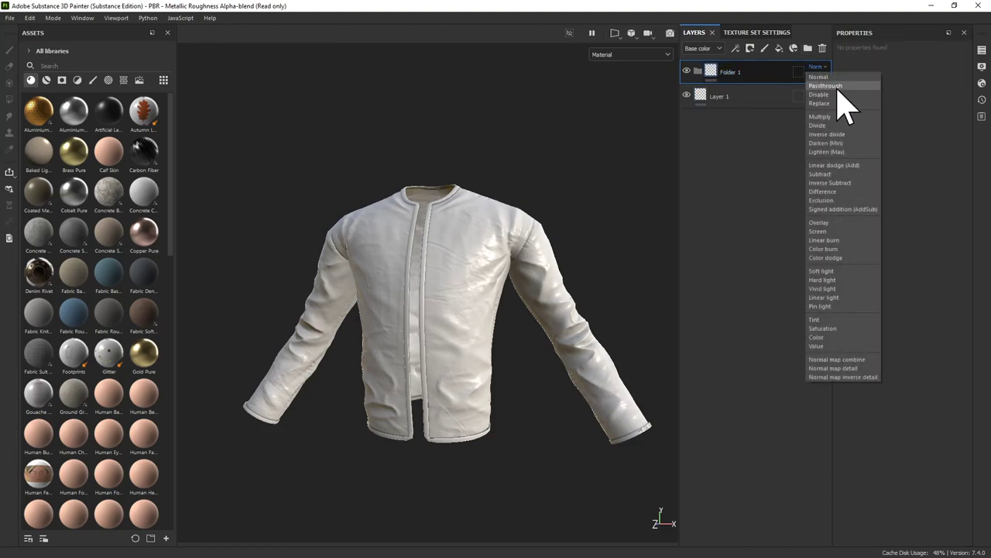
left_click(834, 86)
Rename the new layer folder as Fabris Base.
double_click(737, 71)
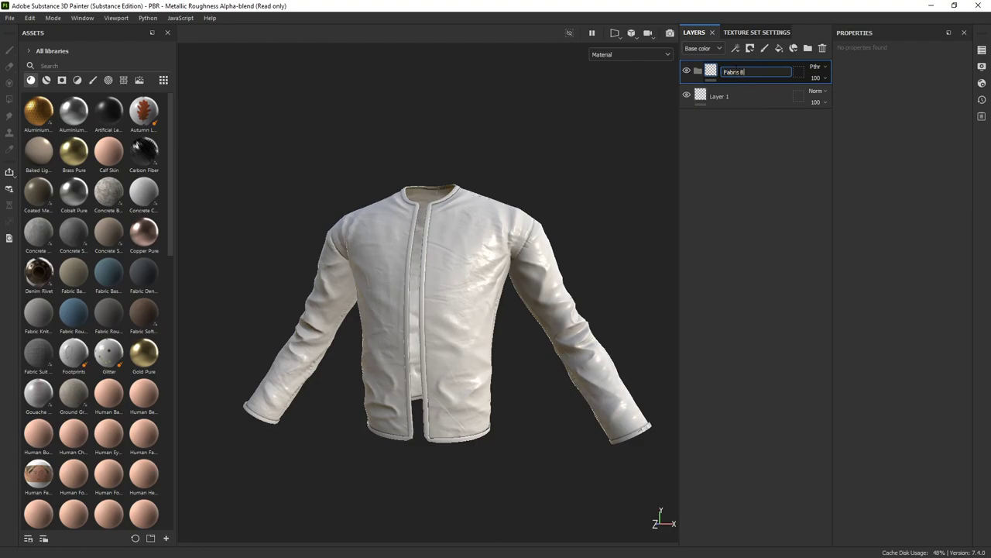
type("Fabric Base")
key("Return")
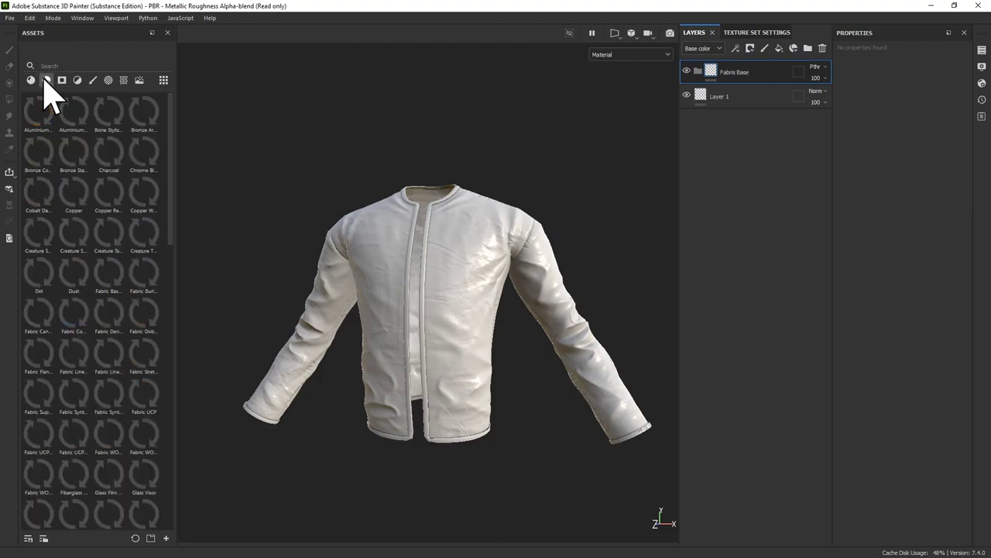
Search the materials for fabric and add Fabric Baseball Hat inside the Fabris Base folder.
left_click(35, 79)
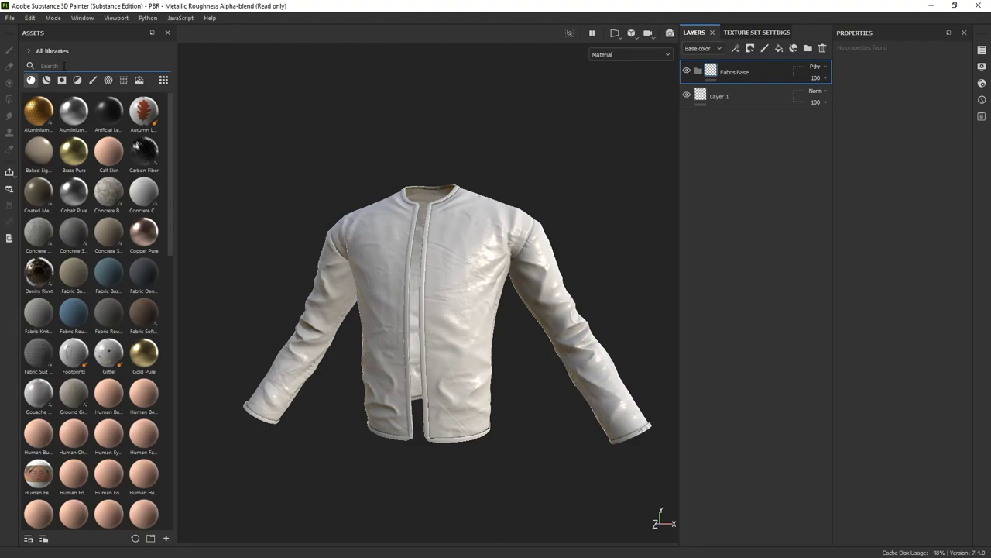
type("fabri")
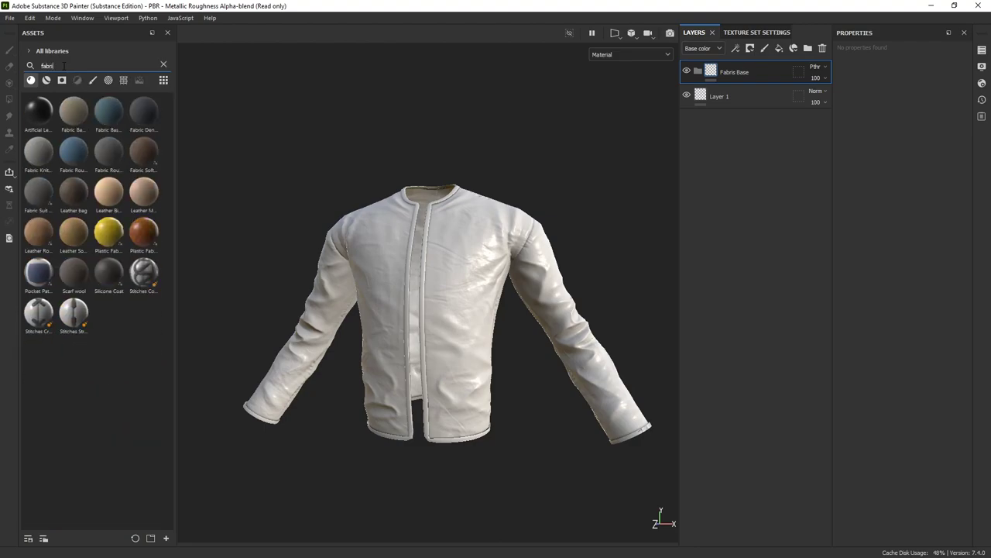
type("x")
key("BackSpace")
type("c")
mouse_move(144, 113)
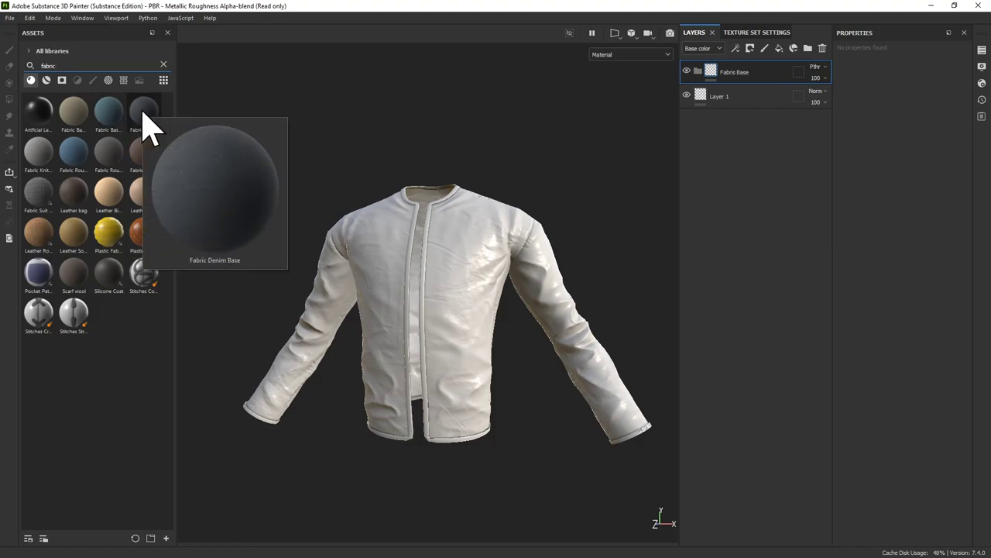
mouse_move(76, 155)
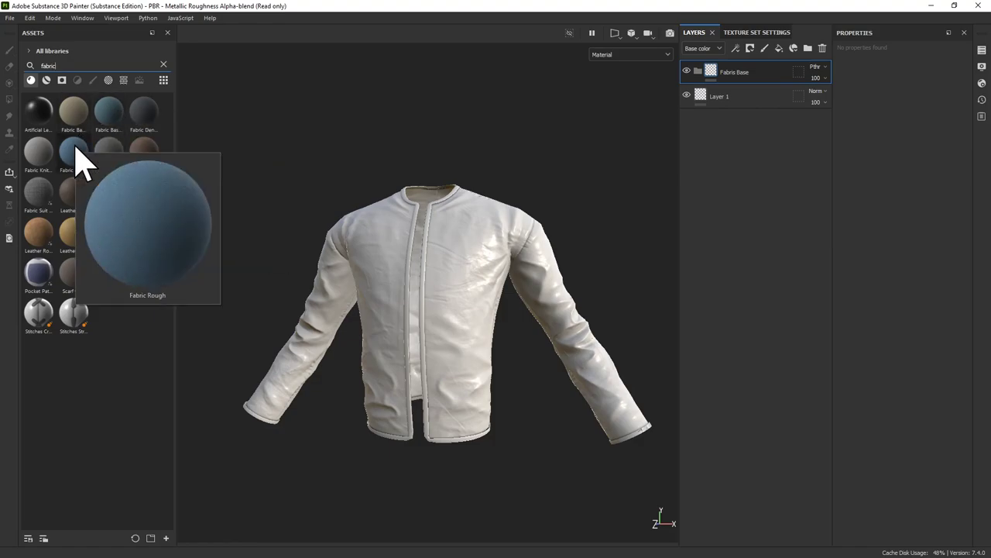
mouse_move(102, 115)
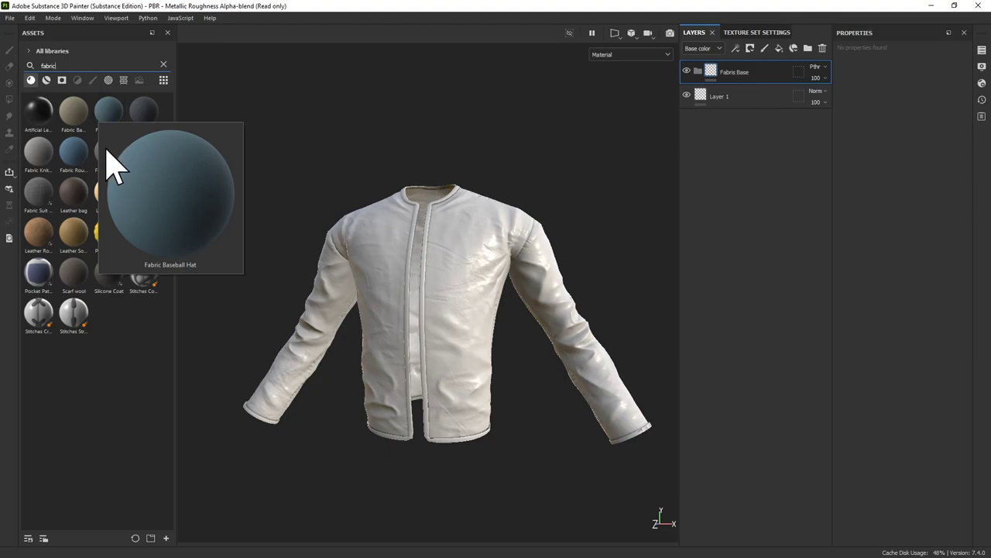
mouse_move(109, 172)
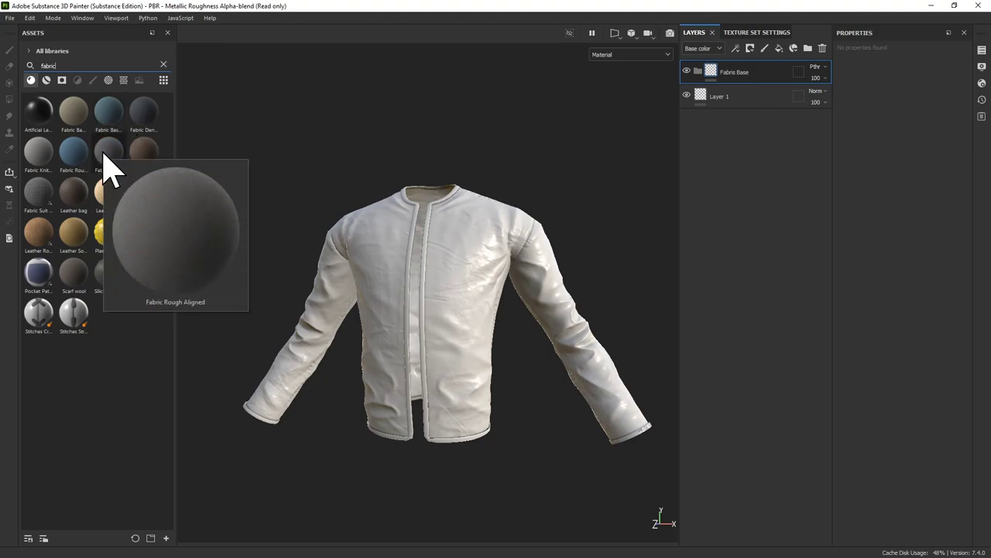
left_click_drag(108, 112, 728, 71)
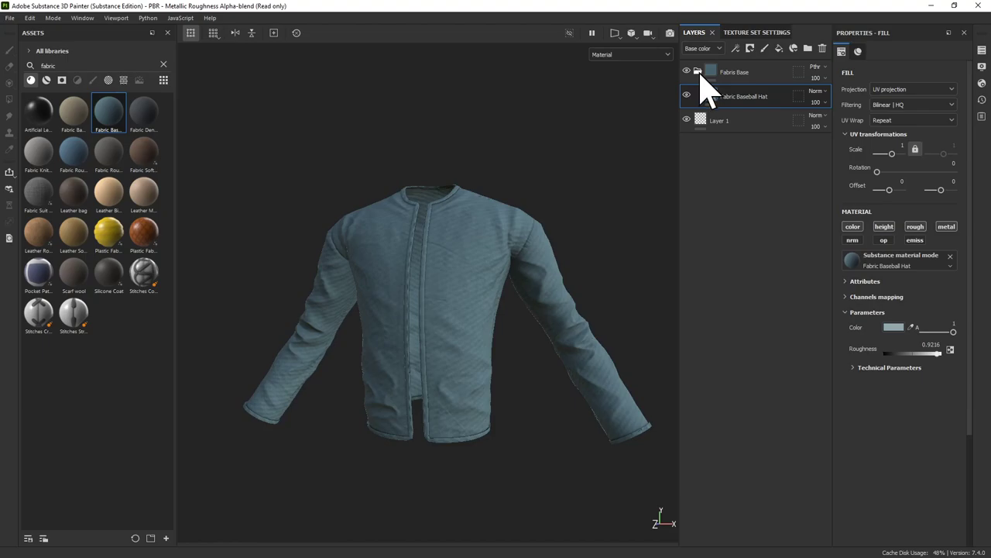
Set the Fabric Baseball Hat layer's UV scale to about 4.74 and check the weave on the vest.
left_click_drag(550, 188, 593, 193, "alt")
right_click_drag(613, 203, 619, 252, "alt")
left_click_drag(619, 252, 557, 249, "alt")
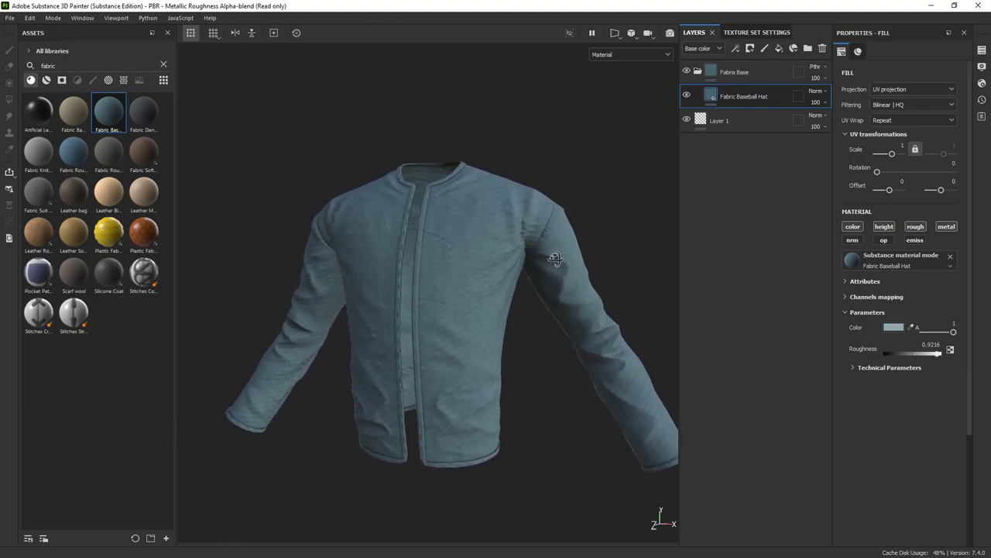
right_click_drag(557, 249, 557, 259, "alt")
left_click_drag(557, 259, 596, 172, "alt")
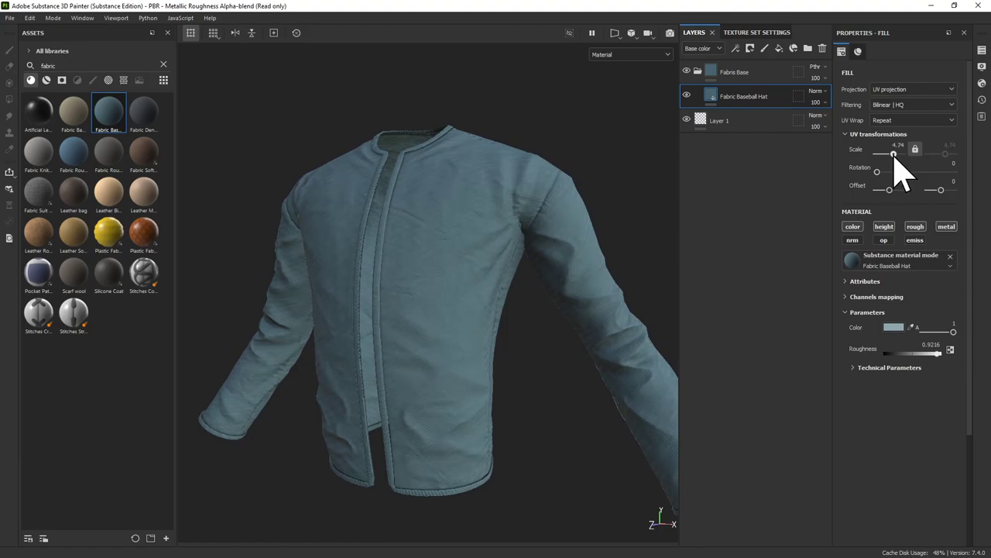
left_click_drag(518, 256, 177, 210, "alt")
Hide the Fabric Baseball Hat layer and add Fabric Suit Vintage above it with a UV scale of about 6.75.
left_click_drag(40, 208, 724, 82)
left_click(687, 118)
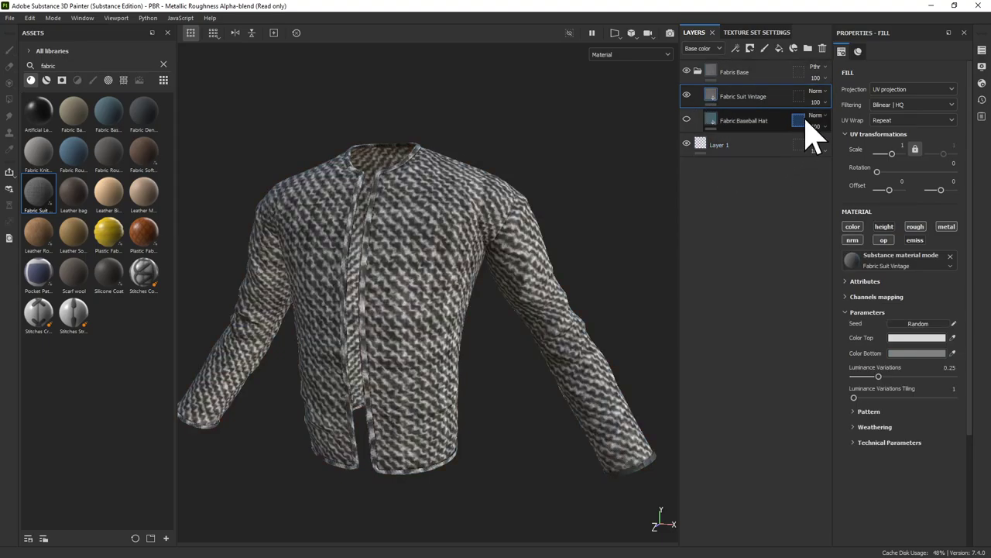
left_click_drag(892, 154, 895, 153)
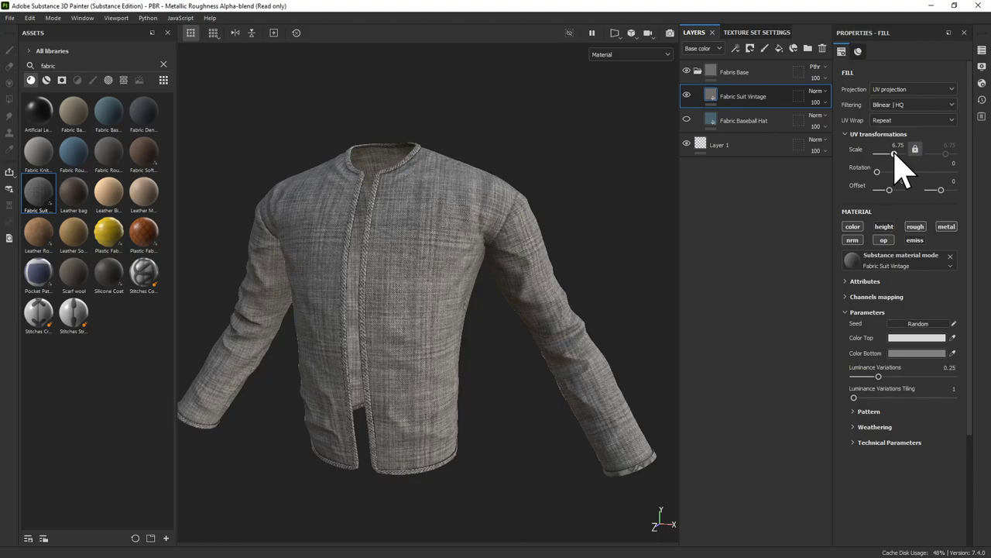
Examine the Fabric Suit Vintage weave on the vest's sleeves, seams, shoulders and front.
left_click_drag(551, 224, 385, 237, "alt")
right_click_drag(385, 237, 551, 257, "alt")
middle_click_drag(551, 258, 526, 155, "alt")
left_click_drag(526, 154, 388, 173, "alt")
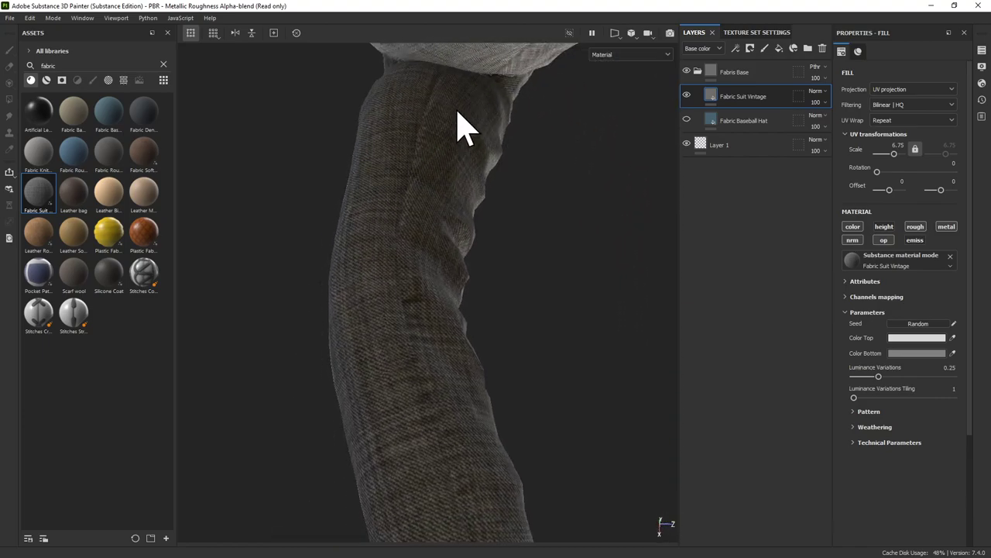
left_click_drag(470, 126, 586, 205, "alt")
left_click_drag(413, 204, 477, 240, "alt")
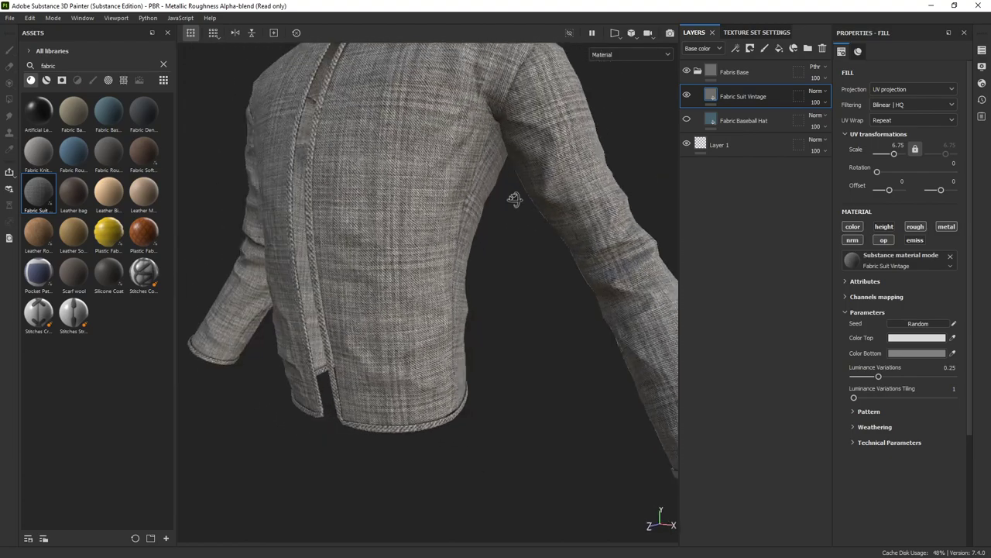
left_click_drag(515, 199, 491, 215, "alt")
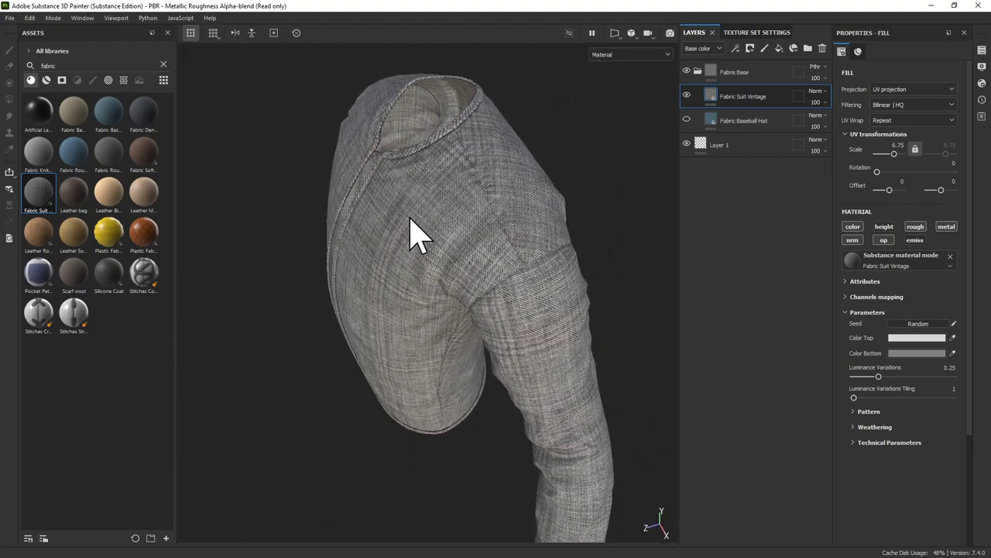
left_click_drag(398, 276, 346, 163, "alt")
Add the Fabric Flannel Tartan smart material above Fabric Suit Vintage in the folder and hide Fabric Suit Vintage.
left_click(46, 81)
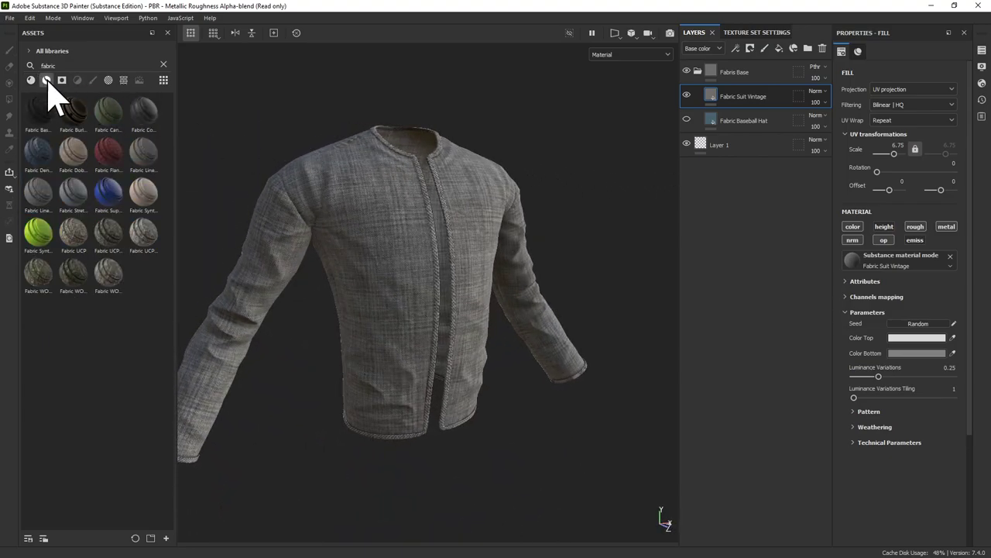
left_click(110, 150)
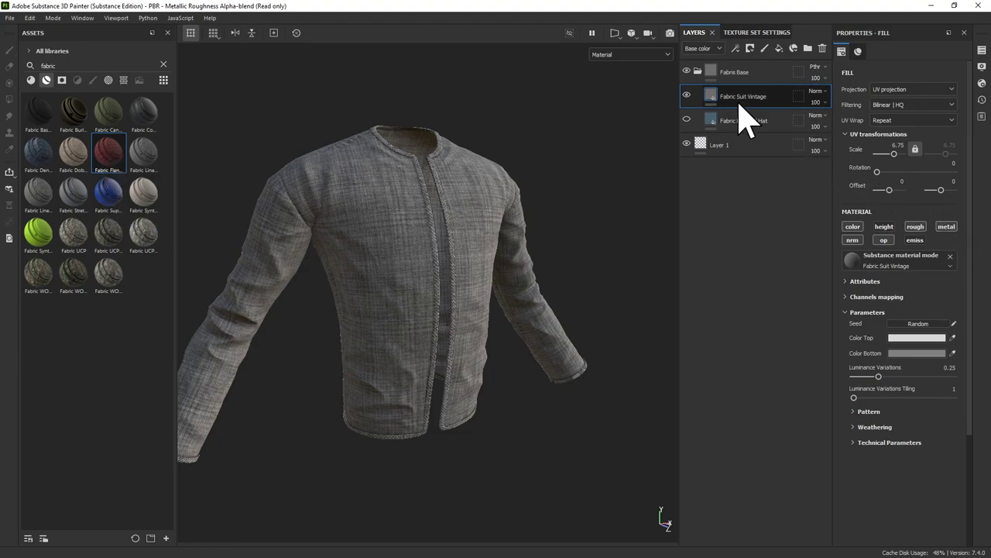
left_click_drag(108, 151, 756, 102)
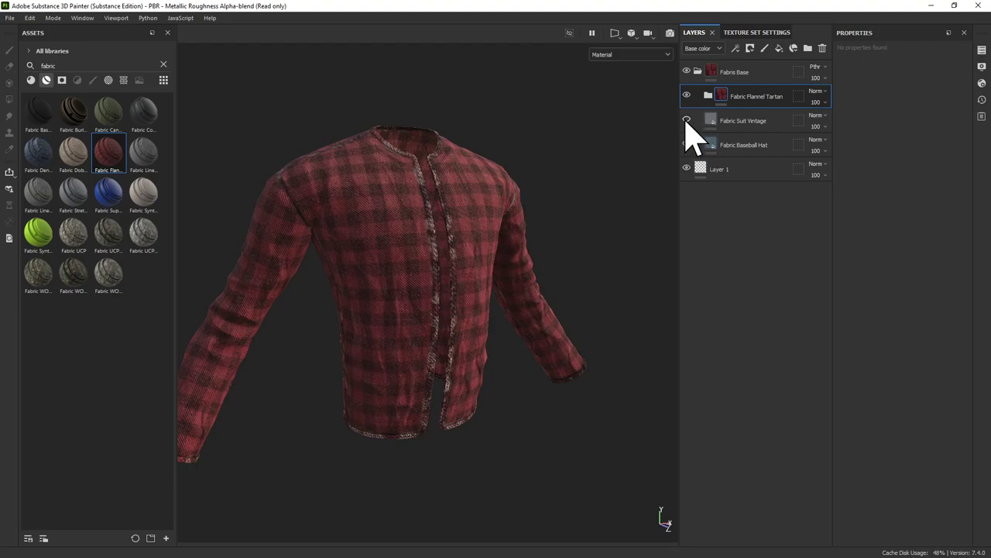
Examine the flannel tartan pattern all around the vest and along its collar and front trim.
left_click_drag(574, 159, 234, 179, "alt")
left_click_drag(391, 201, 267, 199, "alt")
right_click_drag(385, 199, 333, 198, "alt")
left_click_drag(500, 210, 578, 239, "alt")
right_click_drag(553, 203, 481, 190, "alt")
left_click_drag(480, 191, 517, 162, "alt")
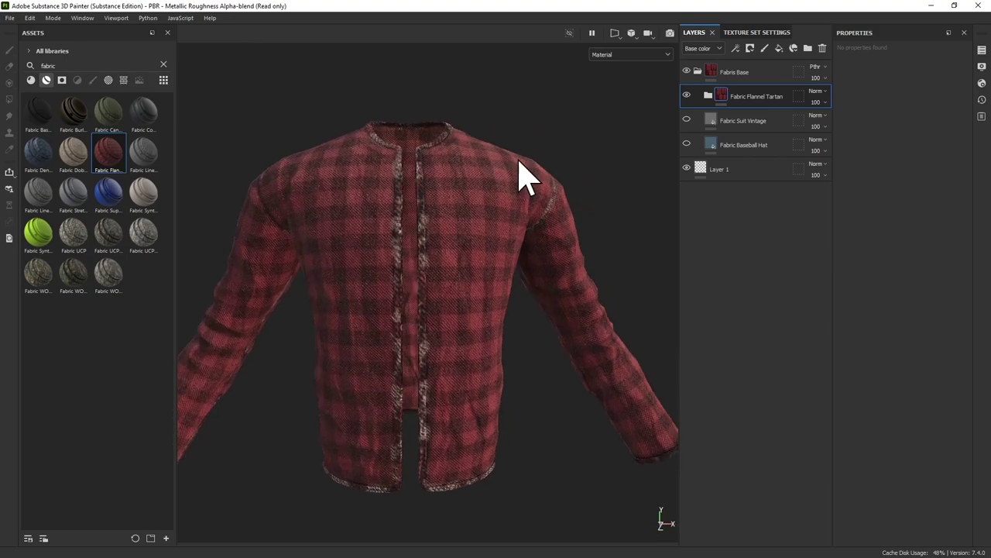
middle_click_drag(474, 146, 519, 204, "alt")
right_click_drag(518, 203, 570, 227, "alt")
left_click_drag(500, 279, 527, 231, "alt")
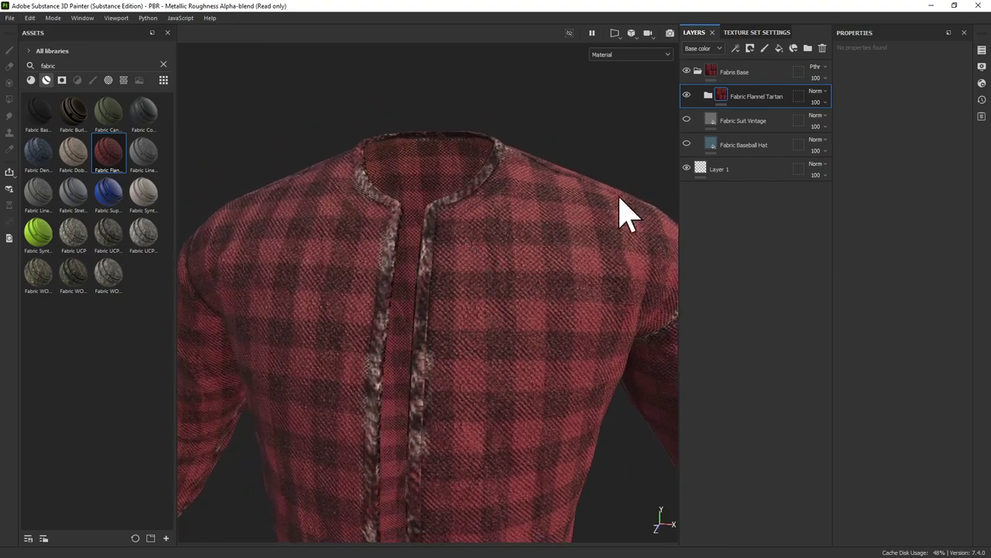
Hide the topmost Threading layer inside Fabric Flannel Tartan and check the vest's trim, cuff and sleeves.
left_click(707, 95)
left_click(687, 121)
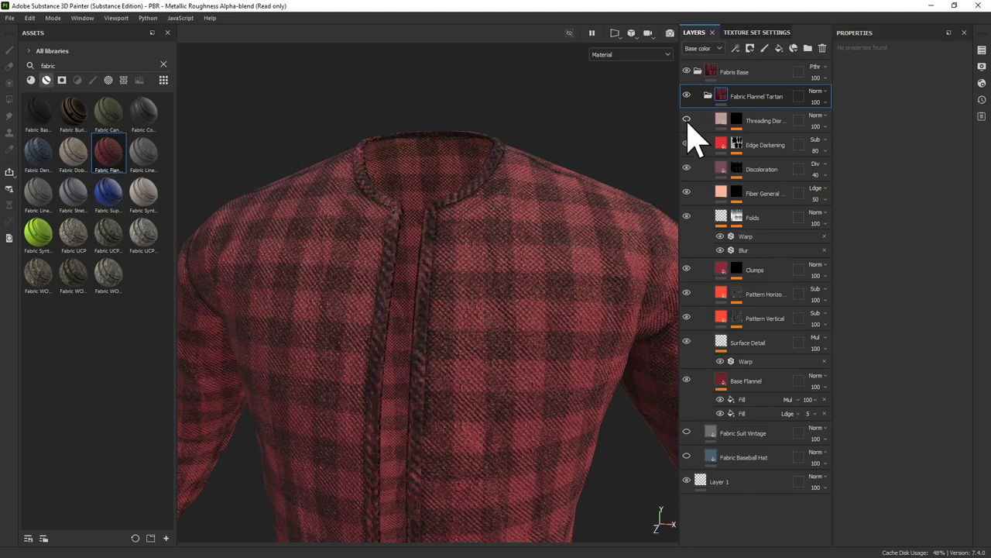
middle_click_drag(454, 280, 501, 137, "alt")
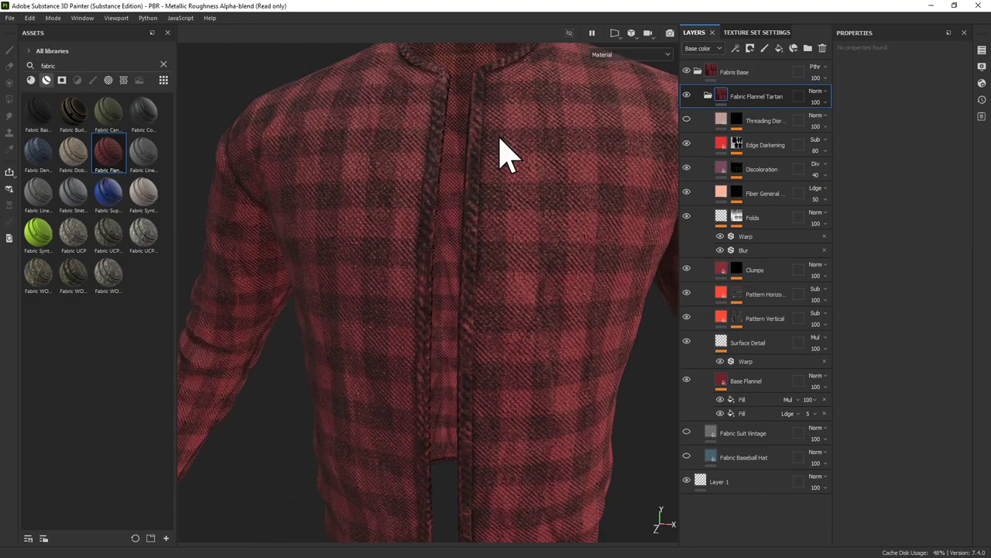
right_click_drag(501, 137, 217, 225, "alt")
left_click_drag(378, 333, 444, 273, "alt")
middle_click_drag(311, 316, 504, 250, "alt")
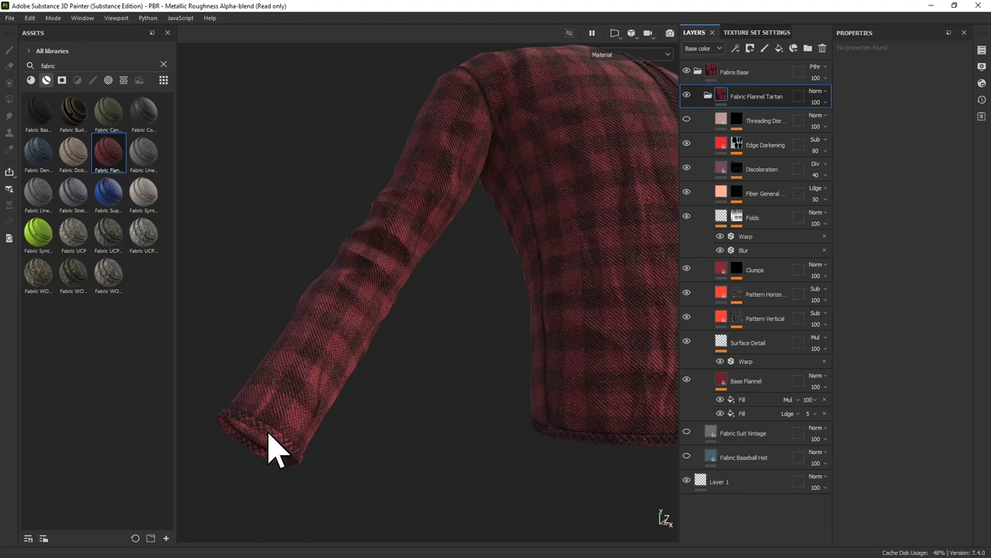
left_click_drag(577, 205, 523, 267, "alt")
right_click_drag(524, 253, 520, 89, "alt")
middle_click_drag(520, 89, 485, 152, "alt")
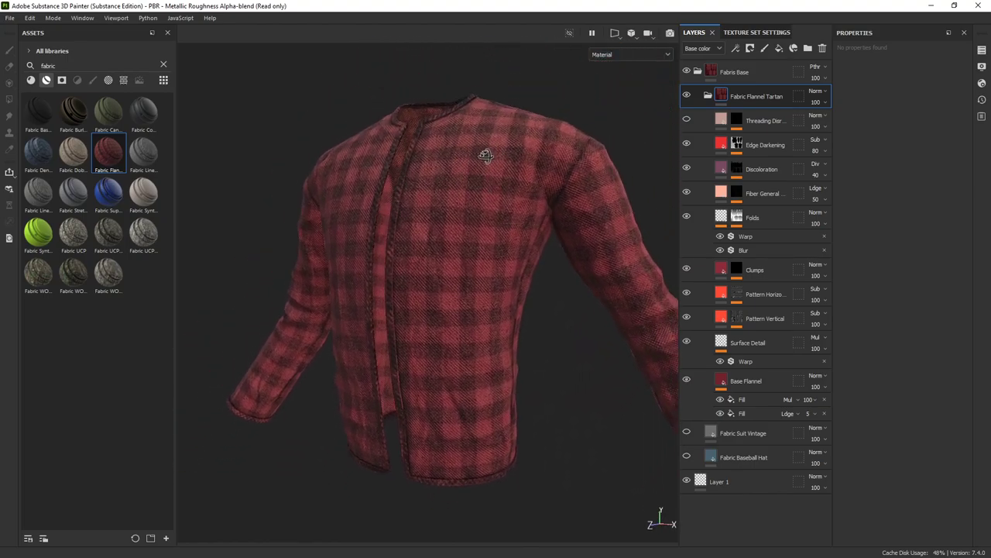
left_click_drag(485, 152, 480, 175, "alt")
Add a black mask to the Fabris Base folder.
right_click(710, 69)
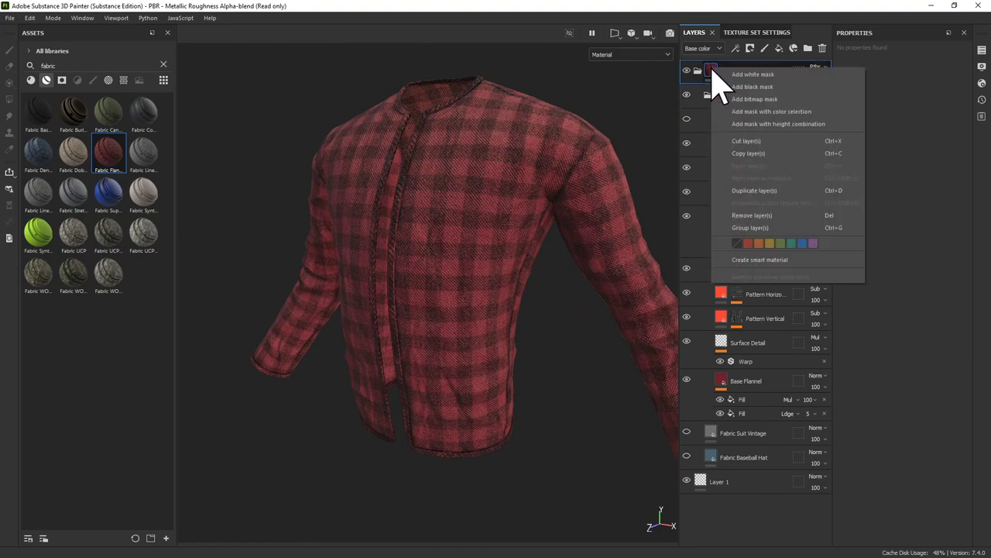
left_click(736, 87)
right_click(728, 70)
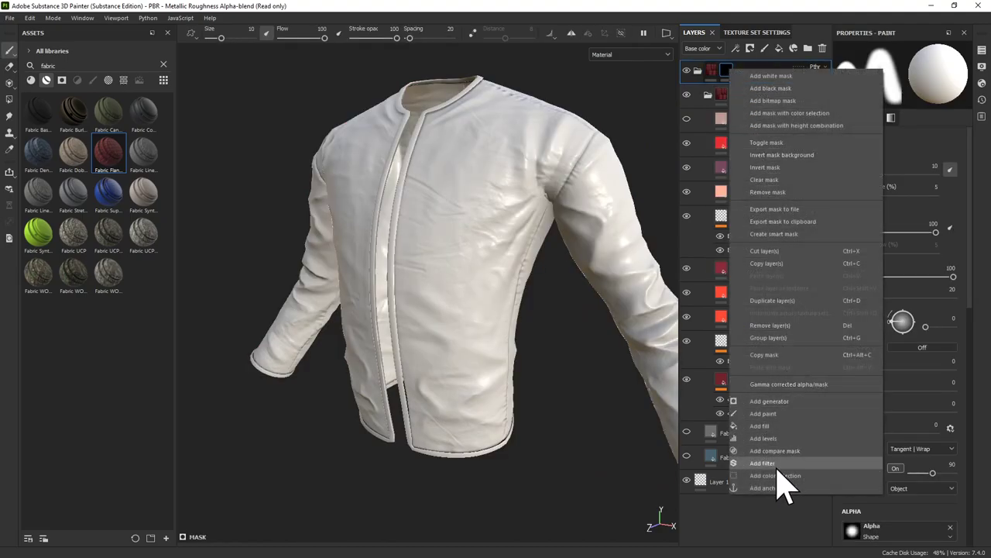
left_click(779, 414)
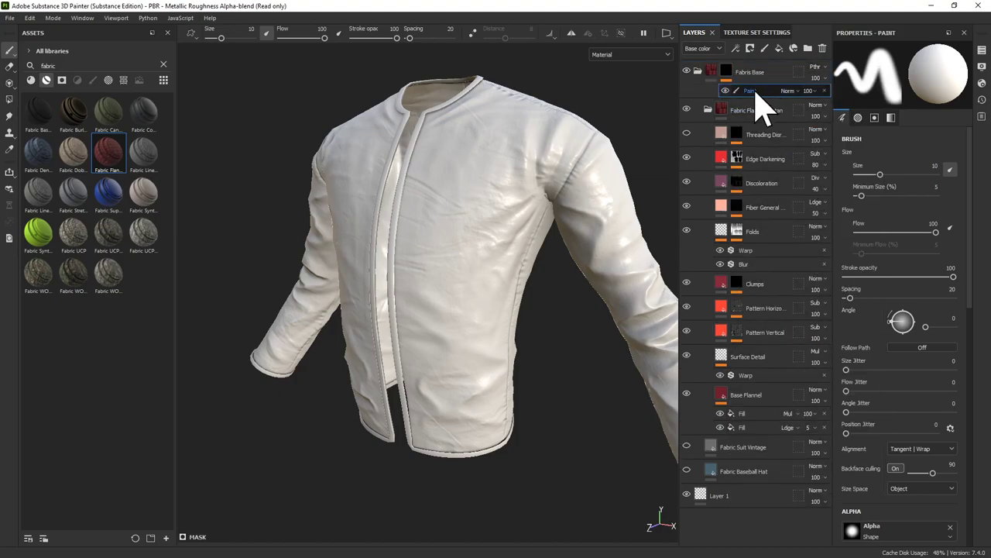
left_click(824, 91)
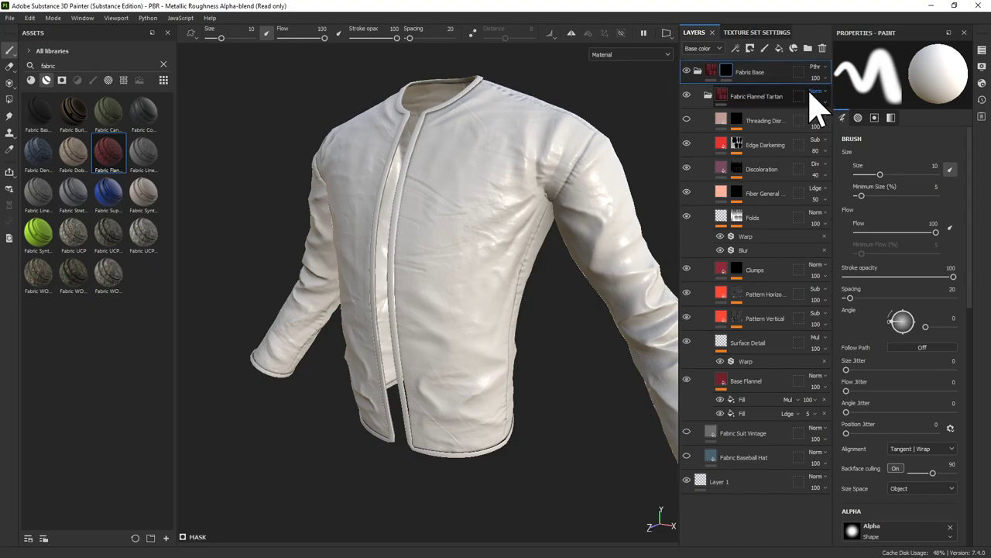
Add a color selection effect to the Fabris Base folder's mask.
right_click(733, 75)
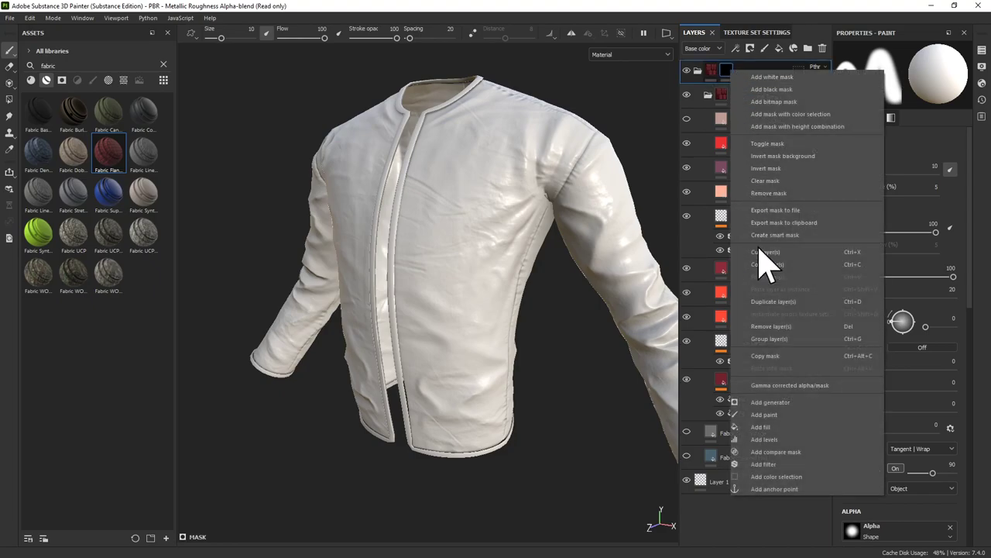
left_click(802, 476)
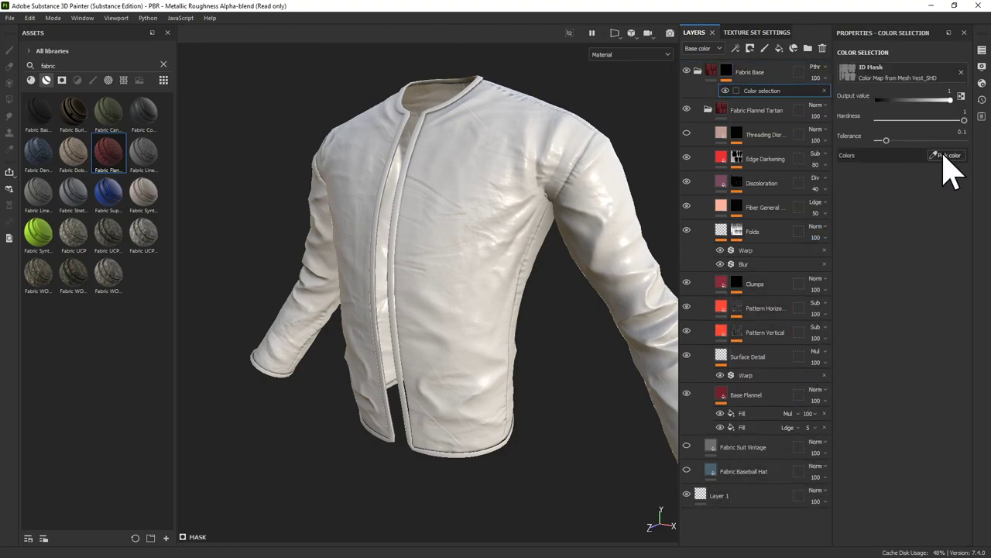
left_click(946, 156)
left_click(496, 189)
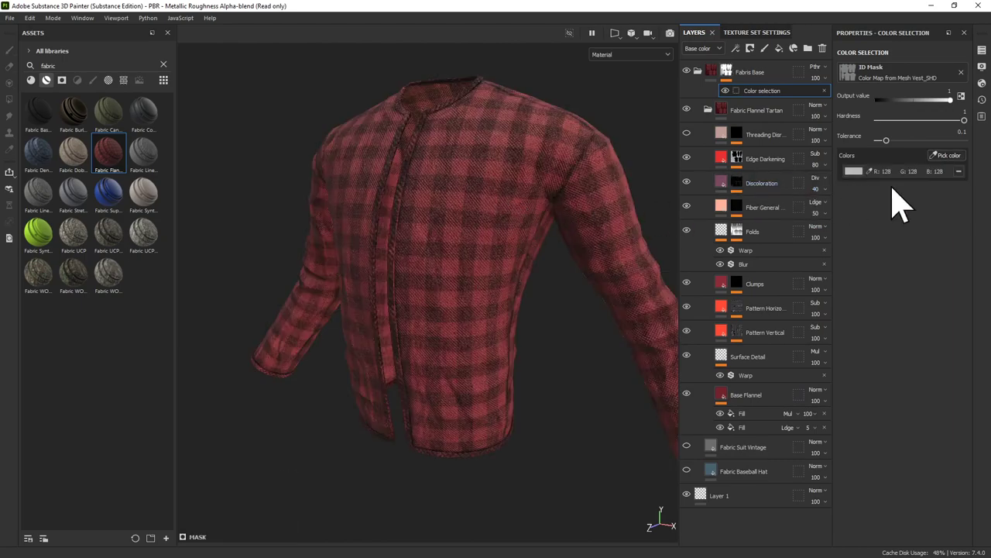
left_click(824, 91)
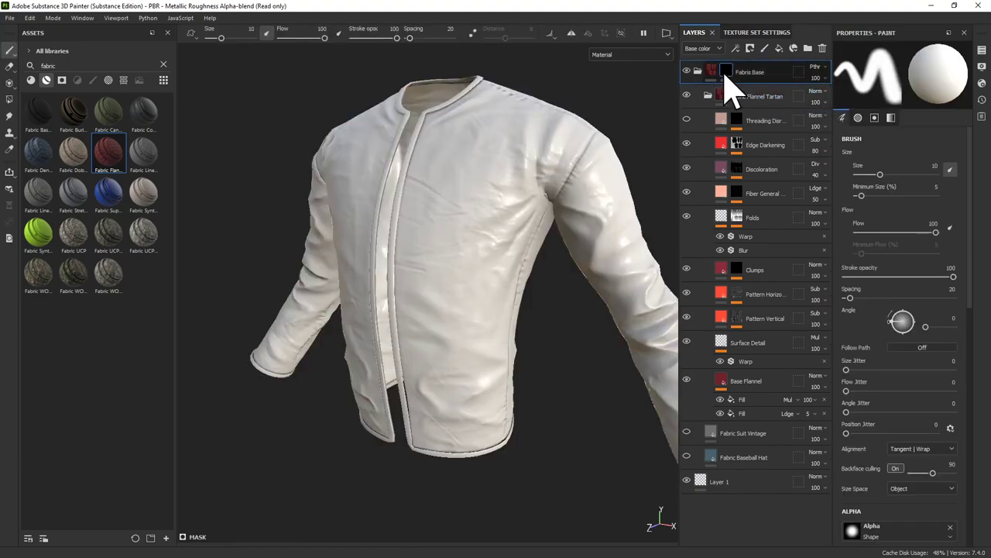
Add a paint effect to the Fabris Base mask and set up Polygon Fill in UV chunk mode.
right_click(728, 73)
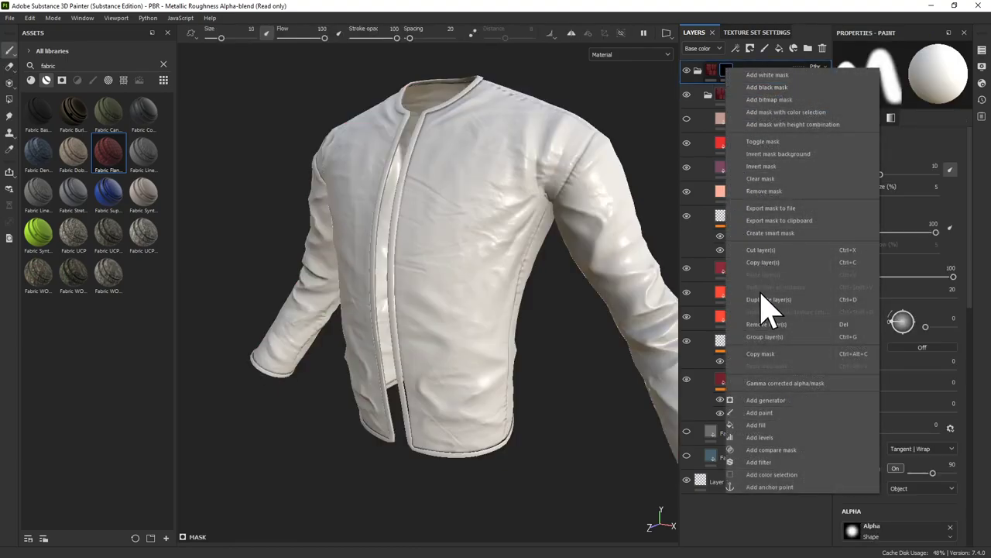
left_click(760, 413)
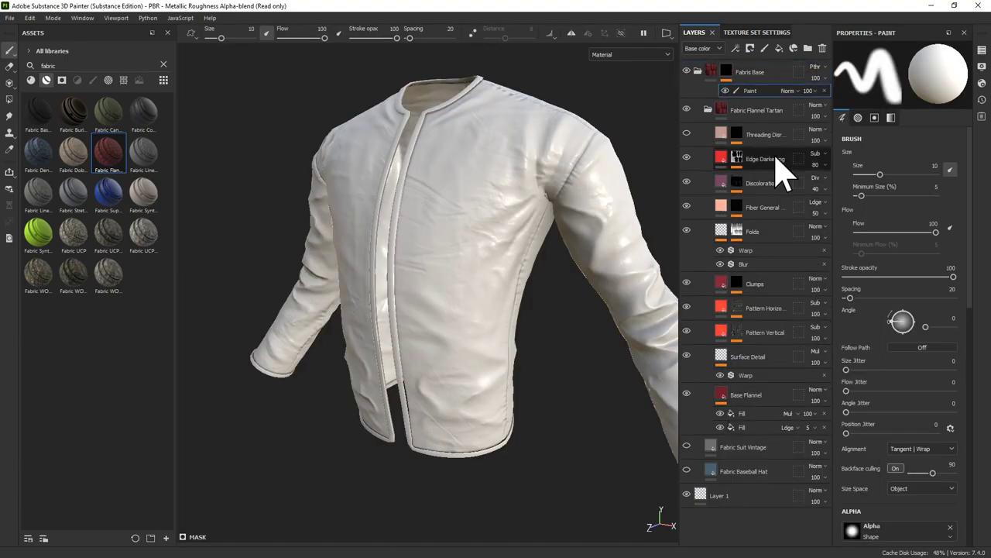
left_click(9, 99)
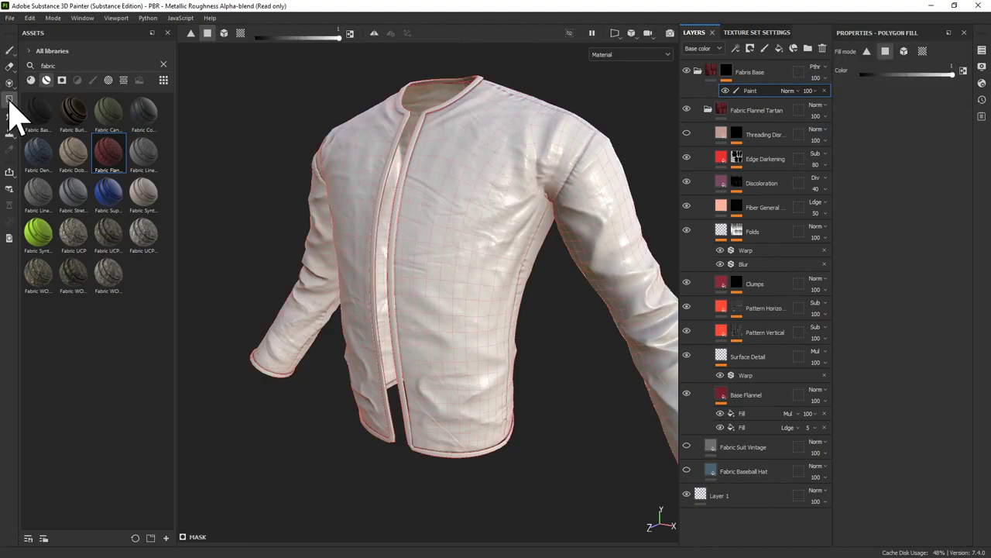
left_click(240, 33)
Fill the vest's body panels and both sleeves in the Fabris Base mask, leaving out the collar, front, hem and cuff trim.
left_click(456, 189)
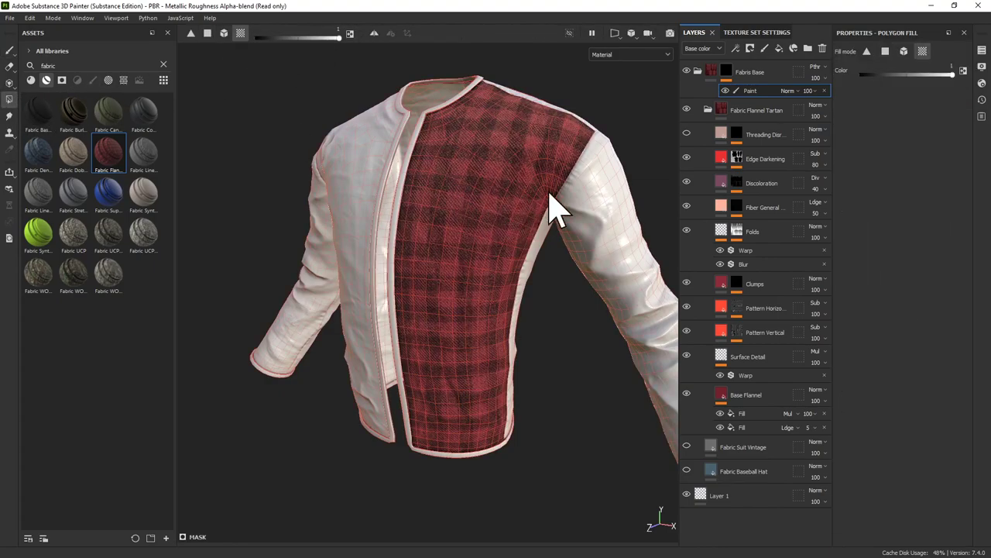
left_click(595, 208)
left_click(549, 240)
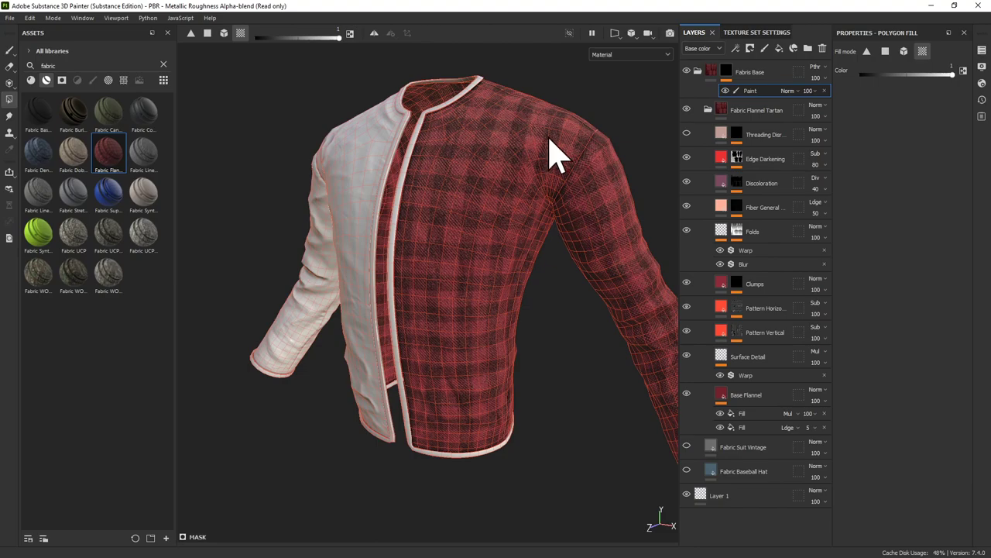
left_click(370, 179)
left_click_drag(346, 239, 317, 274, "alt")
left_click(317, 276)
Examine the masked vest from several angles for unfilled panels along the sleeves, sides and trim.
left_click_drag(296, 309, 307, 336, "alt")
middle_click_drag(302, 131, 272, 241, "alt")
right_click_drag(364, 170, 451, 157, "alt")
middle_click_drag(451, 157, 413, 133, "alt")
left_click_drag(462, 128, 399, 133, "alt")
right_click_drag(399, 133, 501, 154, "alt")
middle_click_drag(502, 155, 493, 119, "alt")
left_click_drag(493, 119, 502, 104, "alt")
left_click_drag(580, 132, 586, 93, "alt")
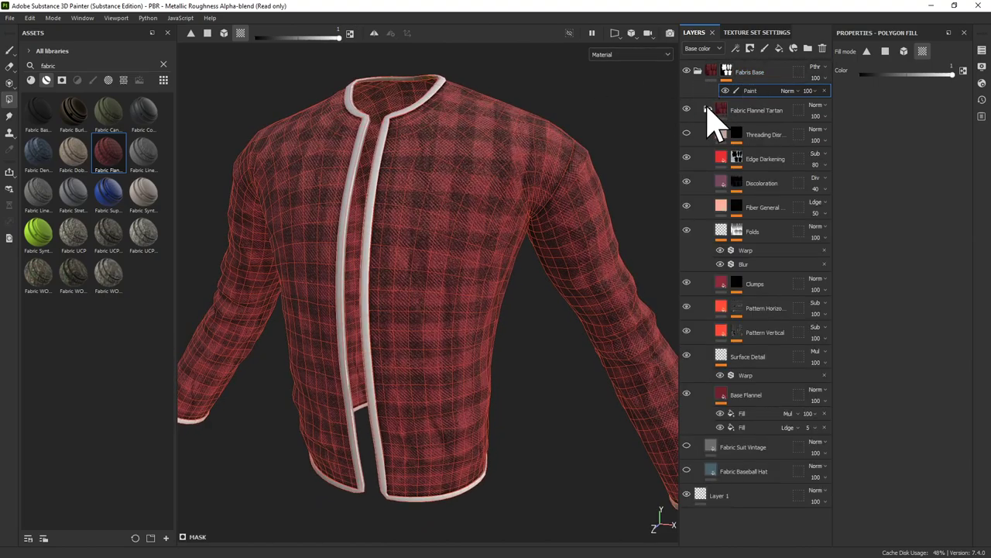
Duplicate the collapsed Fabric Flannel Tartan folder and move the copy above the Fabris Base folder.
left_click(707, 110)
left_click(751, 113)
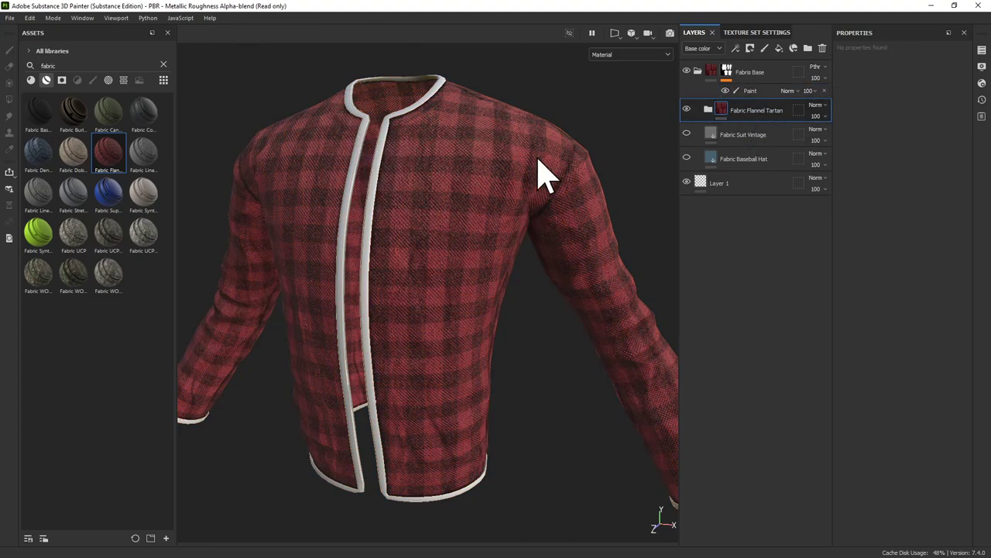
right_click(729, 117)
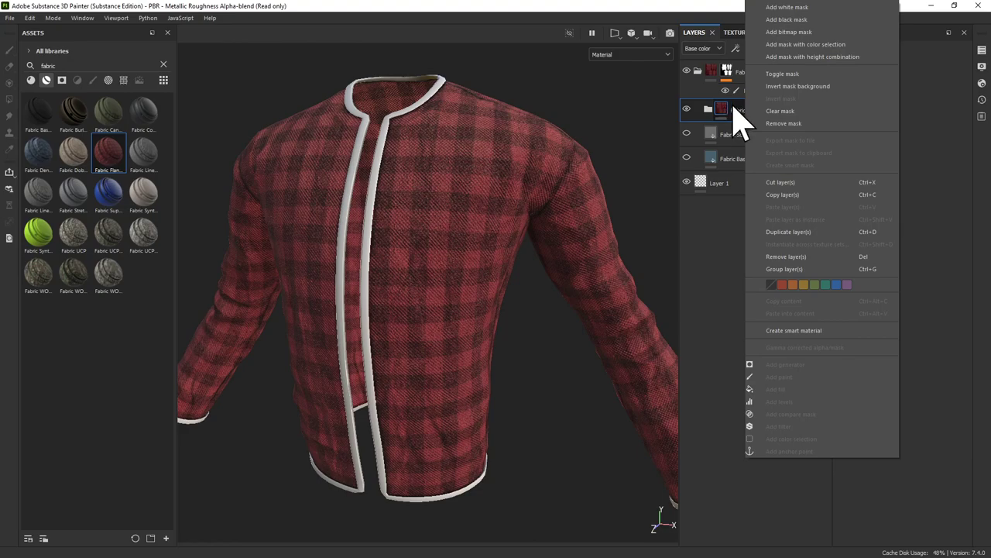
left_click(734, 106)
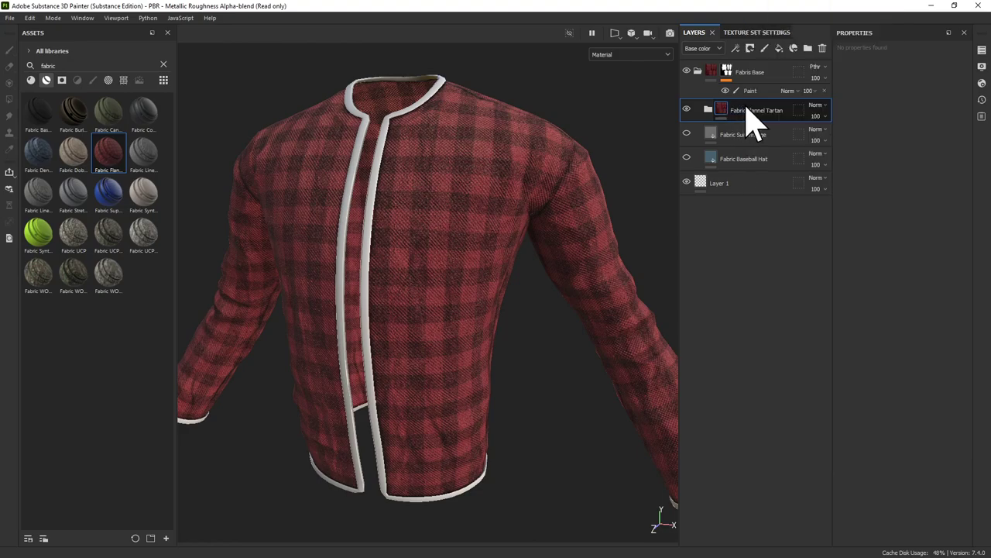
right_click(753, 124)
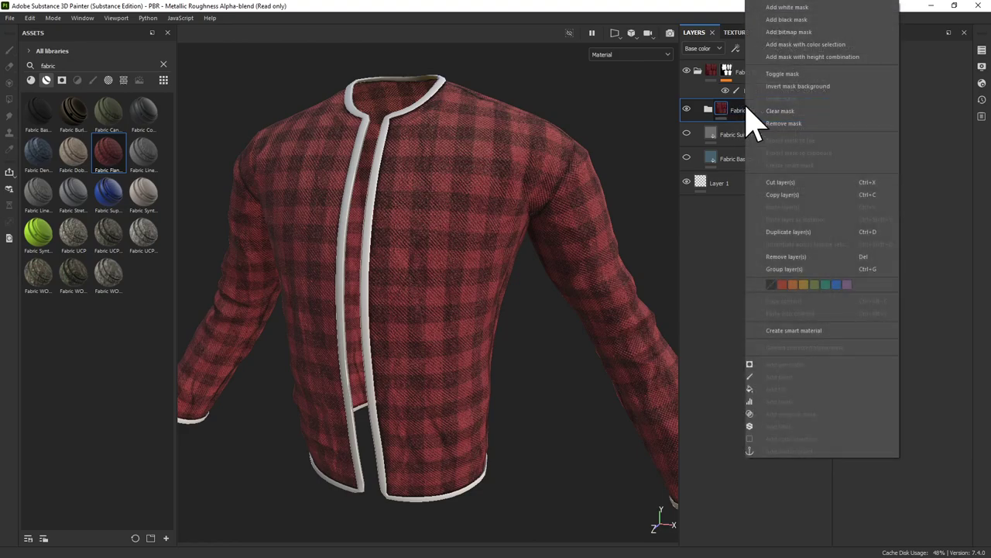
left_click(804, 231)
left_click_drag(761, 111, 767, 62)
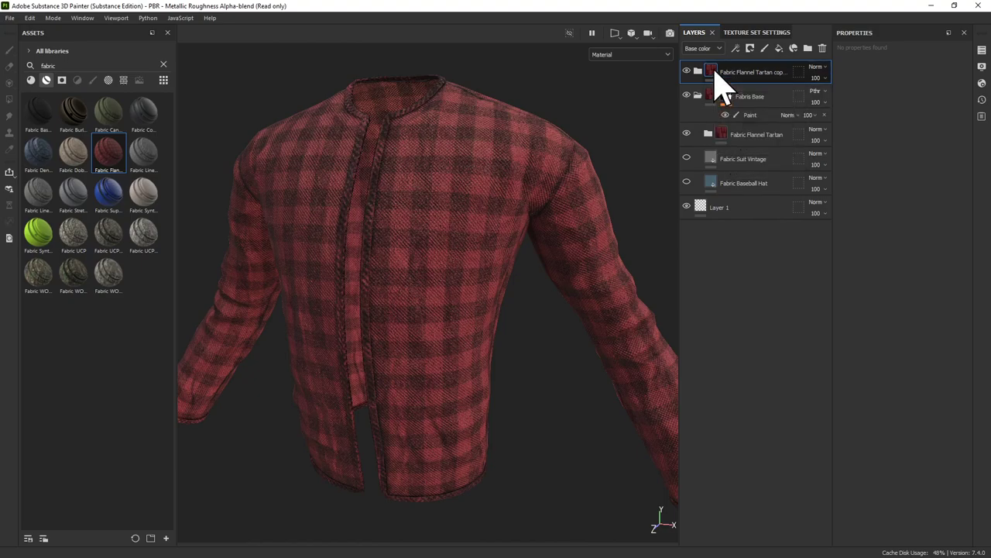
Add a black mask to the tartan folder copy and paste the Fabris Base mask into it.
right_click(714, 71)
left_click(744, 87)
left_click(726, 94)
right_click(727, 95)
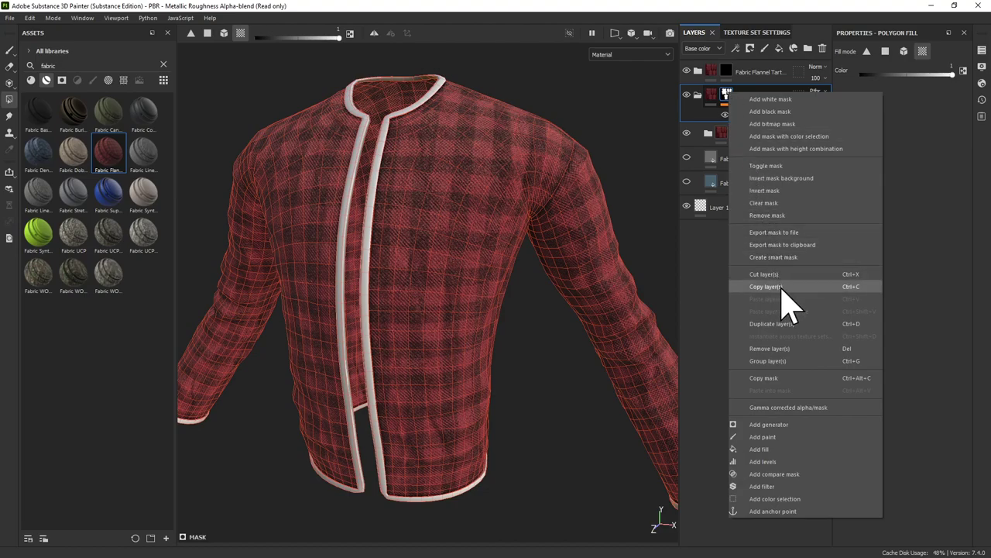
left_click(766, 378)
left_click(727, 71)
right_click(728, 71)
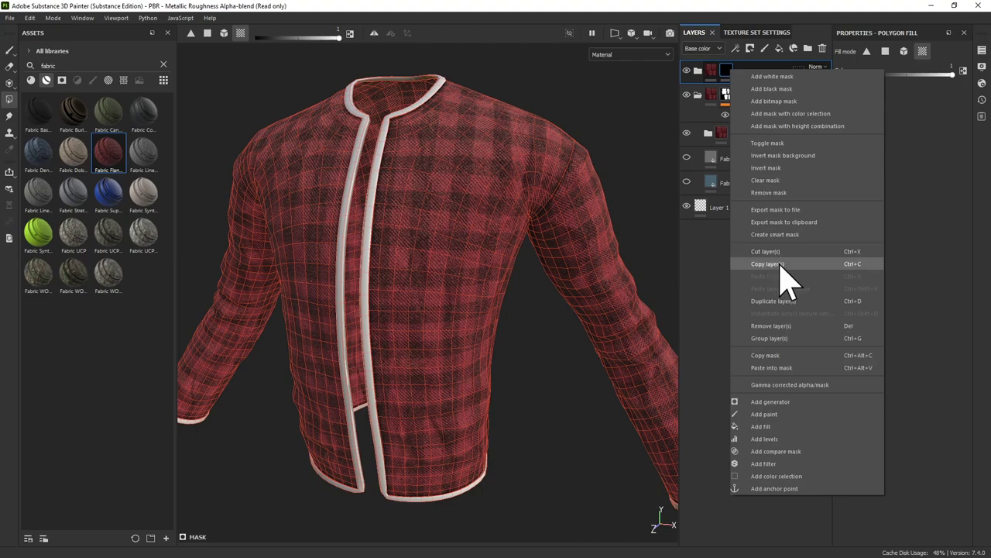
left_click(774, 367)
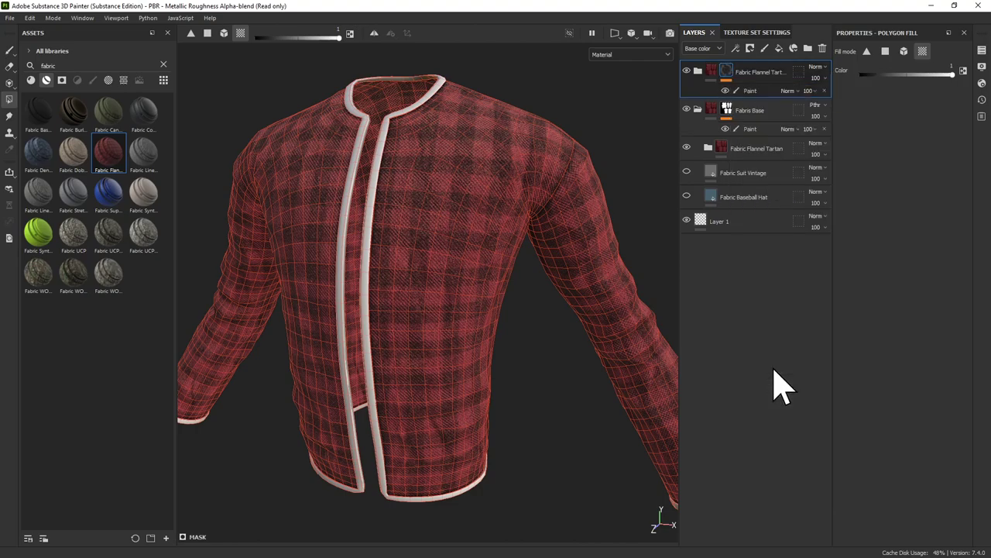
Invert the tartan copy's mask with a Levels effect and collapse the Fabris Base folder.
right_click(736, 91)
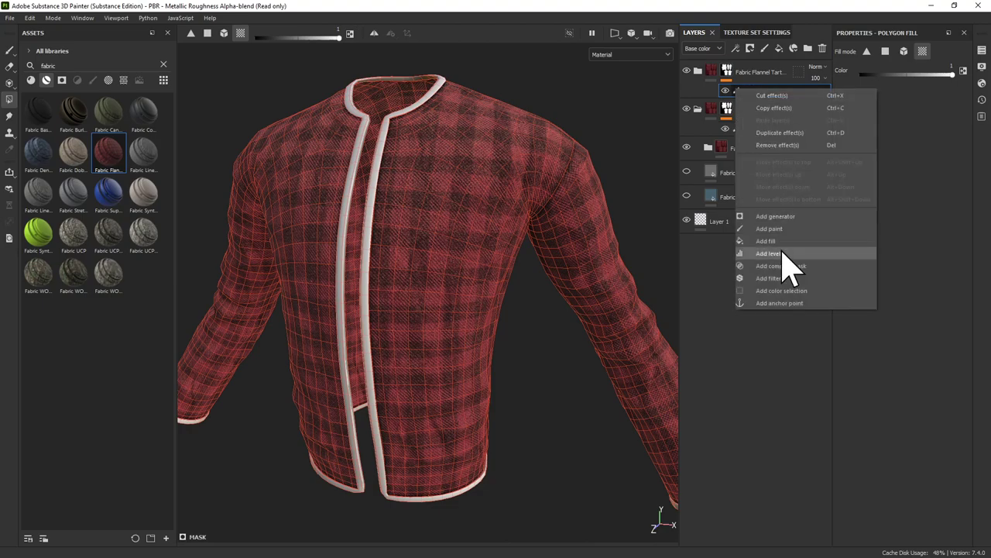
left_click(775, 253)
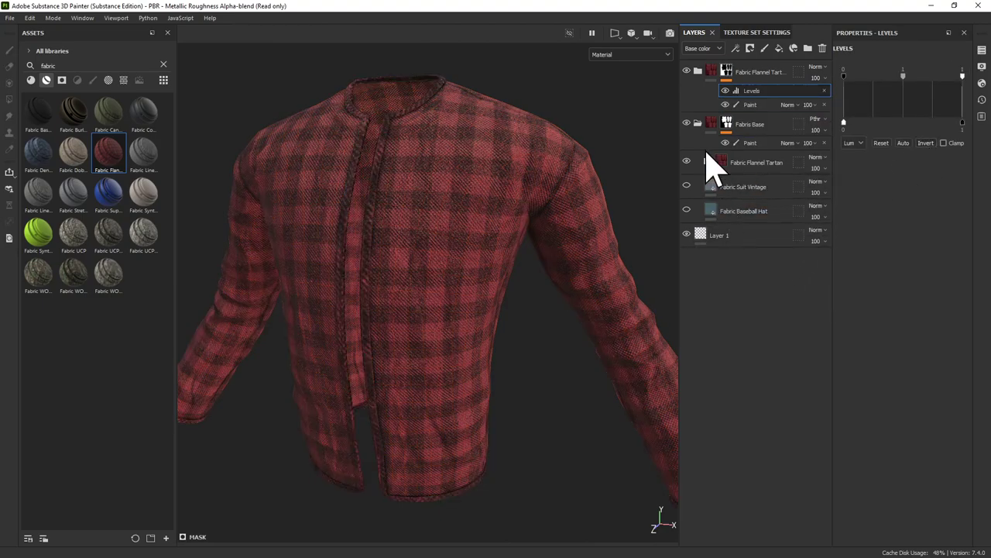
left_click(699, 71)
left_click(700, 72)
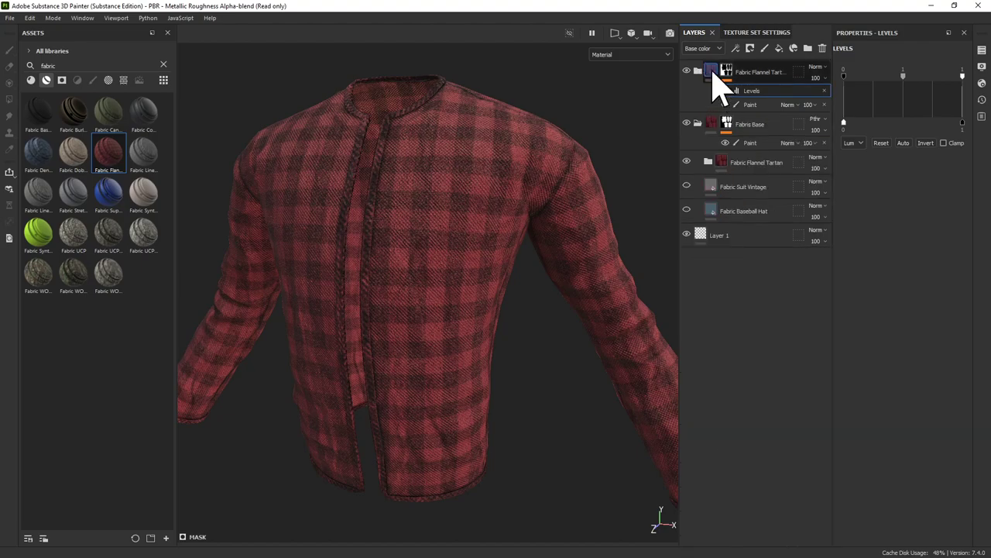
left_click(698, 123)
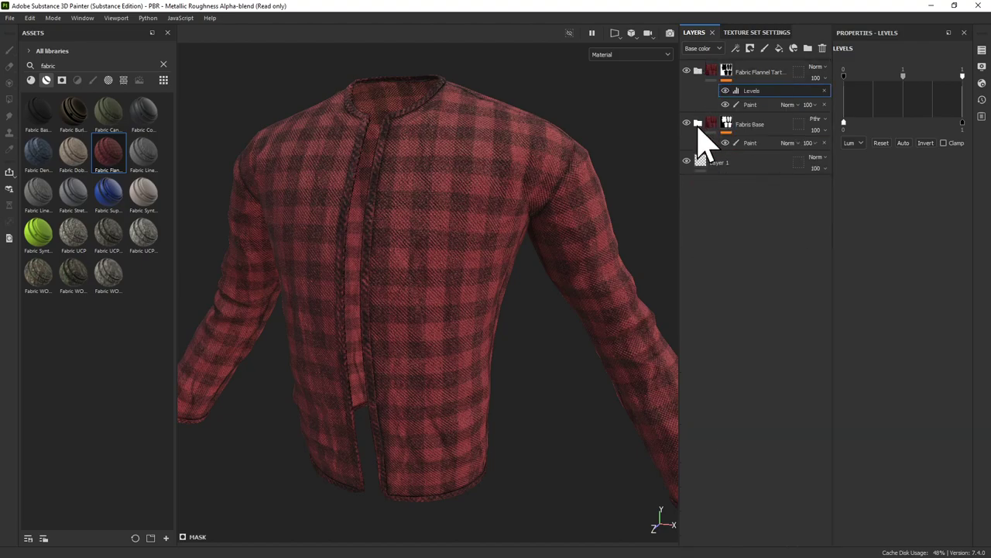
Expand the tartan folder copy and hide its Edge Darkening layer.
left_click(699, 71)
left_click(697, 71)
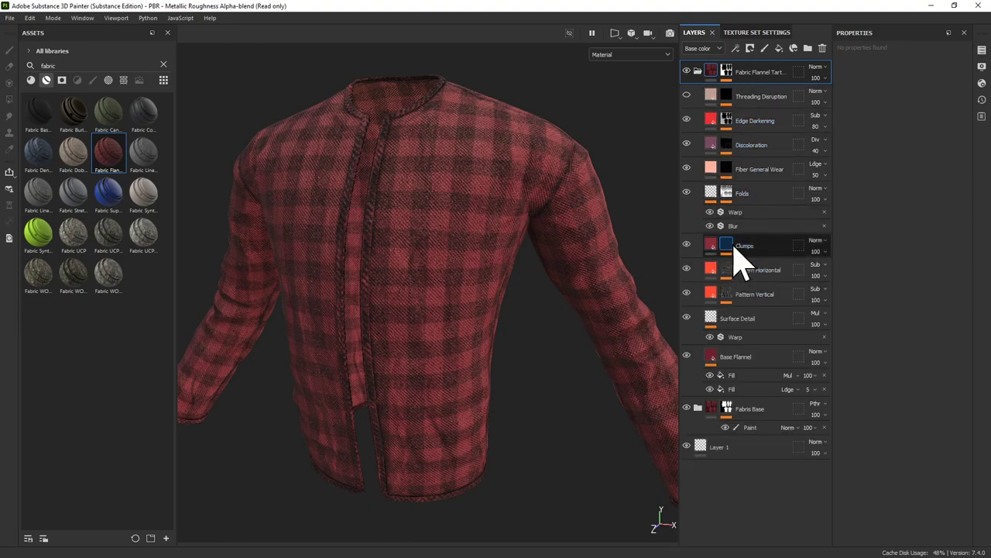
left_click(687, 120)
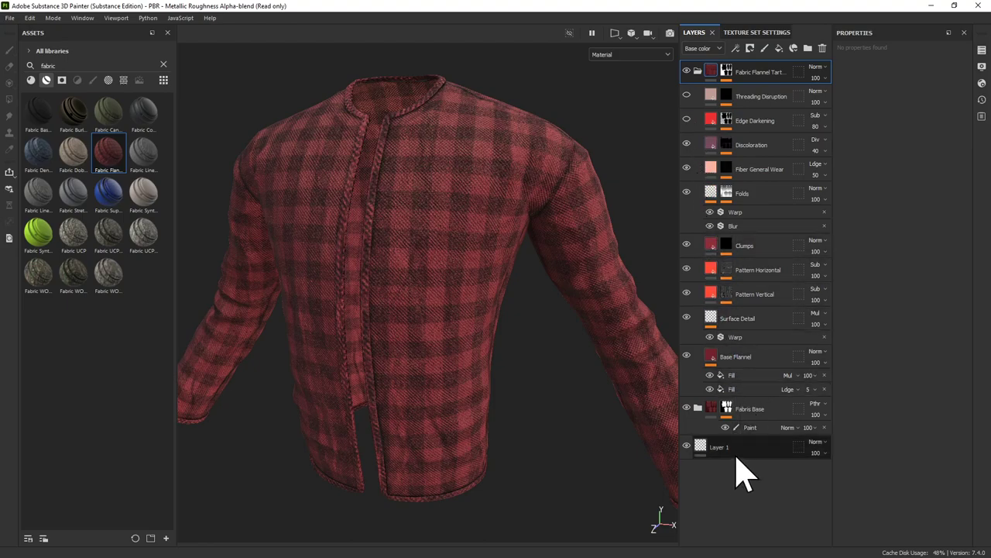
Set the copy's UV scales to 128 for Base Flannel and Surface Detail, 74.07 for Pattern Vertical and 112.66 for Pattern Horizontal.
left_click(772, 381)
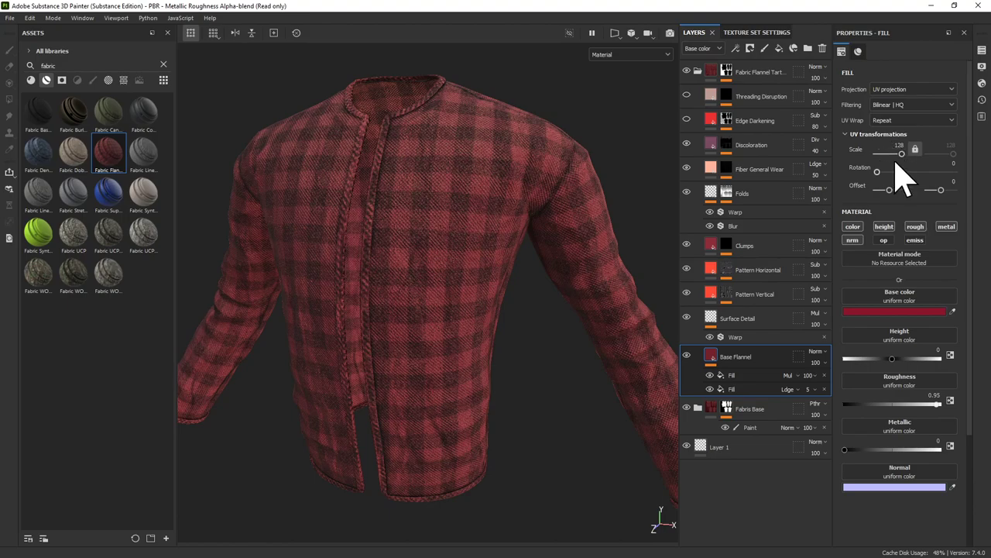
left_click_drag(895, 155, 909, 160)
left_click(755, 324)
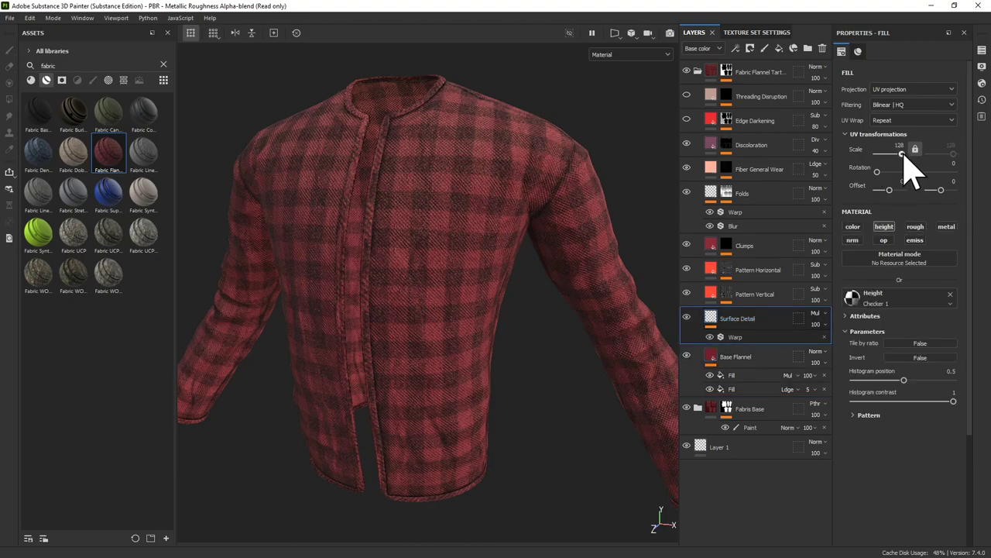
left_click(756, 298)
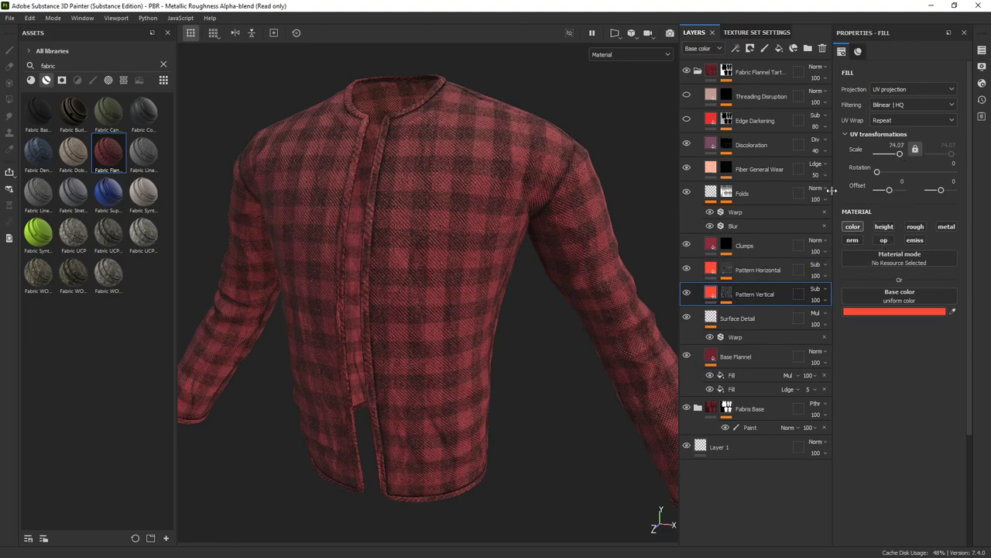
left_click(748, 273)
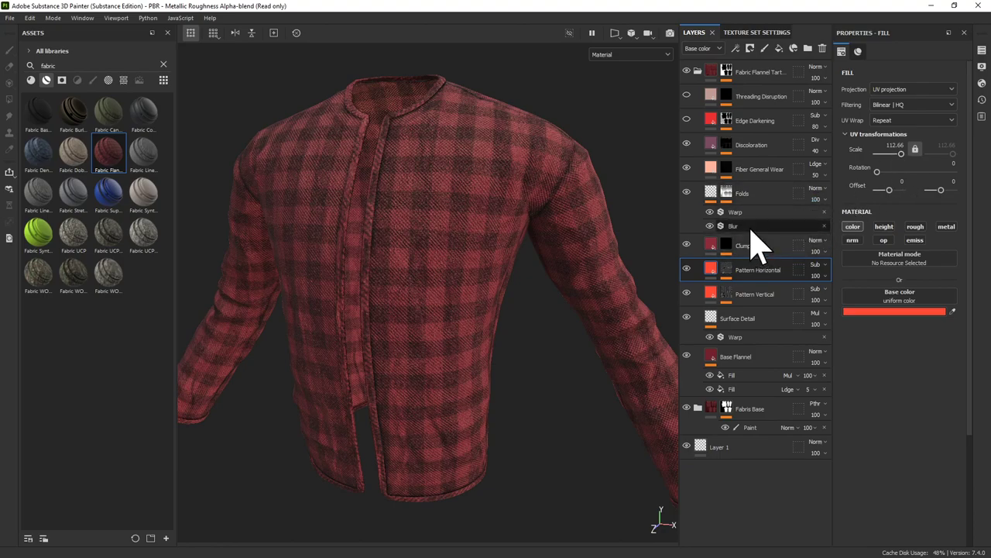
Hide the Discoloration, Fiber General Wear, Folds and Clumps layers in the tartan copy.
left_click(687, 143)
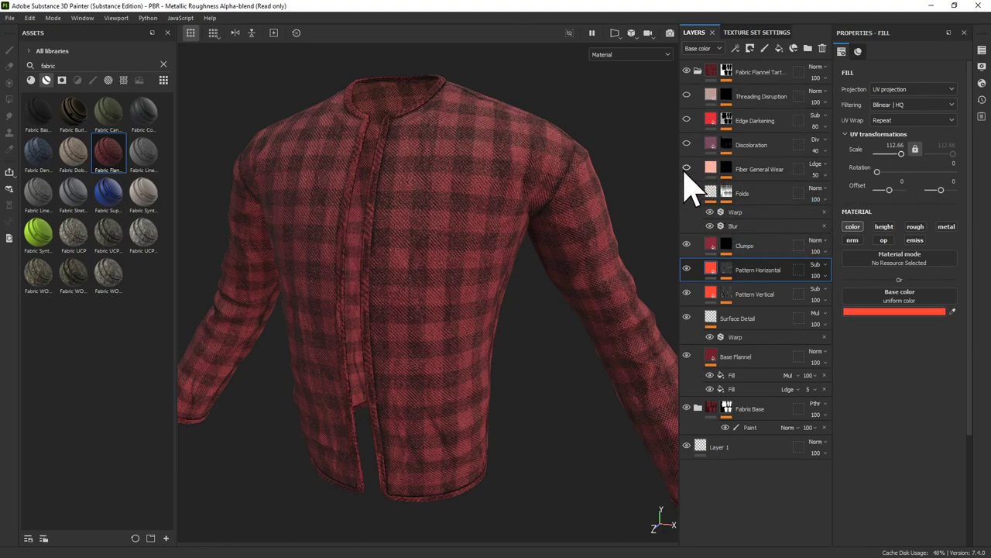
left_click(687, 293)
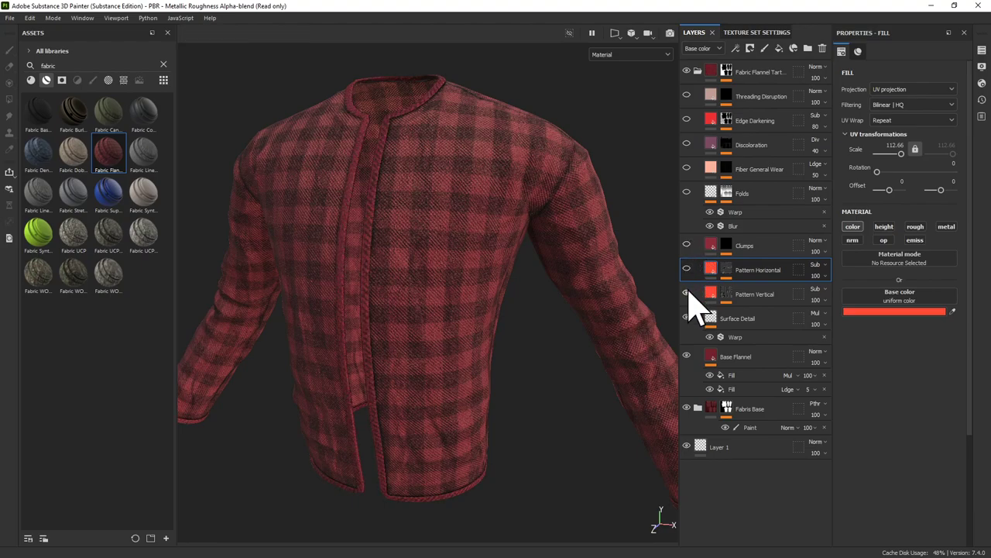
Set Pattern Vertical's UV scale to 128 and offset to 0.58, and its mask's lower and upper Stripes scales to 20.34 and 45.49.
left_click(751, 300)
mouse_move(908, 156)
left_mouse_down()
mouse_move(886, 157)
mouse_move(923, 159)
left_mouse_up()
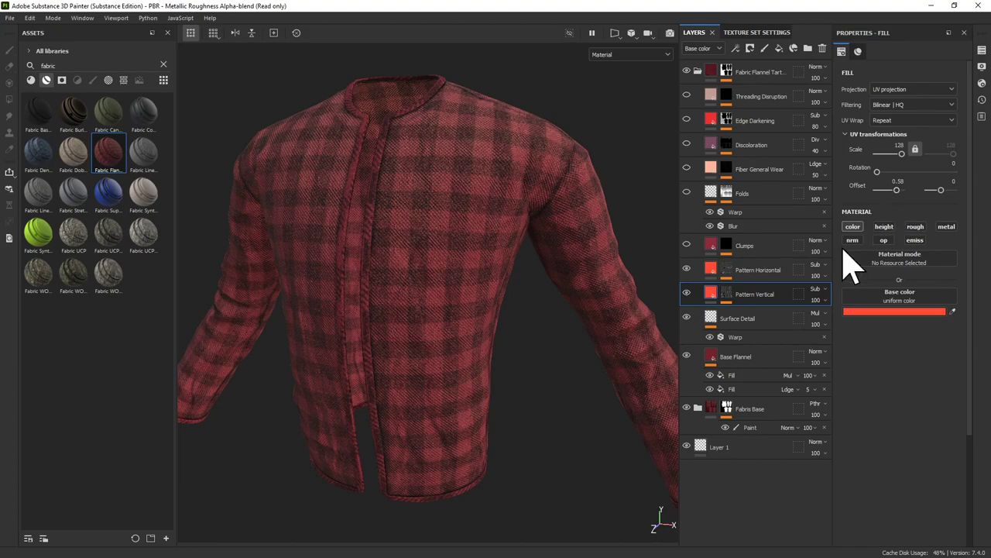
left_click(727, 294)
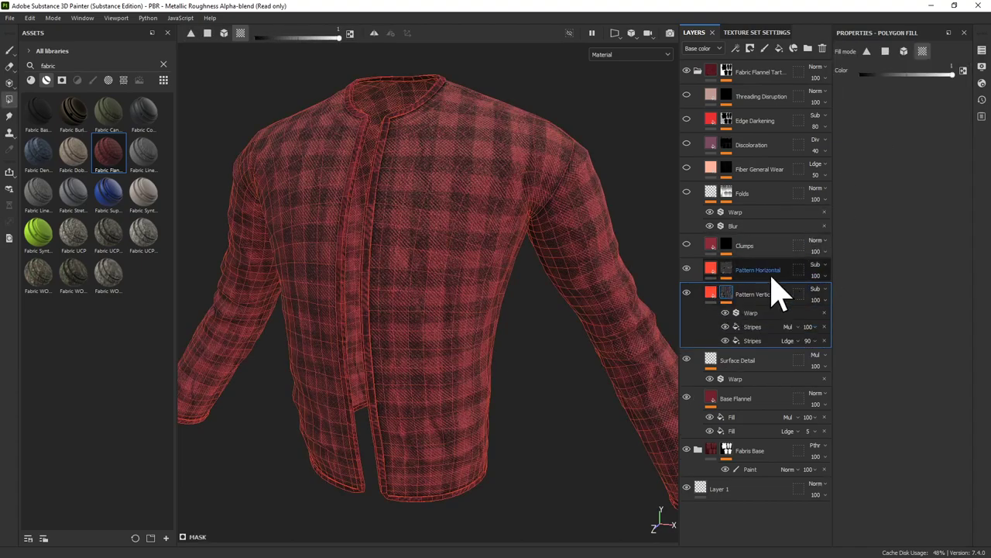
left_click(764, 342)
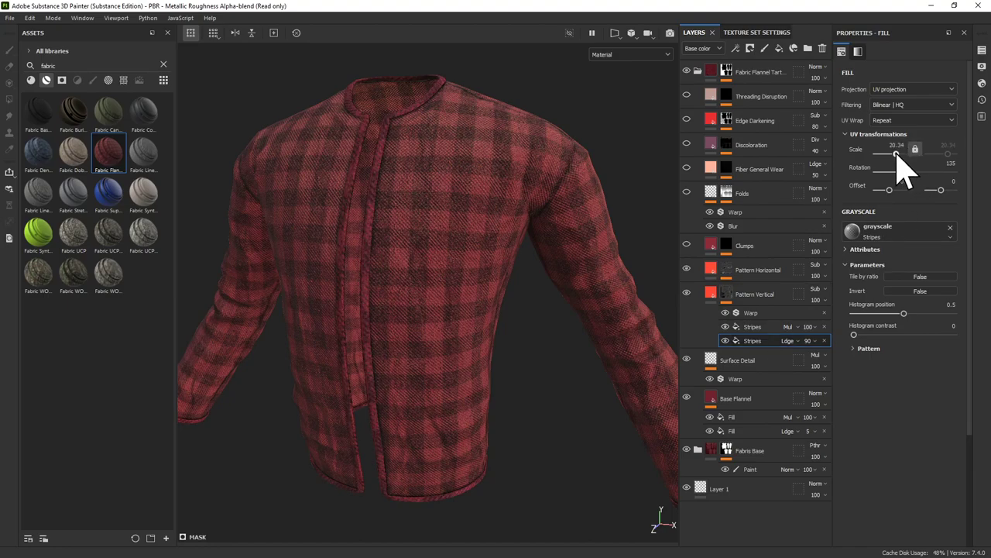
left_click(784, 326)
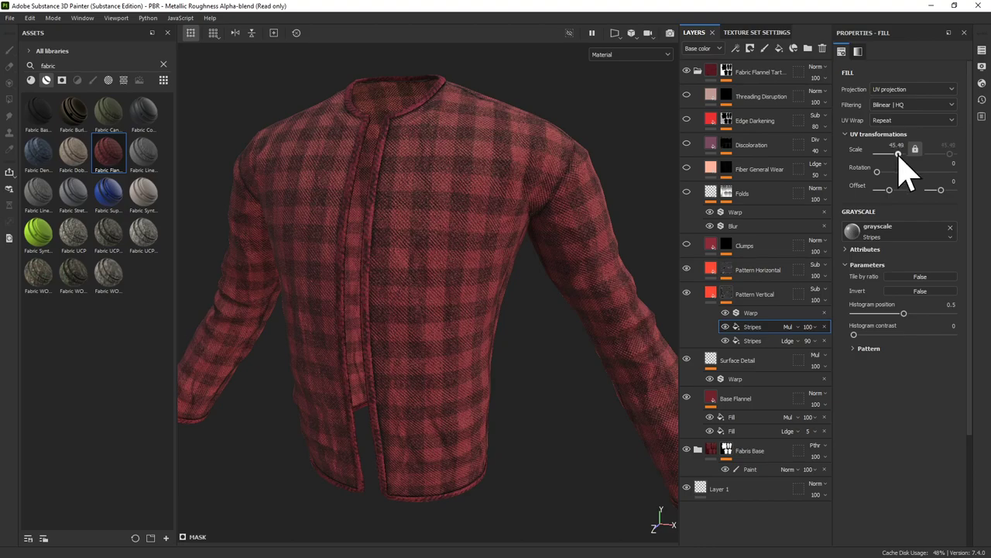
Set the upper and lower Stripes fills in Pattern Horizontal's mask to UV scales of 128 and 37.93.
left_click(727, 269)
left_click(759, 303)
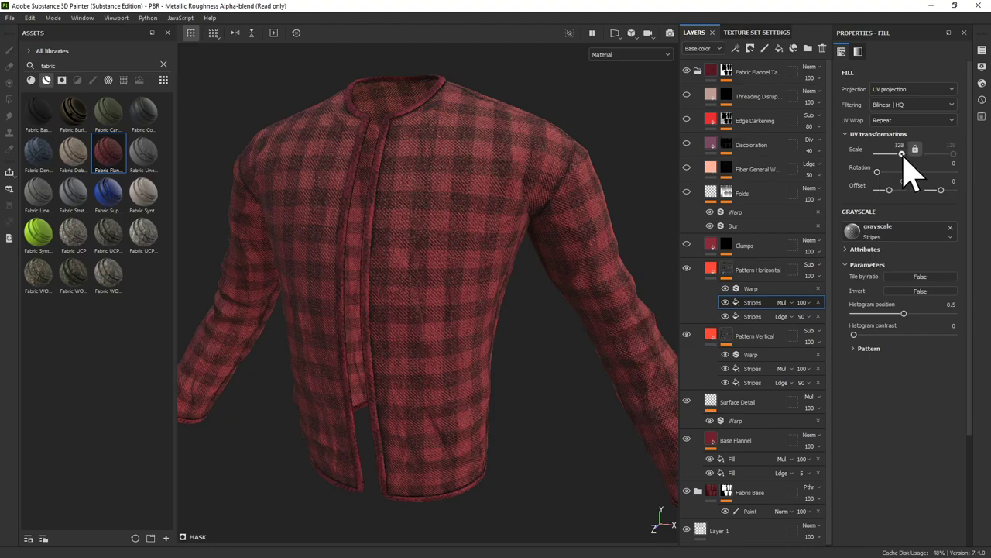
left_click(759, 317)
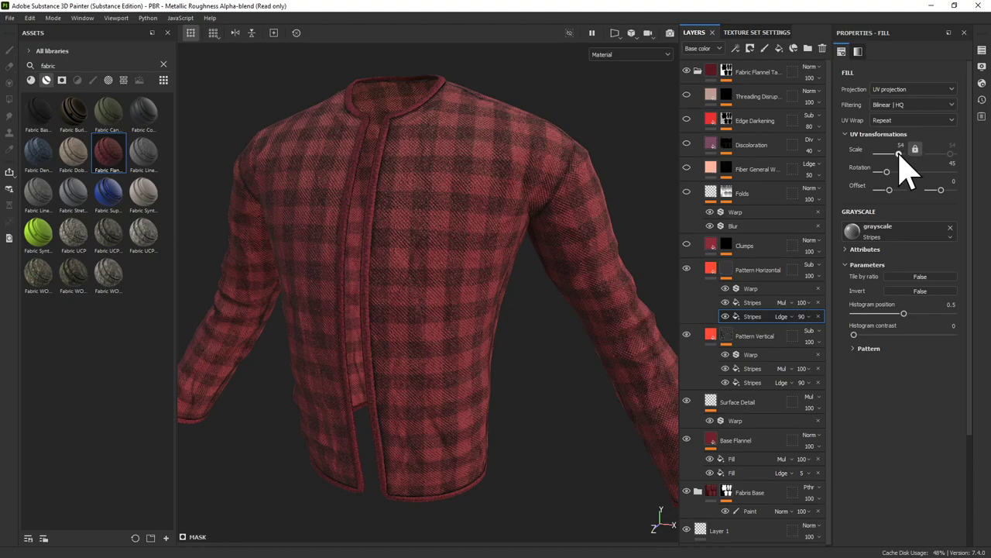
left_click_drag(900, 155, 897, 154)
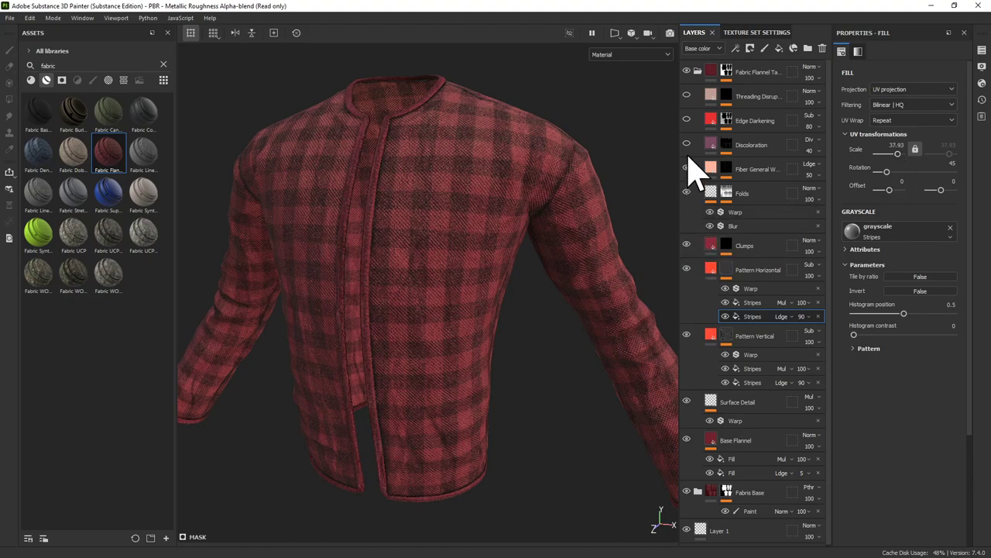
Show the Discoloration layer in the tartan copy and keep its Edge Darkening and threading layers hidden.
left_click(686, 120)
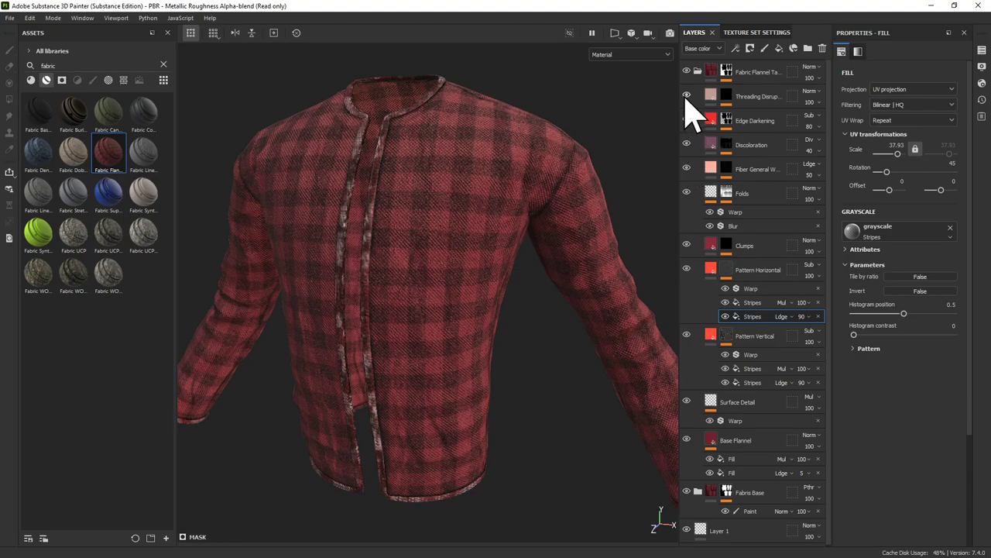
left_click(686, 120)
Examine the flannel pattern and trim on the garment's front, sleeves and side.
left_click_drag(664, 224, 310, 208, "alt")
middle_click_drag(498, 180, 431, 211, "alt")
left_click_drag(432, 225, 429, 168, "alt")
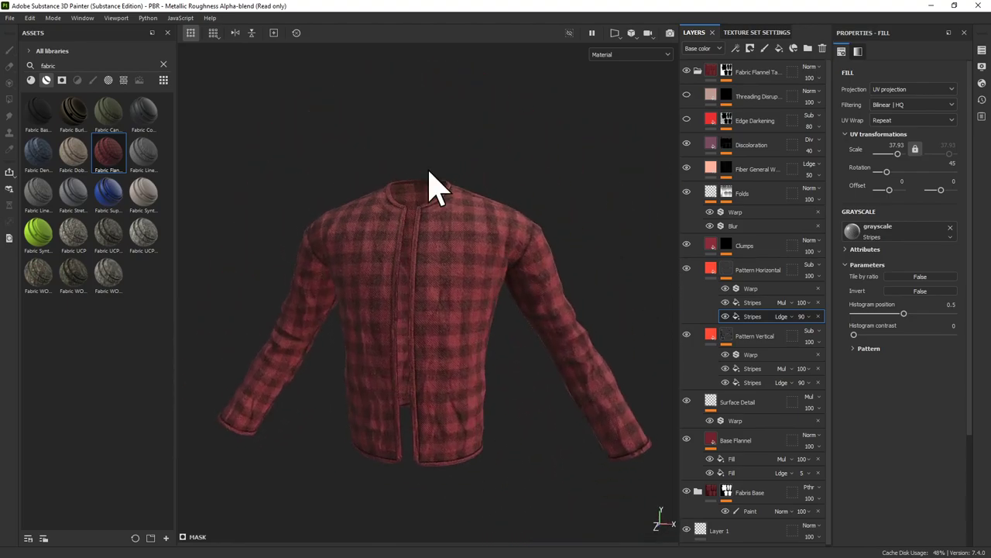
middle_click_drag(469, 271, 421, 278, "alt")
left_click_drag(422, 277, 392, 294, "alt")
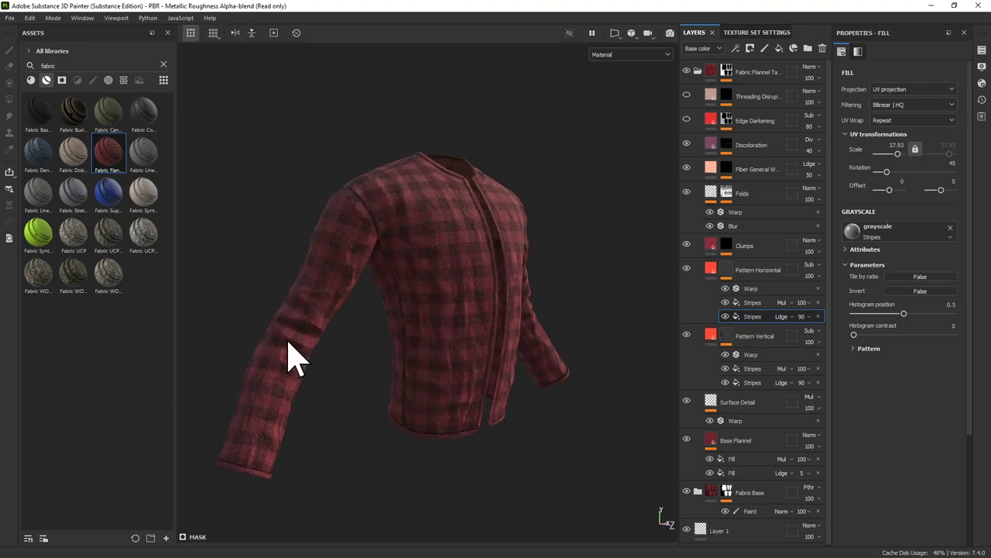
left_click_drag(276, 321, 201, 334, "alt")
left_click_drag(394, 365, 511, 239, "alt")
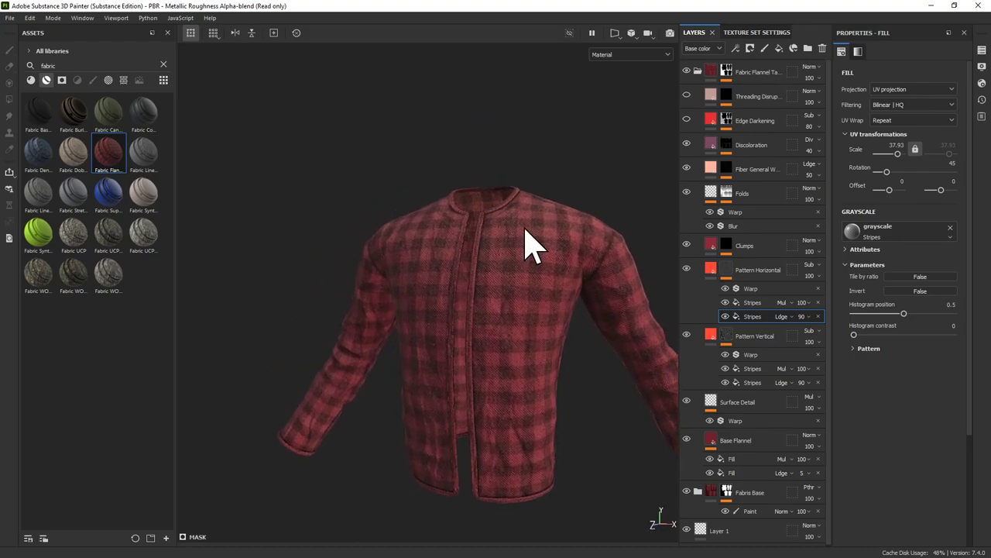
middle_click_drag(524, 228, 515, 225, "alt")
Add a new folder at the top of the layer stack, above the collapsed Fabric Flannel Tartan group.
left_click(698, 71)
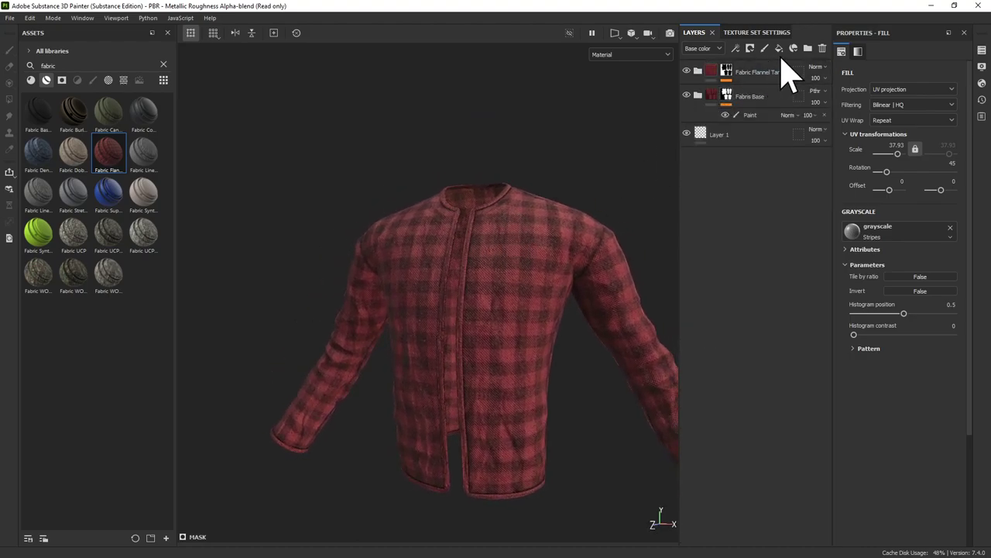
left_click(807, 48)
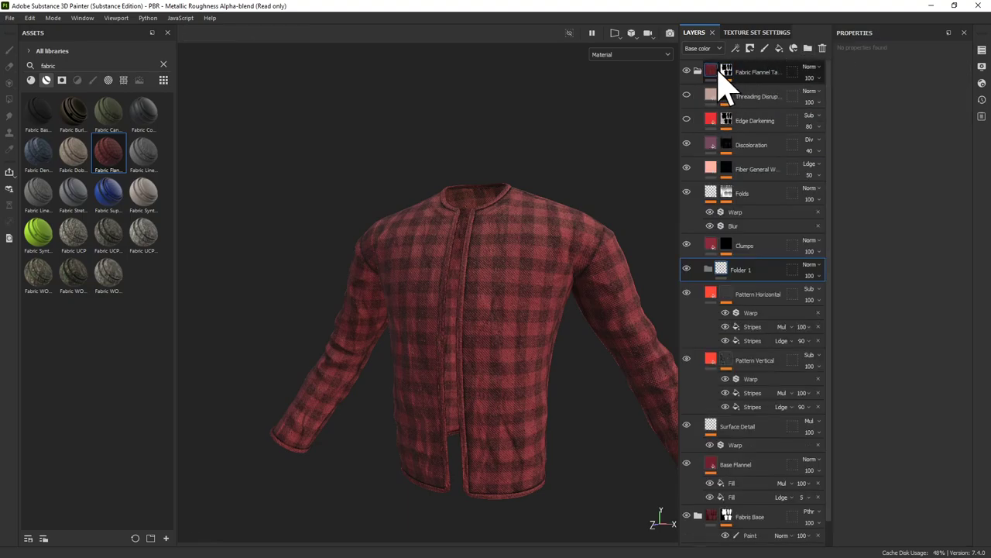
double_click(750, 272)
key("Return")
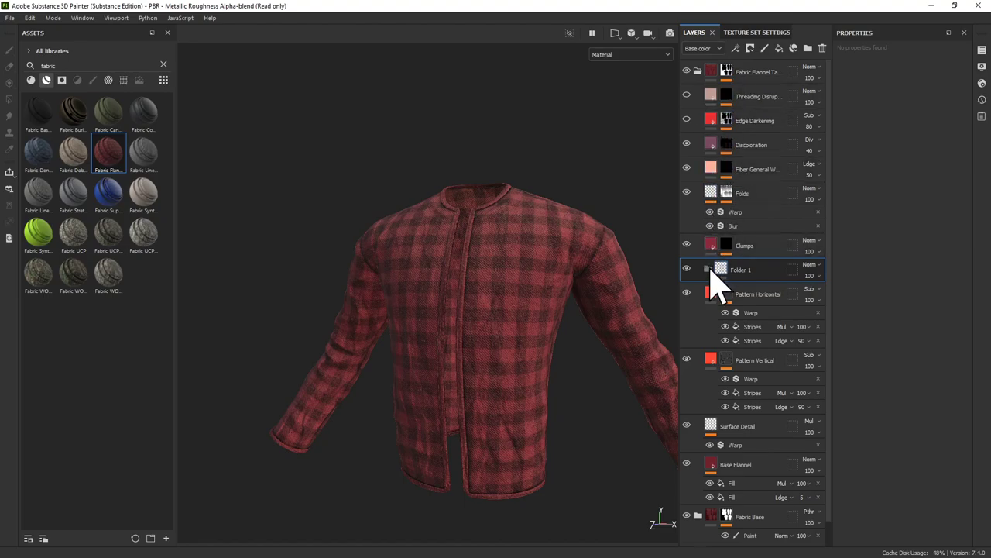
left_click_drag(719, 277, 697, 58)
left_click(698, 95)
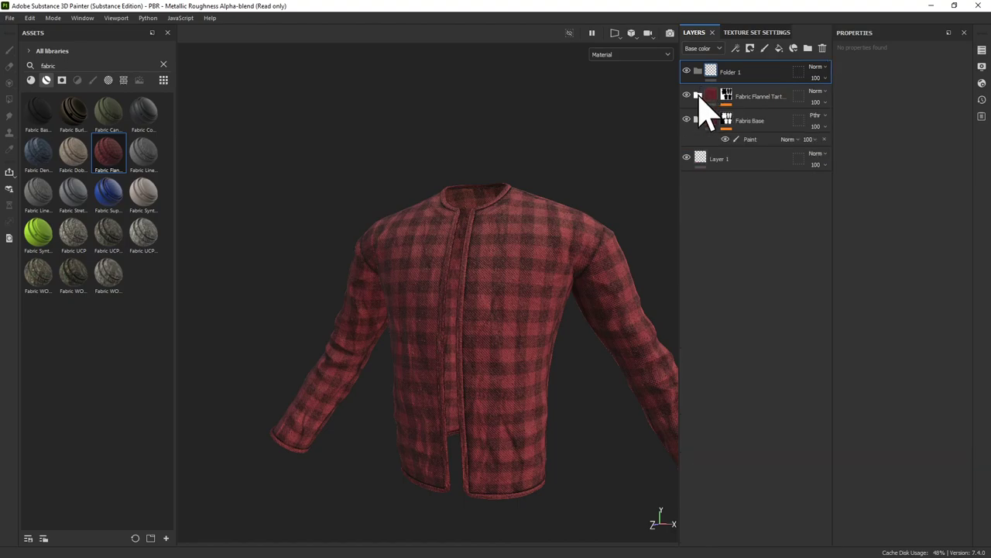
Rename the new folder as Effects and set its blend mode to Passthrough.
double_click(728, 74)
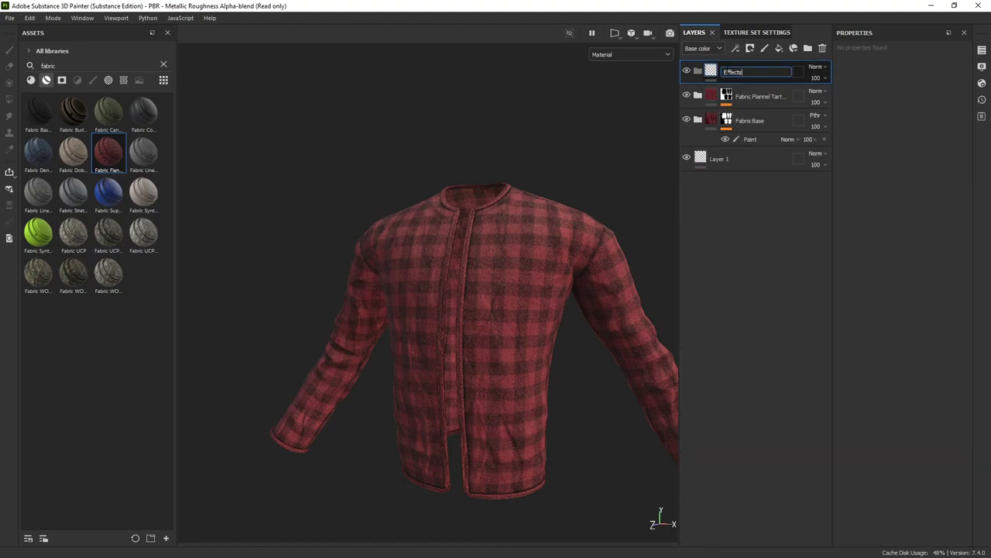
type("Effects")
key("Return")
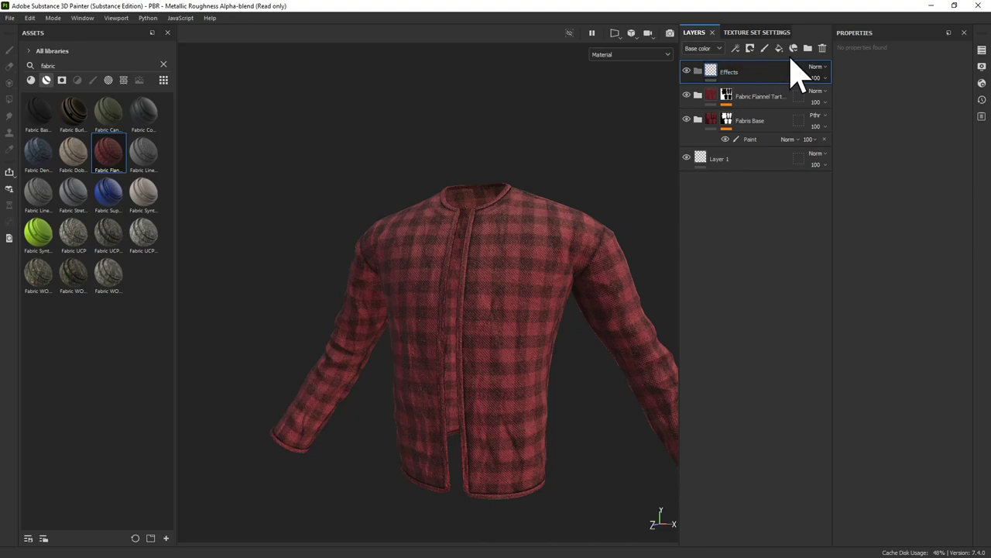
left_click(816, 67)
left_click(828, 85)
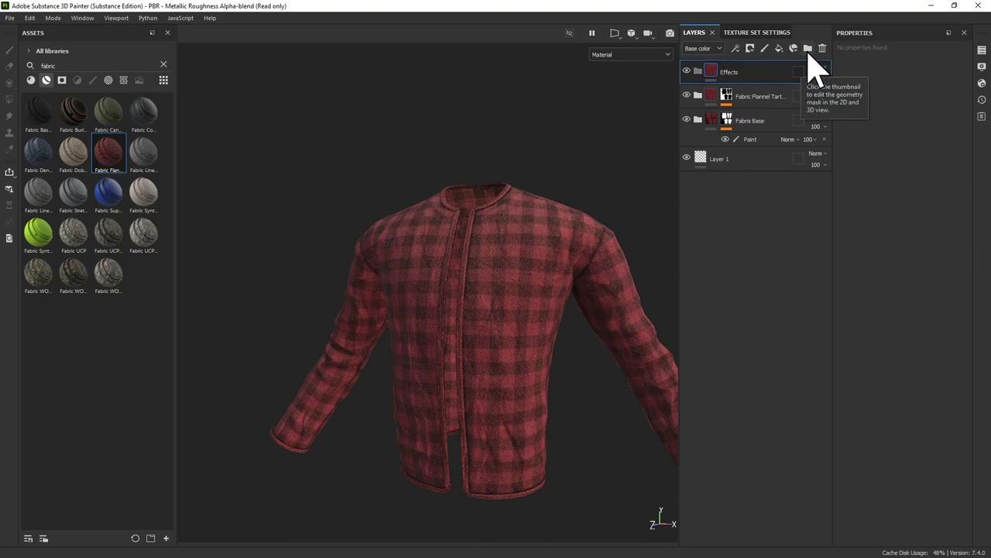
Add a fill layer with a black mask inside the Effects folder and drive the mask with a Light generator.
left_click(780, 48)
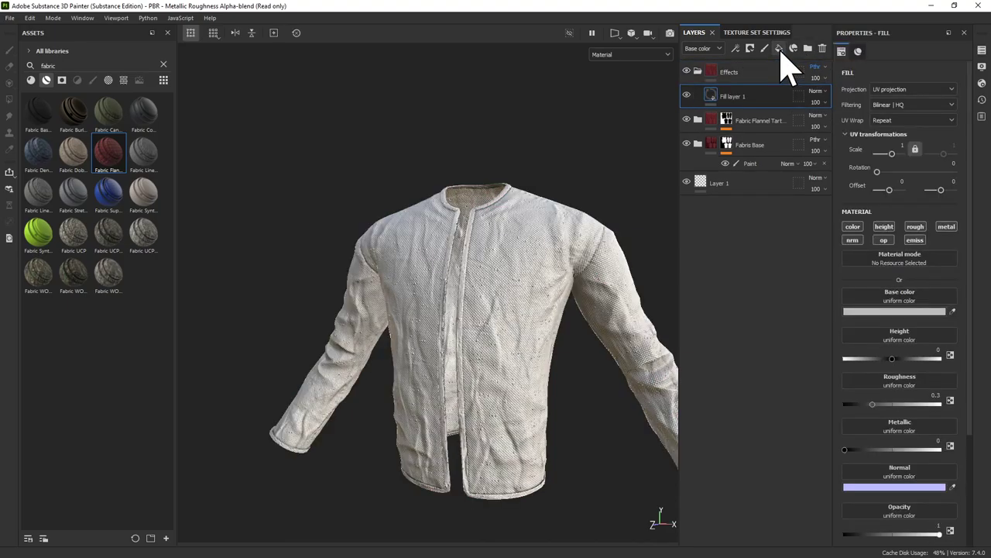
right_click(713, 94)
left_click(732, 112)
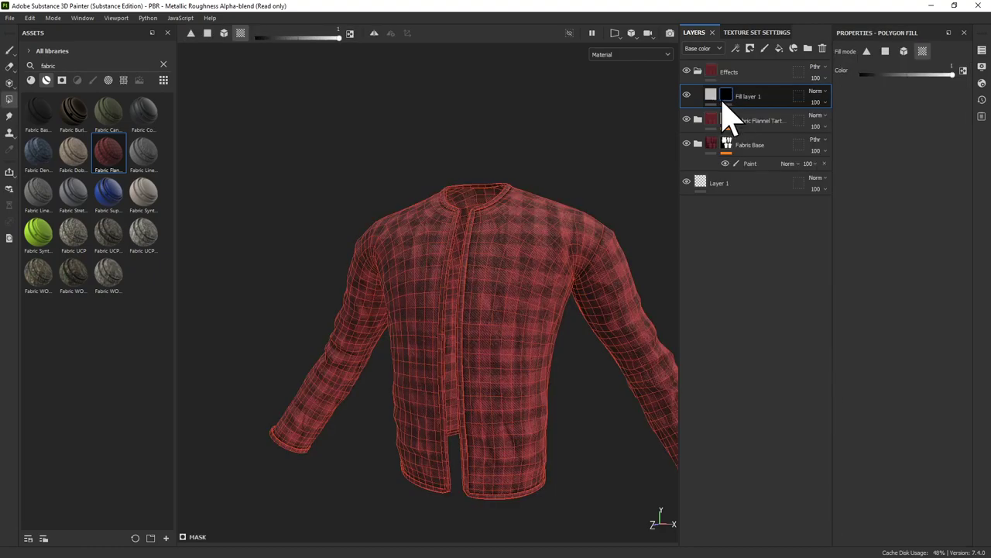
right_click(726, 95)
left_click(786, 425)
left_click(903, 67)
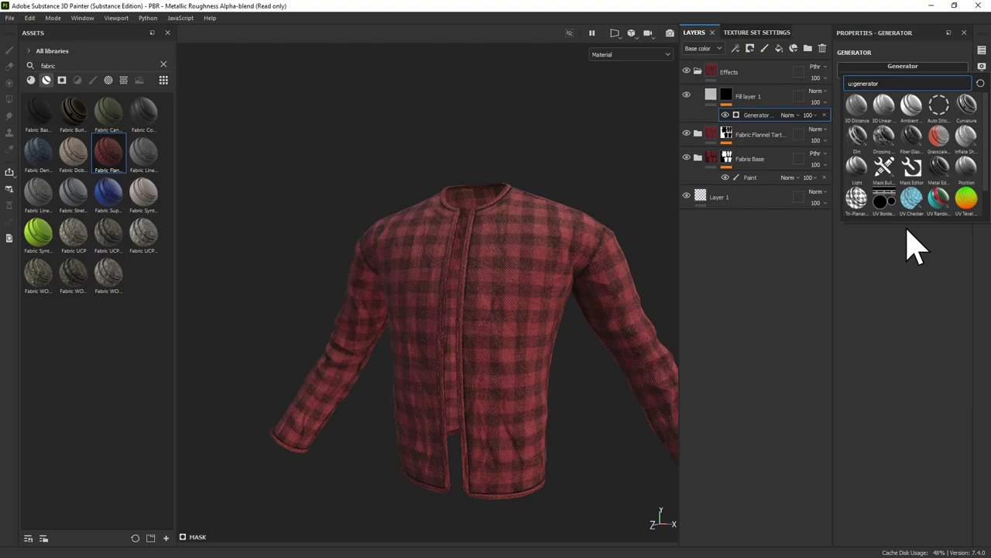
left_click(853, 172)
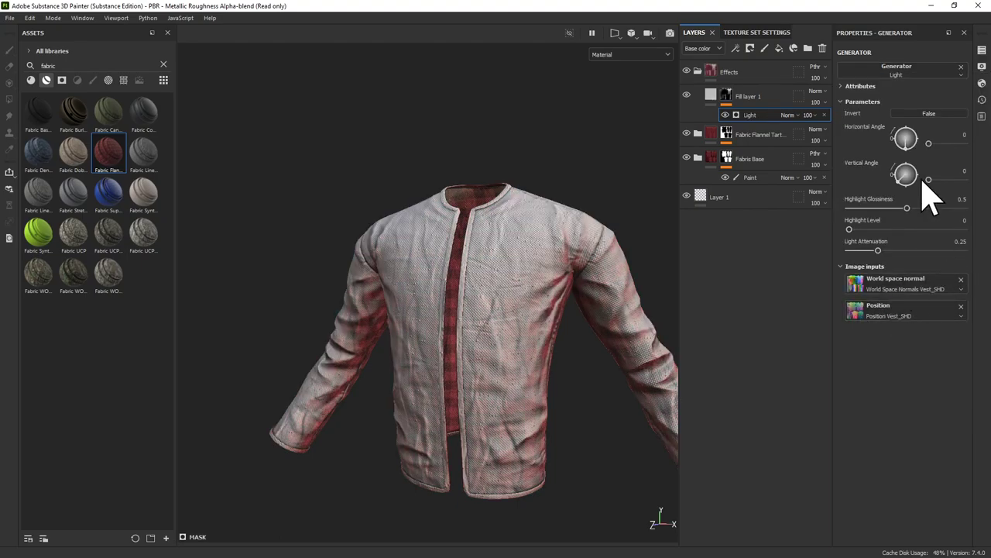
Set the Light generator's vertical angle to 262, highlight glossiness to 0.4, highlight level to 0.06 and light attenuation to 0.77.
left_click_drag(904, 186, 907, 191)
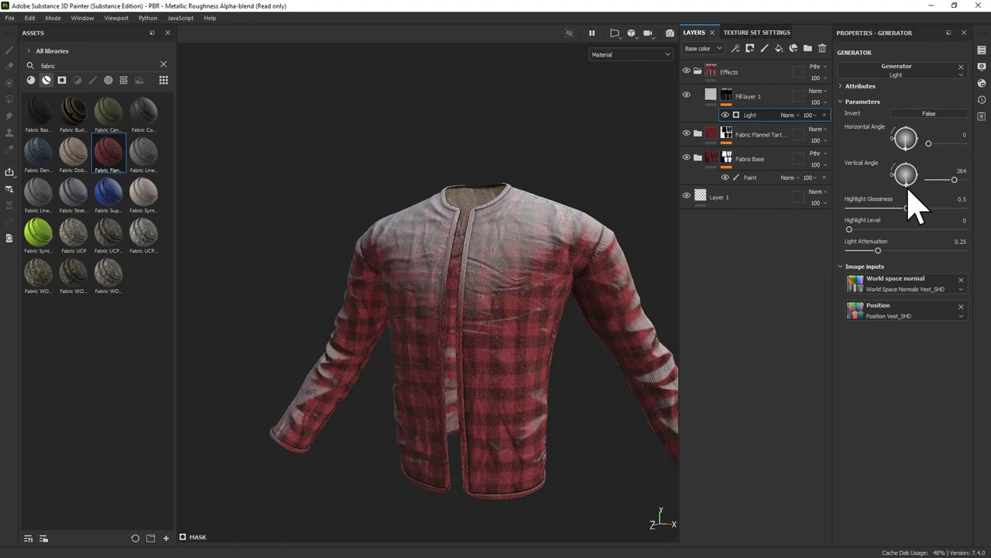
left_click_drag(504, 237, 697, 256, "alt")
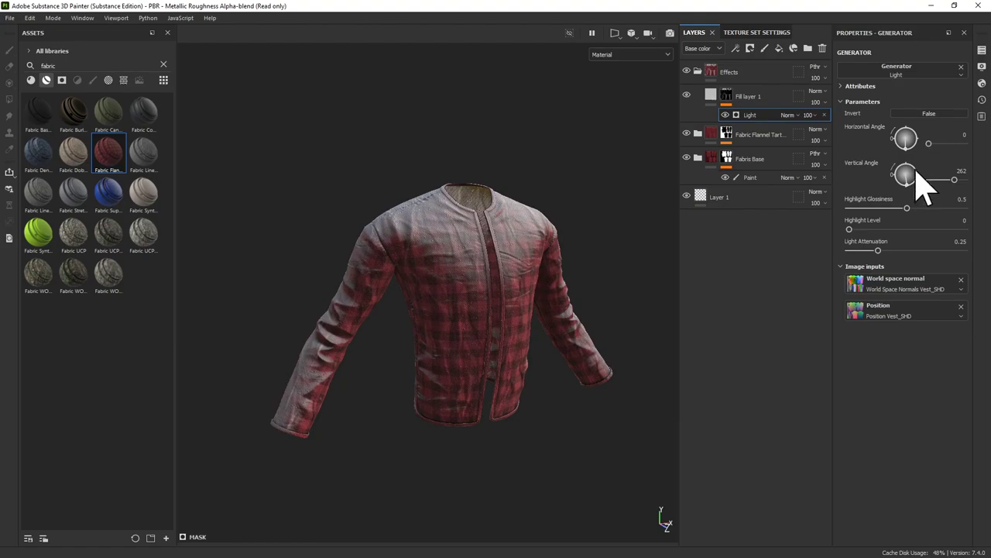
left_click_drag(906, 211, 895, 216)
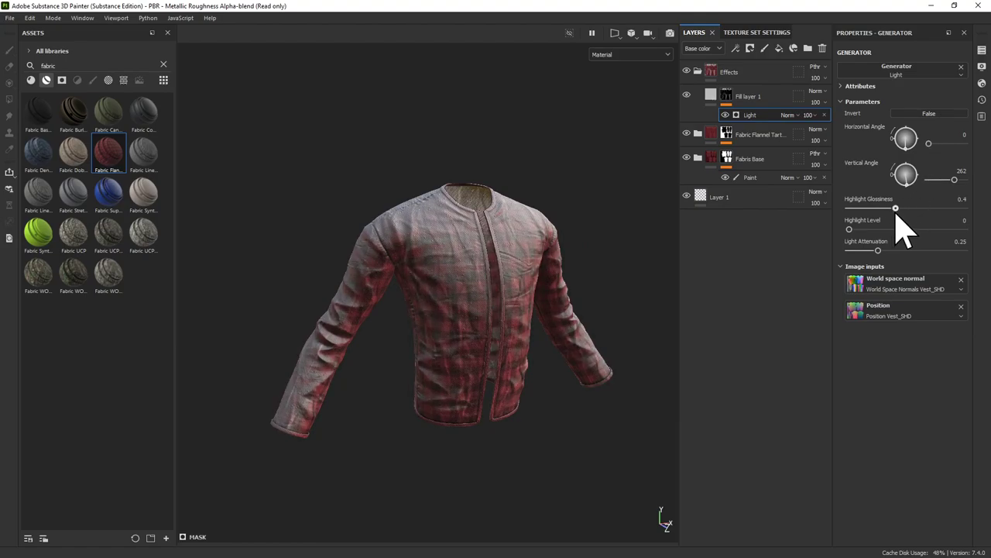
mouse_move(857, 230)
left_mouse_down()
mouse_move(902, 250)
mouse_move(937, 250)
left_mouse_up()
left_click_drag(558, 259, 620, 209, "alt")
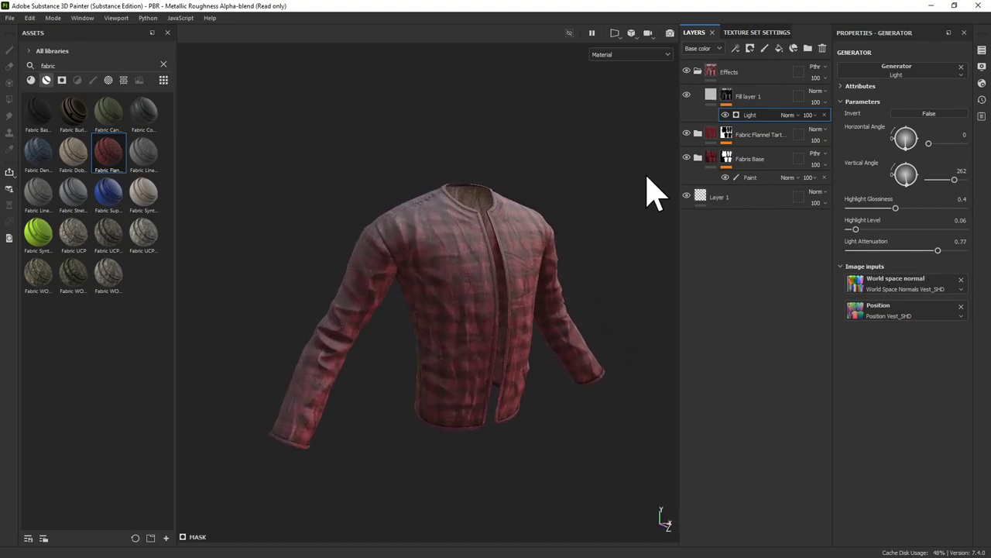
Set the masked fill layer's base color to brown 874F2C.
left_click(713, 98)
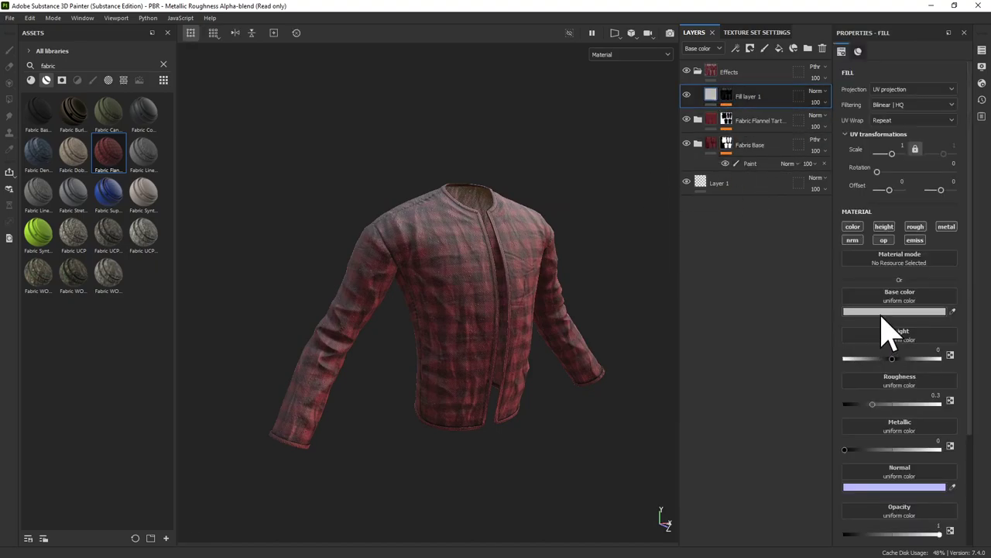
left_click(881, 313)
left_click(864, 430)
left_click(817, 391)
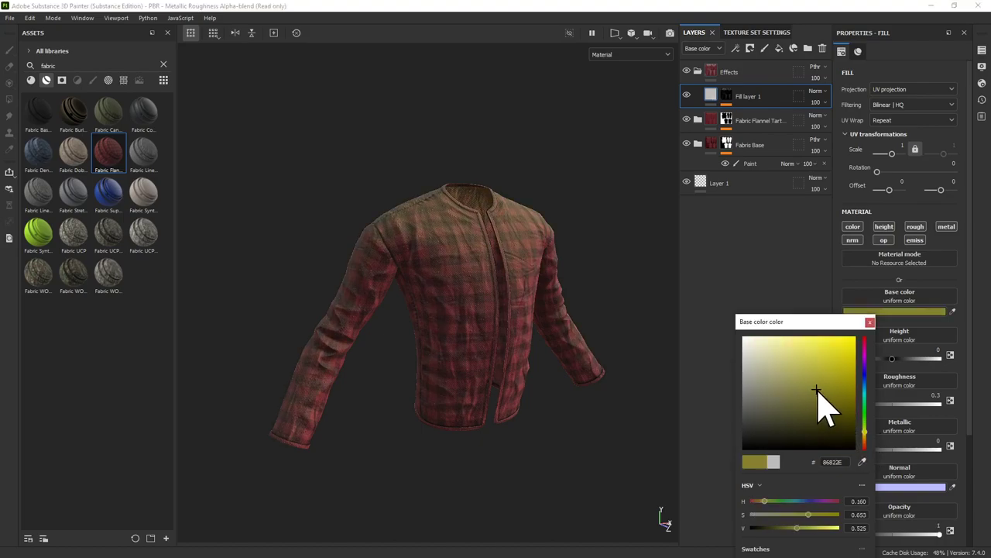
left_click_drag(864, 434, 865, 443)
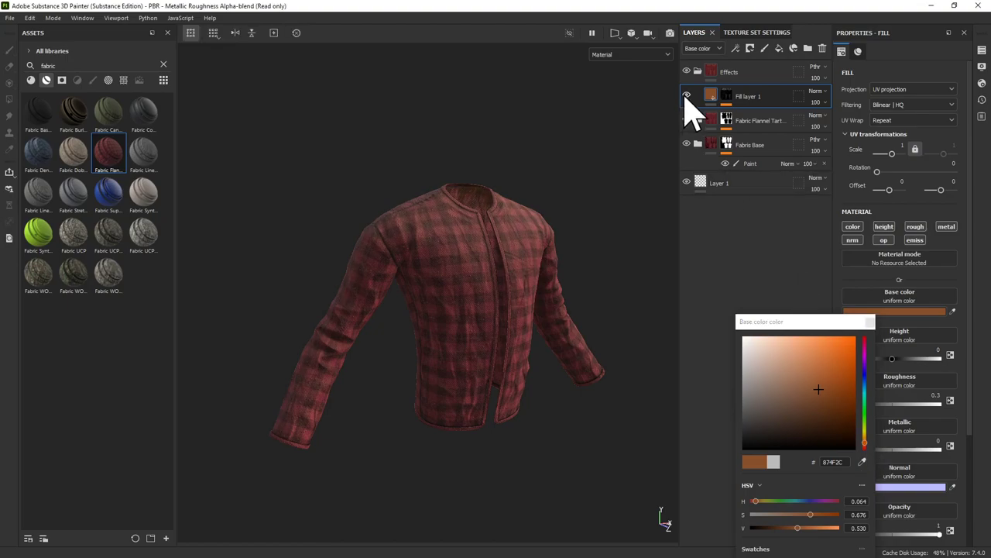
left_click_drag(596, 223, 484, 218, "alt")
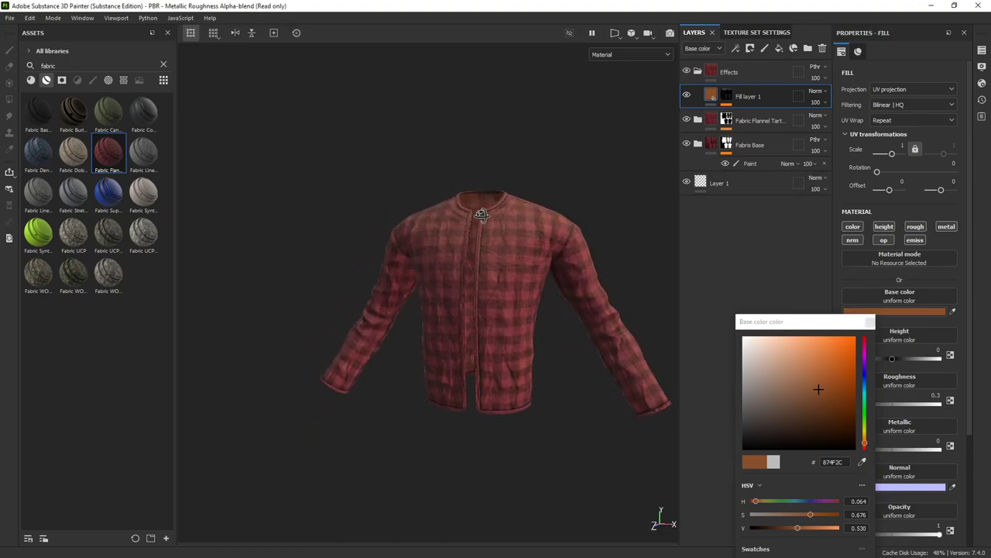
Try the Overlay blend mode on the brown fill layer and return it to Normal.
left_click(818, 96)
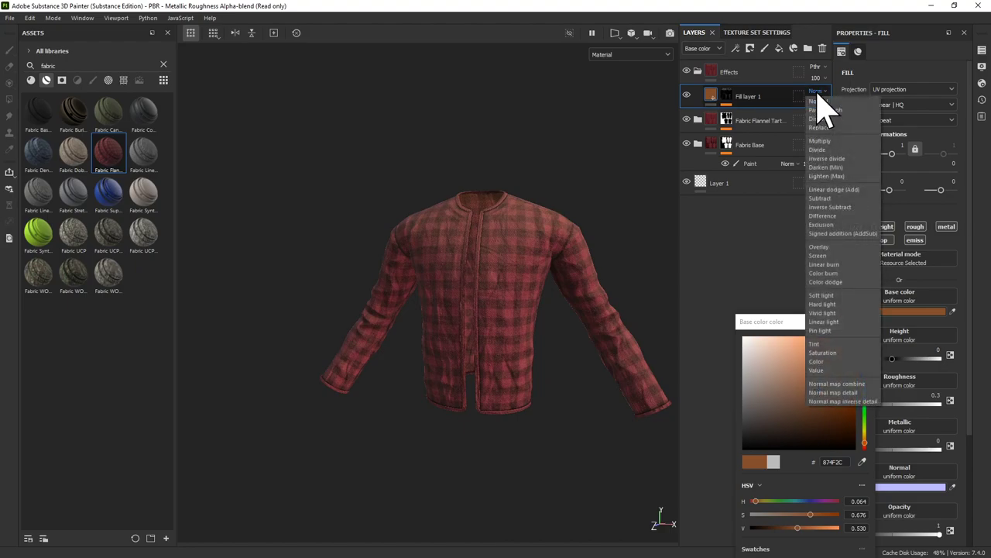
left_click(840, 247)
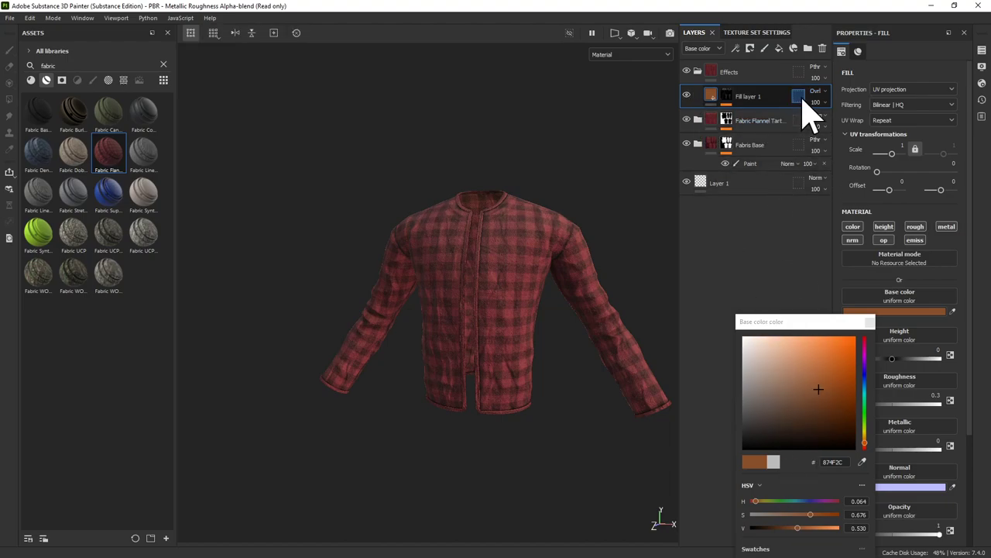
left_click(820, 92)
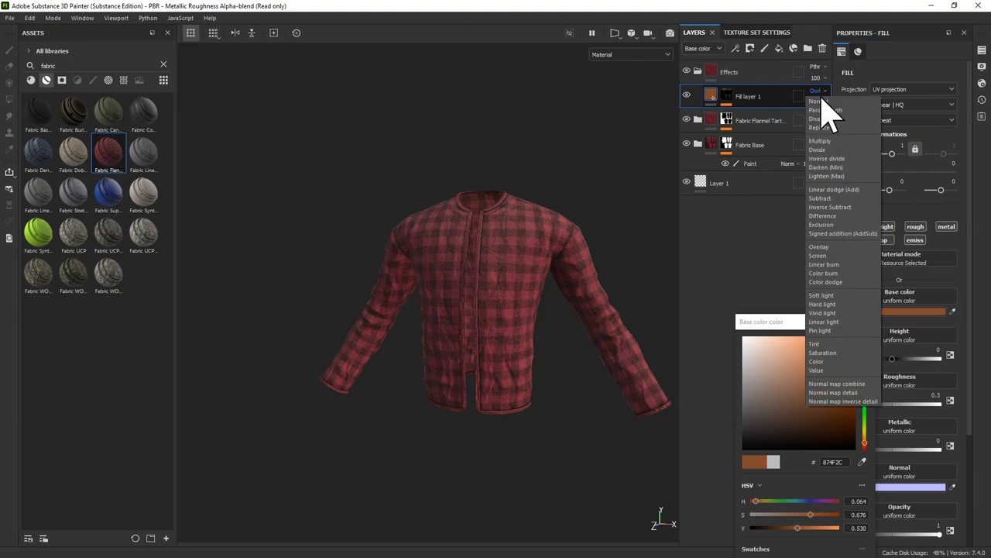
left_click(822, 101)
Lower the brown fill layer's opacity to 44 and brighten its base color to 9B572D.
left_click_drag(825, 111, 835, 119)
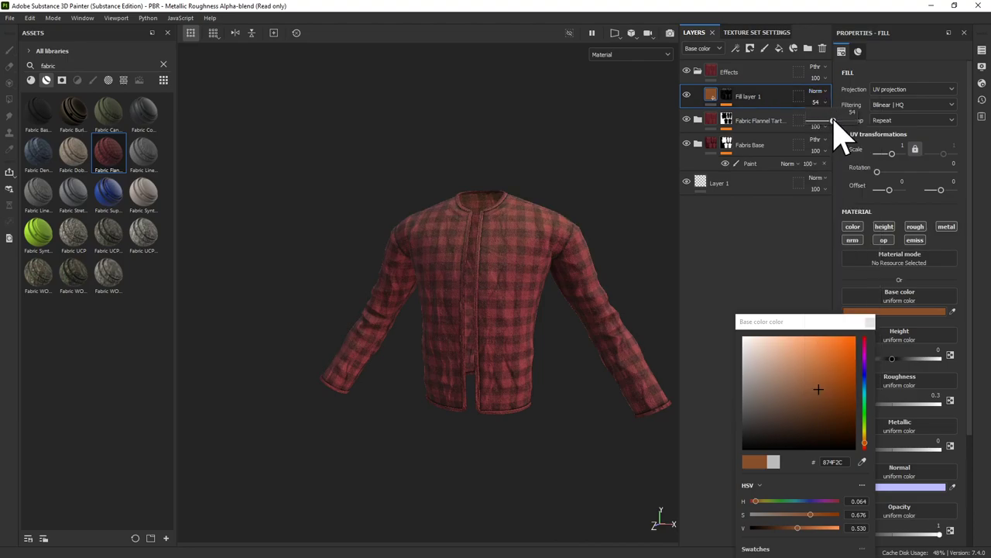
left_click_drag(819, 412, 825, 379)
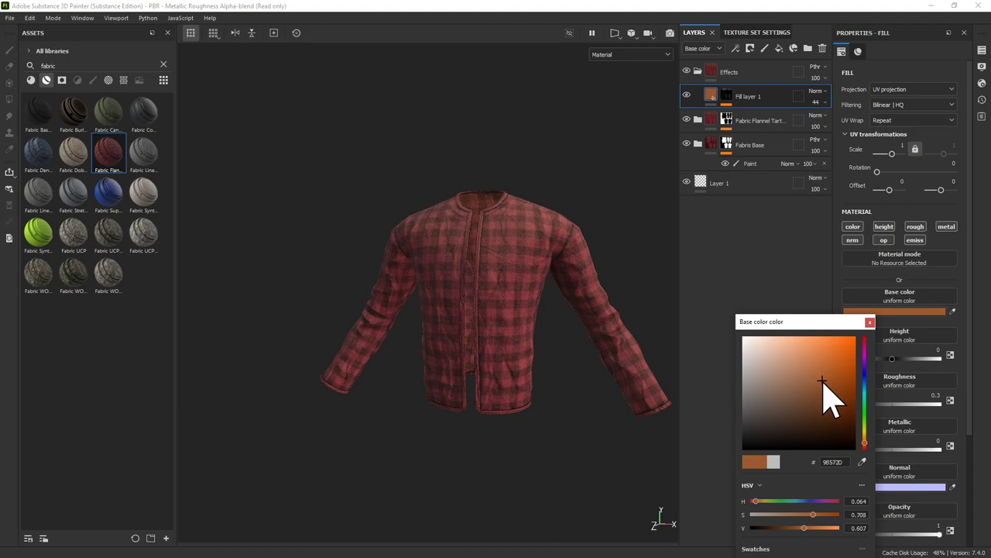
mouse_move(597, 266)
left_mouse_down("alt")
mouse_move(655, 266)
mouse_move(596, 251)
left_mouse_up("alt")
Rename the brown fill layer as Top.
double_click(751, 96)
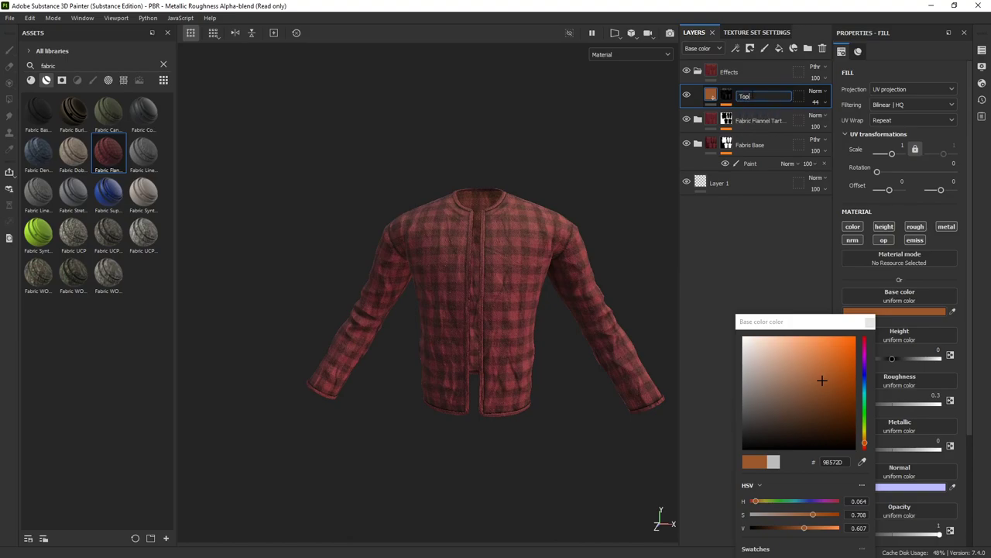
key("Return")
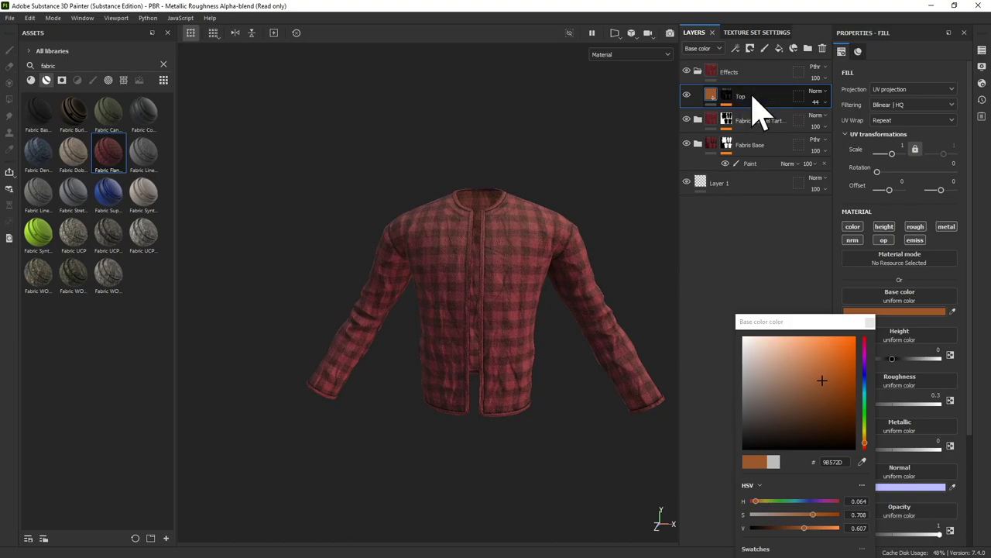
Add a second fill layer above Top with a black mask controlled by a Light generator.
left_click(780, 50)
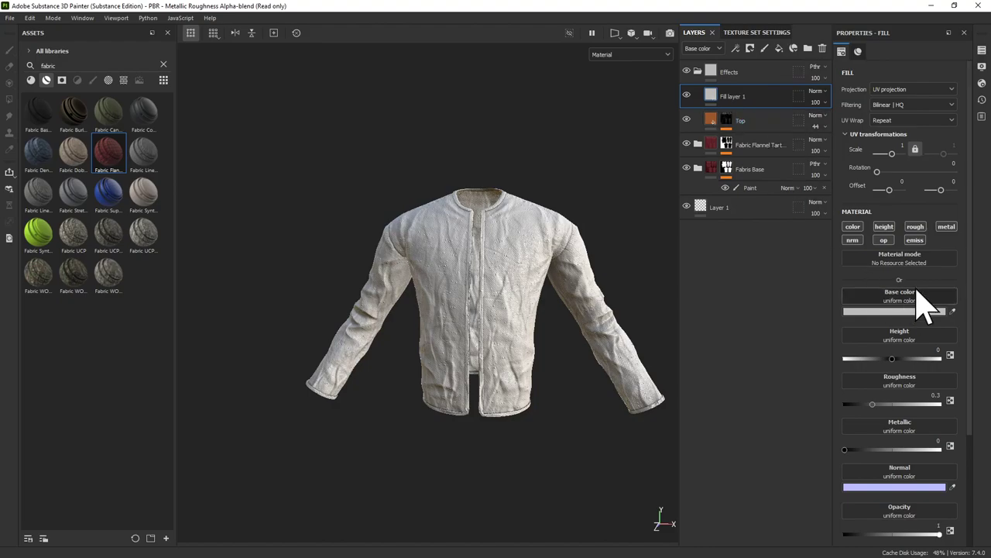
right_click(714, 95)
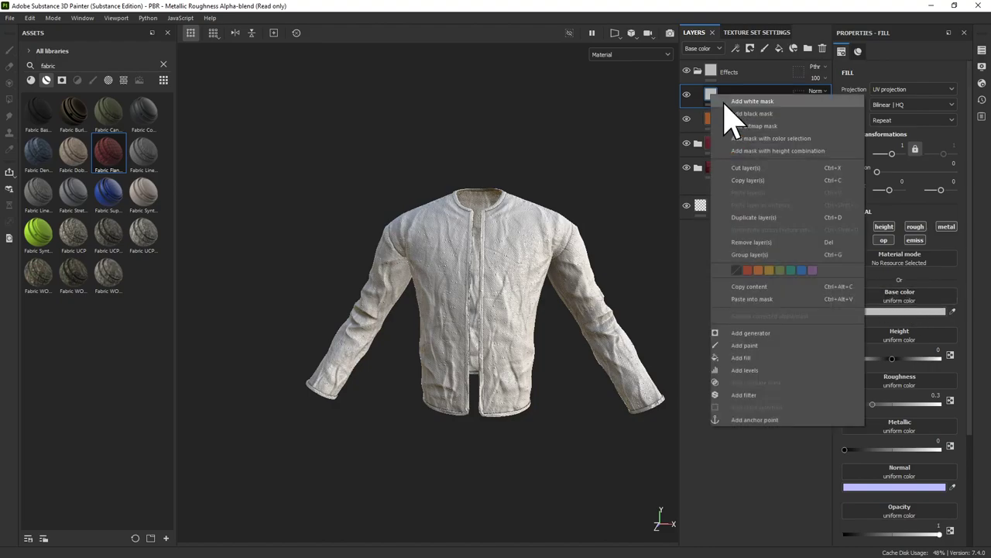
left_click(737, 116)
right_click(729, 99)
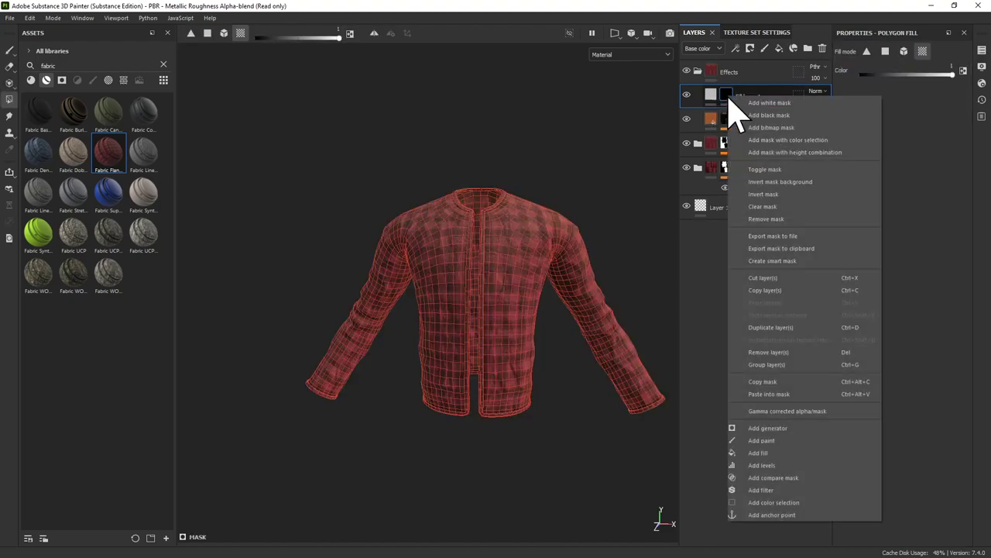
left_click(801, 439)
left_click(903, 70)
left_click(858, 162)
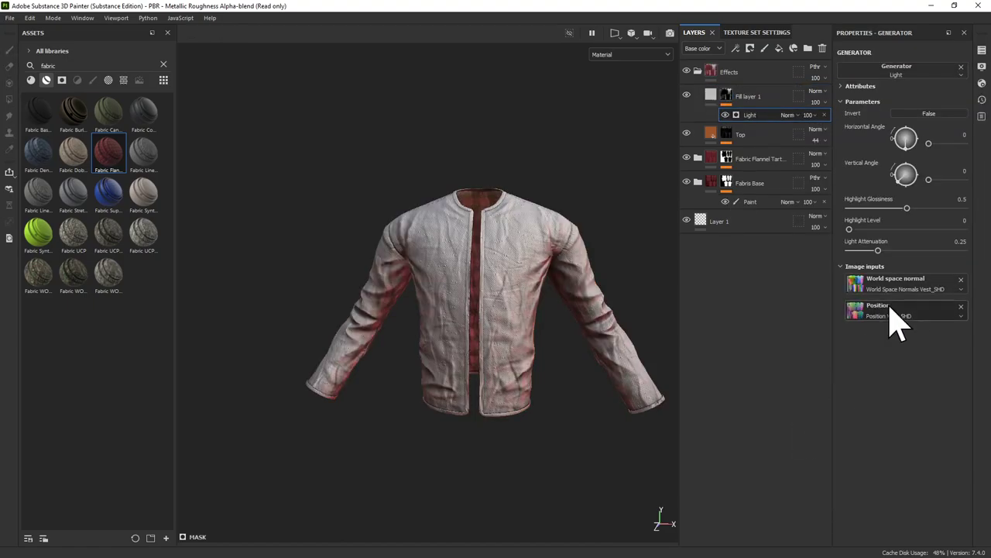
Set the second Light generator's vertical angle to 94 and its fill layer's blend mode to Multiply.
left_click_drag(901, 186, 911, 167)
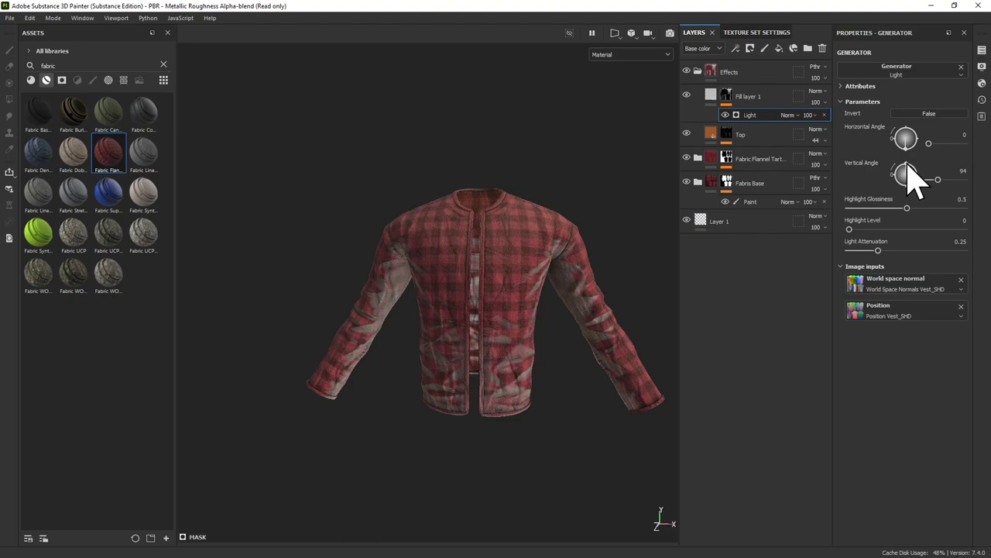
left_click_drag(531, 321, 536, 224, "alt")
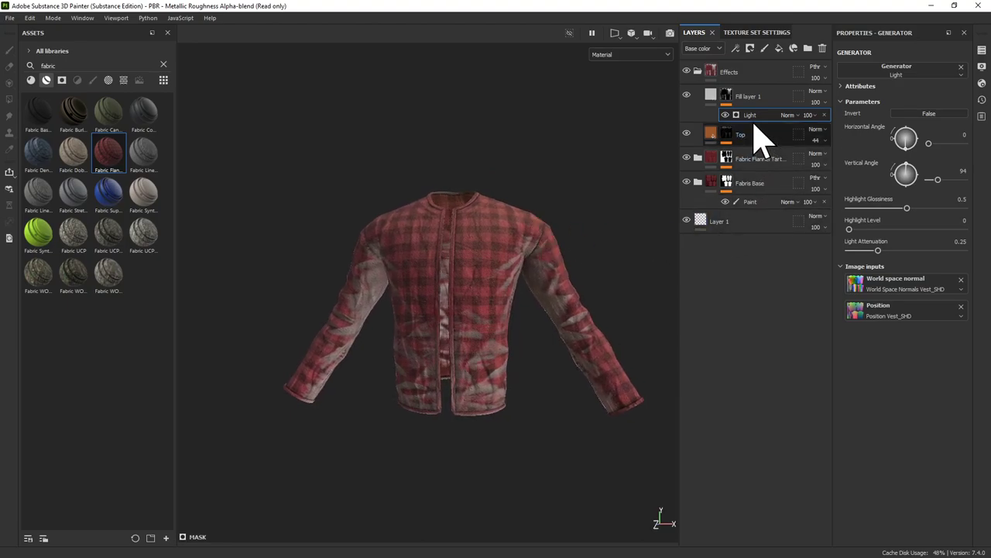
left_click(818, 92)
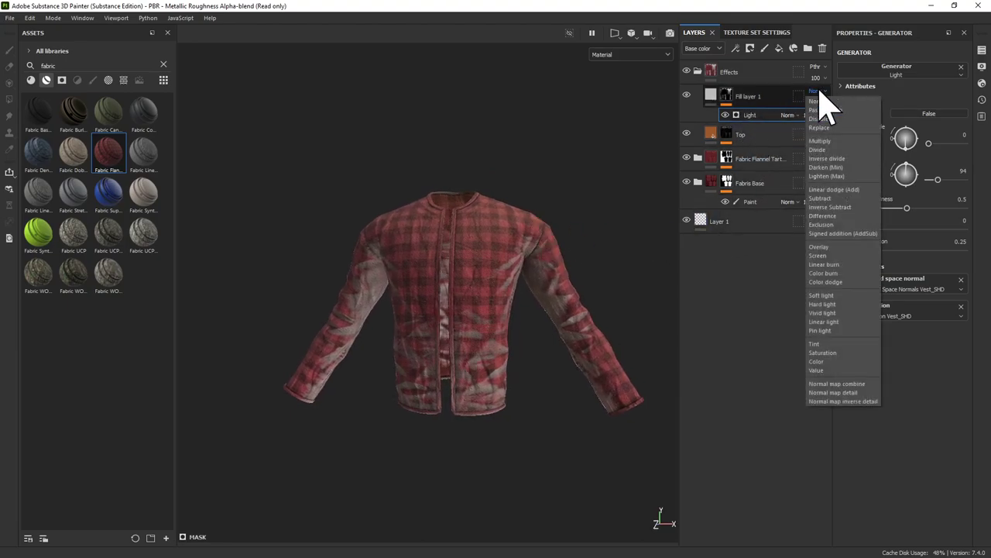
left_click(827, 141)
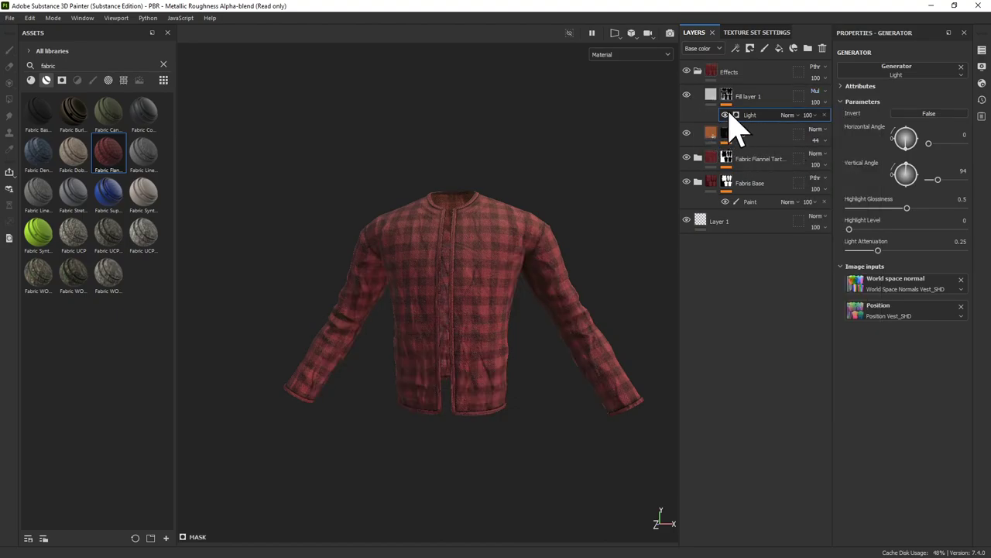
Turn off the height, roughness, metallic, normal, opacity and emissive channels of the Multiply fill layer, leaving only color.
left_click(710, 96)
left_click(725, 105)
left_click(854, 240)
left_click(882, 228)
left_click(913, 227)
left_click(917, 240)
left_click(948, 227)
left_click(882, 239)
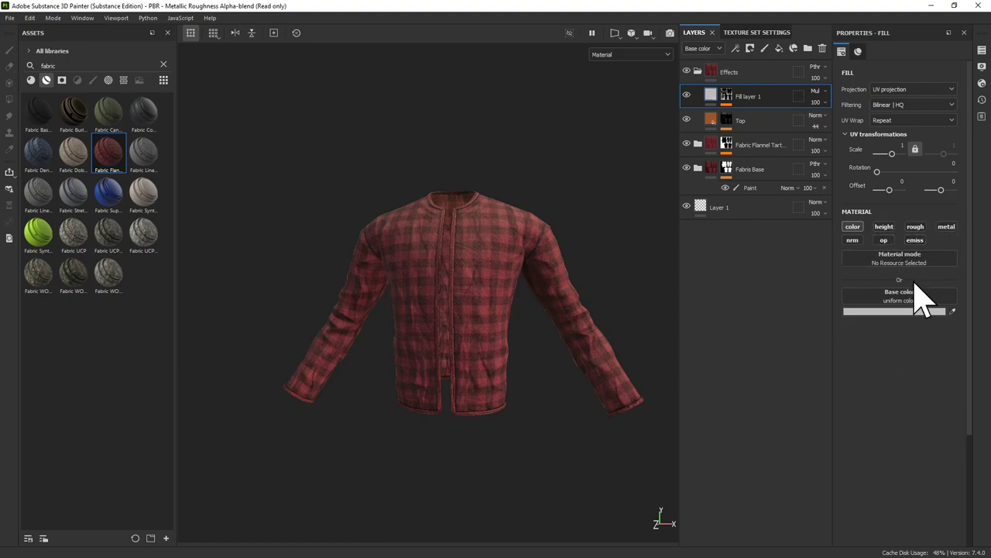
Set the Multiply fill layer's base color to dark gray 666666.
left_click(924, 312)
mouse_move(781, 319)
left_mouse_down()
mouse_move(788, 388)
mouse_move(761, 372)
mouse_move(774, 356)
left_mouse_up()
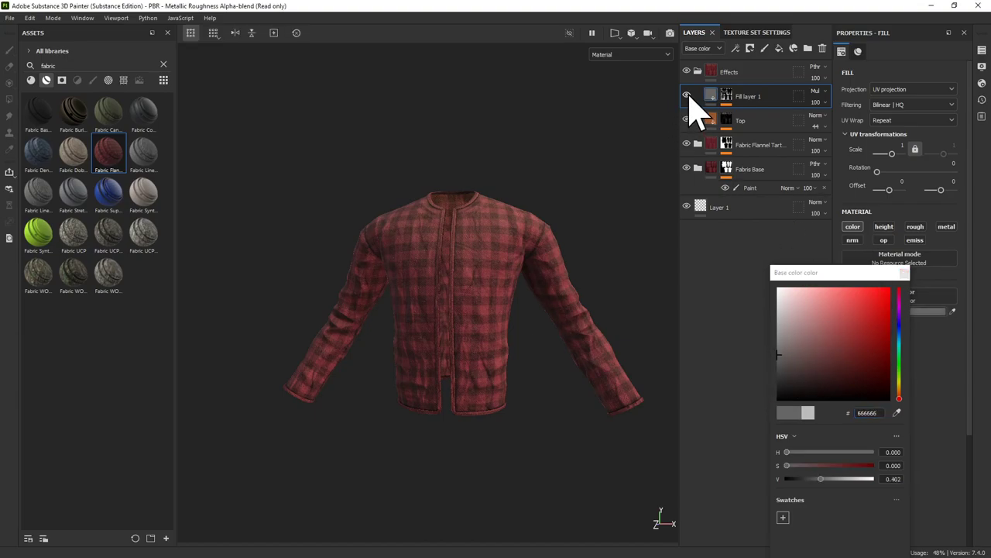
mouse_move(542, 255)
left_mouse_down("alt")
mouse_move(601, 239)
mouse_move(542, 194)
mouse_move(489, 106)
mouse_move(333, 261)
mouse_move(183, 245)
mouse_move(460, 155)
mouse_move(526, 274)
mouse_move(542, 267)
left_mouse_up("alt")
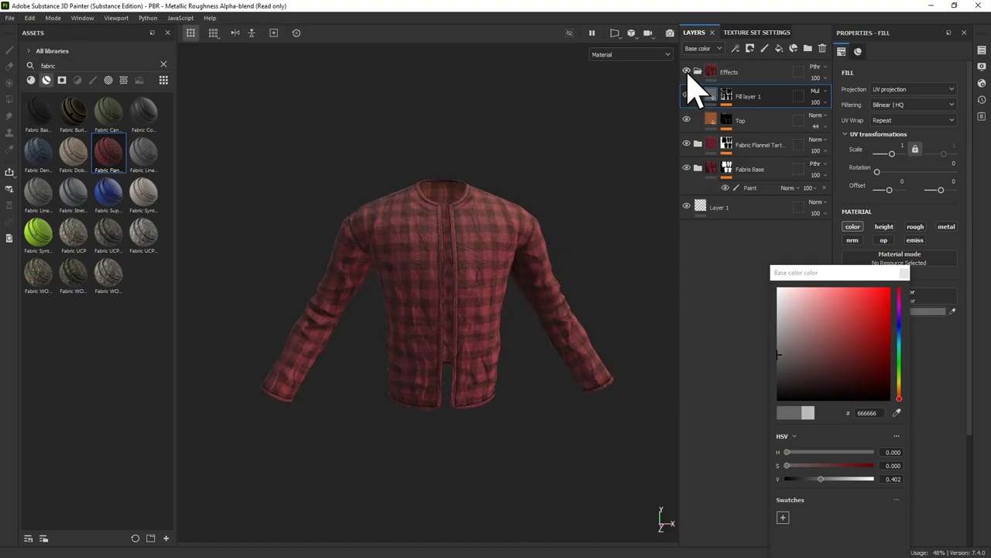
left_click_drag(620, 201, 623, 178, "alt")
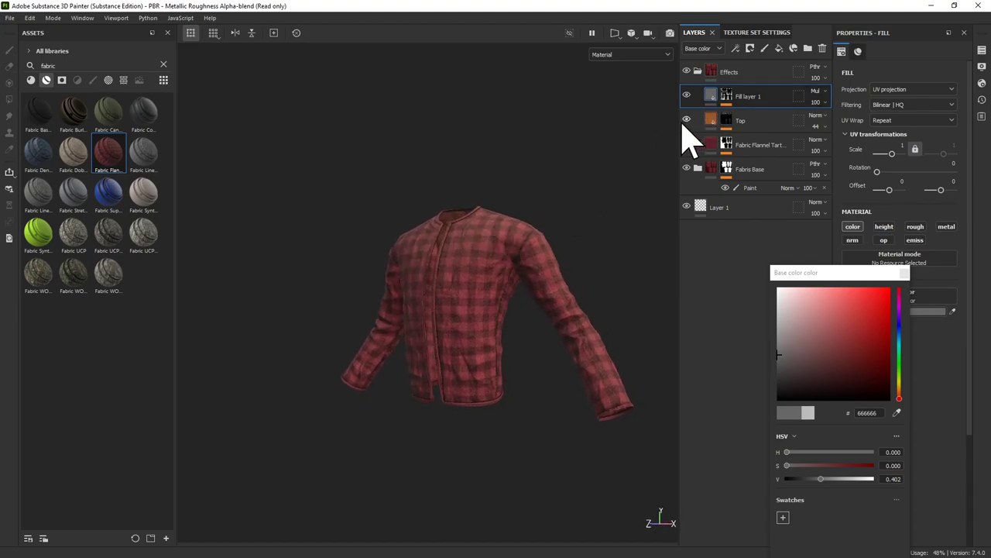
left_click_drag(612, 136, 668, 133, "alt")
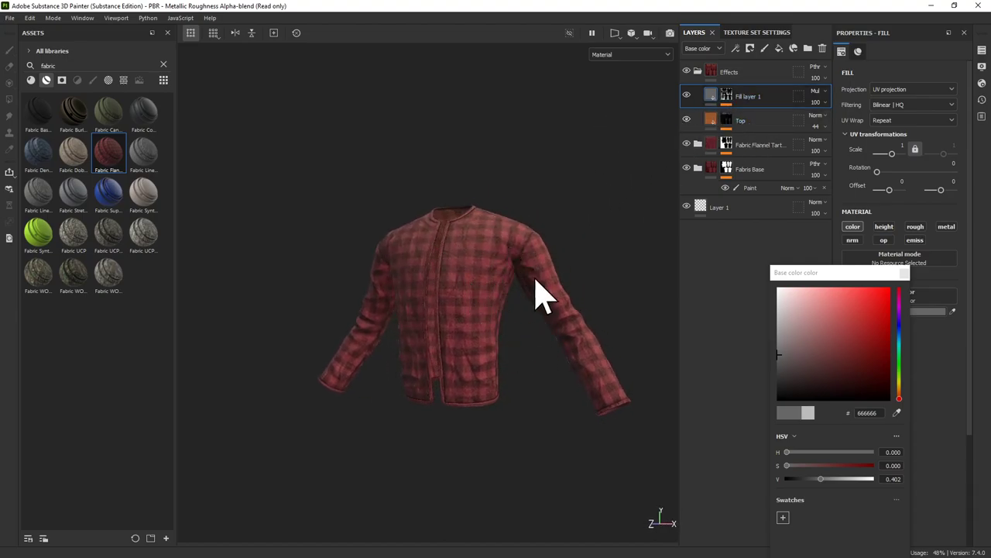
Add a fill layer named Wear above the Multiply layer in the Effects folder and give it a black mask.
left_click_drag(469, 266, 495, 256, "alt")
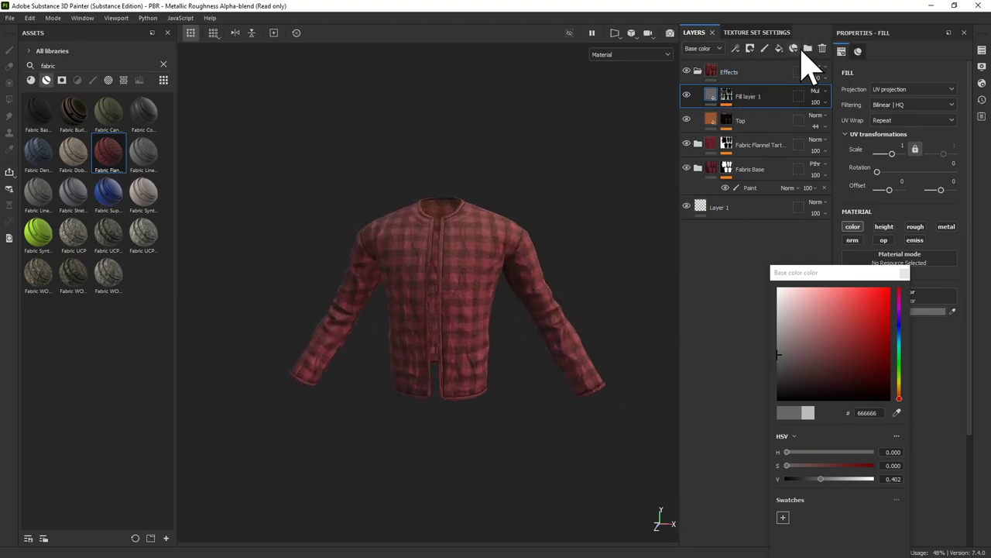
left_click(779, 48)
double_click(731, 97)
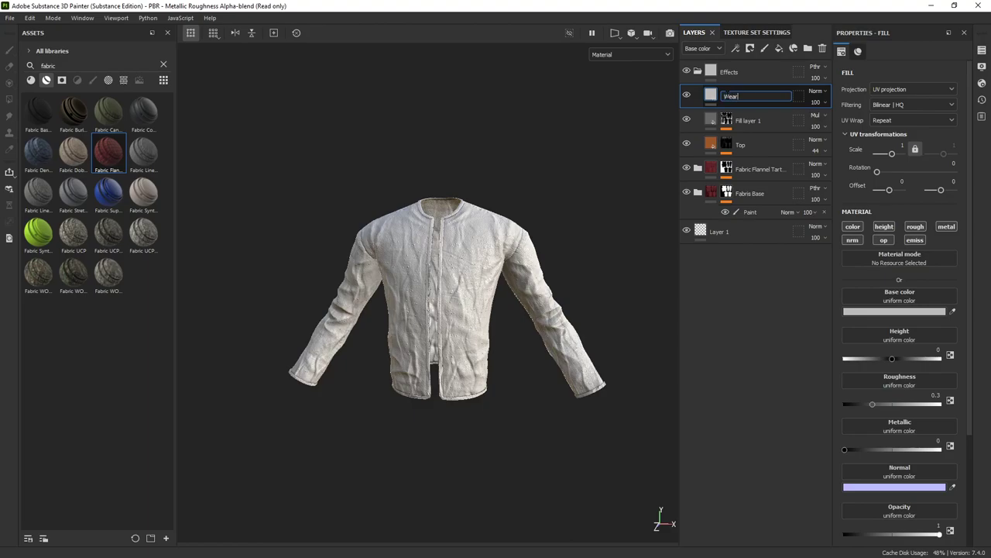
type("Wear")
key("Return")
right_click(717, 105)
left_click(735, 132)
right_click(711, 95)
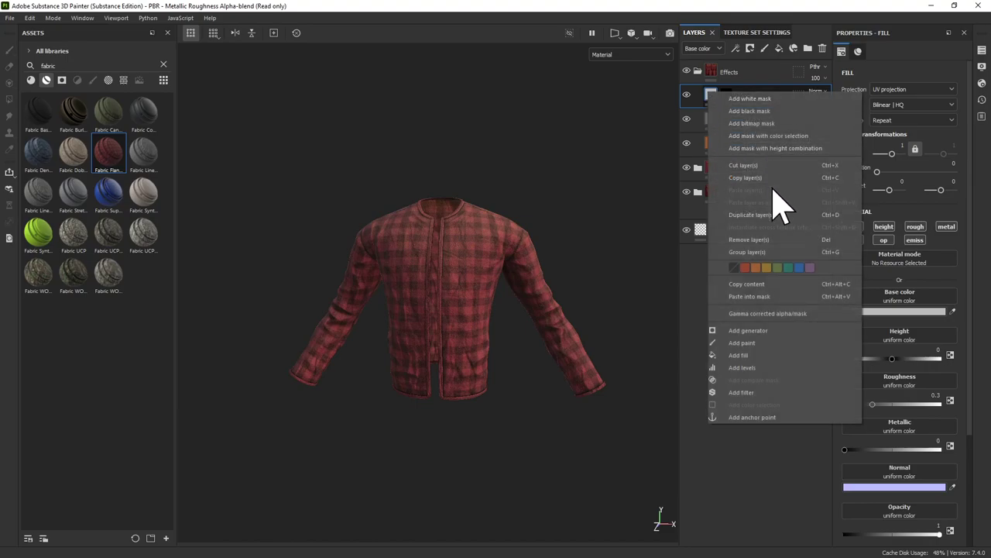
left_click(748, 355)
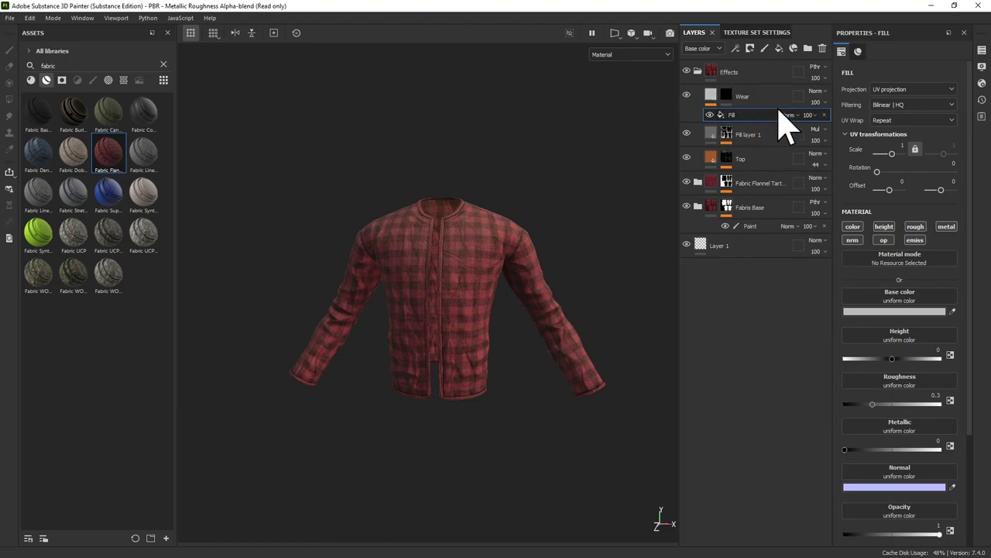
left_click(824, 115)
Add a fill effect to the Wear layer's mask.
left_click(726, 96)
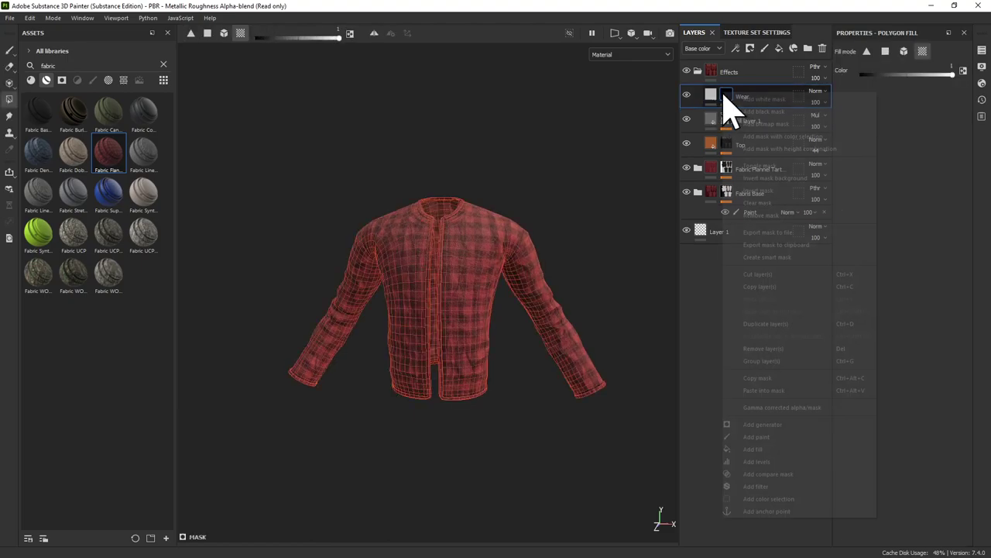
right_click(724, 98)
left_click(770, 450)
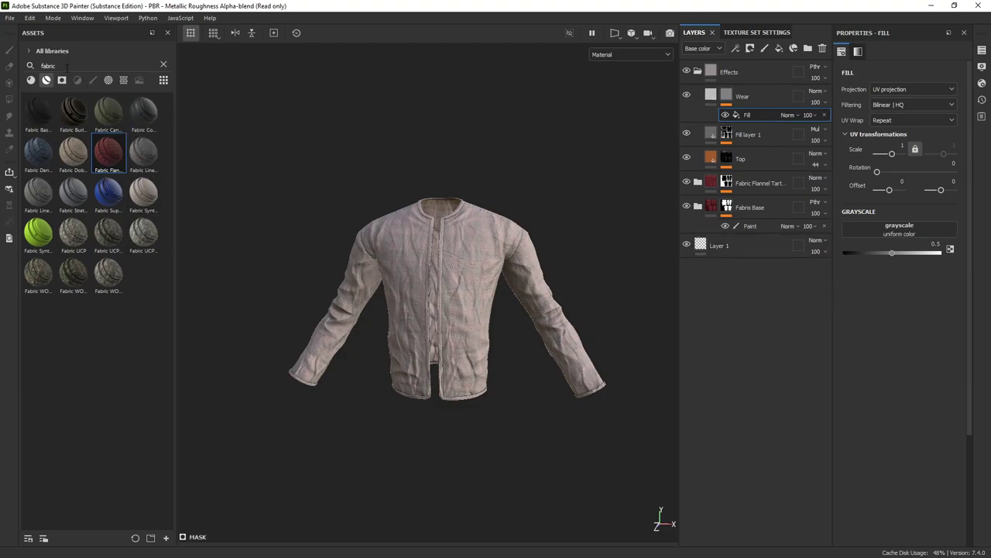
Search the textures for vest and assign the Vest_SHD curvature map to the mask fill's grayscale.
left_click(123, 81)
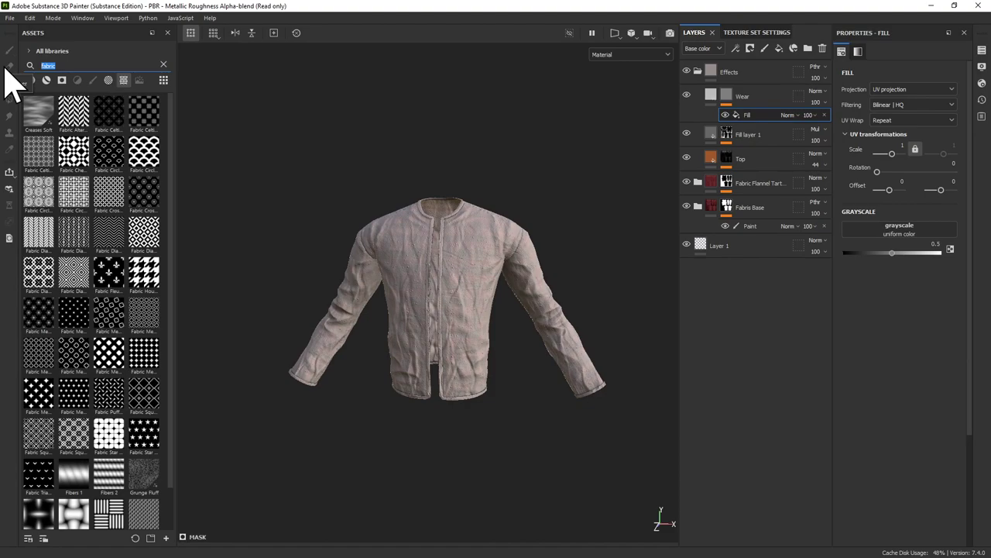
type("vest")
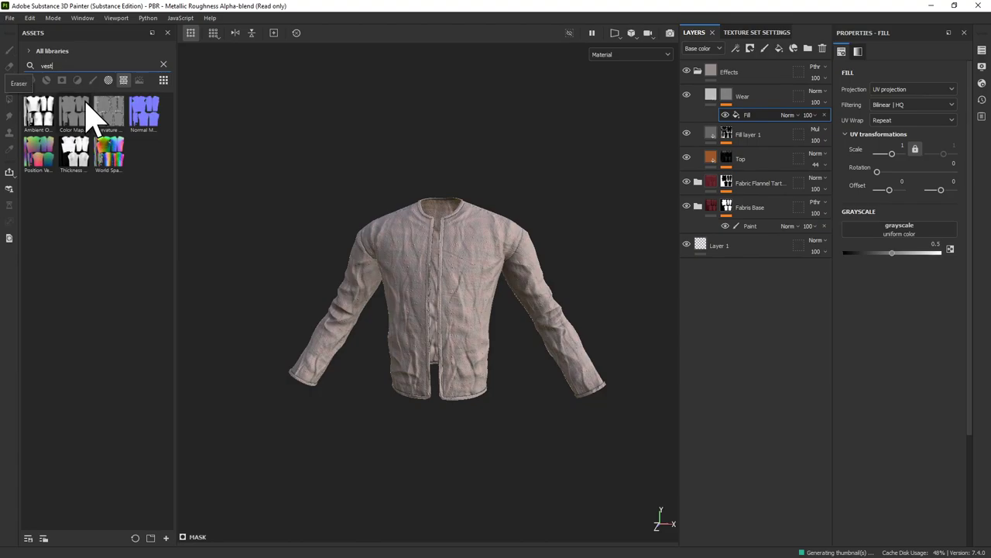
mouse_move(58, 167)
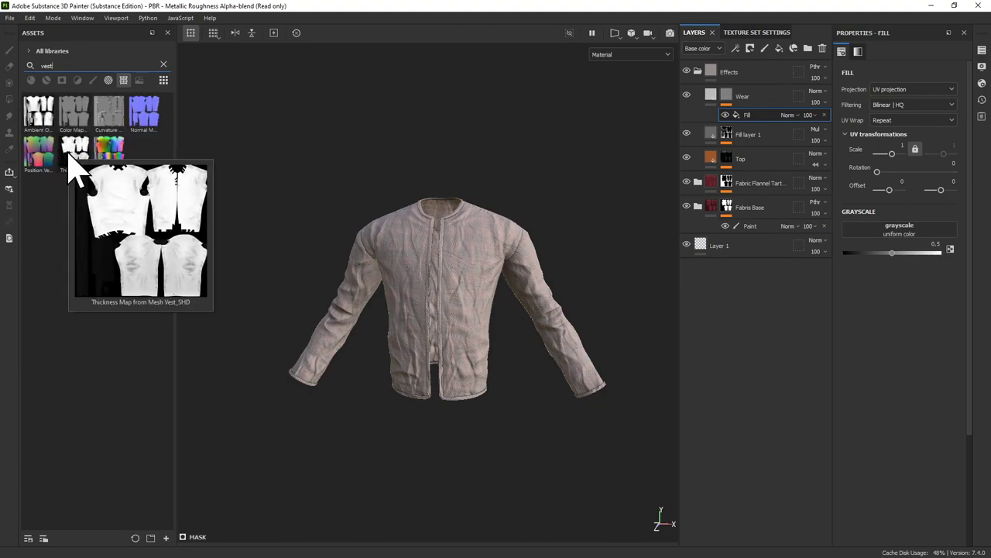
mouse_move(115, 133)
left_click_drag(114, 133, 883, 229)
Add a Levels effect above the curvature fill in the Wear mask.
left_click(728, 95)
right_click(732, 99)
left_click(731, 115)
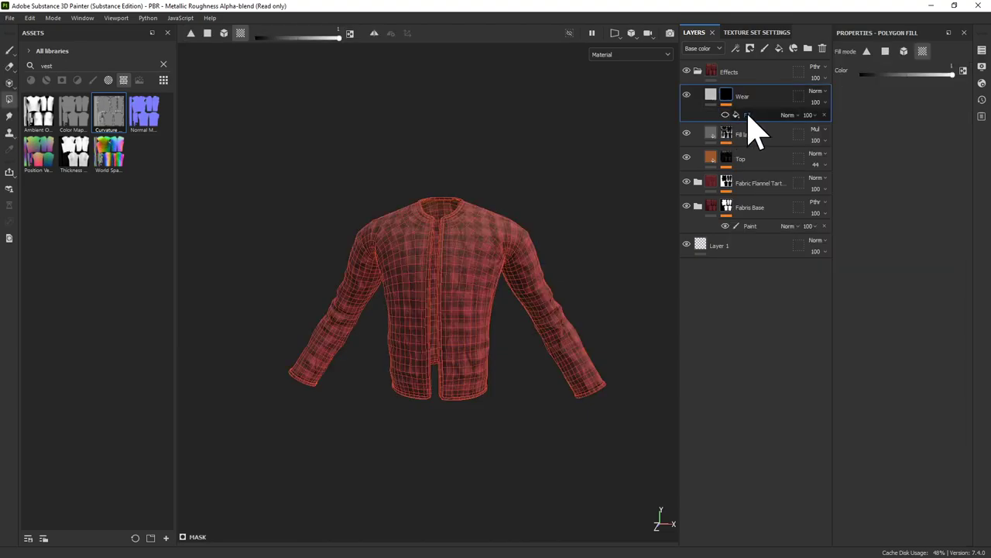
right_click(750, 118)
left_click(725, 116)
right_click(745, 116)
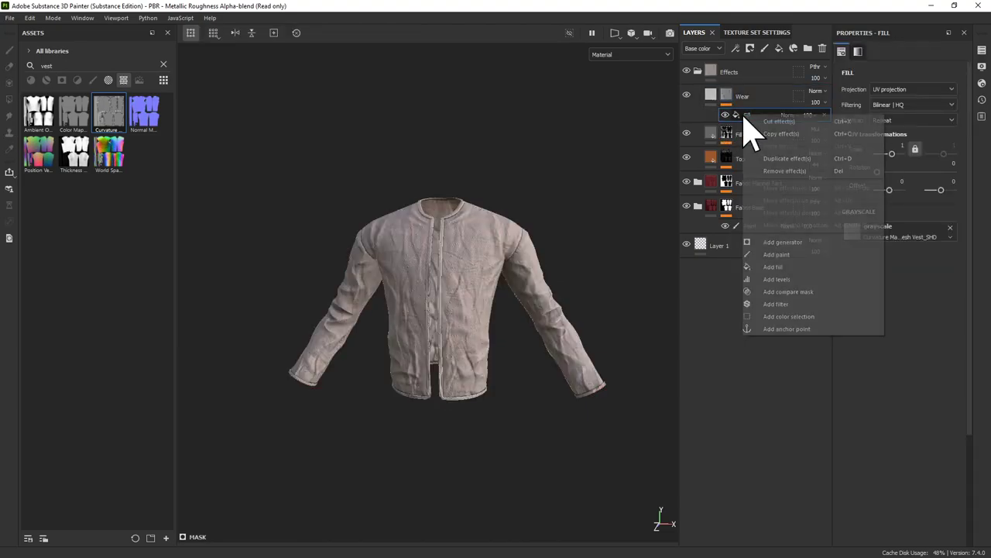
left_click(786, 280)
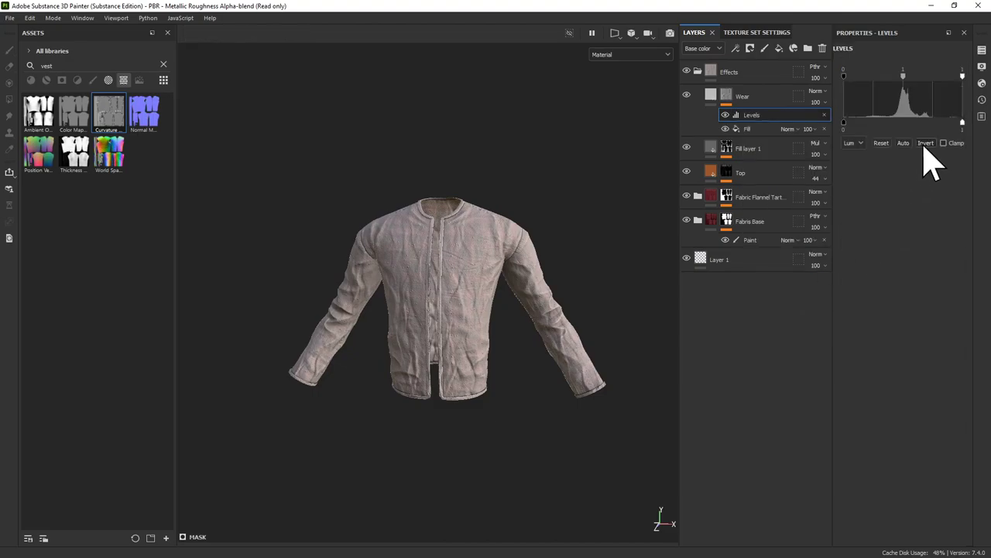
Invert the Wear mask's Levels and narrow the input range to about 0.417 for black and 0.561 for white.
mouse_move(851, 75)
left_mouse_down()
mouse_move(890, 88)
mouse_move(872, 105)
left_mouse_up()
left_click_drag(964, 76, 912, 87)
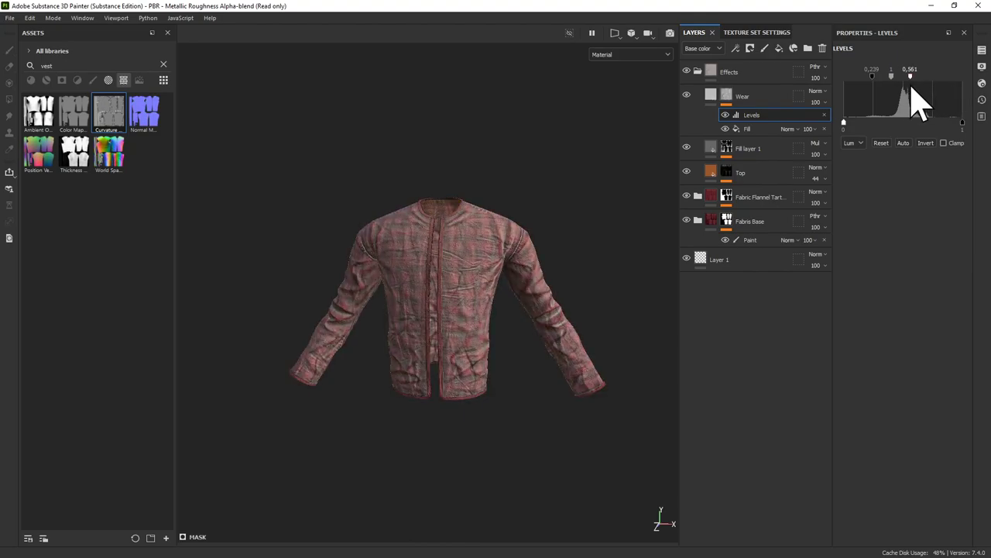
left_click(926, 144)
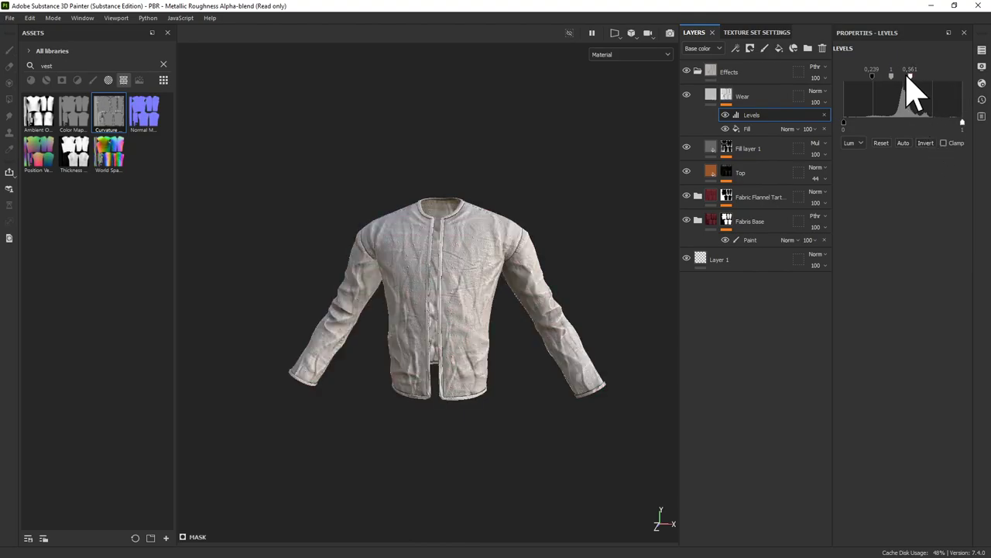
mouse_move(892, 76)
left_mouse_down()
mouse_move(905, 78)
mouse_move(883, 81)
left_mouse_up()
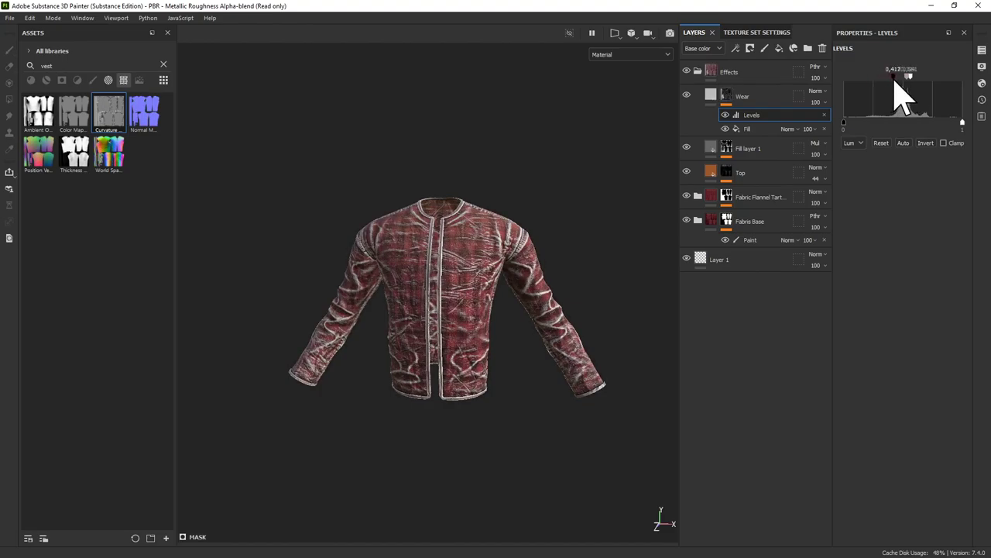
Add a Blur filter above the Levels in the Wear mask.
right_click(754, 116)
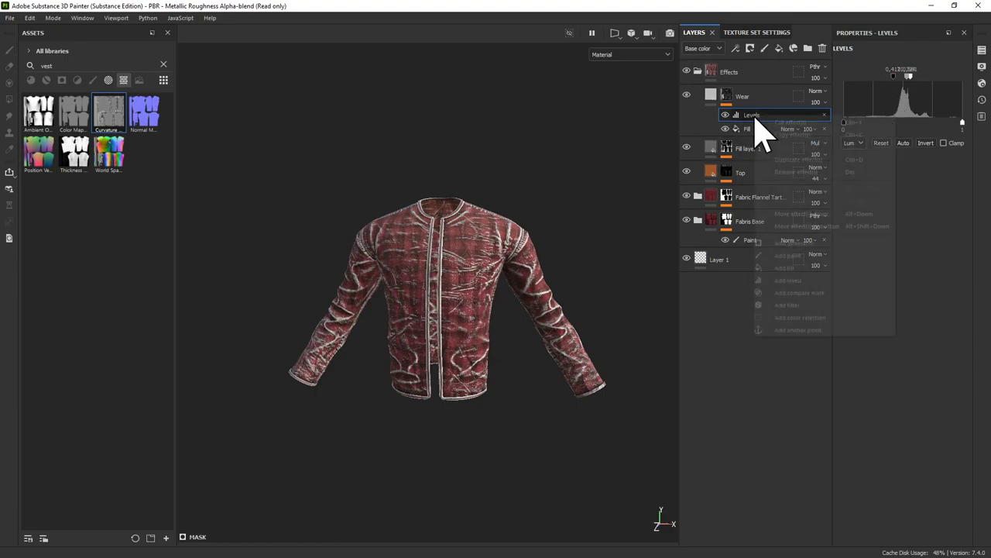
left_click(806, 306)
left_click(898, 68)
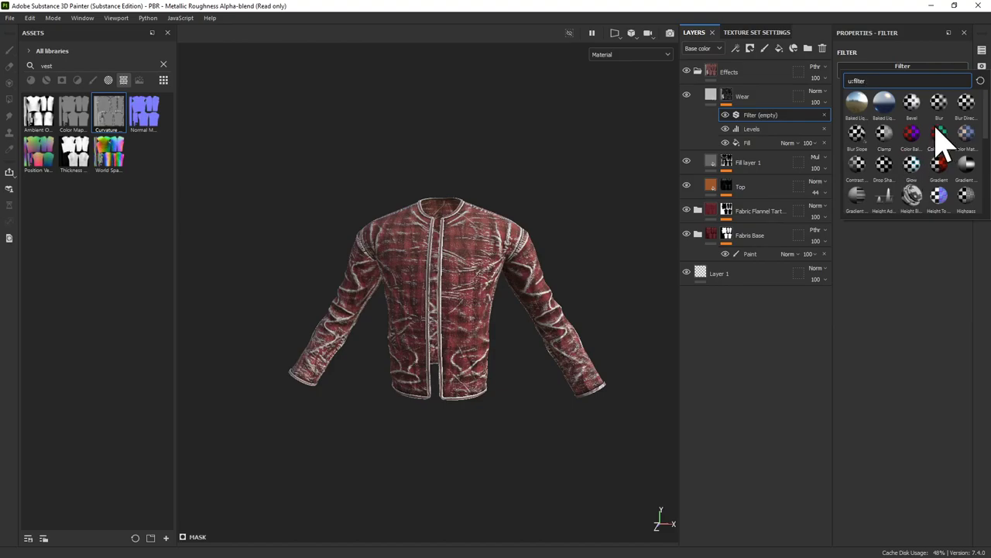
left_click(939, 102)
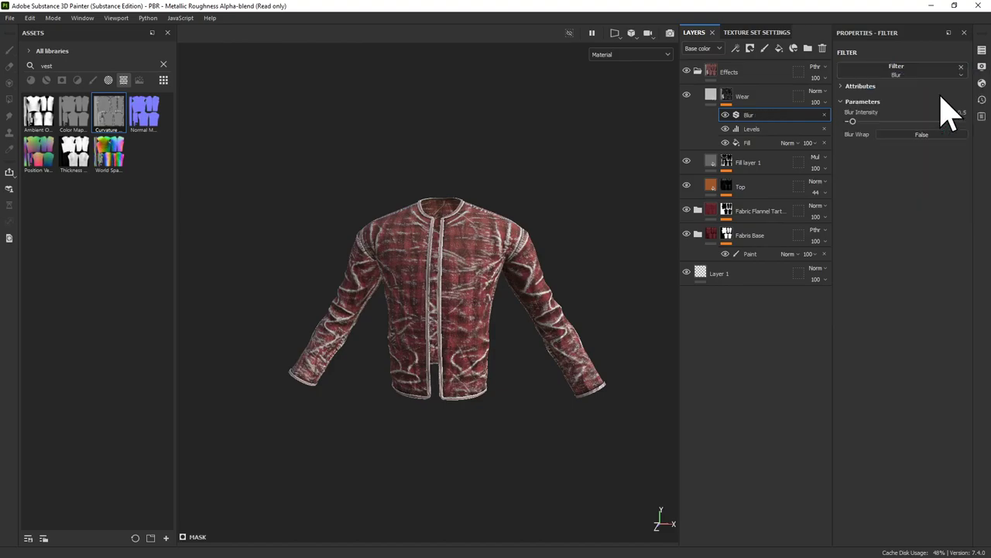
Set the Wear layer's blend mode to Screen.
left_click(715, 101)
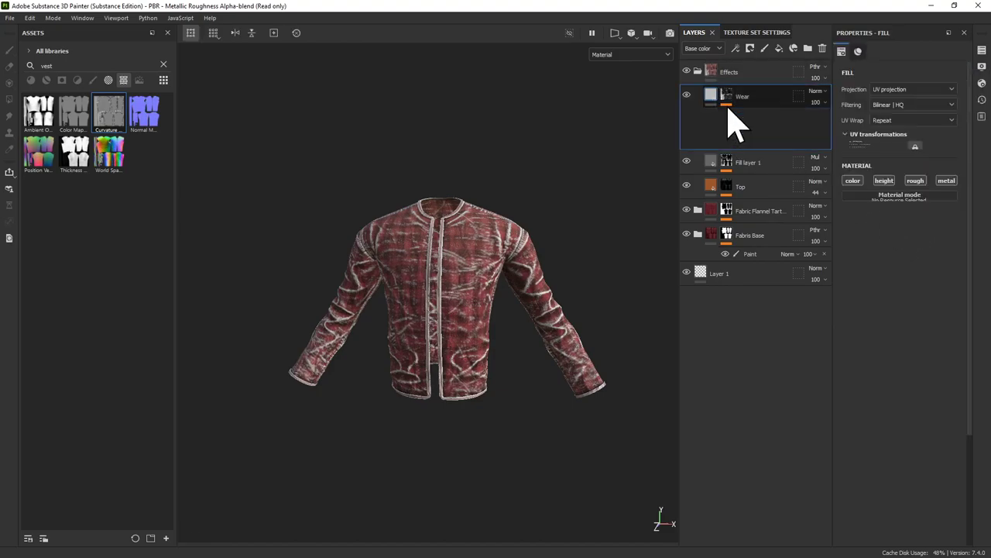
left_click(819, 91)
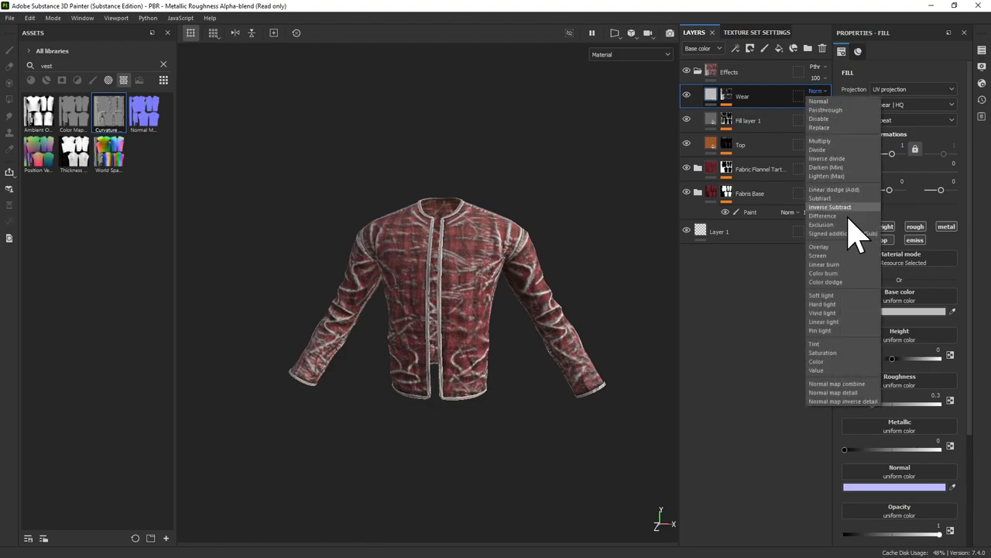
left_click(836, 271)
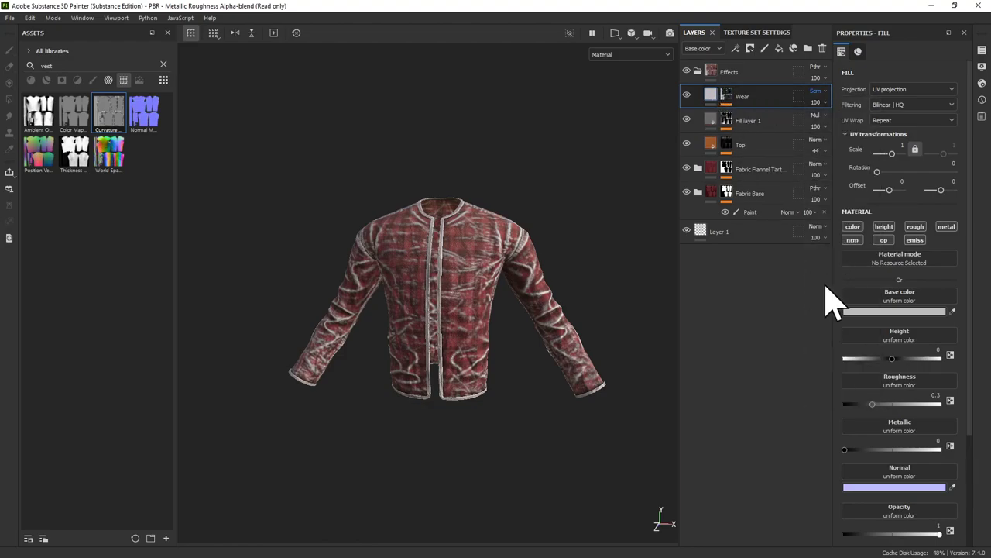
Set the Wear layer's base color to muted dark red 614343 and its opacity to 37.
left_click(852, 311)
left_click(751, 330)
left_click_drag(752, 333, 748, 335)
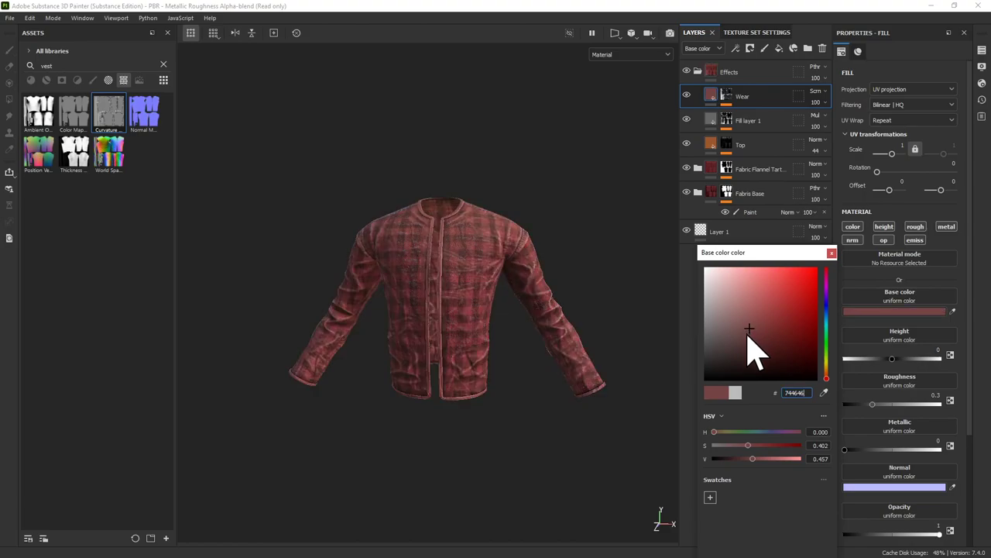
left_click(740, 341)
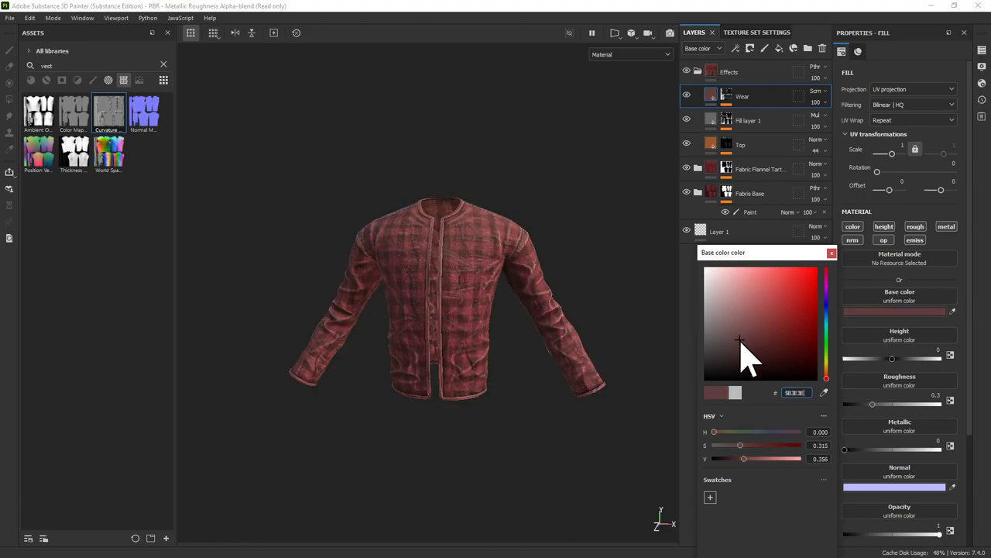
left_click(748, 310)
left_click(747, 337)
left_click(752, 325)
left_click(742, 336)
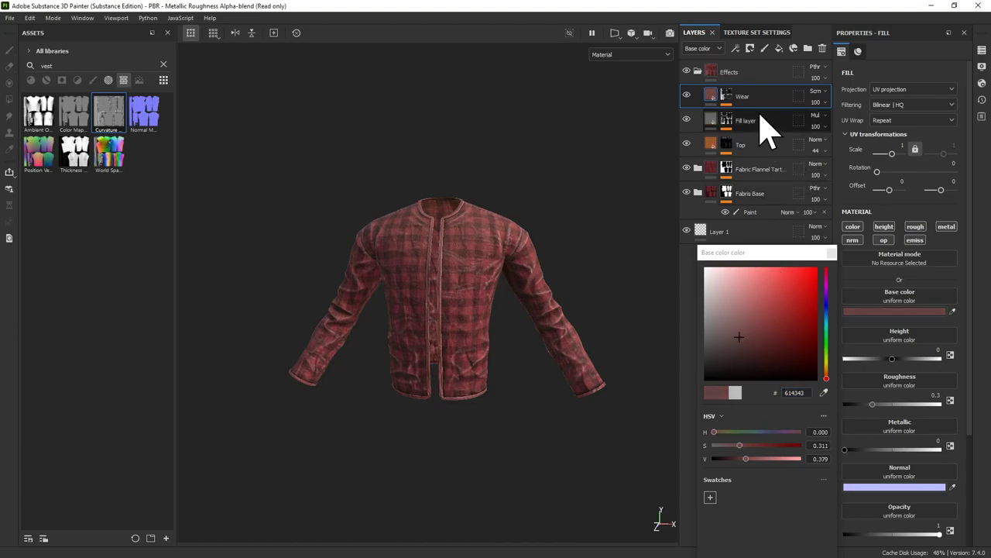
left_click_drag(835, 115, 826, 127)
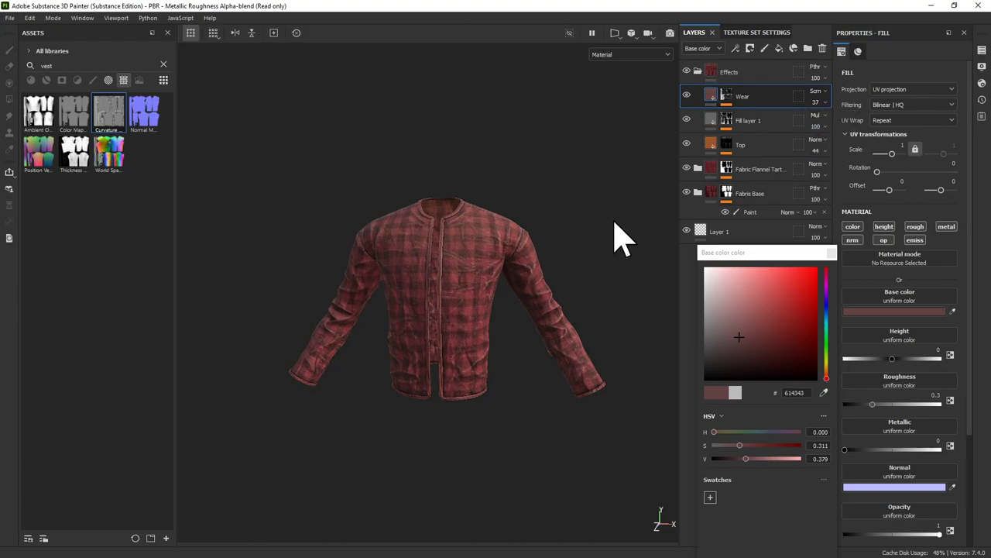
Turn off the Wear layer's normal, opacity, height, roughness, emissive and metallic channels, leaving only color.
left_click_drag(614, 221, 471, 223, "alt")
right_click_drag(471, 223, 690, 259, "alt")
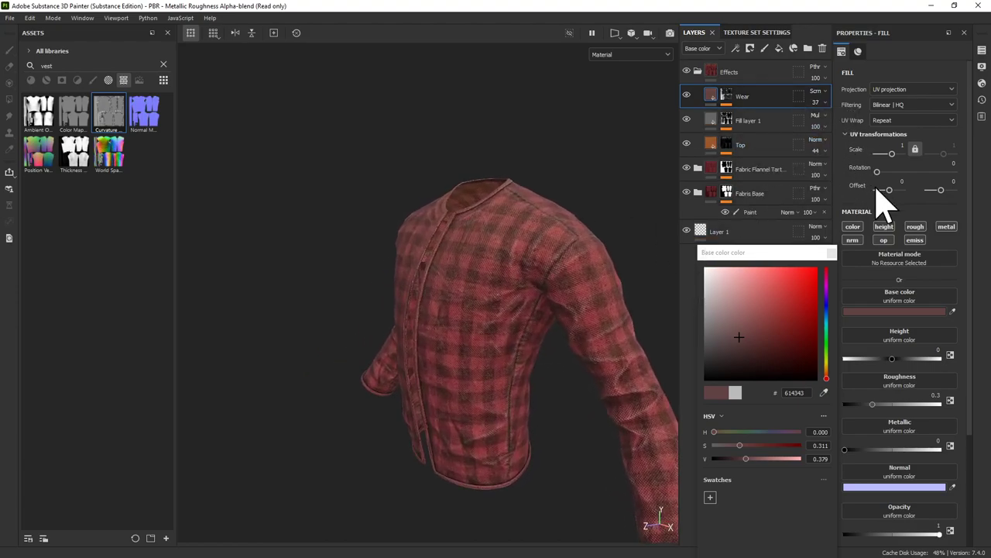
left_click(855, 239)
left_click(883, 240)
left_click(887, 228)
left_click(912, 227)
left_click(914, 239)
left_click(946, 226)
Toggle the Wear layer's visibility and examine its effect on the jacket from several angles.
left_click_drag(553, 265, 372, 156, "alt")
right_click_drag(372, 157, 394, 162, "alt")
left_click_drag(409, 166, 509, 156, "alt")
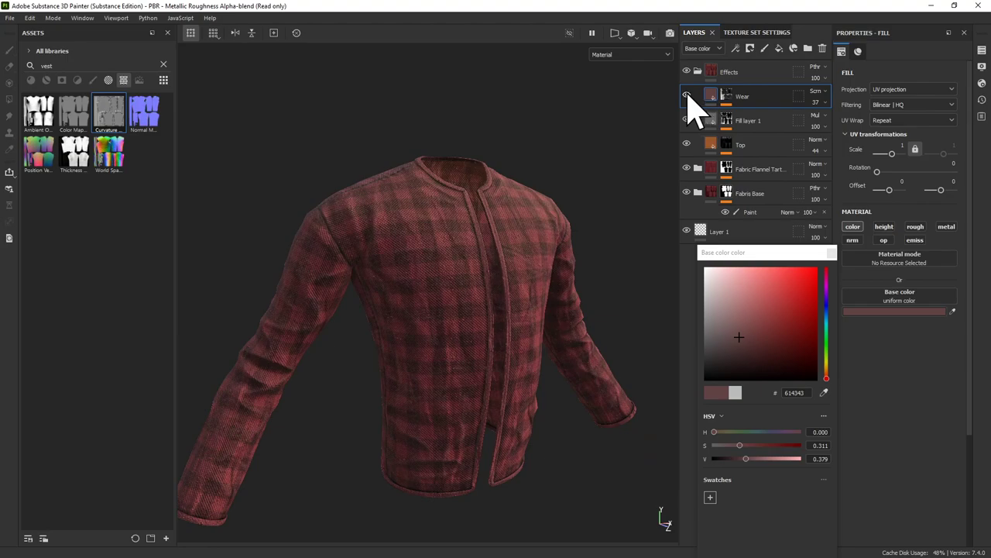
left_click(686, 94)
left_click_drag(630, 211, 388, 316, "alt")
right_click_drag(384, 321, 281, 295, "alt")
left_click_drag(451, 266, 460, 287, "alt")
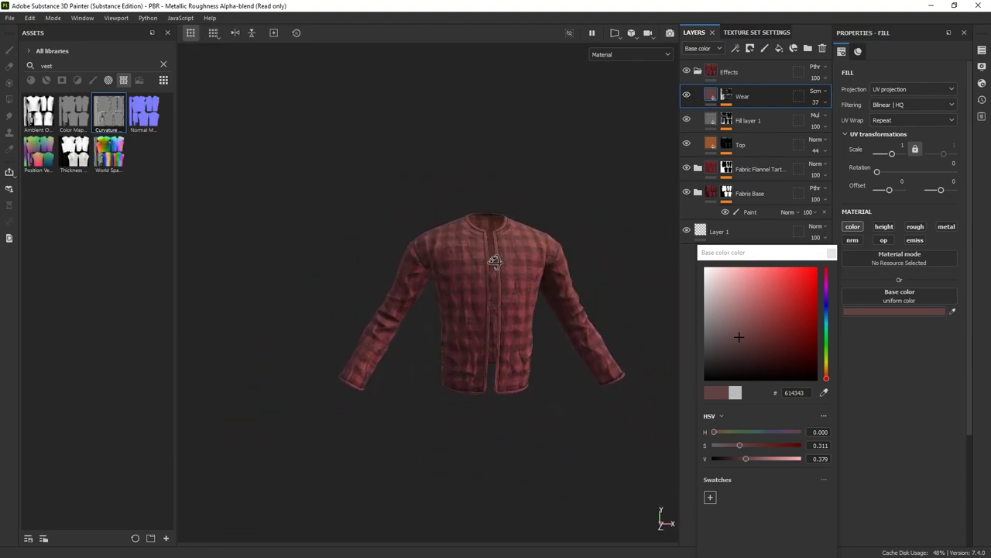
Collapse the Effects folder and examine the combined color effects around the whole jacket.
left_click(696, 72)
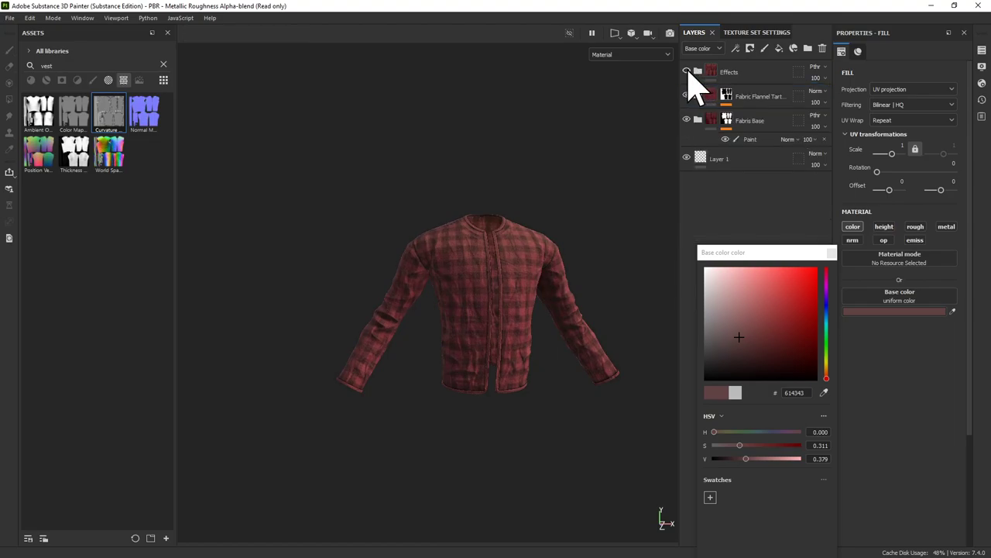
left_click_drag(387, 255, 367, 364, "alt")
middle_click_drag(526, 338, 360, 307, "alt")
left_click_drag(359, 307, 557, 348, "alt")
right_click_drag(558, 348, 447, 310, "alt")
middle_click_drag(447, 309, 452, 288, "alt")
left_click_drag(451, 287, 348, 250, "alt")
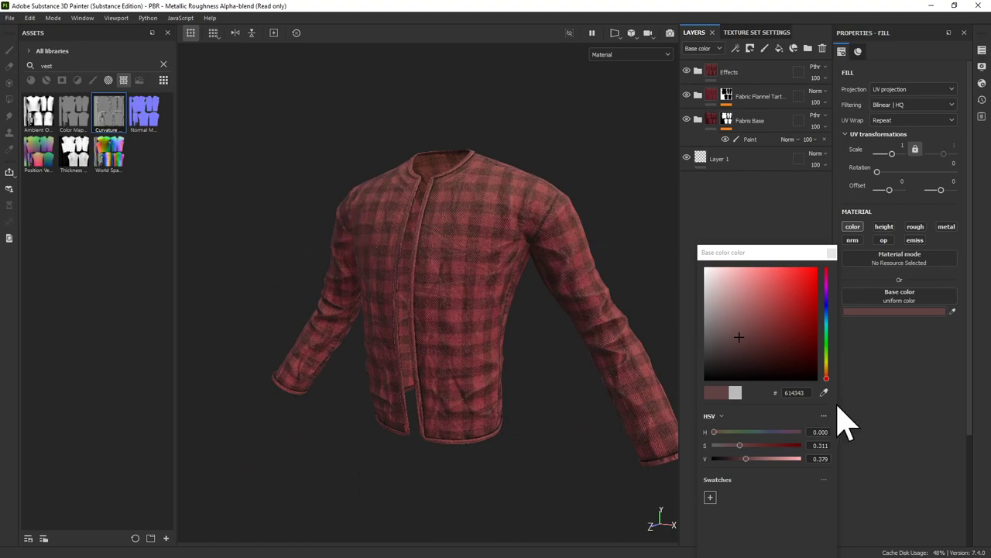
left_click_drag(424, 329, 389, 265, "alt")
left_click_drag(398, 298, 376, 211, "alt")
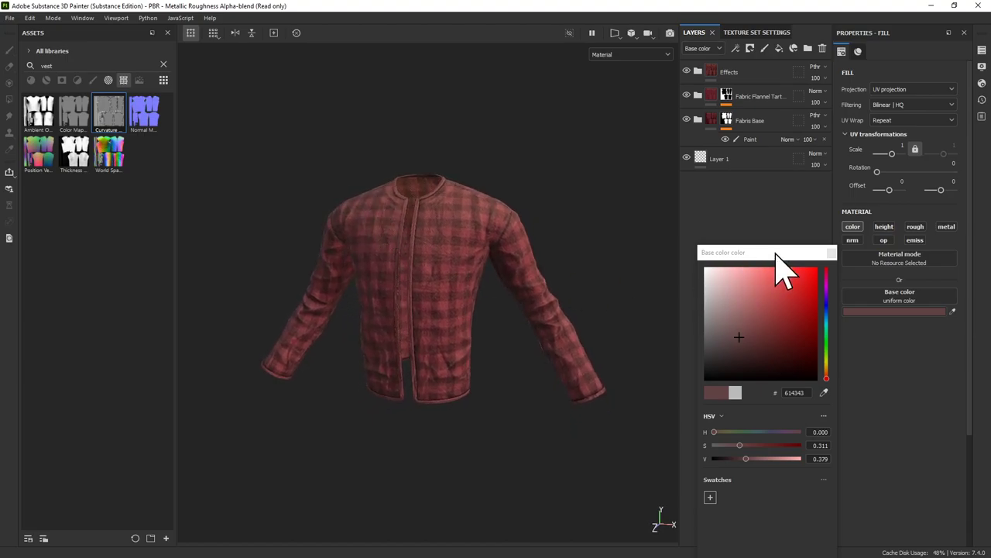
Close the base color picker.
left_click_drag(784, 251, 754, 182)
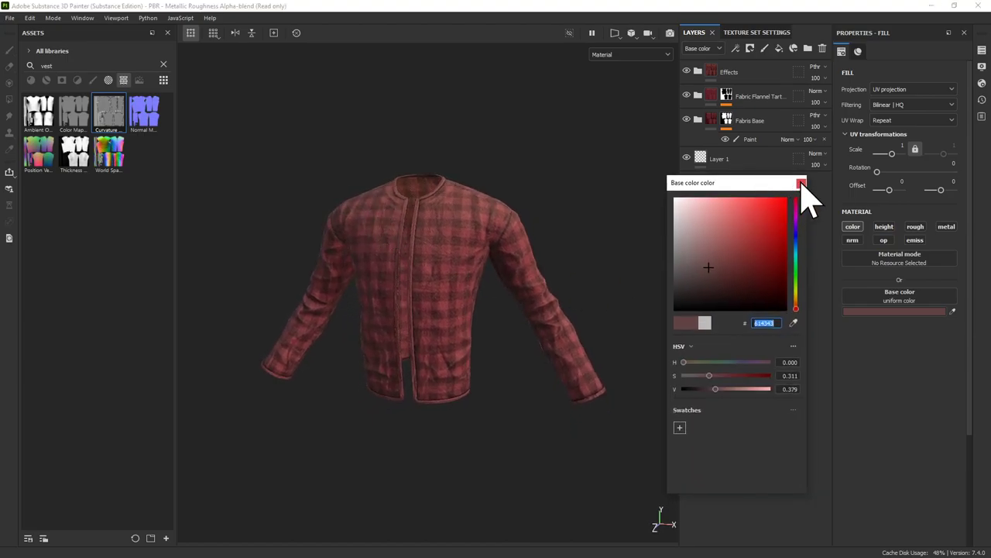
left_click(802, 184)
left_click_drag(514, 243, 547, 302, "alt")
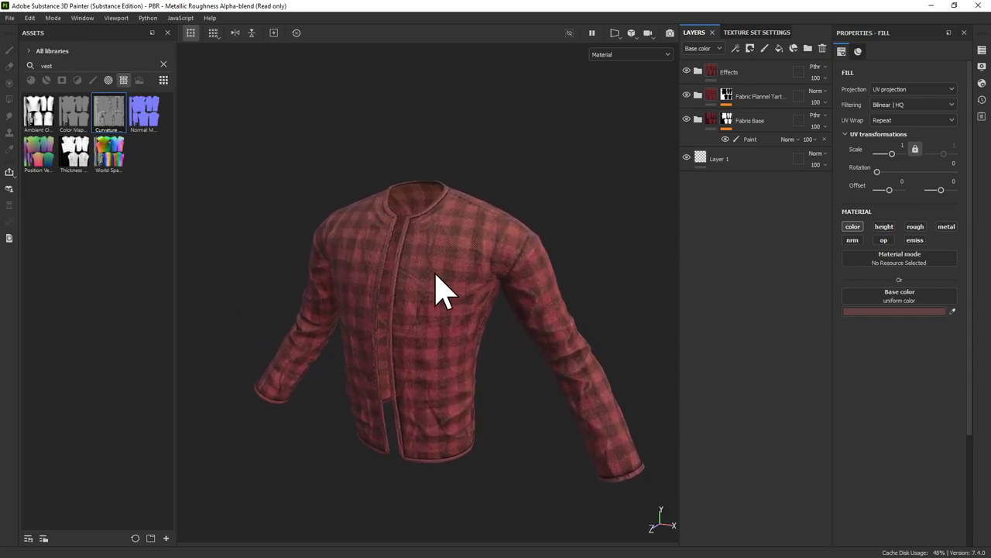
Save the project as Vest in the _ClothPipeline folder inside PersoHD.
left_click(10, 17)
left_click(29, 121)
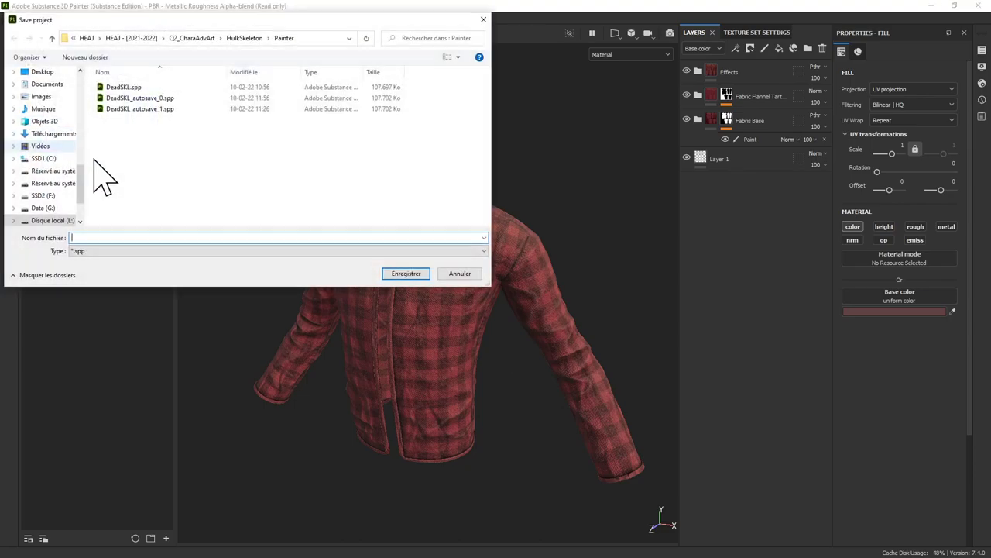
left_click(203, 39)
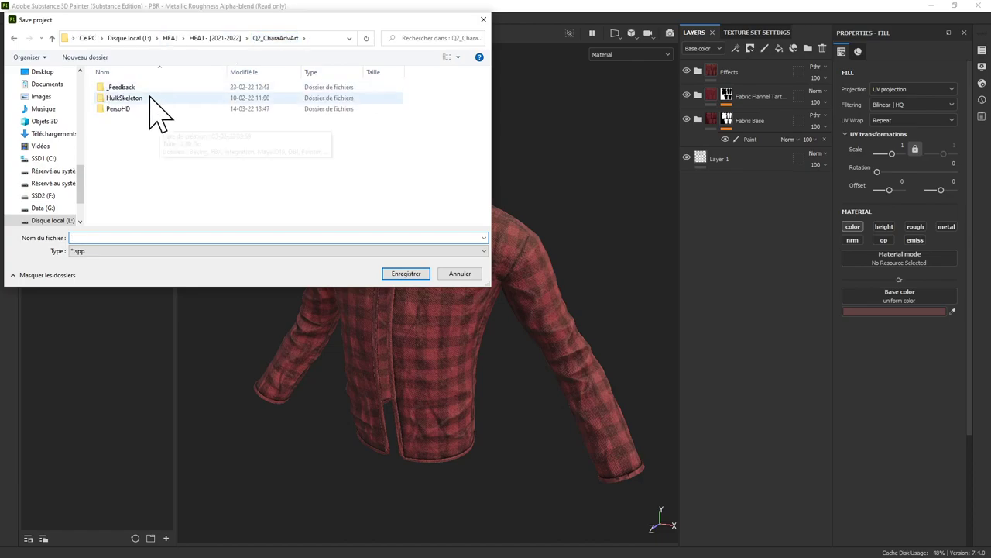
double_click(128, 108)
double_click(128, 88)
left_click(97, 234)
type("Vest")
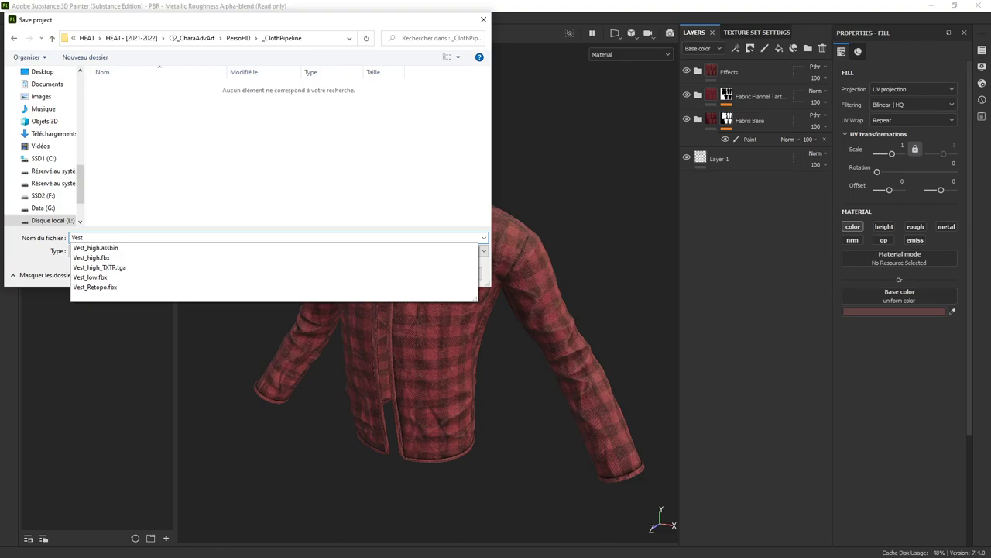
key("Return")
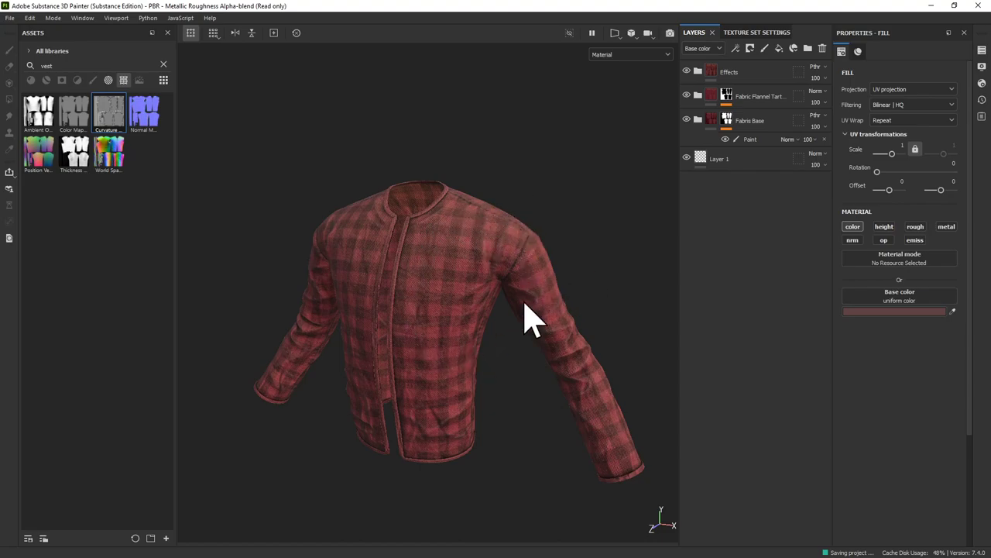
Examine the textured jacket from the front, side and sleeve, up close and at a distance.
left_click_drag(268, 215, 579, 232, "alt")
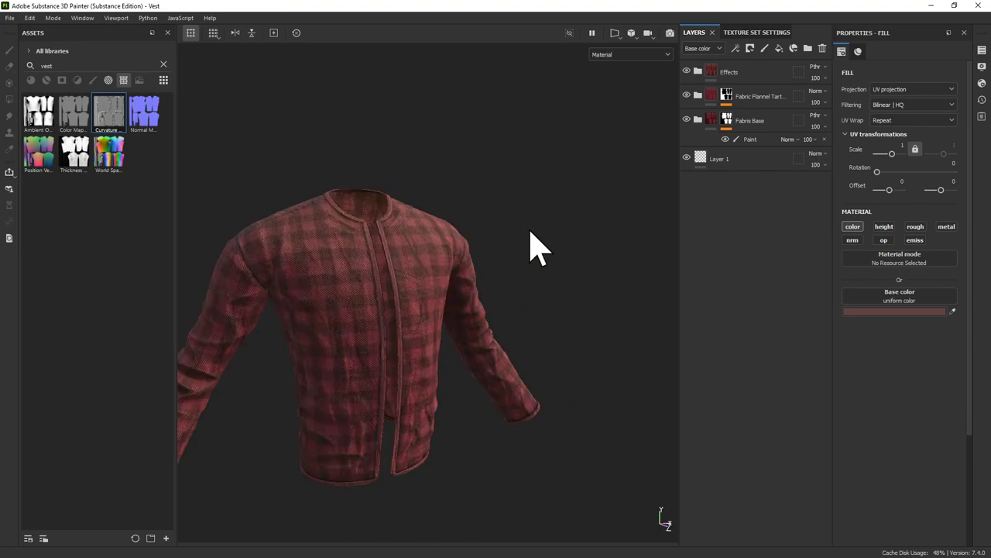
left_click_drag(508, 259, 401, 253, "alt")
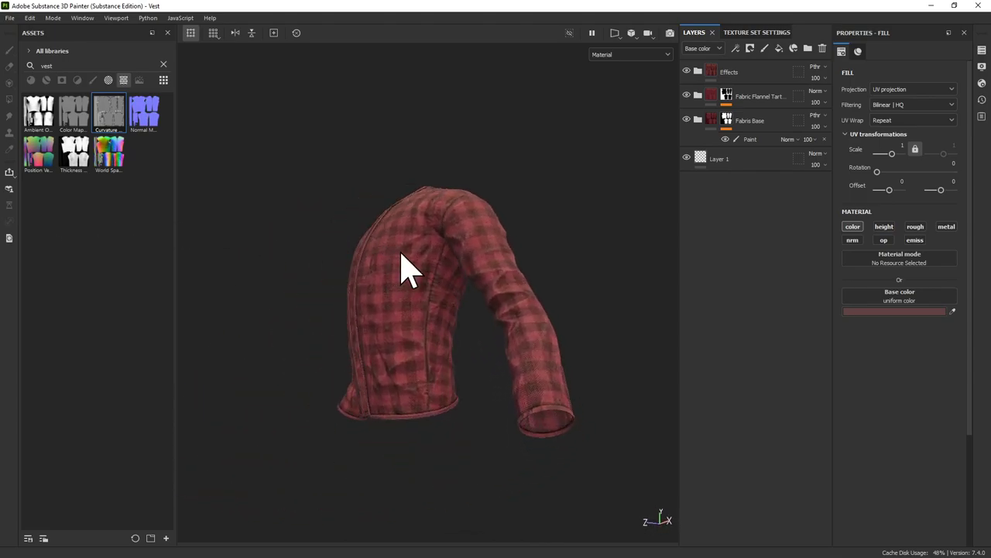
right_click_drag(401, 252, 467, 395, "alt")
middle_click_drag(467, 396, 461, 352, "alt")
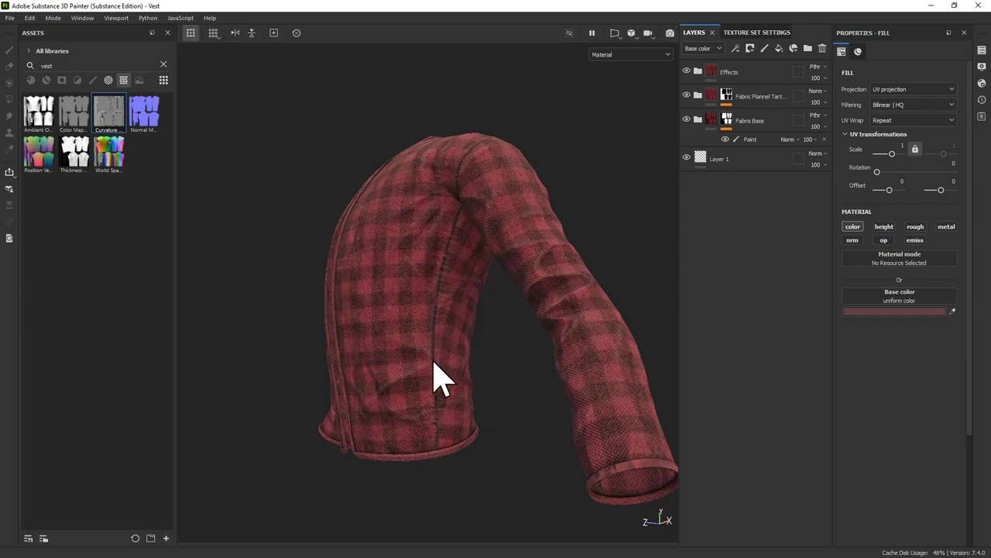
left_click_drag(472, 233, 408, 186, "alt")
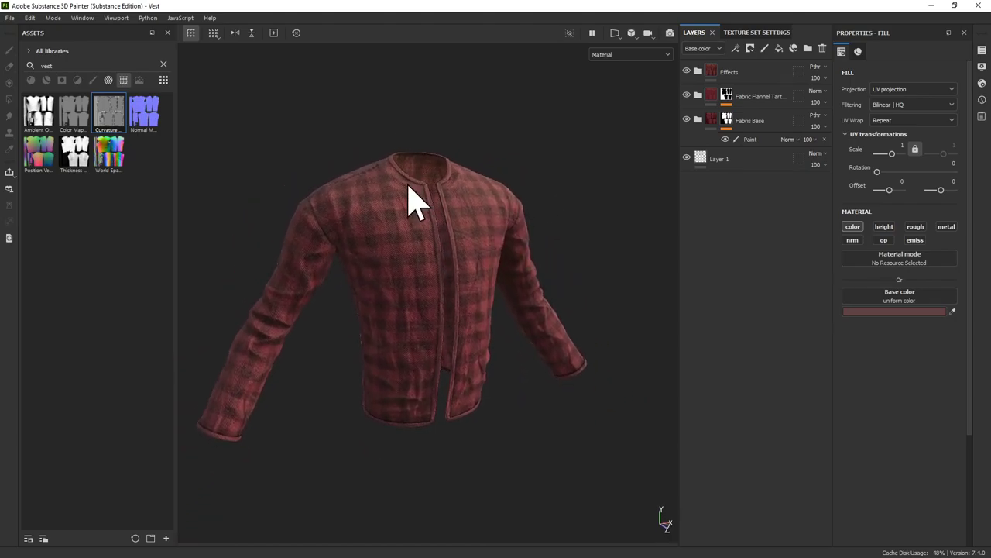
left_click_drag(419, 205, 403, 181, "alt")
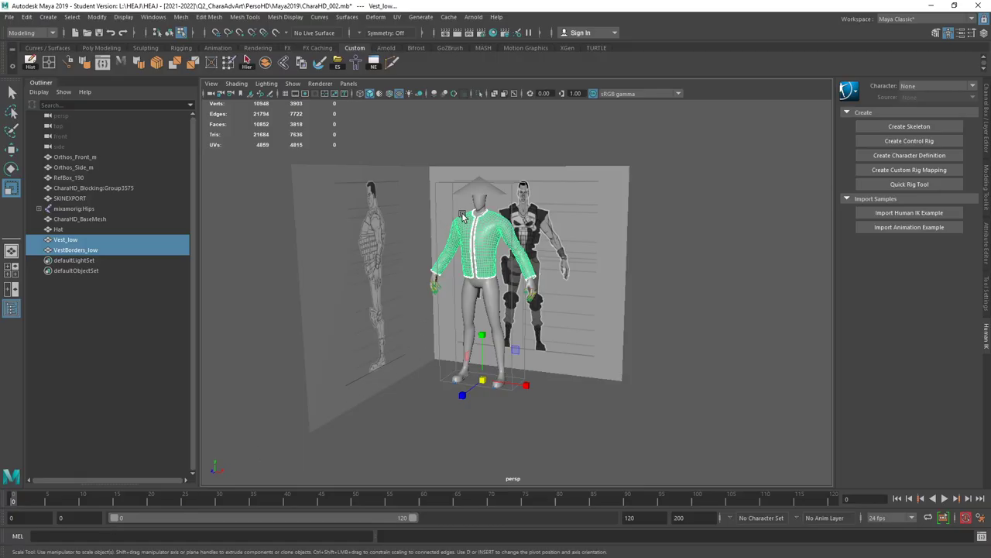
Switch to Maya and expand the entire joint hierarchy under mixamorig:Hips.
mouse_move(461, 216)
left_mouse_down("alt")
mouse_move(542, 219)
mouse_move(559, 200)
left_mouse_up("alt")
scroll(596, 217, "up", 5)
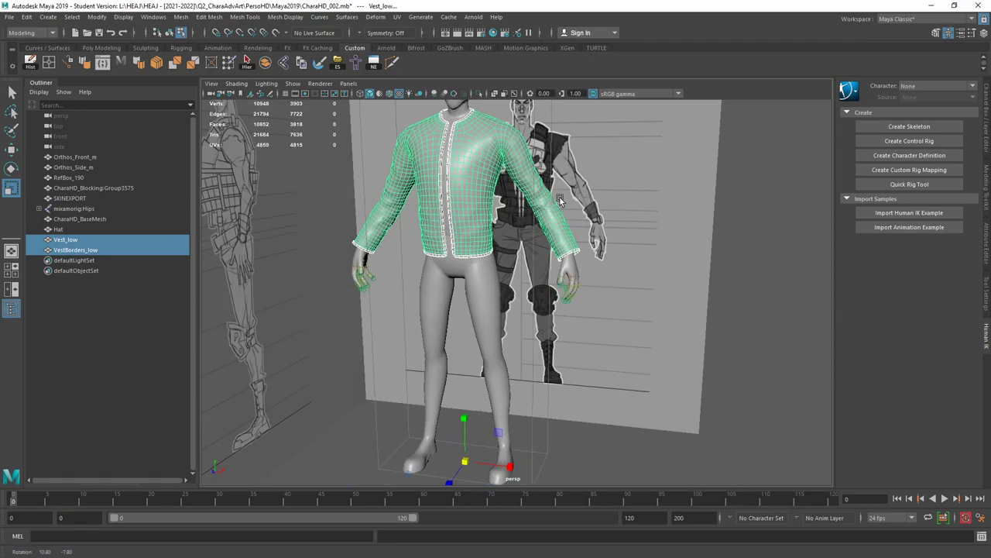
middle_click_drag(512, 178, 524, 185, "alt")
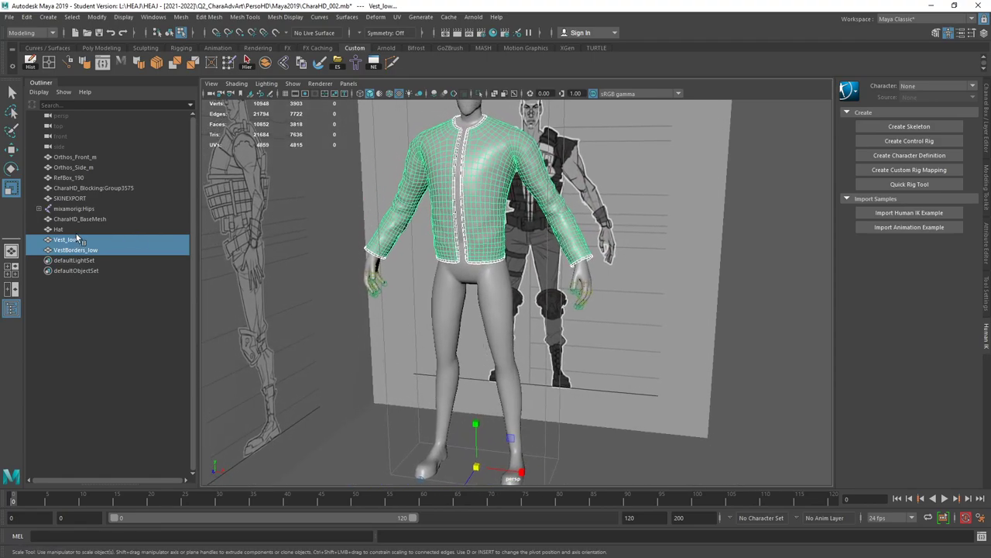
left_click(65, 209)
left_click(38, 210, "shift")
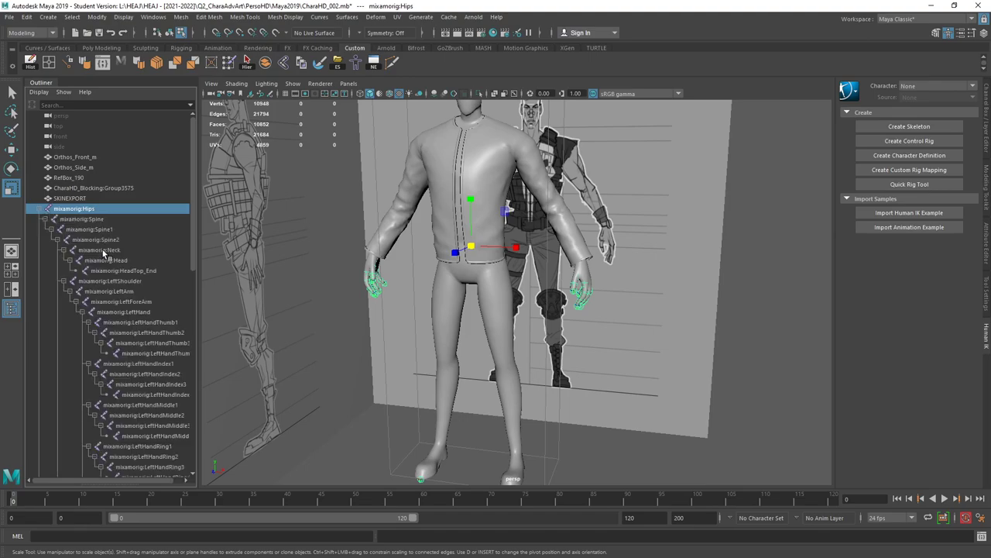
Try rotating the mixamorig:LeftArm joint to test whether the vest follows, and undo the rotation.
left_click(127, 291)
left_click(12, 169)
left_click_drag(524, 161, 535, 125)
key("ctrl+z")
key("ctrl+z")
key("ctrl+z")
key("ctrl+z")
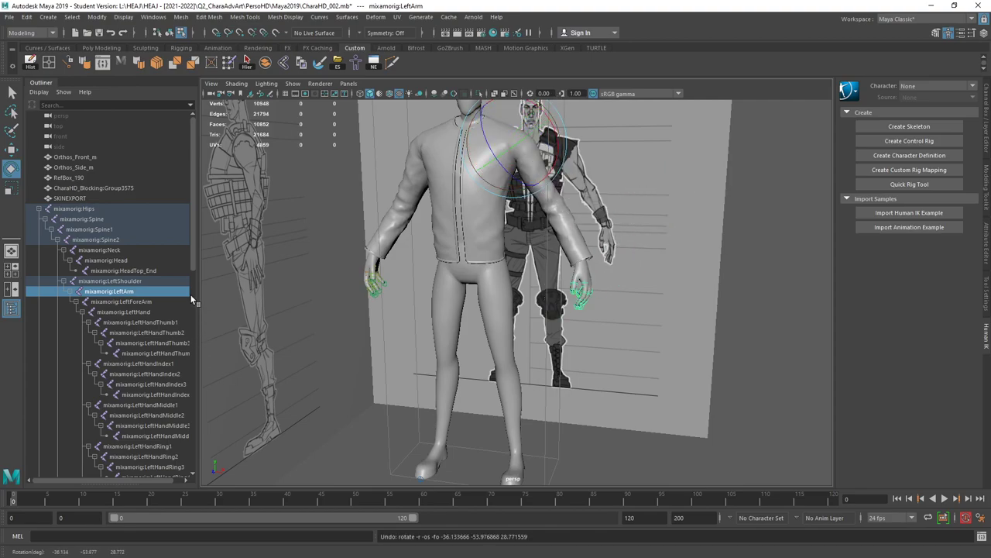
Select the Vest_low and VestBorders_low meshes together.
left_click_drag(190, 261, 191, 470)
left_click(79, 436)
left_click(75, 446, "shift")
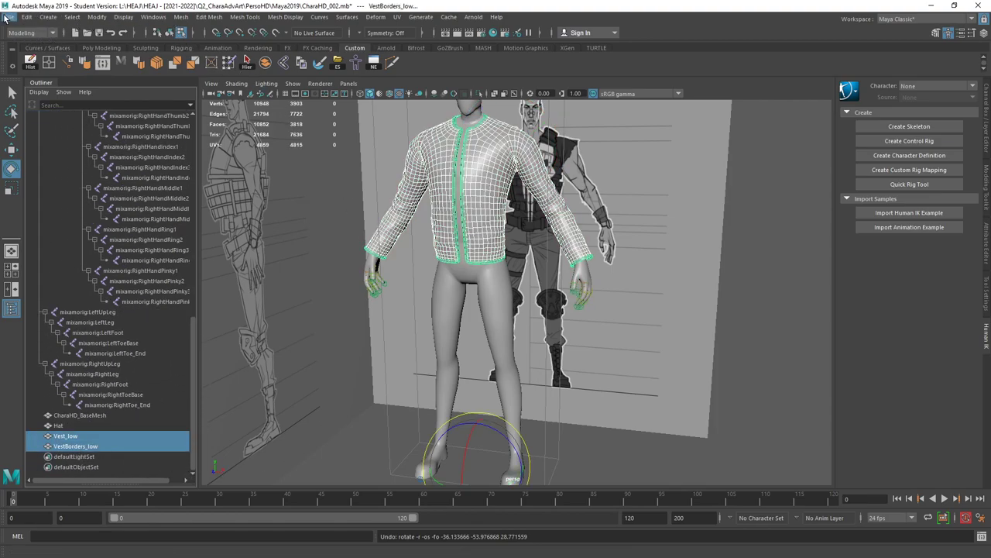
Save the scene as CharaHD_004_VestBaking in the PersoHD Maya2019 folder, accepting the student version notice.
left_click(6, 17)
left_click(40, 71)
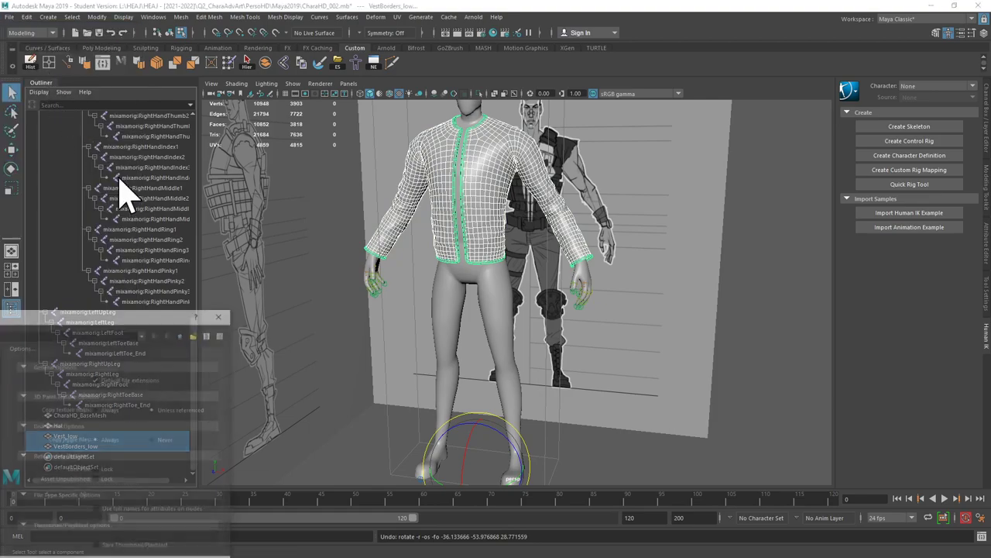
left_click_drag(103, 315, 604, 221)
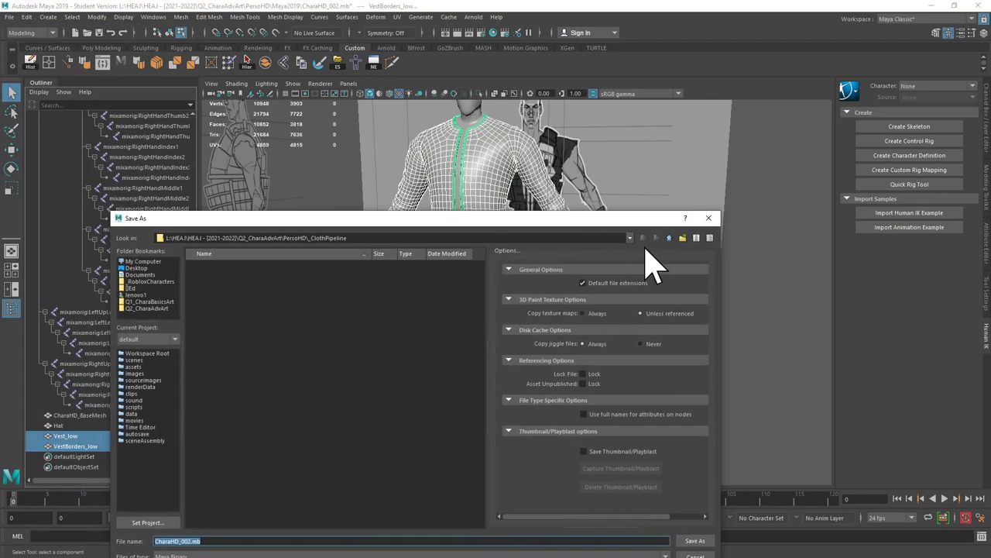
left_click(669, 238)
left_click(211, 339)
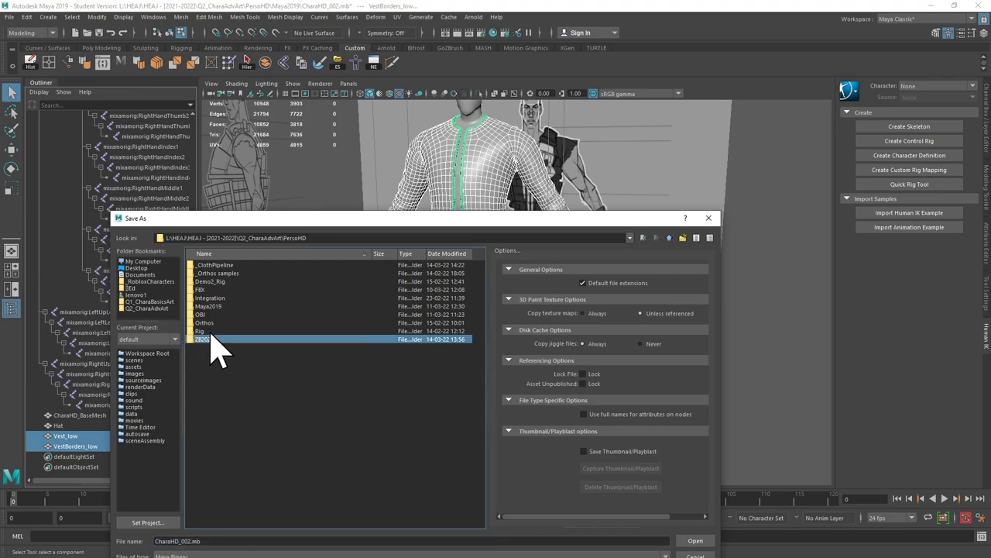
double_click(209, 307)
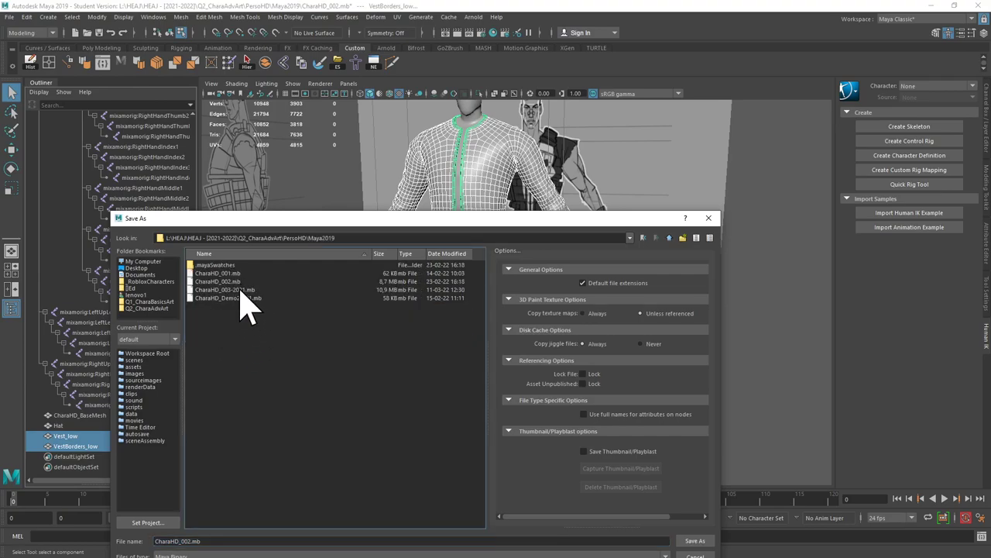
left_click(232, 289)
left_click(186, 540)
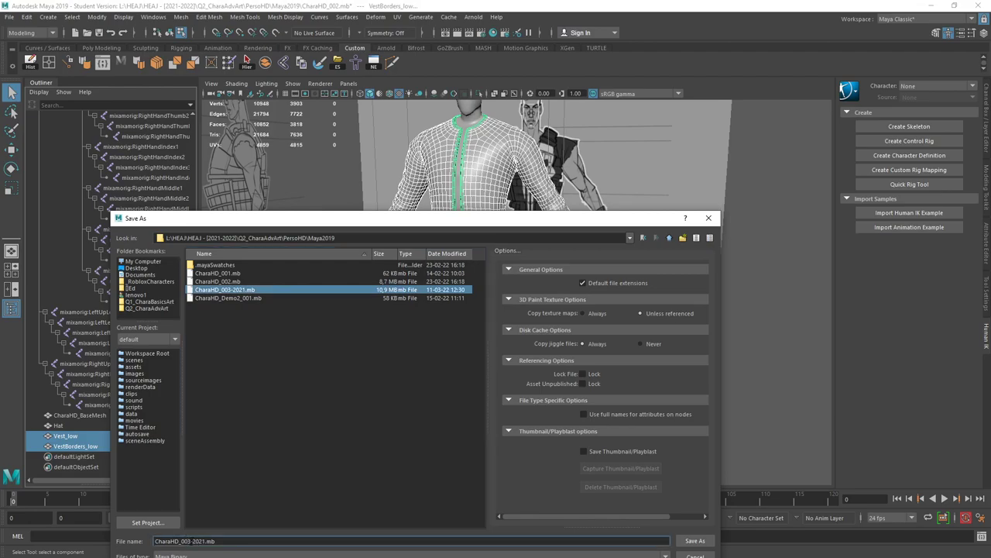
type("4_VestBaking")
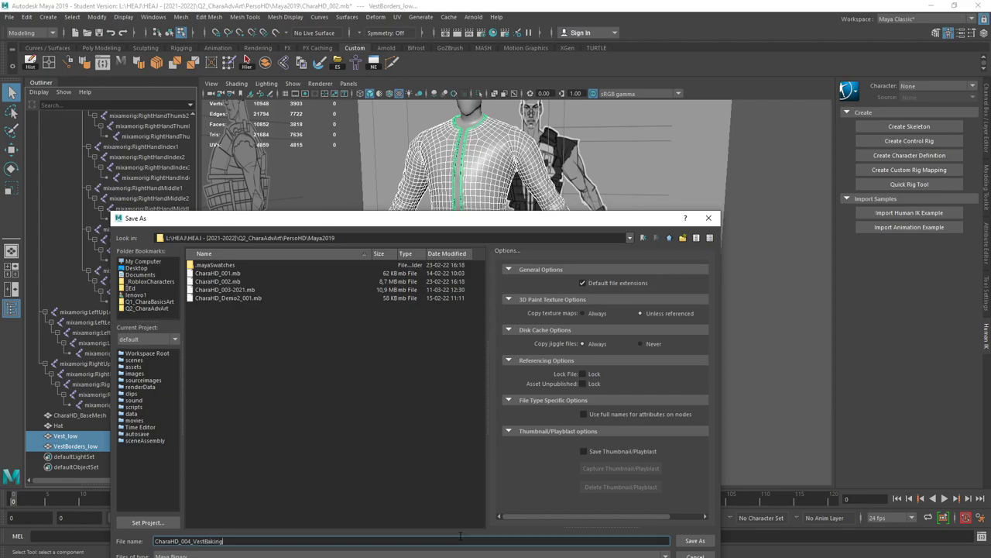
key("Return")
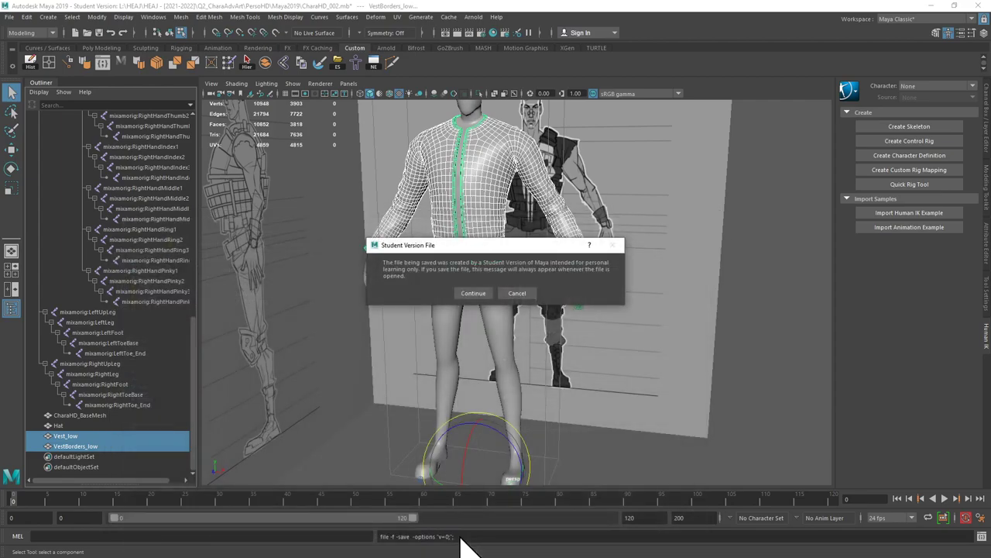
left_click(482, 294)
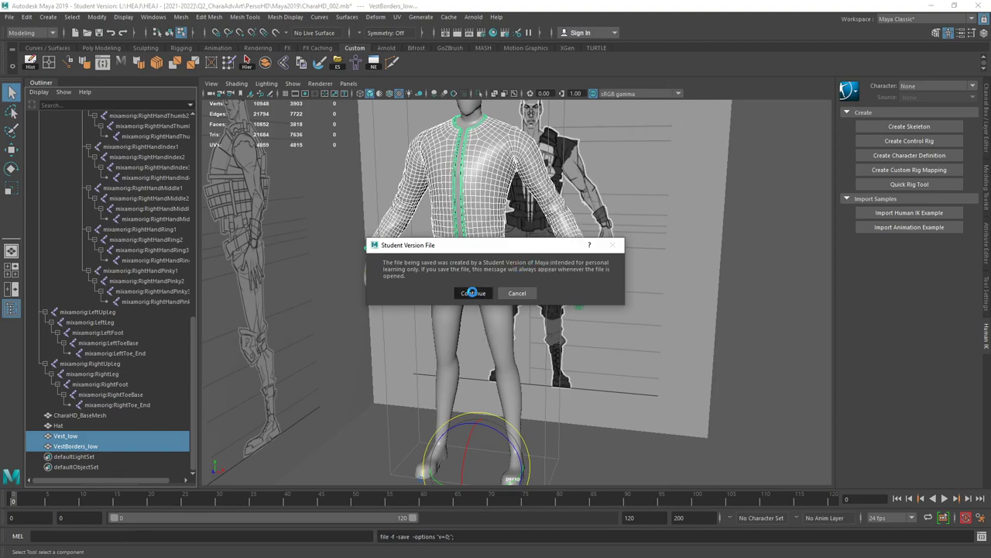
Combine the selected vest and border meshes into one object and delete its construction history.
left_click(180, 17)
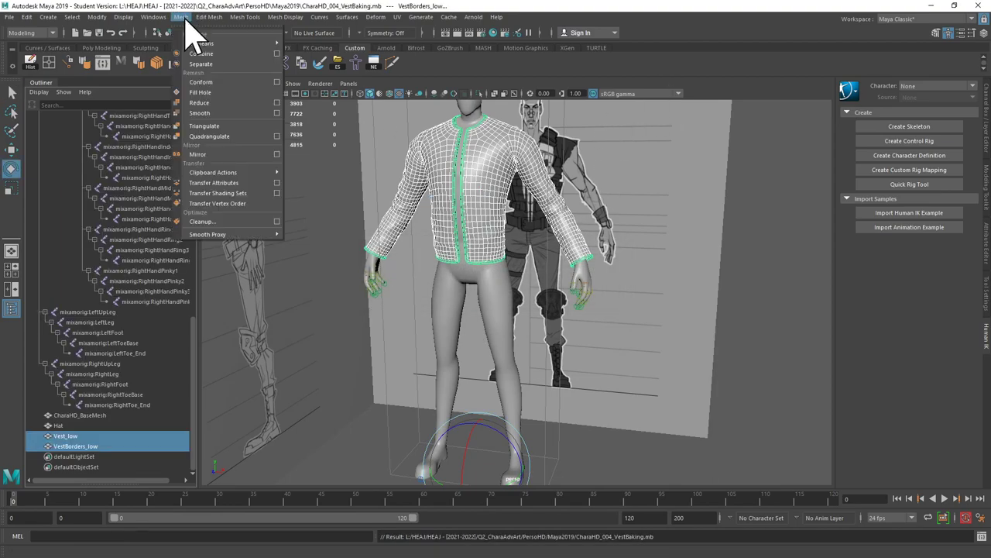
left_click(201, 53)
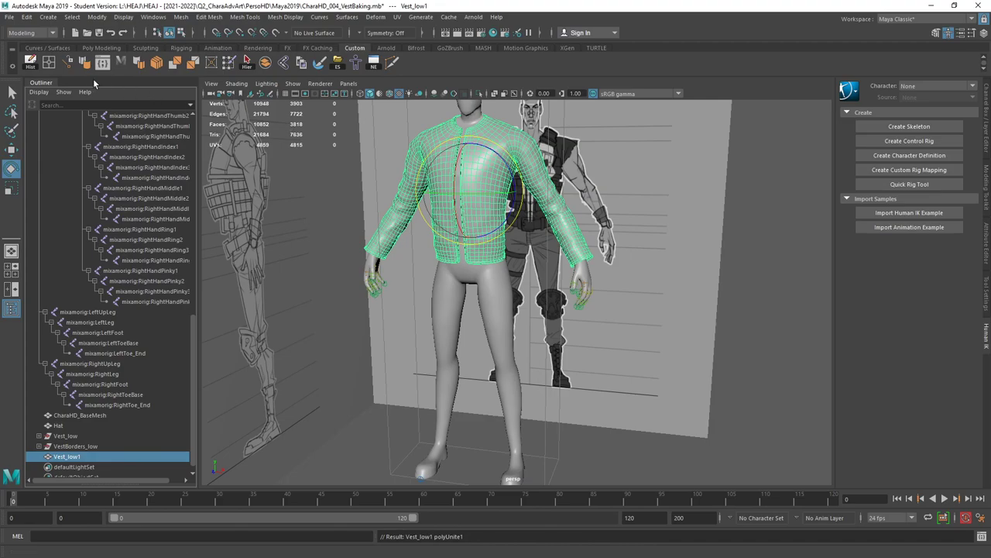
left_click(31, 62)
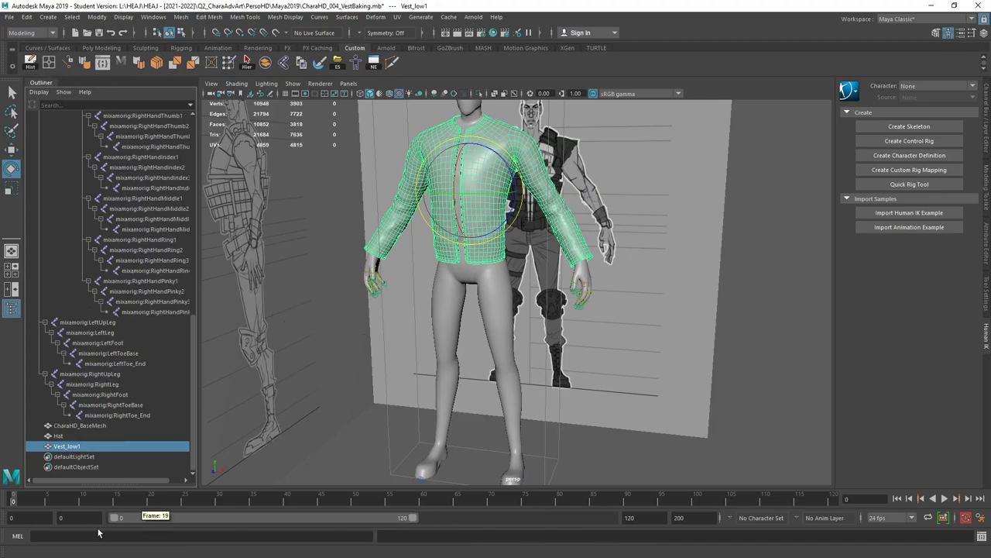
Rename the combined vest object as Vest_mesh.
double_click(70, 447)
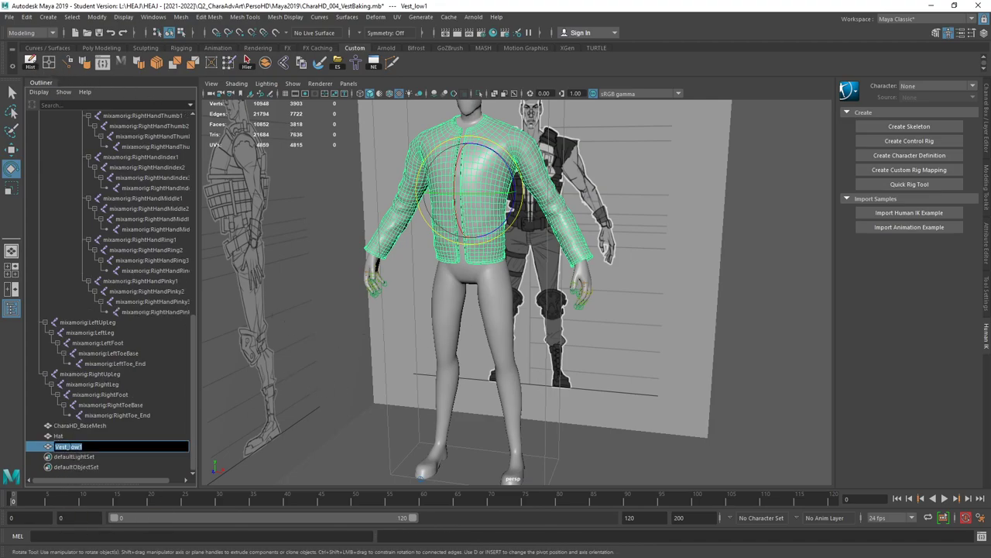
type("mesh")
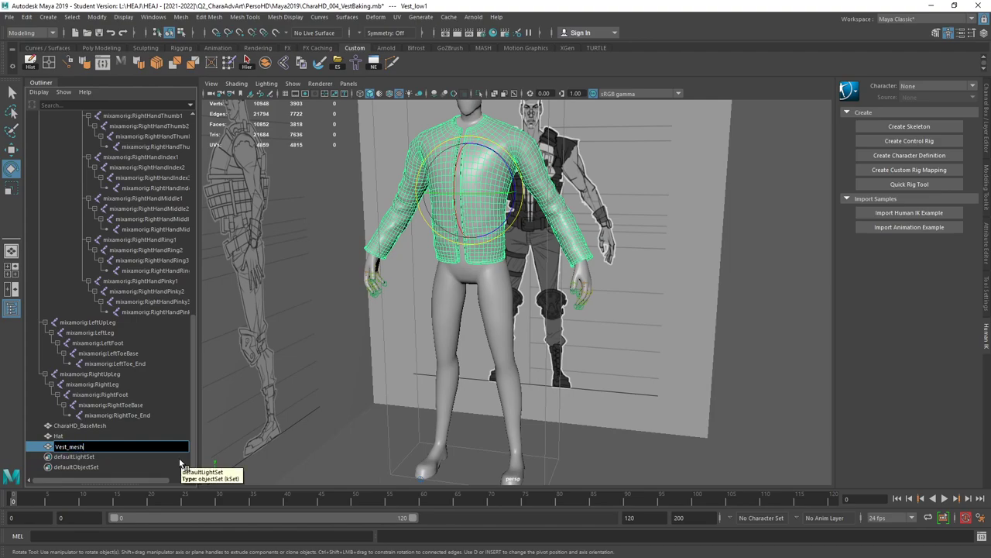
key("Return")
Save the scene as CharaHD_004_VestRig in the same folder, accepting the student version notice.
left_click(9, 16)
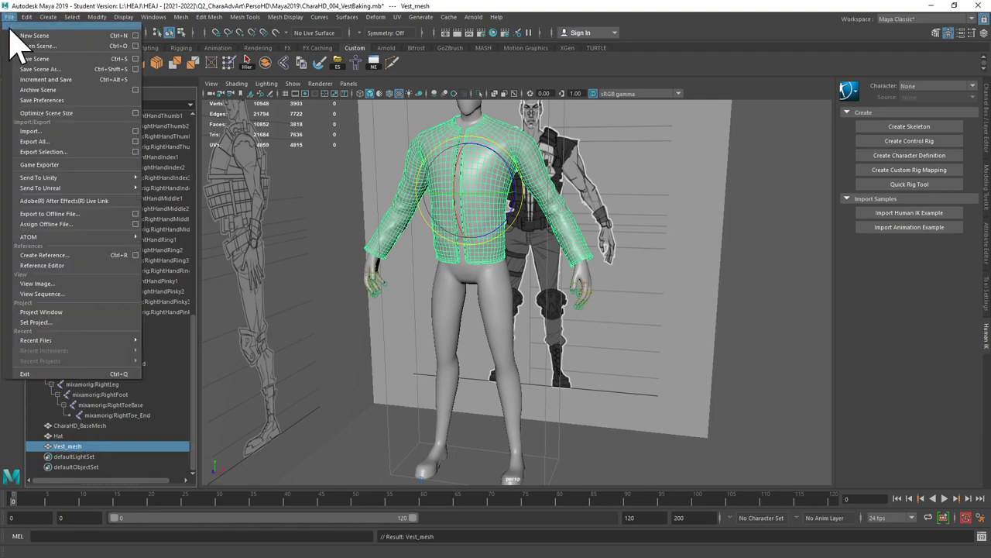
left_click(28, 69)
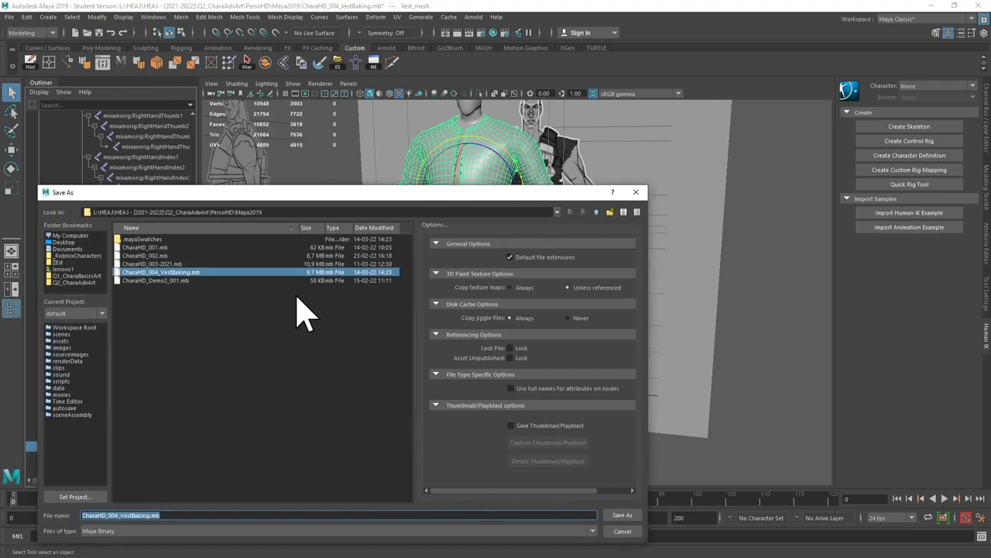
left_click(182, 272)
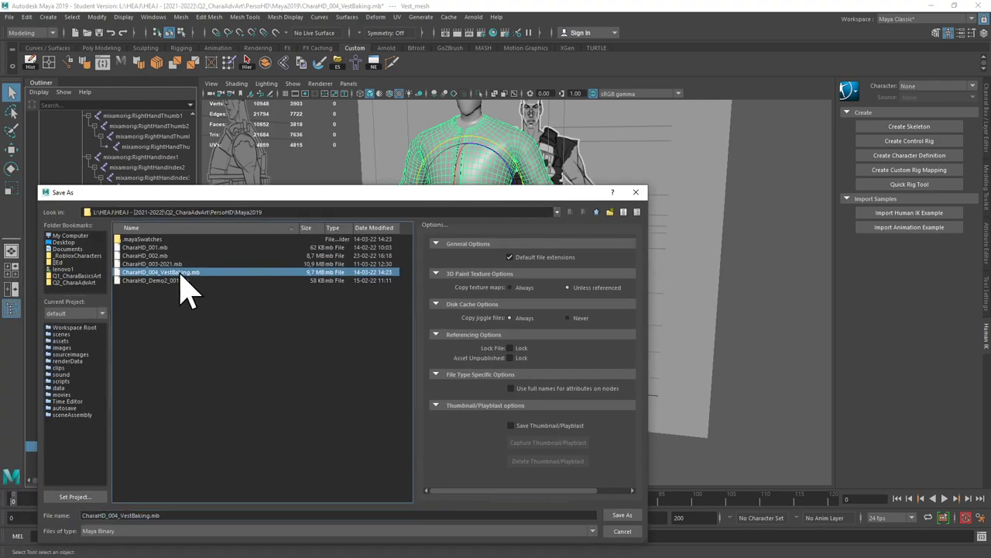
left_click(134, 515)
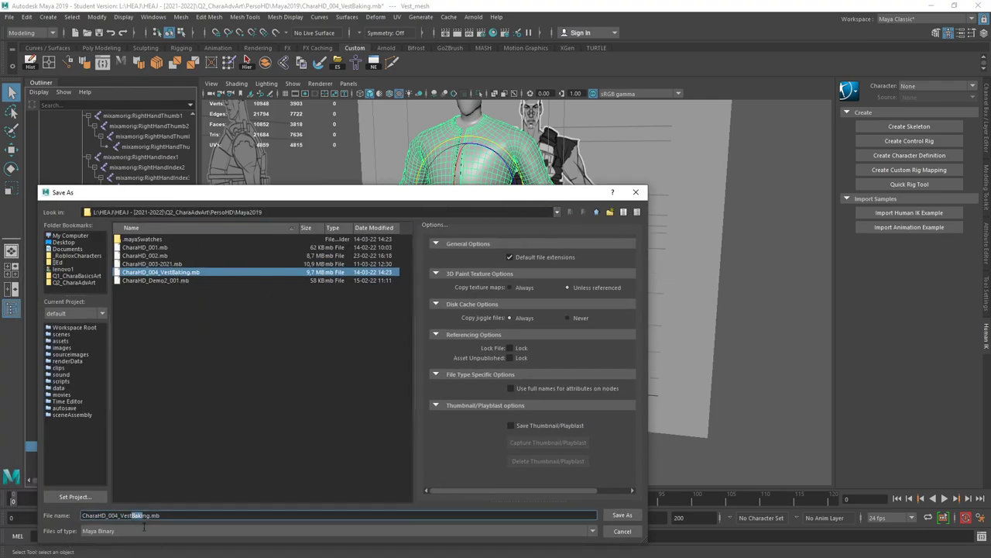
type("B")
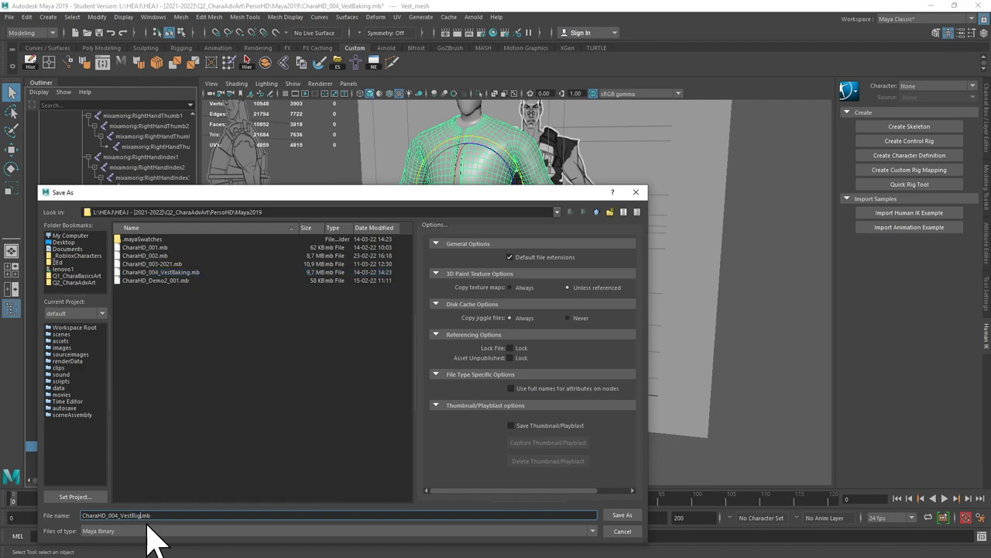
key("Return")
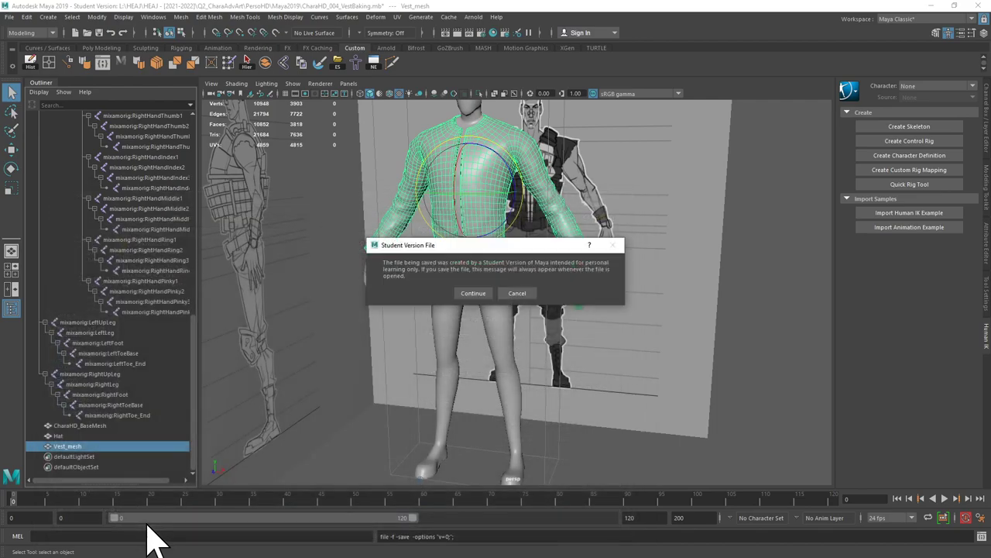
left_click(473, 293)
key("e")
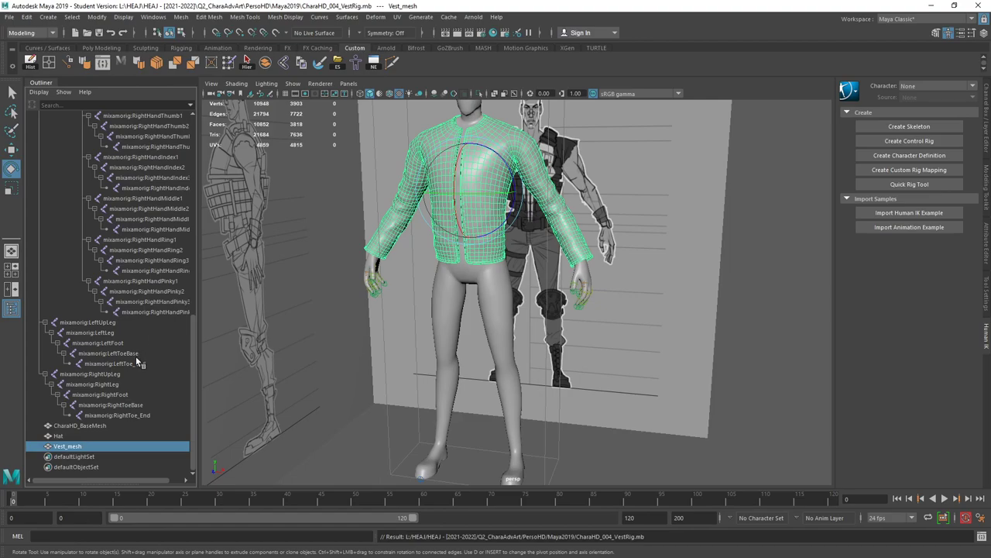
Bind Vest_mesh to all mixamorig joints from Hips to RightToe_End, using Selected joints, Closest distance and Classic linear skinning.
left_click(93, 416)
scroll(121, 295, "up", 10)
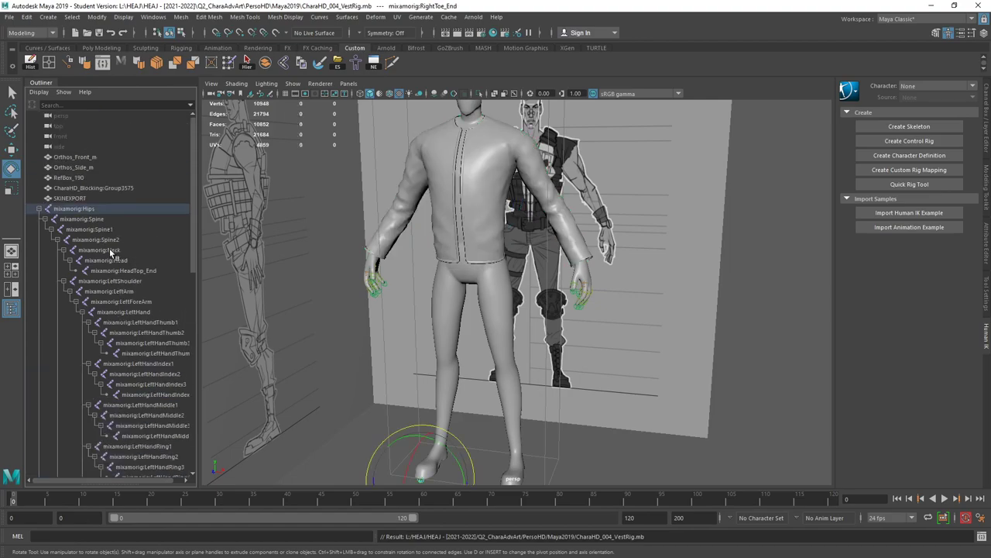
left_click(72, 209, "shift")
scroll(140, 419, "down", 10)
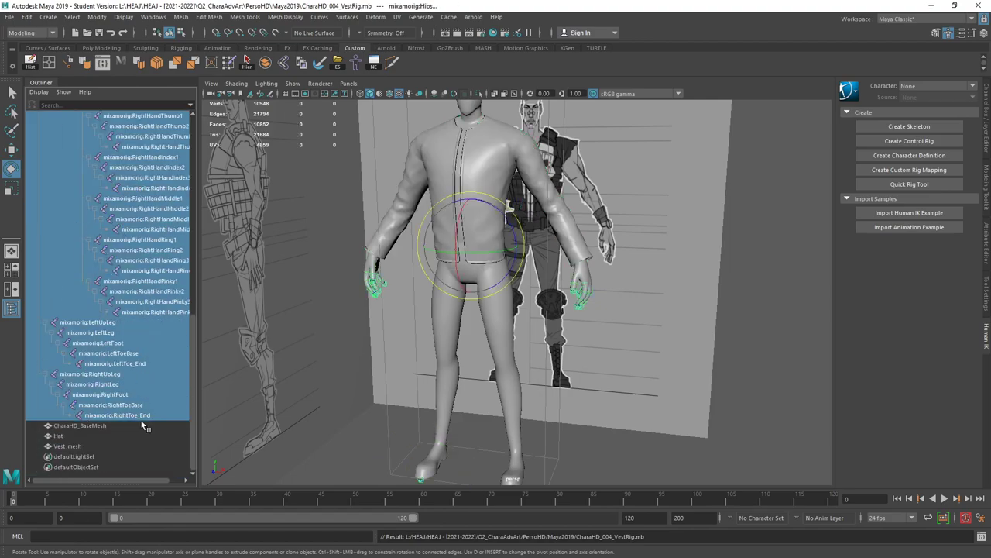
left_click(67, 446, "ctrl")
left_click(58, 33)
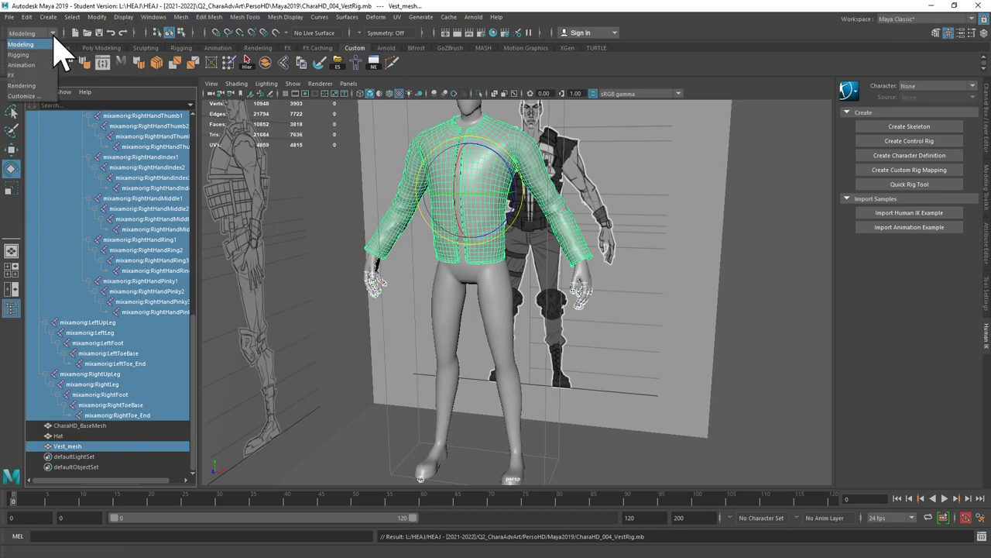
left_click(34, 59)
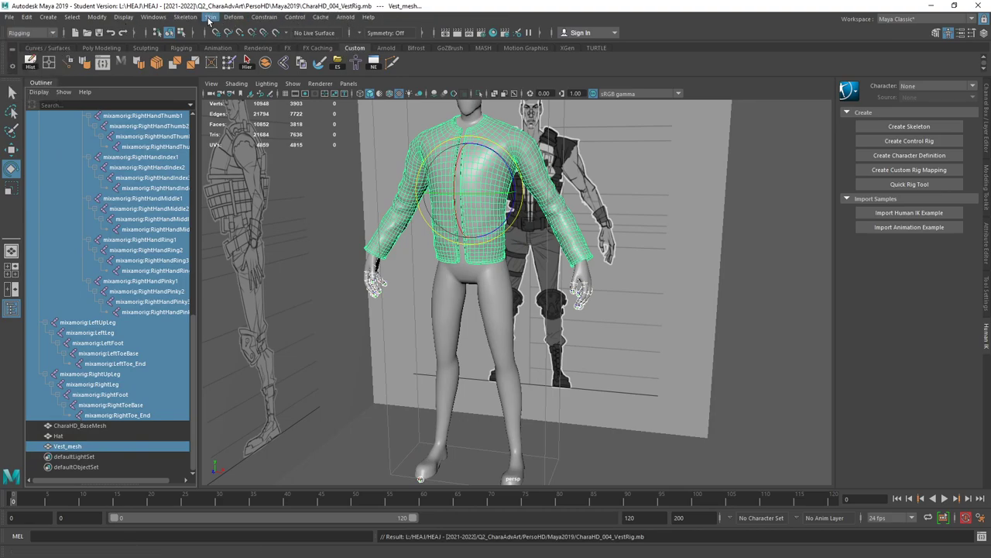
left_click(209, 17)
left_click(343, 39)
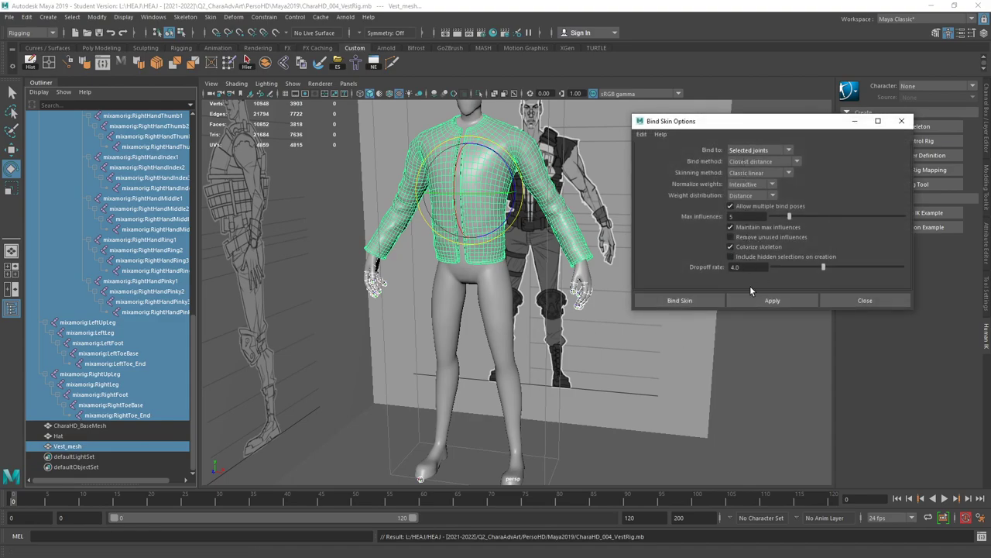
left_click(700, 301)
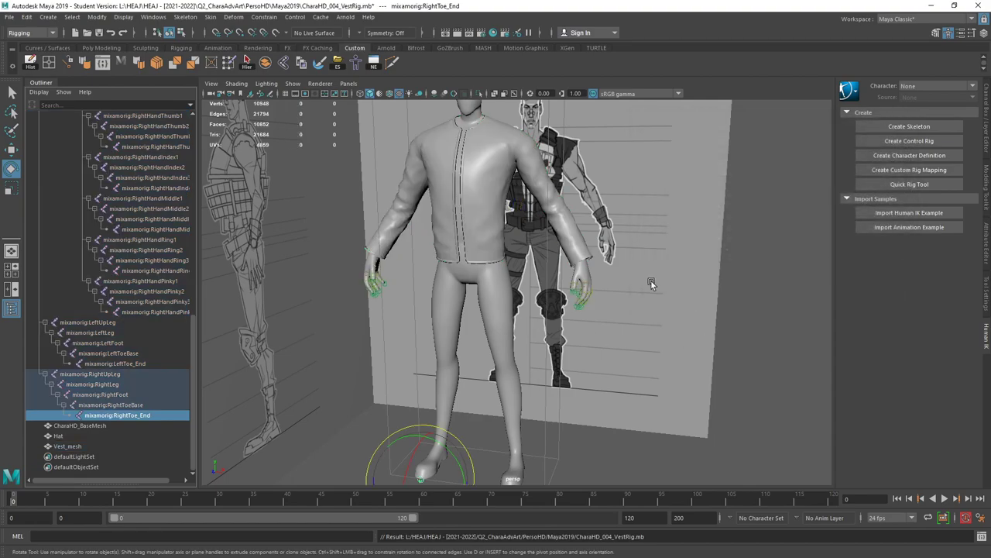
Test the vest's default skinning by rotating the mixamorig:LeftArm joint, and undo the rotation.
scroll(132, 155, "up", 10)
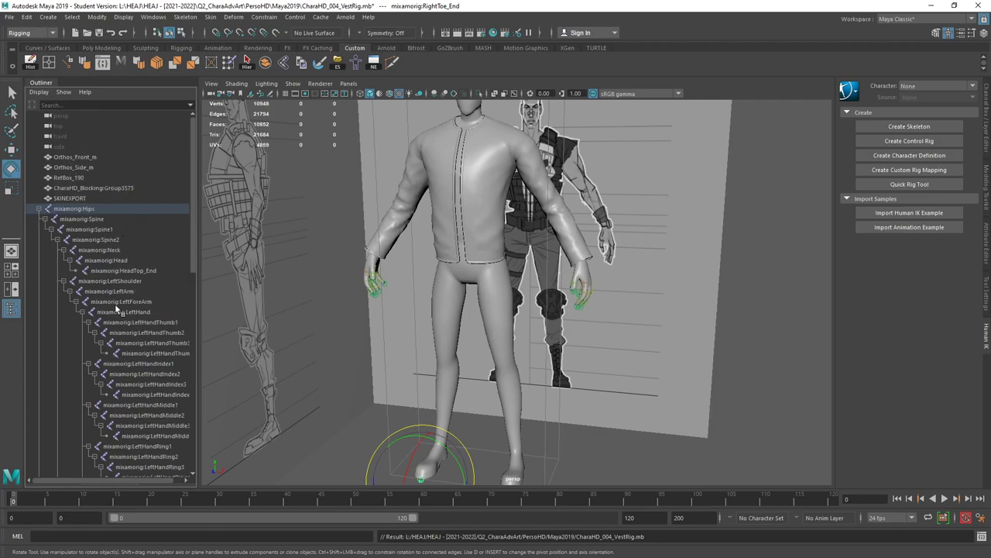
left_click(116, 291)
left_click_drag(515, 151, 557, 113)
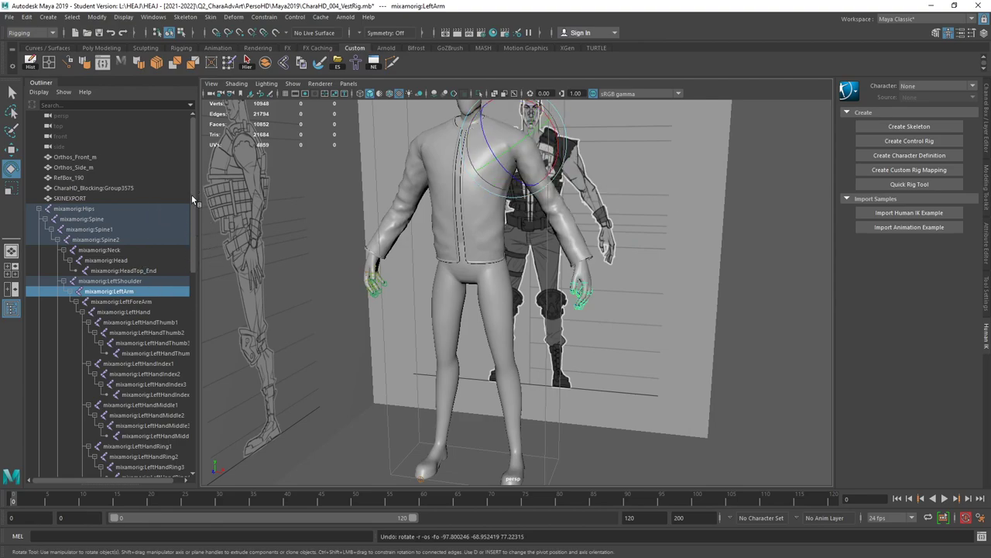
Copy the skin weights from CharaHD_BaseMesh to Vest_mesh, using Closest point on surface, Closest joint, Closest bone and One to one associations.
mouse_move(192, 195)
left_mouse_down()
mouse_move(192, 222)
mouse_move(191, 203)
left_mouse_up()
left_click(37, 188)
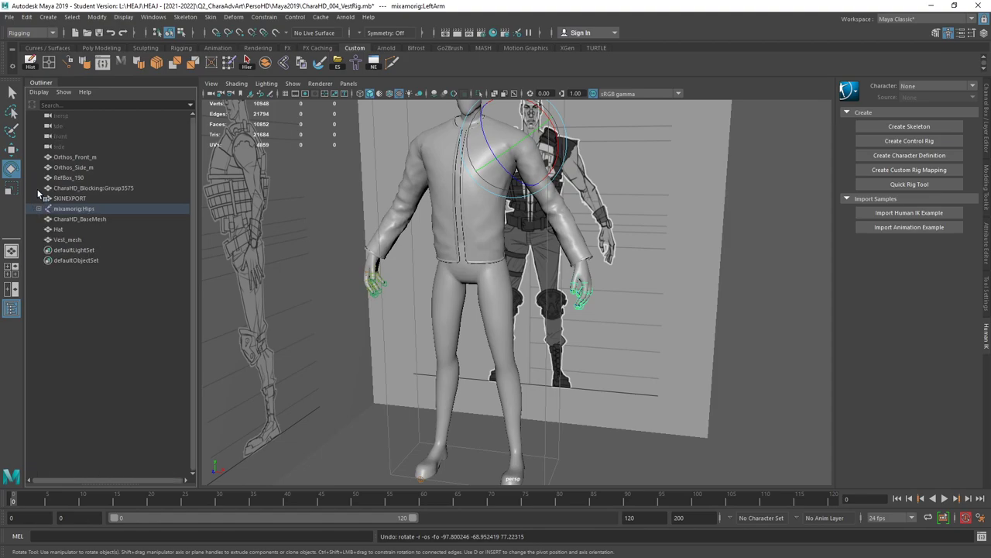
left_click(84, 219)
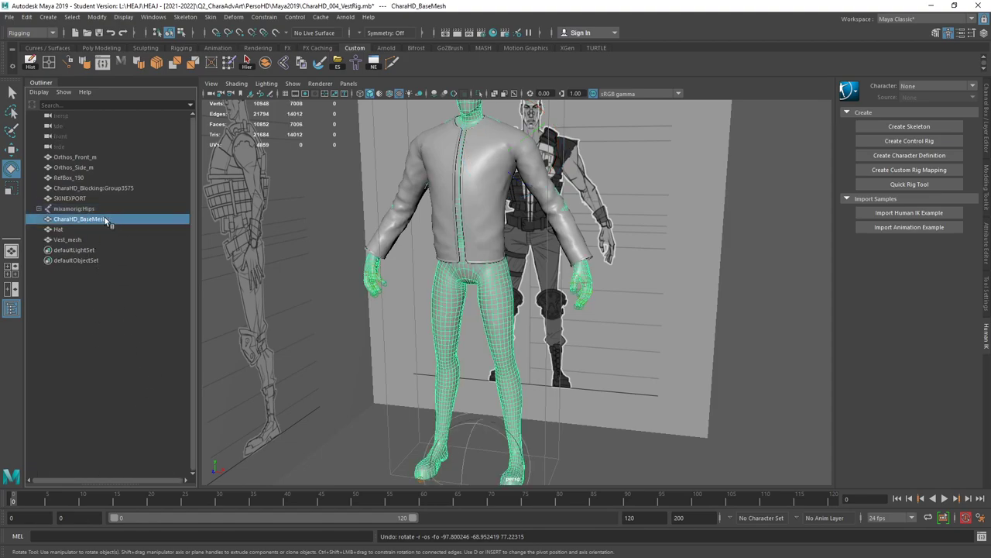
left_click(77, 240, "ctrl")
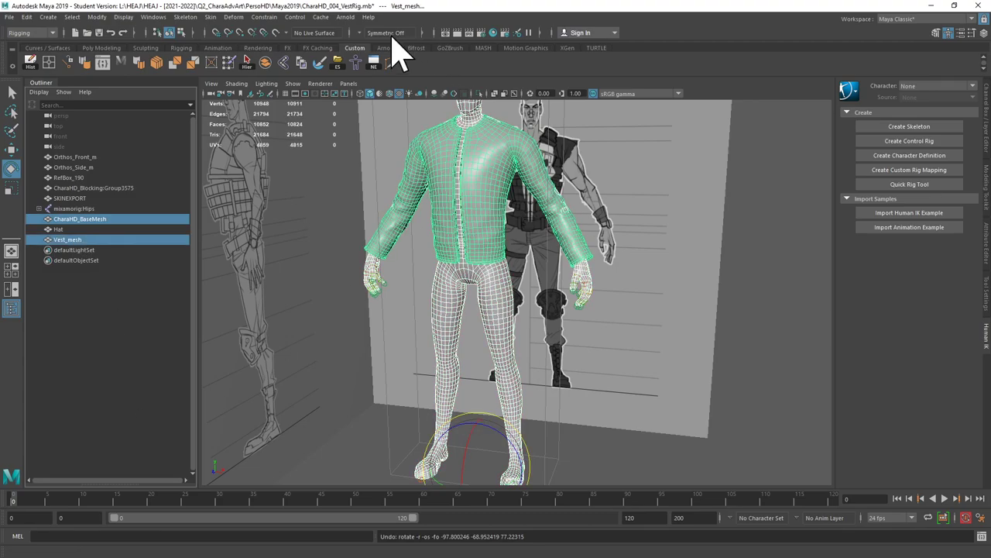
left_click(210, 17)
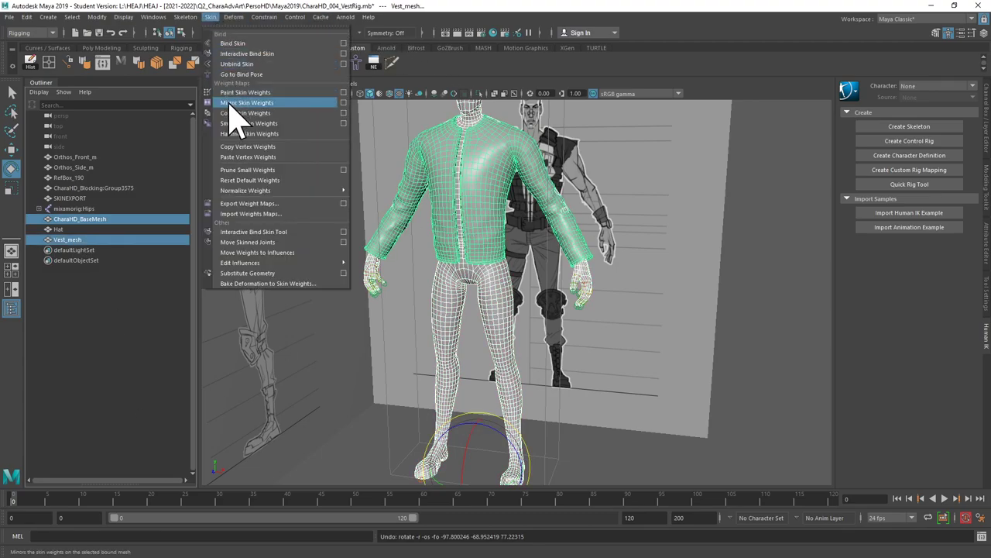
left_click(343, 113)
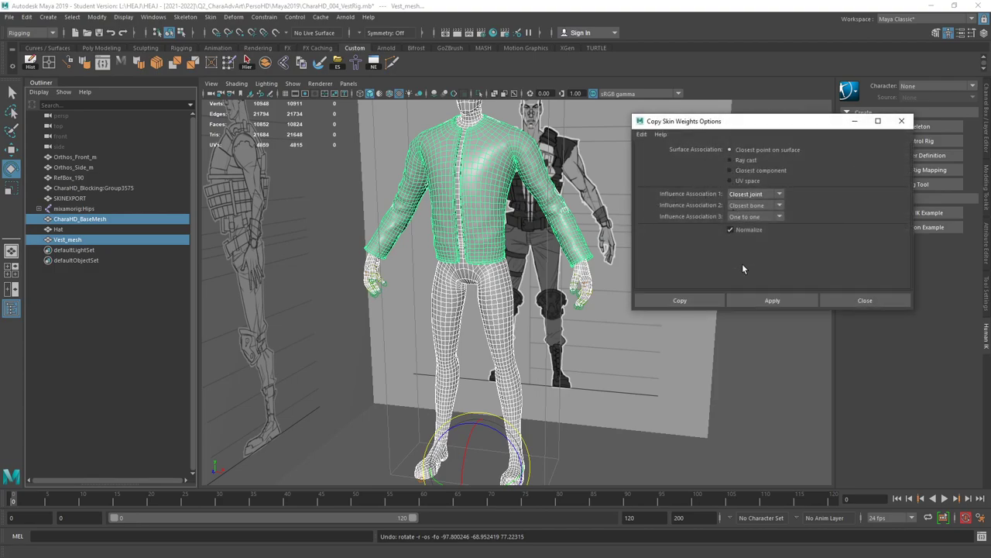
left_click(681, 302)
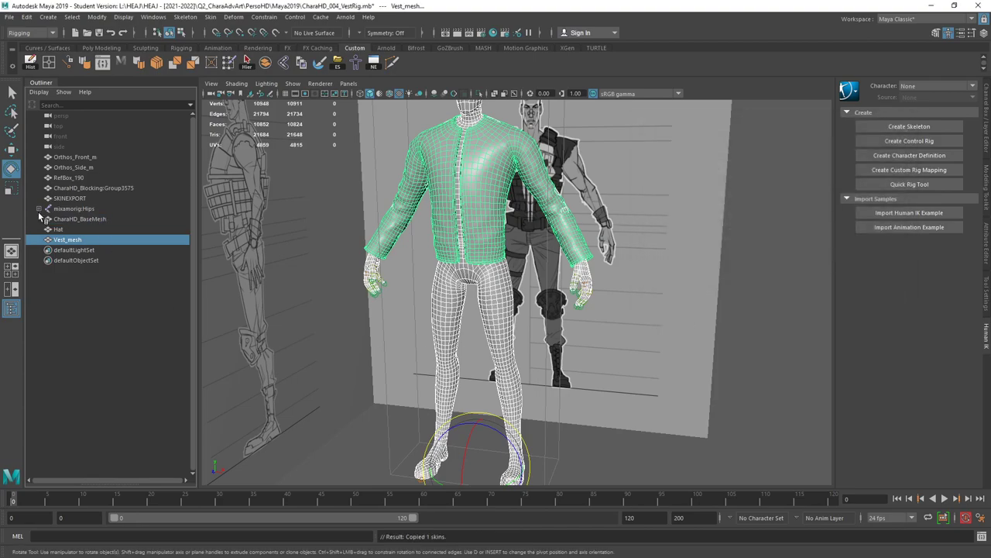
Test the copied vest weights by rotating the mixamorig:LeftArm joint, and undo the rotation.
left_click(39, 209, "shift")
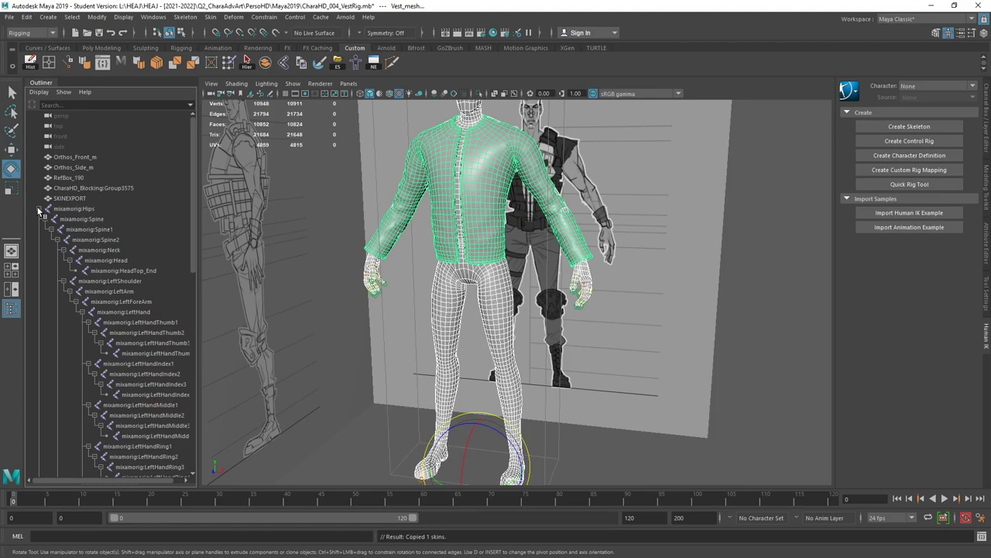
left_click(124, 291)
left_click_drag(534, 127, 538, 107)
key("ctrl+z")
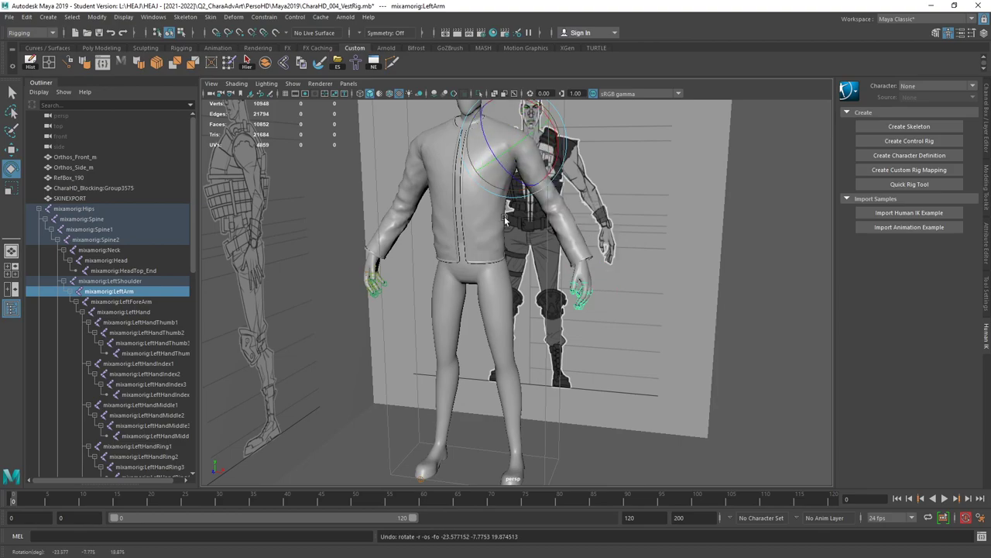
left_click(13, 95)
left_click_drag(758, 308, 591, 295, "alt")
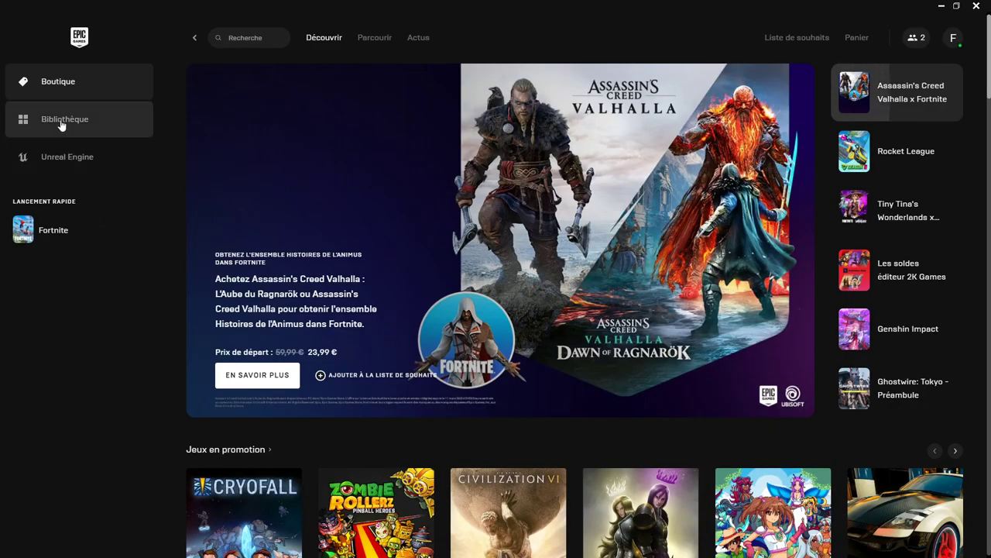
Launch Unreal Engine 4.24.3 from the Epic Games Launcher's Unreal Engine section and return to Maya.
left_click(62, 124)
left_click(68, 157)
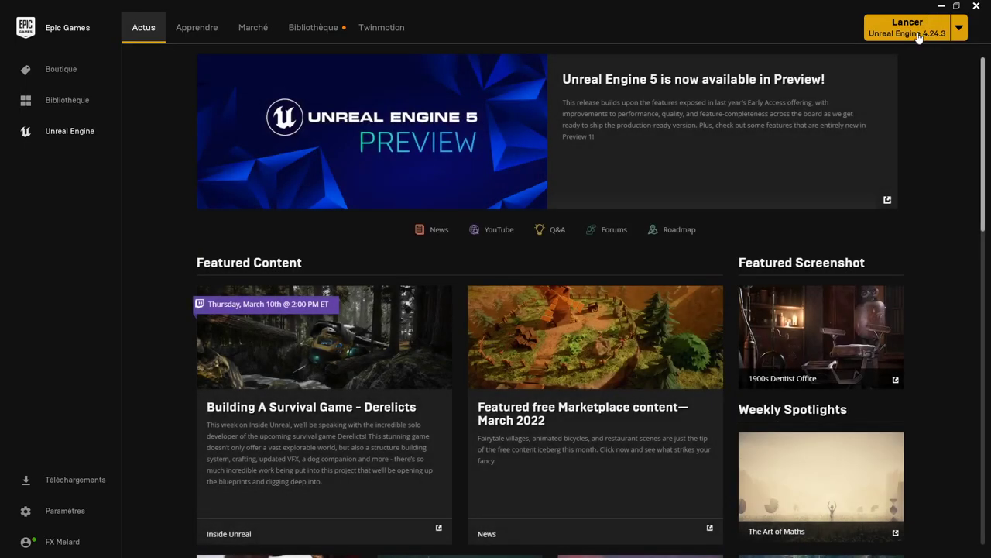
left_click(920, 37)
left_click(942, 5)
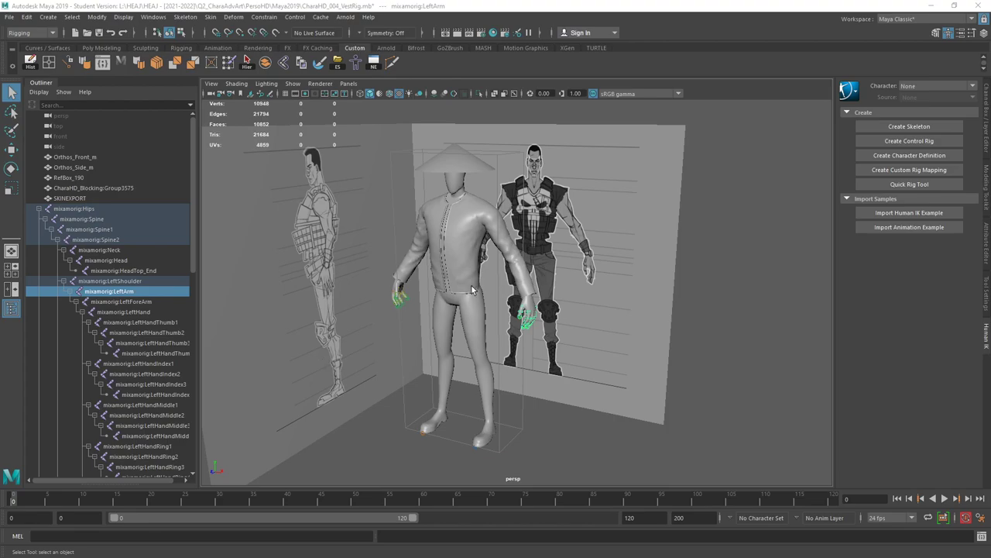
Delete the Hat mesh from the scene and collapse the mixamorig:Hips hierarchy.
left_click(456, 174)
left_click(457, 167)
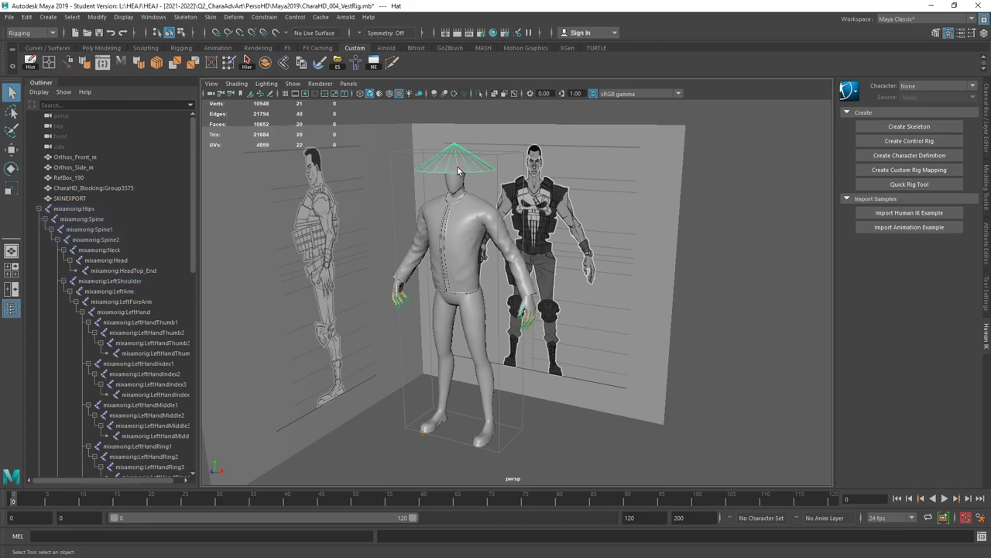
key("Delete")
left_click(39, 209)
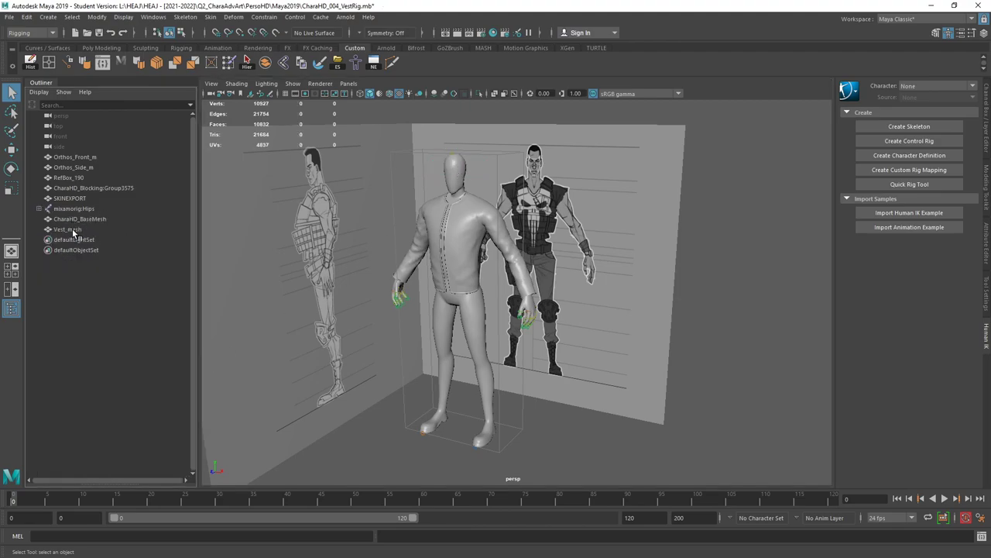
left_click_drag(72, 229, 76, 210)
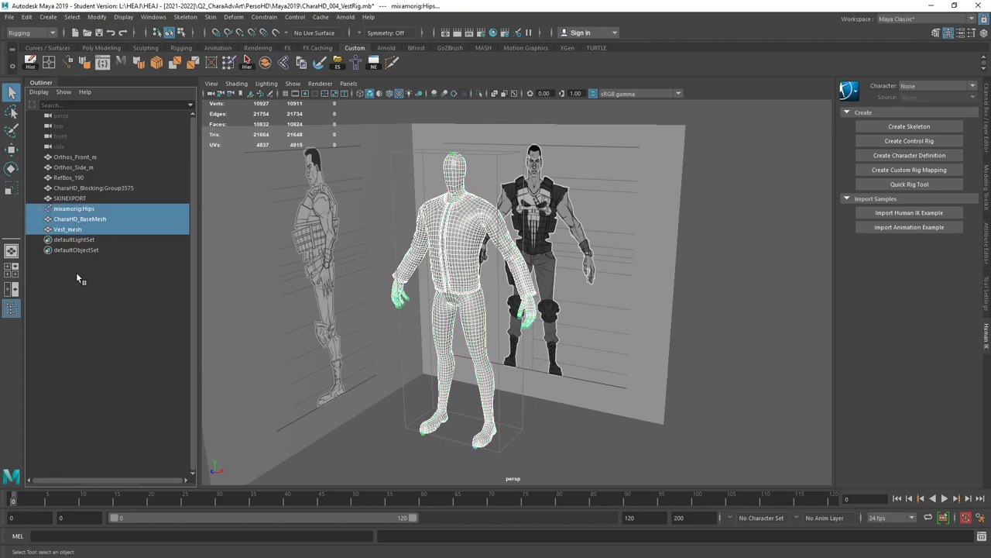
left_click(82, 295)
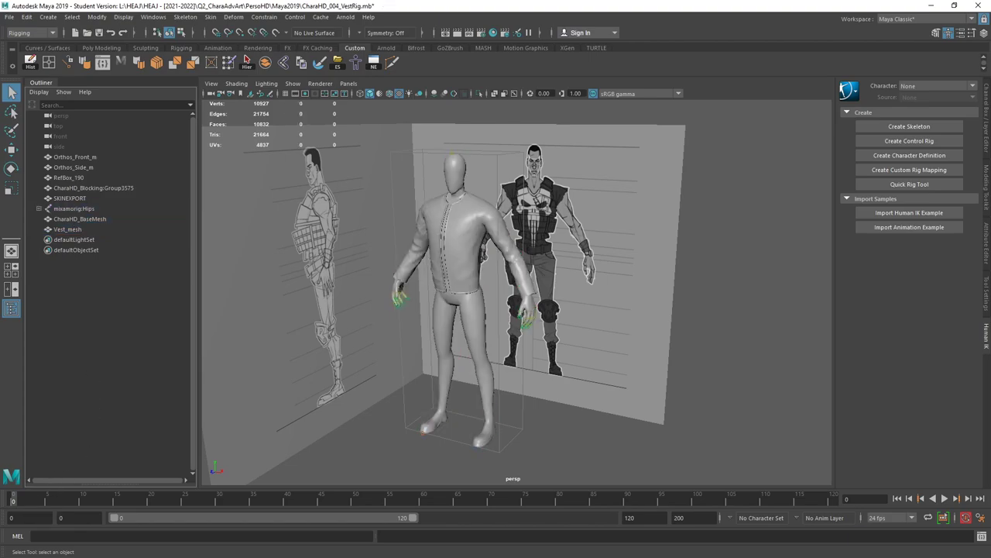
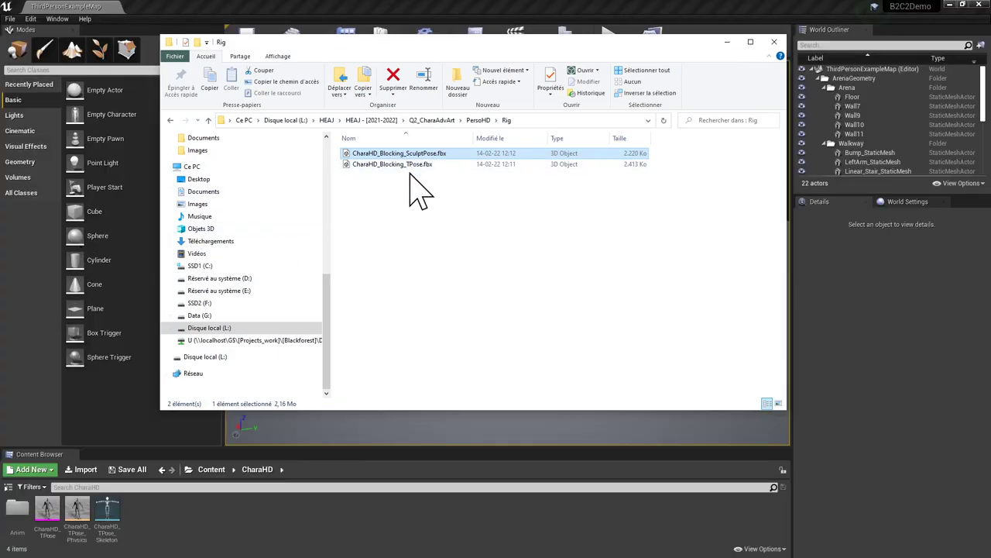
Import CharaHD_Blocking_TPose.fbx from the PersoHD Rig folder into the Maya scene to apply its T-pose, and delete the imported Group3575 mesh.
left_click(411, 164)
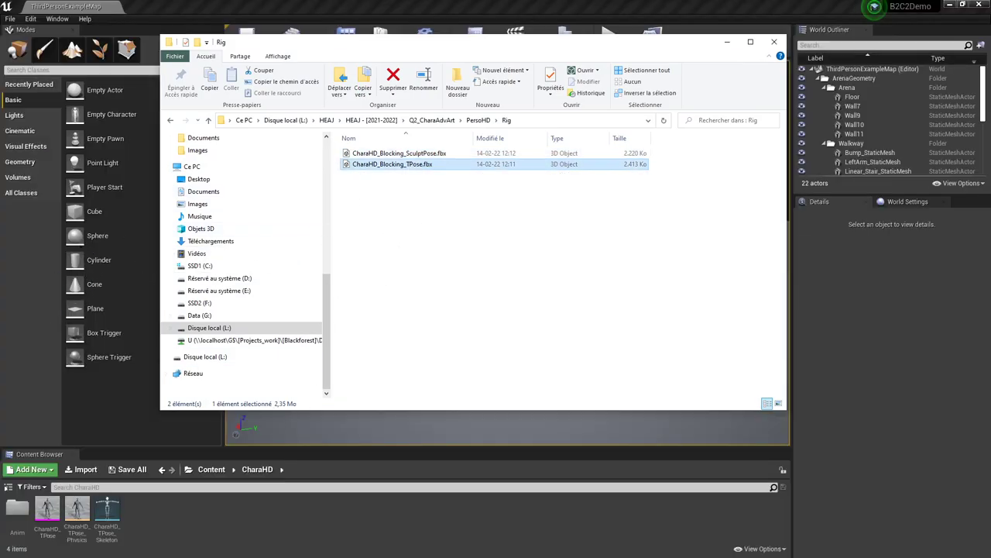
key("alt+Tab")
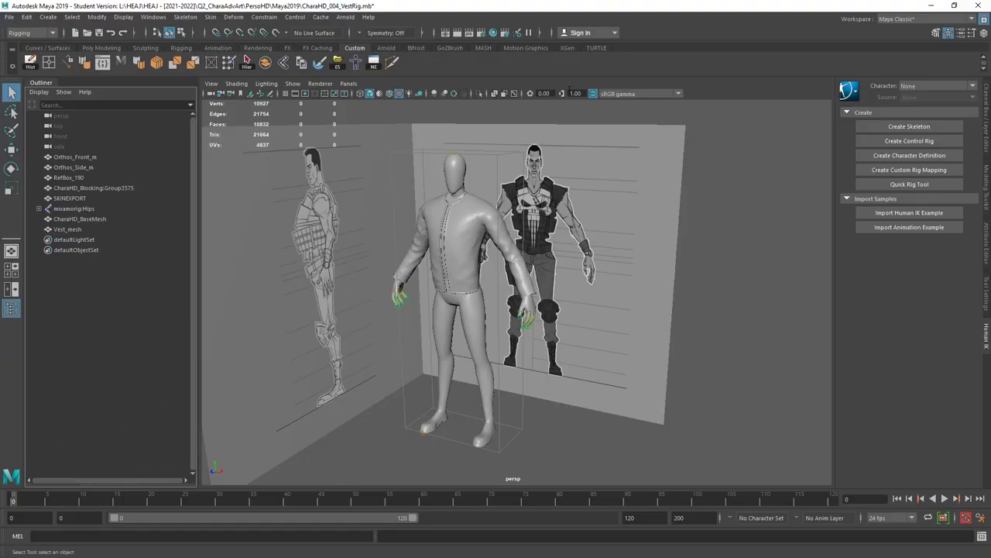
left_click_drag(747, 5, 694, 116)
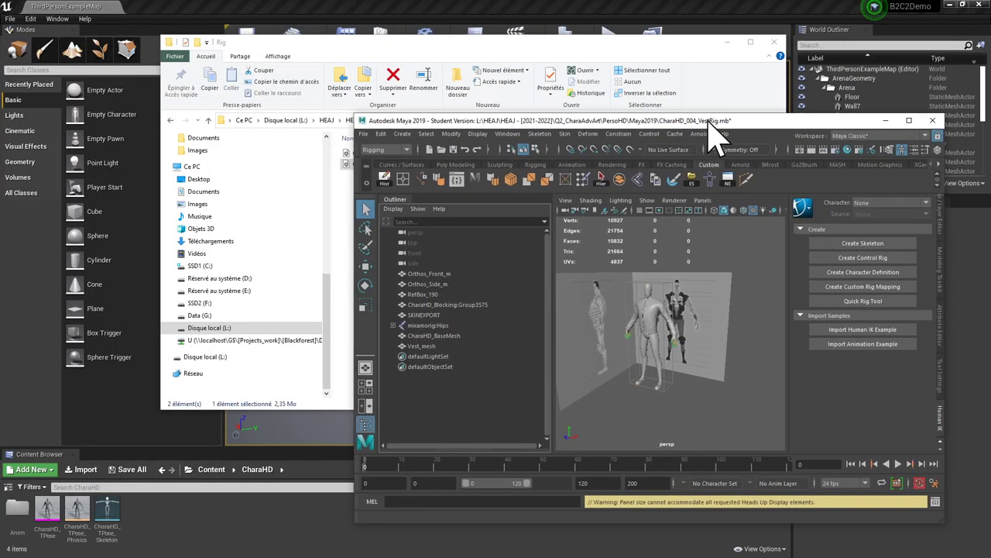
left_click(908, 121)
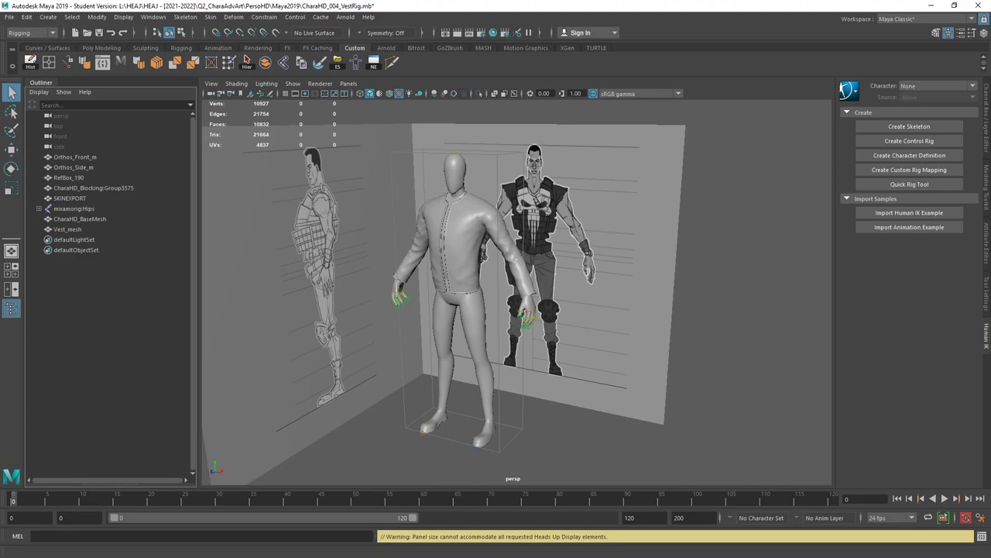
key("alt+Tab")
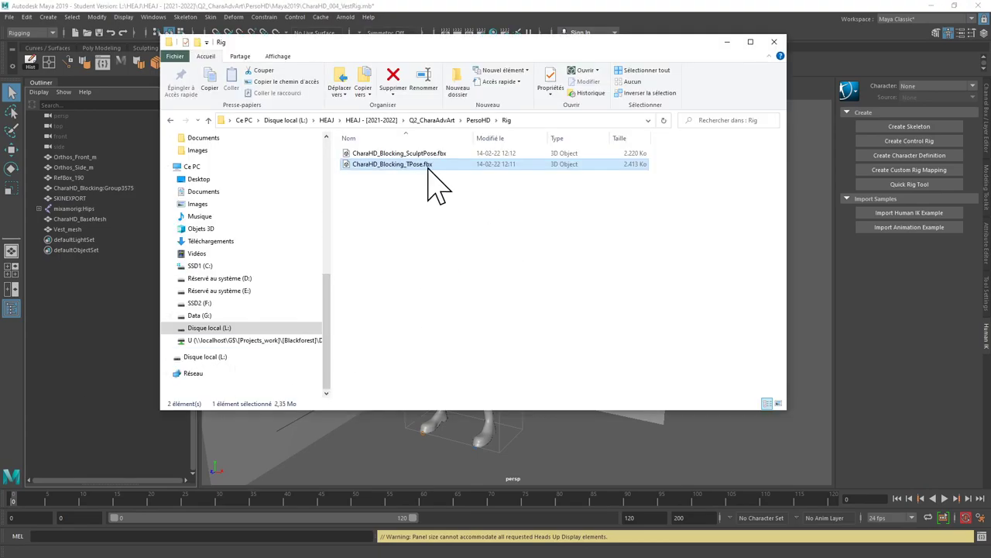
left_click_drag(403, 164, 471, 441)
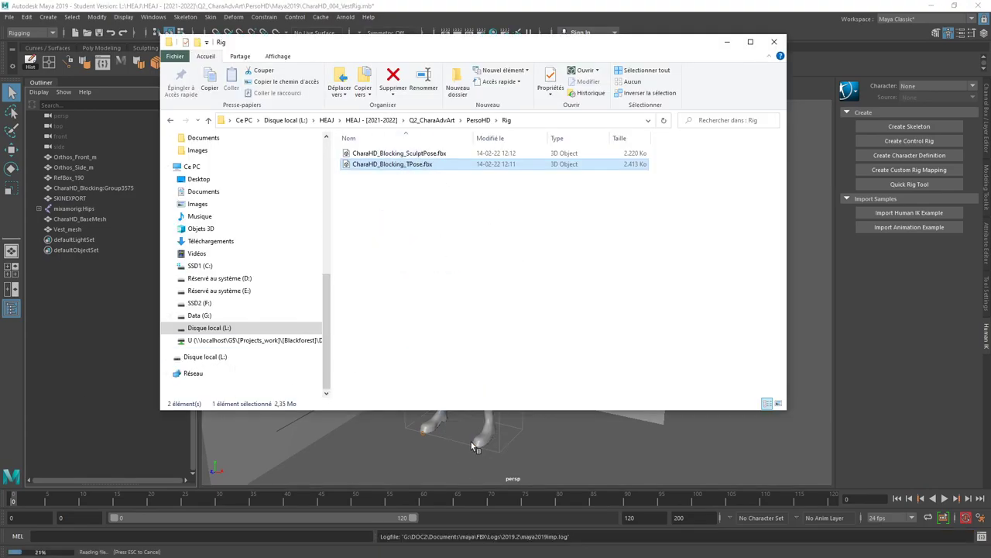
left_click(729, 42)
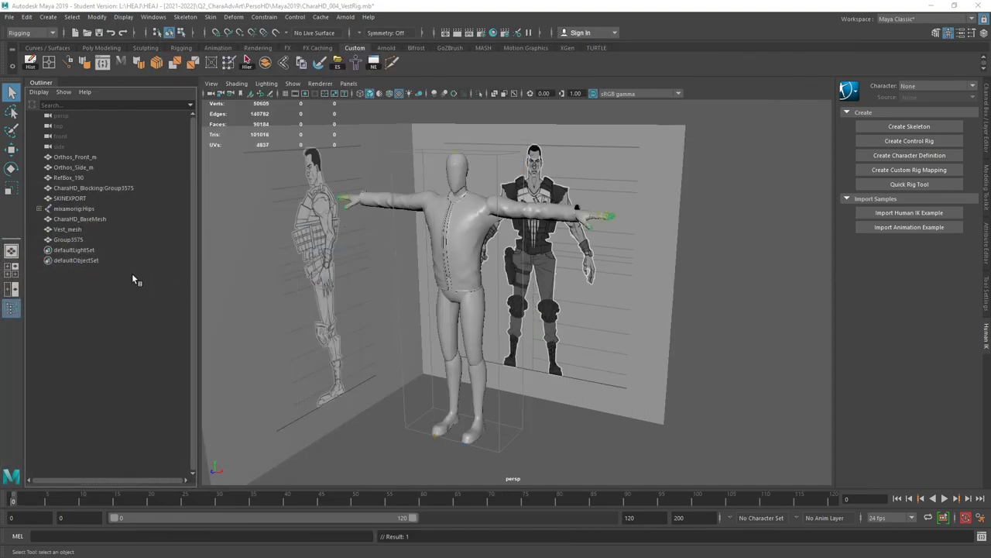
left_click(71, 239)
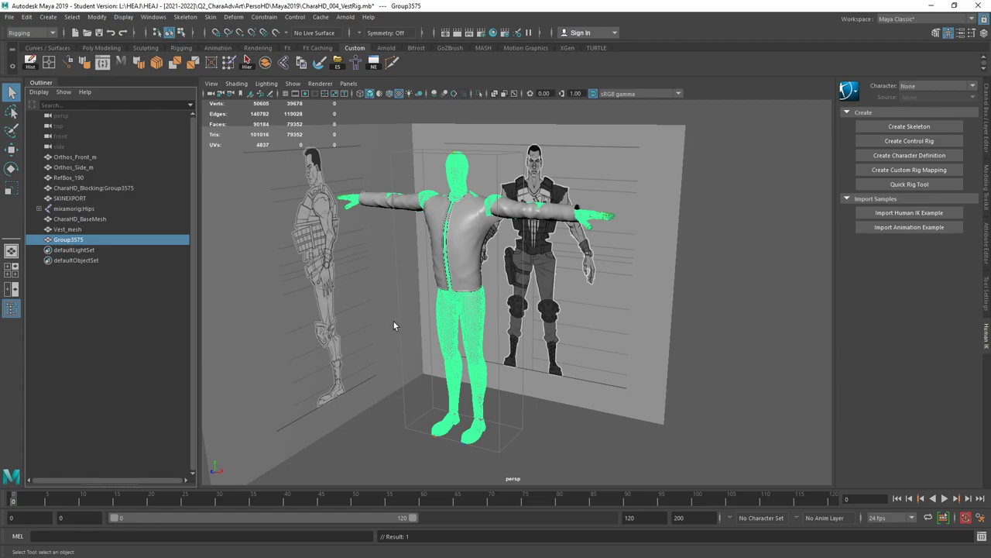
key("Delete")
Start the Paint Skin Weights tool on Vest_mesh and show its tool settings.
left_click_drag(598, 199, 485, 287, "alt")
left_click(482, 267)
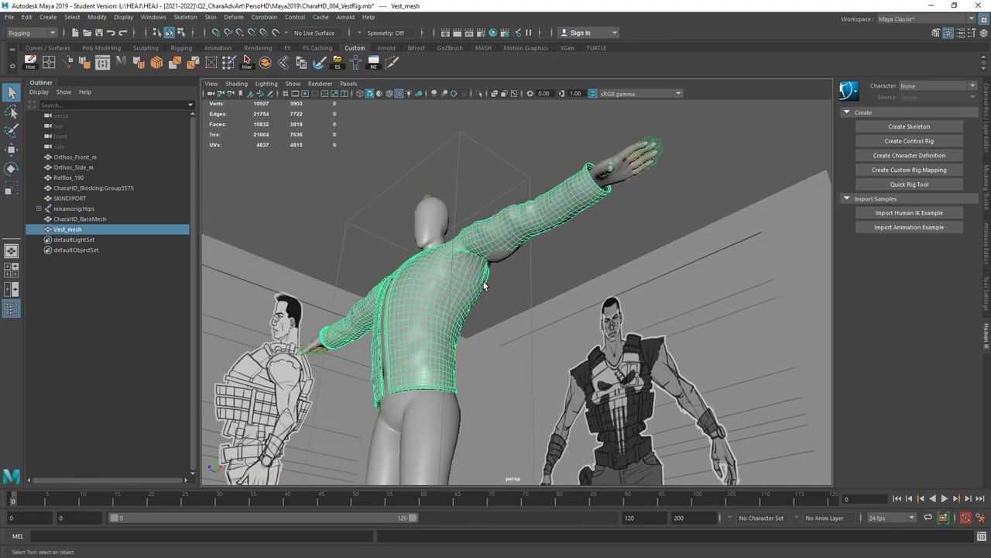
left_click(234, 67)
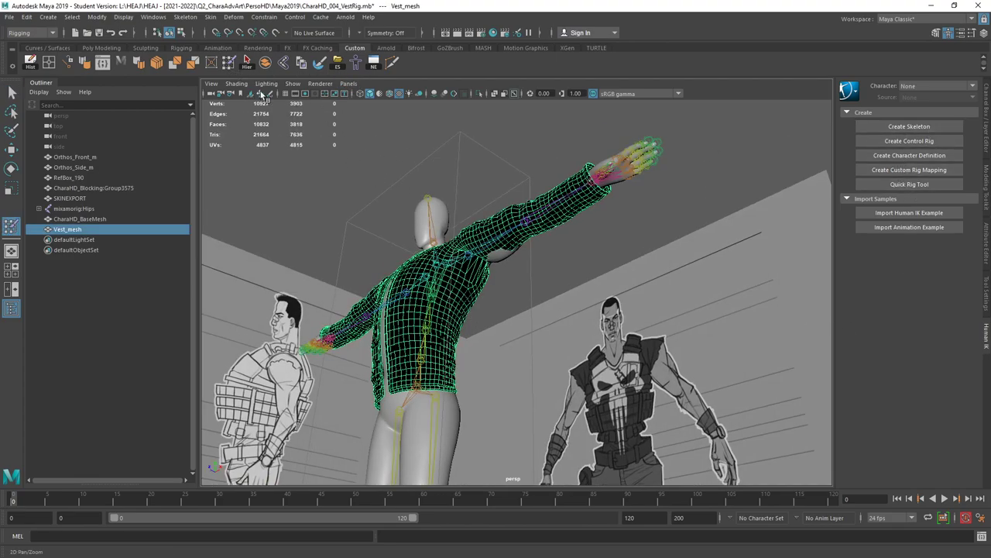
left_click(985, 255)
left_click(985, 308)
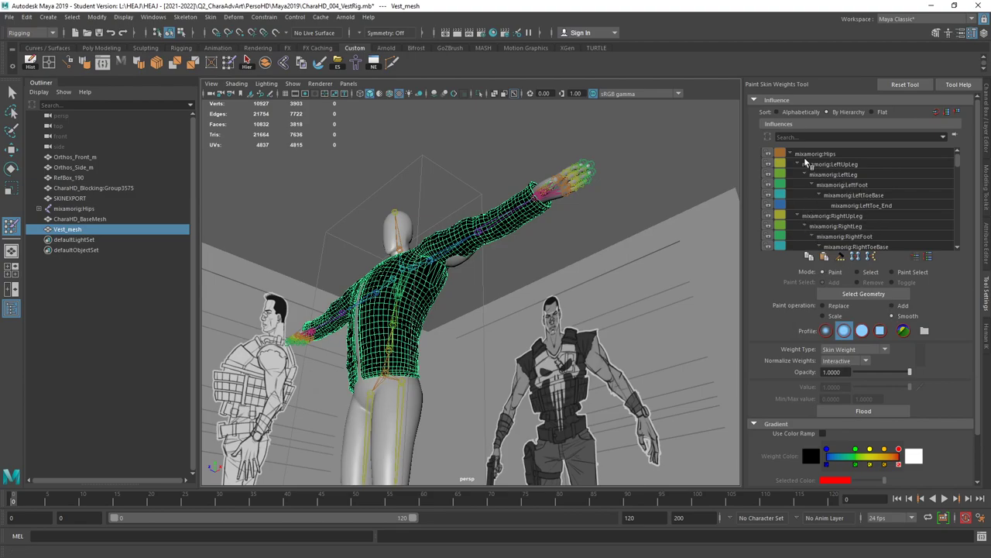
Examine the vest's skin weights for the Spine1, Spine2, LeftShoulder and LeftArm influences around the left armpit and shoulder.
scroll(856, 200, "down", 1)
left_click(889, 226)
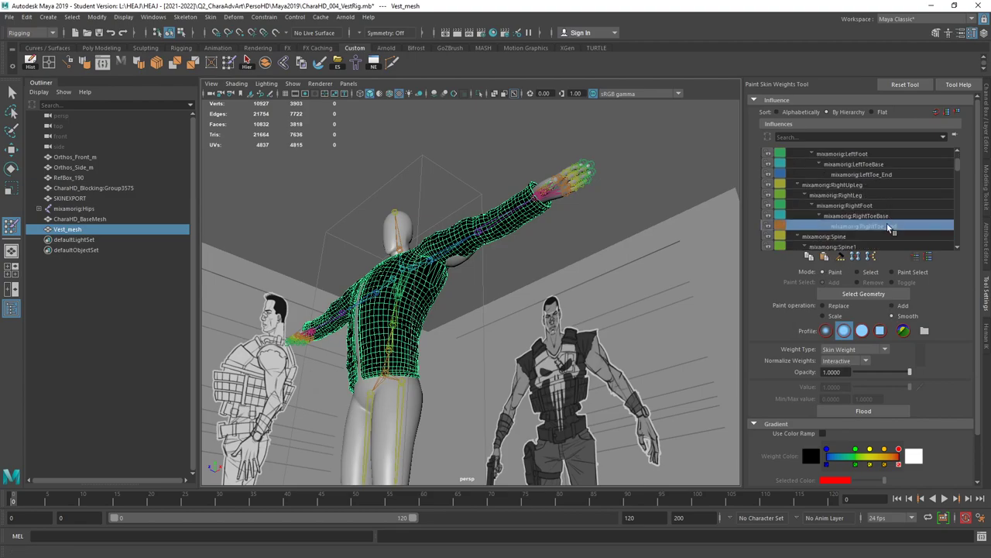
scroll(888, 227, "down", 2)
left_click(866, 206)
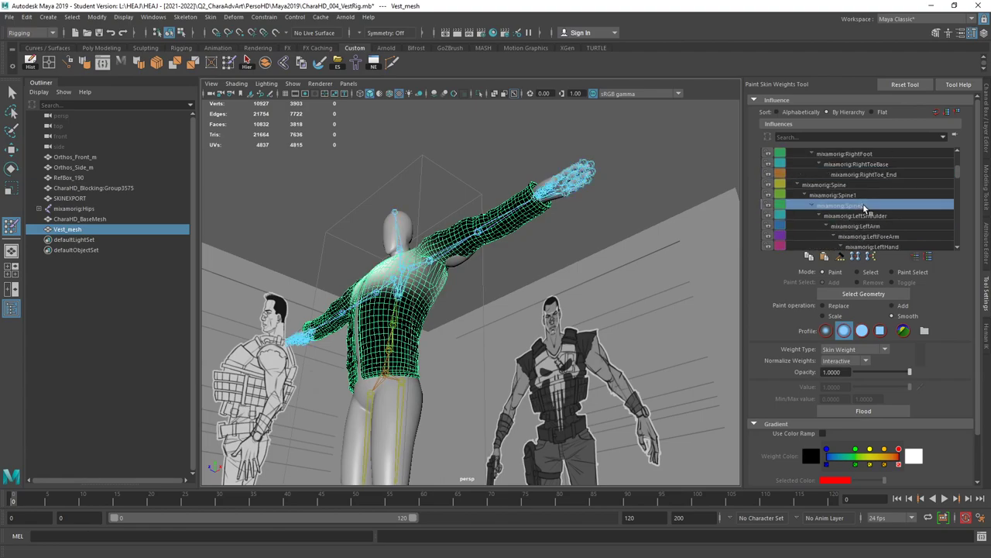
scroll(410, 260, "up", 5)
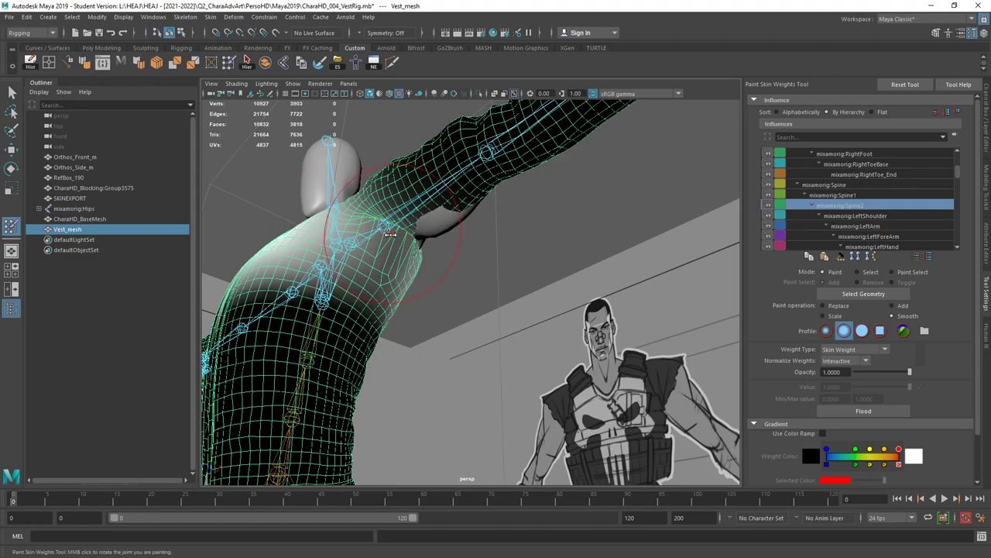
left_click(852, 195)
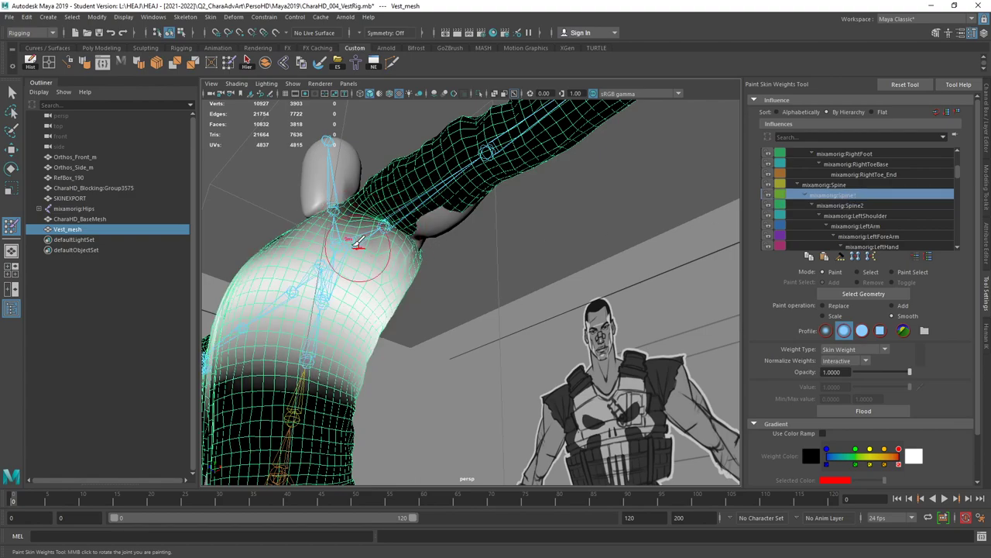
left_click(843, 205)
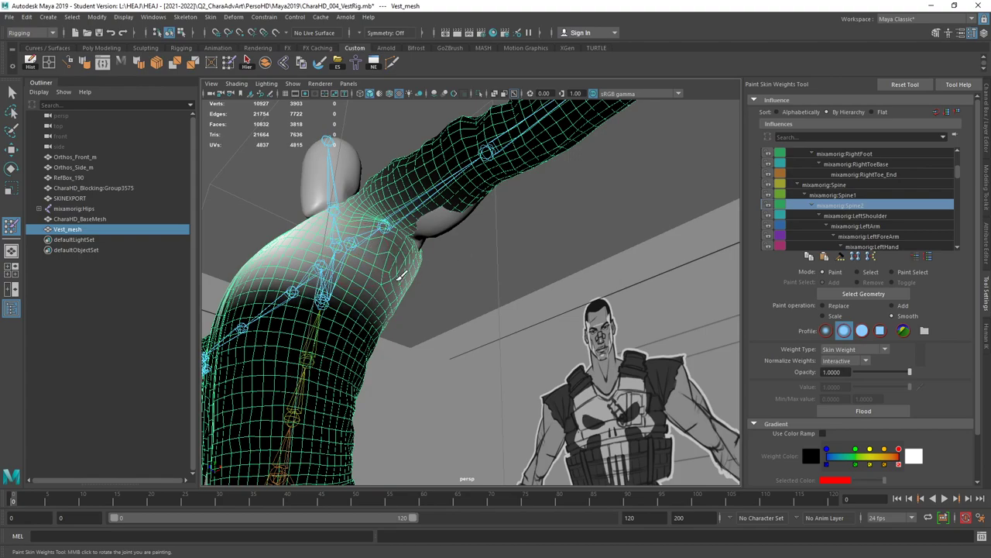
left_click(860, 216)
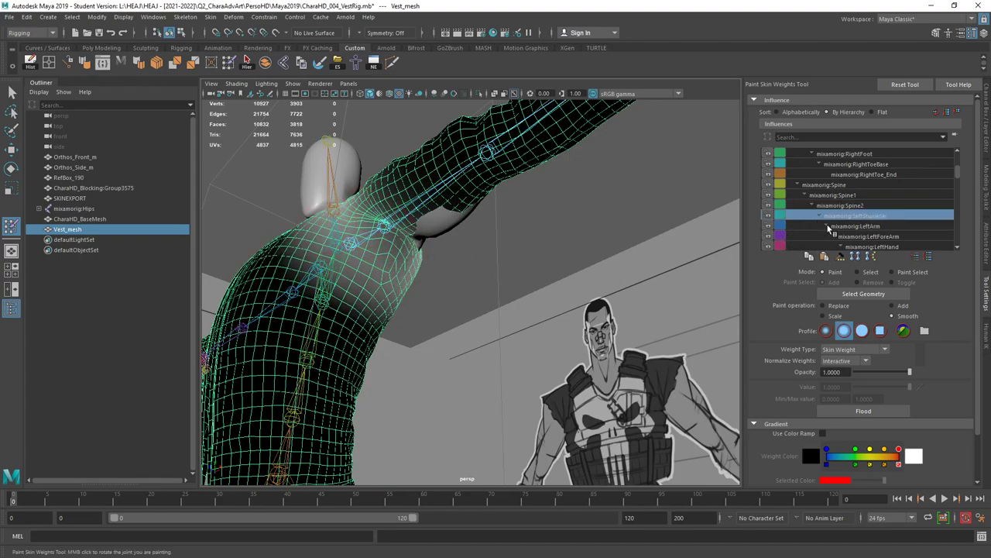
left_click(852, 226)
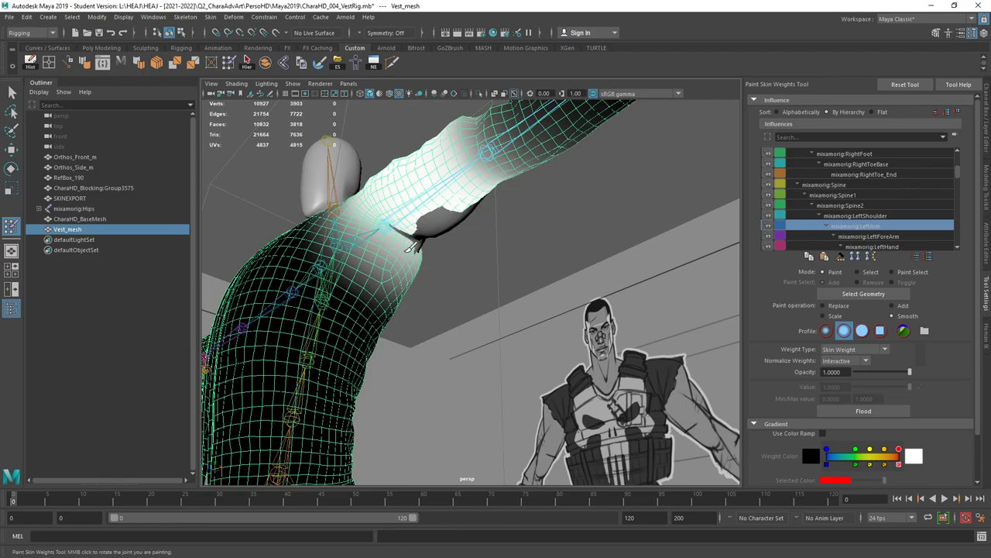
Collapse the LeftShoulder and Neck influence branches and examine the vest's Spine1, Spine2, RightShoulder and RightArm weights around the right armpit.
left_click_drag(429, 282, 552, 248, "alt")
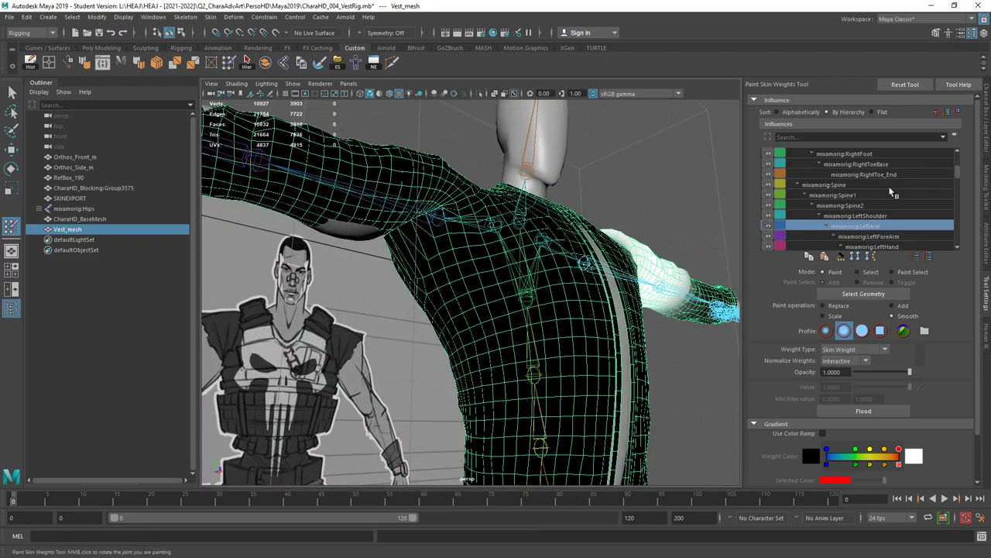
left_click(818, 217)
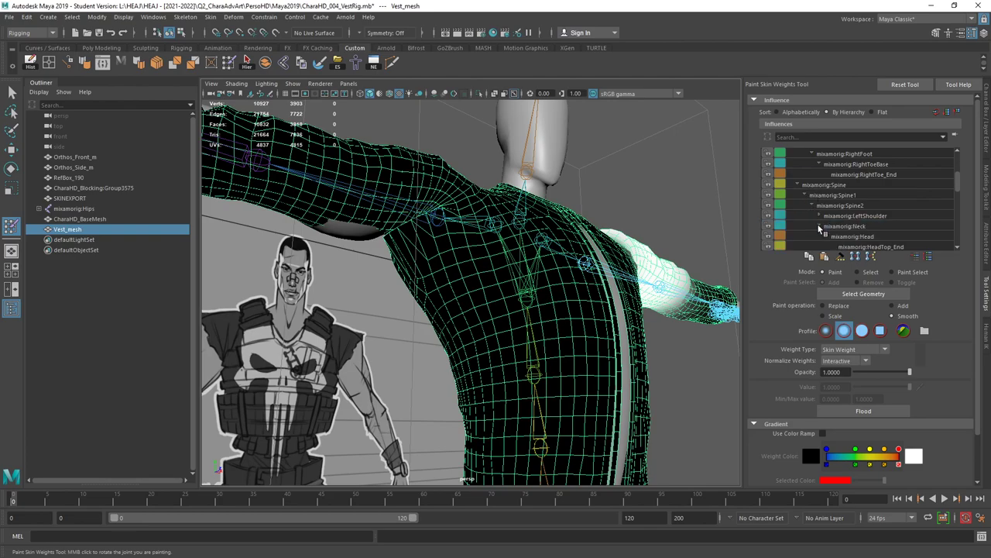
left_click(818, 237)
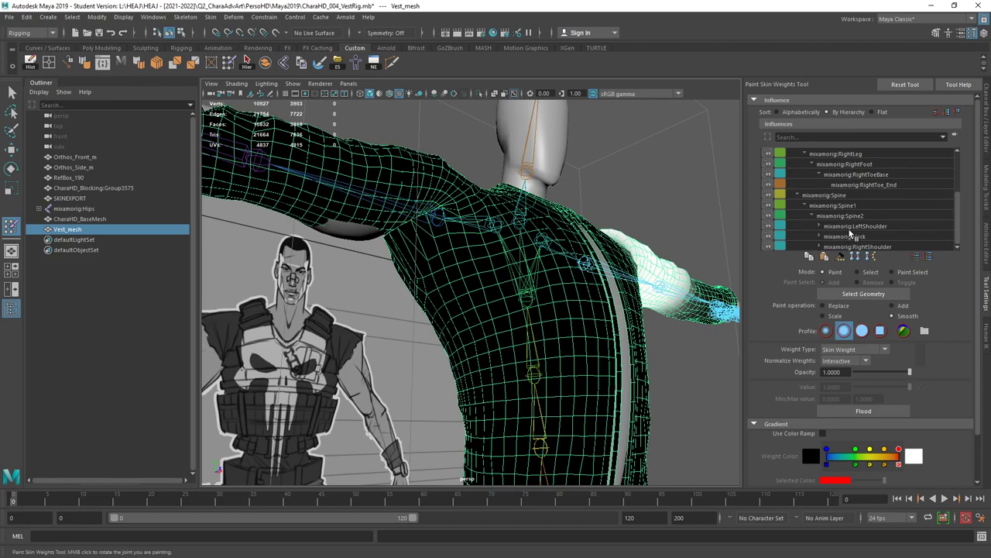
left_click(848, 208)
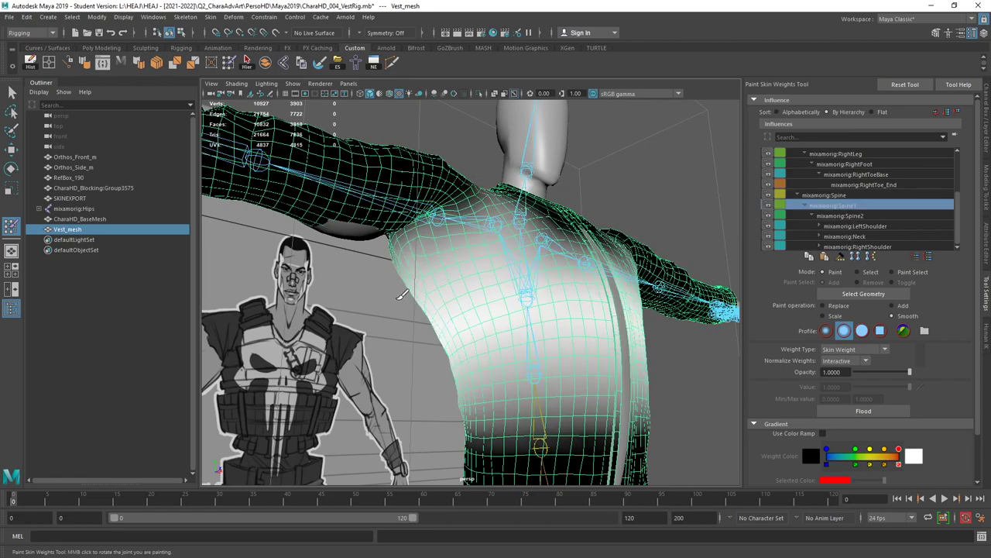
left_click(861, 216)
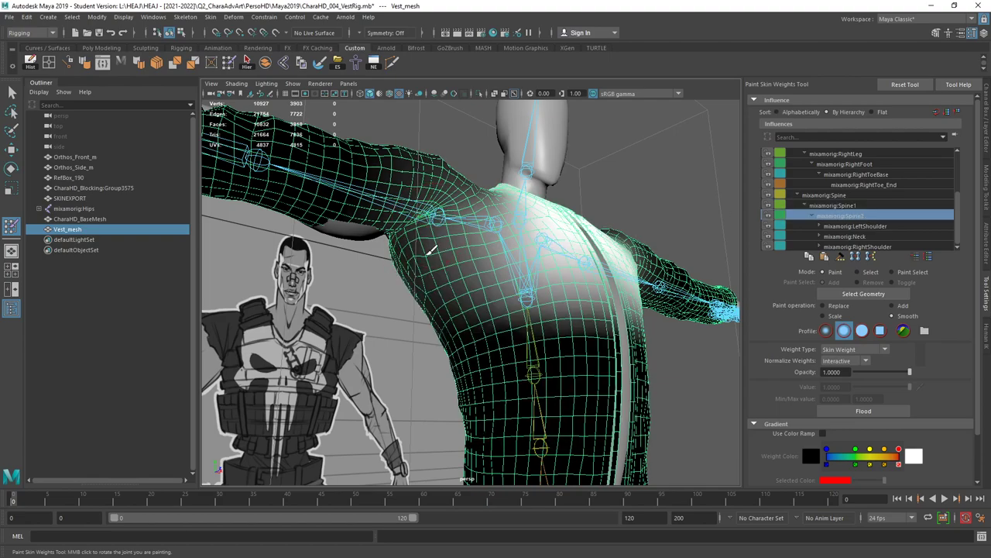
left_click_drag(438, 272, 449, 261, "alt")
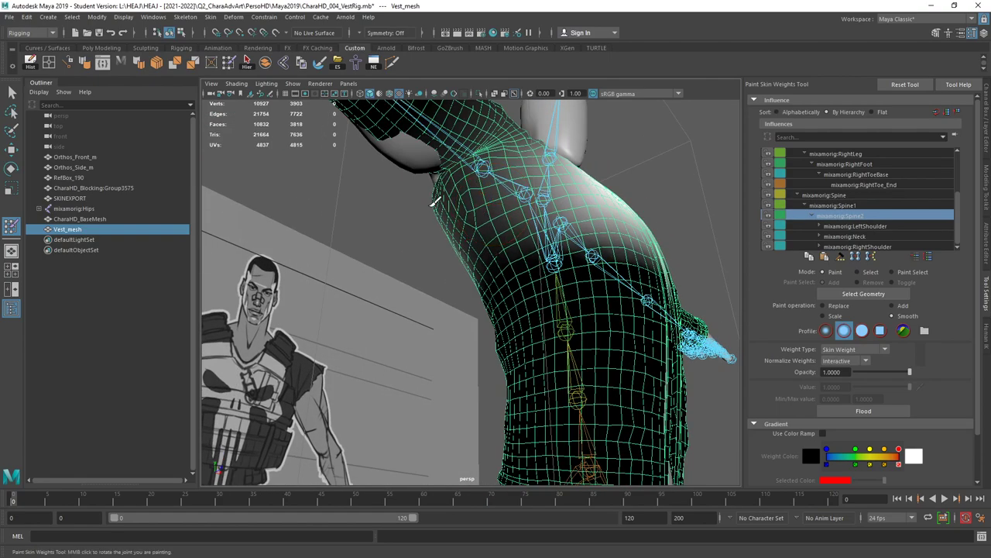
left_click(944, 247)
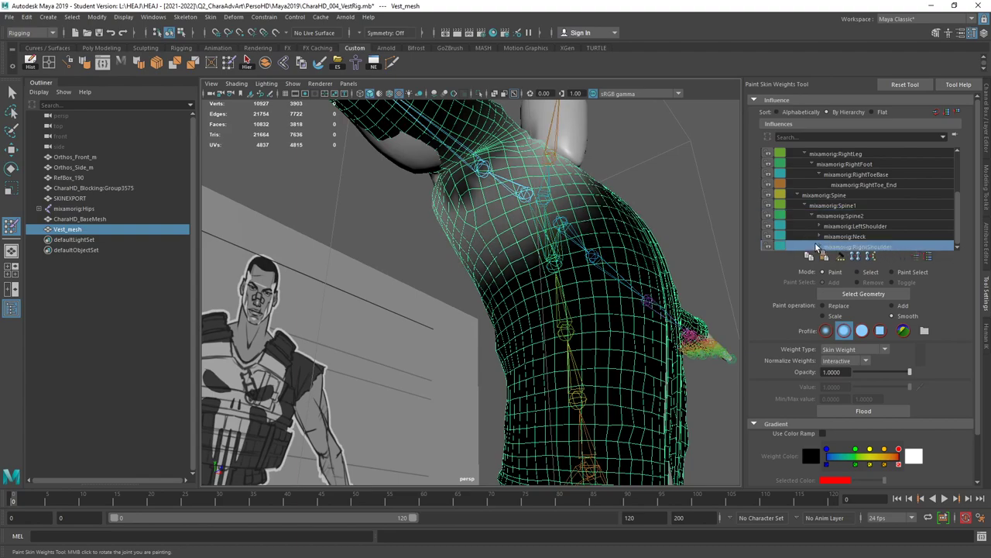
scroll(896, 216, "down", 3)
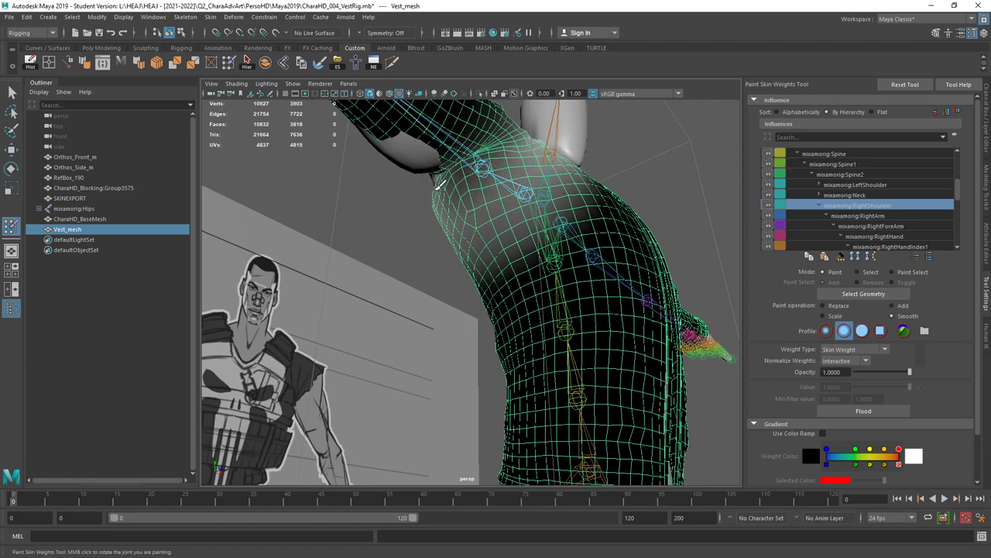
left_click(885, 216)
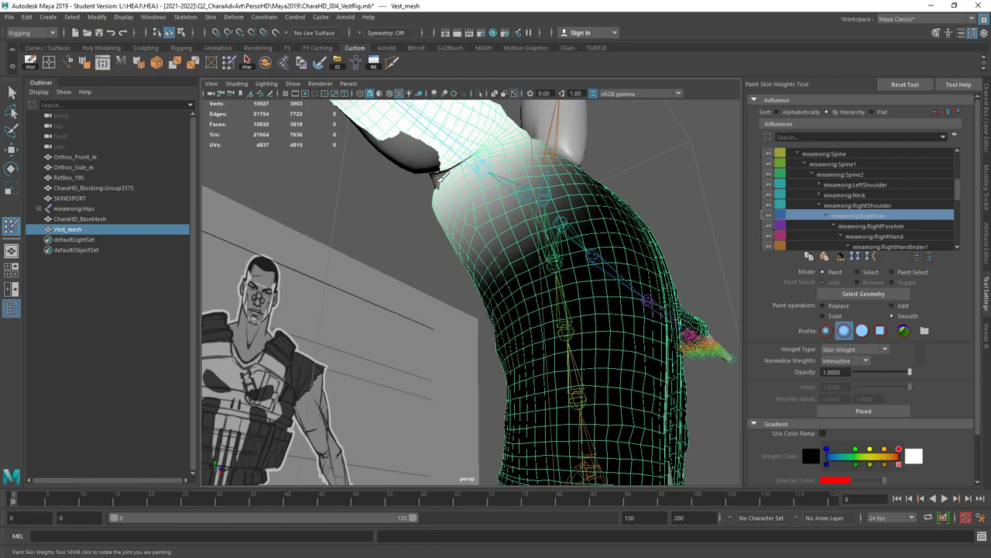
left_click_drag(447, 192, 362, 233, "alt")
scroll(367, 286, "down", 5)
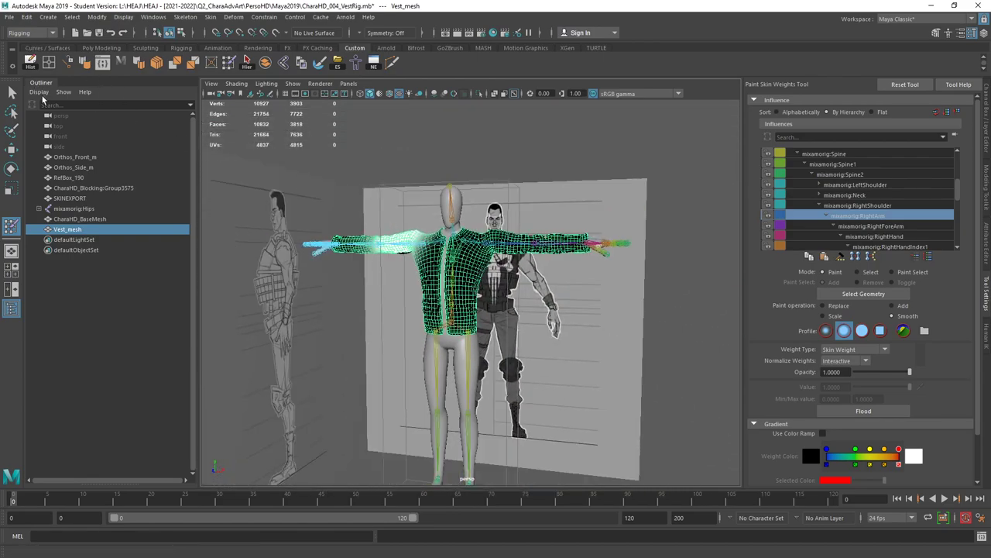
Select Vest_mesh, CharaHD_BaseMesh and the mixamorig:Hips joint together.
left_click(97, 225)
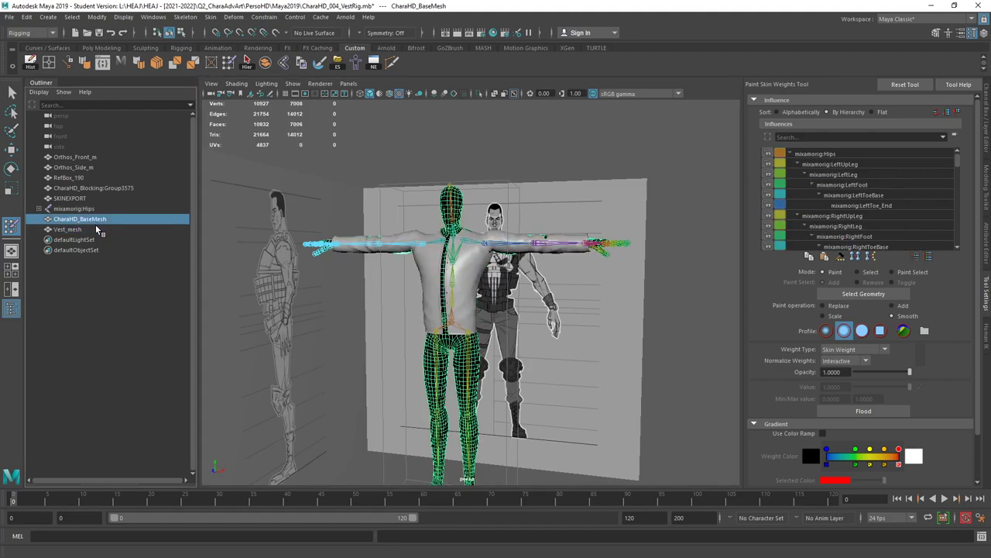
left_click(96, 230)
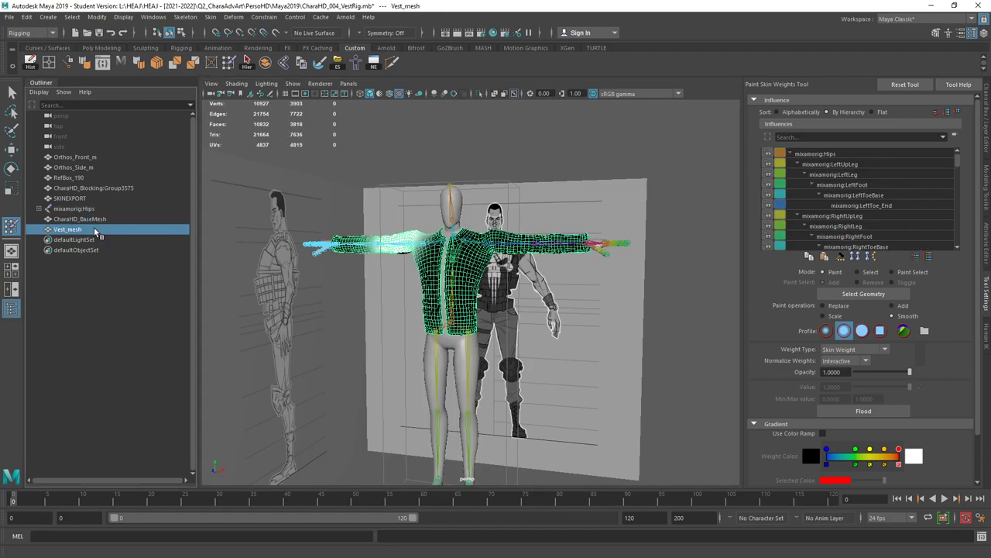
left_click(78, 219)
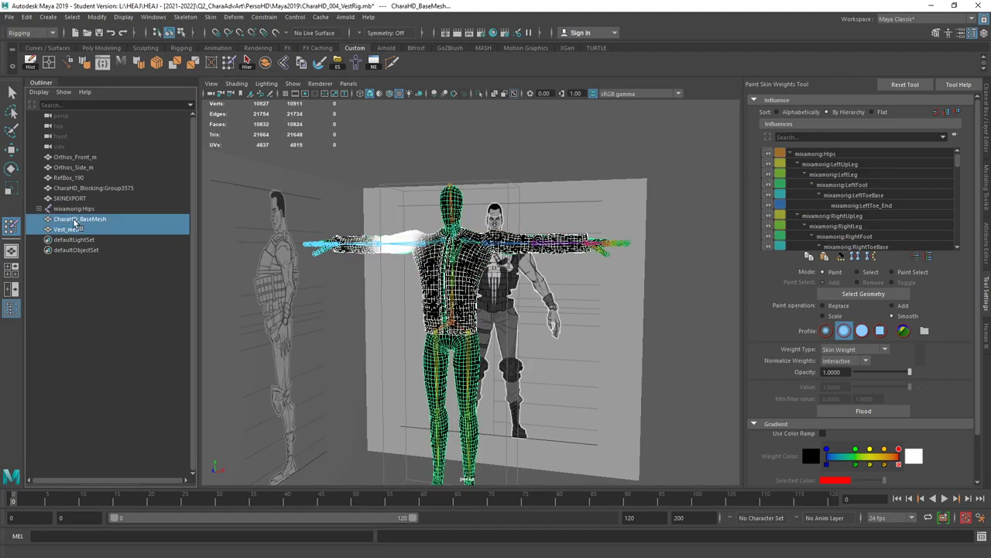
left_click(74, 209, "ctrl")
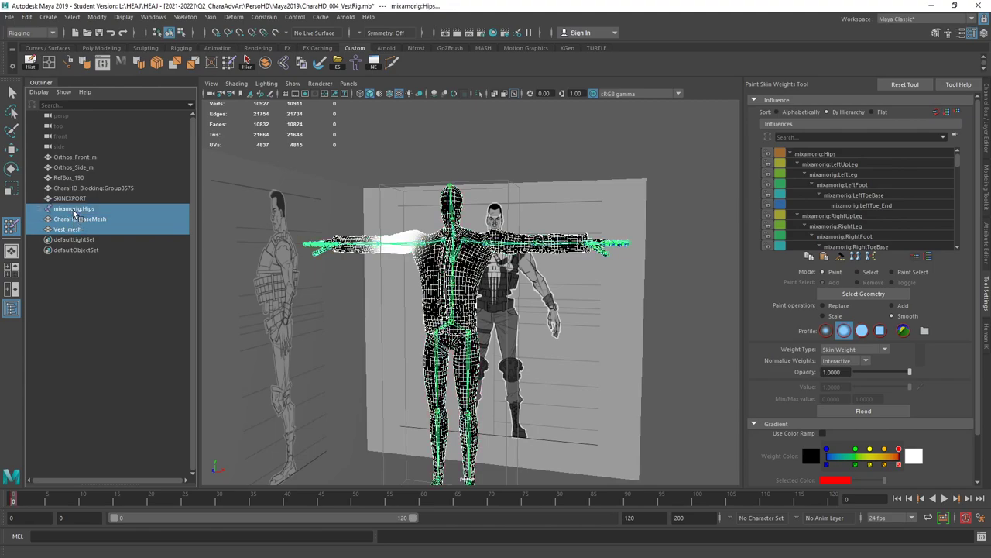
Export the selection as FBX to the PersoHD Integration folder, overwriting CharaHD_TPose.fbx.
left_click(10, 17)
left_click(137, 168)
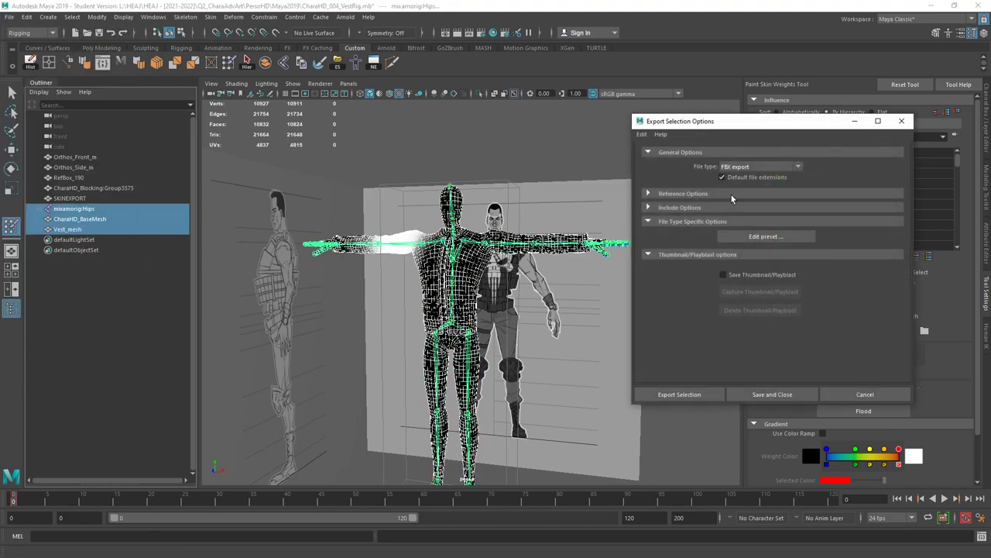
left_click(682, 395)
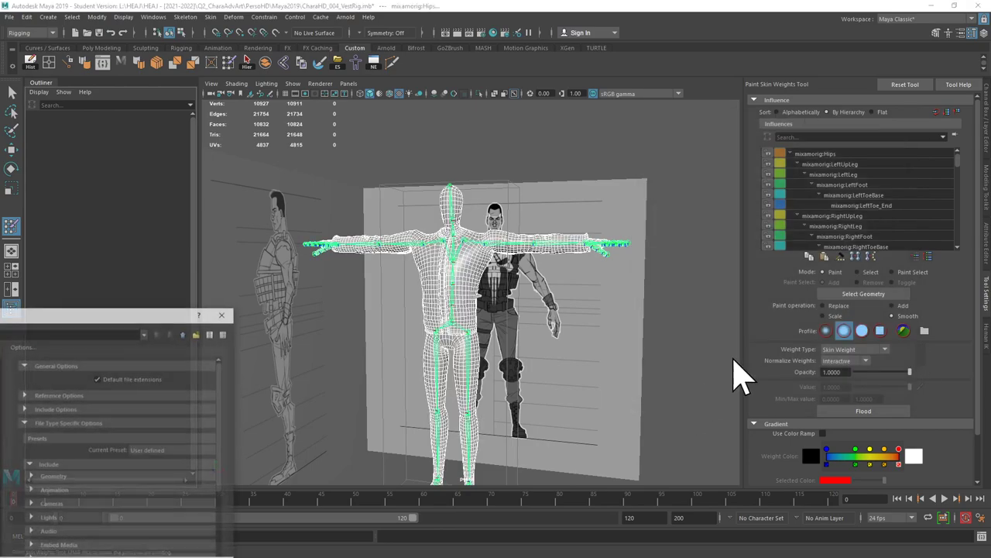
left_click_drag(140, 308, 709, 100)
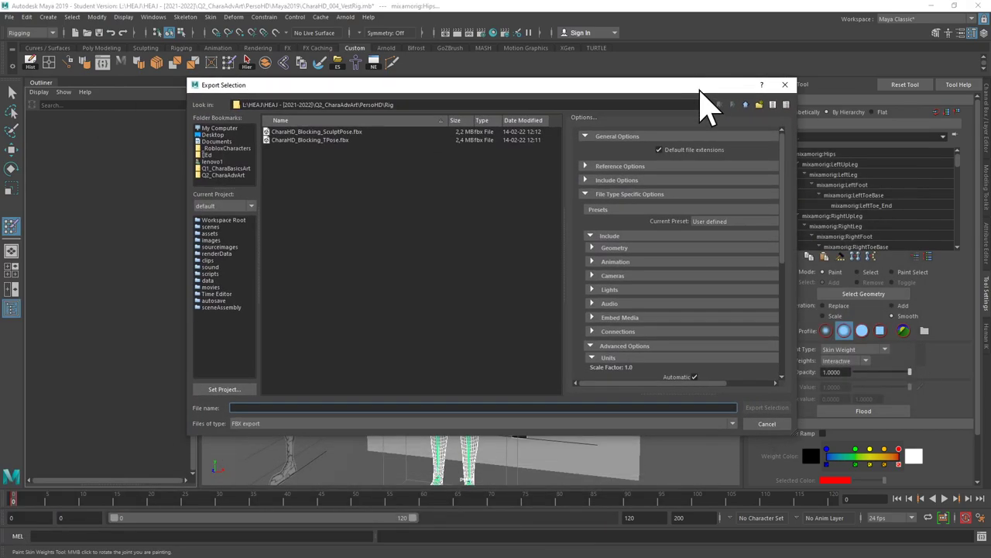
left_click(745, 105)
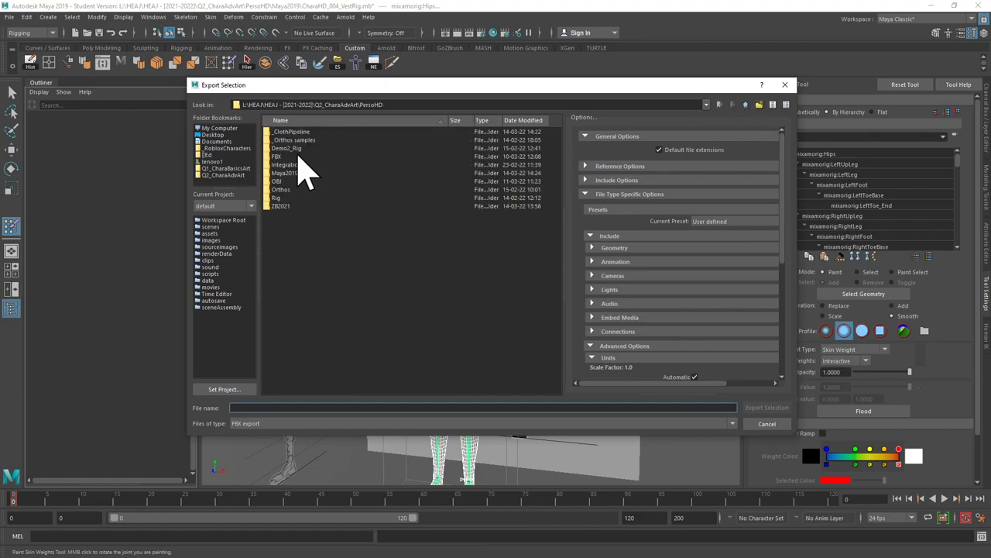
double_click(295, 165)
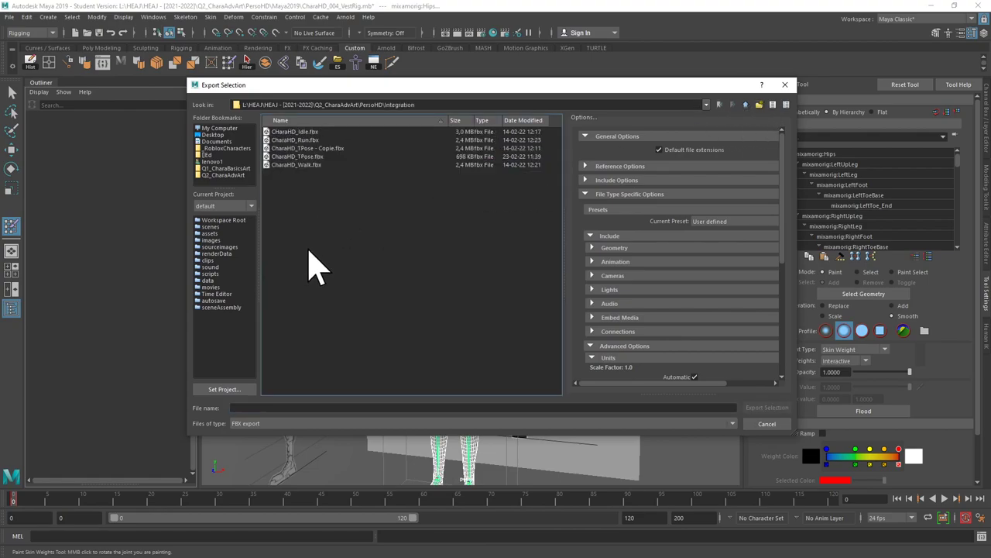
left_click(310, 157)
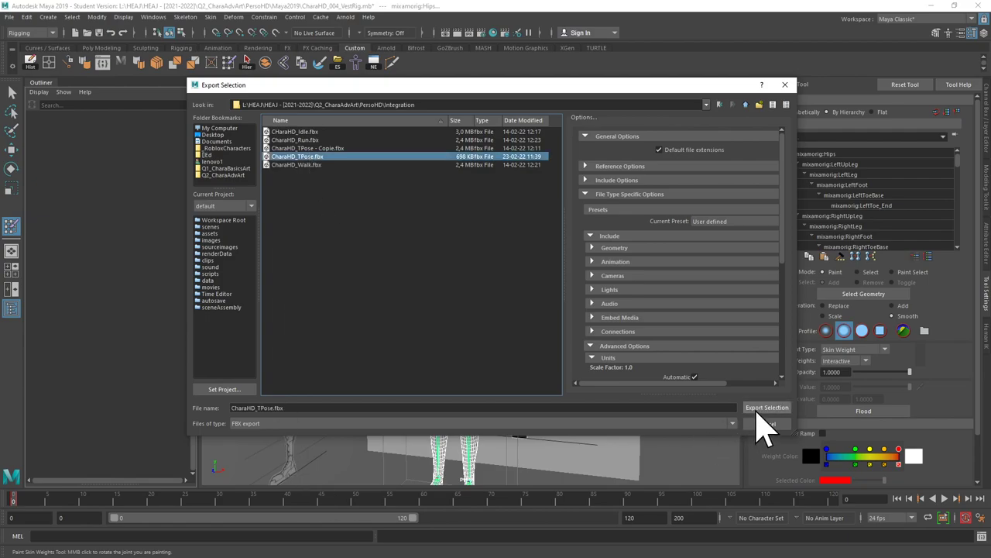
left_click(759, 409)
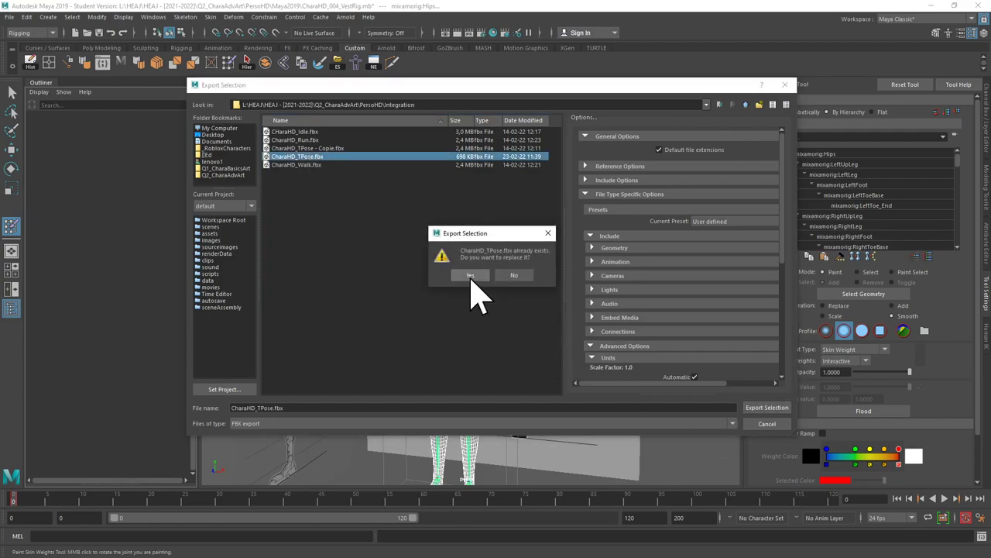
left_click(471, 276)
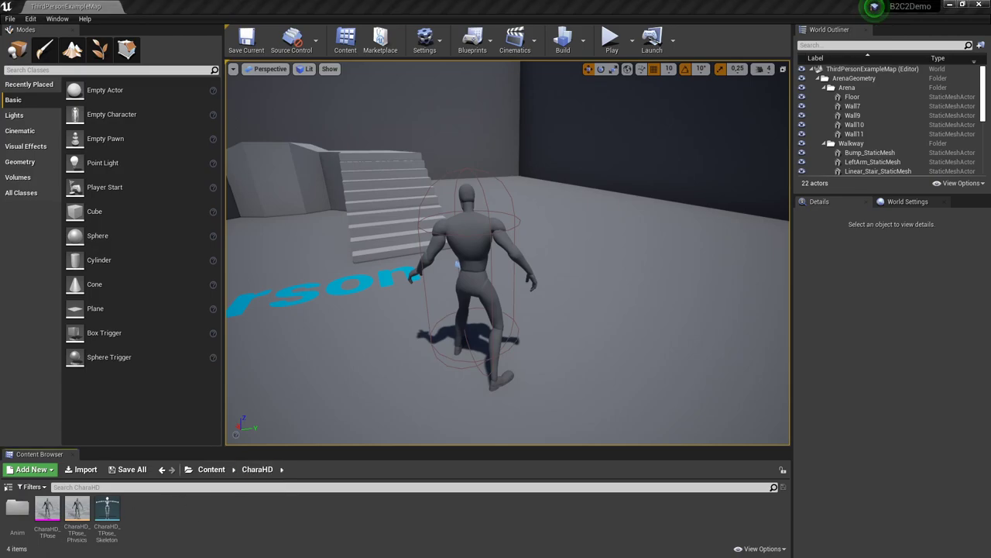
Switch to File Explorer, reimport CharaHD_TPose.fbx from PersoHD's Integration folder into Unreal's CharaHD content folder, and accept the material conflict resolution.
key("alt+Tab")
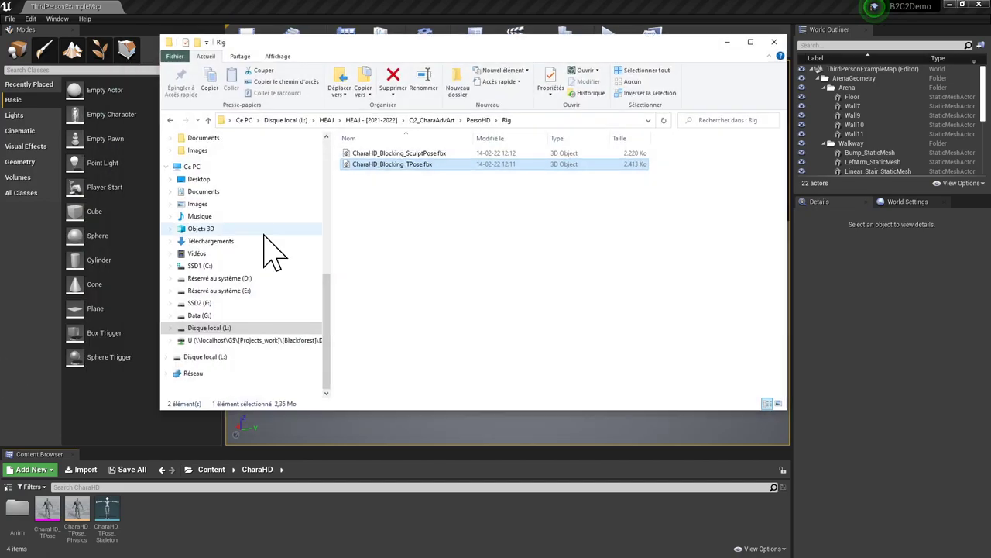
left_click(478, 121)
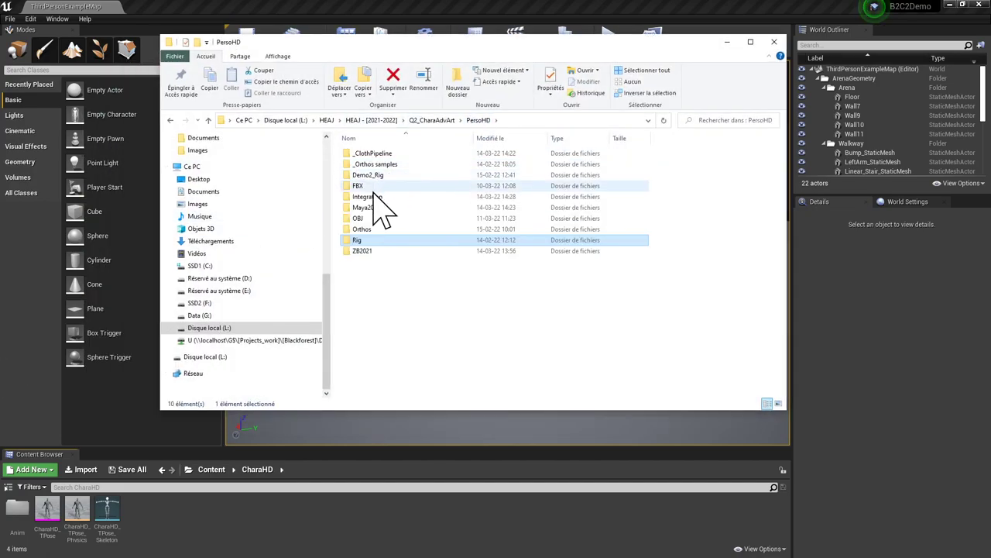
double_click(371, 197)
left_click_drag(394, 186, 278, 425)
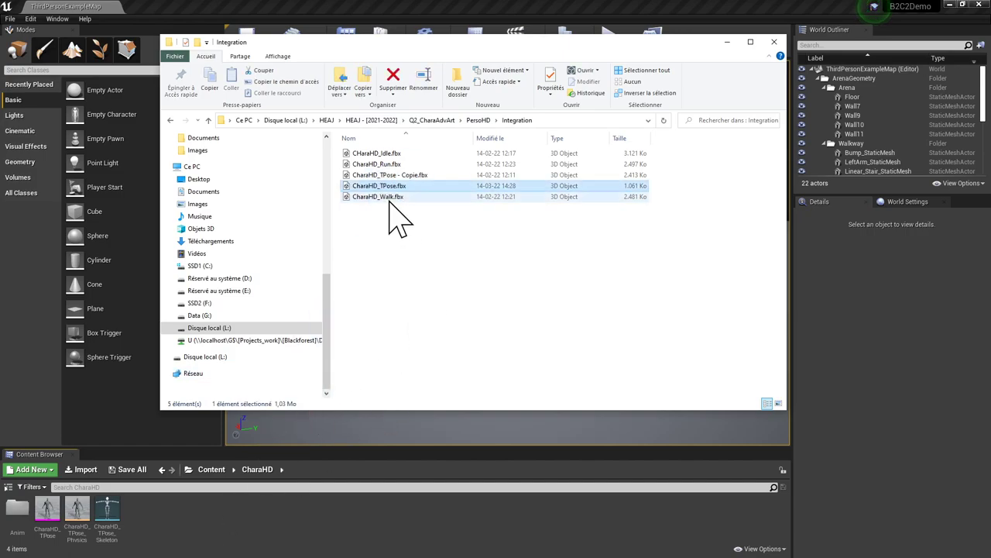
left_click_drag(390, 186, 210, 520)
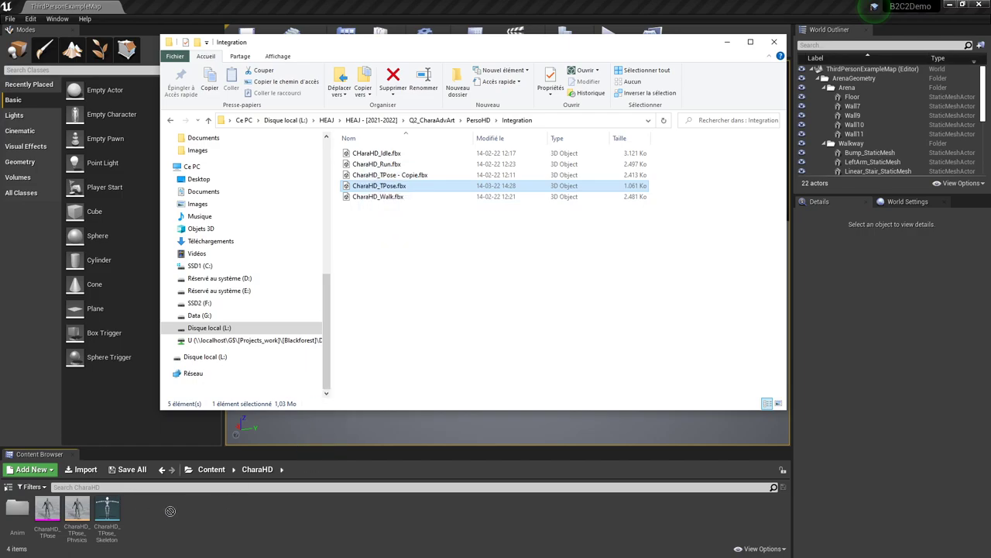
left_click_drag(496, 47, 405, 449)
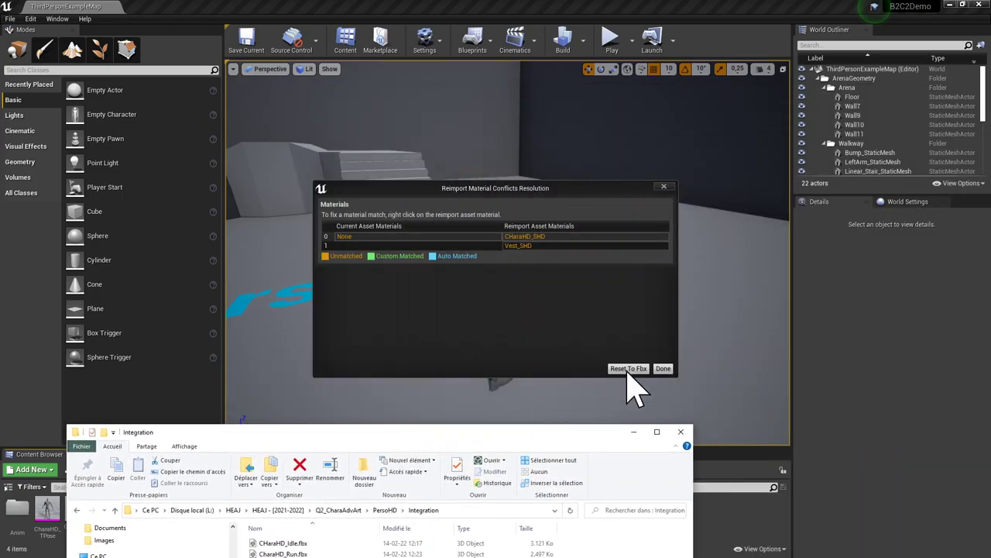
left_click(669, 373)
left_click(668, 369)
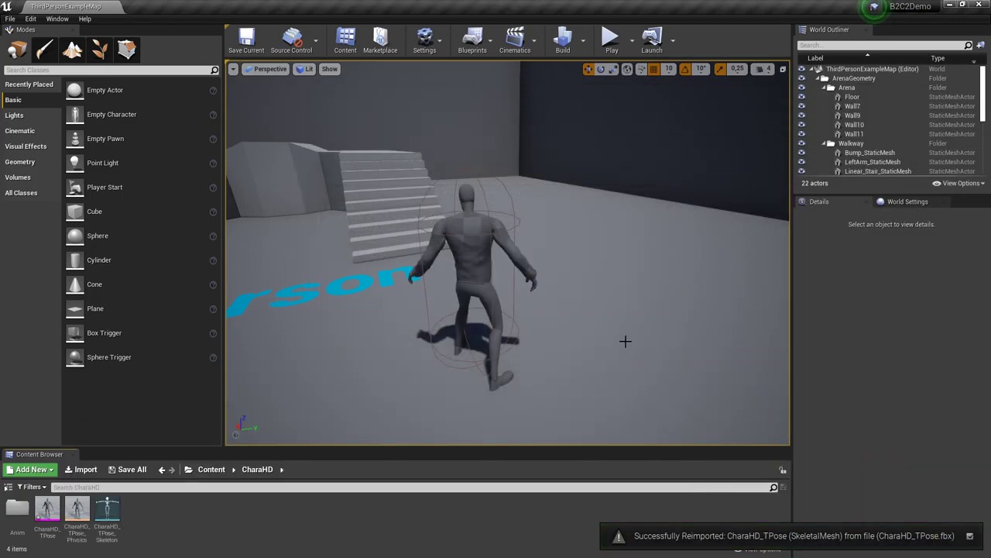
Play the level and run the character around to inspect how the vest deforms, ending the play session when finished.
left_click_drag(608, 296, 632, 249)
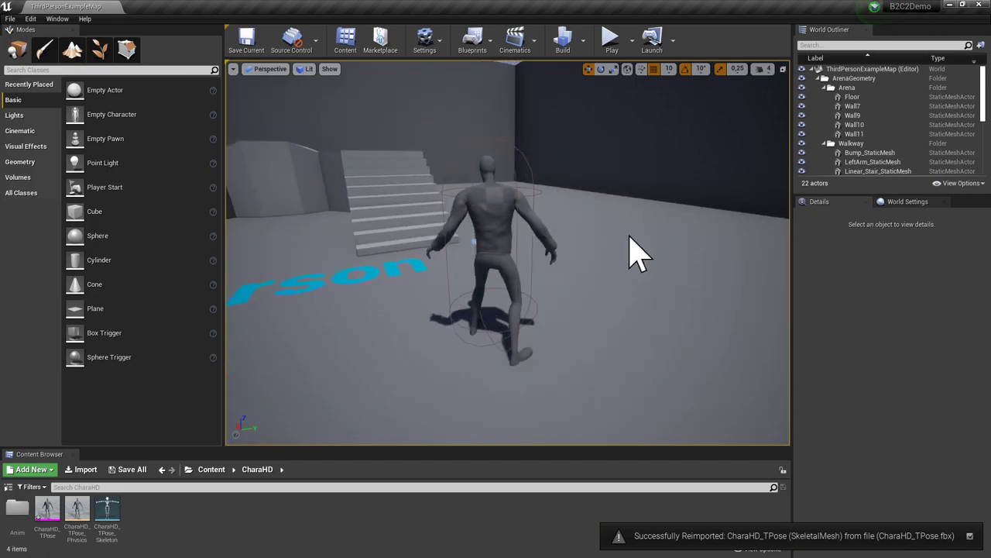
left_click(612, 38)
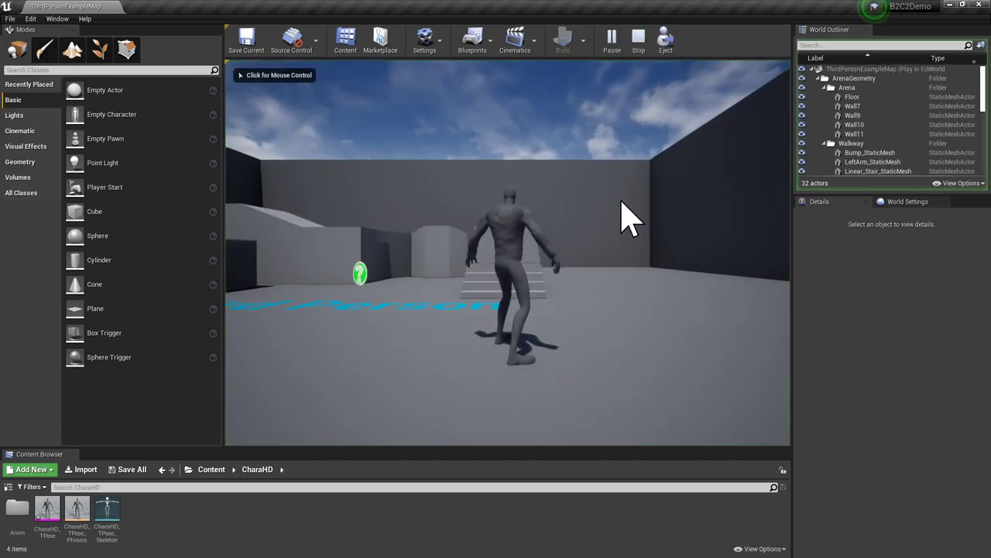
left_click(628, 220)
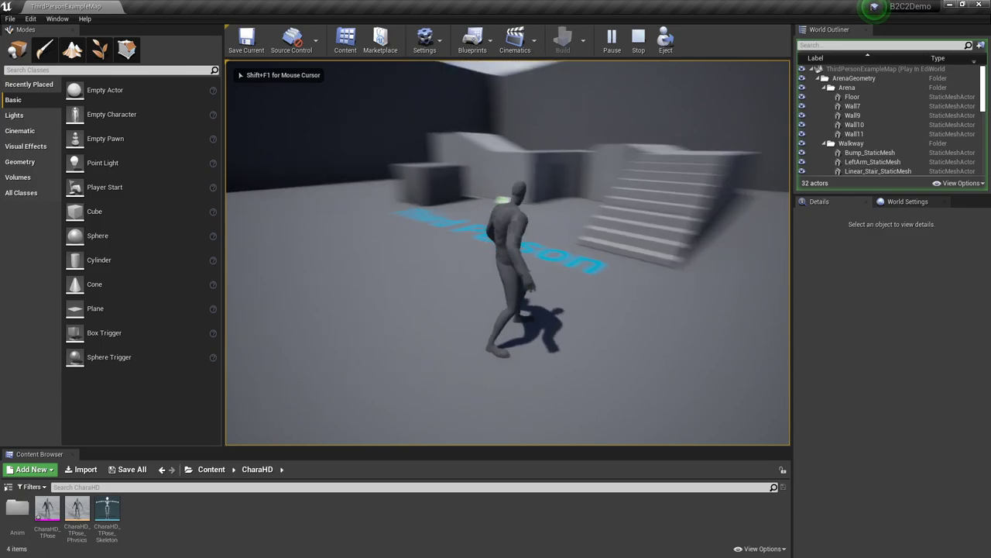
key("w")
key("w")
key("s")
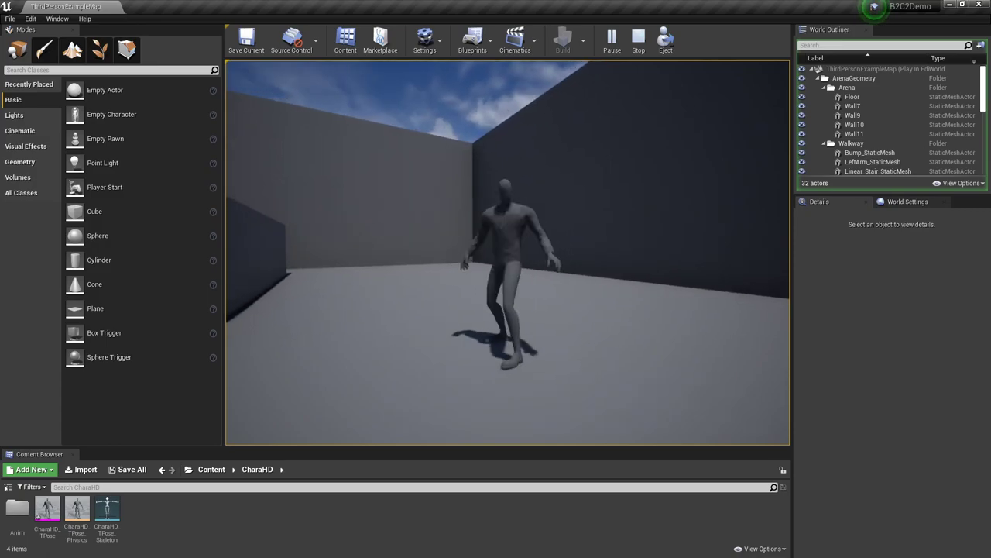
key("s")
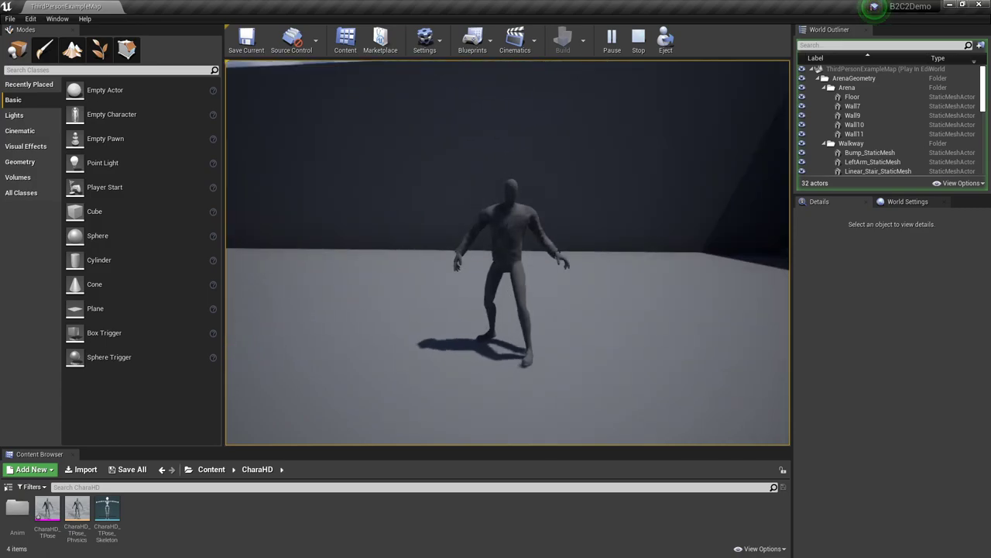
key("Escape")
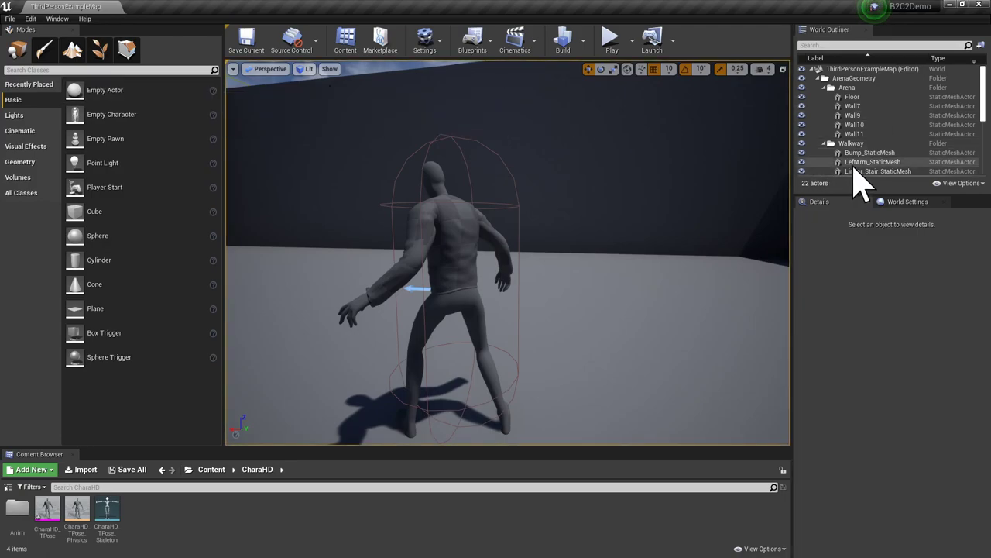
Select the ThirdPersonCharacter actor in the level and open its Blueprint for editing.
scroll(859, 166, "down", 3)
scroll(853, 143, "down", 1)
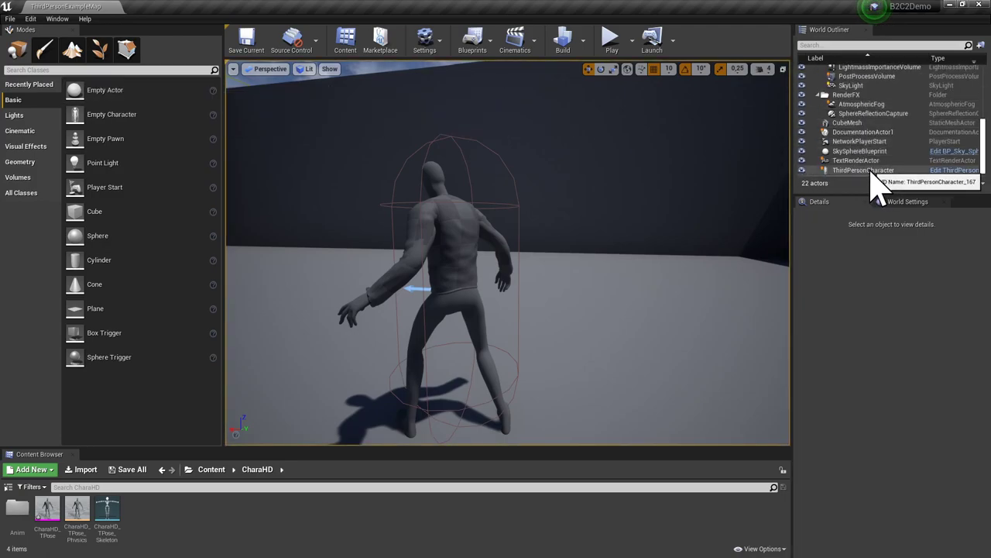
scroll(852, 175, "up", 2)
scroll(859, 175, "down", 2)
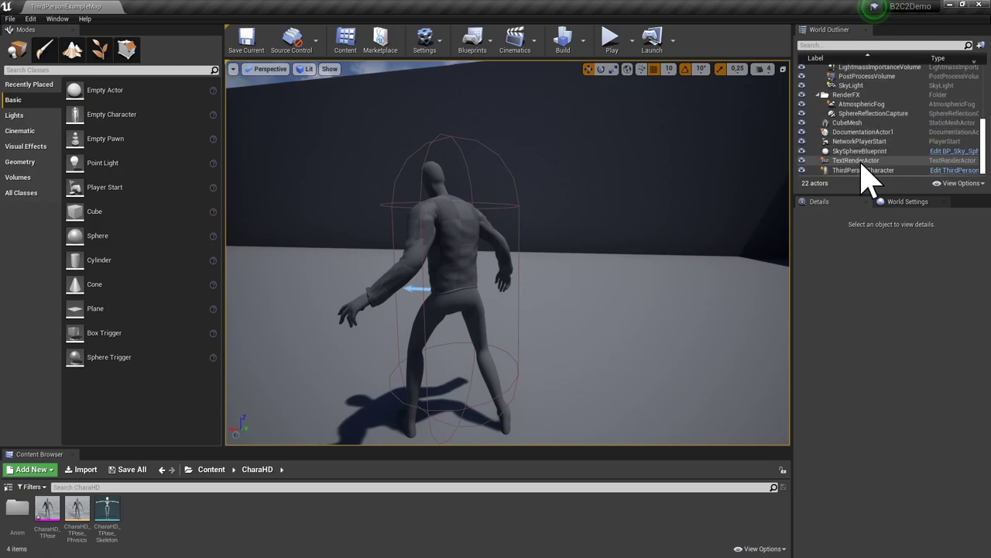
left_click(464, 223)
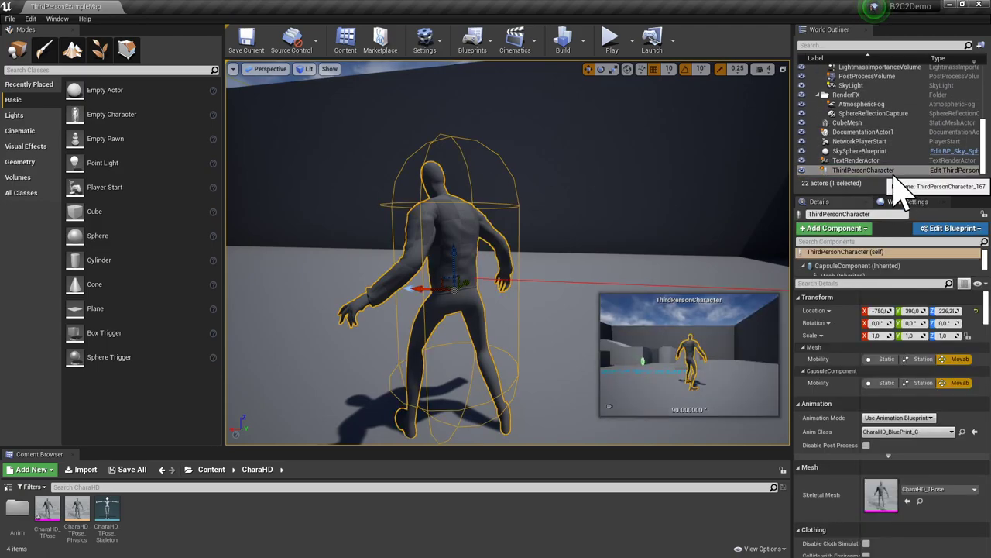
left_click(957, 171)
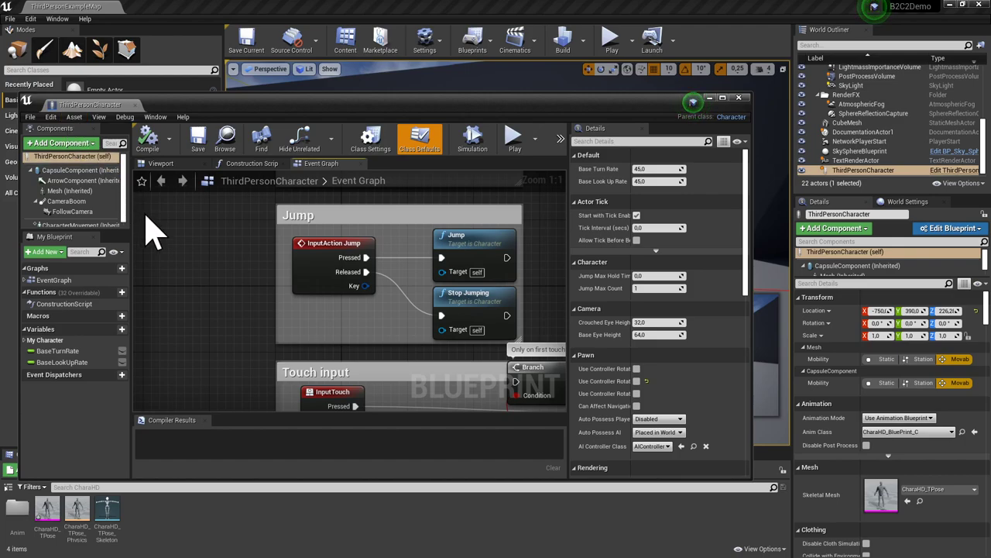
Display the Blueprint's 3D preview, select the character's inherited Mesh component and maximize the editor window.
left_click(162, 163)
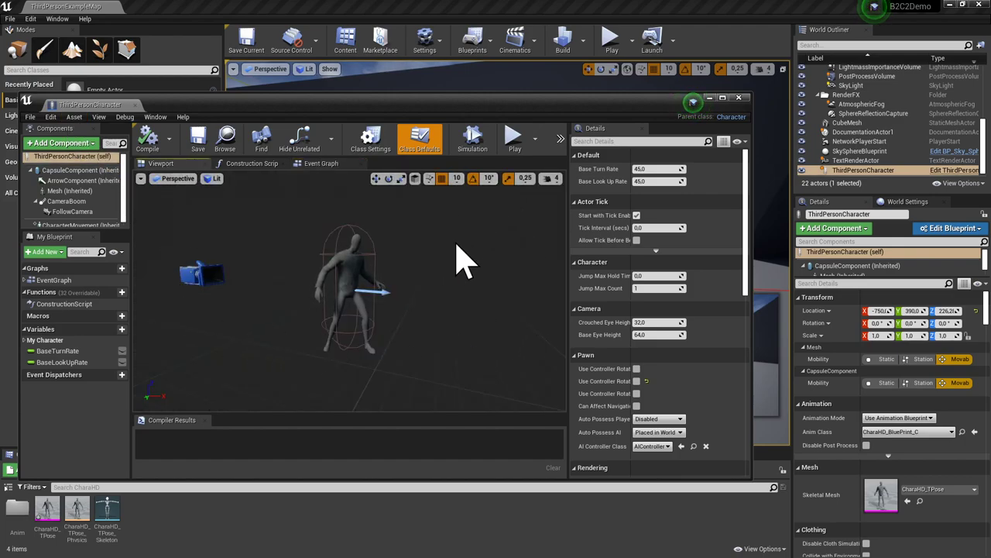
left_click(349, 279)
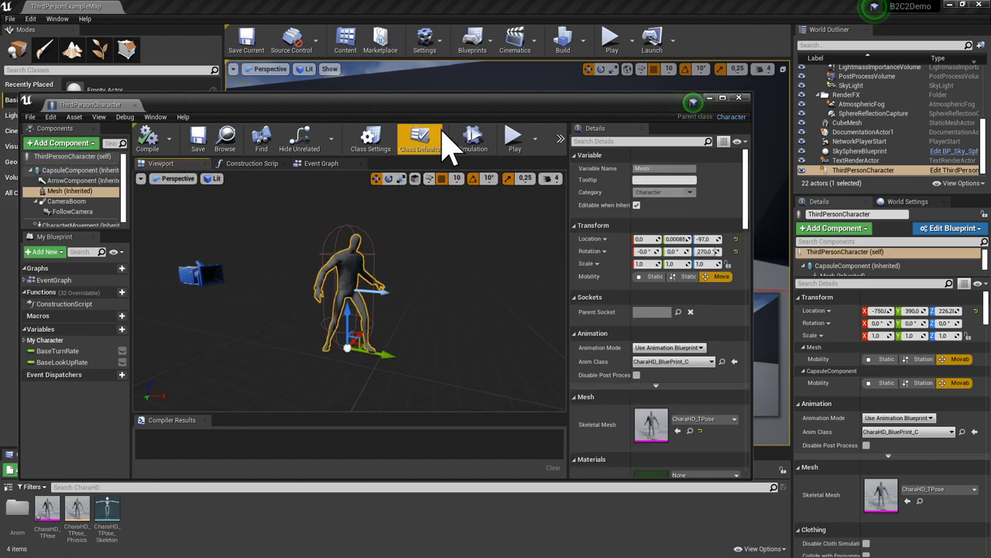
left_click(722, 98)
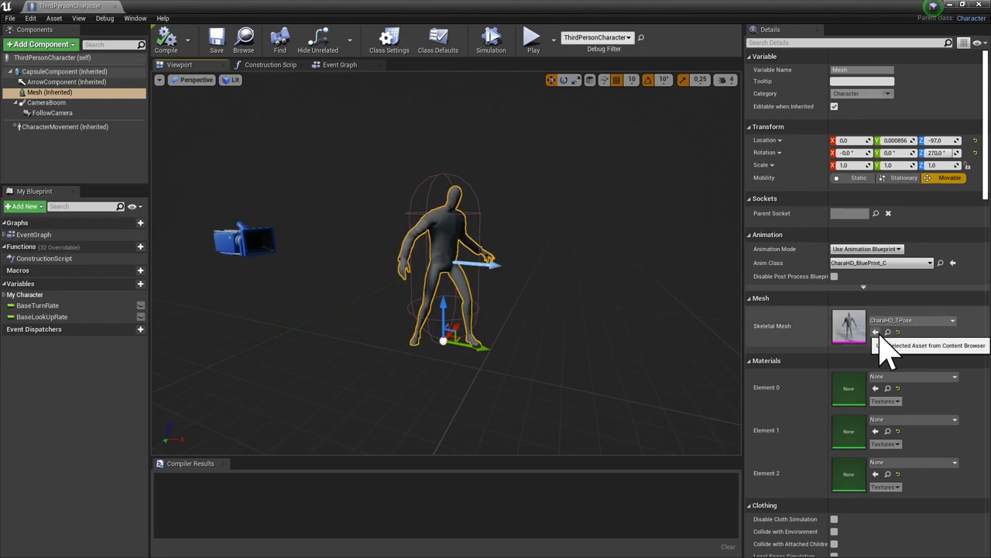
scroll(883, 348, "down", 2)
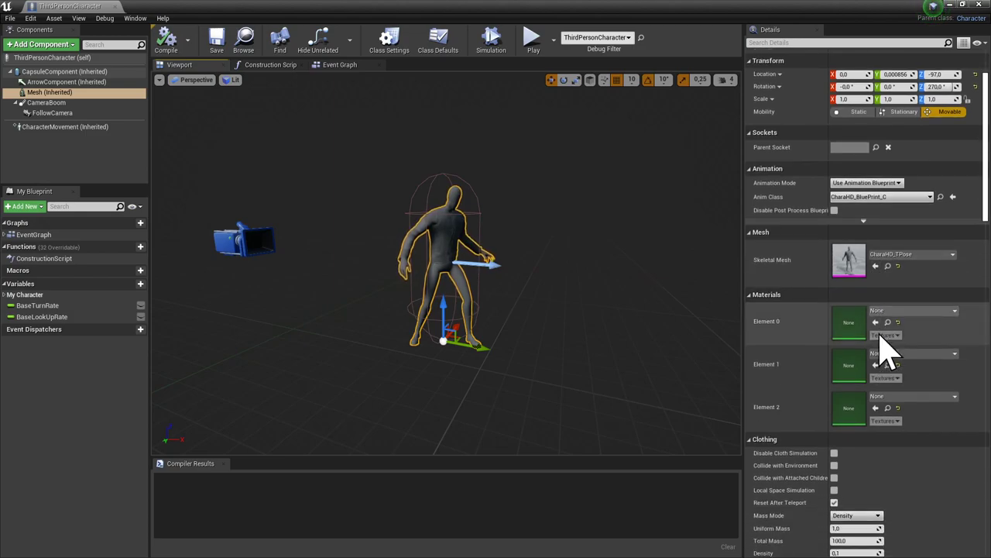
left_click(892, 312)
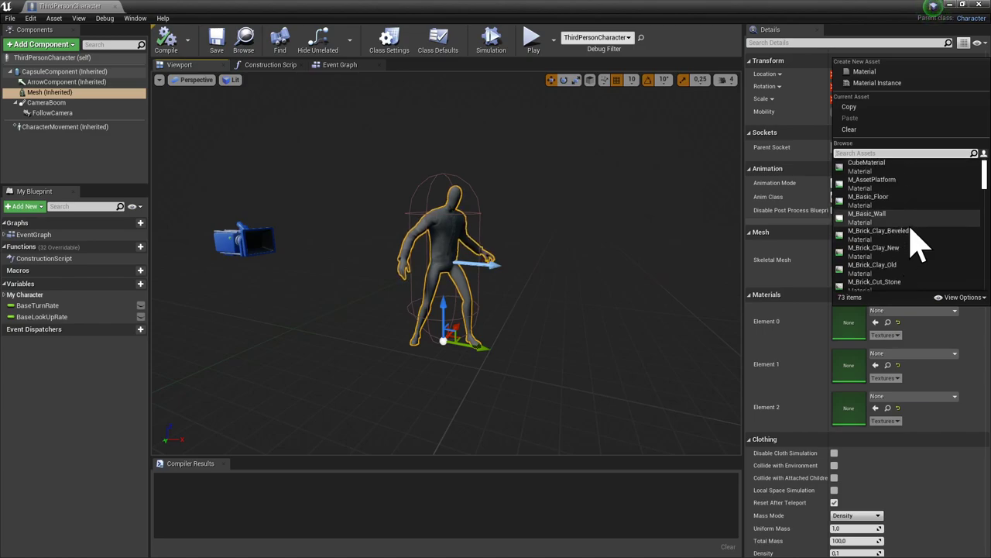
scroll(916, 232, "down", 5)
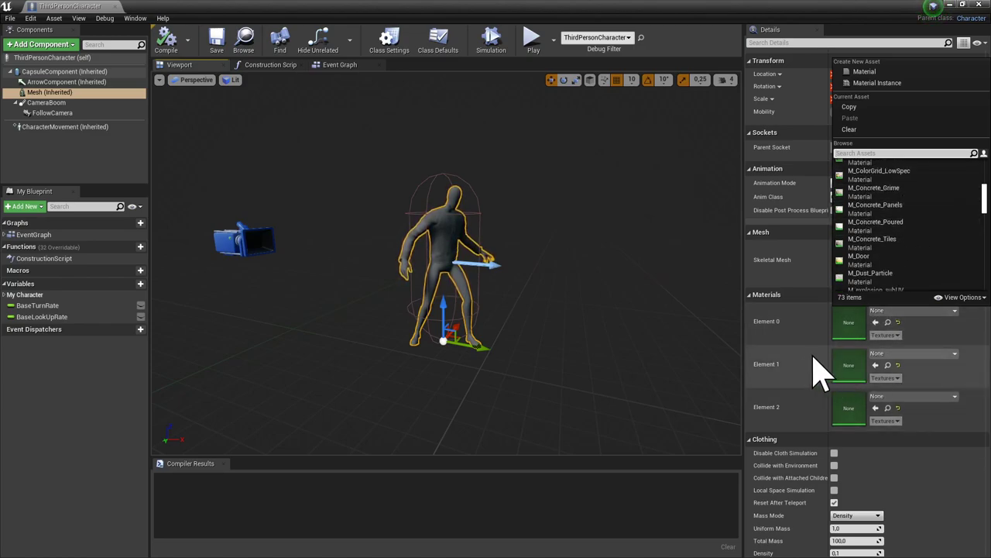
left_click(923, 469)
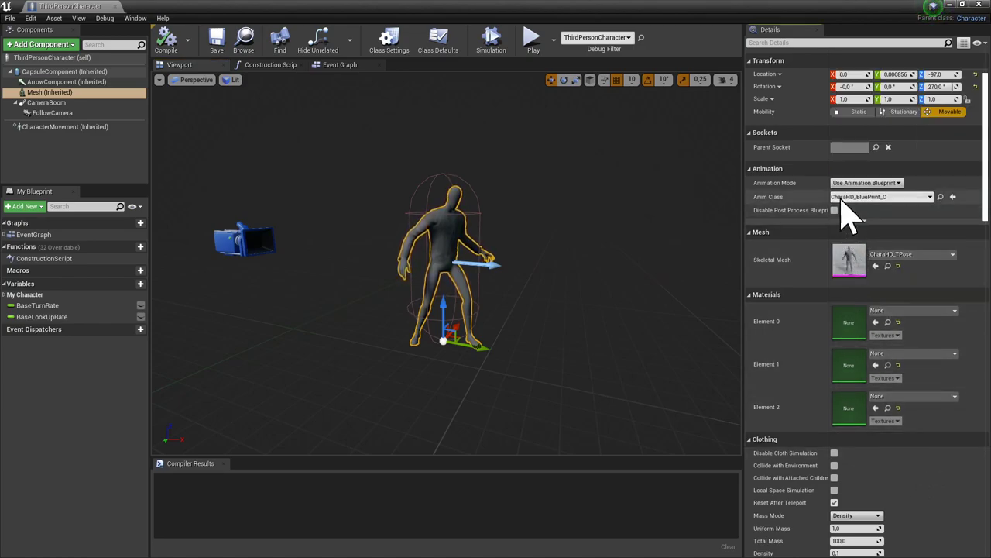
Open the CharaHD_TPose skeletal mesh assigned to the Mesh component in its own asset editor.
scroll(844, 206, "up", 1)
scroll(844, 206, "down", 7)
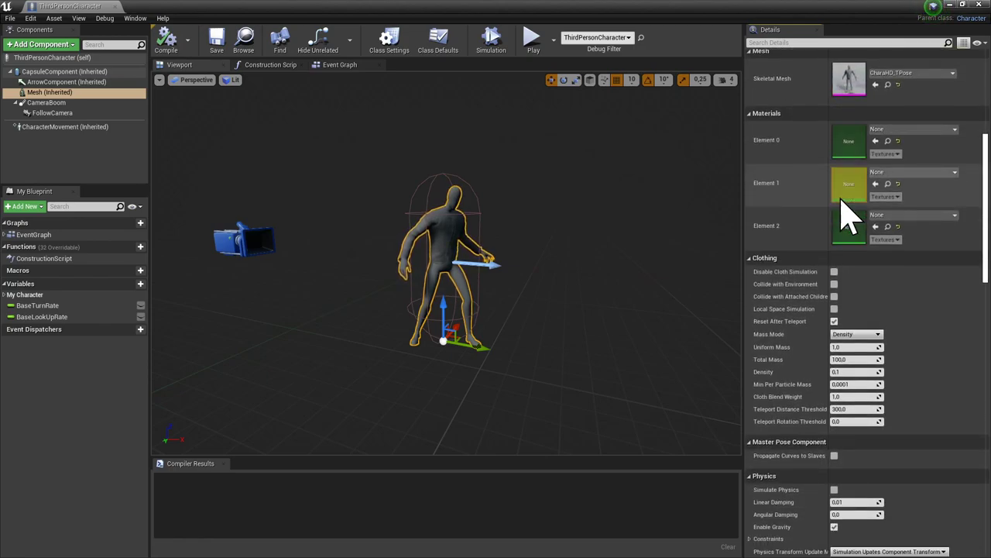
scroll(844, 206, "up", 5)
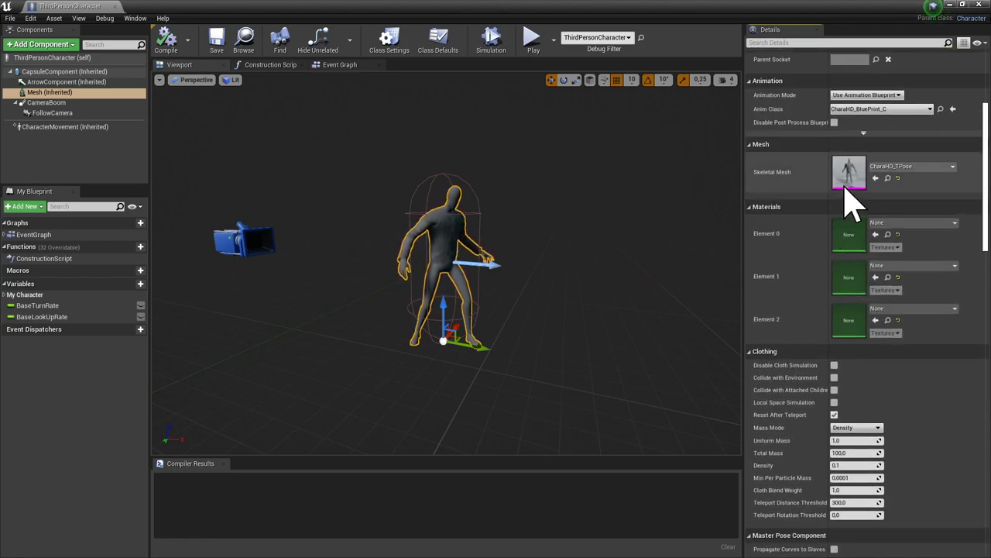
double_click(849, 179)
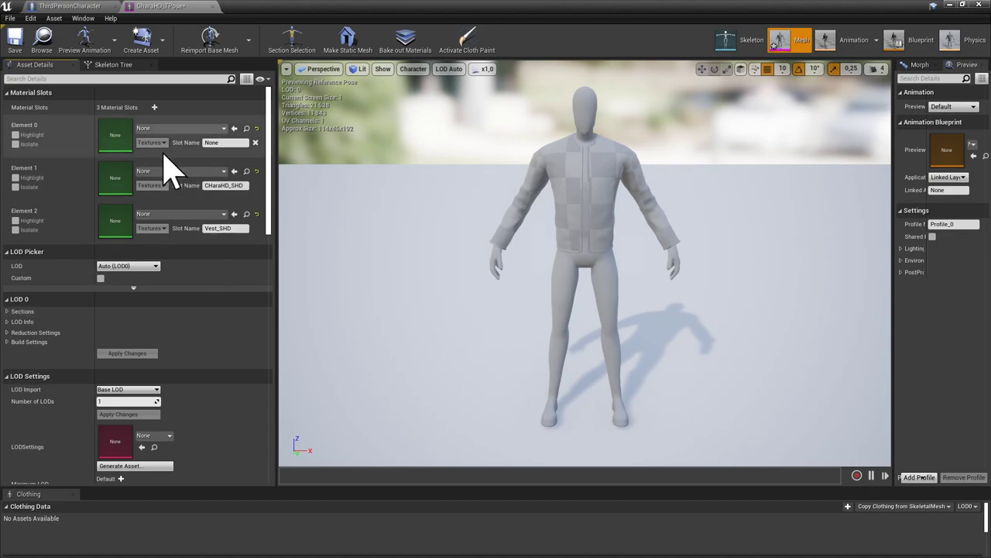
Create a new material for Element 0, saving it over M_Metal_Gold in StarterContent/Materials and accepting the replacement.
left_click(183, 128)
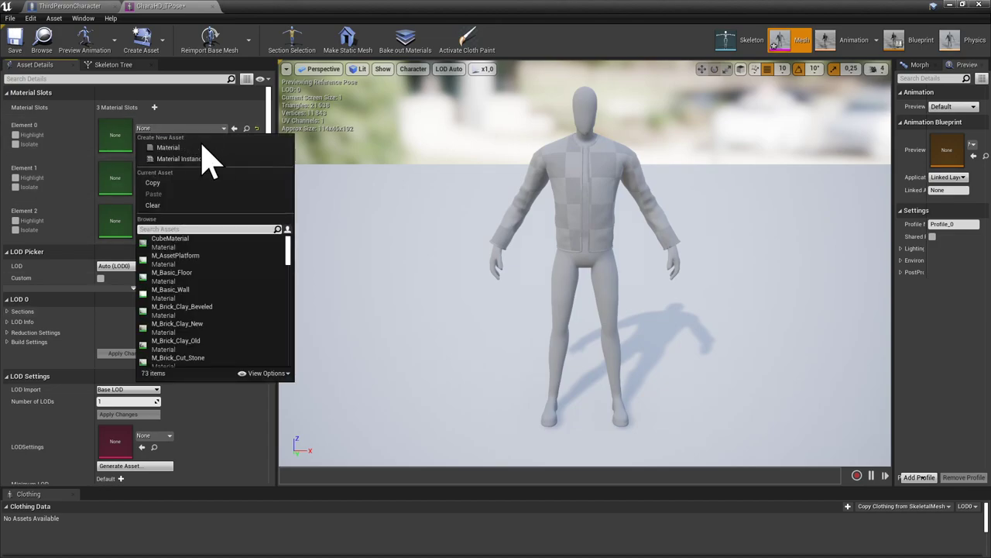
left_click(198, 158)
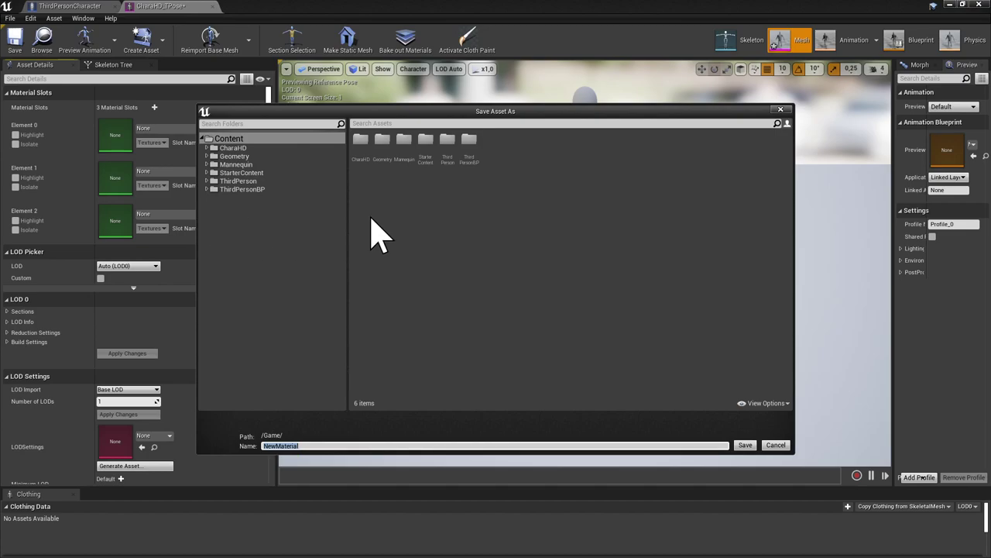
left_click(207, 172)
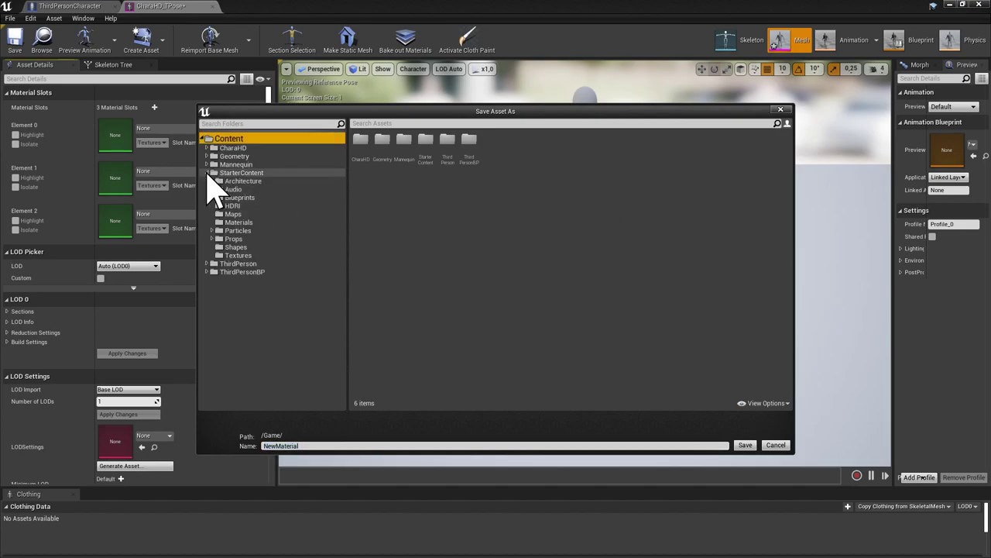
left_click(219, 223)
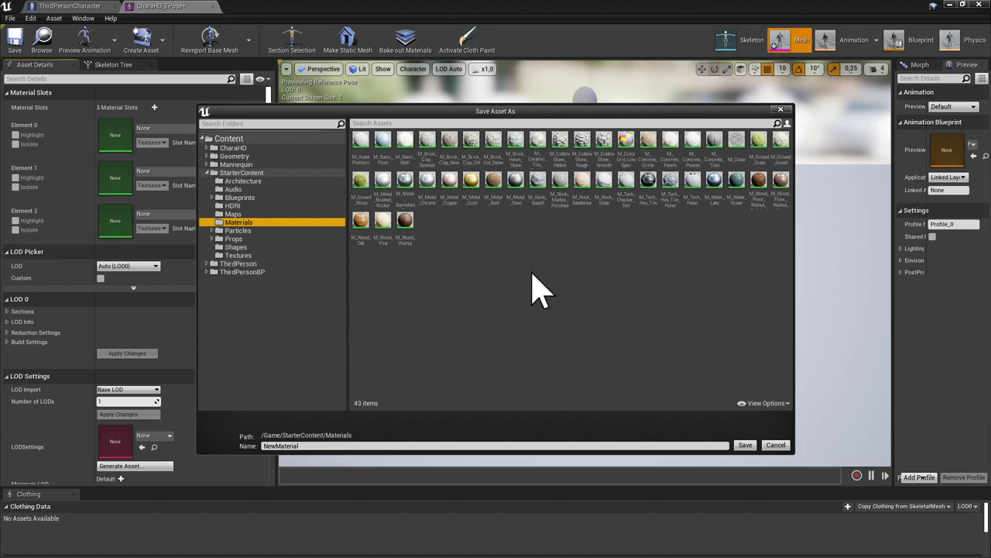
double_click(474, 179)
left_click(568, 320)
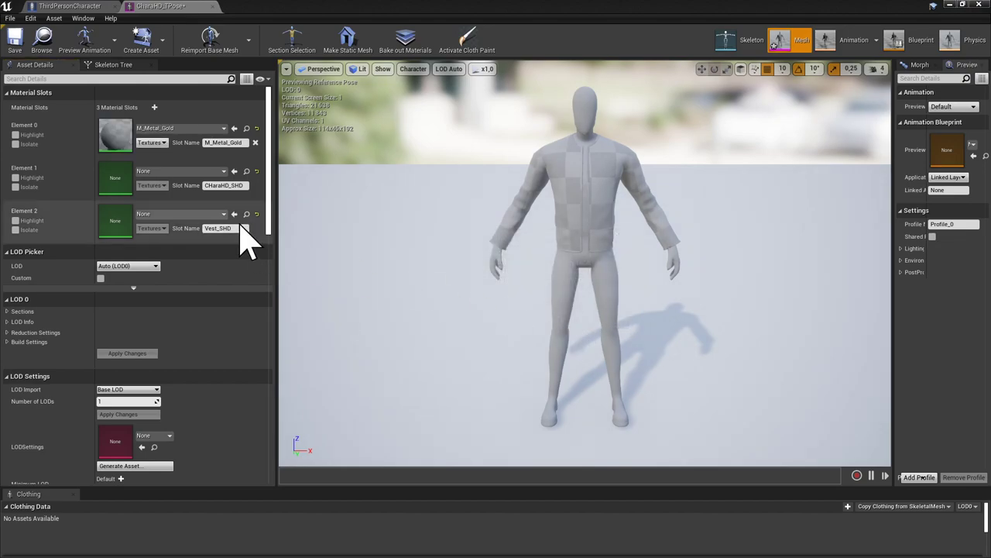
Create a new material for Element 1 (CHaraHD_SHD), replacing the existing M_Metal_Burnished_Steel in StarterContent/Materials.
left_click(164, 172)
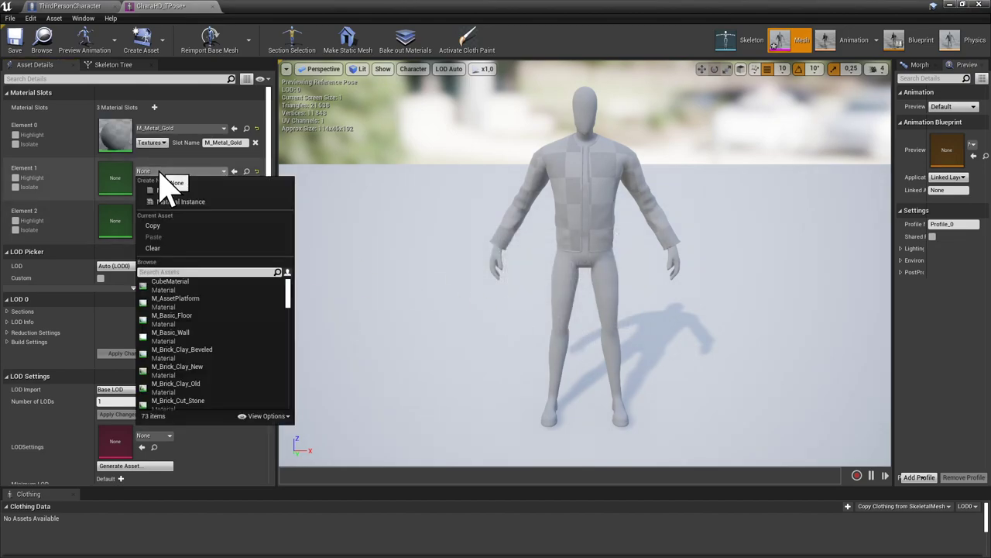
left_click(184, 191)
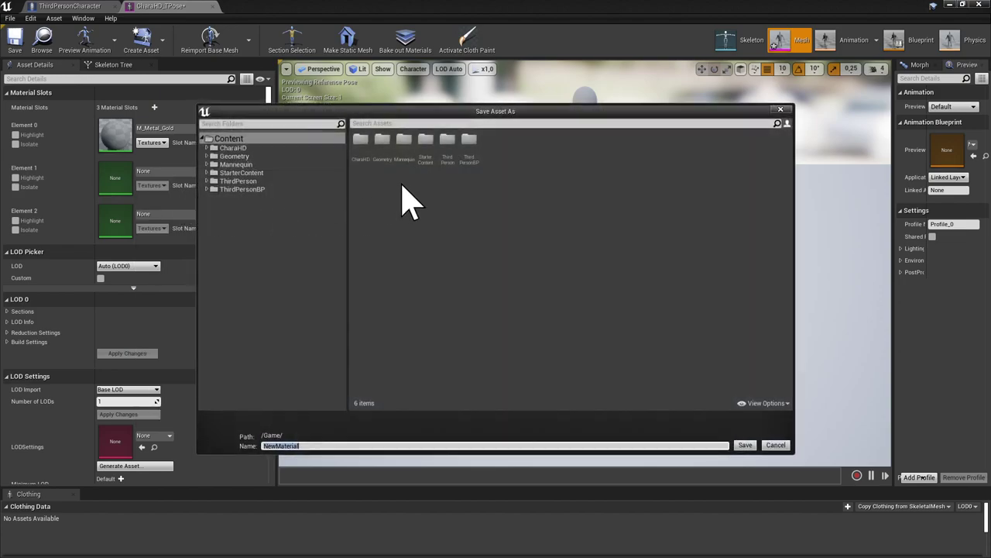
left_click(207, 172)
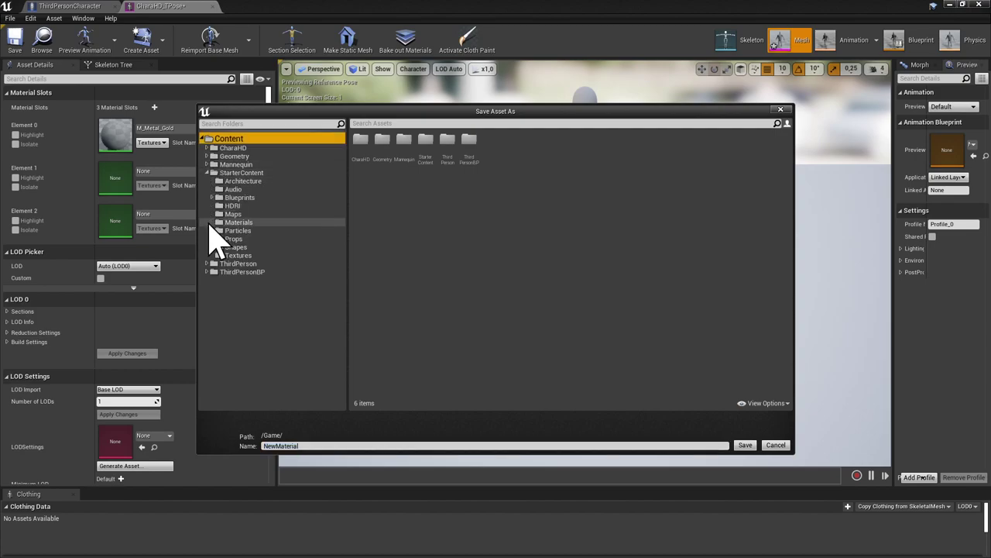
left_click(218, 224)
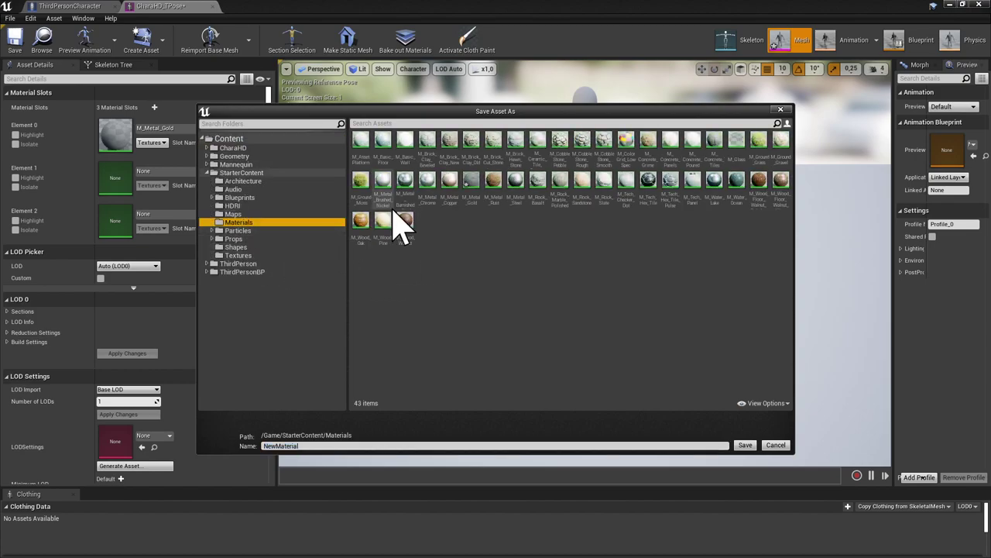
double_click(411, 194)
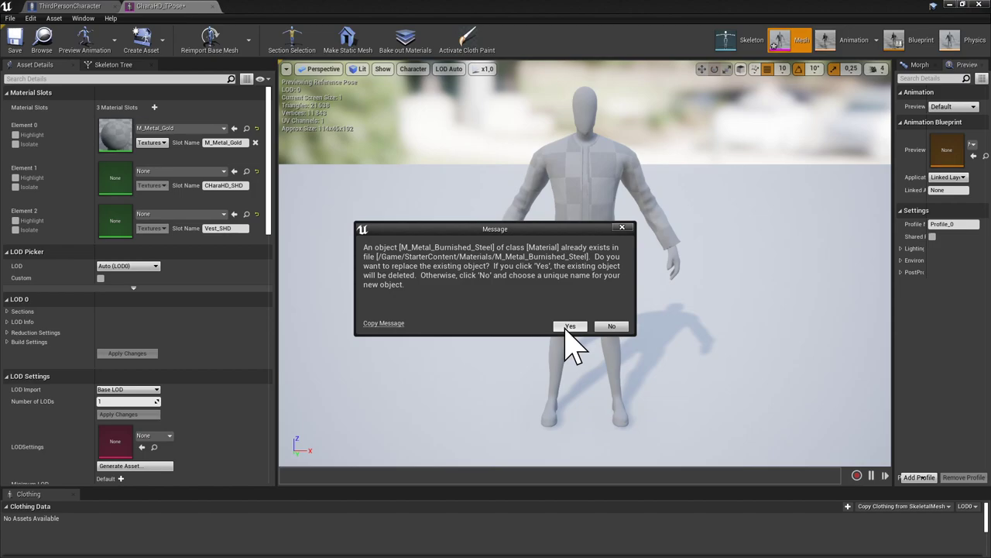
left_click(570, 328)
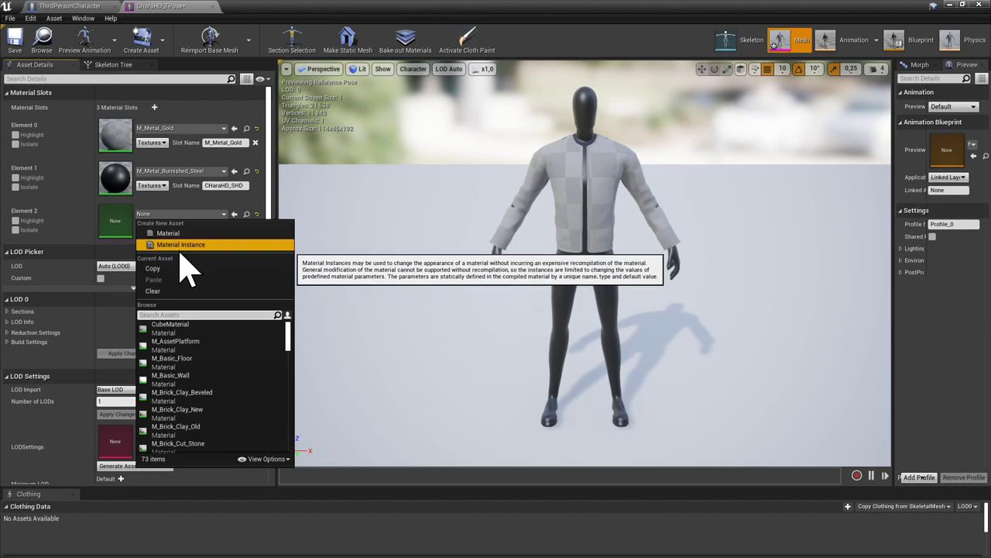
Leave Element 2 without a material and examine the vest and body around the shoulders and chest in the preview.
left_click(118, 222)
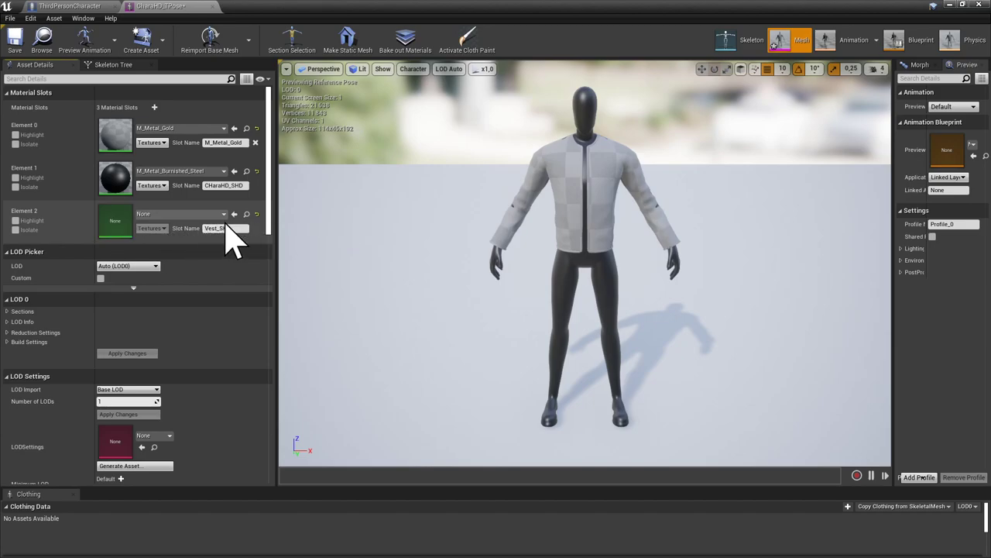
left_click_drag(539, 213, 485, 197, "alt")
left_click_drag(606, 155, 579, 213, "alt")
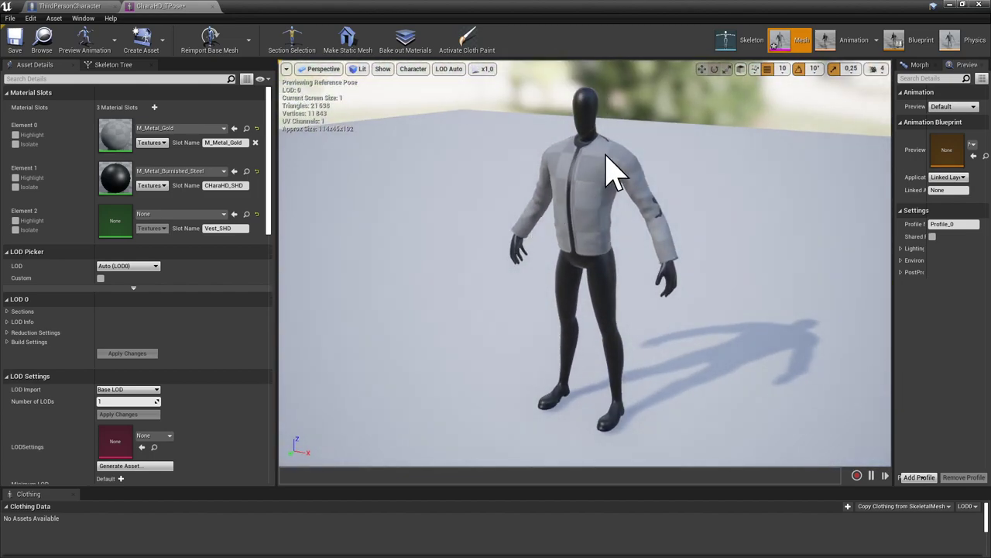
scroll(605, 155, "up", 5)
left_click_drag(606, 155, 669, 147, "alt")
middle_click_drag(606, 155, 653, 105)
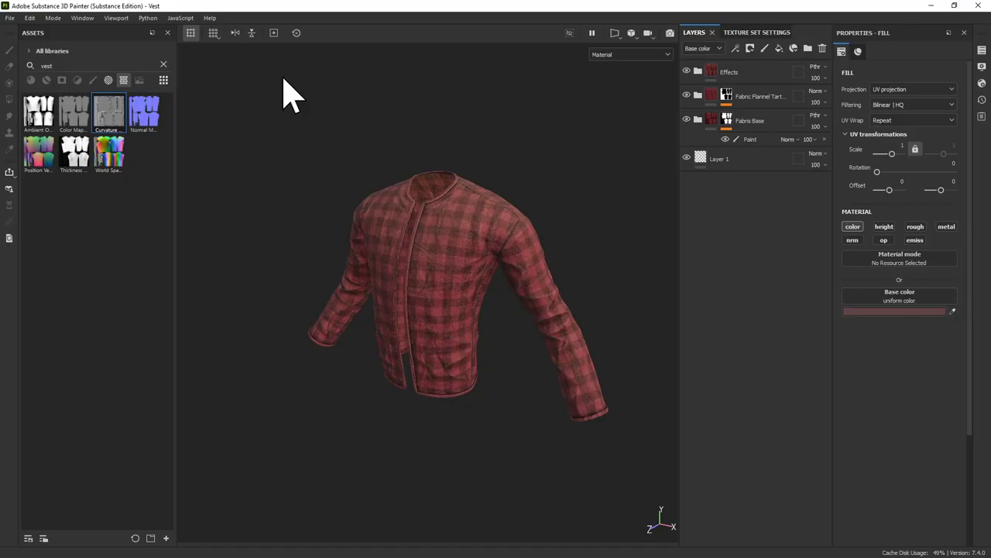
Open the texture export settings for the vest and set the output template to Unreal Engine 4 (Packed).
left_click(10, 17)
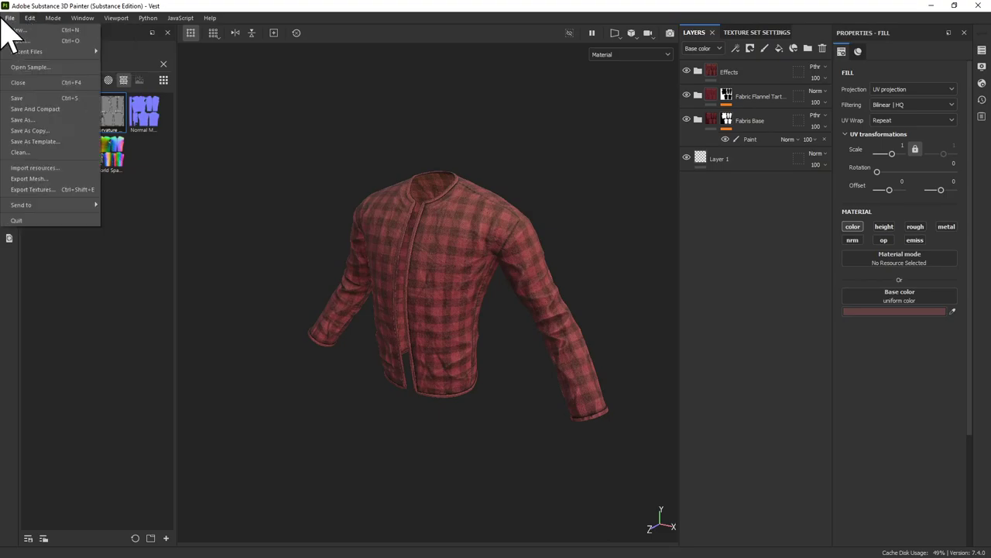
left_click(54, 189)
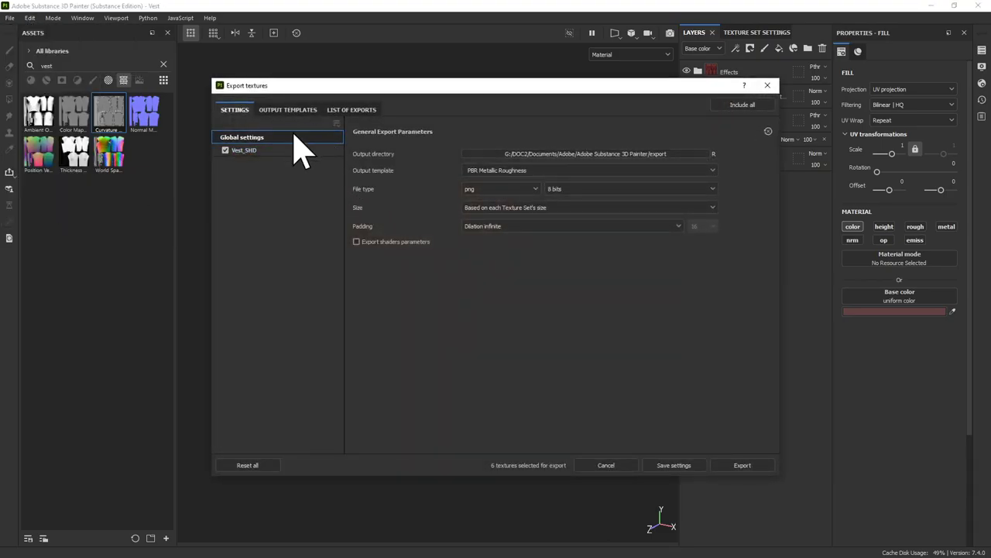
left_click(625, 170)
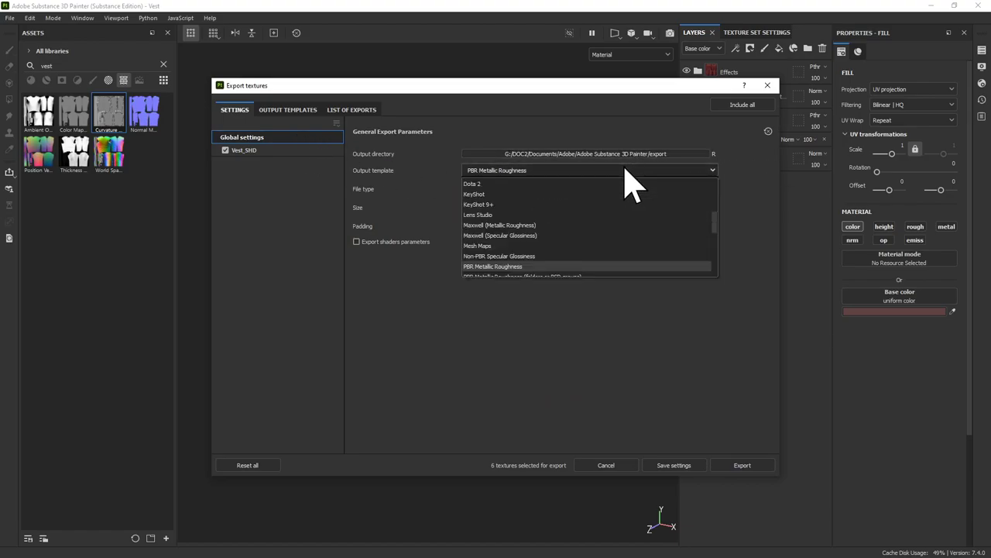
scroll(625, 200, "up", 2)
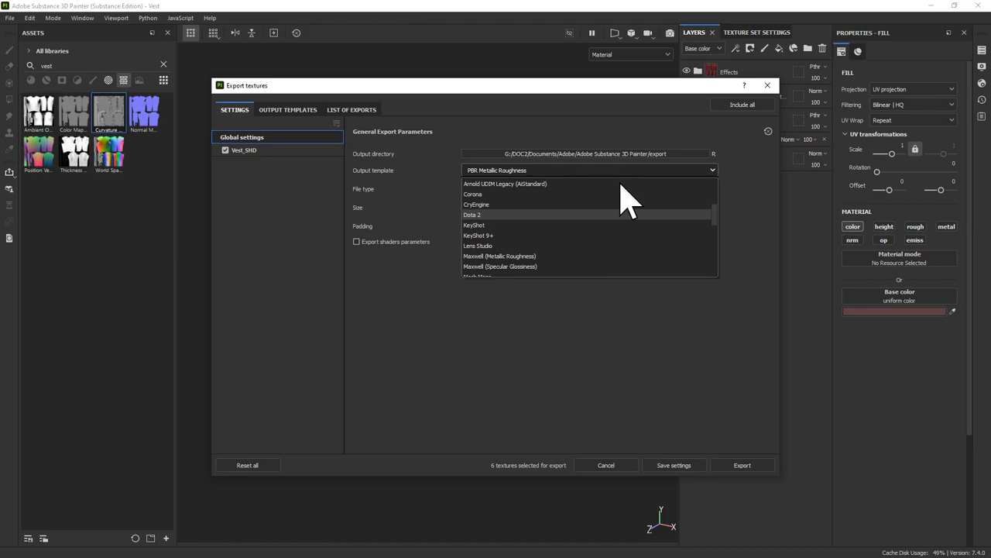
scroll(627, 199, "down", 10)
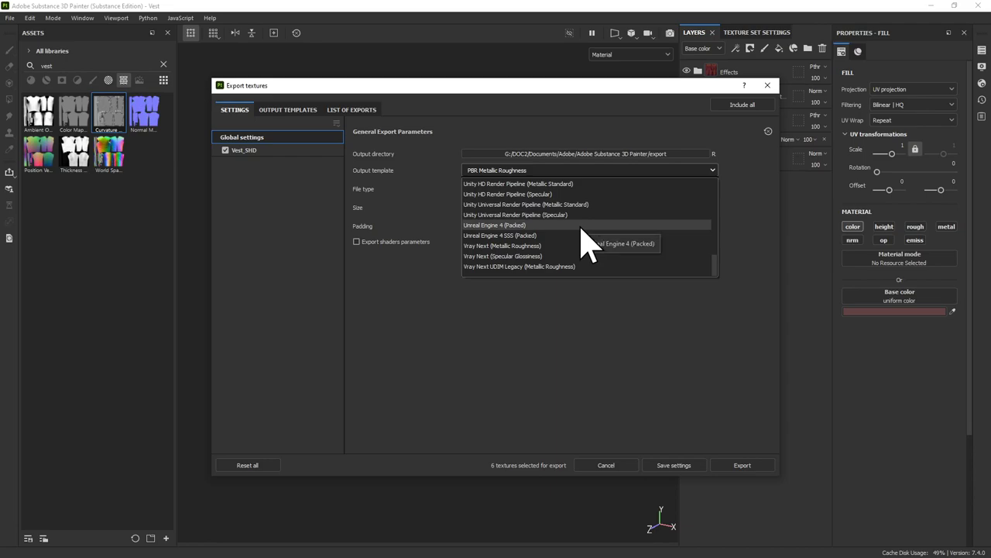
left_click(517, 226)
Set the export directory to PersoHD/_ClothPipeline and export the Vest_SHD textures as 8-bit png.
left_click(553, 154)
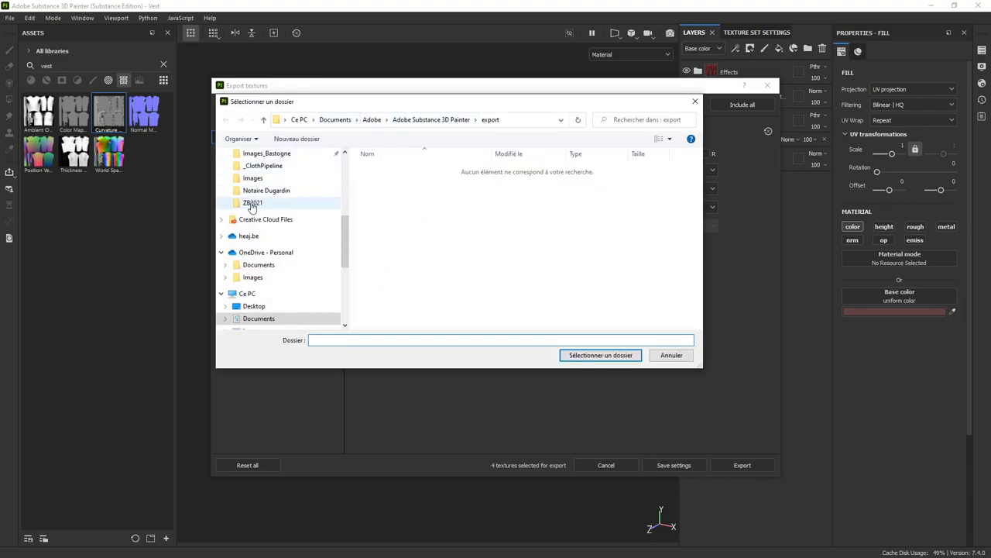
left_click(252, 202)
left_click(452, 121)
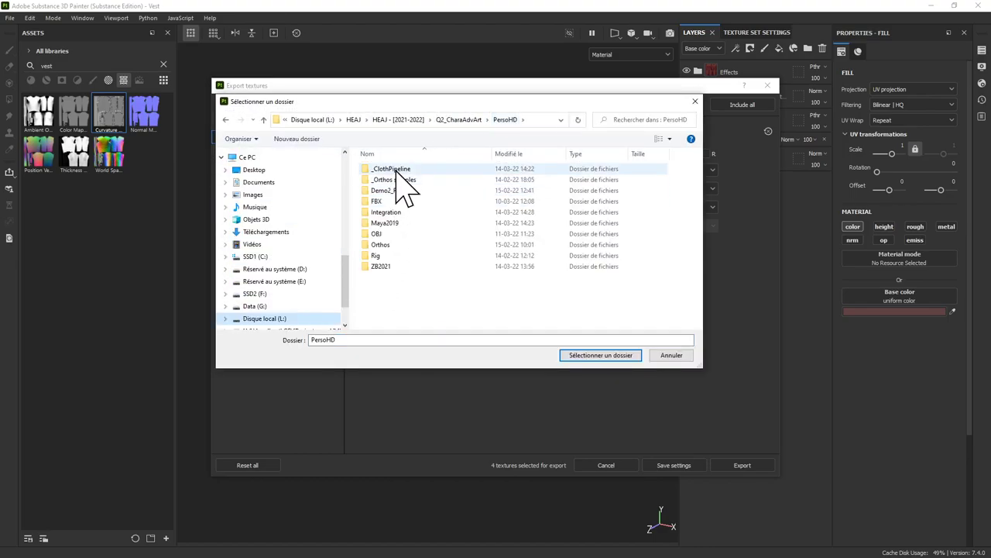
double_click(399, 168)
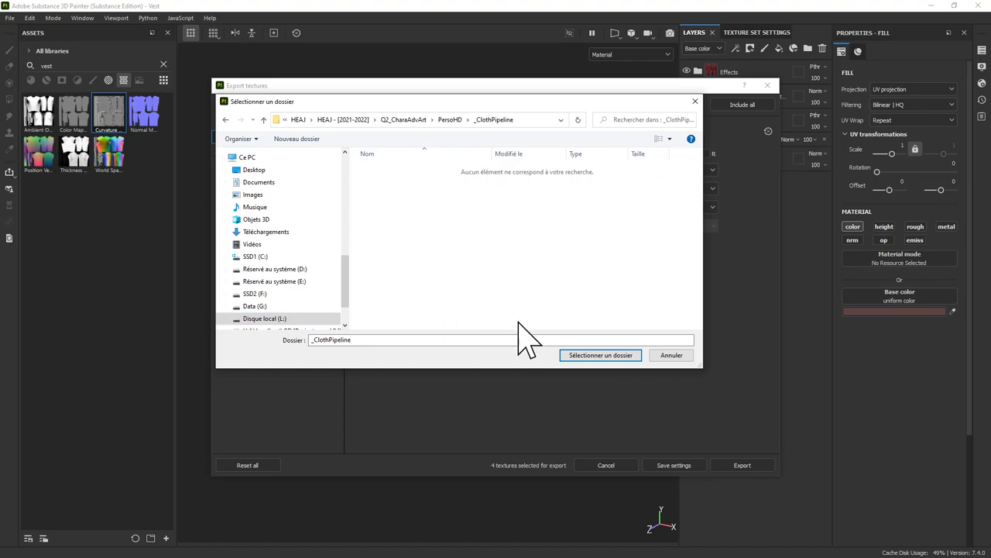
left_click(590, 355)
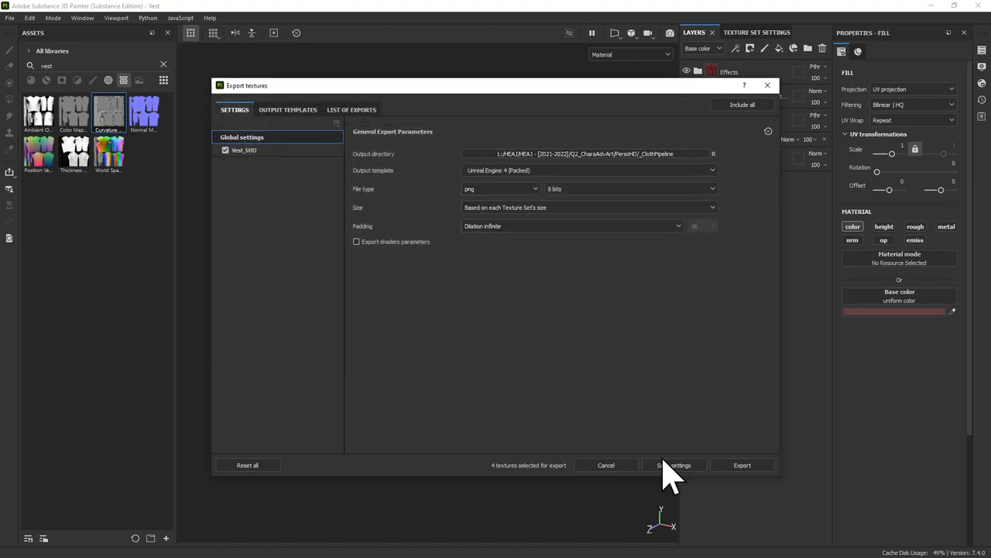
left_click(742, 464)
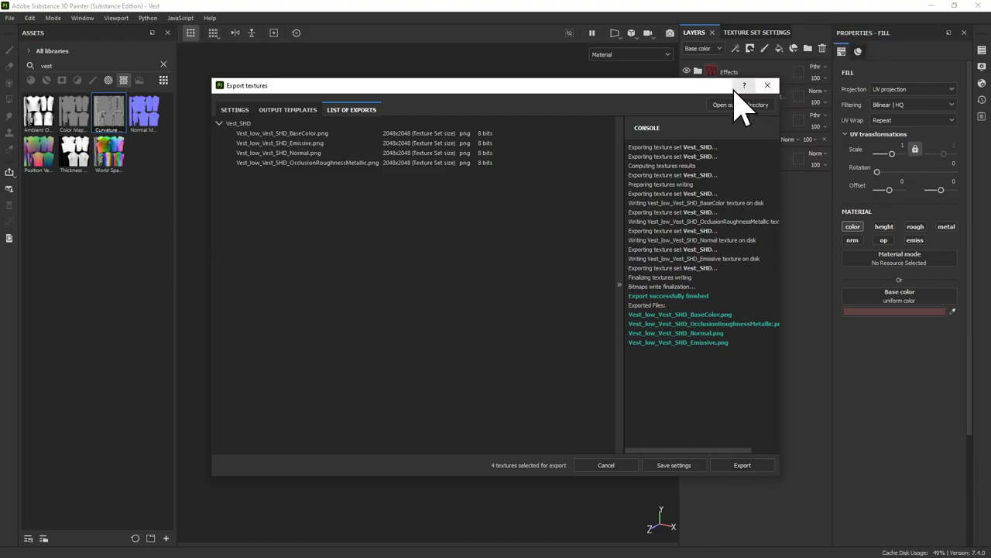
left_click(766, 79)
Switch to Unreal Engine and copy the M_Metal_Burnished_Steel material from Element 1 to Element 2 (Vest_SHD).
left_click(931, 6)
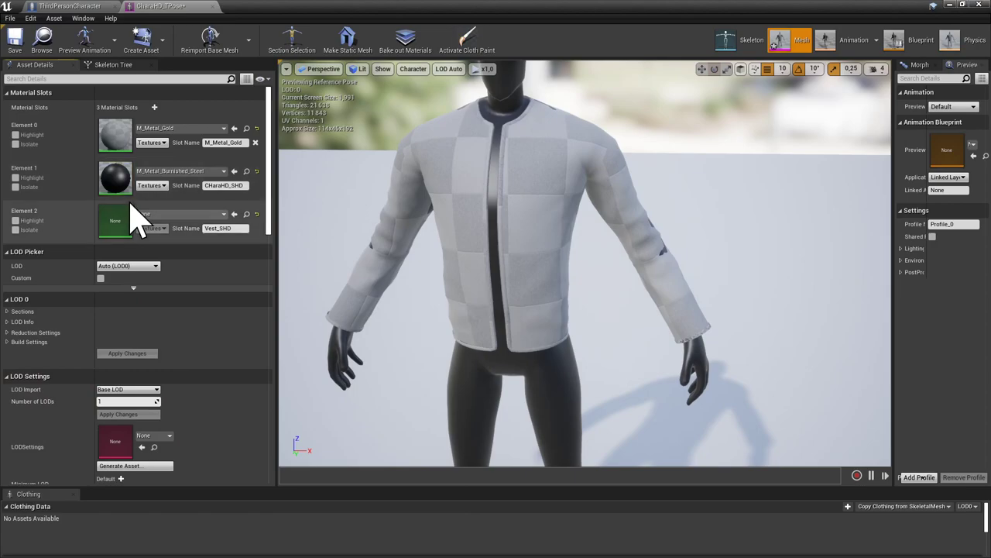
double_click(117, 181)
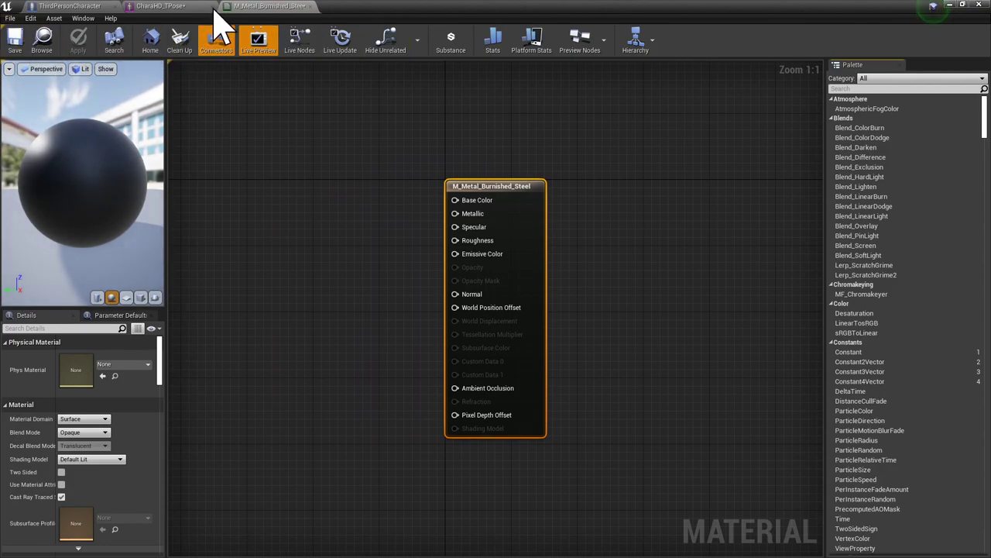
left_click(180, 9)
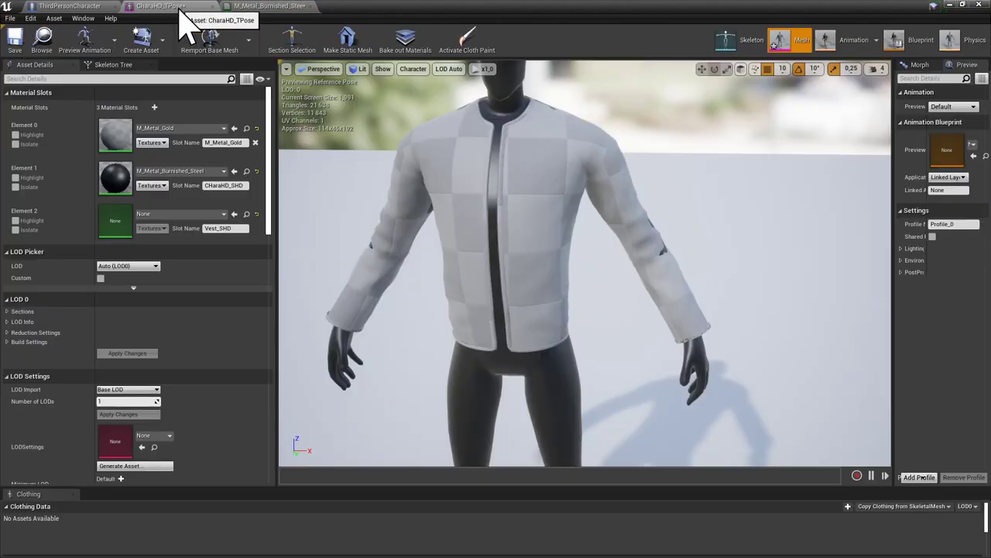
right_click(120, 186)
left_click(139, 183)
right_click(114, 220)
left_click(131, 236)
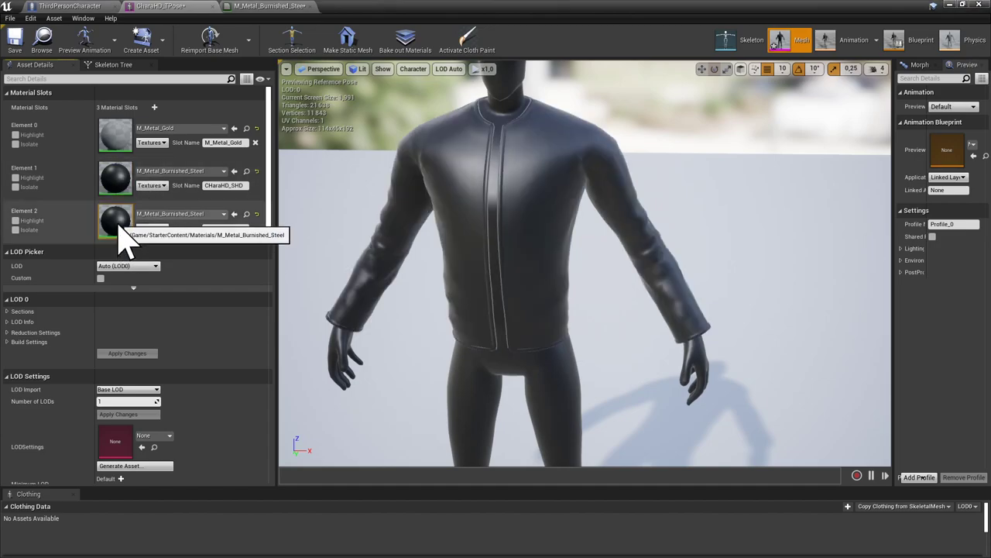
Open the Element 2 material for editing, and browse to PersoHD/_ClothPipeline in File Explorer.
double_click(123, 230)
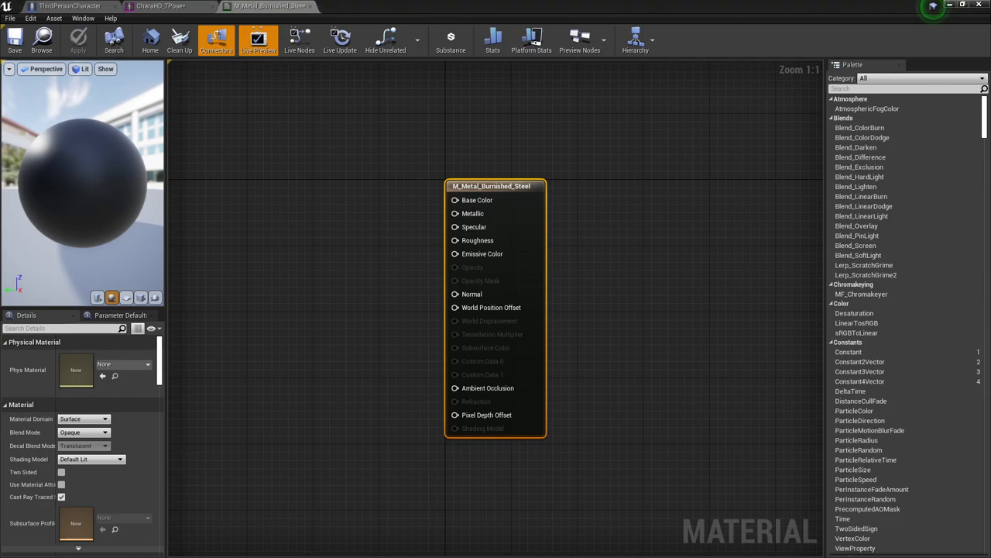
key("alt+Tab")
left_click_drag(279, 445, 543, 208)
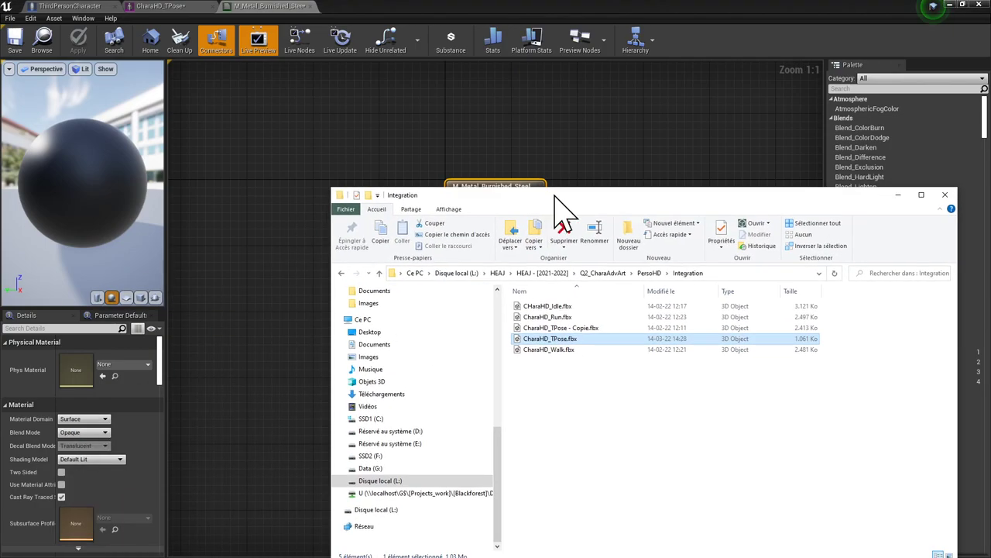
left_click(649, 272)
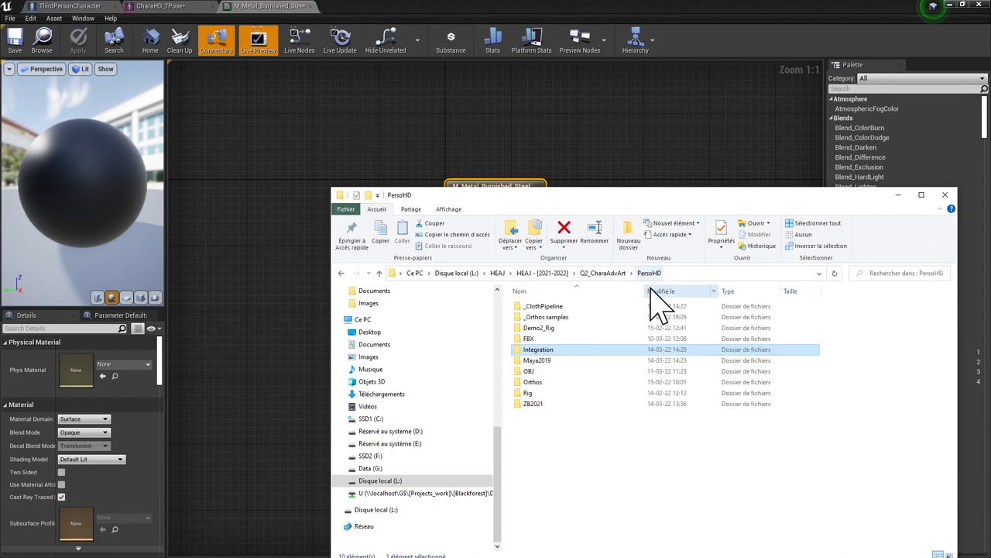
double_click(558, 309)
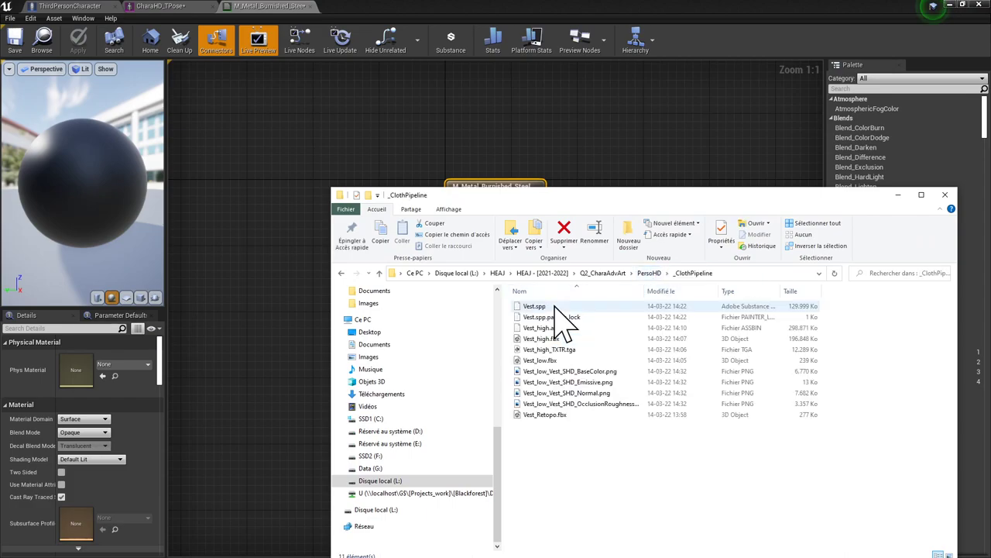
Try to bring the BaseColor, Emissive, Normal and OcclusionRoughnessMetallic PNG textures of the vest into the material graph.
left_click(588, 372)
left_click(591, 381, "ctrl")
left_click(595, 393, "ctrl")
left_click(594, 403, "ctrl")
left_click_drag(577, 380, 307, 166)
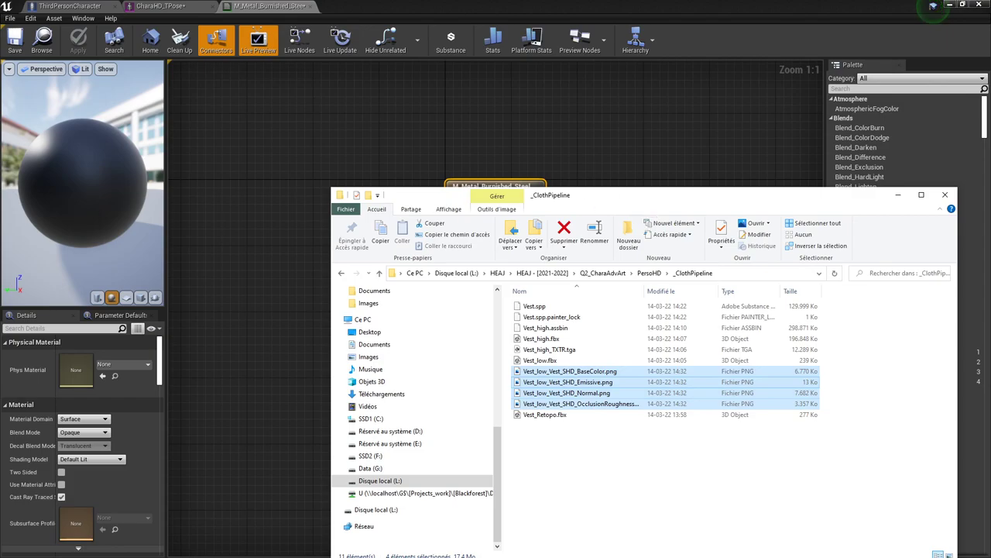
Switch to Substance 3D Painter and set the texture export file type to targa.
left_click(933, 5)
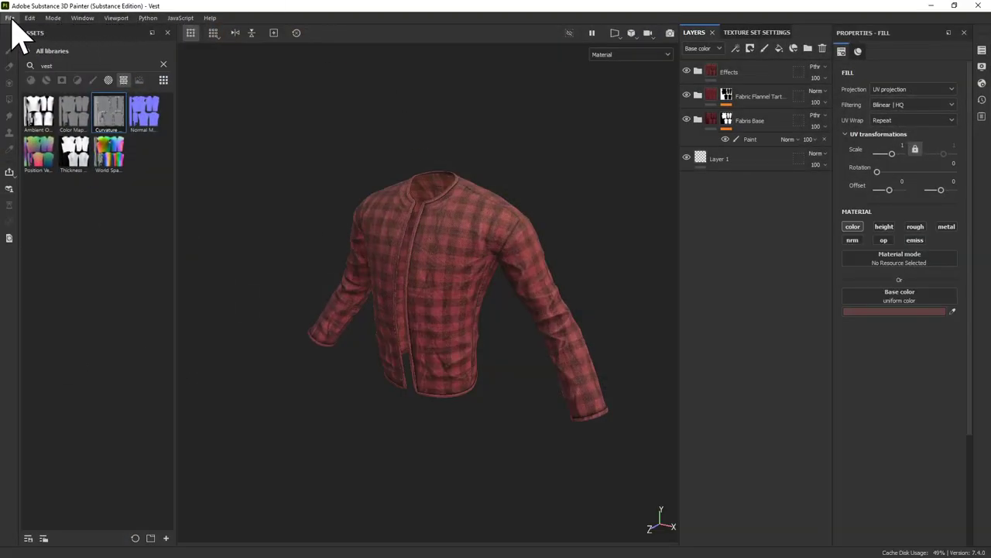
left_click(10, 18)
left_click(51, 190)
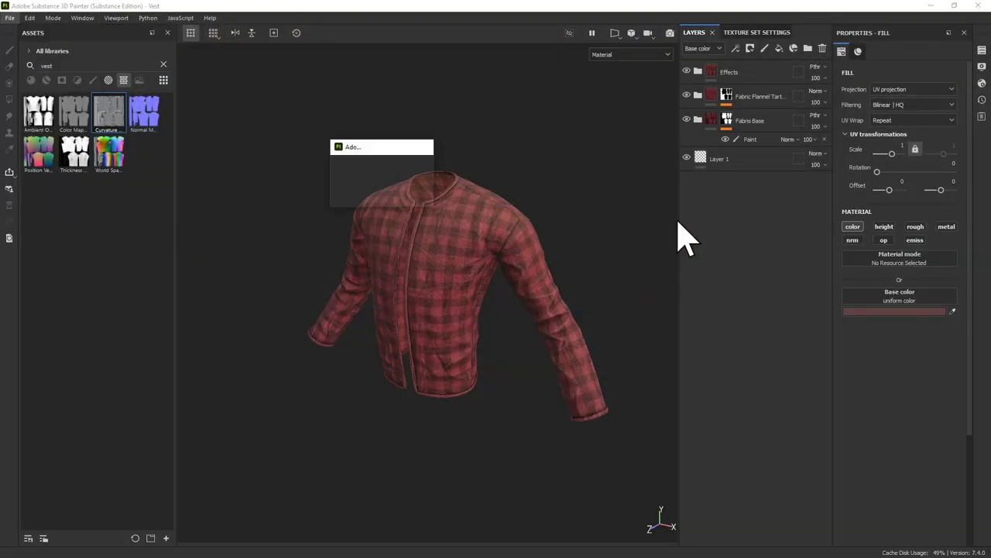
left_click(527, 189)
scroll(497, 262, "down", 5)
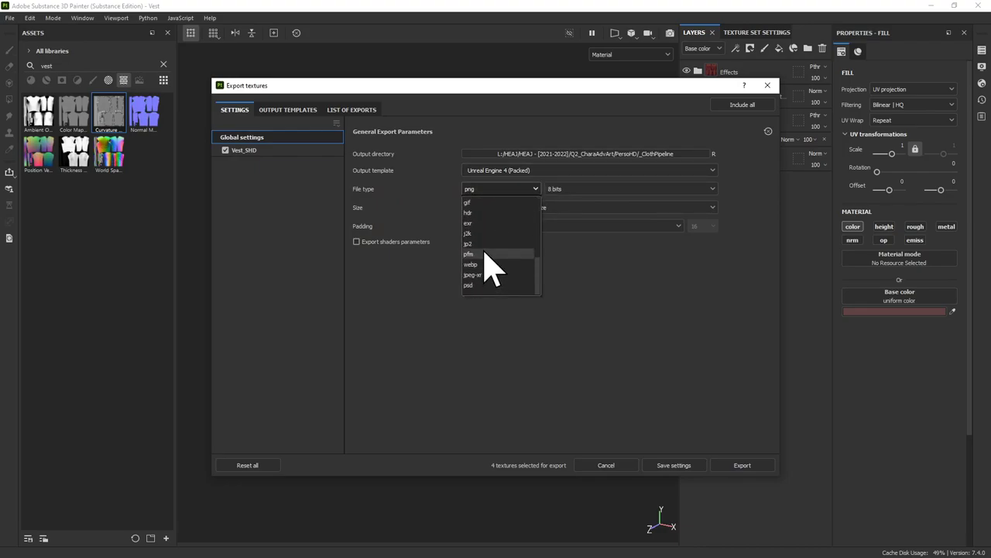
scroll(493, 267, "up", 1)
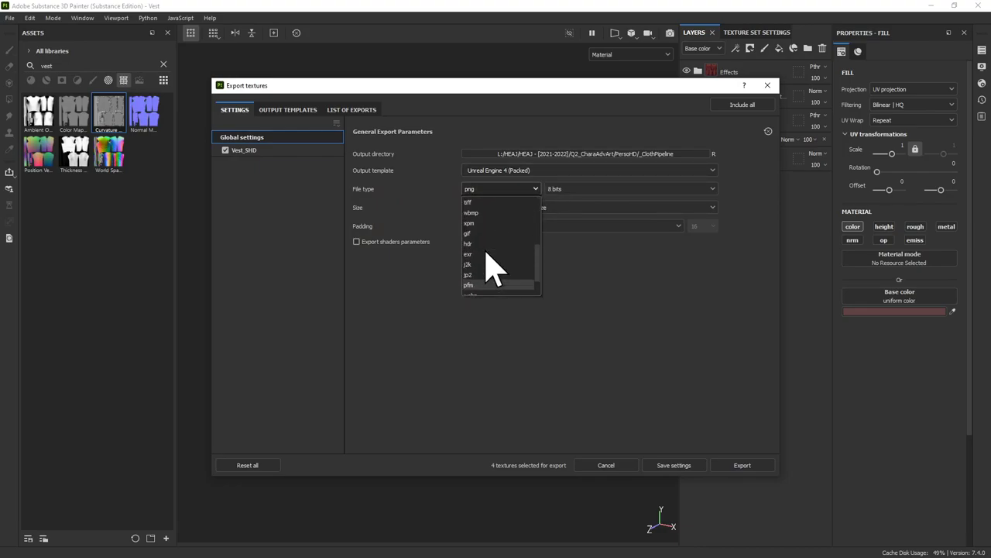
scroll(492, 267, "up", 1)
left_click(483, 223)
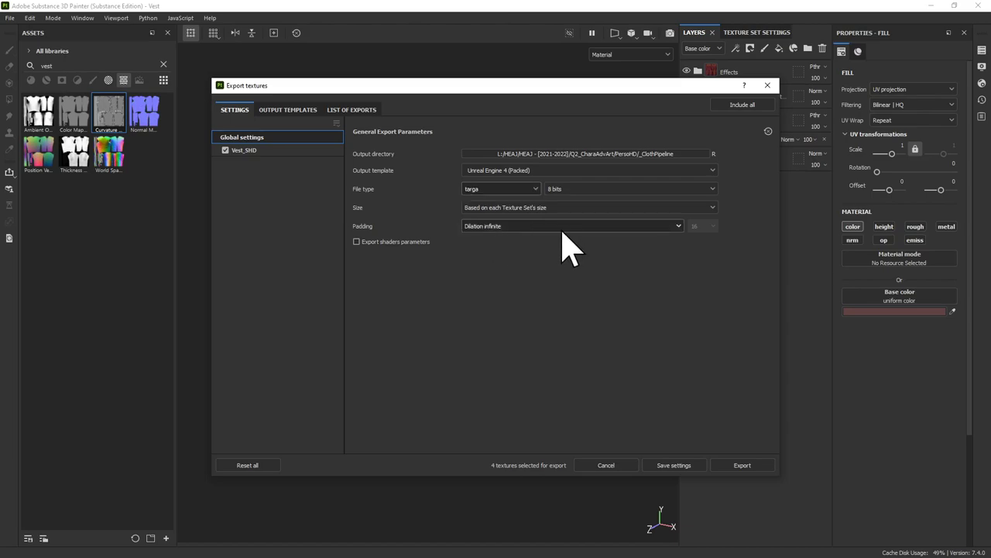
Keep the bit depth at 8 bits and export the vest textures as targa files.
left_click(576, 192)
left_click(604, 200)
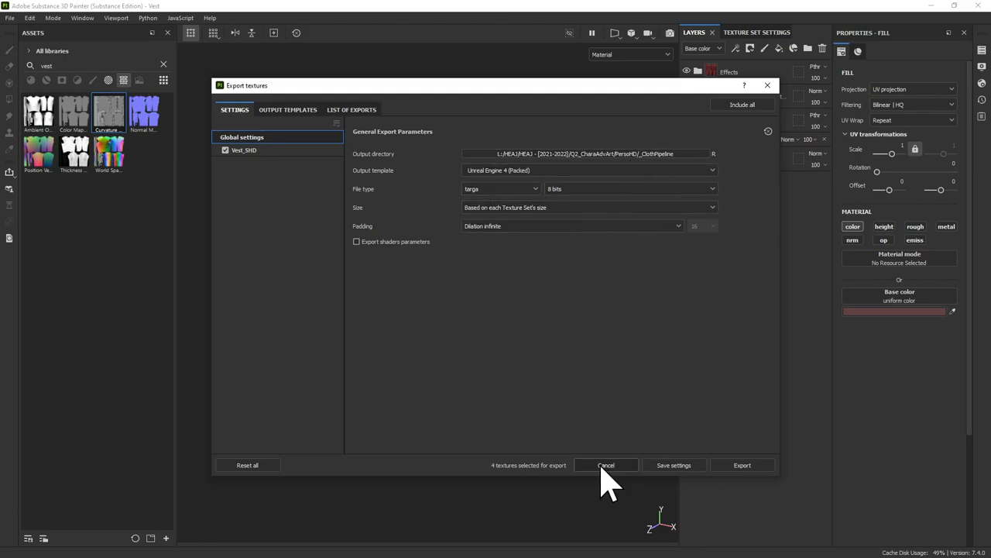
left_click(742, 465)
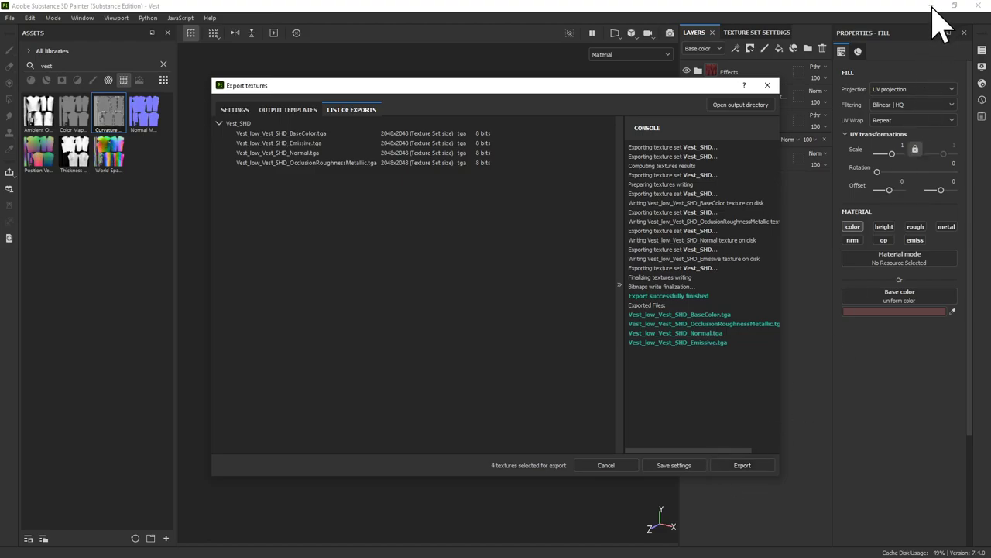
Switch to File Explorer and delete the four exported Vest_low_Vest_SHD PNG files from the _ClothPipeline folder.
key("alt+Tab")
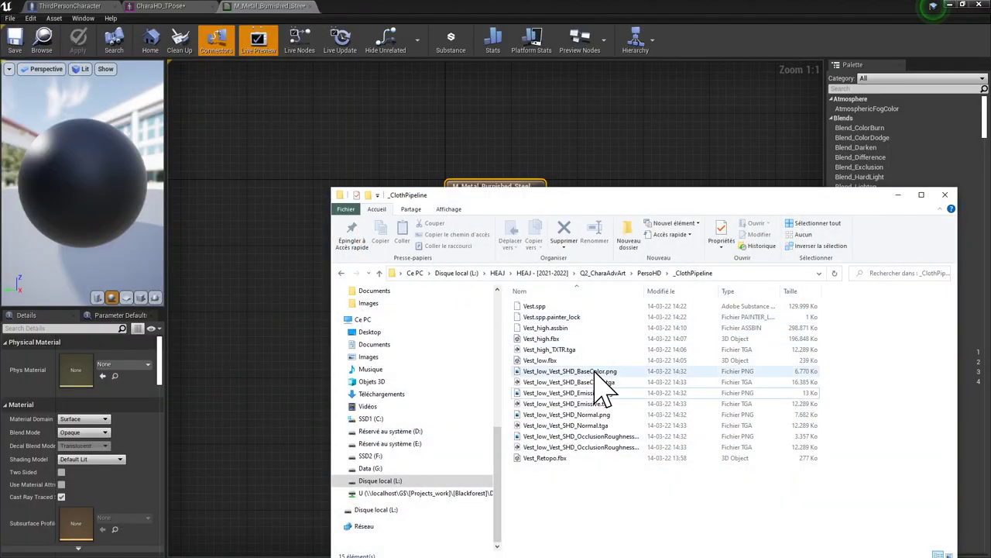
left_click(595, 371)
left_click(627, 393, "ctrl")
left_click(631, 415, "ctrl")
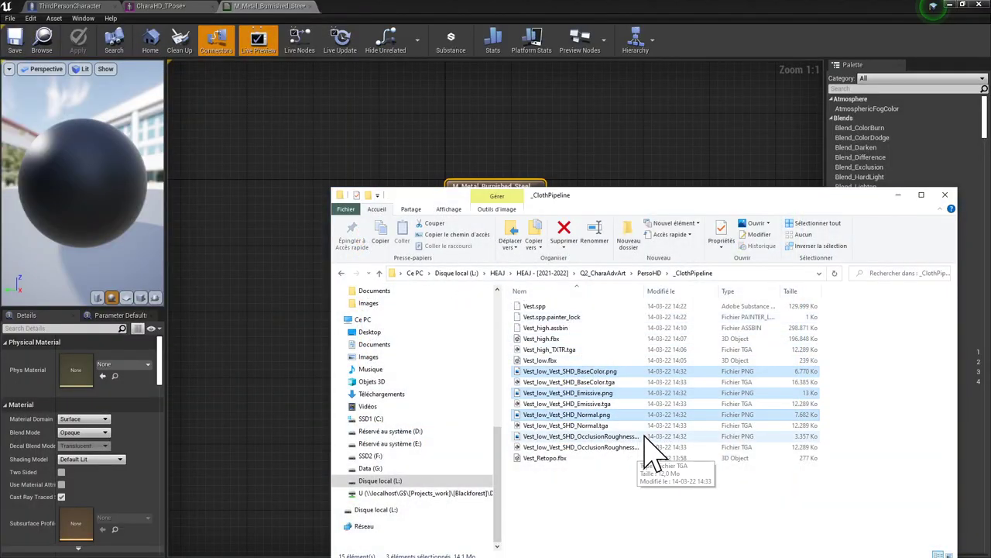
left_click(612, 438, "ctrl")
key("Delete")
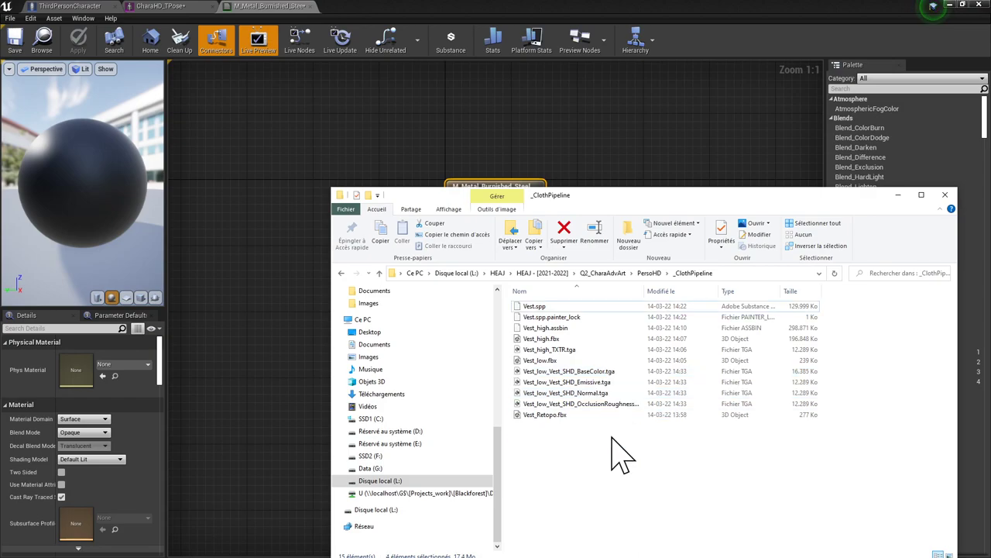
Move the File Explorer and material editor windows aside to uncover Unreal's main level editor and the CharaHD content folder.
left_click_drag(622, 200, 0, 136)
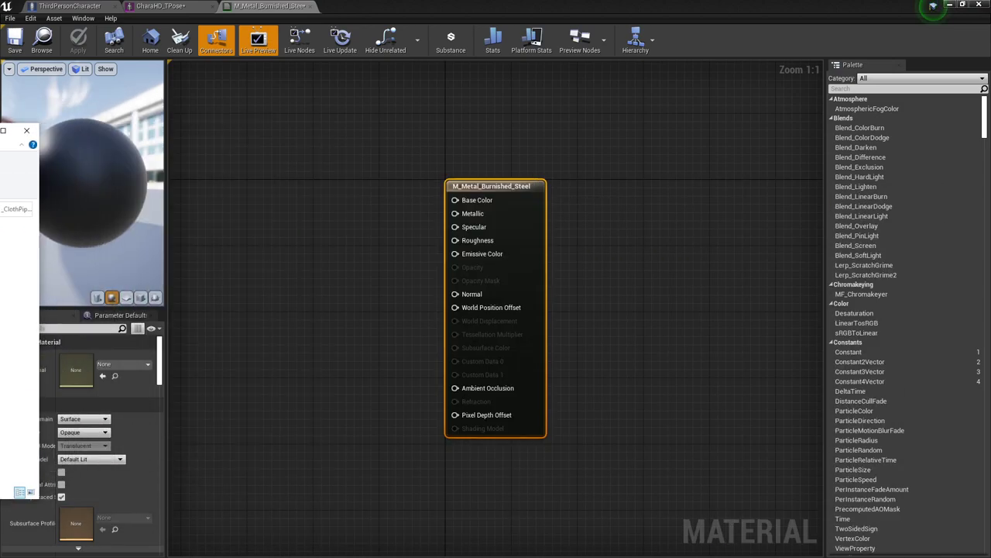
left_click(352, 264)
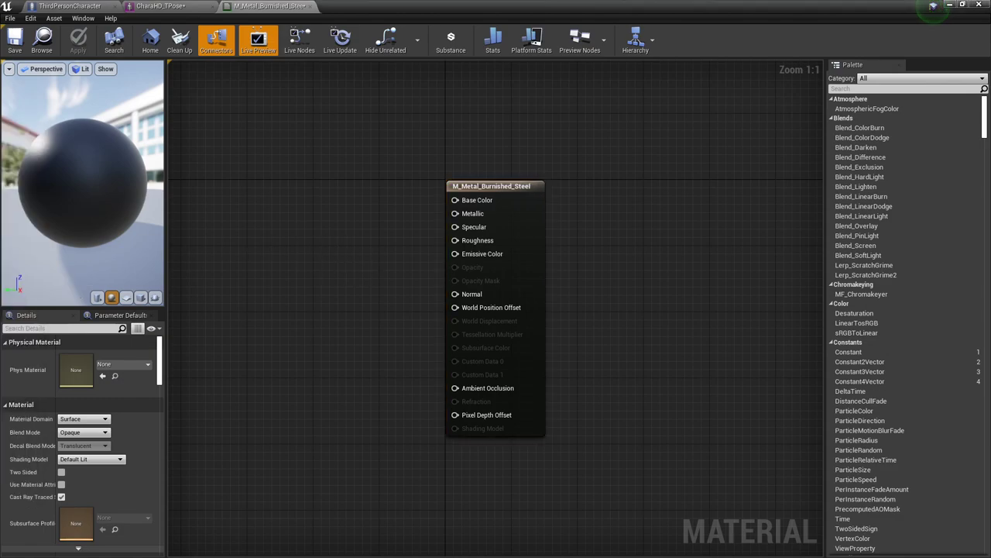
key("alt+Tab")
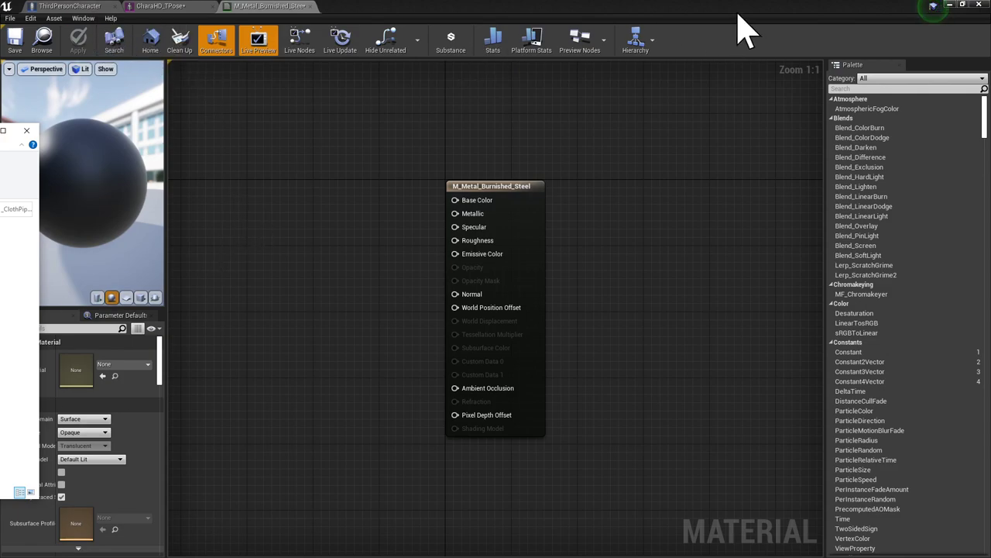
left_click(962, 4)
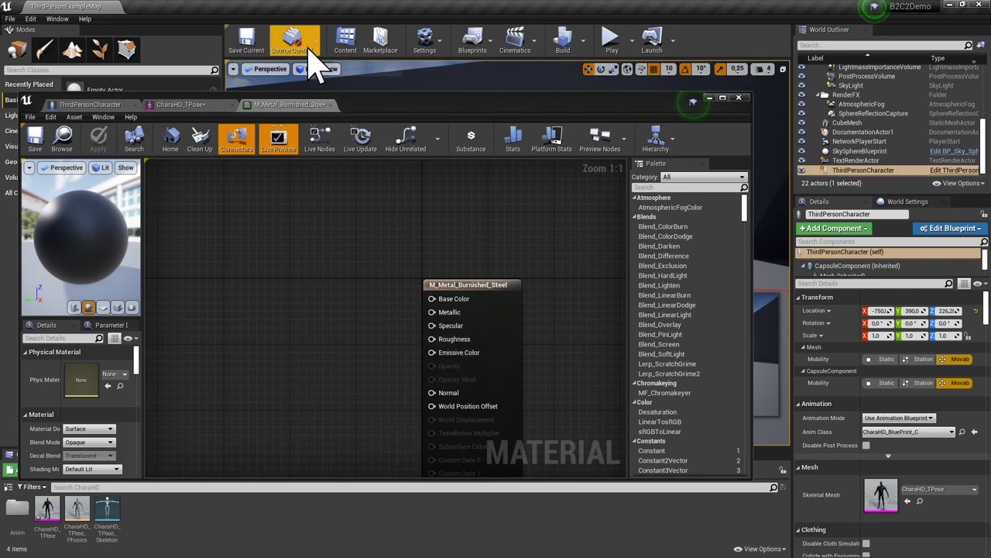
left_click_drag(369, 97, 0, 149)
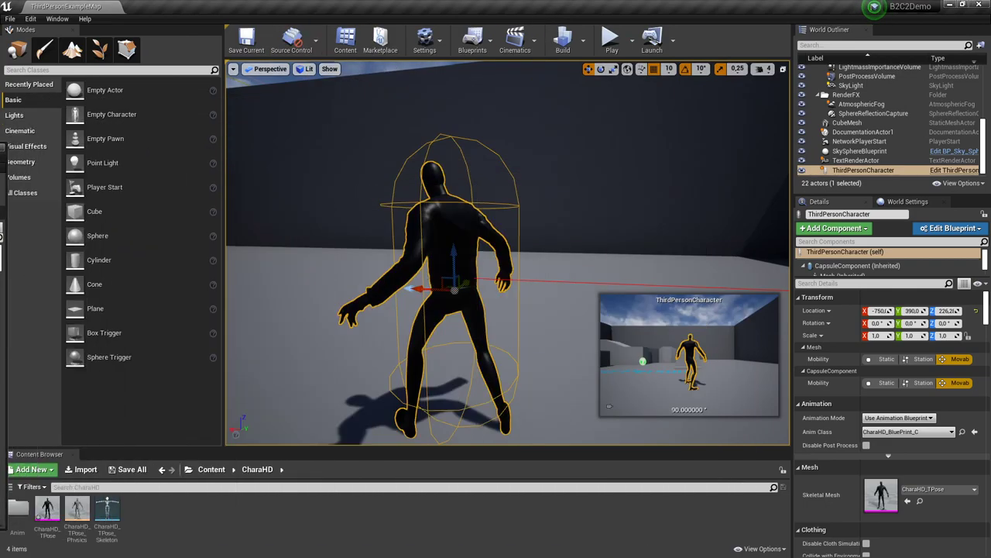
Create a folder named Textures inside the CharaHD content folder and open it.
right_click(145, 517)
mouse_move(150, 507)
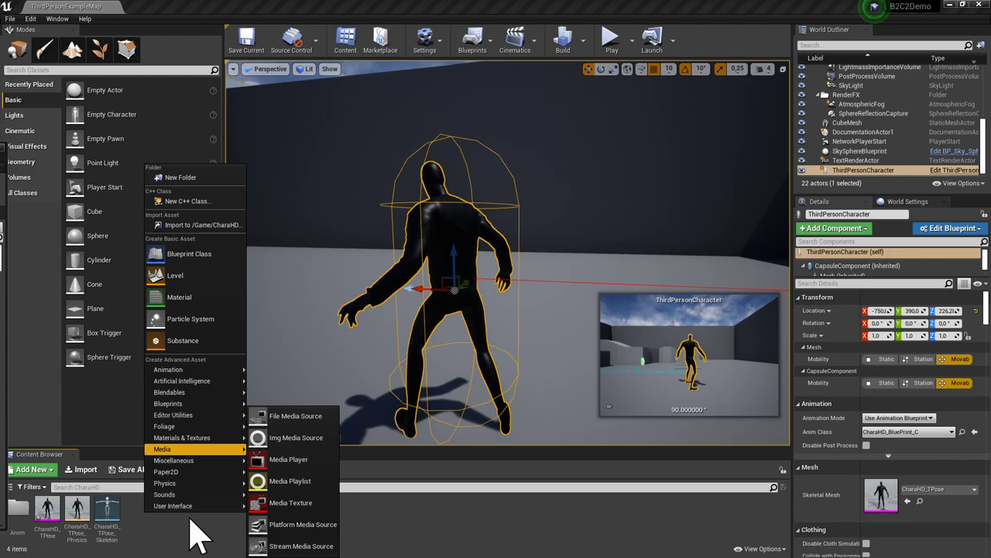
left_click(225, 179)
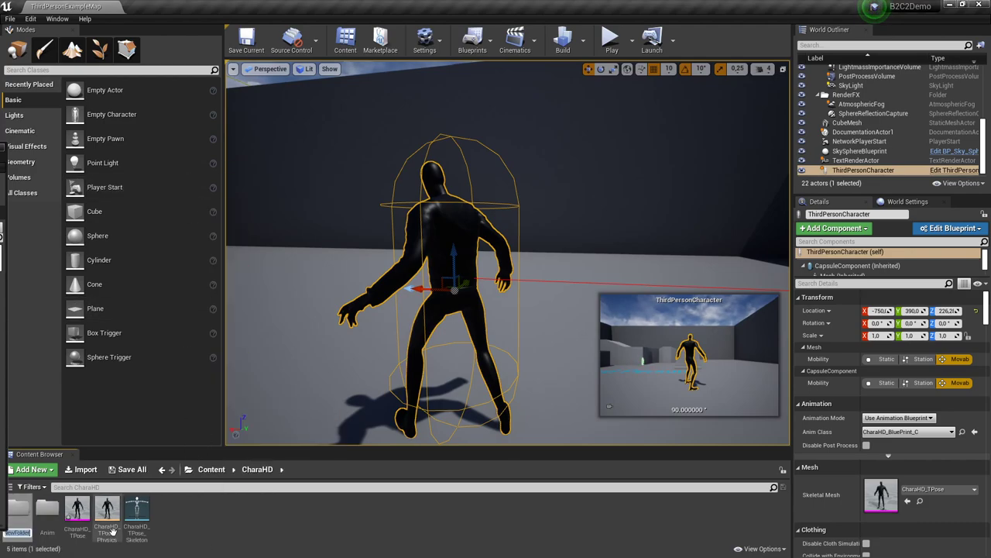
type("Textures")
key("Return")
key("Return")
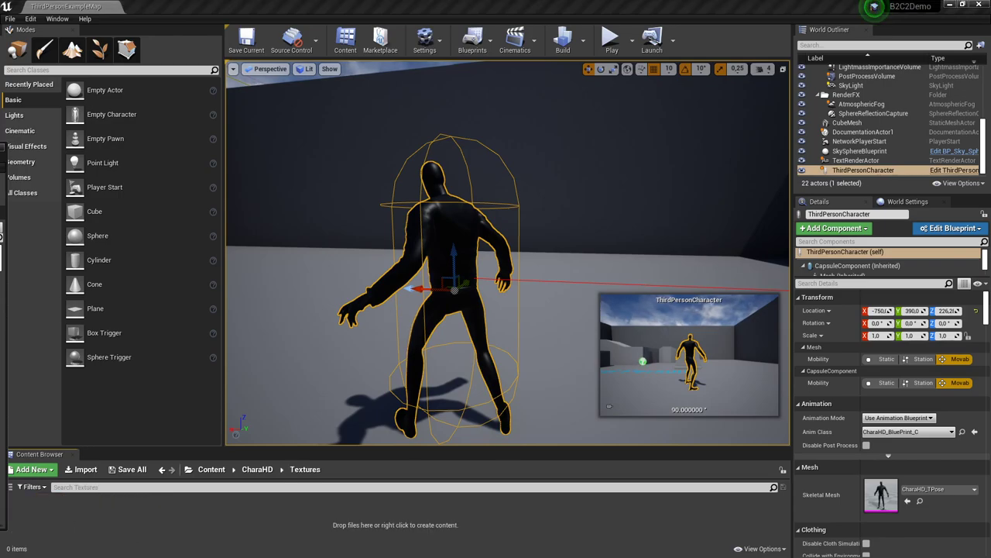
Import the four Vest_low_Vest_SHD targa files from the _ClothPipeline folder into the Textures folder.
key("alt+Tab")
left_click_drag(4, 445, 115, 531)
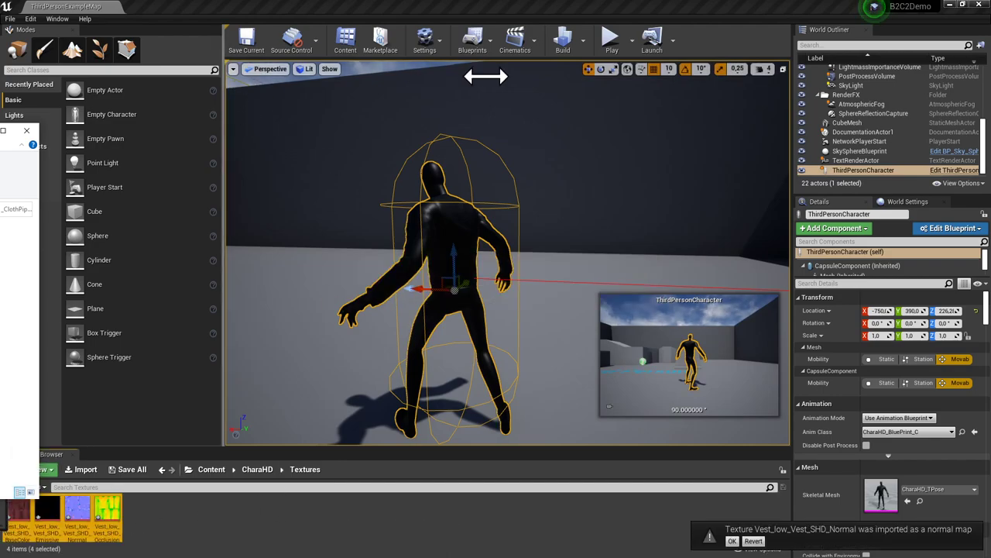
Bring the material editor back into view and add the four imported vest textures to the M_Metal_Burnished_Steel graph as Texture Samples.
left_click_drag(0, 151, 209, 75)
left_click_drag(91, 509, 445, 279)
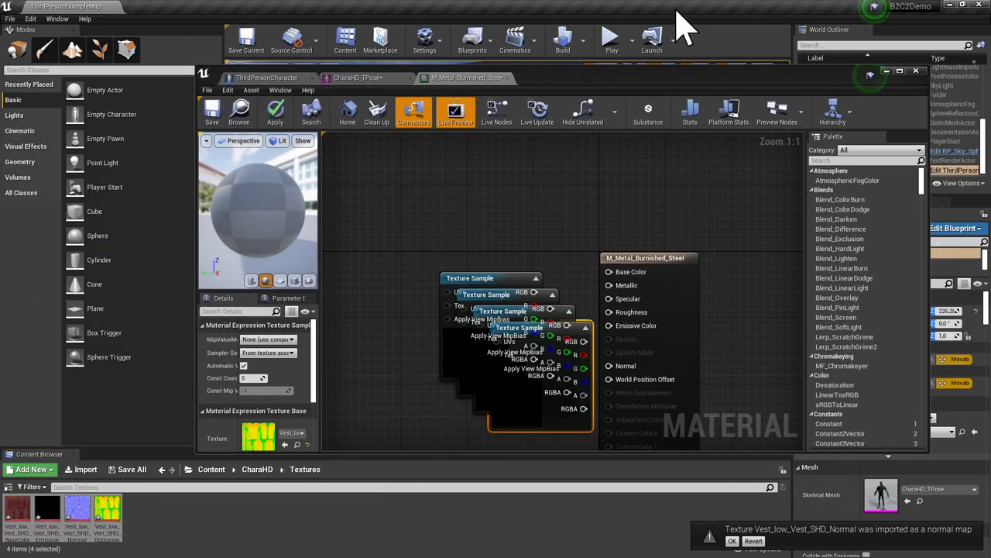
left_click_drag(656, 72, 11, 58)
left_click_drag(216, 60, 451, 60)
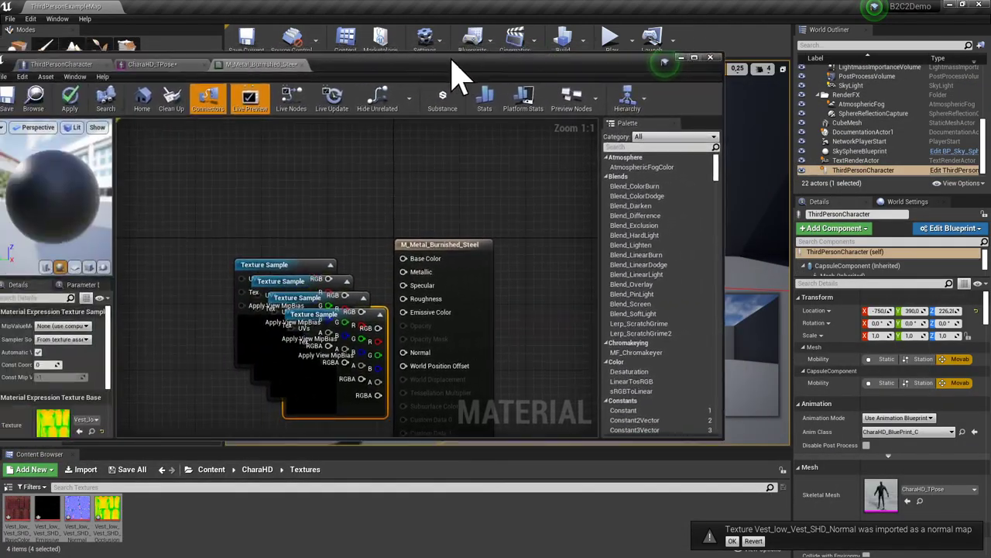
Connect the BaseColor texture's RGB output to the material's Base Color input and apply the material.
left_click_drag(279, 257, 404, 259)
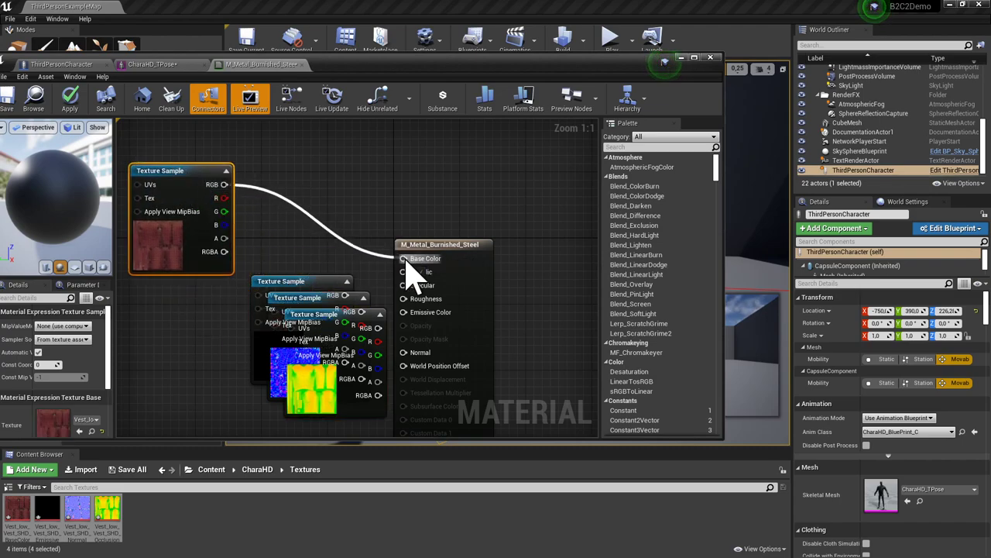
left_click_drag(430, 58, 523, 194)
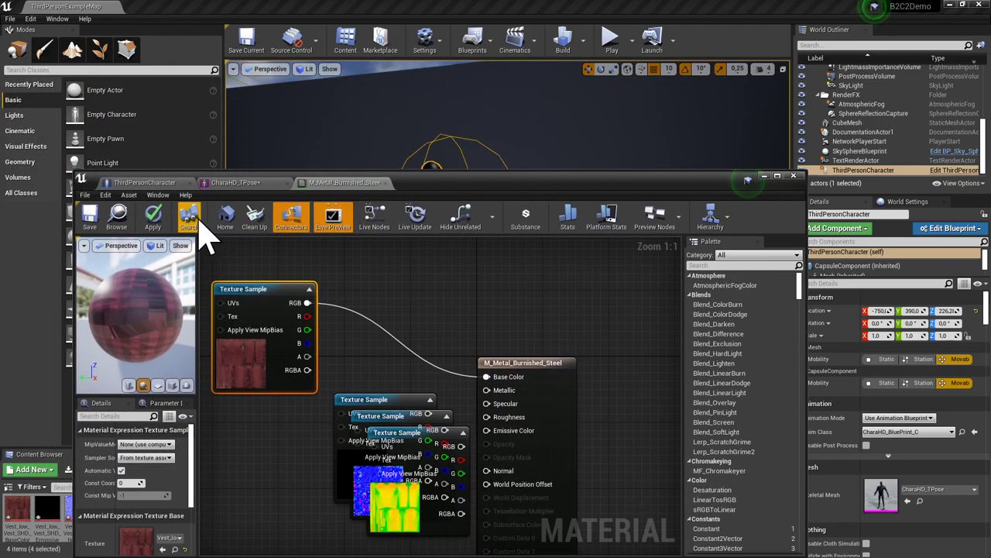
left_click(154, 216)
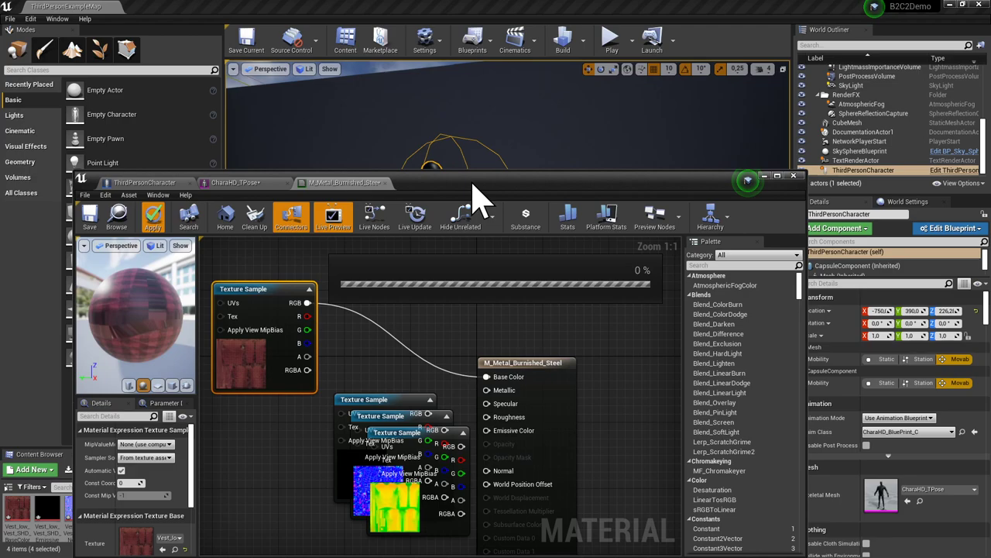
Spread out the overlapping Emissive, Normal and OcclusionRoughnessMetallic texture nodes in the graph and maximize the material editor window.
left_click_drag(469, 181, 432, 88)
left_click_drag(361, 314, 256, 326)
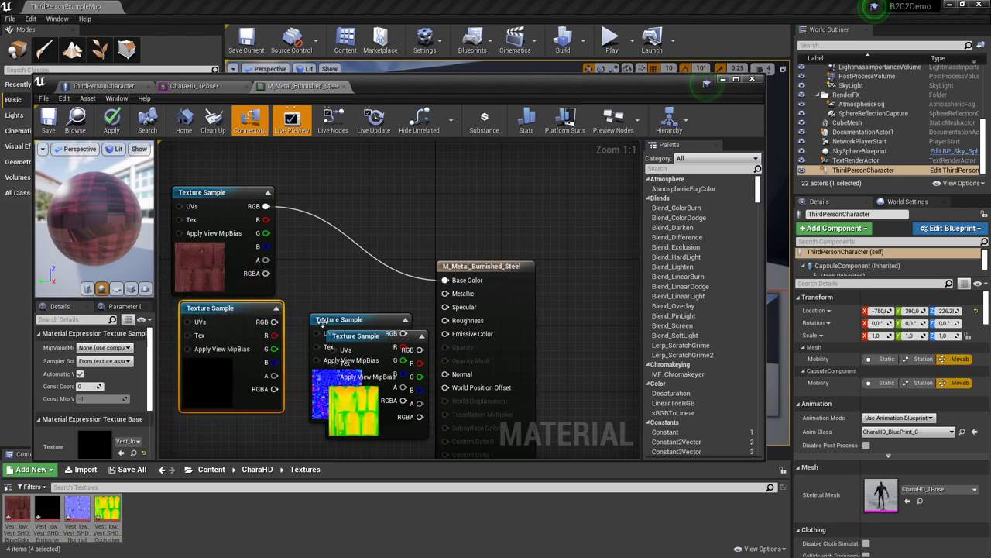
left_click_drag(334, 321, 349, 209)
scroll(520, 354, "down", 4)
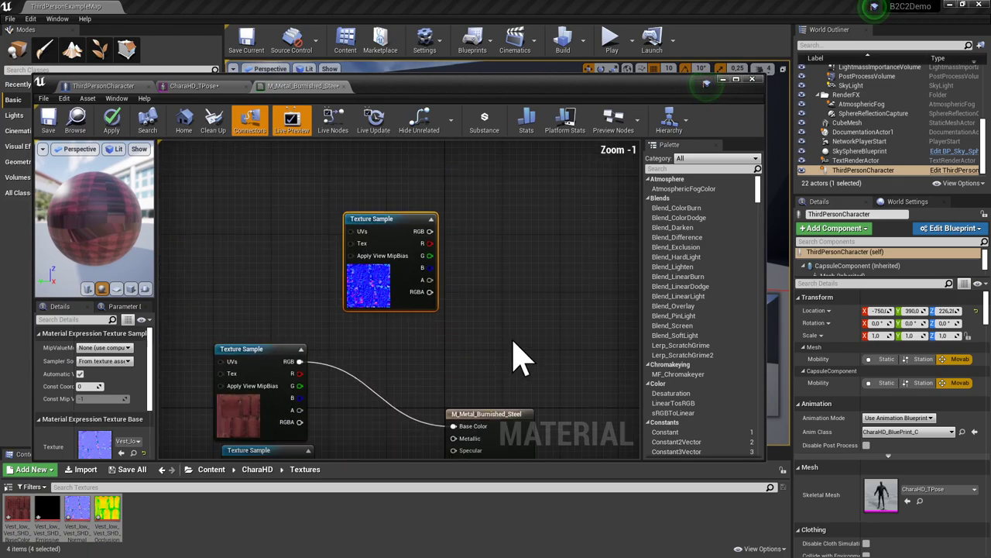
scroll(525, 349, "up", 4)
double_click(445, 91)
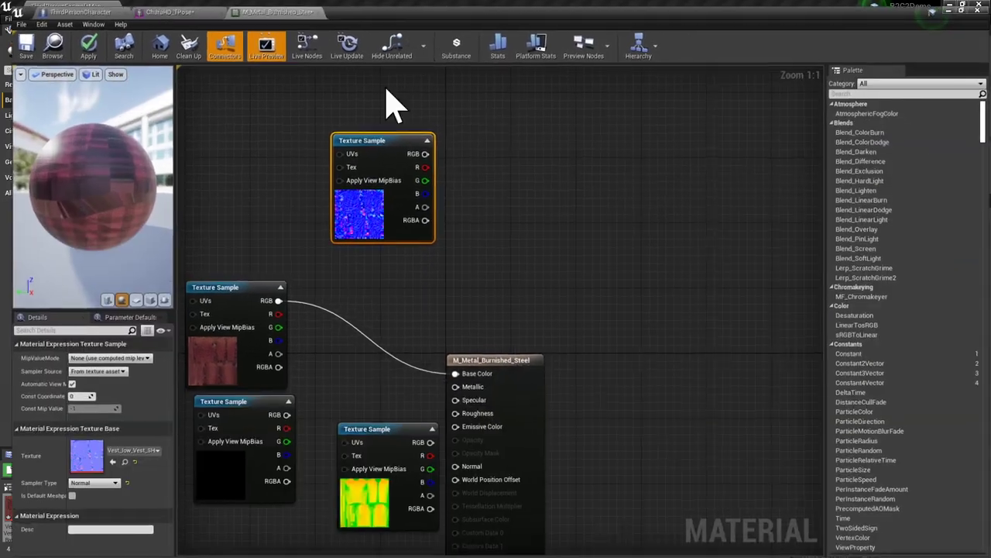
left_click_drag(278, 415, 280, 420)
left_click_drag(360, 434, 328, 455)
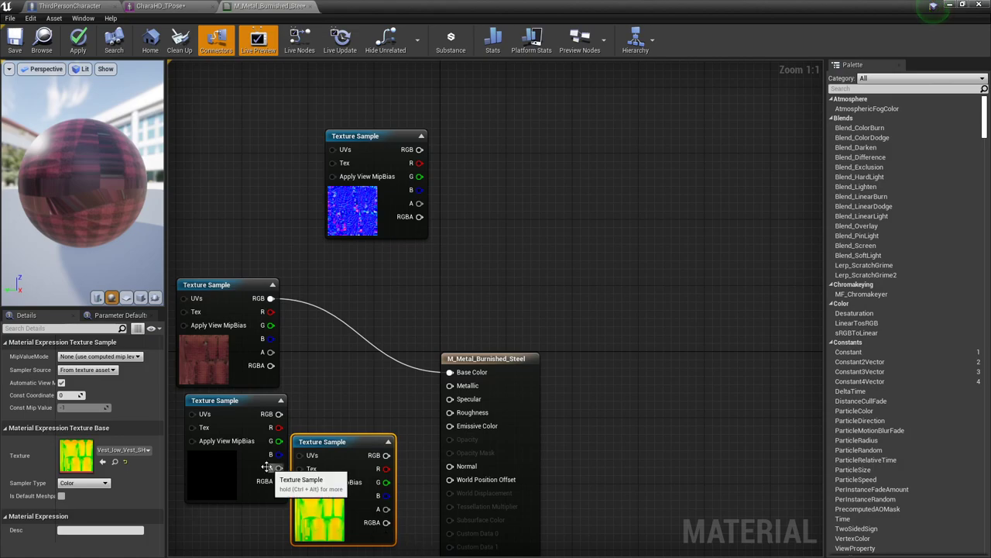
Switch to Photoshop and open the BaseColor, Emissive, Normal and OcclusionRoughnessMetallic targa files of the vest from the _ClothPipeline folder.
key("alt+Tab")
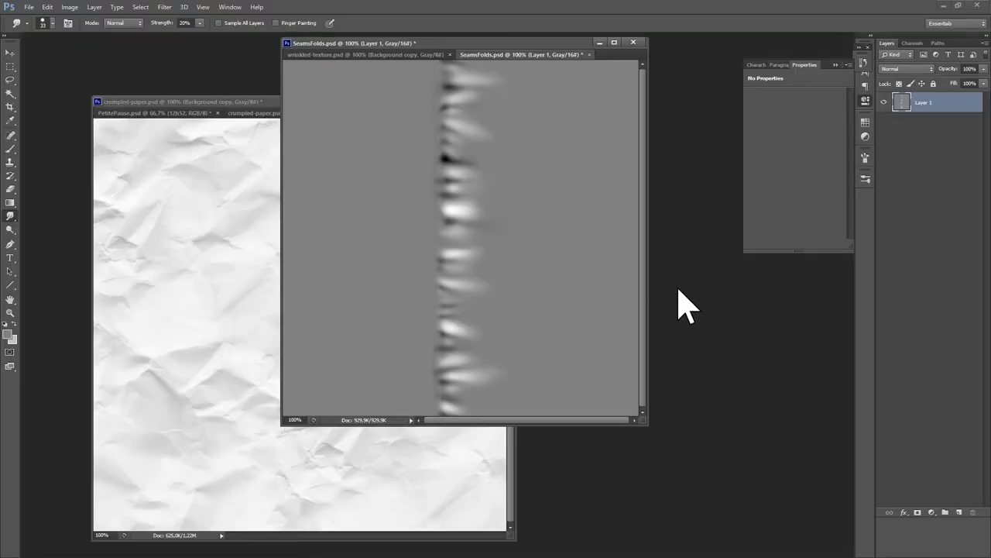
key("ctrl+o")
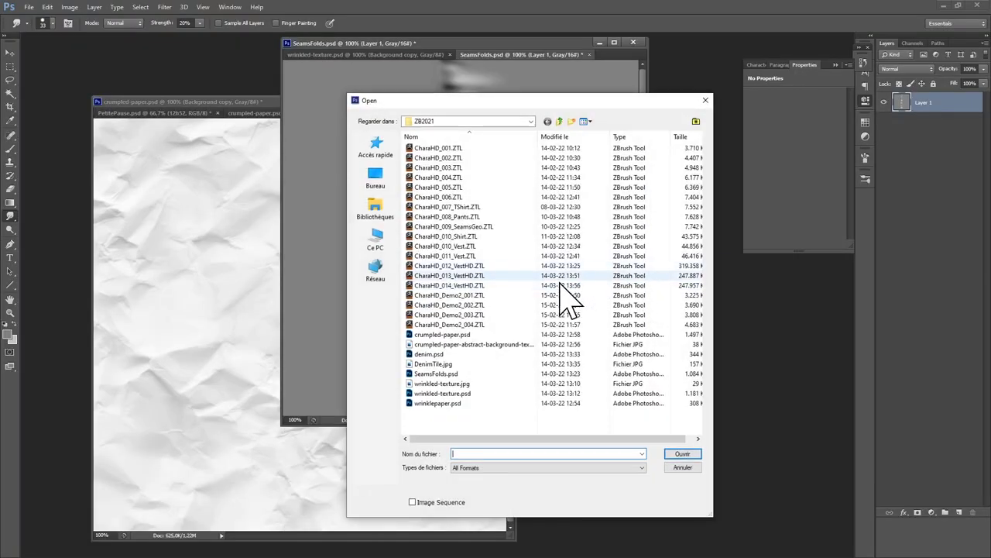
left_click(559, 122)
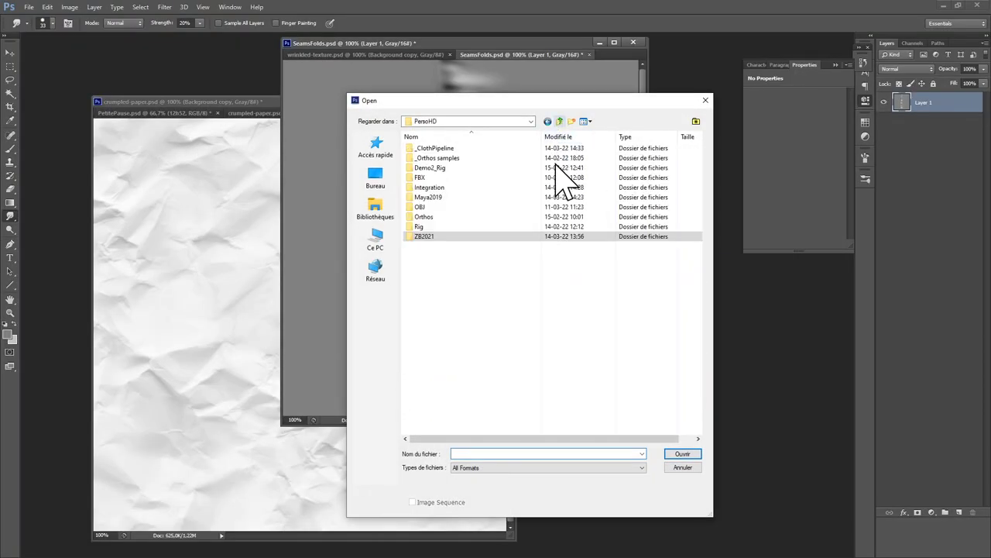
double_click(435, 148)
left_click(488, 208)
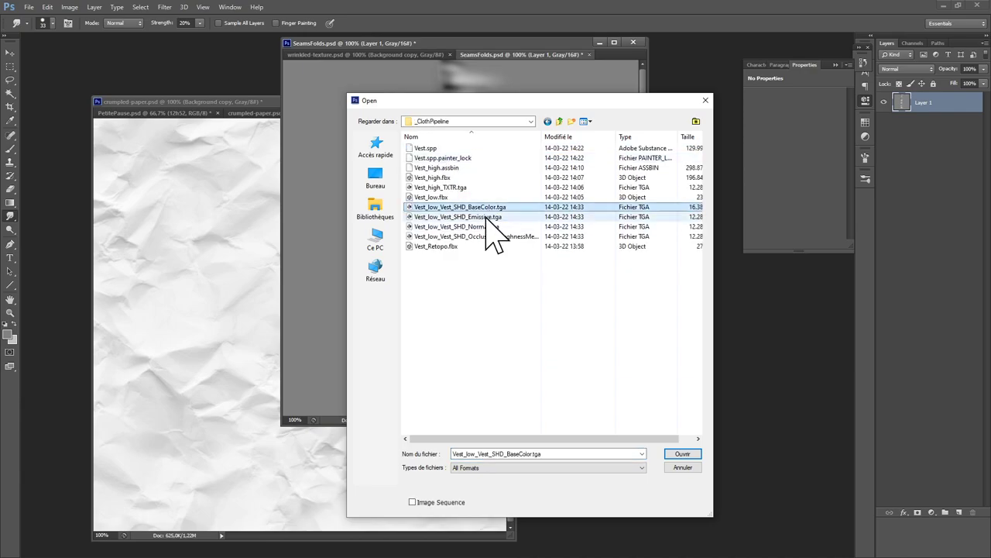
left_click(488, 216, "ctrl")
left_click(489, 227, "ctrl")
left_click(489, 237, "ctrl")
left_click(685, 454)
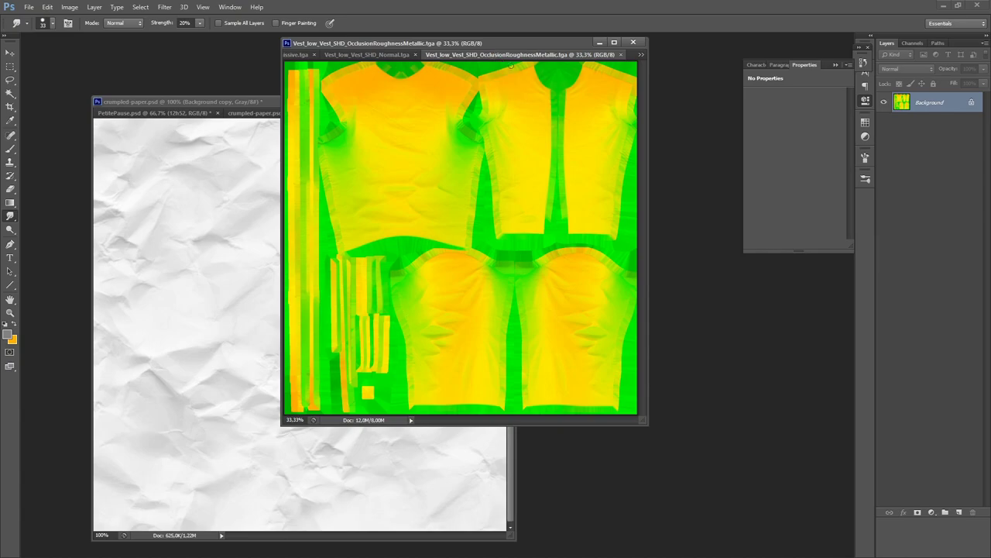
Examine the red and green channels of the OcclusionRoughnessMetallic texture separately.
left_click(912, 44)
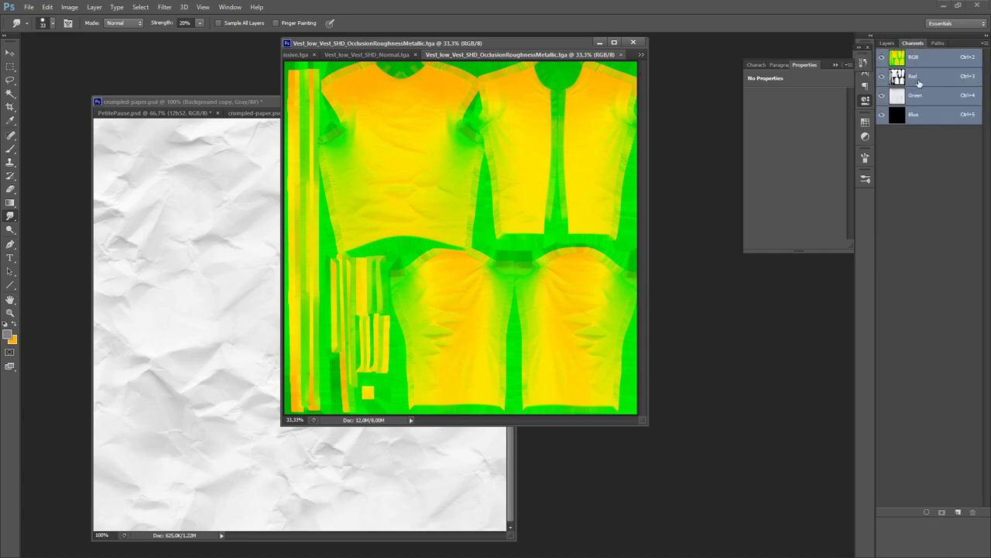
left_click(919, 82)
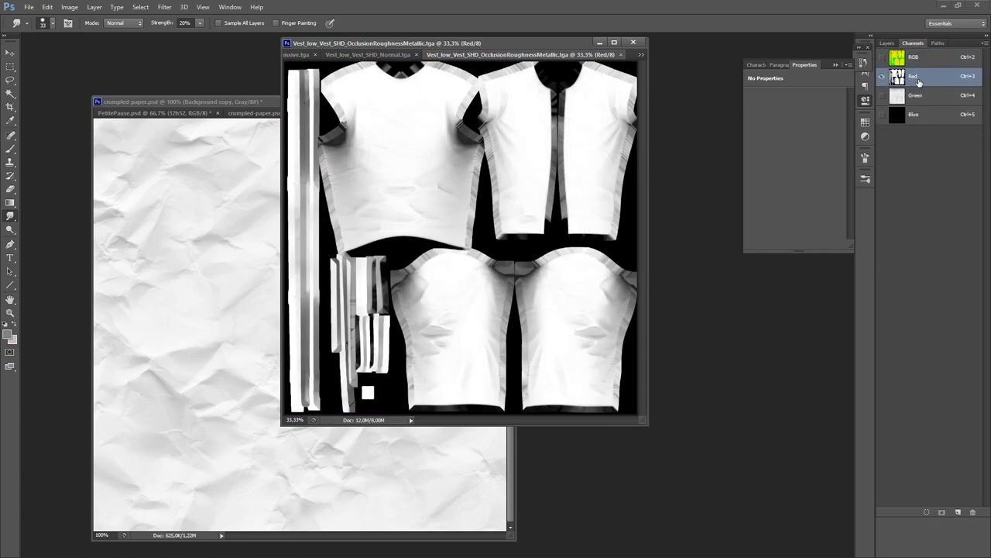
left_click(917, 99)
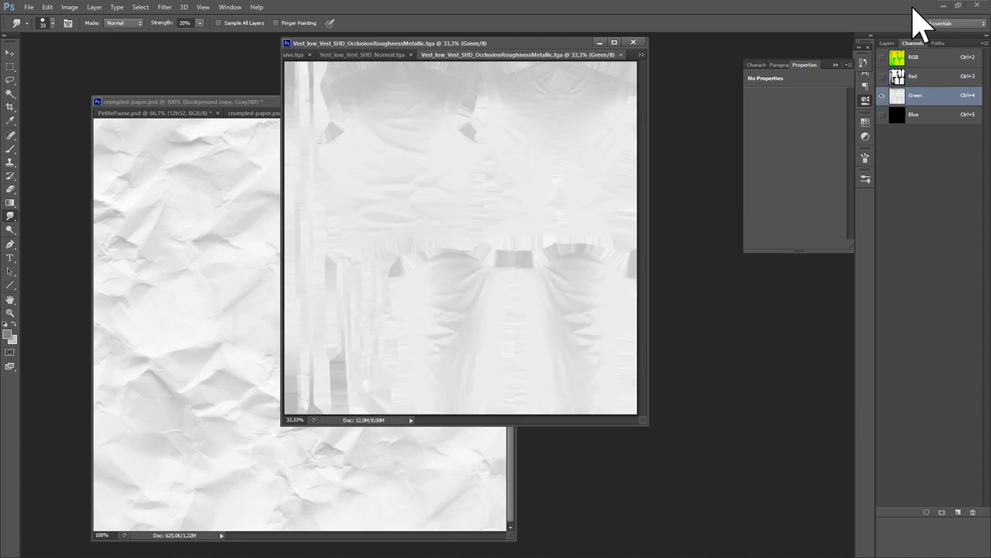
Return to Unreal's material editor, minimizing Photoshop and moving its floating image windows out of the way.
left_click(943, 6)
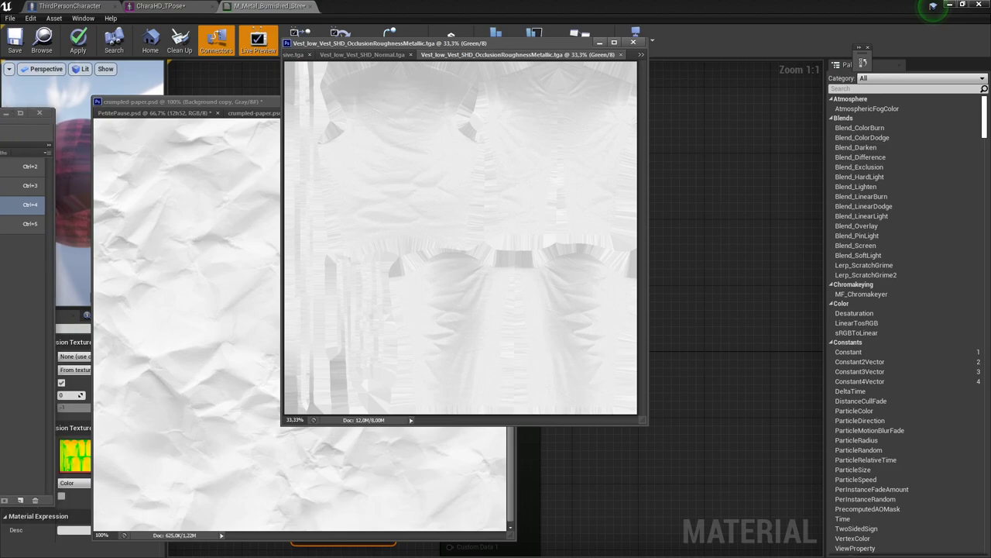
left_click_drag(530, 45, 0, 127)
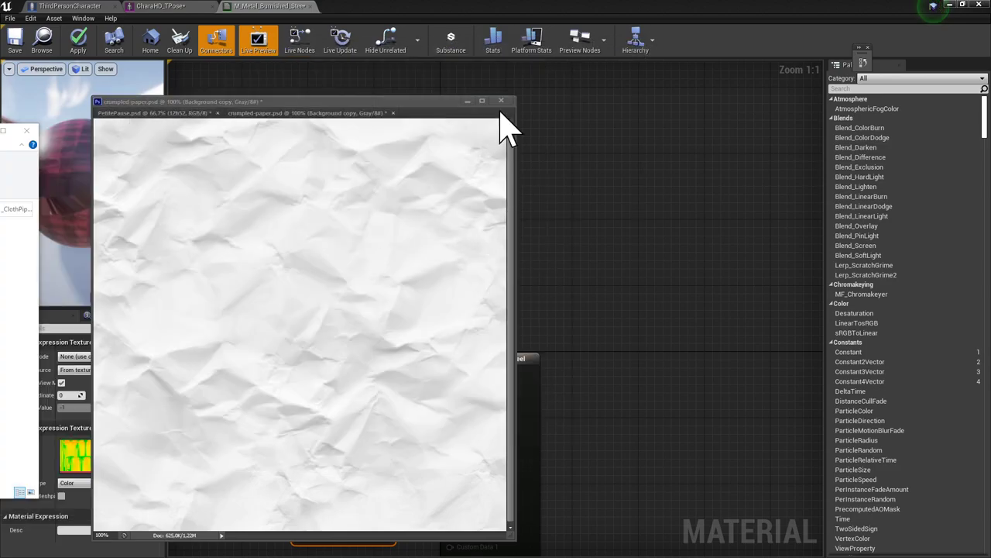
left_click_drag(424, 103, 0, 116)
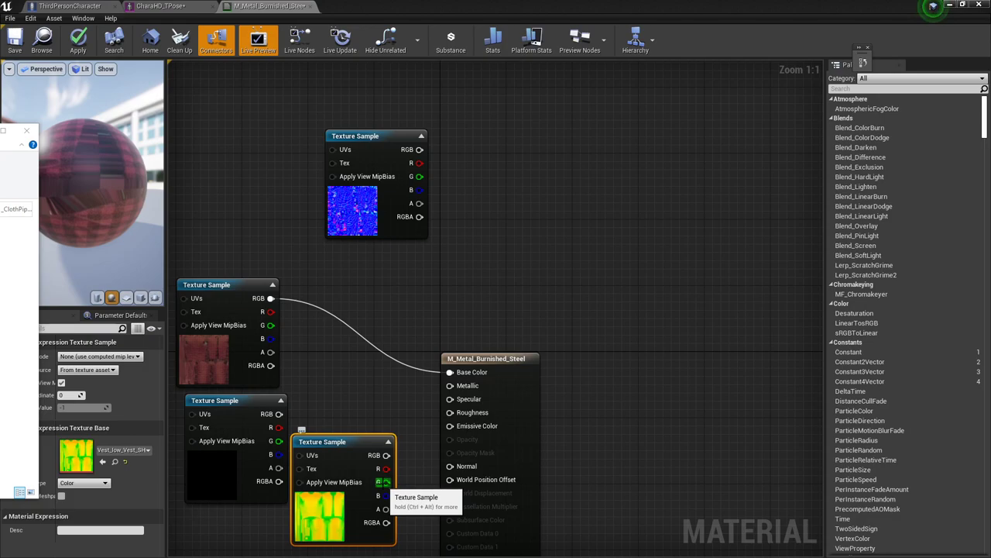
Connect the OcclusionRoughnessMetallic texture's green channel to Roughness and the Normal texture's RGB output to Normal.
left_click_drag(385, 495, 450, 412)
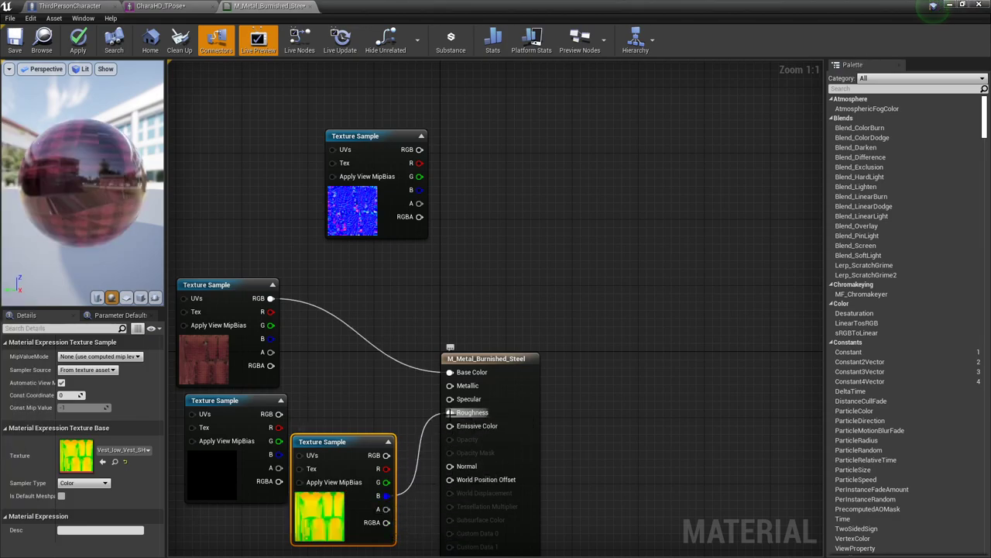
left_click_drag(384, 482, 450, 412)
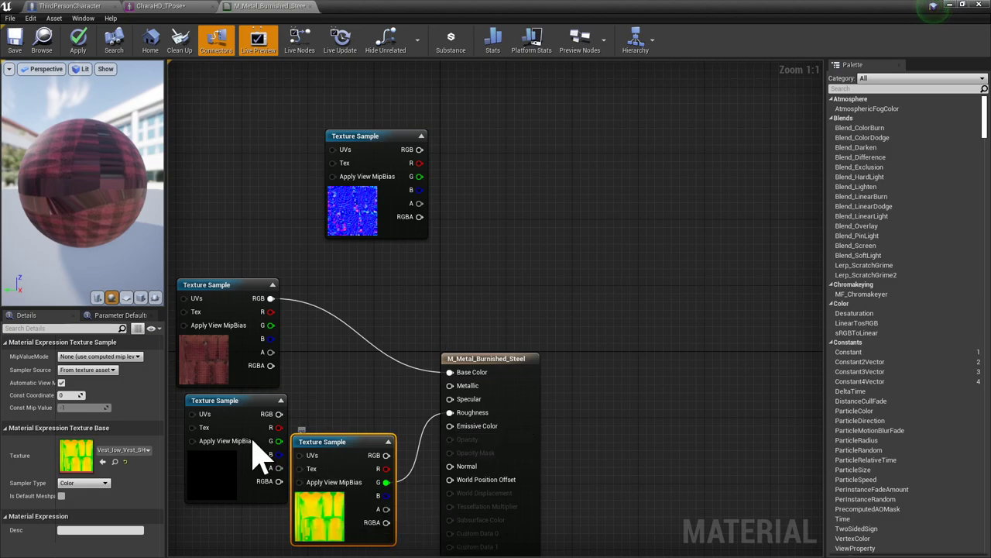
left_click_drag(380, 166, 450, 466)
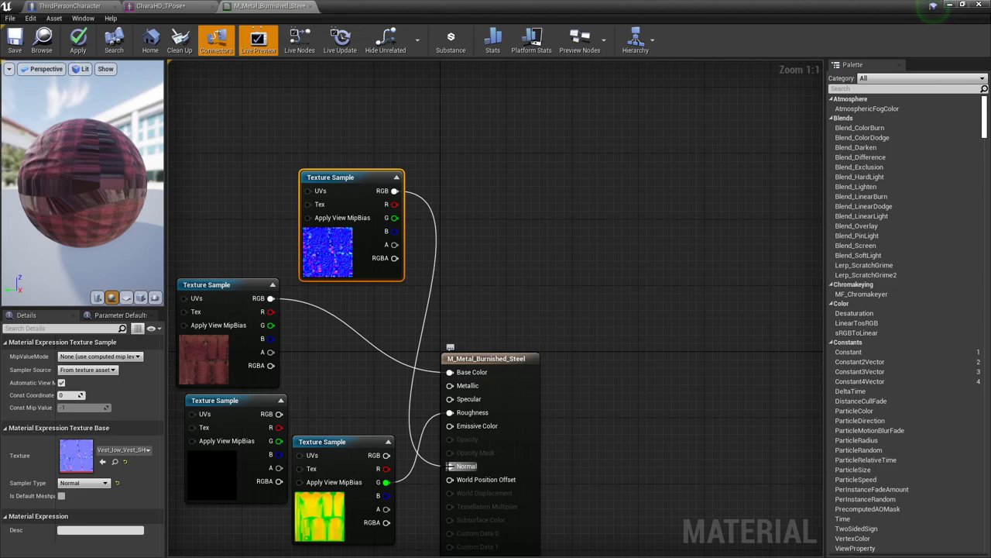
Apply the material changes, then detach the M_Metal_Burnished_Steel editor and close it to return to the CharaHD_TPose mesh.
left_click(78, 43)
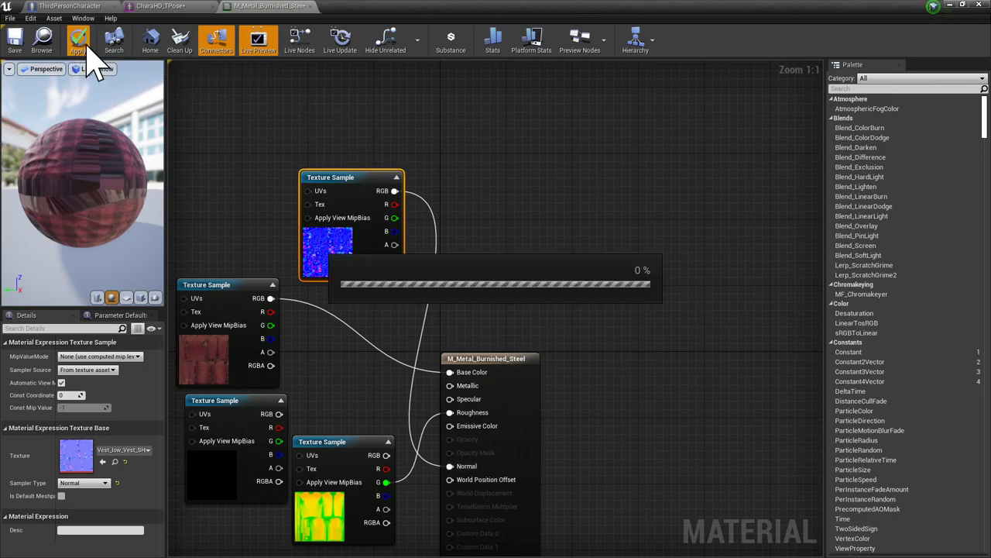
left_click_drag(261, 9, 226, 130)
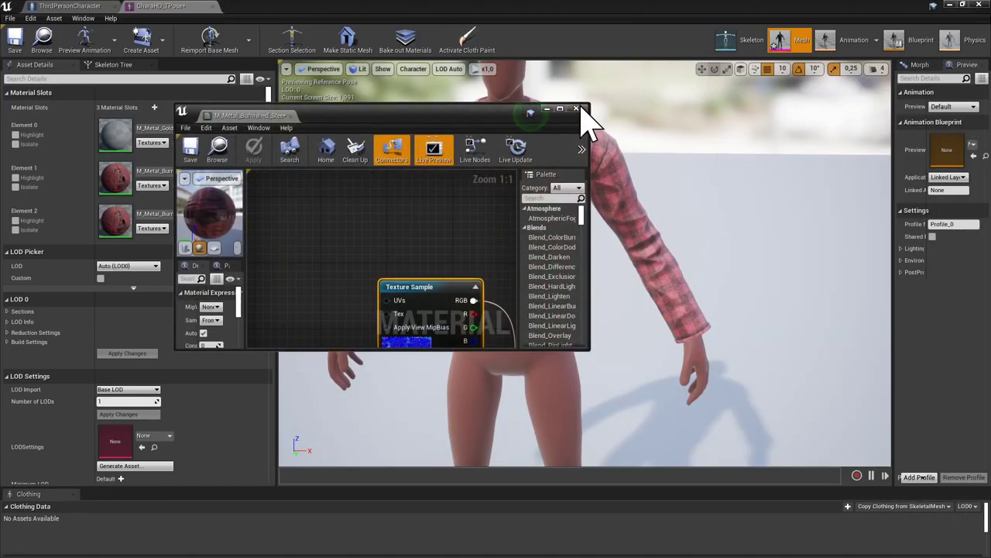
left_click(577, 109)
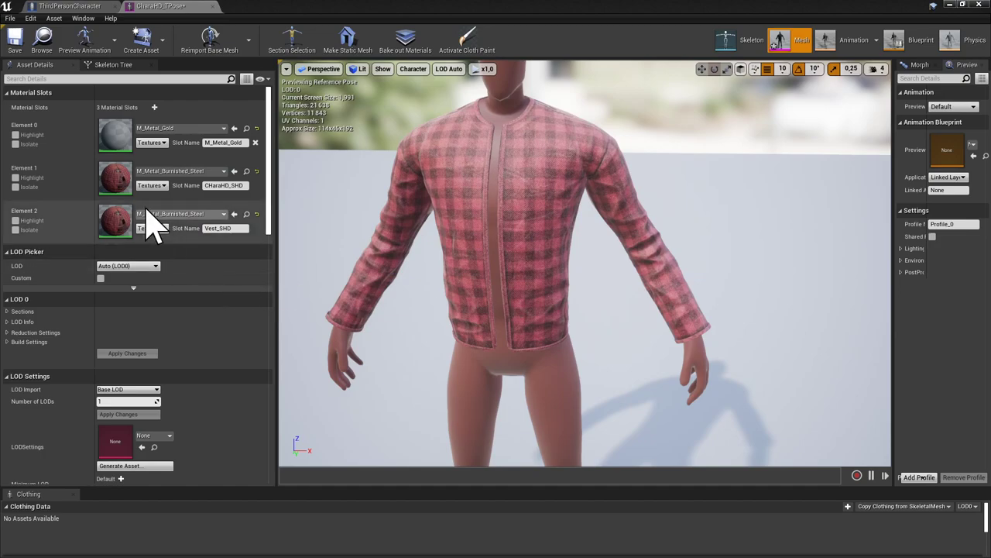
Assign CubeMaterial to the mesh's Element 1 body slot and save the CharaHD_TPose asset.
left_click(216, 173)
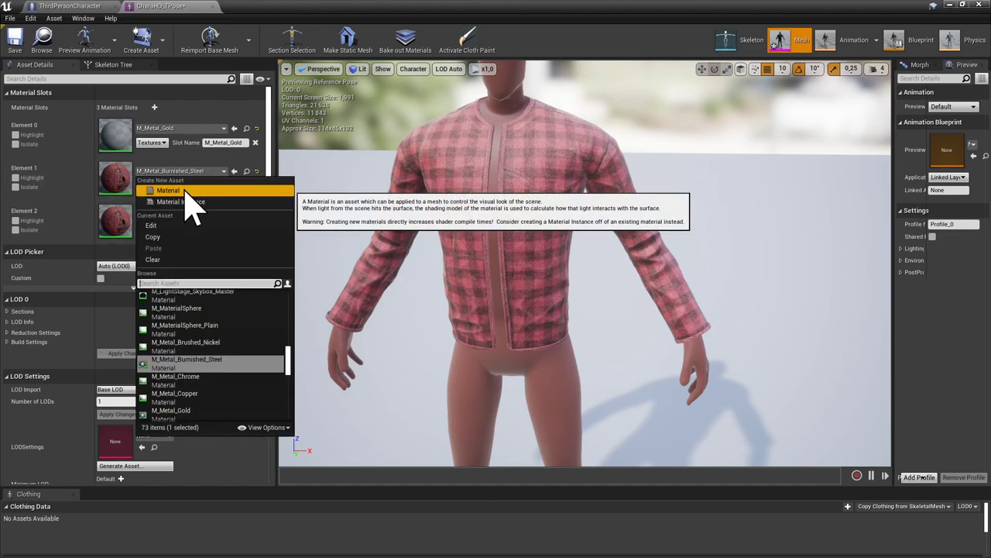
scroll(230, 349, "up", 3)
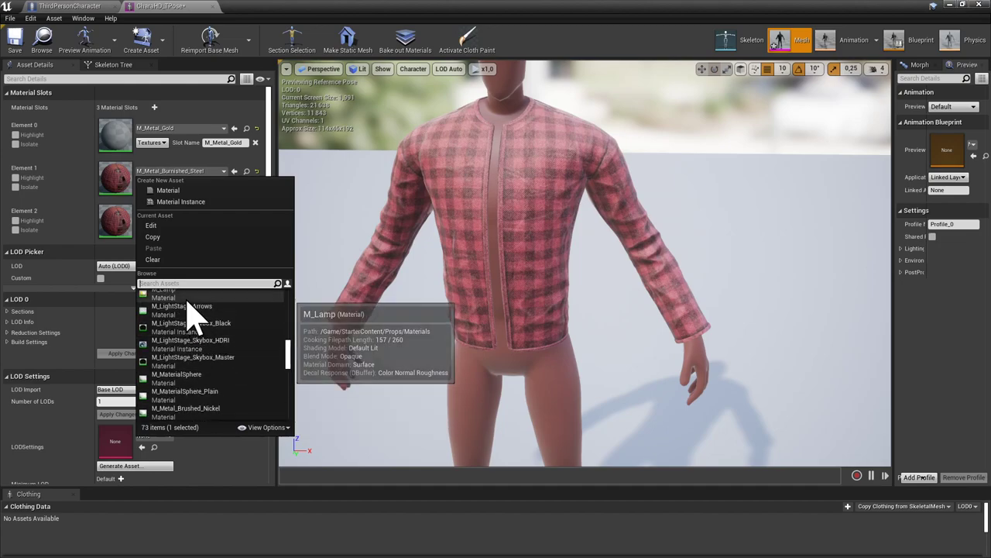
scroll(189, 314, "up", 5)
scroll(192, 314, "up", 6)
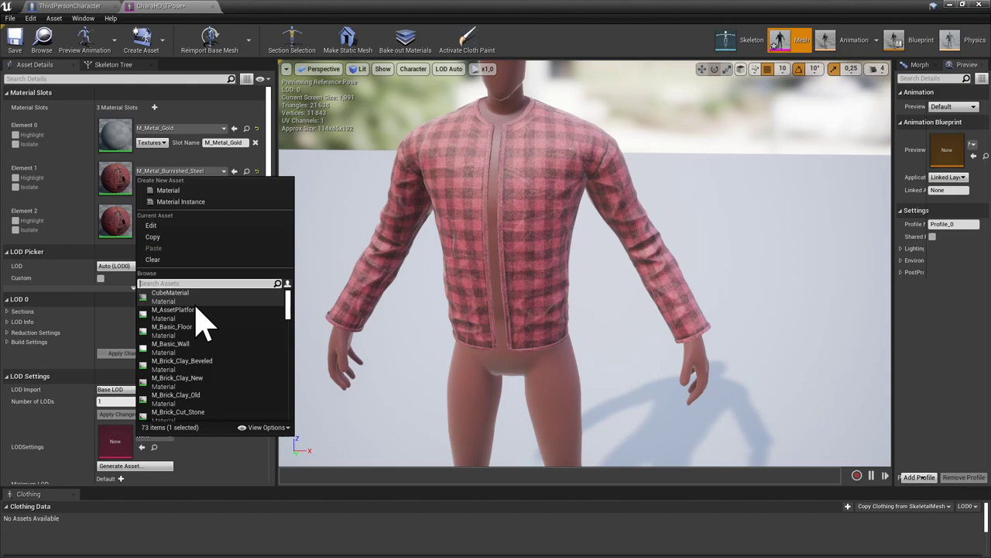
left_click(191, 301)
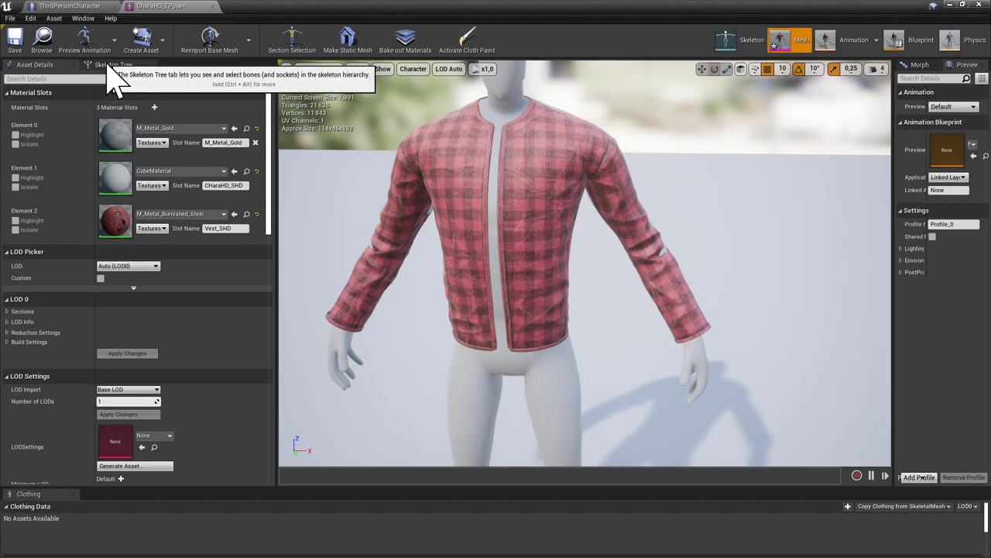
left_click(14, 36)
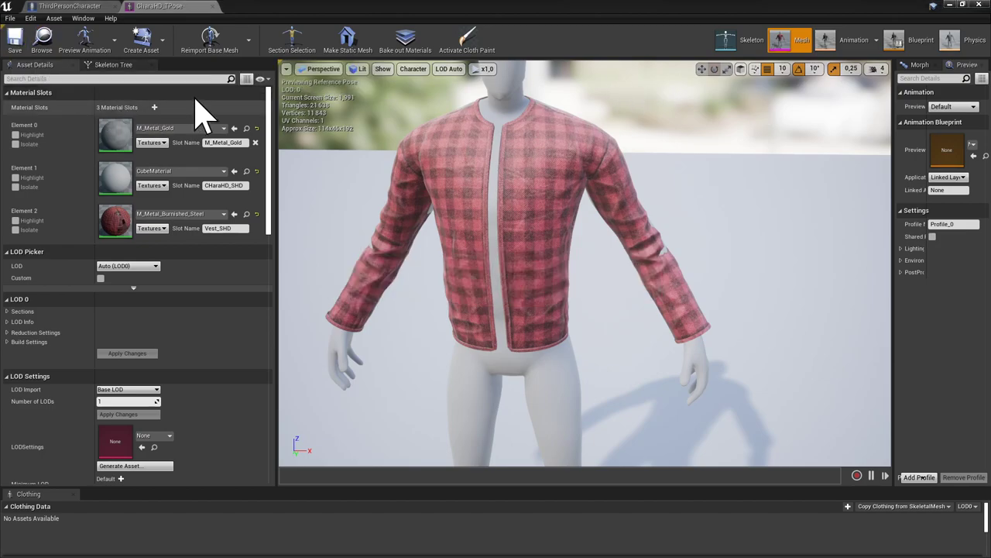
Bring up the ThirdPersonCharacter blueprint, move its window aside to uncover the level editor, and start playing ThirdPersonExampleMap.
left_click(74, 7)
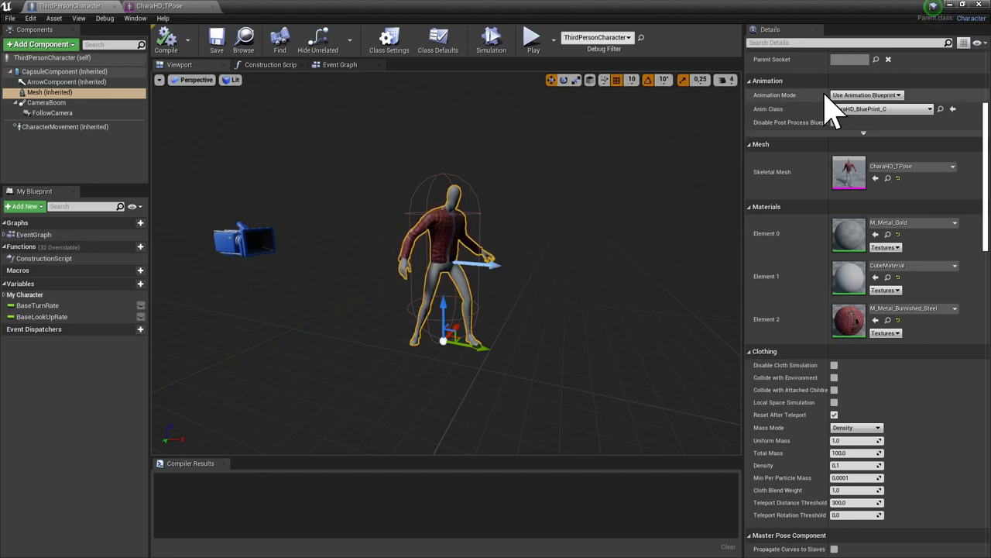
left_click_drag(885, 22, 0, 172)
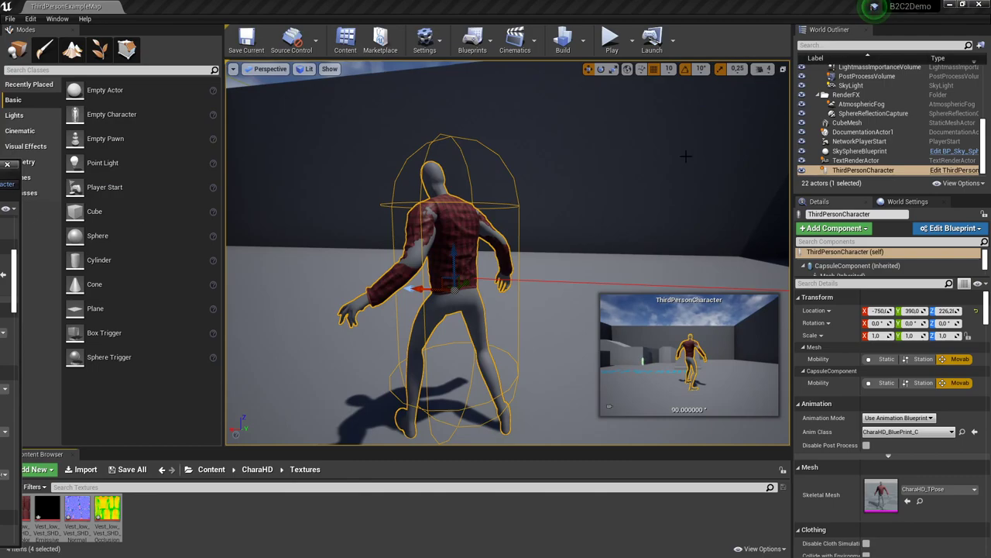
left_click(611, 43)
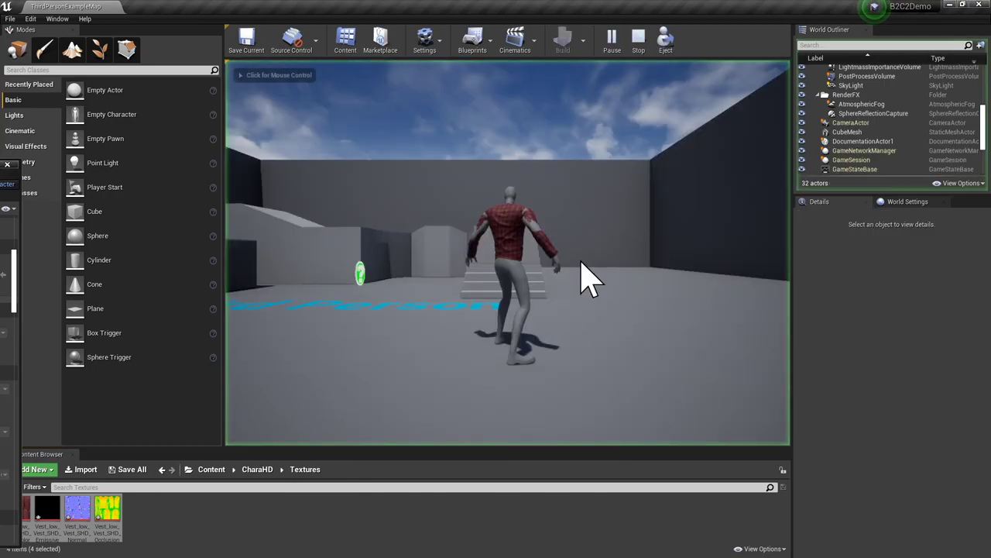
Run the character around the level, examine the plaid vest on the moving body from front and back, and stop playing.
key("w")
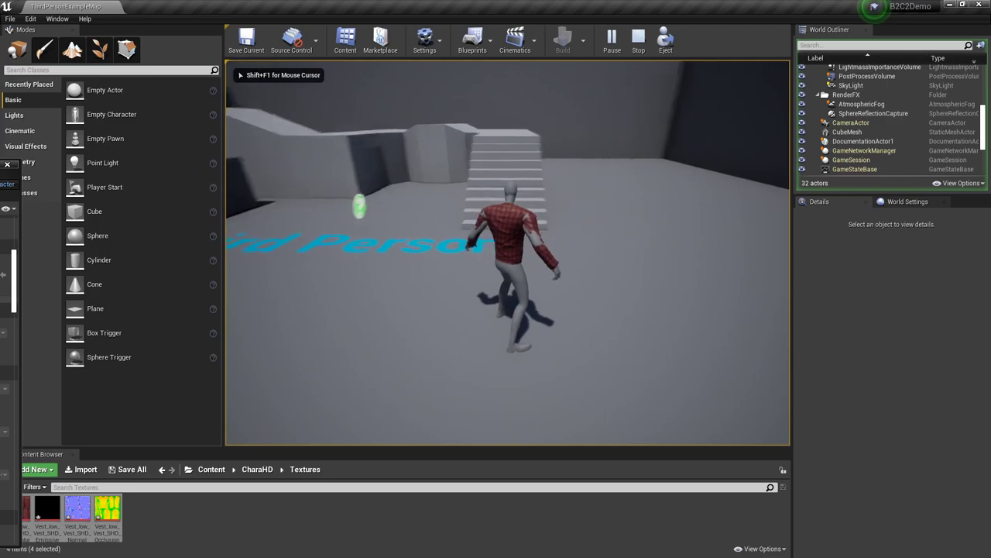
key("w")
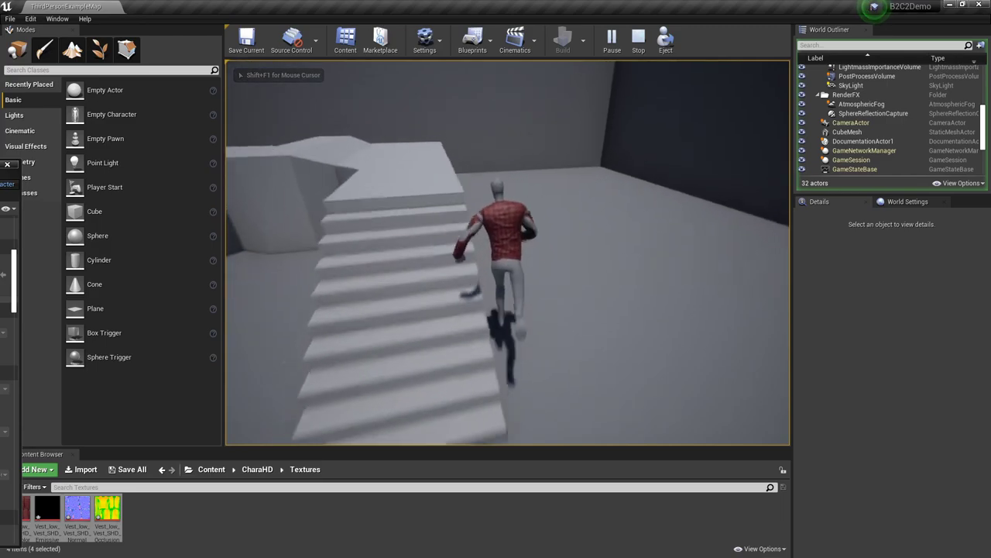
key("s")
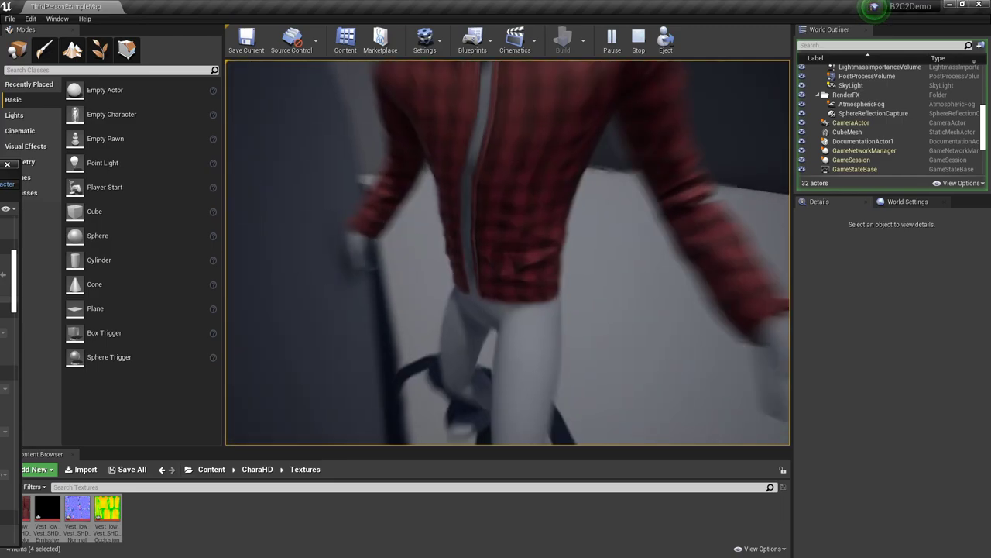
key("w")
key("w")
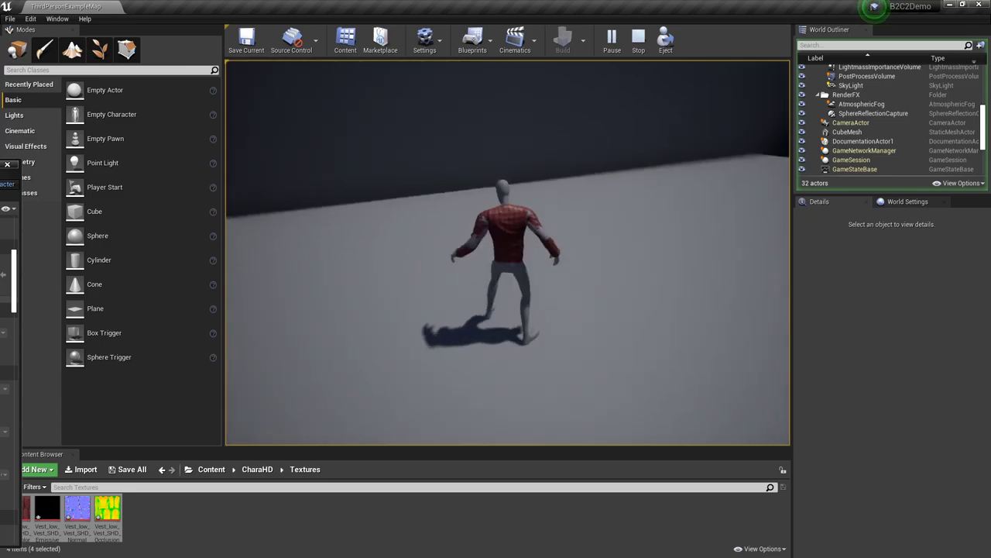
key("s")
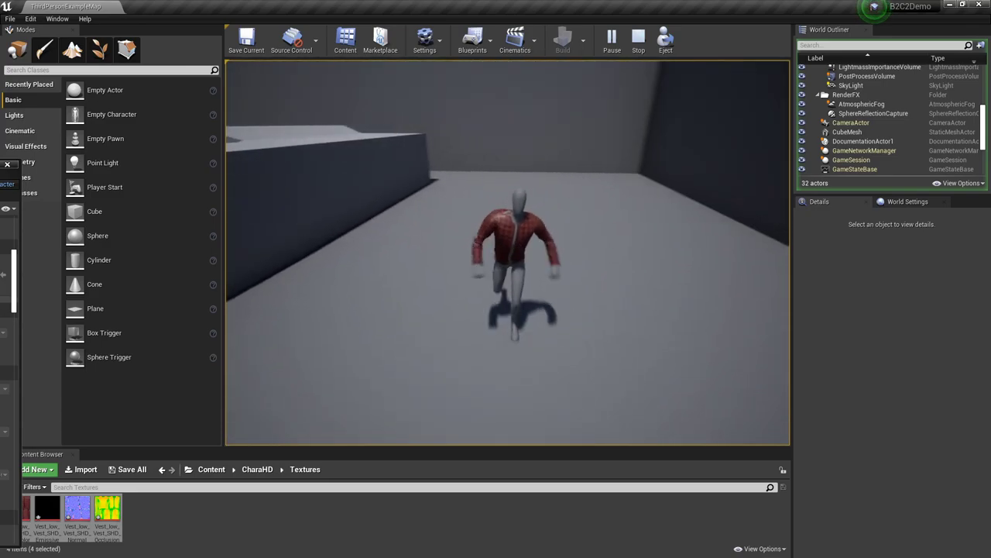
key("w")
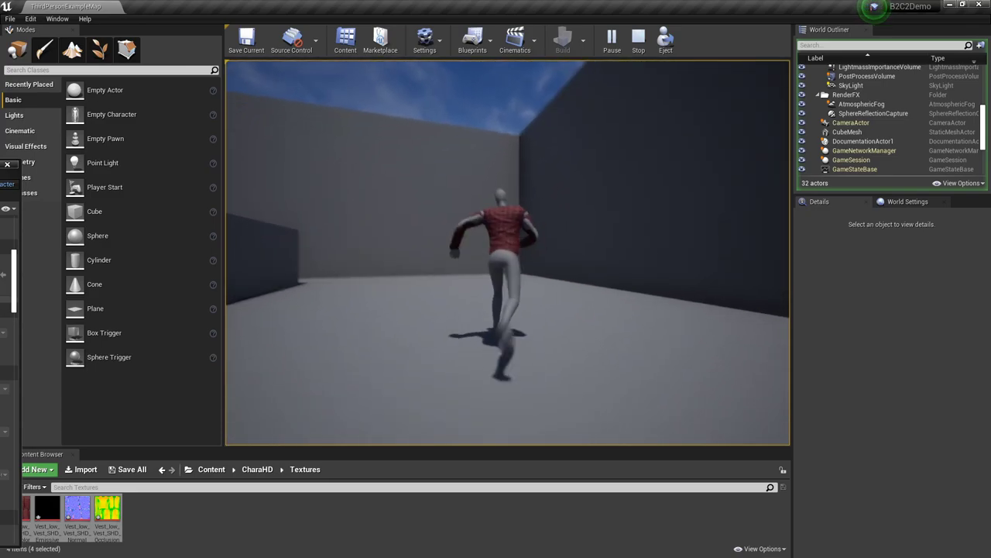
key("w")
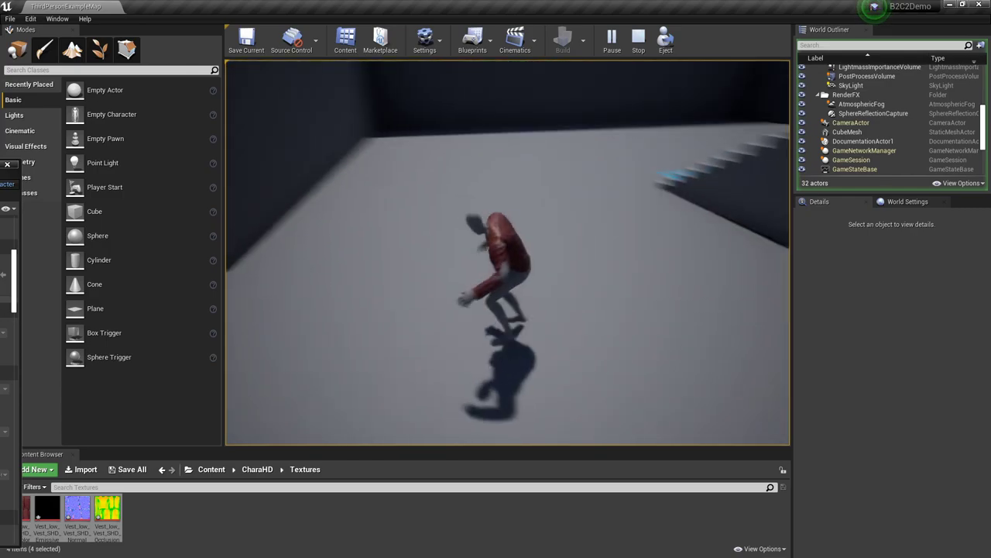
key("w")
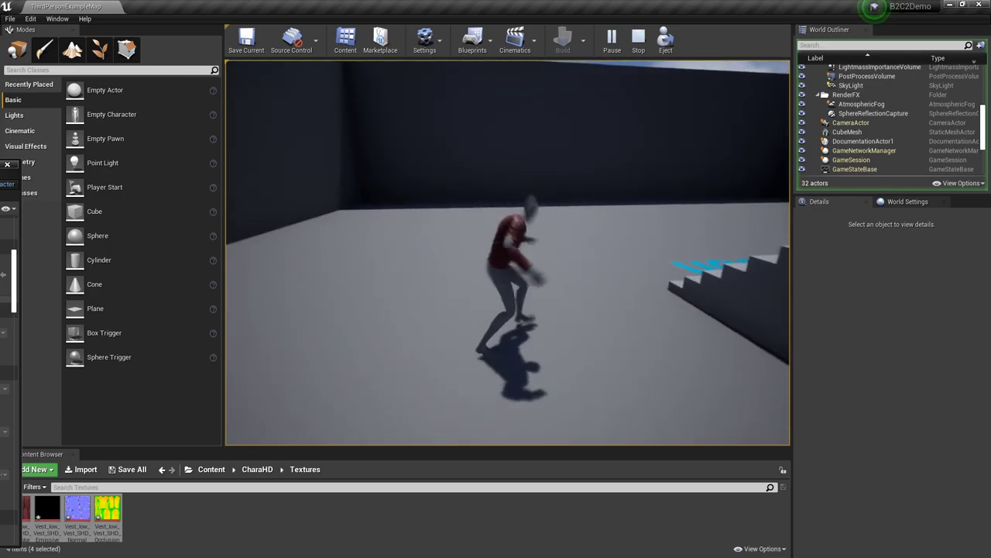
key("s")
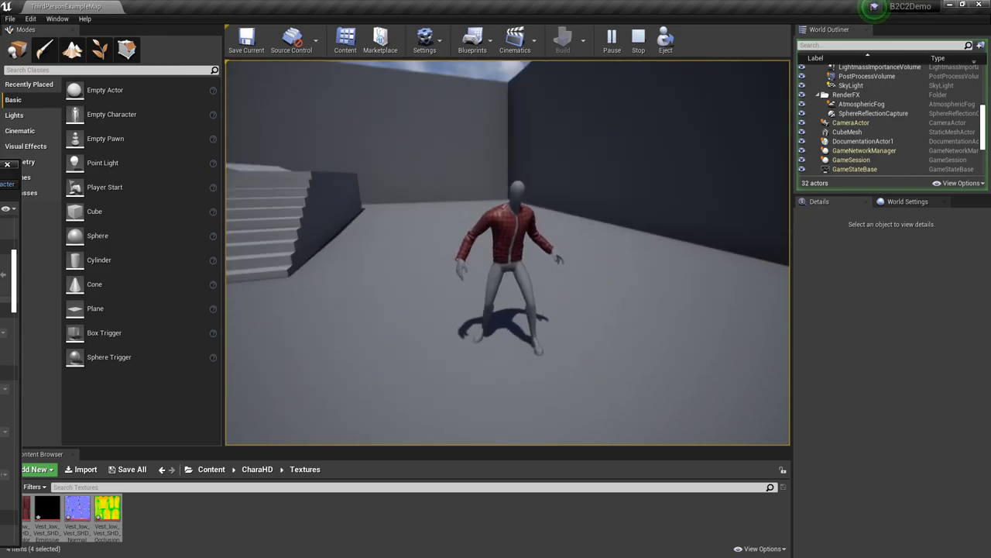
key("w")
key("w")
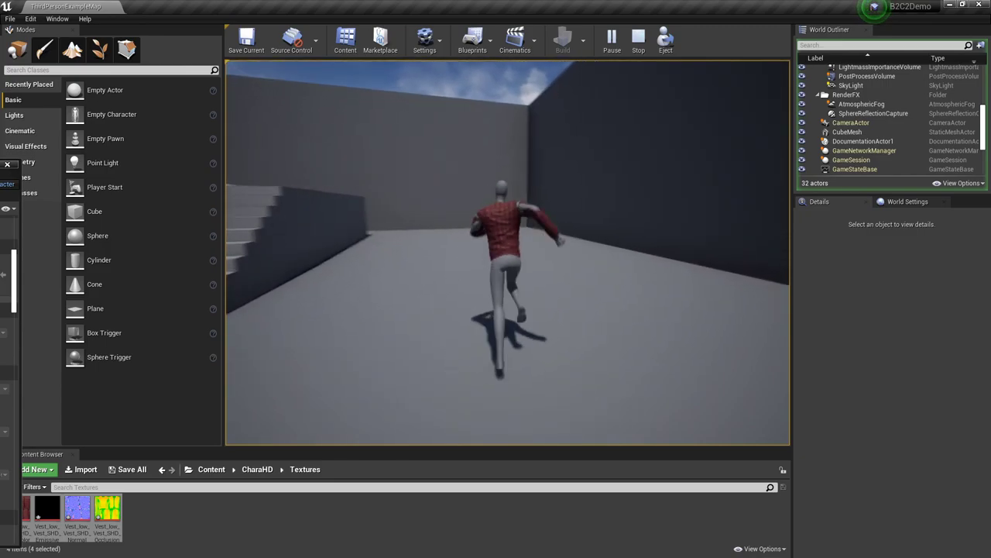
key("s")
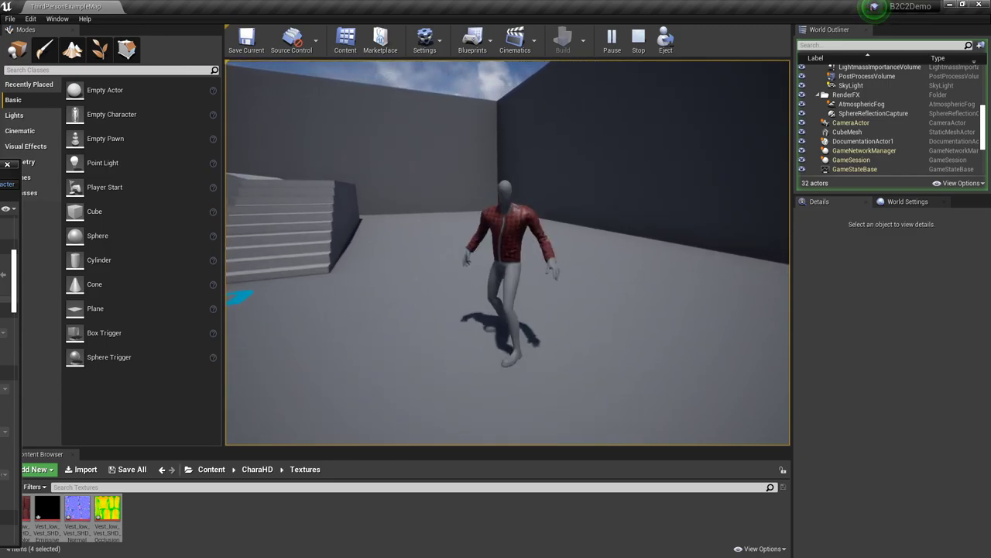
key("w")
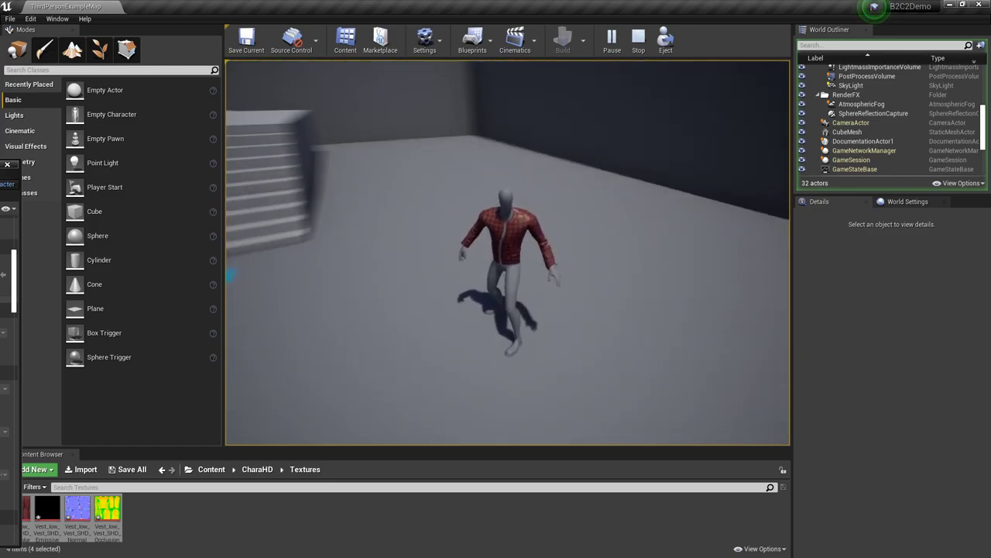
key("w")
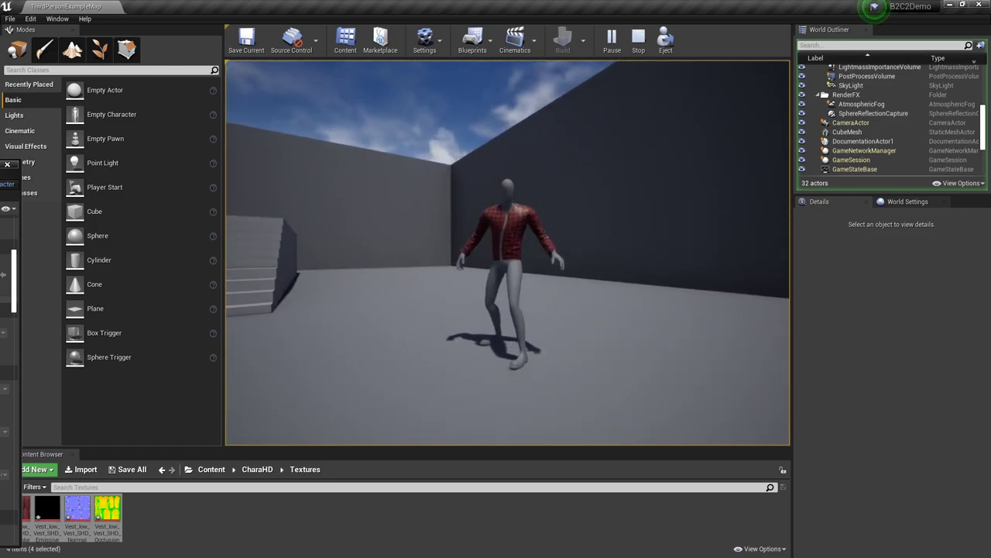
key("w")
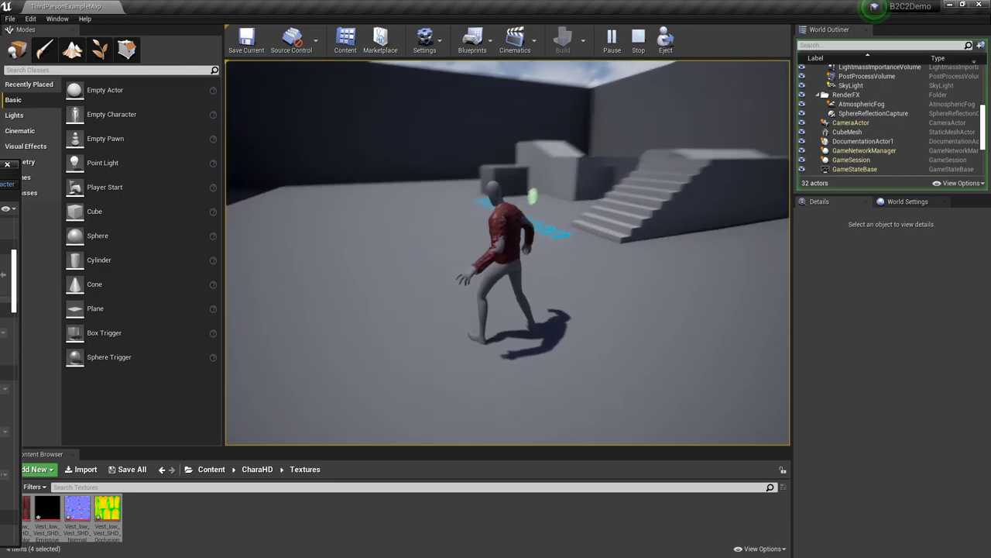
key("w")
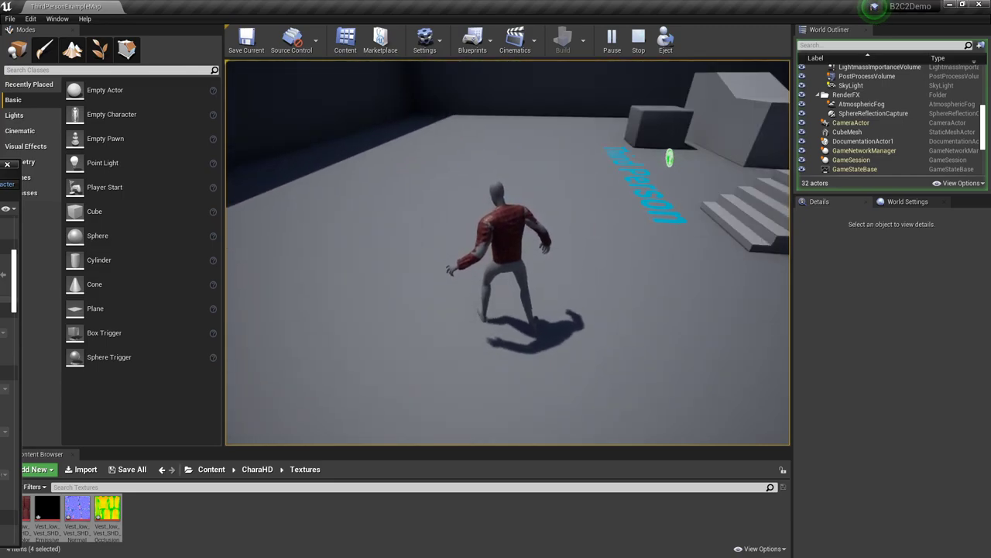
key("Escape")
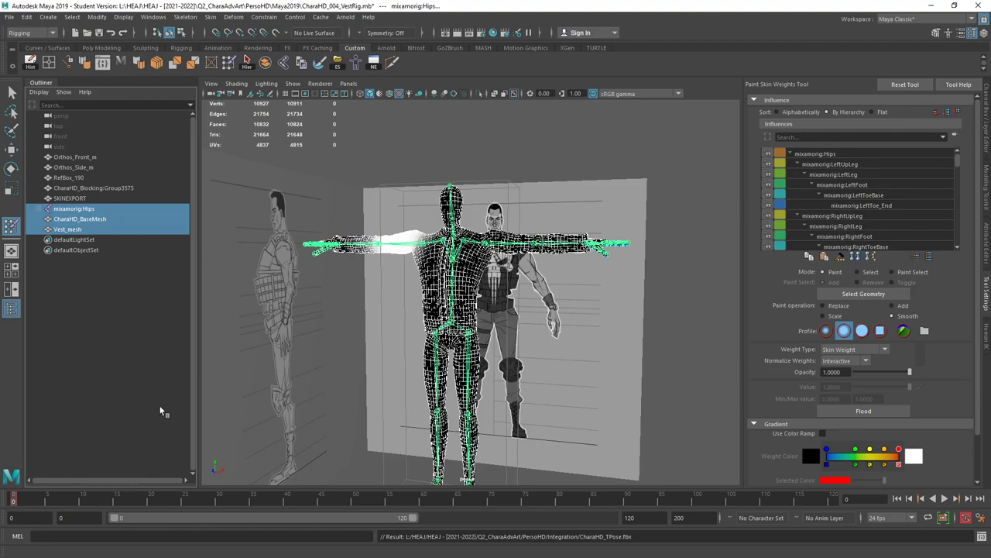
Switch to Maya, leave skin weight painting, and duplicate the CharaHD_BaseMesh body mesh.
left_click(97, 221)
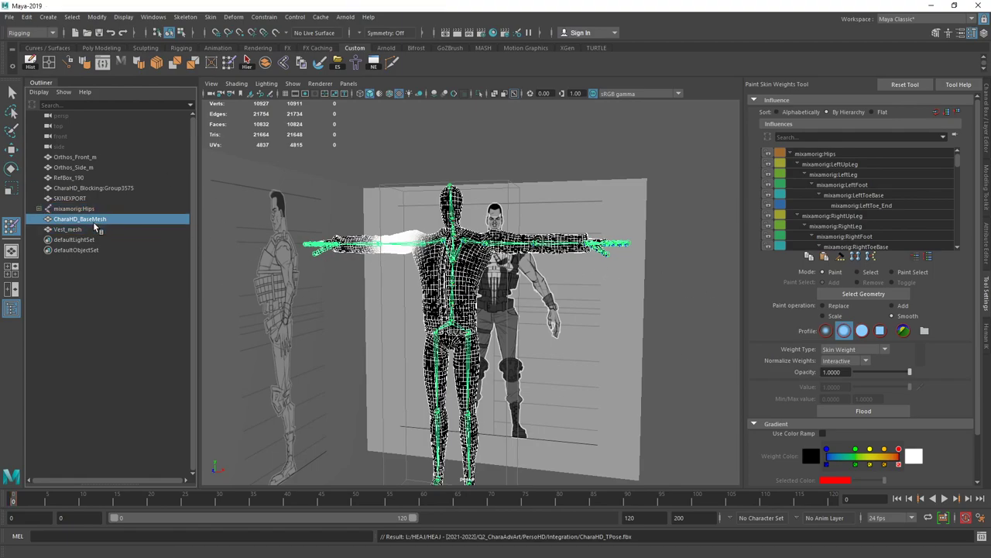
left_click(13, 91)
left_click_drag(457, 333, 413, 279, "alt")
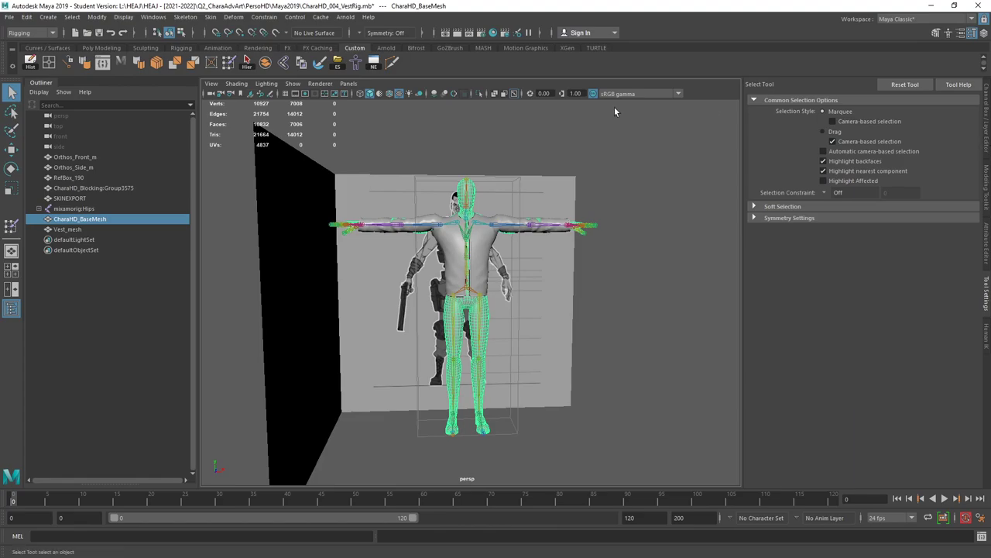
left_click(28, 17)
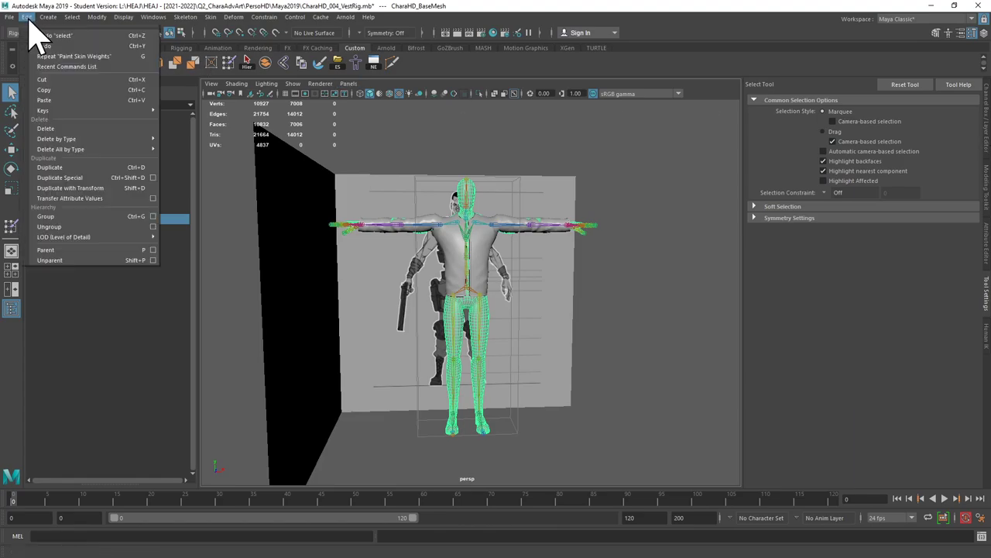
left_click(55, 167)
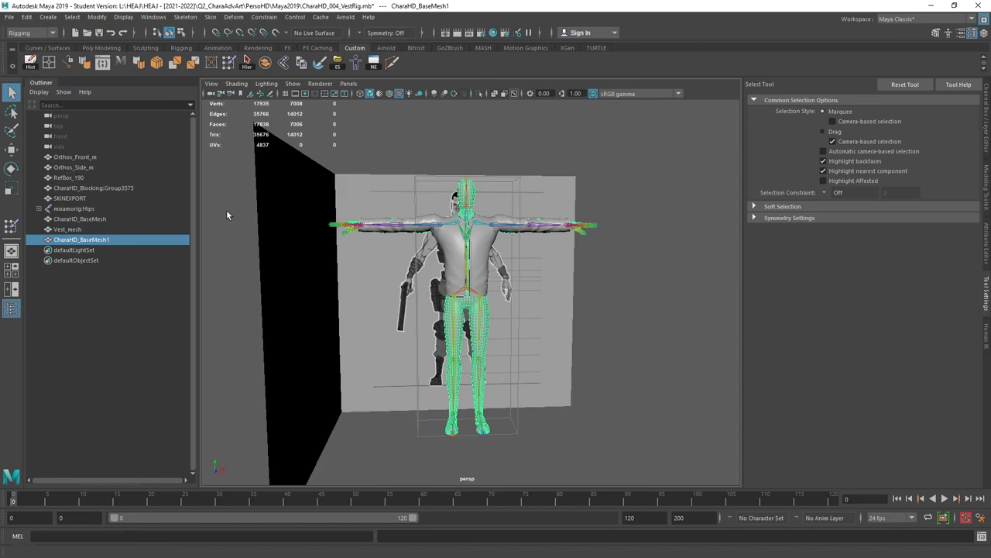
Delete the arm and torso faces of the duplicated CharaHD_BaseMesh1 that are hidden underneath the vest.
left_click_drag(403, 241, 416, 209, "alt")
right_click_drag(416, 210, 525, 230, "alt")
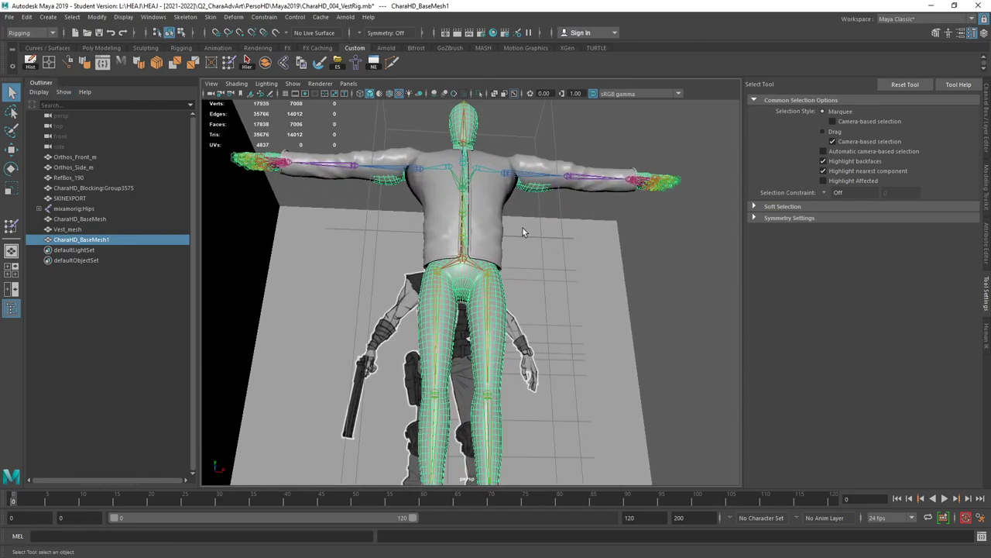
left_click(523, 226)
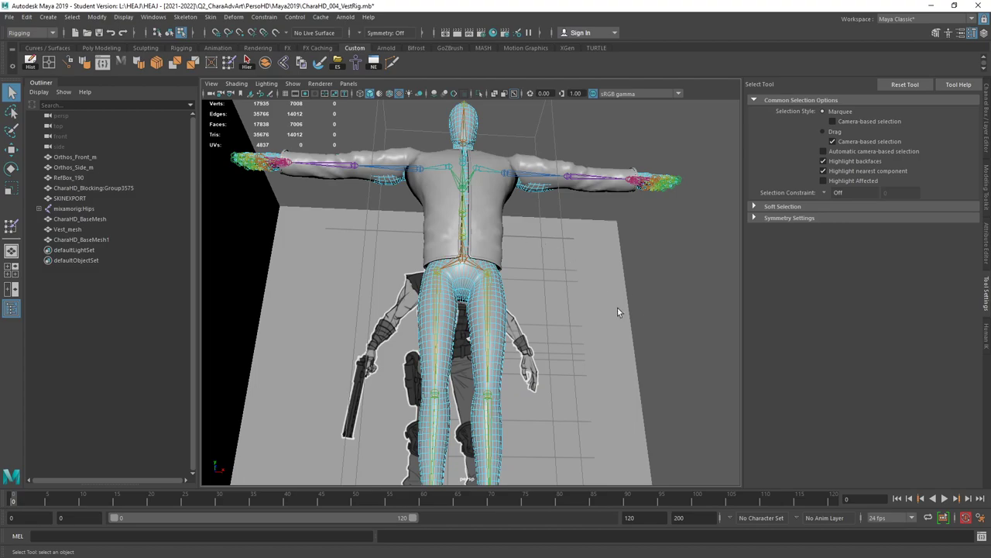
left_click_drag(308, 145, 300, 147, "alt")
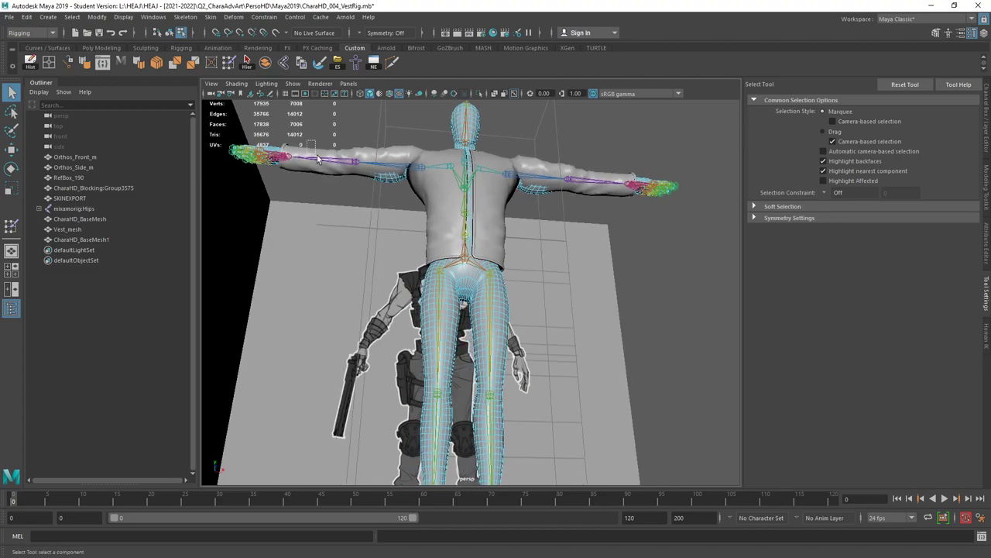
left_click_drag(429, 201, 429, 202)
left_click_drag(578, 221, 575, 236, "alt")
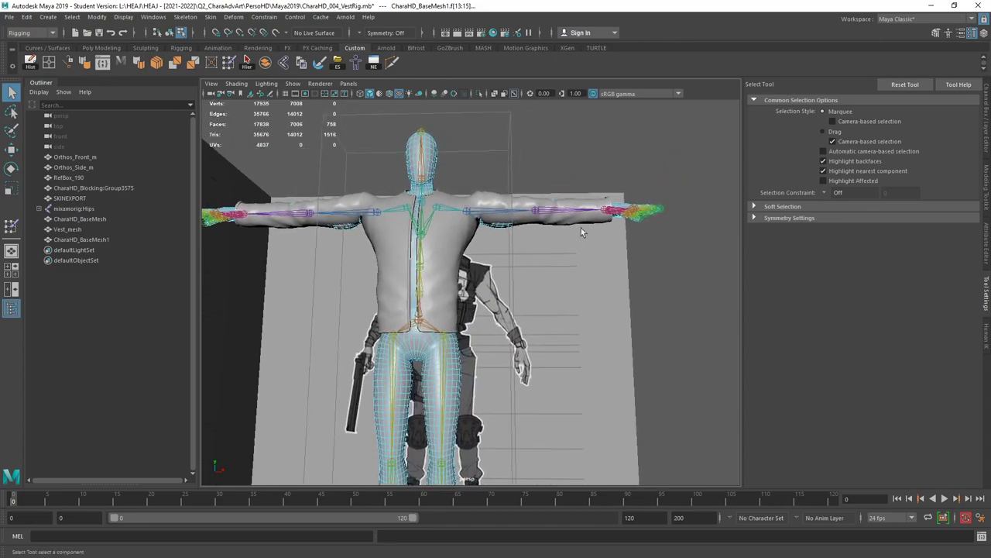
left_click_drag(592, 188, 407, 247, "alt")
left_click(406, 246)
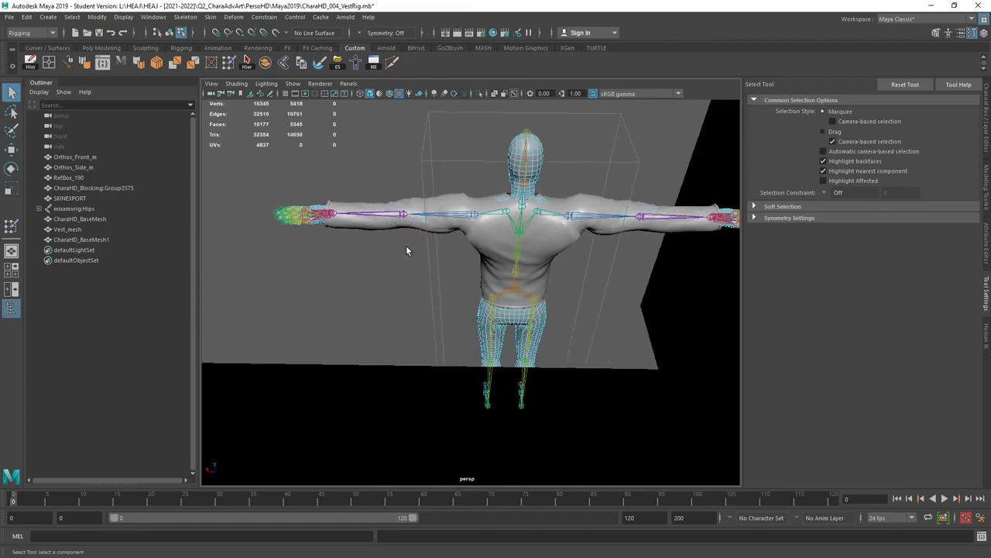
left_click_drag(494, 213, 672, 177, "alt")
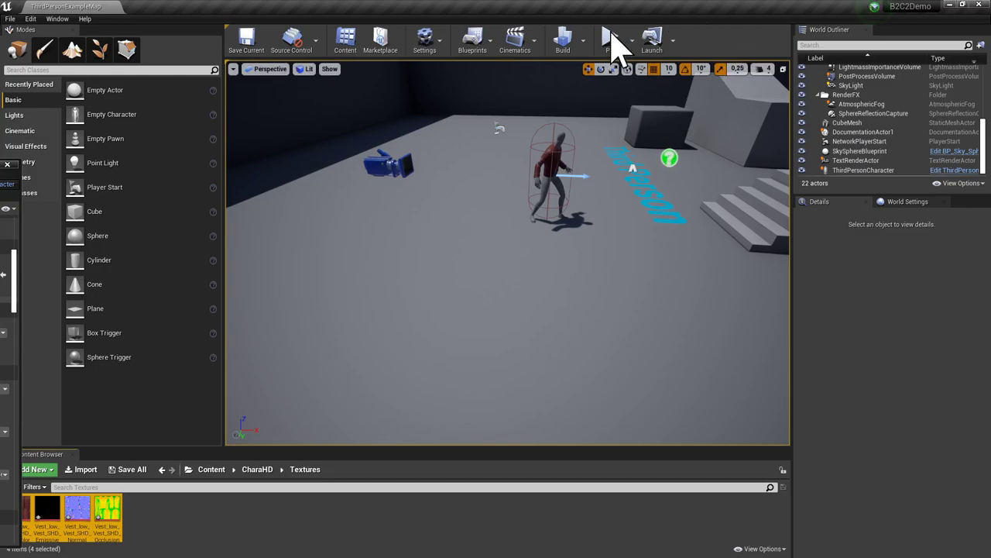
Switch to Unreal, play the level to view the dressed character from several sides, and stop playing.
left_click(609, 37)
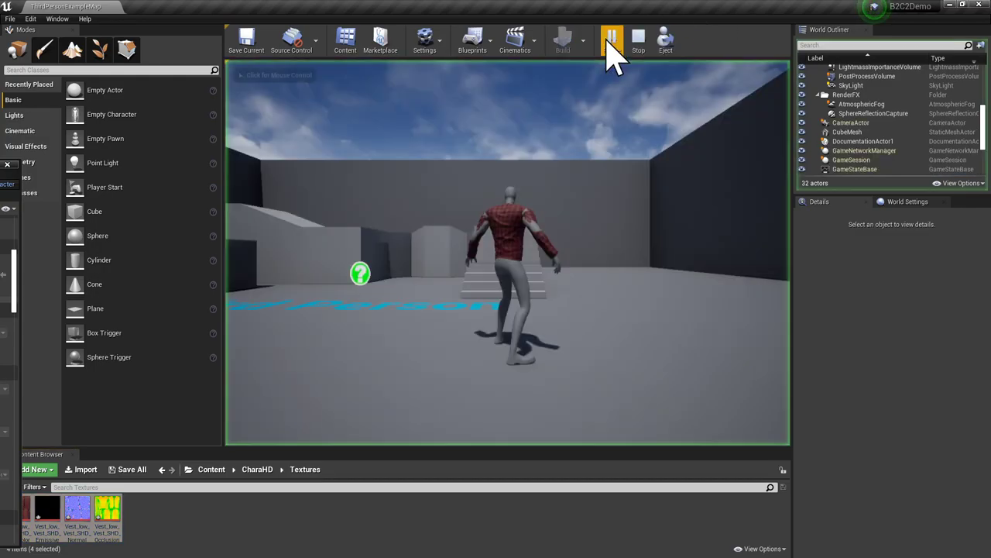
left_click(587, 181)
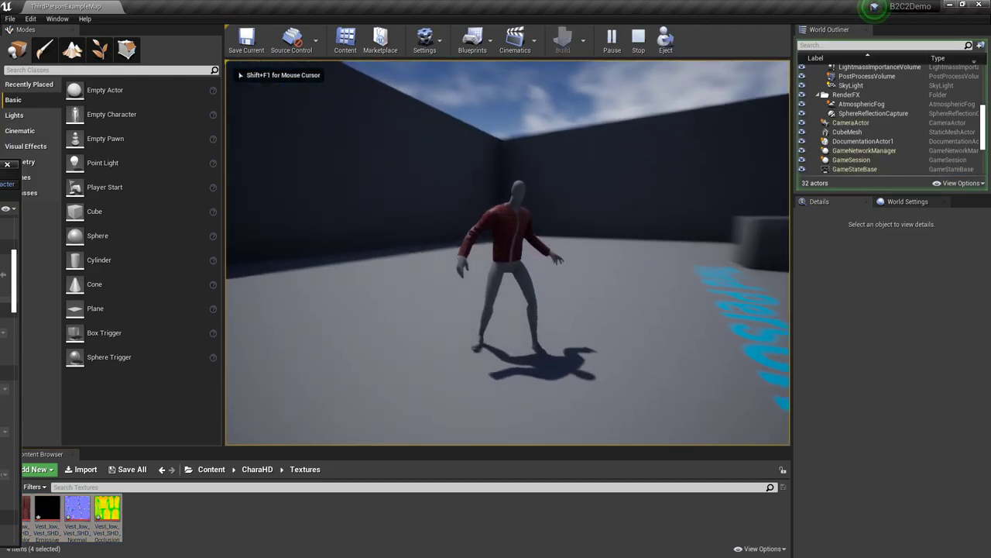
key("Escape")
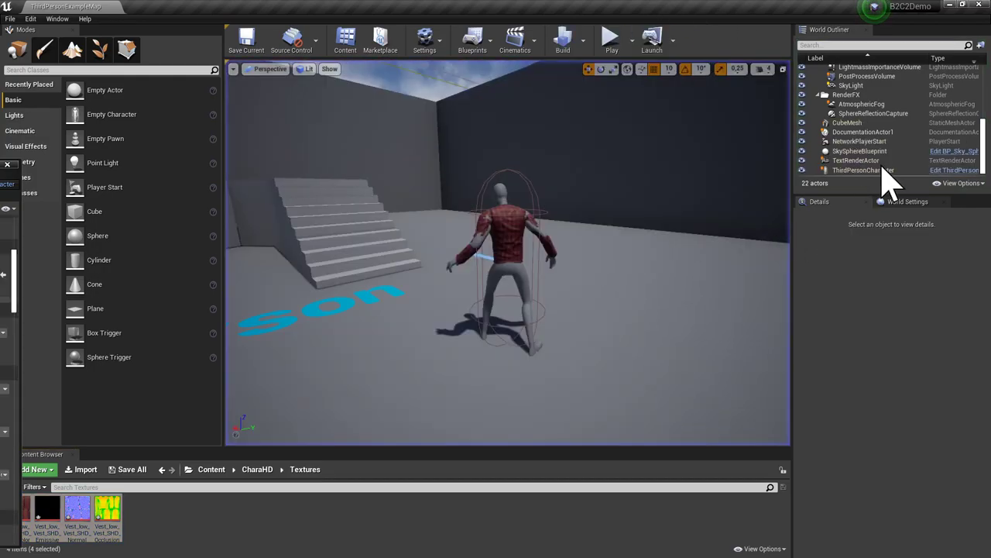
Return to Maya and switch from face selection to object mode with CharaHD_BaseMesh1 selected.
left_click(950, 3)
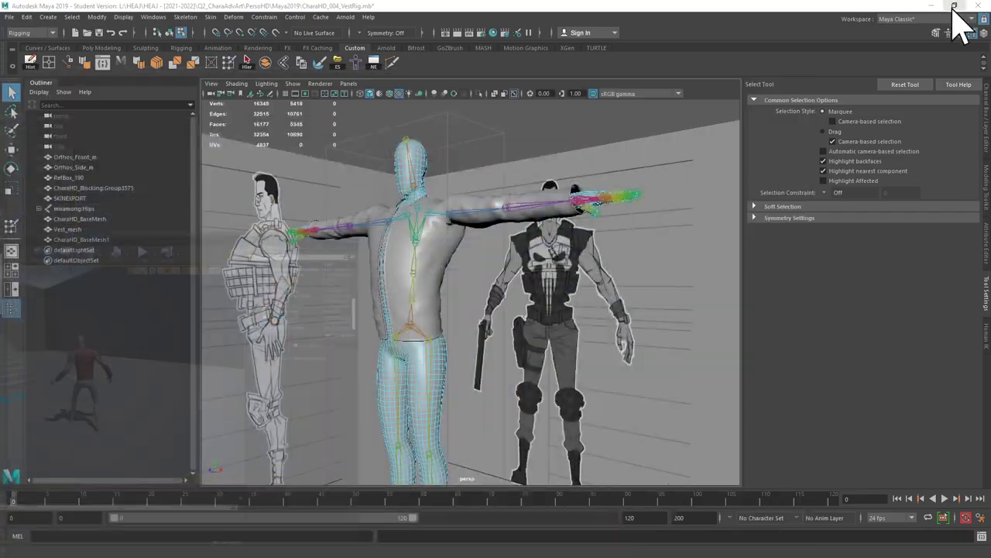
left_click_drag(432, 272, 466, 248, "alt")
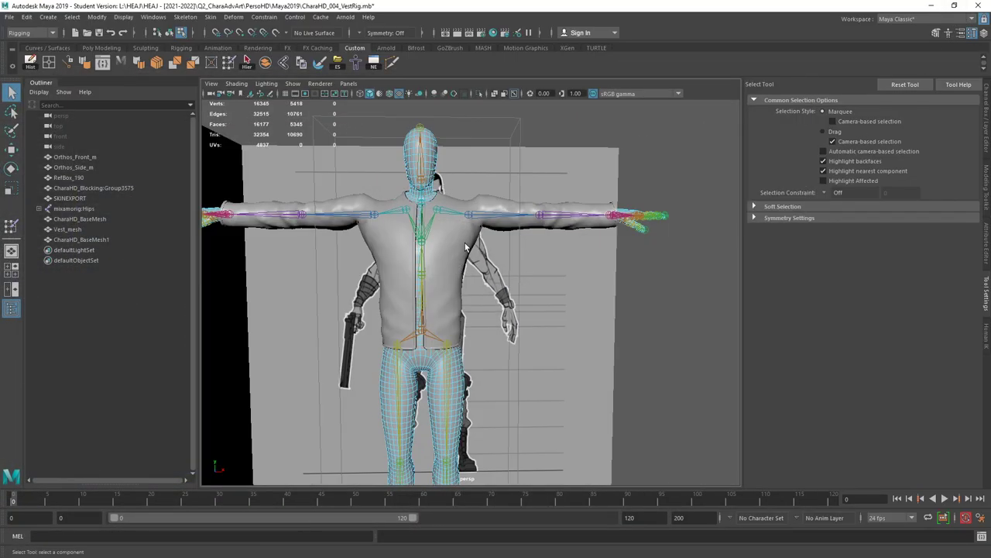
left_click(466, 247)
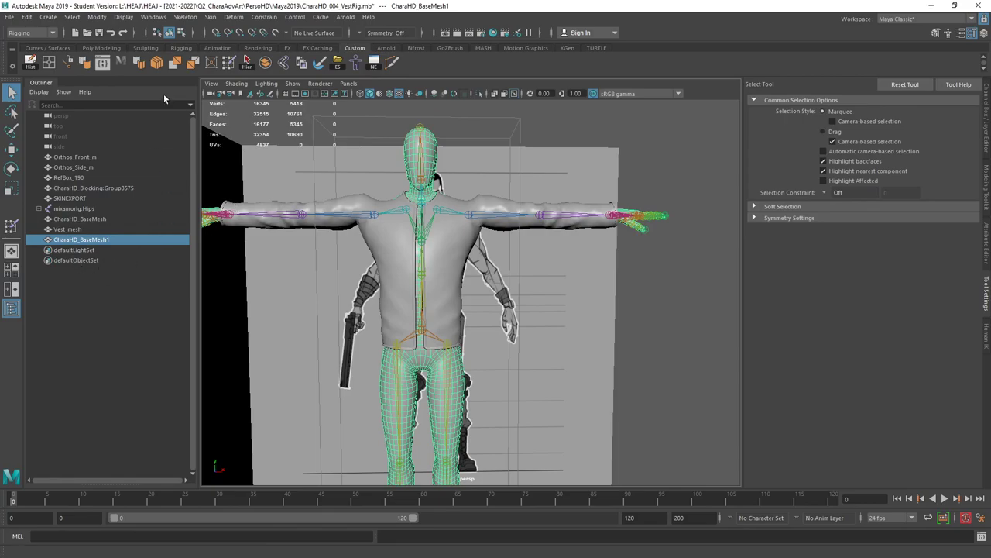
Select every joint from mixamorig:Hips to mixamorig:RightToe_End together with CharaHD_BaseMesh1 and bind the mesh to the skeleton.
left_click(68, 211, "ctrl")
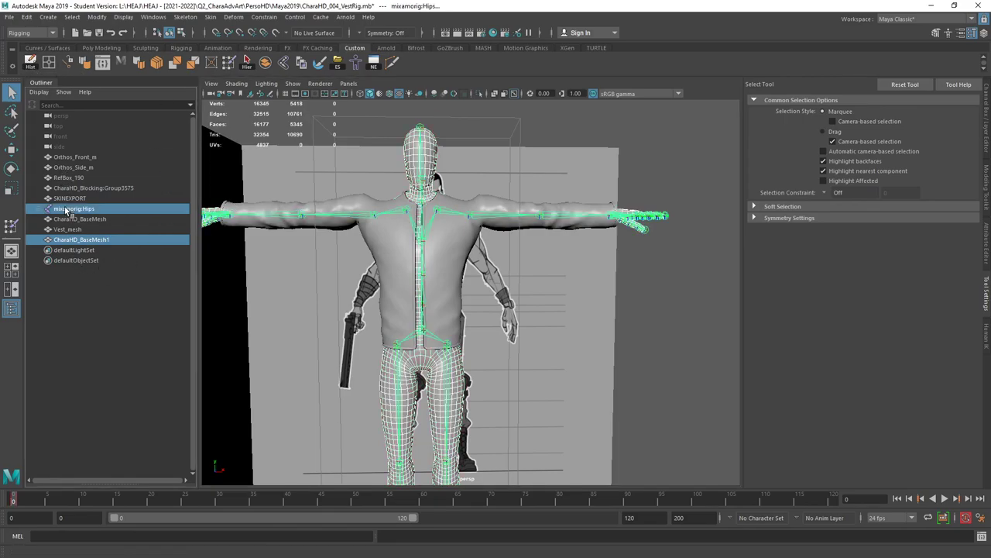
left_click(41, 209, "shift")
left_click(73, 211)
scroll(101, 273, "down", 10)
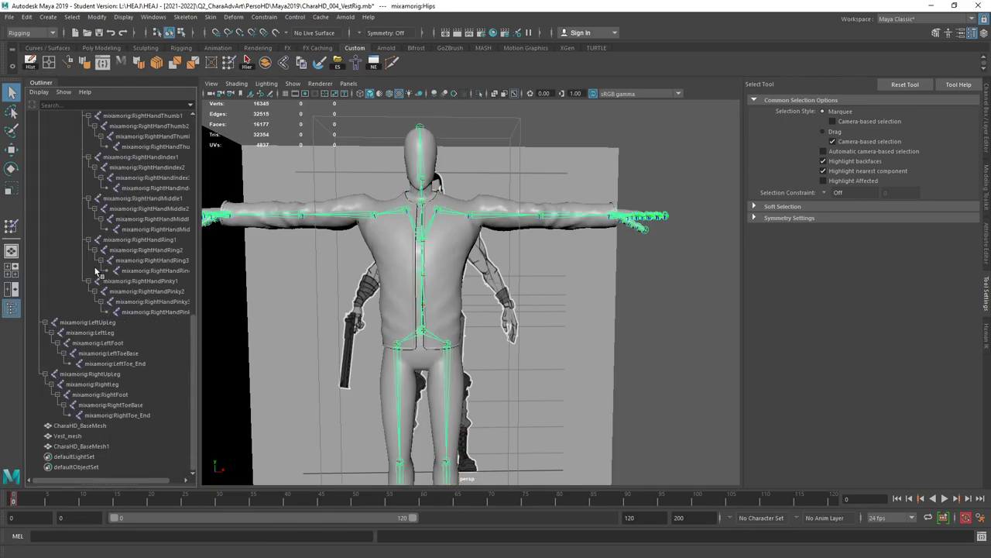
left_click(124, 415, "shift")
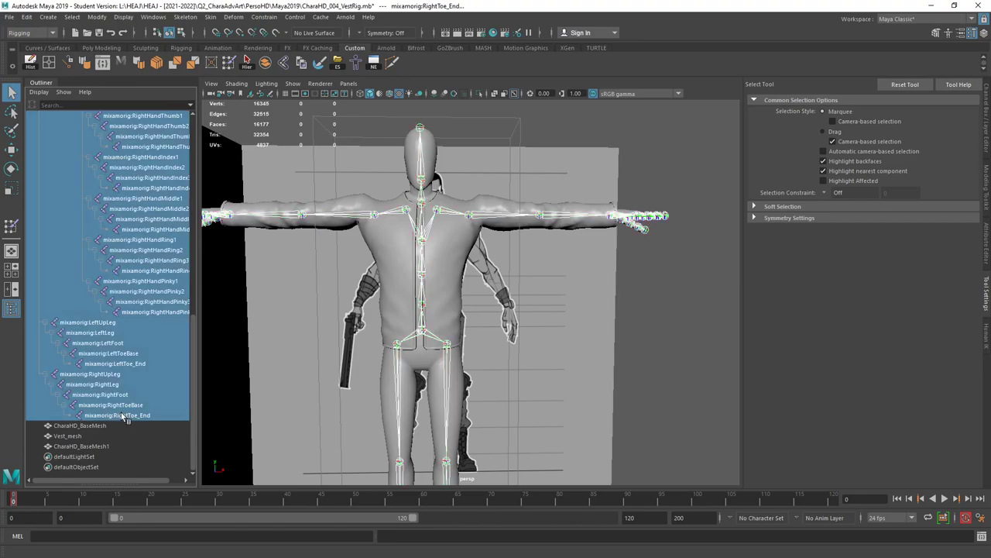
left_click(94, 447, "ctrl")
left_click(209, 16)
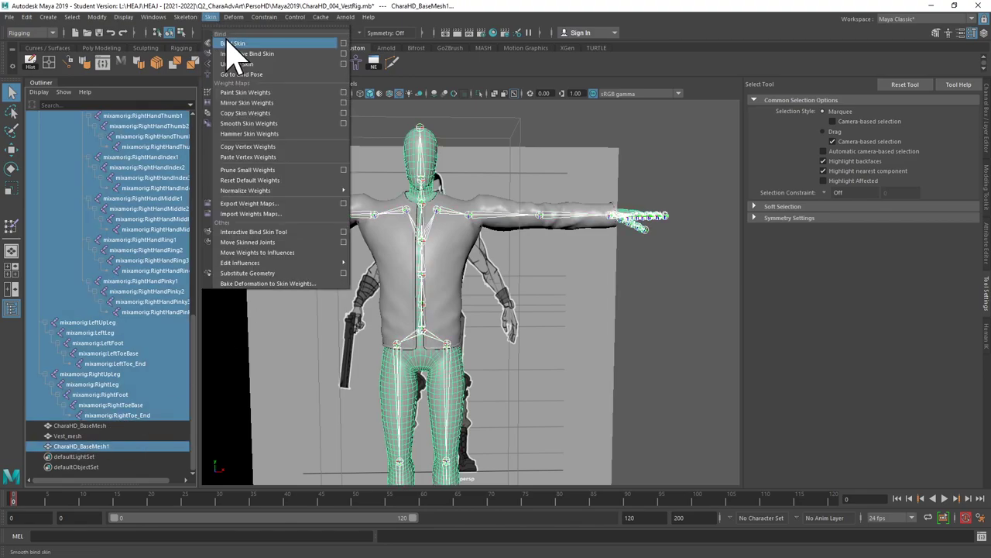
left_click(232, 43)
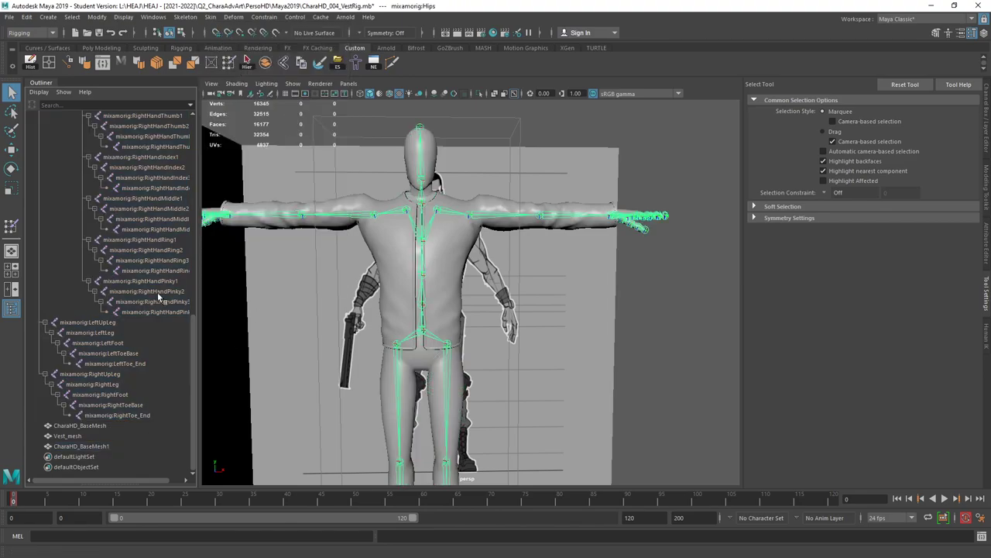
Copy the skin weights from CharaHD_BaseMesh to CharaHD_BaseMesh1.
left_click(81, 425)
left_click(91, 446, "ctrl")
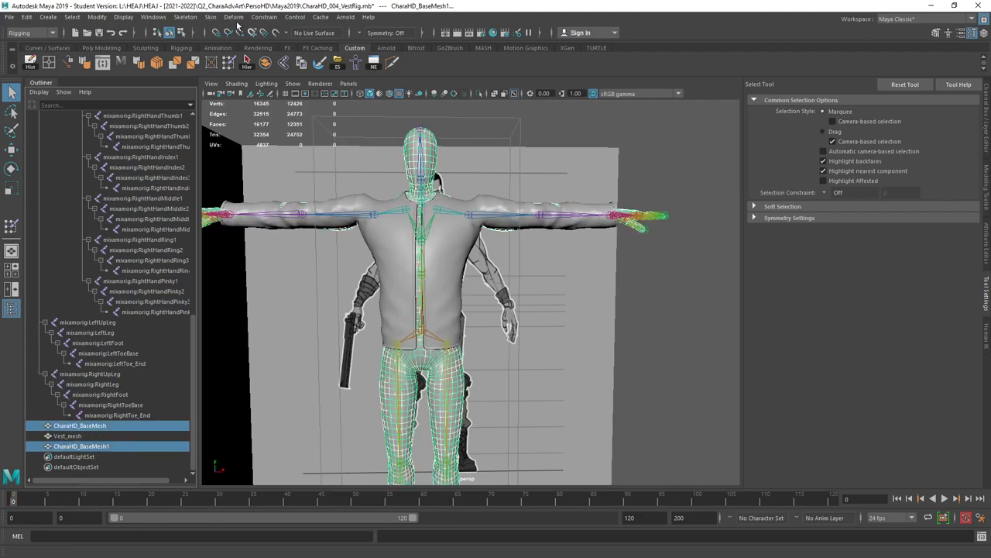
left_click(210, 17)
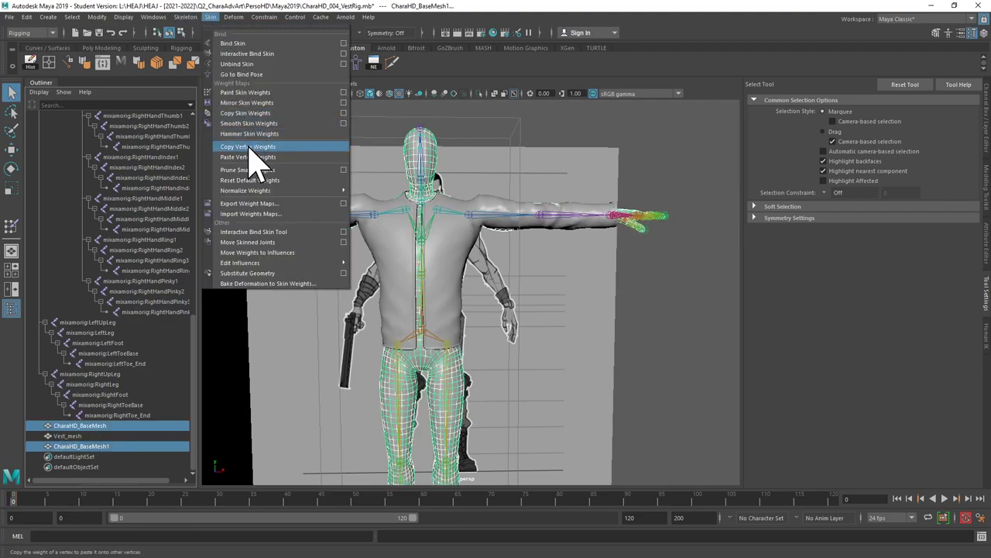
left_click(248, 148)
left_click(210, 17)
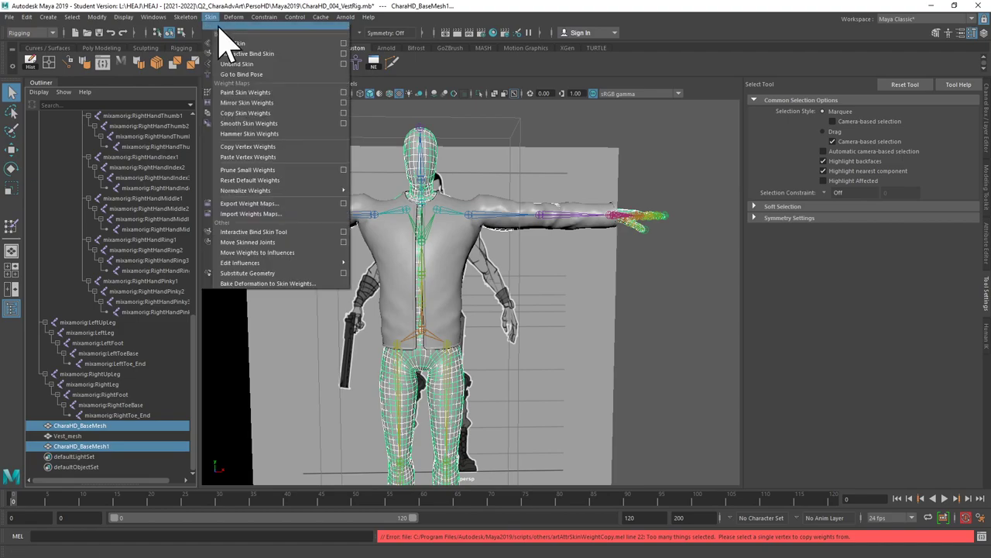
left_click(248, 113)
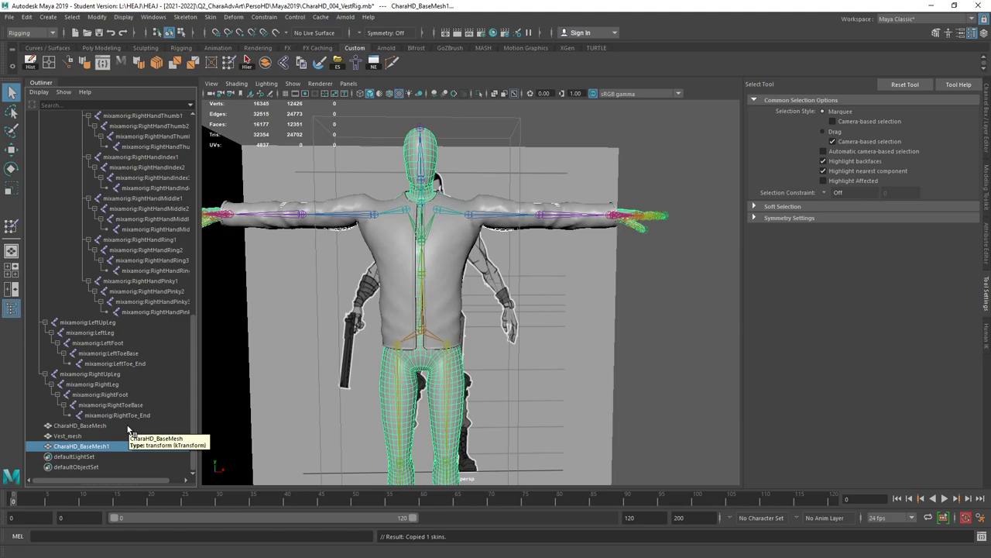
Collapse the joint hierarchy in the Outliner and select CharaHD_BaseMesh1, Vest_mesh and mixamorig:Hips together.
left_click_drag(307, 373, 232, 395, "alt")
left_click(102, 435)
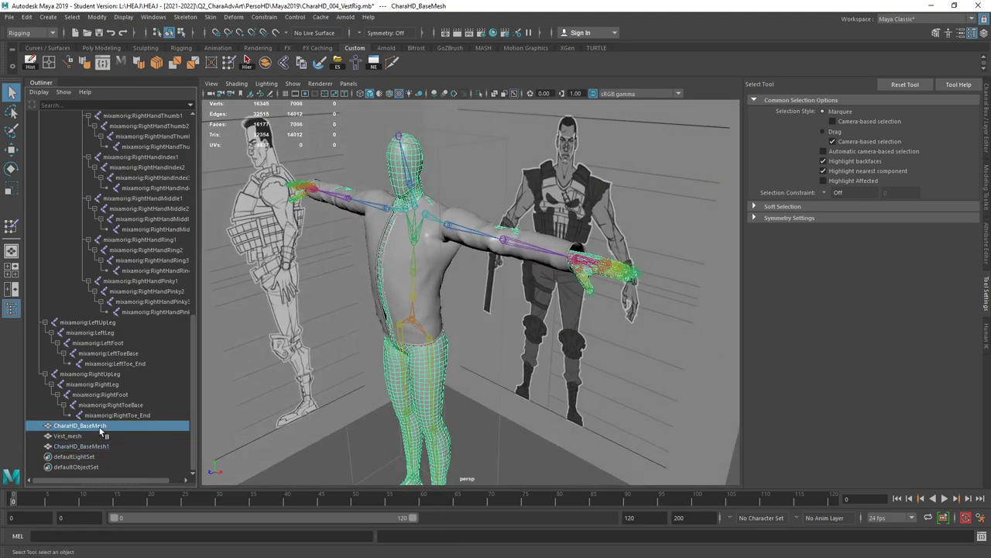
left_click_drag(103, 446, 104, 452)
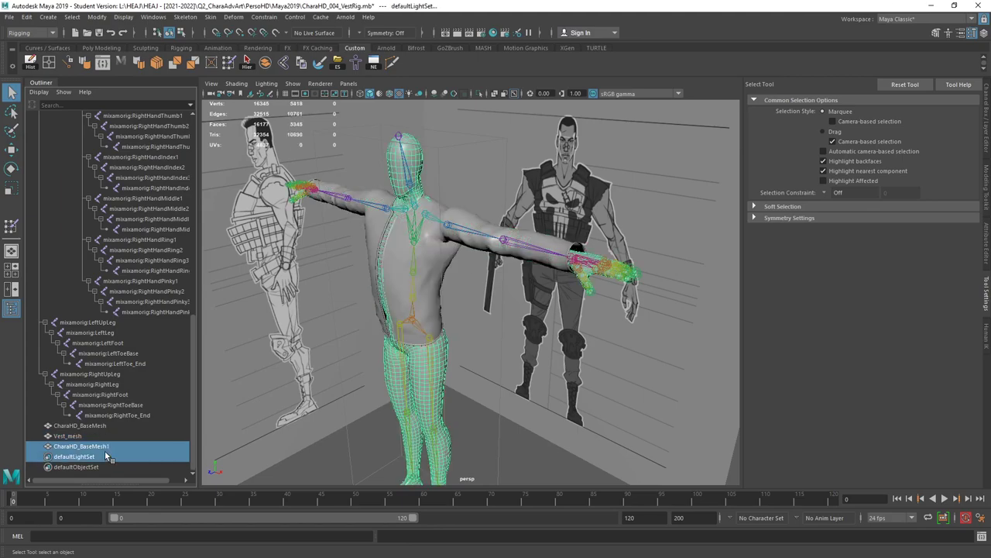
left_click(78, 438, "ctrl")
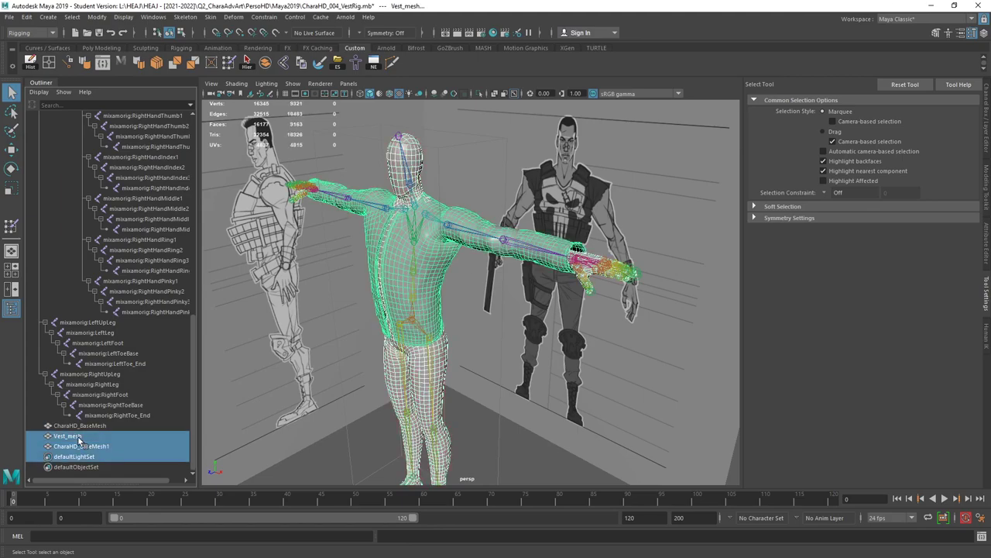
left_click(143, 231)
scroll(108, 187, "up", 10)
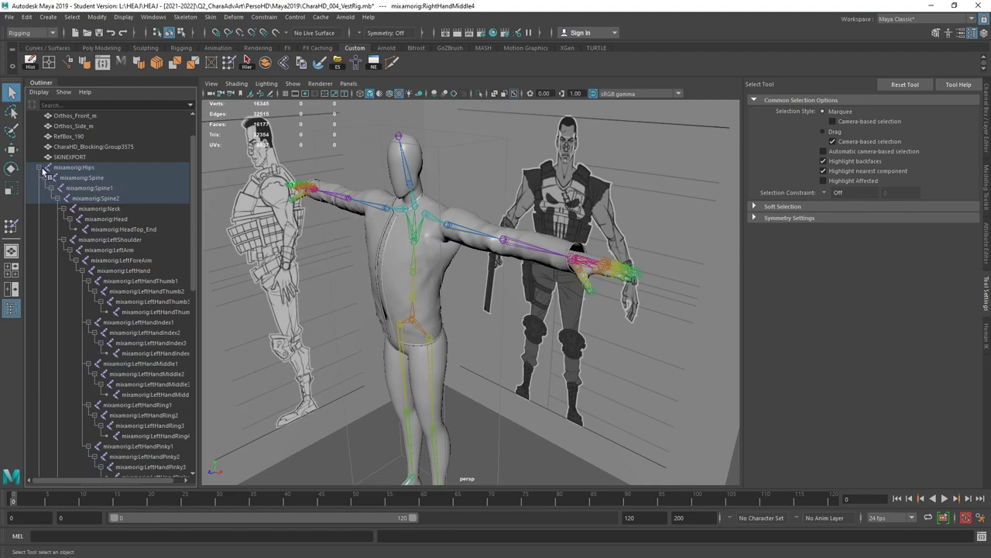
left_click(38, 167)
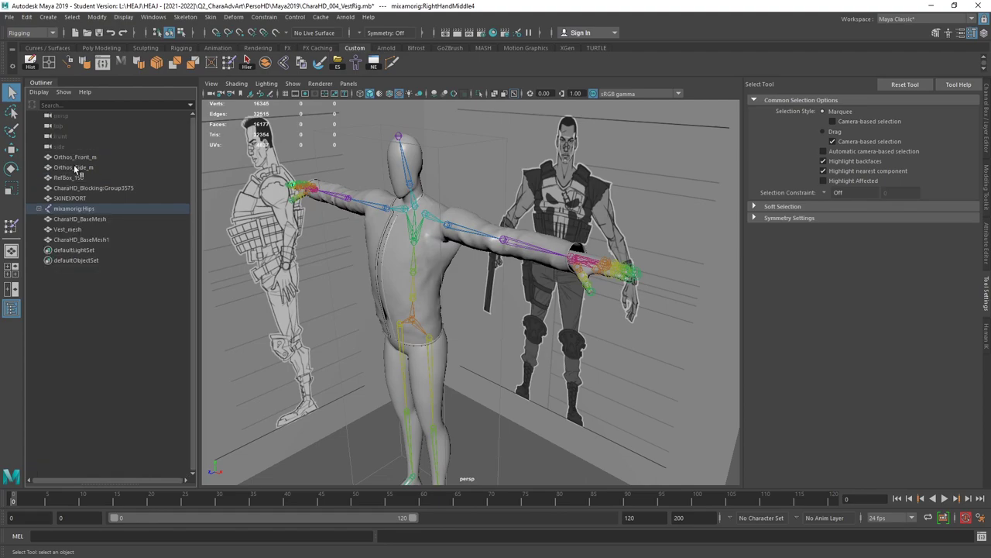
left_click(83, 239)
left_click(78, 229, "ctrl")
left_click(77, 208, "ctrl")
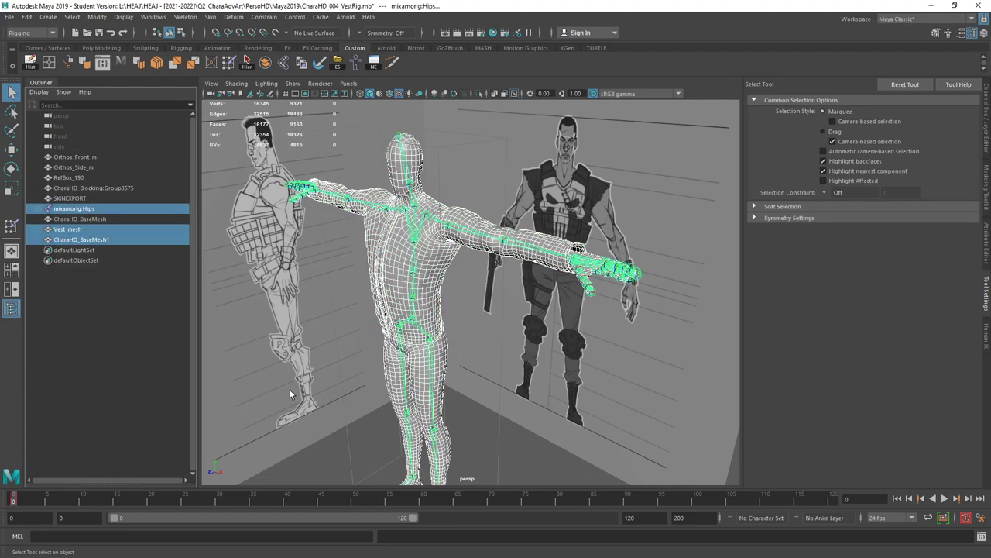
Export the selected meshes and skeleton as FBX, overwriting CharaHD_TPose.fbx in the Integration folder.
left_click(9, 17)
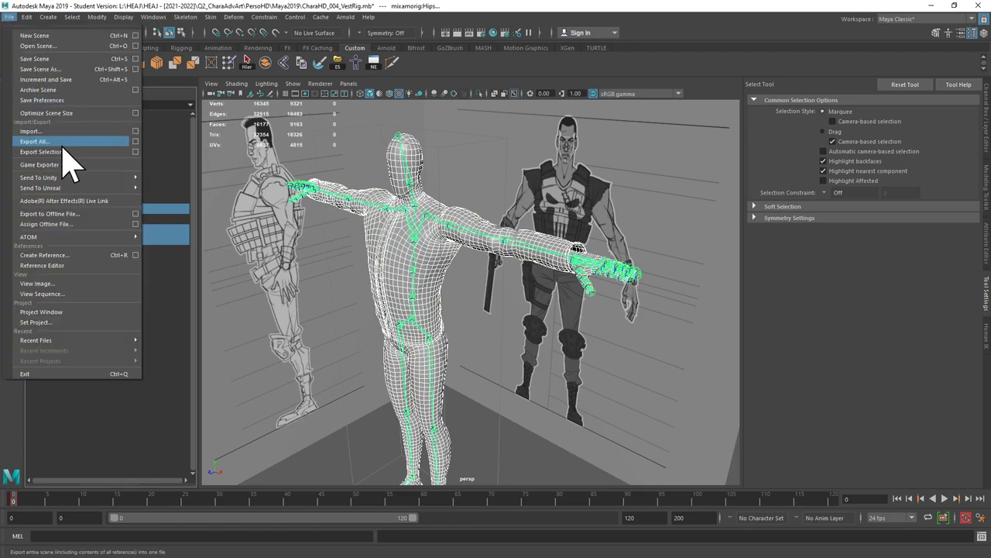
left_click(66, 152)
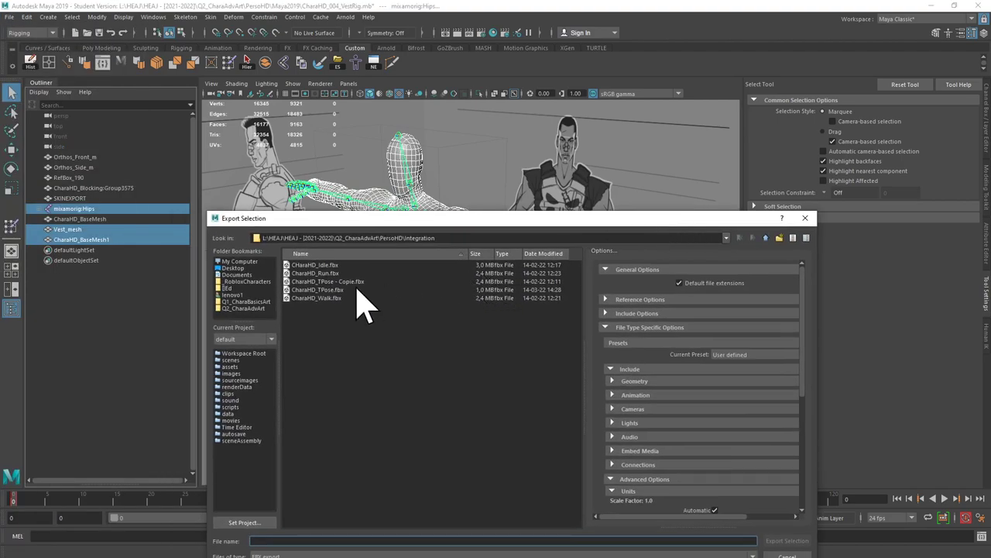
left_click(338, 287)
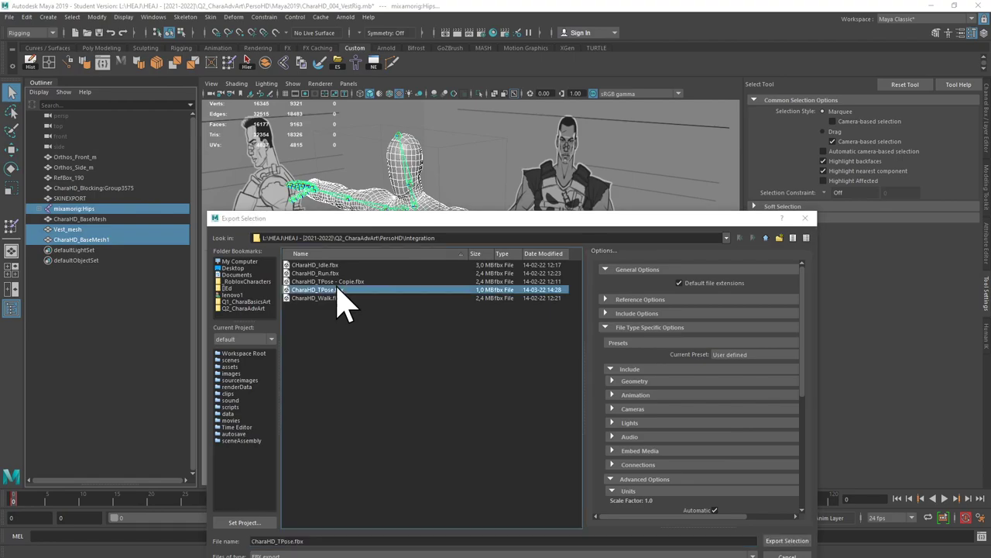
left_click(337, 289)
left_click(490, 404)
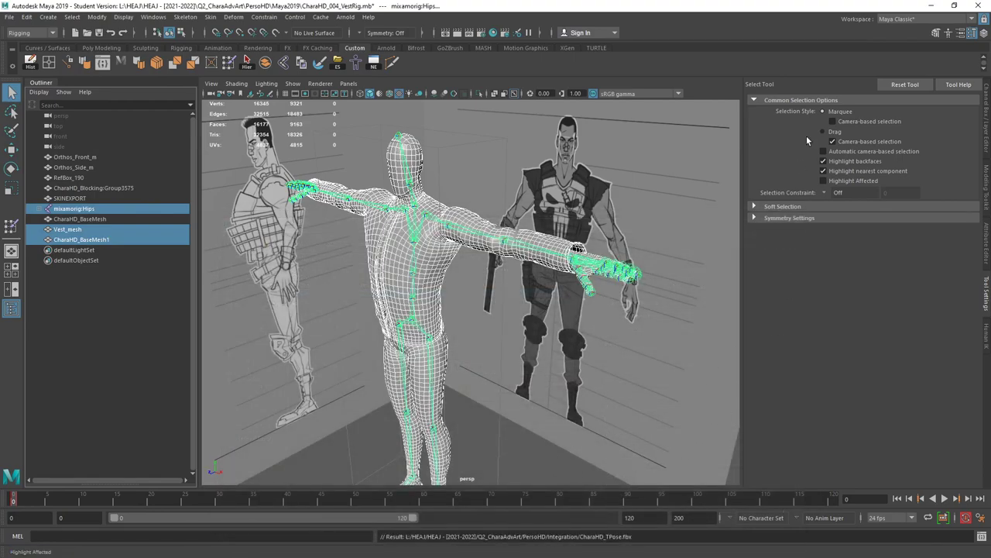
Switch to Unreal and reimport CharaHD_TPose.fbx from the PersoHD Integration folder into Content/CharaHD.
left_click(933, 8)
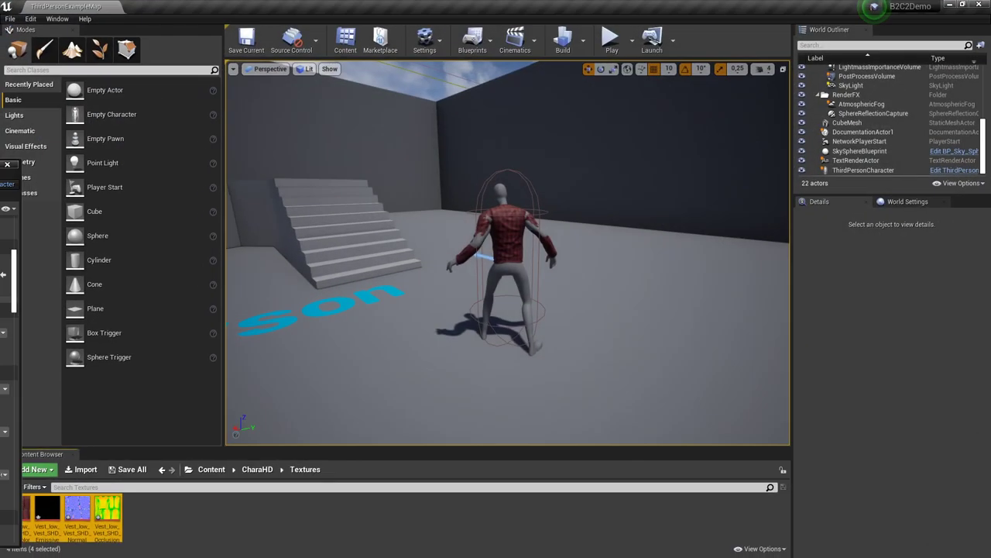
left_click(257, 470)
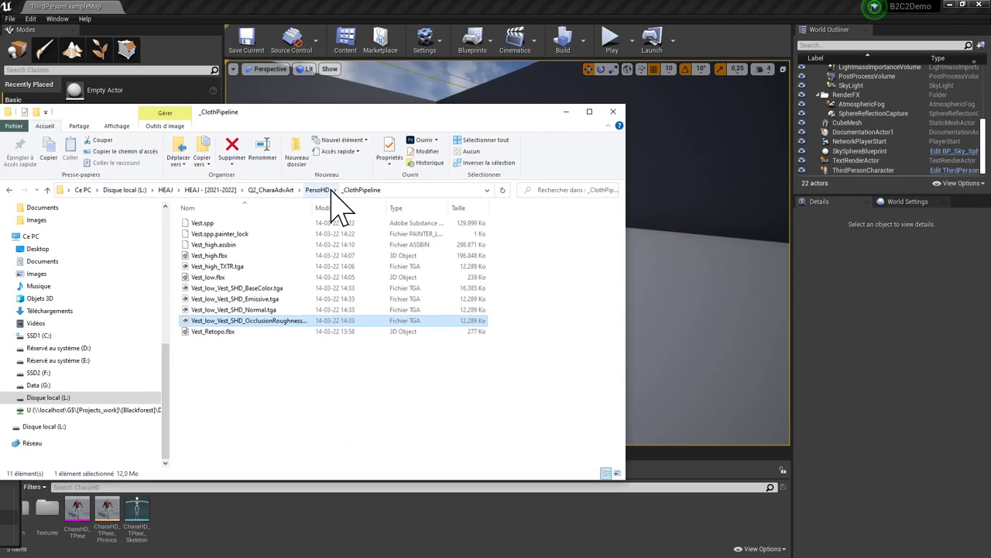
left_click(317, 190)
double_click(215, 265)
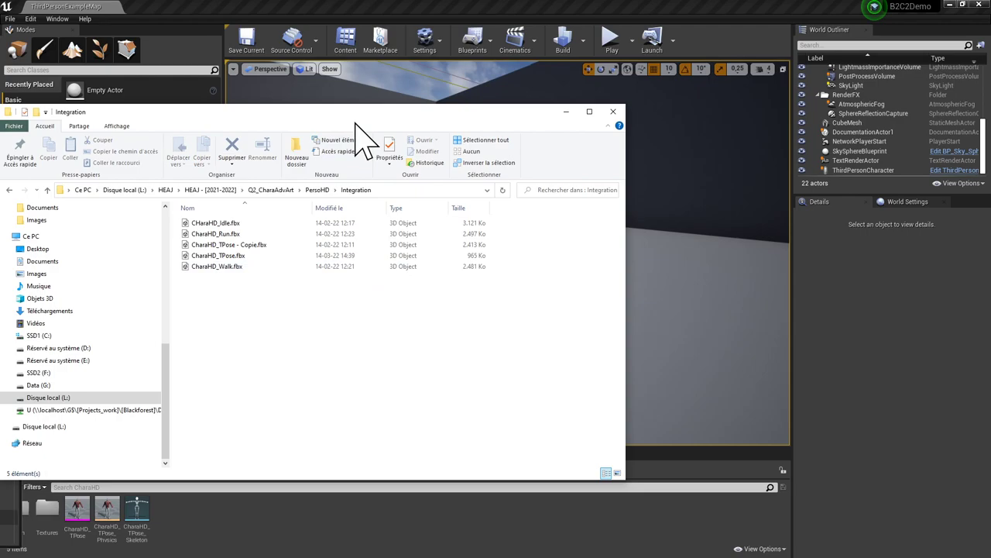
left_click_drag(361, 115, 464, 48)
left_click(346, 193)
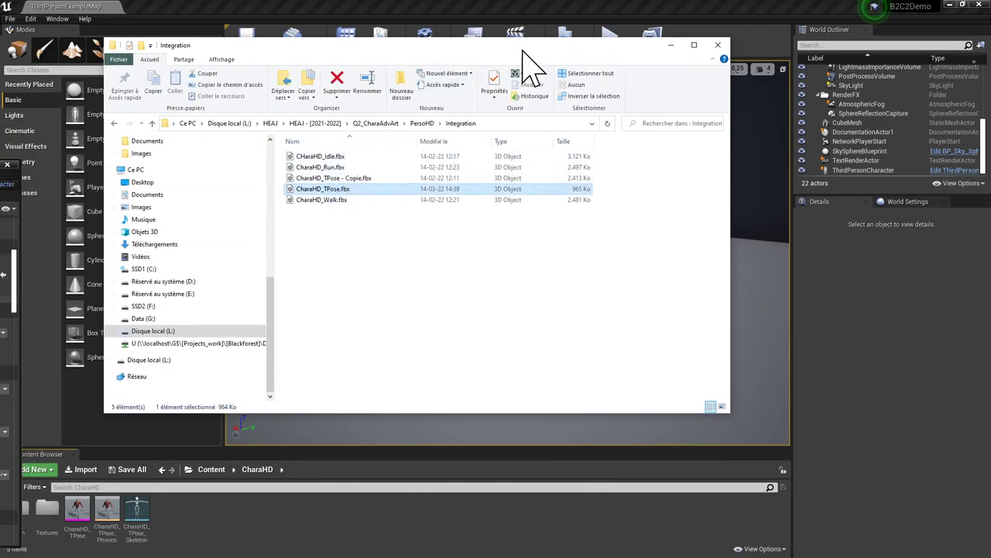
left_click(671, 45)
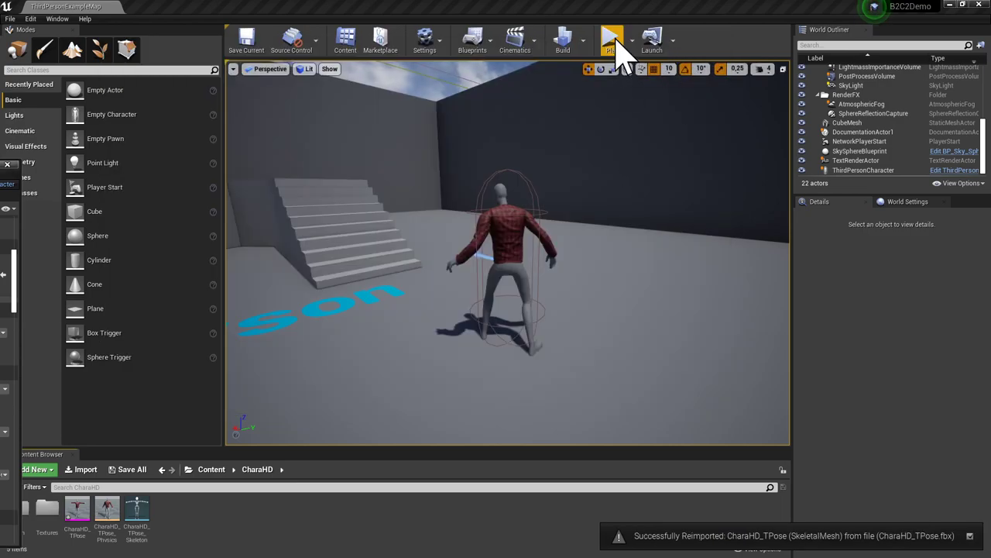
Play the level, run the character around the map and up the stairs to check the vest in motion, and stop playing.
left_click(612, 43)
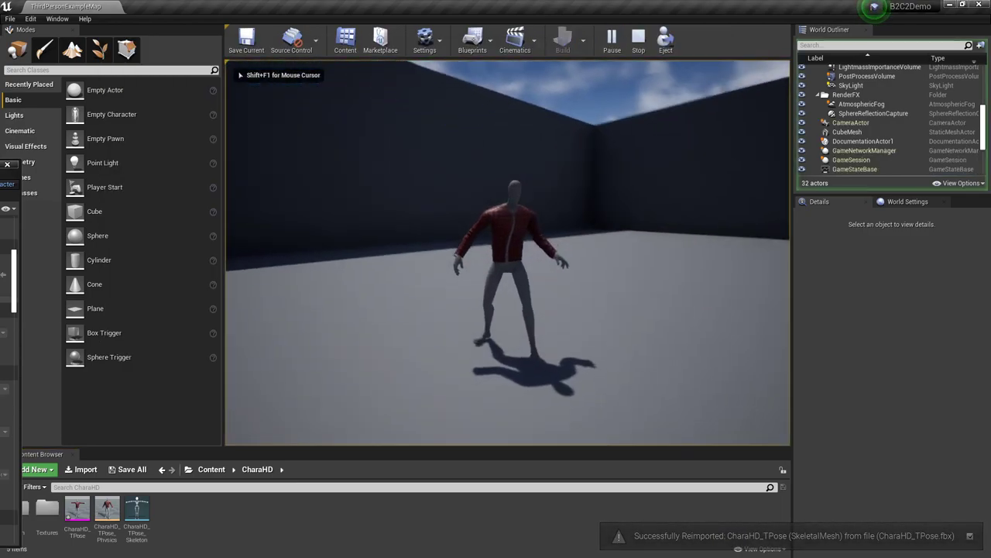
key("w")
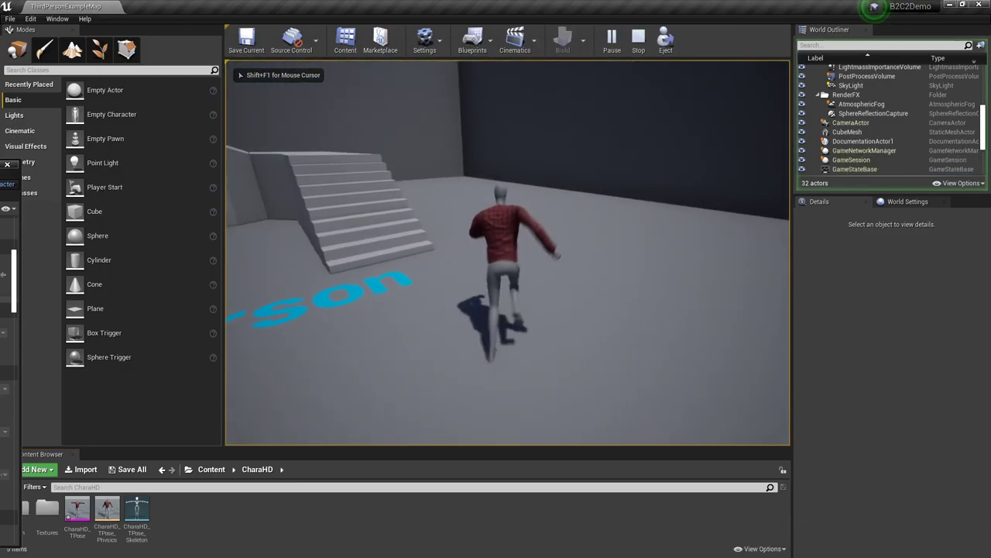
key("w")
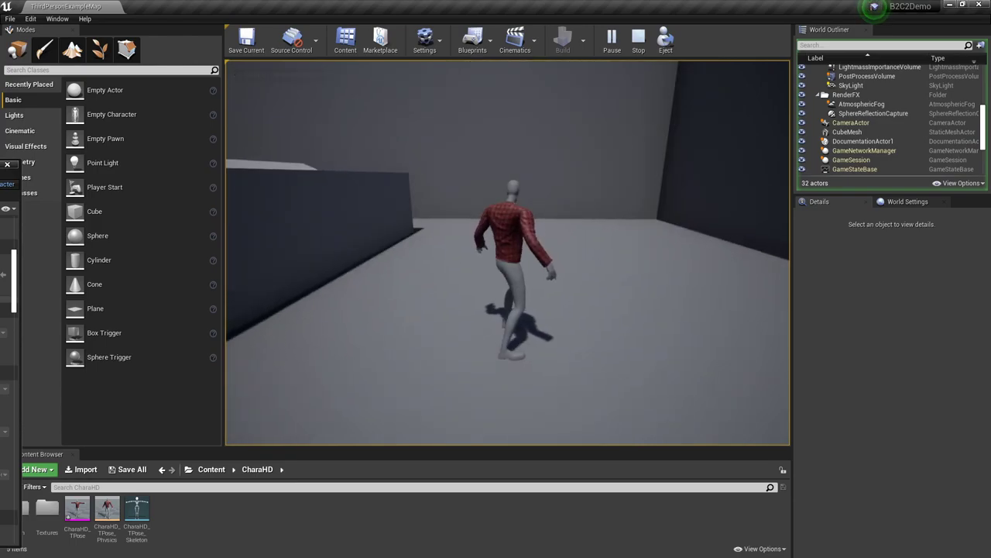
key("w")
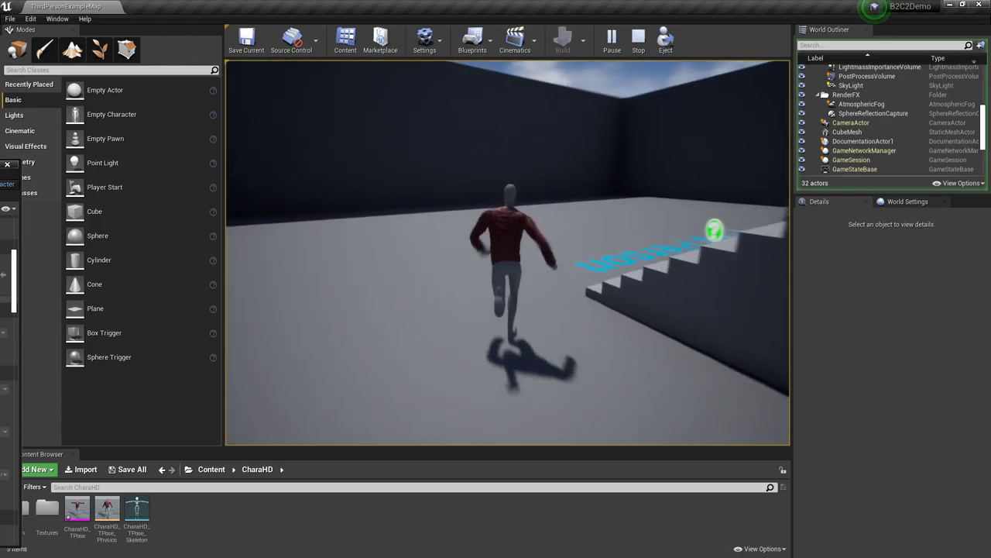
key("w")
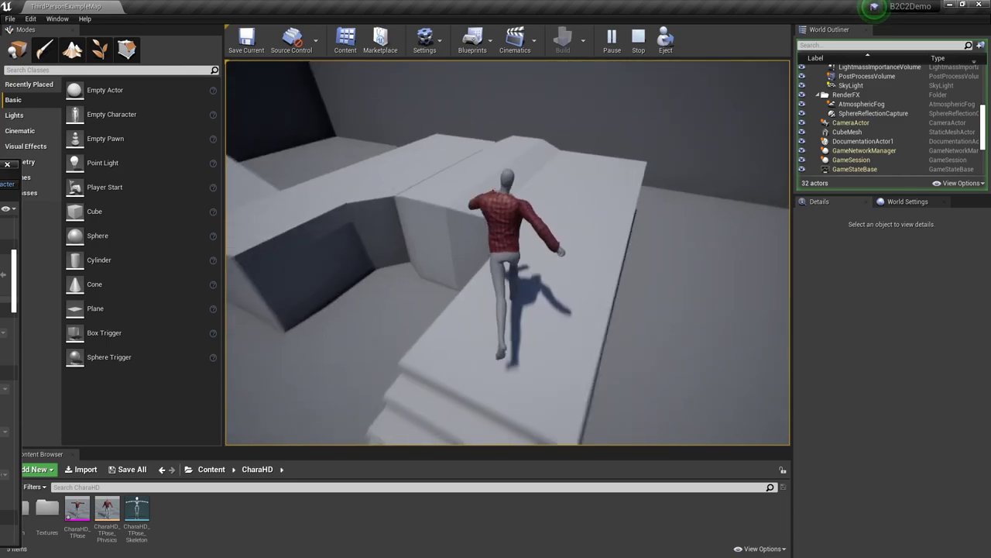
key("w")
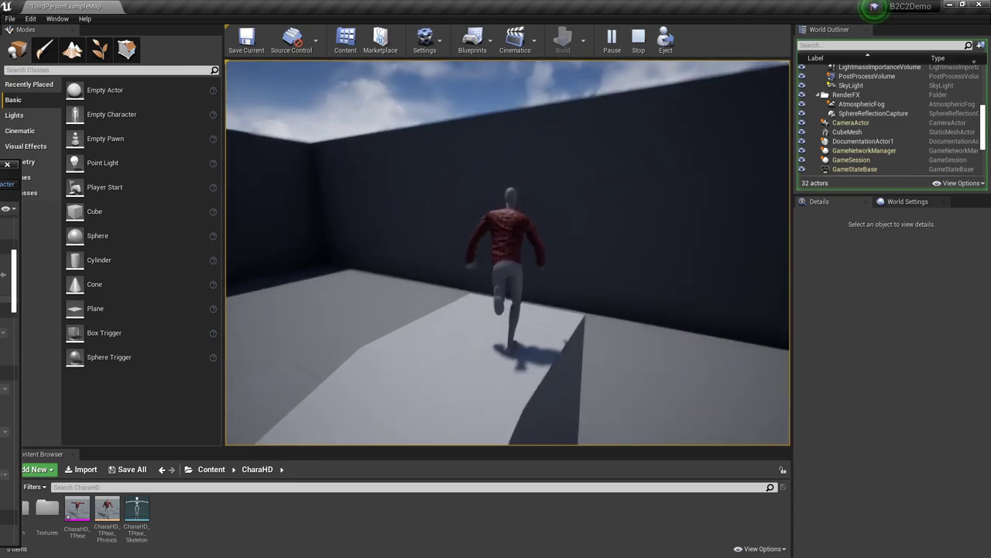
key("w")
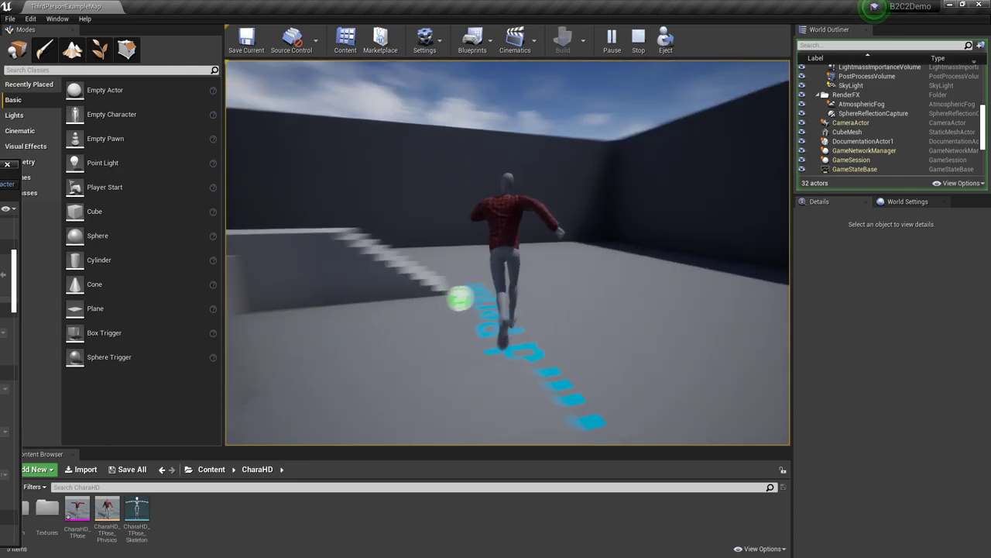
key("w")
key("s")
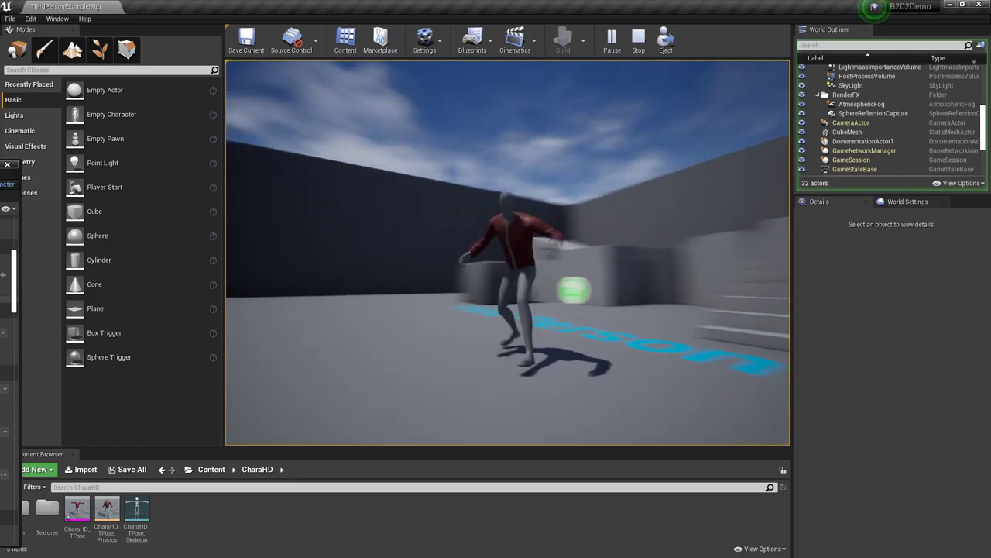
key("s")
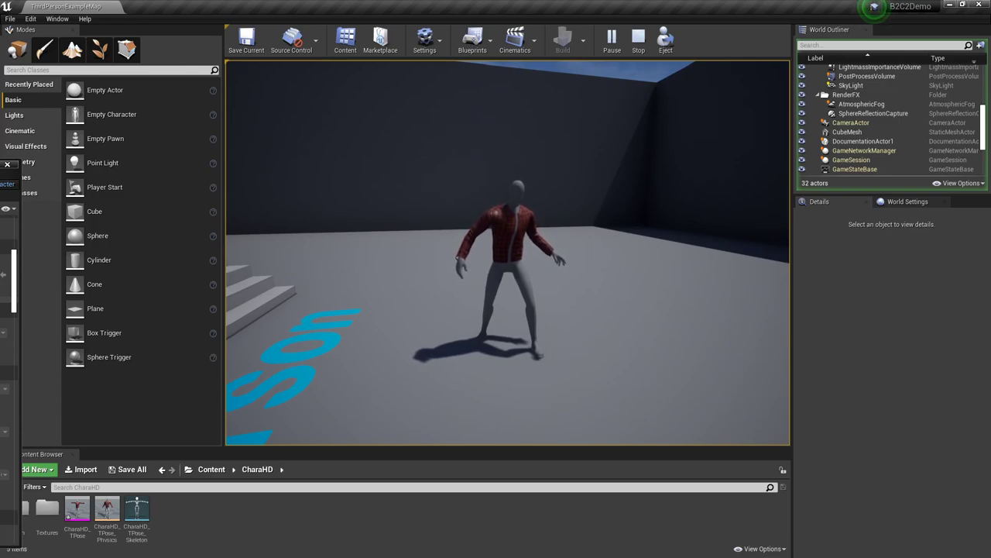
key("w")
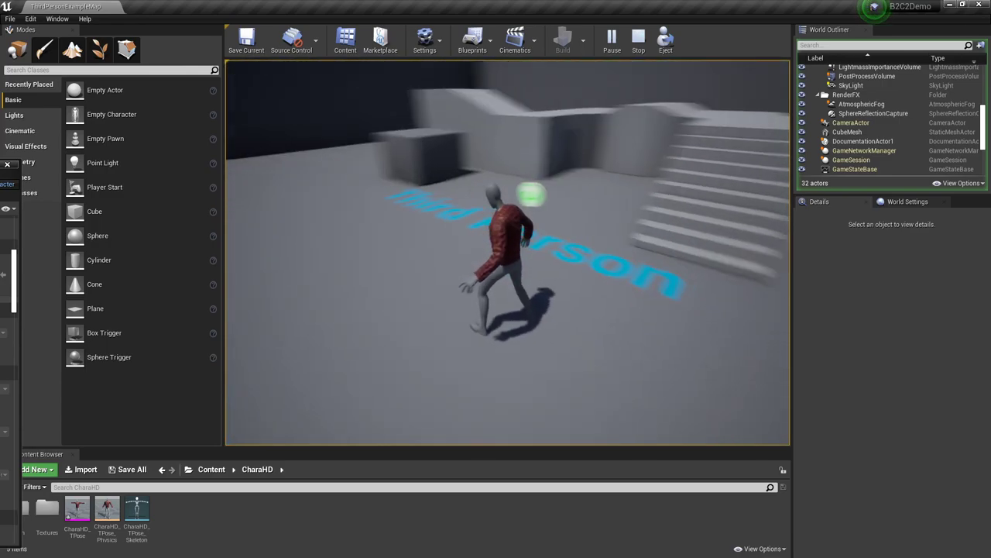
key("w")
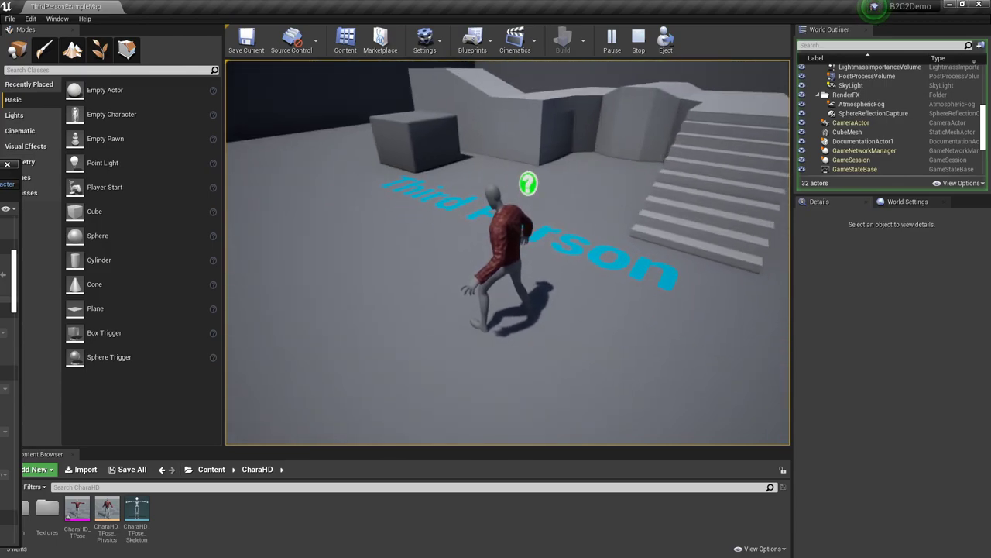
key("w")
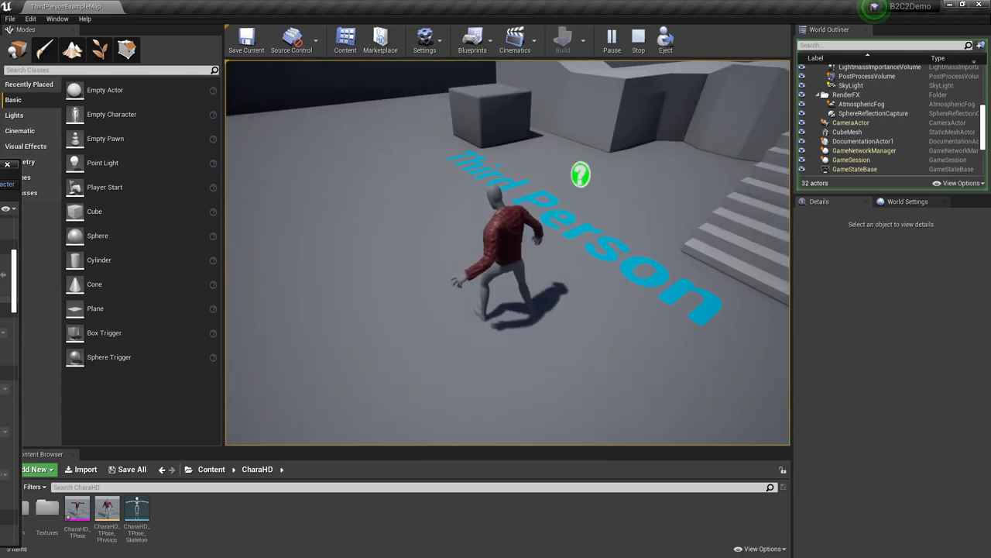
key("Escape")
Switch to Substance 3D Painter and return to the Export textures dialog.
key("F8")
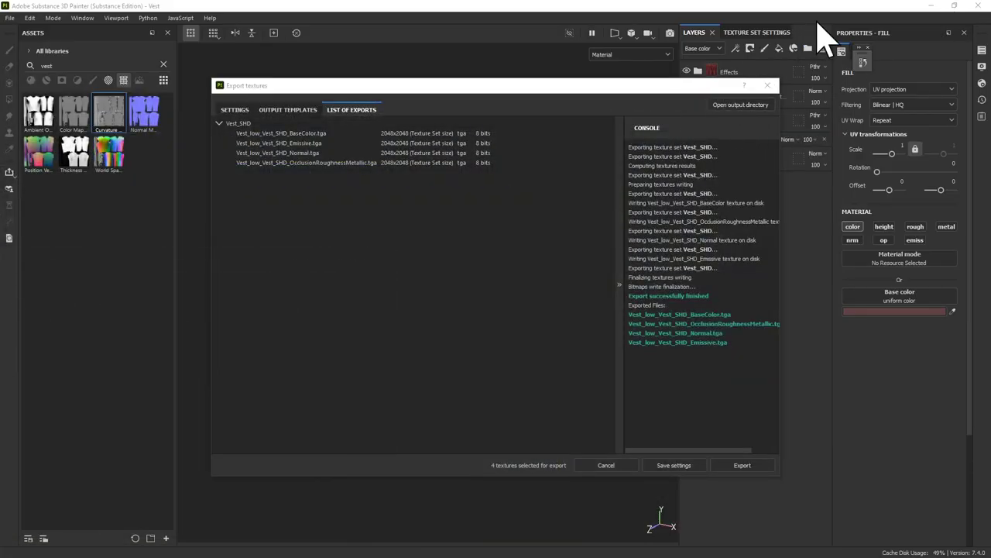
left_click(745, 96)
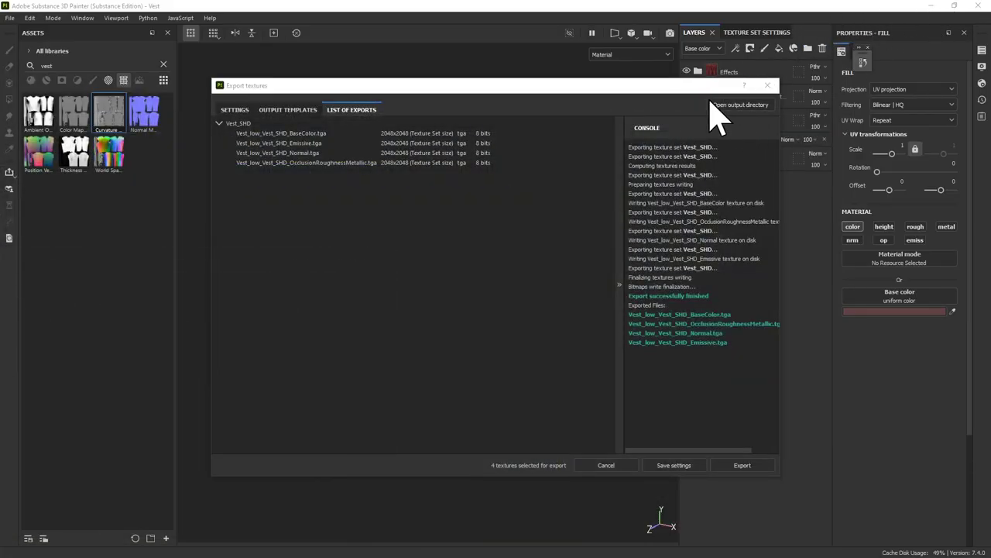